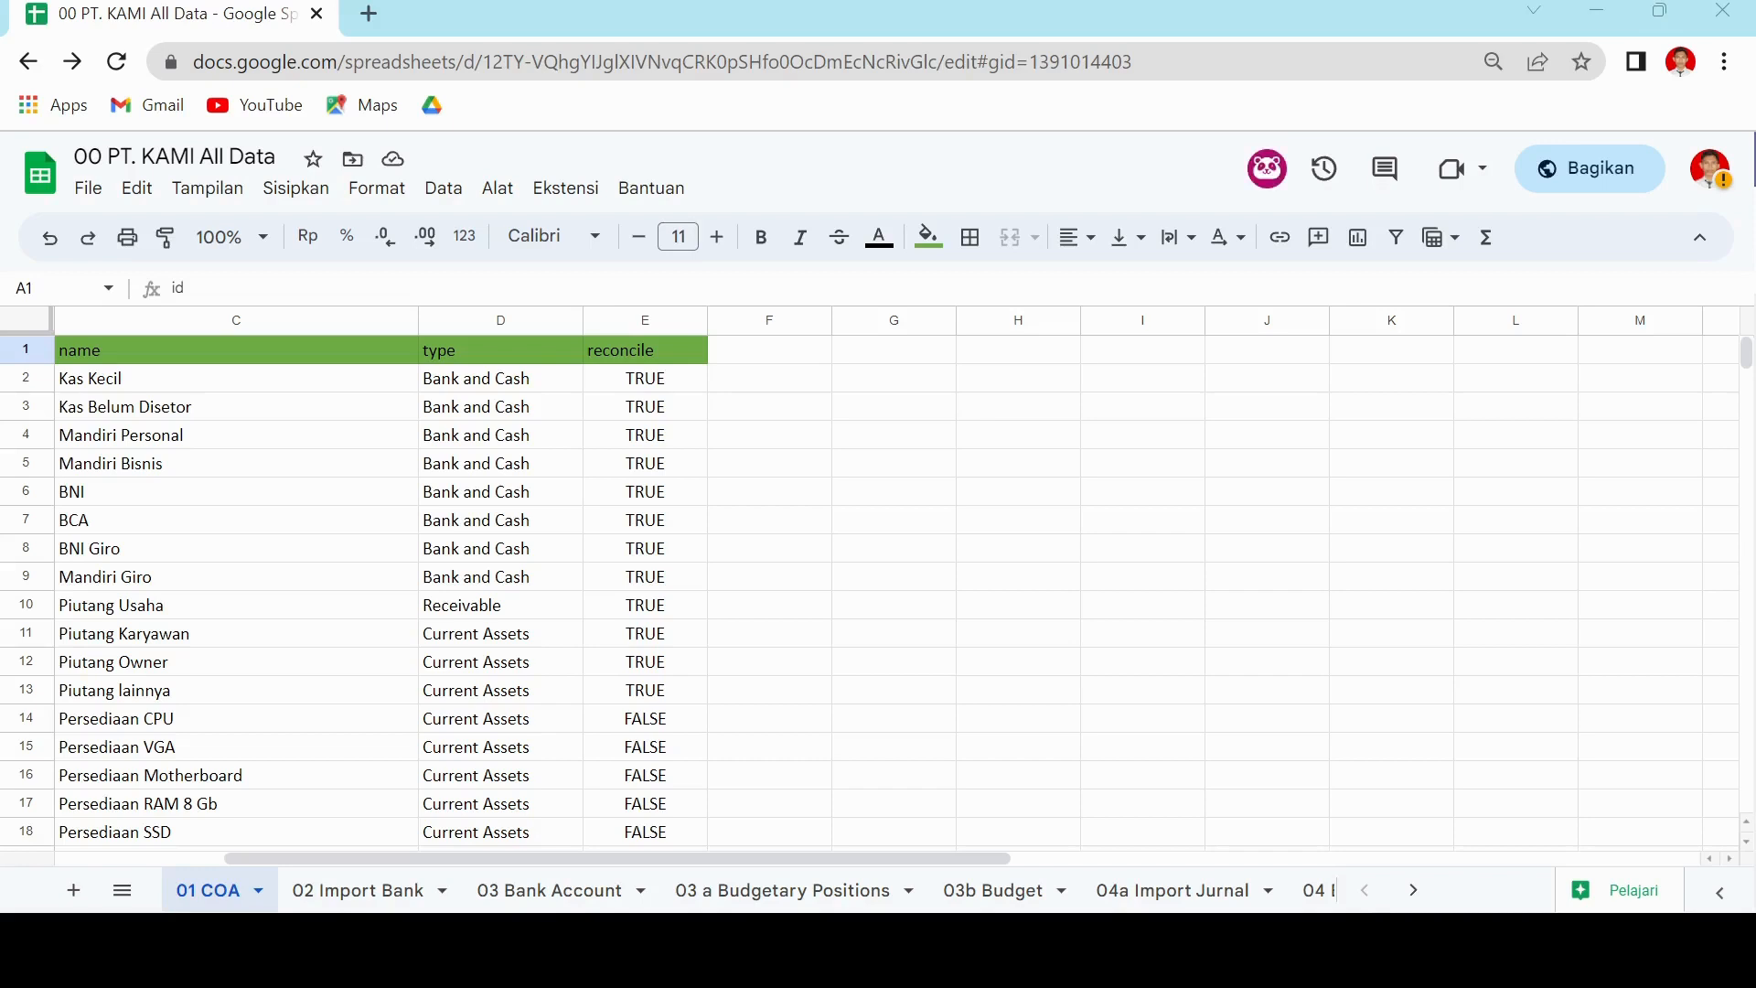
- Review the account rows in the 01 COA sheet from the first entry to the last
{"action": "left_click_drag", "start_coordinate": [807, 858], "coordinate": [628, 857]}
{"action": "scroll", "coordinate": [537, 588], "scroll_direction": "down", "scroll_amount": 6}
{"action": "scroll", "coordinate": [541, 605], "scroll_direction": "up", "scroll_amount": 6}
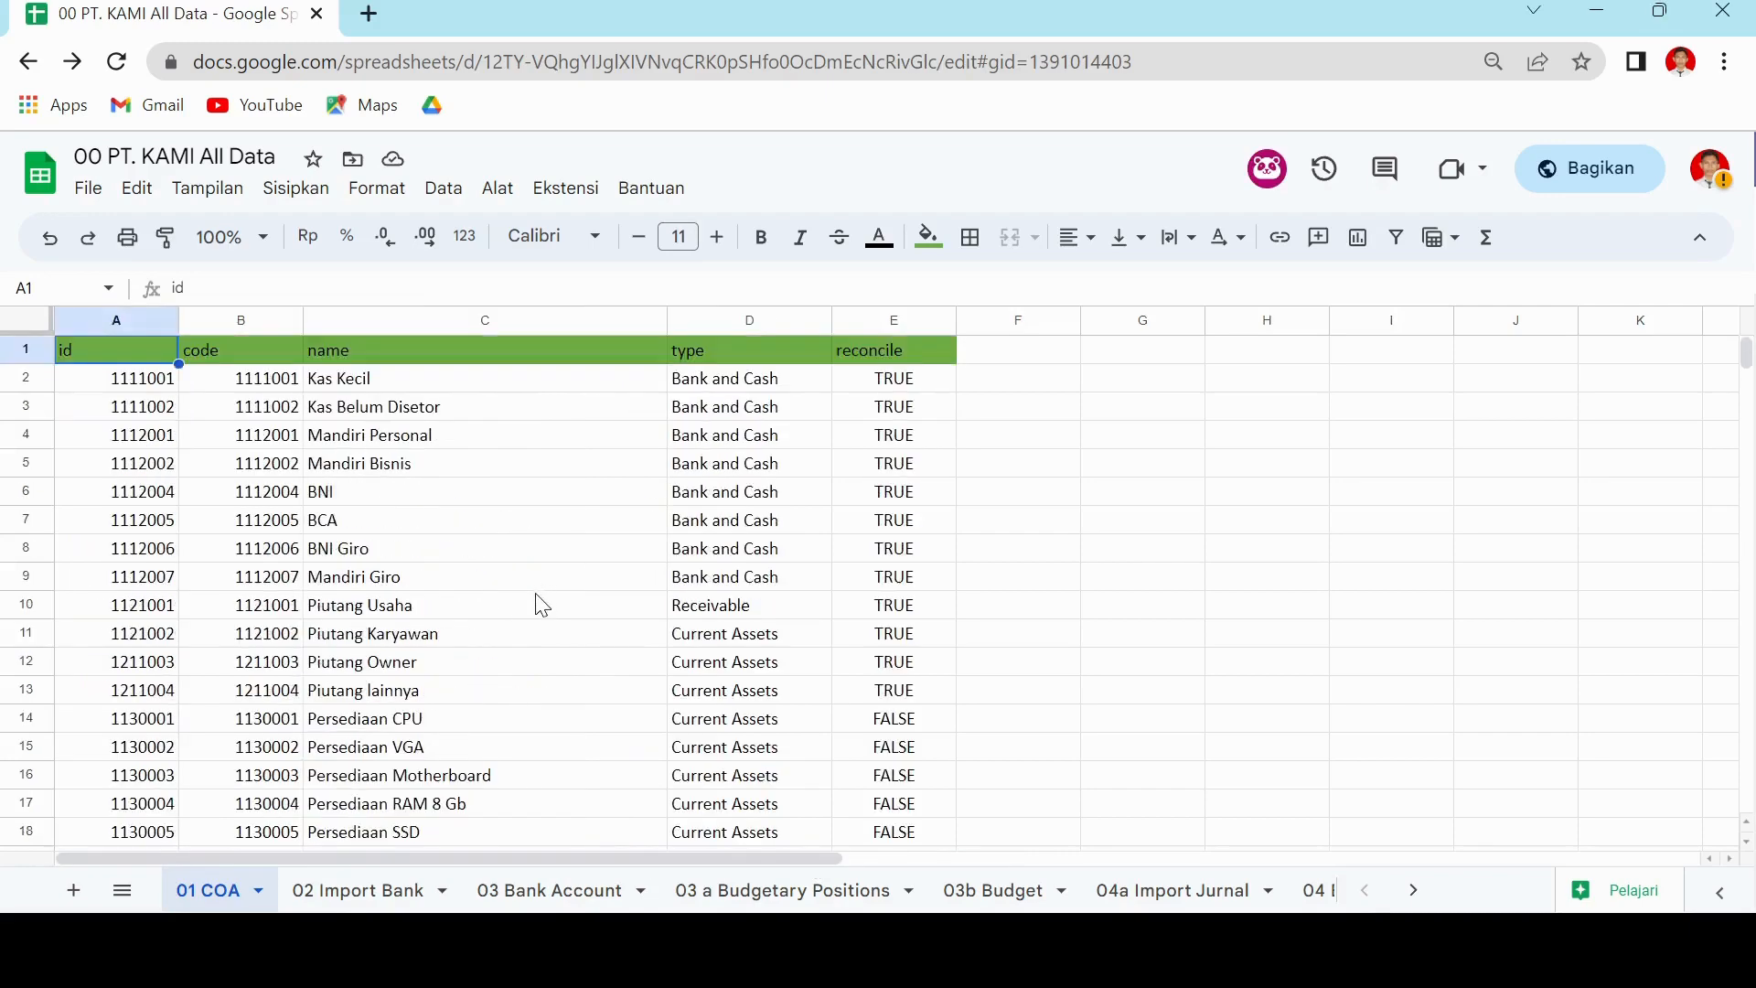
{"action": "scroll", "coordinate": [196, 474], "scroll_direction": "down", "scroll_amount": 12}
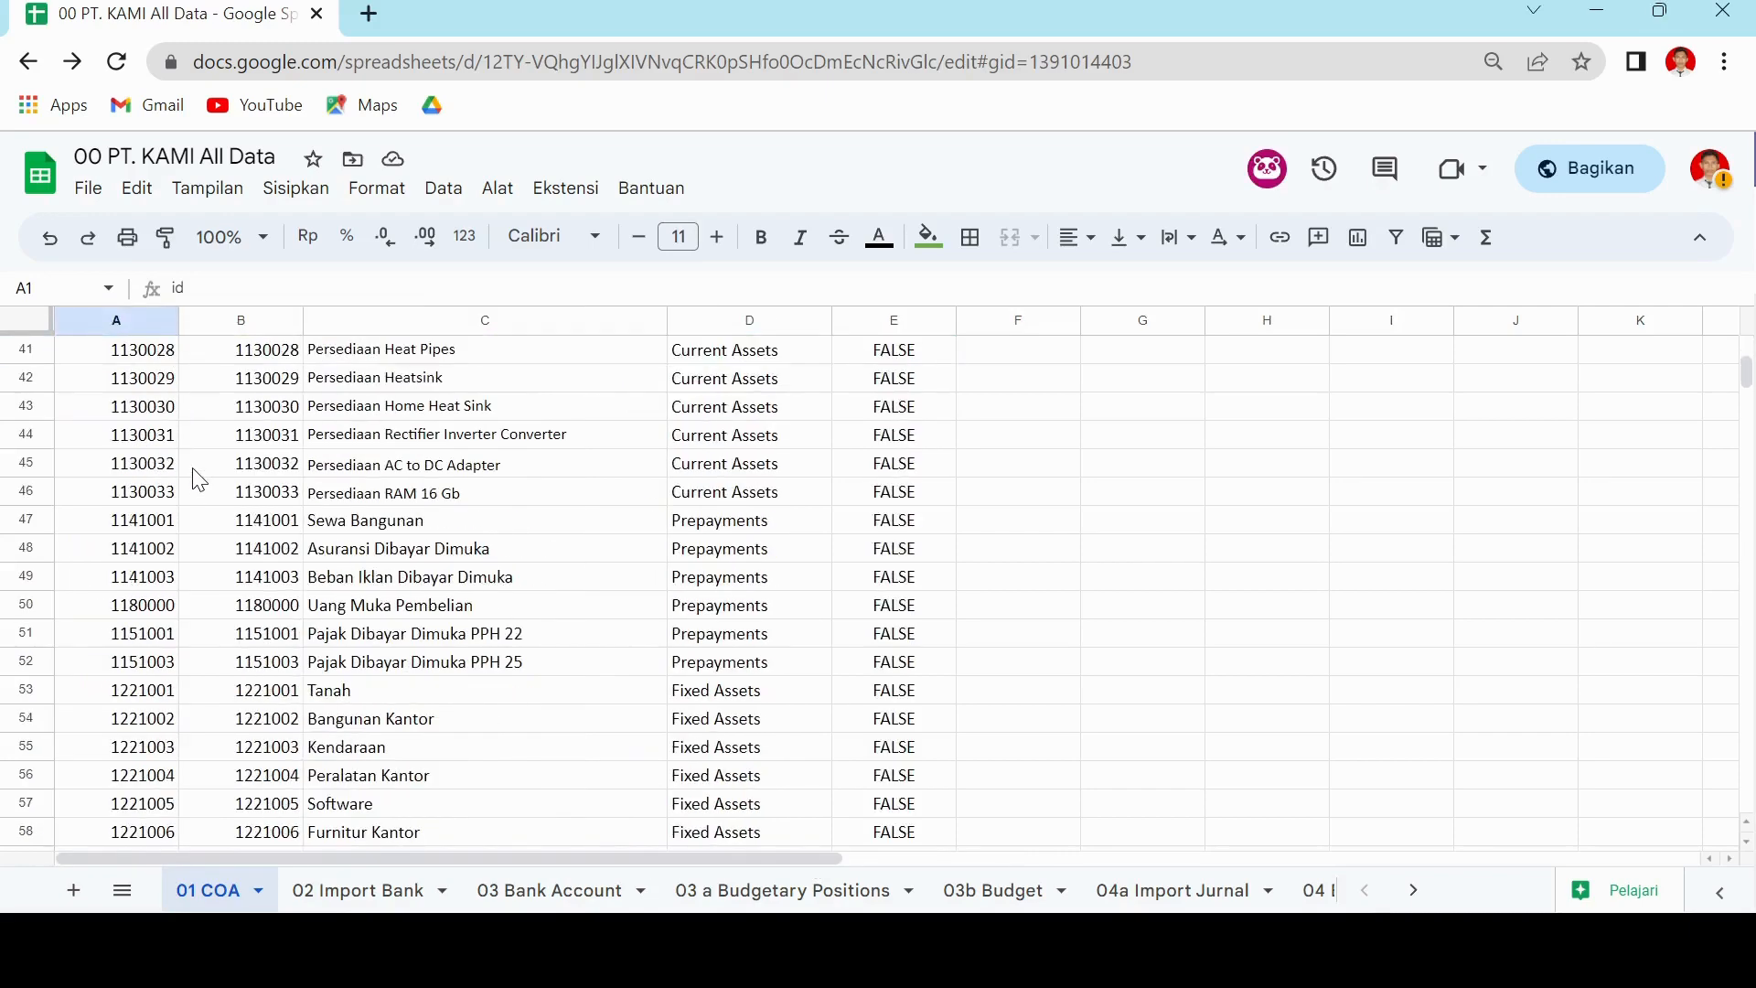
{"action": "scroll", "coordinate": [195, 474], "scroll_direction": "down", "scroll_amount": 20}
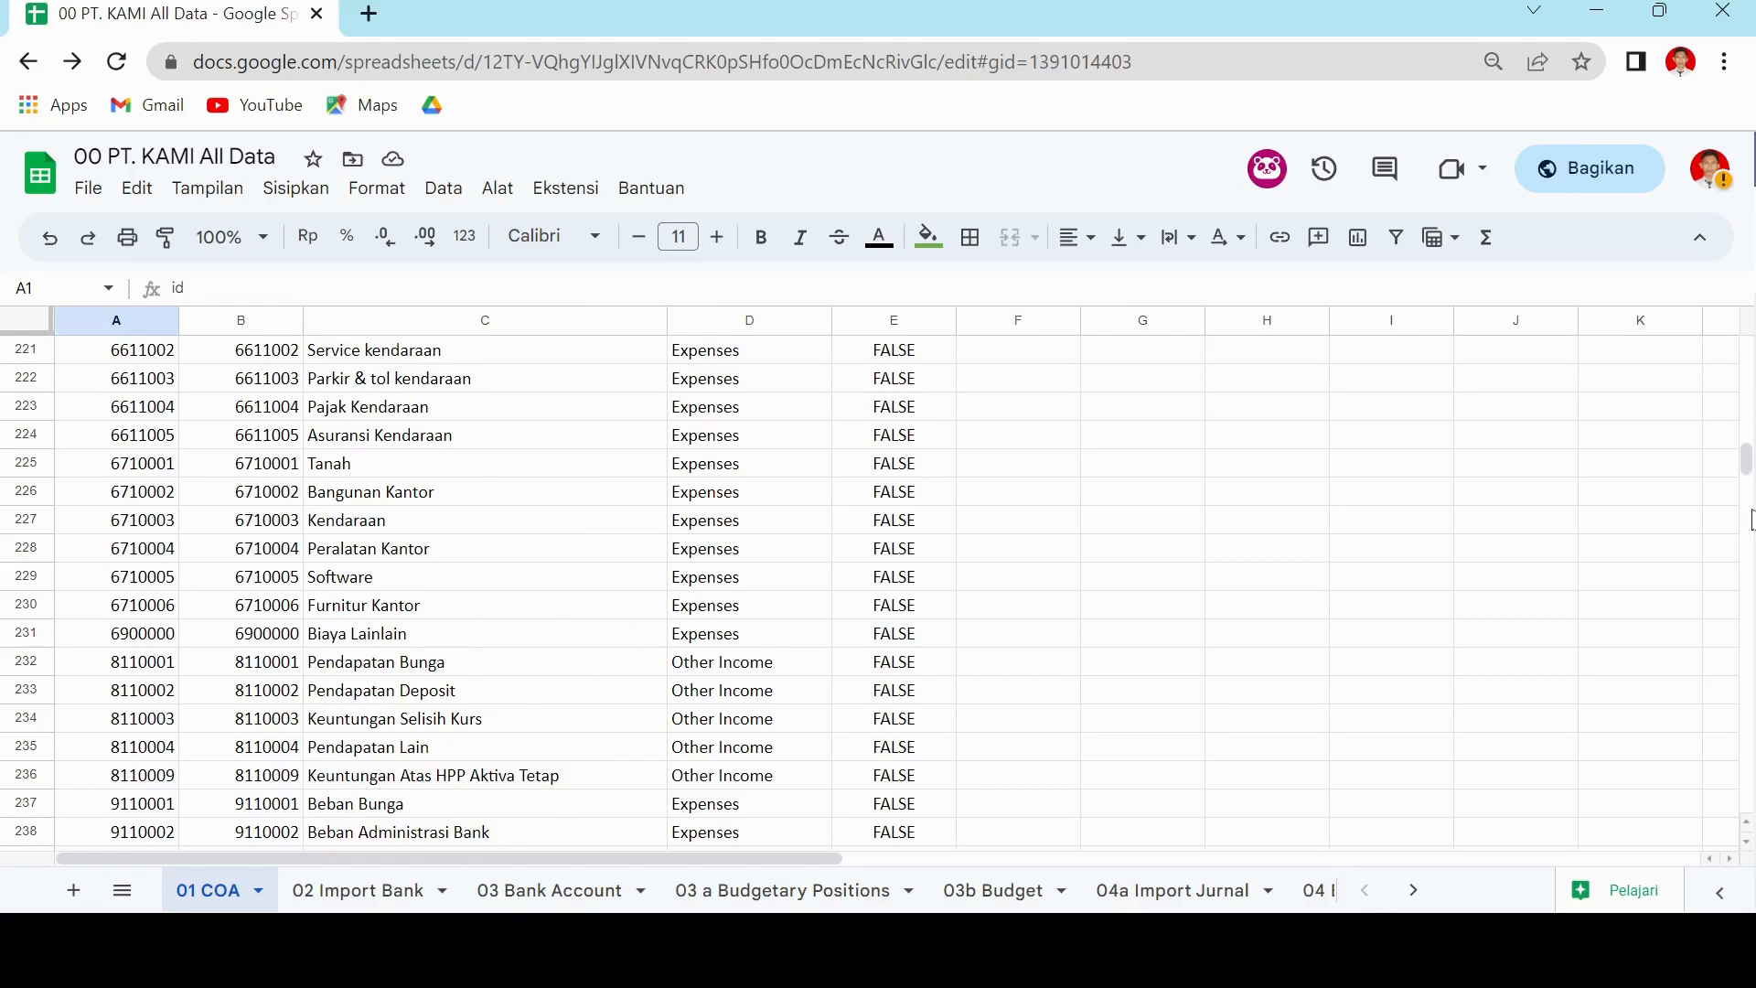
{"action": "mouse_move", "coordinate": [1747, 459]}
{"action": "left_mouse_down"}
{"action": "mouse_move", "coordinate": [1747, 692]}
{"action": "mouse_move", "coordinate": [1740, 482]}
{"action": "left_mouse_up"}
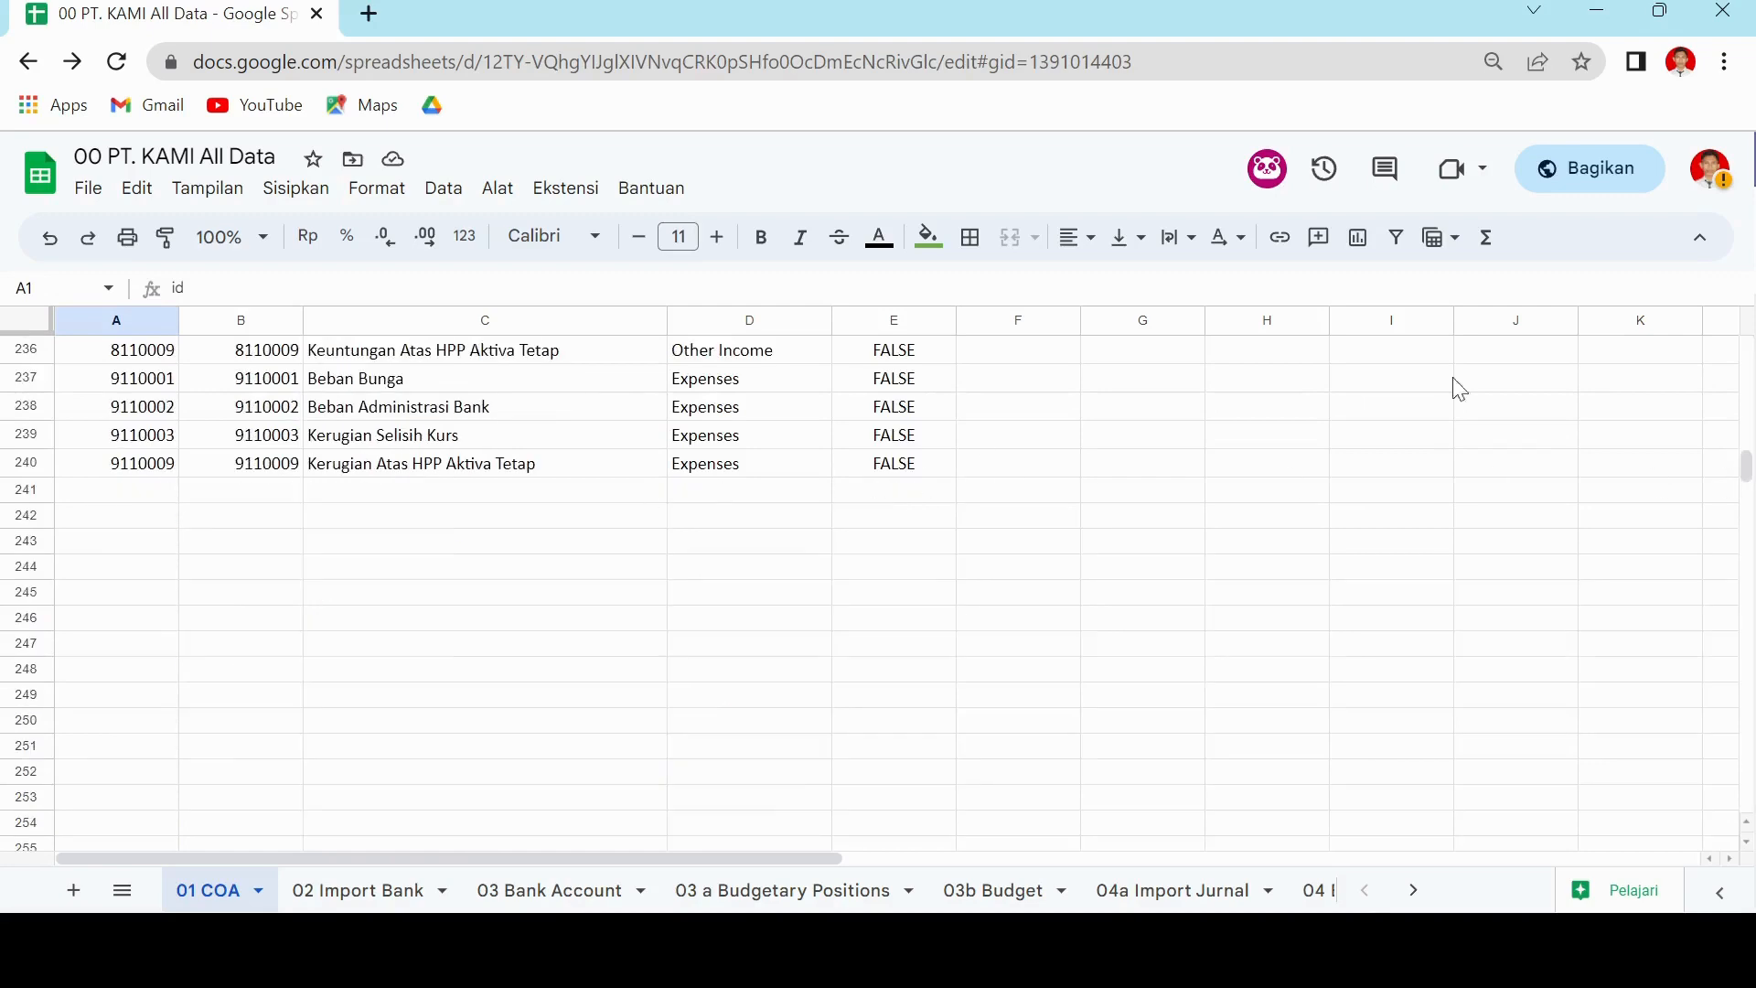
{"action": "left_click_drag", "start_coordinate": [1749, 468], "coordinate": [1747, 340]}
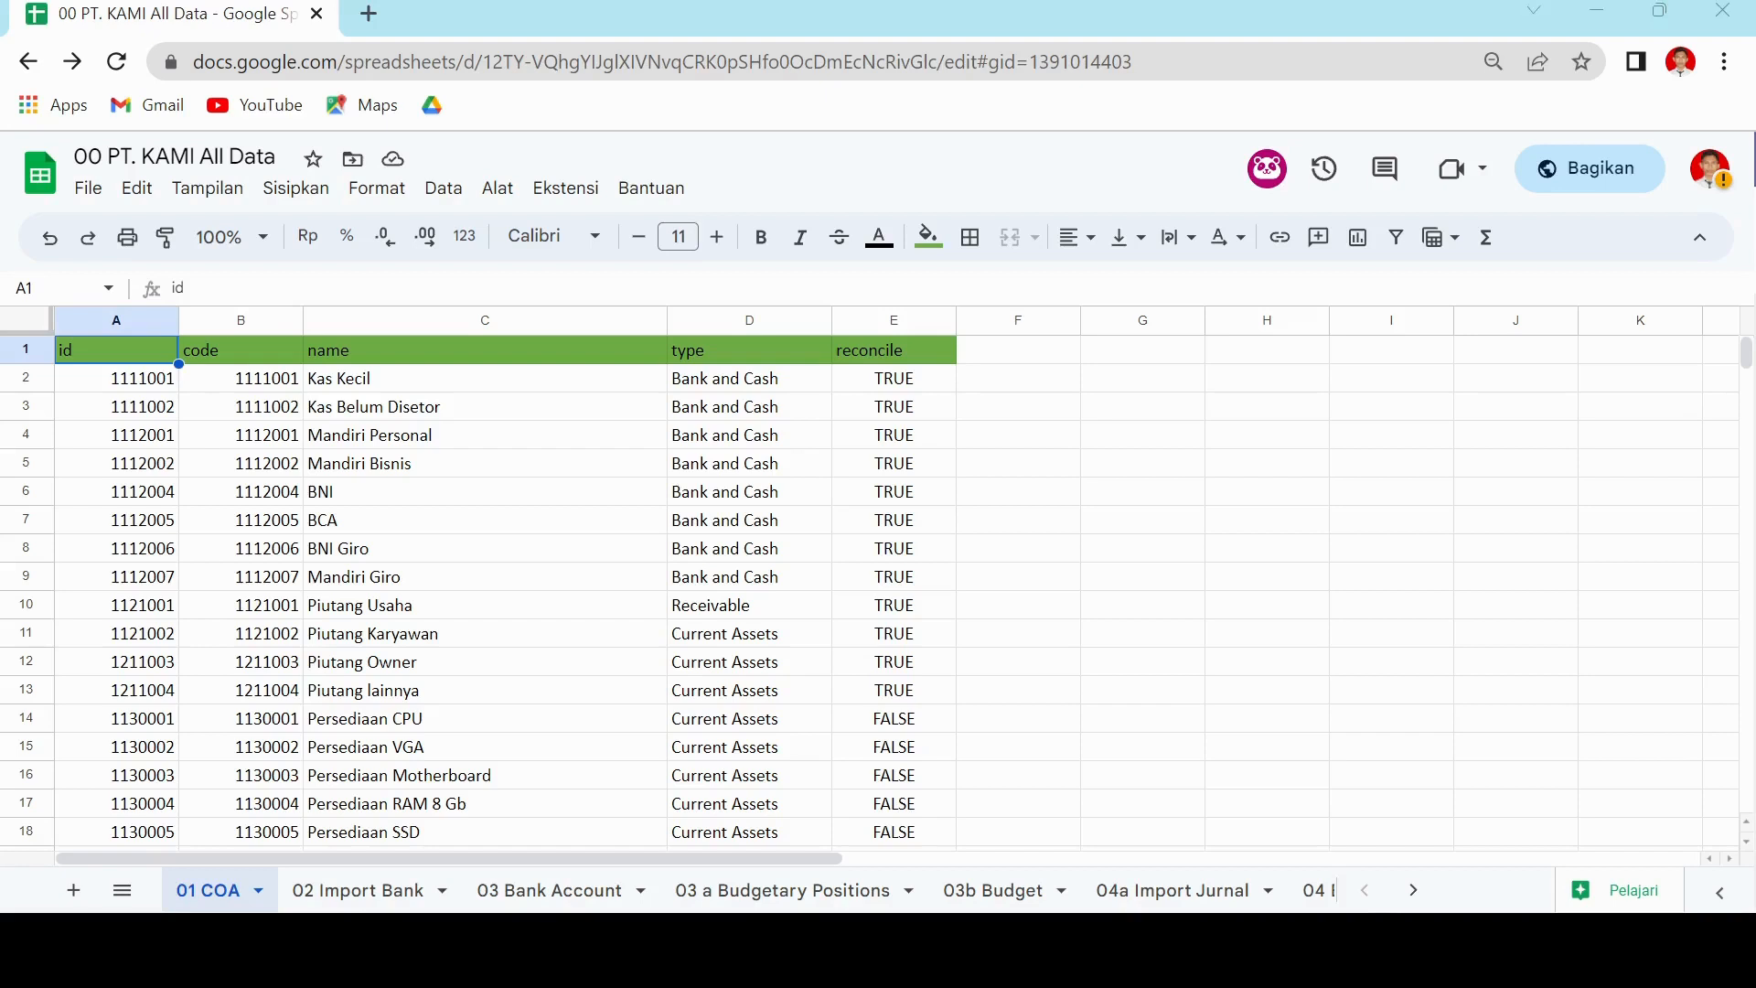
- Switch to Odoo and open the Chart of Accounts from the Accounting configuration
{"action": "key", "text": "alt+Tab"}
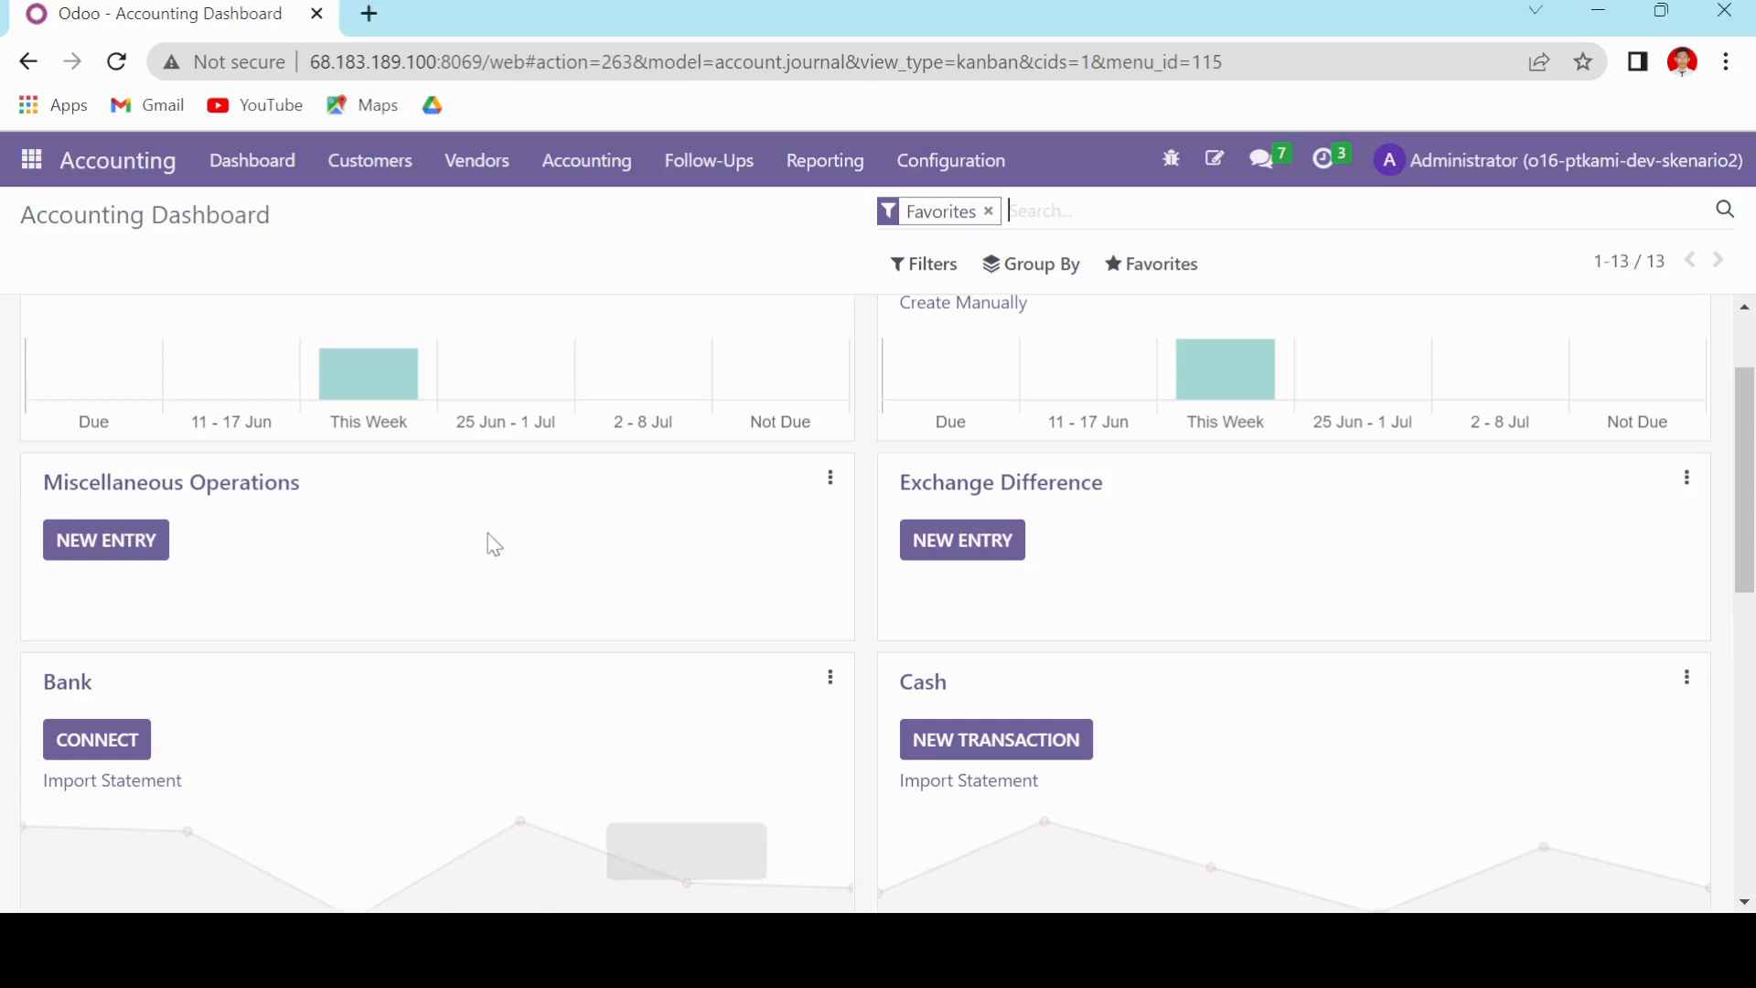
{"action": "left_click", "coordinate": [34, 171]}
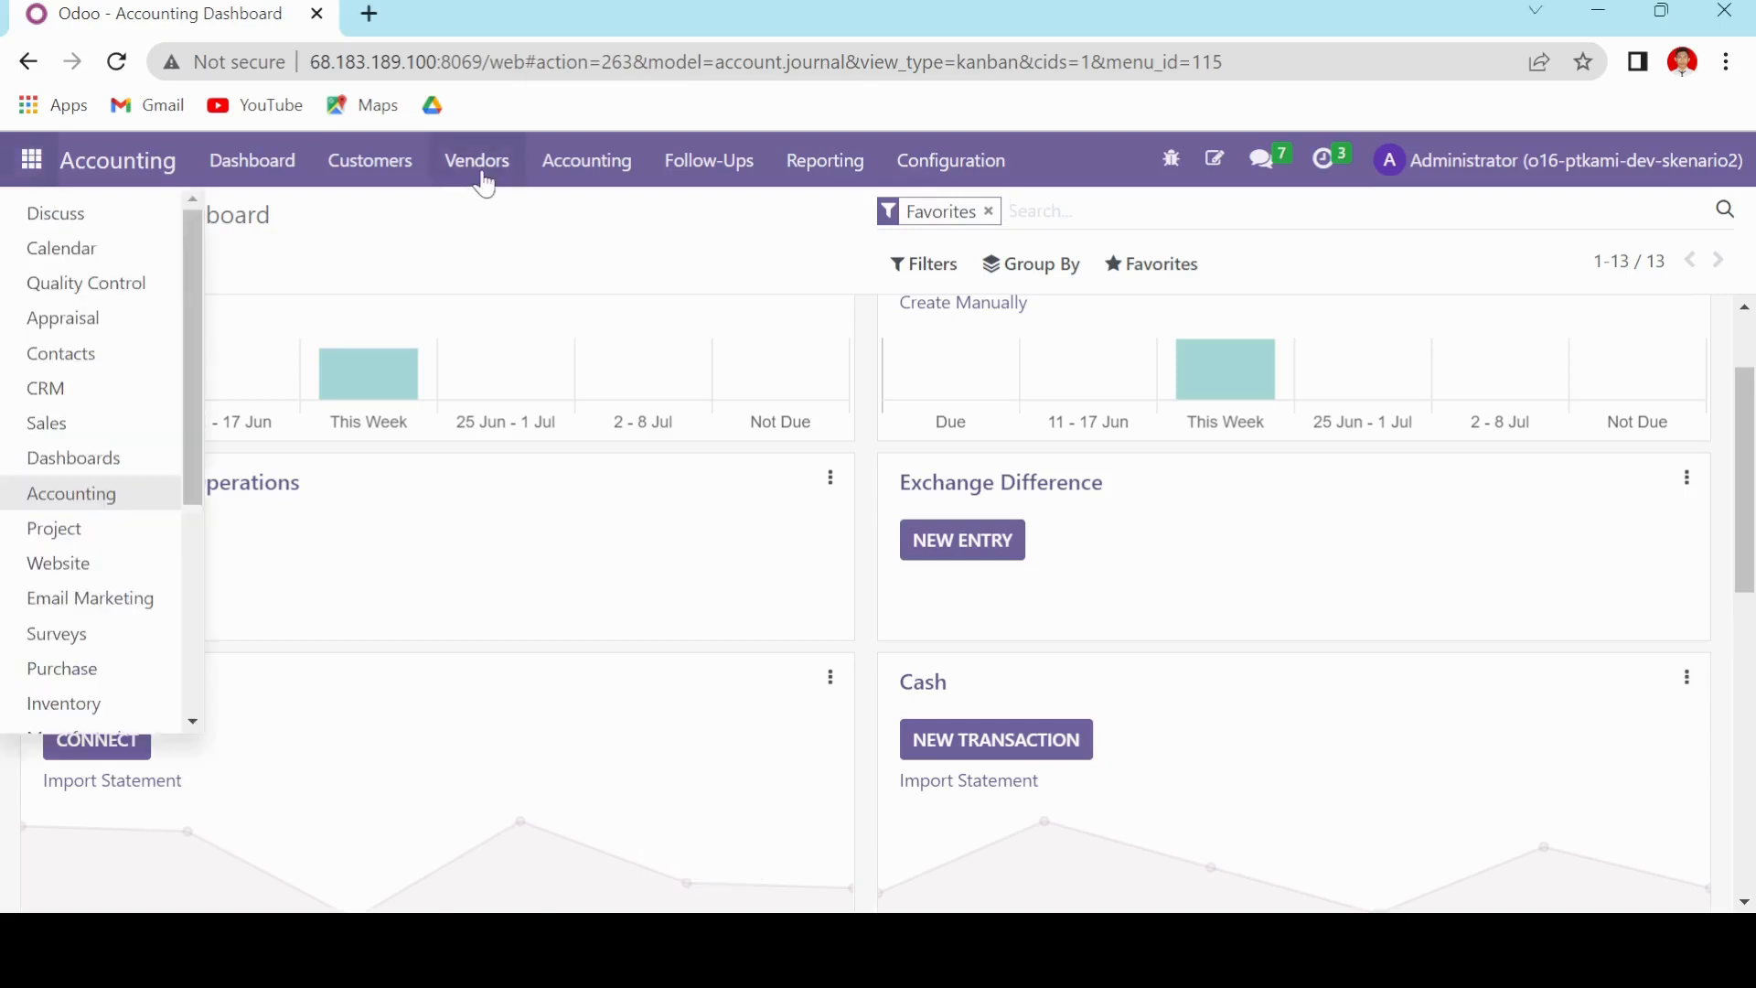
{"action": "left_click", "coordinate": [241, 174]}
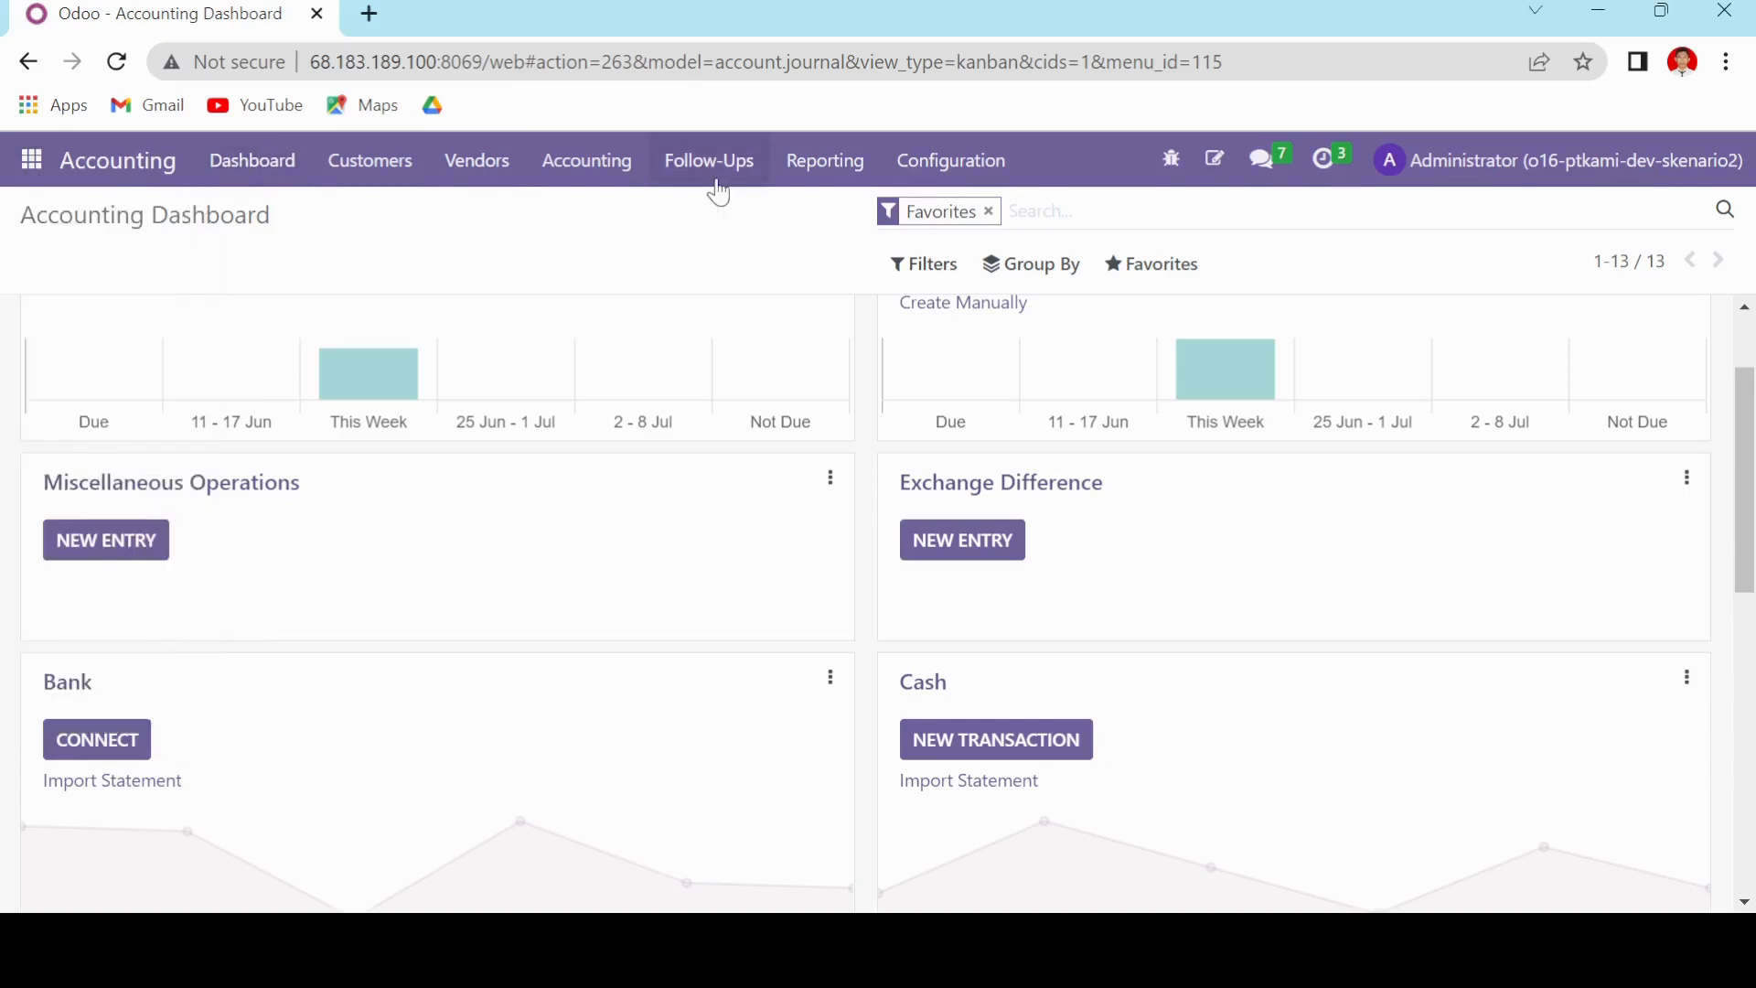
{"action": "left_click", "coordinate": [898, 183]}
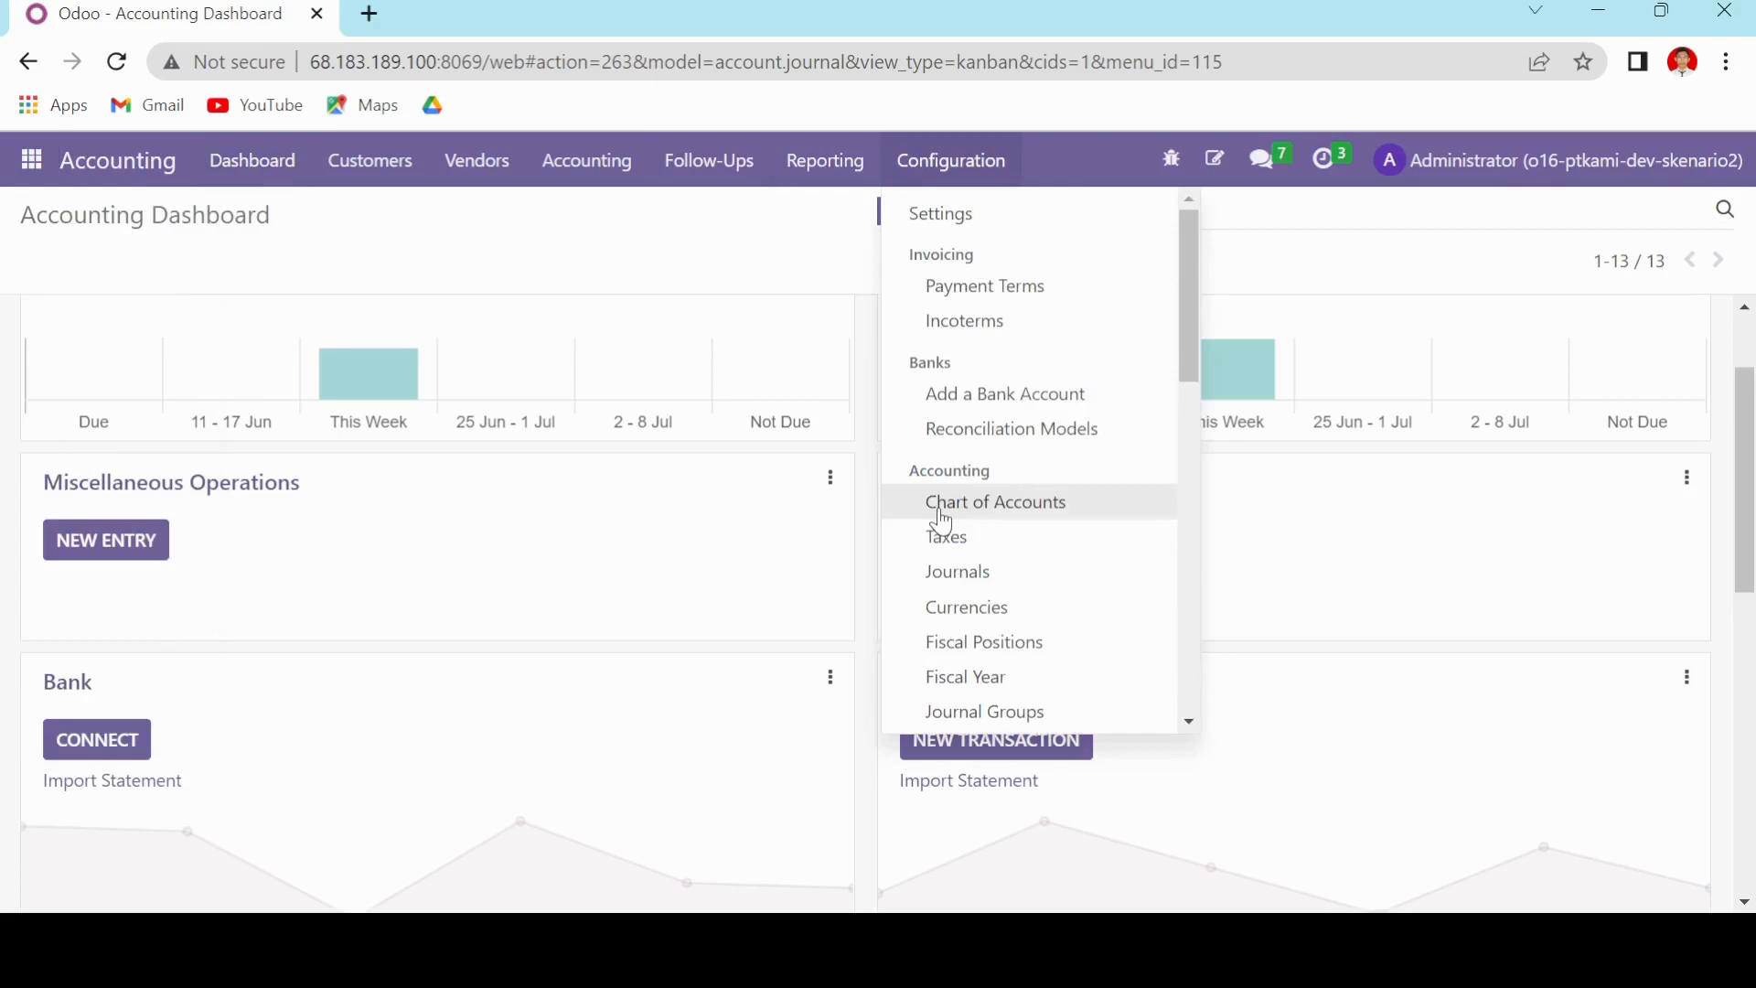
{"action": "left_click", "coordinate": [942, 512]}
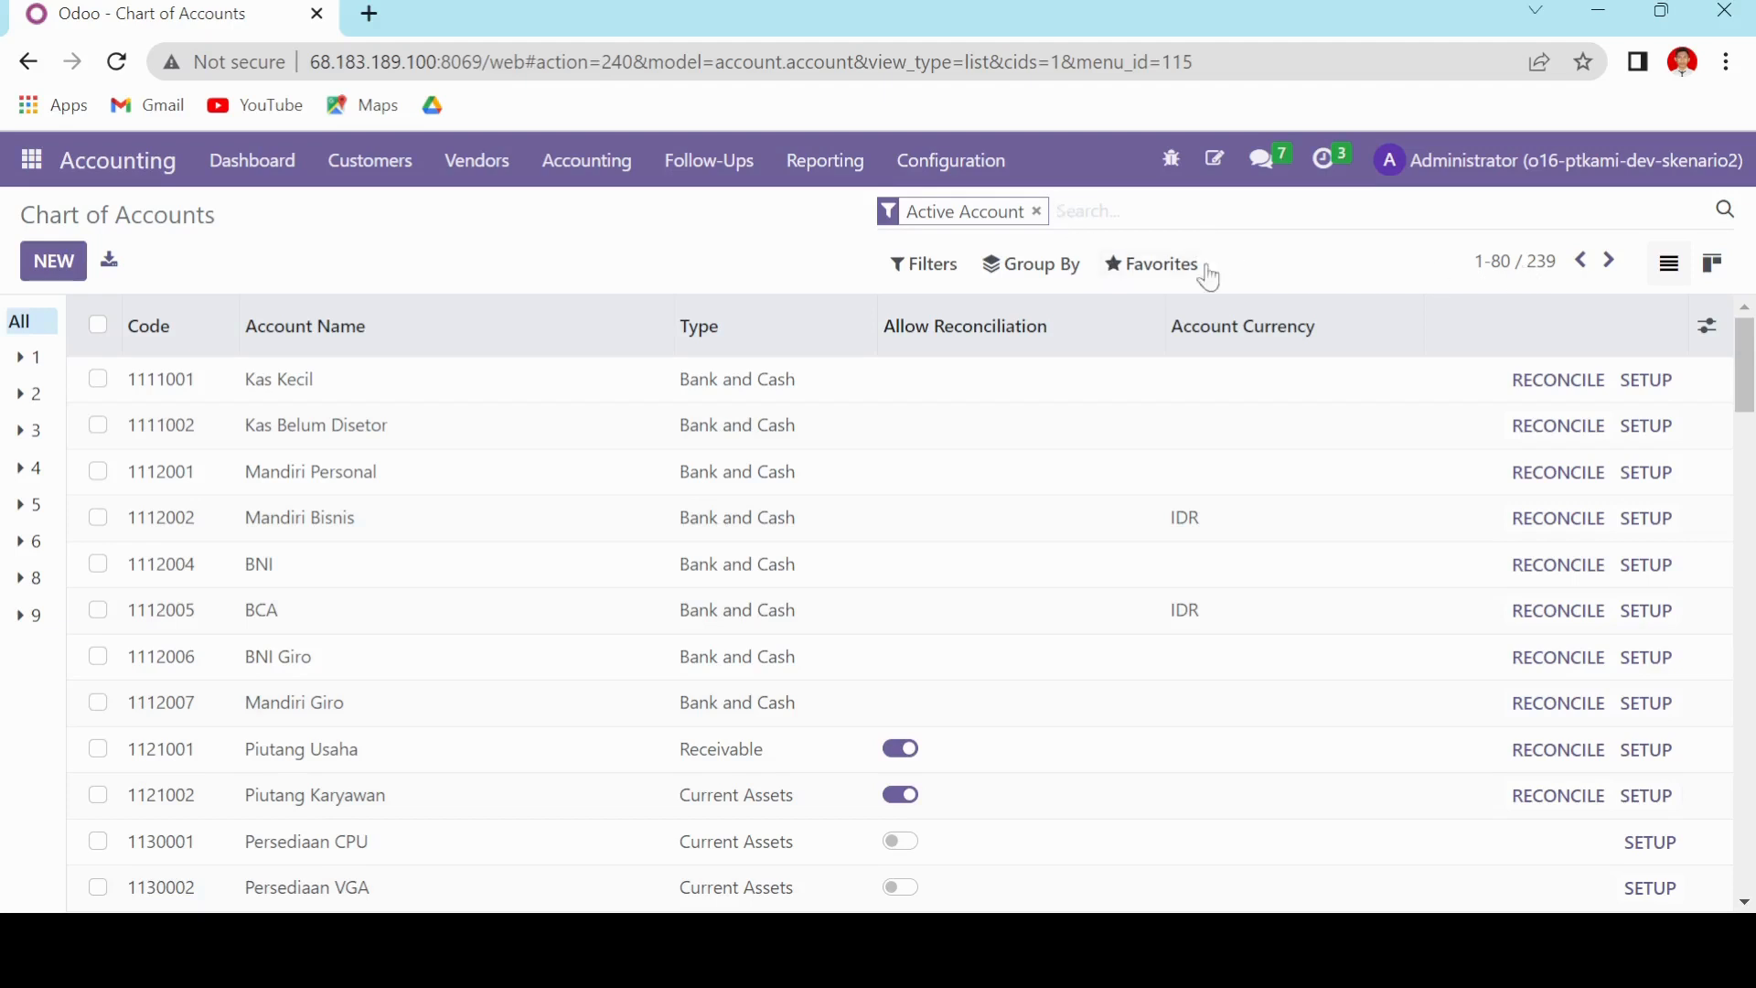
- Start importing records into the Chart of Accounts
{"action": "left_click", "coordinate": [1030, 264]}
{"action": "left_click", "coordinate": [1074, 362]}
{"action": "left_click", "coordinate": [1173, 265]}
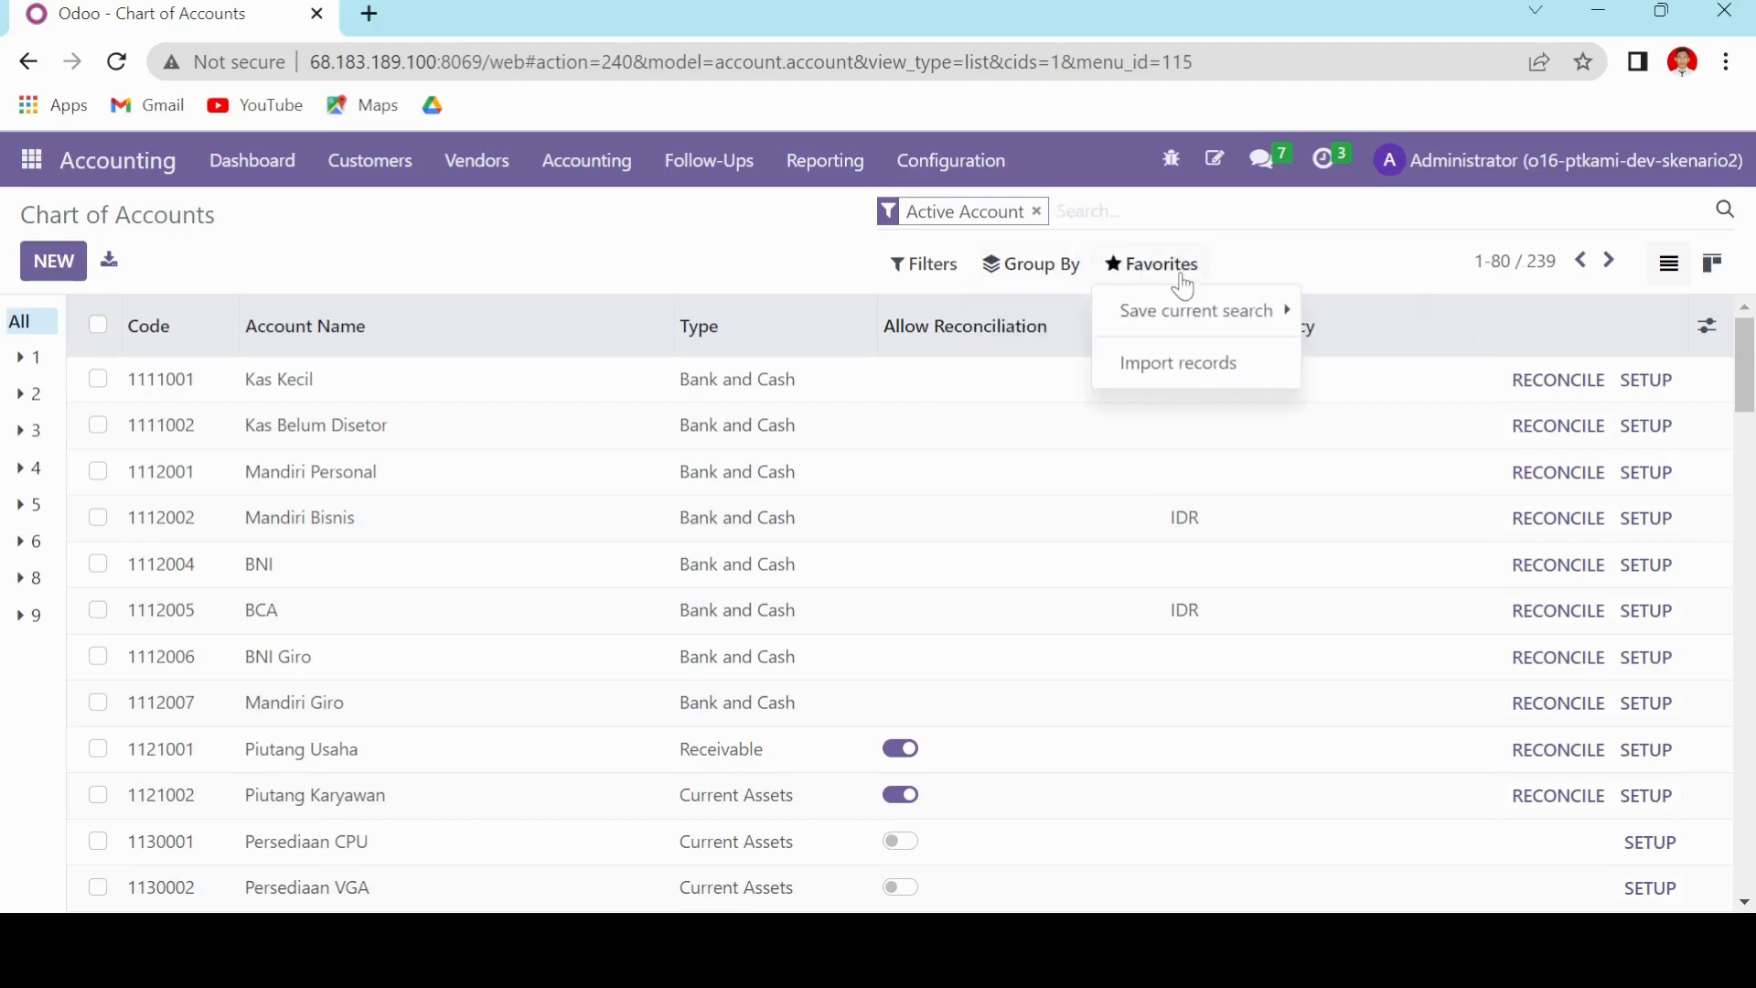
{"action": "left_click", "coordinate": [1164, 366]}
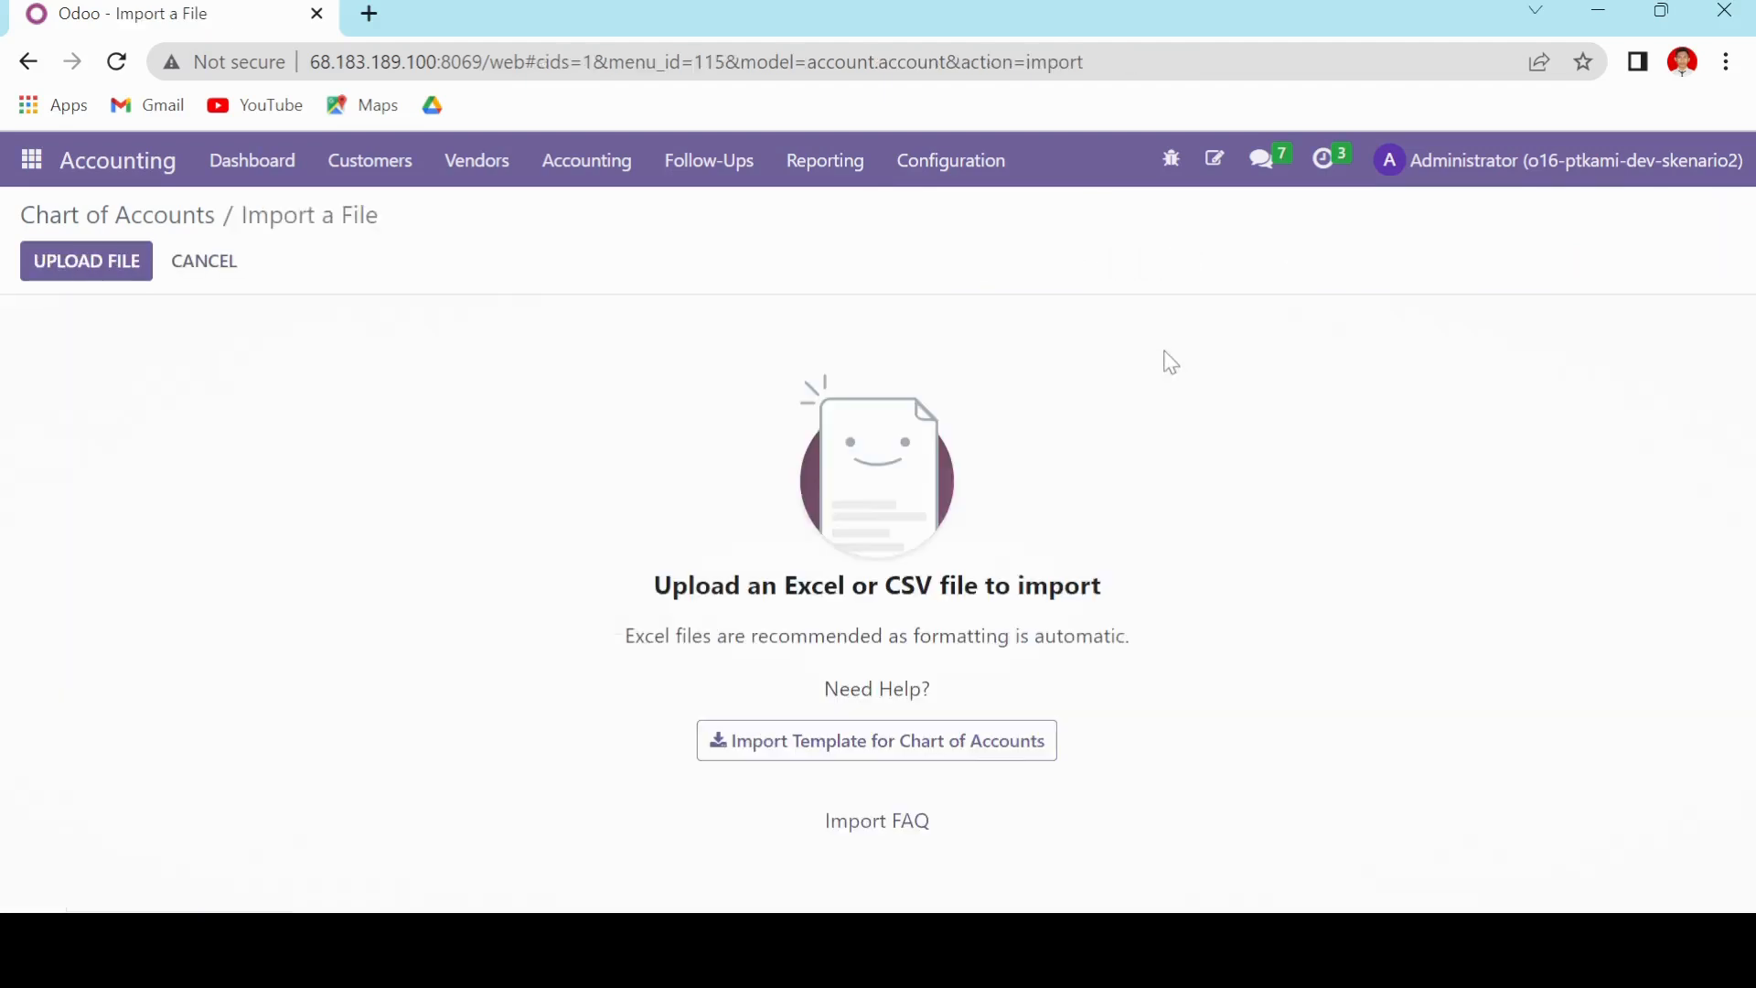
- Upload the 00 PT. KAMI All Data (15).xlsx file for import, keeping 01 COA as the sheet
{"action": "left_click", "coordinate": [110, 277]}
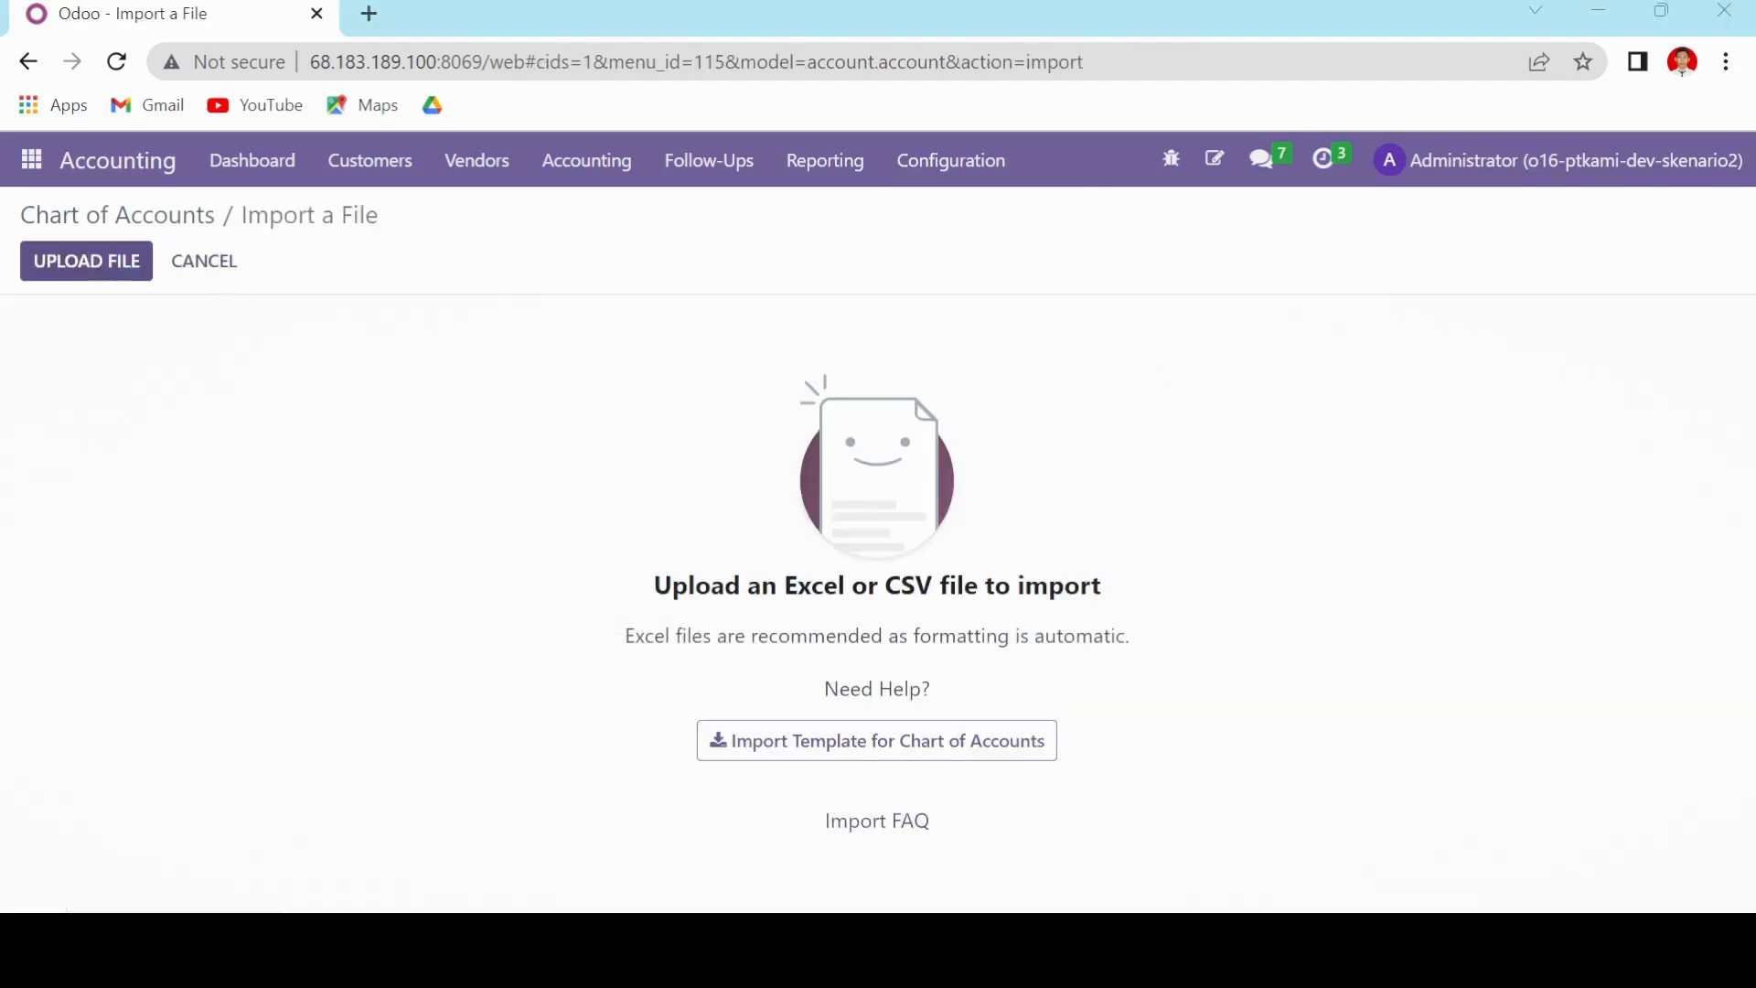
{"action": "left_click", "coordinate": [1070, 788]}
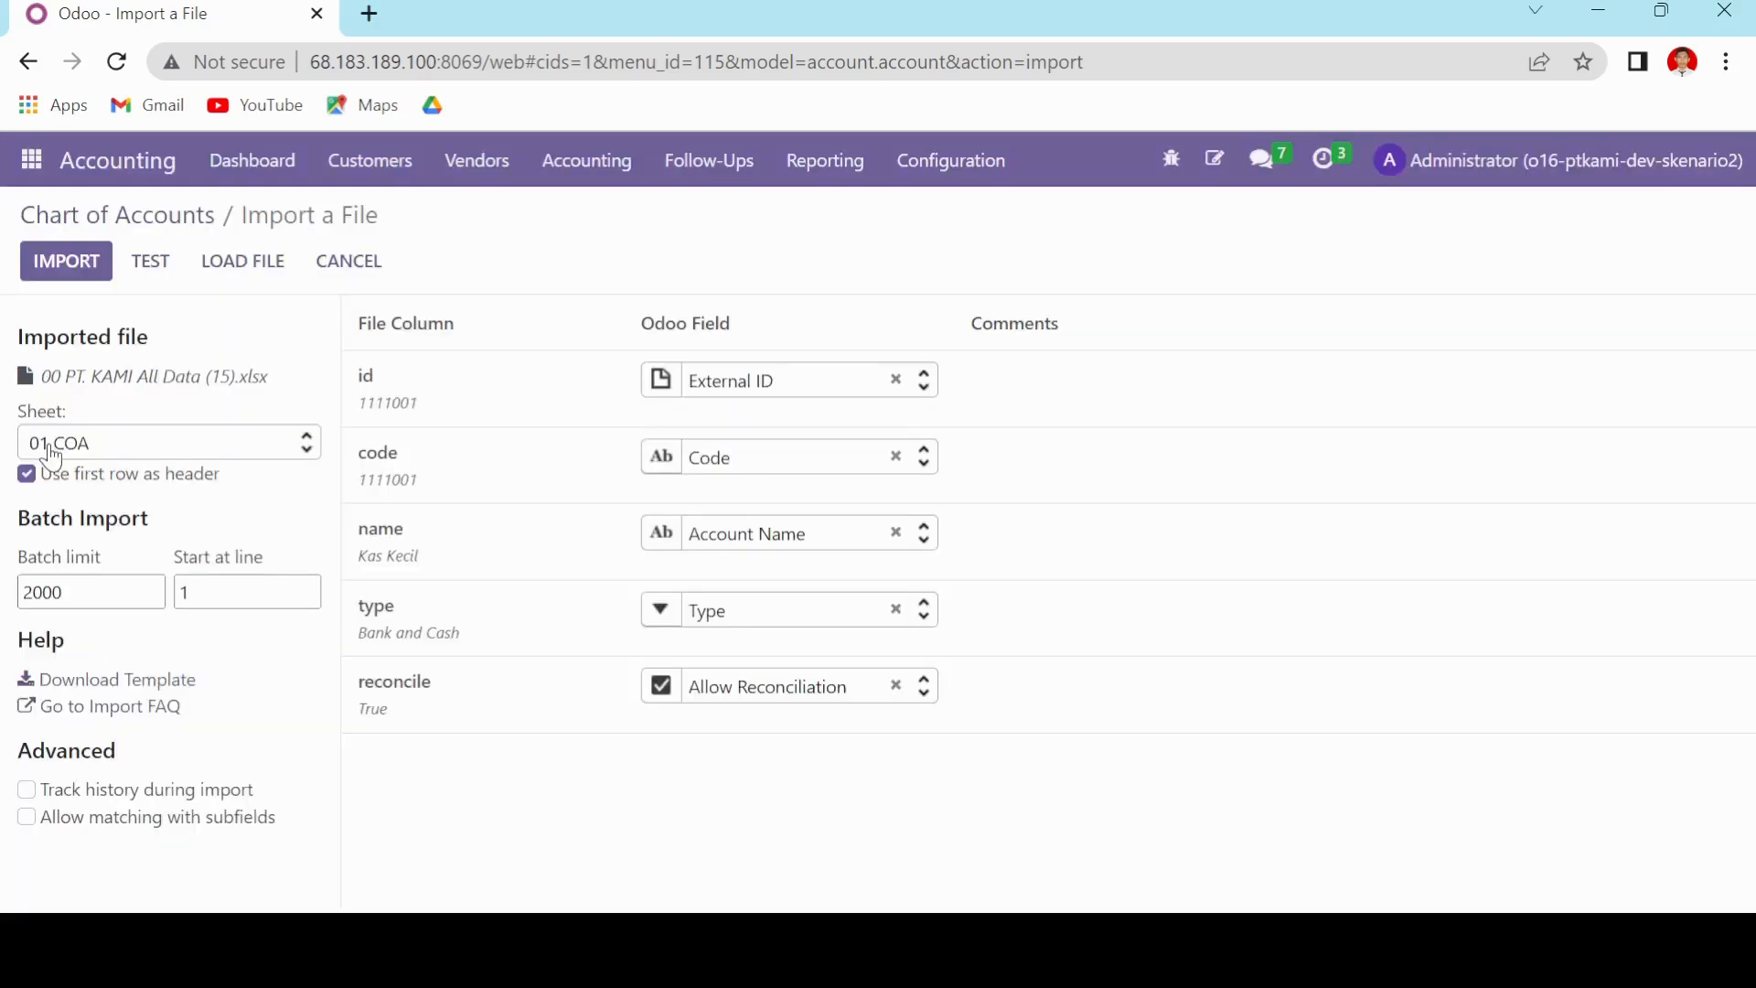
{"action": "left_click", "coordinate": [55, 448]}
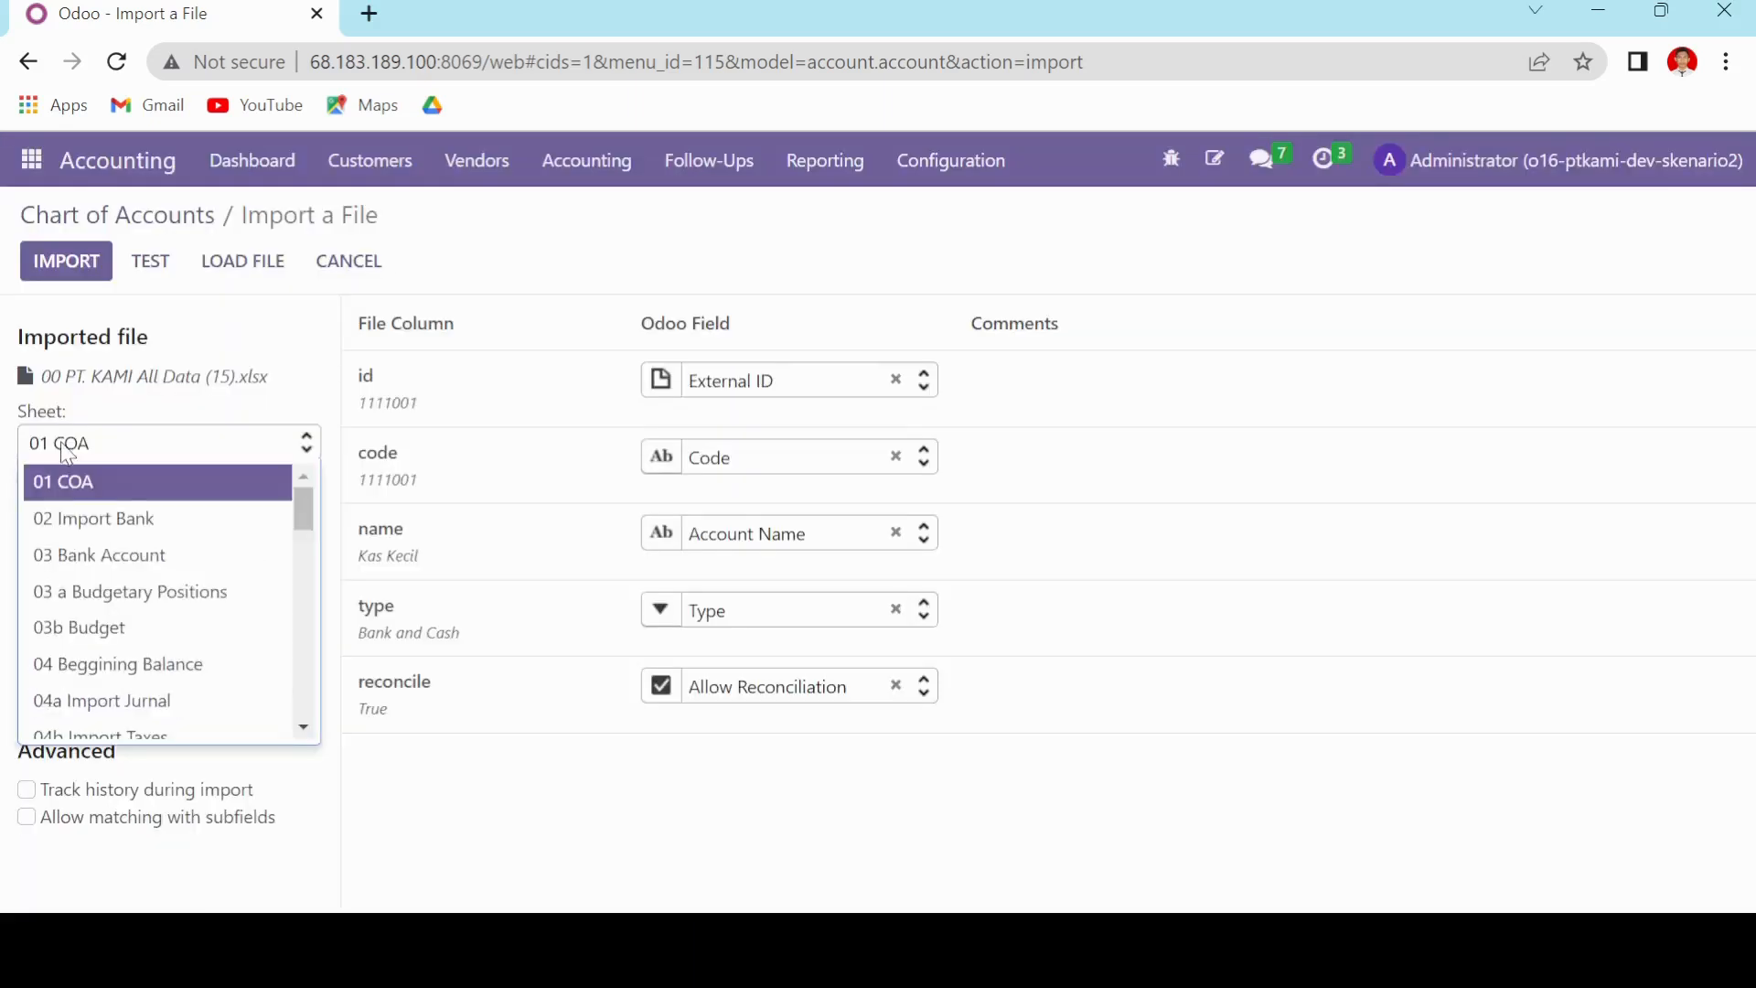
{"action": "left_click", "coordinate": [67, 453]}
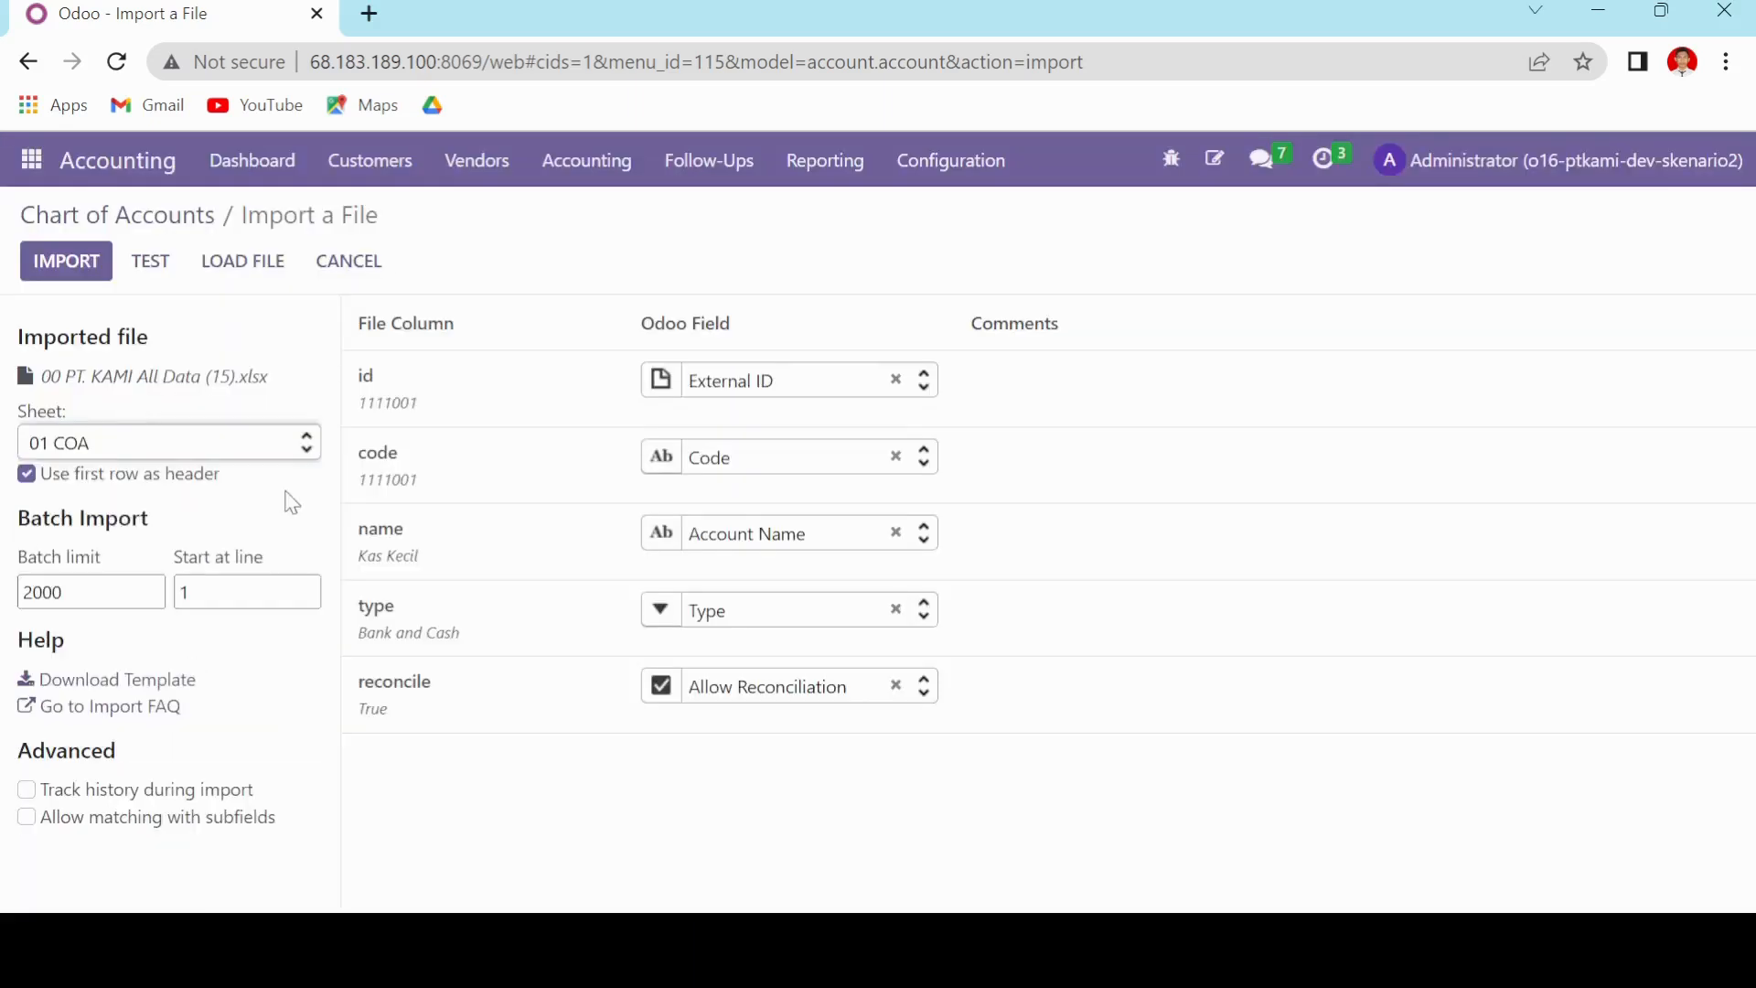
- Test the 01 COA import, read the validation result and cancel the import
{"action": "left_click", "coordinate": [170, 266]}
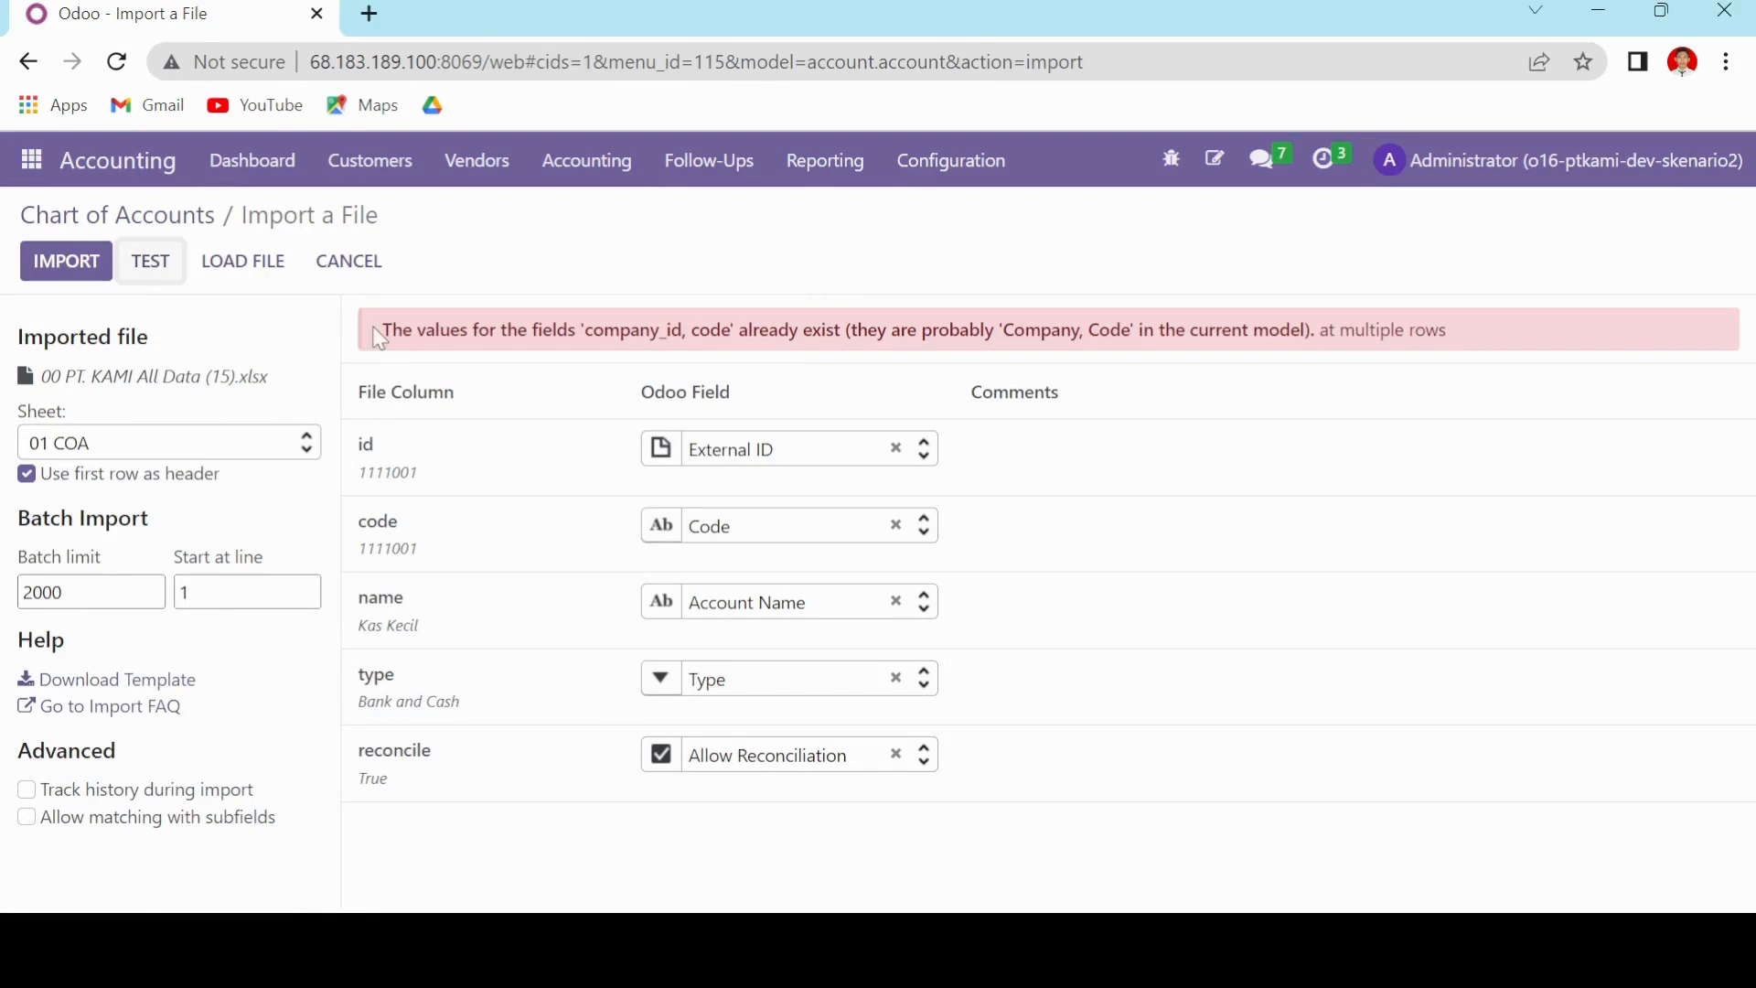
{"action": "left_click_drag", "start_coordinate": [384, 335], "coordinate": [702, 335]}
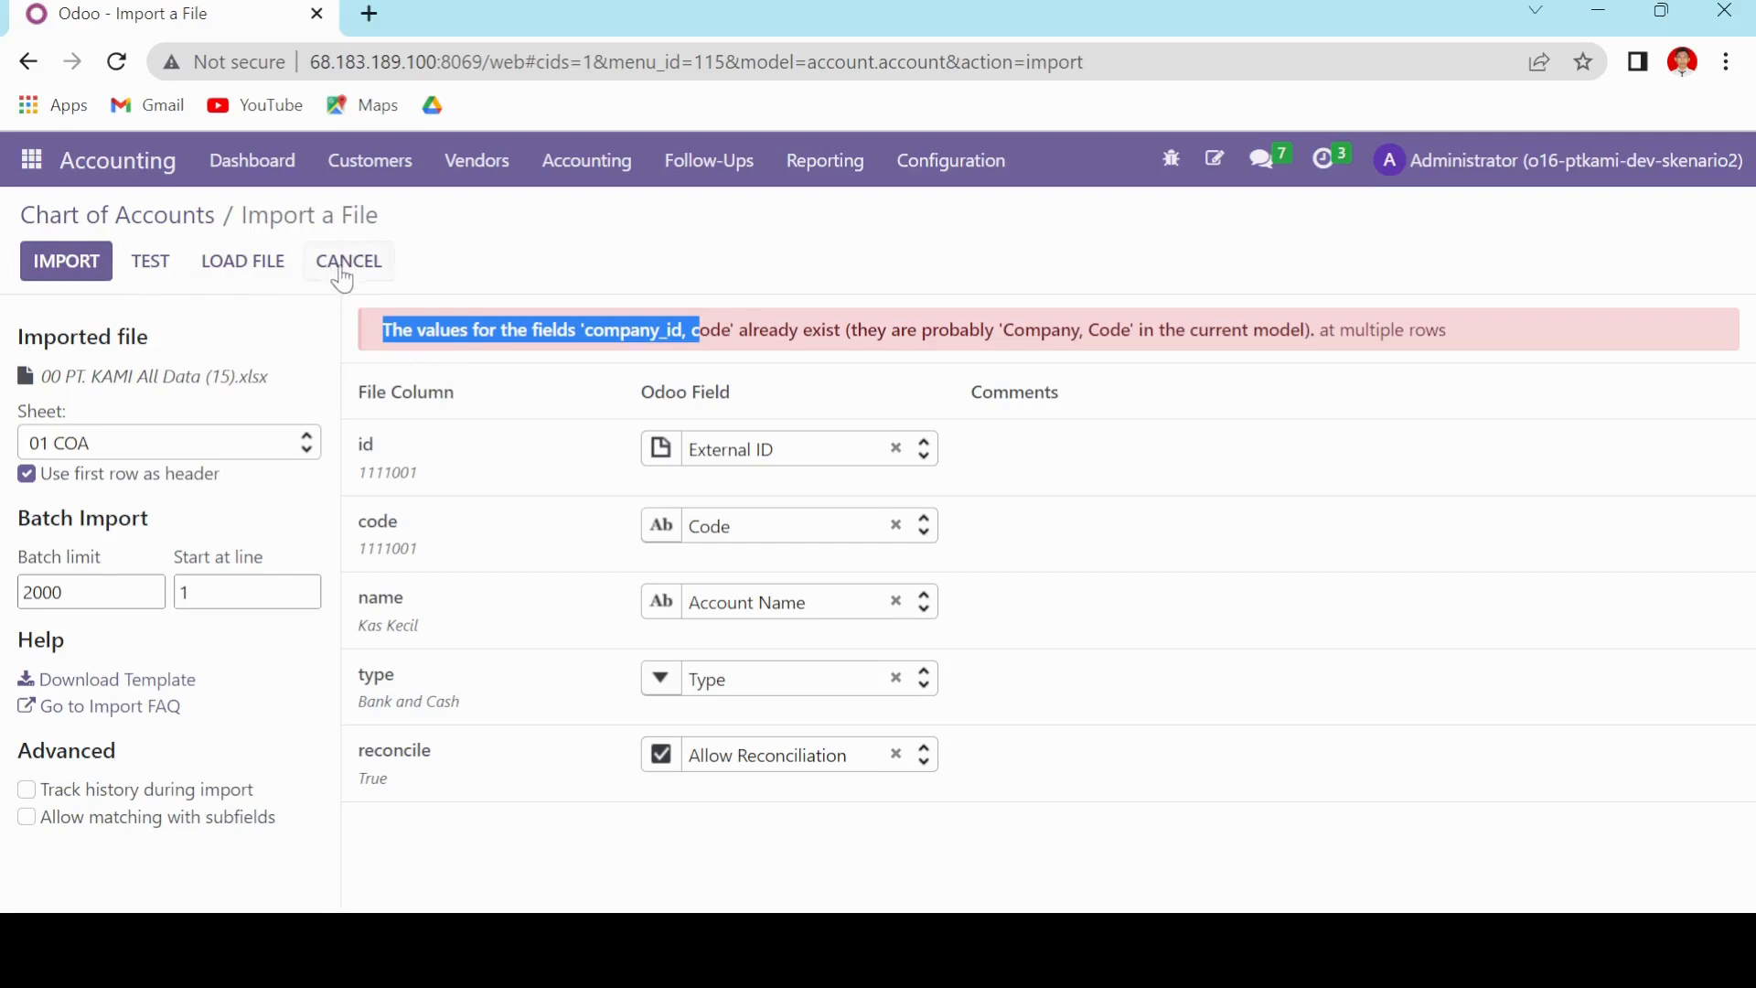
{"action": "left_click", "coordinate": [377, 266]}
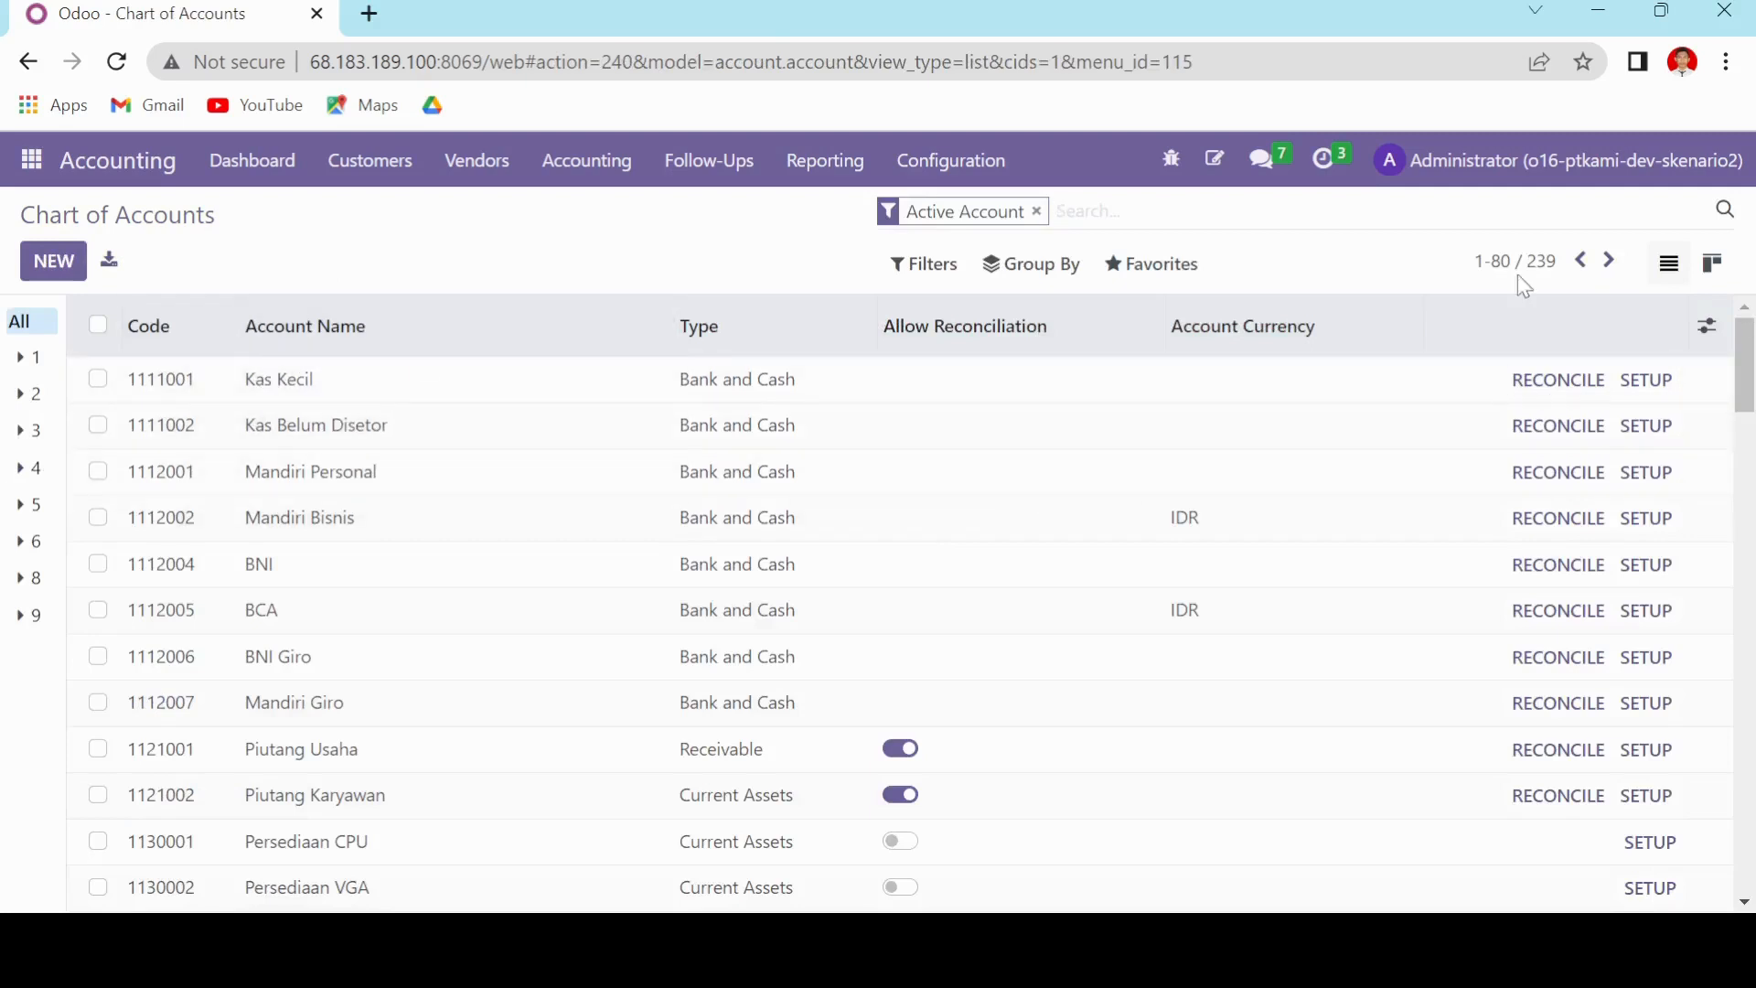
- View the second page of the Chart of Accounts list and return to the first page
{"action": "left_click", "coordinate": [1605, 267]}
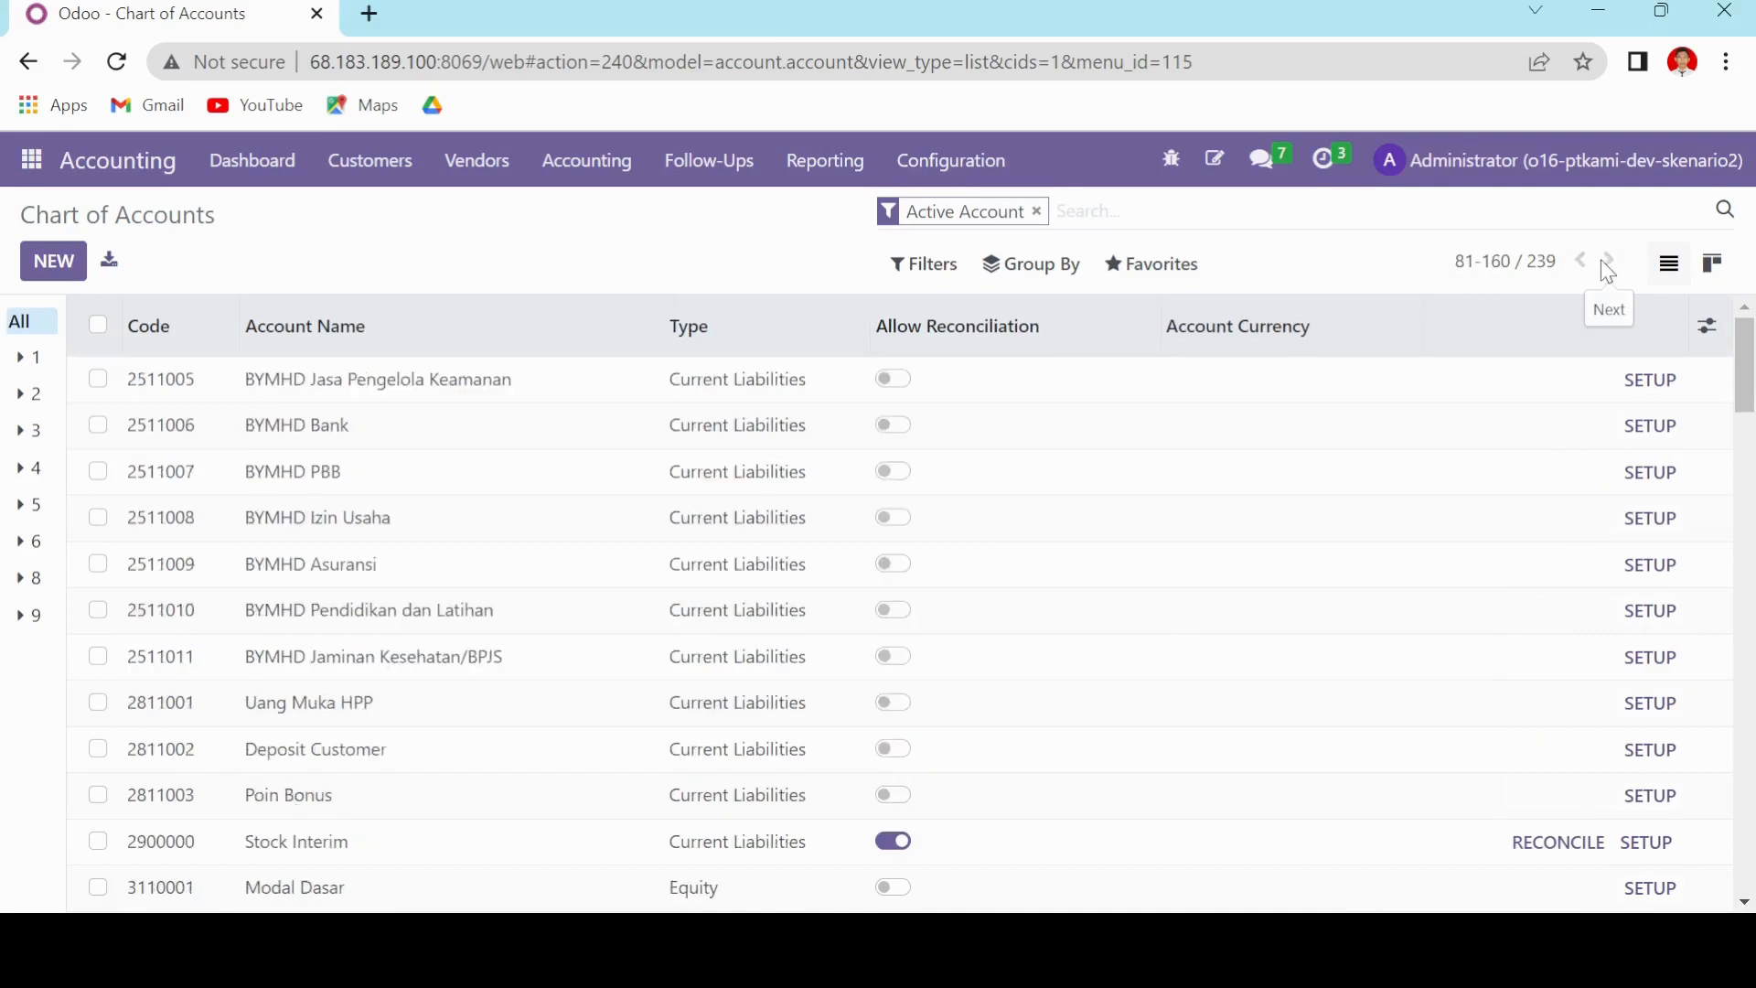
{"action": "left_click", "coordinate": [1579, 264]}
{"action": "left_click", "coordinate": [1579, 263]}
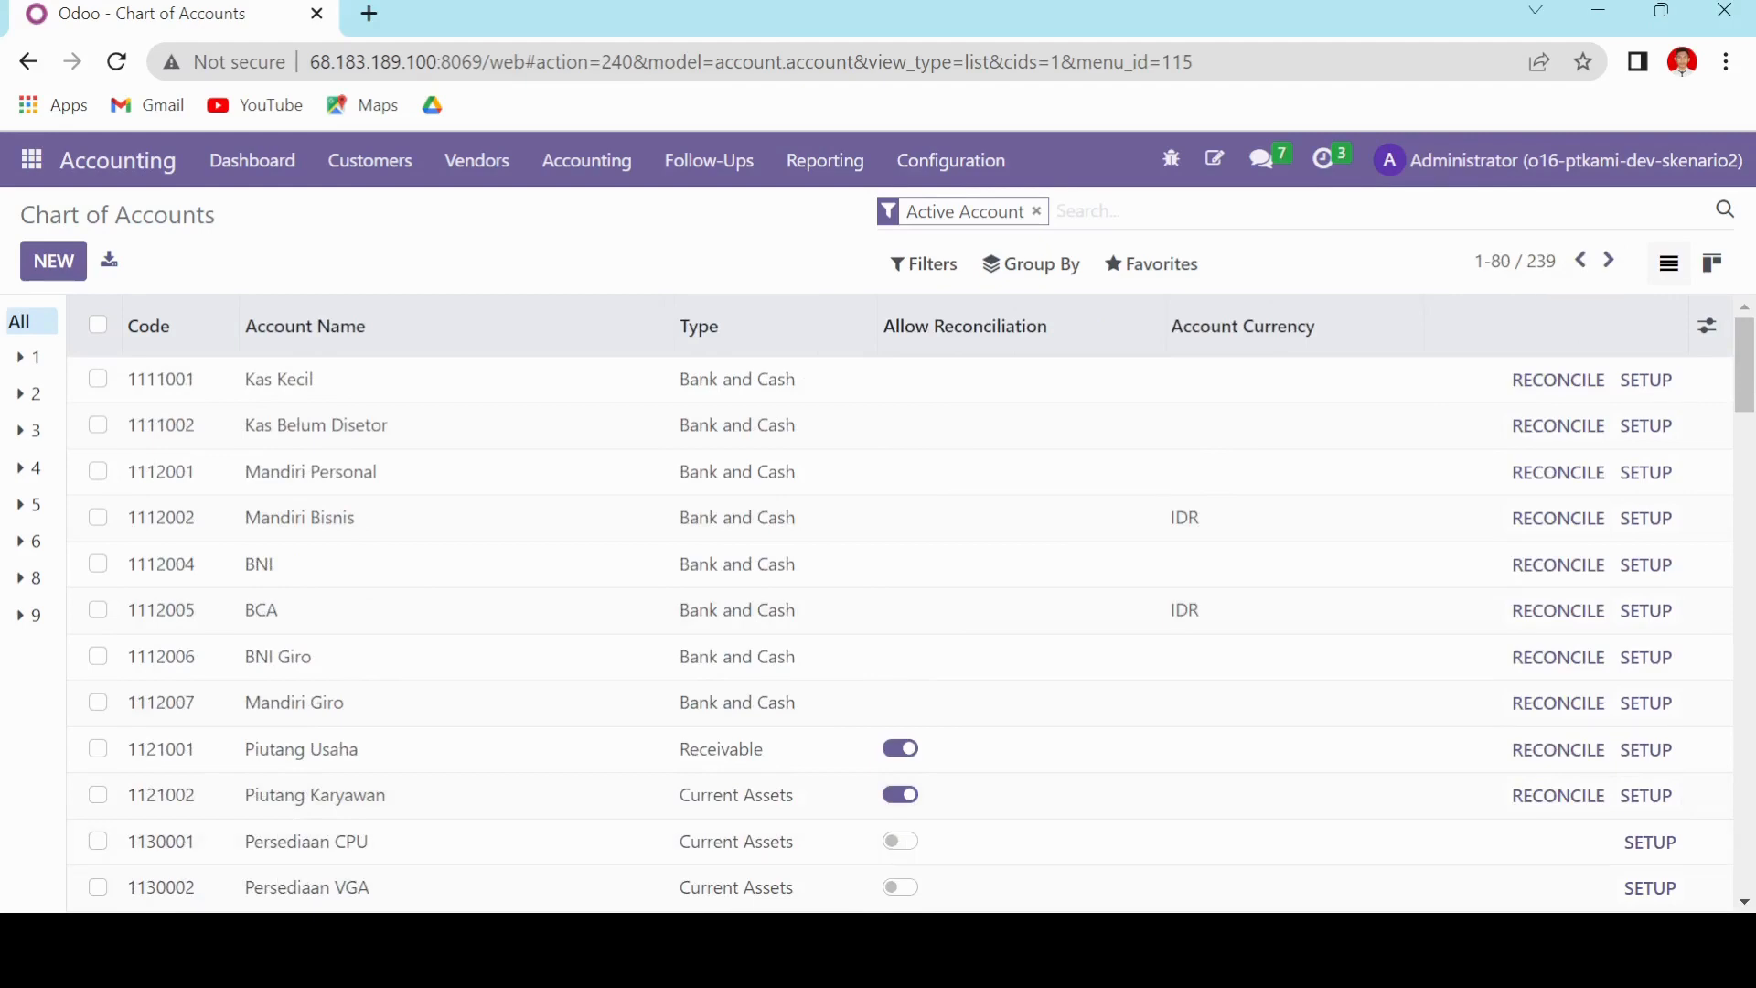
- Switch to Google Sheets and check the 01 COA account rows down to the last entry
{"action": "key", "text": "alt+Tab"}
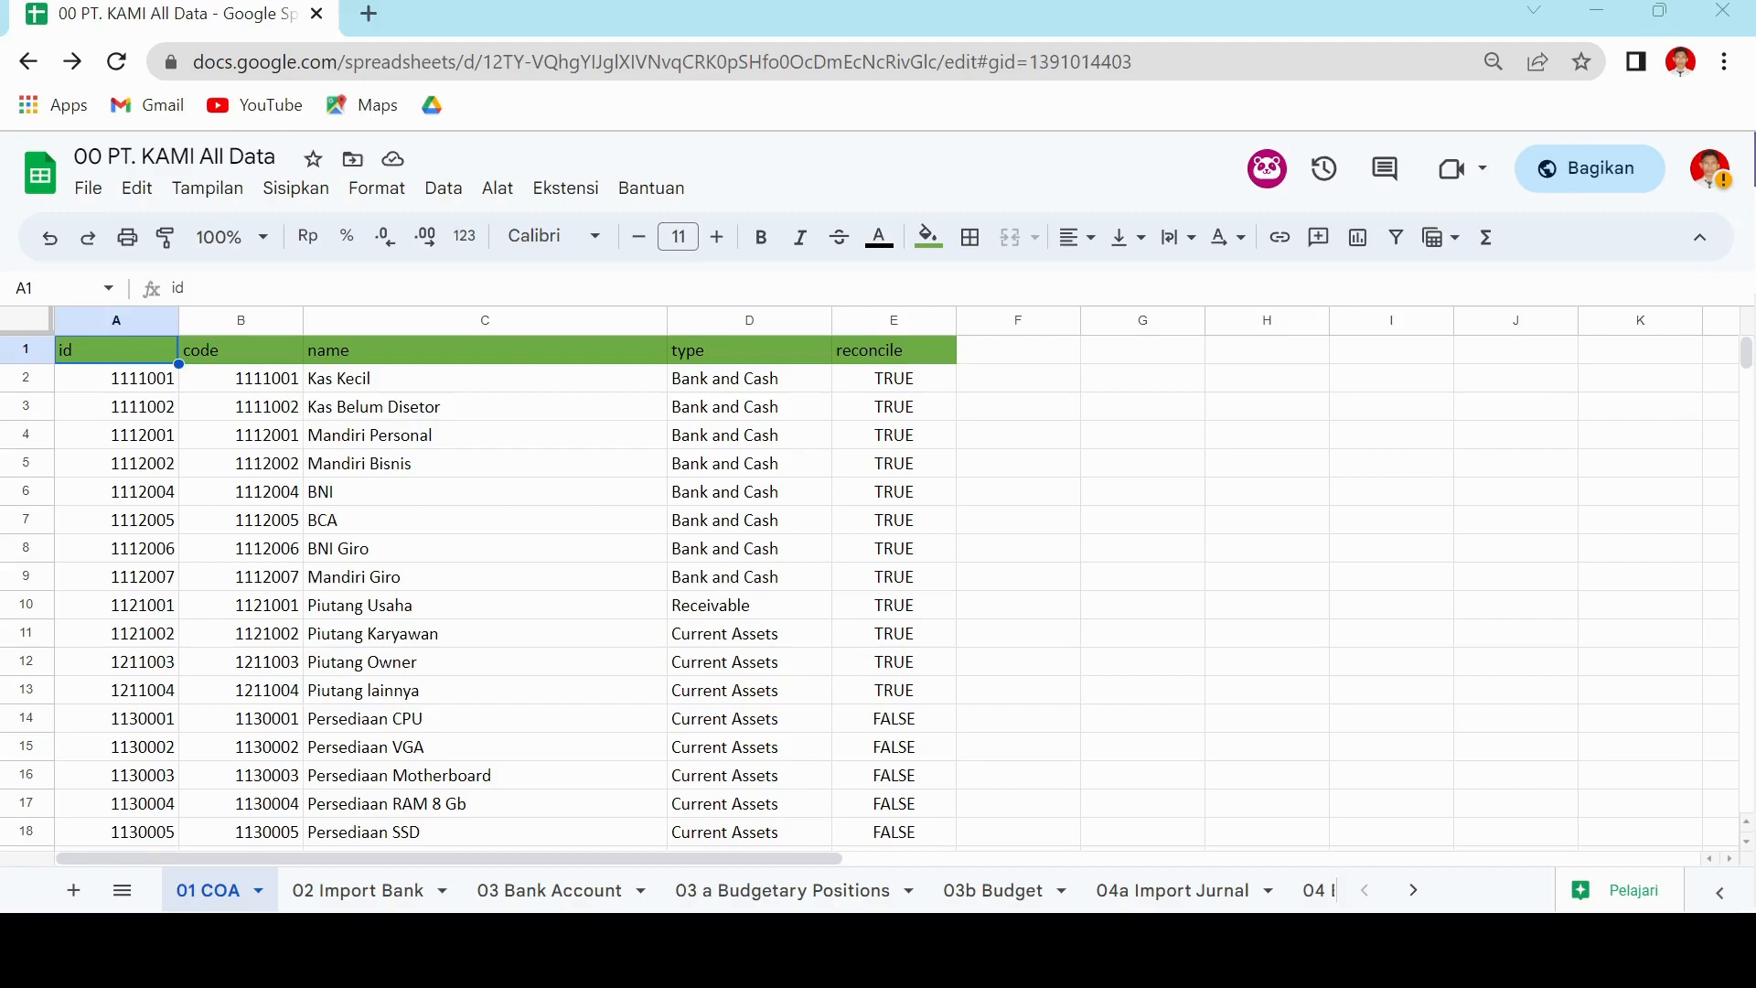
{"action": "scroll", "coordinate": [271, 590], "scroll_direction": "down", "scroll_amount": 15}
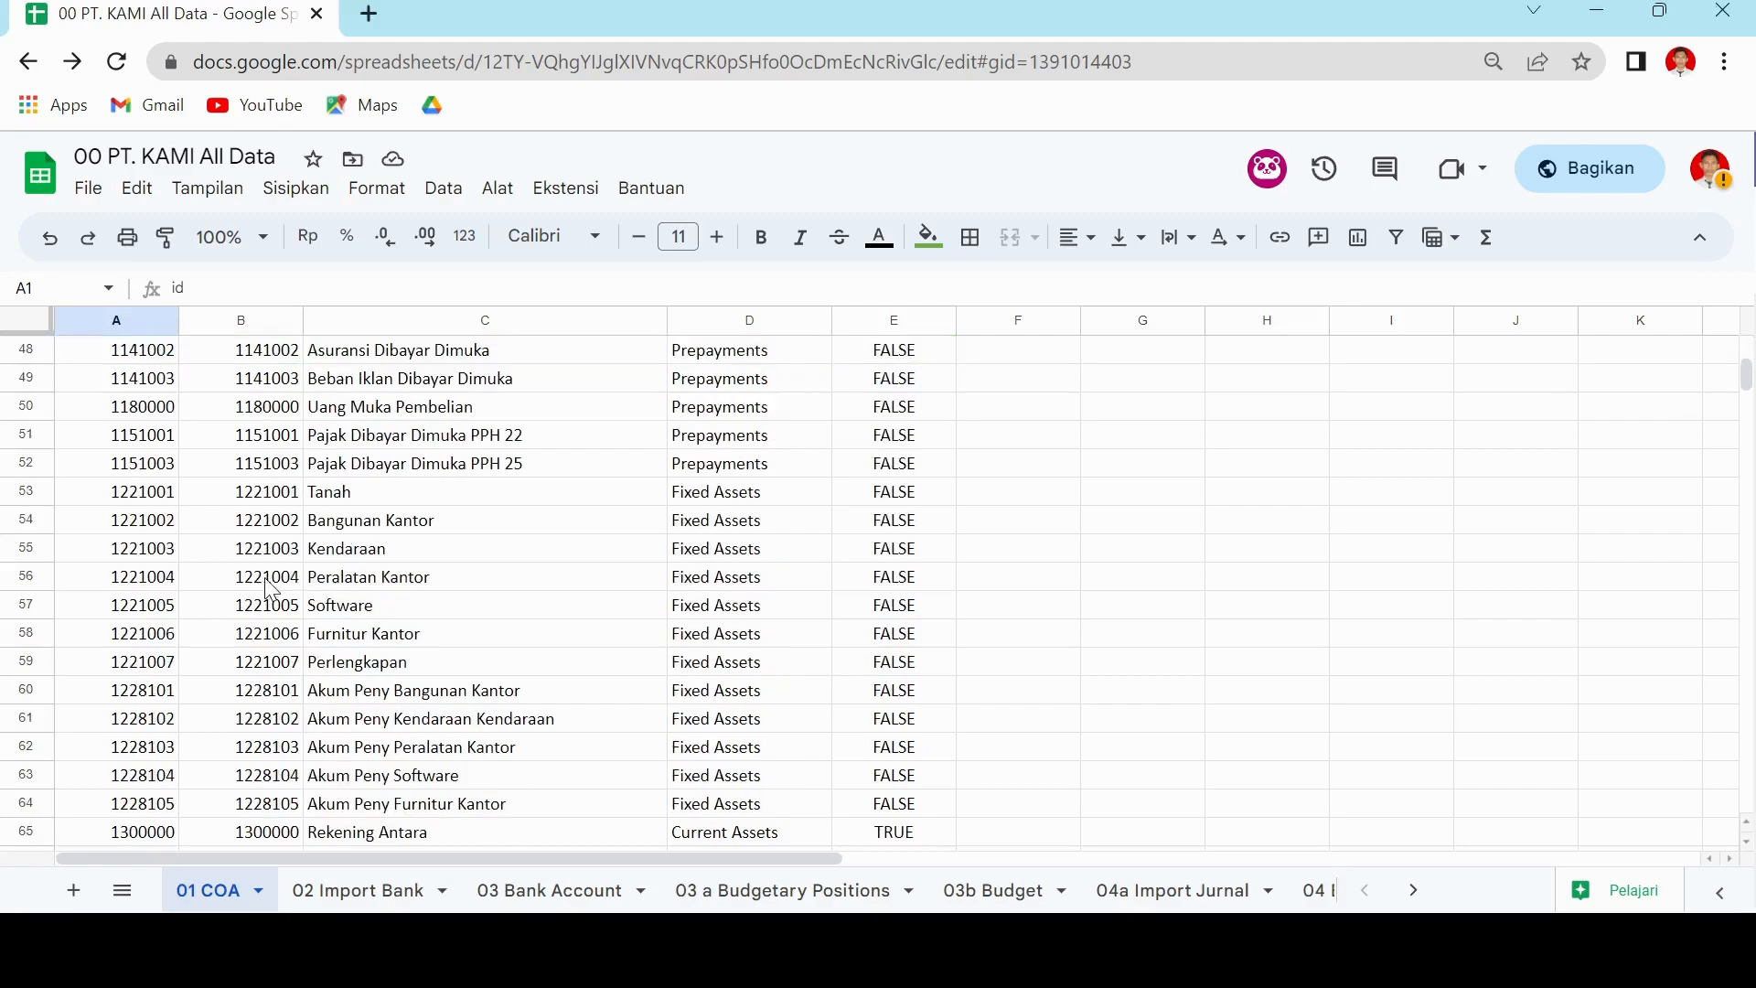
{"action": "scroll", "coordinate": [271, 590], "scroll_direction": "down", "scroll_amount": 20}
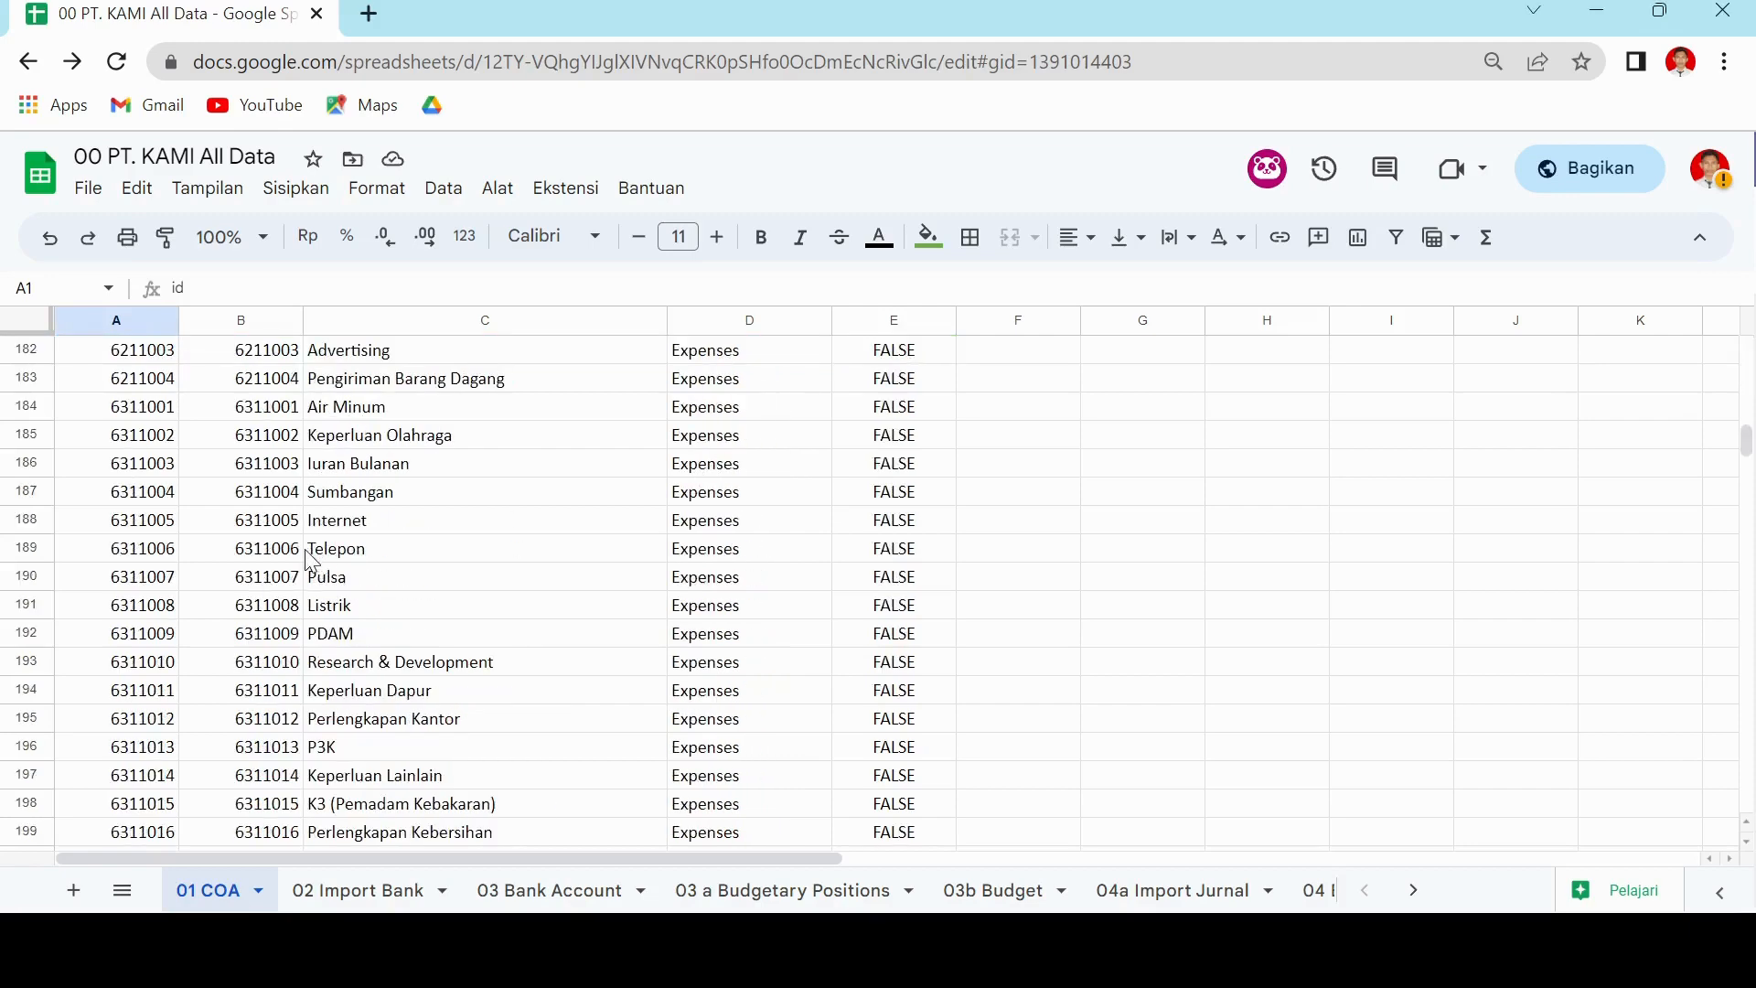
{"action": "scroll", "coordinate": [311, 560], "scroll_direction": "down", "scroll_amount": 17}
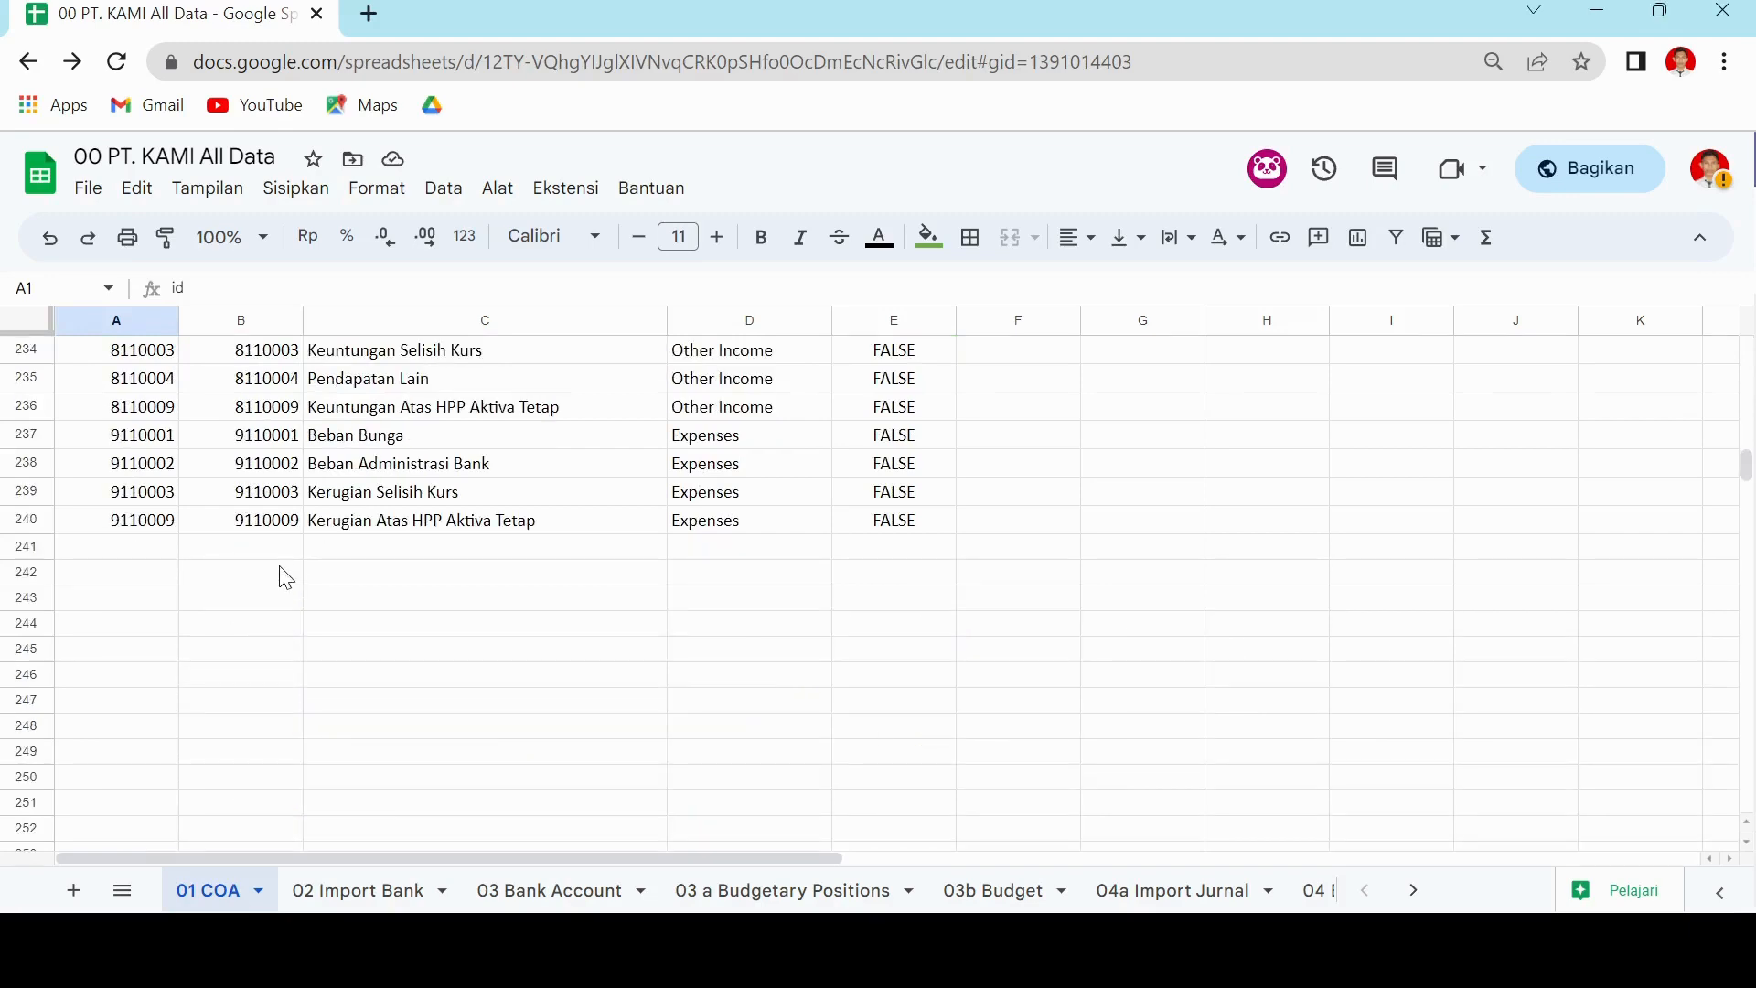
{"action": "scroll", "coordinate": [318, 581], "scroll_direction": "up", "scroll_amount": 6}
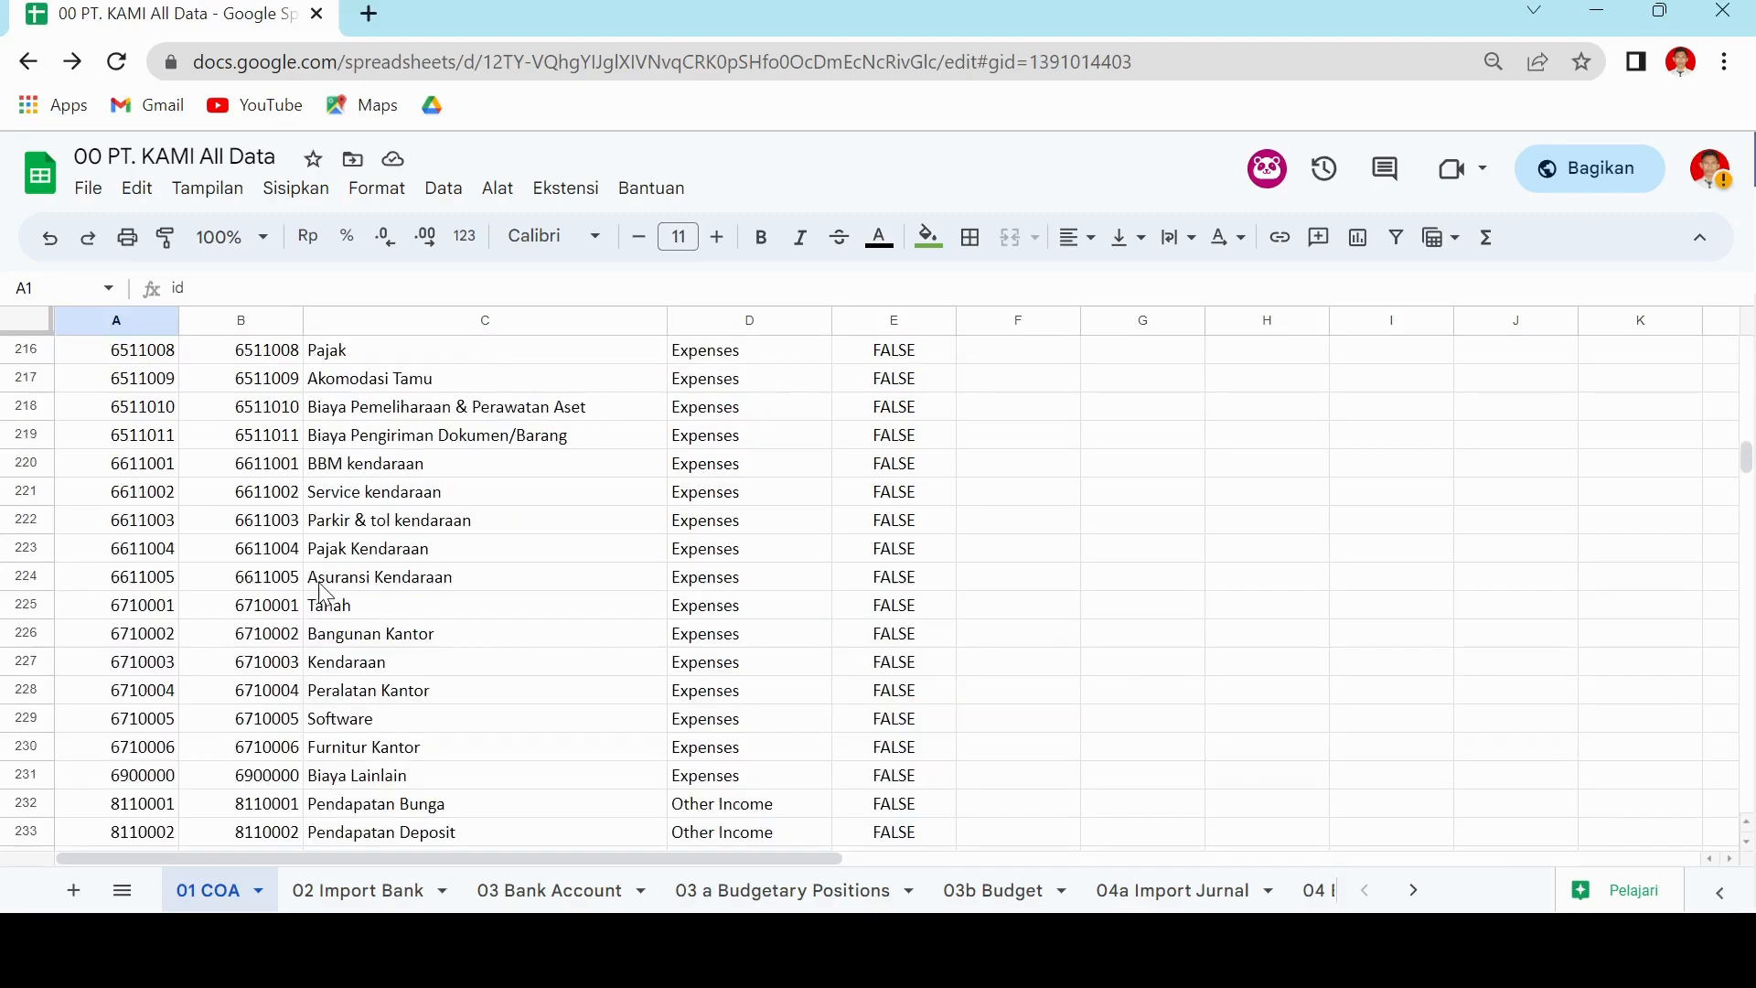
{"action": "scroll", "coordinate": [318, 581], "scroll_direction": "up", "scroll_amount": 13}
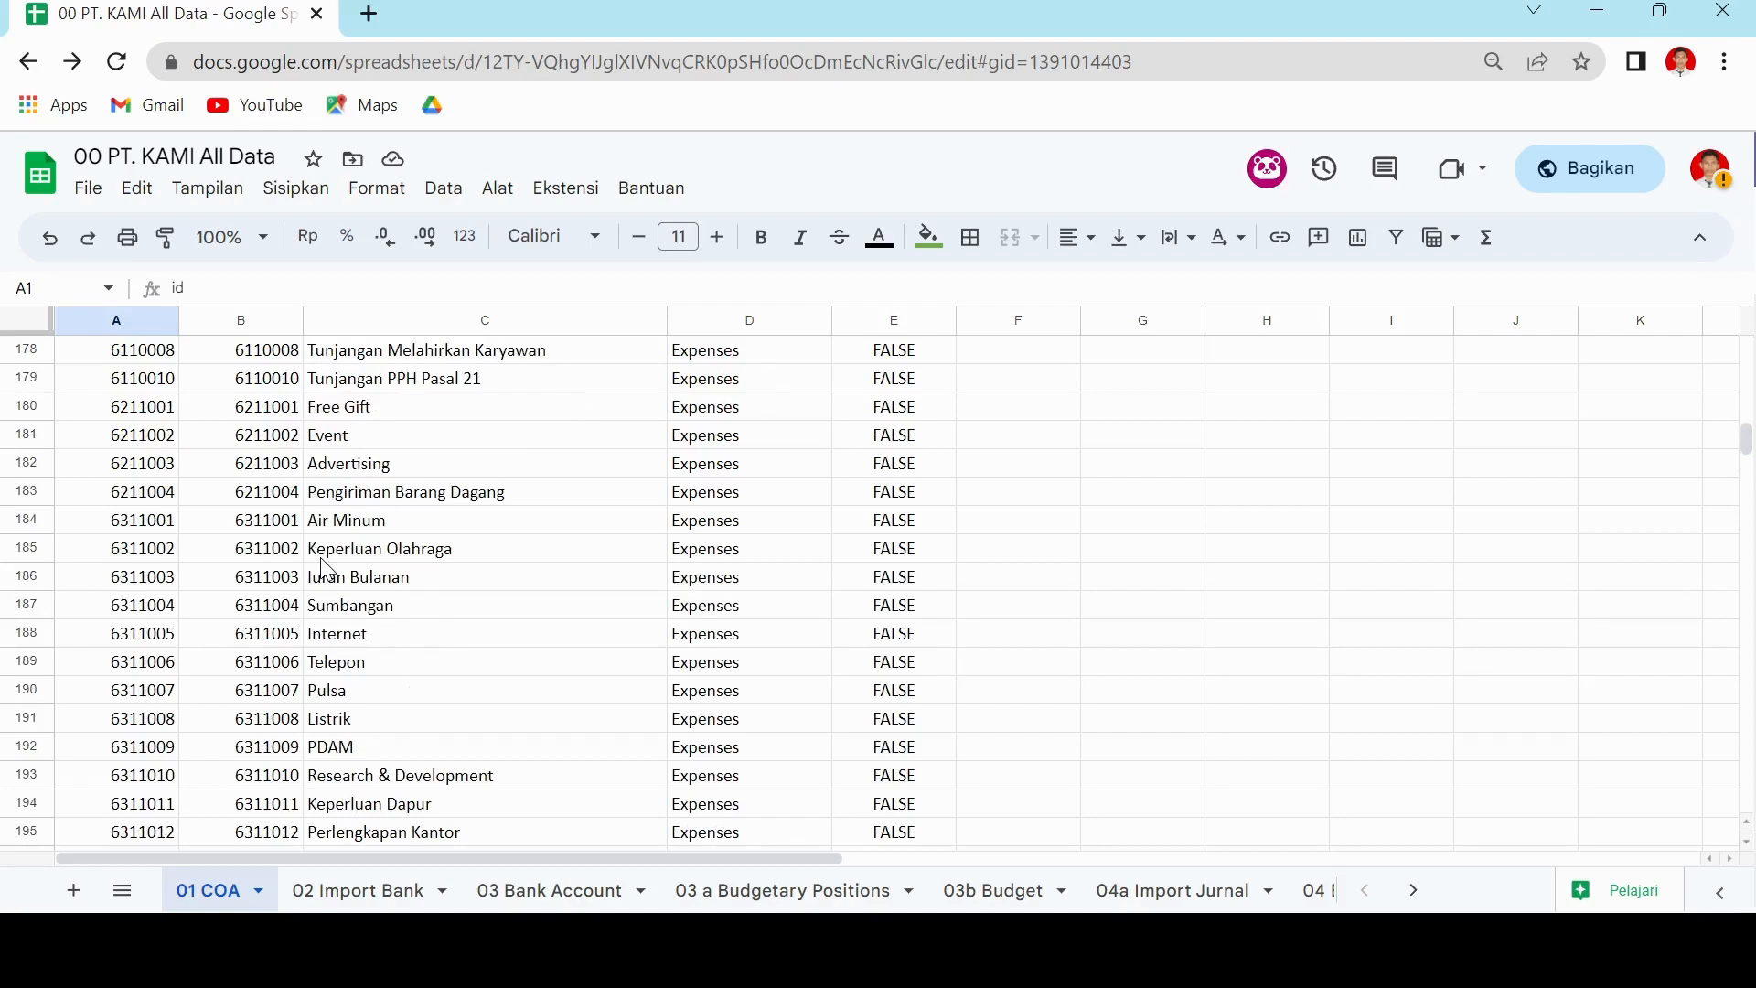
- Open the 04a Import Jurnal sheet and review its journal names, types, short codes and default accounts
{"action": "scroll", "coordinate": [325, 567], "scroll_direction": "up", "scroll_amount": 20}
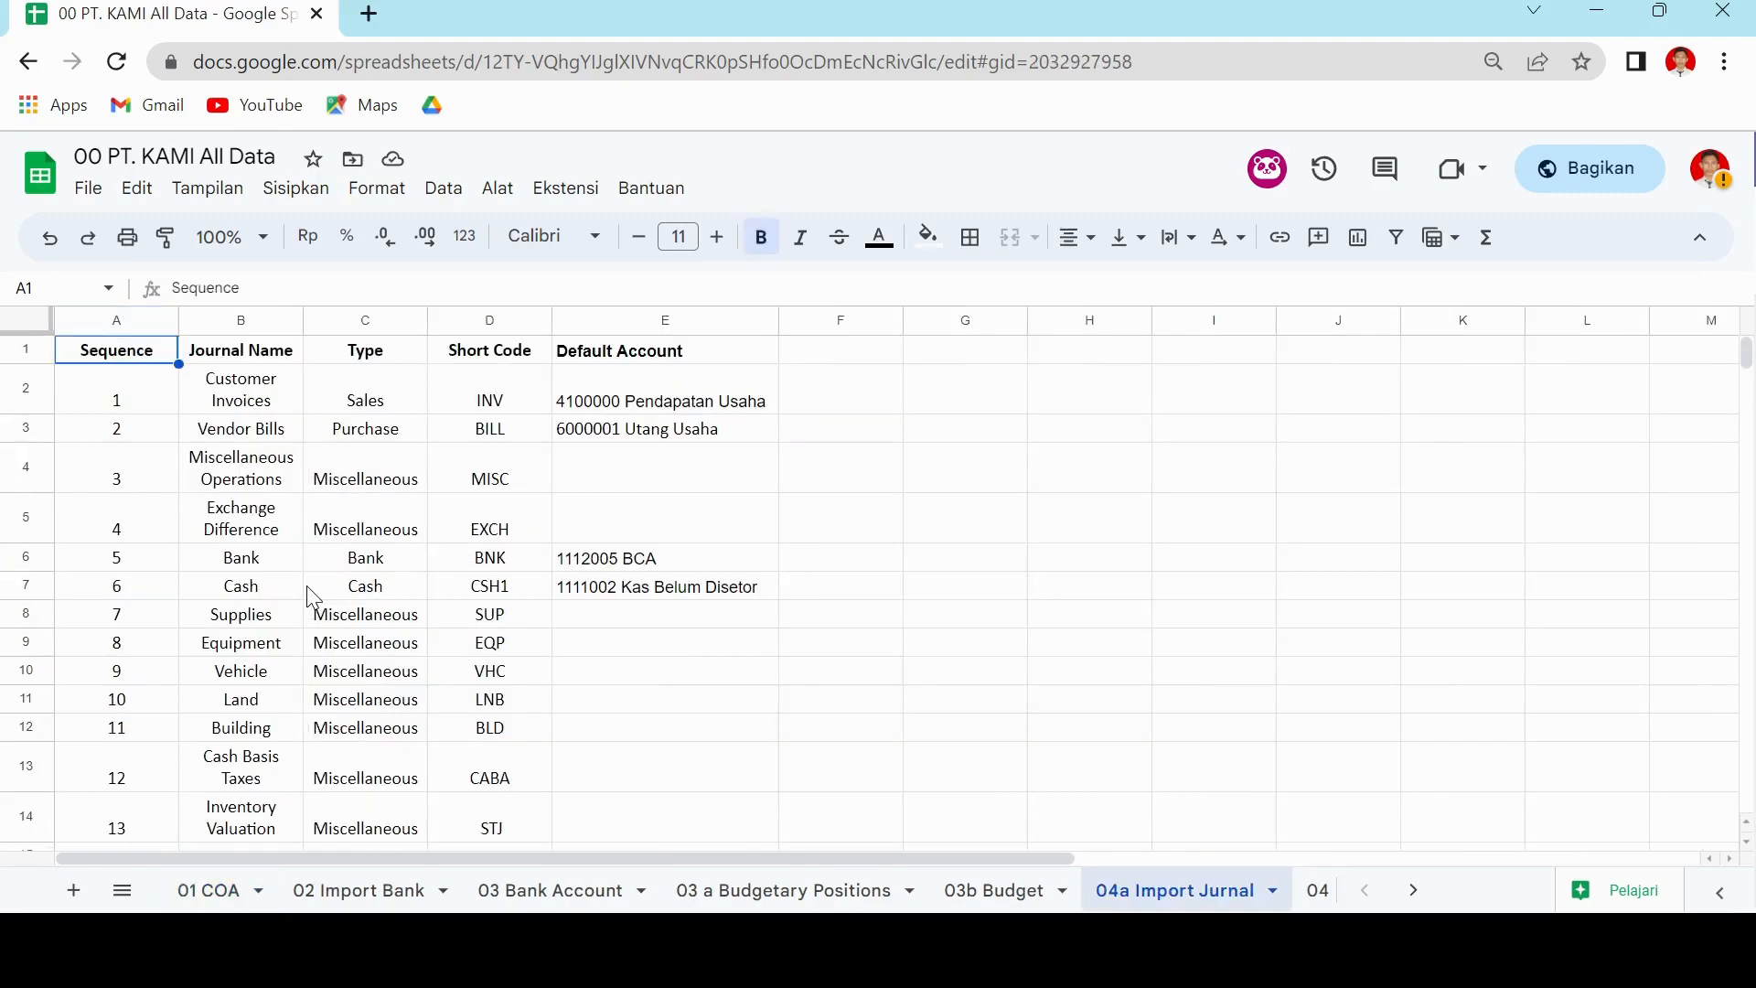
{"action": "scroll", "coordinate": [153, 699], "scroll_direction": "down", "scroll_amount": 1}
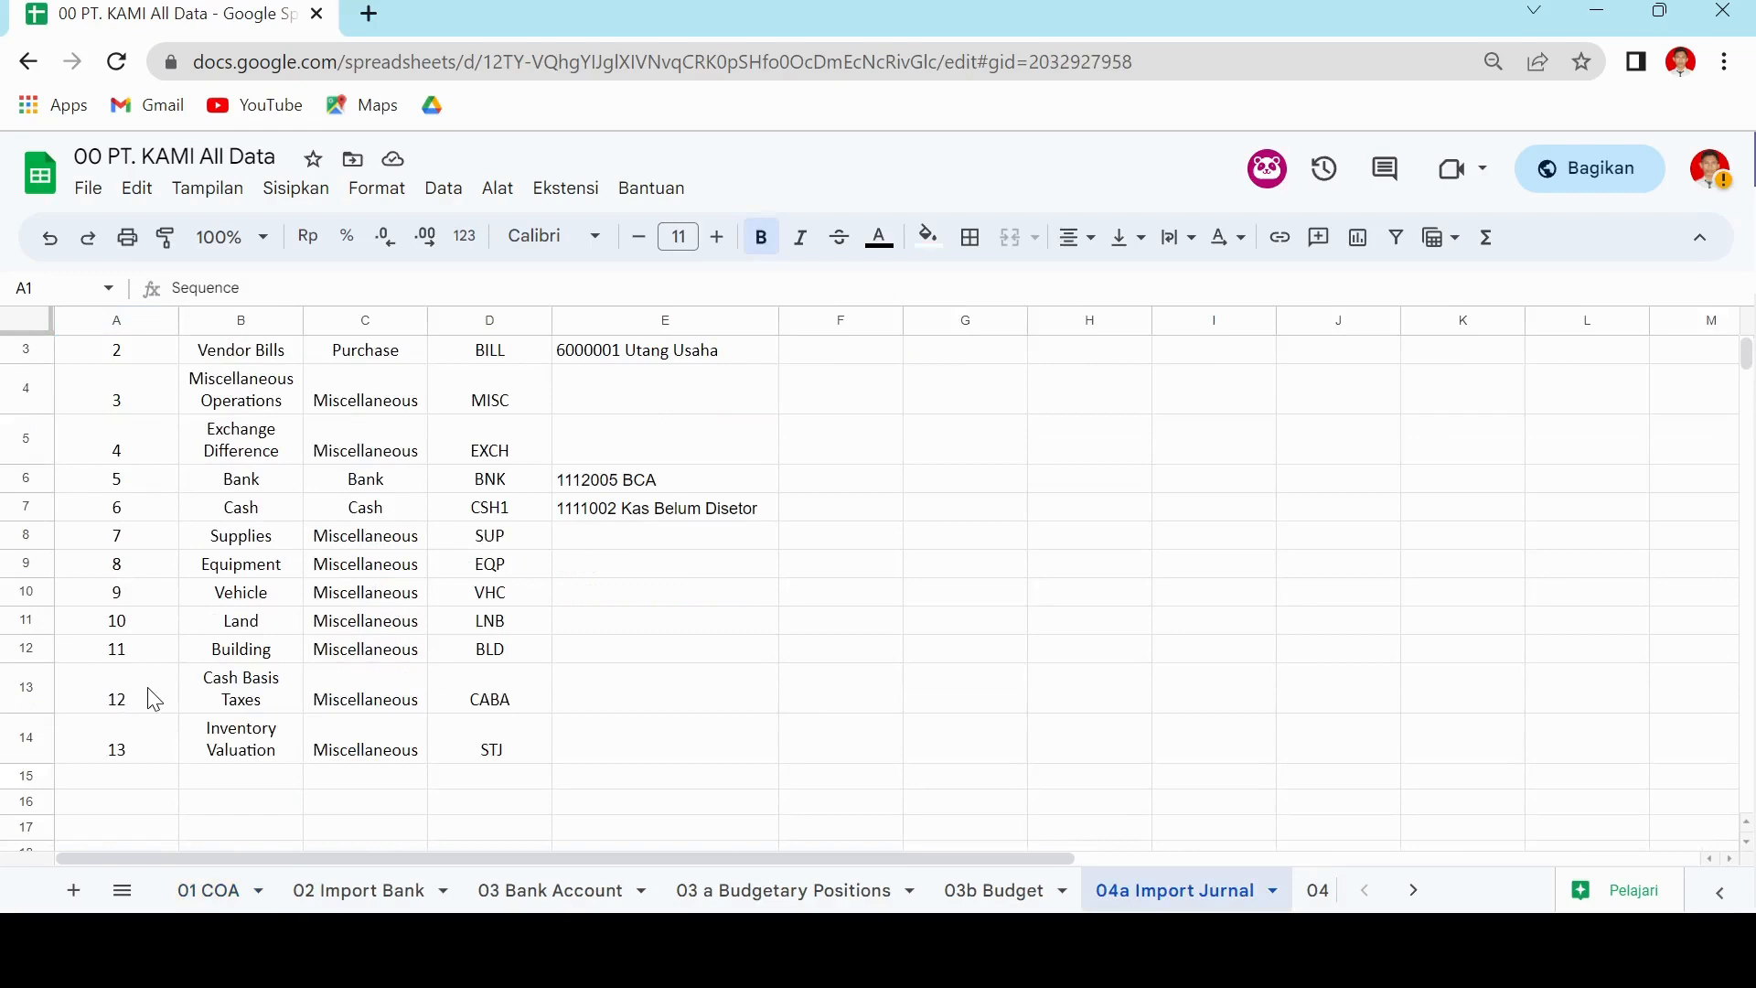
{"action": "scroll", "coordinate": [435, 687], "scroll_direction": "up", "scroll_amount": 1}
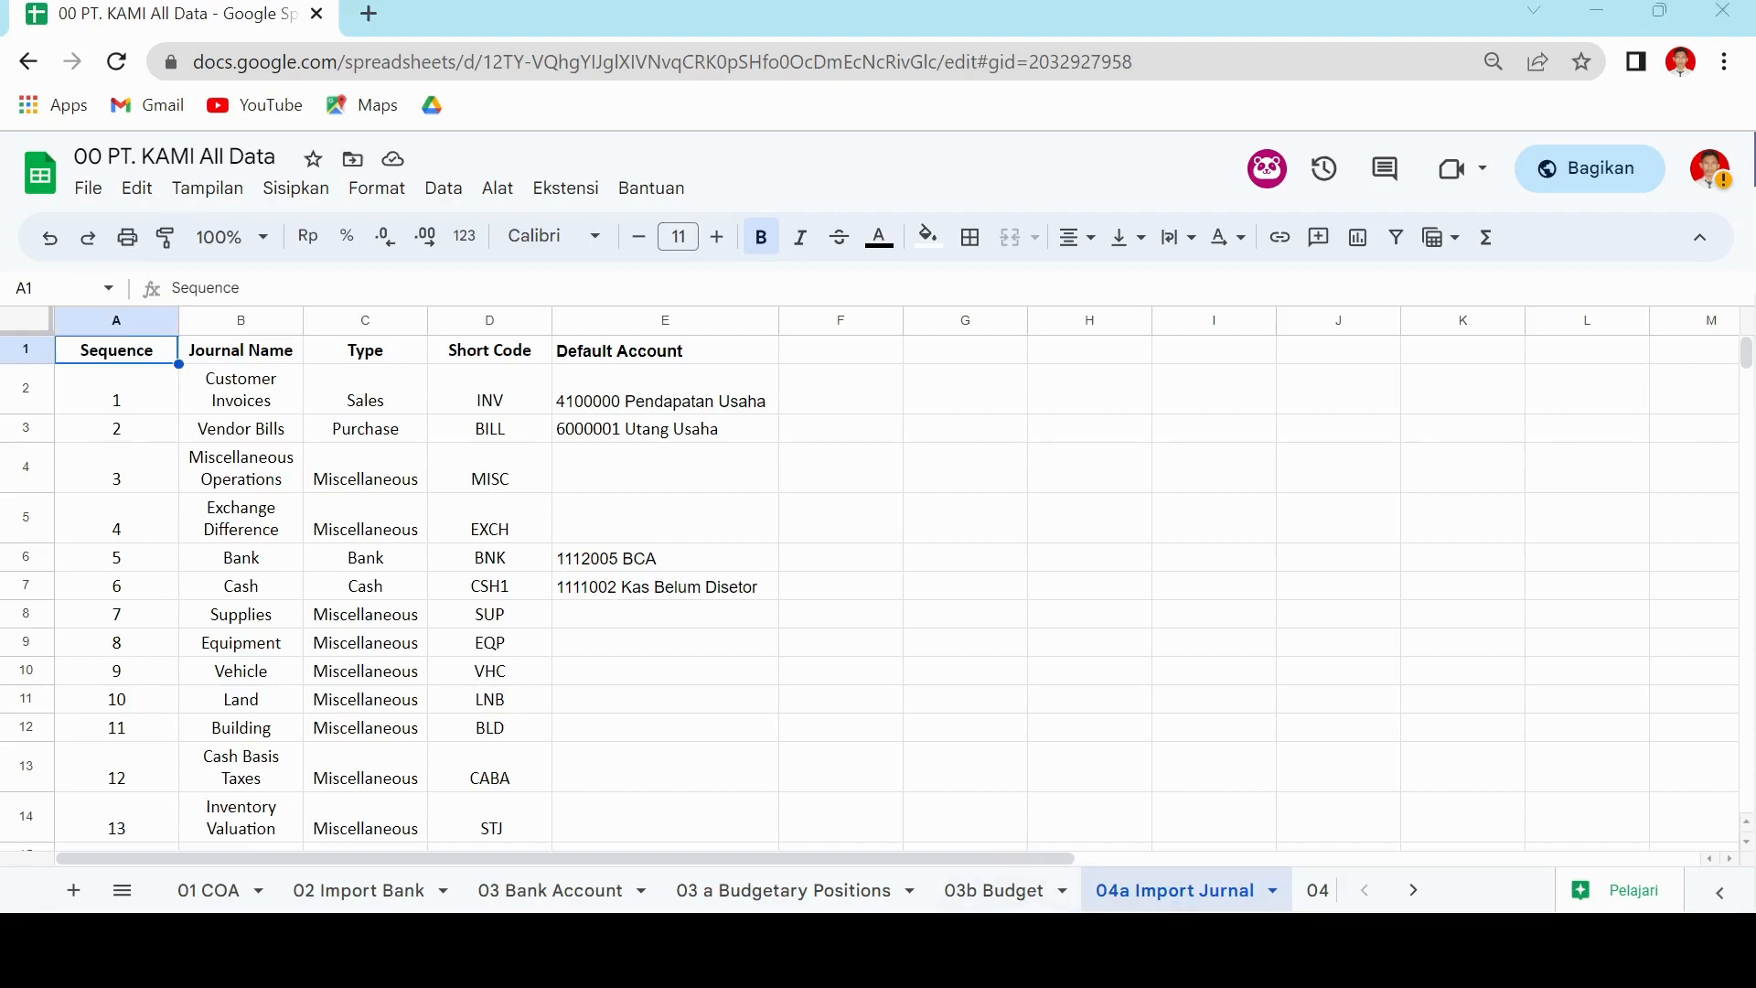
- Switch to Odoo, open the Journals list from the Accounting configuration and look through its entries
{"action": "key", "text": "alt+Tab"}
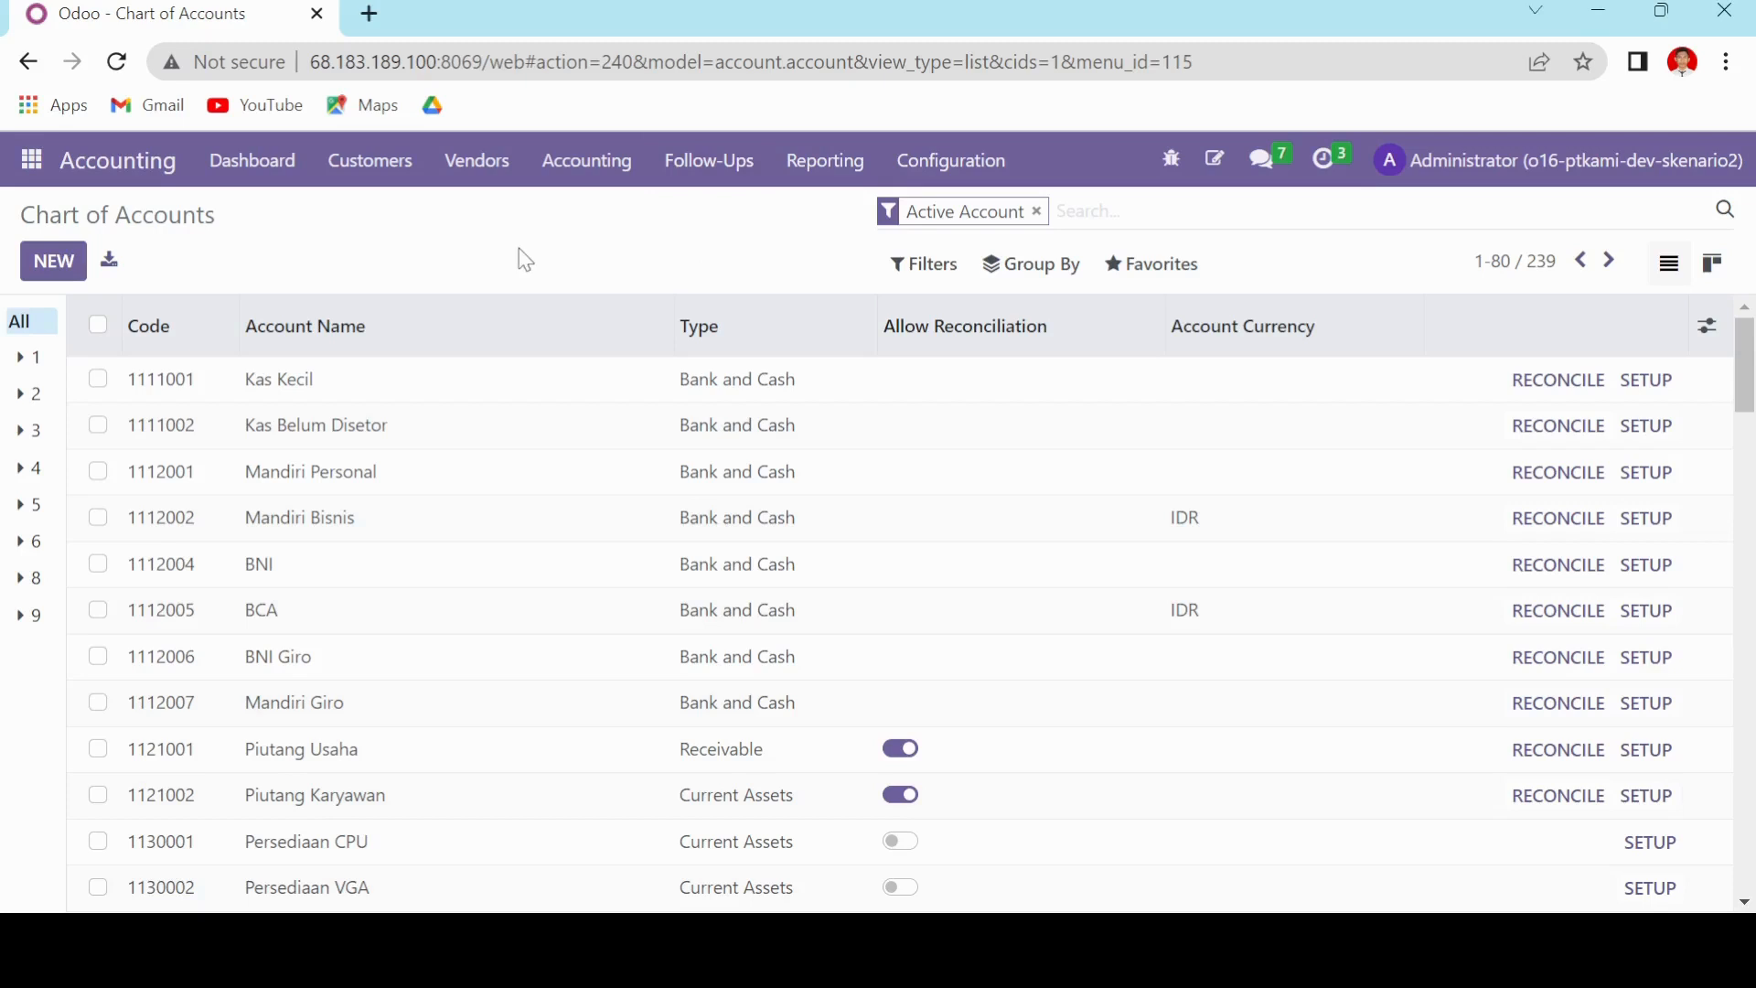
{"action": "left_click", "coordinate": [960, 161]}
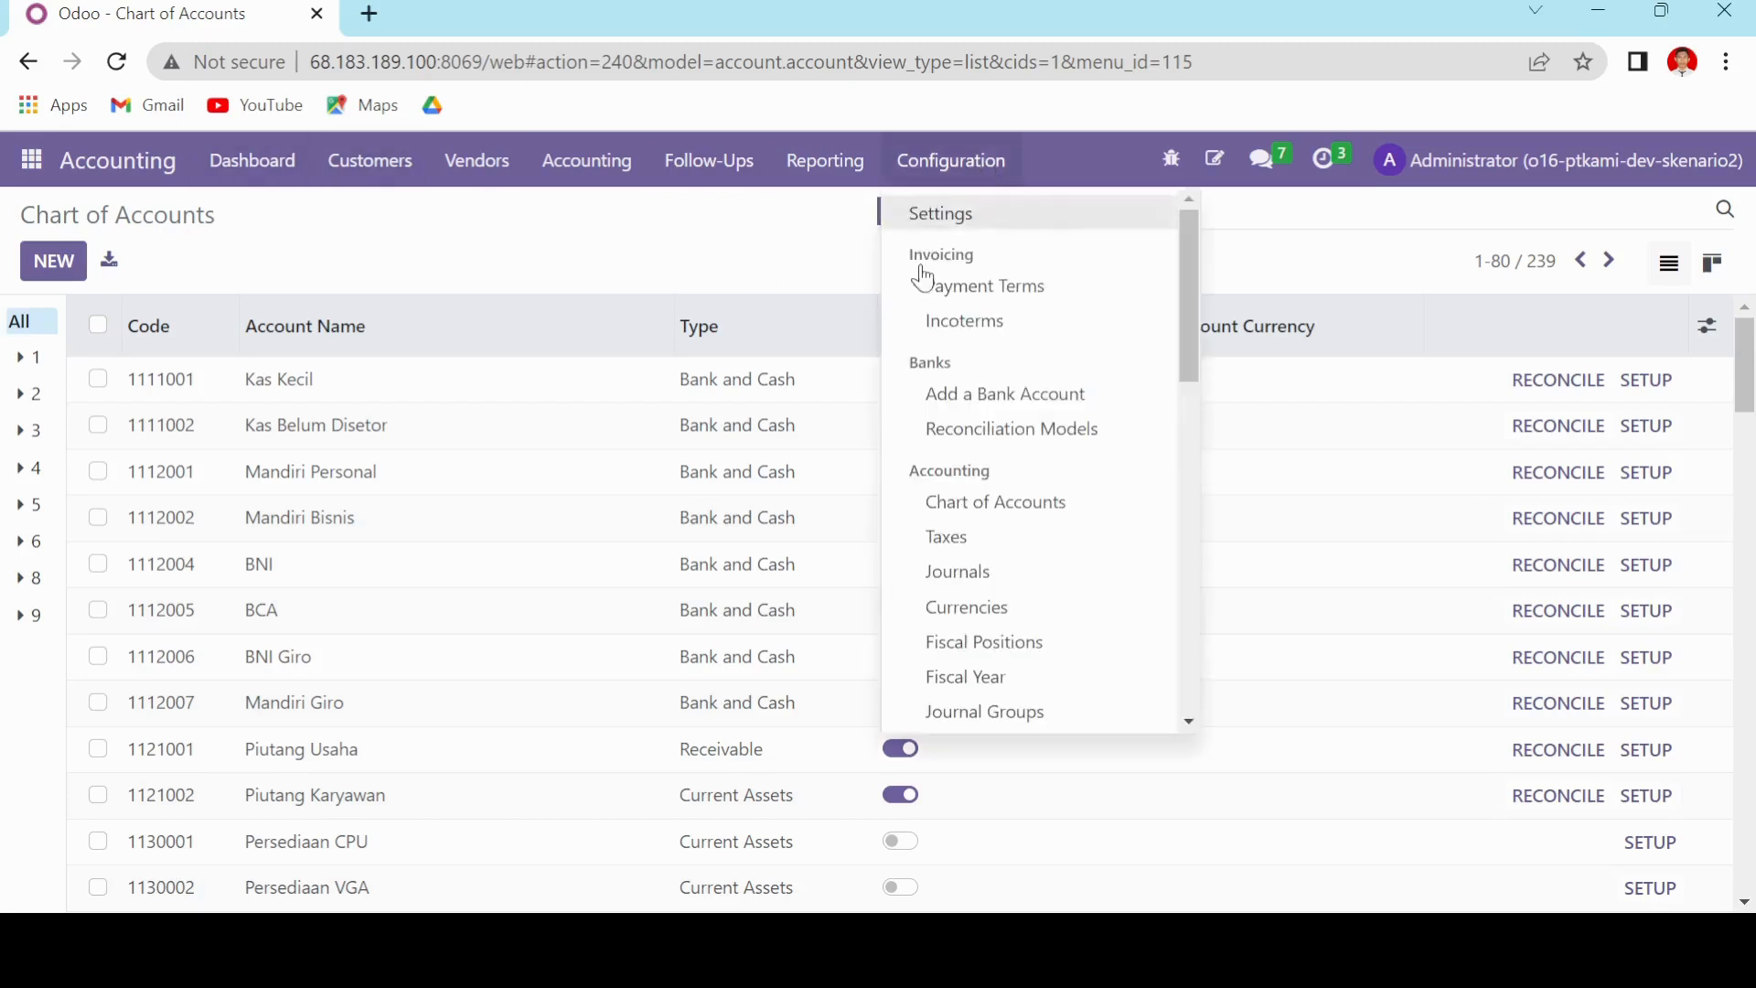
{"action": "left_click", "coordinate": [1026, 577]}
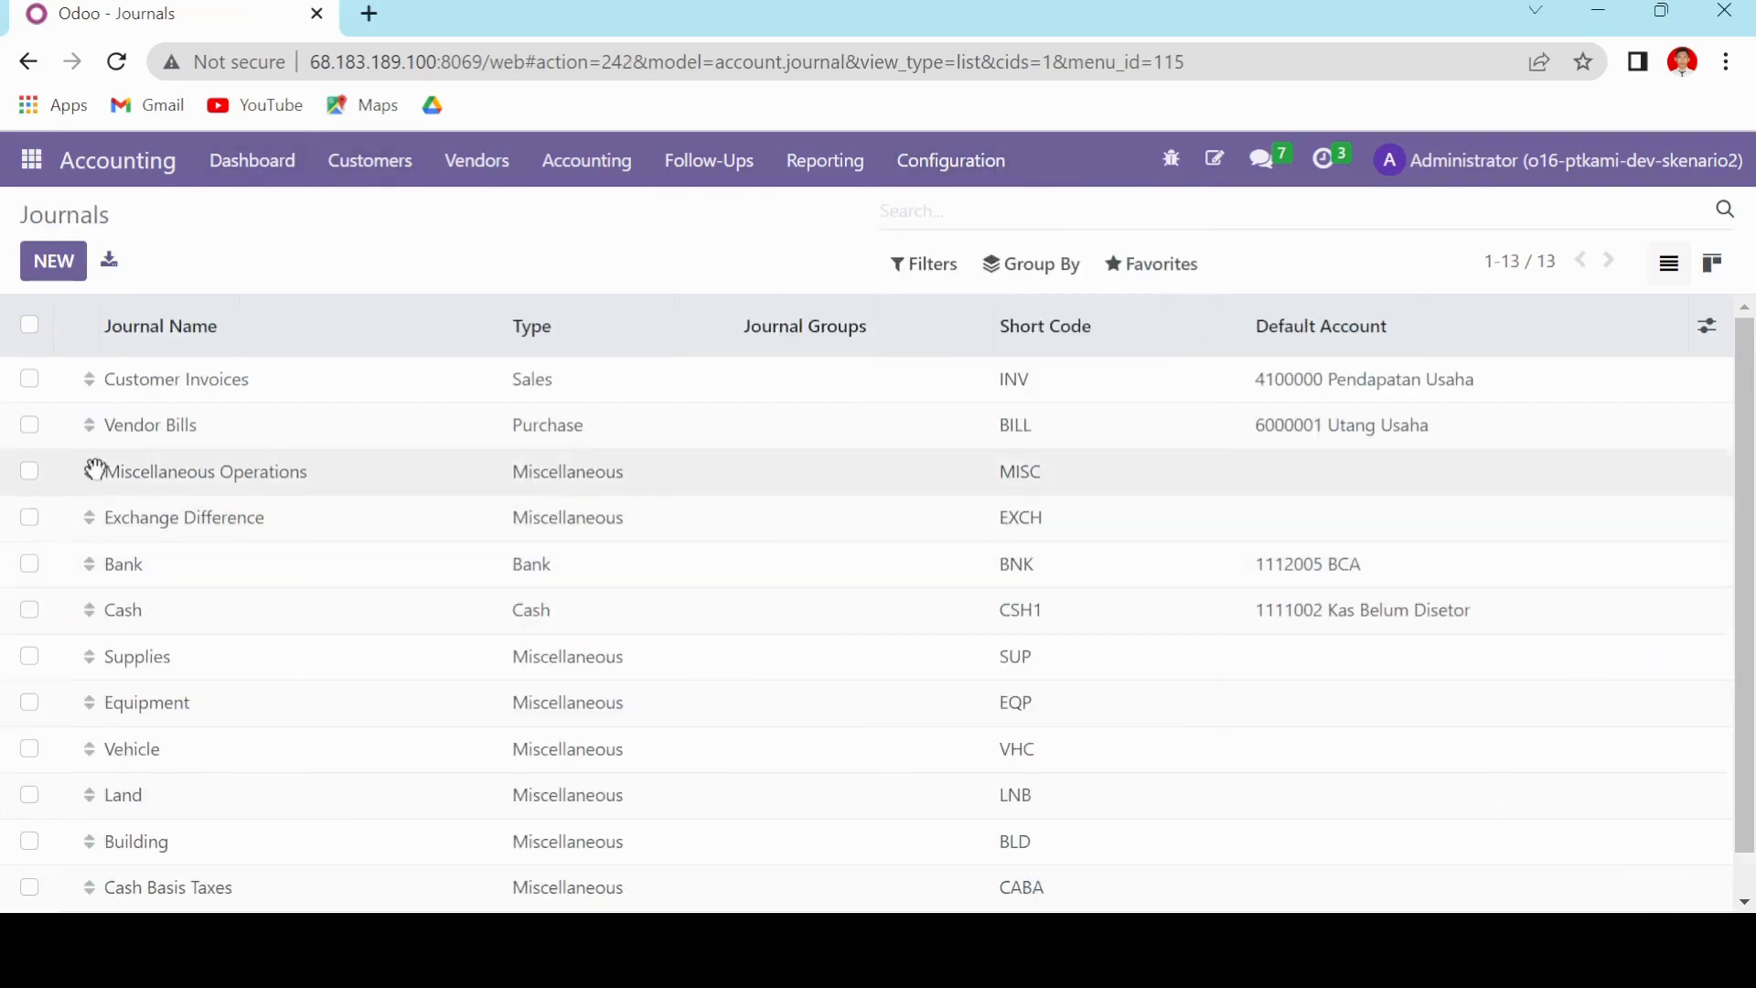
{"action": "scroll", "coordinate": [137, 404], "scroll_direction": "down", "scroll_amount": 1}
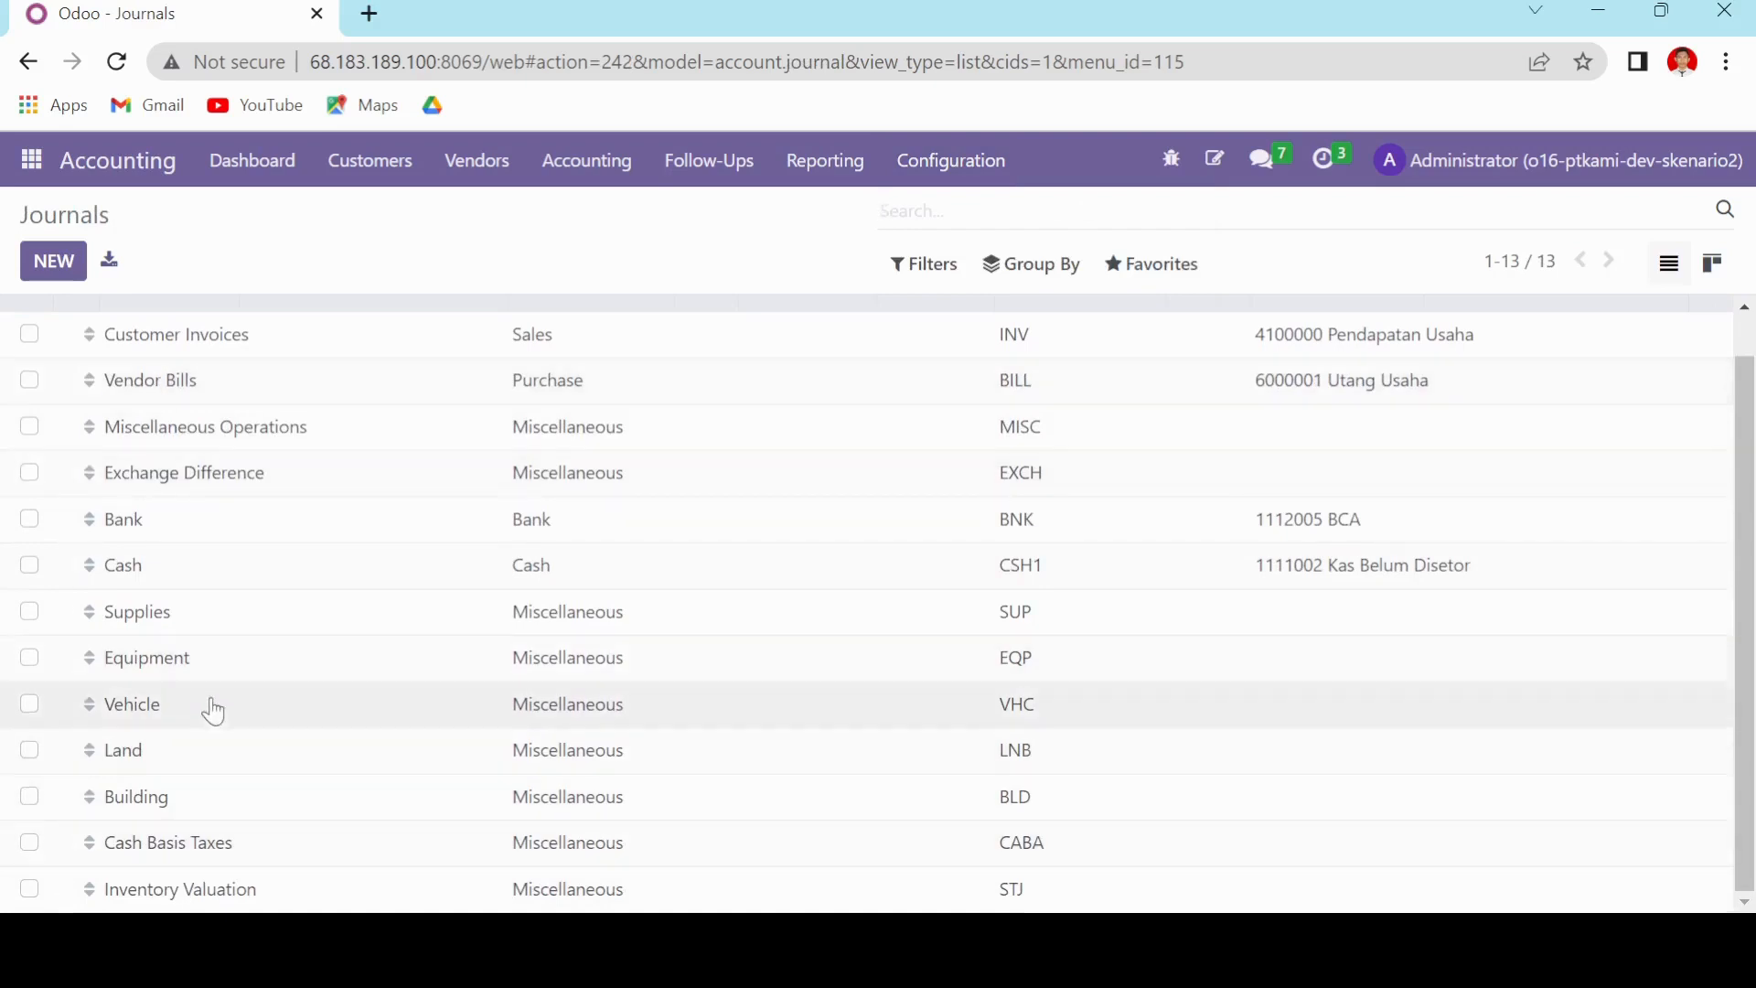
{"action": "scroll", "coordinate": [274, 667], "scroll_direction": "up", "scroll_amount": 1}
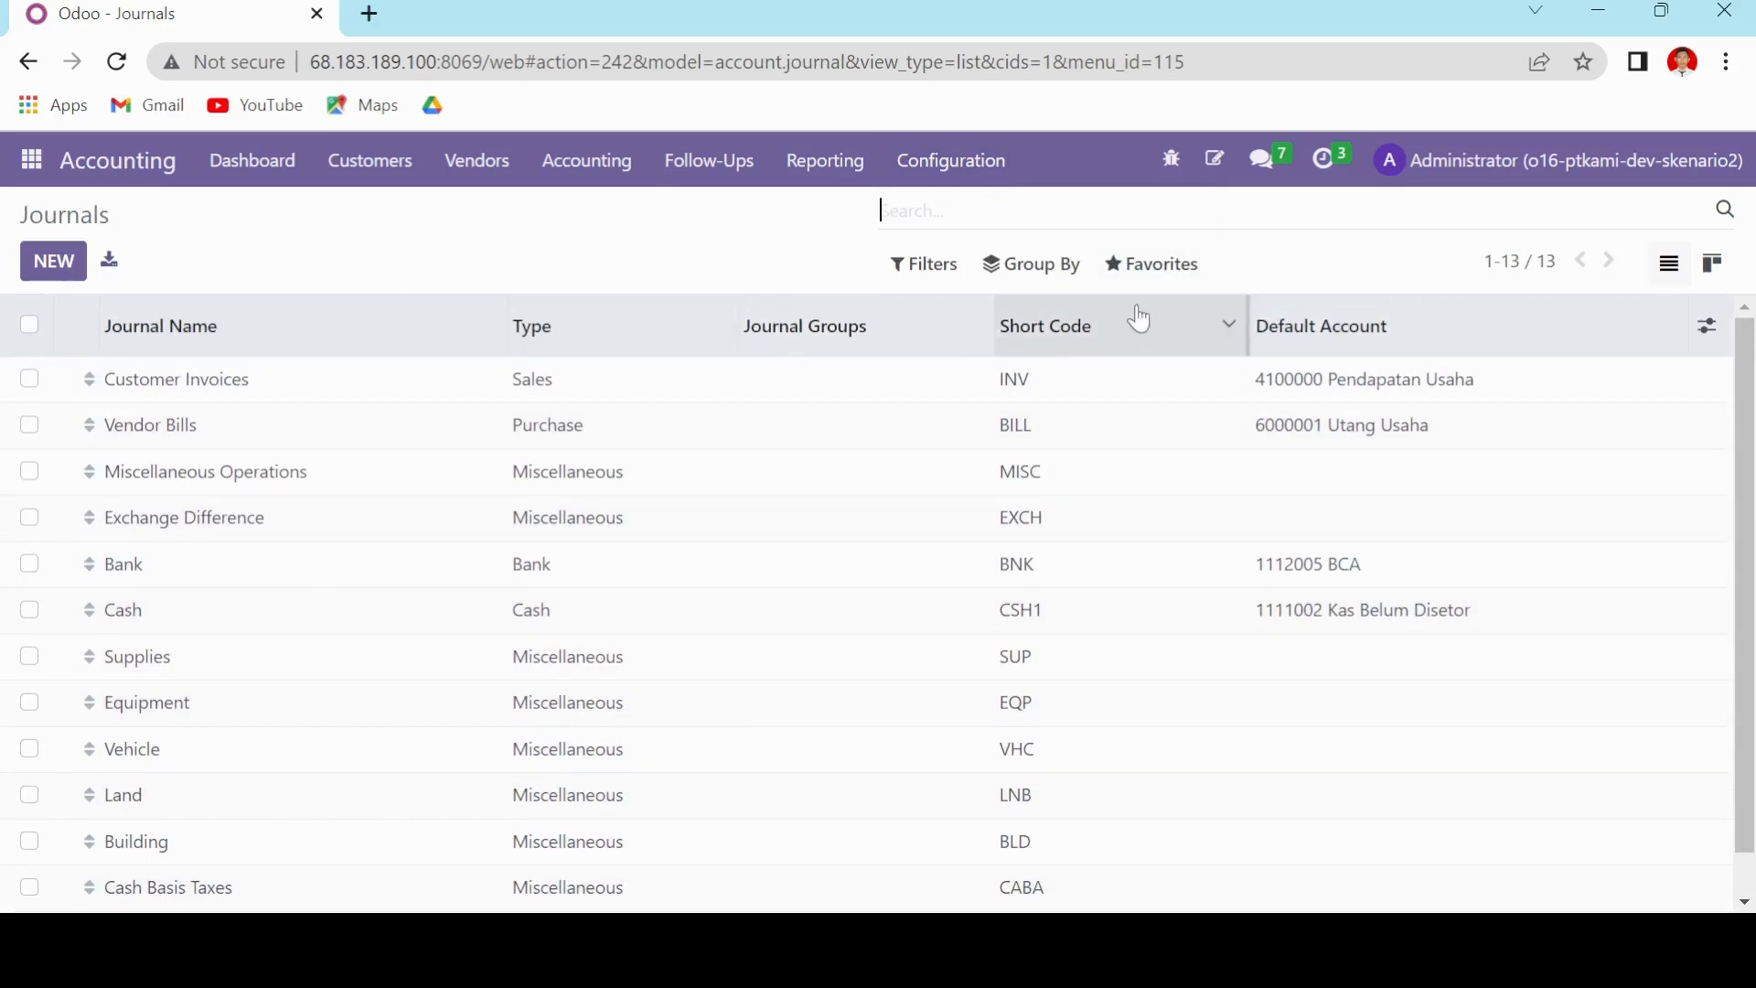
- Start a records import in Journals with 00 PT. KAMI All Data (15).xlsx and choose the 04a Import Jurnal sheet
{"action": "left_click", "coordinate": [1143, 267]}
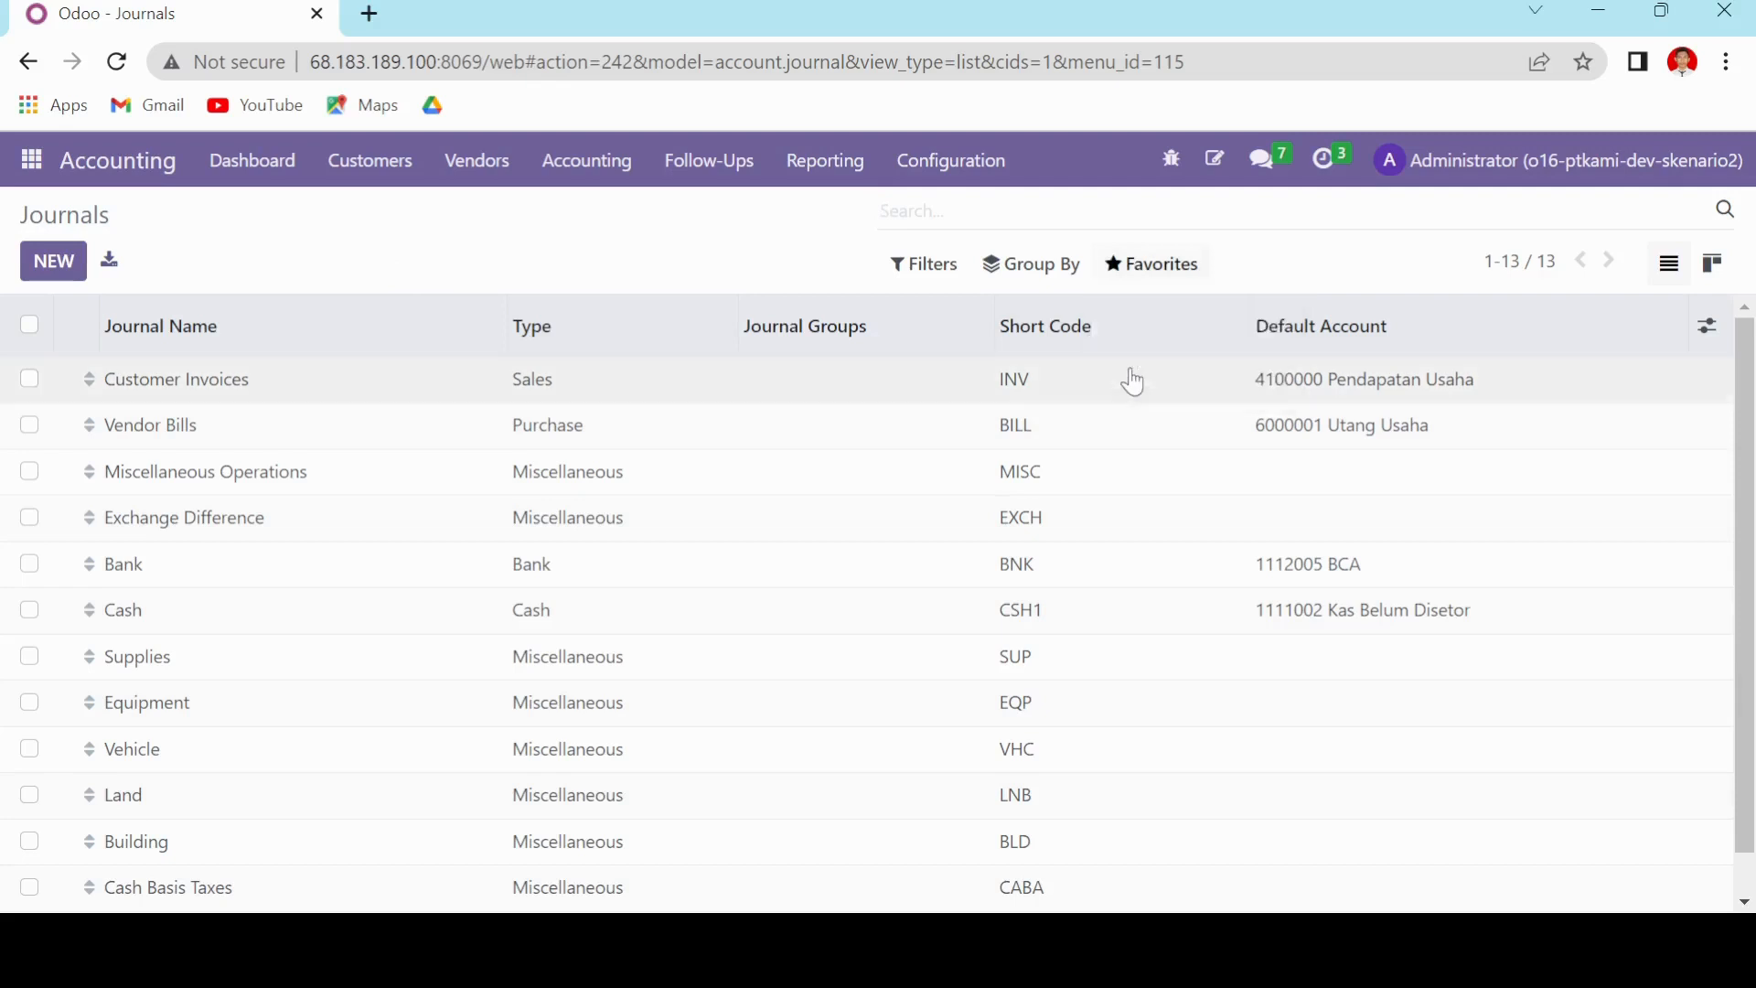
{"action": "left_click", "coordinate": [1178, 364]}
{"action": "left_click", "coordinate": [73, 274]}
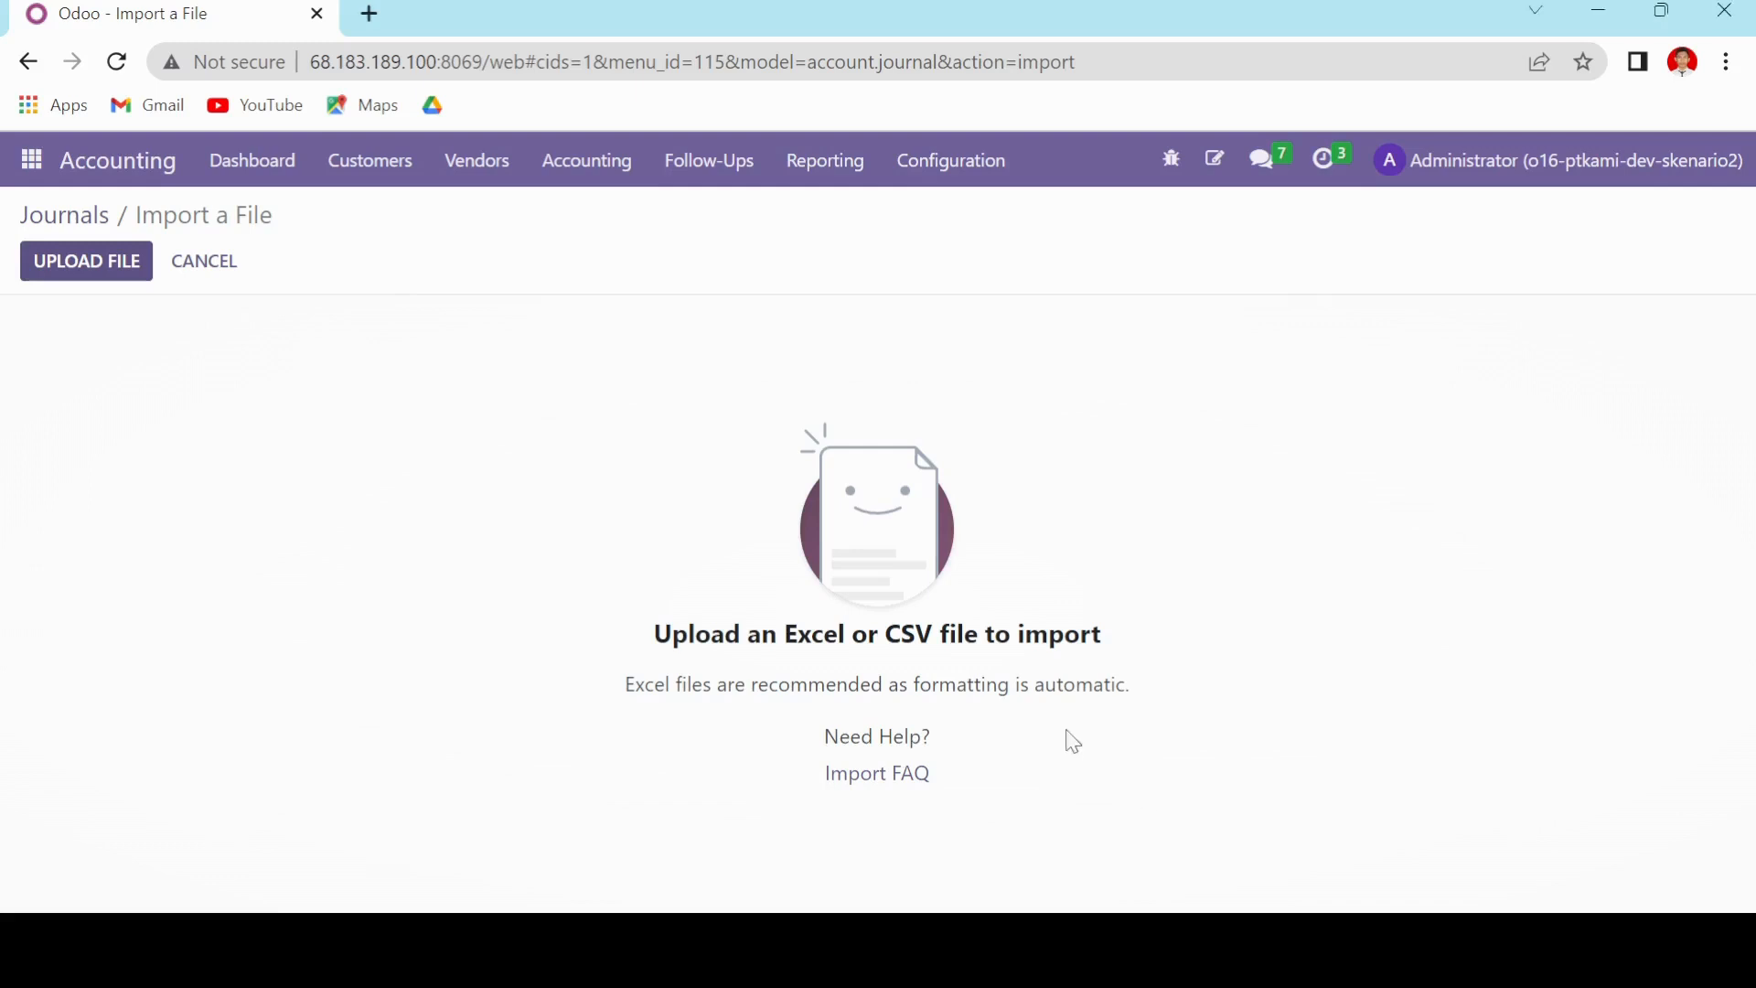
{"action": "left_click", "coordinate": [1044, 717]}
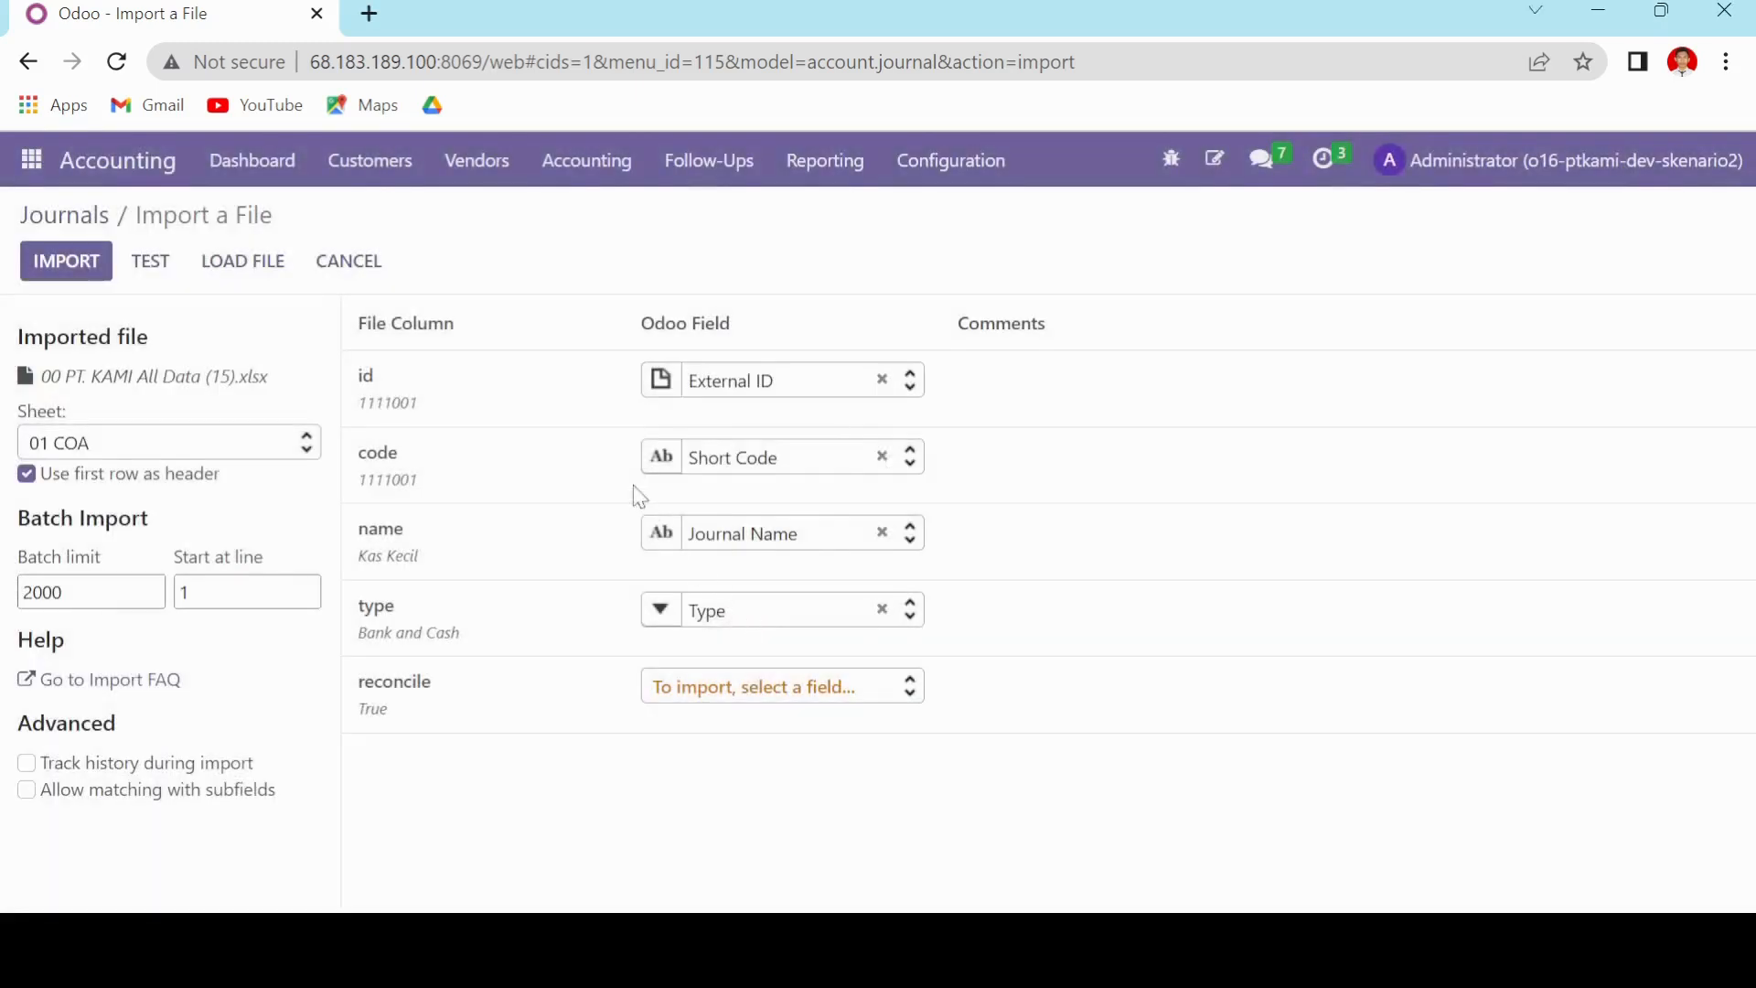
{"action": "left_click", "coordinate": [193, 442]}
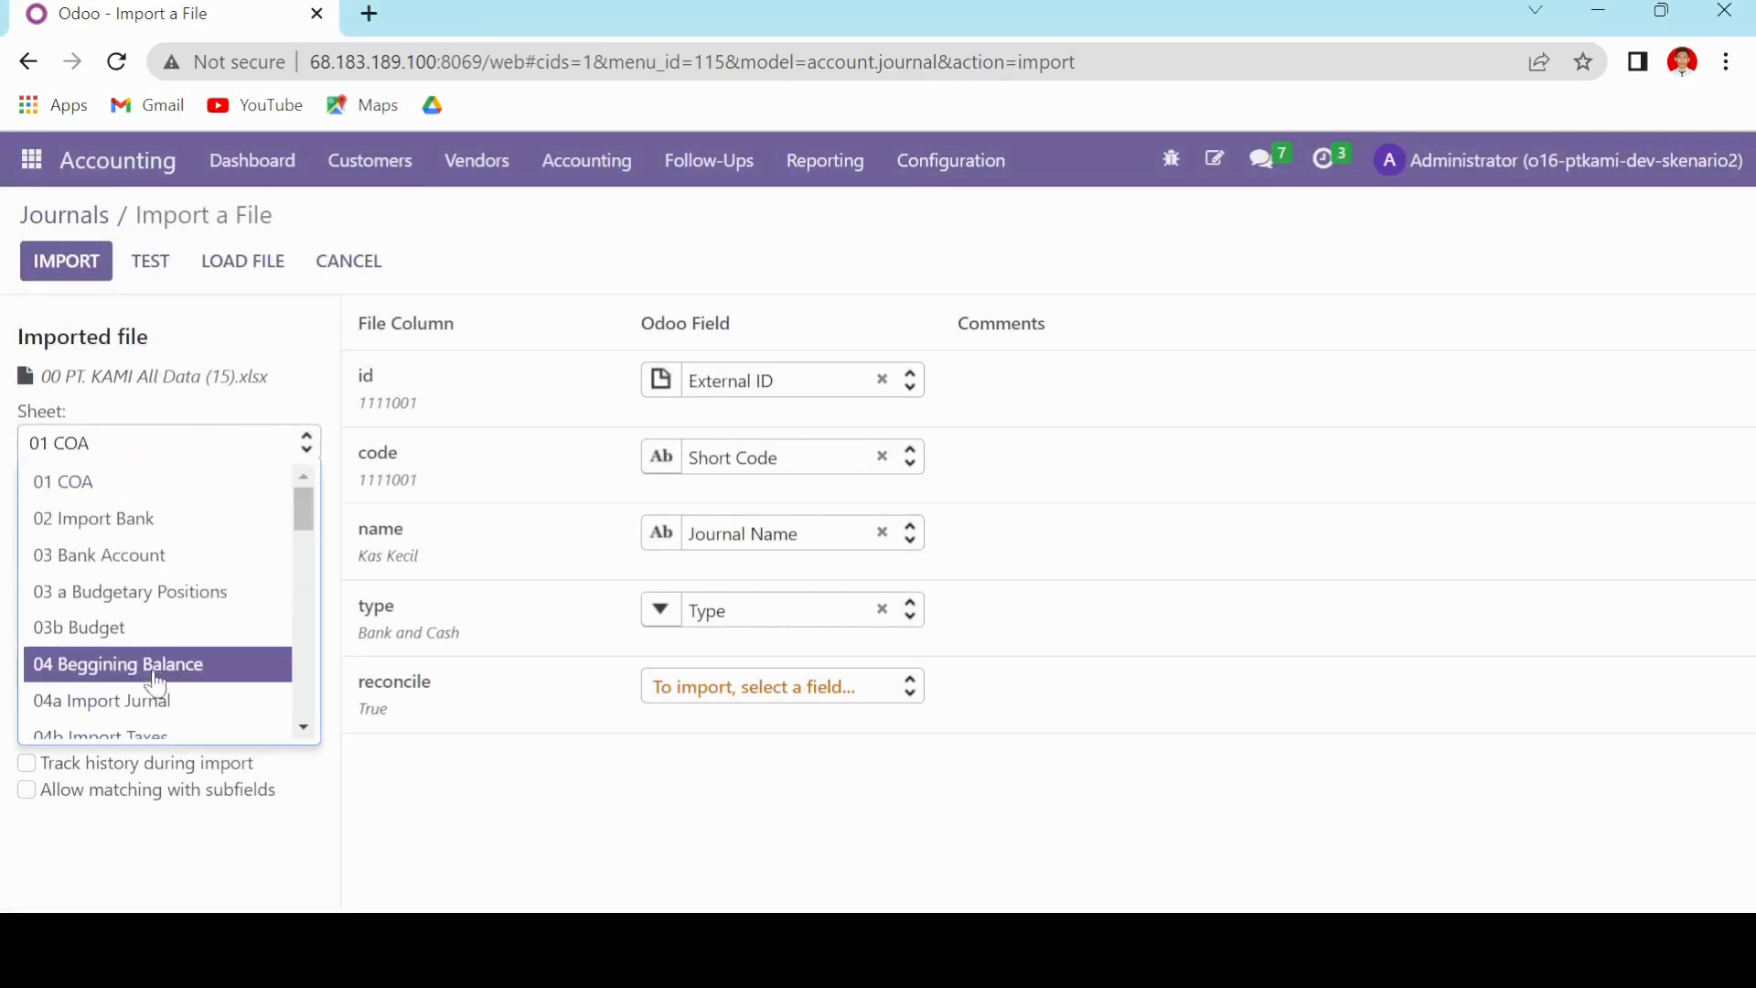
{"action": "left_click", "coordinate": [157, 700]}
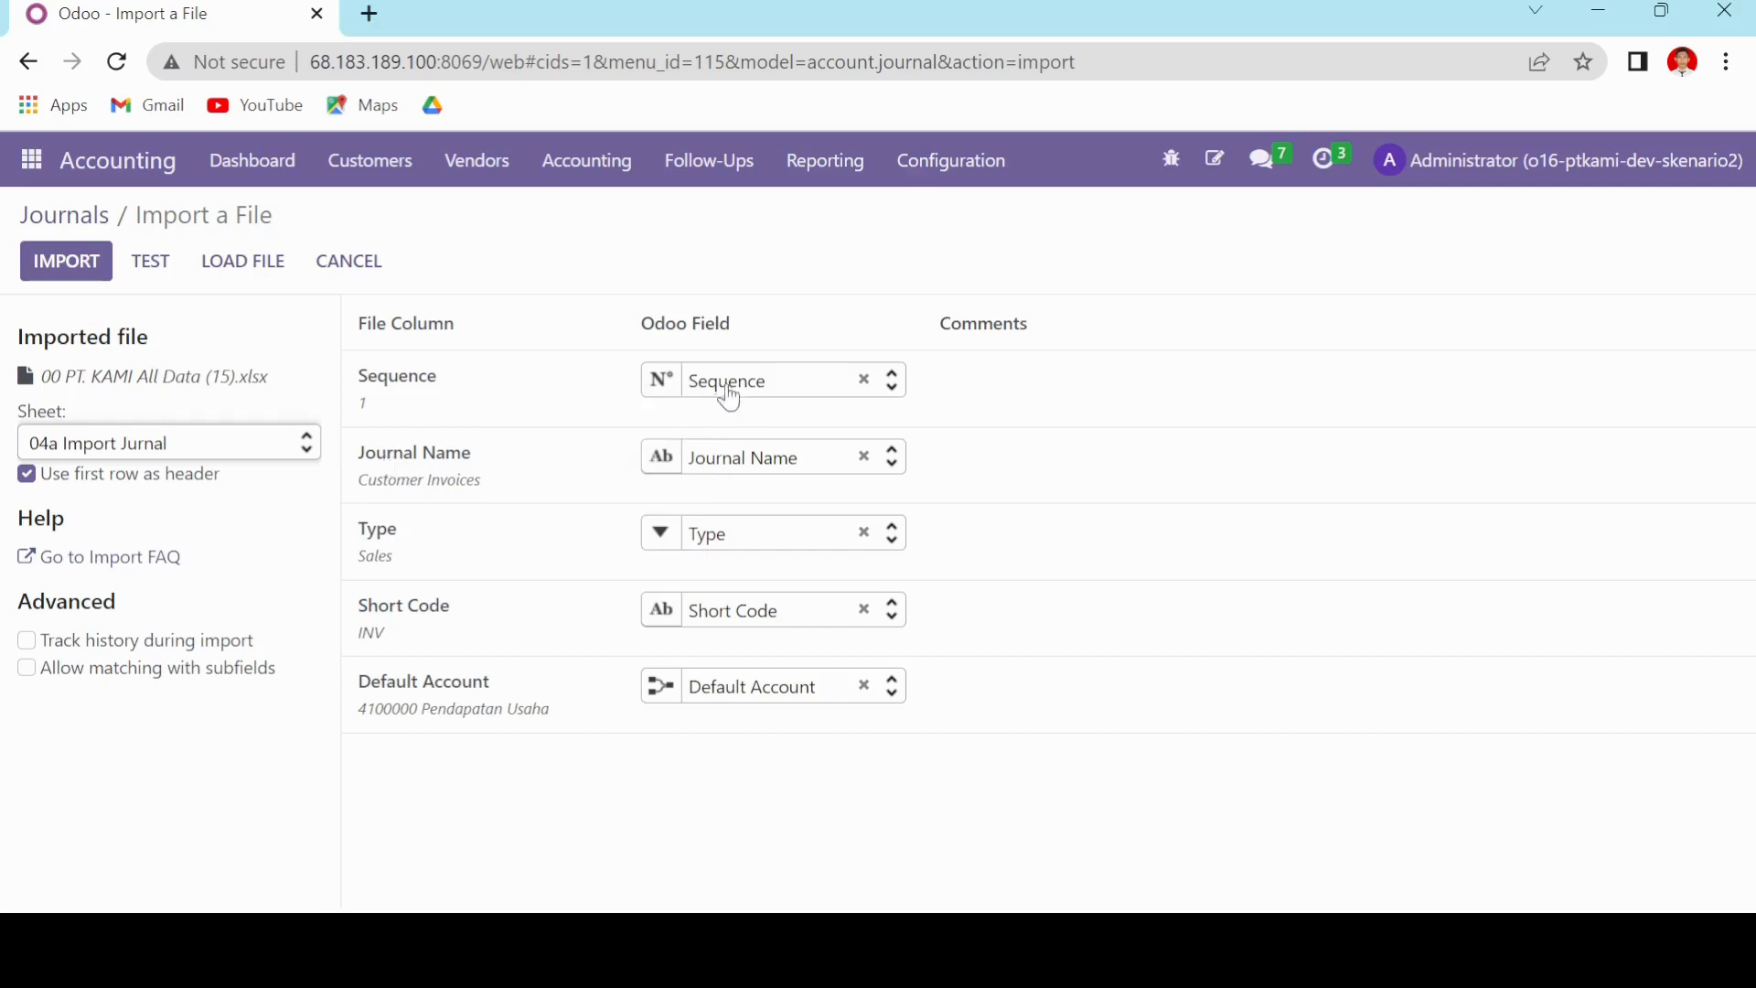
- Test the journal import, read the validation message and cancel the import
{"action": "left_click", "coordinate": [152, 270]}
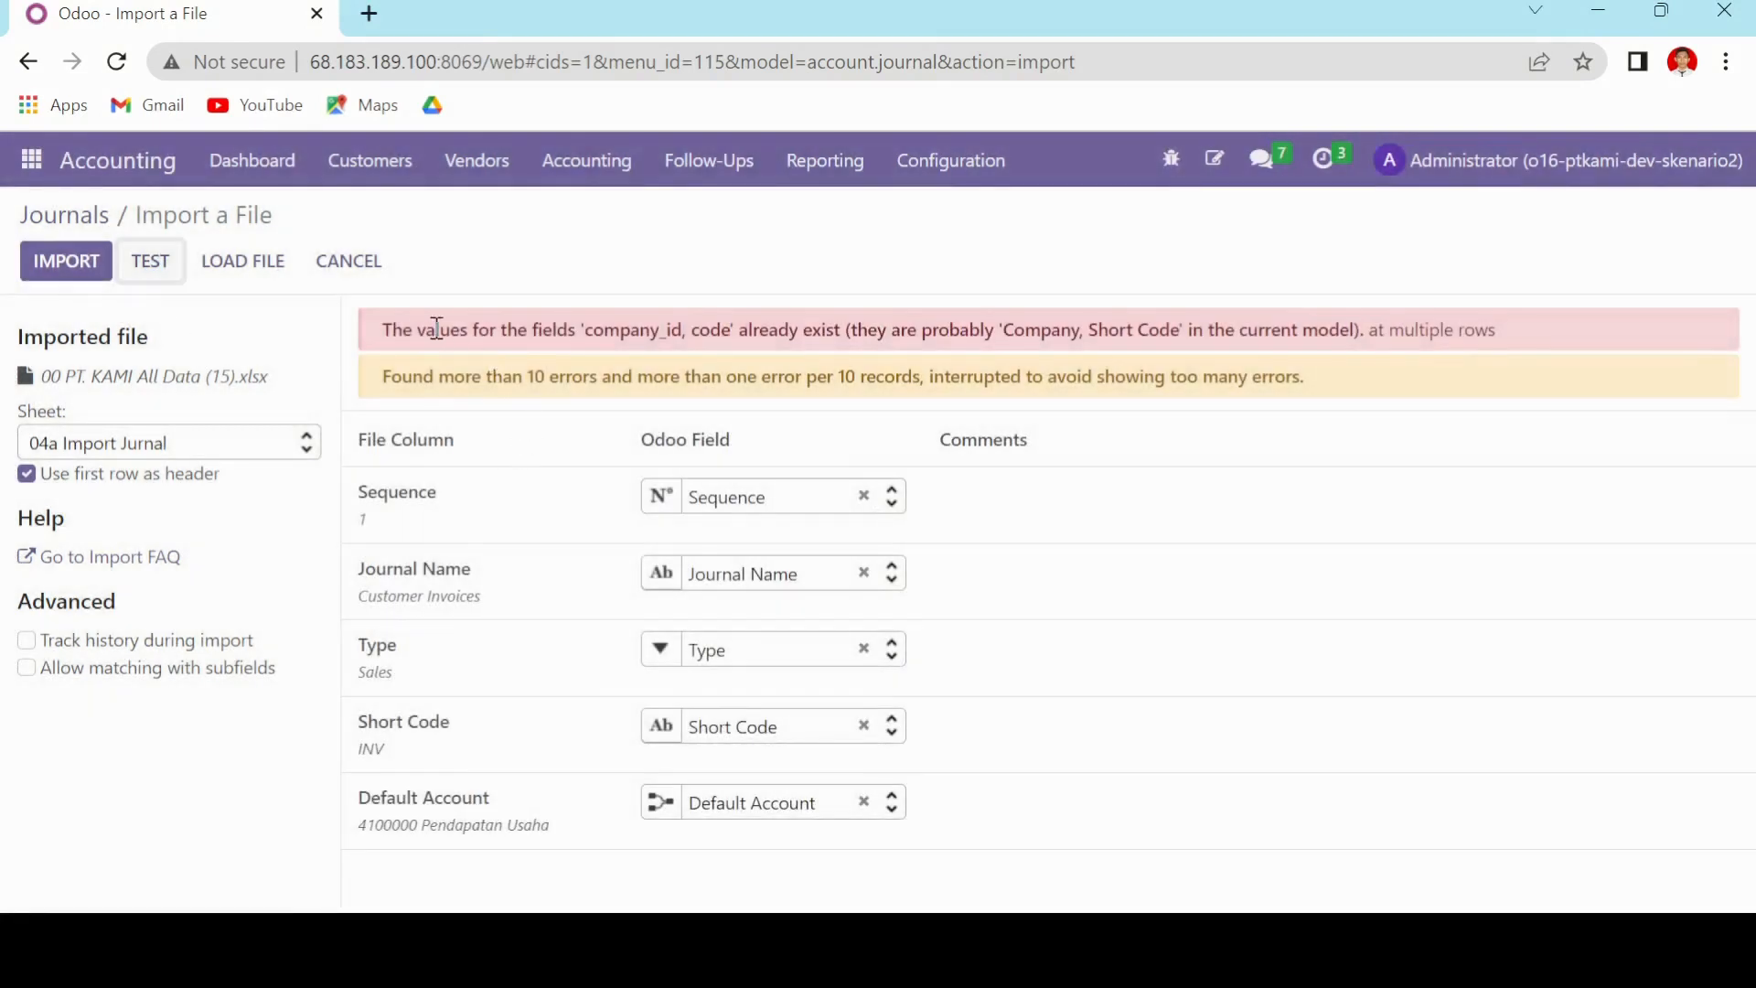
{"action": "left_click", "coordinate": [388, 330]}
{"action": "left_click_drag", "start_coordinate": [388, 327], "coordinate": [819, 342]}
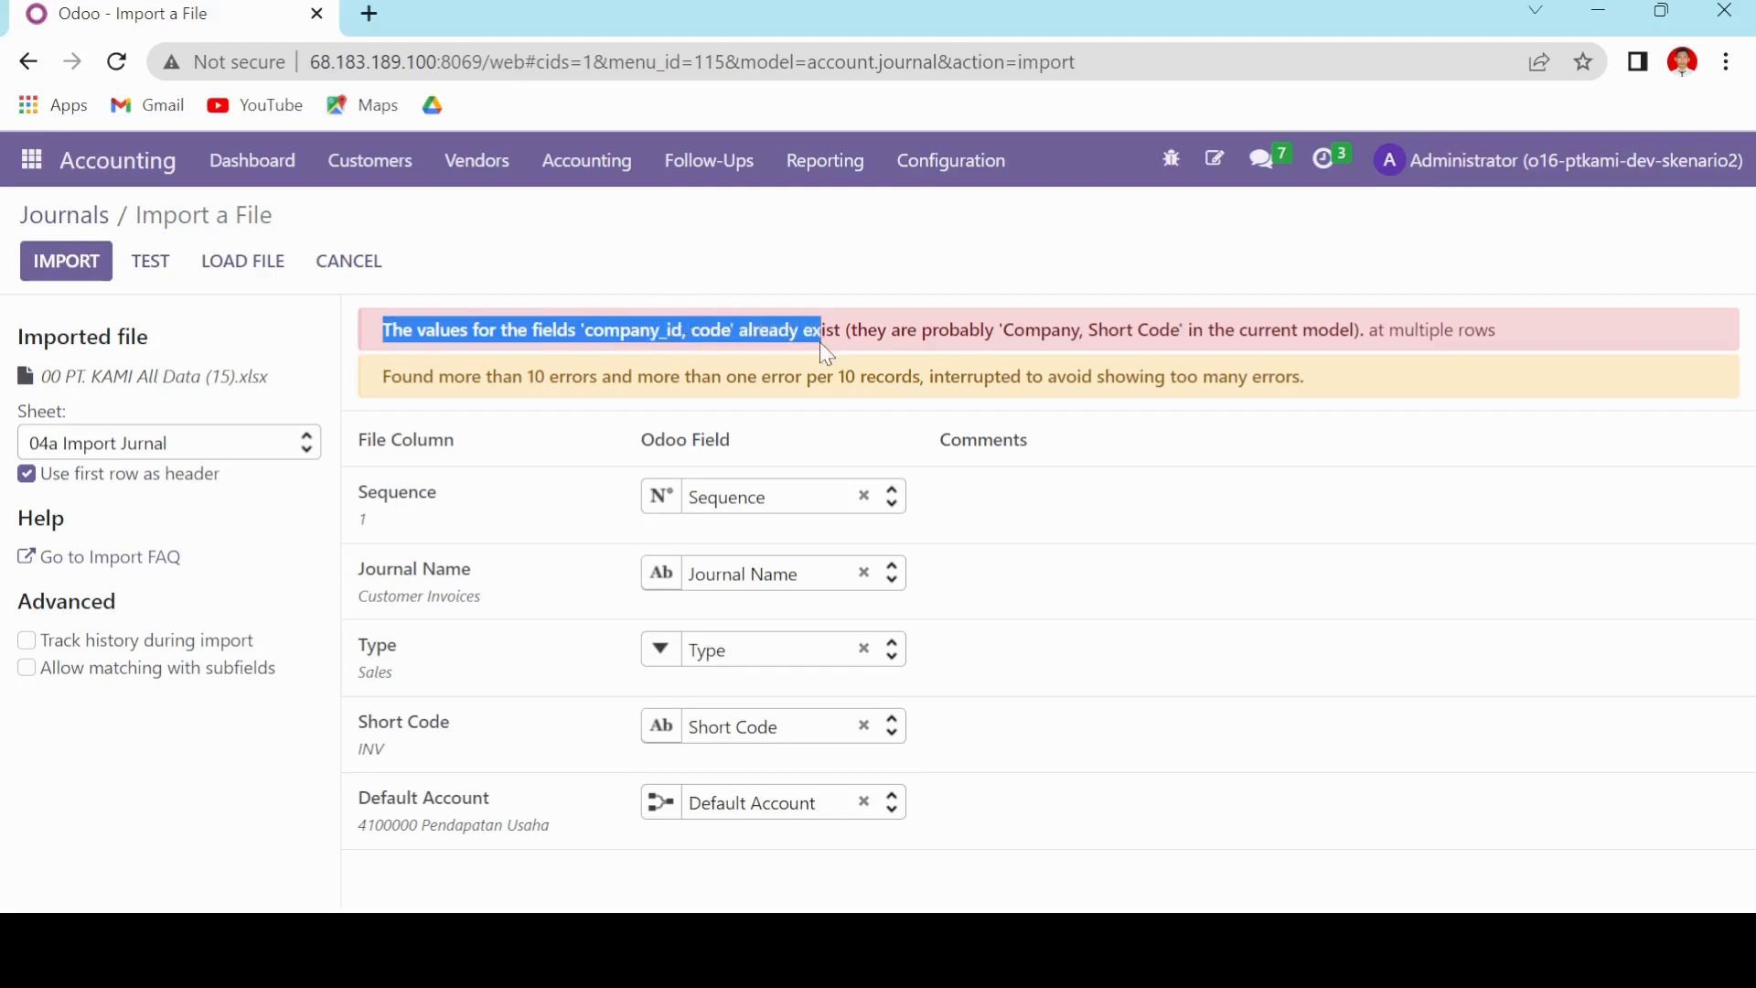
{"action": "left_click", "coordinate": [566, 291]}
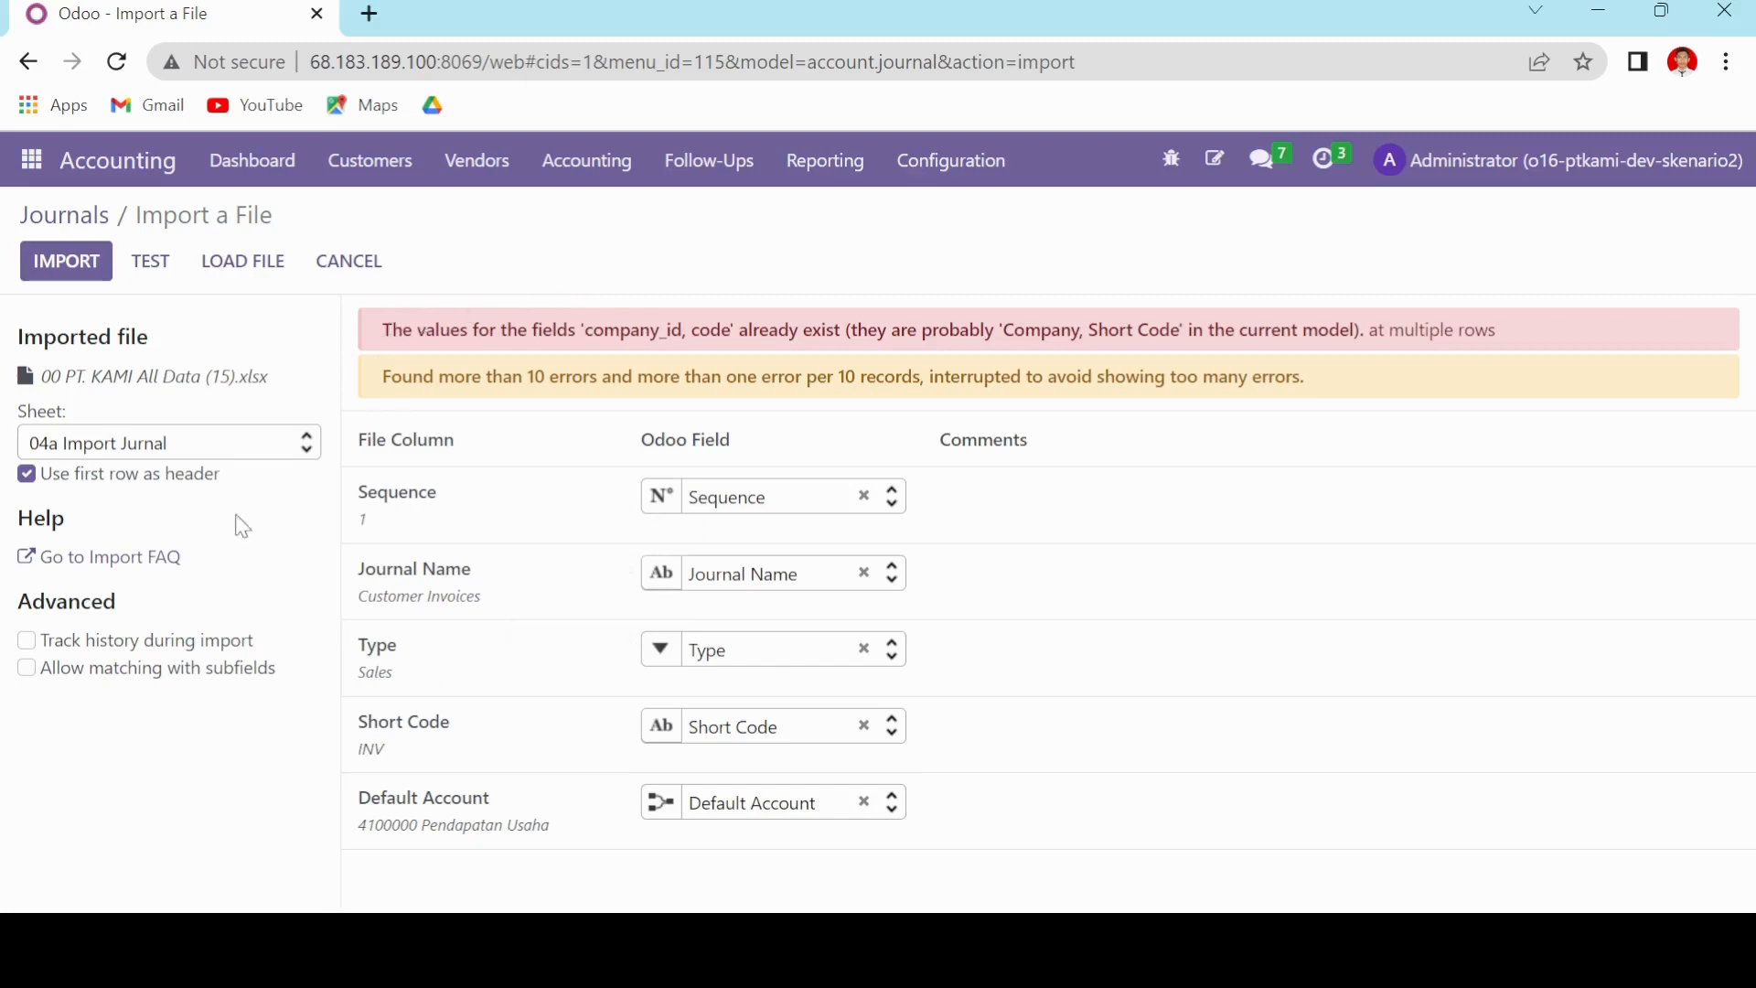
{"action": "mouse_move", "coordinate": [371, 602]}
{"action": "left_click", "coordinate": [374, 270]}
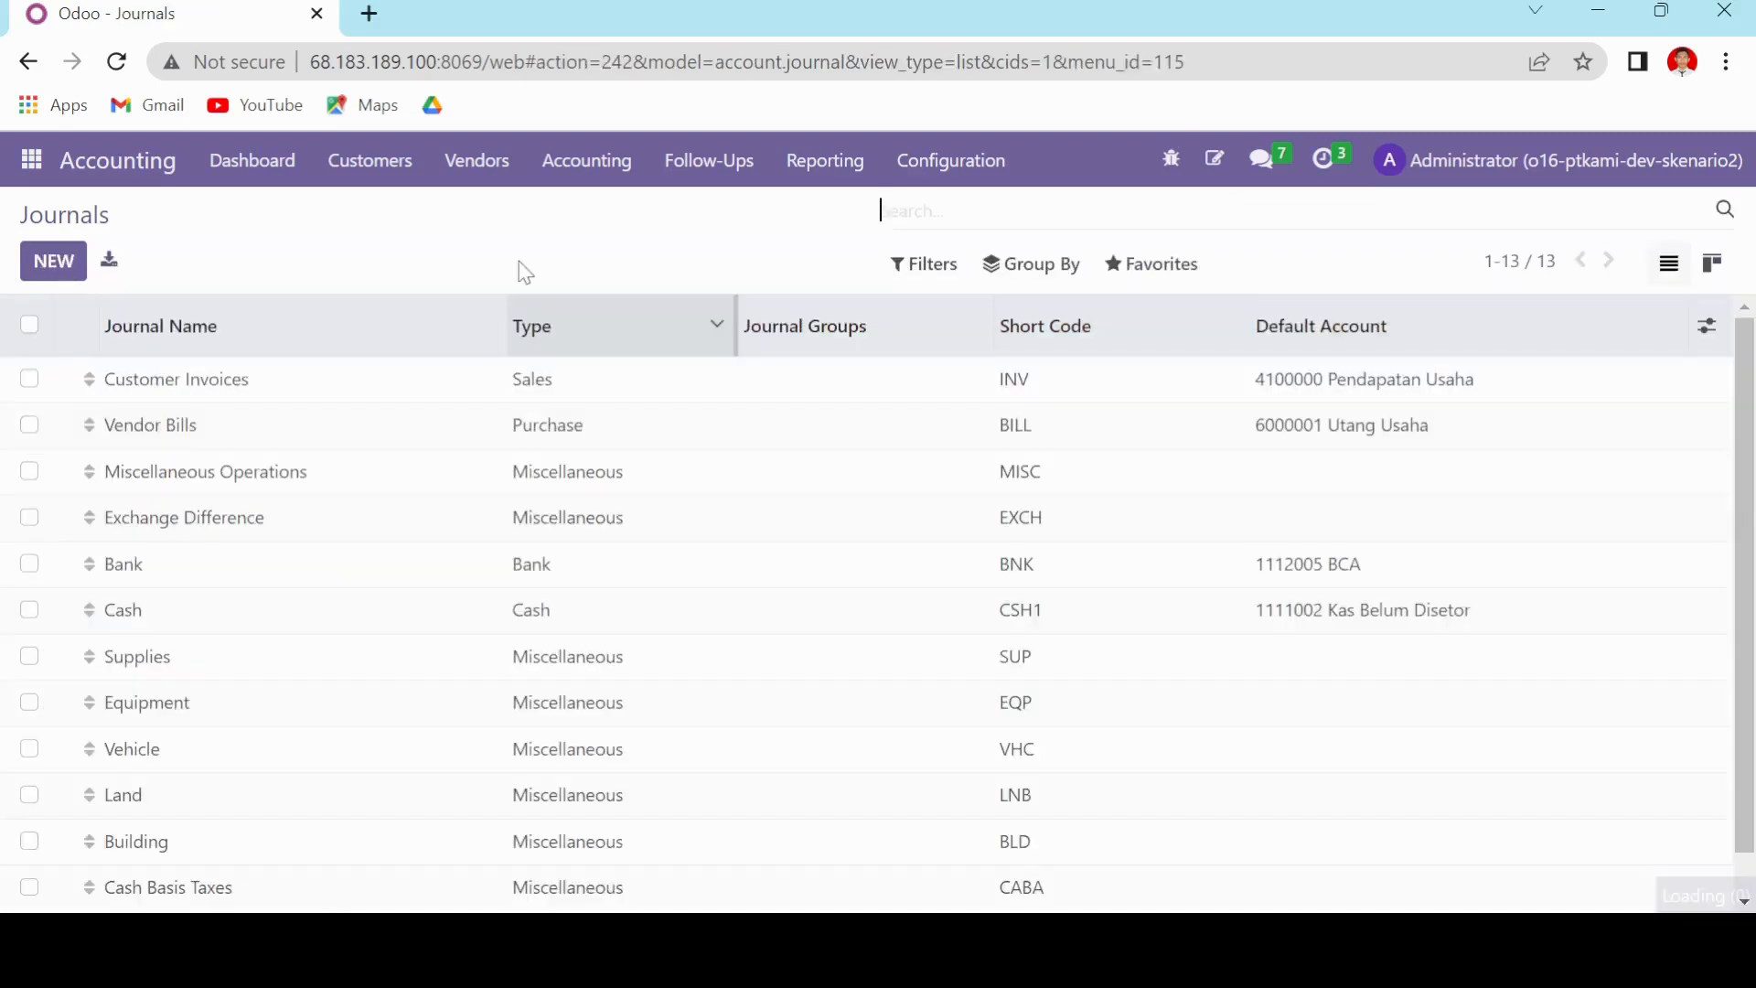
- Look through the Journals list and open the Customer Invoices and Vendor Bills journals, returning to the list after each
{"action": "scroll", "coordinate": [686, 526], "scroll_direction": "down", "scroll_amount": 1}
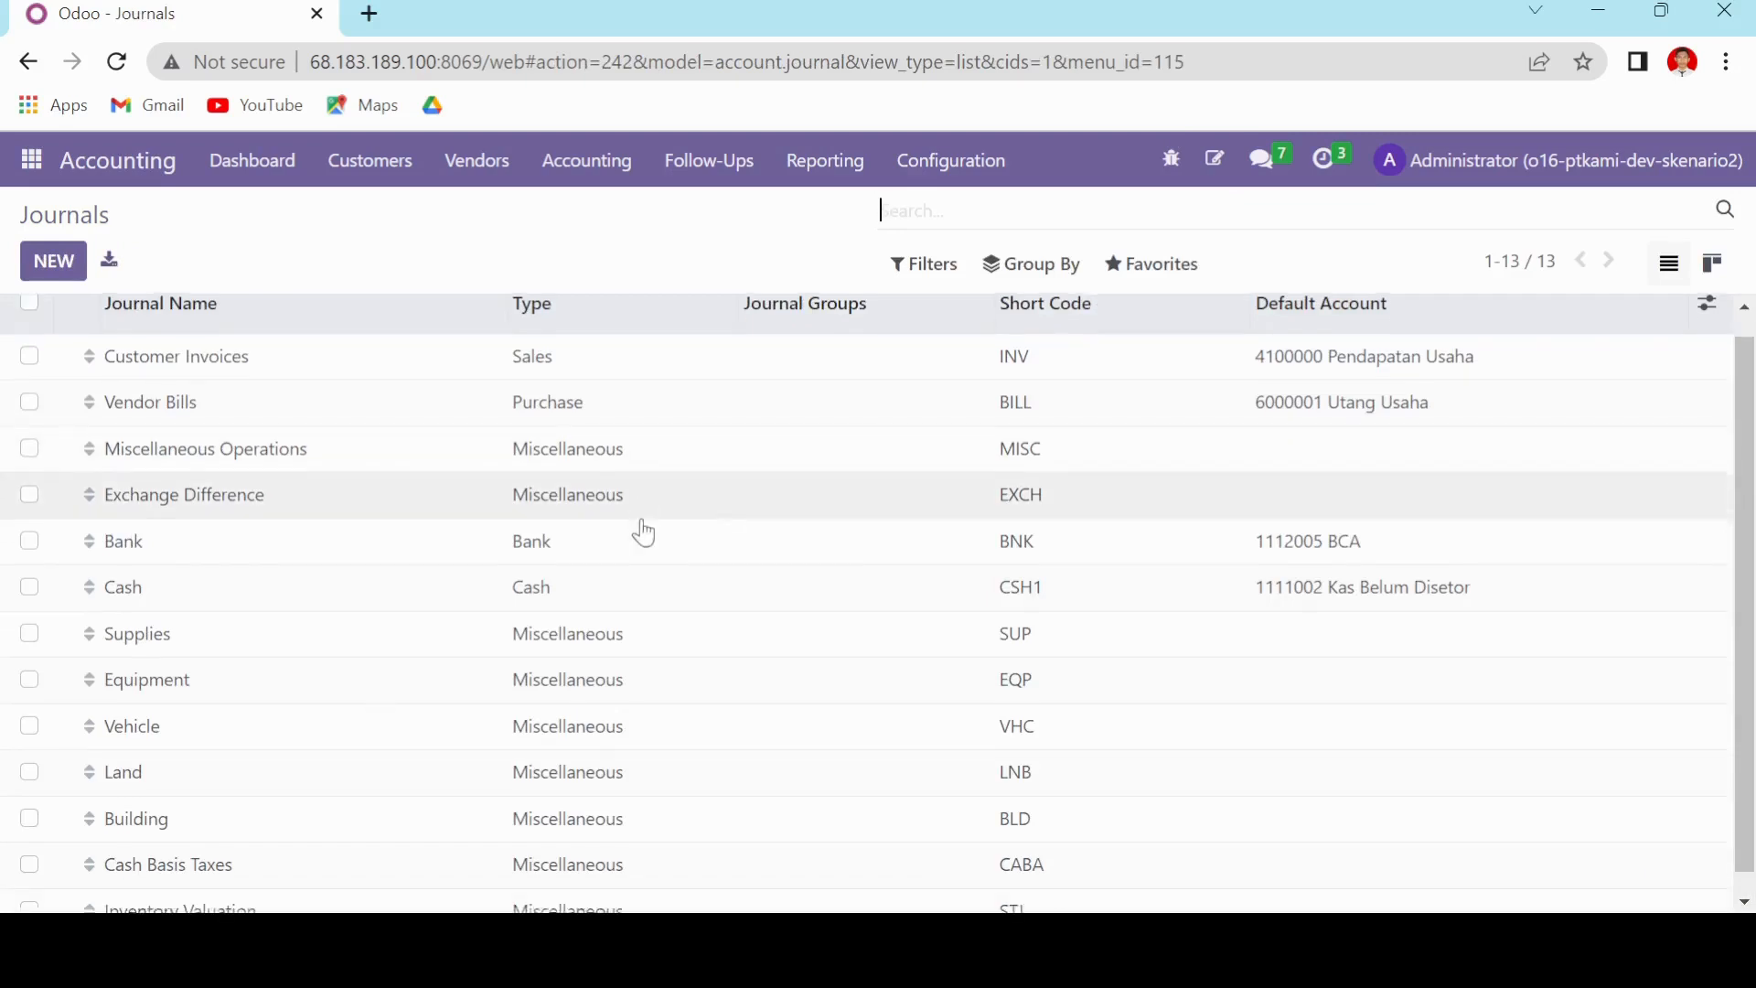
{"action": "scroll", "coordinate": [549, 475], "scroll_direction": "up", "scroll_amount": 1}
{"action": "left_click", "coordinate": [514, 388]}
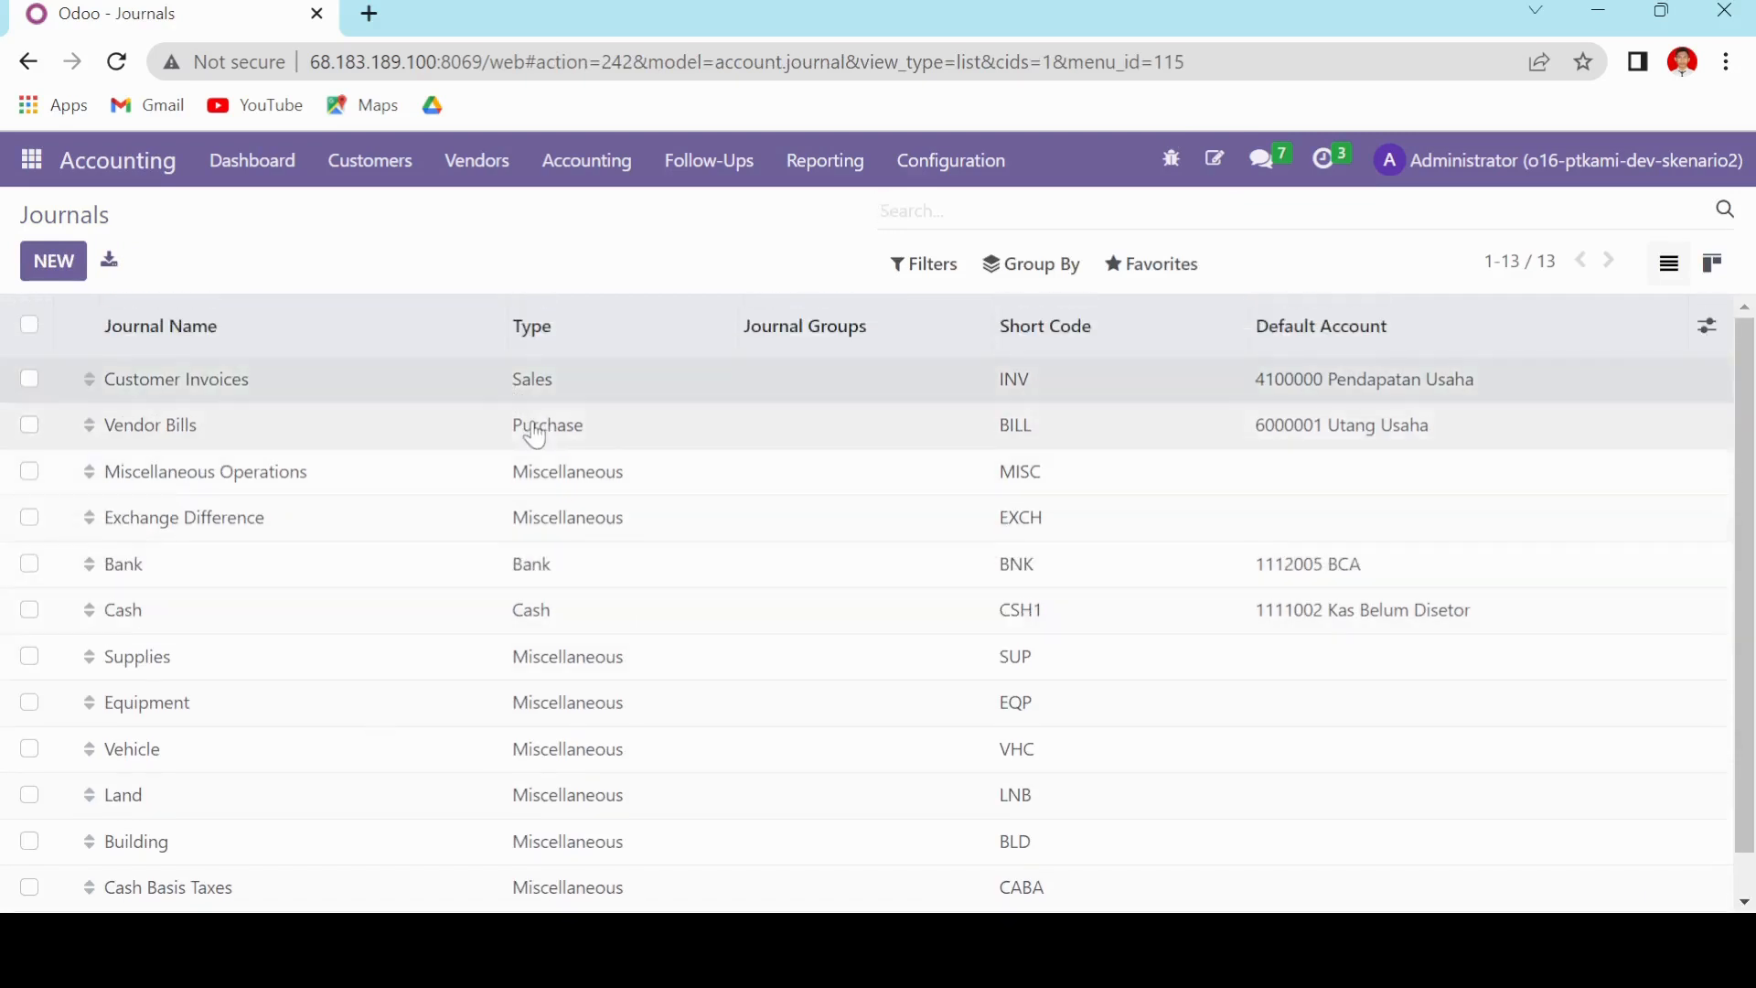
{"action": "left_click", "coordinate": [71, 221]}
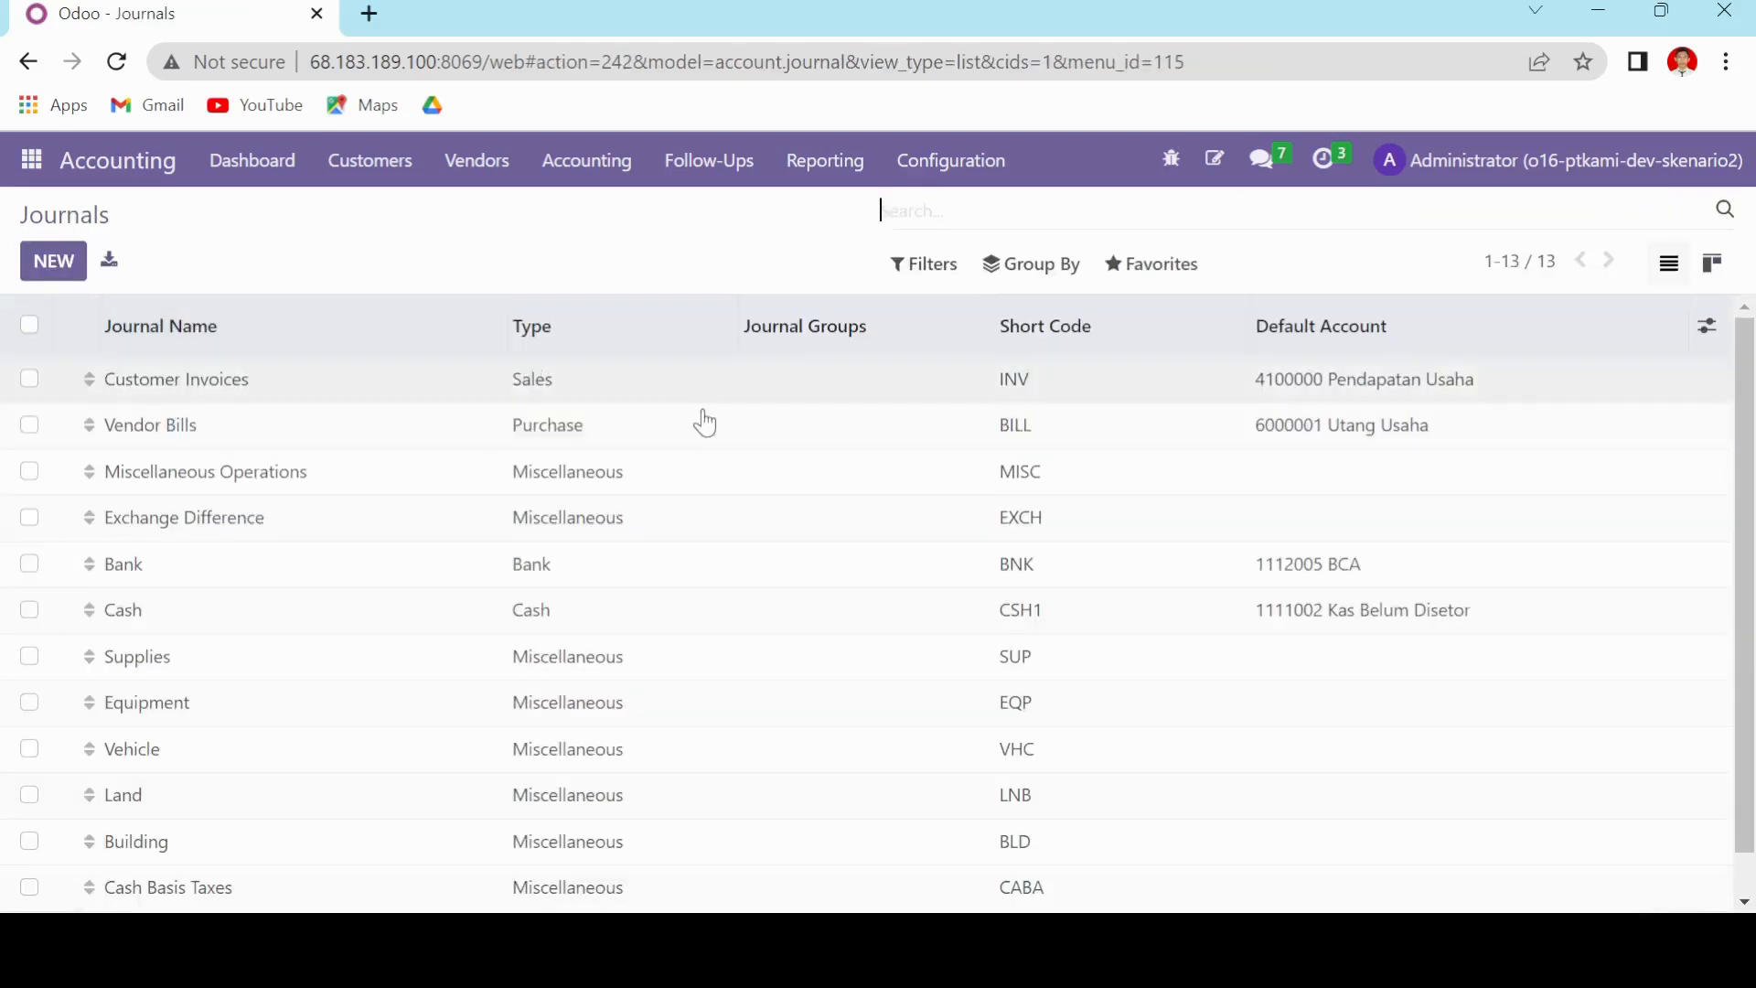
{"action": "left_click", "coordinate": [627, 425]}
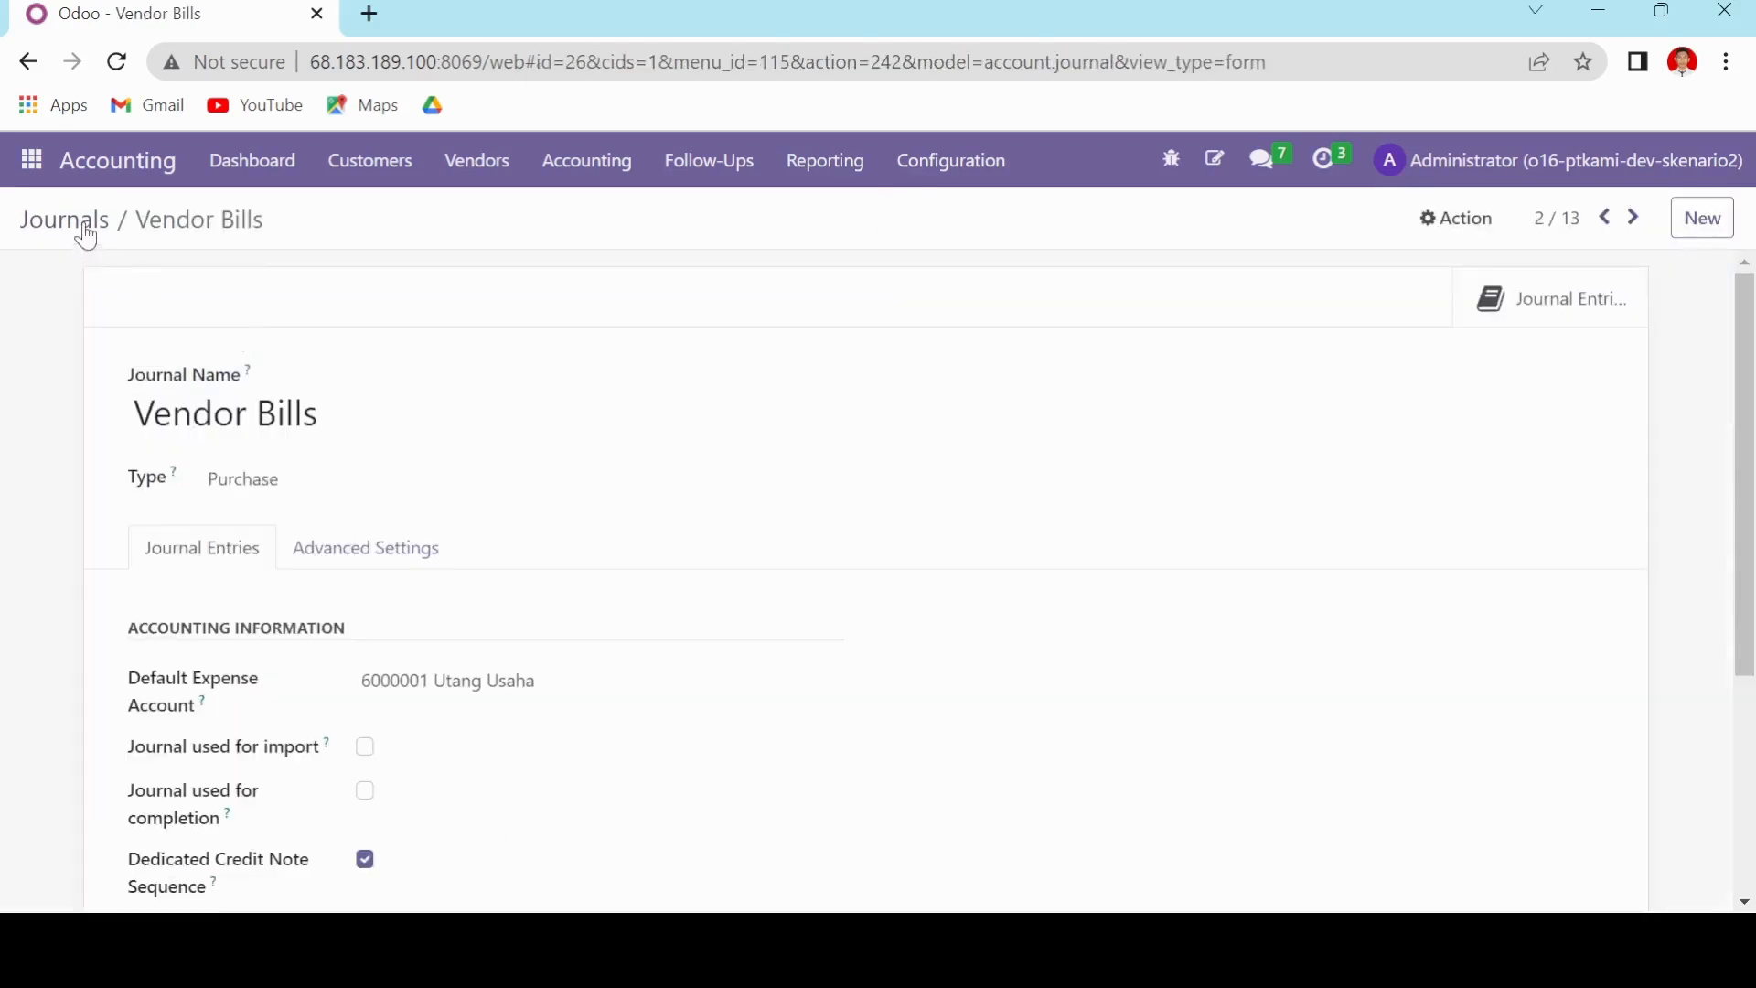
{"action": "left_click", "coordinate": [78, 227]}
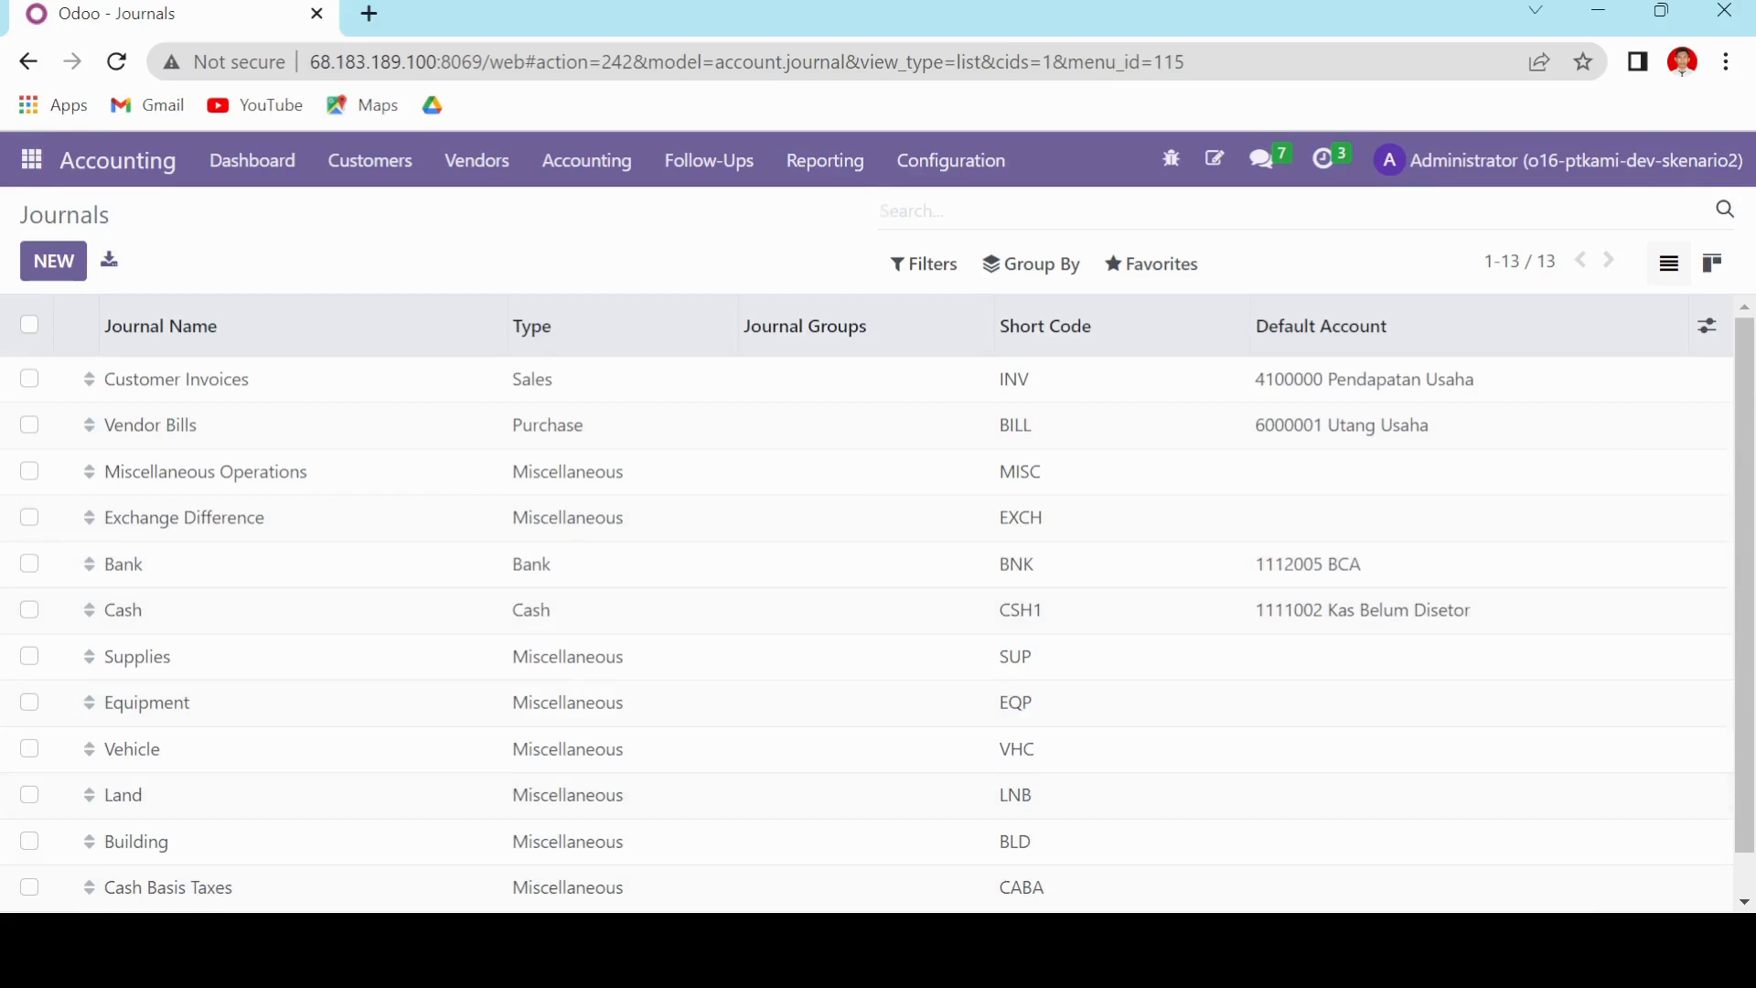
- Switch to Google Sheets, open the 04 Beggining Balance sheet and review its account rows down to the last entry
{"action": "key", "text": "alt+Tab"}
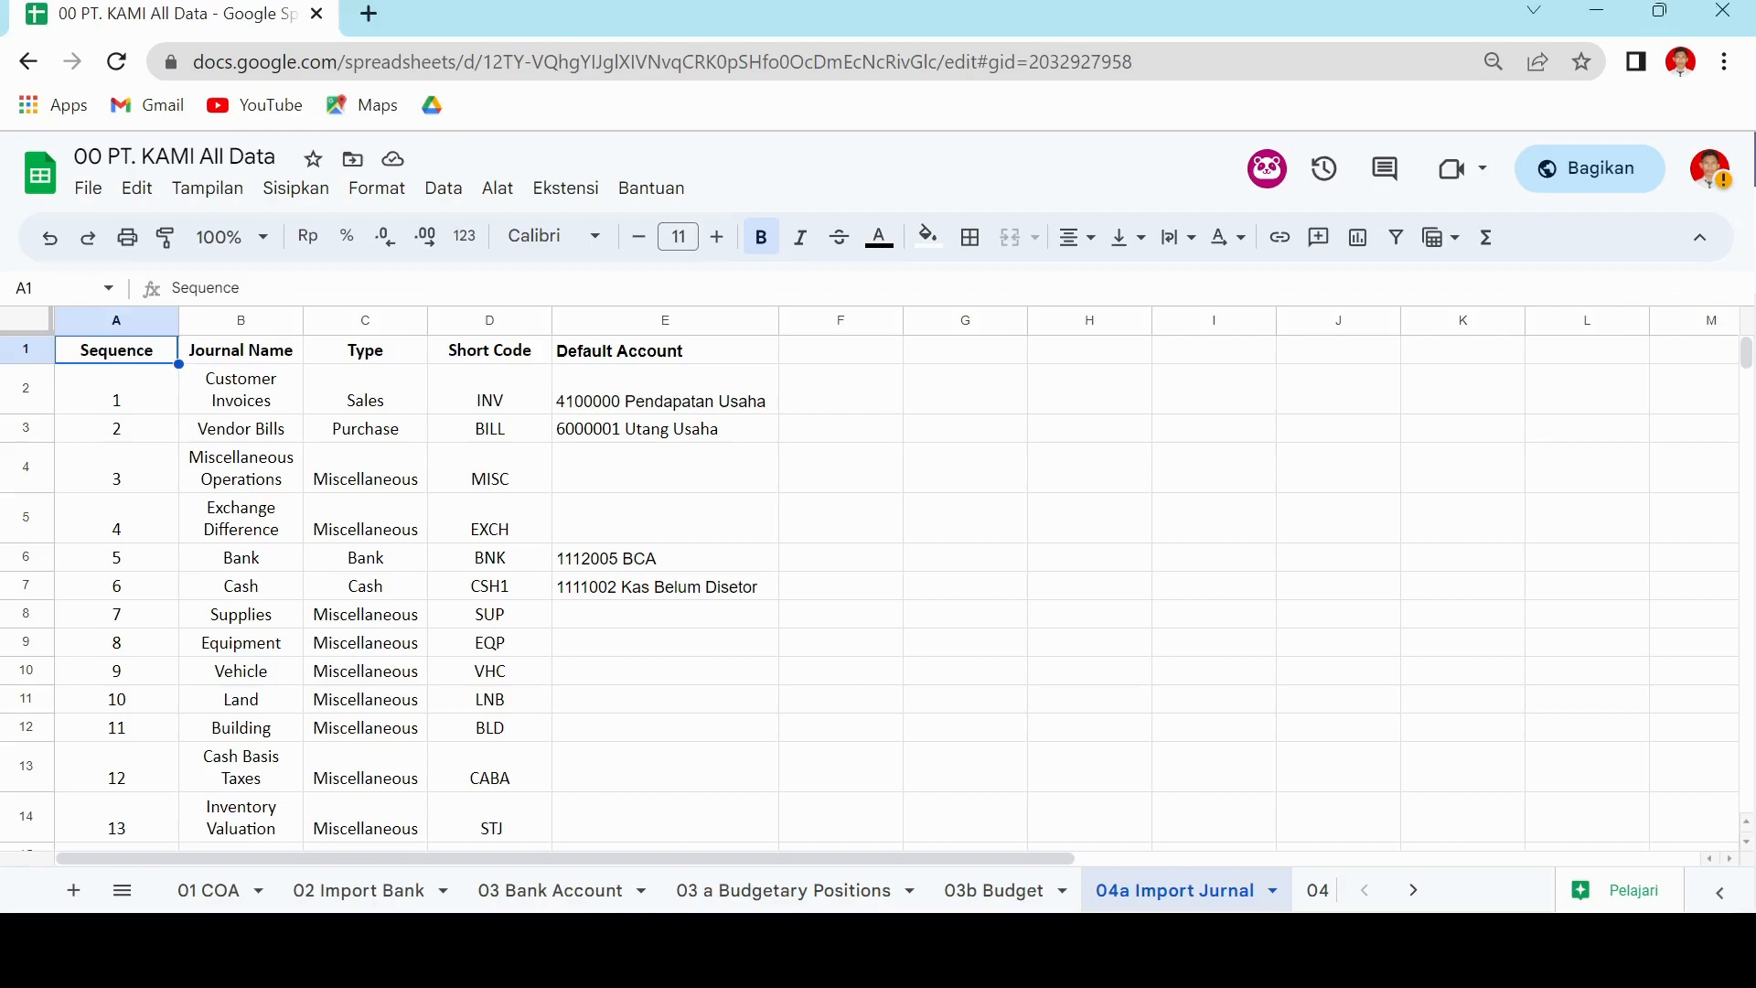
{"action": "left_click", "coordinate": [1413, 889]}
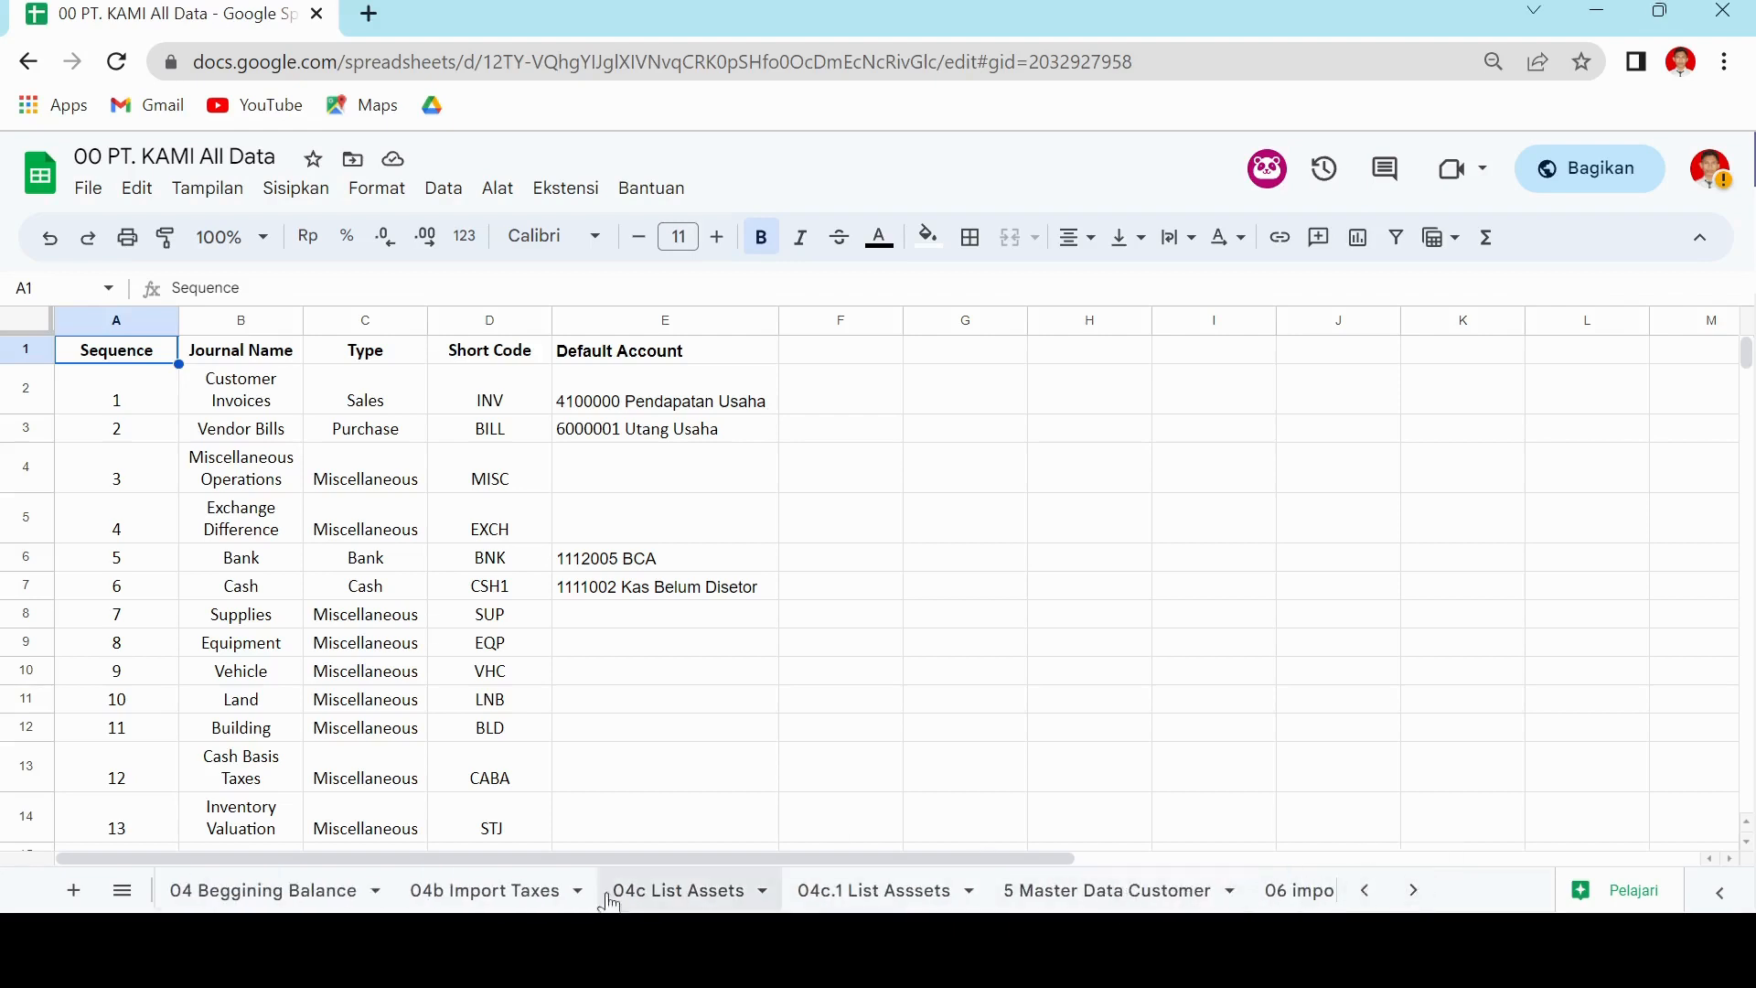
{"action": "left_click", "coordinate": [329, 891]}
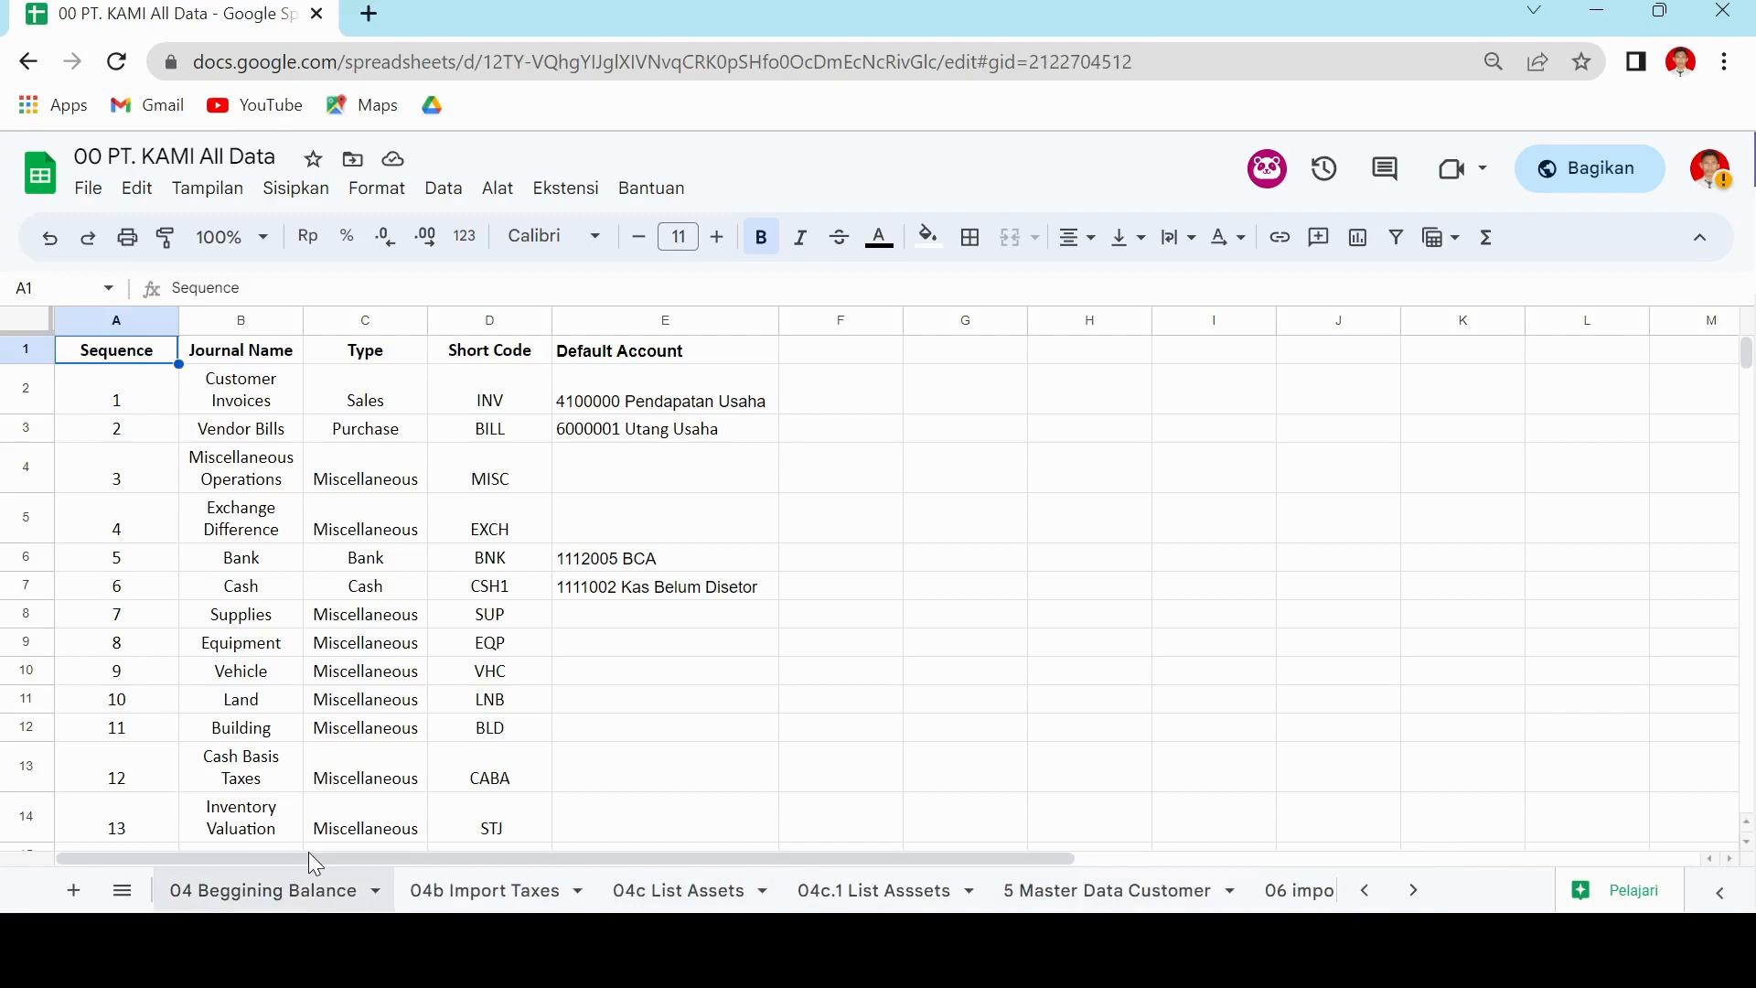
{"action": "scroll", "coordinate": [603, 723], "scroll_direction": "down", "scroll_amount": 5}
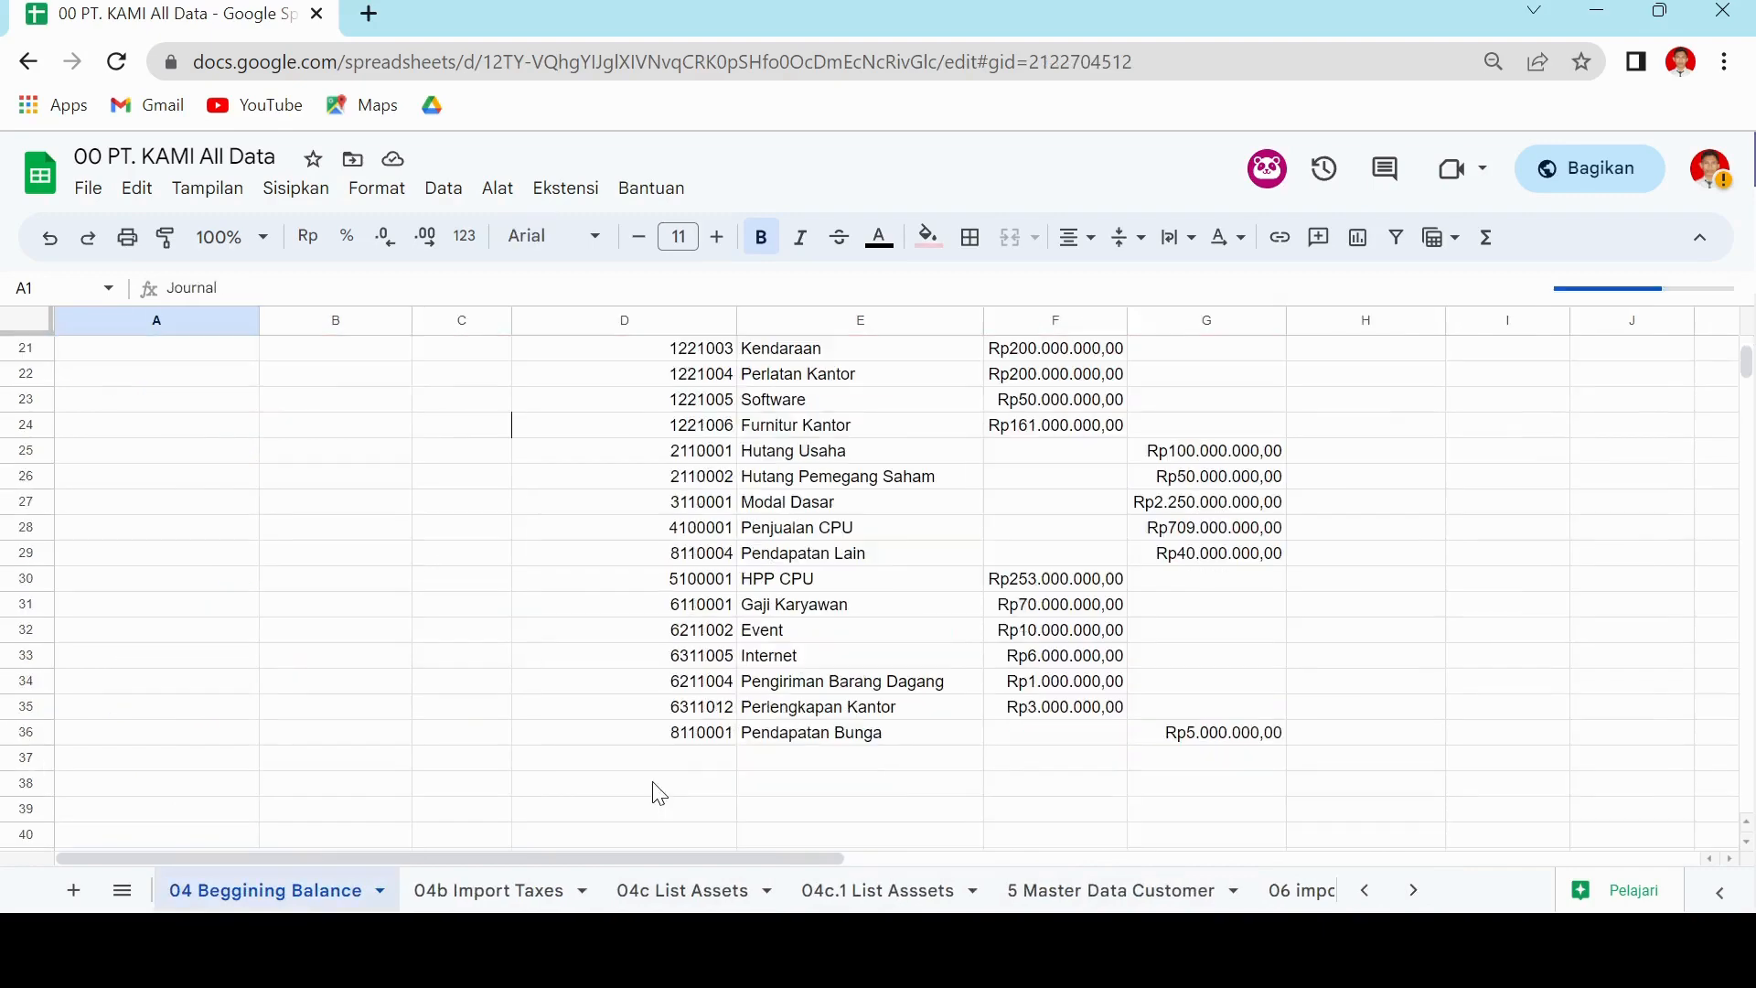
{"action": "scroll", "coordinate": [823, 732], "scroll_direction": "down", "scroll_amount": 2}
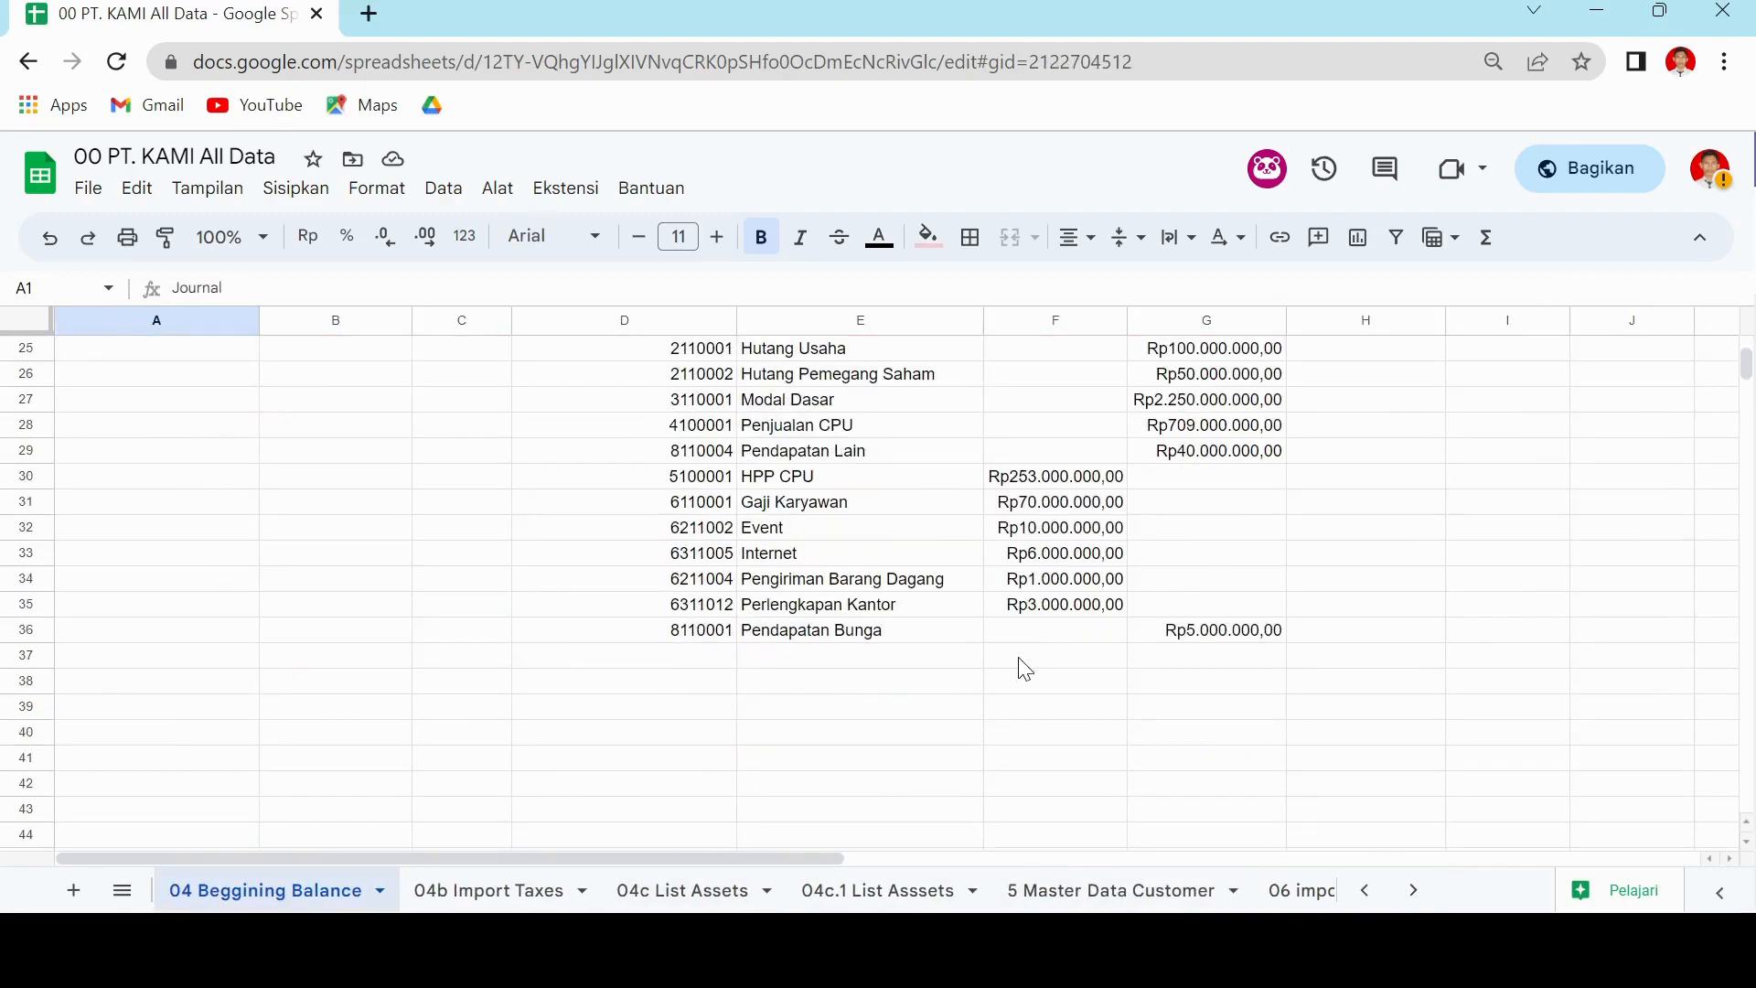
- Total the debit column in F37 with =SUM(F2:F36), try extending the formula to the credit column, and remove the trial sums
{"action": "left_click", "coordinate": [1029, 656]}
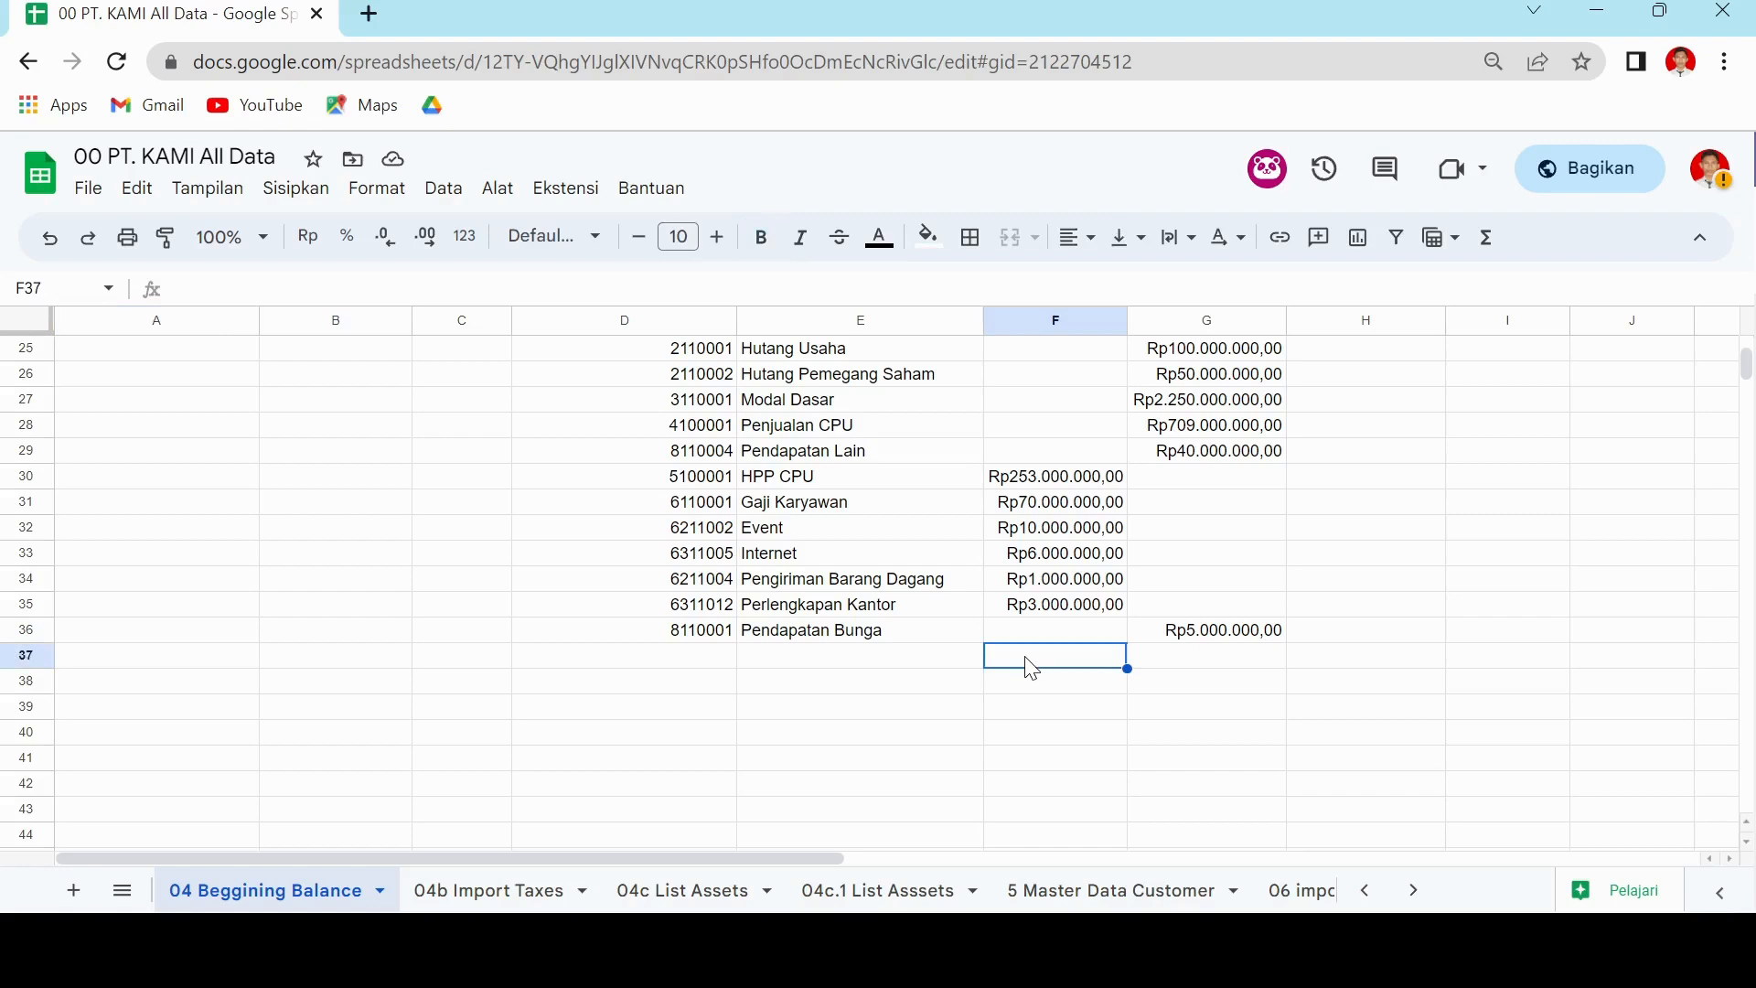
{"action": "type", "text": "=s"}
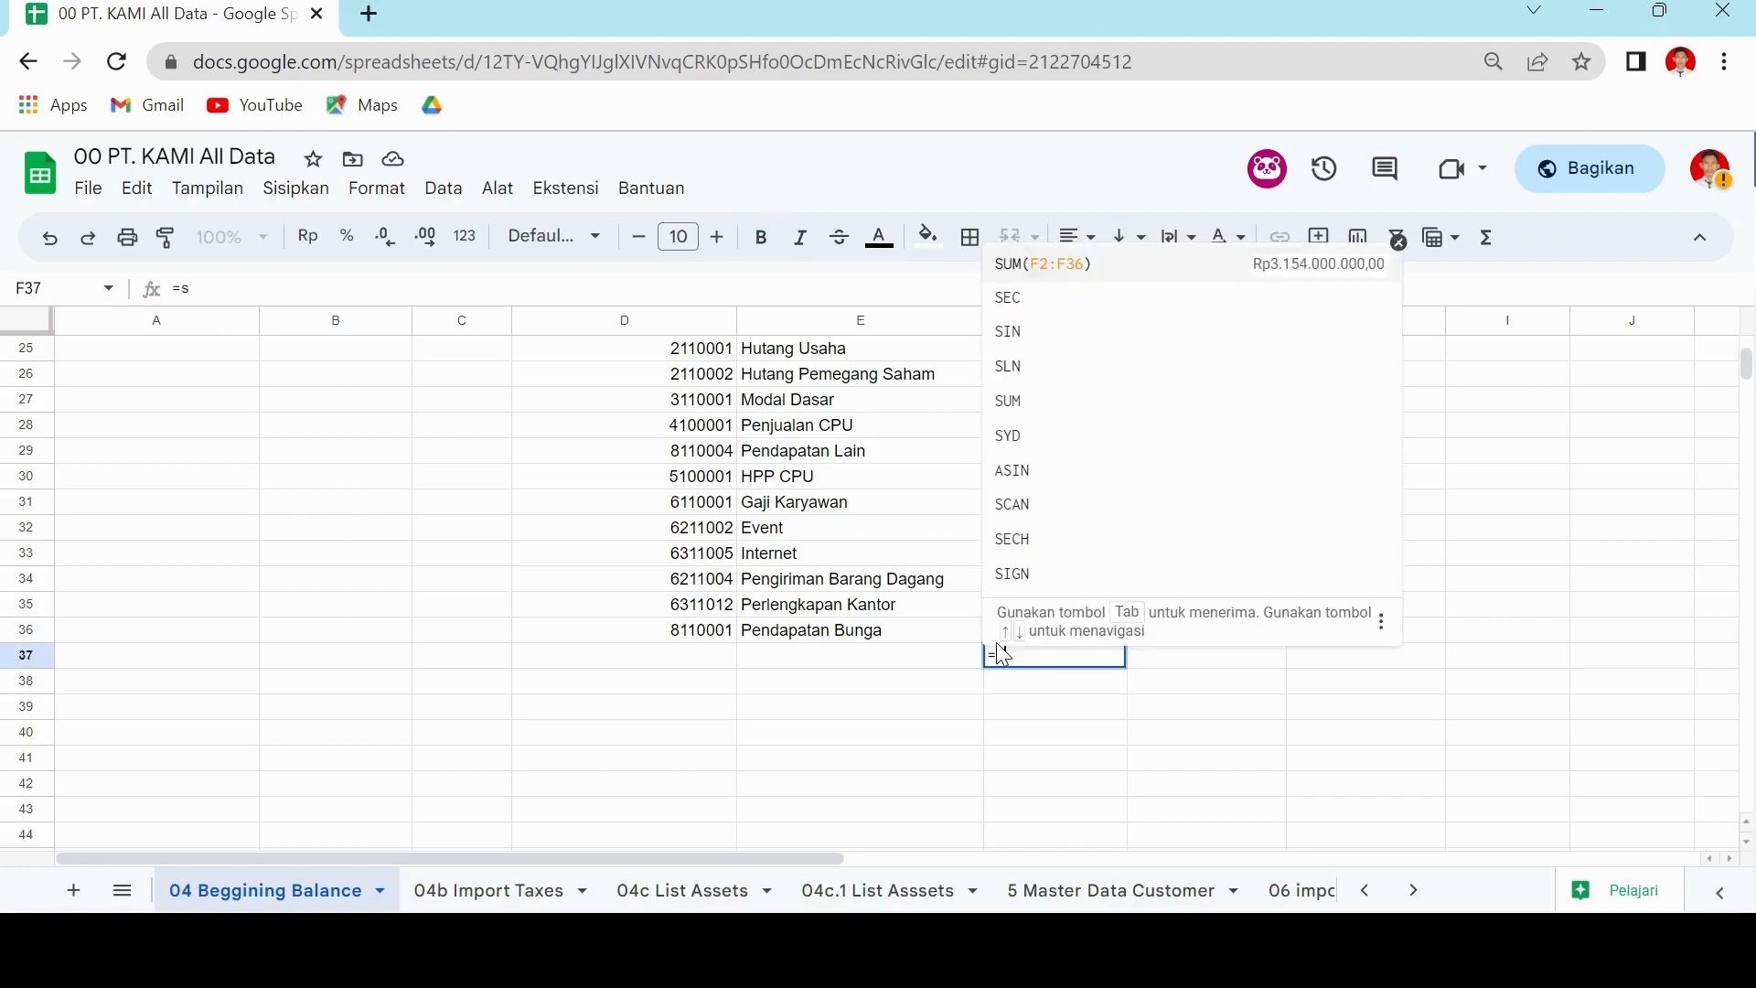
{"action": "key", "text": "Tab"}
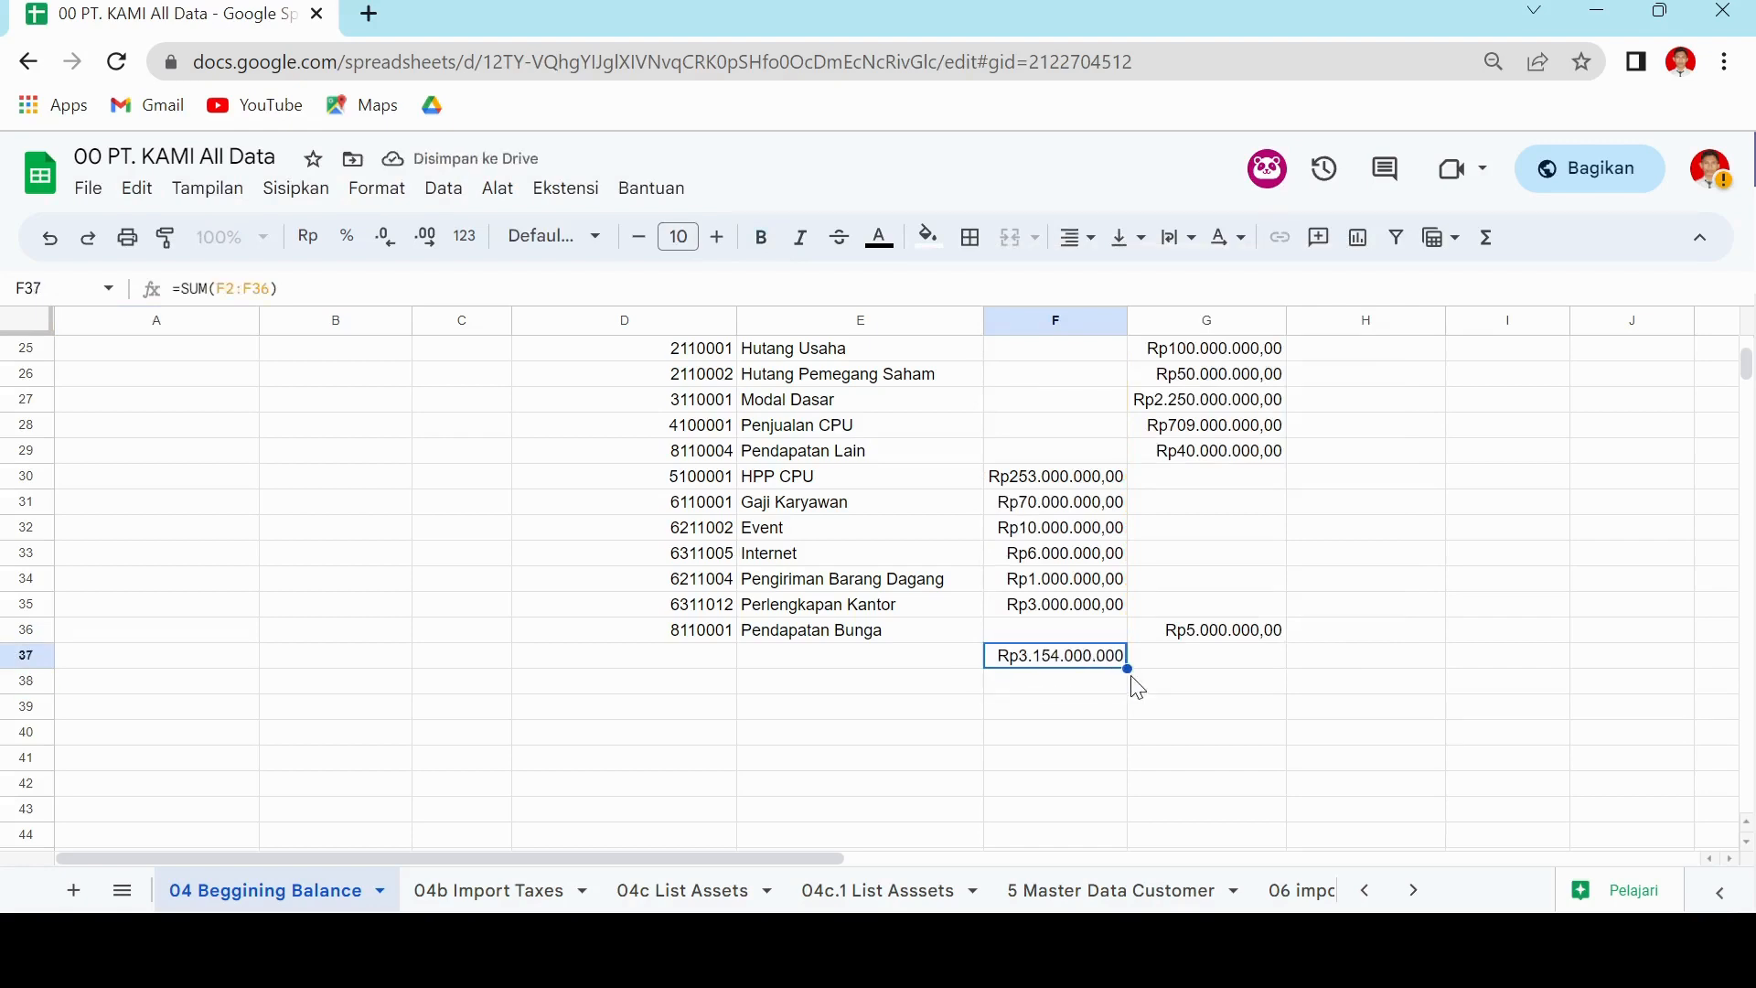
{"action": "left_click_drag", "start_coordinate": [1129, 668], "coordinate": [1168, 693]}
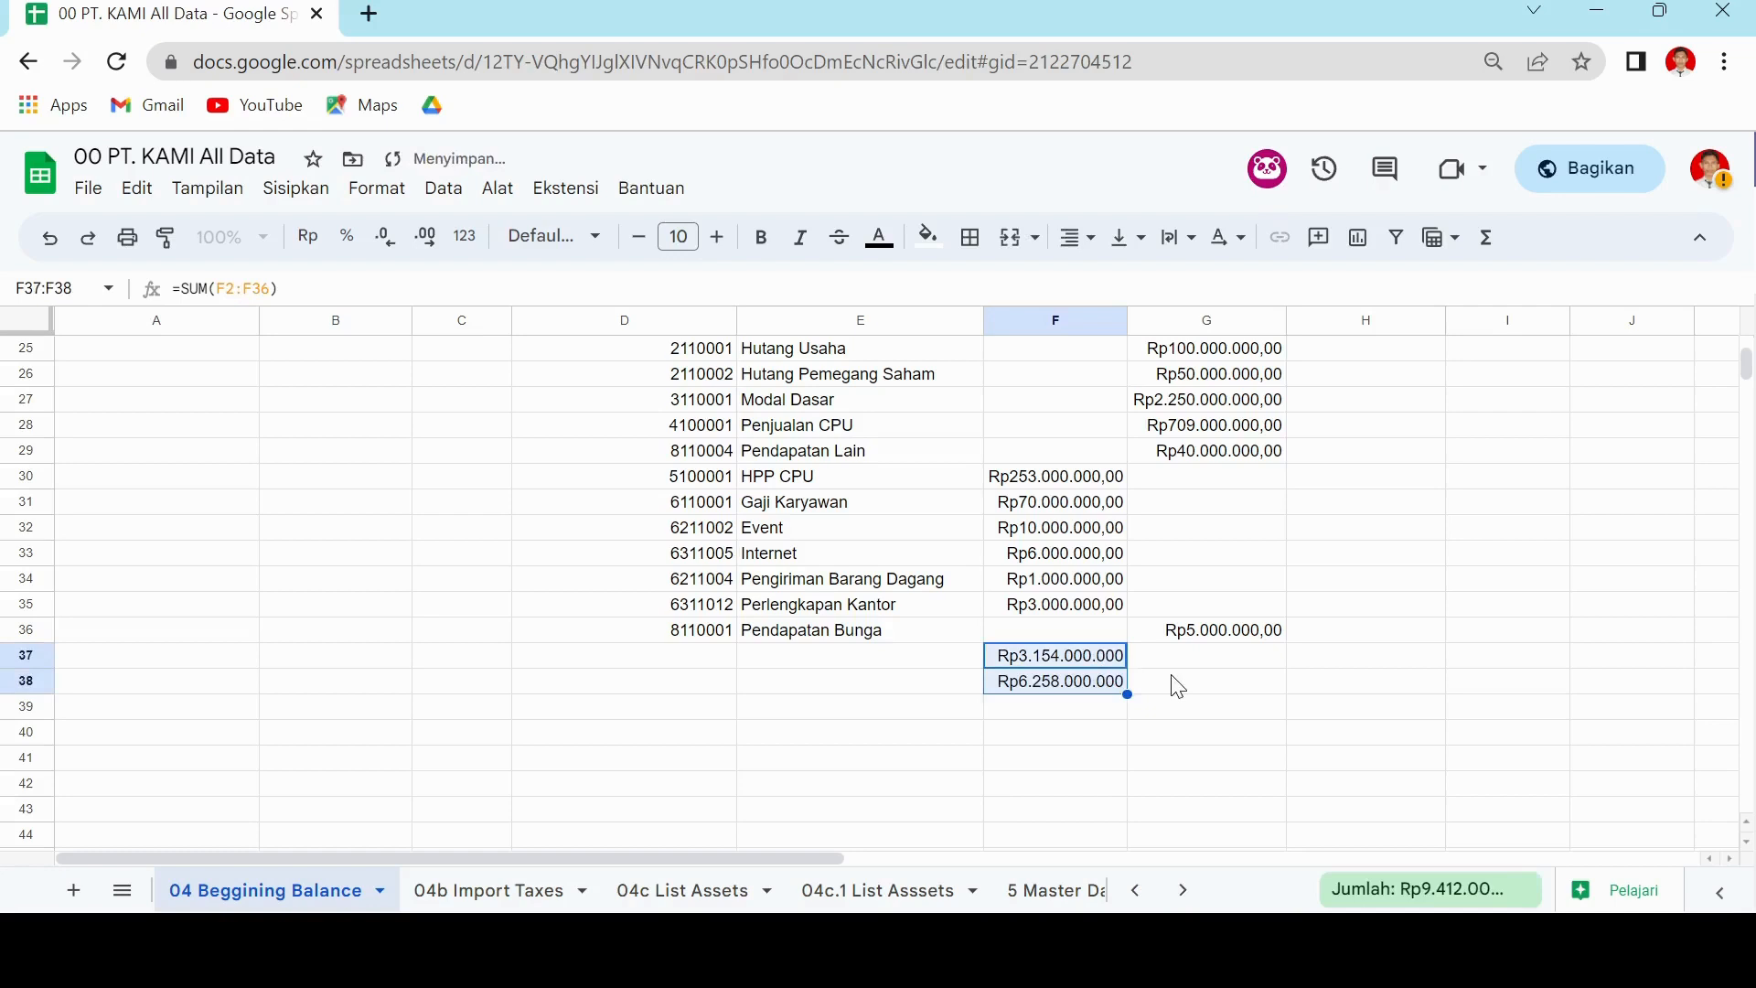
{"action": "left_click", "coordinate": [1121, 665]}
{"action": "left_click_drag", "start_coordinate": [1121, 669], "coordinate": [1255, 680]}
{"action": "left_click", "coordinate": [1207, 707]}
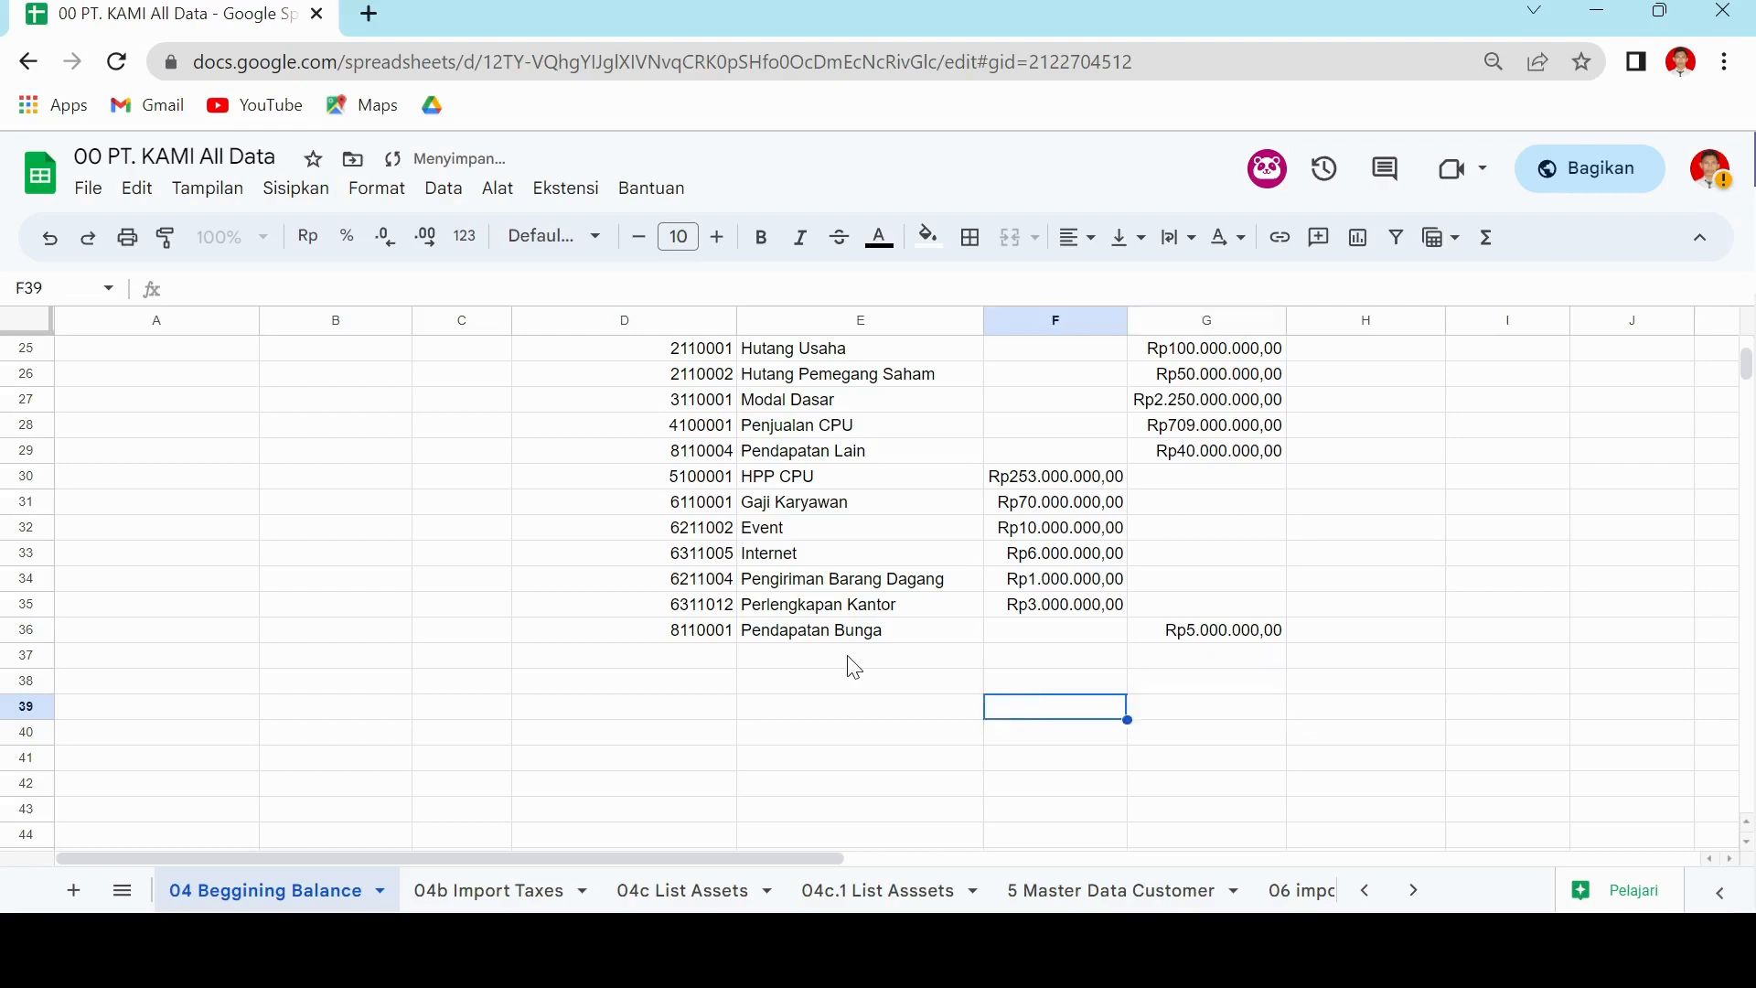
{"action": "scroll", "coordinate": [209, 446], "scroll_direction": "up", "scroll_amount": 8}
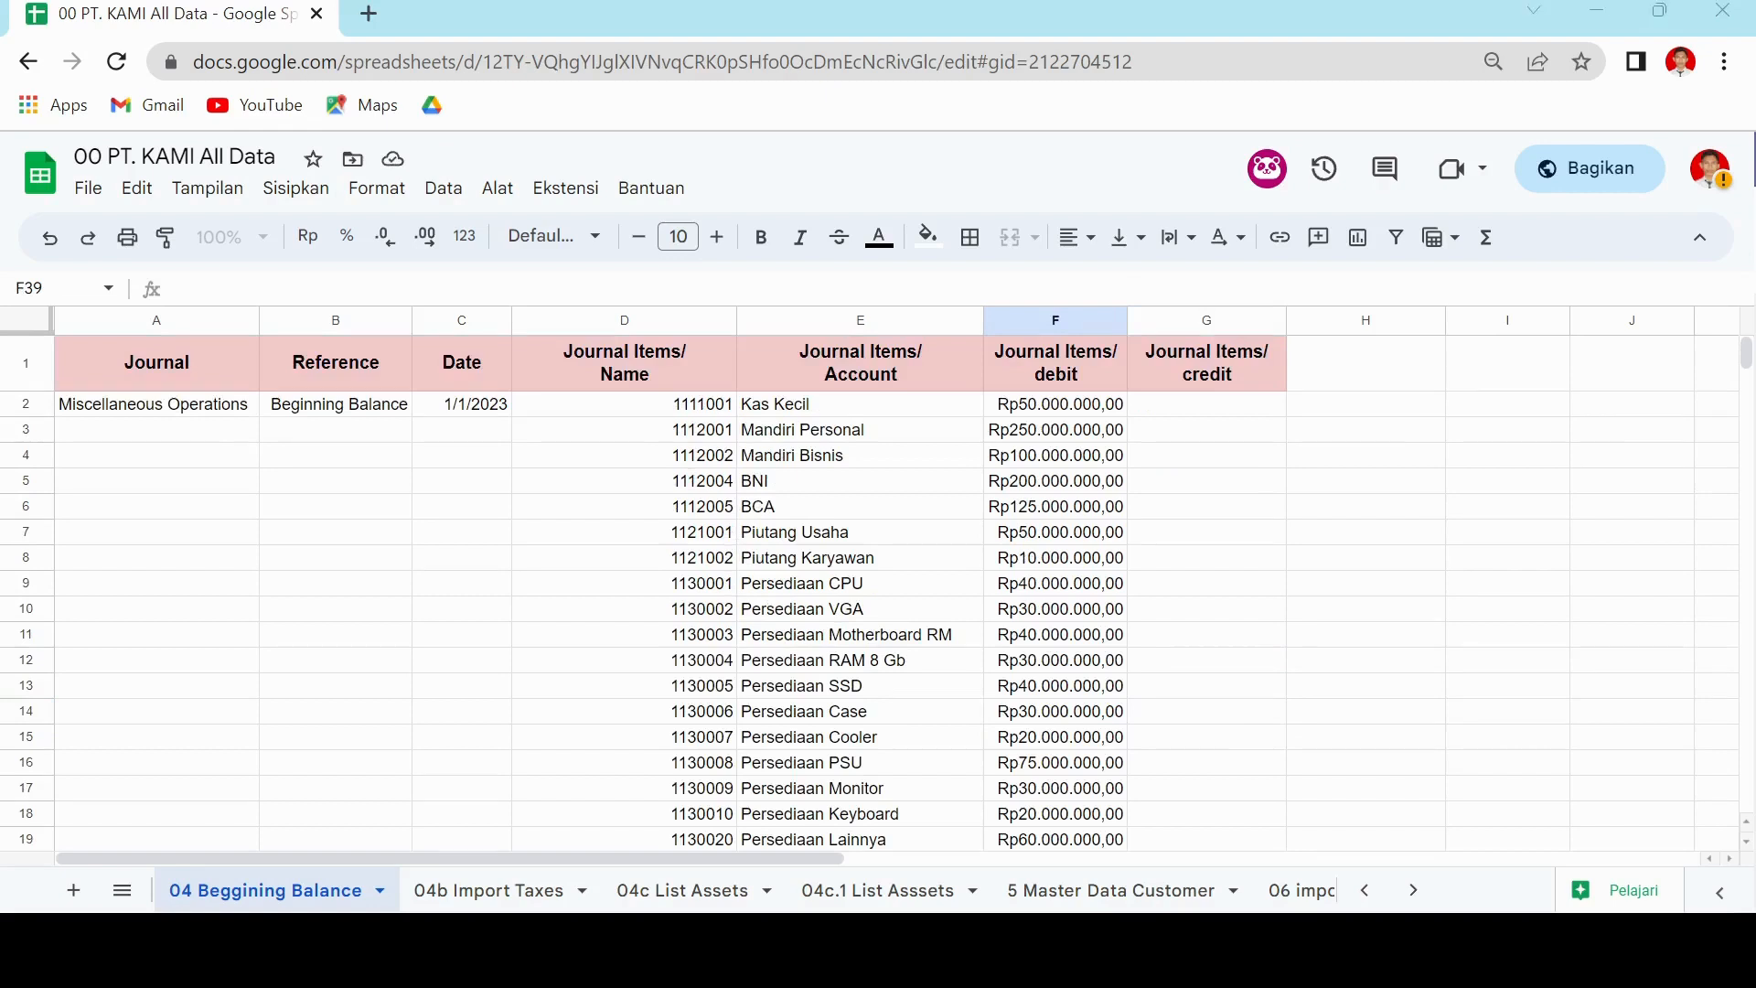
- Switch to Odoo and open the Journal Entries list in Accounting
{"action": "key", "text": "alt+Tab"}
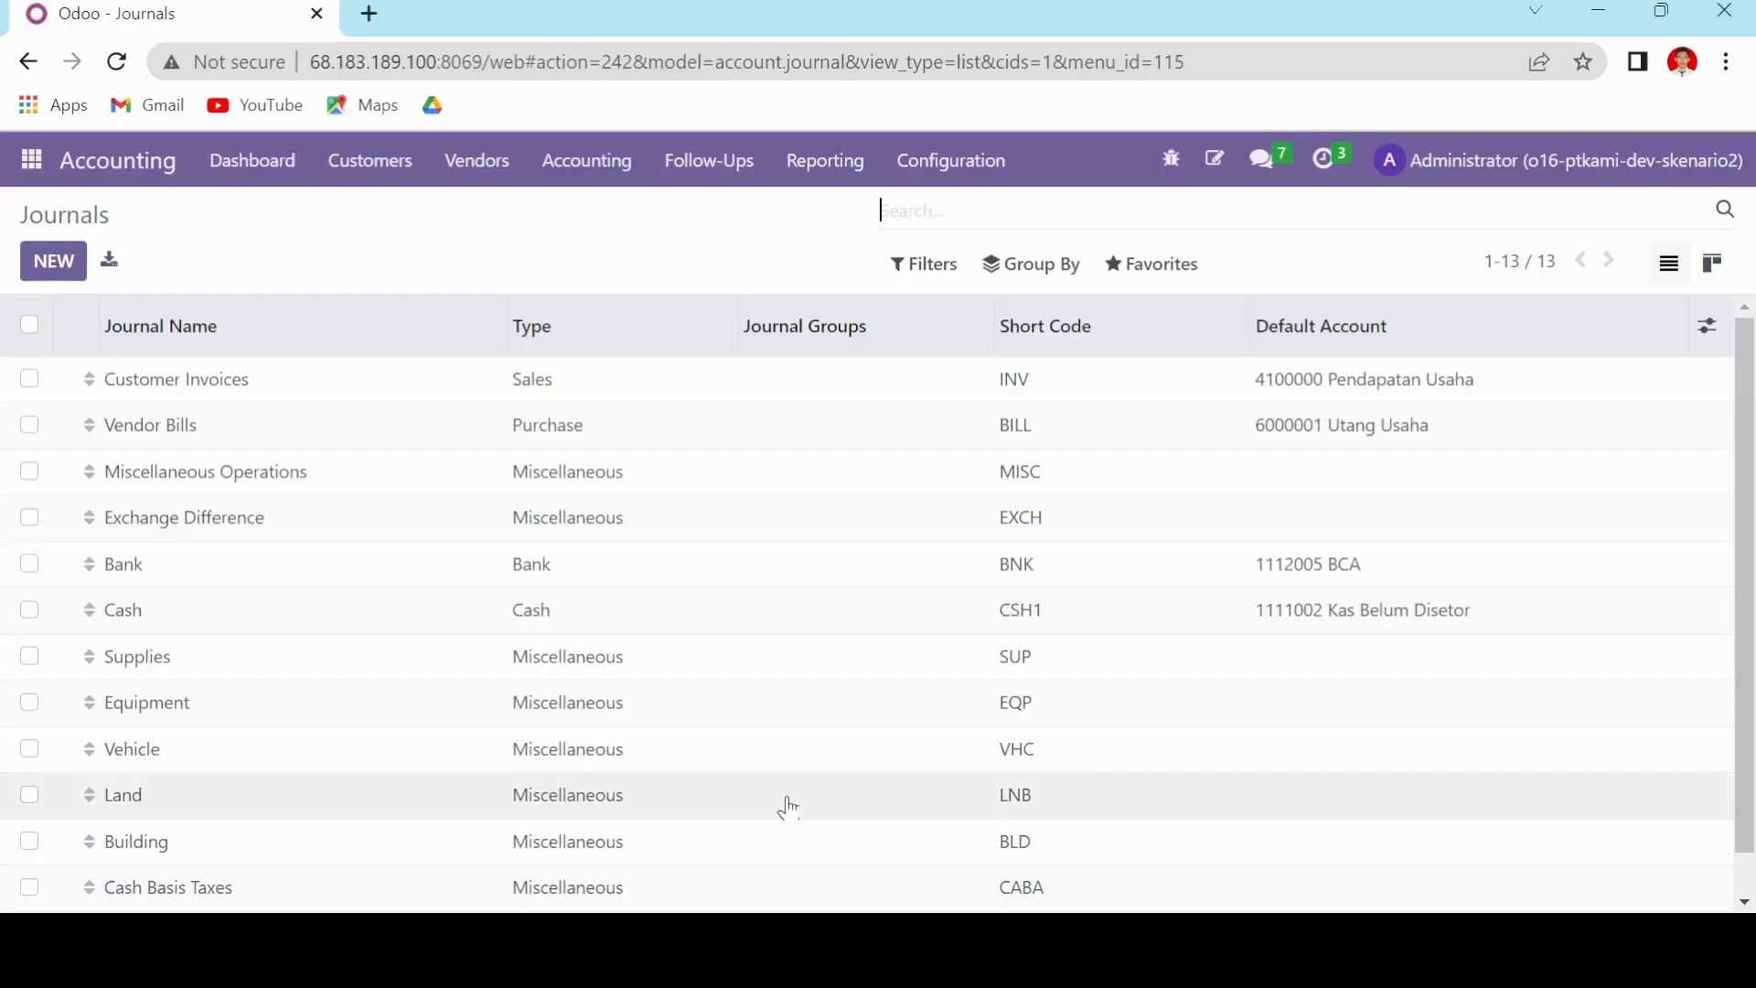
{"action": "left_click", "coordinate": [619, 173]}
{"action": "left_click", "coordinate": [645, 253]}
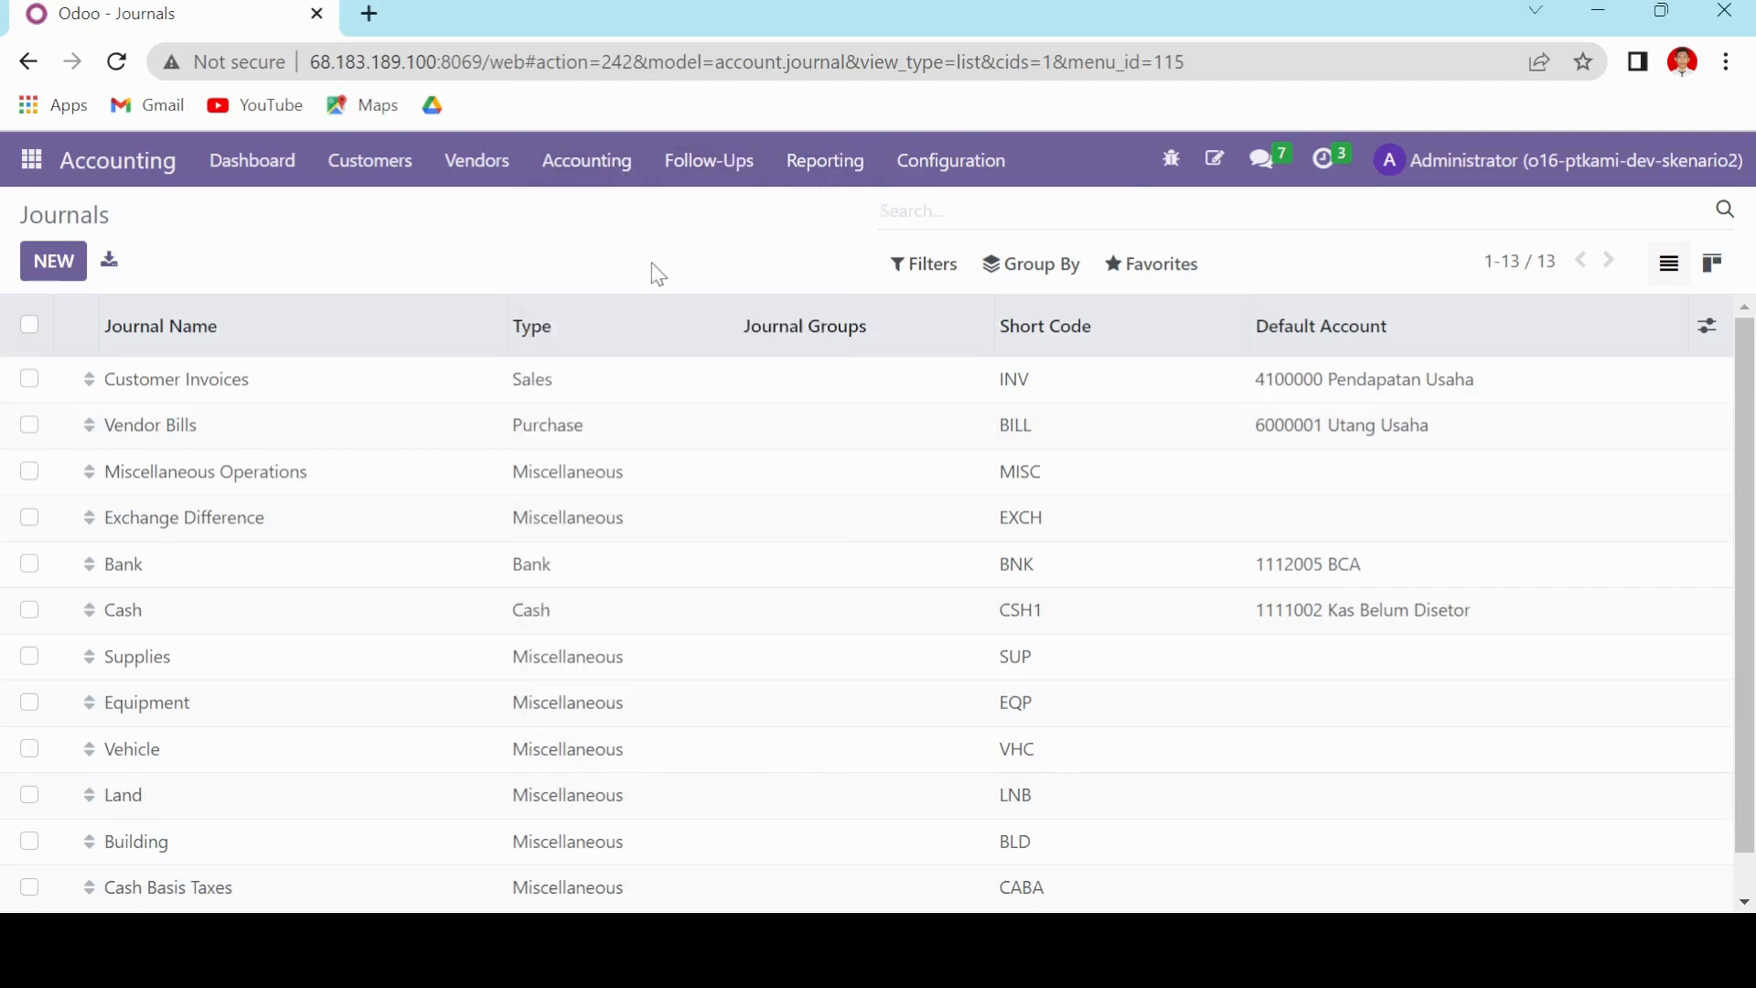
- Start a records import in Journal Entries and load the file 00 PT. KAMI All Data (15).xlsx
{"action": "left_click", "coordinate": [1152, 265]}
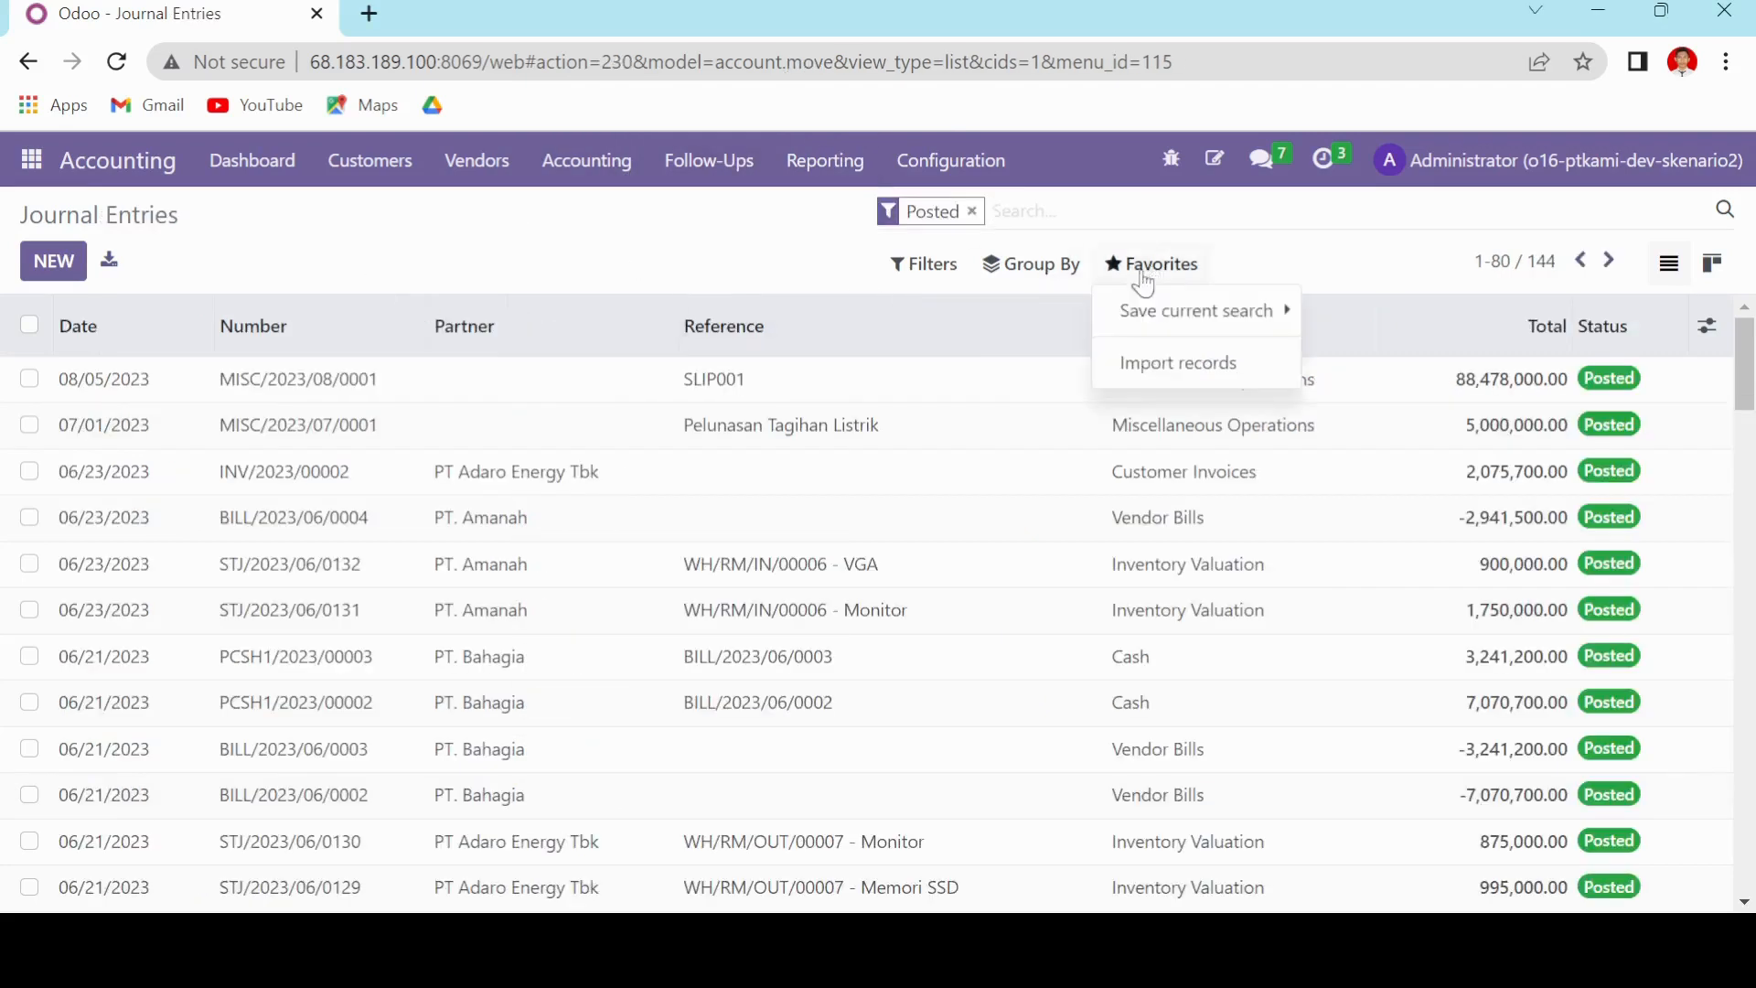
{"action": "left_click", "coordinate": [1127, 378]}
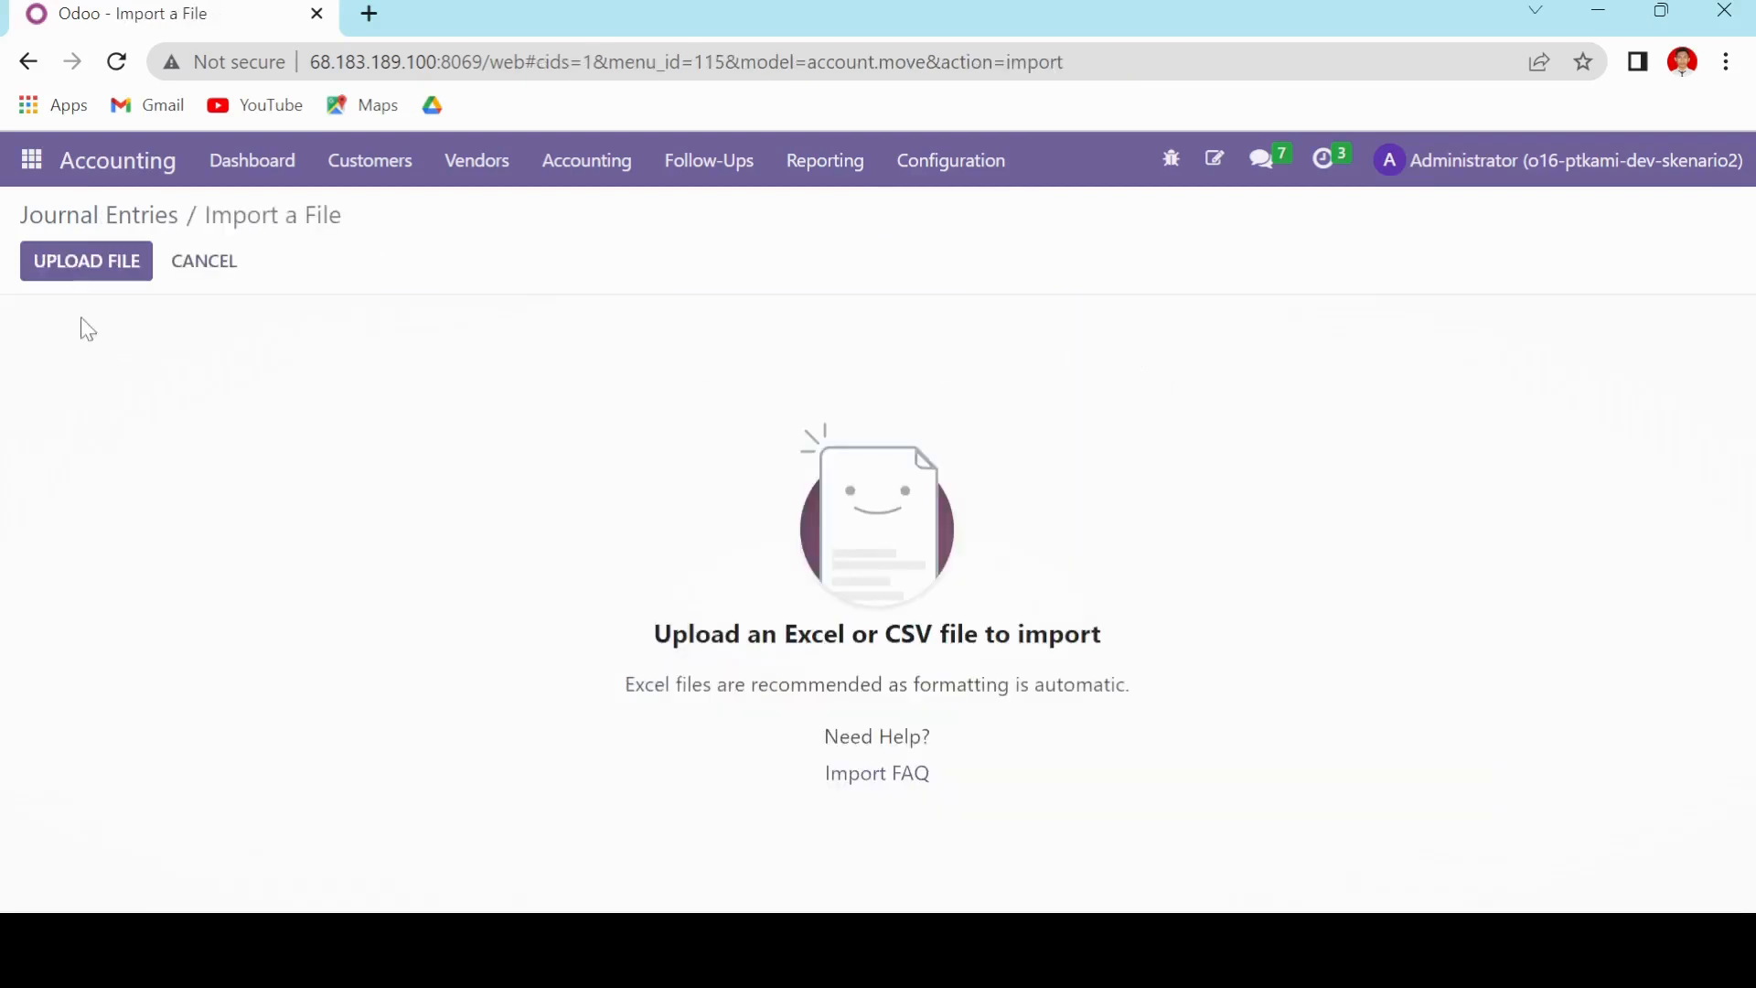
{"action": "left_click", "coordinate": [80, 272]}
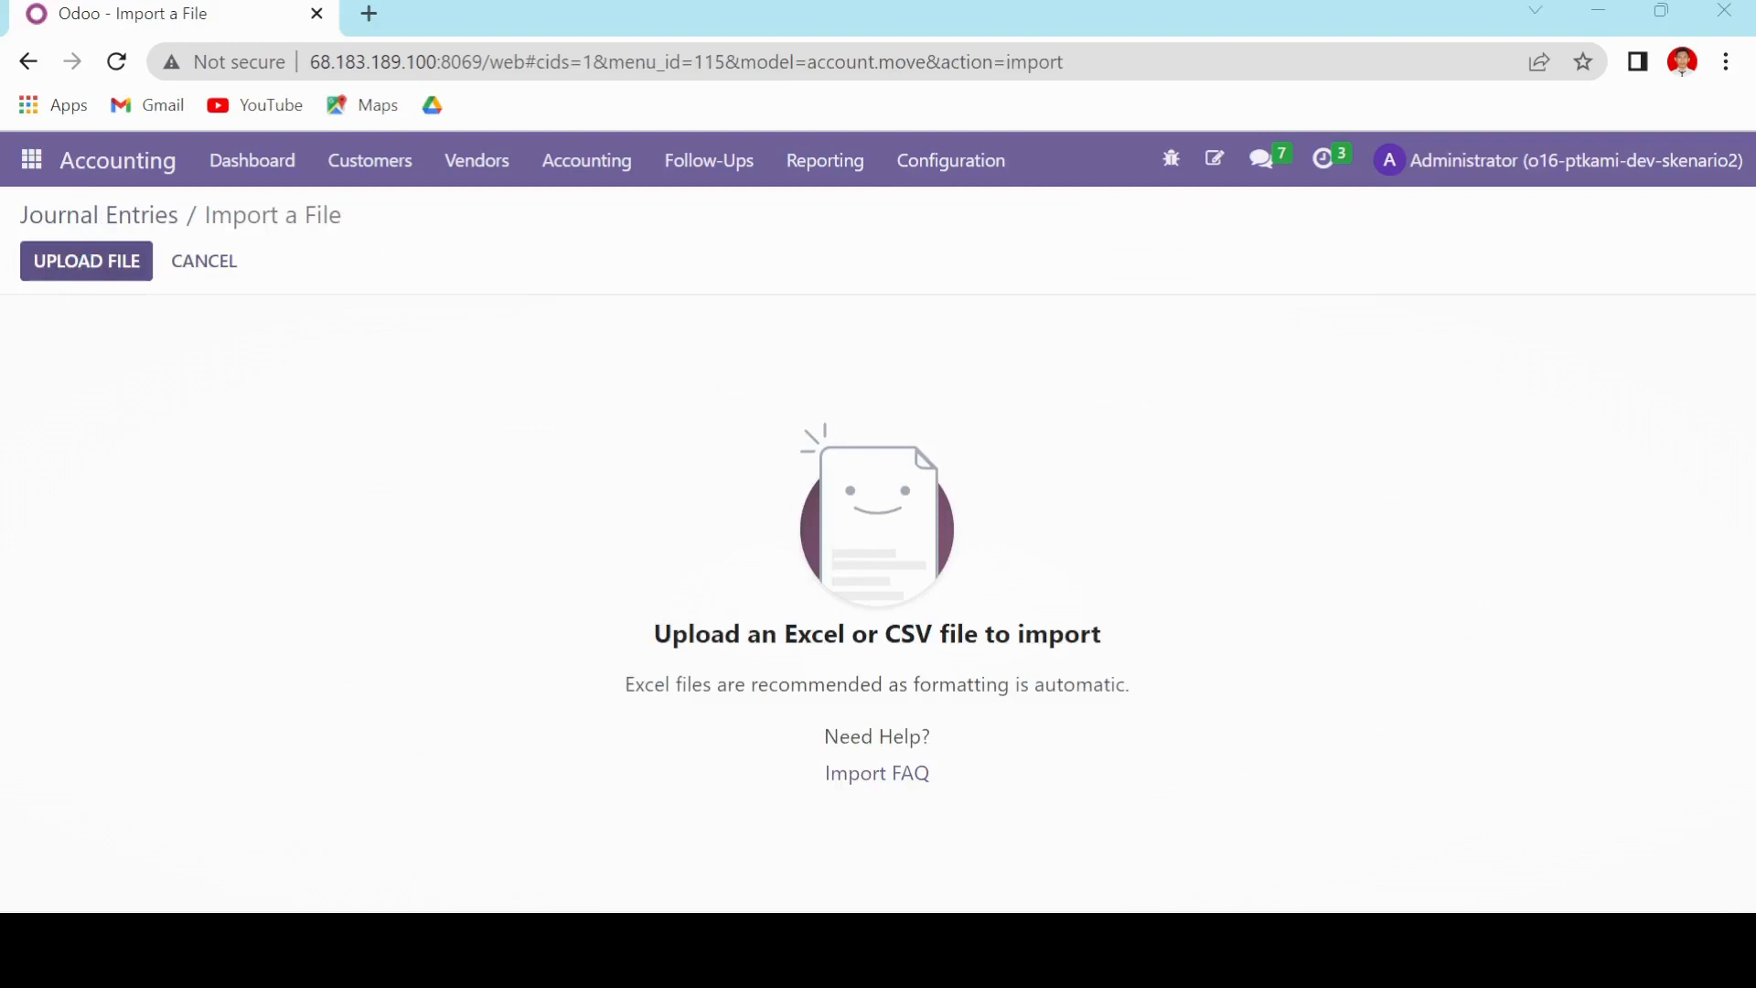
{"action": "left_click", "coordinate": [987, 602]}
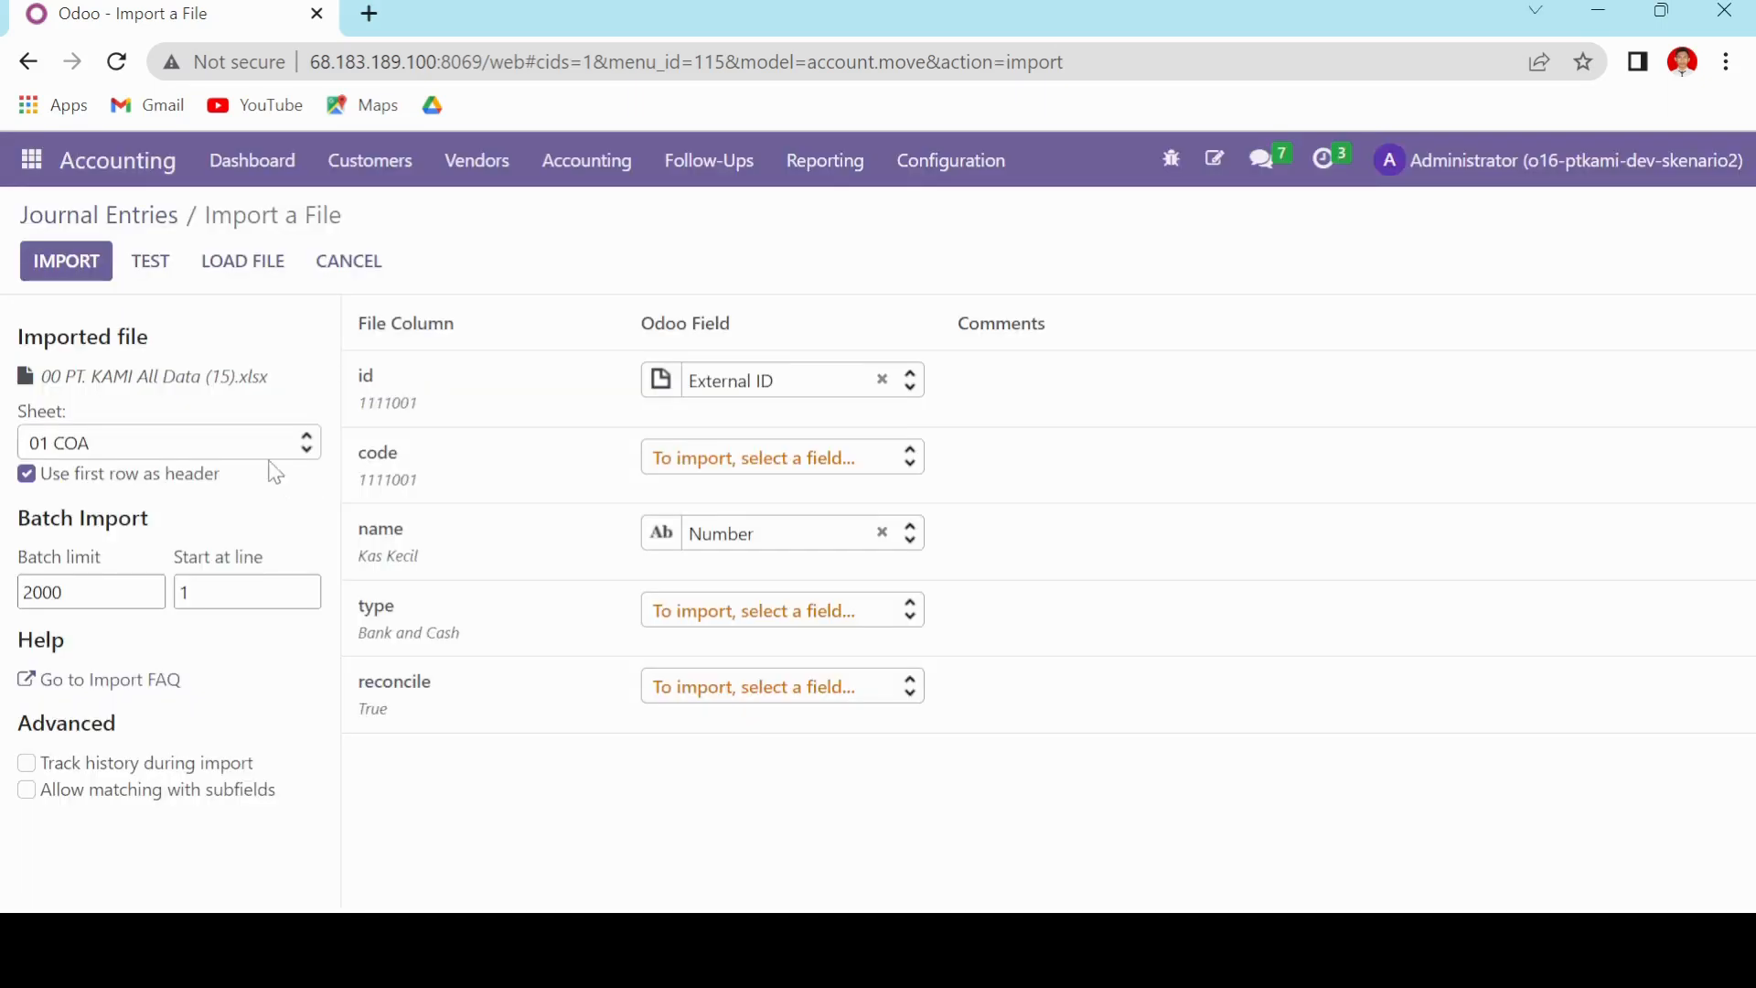
- Test the import of the 04 Beggining Balance sheet as journal entries and cancel without importing
{"action": "left_click", "coordinate": [266, 456]}
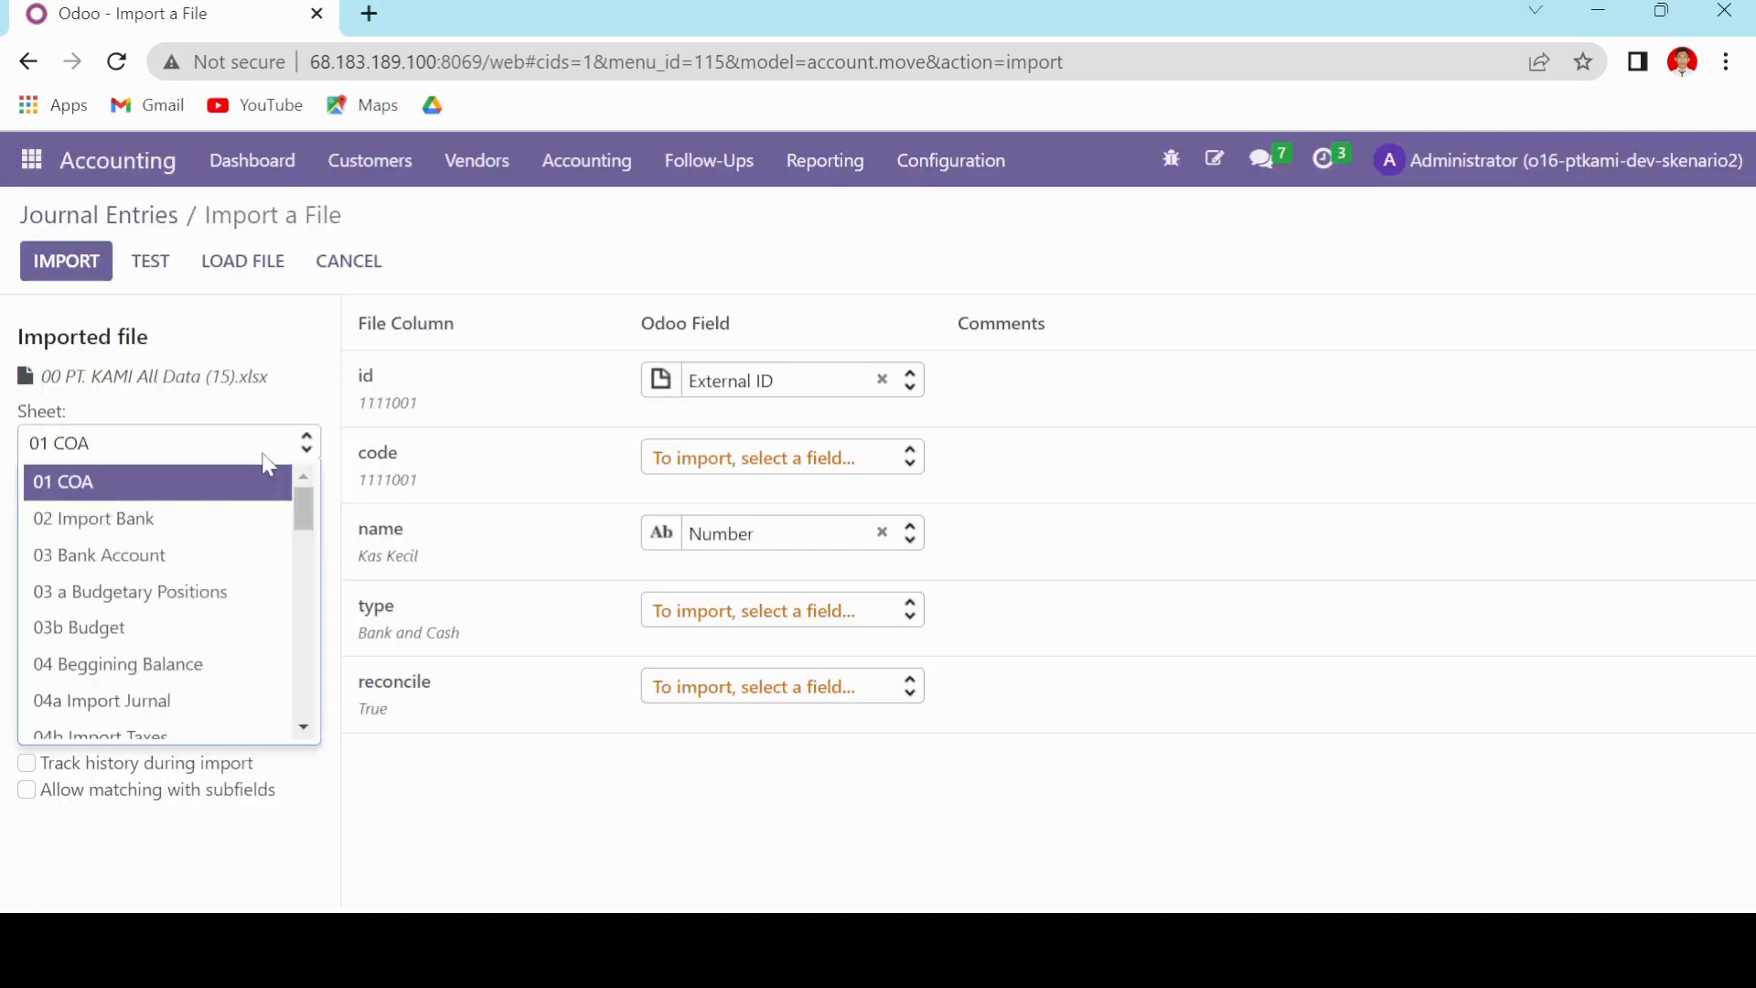
{"action": "left_click", "coordinate": [163, 659]}
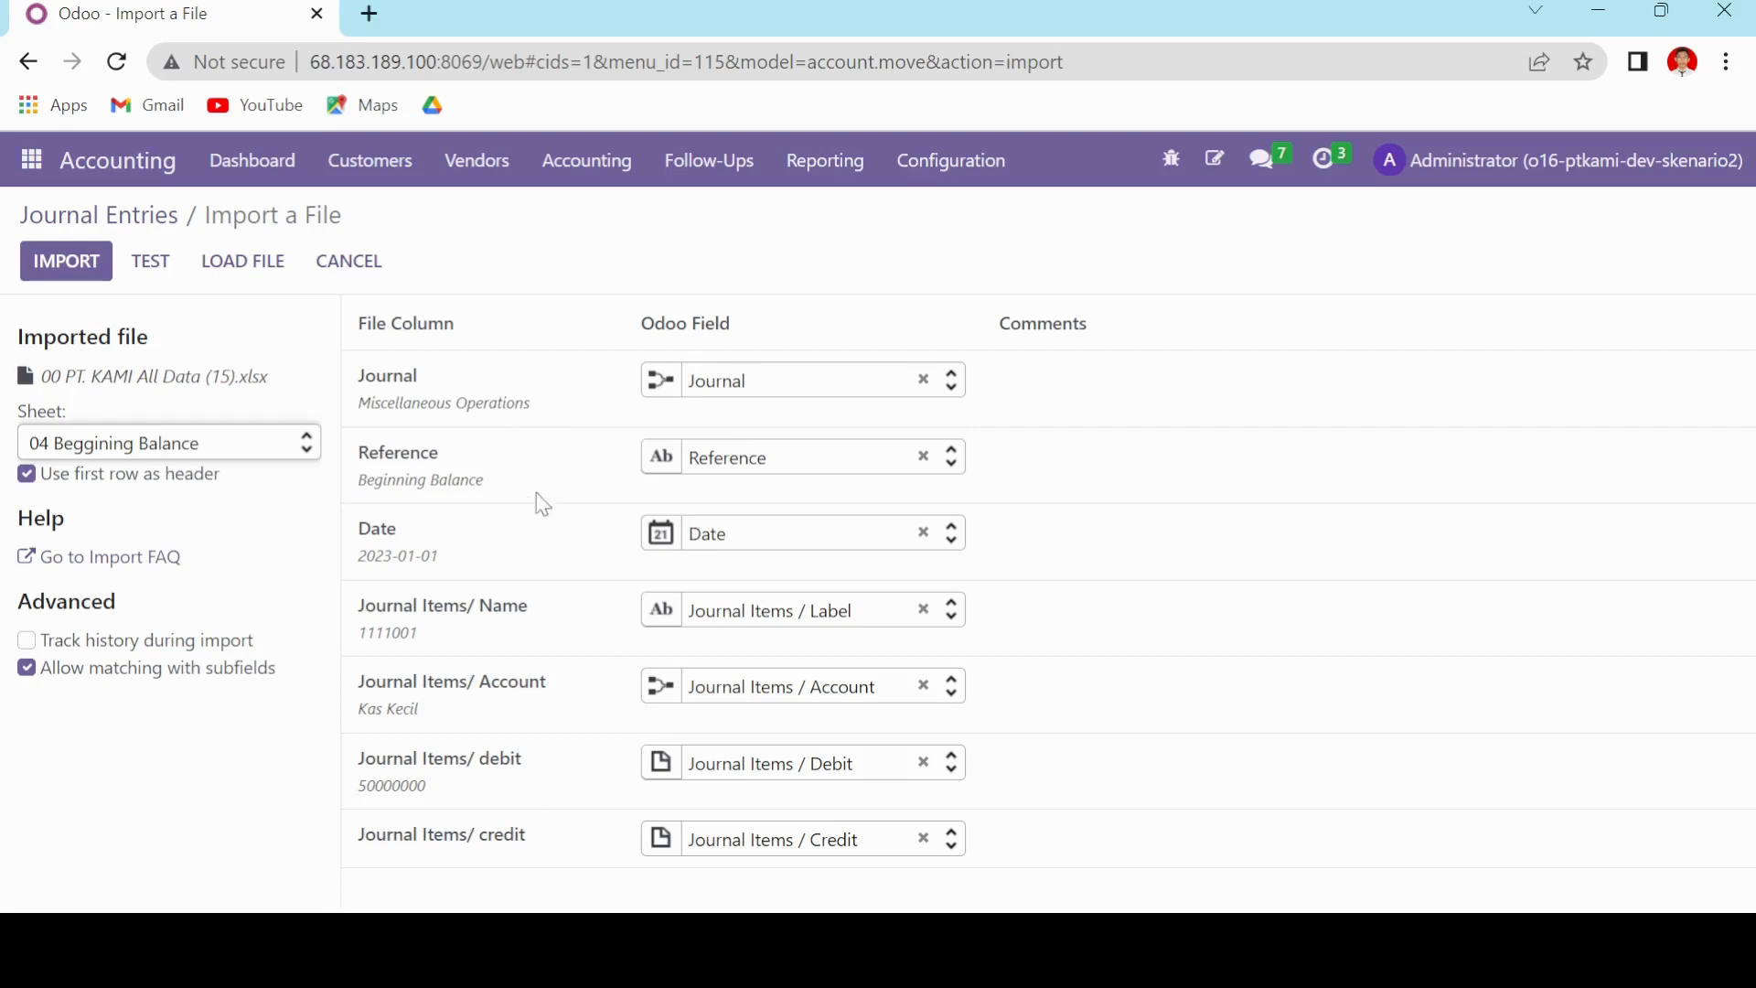
{"action": "left_click", "coordinate": [149, 259]}
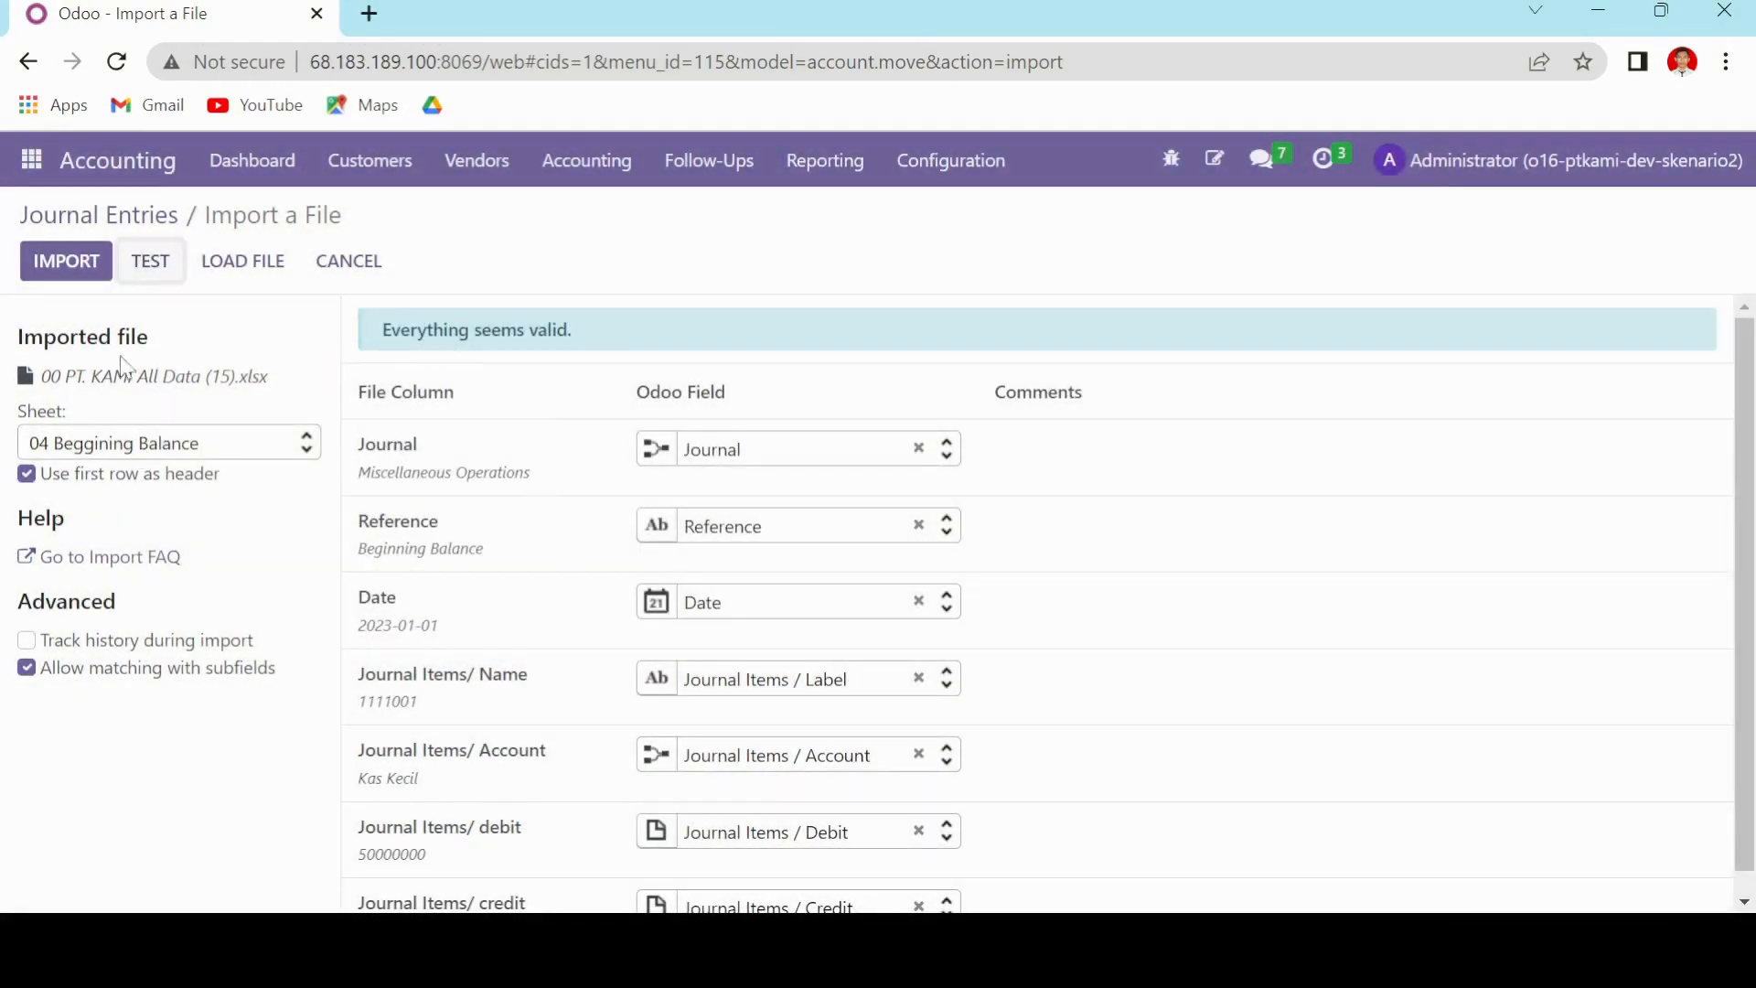
{"action": "left_click", "coordinate": [351, 264]}
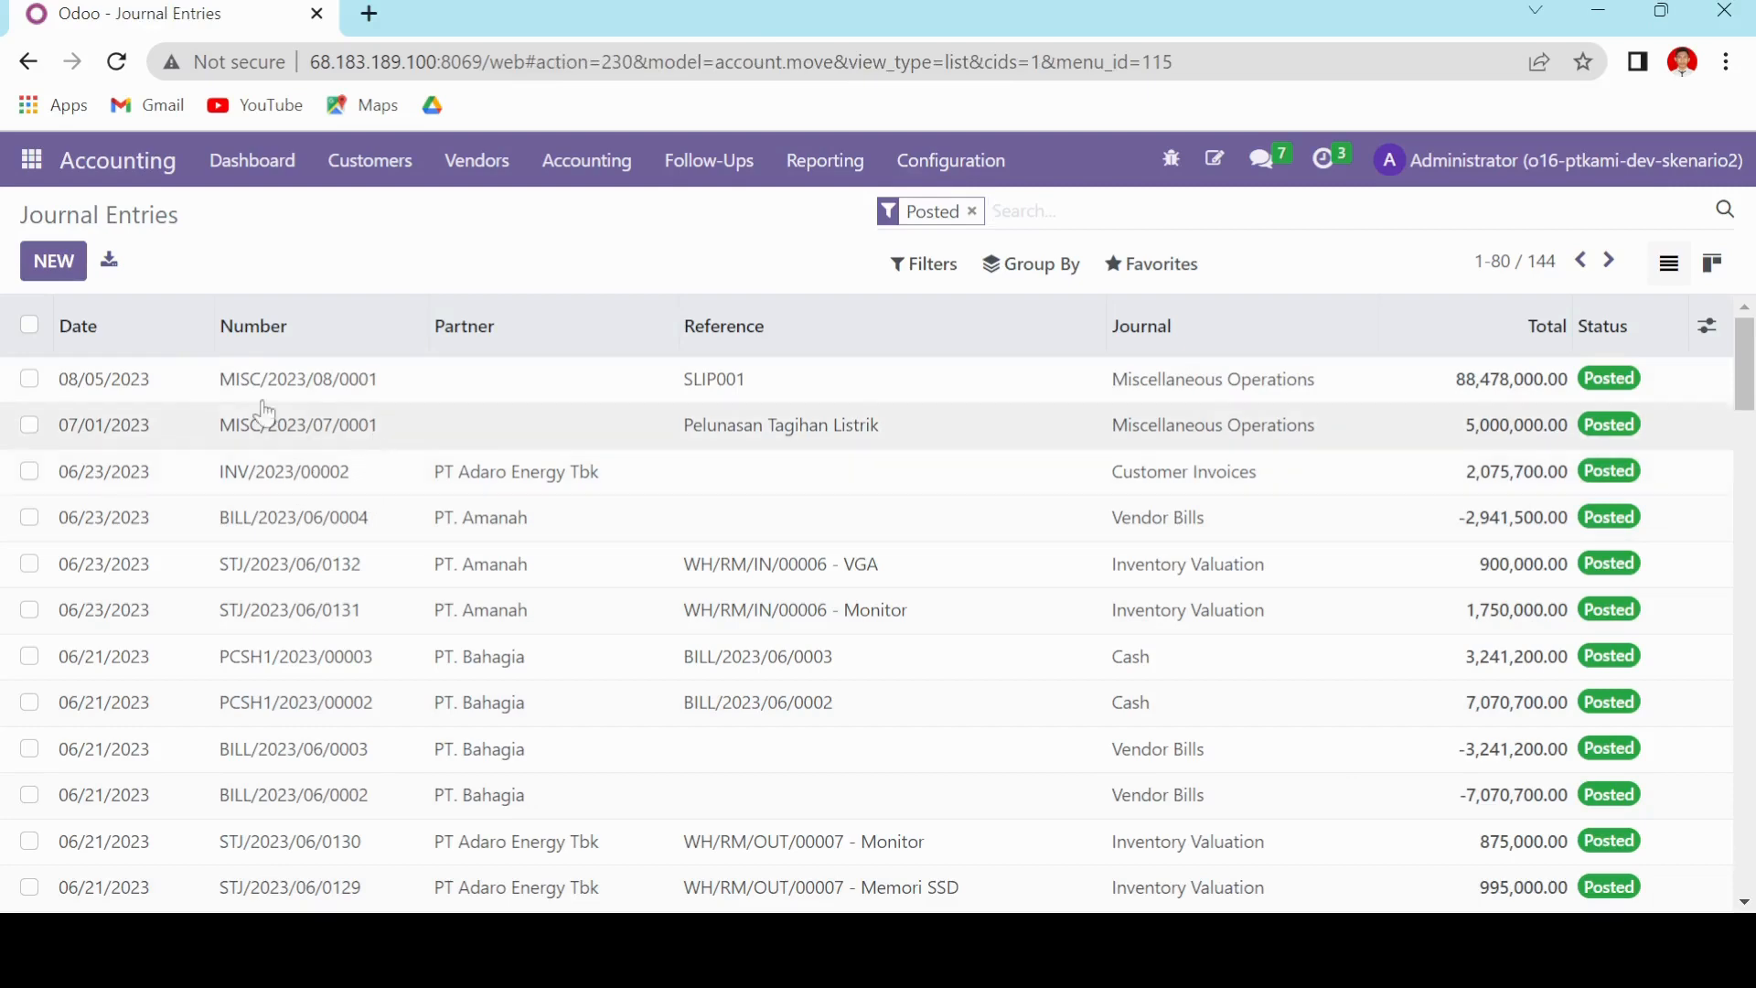
- Sort the journal entries by date, oldest first, and open the Beginning Balance entry
{"action": "scroll", "coordinate": [370, 512], "scroll_direction": "down", "scroll_amount": 12}
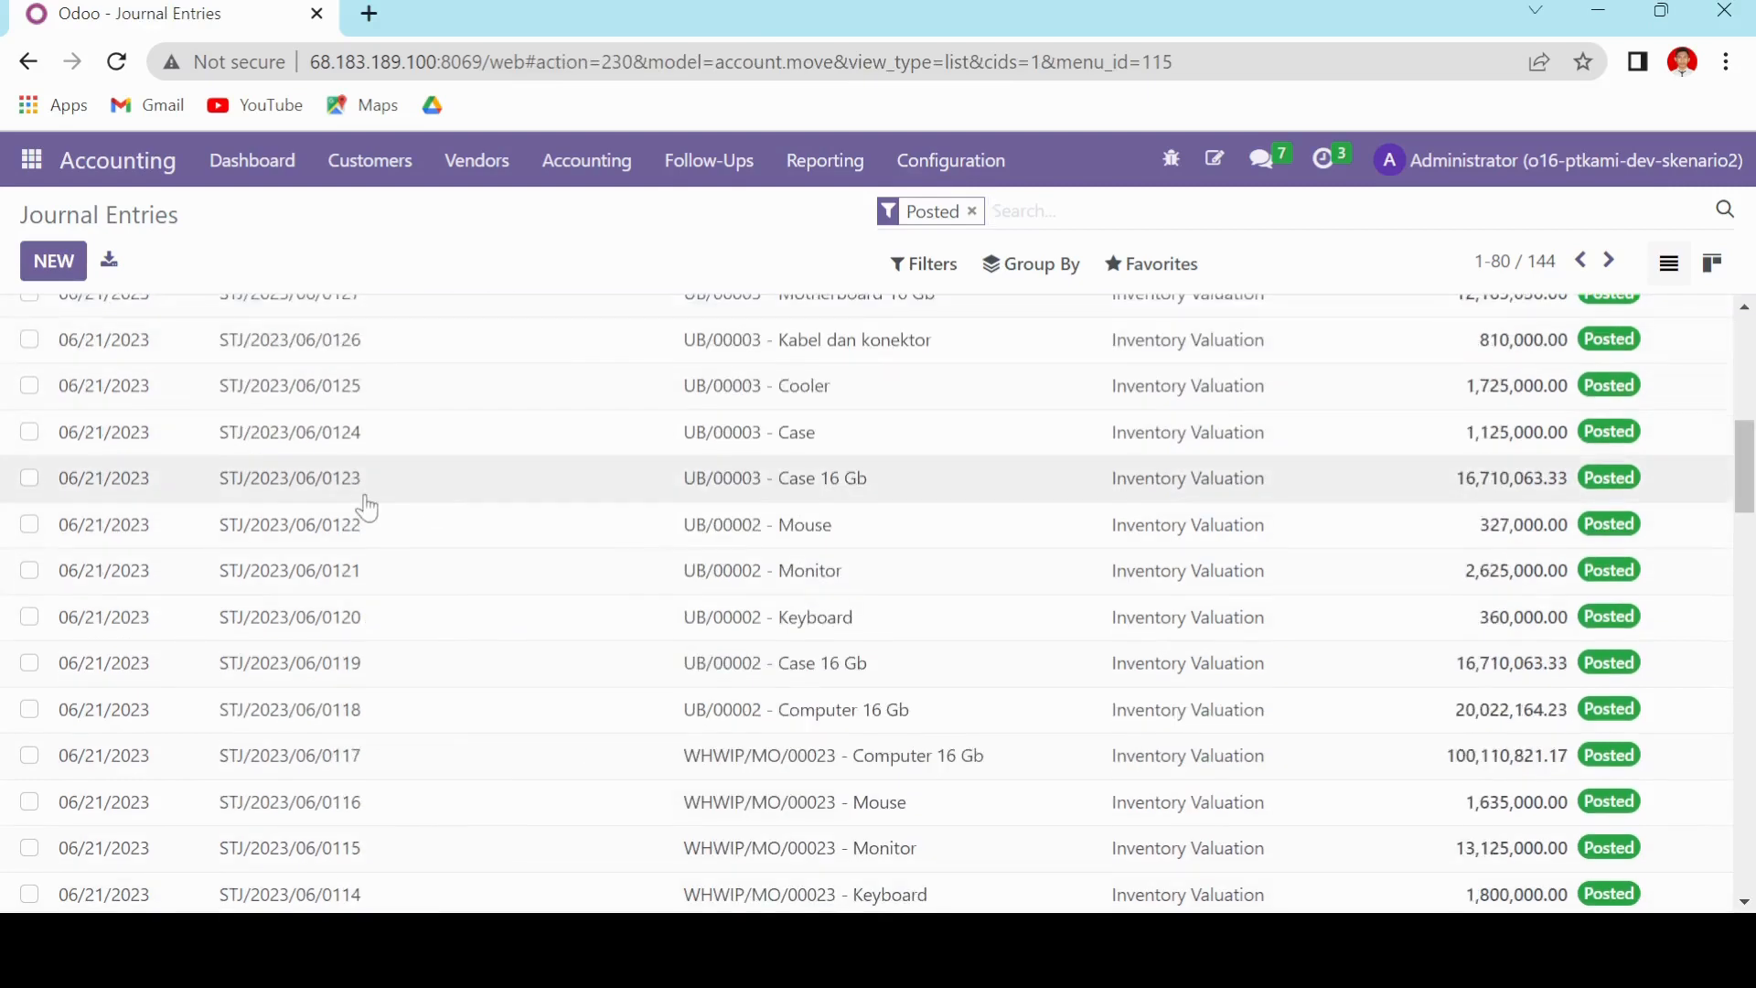
{"action": "scroll", "coordinate": [408, 514], "scroll_direction": "down", "scroll_amount": 13}
{"action": "scroll", "coordinate": [427, 510], "scroll_direction": "up", "scroll_amount": 8}
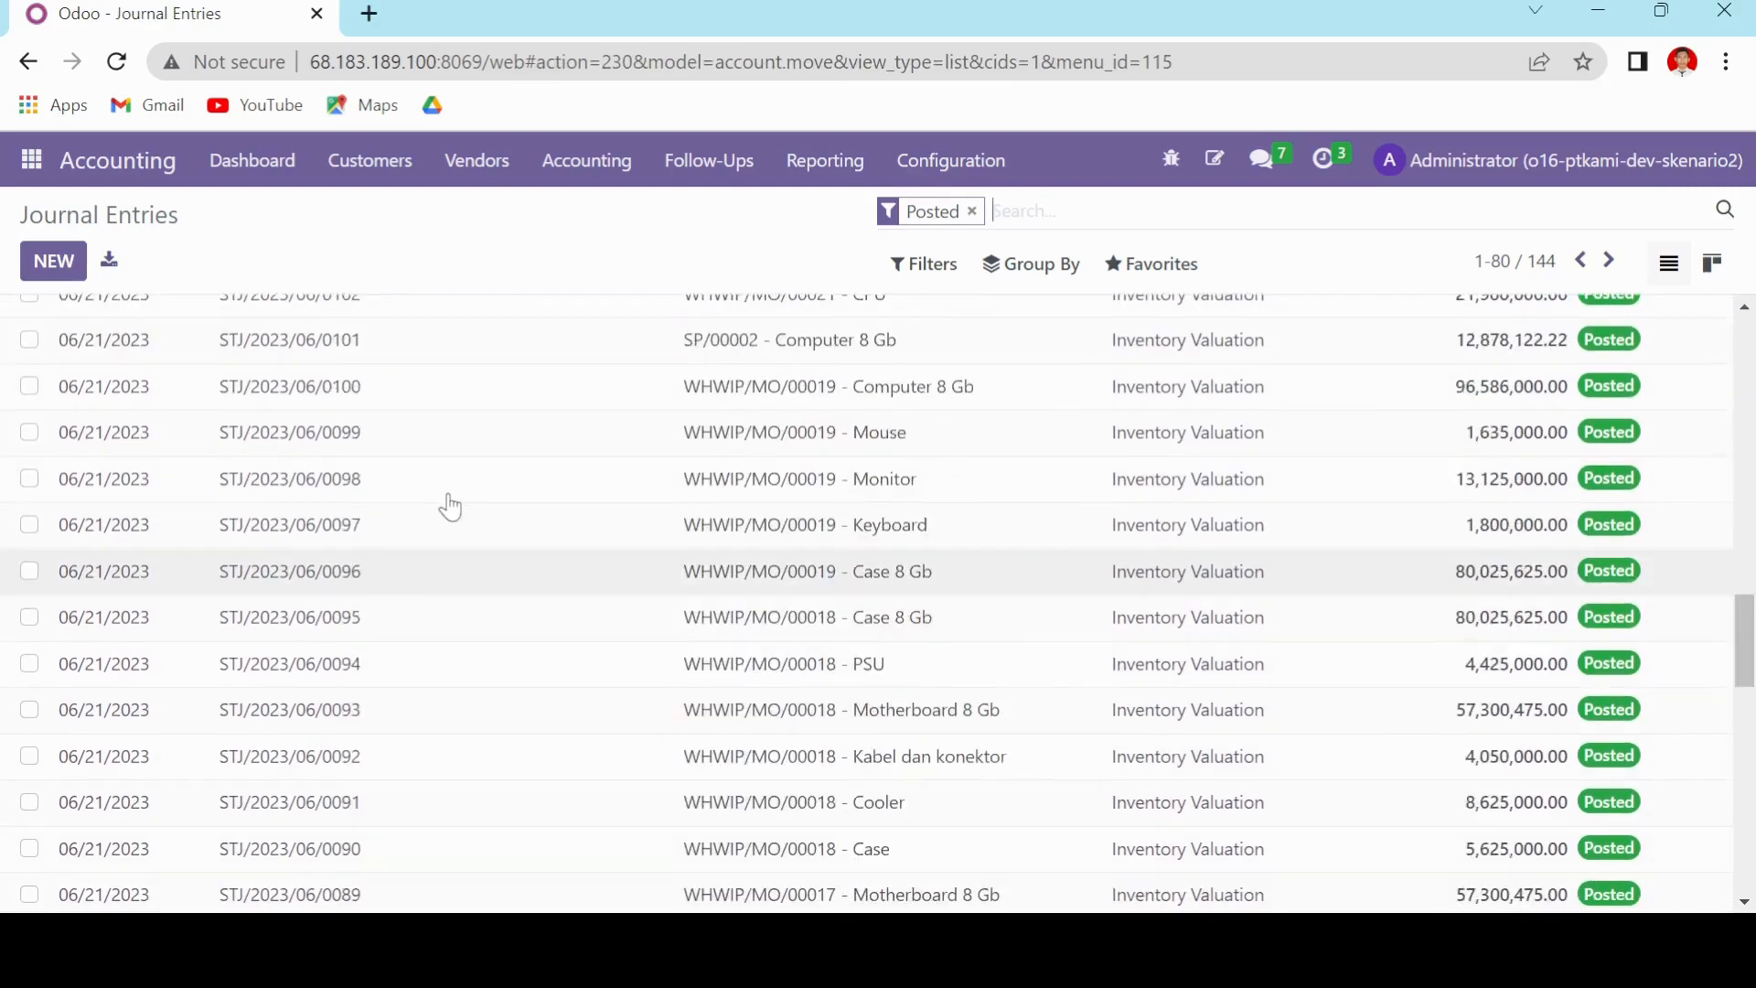
{"action": "scroll", "coordinate": [430, 485], "scroll_direction": "up", "scroll_amount": 12}
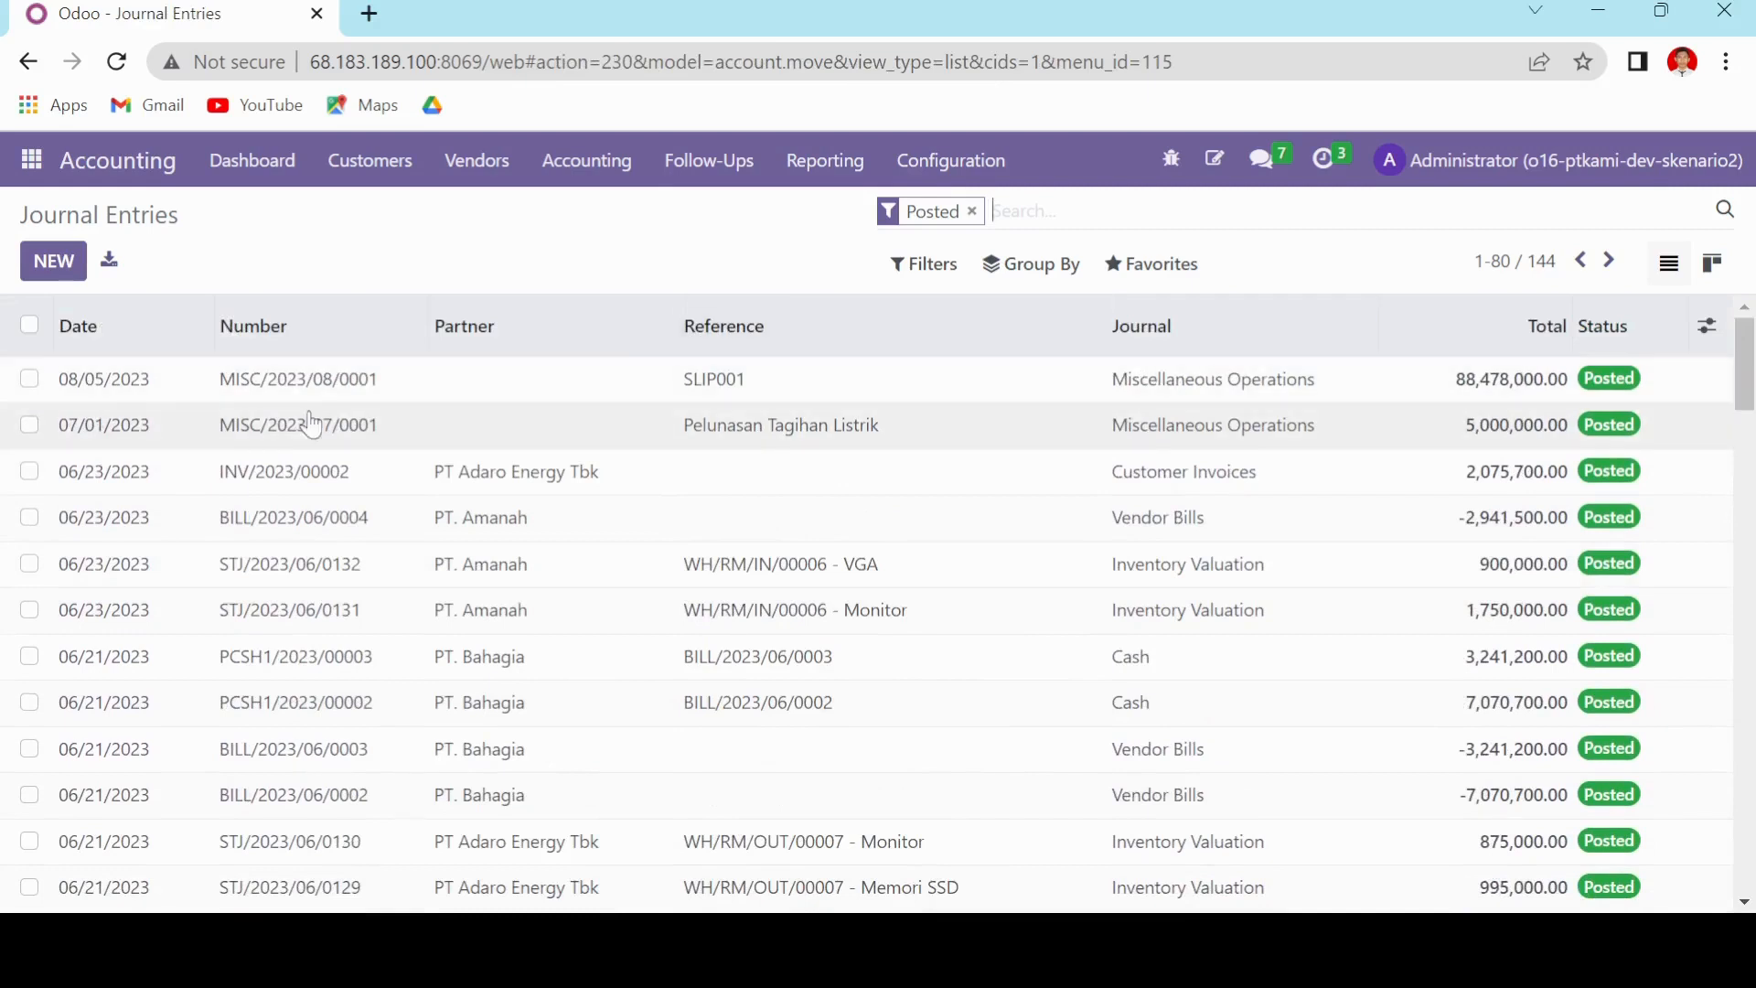
{"action": "left_click", "coordinate": [128, 340]}
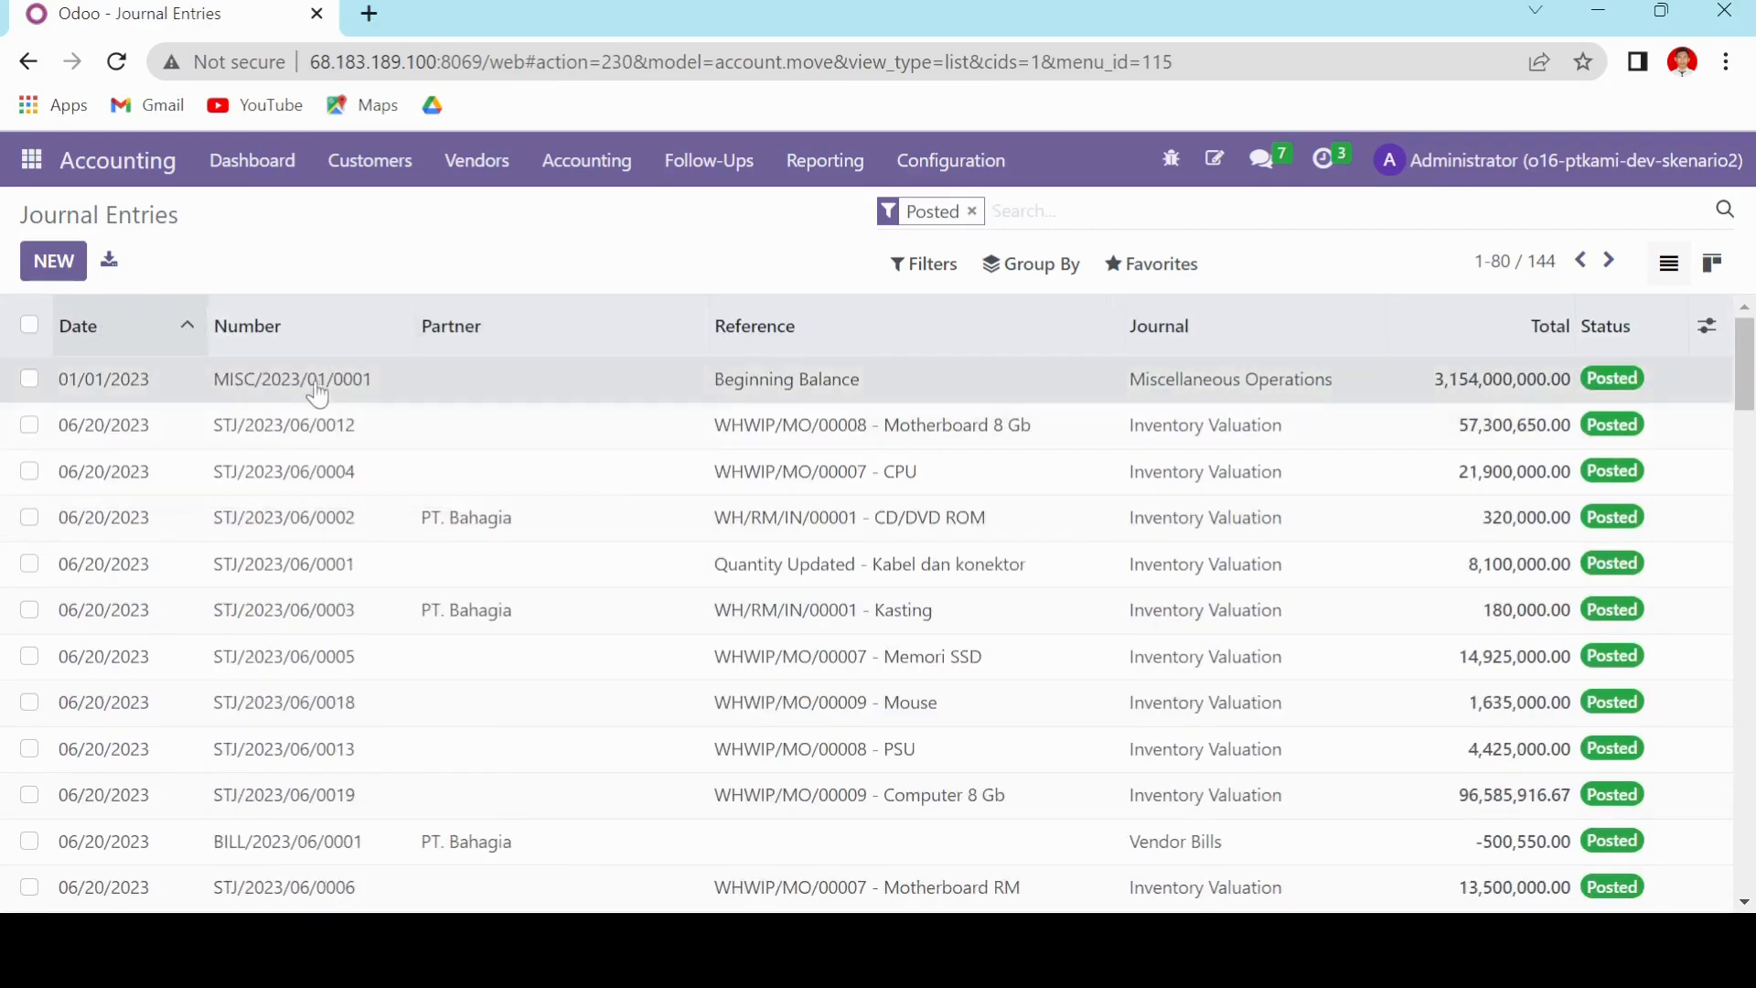
{"action": "left_click", "coordinate": [430, 399]}
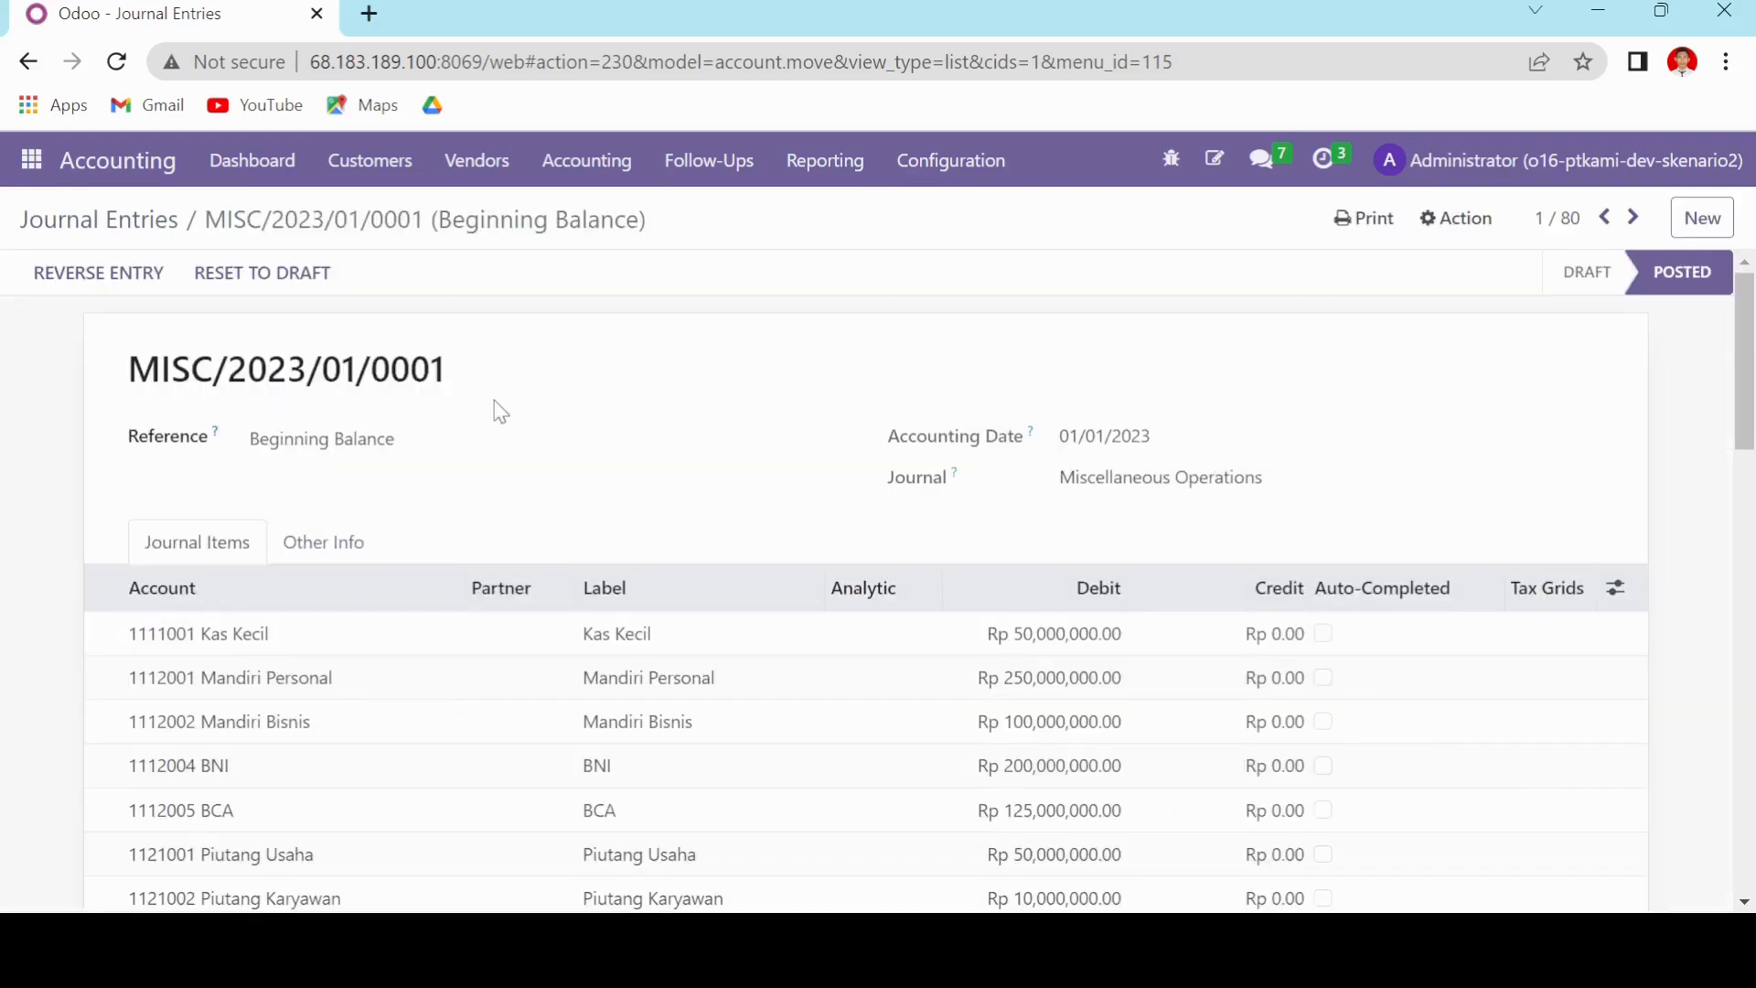
- Review the Beginning Balance entry's journal items down to the debit and credit totals
{"action": "scroll", "coordinate": [572, 443], "scroll_direction": "down", "scroll_amount": 5}
{"action": "scroll", "coordinate": [439, 416], "scroll_direction": "up", "scroll_amount": 5}
{"action": "scroll", "coordinate": [525, 403], "scroll_direction": "down", "scroll_amount": 10}
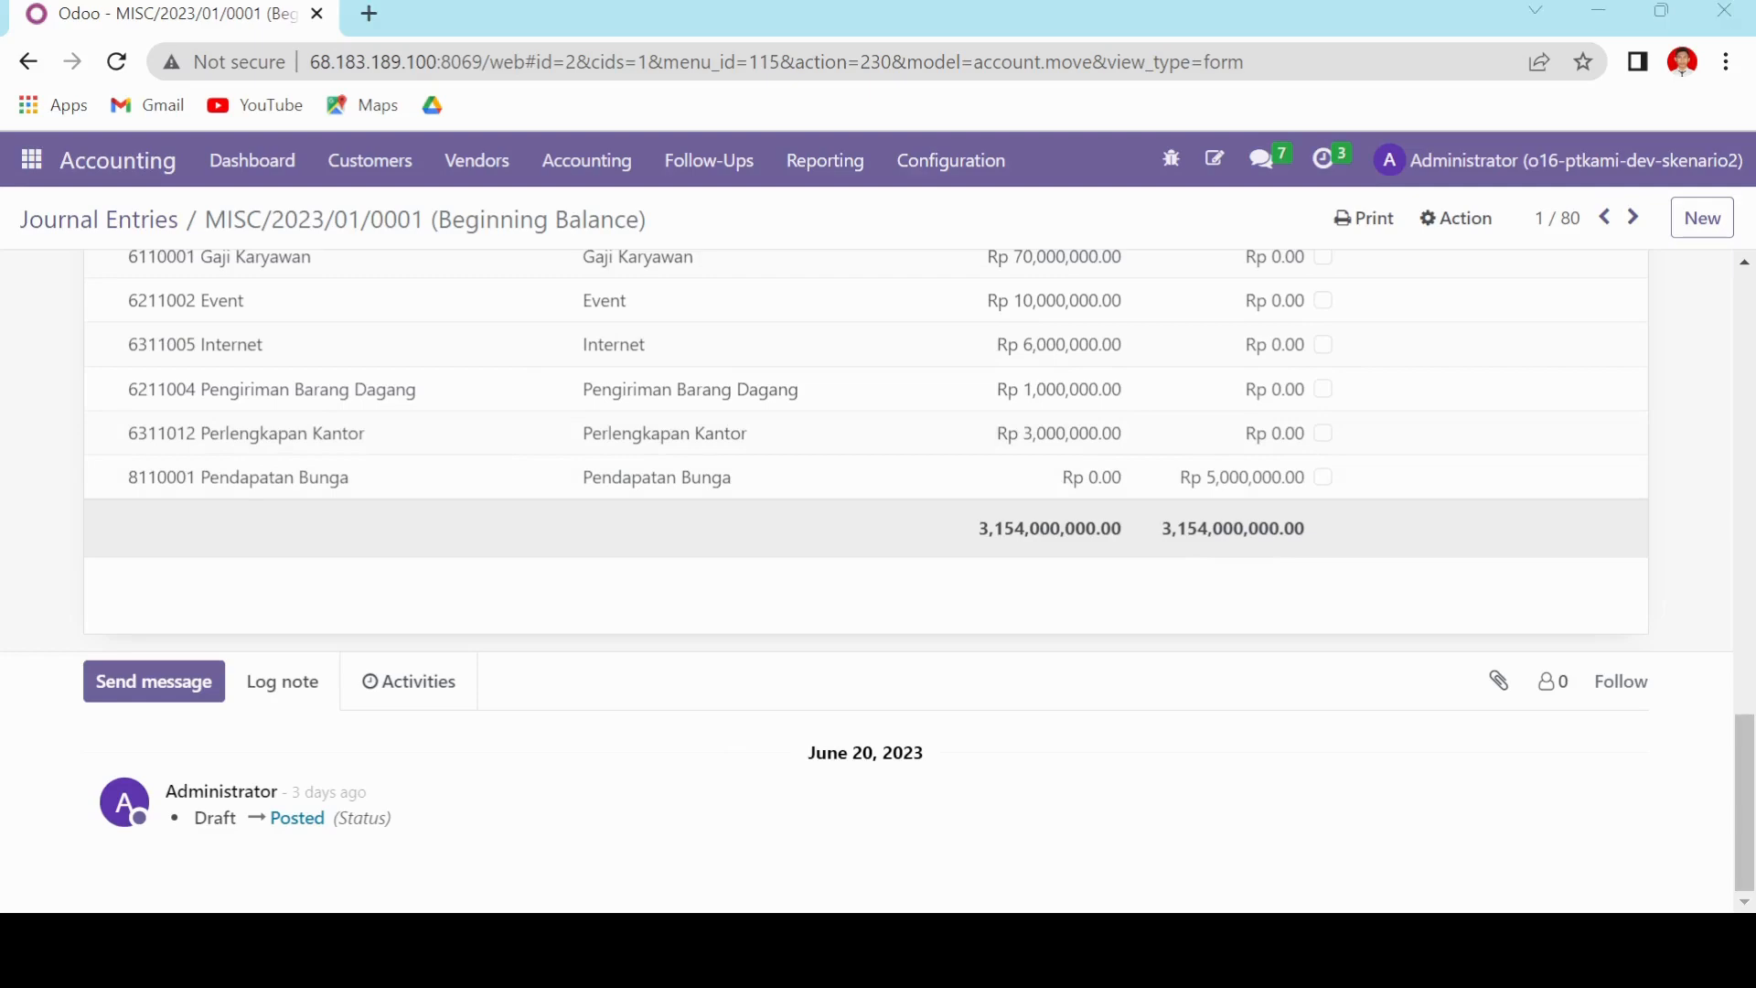
- Switch to the Google Sheets file 00 PT. KAMI All Data and open the 03 a Budgetary Positions sheet
{"action": "key", "text": "alt+Tab"}
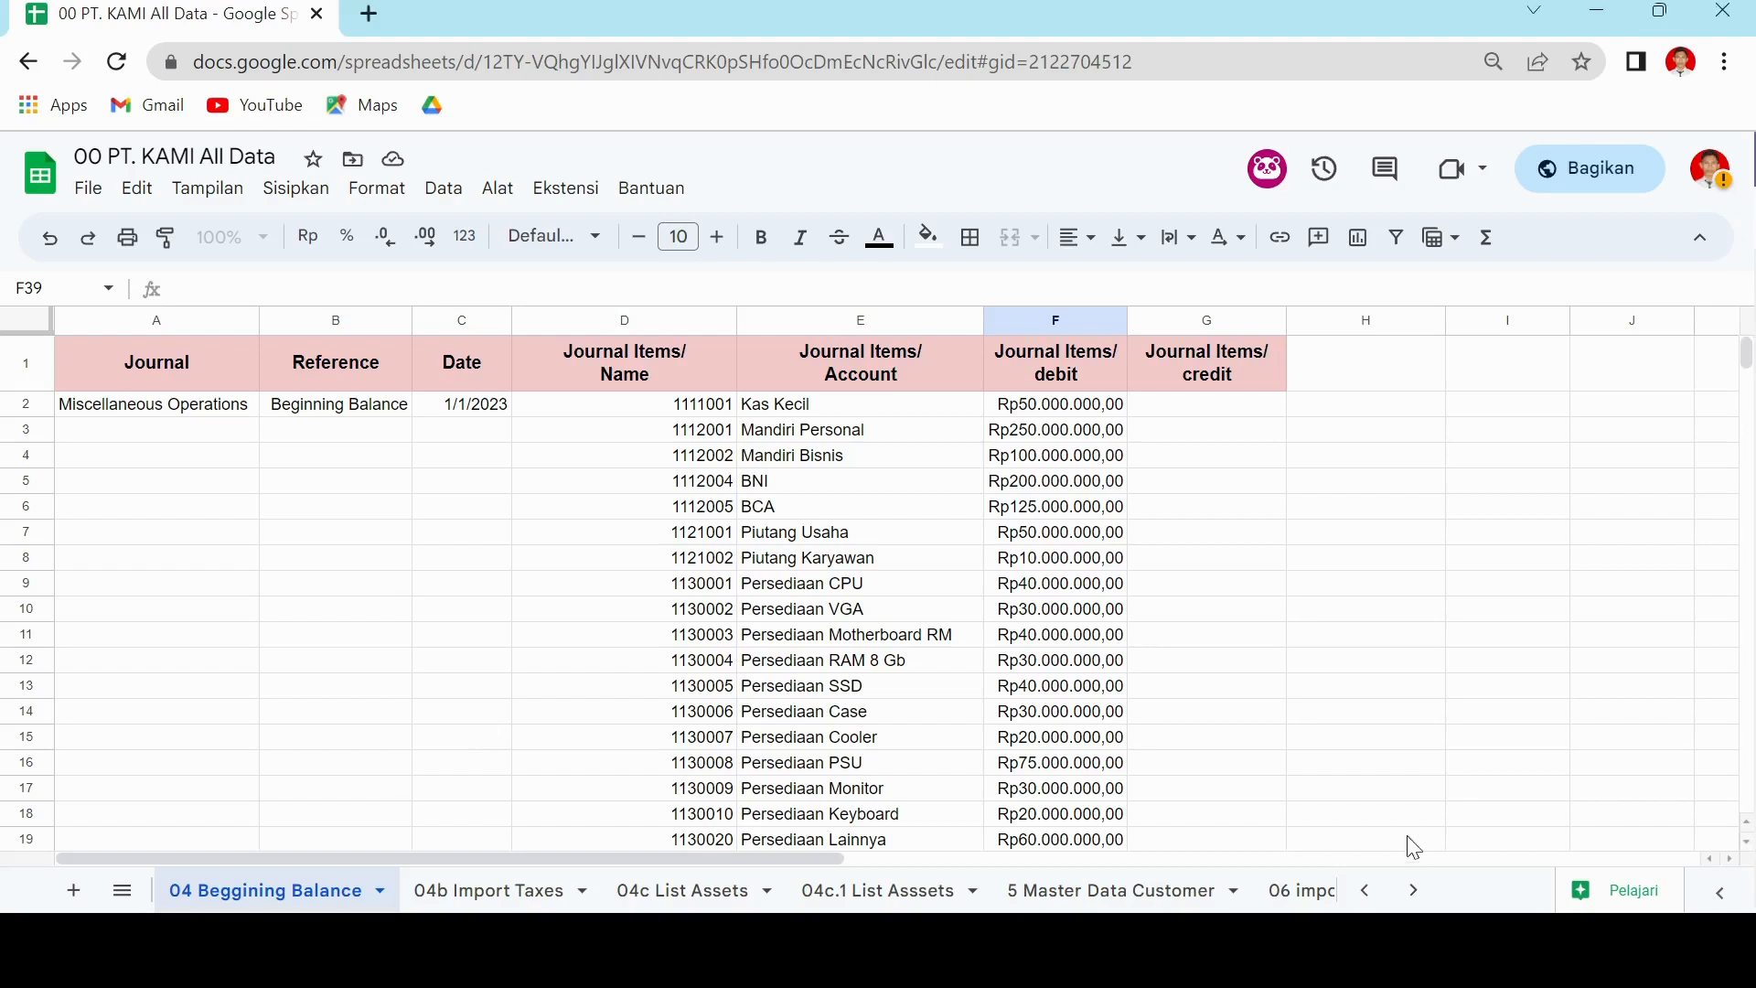
{"action": "left_click", "coordinate": [1364, 890]}
{"action": "left_click", "coordinate": [1365, 890]}
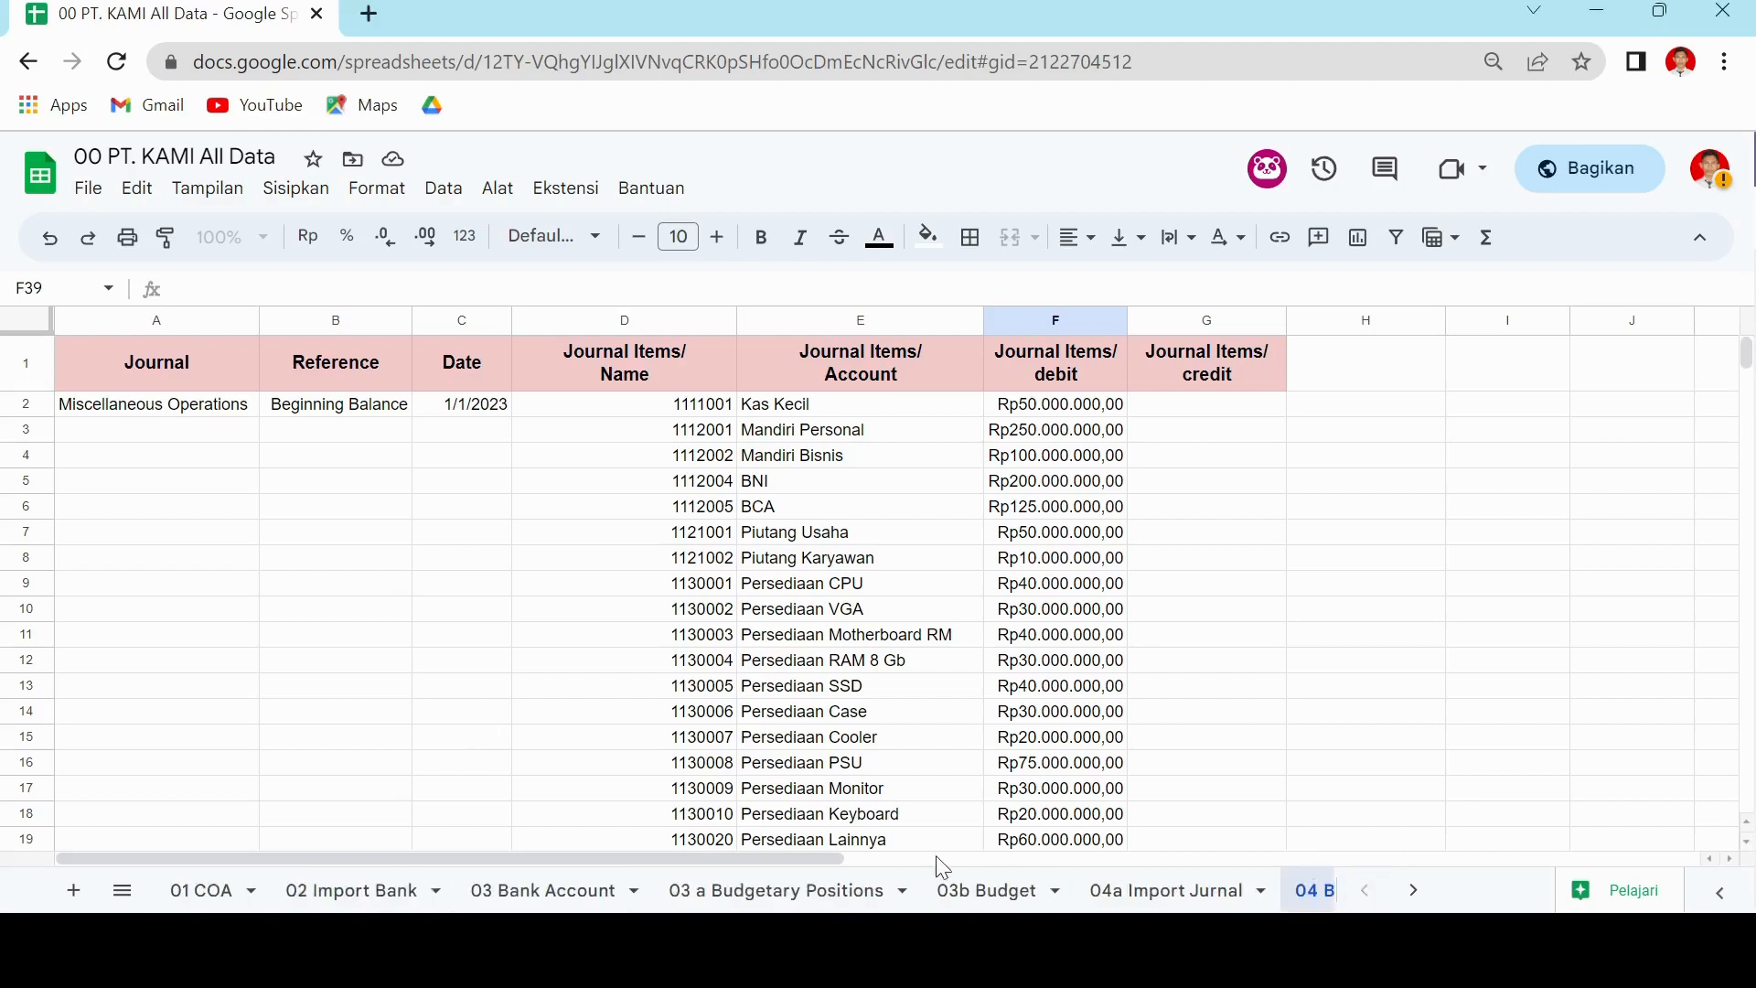
{"action": "left_click", "coordinate": [823, 891]}
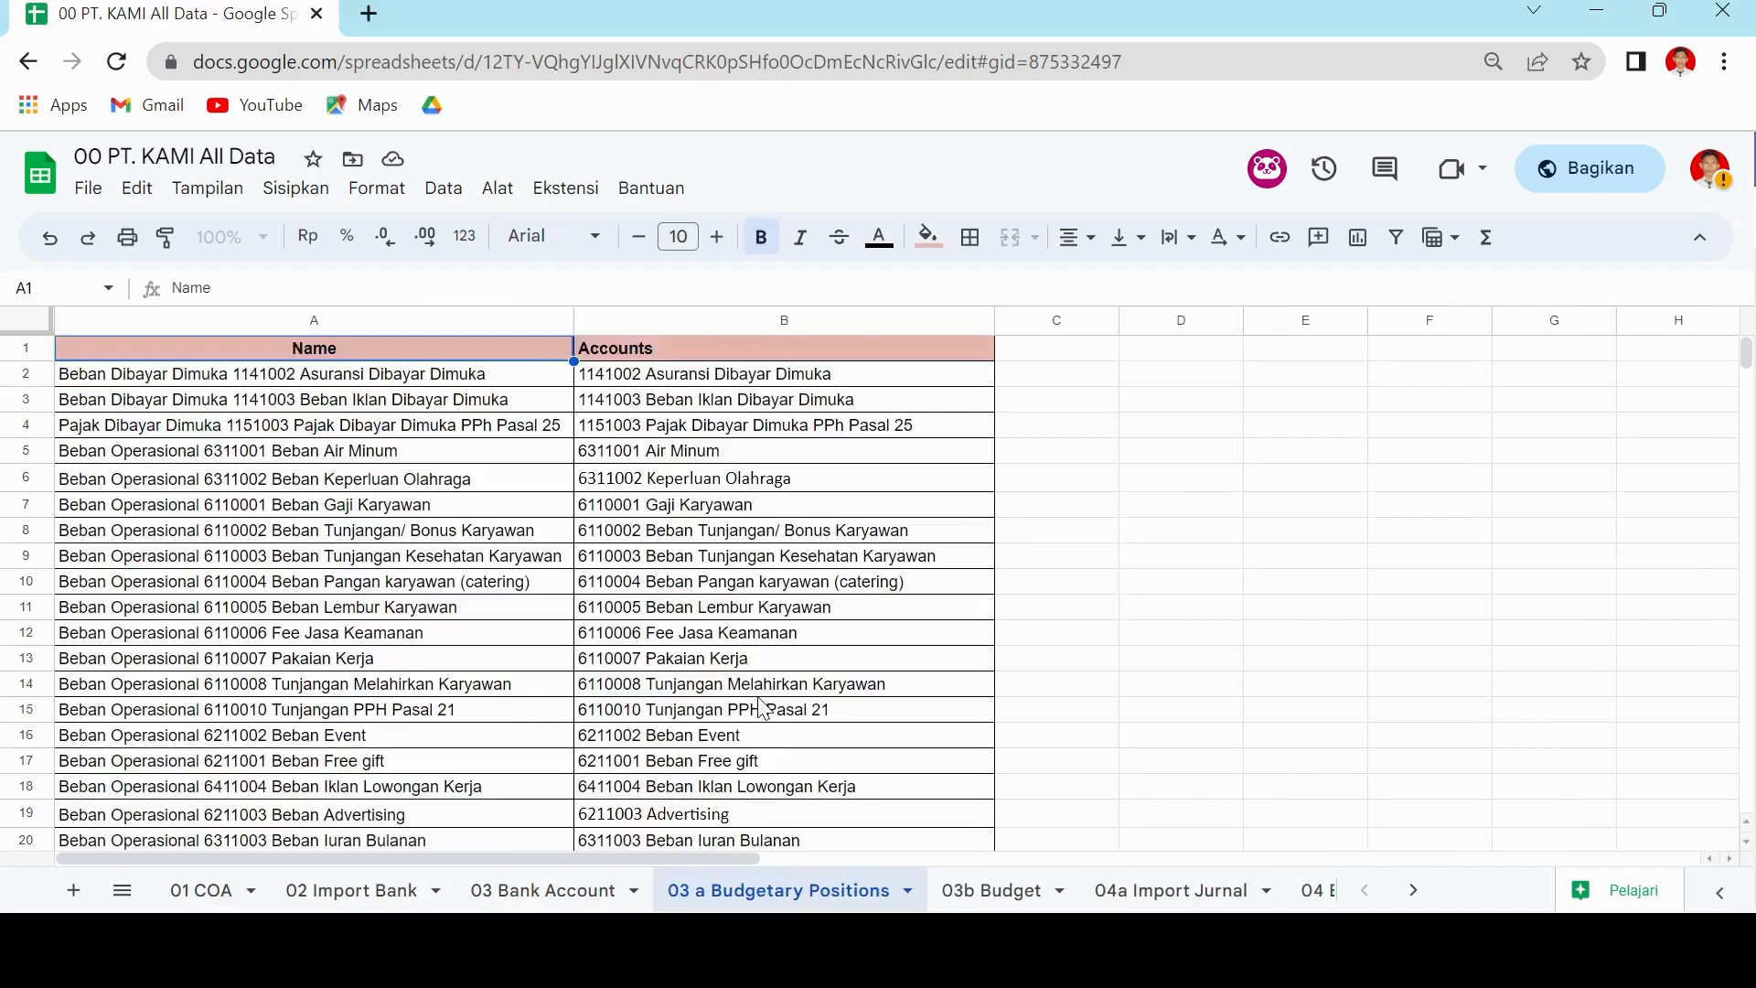
- Examine the Name and Accounts columns of the budgetary positions from the first row to the last
{"action": "scroll", "coordinate": [478, 518], "scroll_direction": "down", "scroll_amount": 6}
{"action": "scroll", "coordinate": [446, 578], "scroll_direction": "up", "scroll_amount": 6}
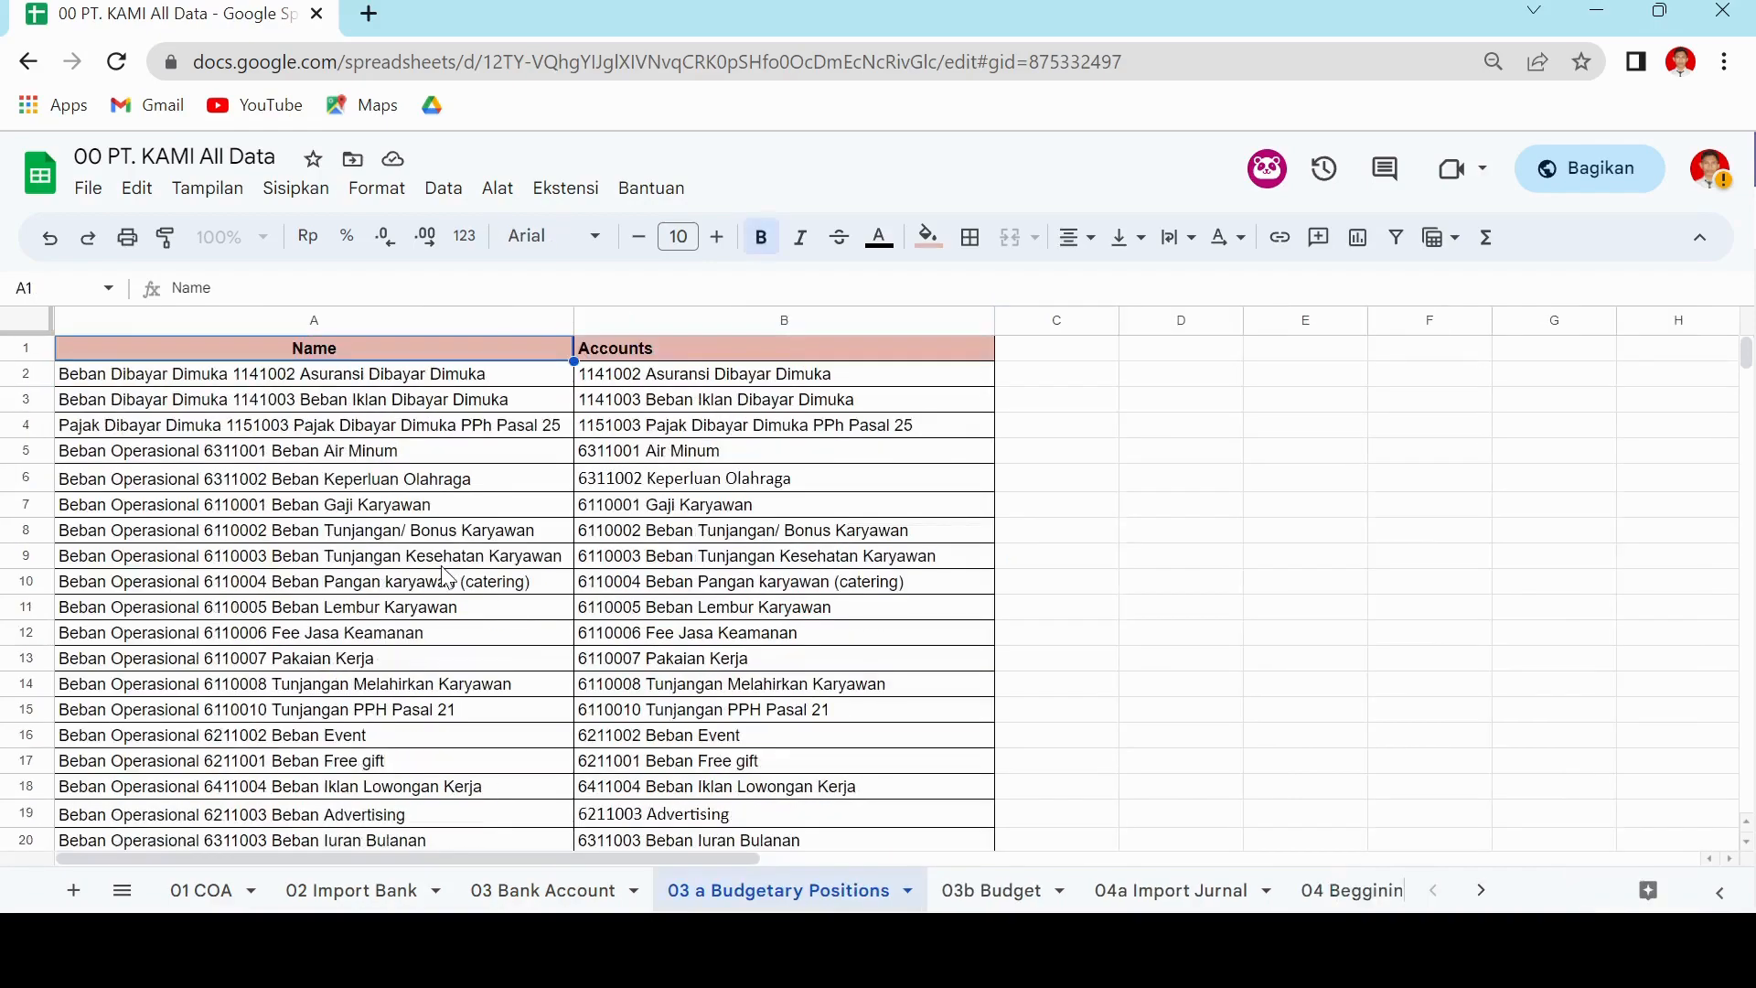
{"action": "scroll", "coordinate": [446, 578], "scroll_direction": "down", "scroll_amount": 10}
{"action": "scroll", "coordinate": [408, 586], "scroll_direction": "up", "scroll_amount": 12}
{"action": "scroll", "coordinate": [402, 572], "scroll_direction": "up", "scroll_amount": 2}
{"action": "scroll", "coordinate": [375, 567], "scroll_direction": "down", "scroll_amount": 12}
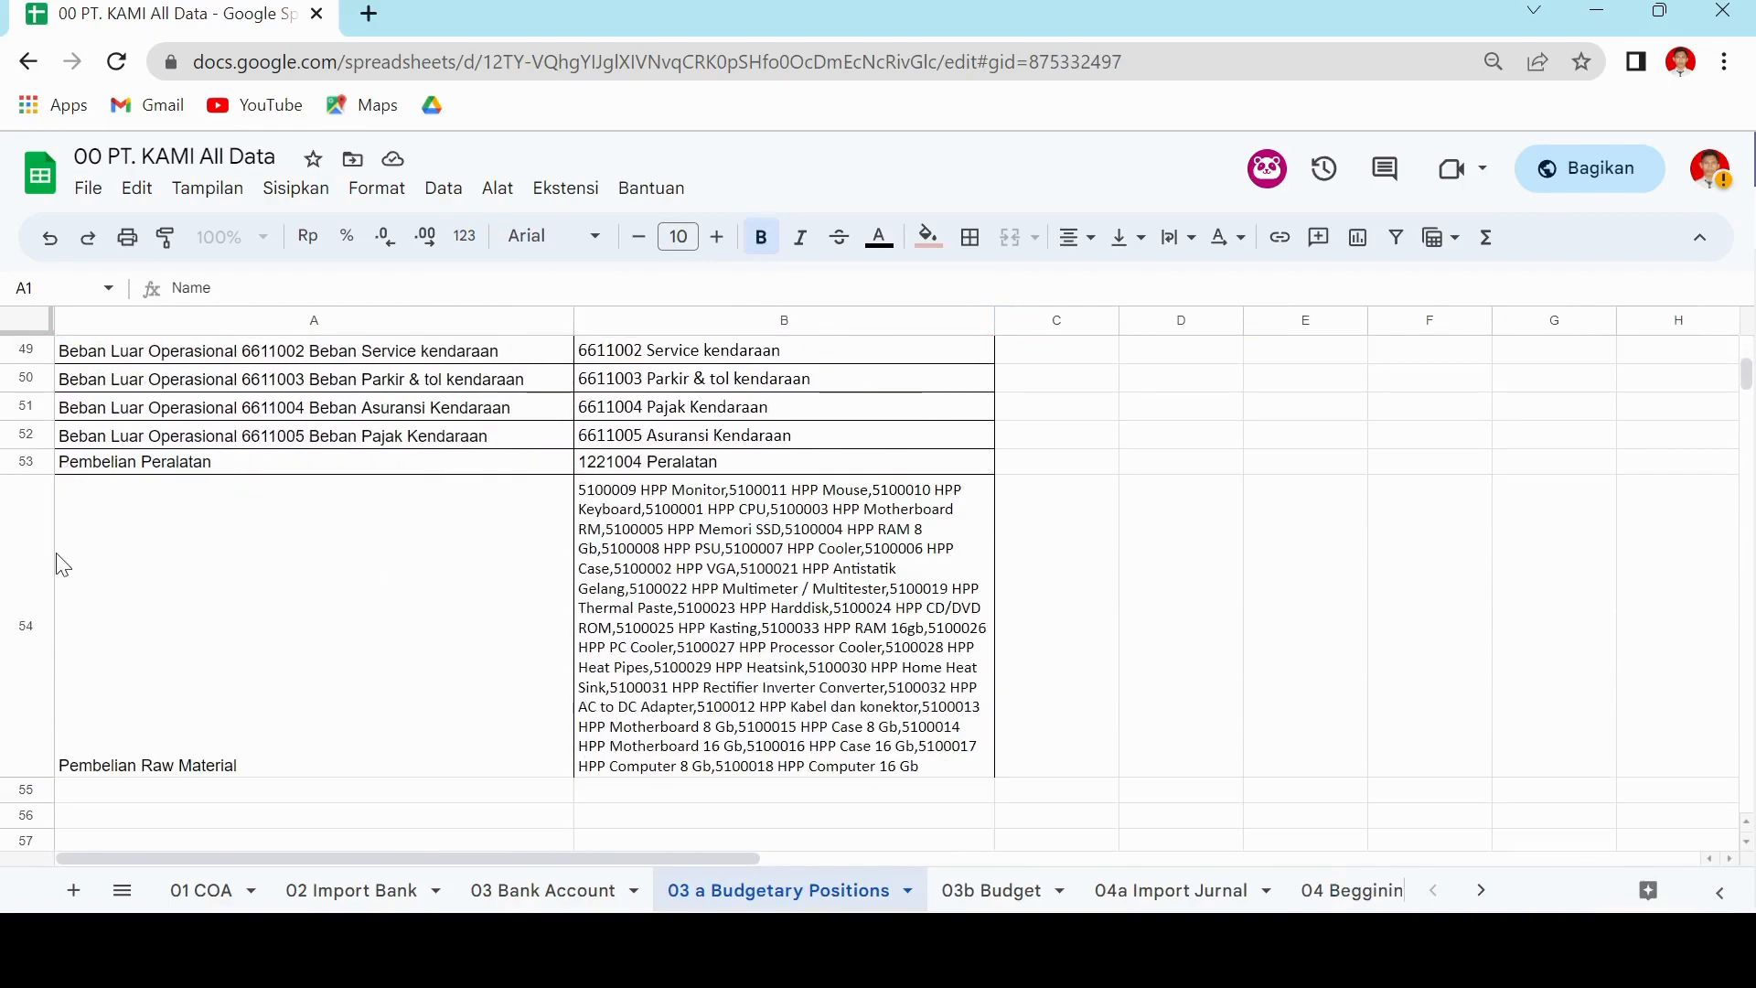
{"action": "scroll", "coordinate": [247, 588], "scroll_direction": "up", "scroll_amount": 12}
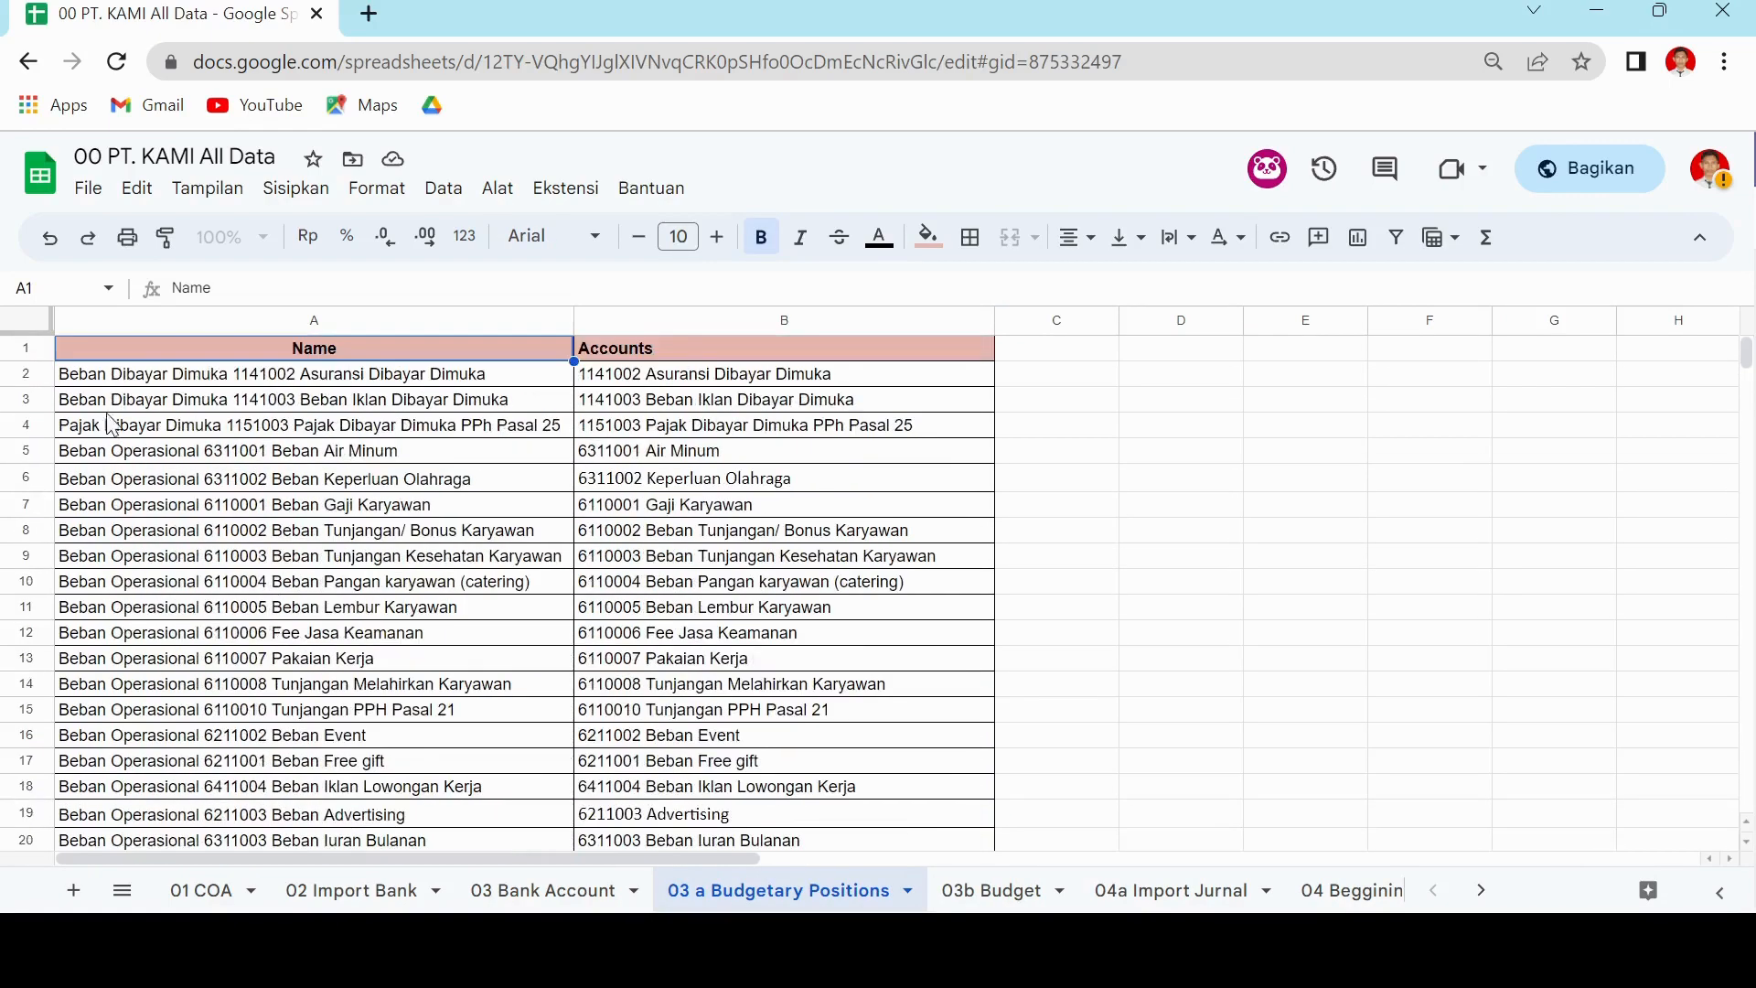
{"action": "scroll", "coordinate": [407, 554], "scroll_direction": "down", "scroll_amount": 8}
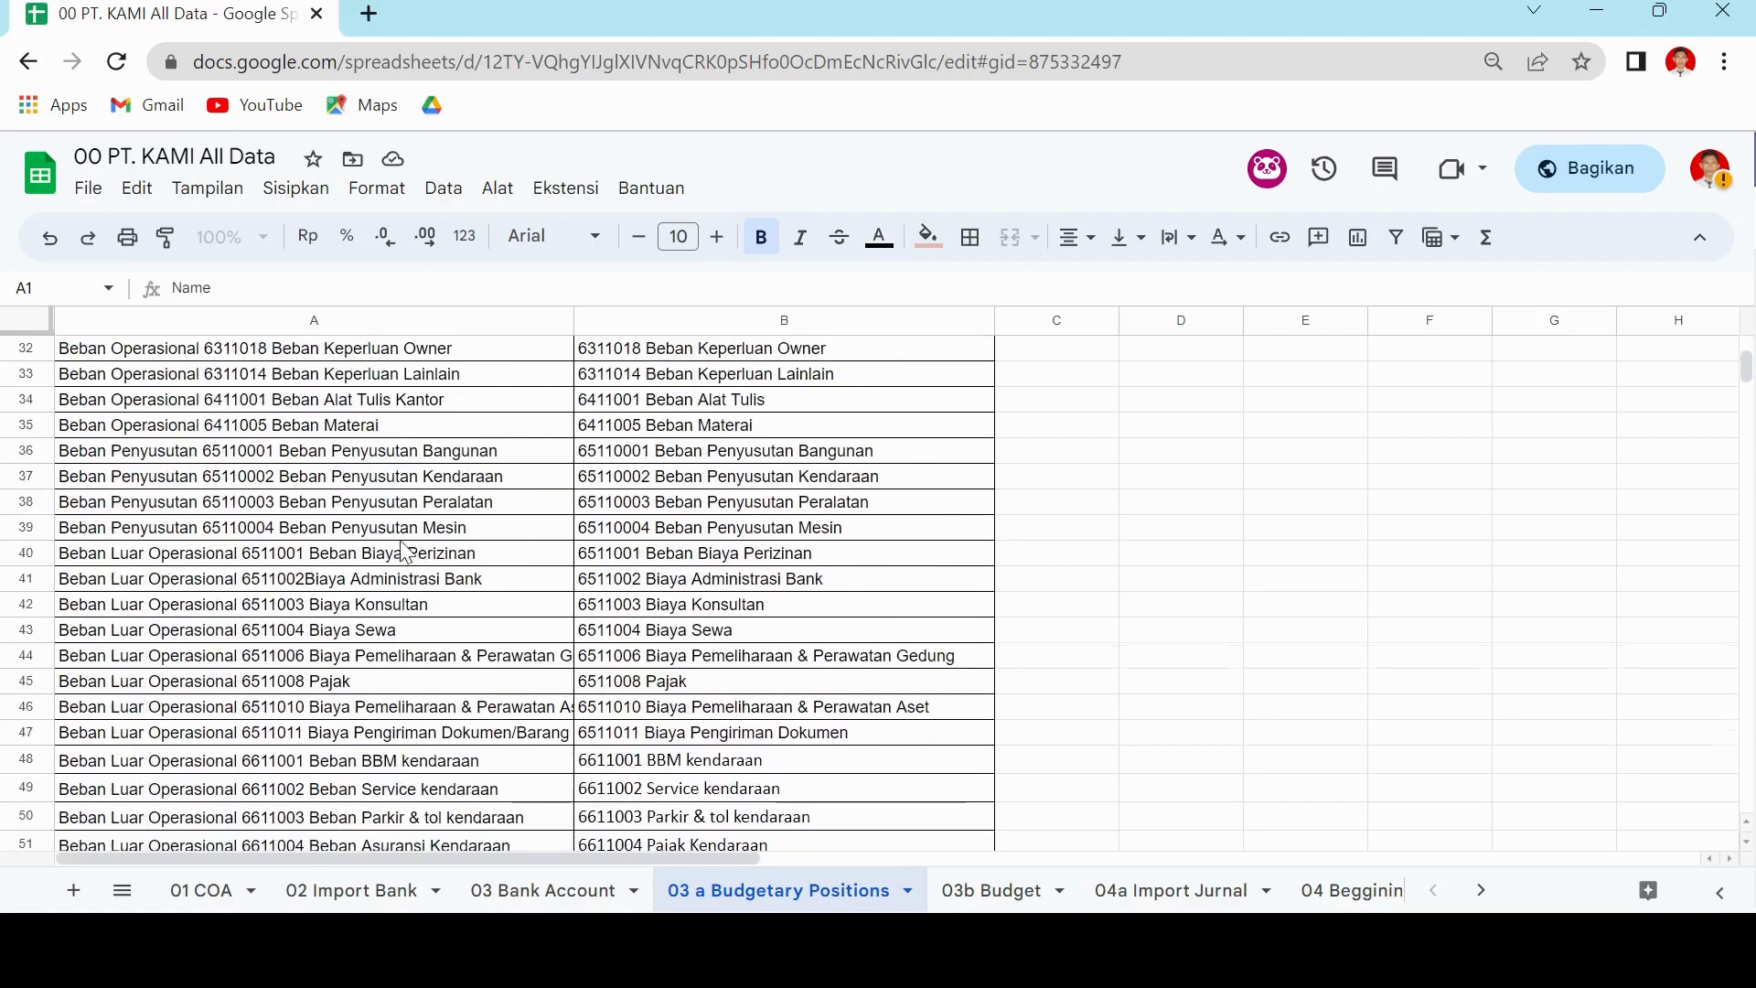
{"action": "scroll", "coordinate": [407, 553], "scroll_direction": "down", "scroll_amount": 5}
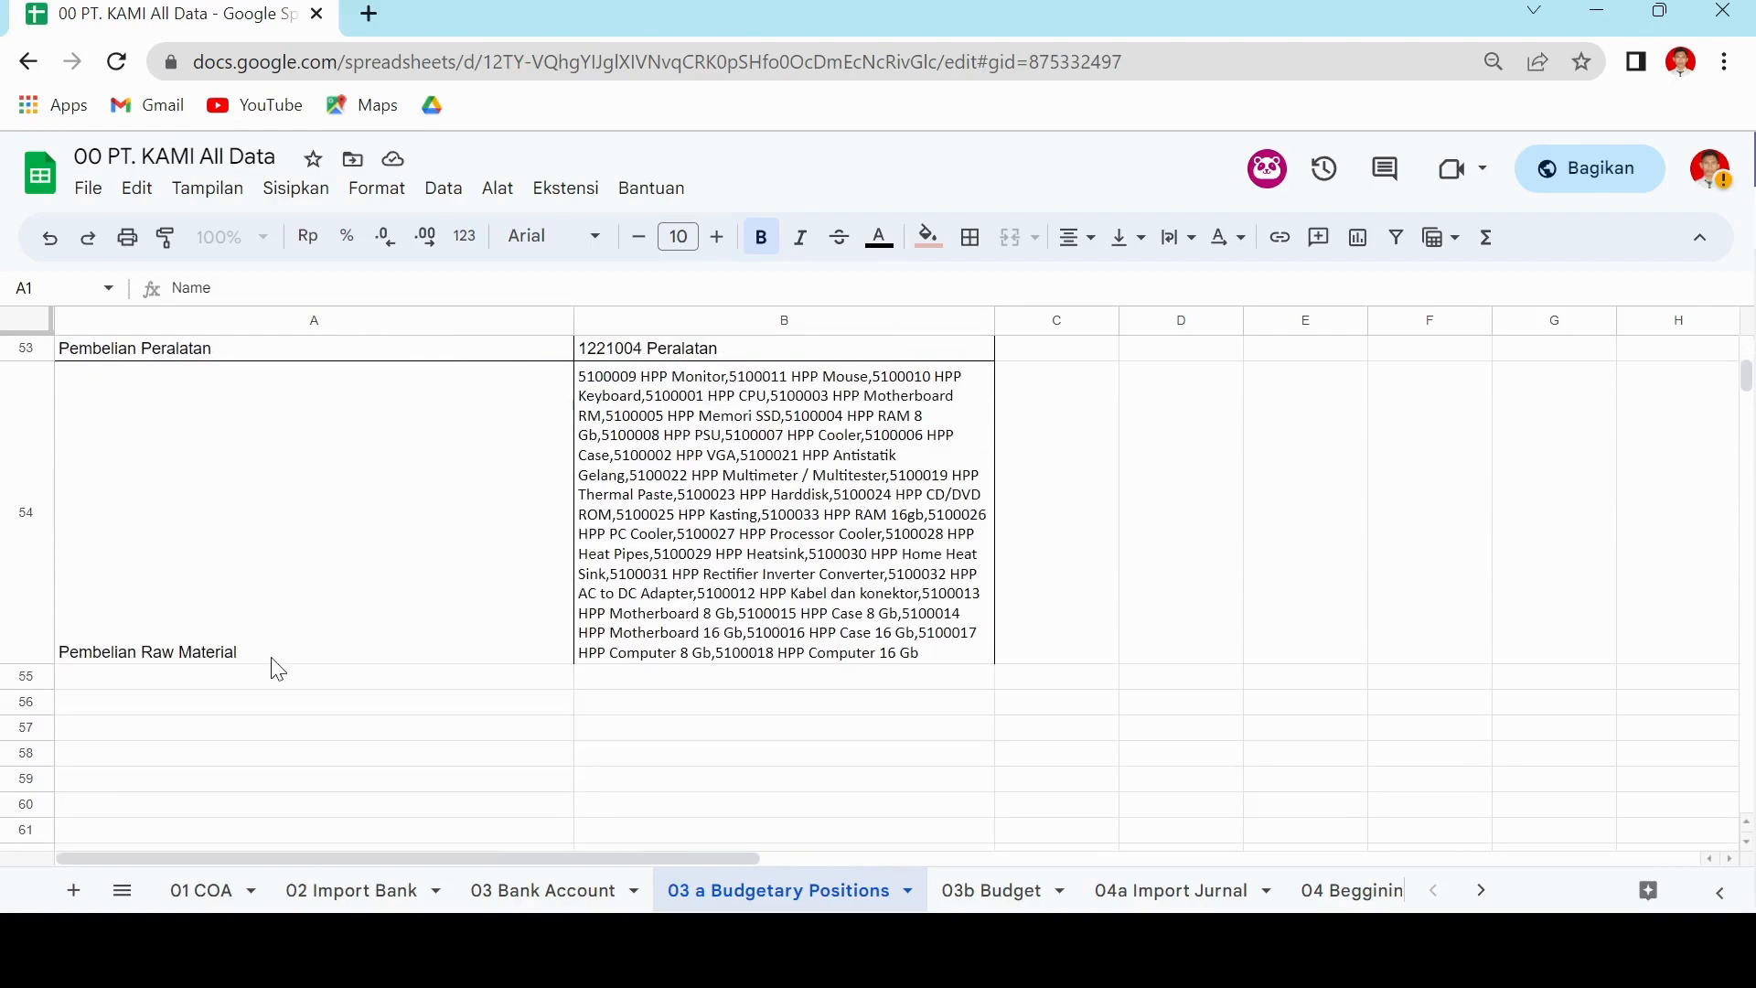
{"action": "scroll", "coordinate": [279, 671], "scroll_direction": "up", "scroll_amount": 13}
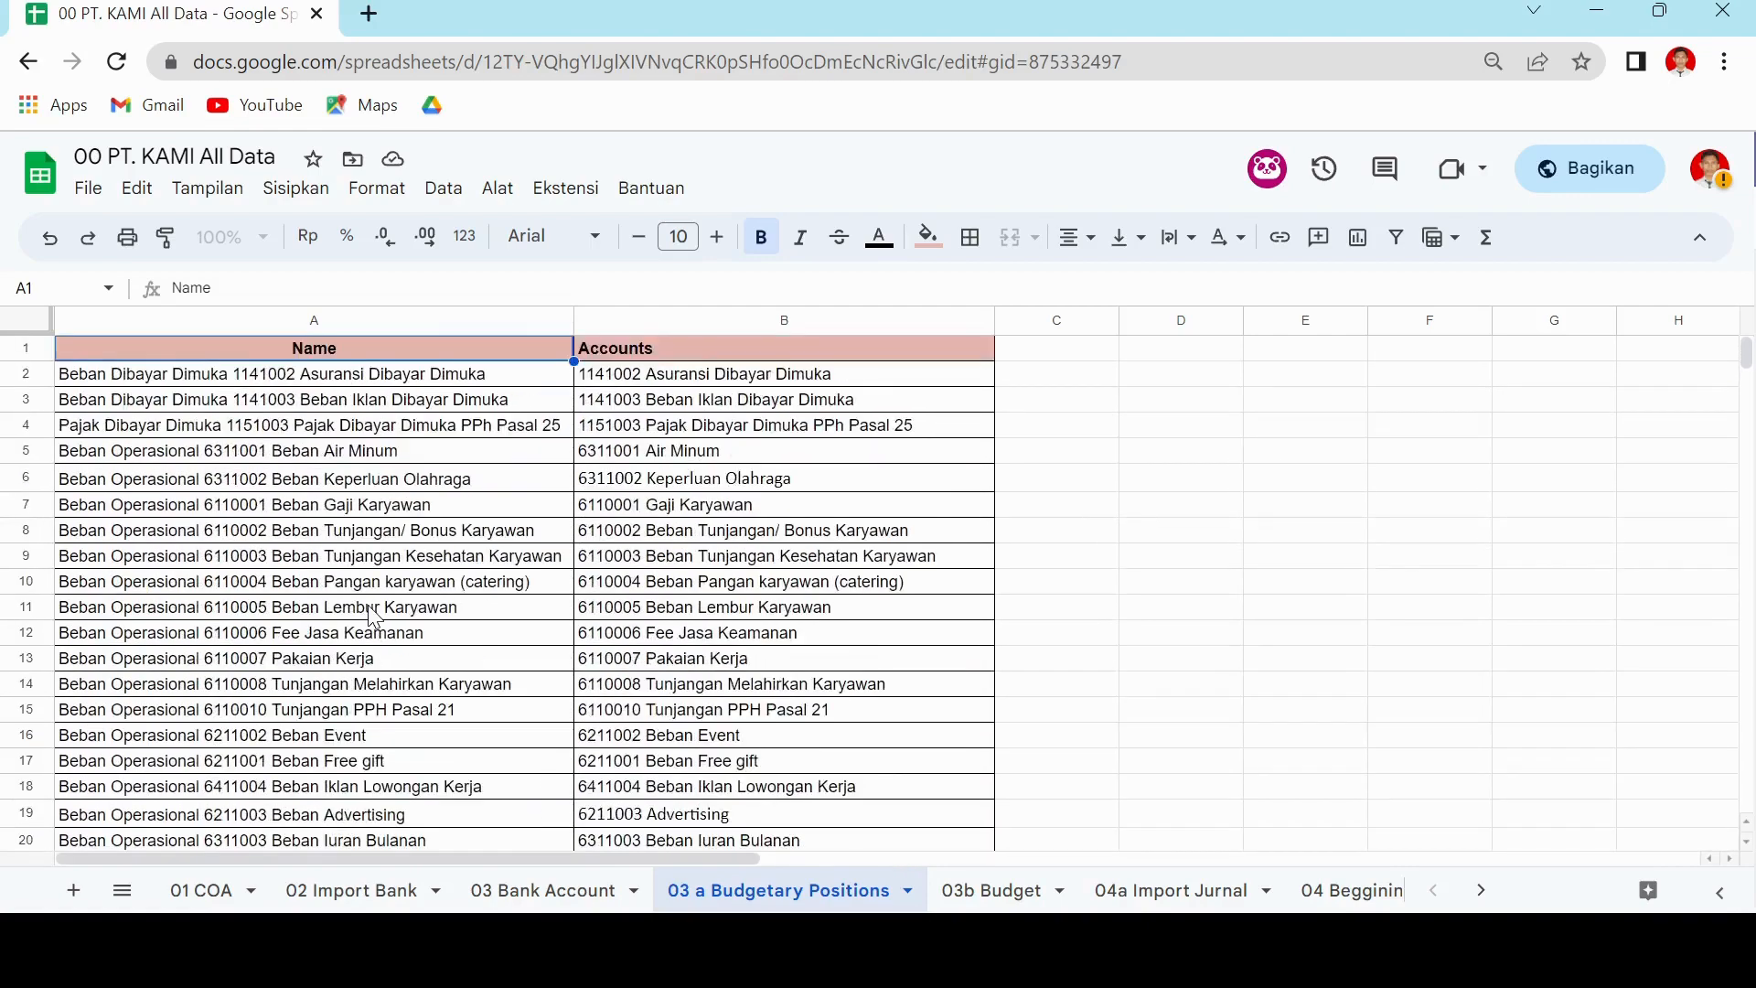
{"action": "scroll", "coordinate": [373, 615], "scroll_direction": "down", "scroll_amount": 13}
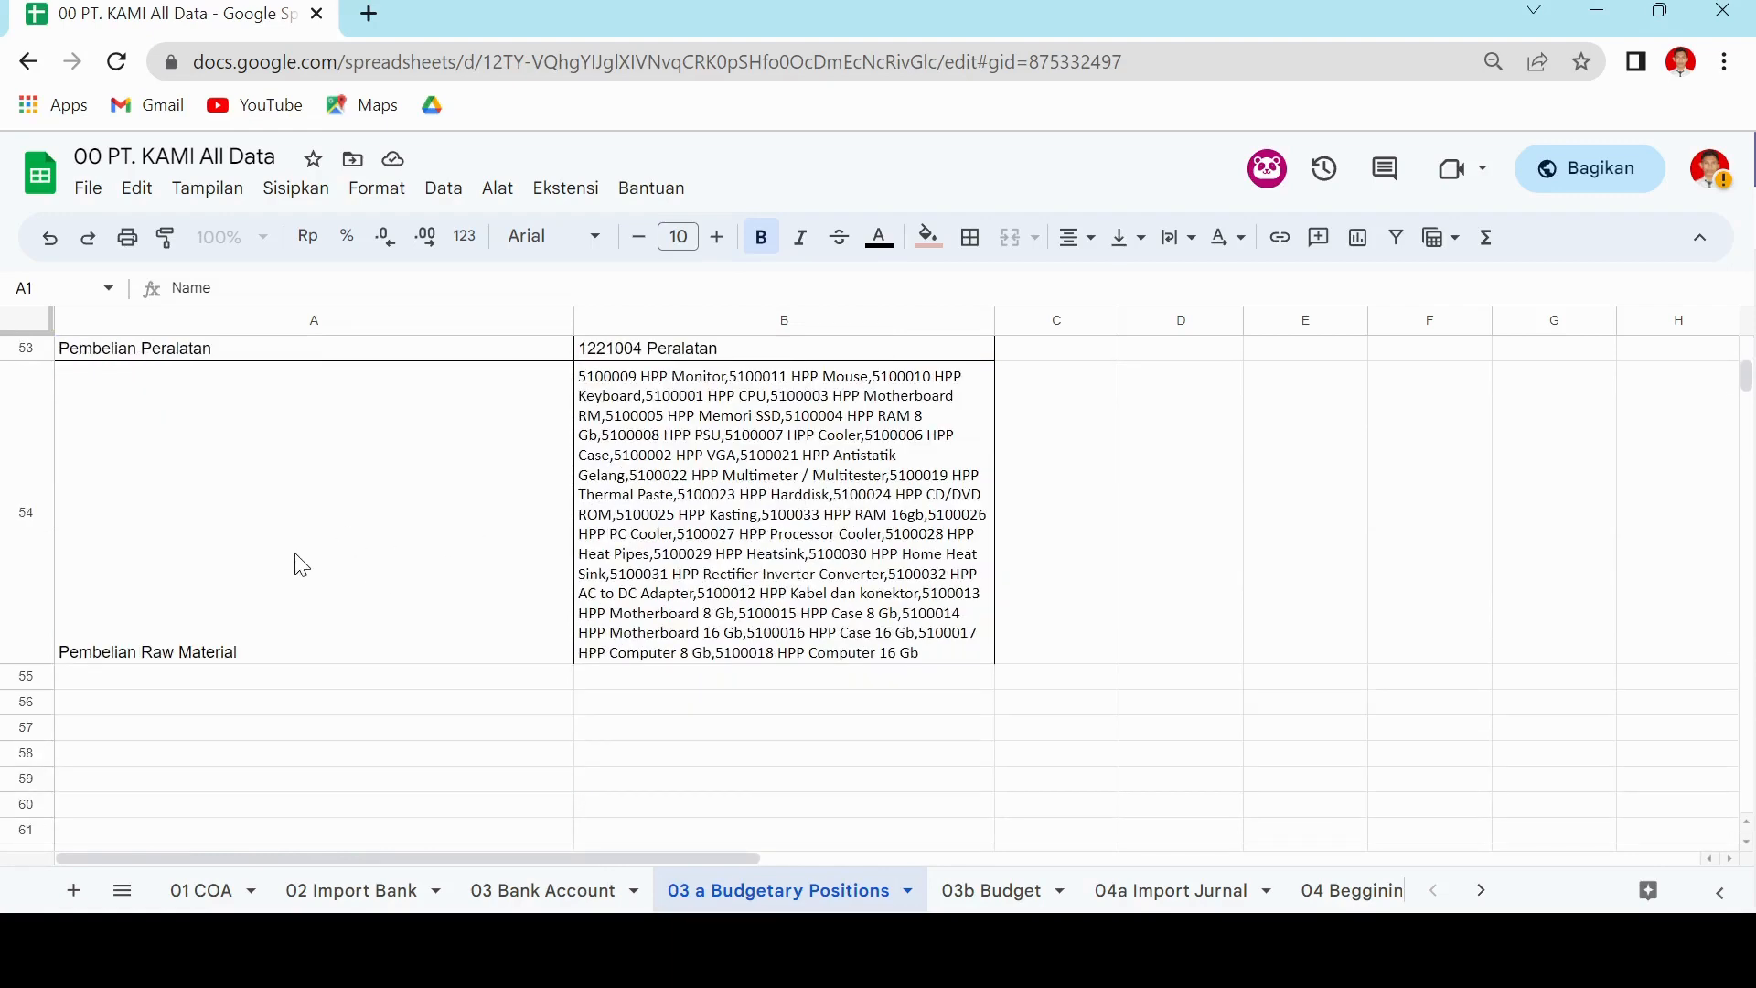
- Inspect the Pembelian Raw Material position and its comma-separated accounts in B54, and return to the start of the list
{"action": "left_click", "coordinate": [291, 610]}
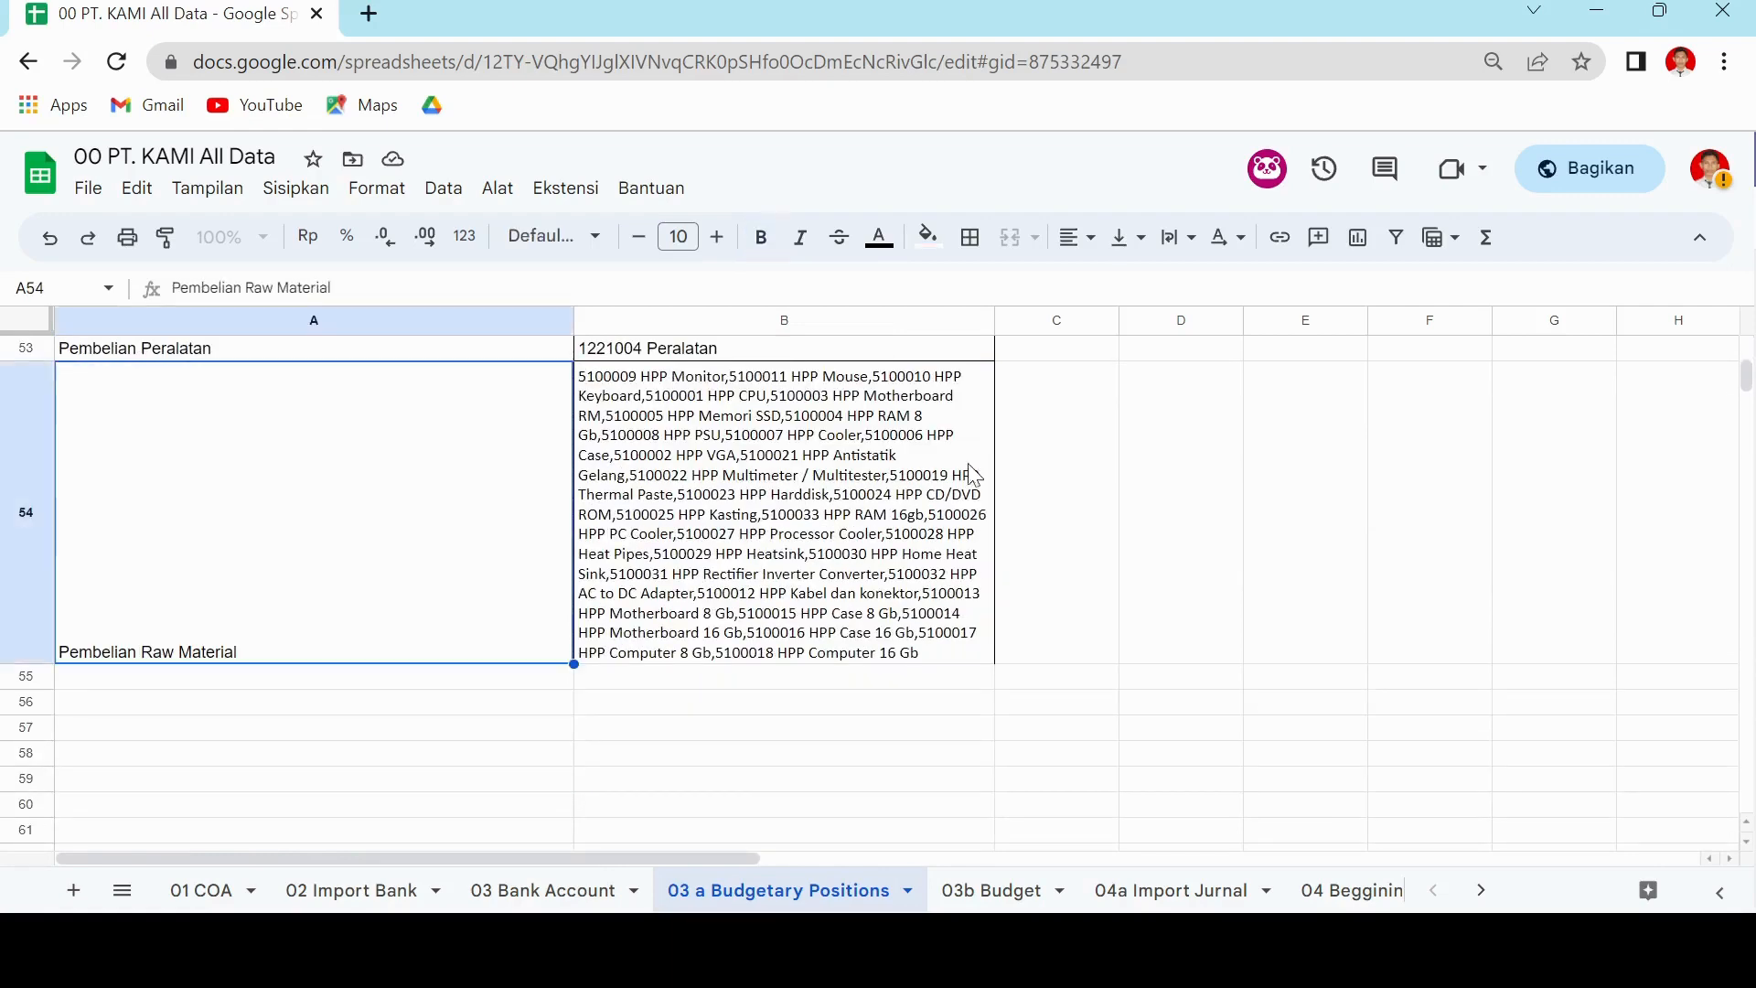
{"action": "left_click", "coordinate": [1189, 474]}
{"action": "left_click", "coordinate": [375, 595]}
{"action": "left_click", "coordinate": [755, 487]}
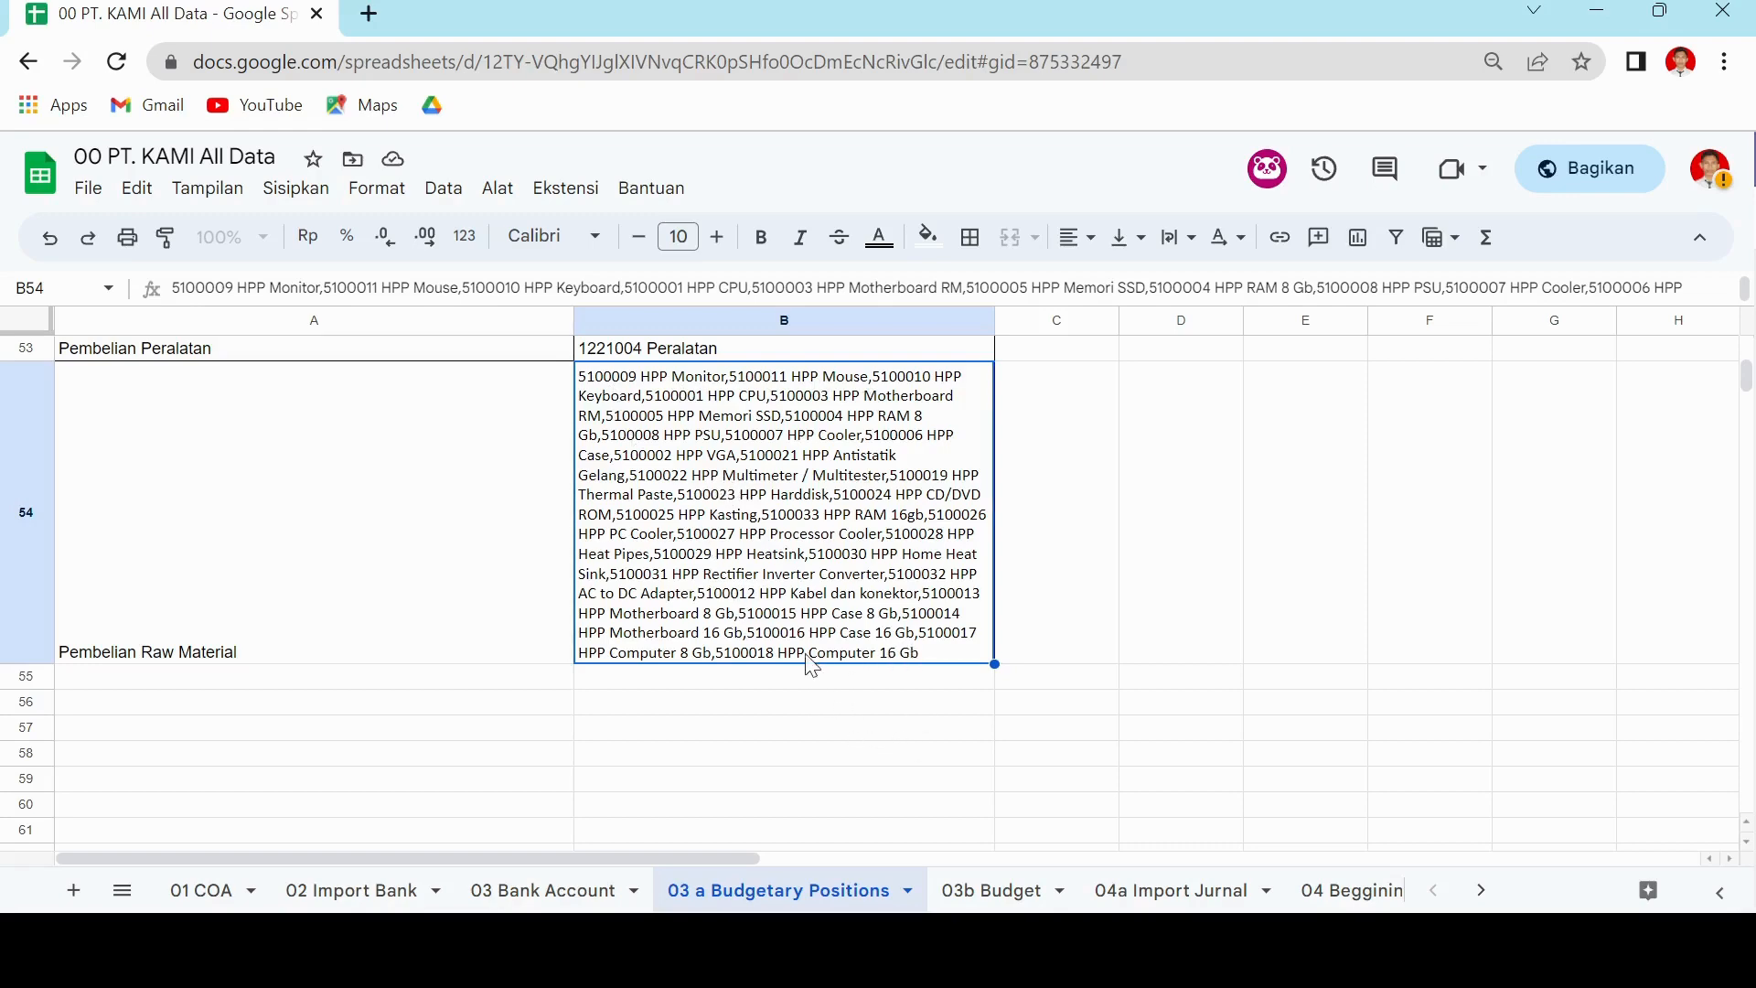
{"action": "scroll", "coordinate": [1006, 606], "scroll_direction": "up", "scroll_amount": 5}
{"action": "scroll", "coordinate": [330, 643], "scroll_direction": "up", "scroll_amount": 6}
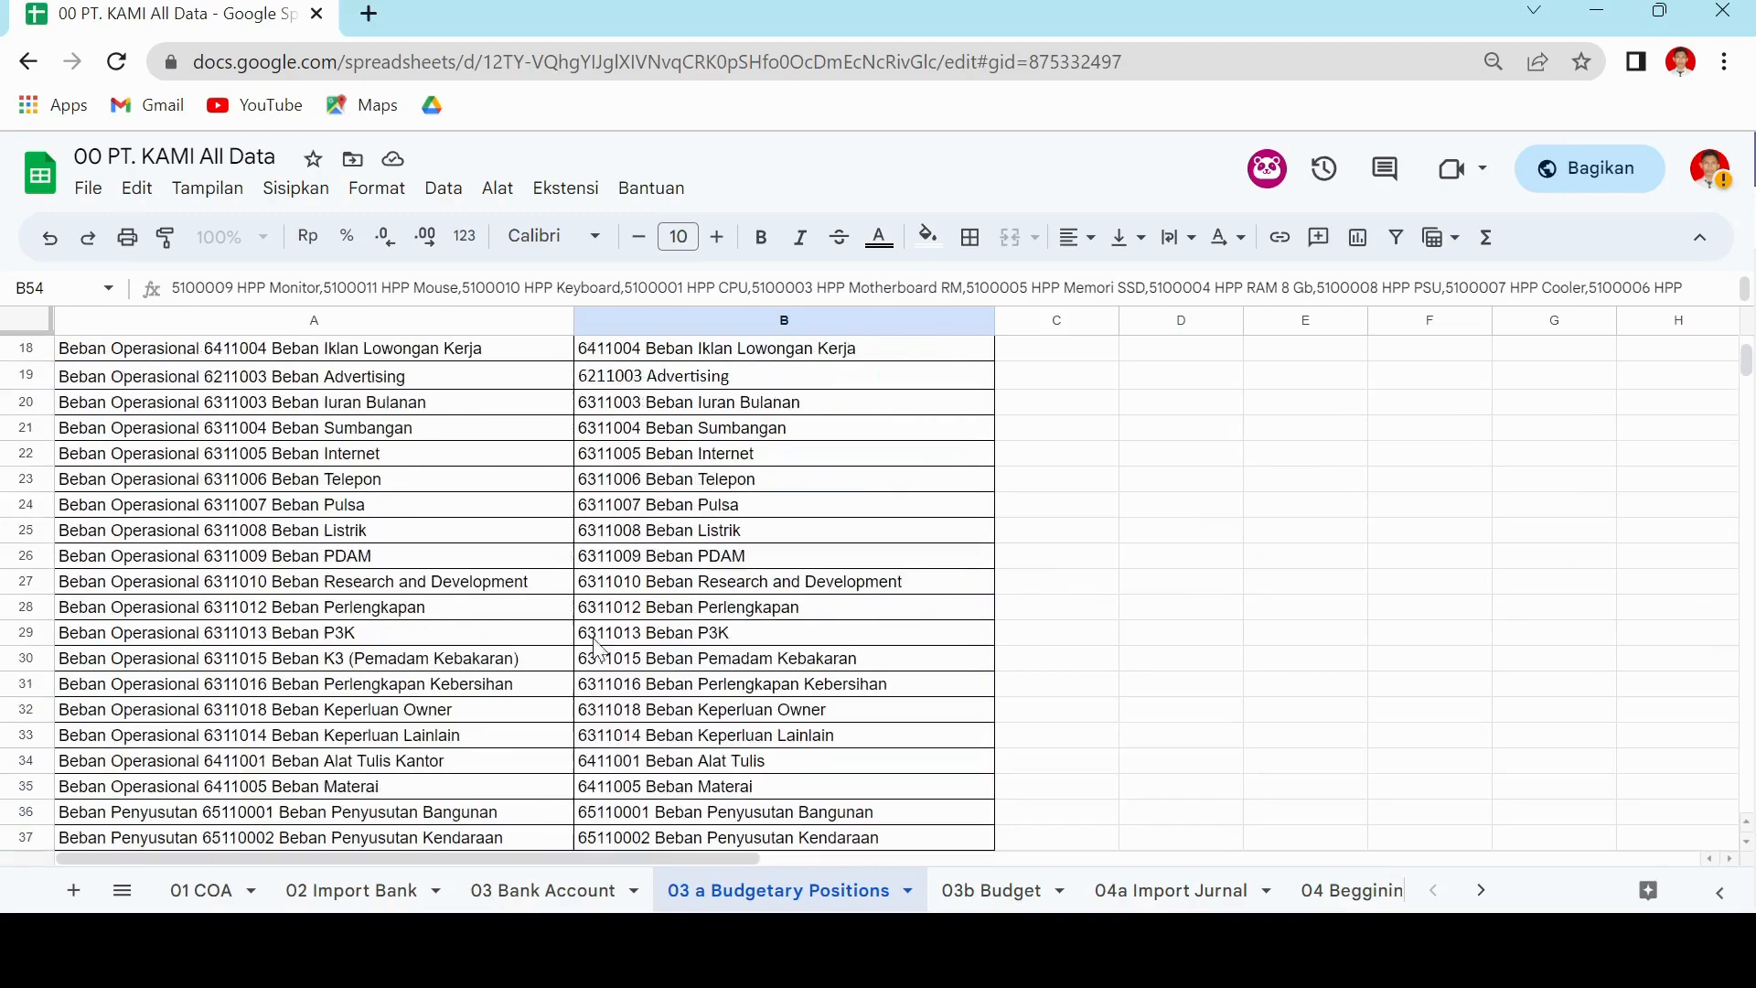
{"action": "scroll", "coordinate": [330, 643], "scroll_direction": "up", "scroll_amount": 6}
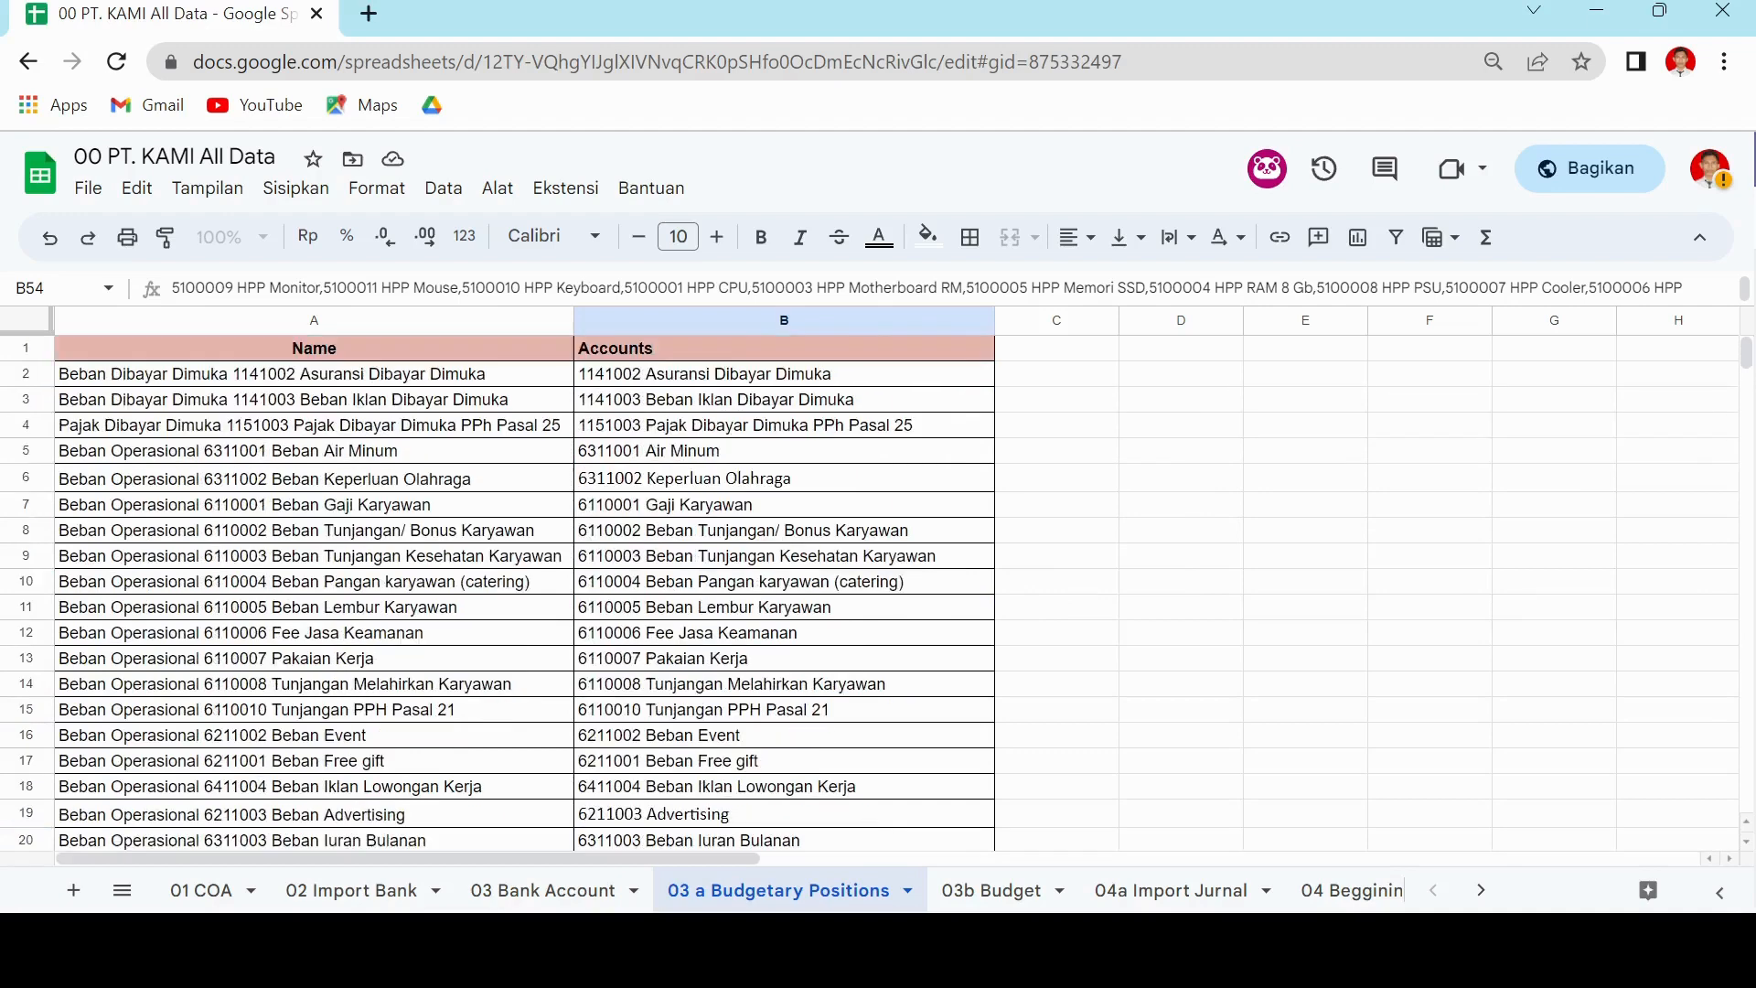
- Switch to Odoo and open the Budgetary Positions list in the Accounting configuration
{"action": "key", "text": "alt+Tab"}
{"action": "key", "text": "alt+Tab"}
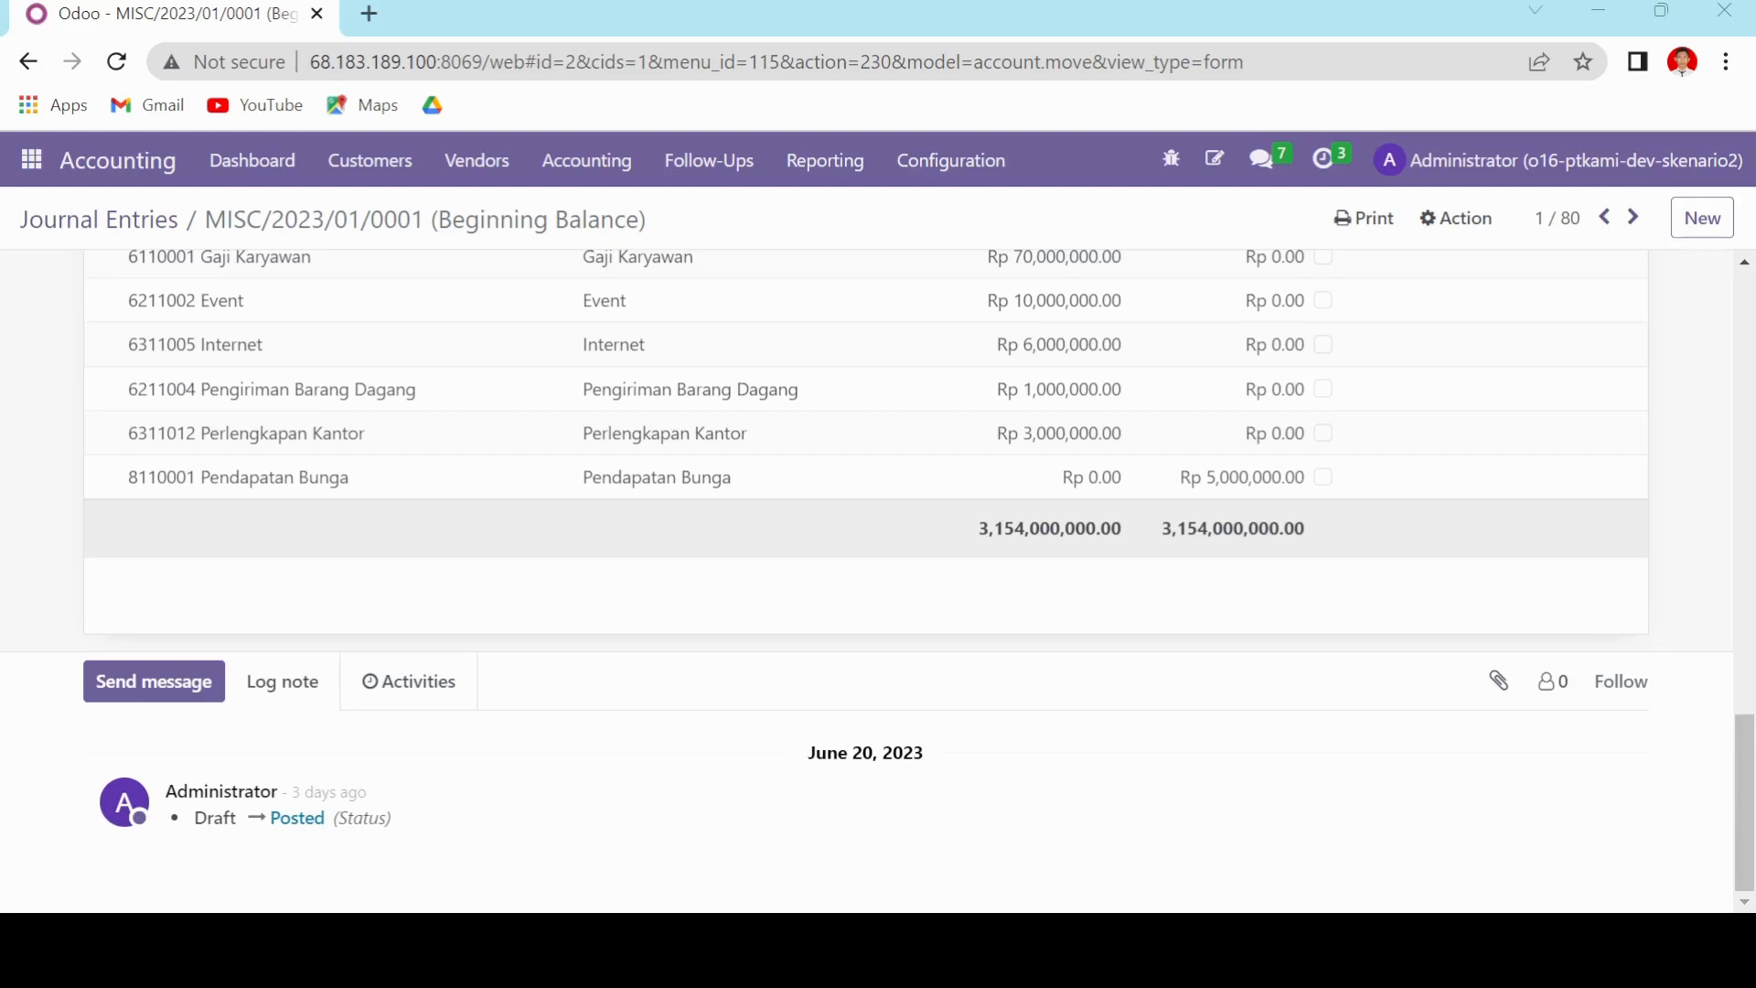
{"action": "left_click", "coordinate": [920, 164]}
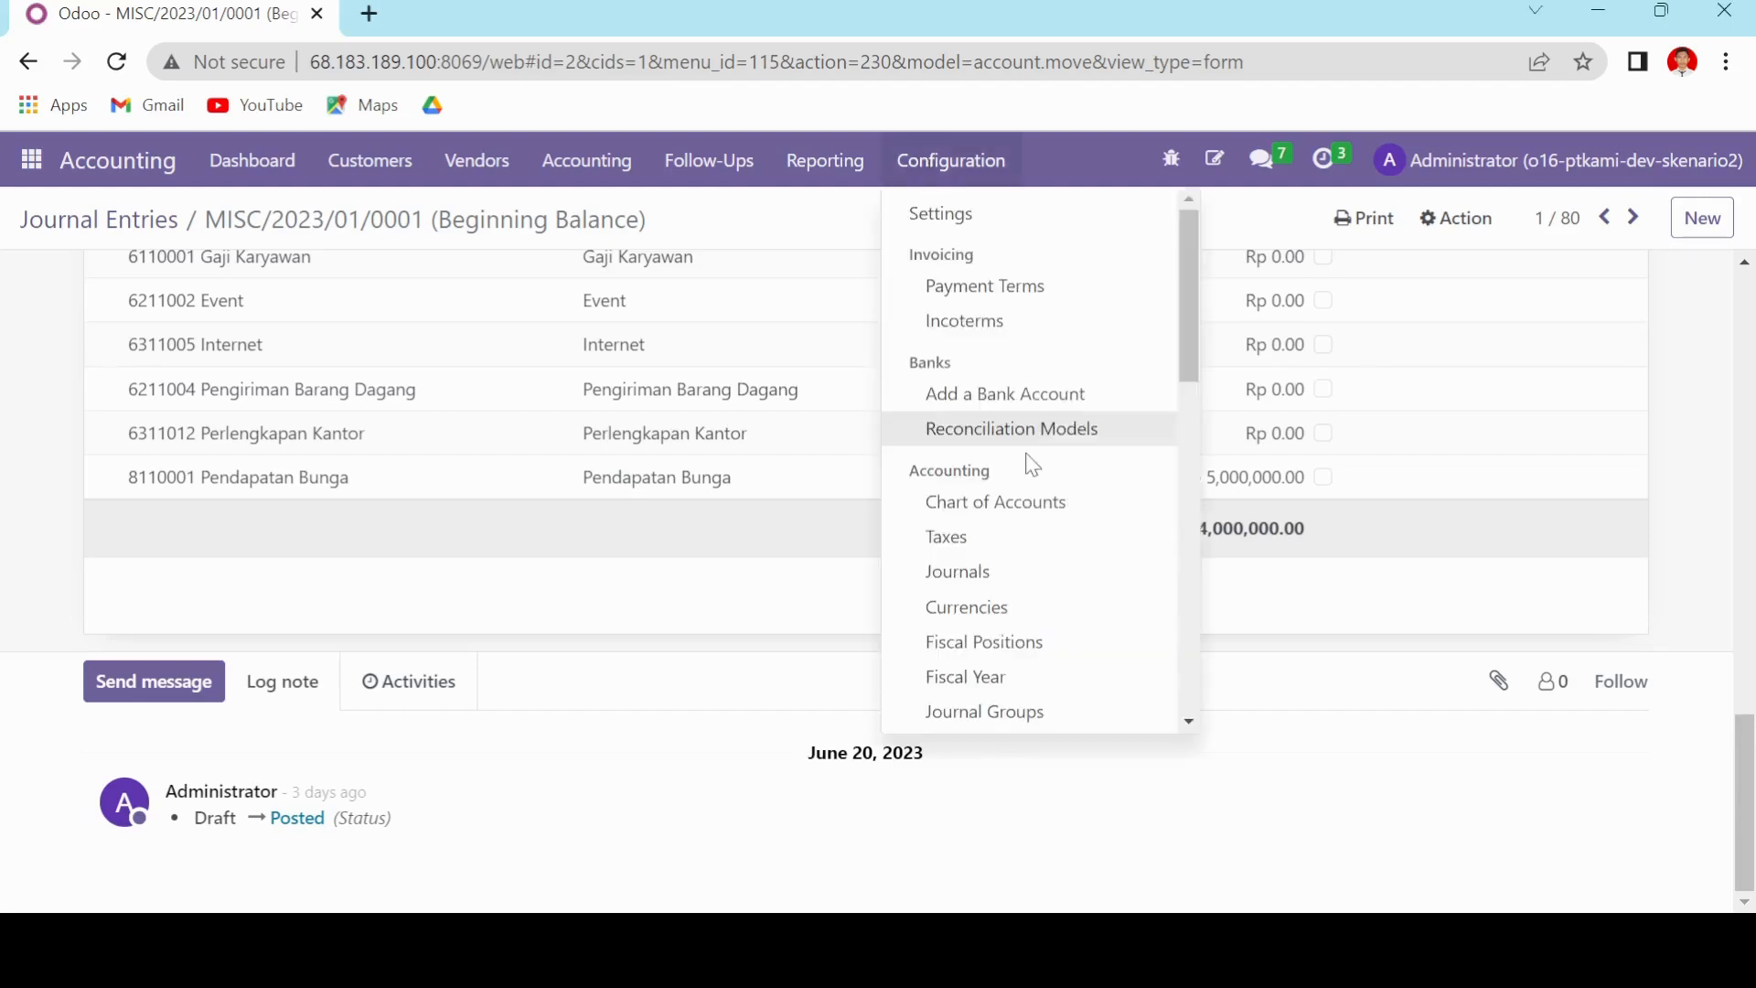
{"action": "scroll", "coordinate": [997, 480], "scroll_direction": "down", "scroll_amount": 5}
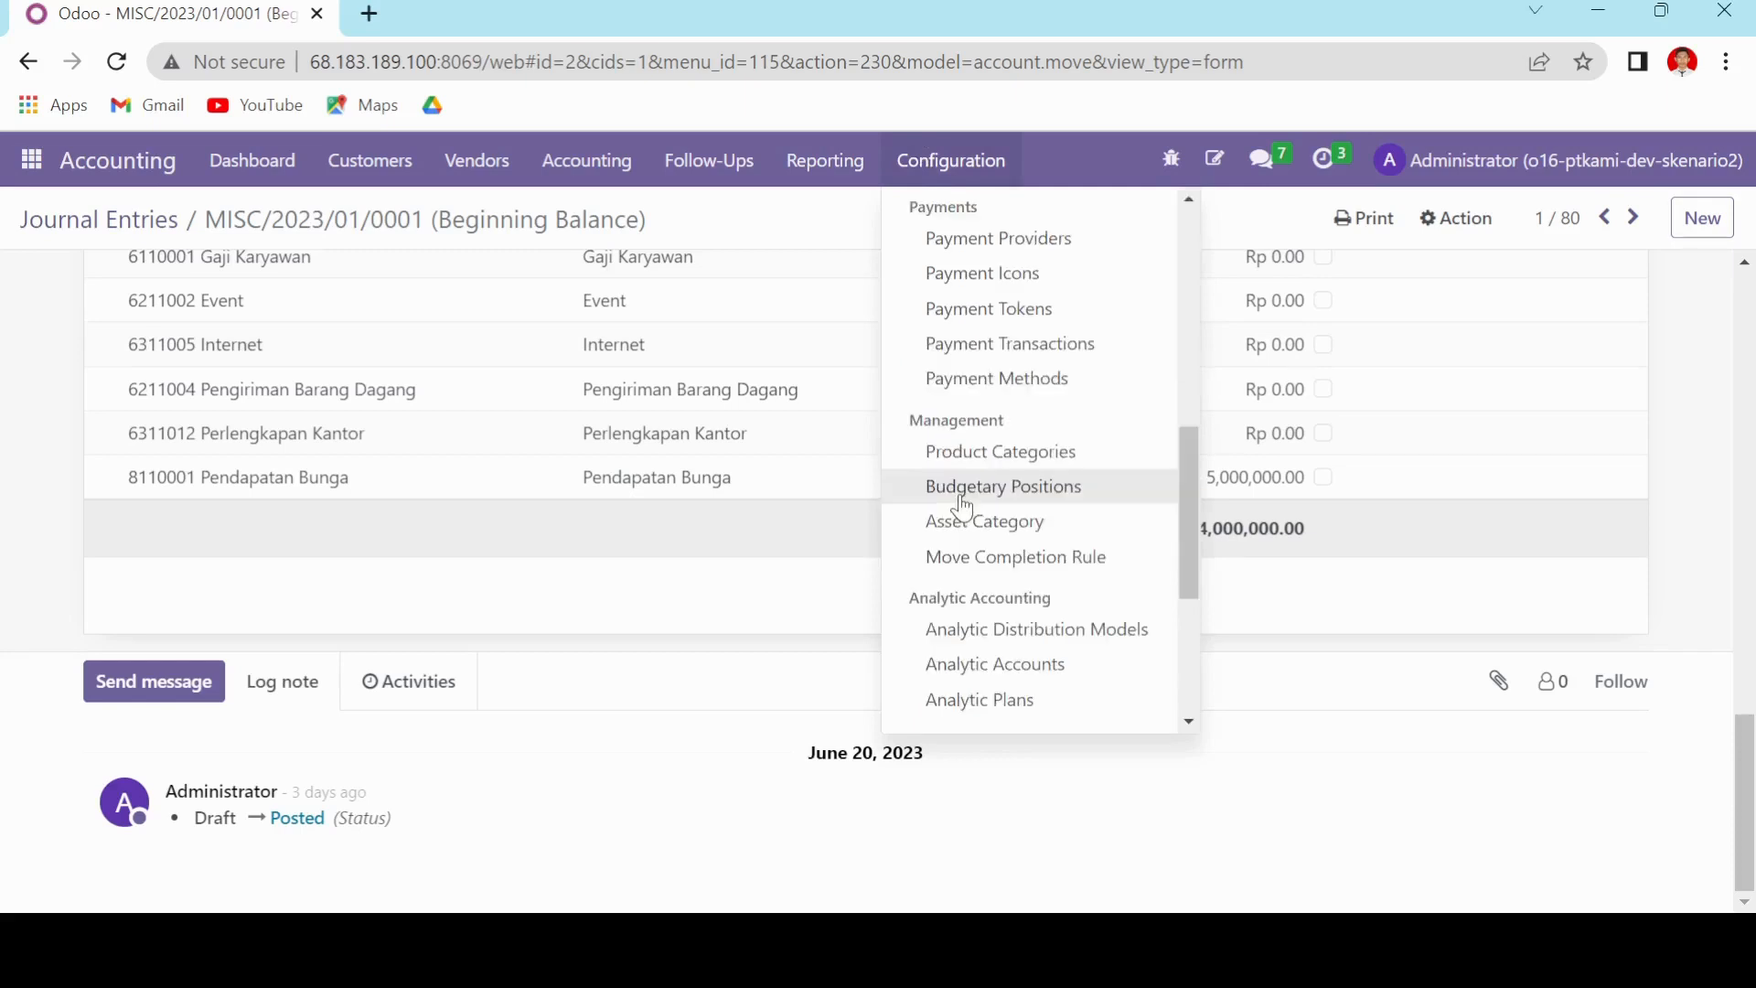
{"action": "left_click", "coordinate": [962, 507]}
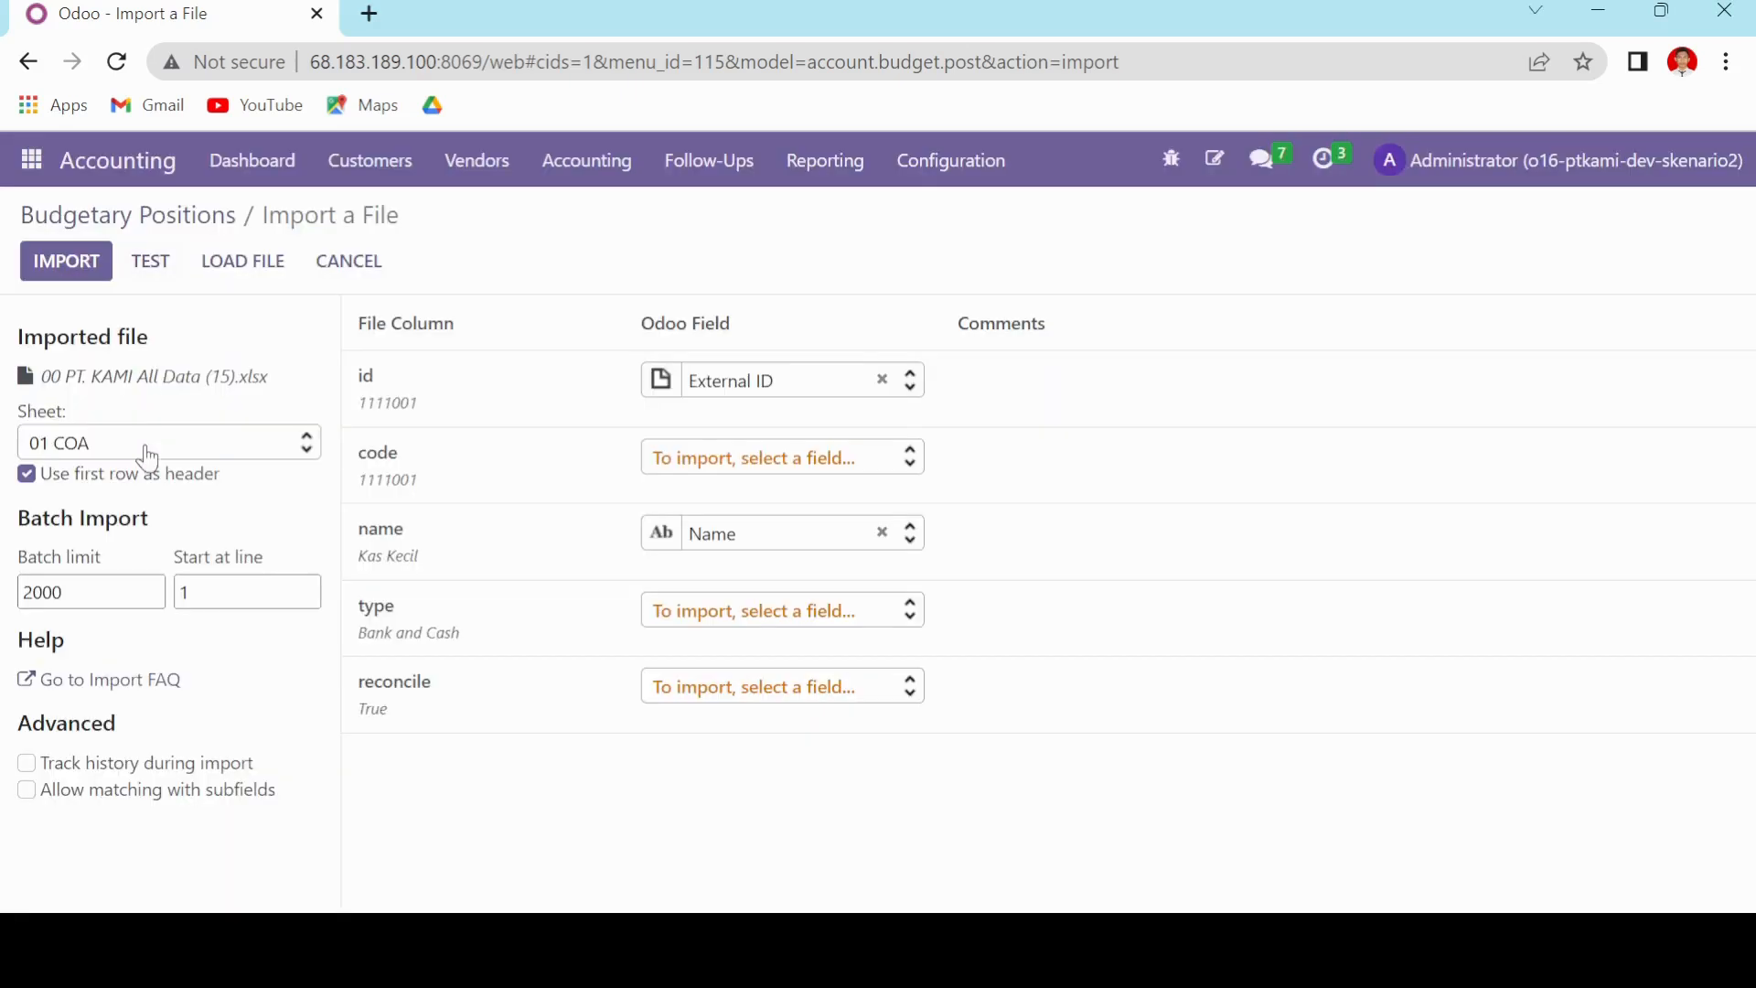
- Choose the 03 a Budgetary Positions sheet as the import source and test the import
{"action": "left_click", "coordinate": [148, 456]}
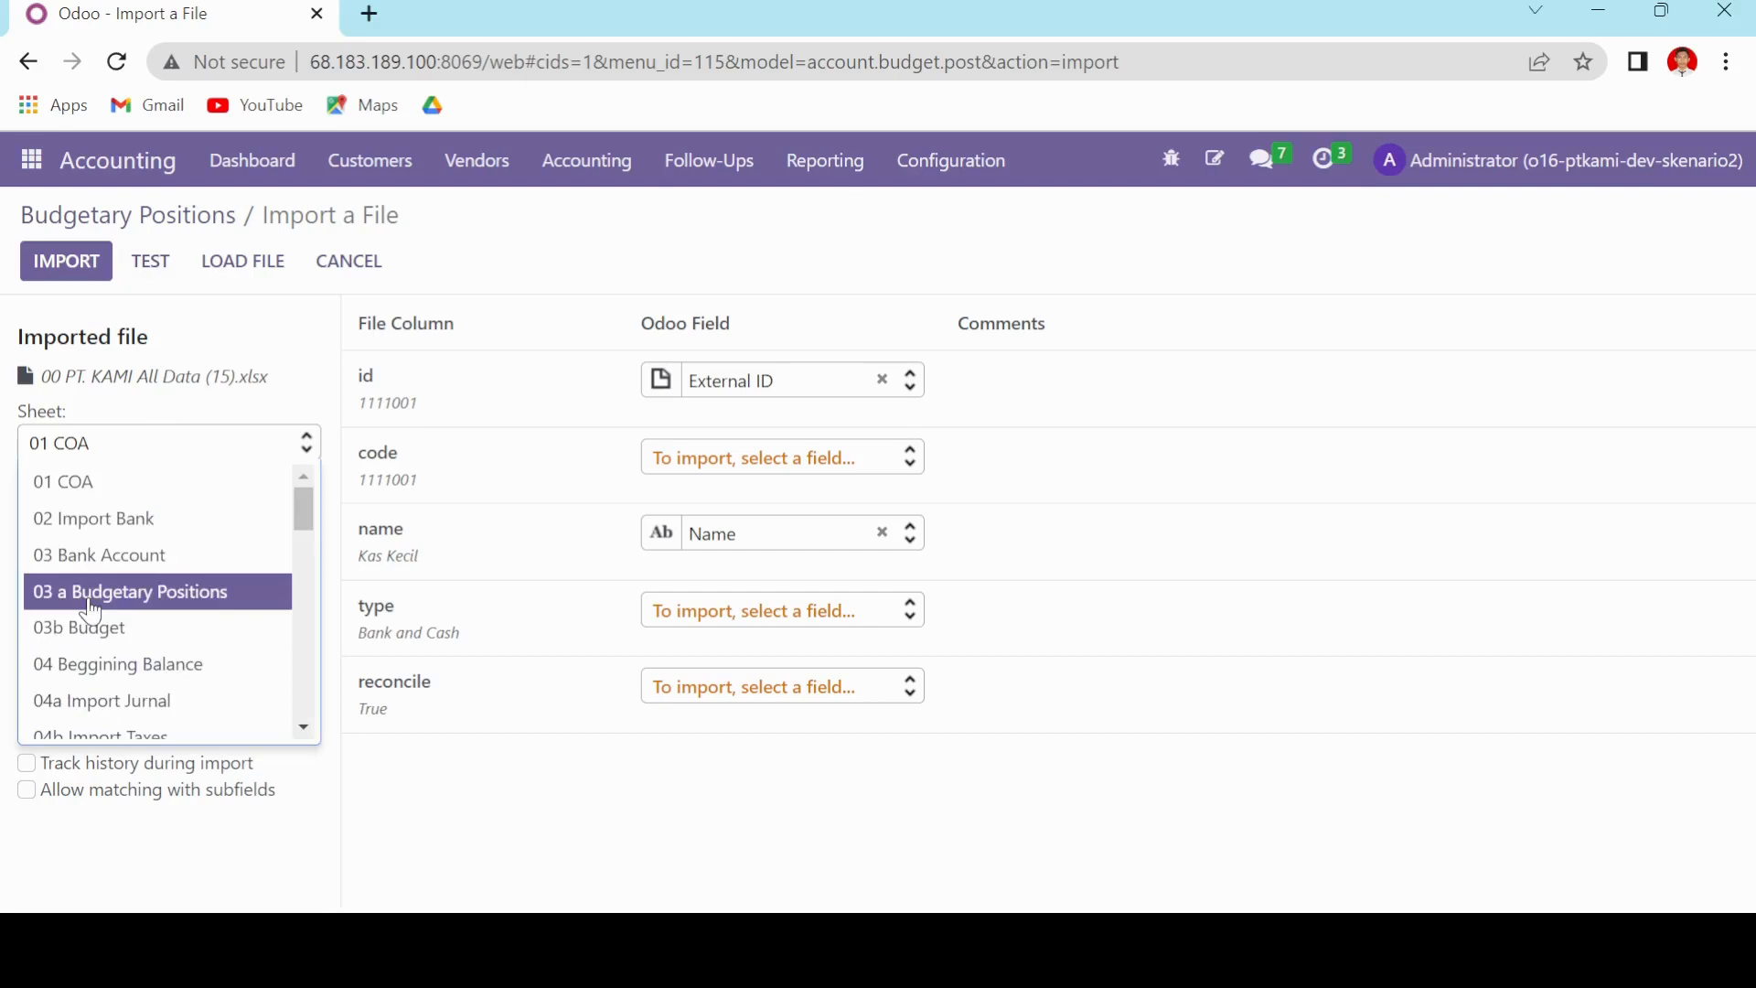
{"action": "left_click", "coordinate": [92, 593]}
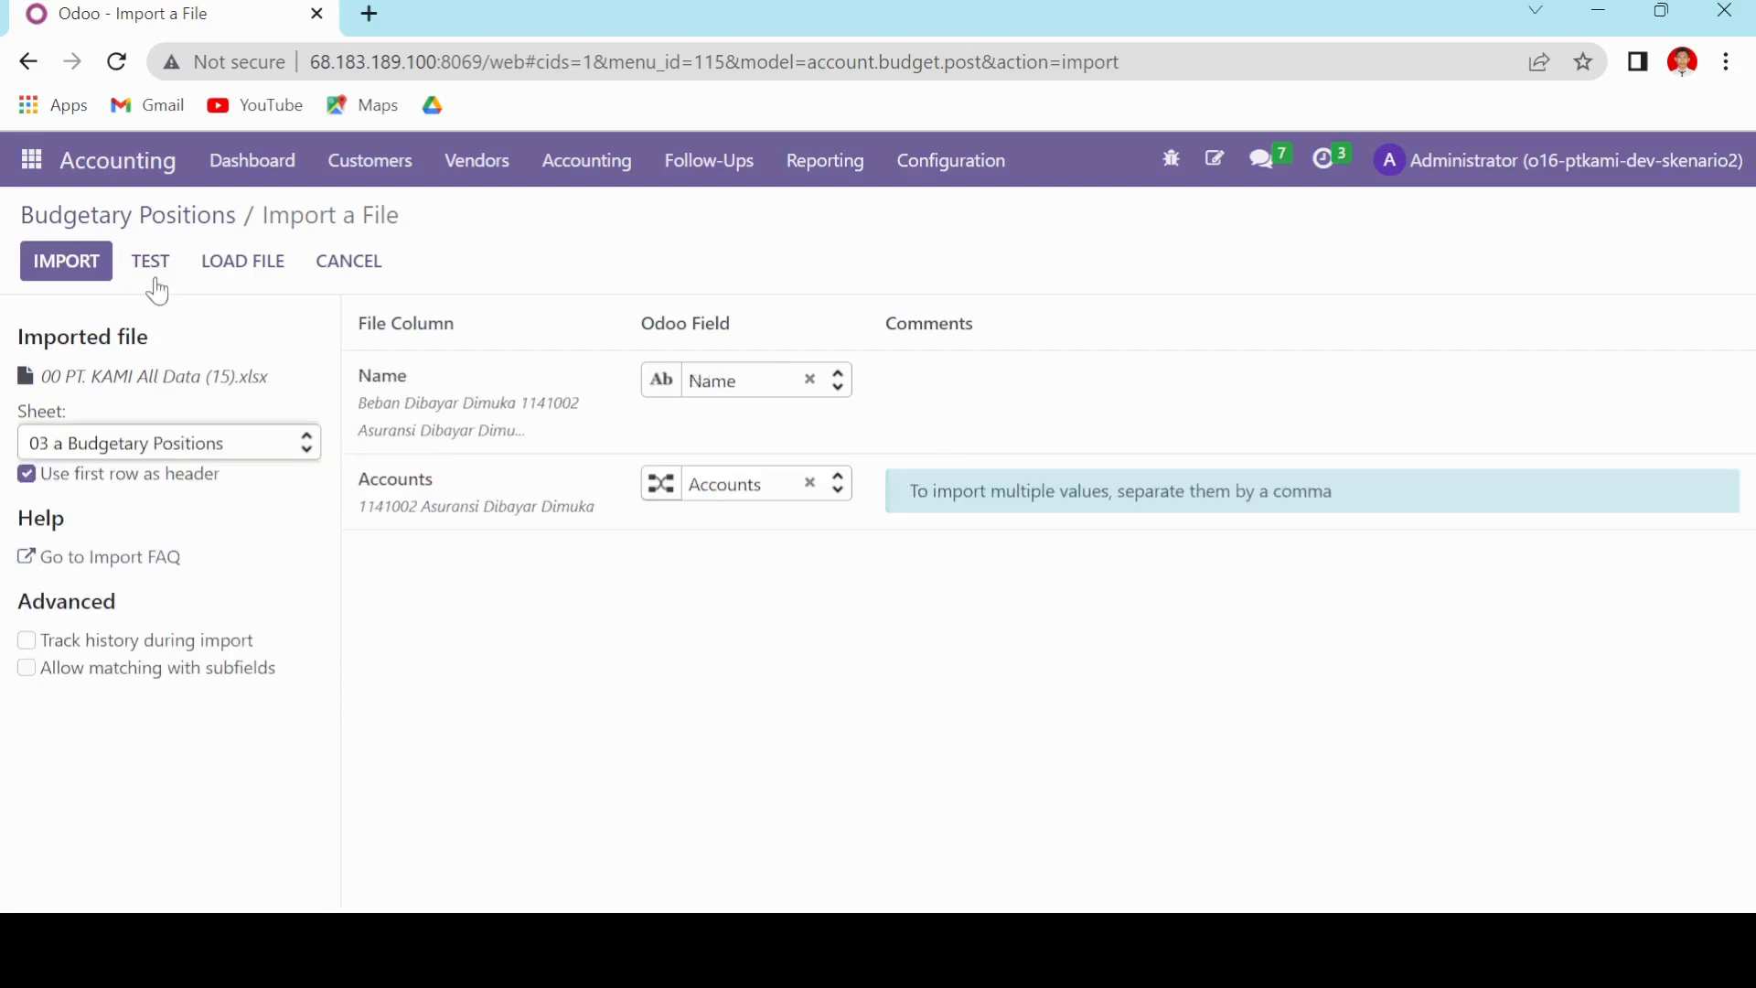
{"action": "left_click", "coordinate": [152, 265]}
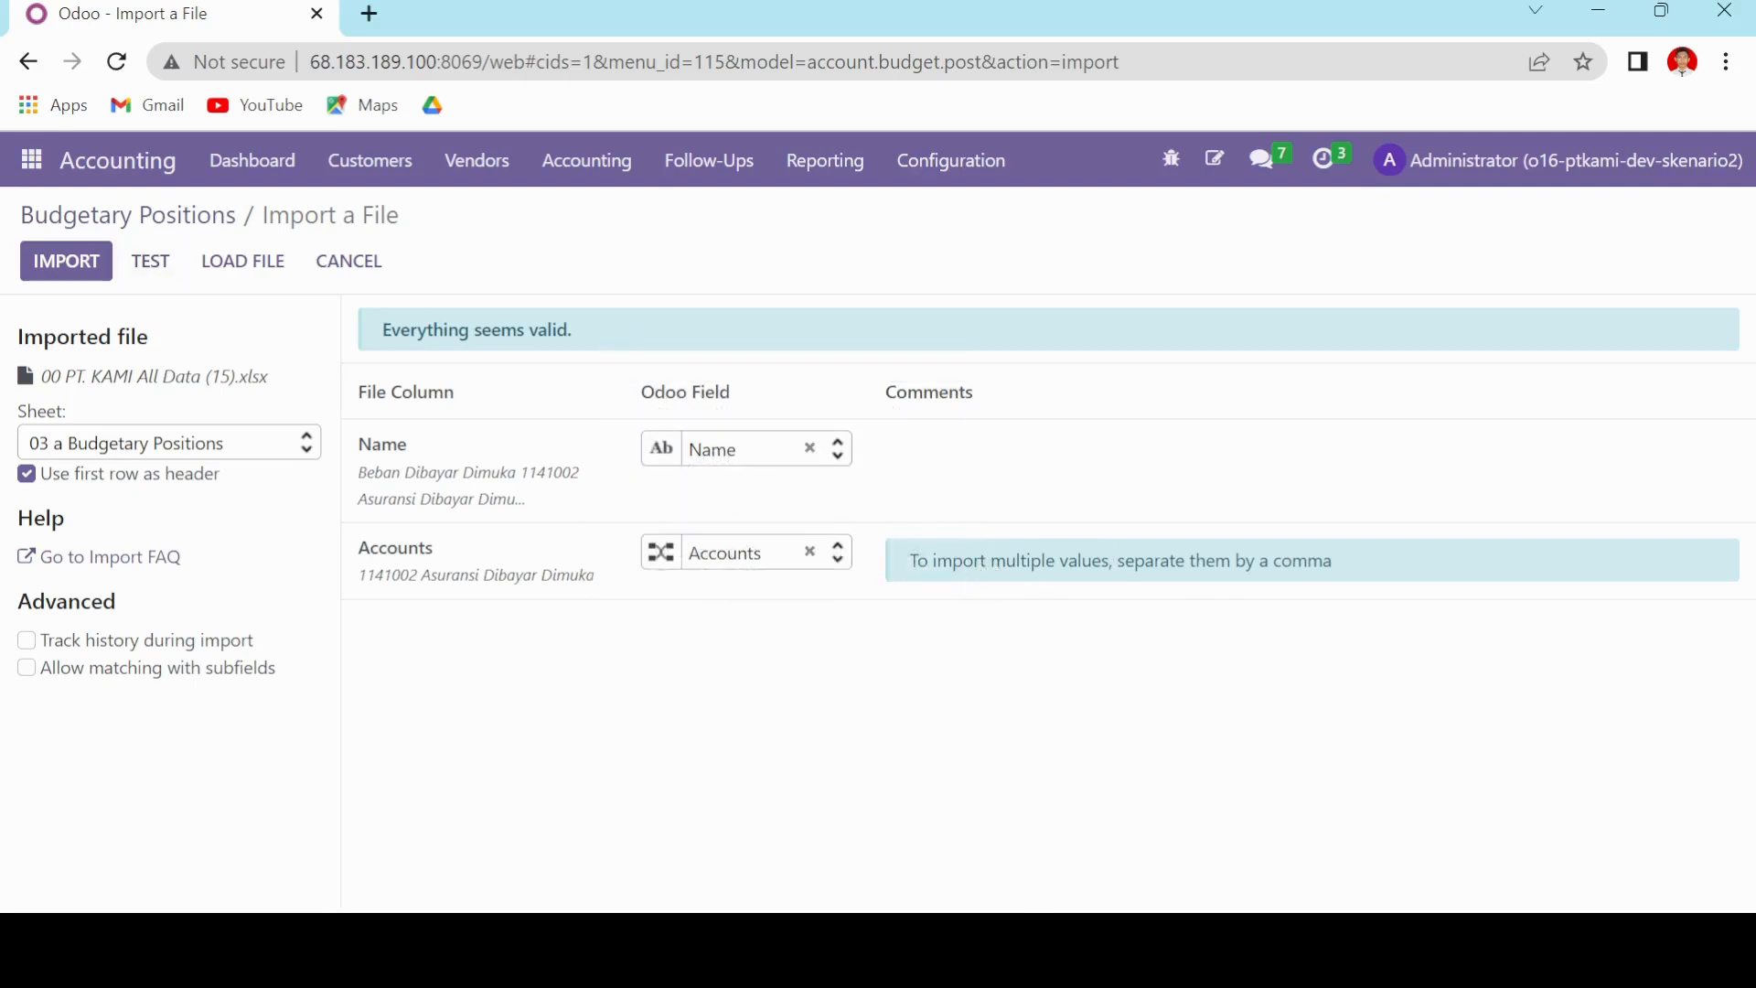
- Switch to the spreadsheet and recheck the budgetary position names against their accounts
{"action": "key", "text": "alt+Tab"}
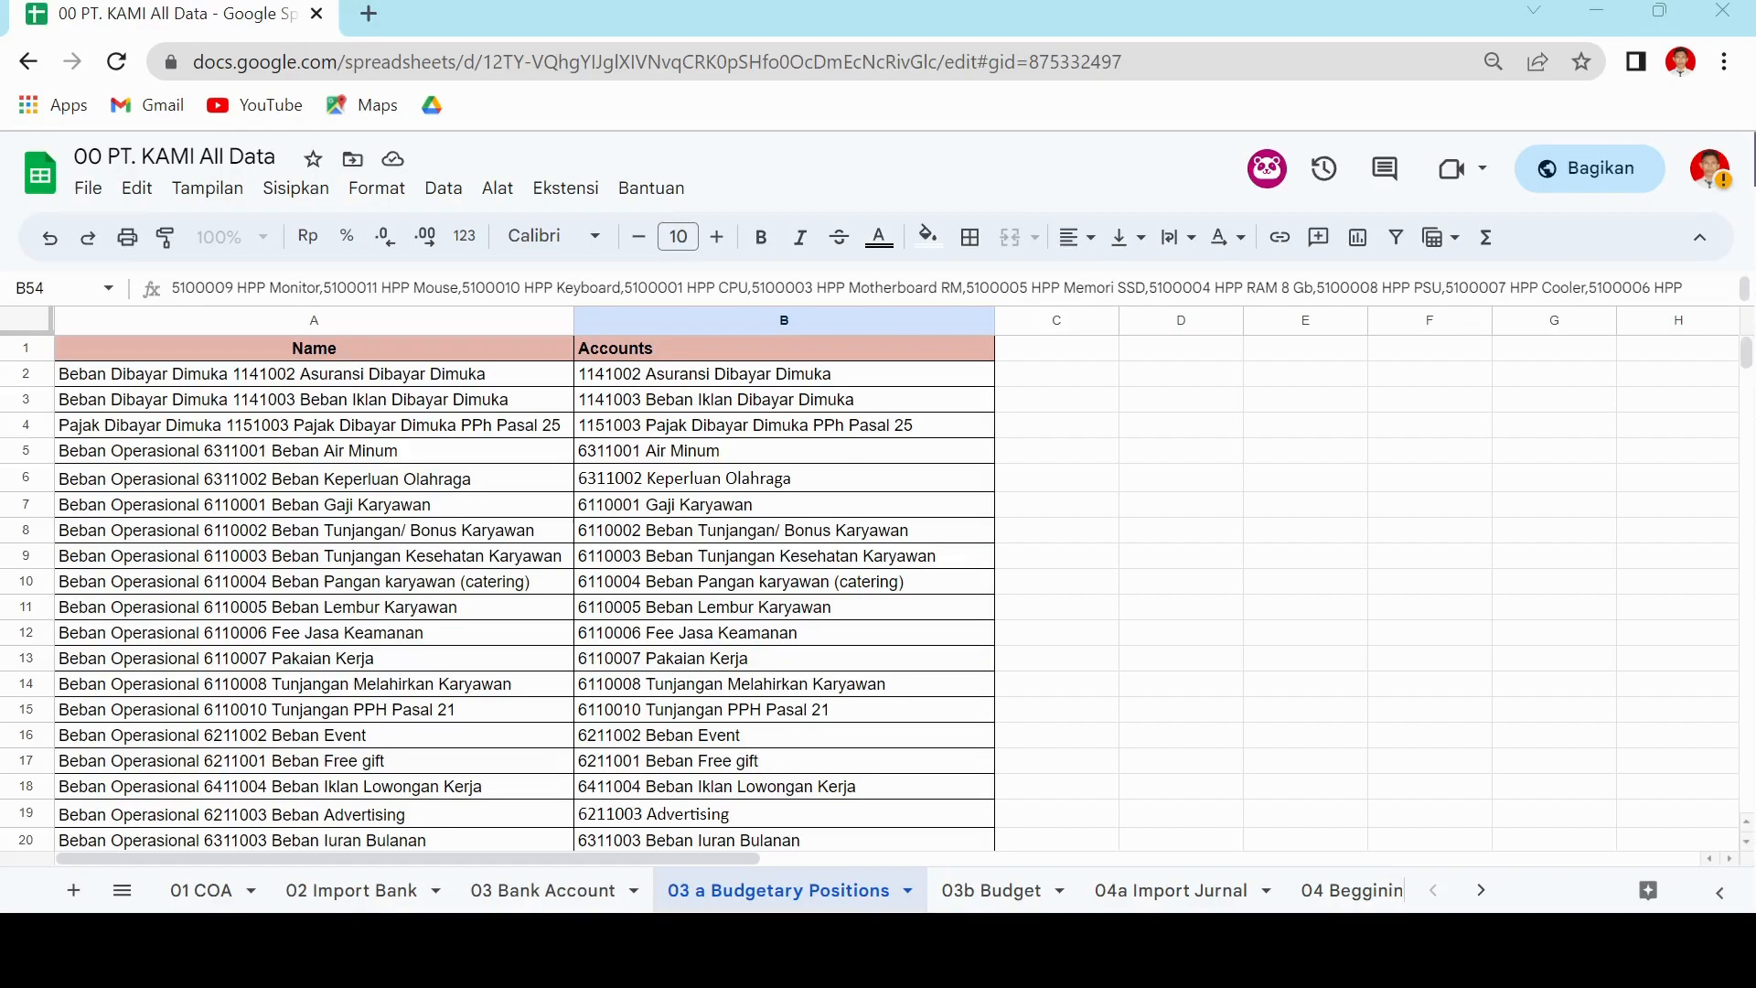
{"action": "scroll", "coordinate": [575, 649], "scroll_direction": "down", "scroll_amount": 12}
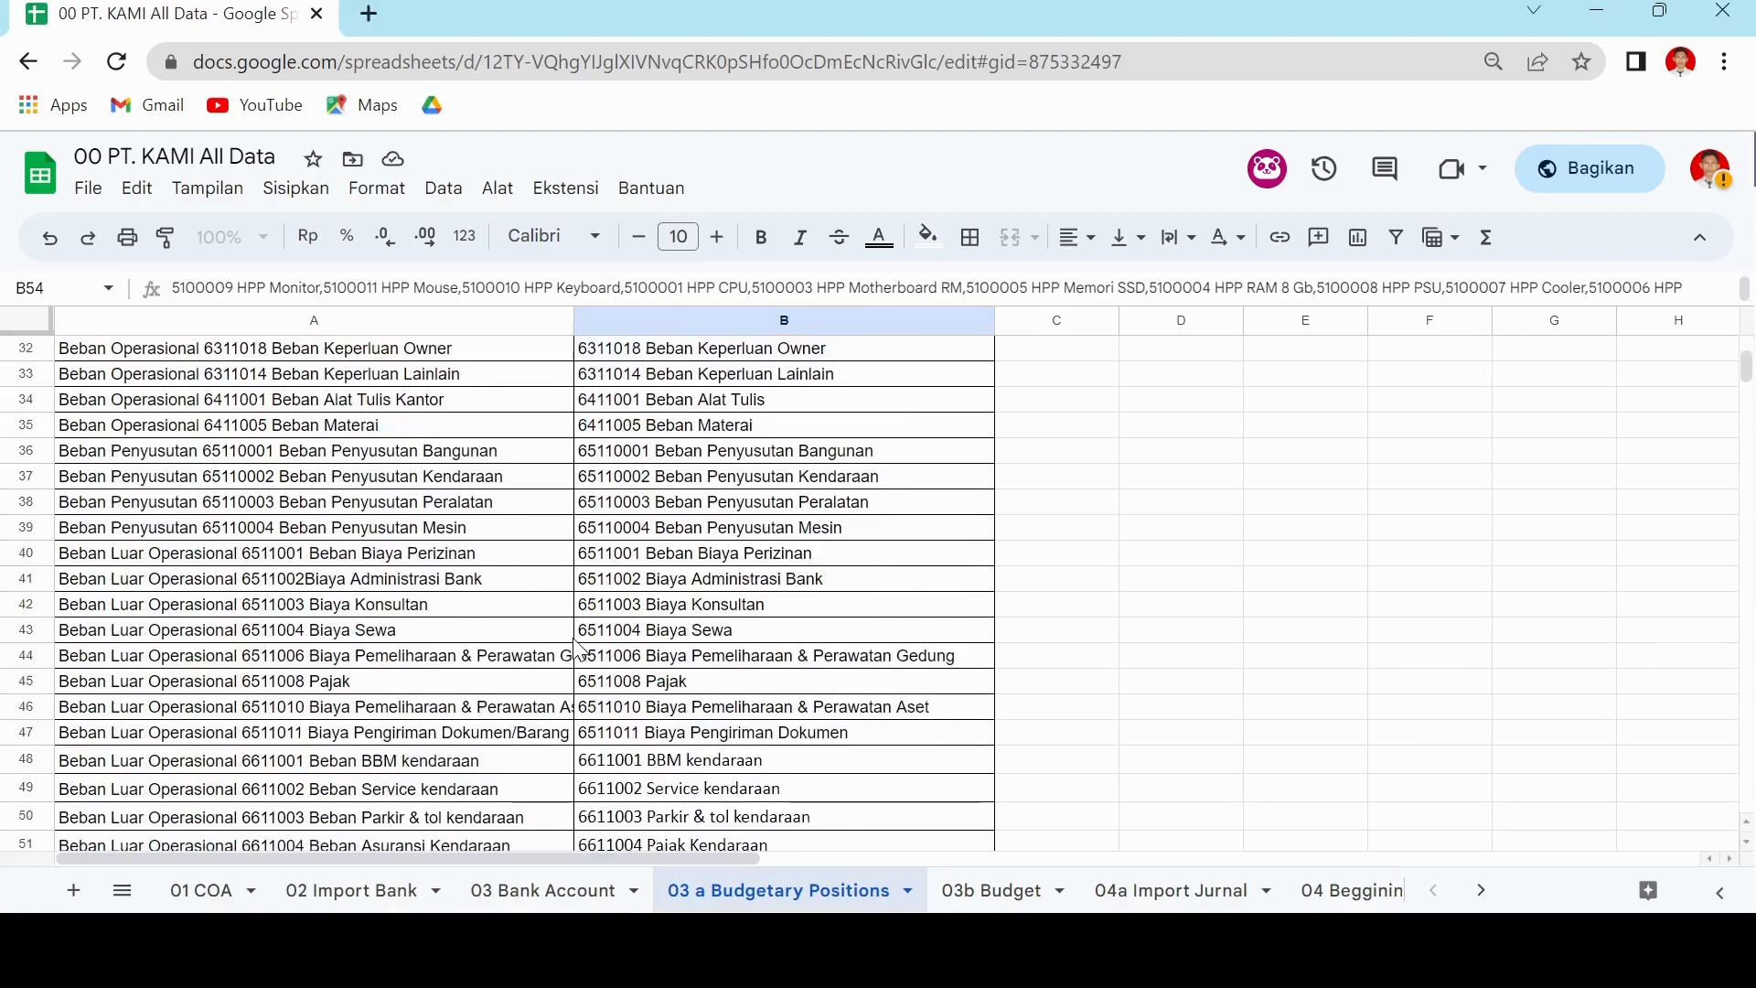
{"action": "scroll", "coordinate": [574, 649], "scroll_direction": "up", "scroll_amount": 3}
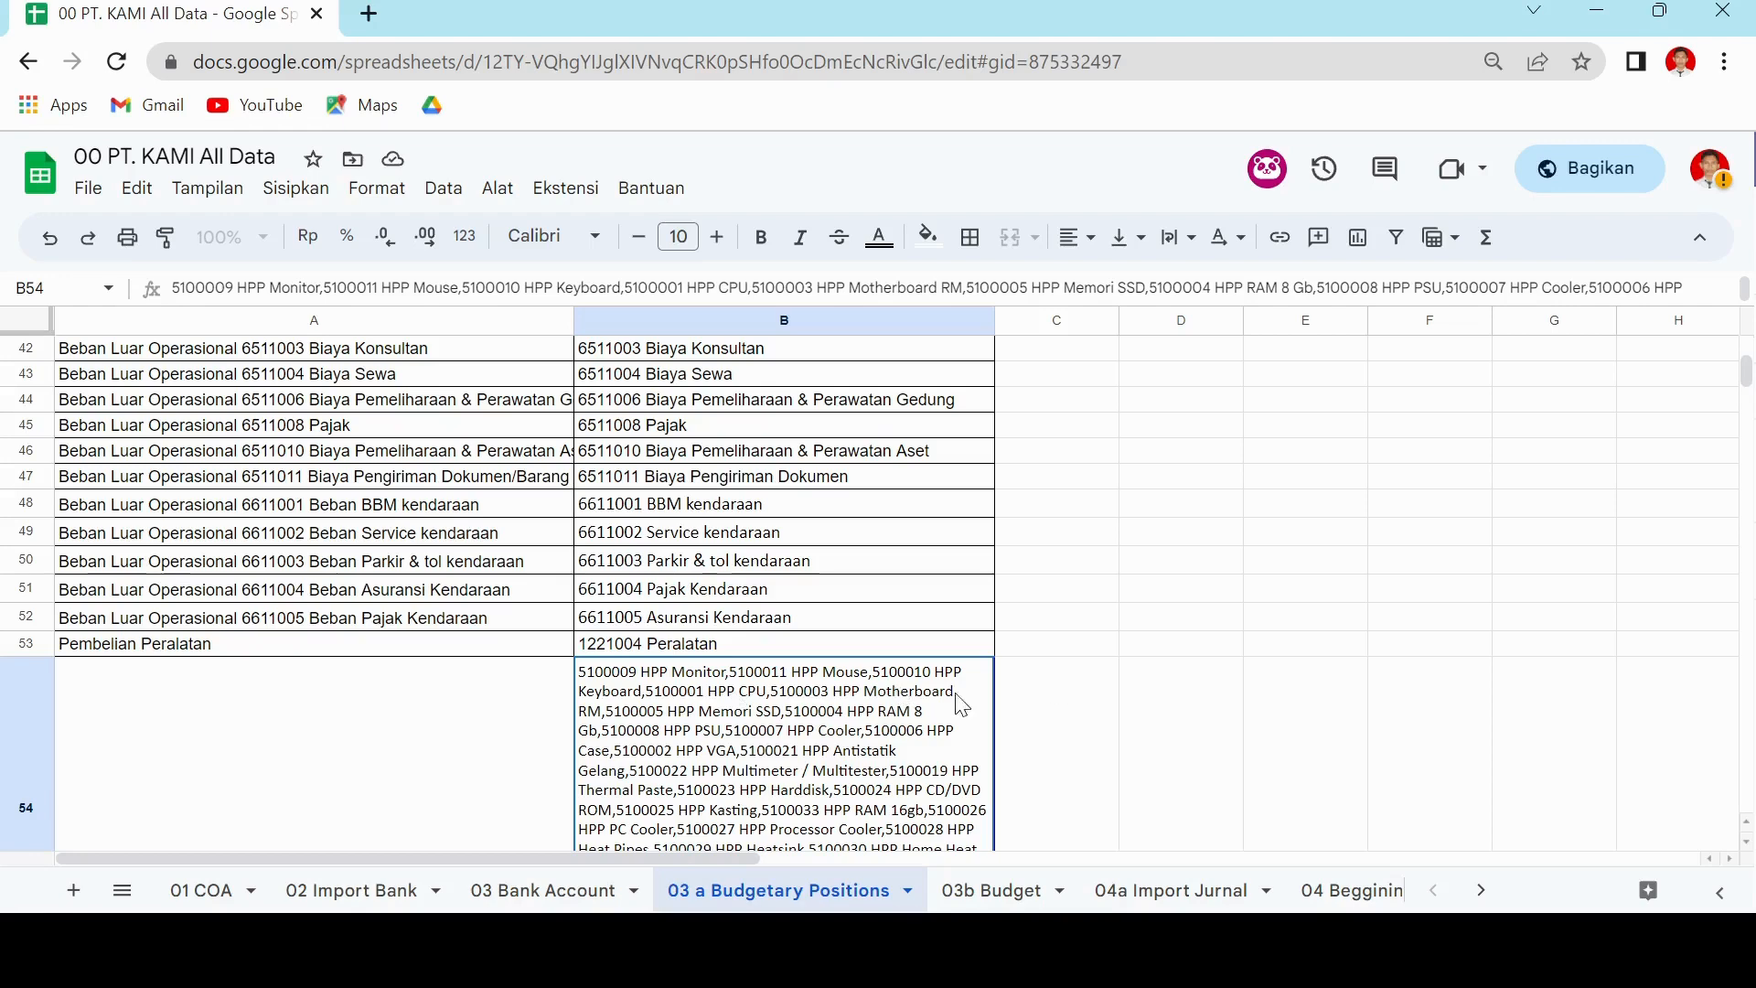
{"action": "scroll", "coordinate": [1062, 732], "scroll_direction": "up", "scroll_amount": 12}
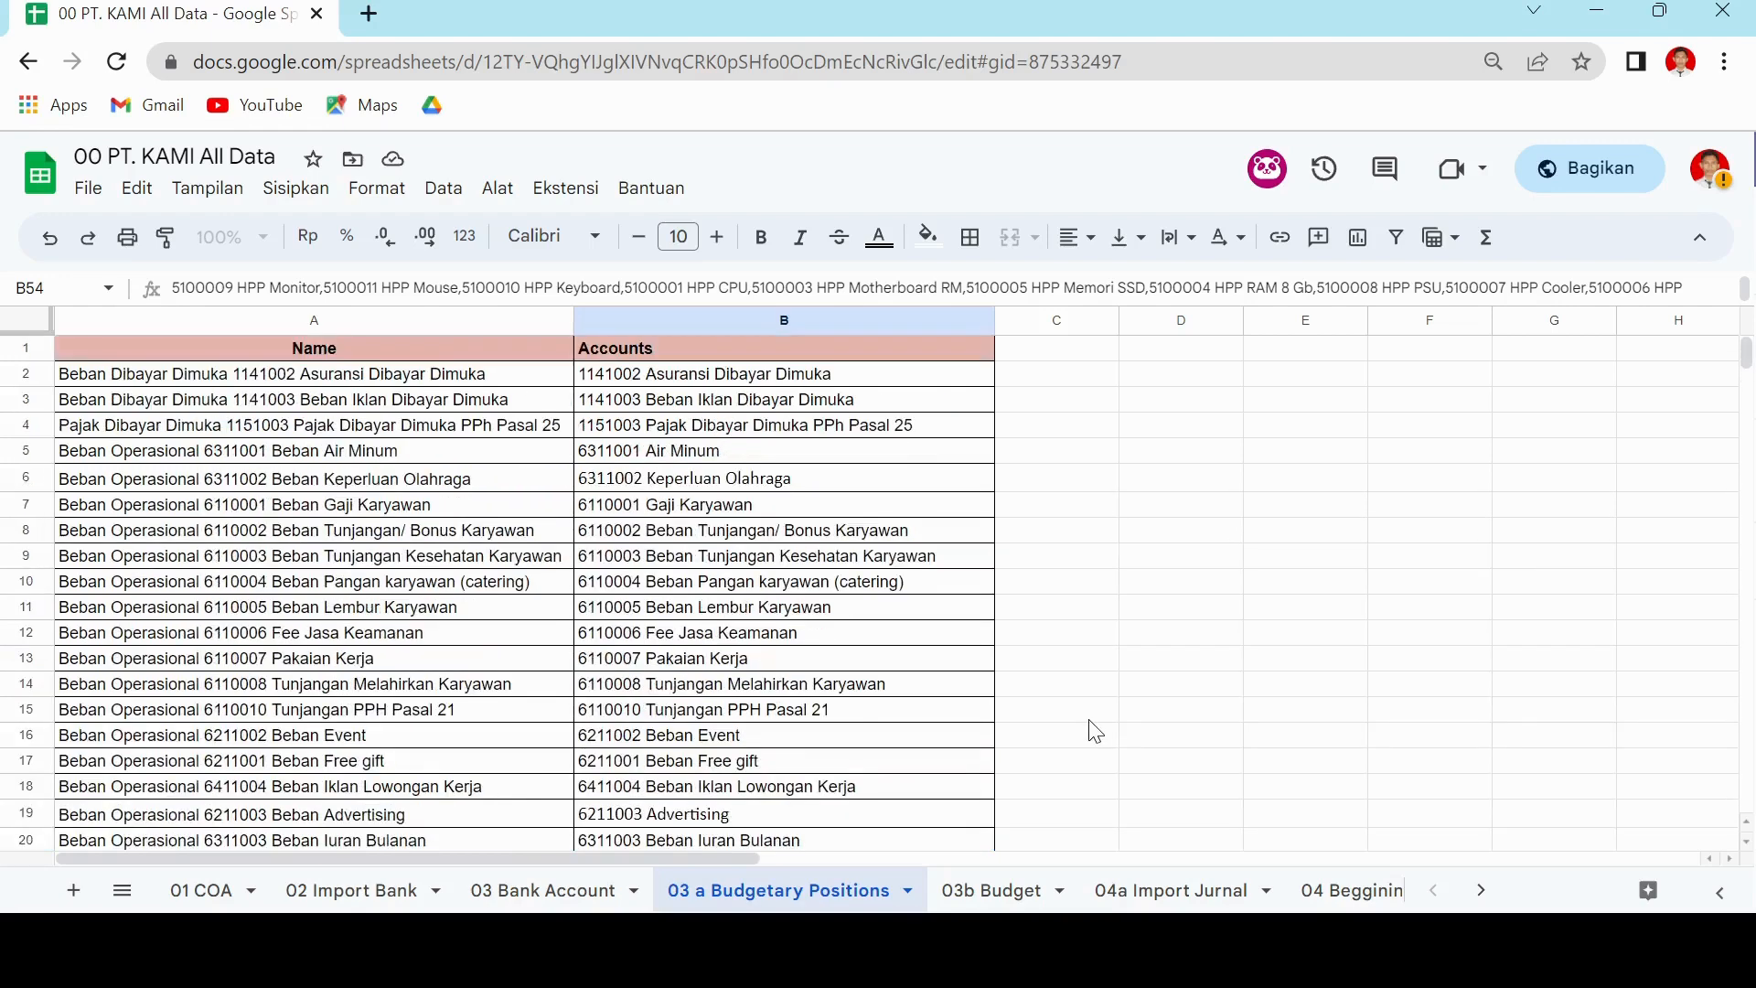
- Review the 03b Budget sheet's columns through Budget Lines/Planned Amount, and switch back to Odoo
{"action": "left_click", "coordinate": [1028, 891]}
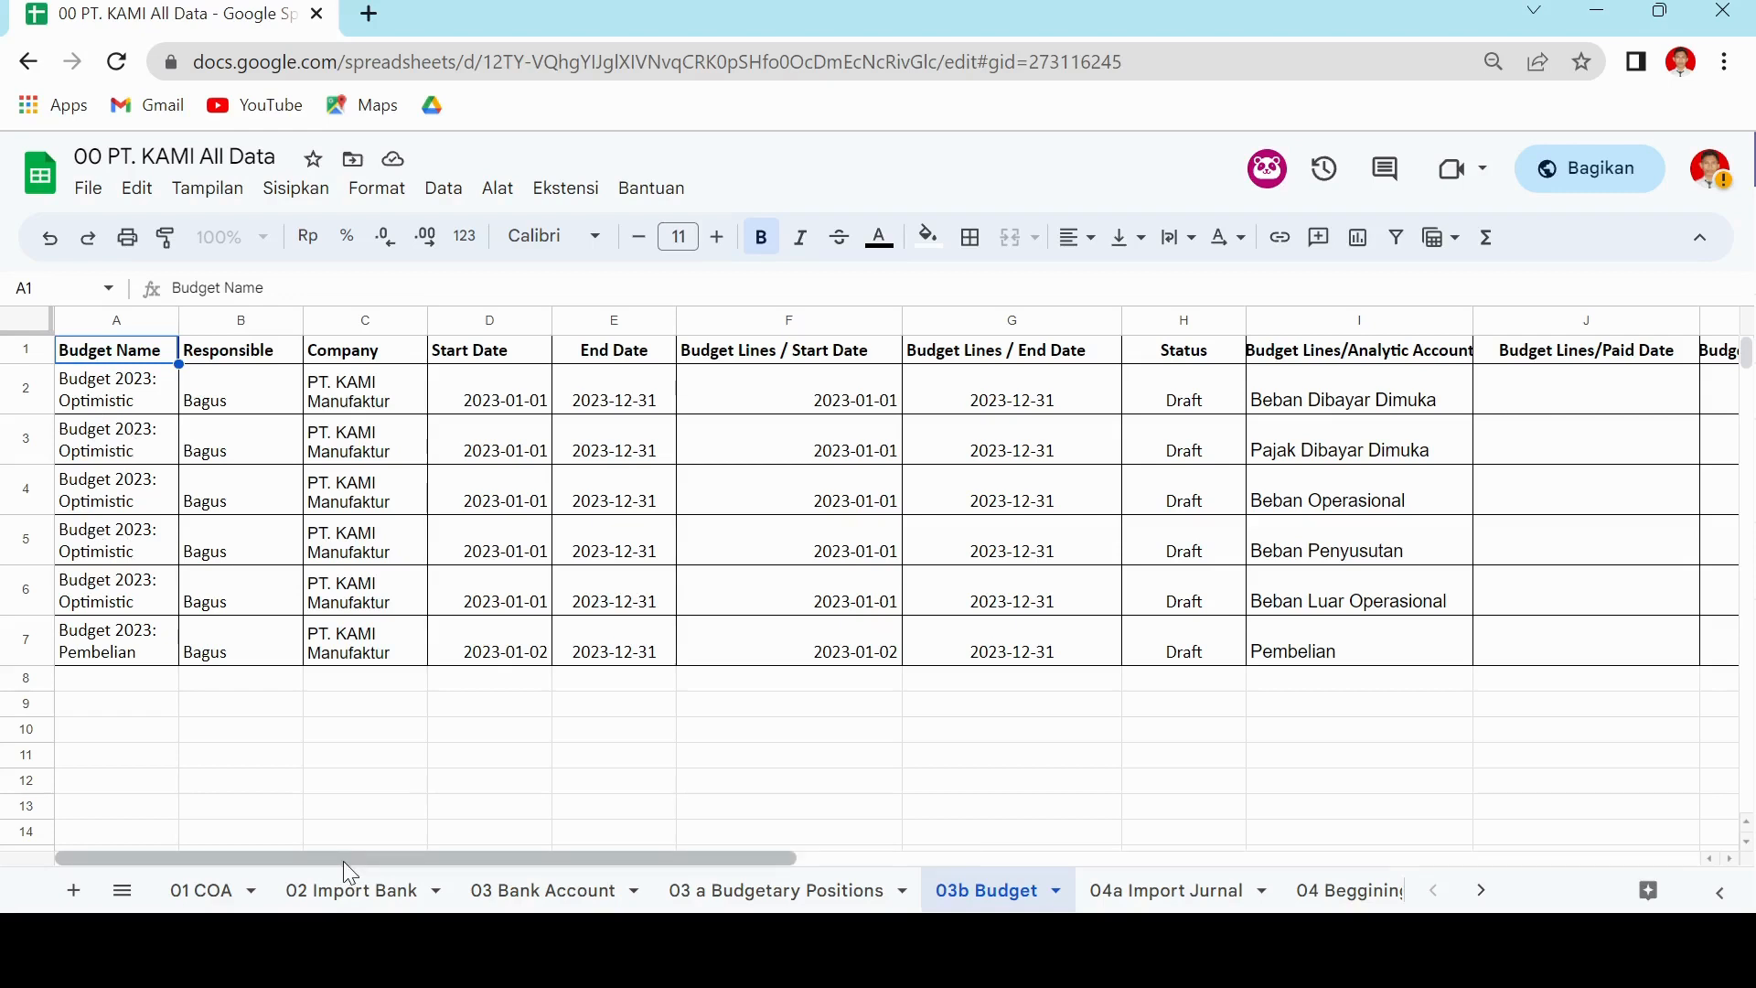
{"action": "left_click_drag", "start_coordinate": [343, 859], "coordinate": [431, 852]}
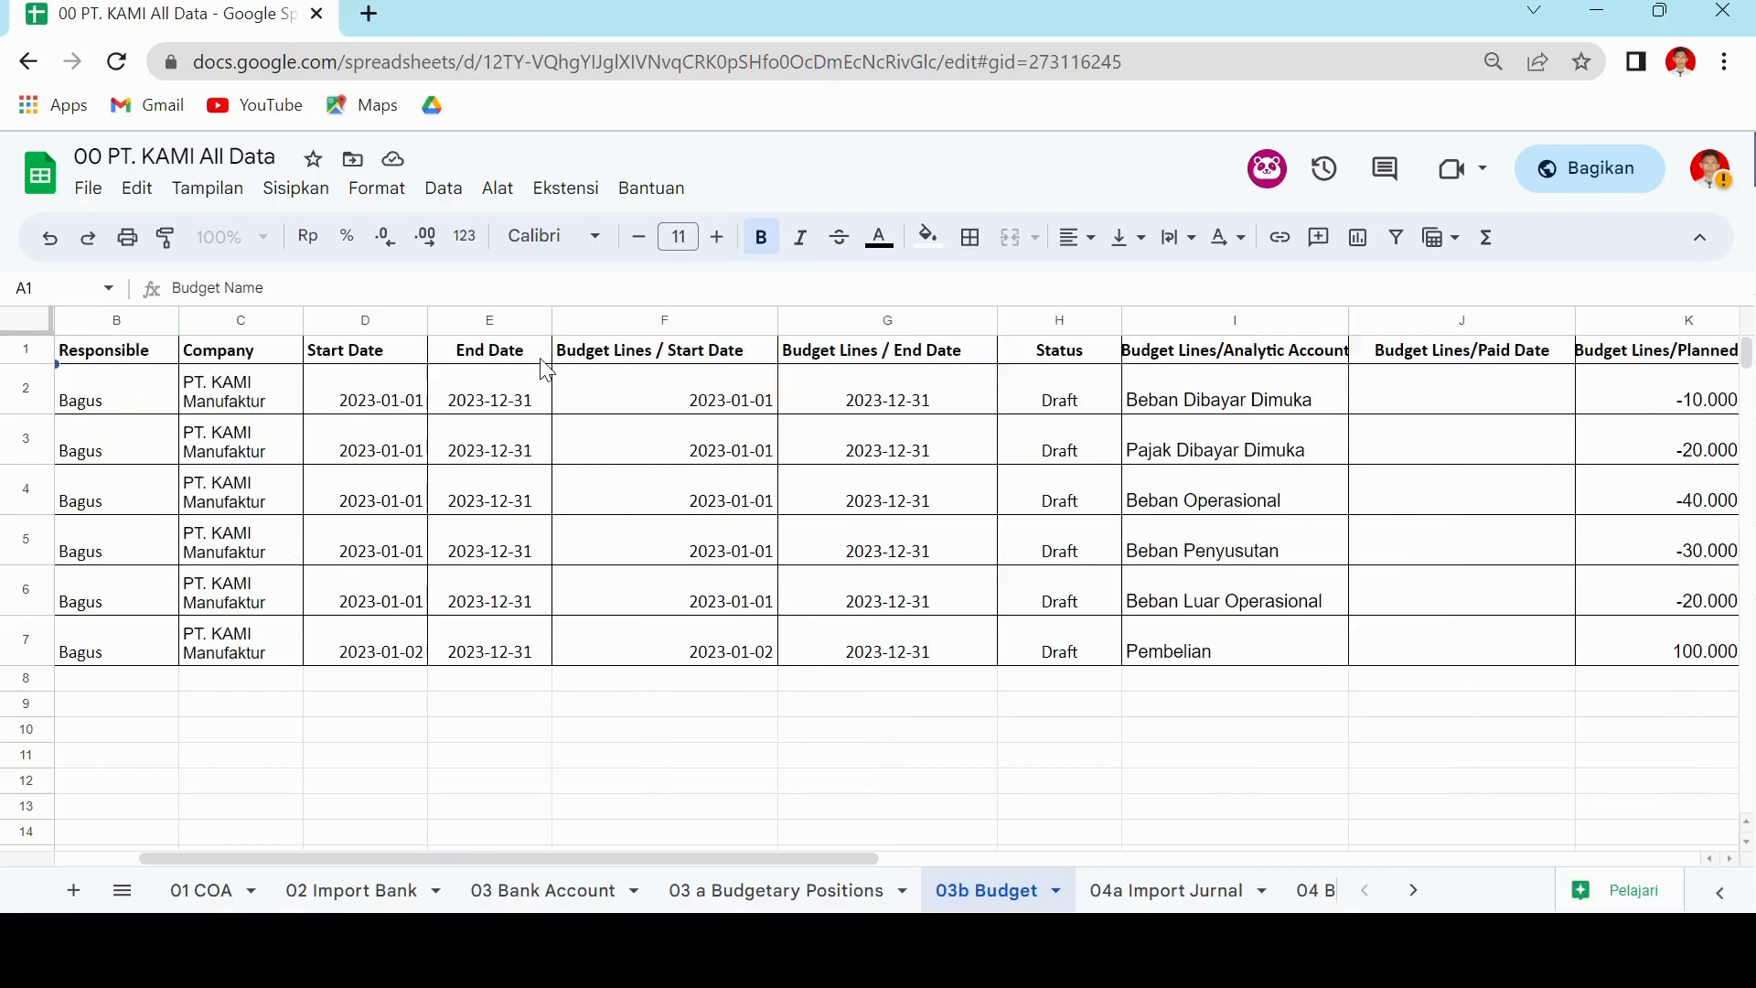
{"action": "left_click_drag", "start_coordinate": [522, 858], "coordinate": [640, 858]}
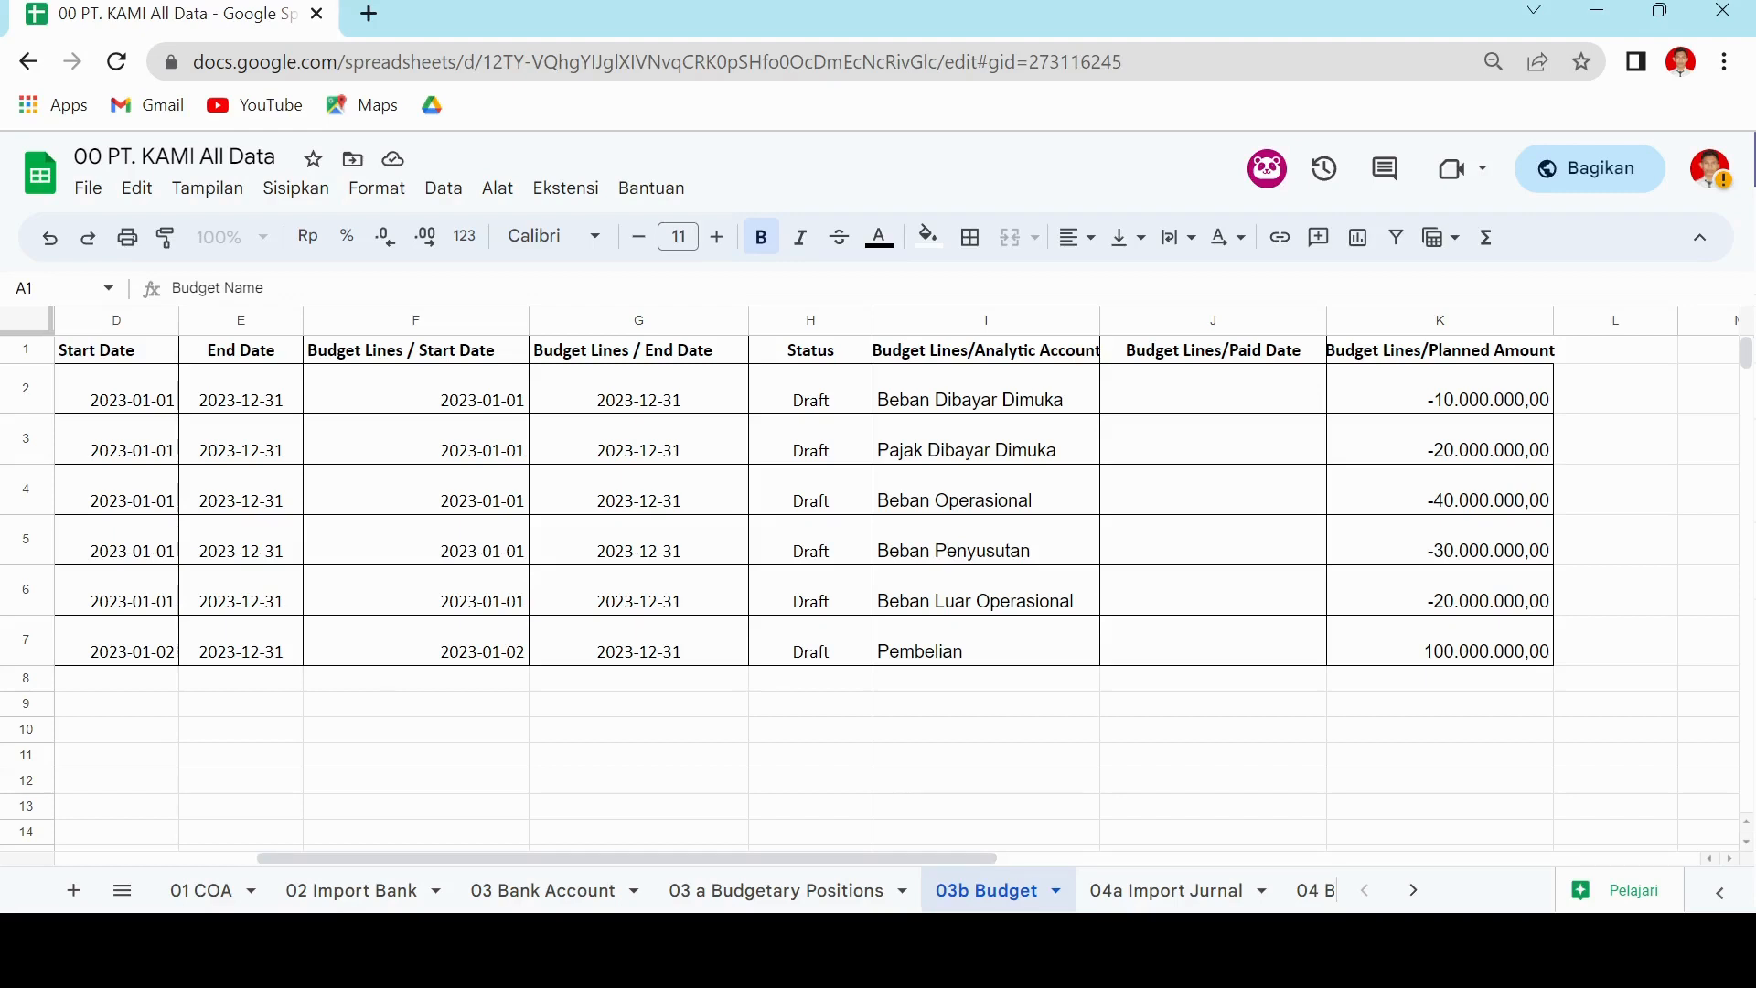
{"action": "key", "text": "alt+Tab"}
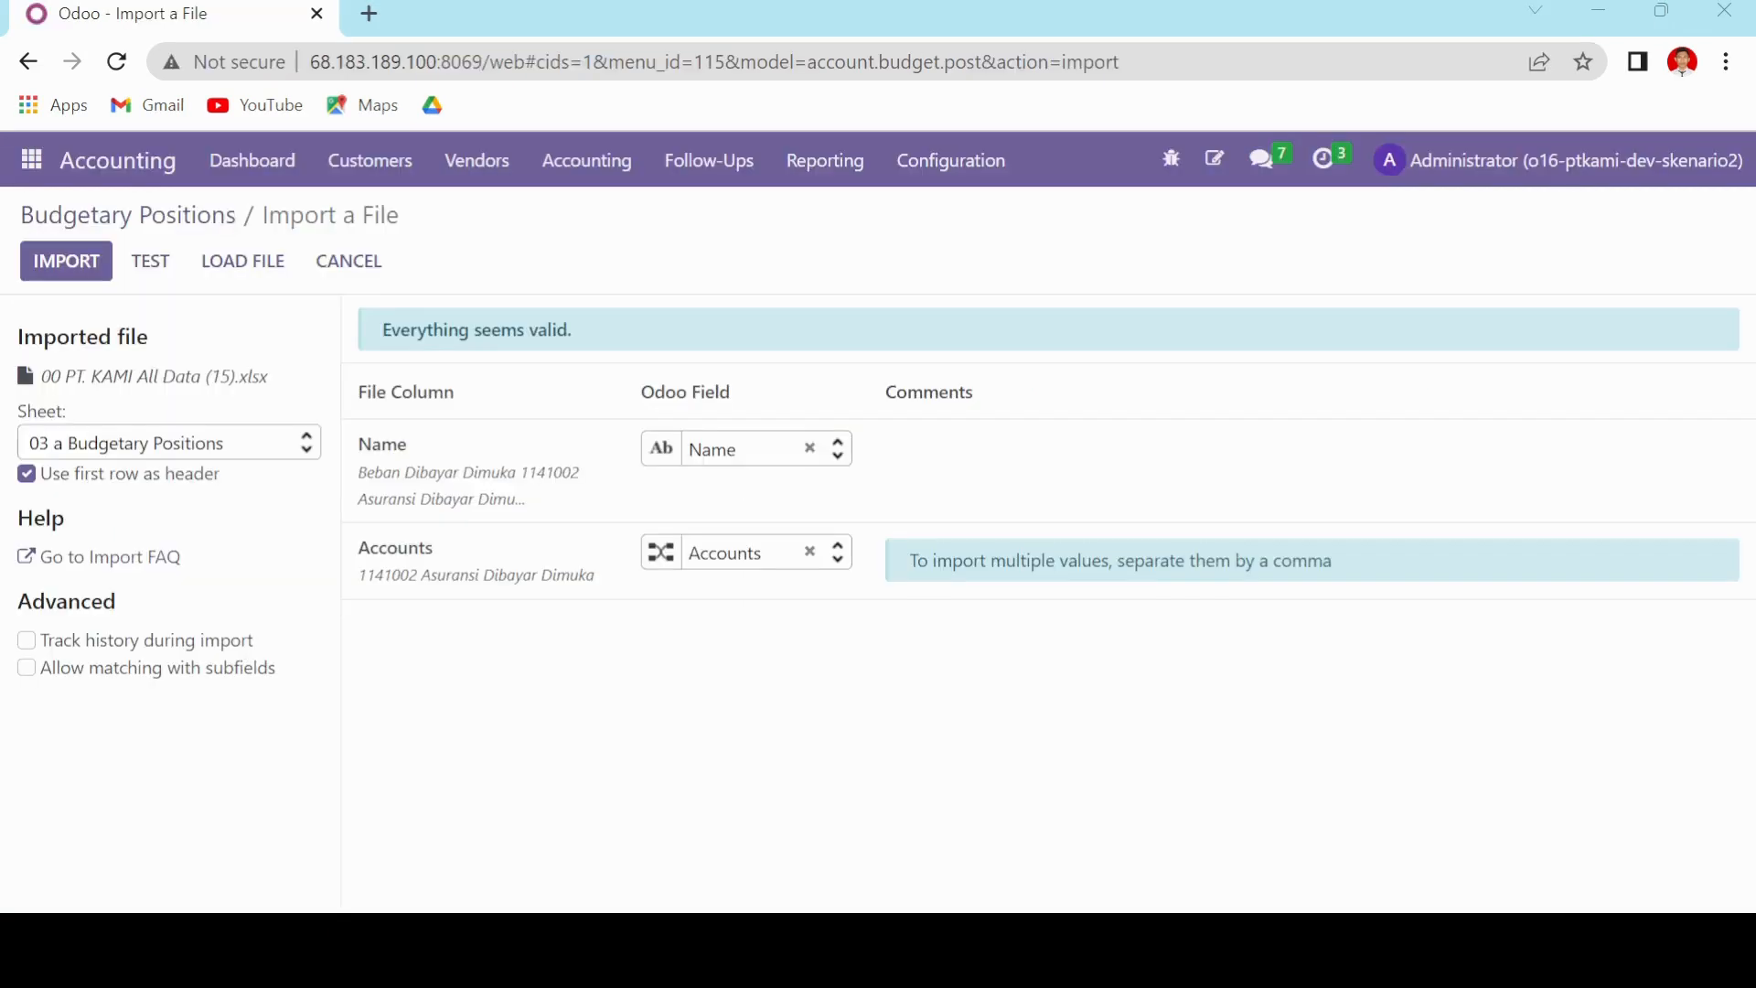
- Leave the budgetary positions import, view the Budgets list, and open the Analytic Accounts list
{"action": "left_click", "coordinate": [586, 160]}
{"action": "left_click", "coordinate": [638, 674]}
{"action": "left_click", "coordinate": [981, 161]}
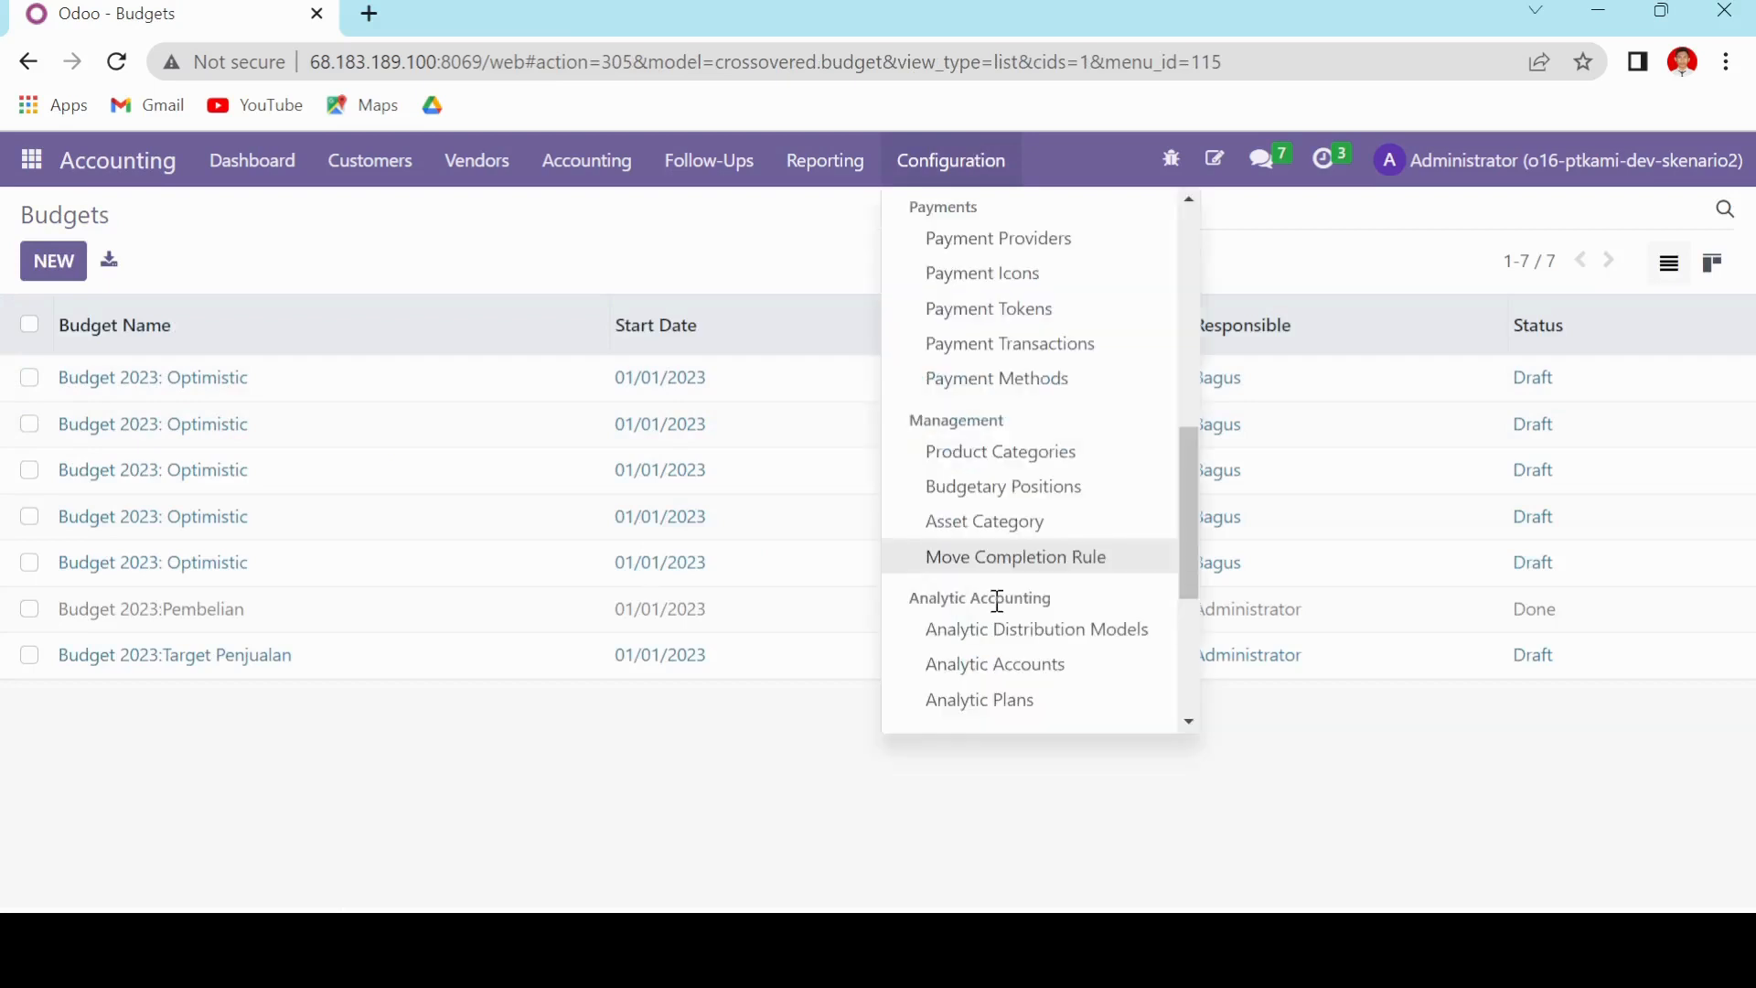
{"action": "left_click", "coordinate": [995, 664]}
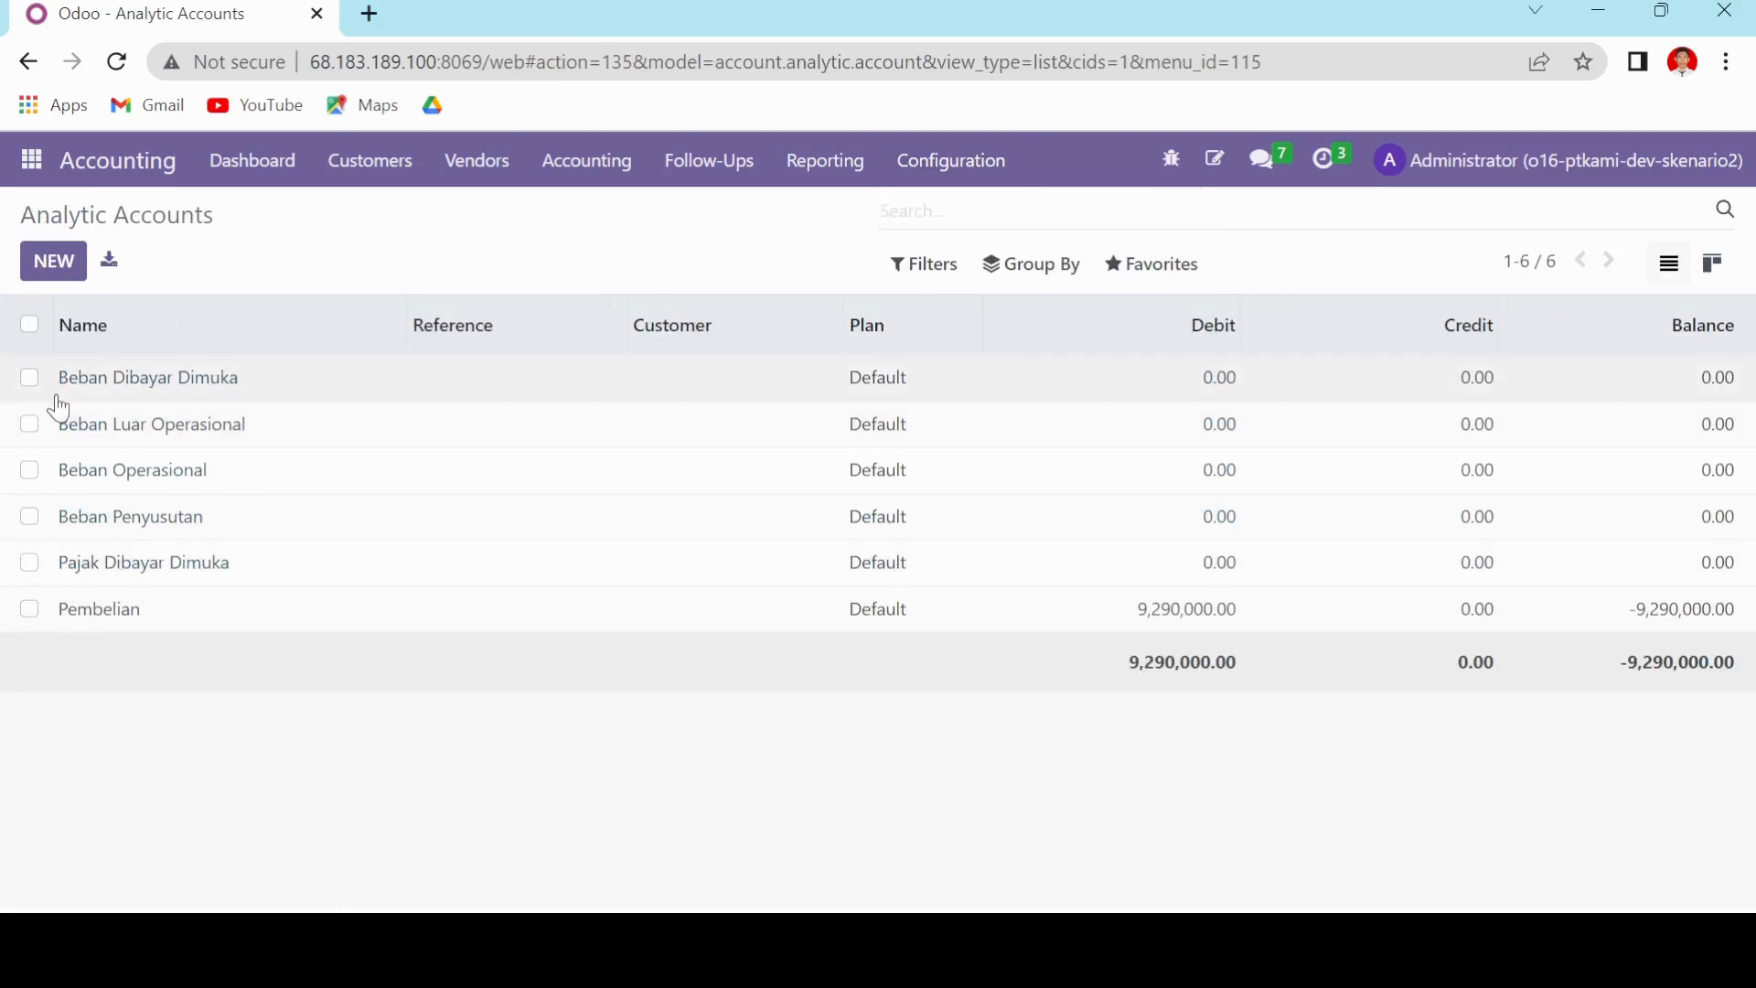
- Review the budget items of the Pembelian analytic account and return to the Analytic Accounts list
{"action": "left_click", "coordinate": [160, 624]}
{"action": "scroll", "coordinate": [228, 600], "scroll_direction": "down", "scroll_amount": 3}
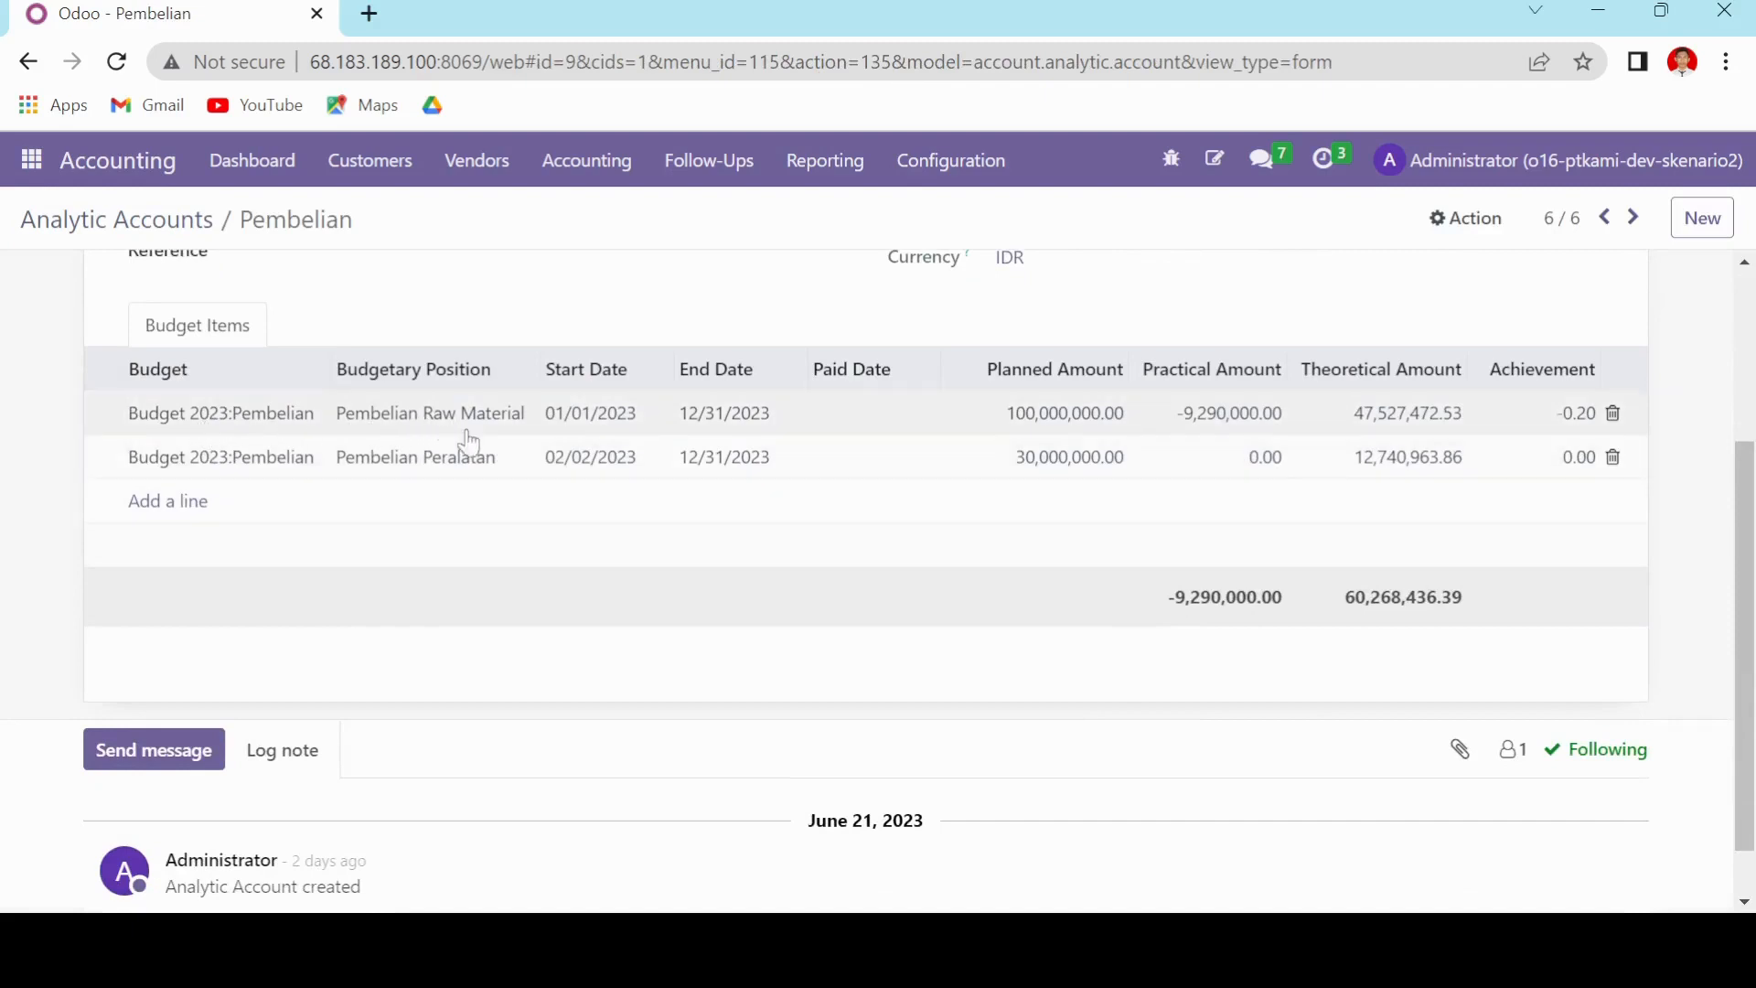
{"action": "scroll", "coordinate": [478, 521], "scroll_direction": "up", "scroll_amount": 3}
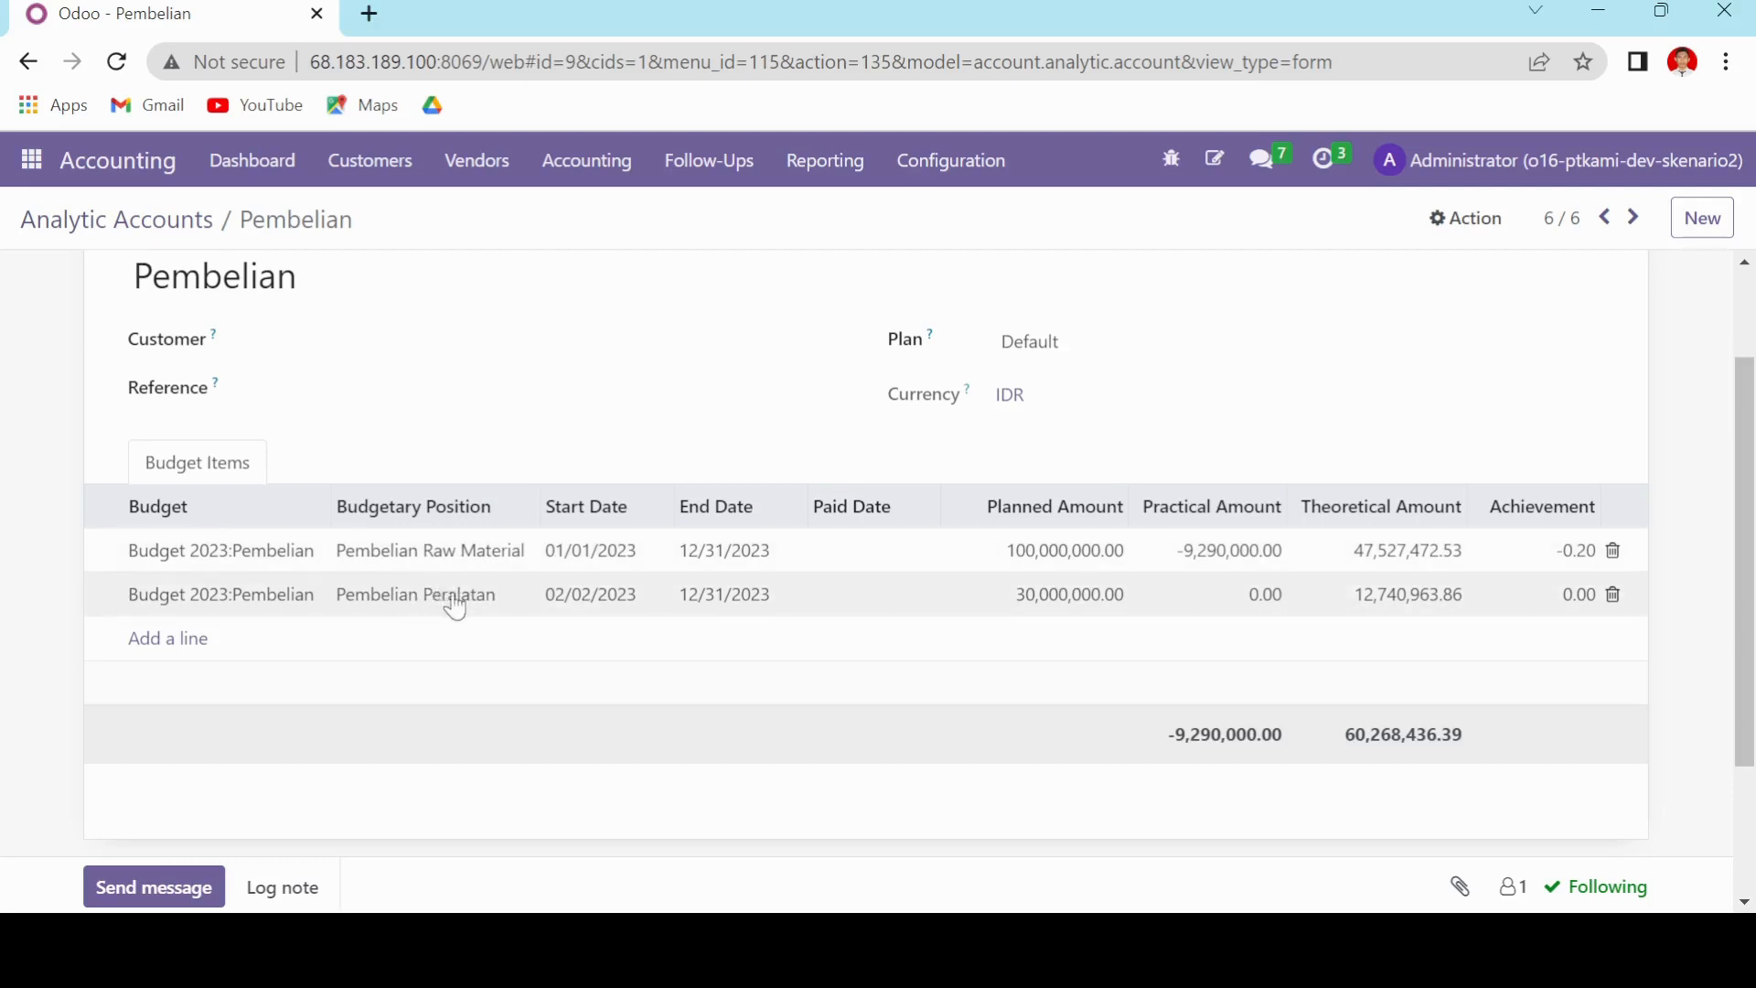
{"action": "scroll", "coordinate": [451, 576], "scroll_direction": "up", "scroll_amount": 3}
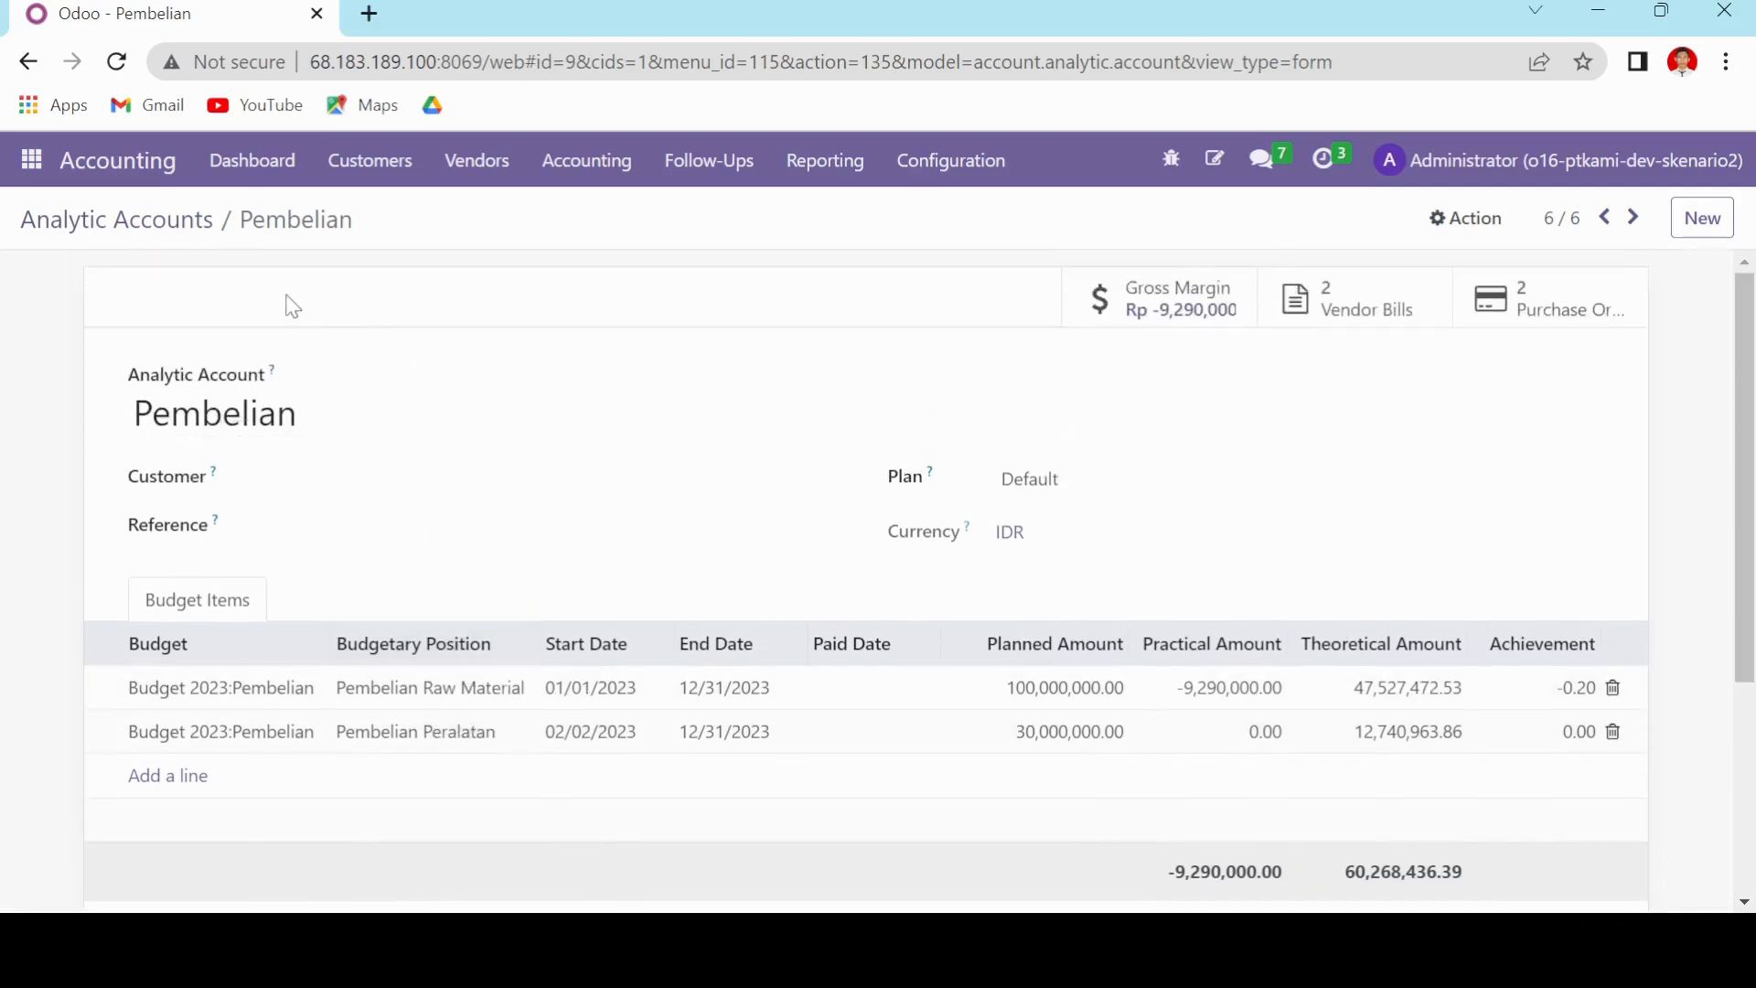
{"action": "left_click", "coordinate": [162, 223]}
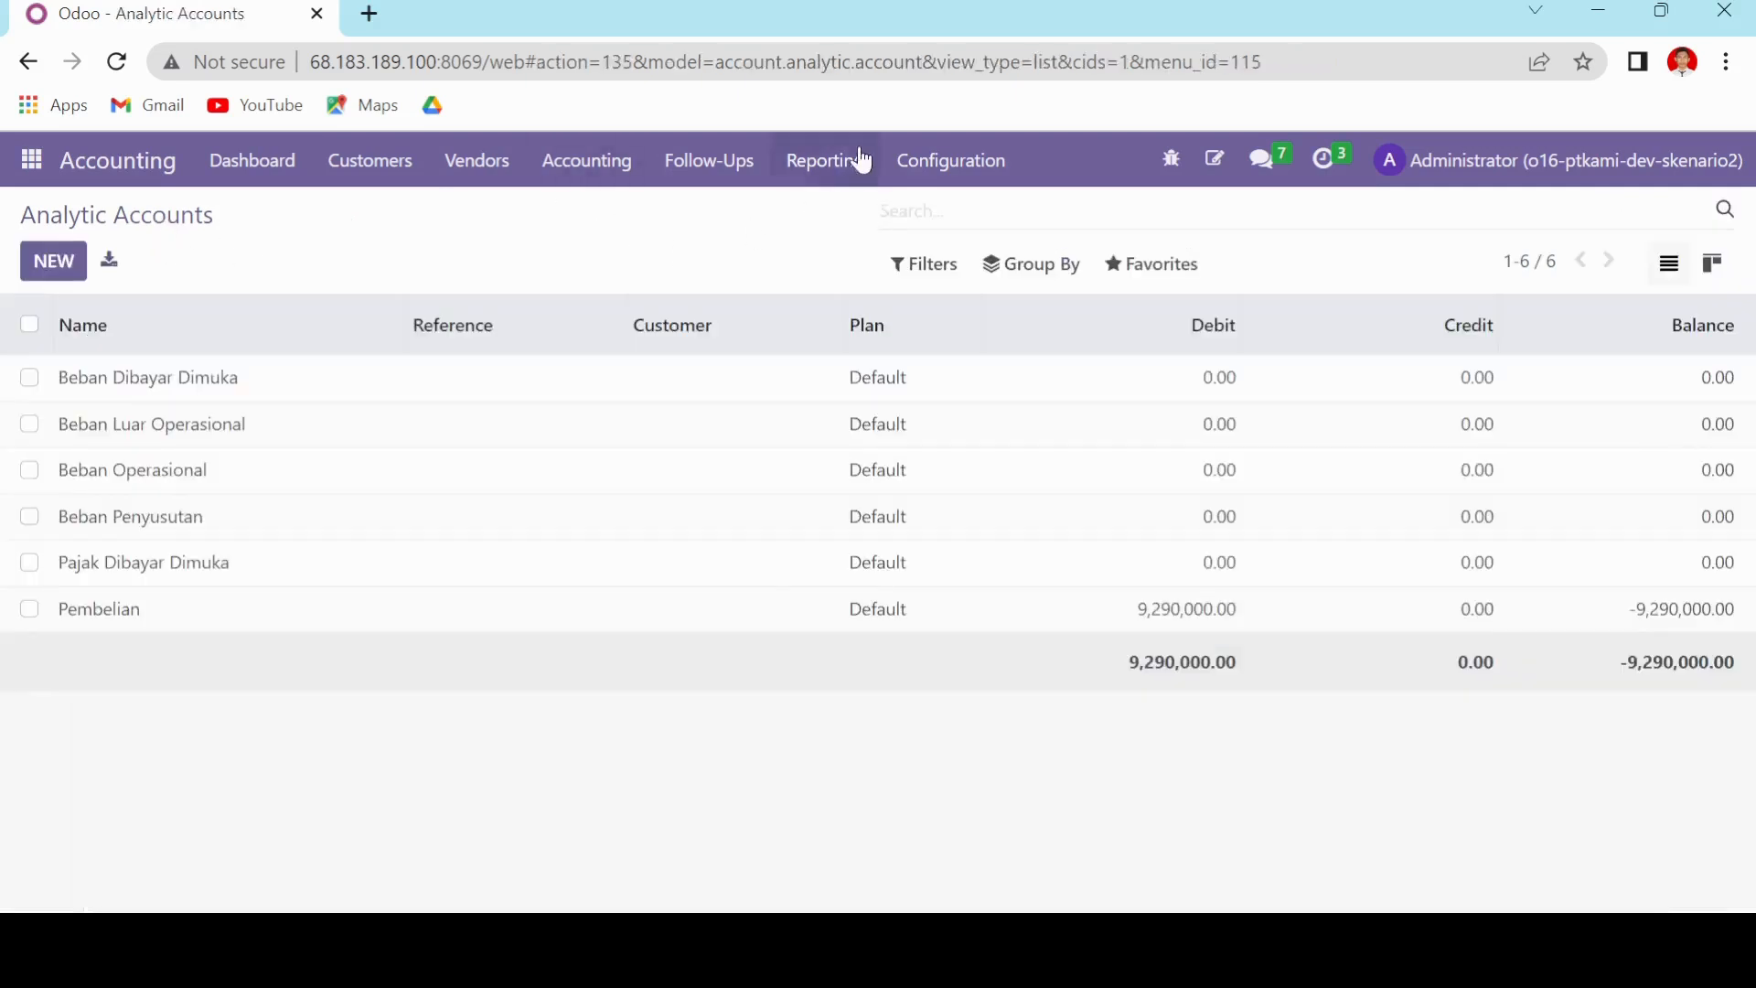
- Delete the Budget 2023:Target Penjualan record from the Budgets list
{"action": "left_click", "coordinate": [541, 164]}
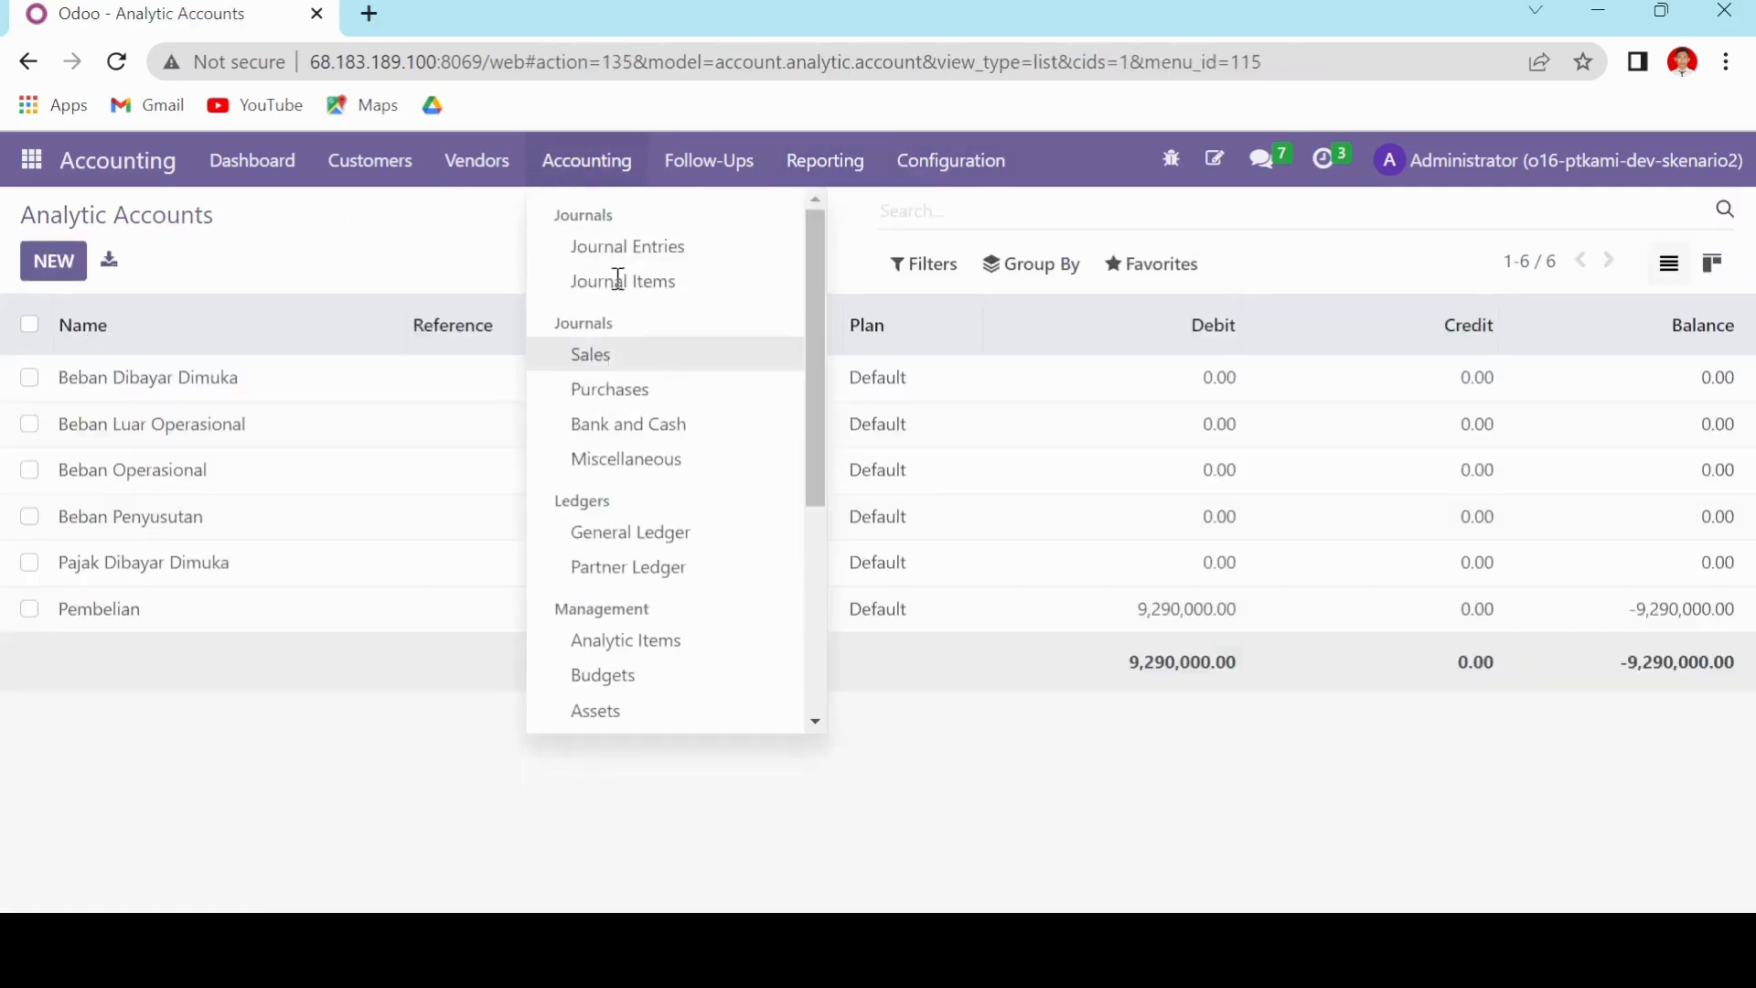
{"action": "scroll", "coordinate": [640, 594], "scroll_direction": "down", "scroll_amount": 4}
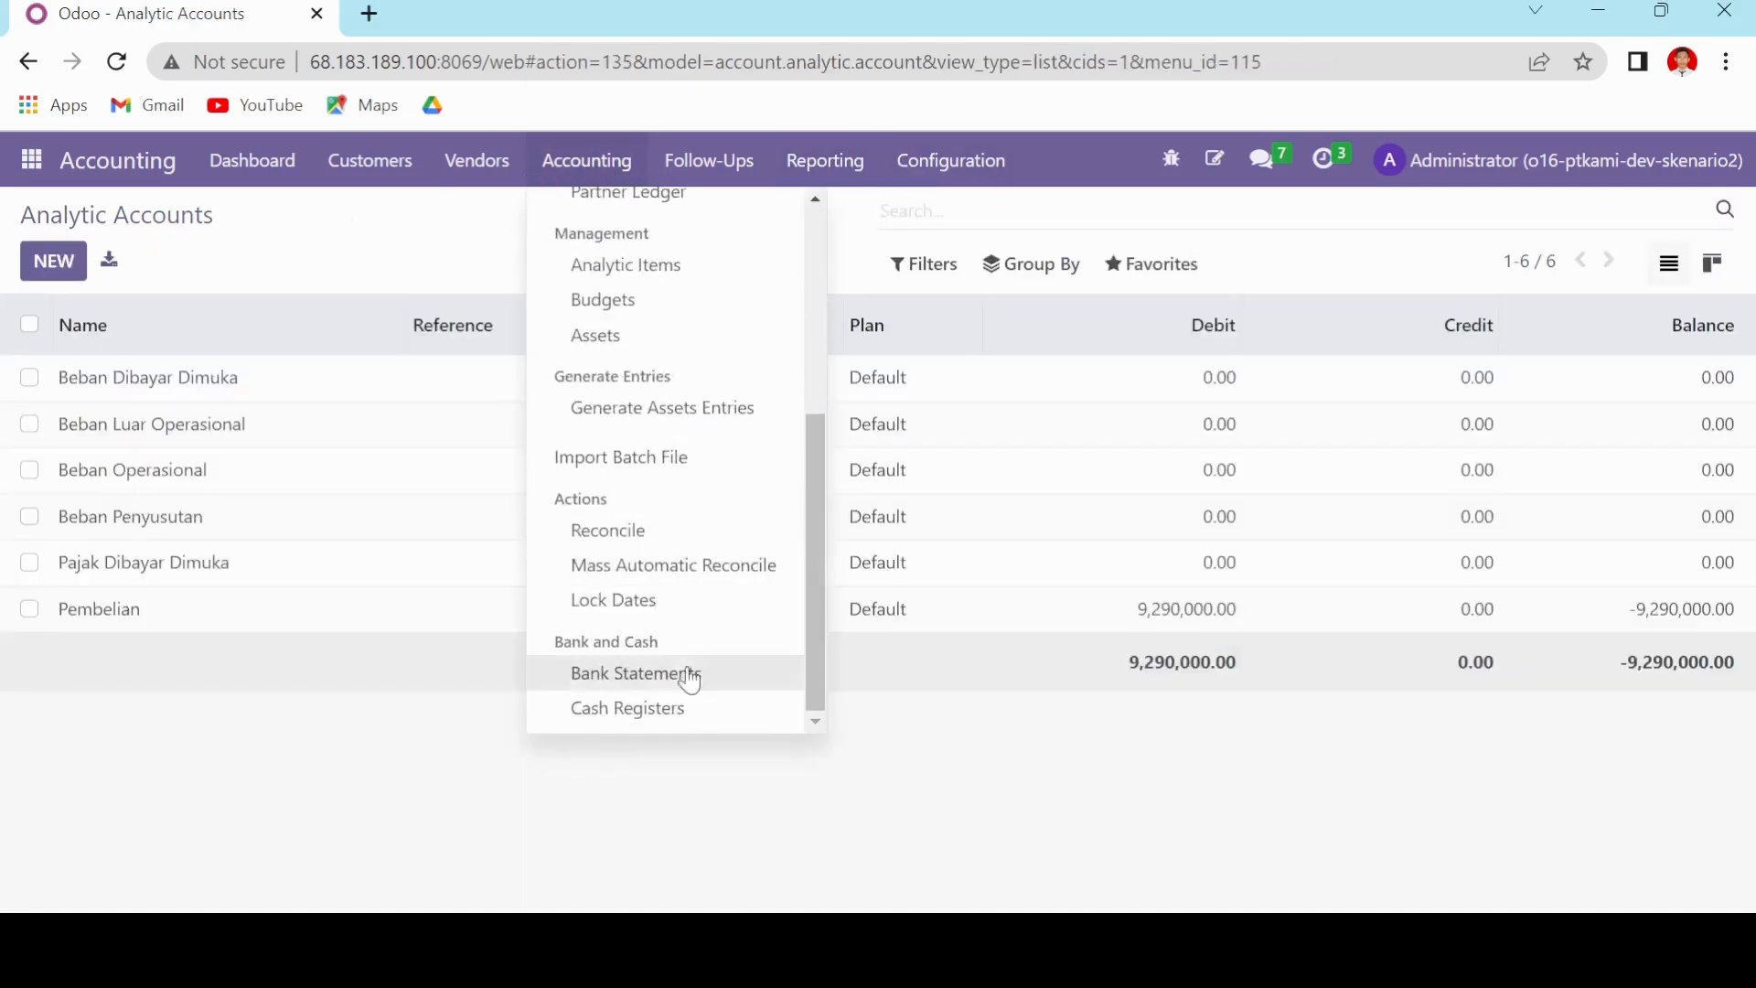
{"action": "scroll", "coordinate": [640, 329], "scroll_direction": "up", "scroll_amount": 1}
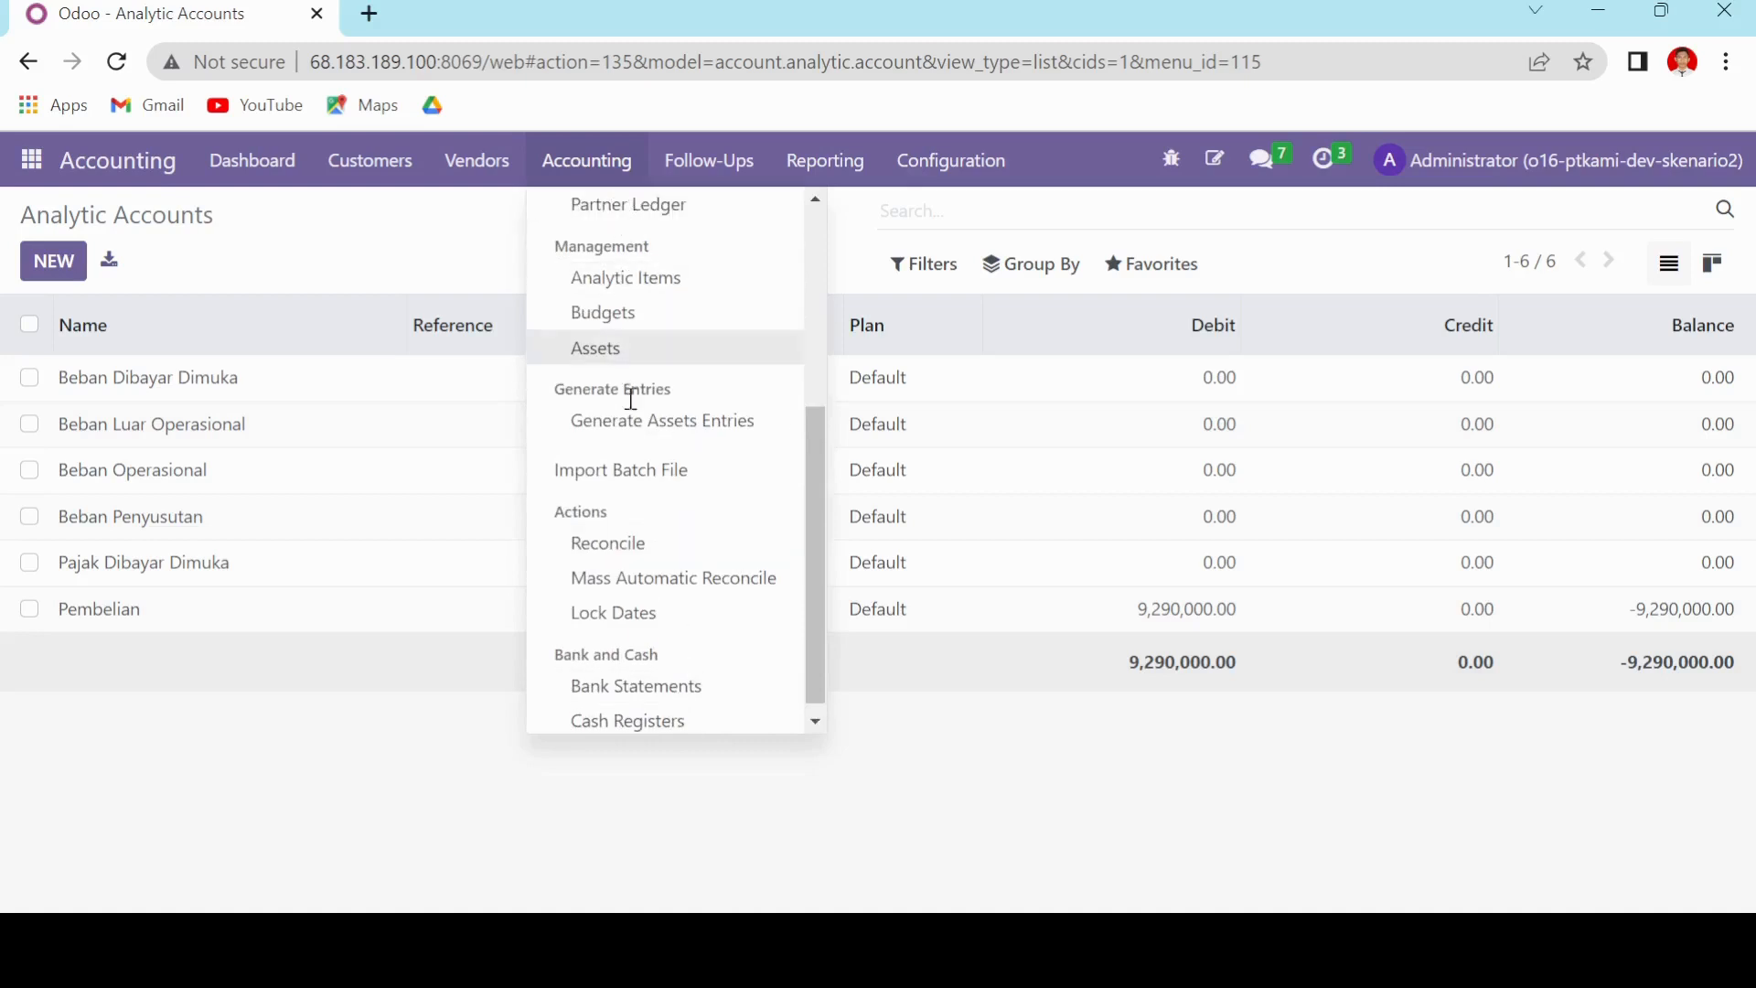
{"action": "scroll", "coordinate": [619, 439], "scroll_direction": "up", "scroll_amount": 2}
{"action": "left_click", "coordinate": [640, 452]}
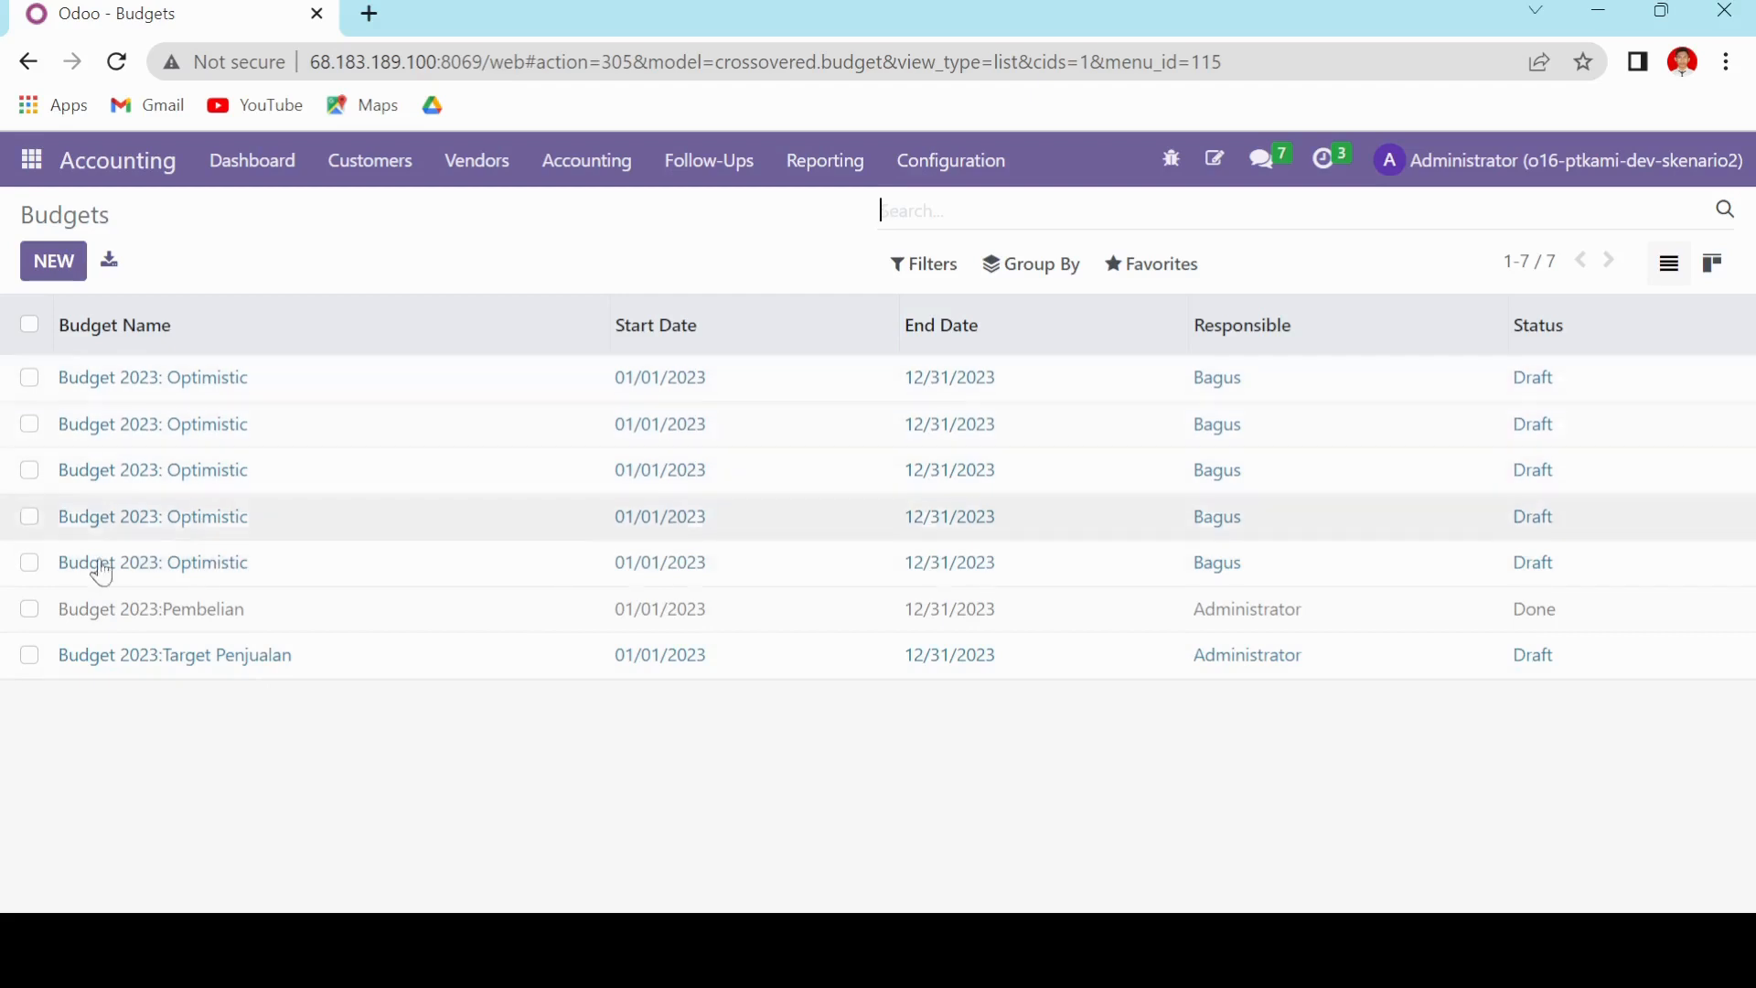
{"action": "left_click", "coordinate": [31, 656]}
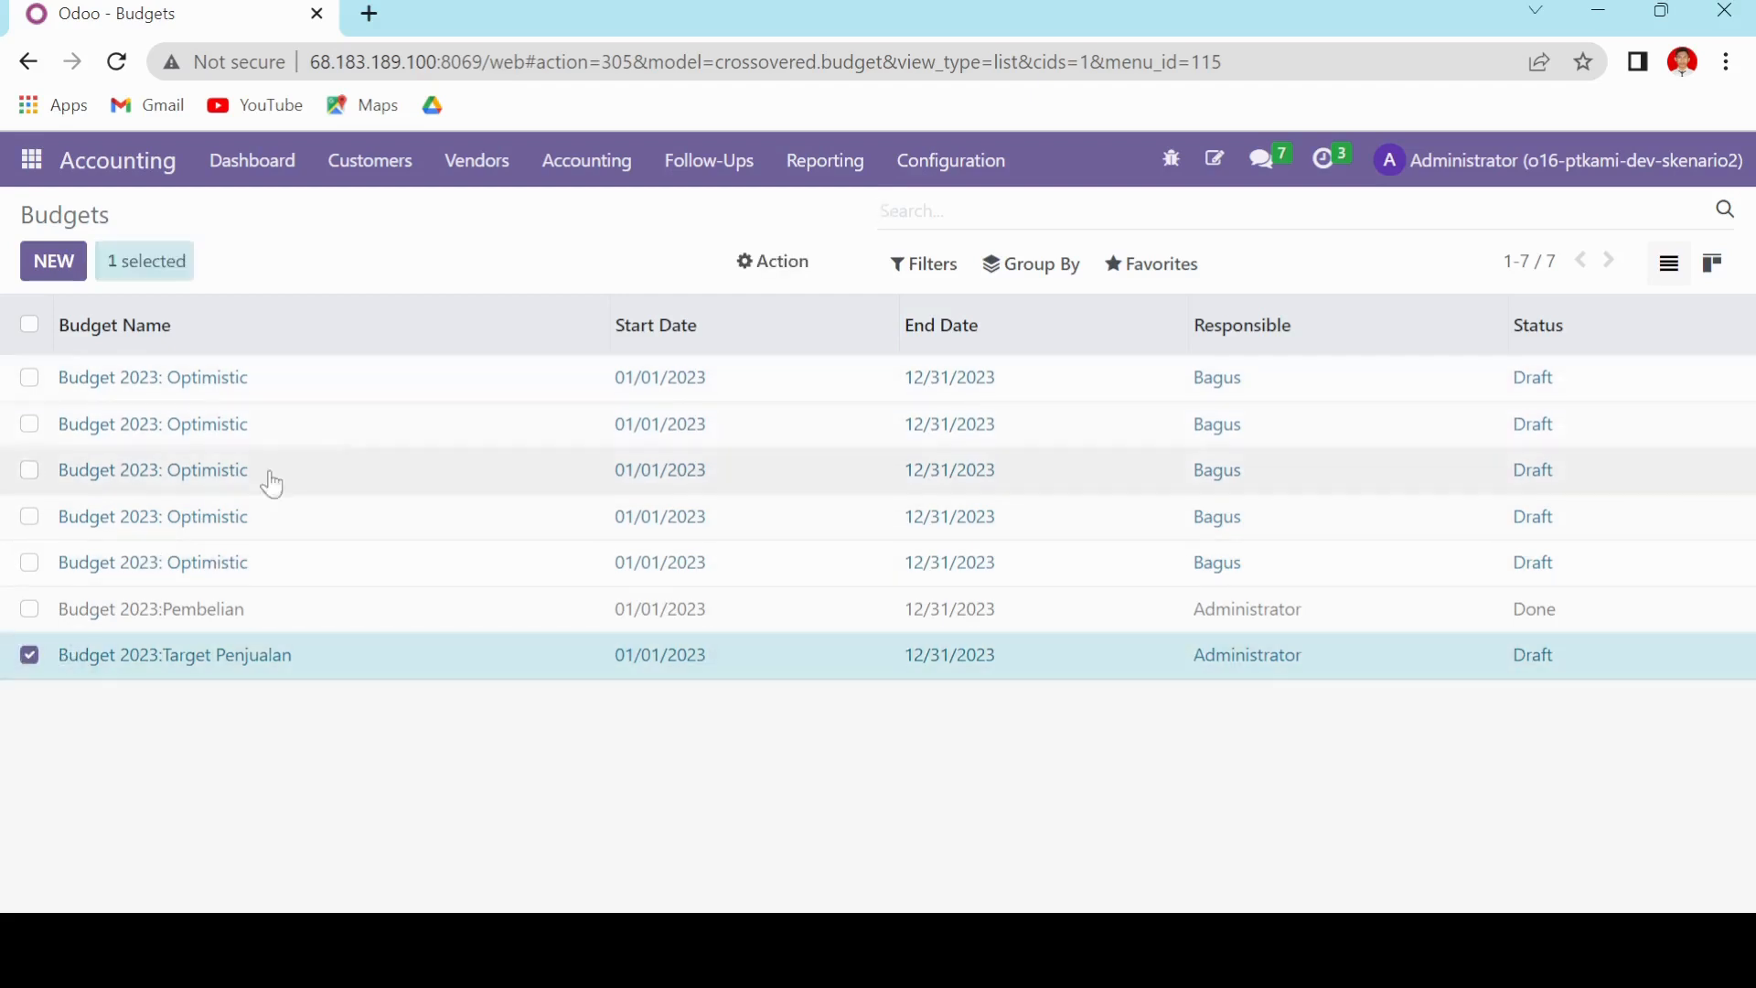
{"action": "left_click", "coordinate": [784, 264]}
{"action": "left_click", "coordinate": [780, 352]}
{"action": "left_click", "coordinate": [478, 366]}
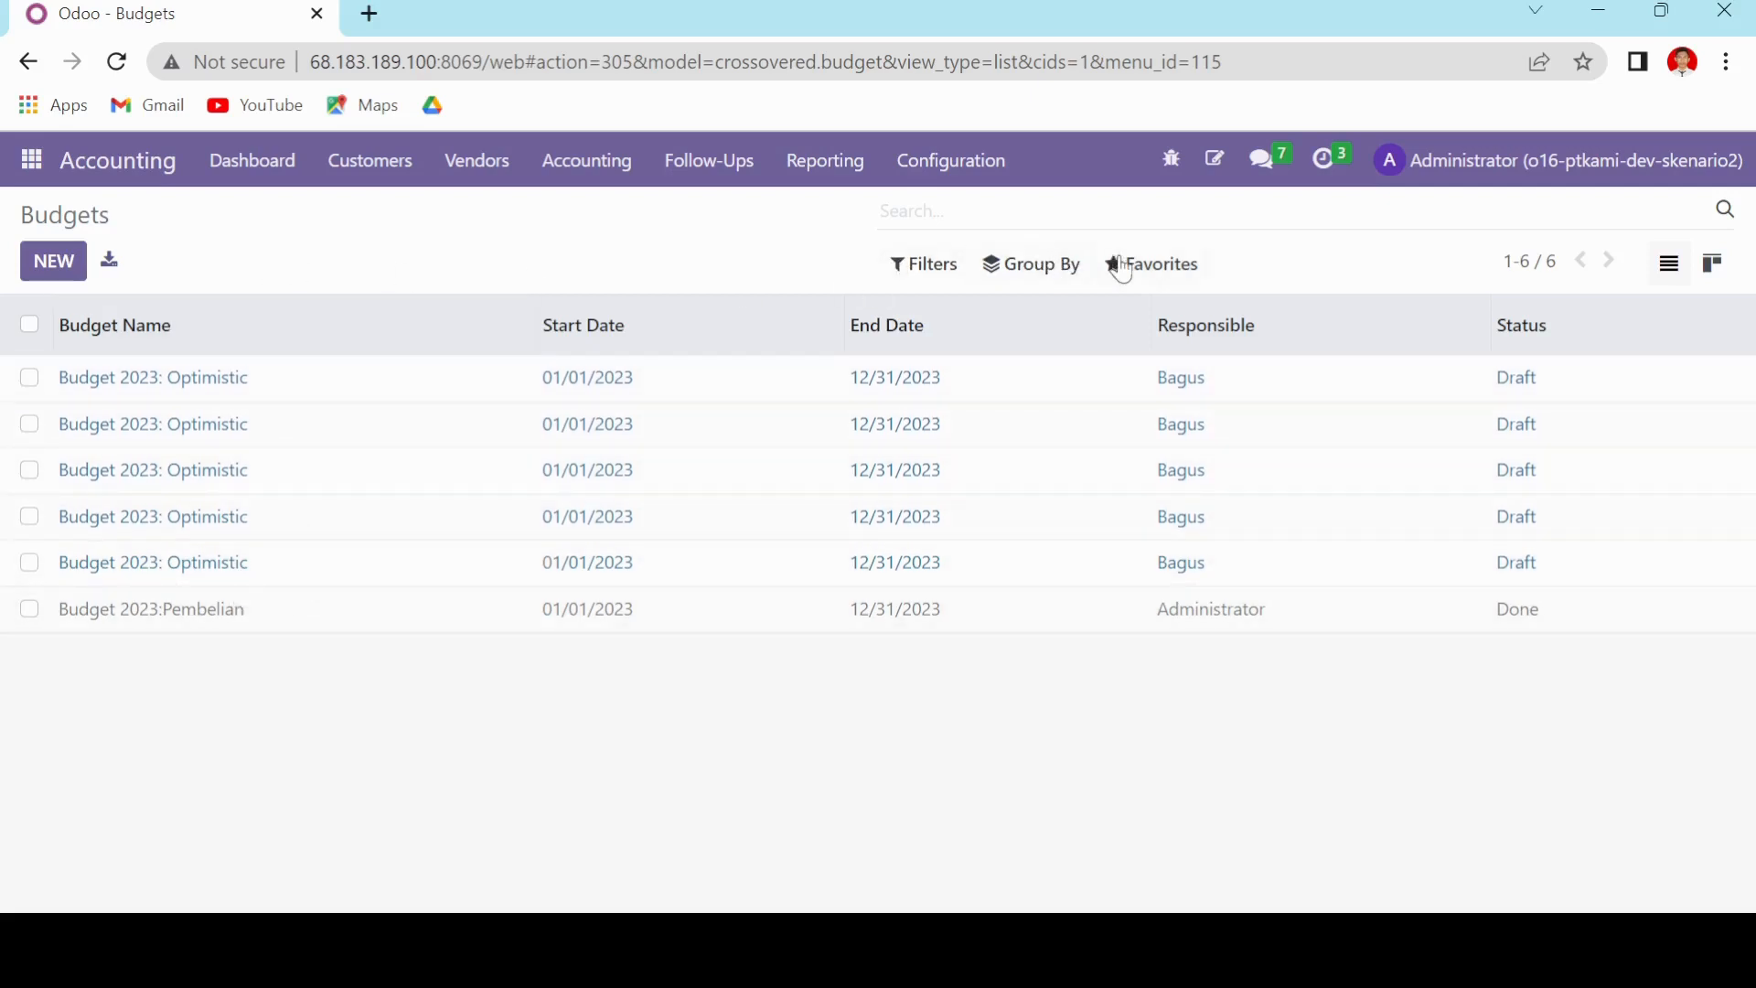
- Test a budget import from the 03b Budget sheet of 00 PT. KAMI All Data (15).xlsx and leave without importing
{"action": "left_click", "coordinate": [1119, 268]}
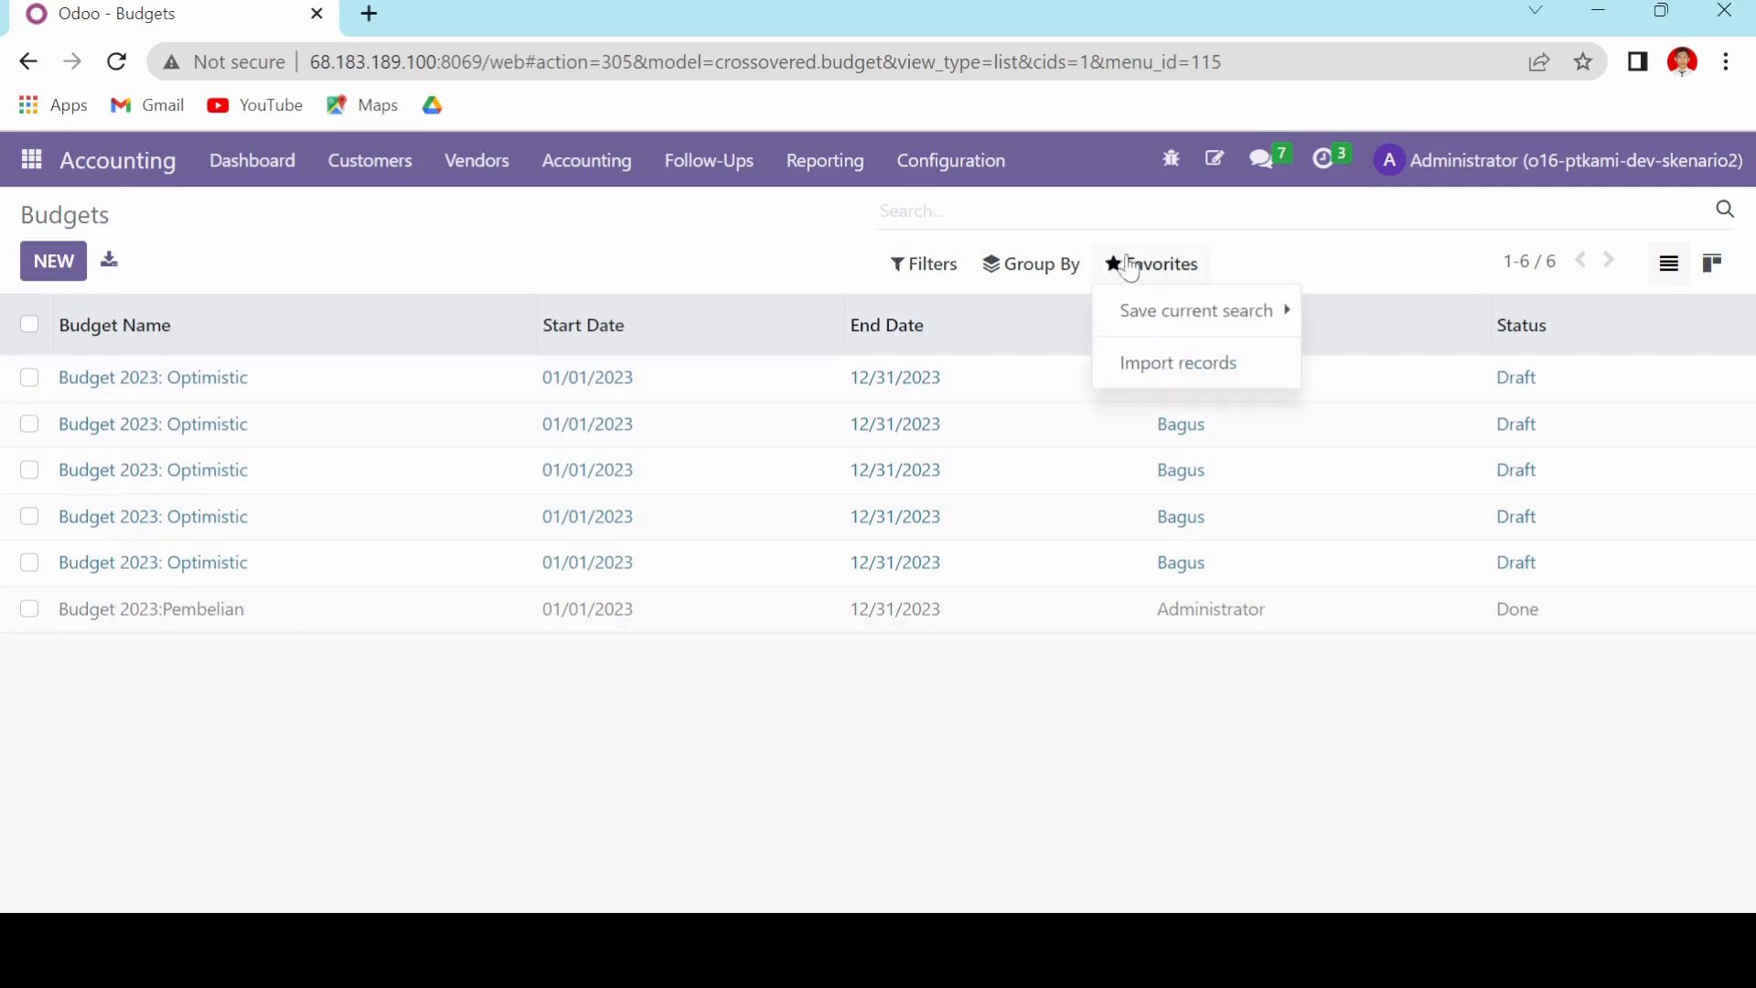
{"action": "left_click", "coordinate": [1125, 361]}
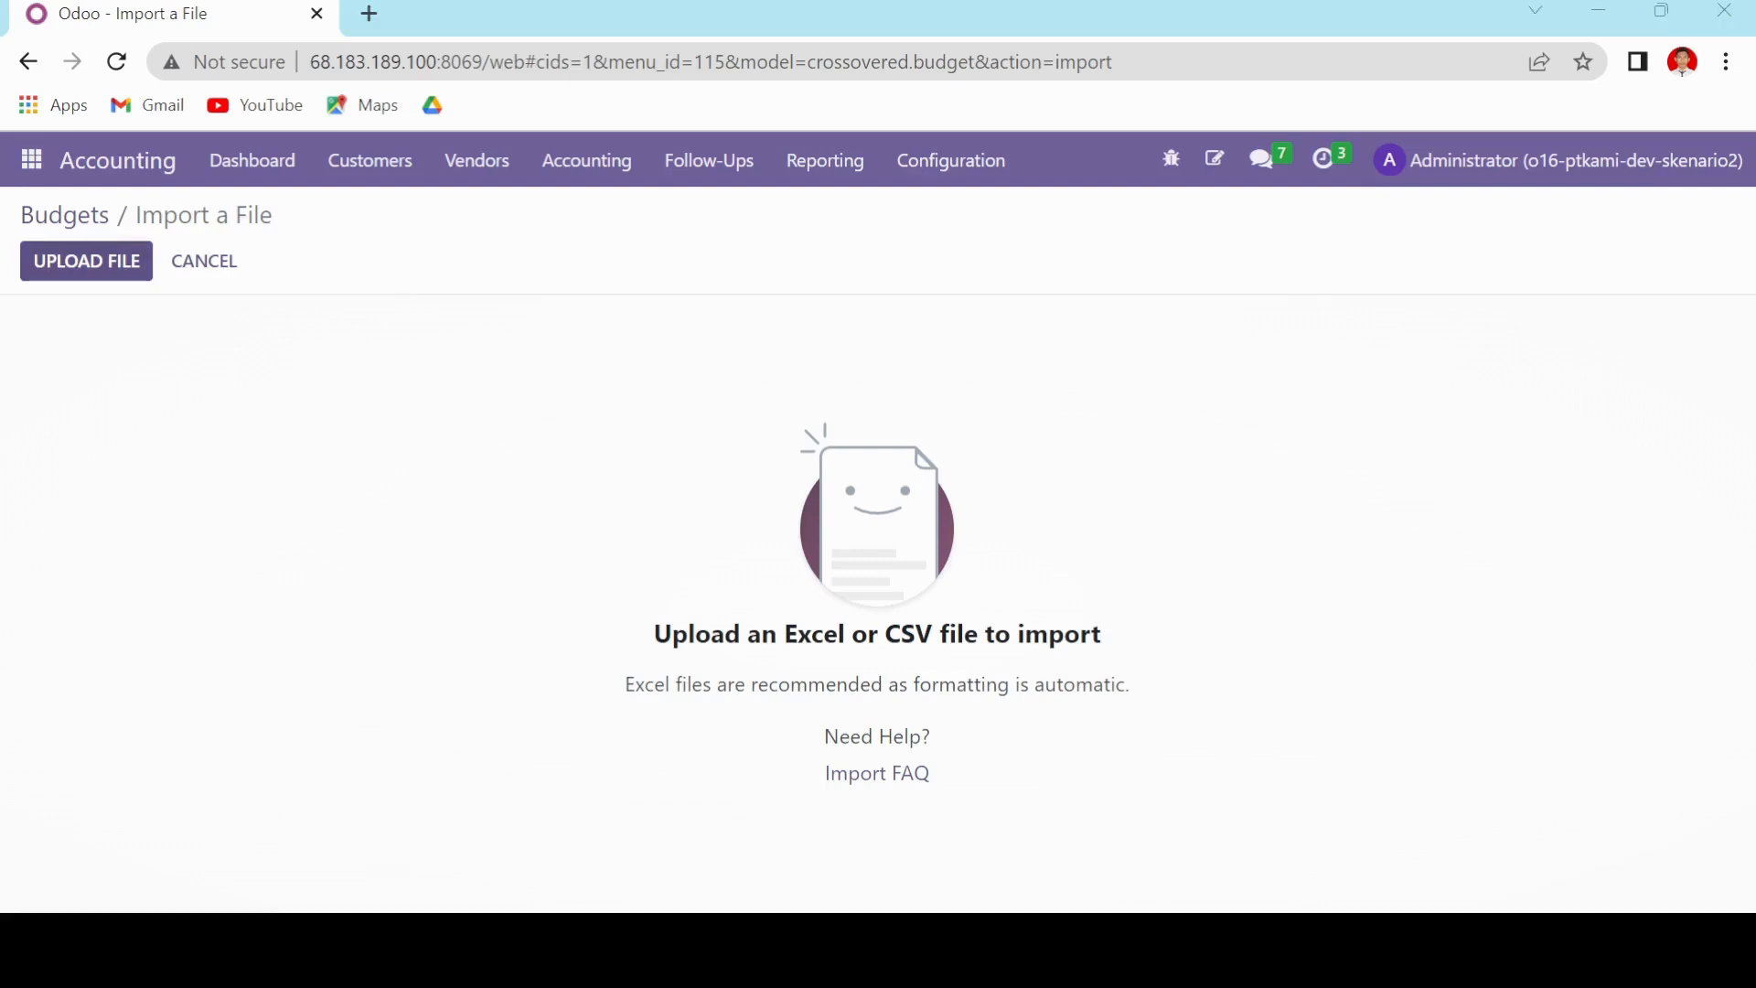
{"action": "left_click", "coordinate": [752, 524]}
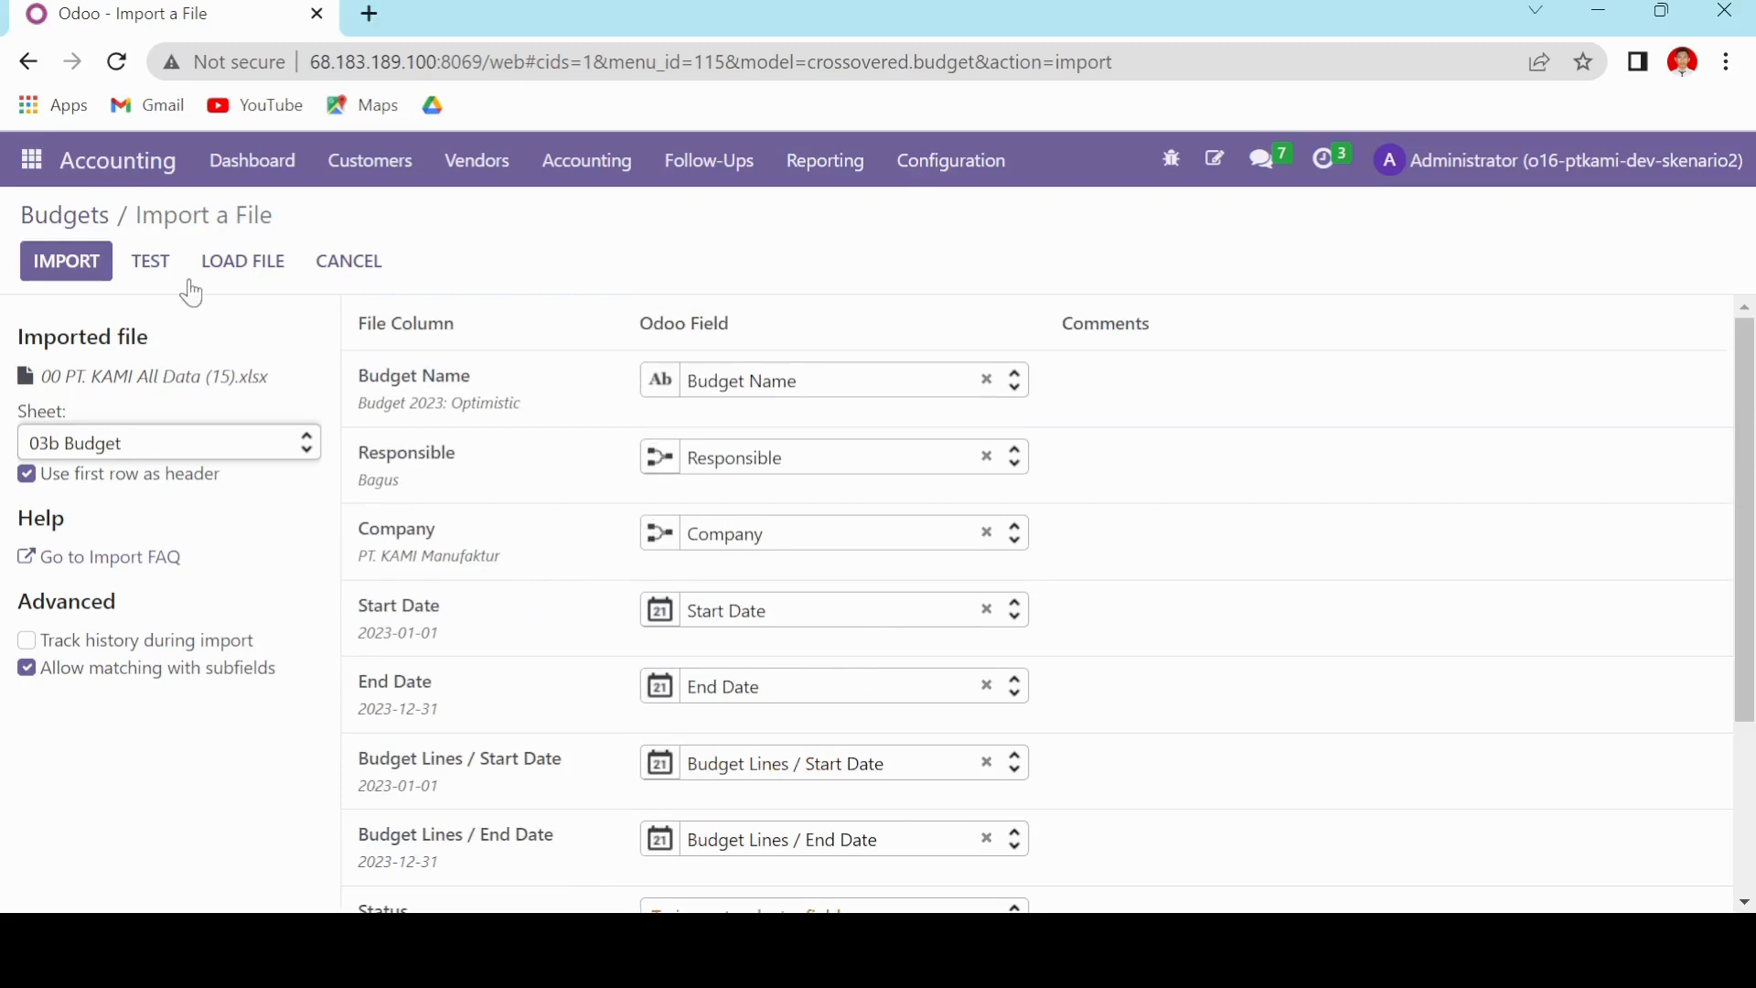
{"action": "scroll", "coordinate": [562, 650], "scroll_direction": "down", "scroll_amount": 3}
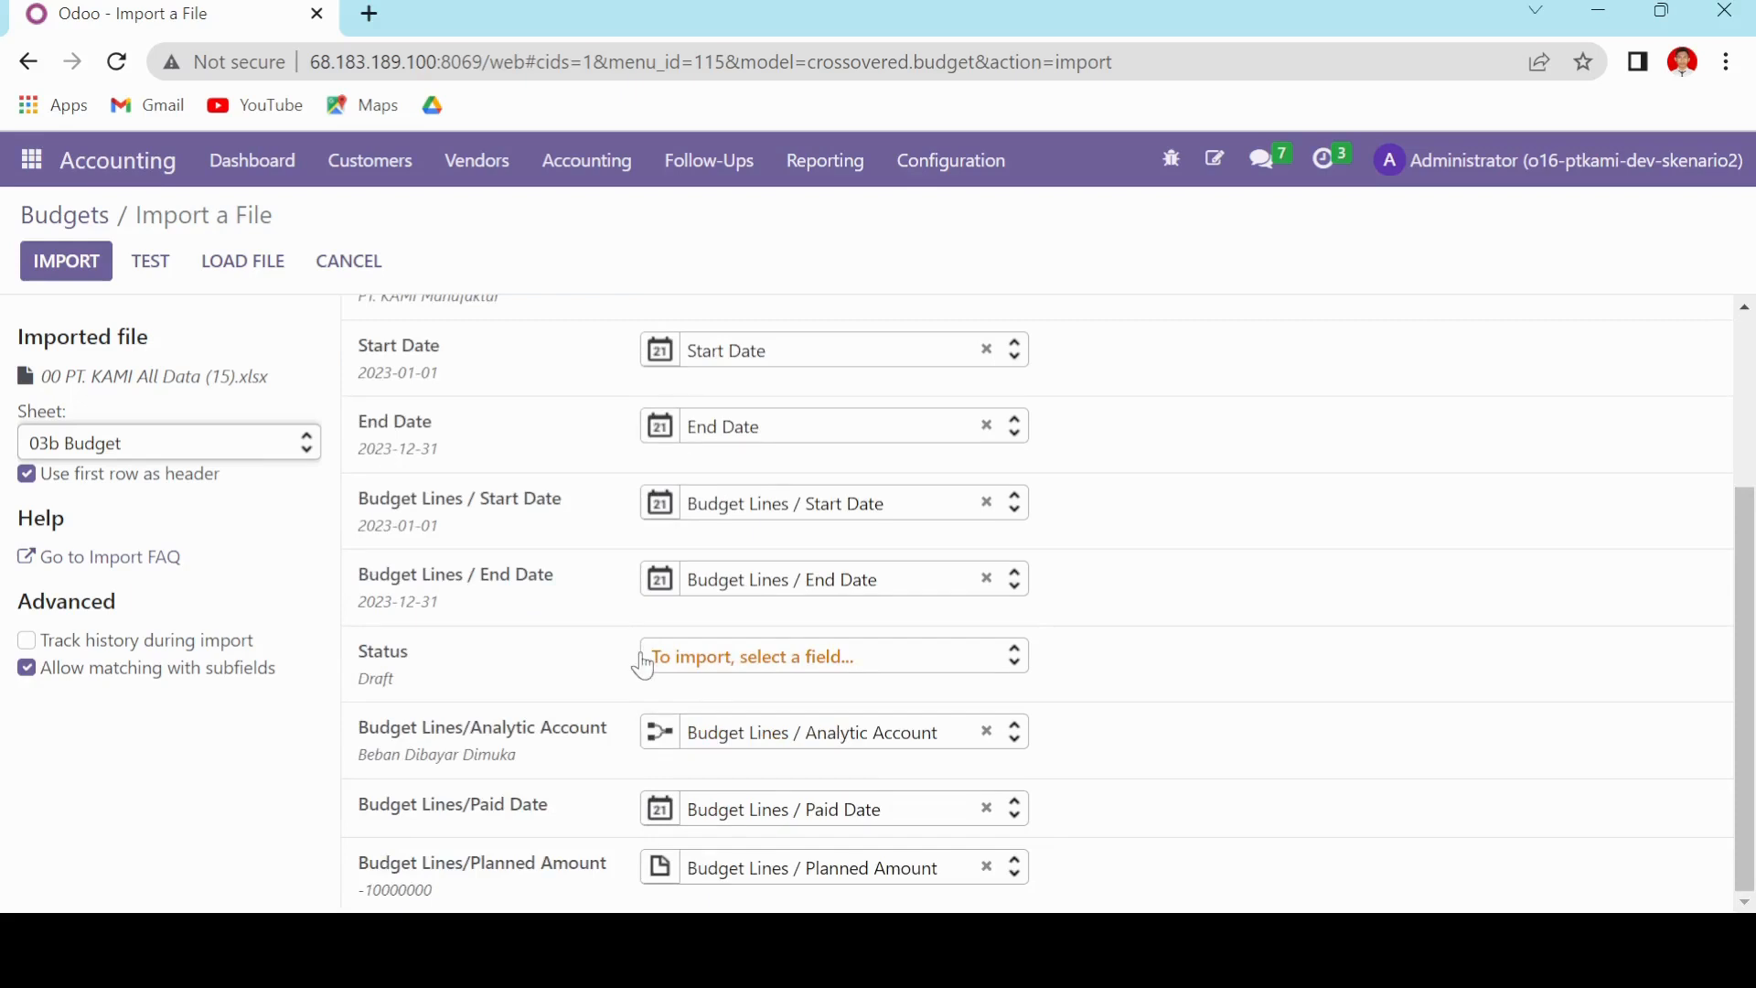
{"action": "scroll", "coordinate": [643, 665], "scroll_direction": "up", "scroll_amount": 3}
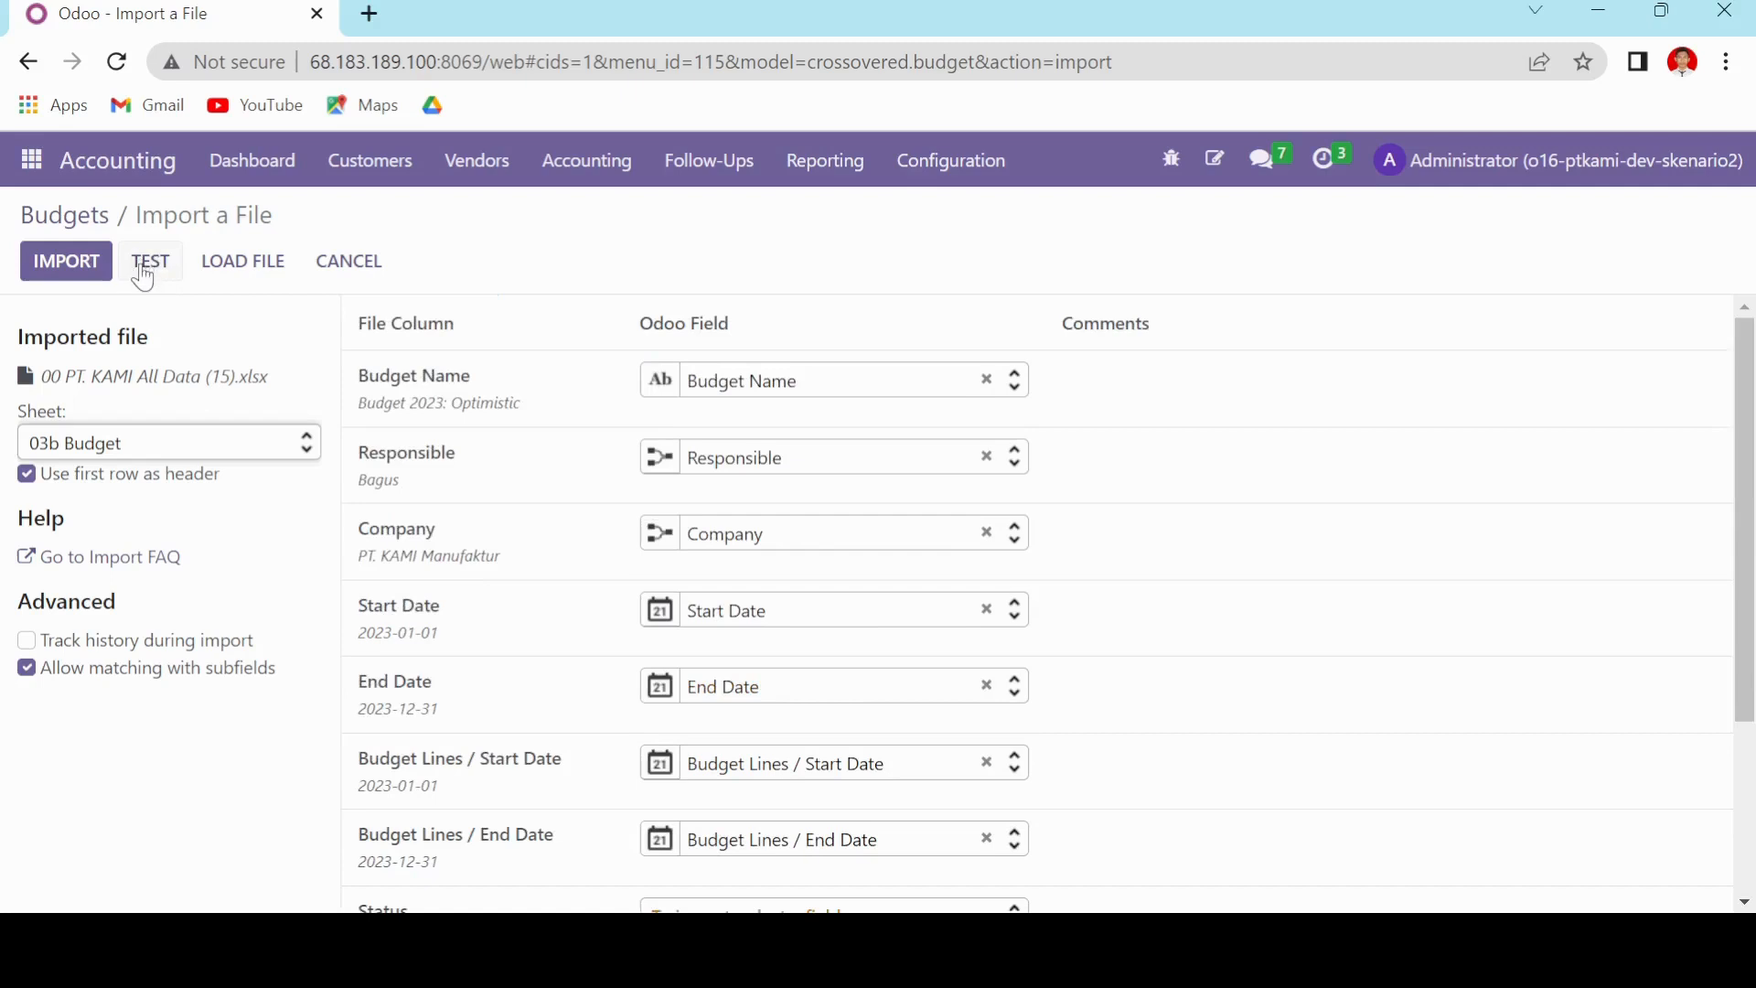
{"action": "left_click", "coordinate": [163, 263]}
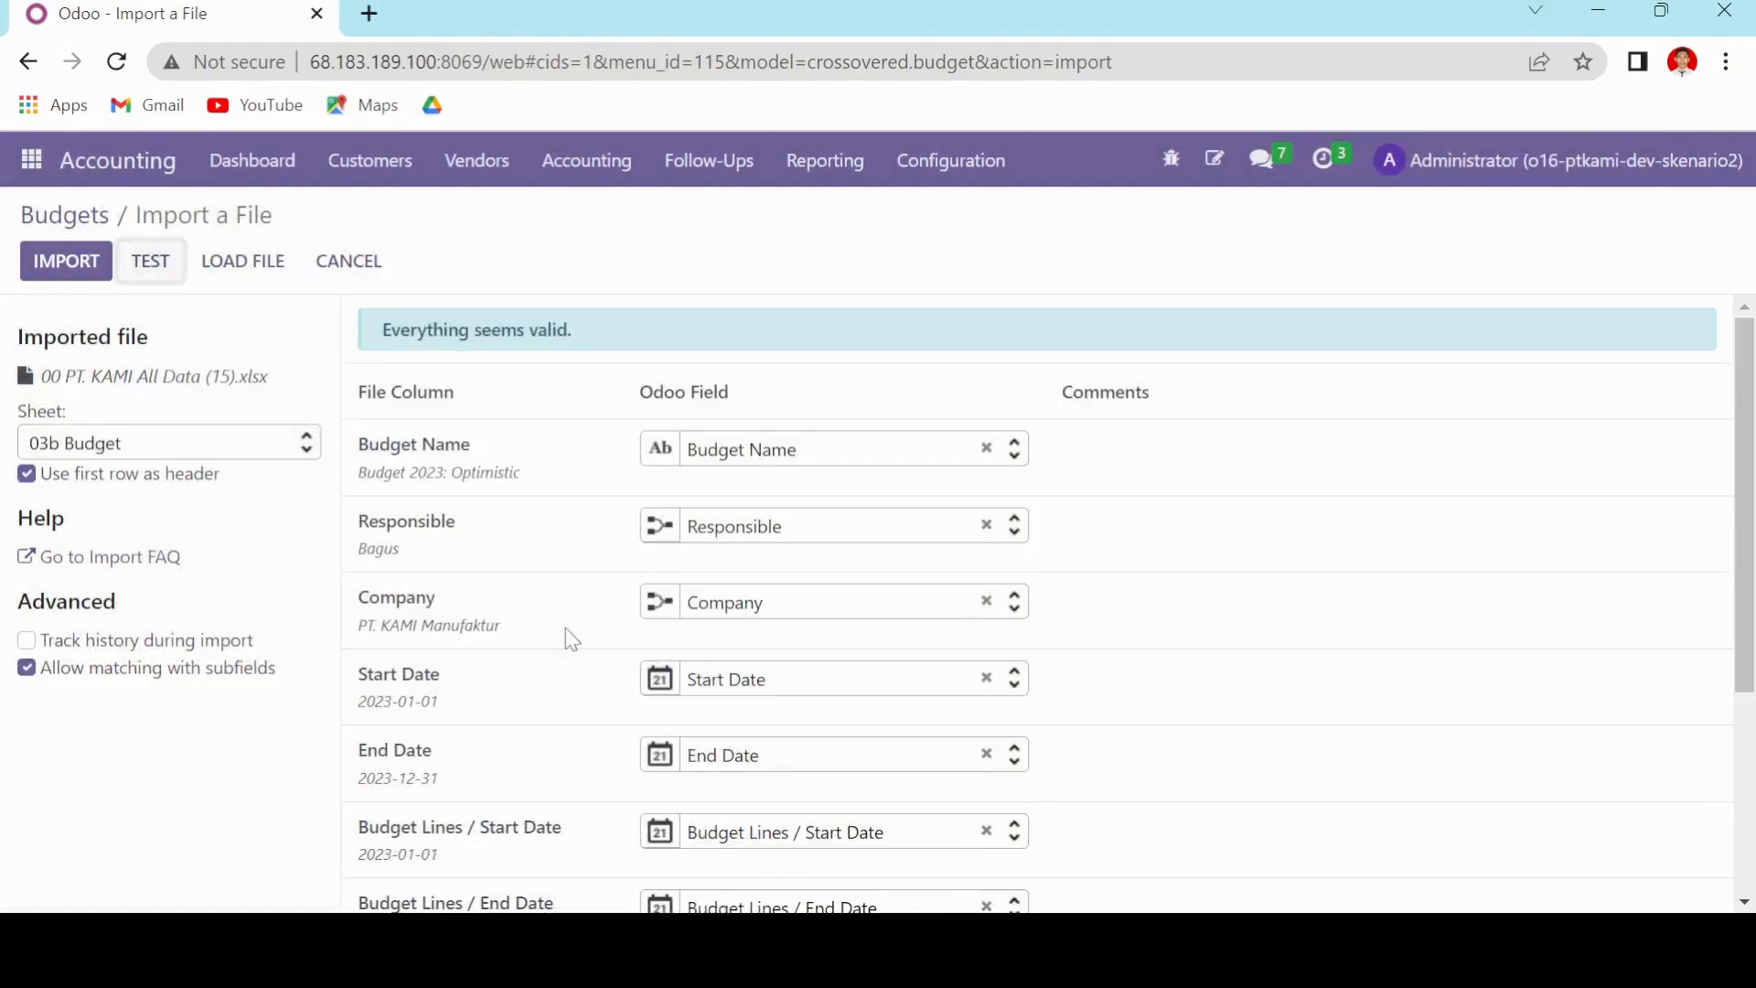
{"action": "left_click", "coordinate": [349, 266]}
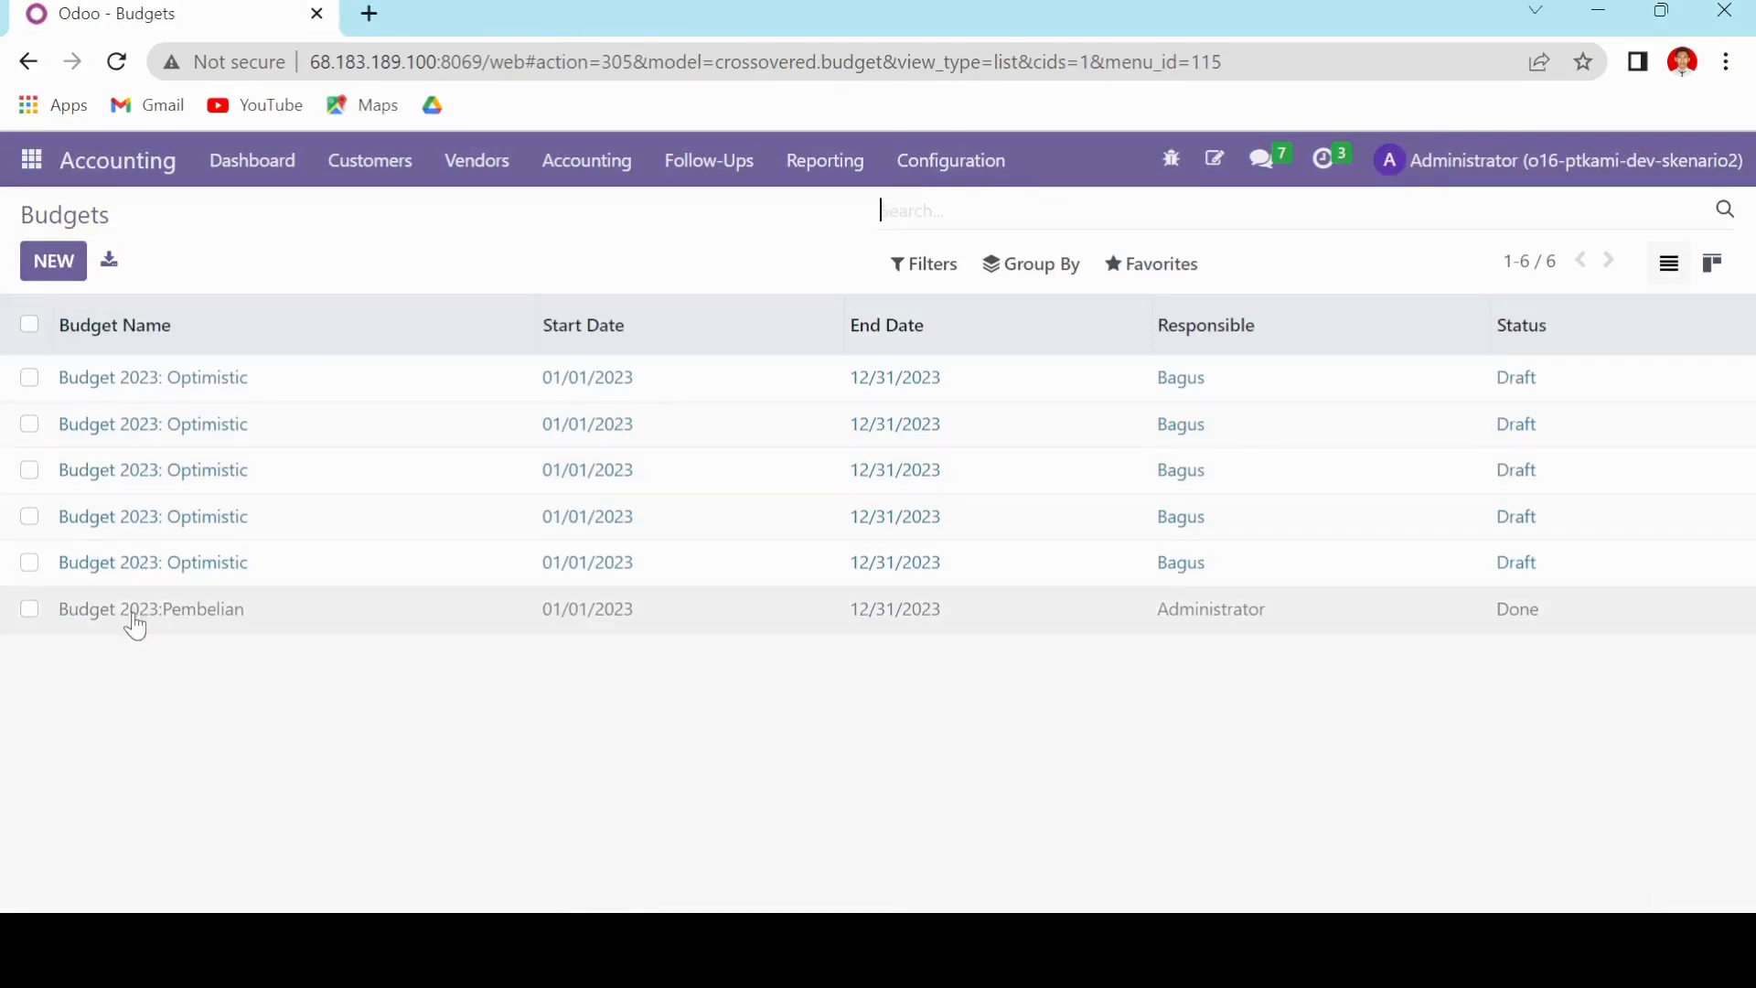
- Review the budget lines of Budget 2023:Pembelian and switch to the 00 PT. KAMI All Data spreadsheet
{"action": "left_click", "coordinate": [166, 613]}
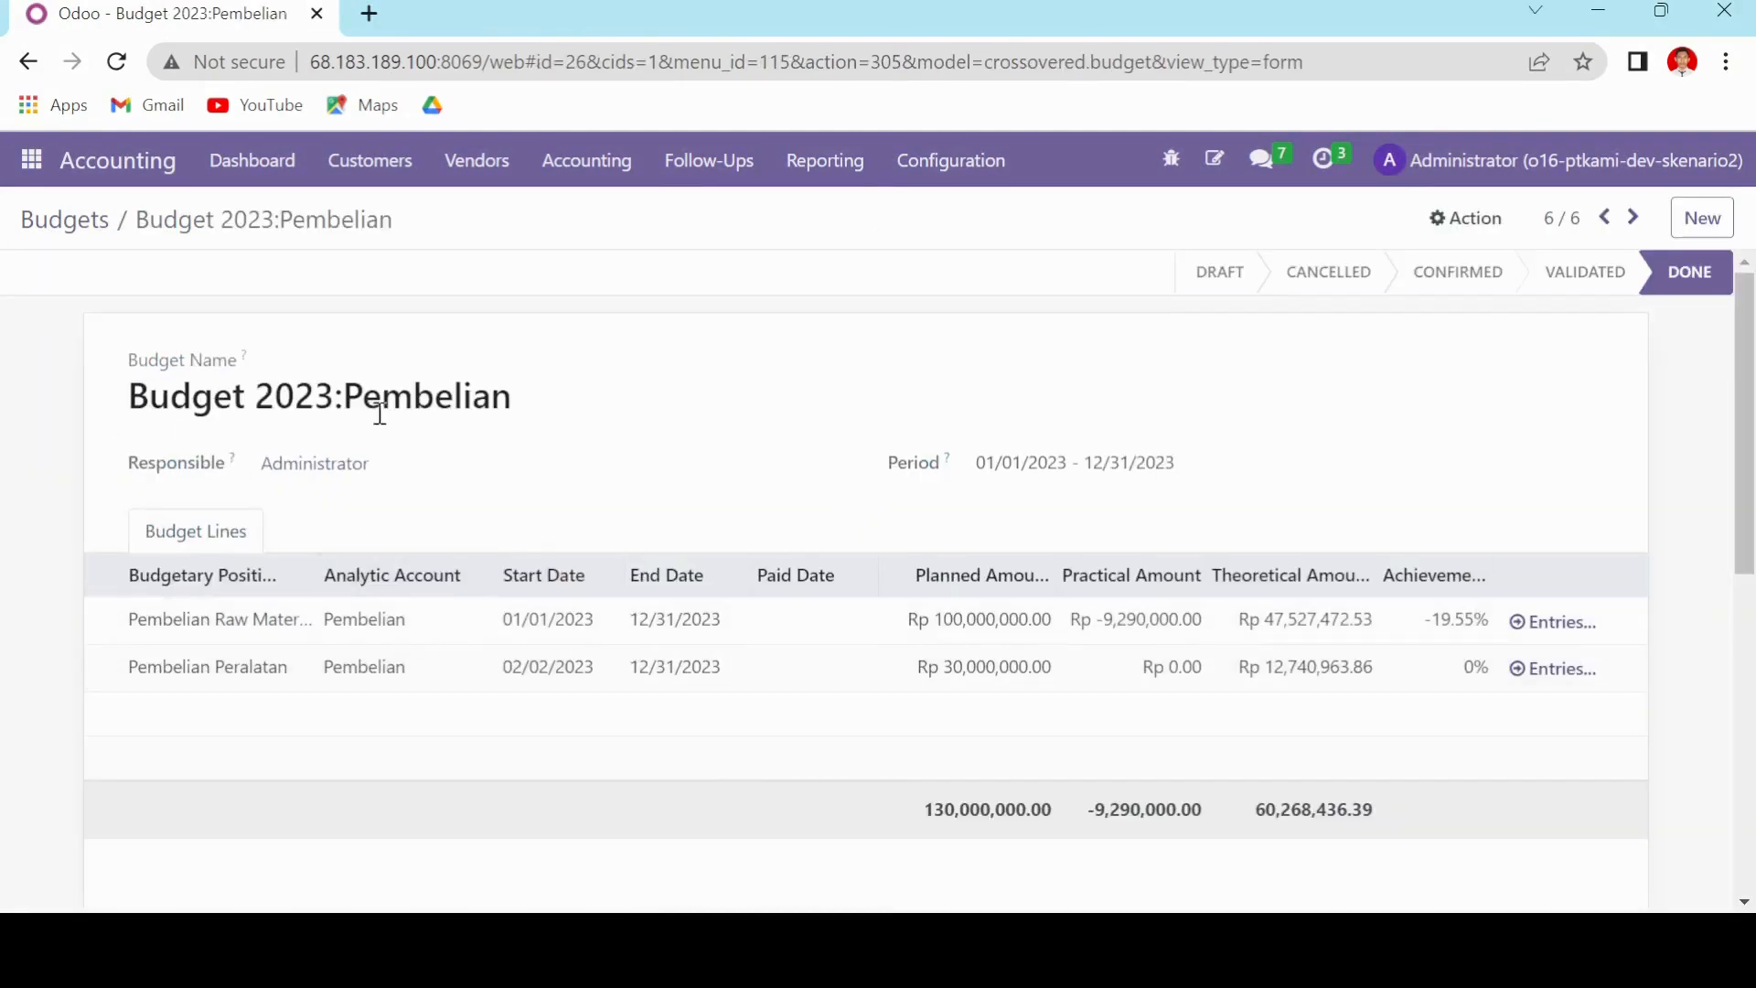
{"action": "scroll", "coordinate": [717, 580], "scroll_direction": "down", "scroll_amount": 4}
{"action": "scroll", "coordinate": [681, 558], "scroll_direction": "up", "scroll_amount": 4}
{"action": "key", "text": "alt+Tab"}
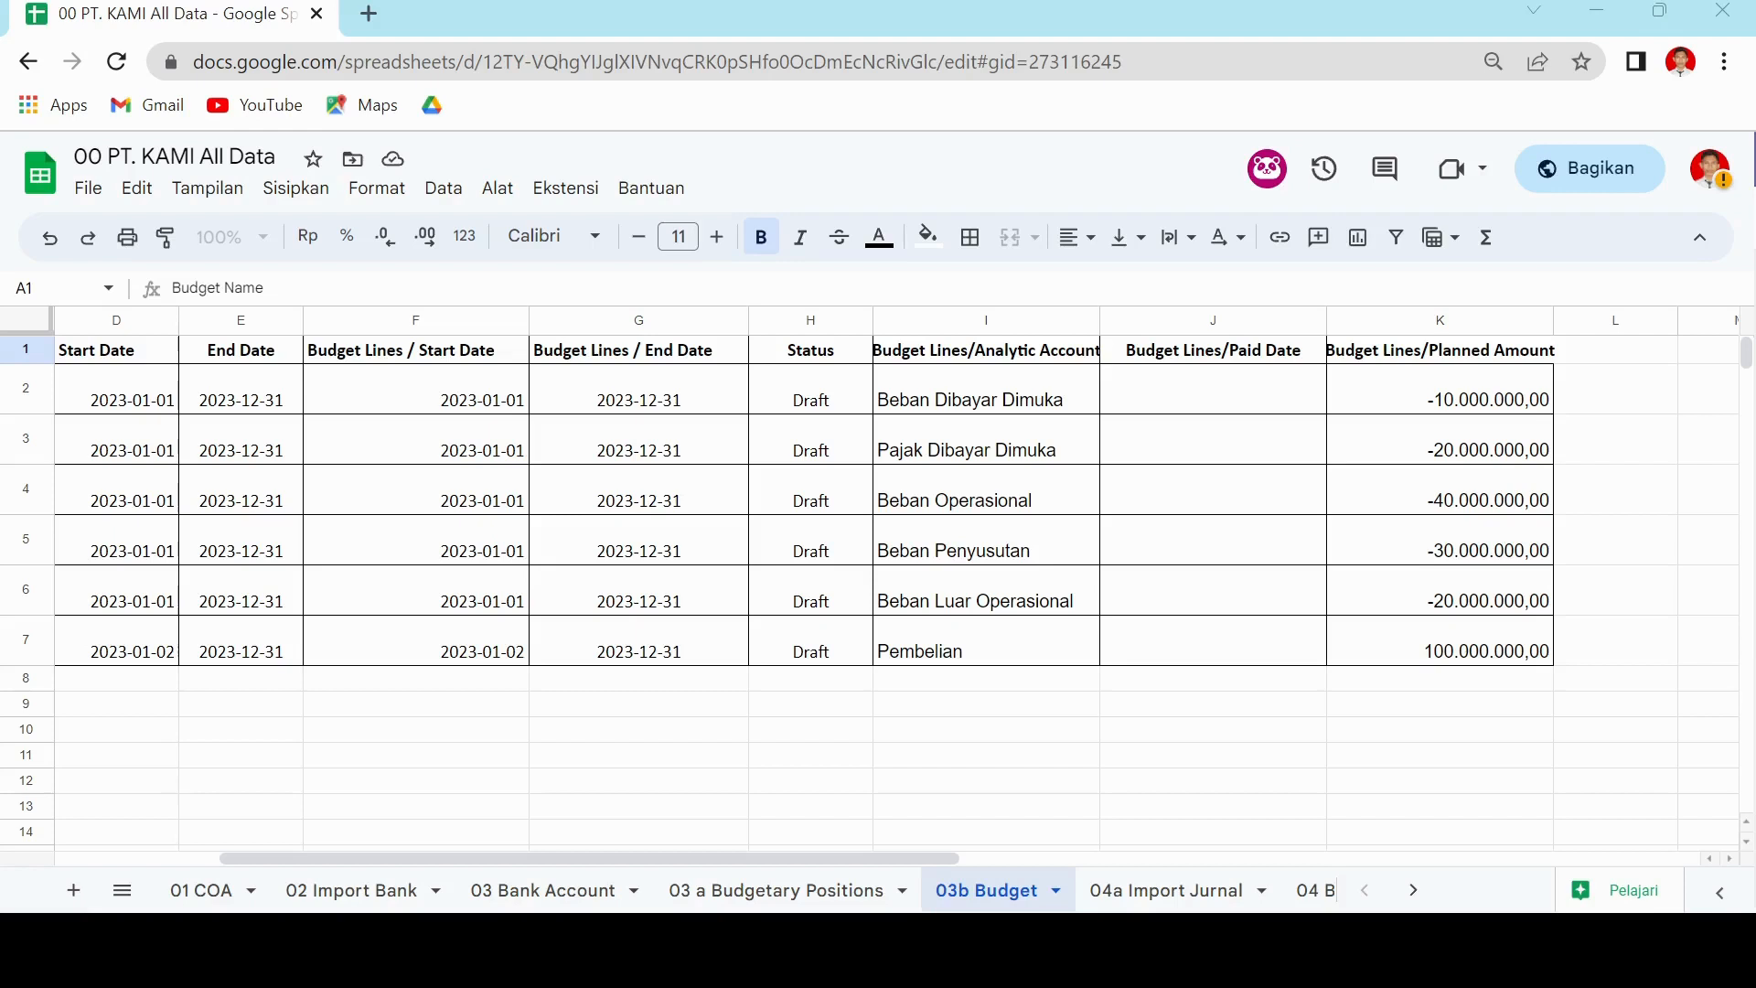
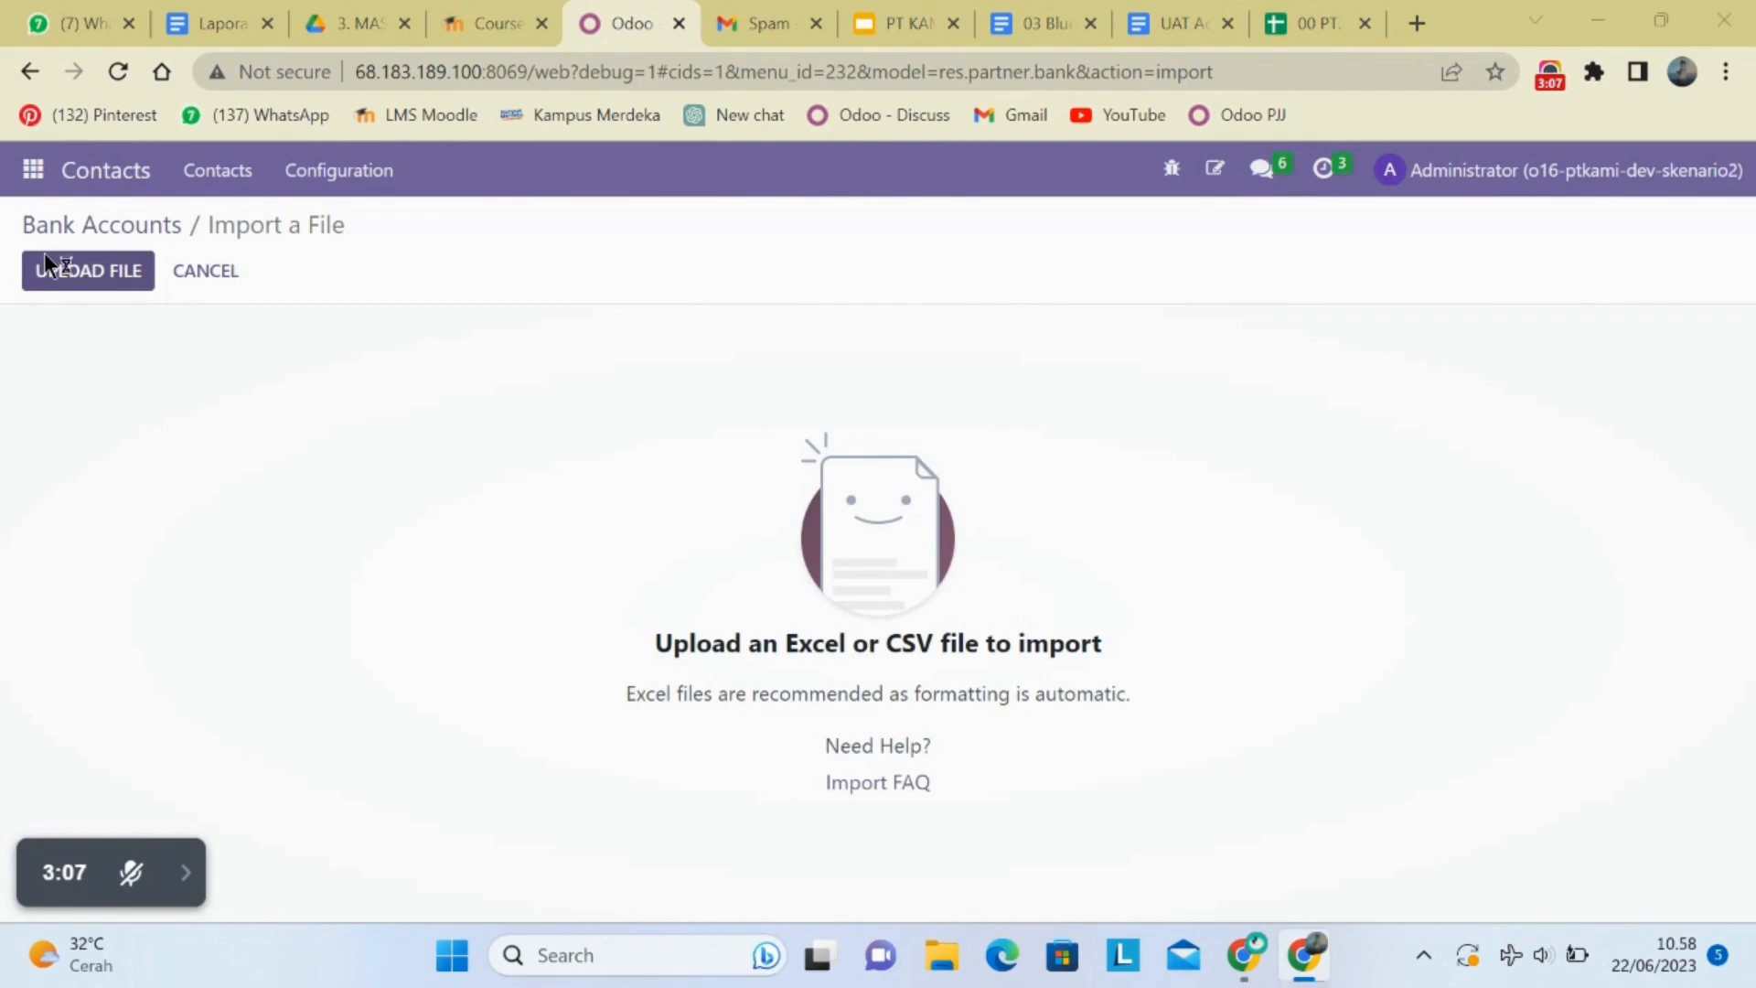
- Upload 00 PT. KAMI All Data (6) to the Bank Accounts import and choose the 03 Bank Account sheet
{"action": "left_click", "coordinate": [448, 294]}
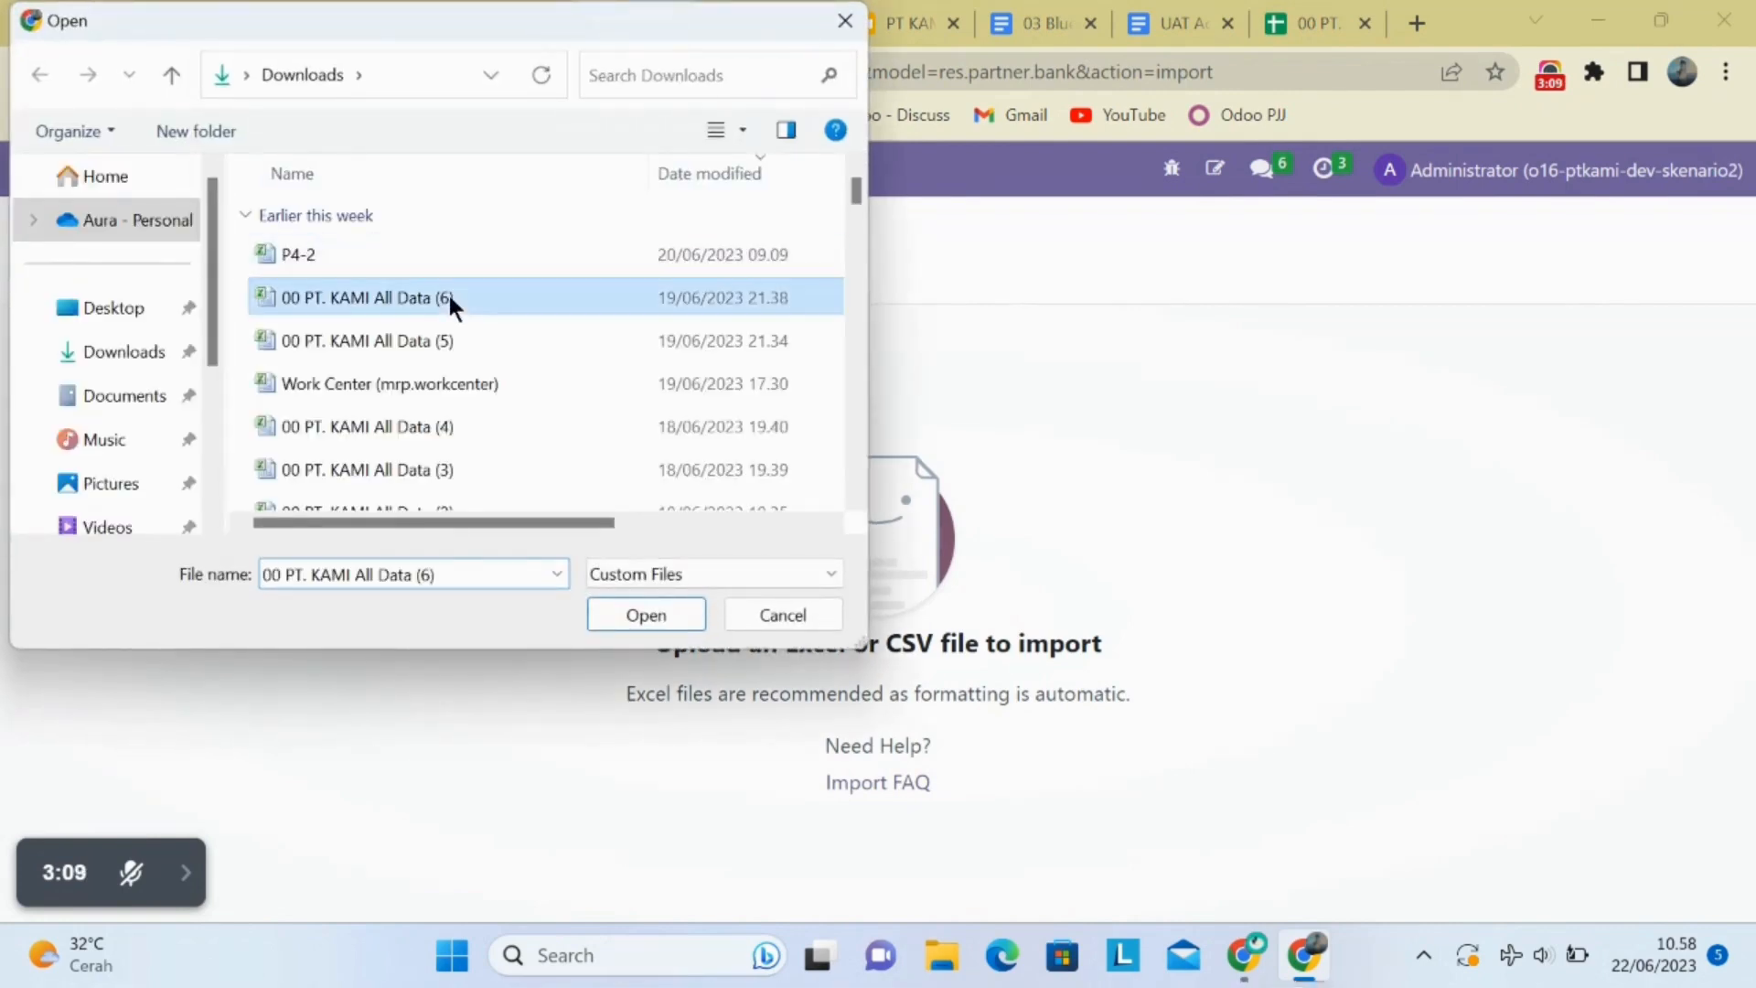
{"action": "left_click", "coordinate": [628, 612]}
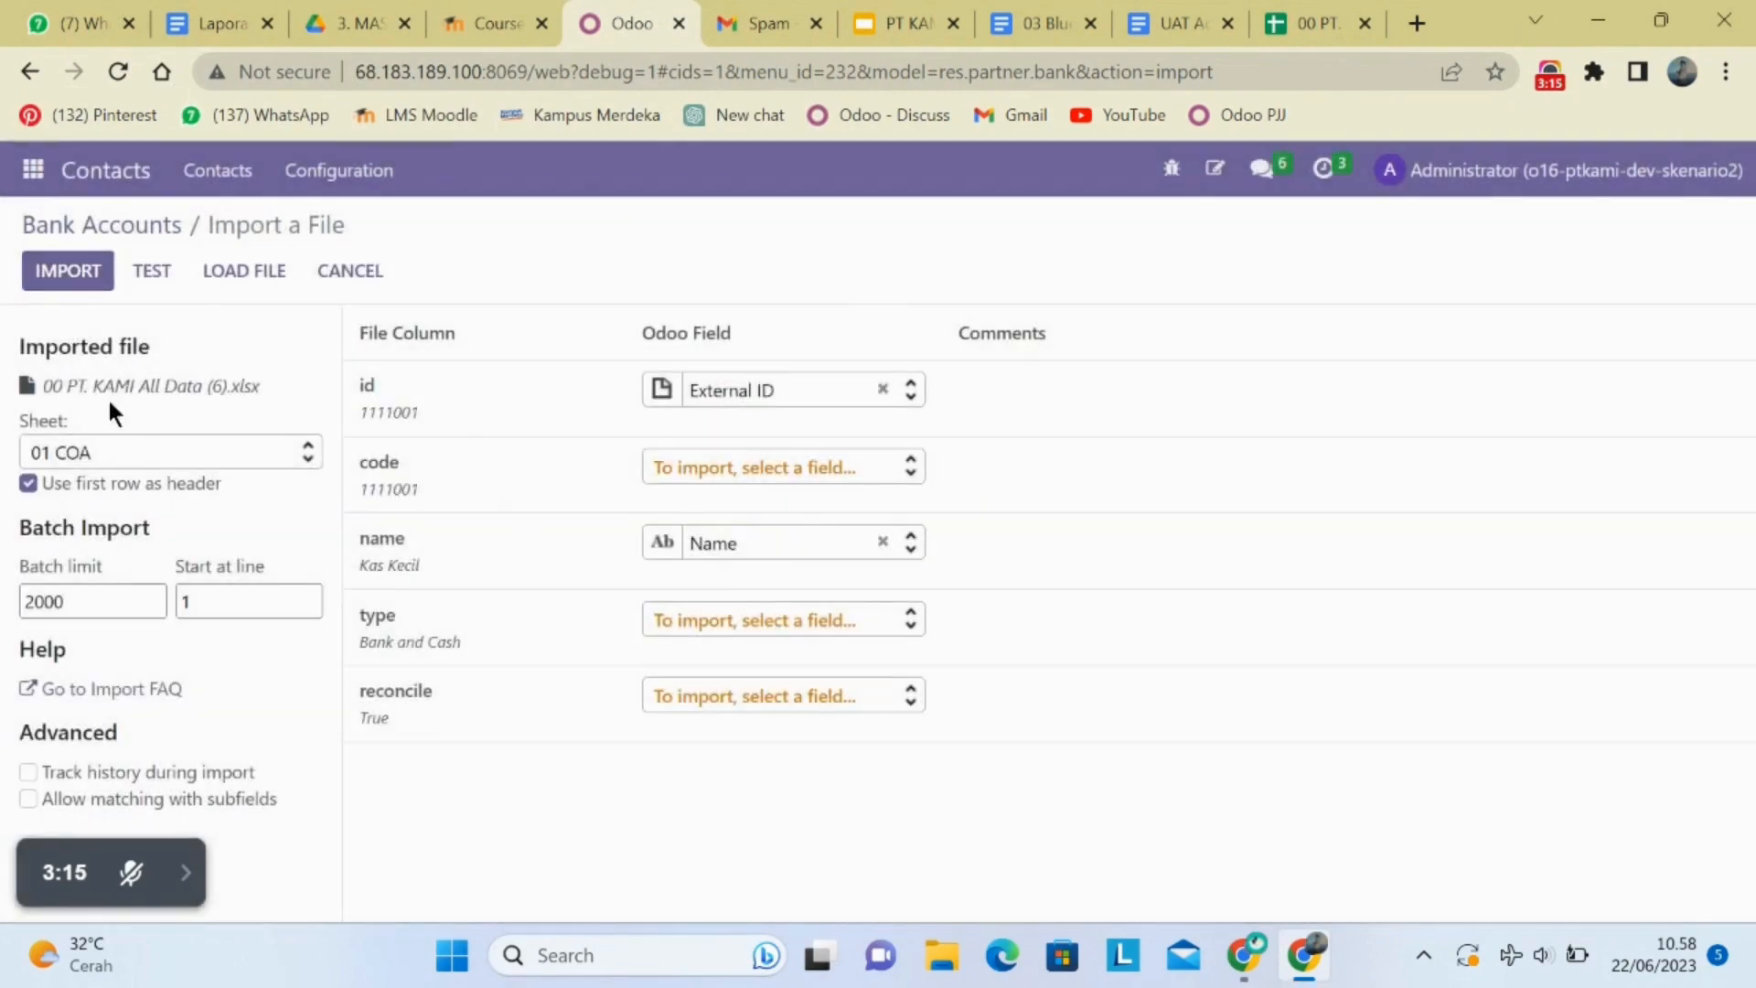
{"action": "left_click", "coordinate": [118, 450]}
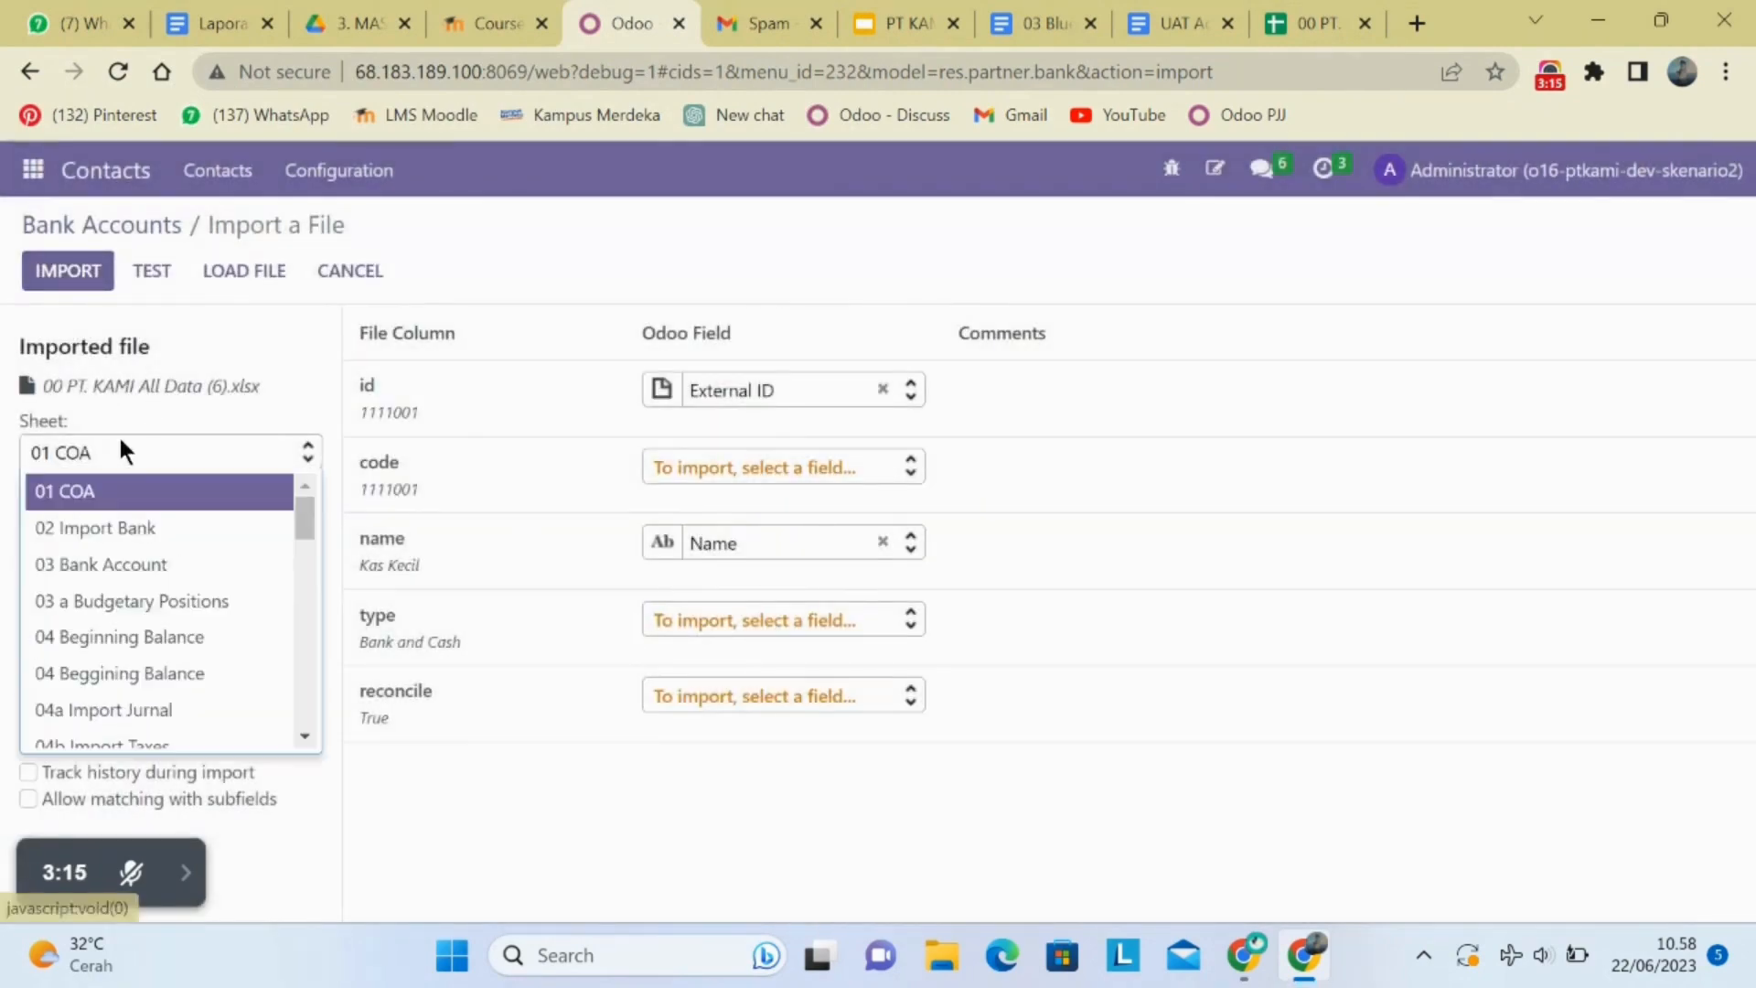
{"action": "left_click", "coordinate": [131, 564]}
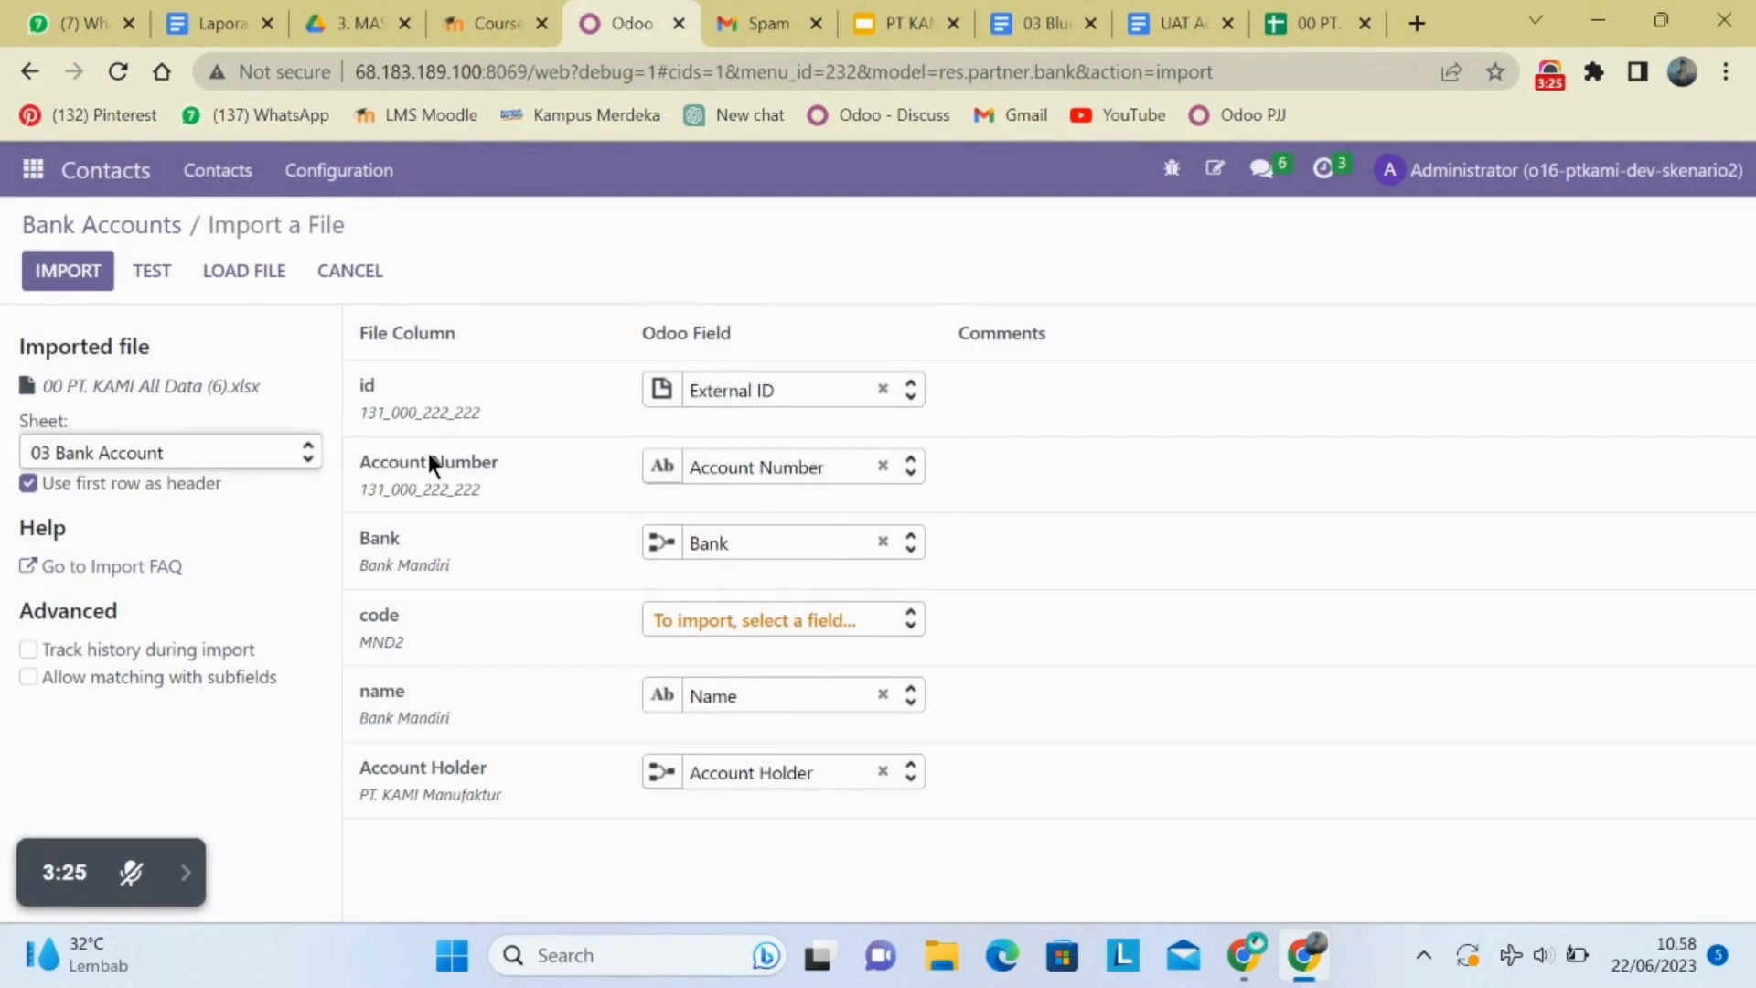
- Map the code column to Bank Identifier Code, then test the bank account import and leave without importing
{"action": "left_click", "coordinate": [817, 629]}
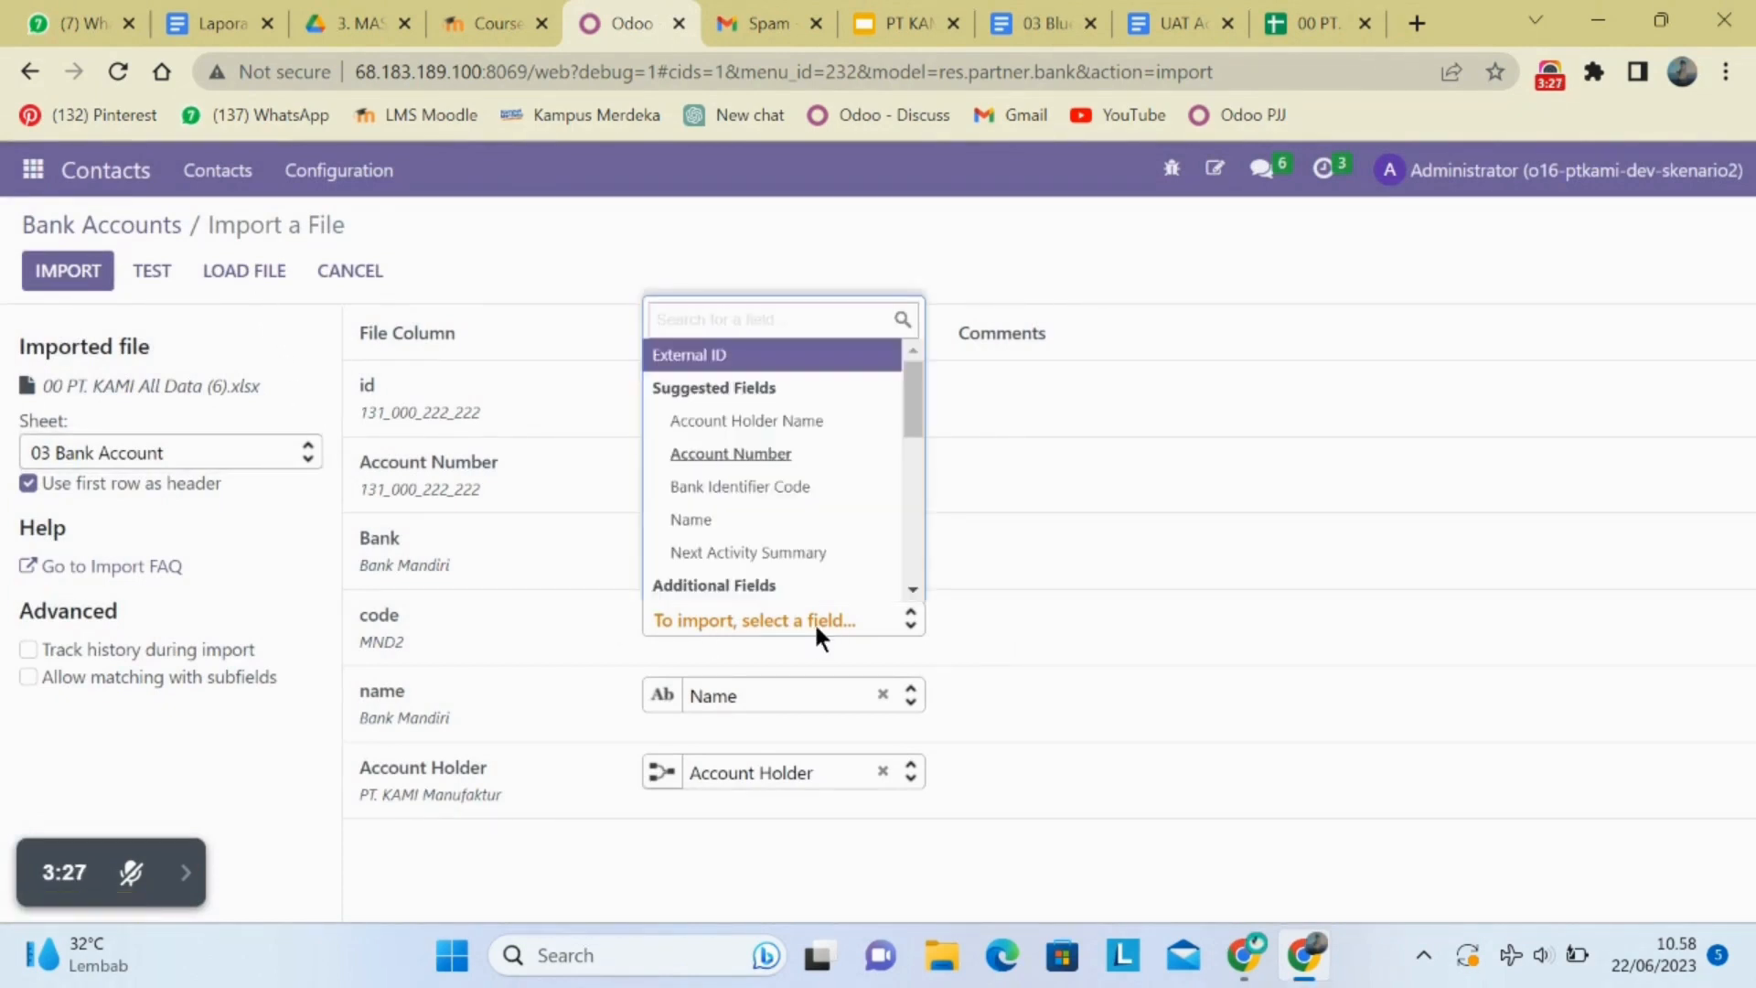
{"action": "scroll", "coordinate": [814, 544], "scroll_direction": "down", "scroll_amount": 5}
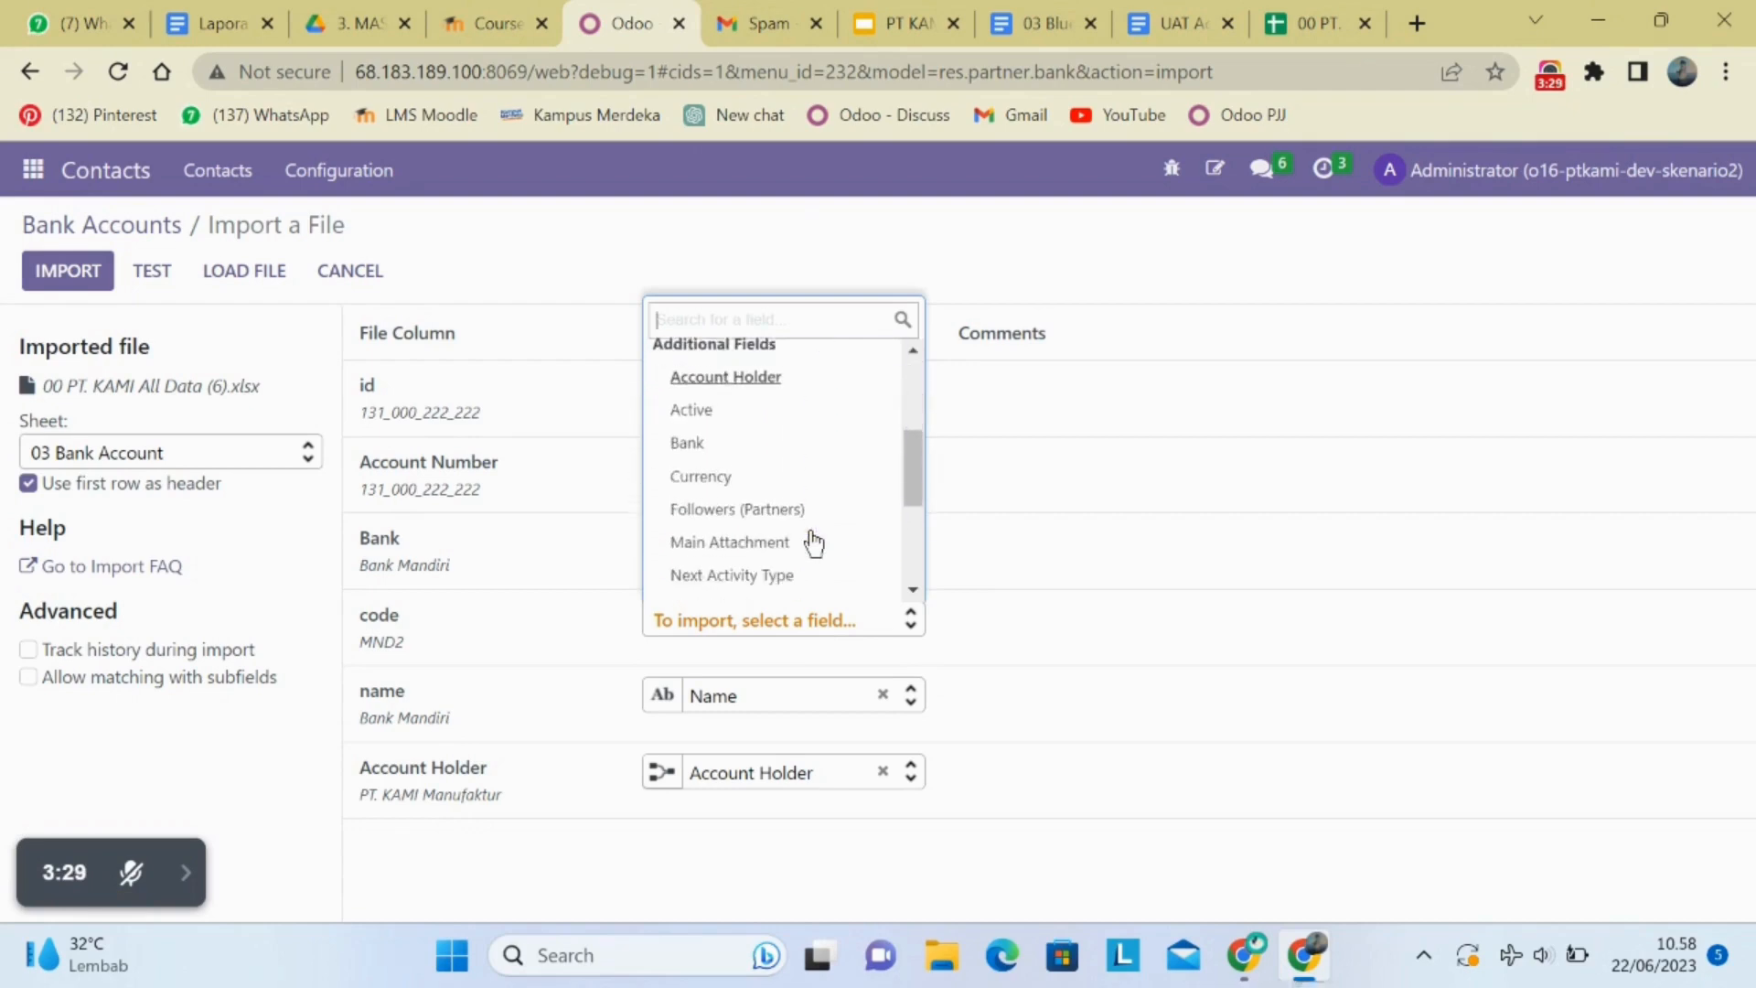
{"action": "scroll", "coordinate": [814, 545], "scroll_direction": "down", "scroll_amount": 2}
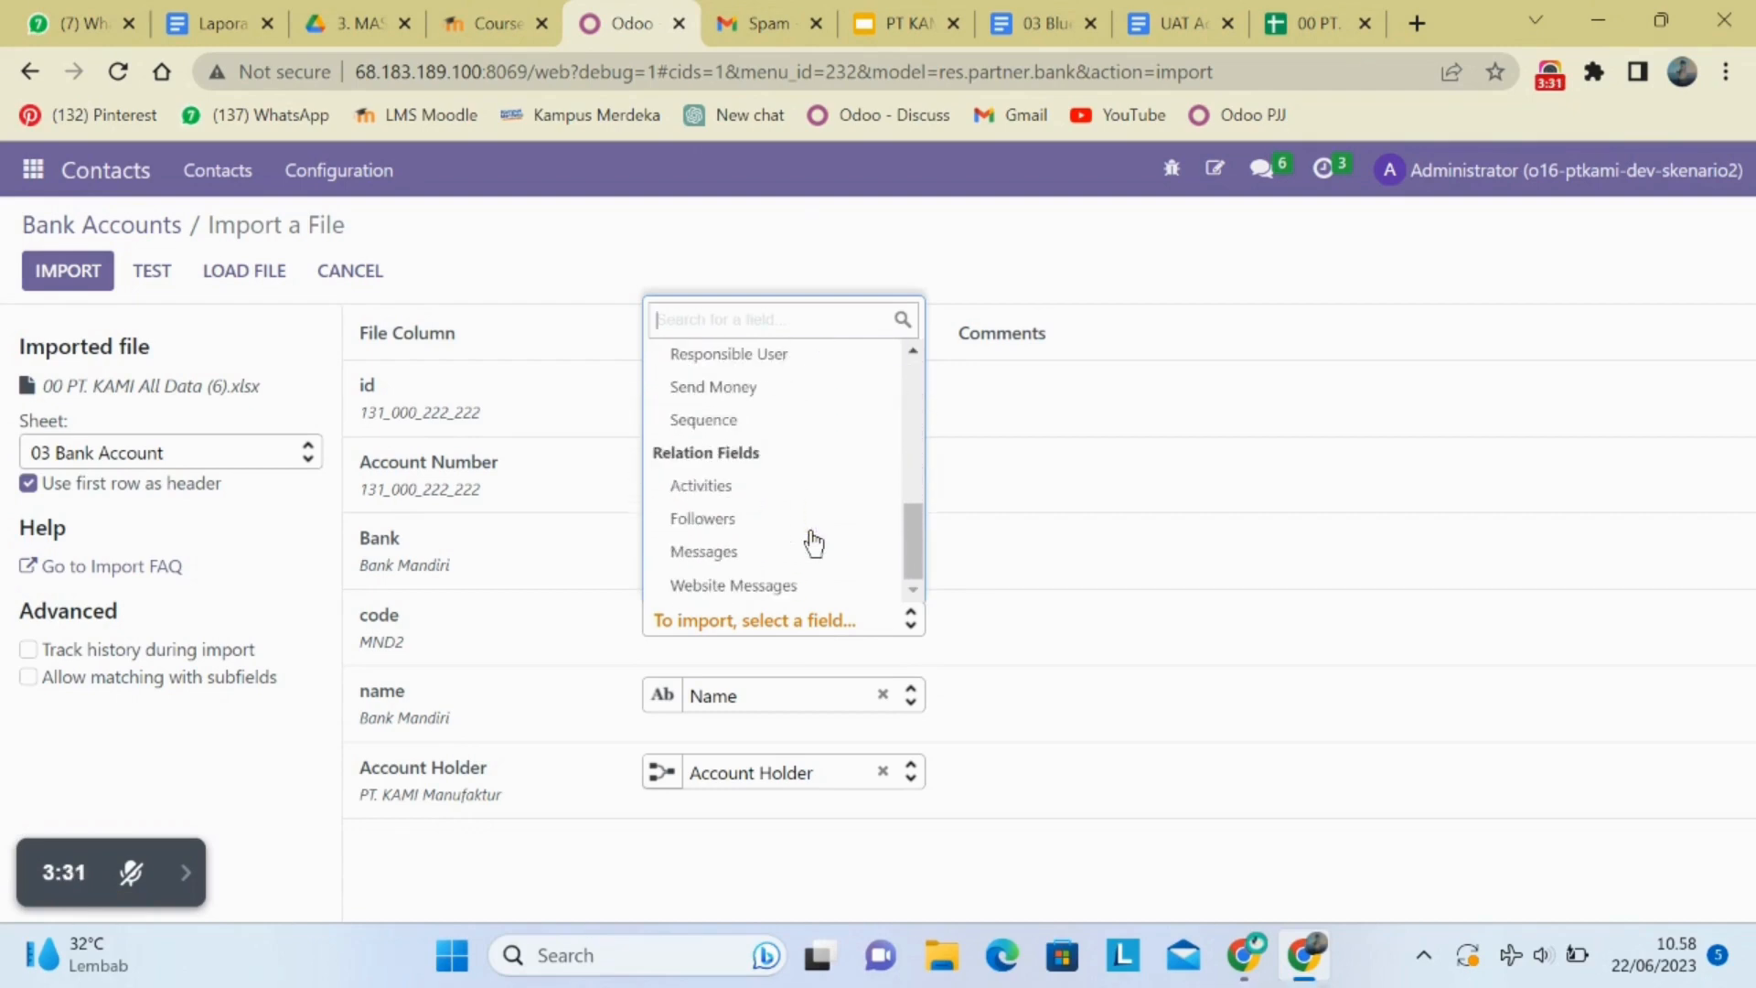
{"action": "scroll", "coordinate": [814, 544], "scroll_direction": "up", "scroll_amount": 3}
{"action": "scroll", "coordinate": [814, 544], "scroll_direction": "up", "scroll_amount": 4}
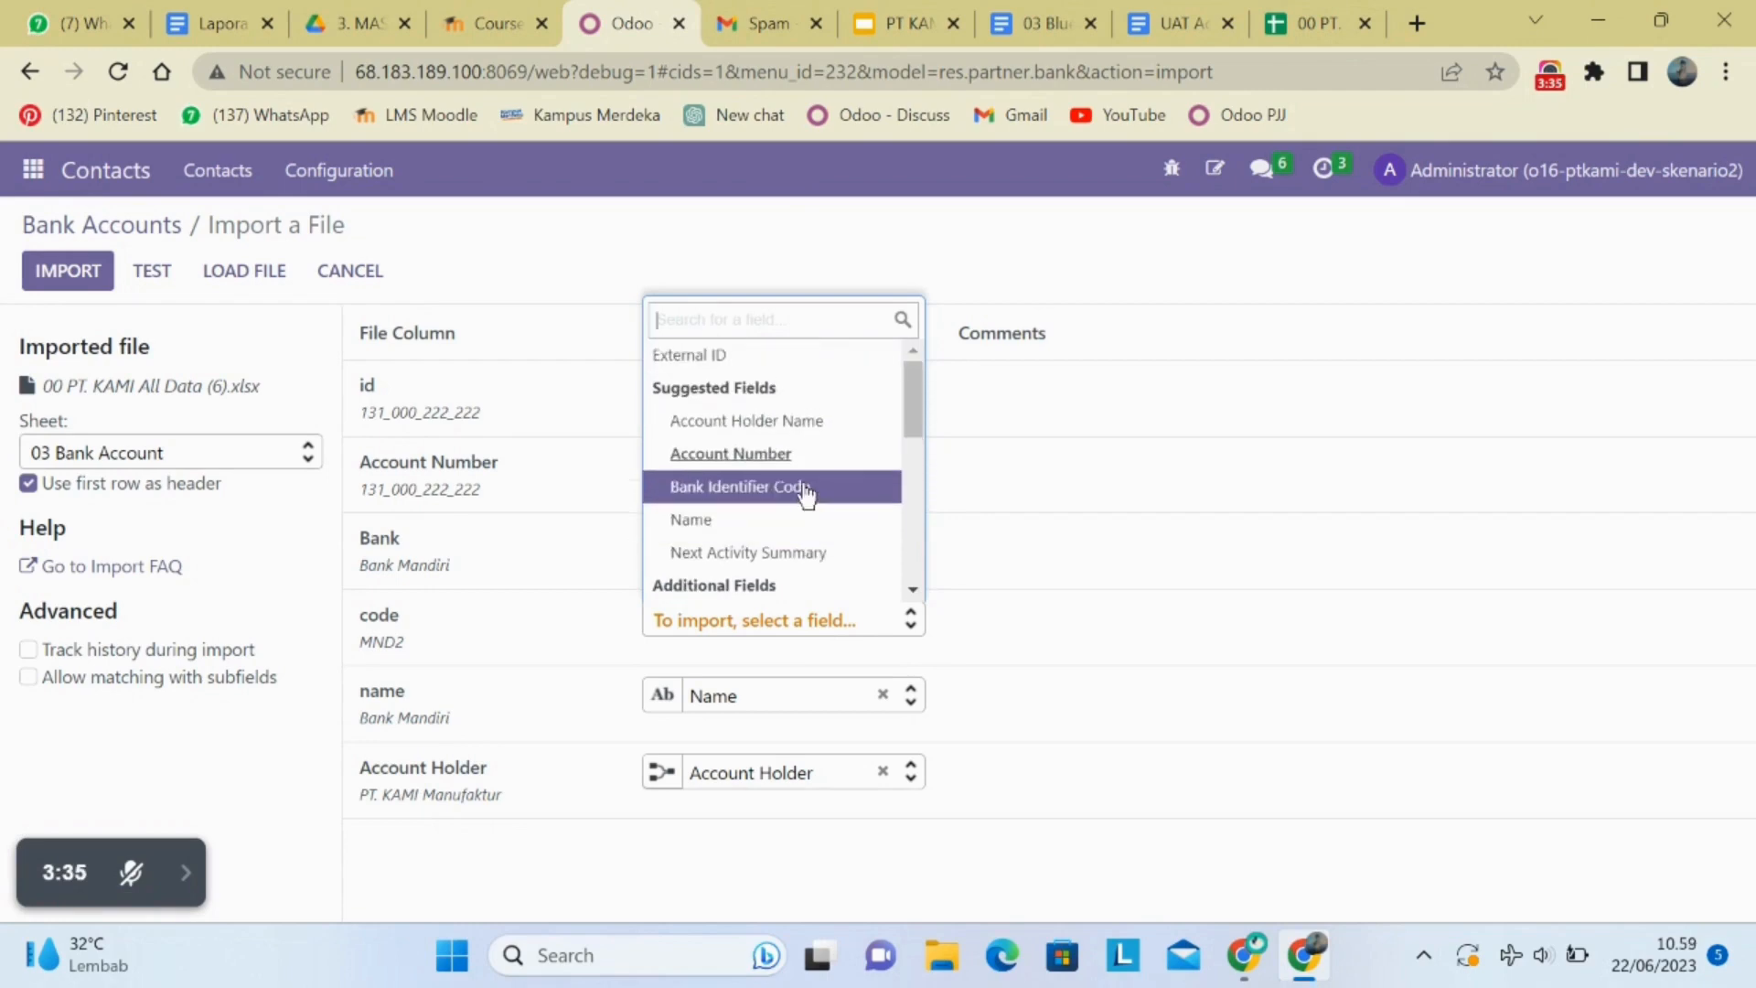
{"action": "left_click", "coordinate": [805, 485]}
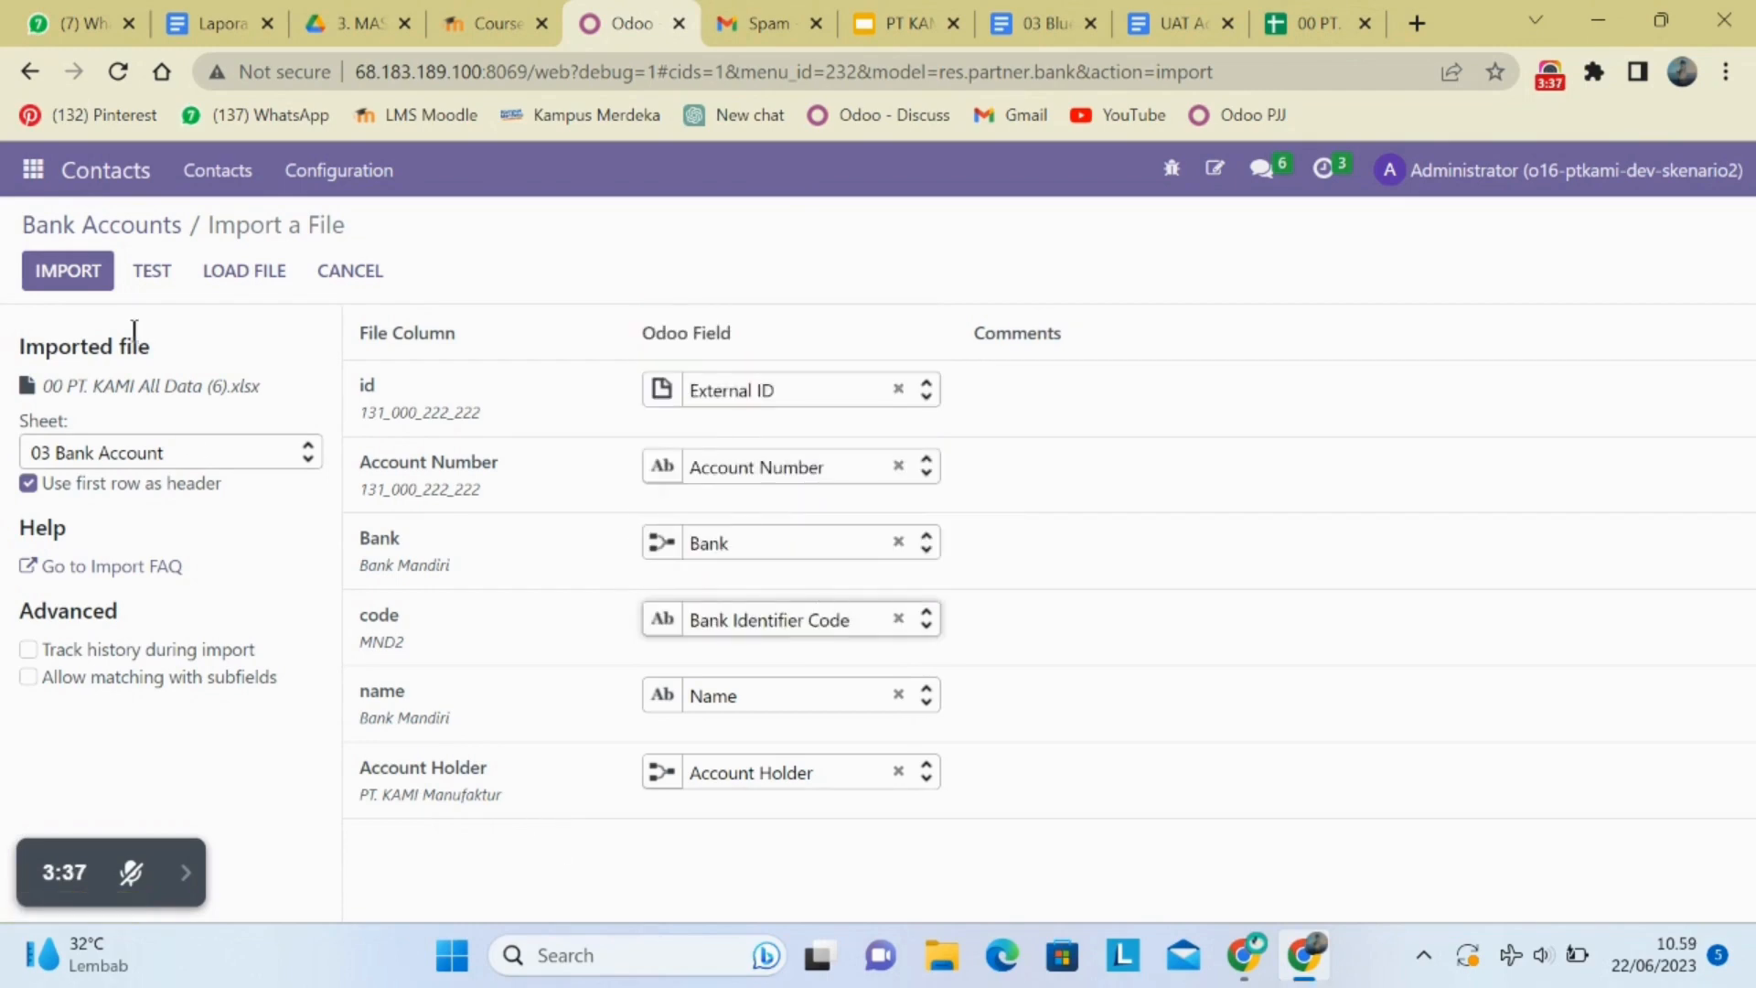
{"action": "left_click", "coordinate": [149, 274]}
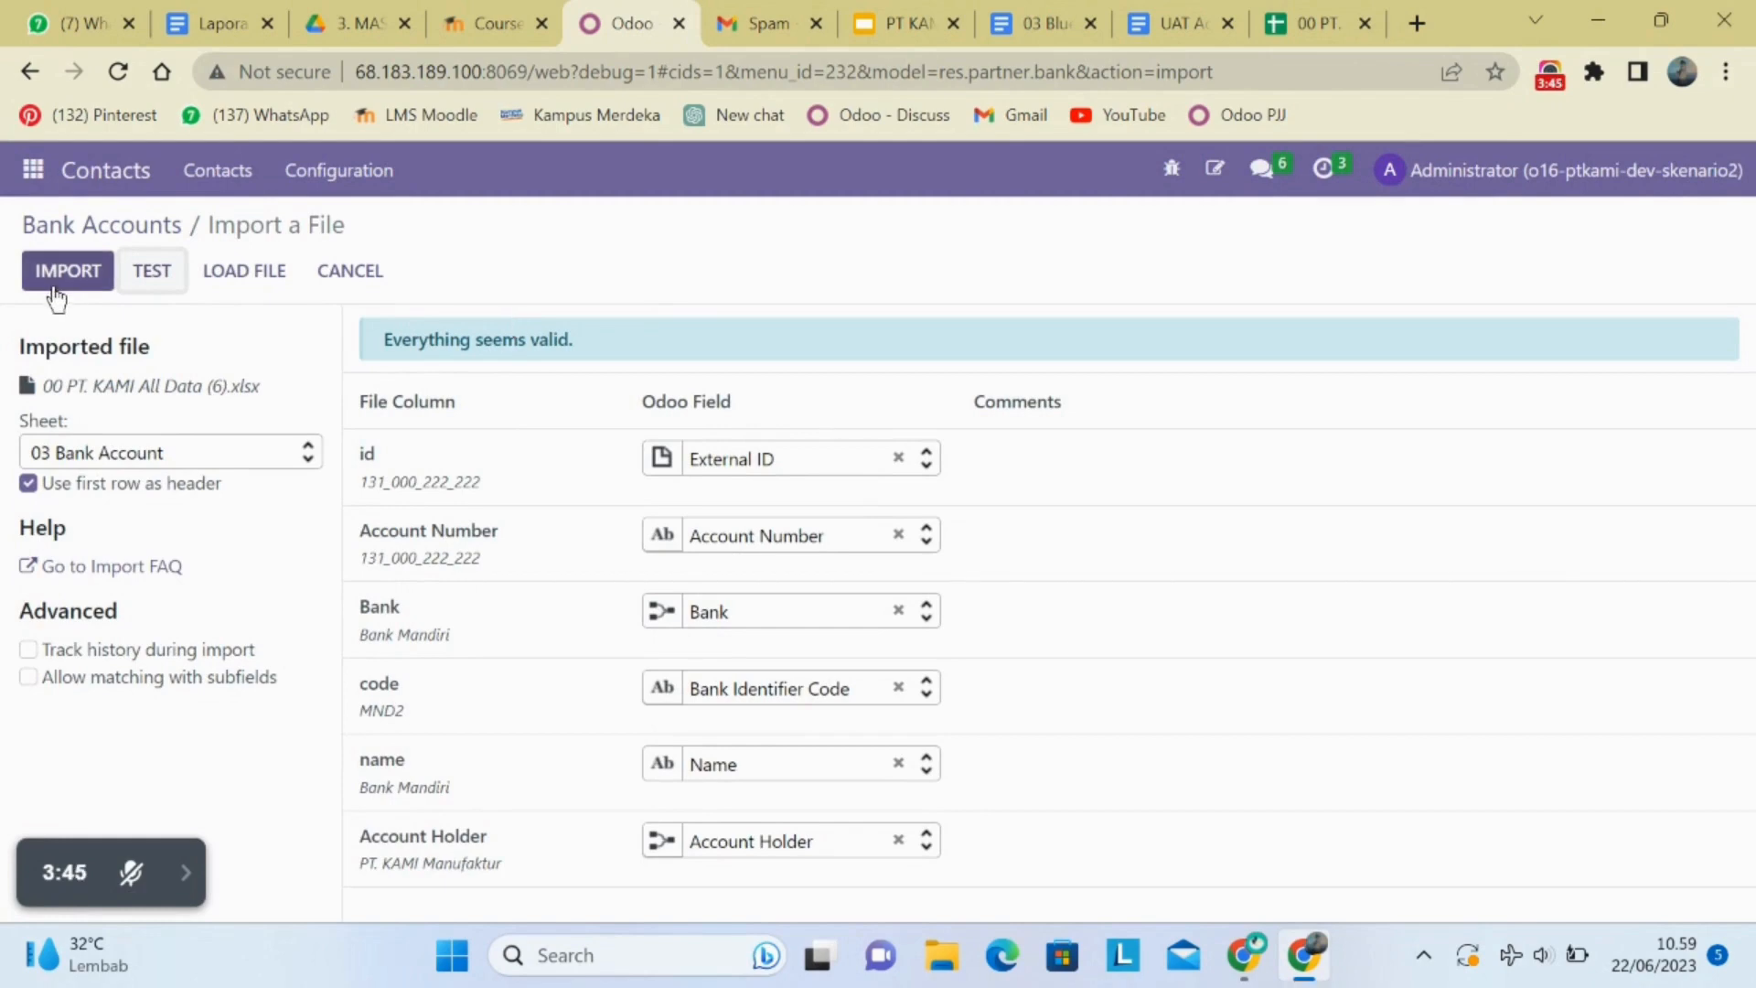
{"action": "left_click", "coordinate": [349, 274]}
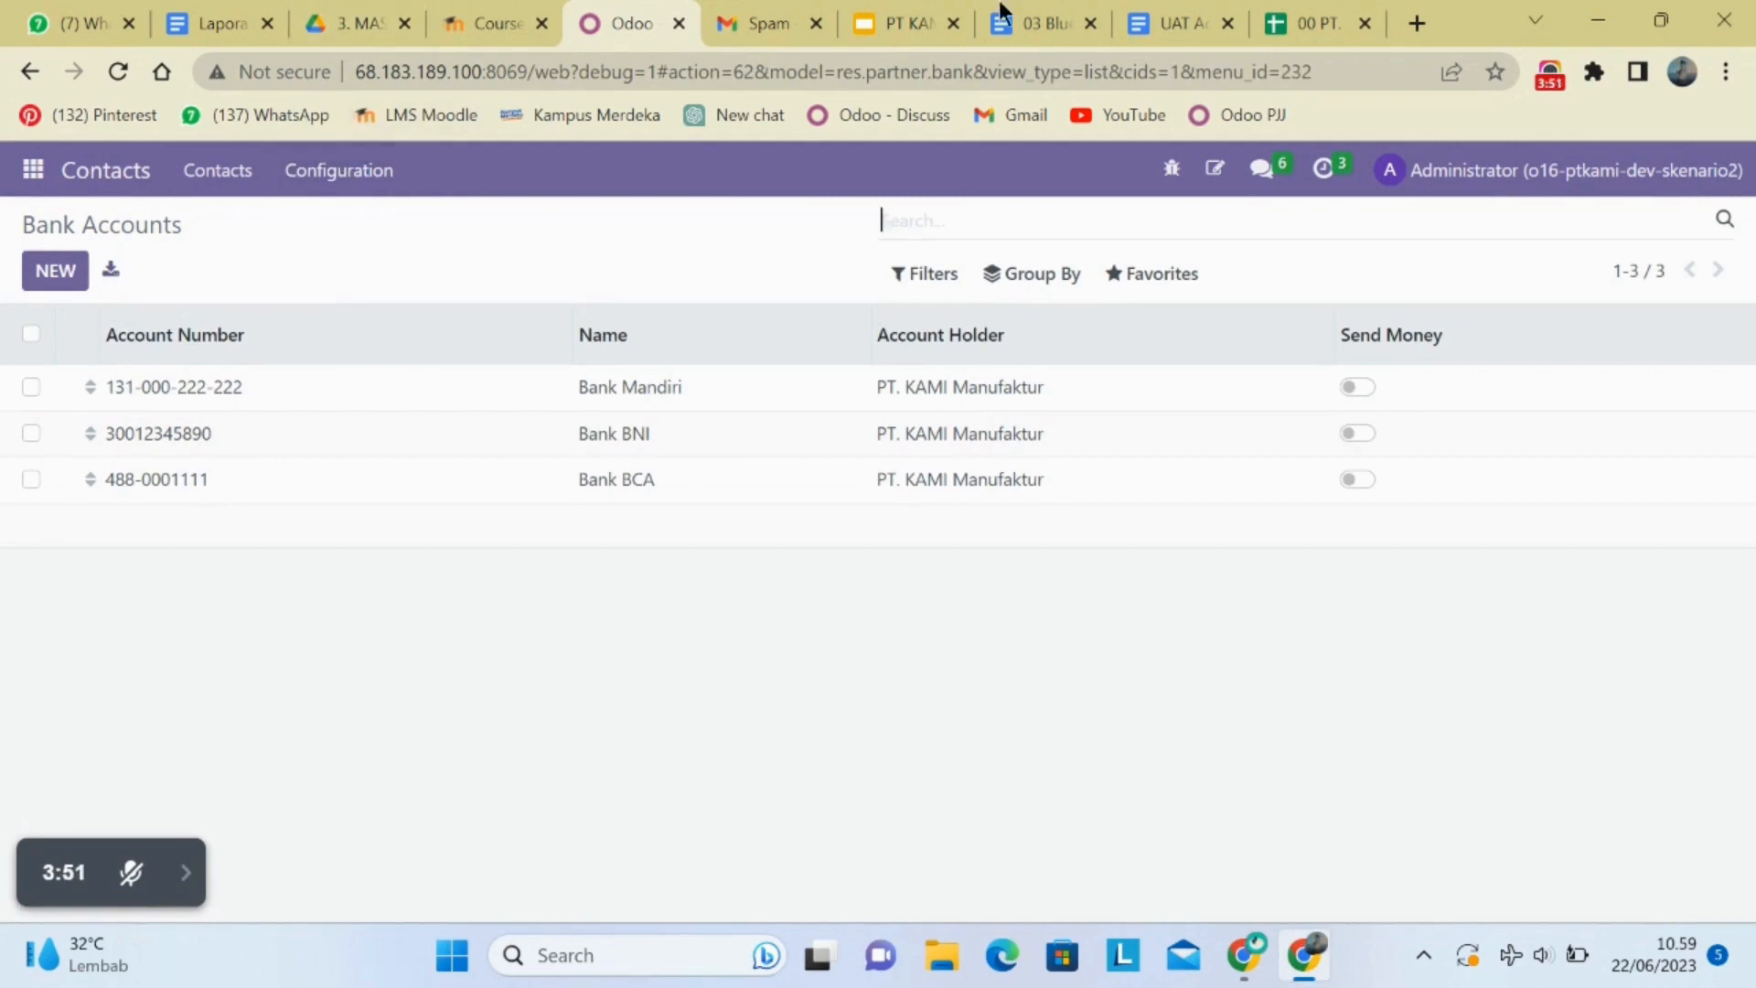
- Switch to the 00 PT. KAMI All Data spreadsheet and open the 03 Bank Account sheet
{"action": "left_click", "coordinate": [1323, 22]}
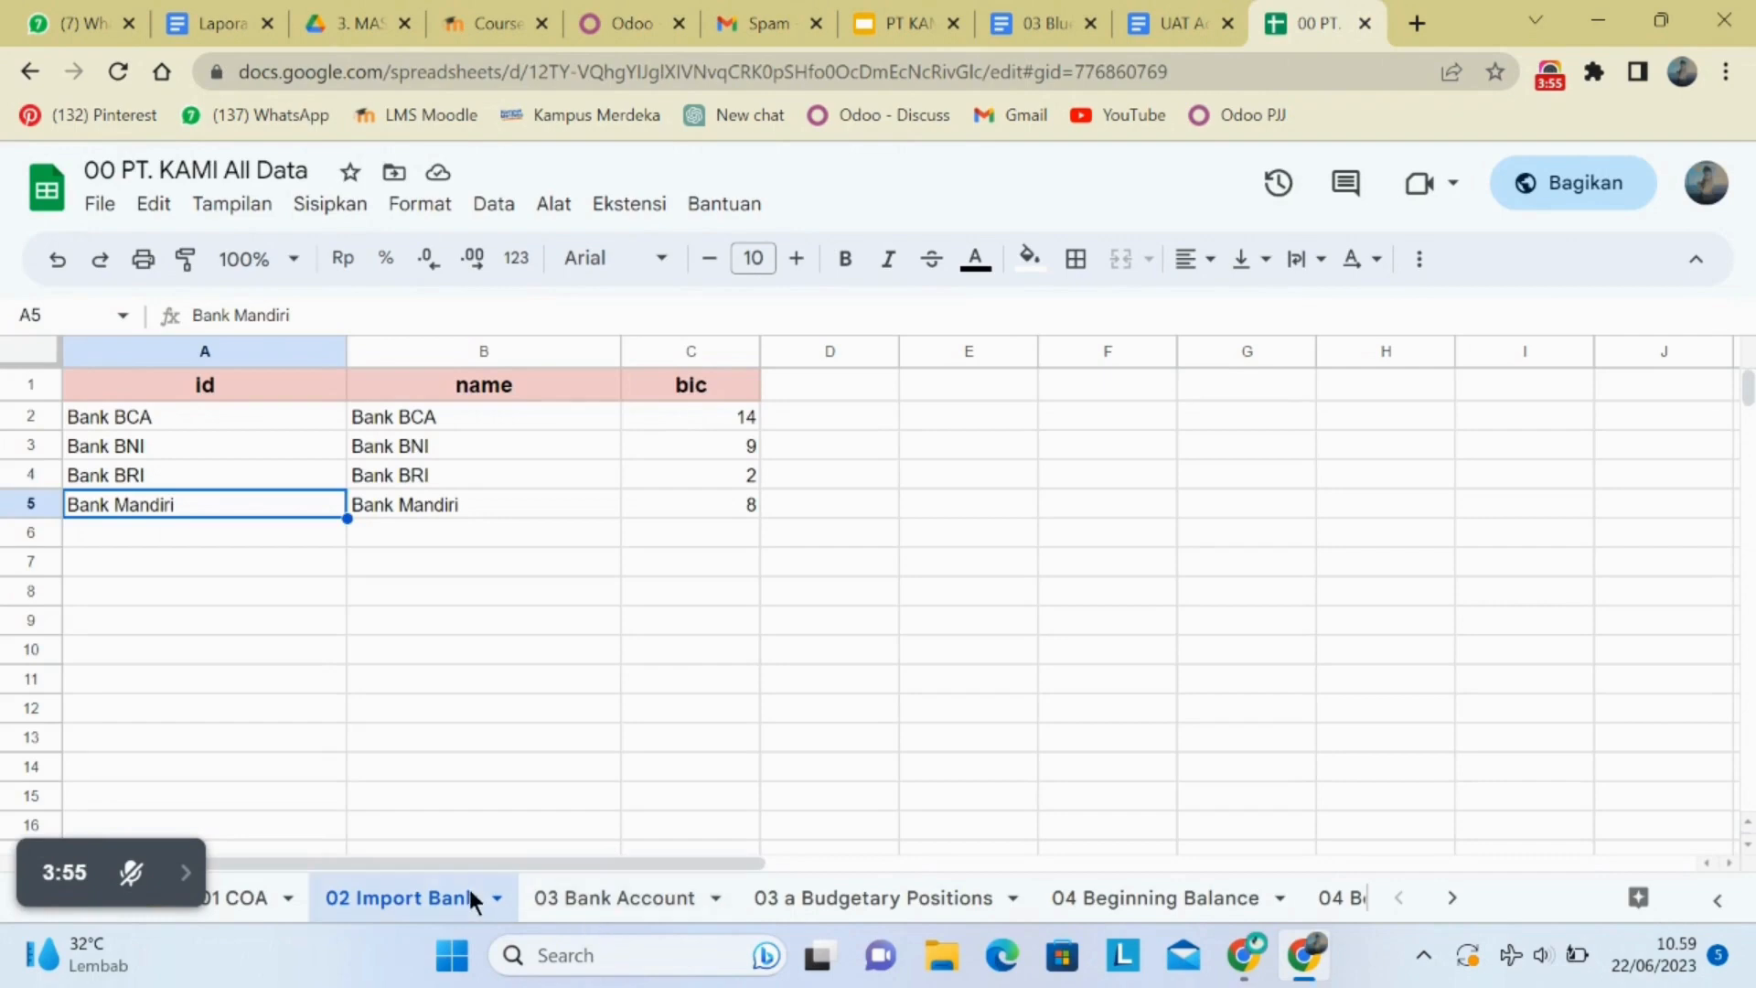
{"action": "left_click", "coordinate": [554, 906]}
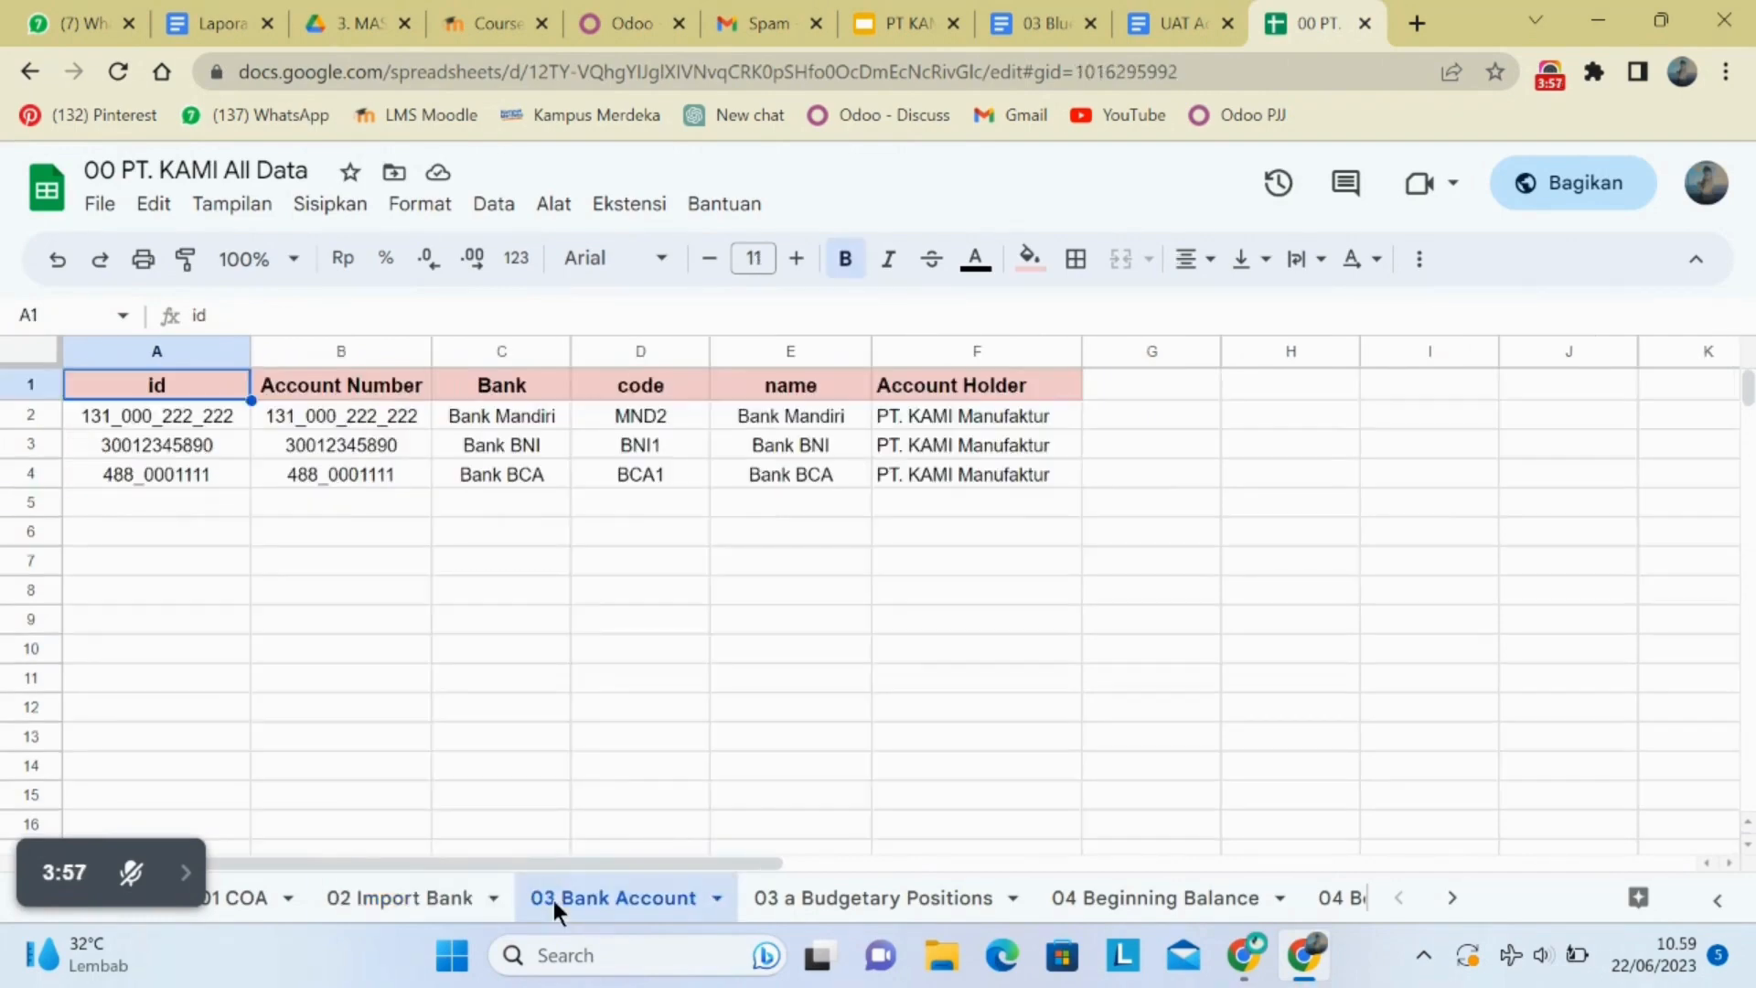
- Check the 02 Import Bank sheet, then switch to Odoo and open the Banks list in Contacts
{"action": "left_click", "coordinate": [413, 898]}
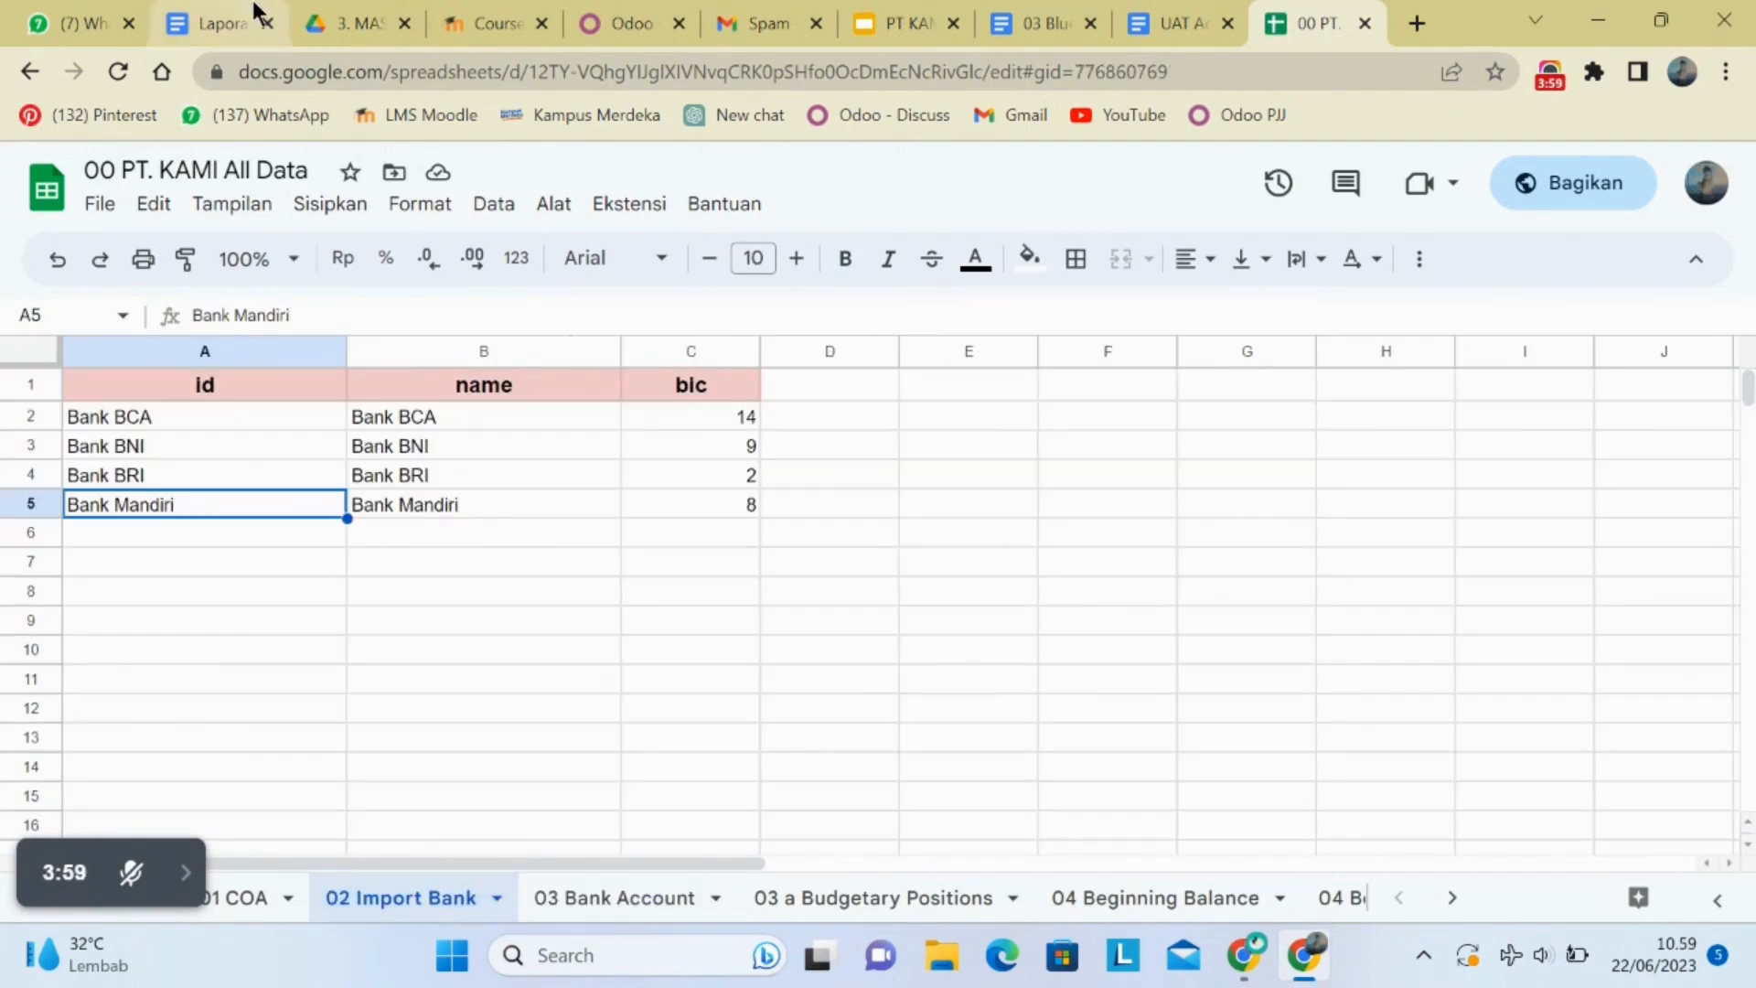
{"action": "left_click", "coordinate": [607, 11]}
{"action": "left_click", "coordinate": [324, 182]}
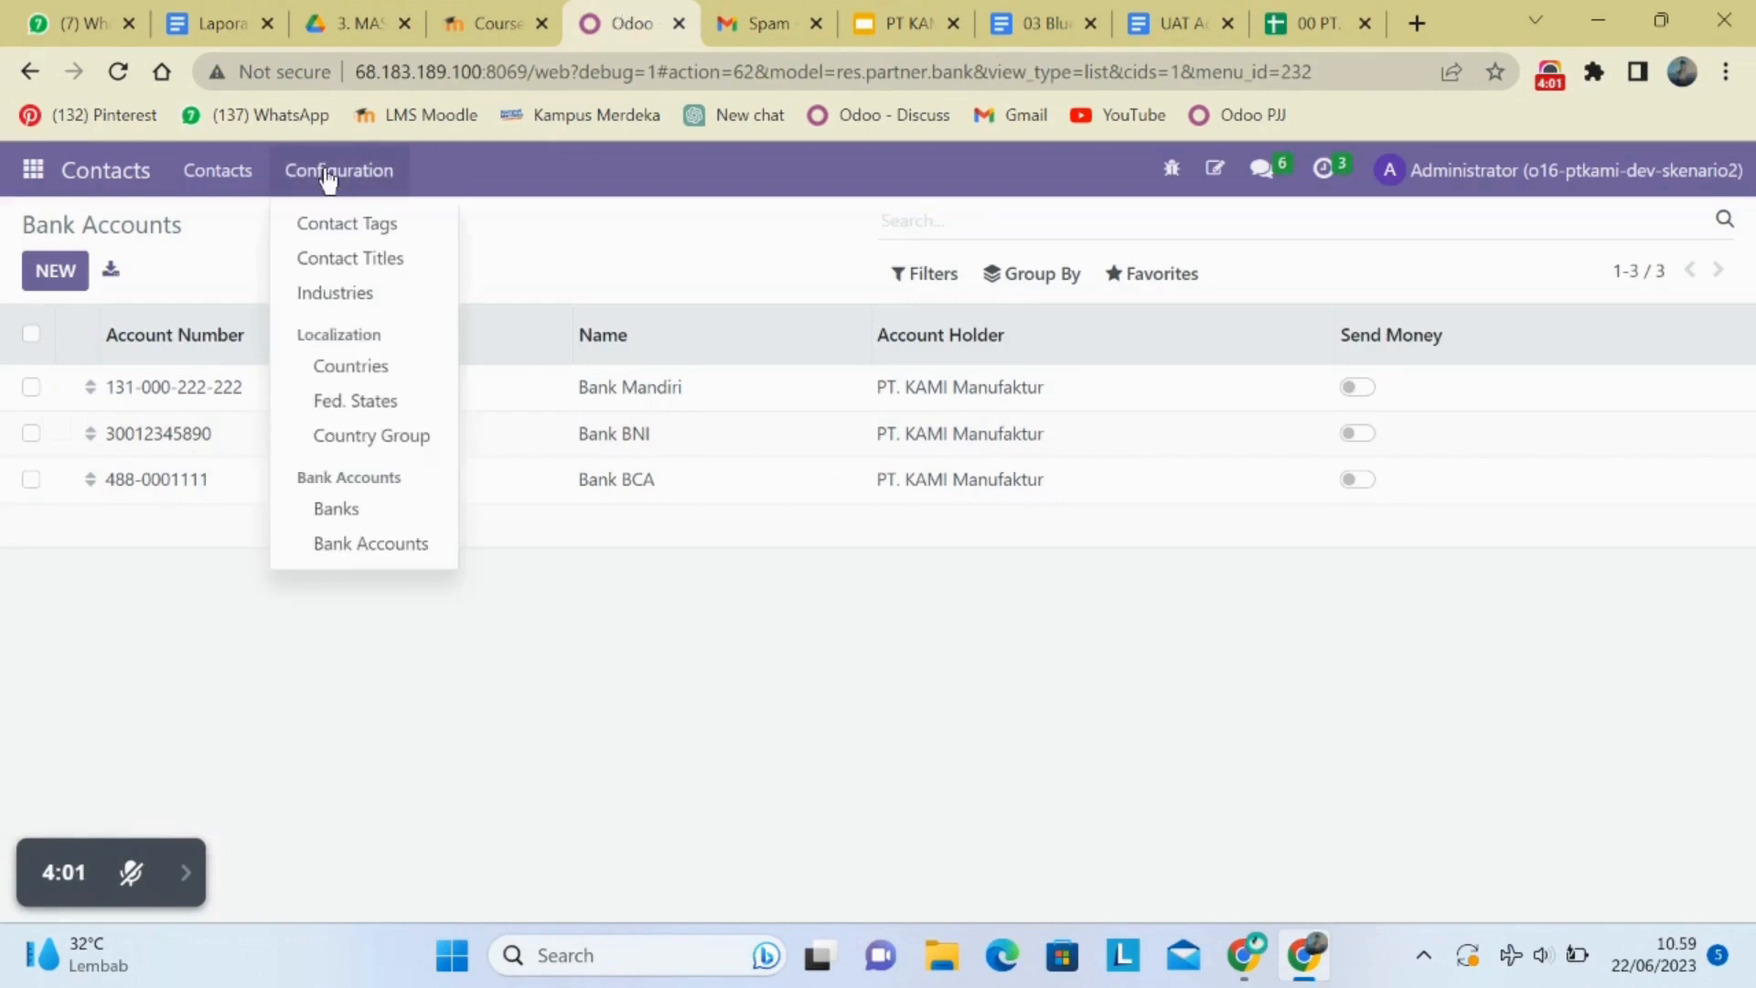
{"action": "left_click", "coordinate": [325, 508]}
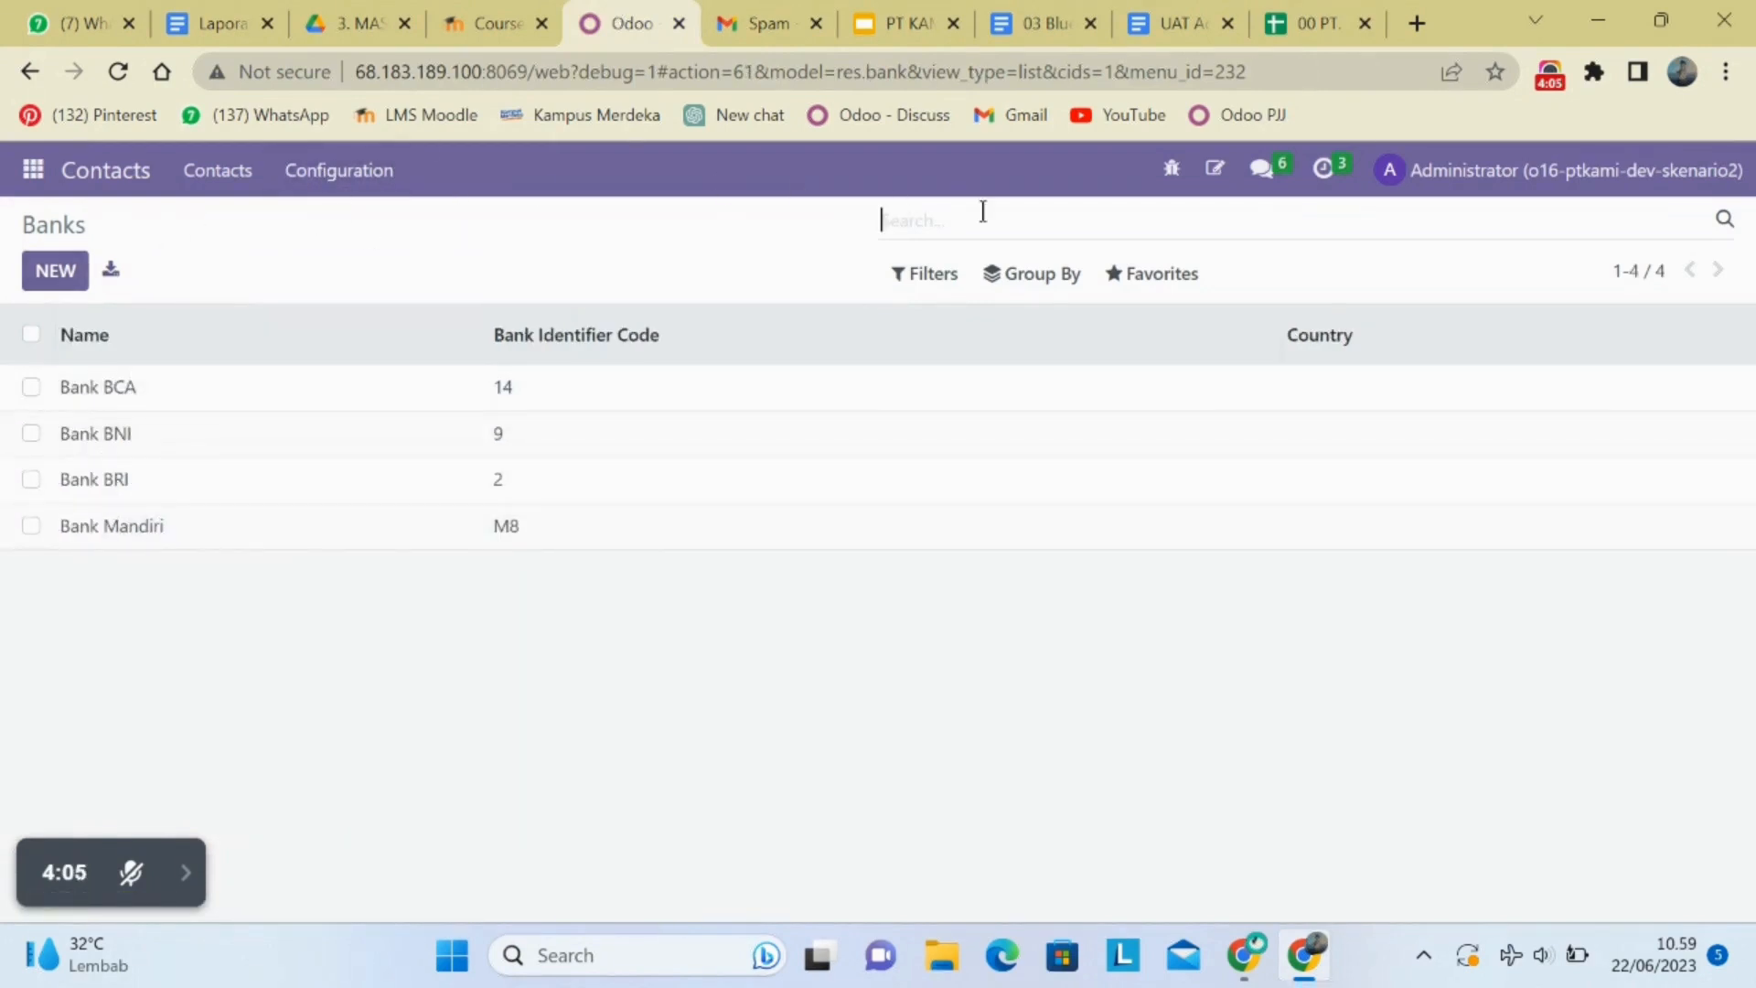
- Upload 00 PT. KAMI All Data (6) to the Banks import and choose the 02 Import Bank sheet
{"action": "left_click", "coordinate": [1163, 274]}
{"action": "left_click", "coordinate": [1159, 377]}
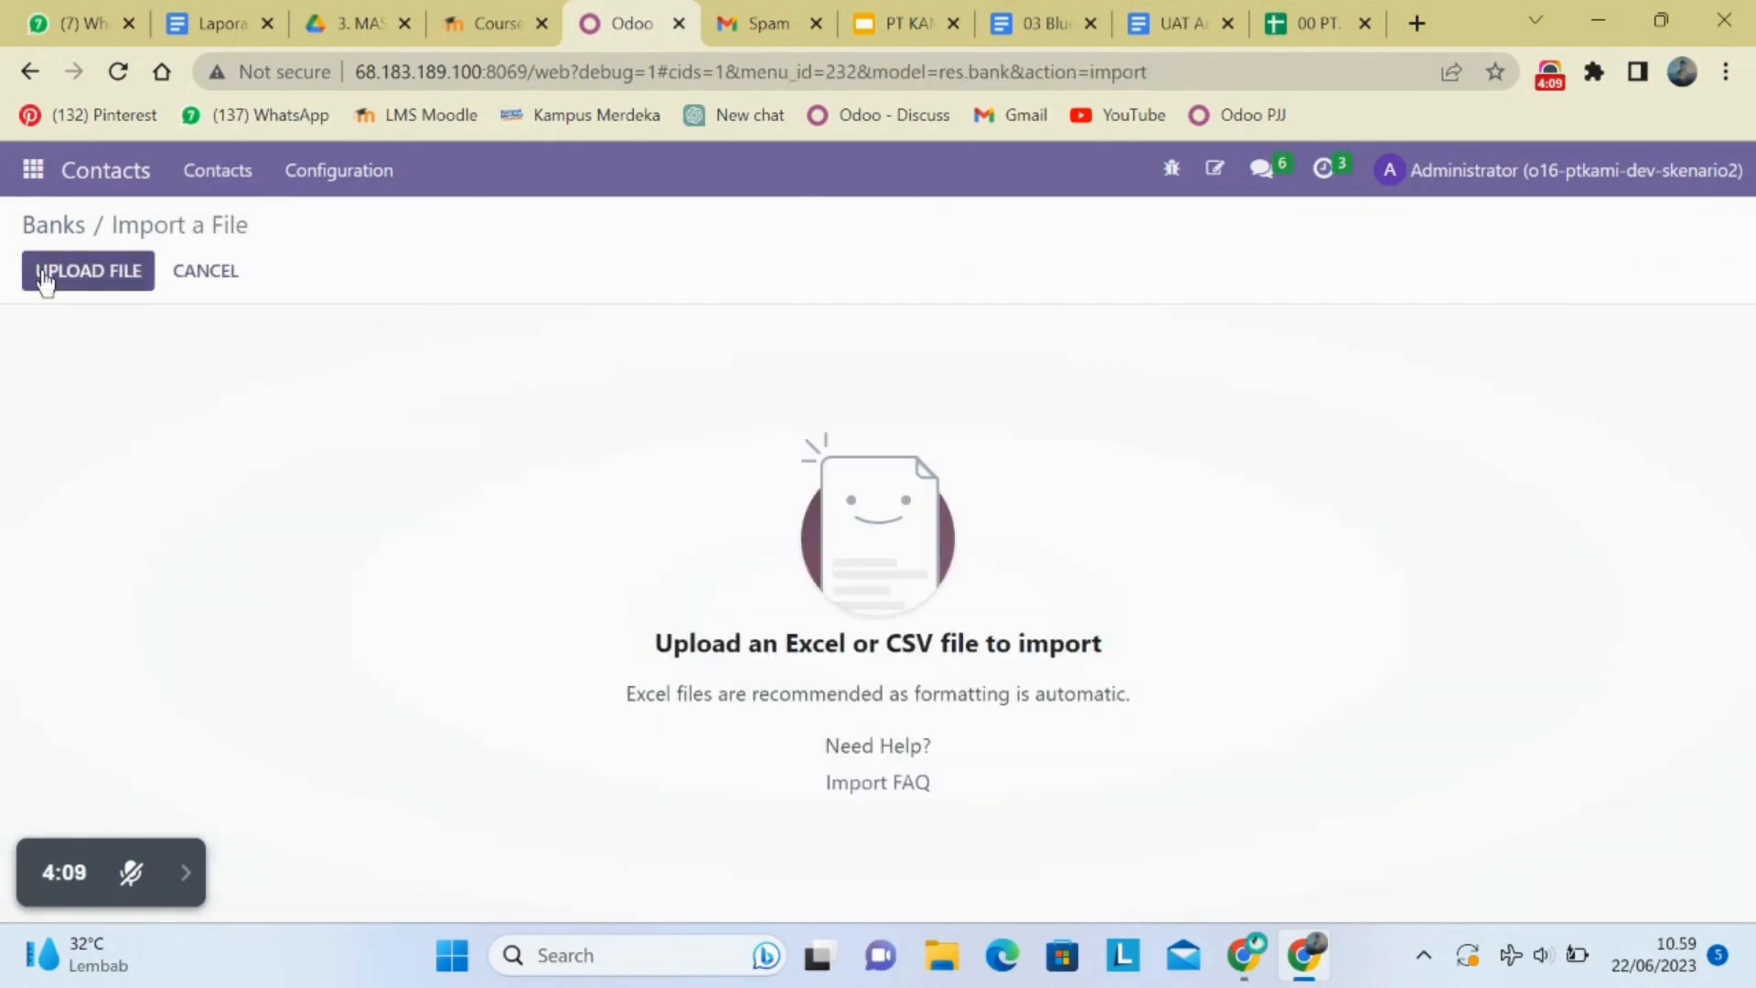
{"action": "left_click", "coordinate": [44, 280]}
{"action": "left_click", "coordinate": [327, 296]}
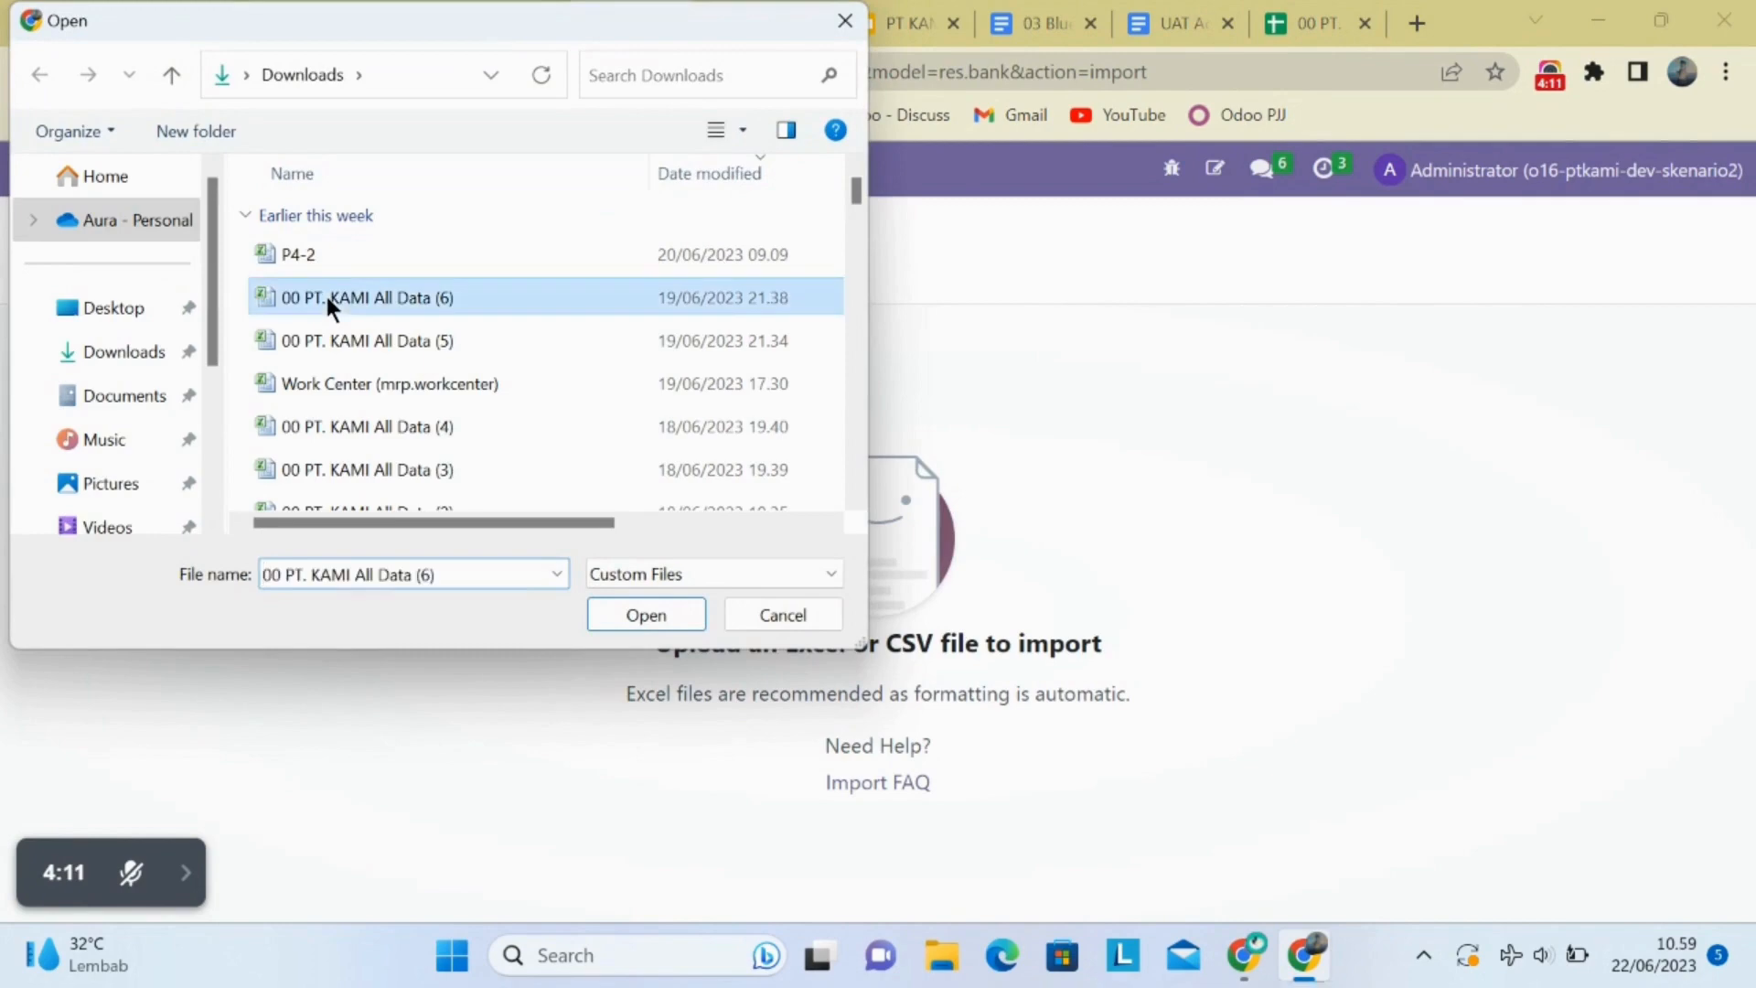
{"action": "left_click", "coordinate": [662, 605]}
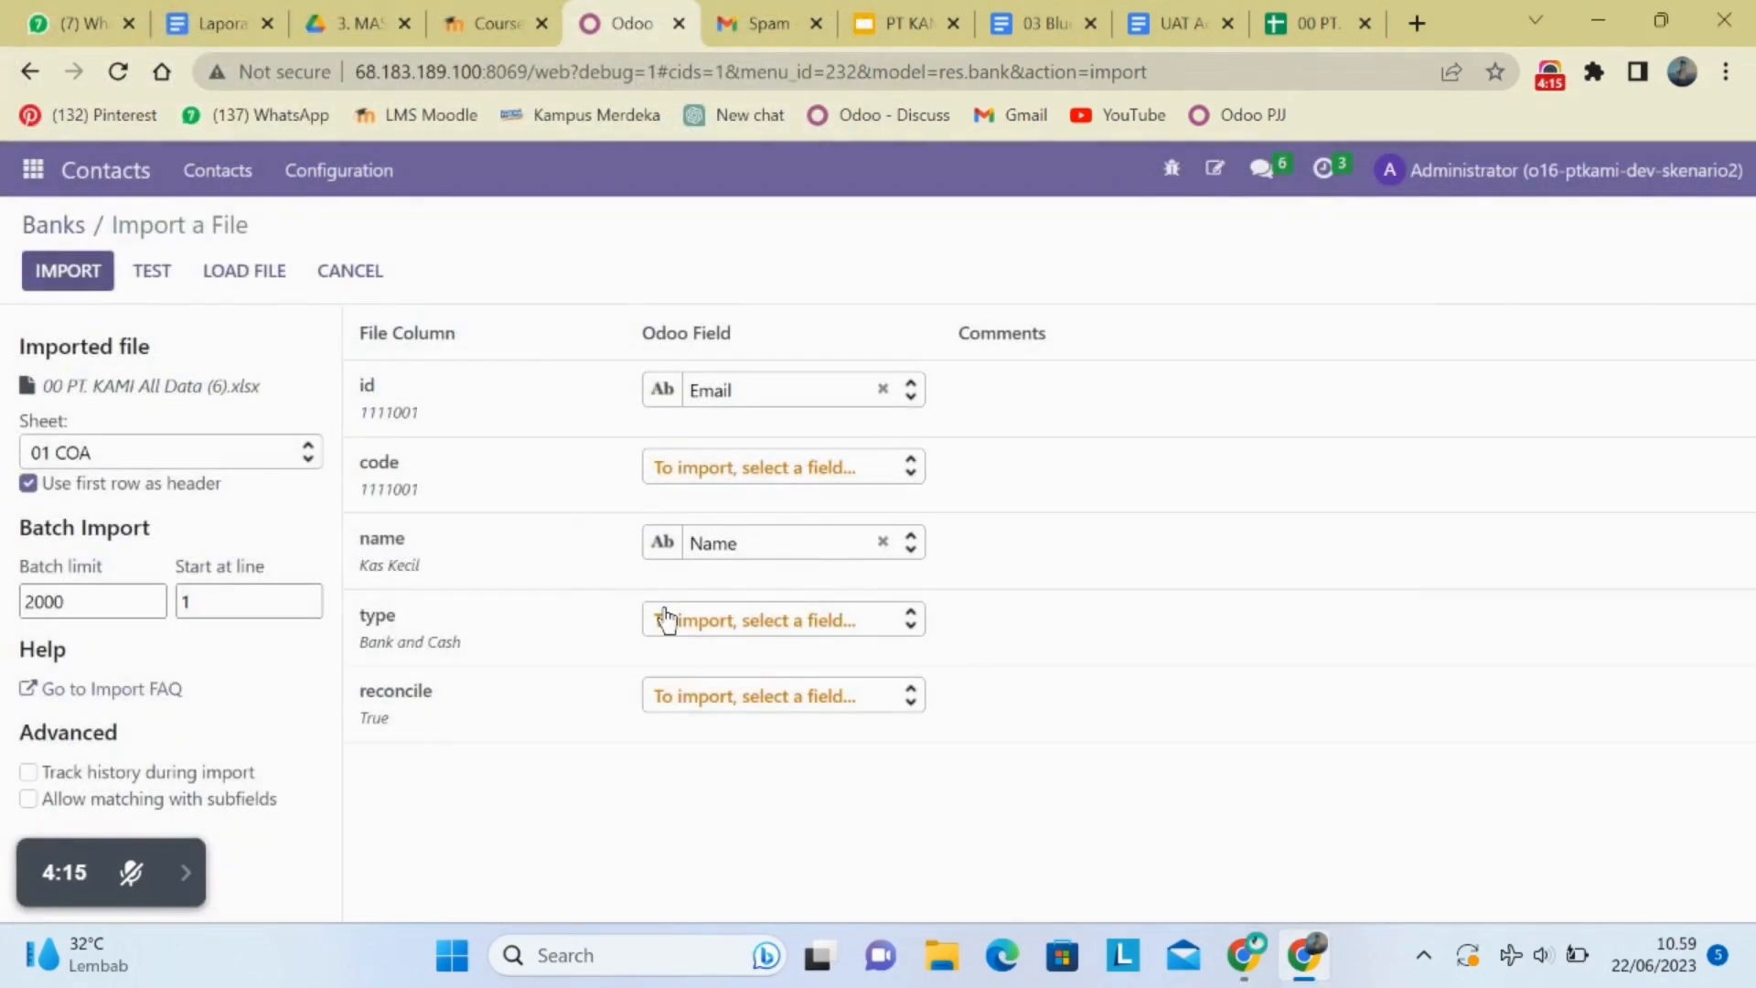
{"action": "left_click", "coordinate": [281, 458]}
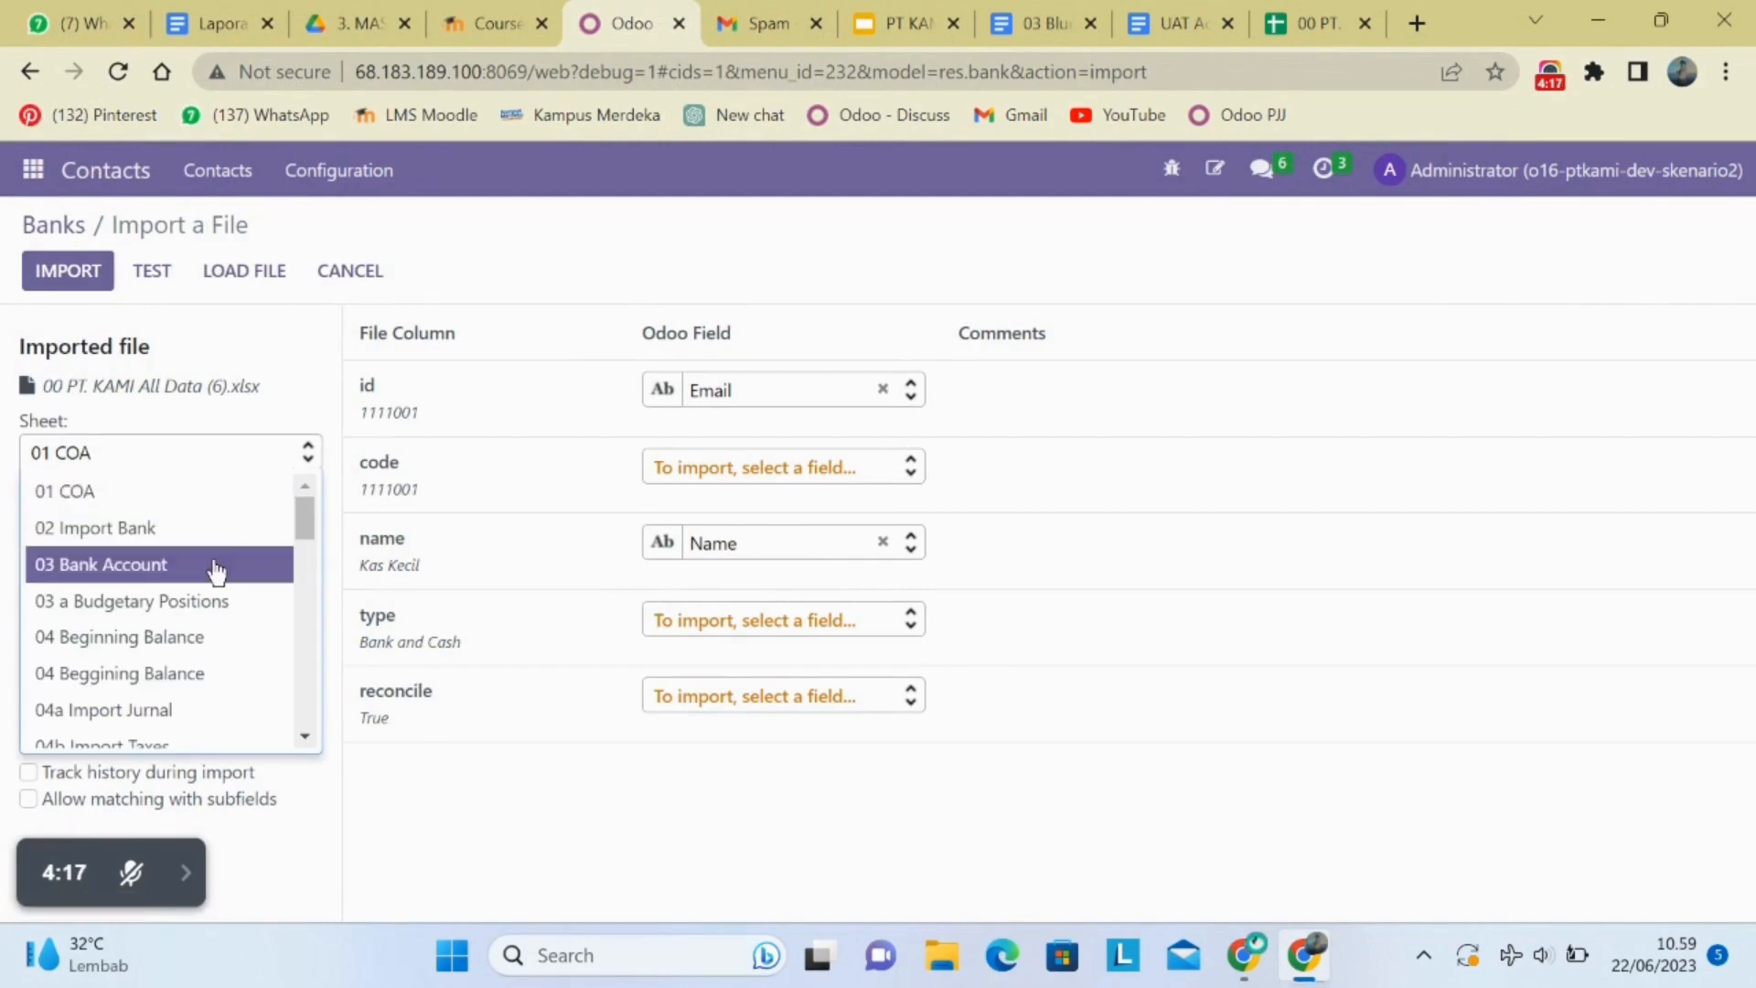
{"action": "left_click", "coordinate": [219, 530]}
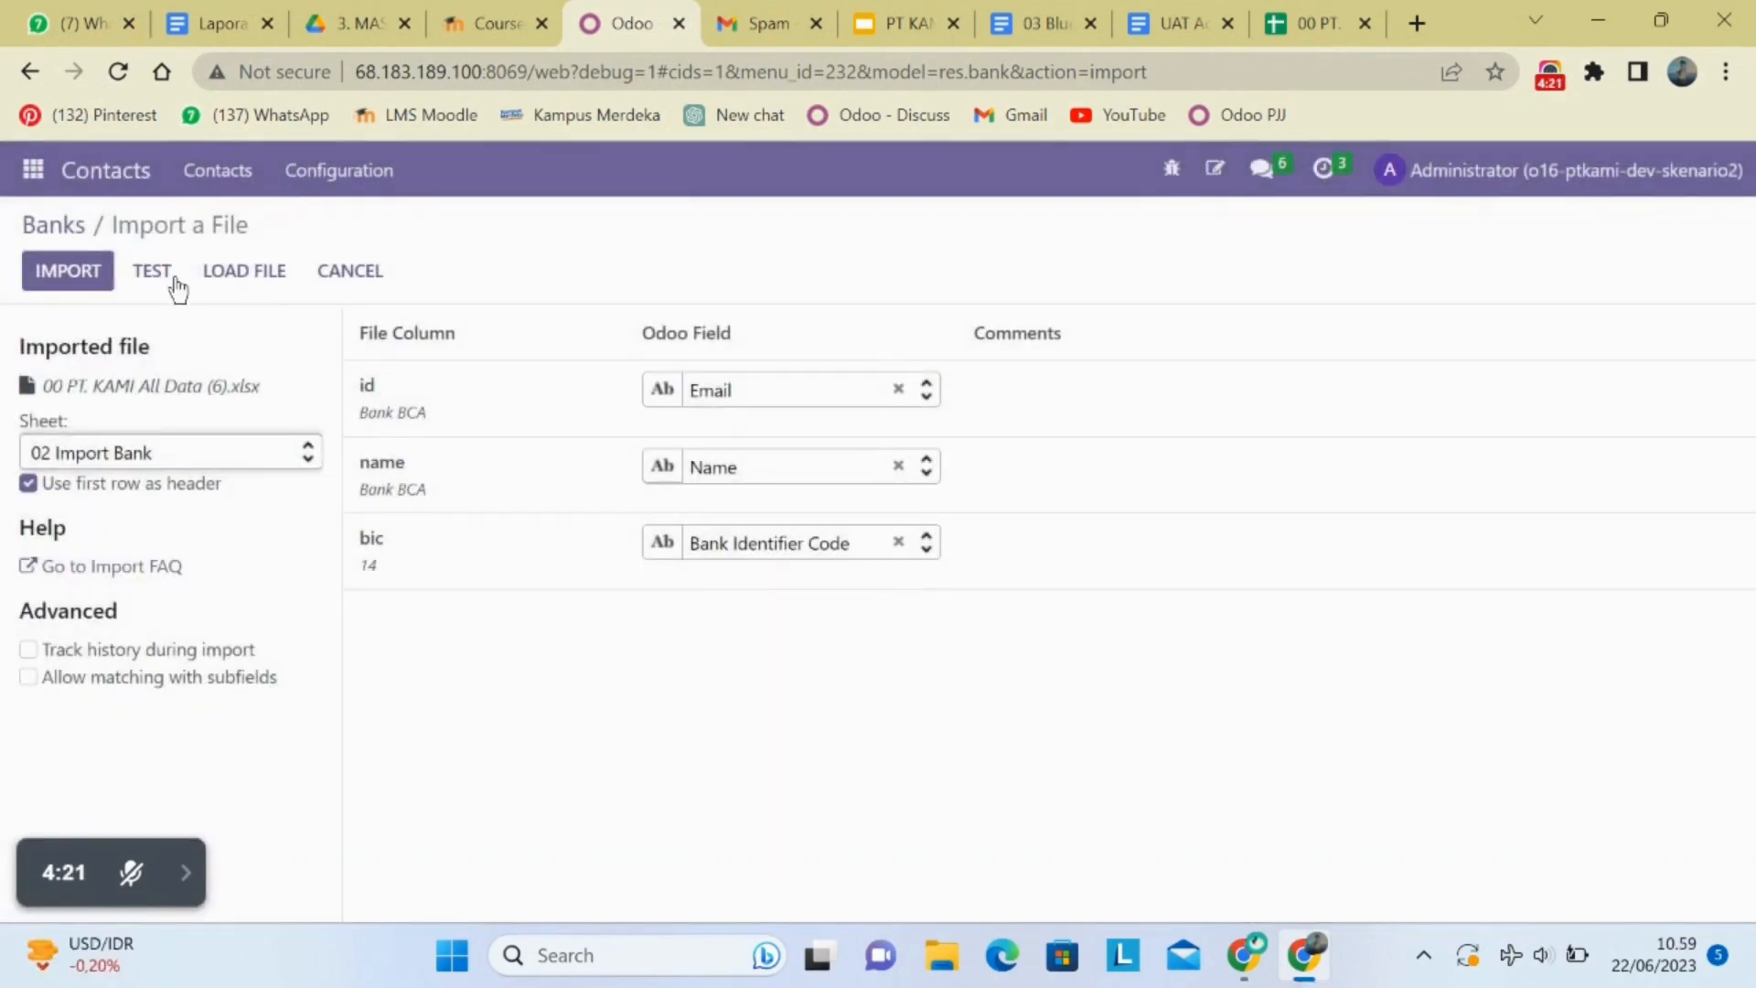
- Test the bank import and leave without importing
{"action": "left_click", "coordinate": [168, 271]}
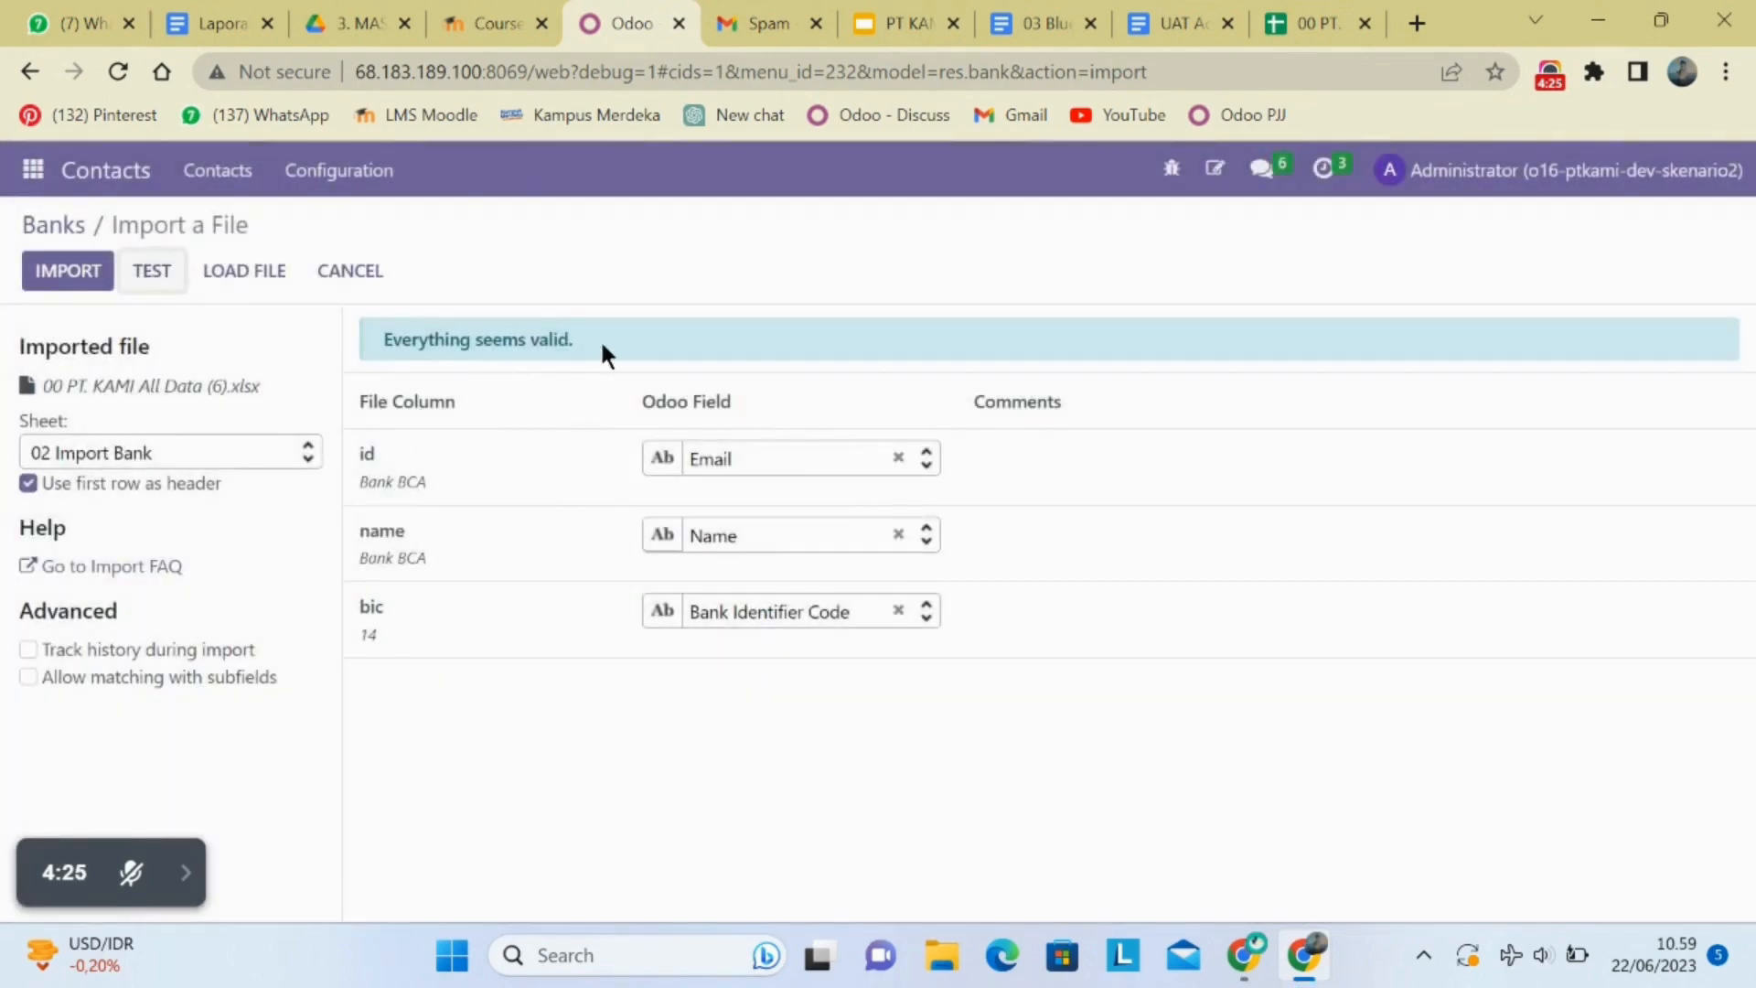
{"action": "left_click", "coordinate": [329, 277]}
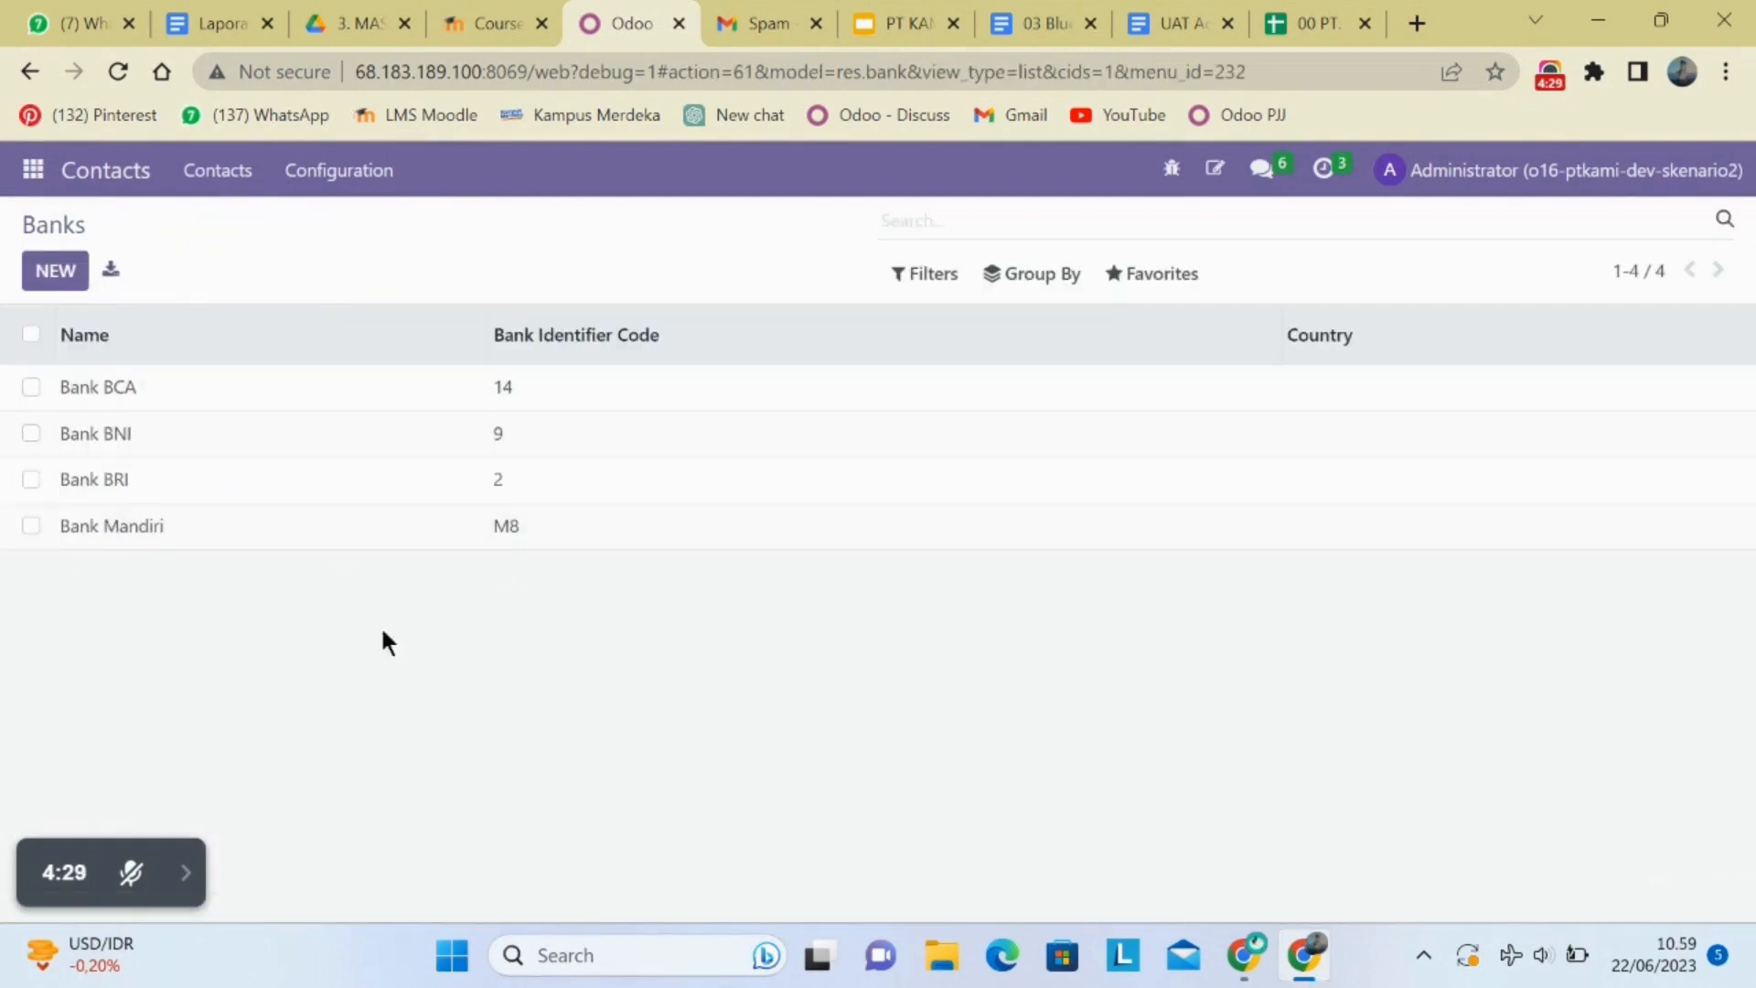
- Switch to the 00 PT. KAMI All Data spreadsheet and open the 04b Import Taxes sheet
{"action": "left_click", "coordinate": [1314, 13]}
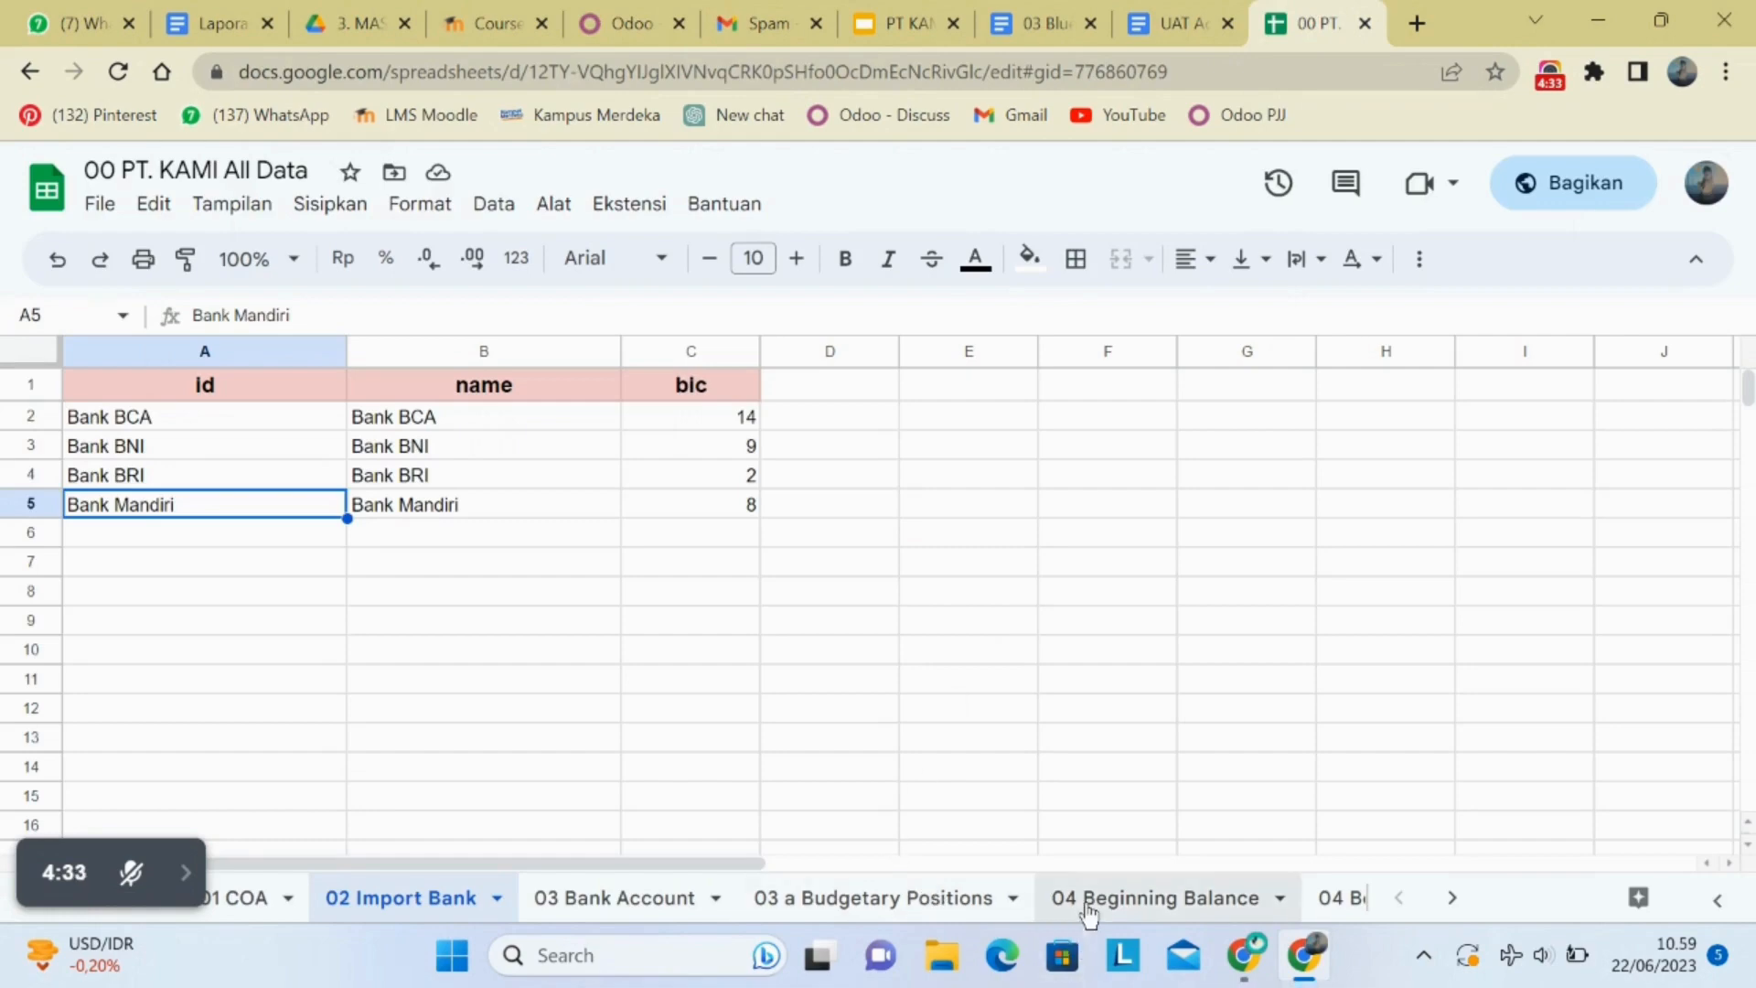
{"action": "scroll", "coordinate": [1087, 907], "scroll_direction": "down", "scroll_amount": 2}
{"action": "scroll", "coordinate": [1088, 912], "scroll_direction": "down", "scroll_amount": 4}
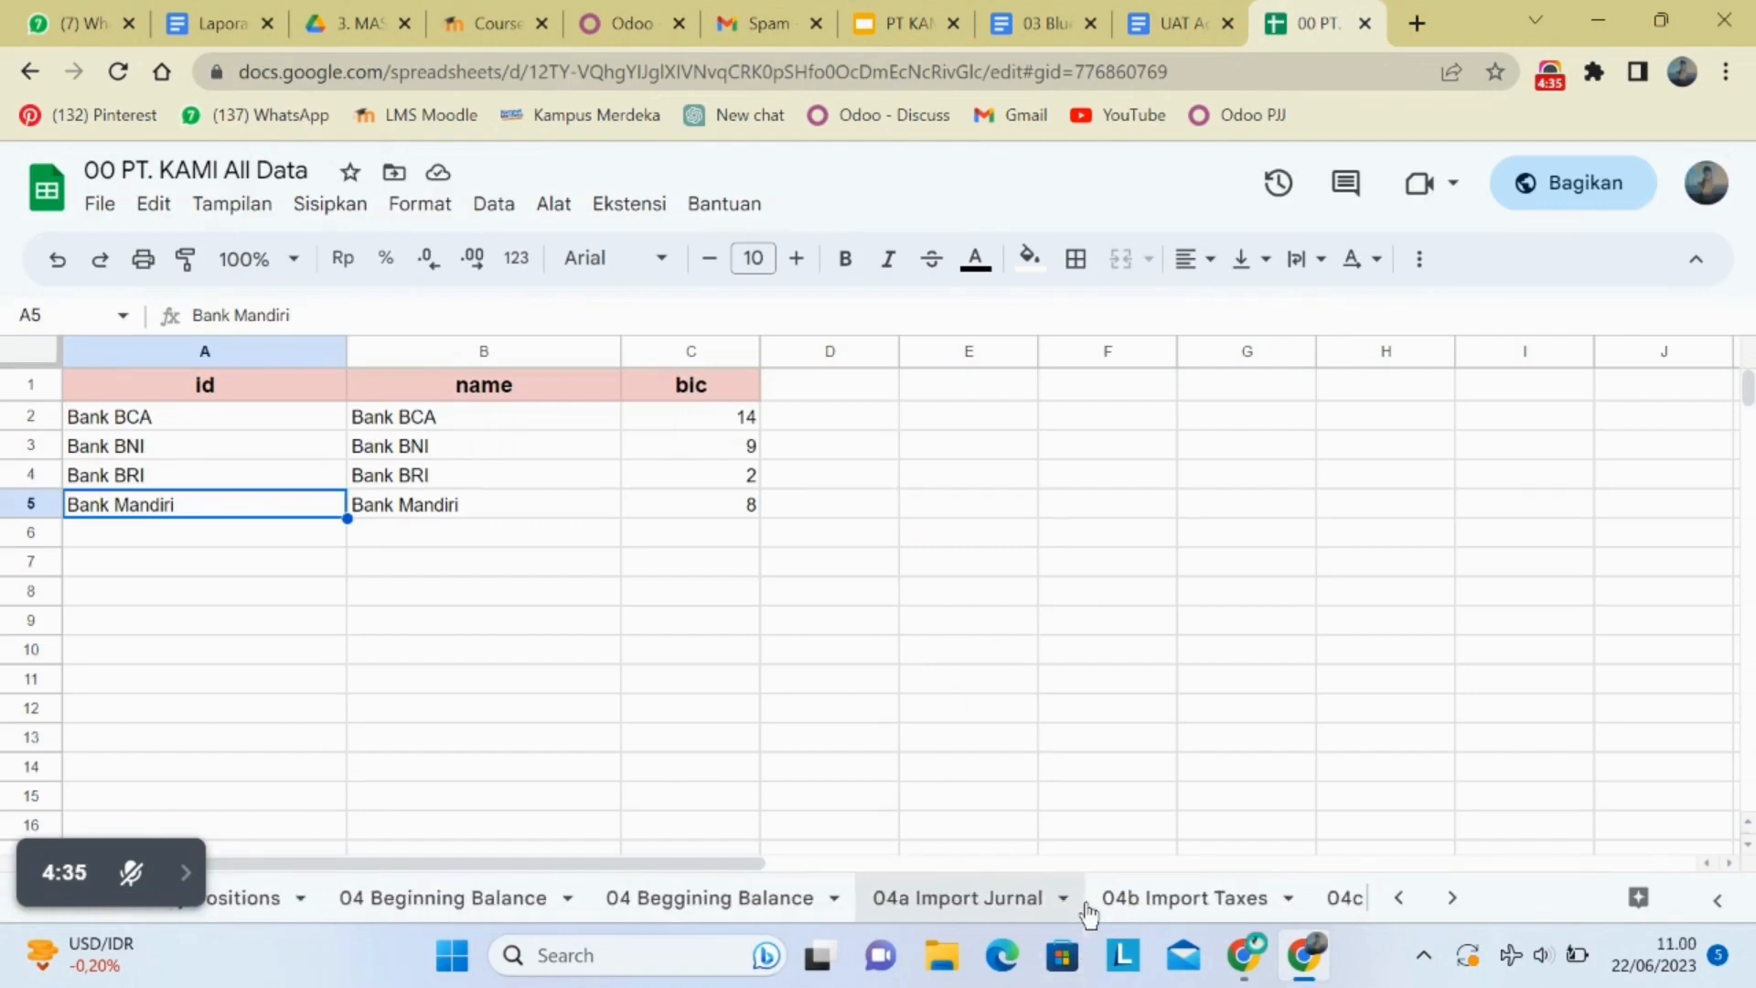
{"action": "left_click", "coordinate": [1088, 901]}
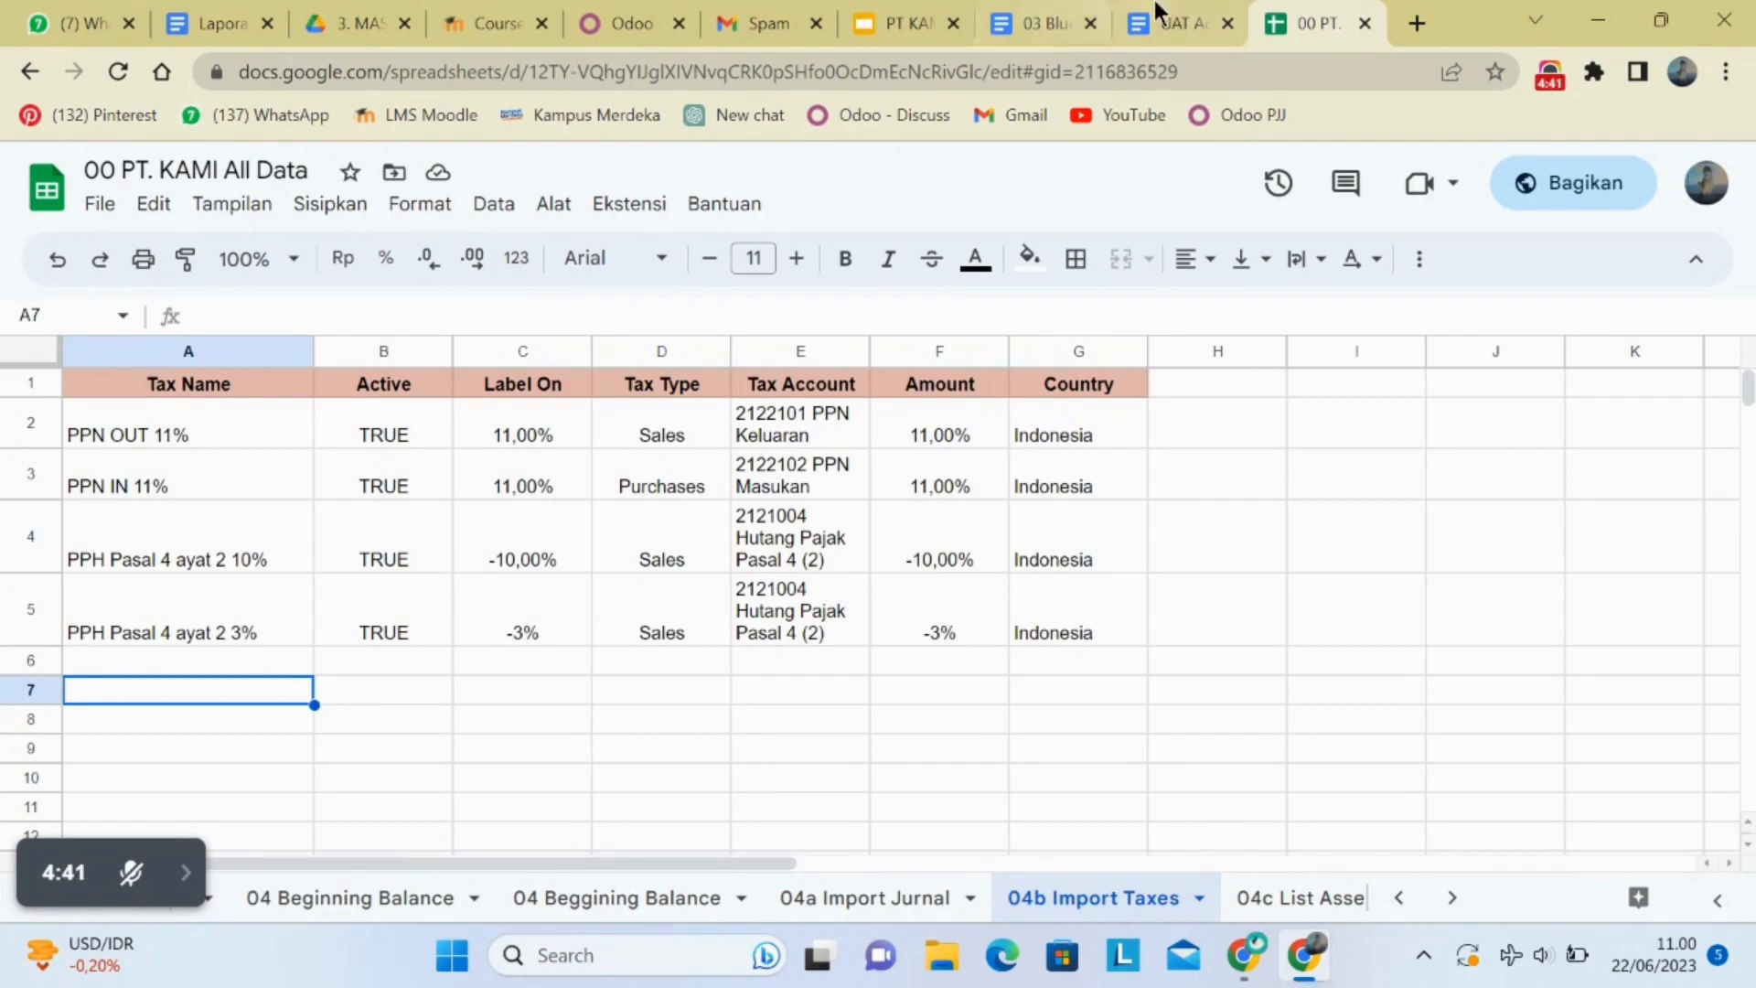
- Switch to Odoo, open the Taxes list in Accounting and remove its Sale or Purchase filter
{"action": "left_click", "coordinate": [618, 11]}
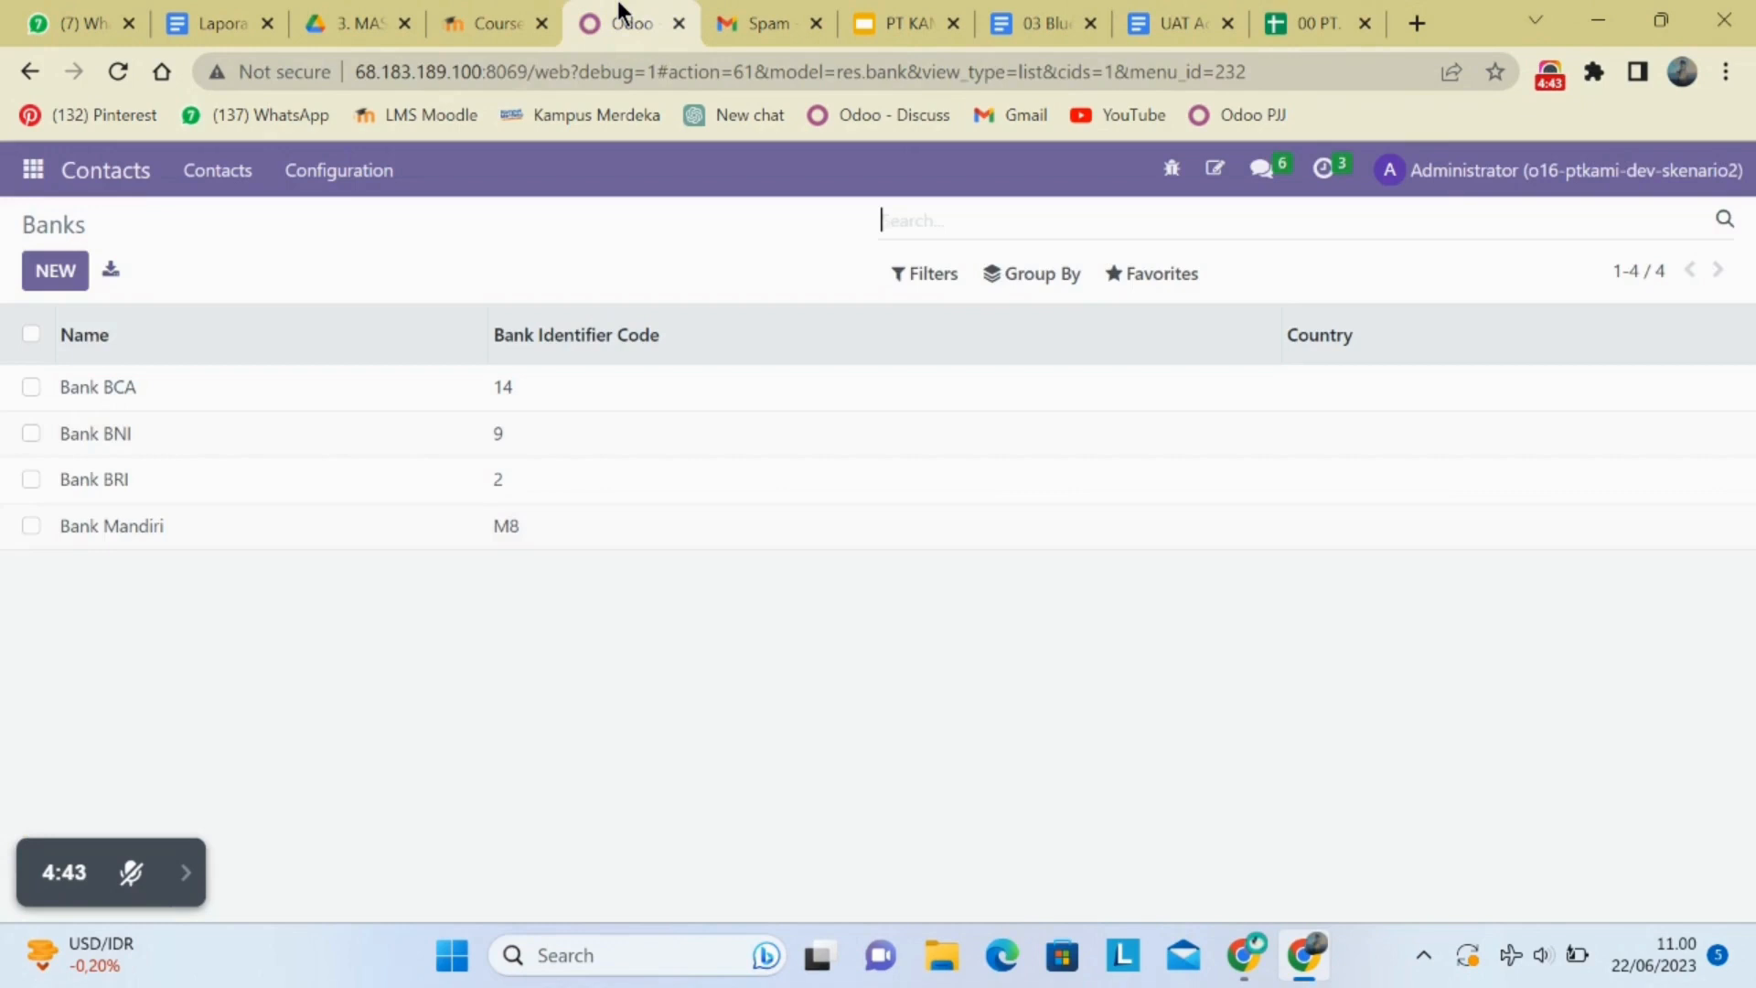
{"action": "left_click", "coordinate": [33, 170]}
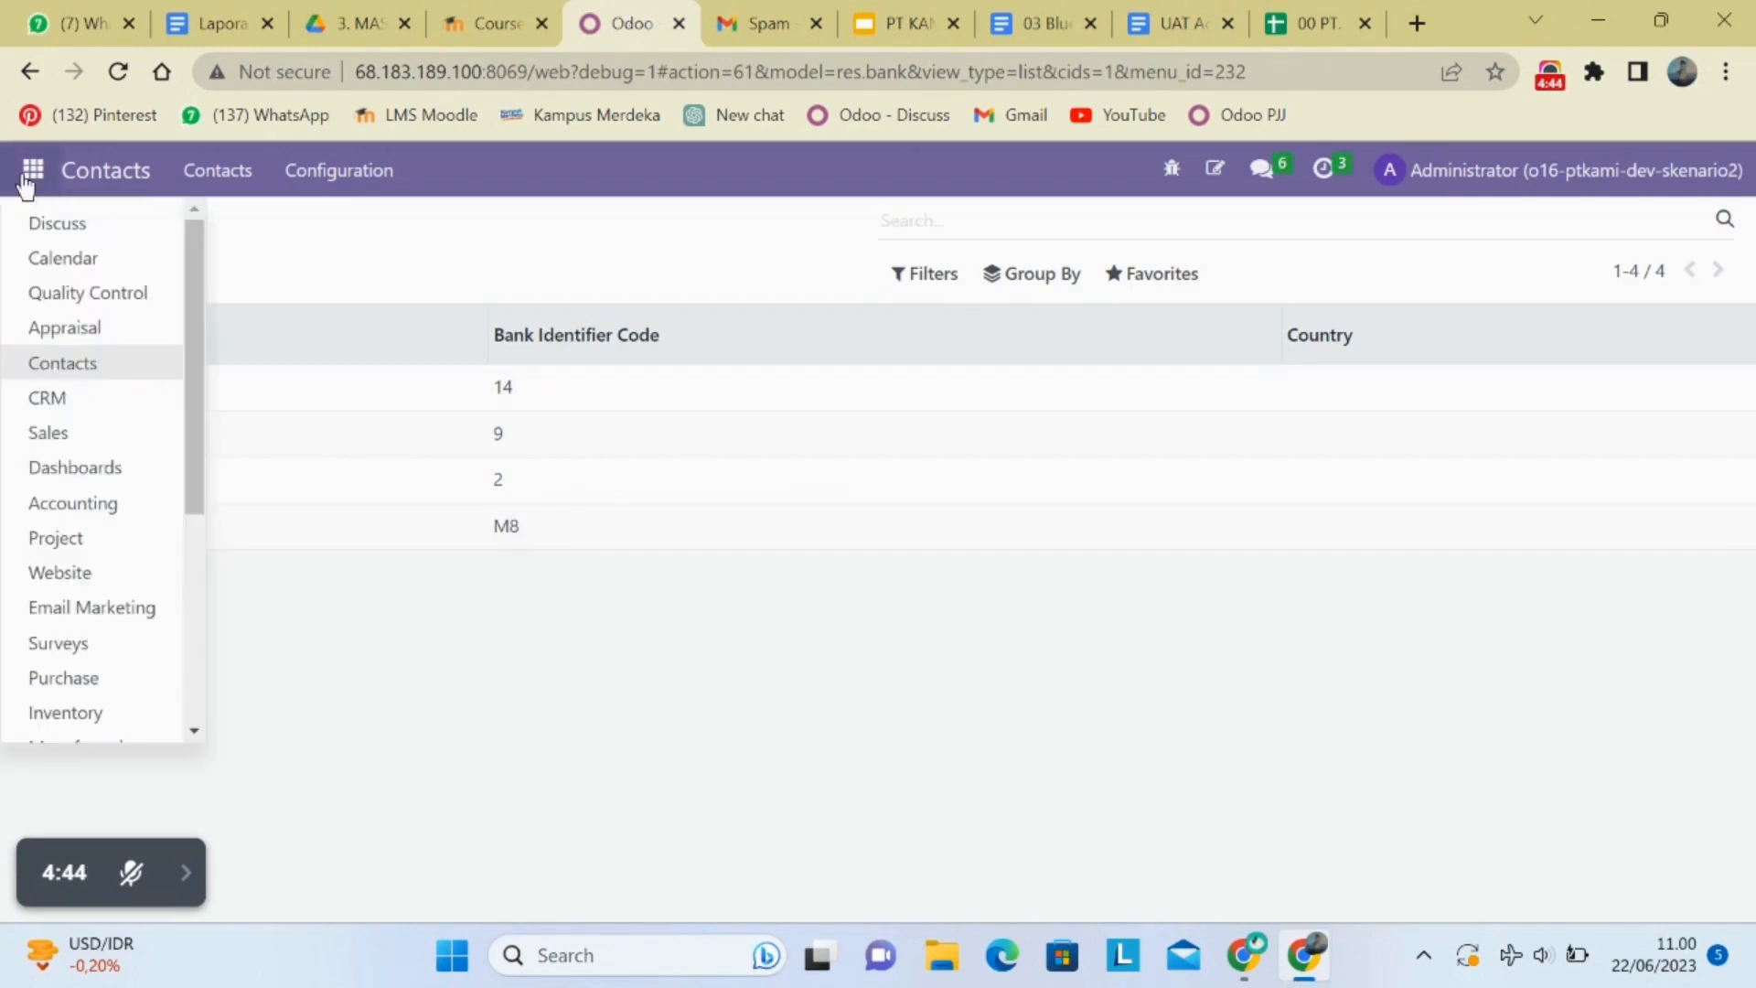
{"action": "left_click", "coordinate": [62, 502]}
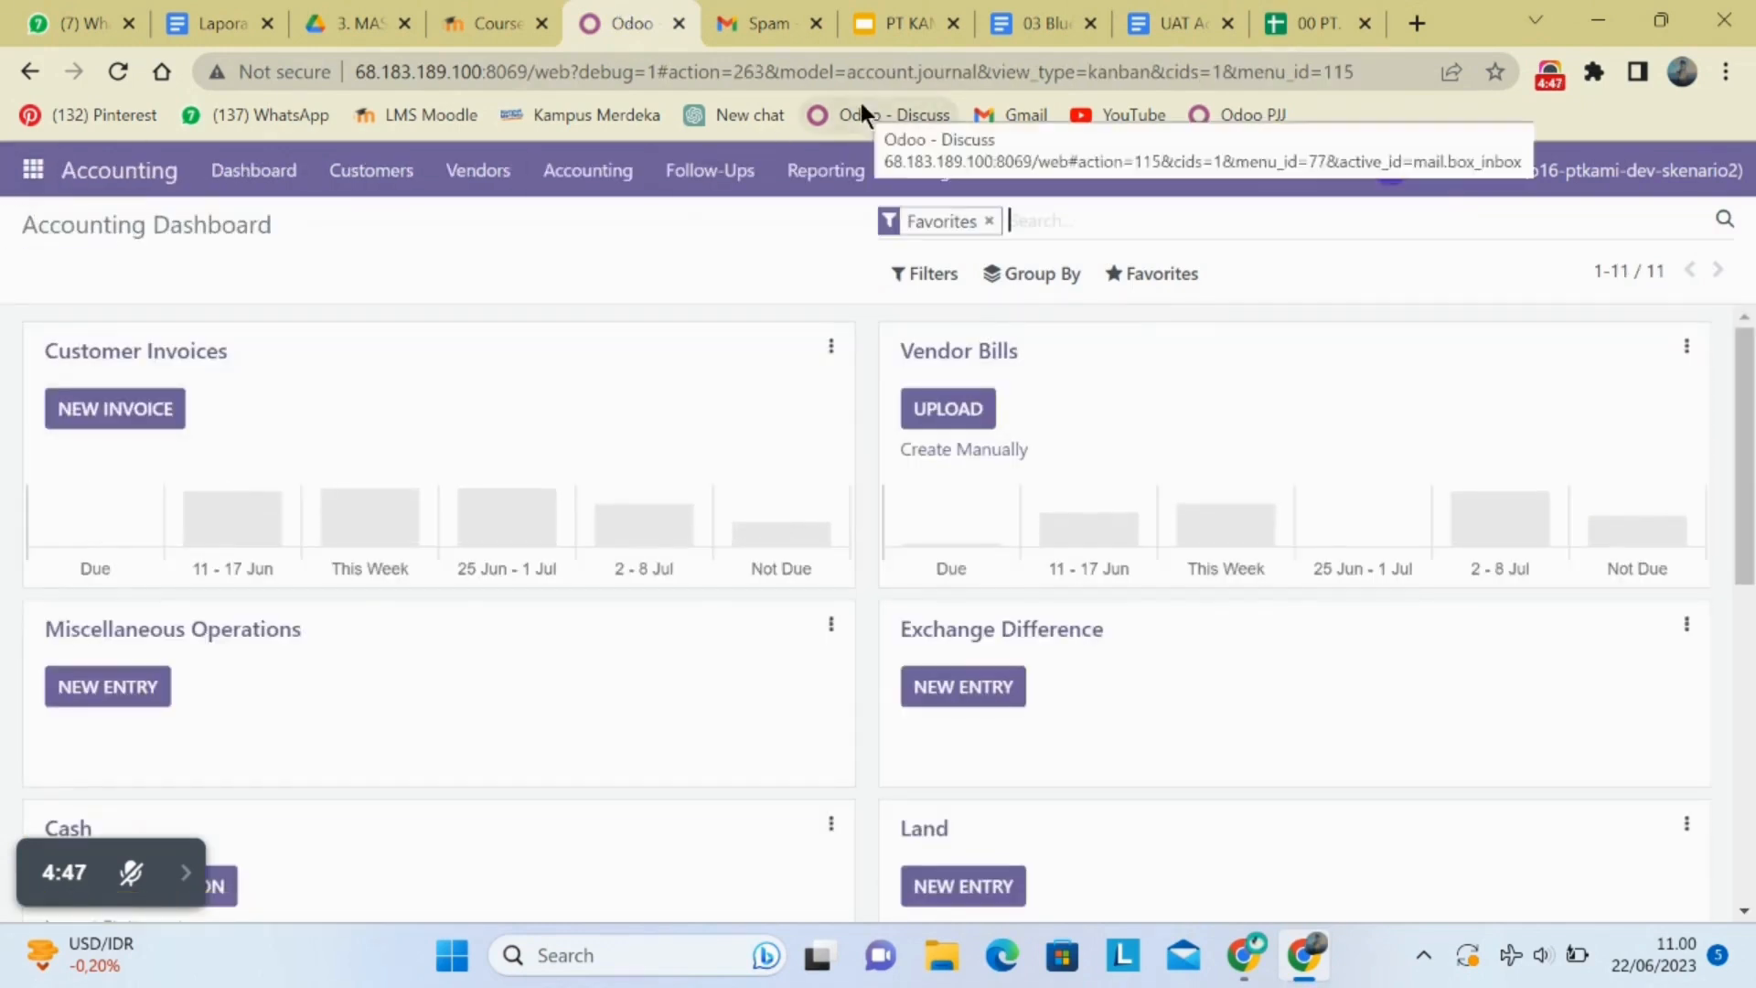
{"action": "left_click", "coordinate": [910, 175]}
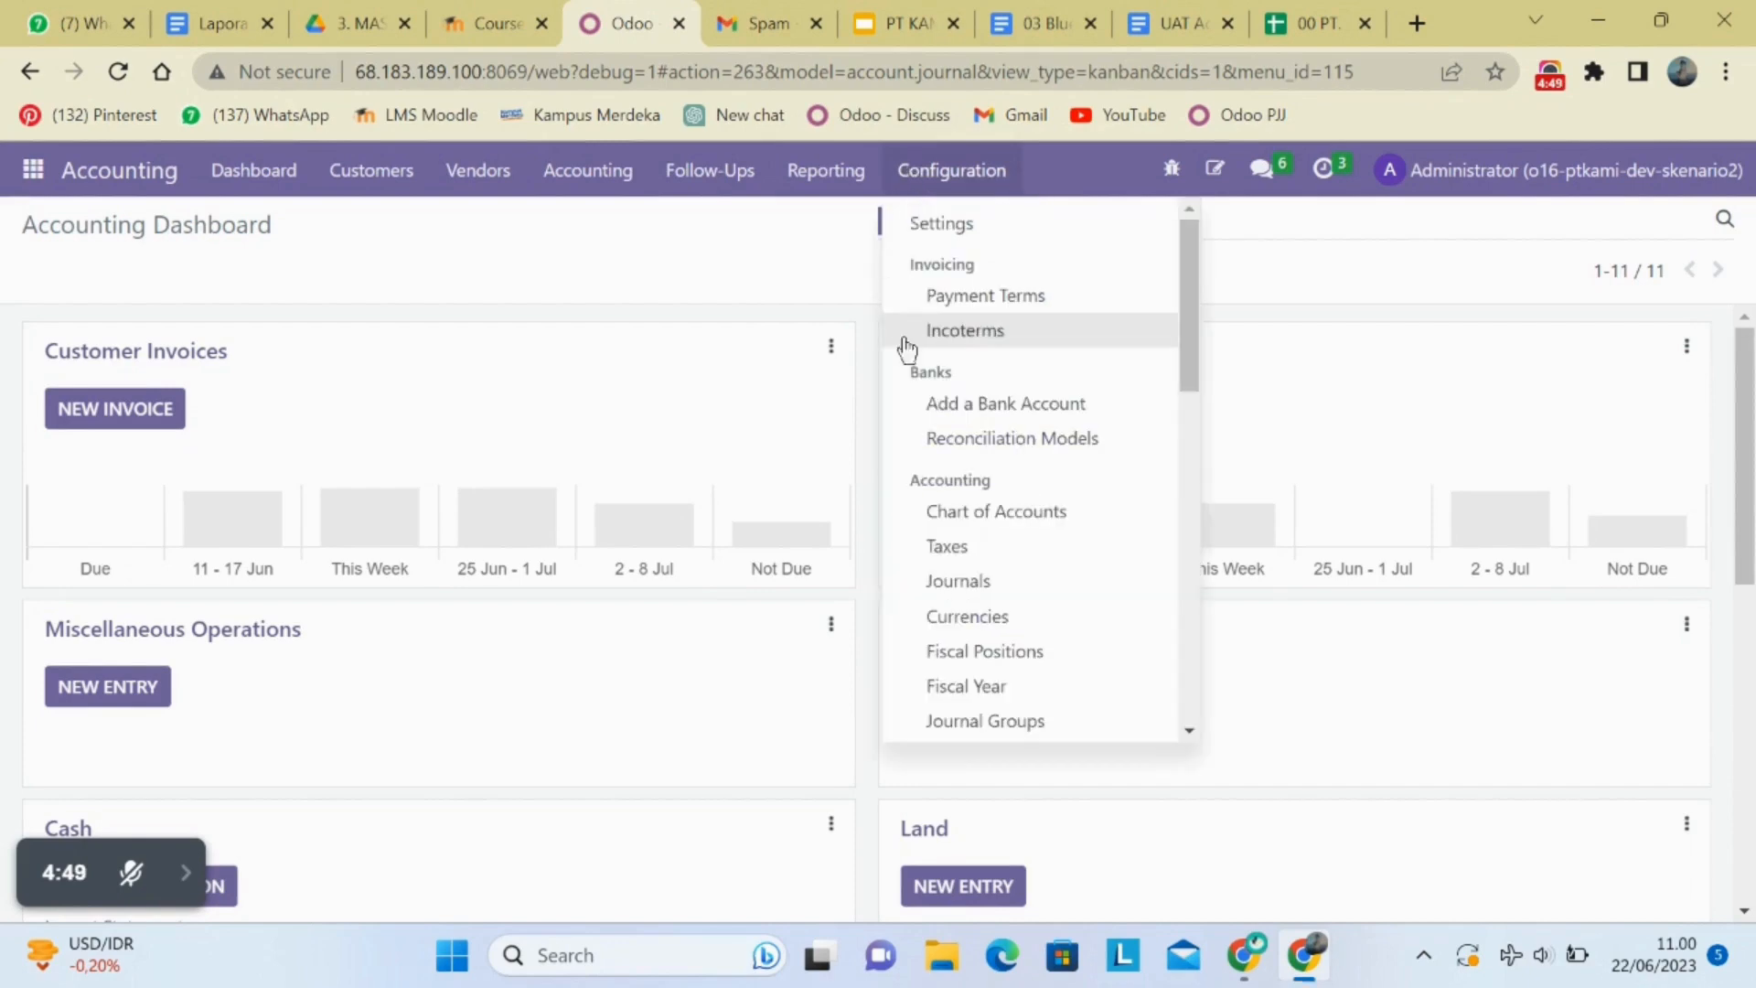
{"action": "left_click", "coordinate": [929, 546]}
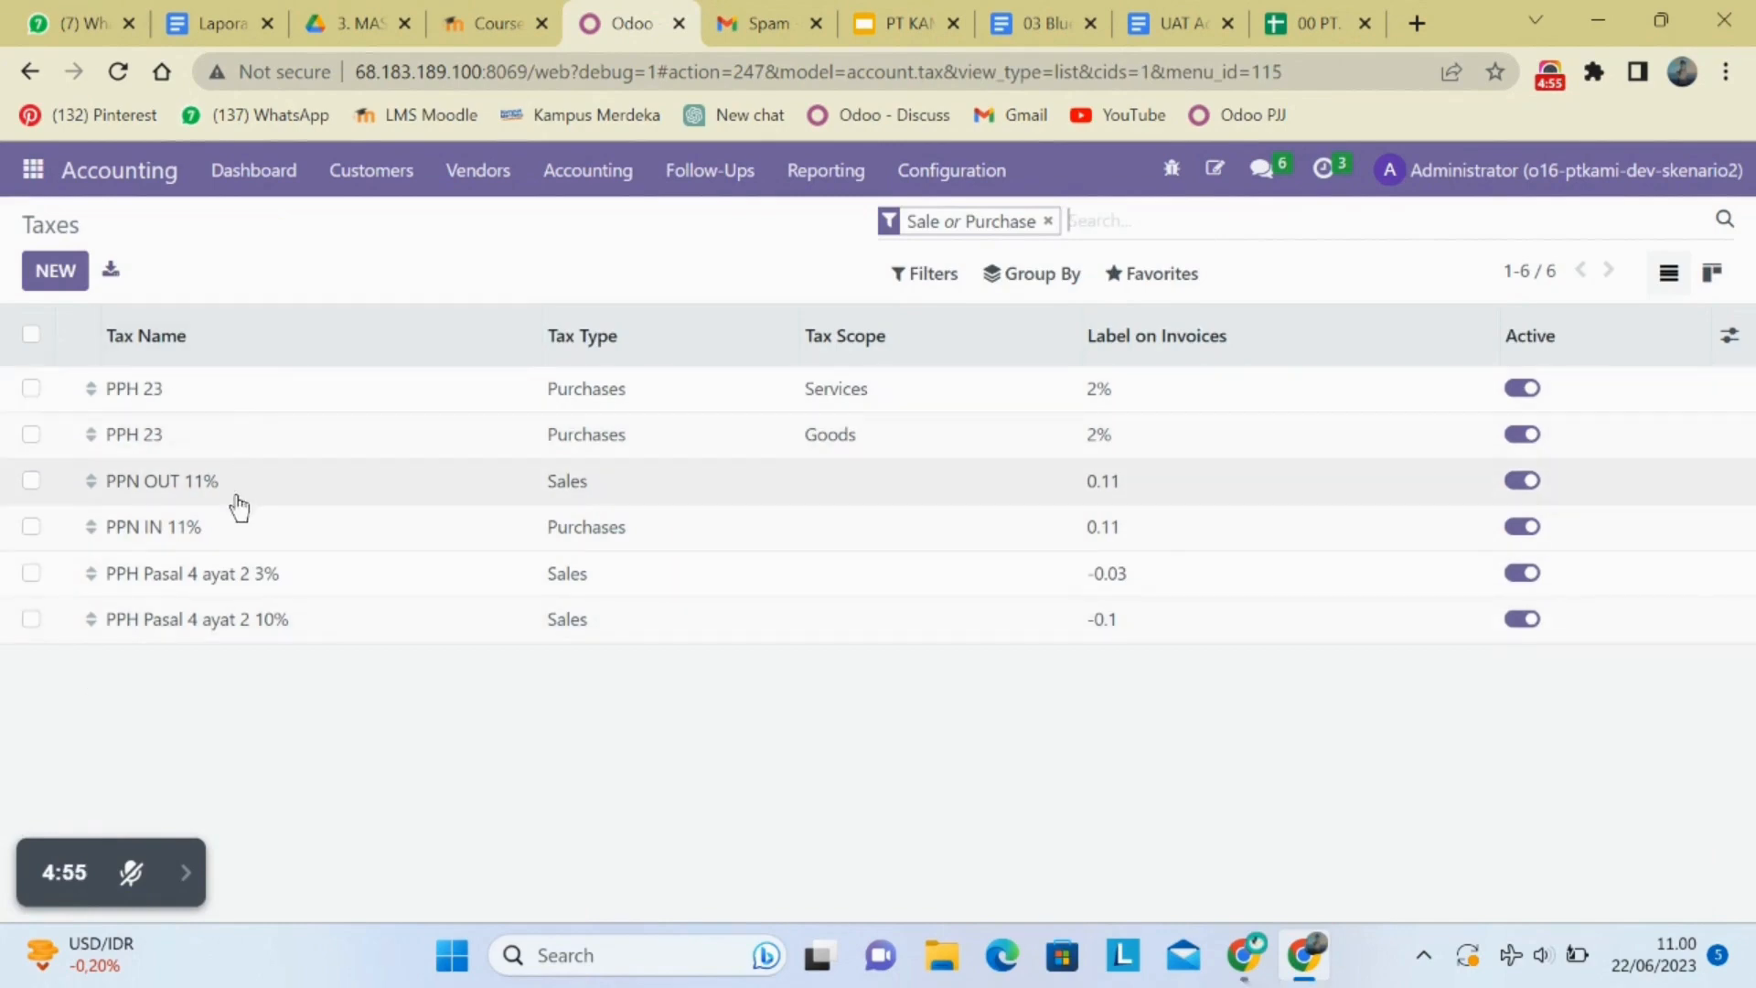
{"action": "left_click", "coordinate": [1051, 219]}
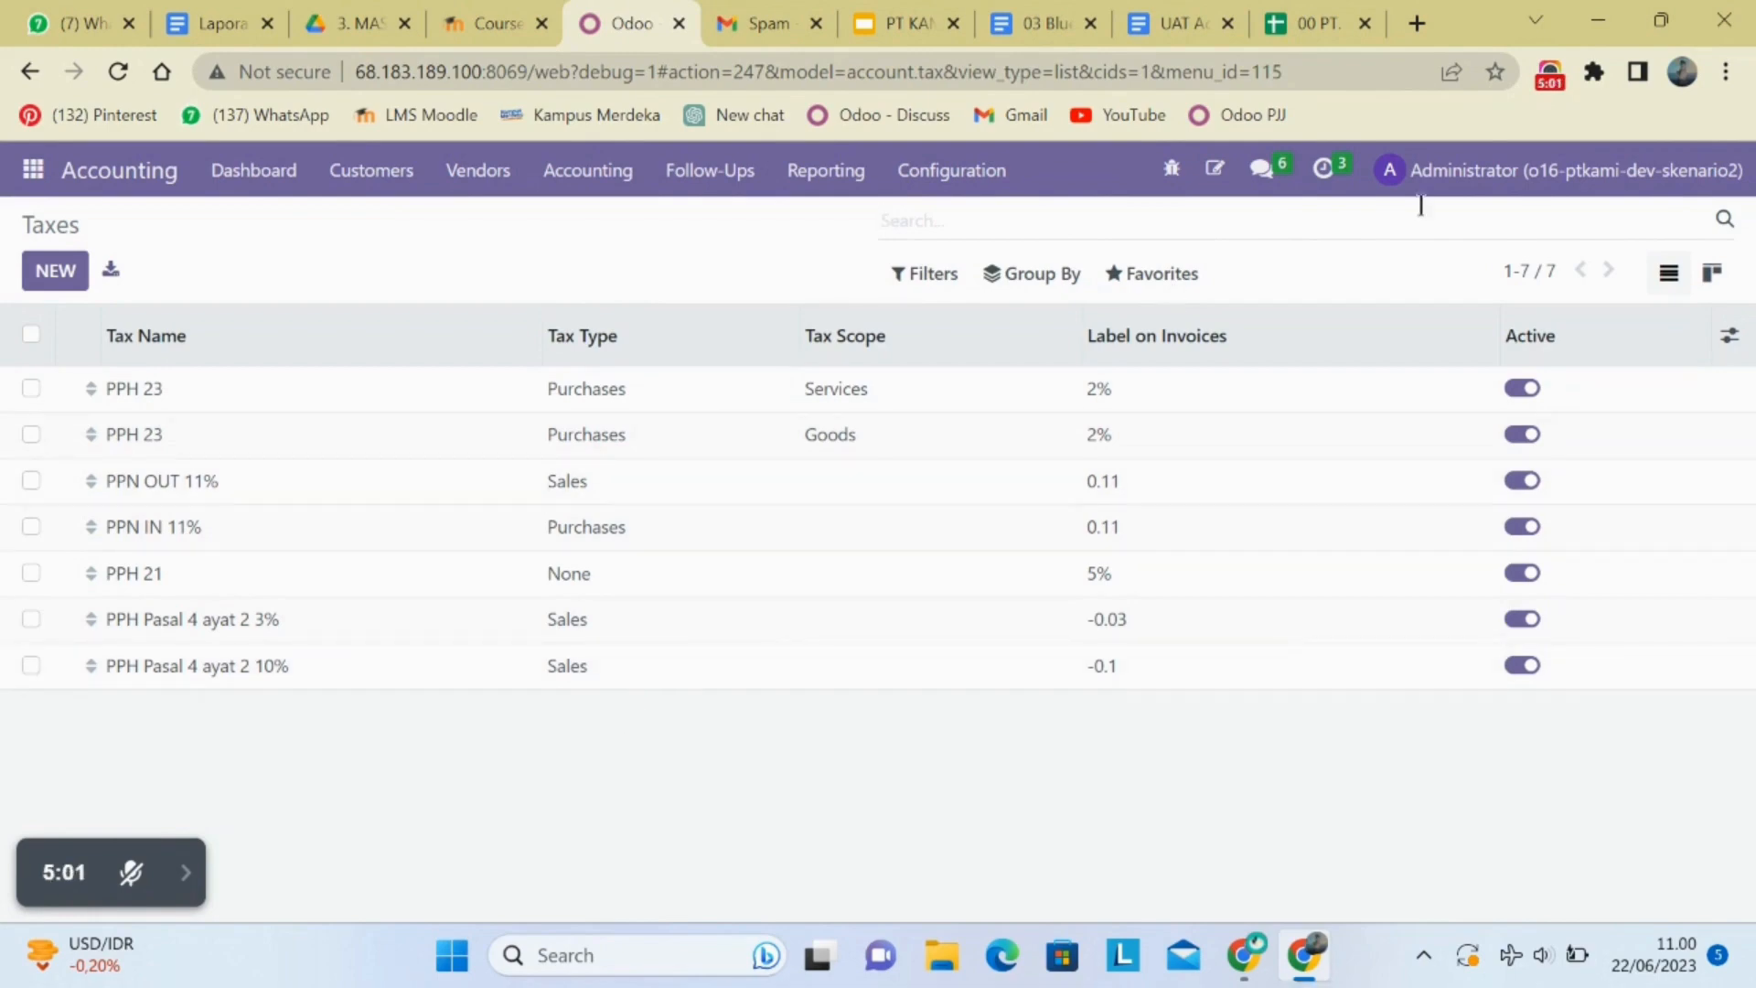
- Upload 00 PT. KAMI All Data (6) to the Taxes import and choose the 04b Import Taxes sheet
{"action": "left_click", "coordinate": [1162, 273]}
{"action": "left_click", "coordinate": [1180, 320]}
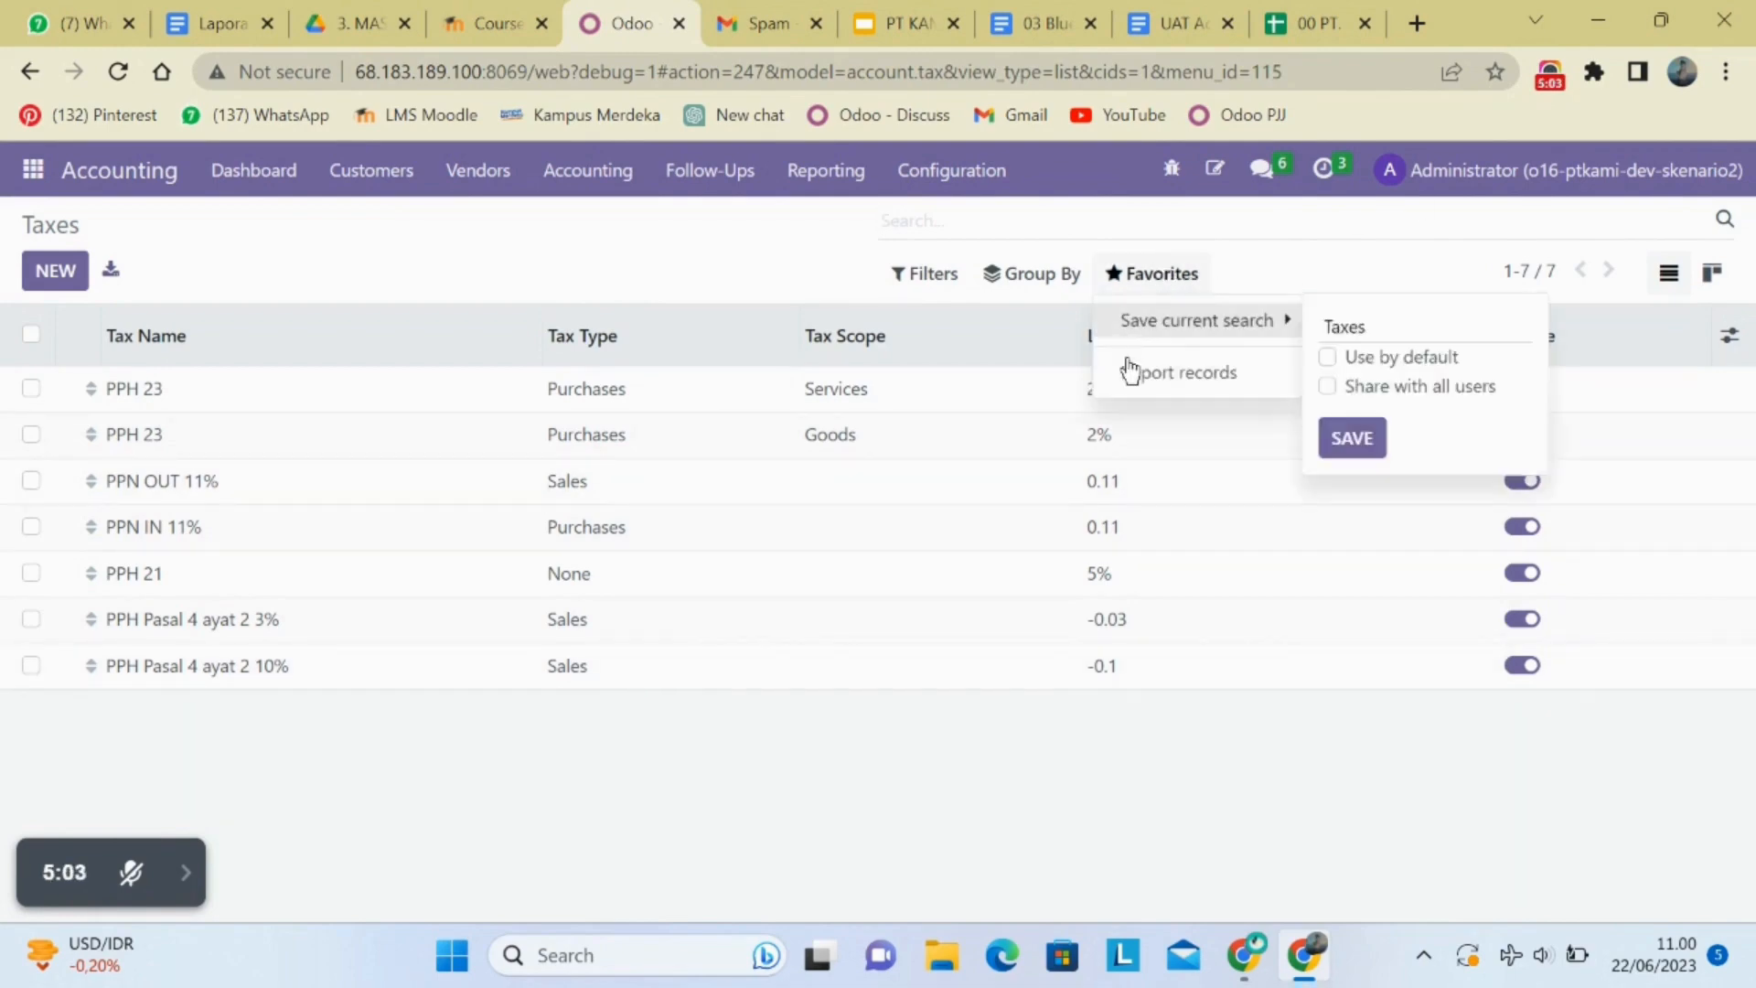
{"action": "left_click", "coordinate": [1132, 372]}
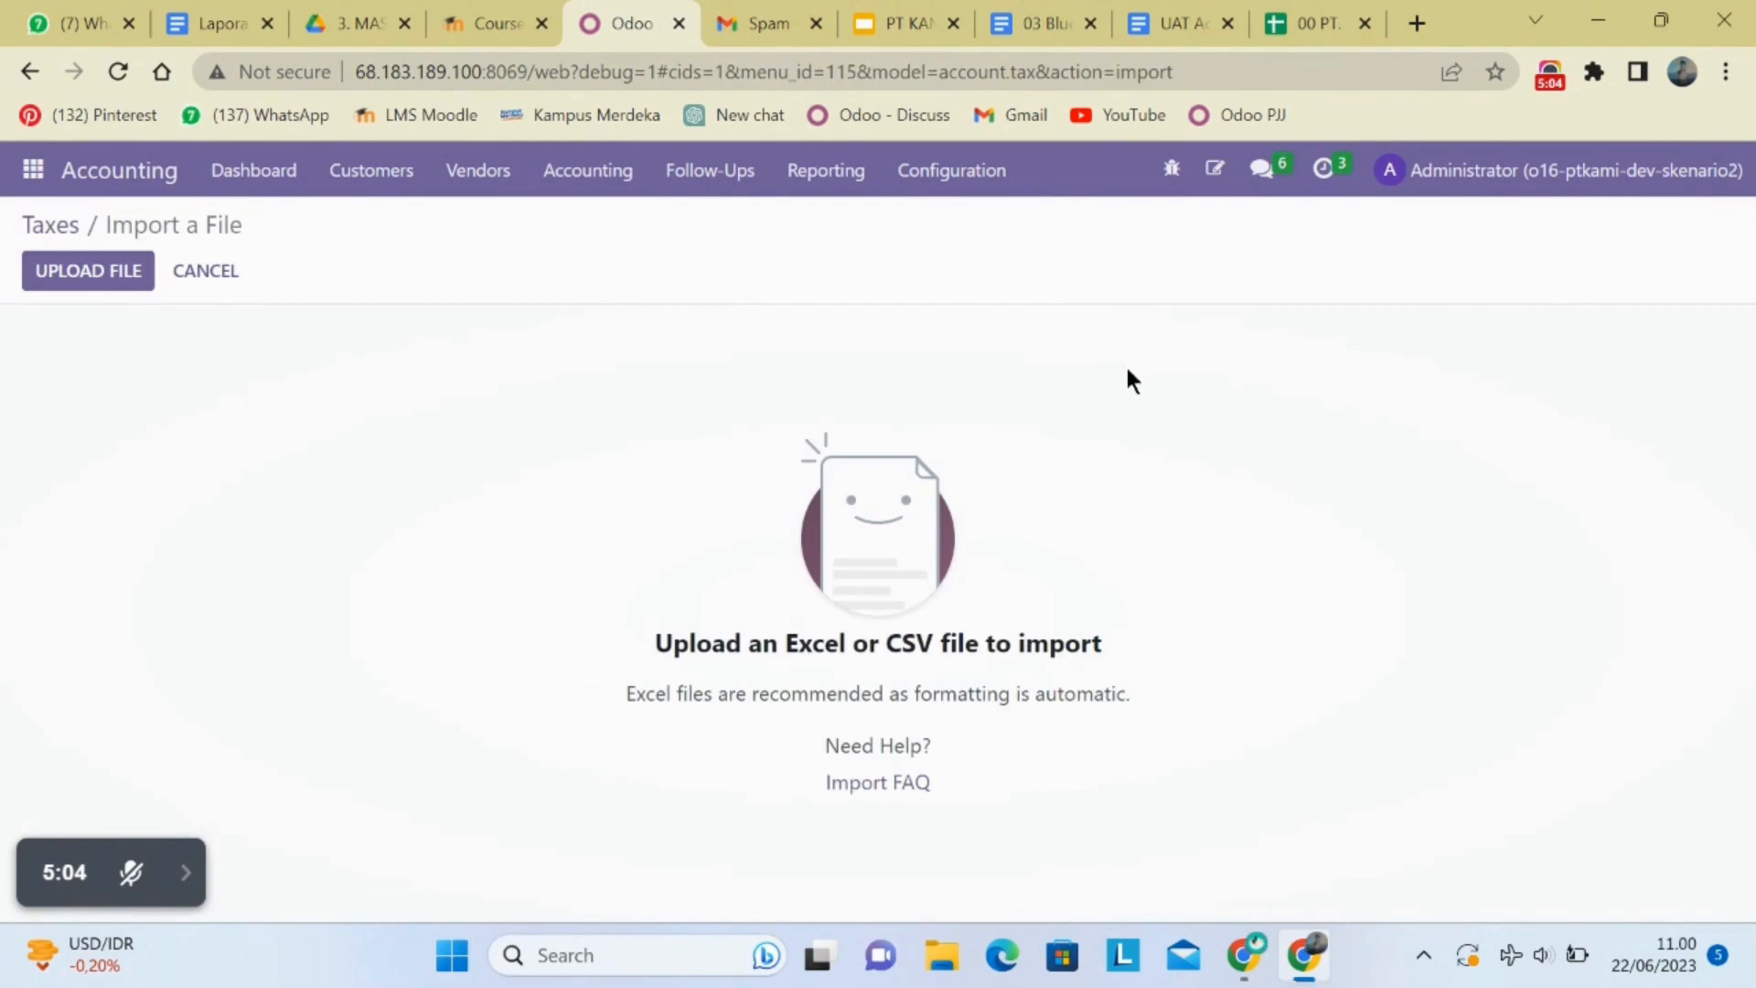
{"action": "left_click", "coordinate": [68, 274]}
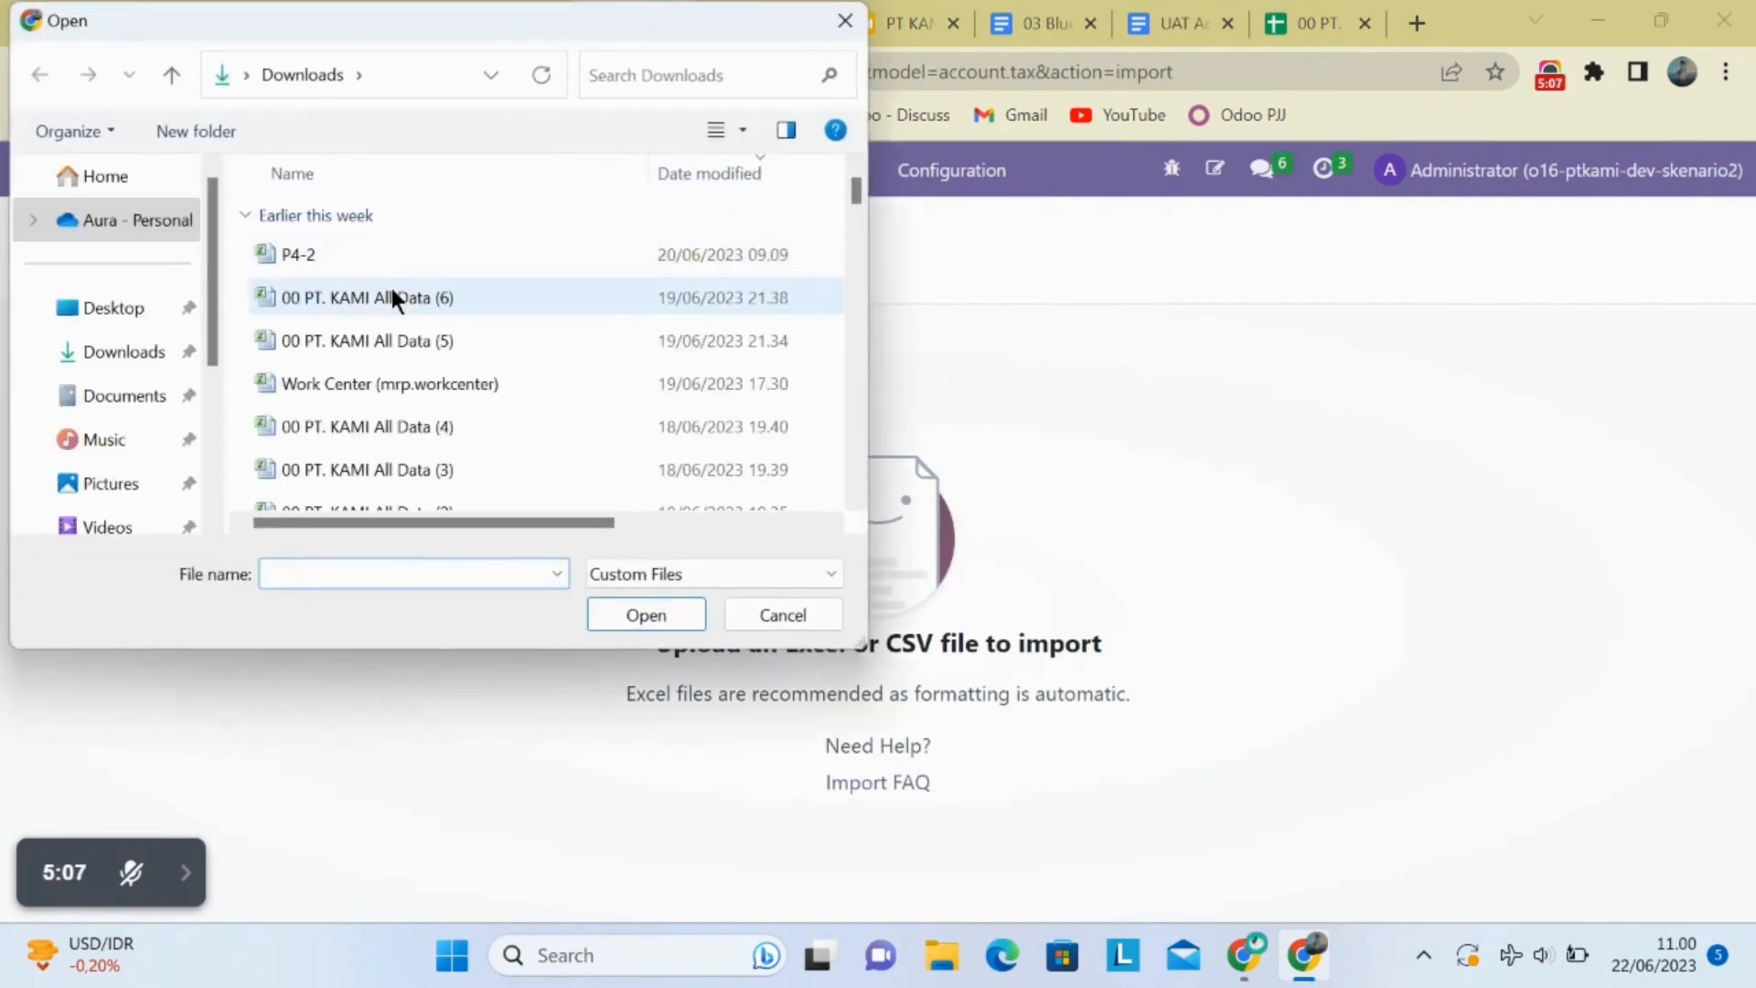
{"action": "left_click", "coordinate": [393, 295]}
{"action": "left_click", "coordinate": [637, 612]}
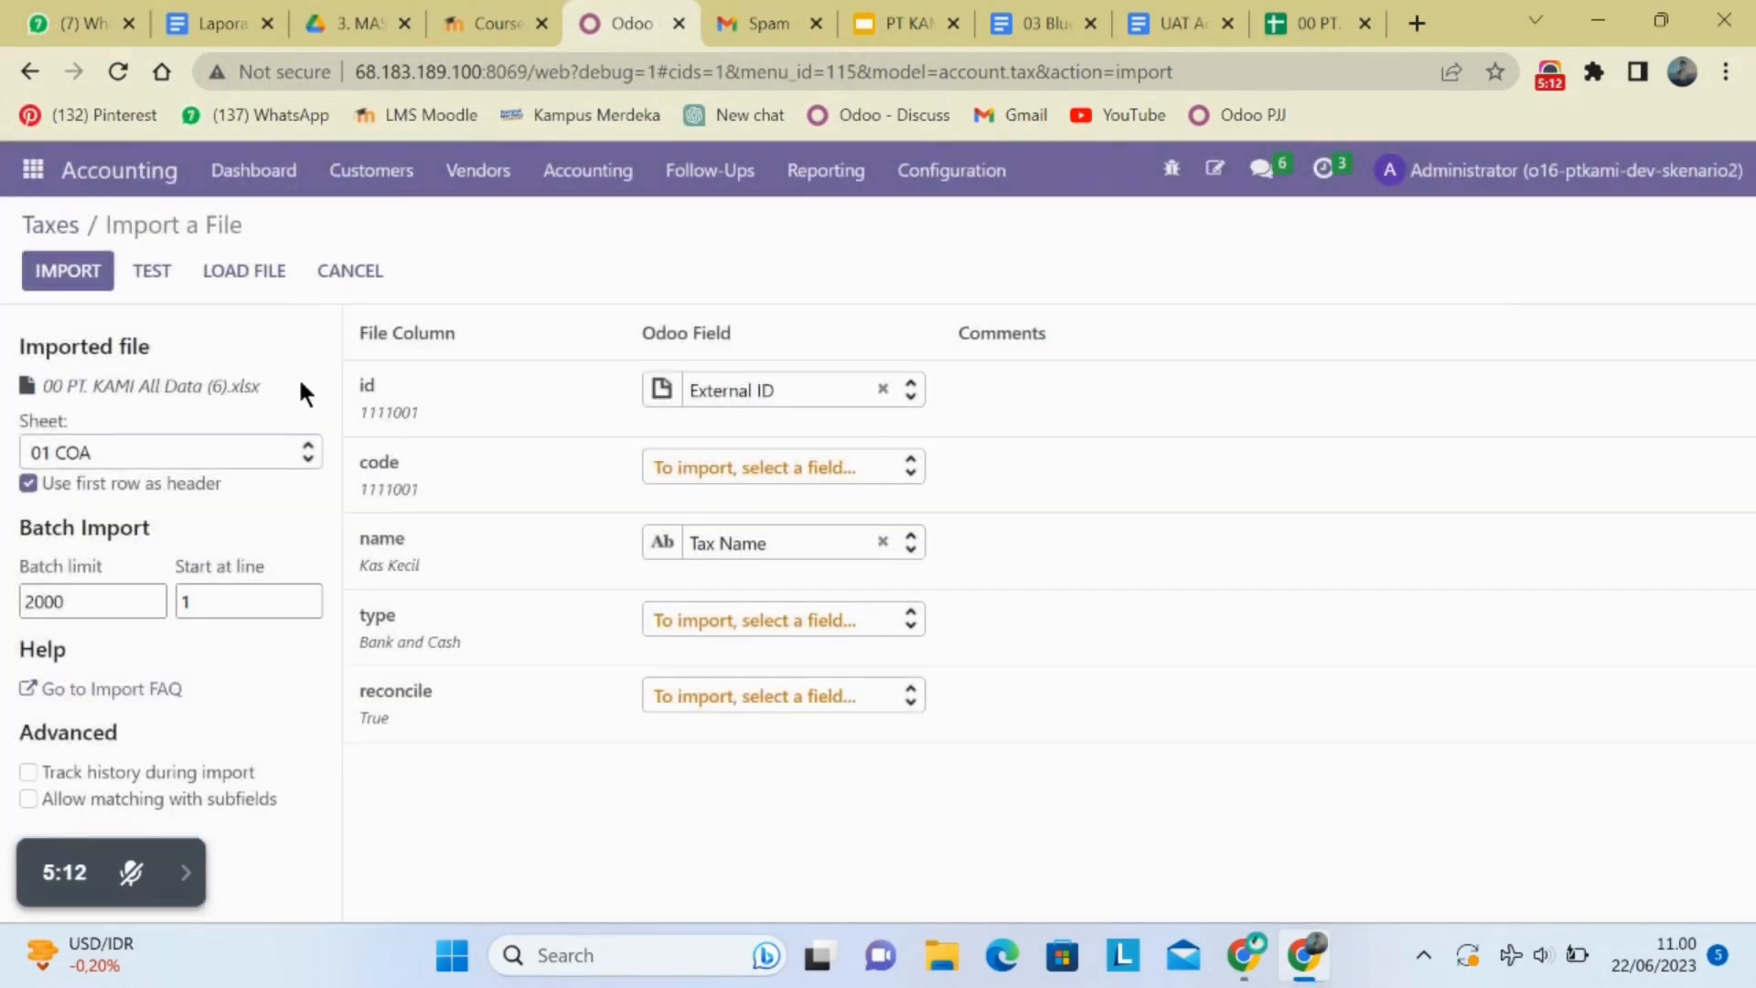
{"action": "left_click", "coordinate": [206, 462]}
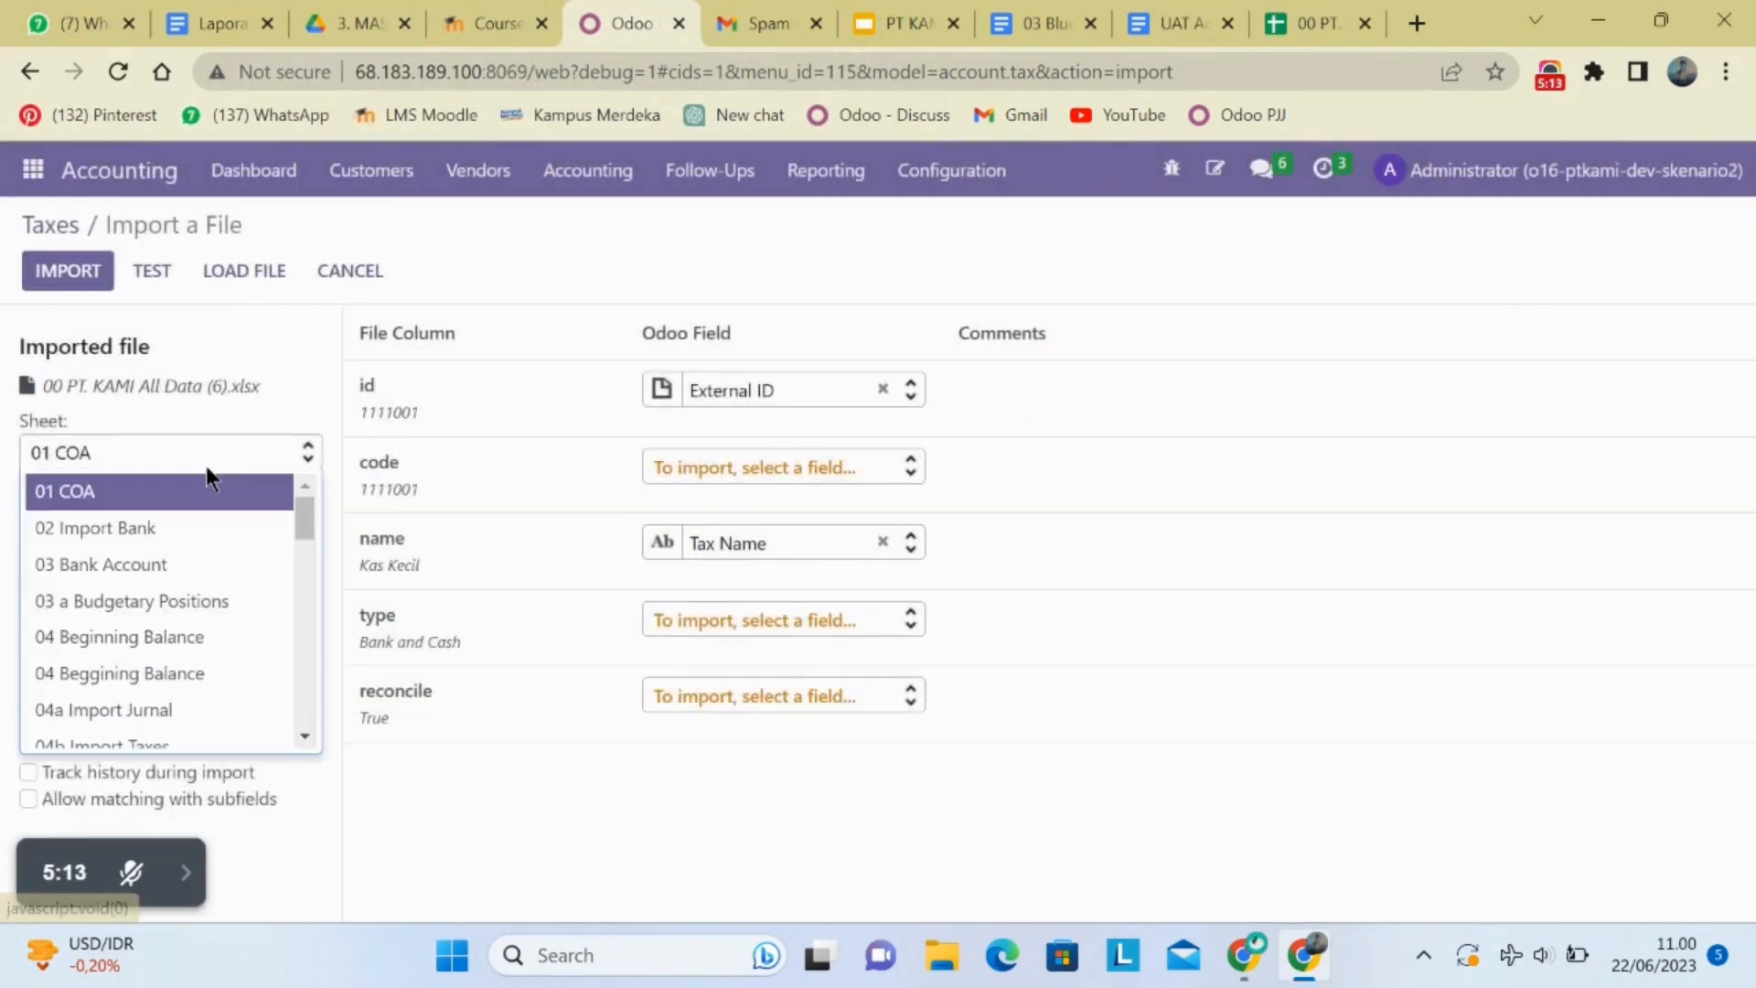
{"action": "scroll", "coordinate": [177, 608], "scroll_direction": "down", "scroll_amount": 2}
{"action": "left_click", "coordinate": [164, 669]}
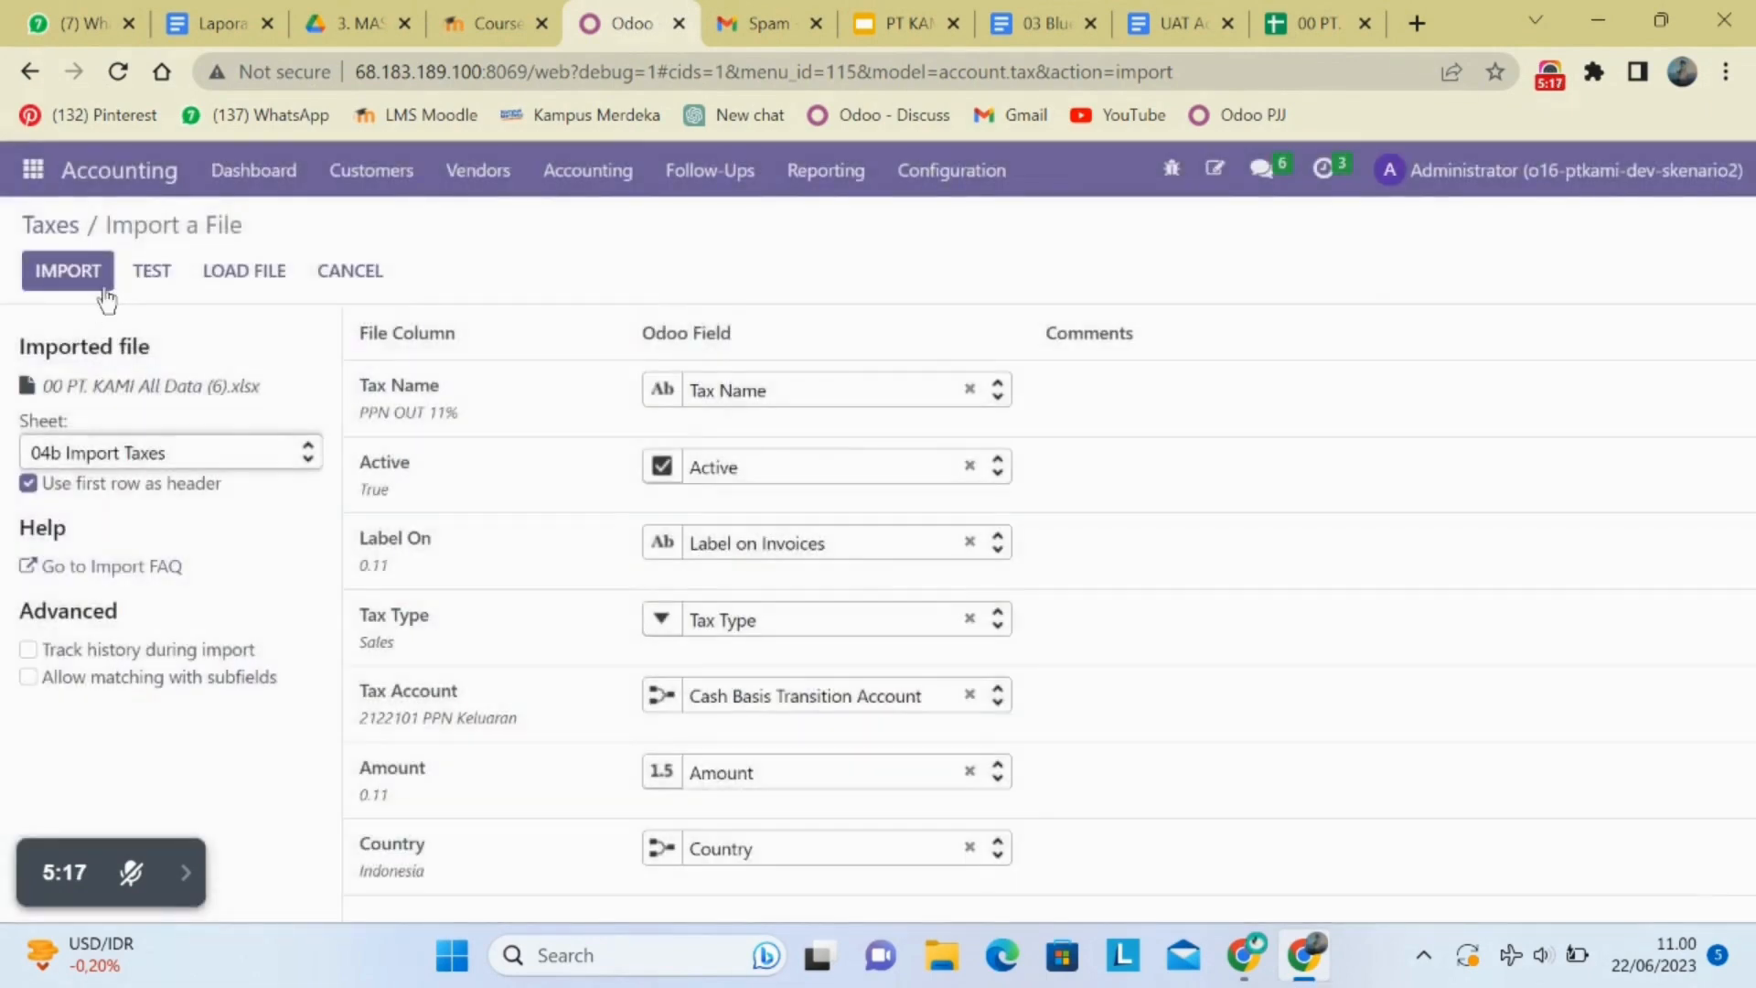
- Test the tax import and return to the Taxes list without importing
{"action": "left_click", "coordinate": [149, 271]}
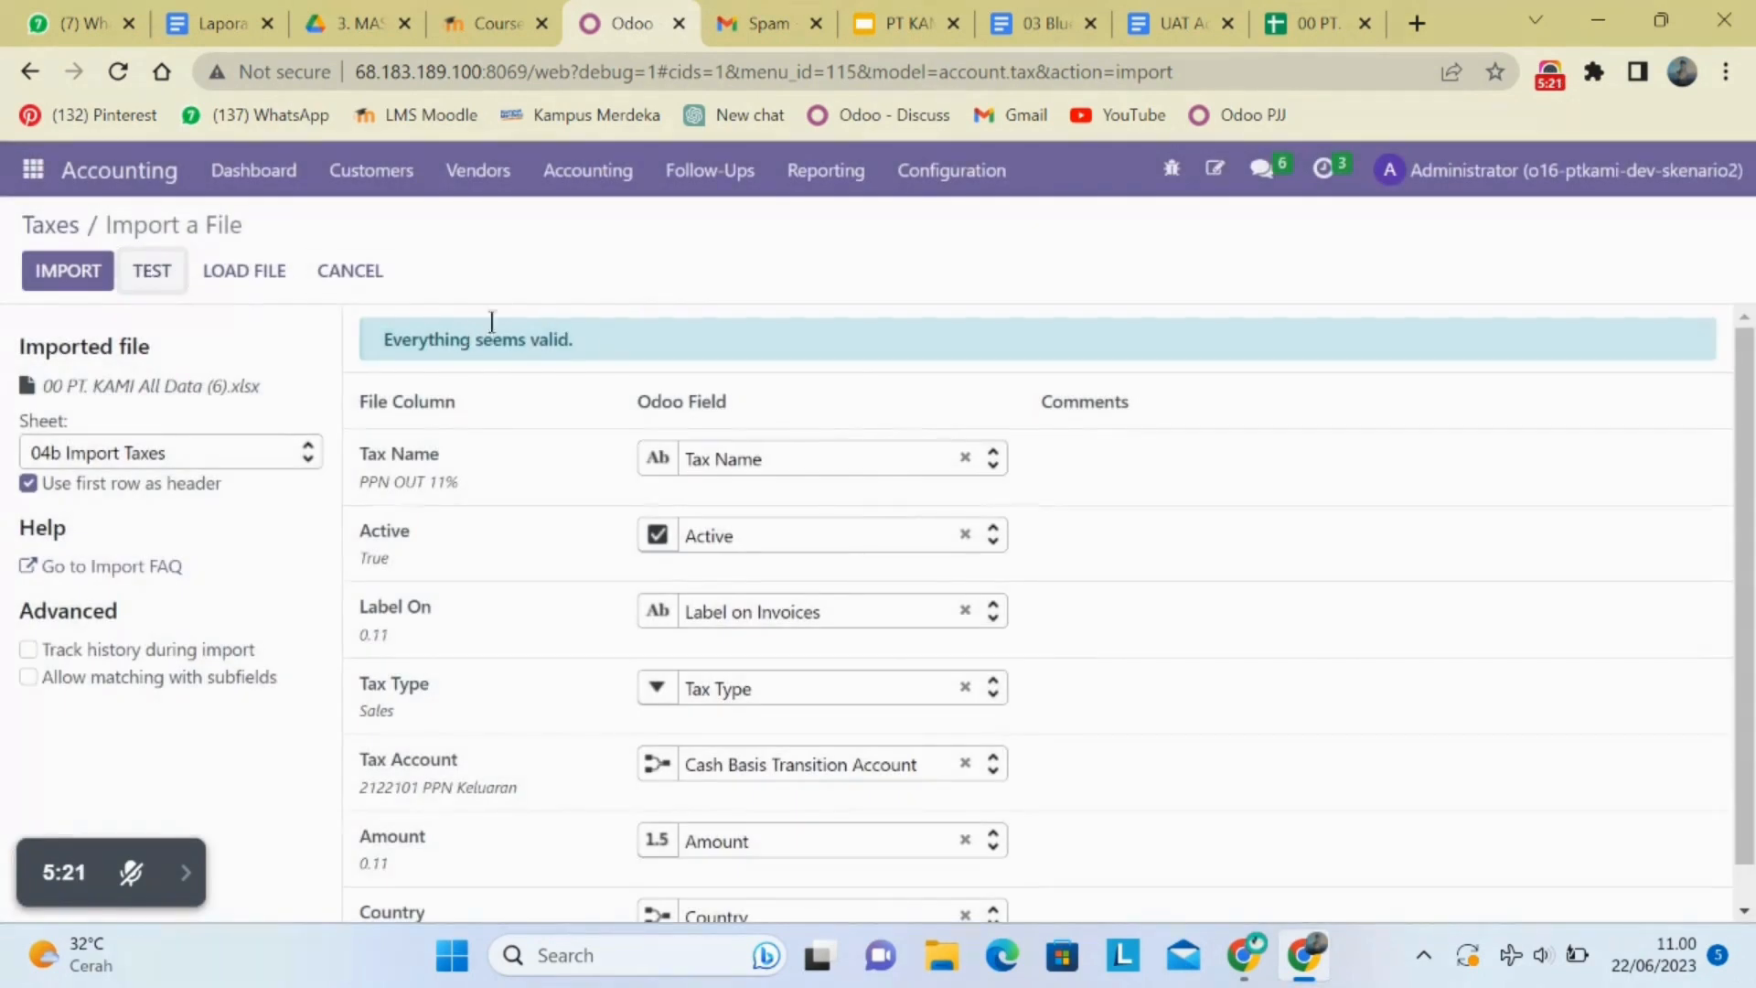
{"action": "left_click", "coordinate": [348, 268]}
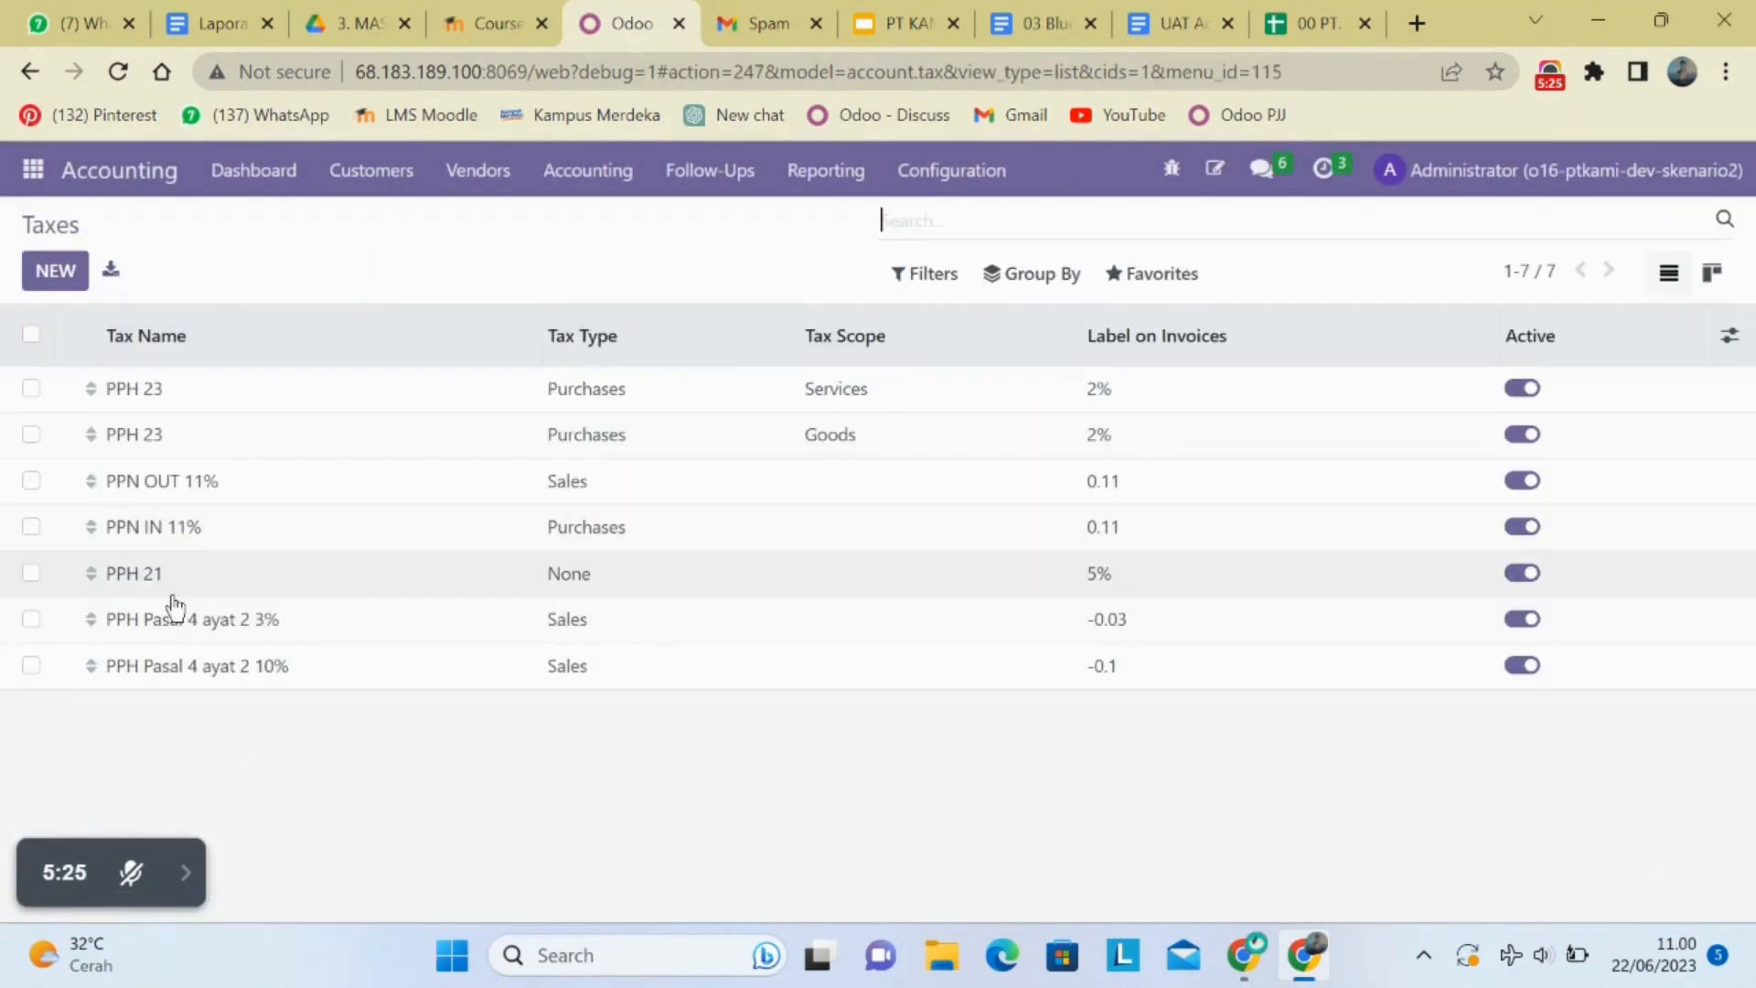
{"action": "left_click", "coordinate": [963, 192]}
- Switch to the 00 PT. KAMI All Data spreadsheet and open the 04c List Assets sheet
{"action": "left_click", "coordinate": [1344, 7]}
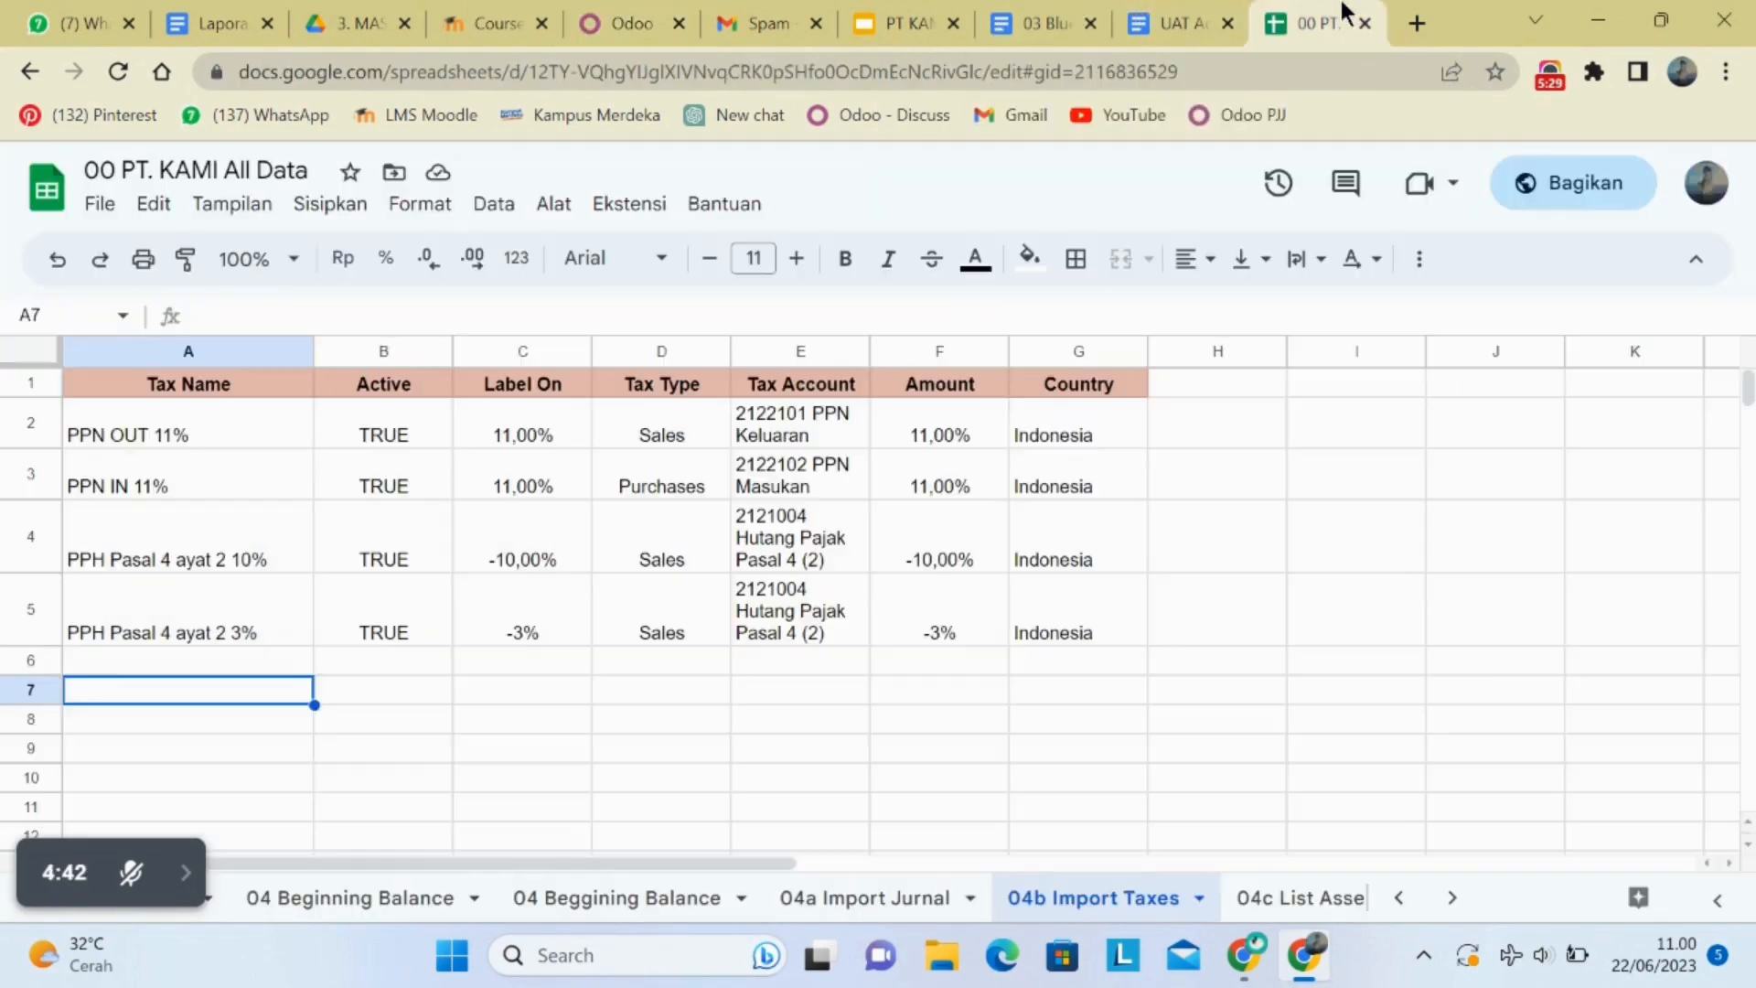
{"action": "scroll", "coordinate": [1172, 869], "scroll_direction": "right", "scroll_amount": 3}
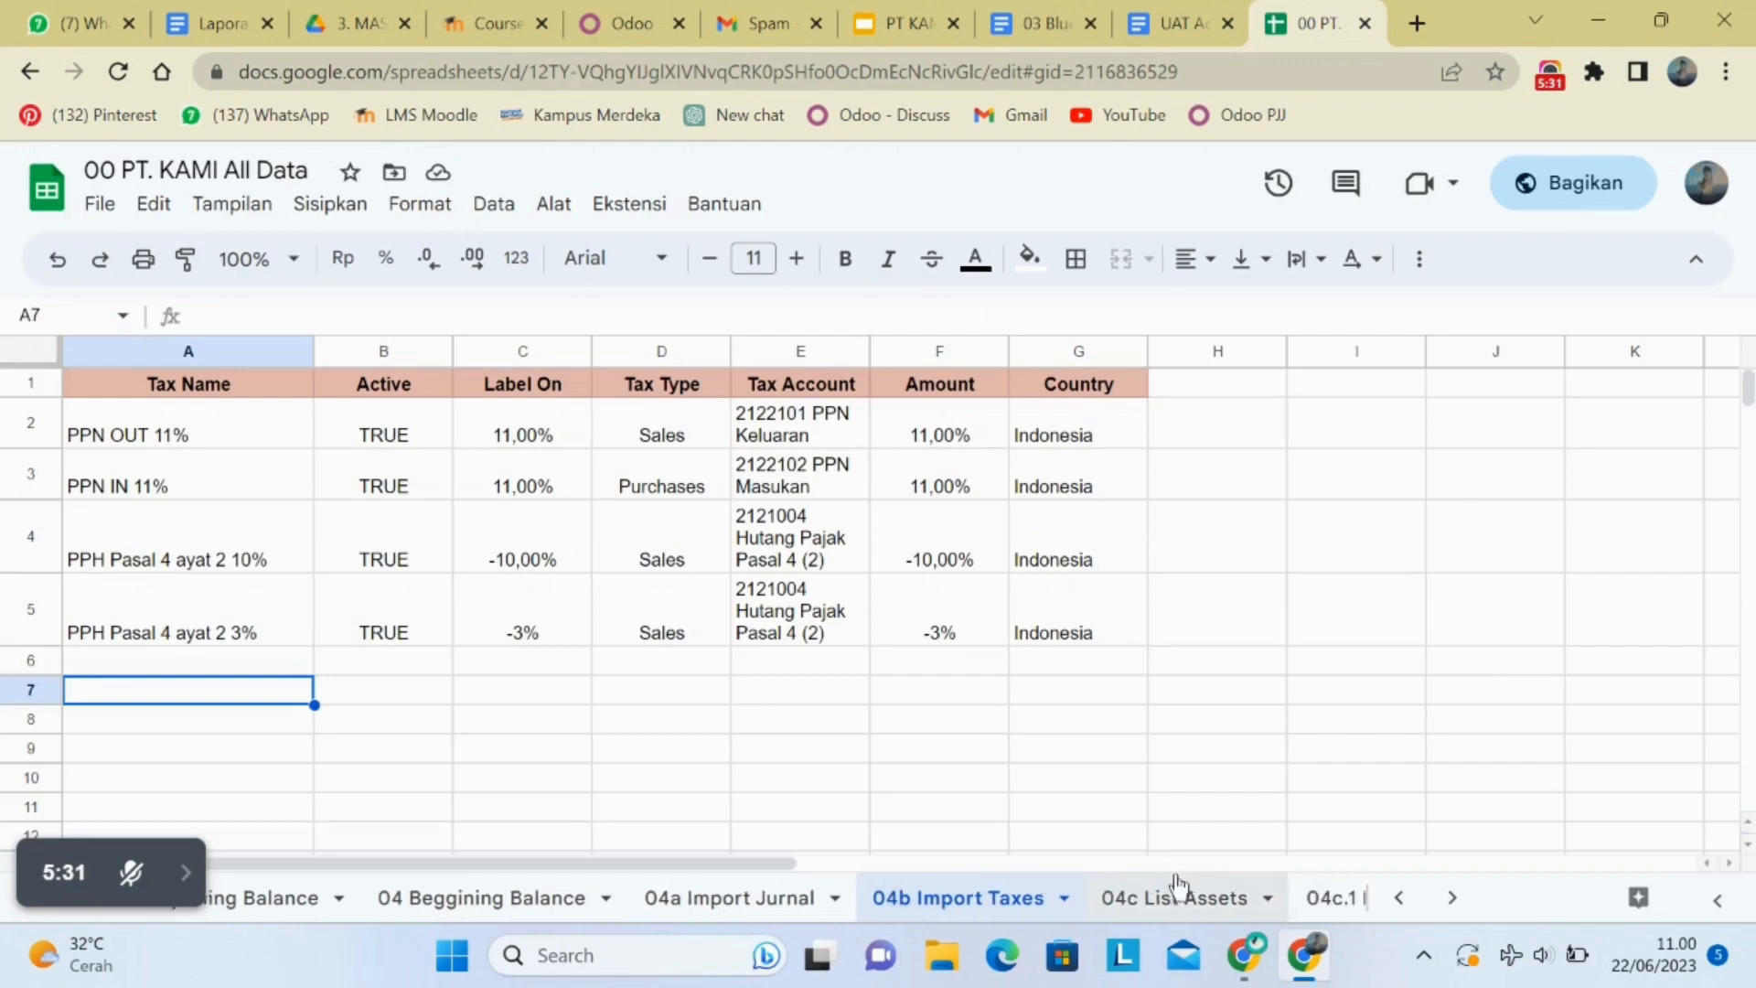
{"action": "left_click", "coordinate": [1172, 869]}
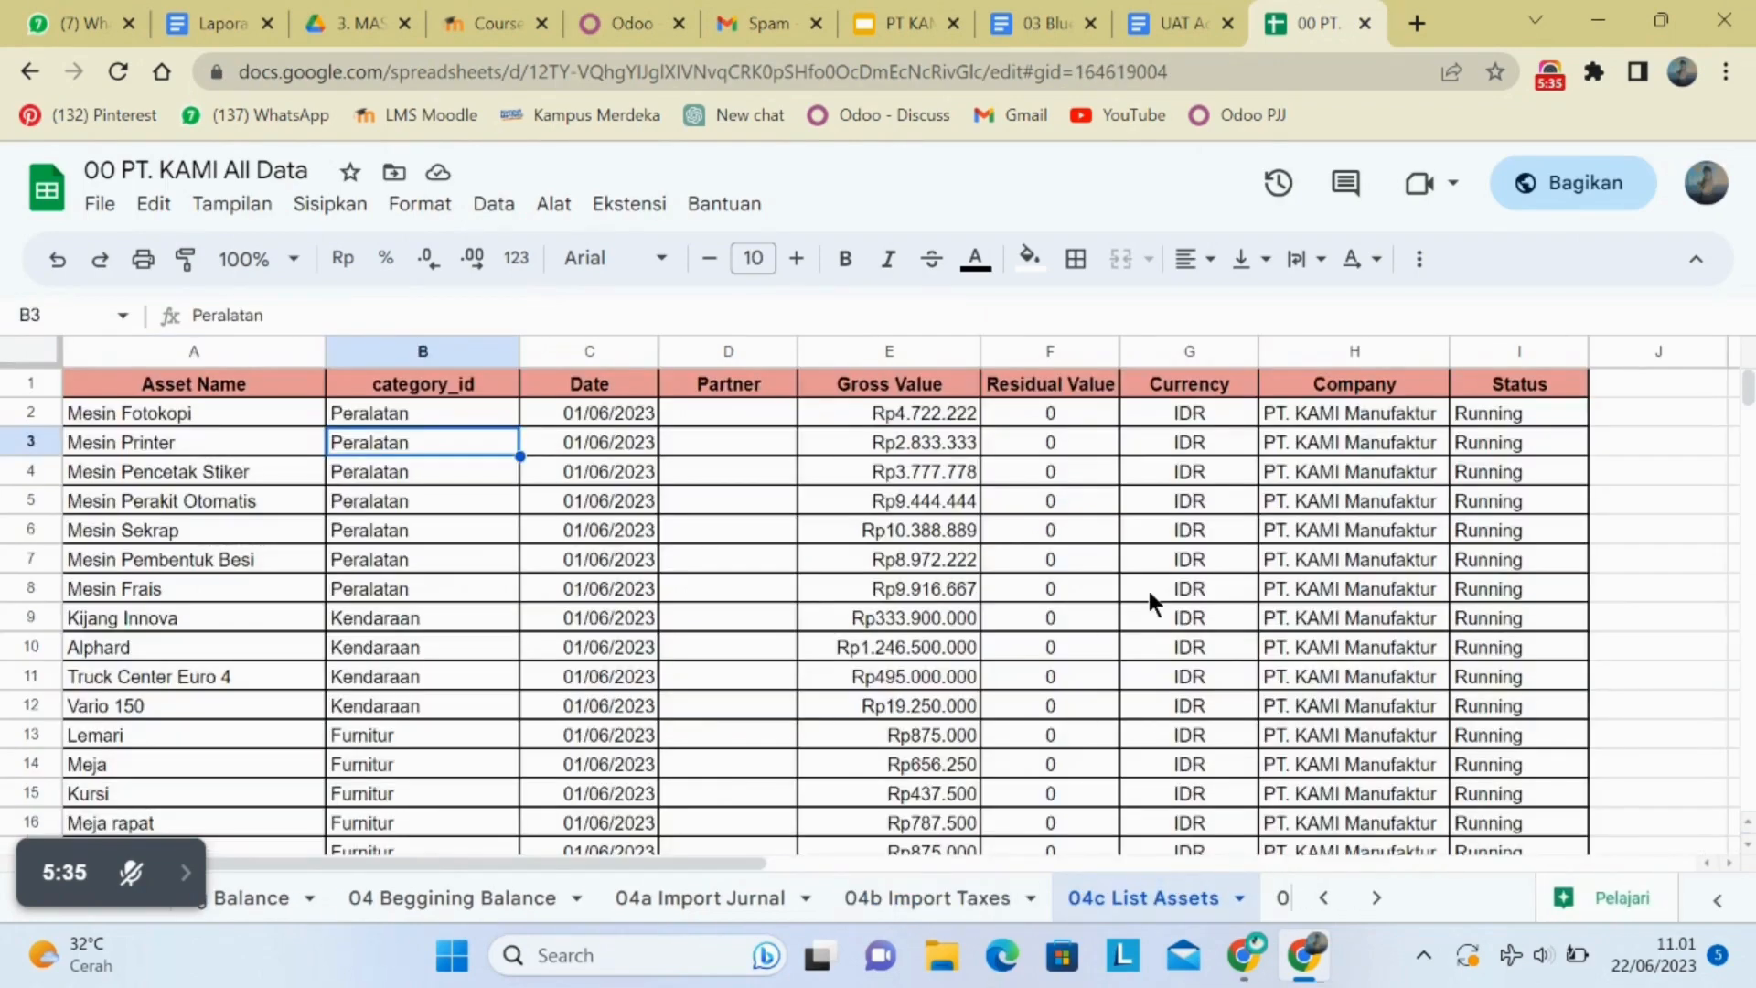
- Review the gross value calculation on the 04c.1 List Asssets sheet, then return to the 04c List Assets sheet
{"action": "scroll", "coordinate": [1158, 878], "scroll_direction": "right", "scroll_amount": 1}
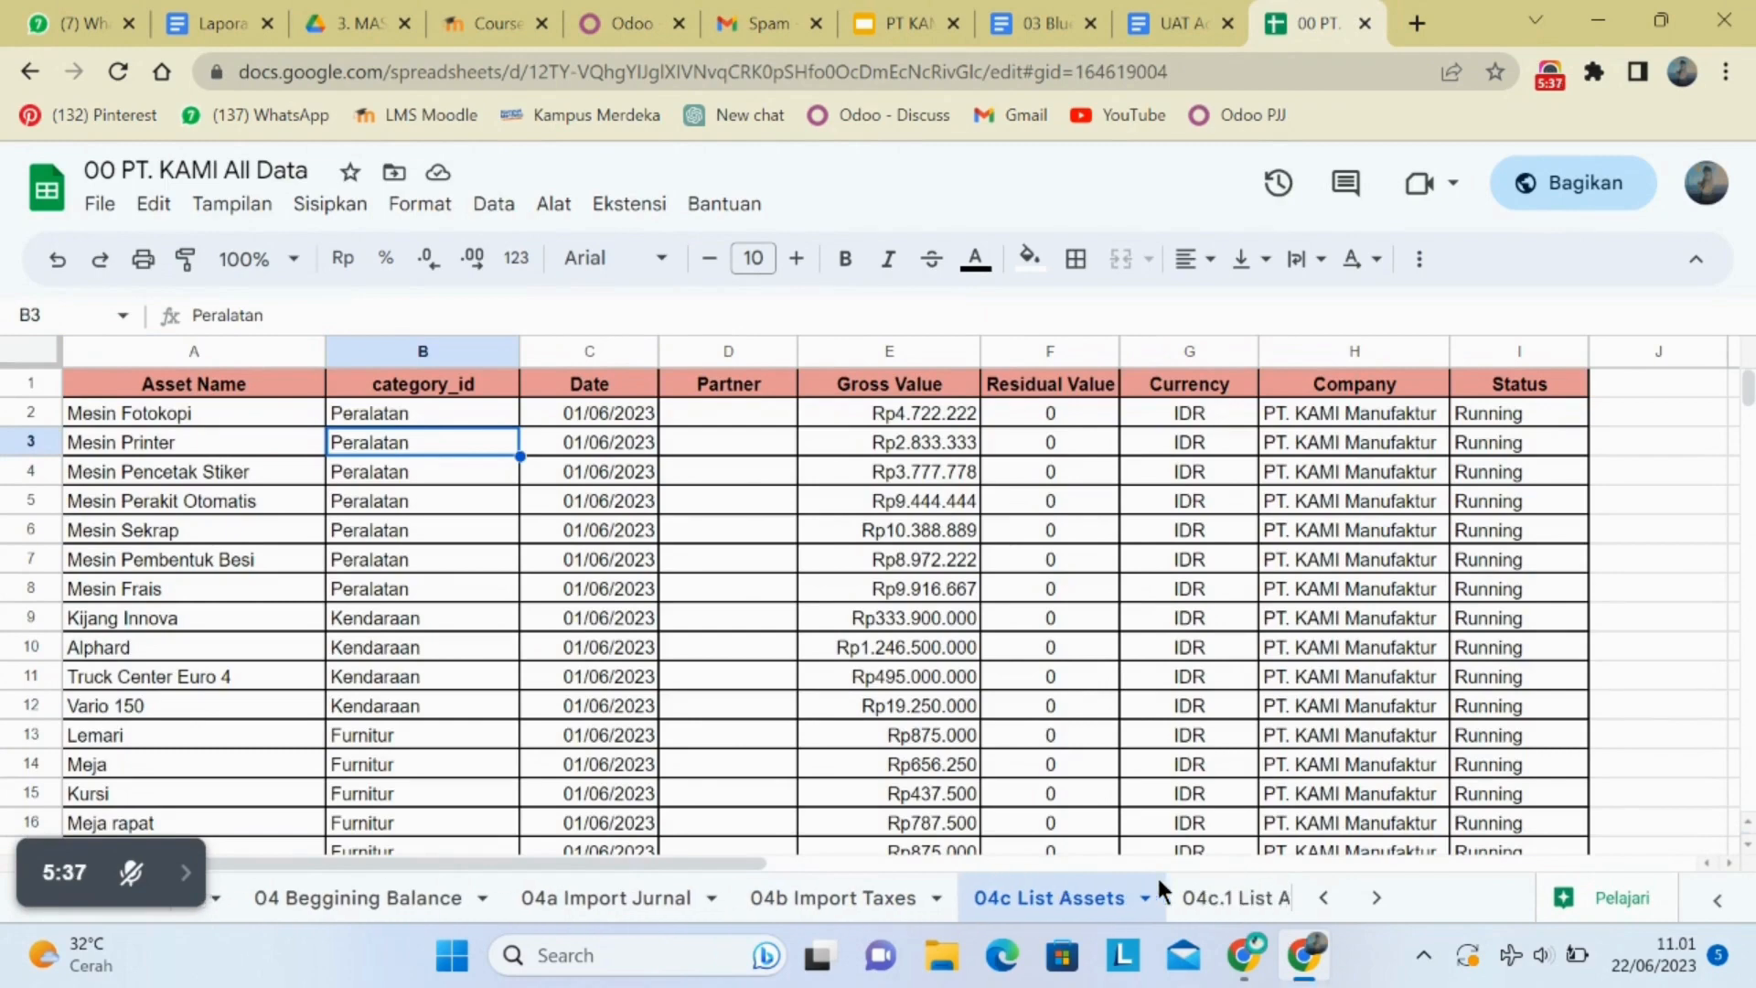
{"action": "scroll", "coordinate": [1156, 874], "scroll_direction": "right", "scroll_amount": 1}
{"action": "left_click", "coordinate": [1174, 899]}
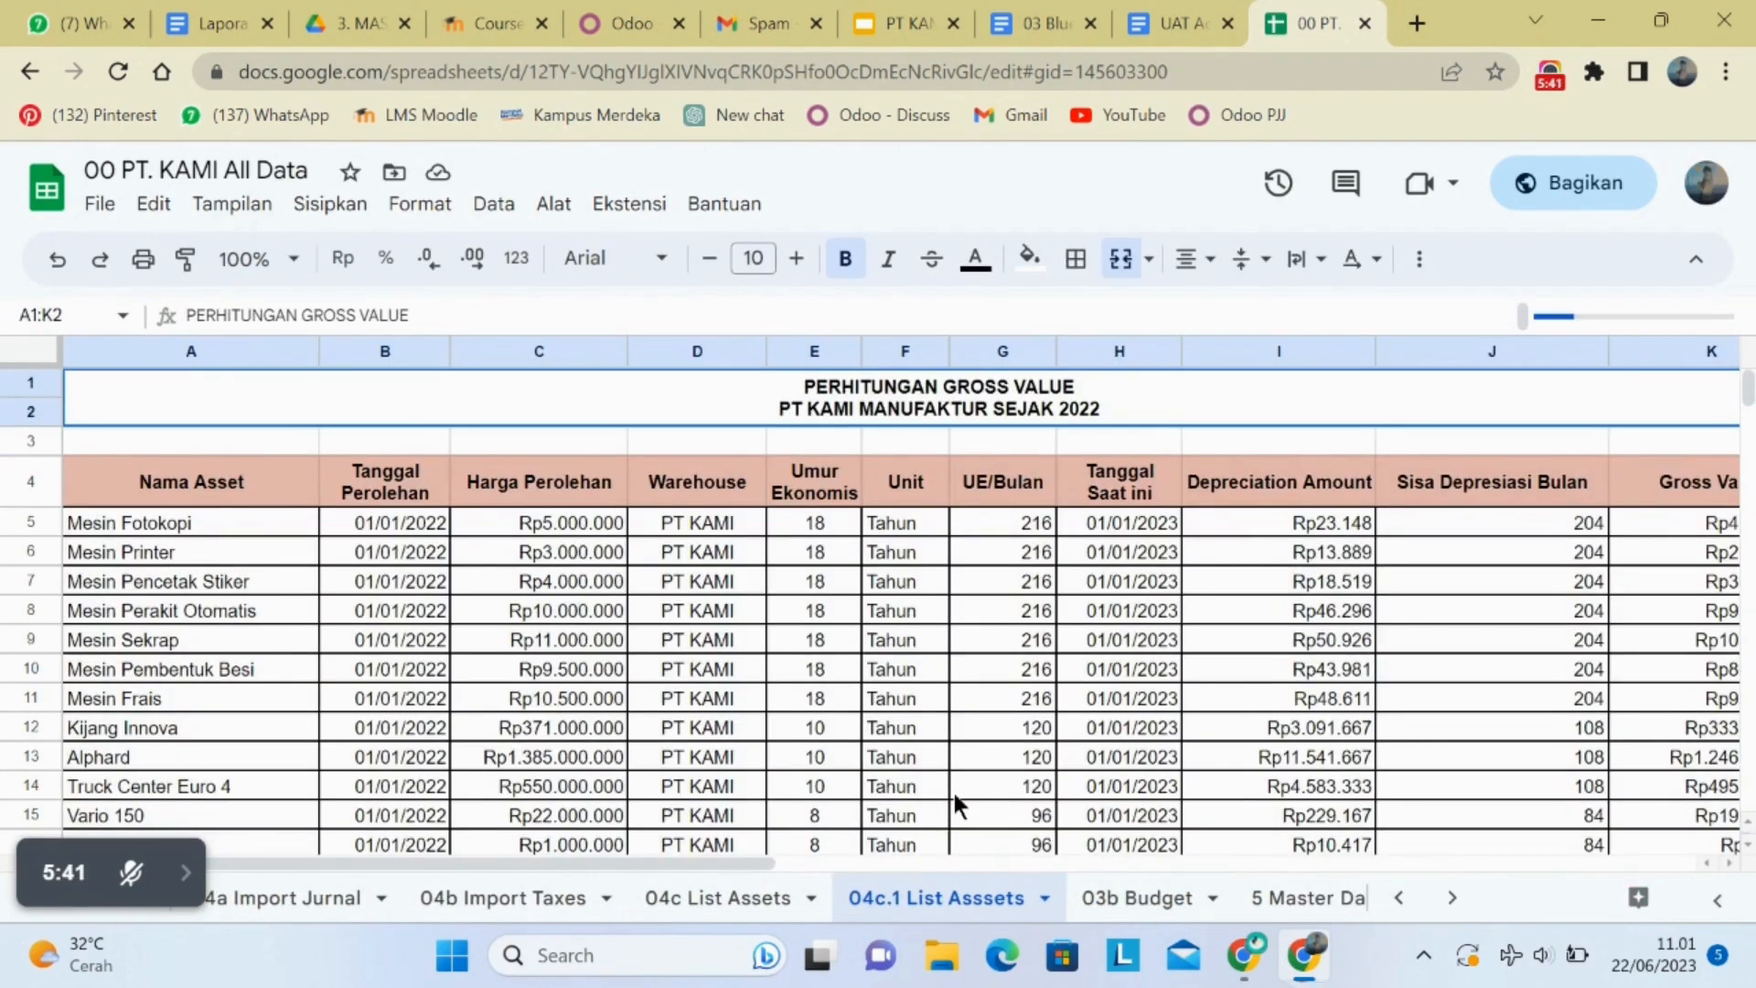
{"action": "scroll", "coordinate": [954, 794], "scroll_direction": "down", "scroll_amount": 1}
{"action": "scroll", "coordinate": [954, 801], "scroll_direction": "down", "scroll_amount": 1}
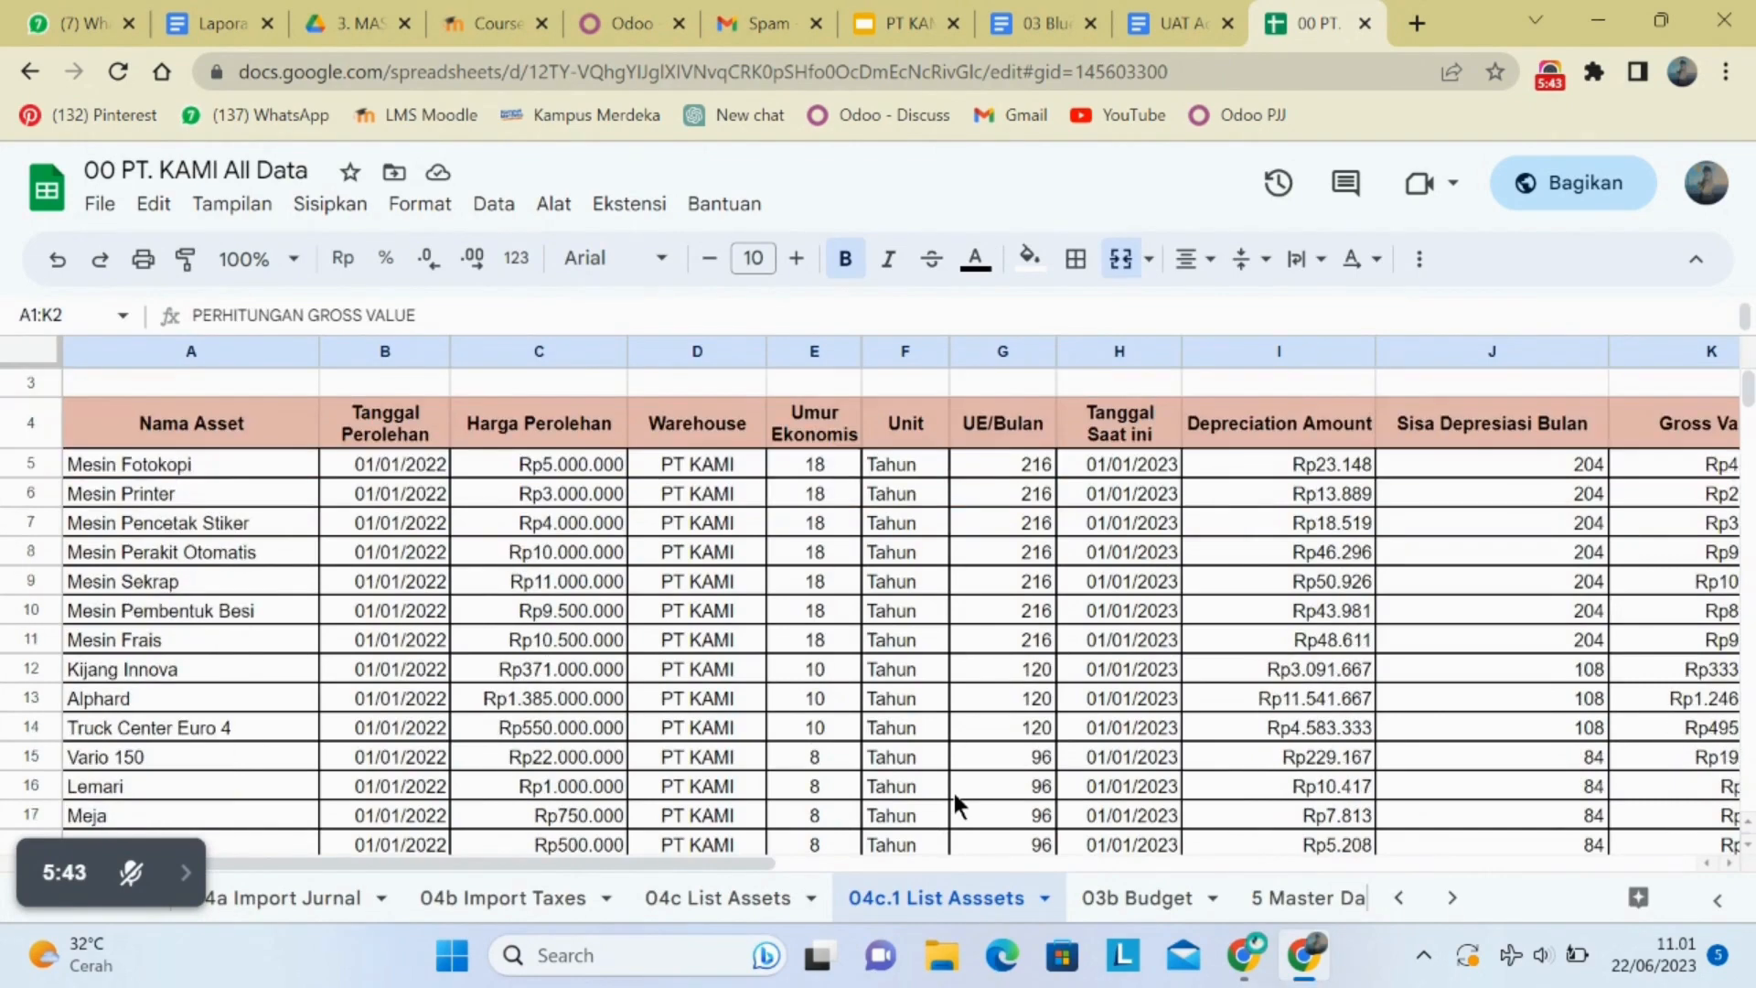
{"action": "scroll", "coordinate": [954, 801], "scroll_direction": "right", "scroll_amount": 3}
{"action": "scroll", "coordinate": [954, 801], "scroll_direction": "left", "scroll_amount": 1}
{"action": "scroll", "coordinate": [953, 793], "scroll_direction": "left", "scroll_amount": 2}
{"action": "left_click", "coordinate": [1166, 465]}
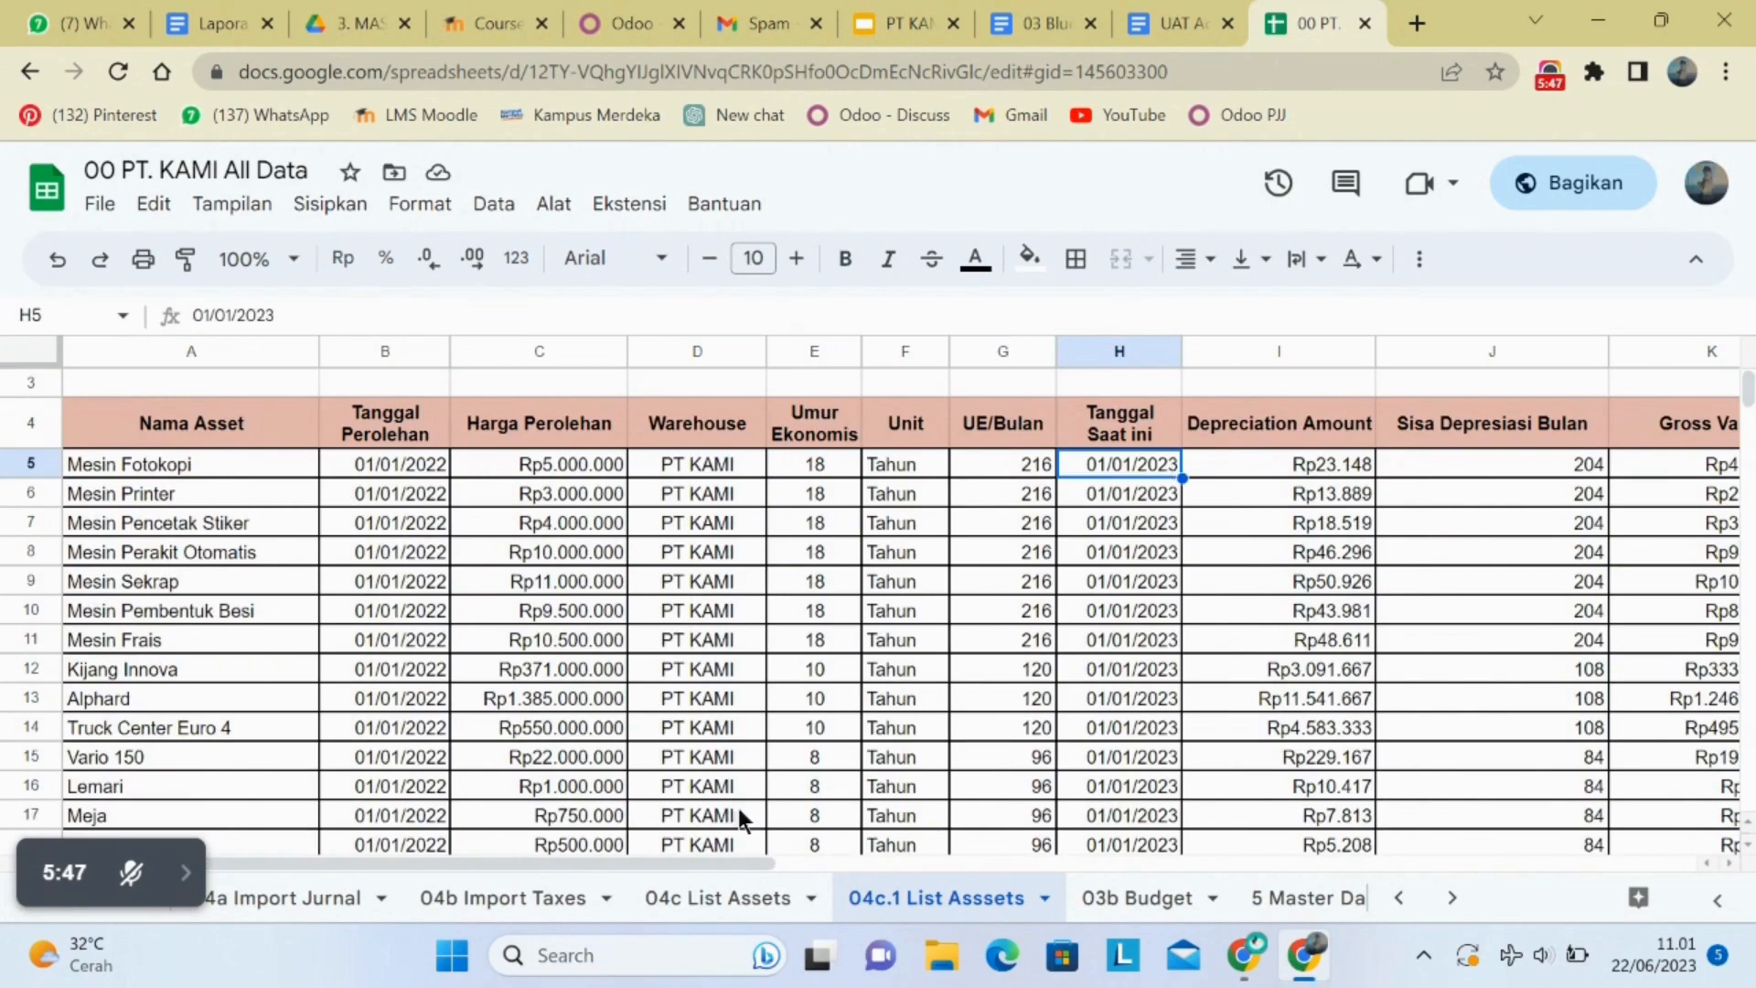
{"action": "left_click", "coordinate": [675, 899]}
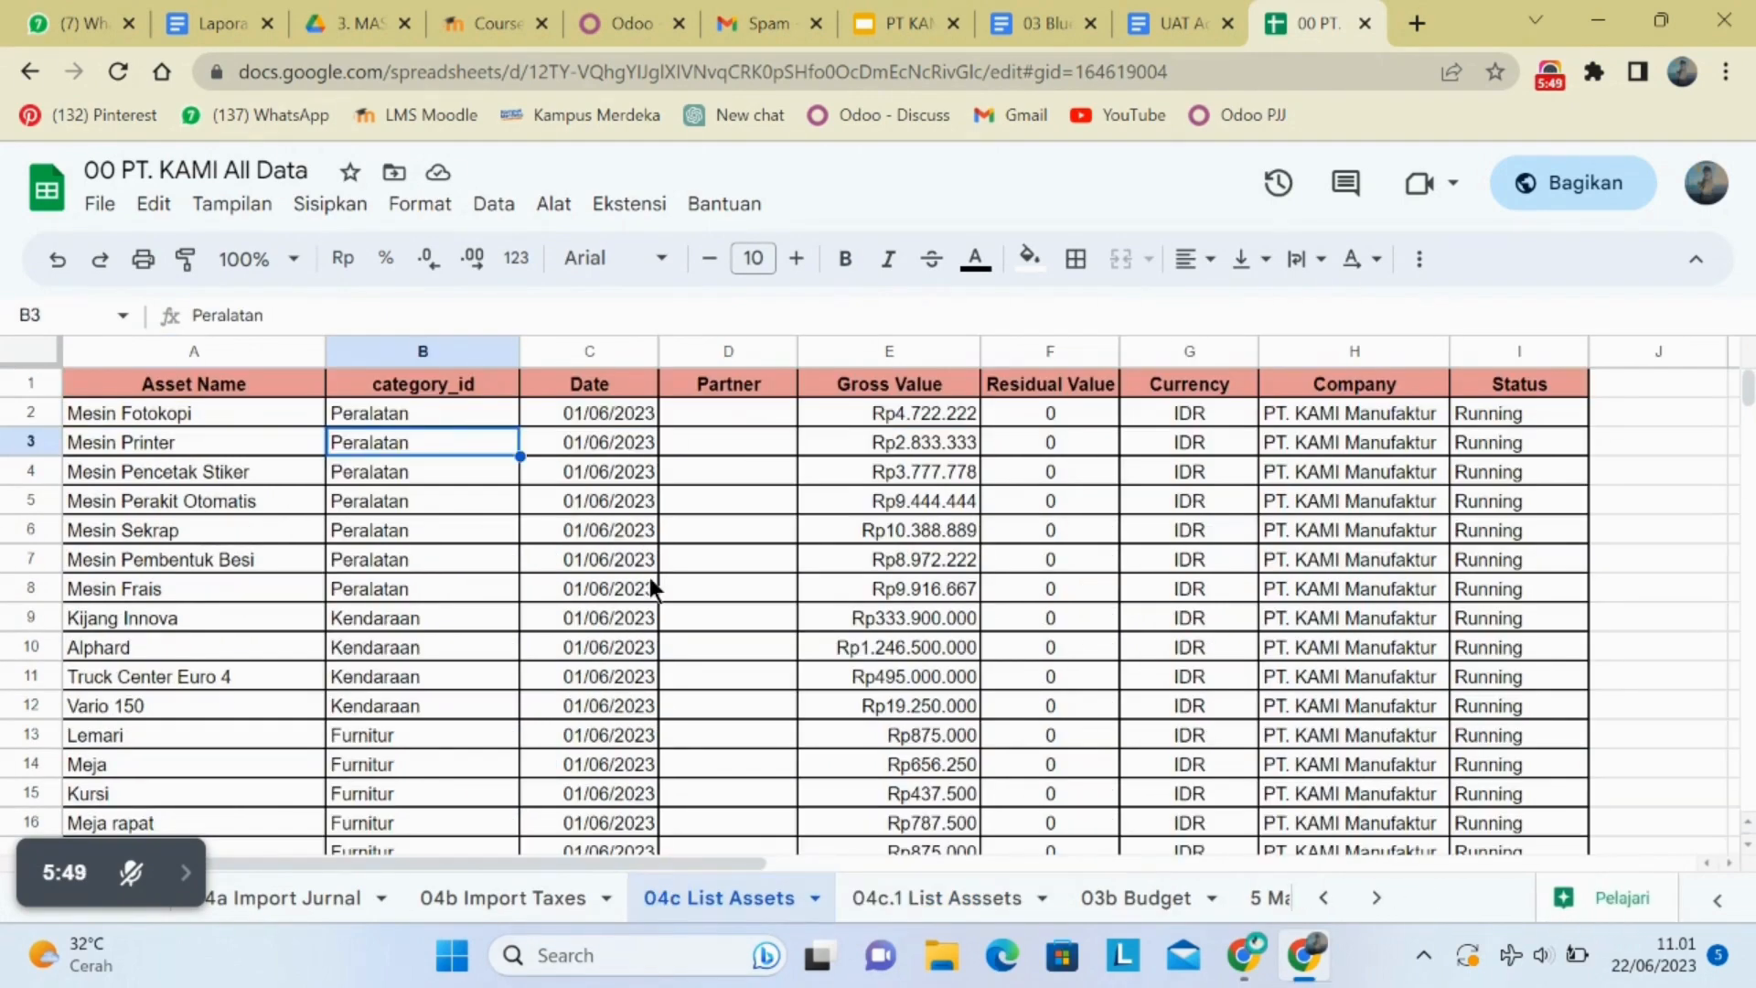
- Switch back to Odoo and open the Asset Category list in the Accounting configuration
{"action": "left_click", "coordinate": [668, 9]}
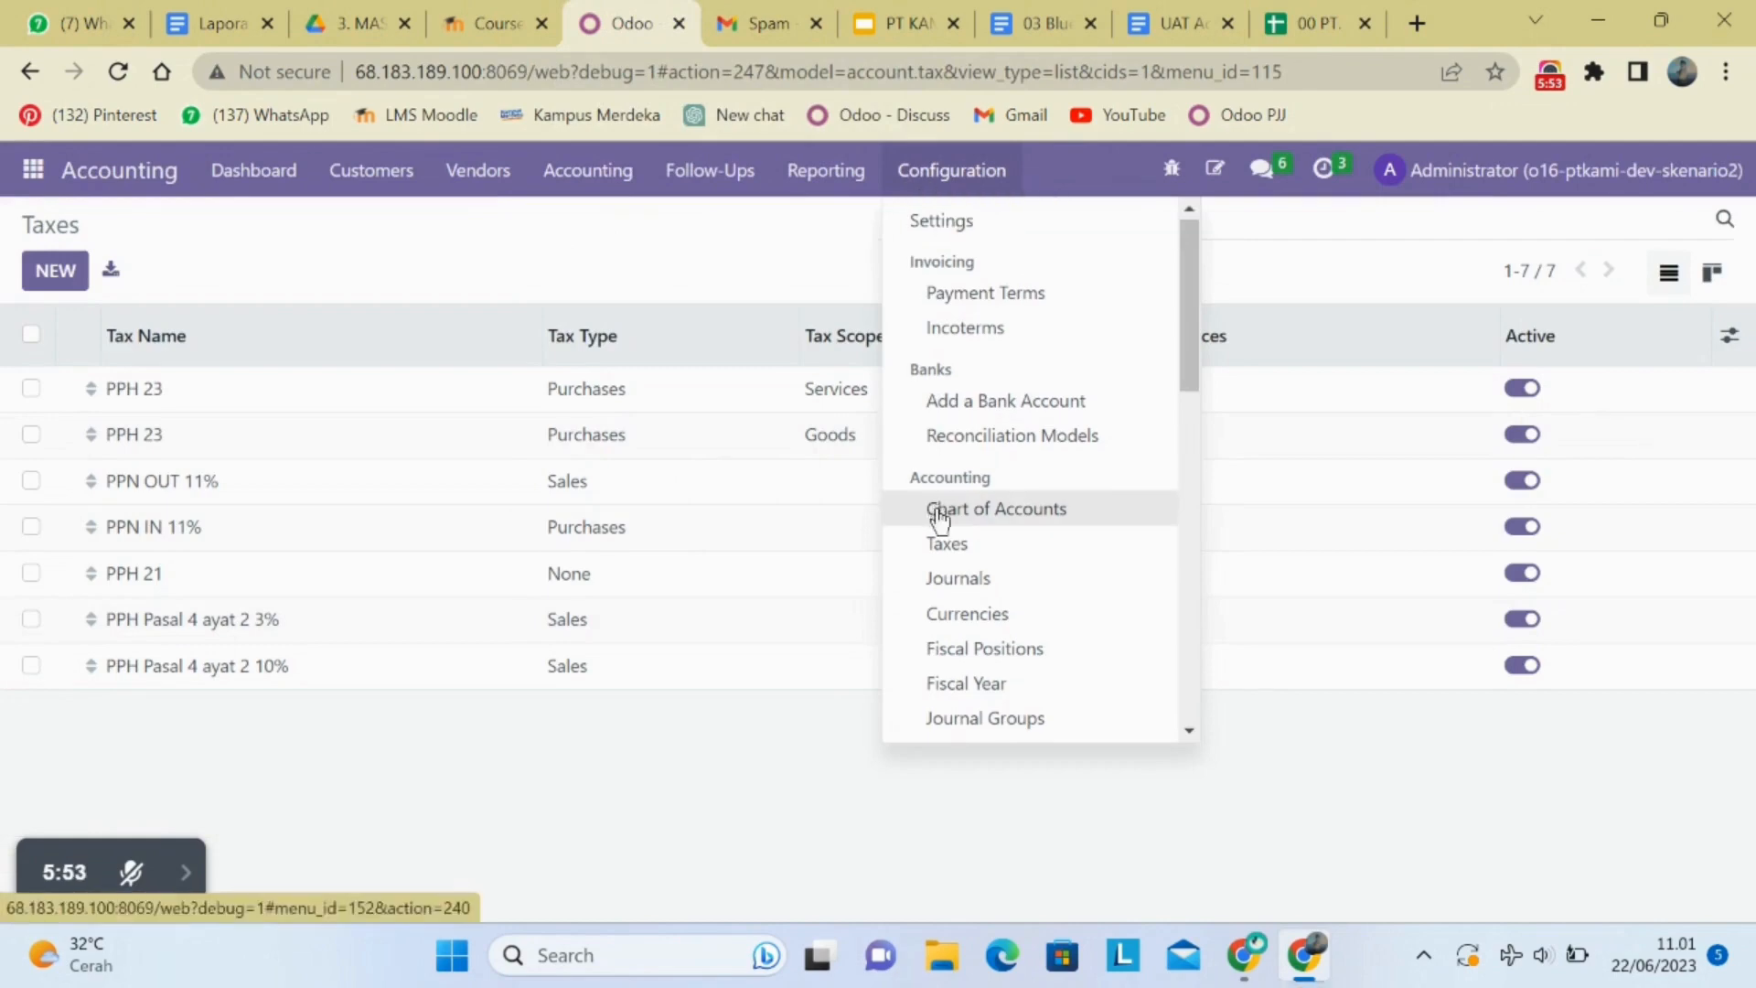
{"action": "scroll", "coordinate": [941, 517], "scroll_direction": "down", "scroll_amount": 4}
{"action": "scroll", "coordinate": [940, 518], "scroll_direction": "up", "scroll_amount": 3}
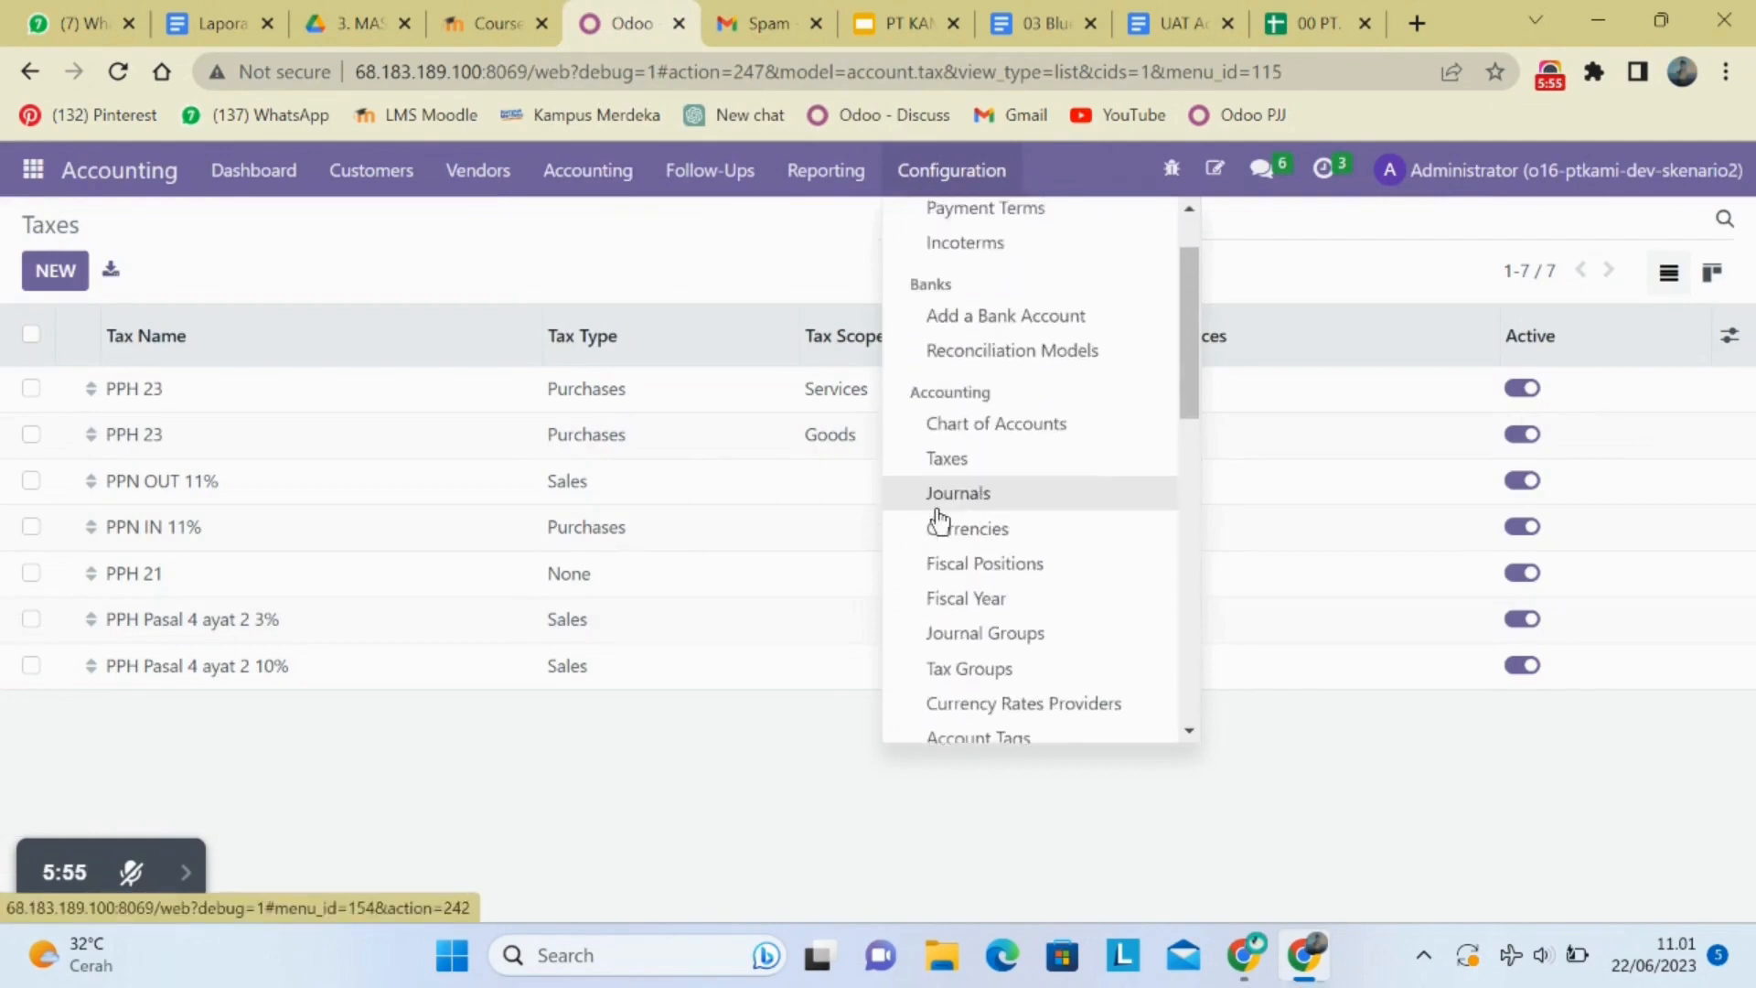
{"action": "scroll", "coordinate": [940, 517], "scroll_direction": "down", "scroll_amount": 6}
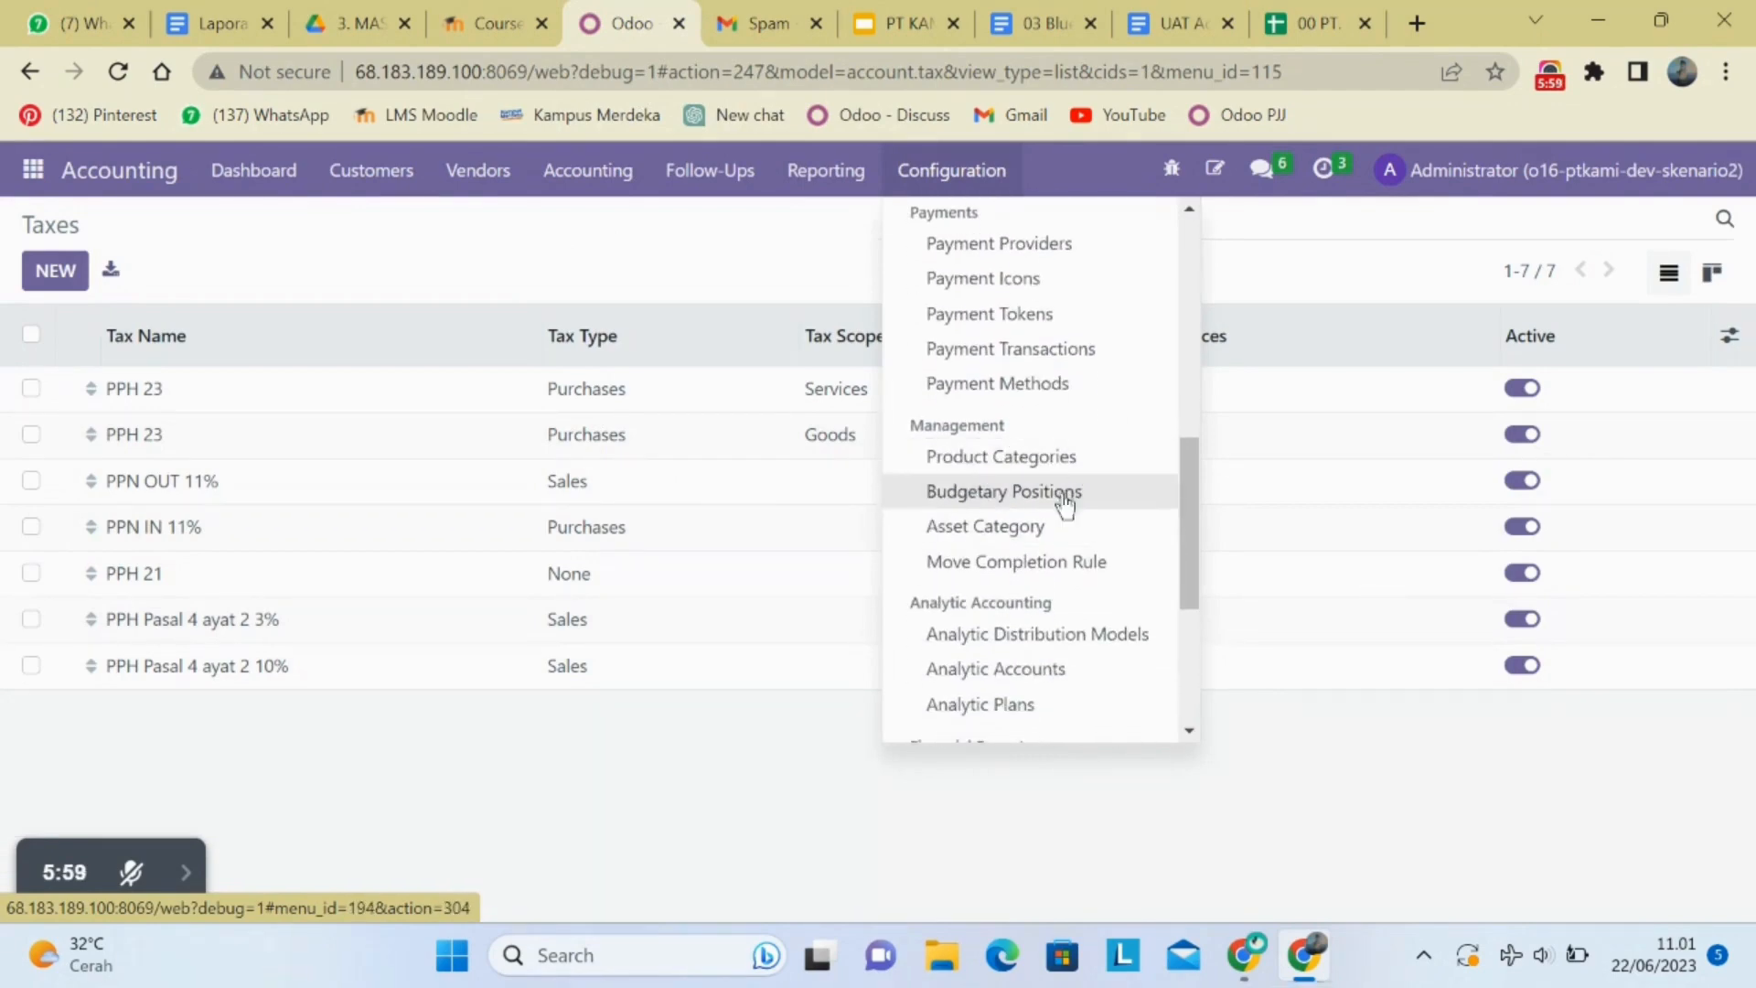
{"action": "left_click", "coordinate": [1026, 537]}
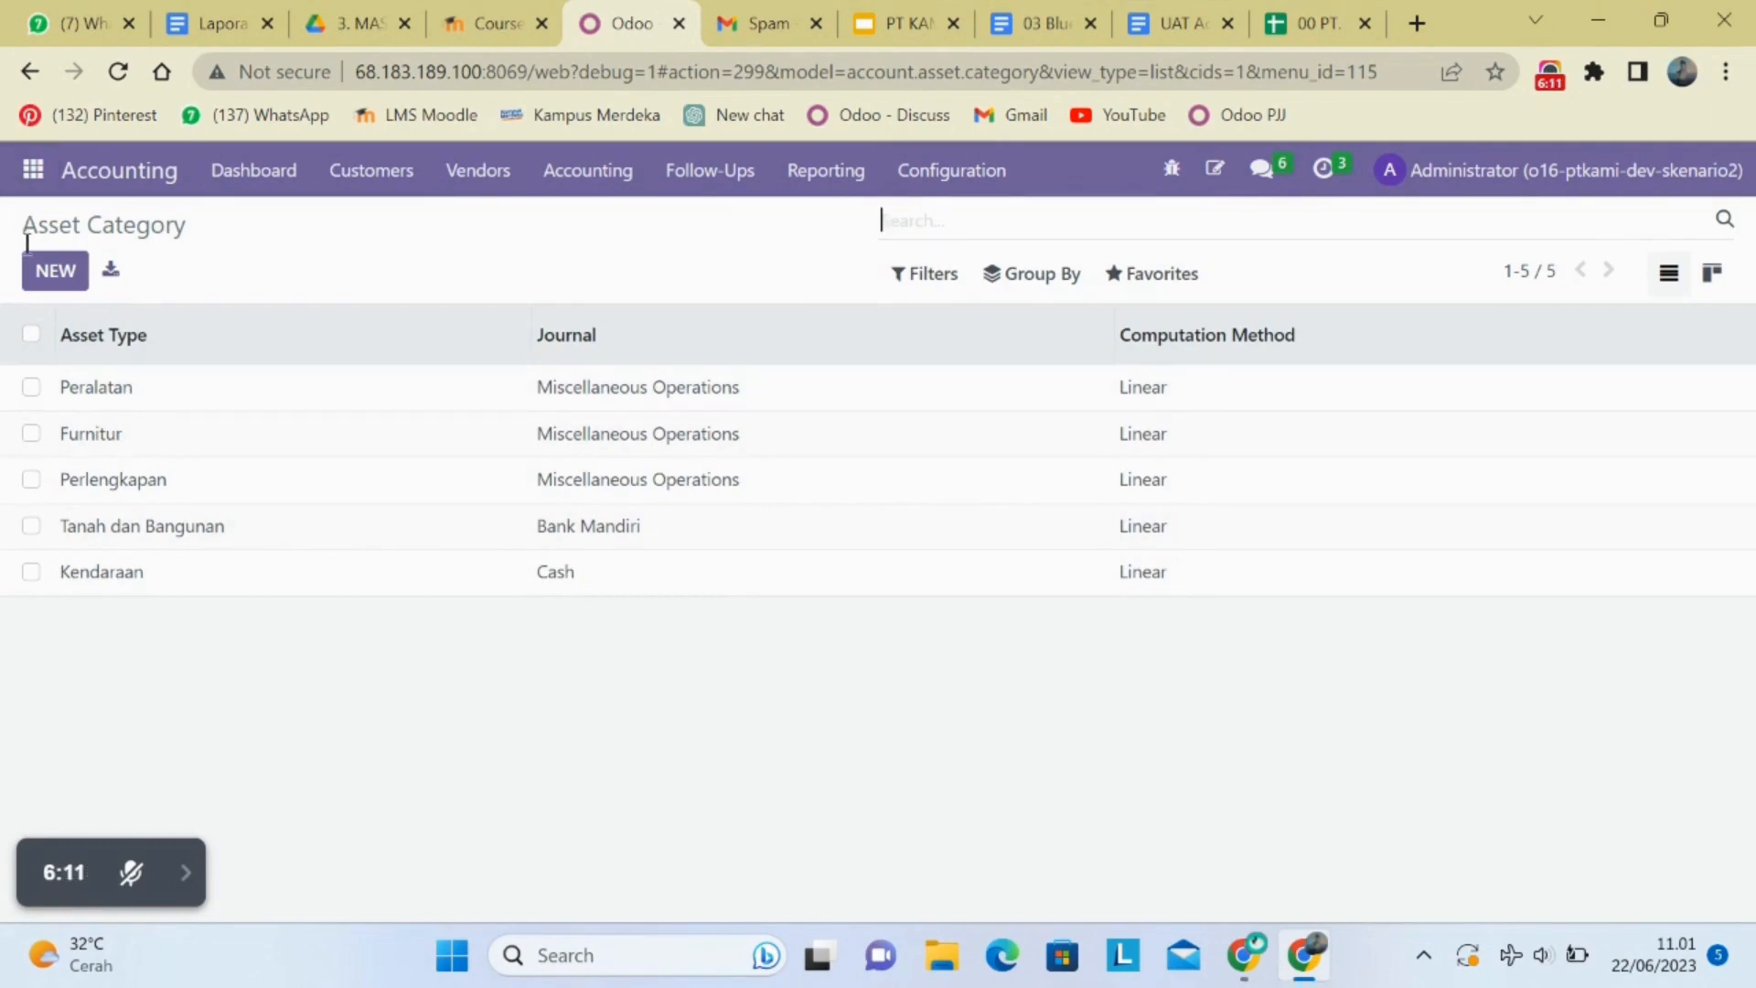
- Start a new asset category with the asset type Peralatan
{"action": "left_click", "coordinate": [48, 273]}
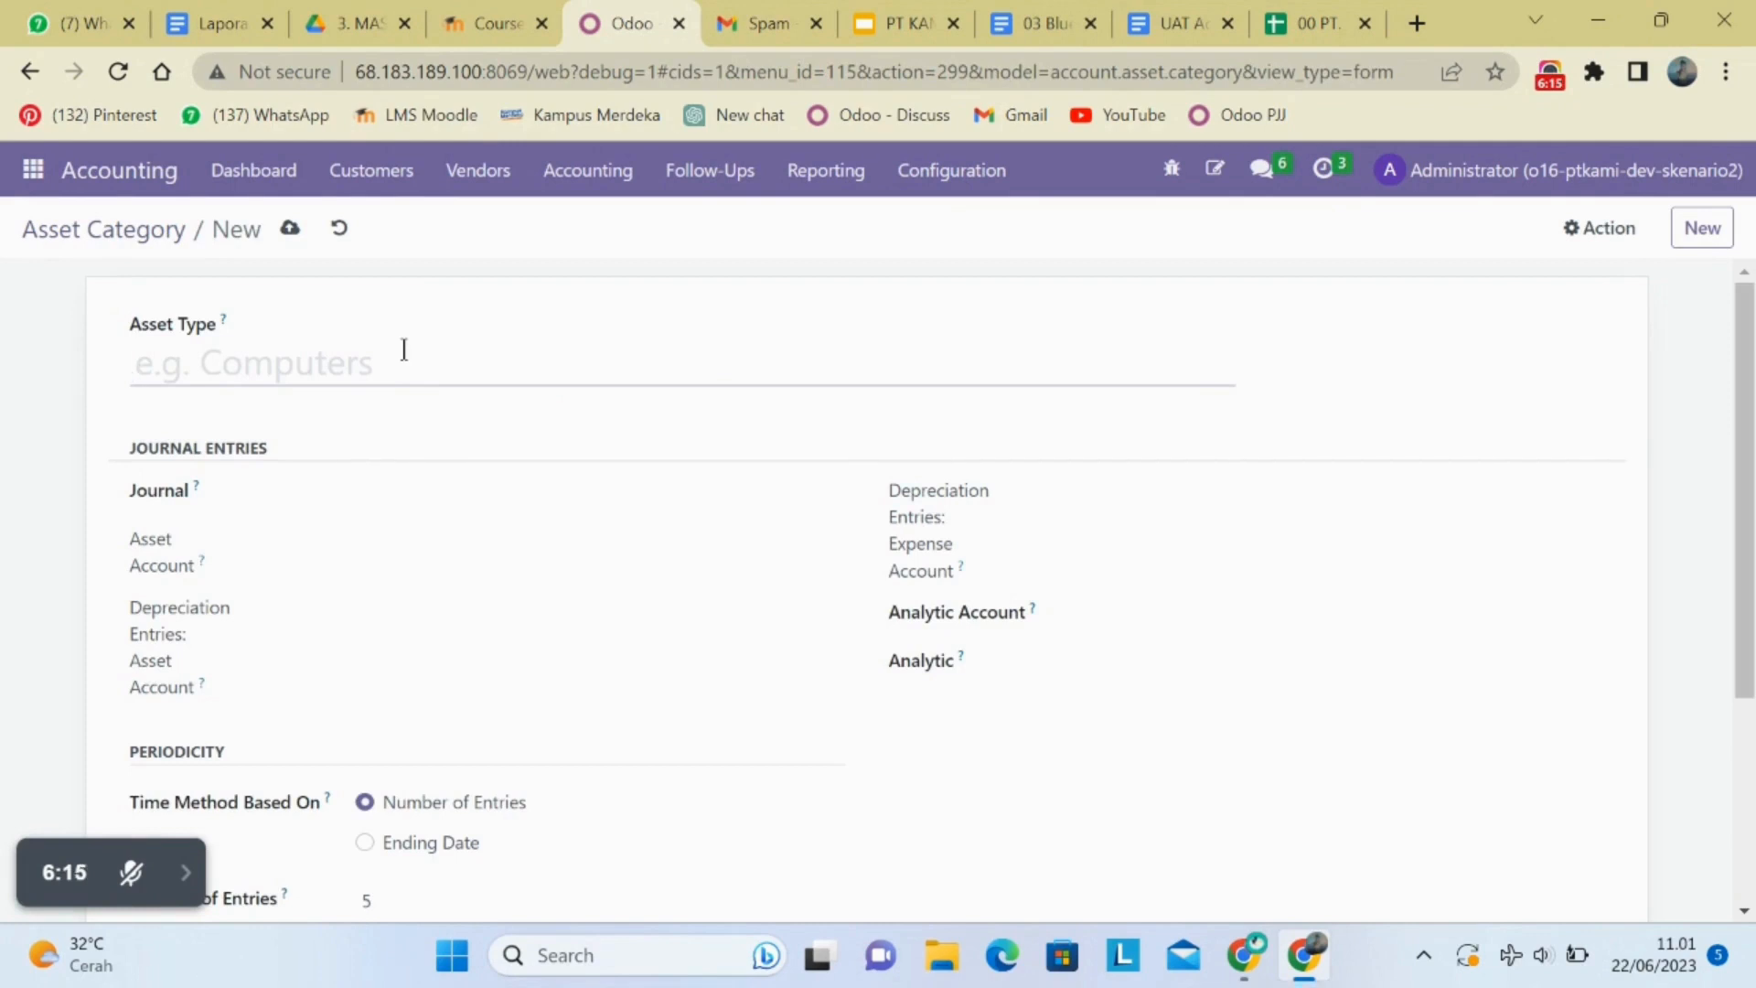
{"action": "type", "text": "P"}
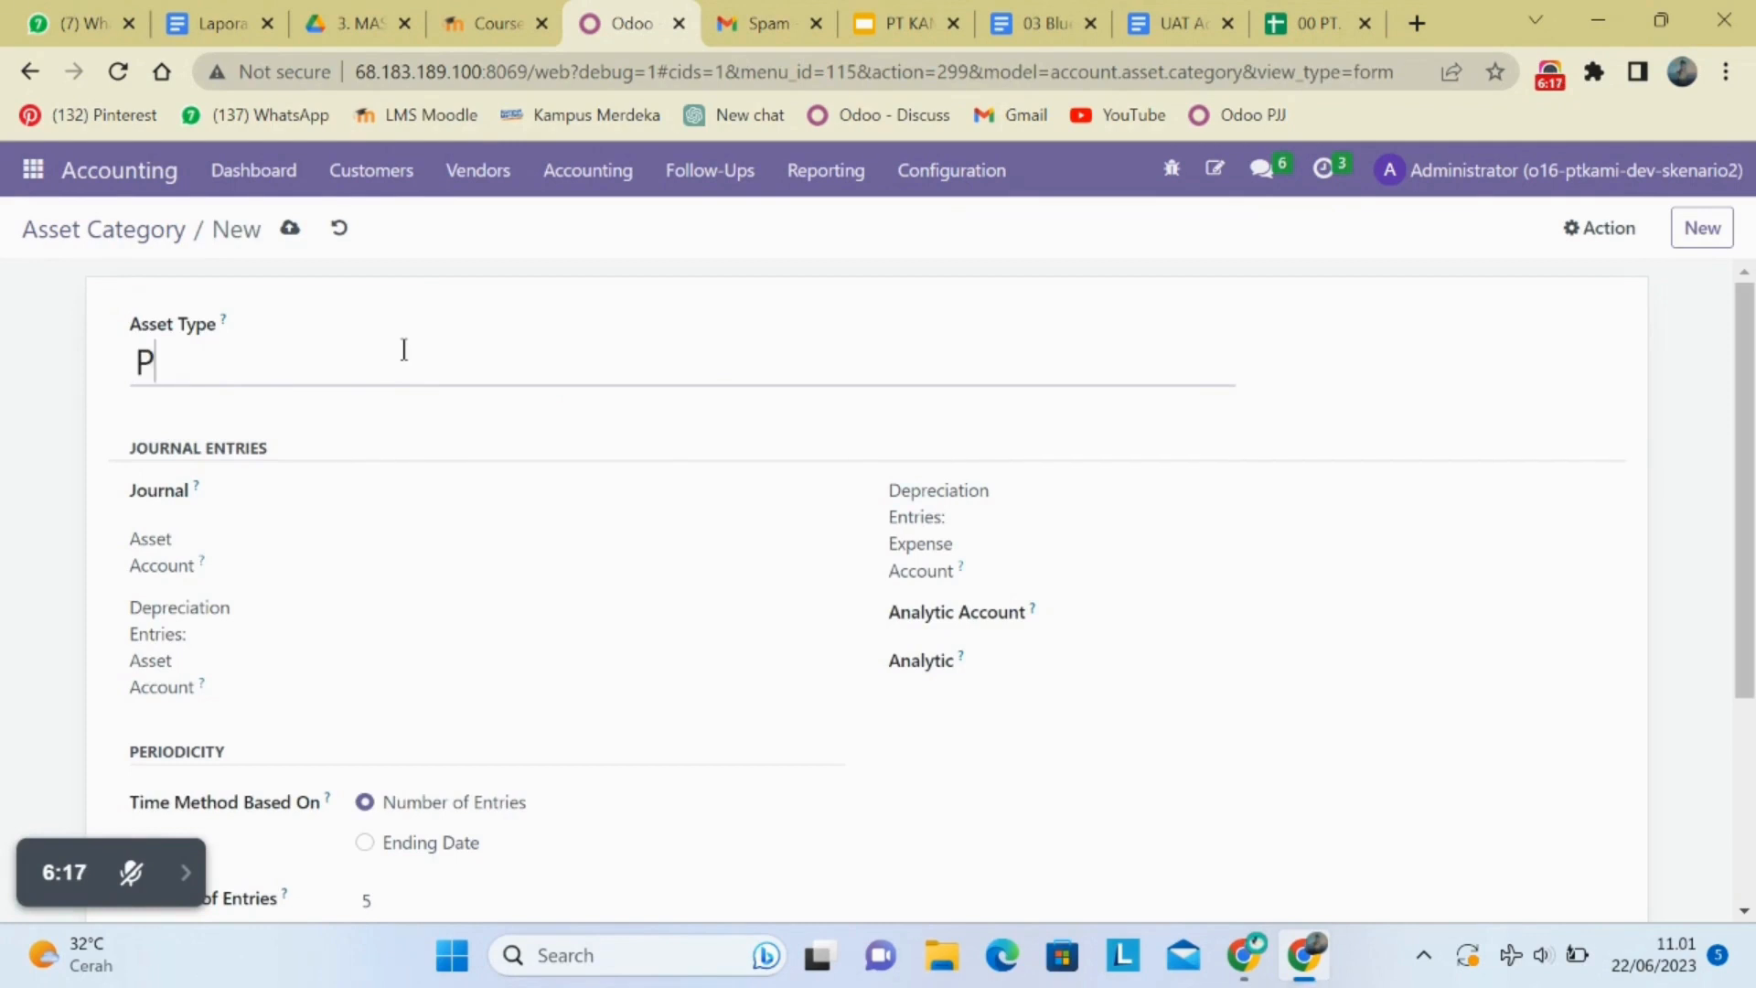
{"action": "type", "text": "eralatan"}
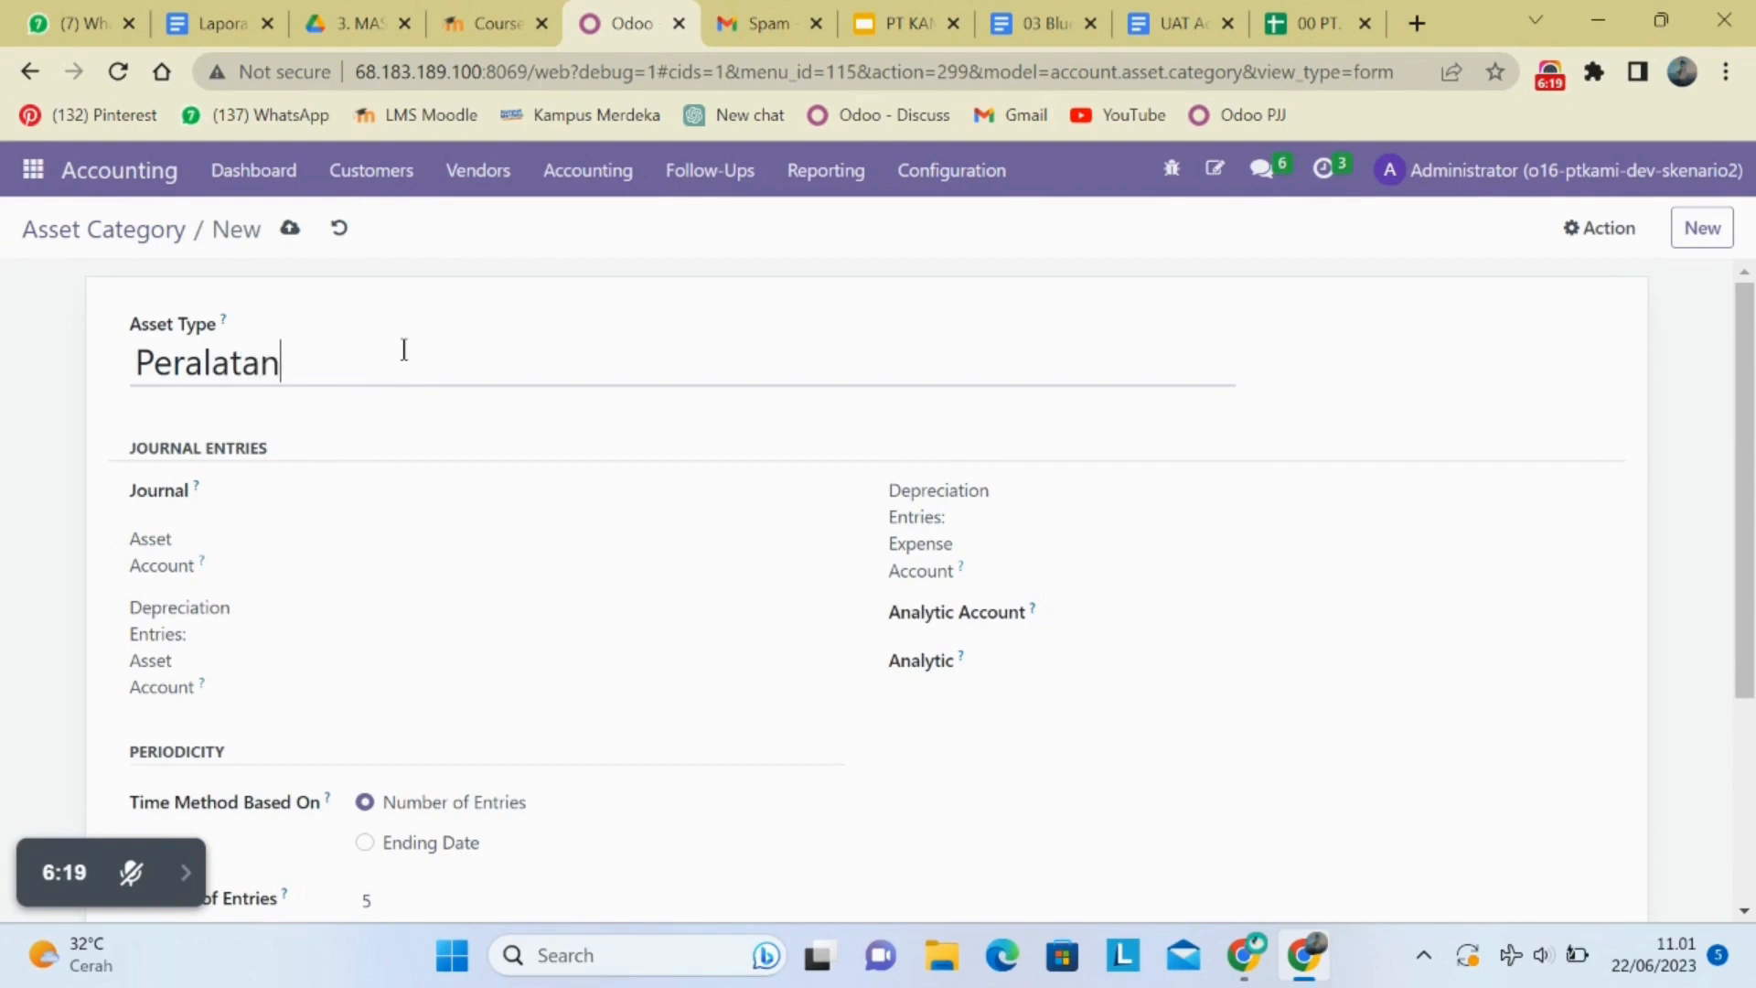
- Set the new category's asset account to 1221004 Peralatan from the full account list
{"action": "left_click", "coordinate": [409, 565]}
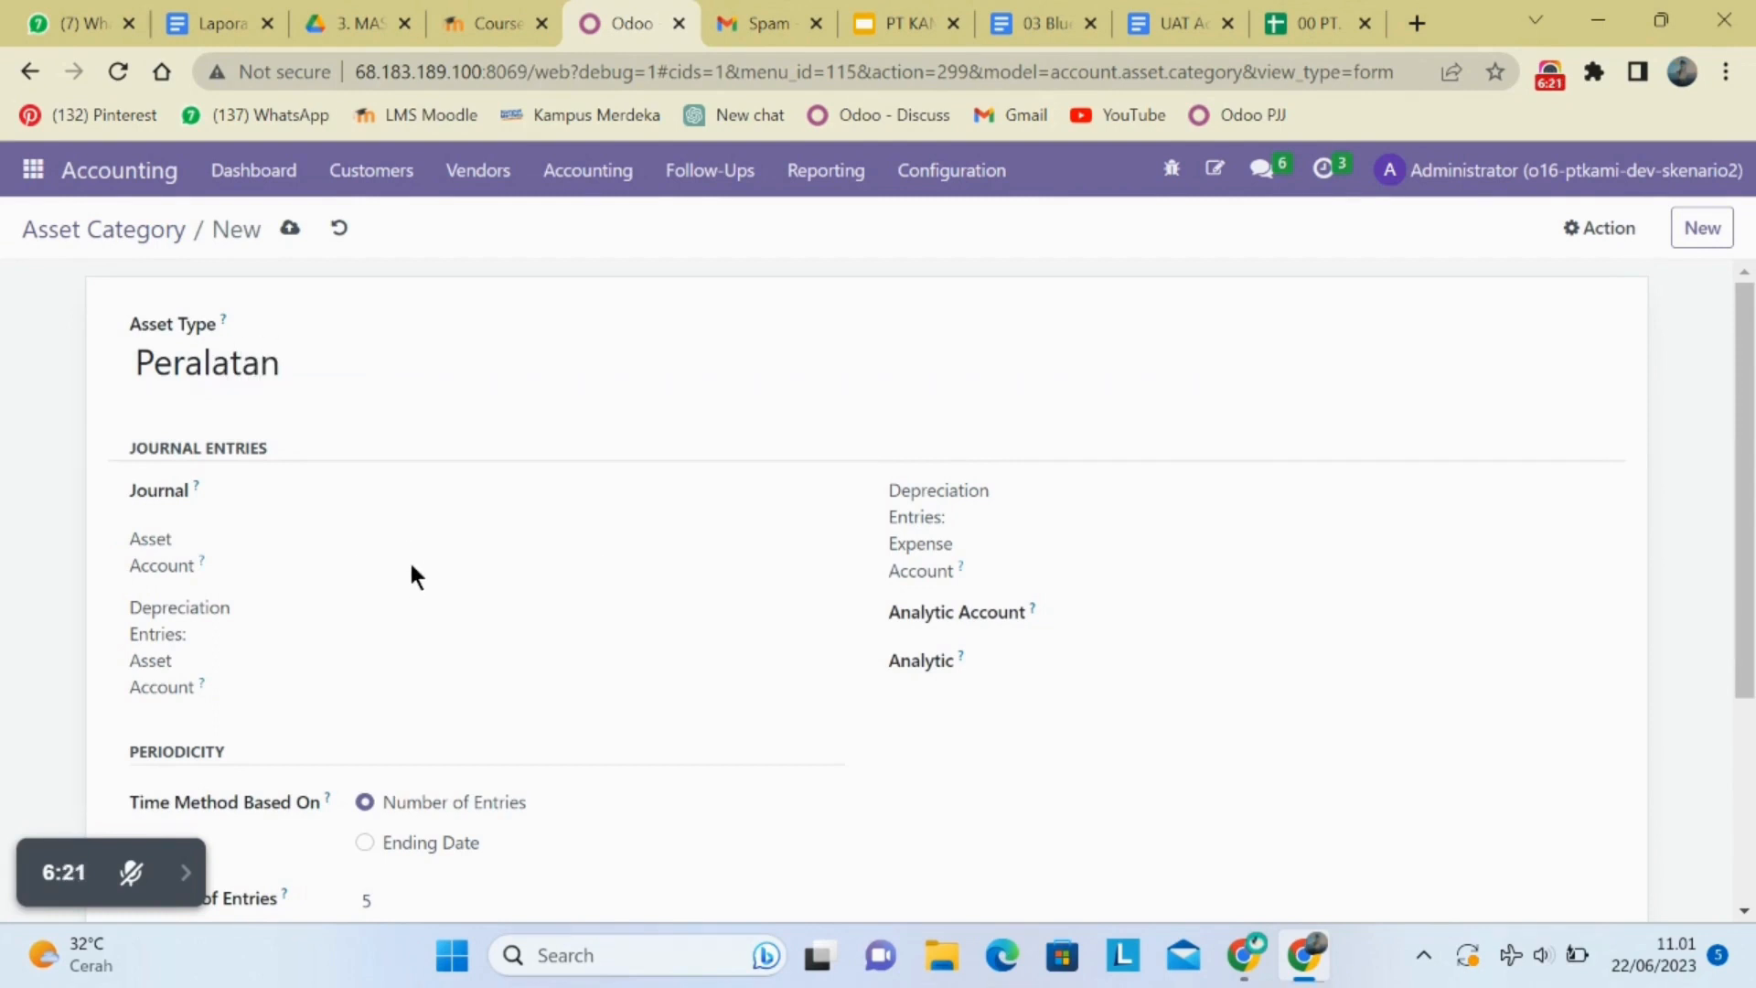
{"action": "left_click", "coordinate": [407, 541]}
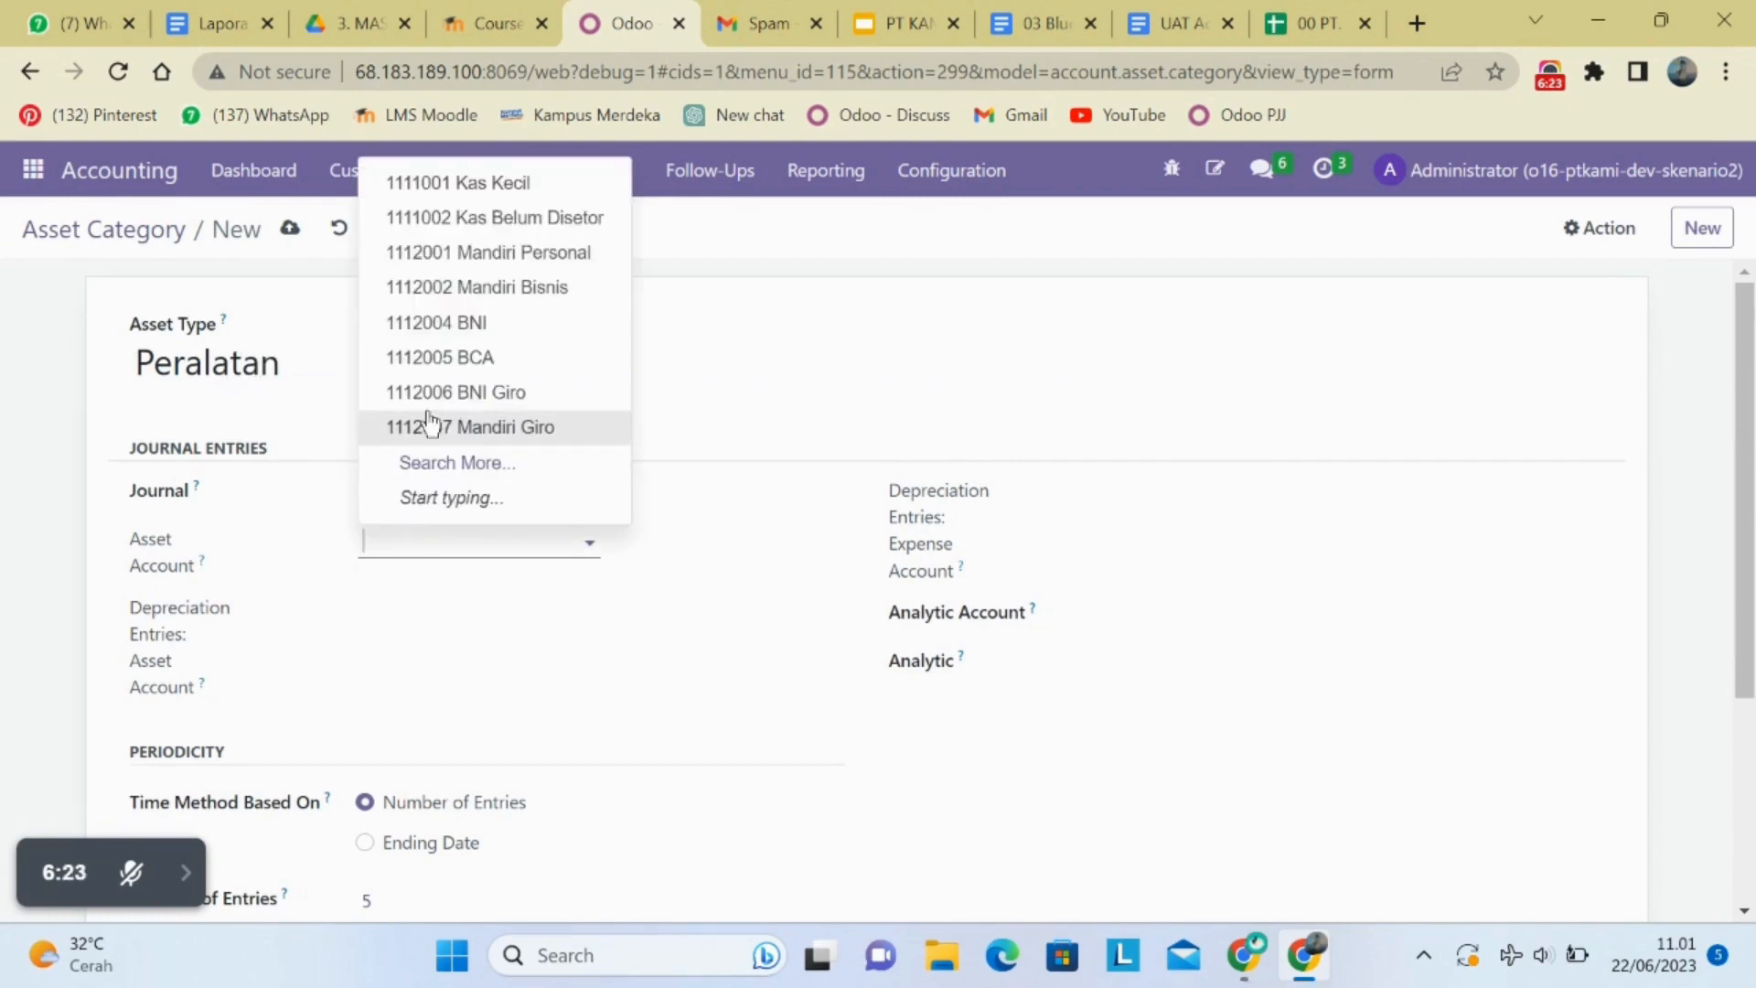
{"action": "left_click", "coordinate": [501, 465]}
{"action": "scroll", "coordinate": [582, 651], "scroll_direction": "down", "scroll_amount": 3}
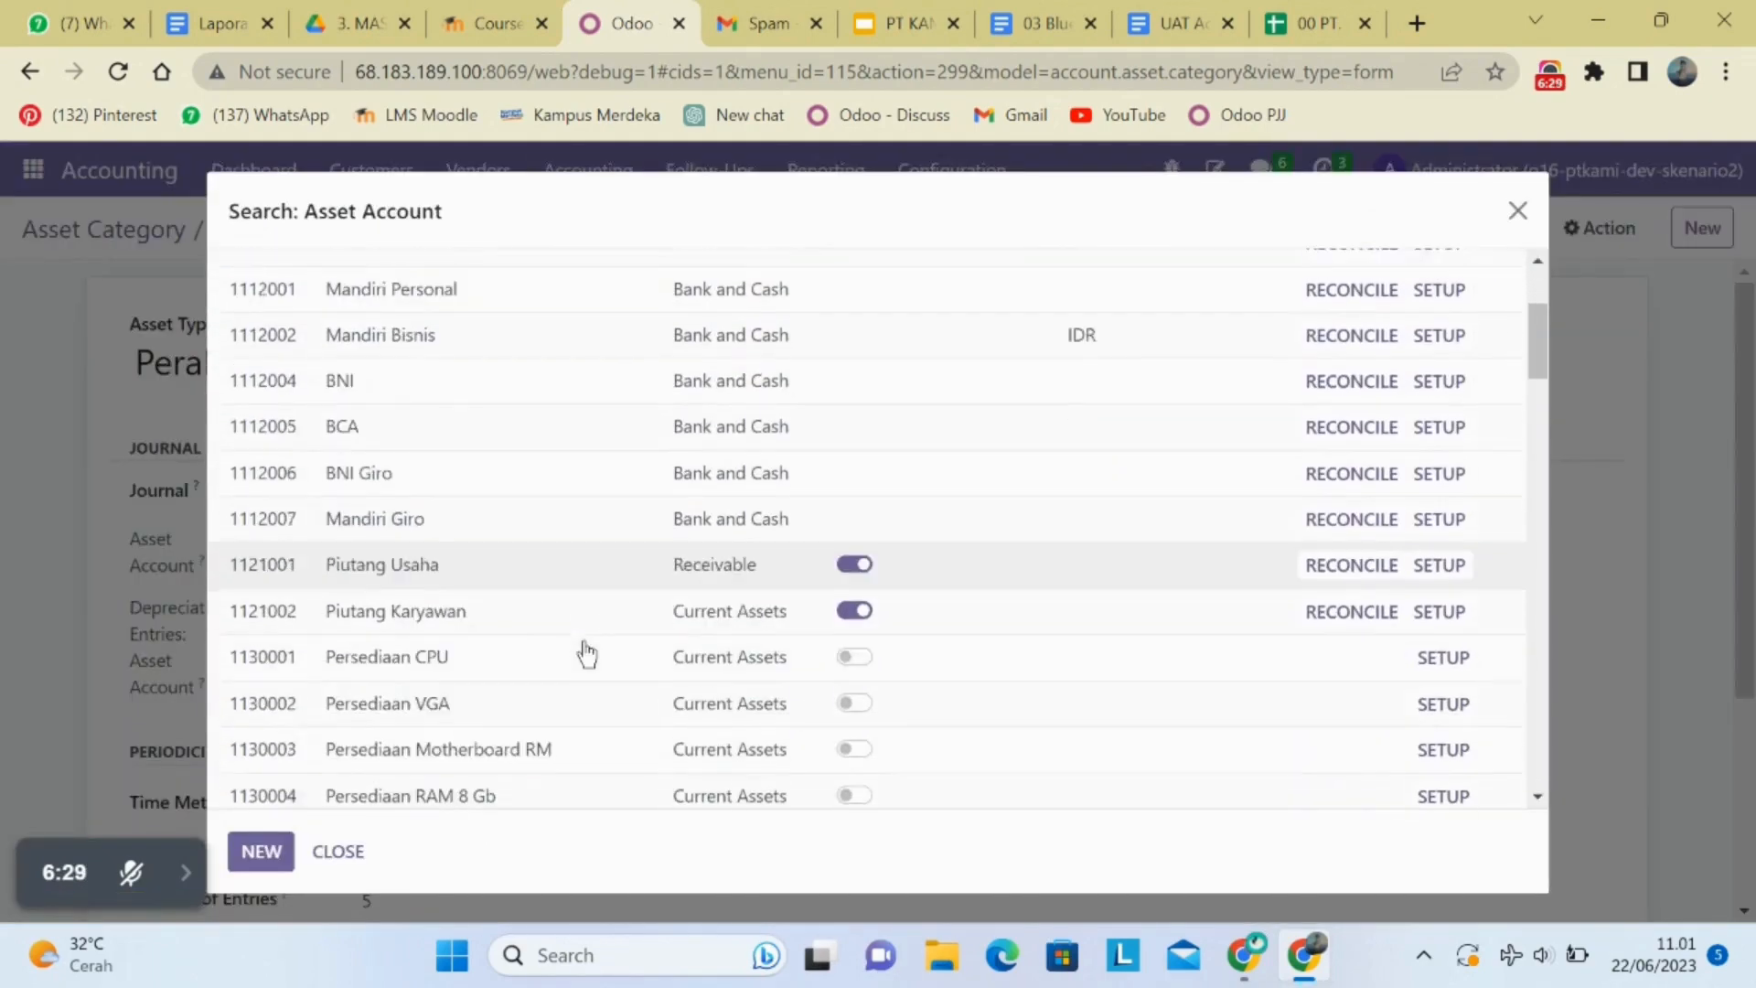
{"action": "scroll", "coordinate": [587, 653], "scroll_direction": "down", "scroll_amount": 15}
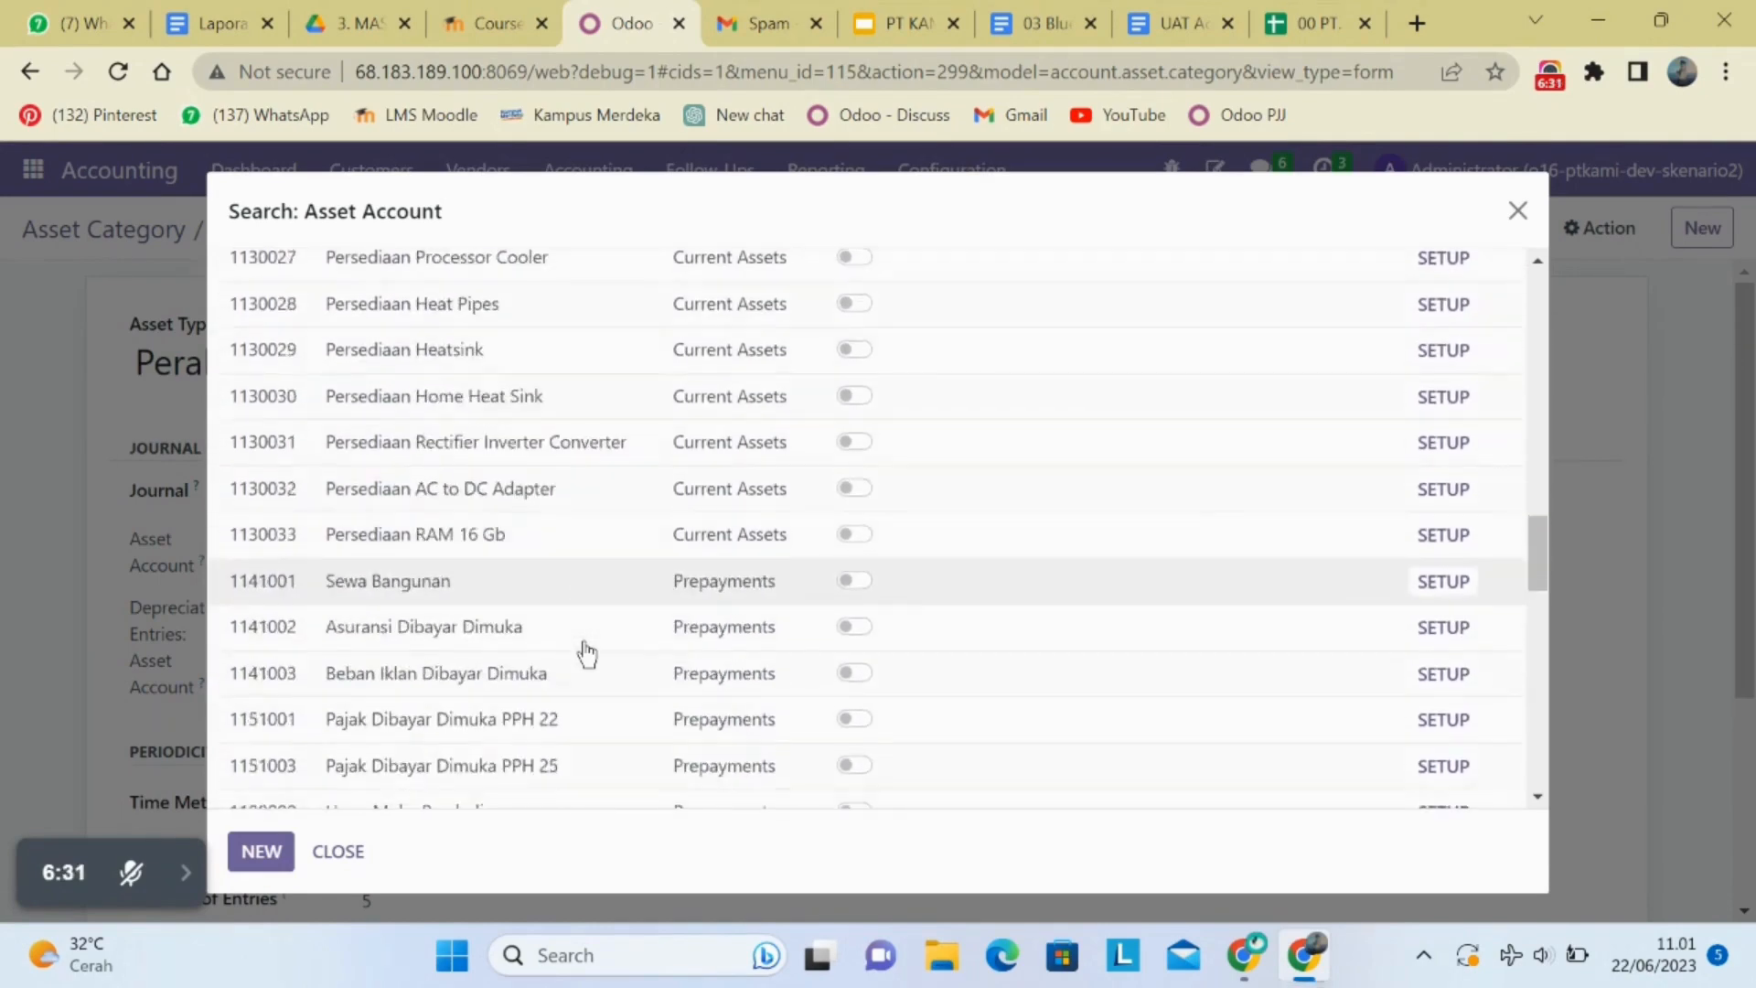
{"action": "scroll", "coordinate": [586, 653], "scroll_direction": "down", "scroll_amount": 5}
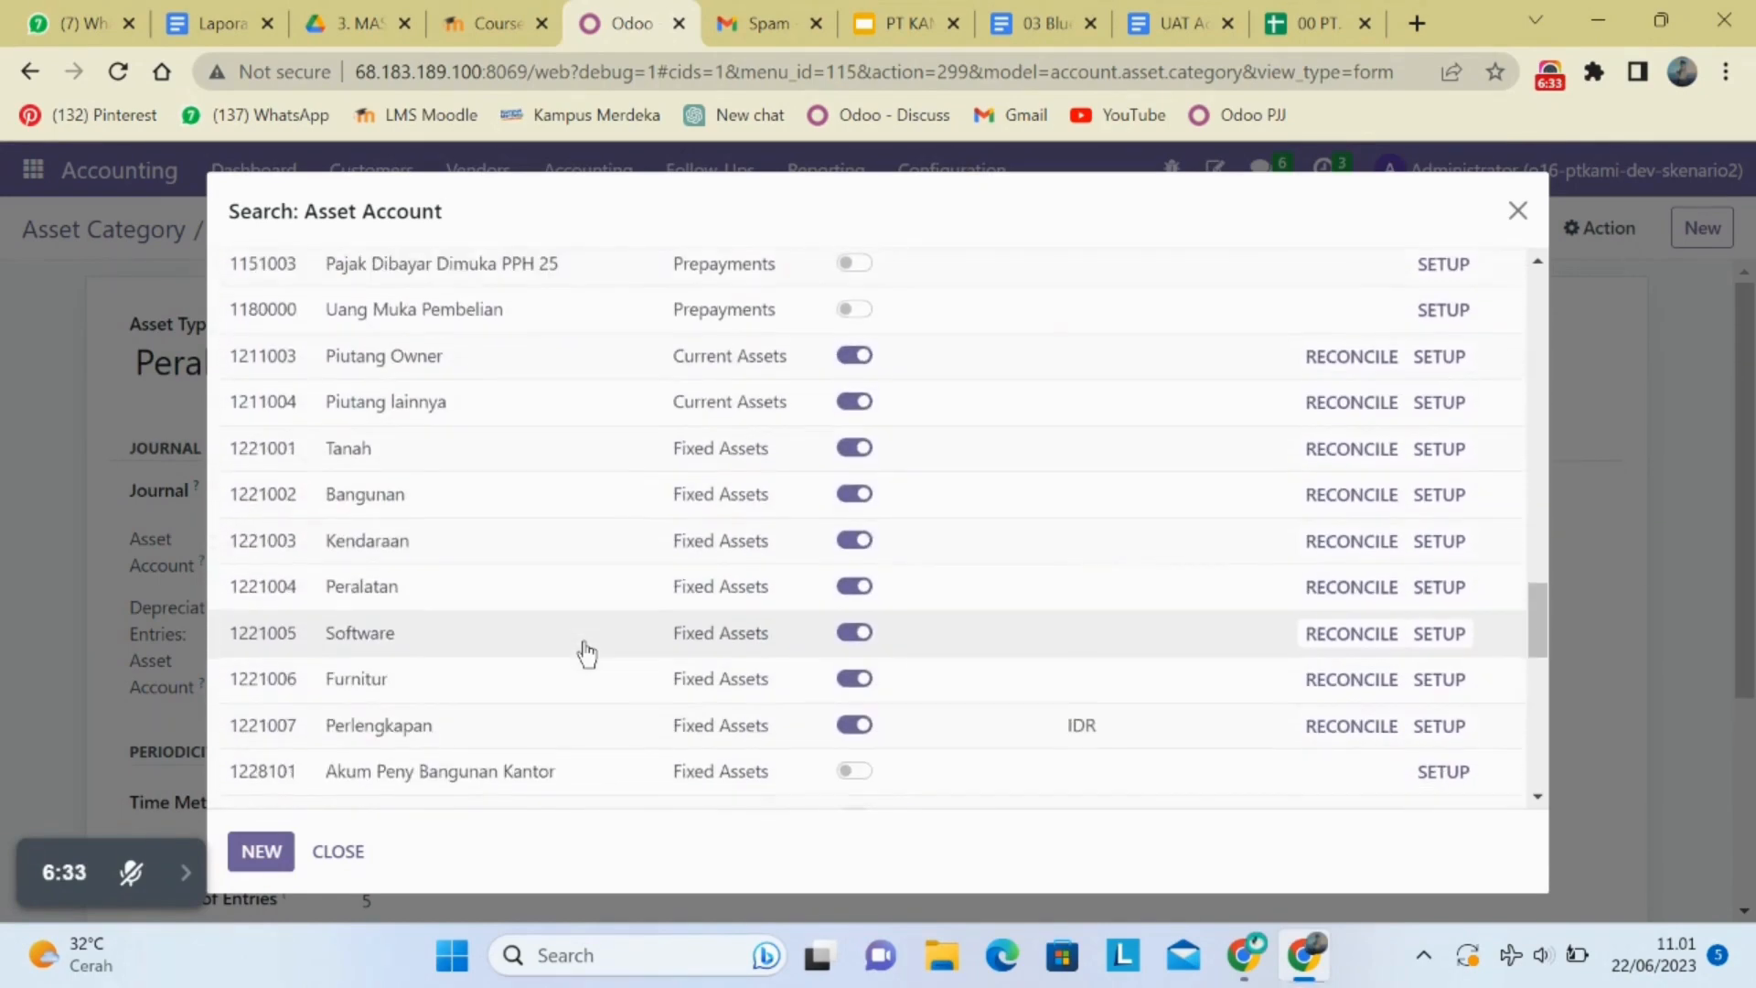
{"action": "scroll", "coordinate": [587, 653], "scroll_direction": "up", "scroll_amount": 1}
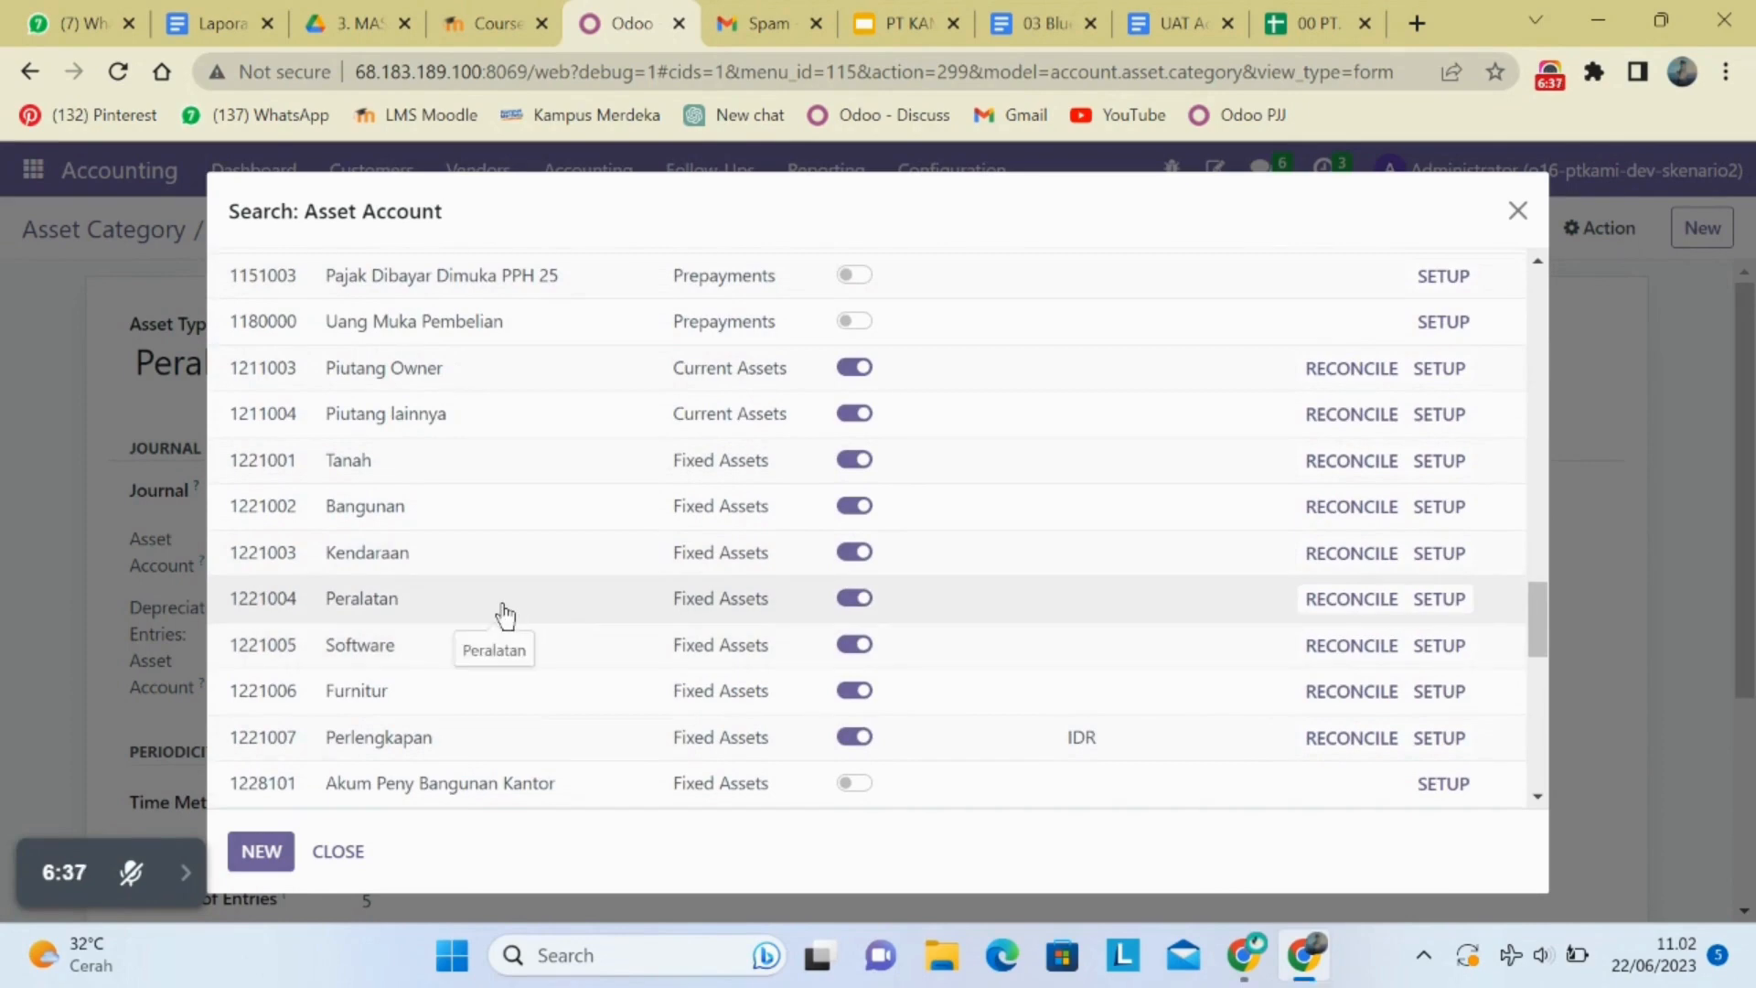
{"action": "scroll", "coordinate": [505, 616], "scroll_direction": "down", "scroll_amount": 7}
{"action": "scroll", "coordinate": [505, 615], "scroll_direction": "up", "scroll_amount": 3}
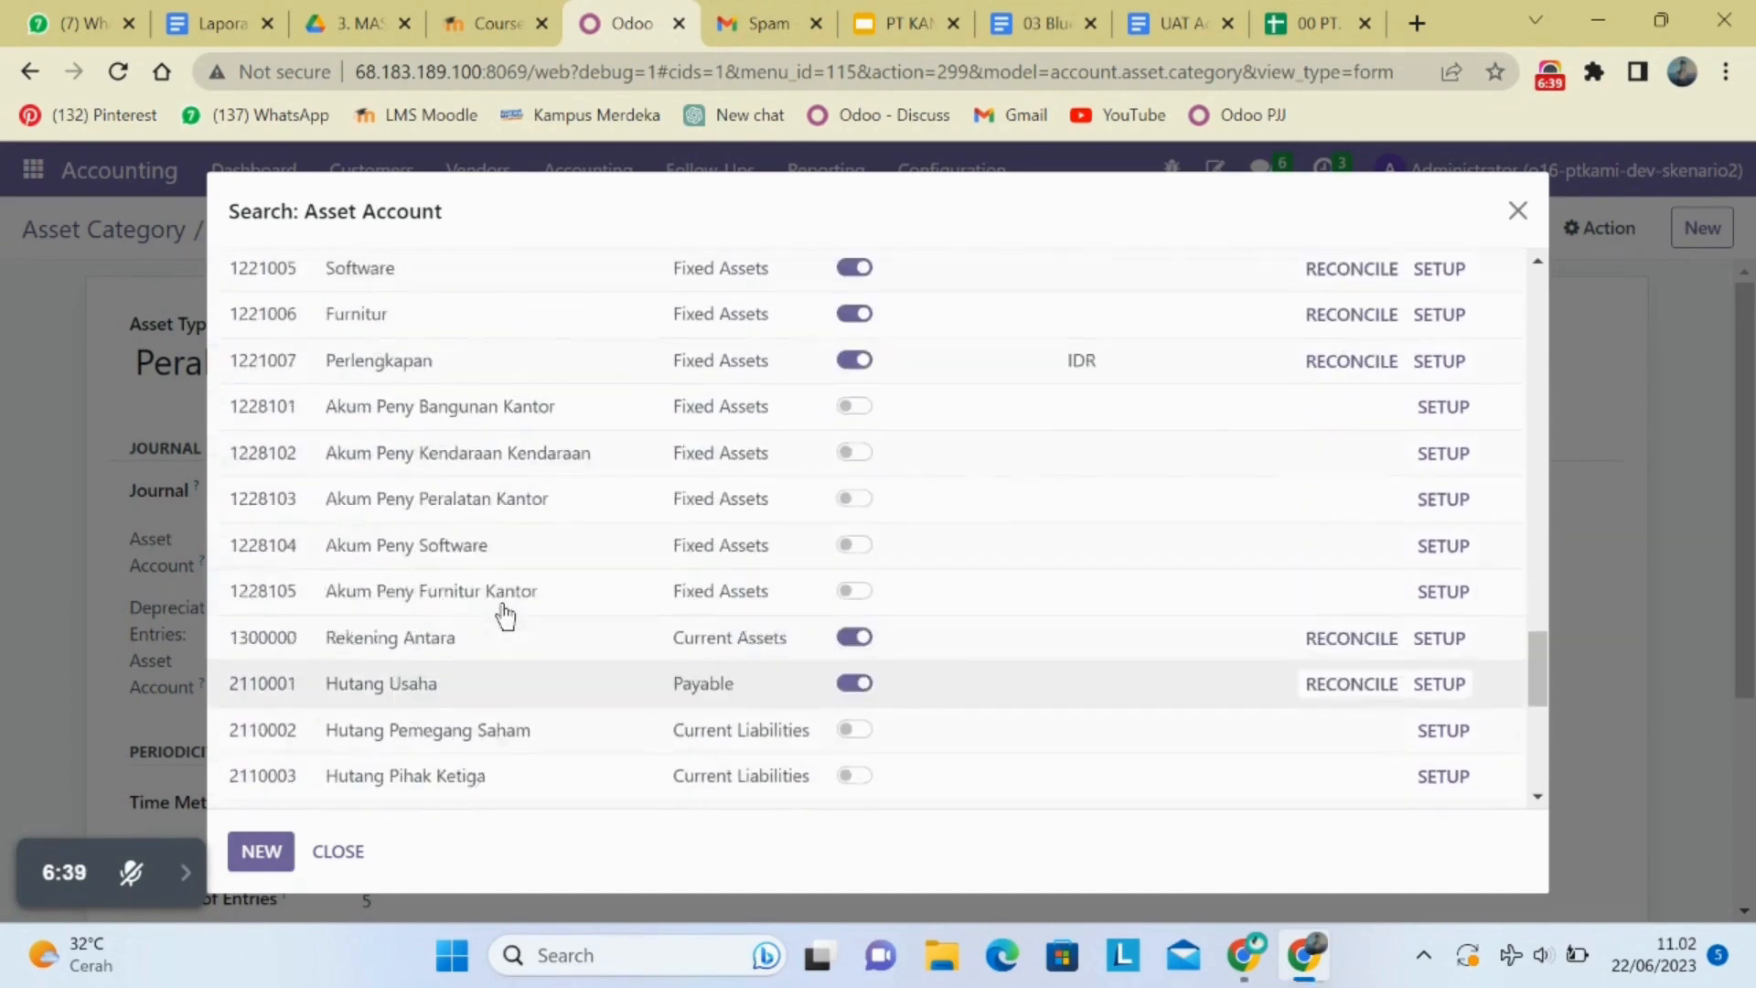
{"action": "scroll", "coordinate": [504, 615], "scroll_direction": "up", "scroll_amount": 5}
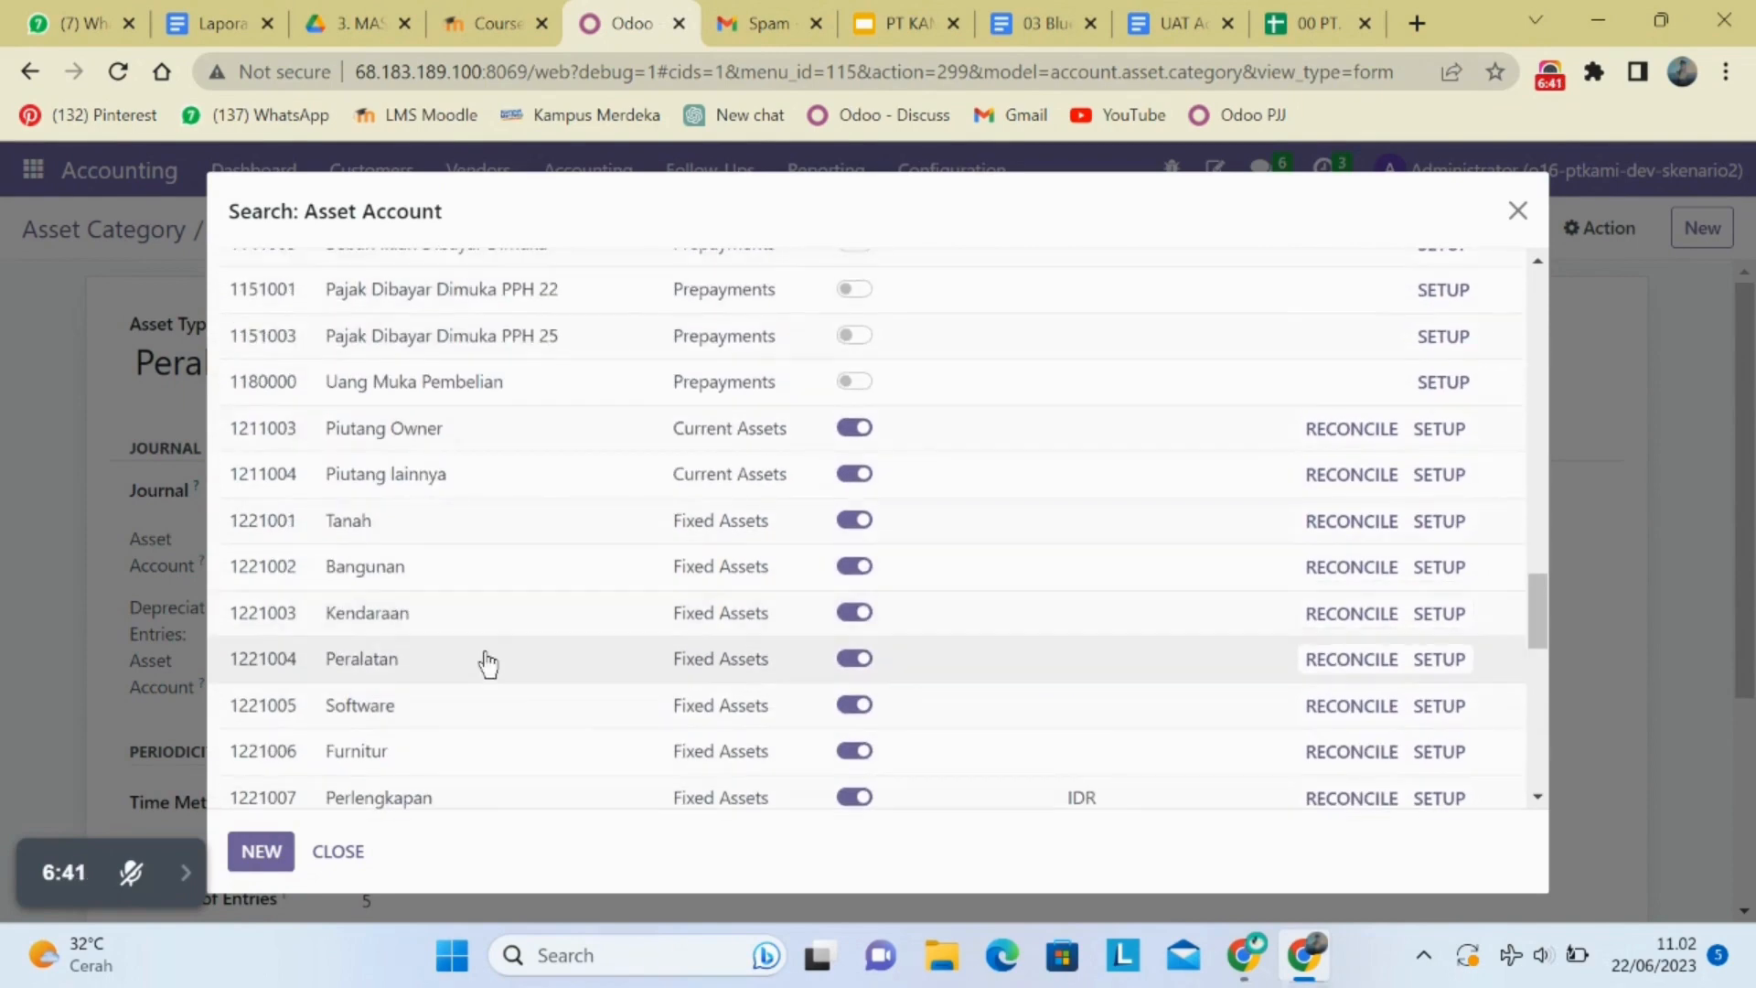
{"action": "left_click", "coordinate": [488, 660]}
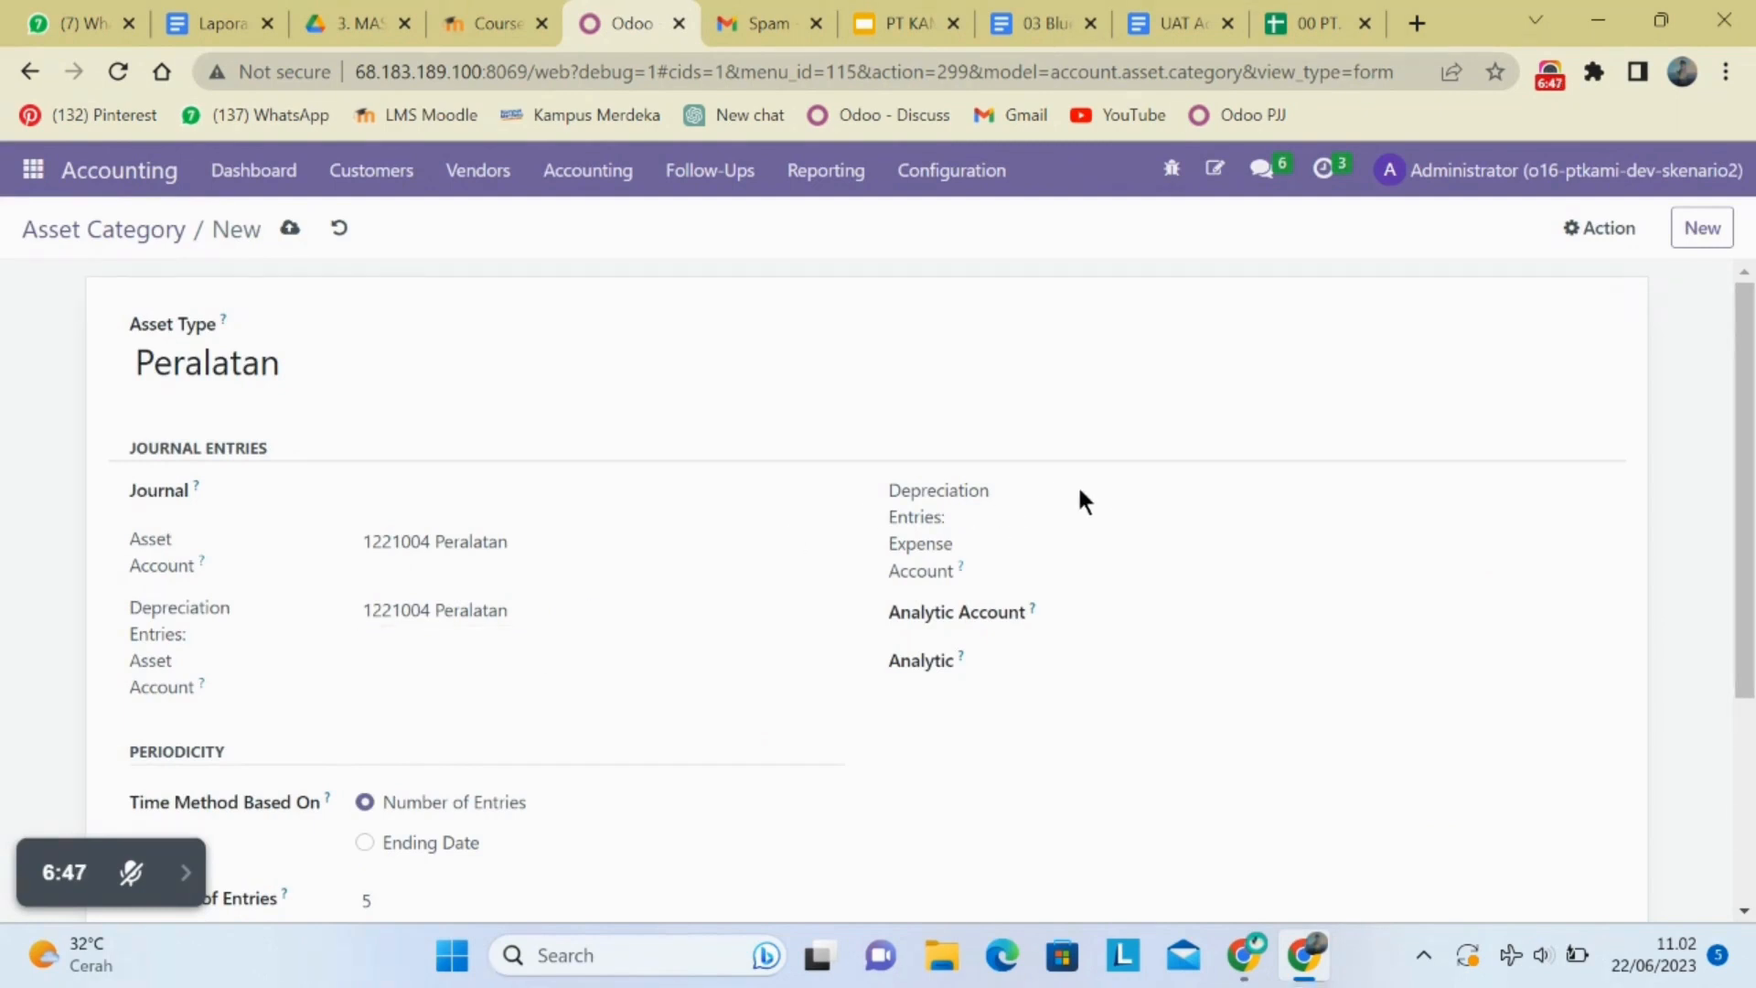
- Set the category's depreciation expense account to 65110003 Beban Penyusutan Peralatan from the full account list
{"action": "left_click", "coordinate": [1197, 496]}
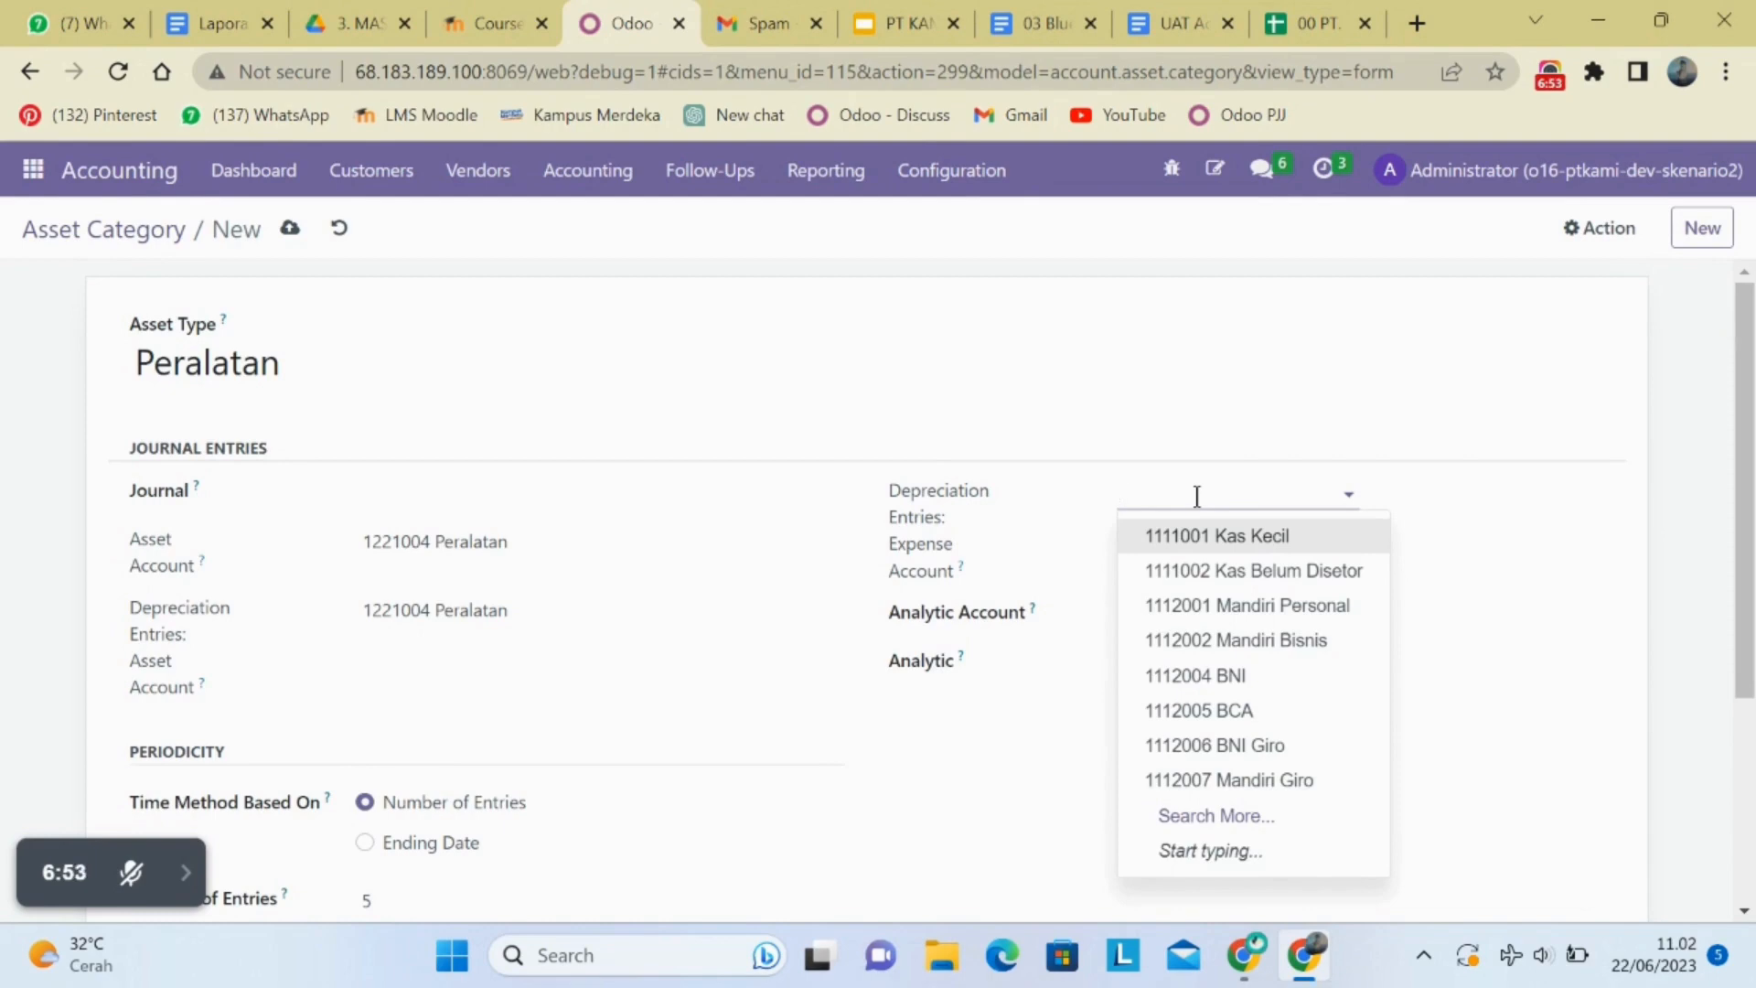
{"action": "left_click", "coordinate": [1250, 817]}
{"action": "scroll", "coordinate": [1046, 650], "scroll_direction": "down", "scroll_amount": 5}
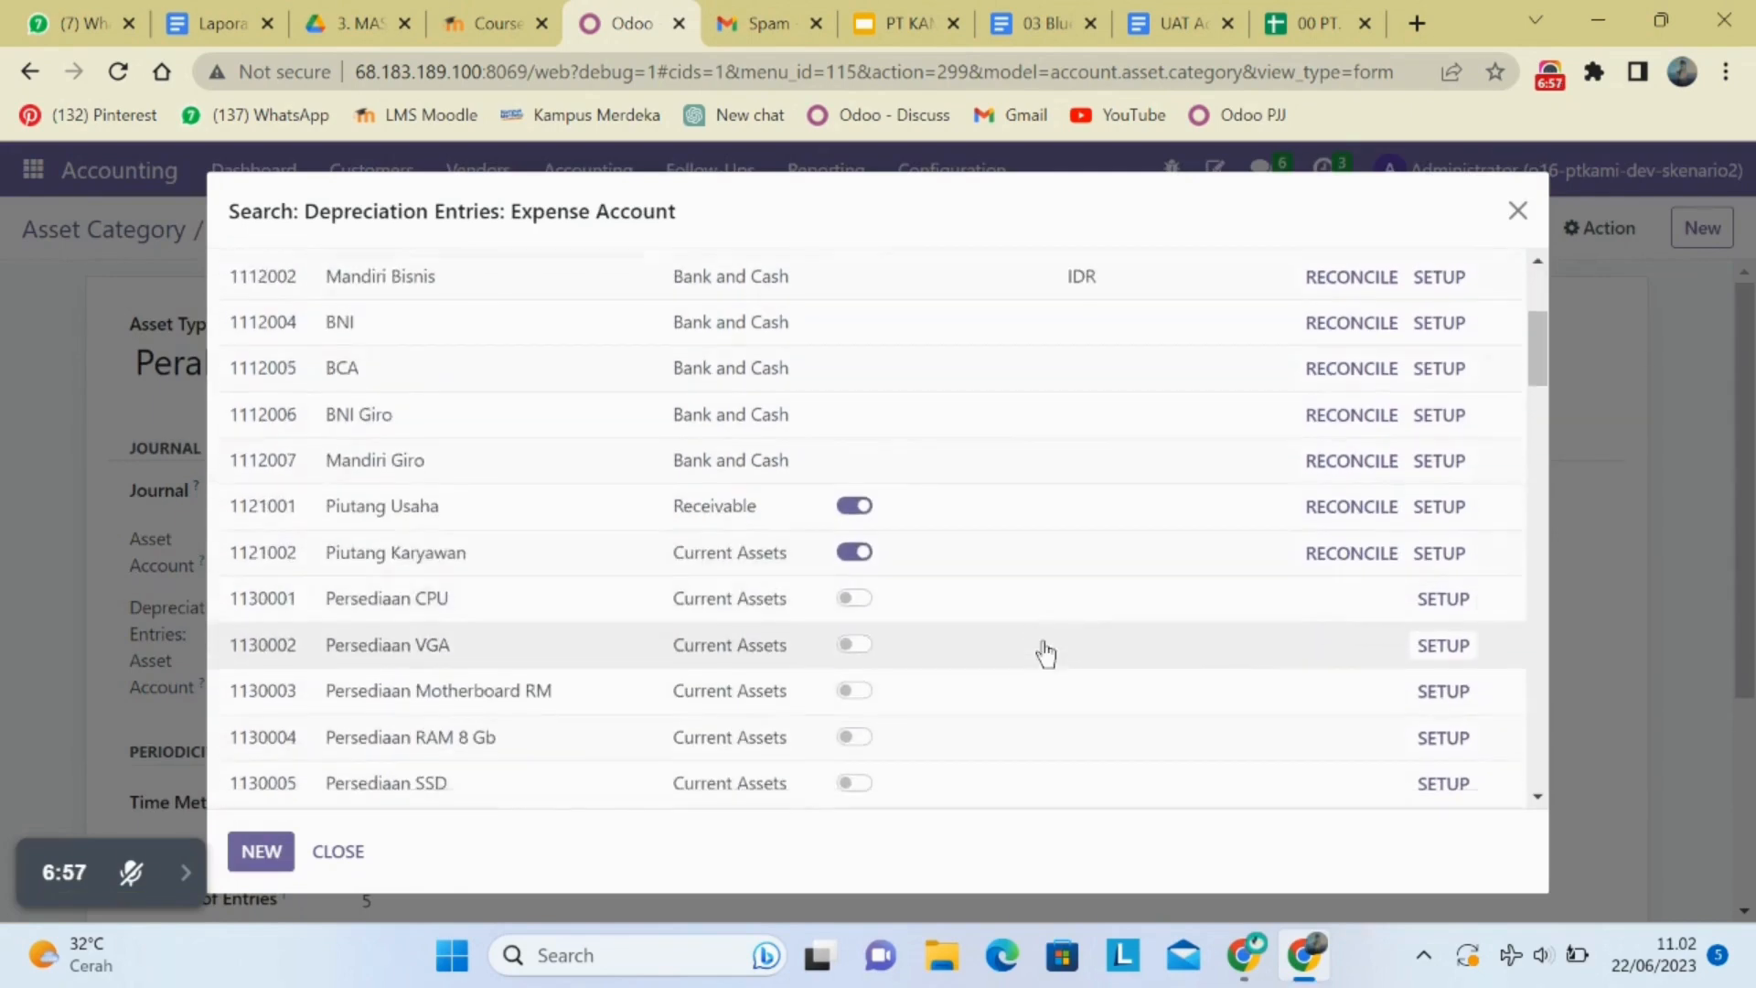
{"action": "scroll", "coordinate": [1046, 652], "scroll_direction": "down", "scroll_amount": 20}
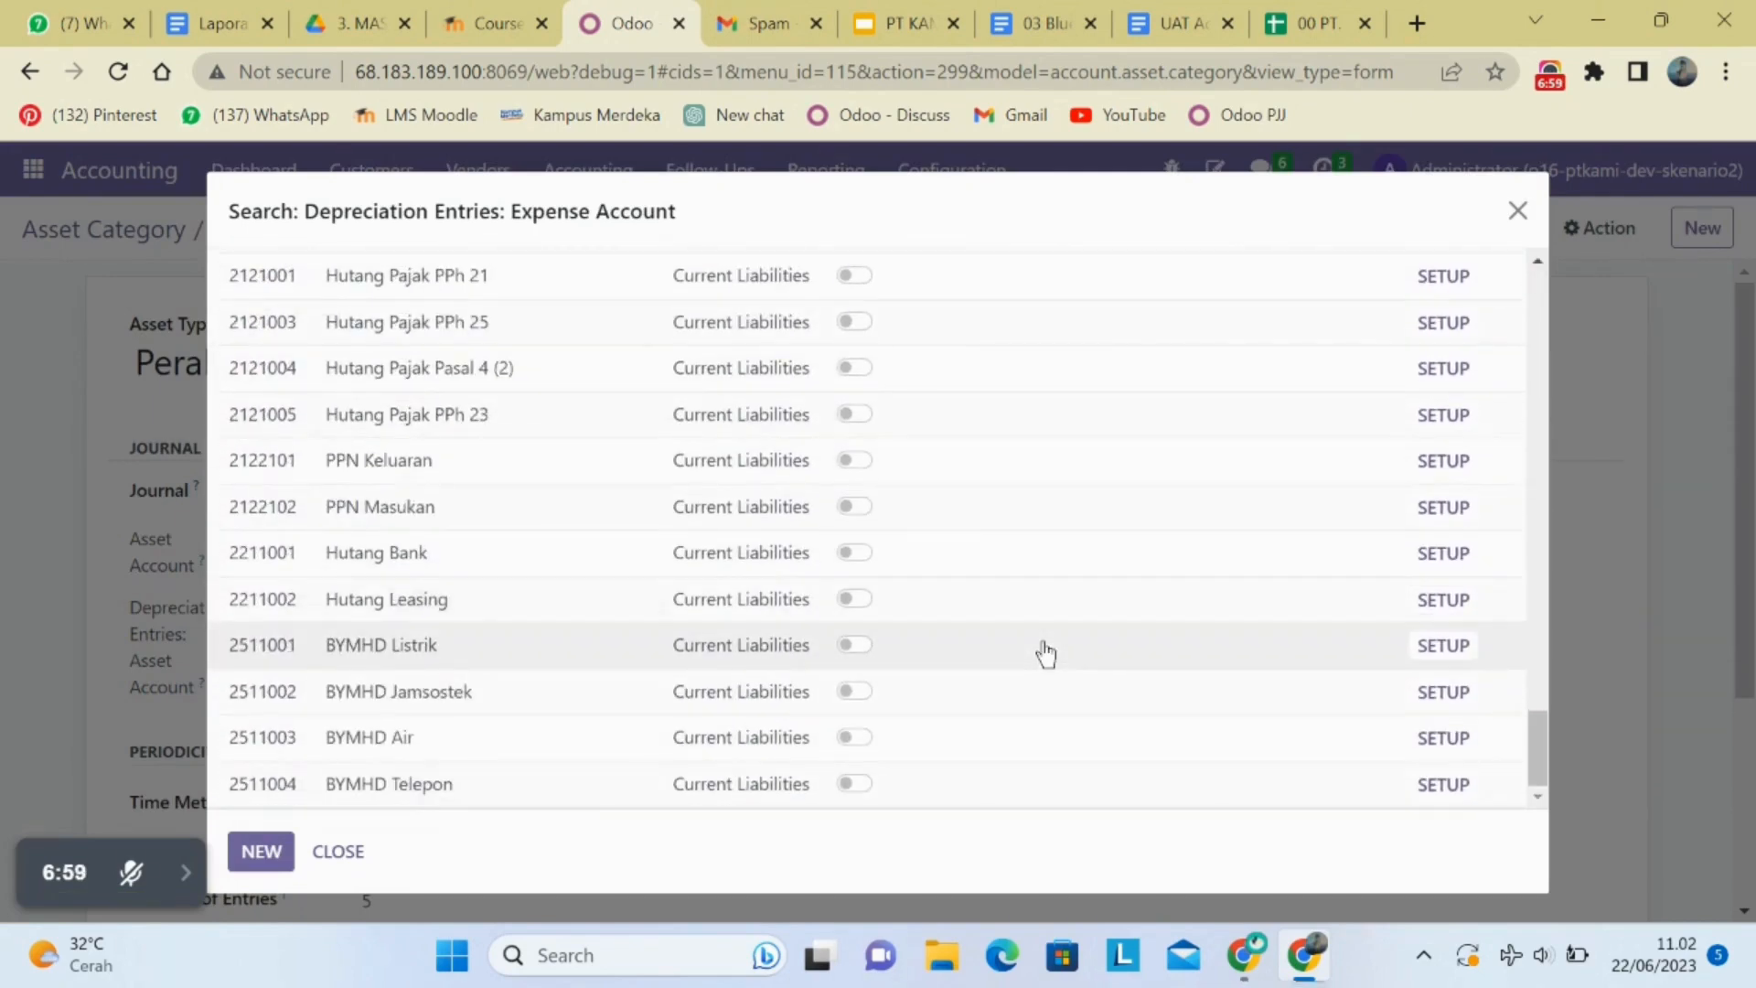
{"action": "scroll", "coordinate": [1047, 652], "scroll_direction": "up", "scroll_amount": 20}
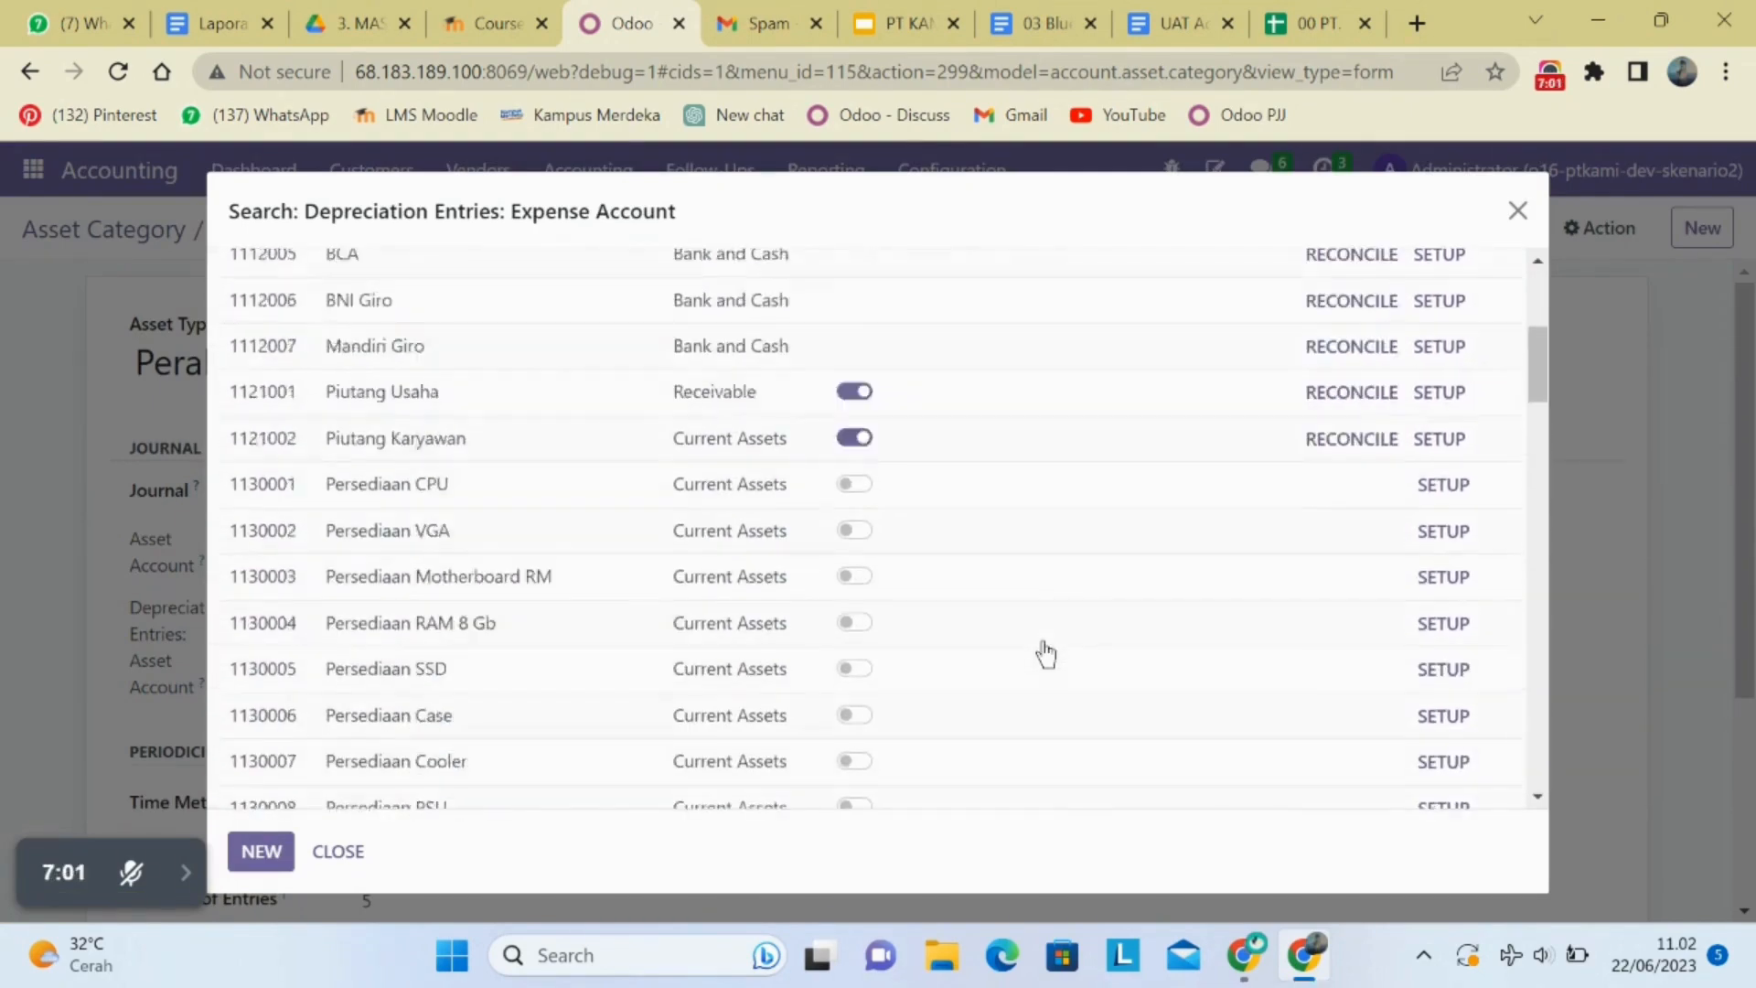
{"action": "scroll", "coordinate": [1046, 653], "scroll_direction": "up", "scroll_amount": 3}
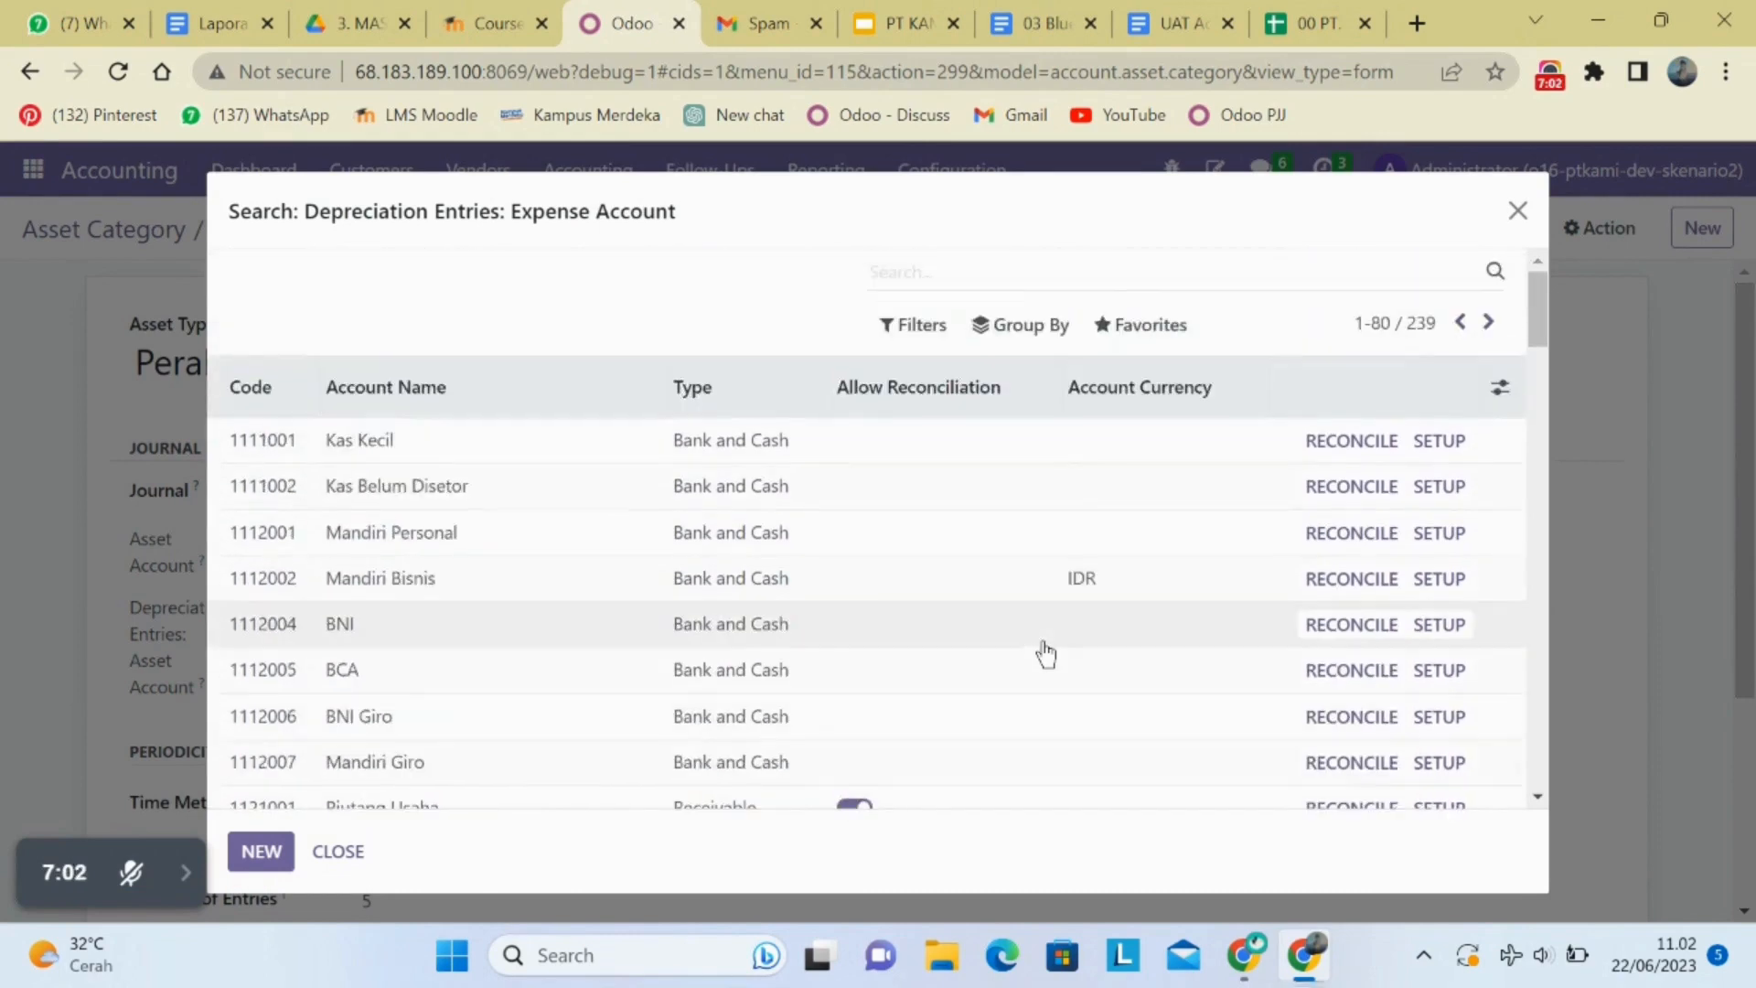
{"action": "left_click", "coordinate": [1486, 318]}
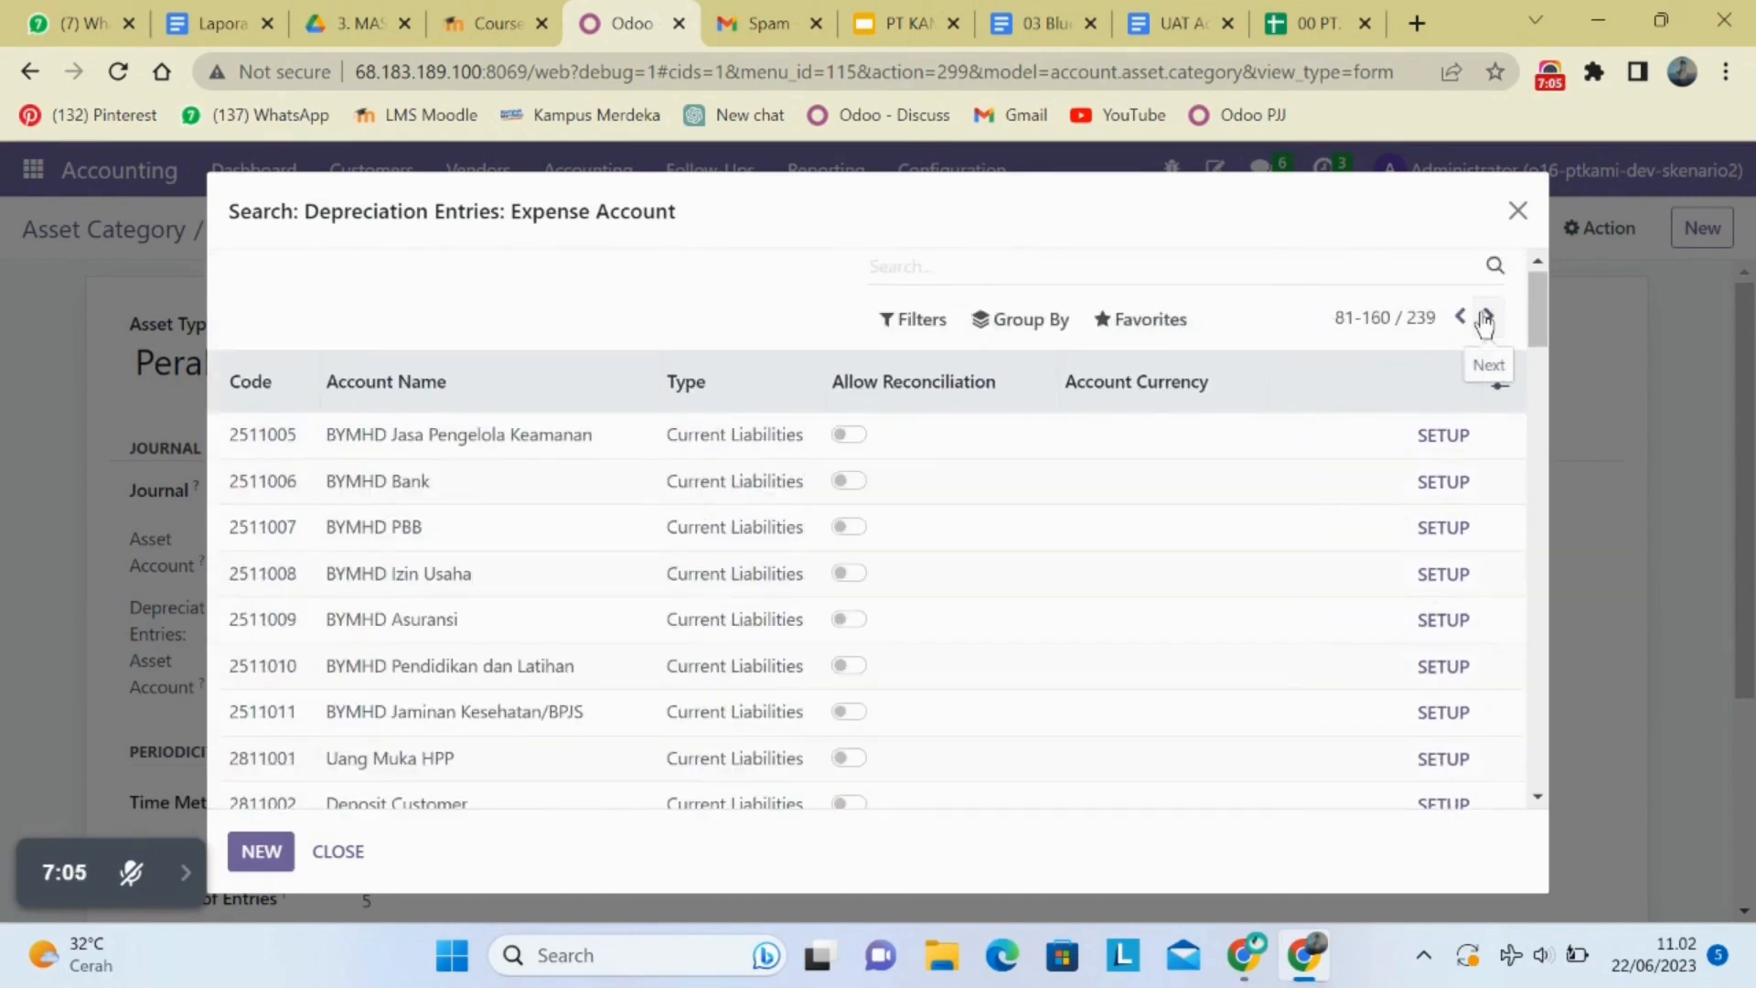
{"action": "left_click", "coordinate": [1486, 317]}
{"action": "scroll", "coordinate": [799, 794], "scroll_direction": "down", "scroll_amount": 8}
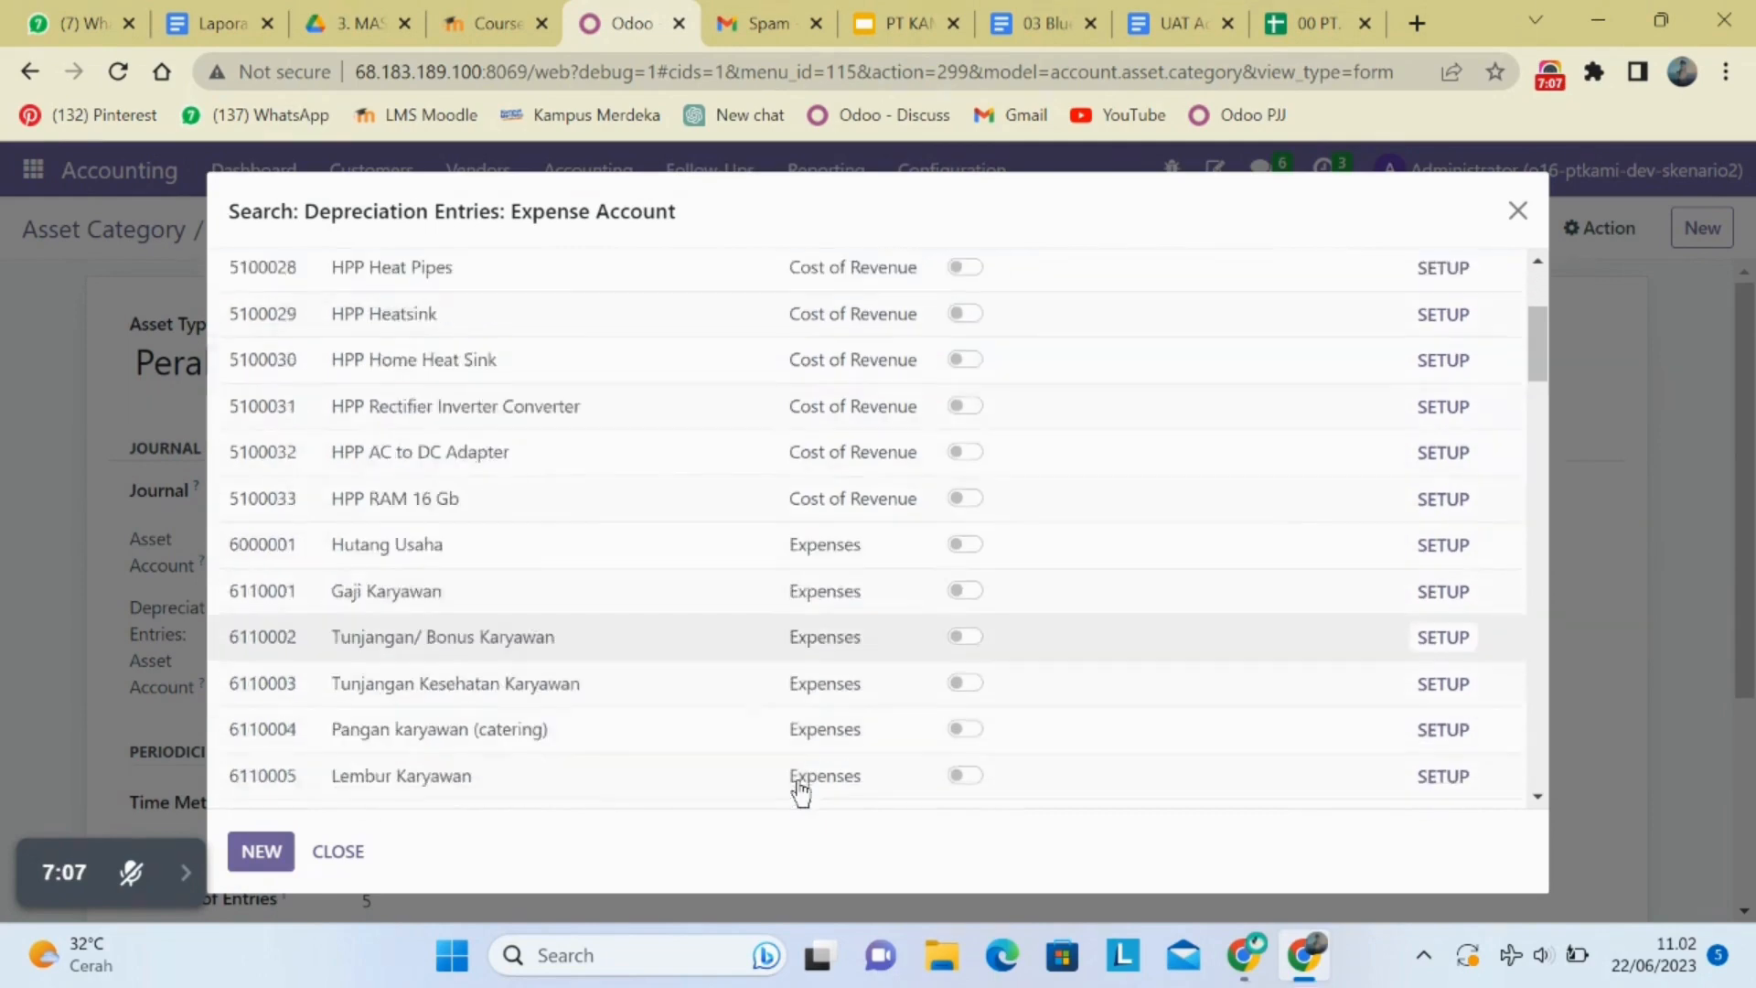
{"action": "scroll", "coordinate": [801, 792], "scroll_direction": "down", "scroll_amount": 10}
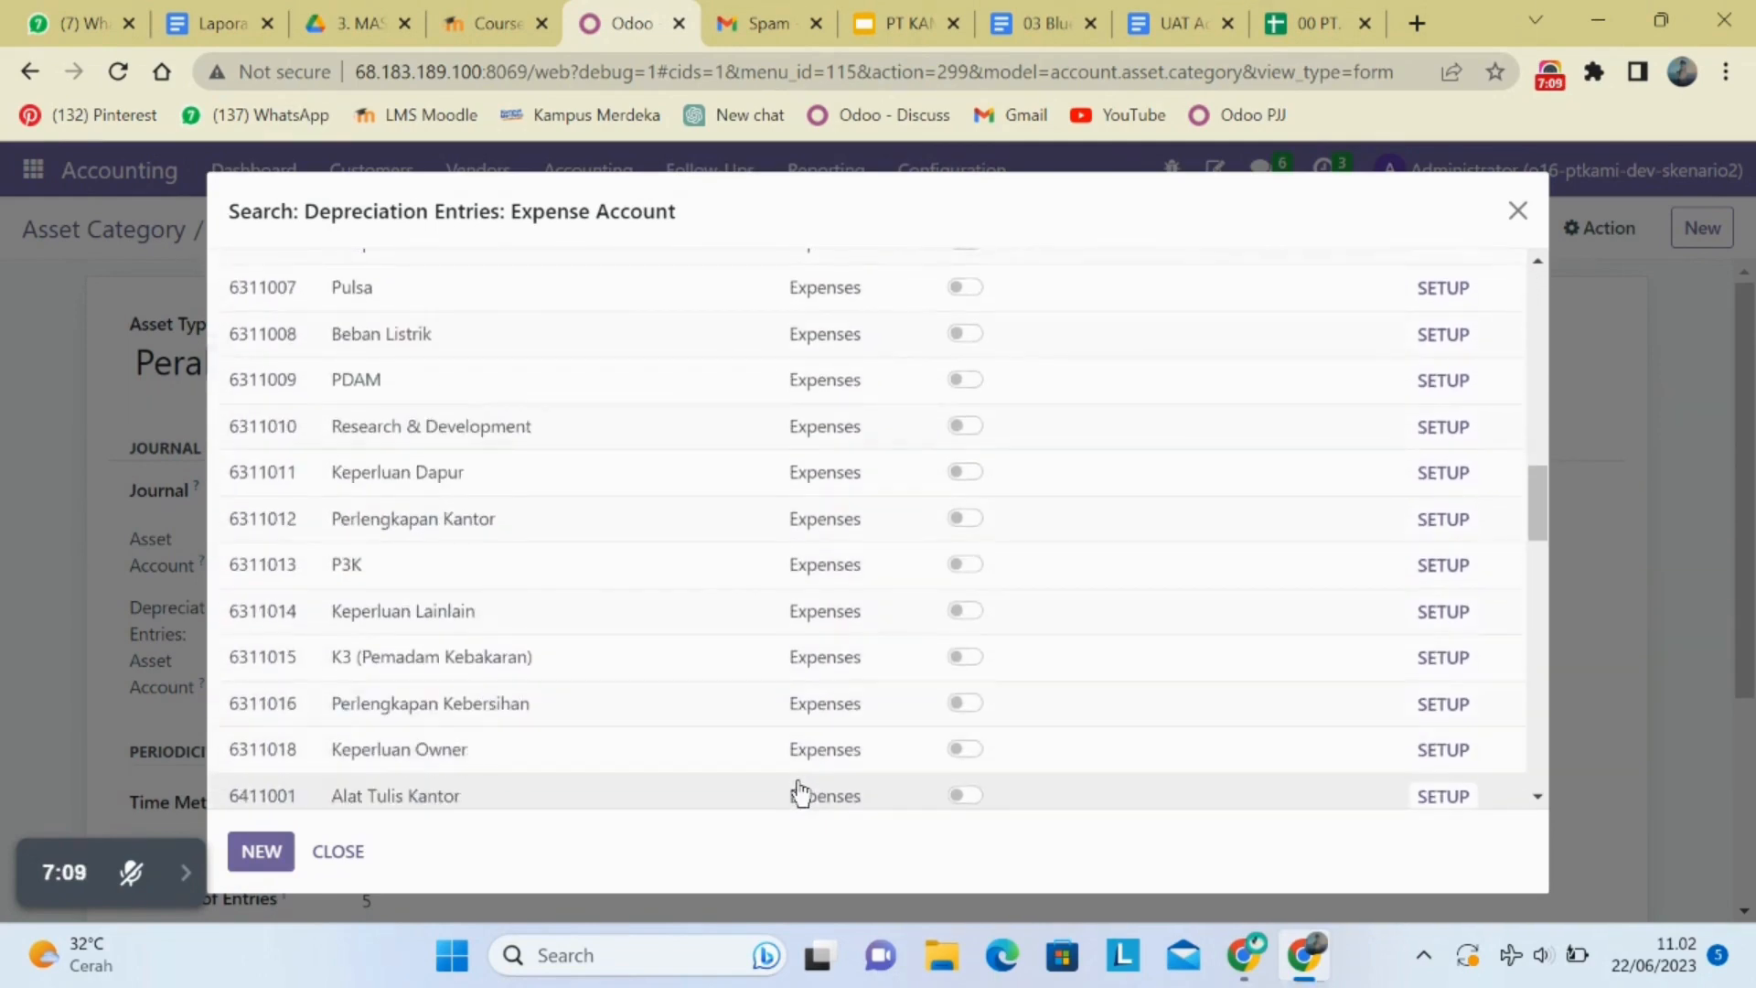
{"action": "scroll", "coordinate": [800, 793], "scroll_direction": "down", "scroll_amount": 4}
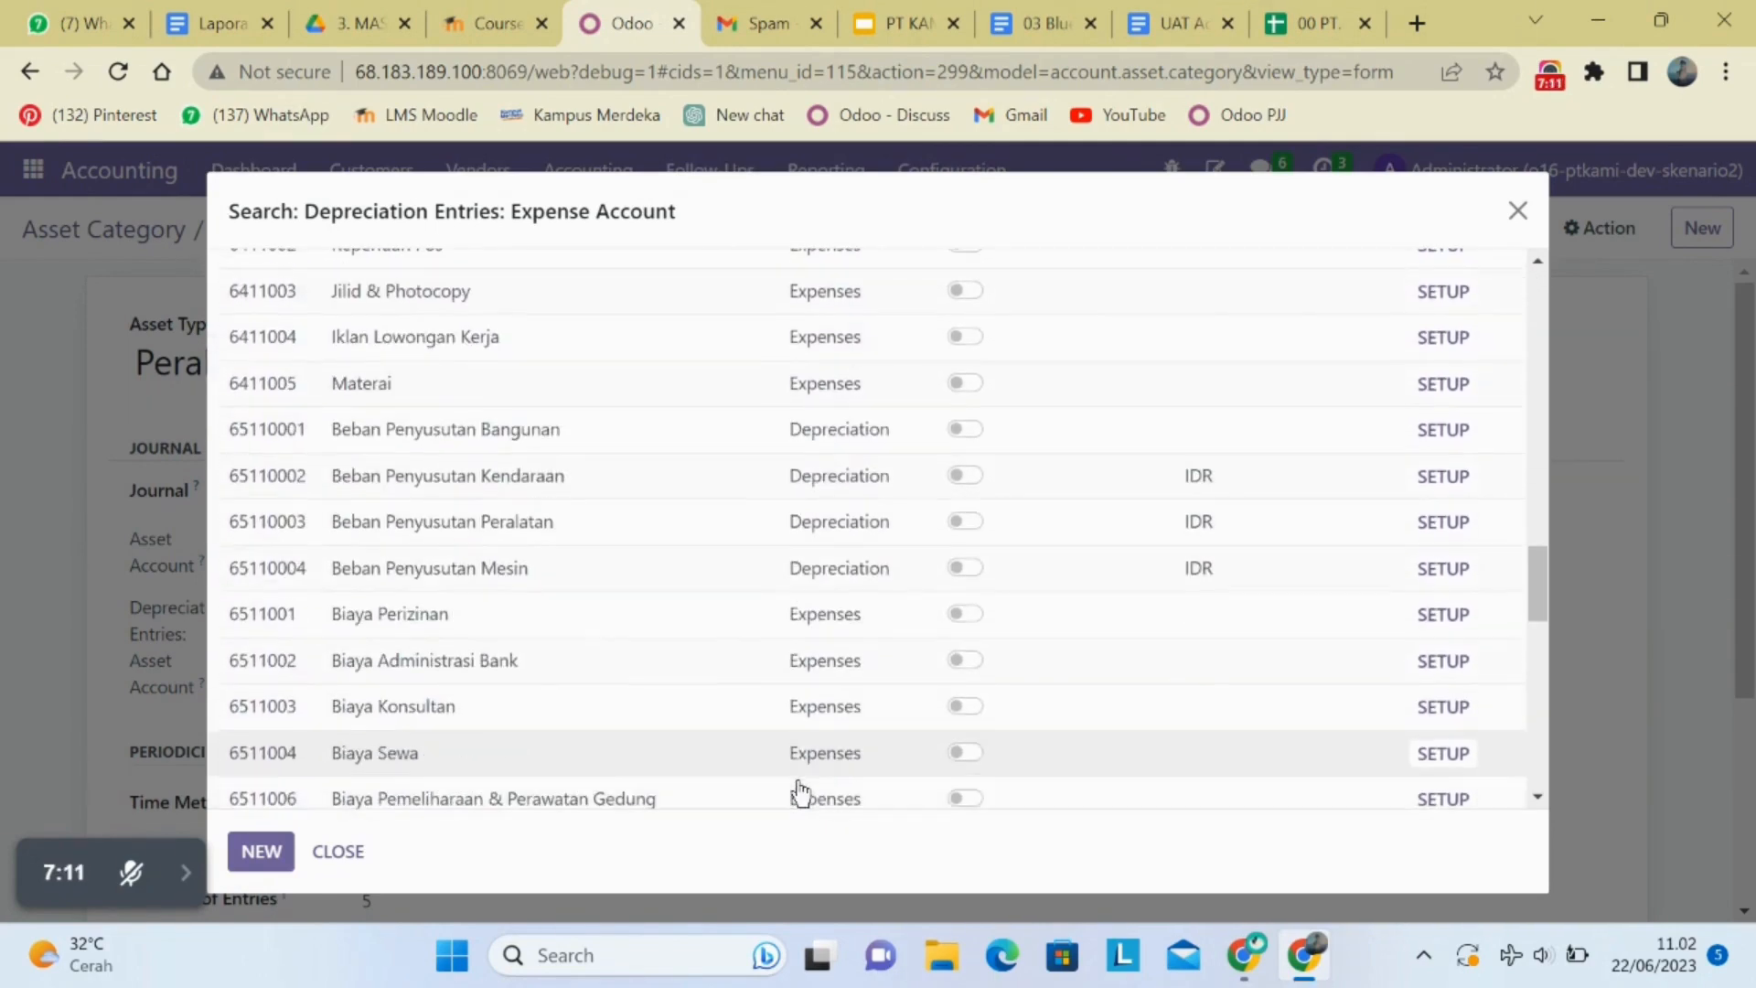
{"action": "left_click", "coordinate": [704, 523]}
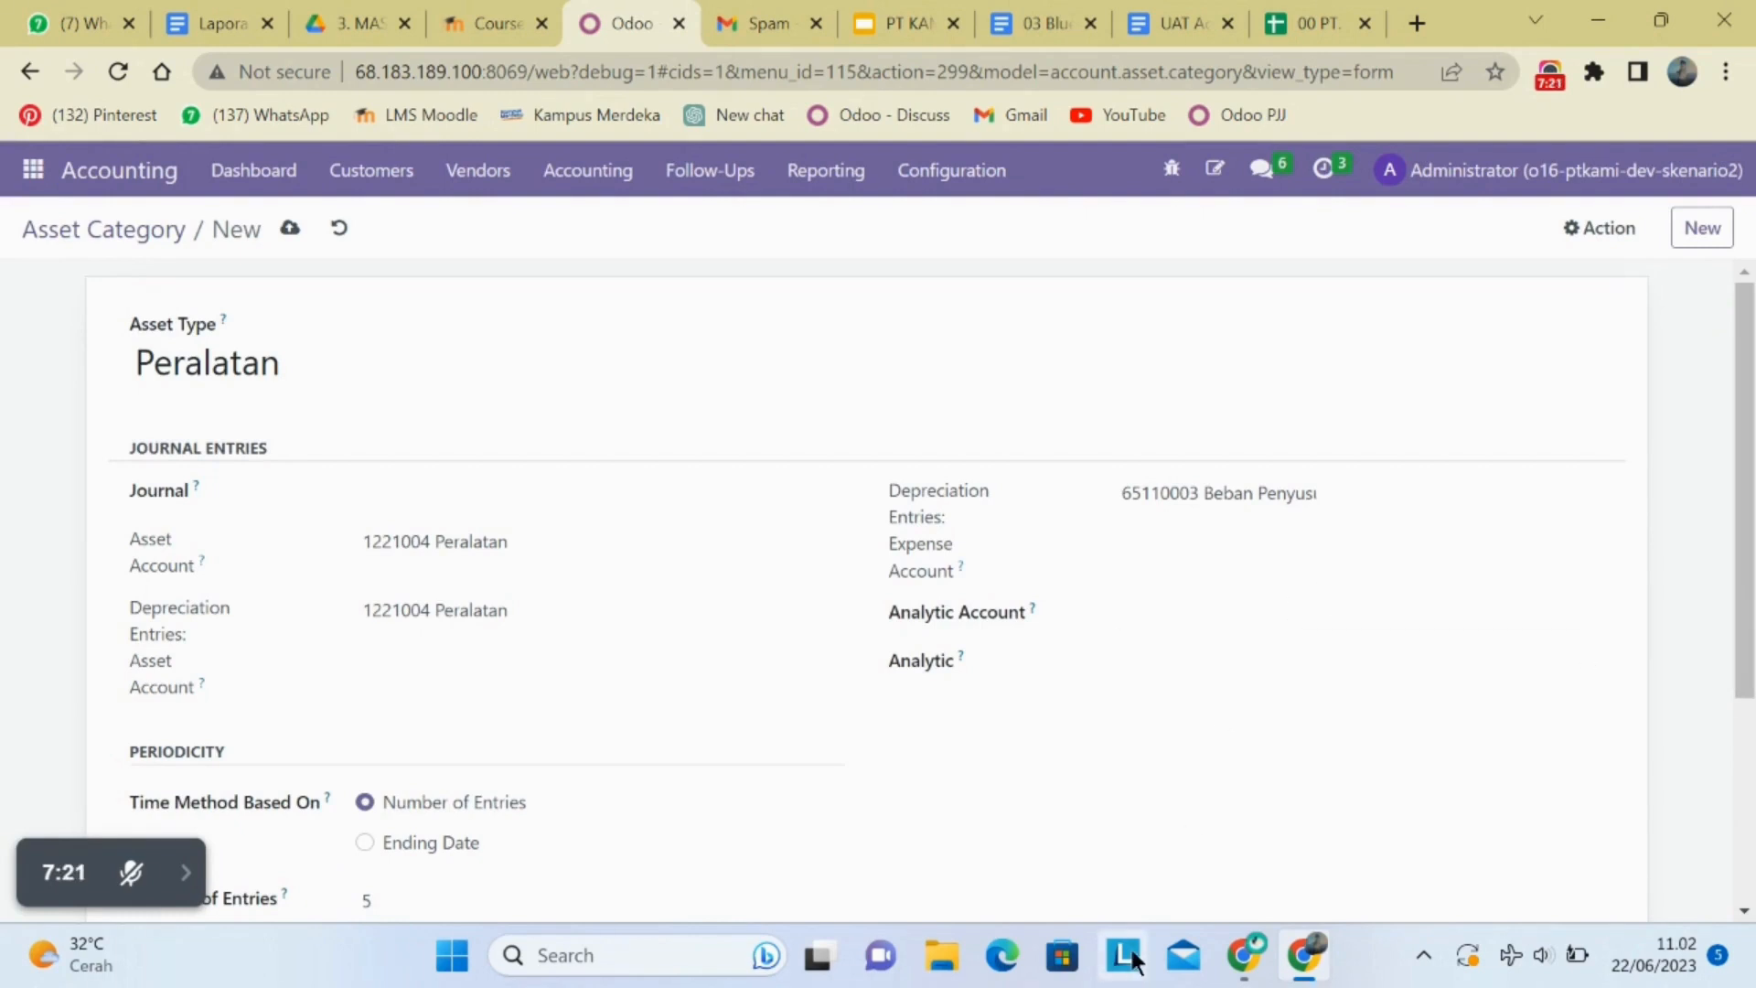
- Review the periodicity and depreciation method settings of the new asset category, then discard it
{"action": "scroll", "coordinate": [1098, 856], "scroll_direction": "down", "scroll_amount": 3}
{"action": "scroll", "coordinate": [1094, 847], "scroll_direction": "down", "scroll_amount": 2}
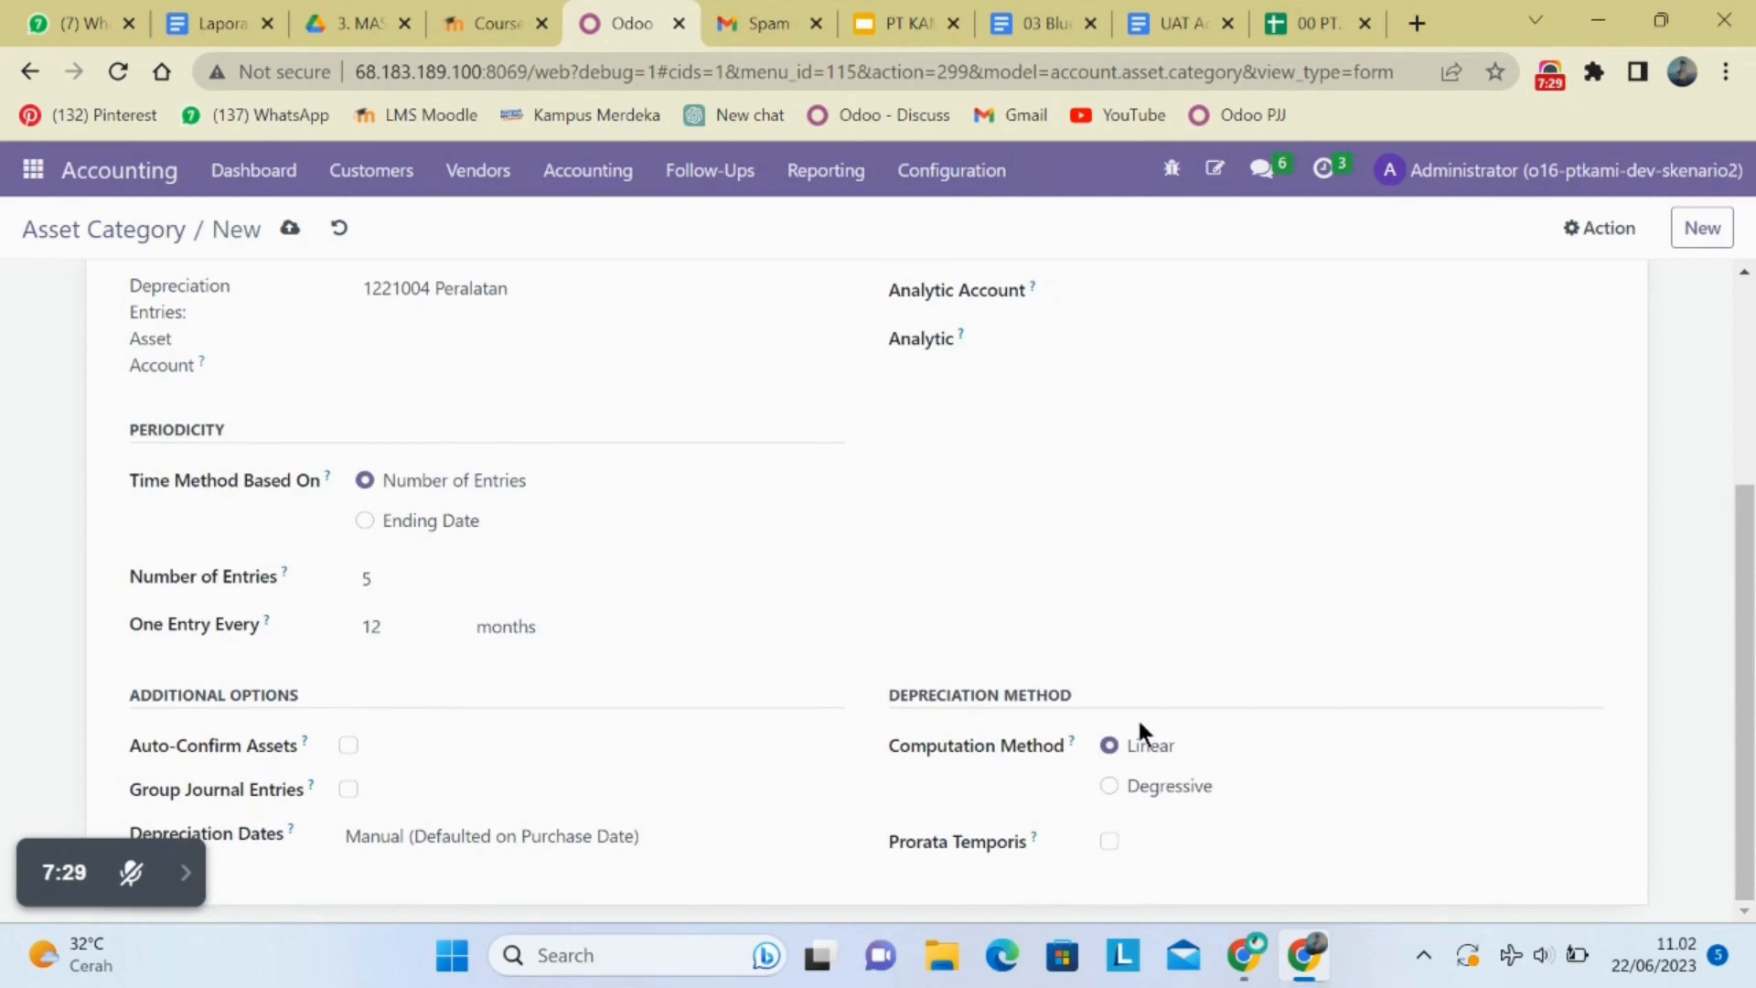
{"action": "scroll", "coordinate": [719, 806], "scroll_direction": "up", "scroll_amount": 4}
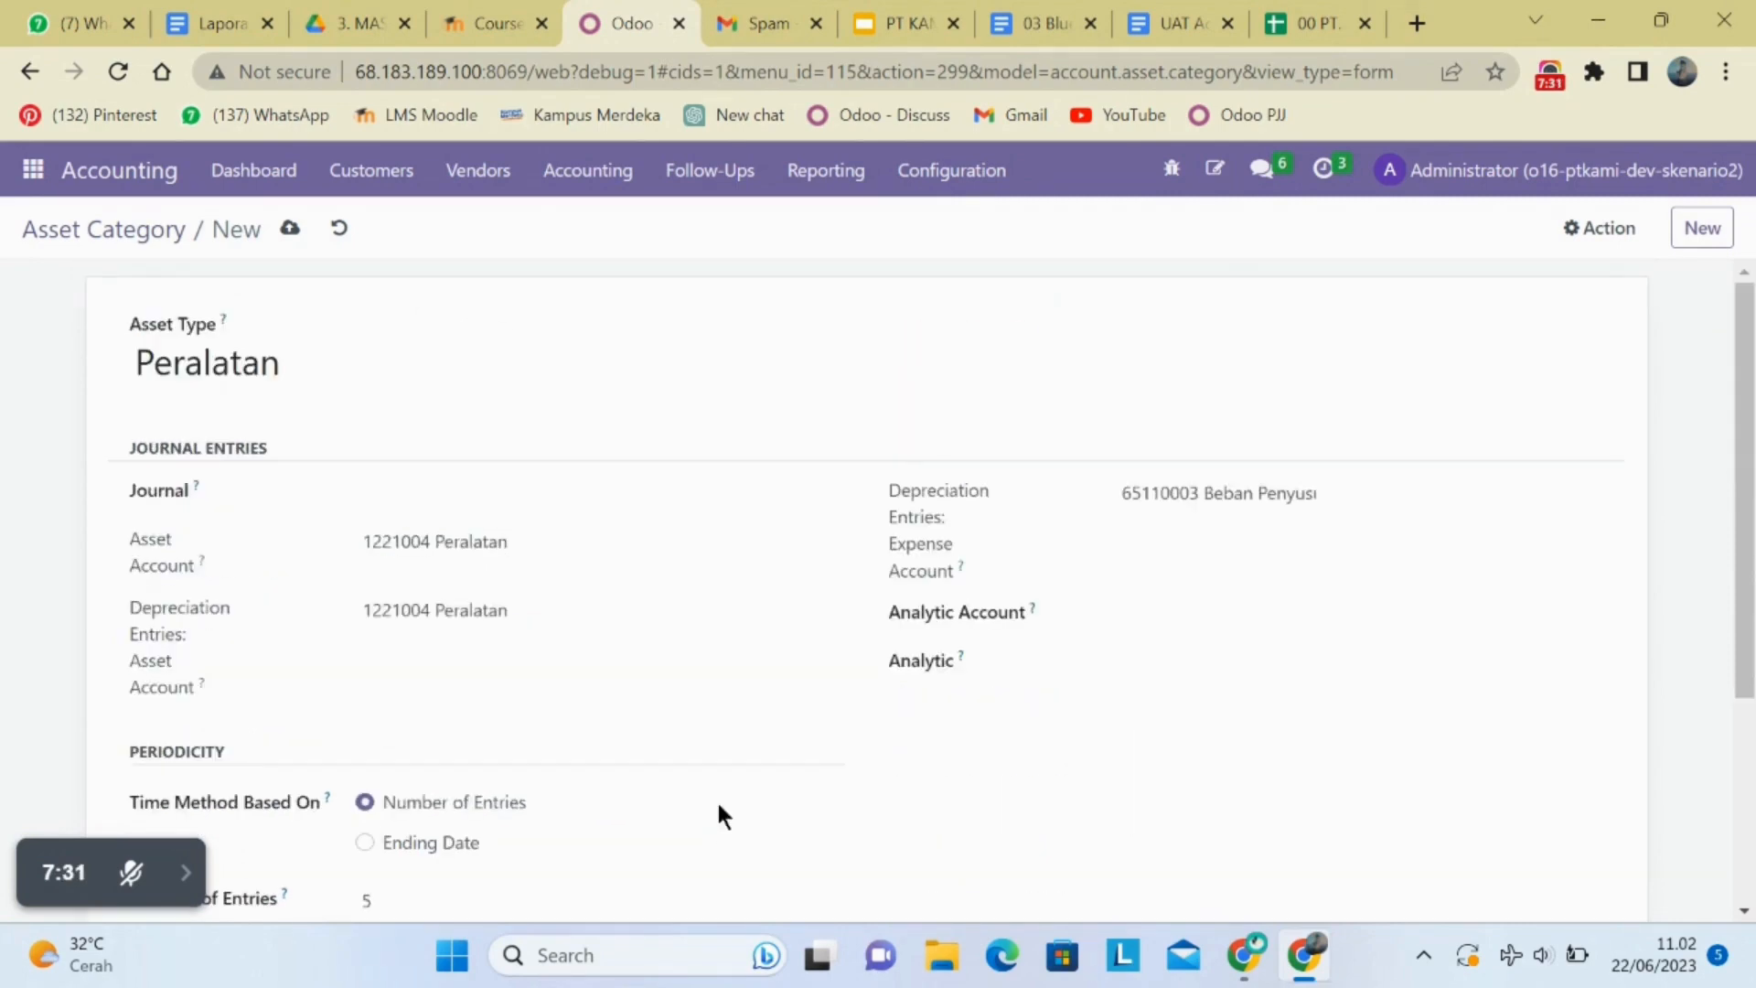
{"action": "left_click", "coordinate": [343, 228]}
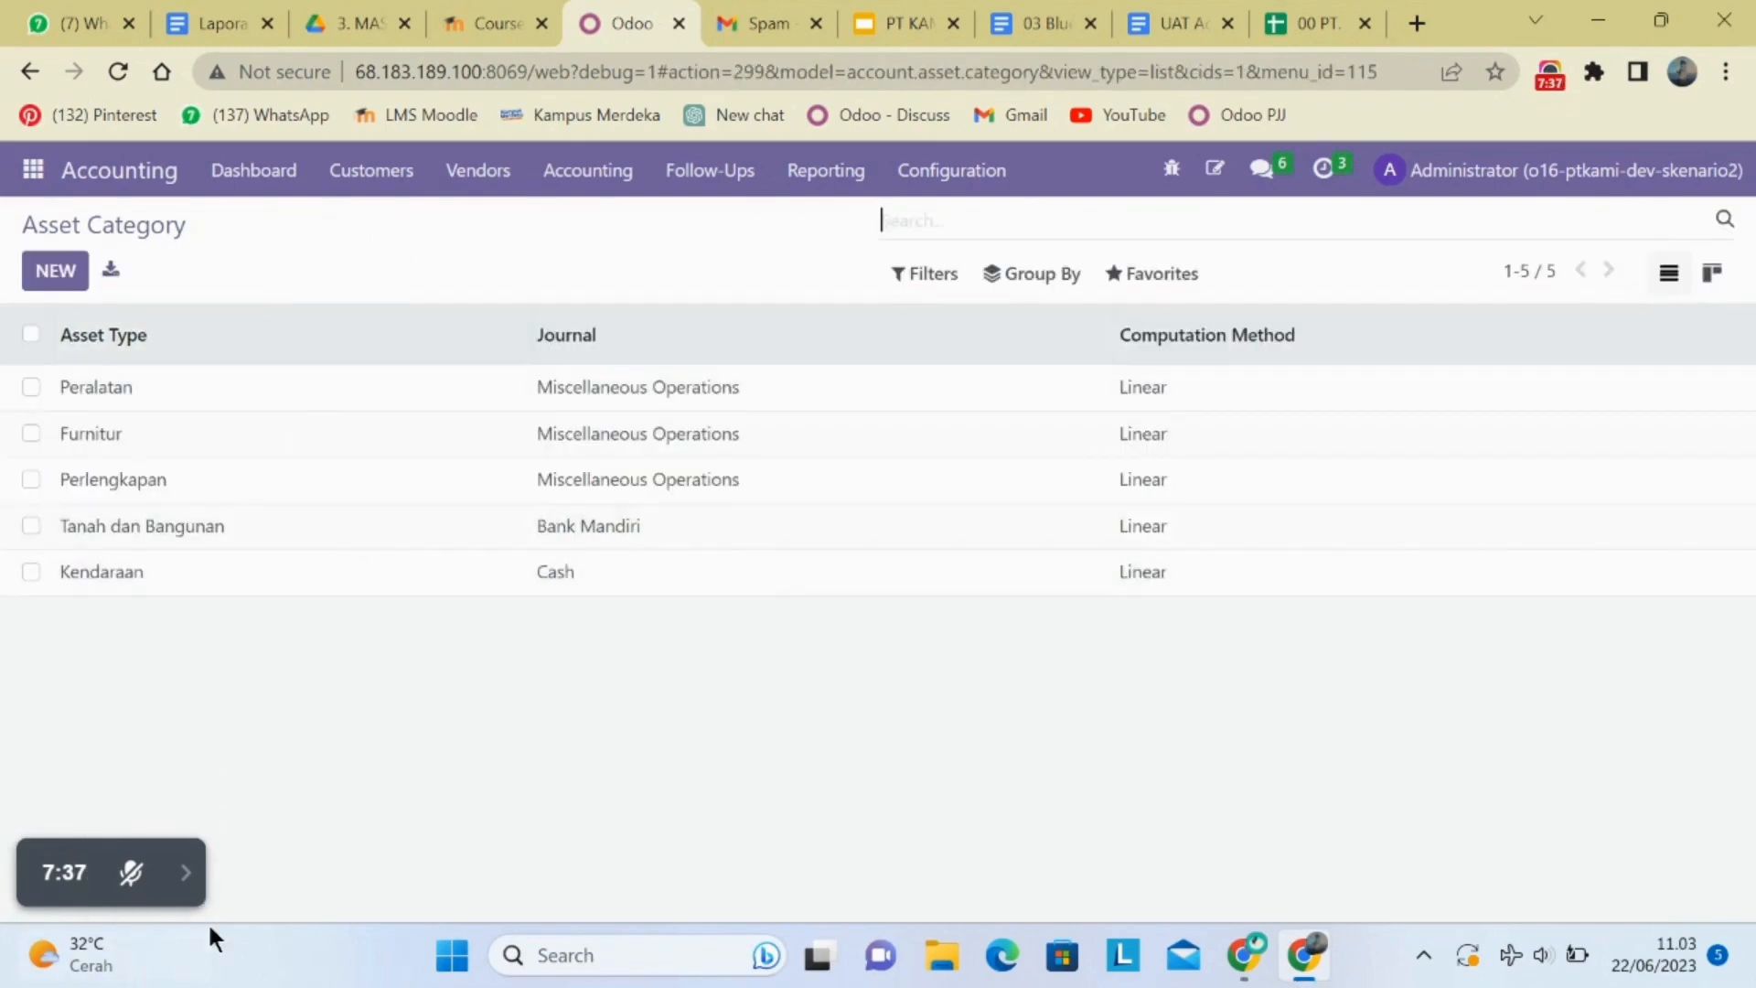
{"action": "left_click_drag", "start_coordinate": [209, 894], "coordinate": [177, 882]}
{"action": "left_click", "coordinate": [181, 878]}
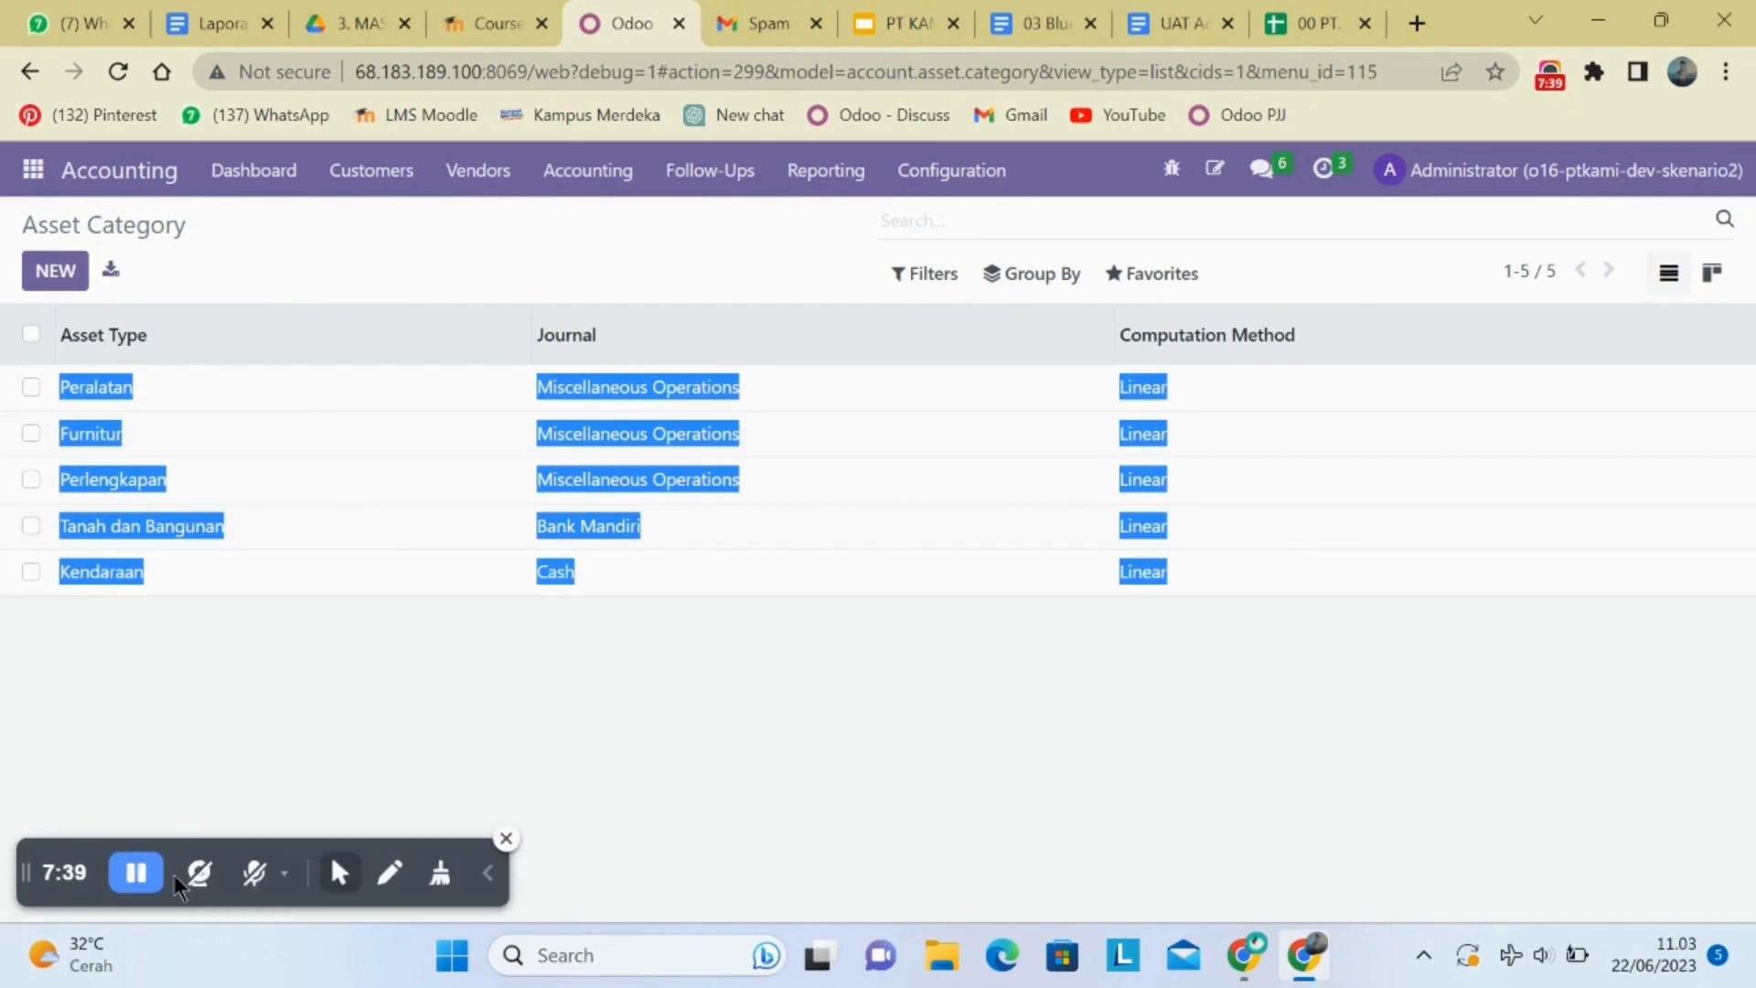
{"action": "left_click", "coordinate": [131, 877]}
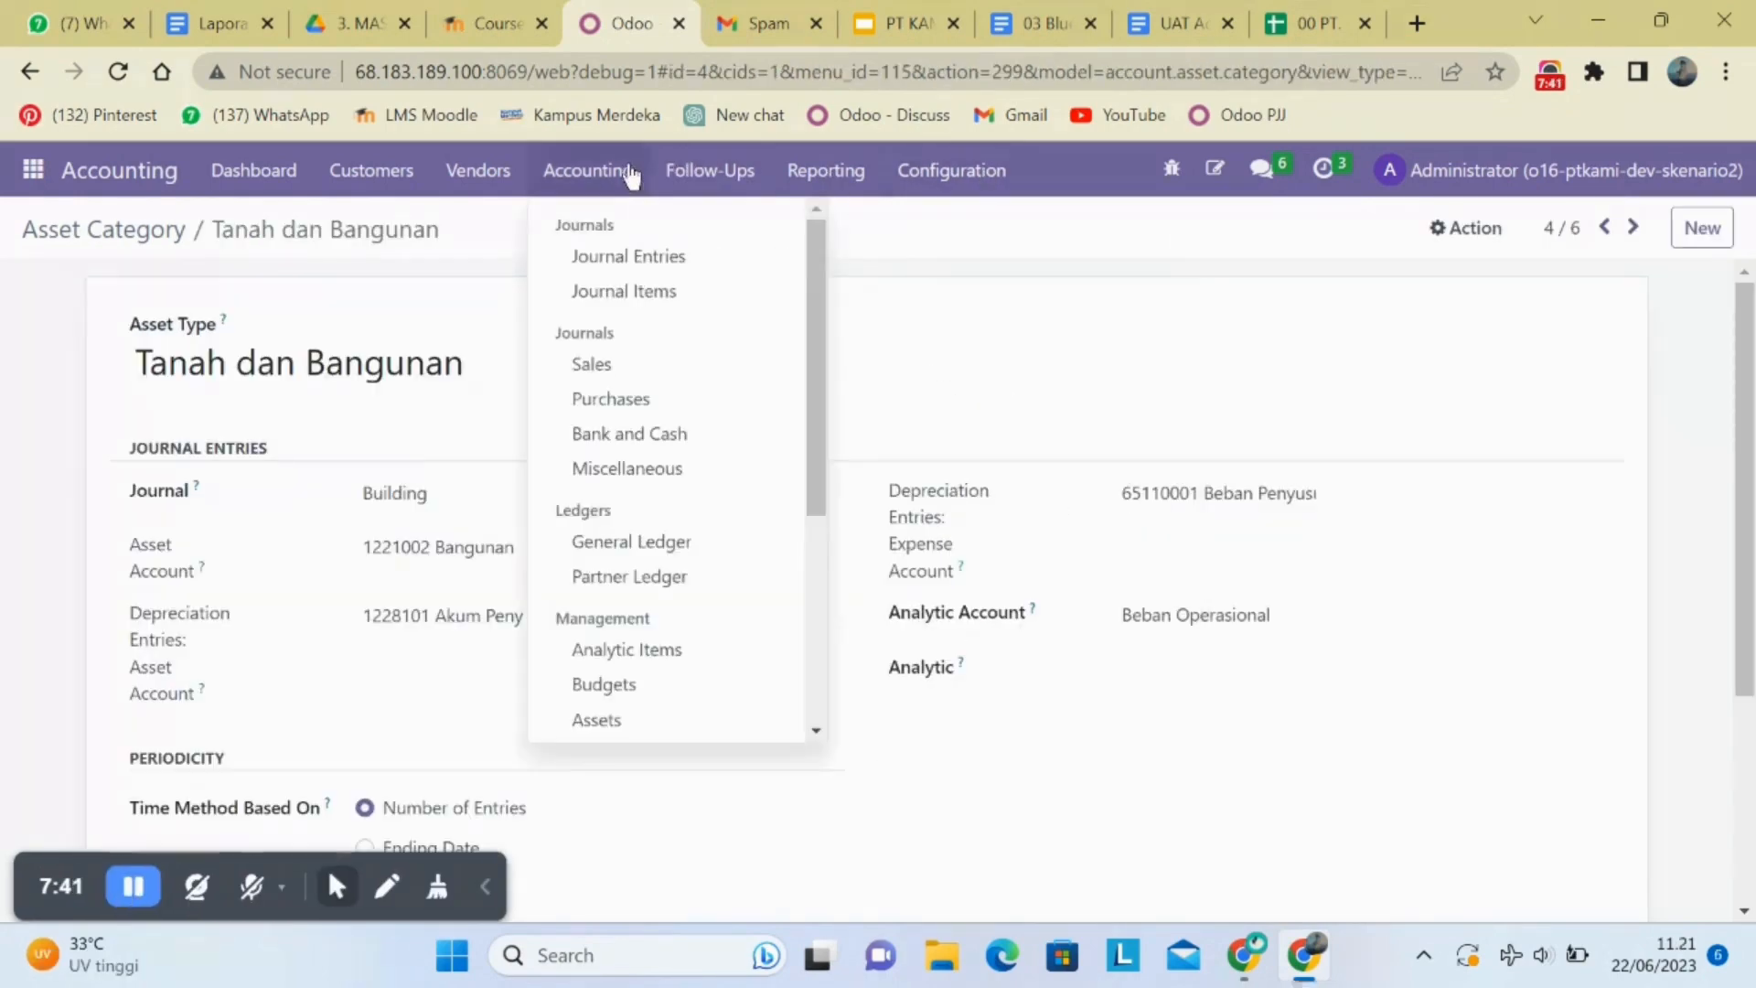
- Open the Assets list in Accounting and look through the assets with their categories, dates and gross values
{"action": "left_click", "coordinate": [627, 166]}
{"action": "left_click", "coordinate": [618, 163]}
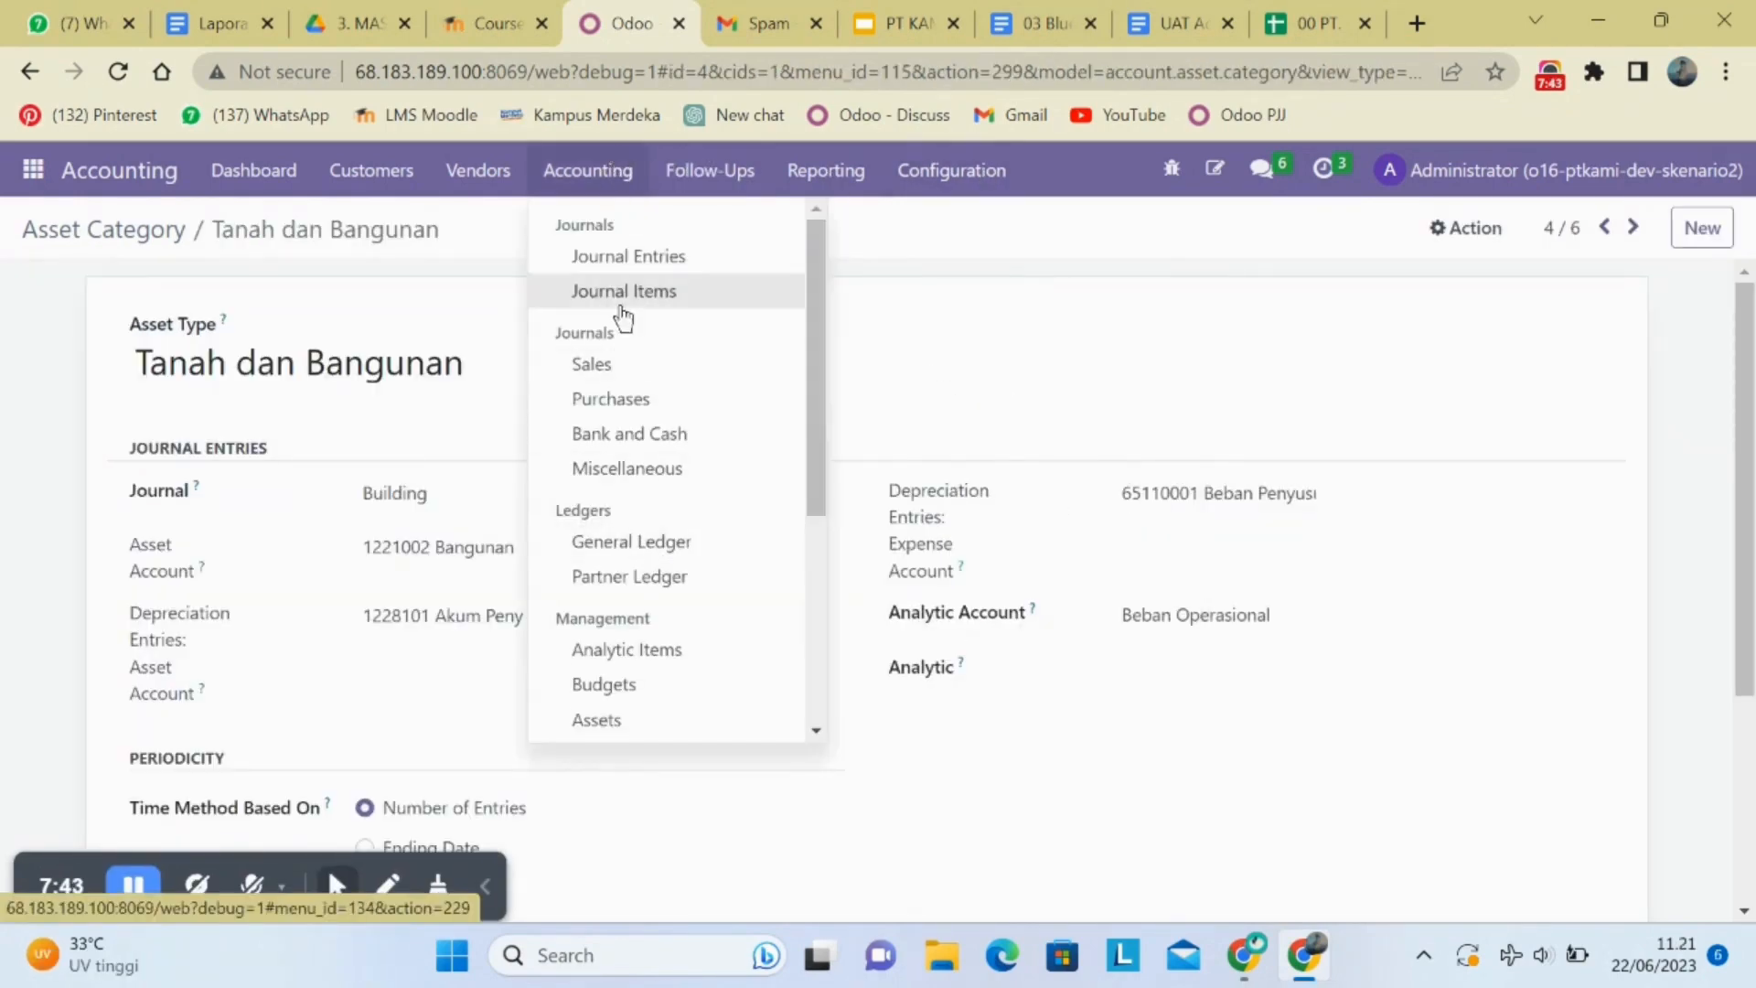
{"action": "scroll", "coordinate": [629, 606], "scroll_direction": "down", "scroll_amount": 2}
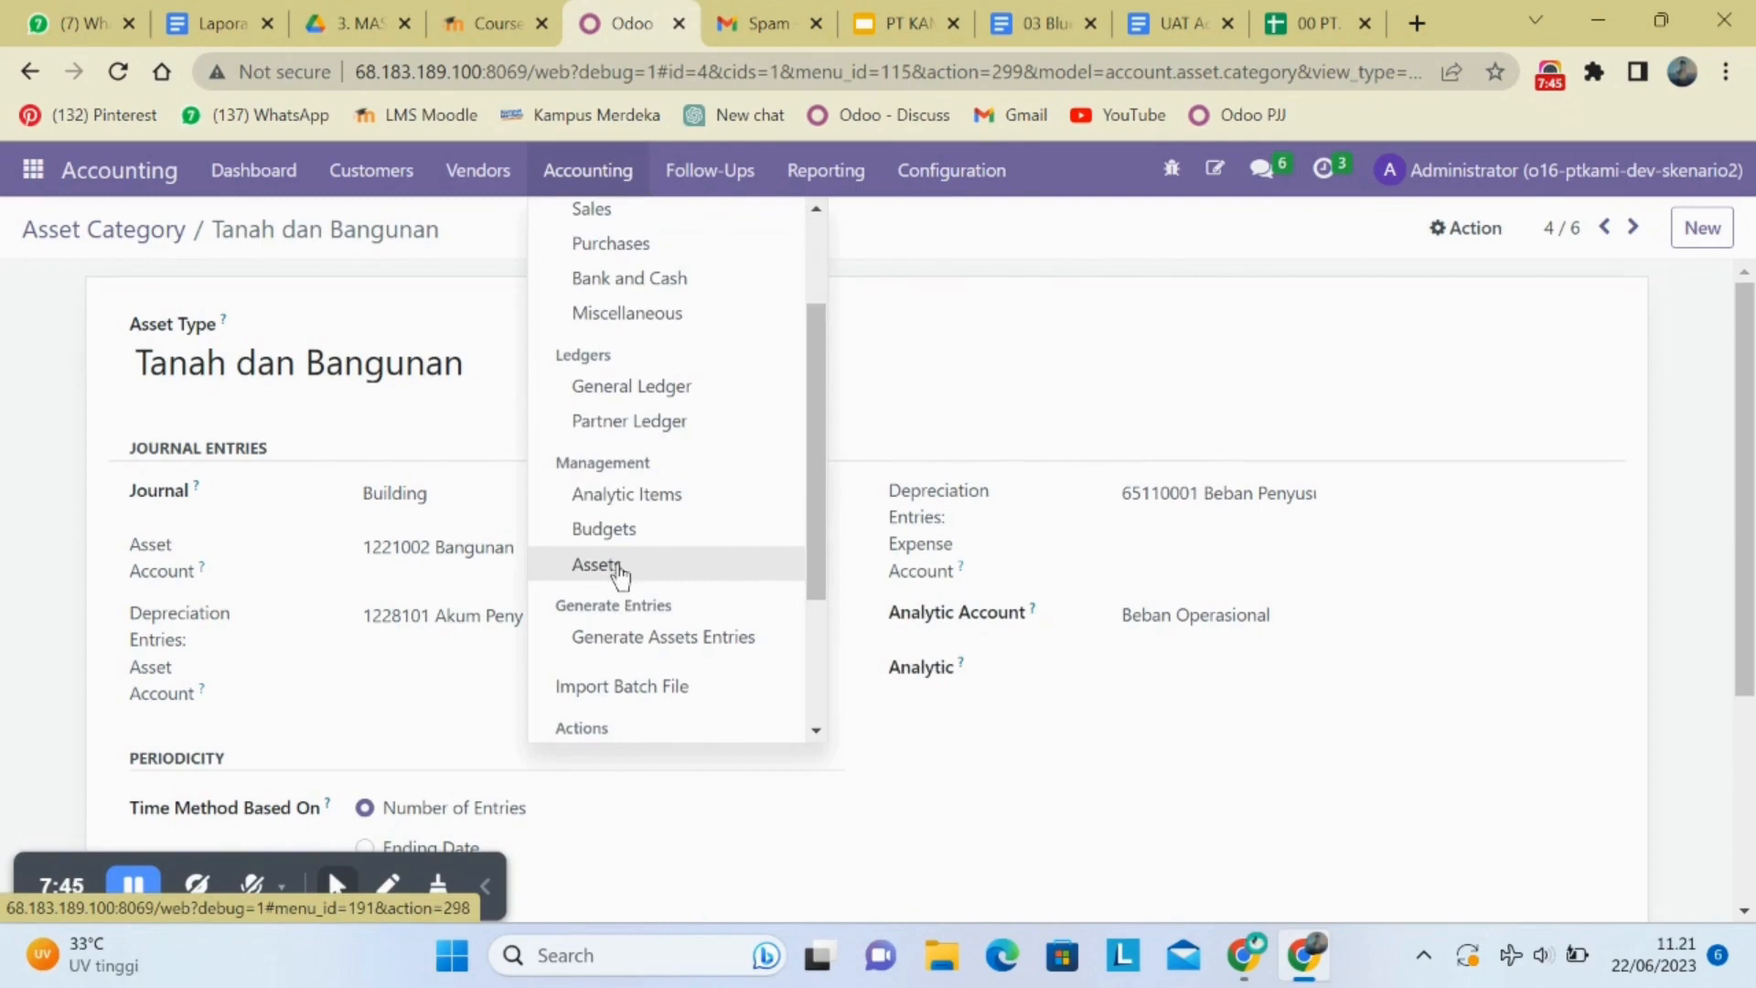
{"action": "left_click", "coordinate": [619, 575]}
{"action": "scroll", "coordinate": [475, 401], "scroll_direction": "down", "scroll_amount": 12}
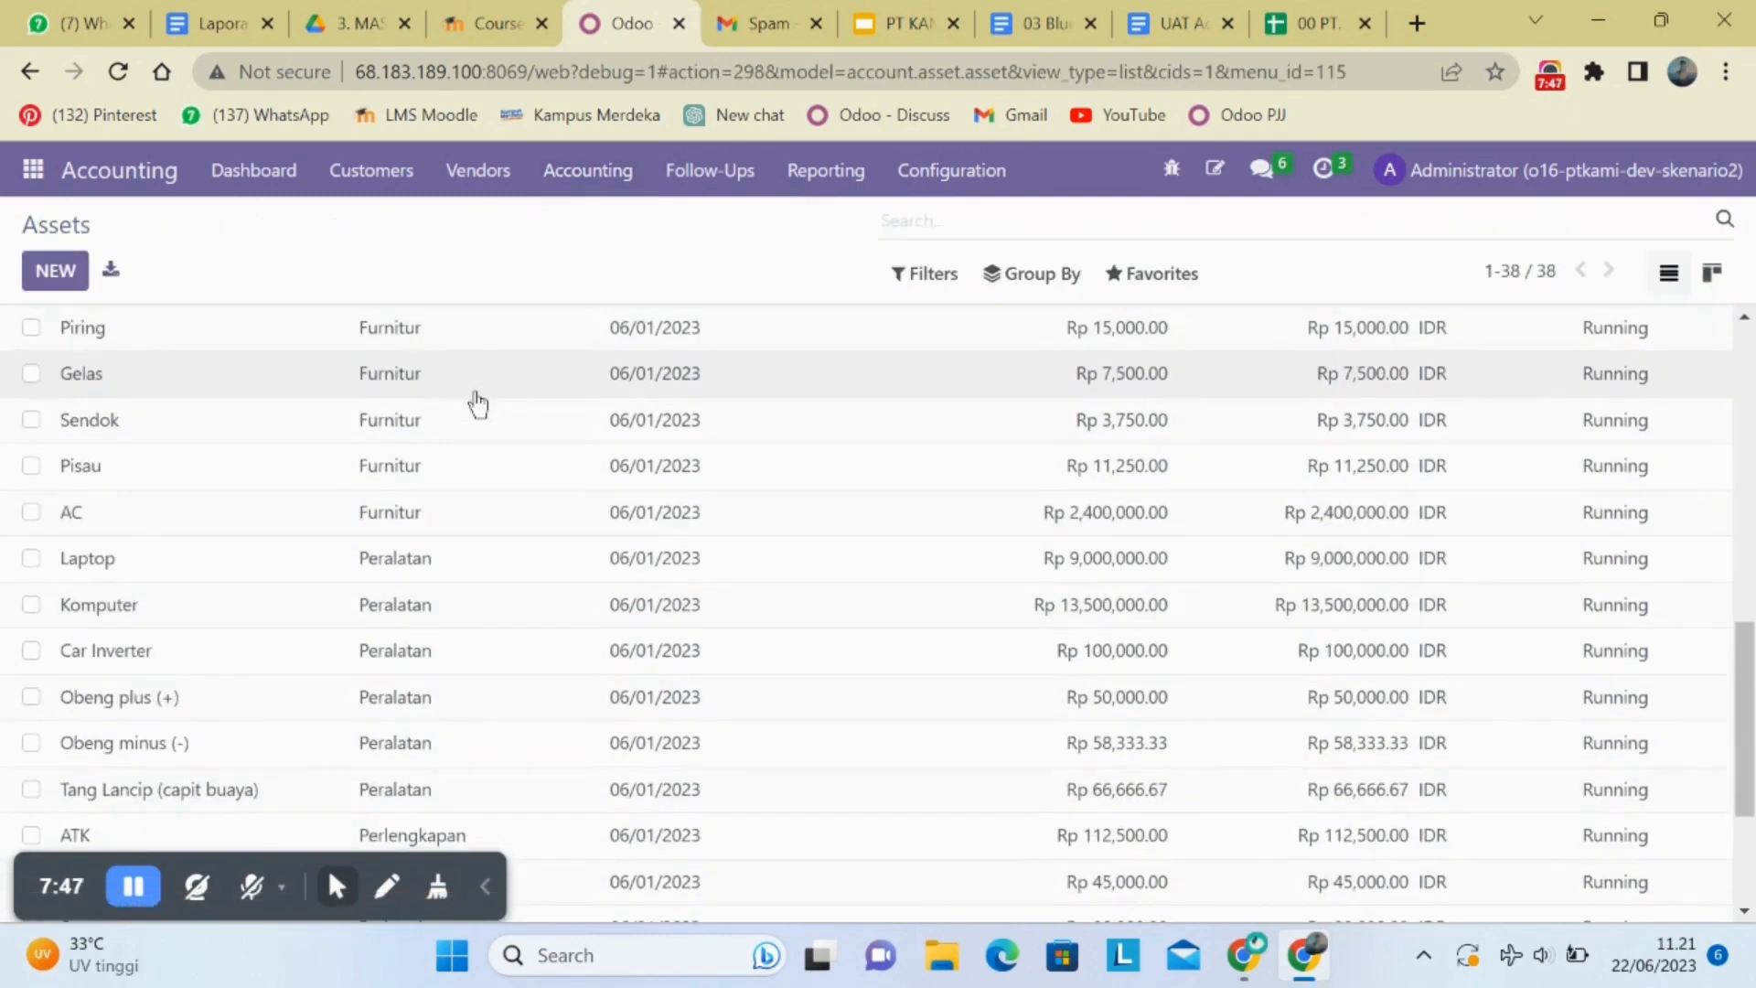
{"action": "scroll", "coordinate": [475, 400], "scroll_direction": "up", "scroll_amount": 12}
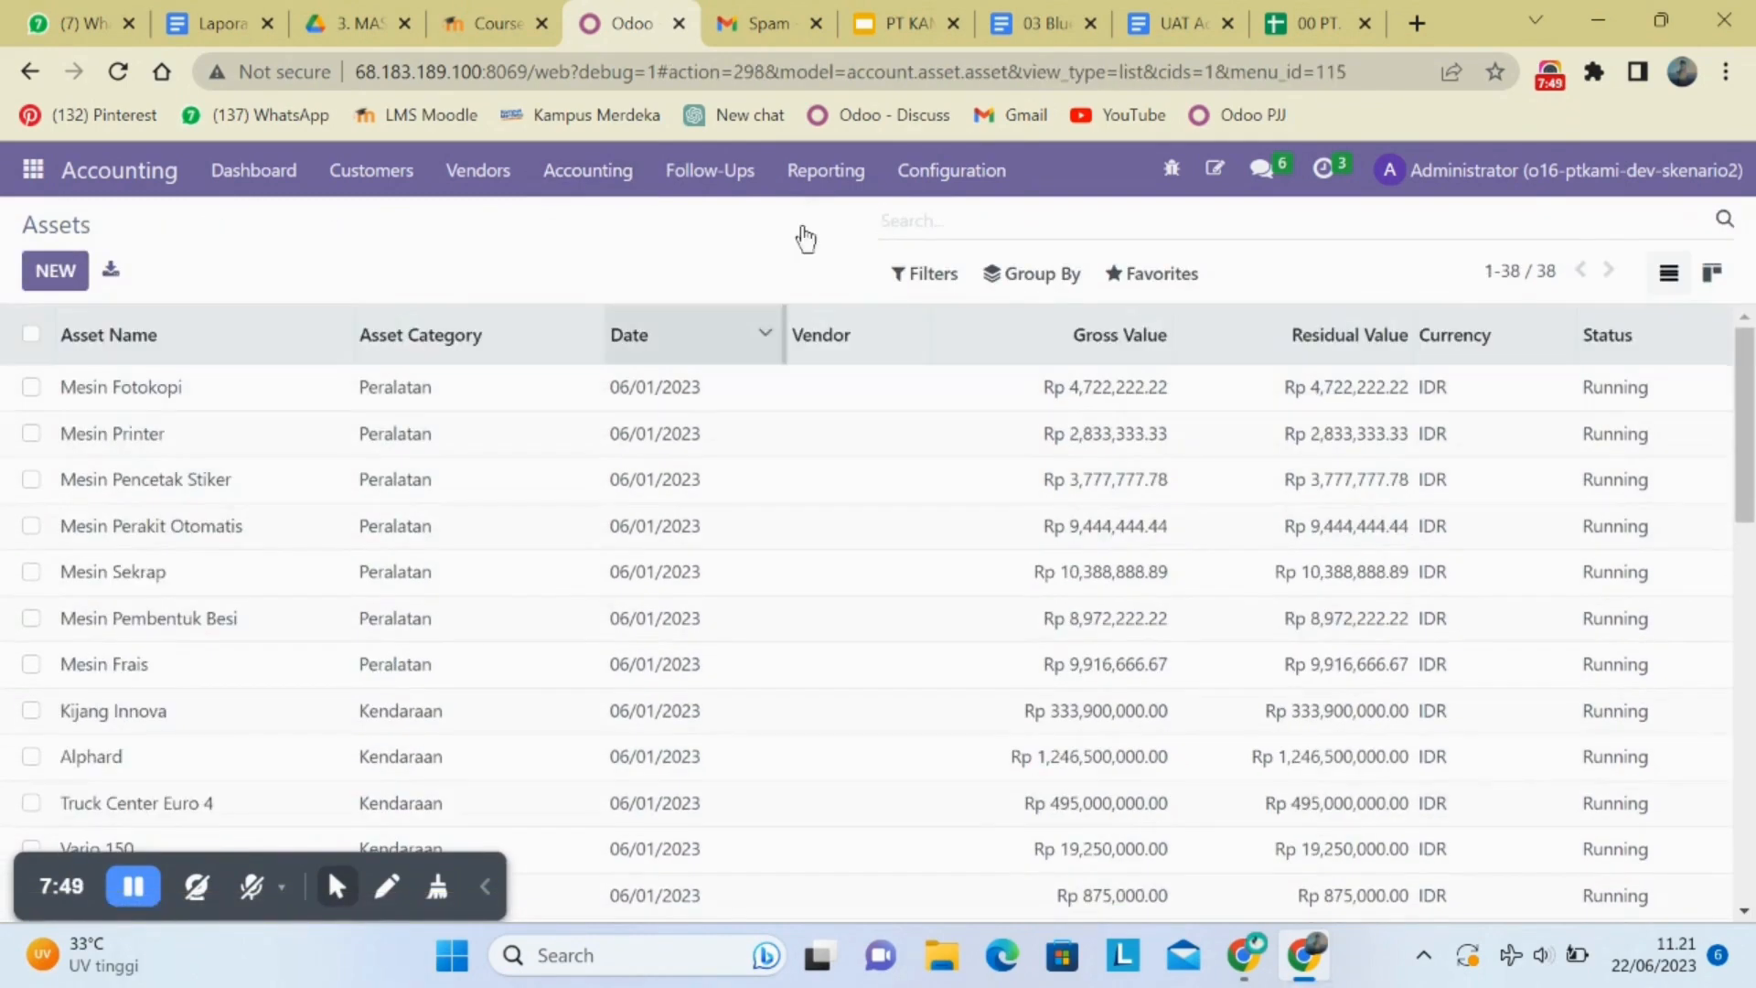
- Start an import of asset records and load the file 00 PT. KAMI All Data (6)
{"action": "left_click", "coordinate": [1135, 273]}
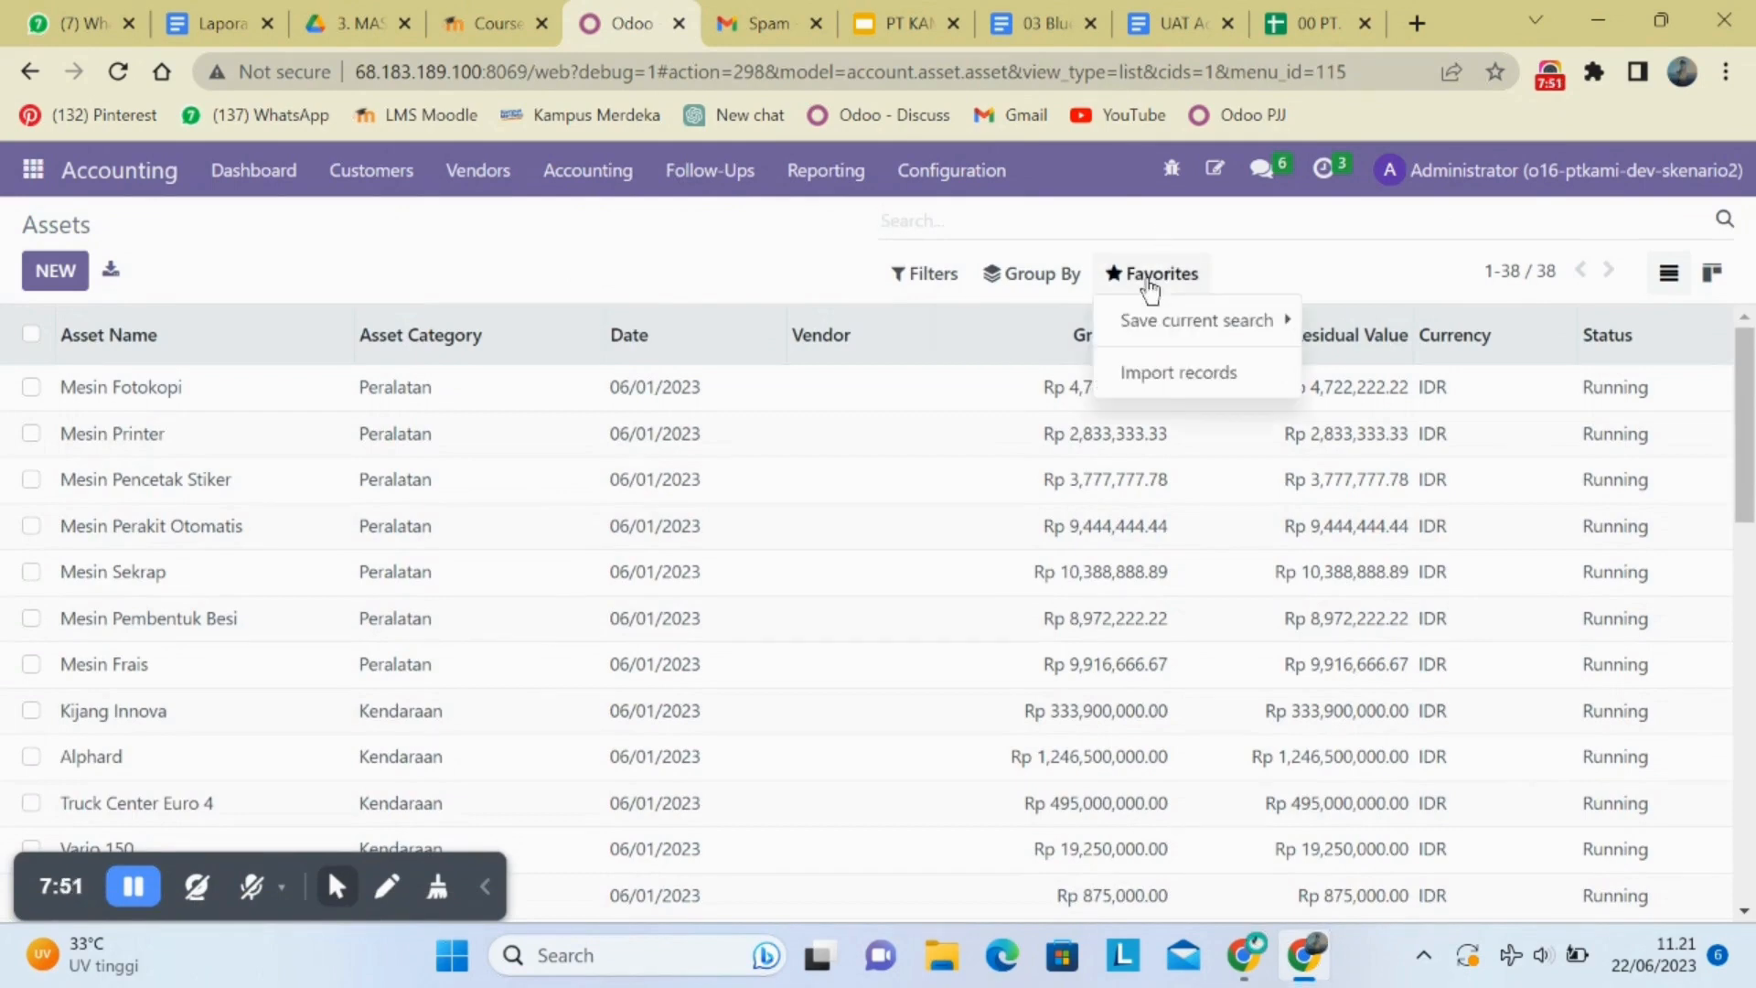
{"action": "left_click", "coordinate": [1146, 382]}
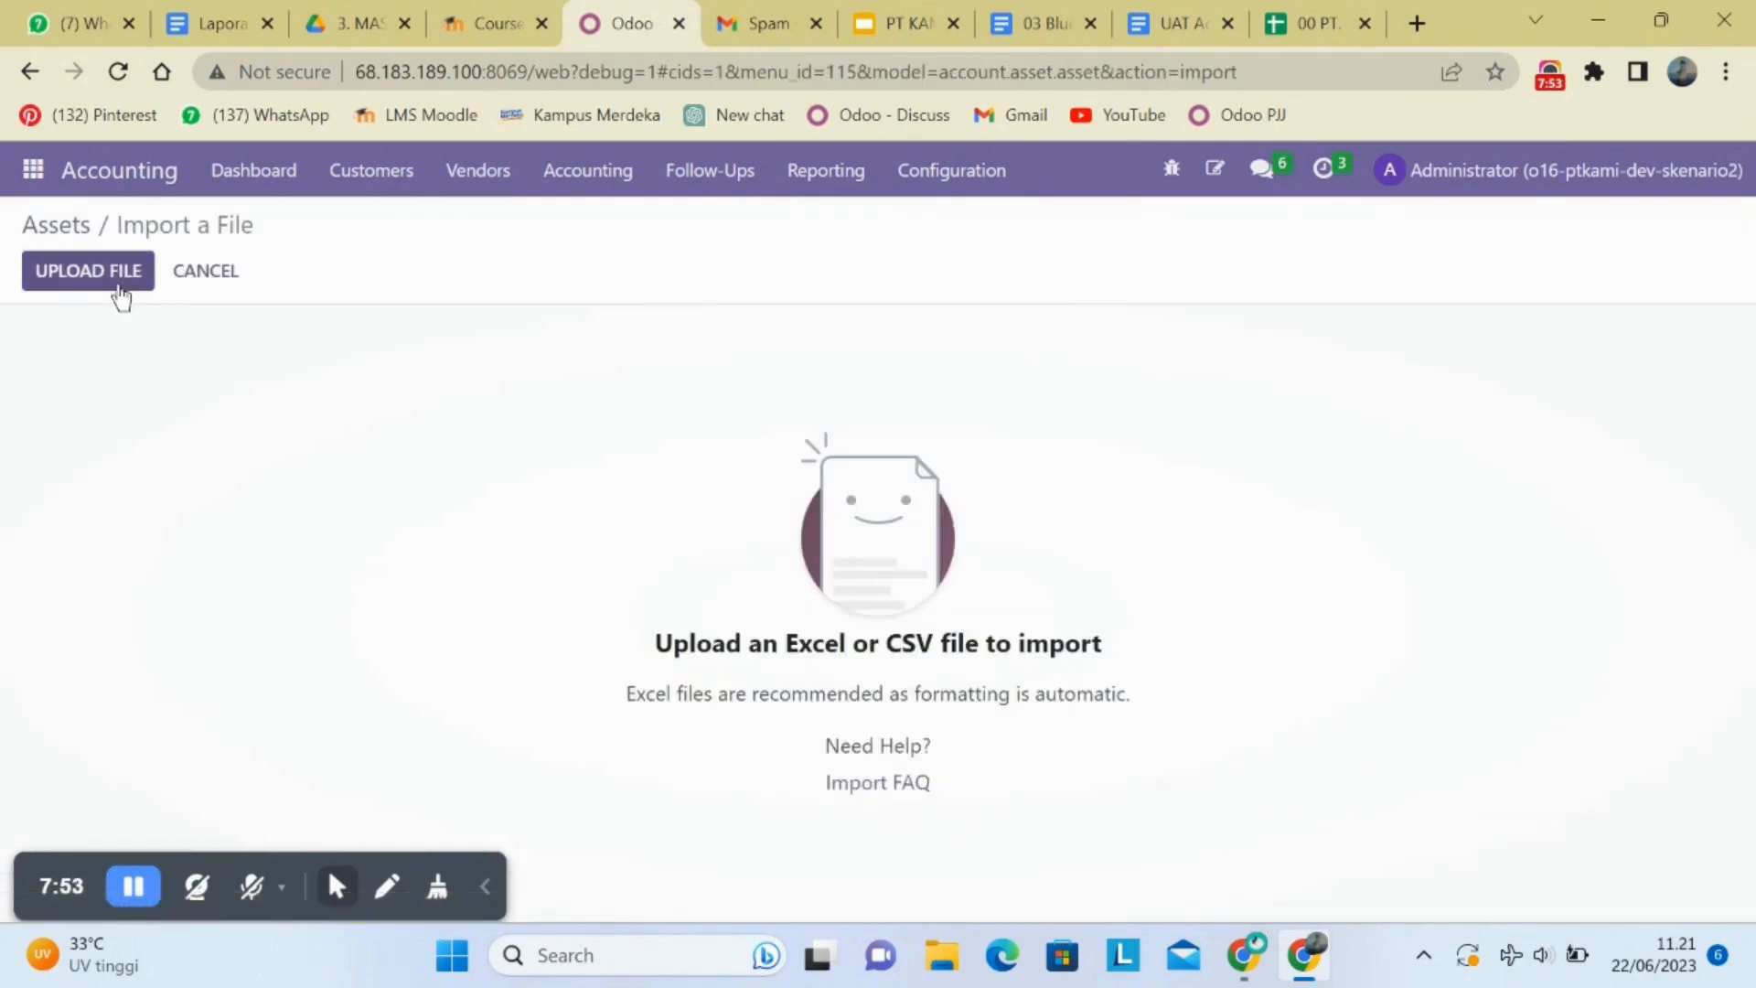
{"action": "left_click", "coordinate": [117, 295]}
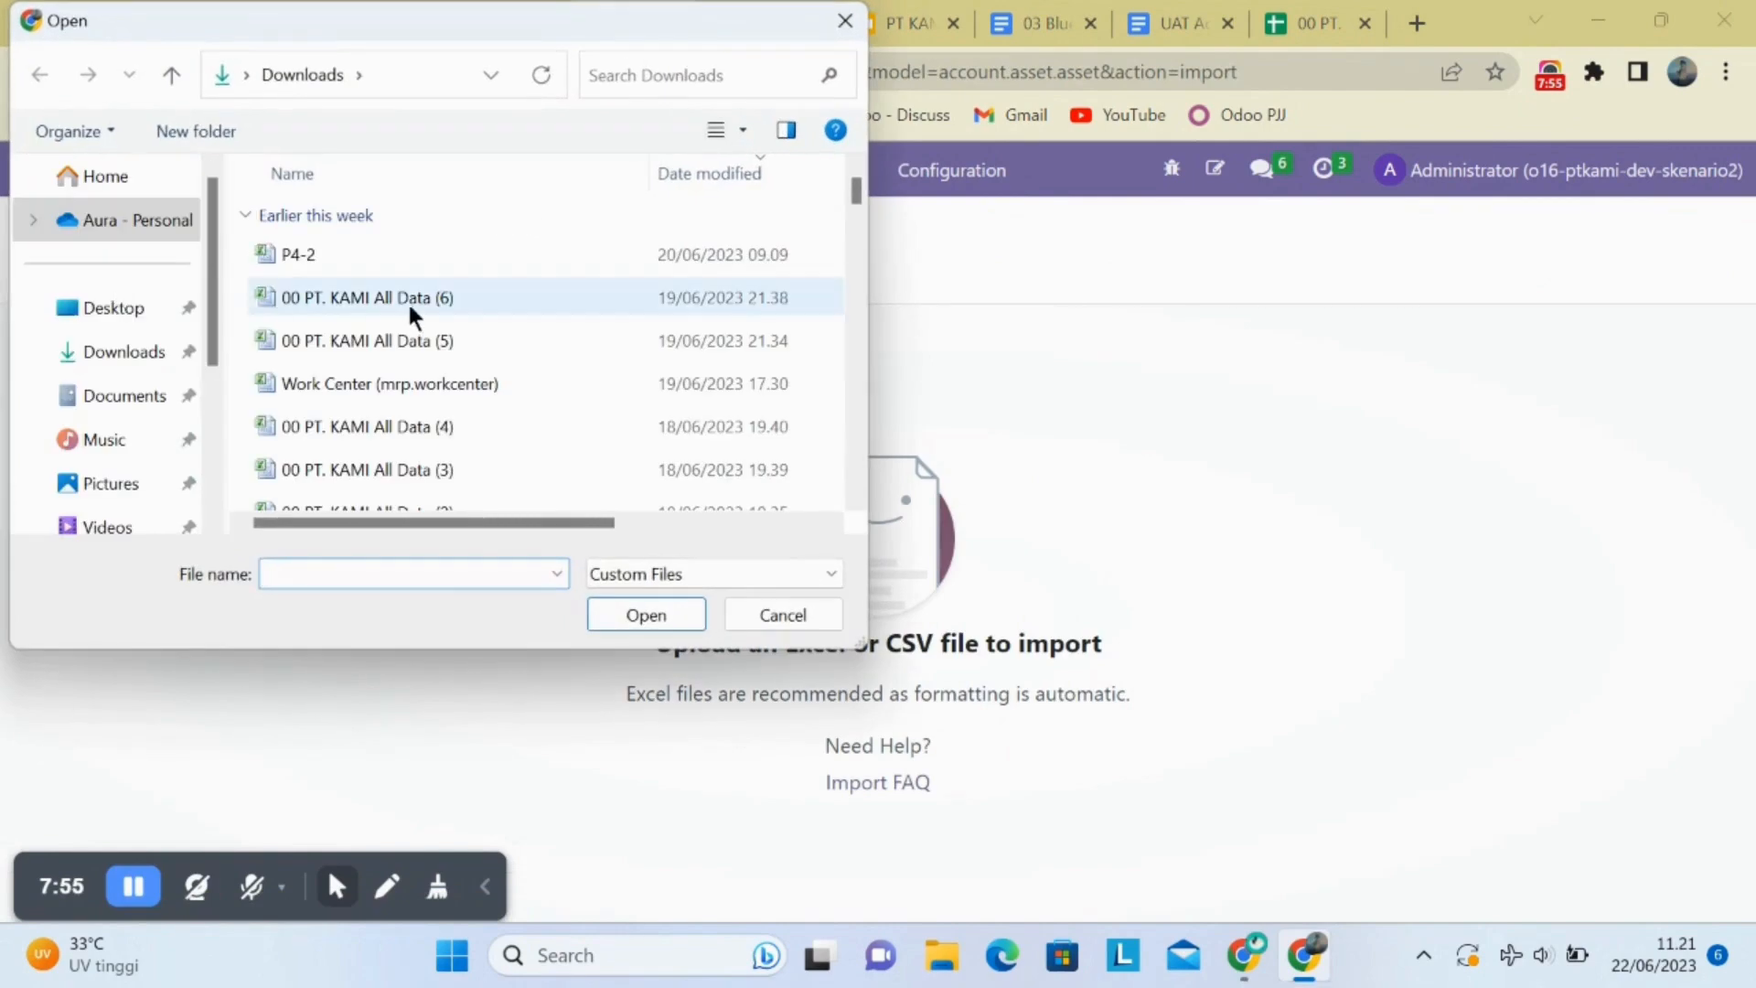
{"action": "left_click", "coordinate": [413, 314]}
{"action": "left_click", "coordinate": [646, 615]}
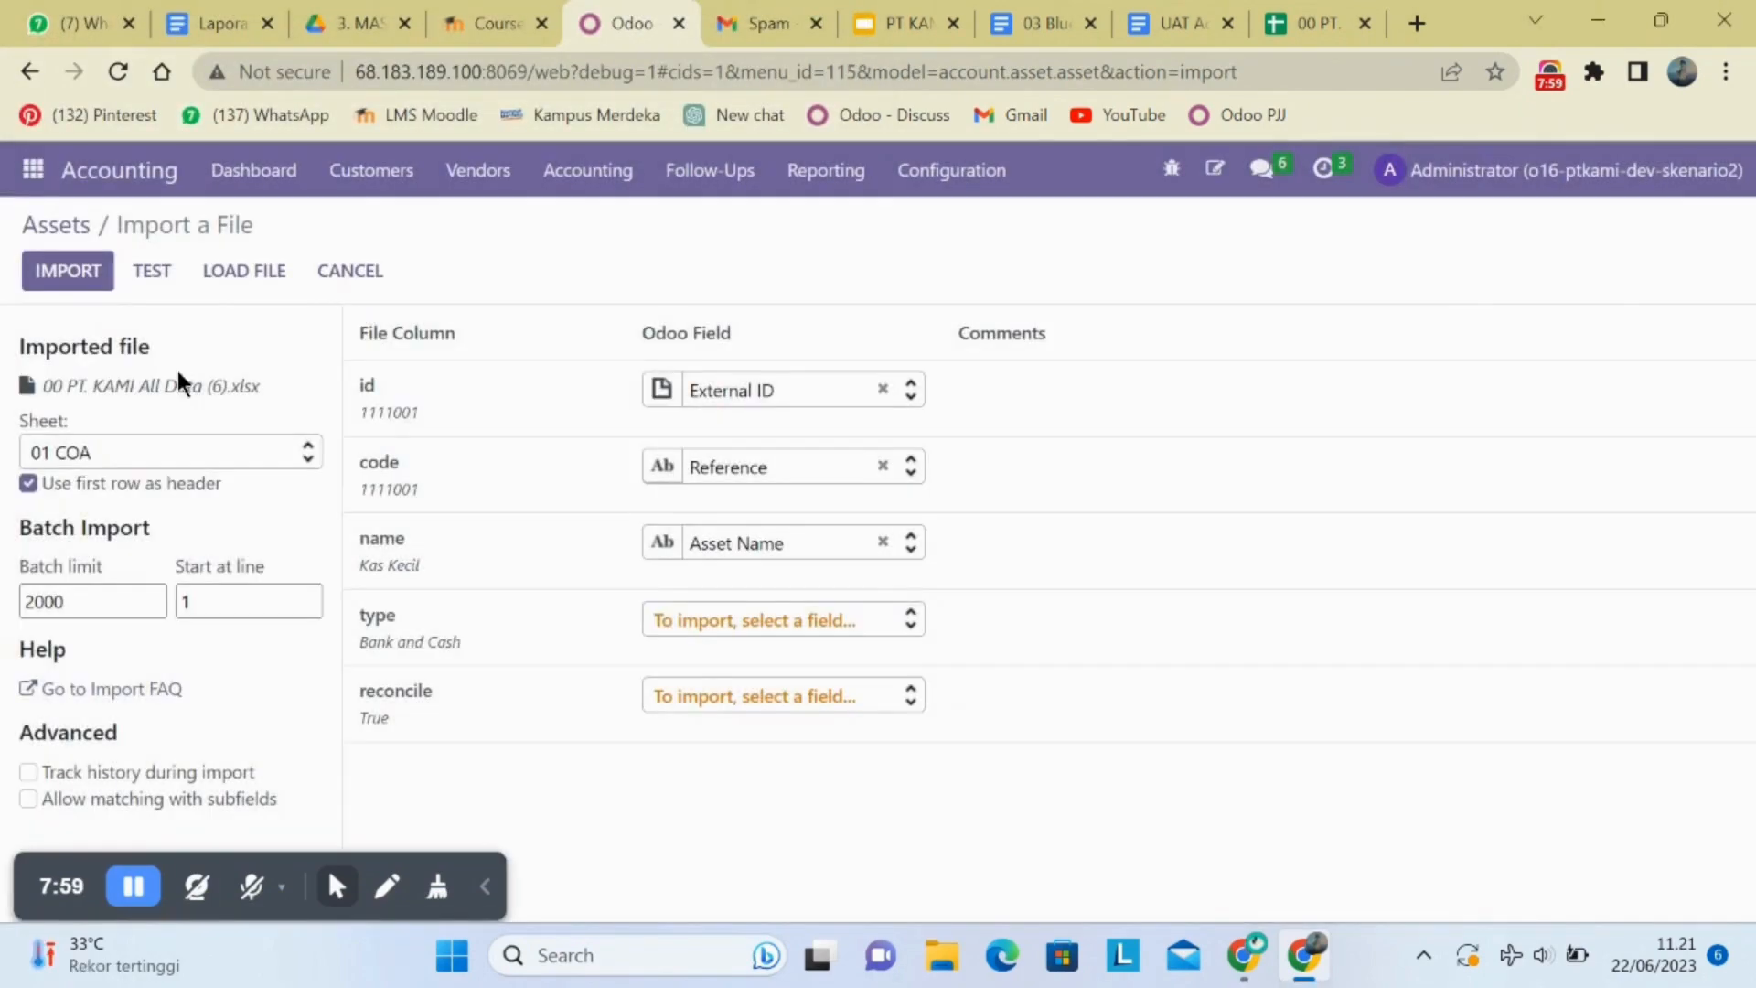
- Choose the 04c List Assets sheet for the import, test it, and cancel without importing
{"action": "left_click", "coordinate": [102, 451]}
{"action": "scroll", "coordinate": [124, 608], "scroll_direction": "down", "scroll_amount": 3}
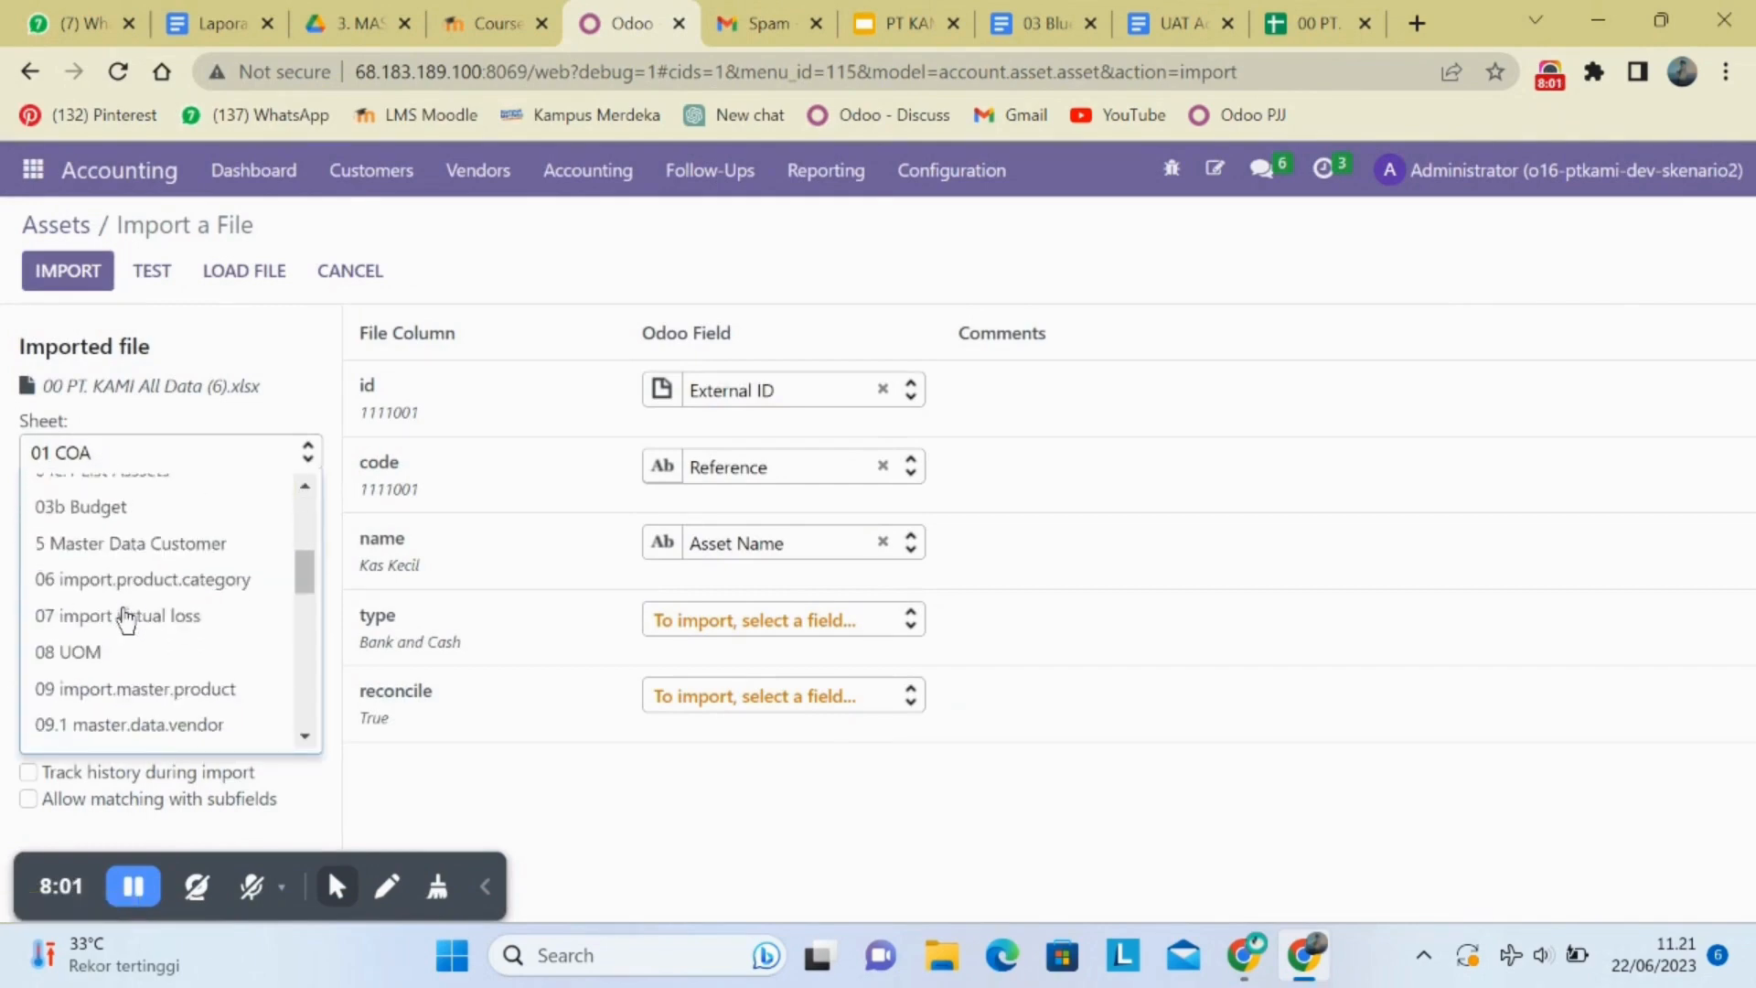
{"action": "scroll", "coordinate": [123, 615], "scroll_direction": "down", "scroll_amount": 3}
{"action": "scroll", "coordinate": [123, 616], "scroll_direction": "up", "scroll_amount": 5}
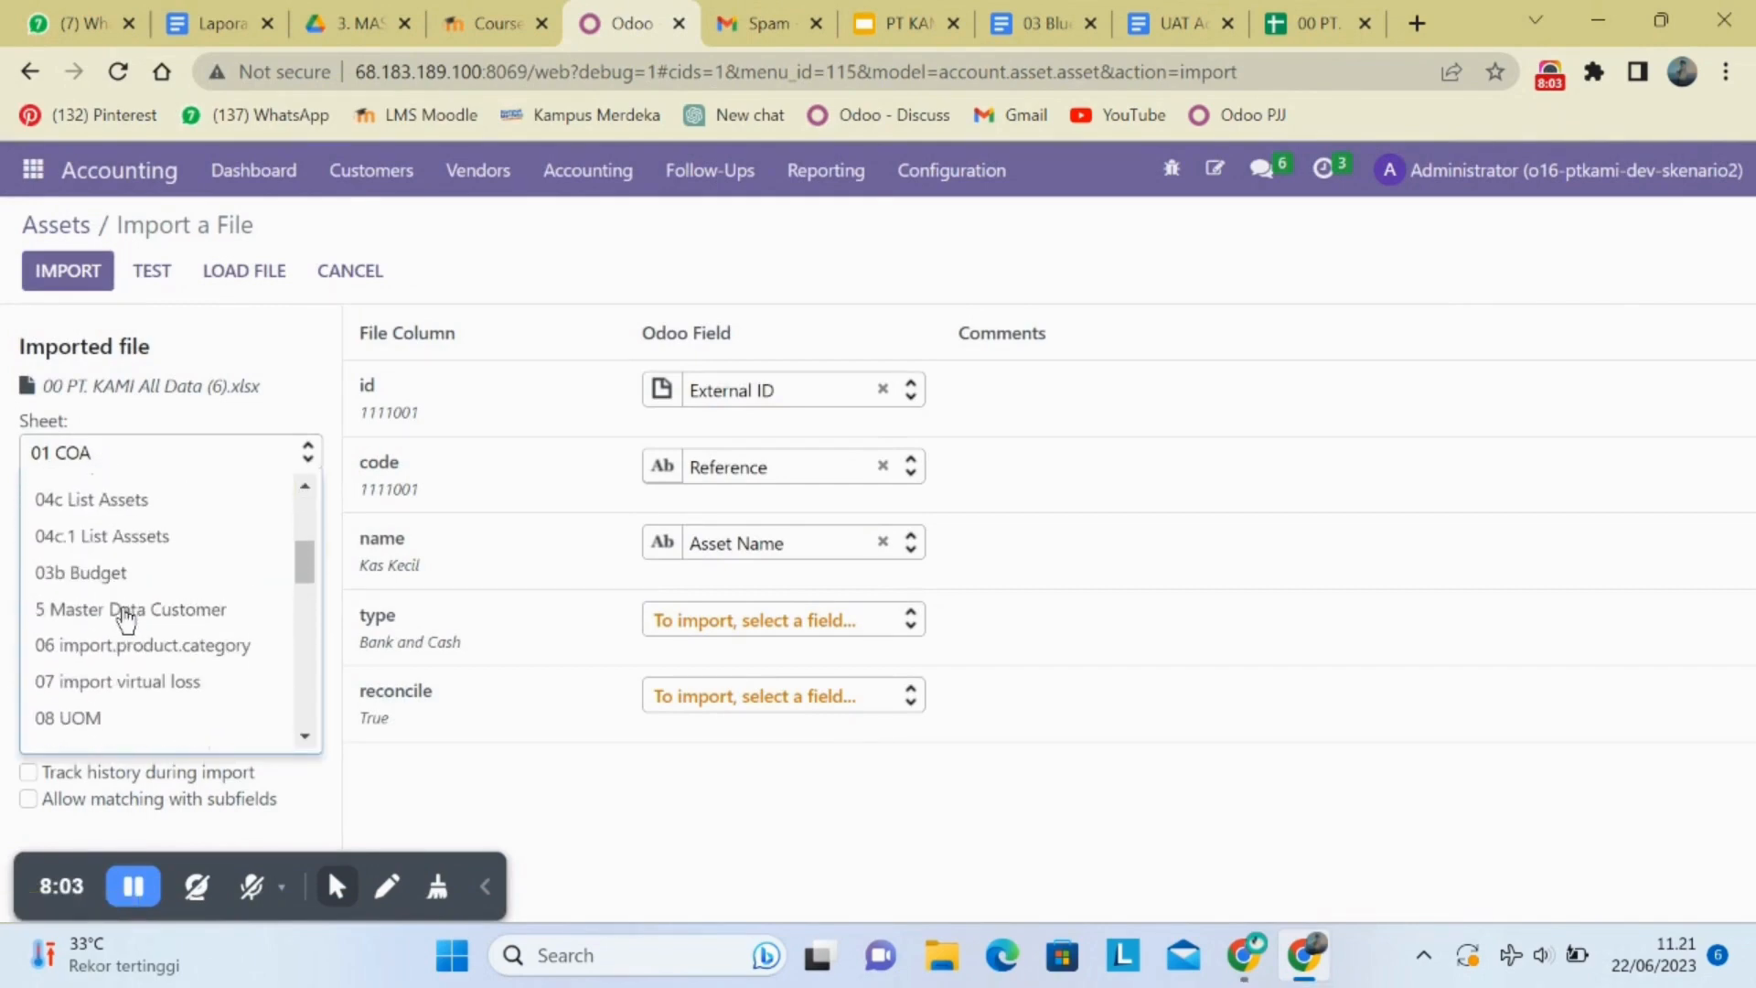
{"action": "left_click", "coordinate": [139, 501]}
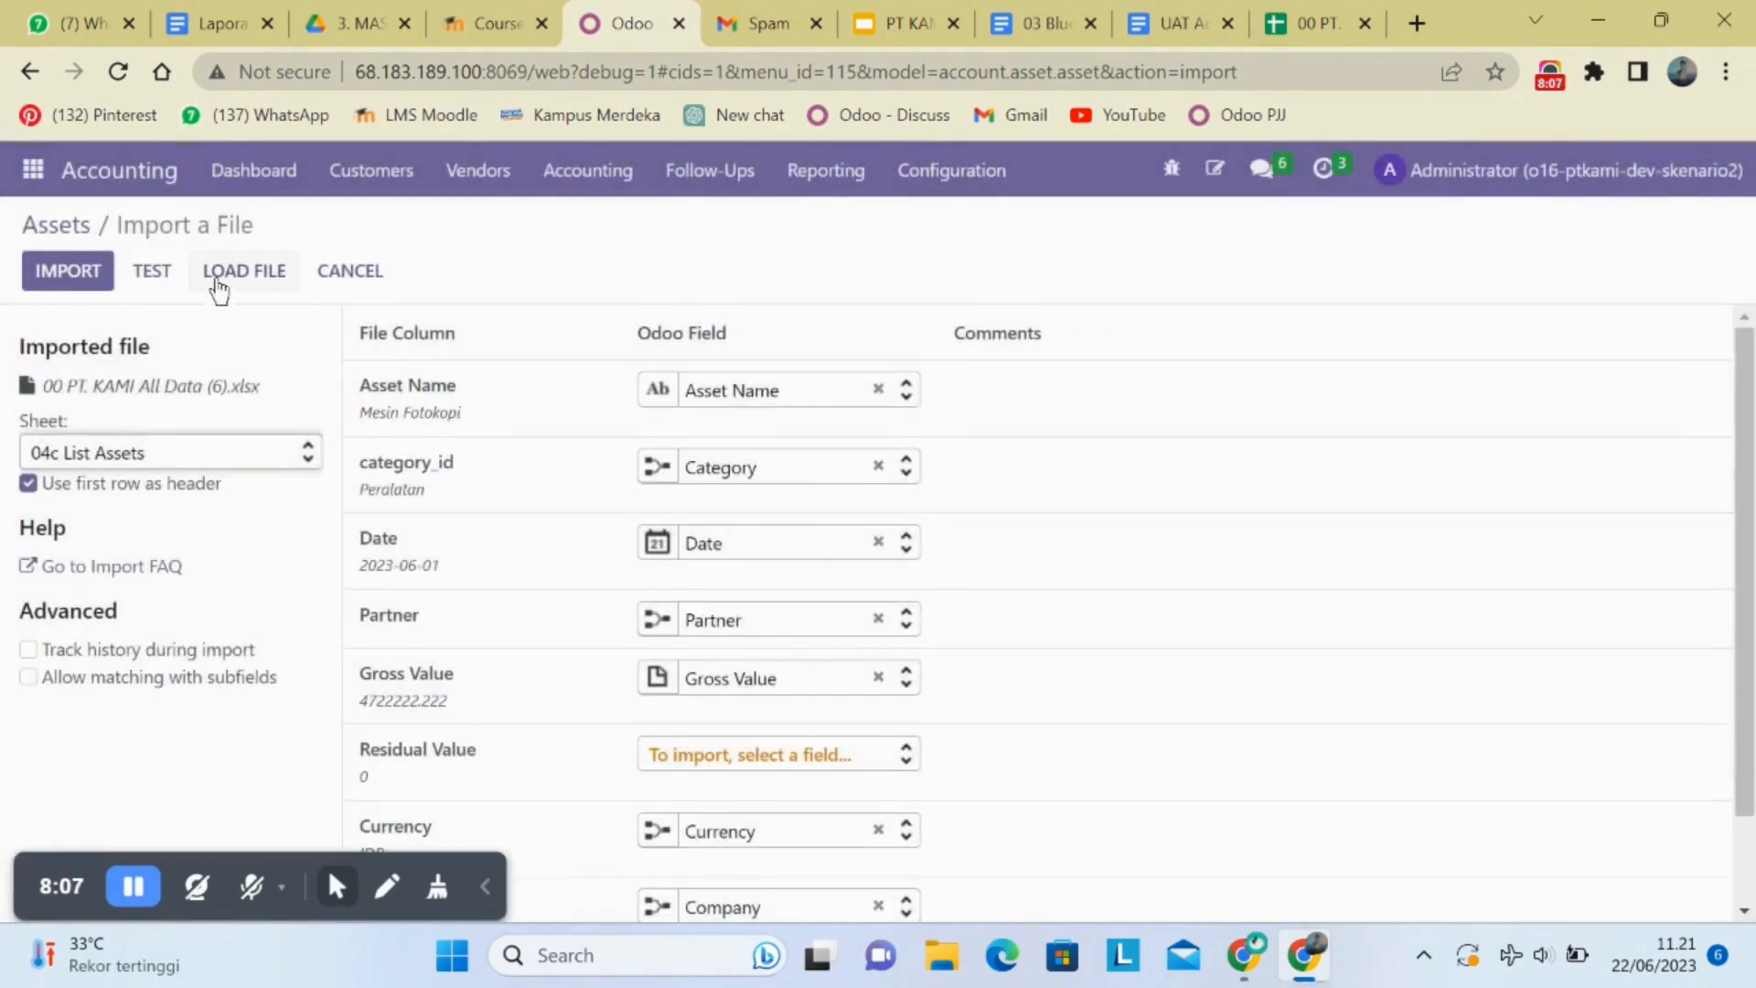
{"action": "left_click", "coordinate": [168, 273]}
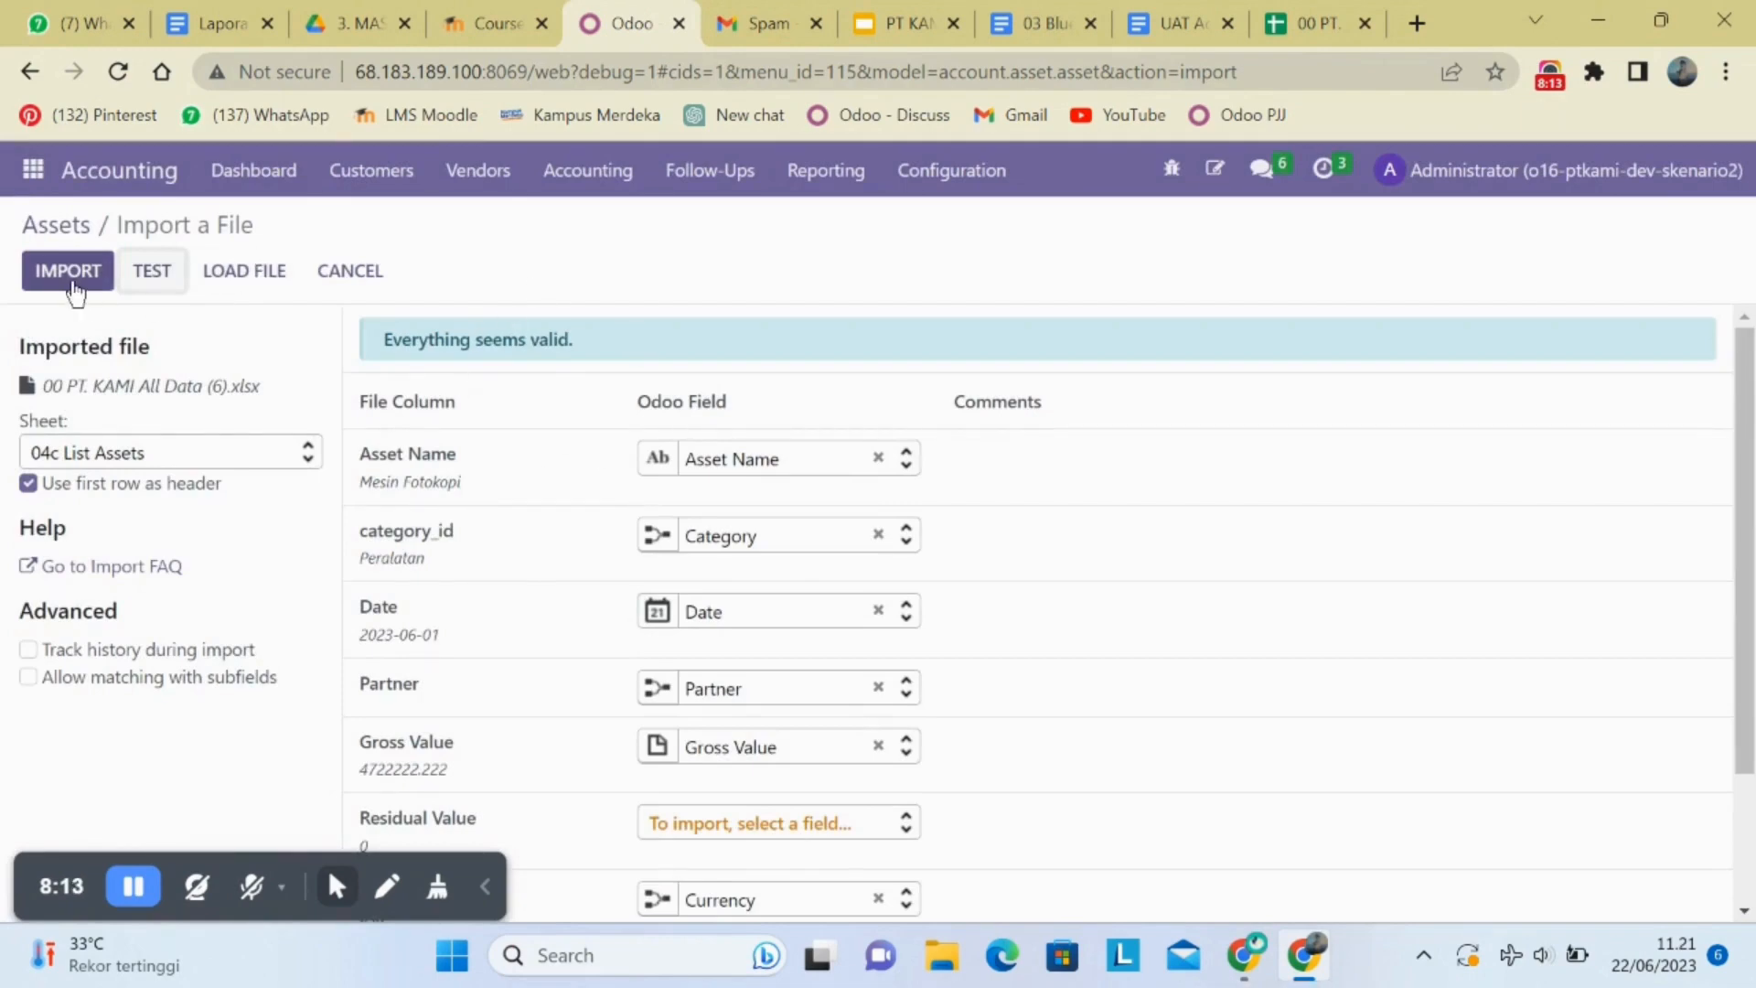
{"action": "left_click", "coordinate": [353, 277]}
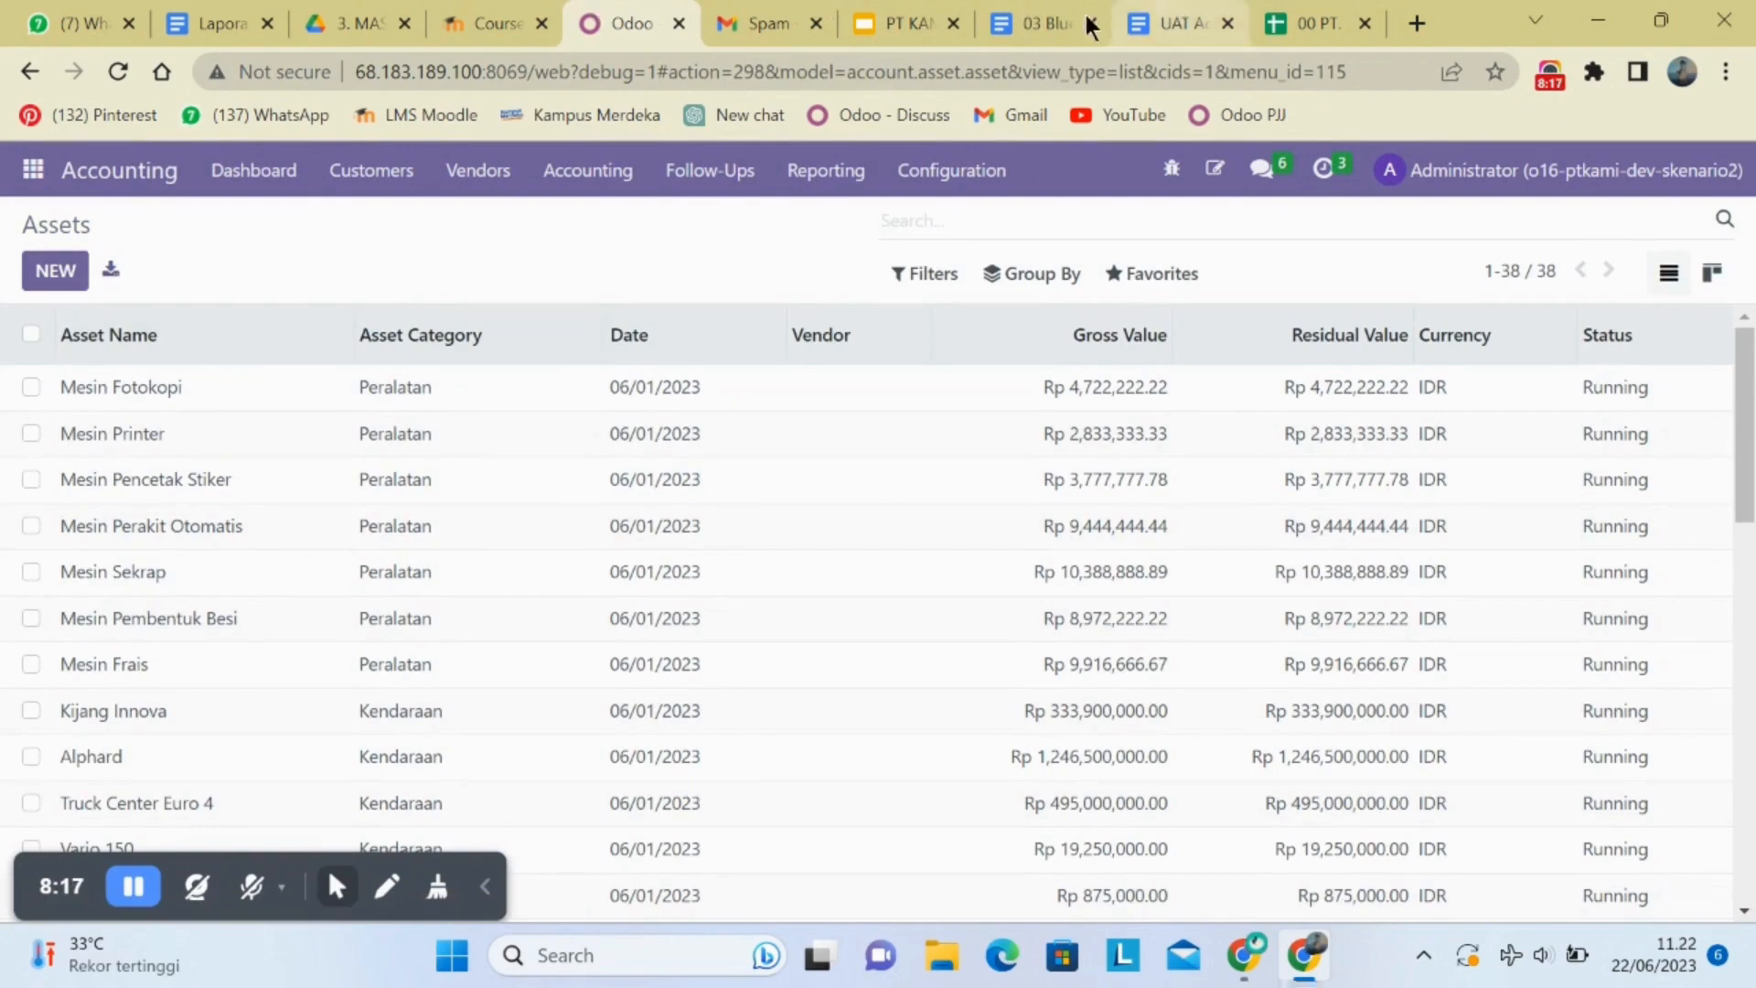
- Check the asset rows on the 04c List Assets sheet in Google Sheets and return to the Odoo Assets list
{"action": "left_click", "coordinate": [1303, 16]}
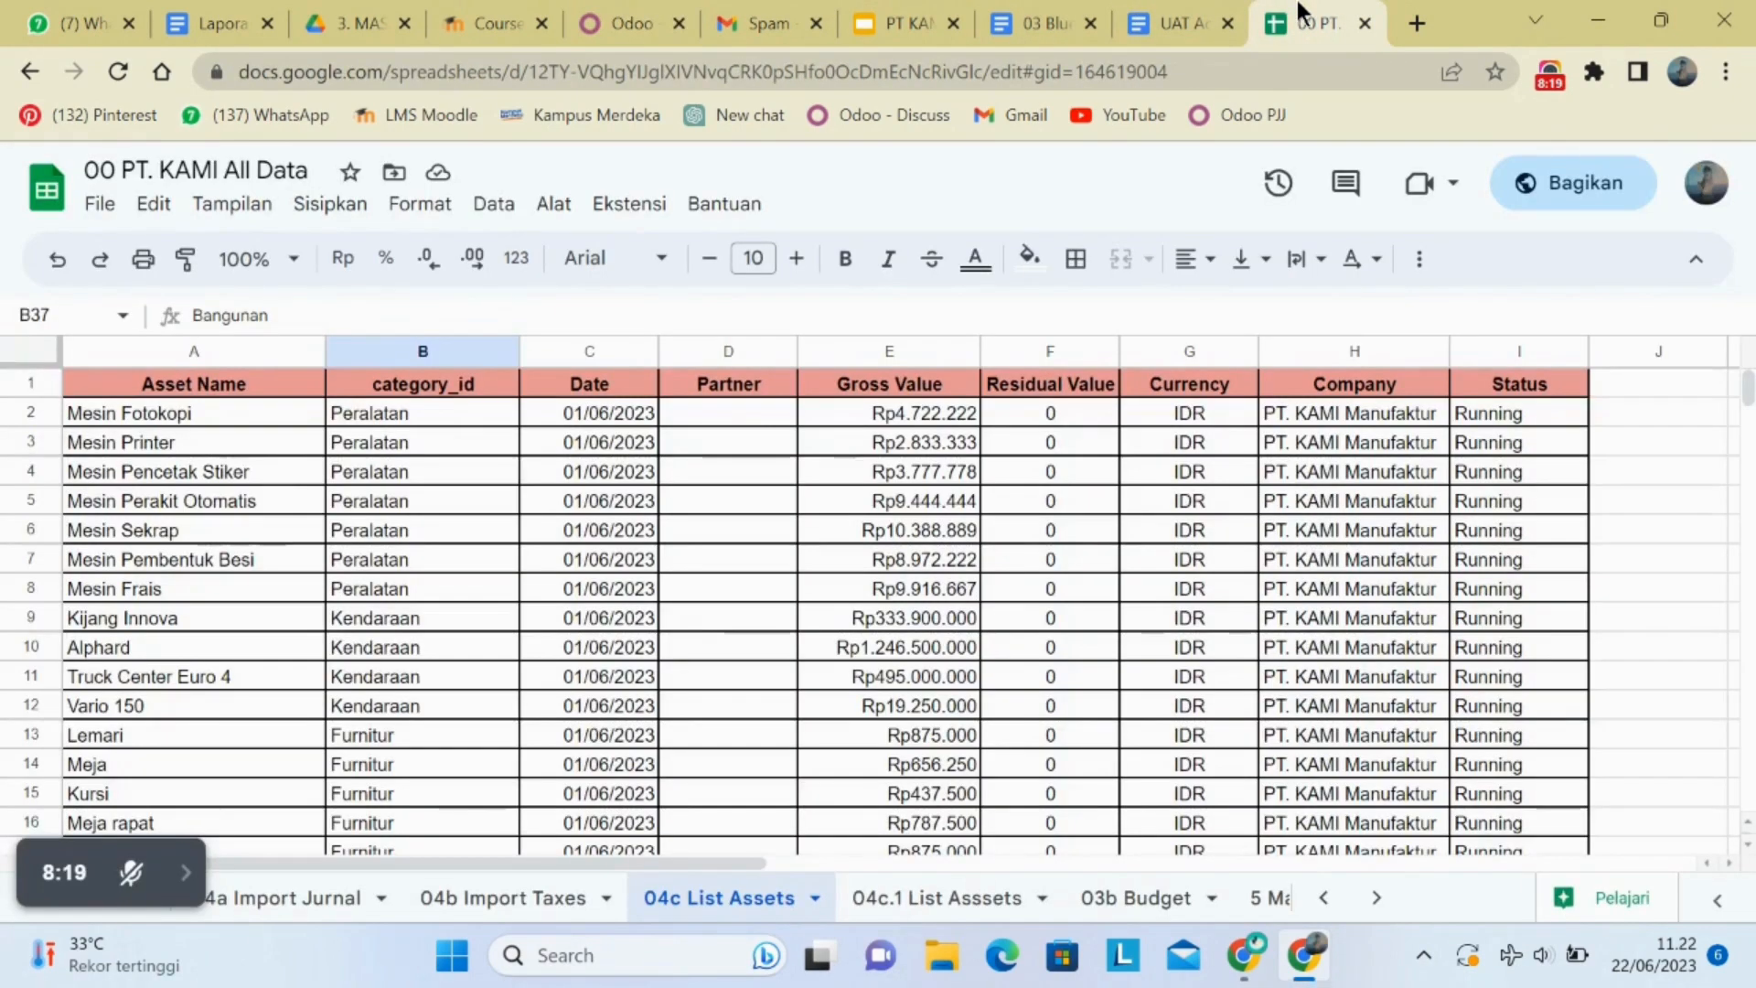
{"action": "left_click", "coordinate": [604, 16]}
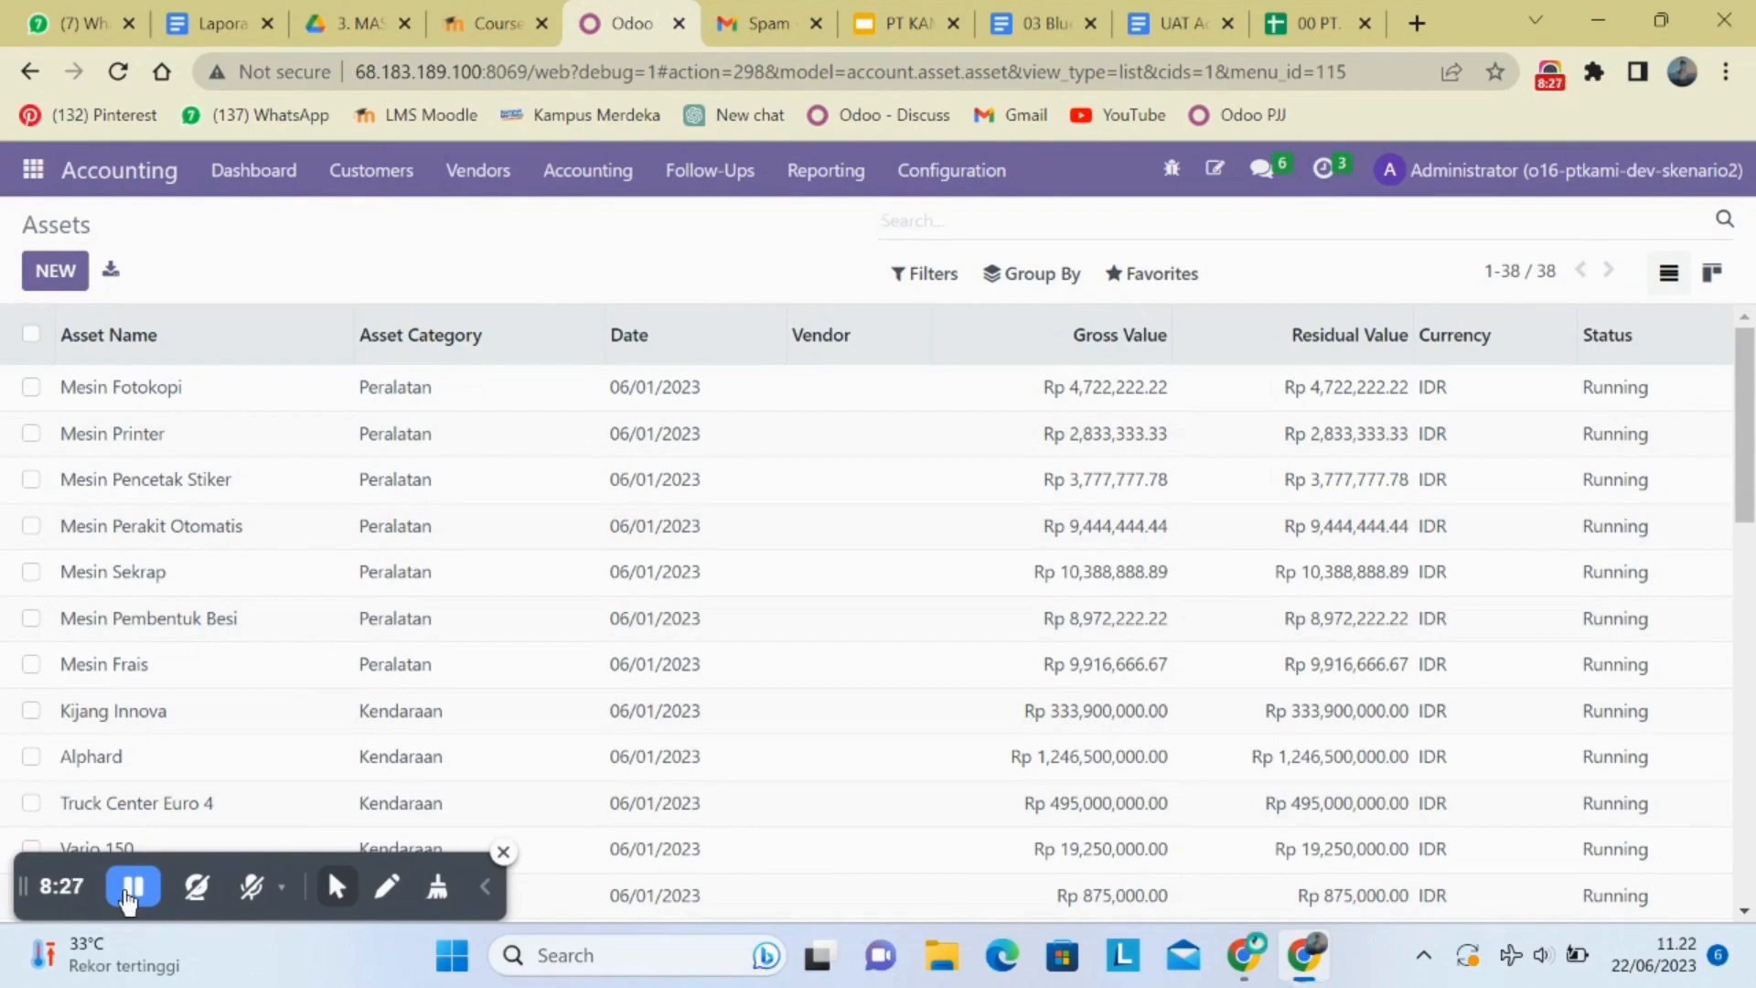
{"action": "left_click", "coordinate": [130, 885]}
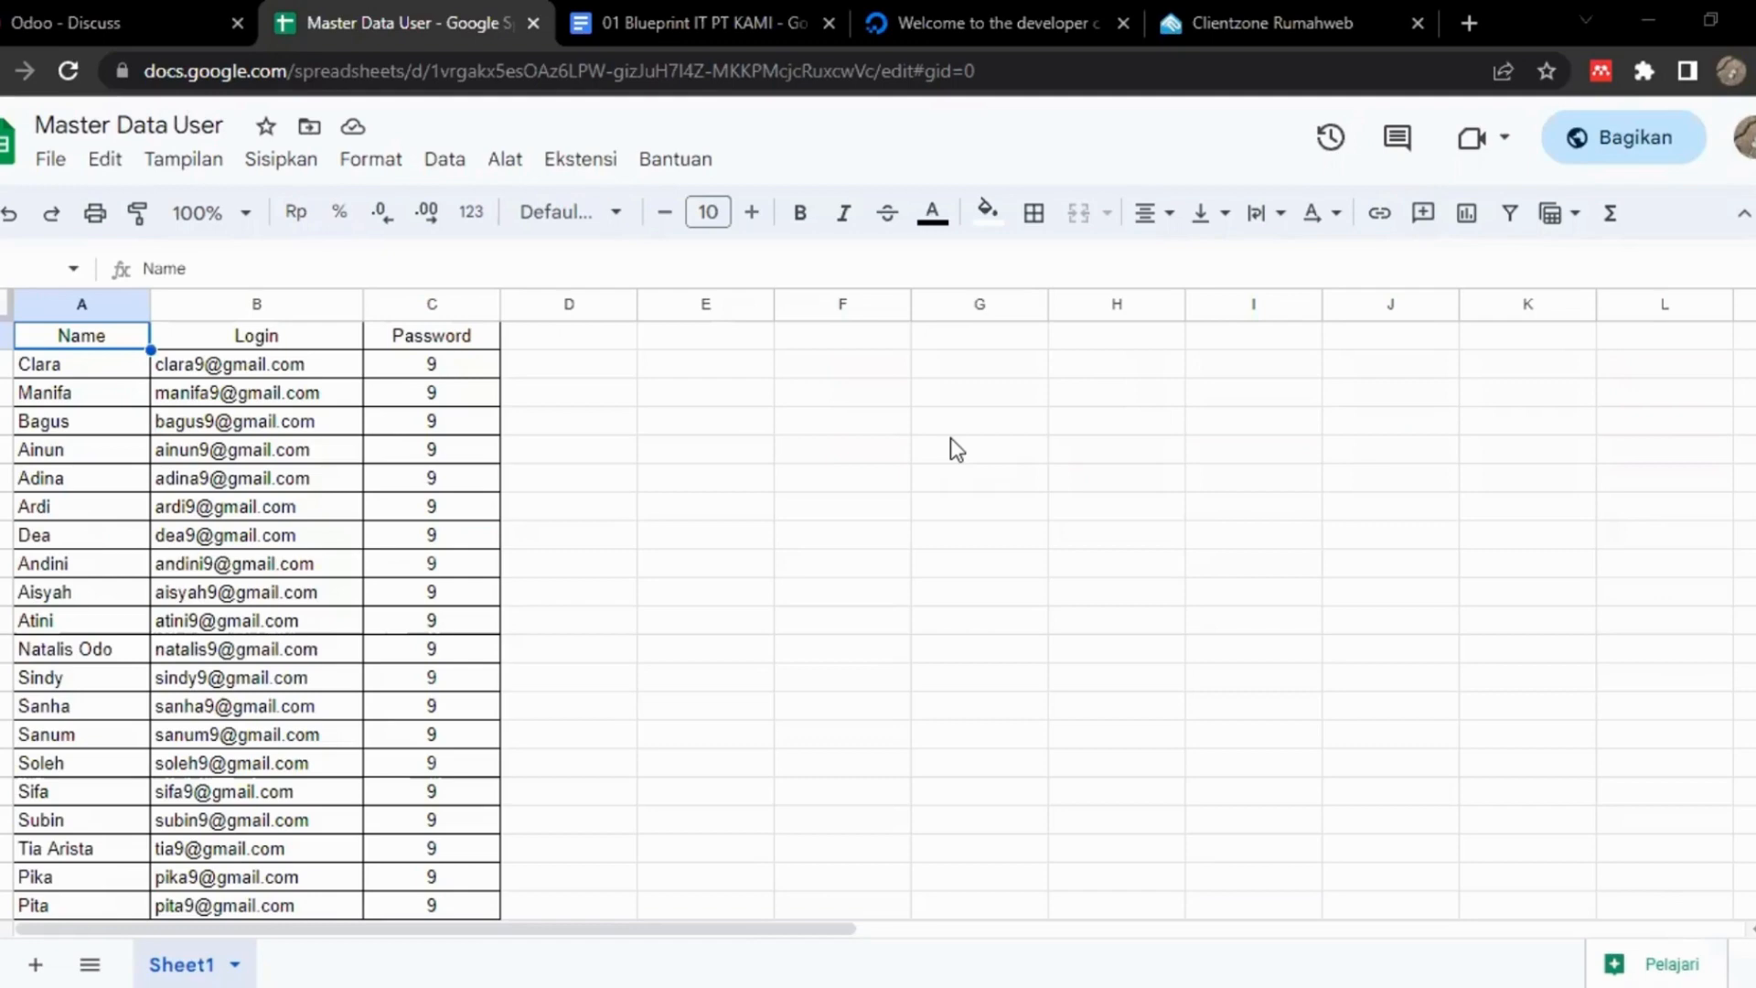
- Look through the whole user list in the Master Data User spreadsheet
{"action": "scroll", "coordinate": [807, 455], "scroll_direction": "down", "scroll_amount": 5}
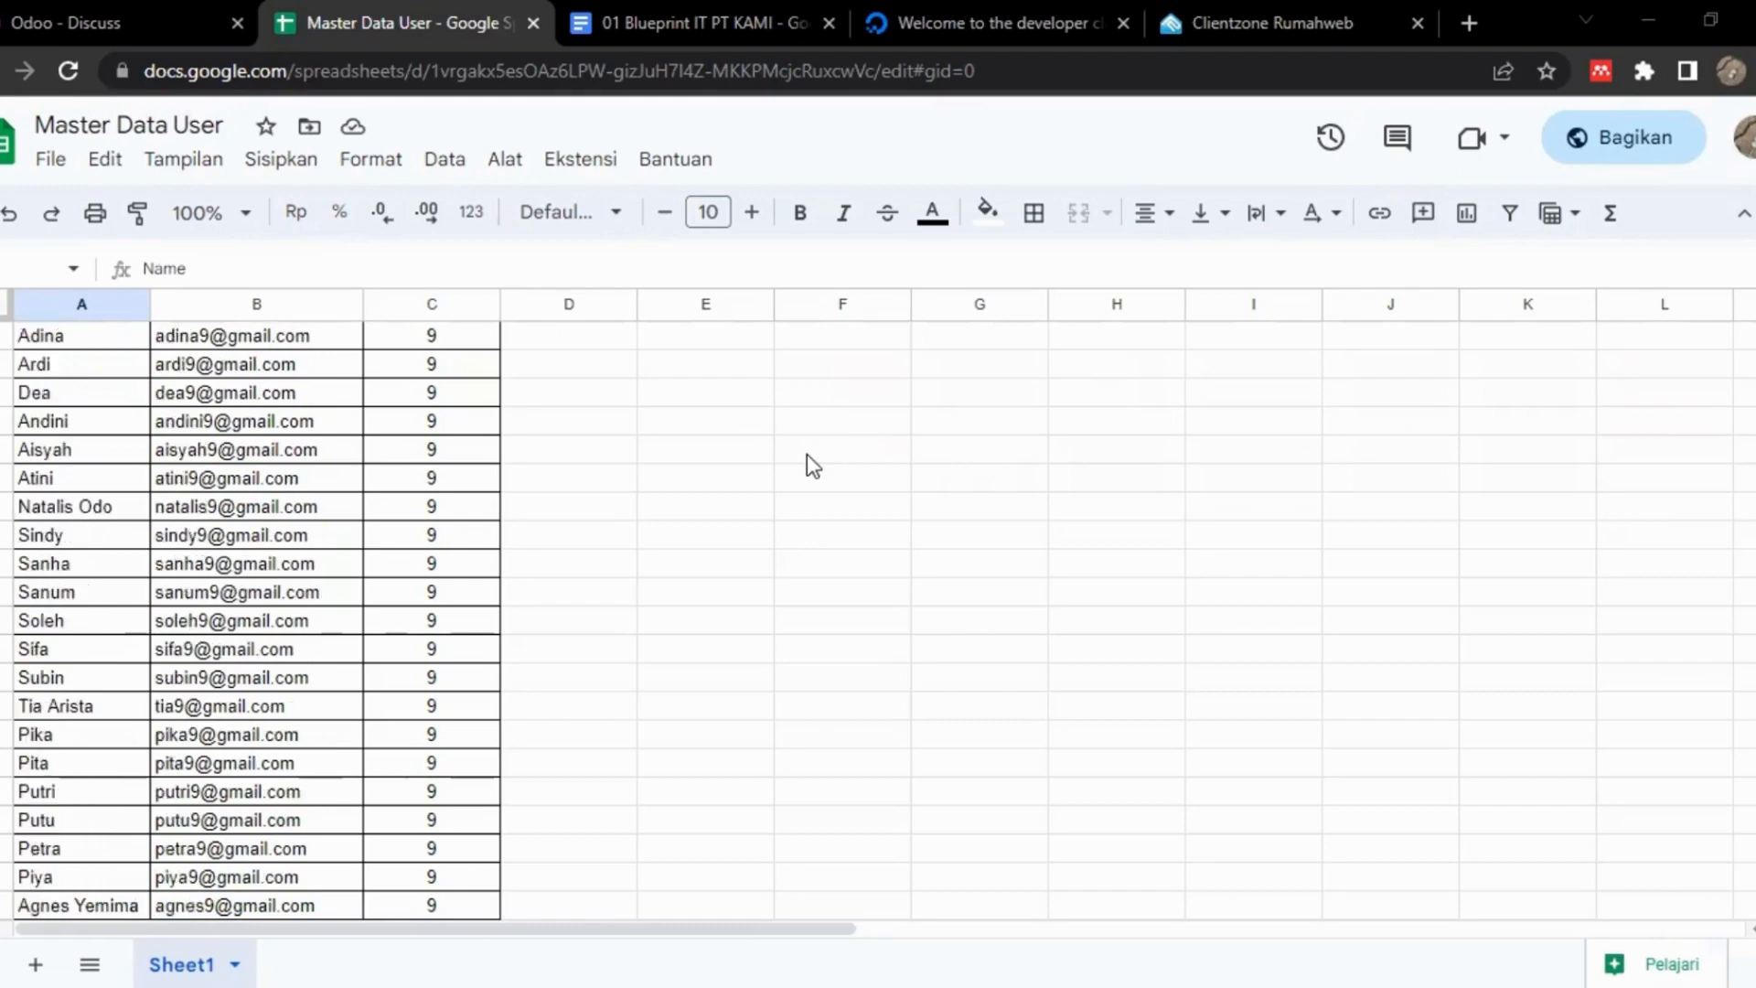
{"action": "scroll", "coordinate": [807, 454], "scroll_direction": "down", "scroll_amount": 5}
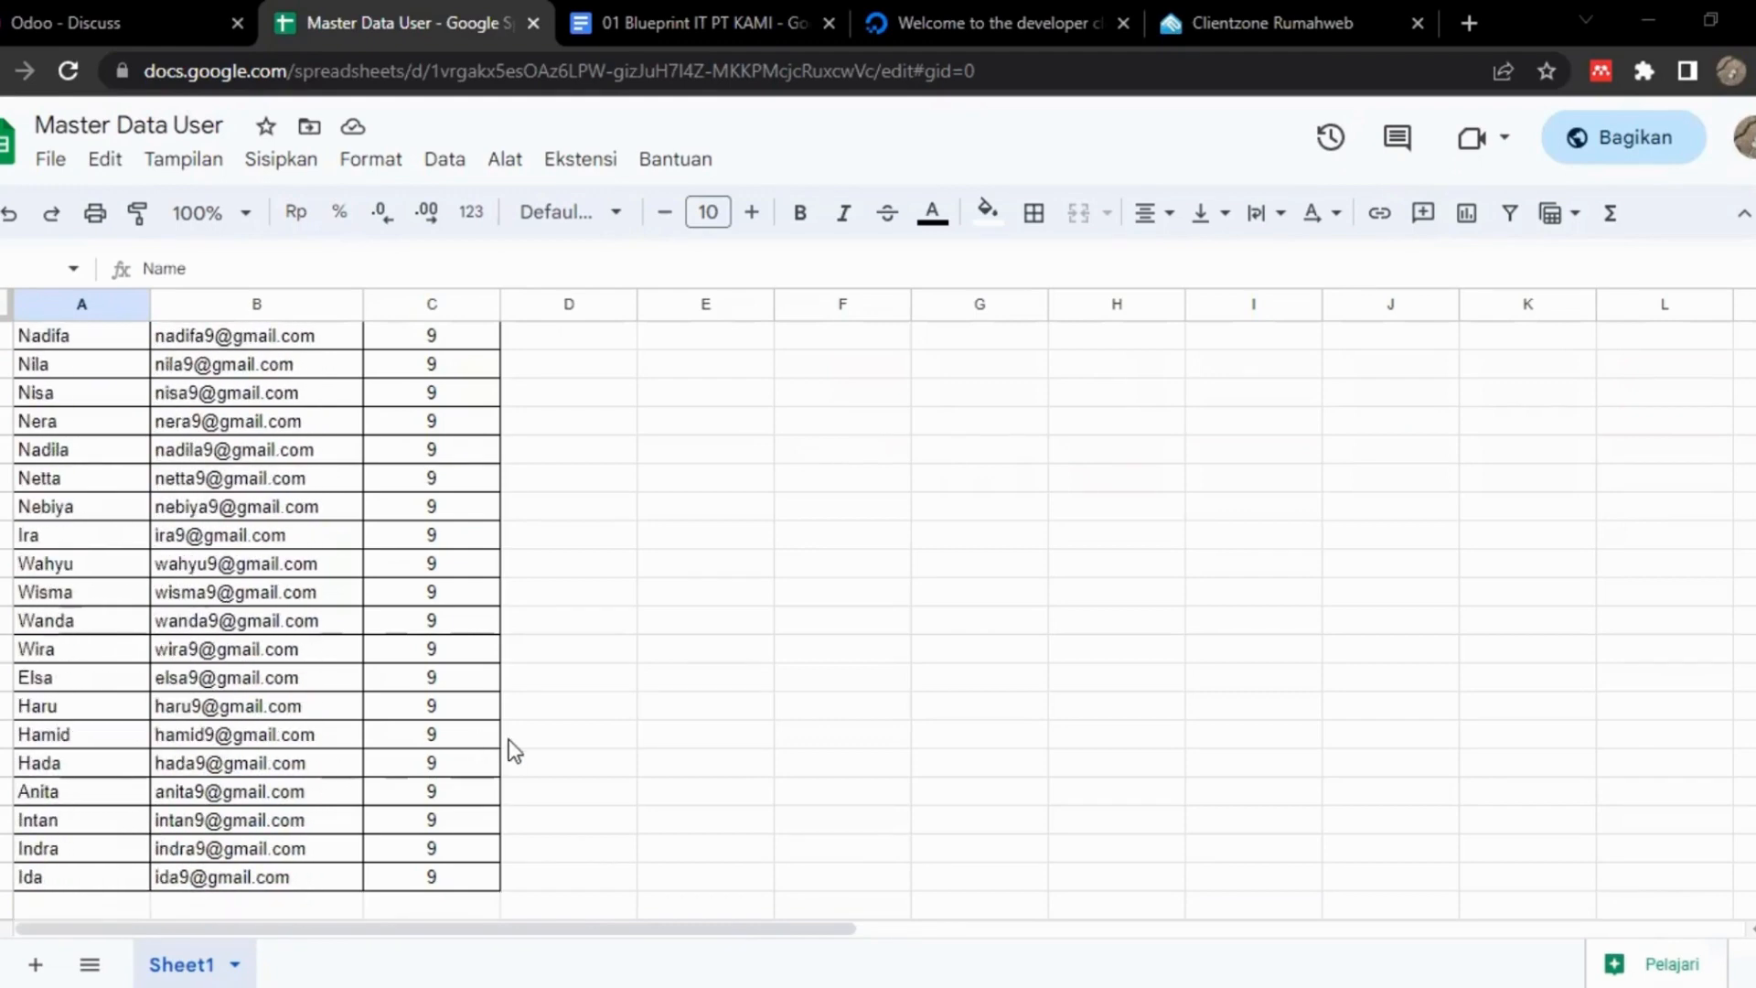
{"action": "scroll", "coordinate": [508, 739], "scroll_direction": "up", "scroll_amount": 10}
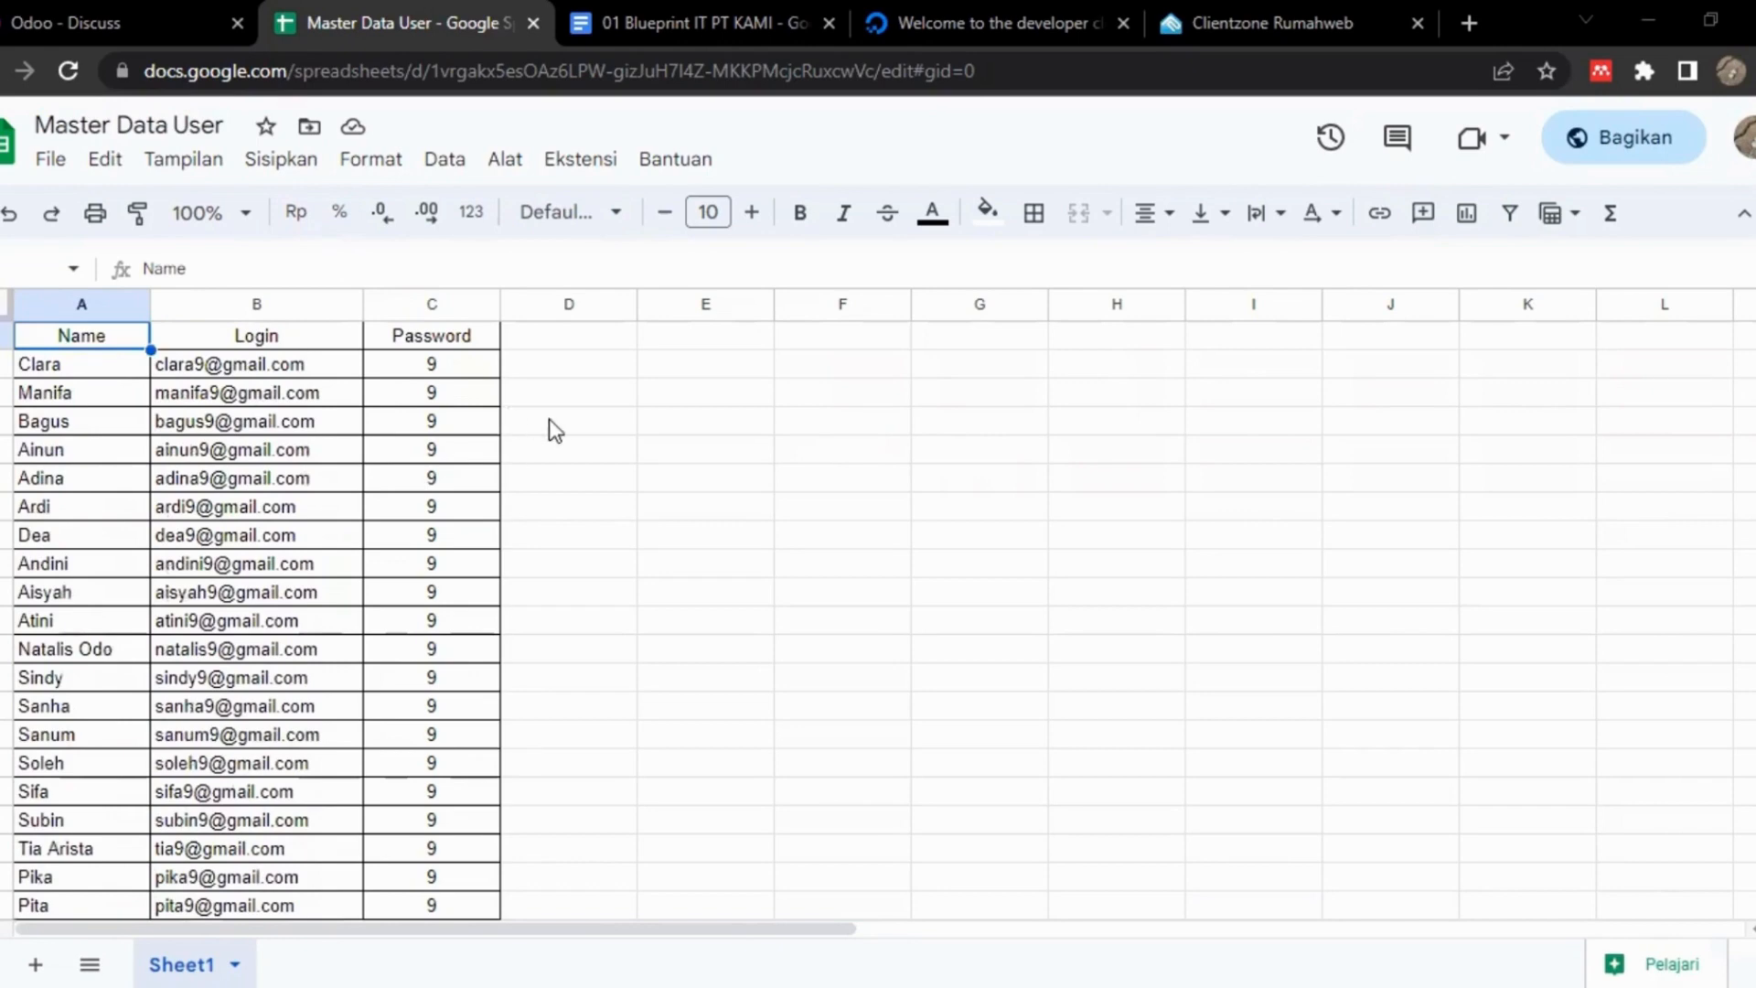
- Switch to Odoo and open user management from the general settings
{"action": "left_click", "coordinate": [112, 13]}
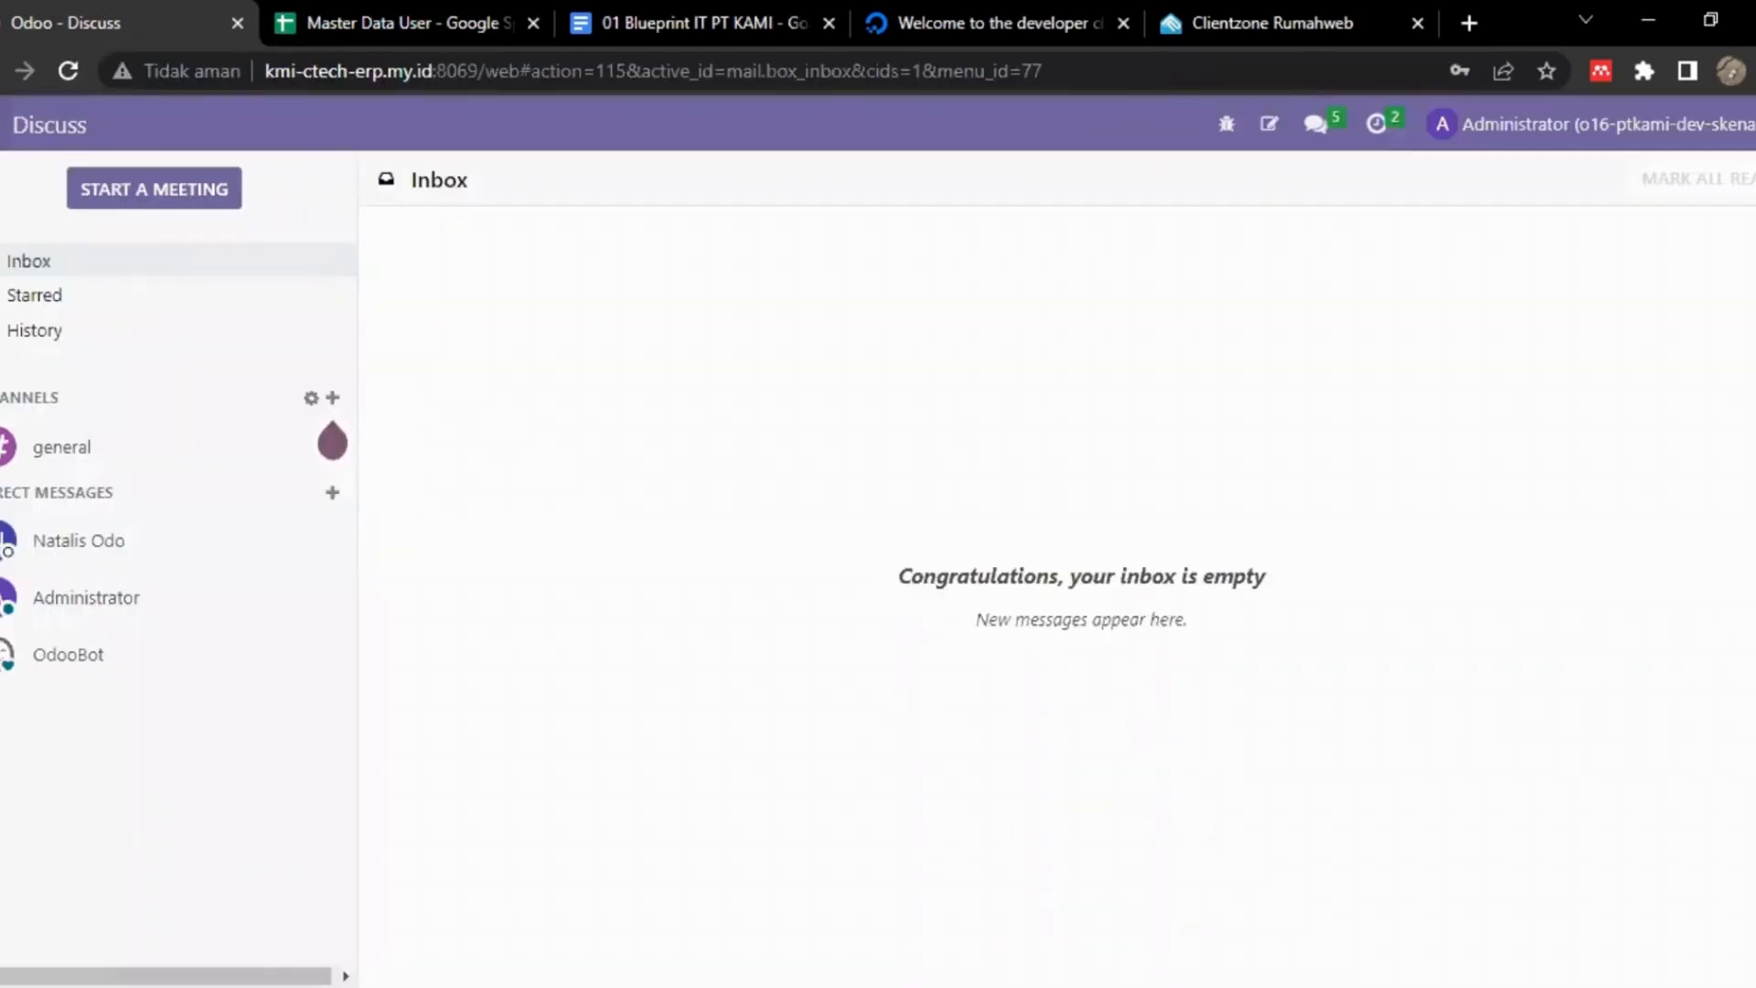
{"action": "left_click", "coordinate": [2, 124]}
{"action": "scroll", "coordinate": [10, 645], "scroll_direction": "down", "scroll_amount": 4}
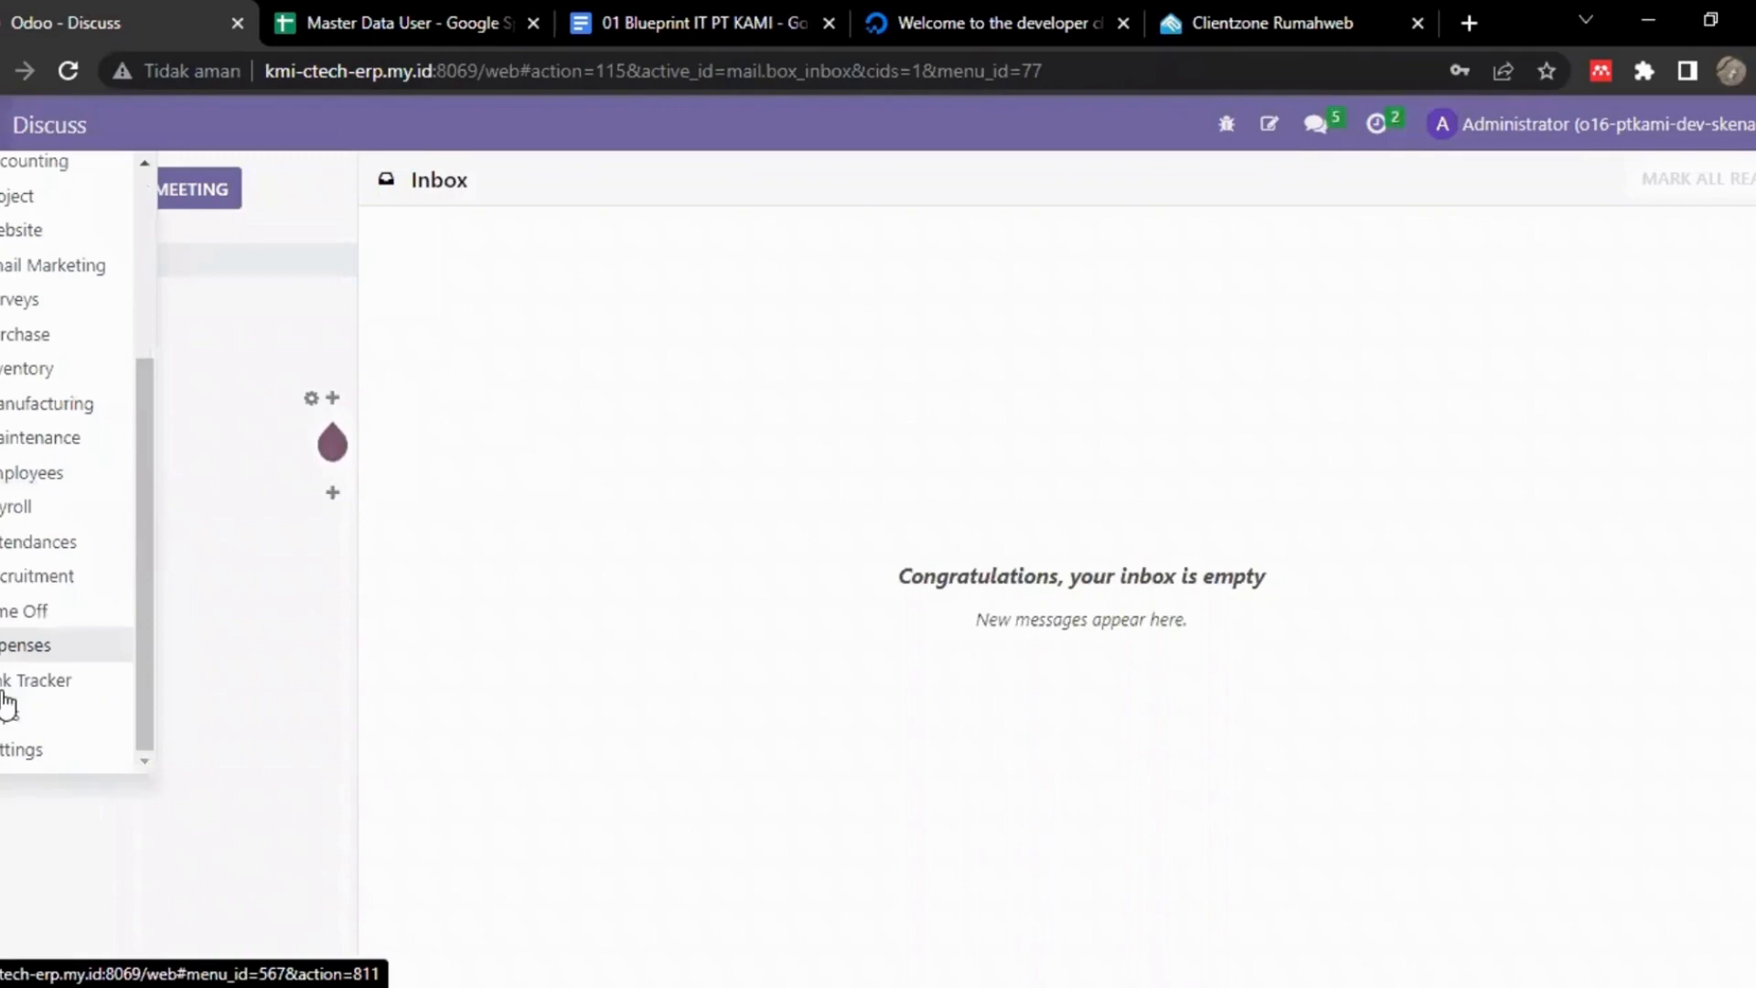
{"action": "left_click", "coordinate": [30, 747]}
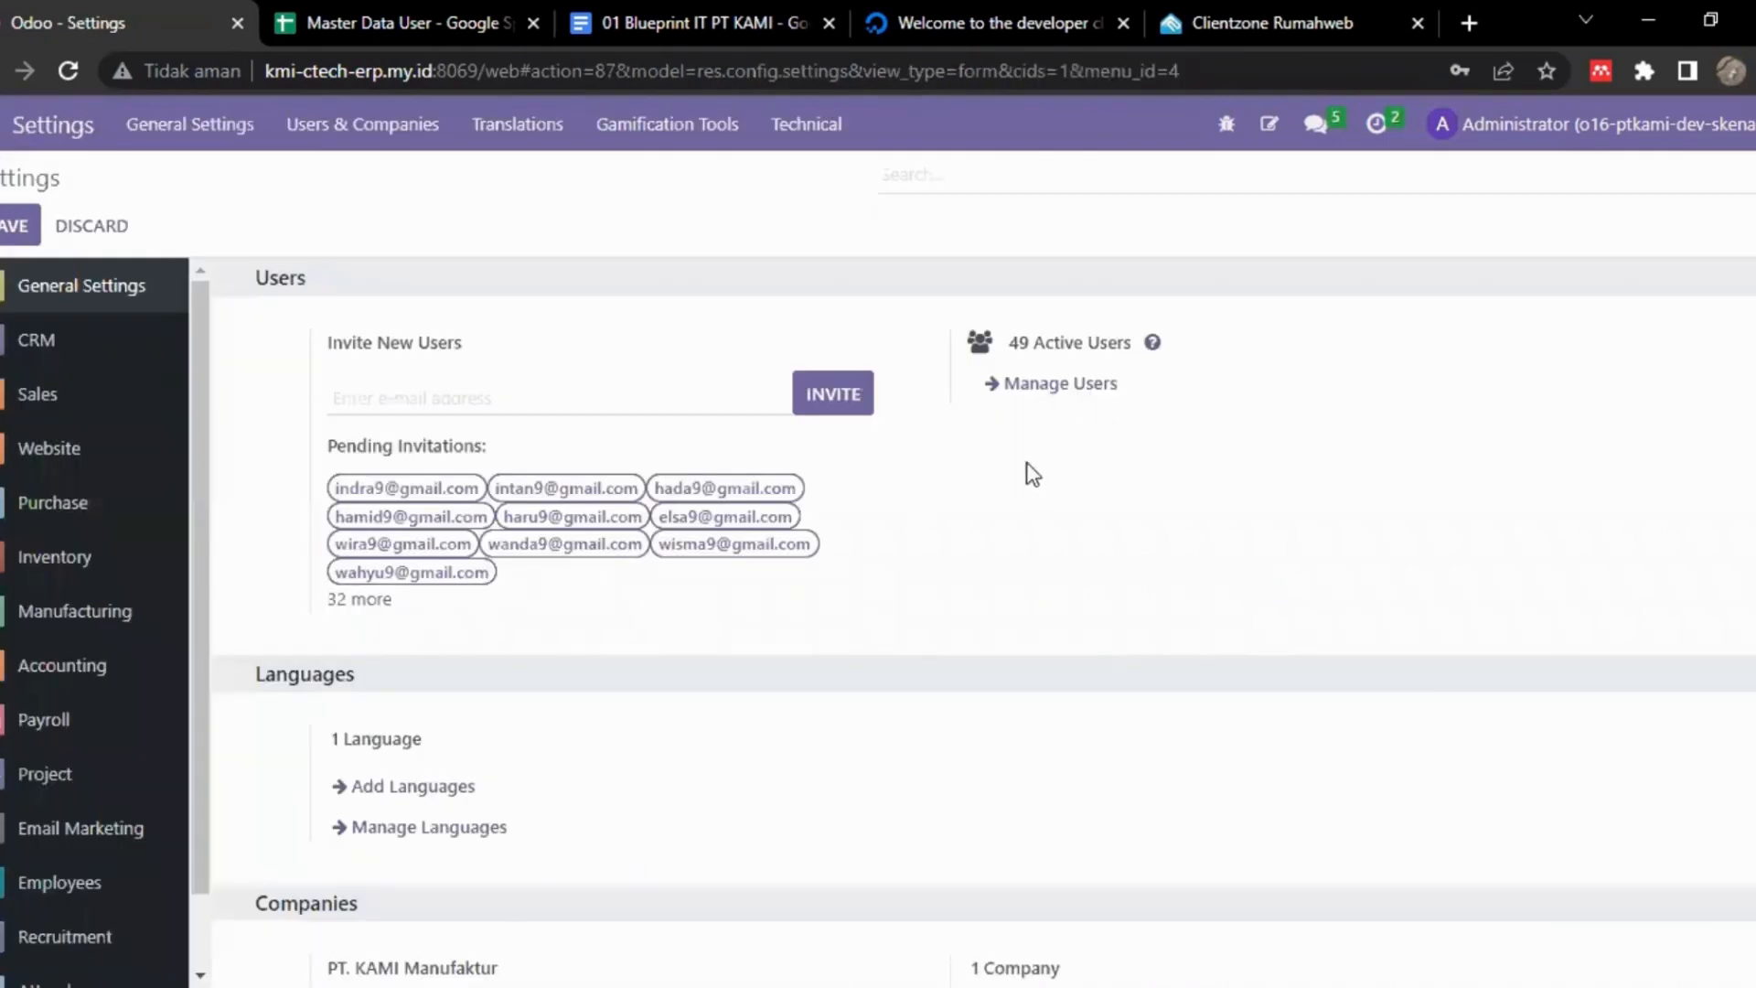
{"action": "left_click", "coordinate": [1068, 388]}
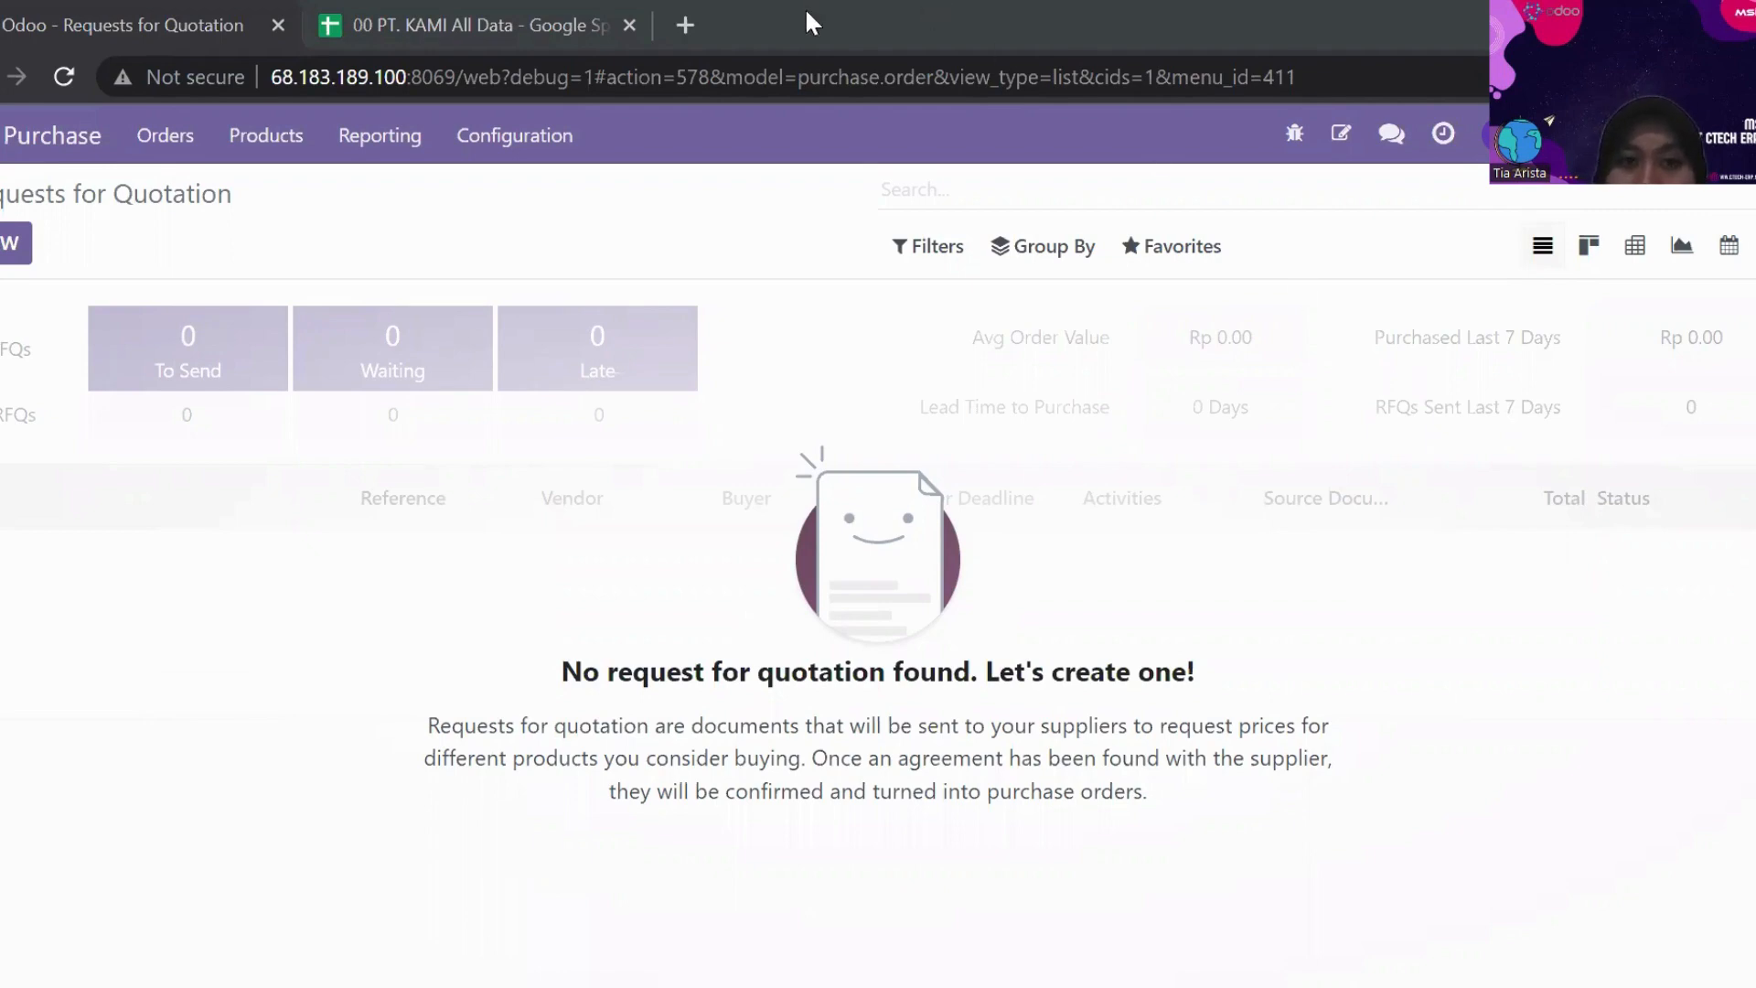
- Check the 00 PT. KAMI All Data spreadsheet, then load 00 PT. KAMI All Data (2) as the import file for requests for quotation
{"action": "left_click", "coordinate": [526, 13]}
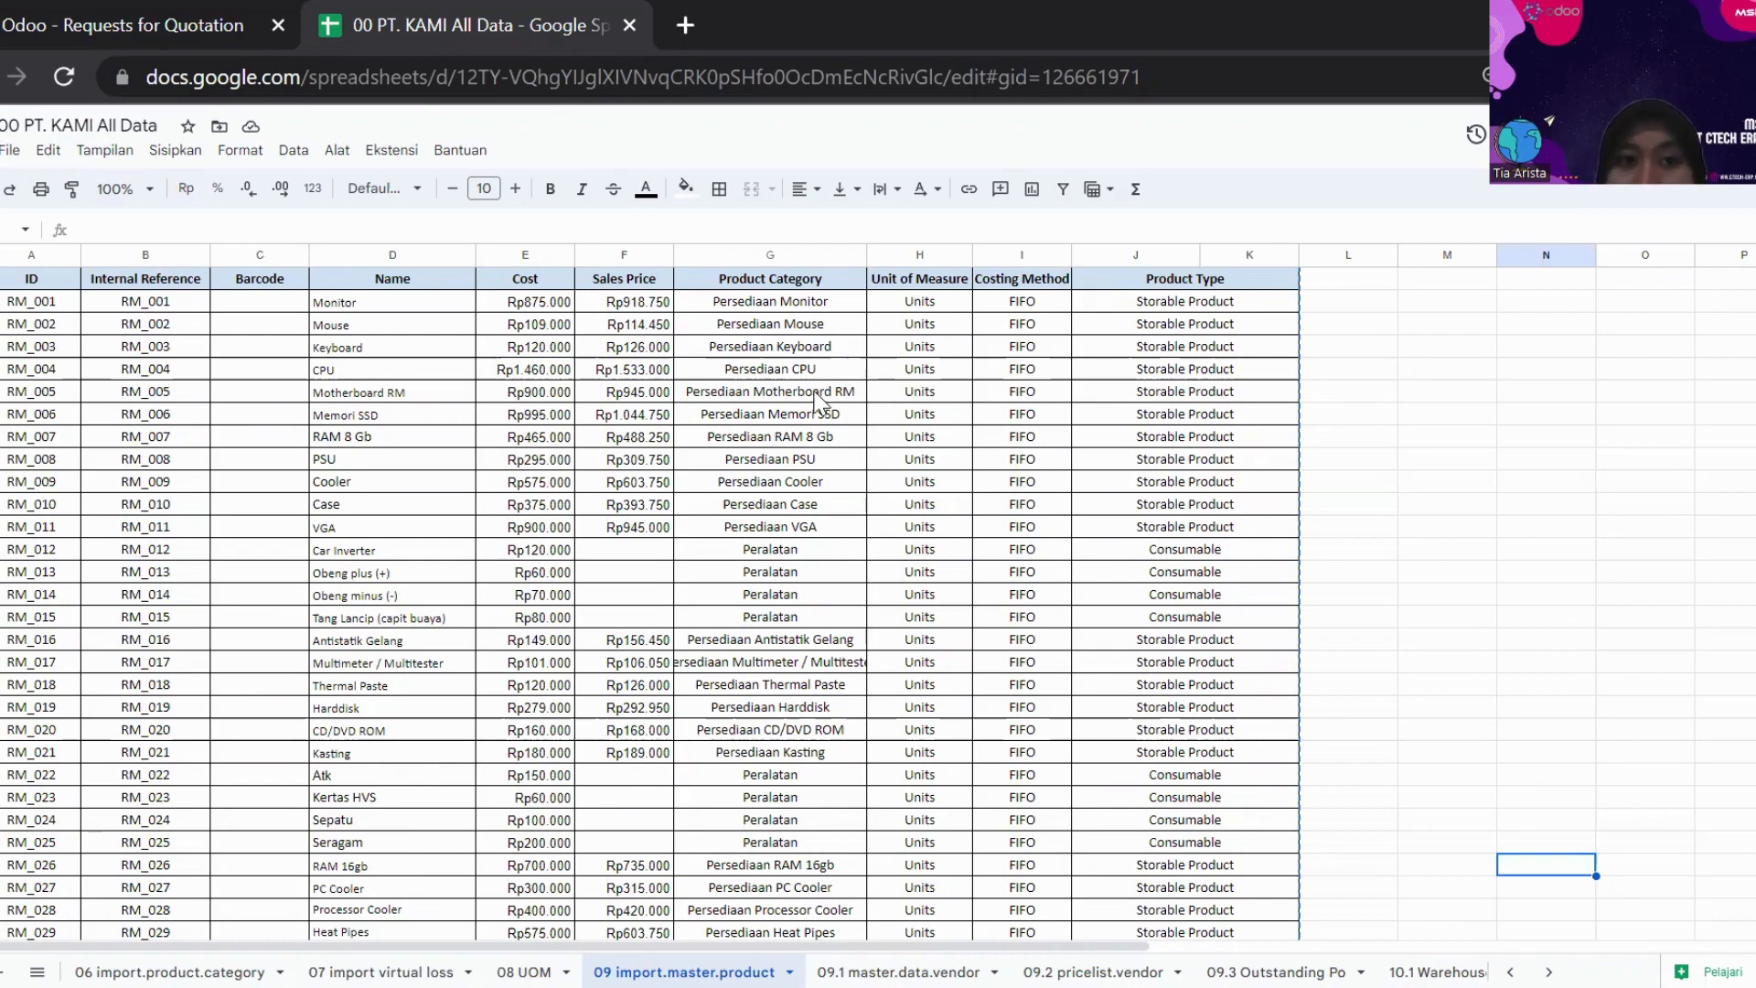
{"action": "left_click", "coordinate": [236, 12]}
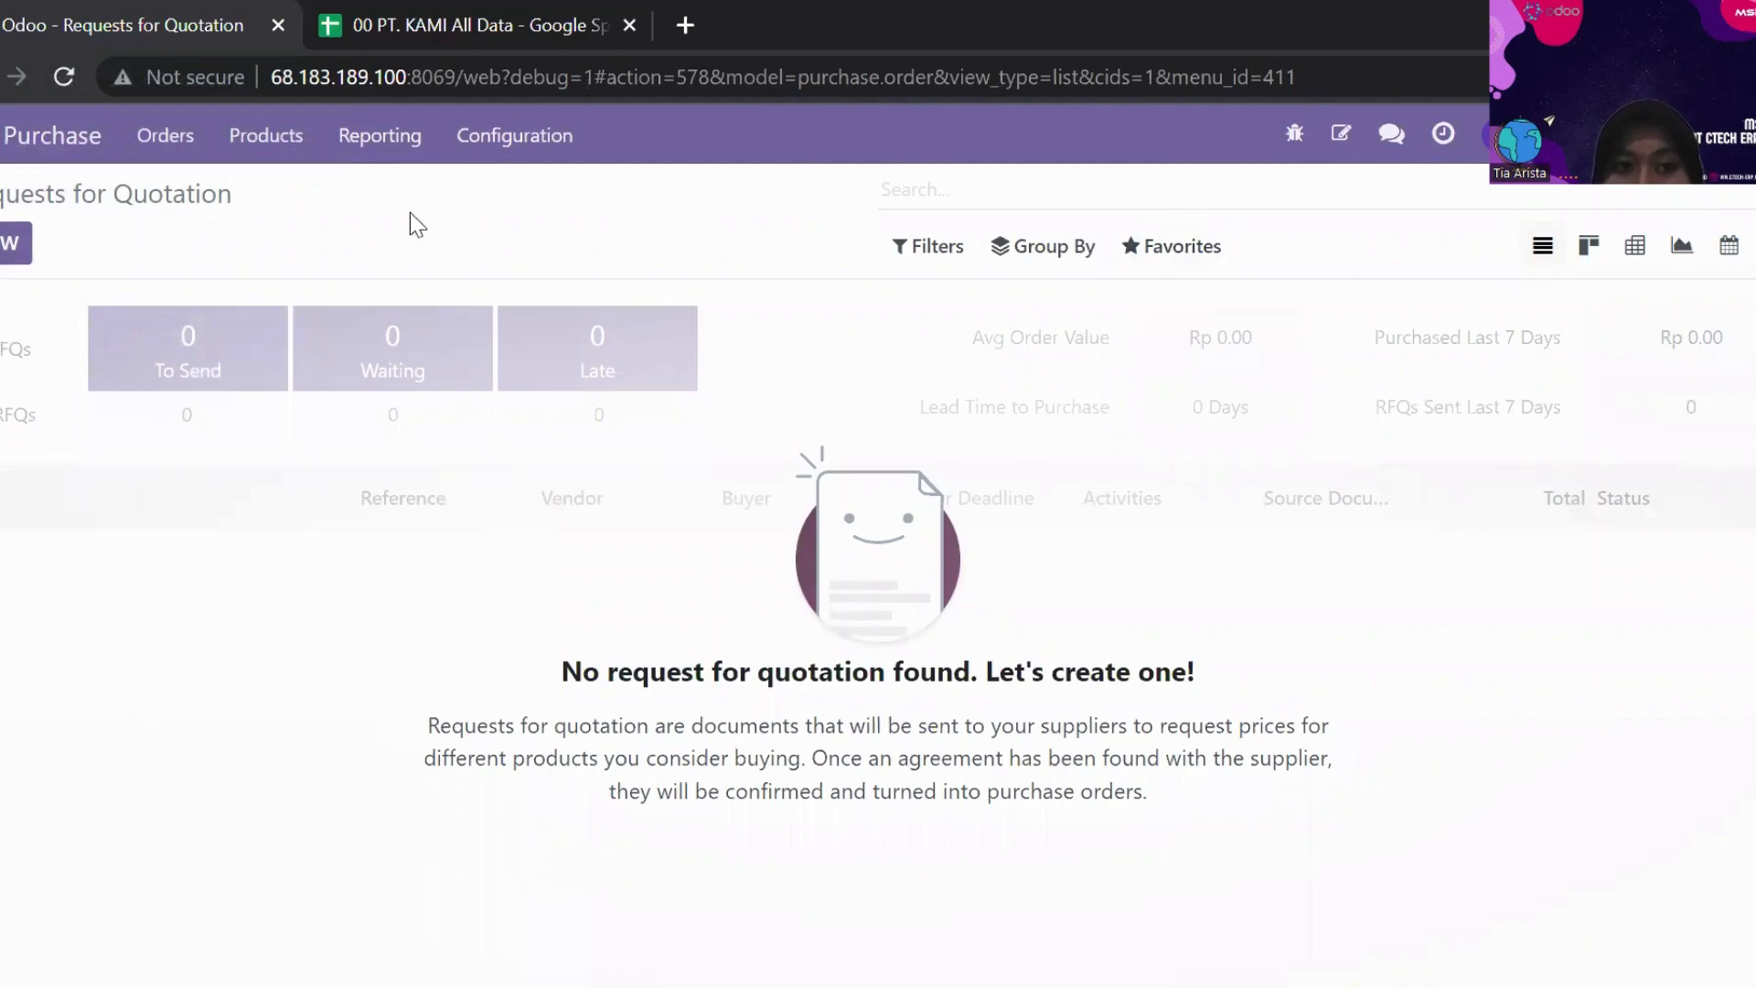
{"action": "left_click", "coordinate": [1172, 245]}
{"action": "left_click", "coordinate": [1198, 357]}
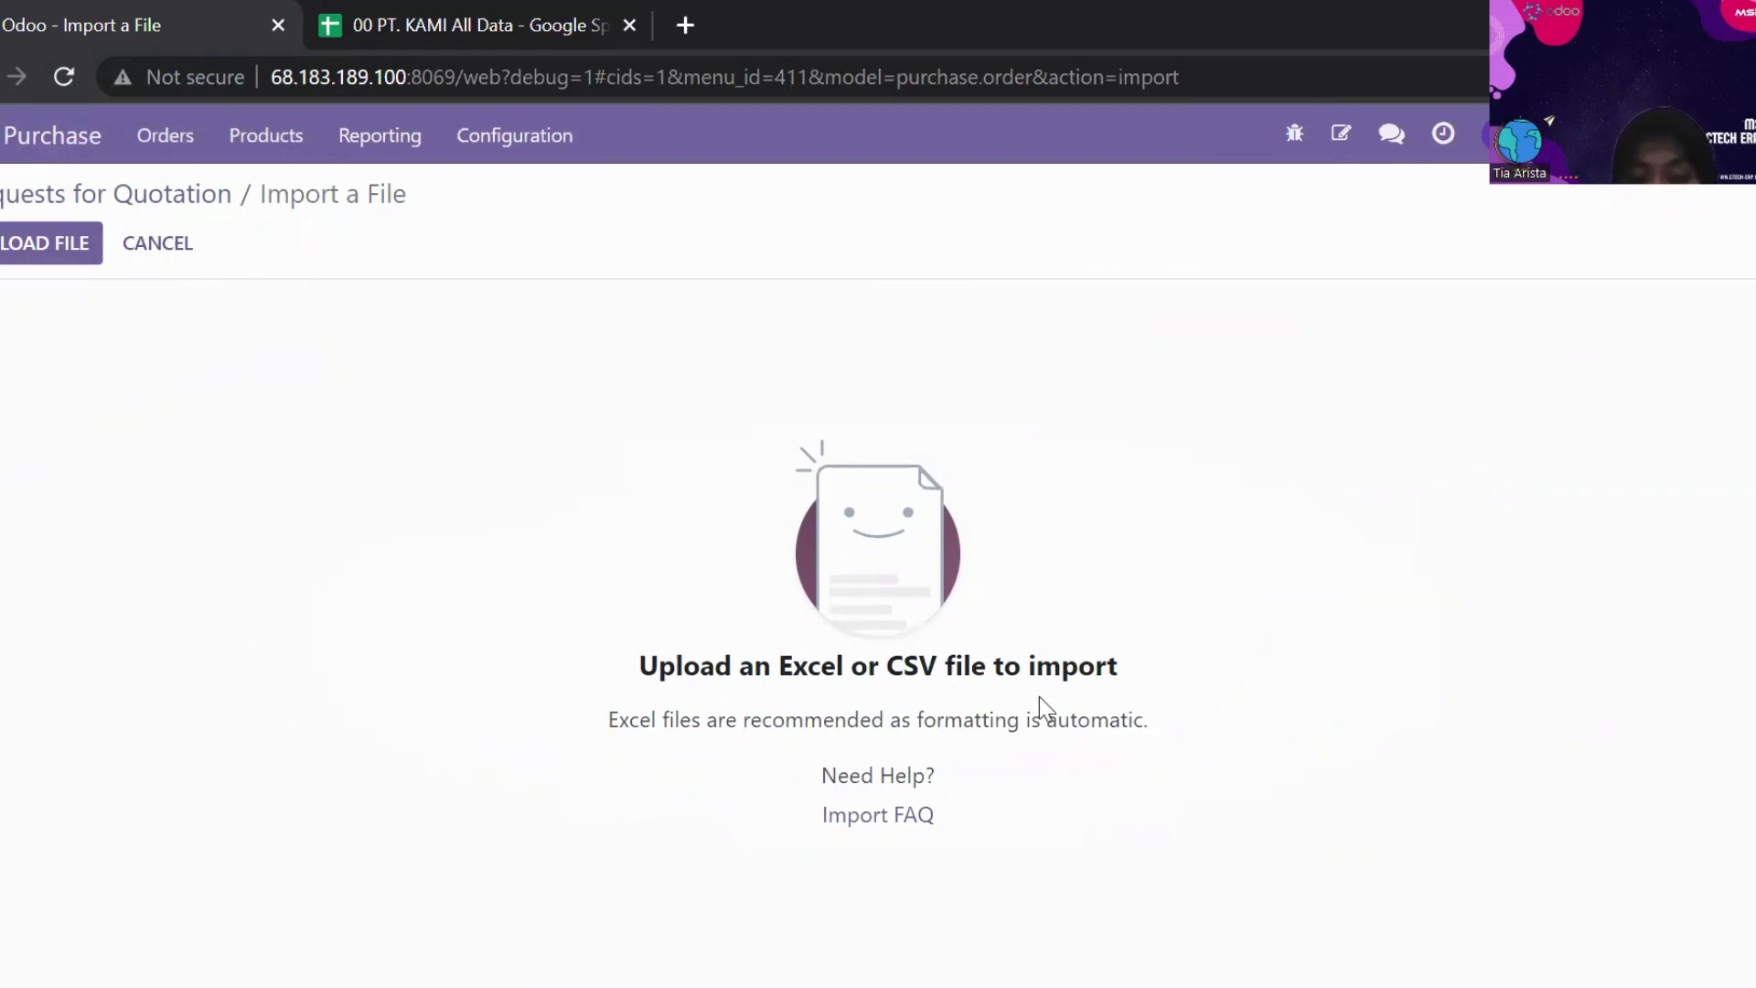
{"action": "left_click", "coordinate": [52, 238]}
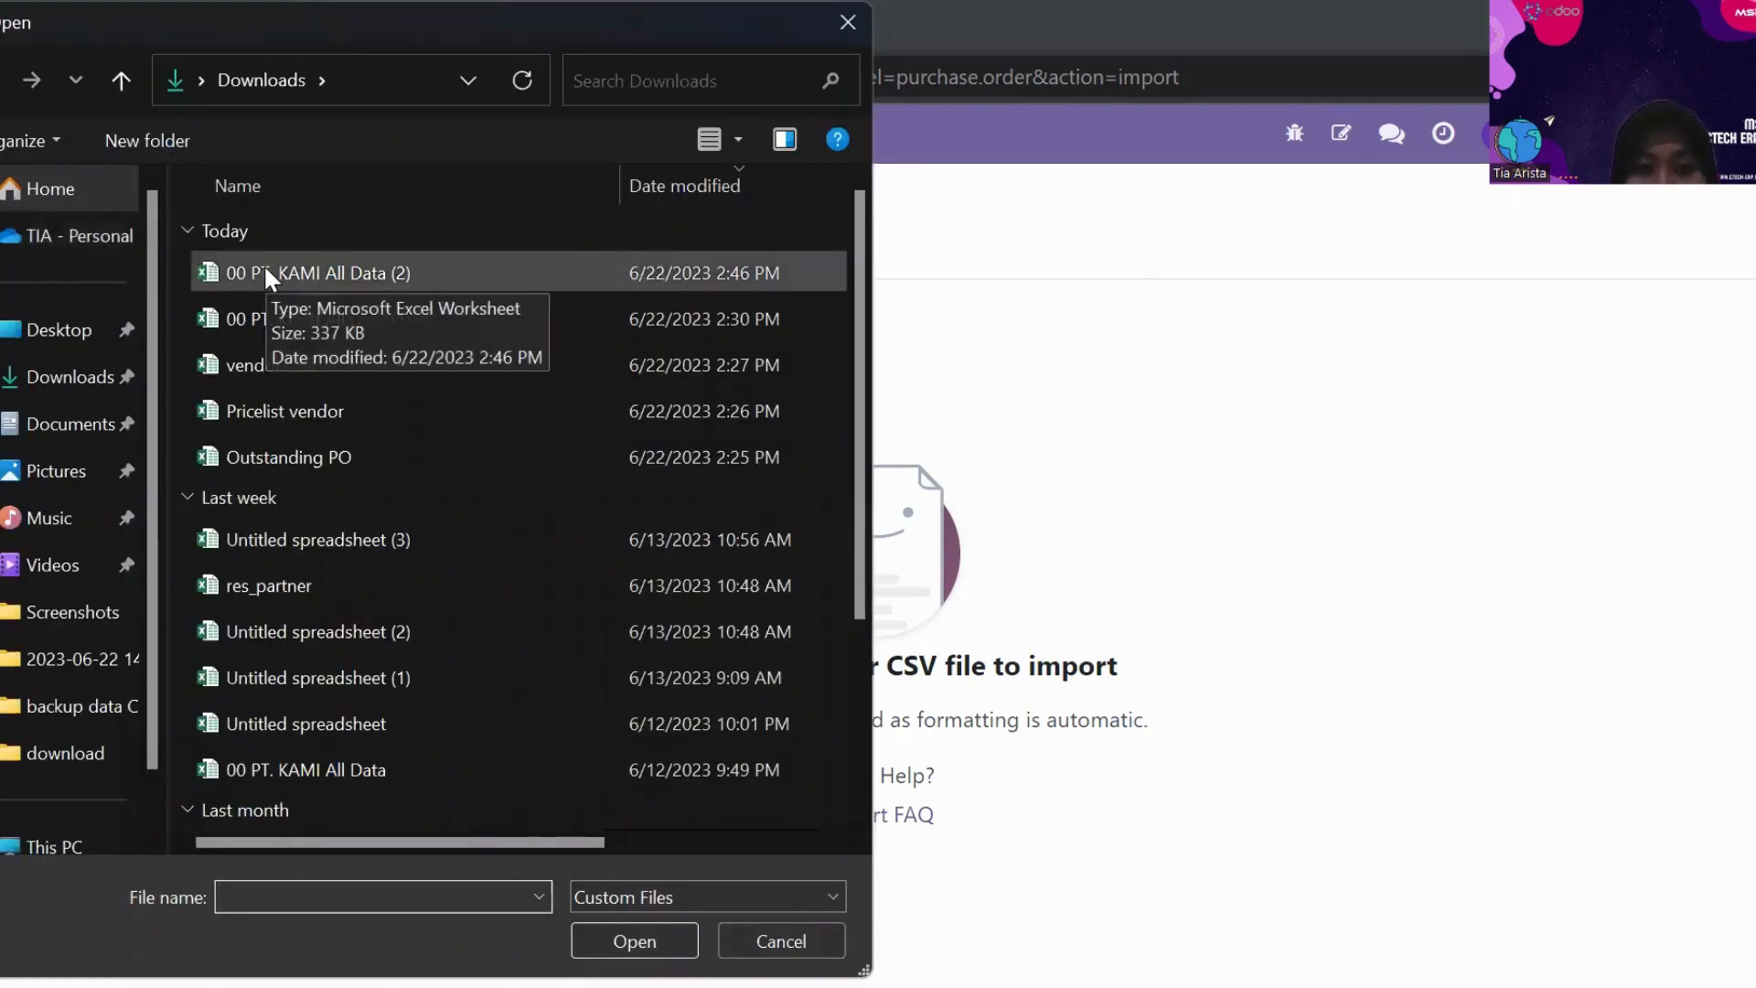
{"action": "left_click", "coordinate": [266, 275]}
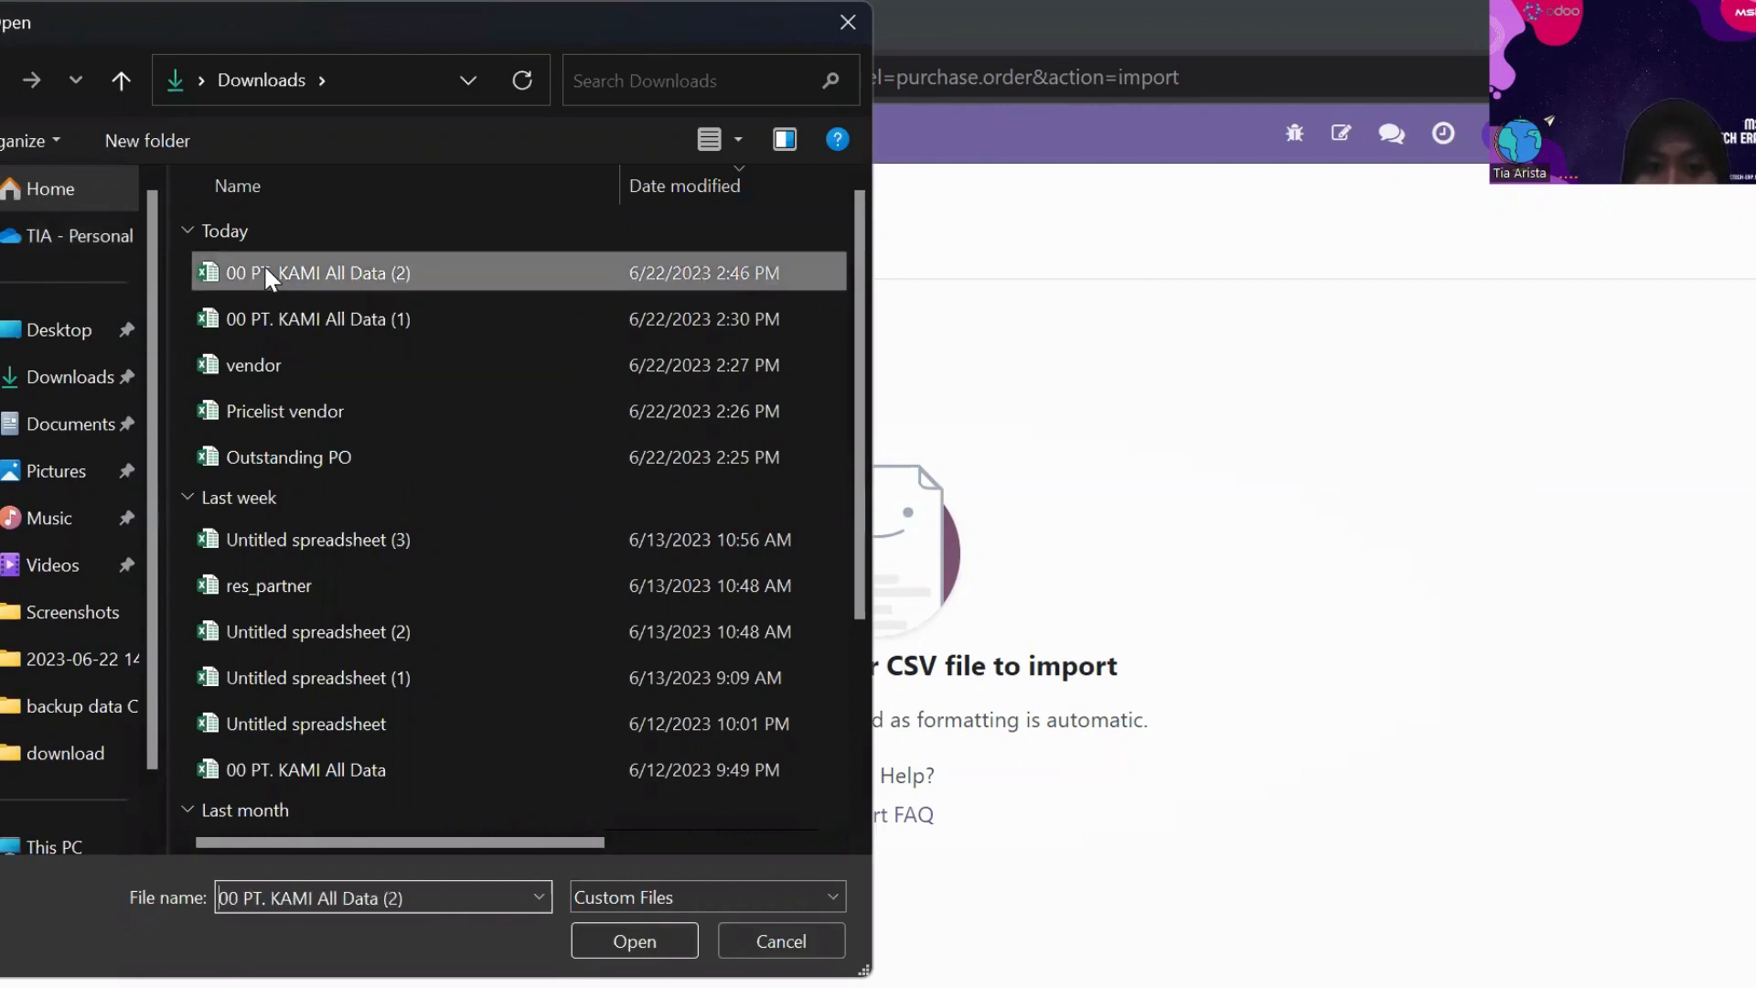
{"action": "left_click", "coordinate": [682, 942]}
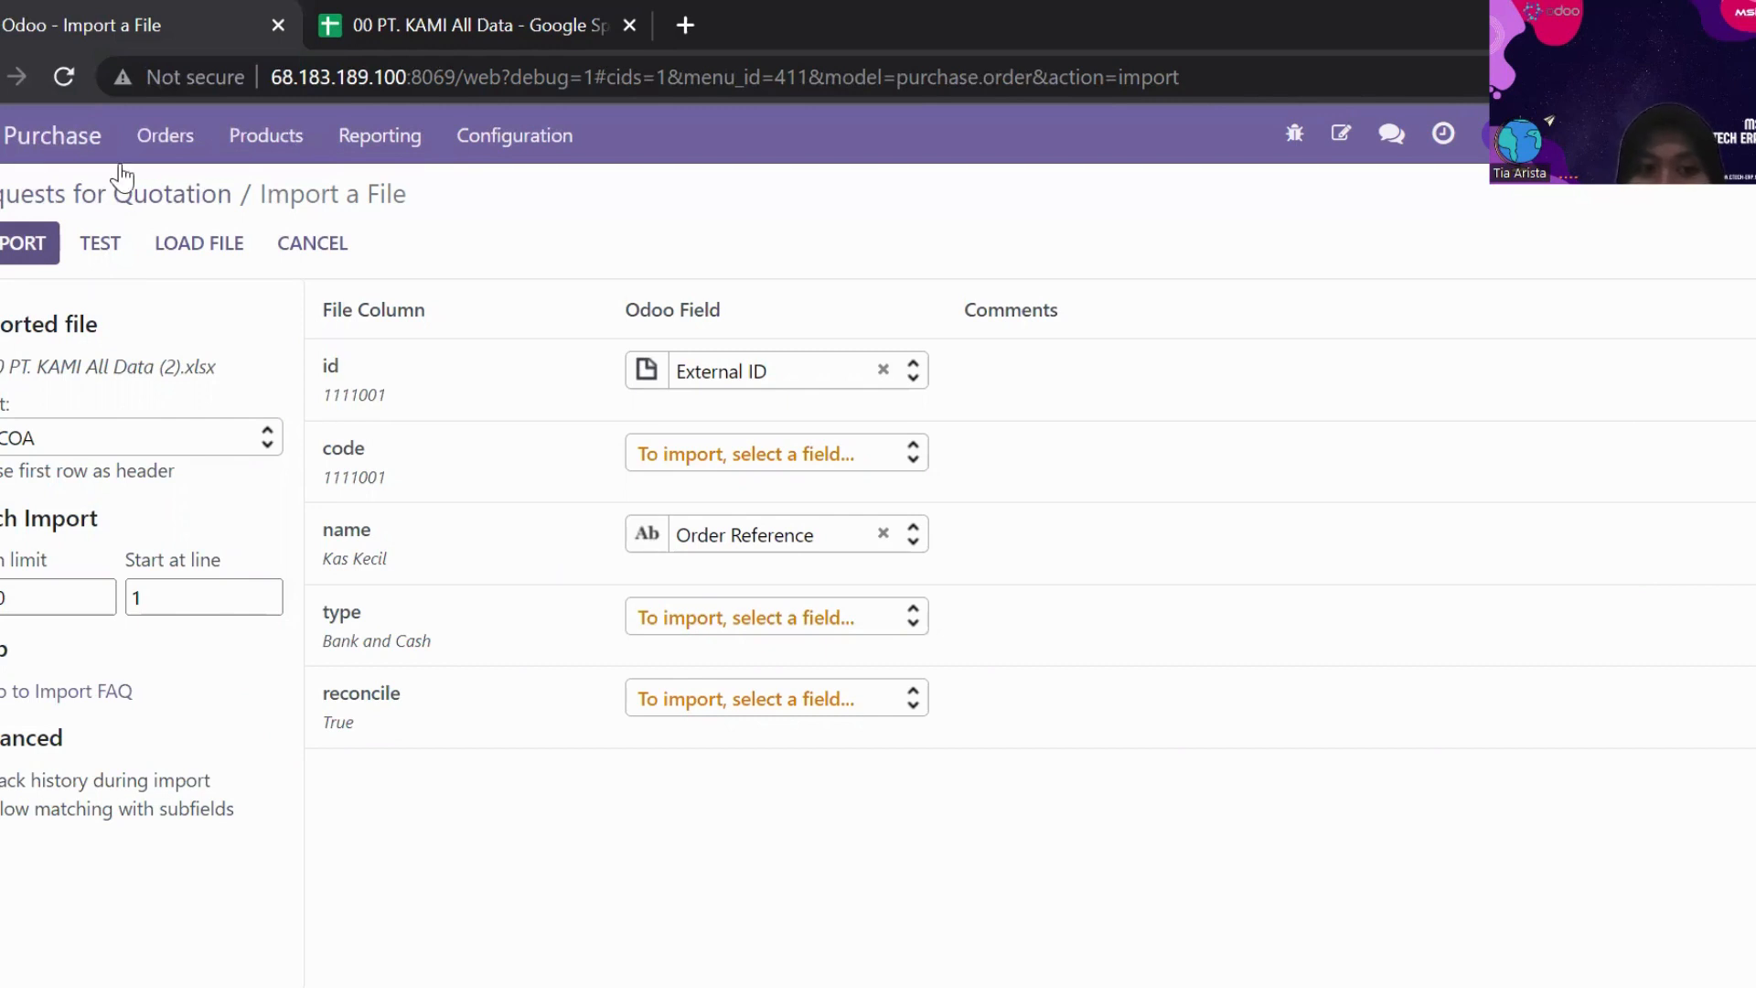
- Choose the 09.3 Outstanding Po sheet, test the import, and import the requests for quotation
{"action": "left_click", "coordinate": [243, 436]}
{"action": "left_click_drag", "start_coordinate": [260, 510], "coordinate": [255, 585]}
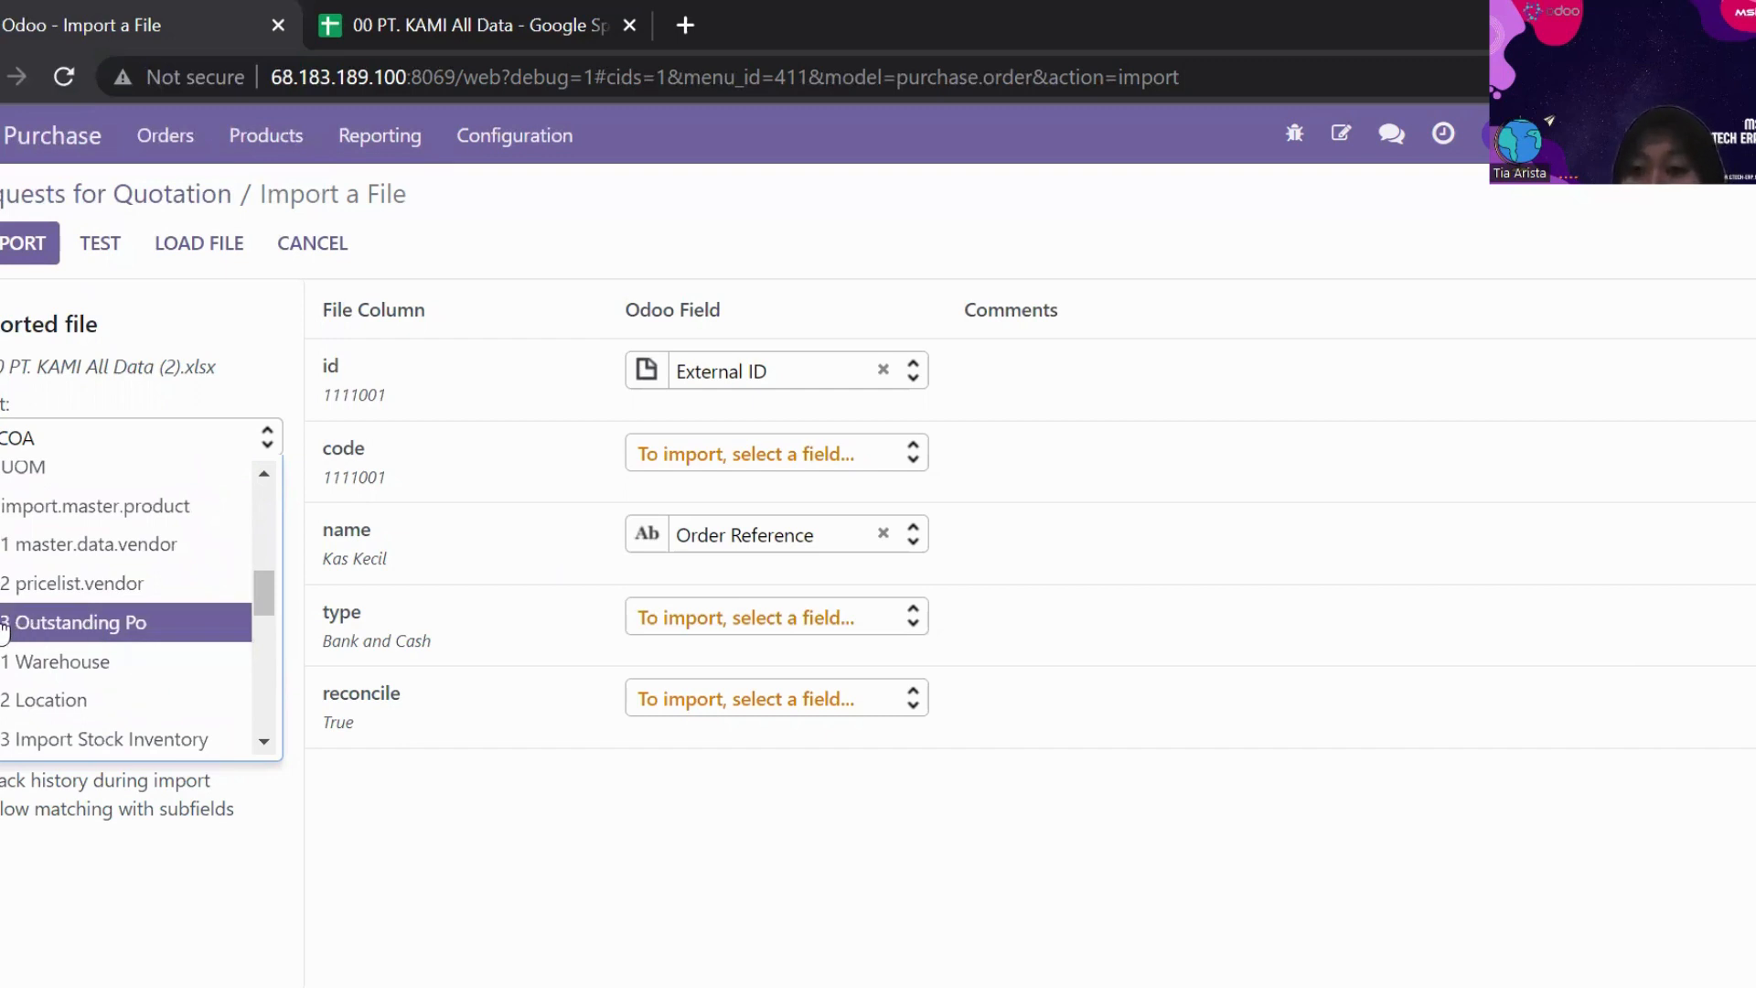
{"action": "left_click", "coordinate": [5, 625]}
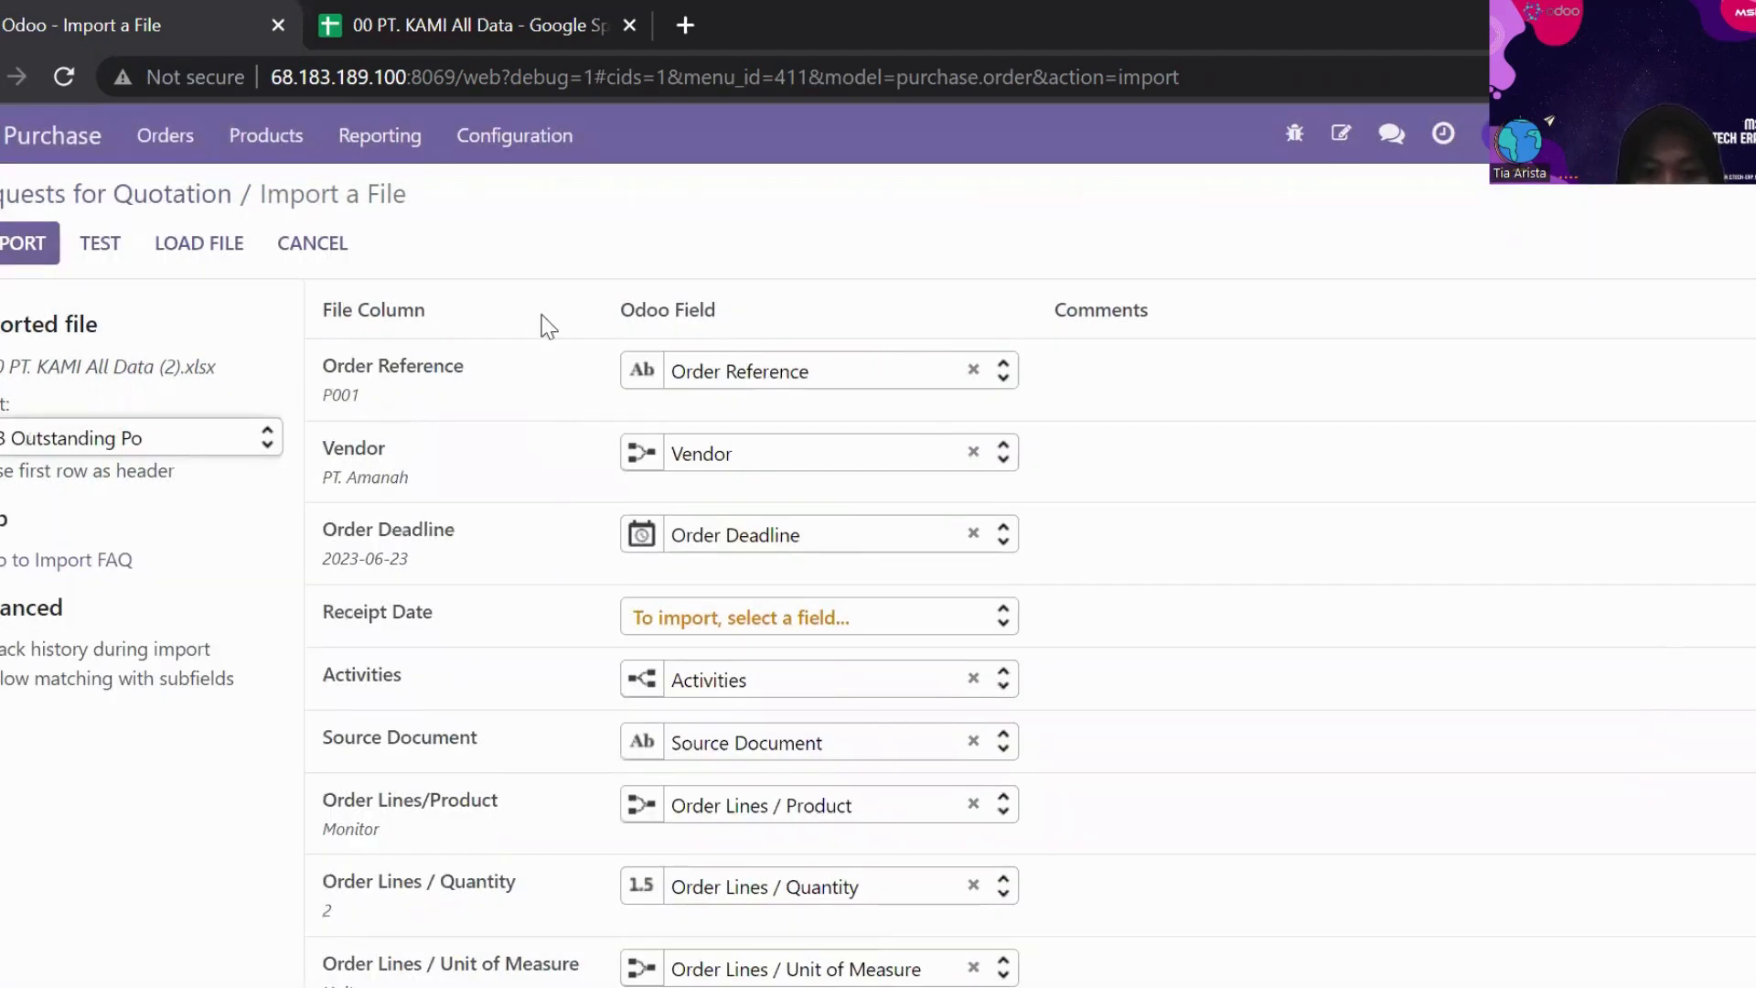
{"action": "left_click", "coordinate": [110, 244]}
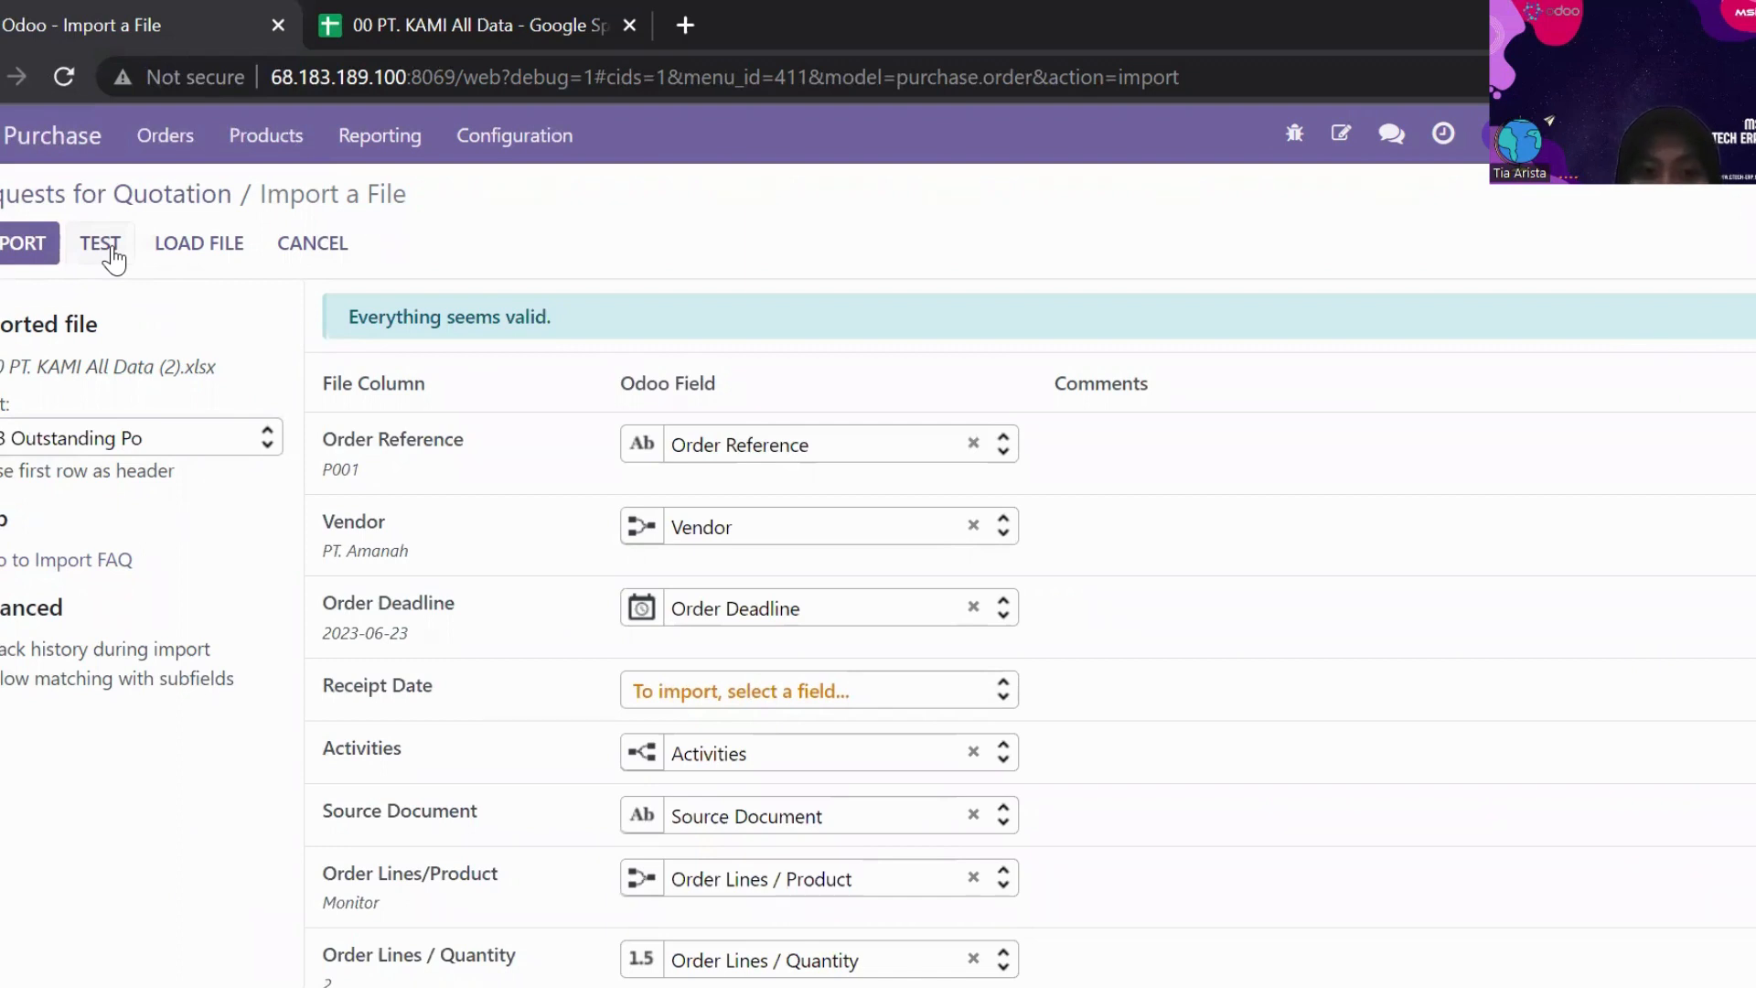
{"action": "left_click", "coordinate": [28, 242]}
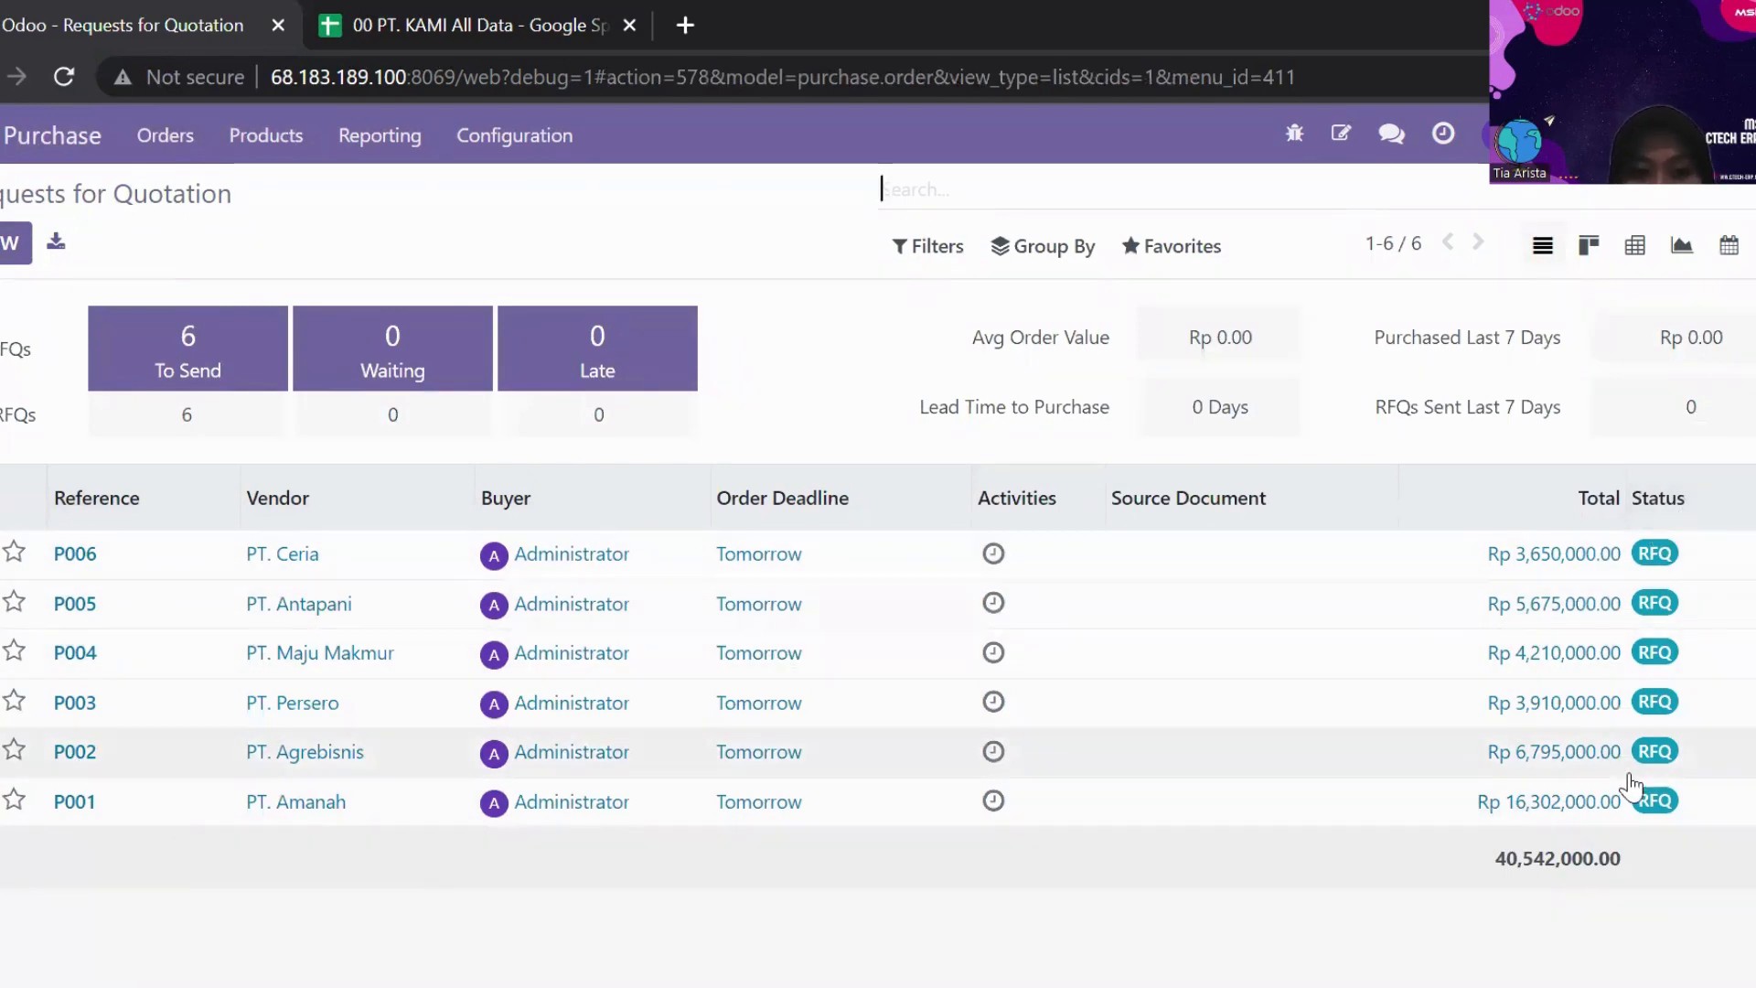
- Review the order lines and column headers on the 09.3 Outstanding Po sheet in Google Sheets
{"action": "left_click", "coordinate": [416, 13]}
{"action": "left_click", "coordinate": [1317, 960]}
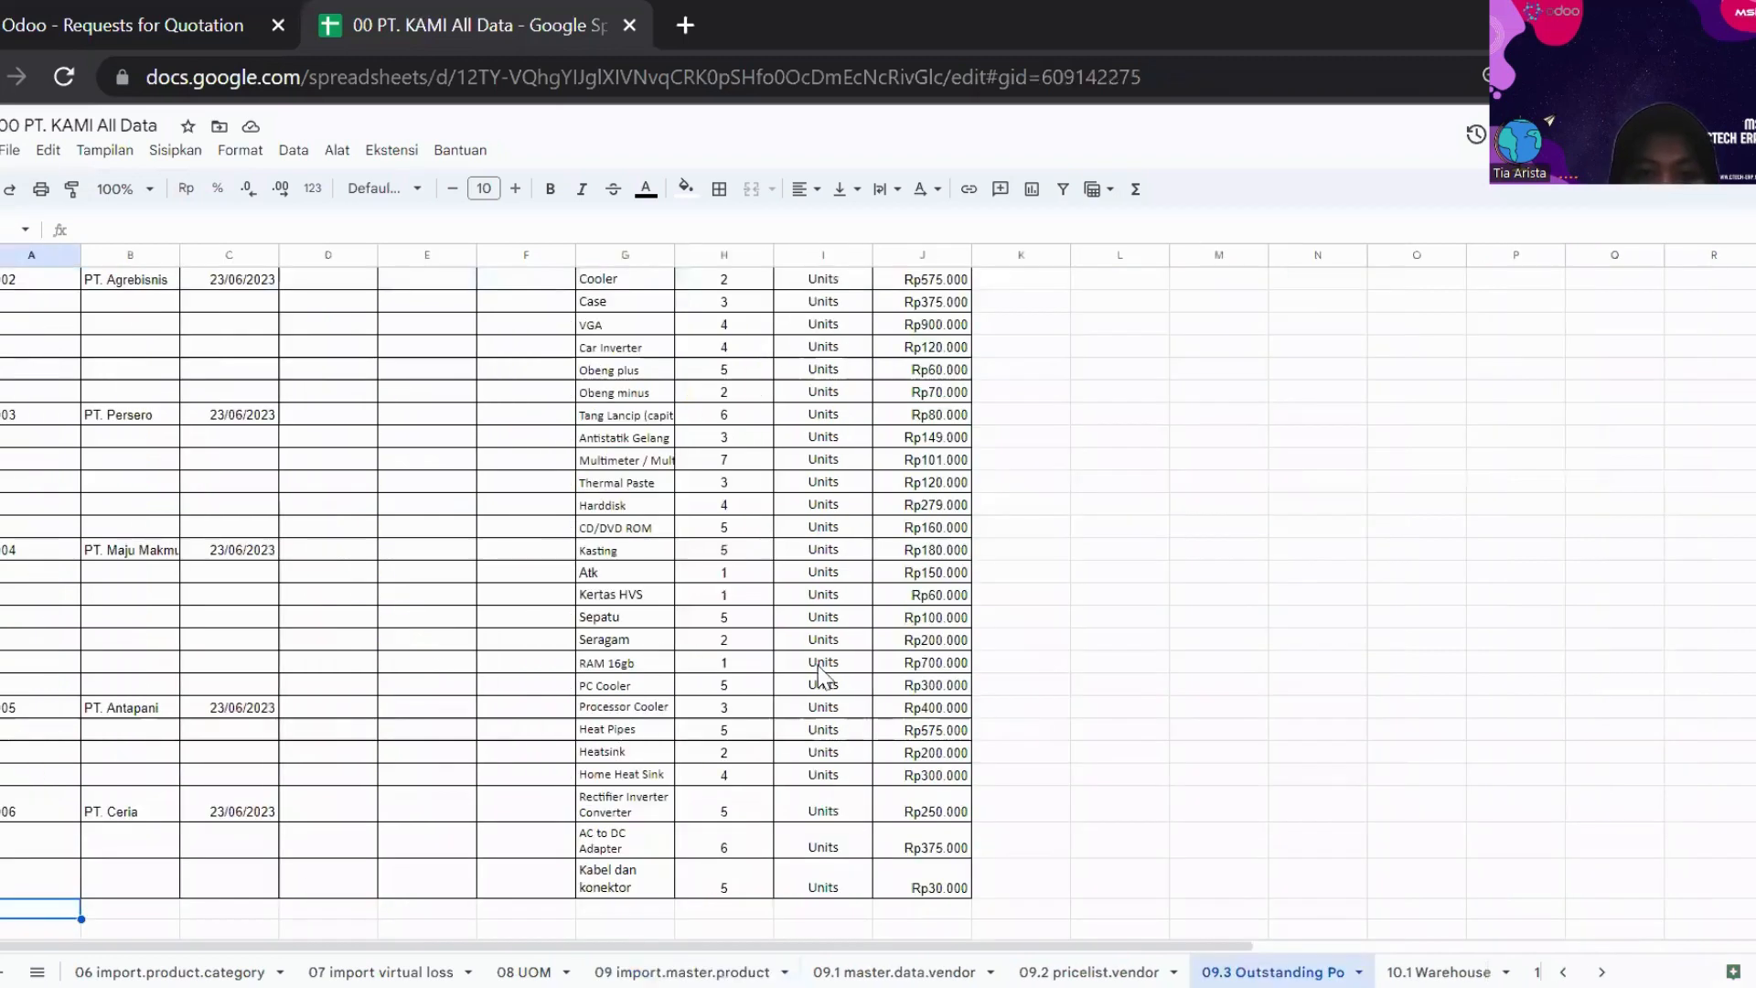
{"action": "left_click", "coordinate": [519, 611]}
{"action": "key", "text": "Up"}
{"action": "key", "text": "Up"}
{"action": "key", "text": "Up"}
{"action": "key", "text": "Up"}
{"action": "key", "text": "Up"}
{"action": "key", "text": "Up"}
{"action": "key", "text": "Up"}
{"action": "key", "text": "Up"}
{"action": "key", "text": "Up"}
{"action": "key", "text": "Up"}
{"action": "key", "text": "Up"}
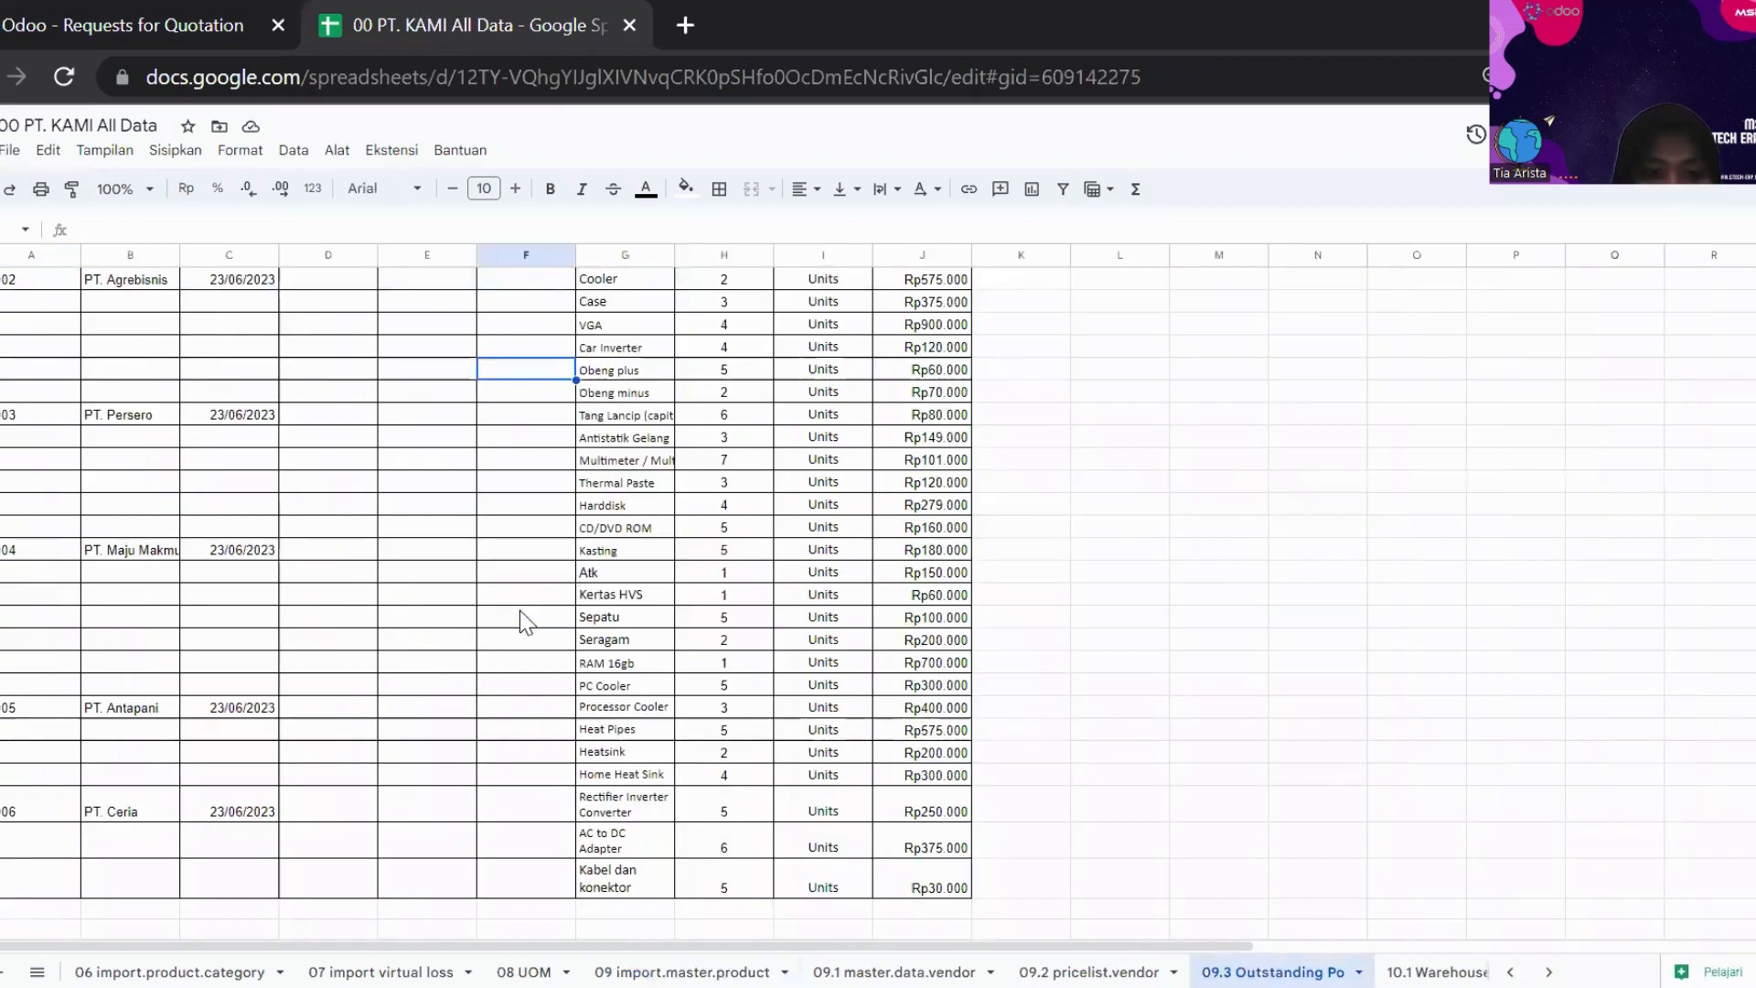
{"action": "key", "text": "Up"}
{"action": "key", "text": "Up"}
{"action": "key", "text": "Up"}
{"action": "key", "text": "Up"}
{"action": "key", "text": "Up"}
{"action": "key", "text": "Up"}
{"action": "key", "text": "Up"}
{"action": "key", "text": "Up"}
{"action": "key", "text": "Up"}
{"action": "key", "text": "Up"}
{"action": "key", "text": "Up"}
{"action": "key", "text": "Up"}
{"action": "key", "text": "Up"}
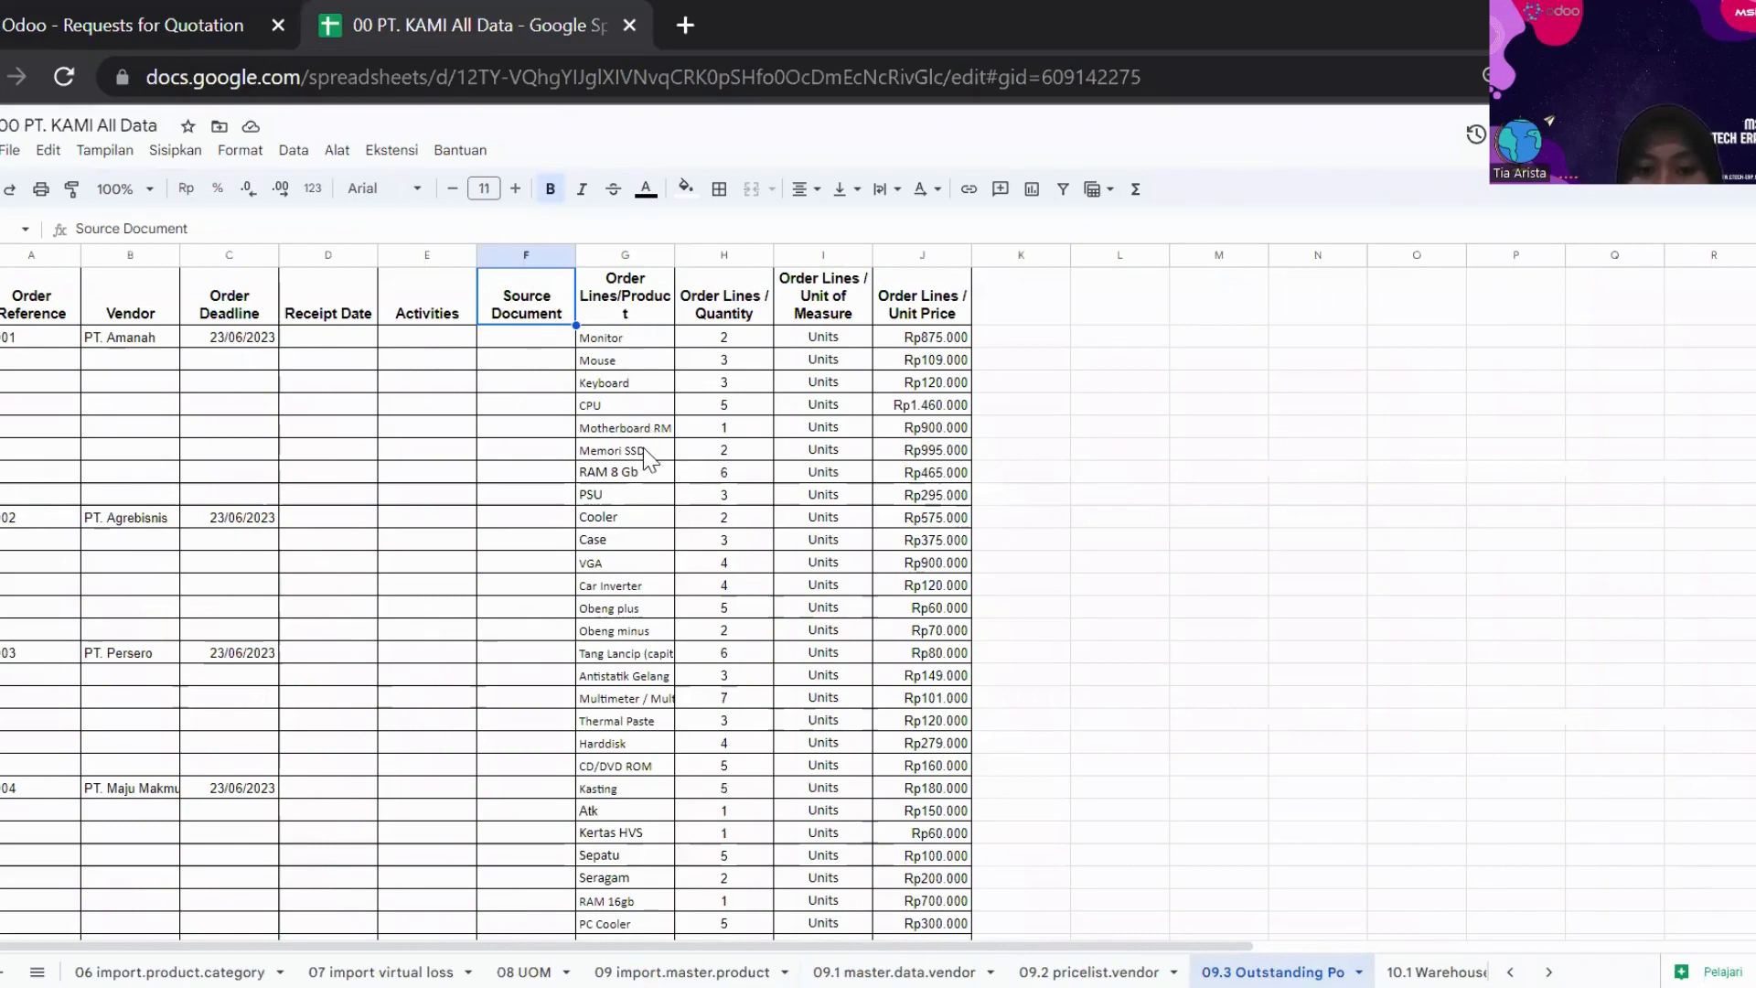
- Return to Odoo, open request for quotation P001 from PT. Amanah, and examine its product lines
{"action": "left_click", "coordinate": [153, 19]}
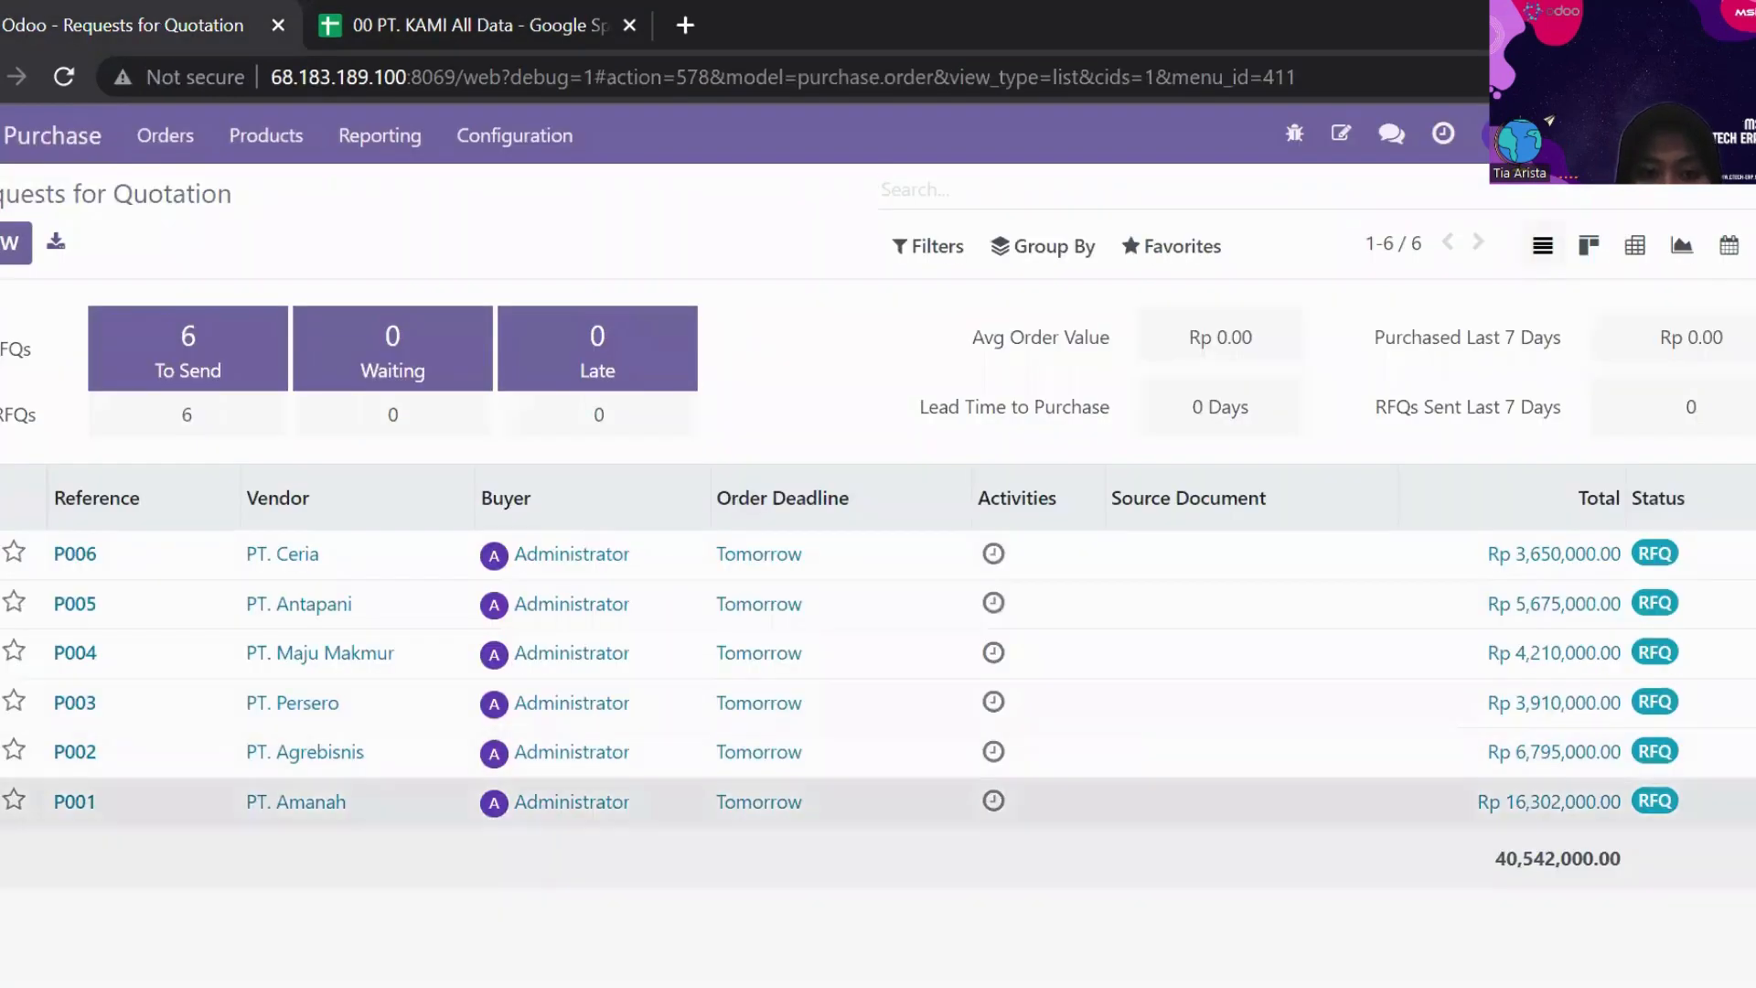
{"action": "left_click", "coordinate": [302, 805]}
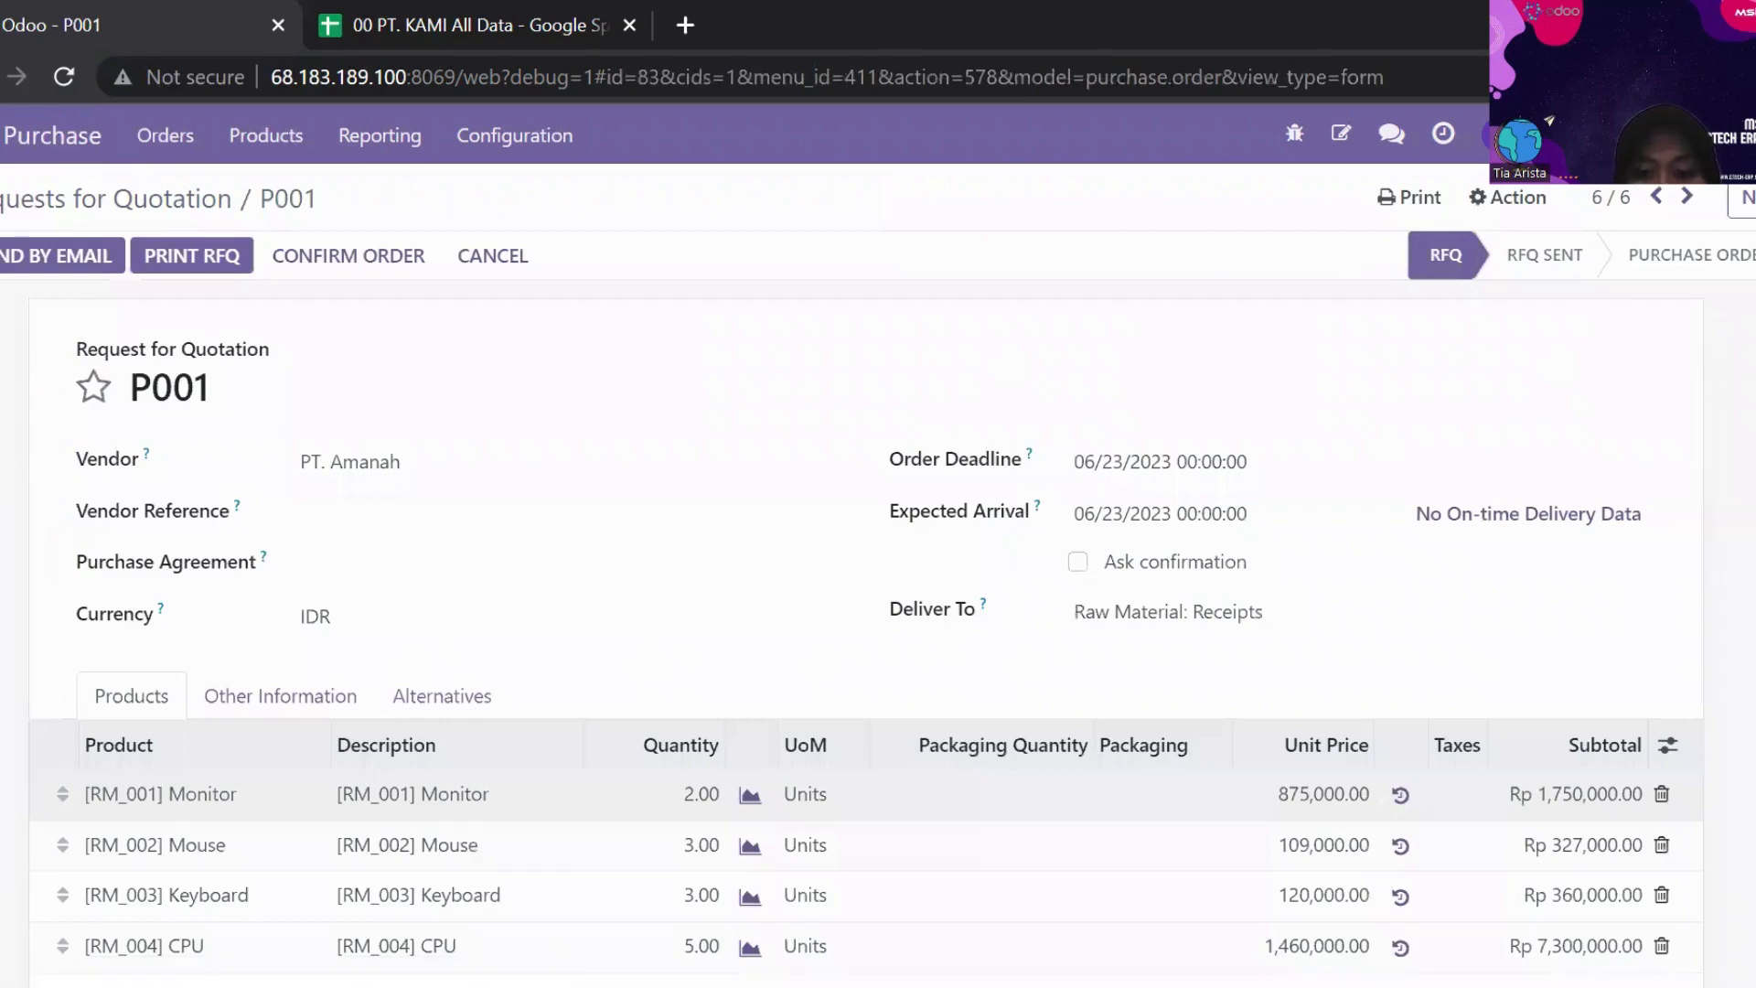
{"action": "scroll", "coordinate": [1642, 614], "scroll_direction": "down", "scroll_amount": 2}
{"action": "scroll", "coordinate": [499, 748], "scroll_direction": "down", "scroll_amount": 3}
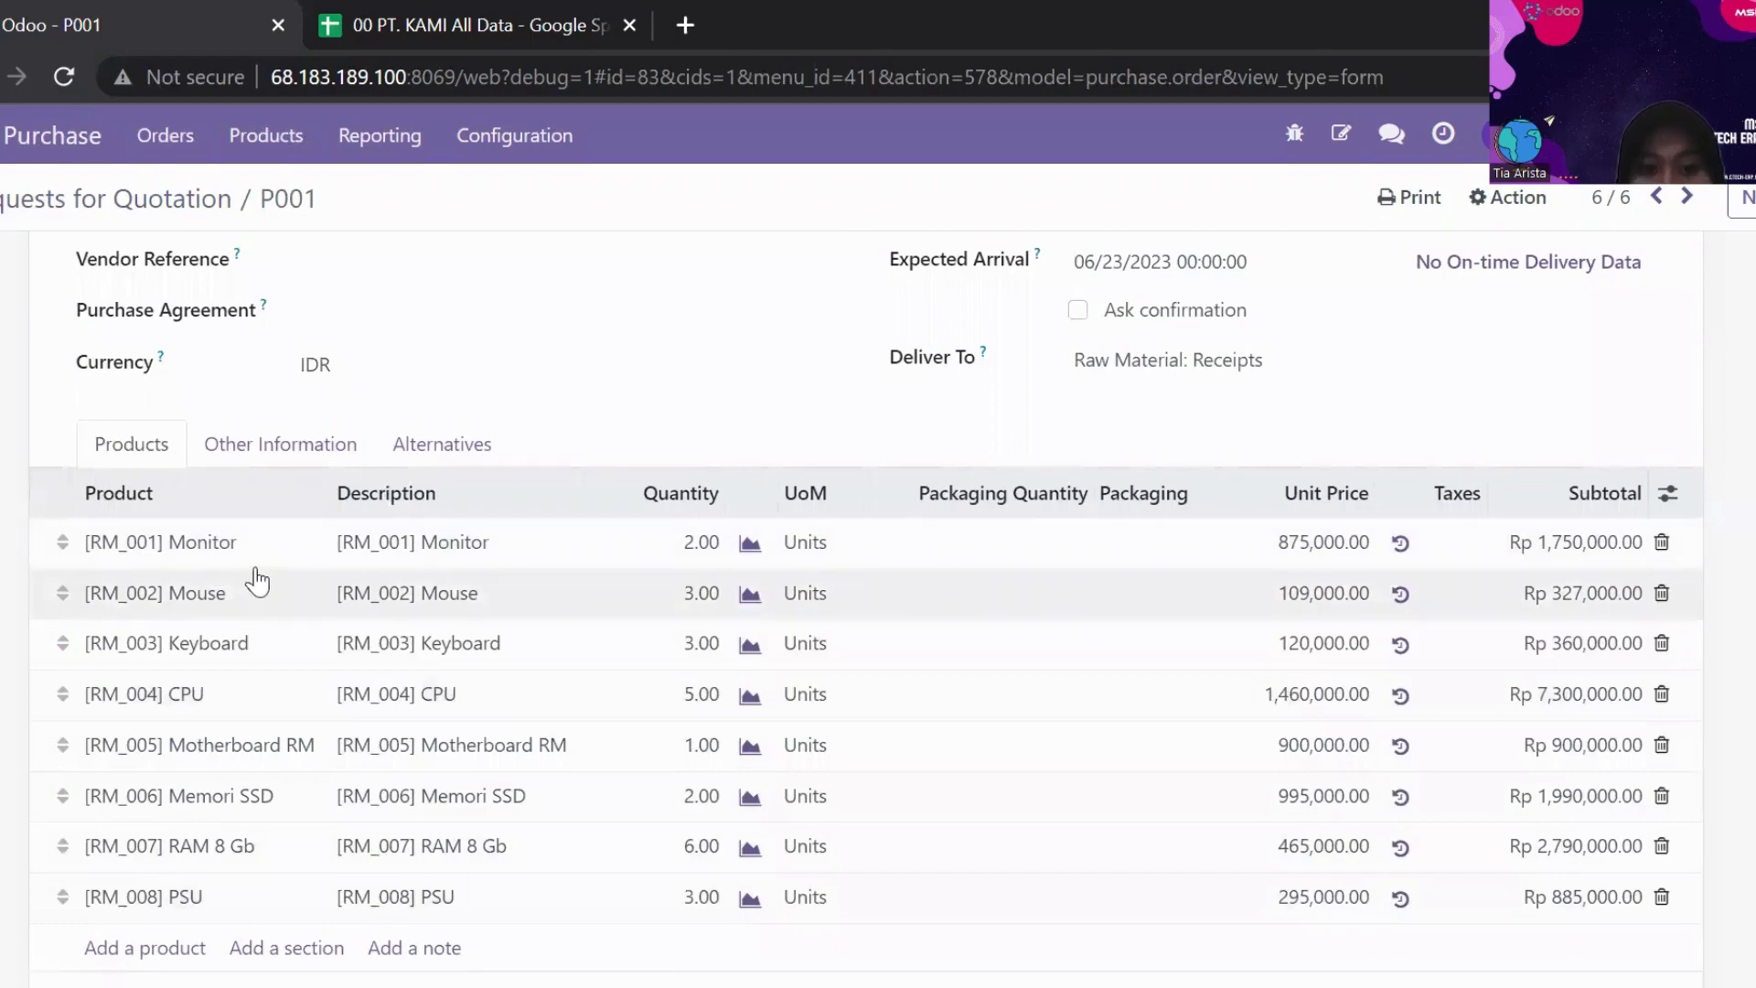
- Switch to Google Sheets and check the PSU row across to its unit price on the 09.3 Outstanding Po sheet
{"action": "left_click", "coordinate": [469, 9]}
{"action": "left_click", "coordinate": [602, 499]}
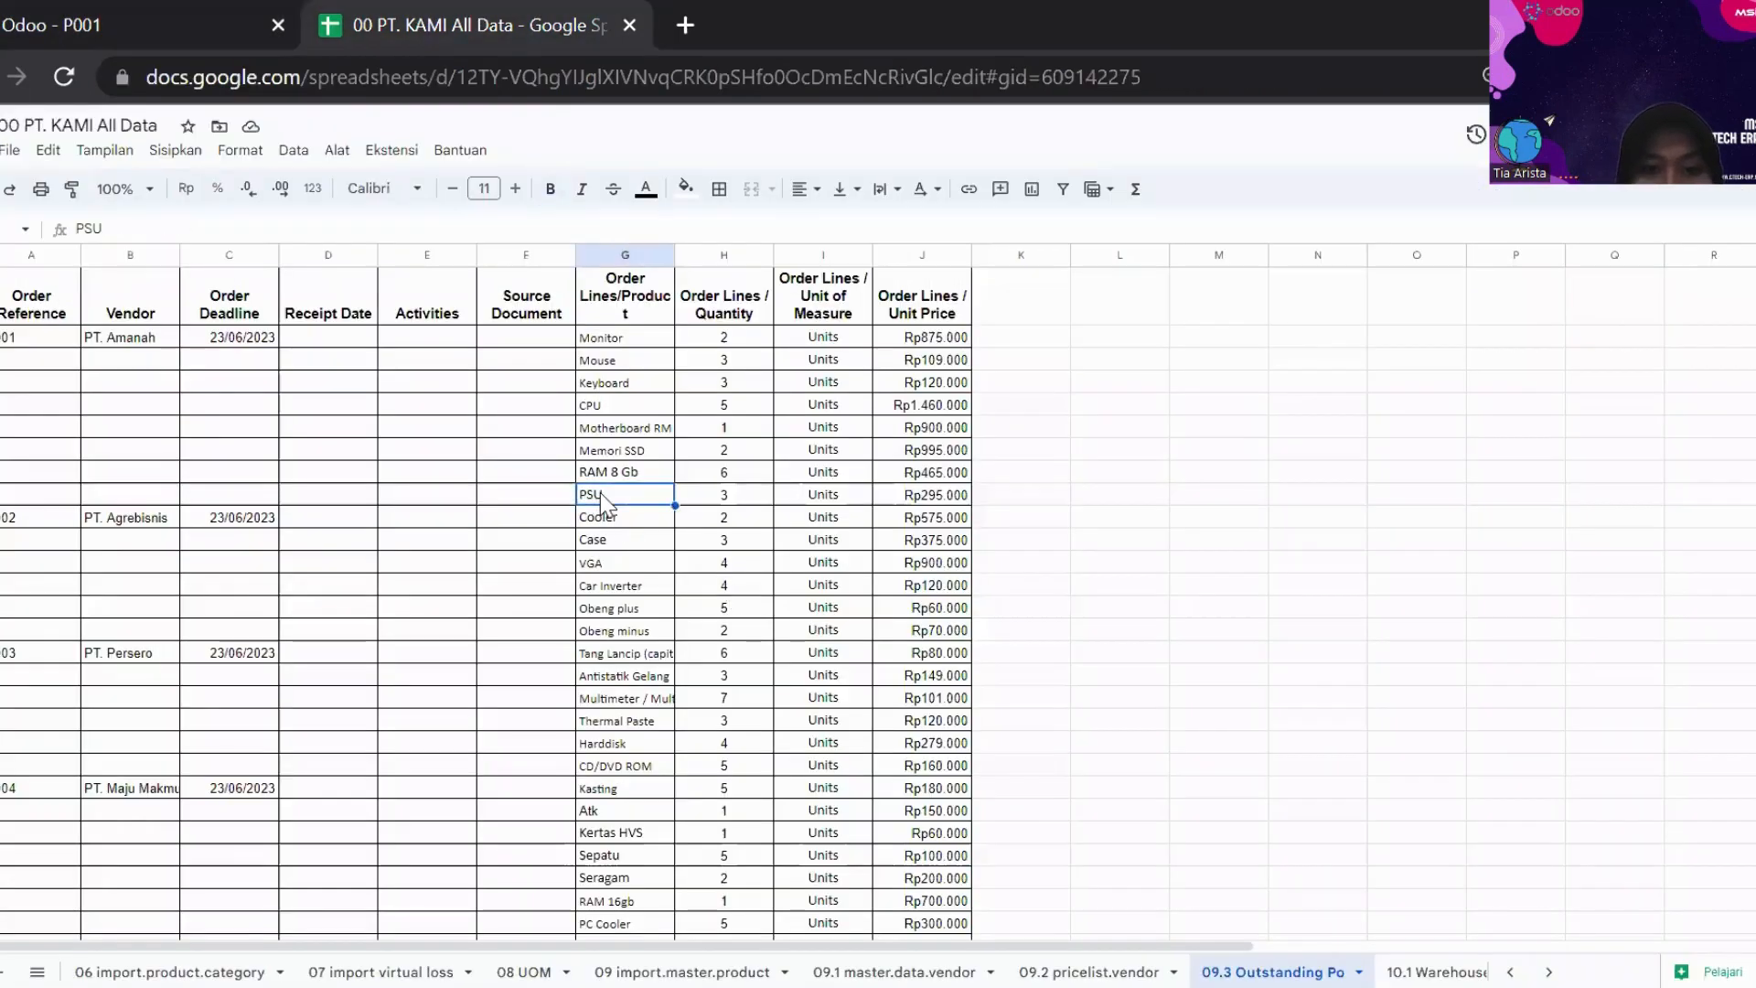
{"action": "key", "text": "Left"}
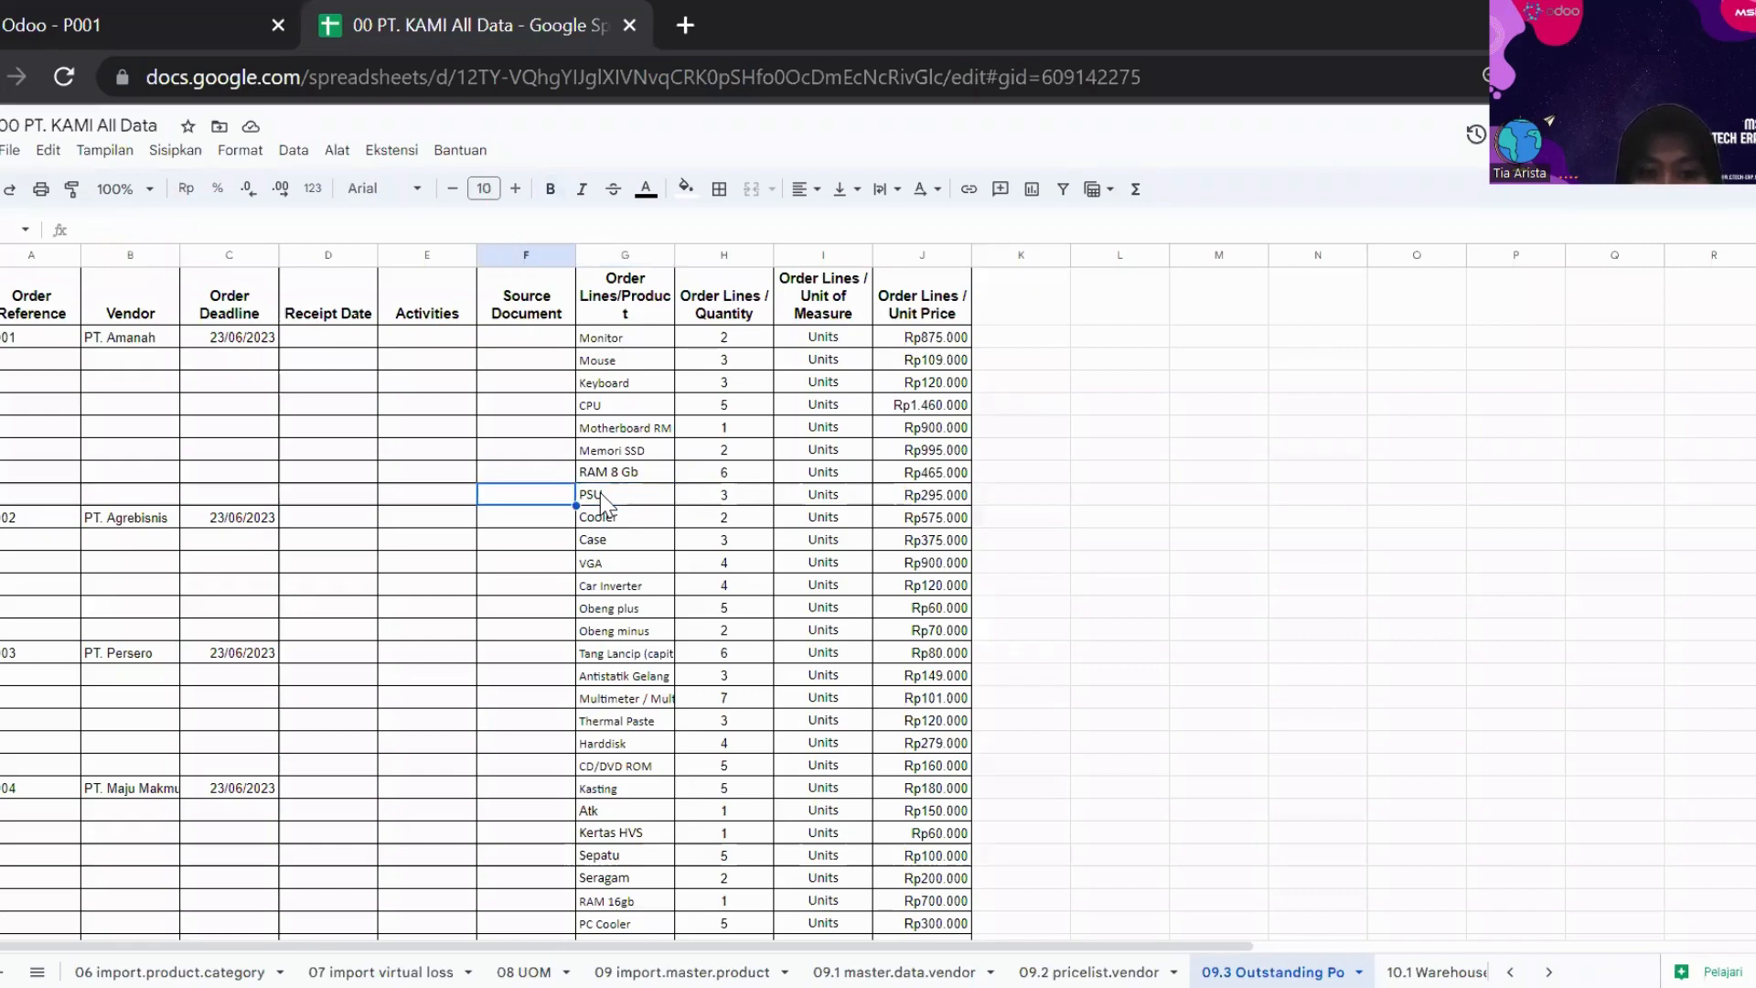
{"action": "key", "text": "Right"}
{"action": "key", "text": "Right"}
{"action": "key", "text": "Right"}
{"action": "key", "text": "Right"}
{"action": "key", "text": "Right"}
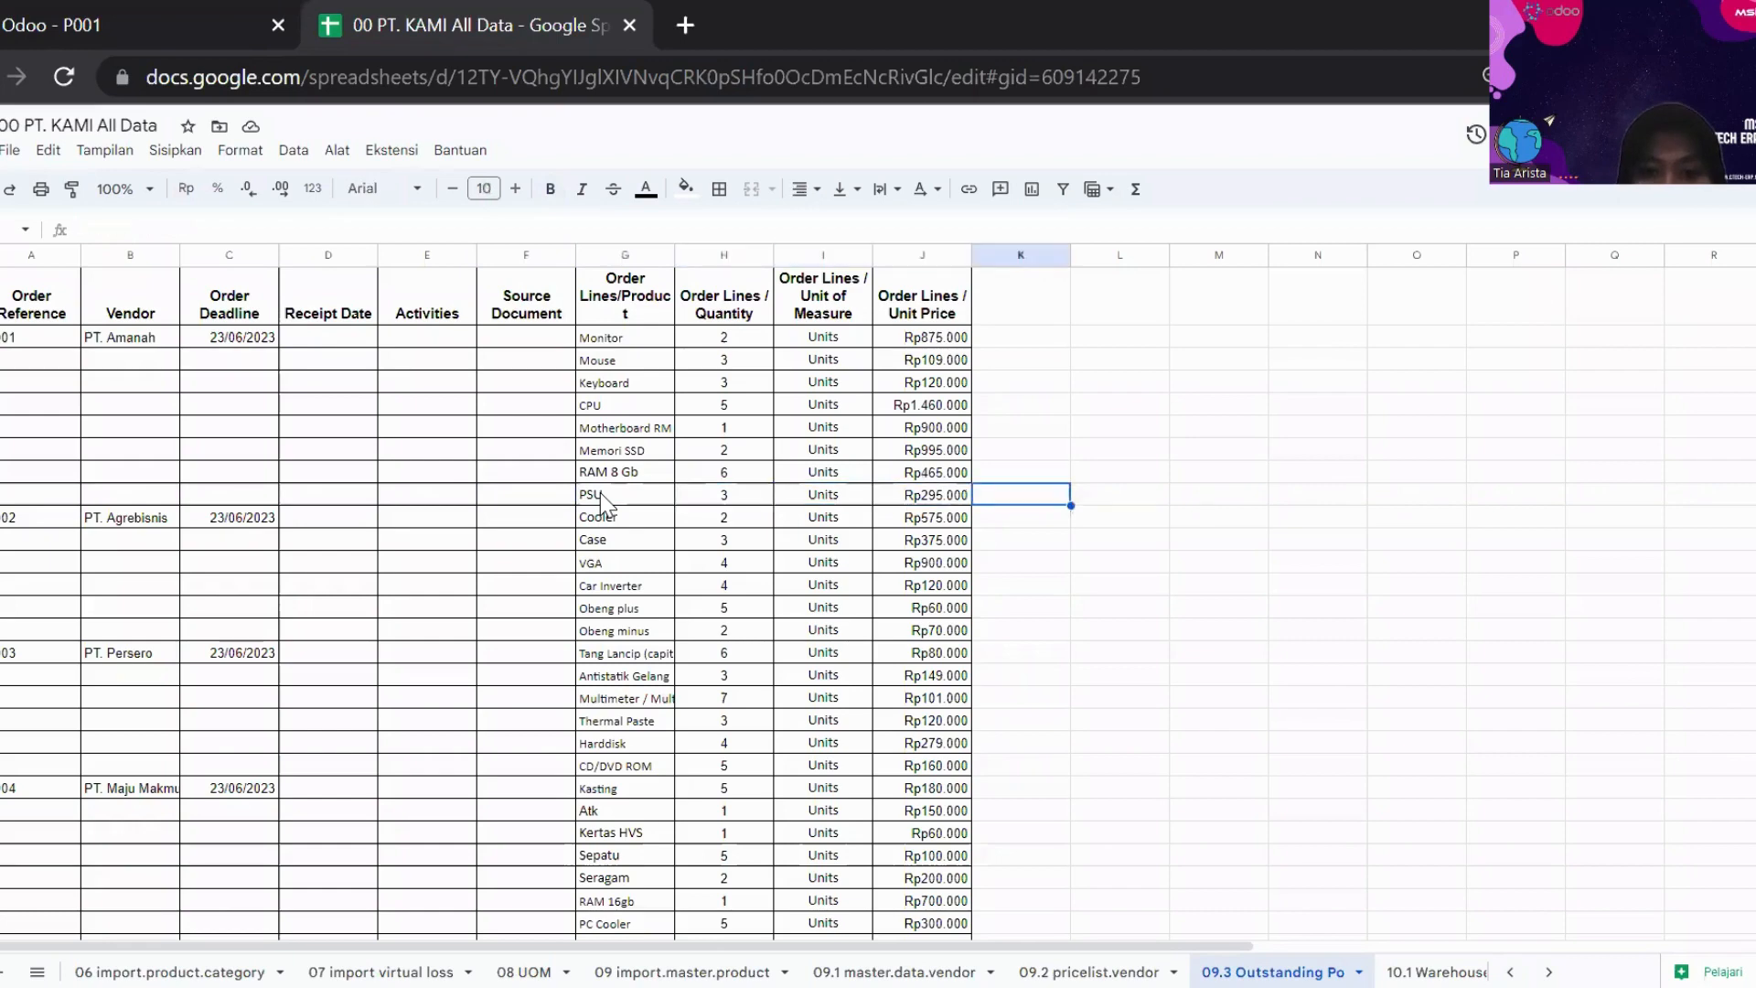
{"action": "key", "text": "Left"}
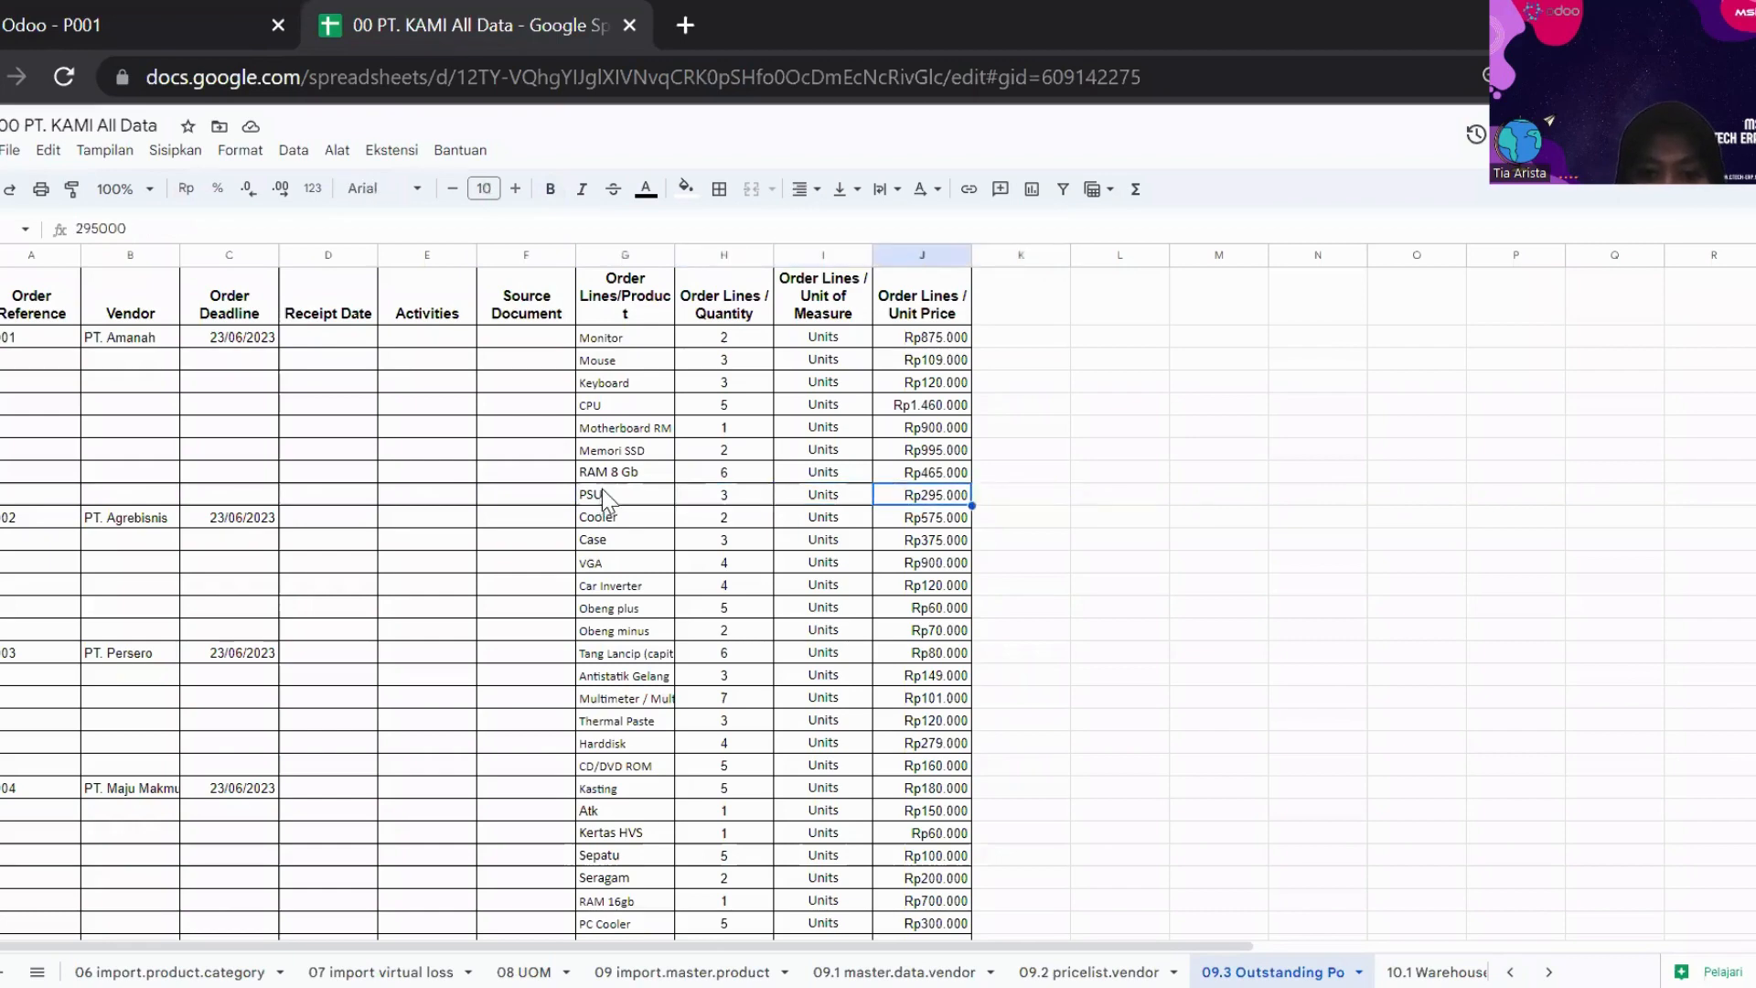
- Return to Odoo, review P001's product lines, total and header details, and go back to the requests for quotation list
{"action": "left_click", "coordinate": [166, 14]}
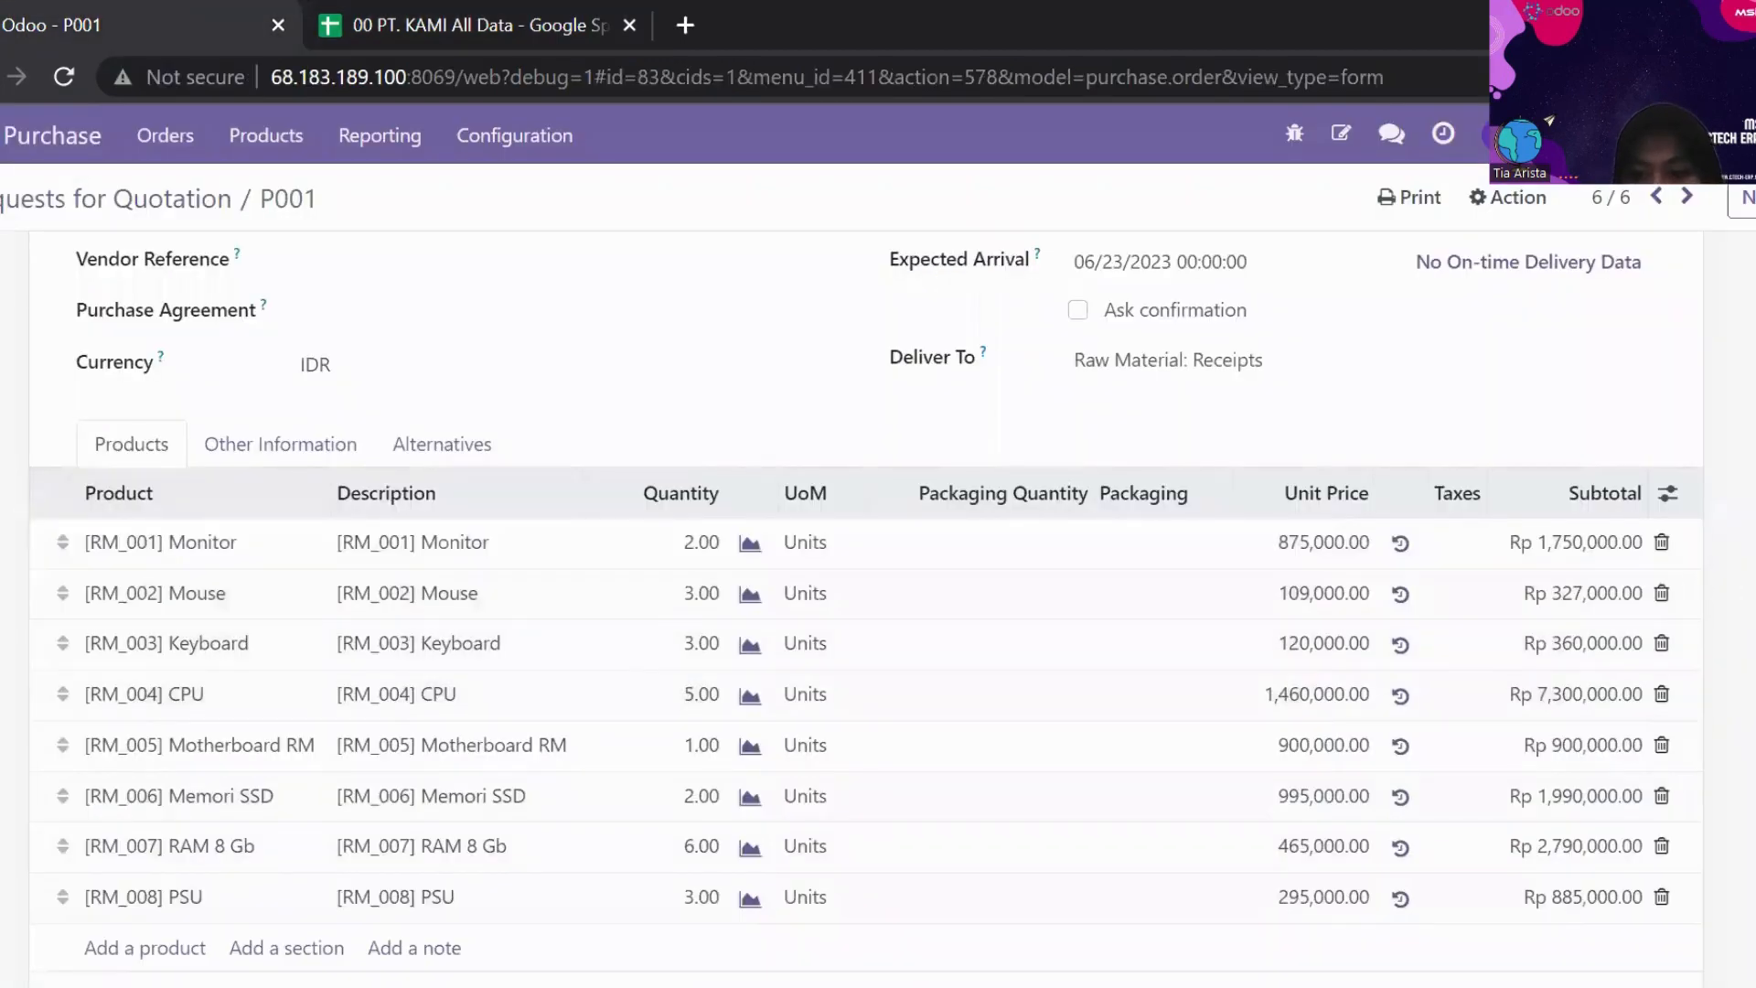
{"action": "scroll", "coordinate": [1413, 658], "scroll_direction": "down", "scroll_amount": 3}
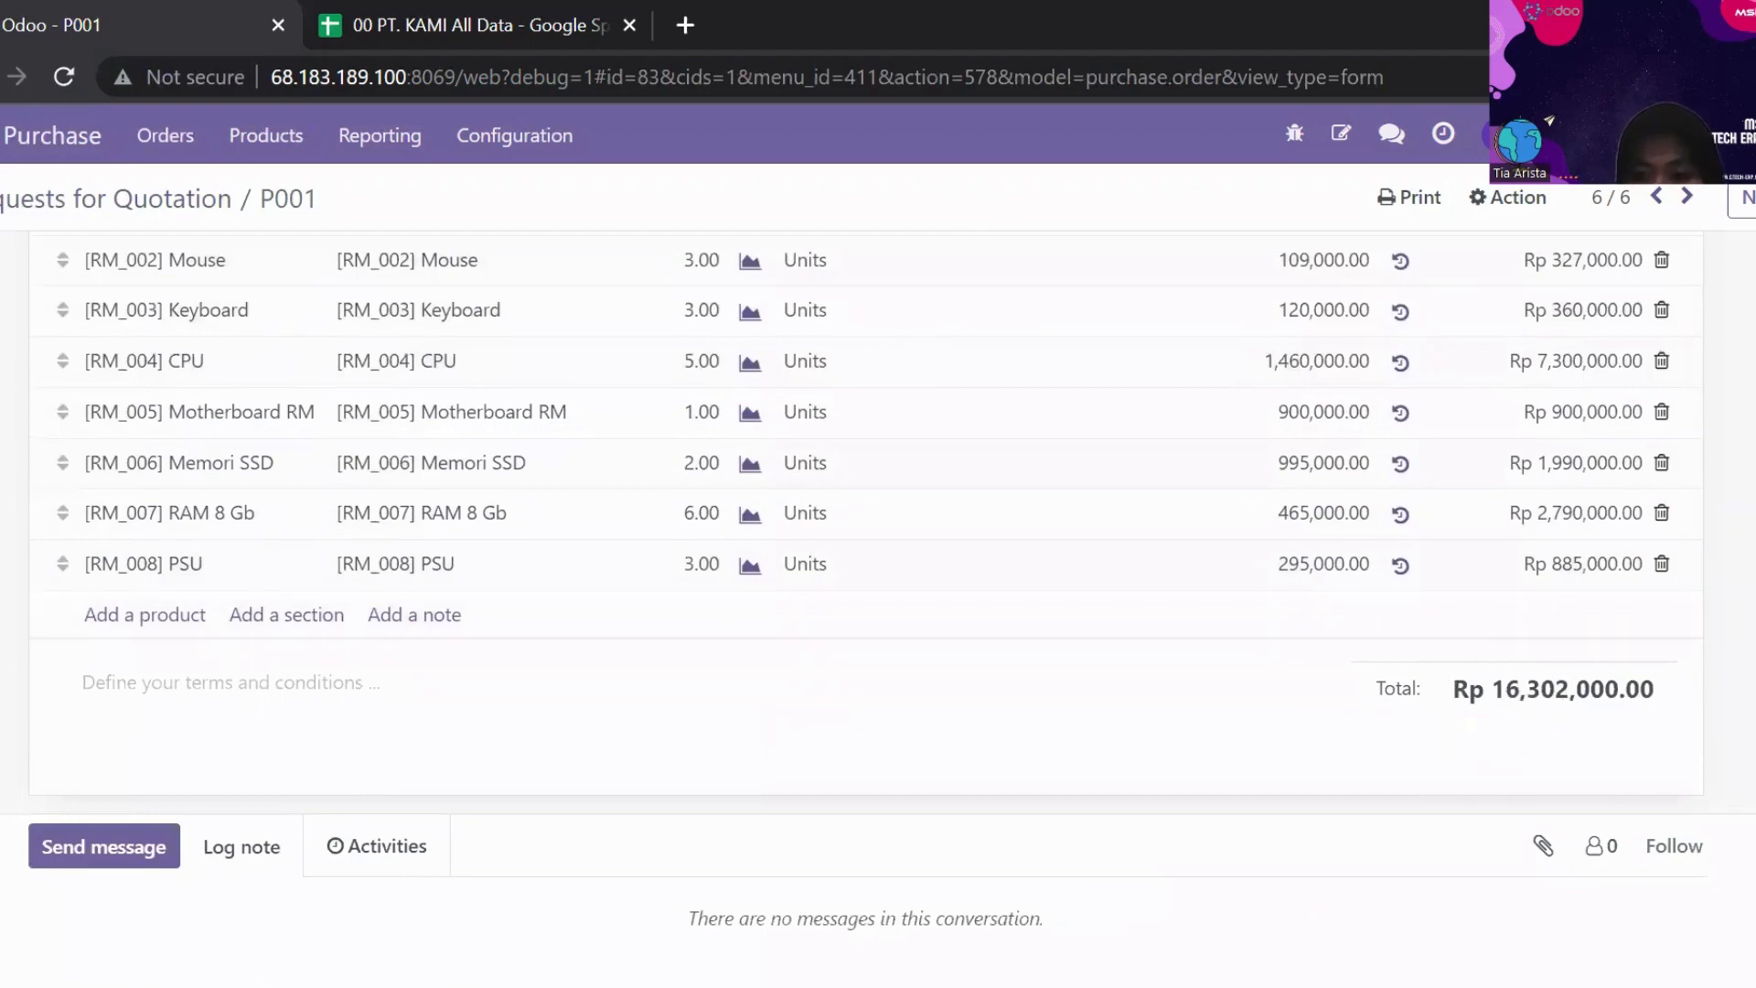
{"action": "scroll", "coordinate": [878, 549], "scroll_direction": "up", "scroll_amount": 3}
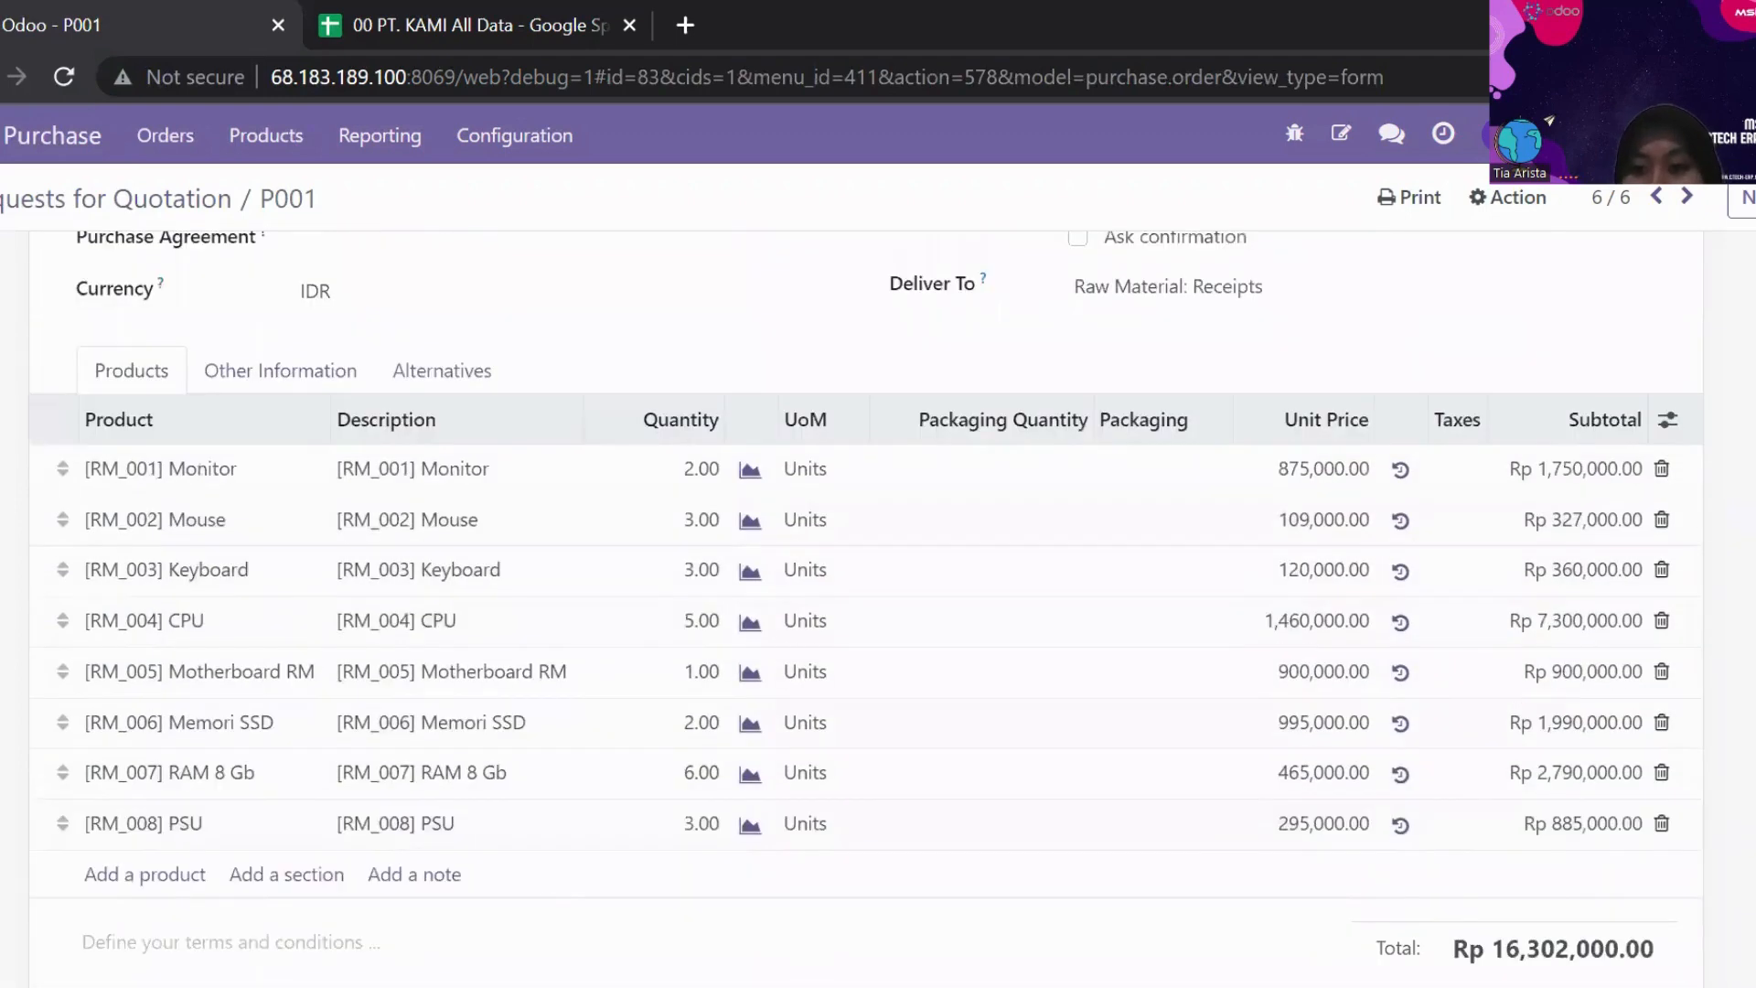
{"action": "scroll", "coordinate": [878, 603], "scroll_direction": "up", "scroll_amount": 3}
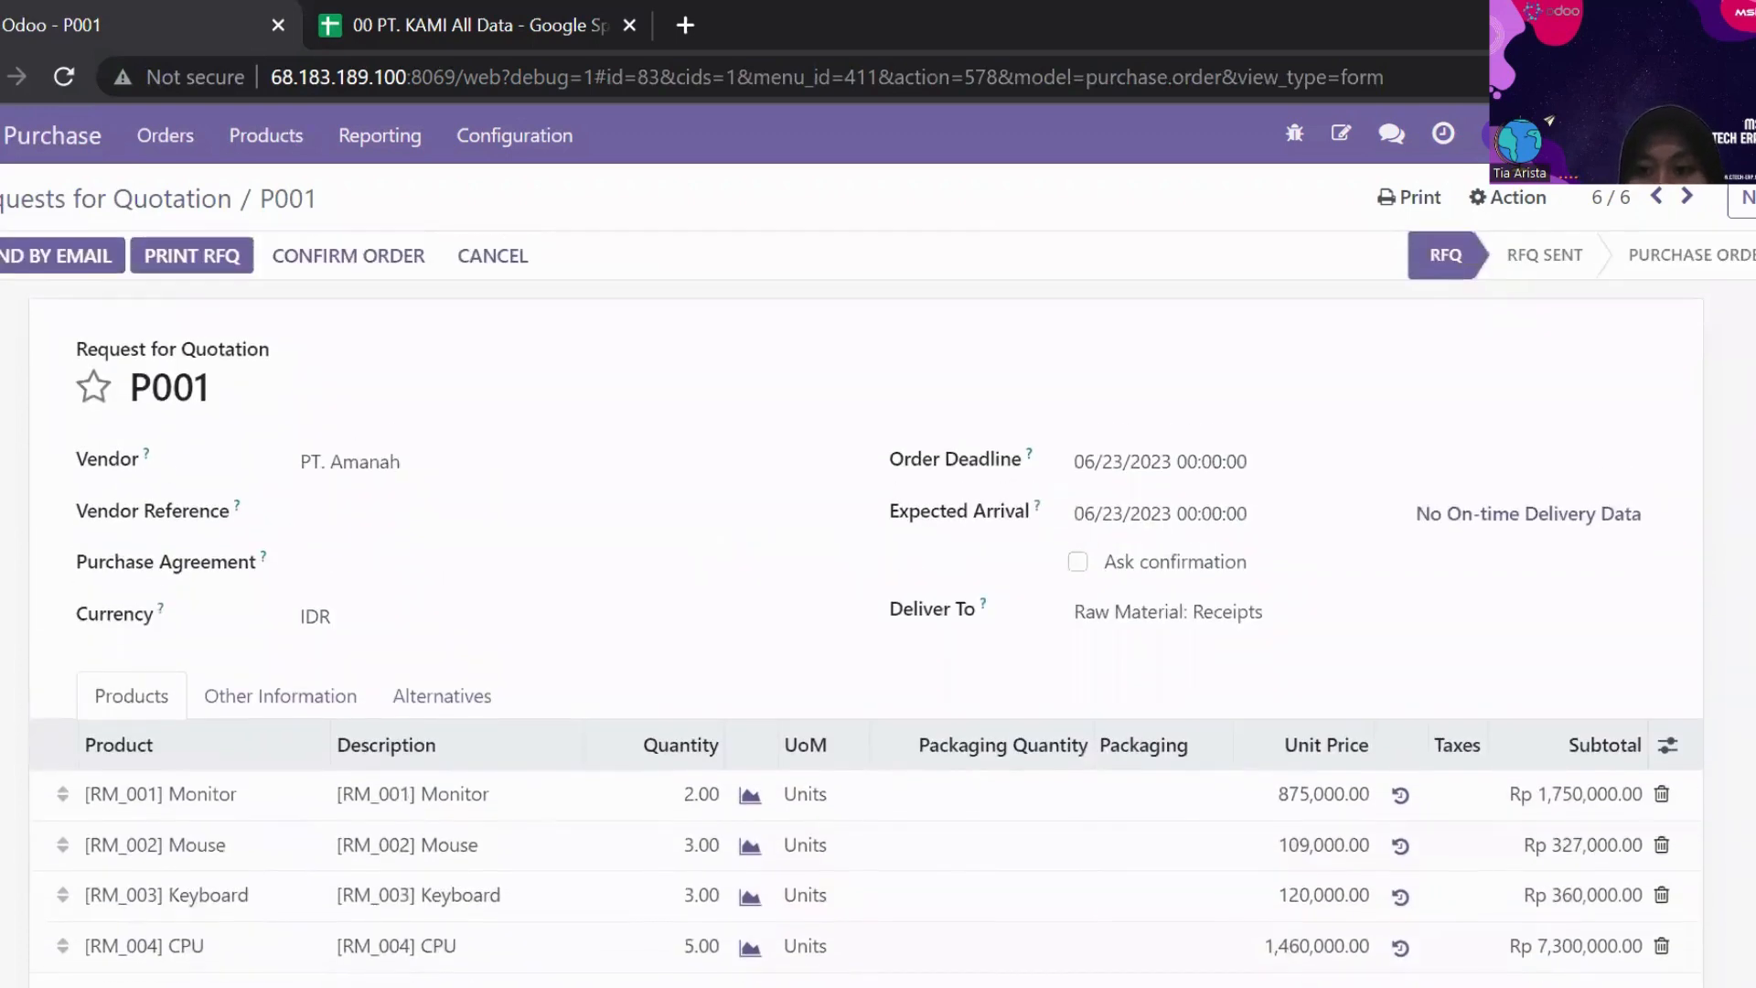
{"action": "left_click", "coordinate": [60, 215]}
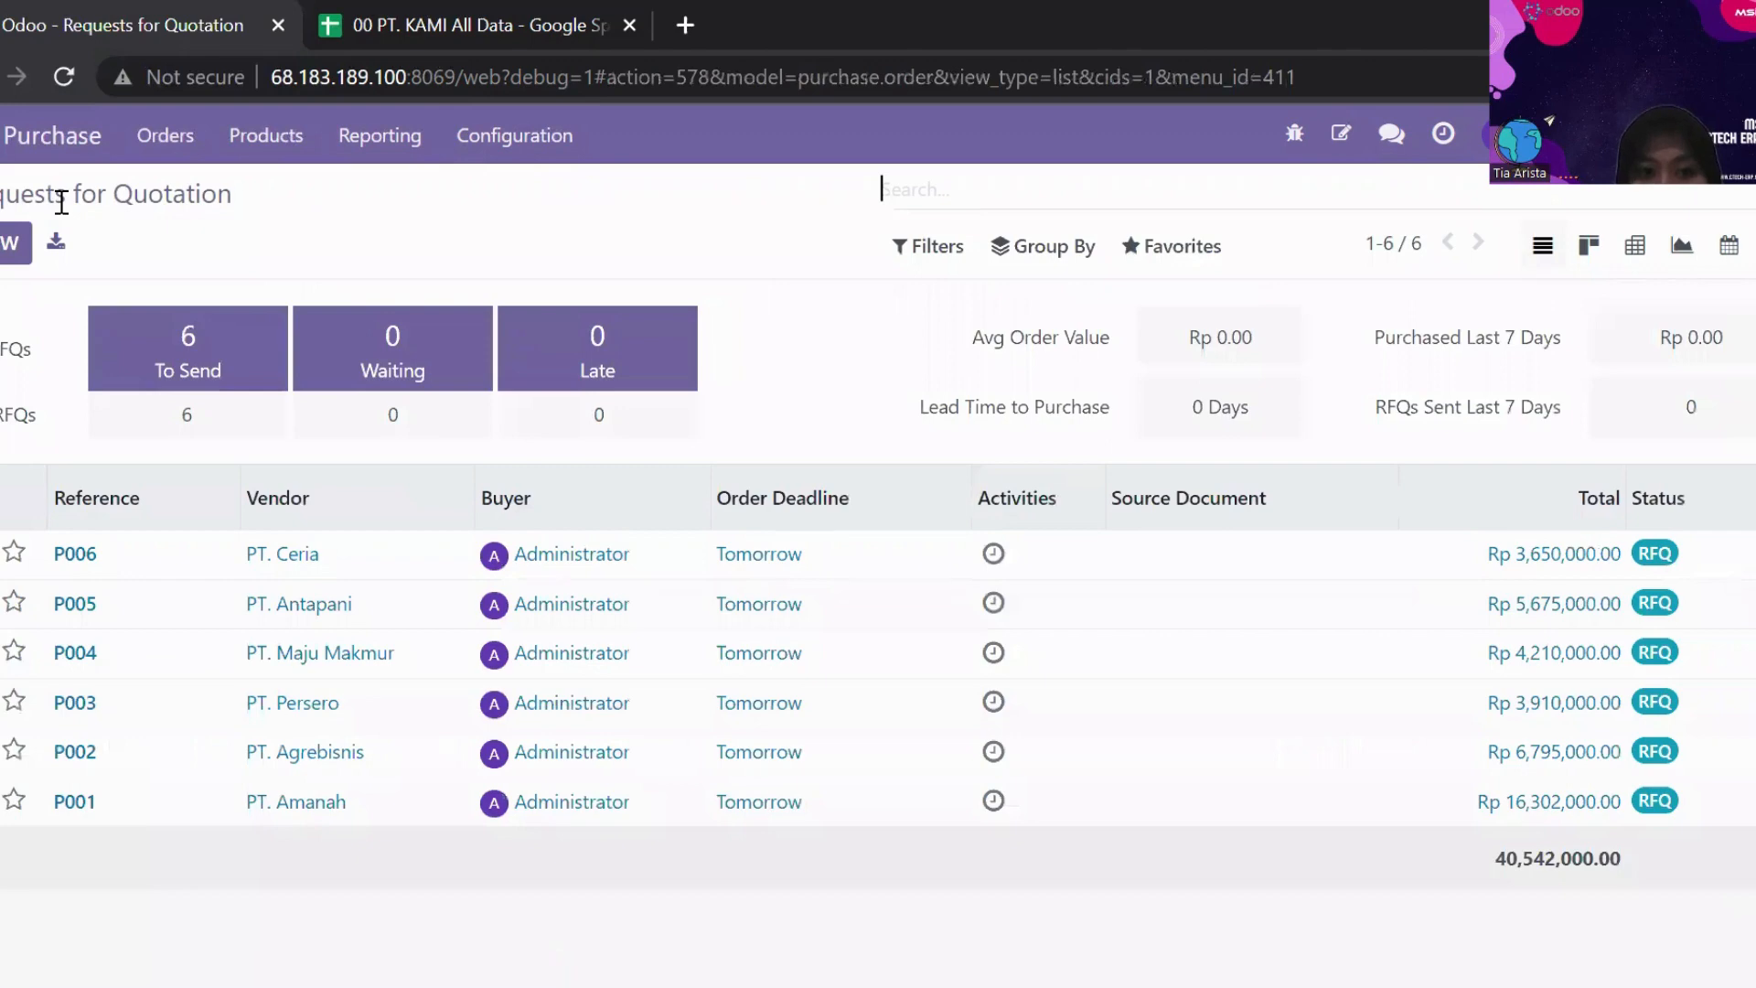
- Open the purchasable products list and load 00 PT. KAMI All Data (2) as its import file
{"action": "left_click", "coordinate": [293, 138]}
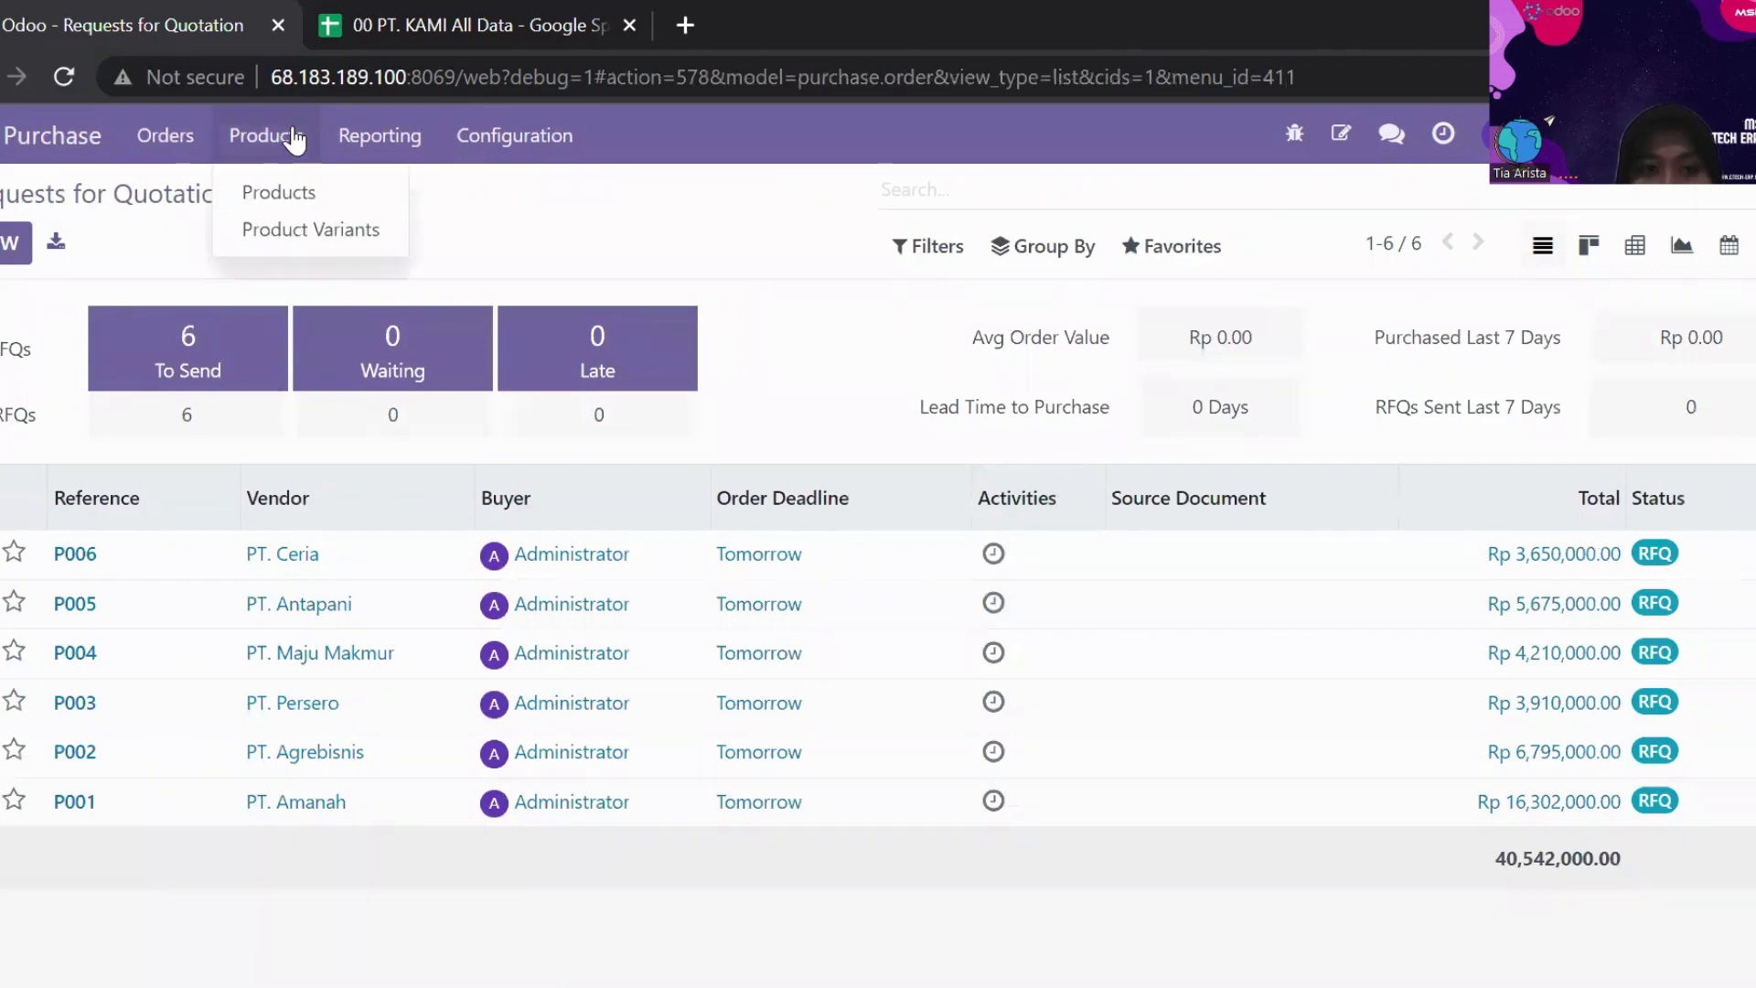
{"action": "left_click", "coordinate": [313, 194]}
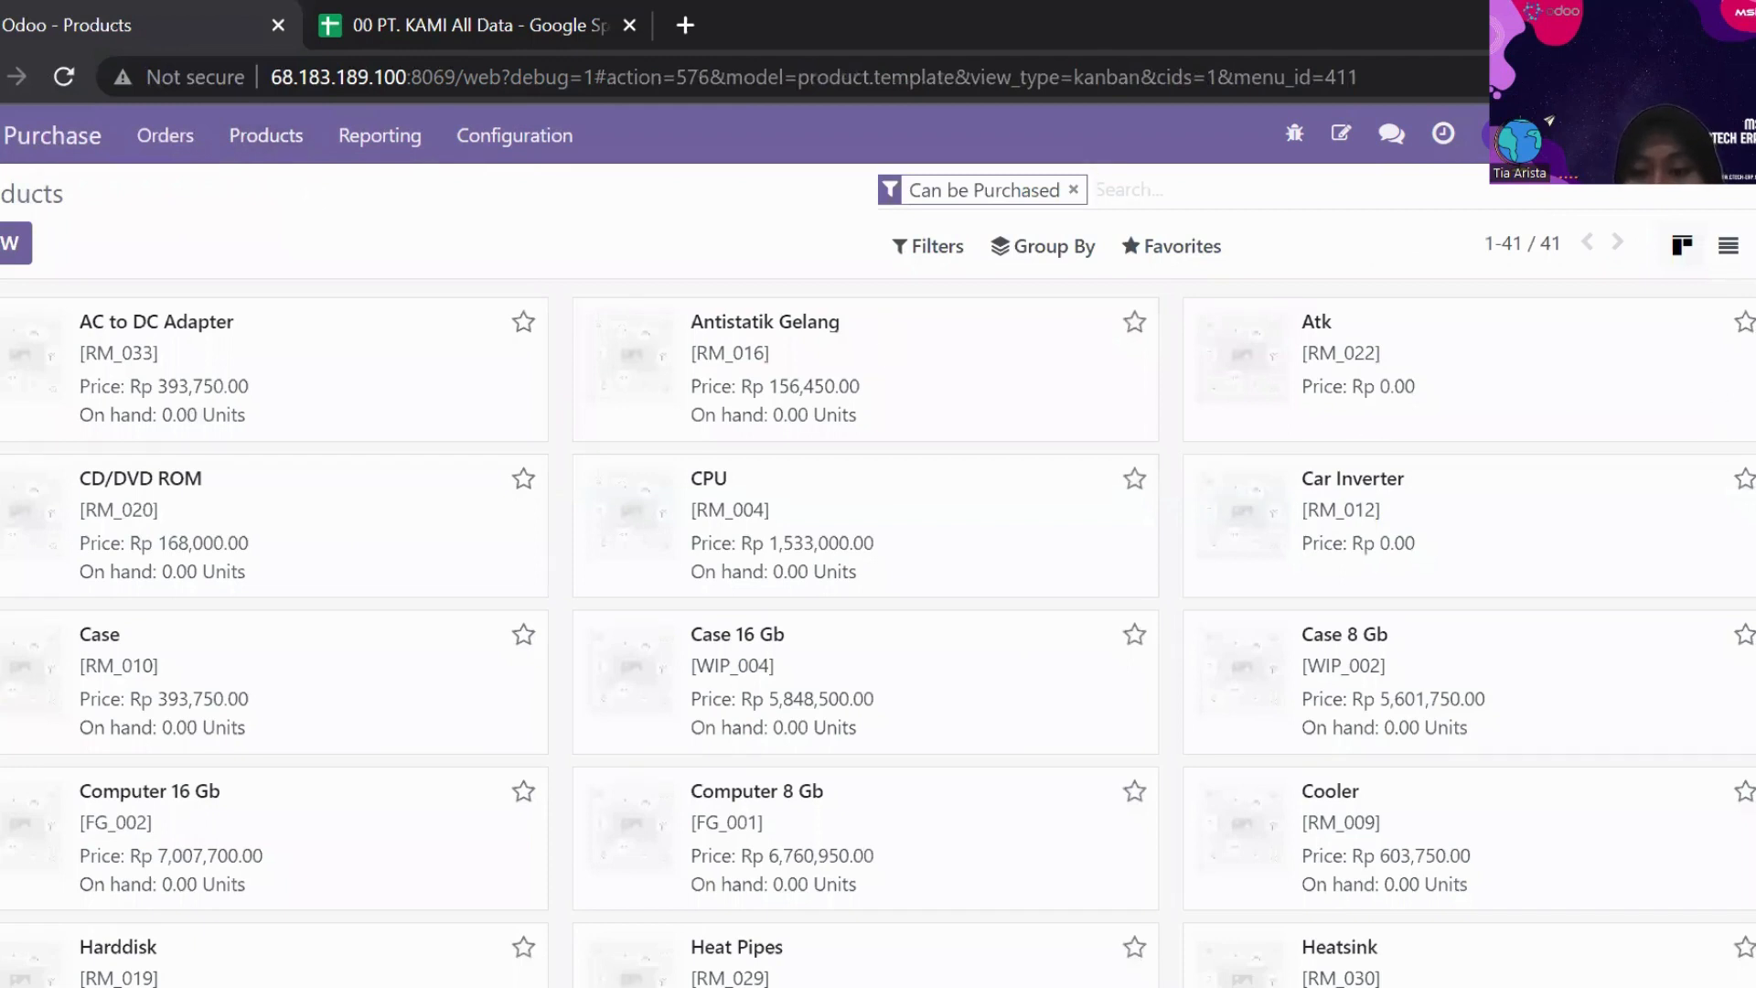
{"action": "left_click", "coordinate": [1133, 245]}
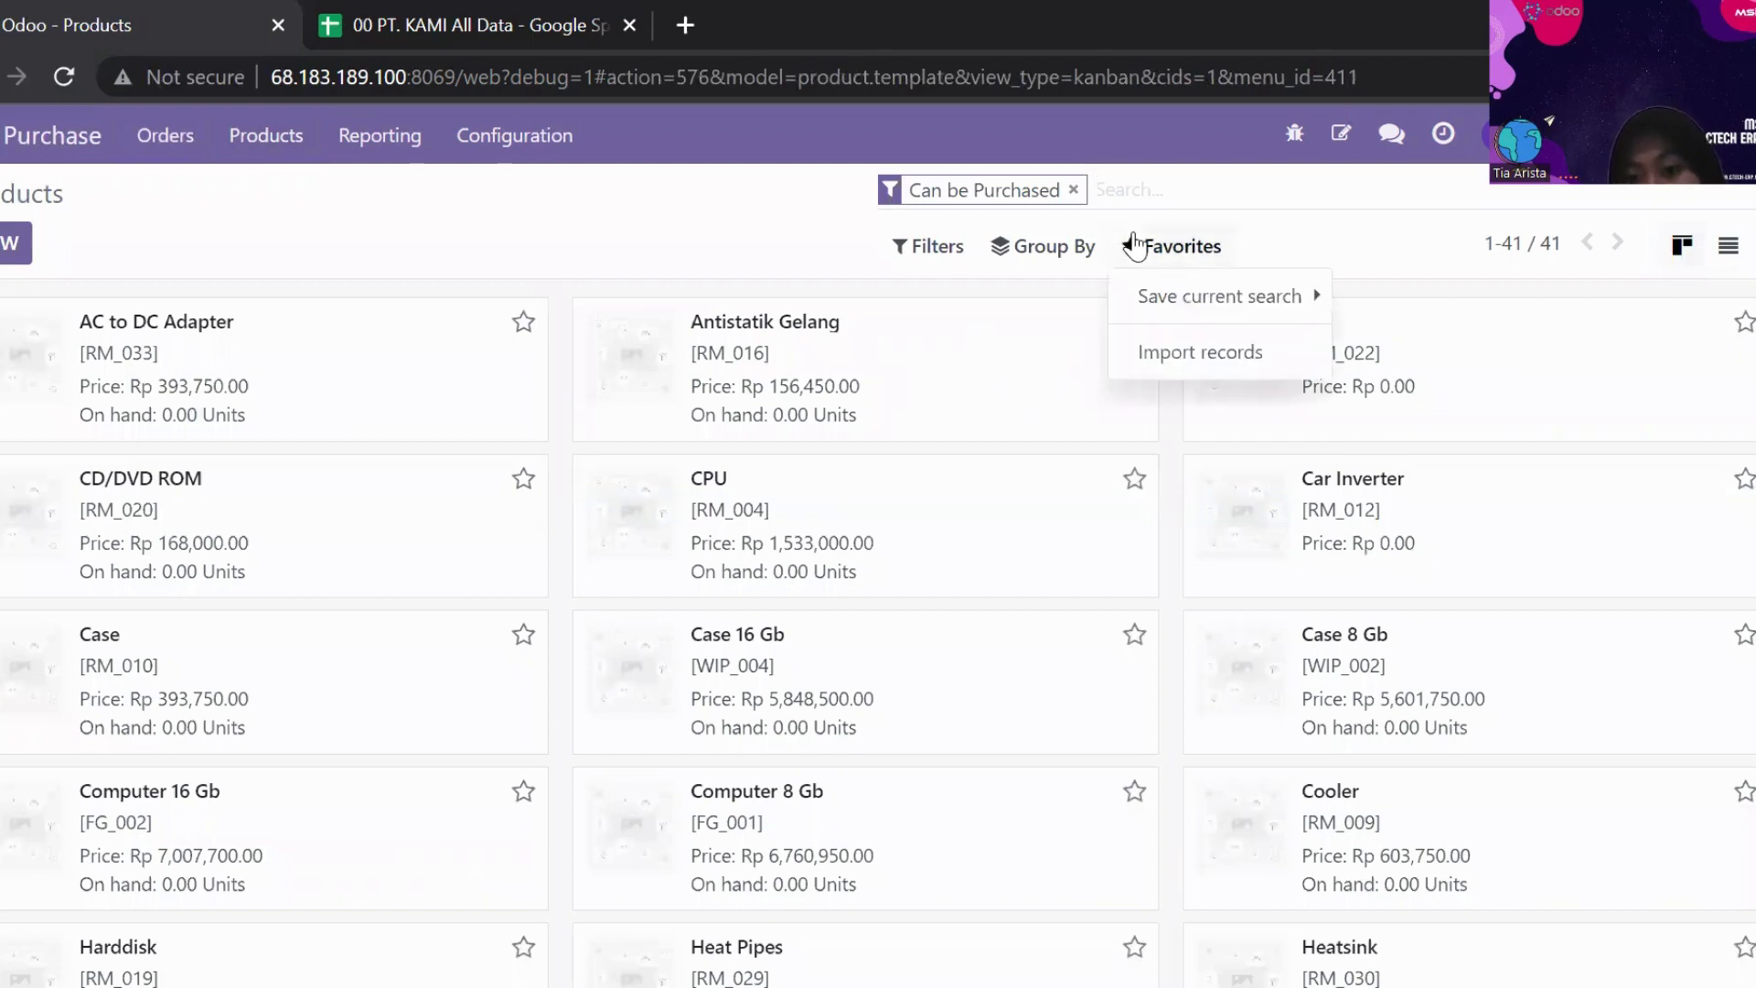
{"action": "left_click", "coordinate": [1188, 357]}
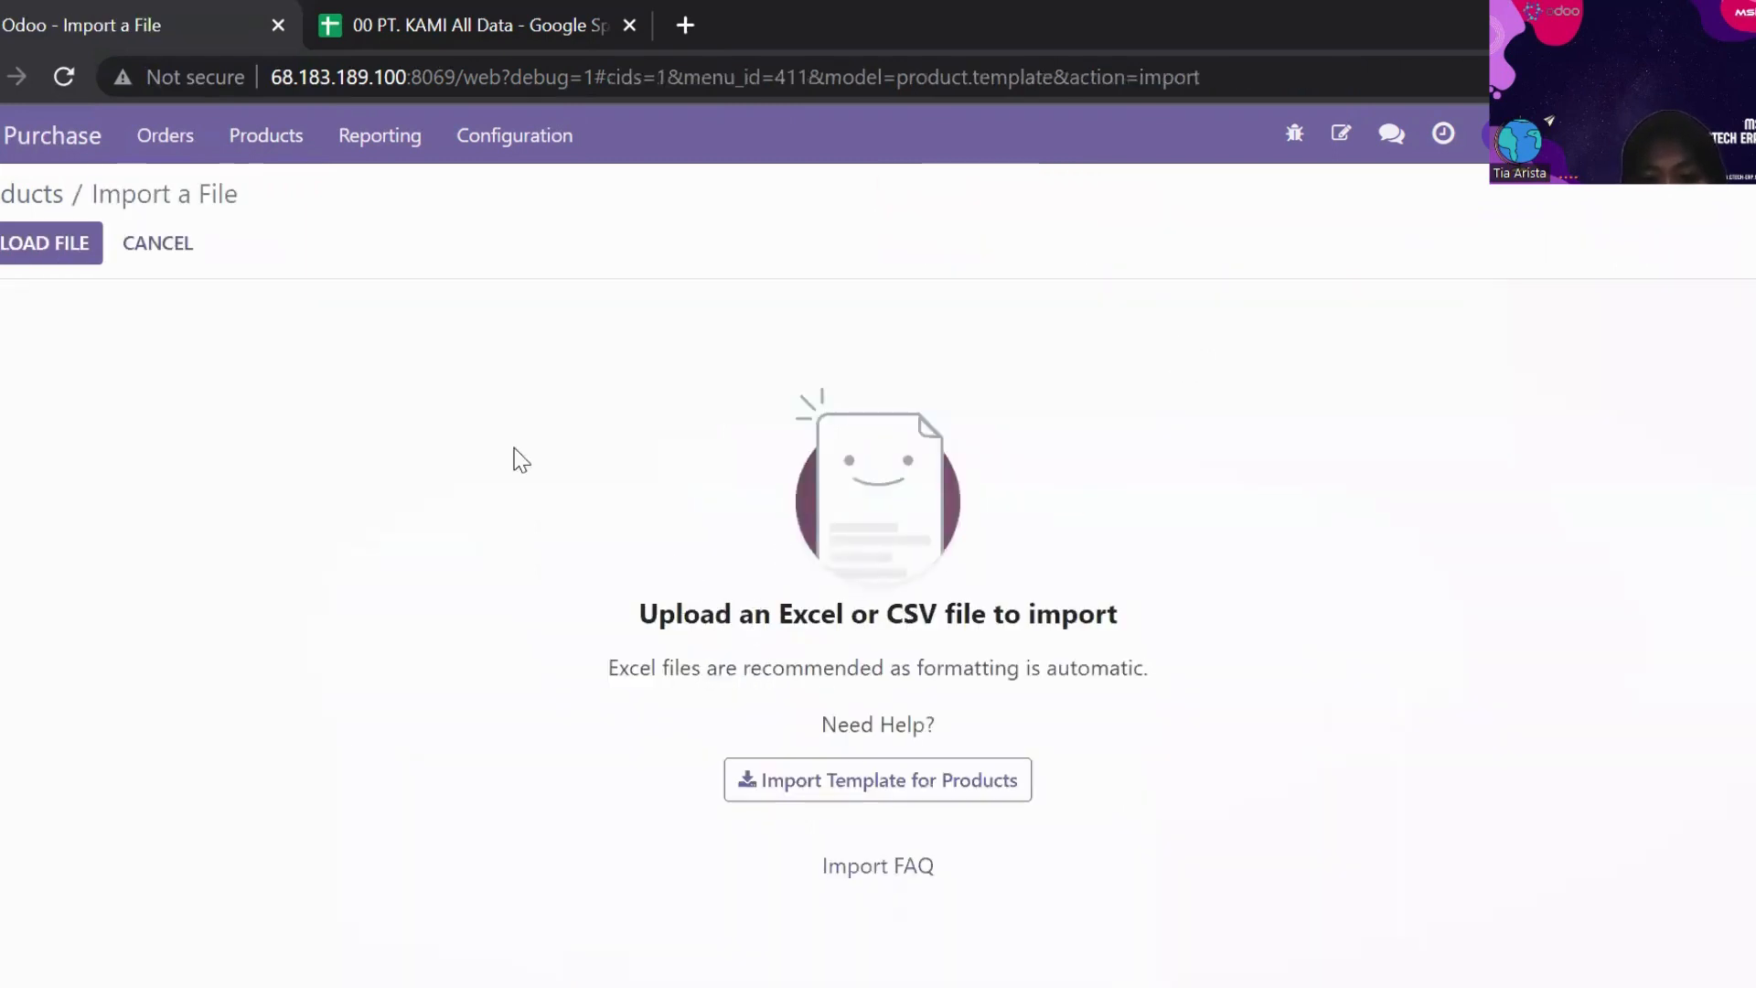
{"action": "left_click", "coordinate": [69, 252]}
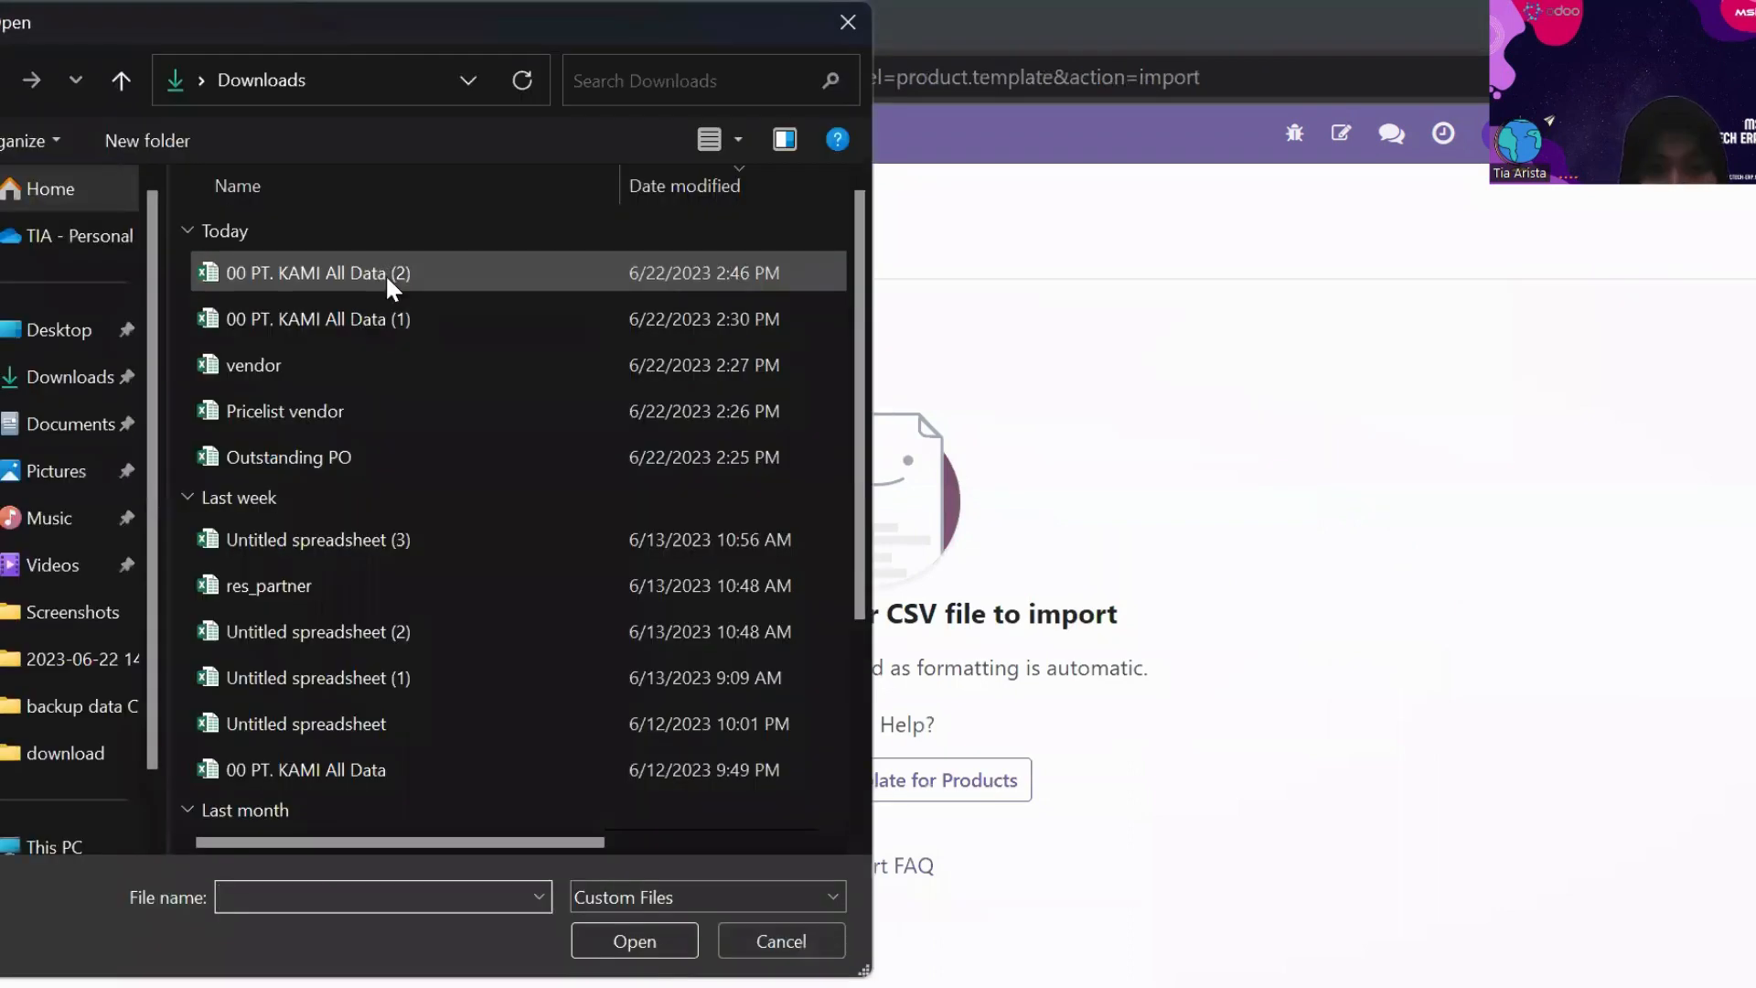
{"action": "left_click", "coordinate": [386, 273]}
{"action": "left_click", "coordinate": [657, 928]}
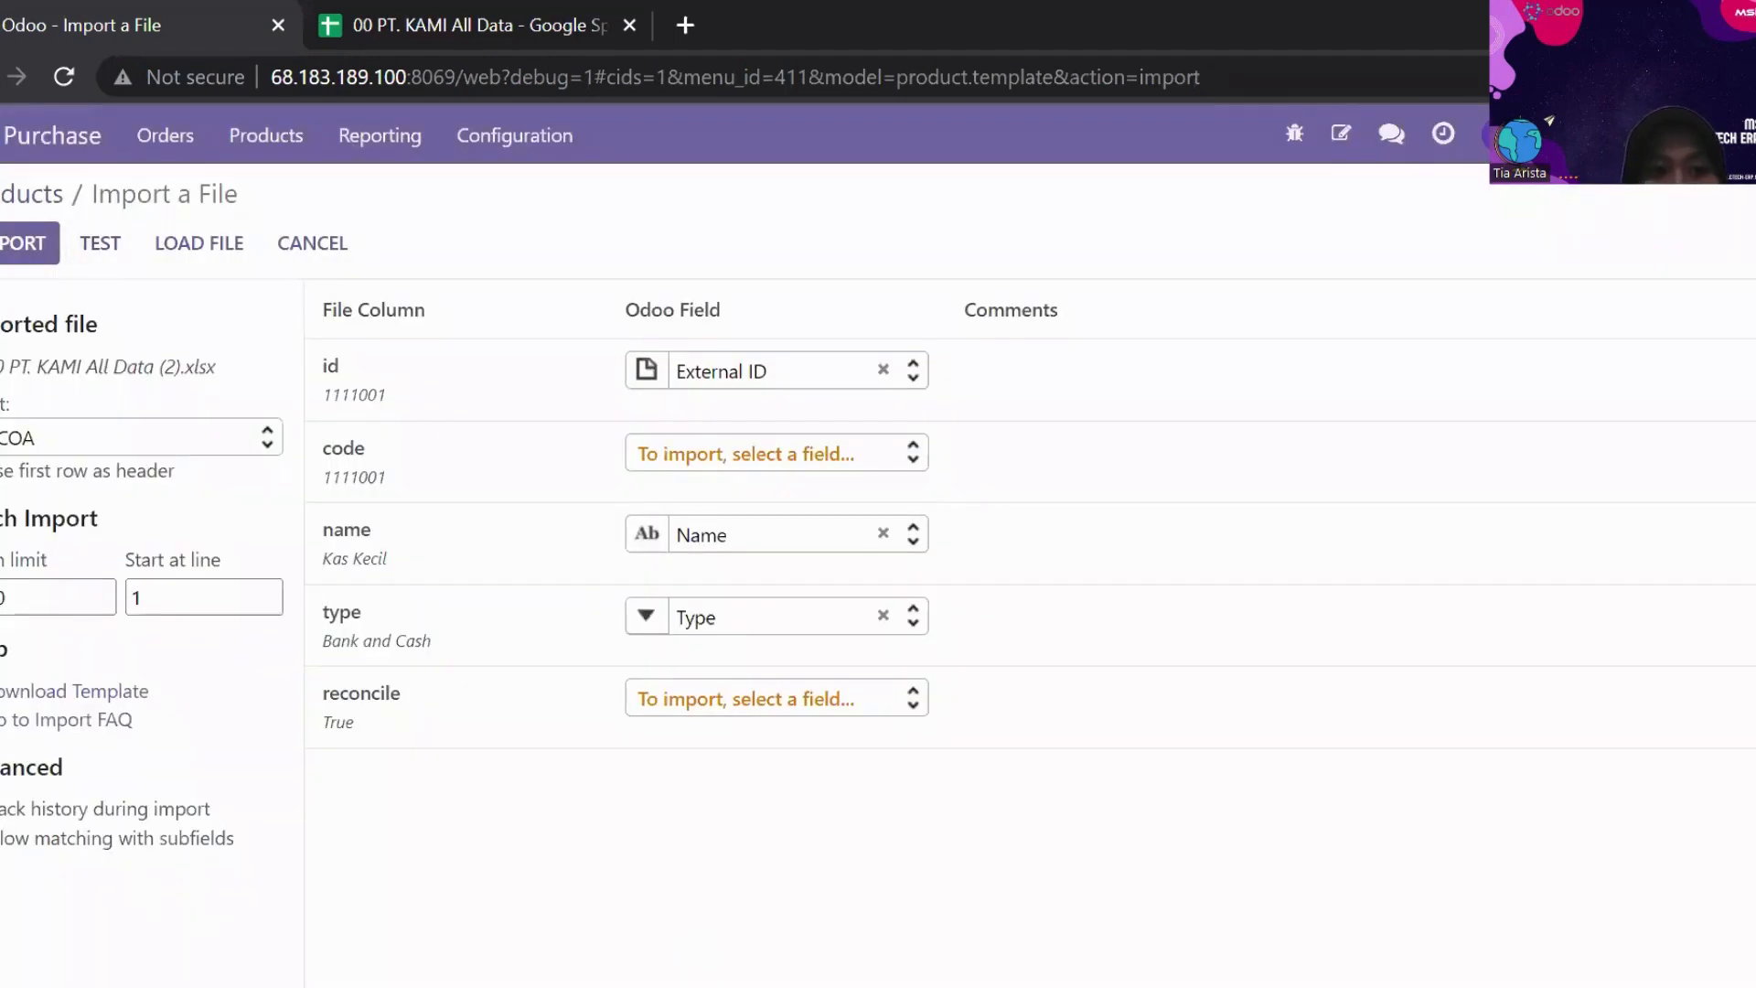
- Choose the import.master.product sheet, test the product import, and cancel it without importing
{"action": "left_click", "coordinate": [119, 437]}
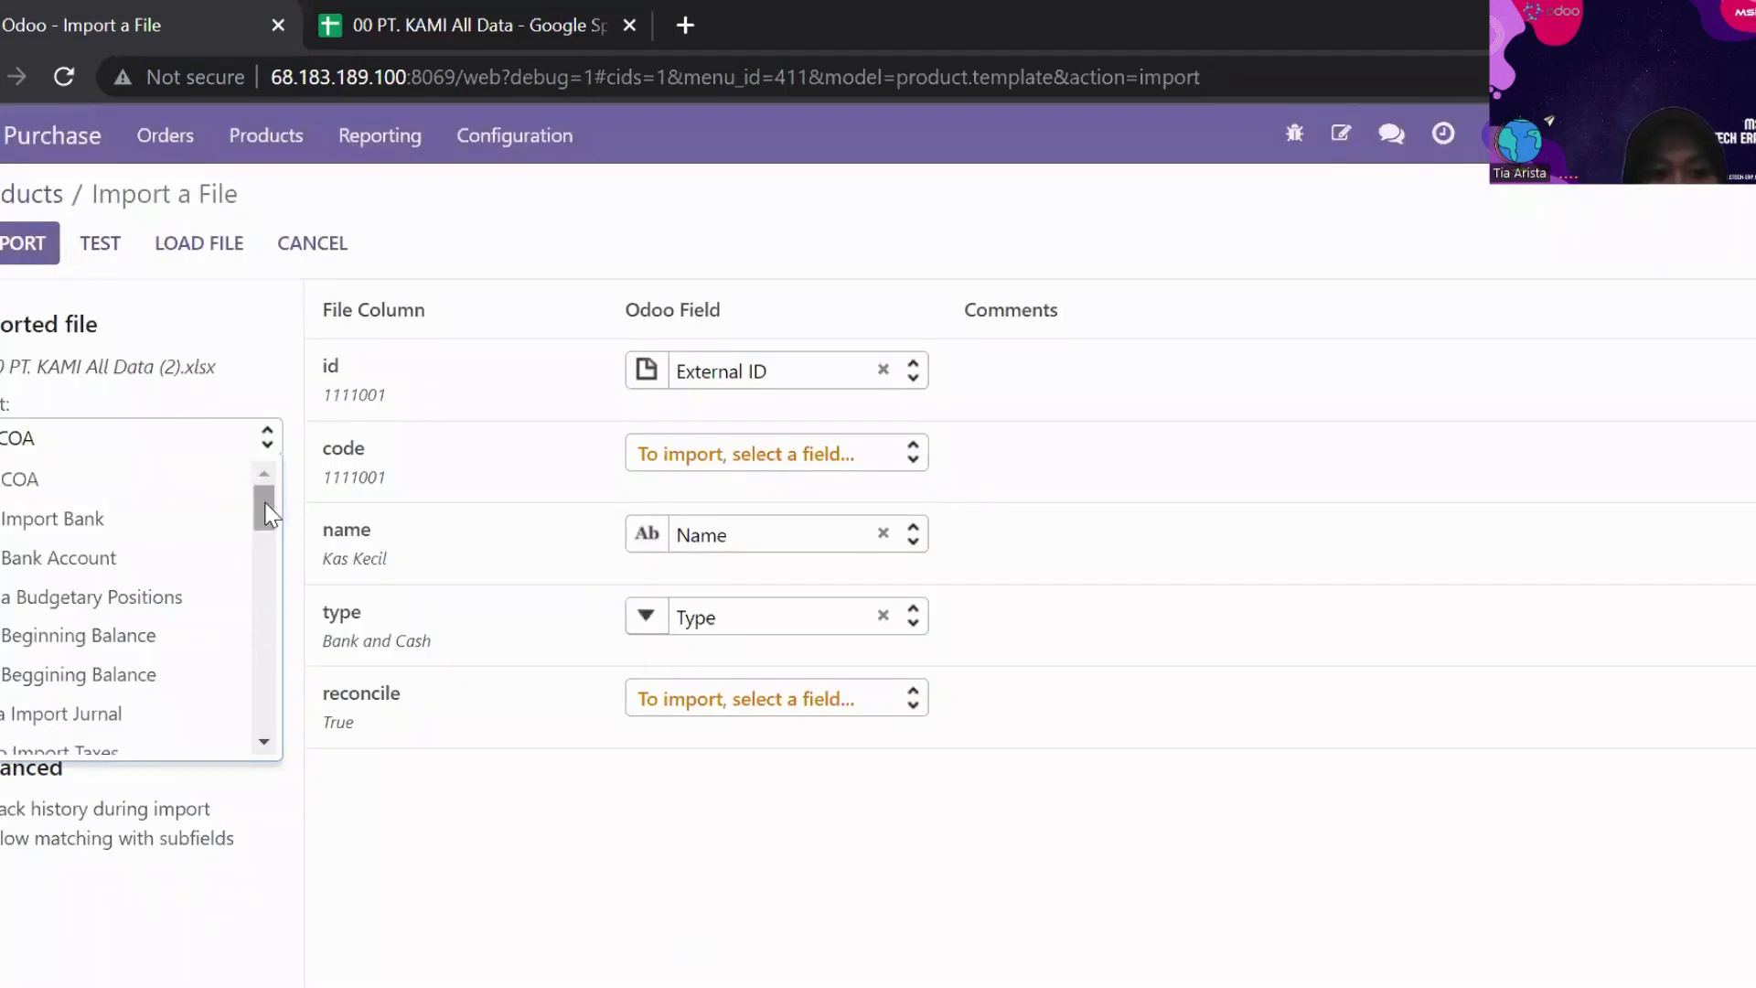
{"action": "left_click_drag", "start_coordinate": [266, 508], "coordinate": [272, 589]}
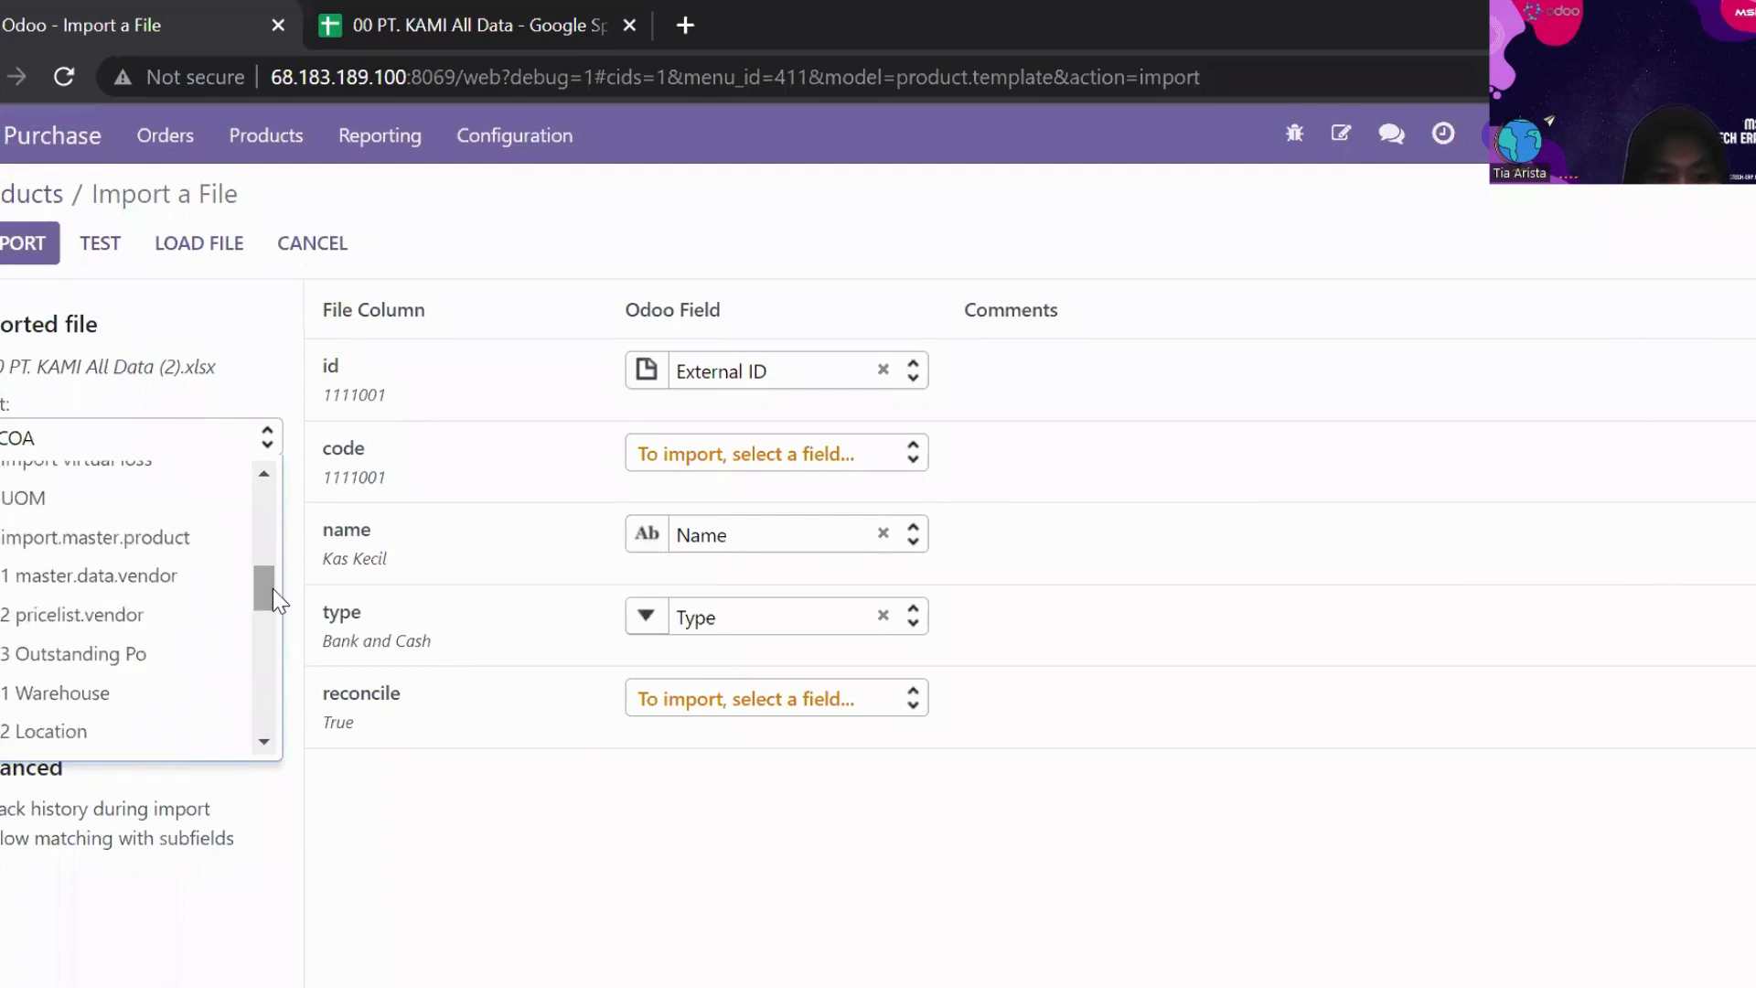
{"action": "left_click", "coordinate": [209, 540]}
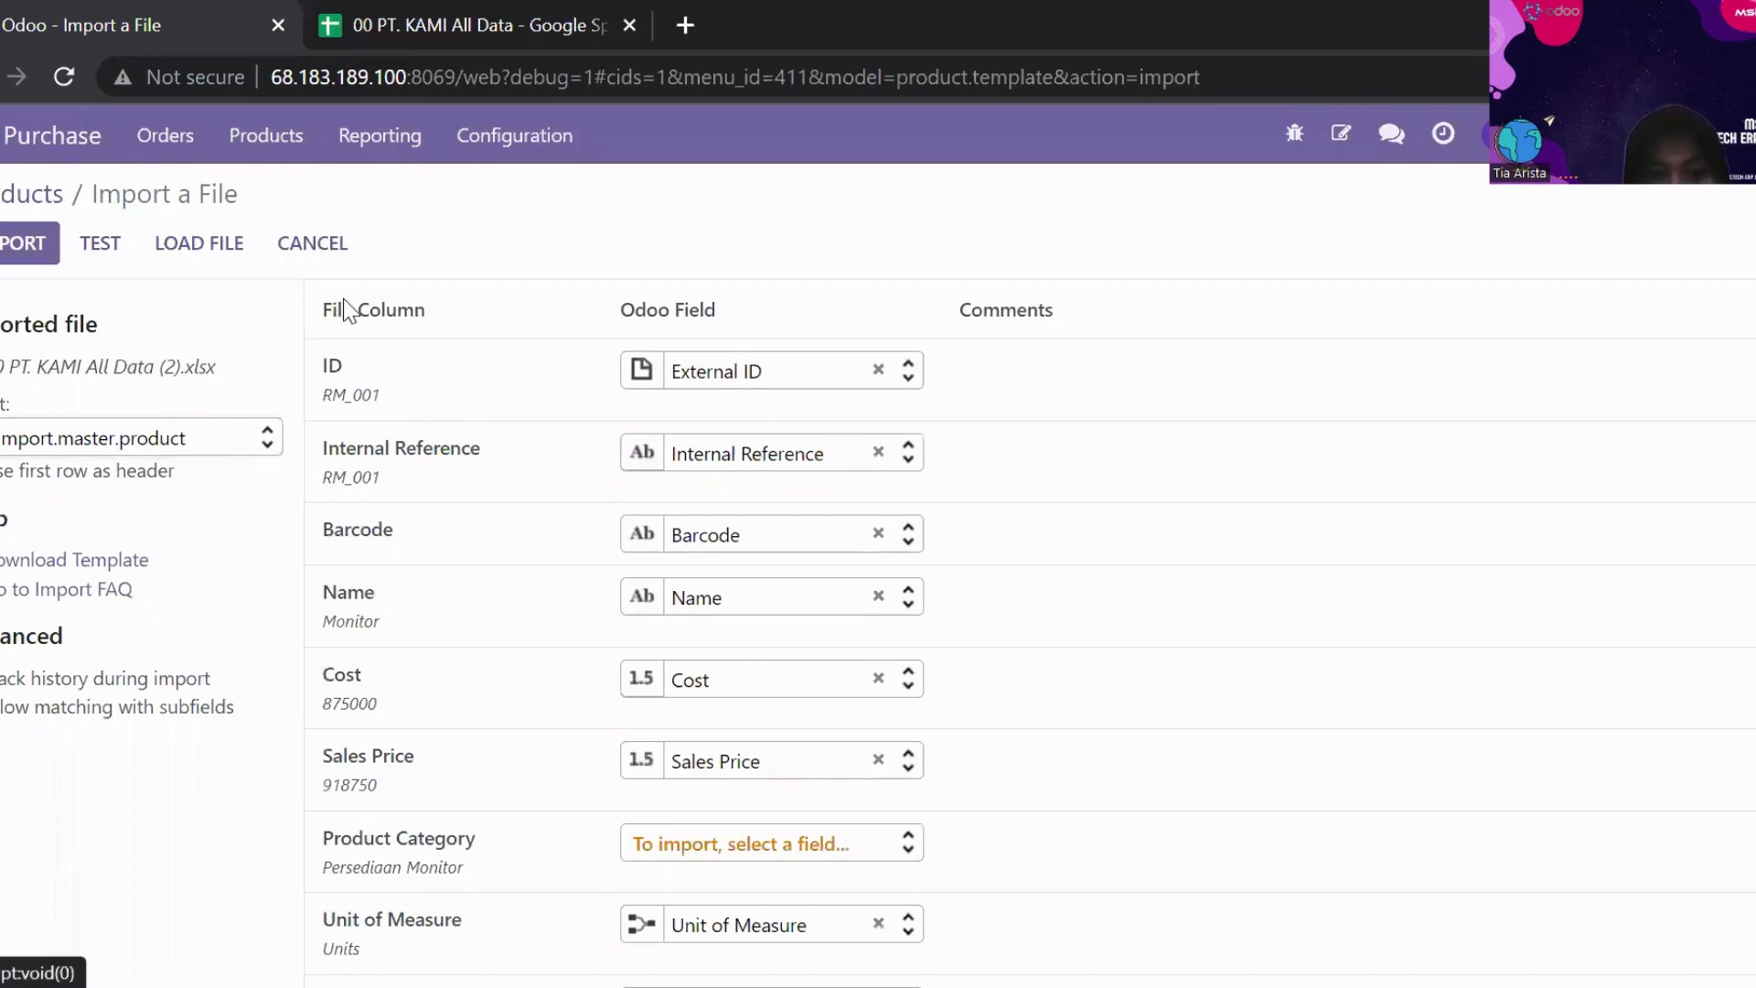
{"action": "left_click", "coordinate": [117, 245]}
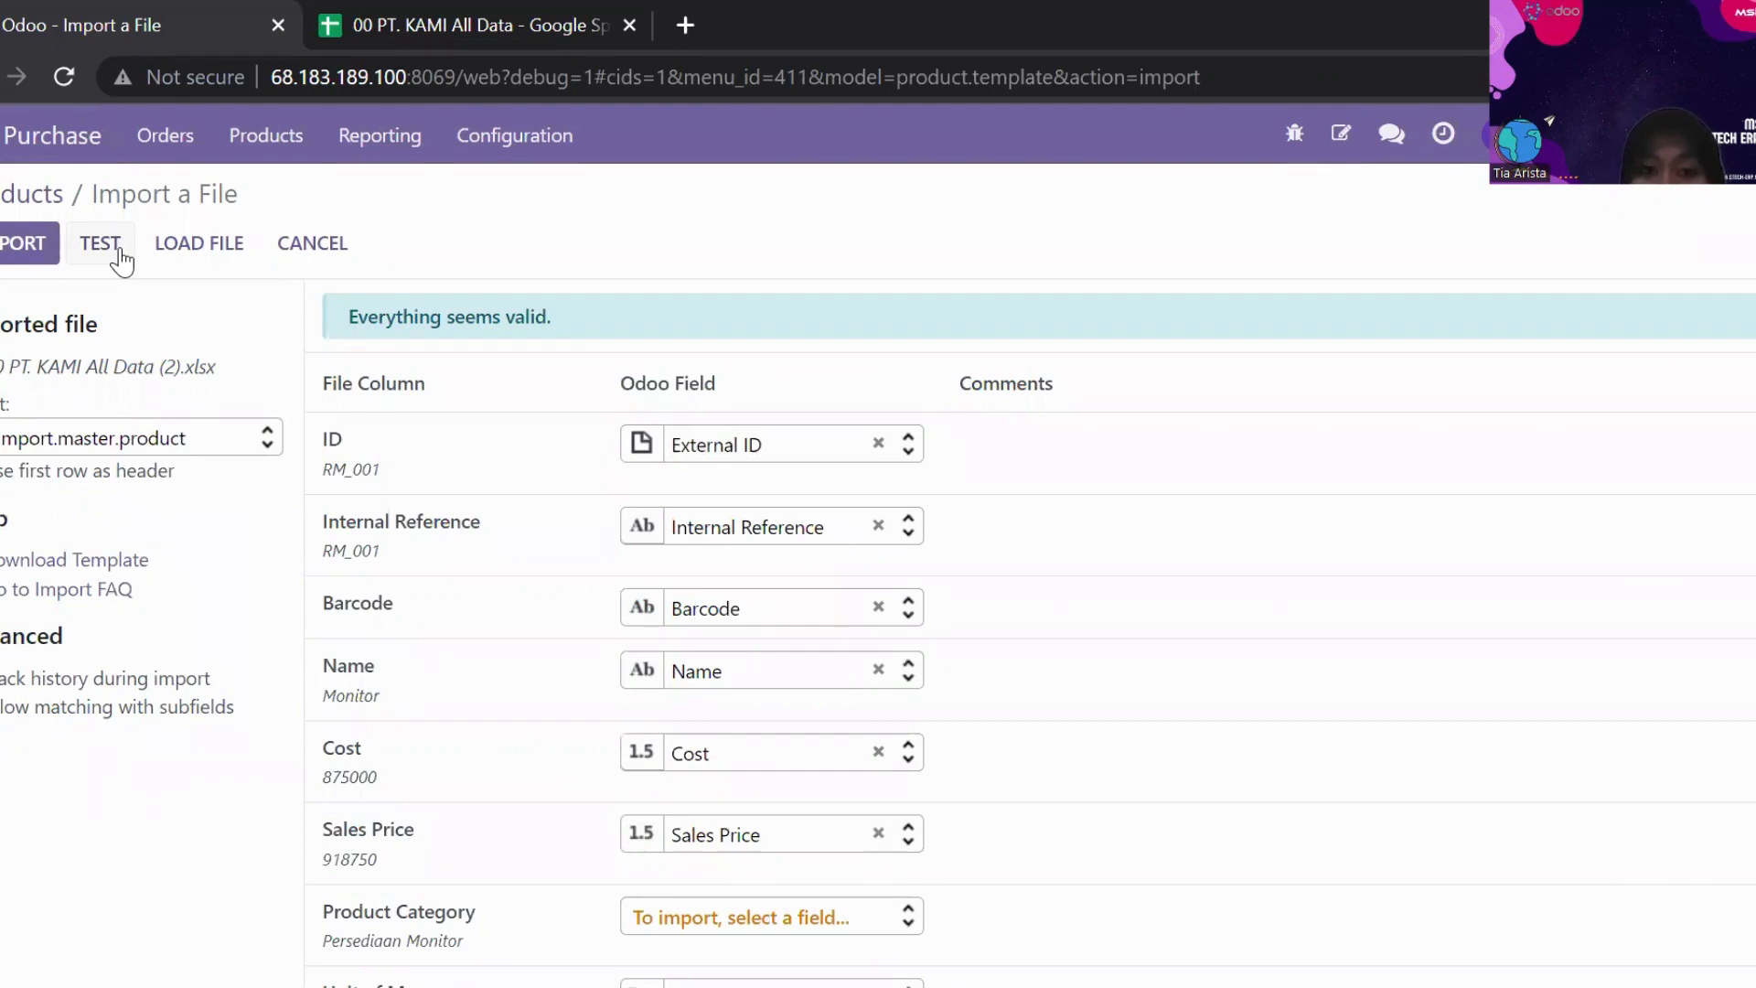
{"action": "left_click", "coordinate": [325, 256]}
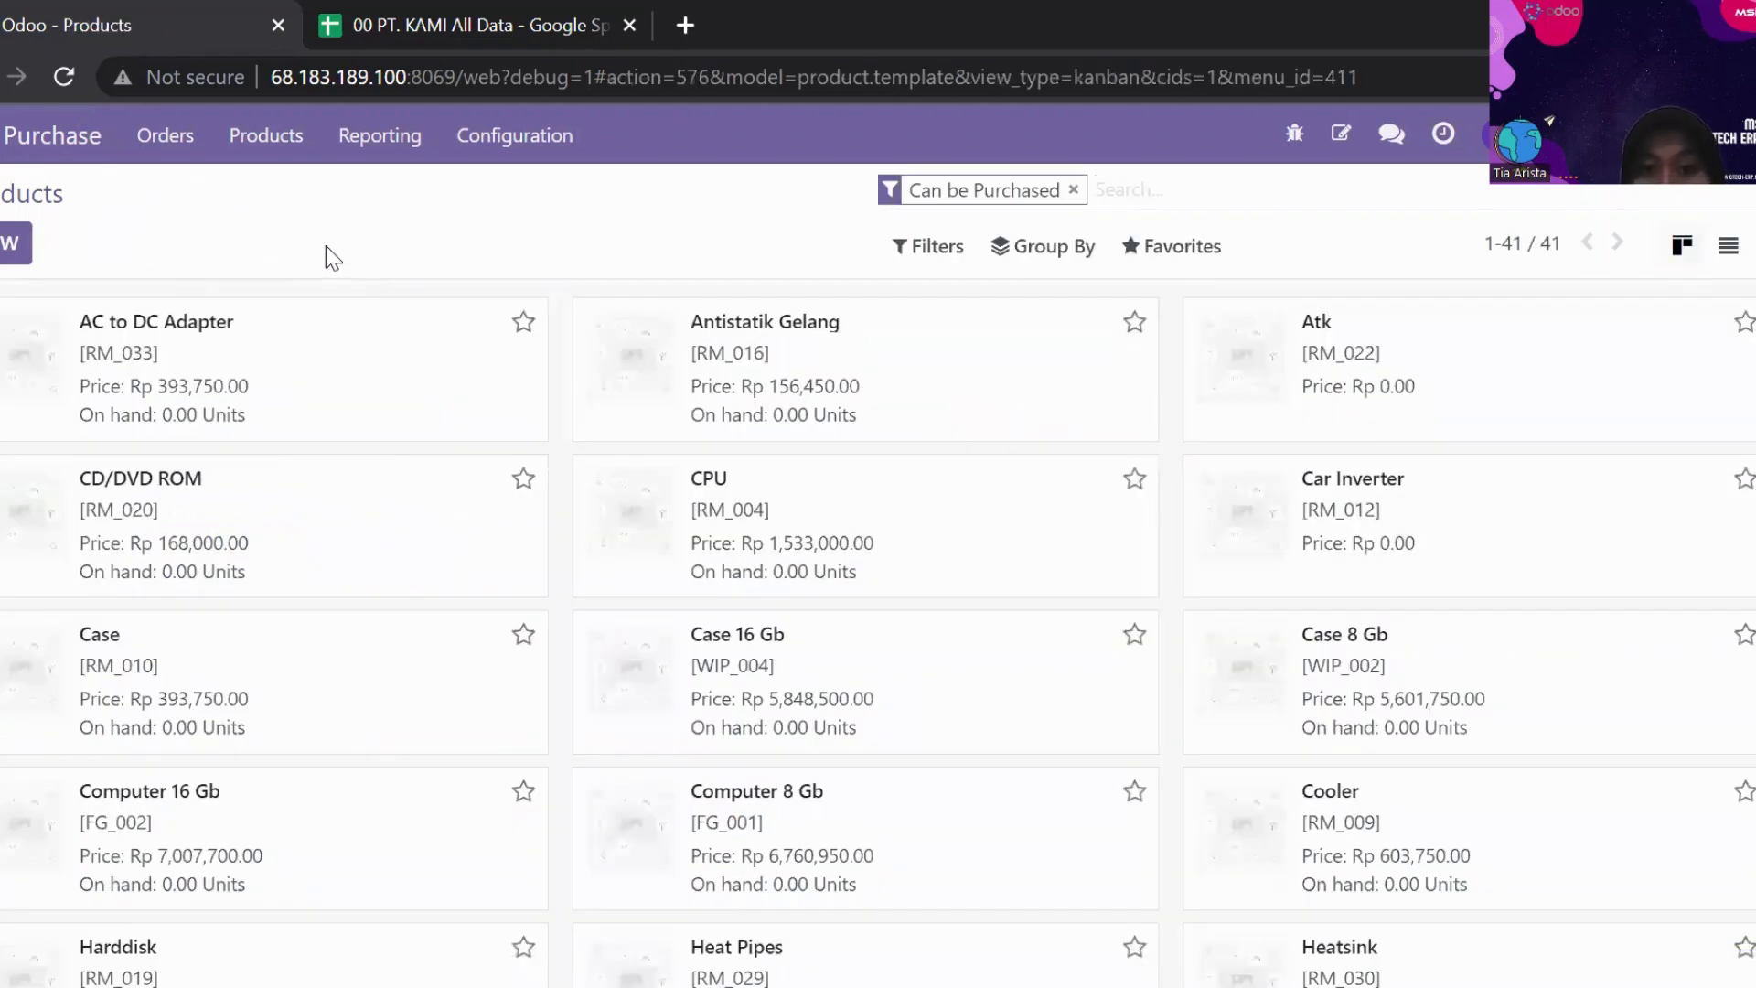
- Look through the product cards in the purchasable products list
{"action": "left_click", "coordinate": [1194, 247]}
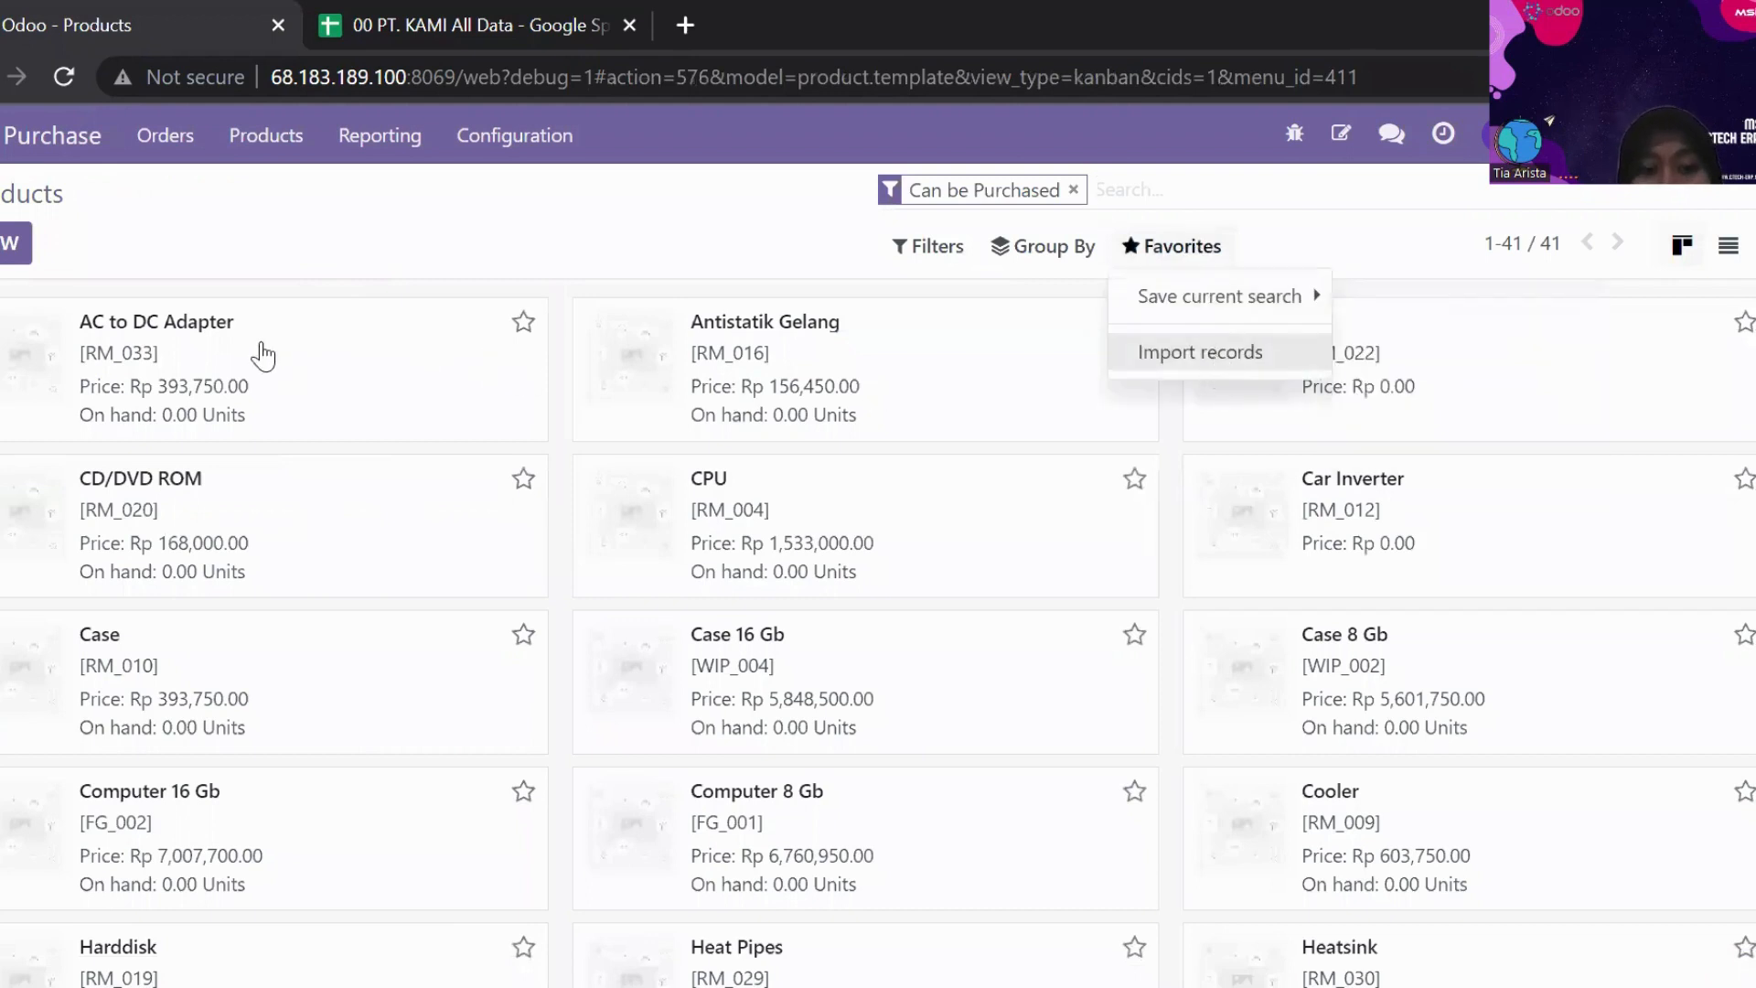
{"action": "left_click", "coordinate": [412, 243]}
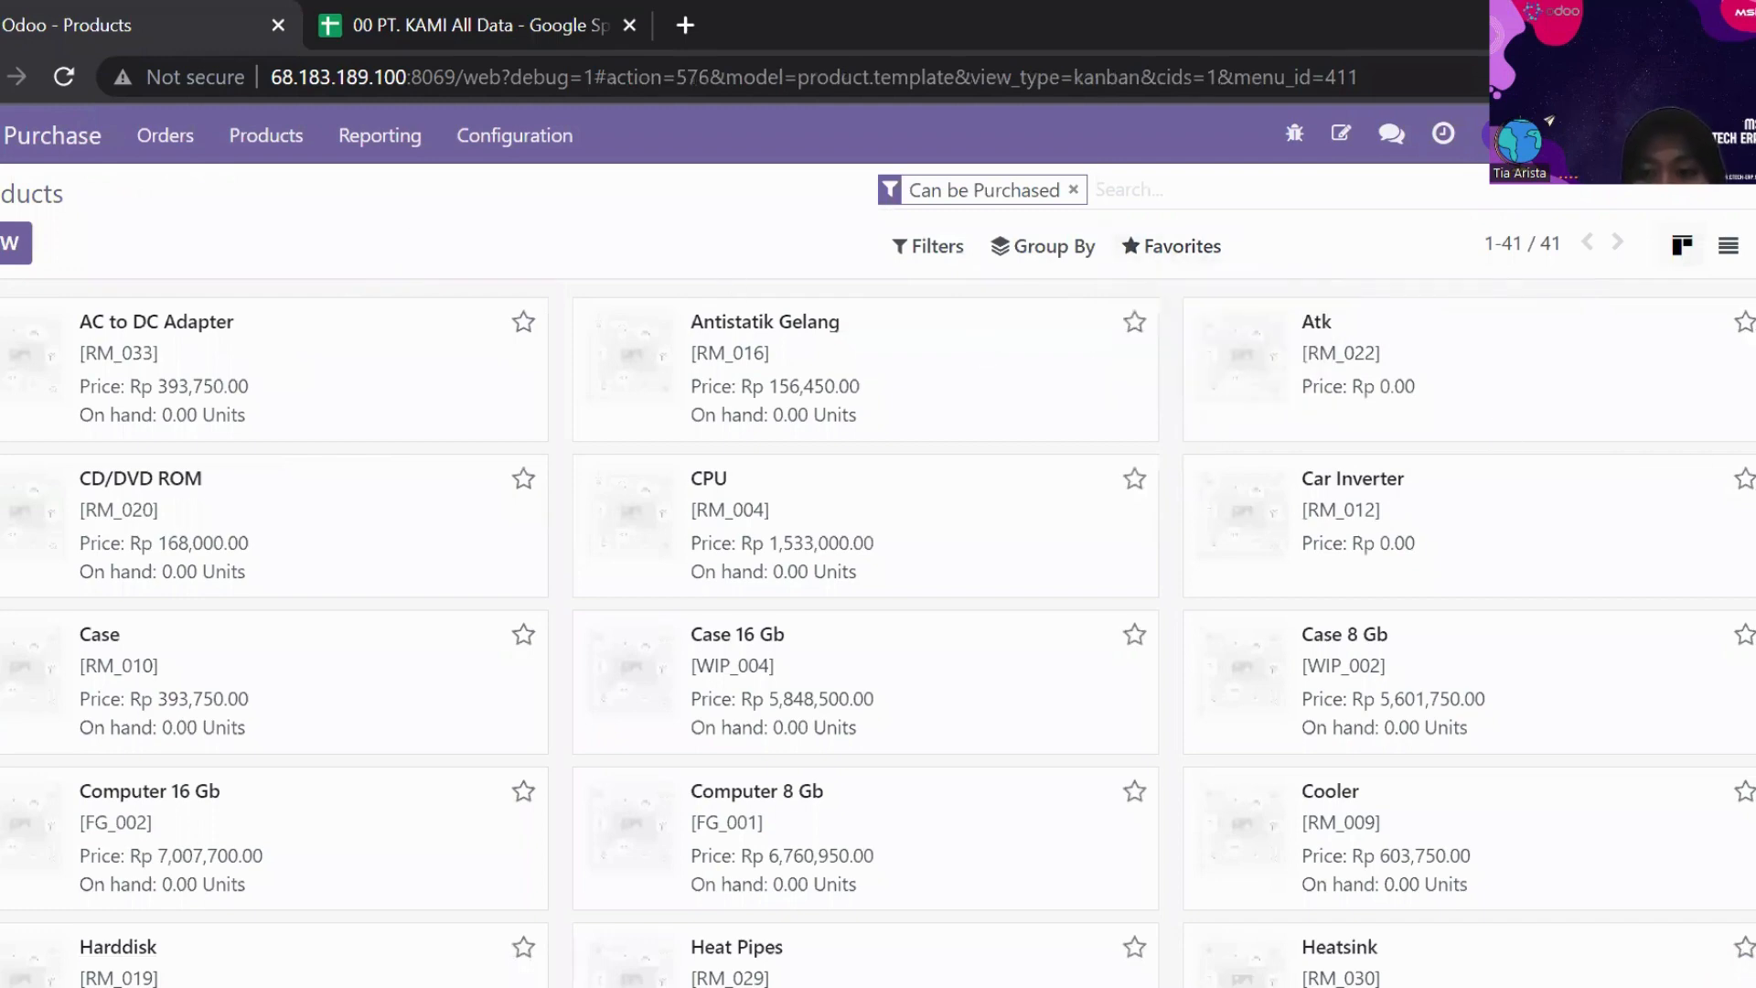
{"action": "scroll", "coordinate": [1103, 895], "scroll_direction": "down", "scroll_amount": 6}
{"action": "scroll", "coordinate": [610, 419], "scroll_direction": "up", "scroll_amount": 6}
{"action": "scroll", "coordinate": [878, 638], "scroll_direction": "down", "scroll_amount": 10}
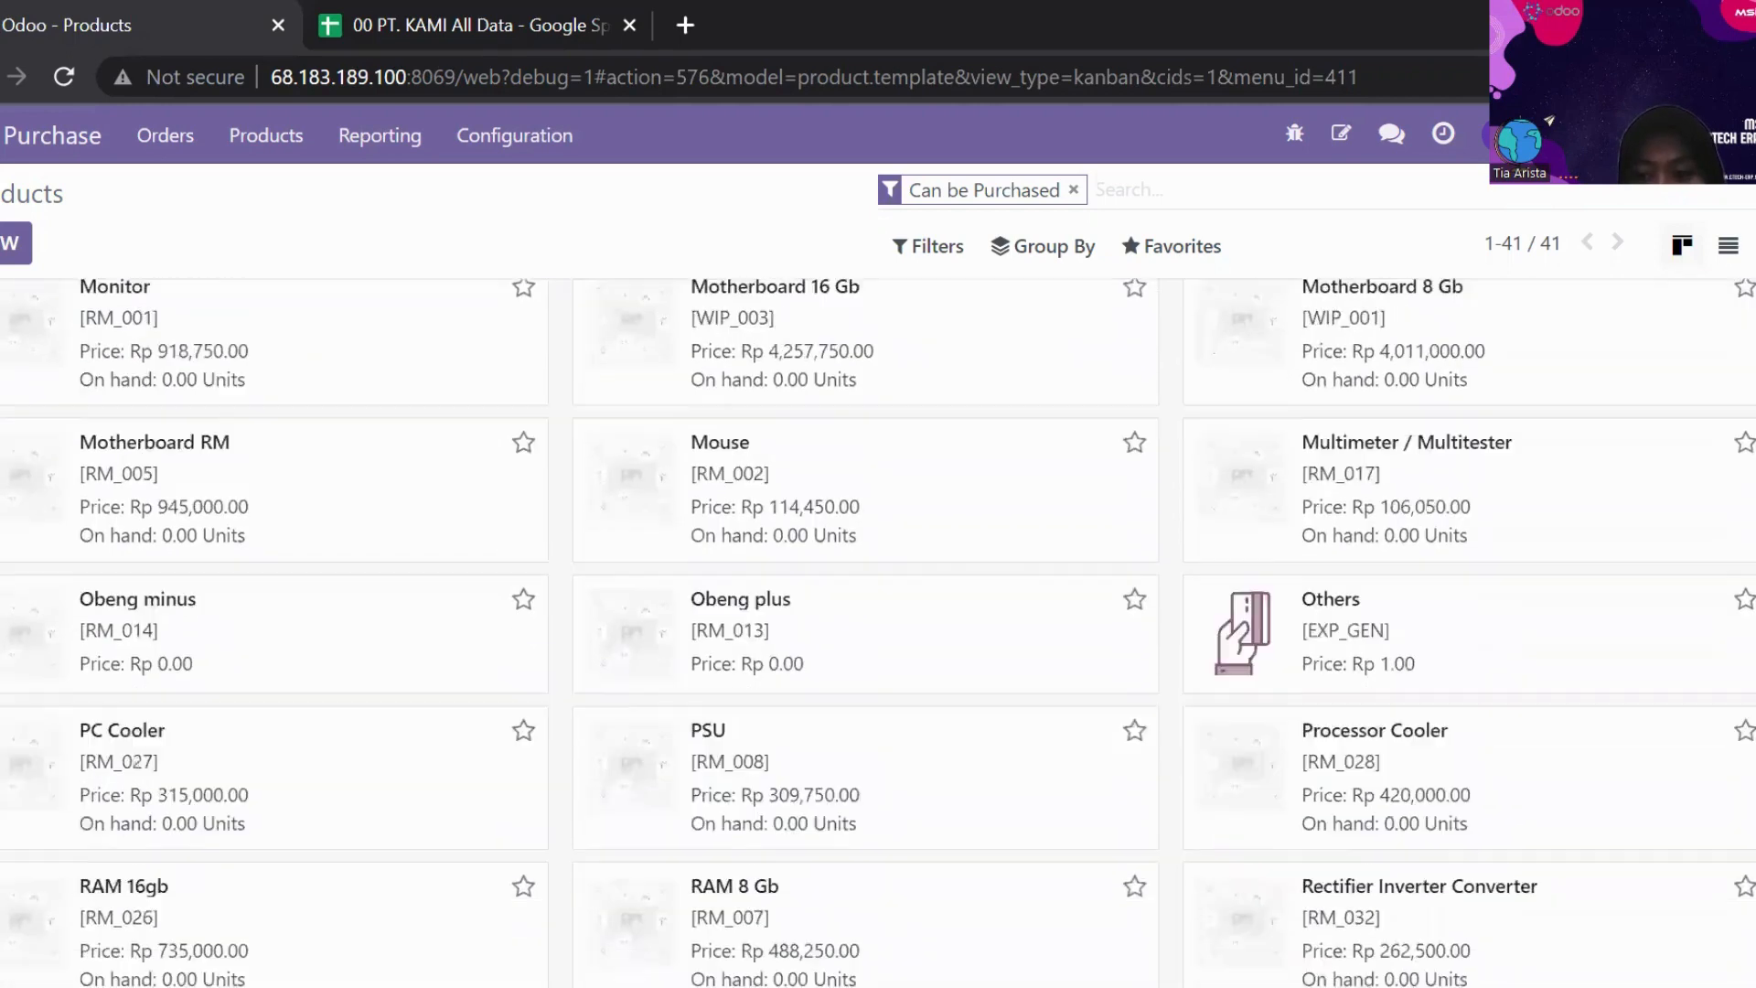
{"action": "scroll", "coordinate": [878, 637], "scroll_direction": "up", "scroll_amount": 10}
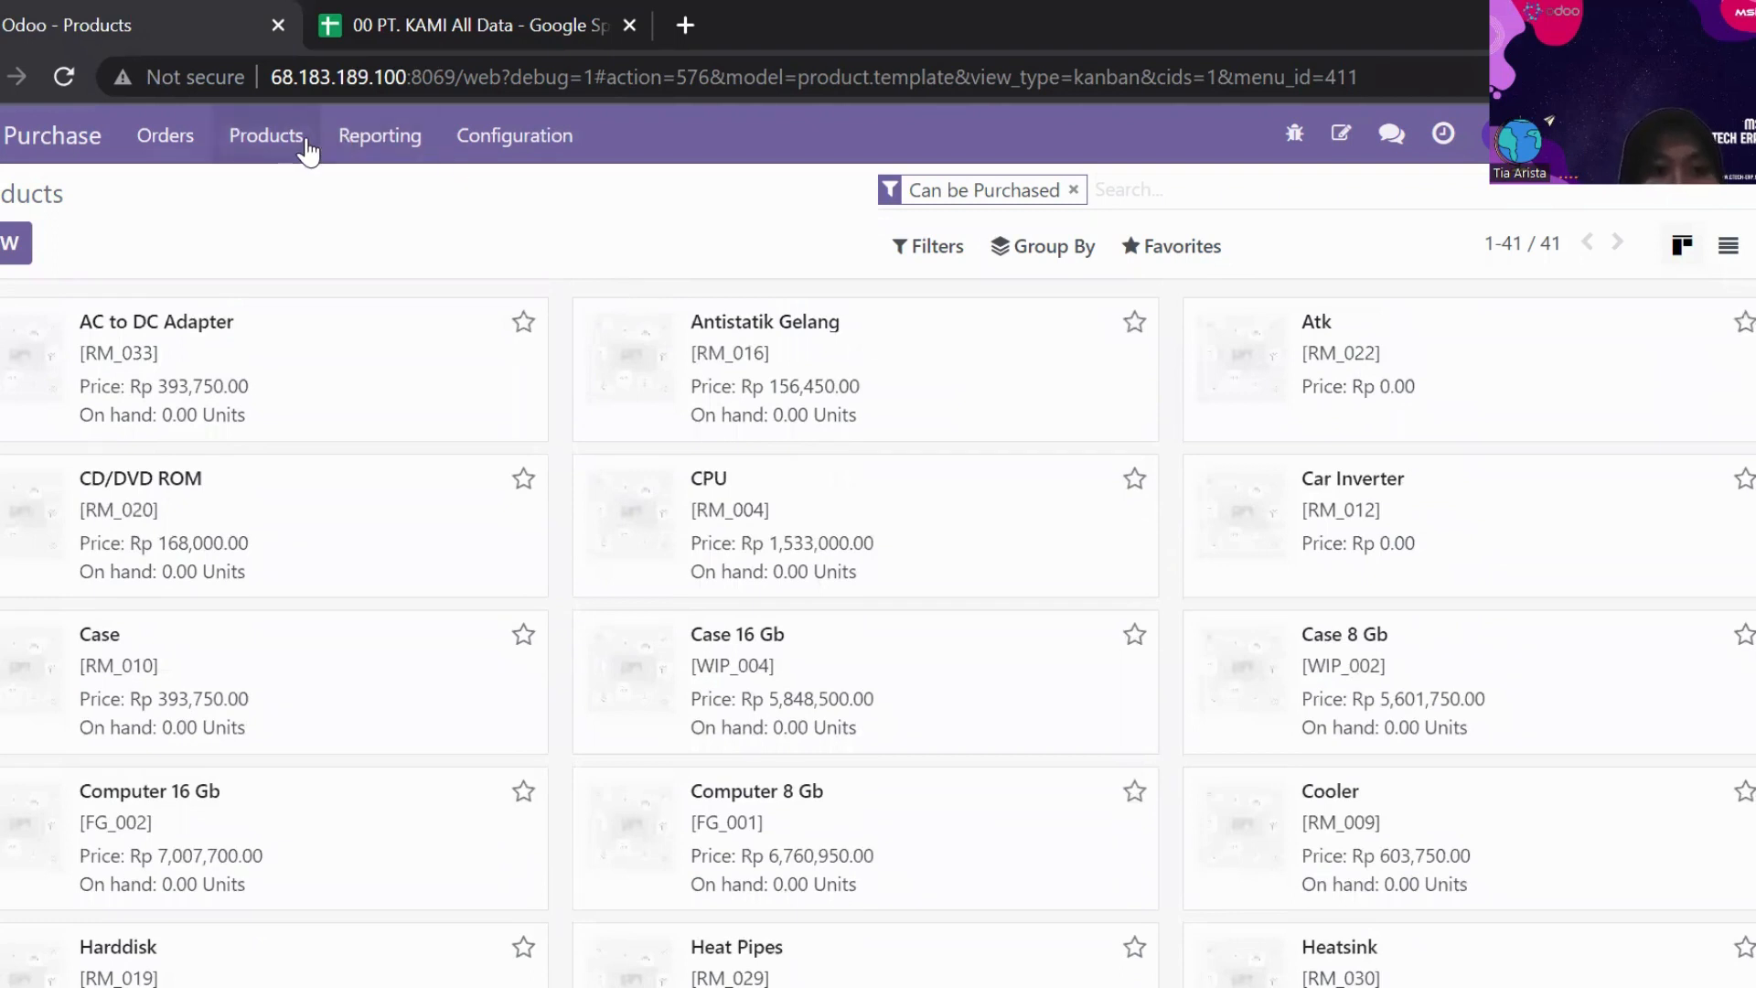
- Open the vendors list and load 00 PT. KAMI All Data (2) as its import file
{"action": "left_click", "coordinate": [165, 135]}
{"action": "left_click", "coordinate": [245, 384]}
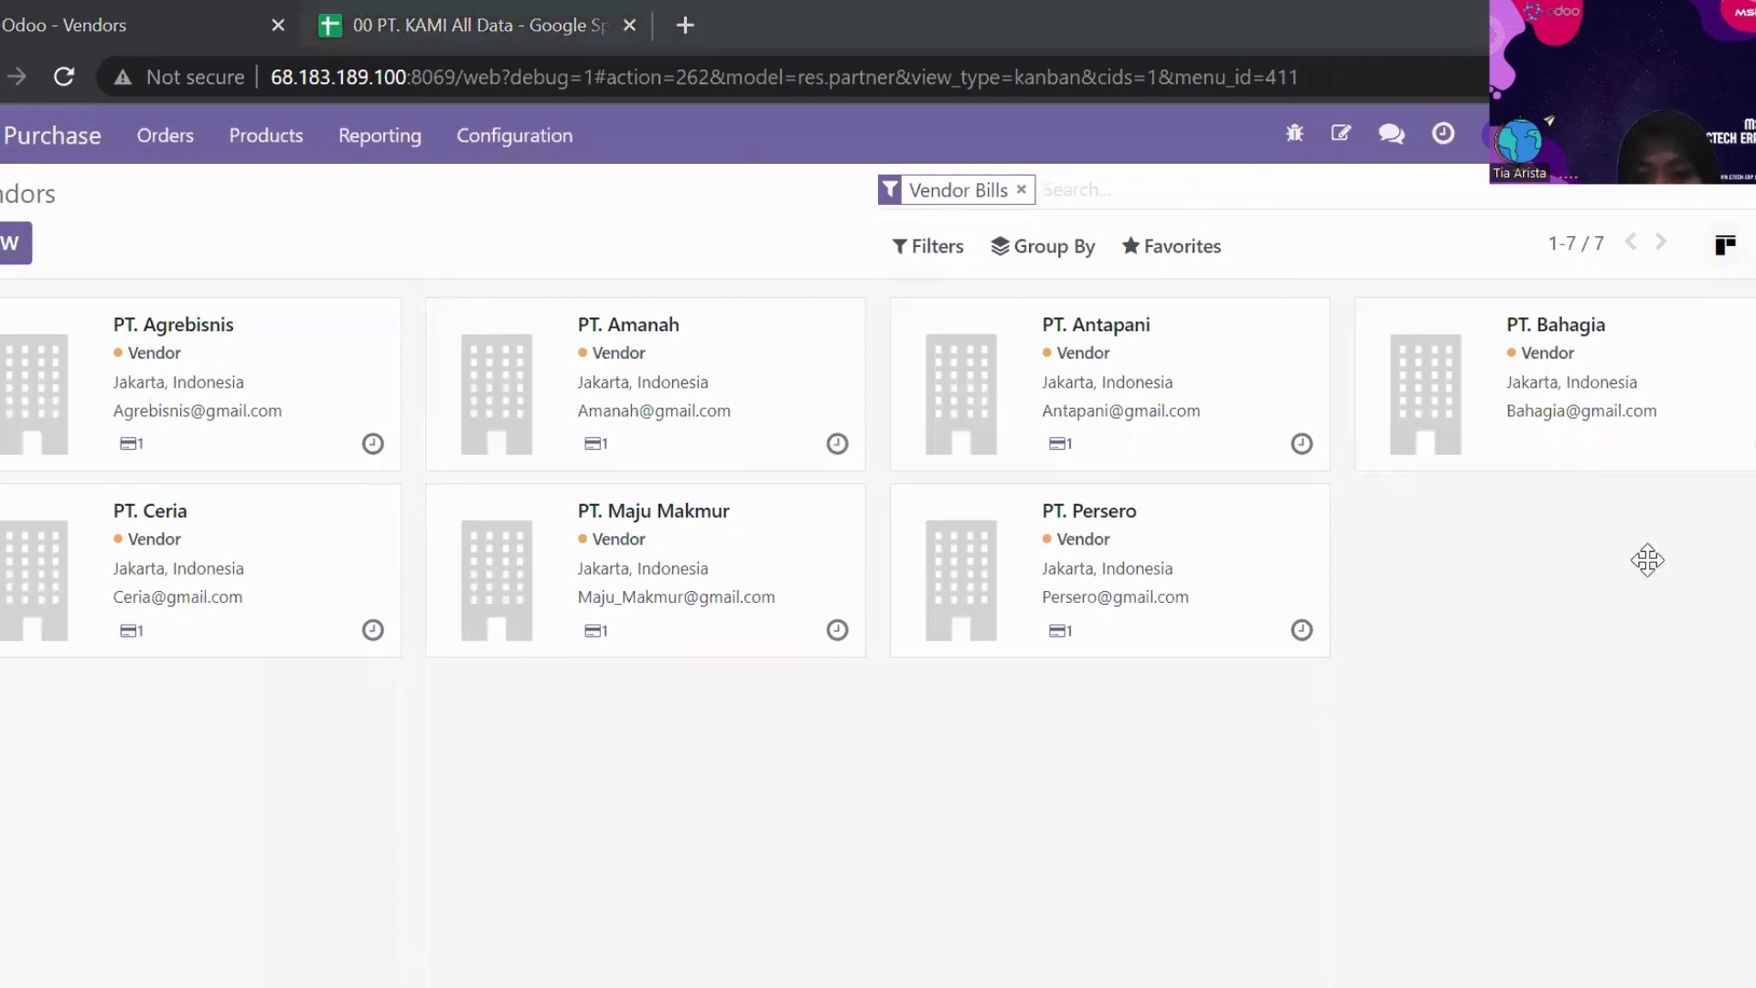
{"action": "left_click", "coordinate": [1149, 249]}
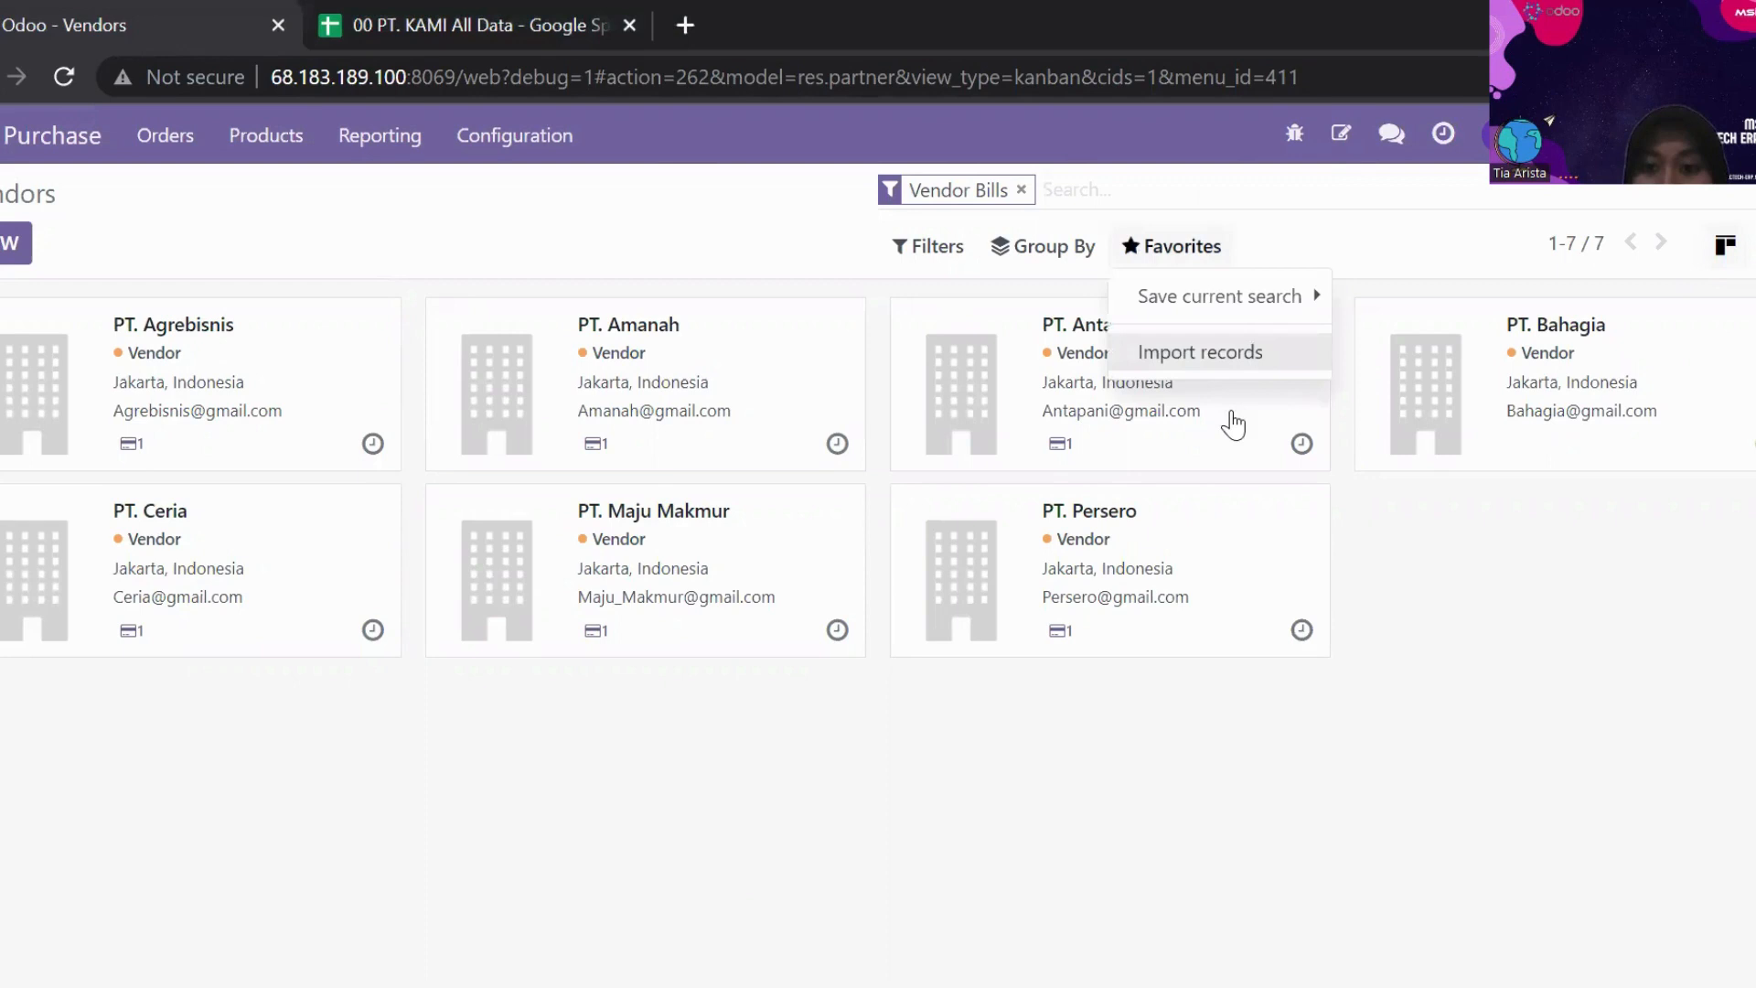
{"action": "left_click", "coordinate": [1249, 362]}
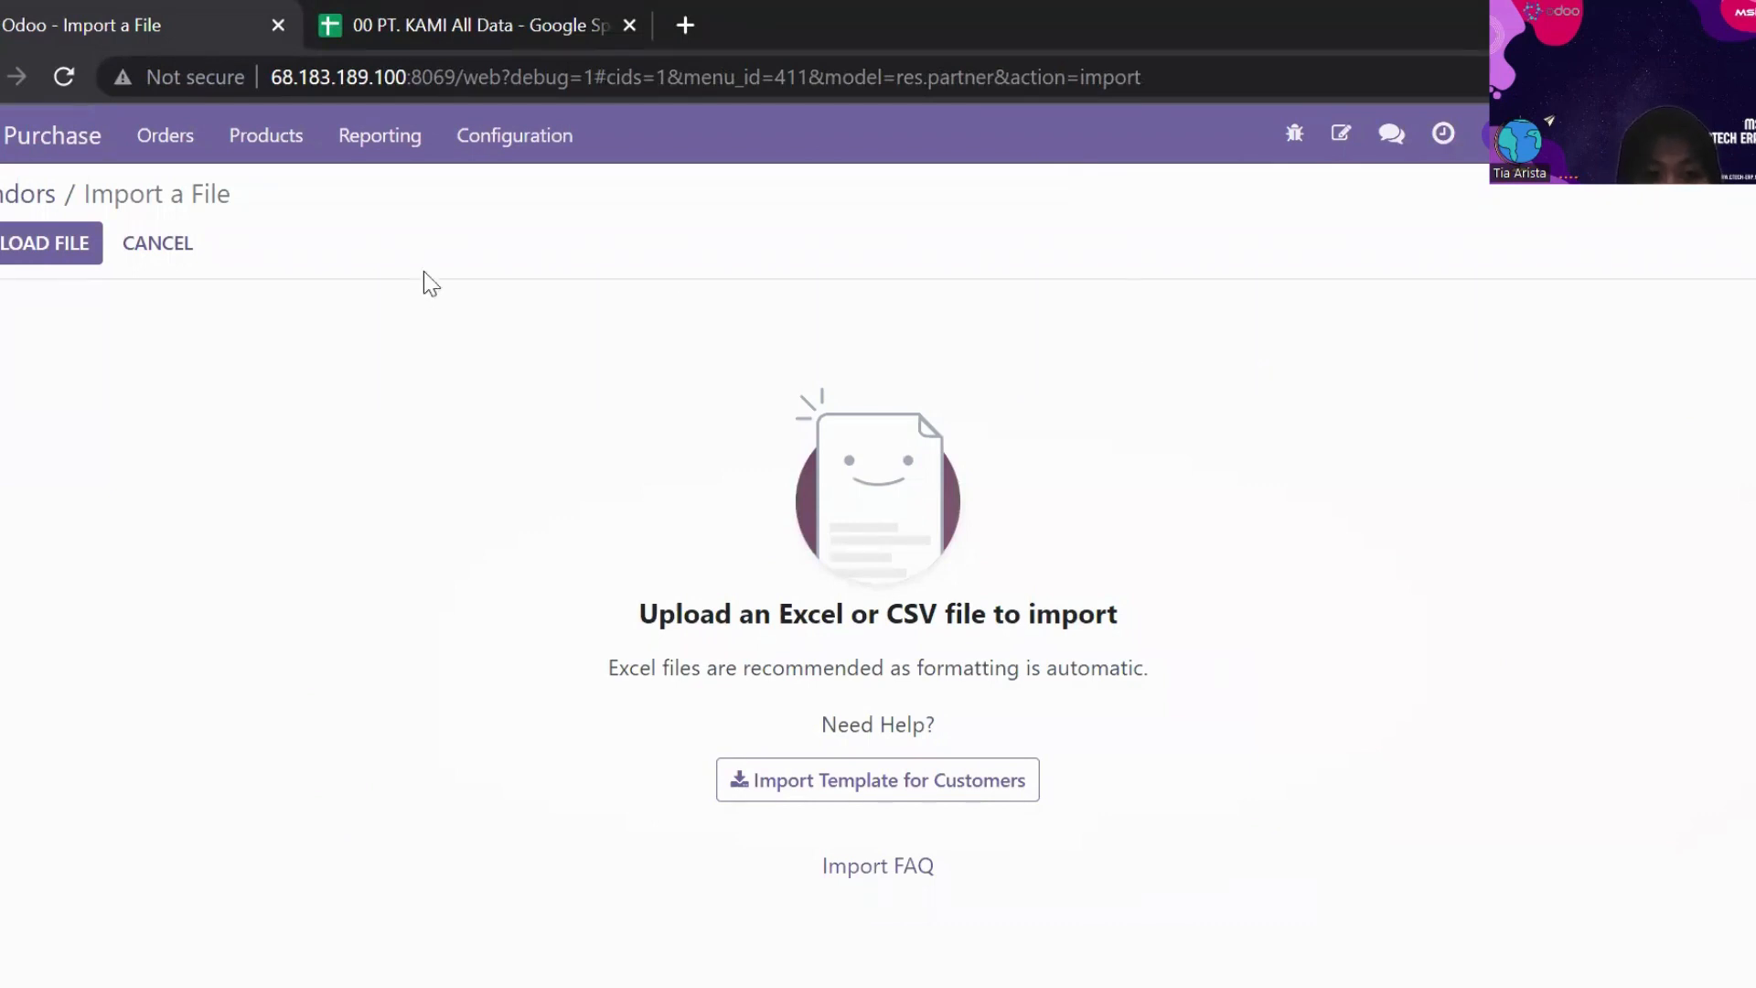
{"action": "left_click", "coordinate": [68, 245]}
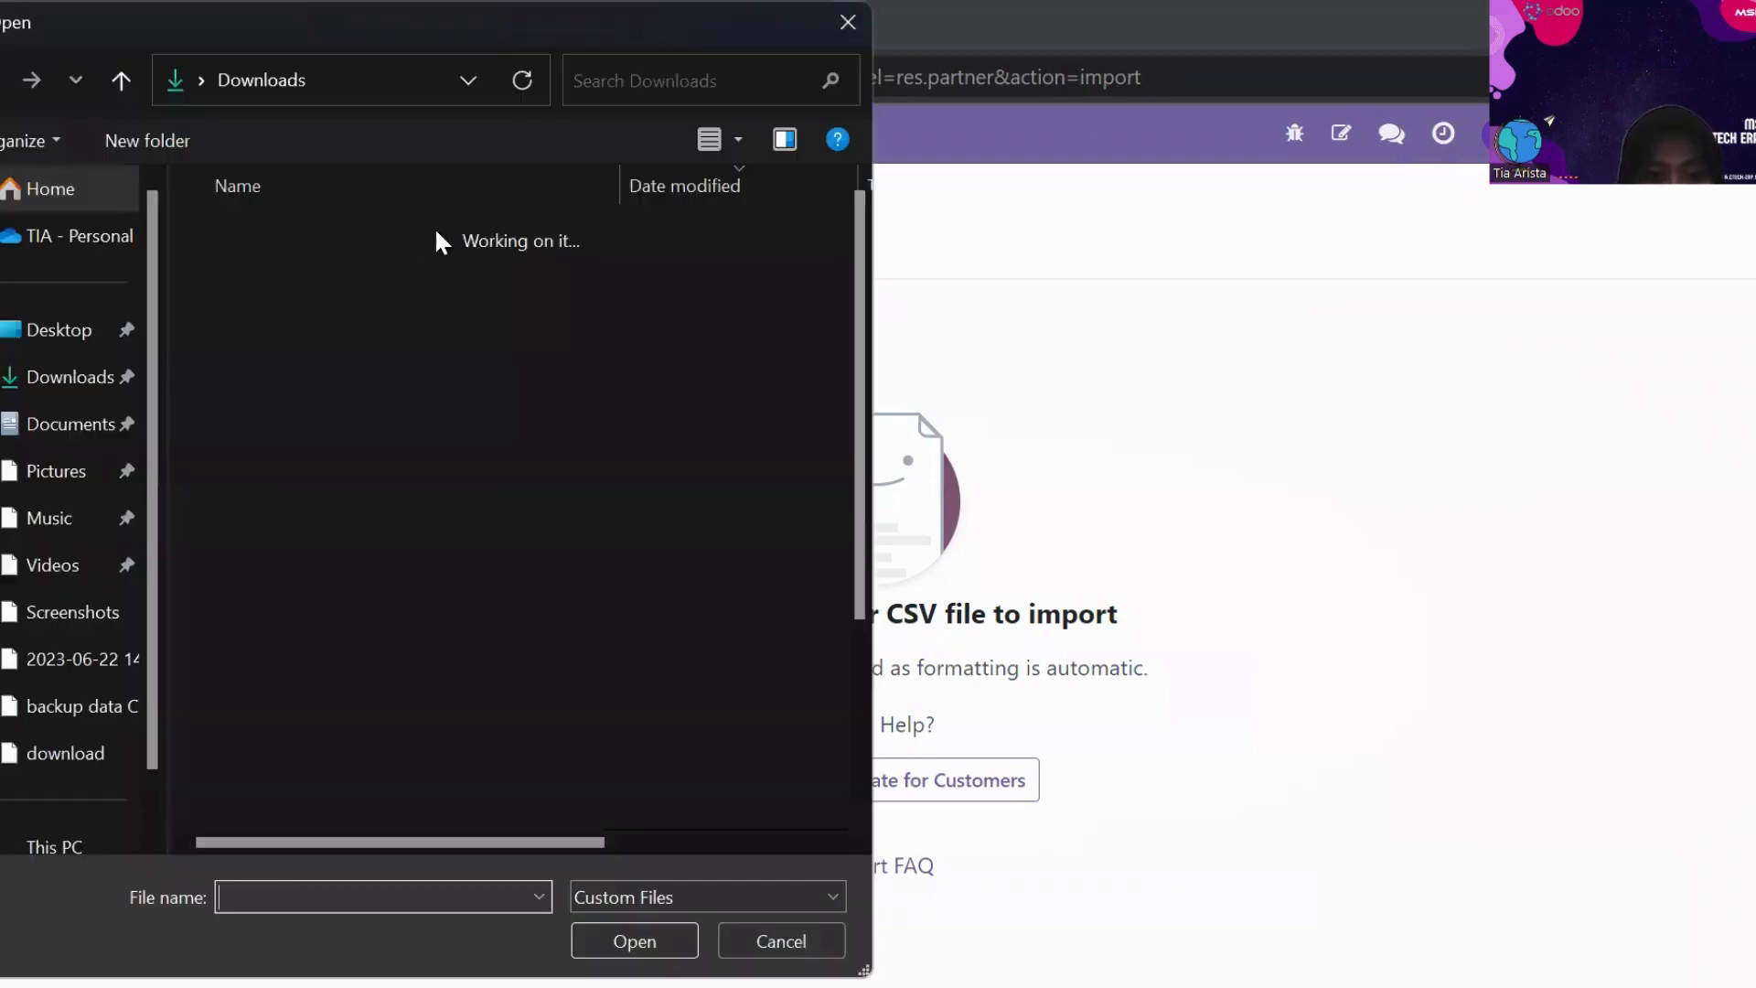
{"action": "left_click", "coordinate": [433, 272]}
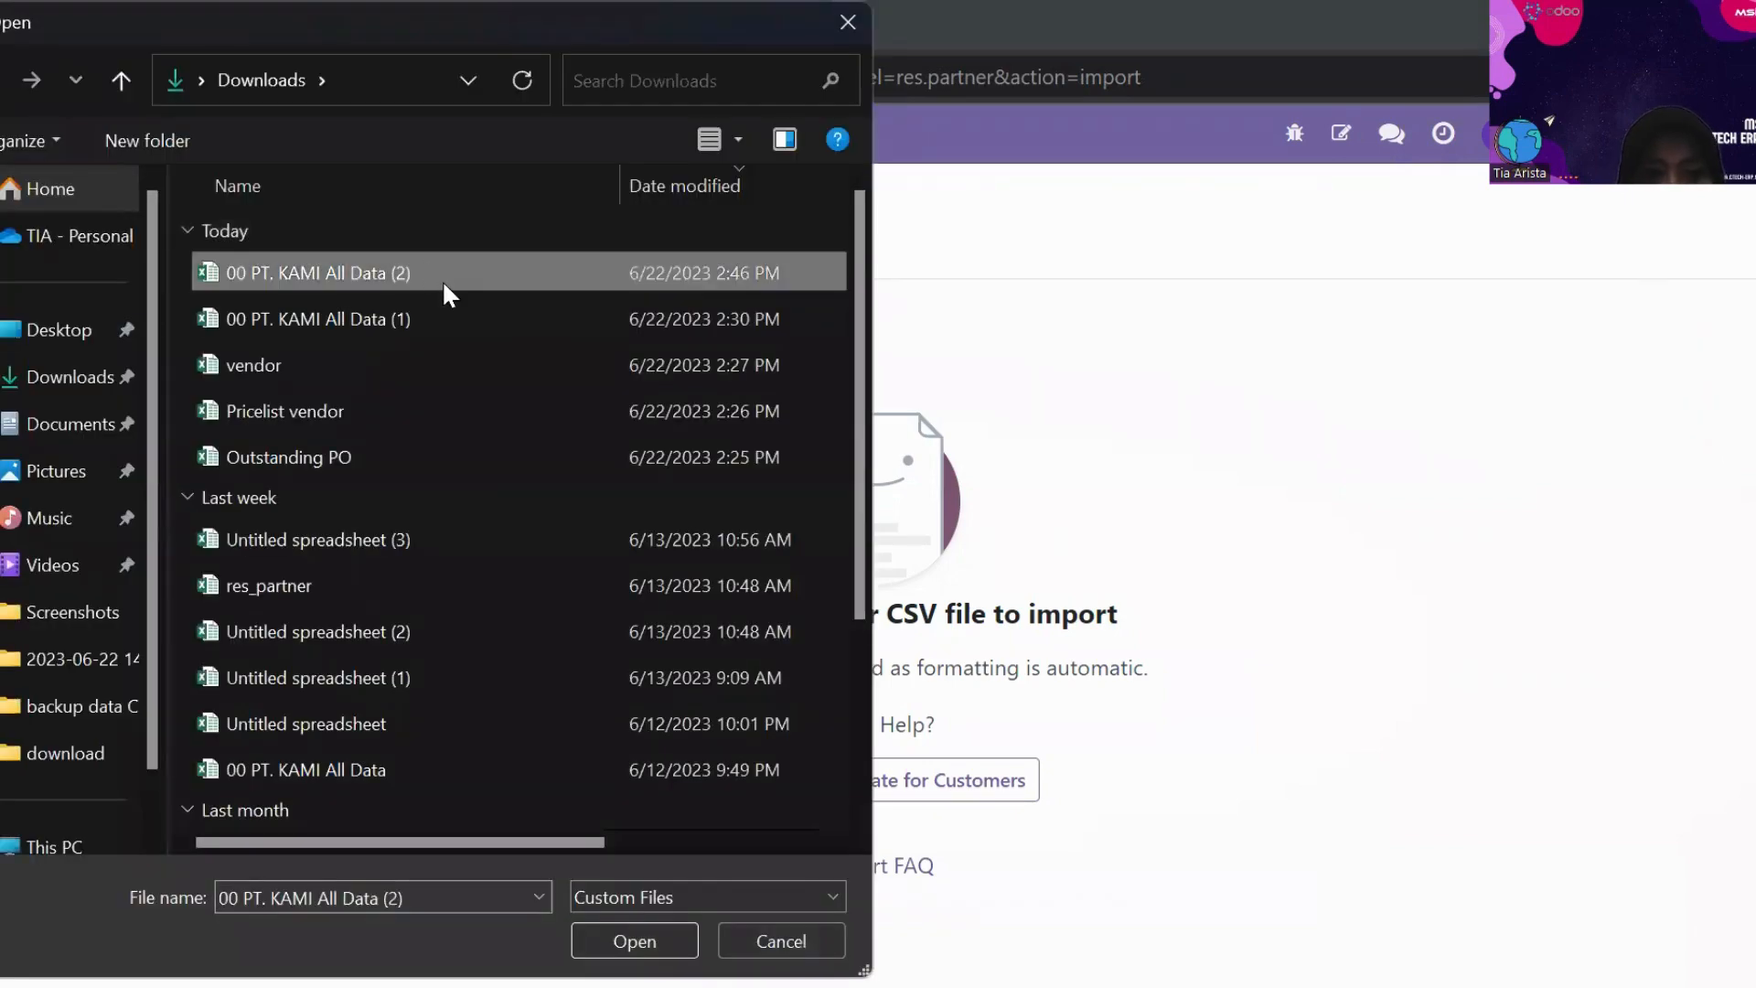
{"action": "left_click", "coordinate": [665, 944]}
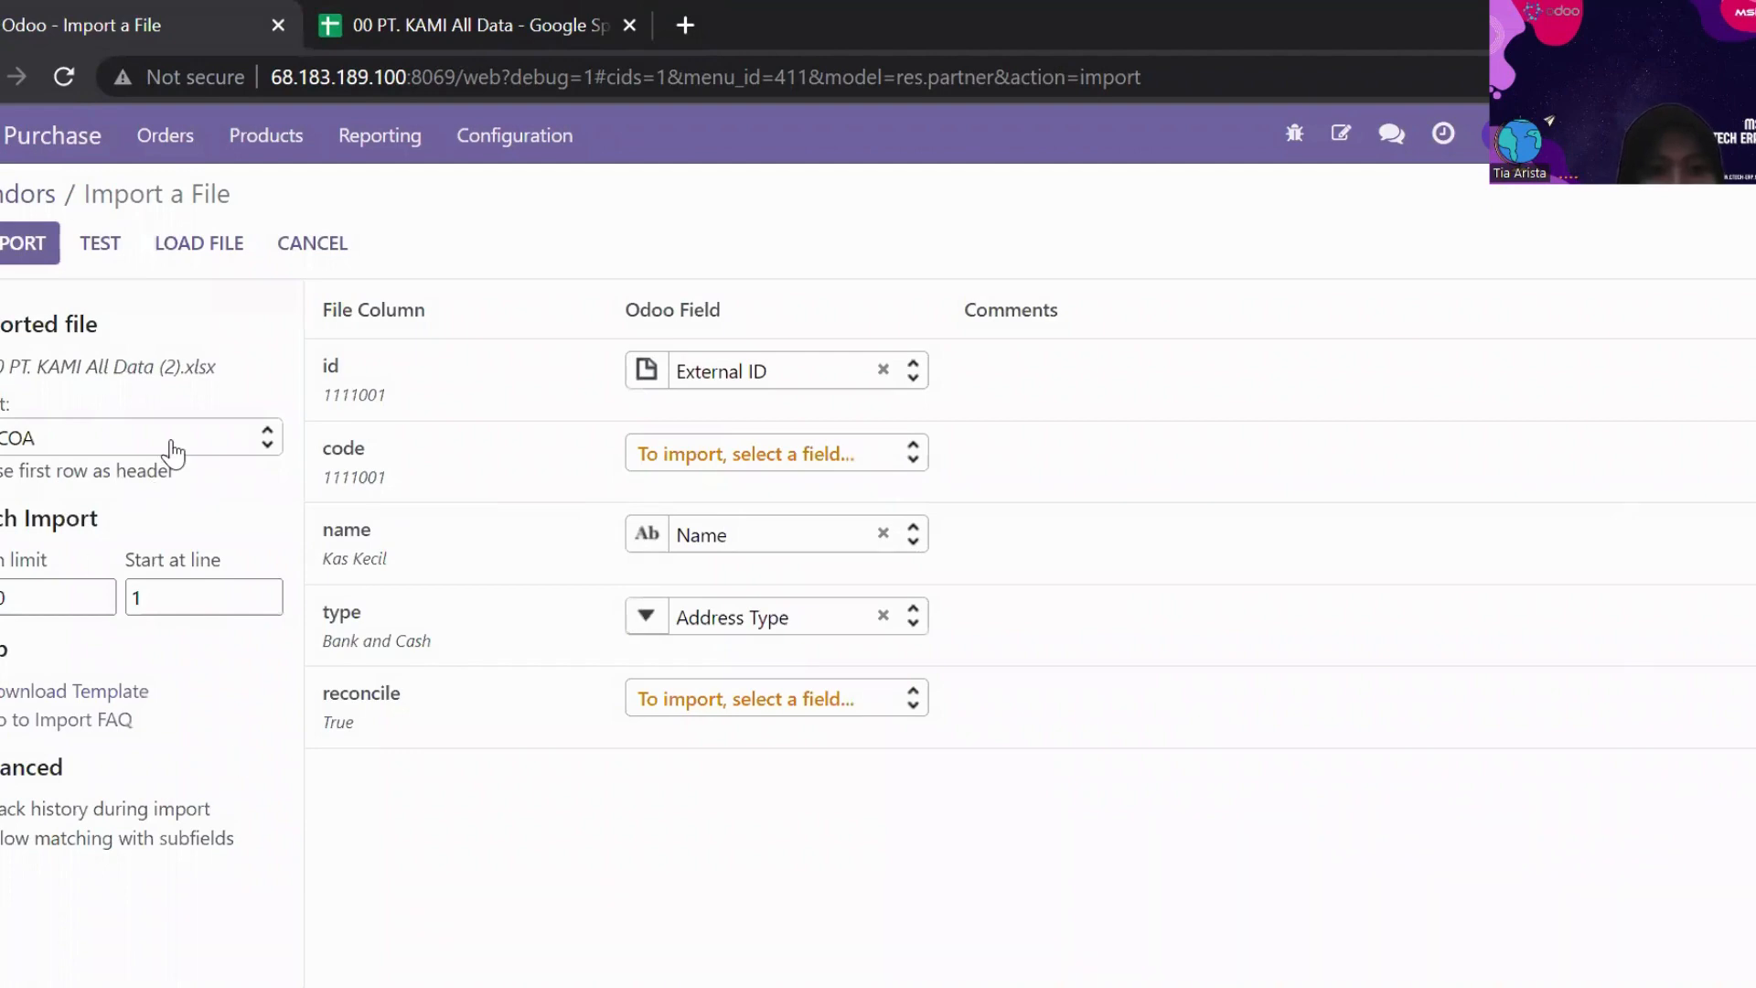
- Choose the 09.1 master.data.vendor sheet, test the vendor import, and cancel it without importing
{"action": "left_click", "coordinate": [174, 452]}
{"action": "left_click_drag", "start_coordinate": [264, 466], "coordinate": [287, 580]}
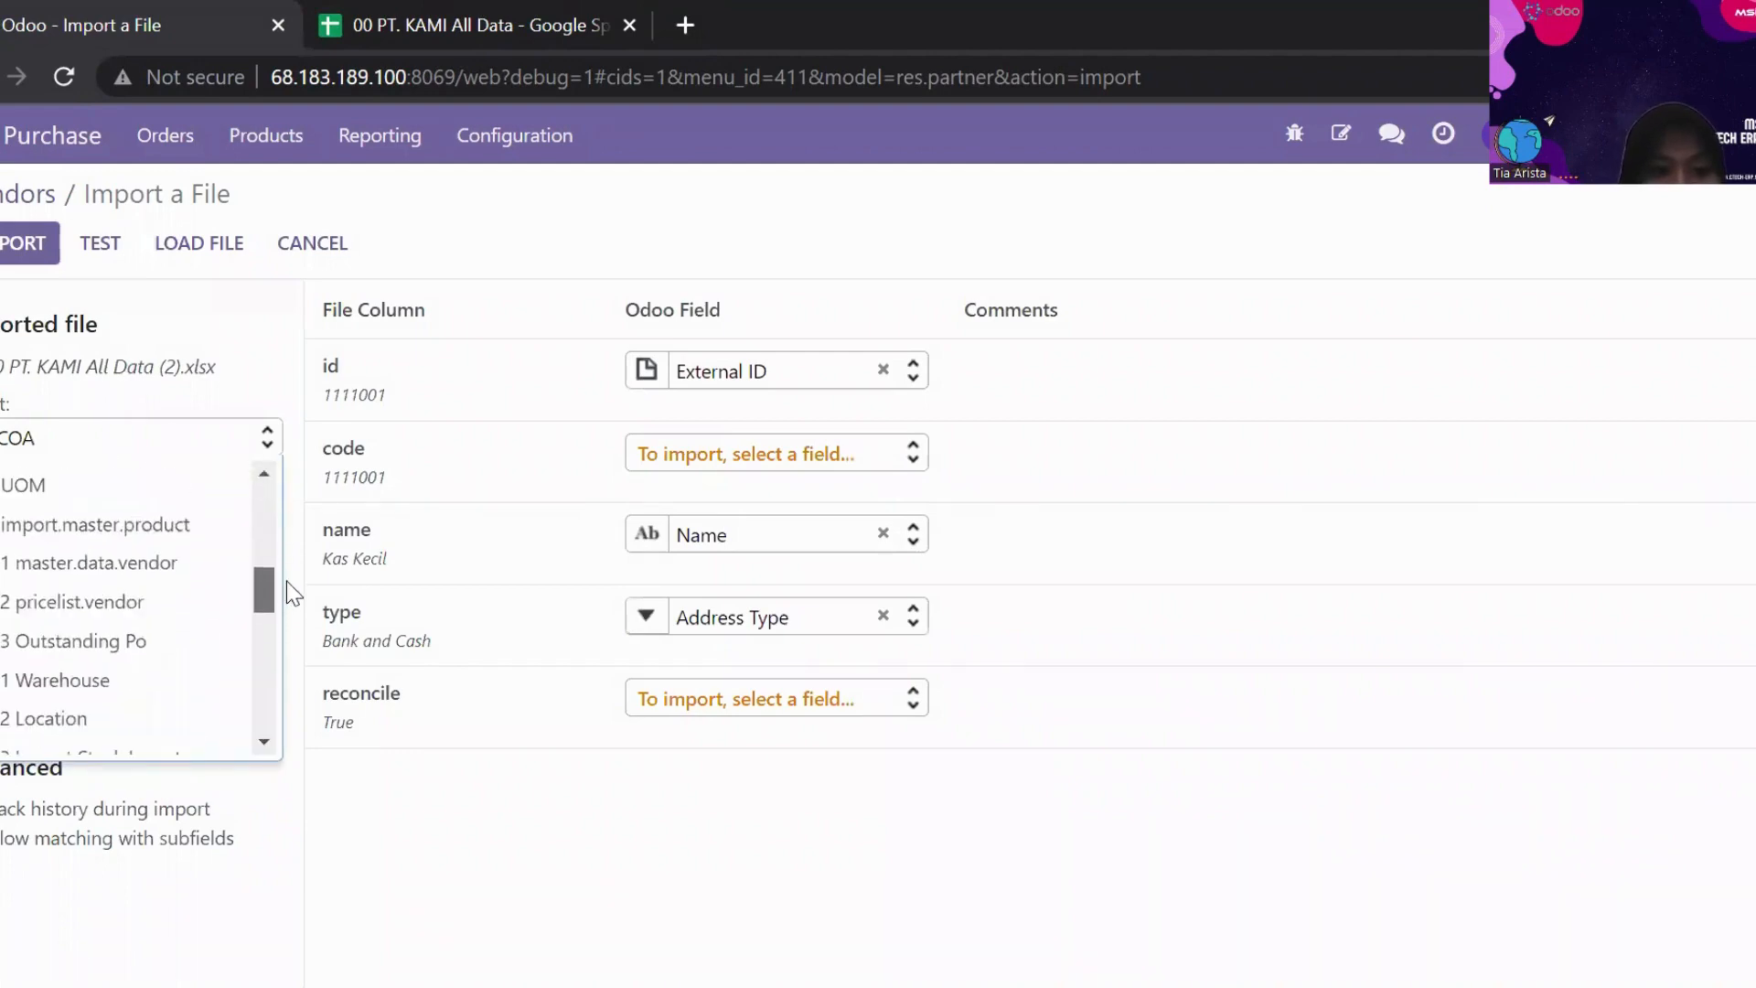
{"action": "left_click", "coordinate": [173, 580]}
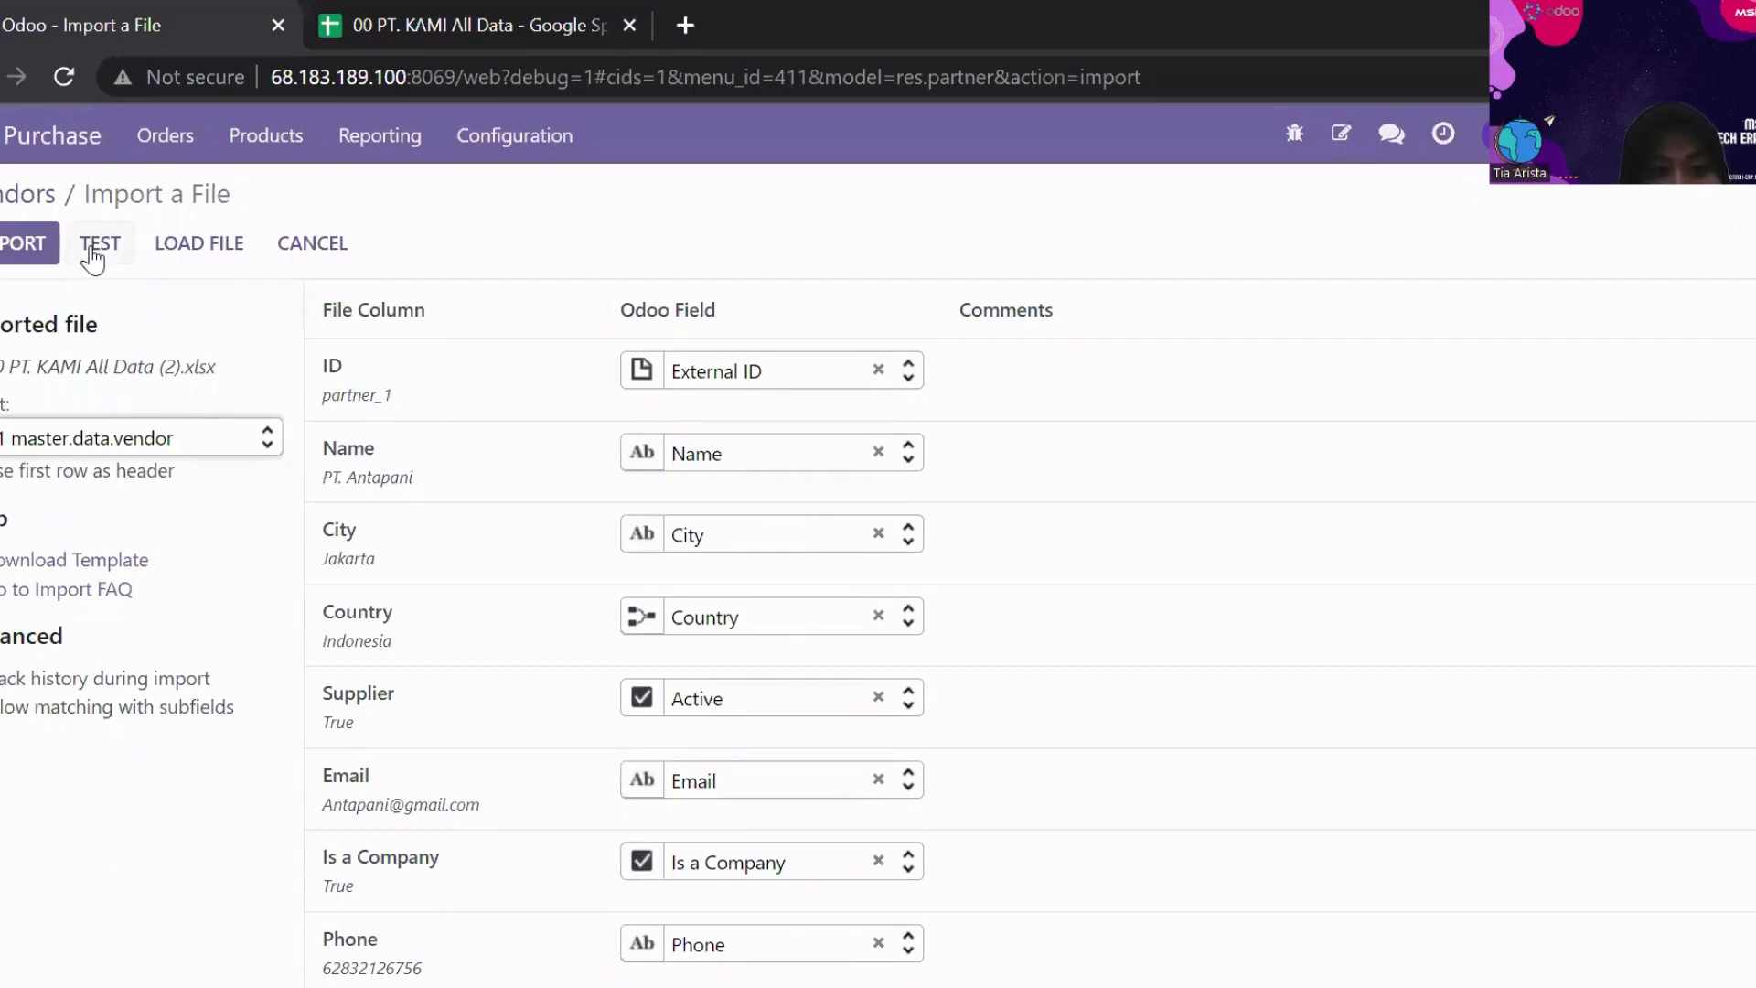
{"action": "left_click", "coordinate": [92, 249]}
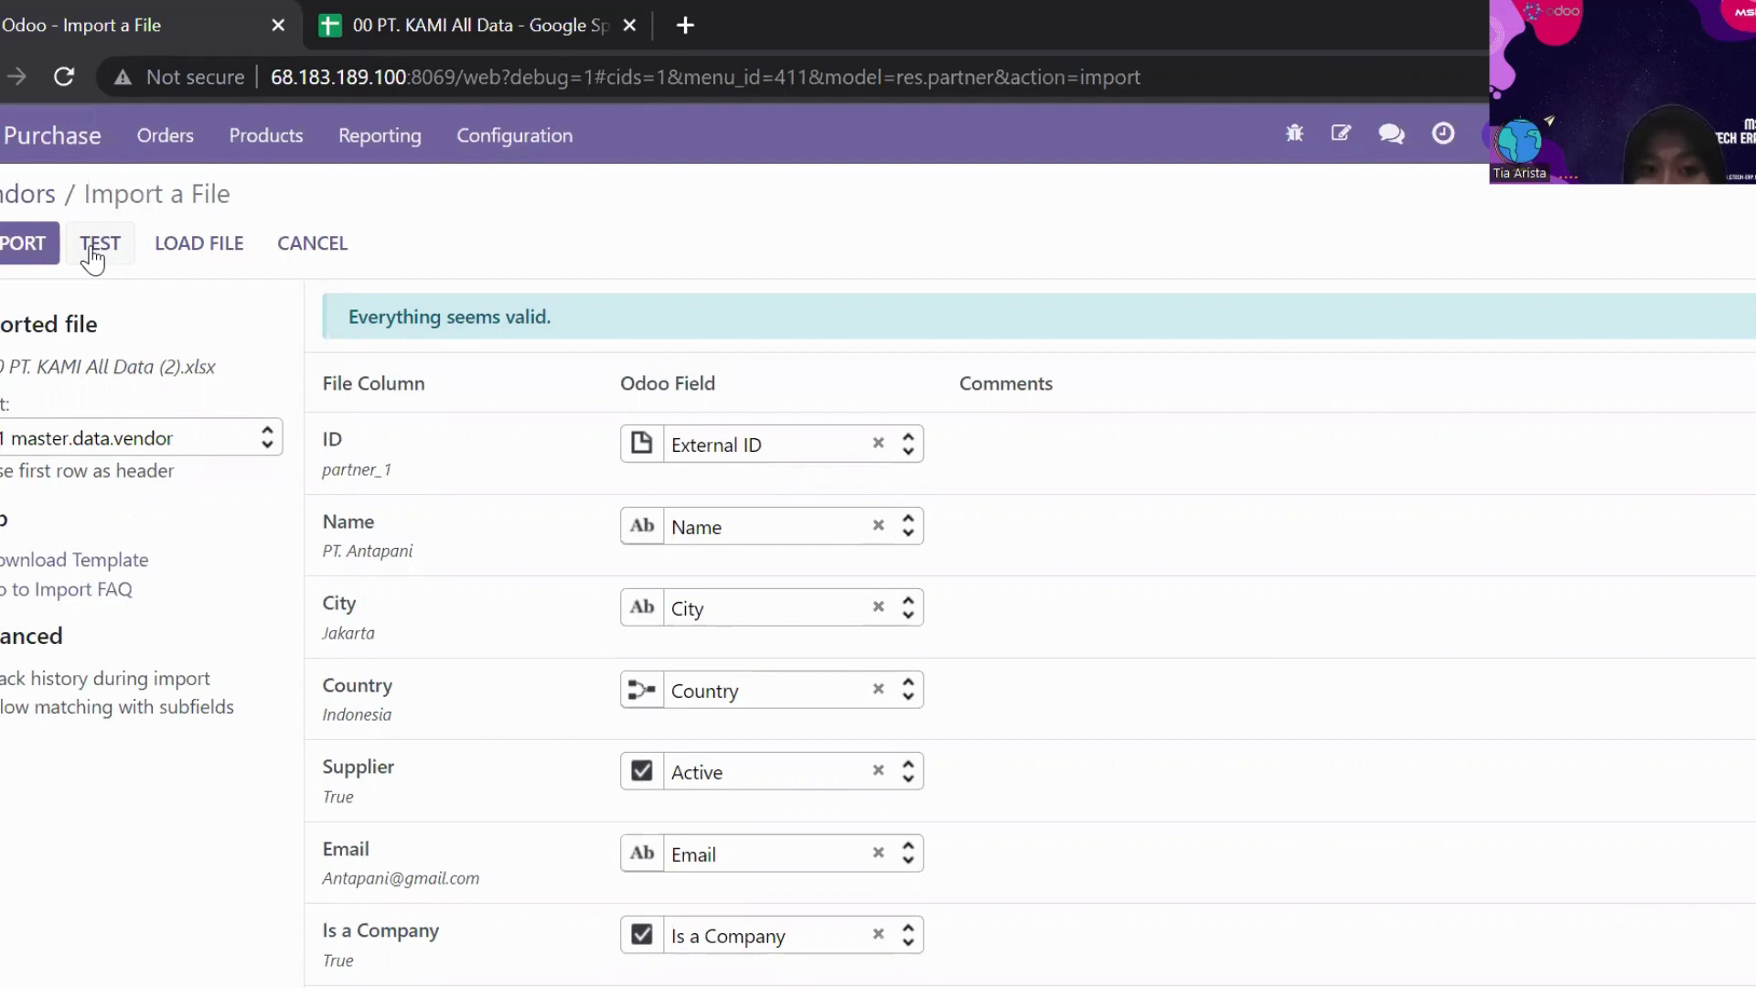
{"action": "left_click", "coordinate": [335, 251]}
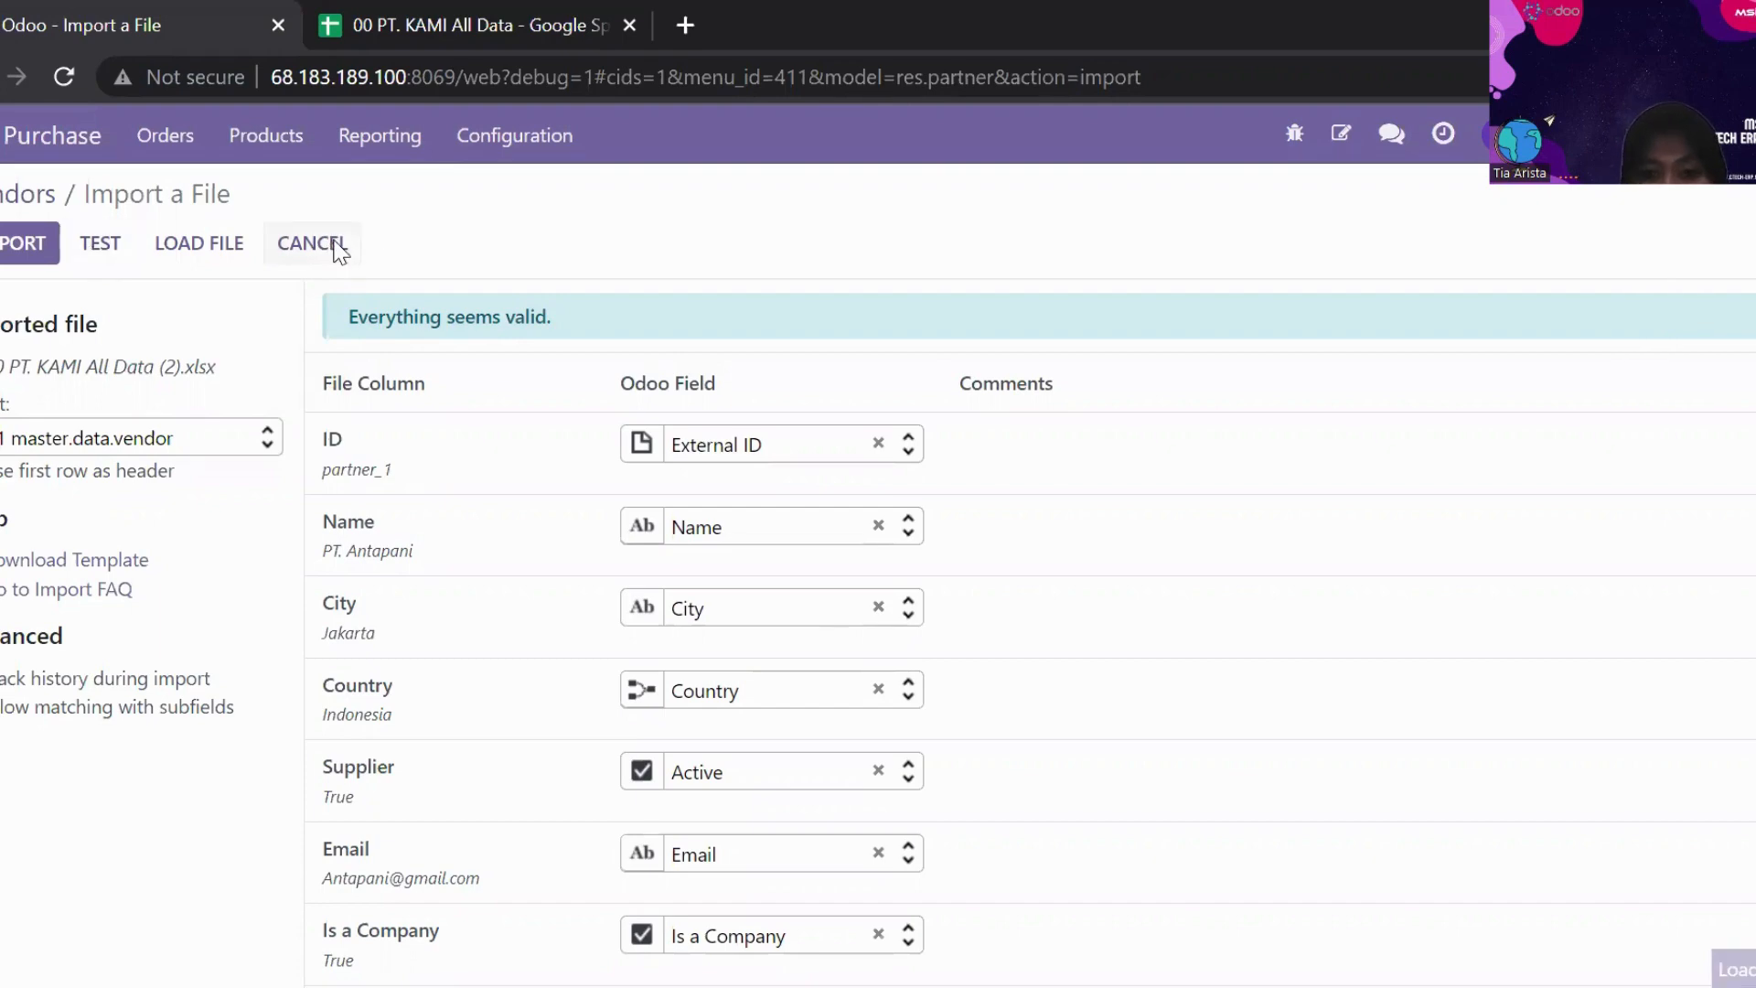
- Open the vendor pricelists and load 00 PT. KAMI All Data (2) as their import file
{"action": "left_click", "coordinate": [515, 152]}
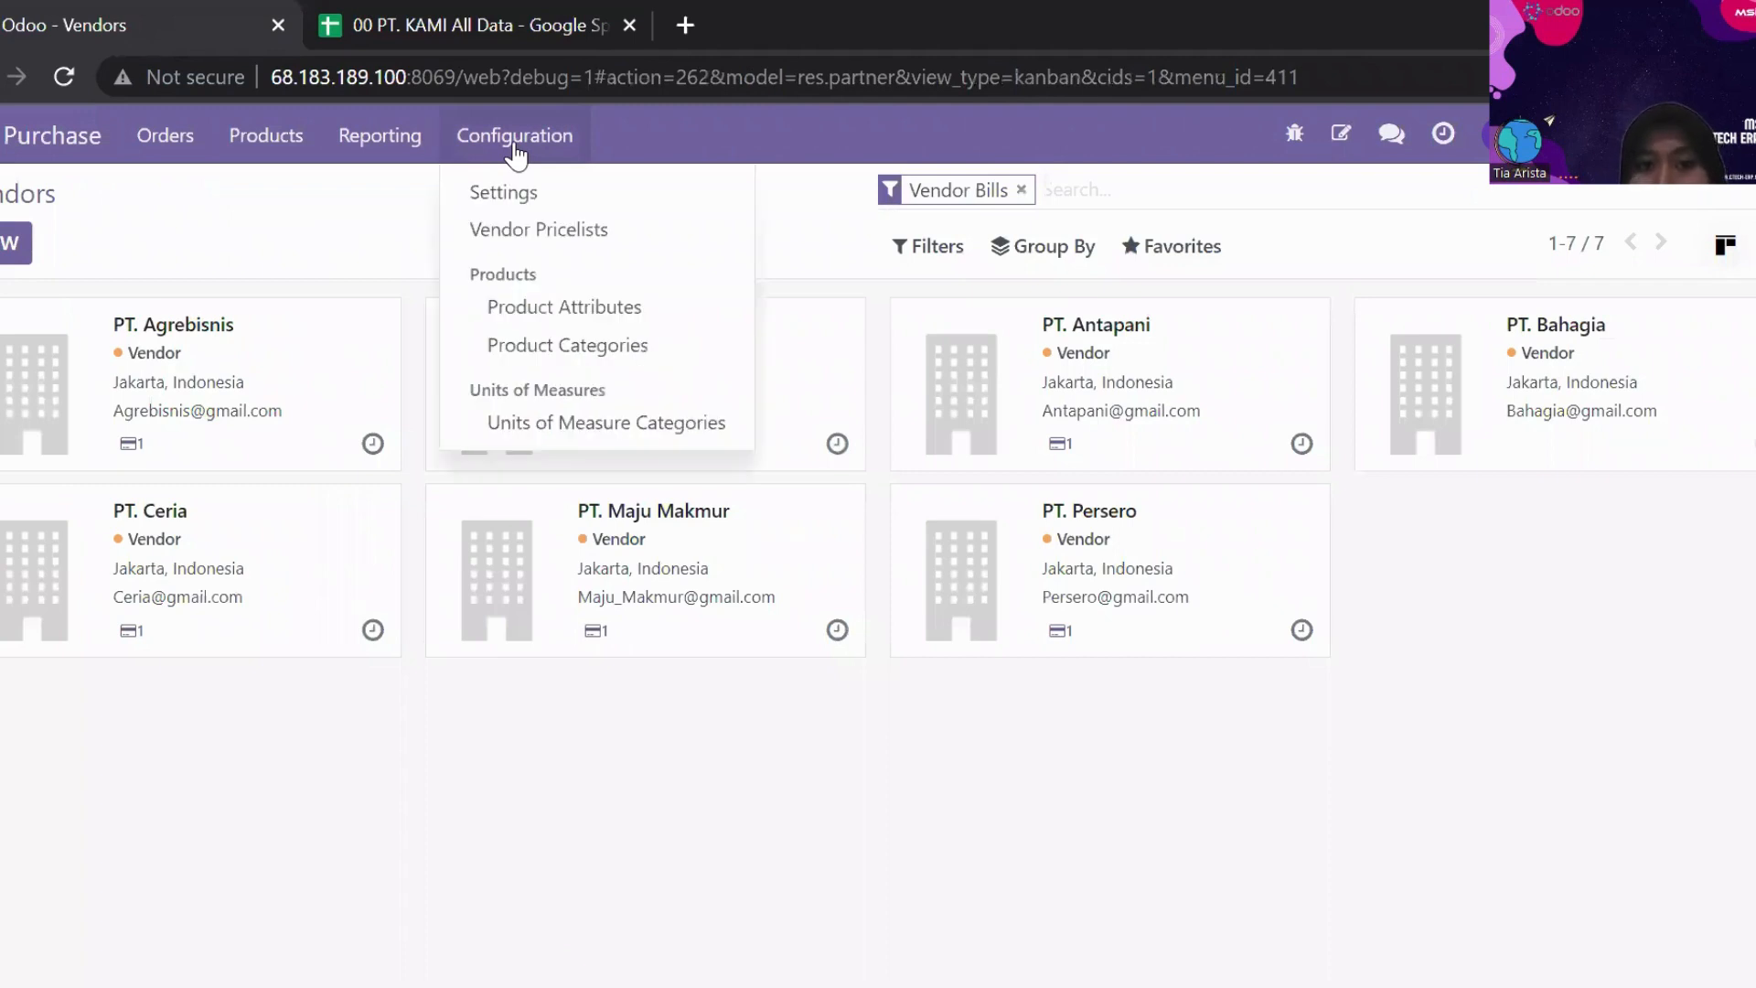
{"action": "left_click", "coordinate": [629, 231]}
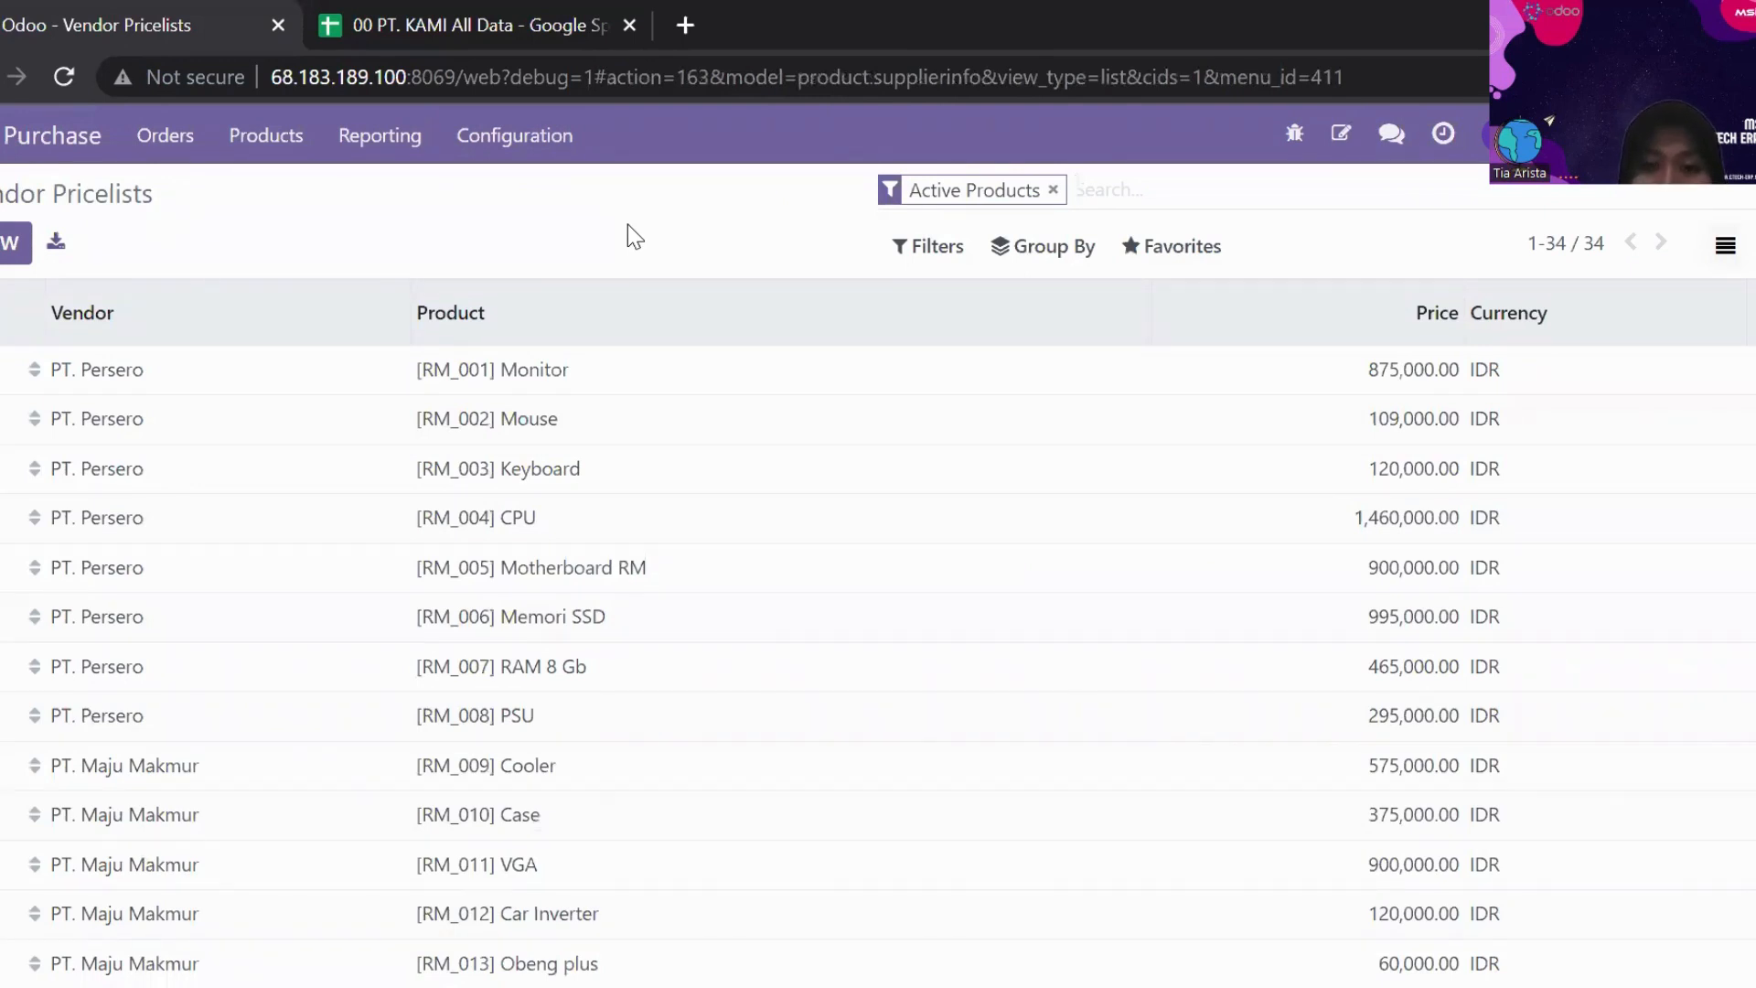
{"action": "left_click", "coordinate": [1216, 252]}
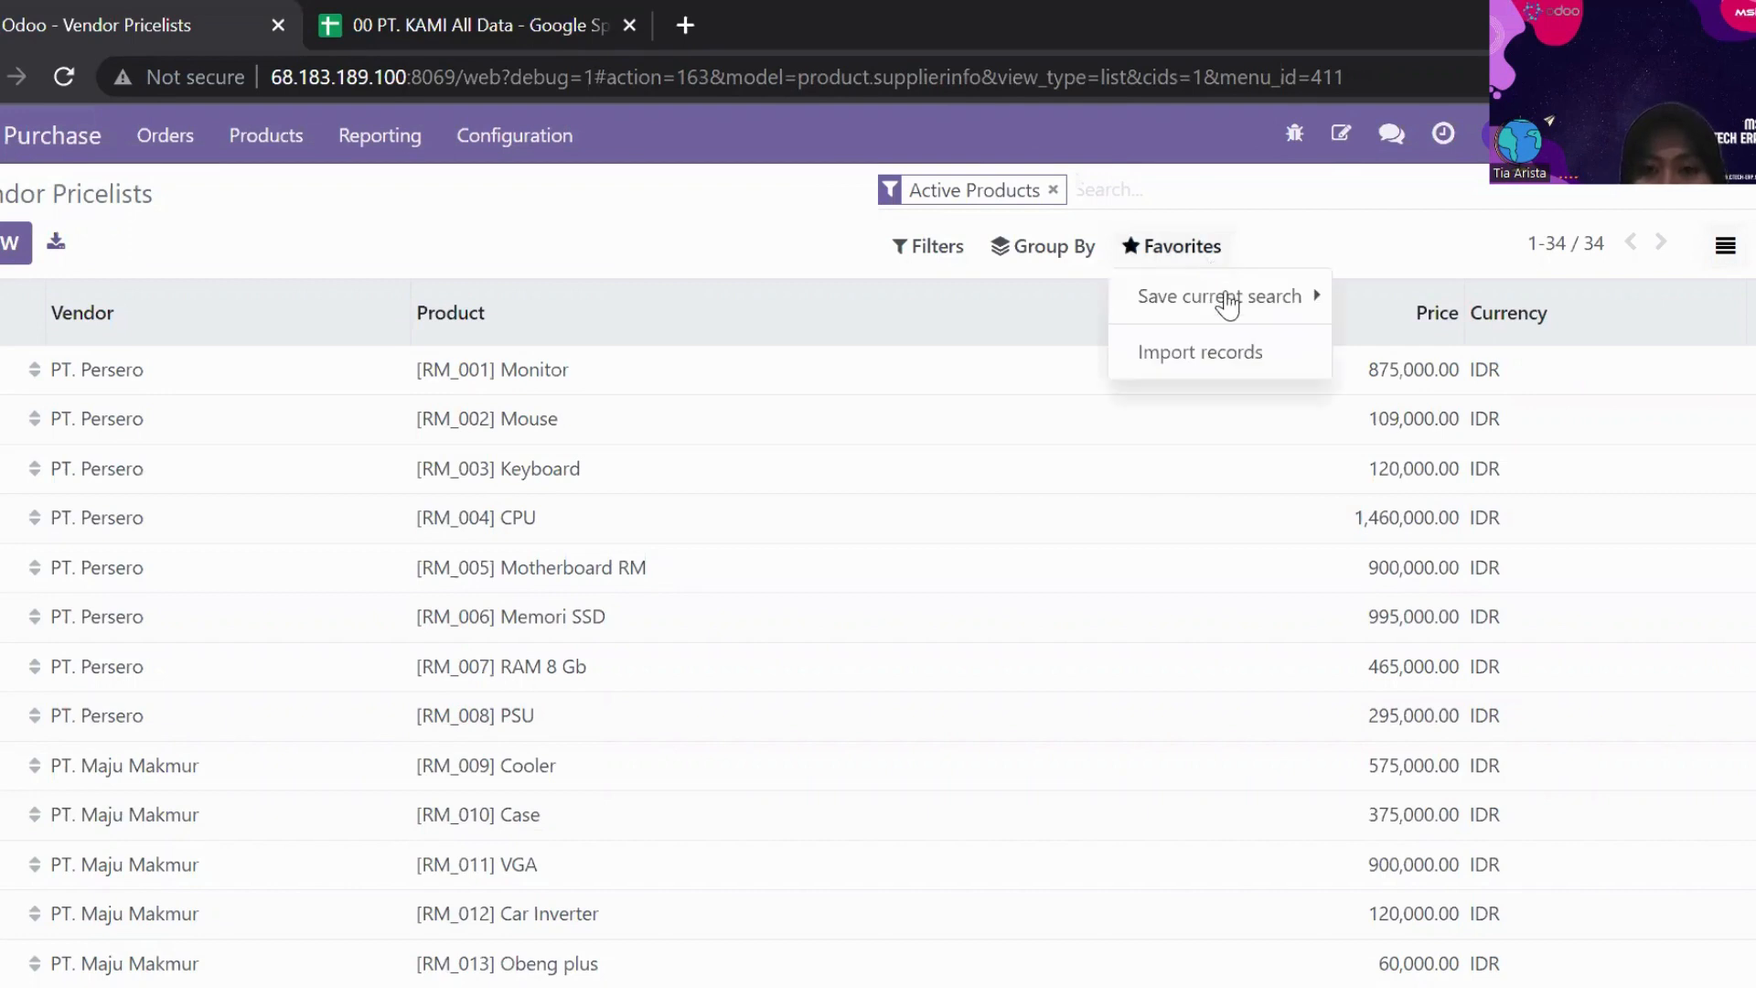
{"action": "left_click", "coordinate": [1224, 296]}
{"action": "left_click", "coordinate": [1234, 353]}
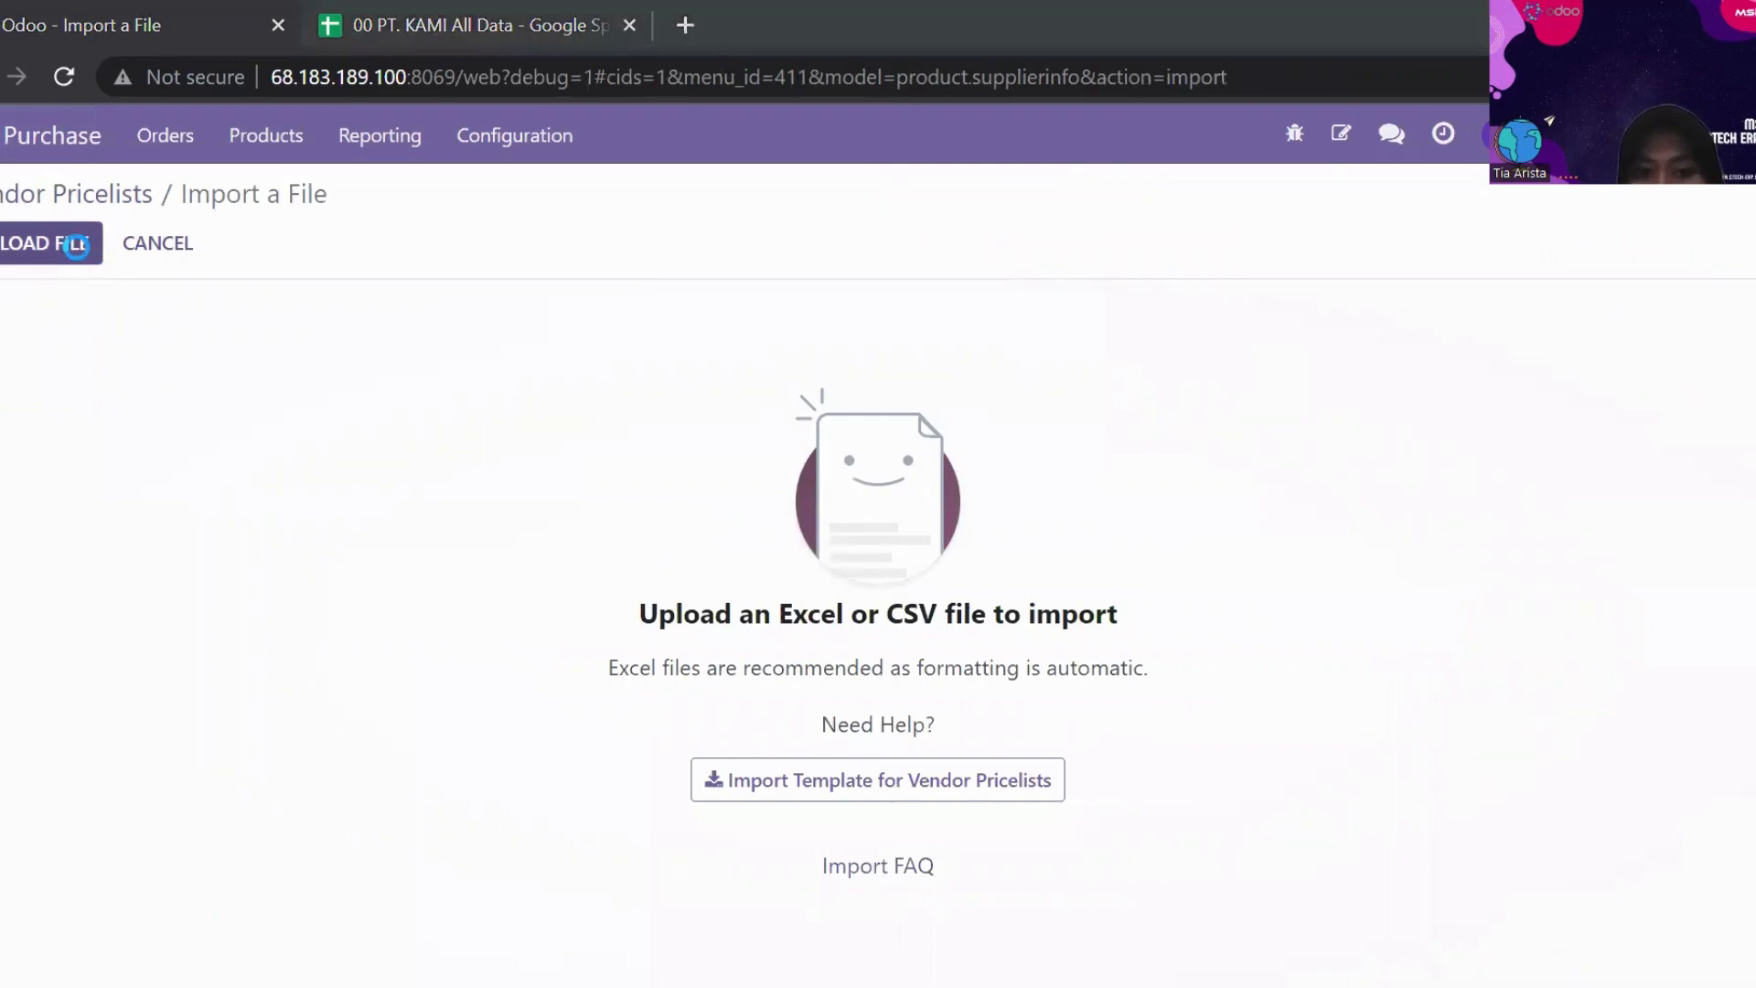
{"action": "left_click", "coordinate": [78, 254]}
{"action": "left_click", "coordinate": [306, 284]}
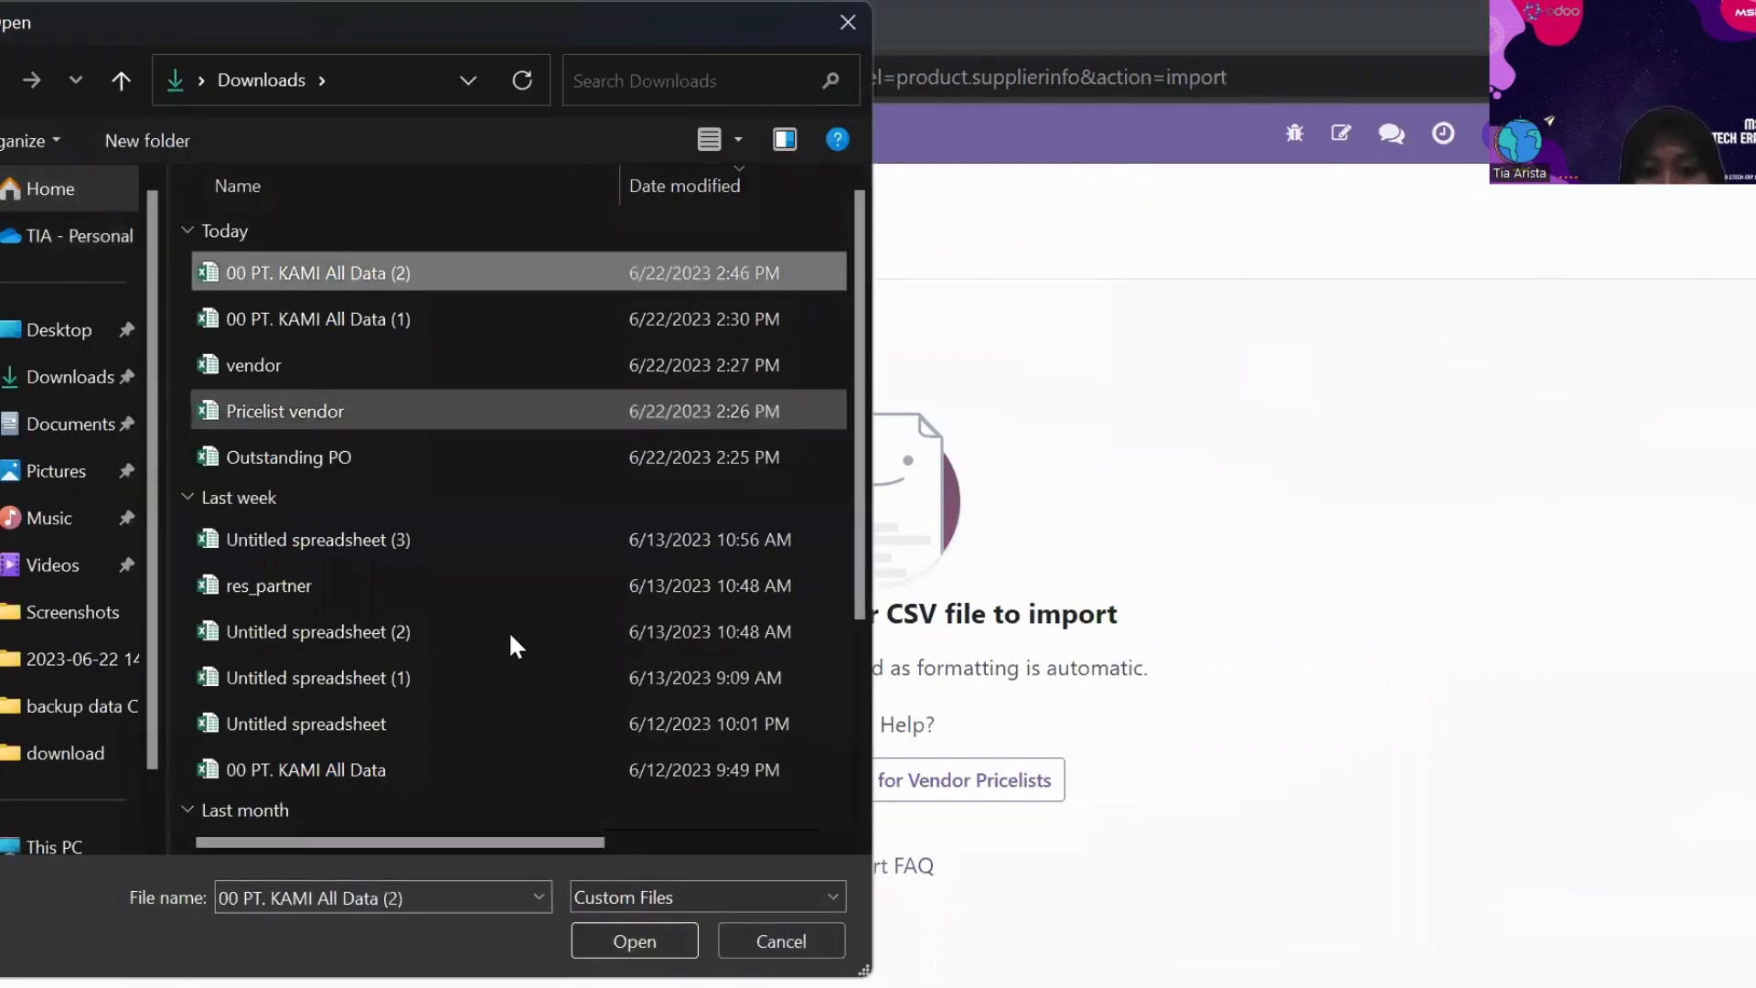
{"action": "left_click", "coordinate": [620, 935]}
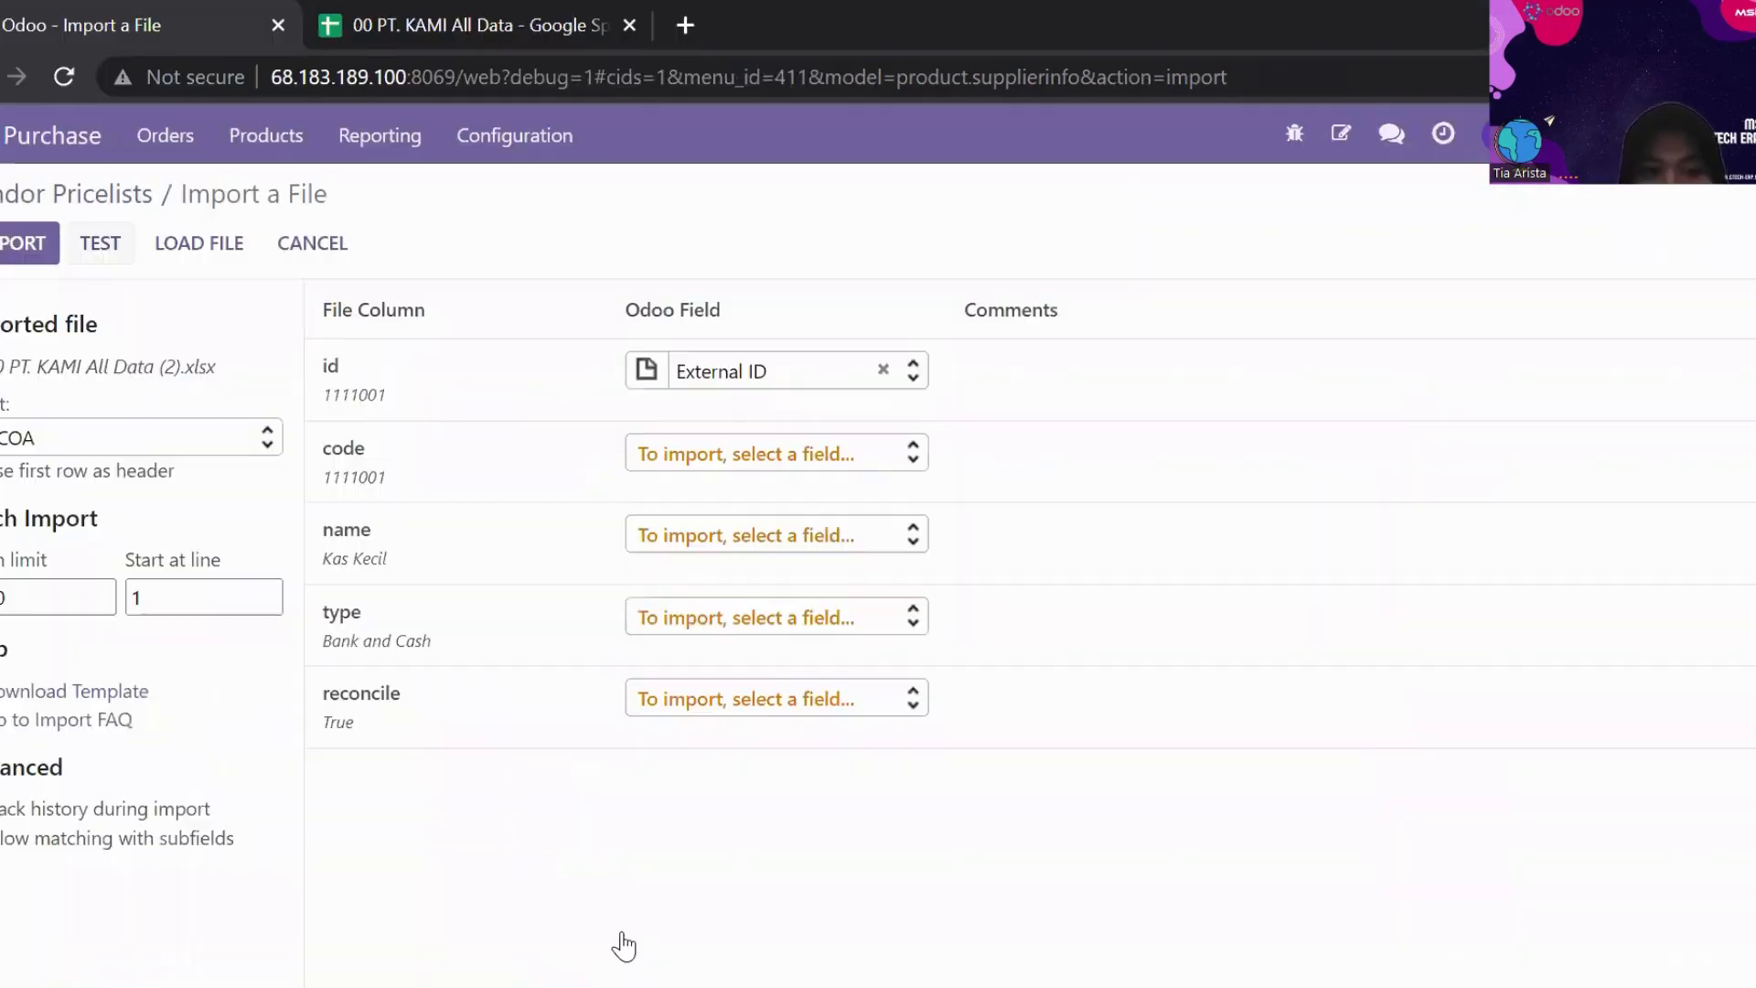
- Choose the 09.2 pricelist.vendor sheet, test the vendor pricelist import, and cancel it without importing
{"action": "left_click", "coordinate": [51, 436]}
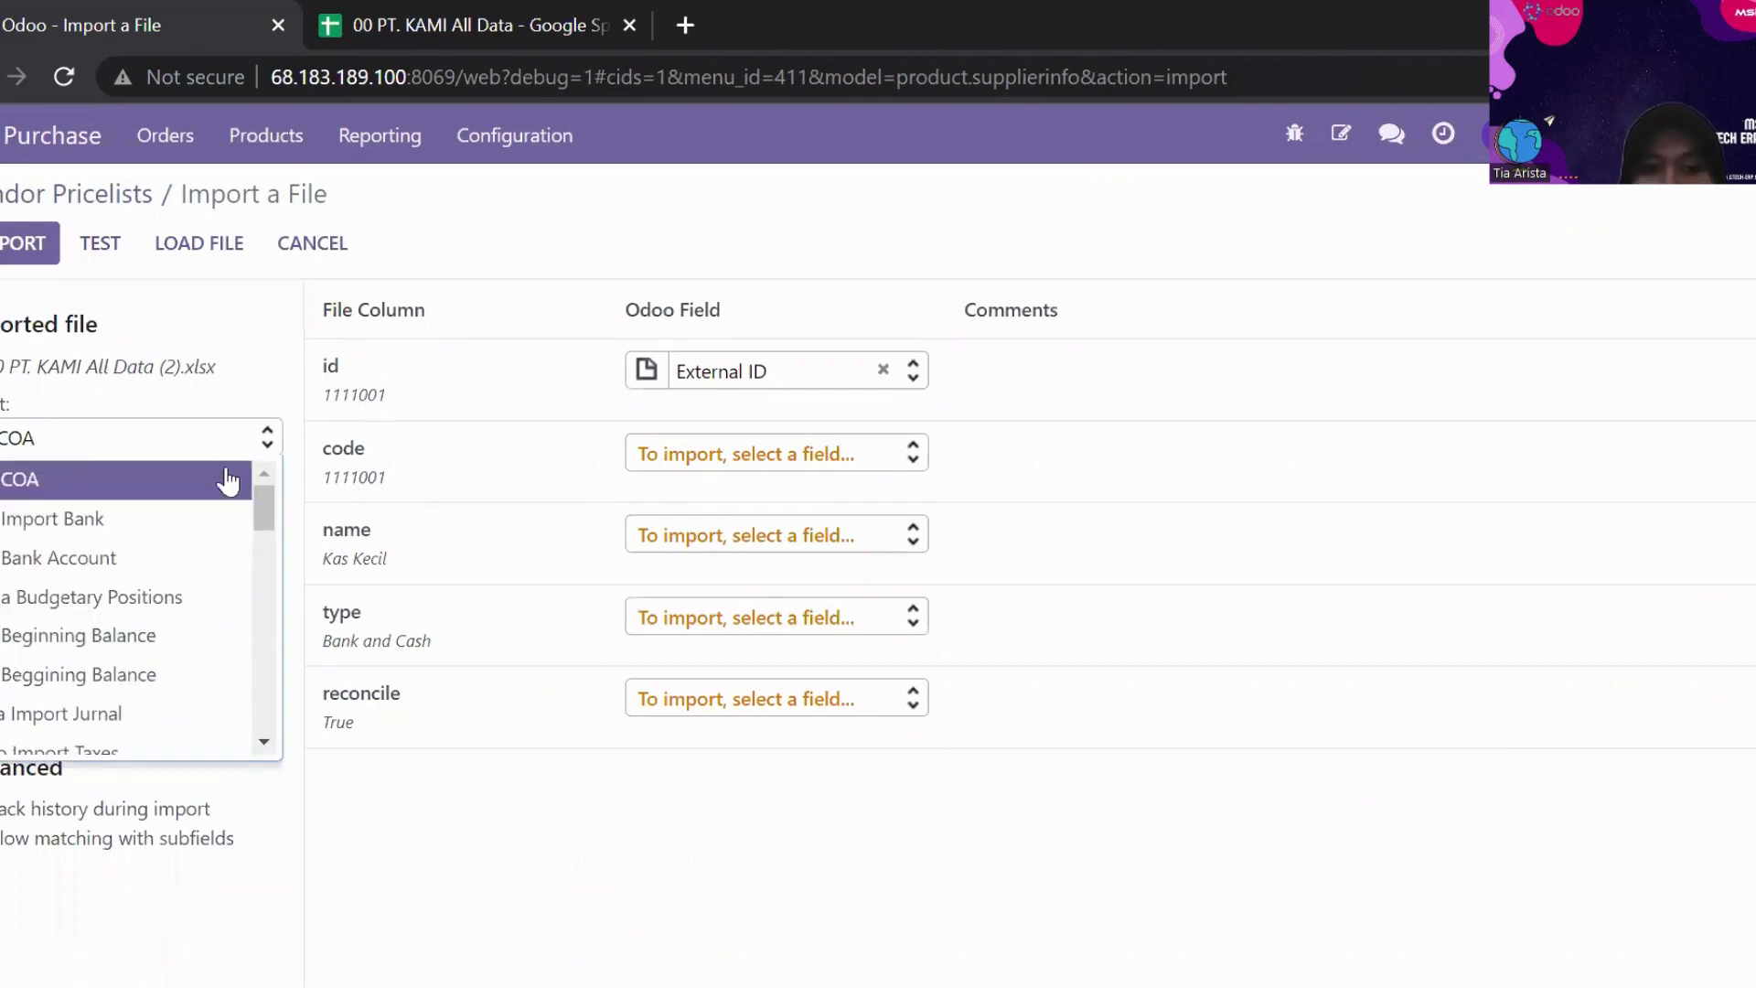
{"action": "left_click_drag", "start_coordinate": [269, 512], "coordinate": [255, 596]}
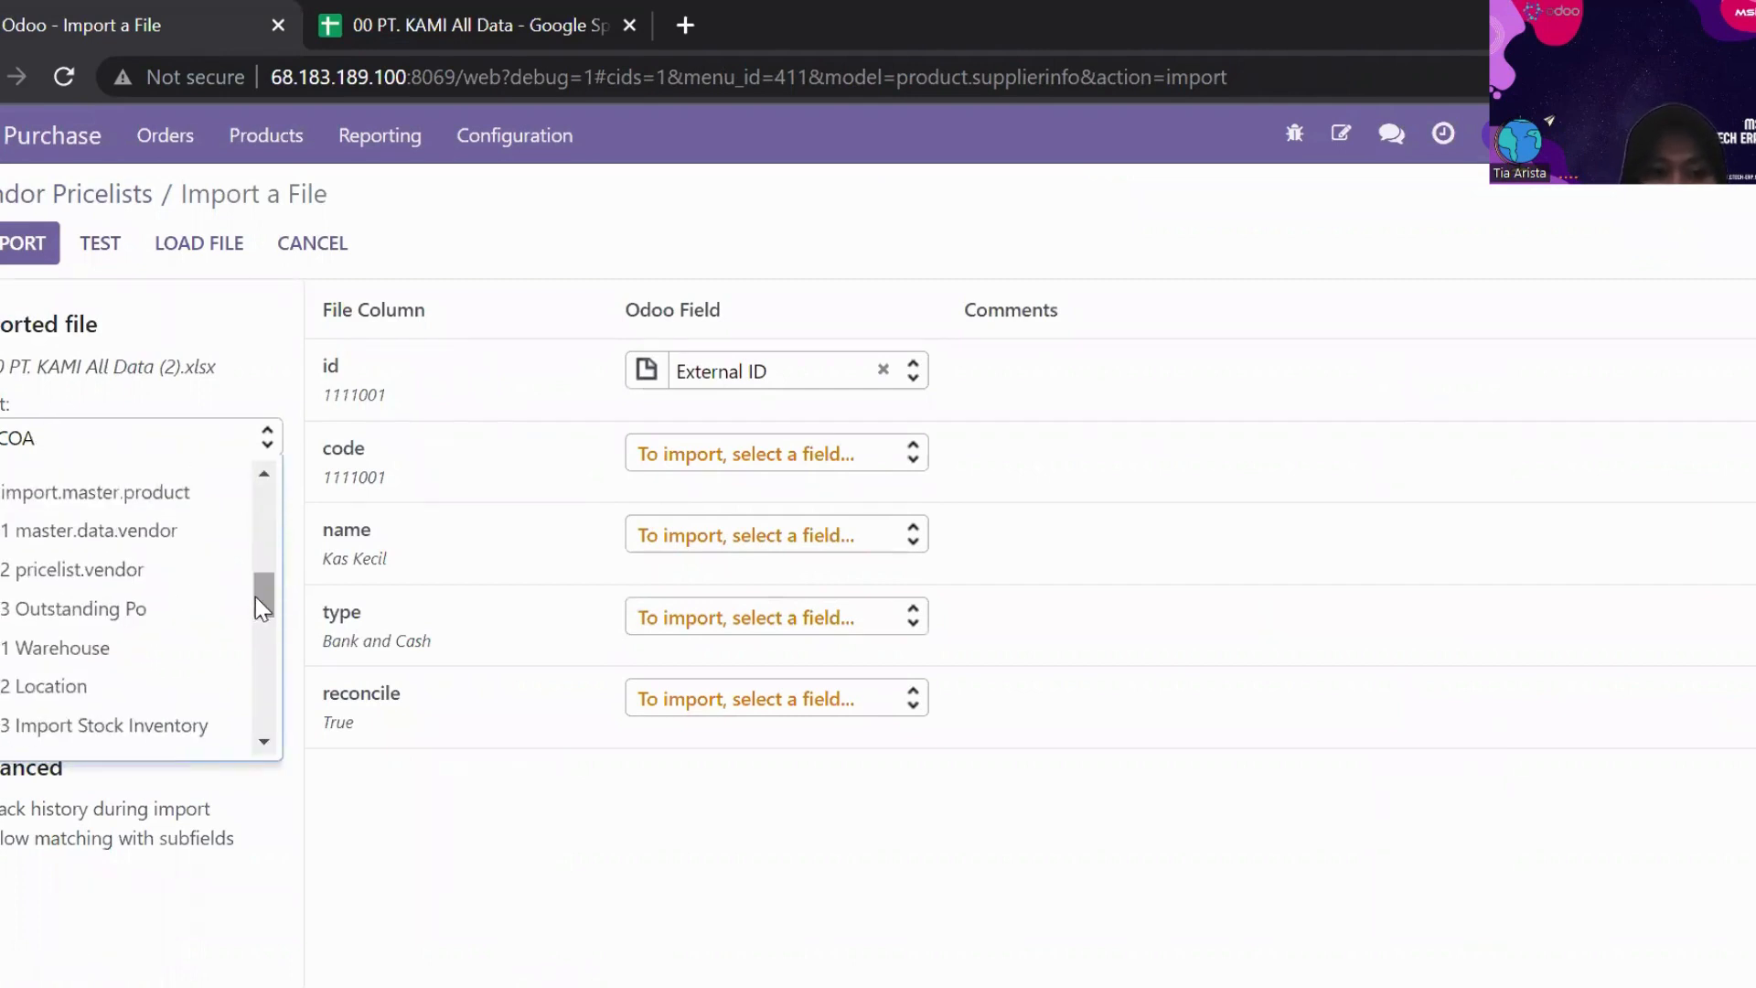
{"action": "left_click", "coordinate": [149, 572]}
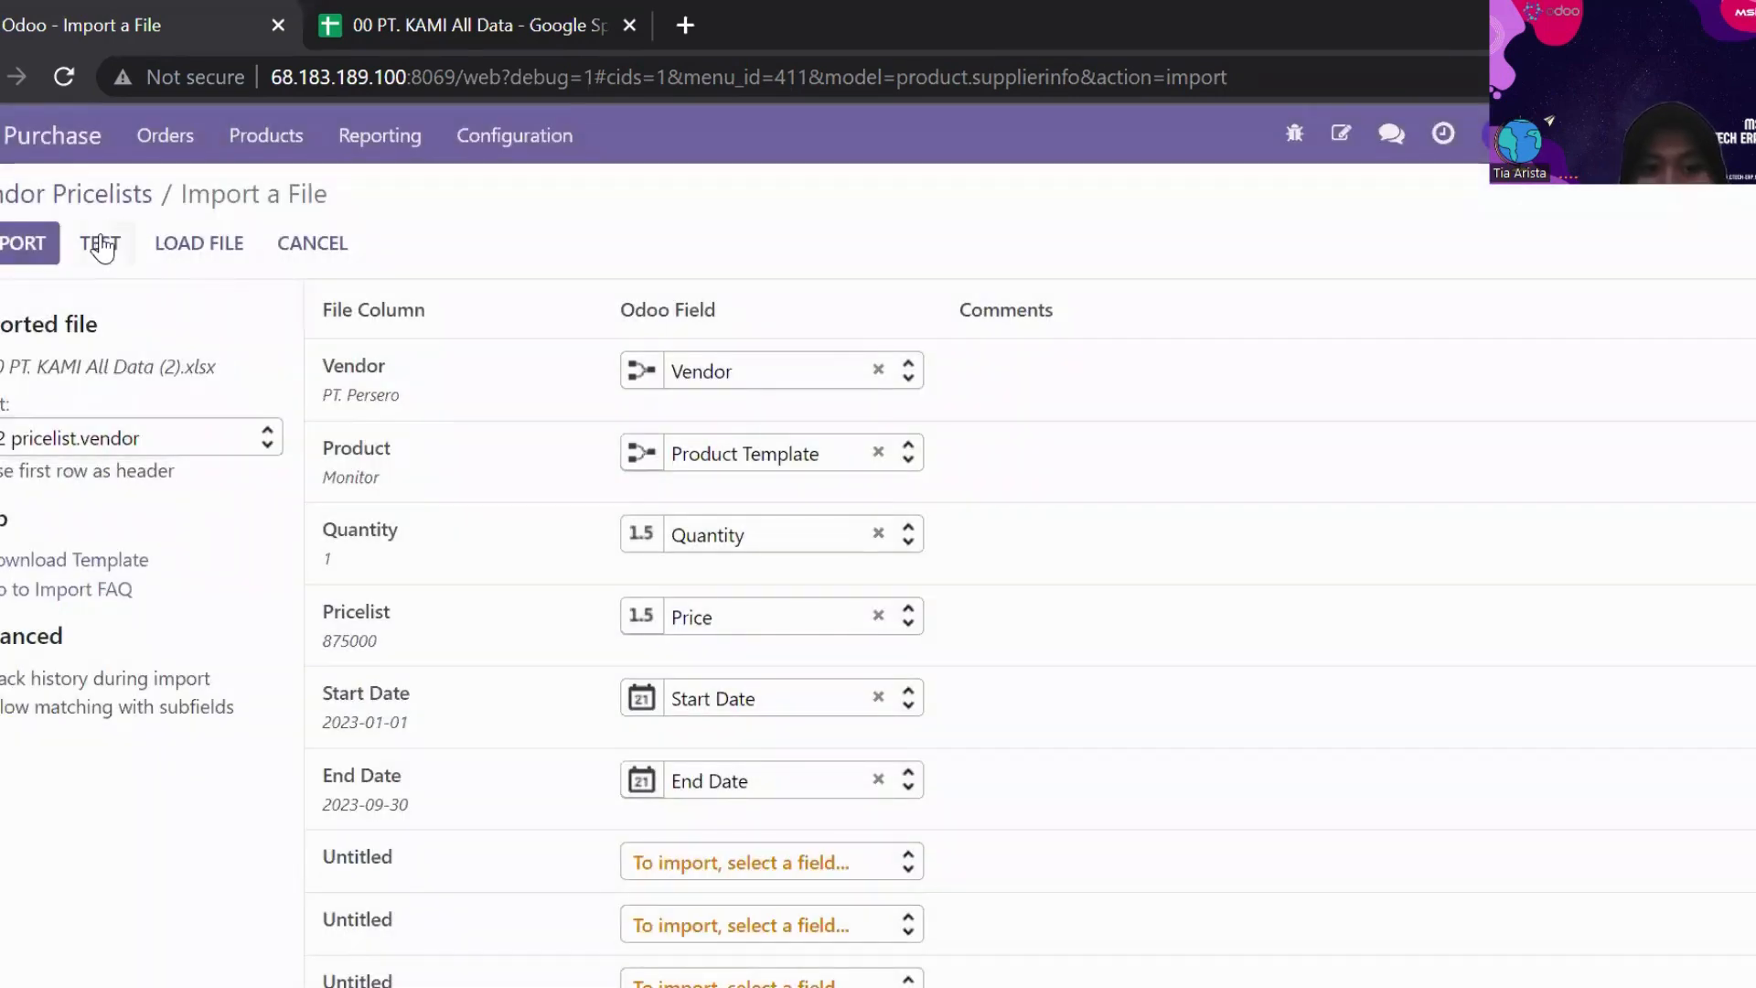
{"action": "left_click", "coordinate": [99, 239]}
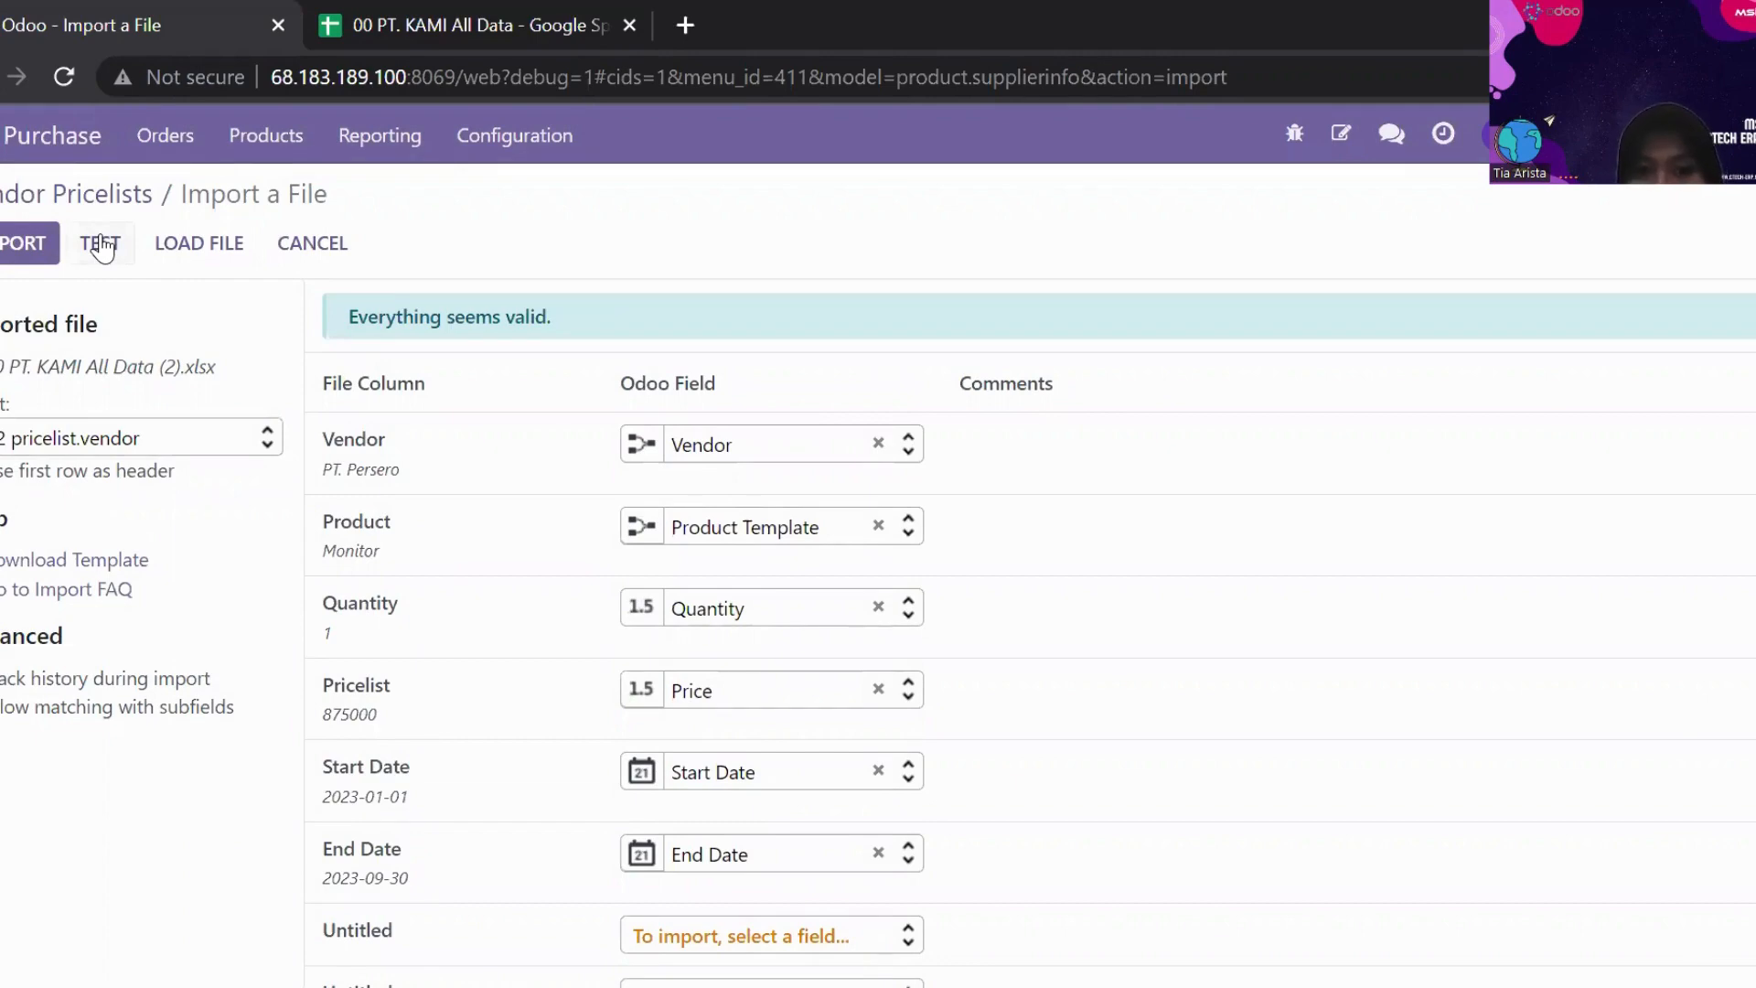
{"action": "left_click", "coordinate": [100, 246]}
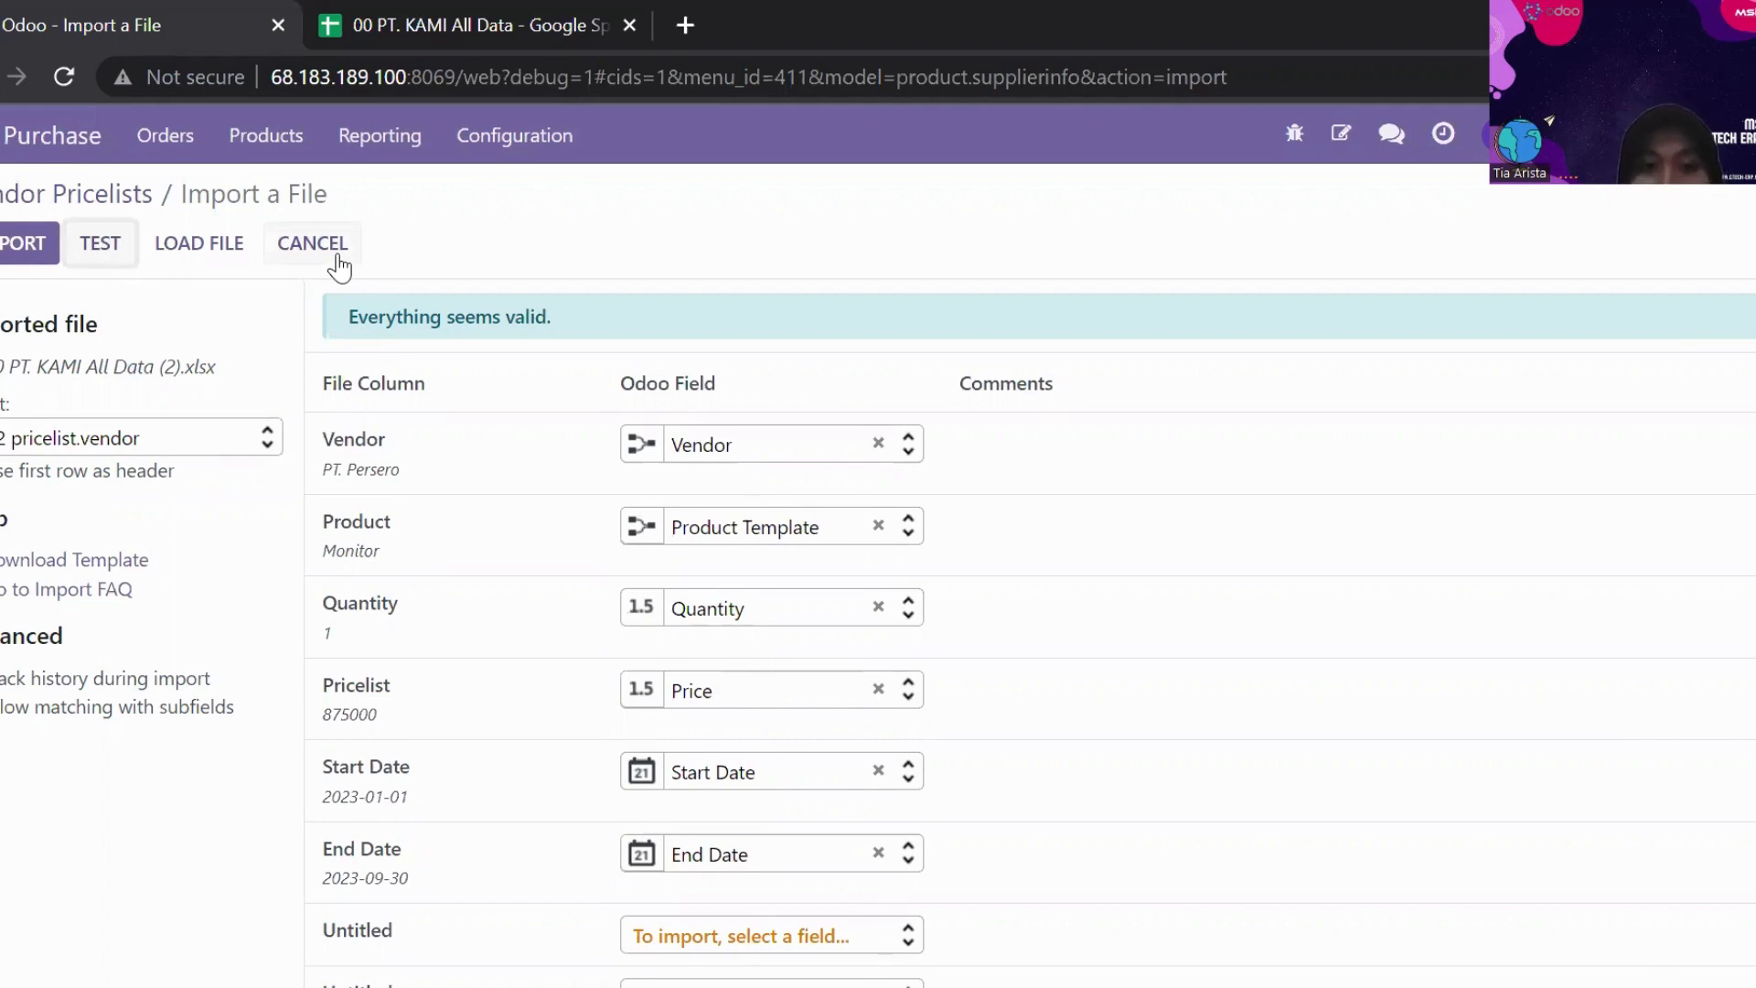
{"action": "left_click", "coordinate": [338, 257]}
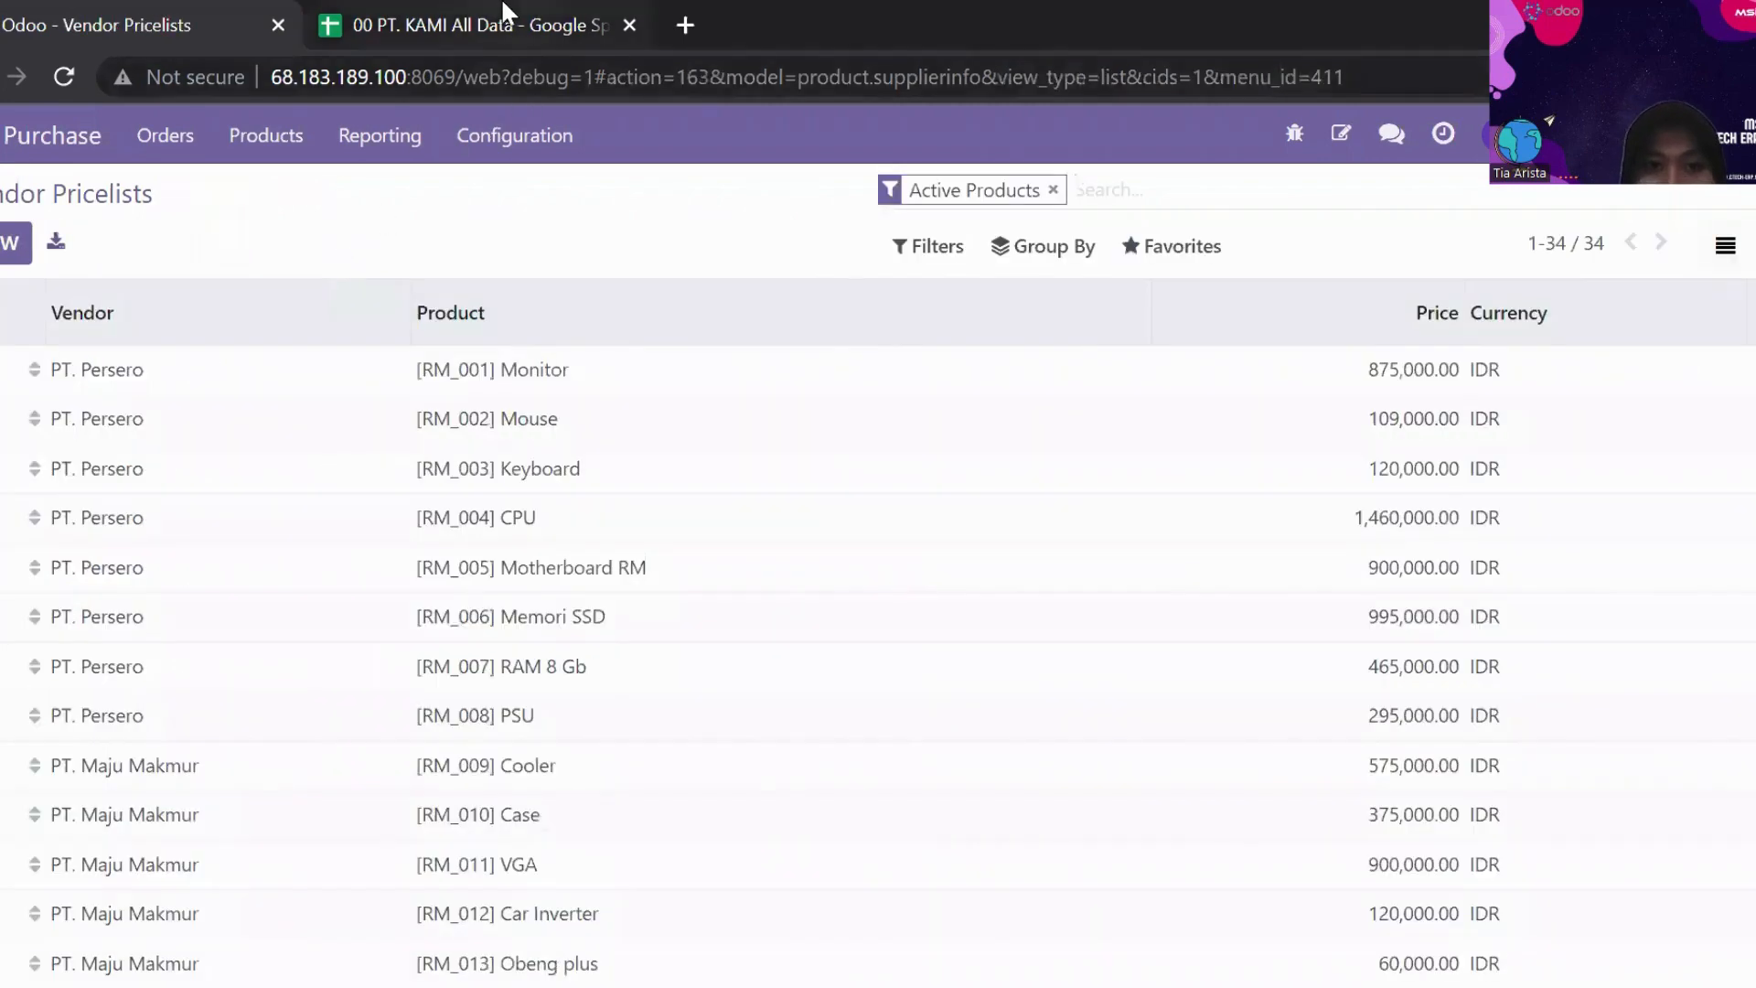
- Switch to the 00 PT. KAMI All Data spreadsheet and look through the order rows of the 09.3 Outstanding Po sheet
{"action": "left_click", "coordinate": [504, 19]}
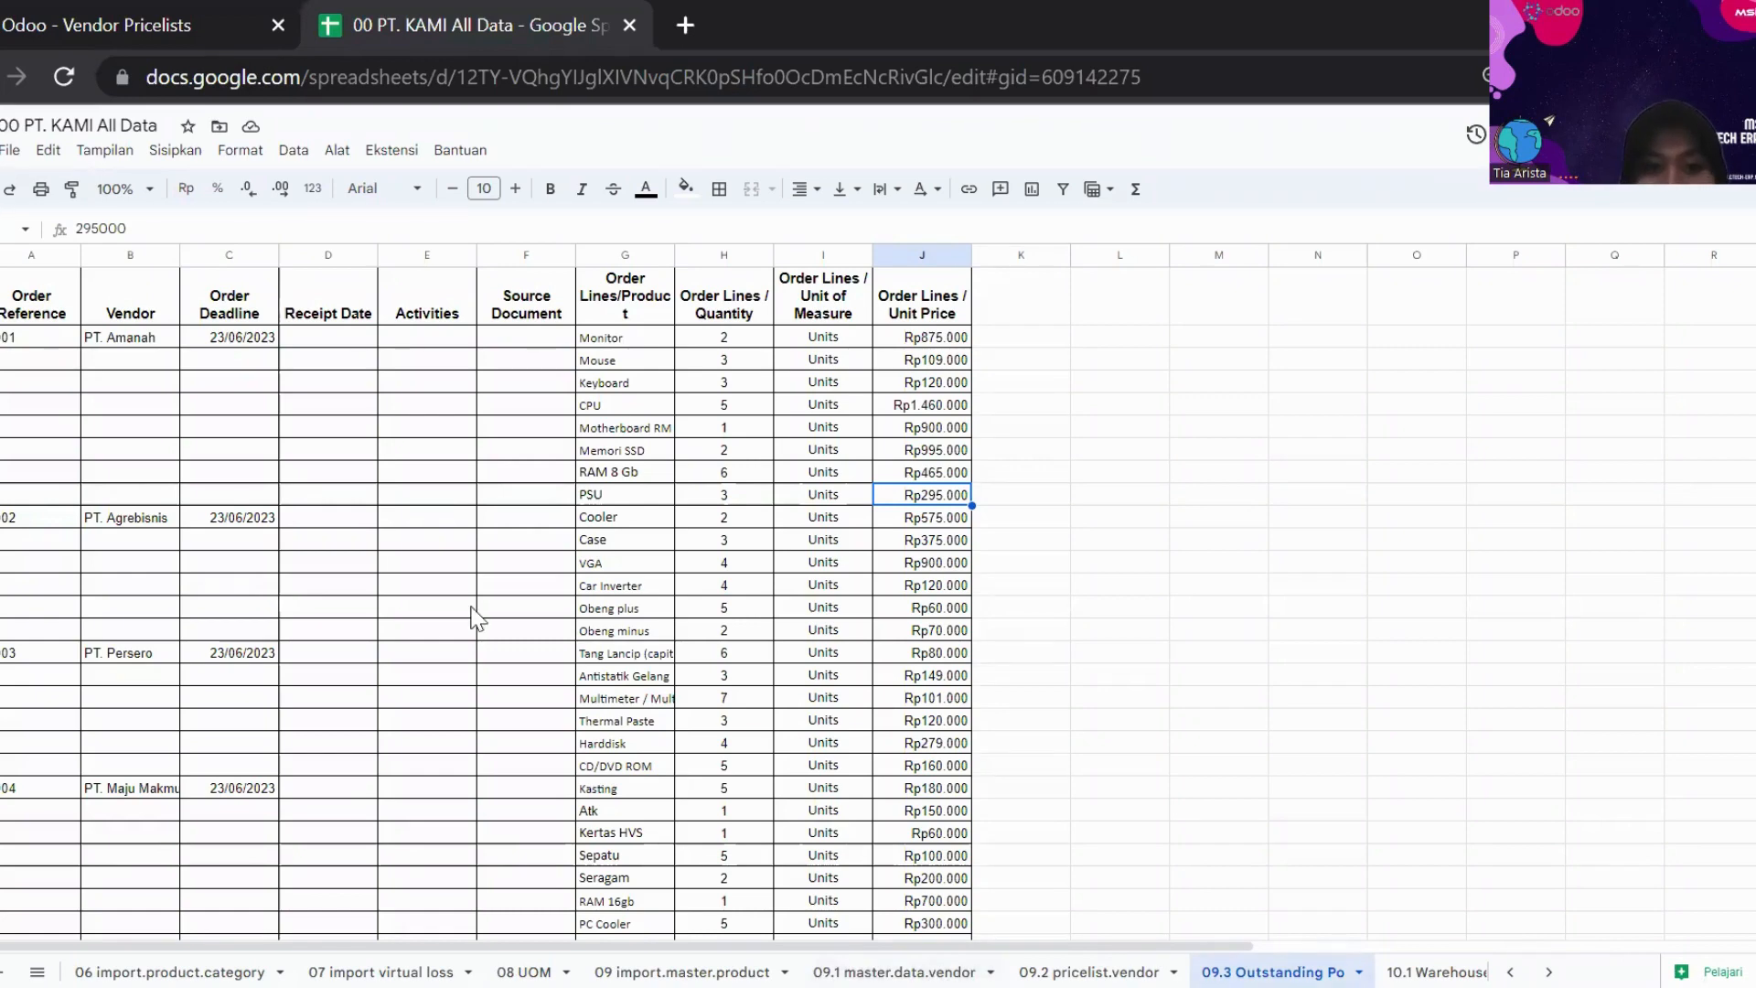
{"action": "left_click", "coordinate": [39, 320]}
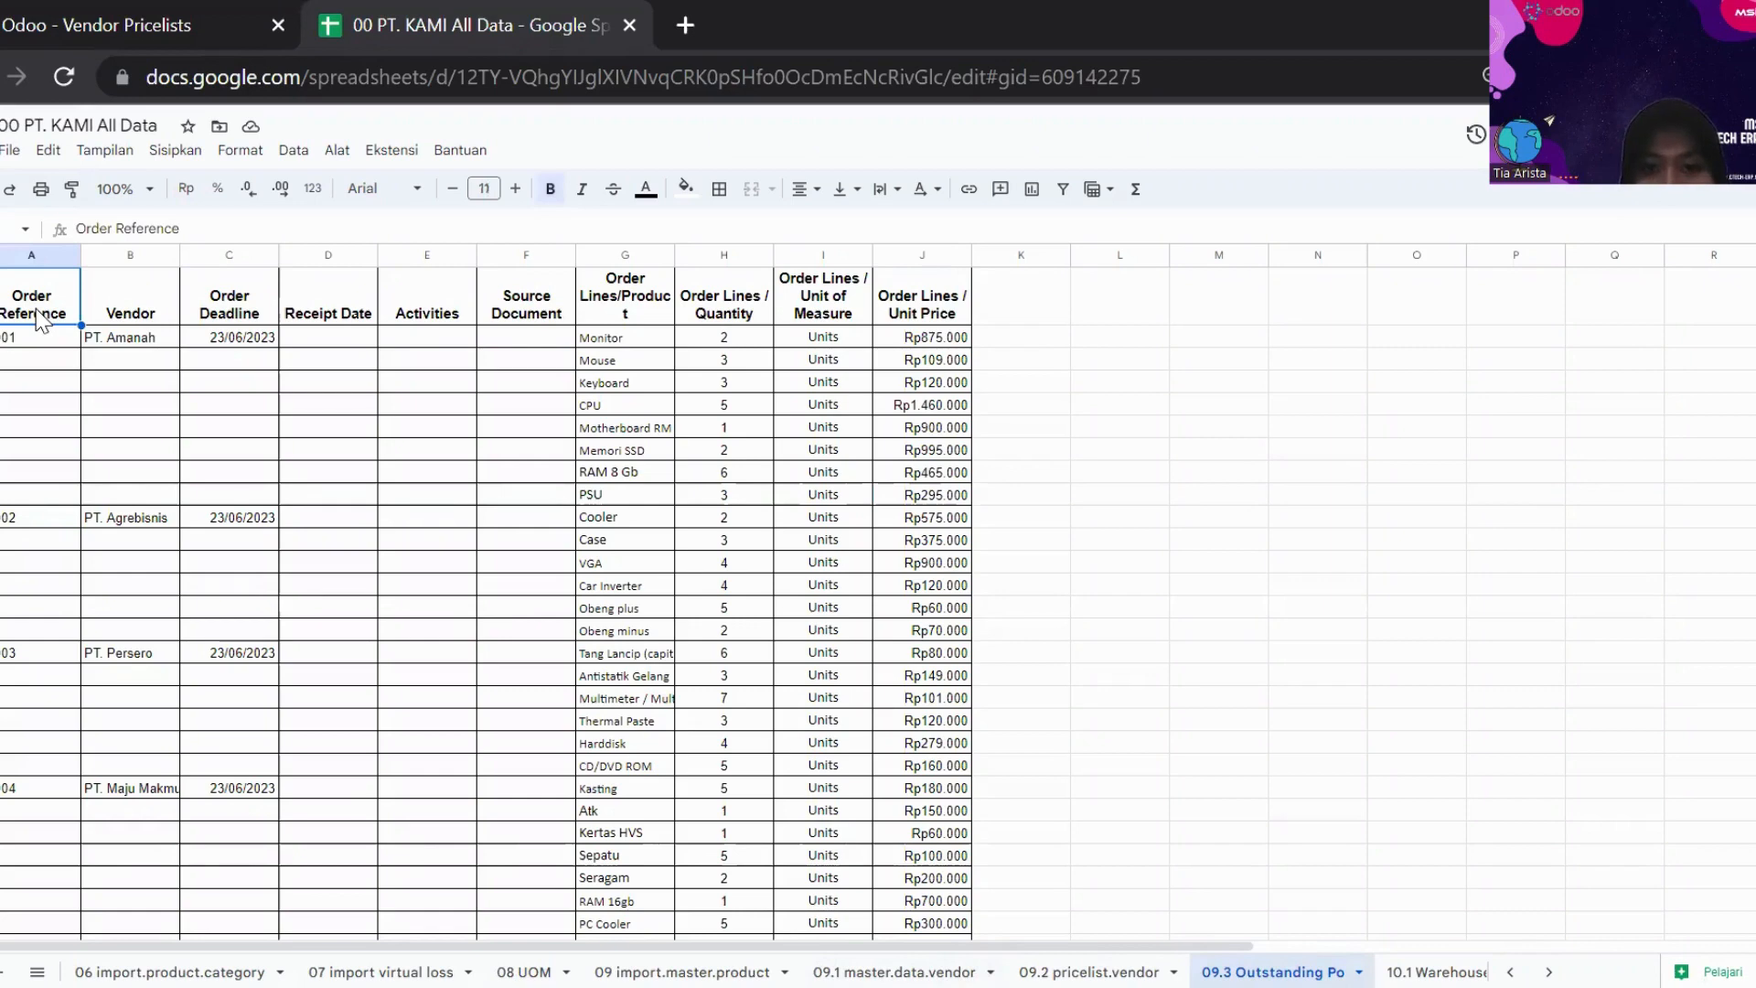
{"action": "key", "text": "Down"}
{"action": "key", "text": "Right"}
{"action": "key", "text": "Right"}
{"action": "key", "text": "Right"}
{"action": "key", "text": "Down"}
{"action": "key", "text": "Down"}
{"action": "key", "text": "Down"}
{"action": "key", "text": "Down"}
{"action": "key", "text": "Down"}
{"action": "key", "text": "Down"}
{"action": "key", "text": "Down"}
{"action": "key", "text": "Down"}
{"action": "key", "text": "Down"}
{"action": "key", "text": "Down"}
{"action": "key", "text": "Down"}
{"action": "key", "text": "Down"}
{"action": "key", "text": "Down"}
{"action": "key", "text": "Down"}
{"action": "key", "text": "Down"}
{"action": "key", "text": "Down"}
{"action": "key", "text": "Down"}
{"action": "key", "text": "Down"}
{"action": "key", "text": "Down"}
{"action": "key", "text": "Down"}
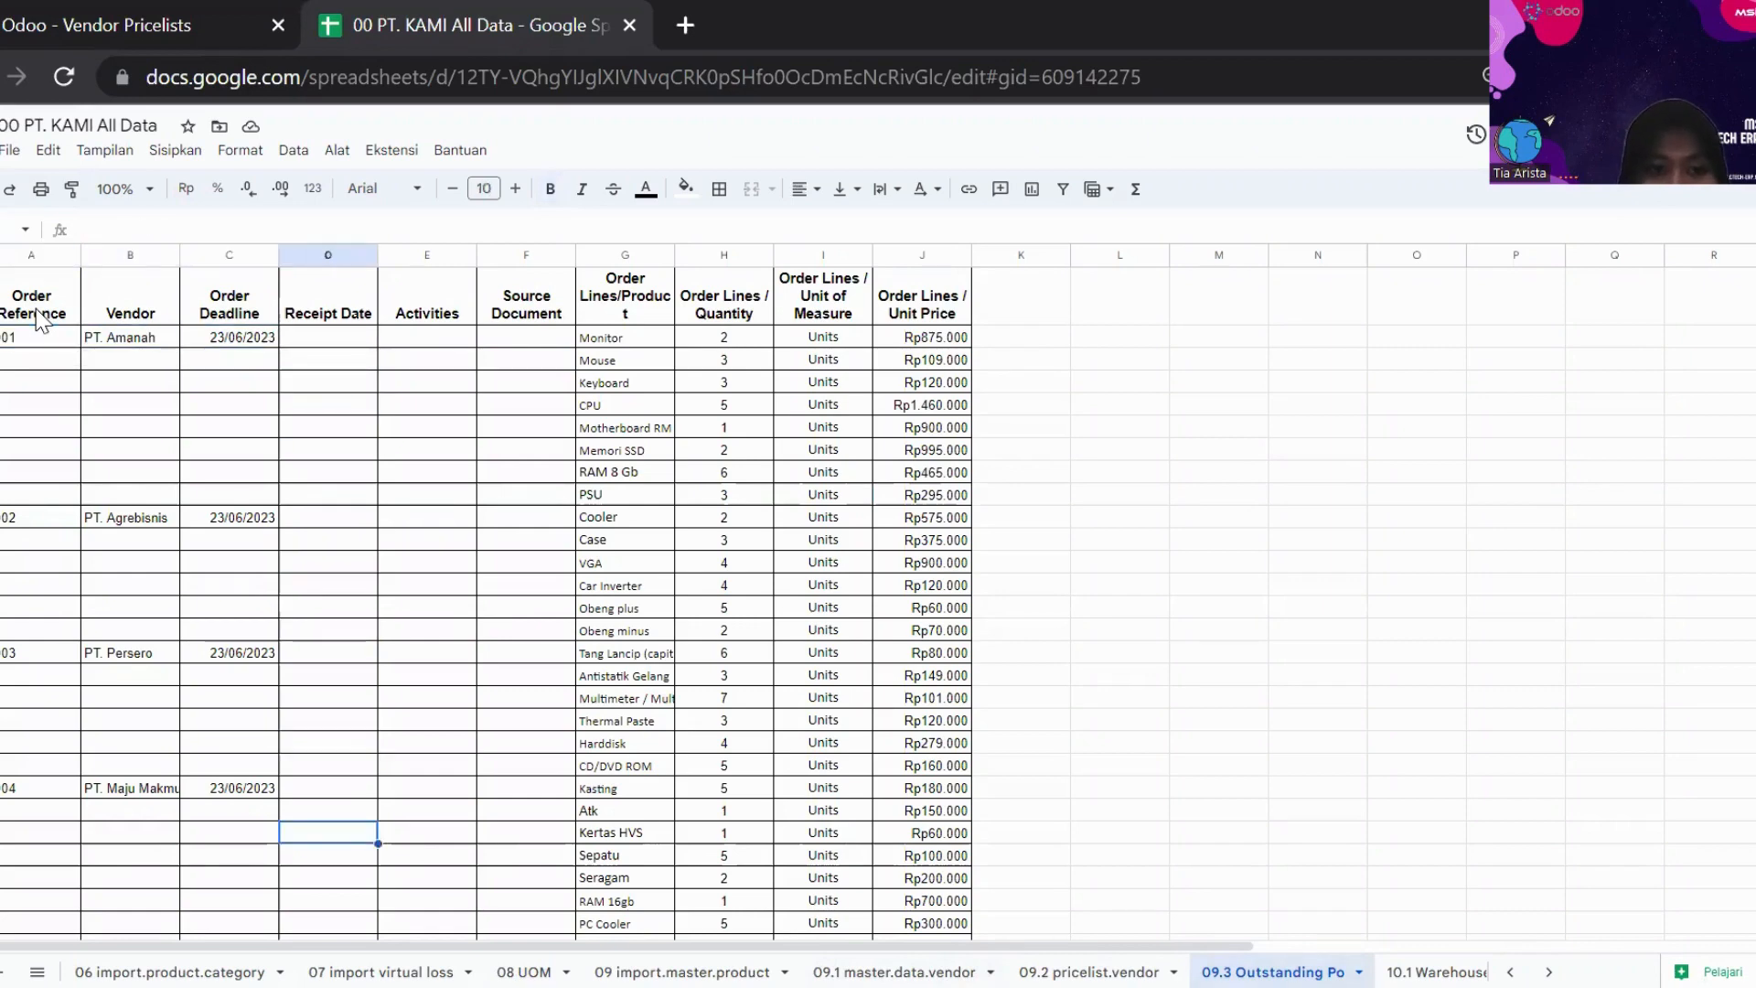
{"action": "key", "text": "Down"}
{"action": "key", "text": "Down"}
{"action": "key", "text": "Down"}
{"action": "key", "text": "Down"}
{"action": "key", "text": "Down"}
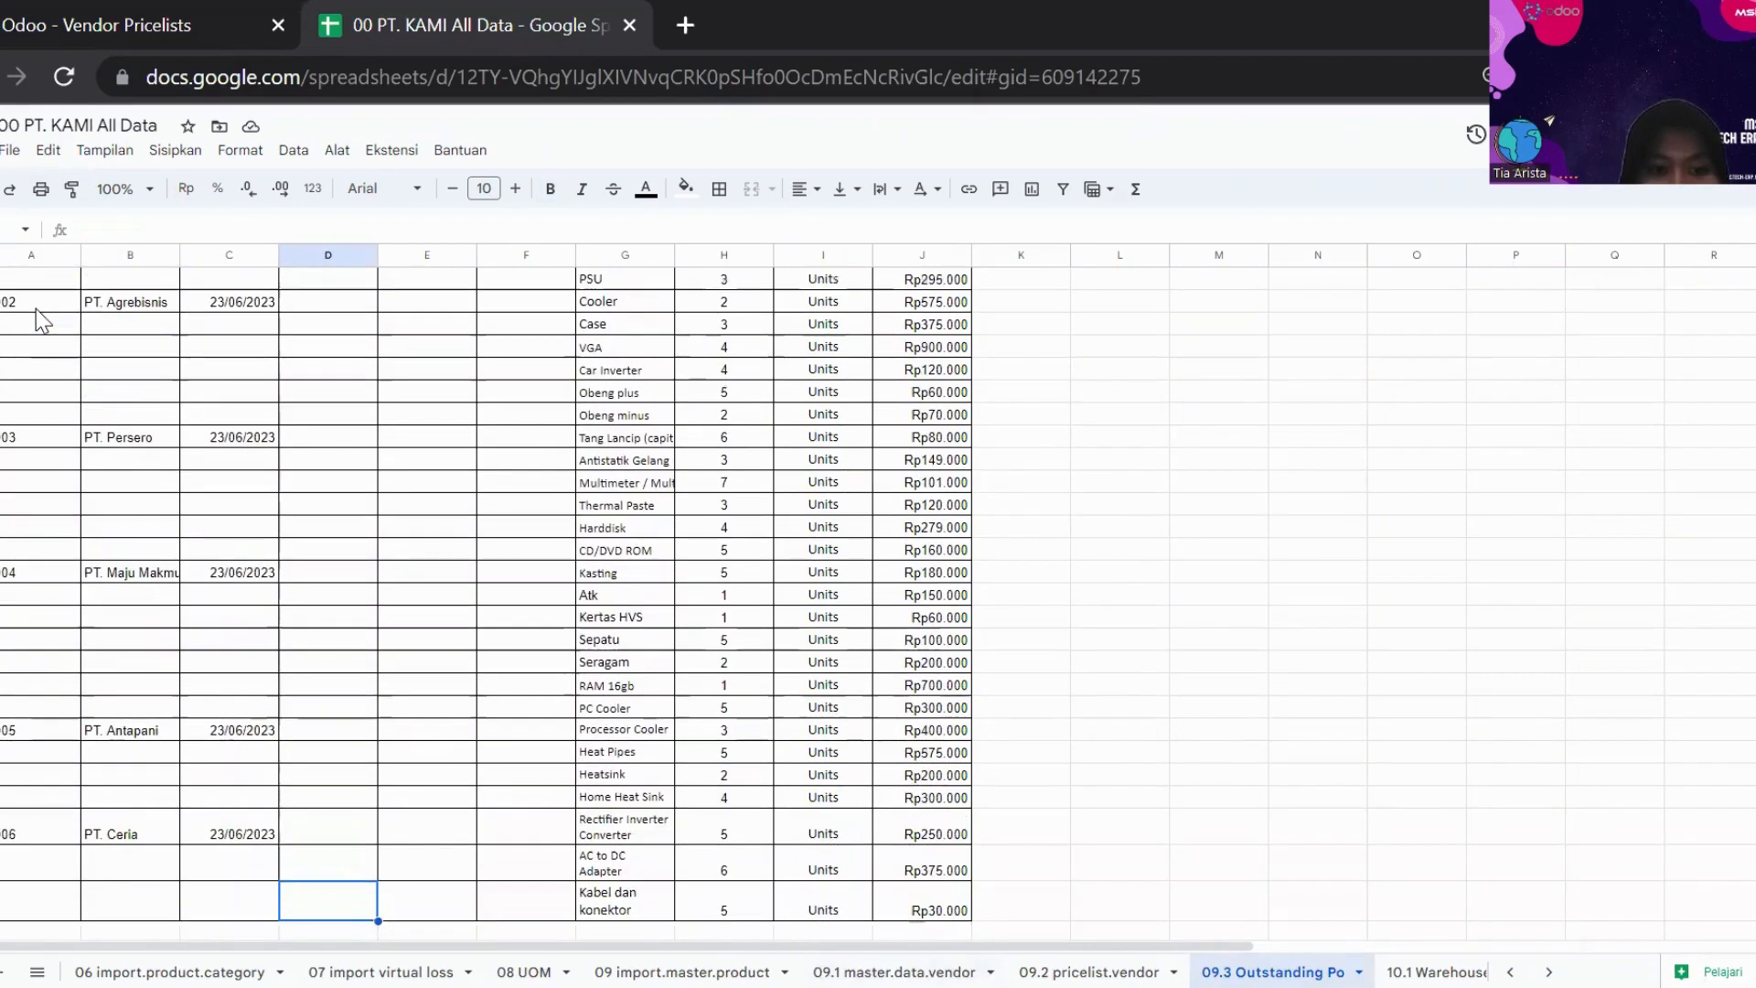
{"action": "key", "text": "Up"}
{"action": "key", "text": "Up"}
{"action": "key", "text": "Up"}
{"action": "key", "text": "Up"}
{"action": "key", "text": "Up"}
{"action": "key", "text": "Up"}
{"action": "key", "text": "Up"}
{"action": "key", "text": "Up"}
{"action": "key", "text": "Up"}
{"action": "key", "text": "Up"}
{"action": "key", "text": "Up"}
{"action": "key", "text": "Up"}
{"action": "key", "text": "Up"}
{"action": "key", "text": "Up"}
{"action": "key", "text": "Up"}
{"action": "key", "text": "Up"}
{"action": "key", "text": "Up"}
{"action": "key", "text": "Up"}
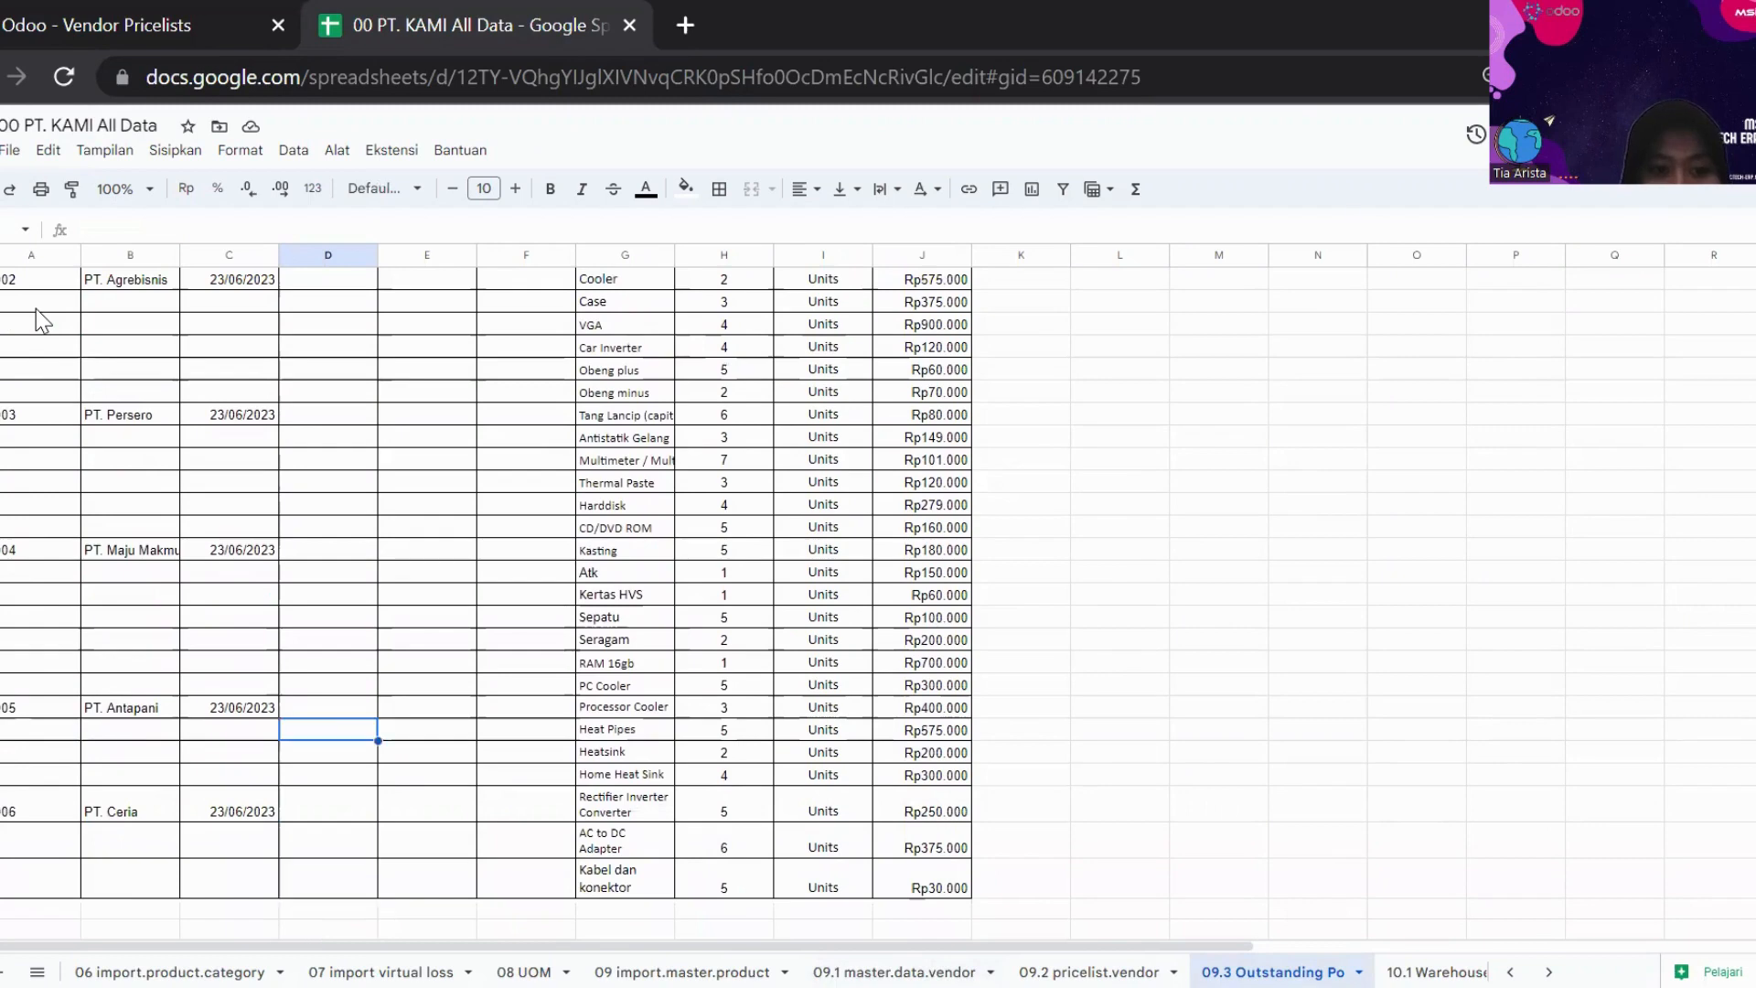
{"action": "key", "text": "ctrl+Up"}
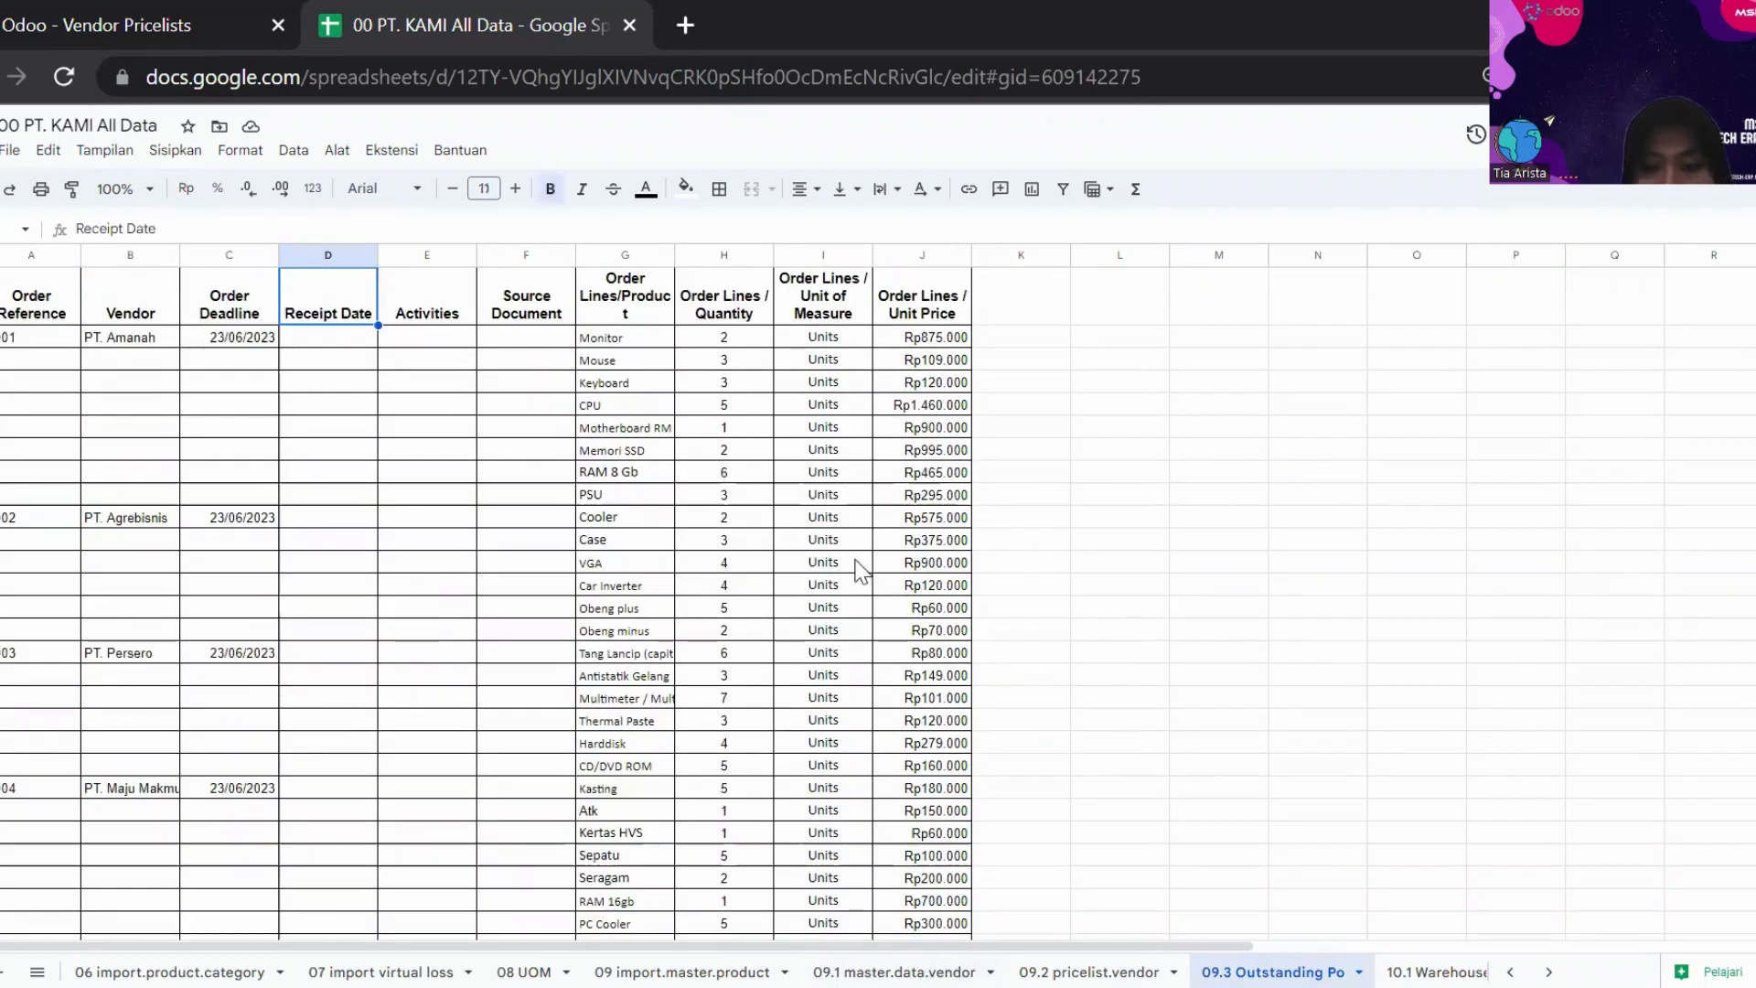
- Look through the vendors and products in 09.2 pricelist.vendor, and view the 09.1 master.data.vendor and 09 import.master.product sheets
{"action": "left_click", "coordinate": [1123, 951]}
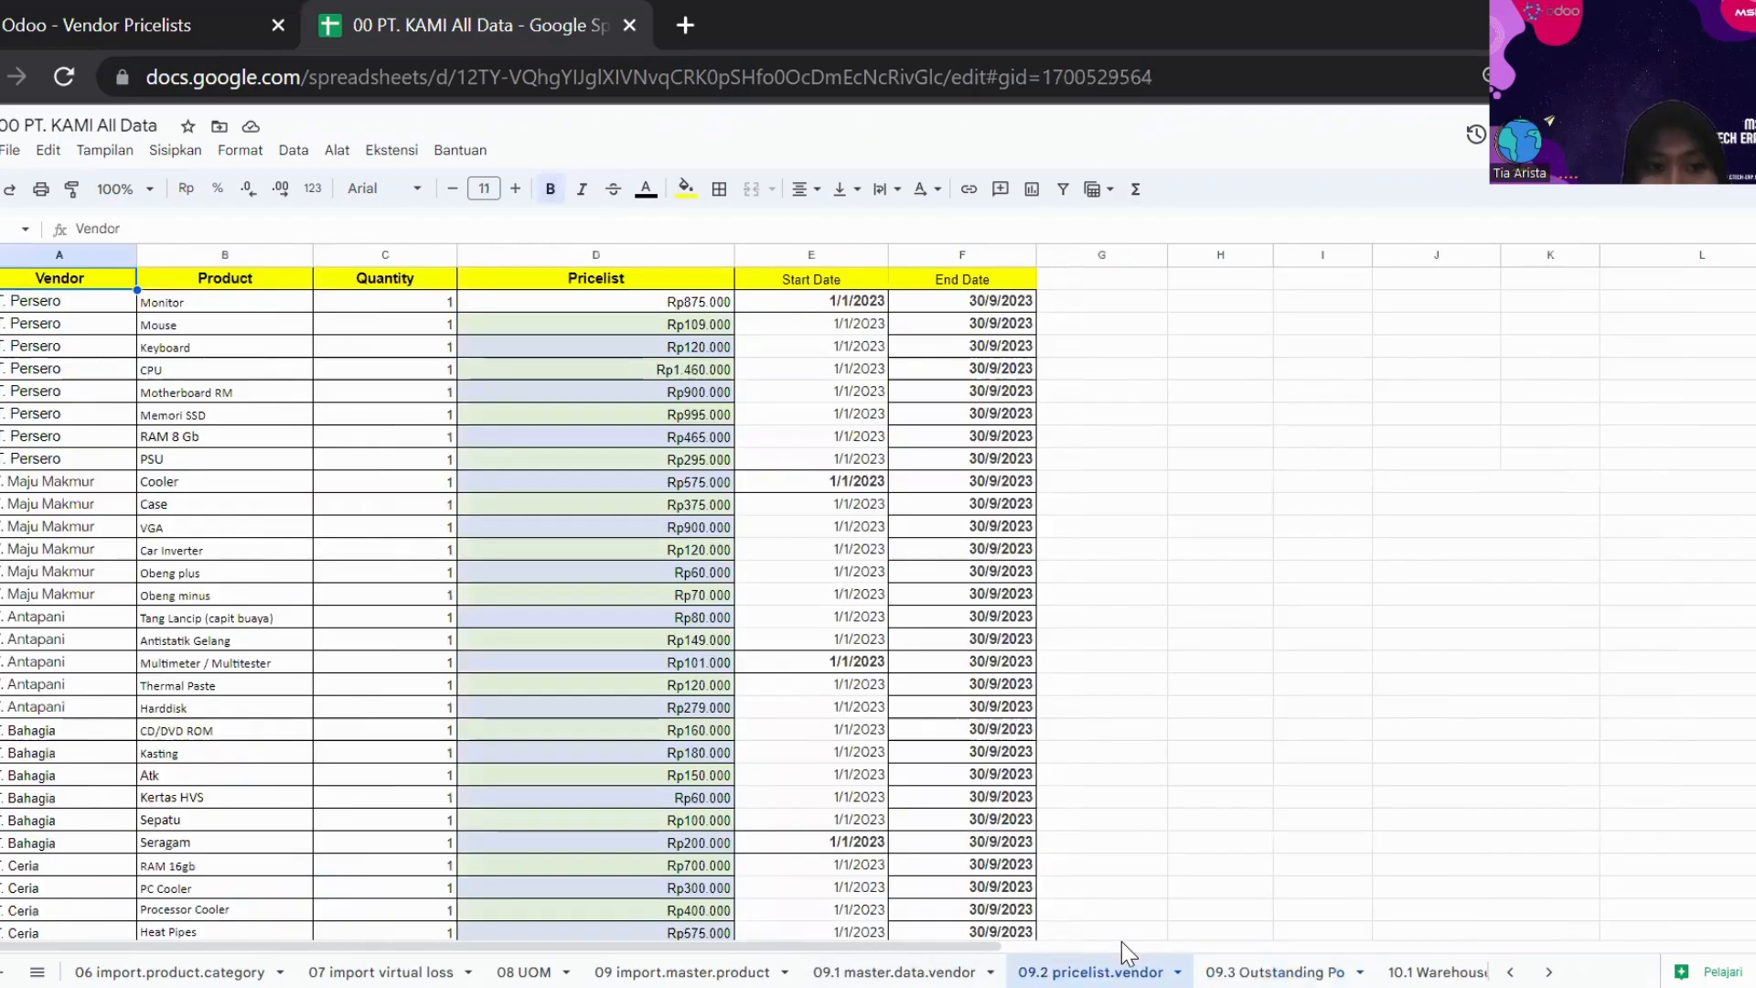
{"action": "left_click", "coordinate": [382, 639]}
{"action": "key", "text": "Left"}
{"action": "key", "text": "Down"}
{"action": "key", "text": "Down"}
{"action": "key", "text": "Down"}
{"action": "key", "text": "Down"}
{"action": "key", "text": "Down"}
{"action": "key", "text": "Down"}
{"action": "key", "text": "Down"}
{"action": "key", "text": "Down"}
{"action": "key", "text": "Down"}
{"action": "key", "text": "Down"}
{"action": "key", "text": "Down"}
{"action": "key", "text": "Down"}
{"action": "key", "text": "Down"}
{"action": "key", "text": "Down"}
{"action": "key", "text": "Down"}
{"action": "key", "text": "Down"}
{"action": "key", "text": "Down"}
{"action": "key", "text": "Down"}
{"action": "key", "text": "Down"}
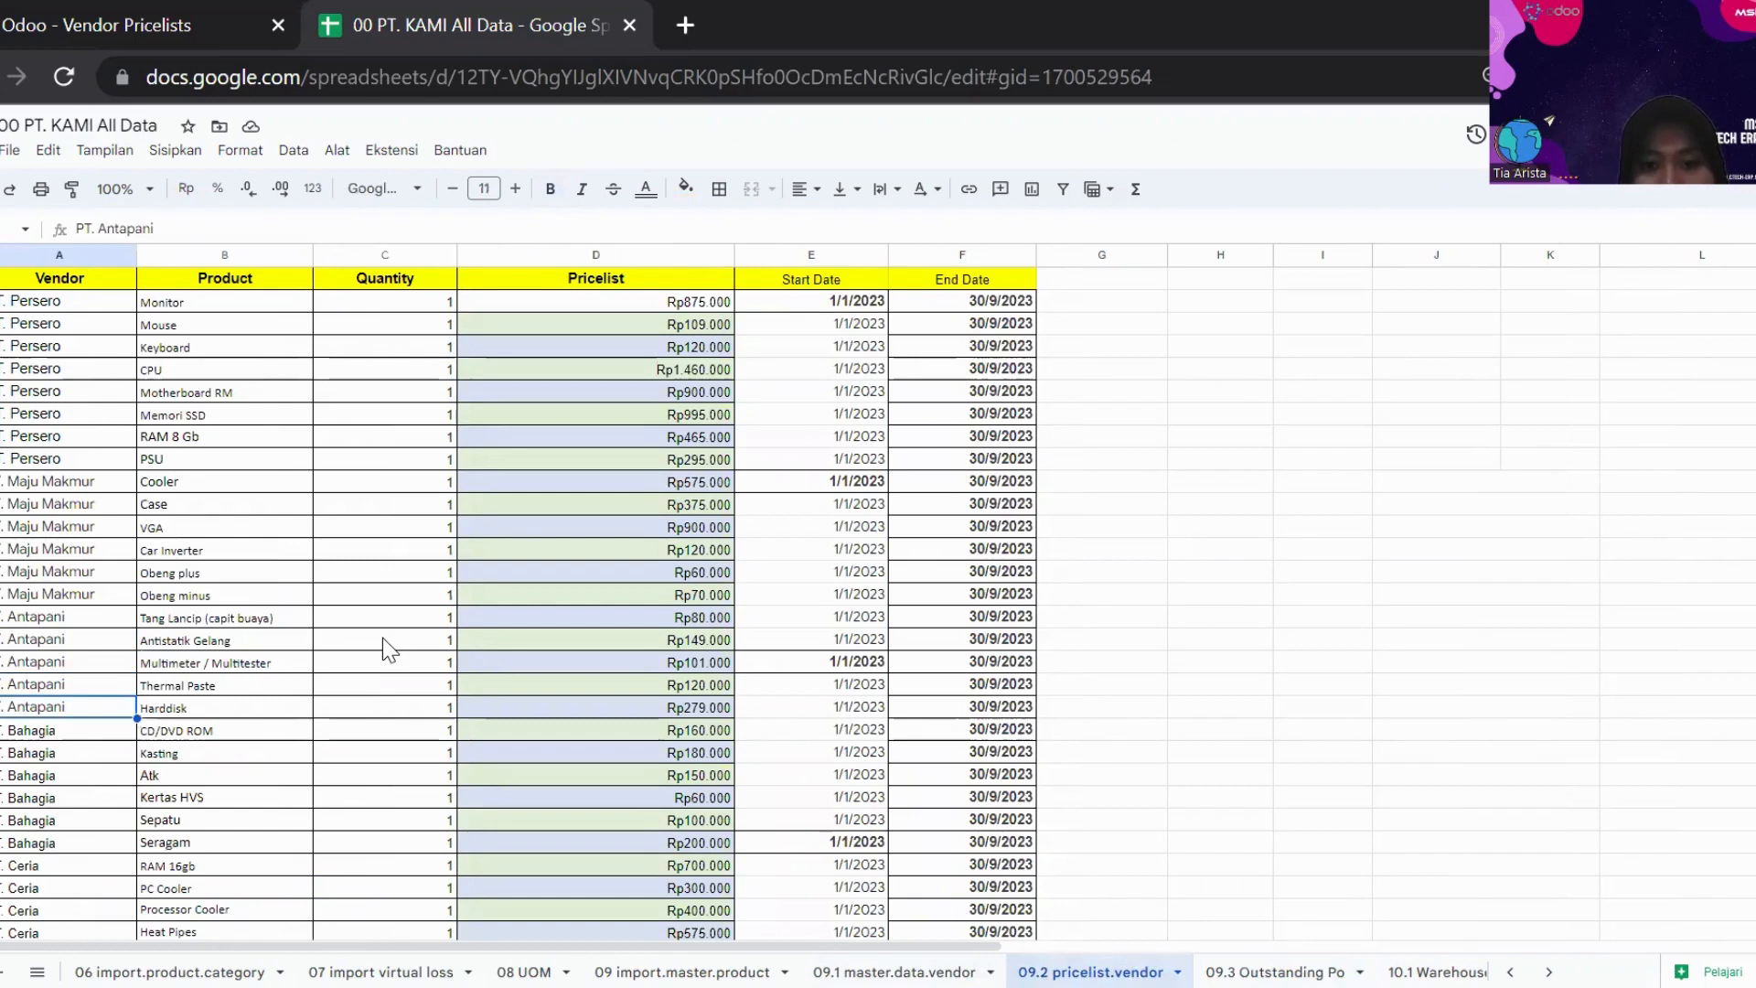
{"action": "key", "text": "Right"}
{"action": "key", "text": "Up"}
{"action": "key", "text": "Up"}
{"action": "key", "text": "Up"}
{"action": "key", "text": "Up"}
{"action": "key", "text": "Up"}
{"action": "key", "text": "Up"}
{"action": "key", "text": "Up"}
{"action": "key", "text": "Up"}
{"action": "key", "text": "Up"}
{"action": "key", "text": "Up"}
{"action": "key", "text": "Up"}
{"action": "key", "text": "Up"}
{"action": "key", "text": "Up"}
{"action": "key", "text": "Up"}
{"action": "key", "text": "Up"}
{"action": "key", "text": "Up"}
{"action": "key", "text": "Up"}
{"action": "key", "text": "Up"}
{"action": "key", "text": "Up"}
{"action": "key", "text": "Up"}
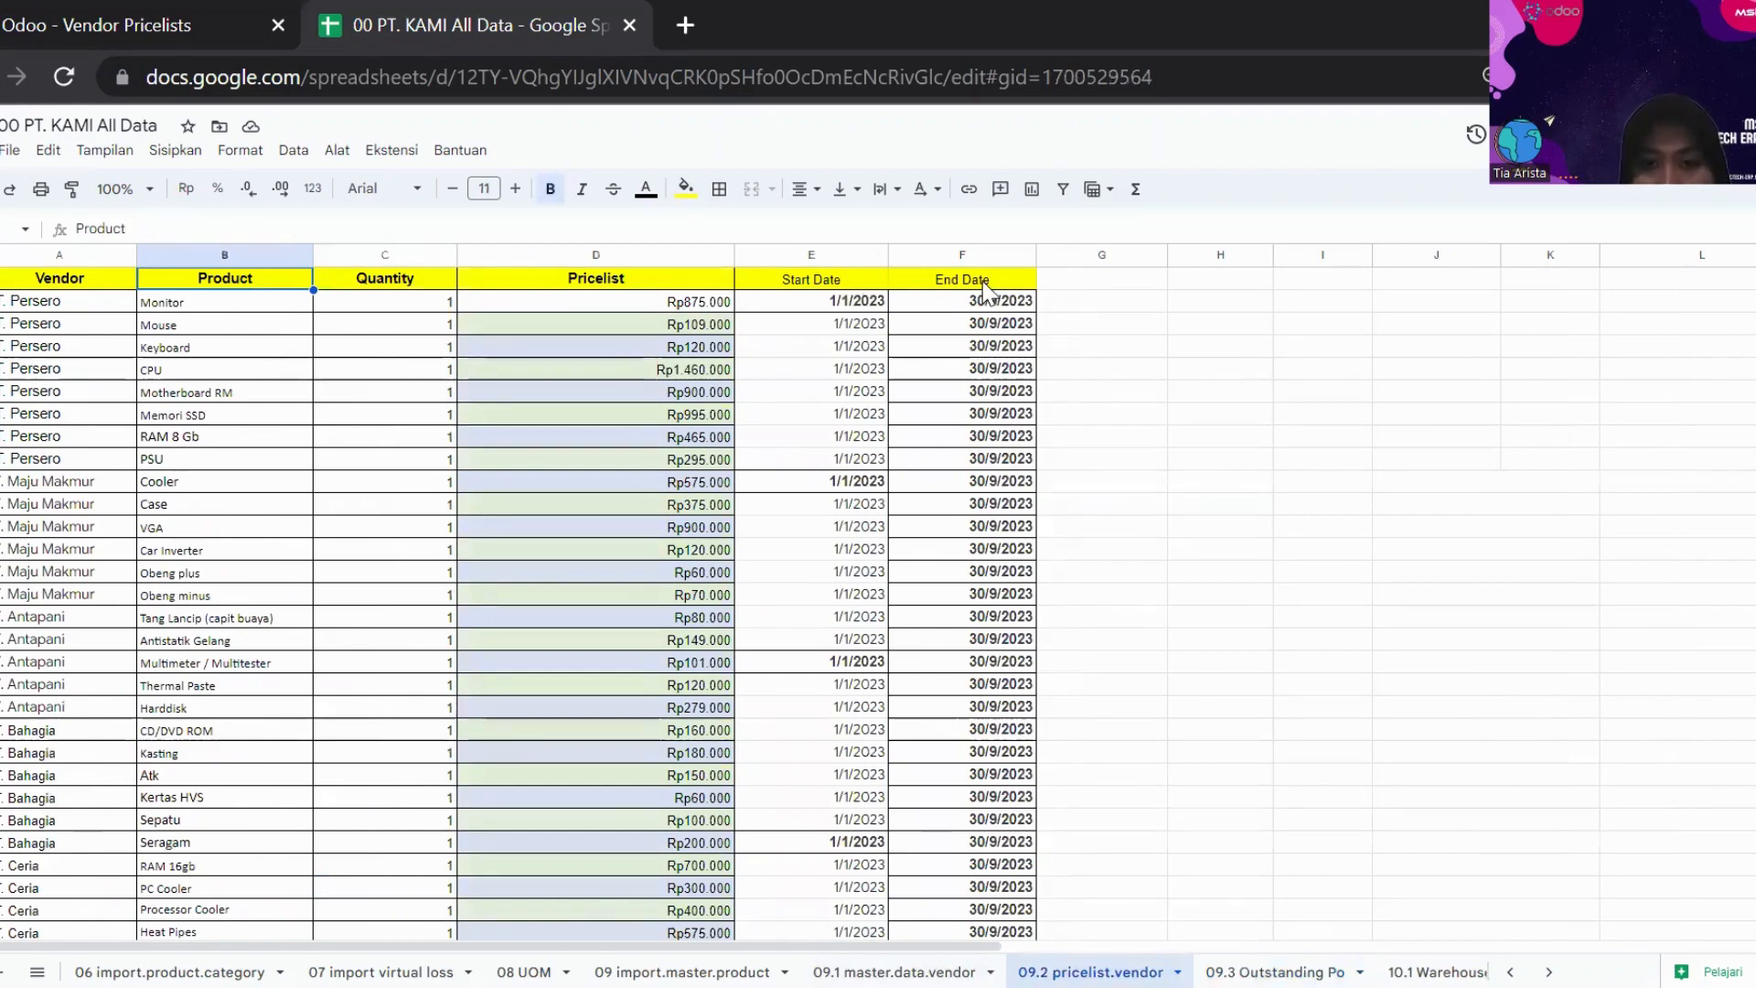
{"action": "left_click", "coordinate": [922, 971]}
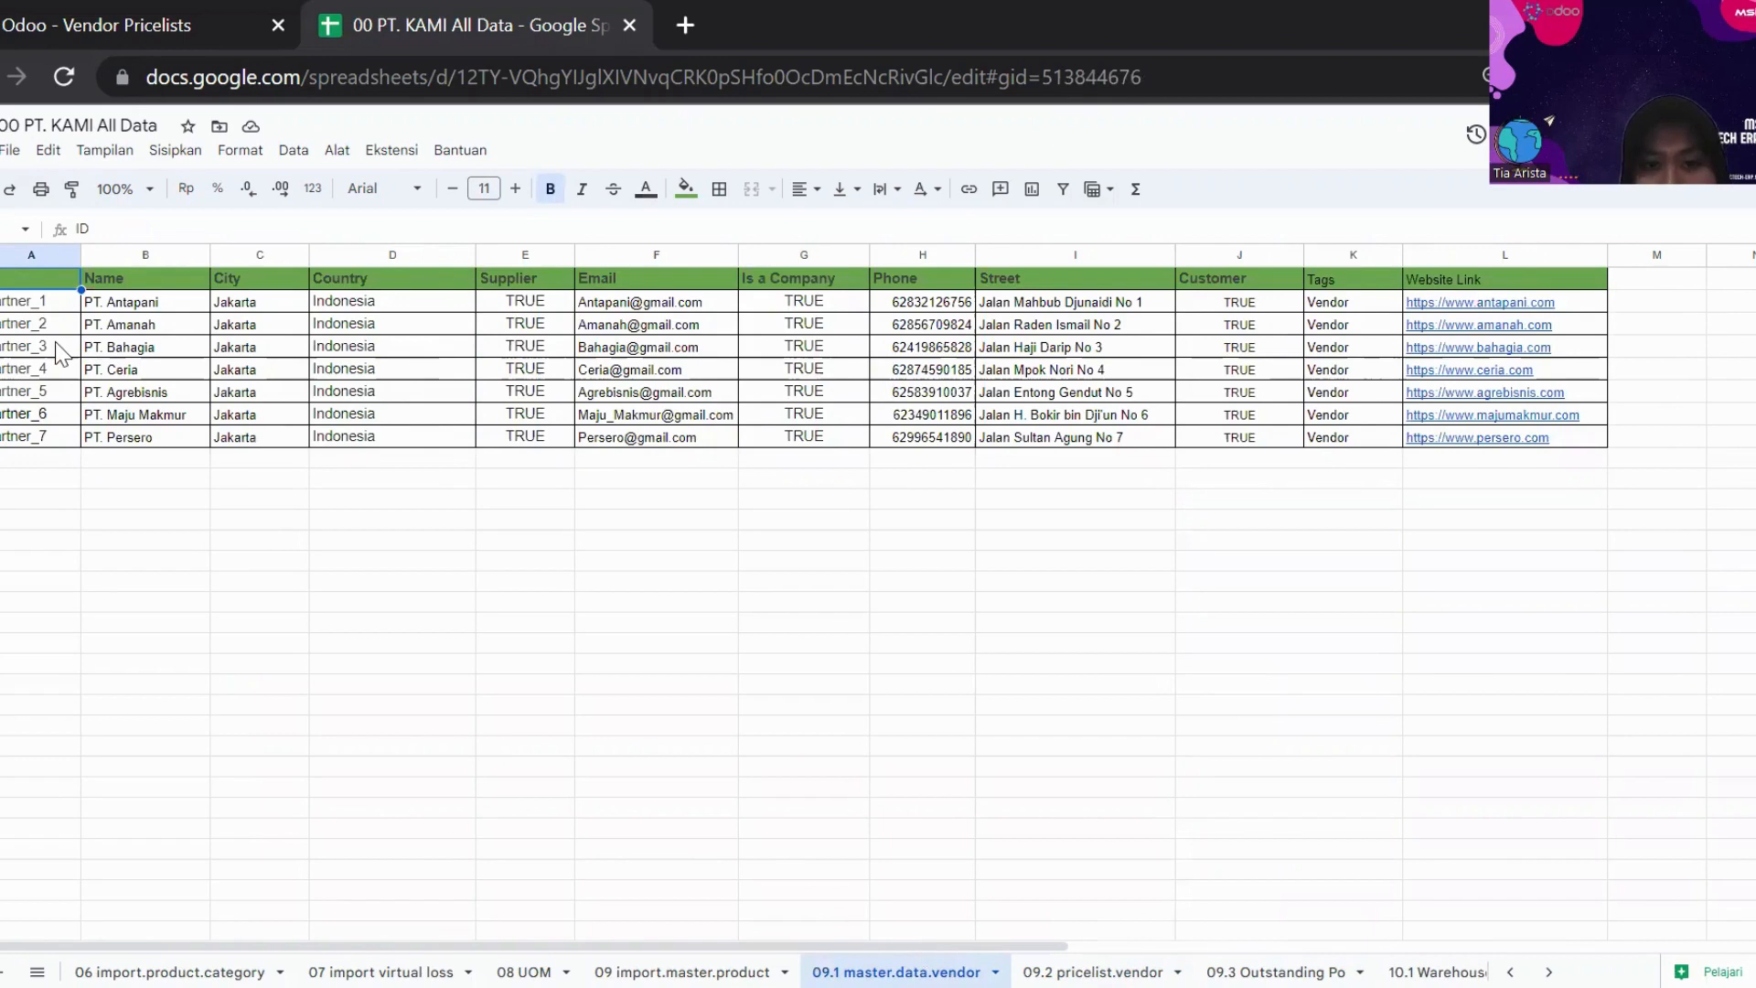
{"action": "left_click", "coordinate": [718, 956]}
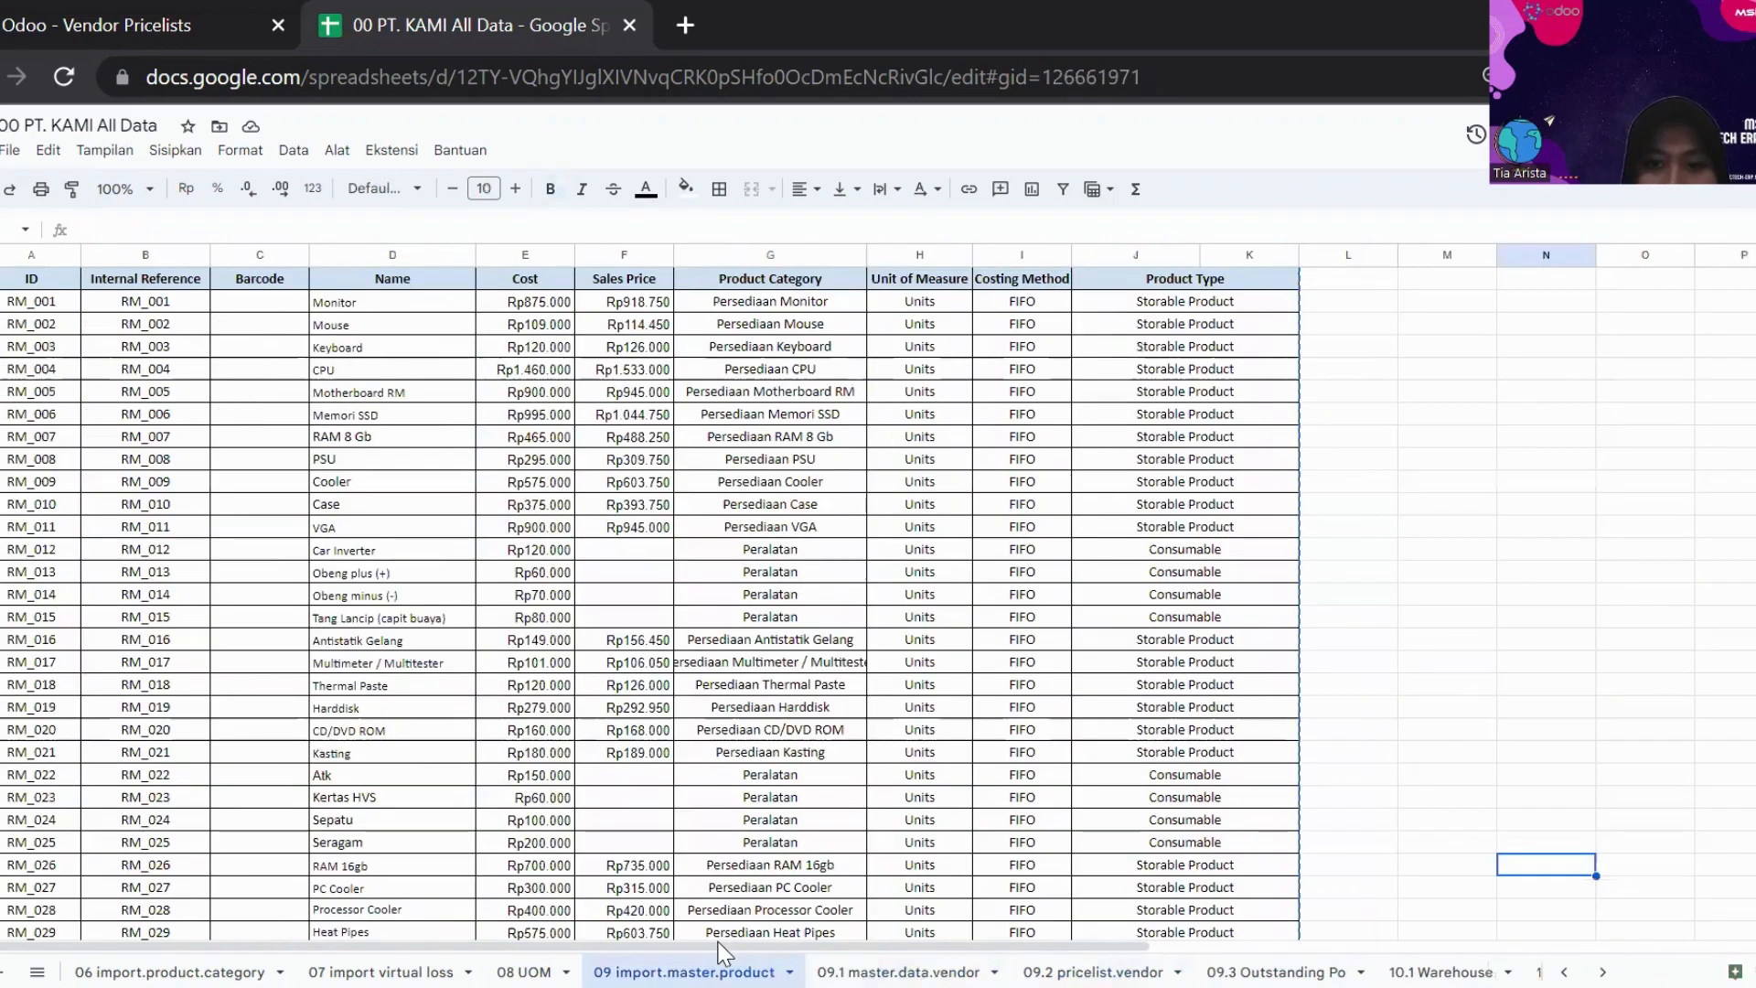
- Switch back to Odoo, open the purchase requests list, and check its favorites for an import option
{"action": "left_click", "coordinate": [183, 13]}
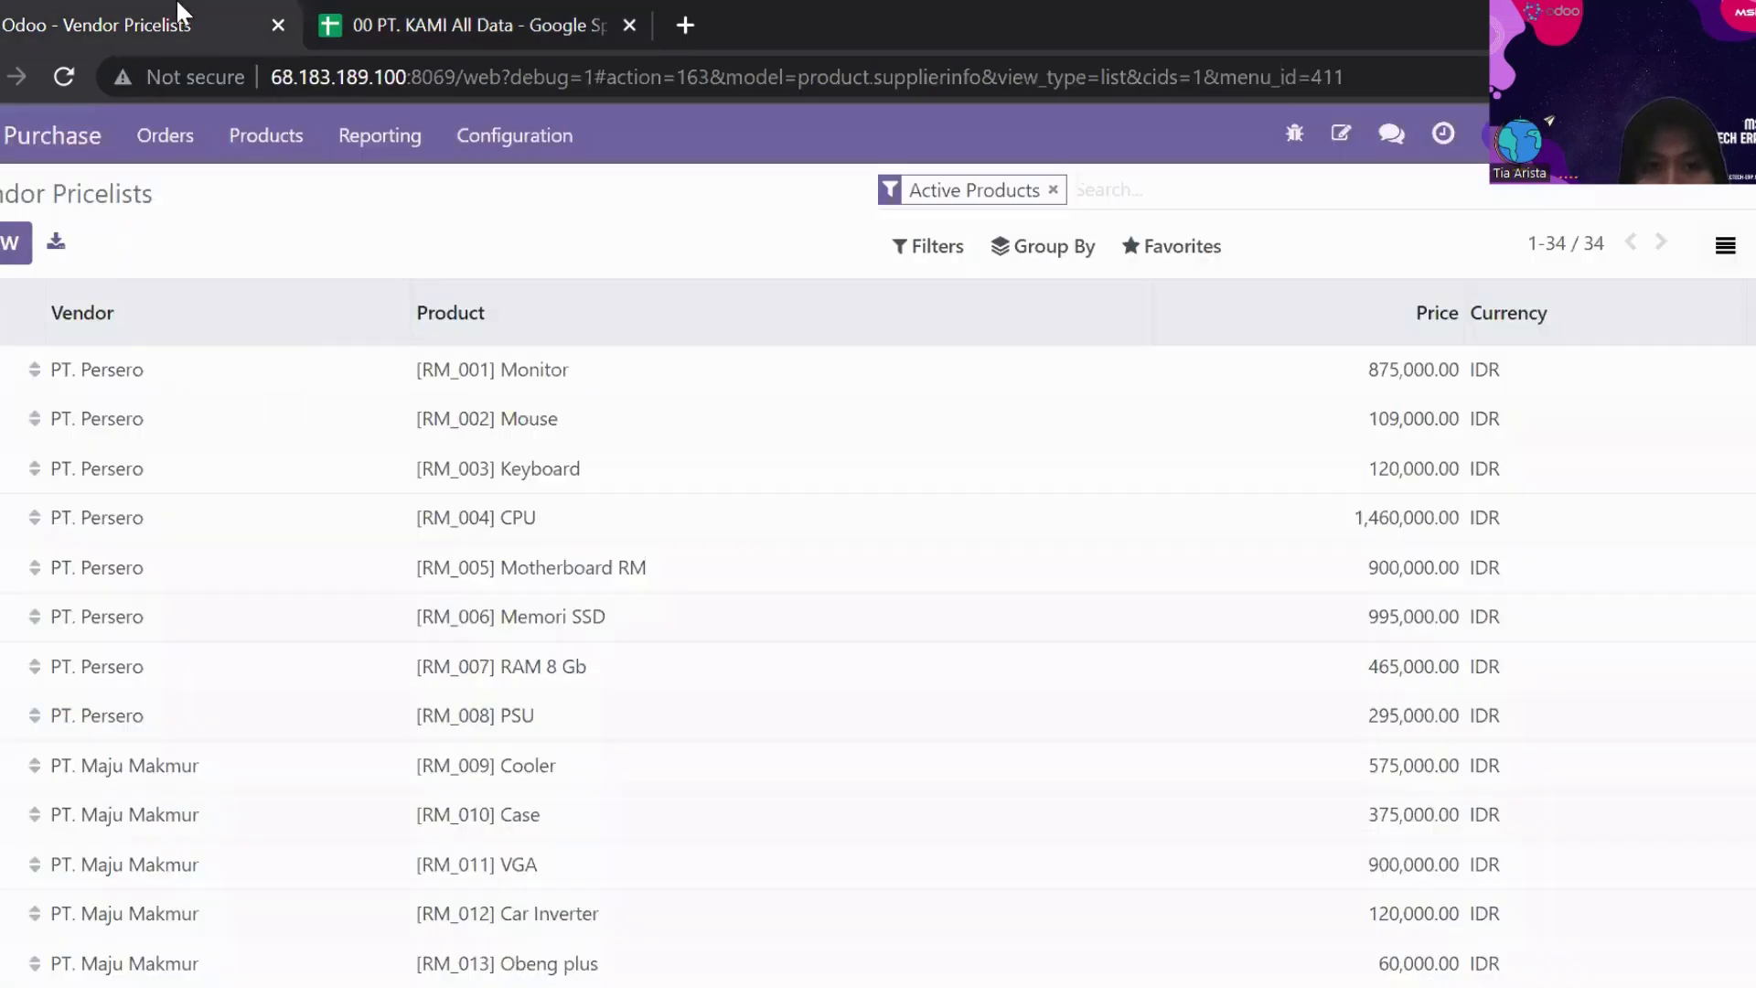
{"action": "left_click", "coordinate": [279, 135]}
{"action": "left_click", "coordinate": [183, 131]}
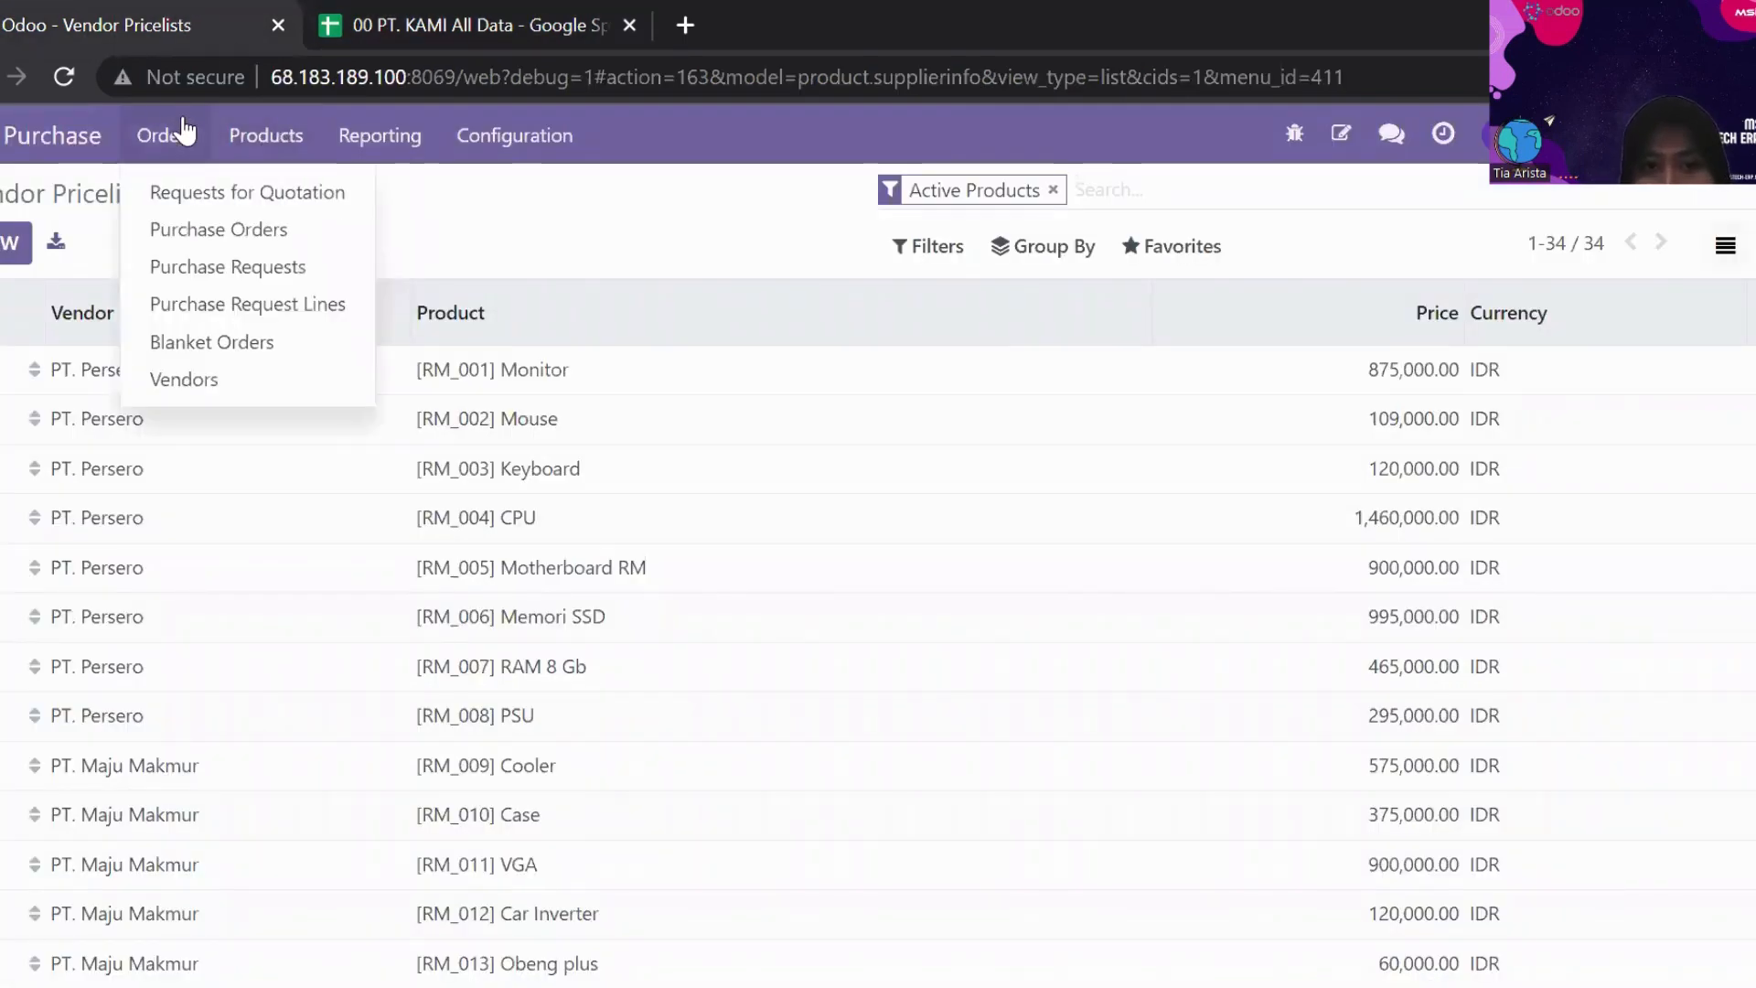
{"action": "left_click", "coordinate": [229, 267]}
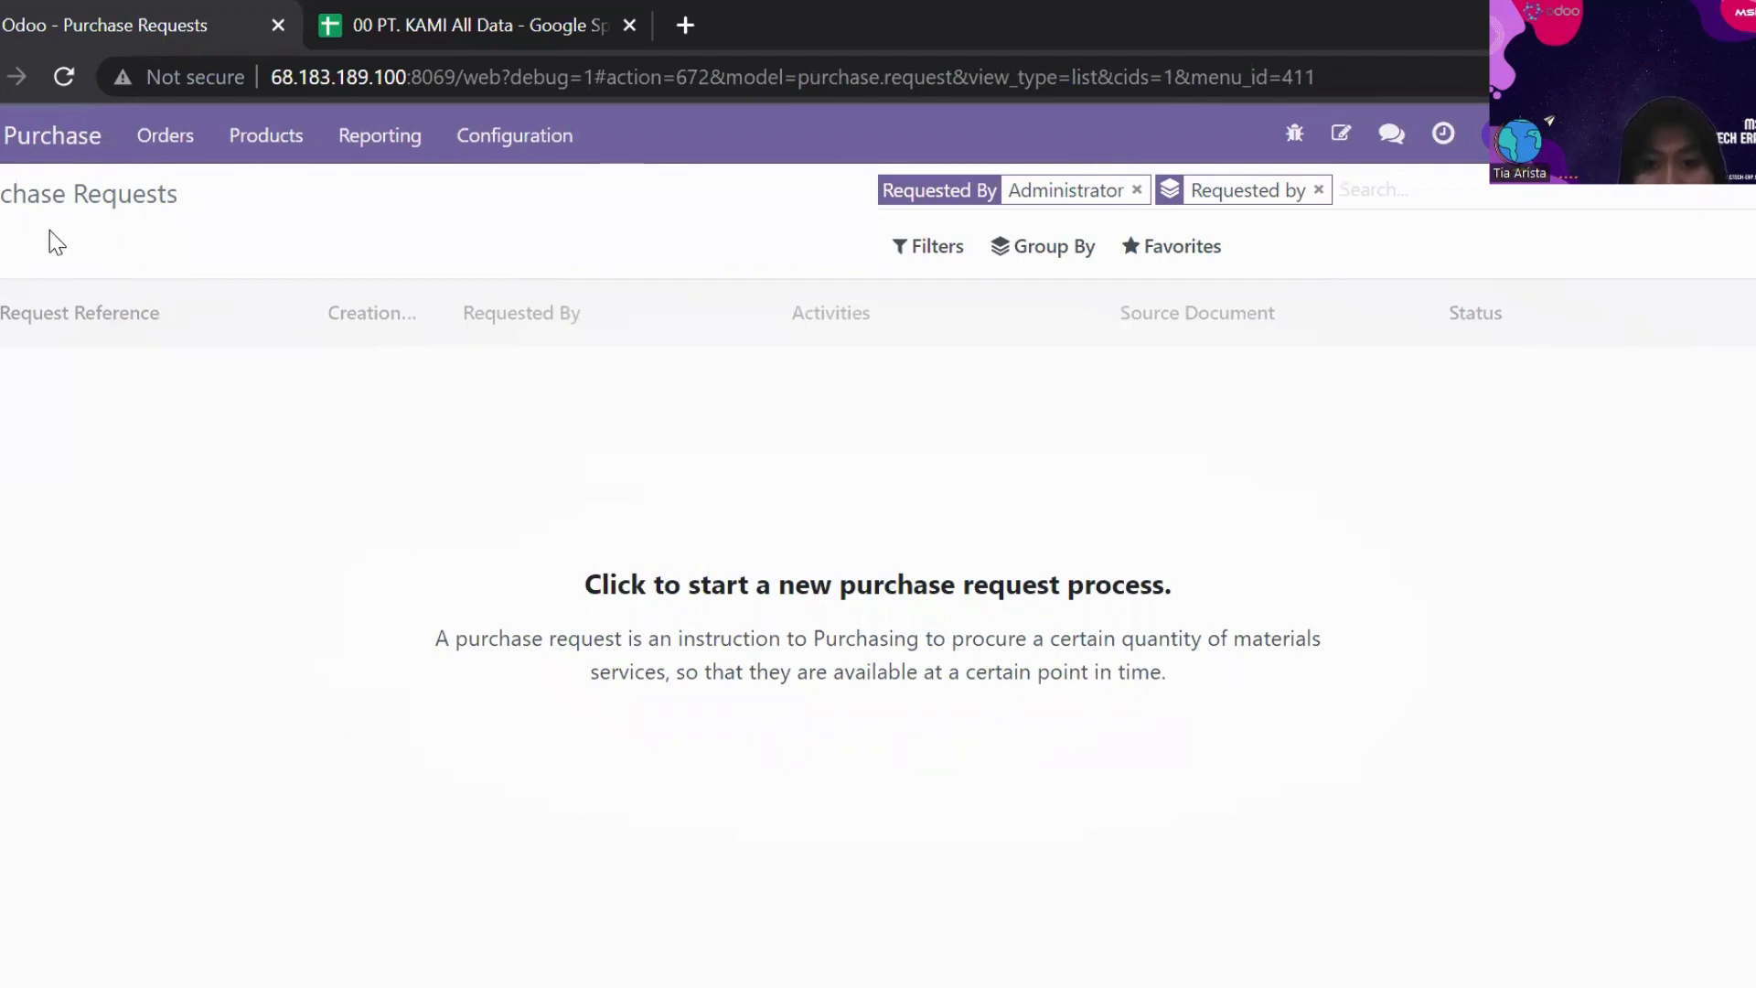
{"action": "left_click", "coordinate": [1140, 259]}
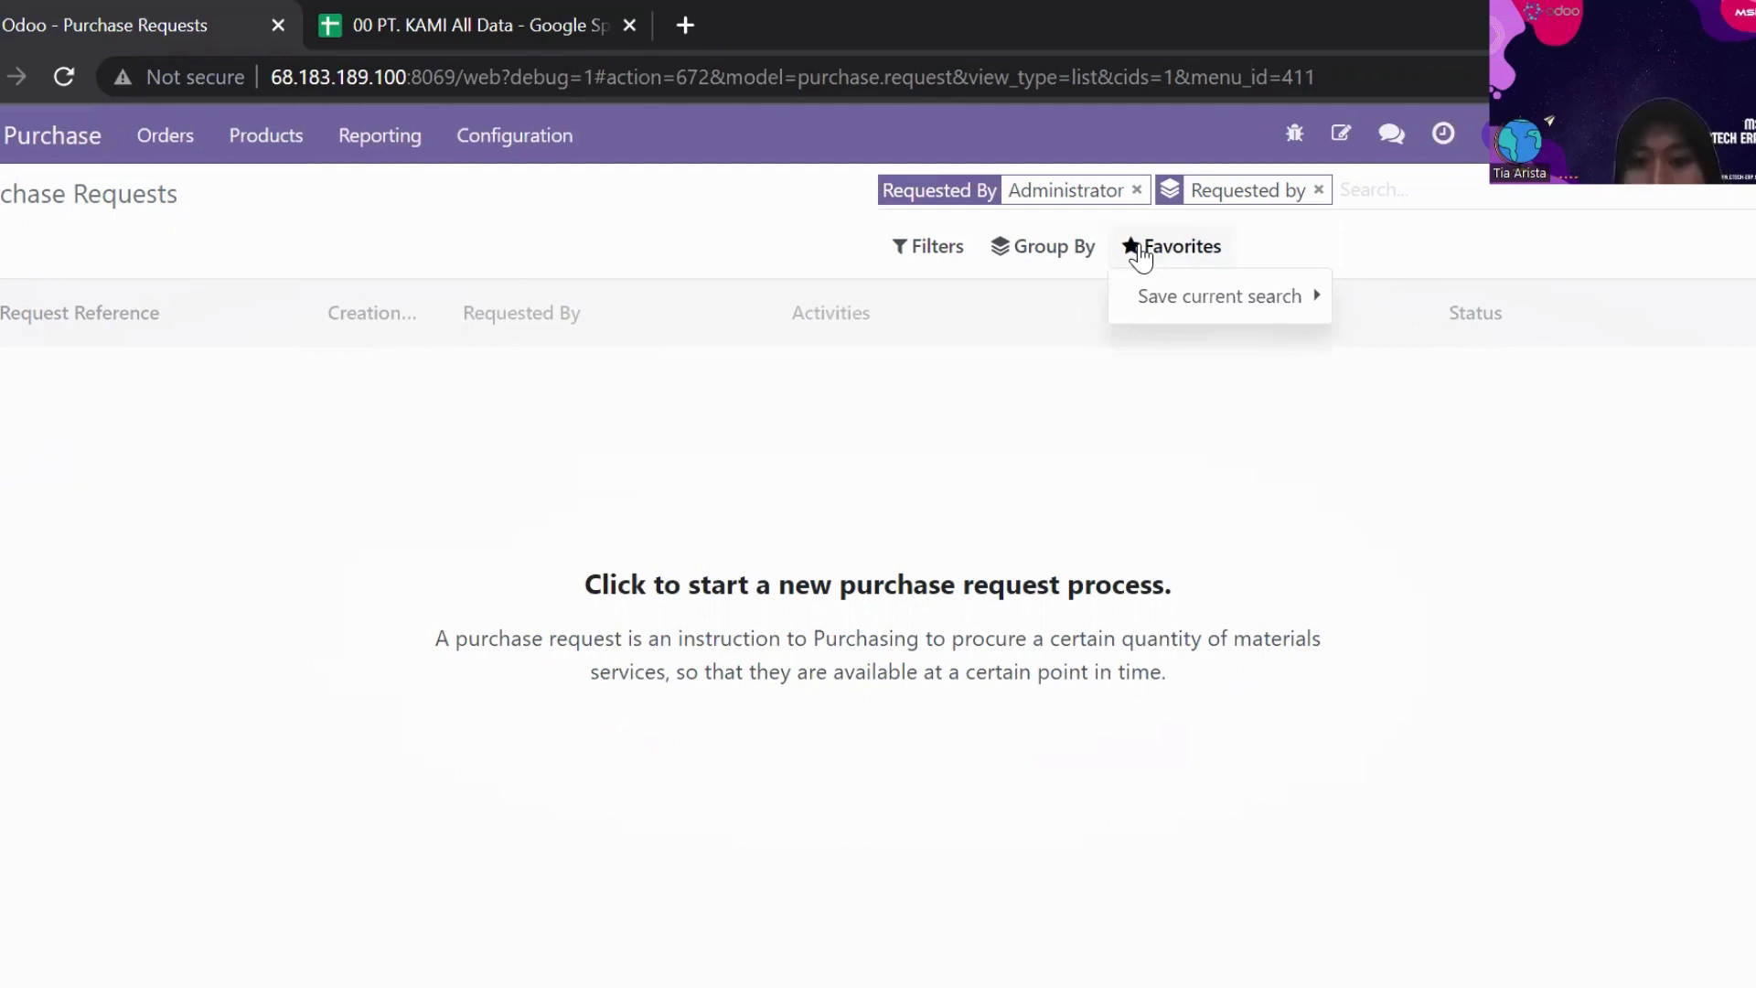
{"action": "left_click", "coordinate": [893, 474]}
- Look over the purchase request filter options and add a custom grouping by Approver
{"action": "left_click", "coordinate": [957, 257]}
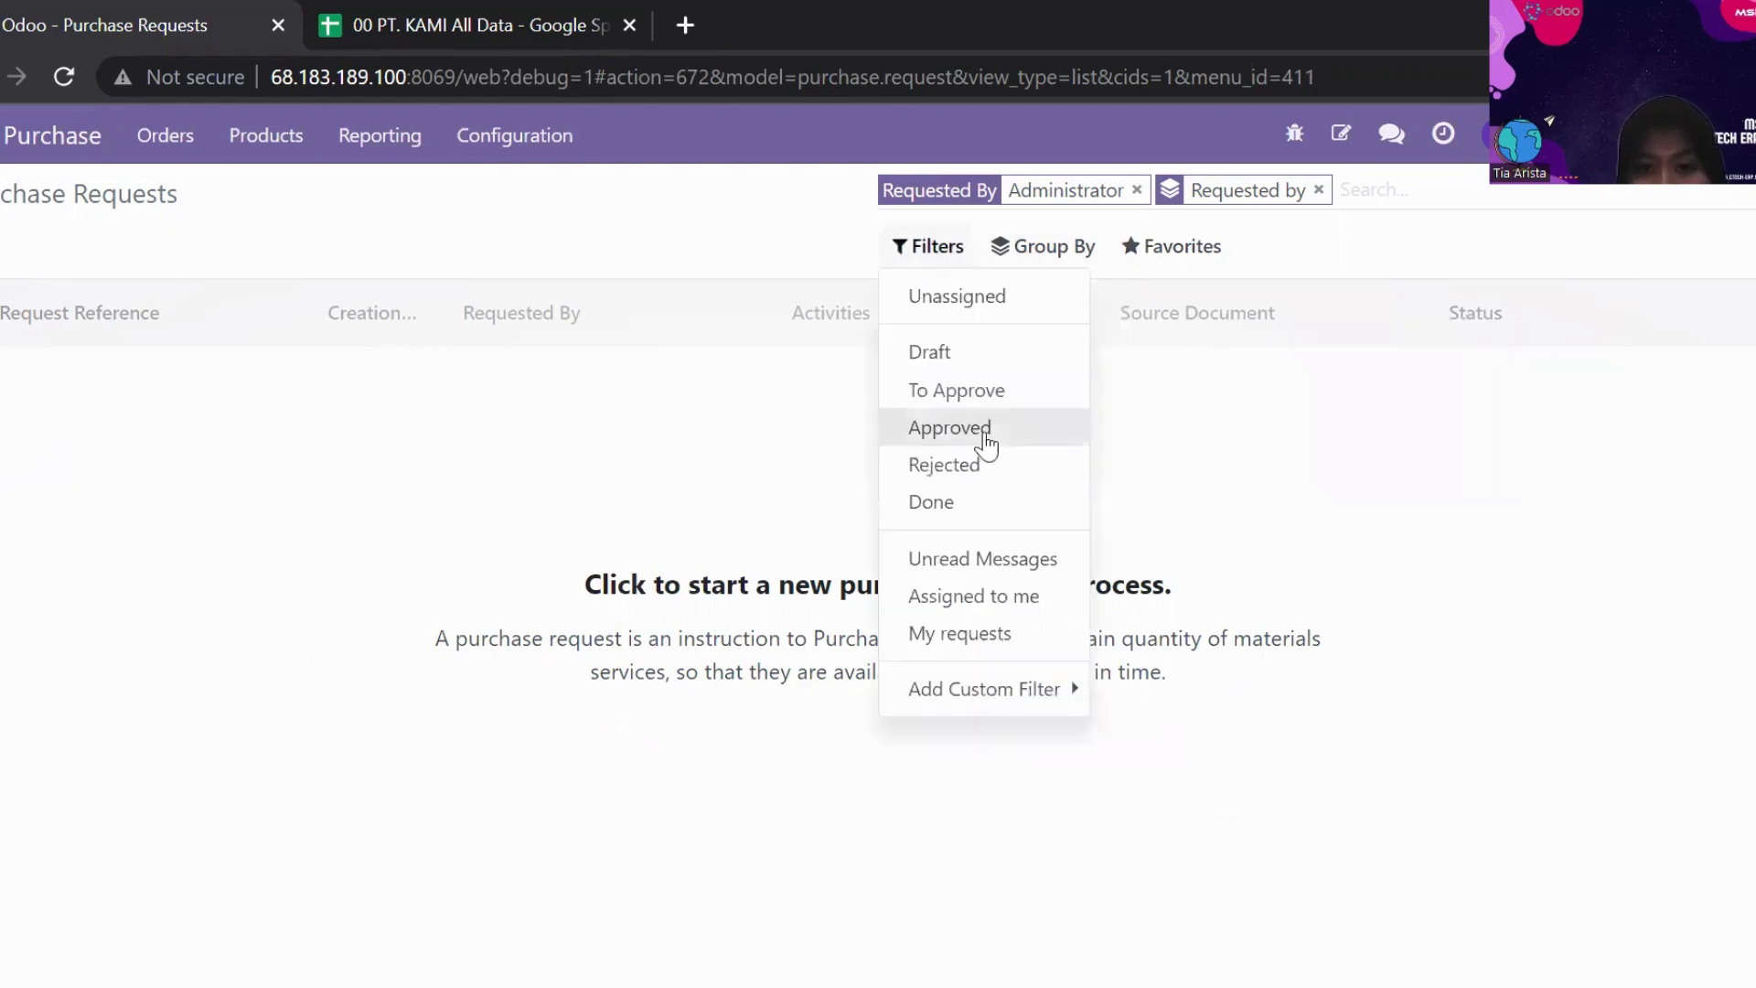
{"action": "left_click", "coordinate": [1002, 690]}
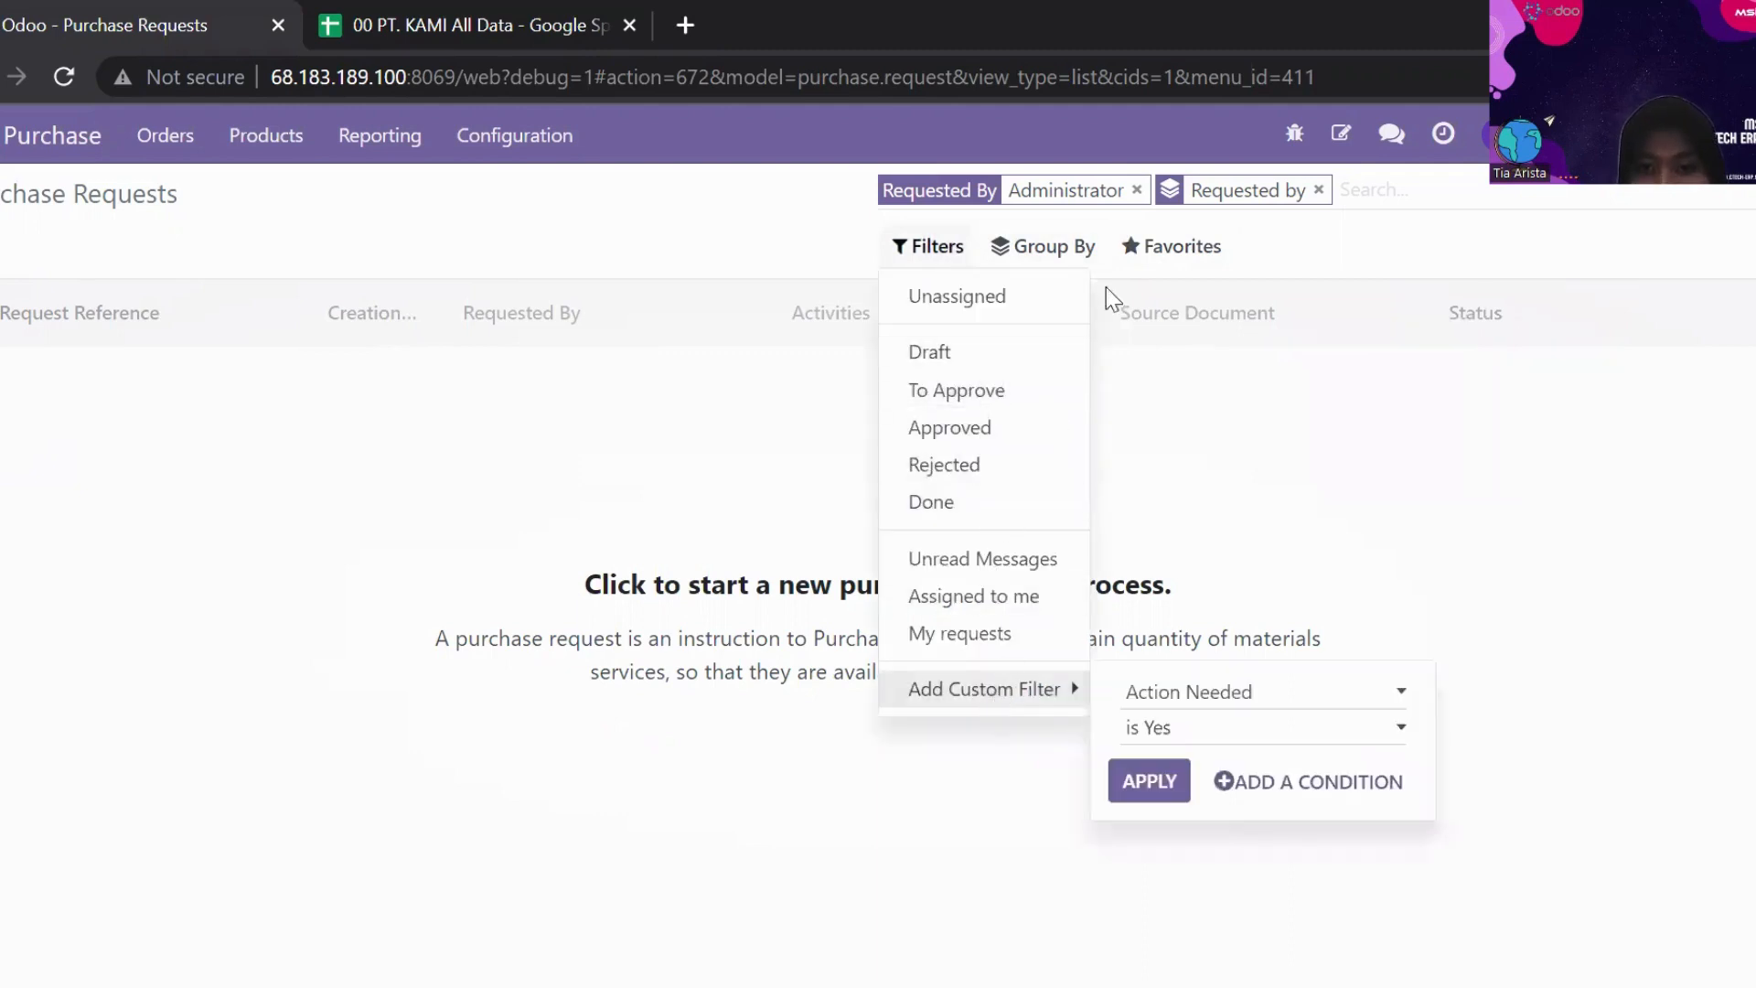
{"action": "mouse_move", "coordinate": [1031, 271]}
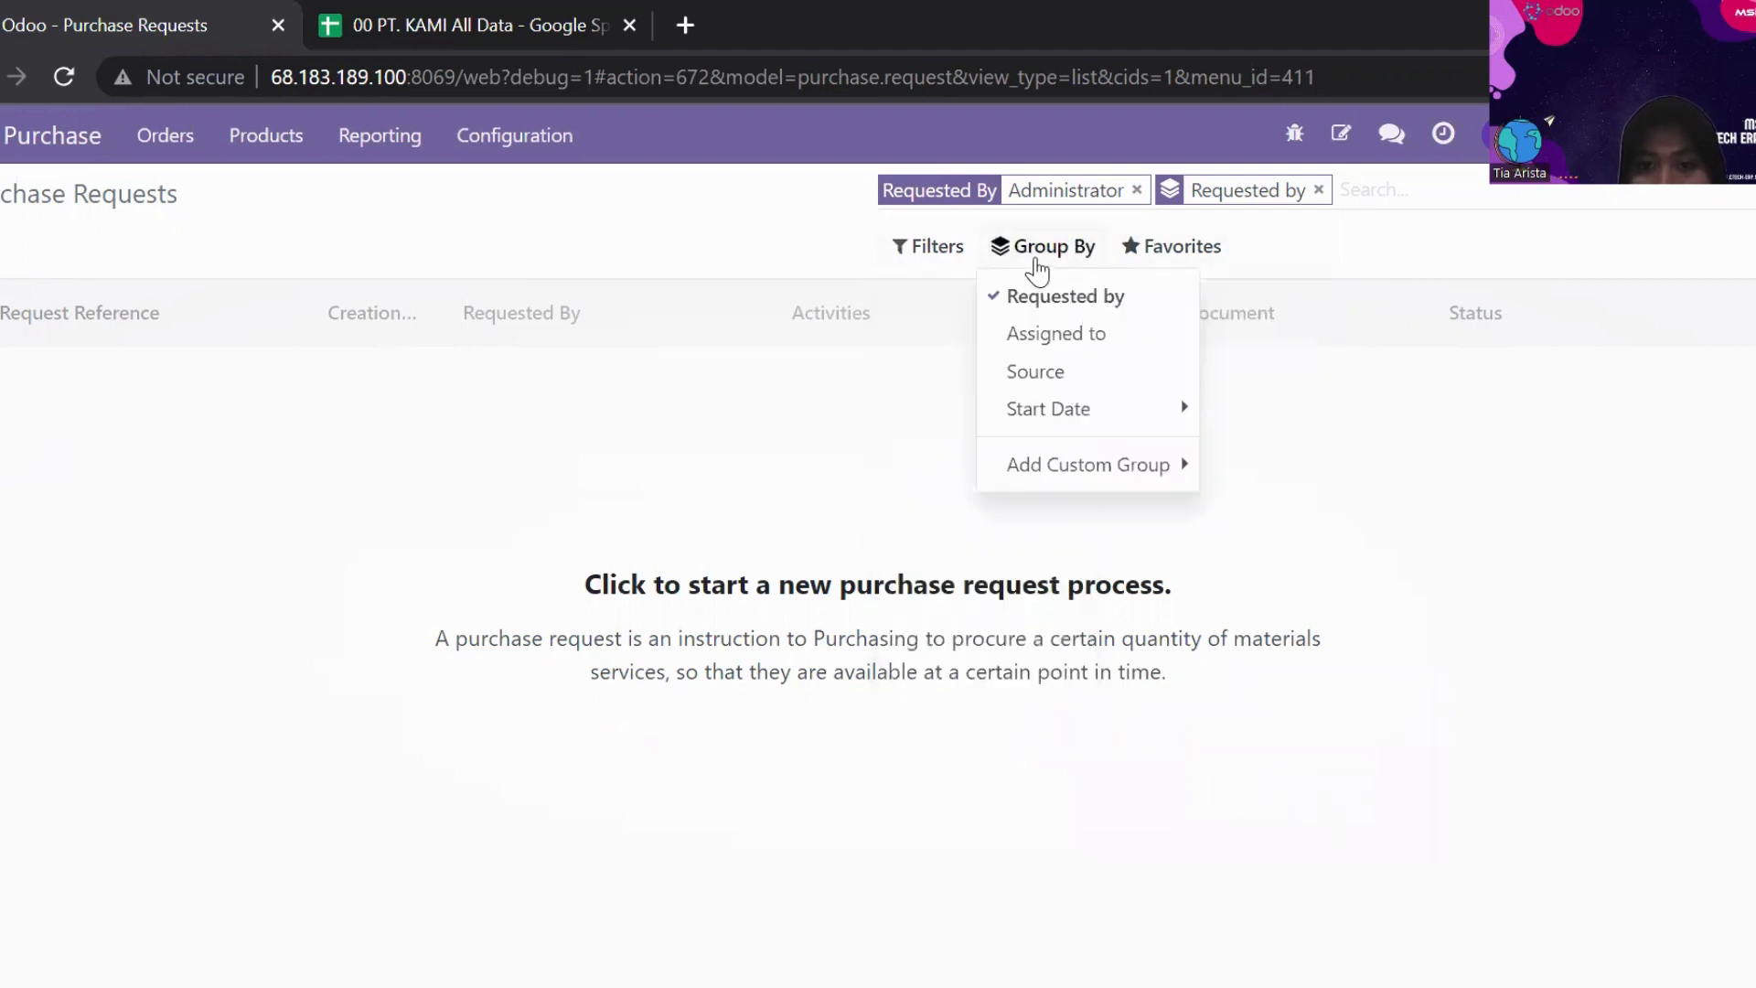
{"action": "mouse_move", "coordinate": [1067, 424]}
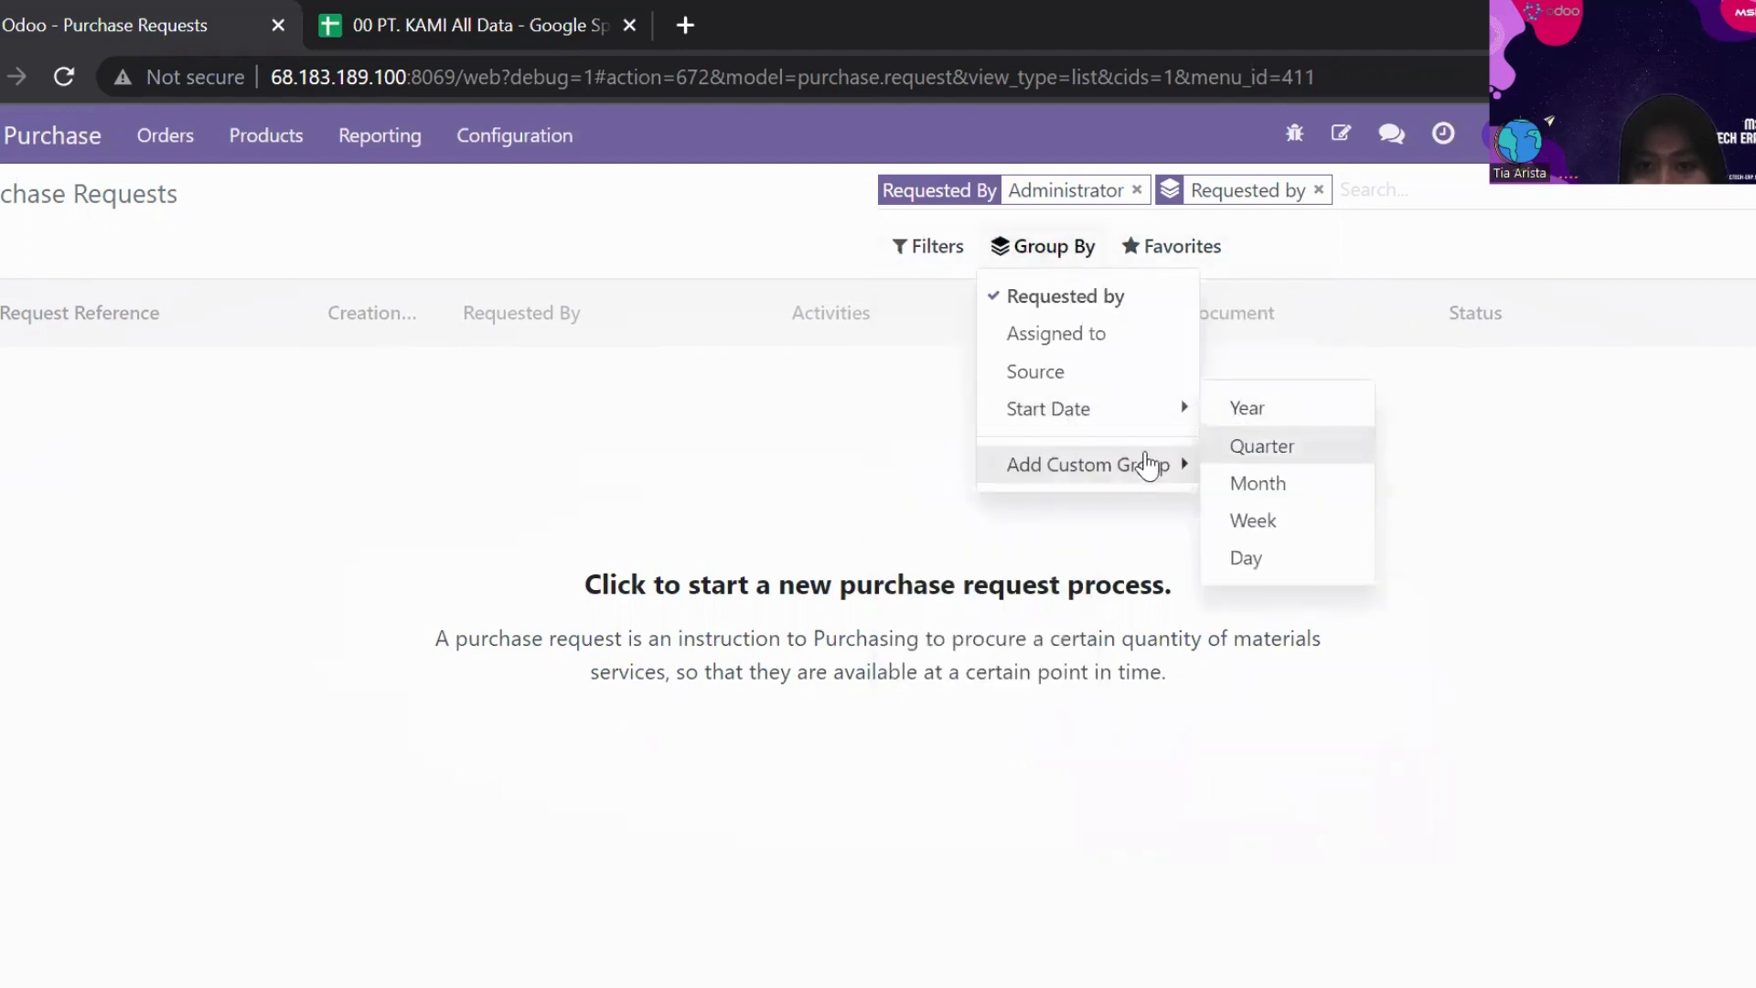
{"action": "mouse_move", "coordinate": [1148, 463]}
{"action": "left_click", "coordinate": [1250, 537]}
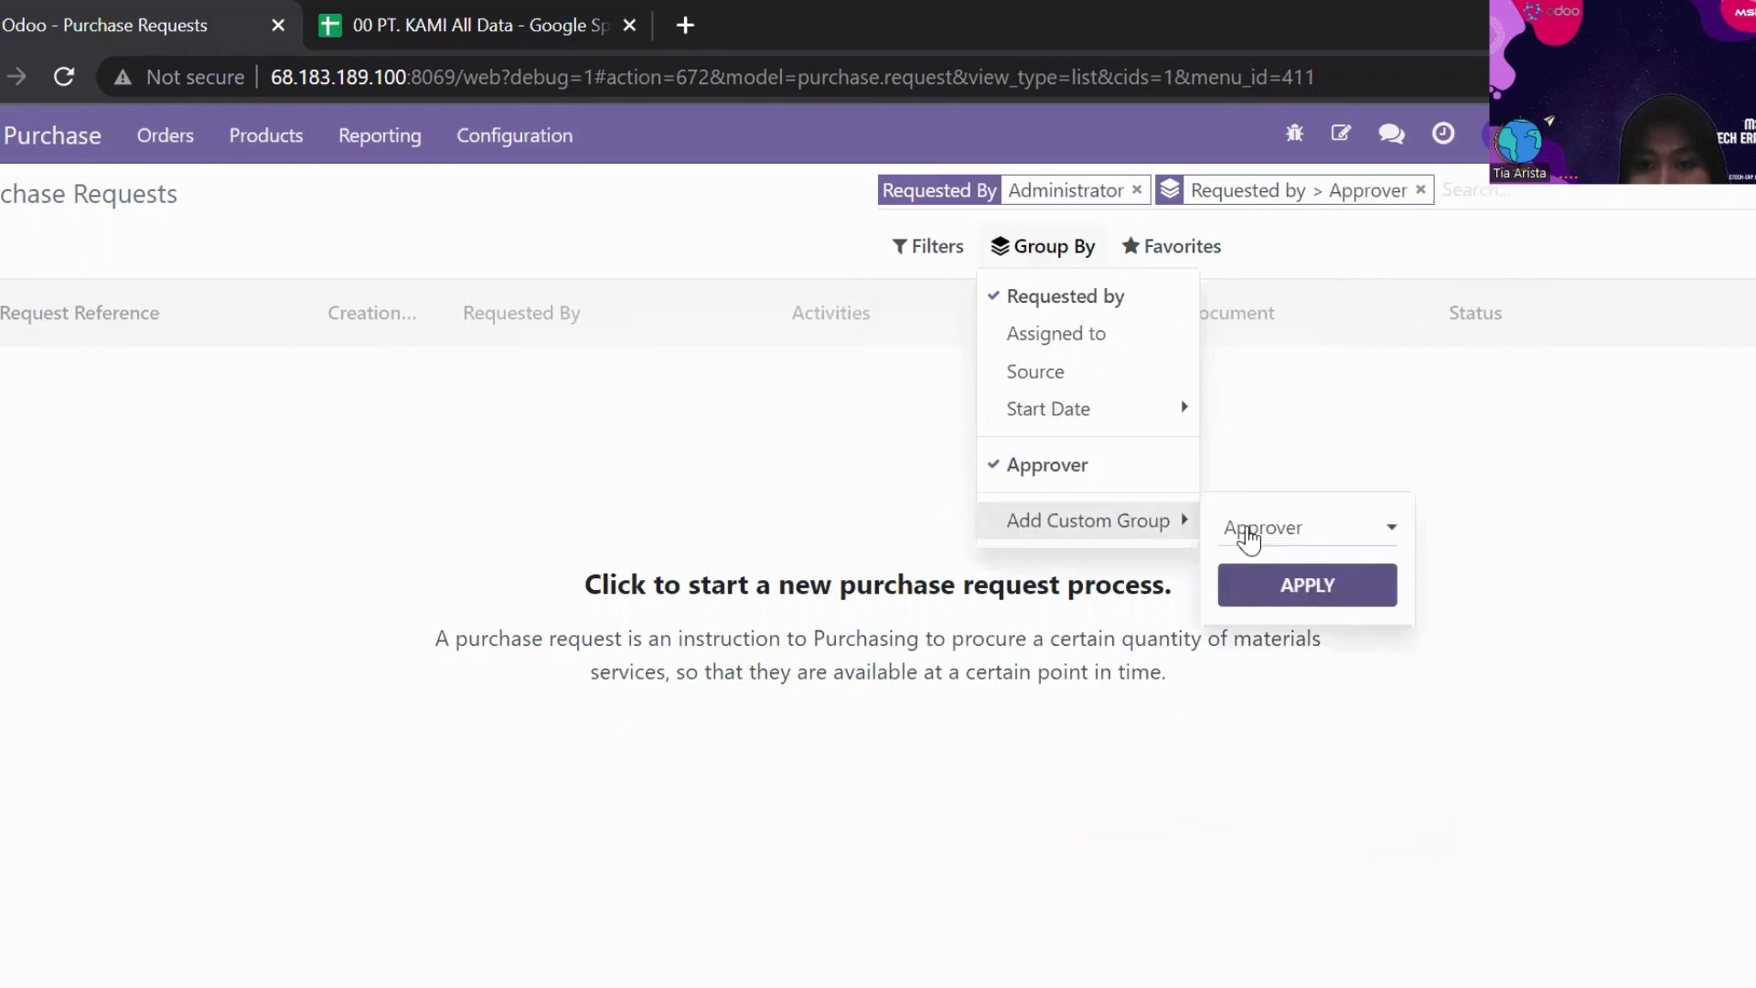
{"action": "mouse_move", "coordinate": [1198, 262]}
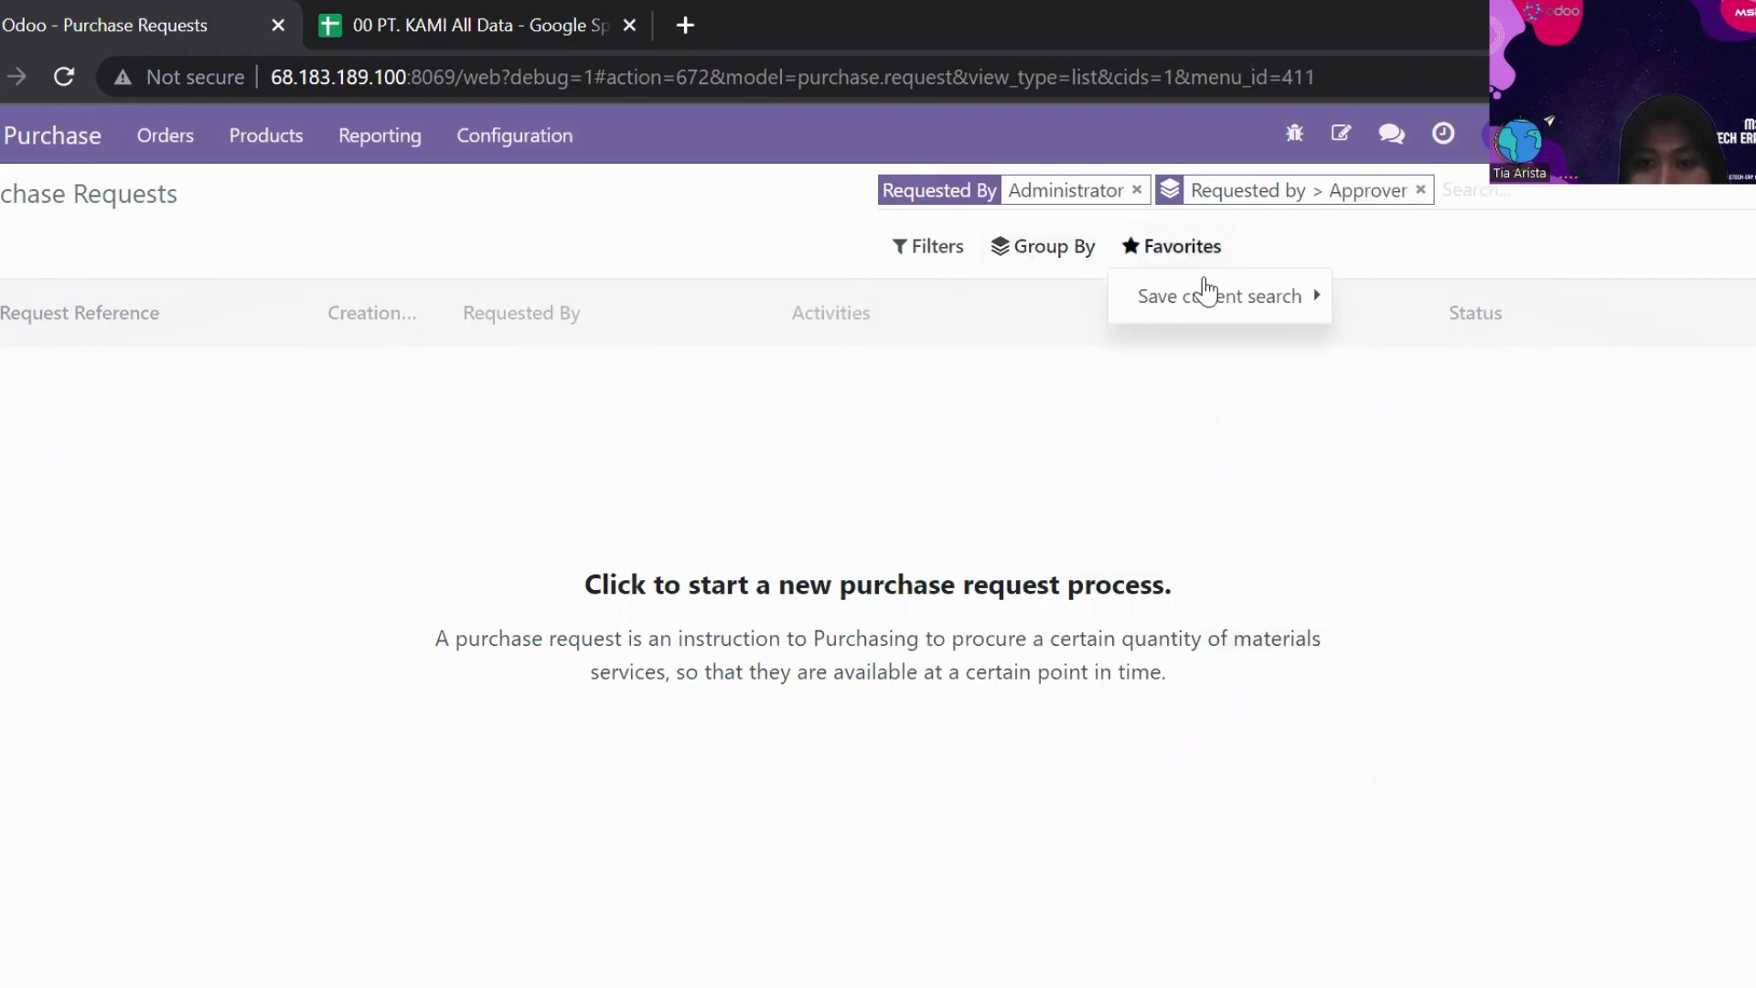
{"action": "mouse_move", "coordinate": [1206, 294]}
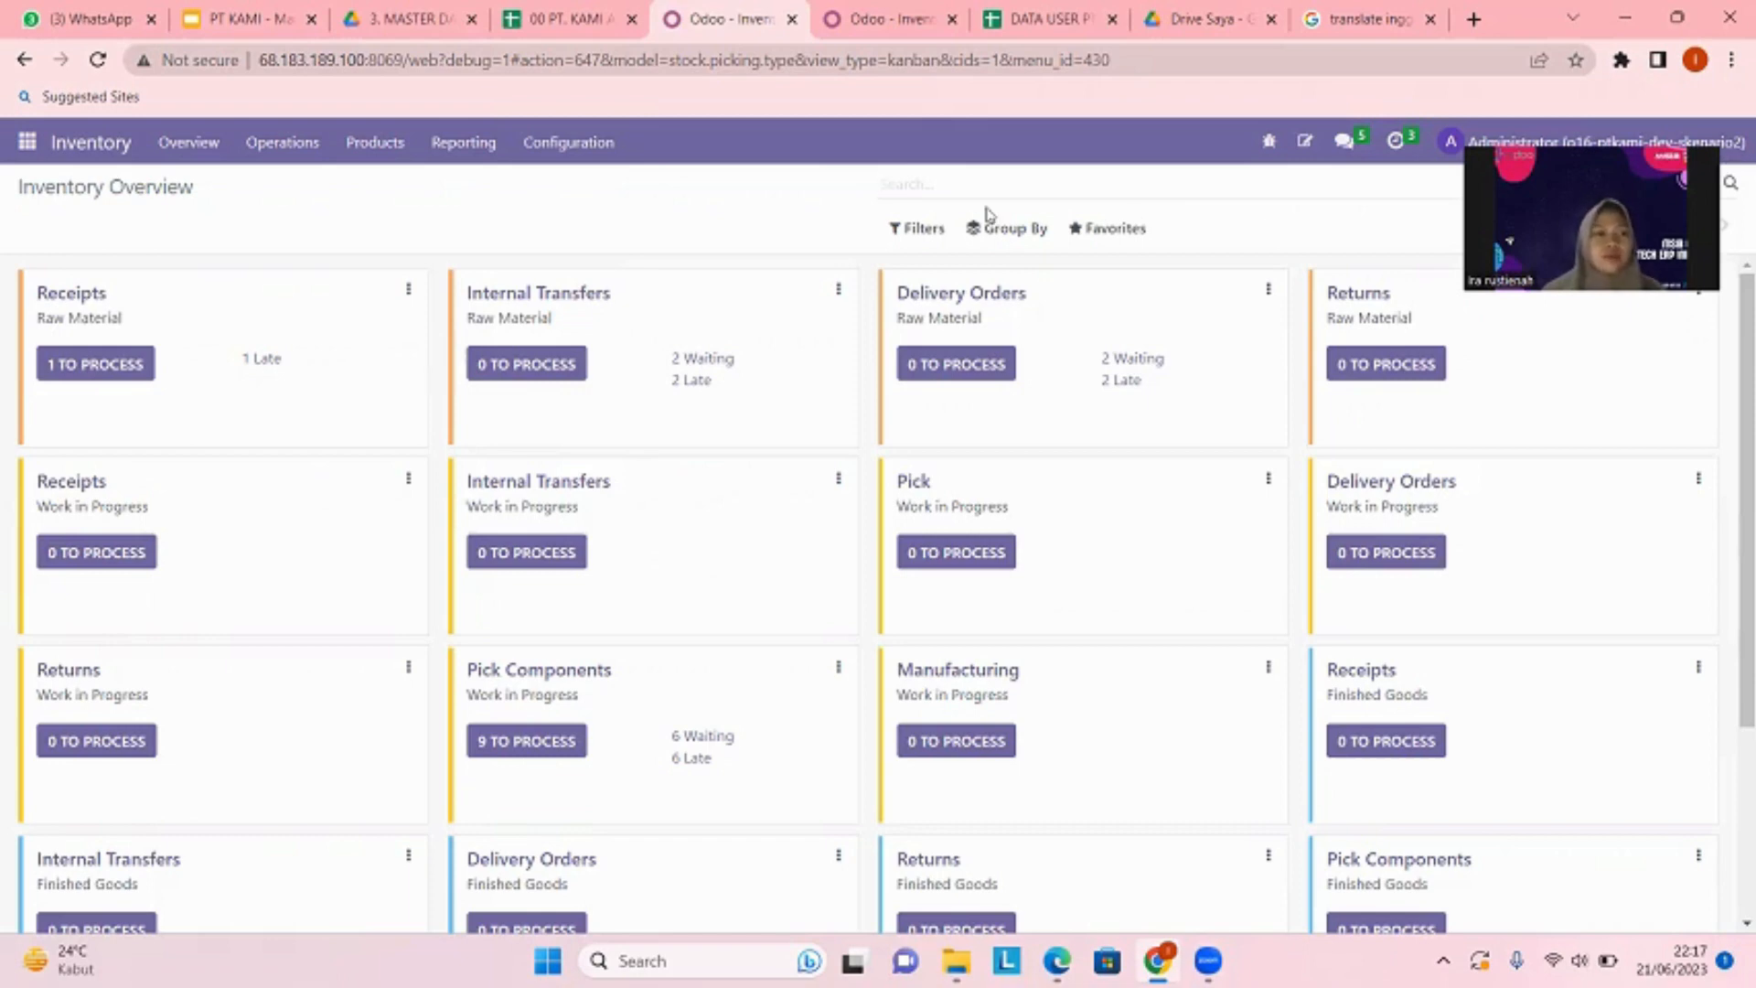
- Open the Warehouses list in Inventory and load the 1. Warehouse file for a records import
{"action": "left_click", "coordinate": [571, 149]}
{"action": "left_click", "coordinate": [602, 262]}
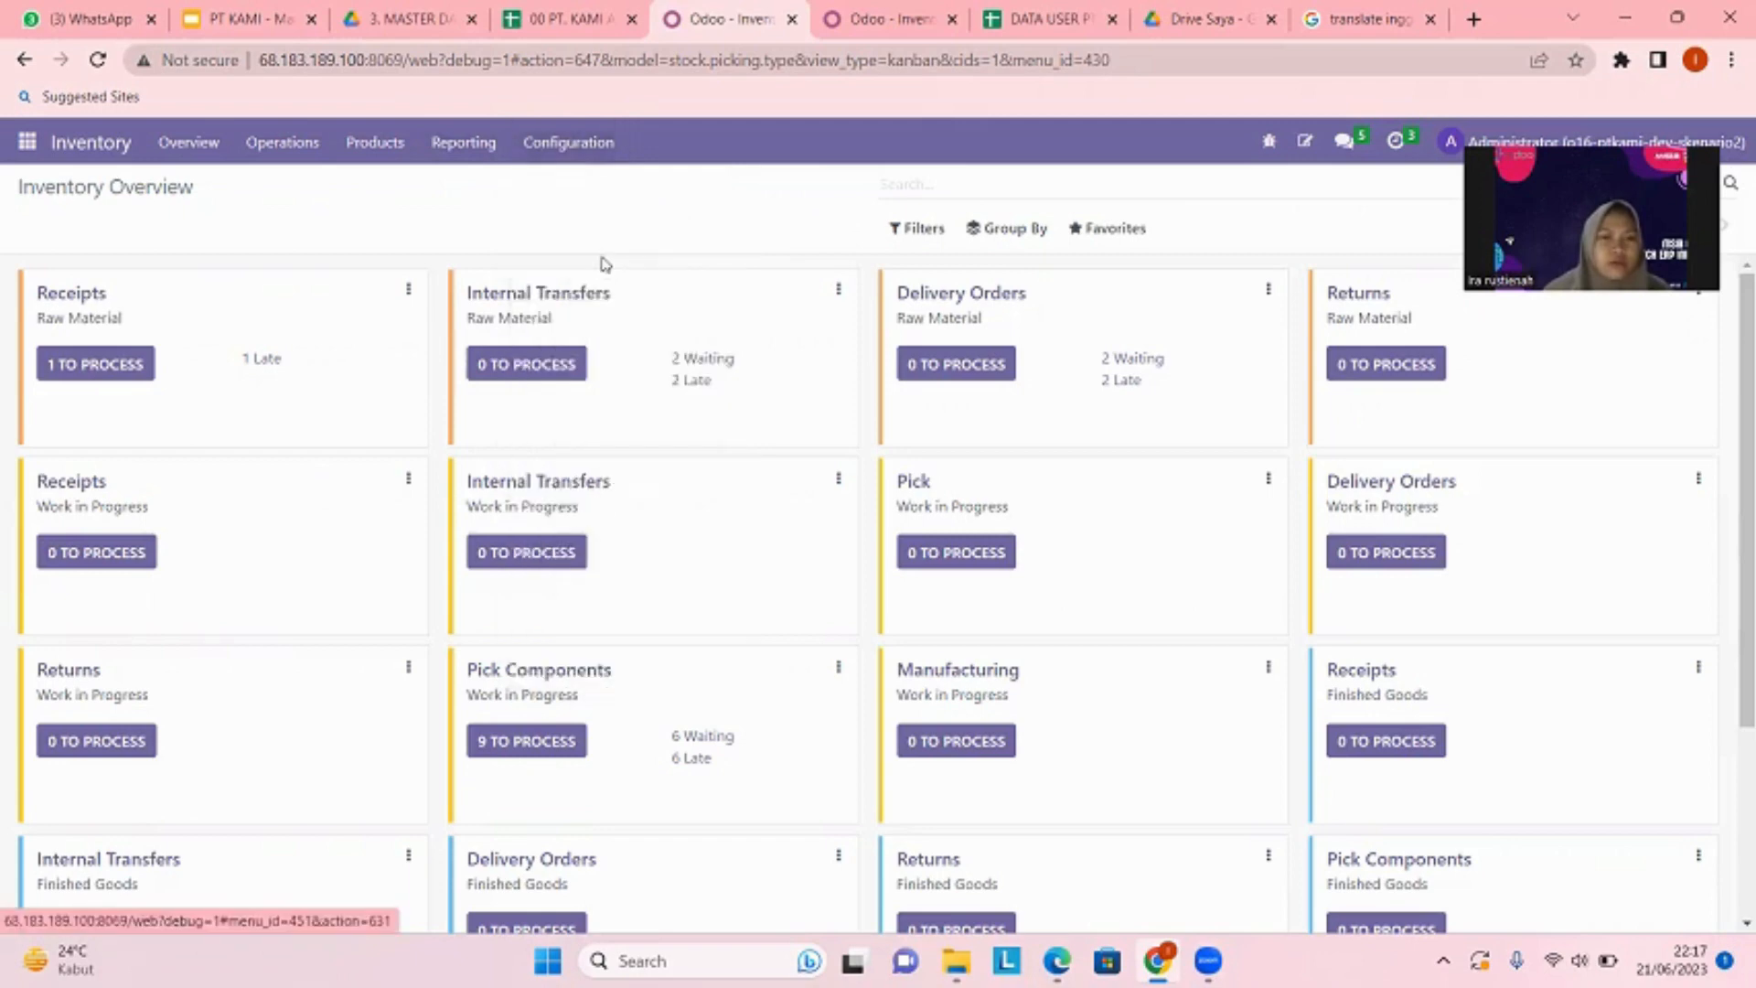
{"action": "left_click", "coordinate": [1133, 228]}
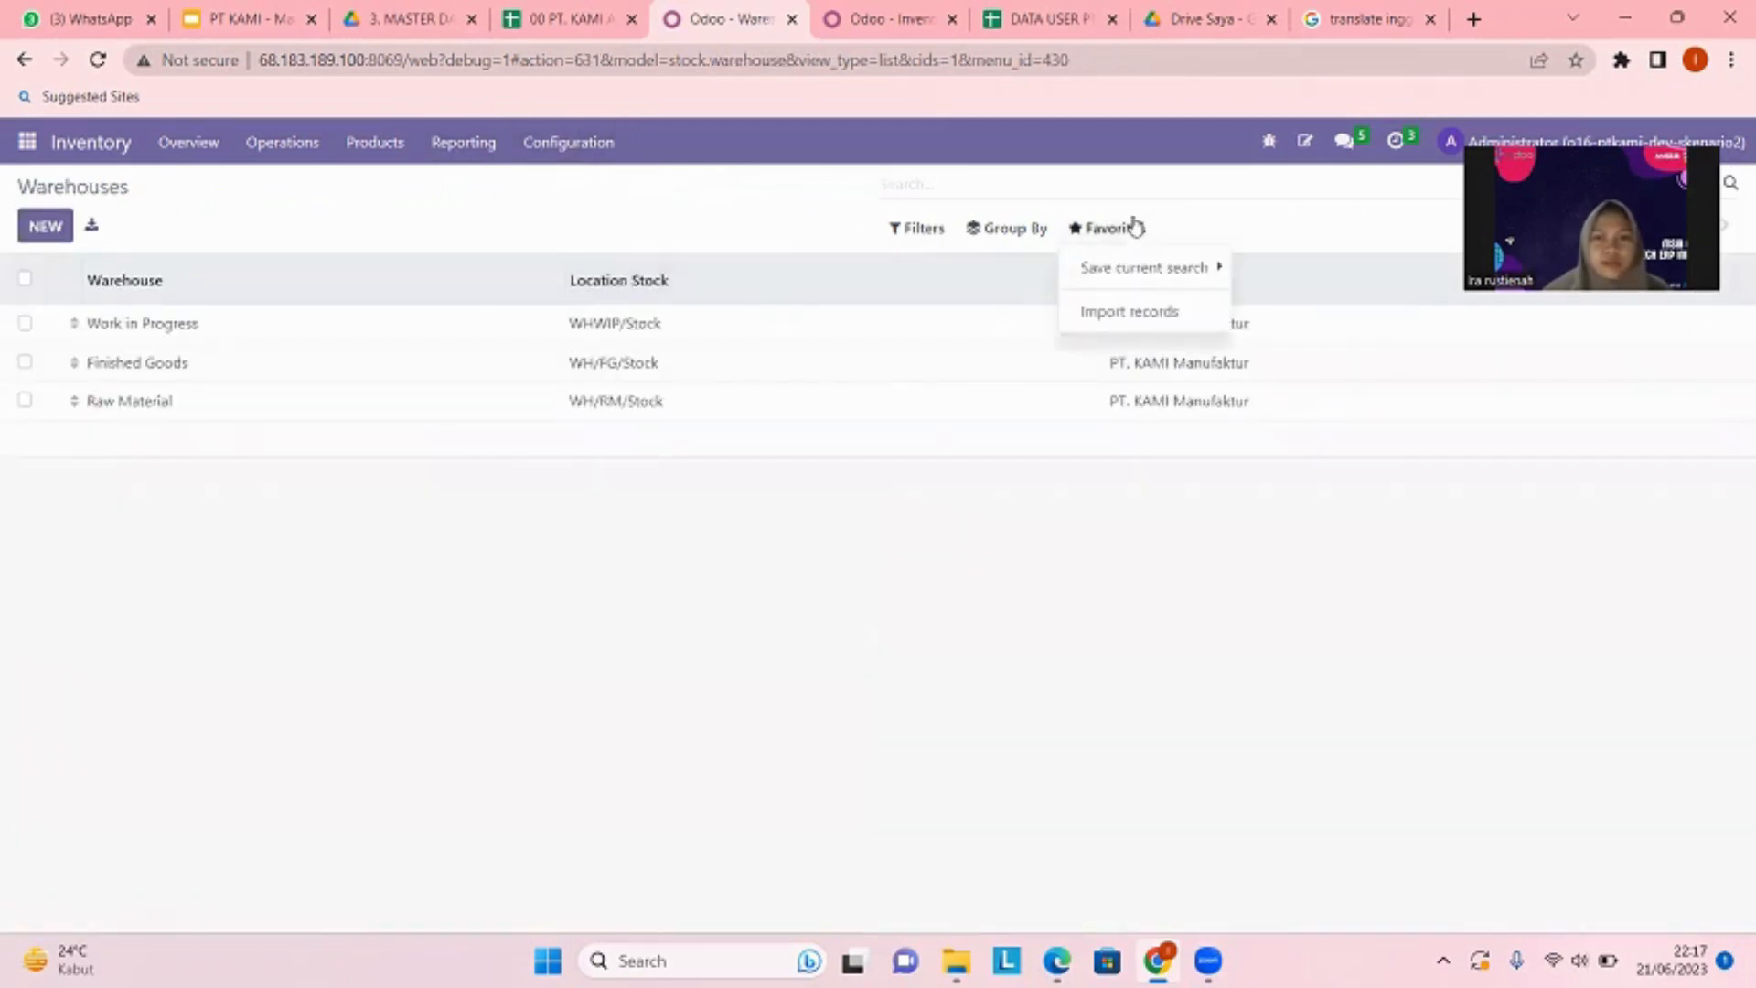
{"action": "left_click", "coordinate": [1134, 314]}
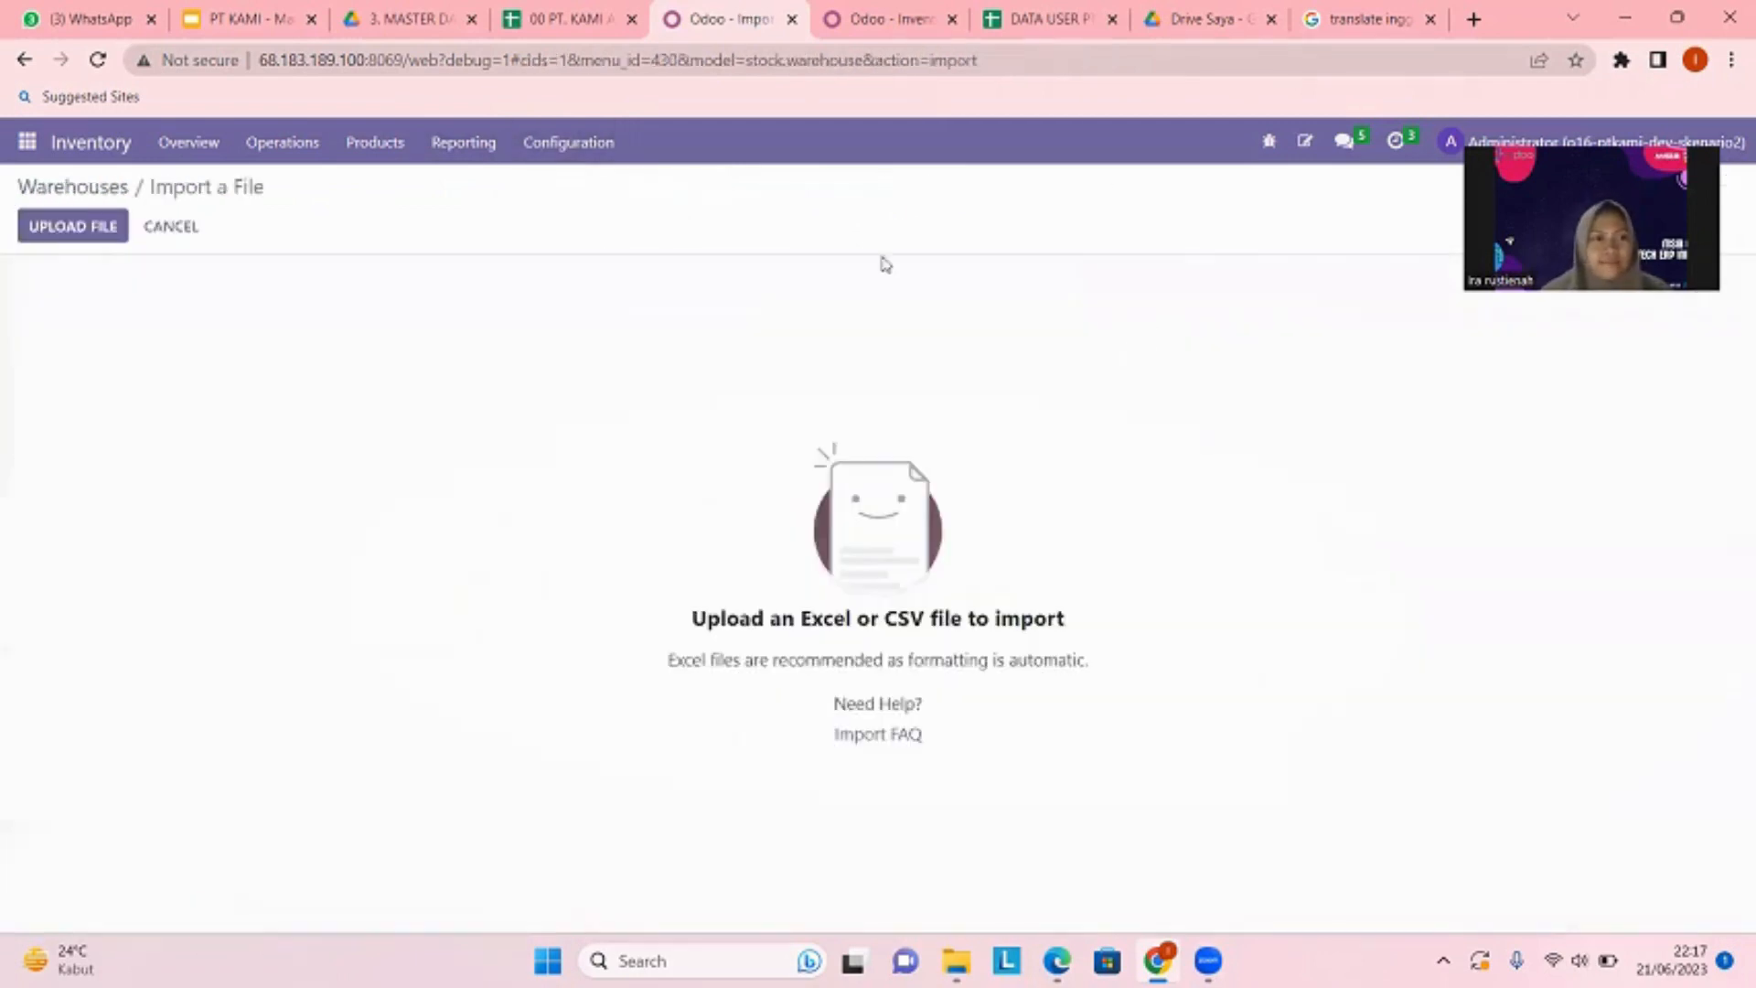
{"action": "left_click", "coordinate": [101, 227]}
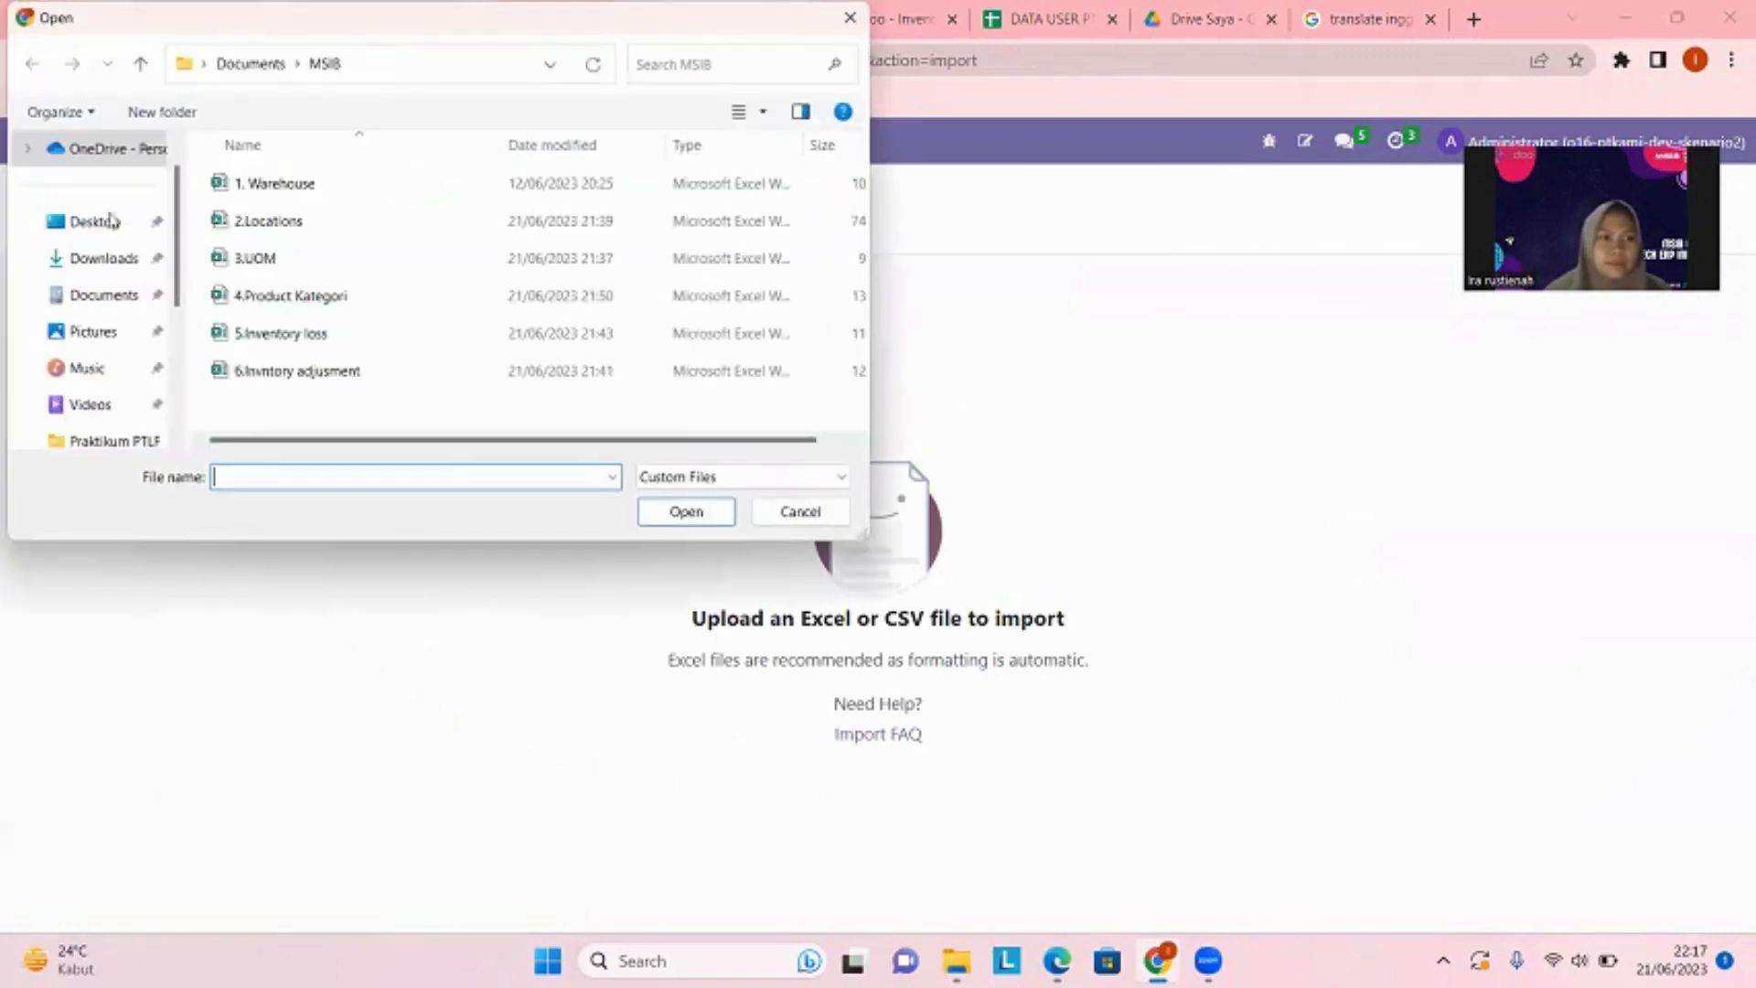
{"action": "left_click", "coordinate": [389, 181]}
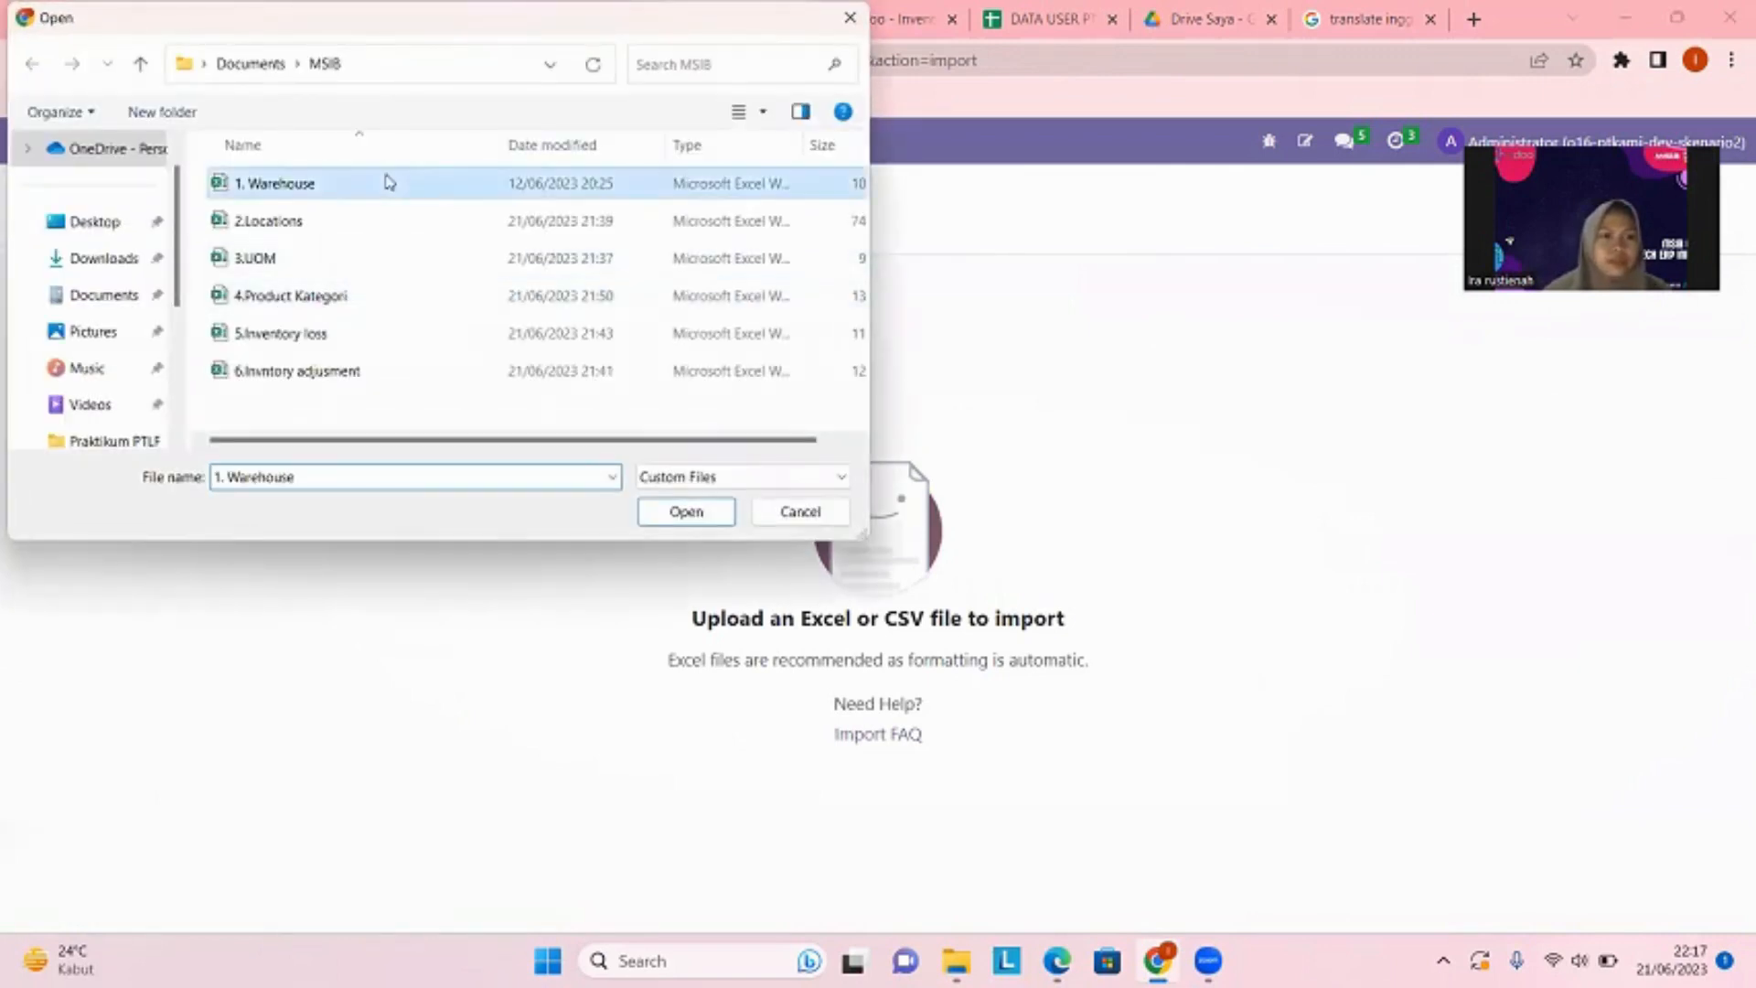
{"action": "left_click", "coordinate": [677, 512]}
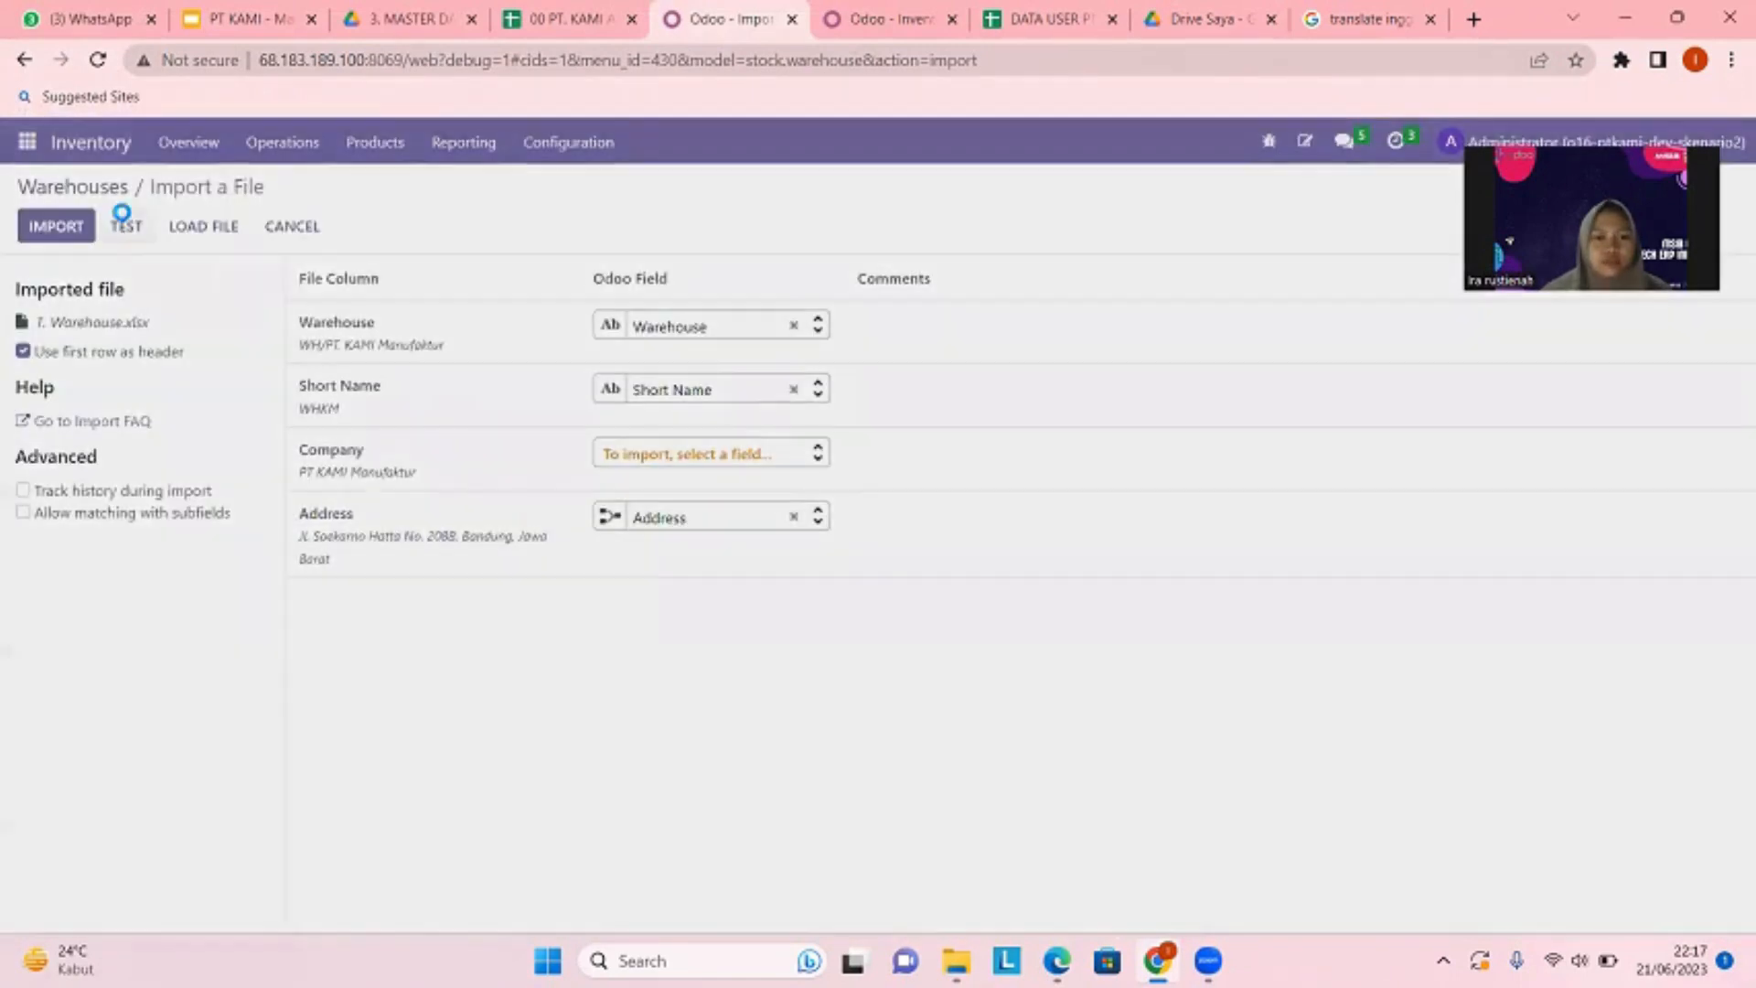
- Test the warehouse import, clear the field mapping of the Address column, and cancel the import
{"action": "left_click", "coordinate": [123, 219]}
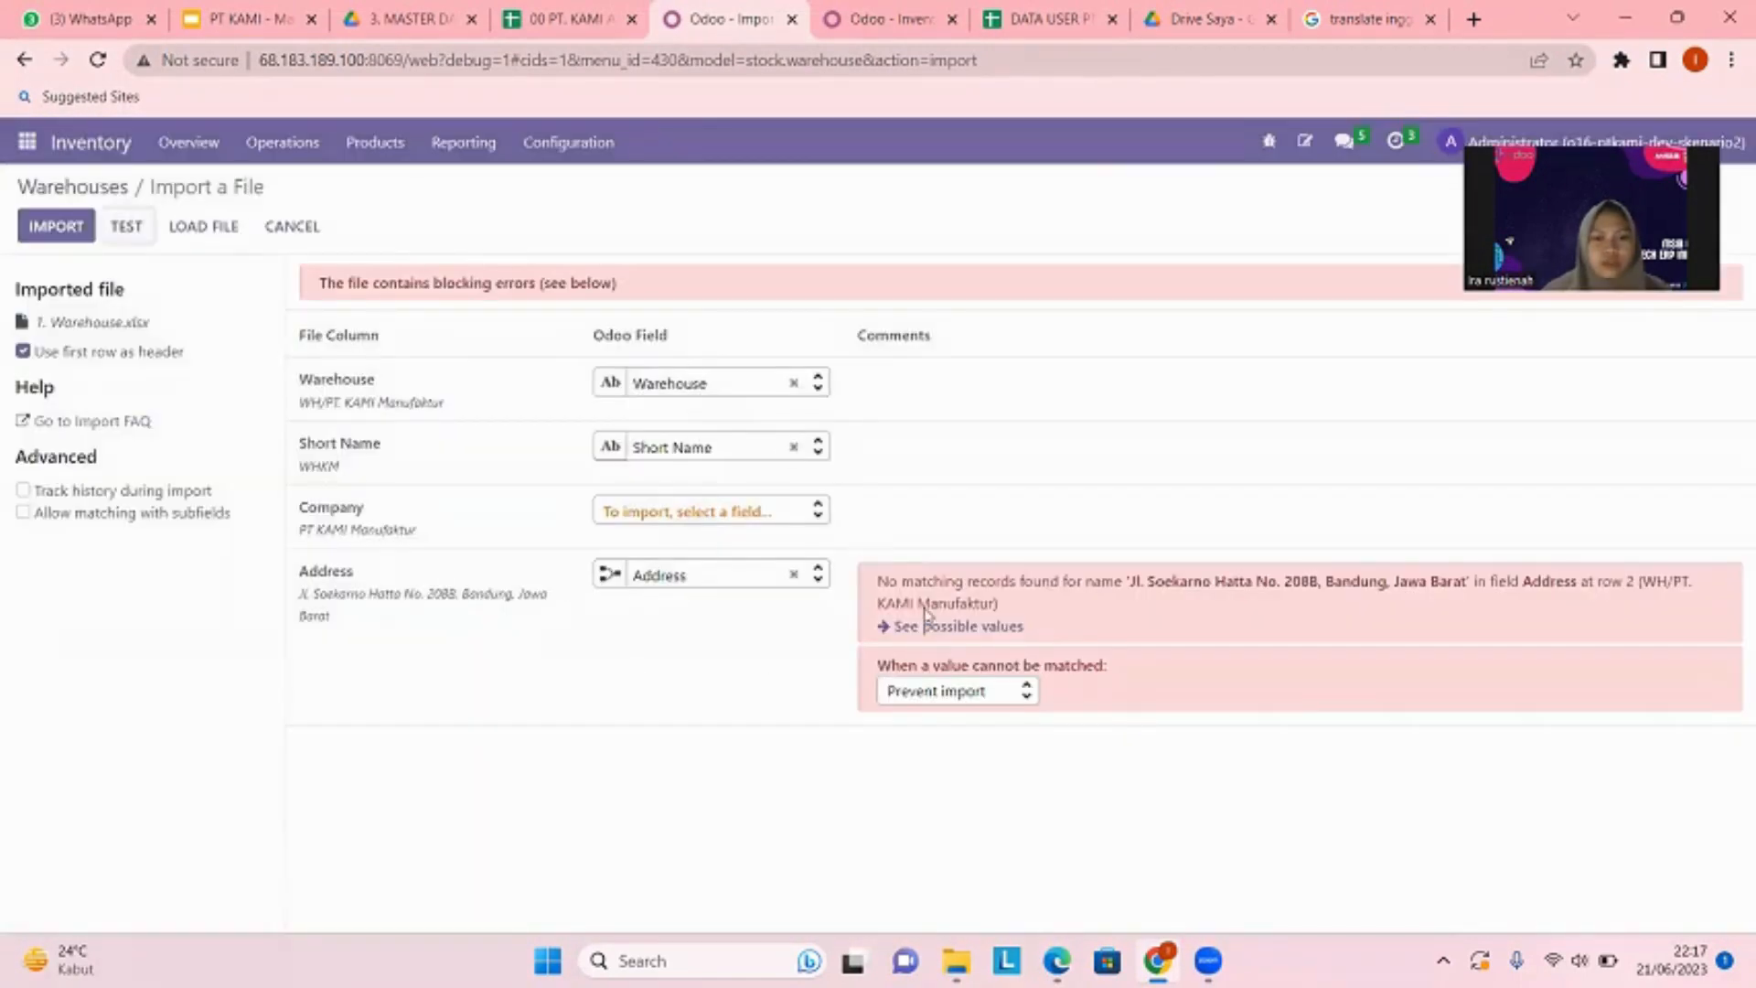
{"action": "left_click", "coordinate": [792, 574]}
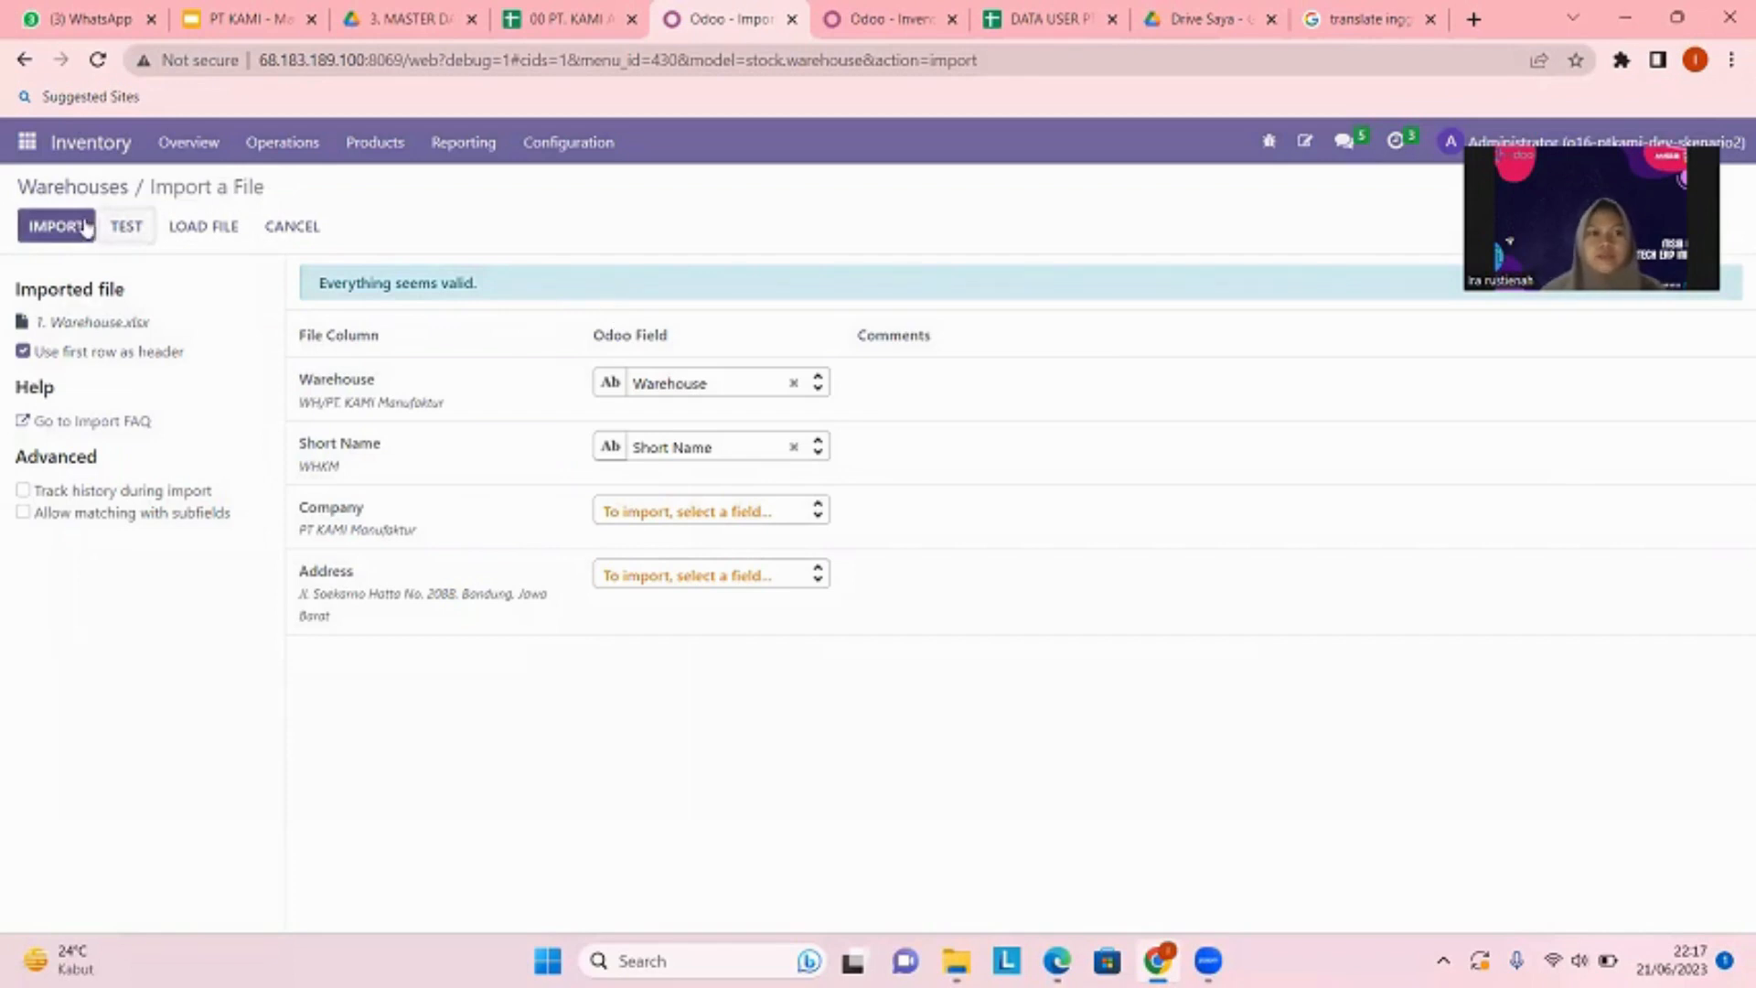
{"action": "left_click", "coordinate": [305, 233]}
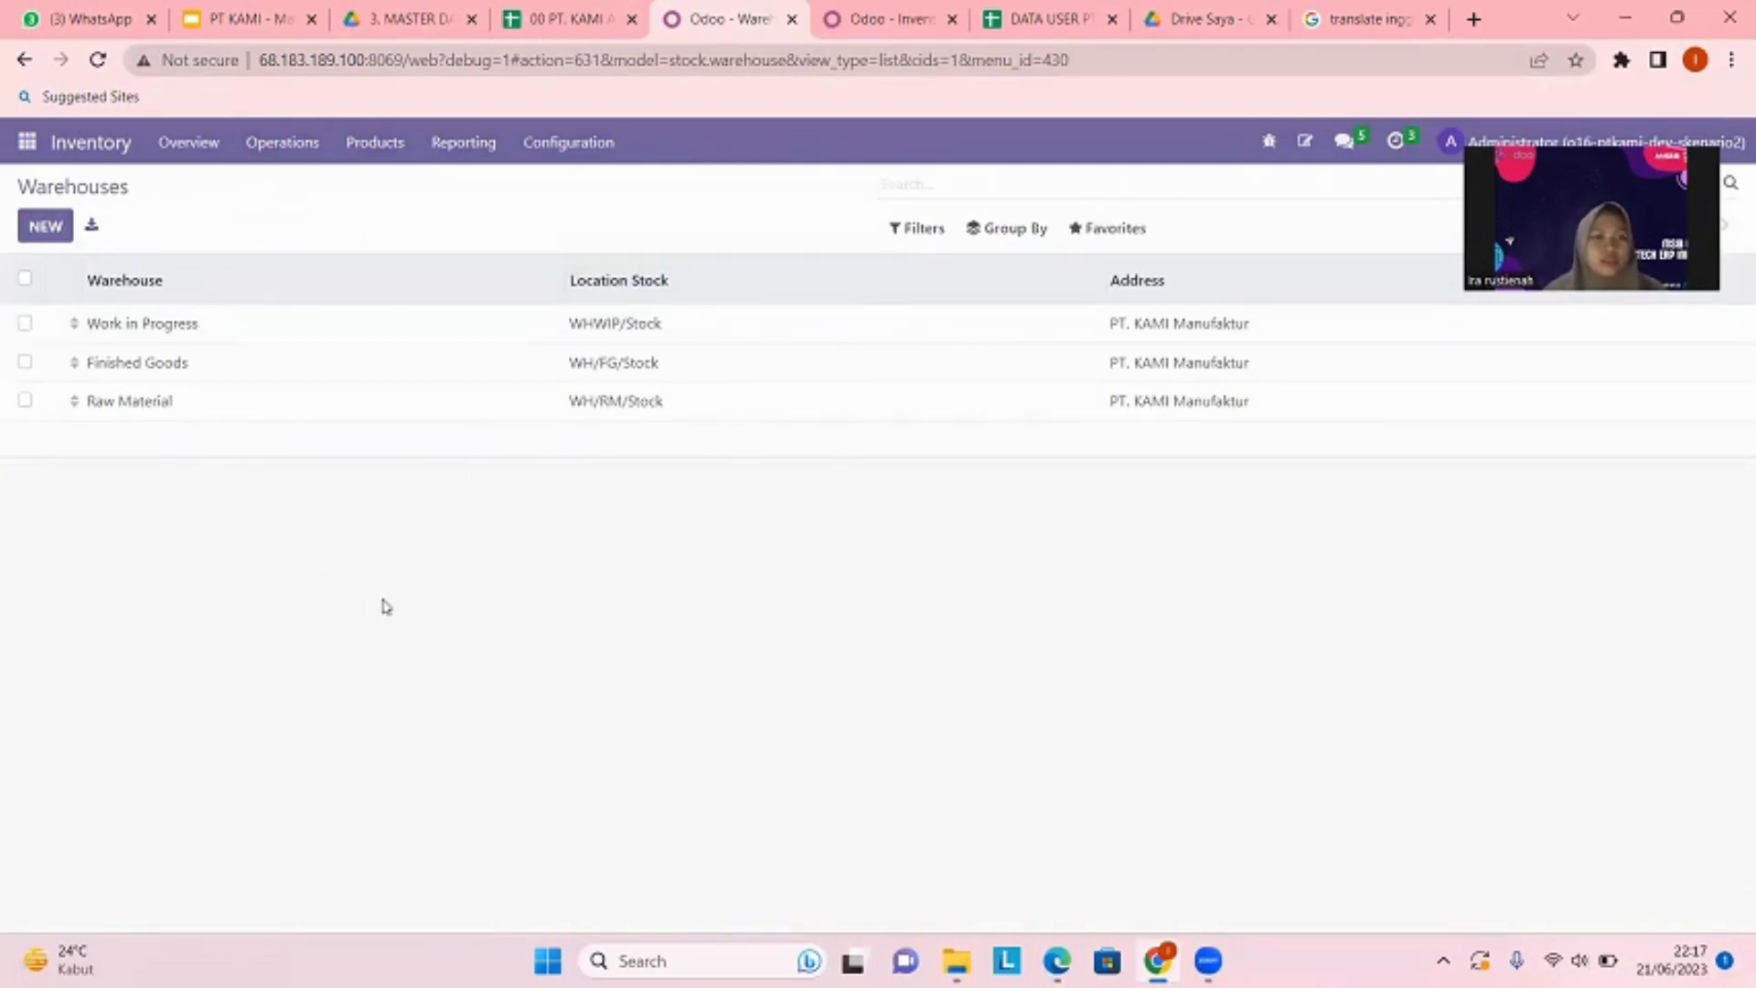
- Open the Locations list and load the 2.Locations file for a records import
{"action": "left_click", "coordinate": [584, 155]}
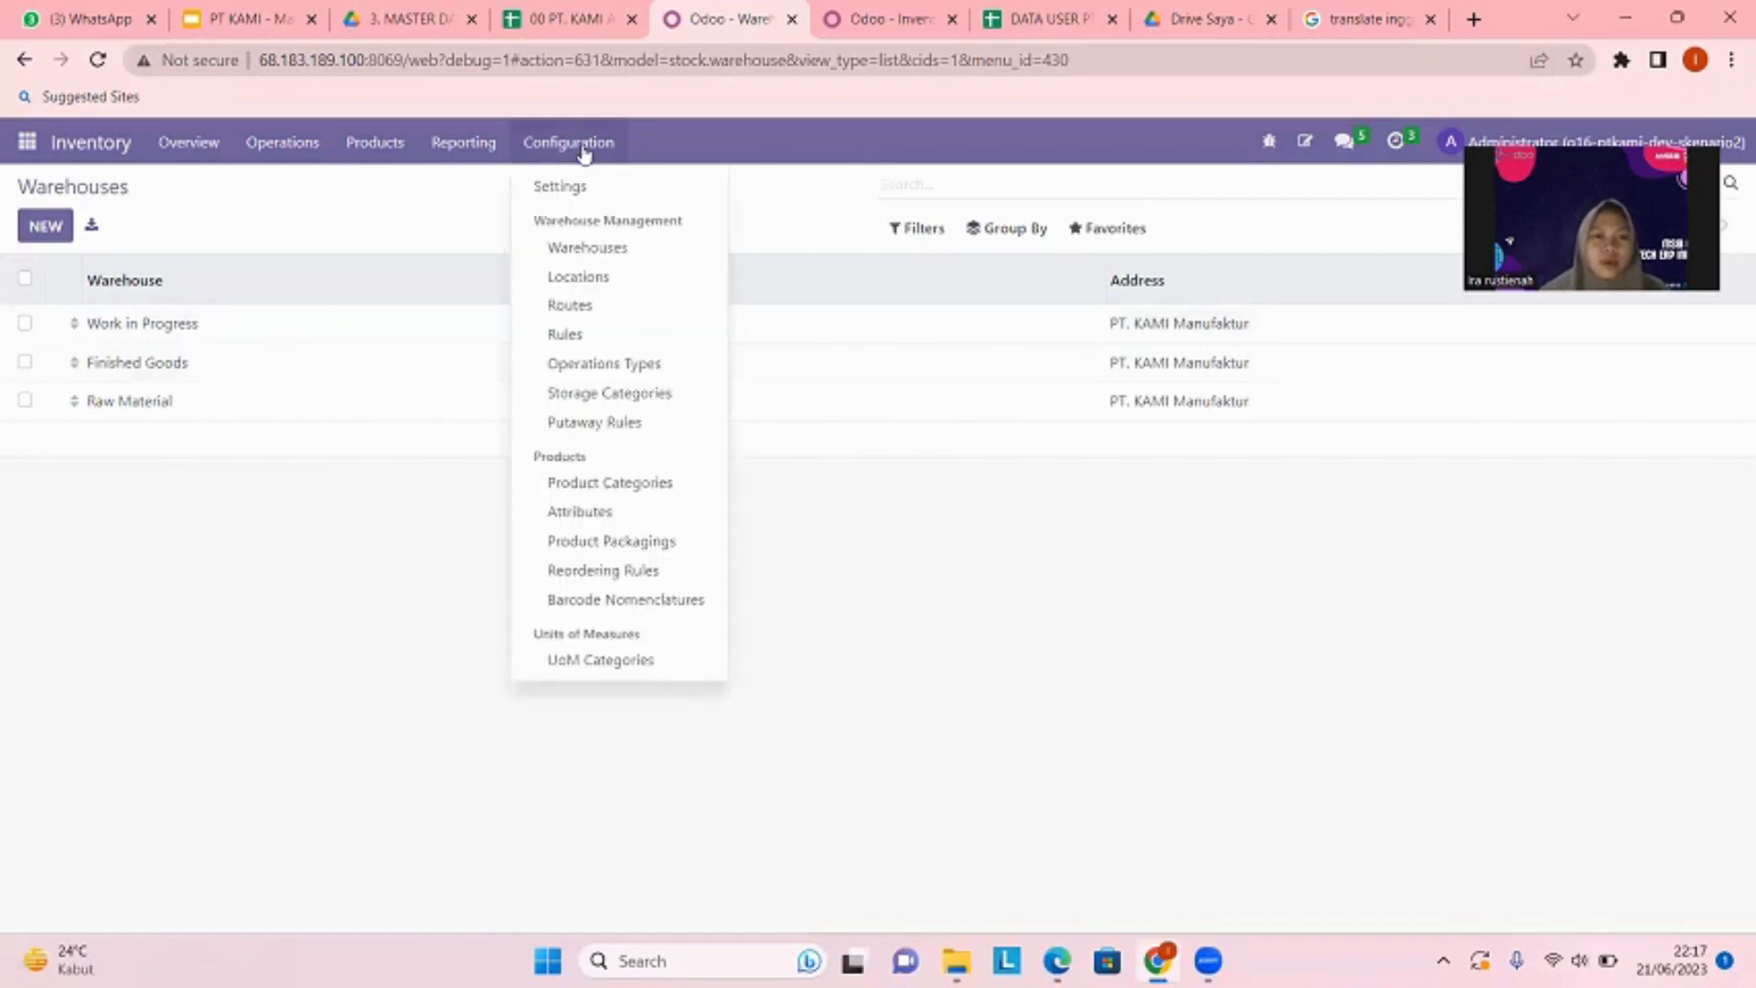
{"action": "left_click", "coordinate": [572, 280]}
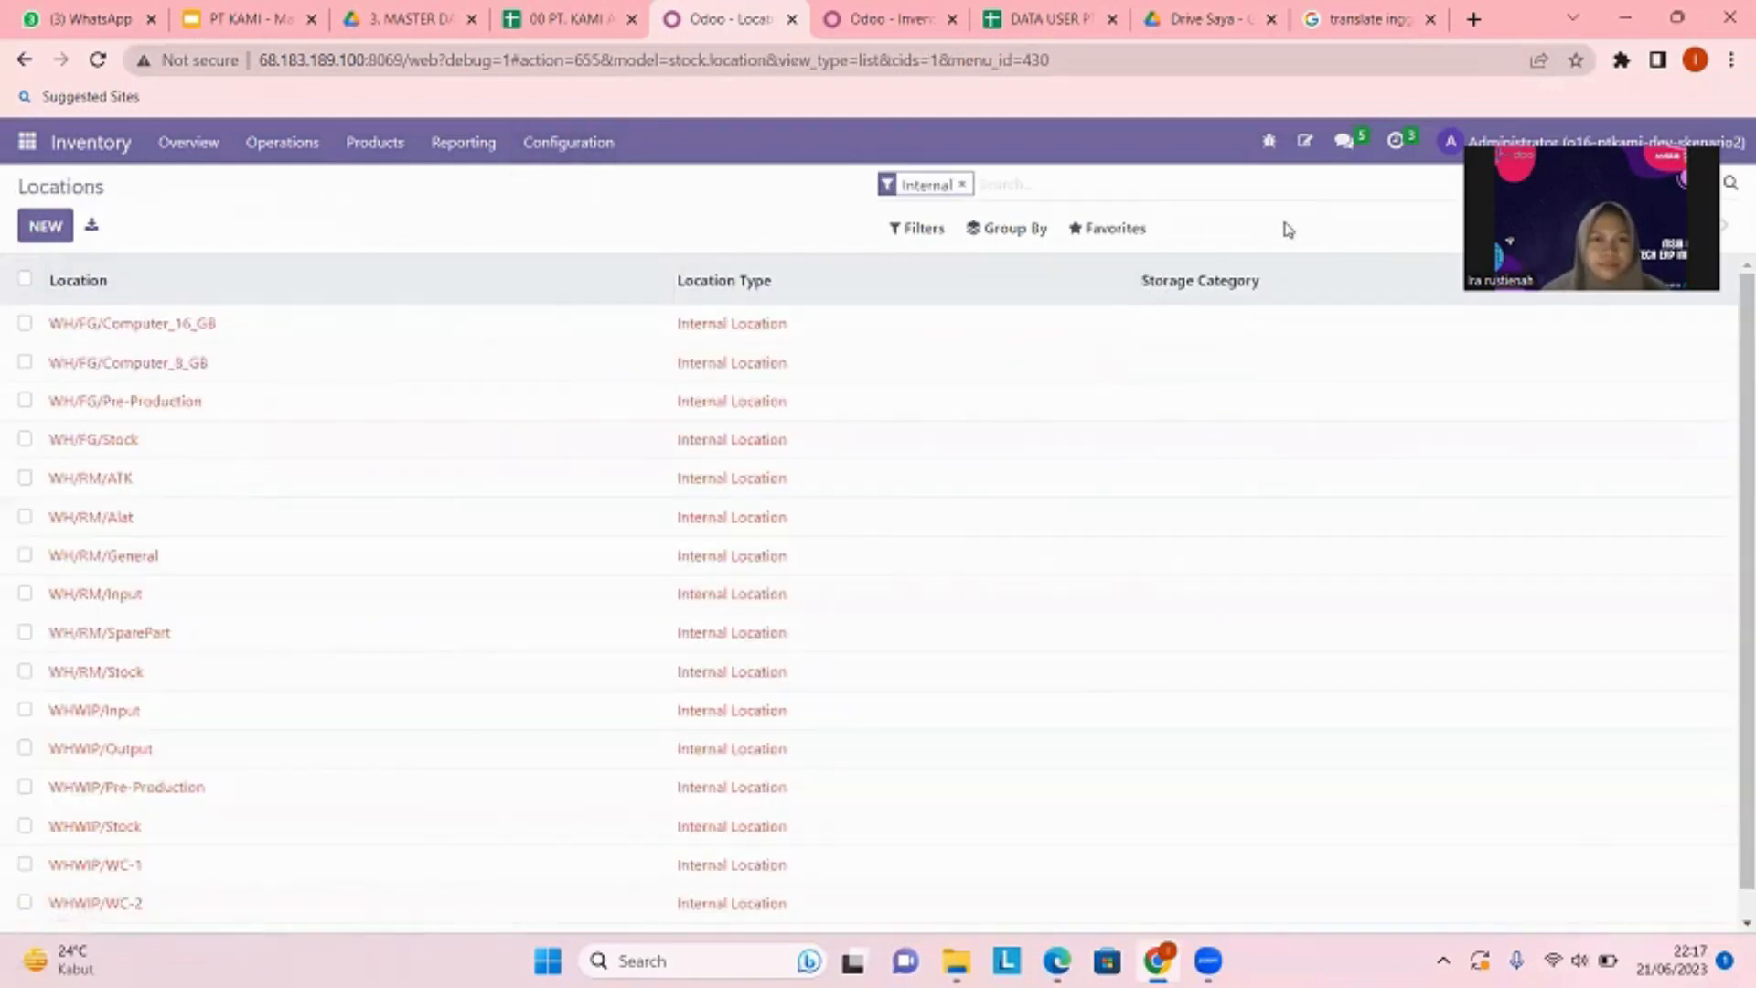
{"action": "left_click", "coordinate": [1118, 230]}
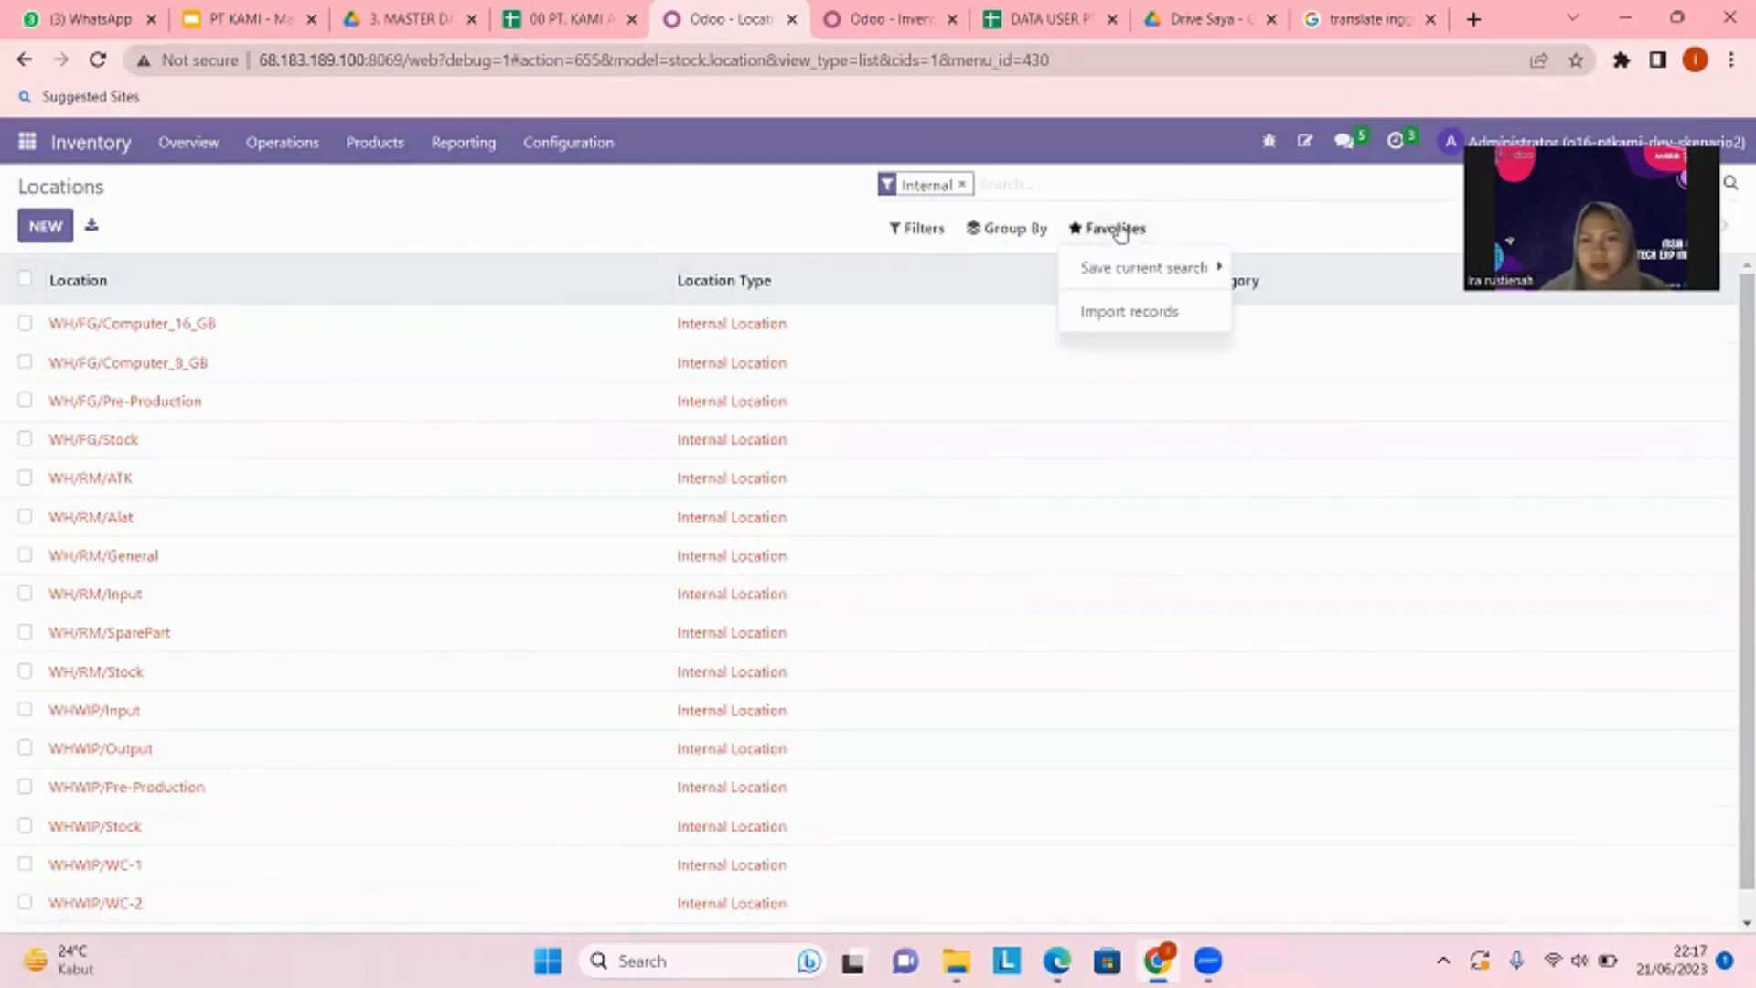
{"action": "left_click", "coordinate": [1117, 312]}
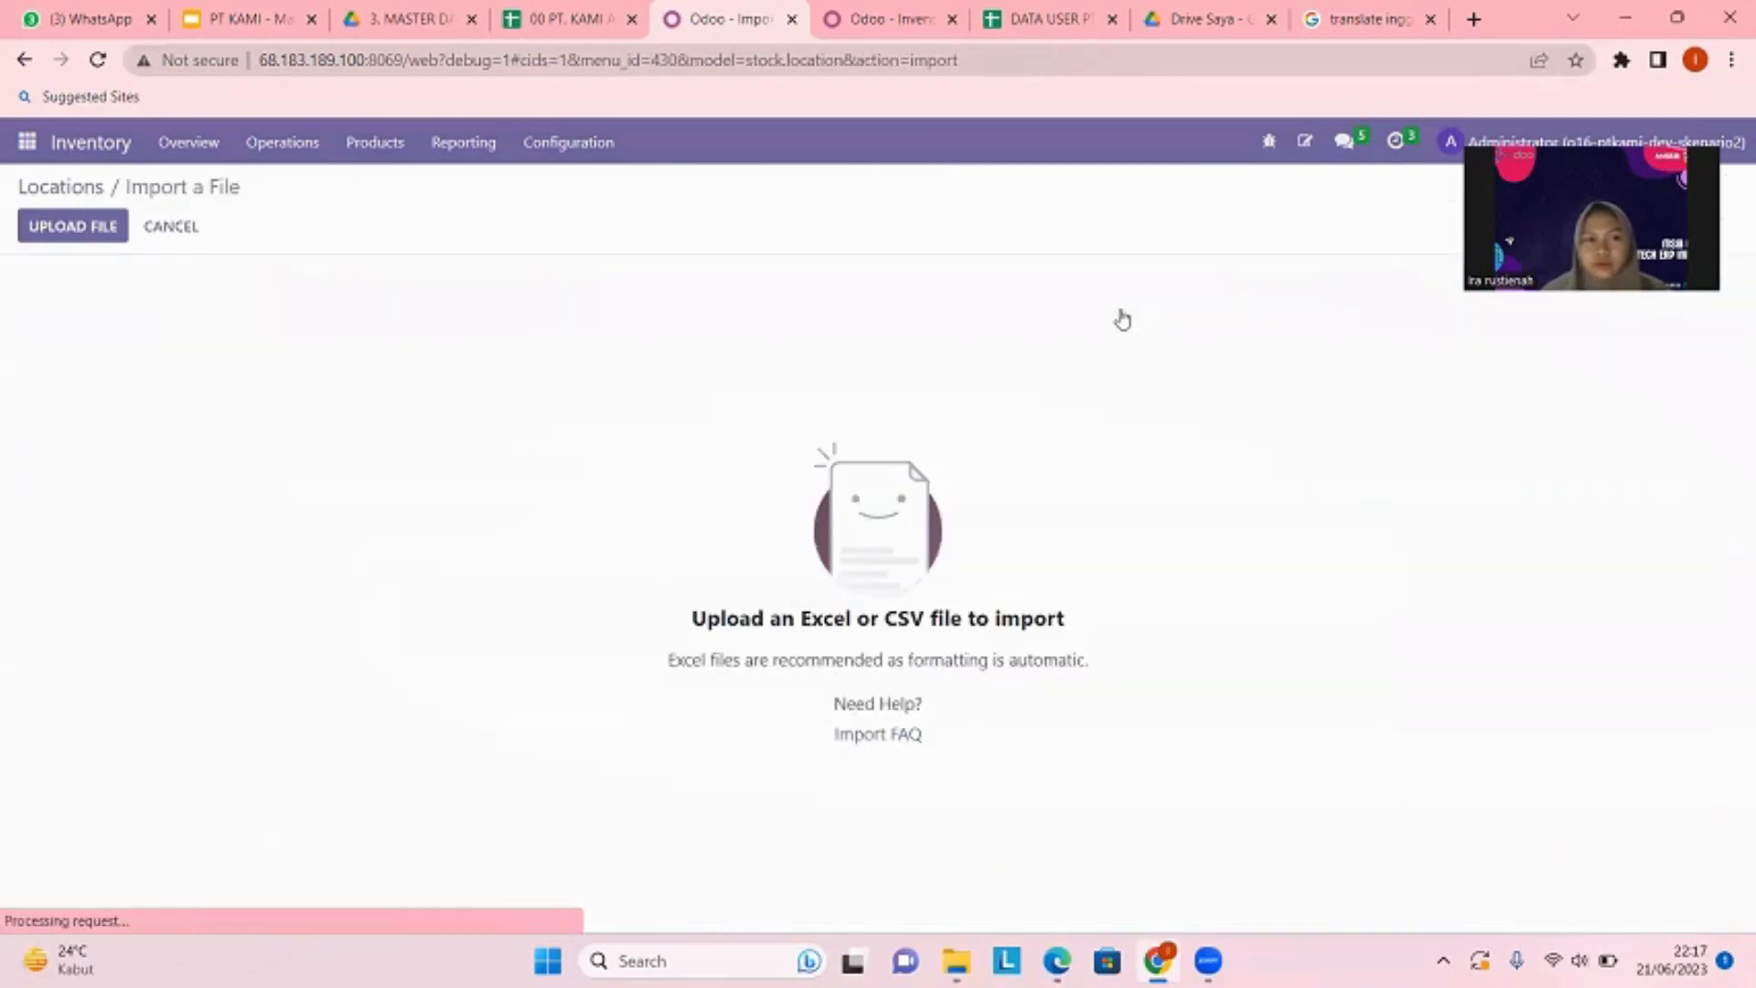
{"action": "left_click", "coordinate": [90, 234]}
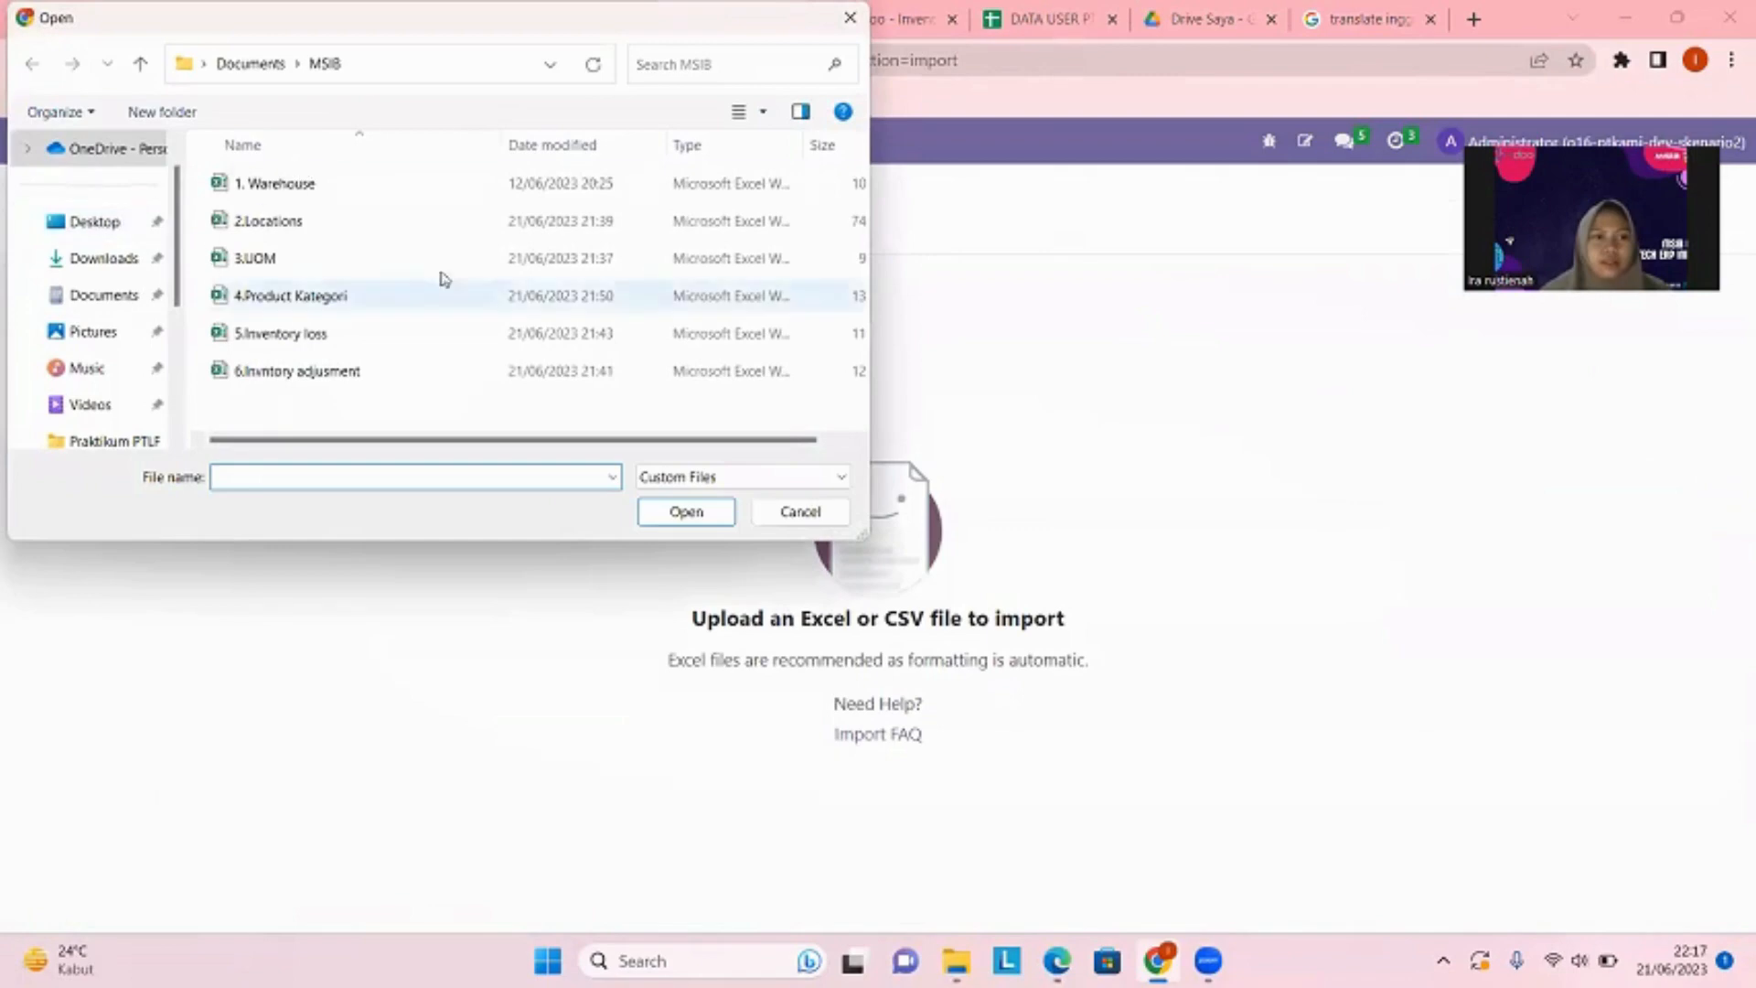
{"action": "left_click", "coordinate": [353, 228]}
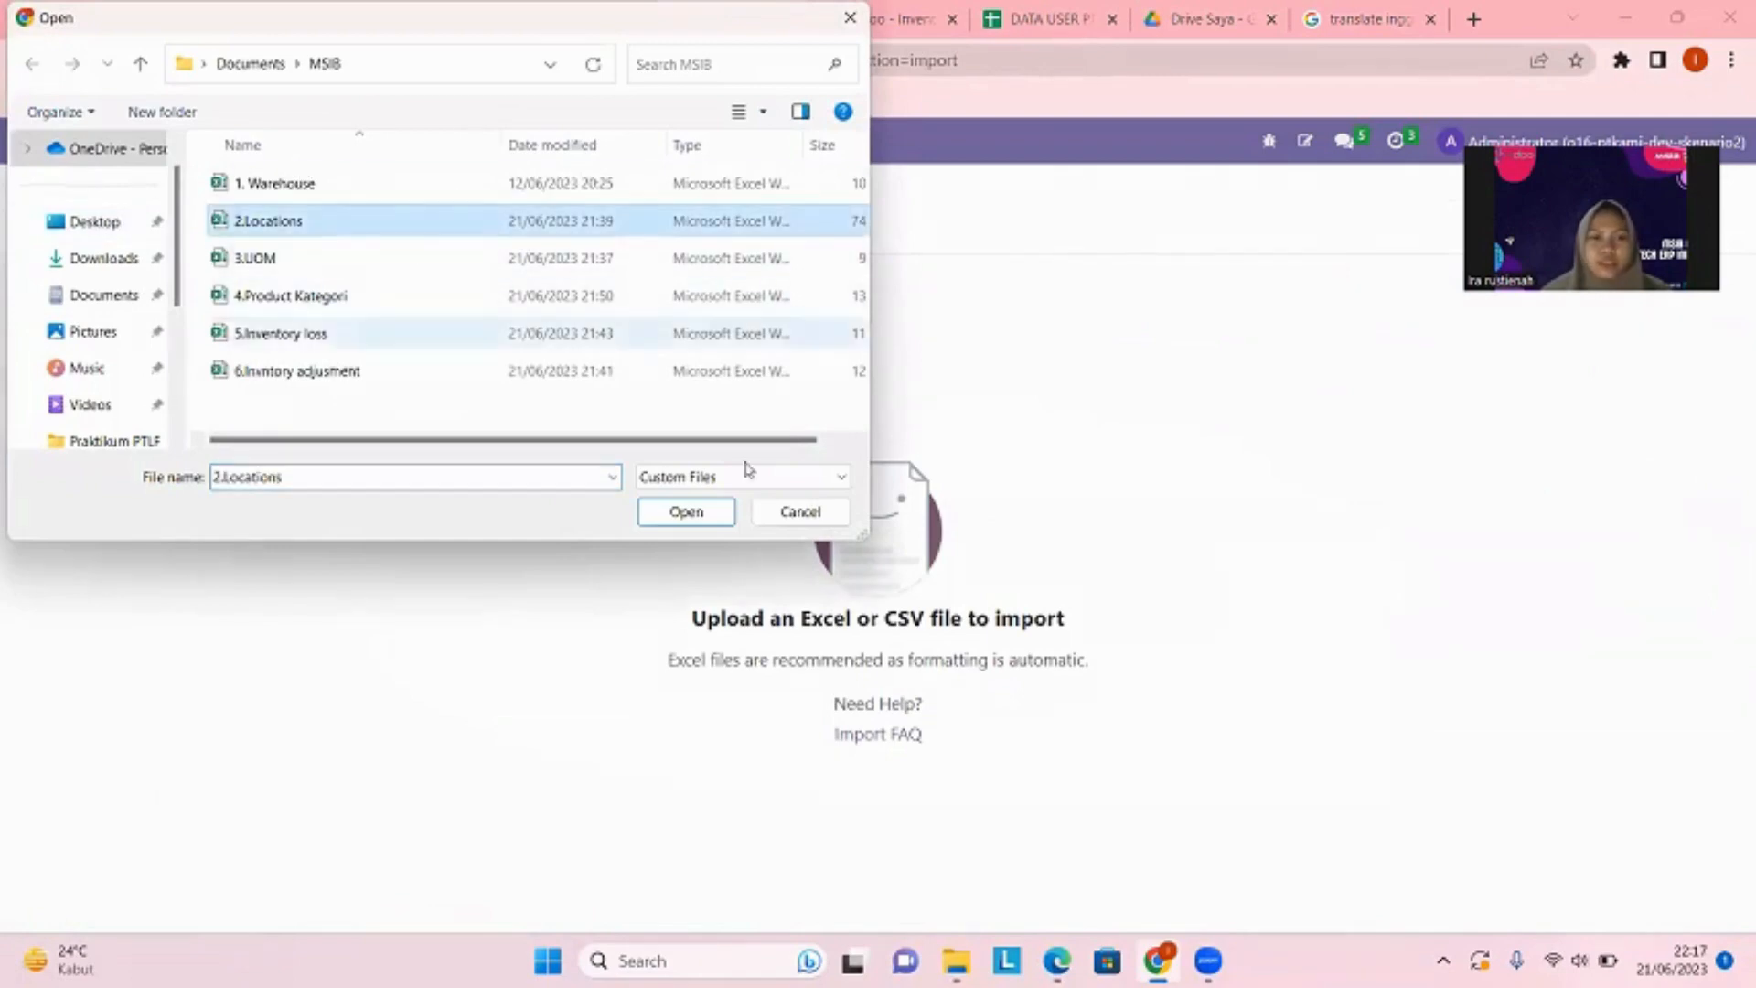
{"action": "left_click", "coordinate": [717, 511]}
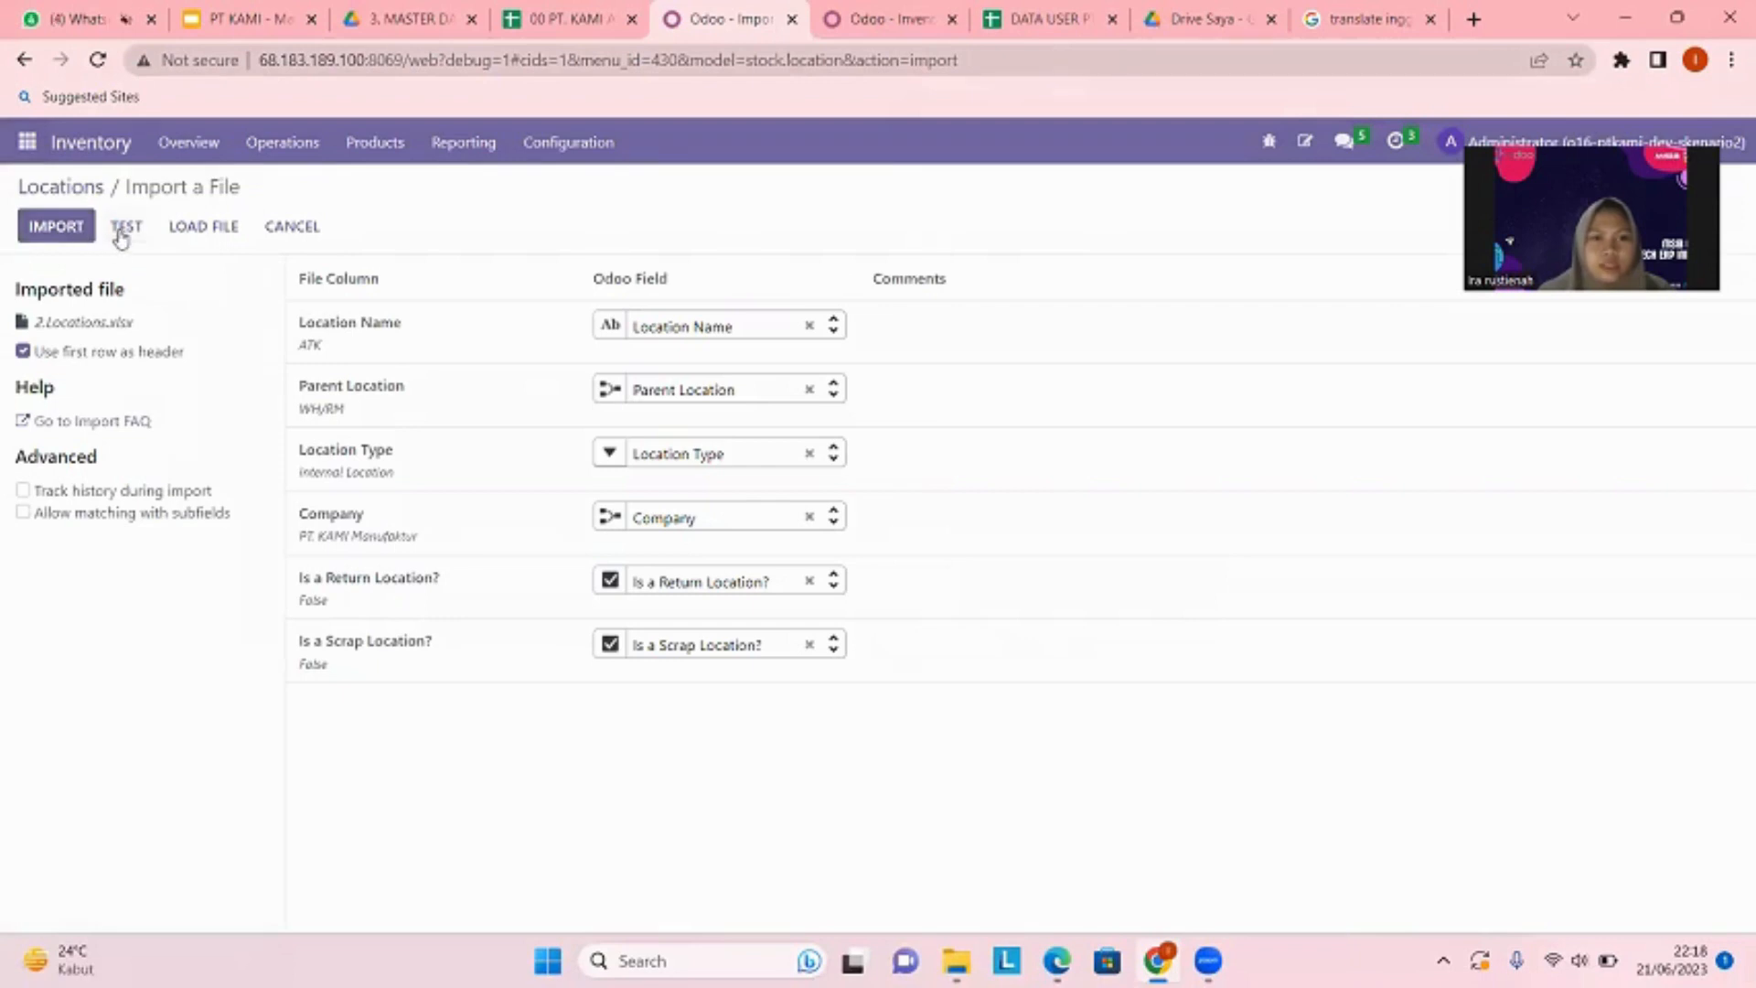
- Test the locations import, then cancel it and look through the existing locations
{"action": "left_click", "coordinate": [125, 226]}
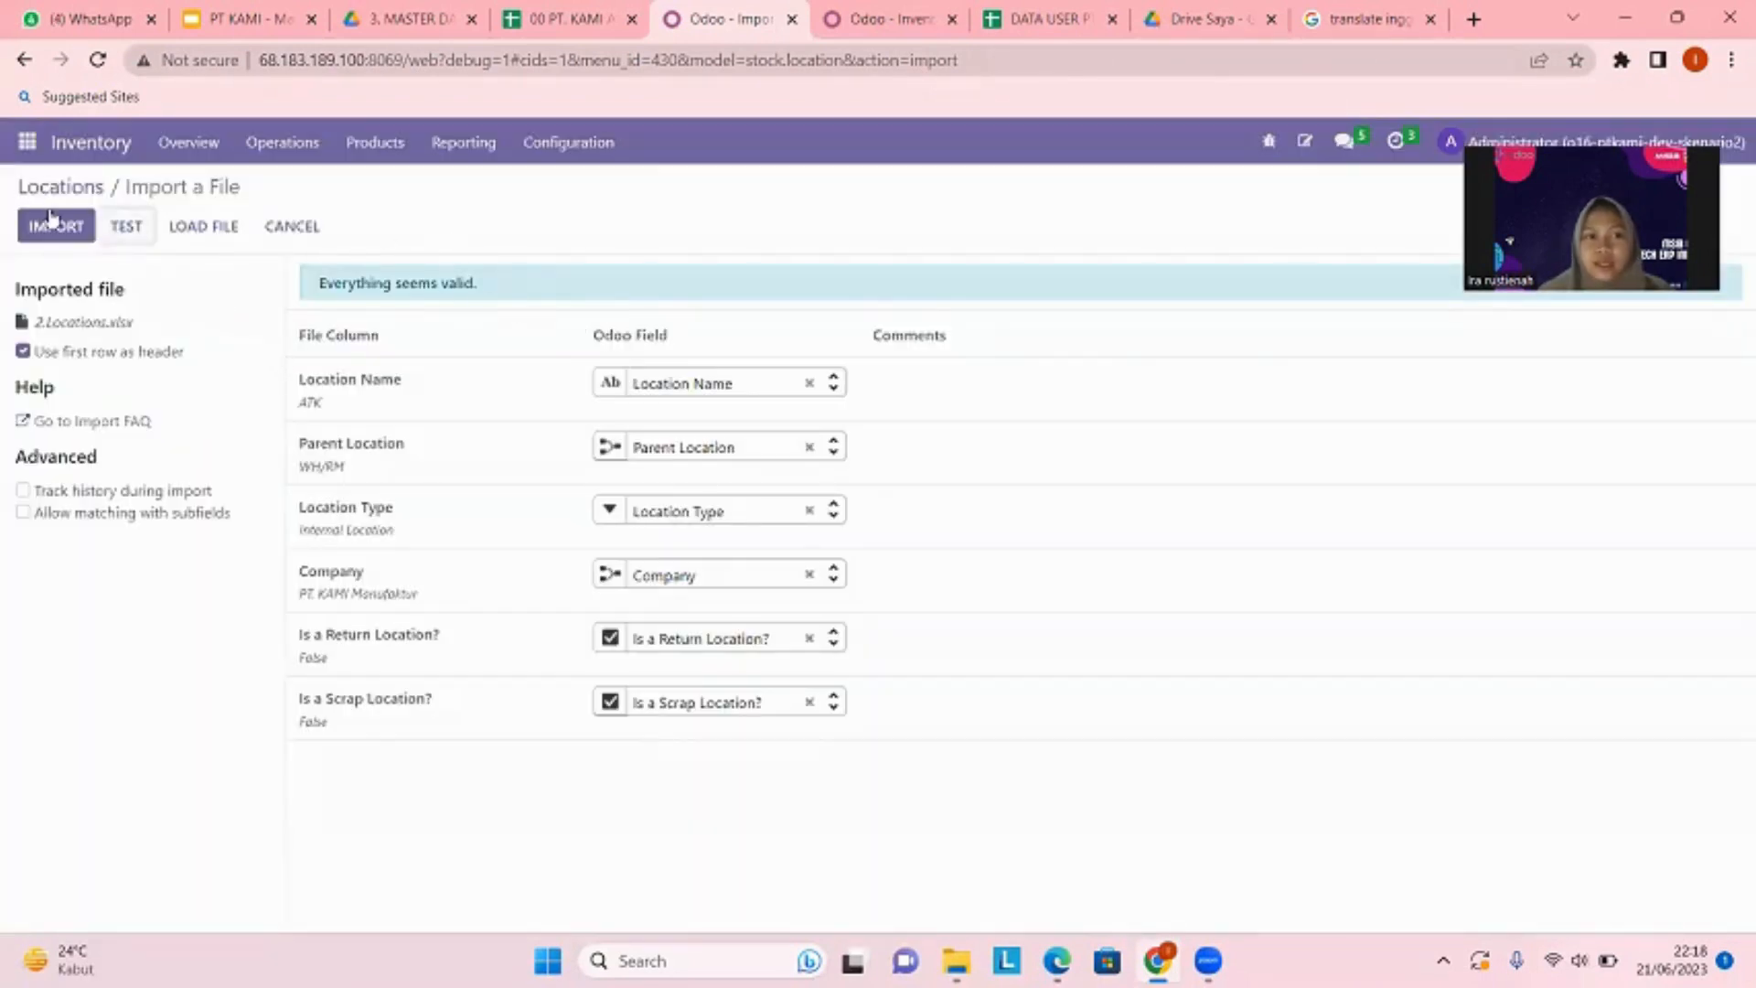
{"action": "left_click", "coordinate": [312, 227]}
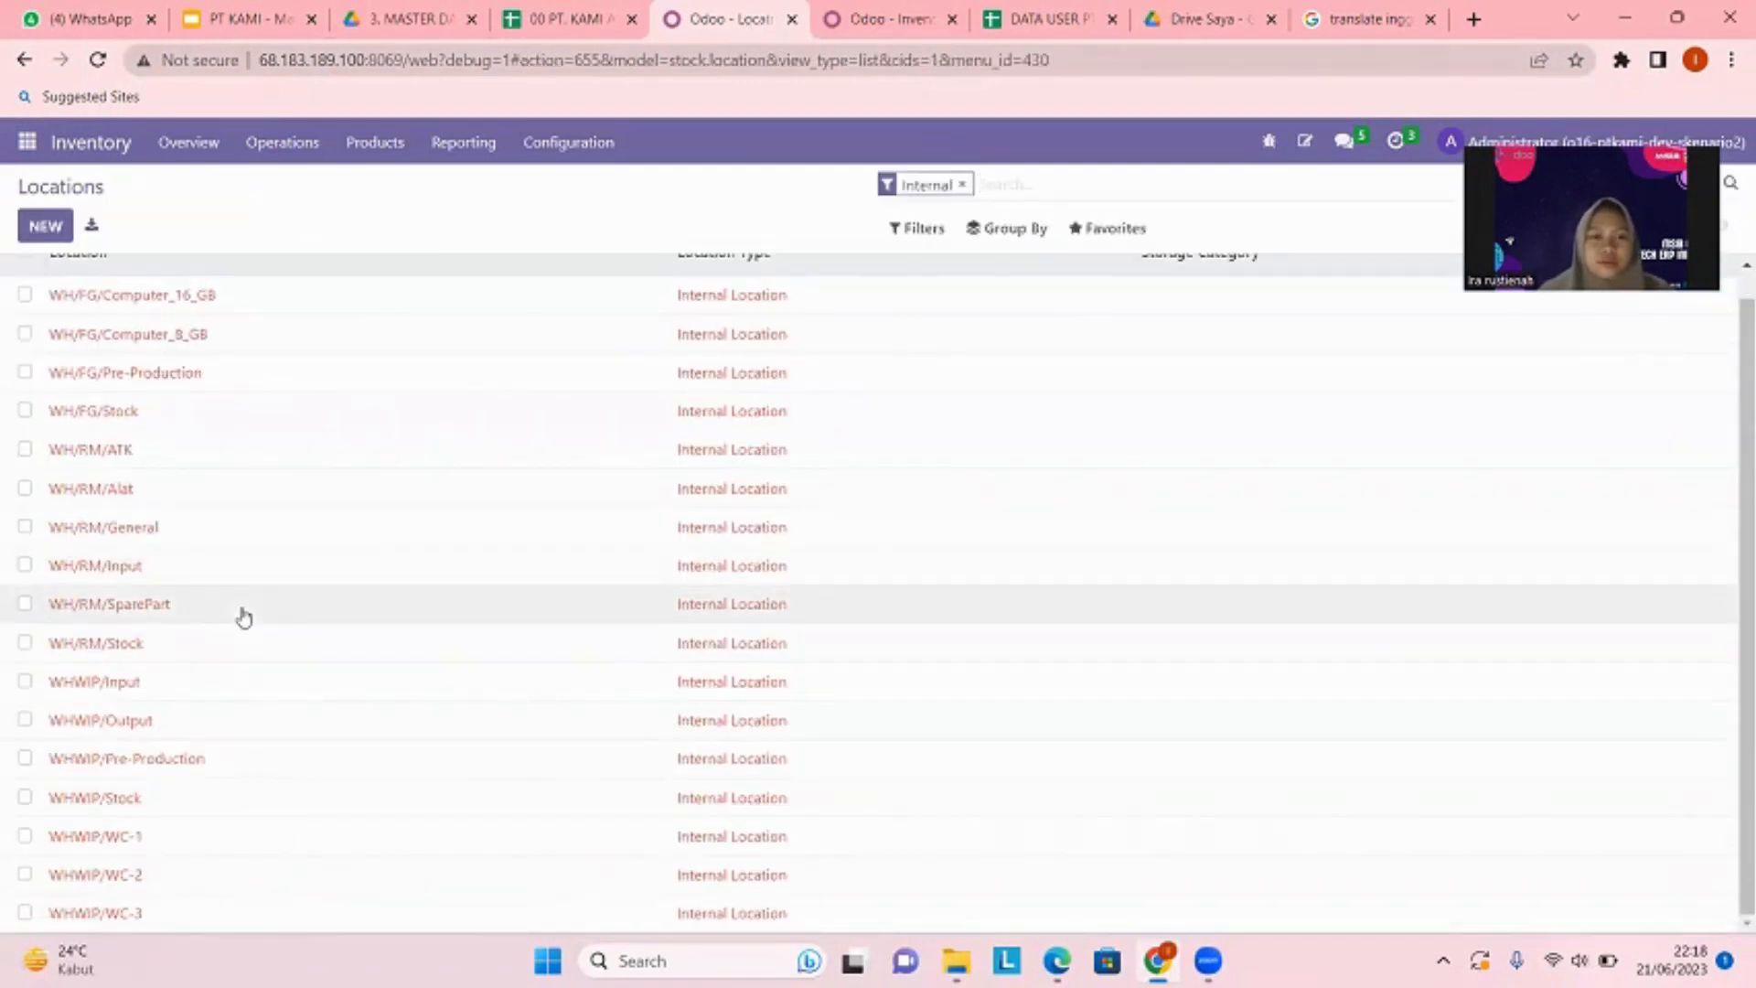
{"action": "scroll", "coordinate": [317, 490], "scroll_direction": "up", "scroll_amount": 1}
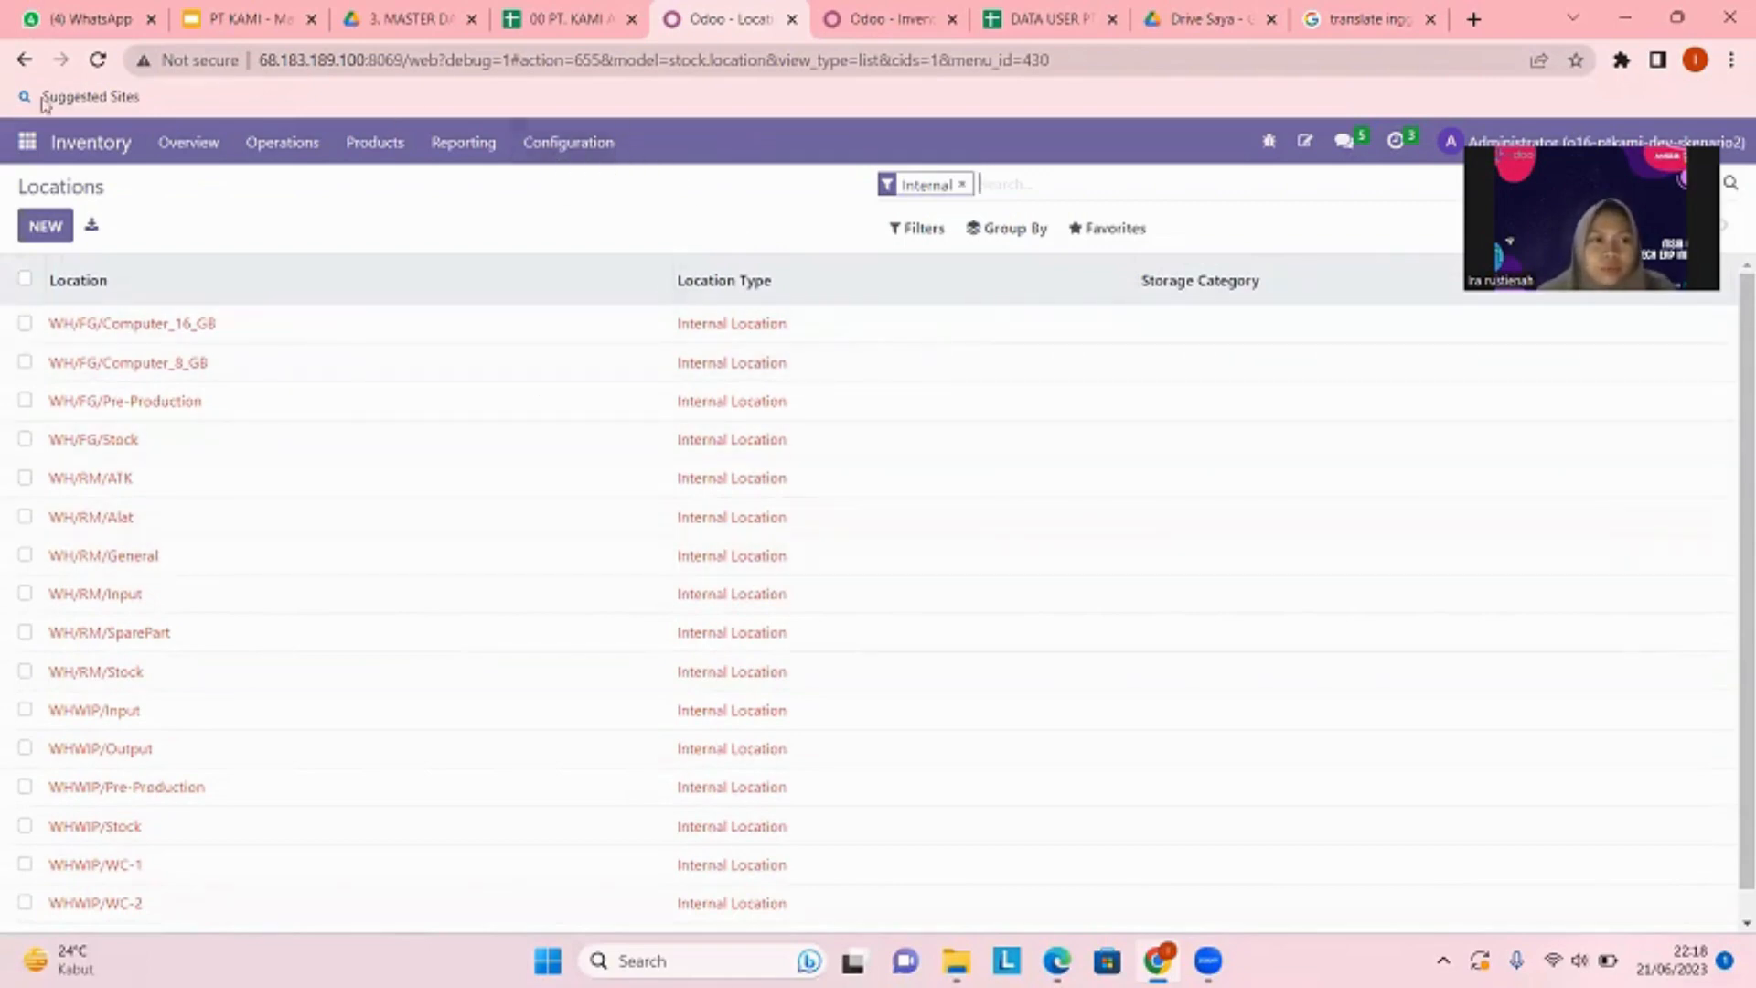
- Switch to the Sales module and open its Units of Measure list
{"action": "left_click", "coordinate": [25, 143]}
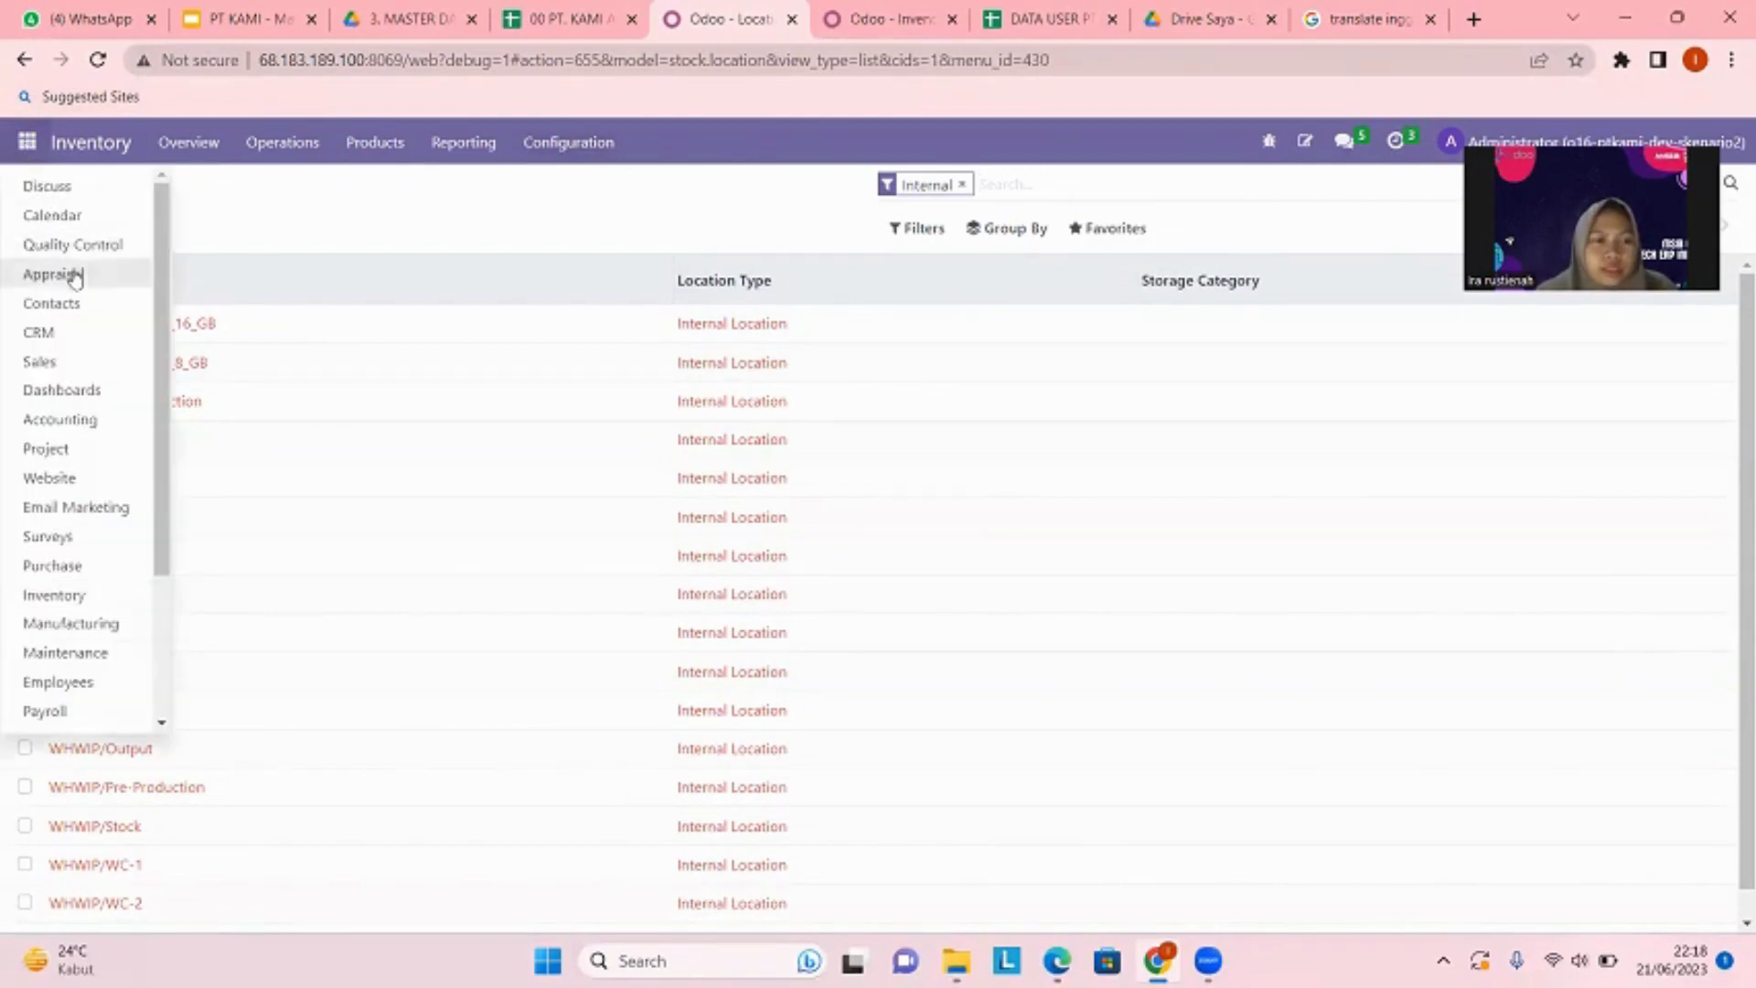
{"action": "left_click", "coordinate": [53, 364]}
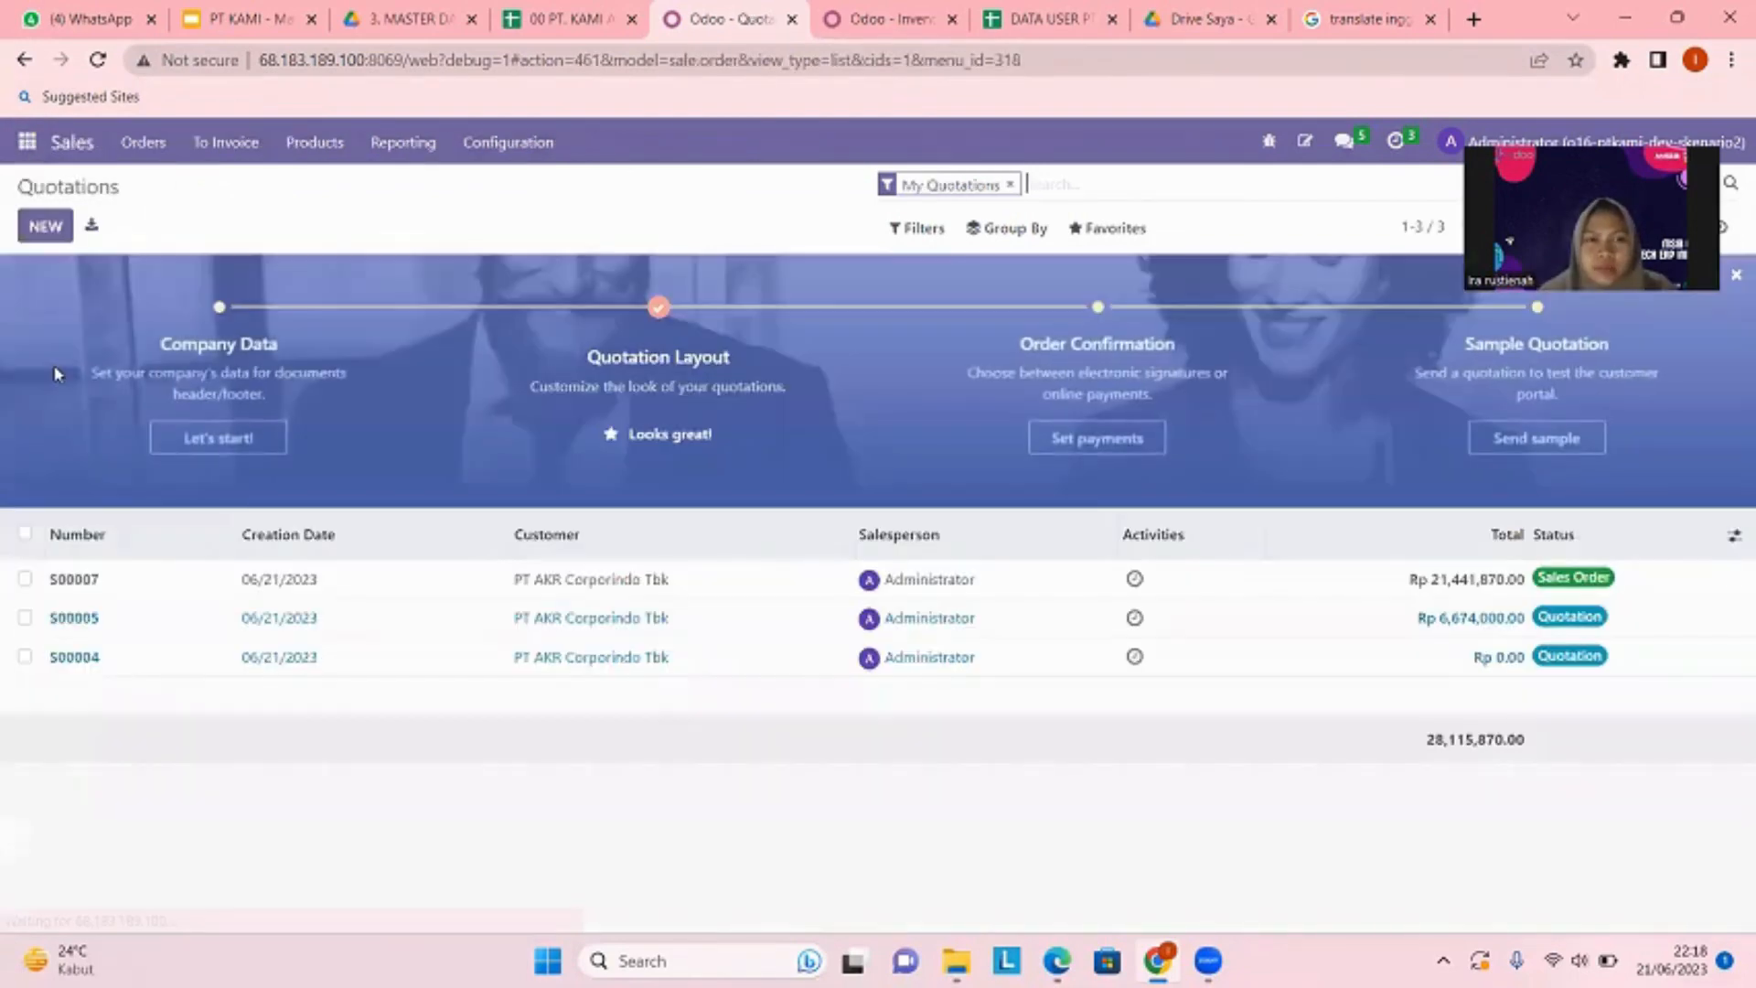
{"action": "left_click", "coordinate": [493, 154]}
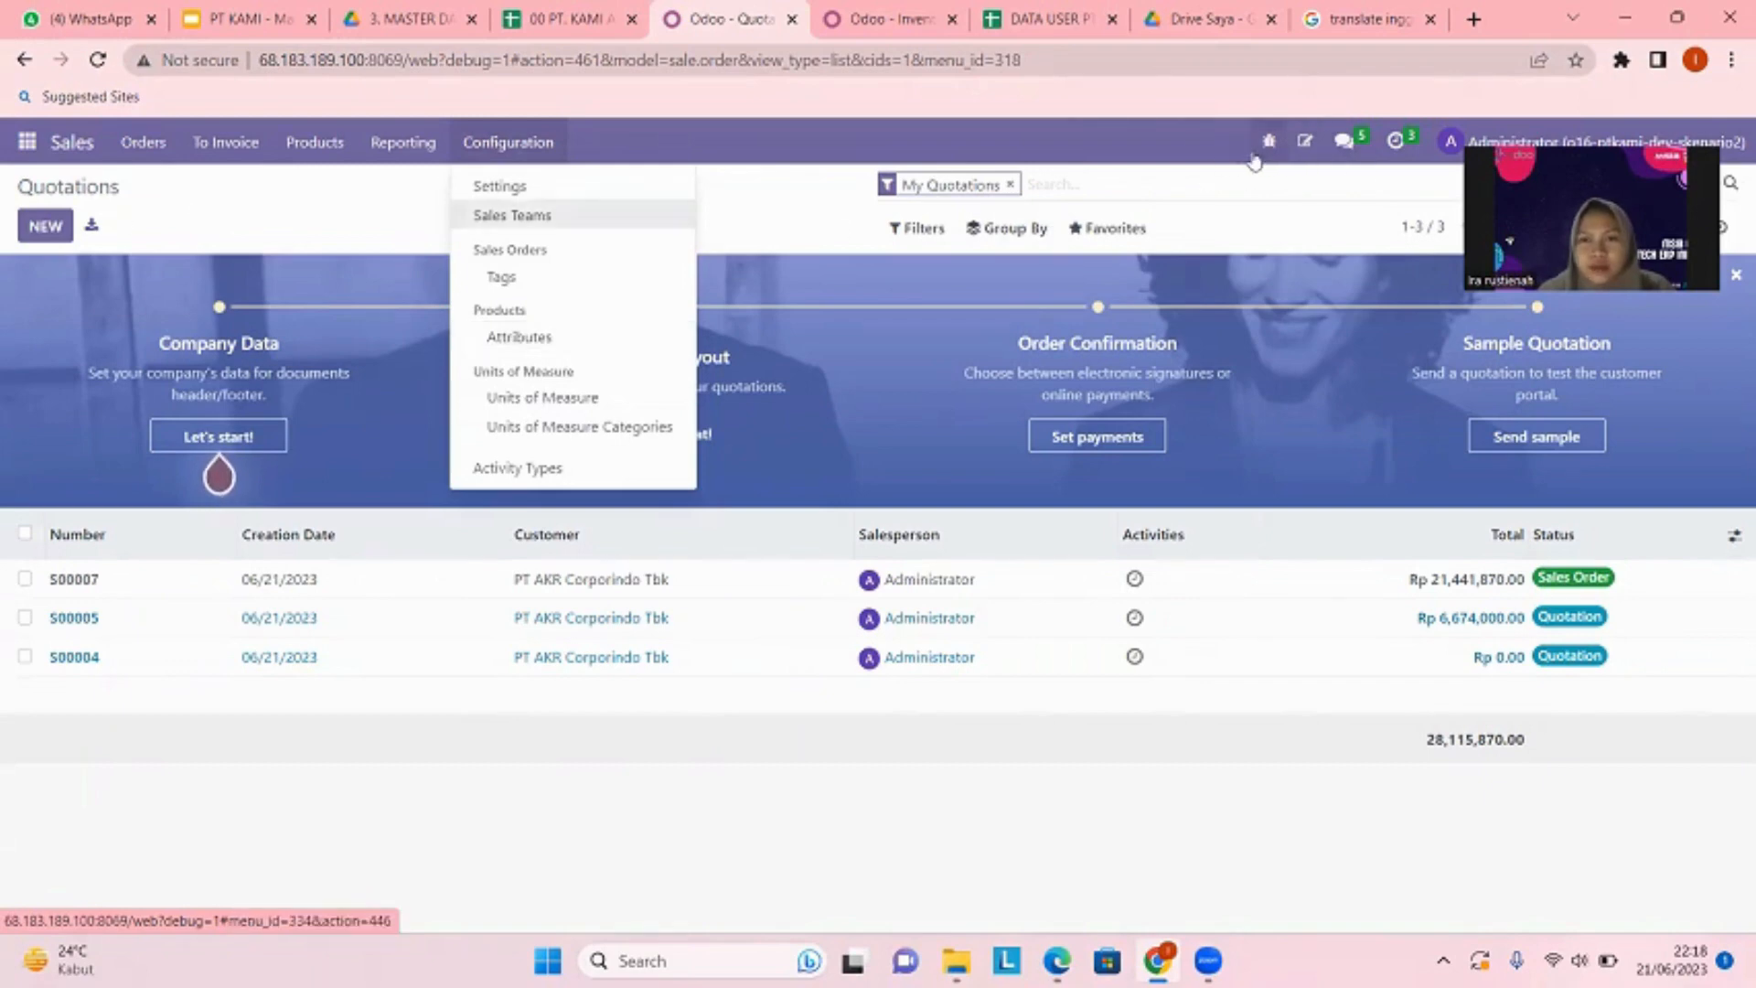
{"action": "left_click", "coordinate": [590, 398]}
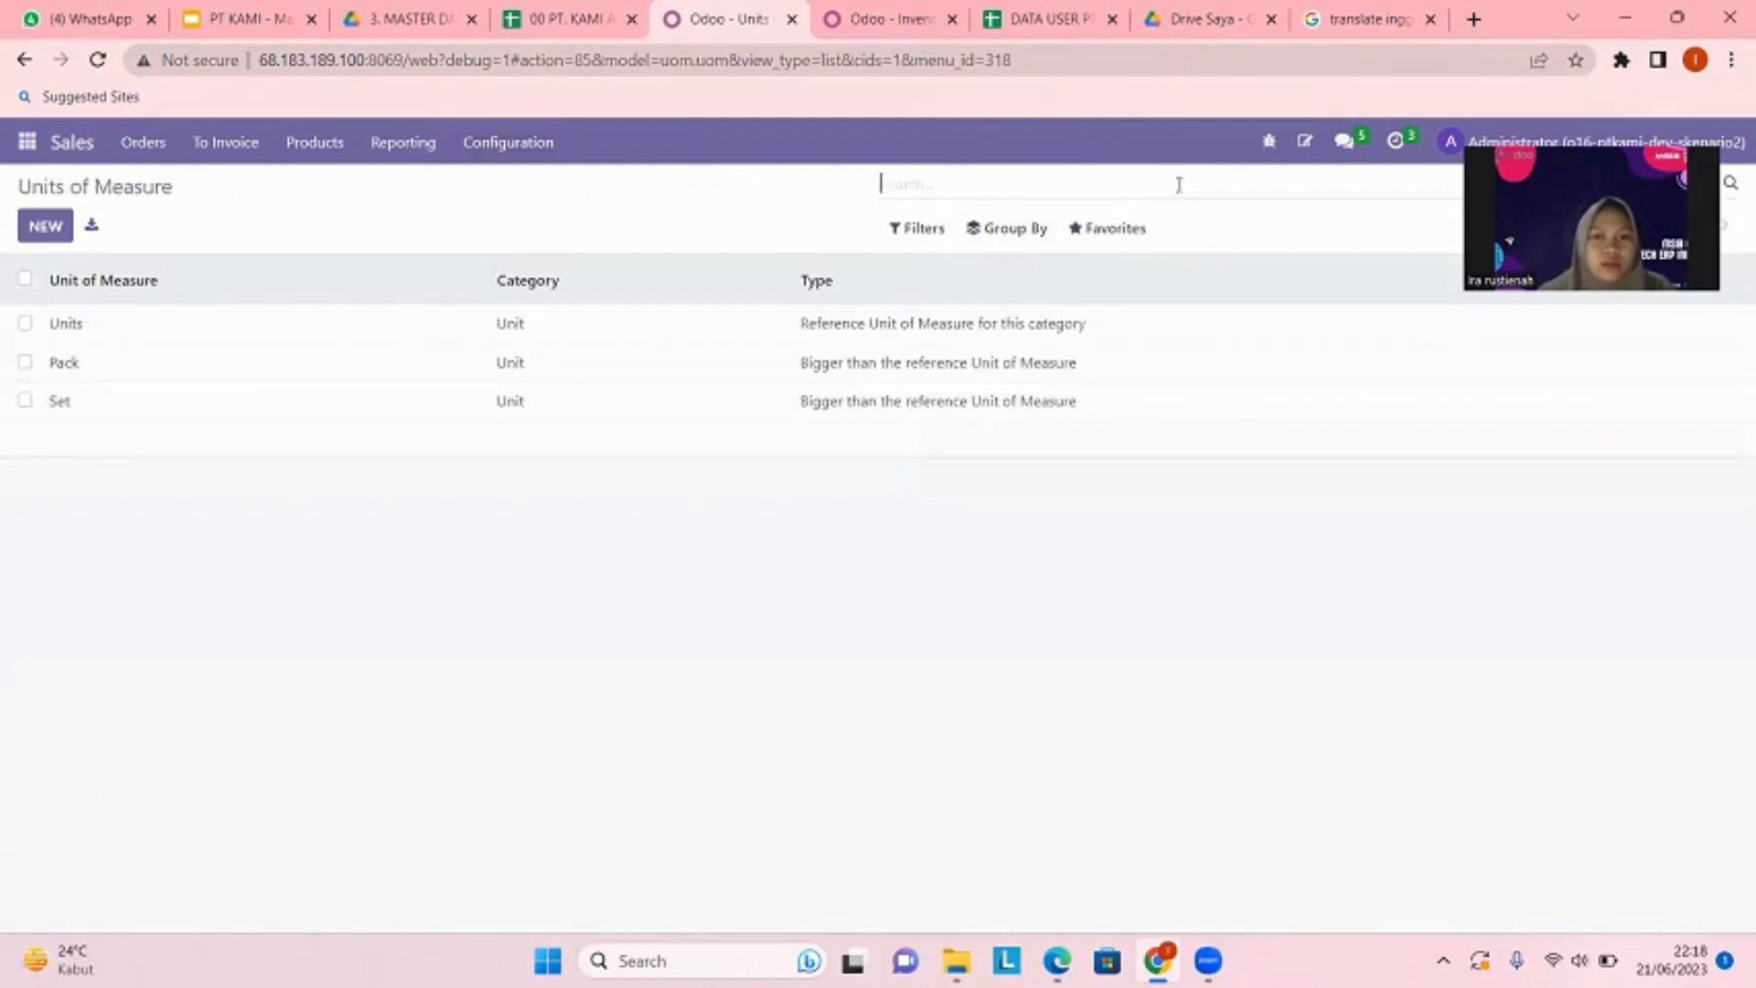
- Load the 3.UOM file for a units of measure import, test it, and cancel the import
{"action": "left_click", "coordinate": [1125, 233]}
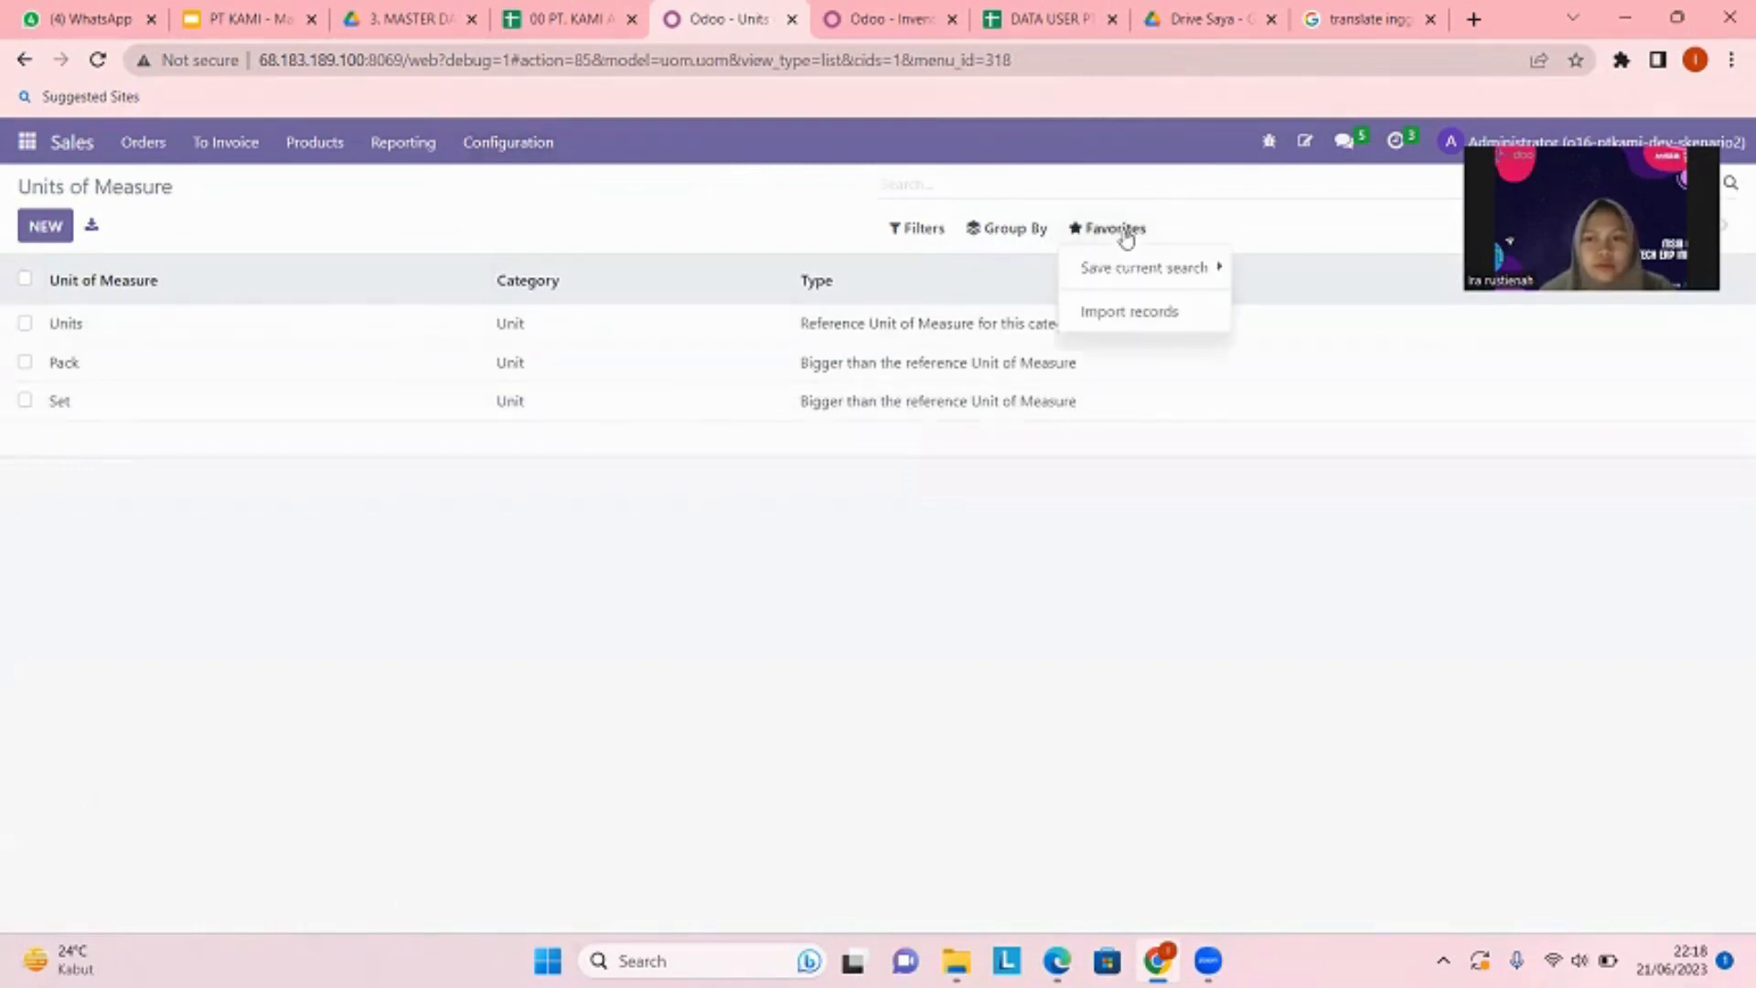
{"action": "left_click", "coordinate": [1139, 315]}
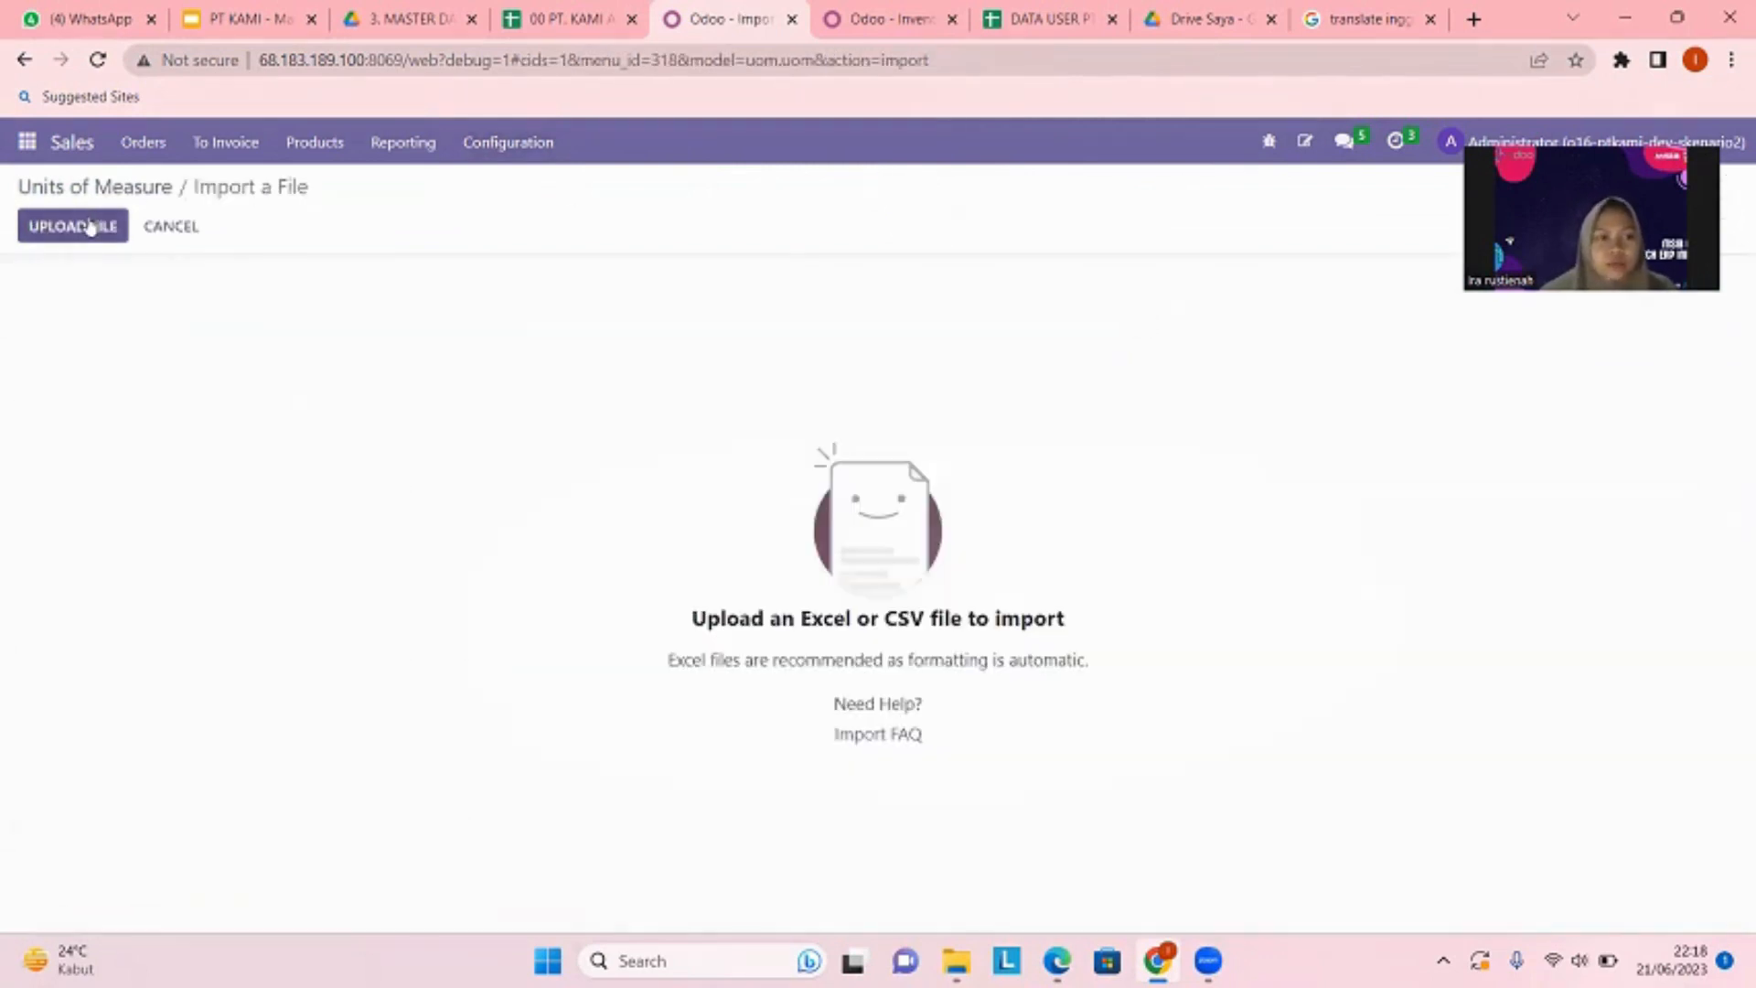
{"action": "left_click", "coordinate": [86, 225]}
{"action": "left_click", "coordinate": [249, 265]}
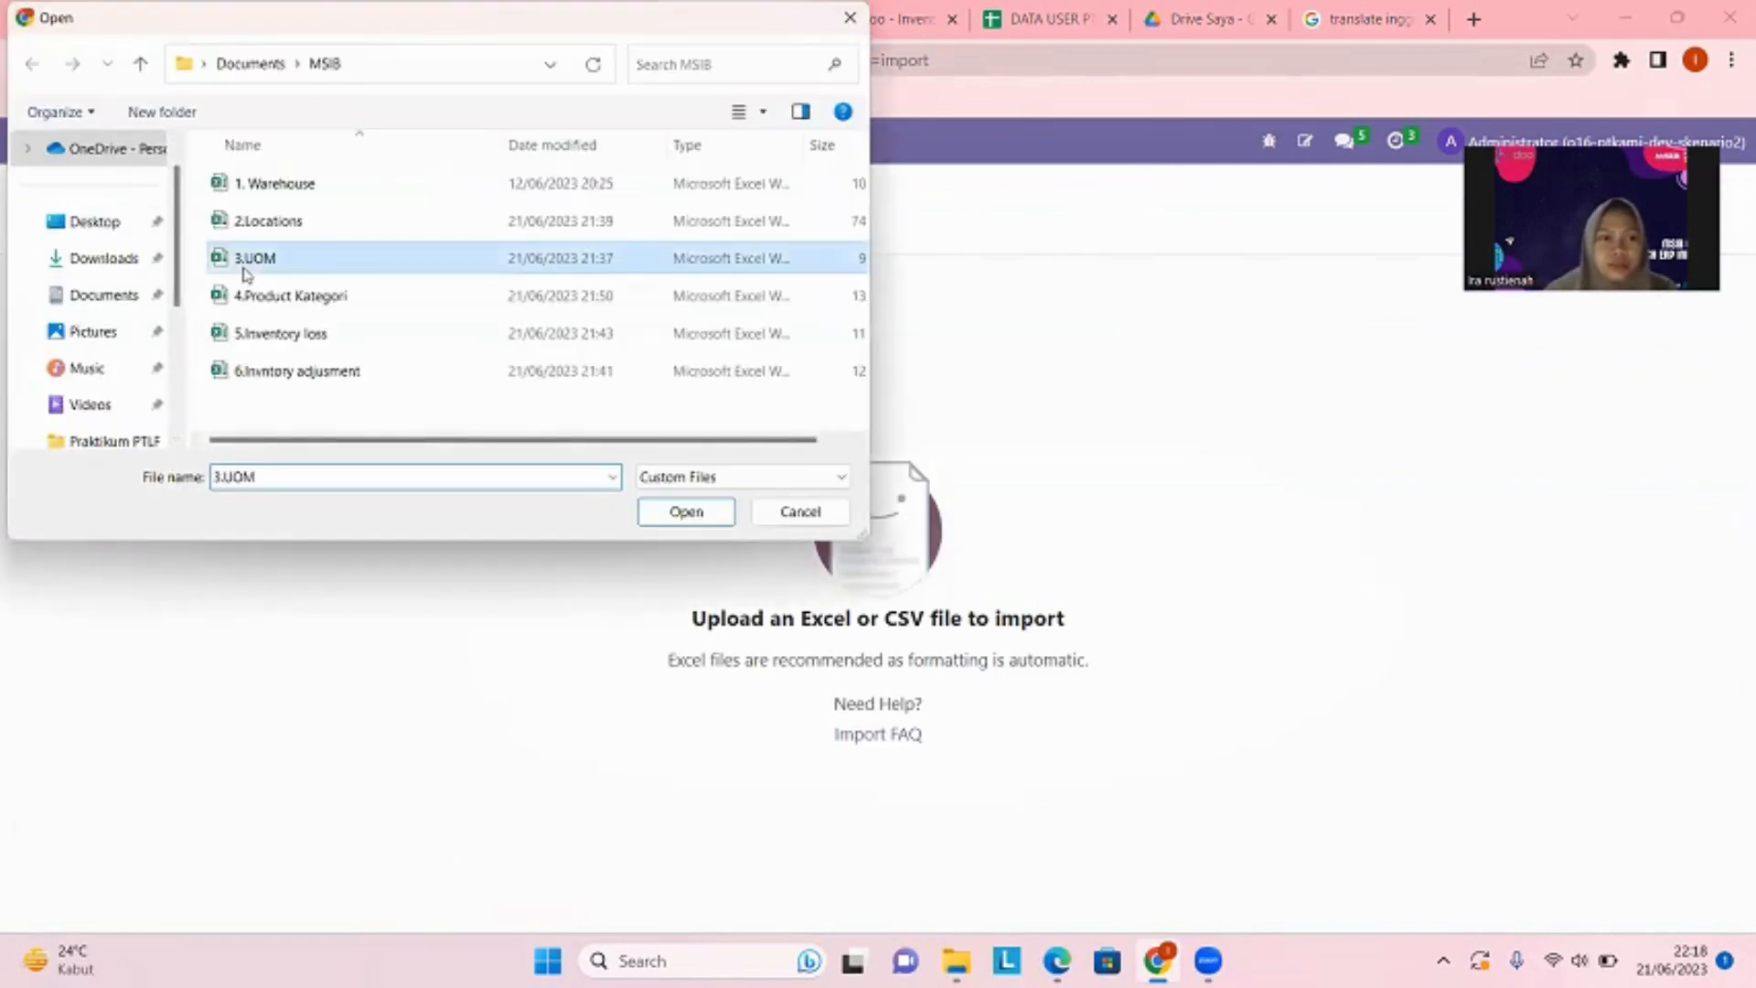
{"action": "left_click", "coordinate": [685, 511]}
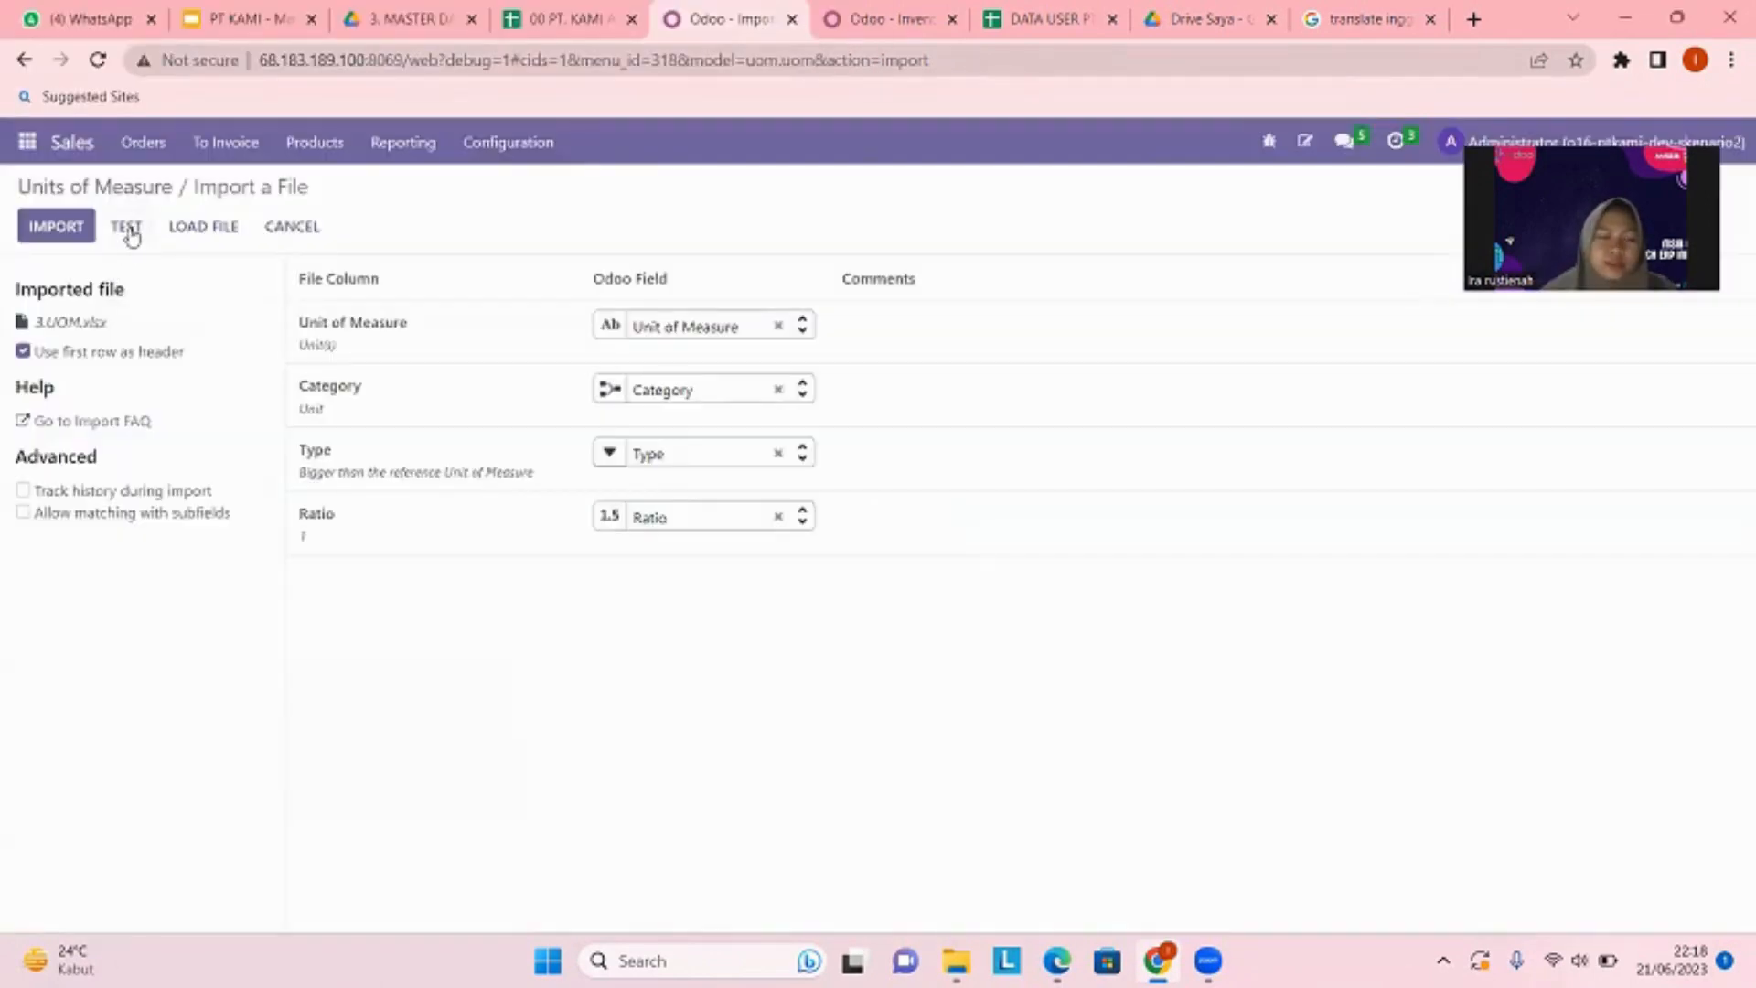
{"action": "left_click", "coordinate": [127, 227]}
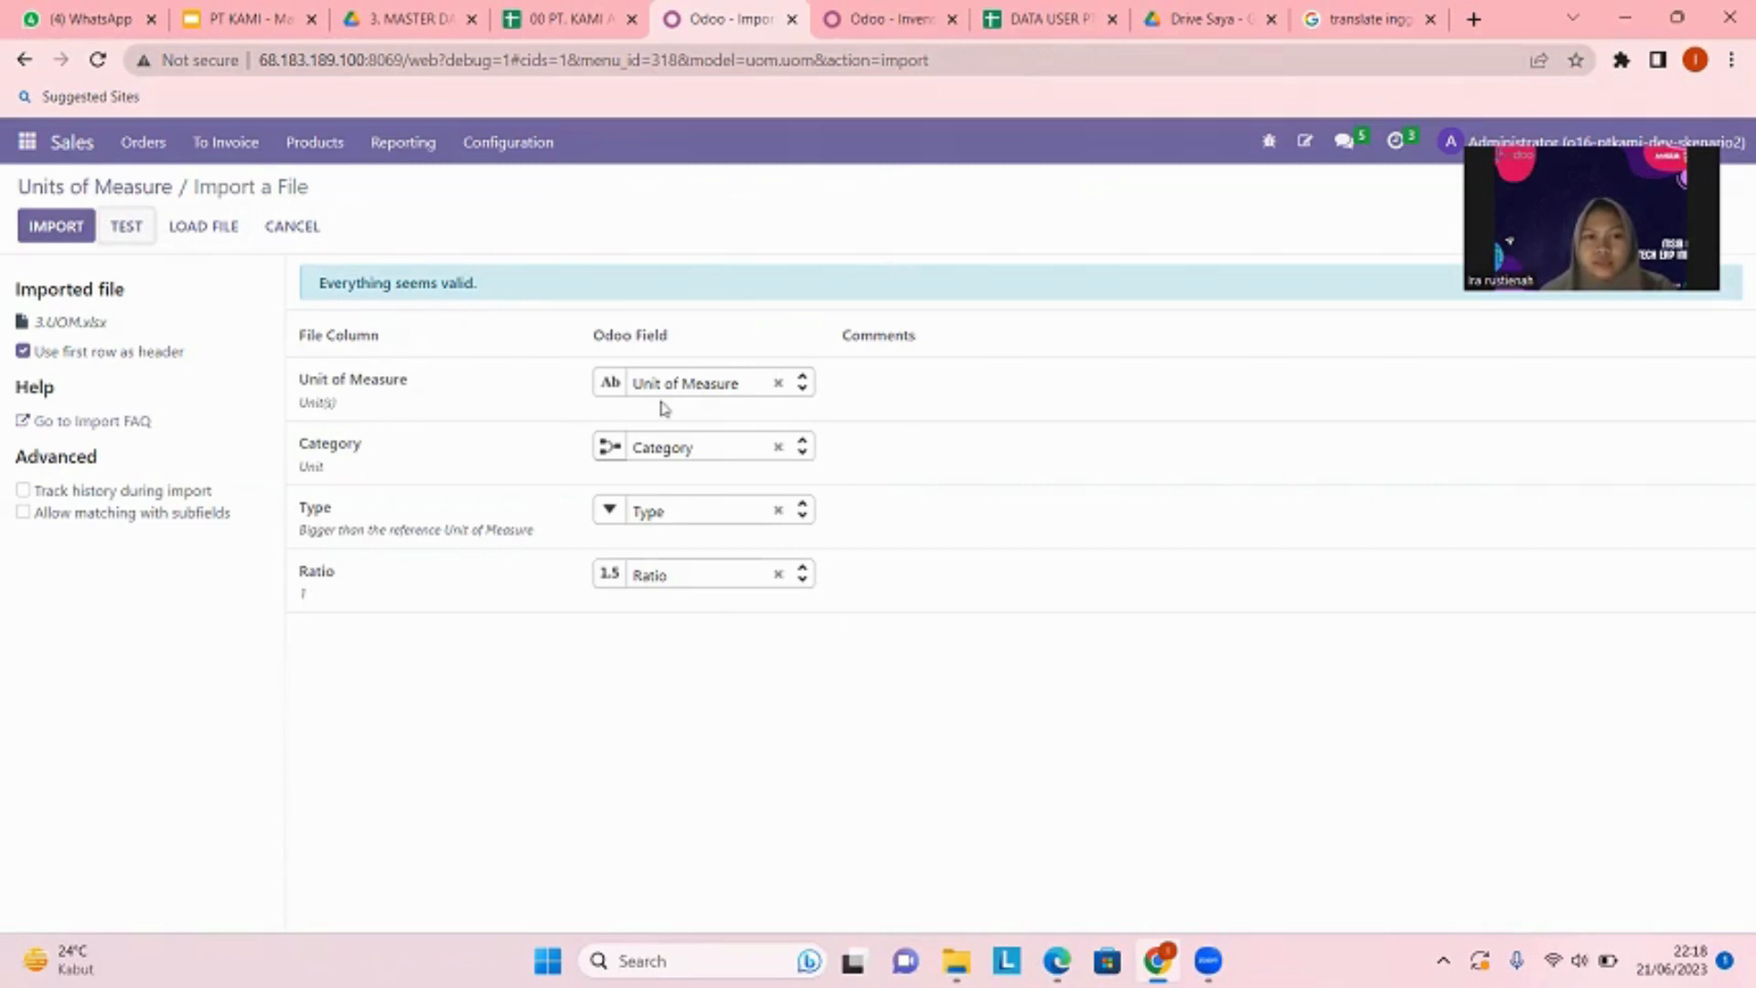
{"action": "left_click", "coordinate": [297, 228]}
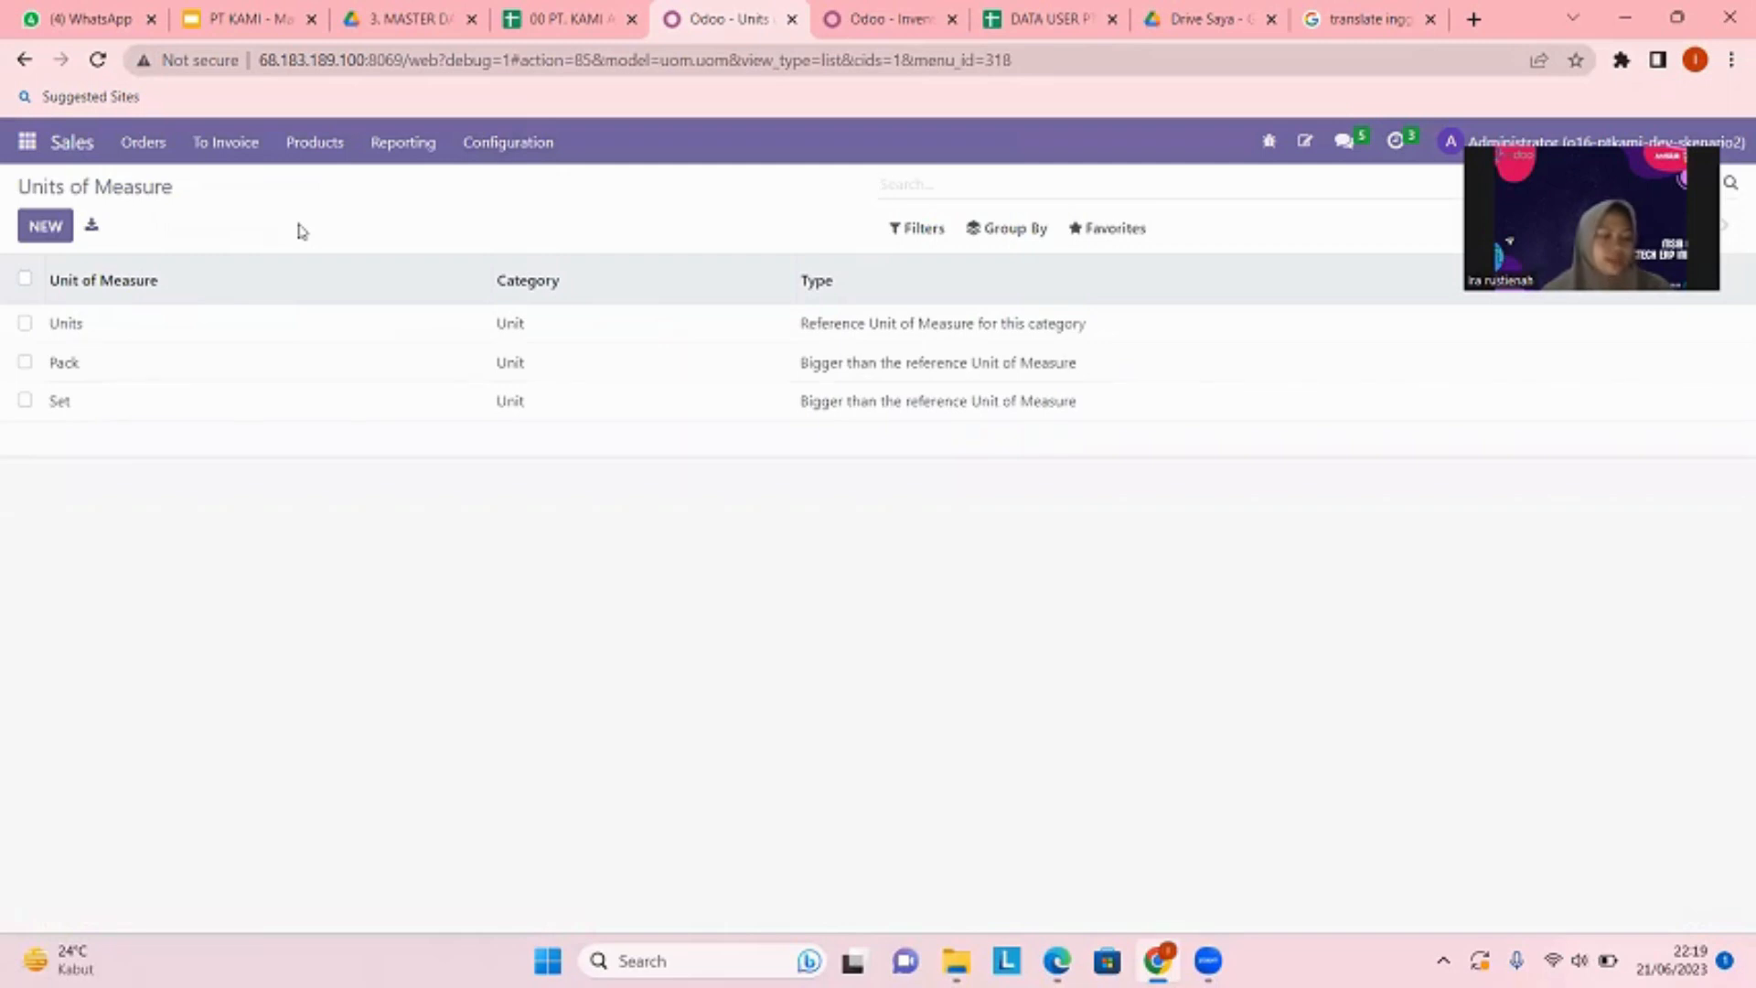
- Return to the Inventory module and open the Product Categories list
{"action": "left_click", "coordinate": [30, 148]}
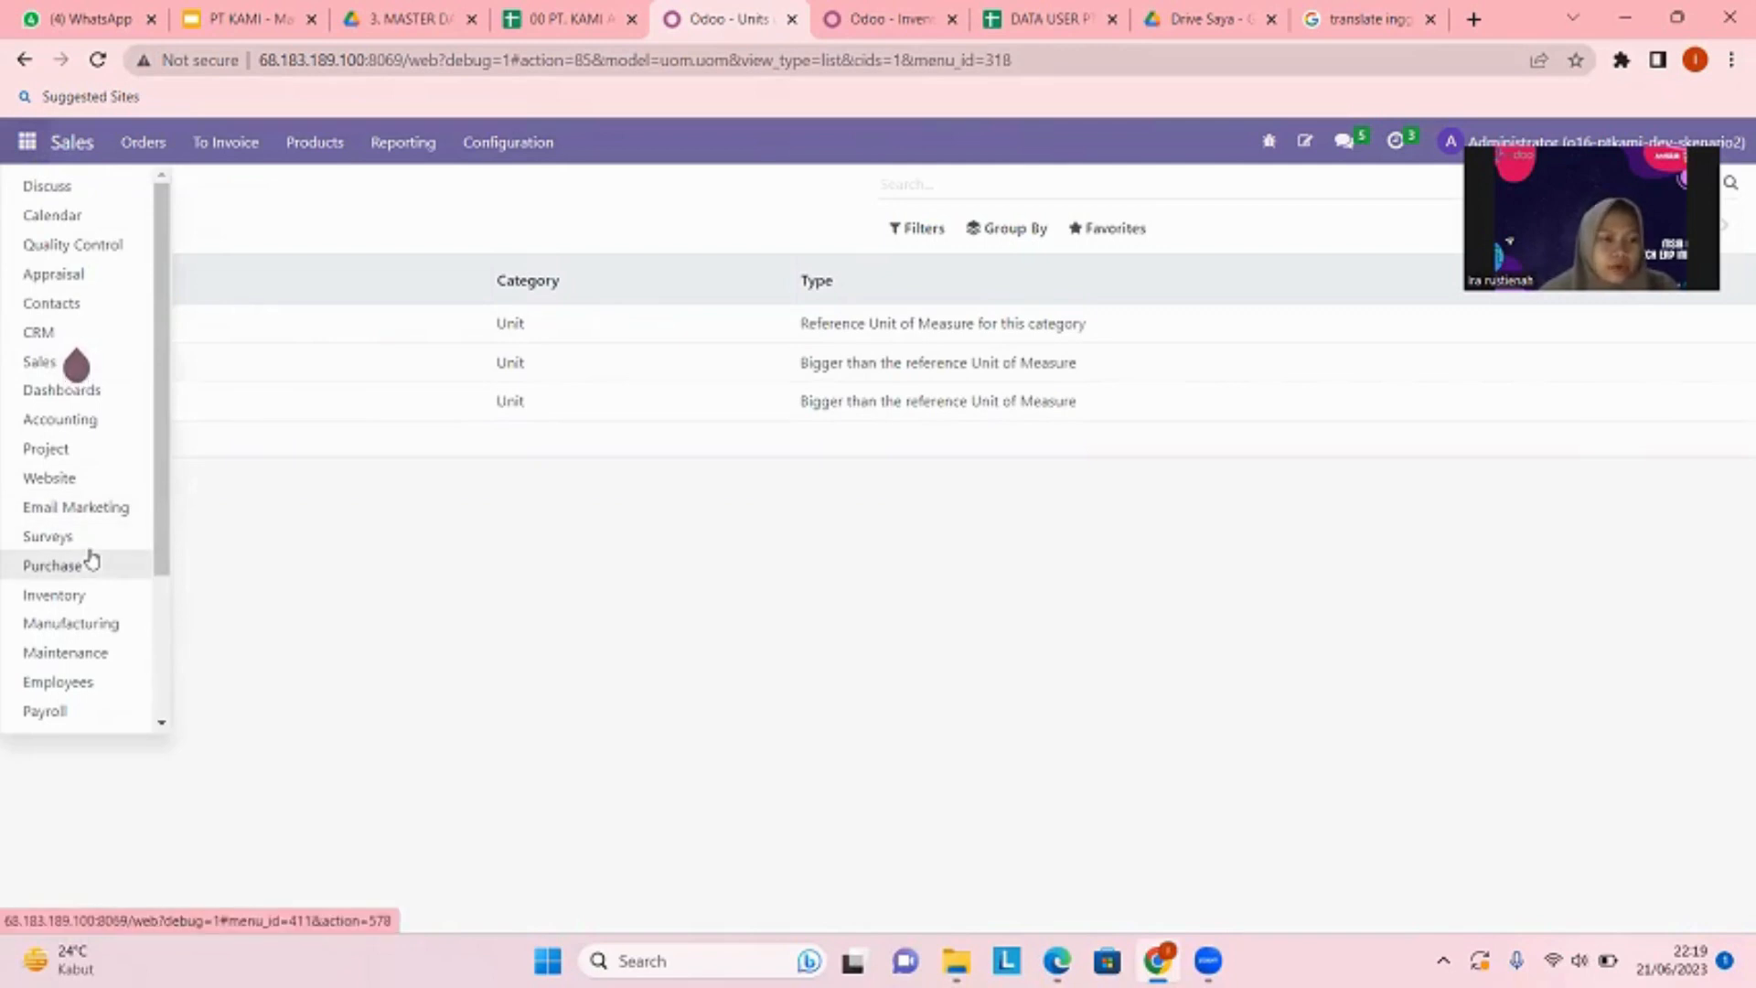
{"action": "left_click", "coordinate": [41, 595]}
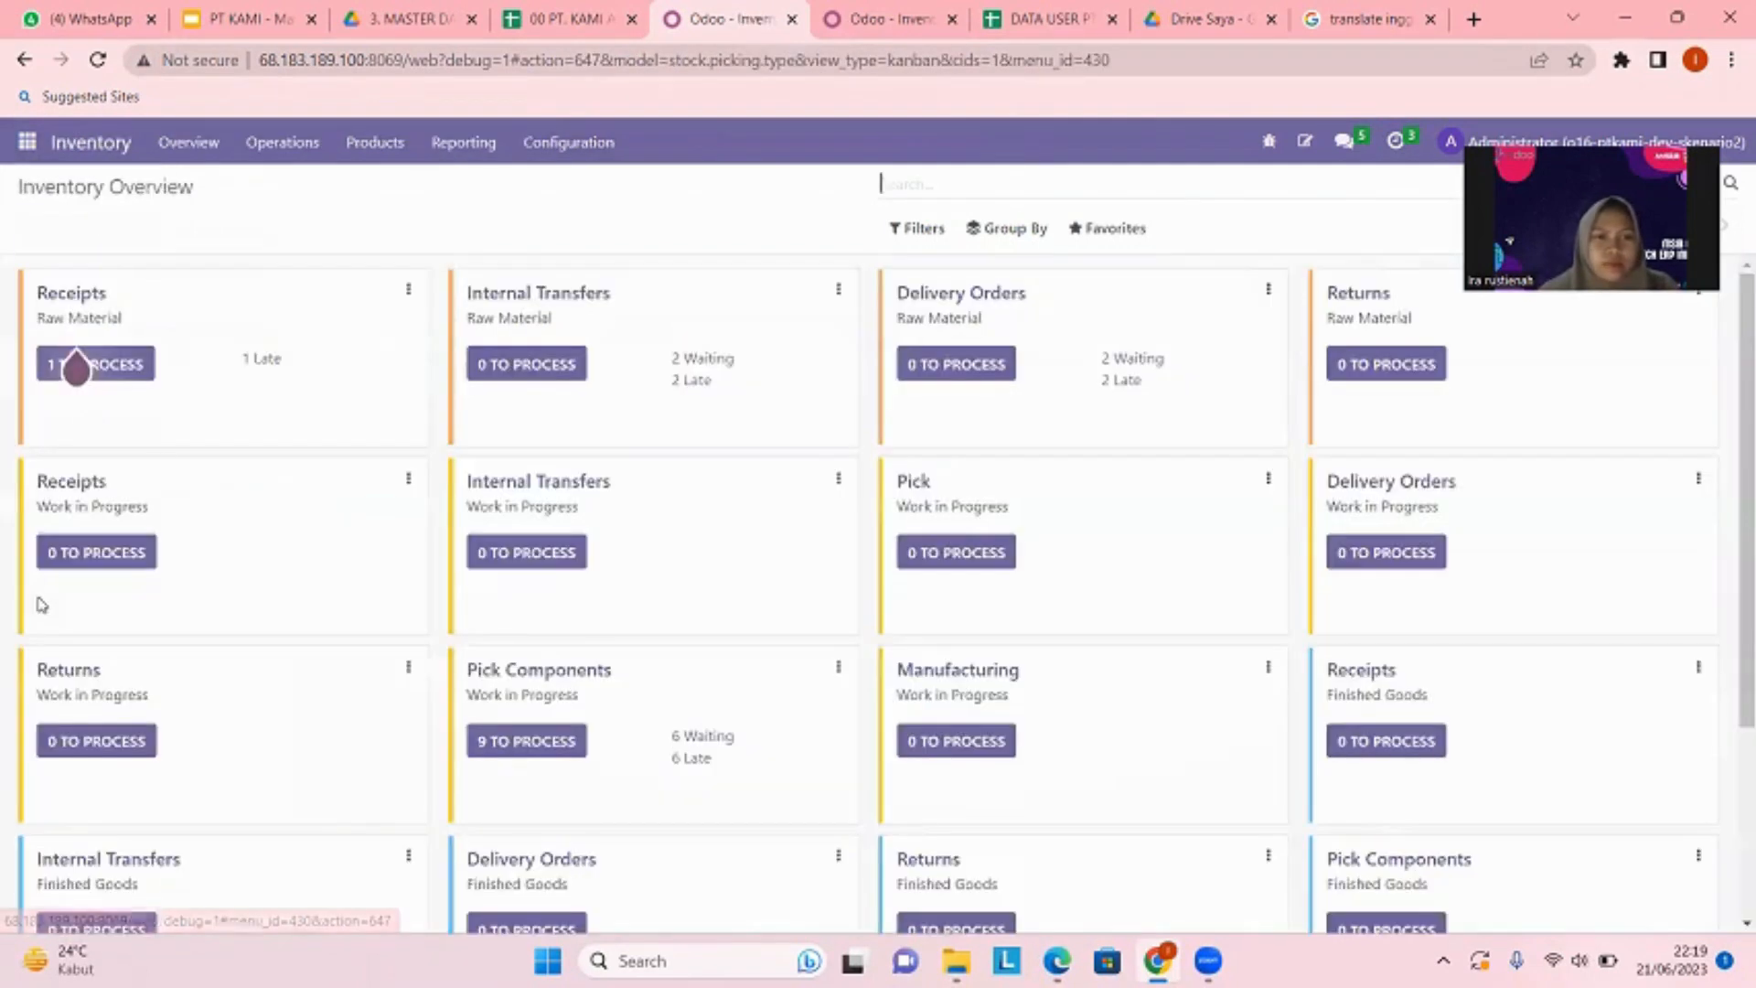
{"action": "left_click", "coordinate": [596, 159]}
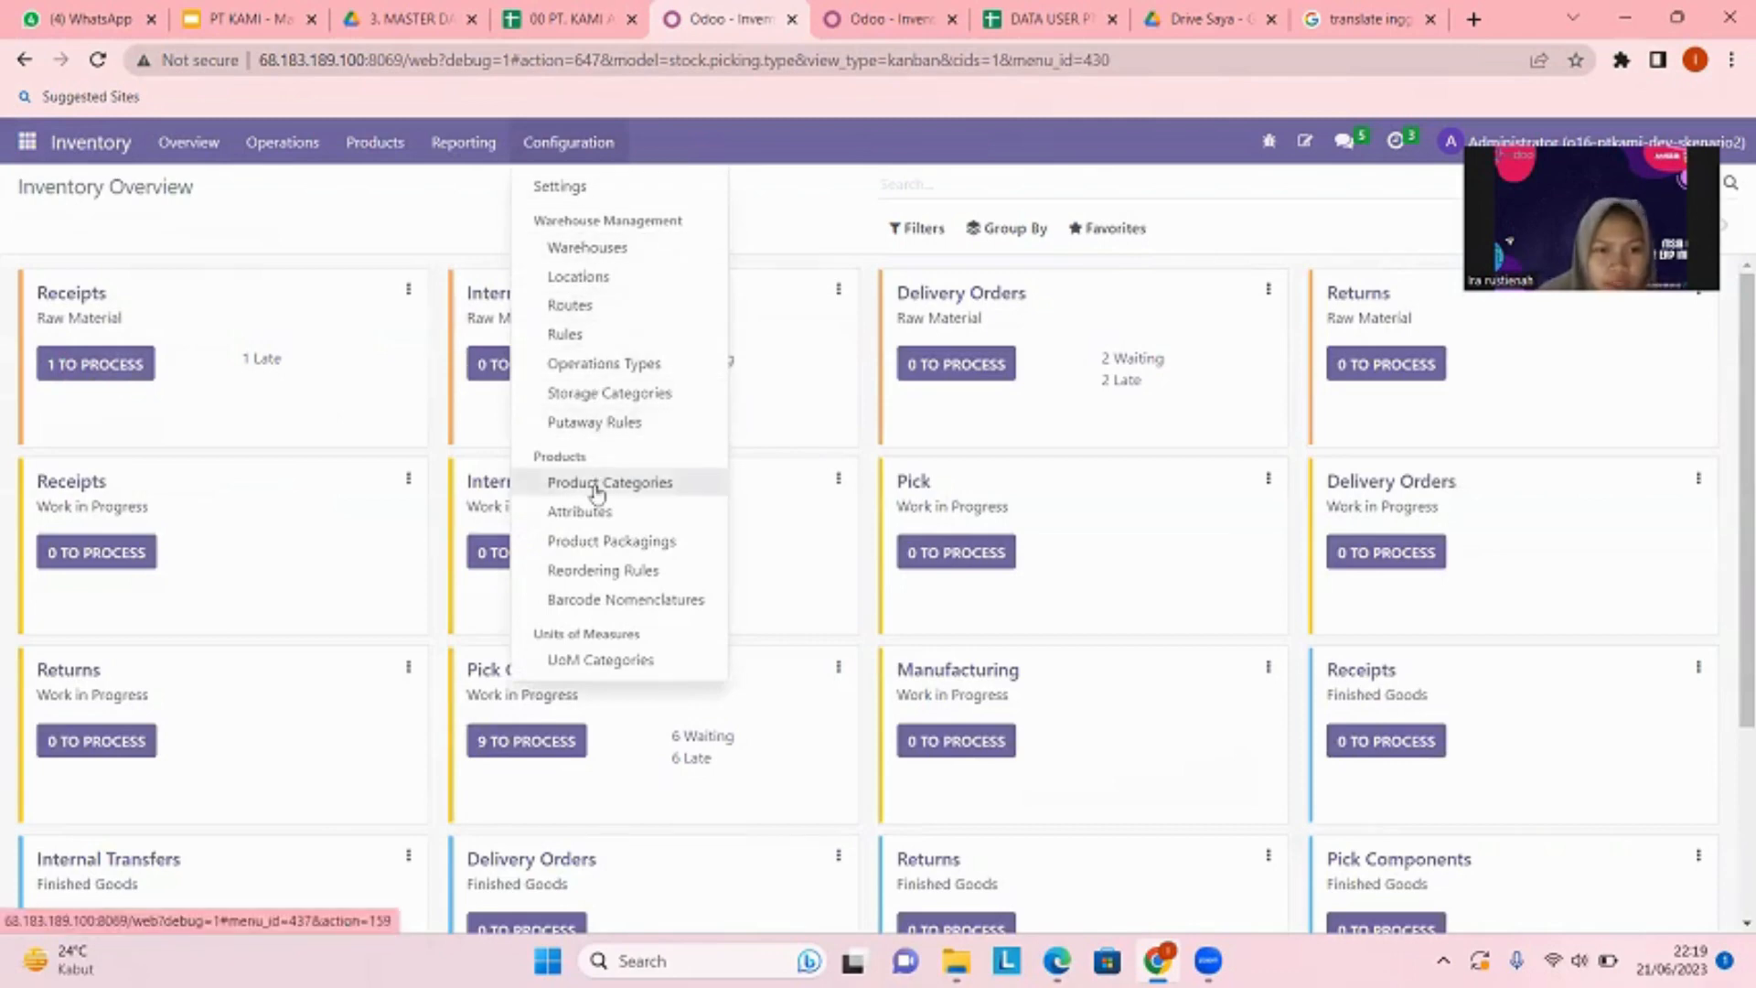
{"action": "left_click", "coordinate": [597, 491]}
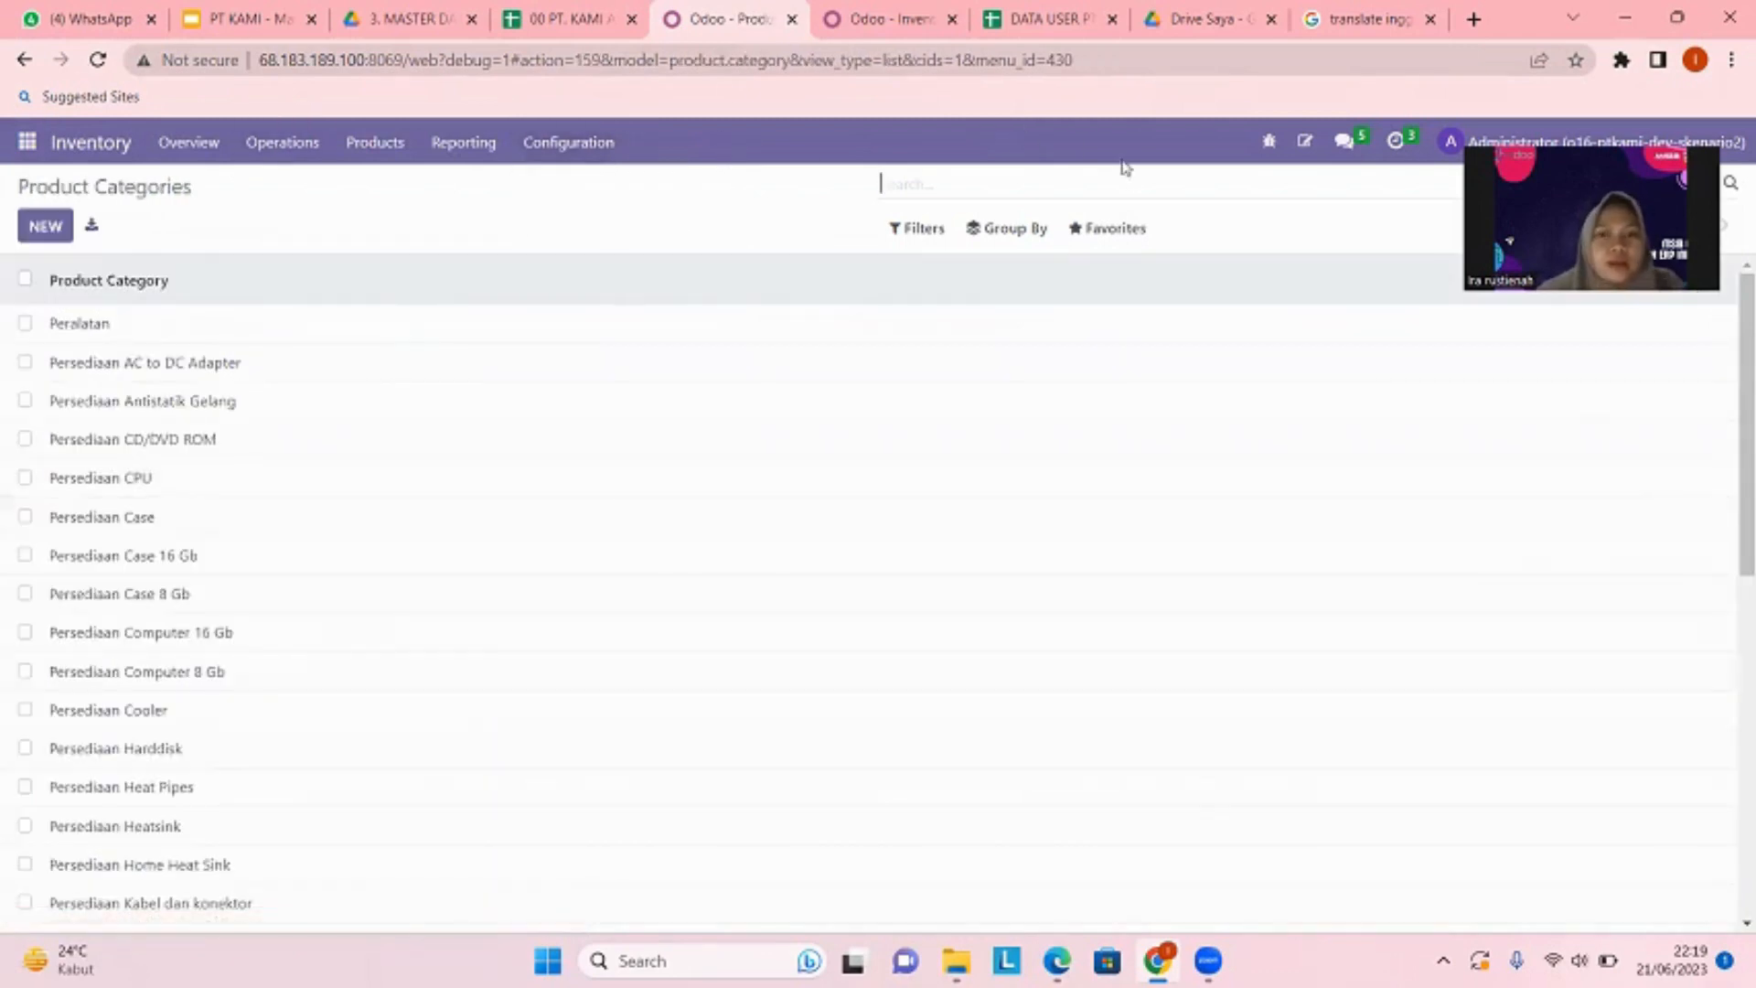
- Start a records import for product categories and load the 4.Product Kategori file
{"action": "left_click", "coordinate": [1127, 237]}
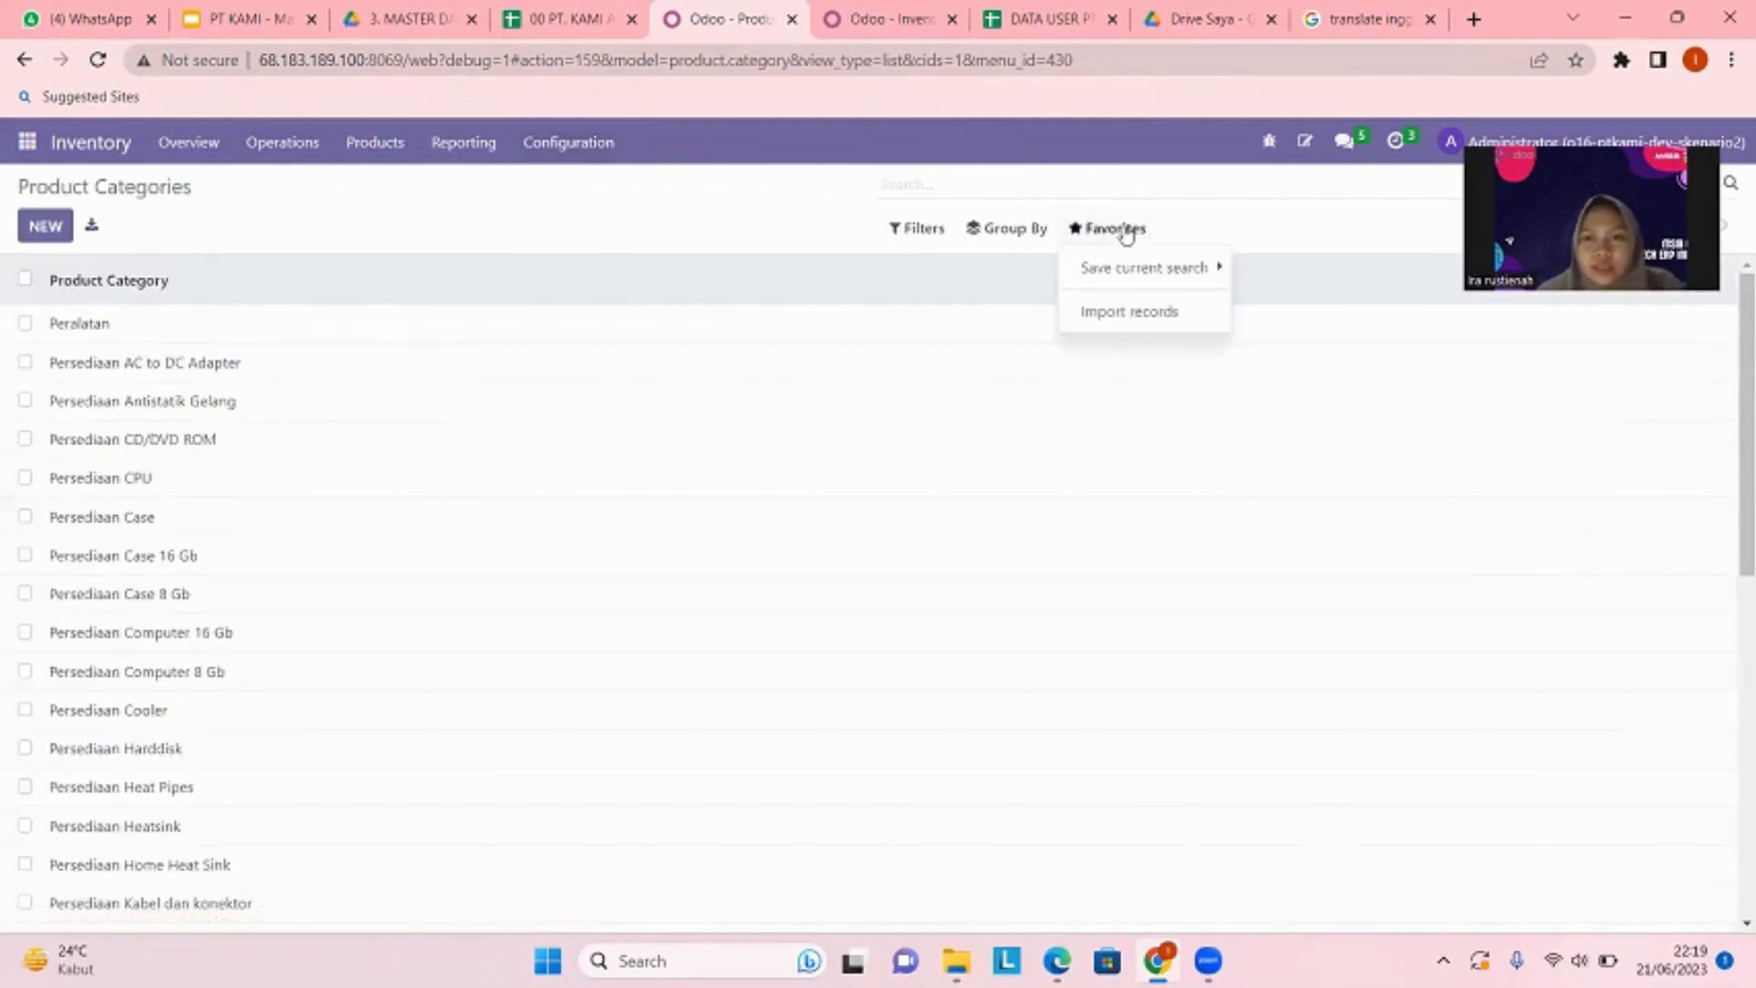
{"action": "left_click", "coordinate": [1111, 315]}
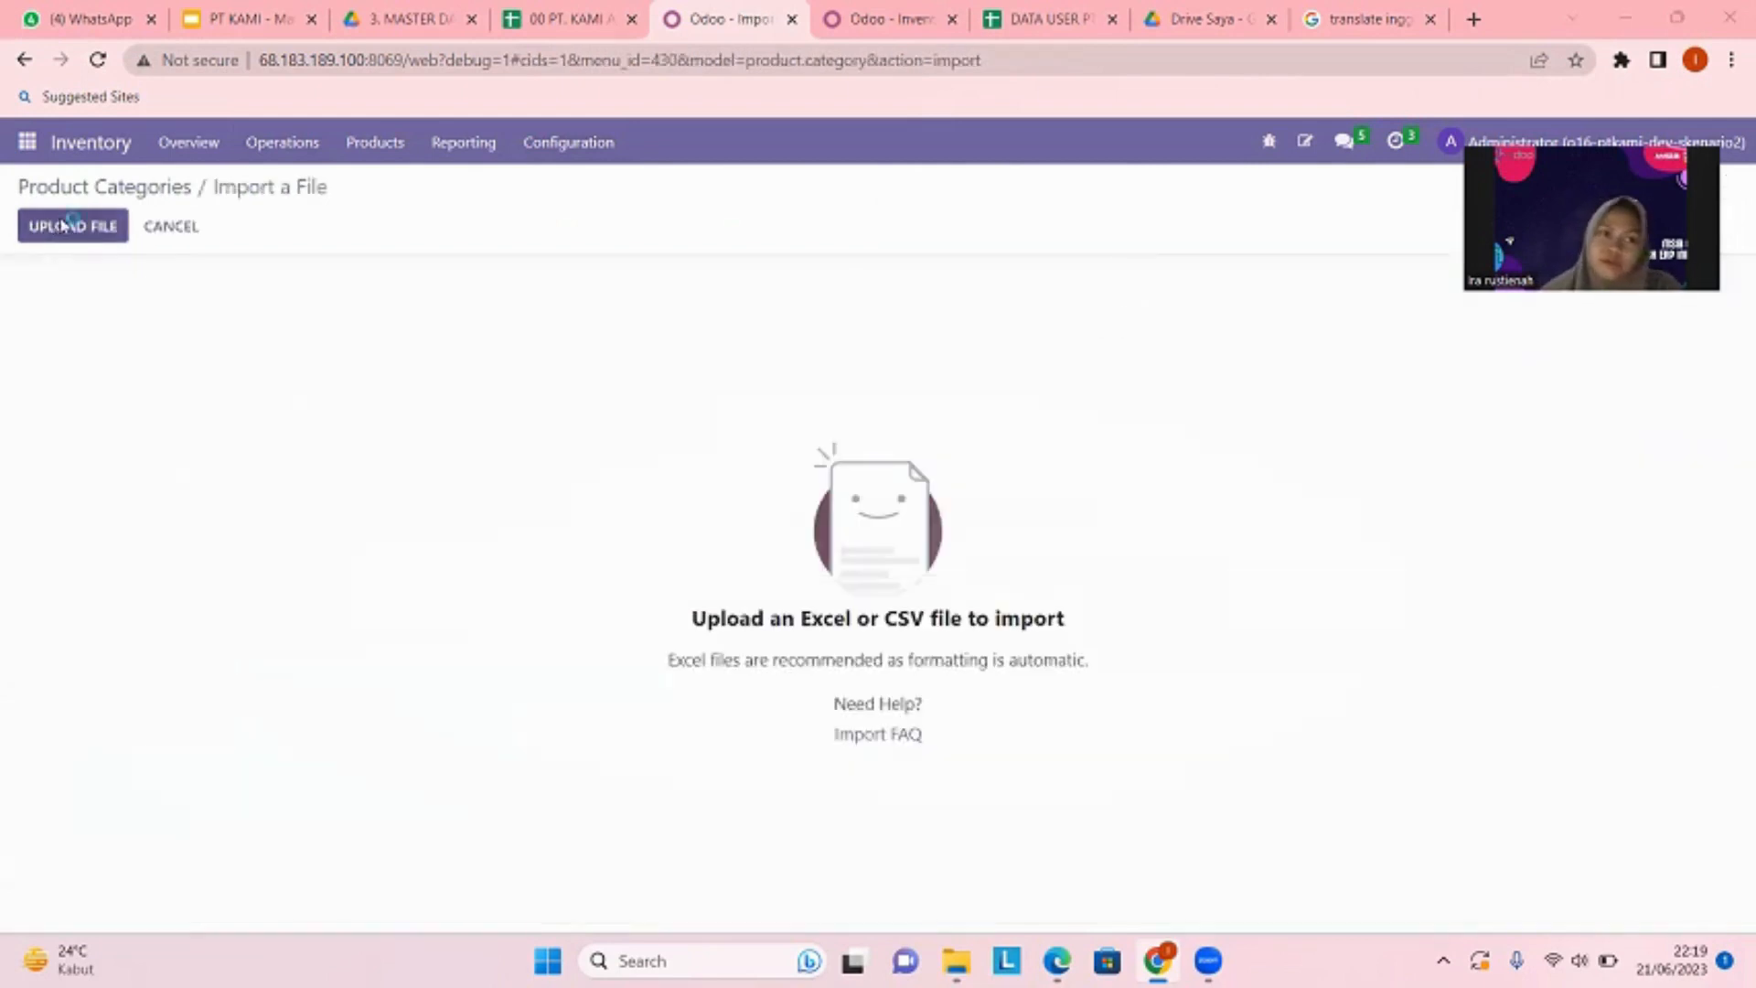
{"action": "left_click", "coordinate": [62, 224]}
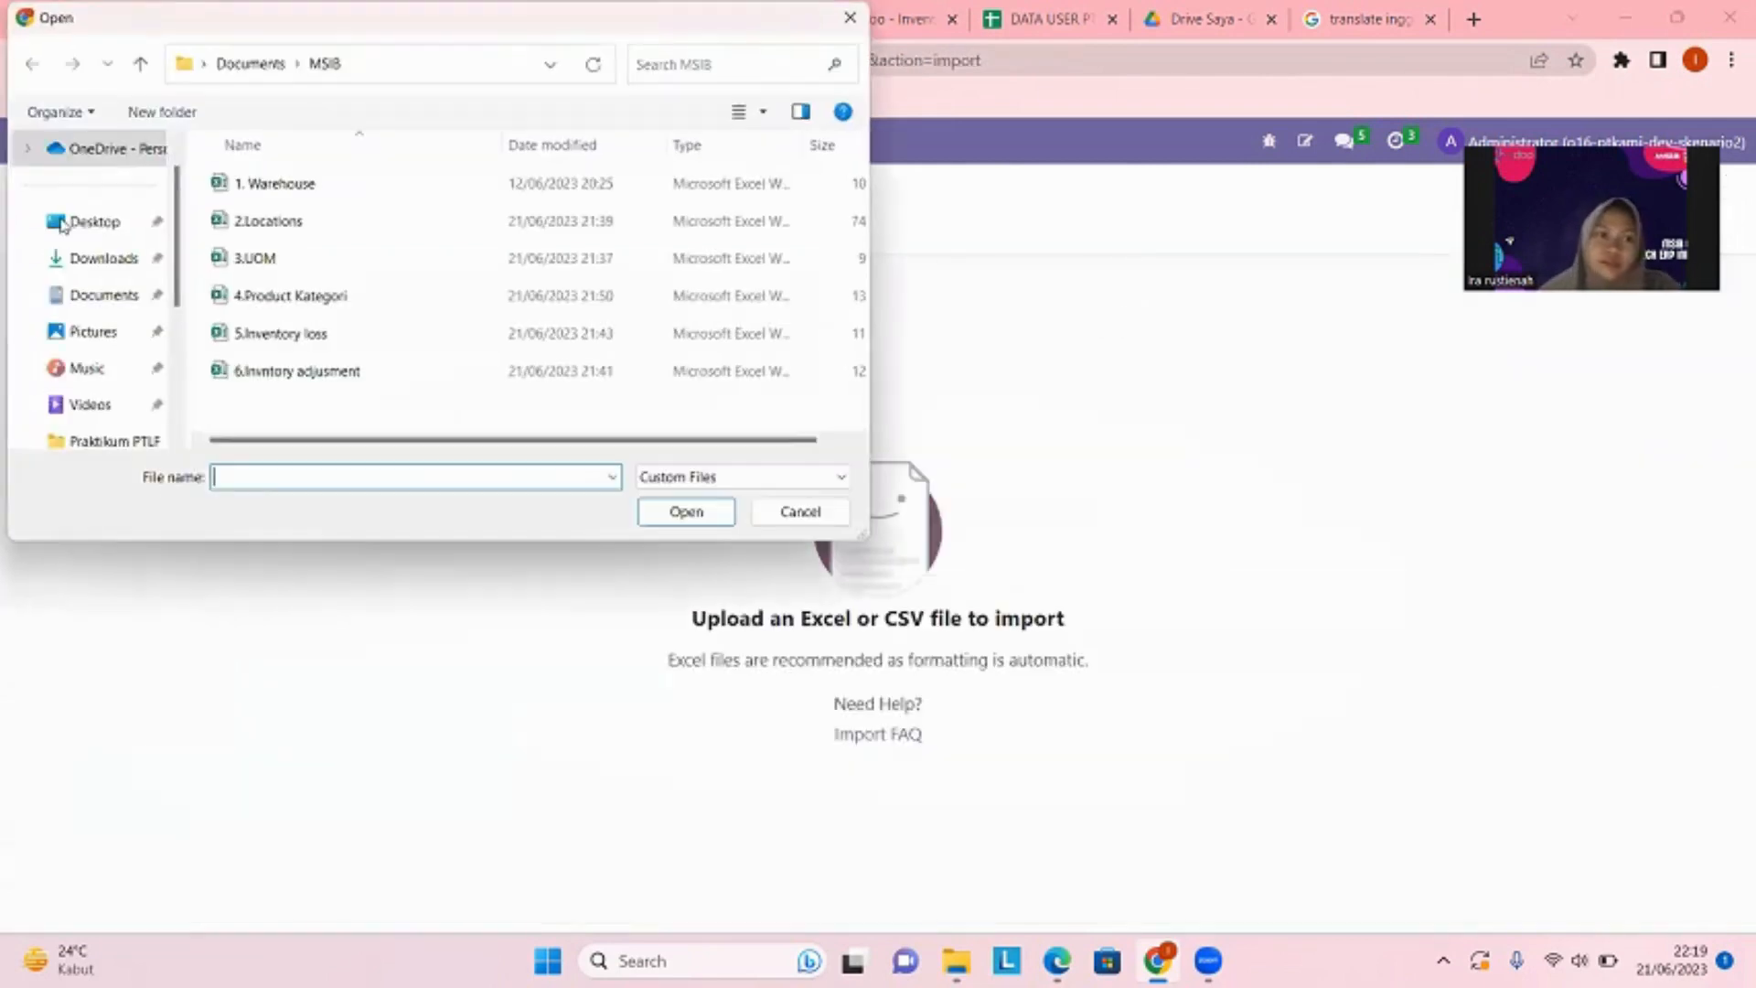
{"action": "left_click", "coordinate": [356, 306]}
{"action": "left_click", "coordinate": [686, 512]}
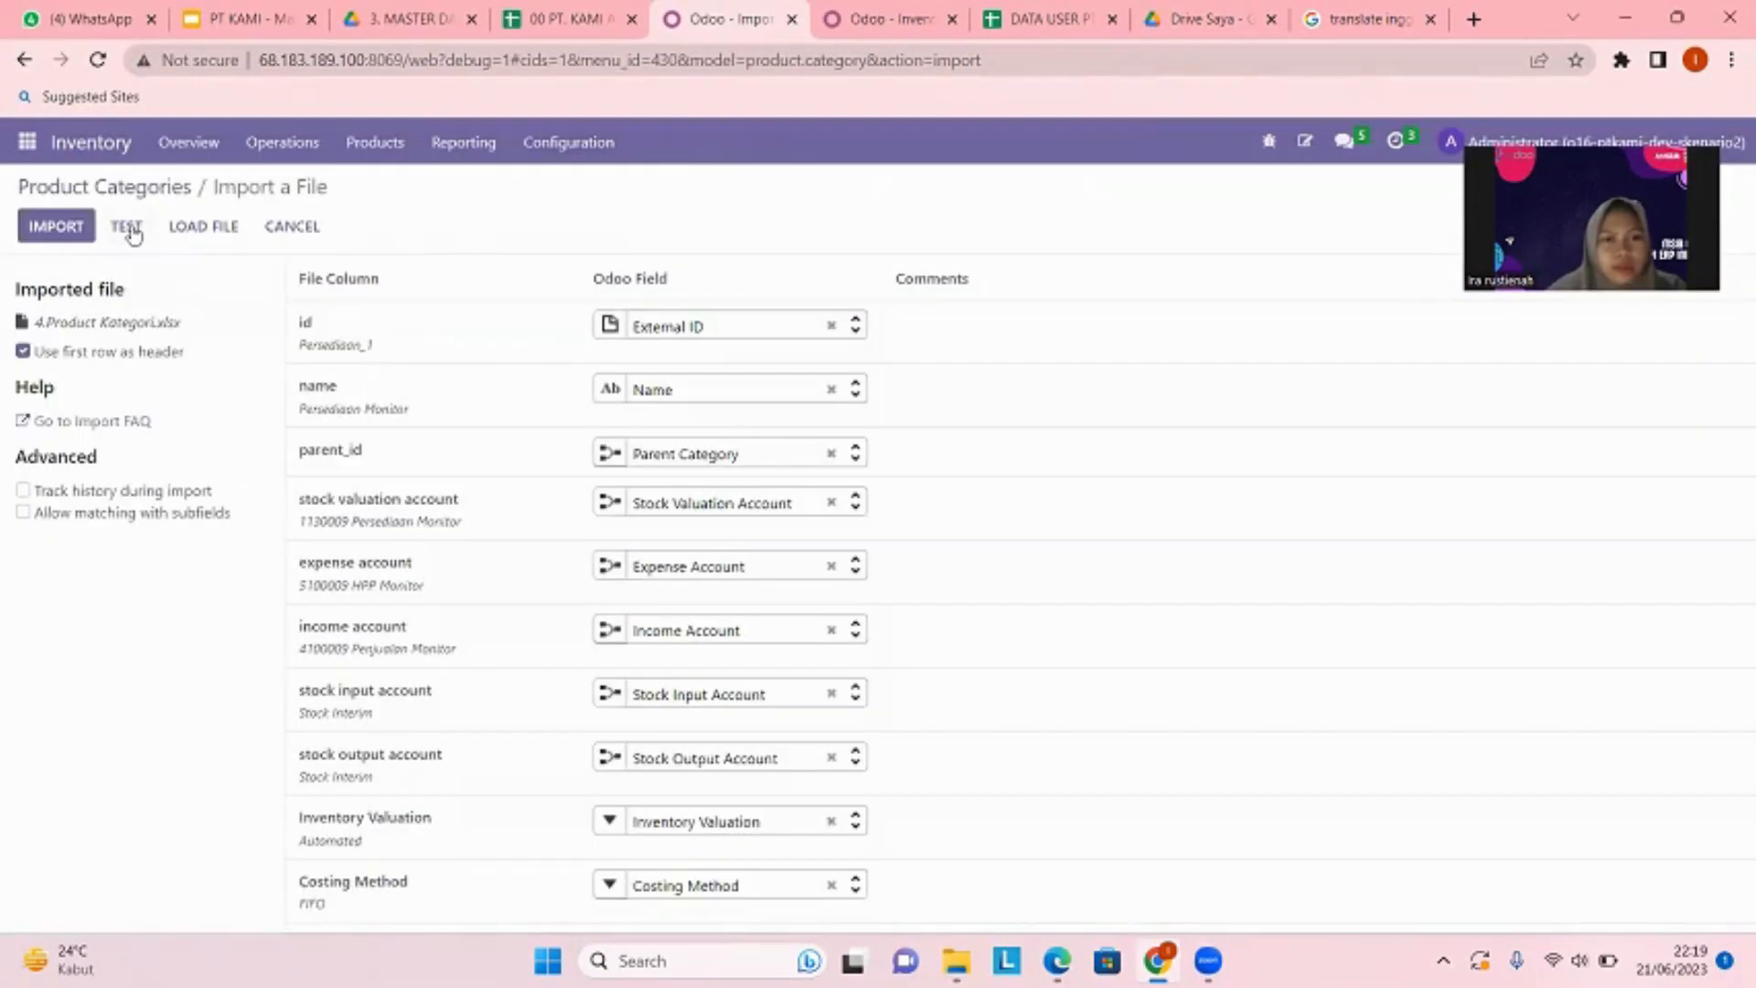
- Test the product category import from 4.Product Kategori.xlsx, cancel it and reopen the Product Categories list
{"action": "left_click", "coordinate": [128, 228]}
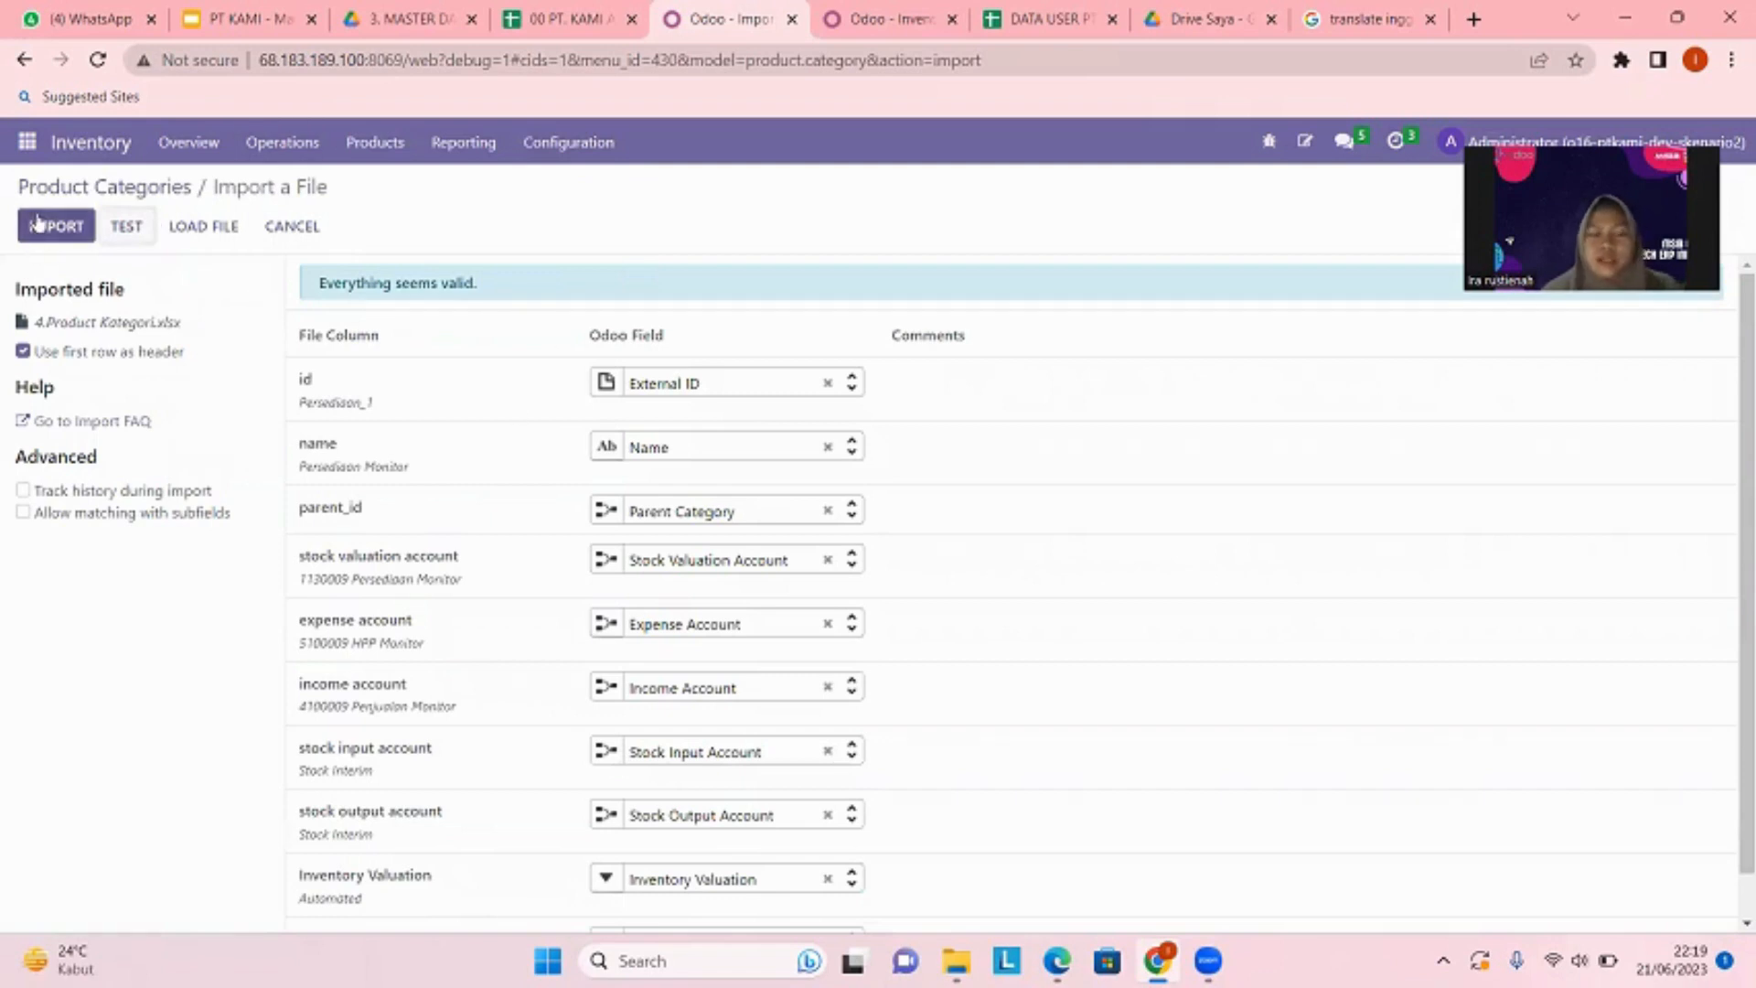
{"action": "left_click", "coordinate": [302, 228]}
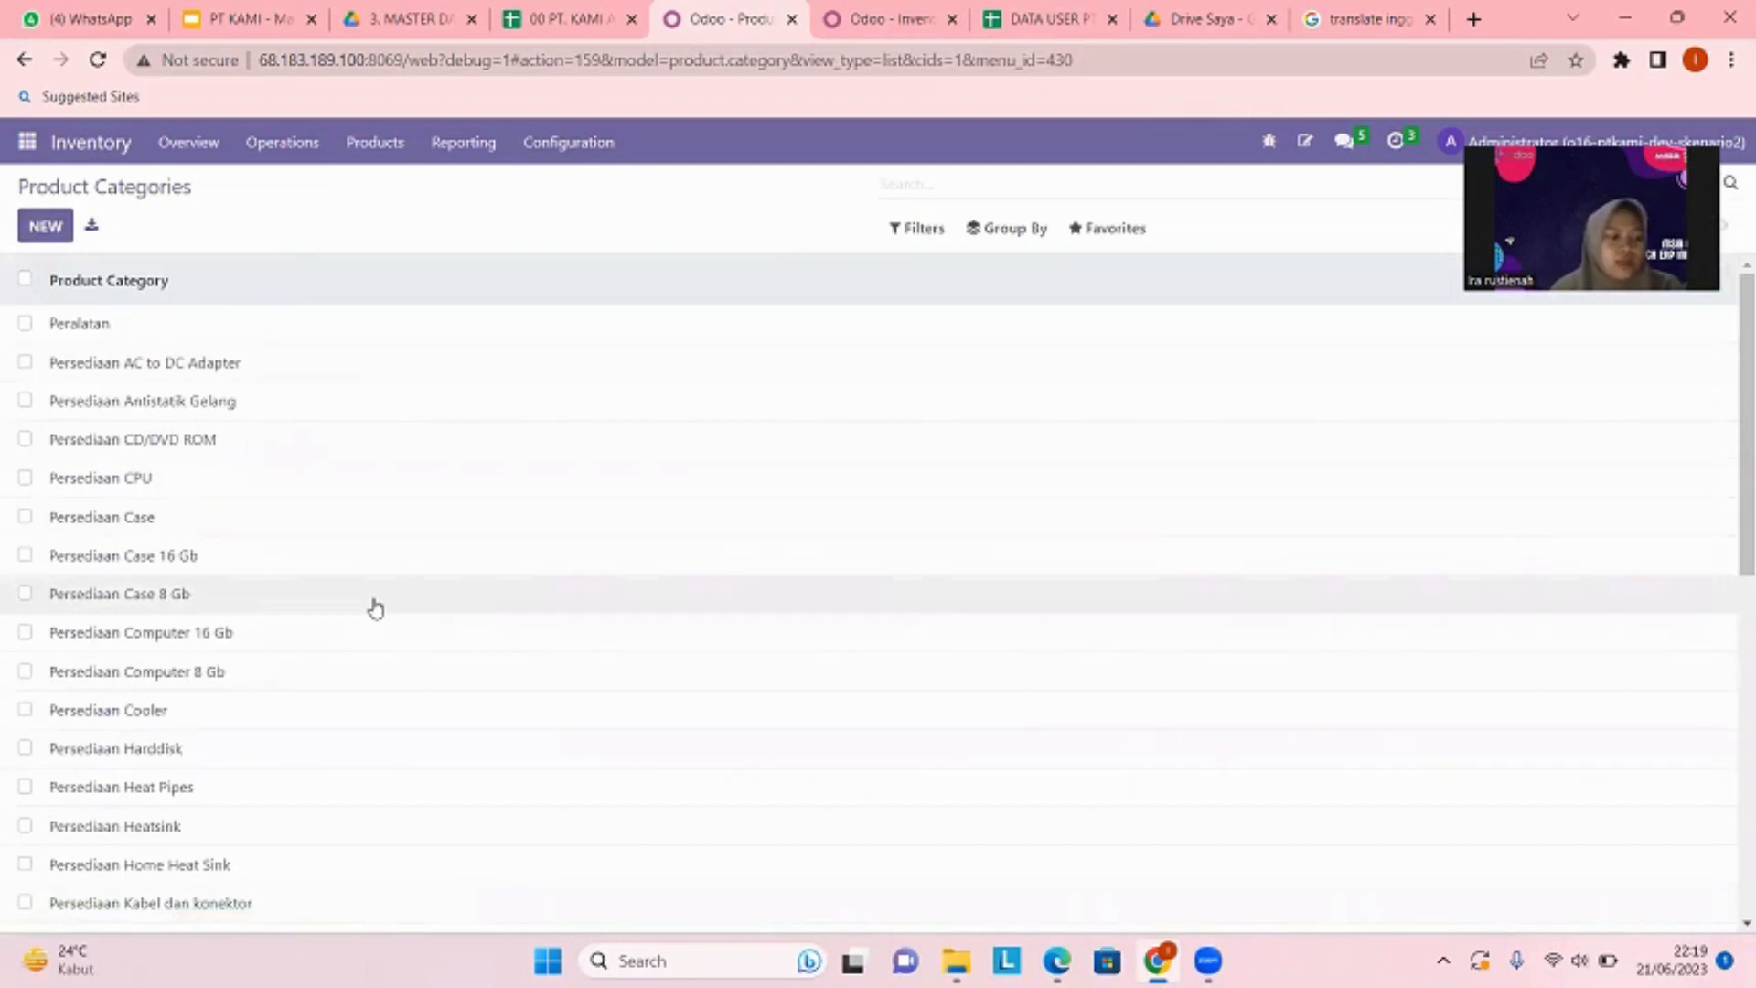
{"action": "left_click", "coordinate": [567, 146]}
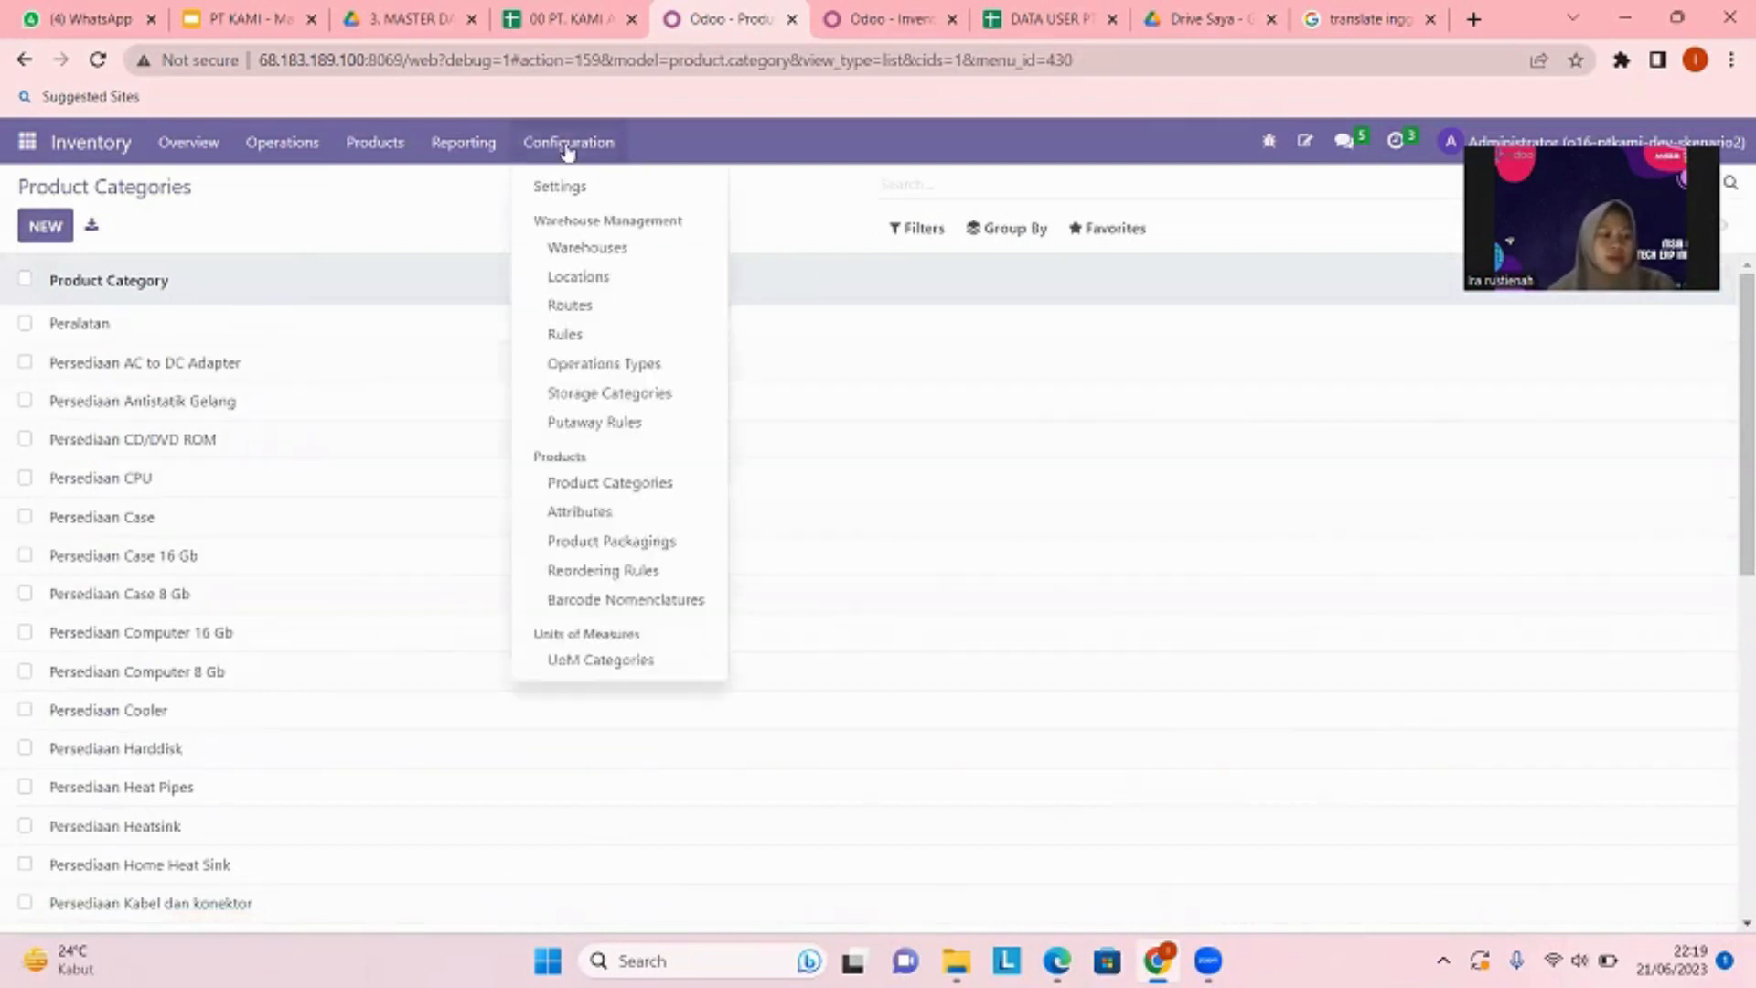
{"action": "left_click", "coordinate": [614, 490]}
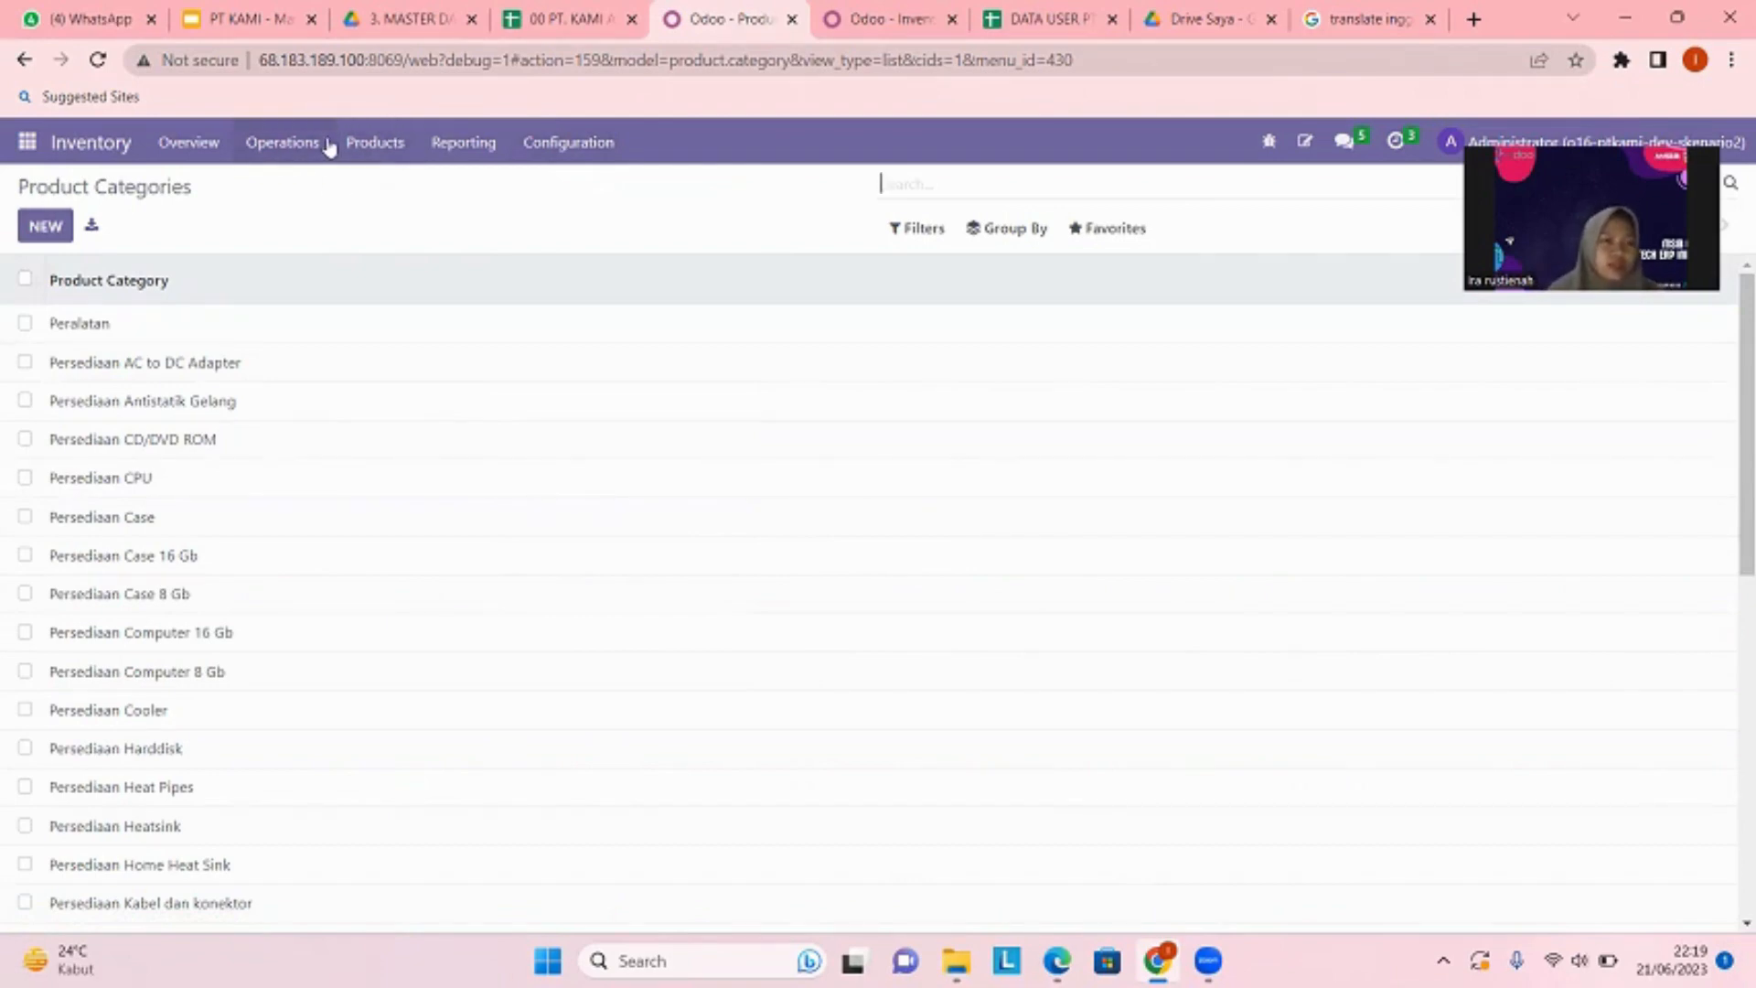
- Open the record import page for the inventory Locations
{"action": "left_click", "coordinate": [559, 146]}
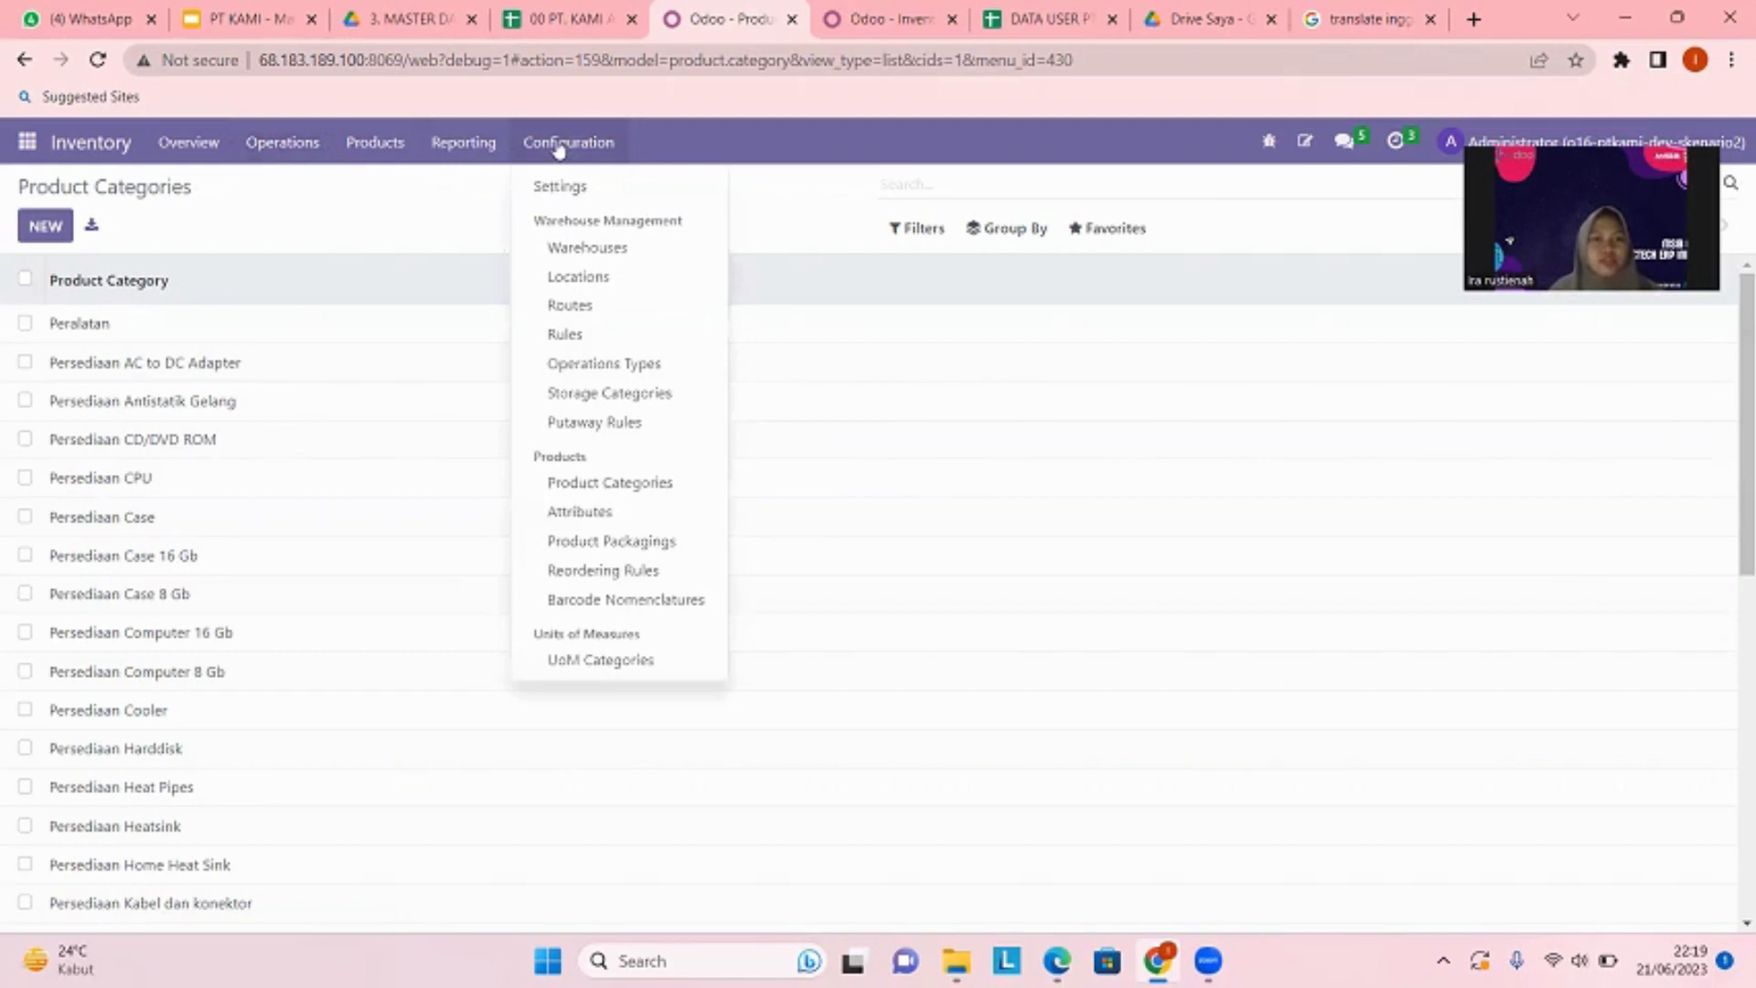
{"action": "left_click", "coordinate": [580, 276]}
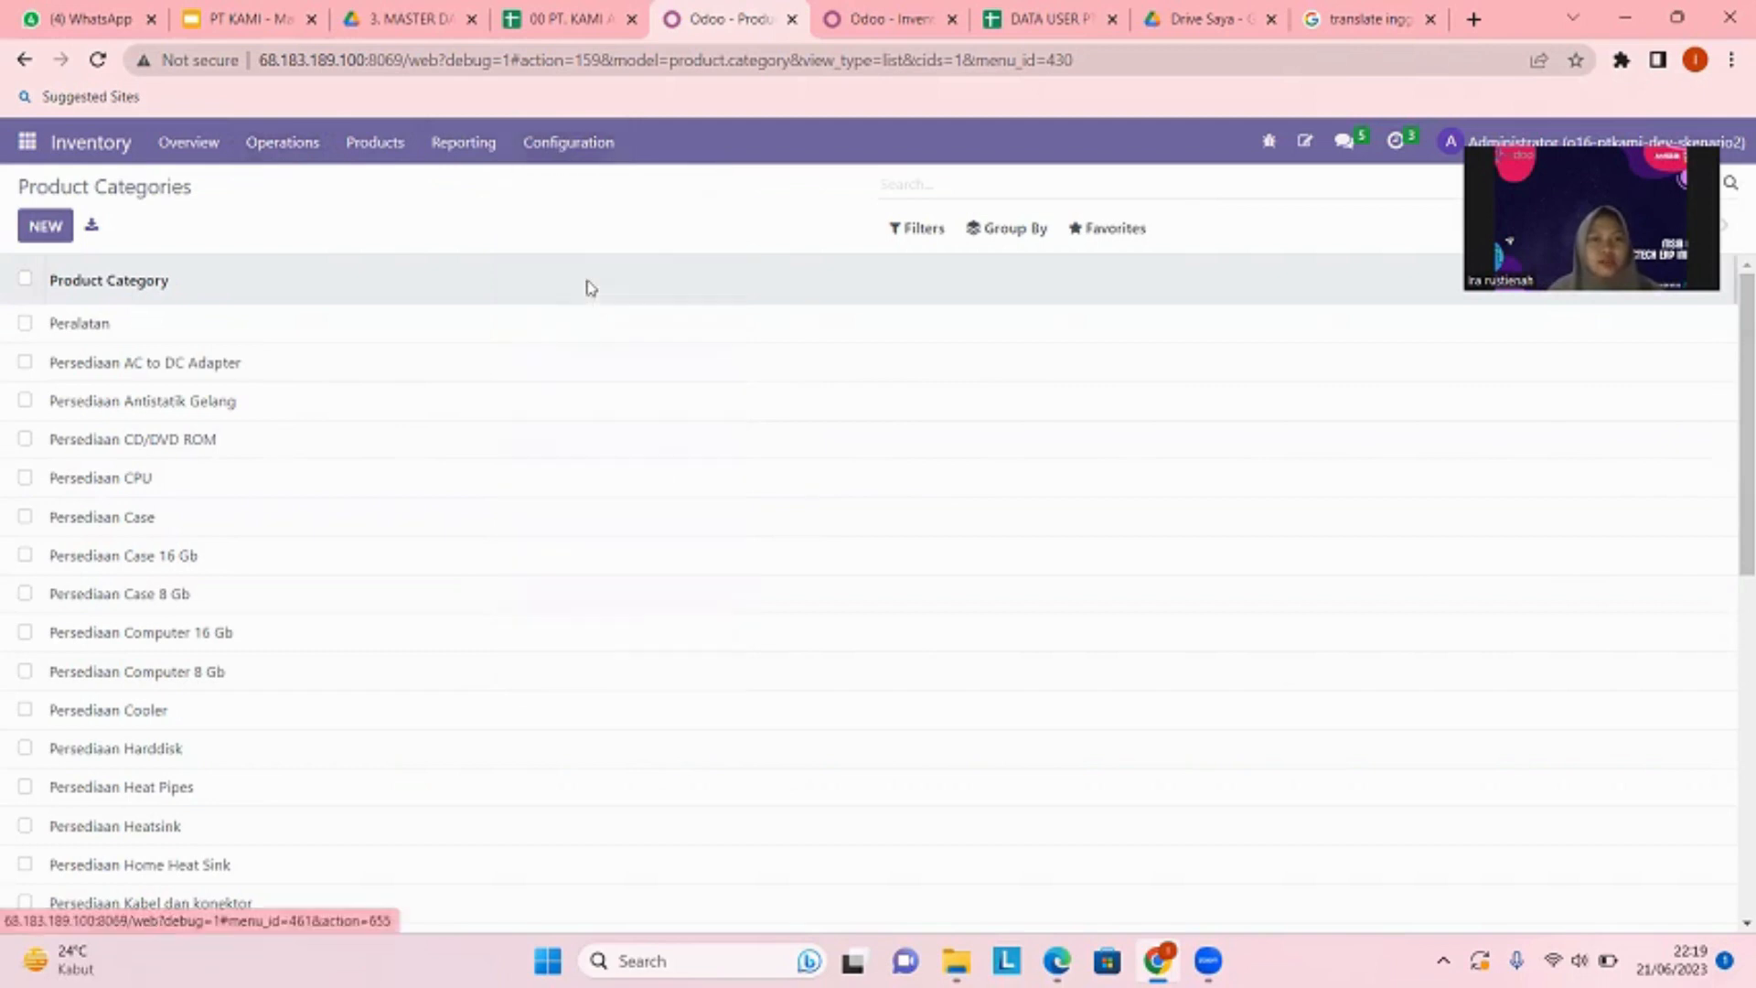
{"action": "left_click", "coordinate": [1110, 228]}
{"action": "left_click", "coordinate": [1121, 318]}
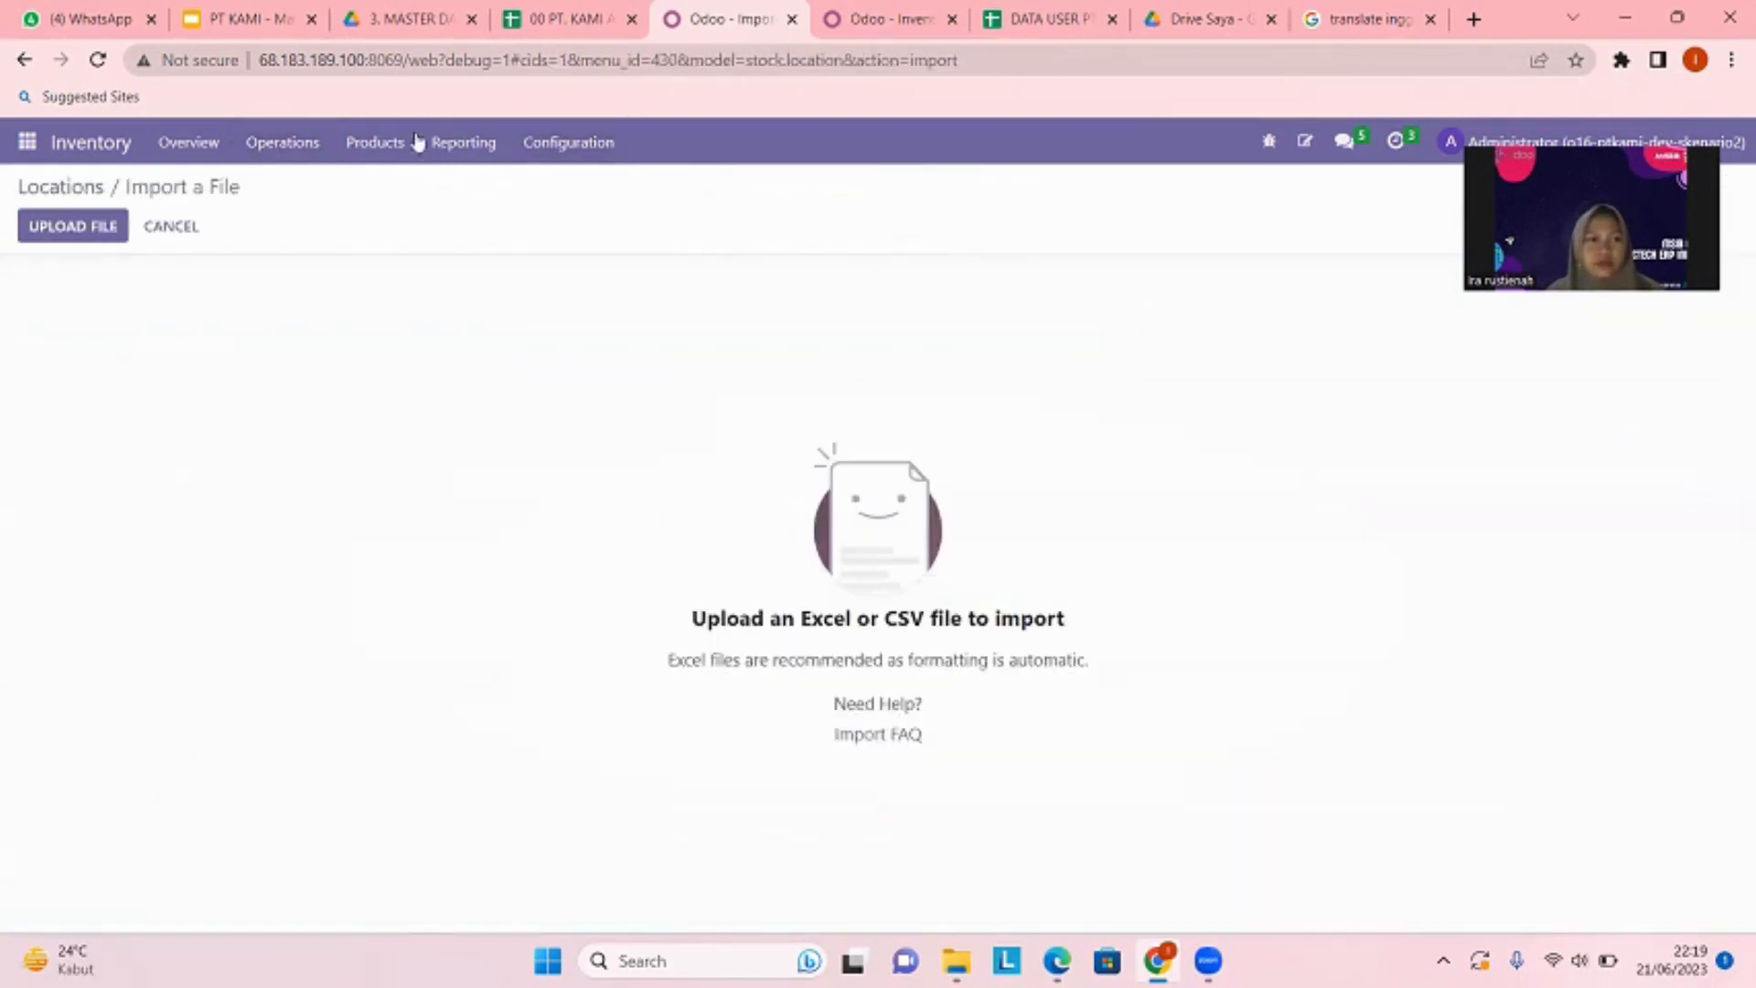
- Load the file 5.Inventory loss into the Locations import, test it and cancel without importing
{"action": "left_click", "coordinate": [103, 227]}
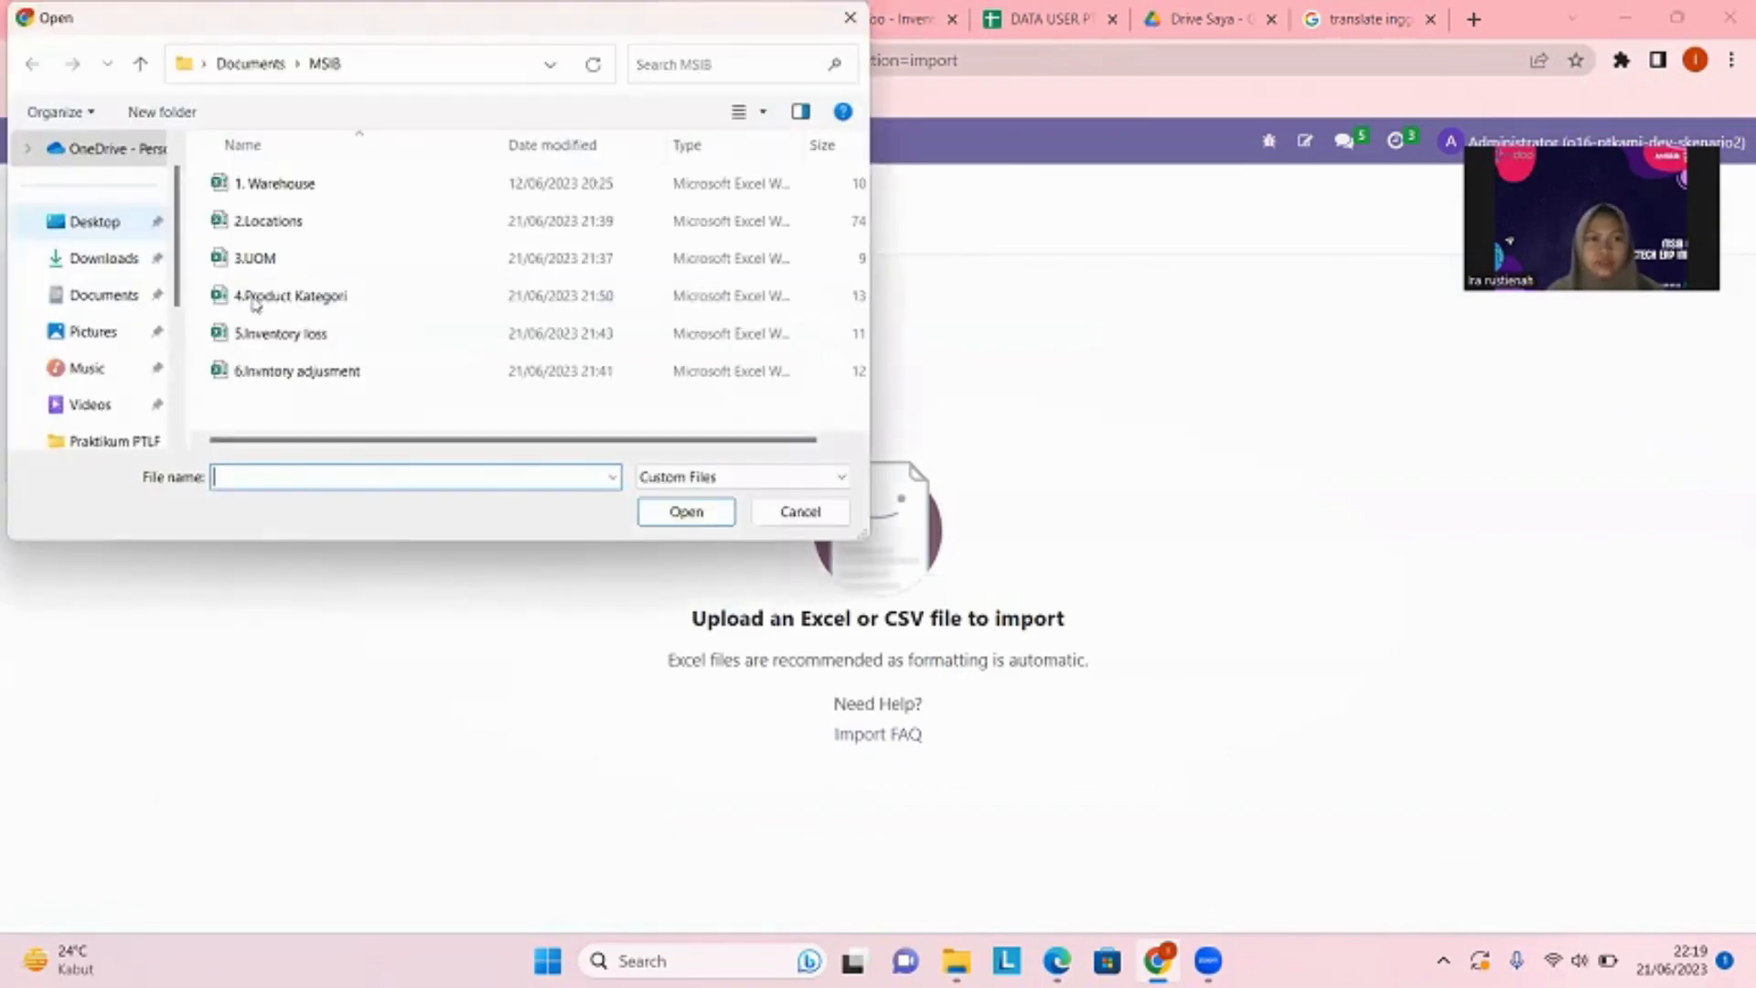
{"action": "left_click", "coordinate": [276, 335]}
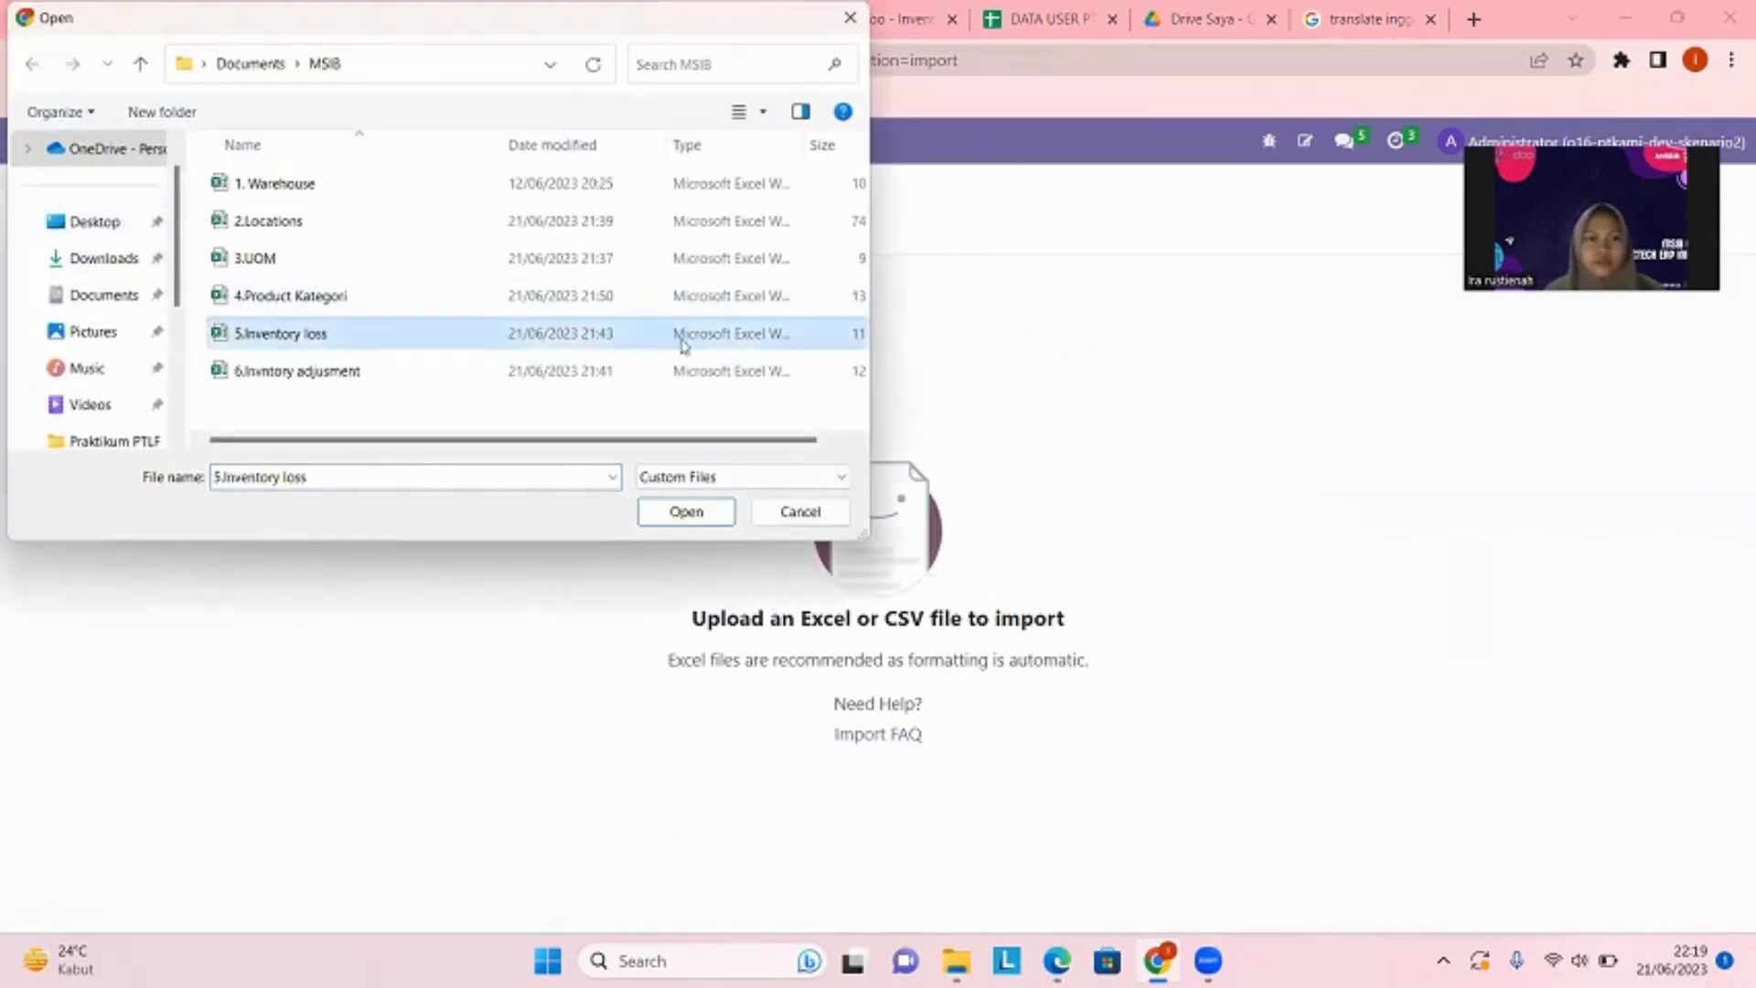
{"action": "left_click", "coordinate": [684, 514]}
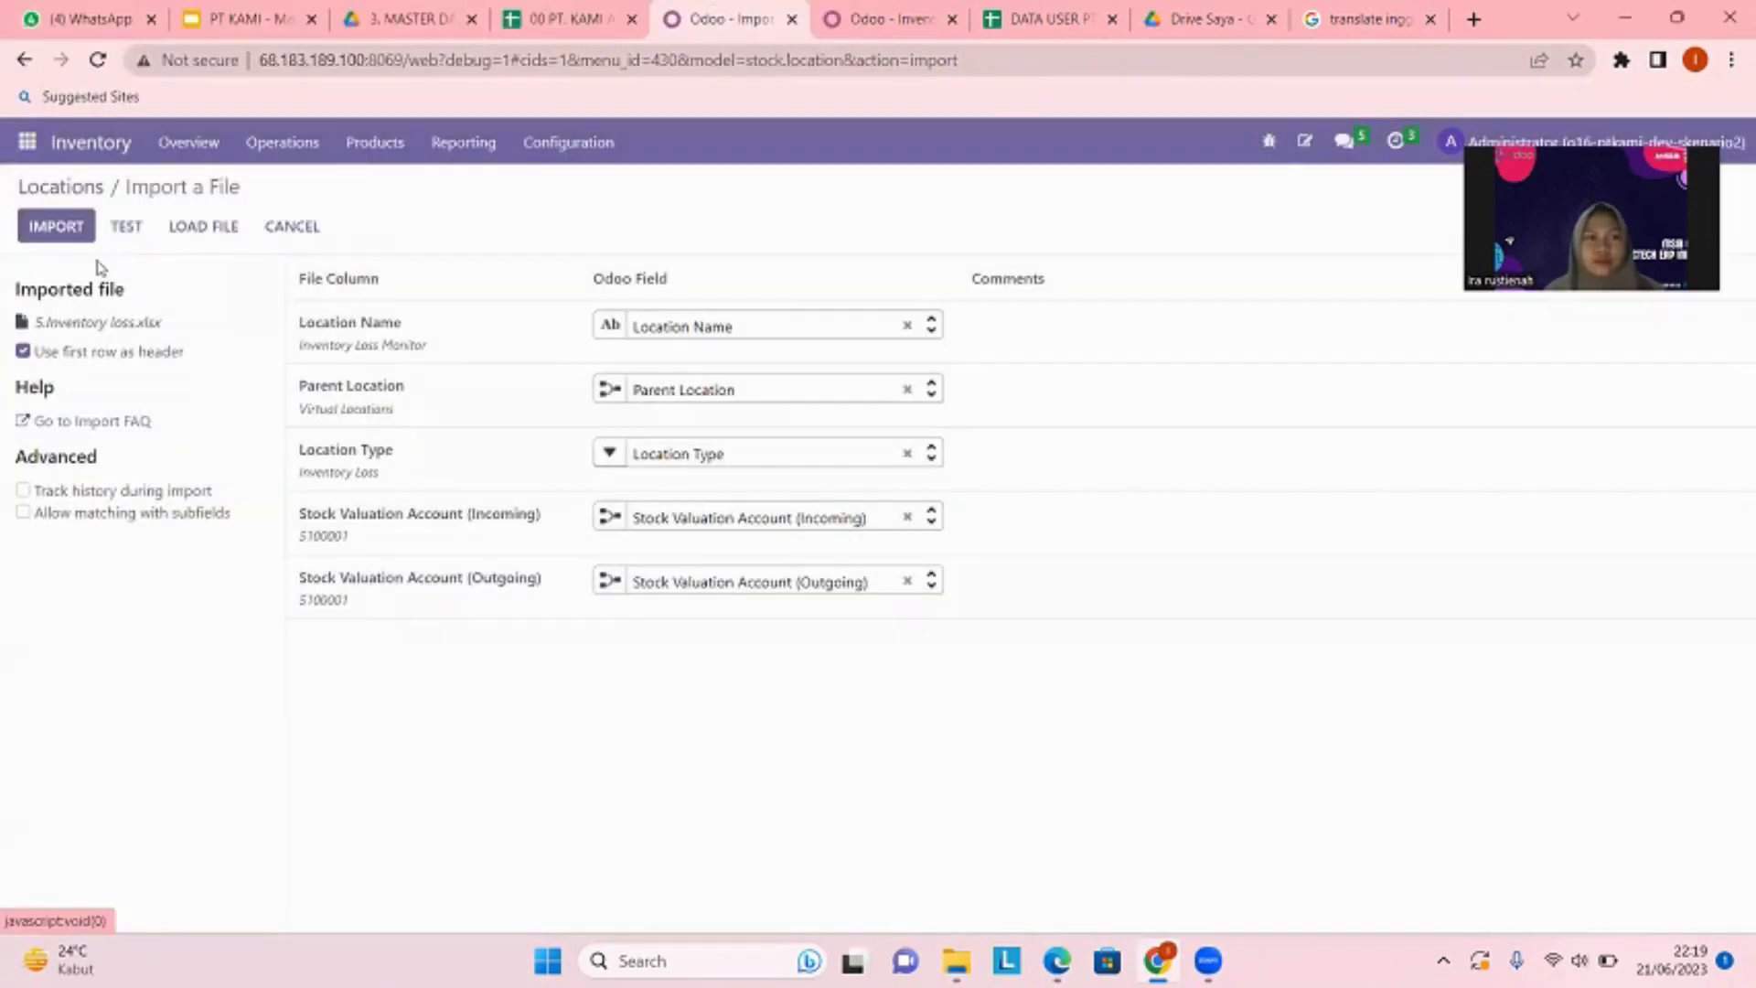
{"action": "left_click", "coordinate": [127, 228]}
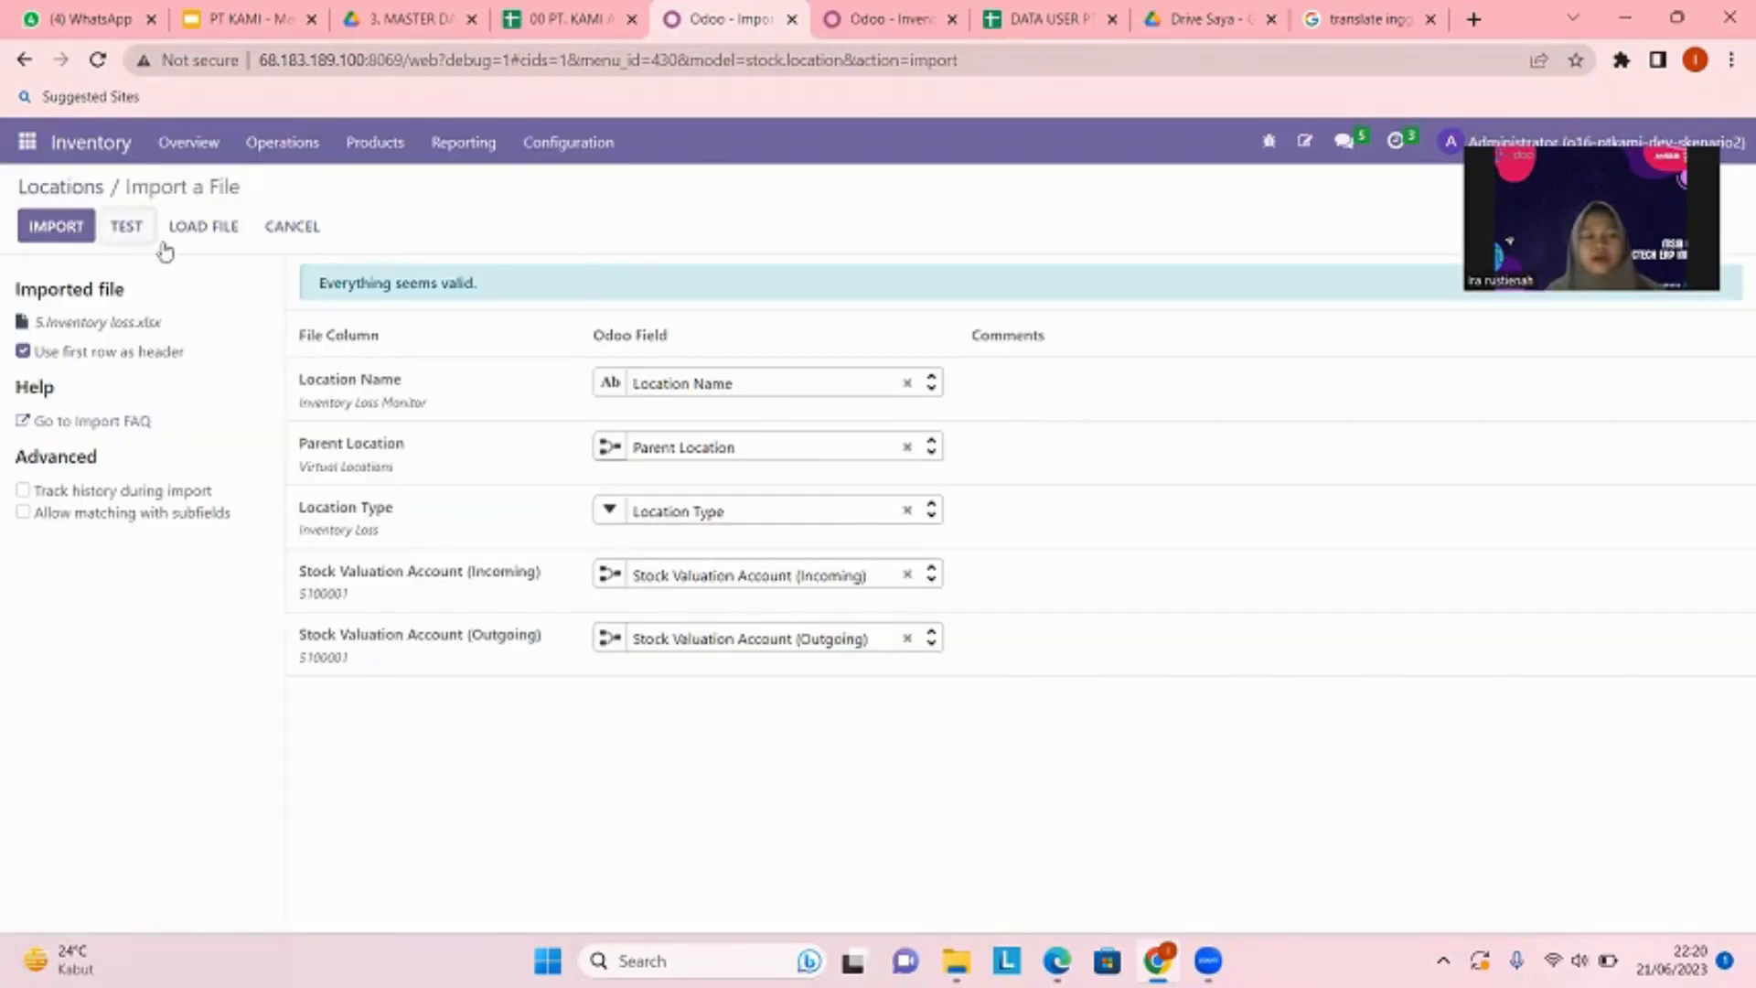
{"action": "left_click", "coordinate": [264, 229]}
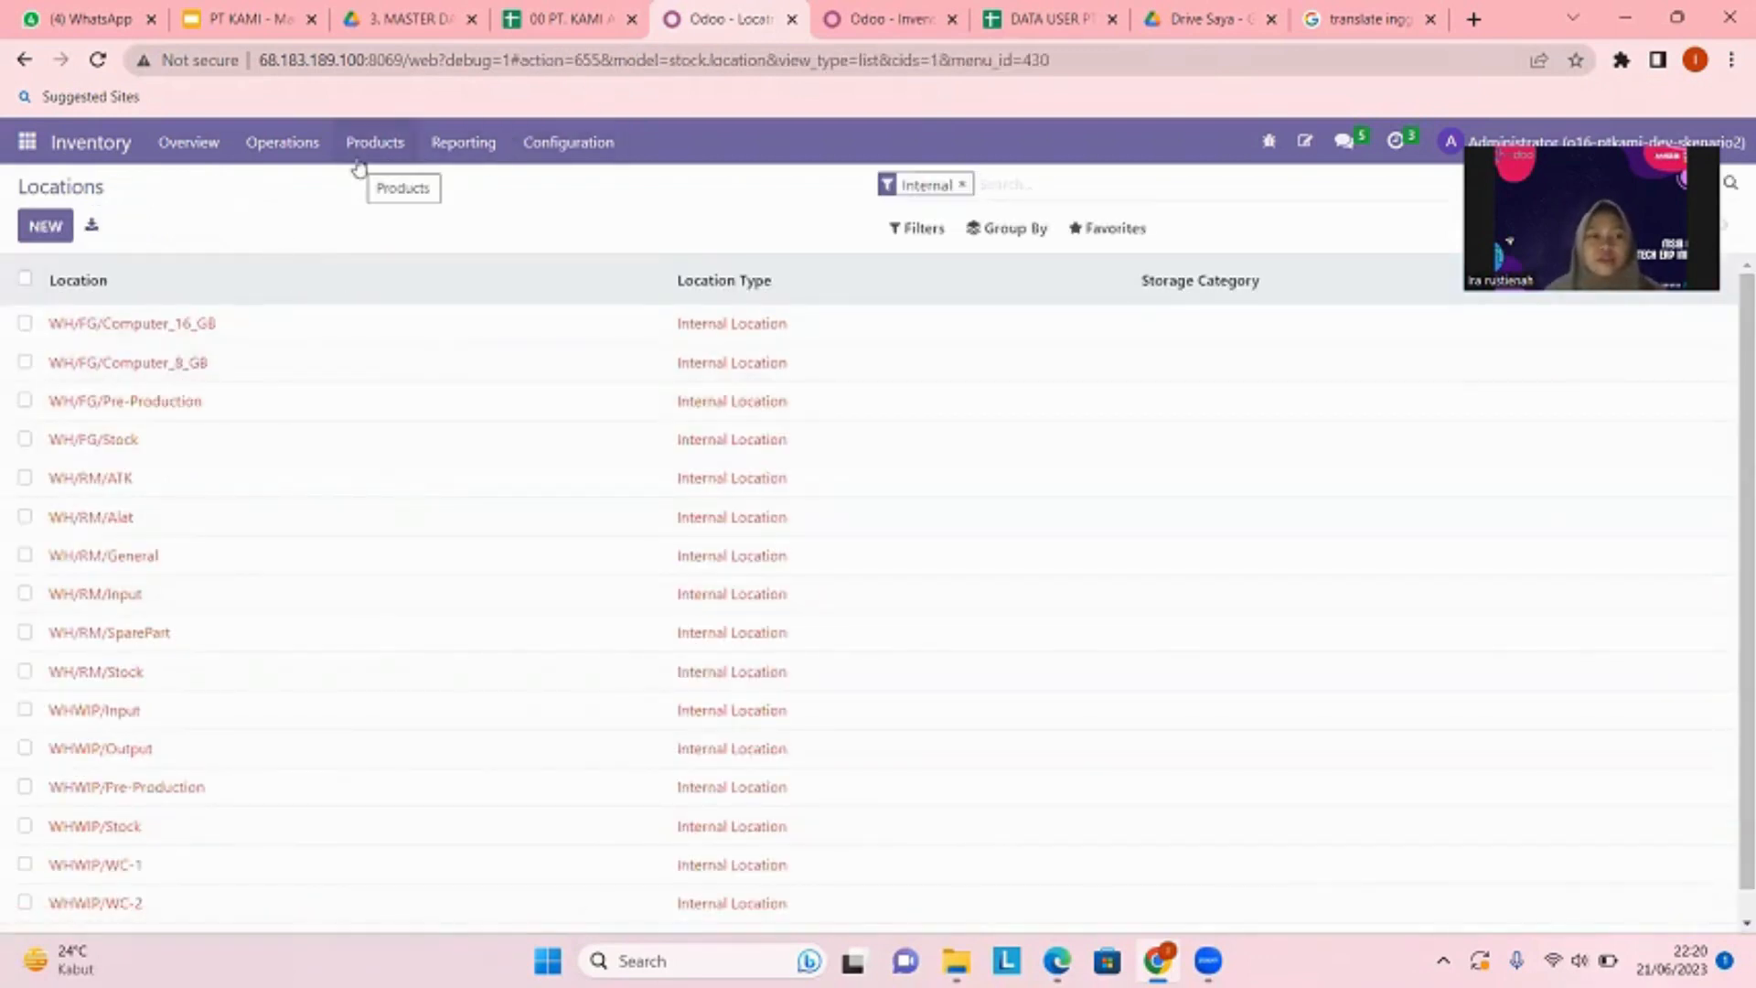
- Open the record import page for Inventory Adjustments
{"action": "left_click", "coordinate": [285, 158]}
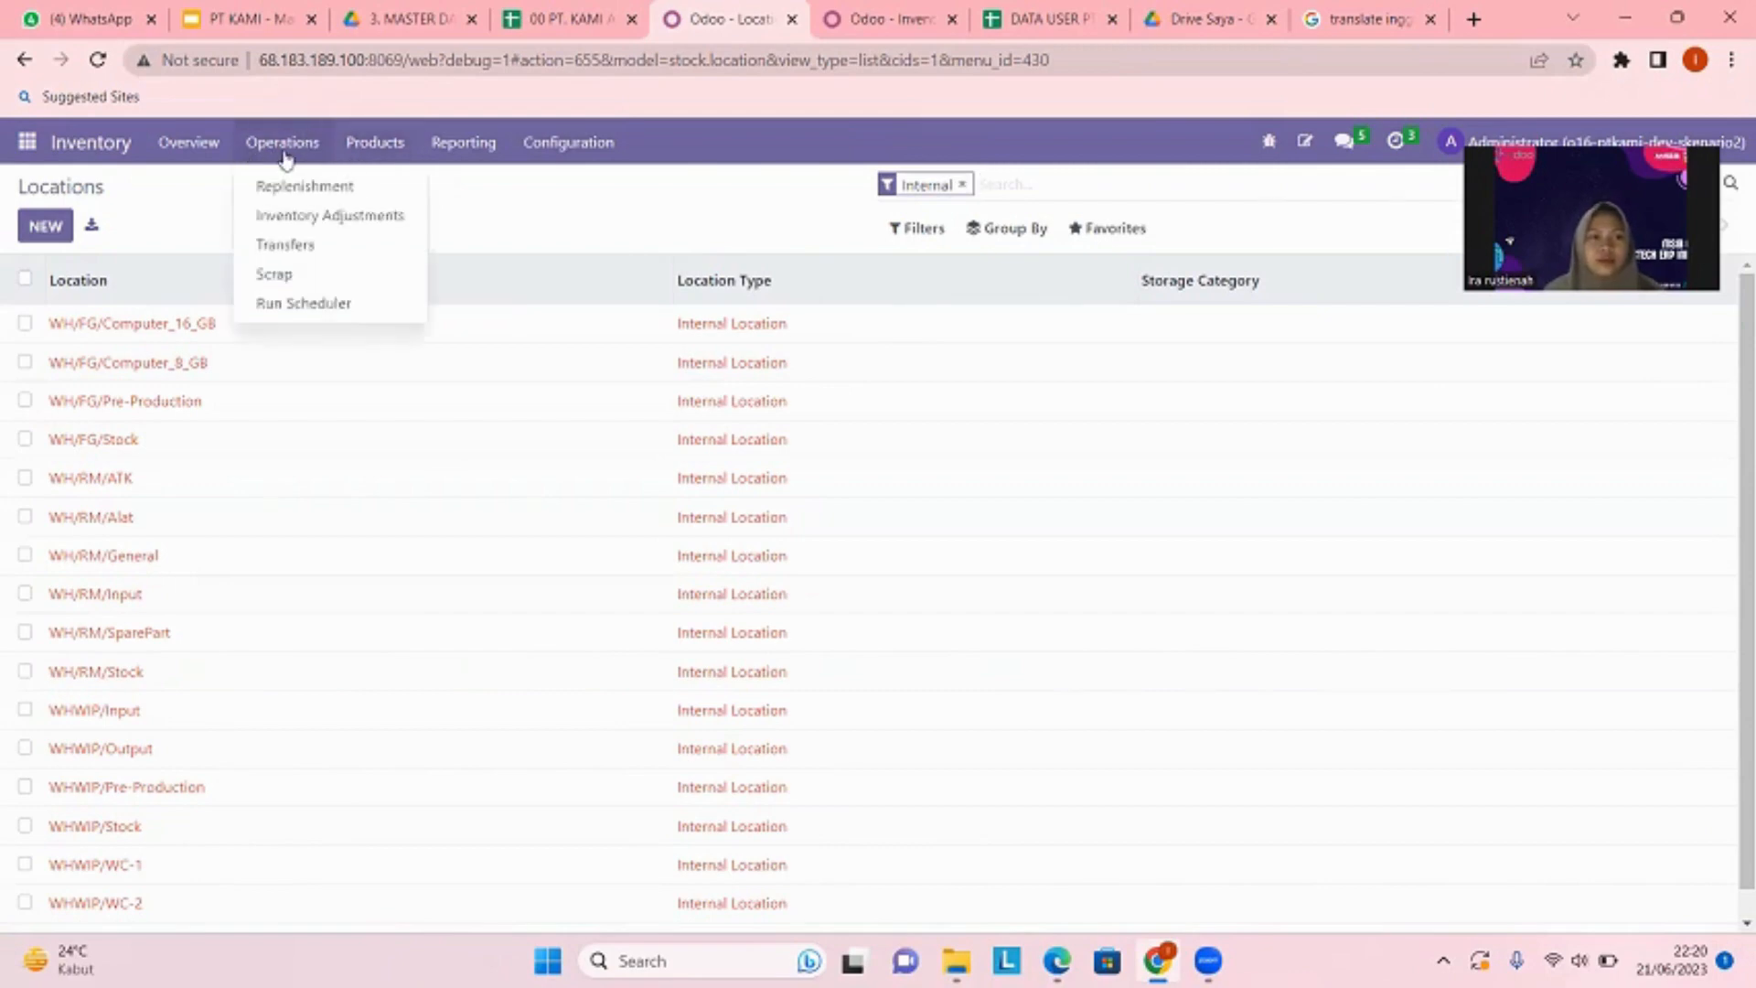
{"action": "left_click", "coordinate": [309, 219]}
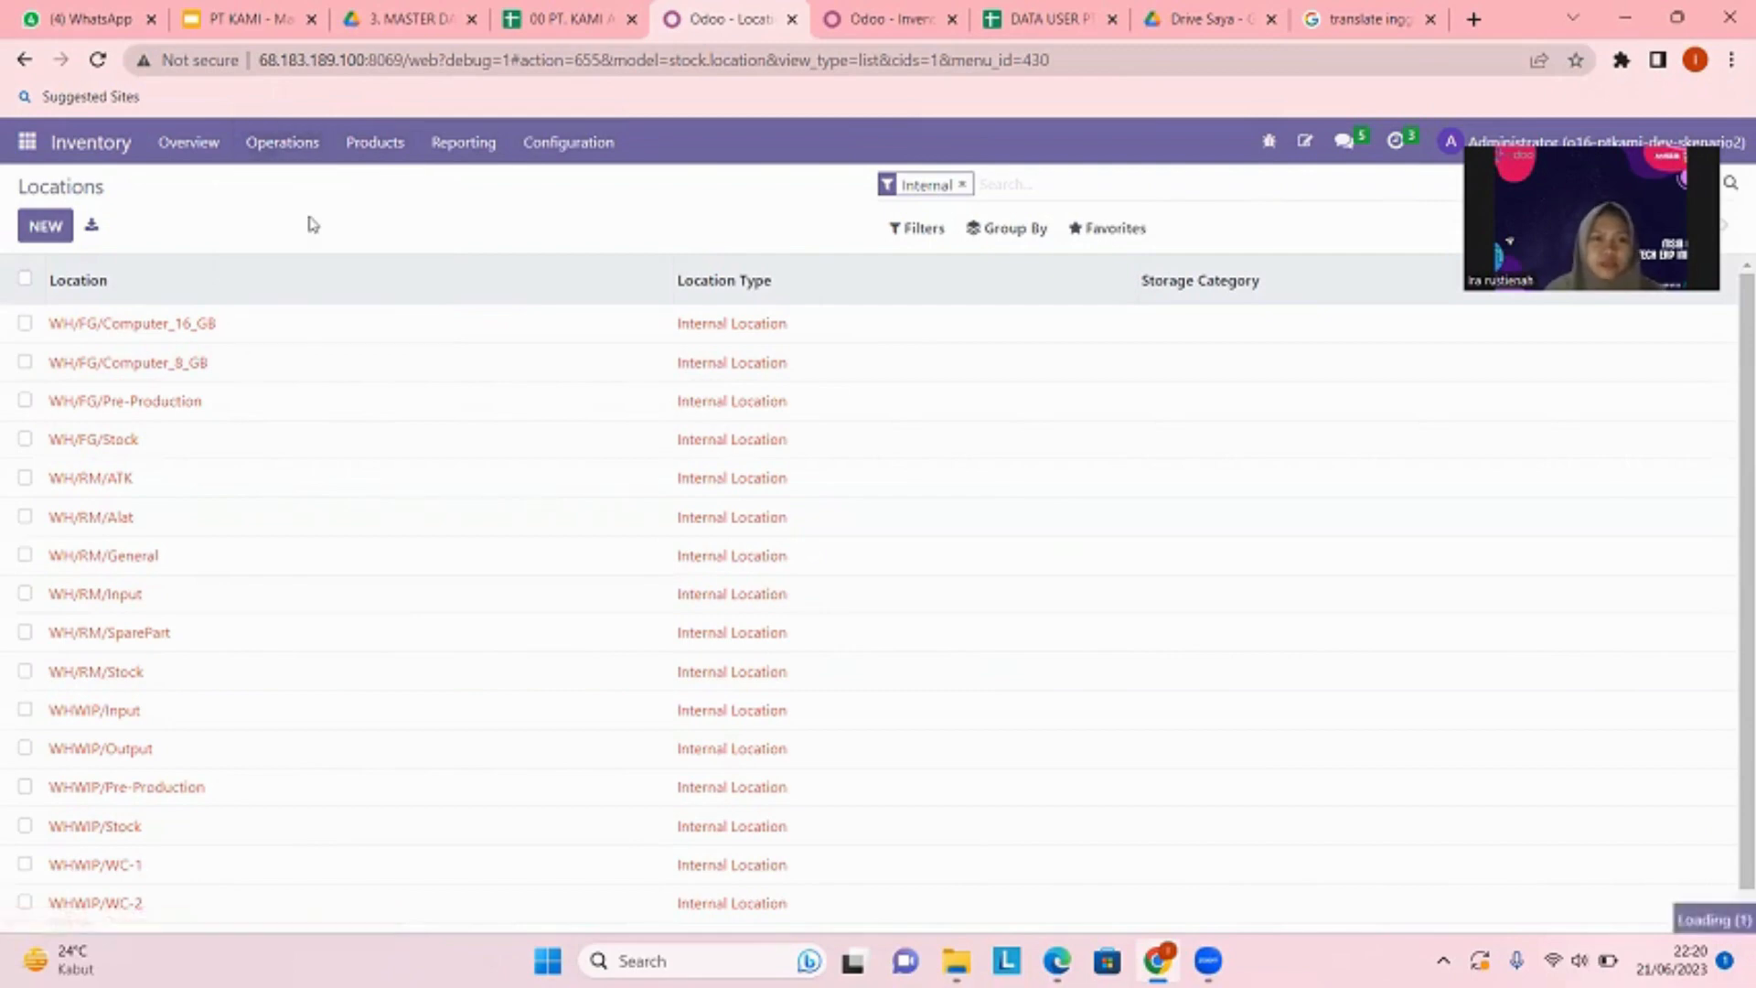
{"action": "left_click", "coordinate": [1109, 231]}
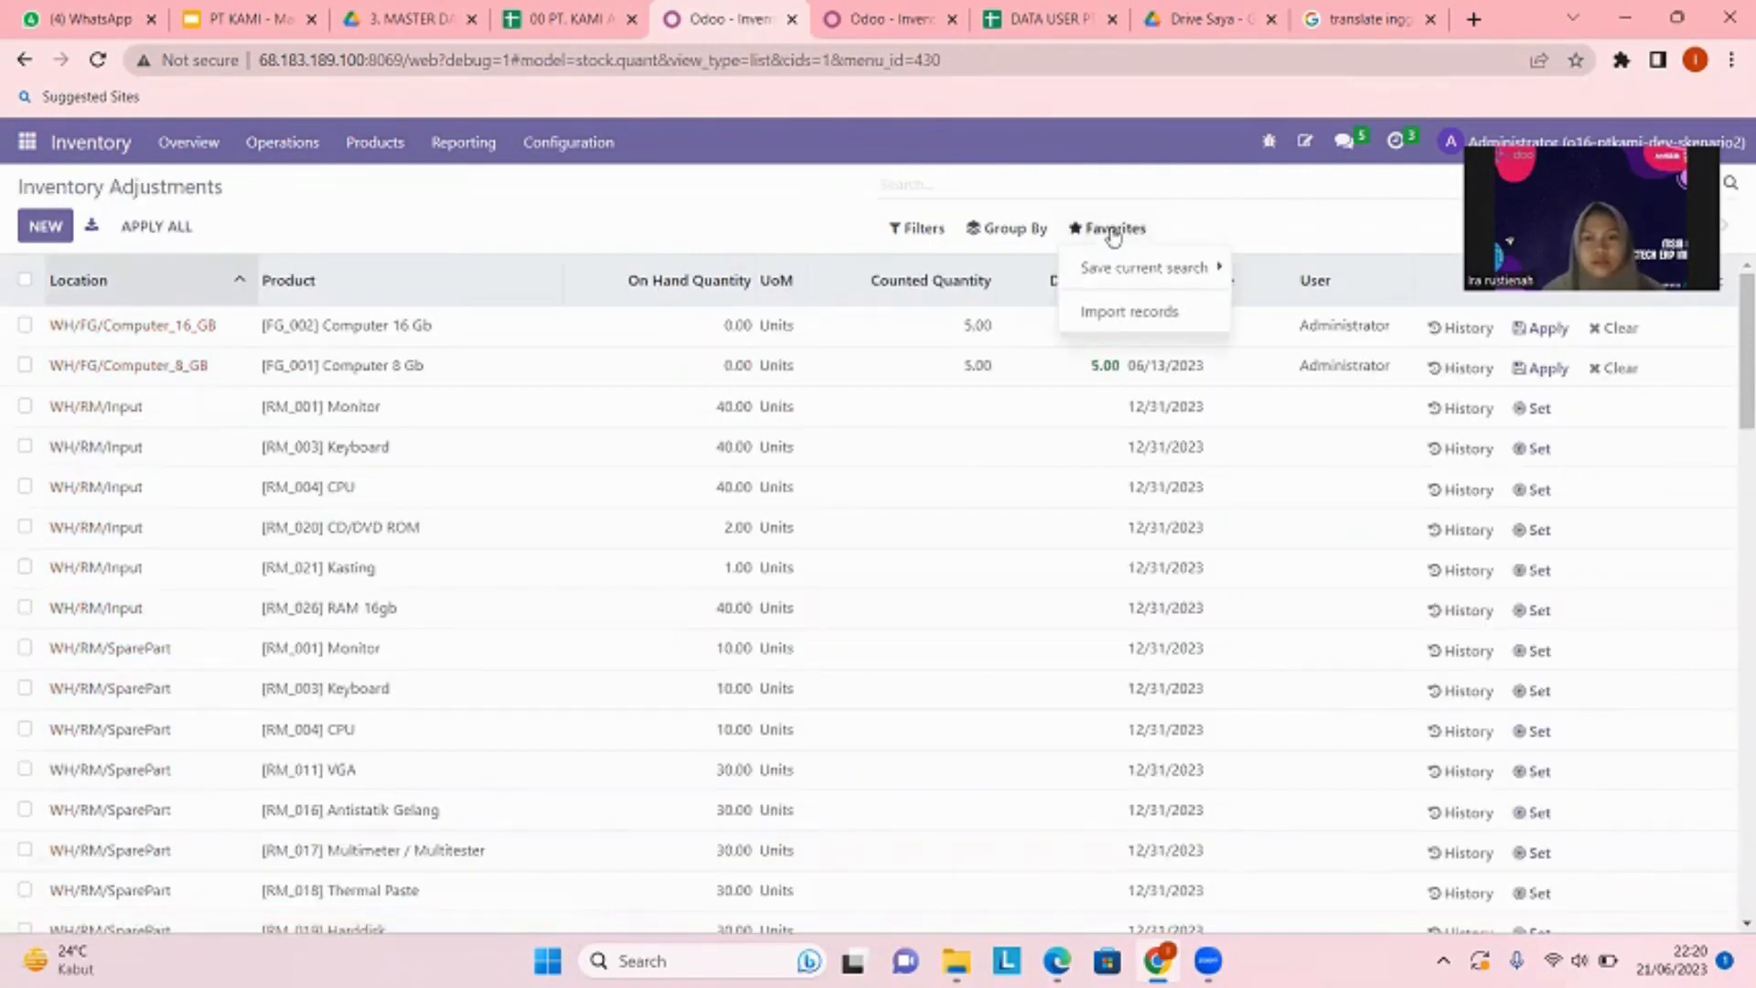
{"action": "left_click", "coordinate": [1109, 314]}
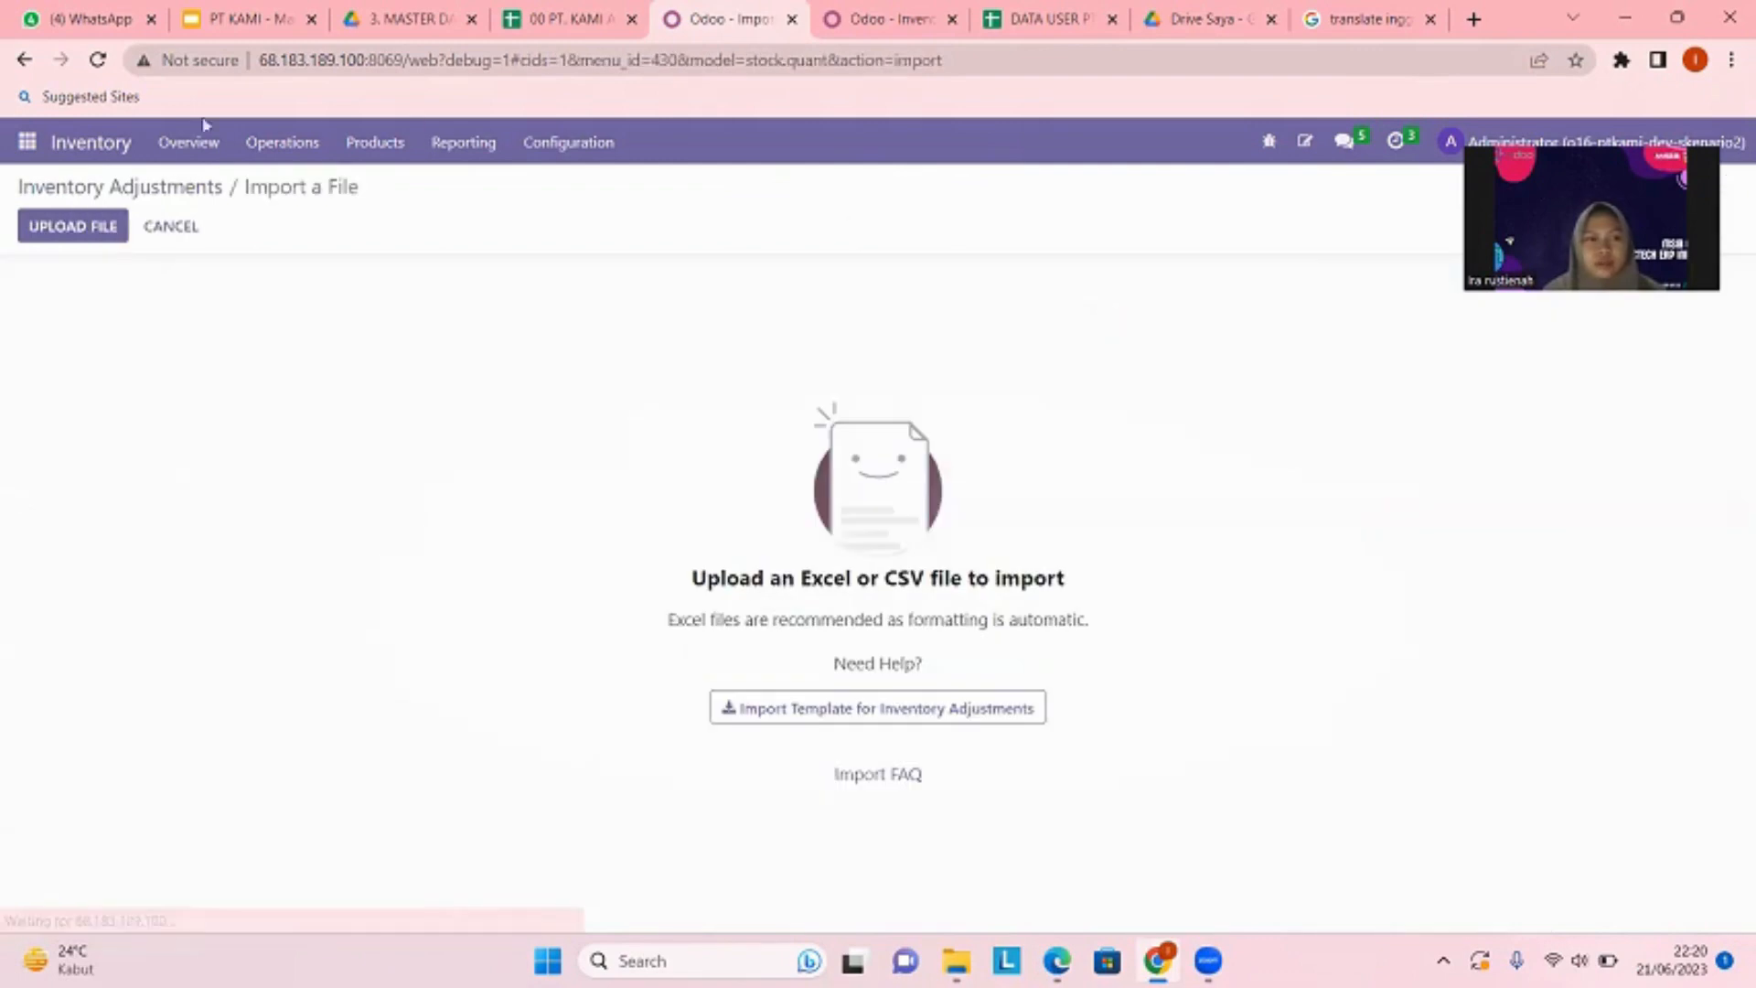
- Load the file 6.Invntory adjusment into the Inventory Adjustments import, test it and cancel without importing
{"action": "left_click", "coordinate": [93, 228]}
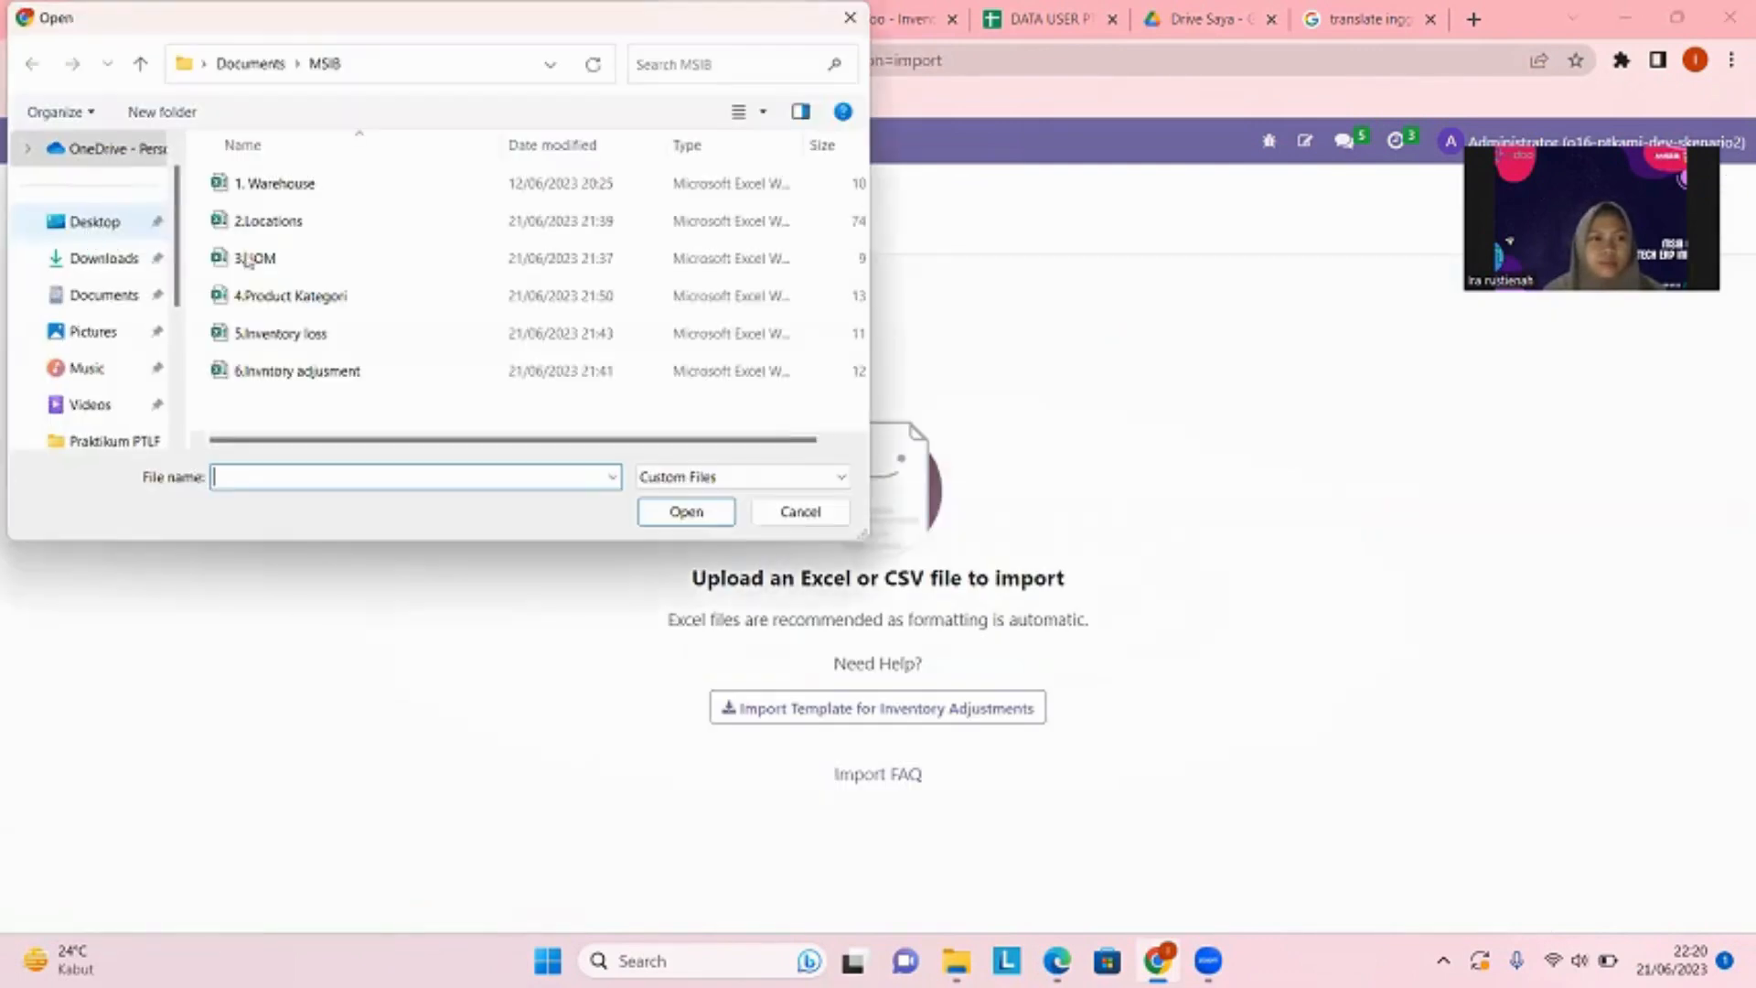
{"action": "left_click", "coordinate": [370, 371]}
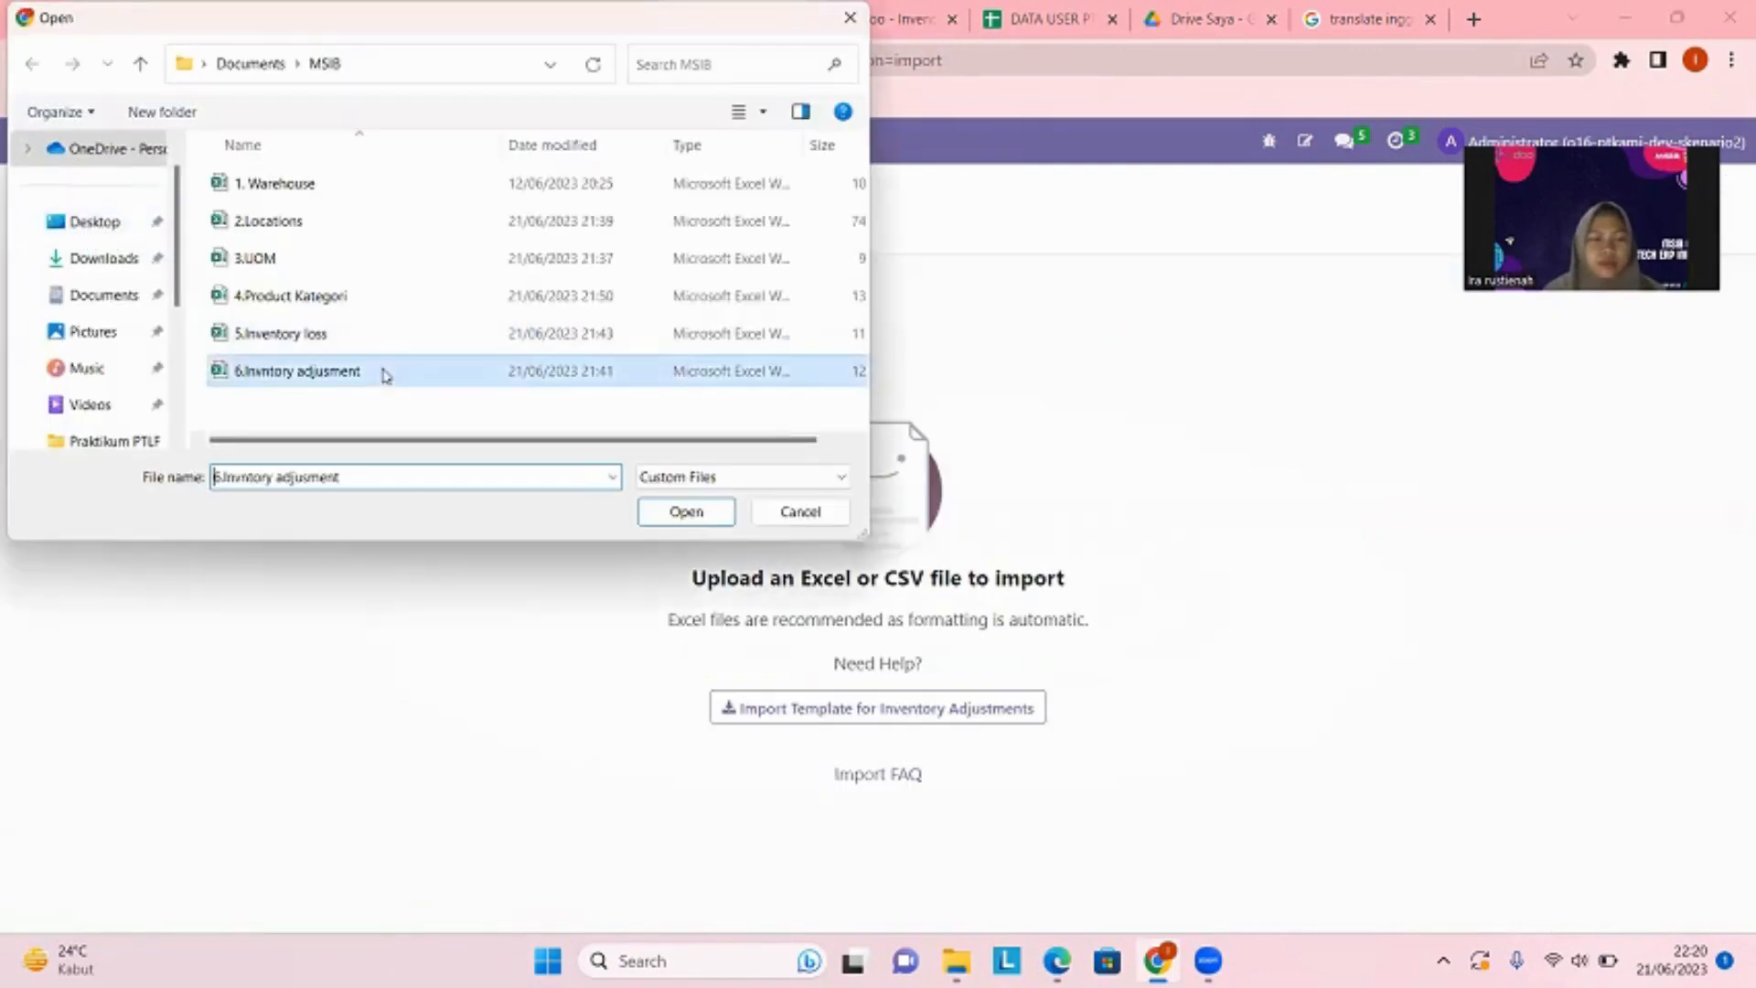
{"action": "left_click", "coordinate": [698, 517]}
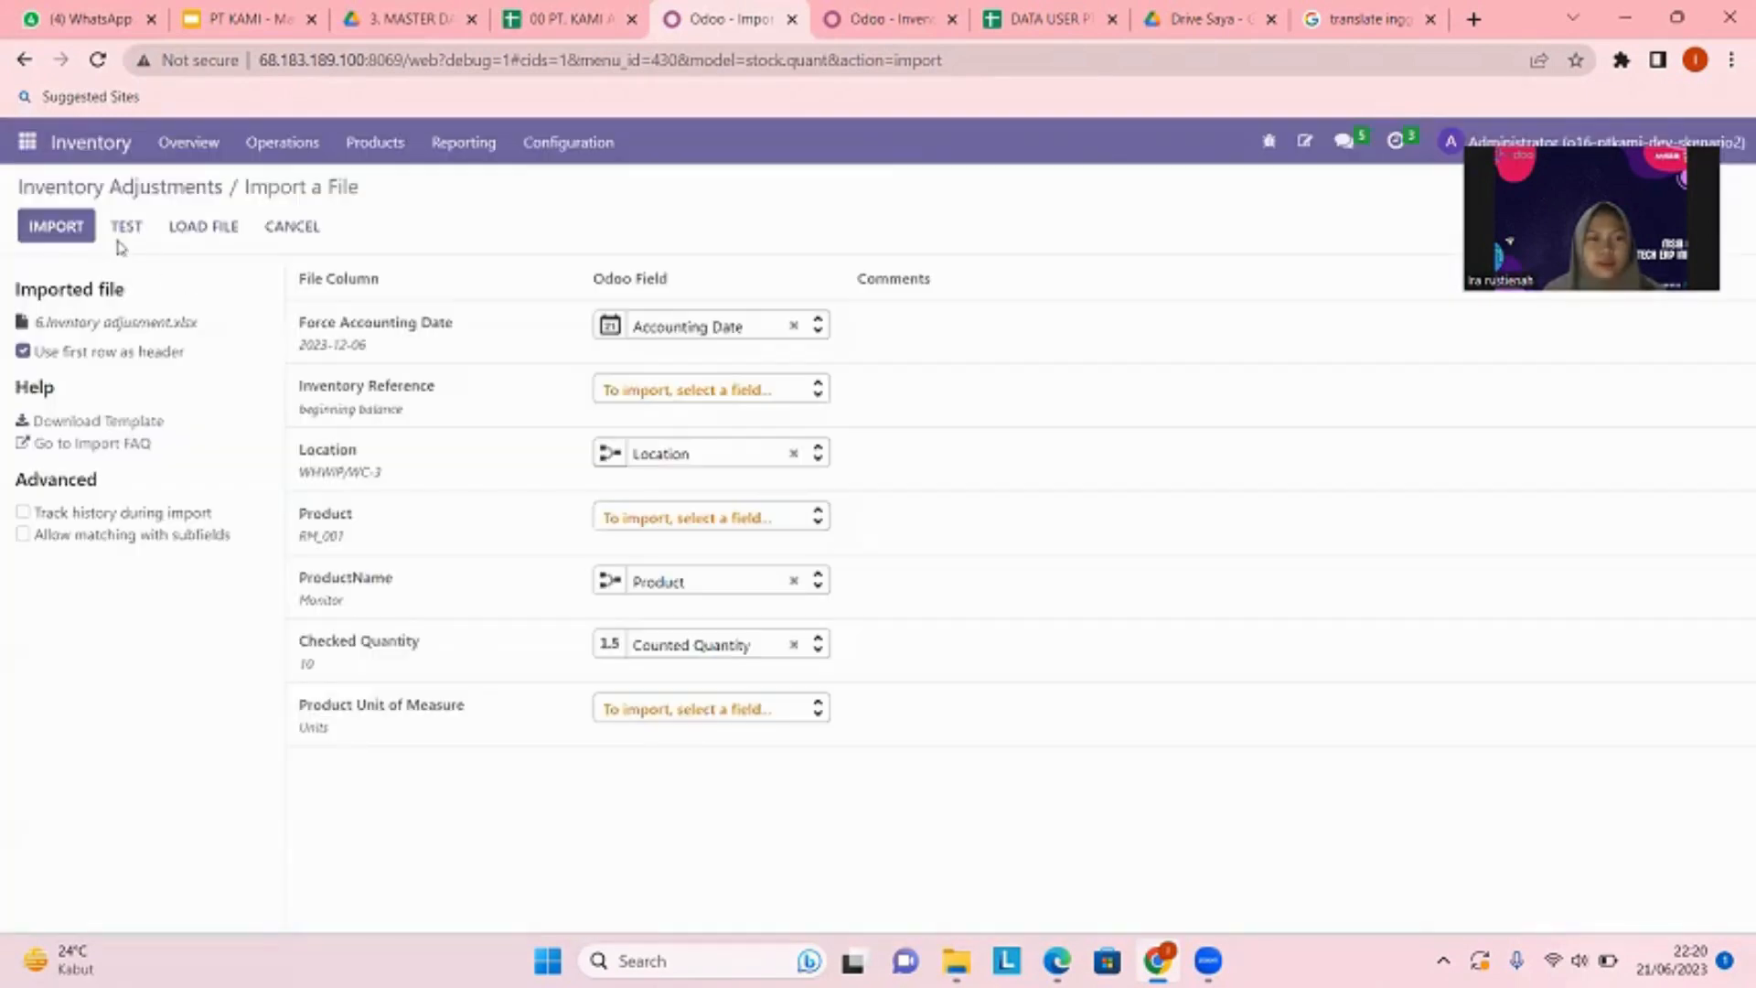
{"action": "left_click", "coordinate": [112, 226]}
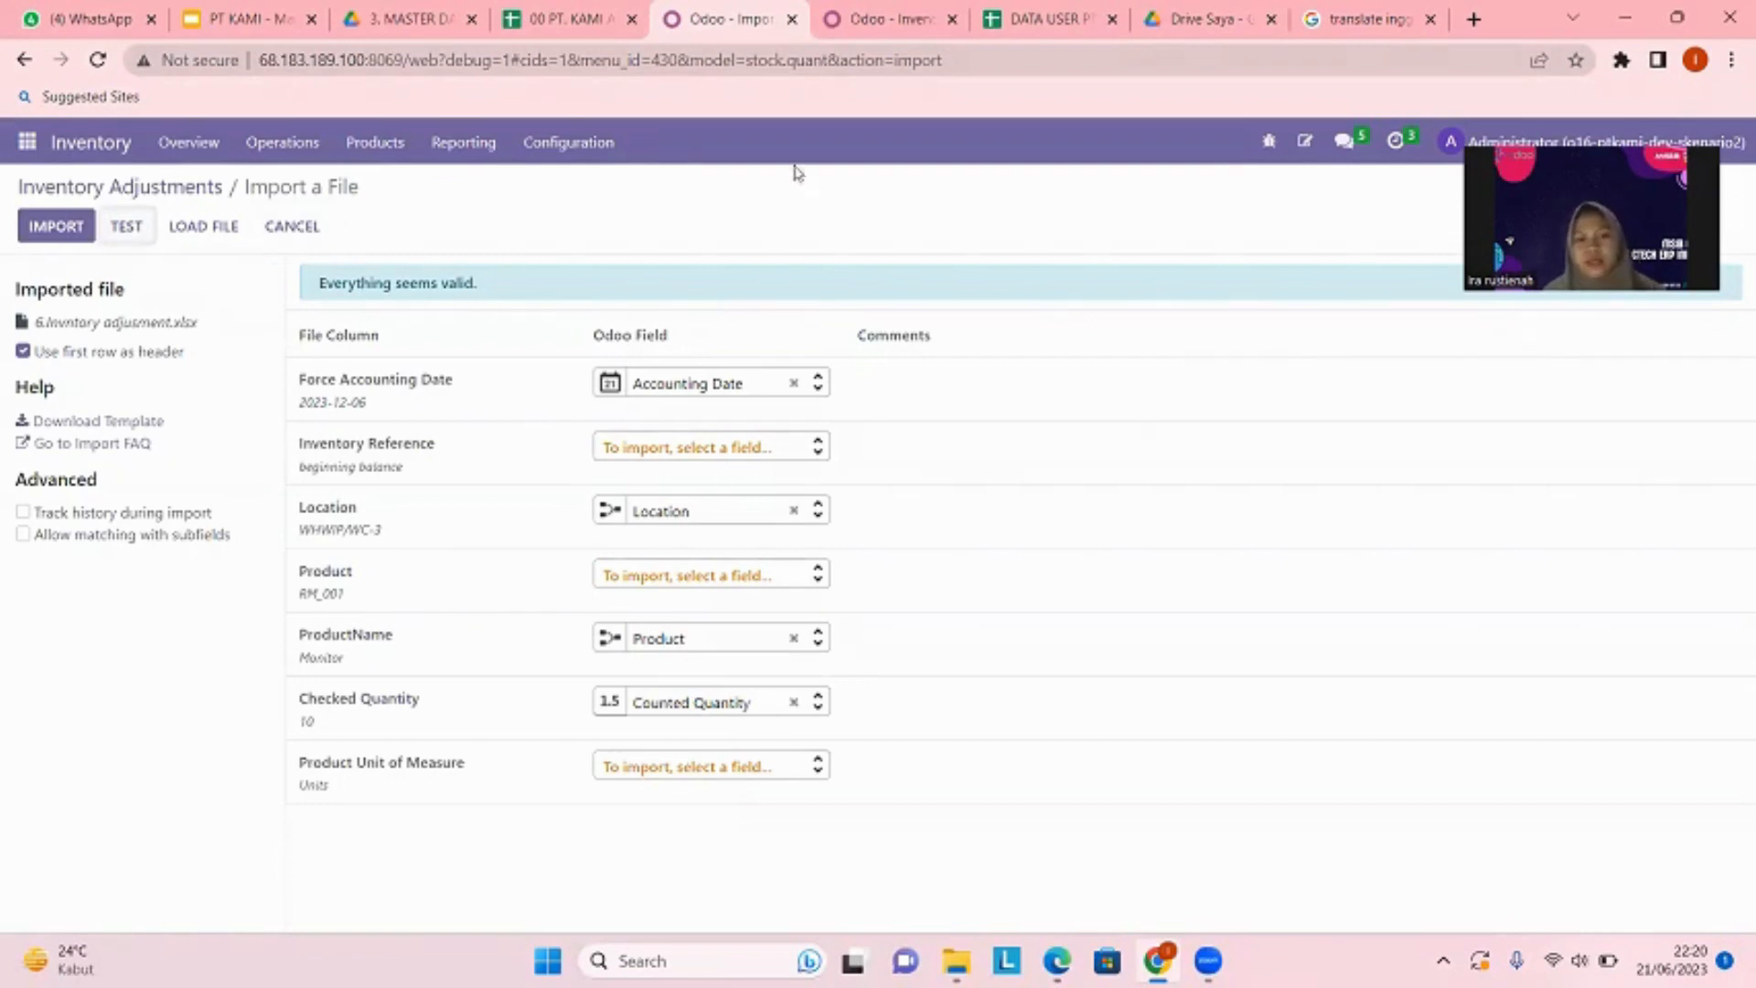
{"action": "left_click", "coordinate": [286, 230]}
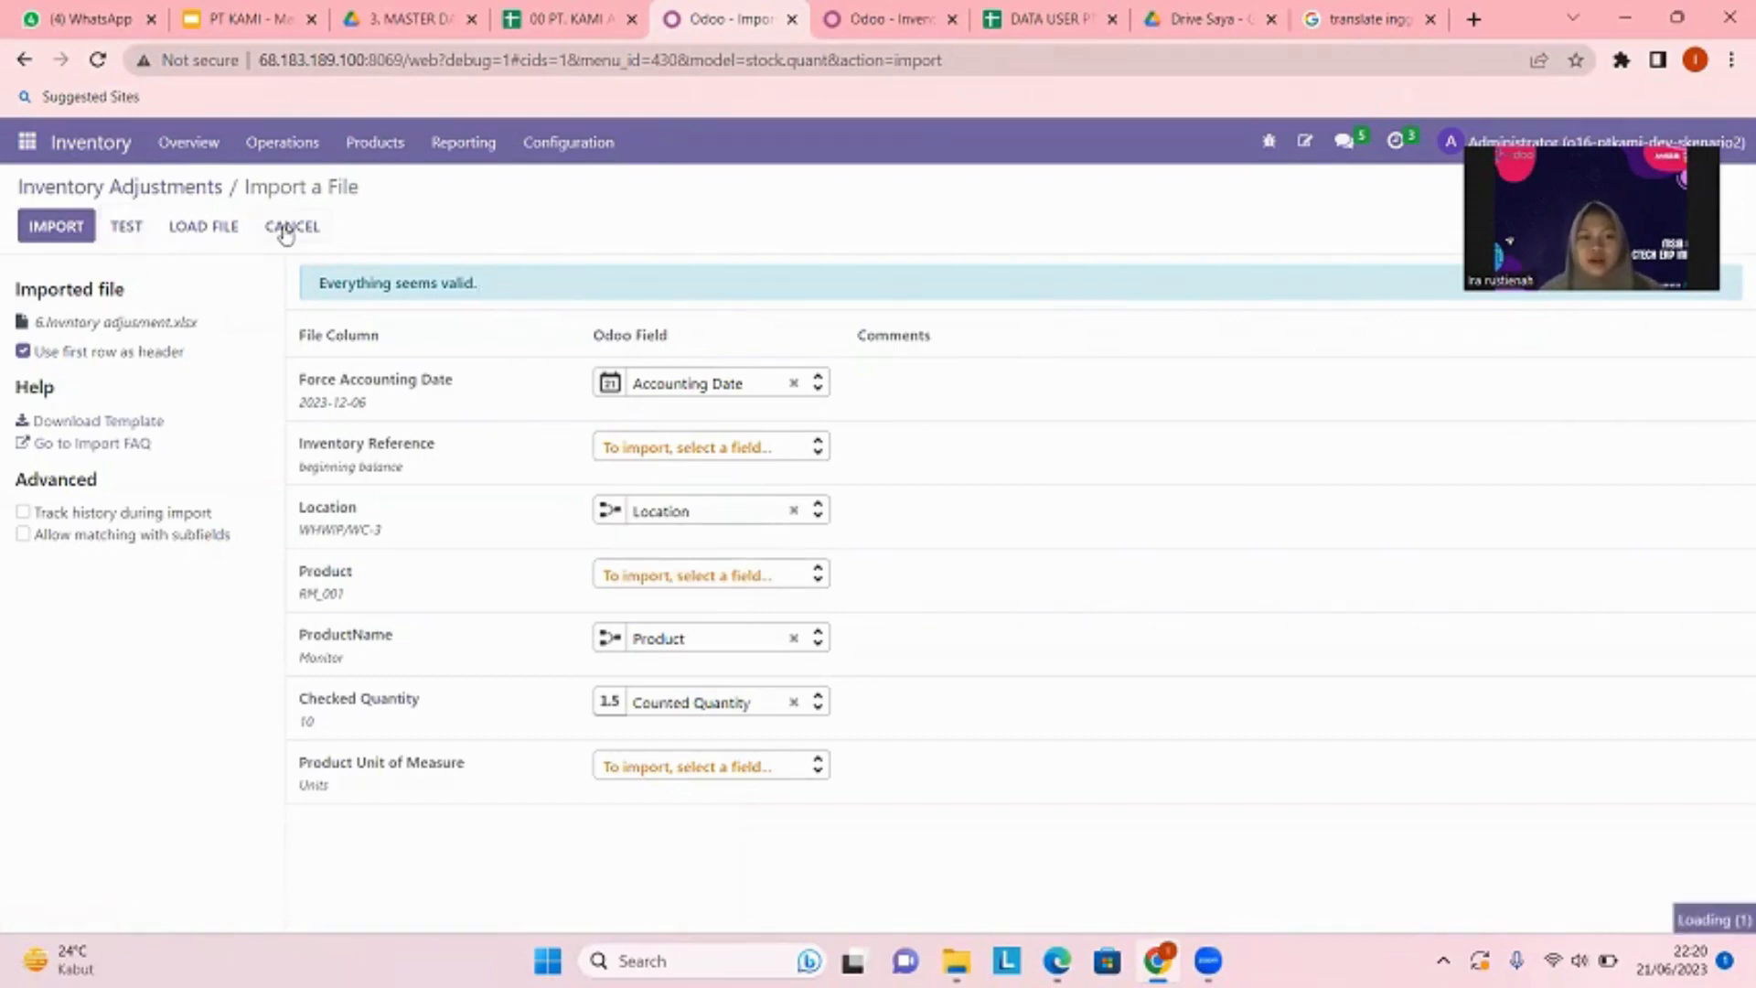
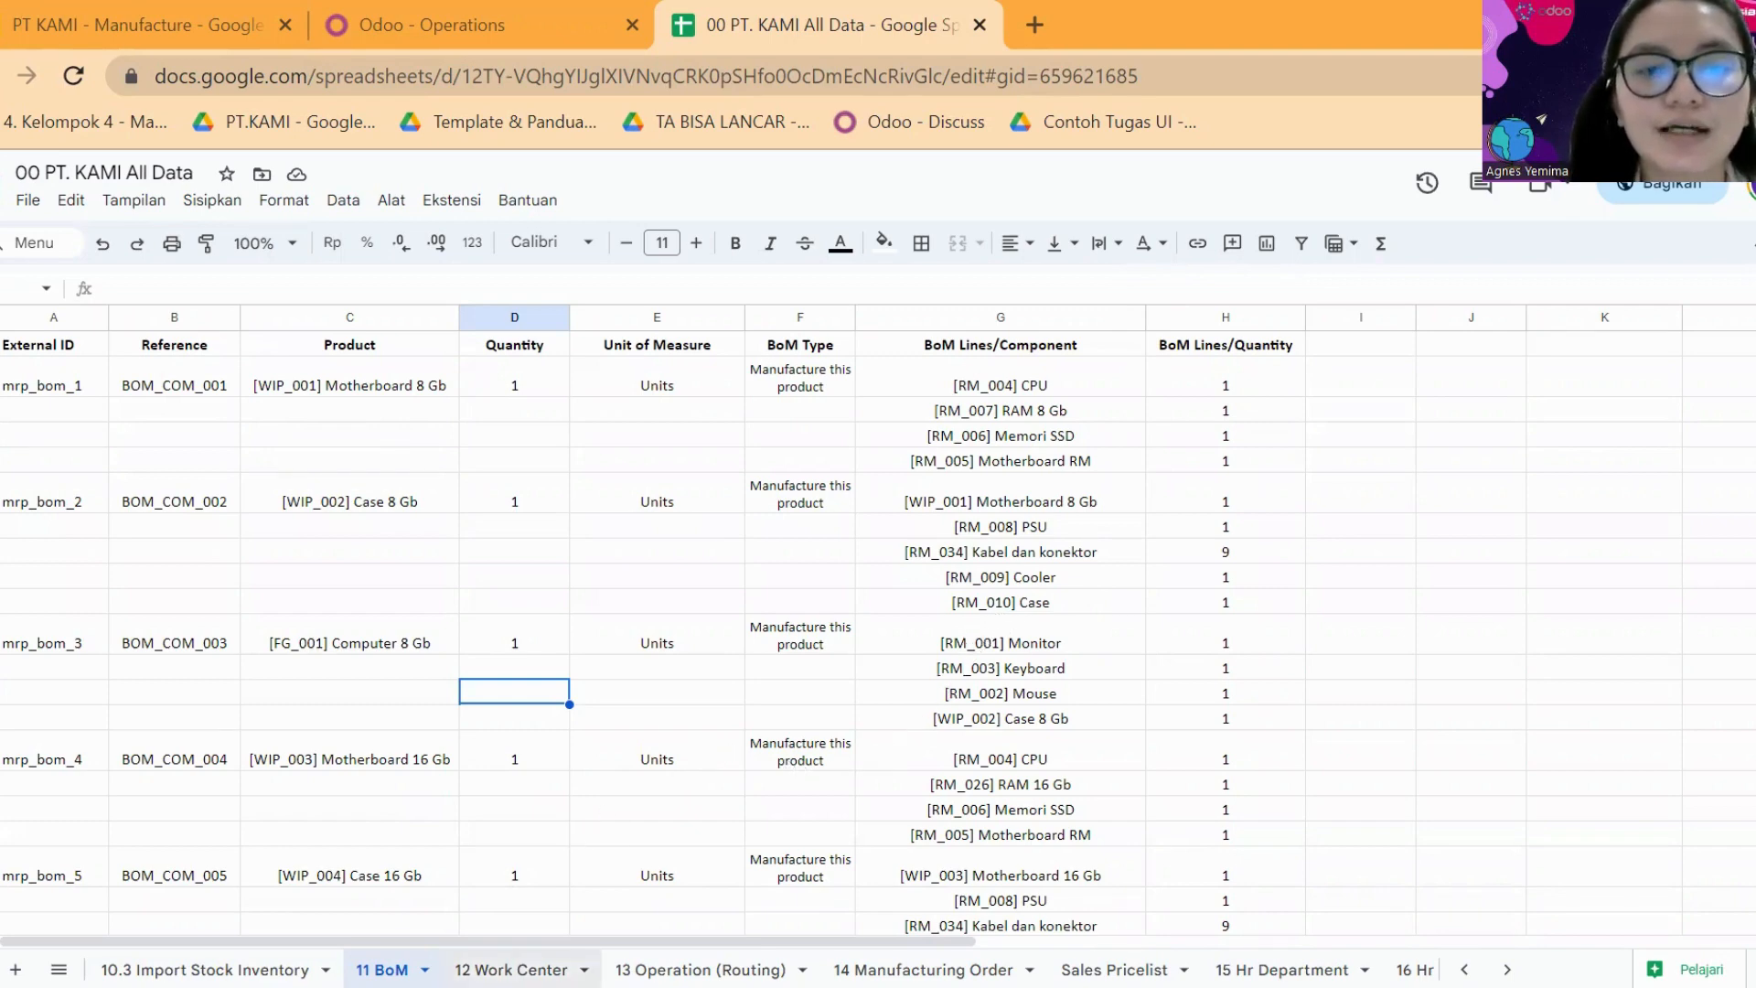
- Review the BoM, Work Center, Operation (Routing) and Manufacturing Order sheets of the 00 PT. KAMI All Data spreadsheet
{"action": "left_click", "coordinate": [511, 970]}
{"action": "left_click", "coordinate": [701, 969]}
{"action": "left_click", "coordinate": [924, 970]}
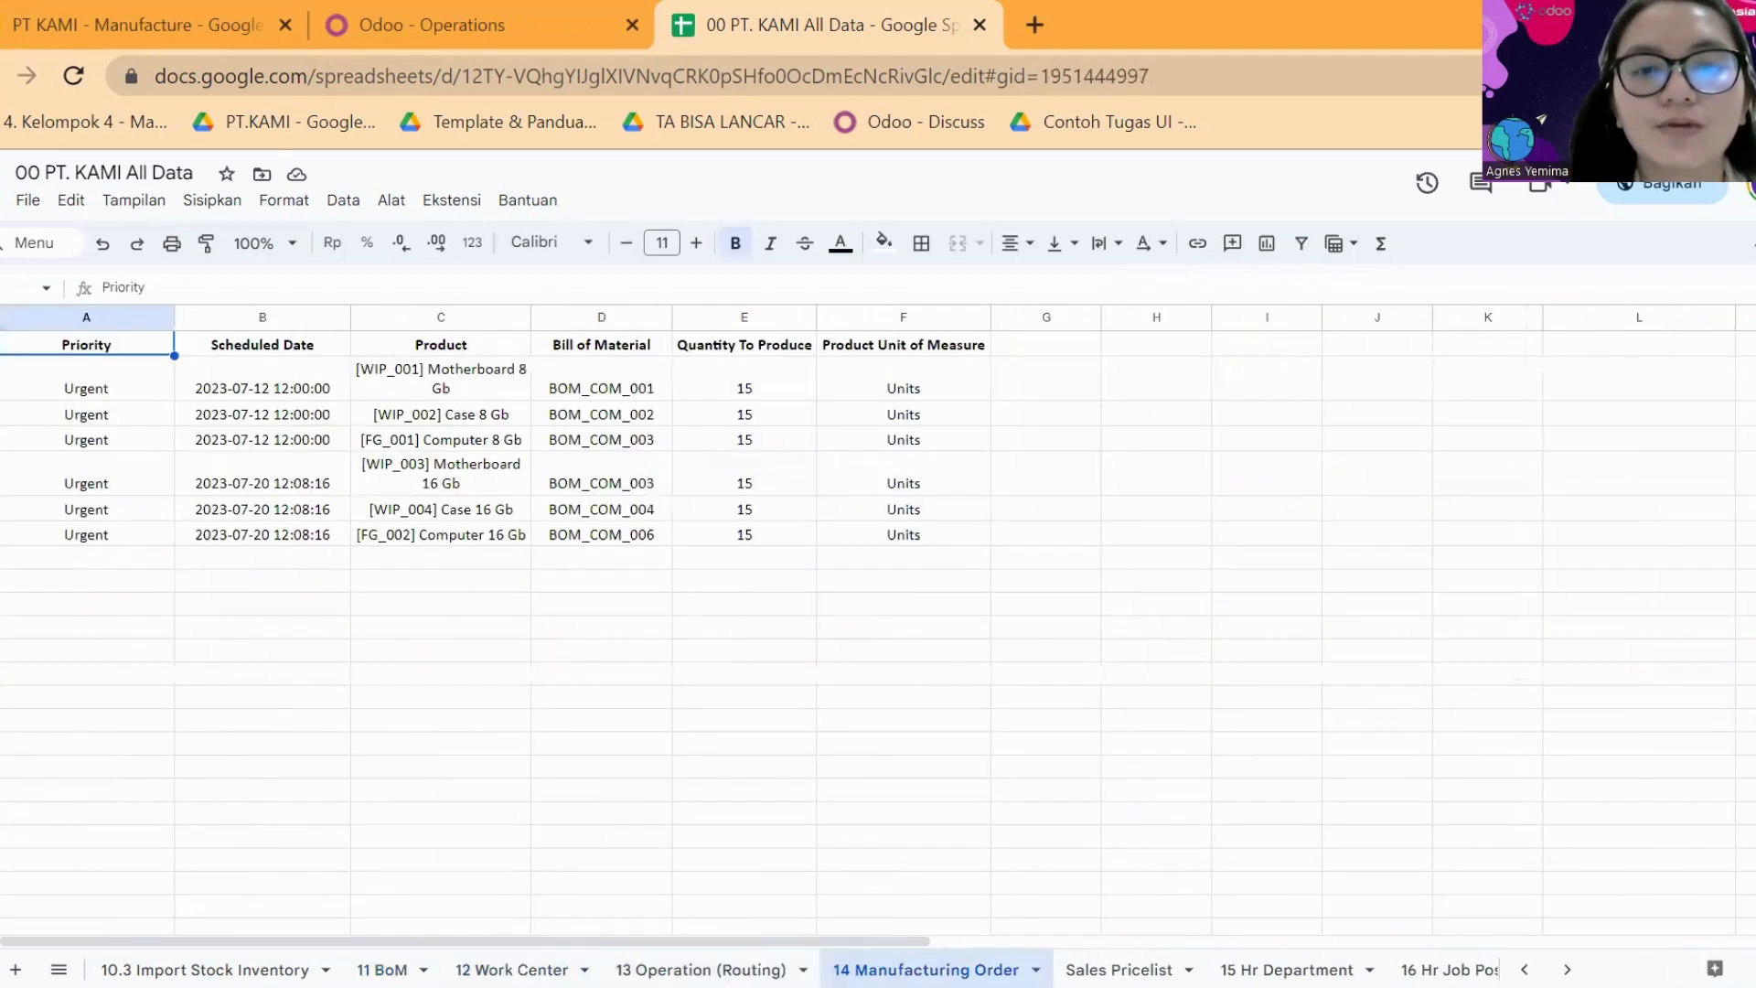
{"action": "left_click", "coordinate": [381, 969]}
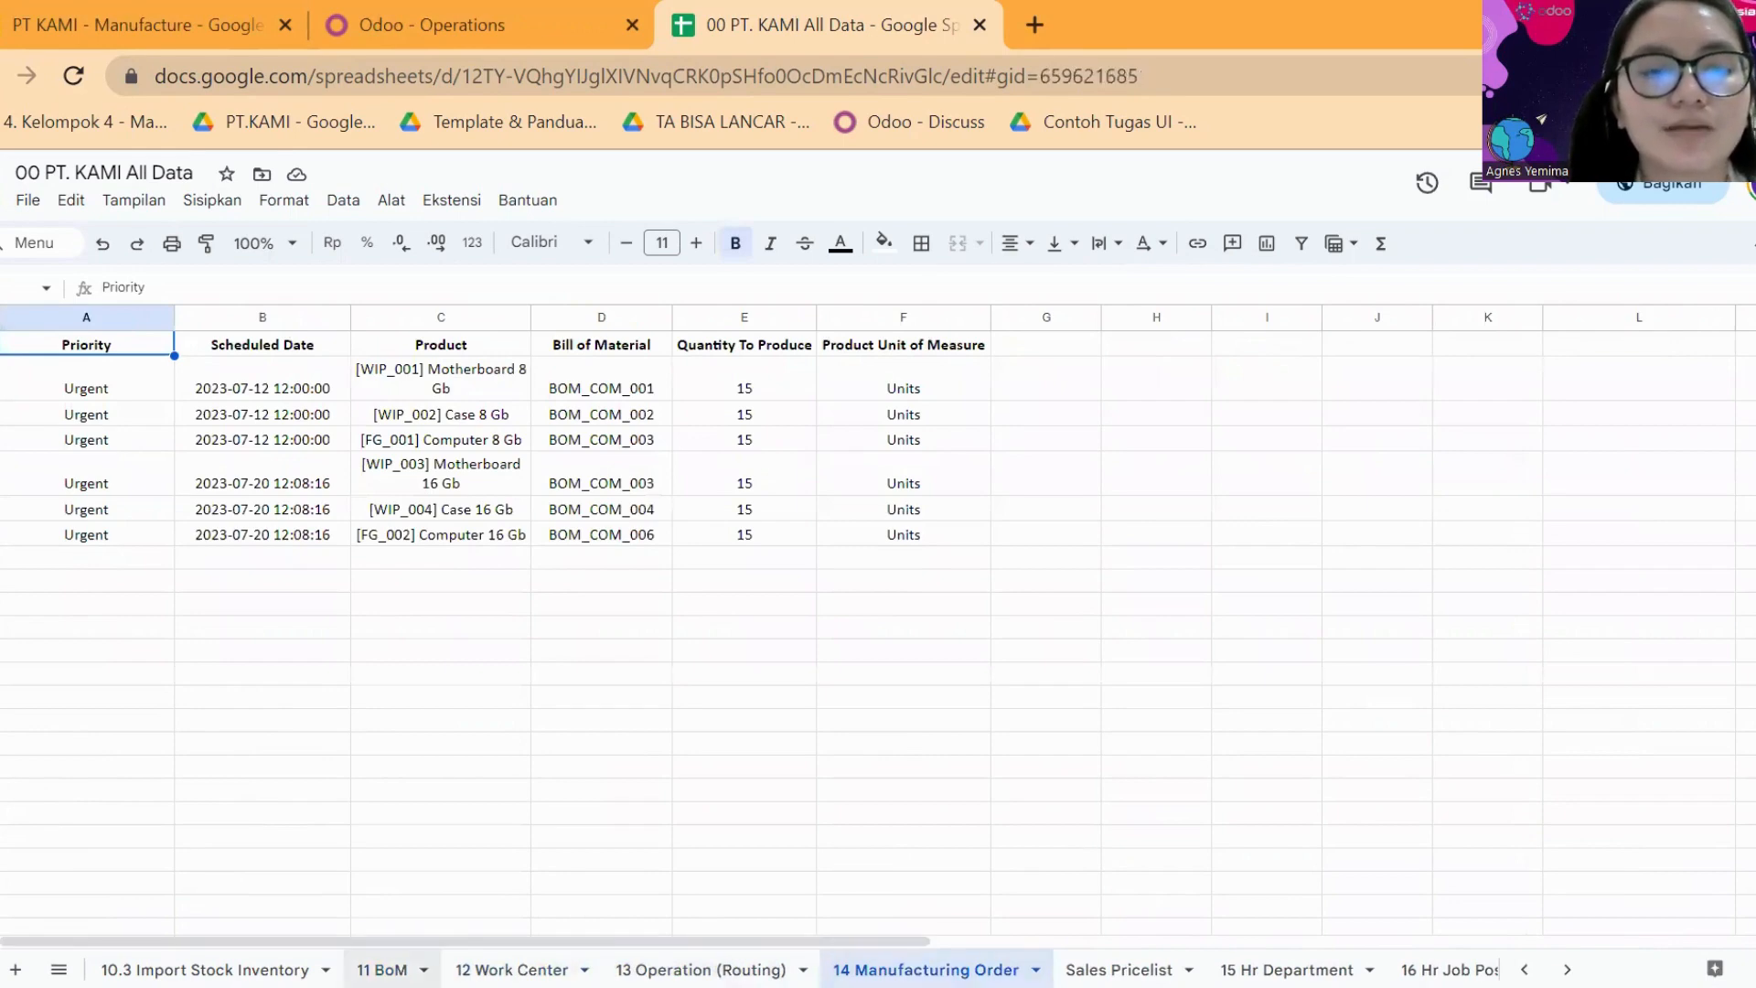
{"action": "left_click", "coordinate": [512, 969]}
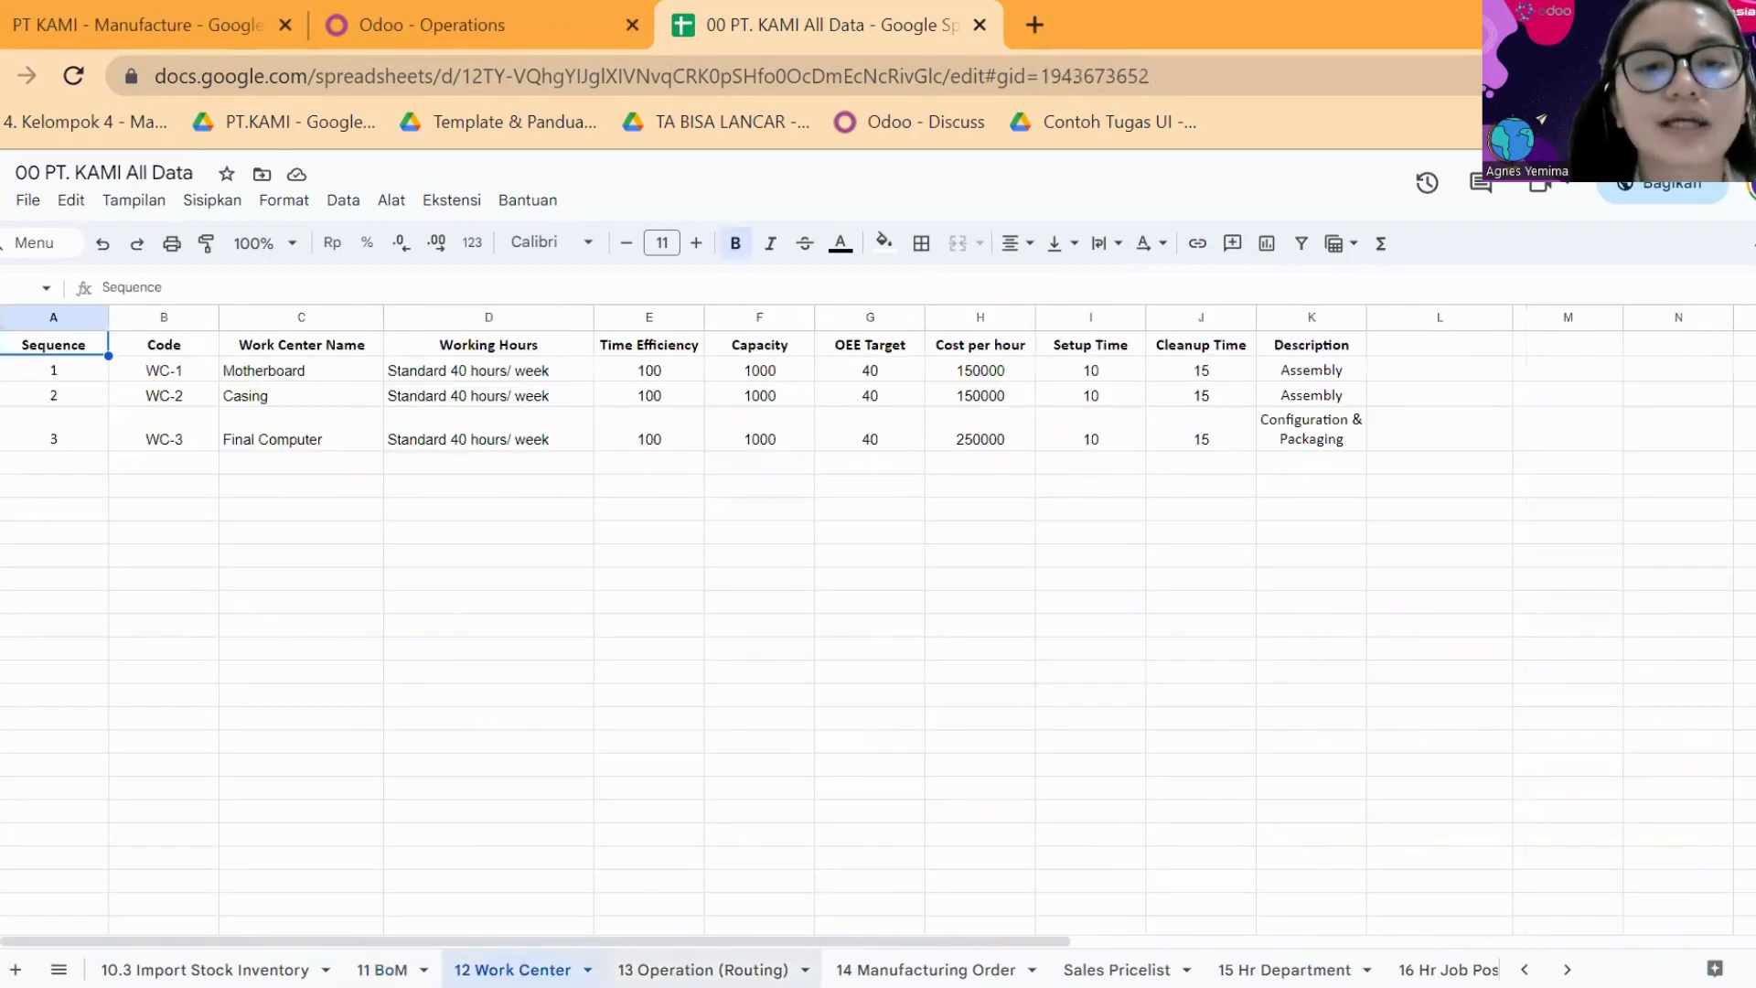
{"action": "left_click", "coordinate": [702, 969]}
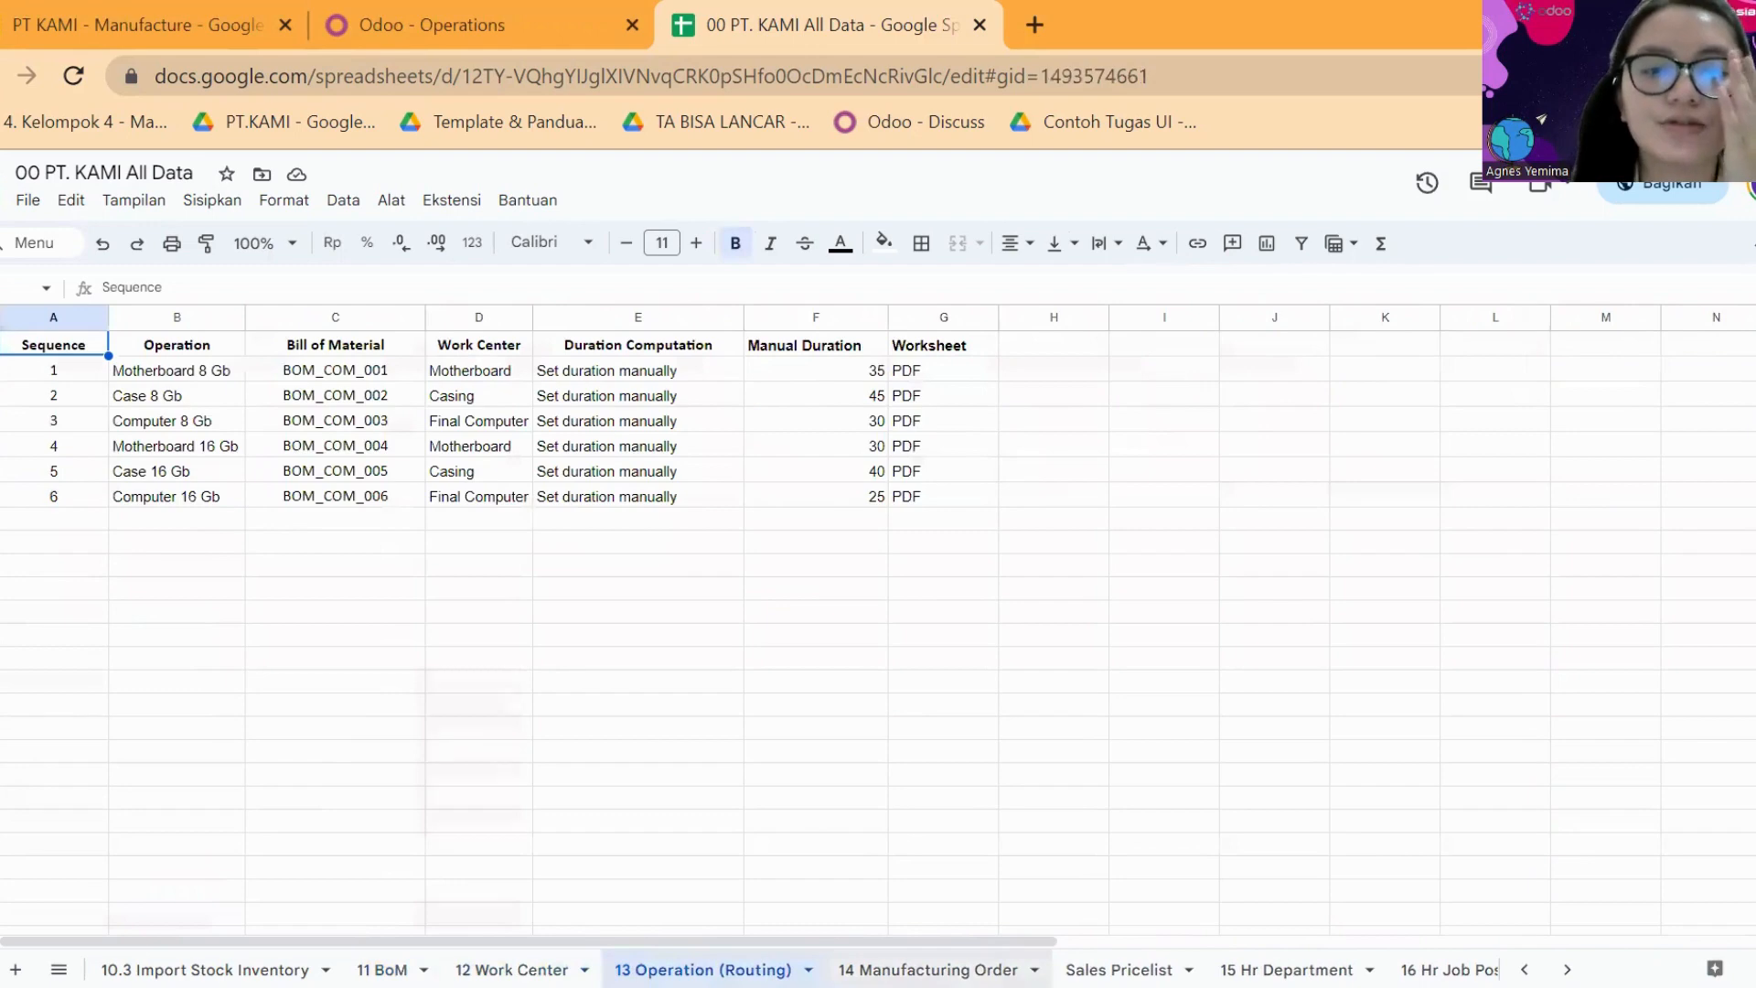
{"action": "left_click", "coordinate": [928, 969]}
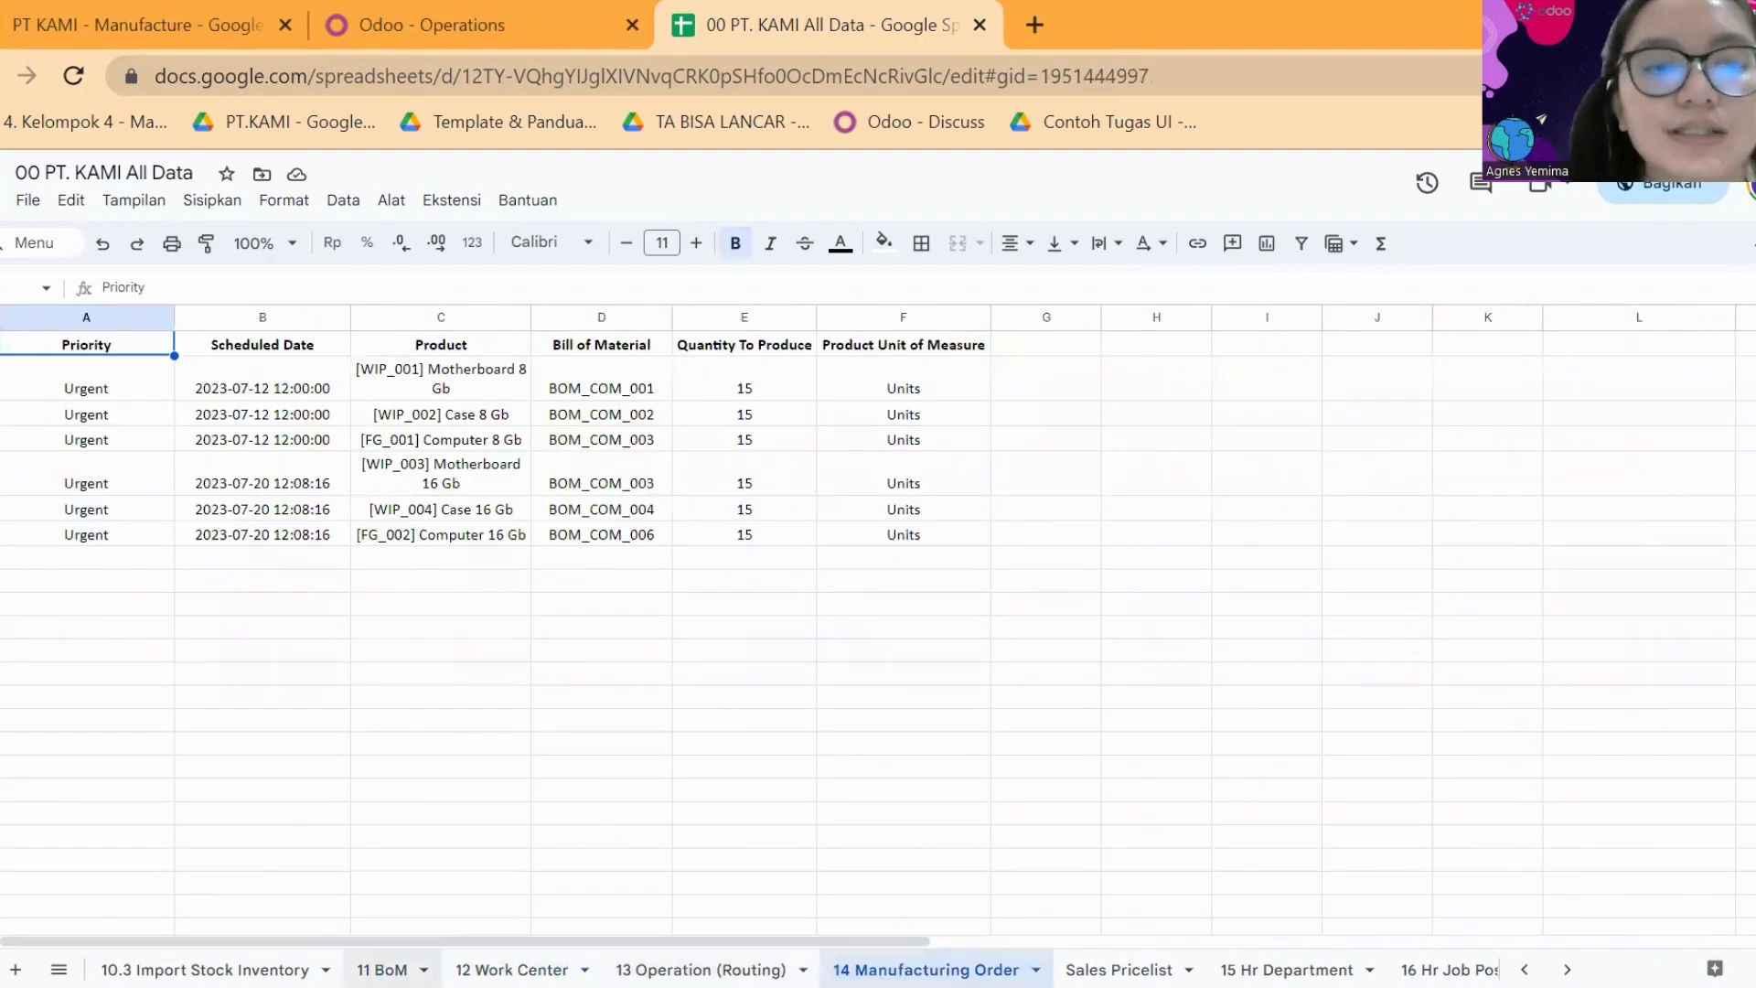
- Examine the products in the 11 BoM sheet, from the finished 8 Gb and 16 Gb computers to the 8 Gb motherboard and case
{"action": "left_click", "coordinate": [381, 969]}
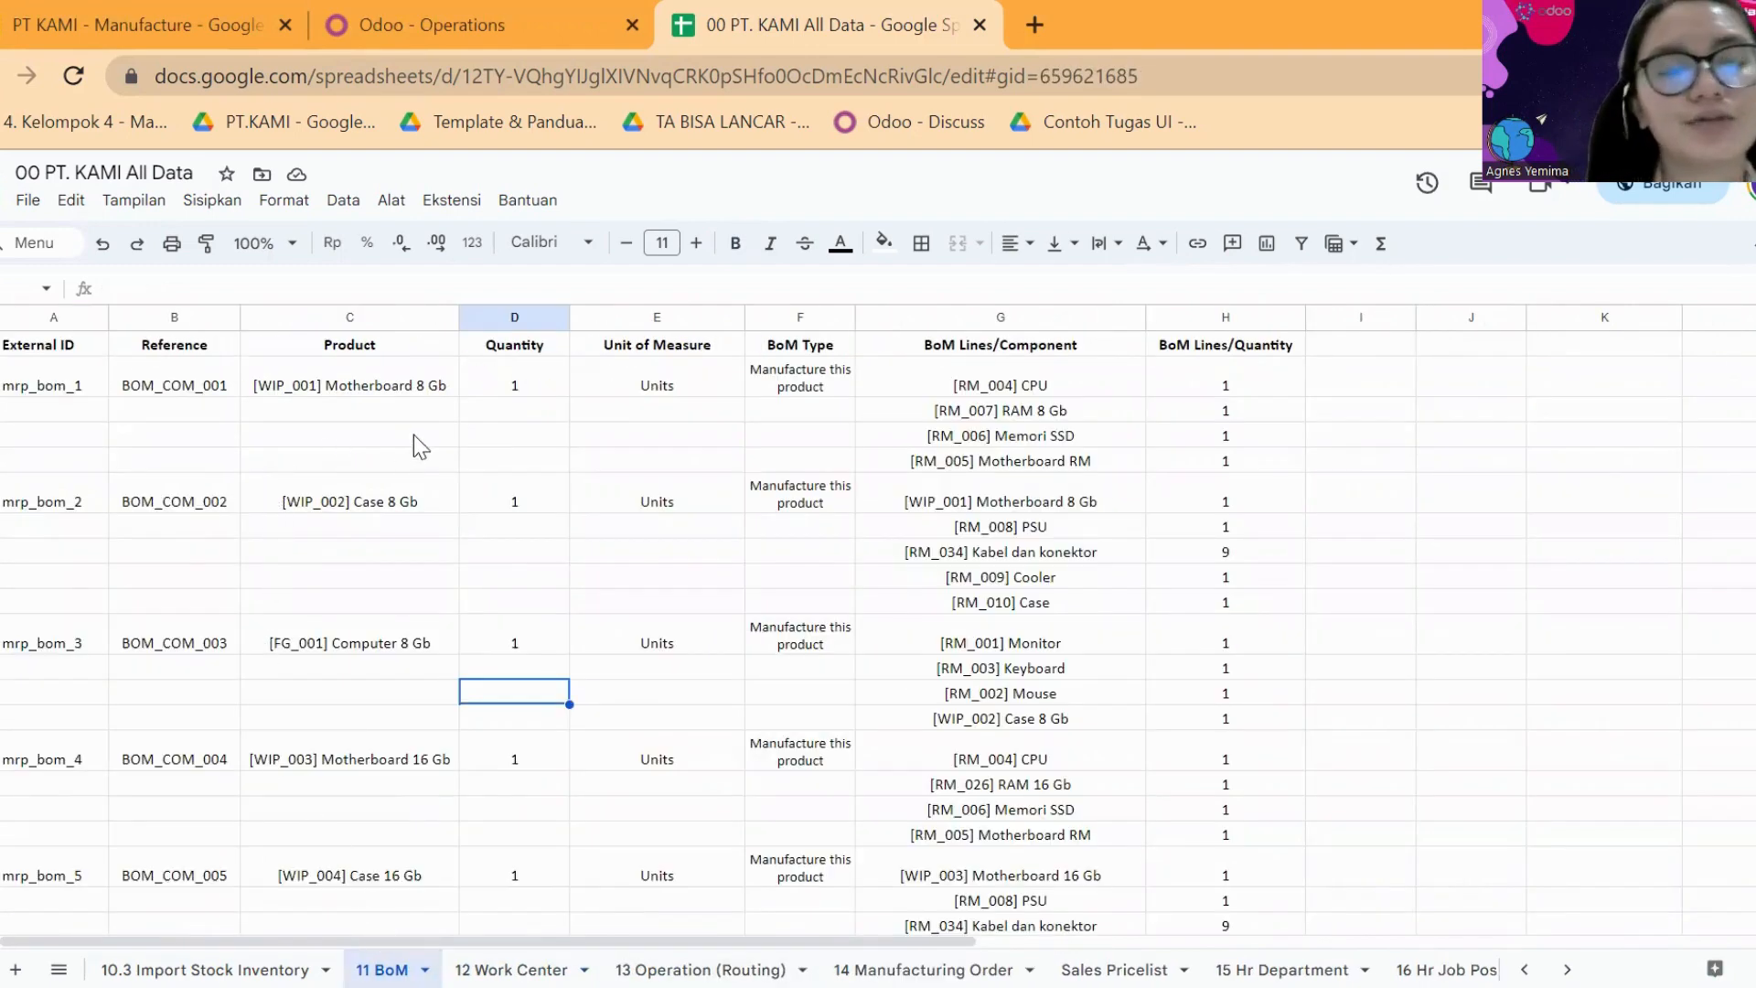
{"action": "left_click", "coordinate": [395, 645]}
{"action": "scroll", "coordinate": [396, 842], "scroll_direction": "down", "scroll_amount": 1}
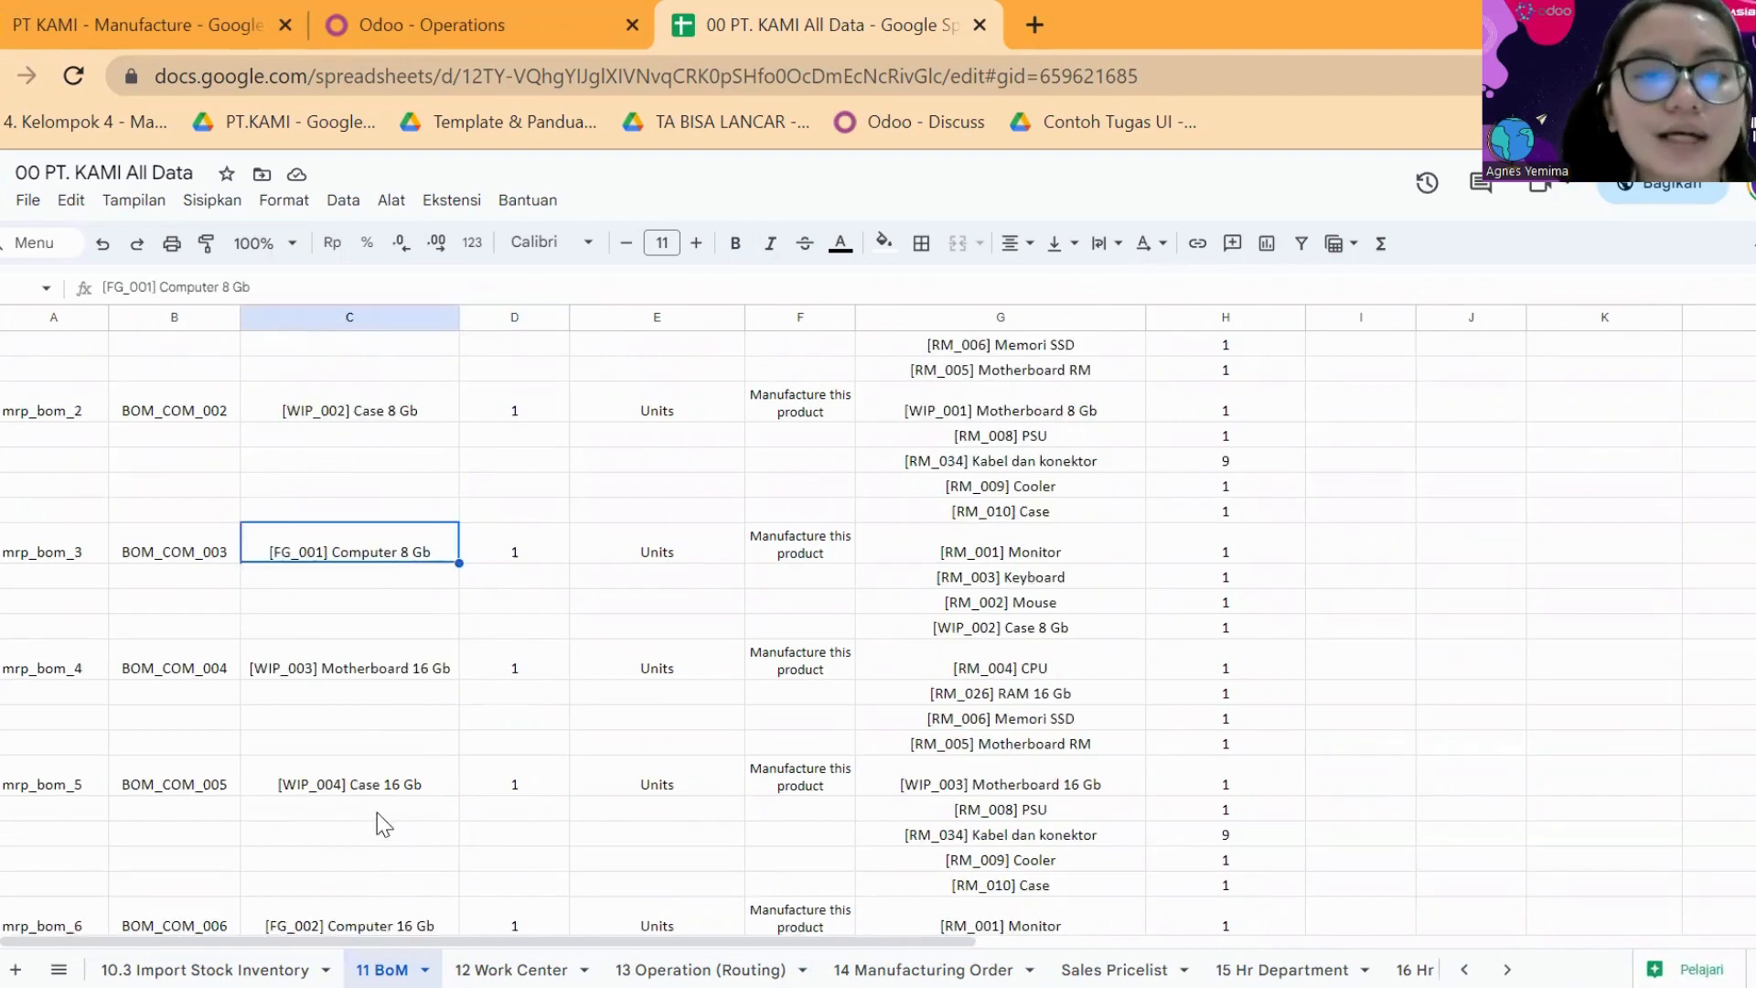
{"action": "scroll", "coordinate": [379, 813], "scroll_direction": "down", "scroll_amount": 1}
{"action": "left_click", "coordinate": [380, 808]}
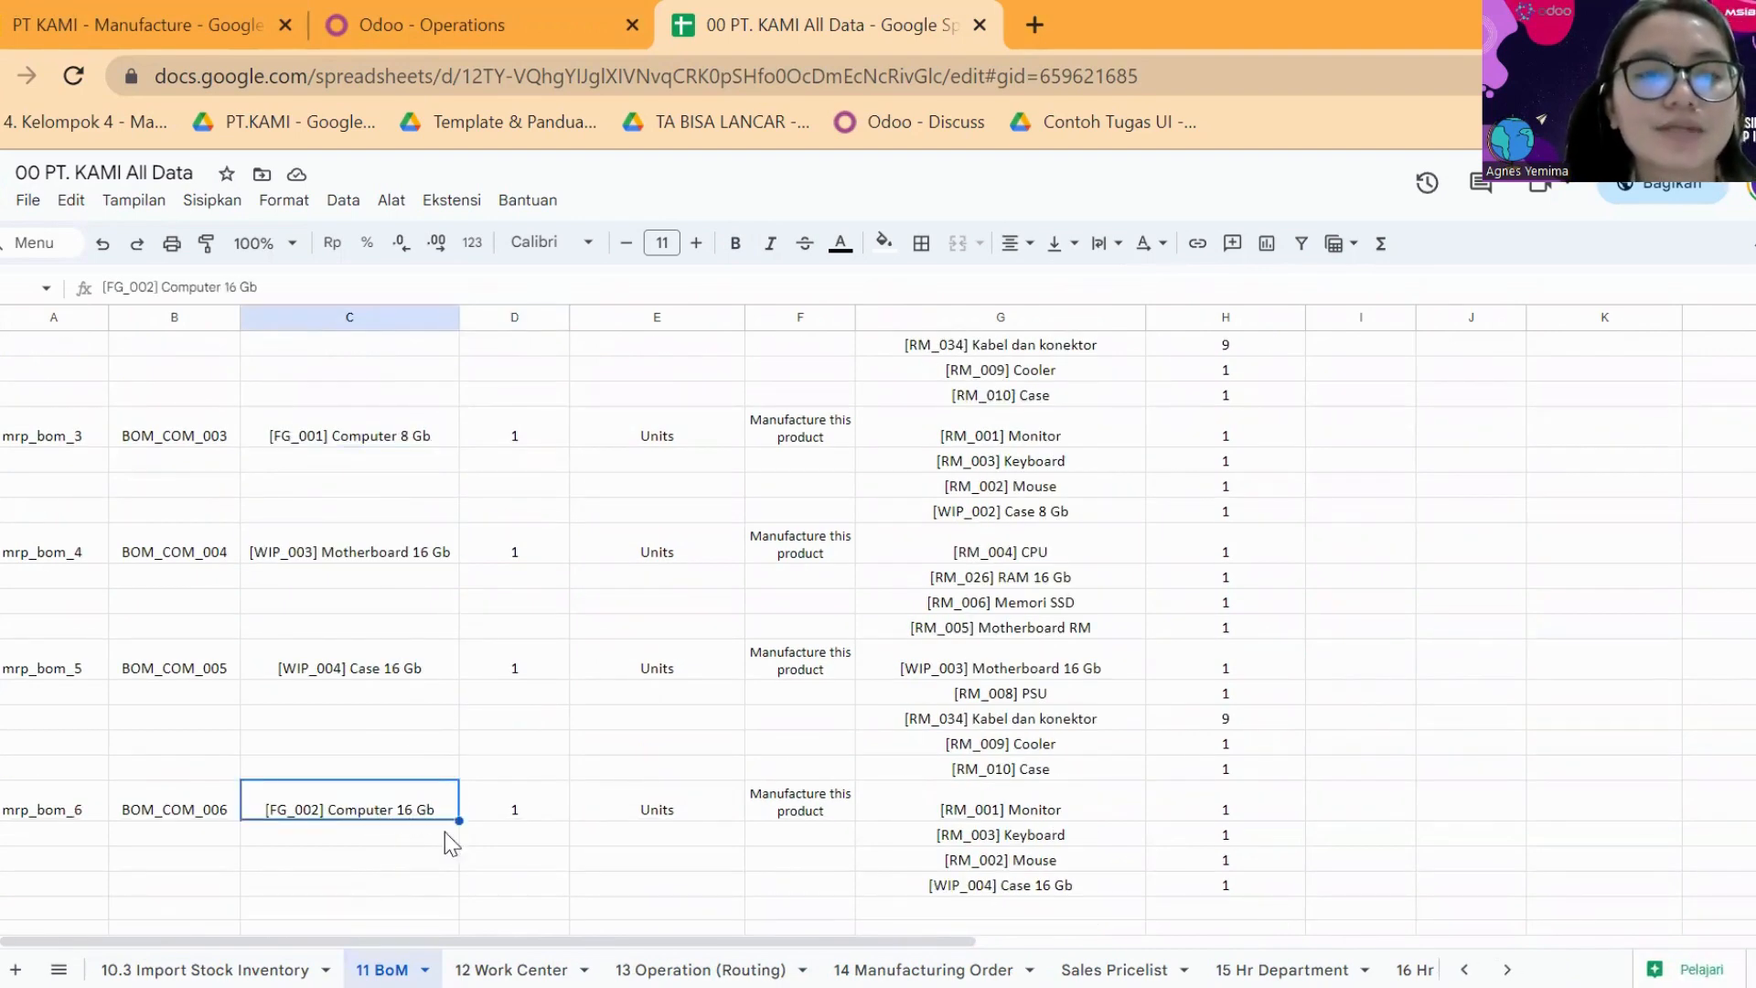
{"action": "scroll", "coordinate": [350, 548], "scroll_direction": "up", "scroll_amount": 2}
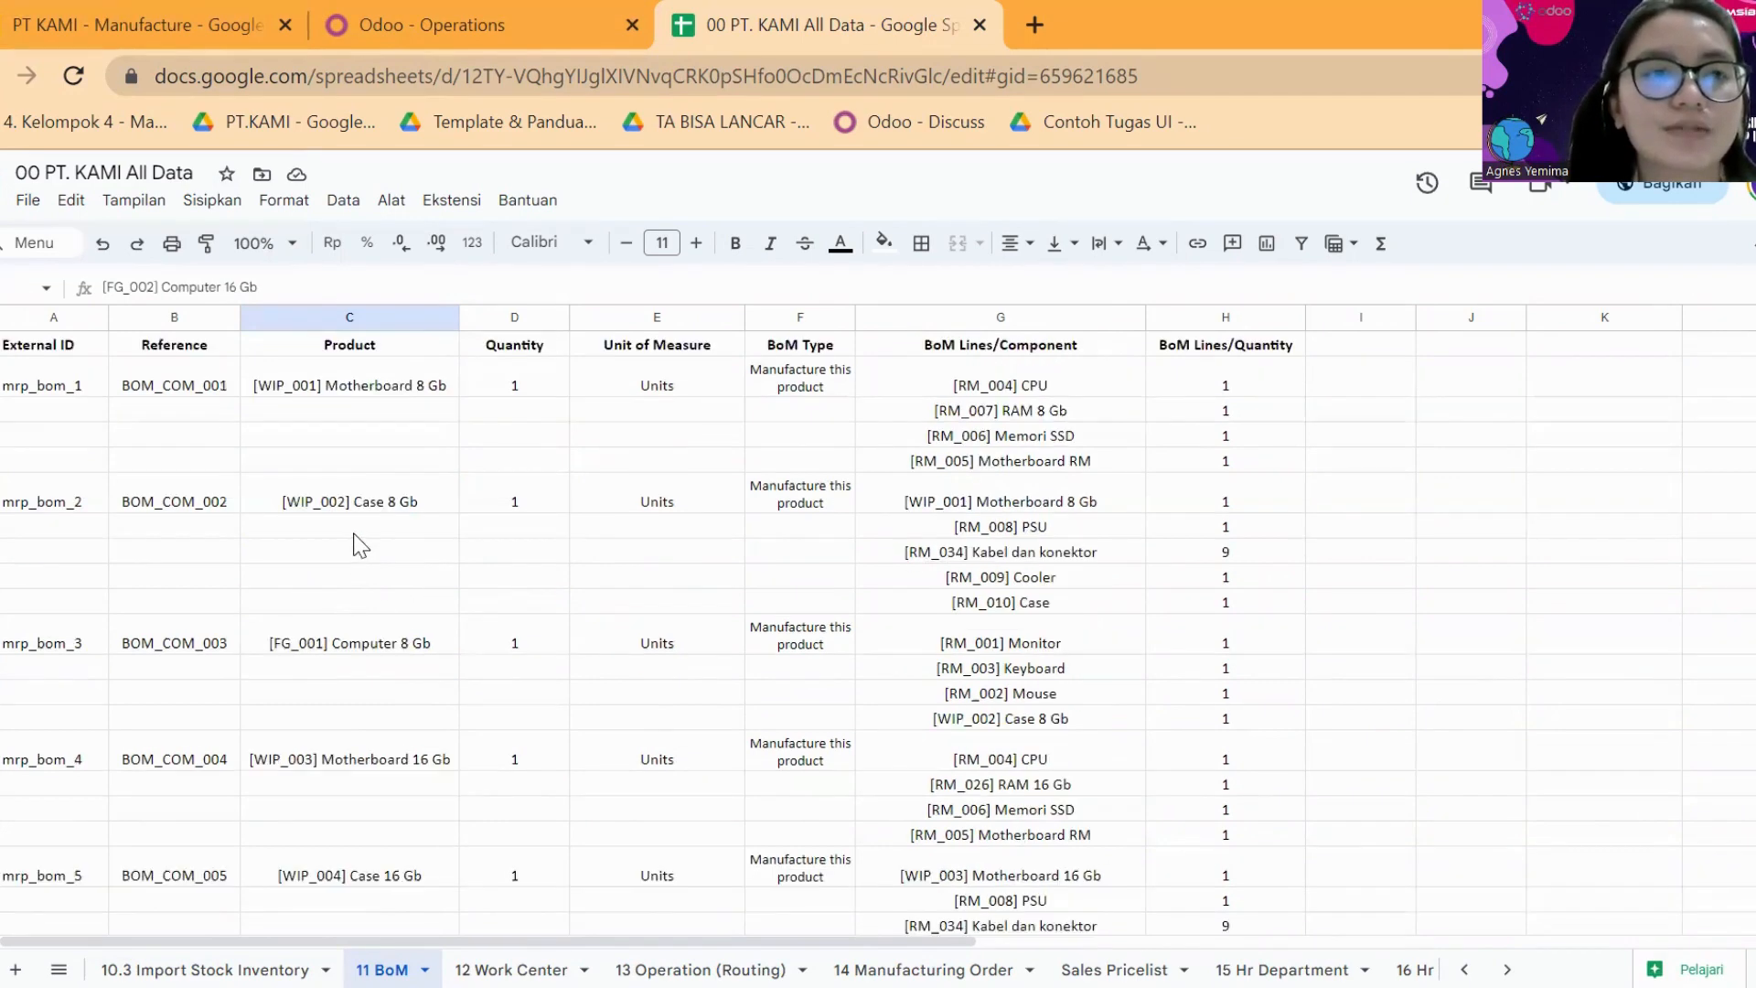
{"action": "left_click", "coordinate": [406, 388]}
{"action": "left_click", "coordinate": [409, 511]}
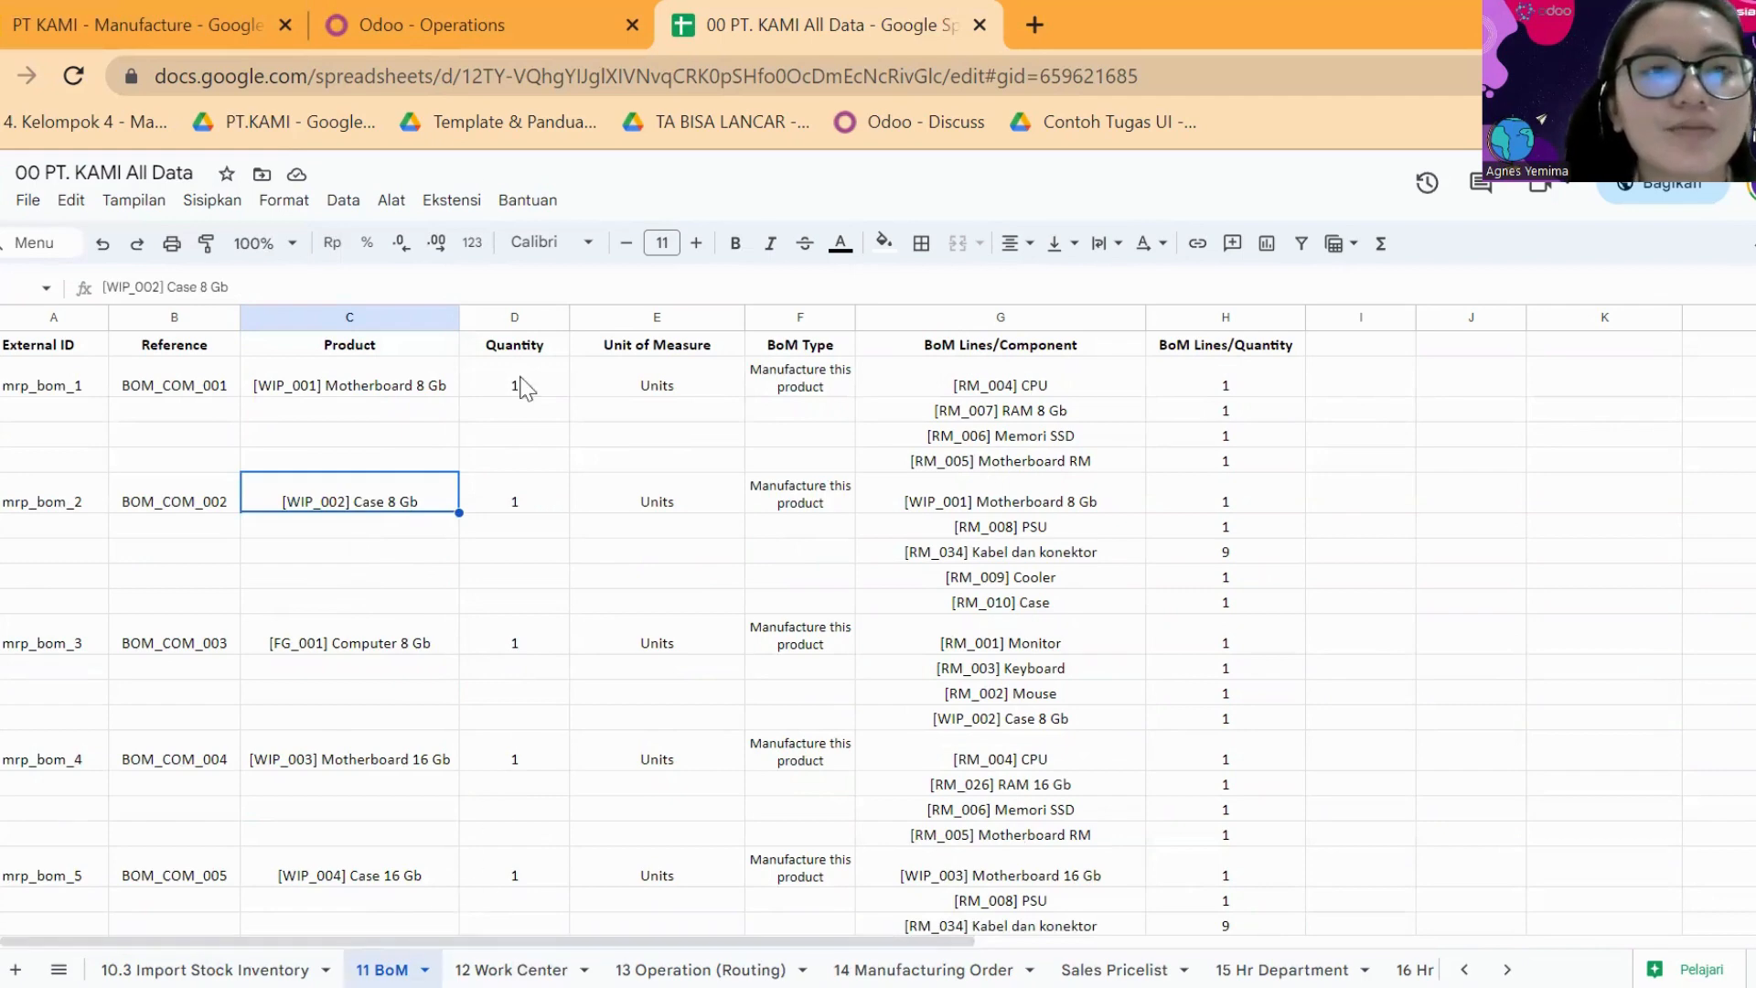
- Switch to Odoo and open the Manufacturing app's Manufacturing Orders list
{"action": "left_click", "coordinate": [463, 22]}
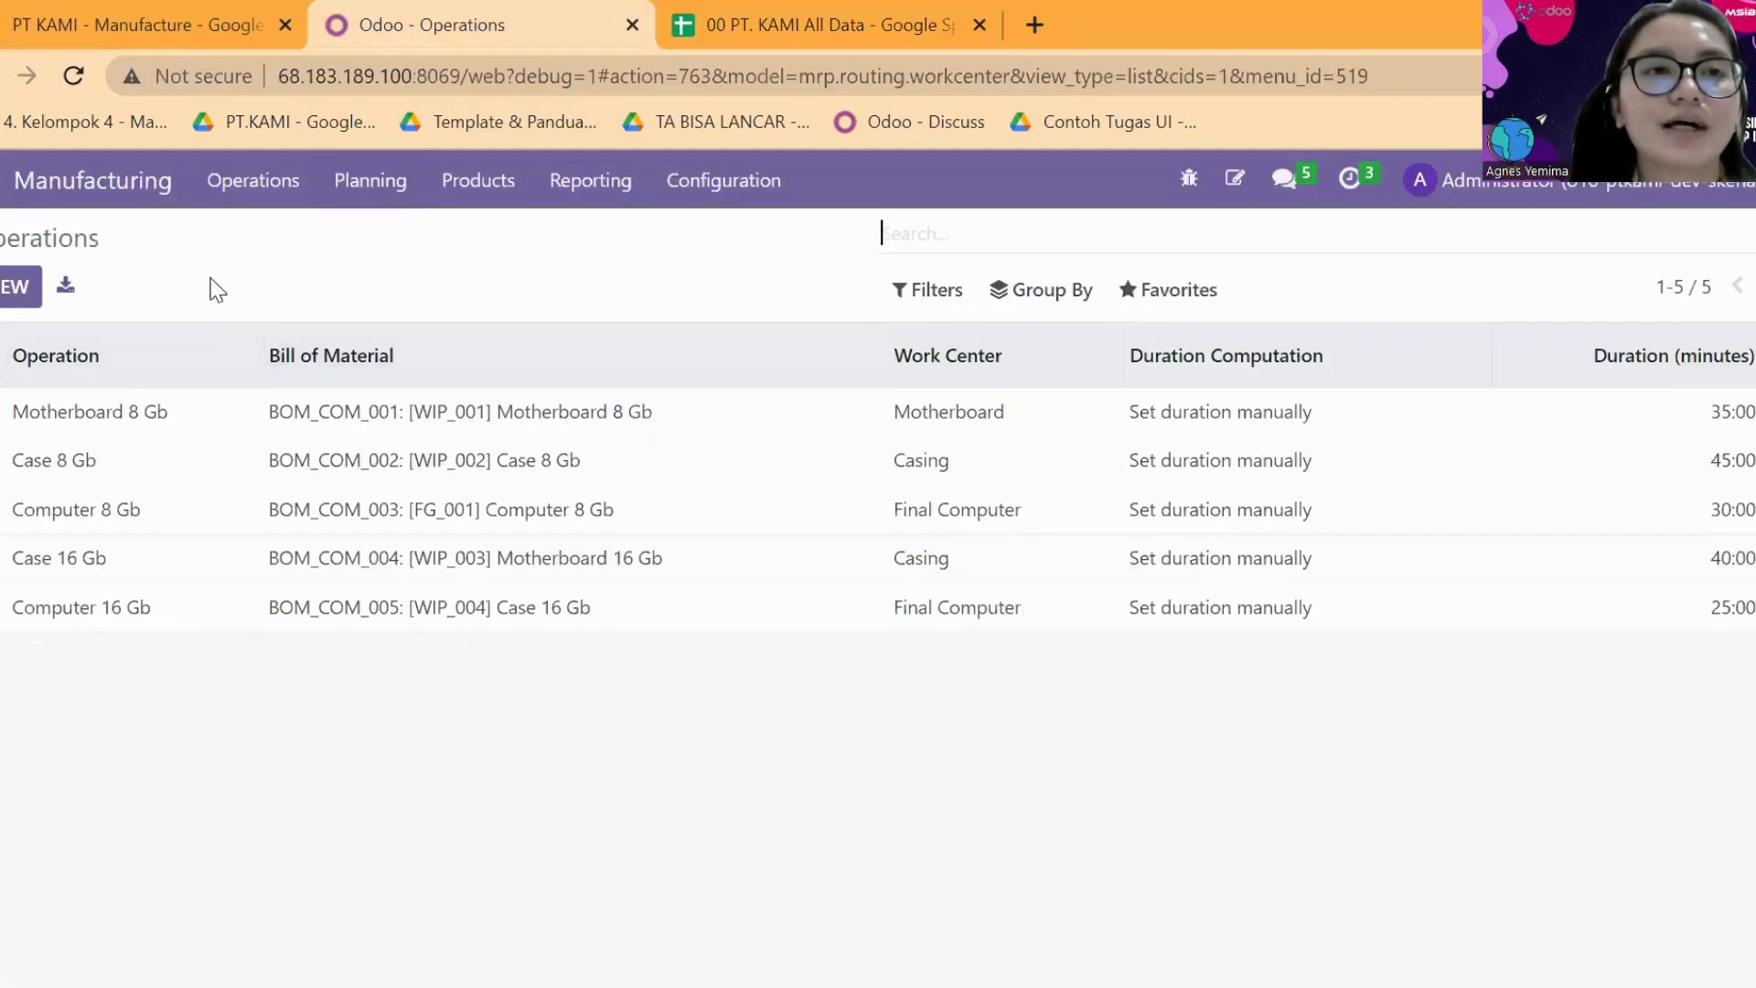
{"action": "left_click", "coordinate": [14, 183]}
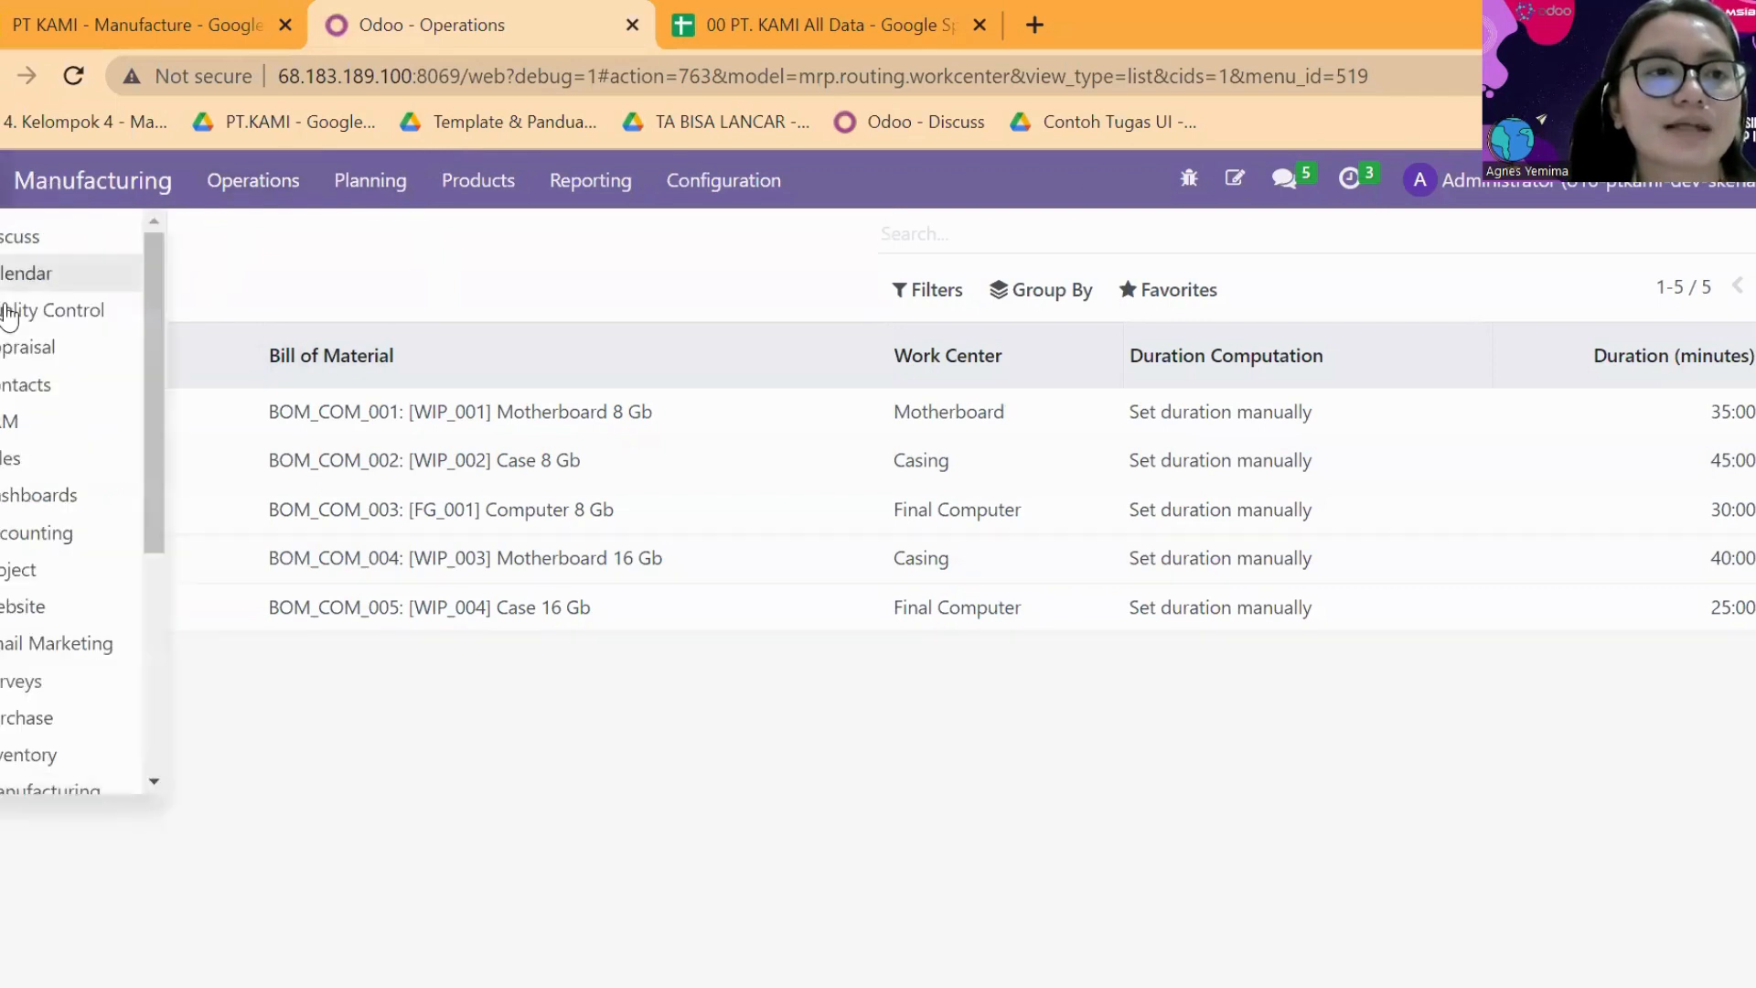
{"action": "scroll", "coordinate": [101, 667], "scroll_direction": "down", "scroll_amount": 4}
{"action": "left_click", "coordinate": [50, 506]}
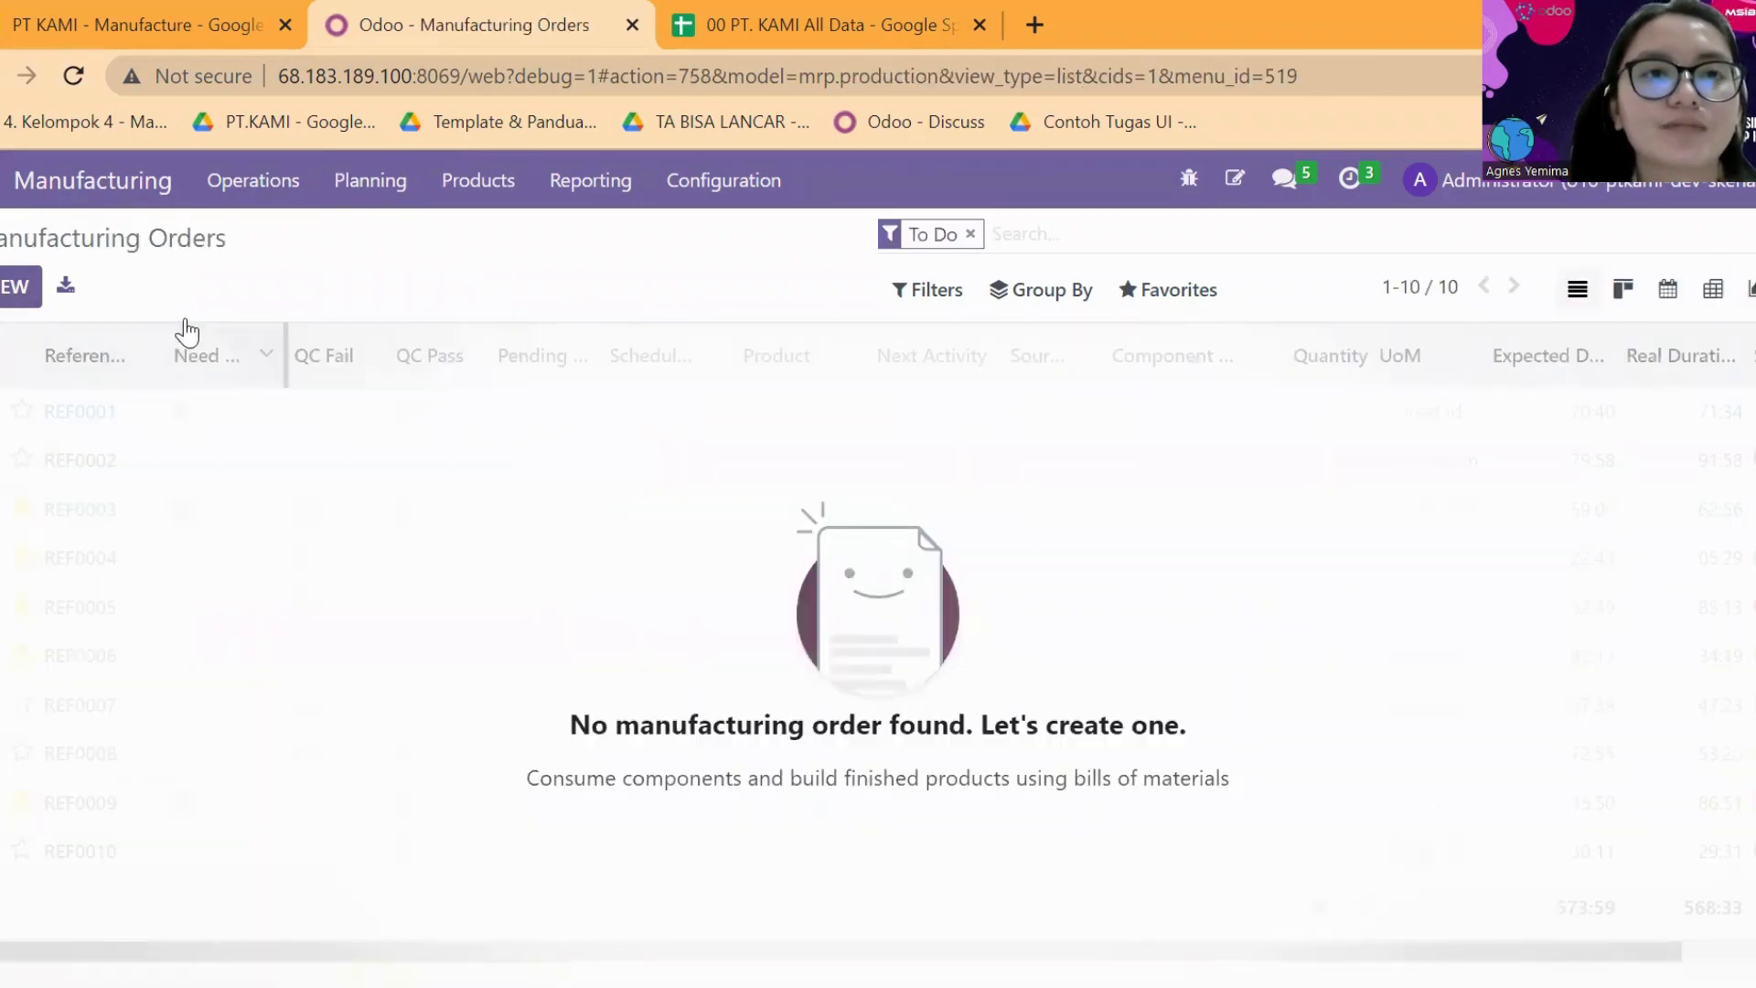
- Open the Bills of Materials list in the Manufacturing app and start a record import for it
{"action": "left_click", "coordinate": [475, 193]}
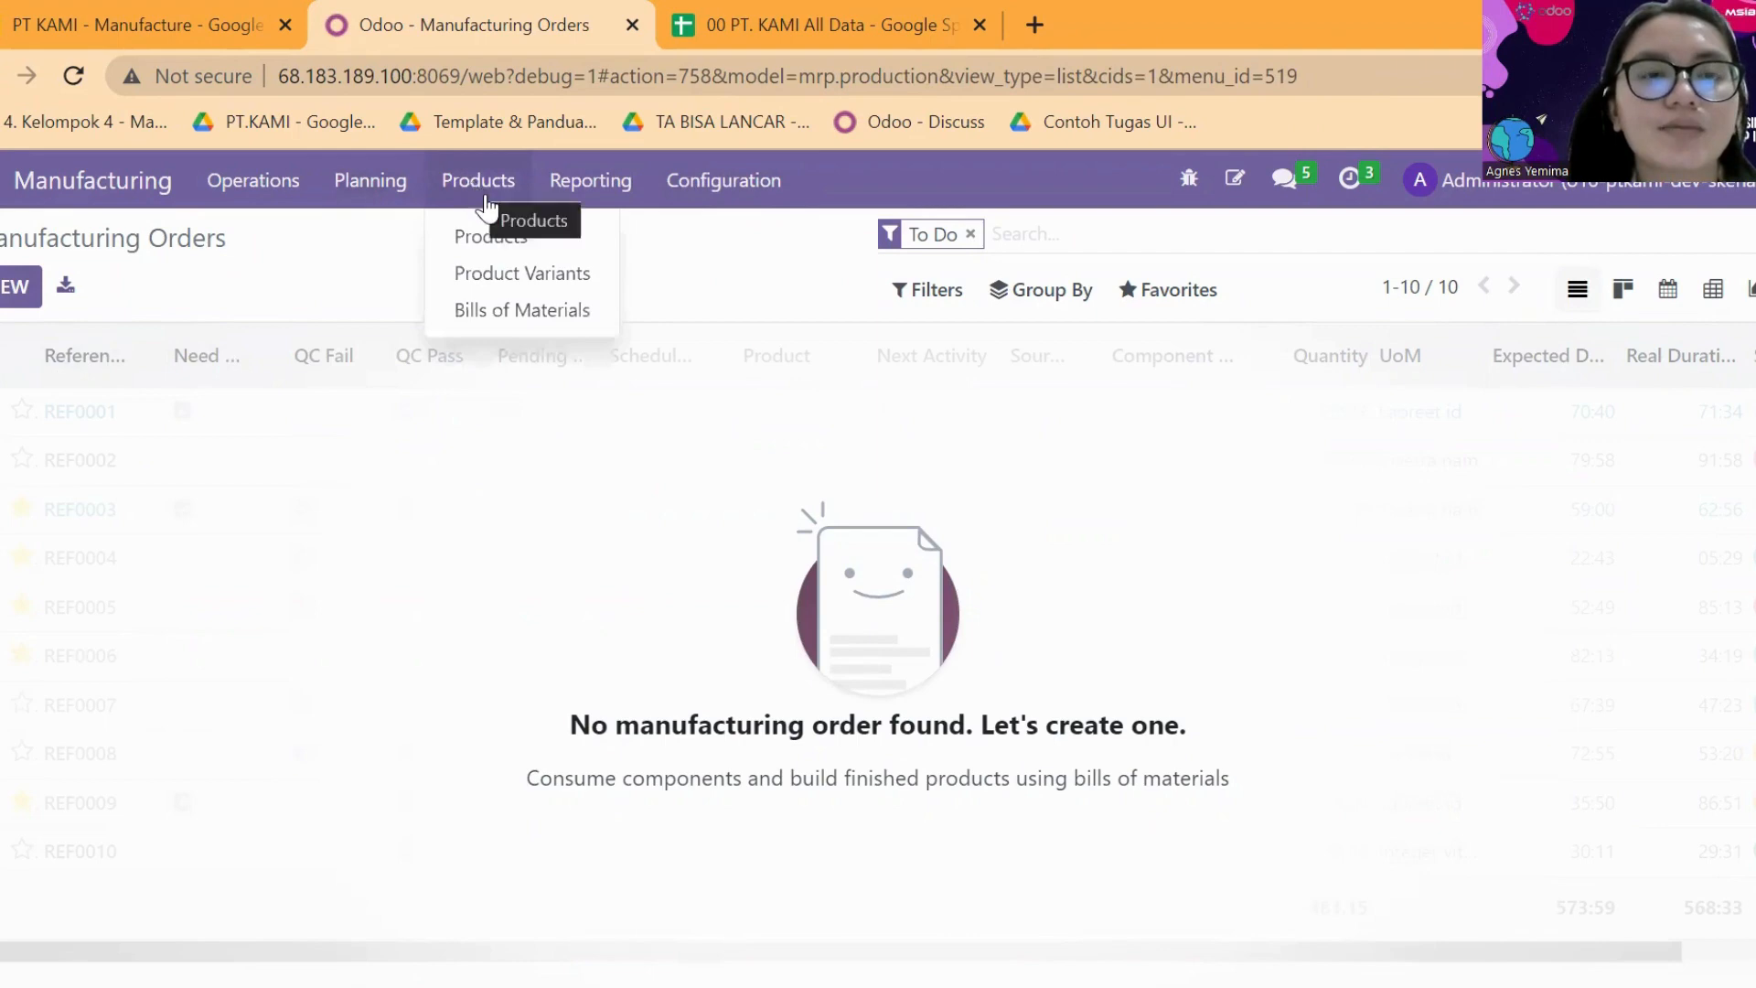
{"action": "left_click", "coordinate": [529, 311]}
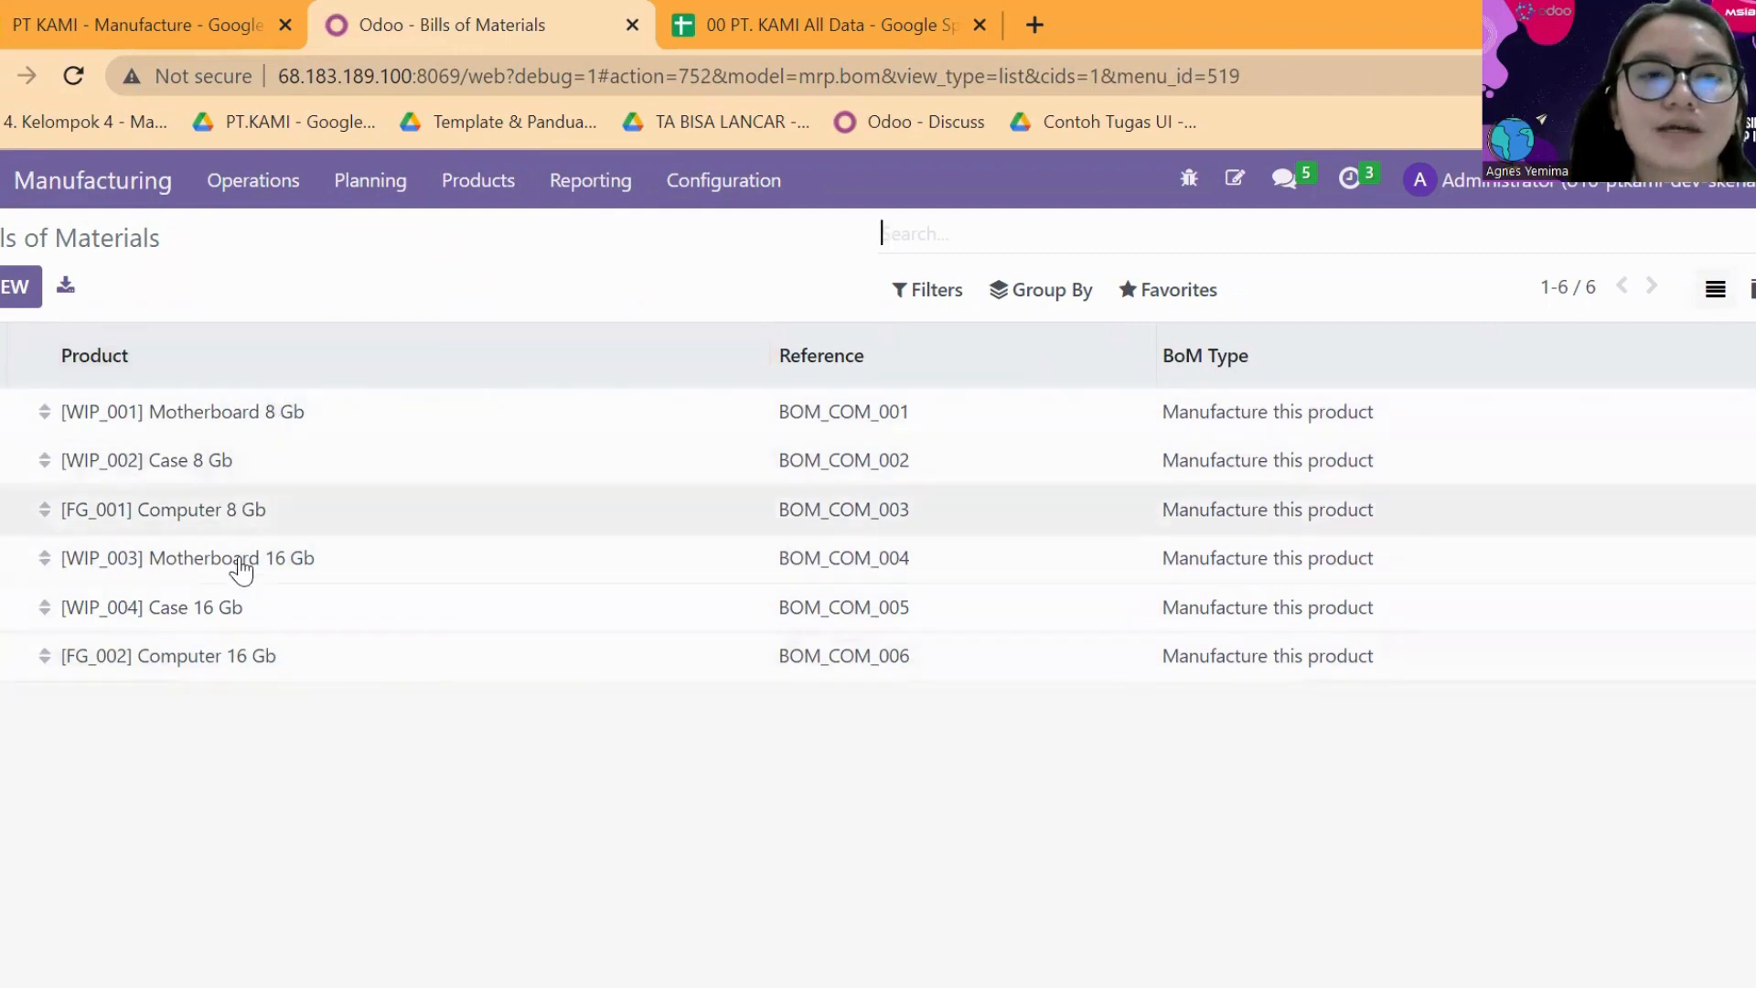
{"action": "left_click", "coordinate": [1163, 308]}
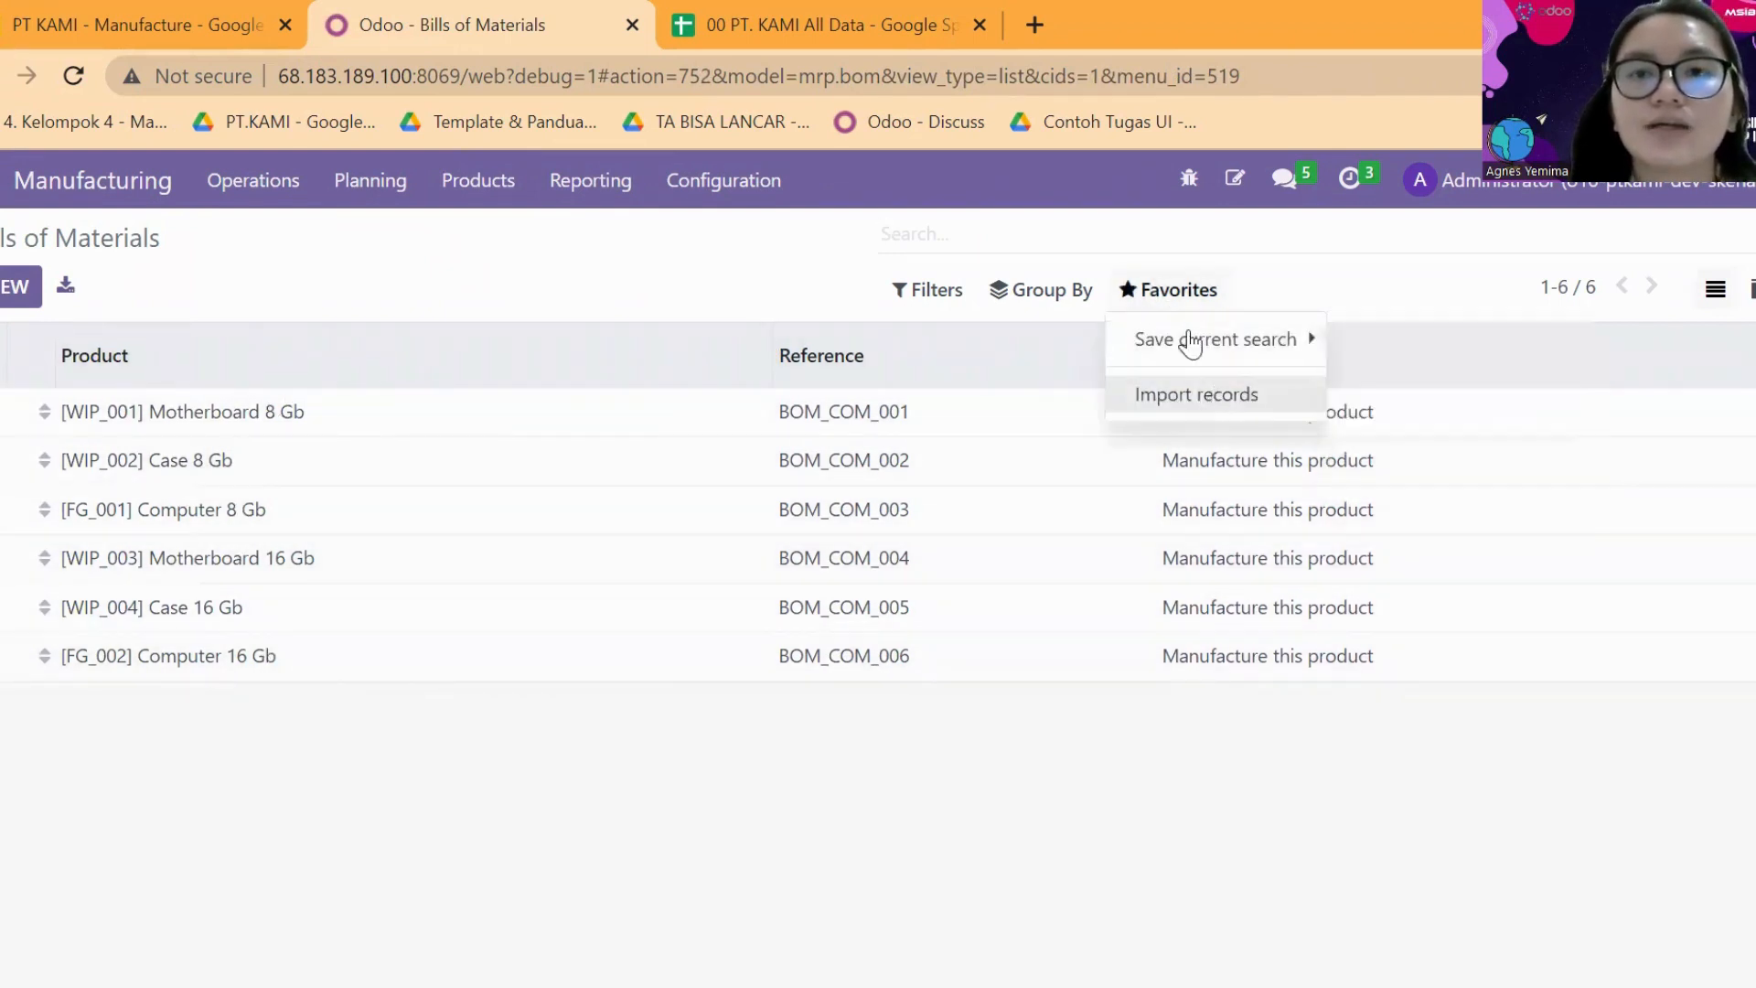
{"action": "left_click", "coordinate": [1176, 399]}
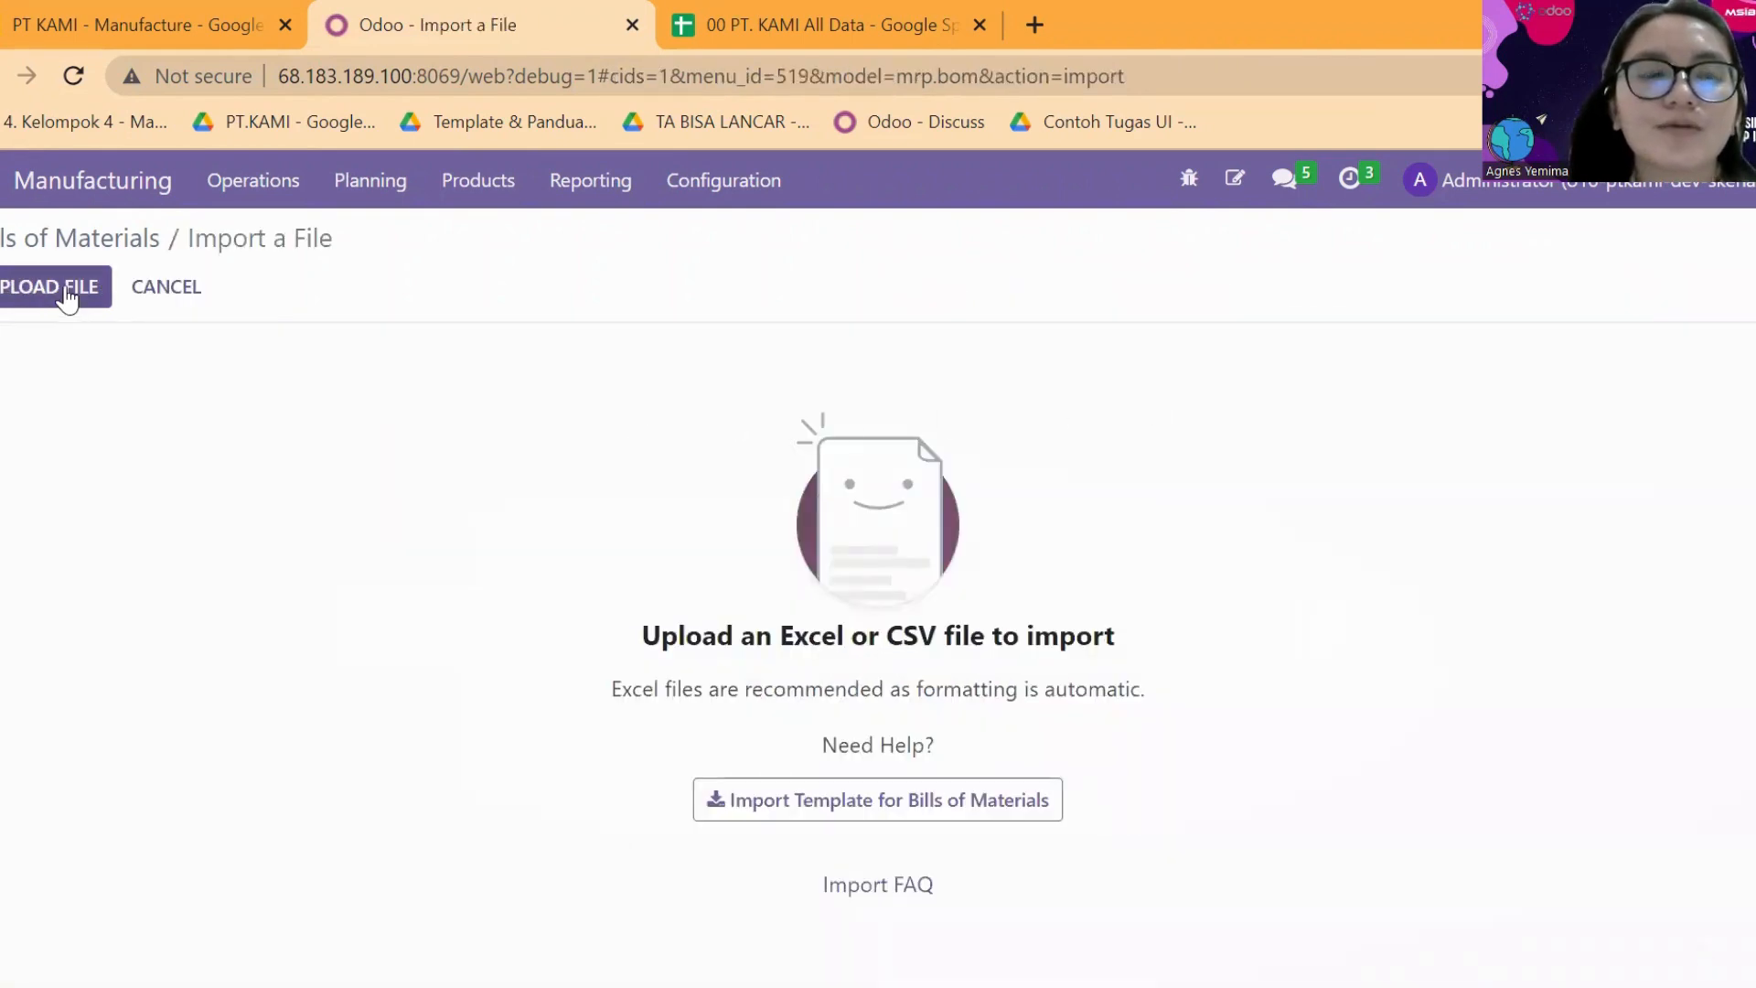
- Try to upload the file 00 PT. KAMI All Data - 11 BoM to the bills of materials import
{"action": "left_click", "coordinate": [60, 291]}
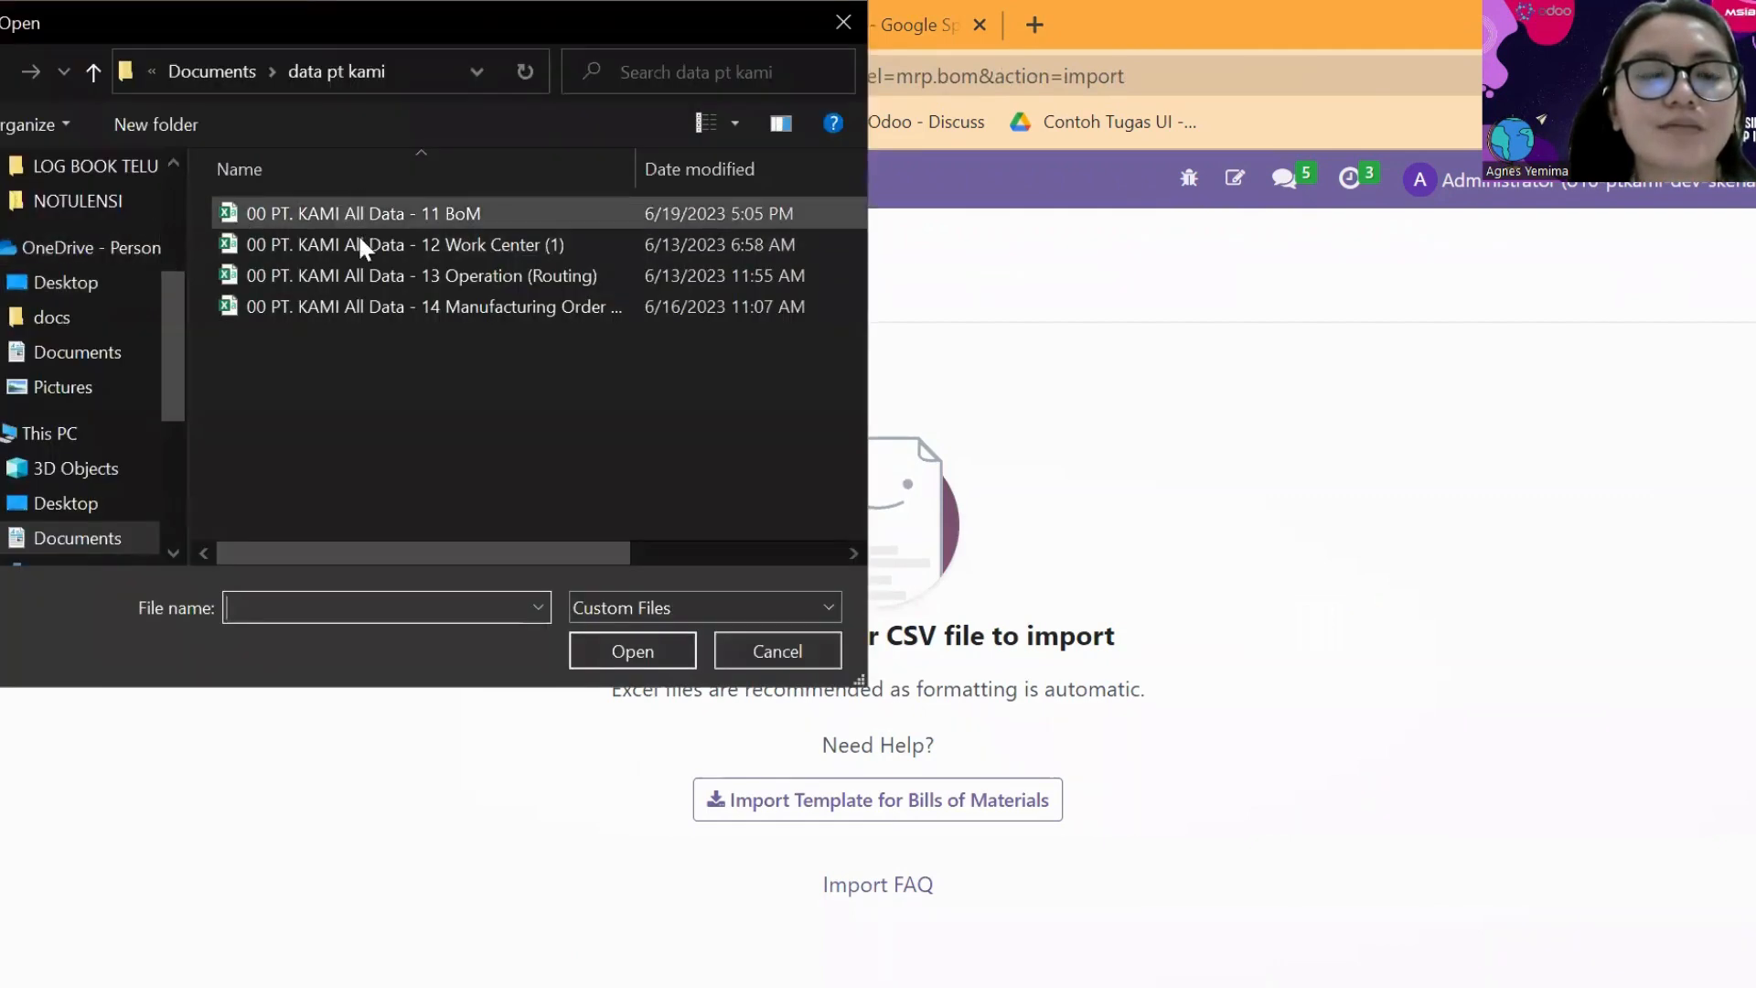
{"action": "left_click", "coordinate": [433, 216]}
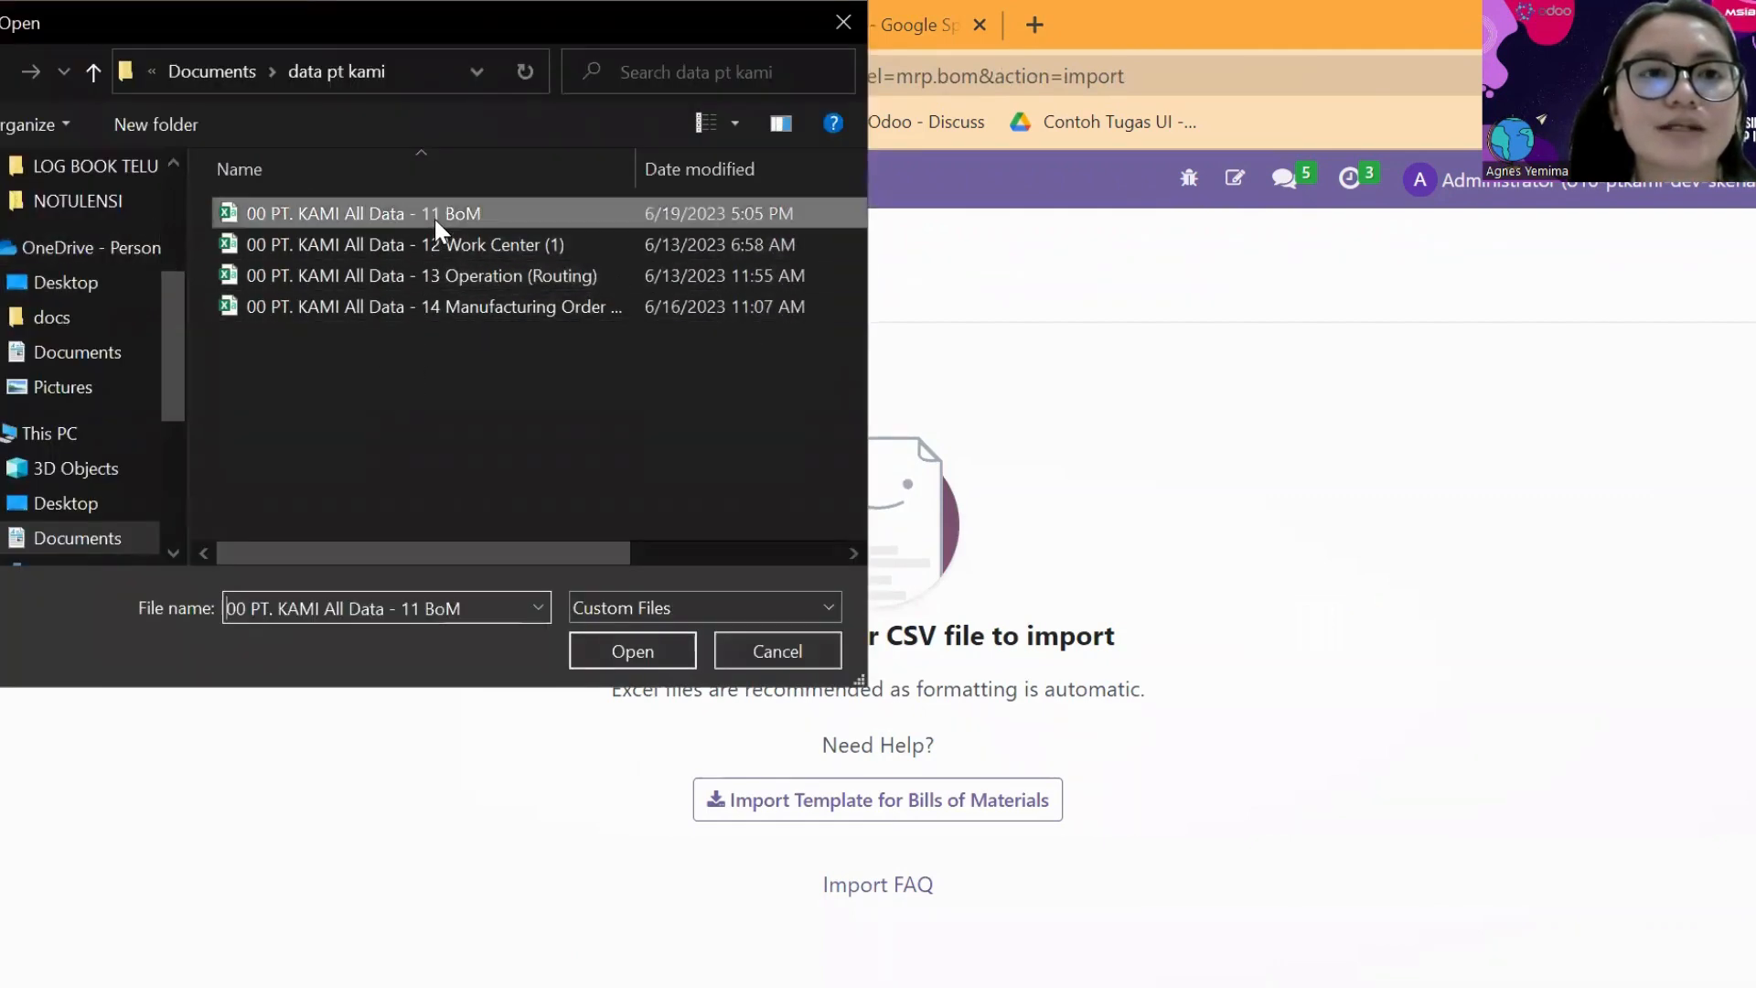
{"action": "left_click", "coordinate": [619, 652]}
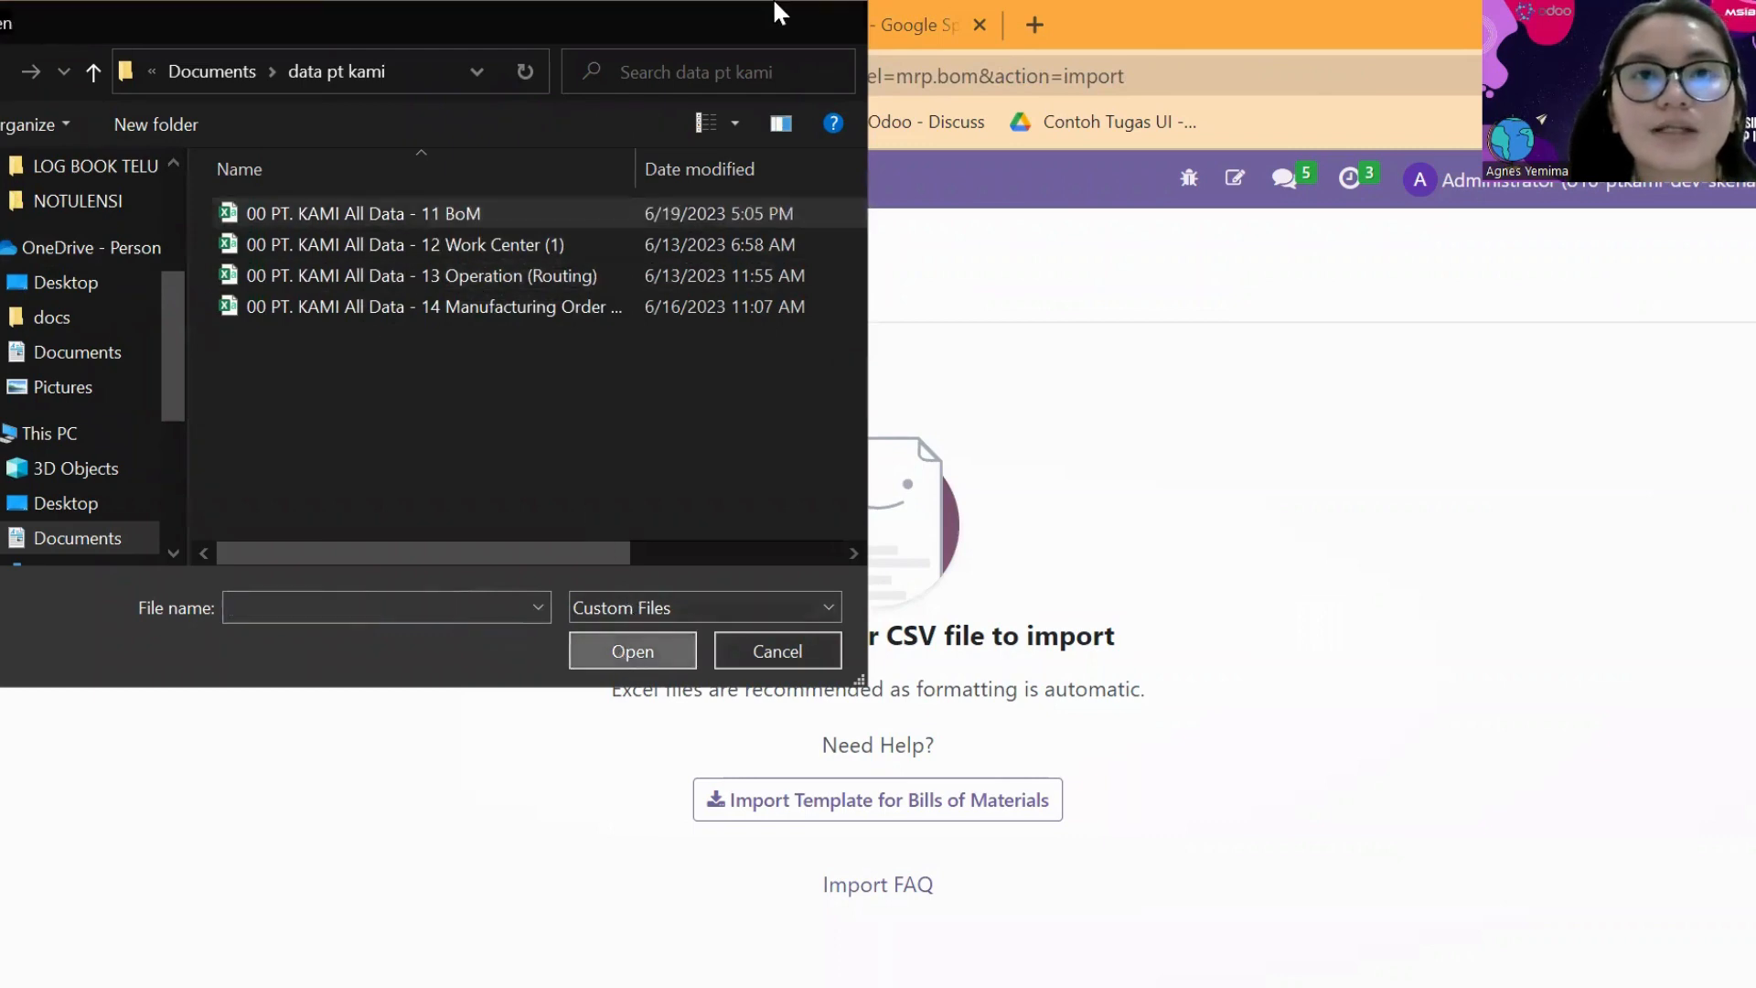
- Switch to the 00 PT. KAMI All Data spreadsheet to check the 11 BoM sheet, and return to the Odoo import page
{"action": "left_click", "coordinate": [797, 13]}
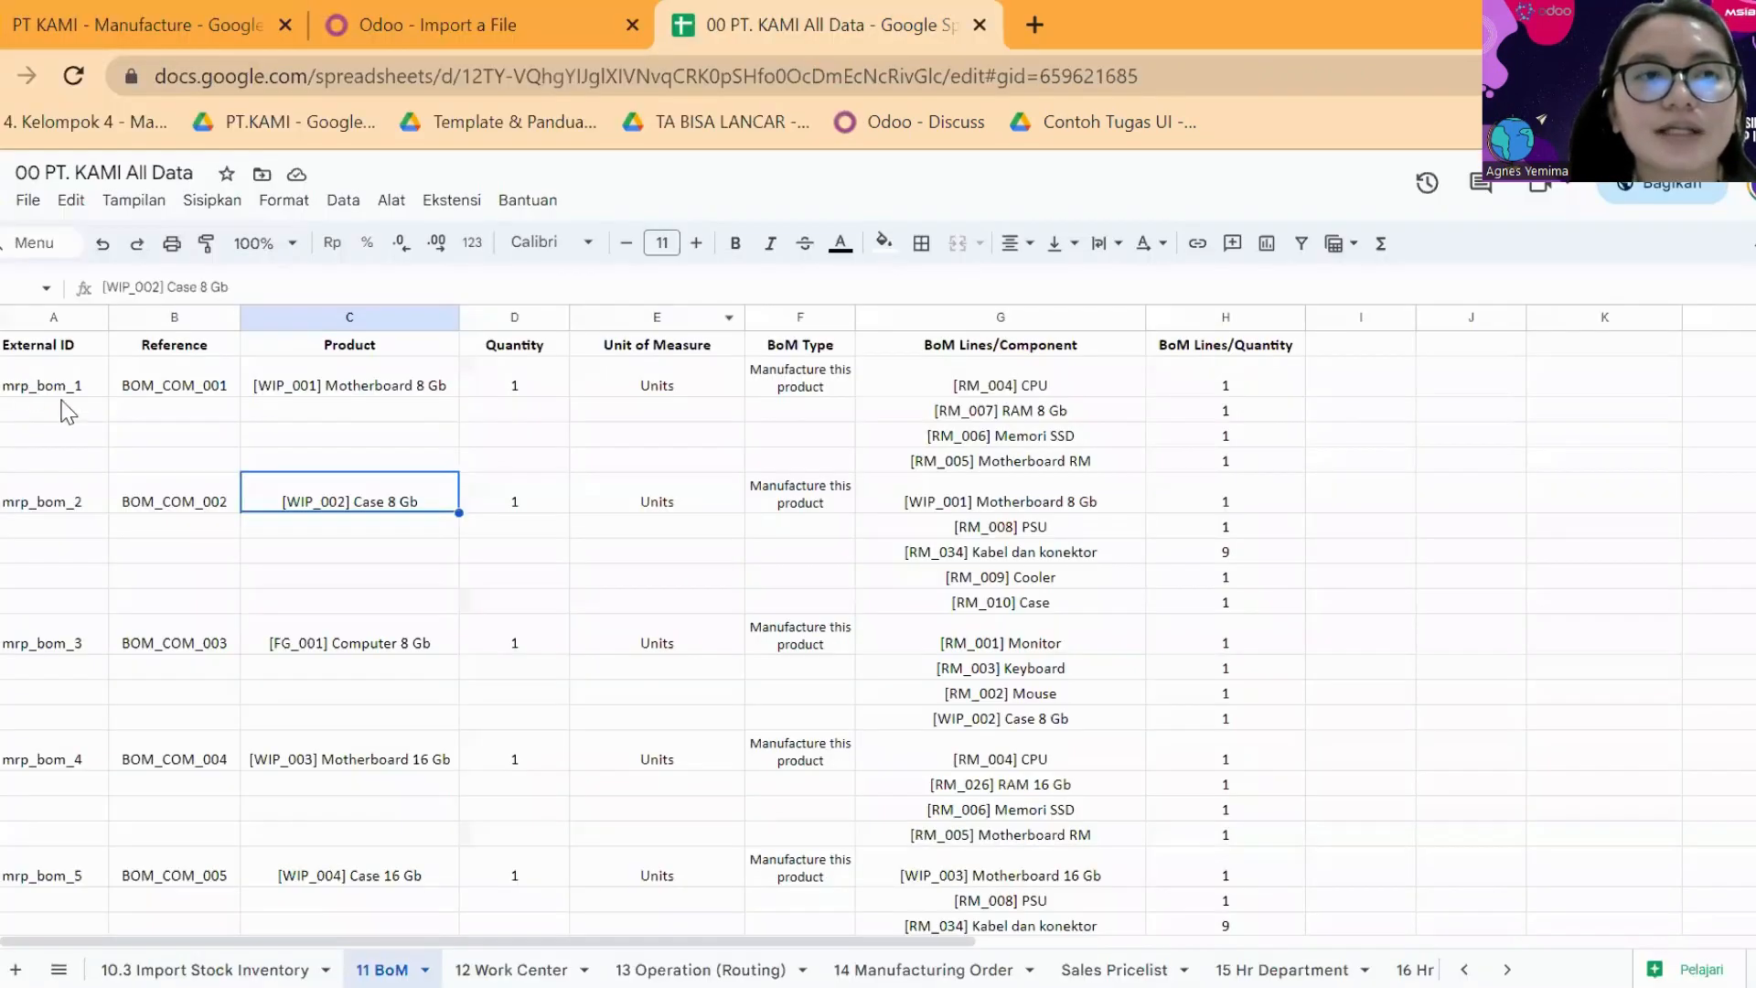
{"action": "left_click", "coordinate": [46, 407]}
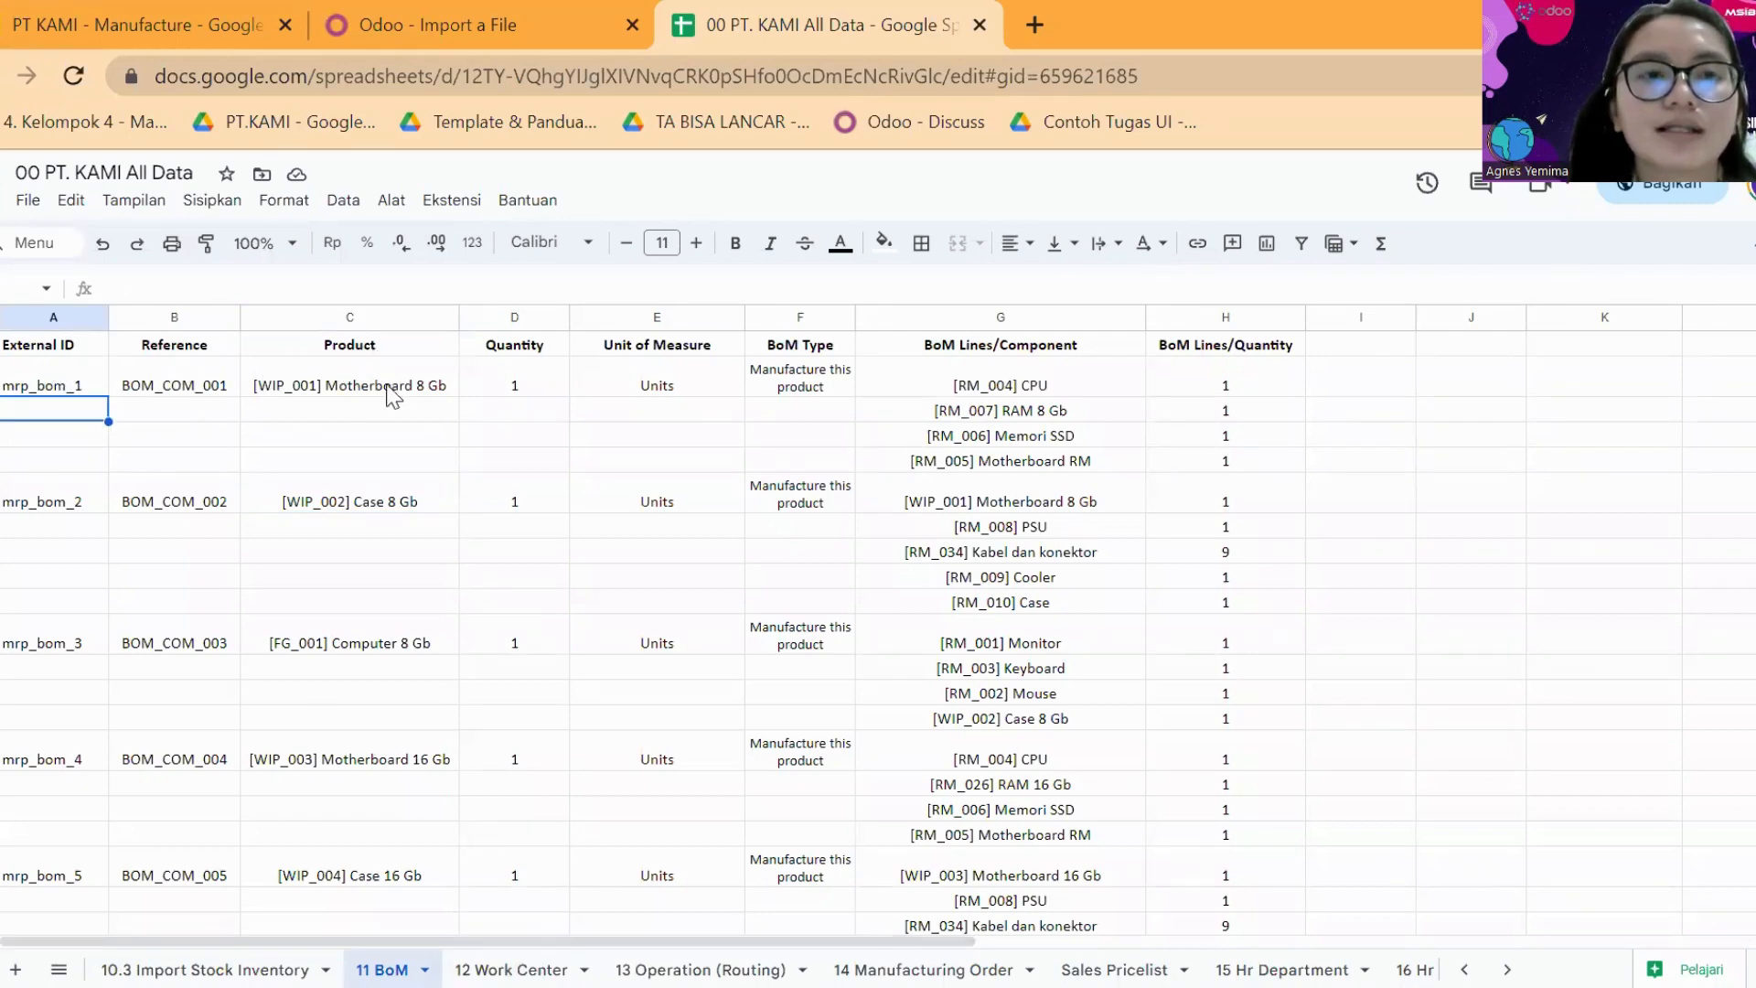
{"action": "left_click", "coordinate": [426, 9]}
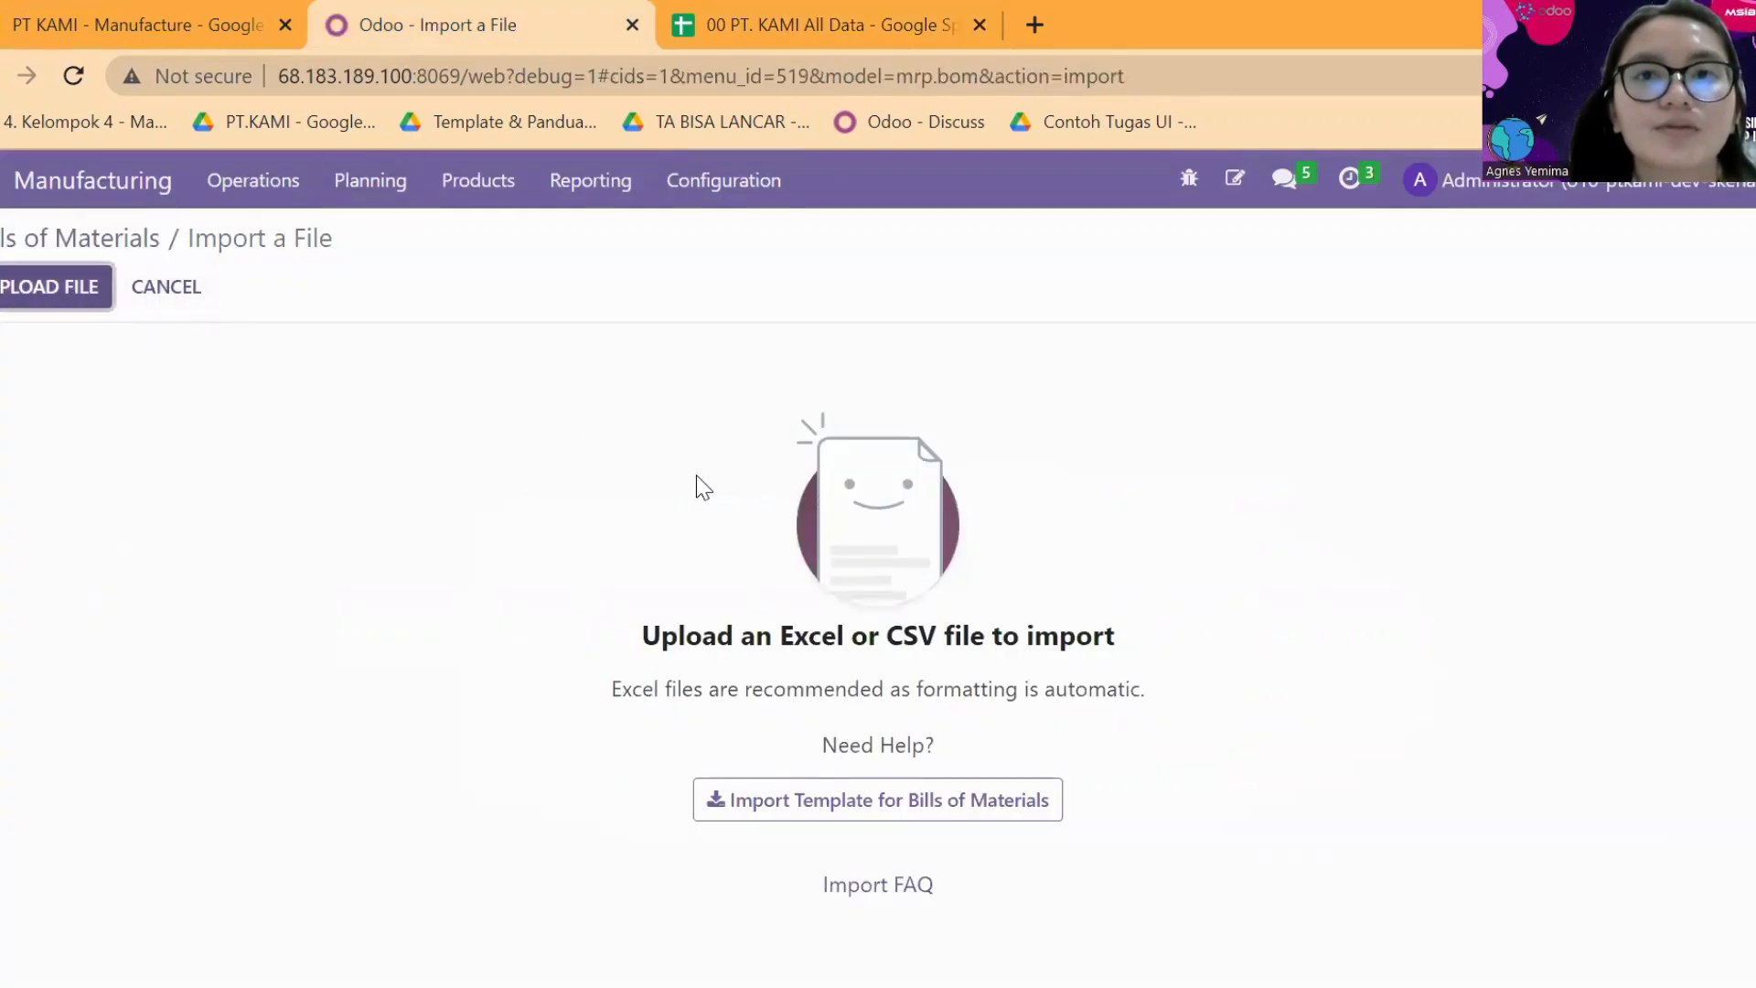
- Load the file 00 PT. KAMI All Data - 11 BoM into the bills of materials import and dismiss the extra file dialog
{"action": "left_click", "coordinate": [73, 297]}
{"action": "left_click", "coordinate": [387, 214]}
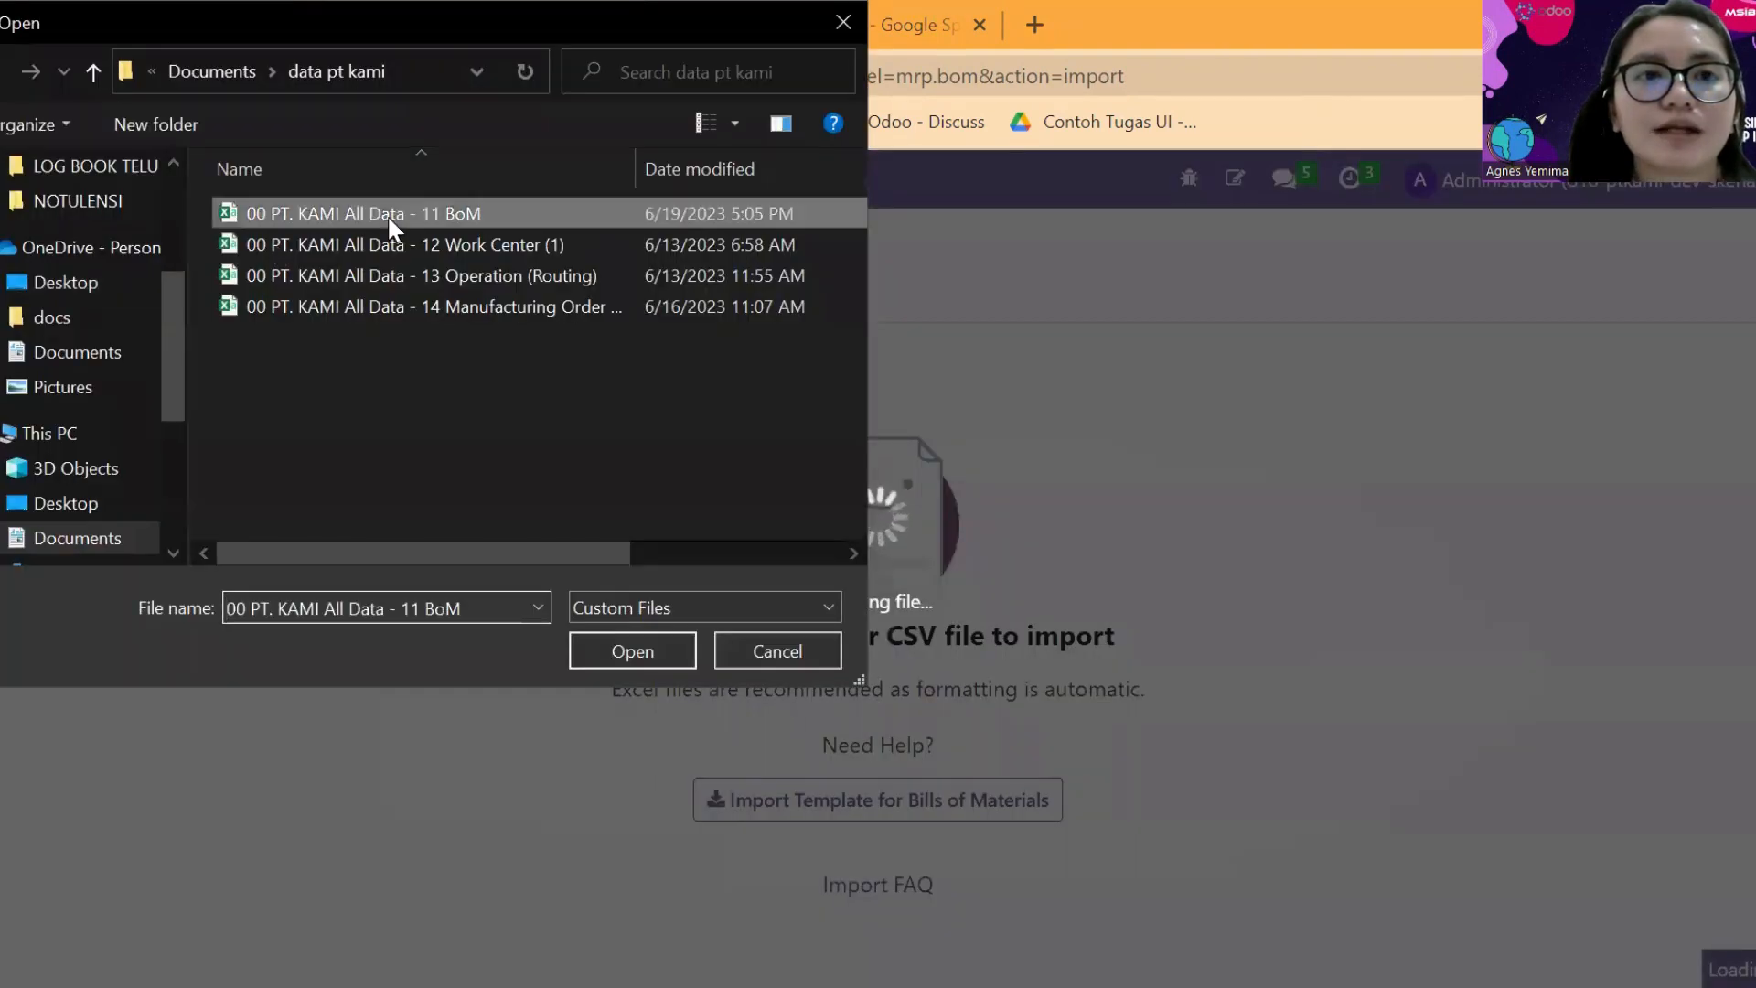
{"action": "left_click", "coordinate": [607, 640]}
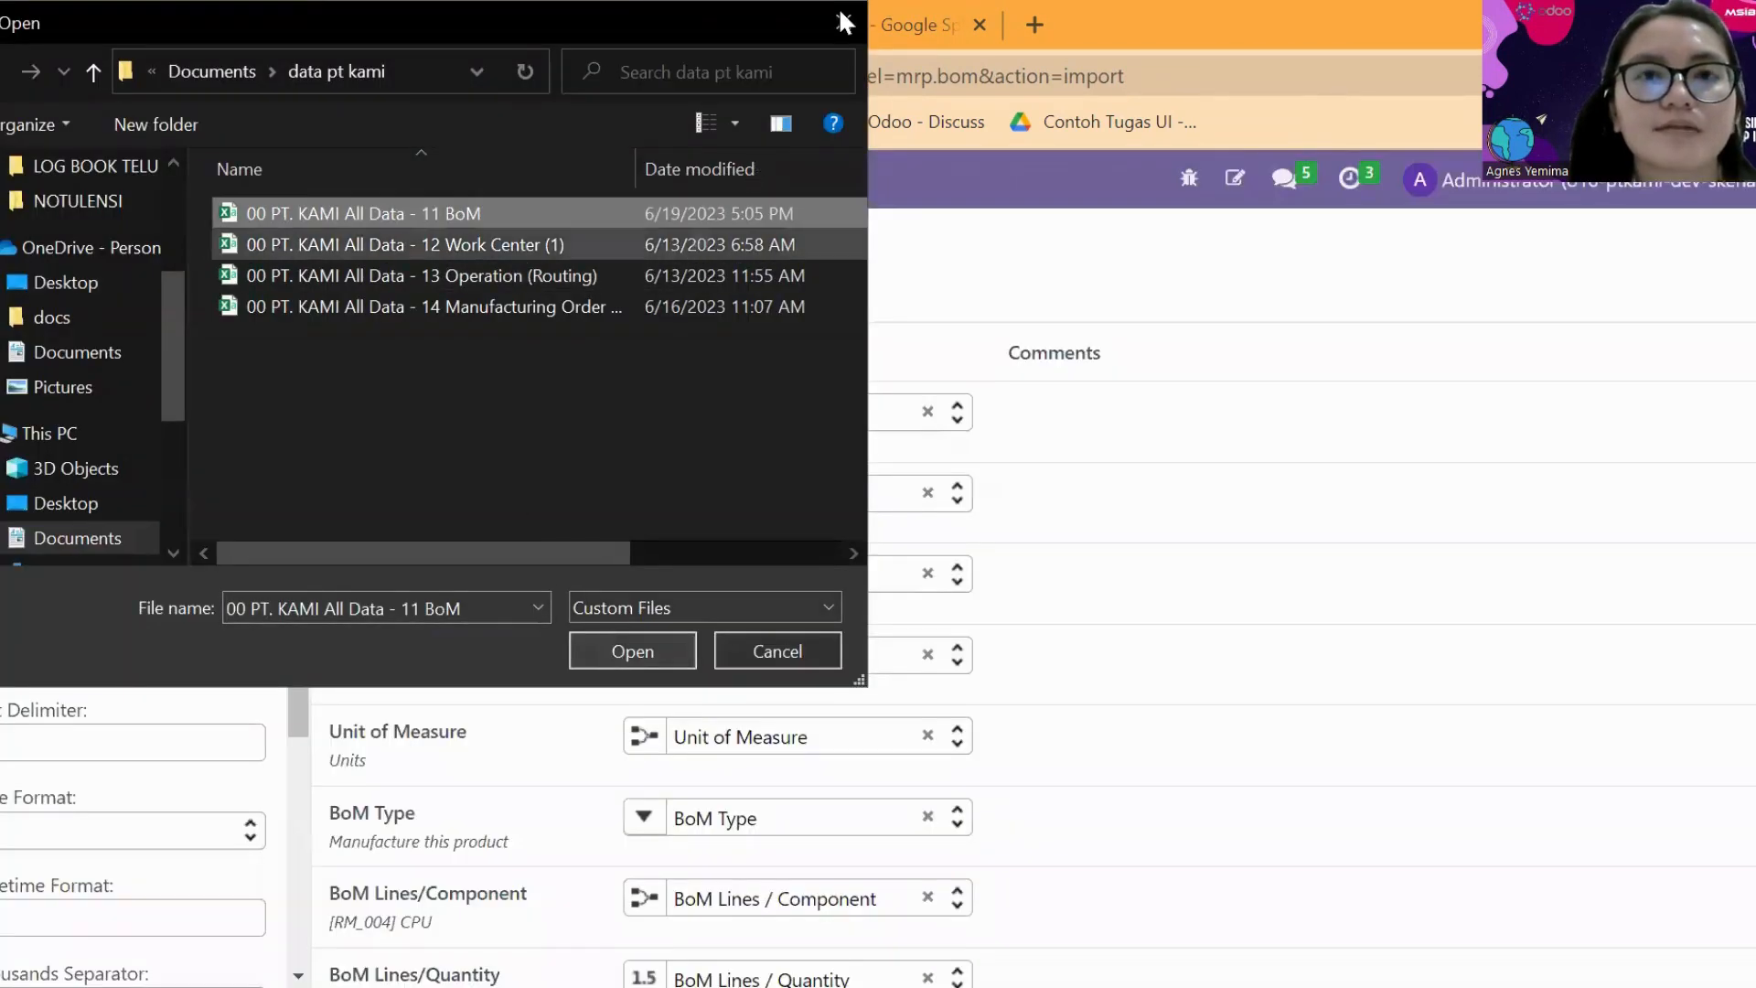
{"action": "left_click", "coordinate": [843, 22]}
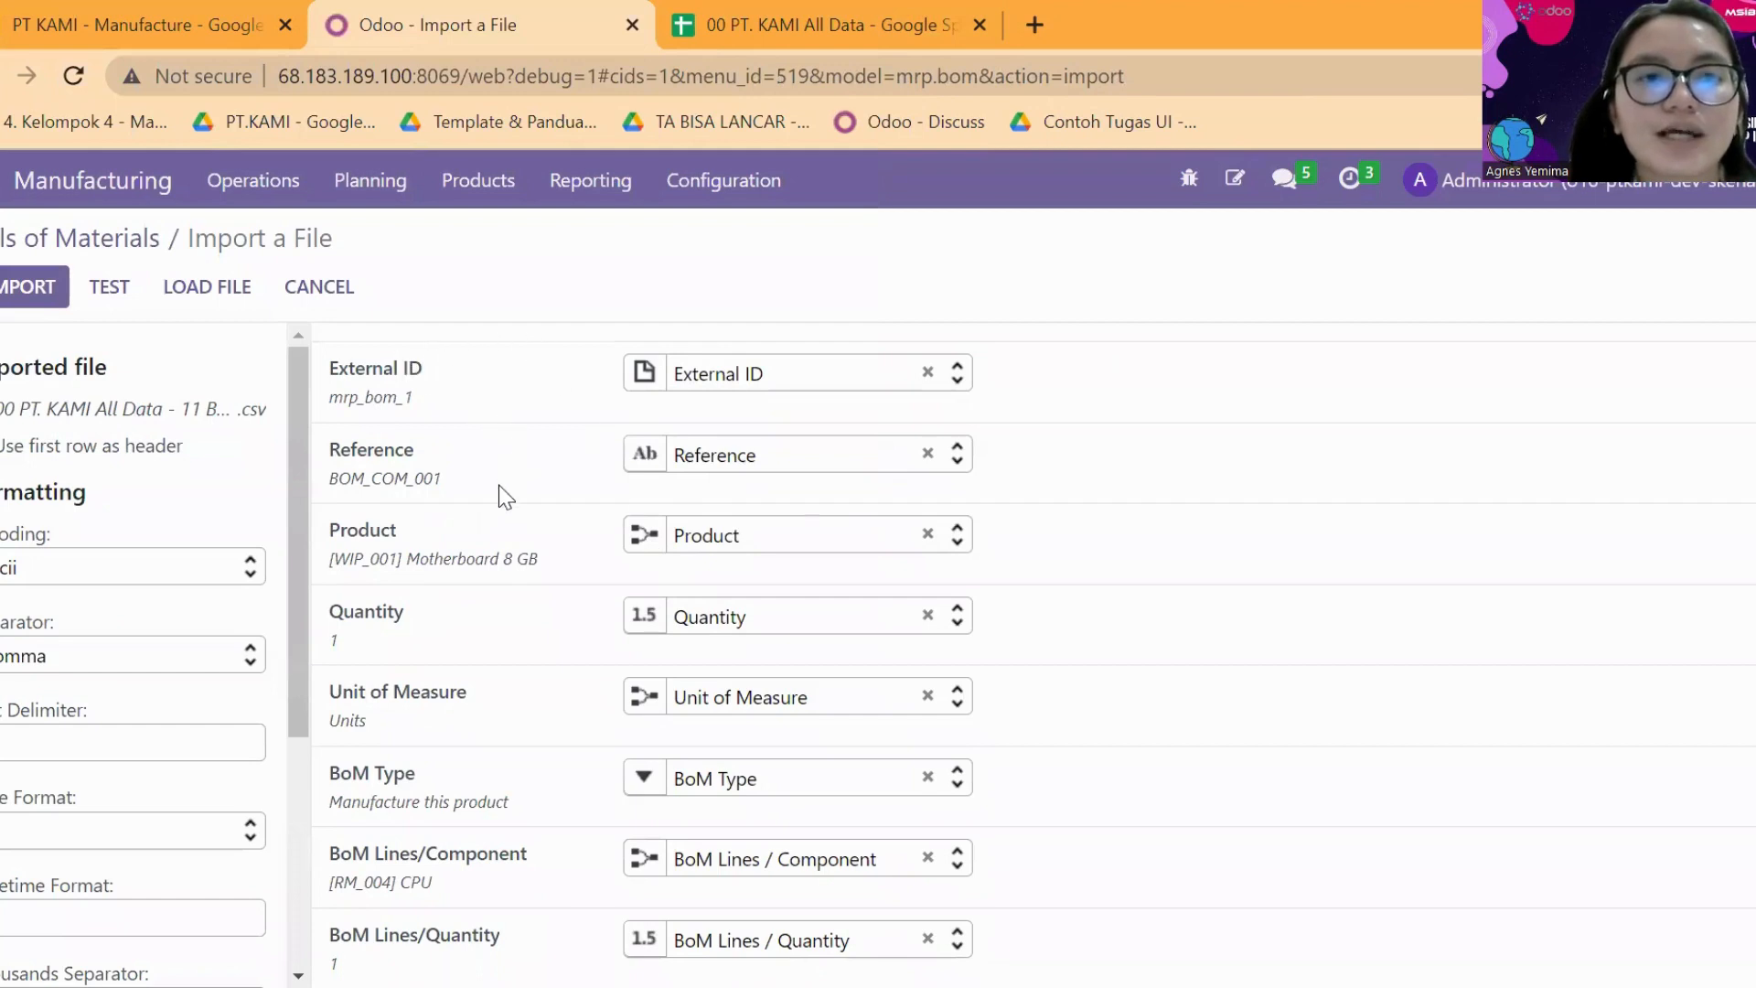
- Test the bills of materials import and cancel it without importing
{"action": "left_click", "coordinate": [115, 293]}
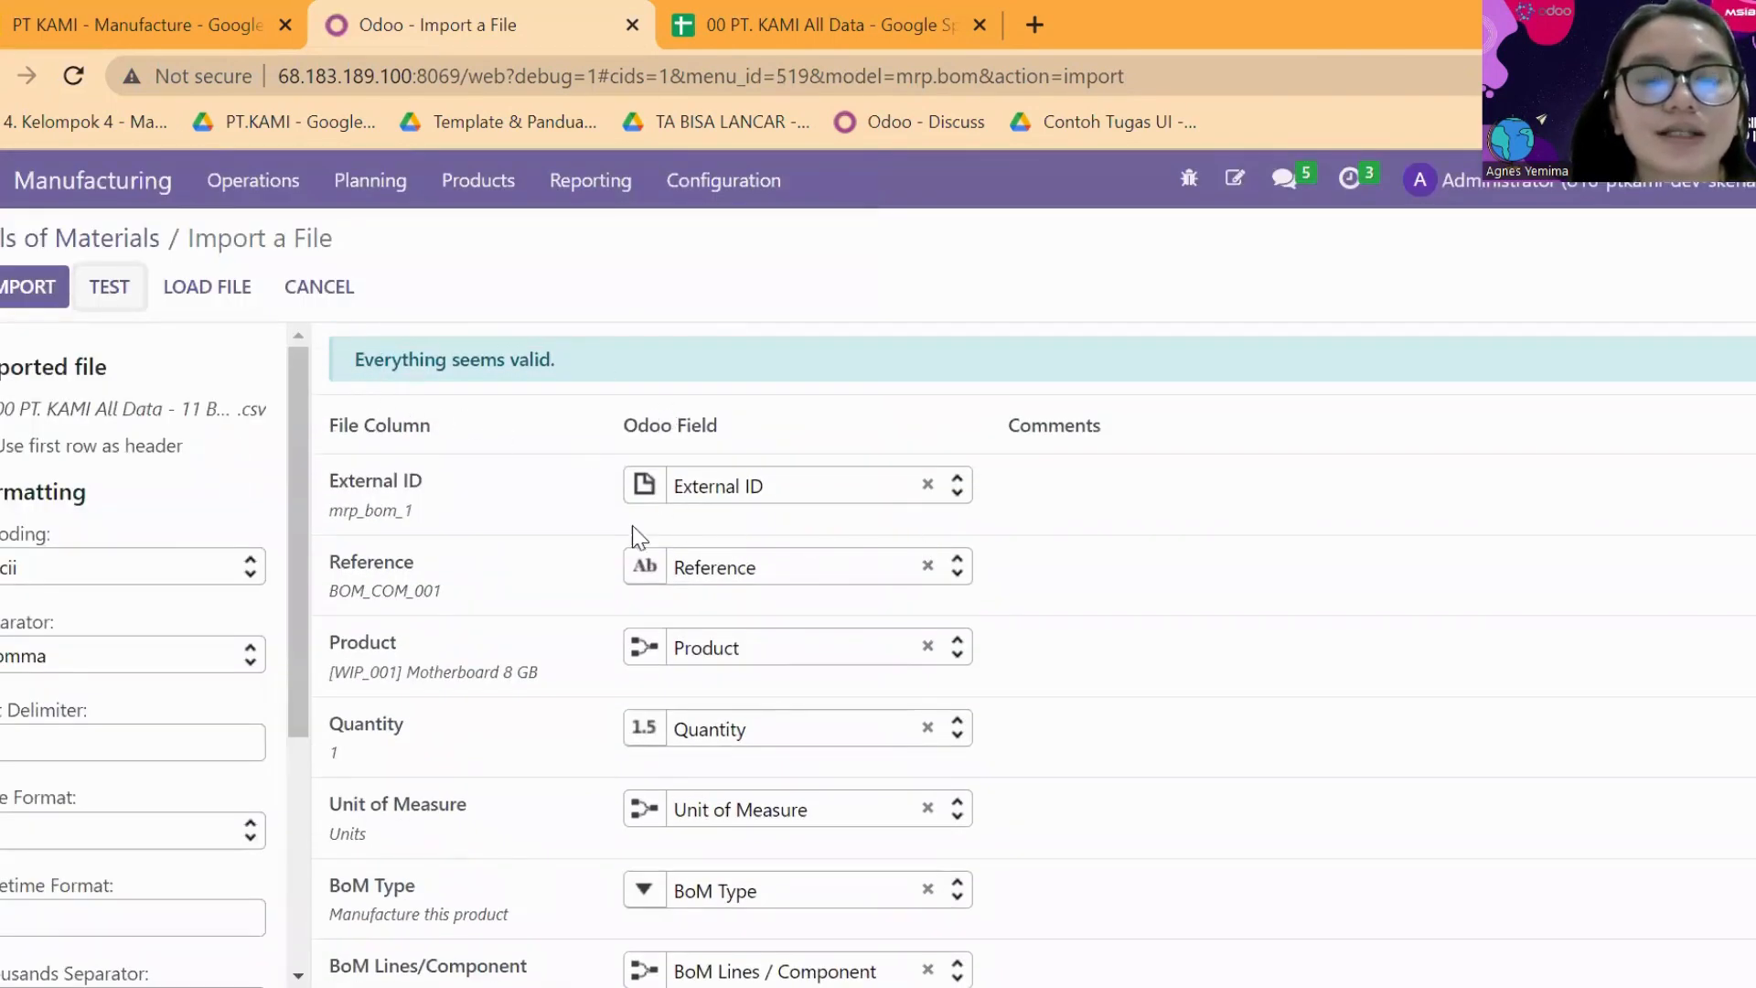
{"action": "scroll", "coordinate": [604, 567], "scroll_direction": "down", "scroll_amount": 1}
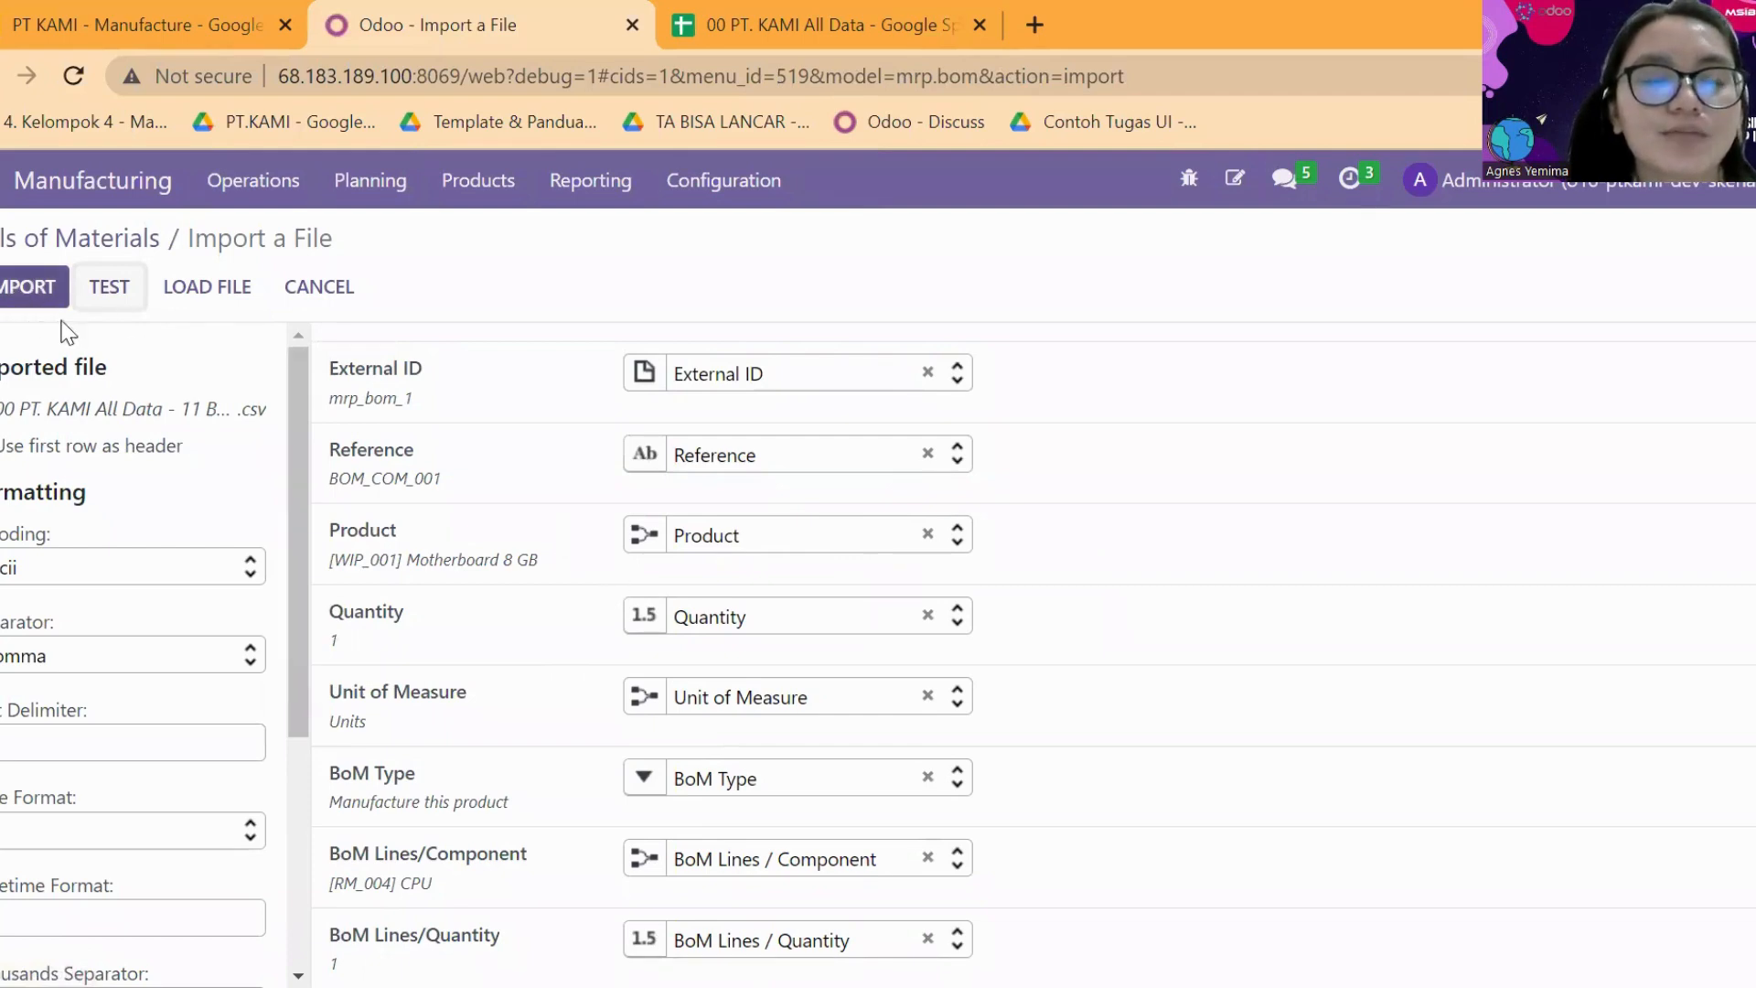
{"action": "left_click", "coordinate": [307, 305]}
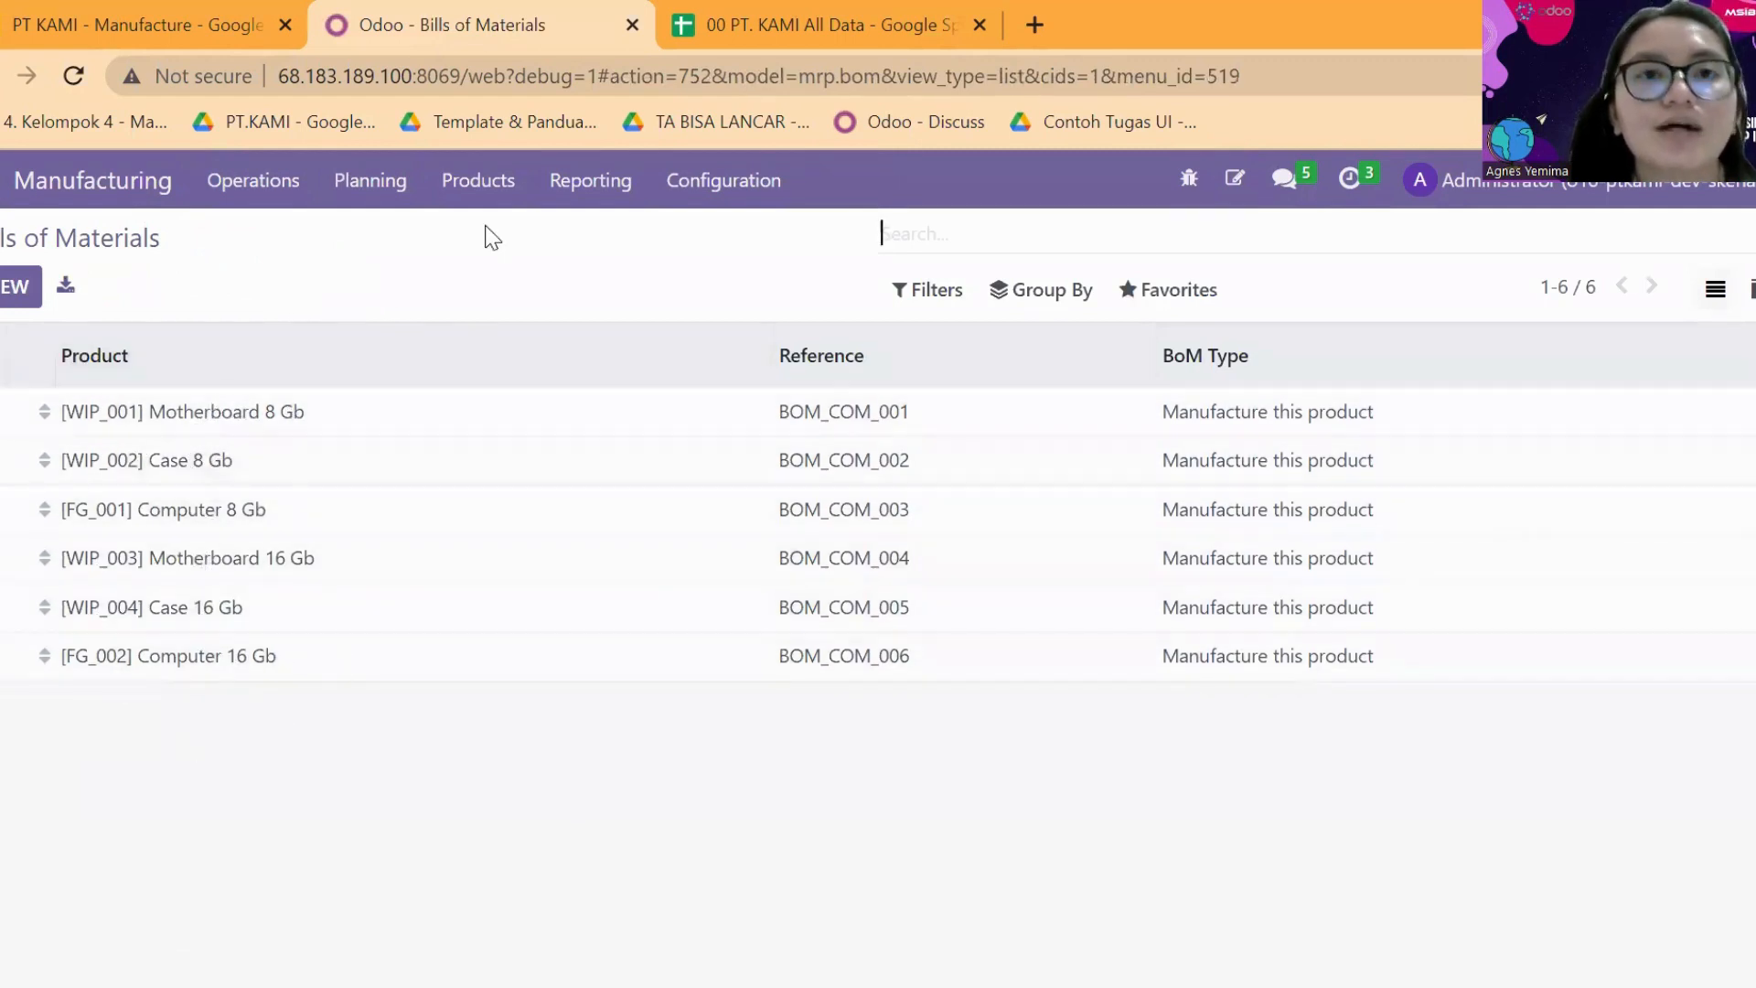
- Switch to the 00 PT. KAMI All Data spreadsheet and examine the Motherboard, Casing and Final Computer entries in the 12 Work Center sheet
{"action": "left_click", "coordinate": [749, 21]}
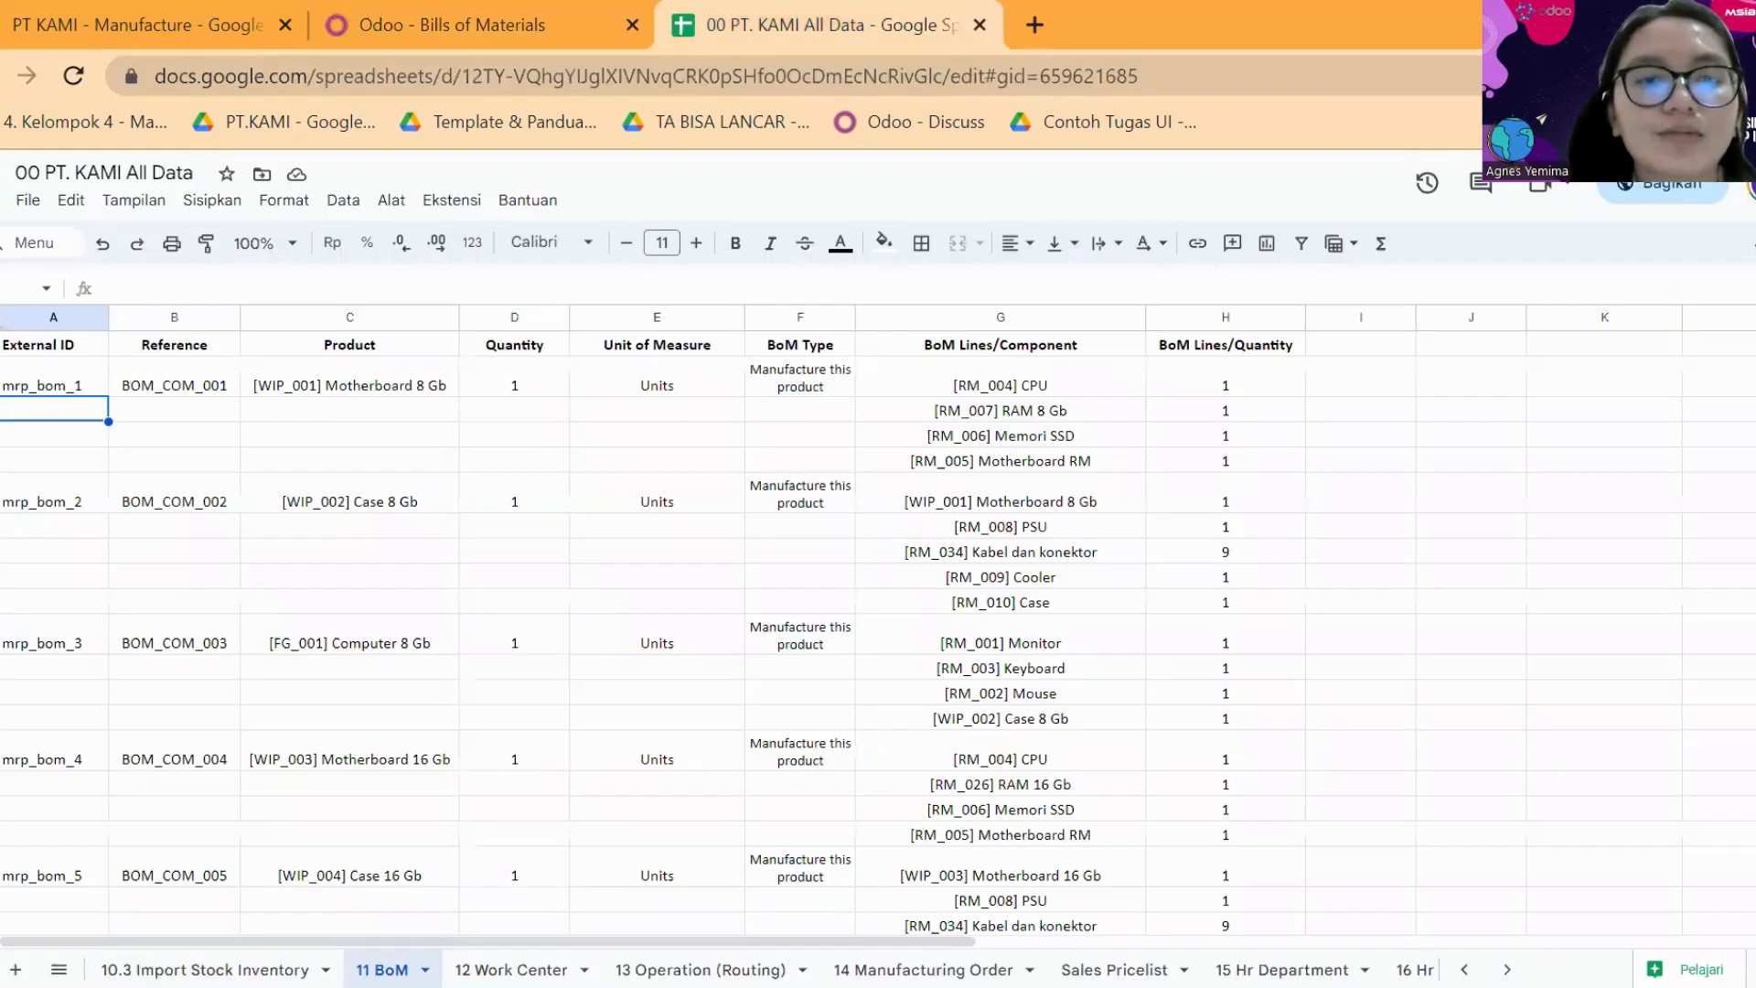
{"action": "left_click", "coordinate": [512, 970]}
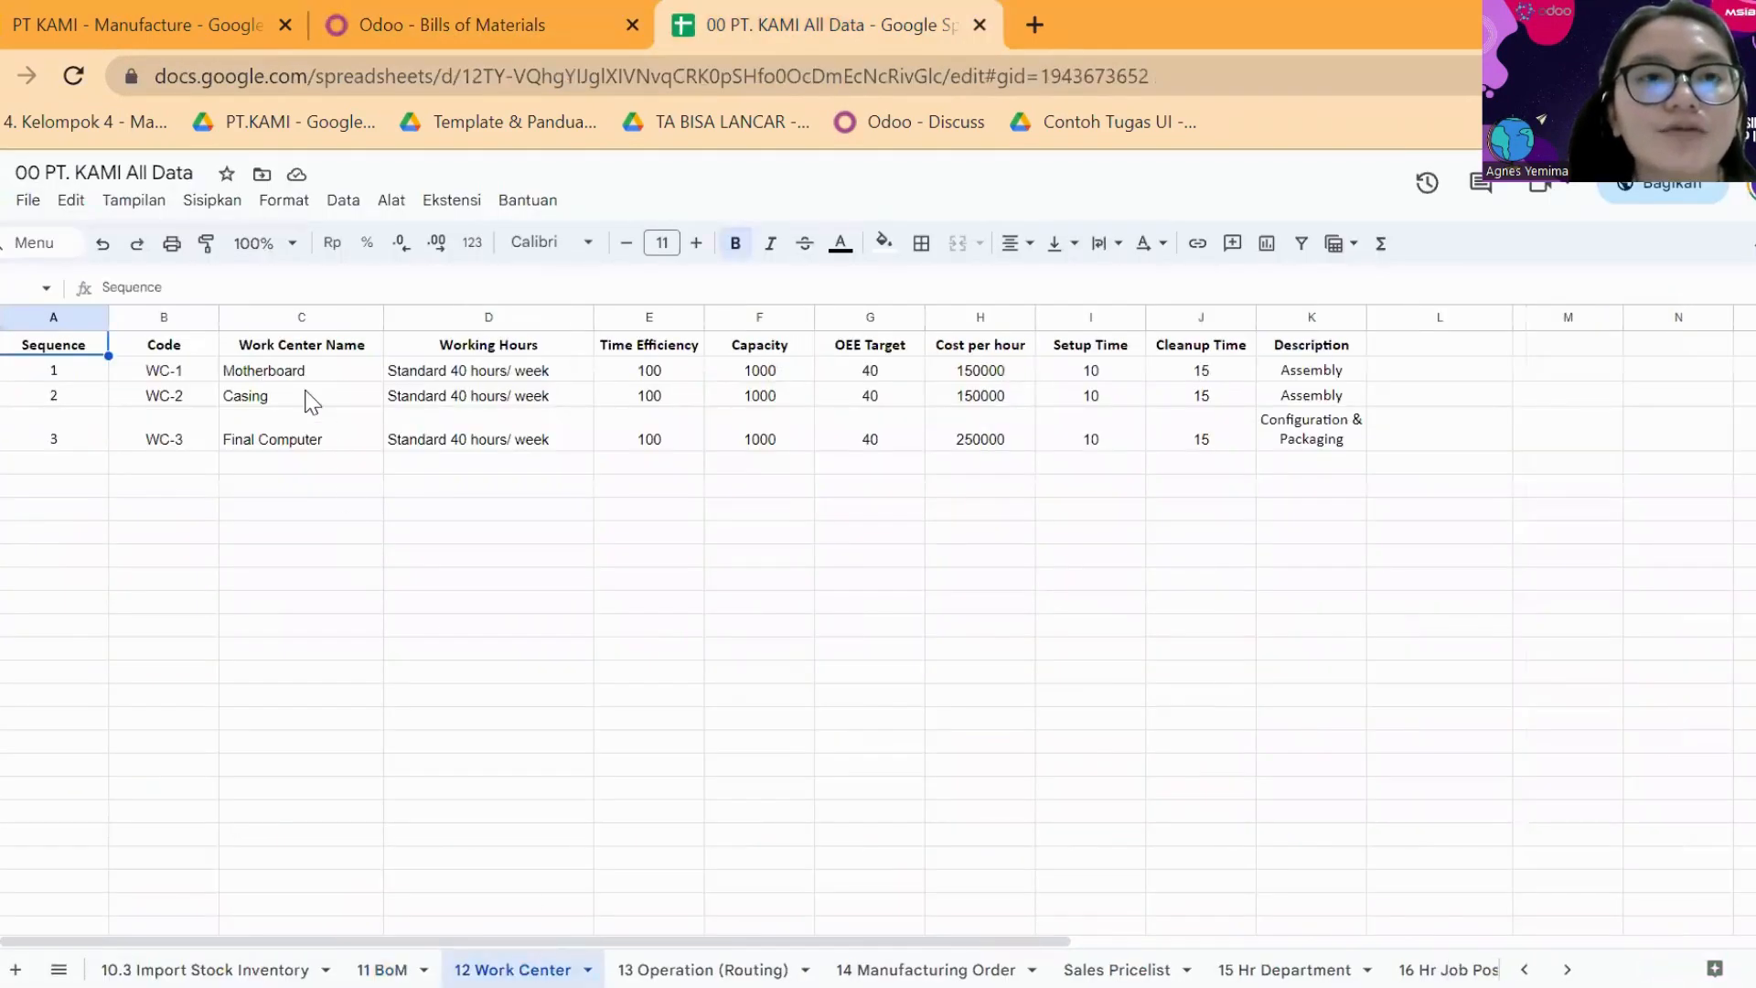
{"action": "left_click", "coordinate": [331, 368]}
{"action": "left_click", "coordinate": [341, 396]}
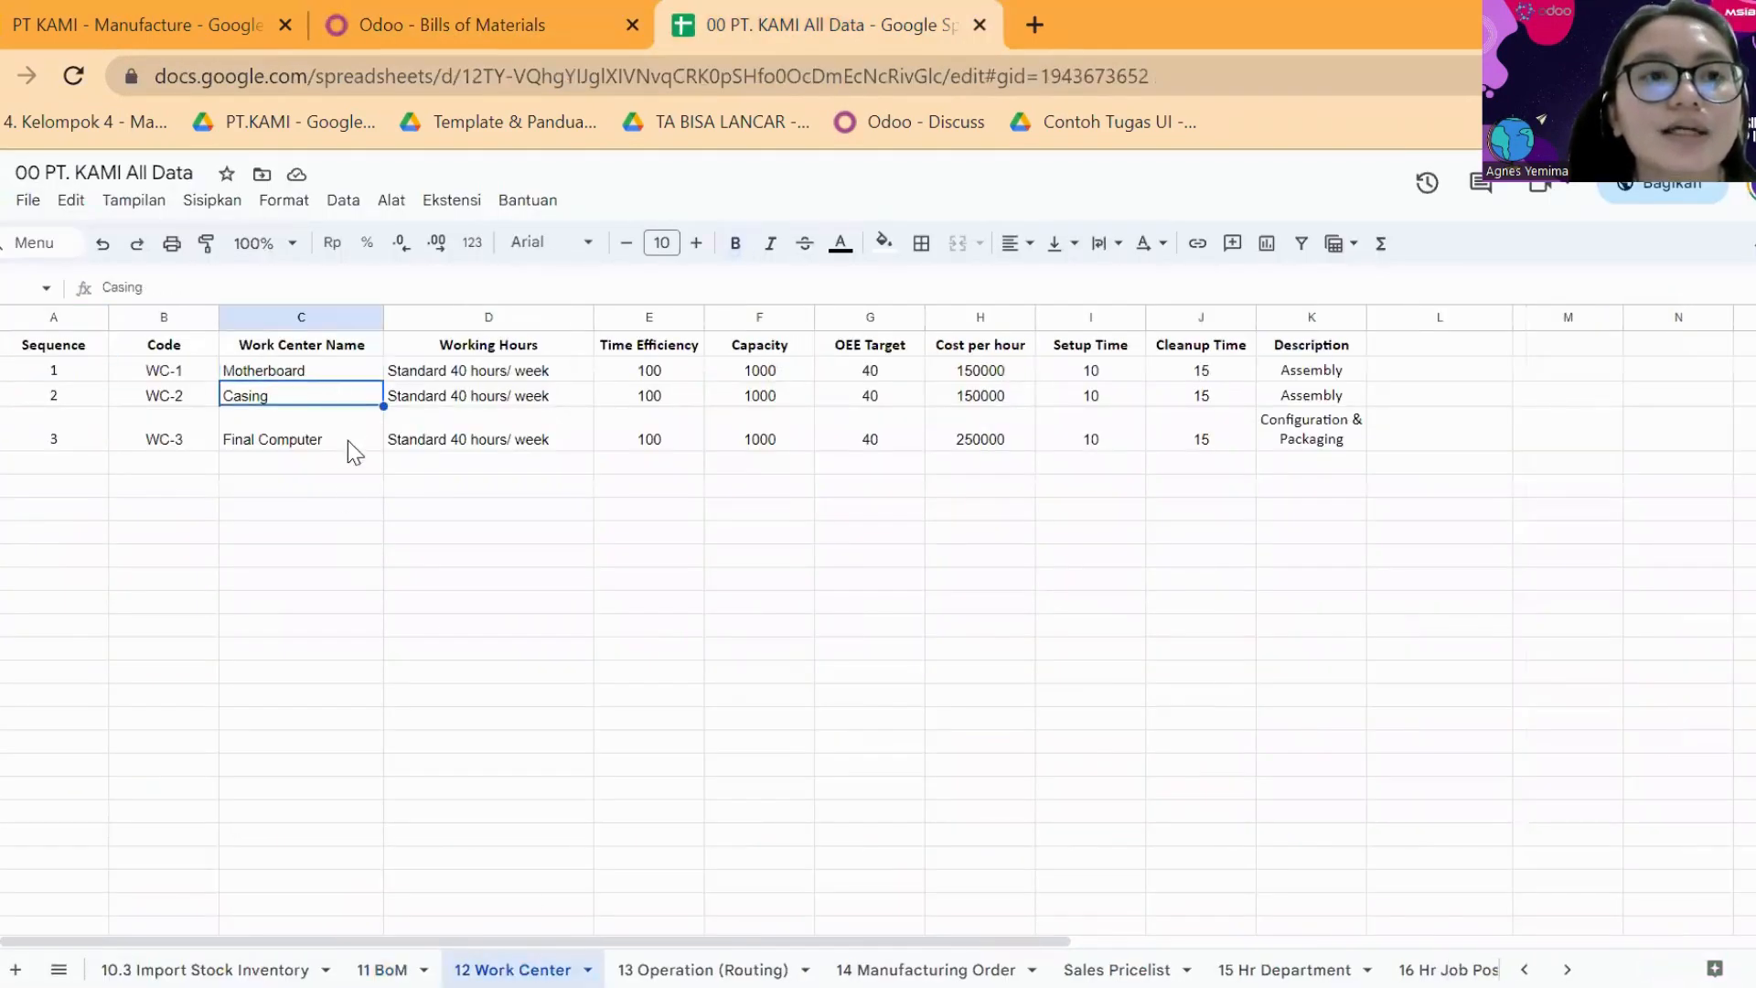
{"action": "left_click", "coordinate": [341, 373]}
{"action": "left_click", "coordinate": [346, 400]}
{"action": "left_click", "coordinate": [345, 438]}
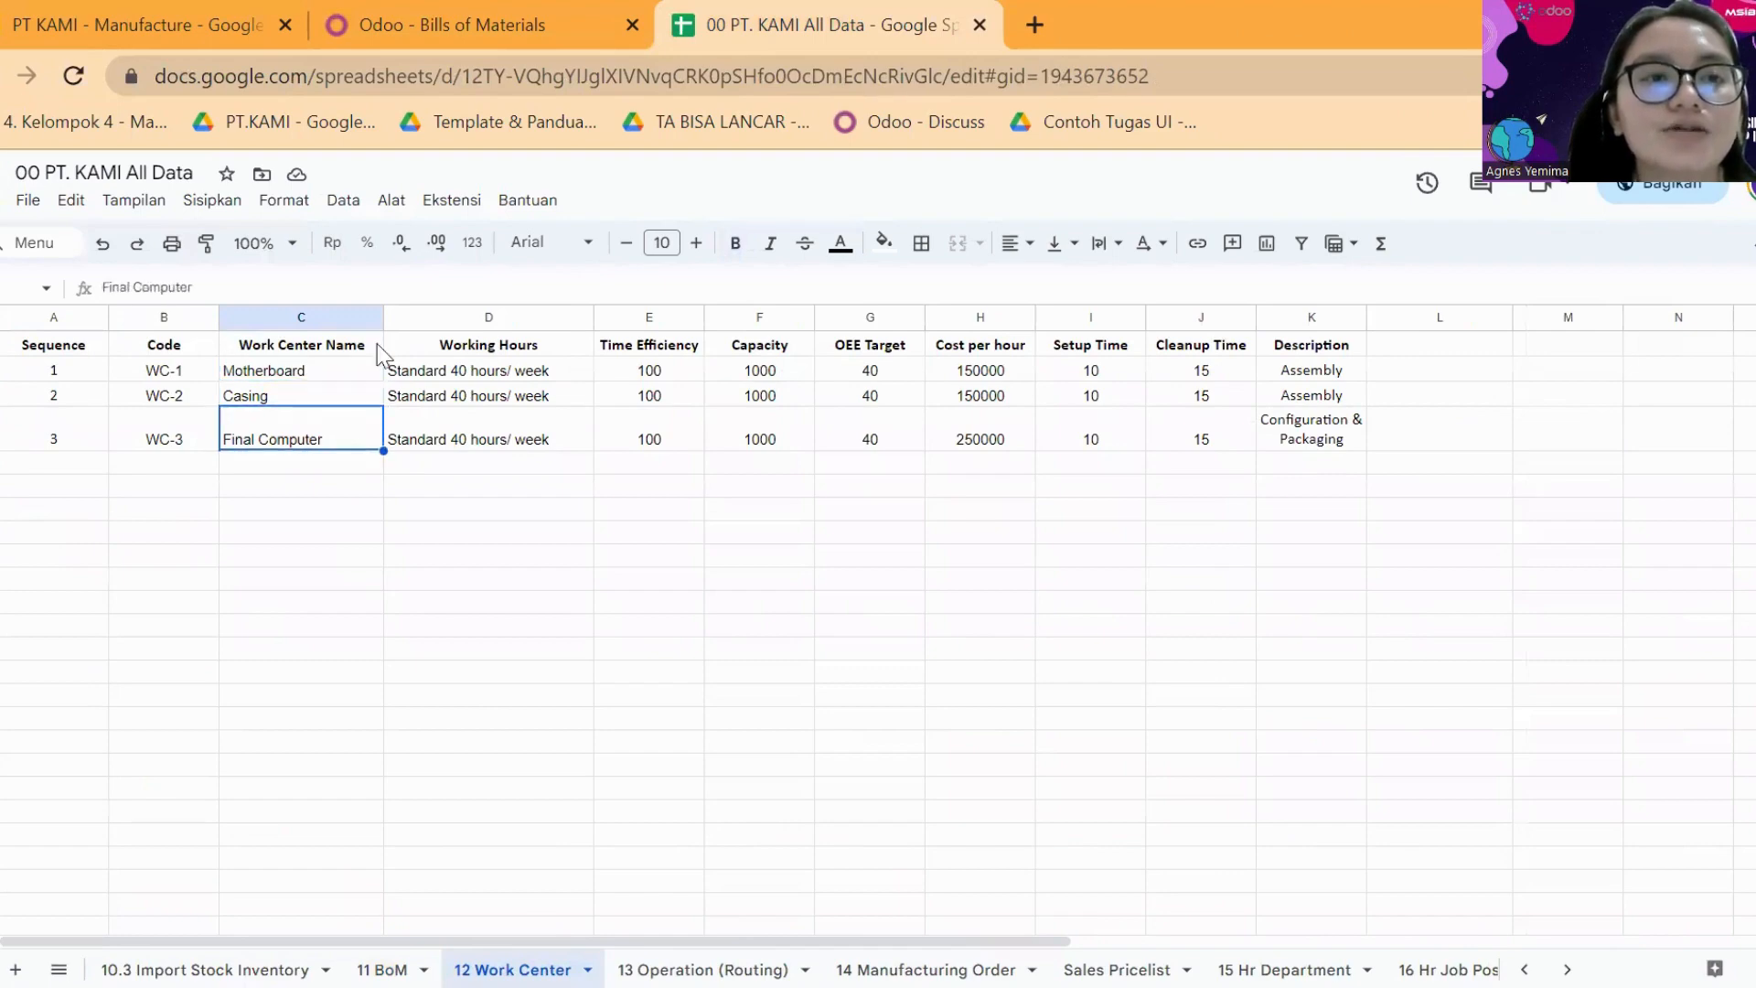
- Switch to Odoo, open the Manufacturing app's Work Centers list and start a record import for it
{"action": "left_click", "coordinate": [494, 13]}
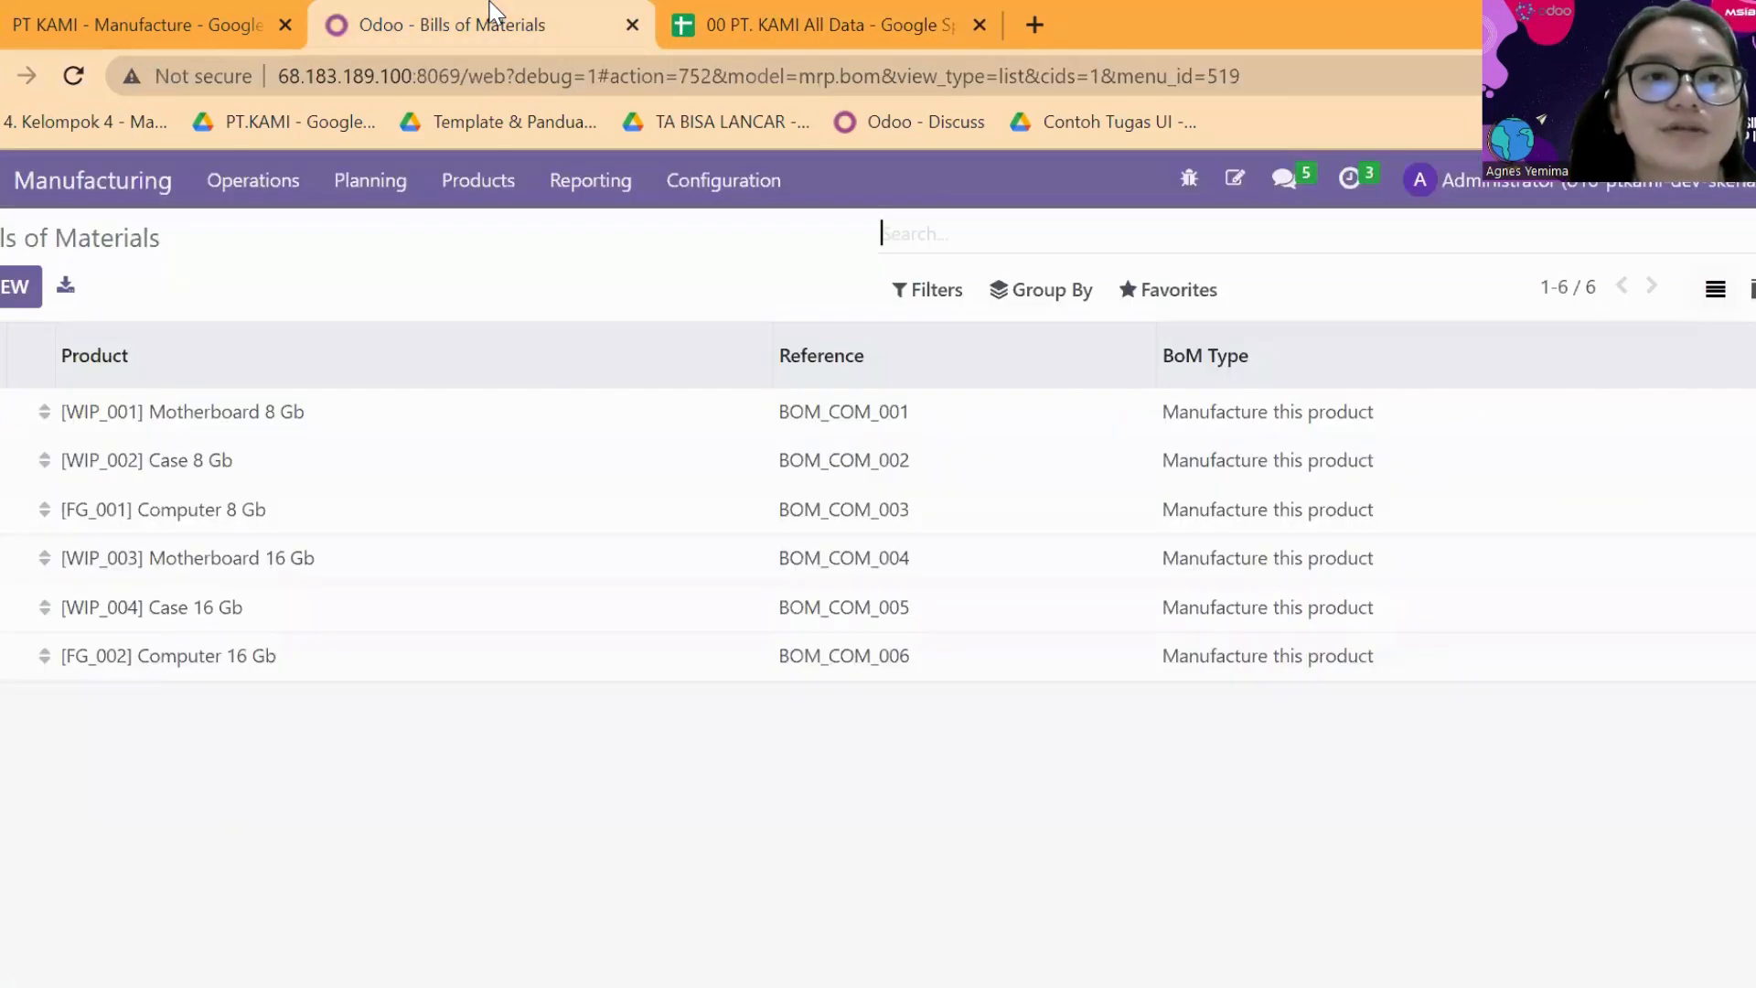
{"action": "left_click", "coordinate": [719, 187]}
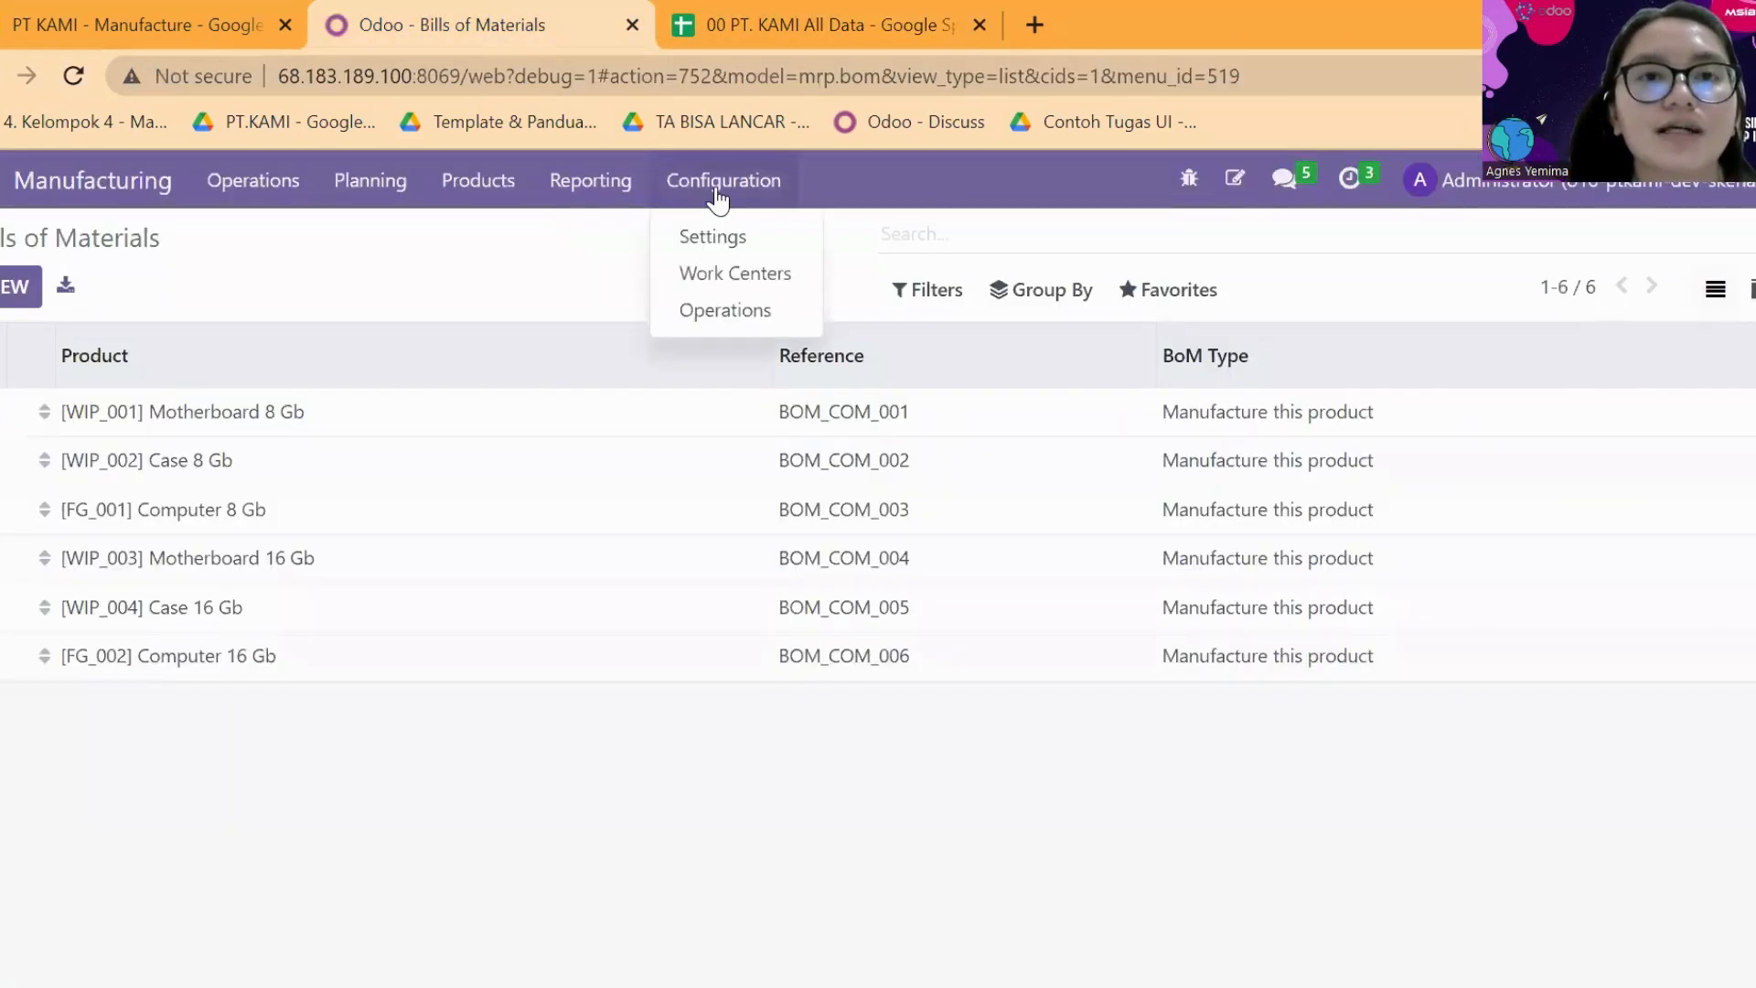
{"action": "left_click", "coordinate": [751, 274]}
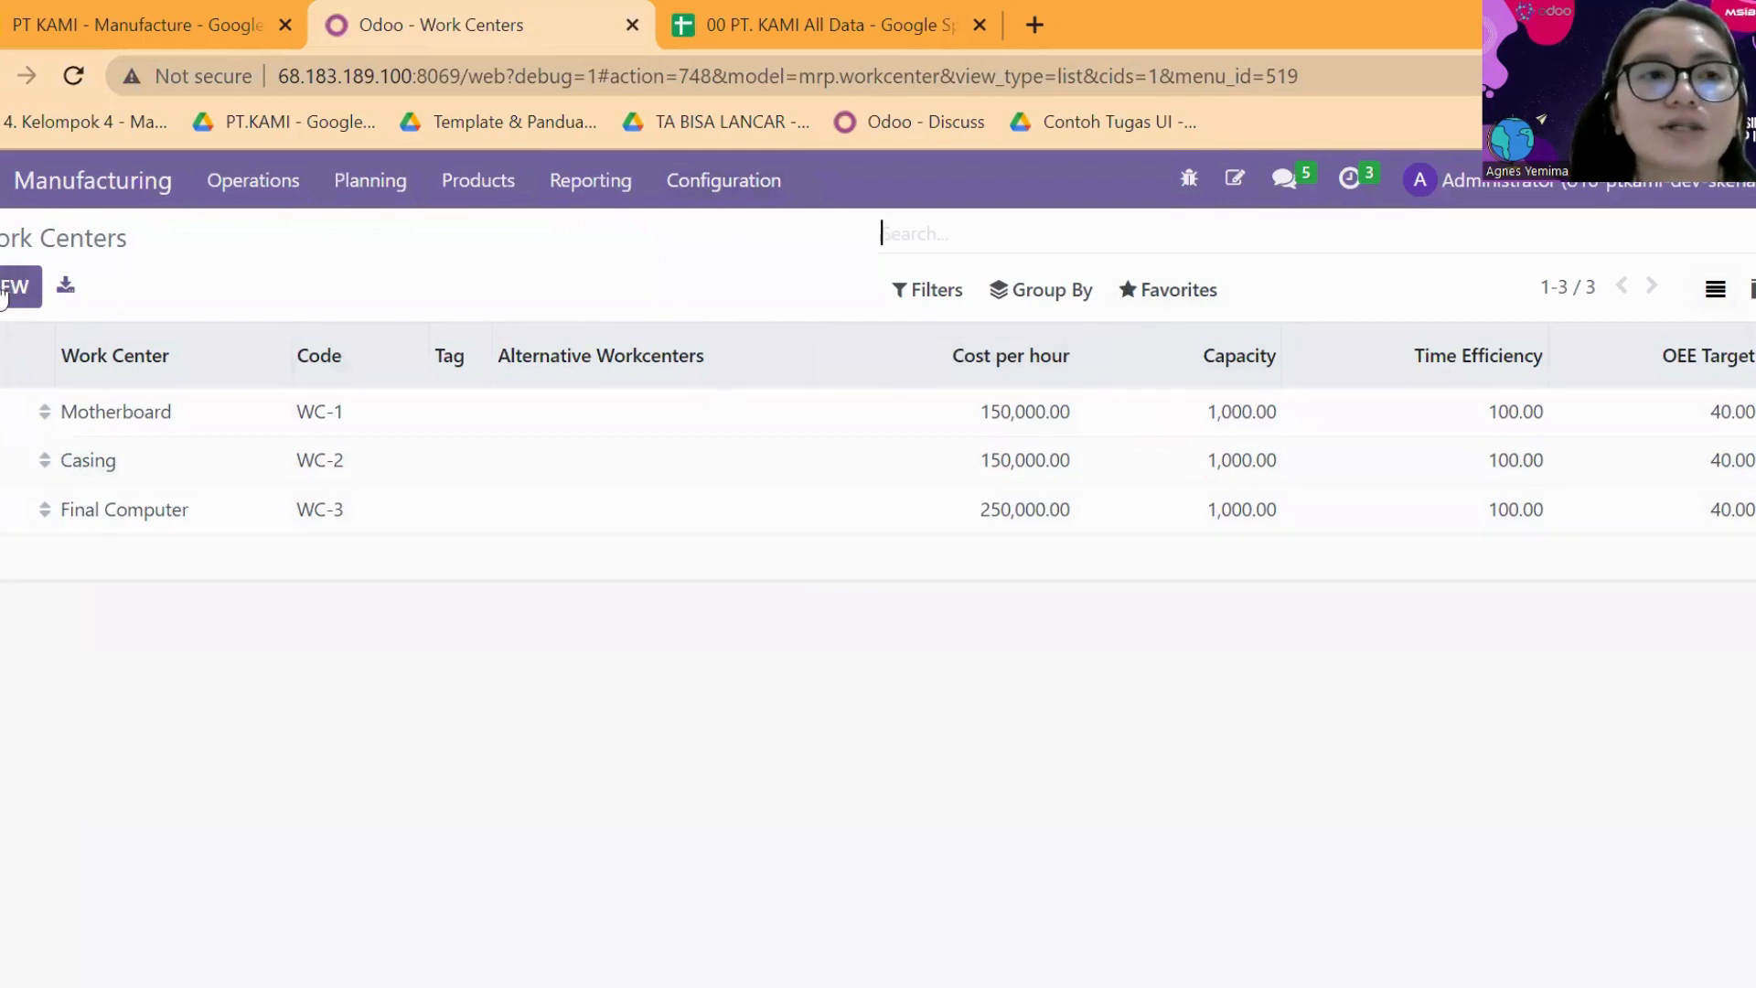
{"action": "left_click", "coordinate": [1135, 295]}
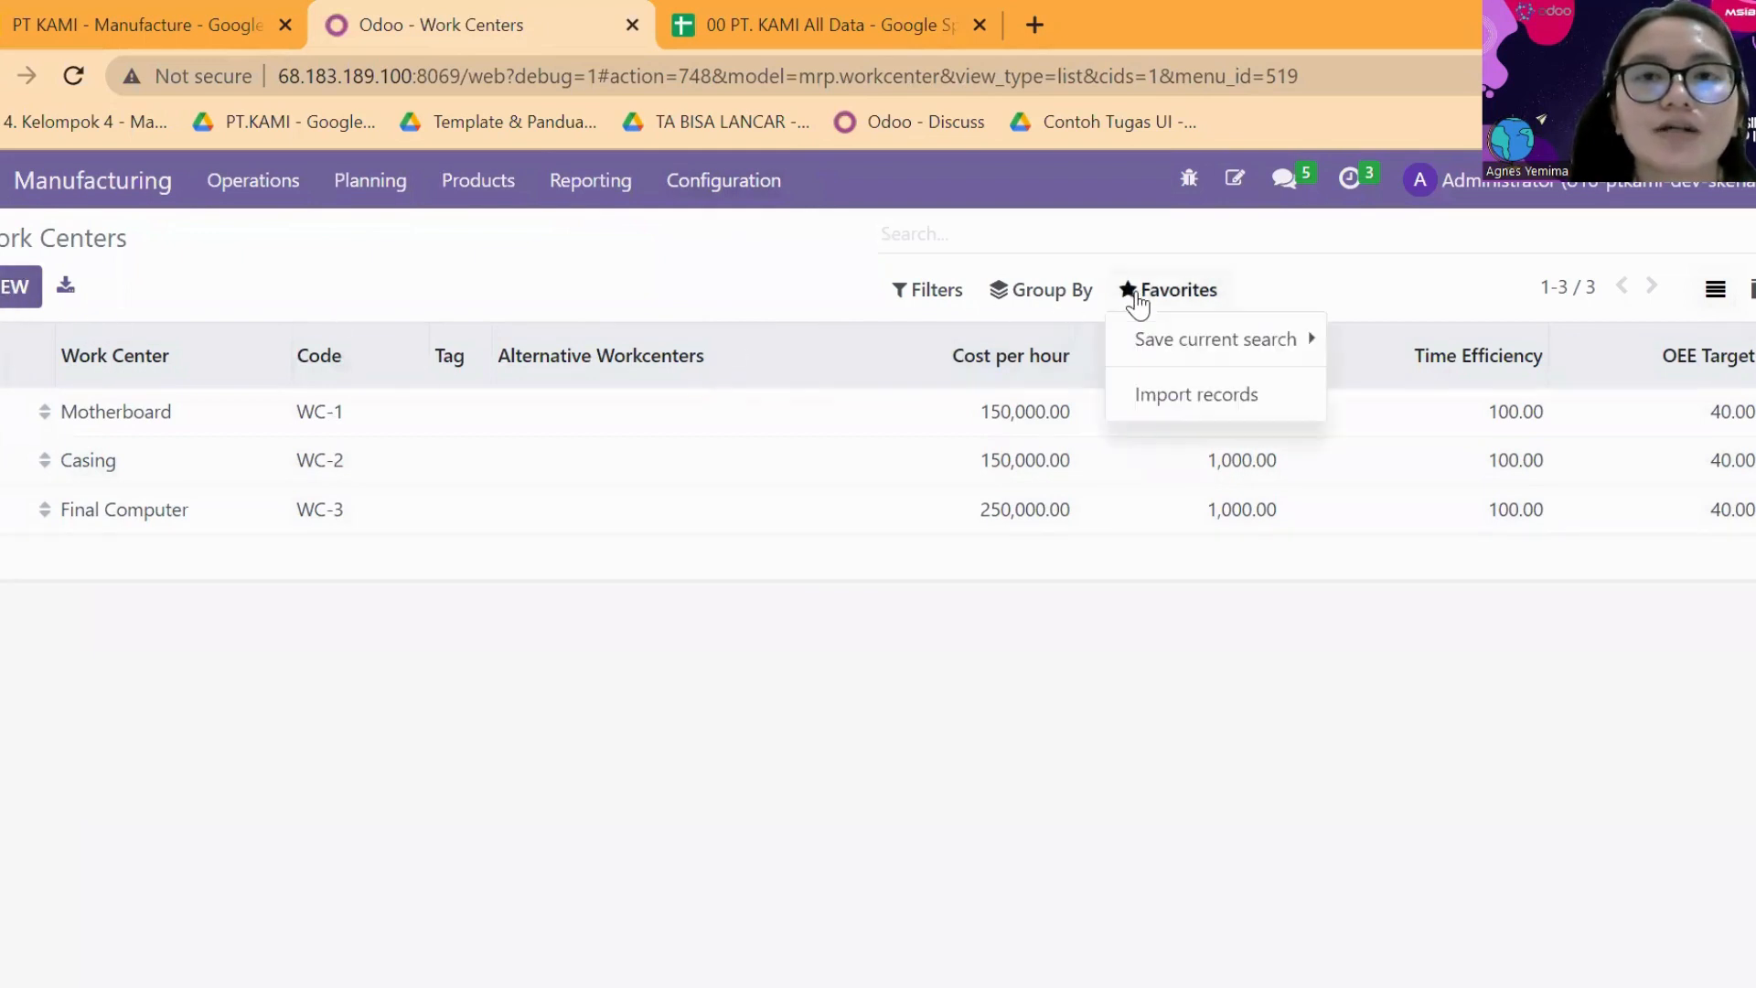
{"action": "left_click", "coordinate": [1176, 398]}
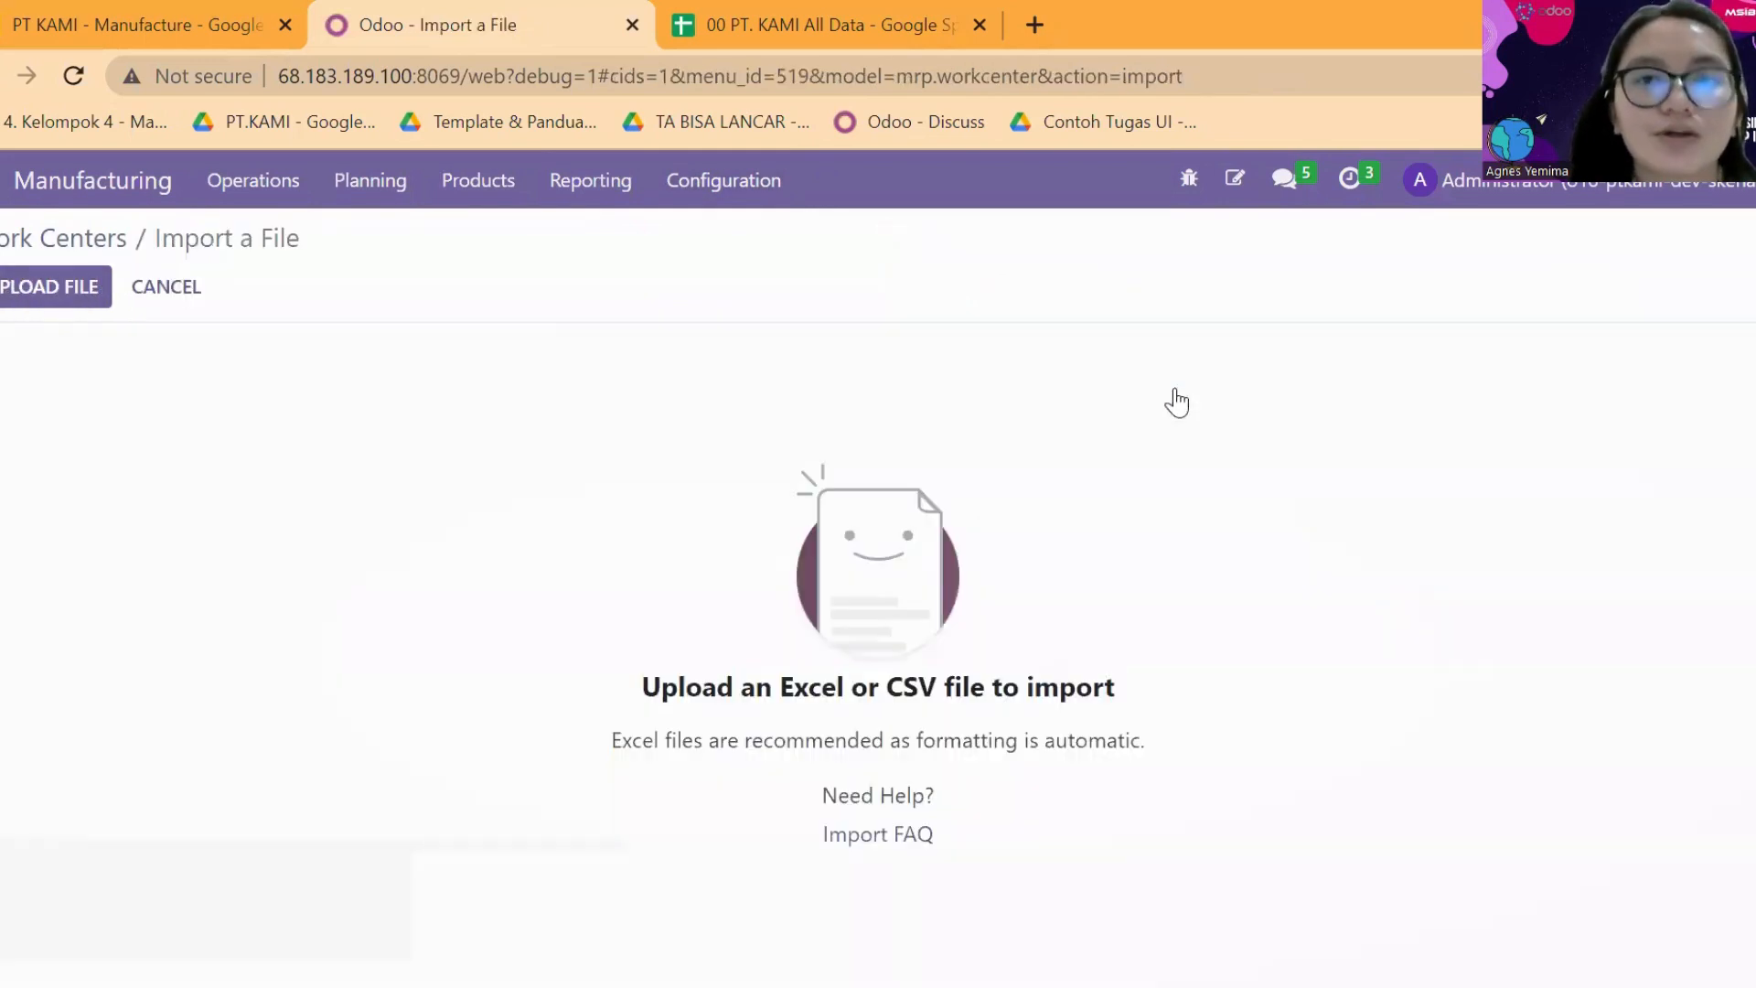
- Load the file 00 PT. KAMI All Data - 12 Work Center (1) into the work centers import
{"action": "left_click", "coordinate": [76, 291]}
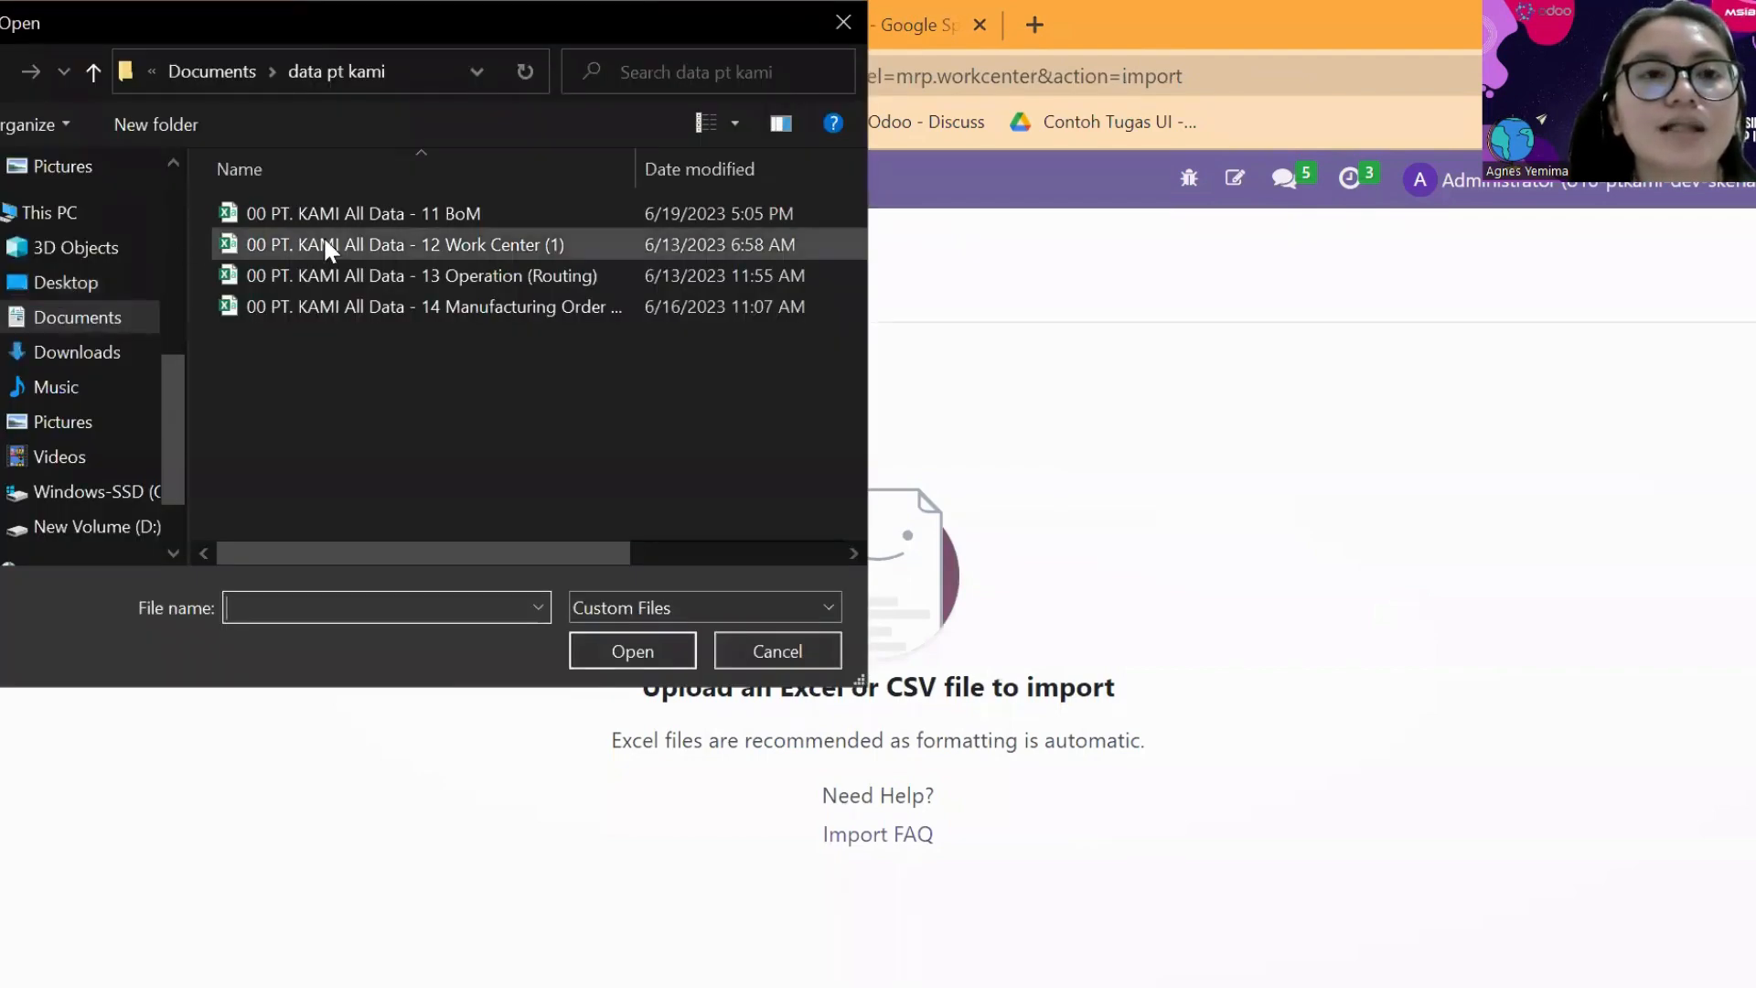
{"action": "left_click", "coordinate": [354, 244]}
{"action": "left_click", "coordinate": [613, 638]}
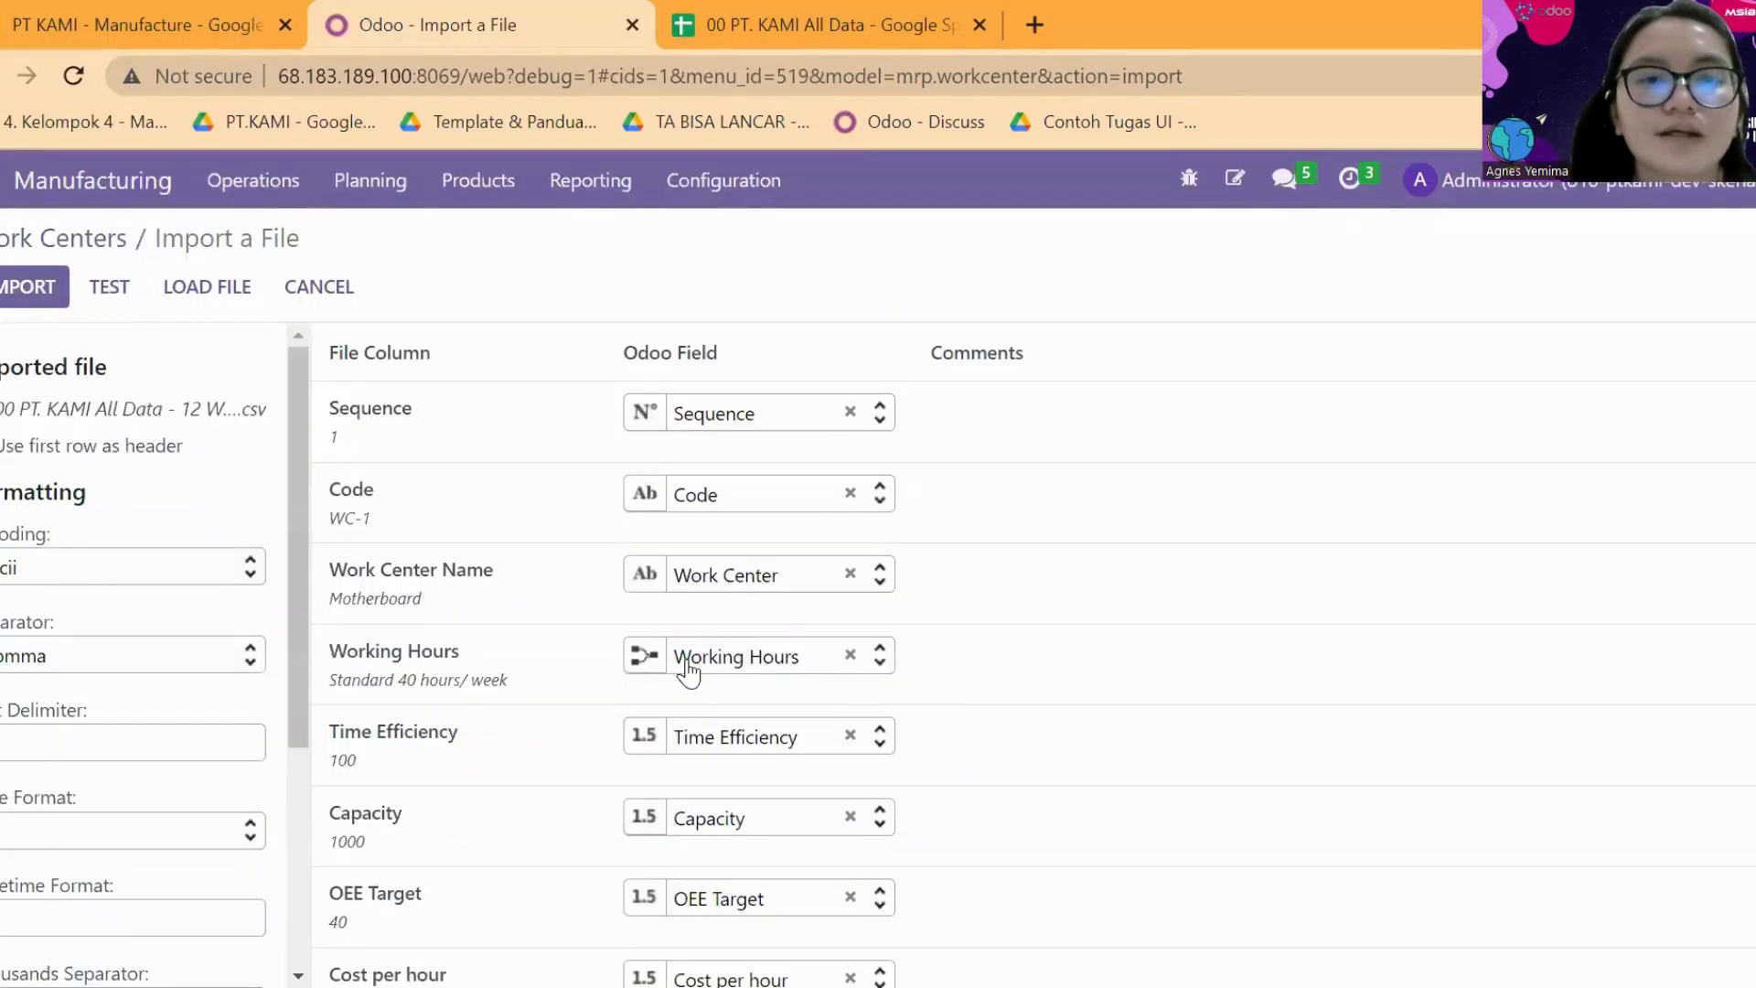
- Test the work centers import with the Working Hours column unmapped, and cancel without importing
{"action": "left_click", "coordinate": [850, 655]}
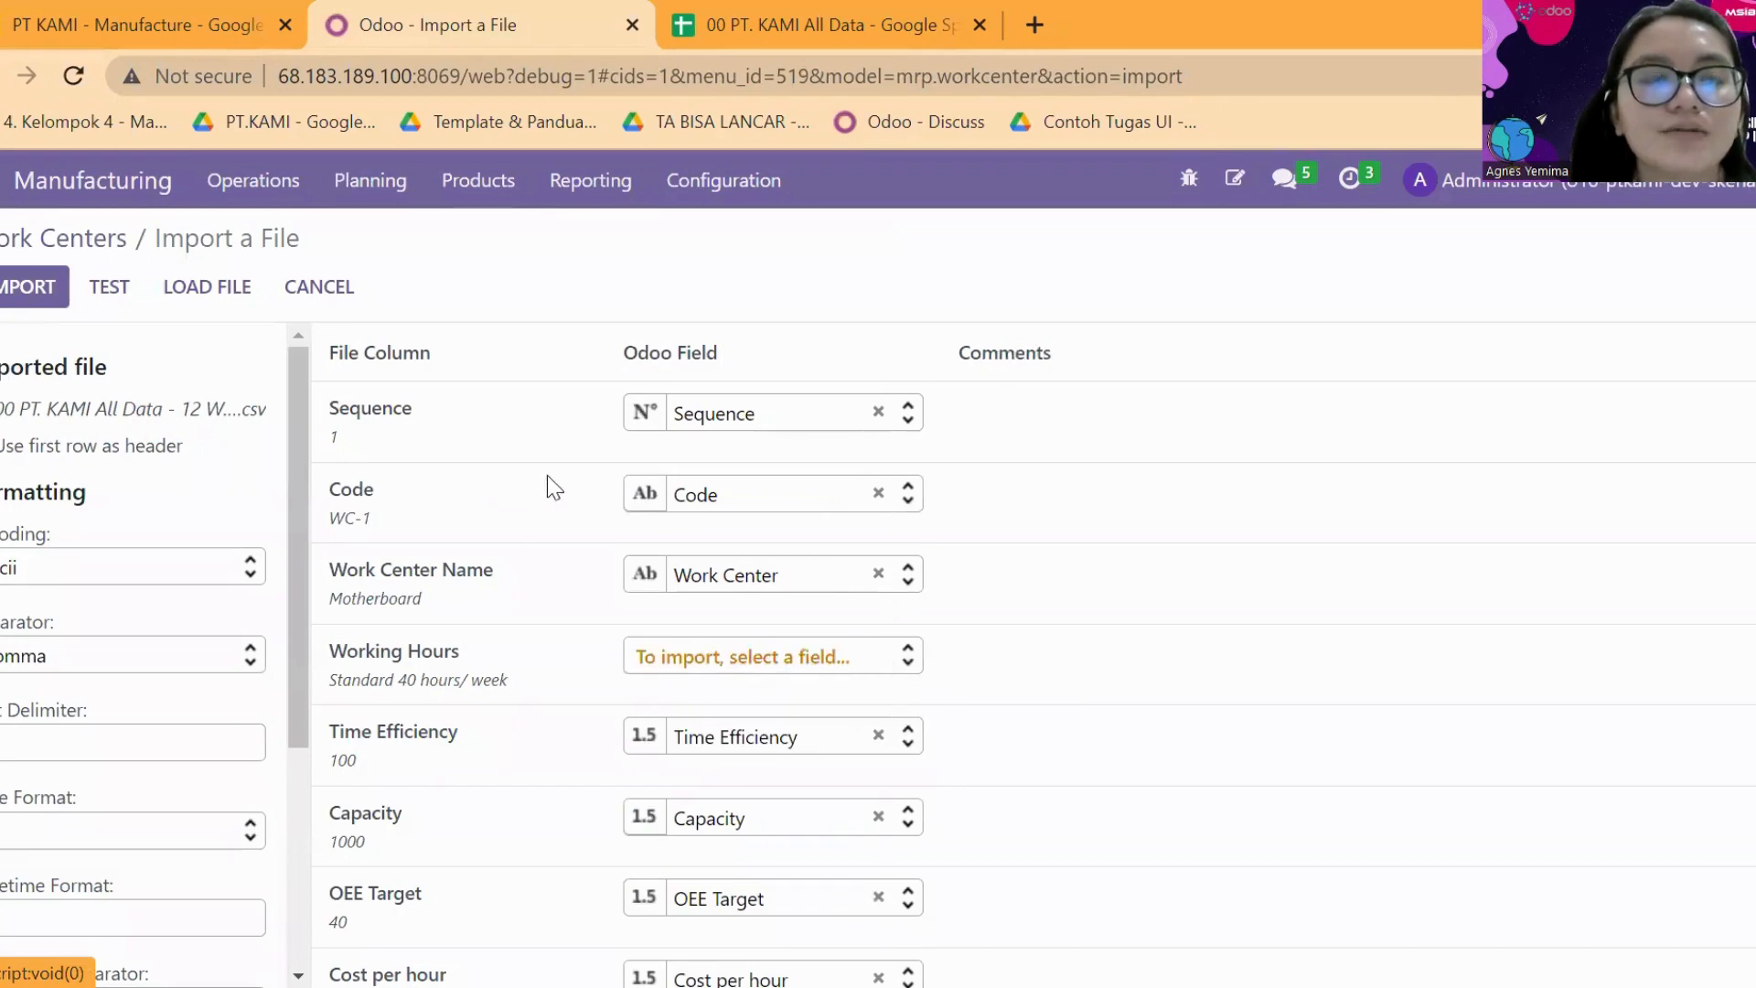
{"action": "scroll", "coordinate": [496, 464], "scroll_direction": "down", "scroll_amount": 3}
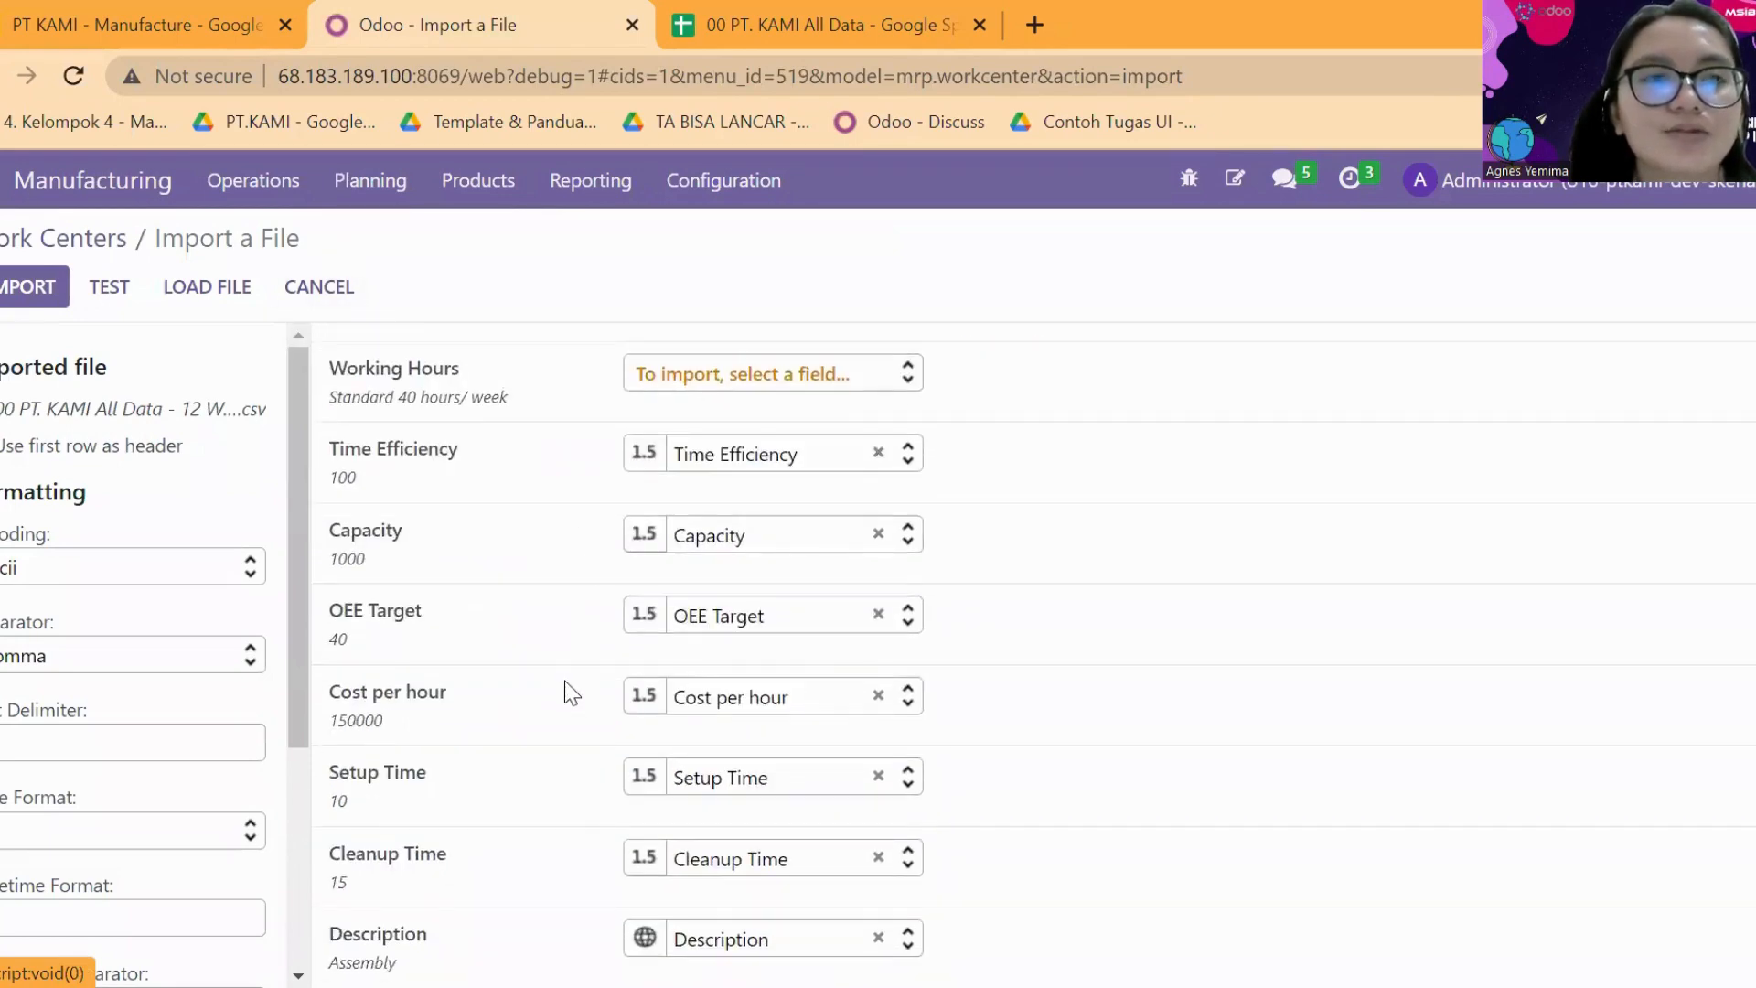
{"action": "scroll", "coordinate": [568, 689], "scroll_direction": "up", "scroll_amount": 3}
{"action": "left_click", "coordinate": [126, 293]}
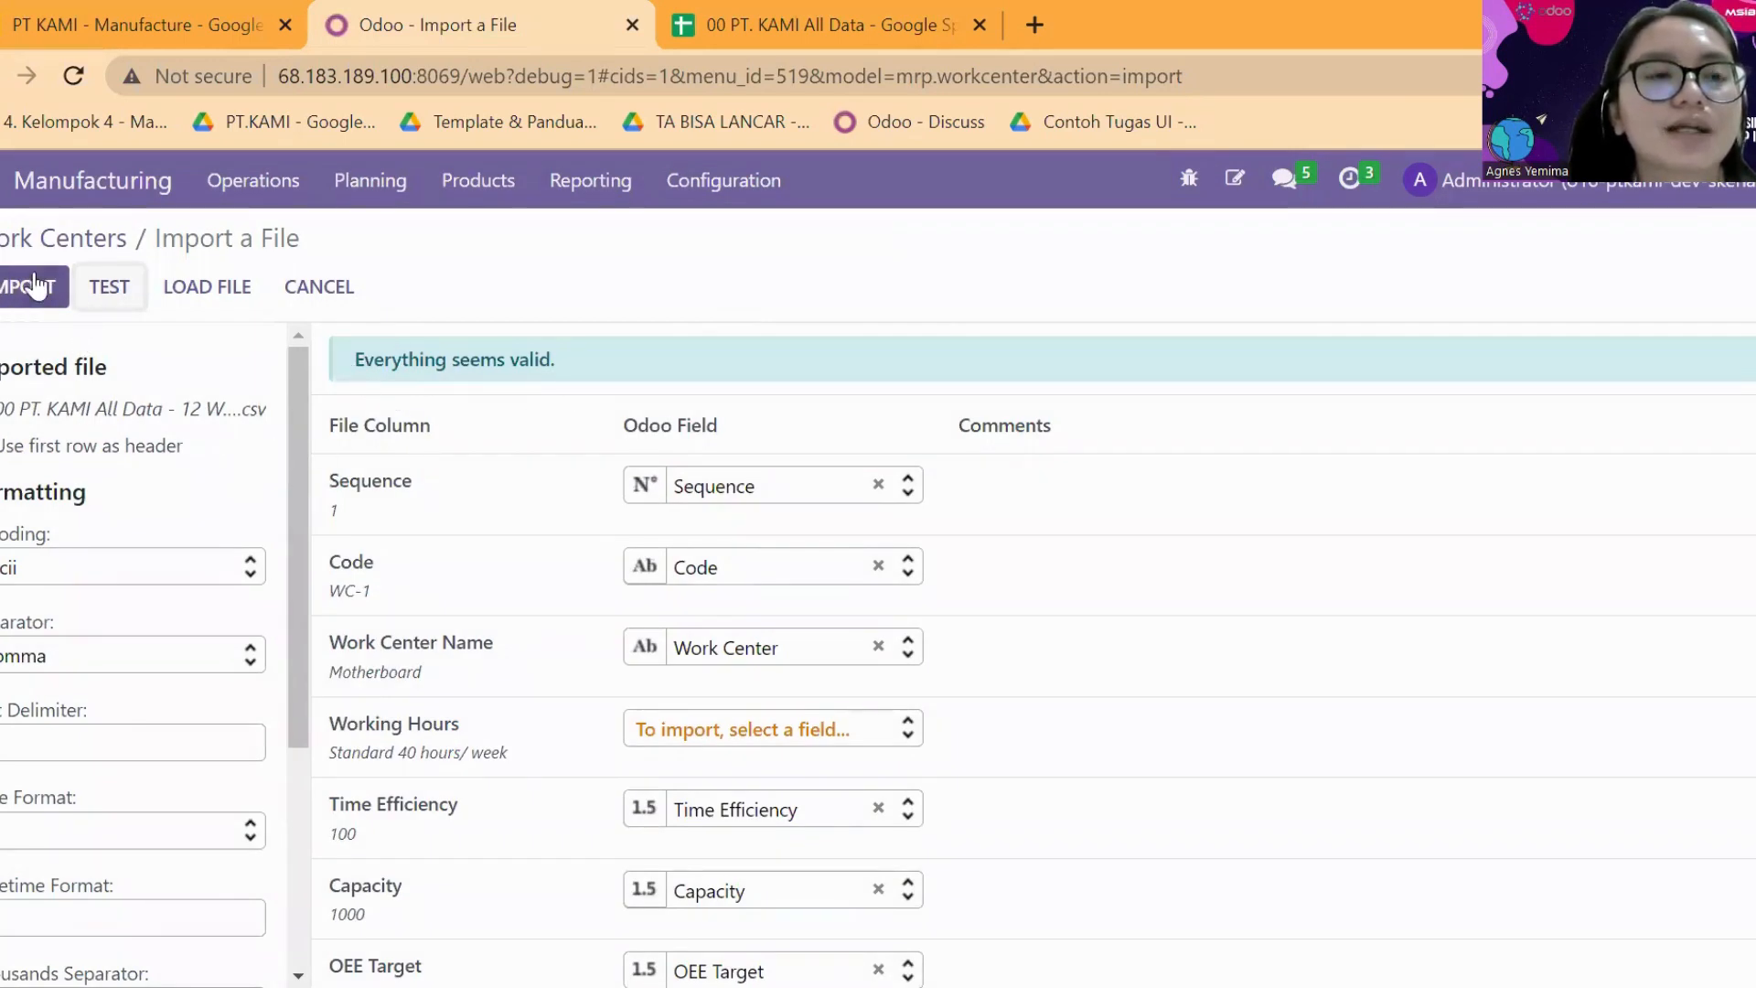
{"action": "left_click", "coordinate": [331, 289]}
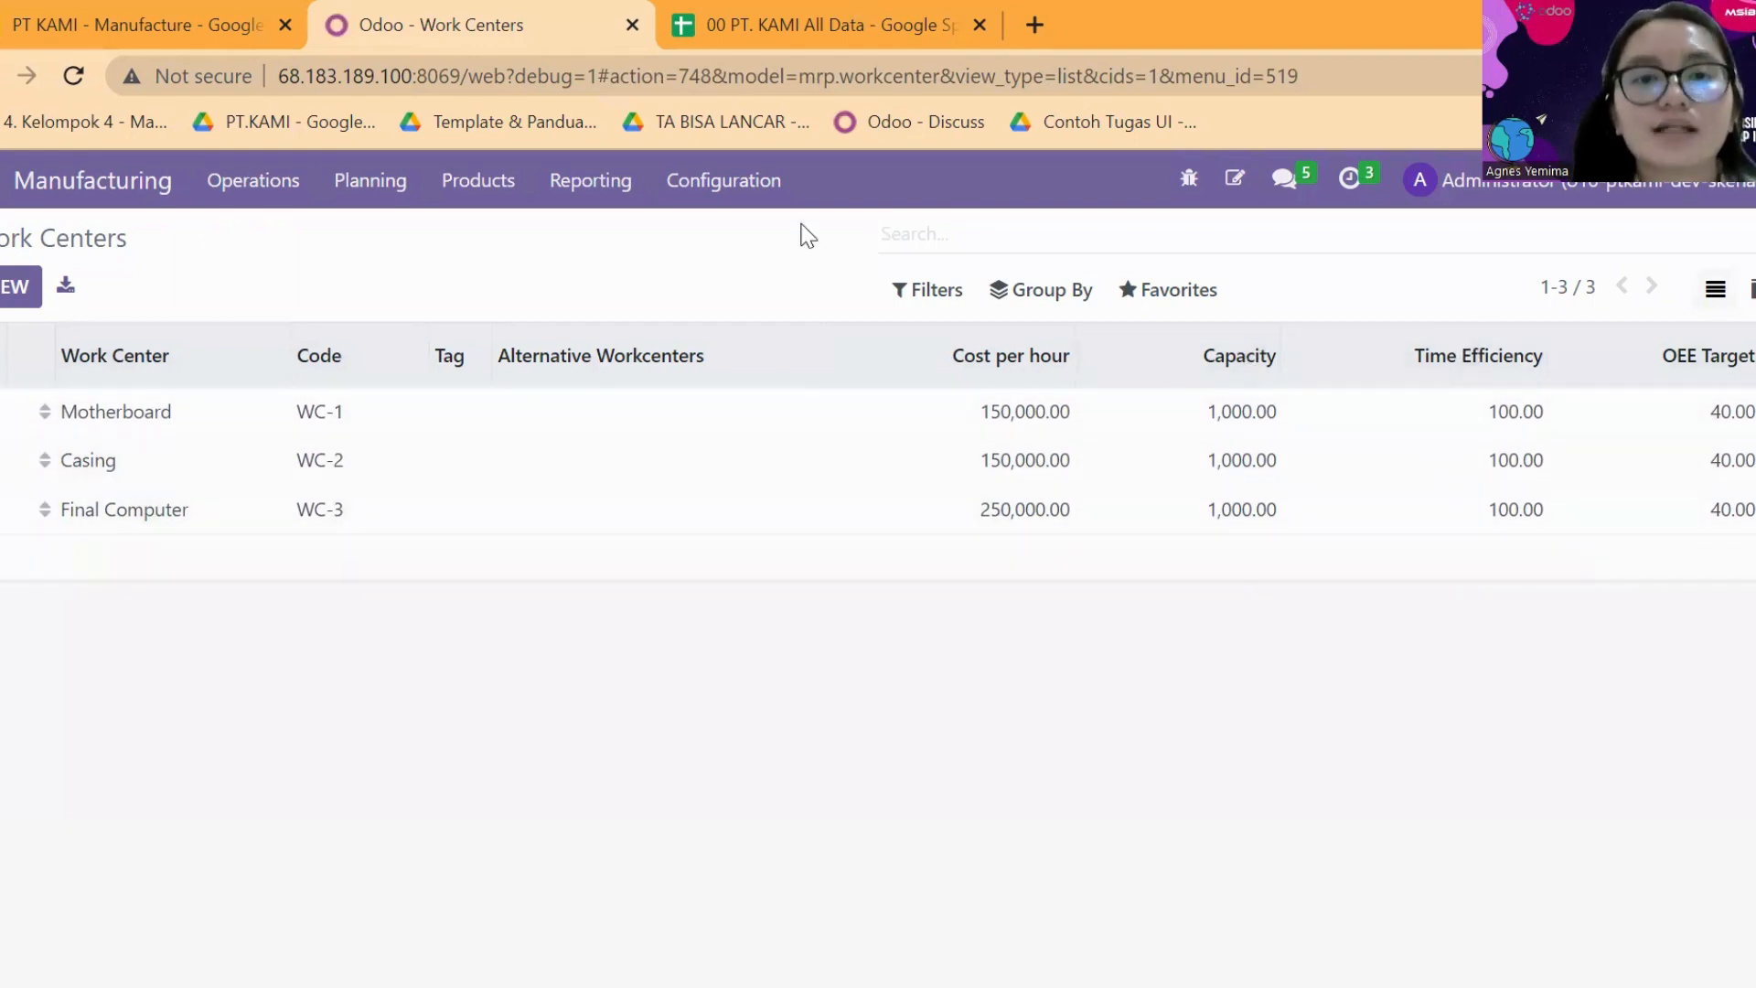
- Review the 12 Work Center and 13 Operation (Routing) sheets in the spreadsheet and return to Odoo's Work Centers list
{"action": "key", "text": "ctrl+Tab"}
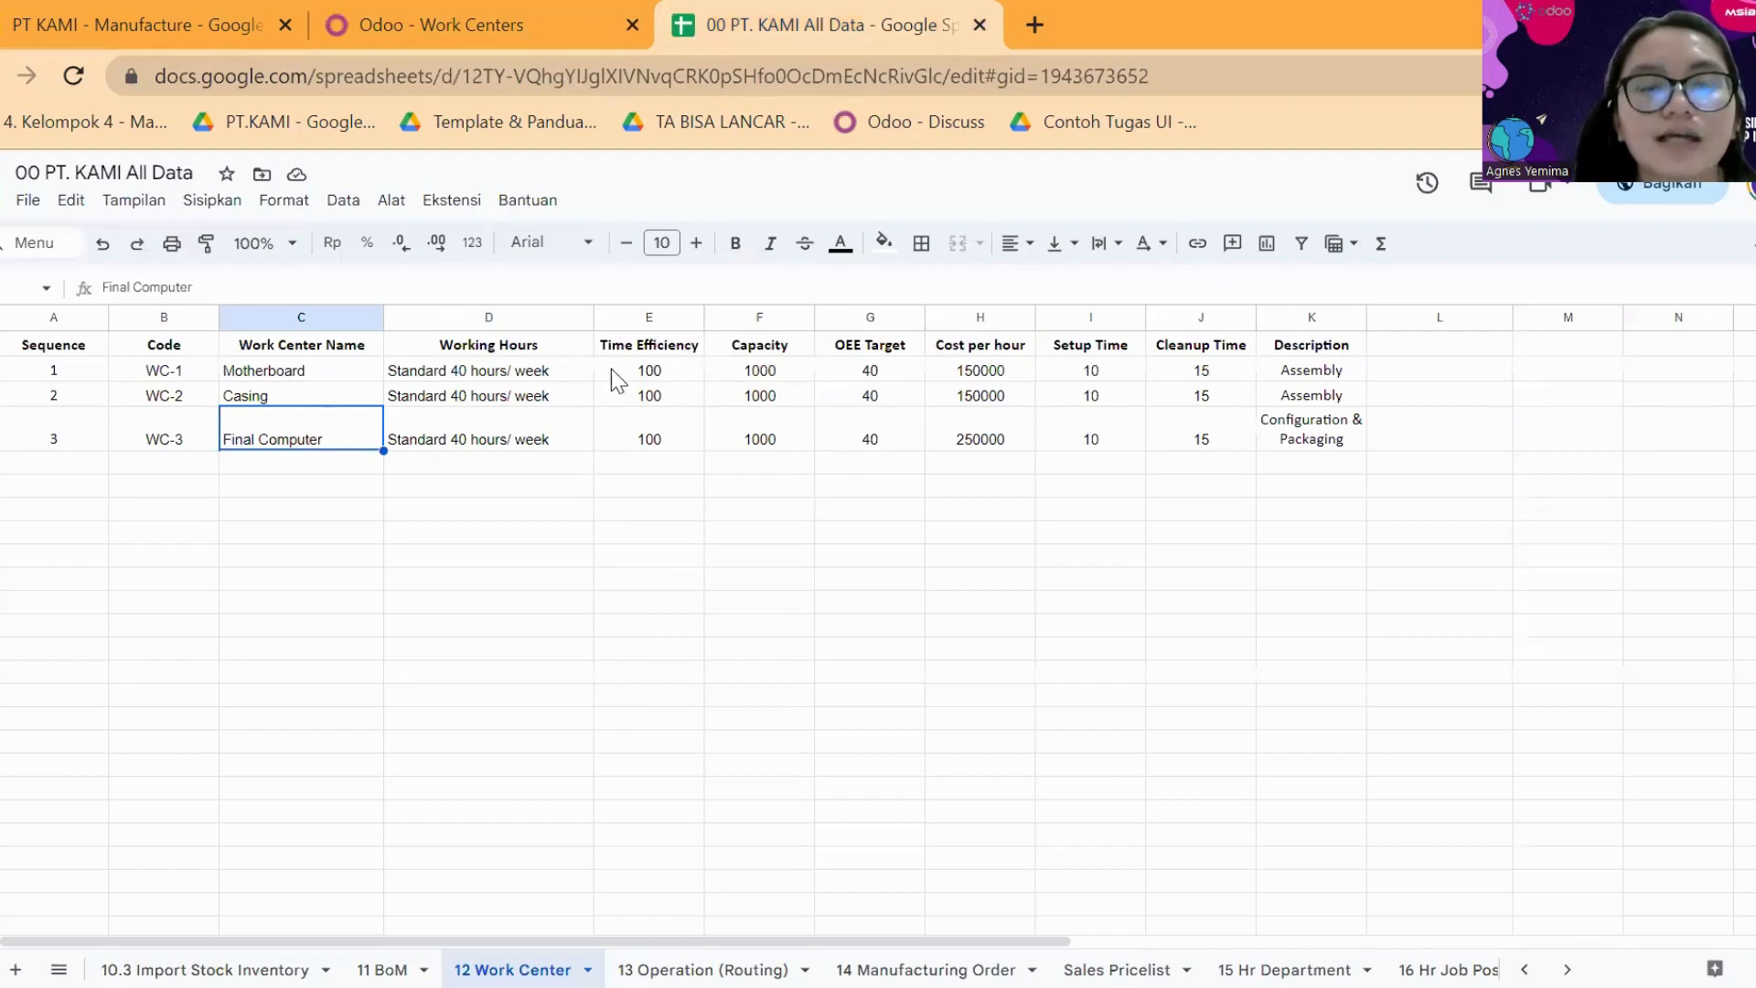
{"action": "left_click", "coordinate": [444, 4]}
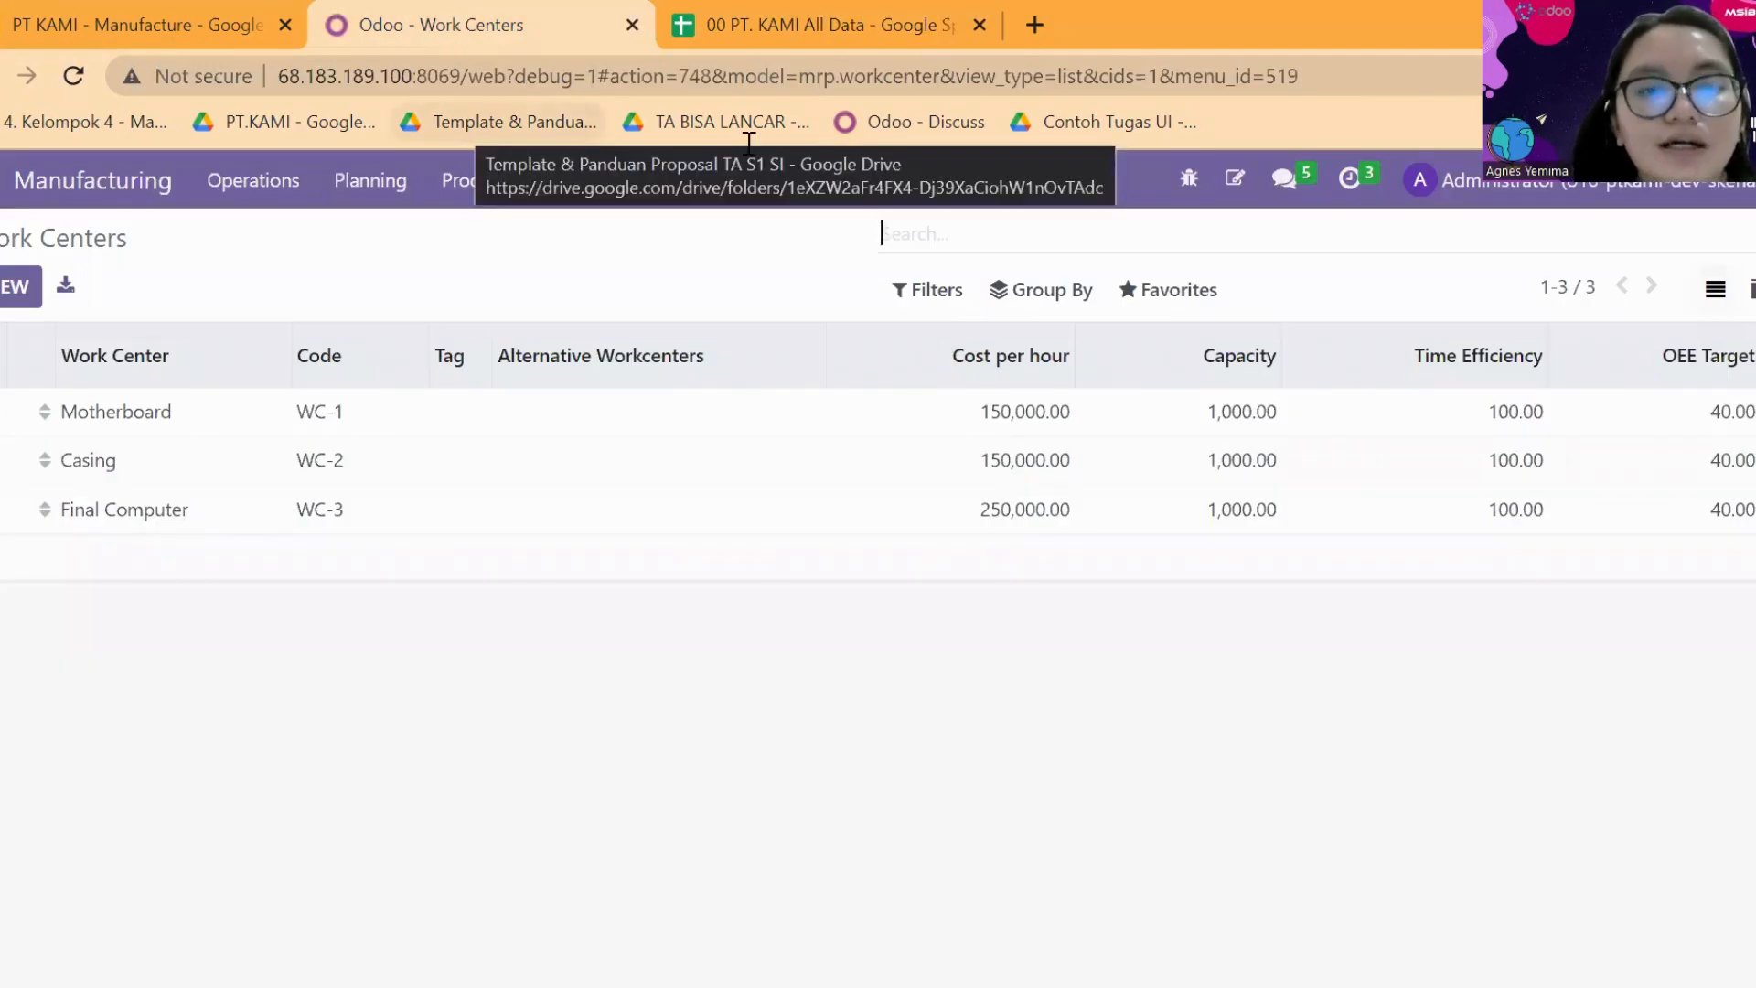
{"action": "left_click", "coordinate": [805, 25]}
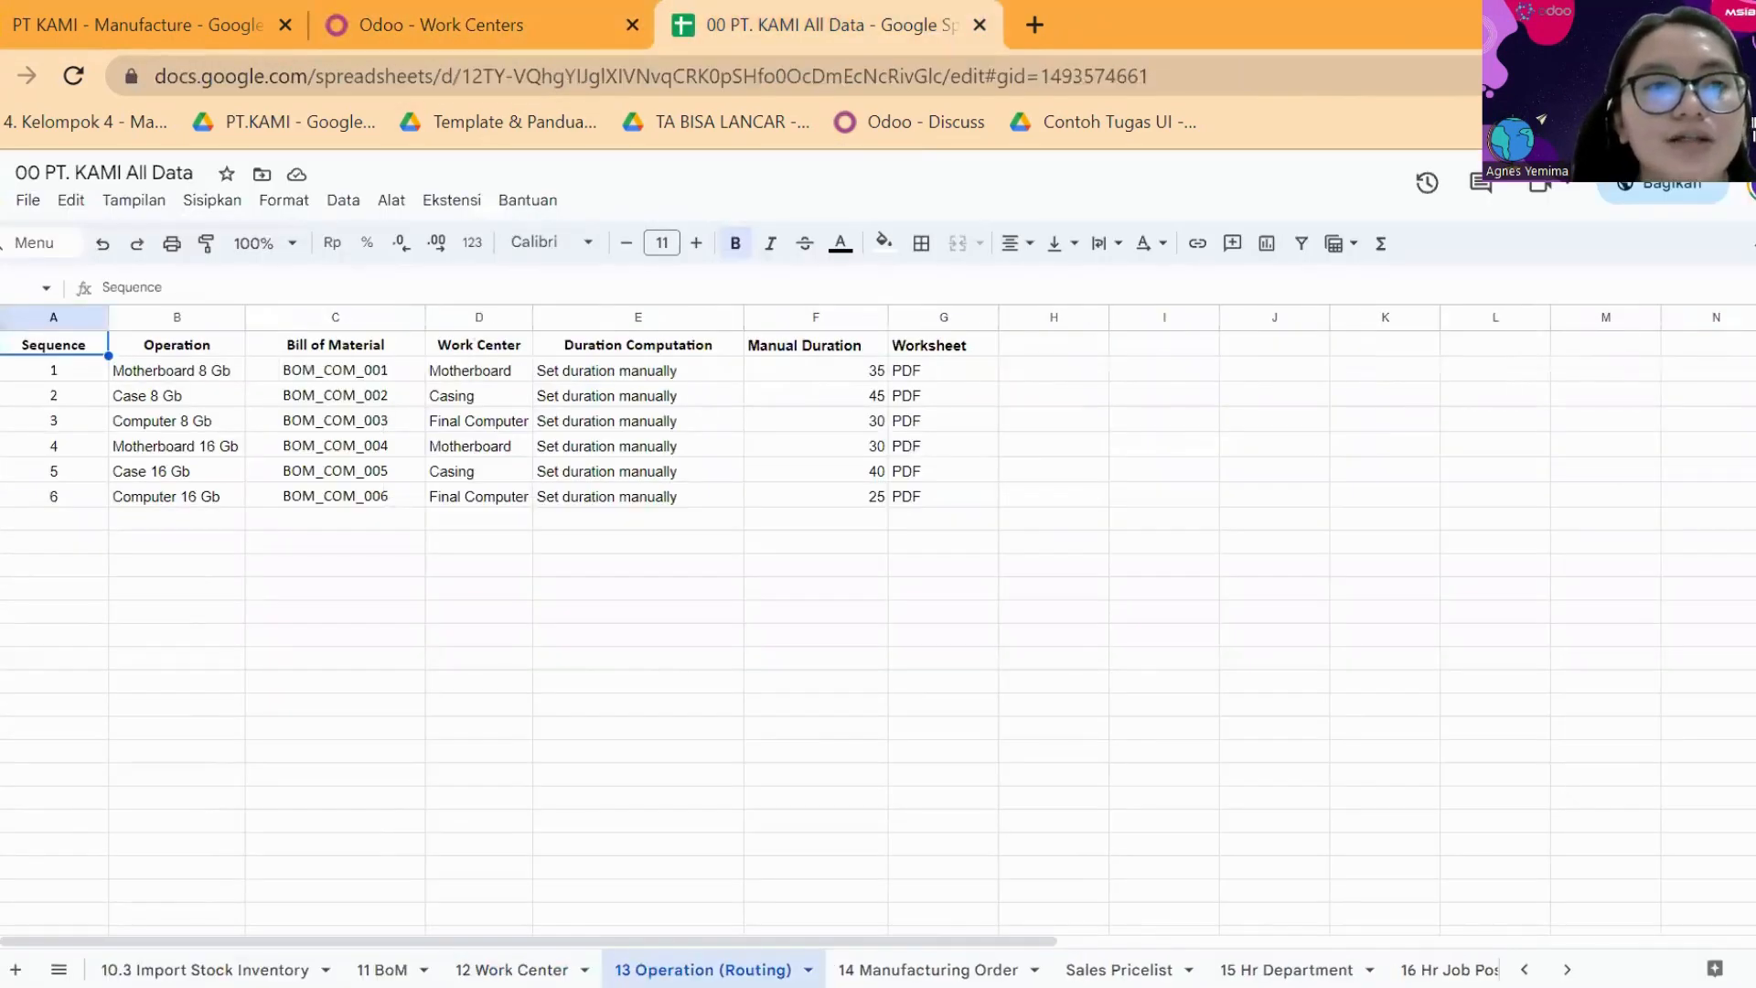
{"action": "left_click", "coordinate": [415, 7]}
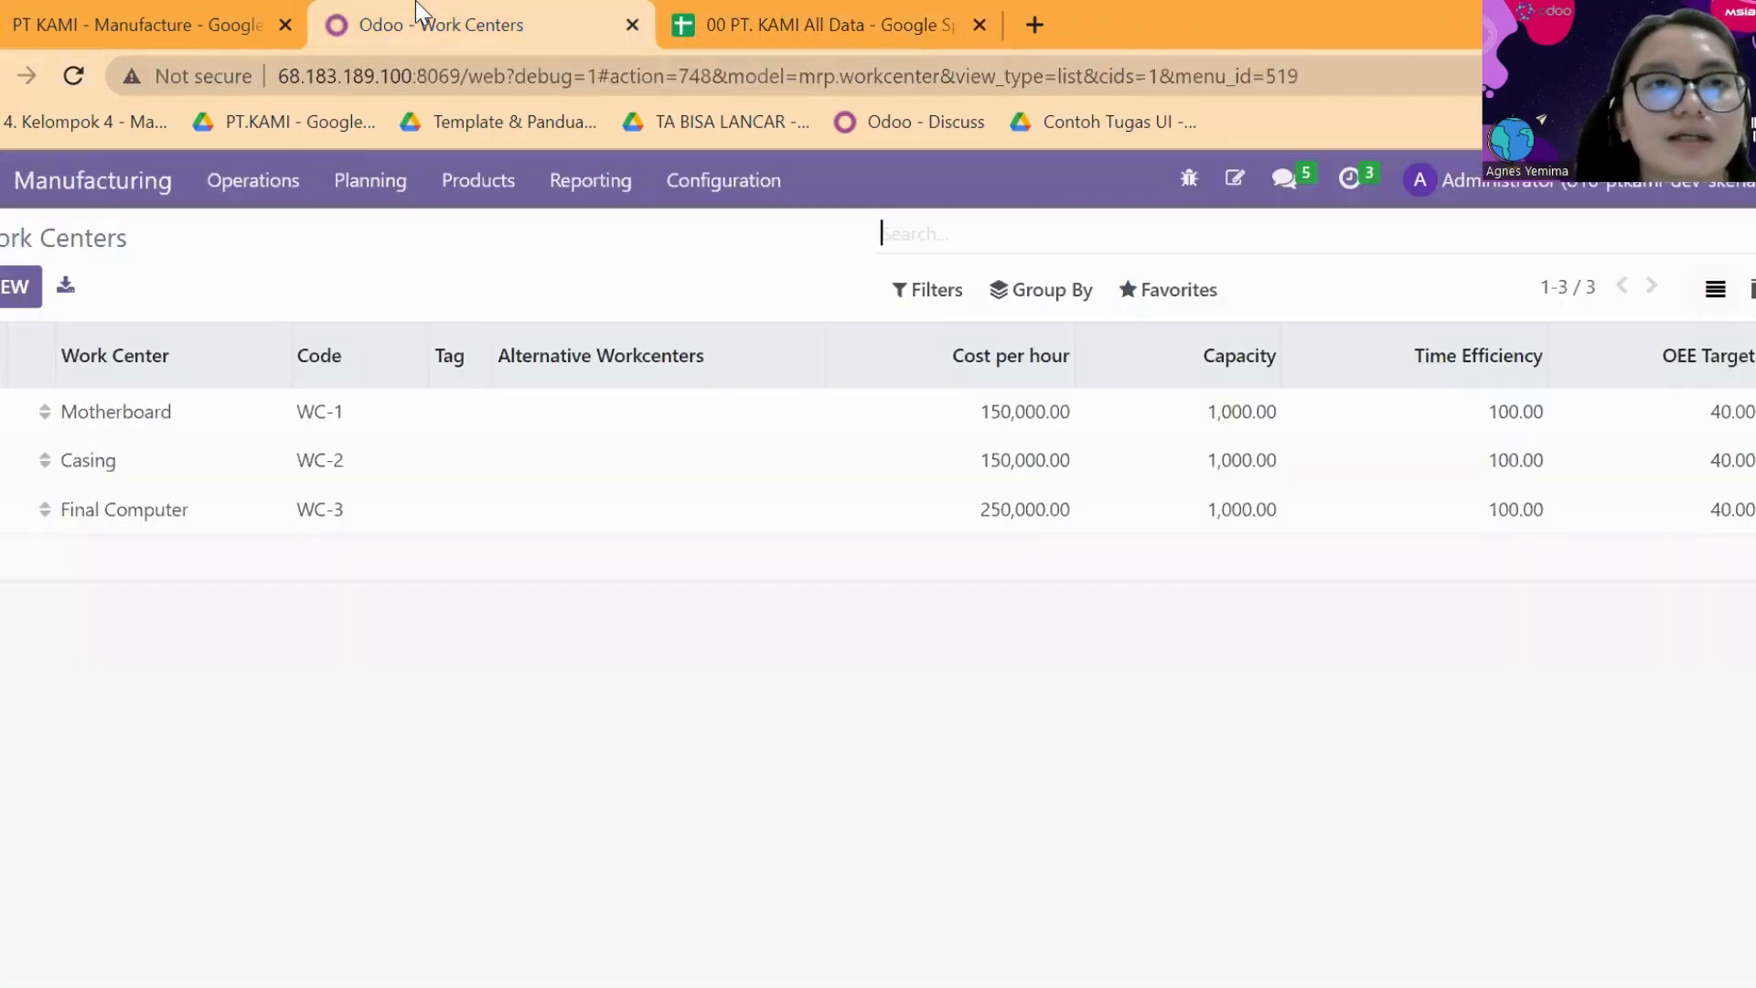
- Open the Operations list and load the file 00 PT. KAMI All Data - 13 Operation (Routing) into a new record import
{"action": "left_click", "coordinate": [709, 194]}
{"action": "left_click", "coordinate": [744, 311]}
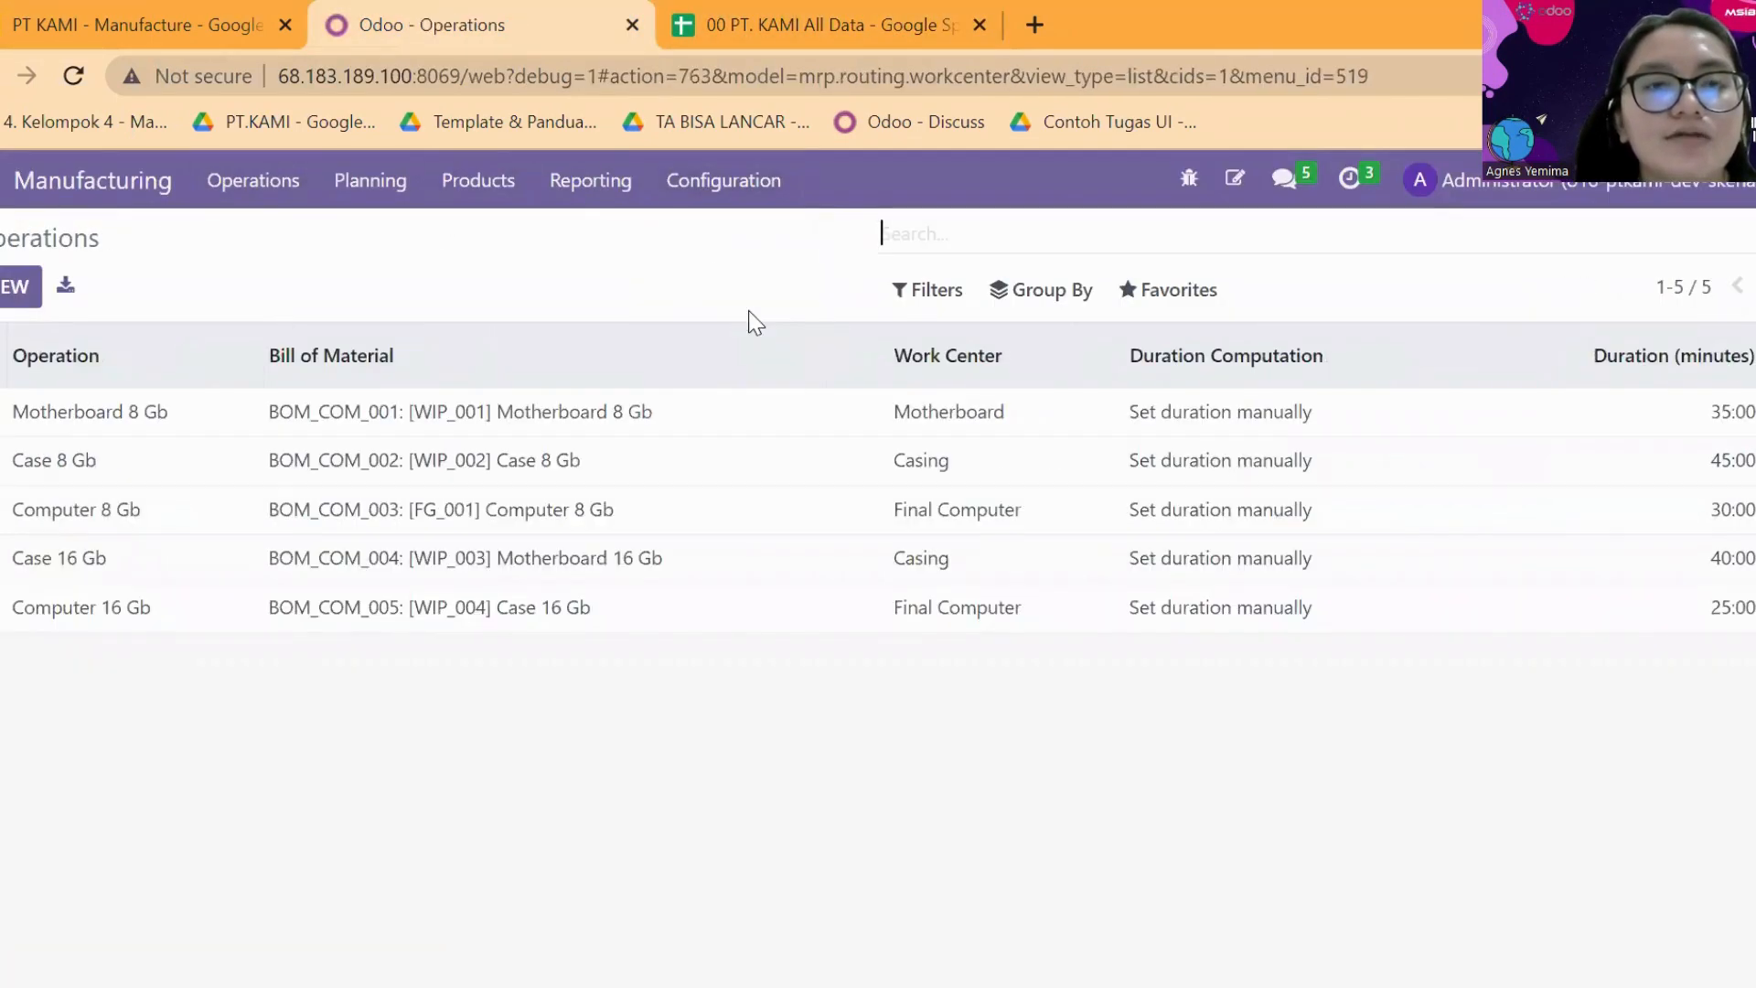
{"action": "left_click", "coordinate": [1137, 300]}
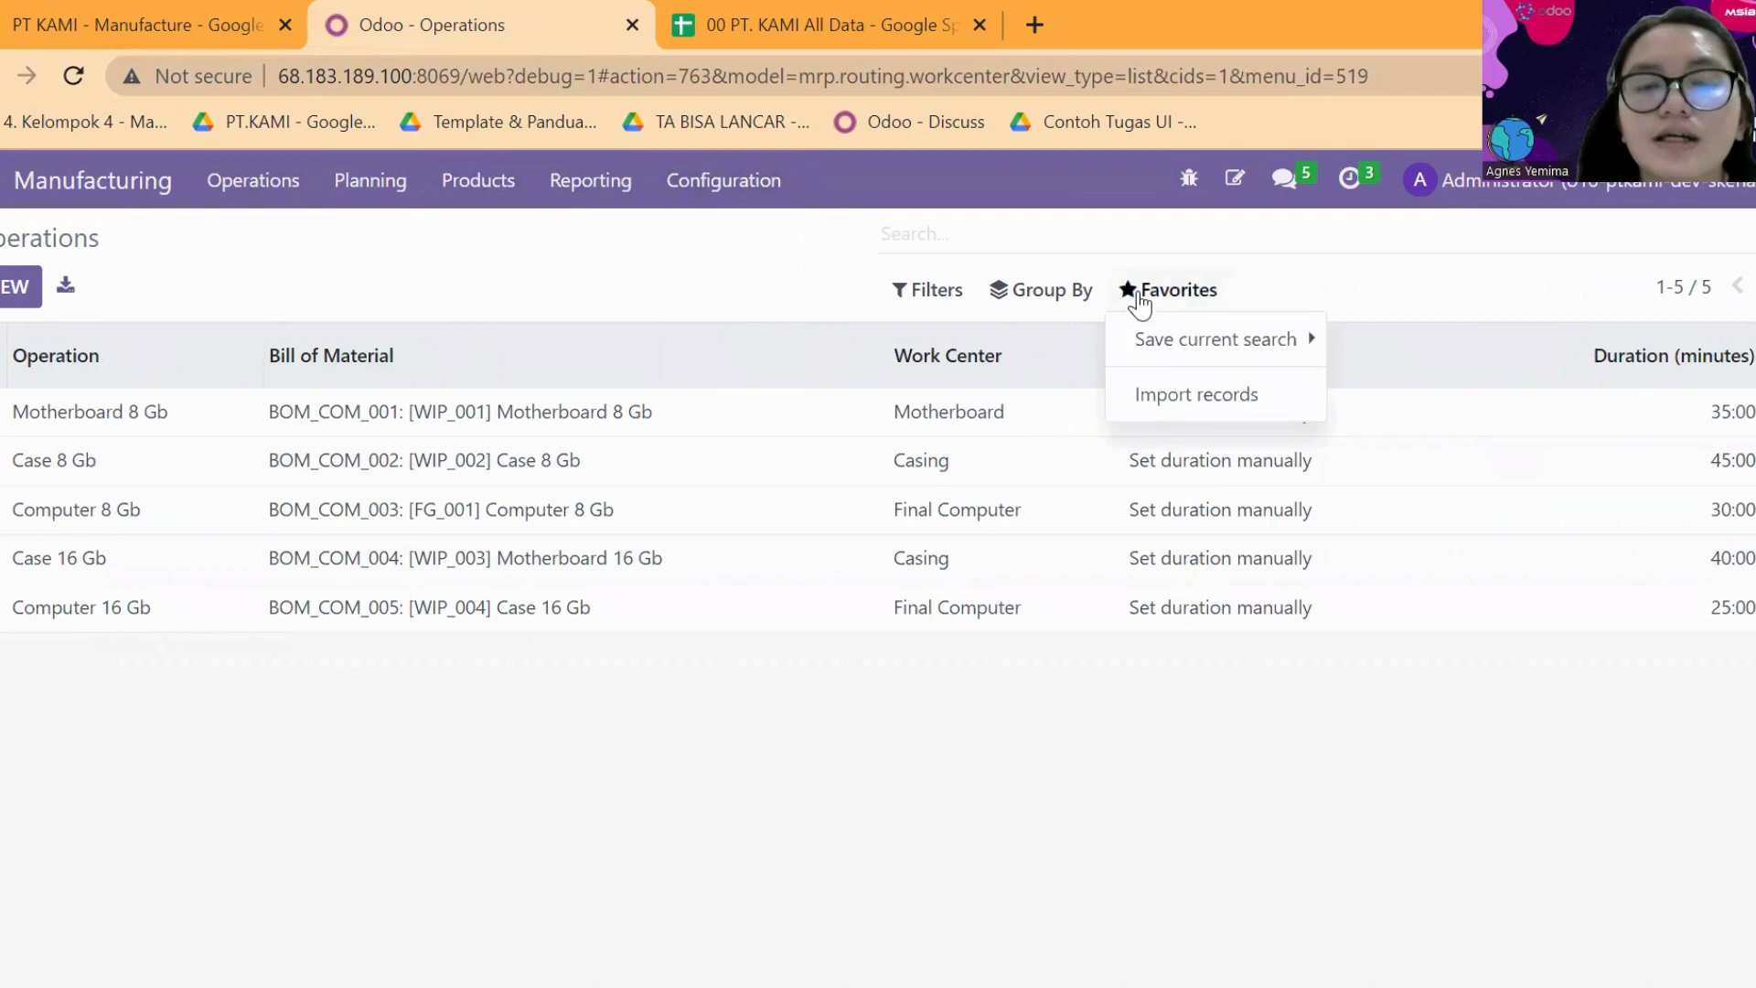
{"action": "left_click", "coordinate": [1201, 412]}
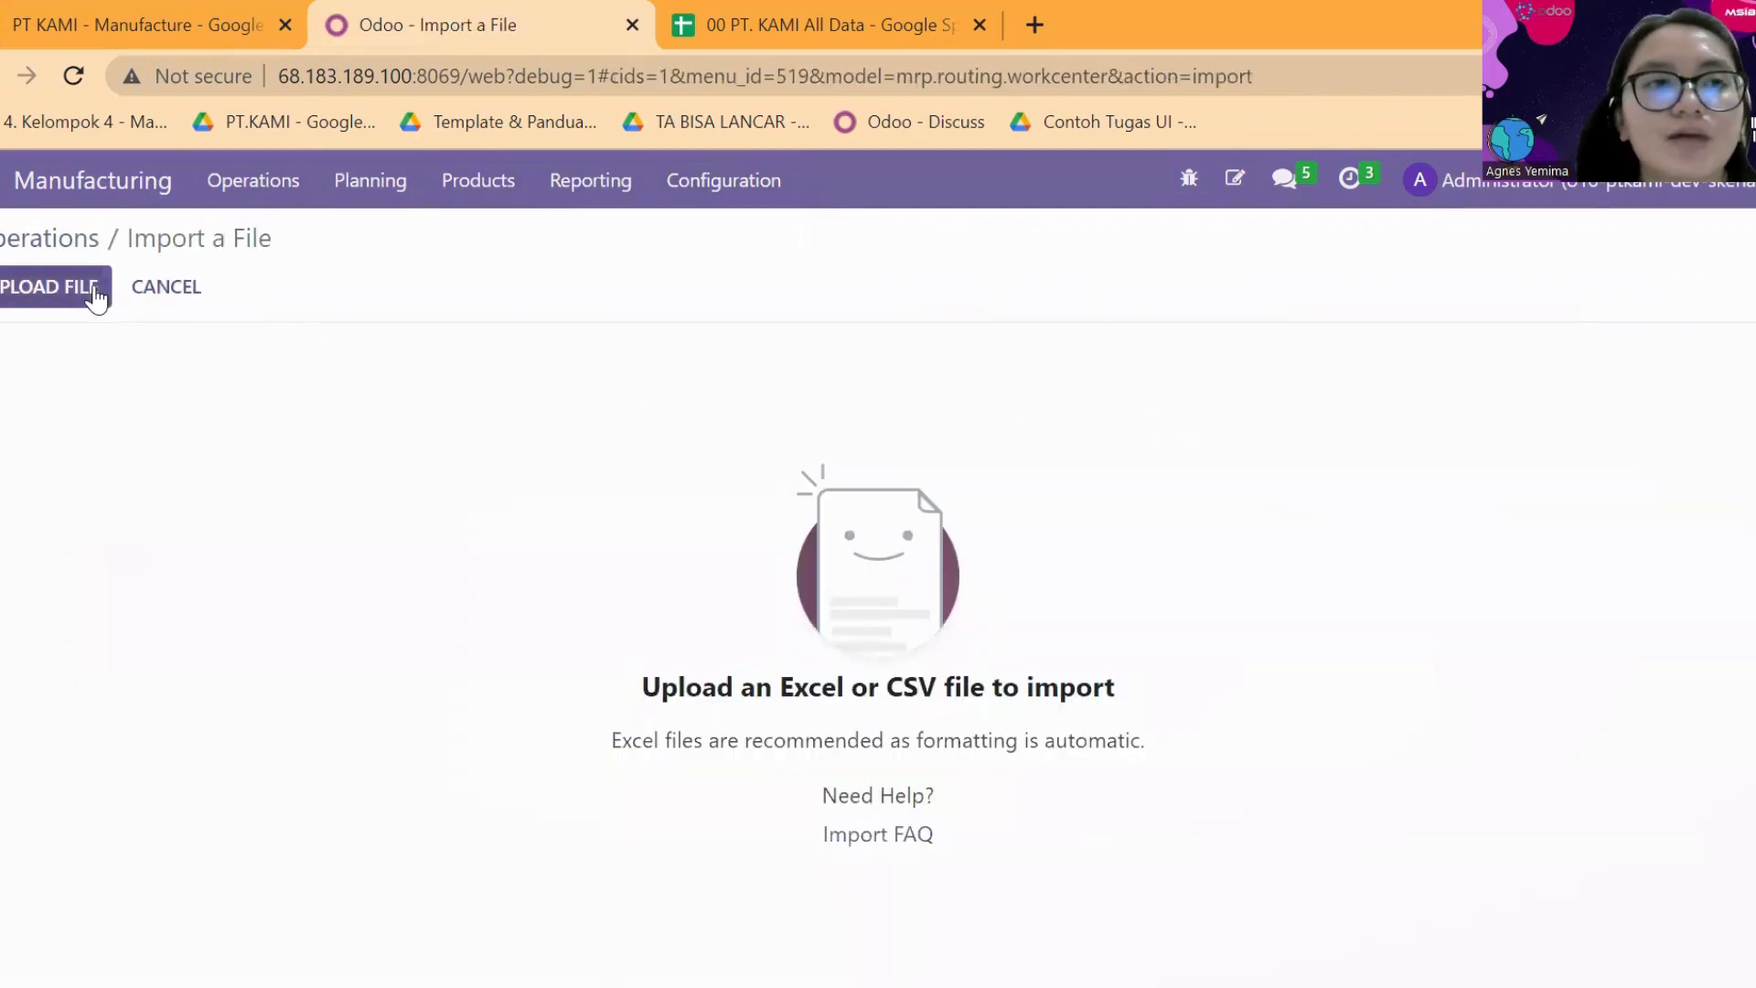
{"action": "left_click", "coordinate": [94, 299]}
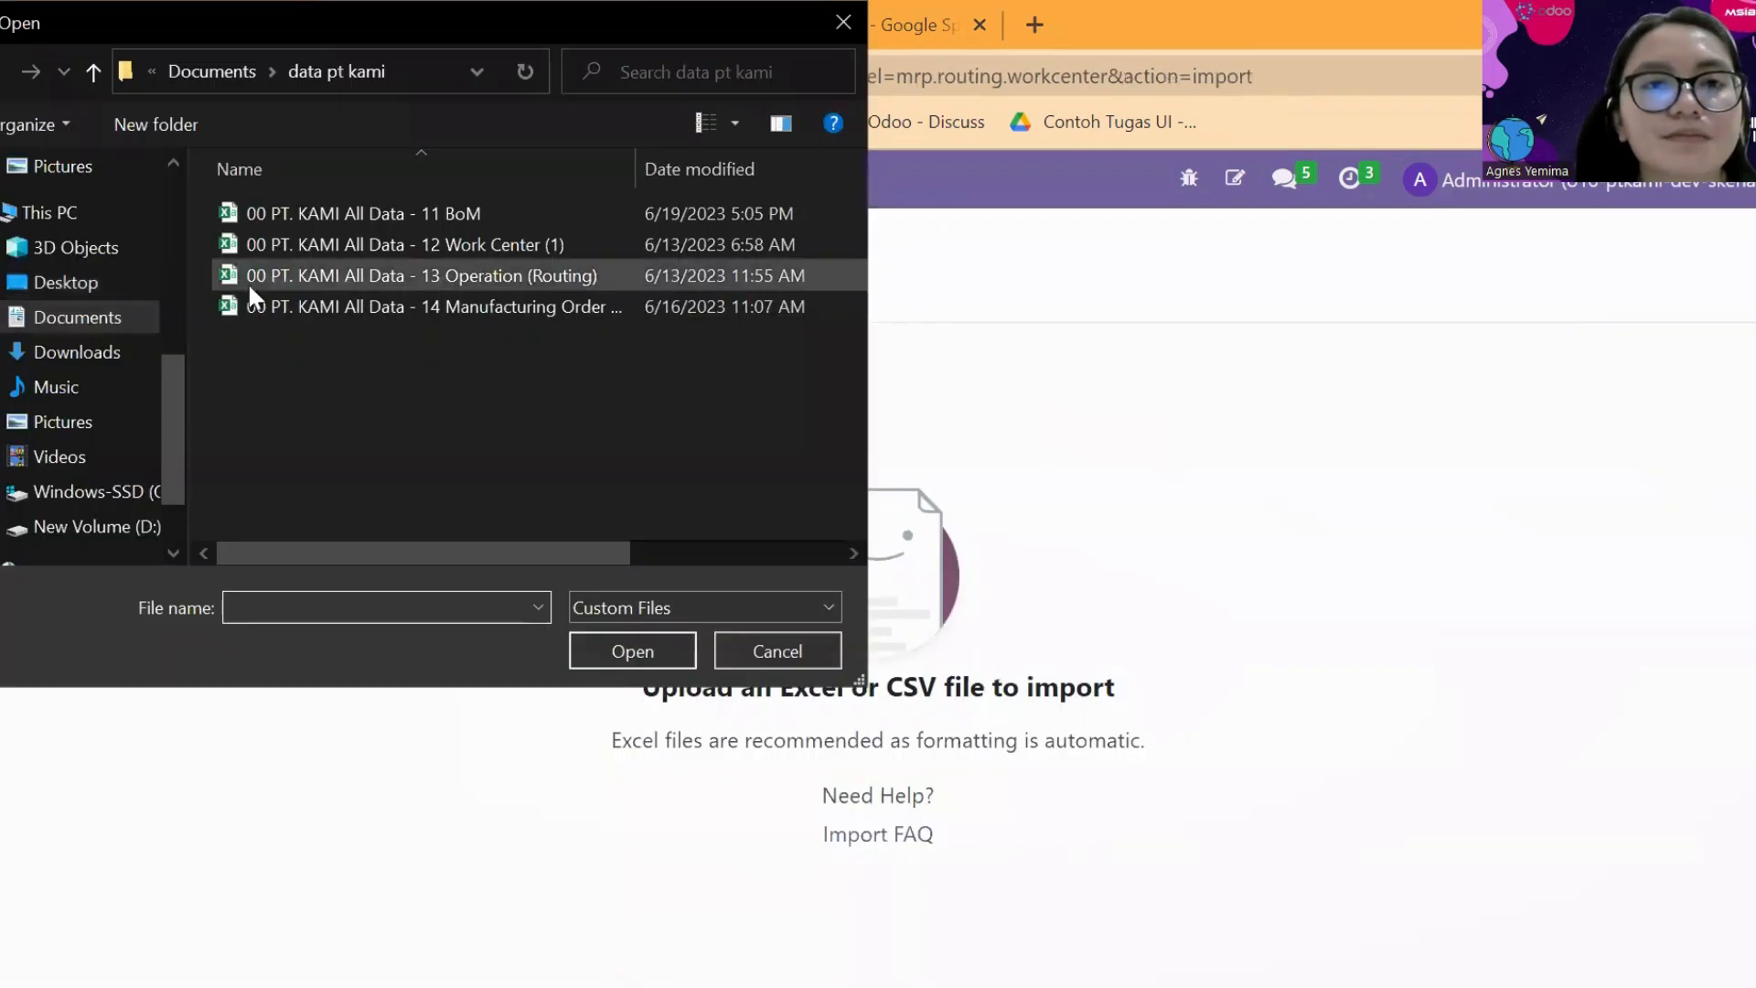
{"action": "left_click", "coordinate": [448, 274]}
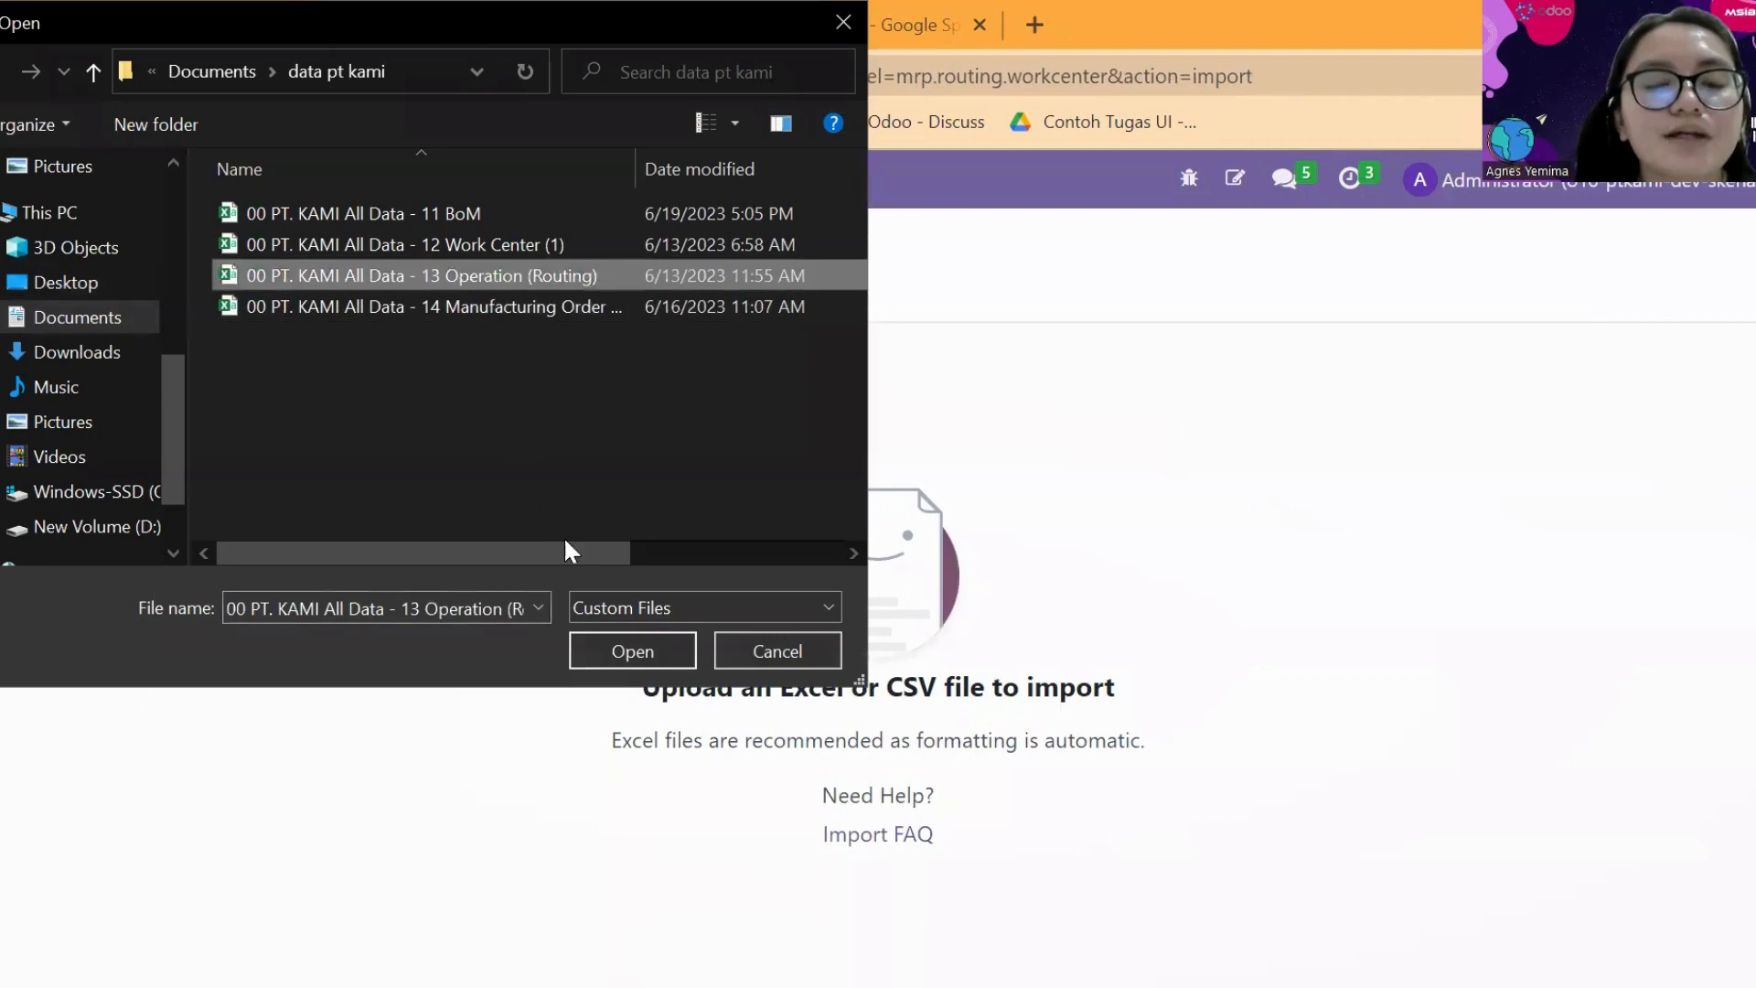
{"action": "left_click", "coordinate": [611, 658]}
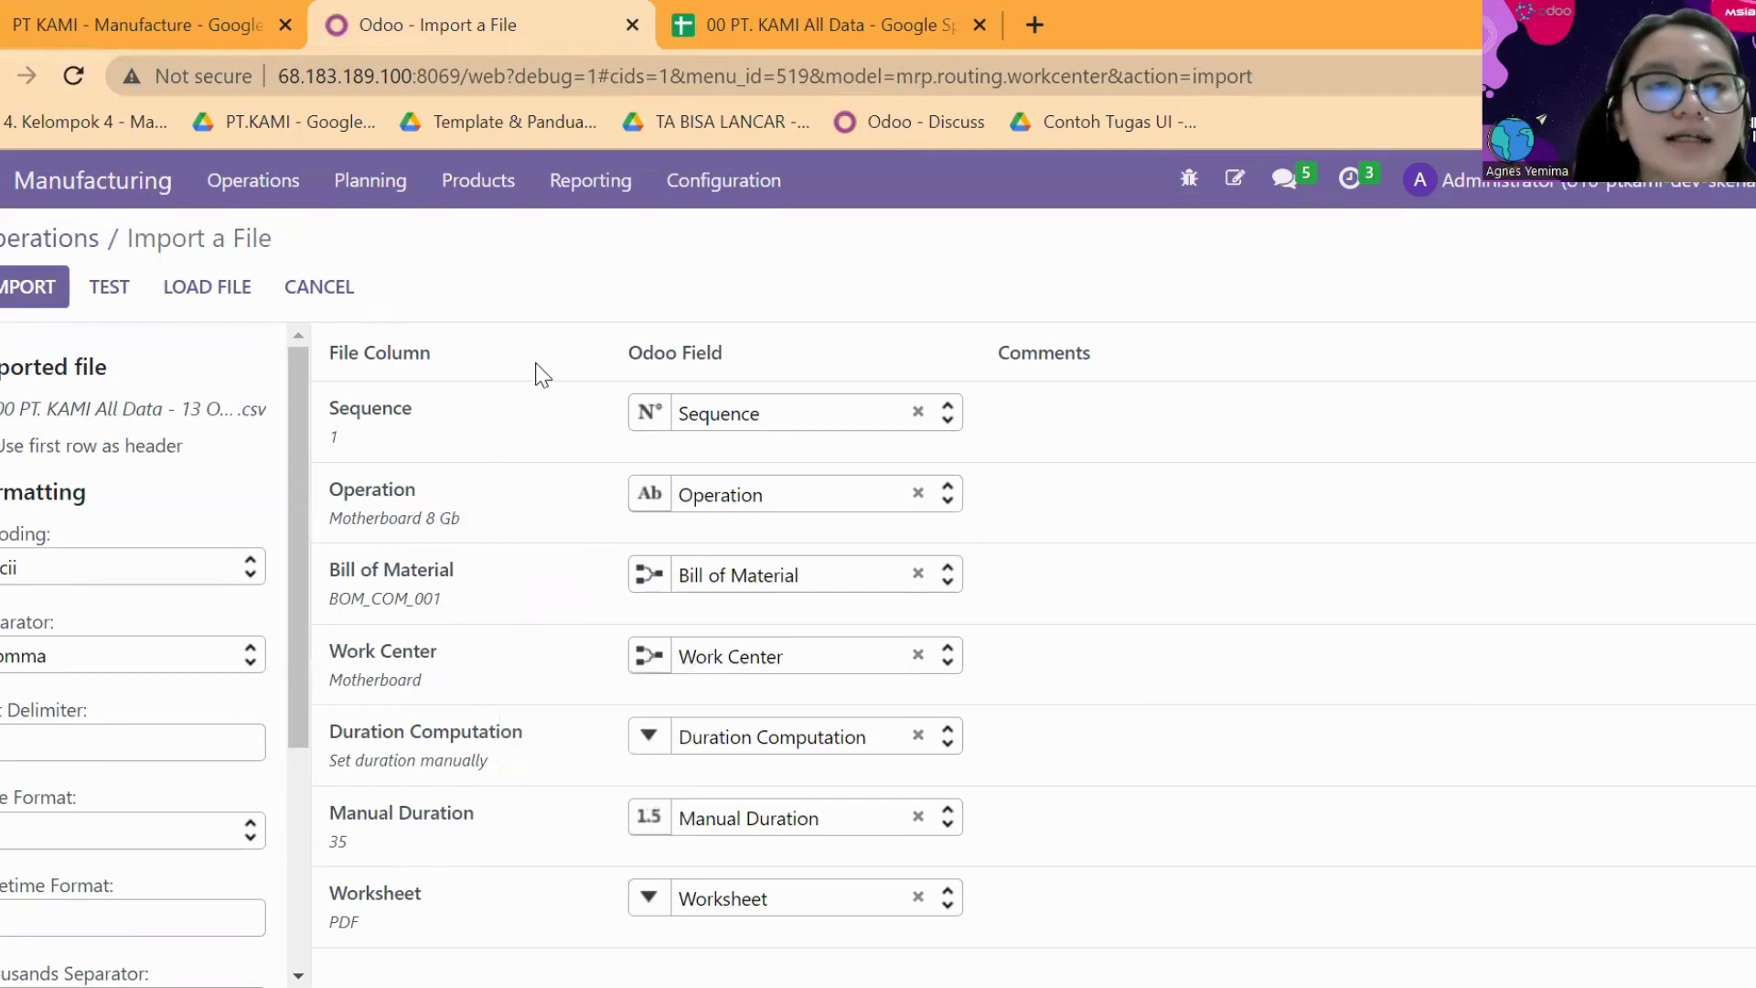
- Test the operations import with all file columns mapped, and cancel without importing
{"action": "left_click", "coordinate": [114, 286]}
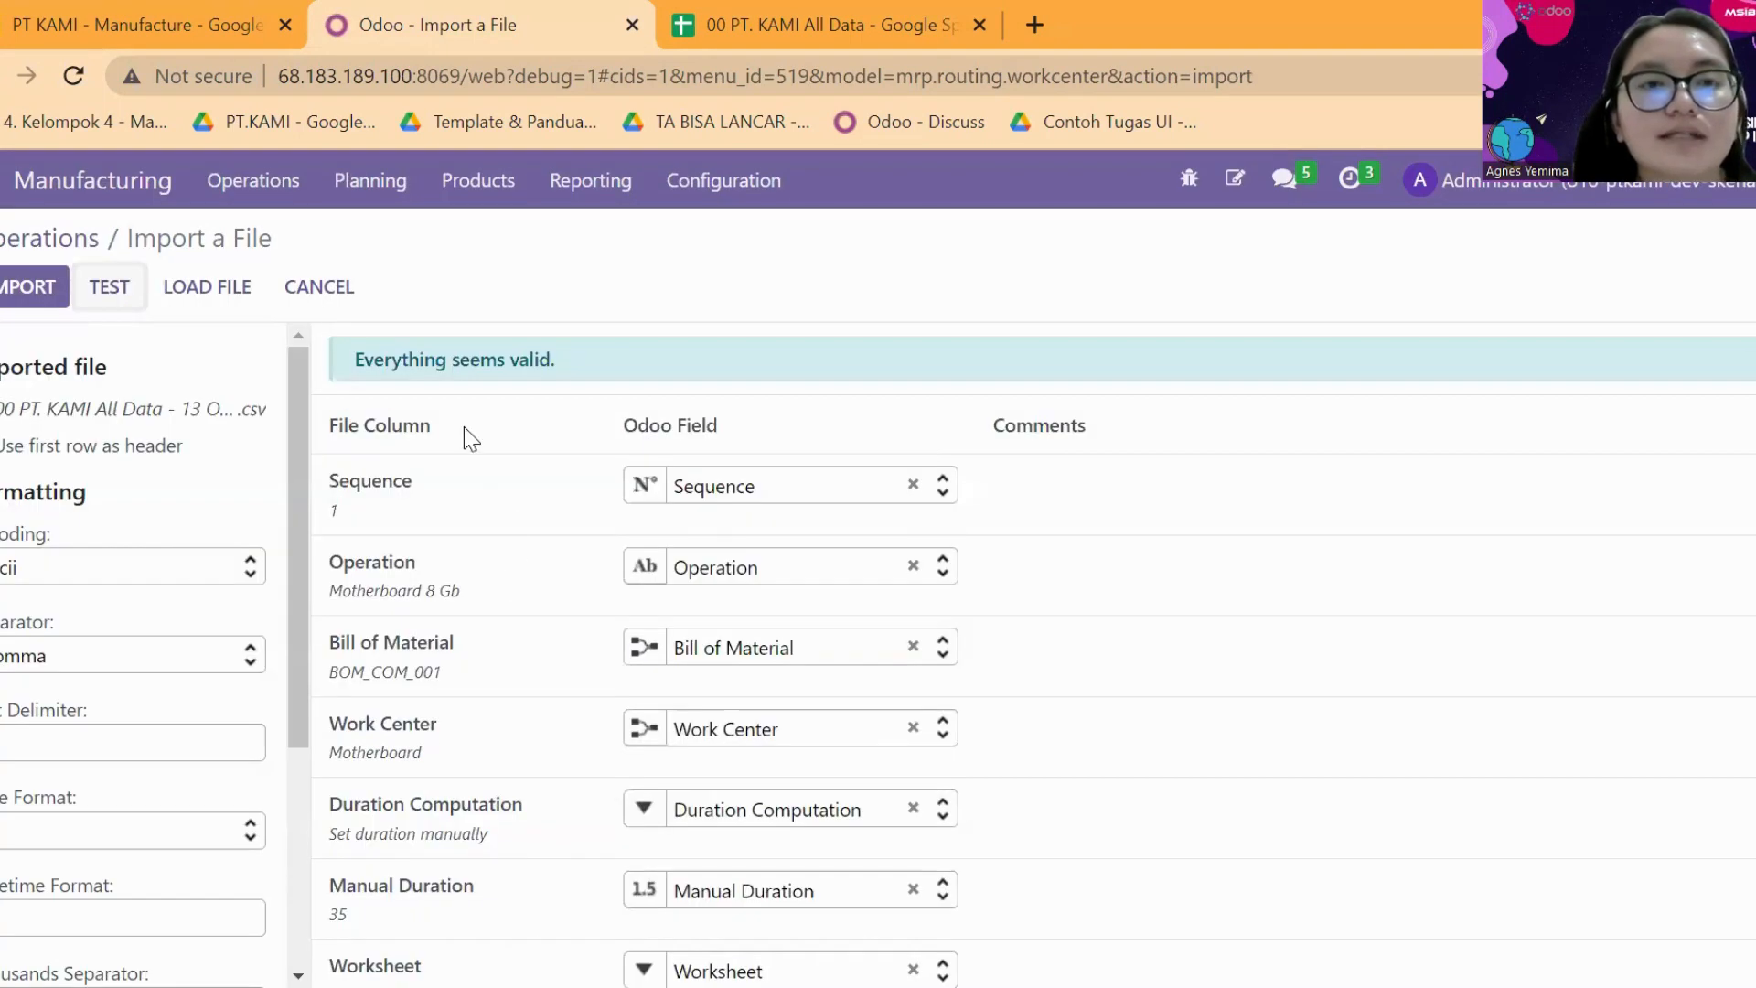
{"action": "scroll", "coordinate": [464, 430], "scroll_direction": "down", "scroll_amount": 1}
{"action": "scroll", "coordinate": [499, 653], "scroll_direction": "up", "scroll_amount": 1}
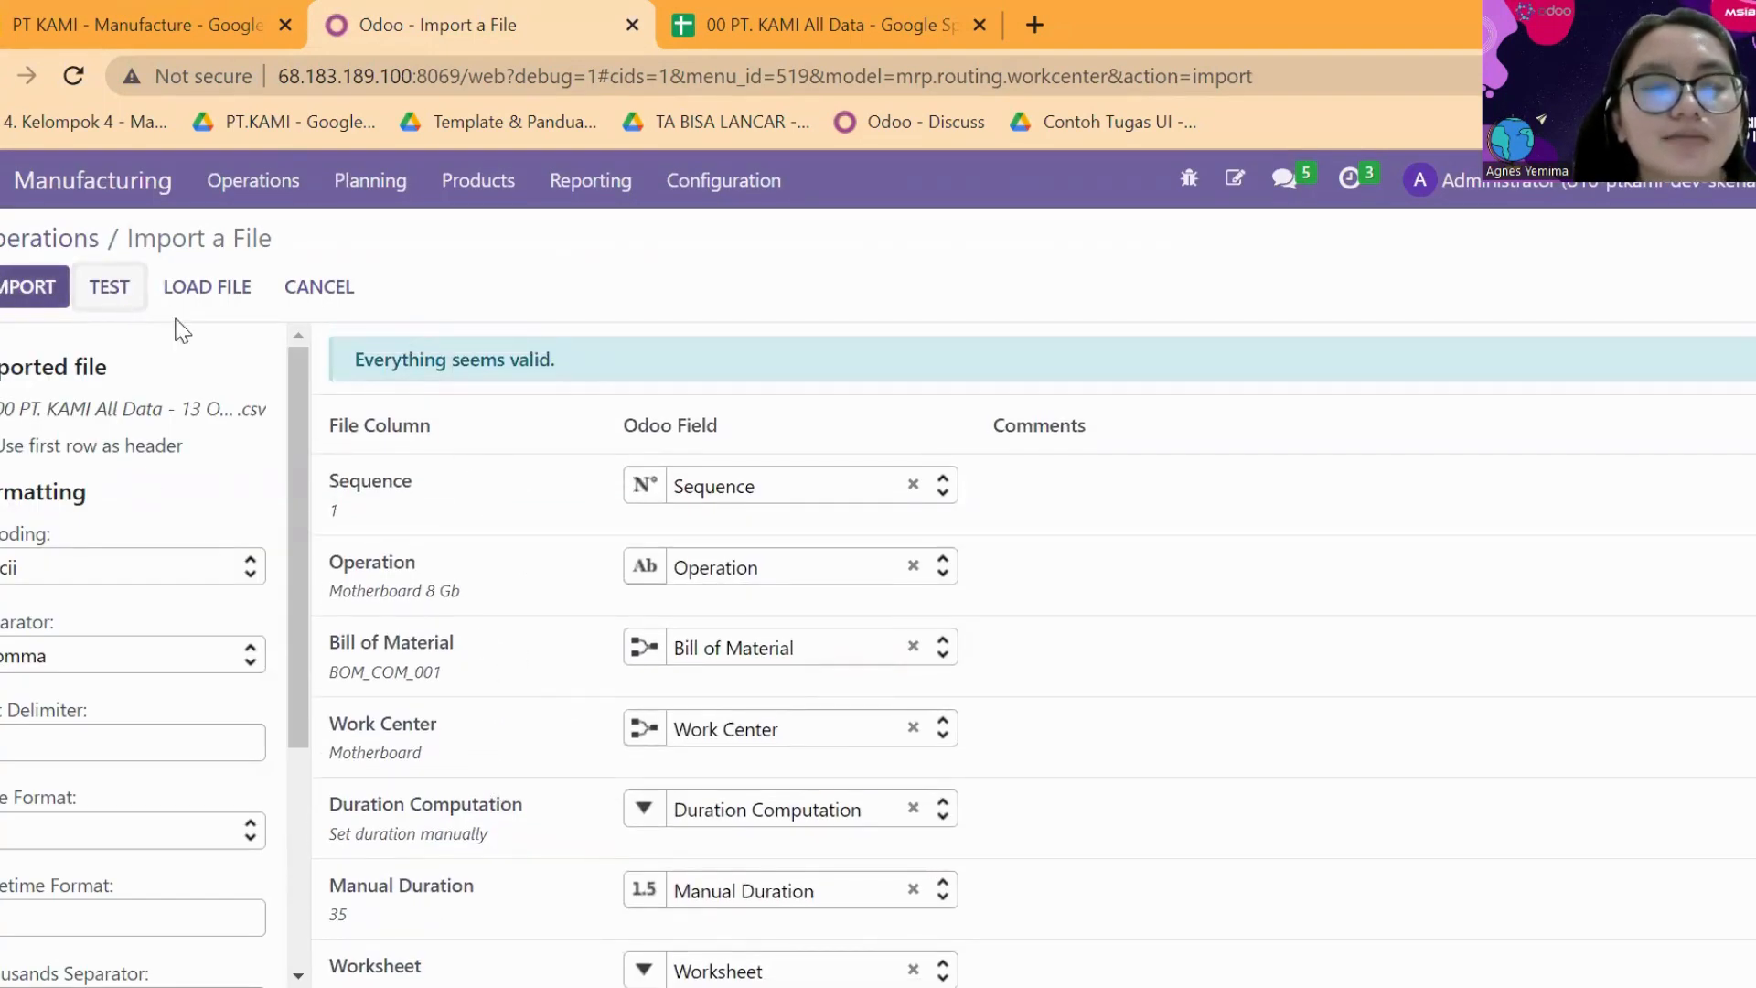
{"action": "left_click", "coordinate": [337, 295]}
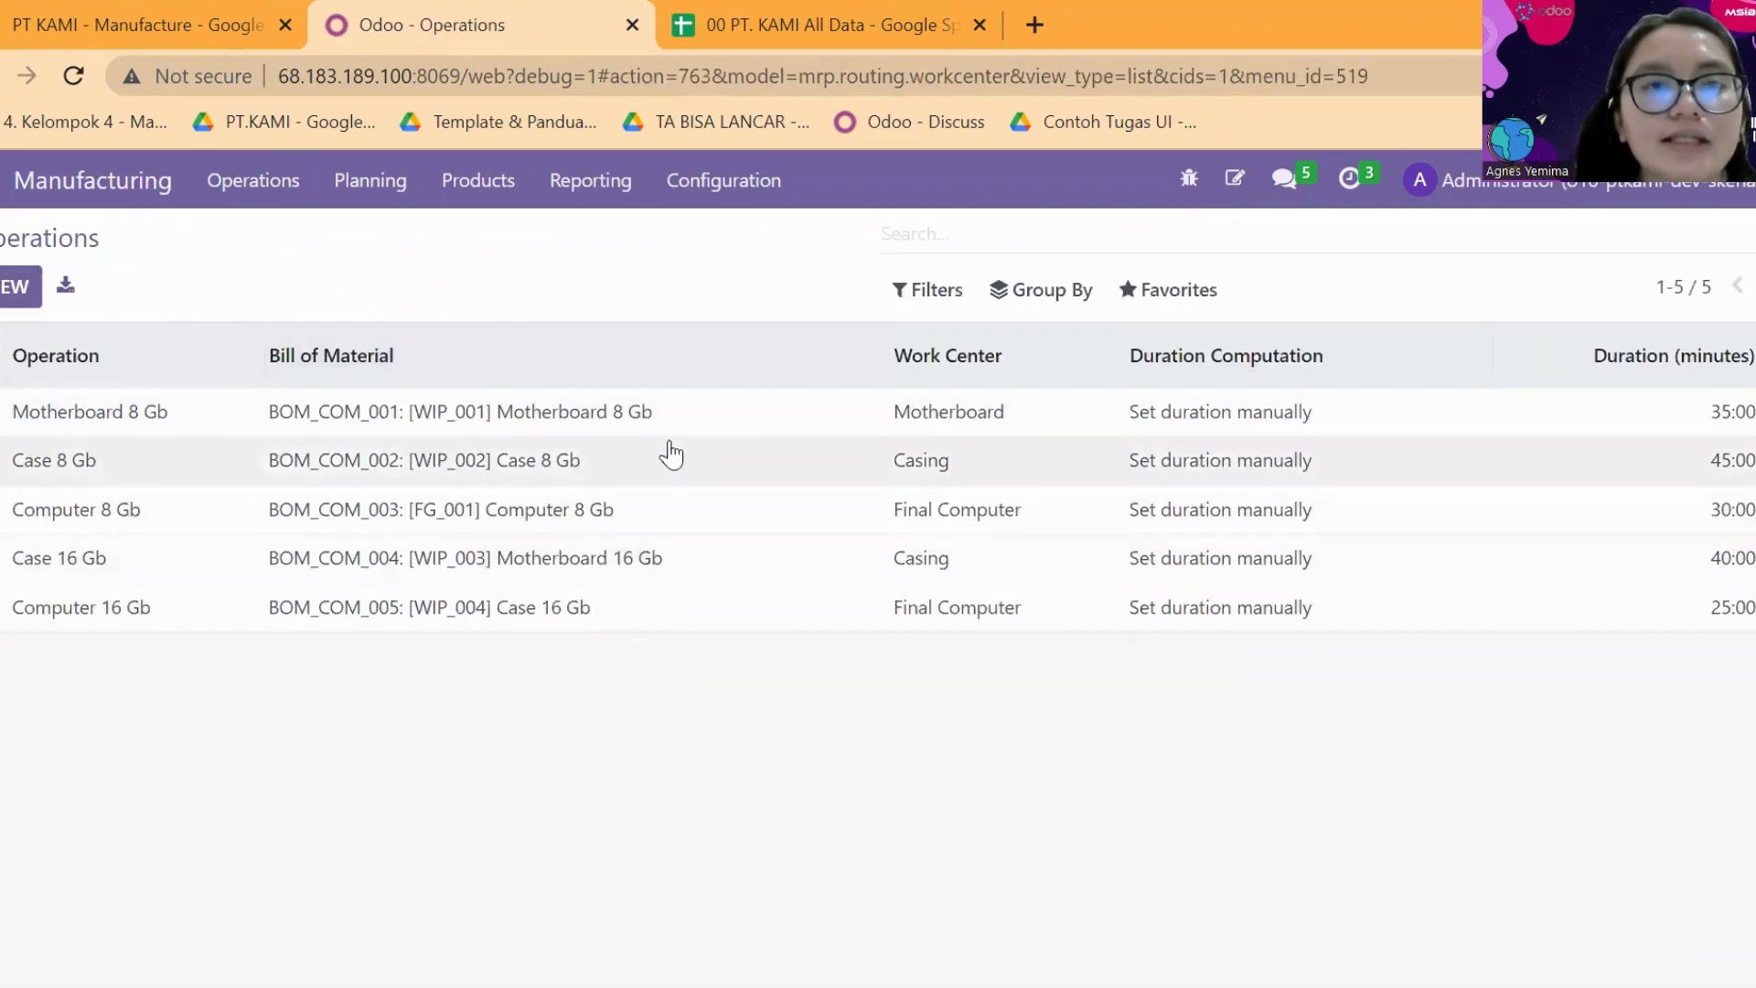
- Review the Motherboard 8 Gb operation's details and its PDF worksheet, and go back from the record
{"action": "left_click", "coordinate": [544, 438]}
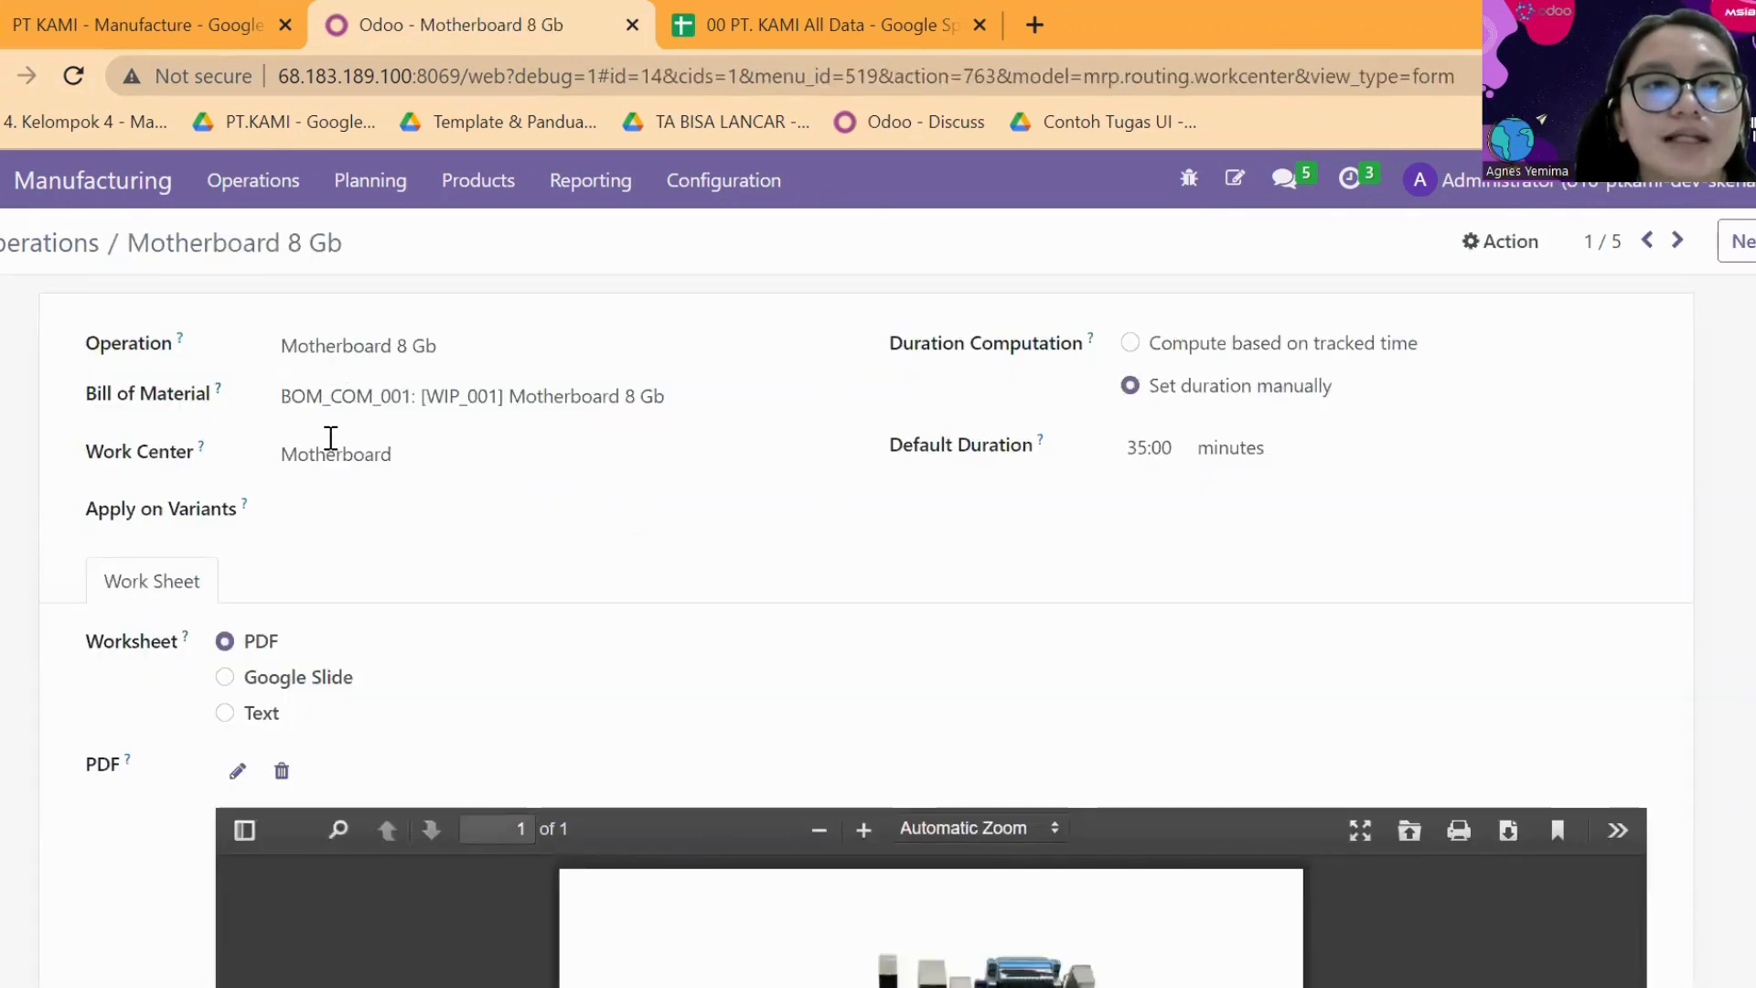
{"action": "scroll", "coordinate": [829, 596], "scroll_direction": "down", "scroll_amount": 5}
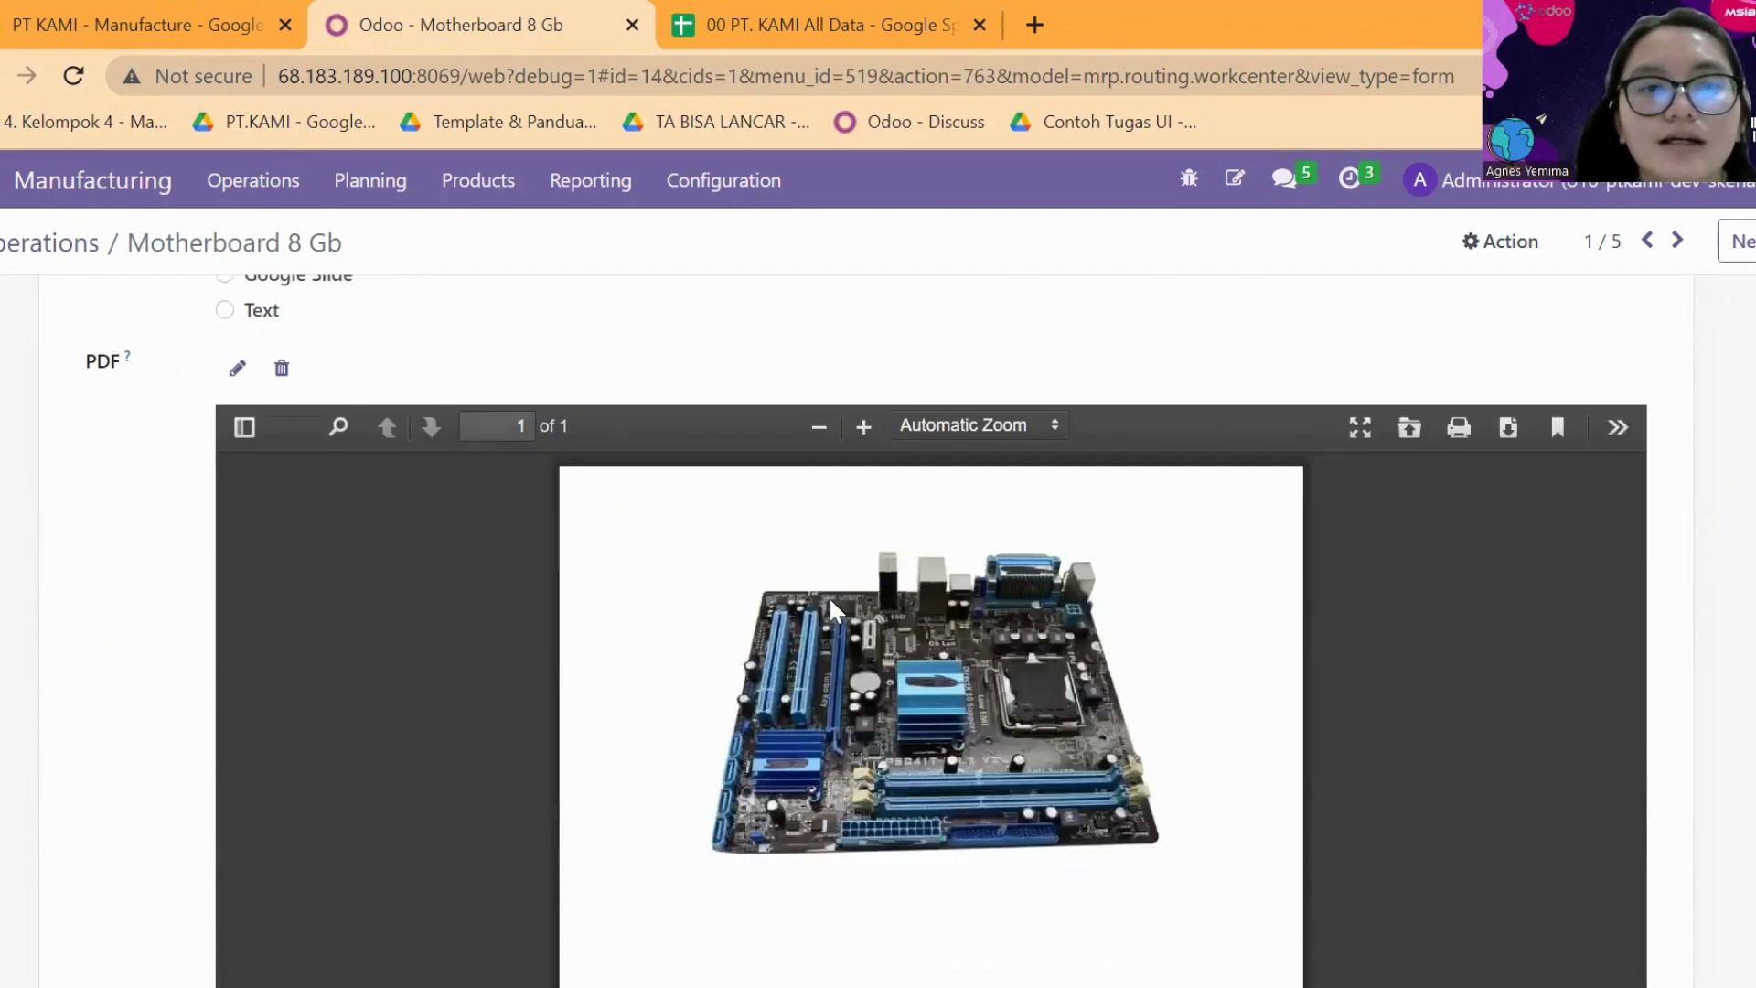
{"action": "scroll", "coordinate": [795, 552], "scroll_direction": "down", "scroll_amount": 2}
{"action": "scroll", "coordinate": [761, 634], "scroll_direction": "up", "scroll_amount": 6}
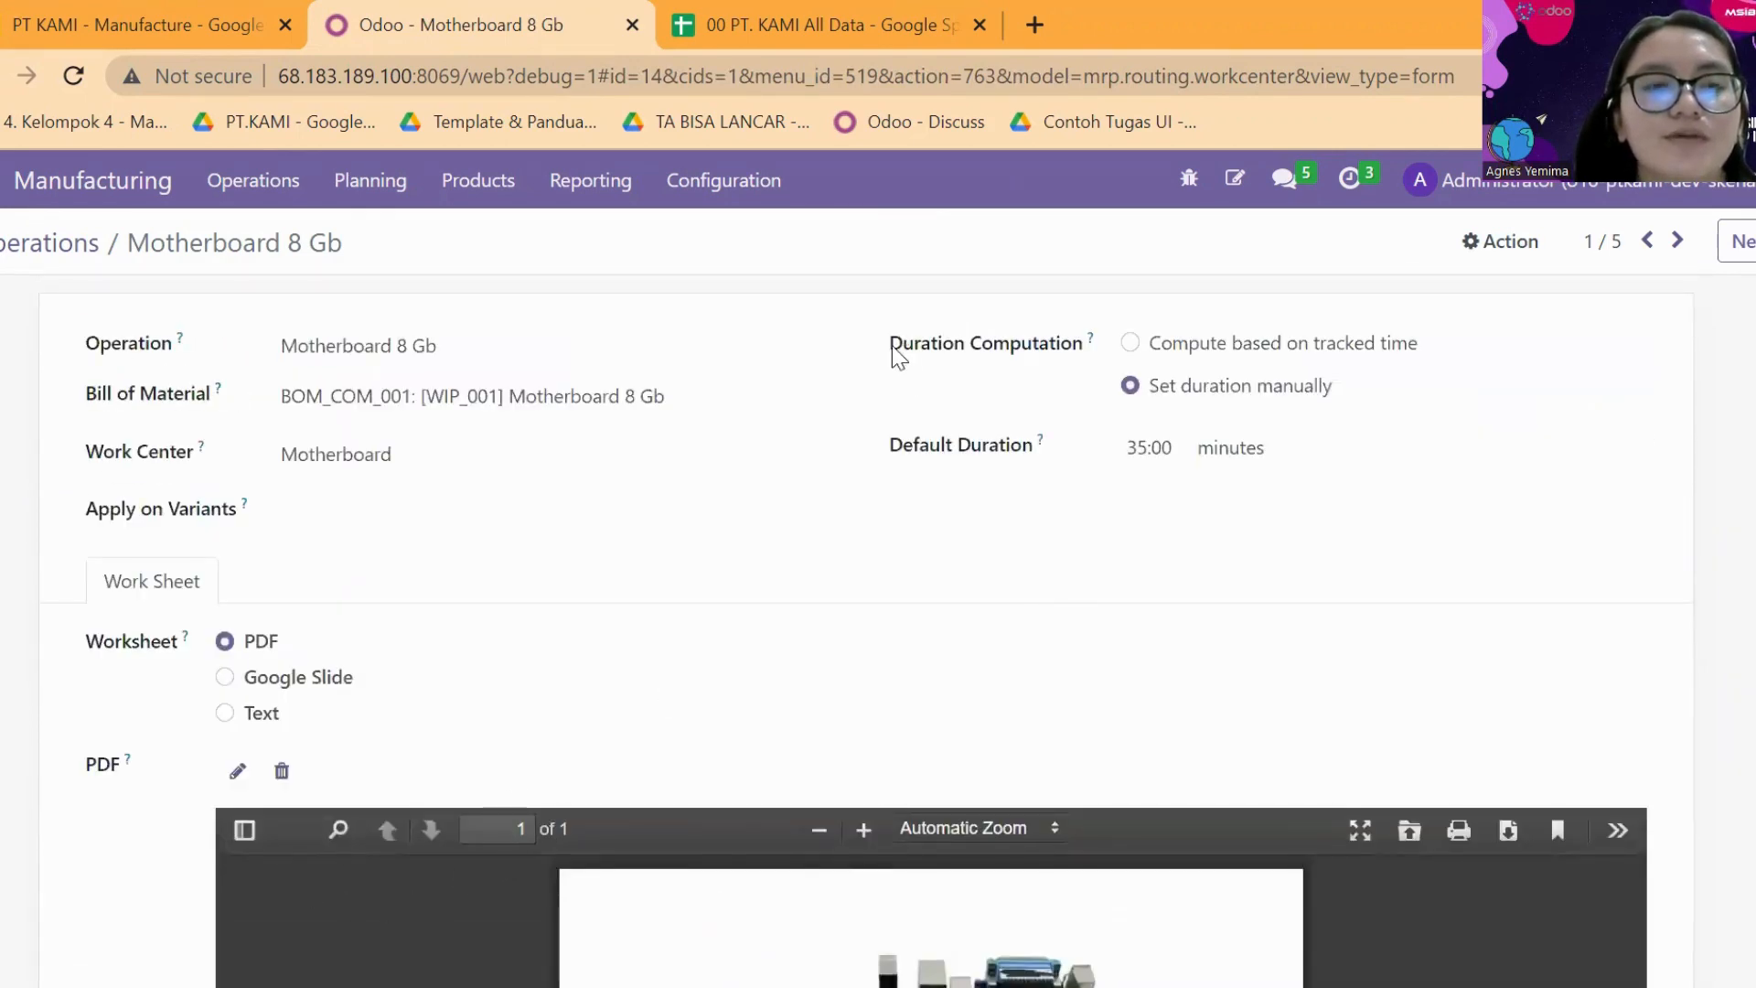
{"action": "left_click", "coordinate": [1, 76]}
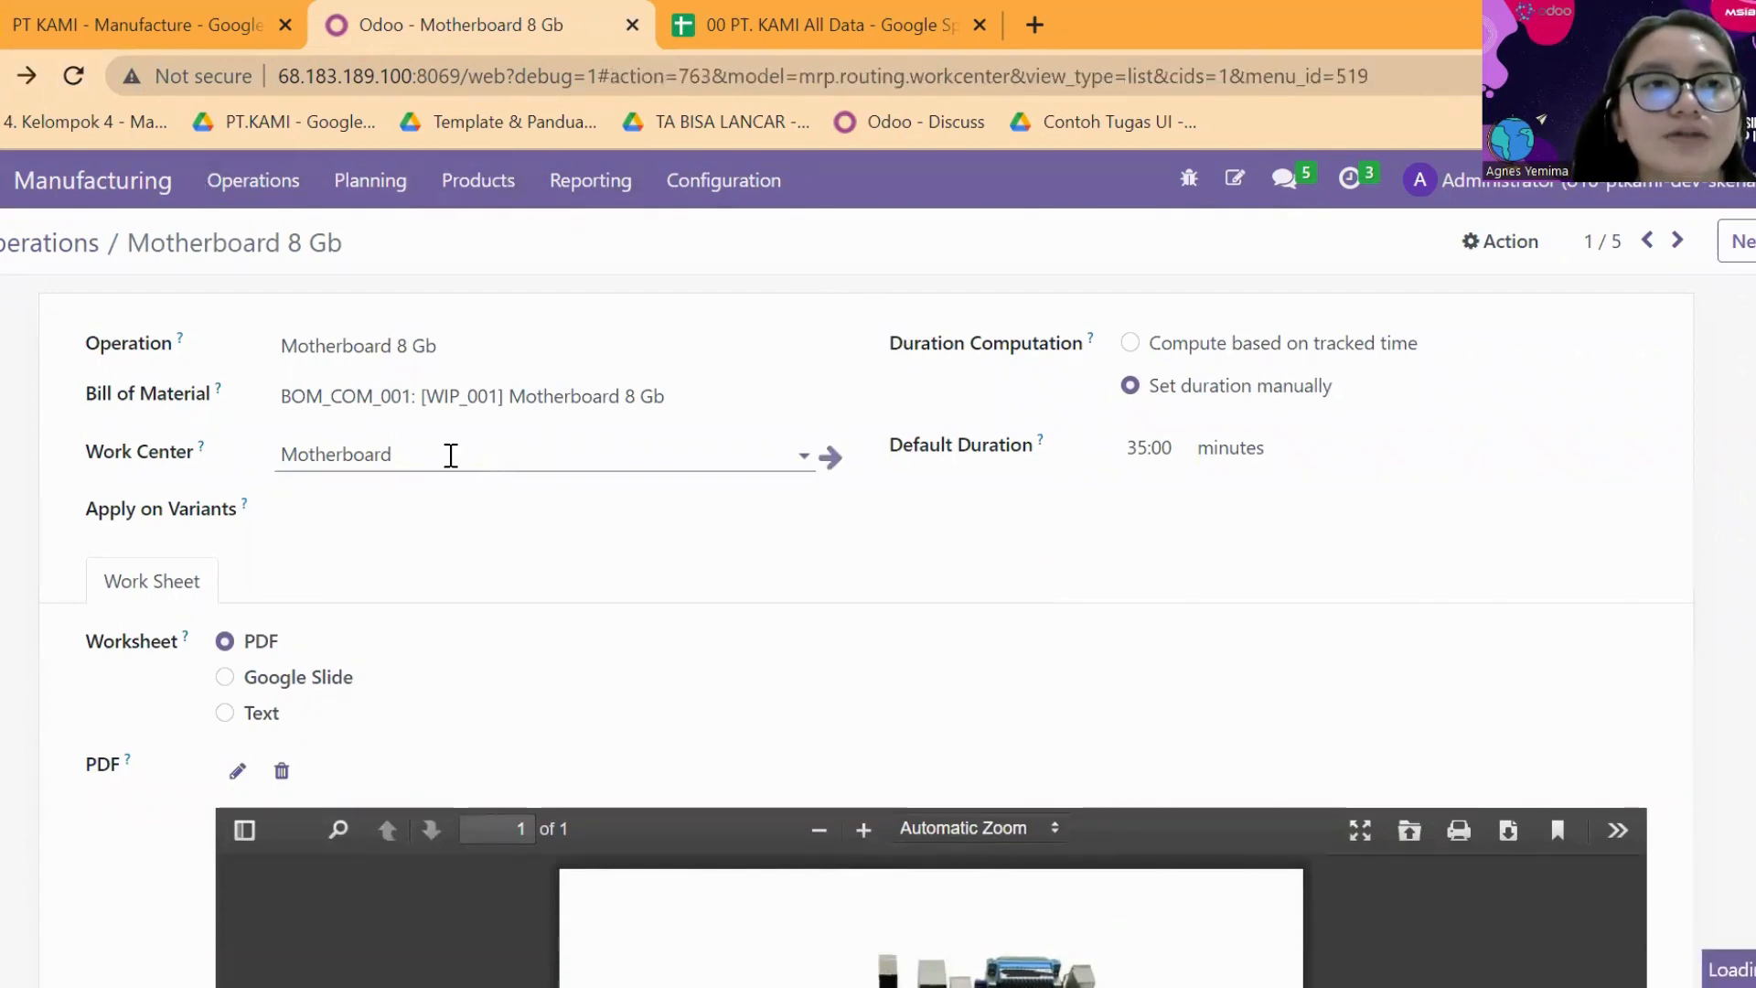
- Open the Bills of Materials list and review the components of BOM_COM_001 for Motherboard 8 Gb
{"action": "left_click", "coordinate": [466, 183]}
{"action": "left_click", "coordinate": [510, 311]}
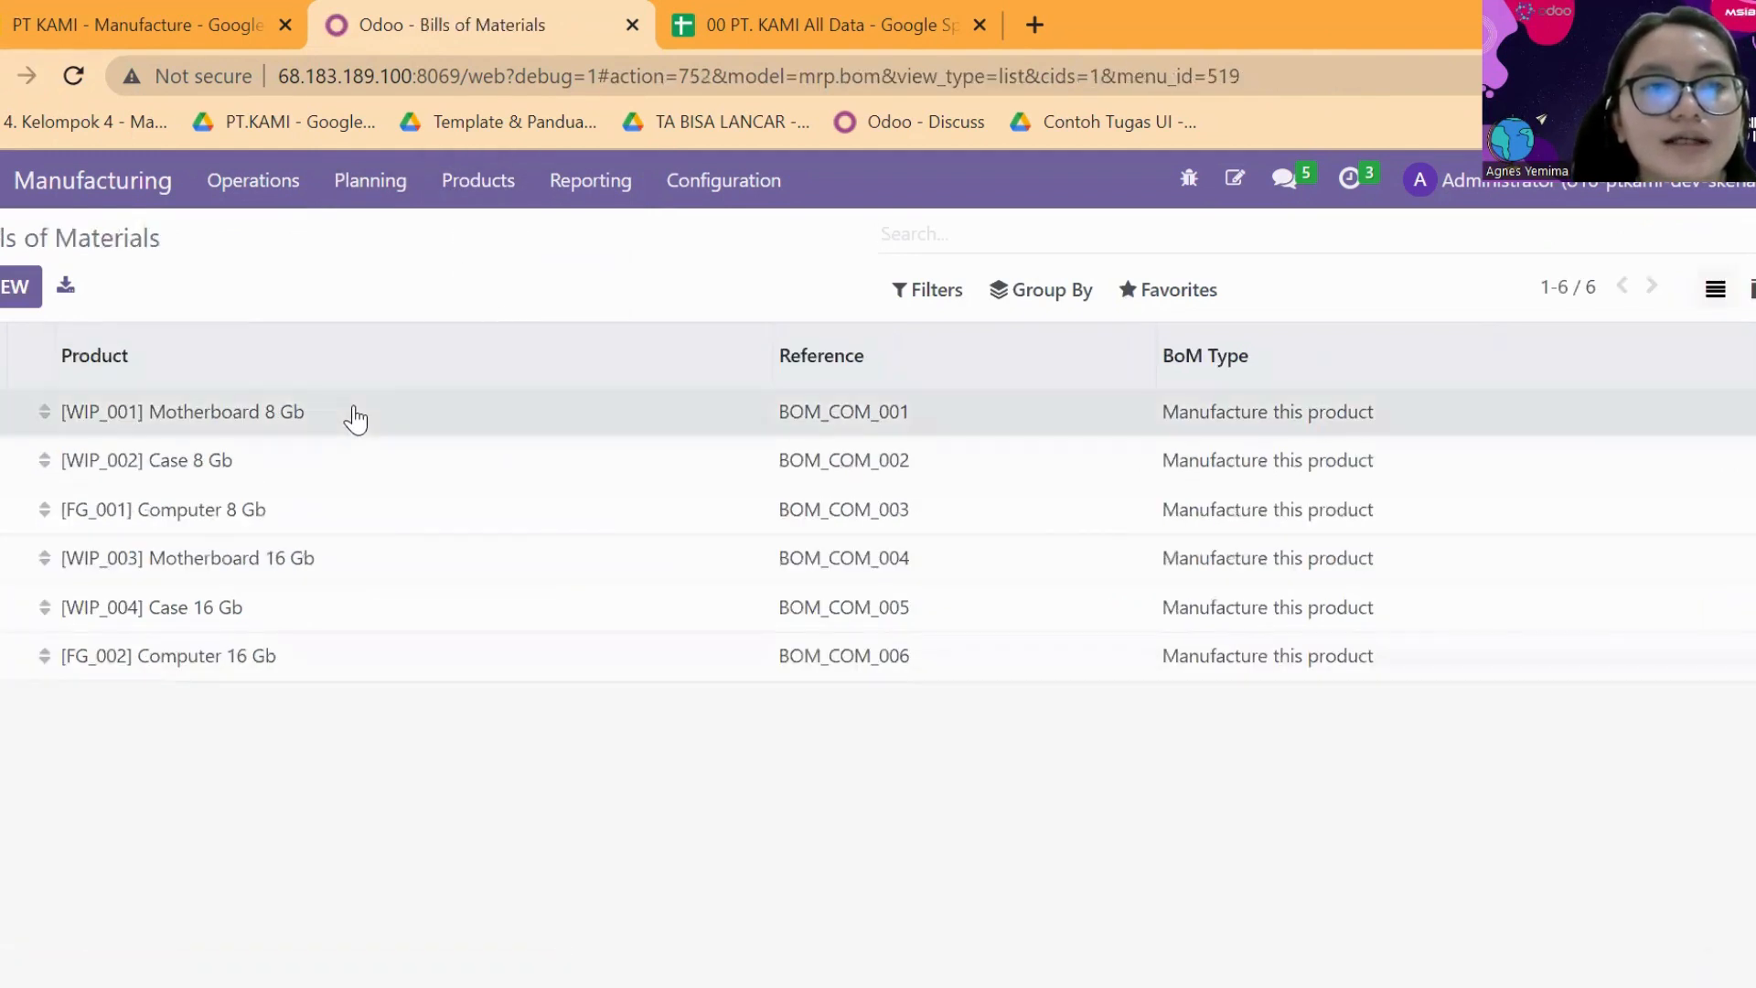
{"action": "left_click", "coordinate": [356, 419]}
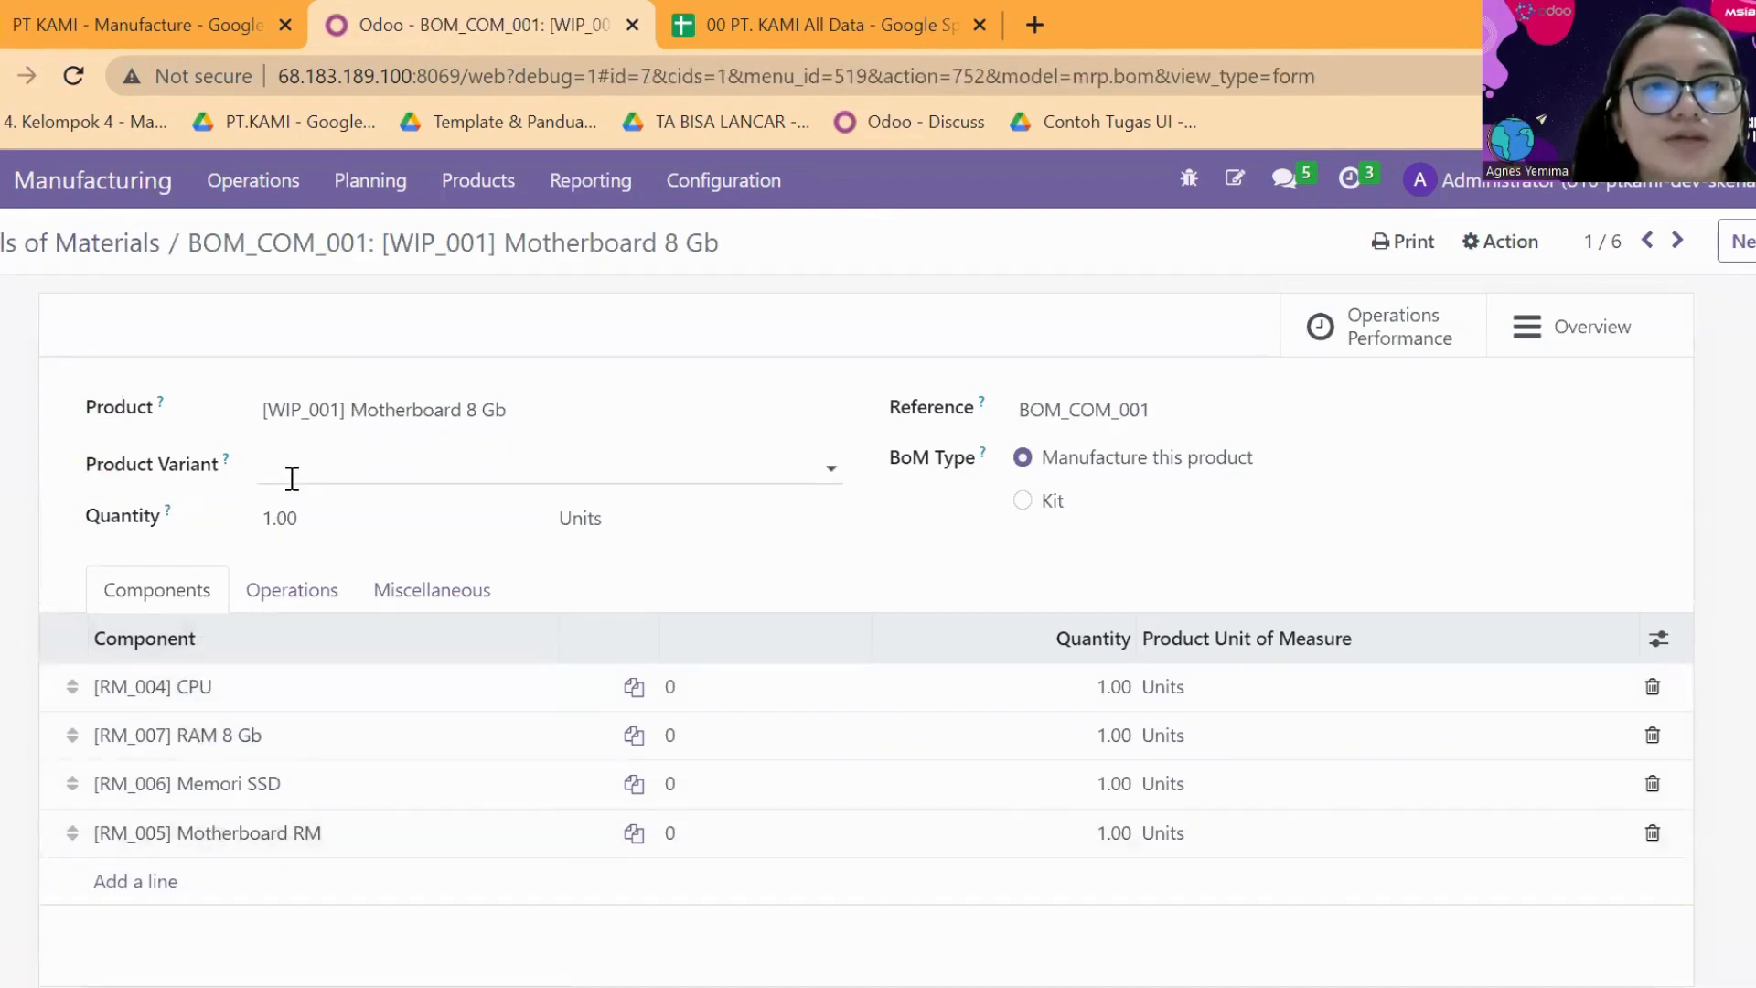
{"action": "scroll", "coordinate": [313, 733], "scroll_direction": "down", "scroll_amount": 2}
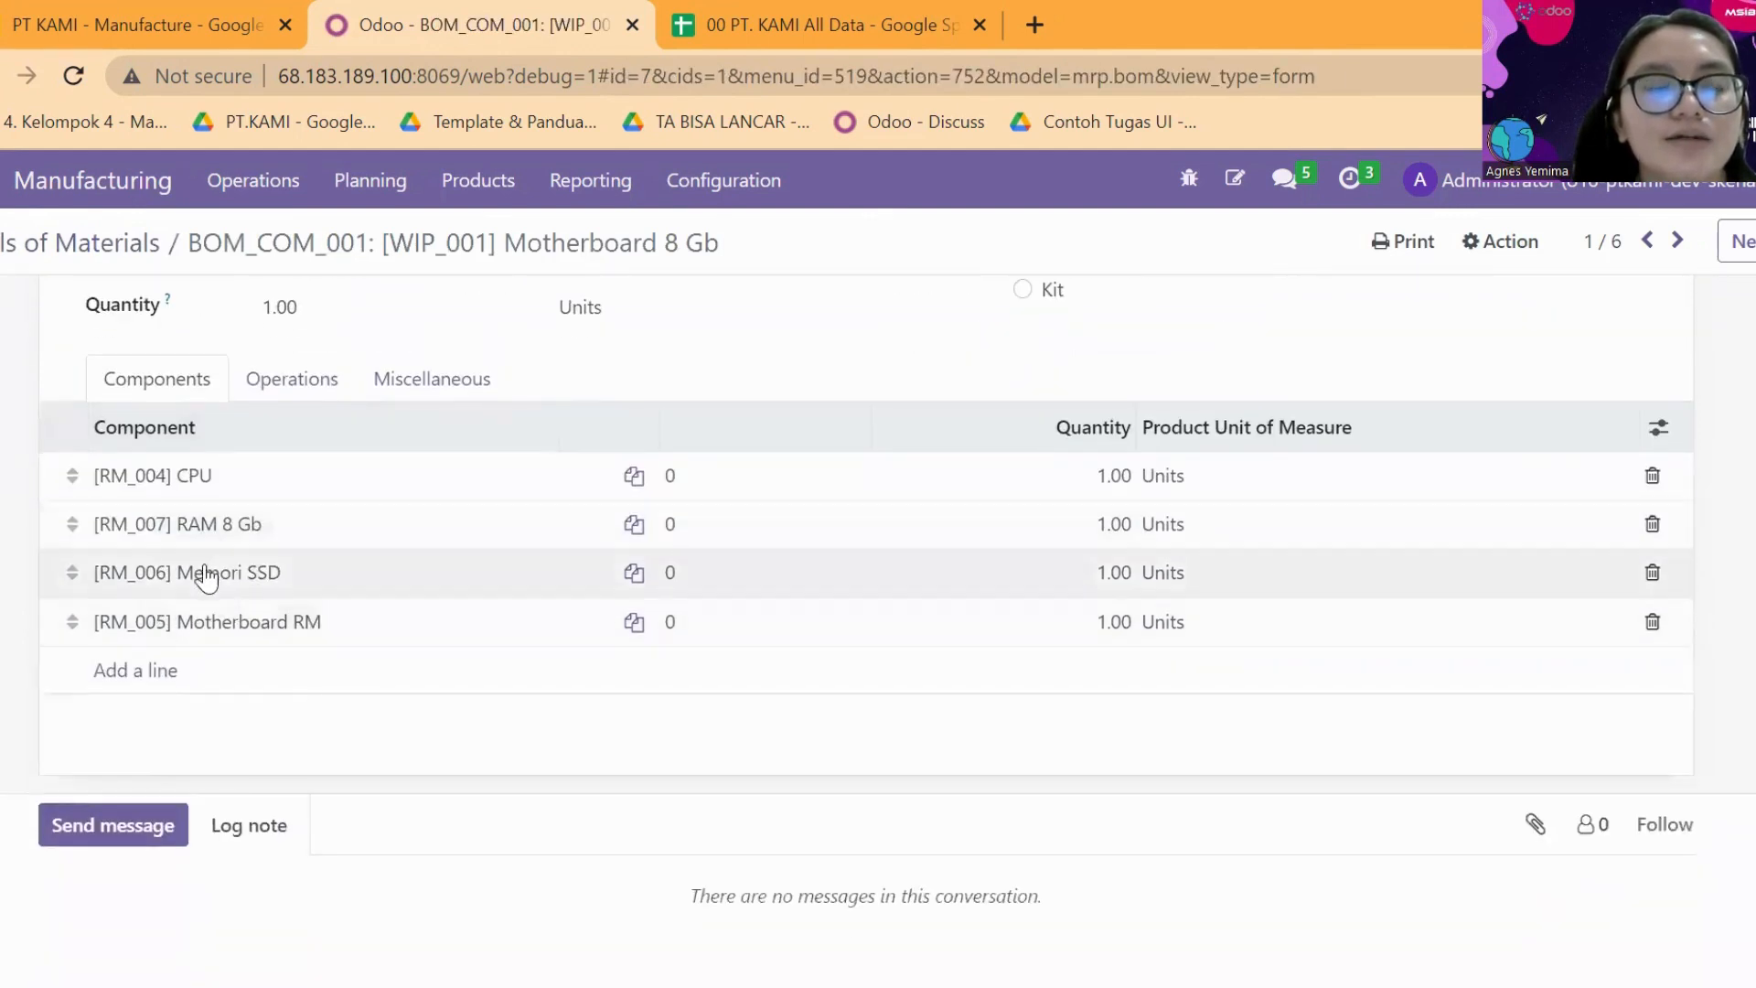
{"action": "scroll", "coordinate": [200, 564], "scroll_direction": "up", "scroll_amount": 2}
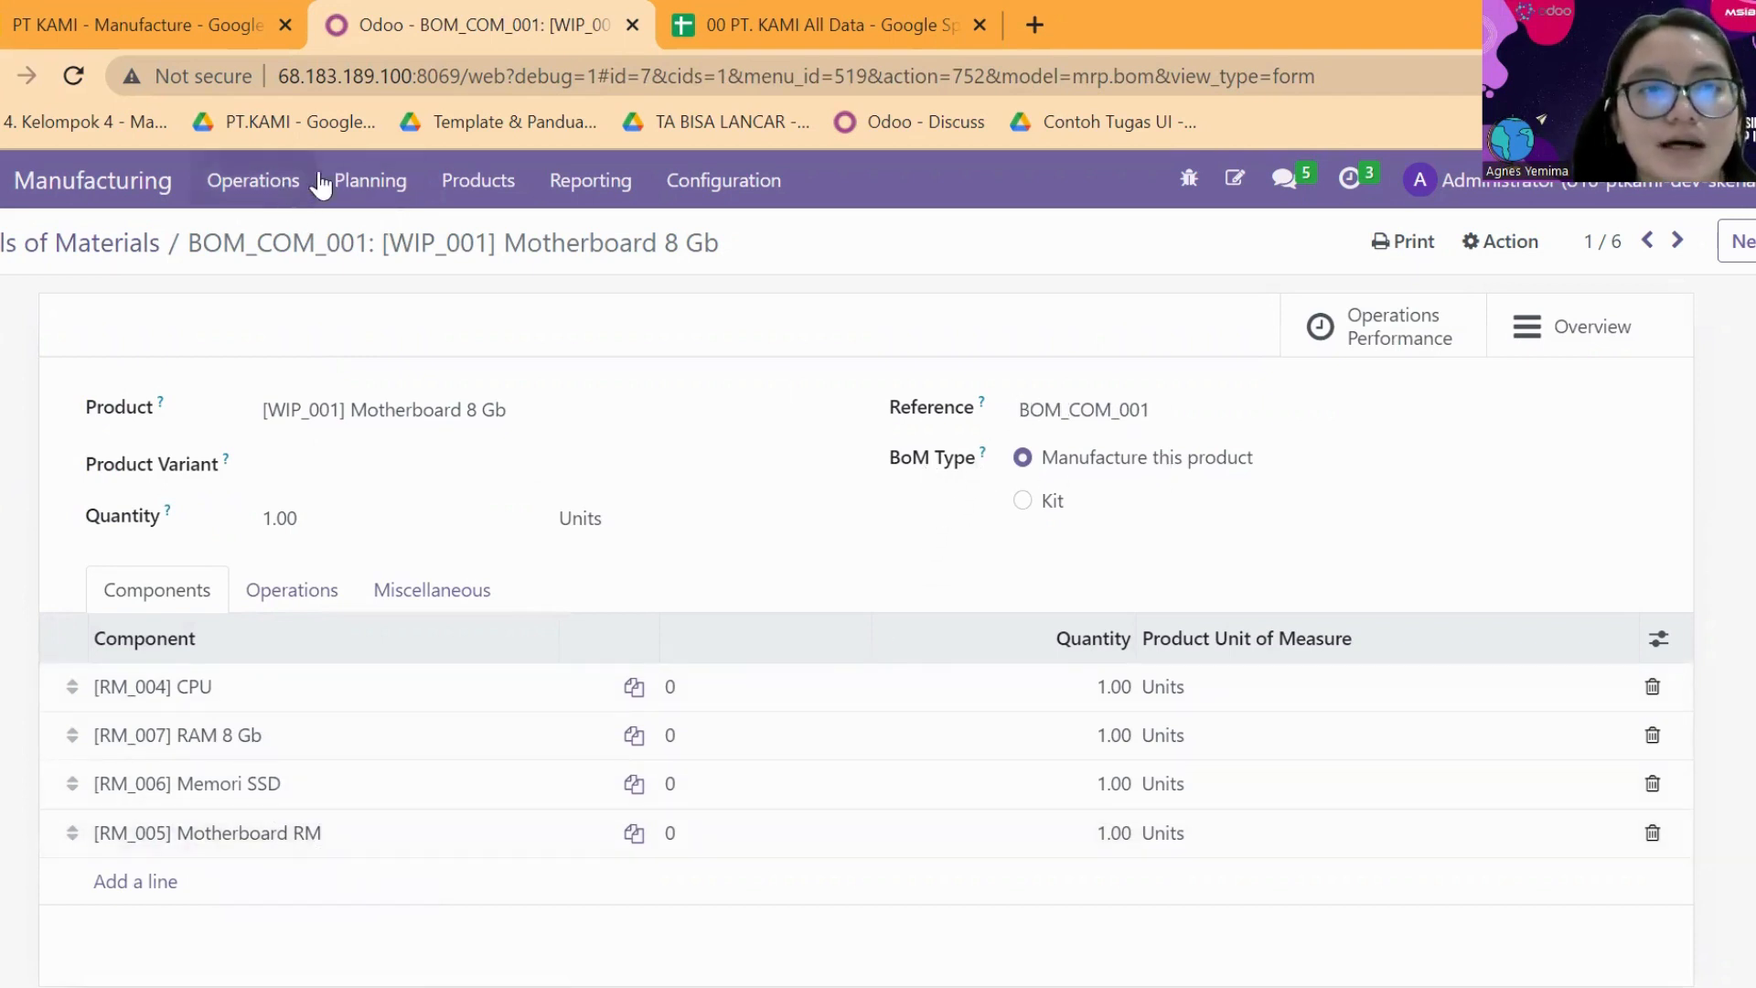
- Open the Motherboard work center and review its general, production and costing information
{"action": "left_click", "coordinate": [717, 197]}
{"action": "left_click", "coordinate": [750, 275]}
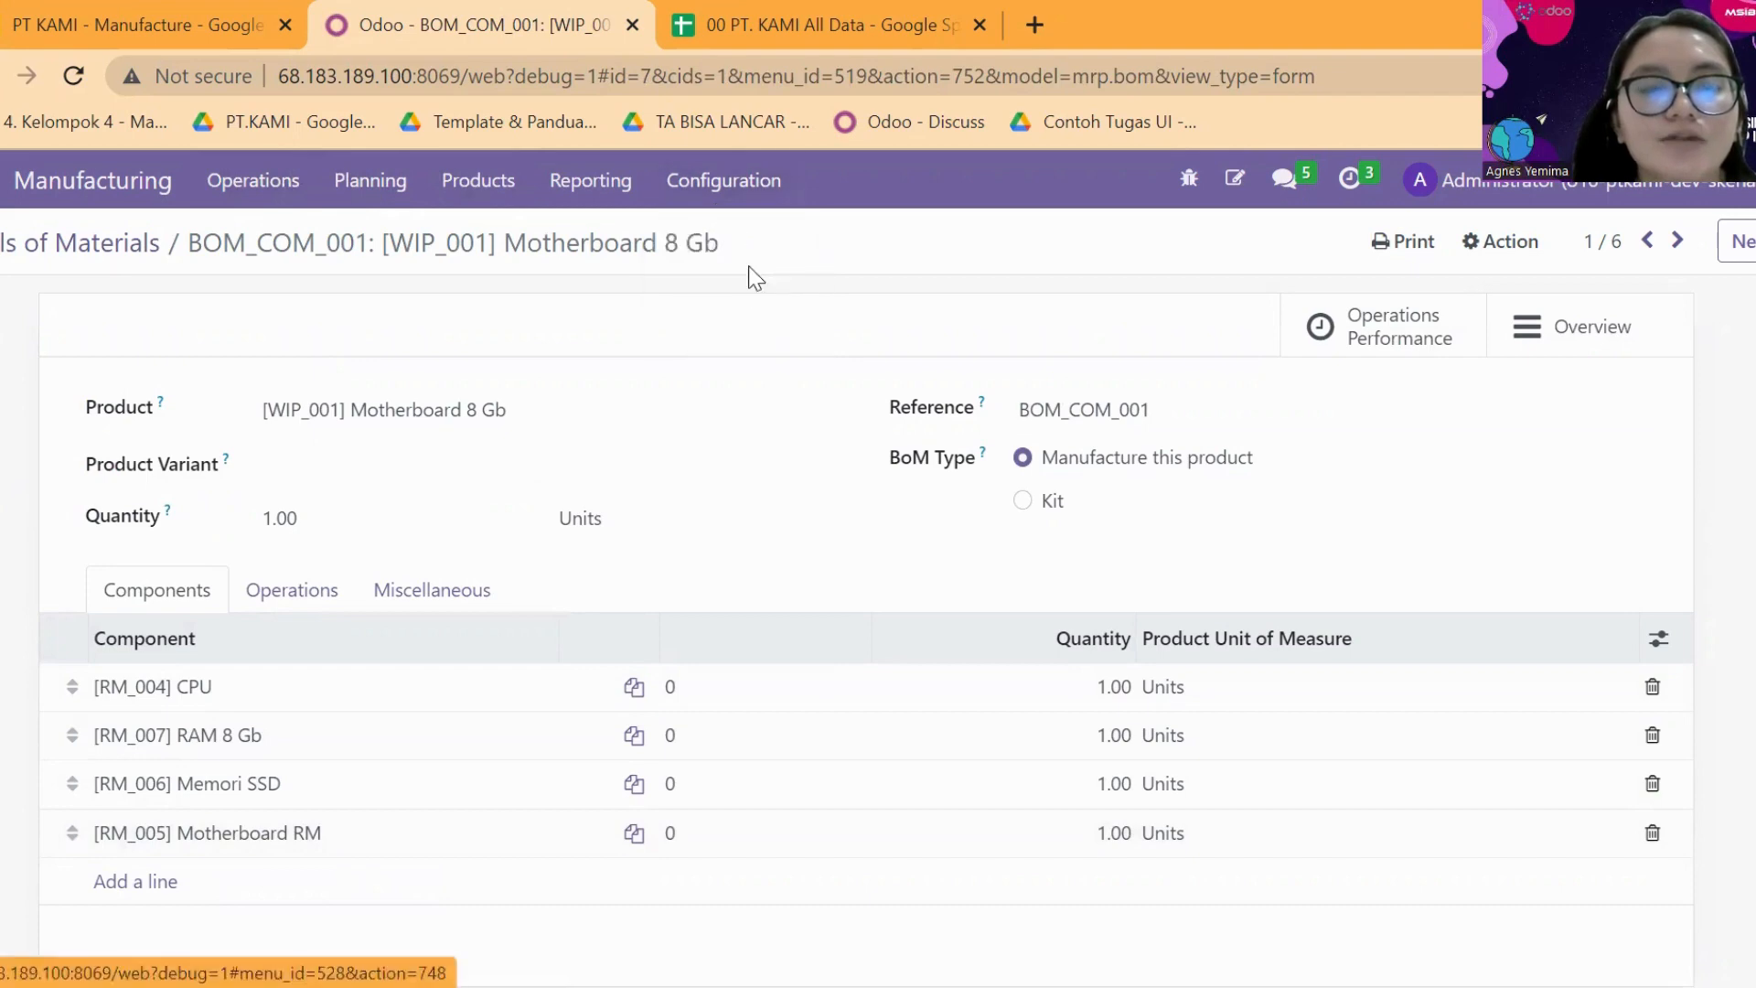
{"action": "left_click", "coordinate": [368, 417]}
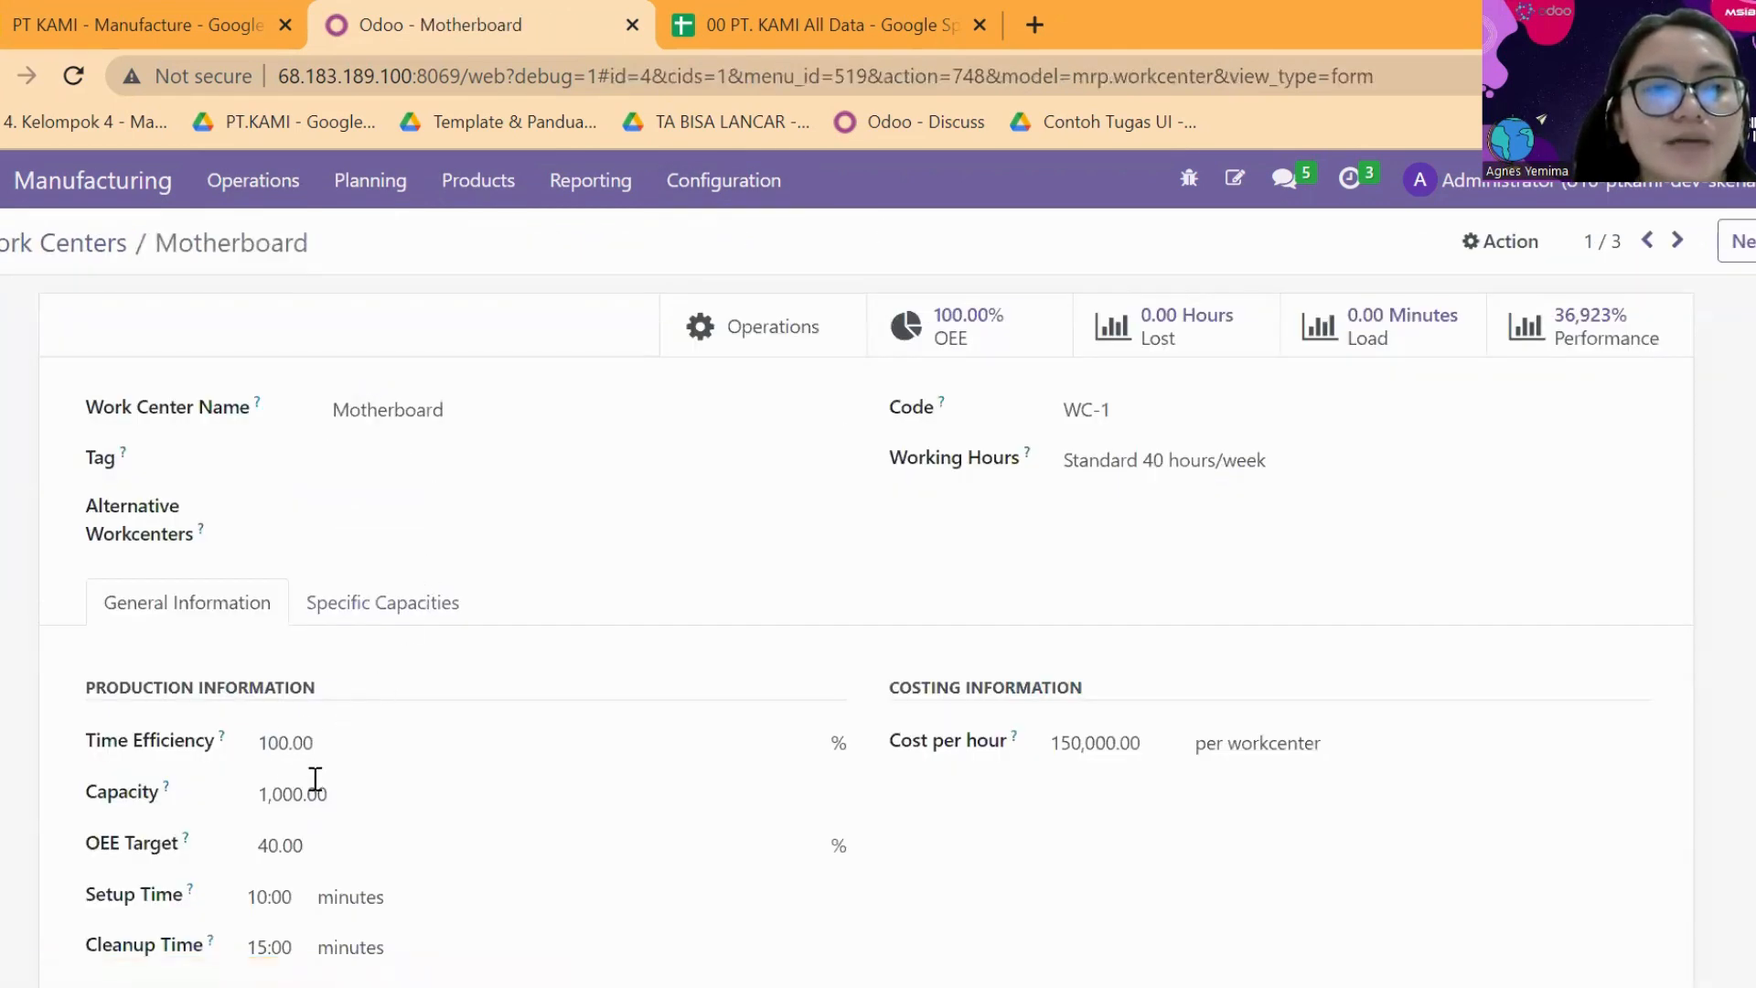
{"action": "scroll", "coordinate": [308, 887], "scroll_direction": "down", "scroll_amount": 2}
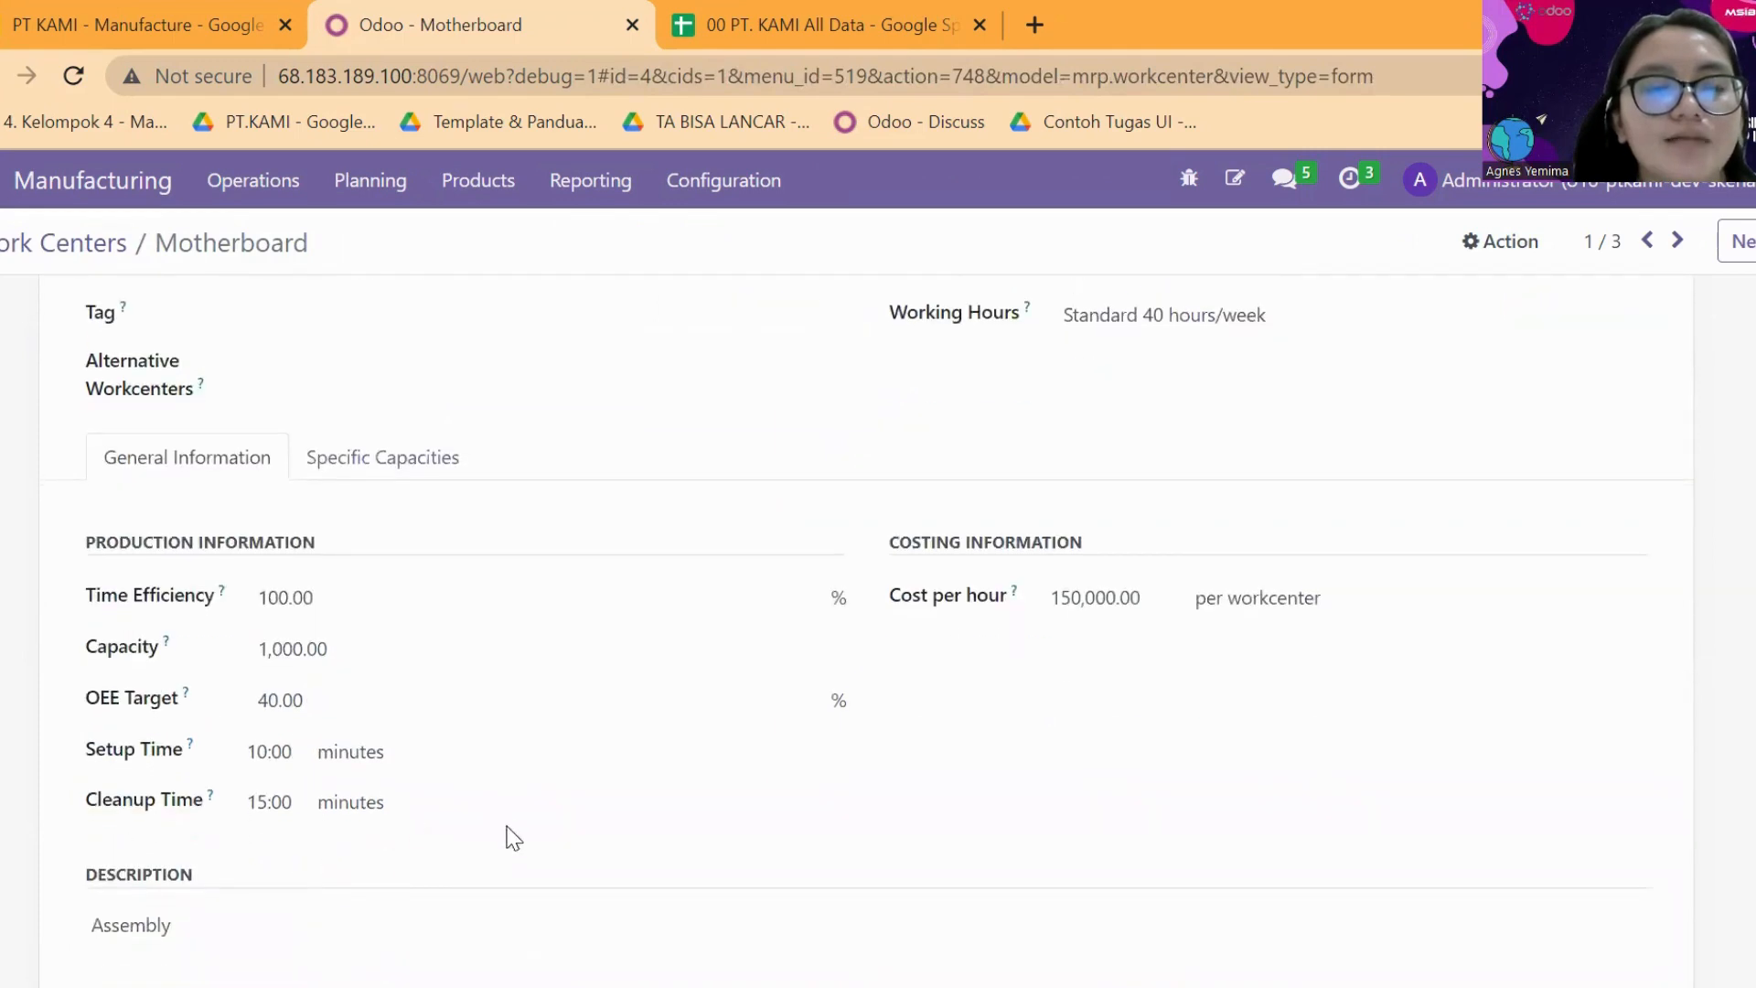
{"action": "scroll", "coordinate": [875, 717], "scroll_direction": "up", "scroll_amount": 2}
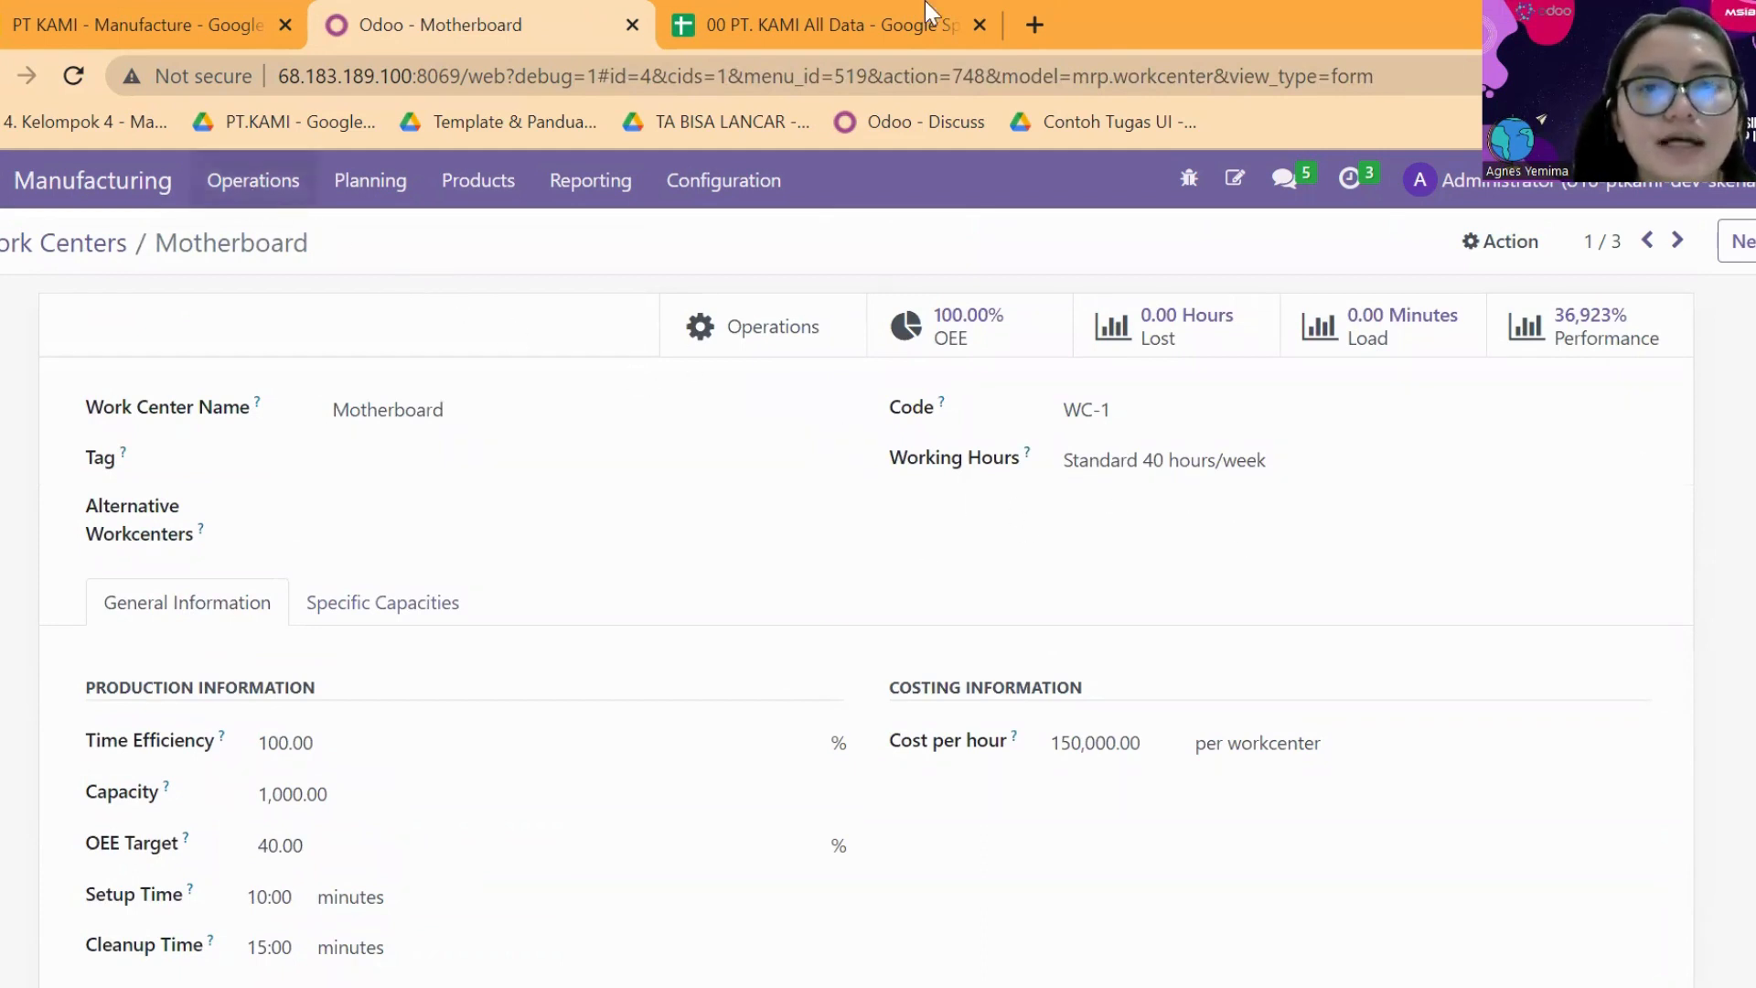
- Review the product rows of the 14 Manufacturing Order sheet in the PT. KAMI spreadsheet and return to Odoo
{"action": "left_click", "coordinate": [830, 26]}
{"action": "left_click", "coordinate": [925, 970]}
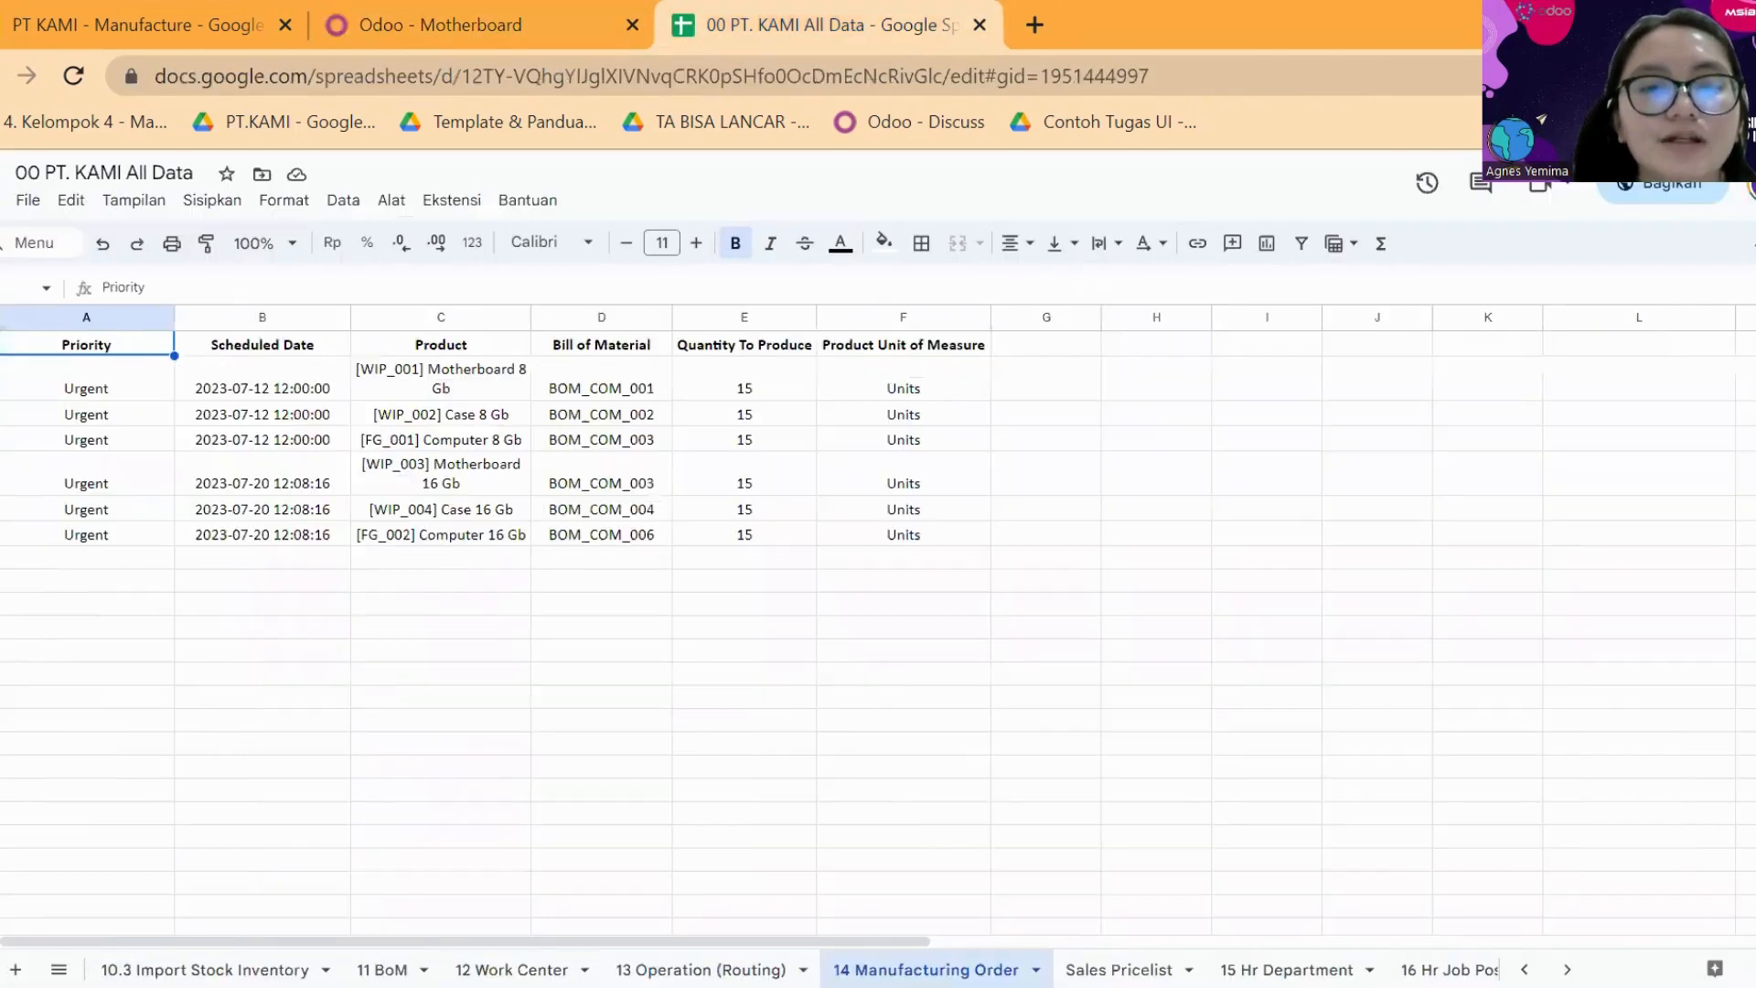
{"action": "left_click", "coordinate": [524, 397]}
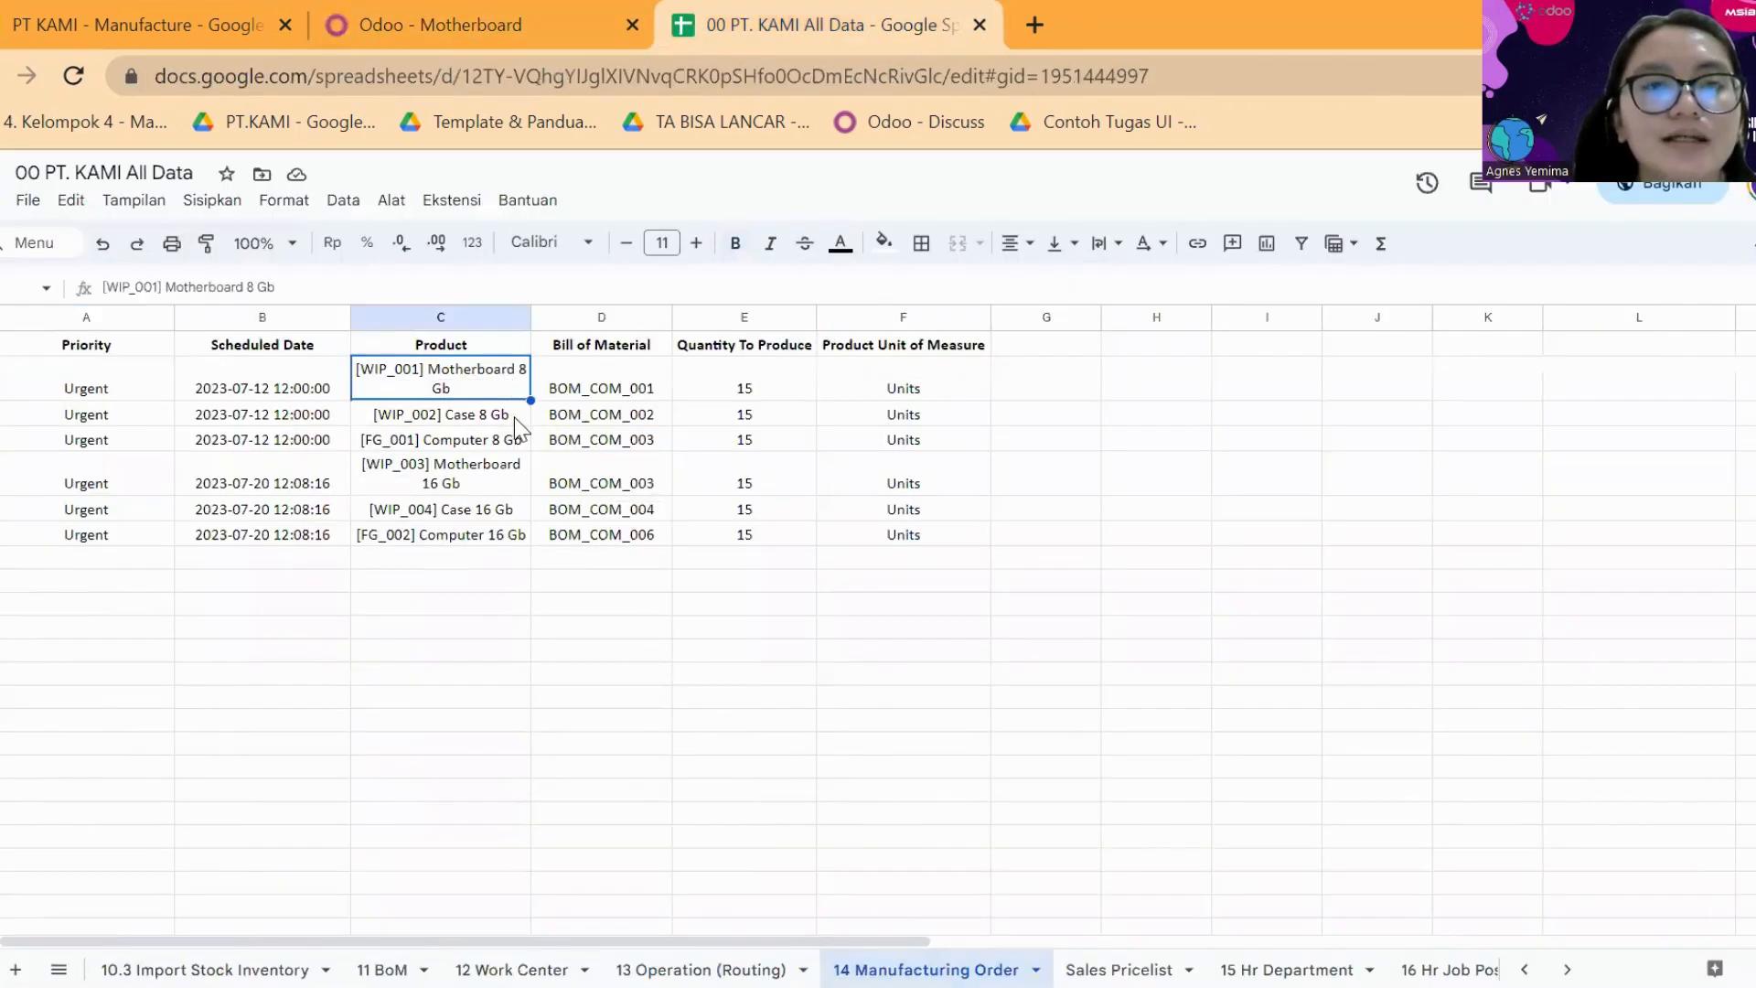
{"action": "left_click", "coordinate": [519, 474]}
{"action": "left_click", "coordinate": [430, 4]}
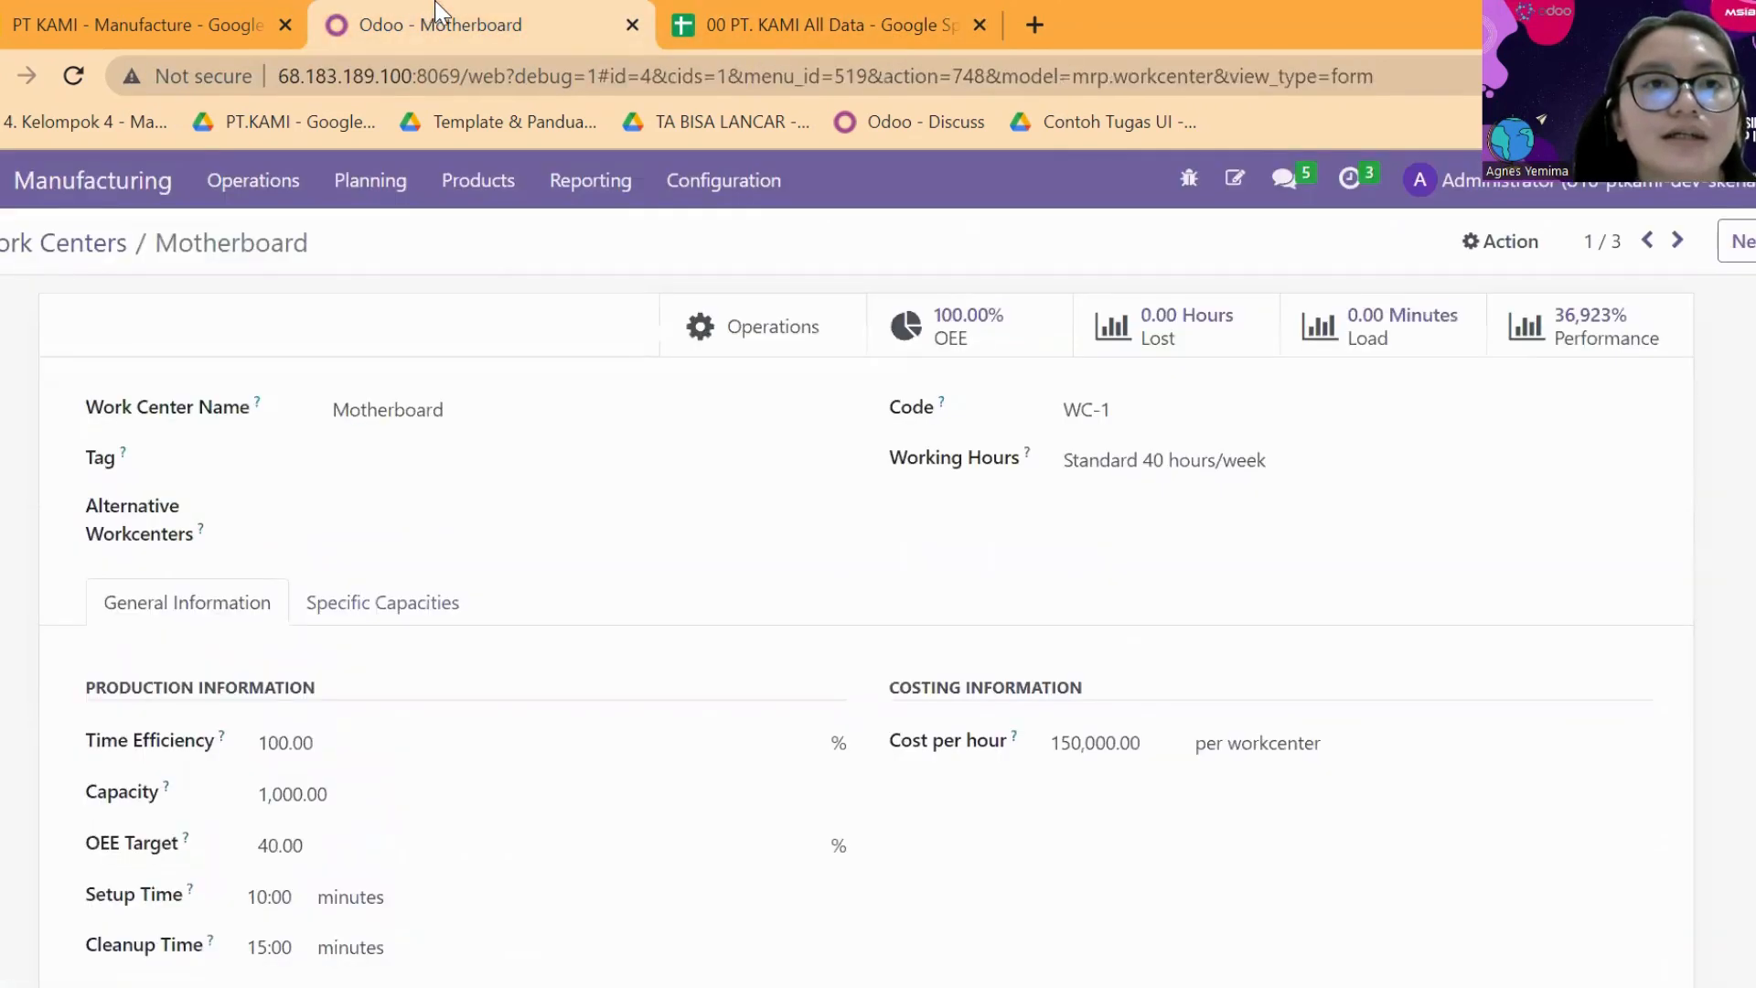
- Open the Manufacturing Orders list and load the file 00 PT. KAMI All Data - 14 Manufacturing Order (1) into a new record import
{"action": "left_click", "coordinate": [252, 181]}
{"action": "left_click", "coordinate": [307, 242]}
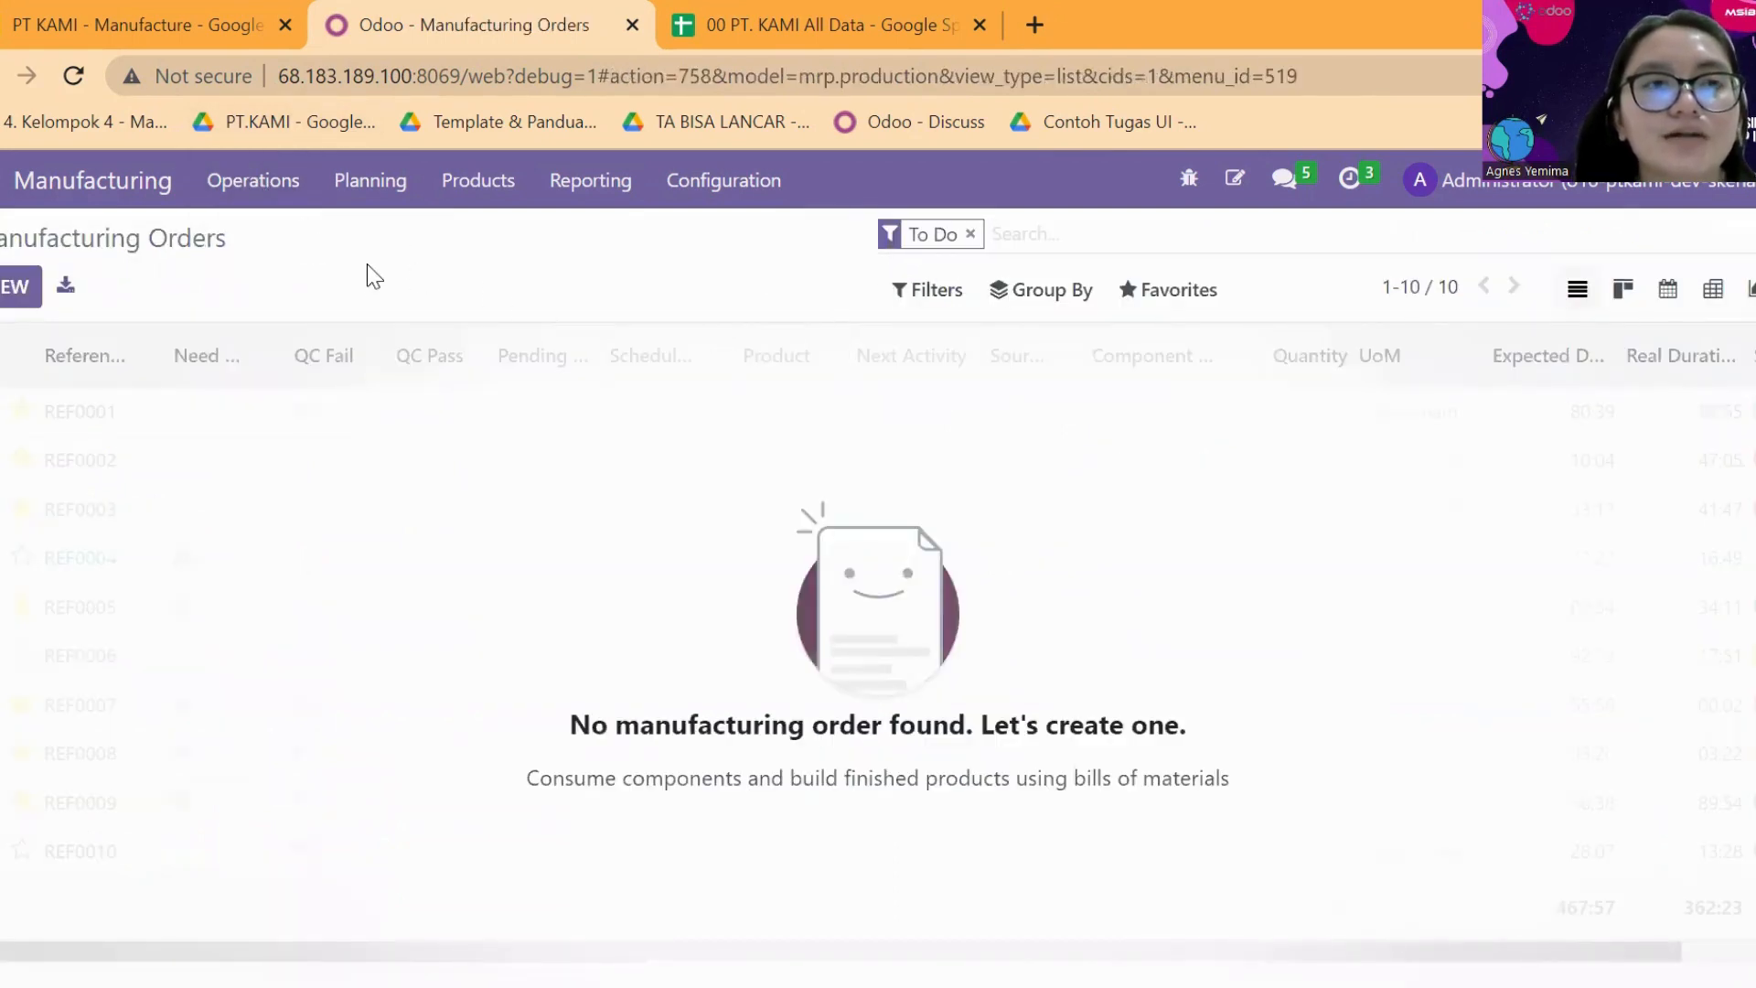
{"action": "left_click", "coordinate": [1150, 291]}
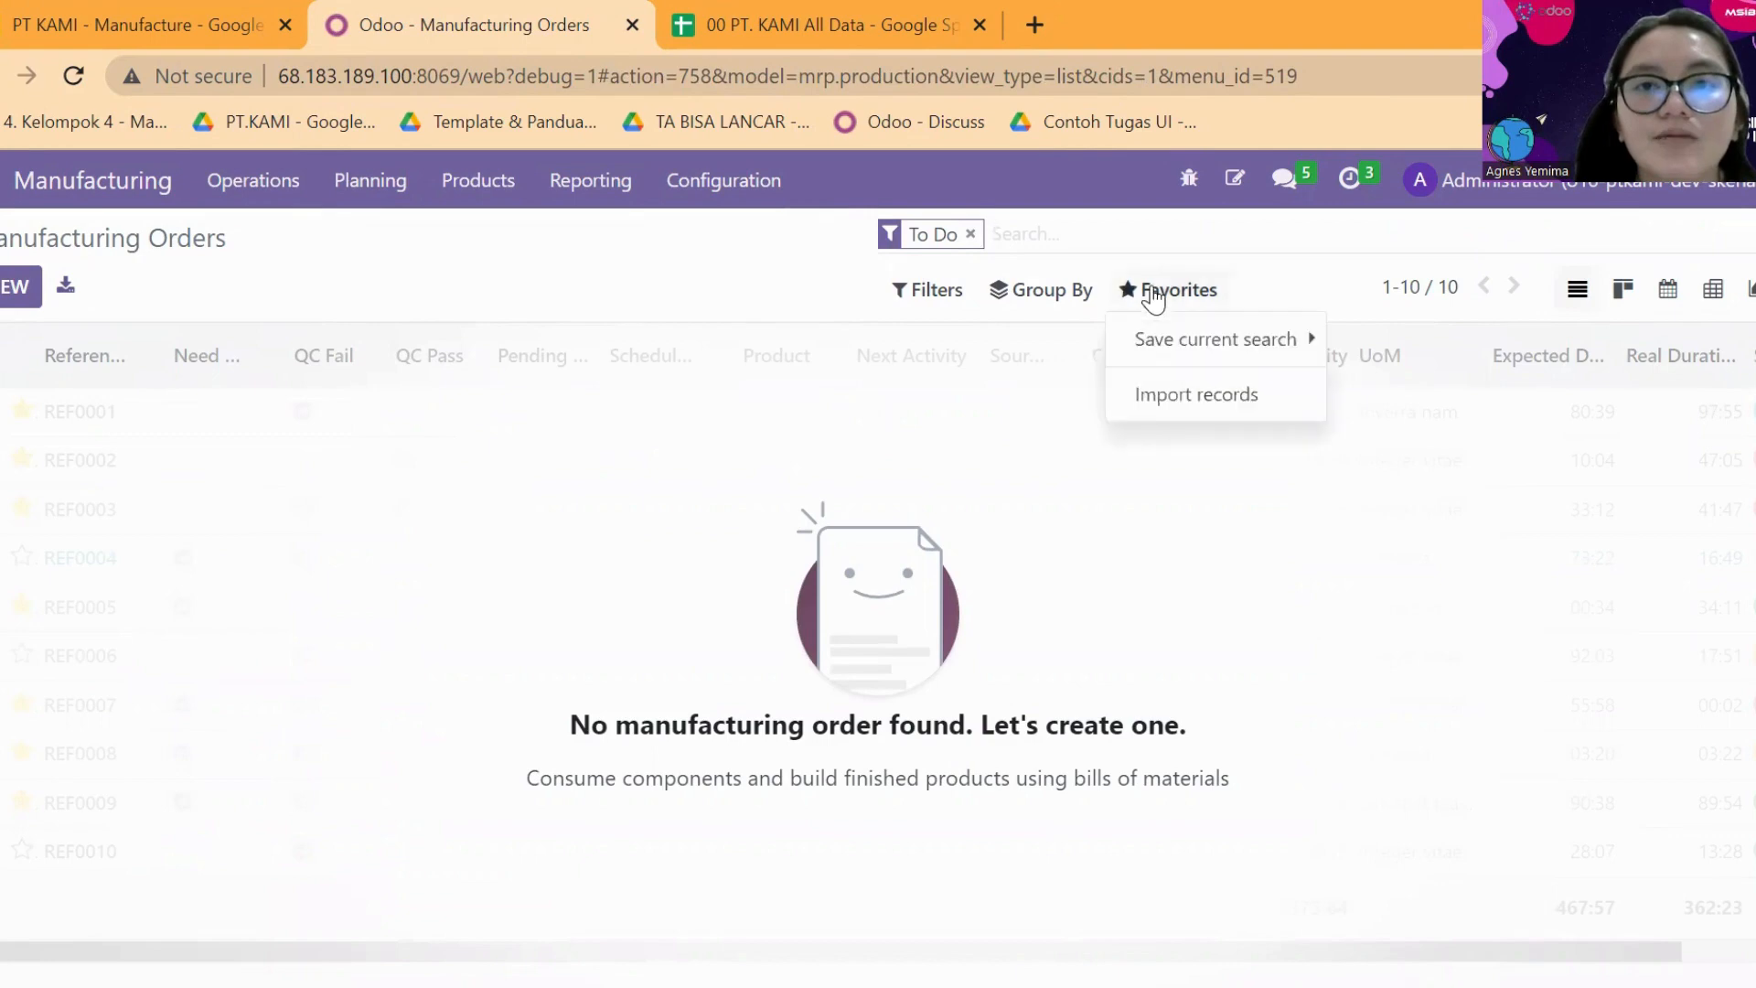
{"action": "left_click", "coordinate": [1183, 395]}
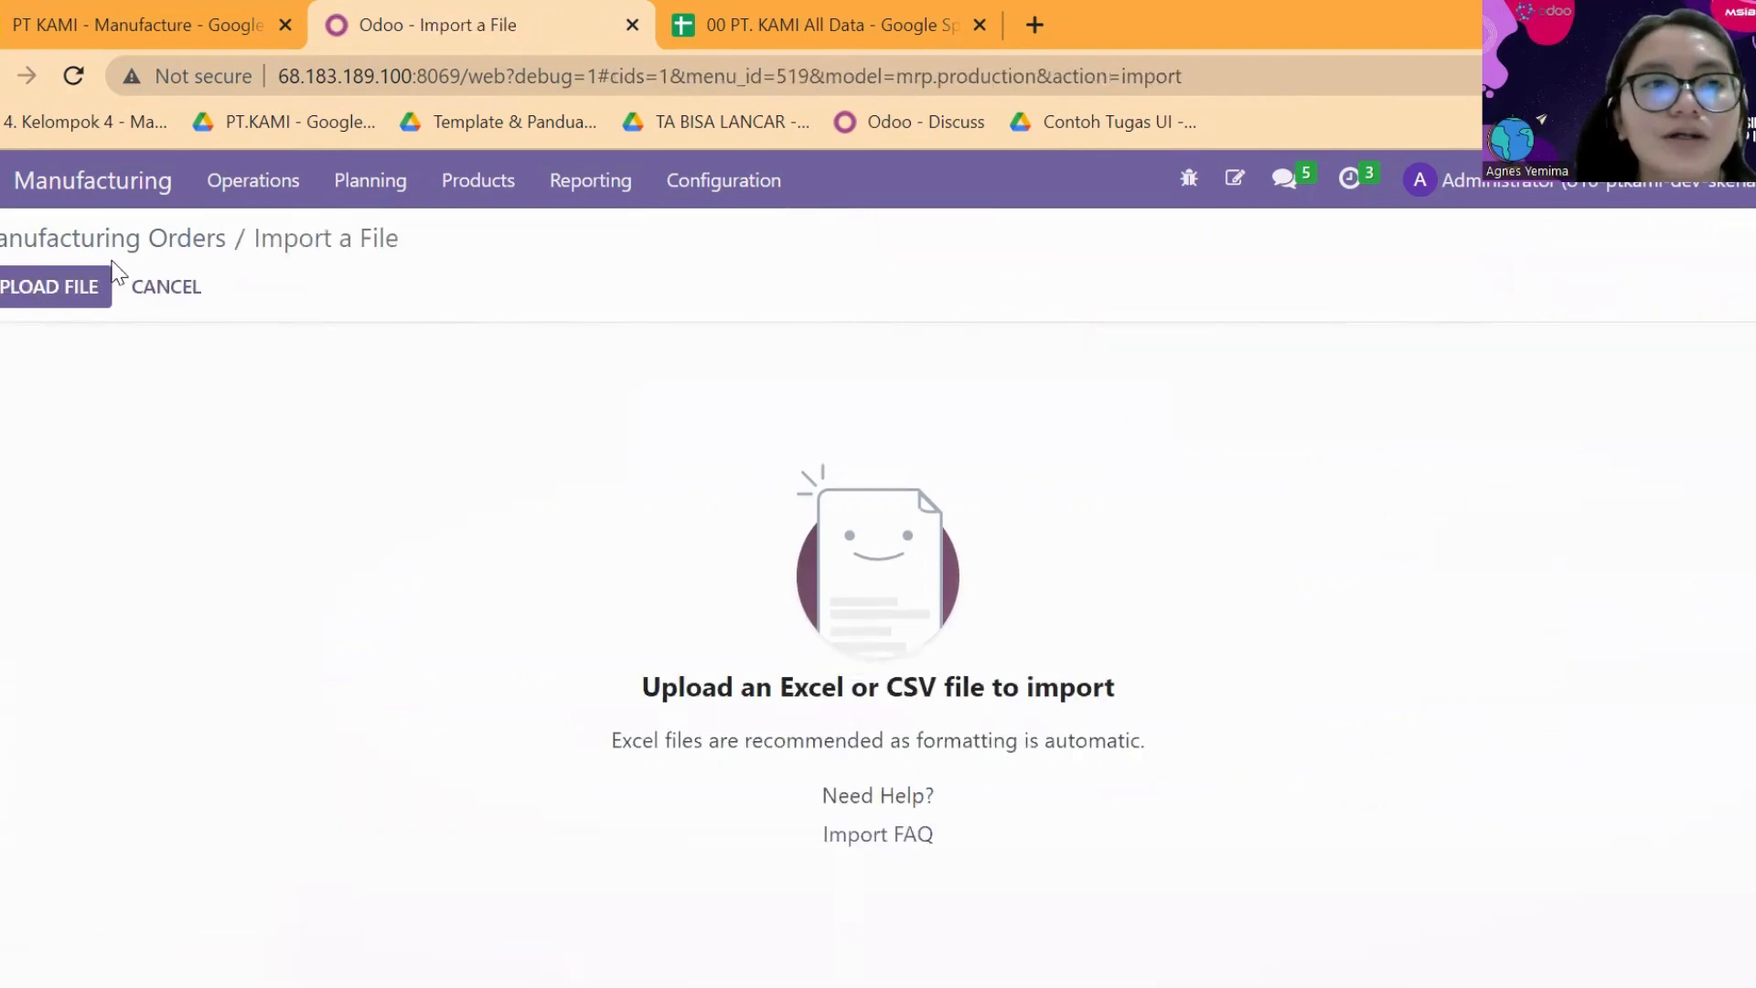
{"action": "left_click", "coordinate": [89, 291]}
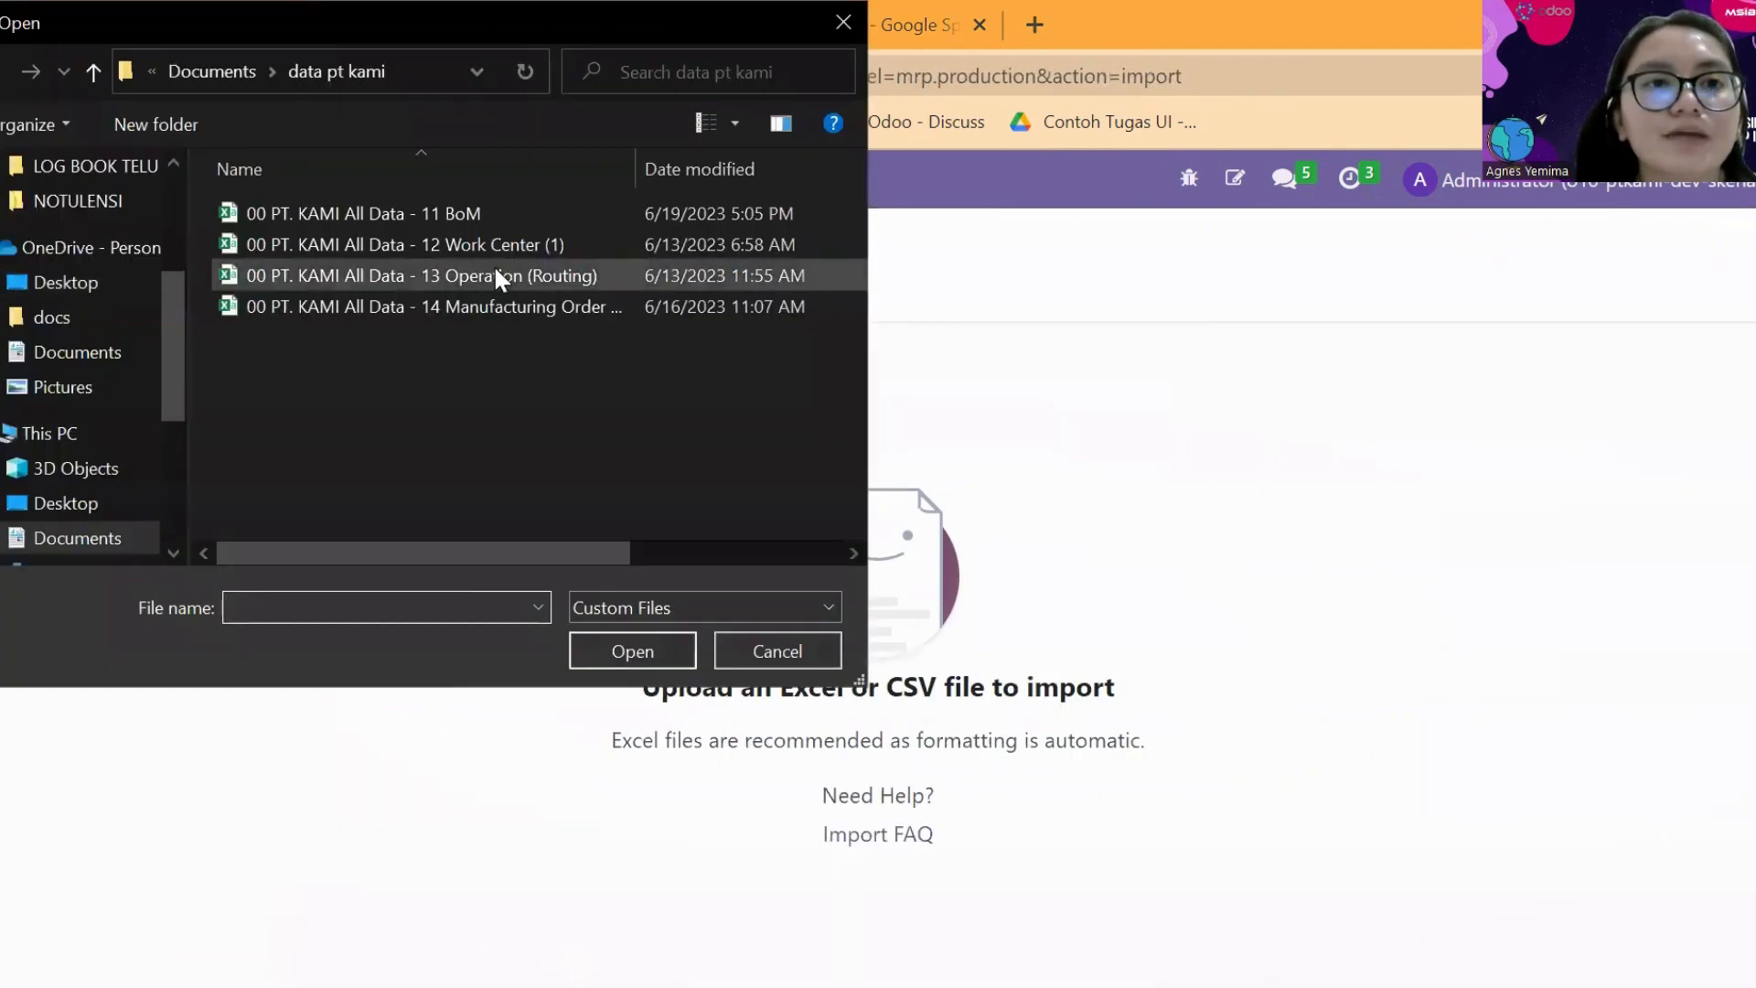
{"action": "left_click", "coordinate": [523, 304]}
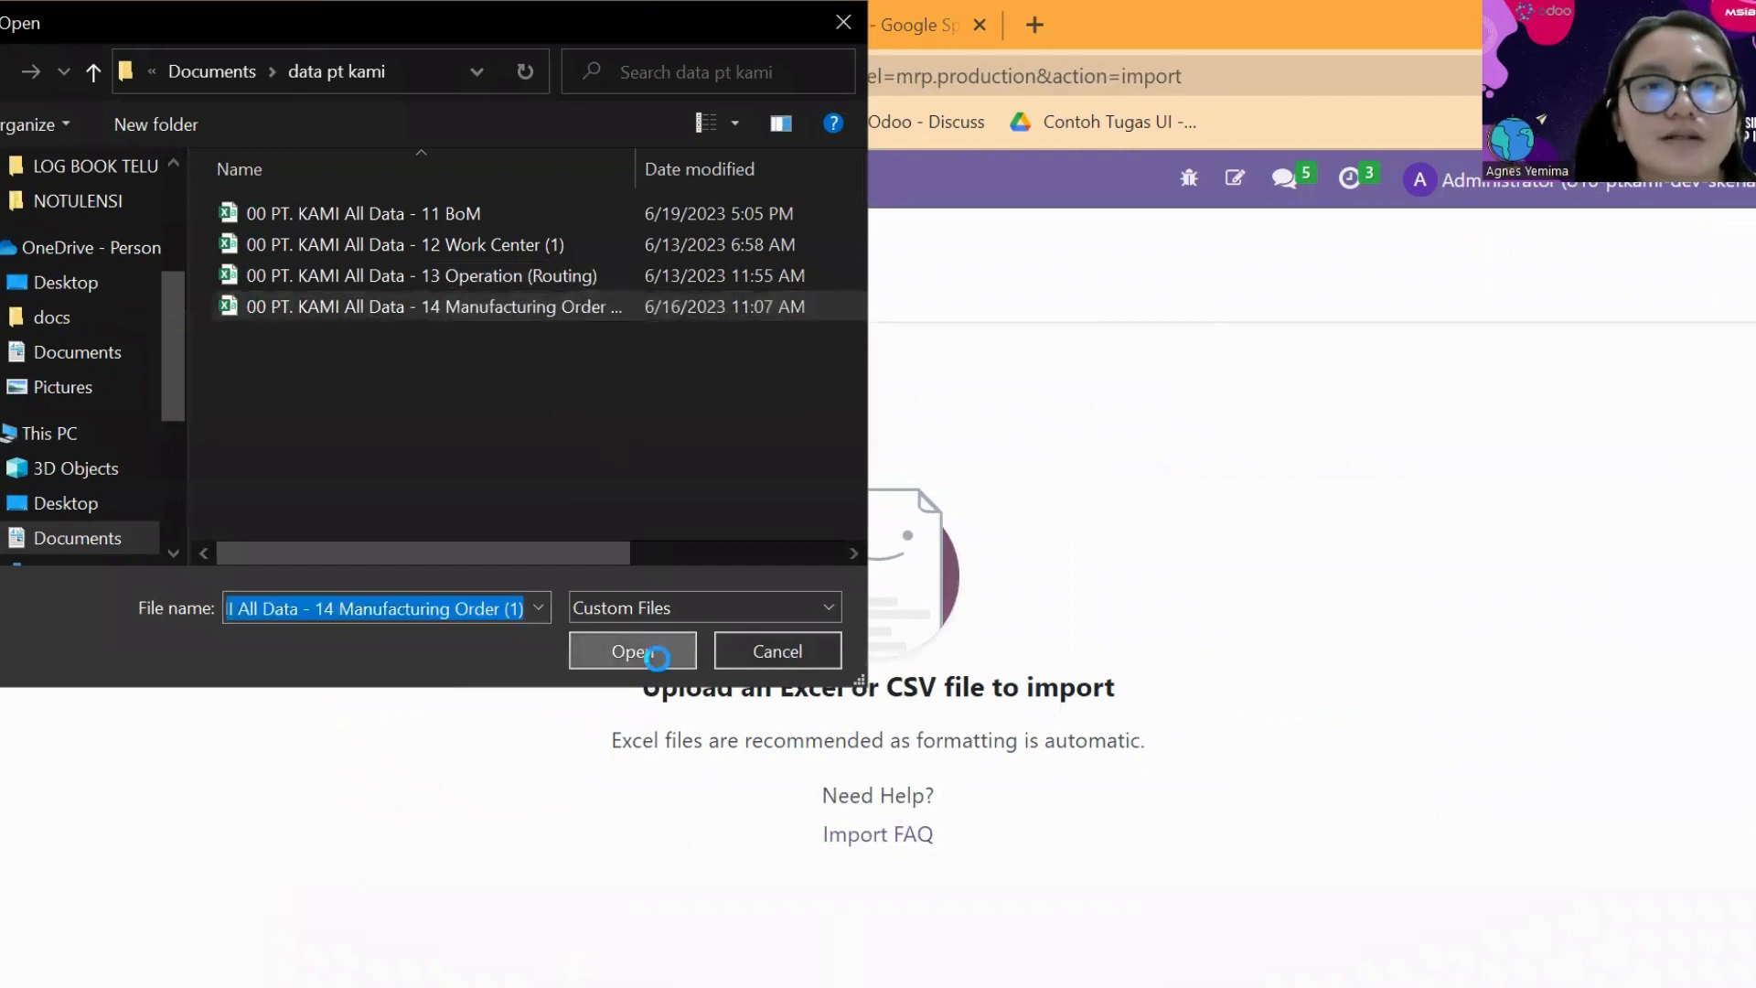
{"action": "left_click", "coordinate": [657, 656]}
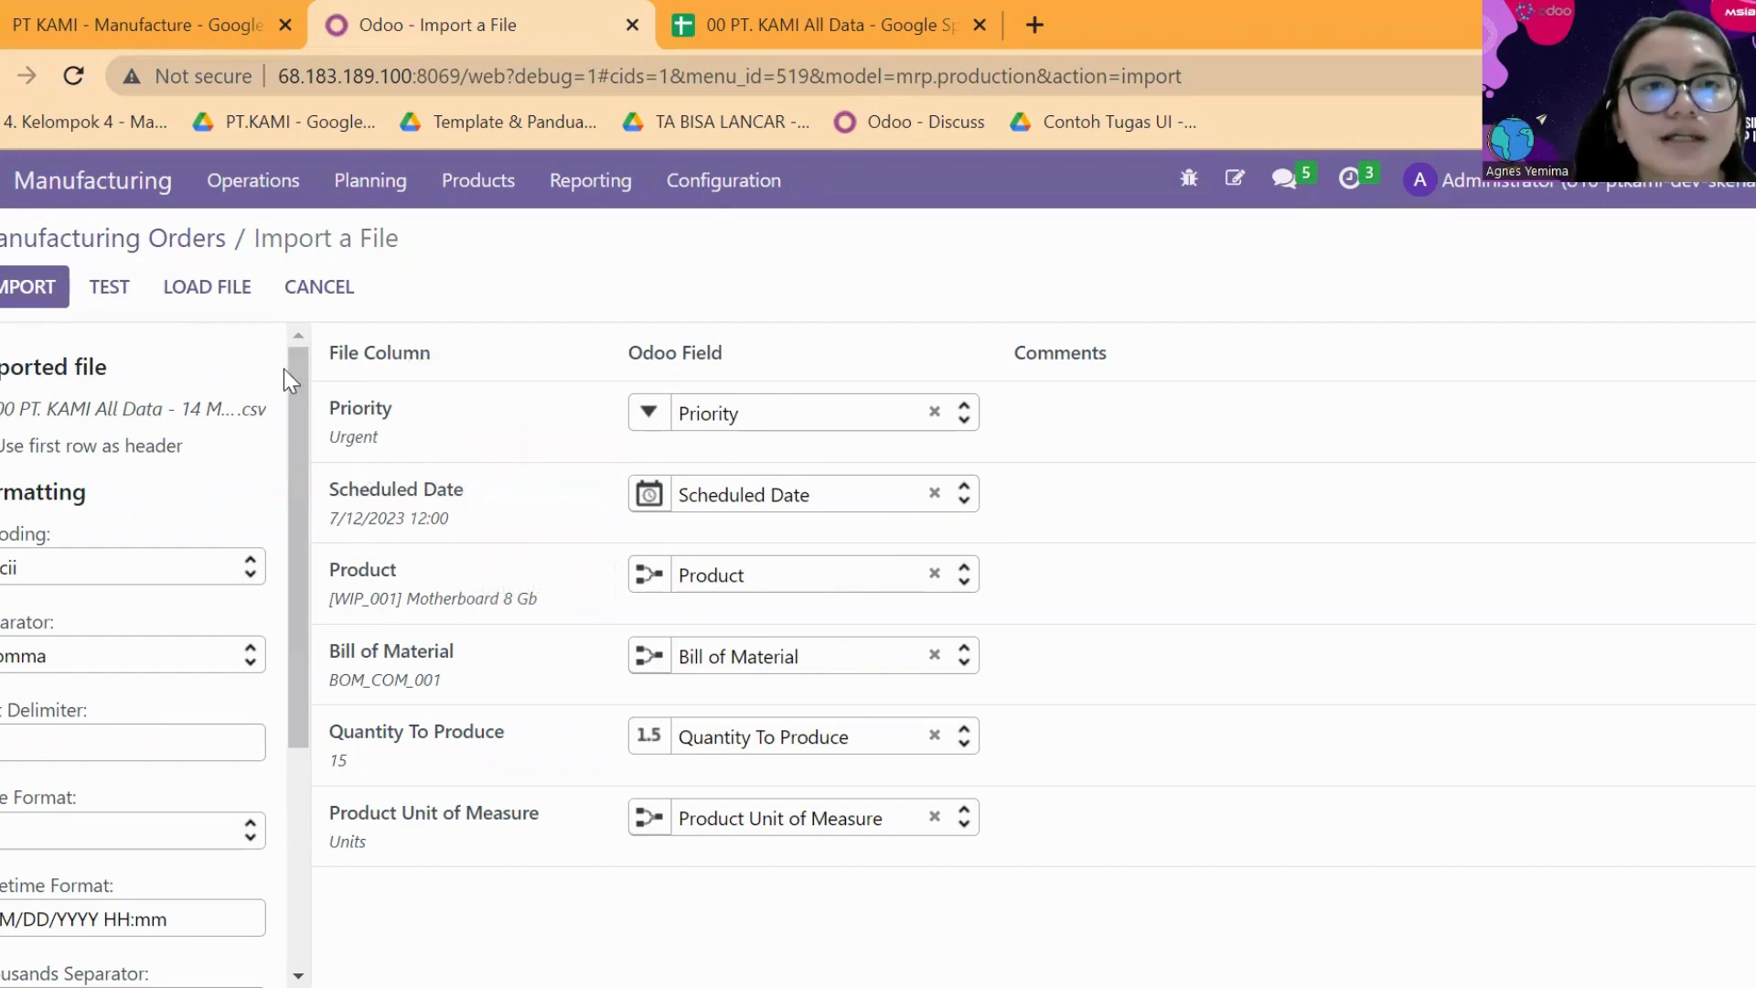
- Check the Scheduled Date entries in the spreadsheet's 14 Manufacturing Order sheet against the column mapping of the Odoo import
{"action": "key", "text": "ctrl+Tab"}
{"action": "left_click", "coordinate": [297, 443]}
{"action": "left_click", "coordinate": [294, 510]}
{"action": "left_click", "coordinate": [499, 20]}
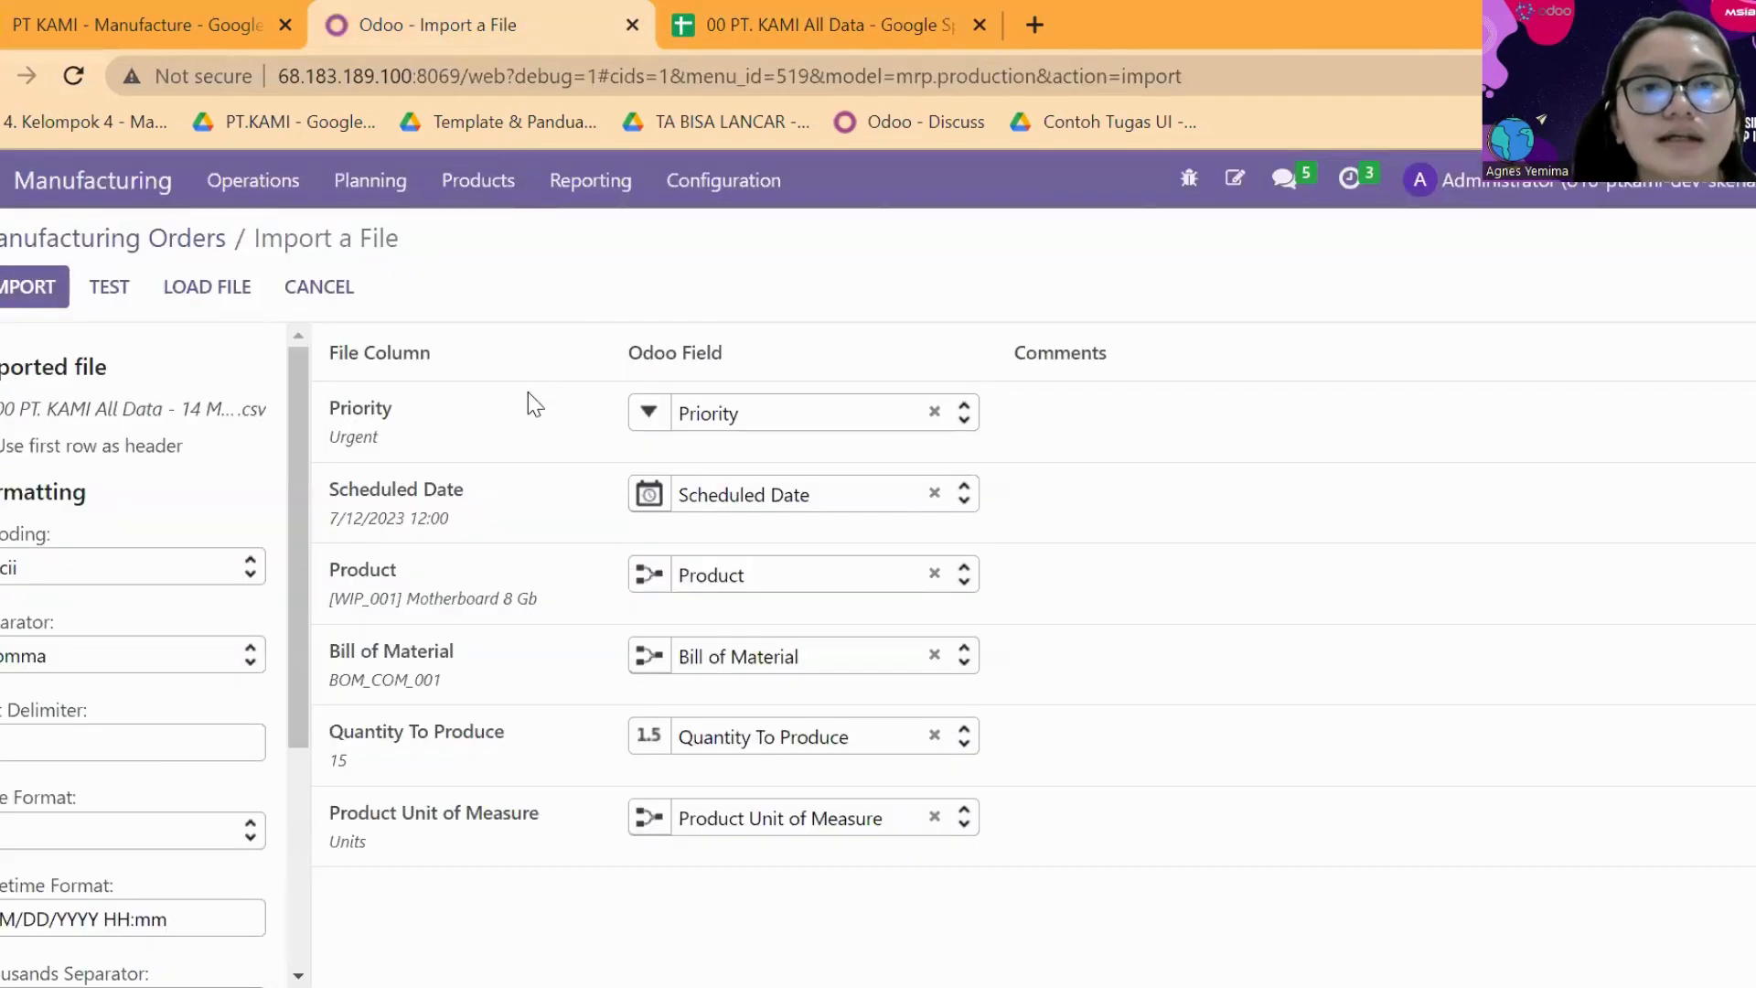
{"action": "mouse_move", "coordinate": [510, 606]}
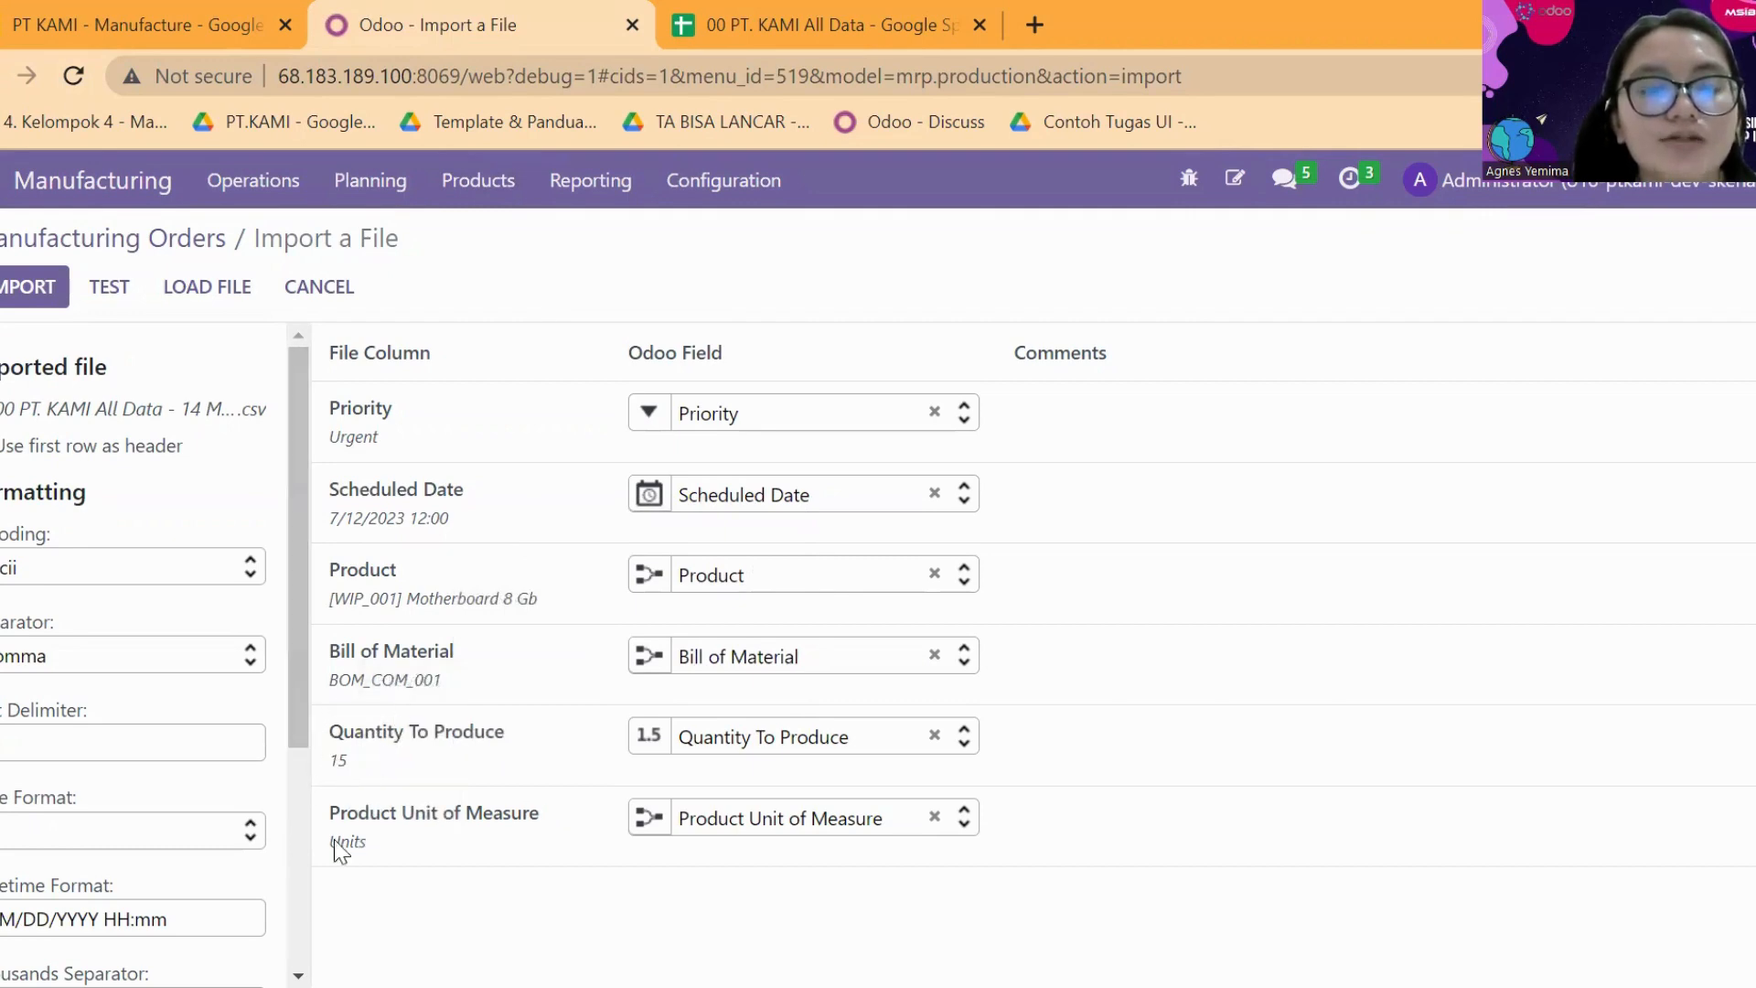
- Test the manufacturing orders import, cancel without importing, and clear the To Do filter from the orders list
{"action": "left_click", "coordinate": [112, 286]}
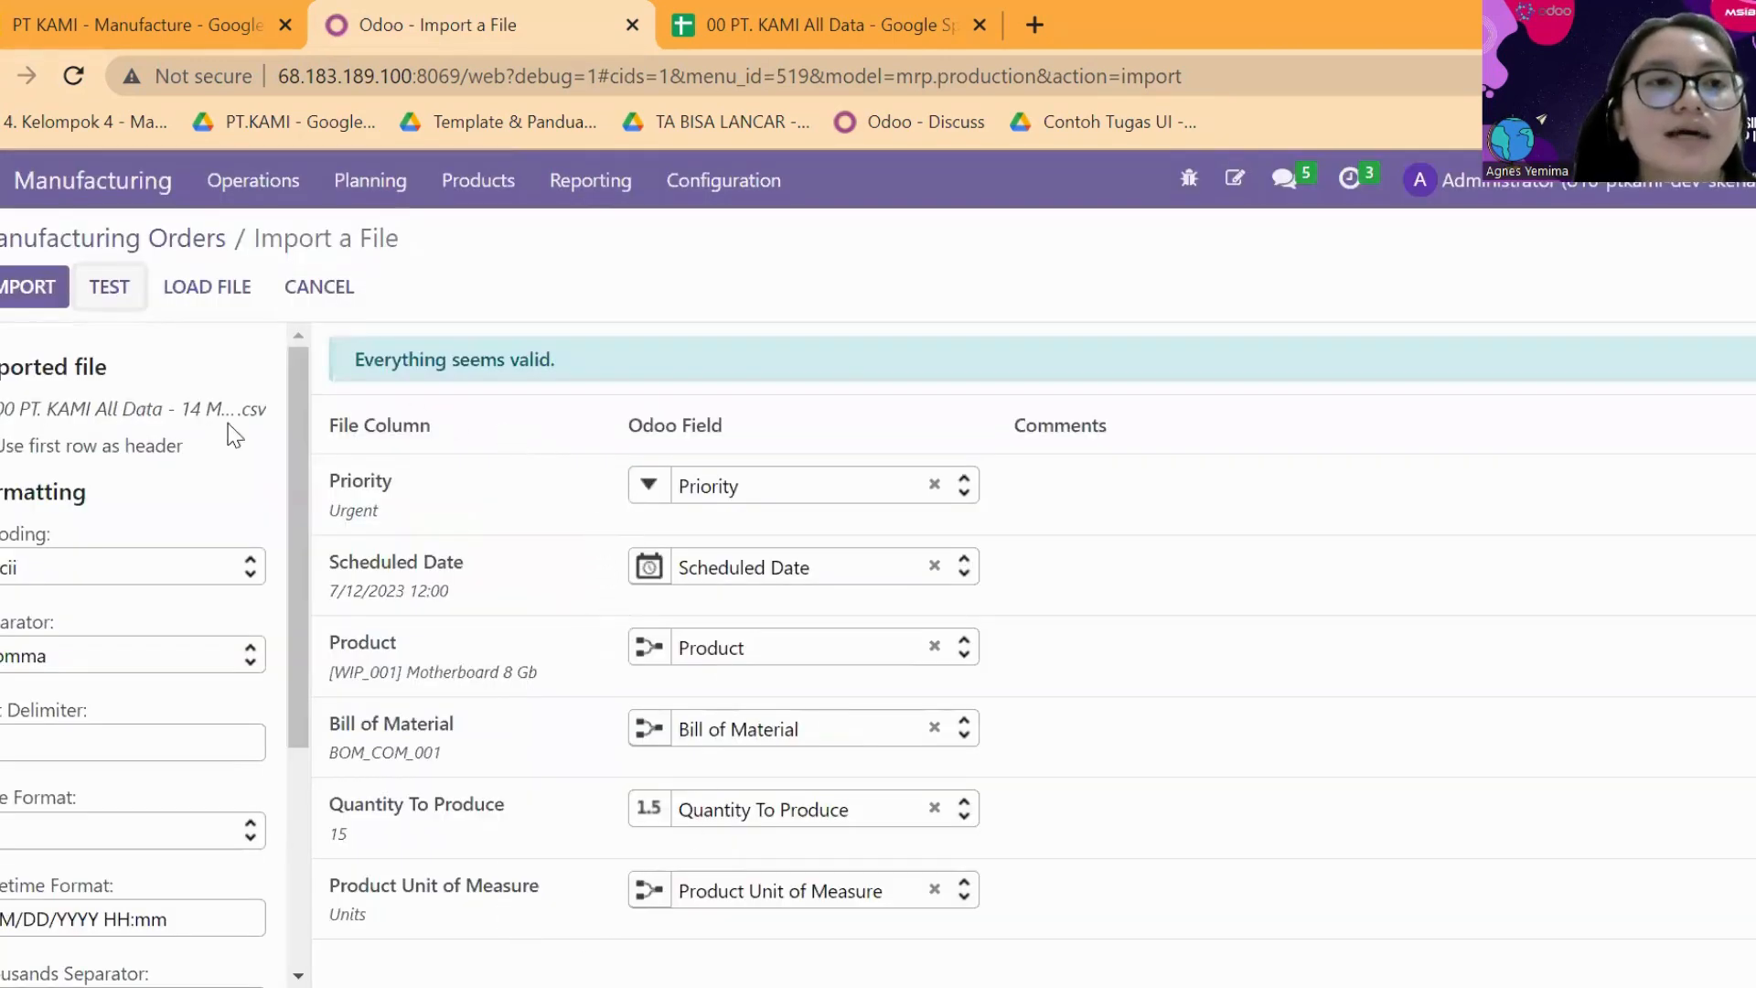
{"action": "left_click", "coordinate": [303, 294]}
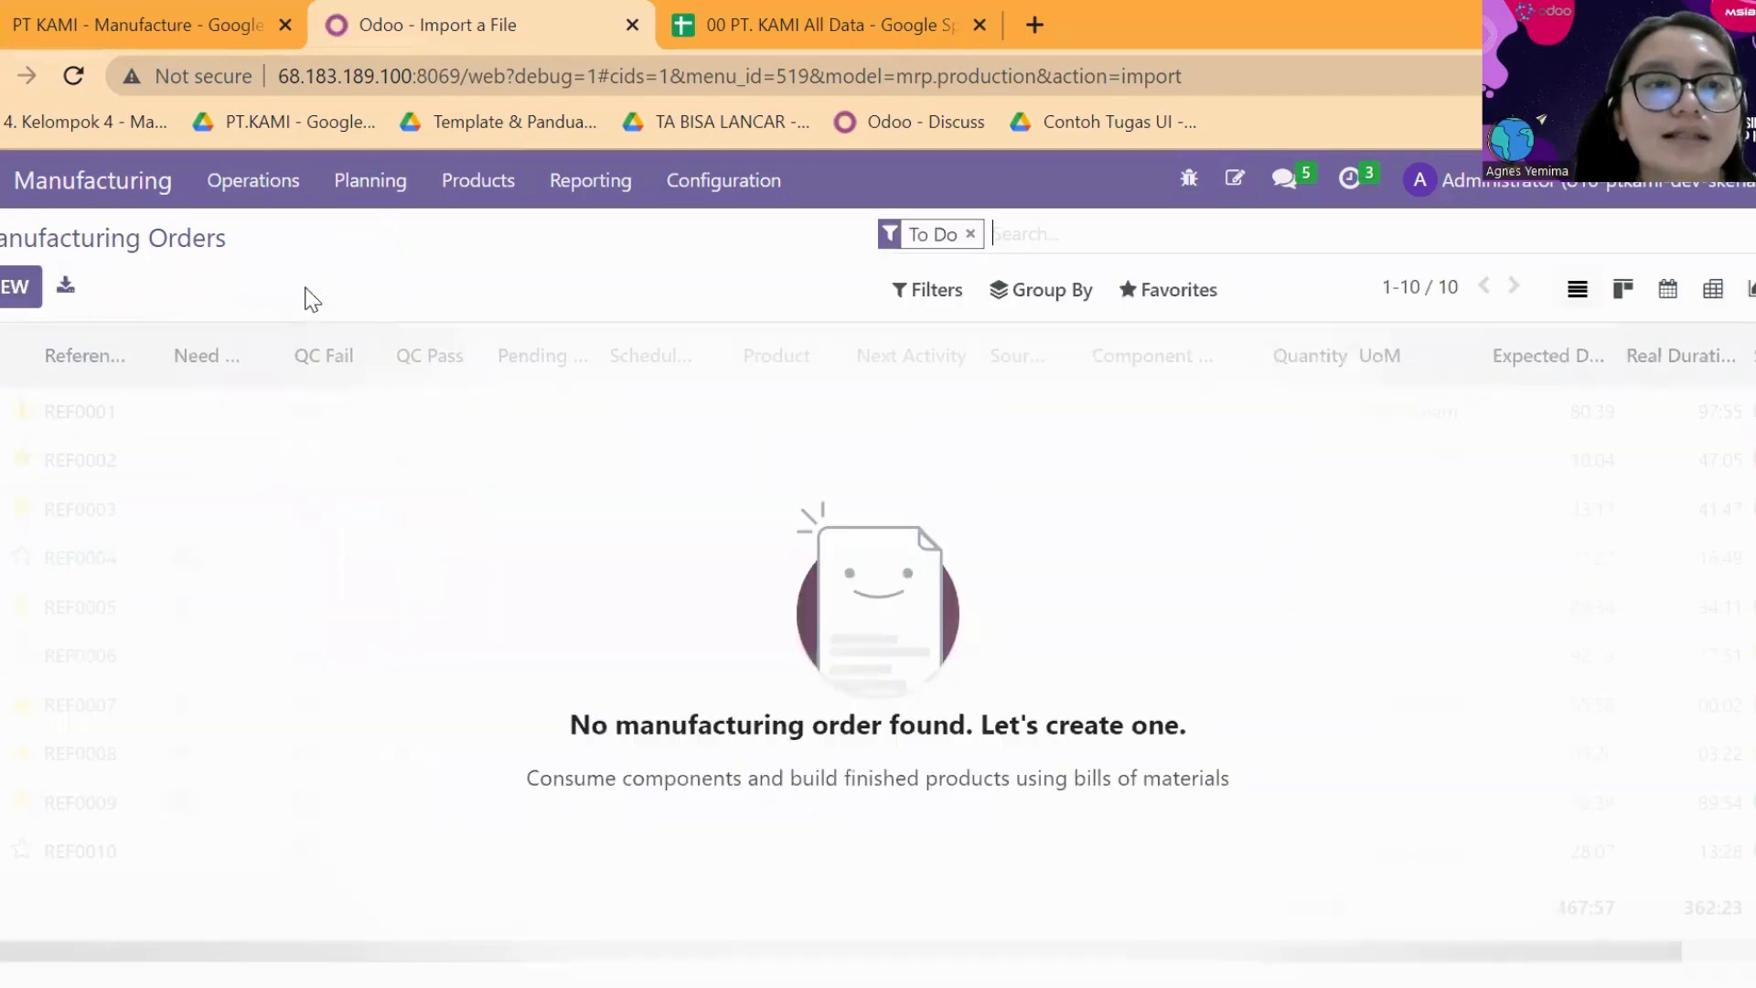
{"action": "left_click", "coordinate": [971, 234]}
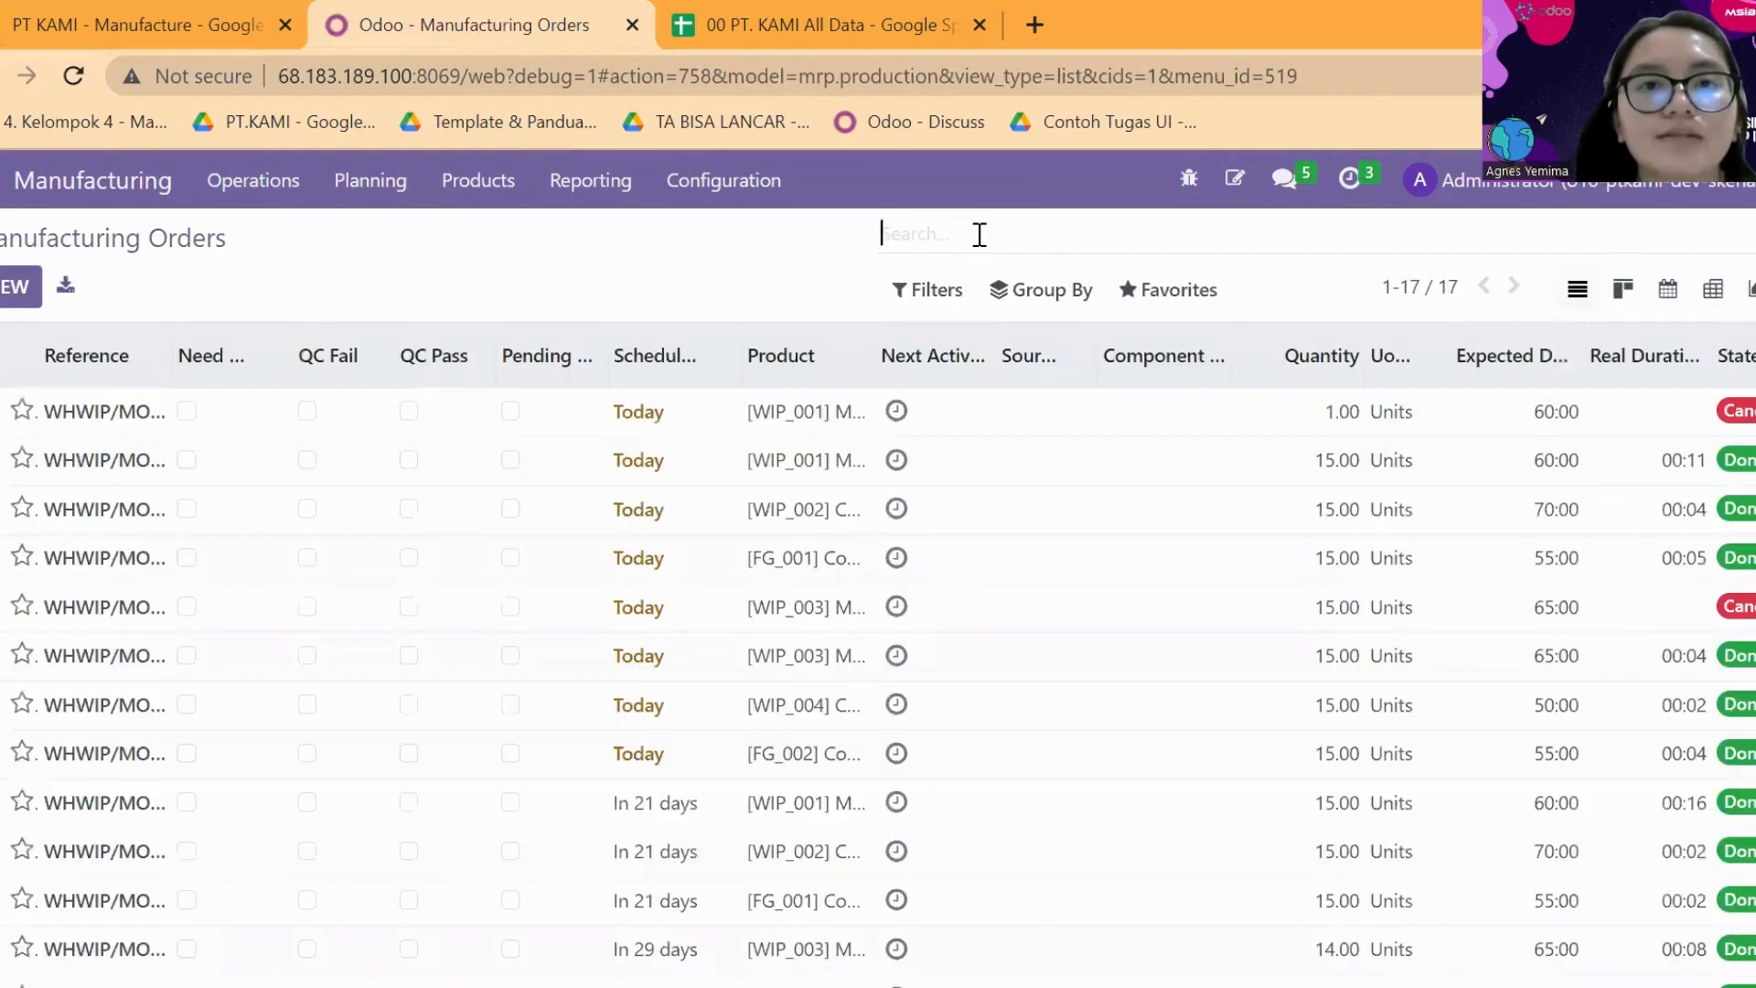
- Look over the Manufacturing Orders list and load the file 00 PT. KAMI All Data - 14 Manufacturing Order into a new record import
{"action": "scroll", "coordinate": [851, 483], "scroll_direction": "down", "scroll_amount": 3}
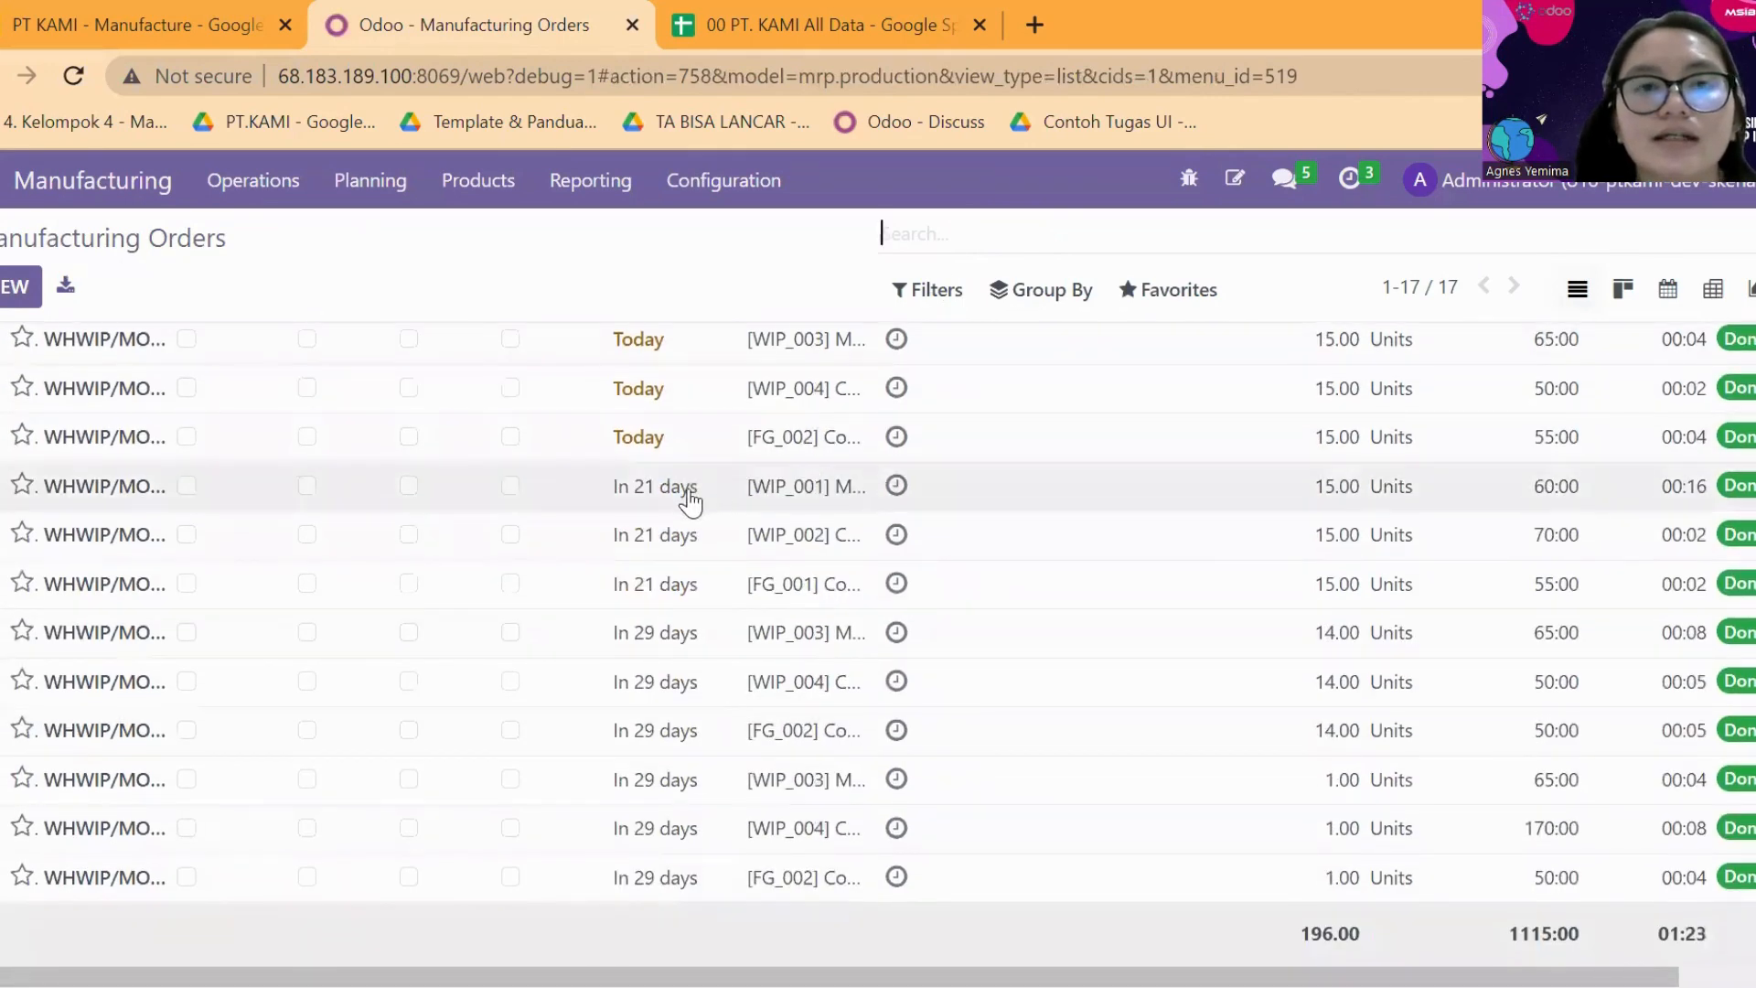
{"action": "scroll", "coordinate": [700, 574], "scroll_direction": "up", "scroll_amount": 1}
{"action": "scroll", "coordinate": [700, 574], "scroll_direction": "up", "scroll_amount": 3}
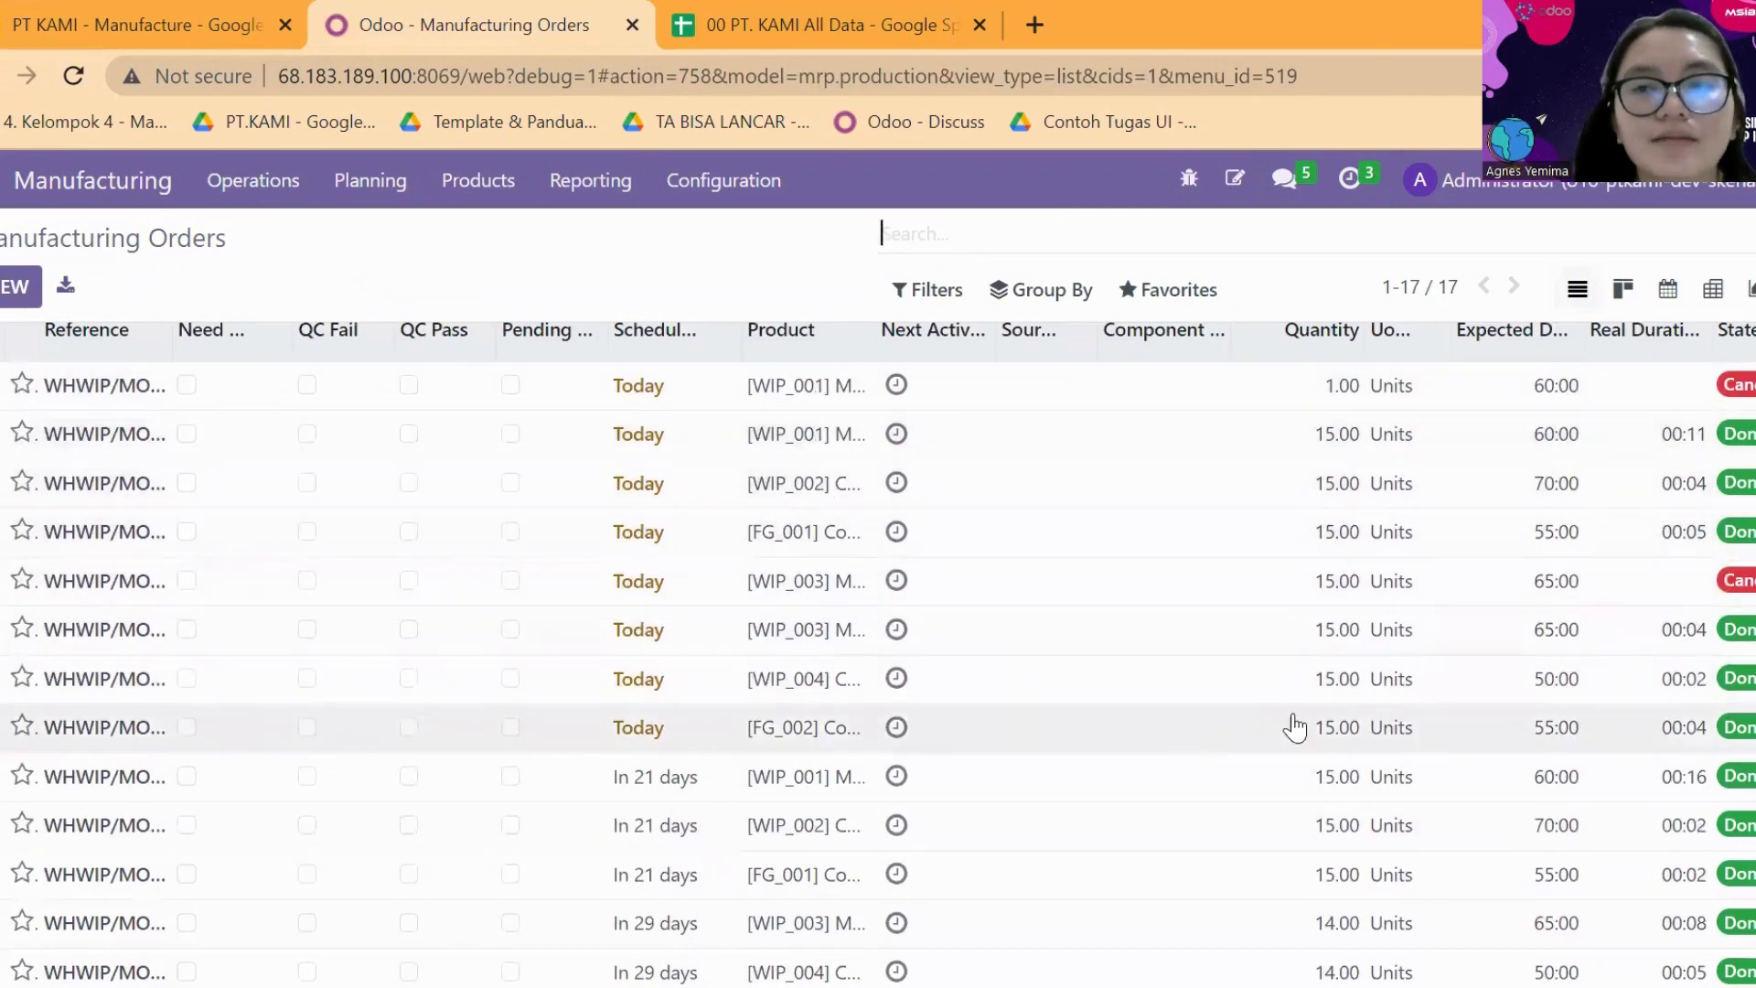
{"action": "left_click", "coordinate": [1138, 289]}
{"action": "left_click", "coordinate": [1165, 400]}
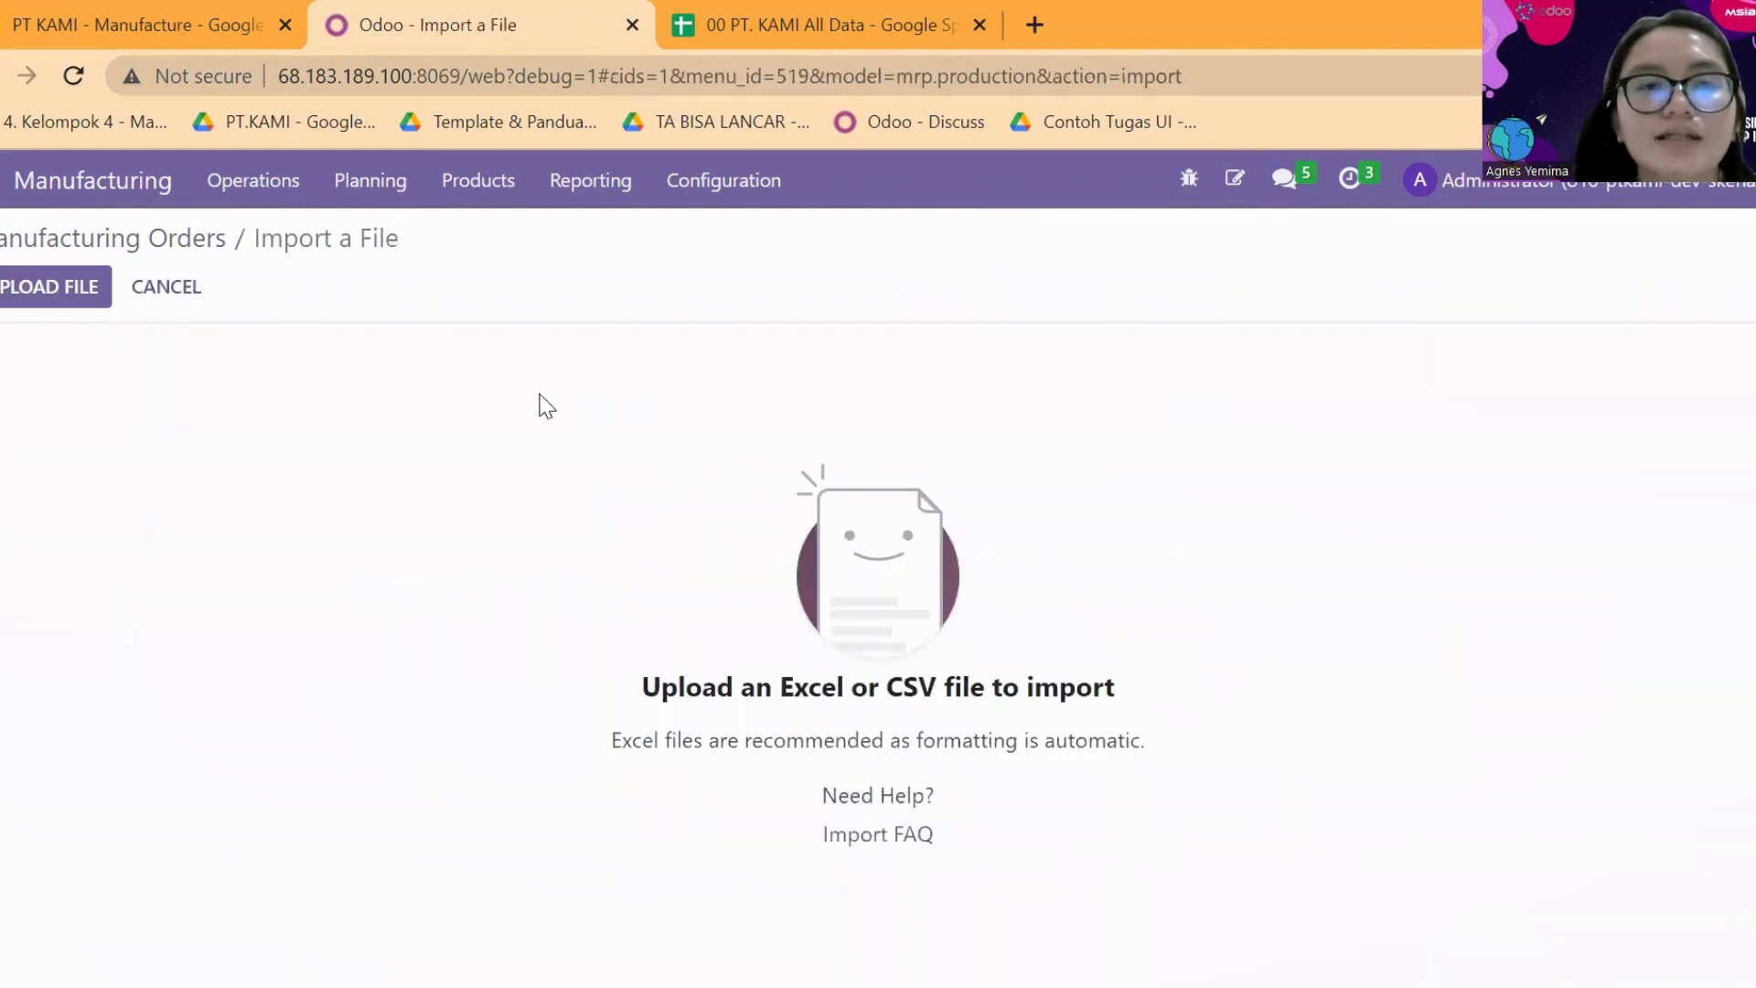
{"action": "left_click", "coordinate": [80, 294]}
{"action": "left_click", "coordinate": [404, 305]}
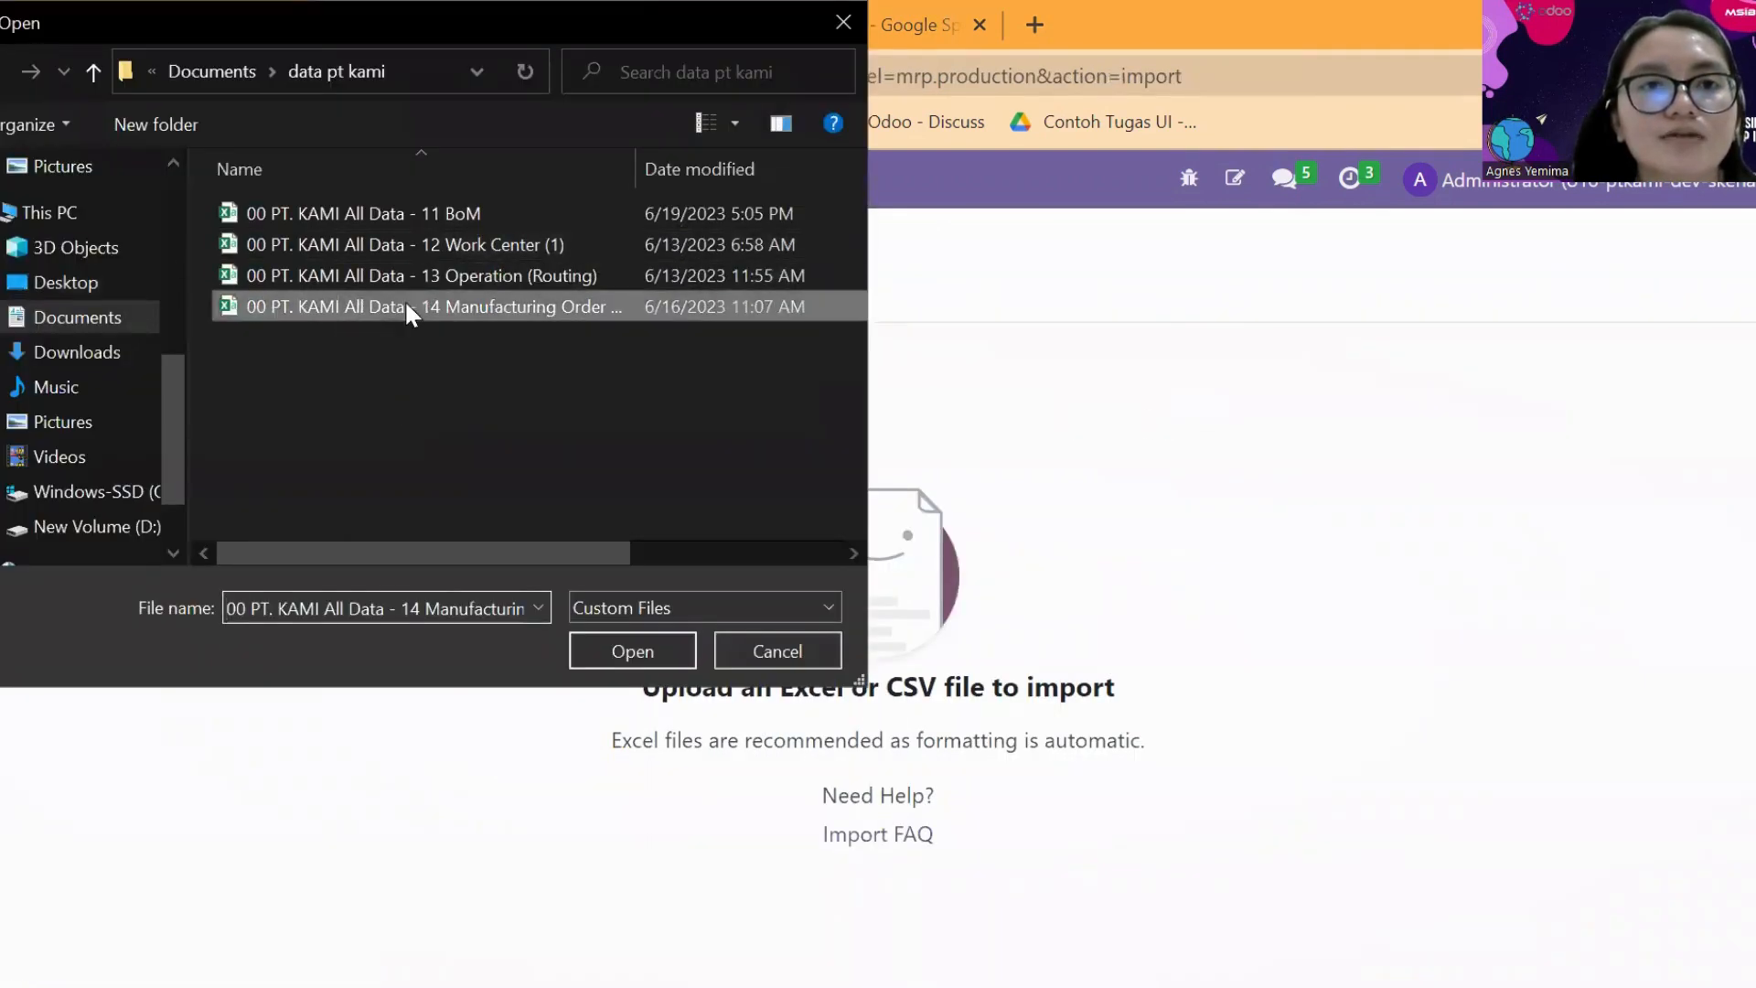
{"action": "left_click", "coordinate": [591, 646]}
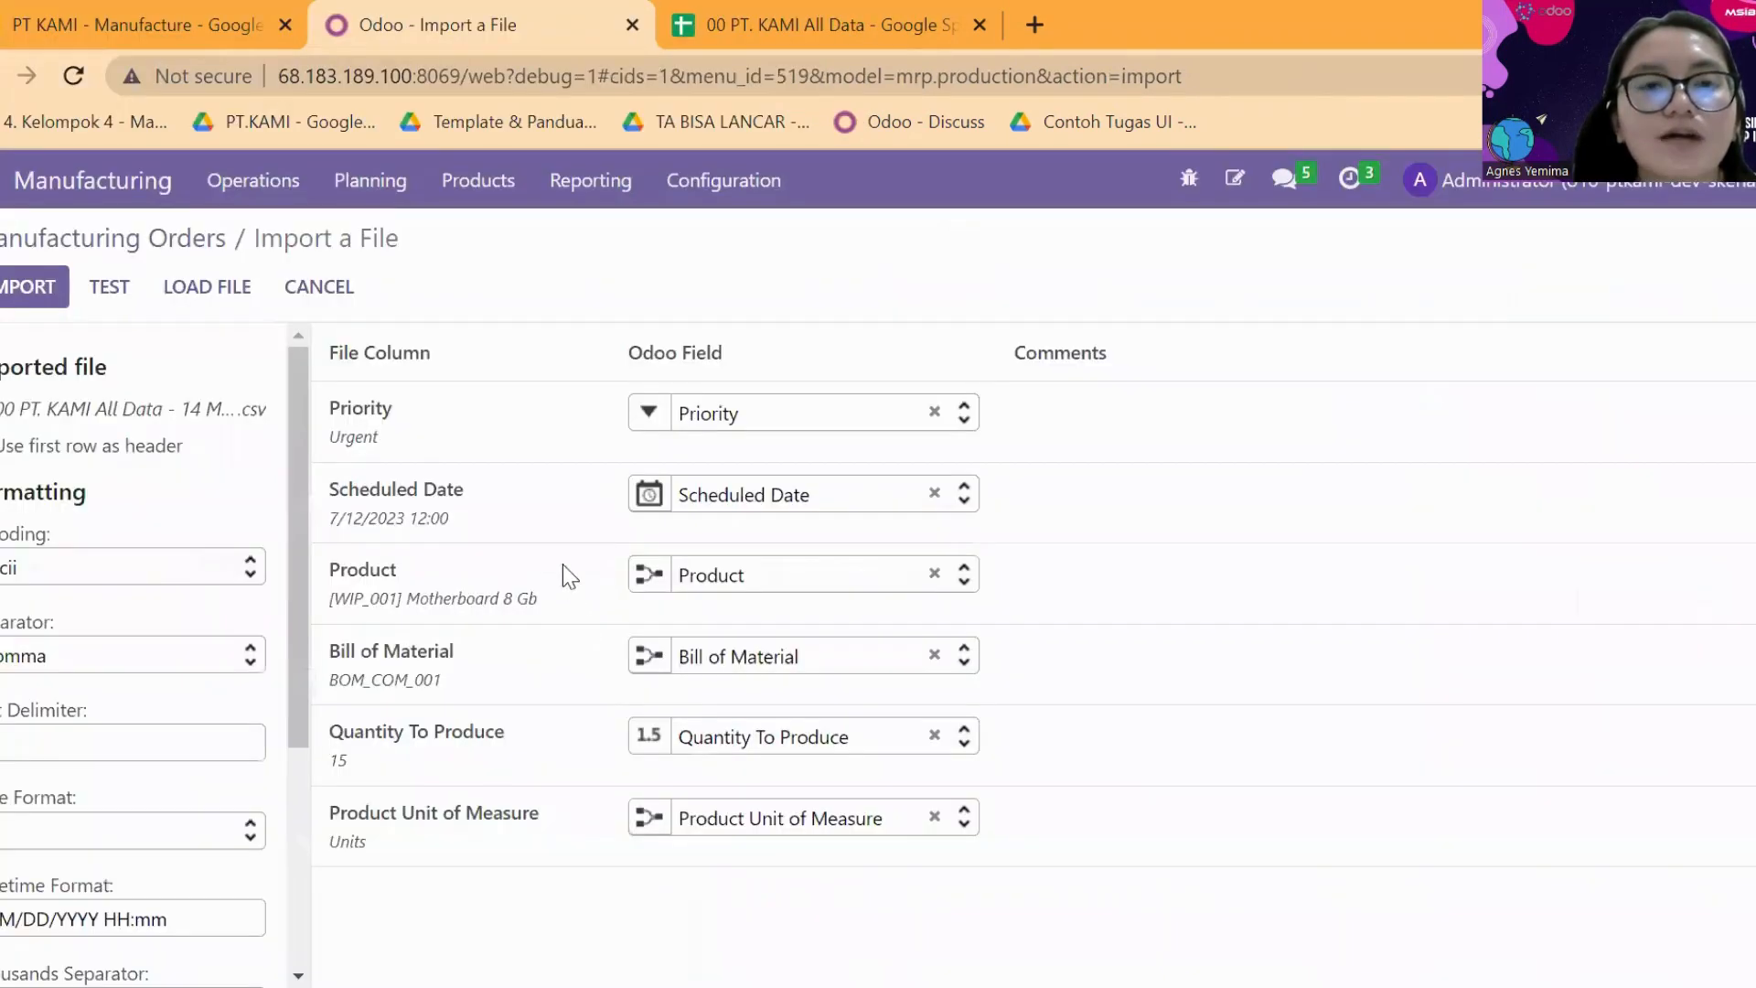
- Test and import the manufacturing orders, and widen the Reference column of the orders list to show the full references
{"action": "left_click", "coordinate": [109, 287]}
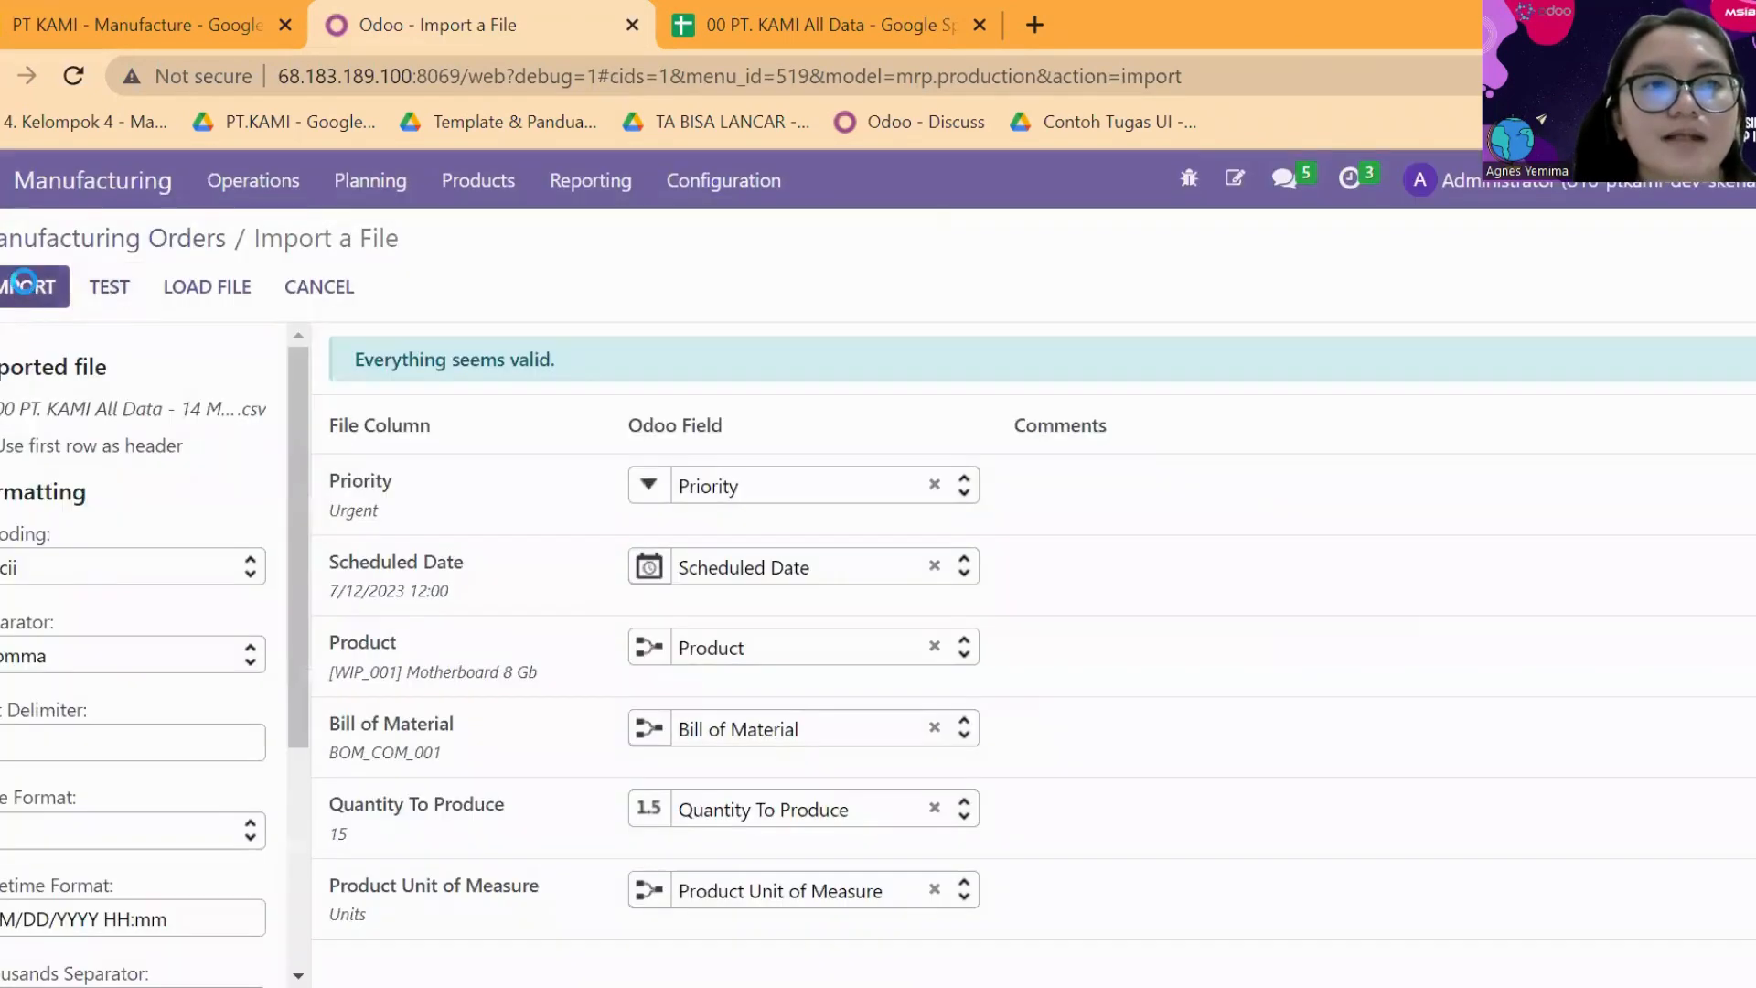
{"action": "left_click", "coordinate": [55, 289]}
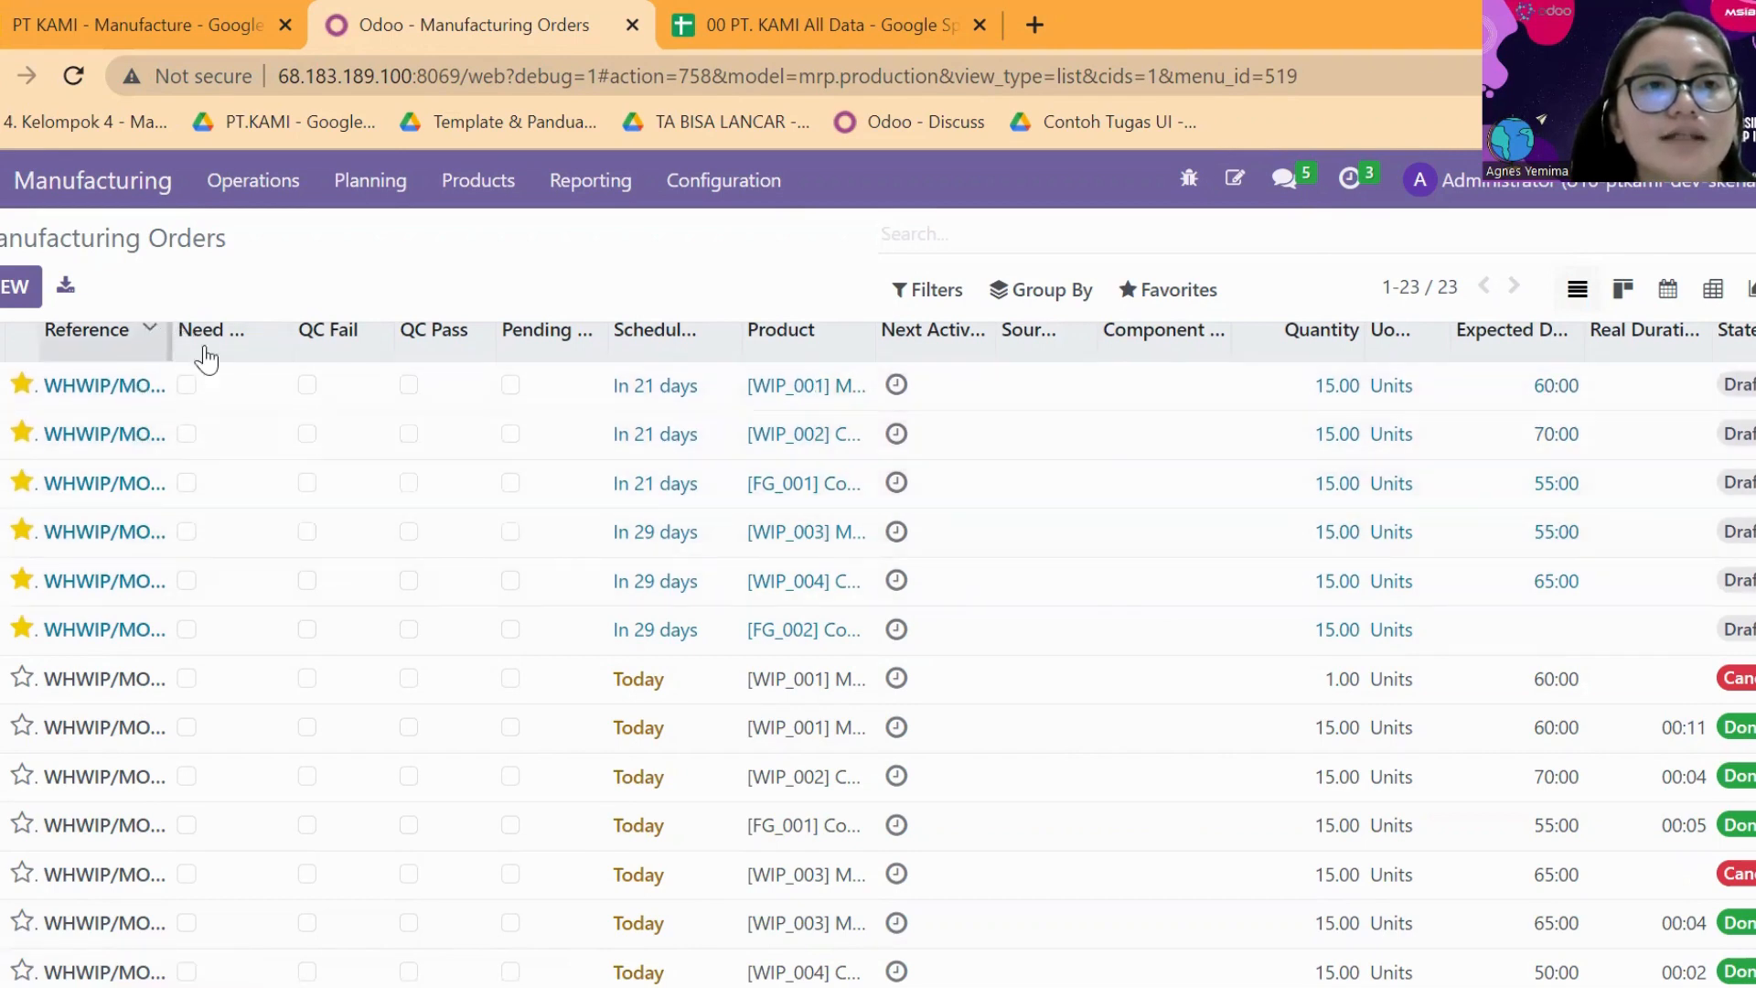
{"action": "left_click_drag", "start_coordinate": [171, 339], "coordinate": [249, 344]}
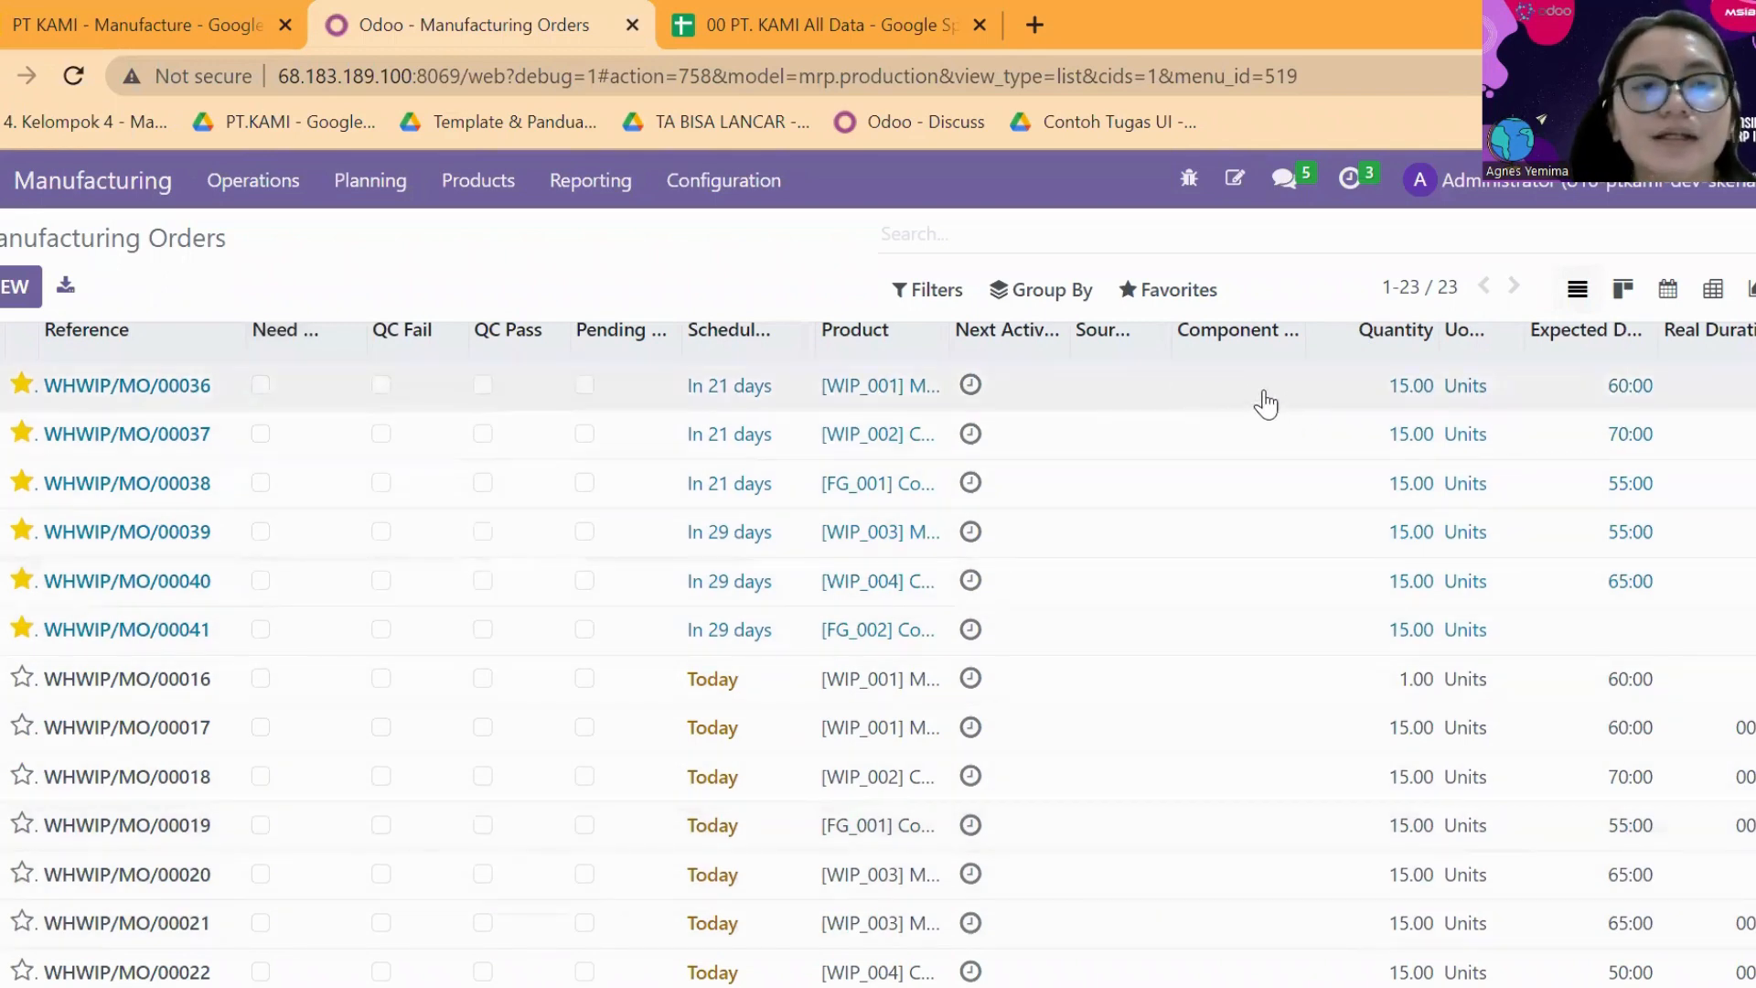
- Open manufacturing order WHWIP/MO/00036 and review its product, bill of material, scheduled date and components
{"action": "left_click", "coordinate": [293, 200]}
{"action": "mouse_move", "coordinate": [418, 203]}
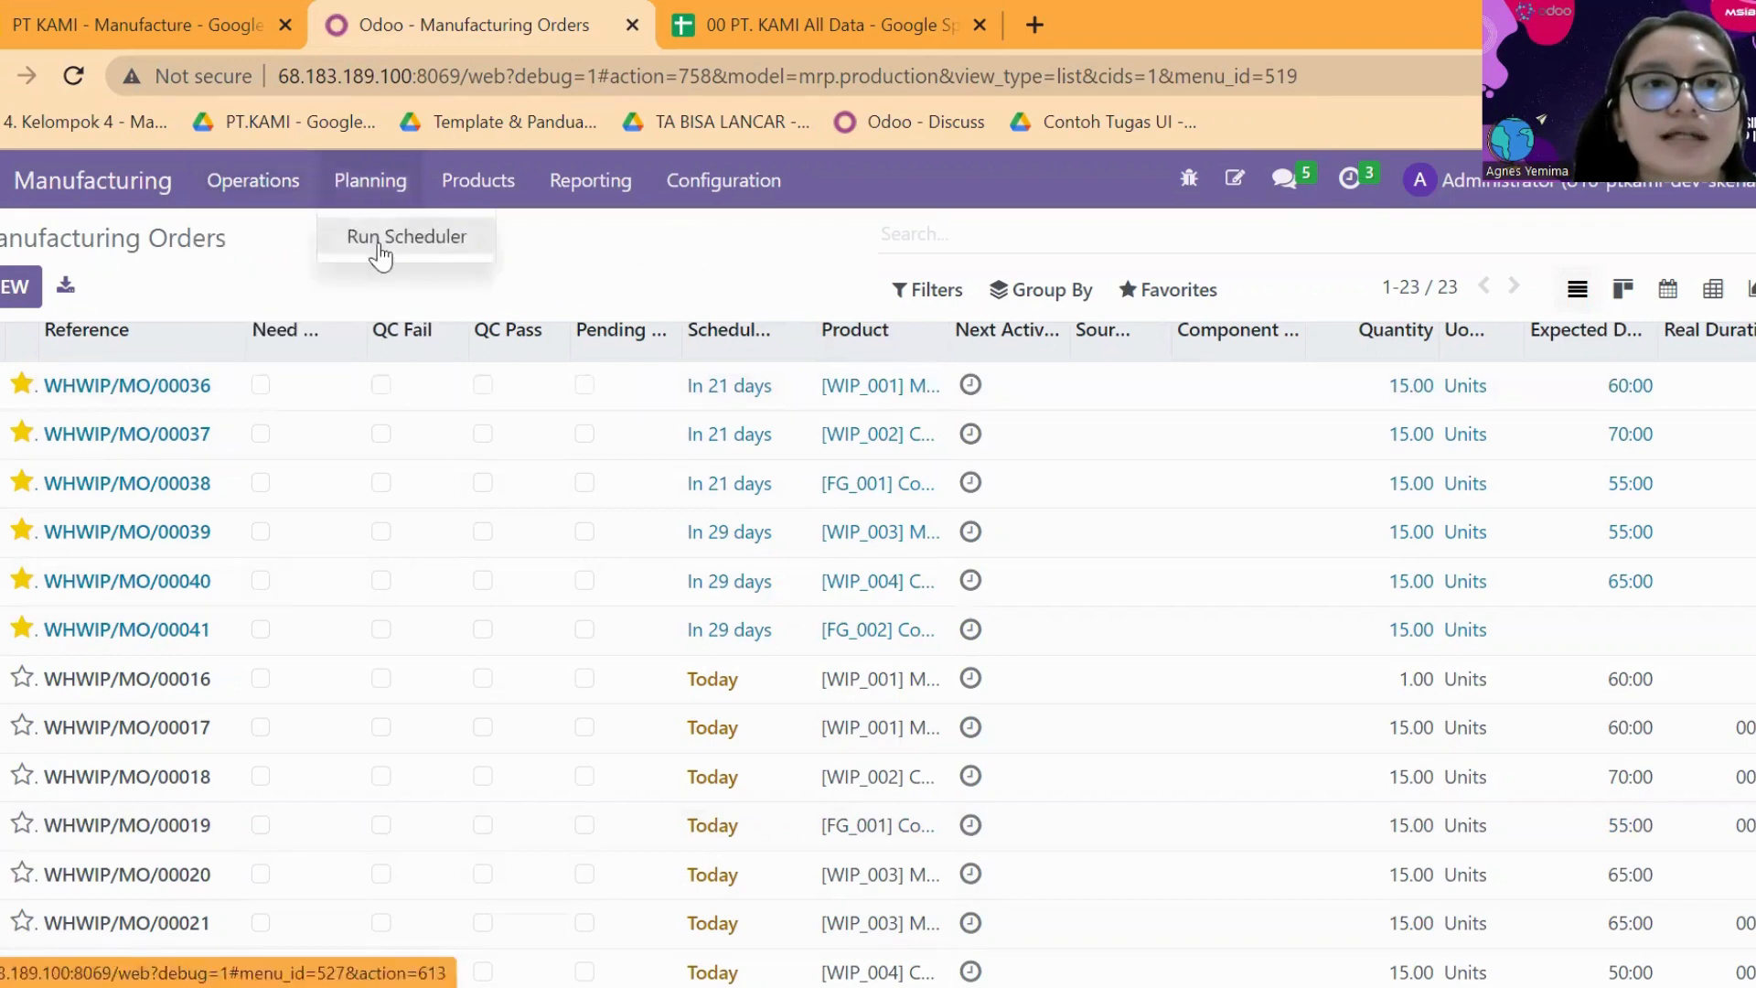
{"action": "mouse_move", "coordinate": [256, 187]}
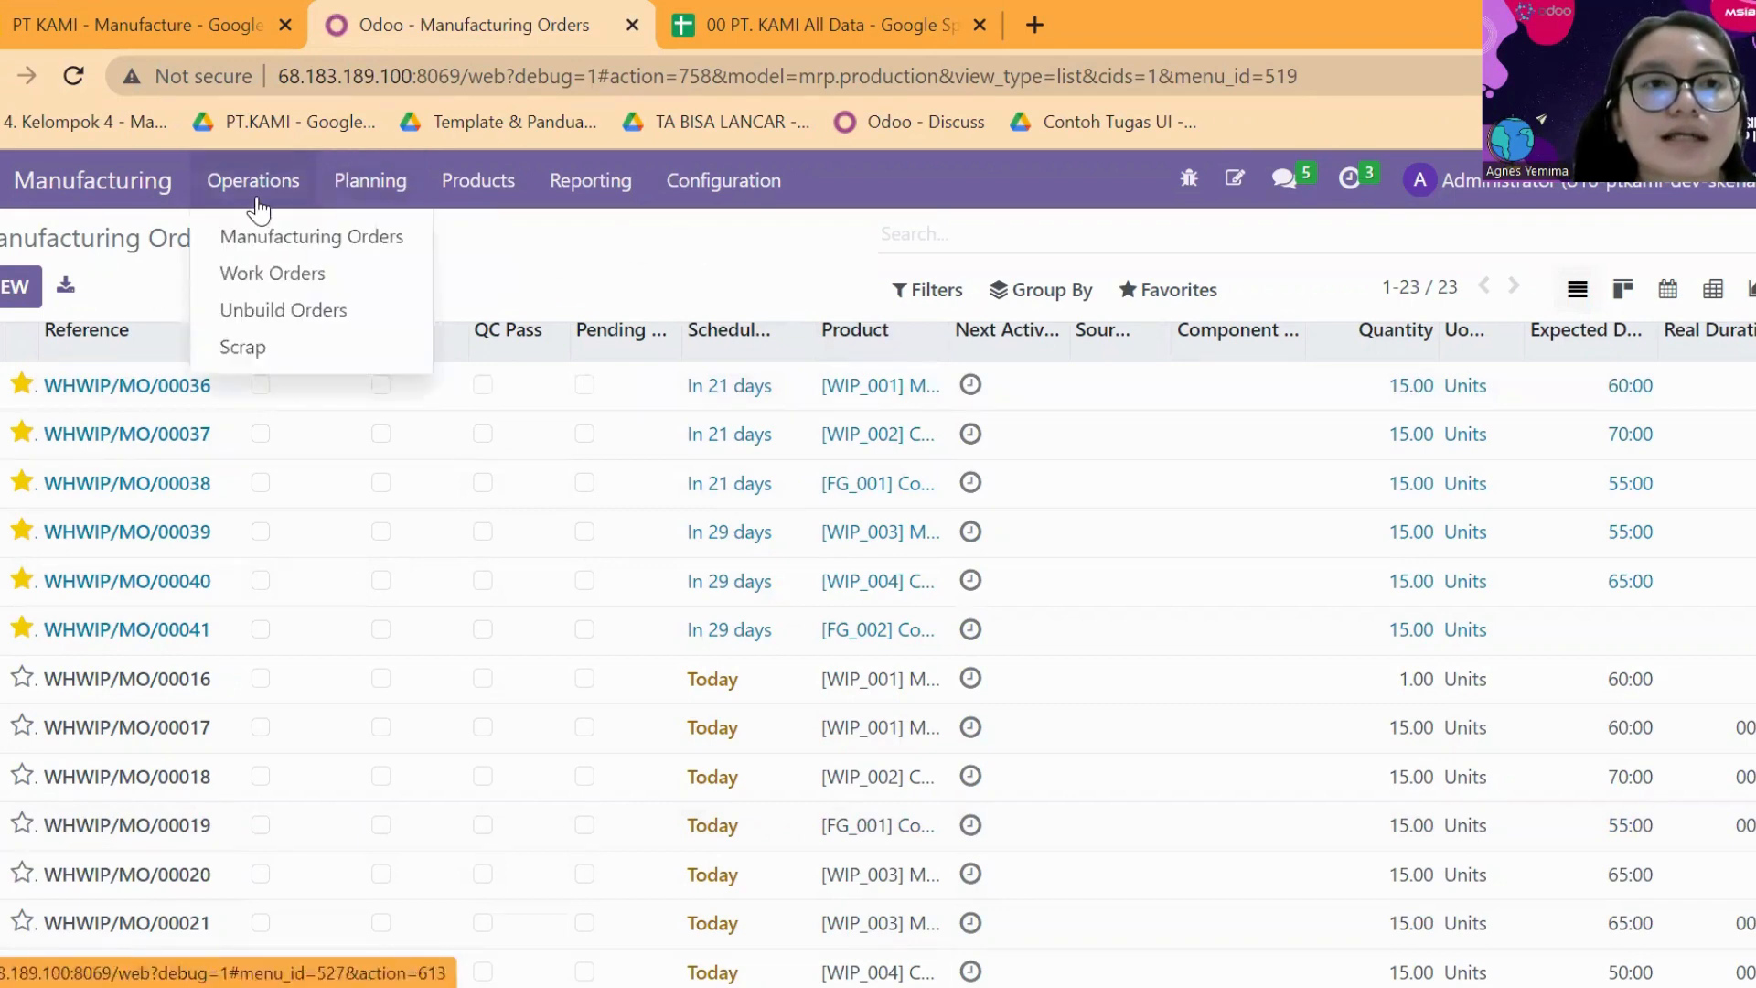
{"action": "left_click", "coordinate": [641, 413]}
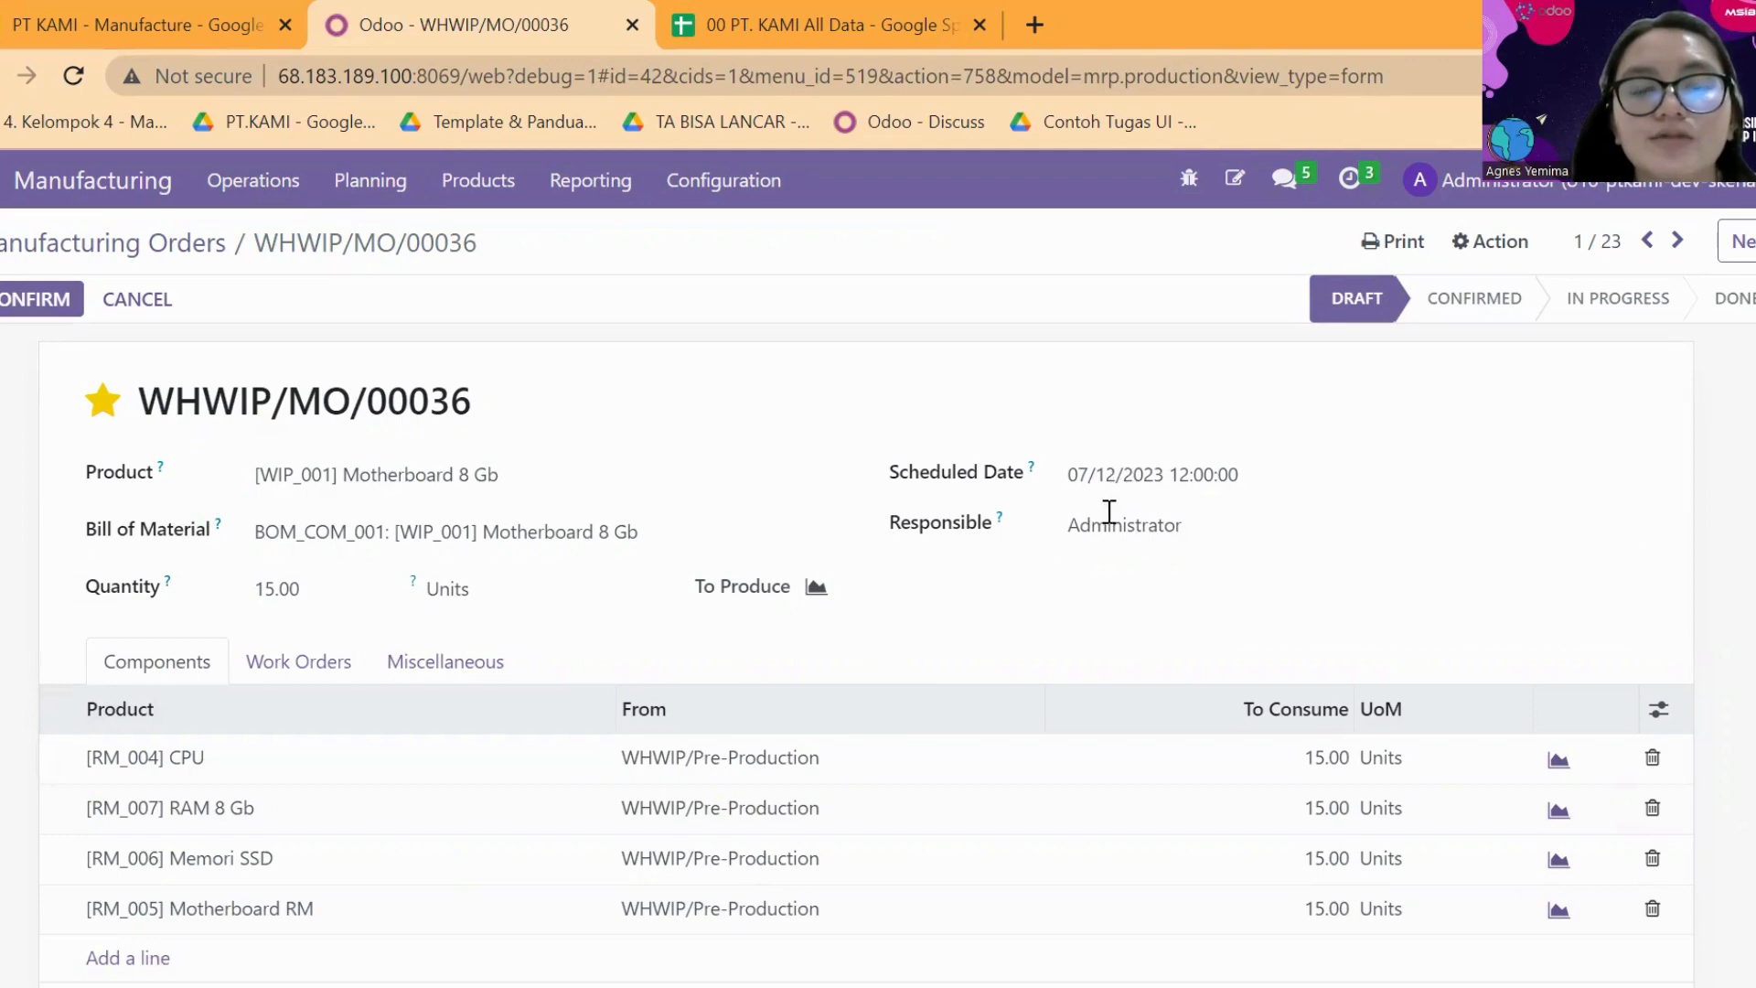
{"action": "left_click", "coordinate": [264, 178]}
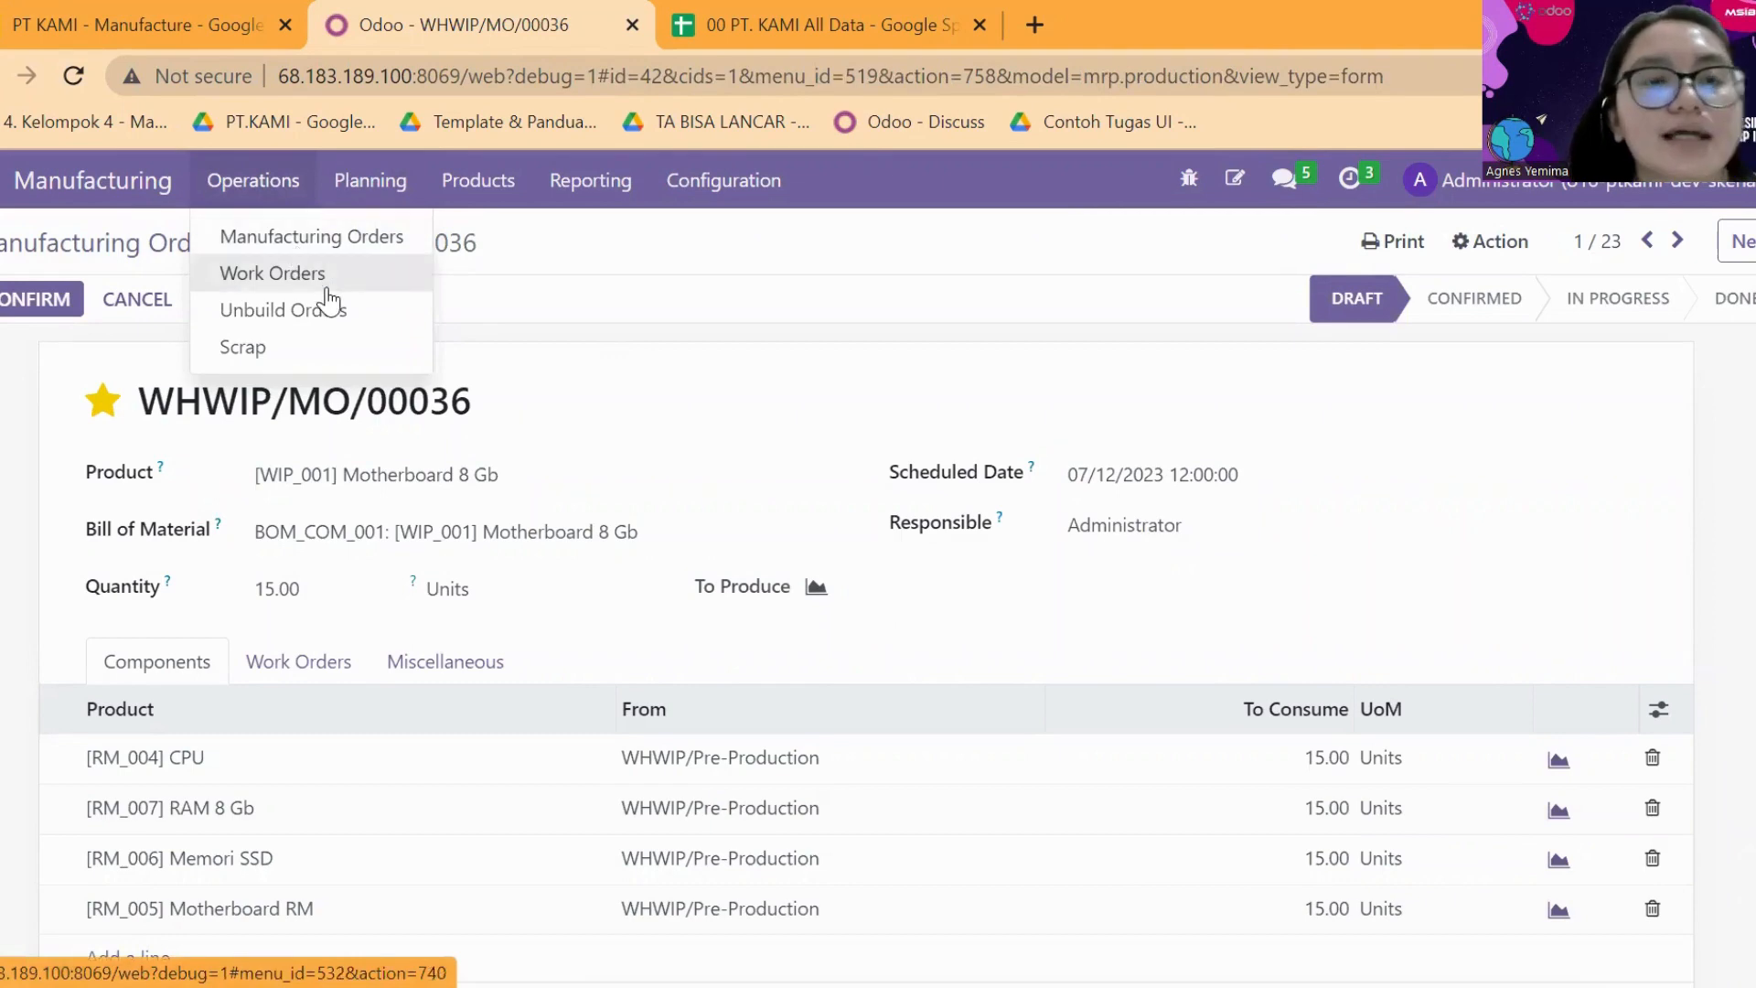
{"action": "left_click", "coordinate": [478, 181]}
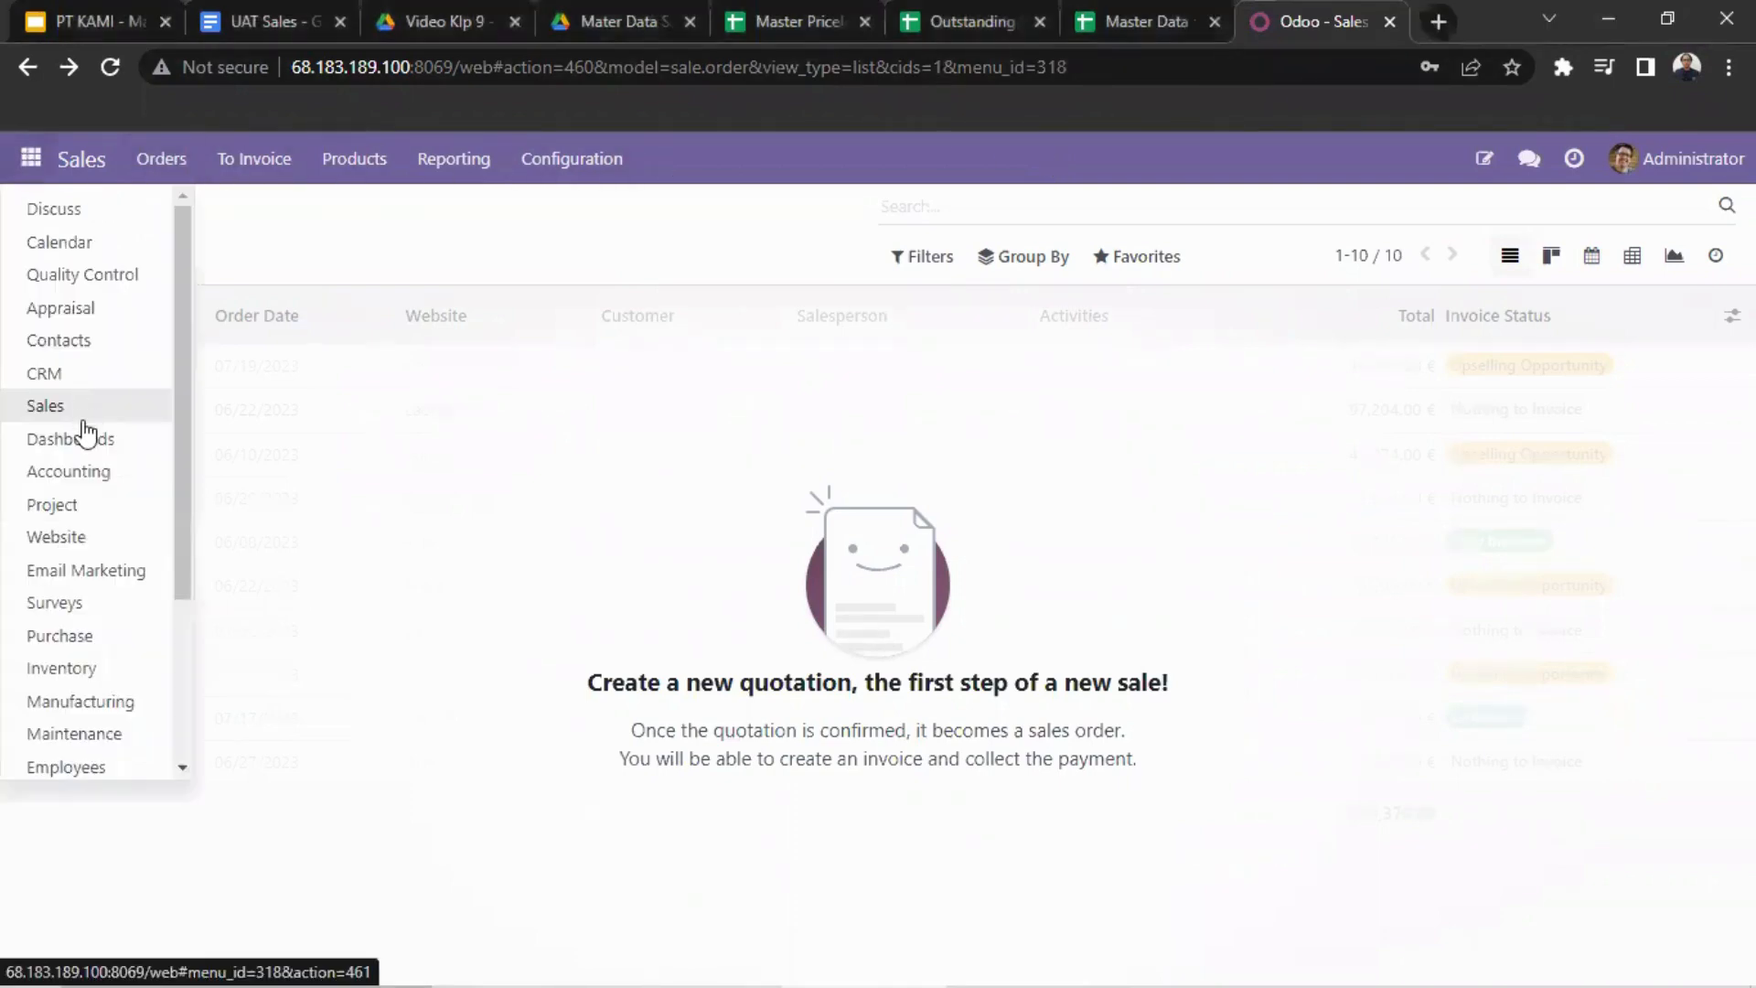
- Open the Customers list in the Sales module
{"action": "left_click", "coordinate": [85, 417]}
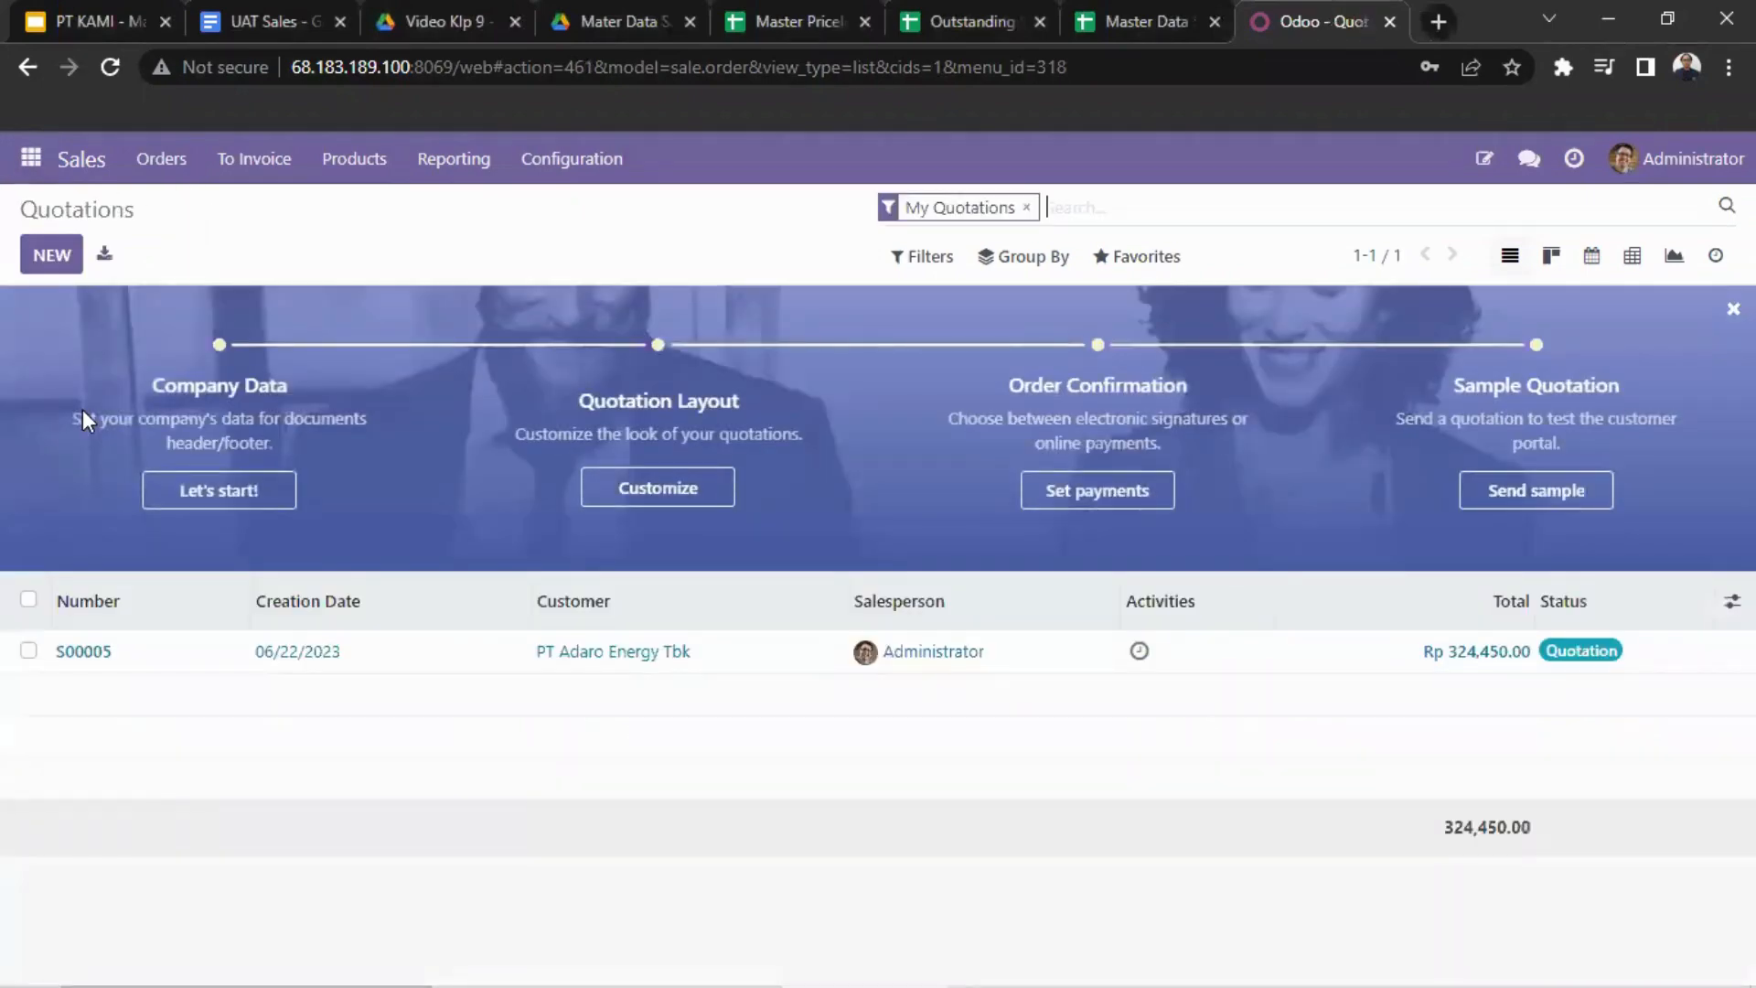
{"action": "left_click", "coordinate": [162, 159]}
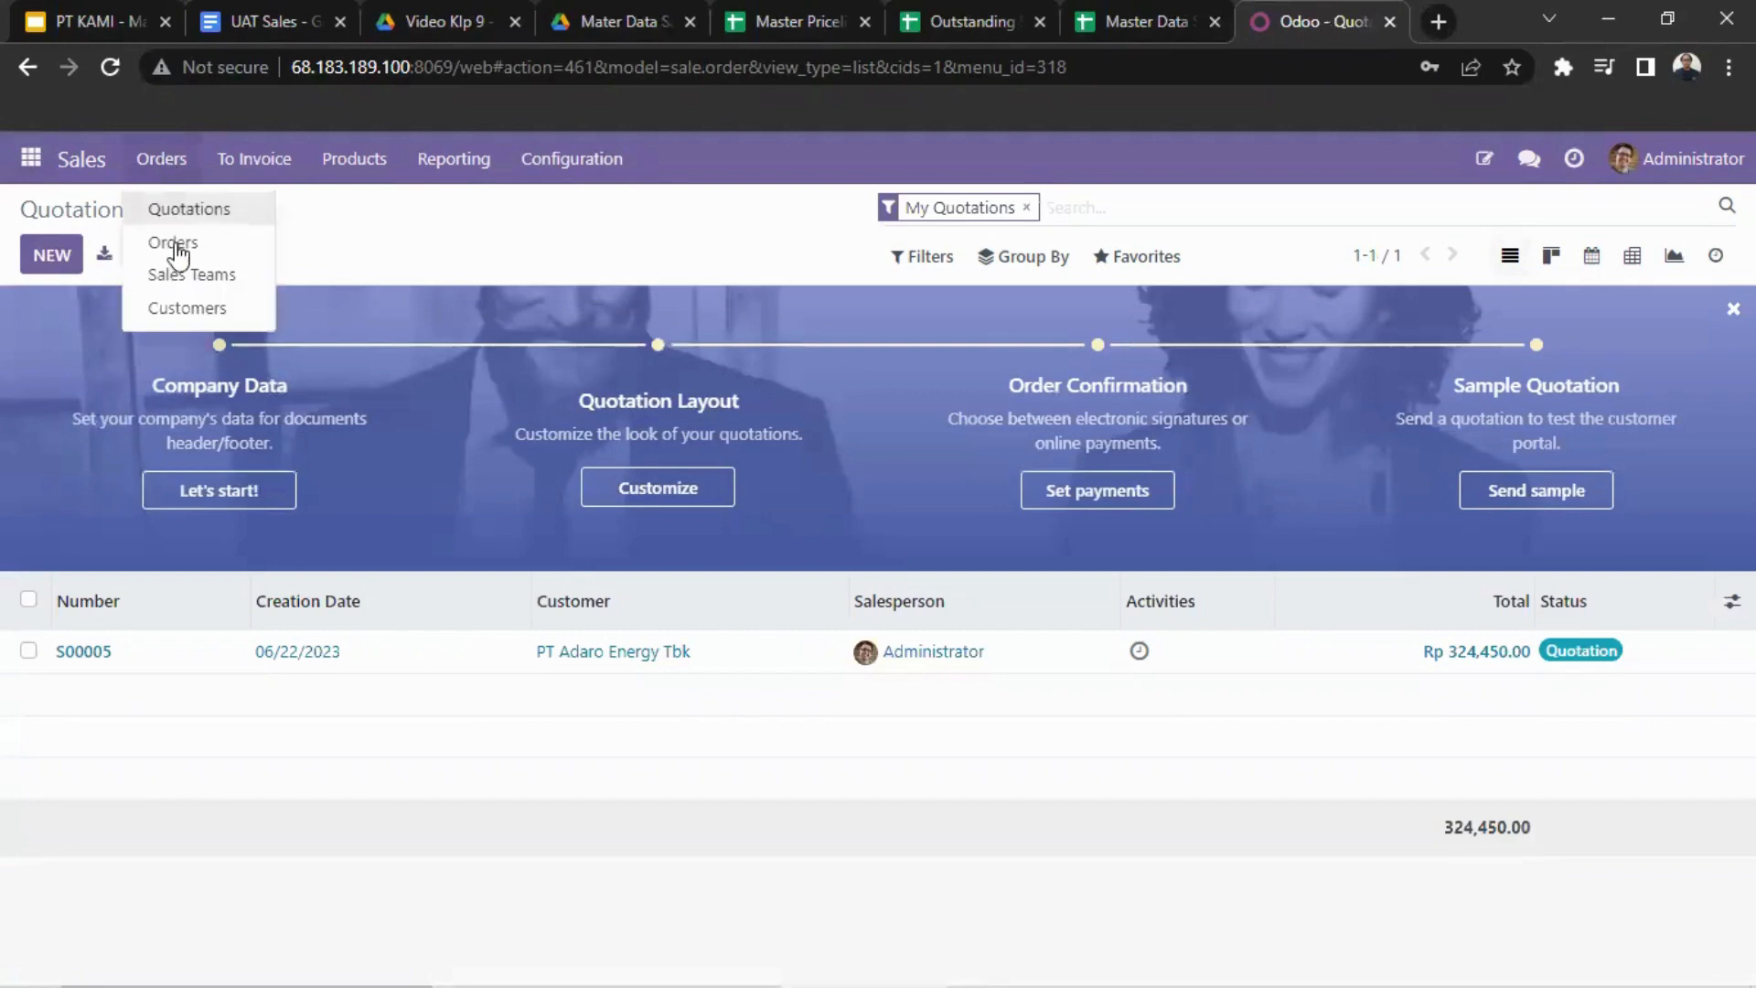
{"action": "left_click", "coordinate": [171, 303]}
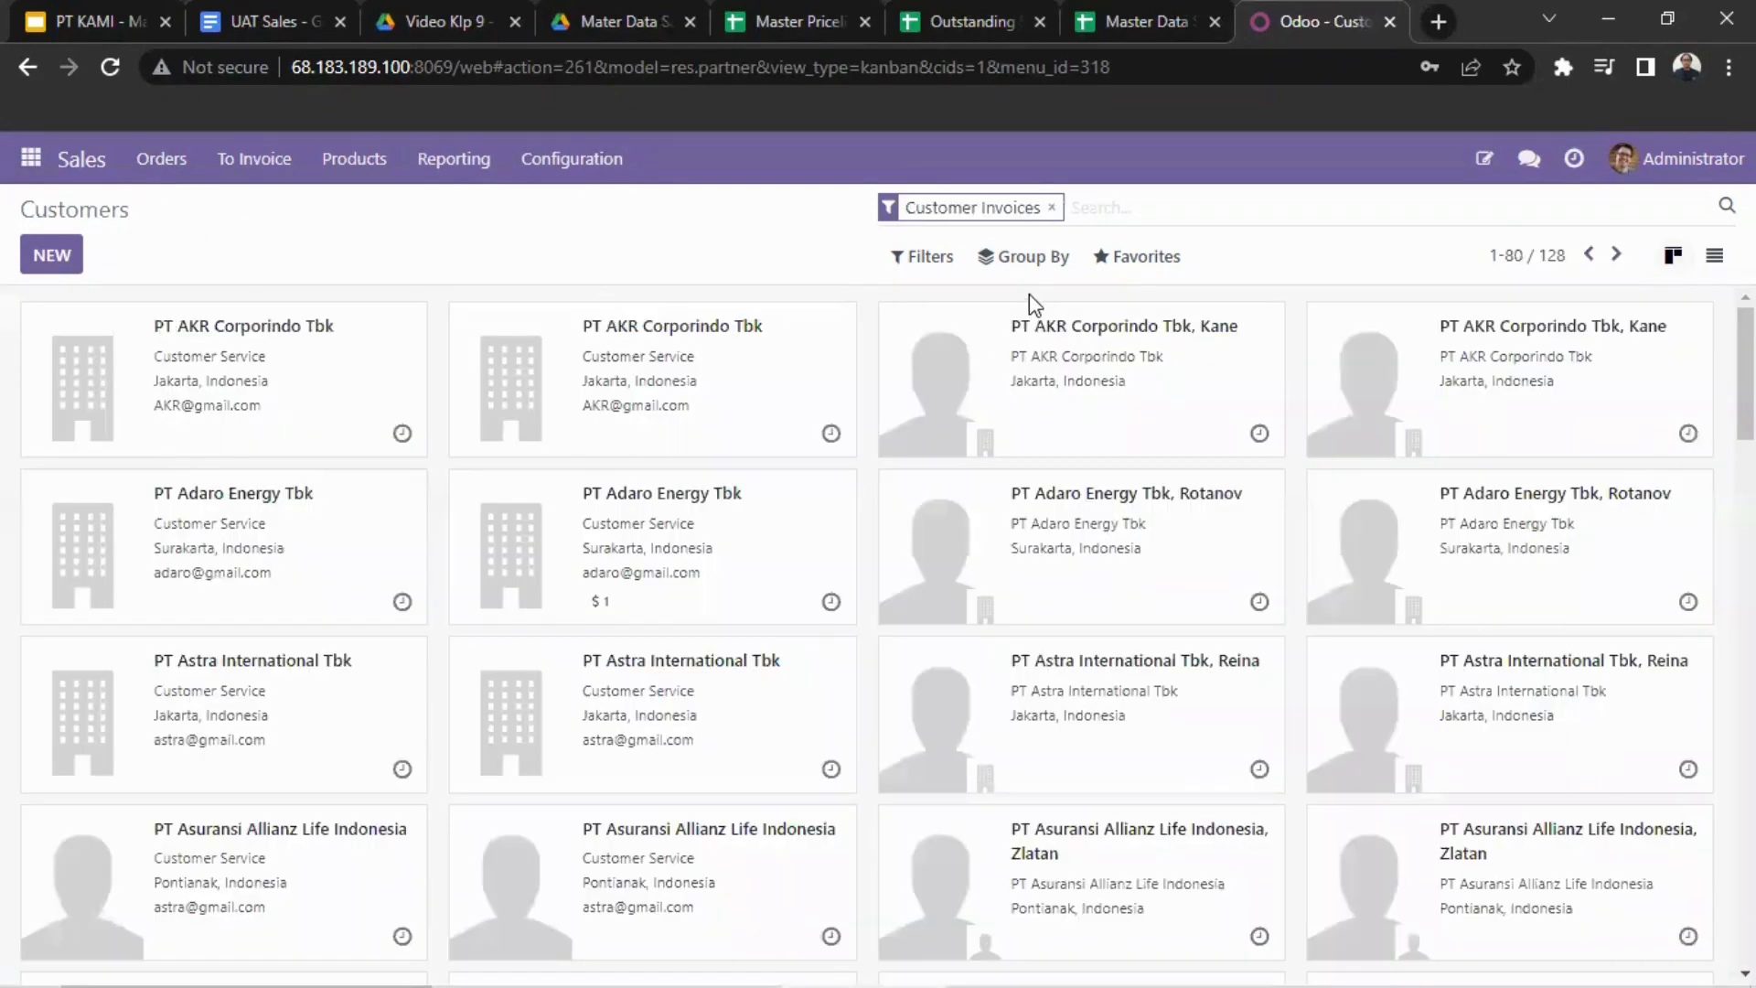
- Start a customer record import and load the file Master Data Sales.xlsx into it
{"action": "left_click", "coordinate": [1131, 257]}
{"action": "left_click", "coordinate": [1121, 351]}
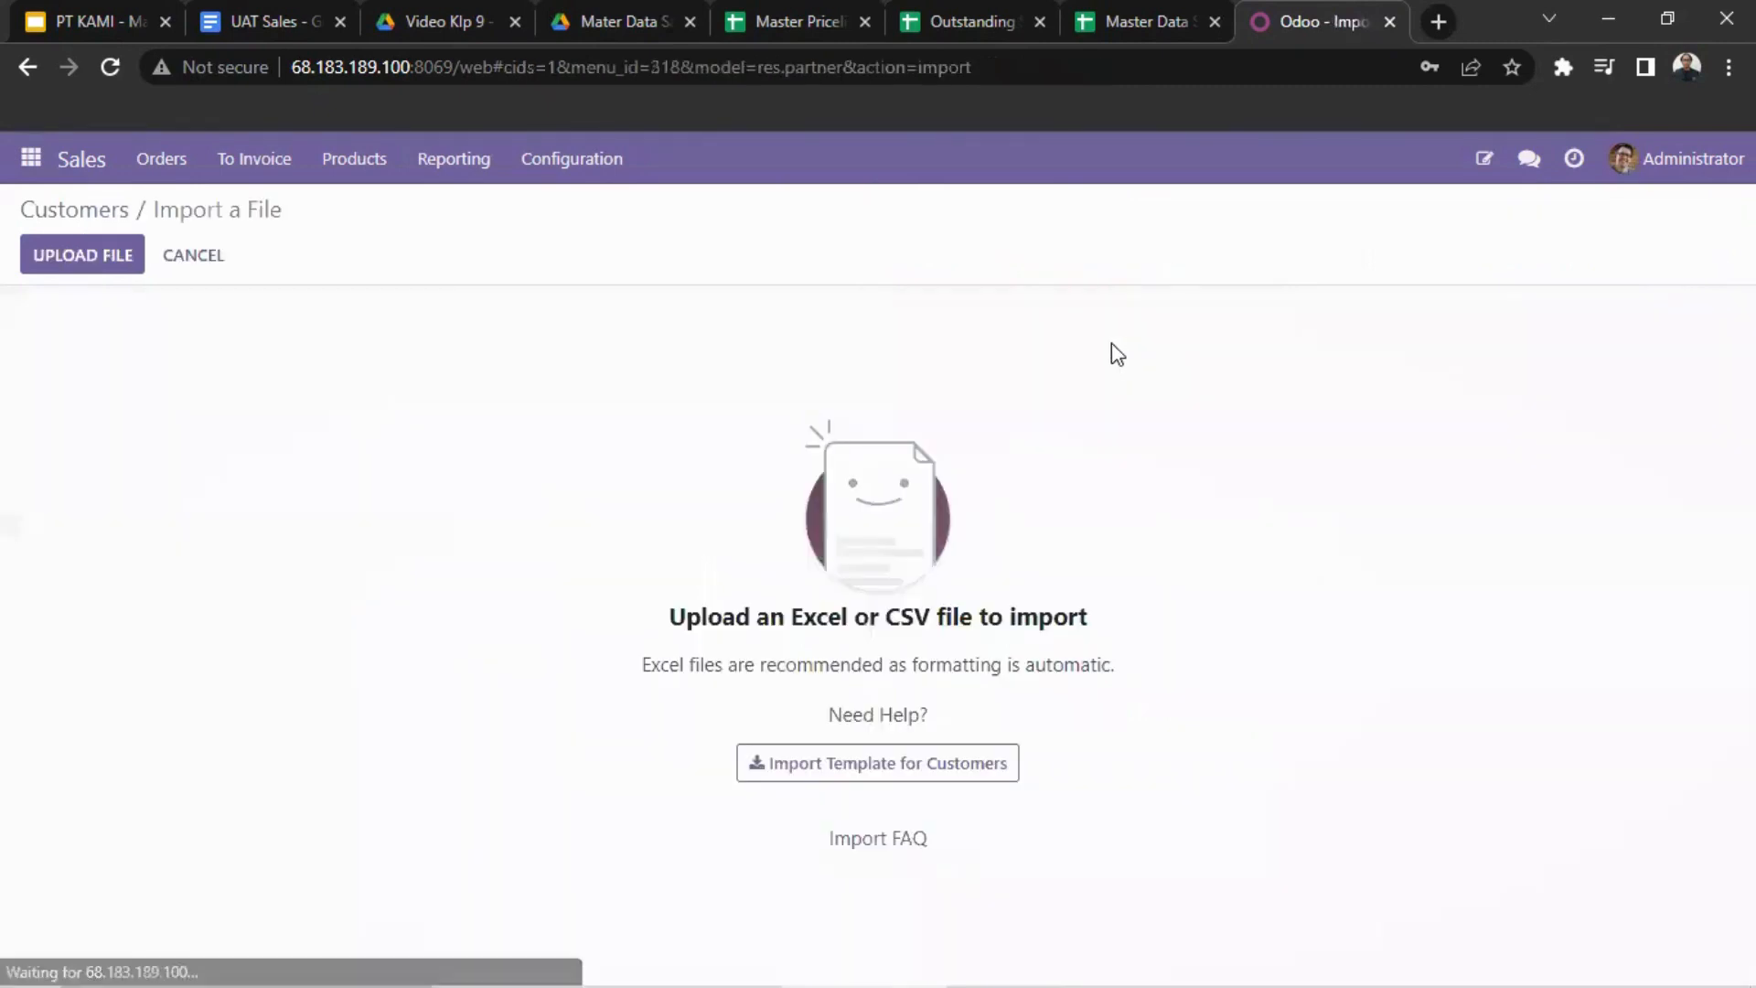
{"action": "left_click", "coordinate": [83, 255]}
{"action": "scroll", "coordinate": [342, 686], "scroll_direction": "down", "scroll_amount": 2}
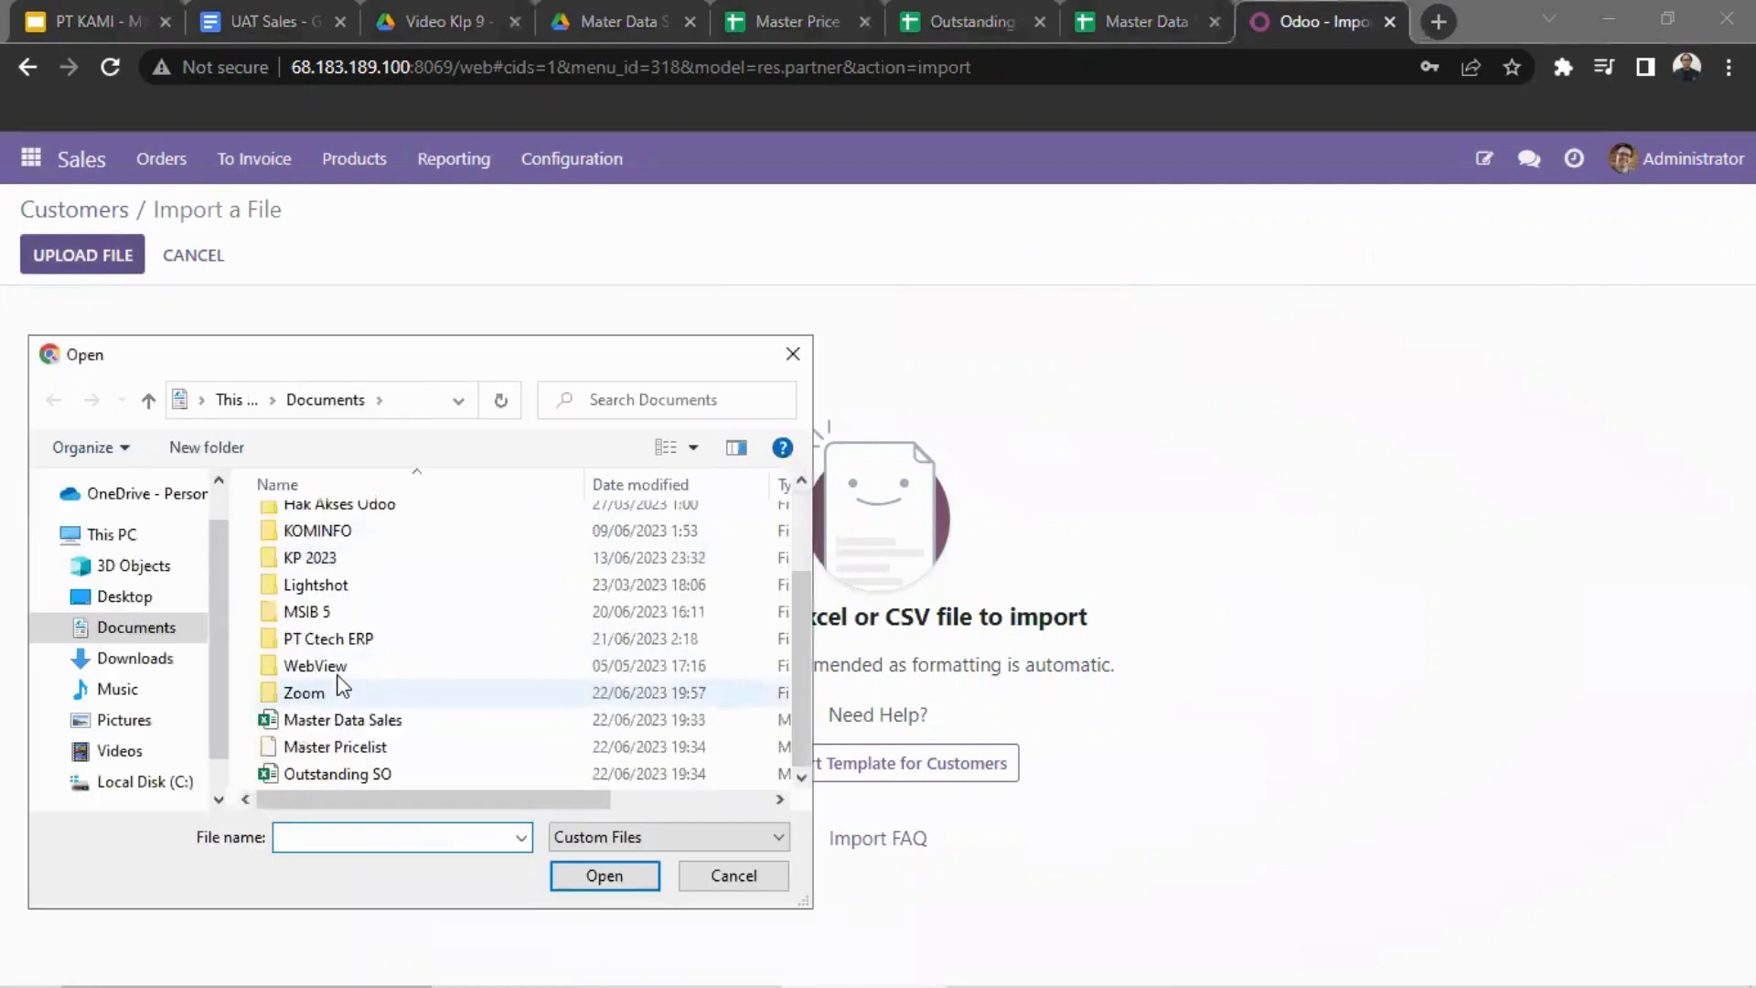
{"action": "left_click", "coordinate": [363, 723]}
{"action": "left_click", "coordinate": [603, 874]}
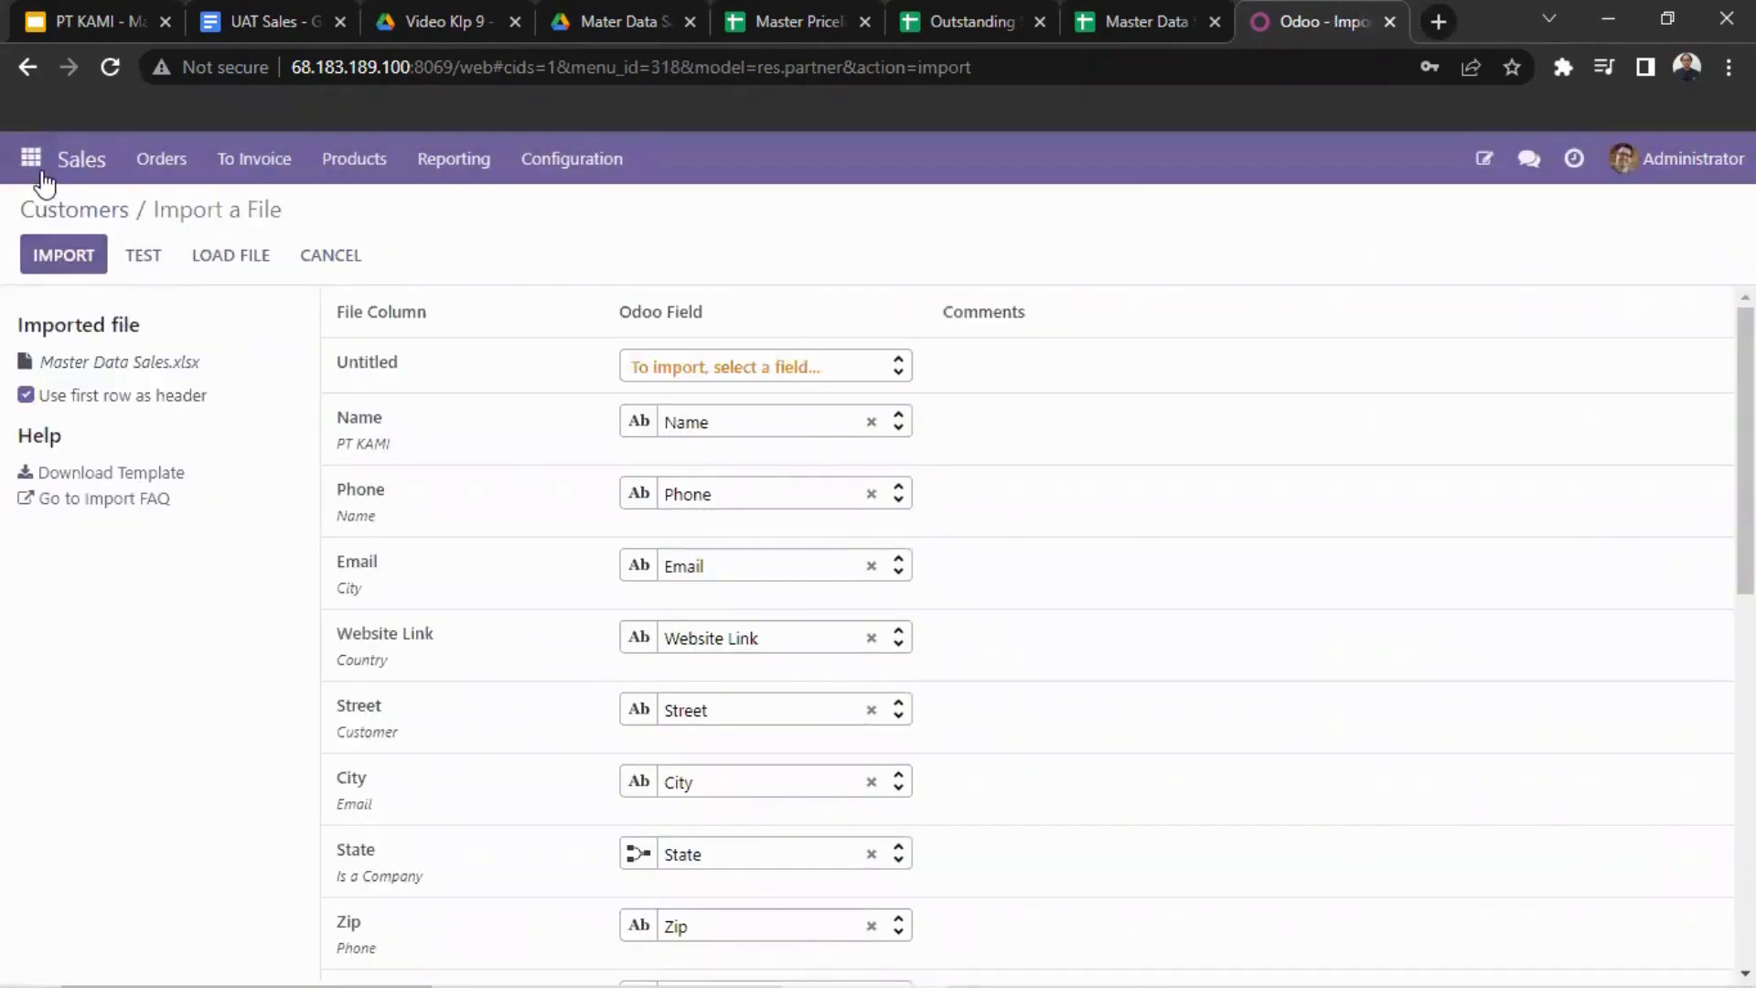
- Leave the import for the Customers list and review the customer cards from start to end
{"action": "left_click", "coordinate": [135, 179]}
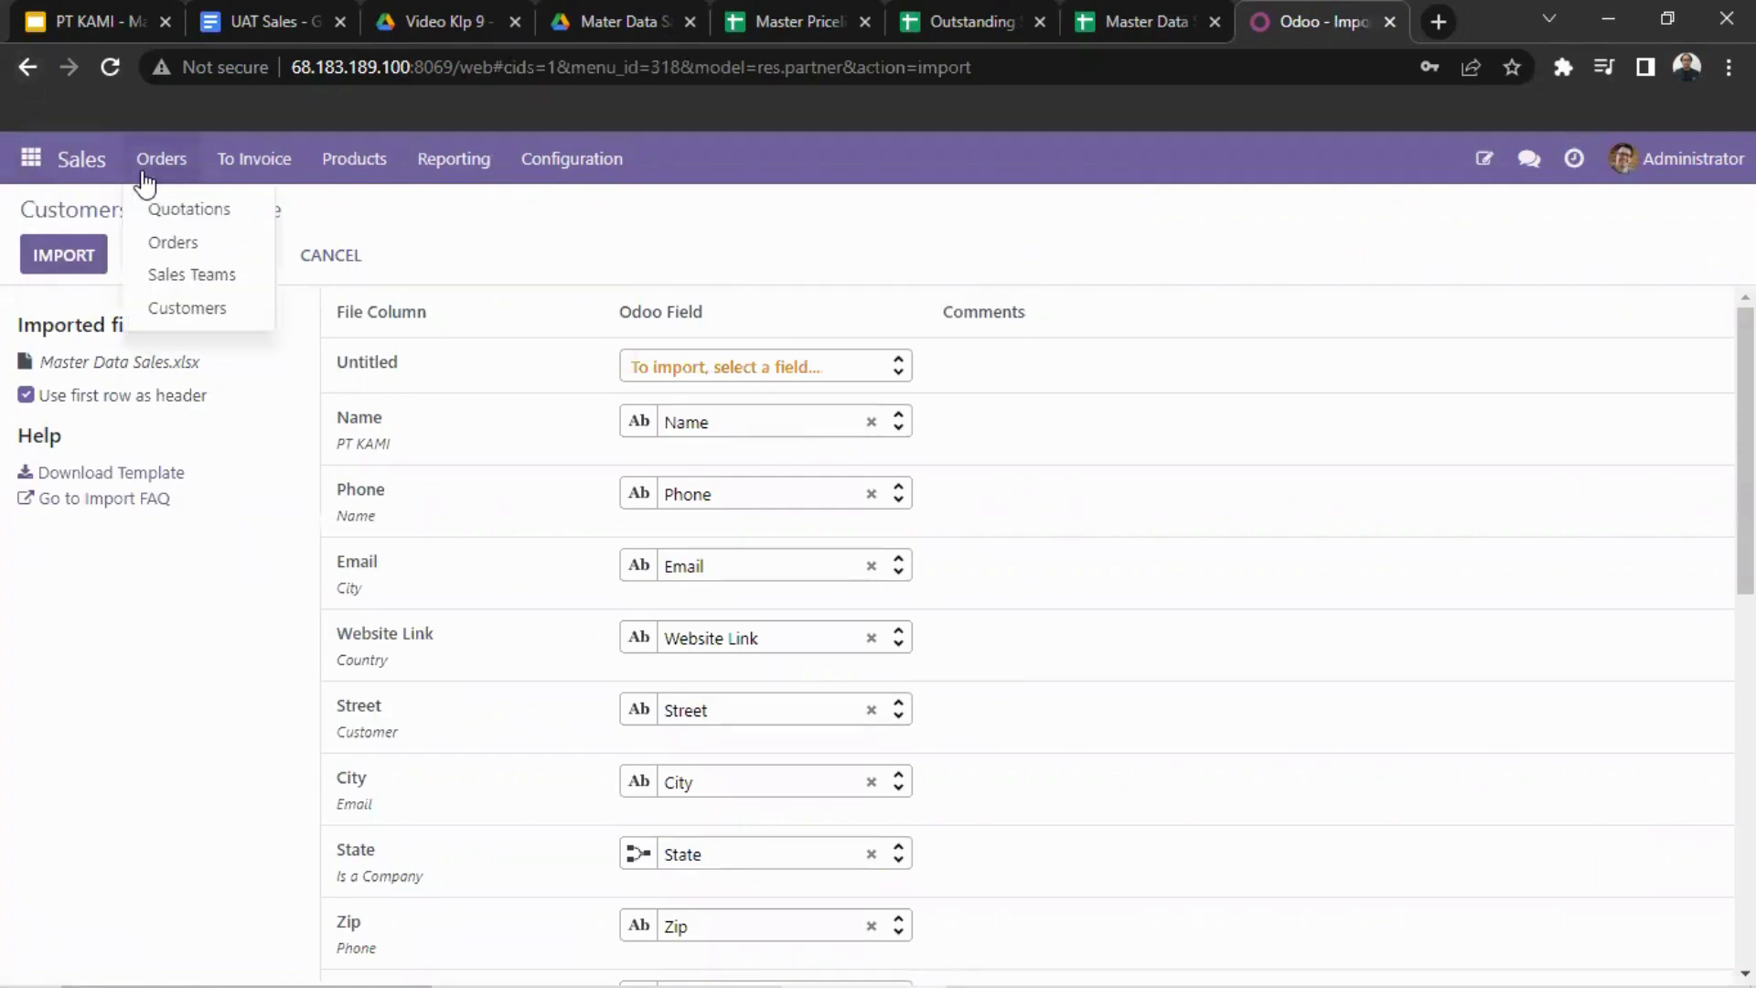
{"action": "left_click", "coordinate": [224, 311]}
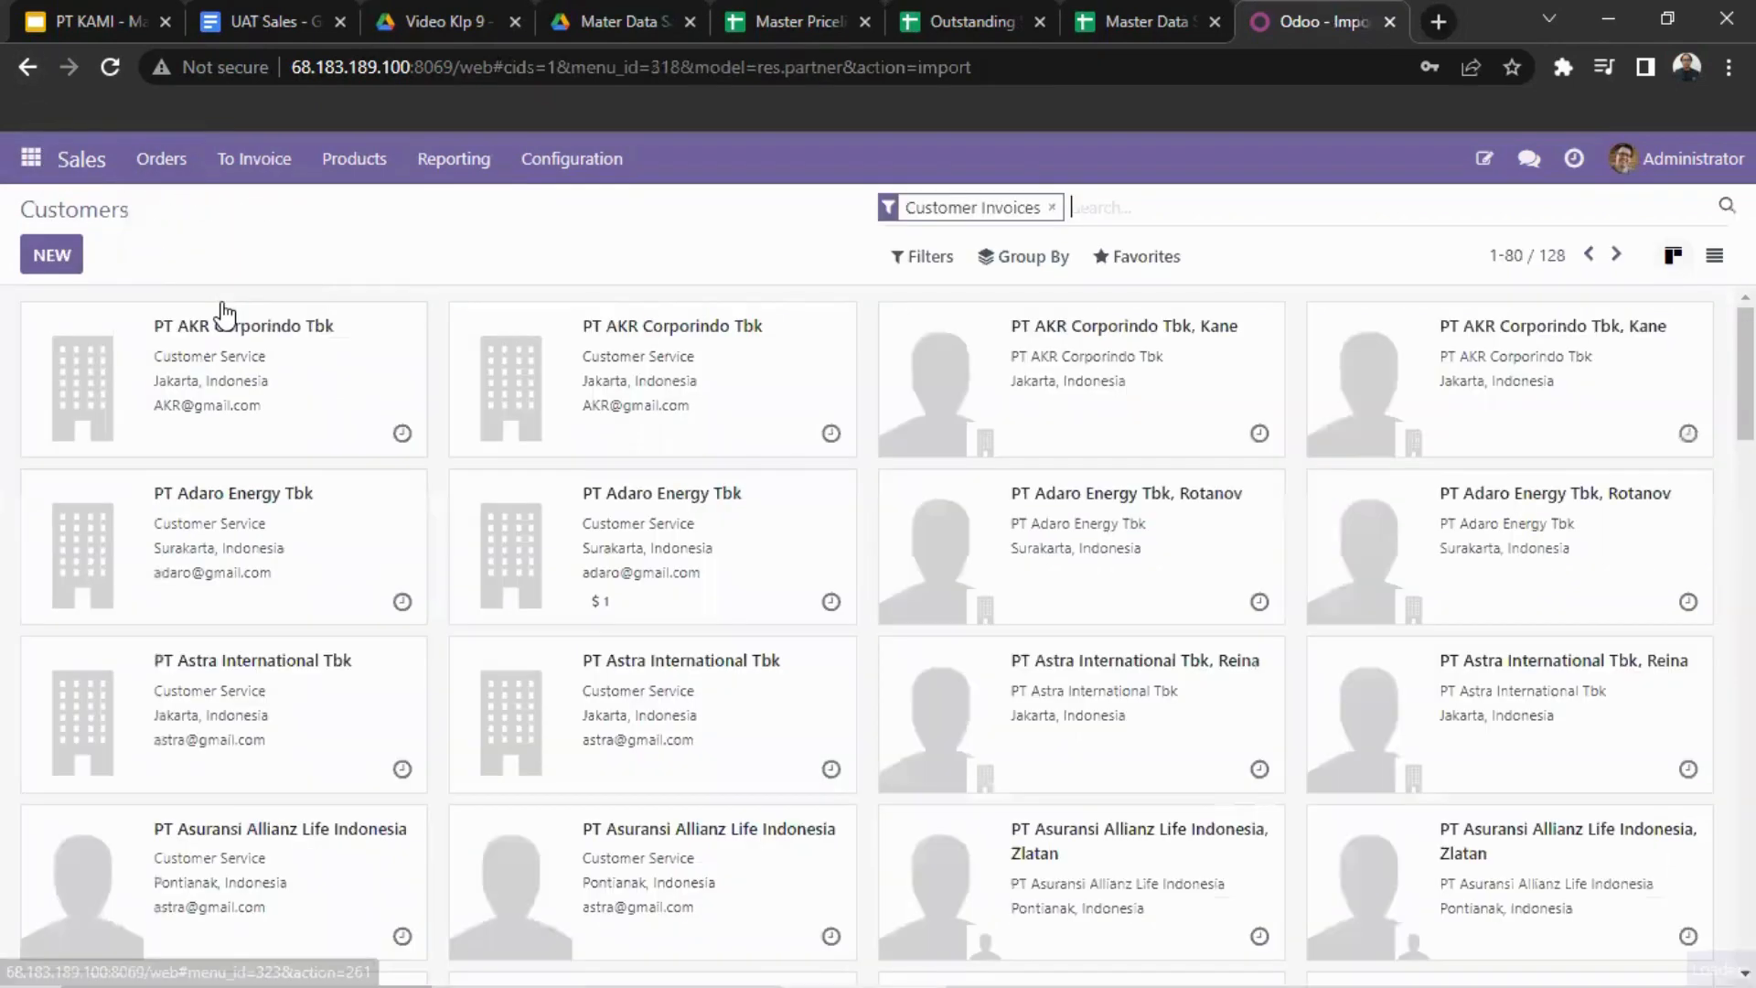
{"action": "scroll", "coordinate": [146, 568], "scroll_direction": "down", "scroll_amount": 10}
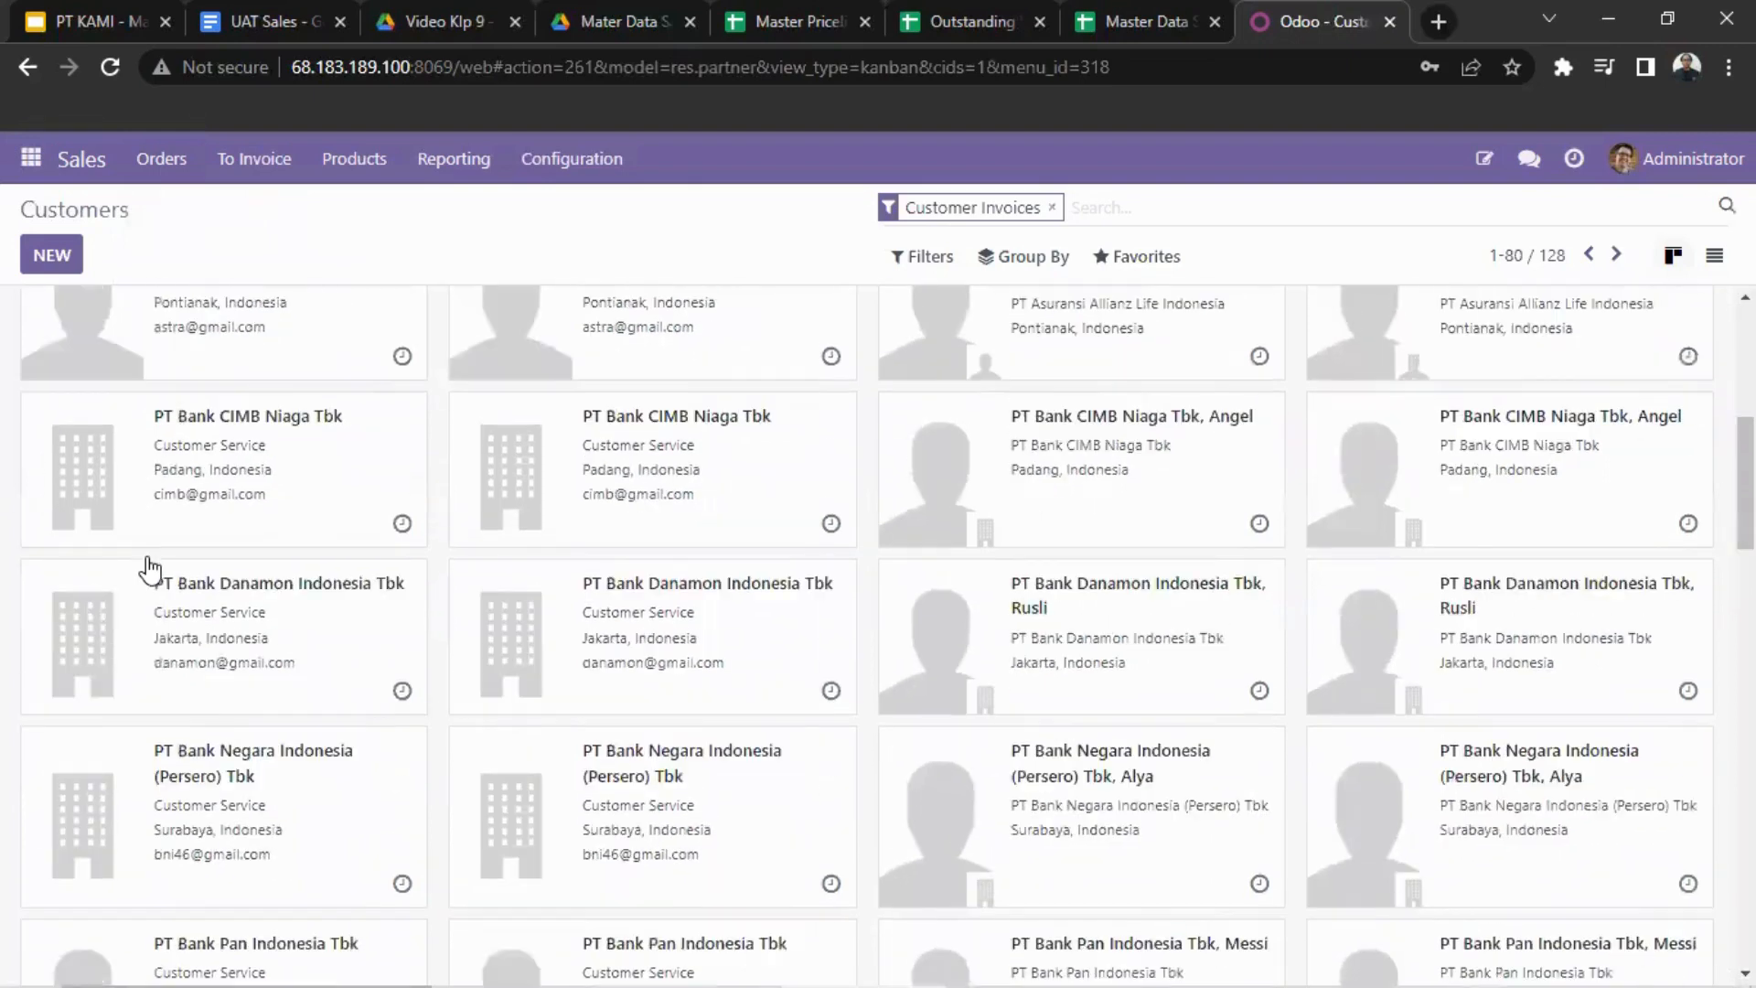
{"action": "scroll", "coordinate": [147, 568], "scroll_direction": "up", "scroll_amount": 10}
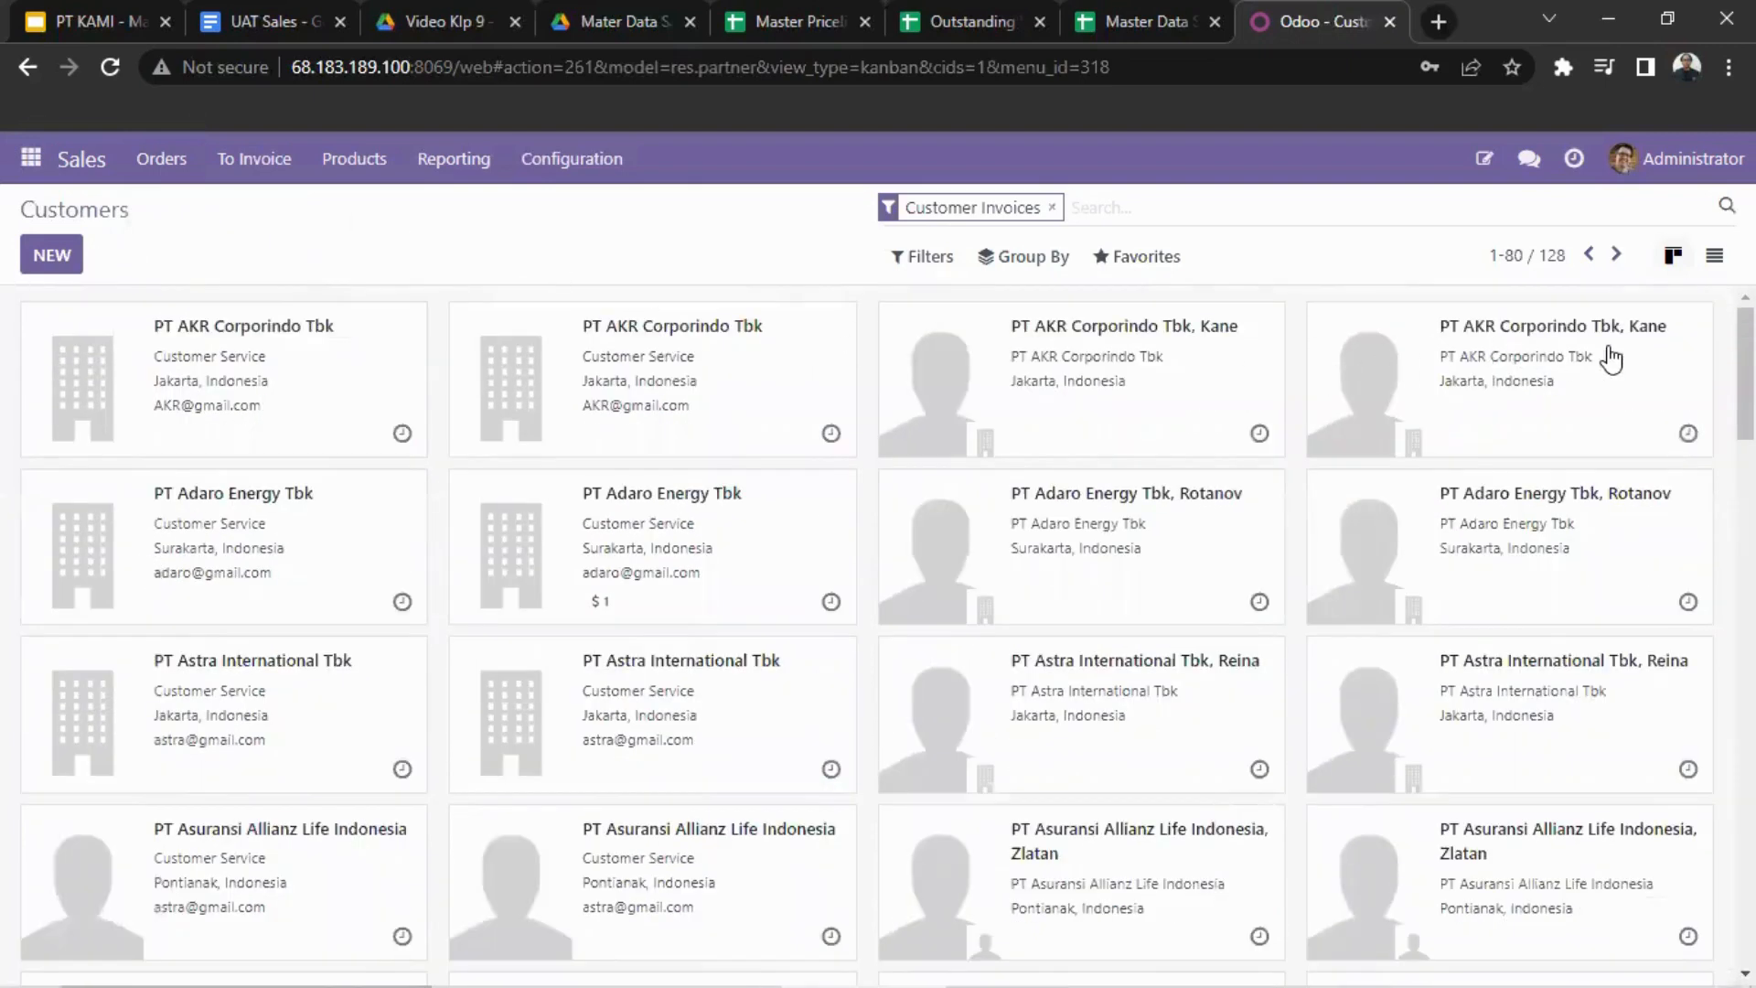
{"action": "scroll", "coordinate": [1611, 360], "scroll_direction": "down", "scroll_amount": 15}
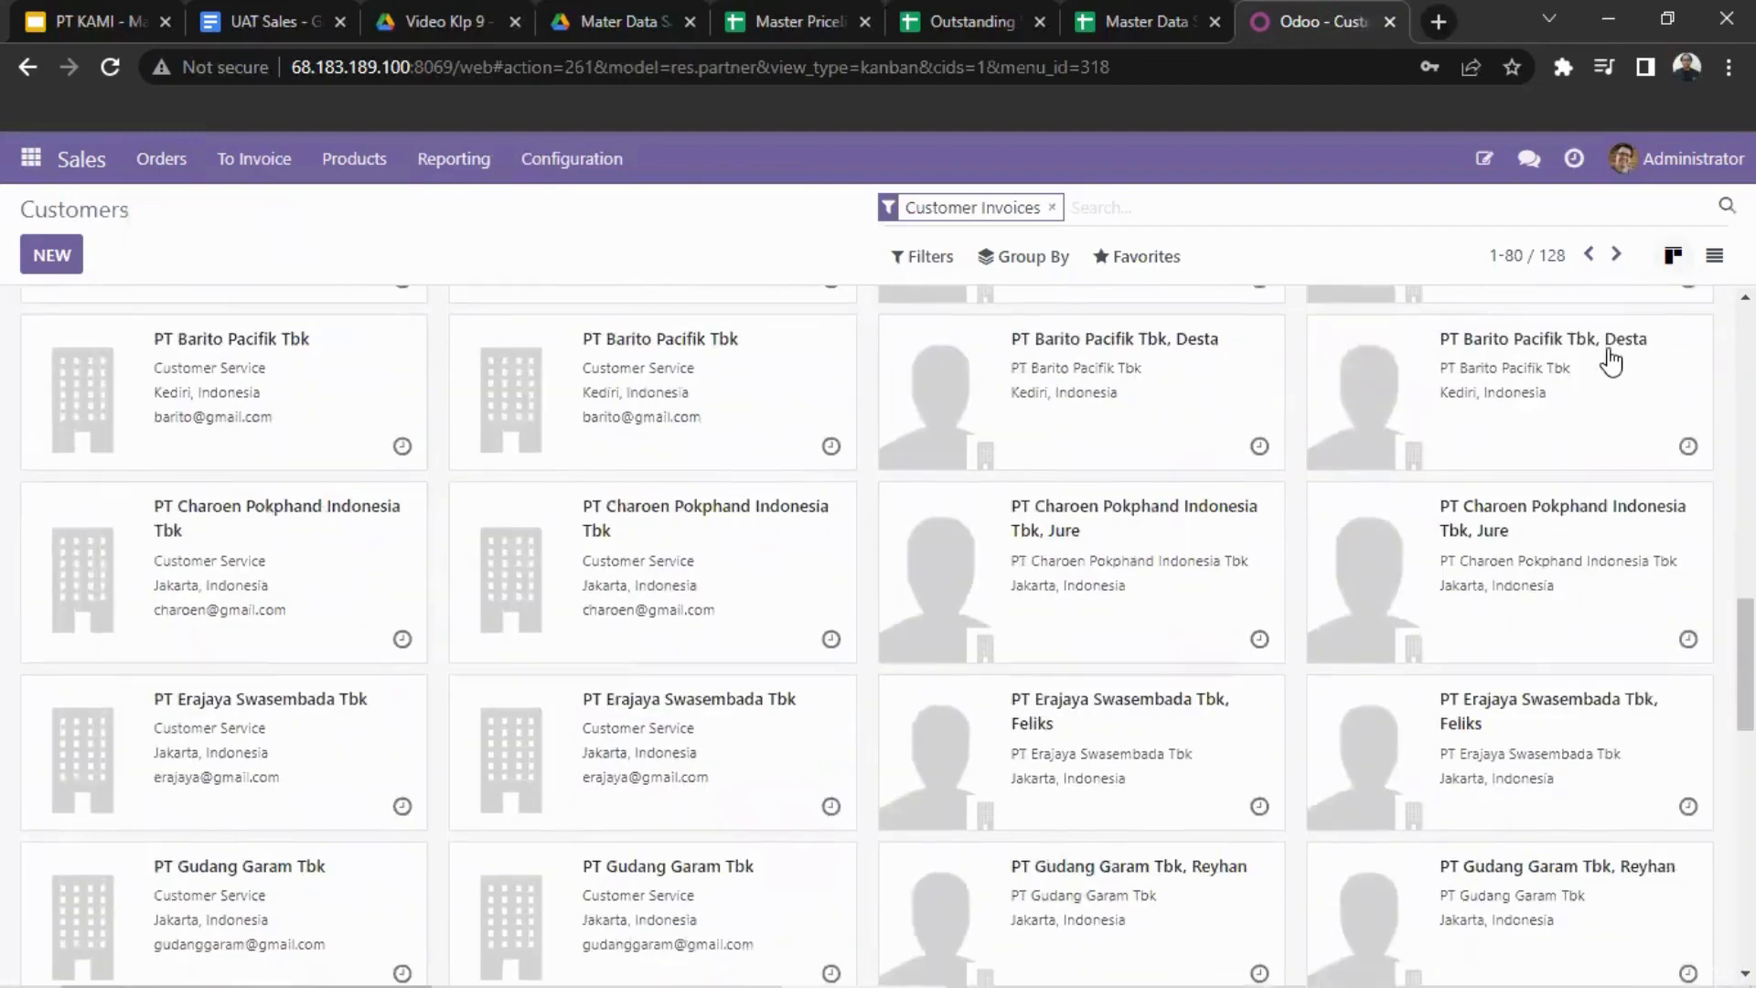
{"action": "scroll", "coordinate": [1611, 360], "scroll_direction": "down", "scroll_amount": 15}
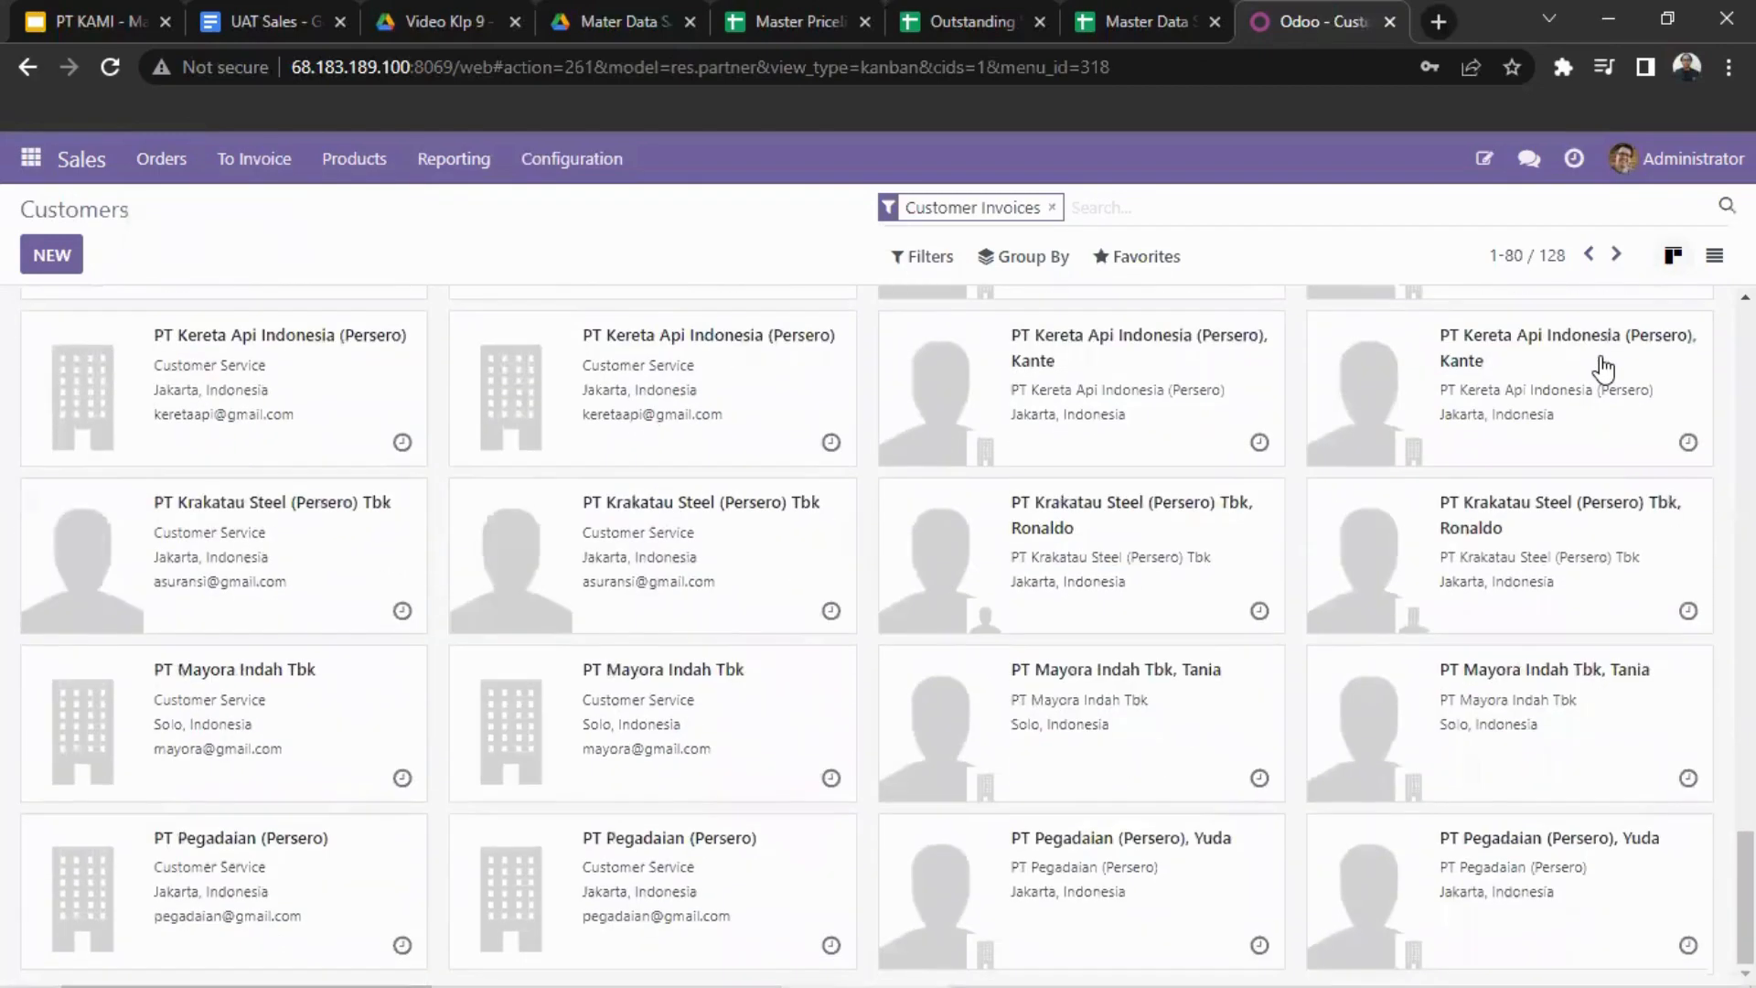
{"action": "scroll", "coordinate": [1139, 707], "scroll_direction": "up", "scroll_amount": 15}
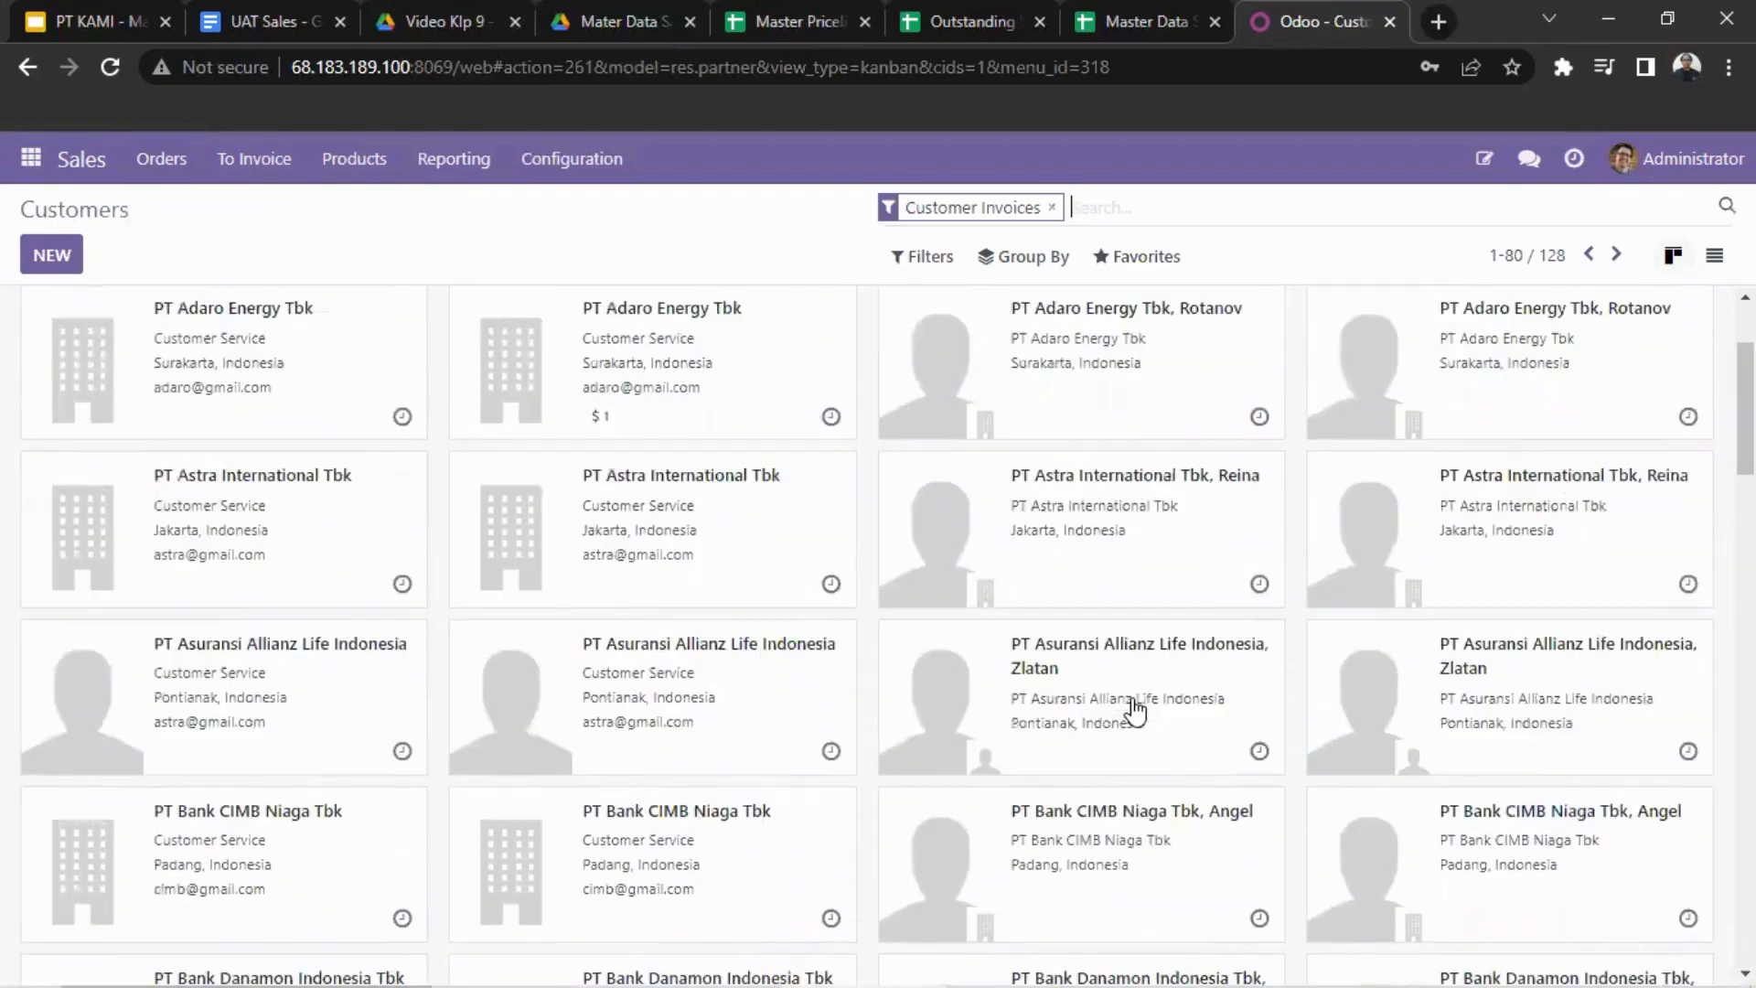
{"action": "scroll", "coordinate": [1134, 709], "scroll_direction": "up", "scroll_amount": 2}
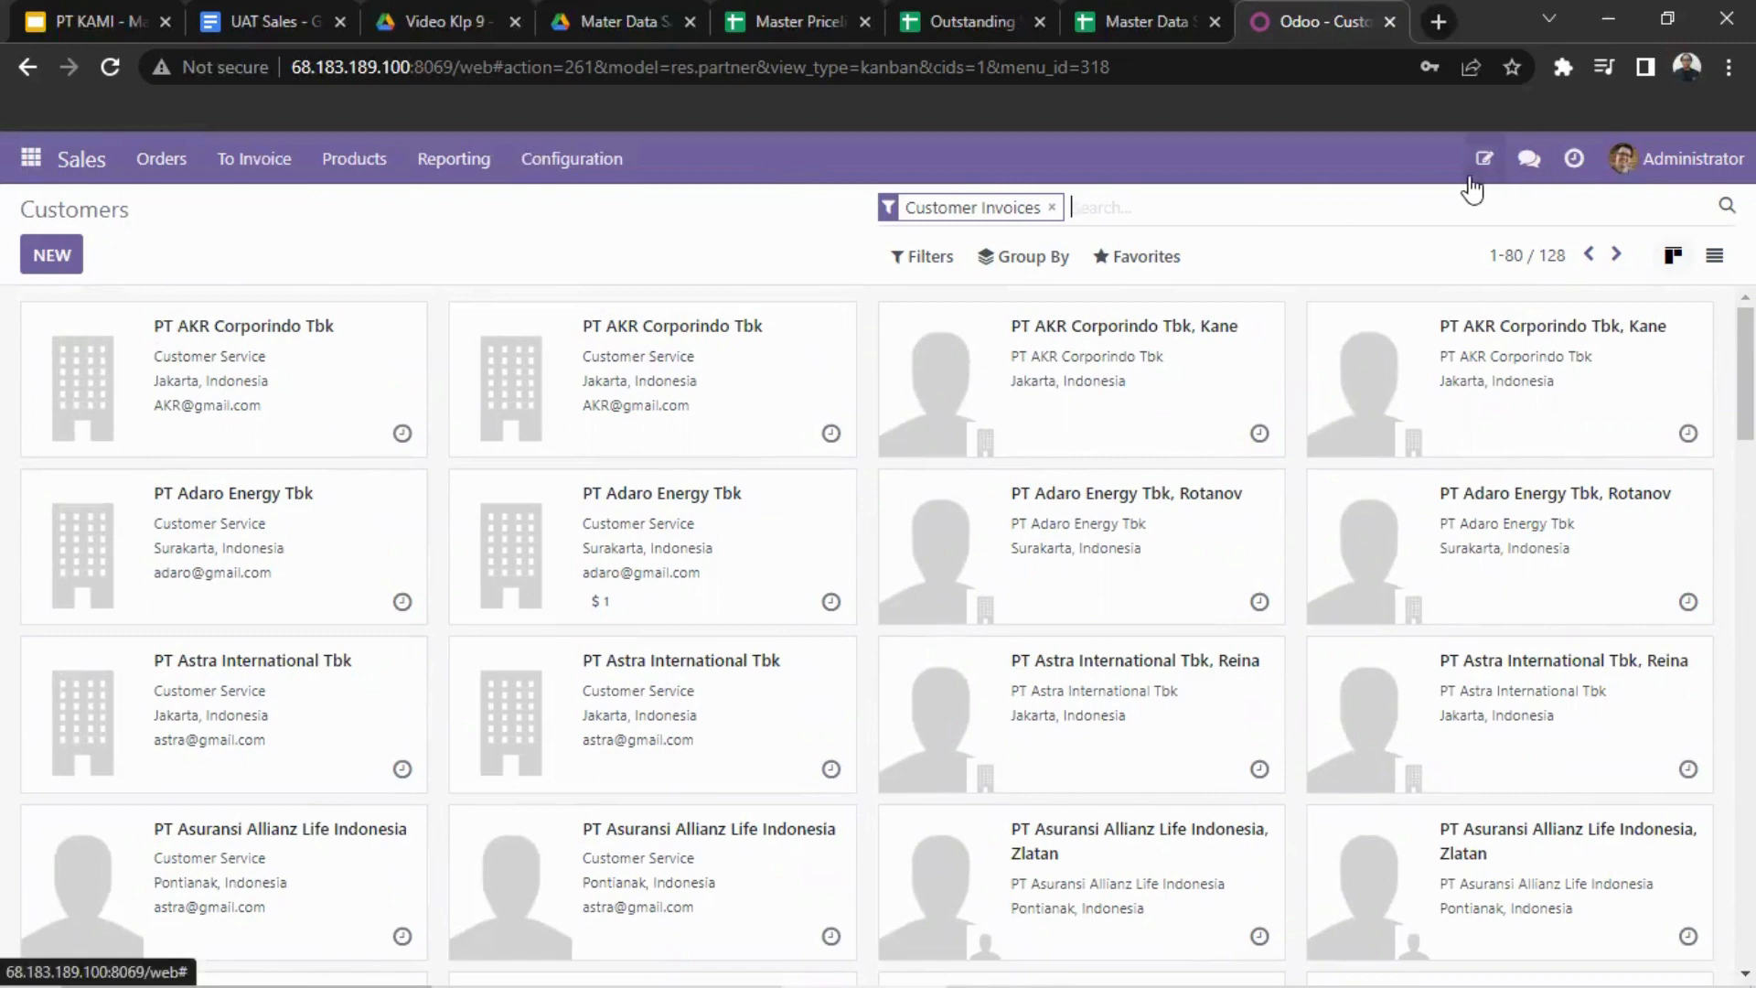
- Switch to the Master Pricelist spreadsheet and review the product, date and fixed price rows on Sheet1
{"action": "left_click_drag", "start_coordinate": [1582, 952], "coordinate": [1147, 799]}
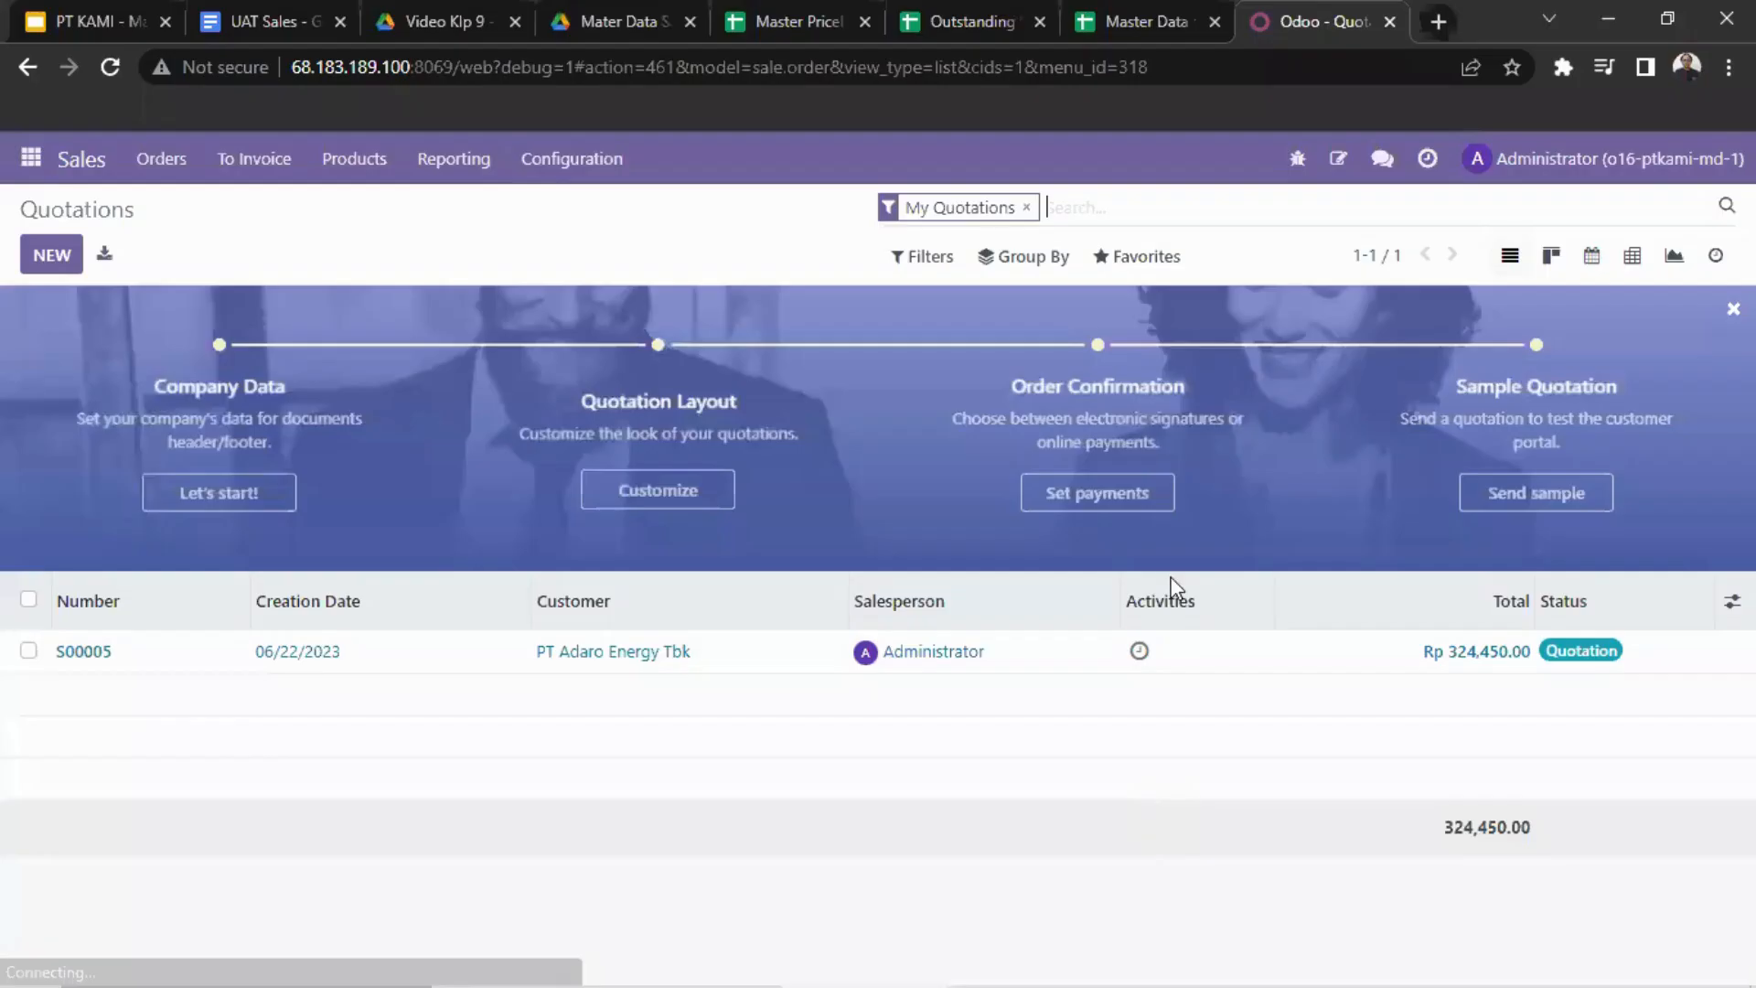
{"action": "mouse_move", "coordinate": [1175, 588]}
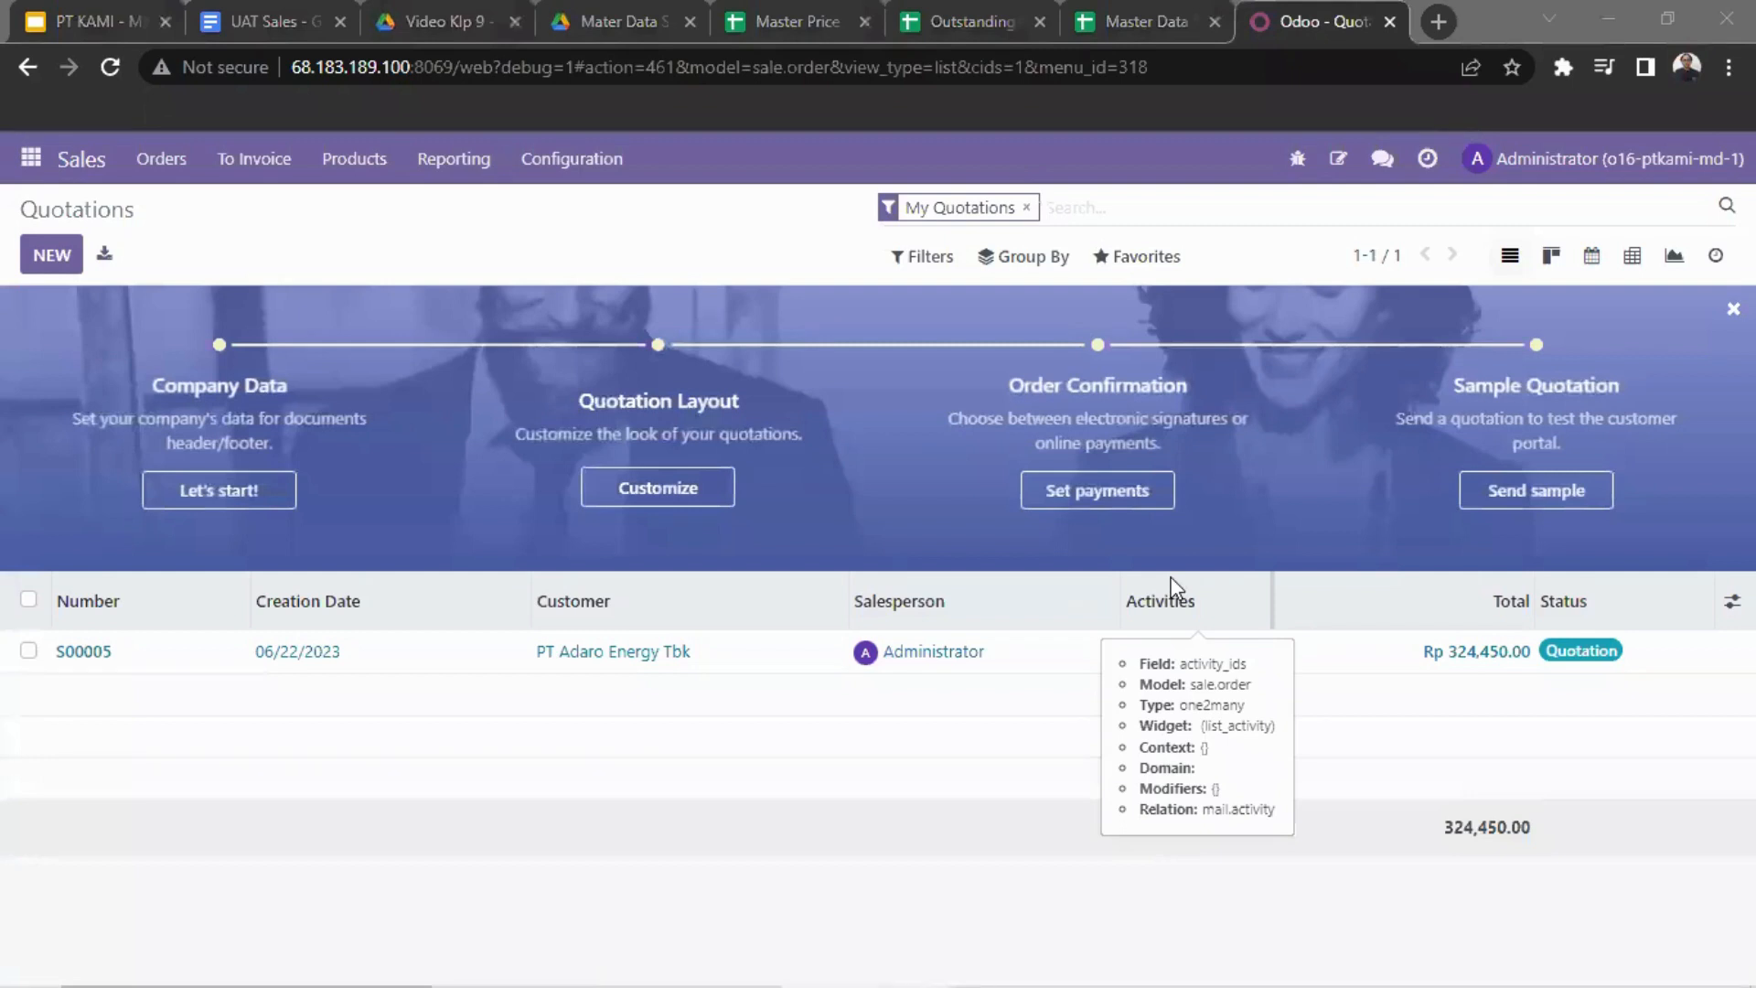
{"action": "left_click", "coordinate": [766, 4]}
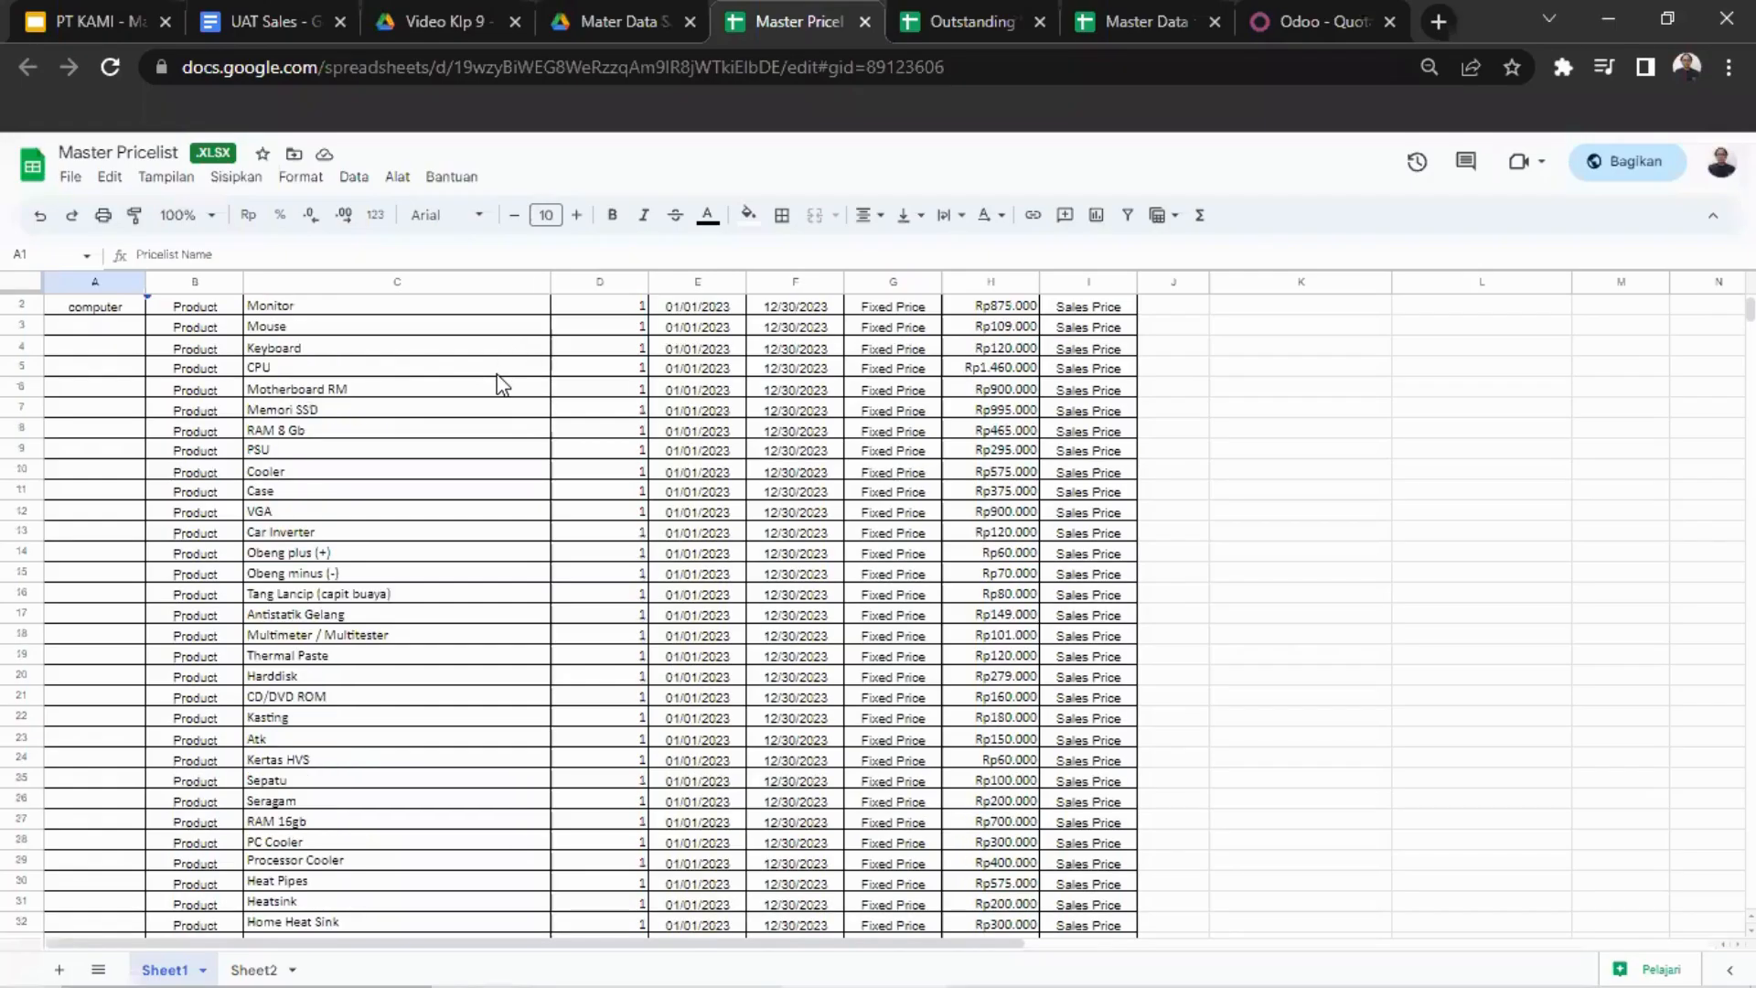
{"action": "scroll", "coordinate": [501, 384], "scroll_direction": "up", "scroll_amount": 1}
{"action": "scroll", "coordinate": [501, 384], "scroll_direction": "down", "scroll_amount": 4}
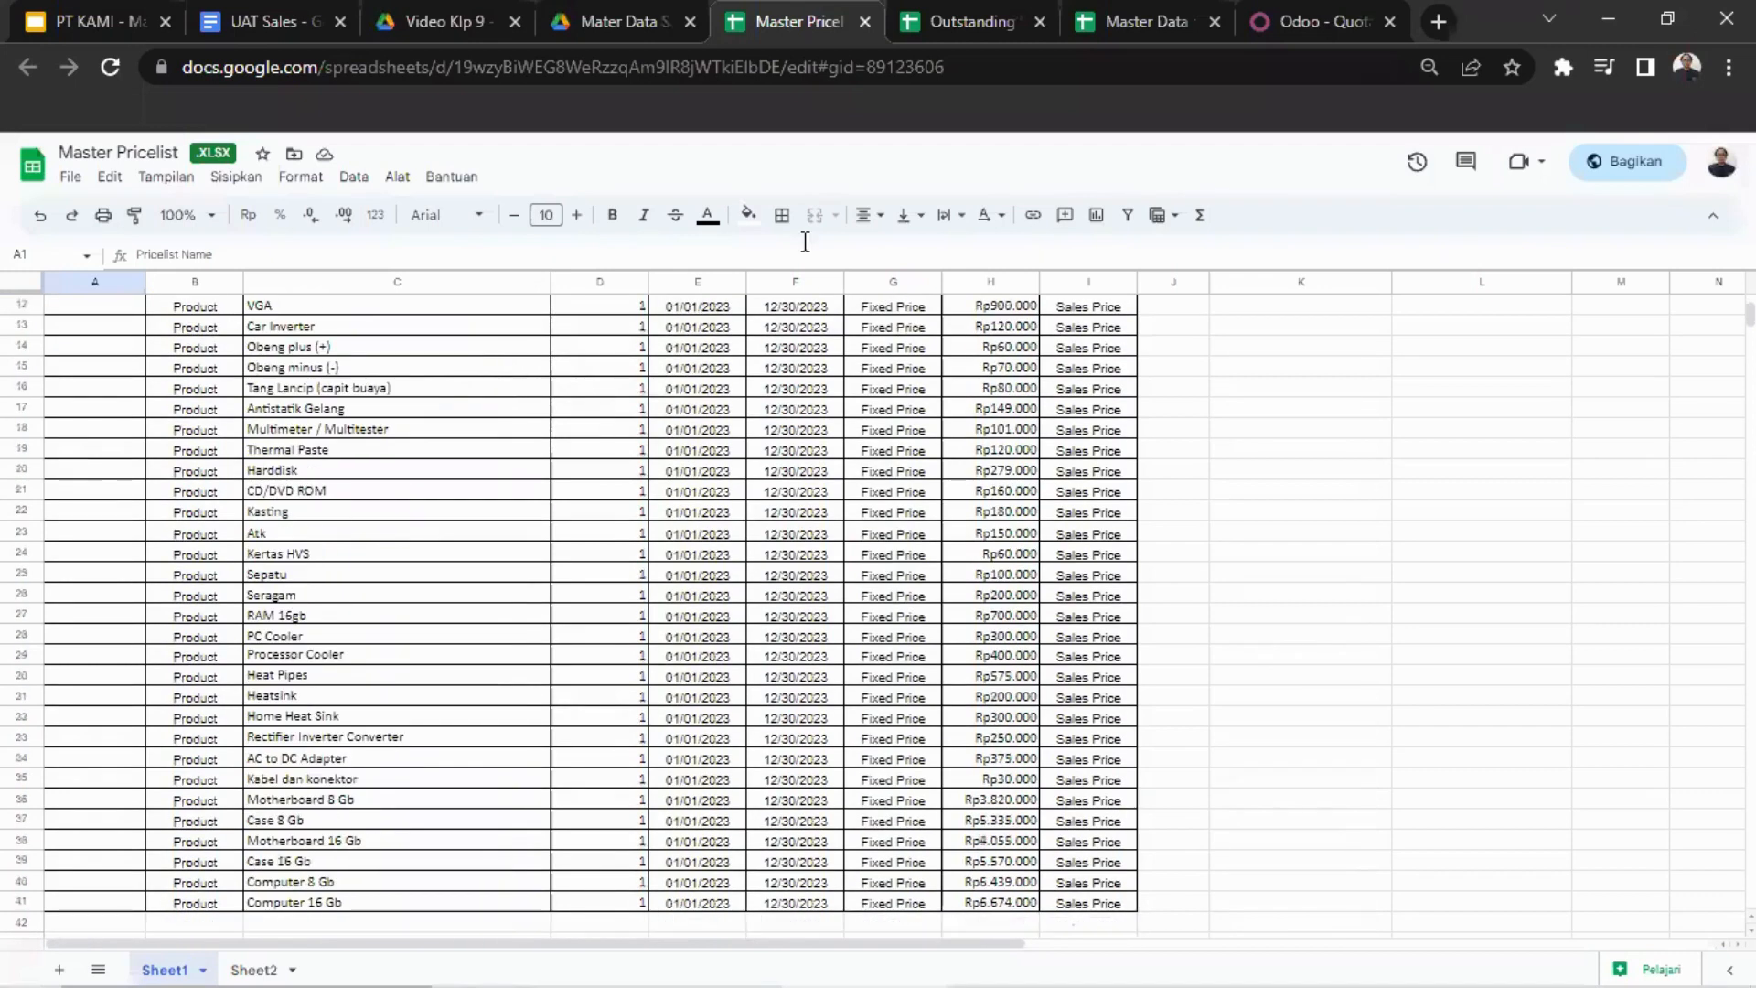
- Switch to Odoo and open the Pricelists list in the Sales module
{"action": "left_click", "coordinate": [1280, 11]}
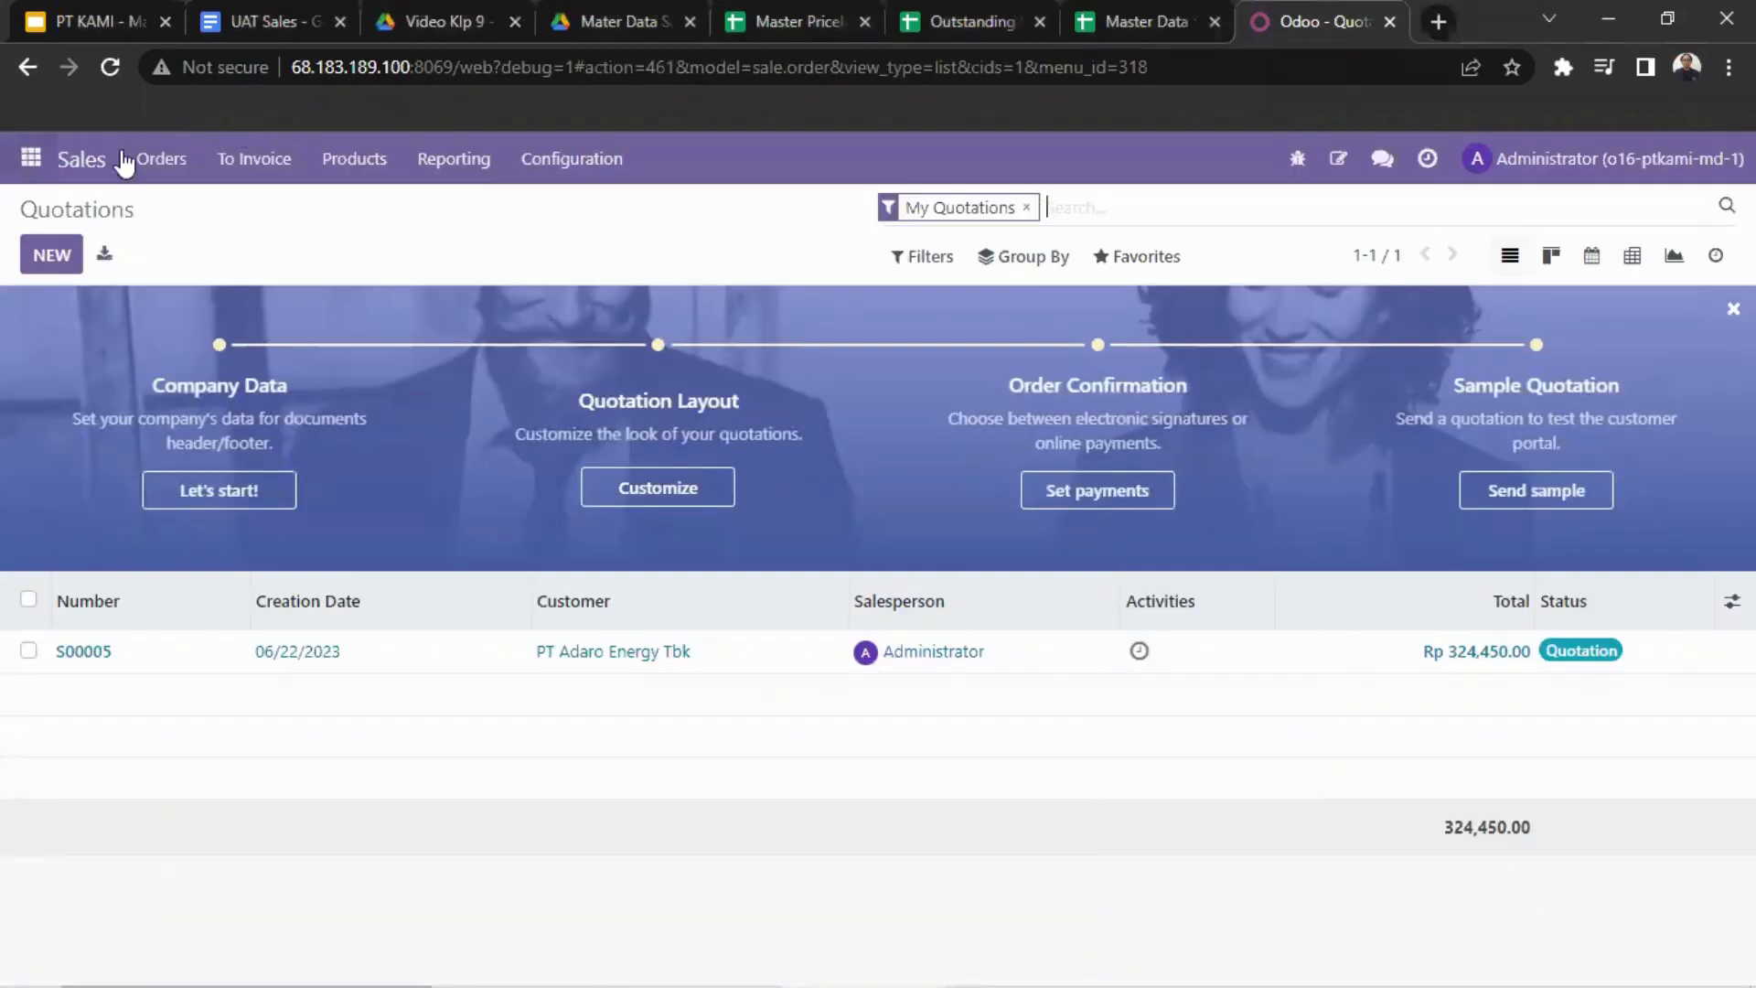
{"action": "left_click", "coordinate": [370, 167]}
{"action": "left_click", "coordinate": [381, 273]}
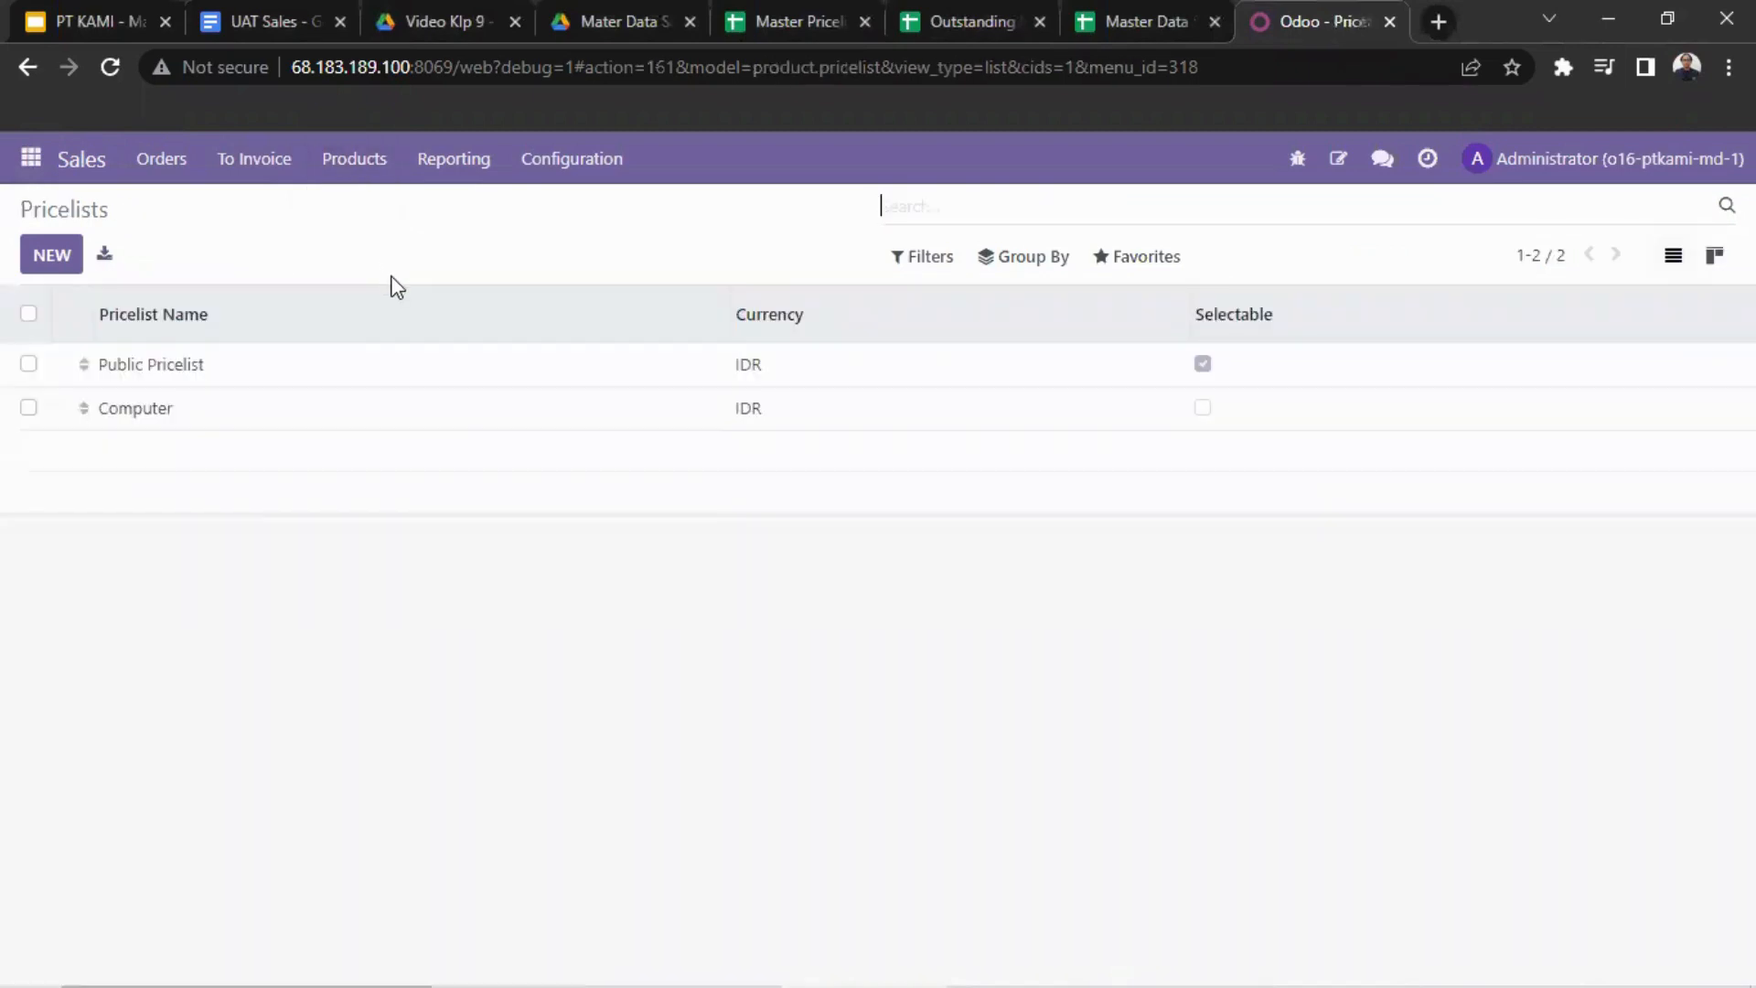
- Start a pricelist record import and load the file Master Pricelist.xlsx into it
{"action": "left_click", "coordinate": [1180, 267]}
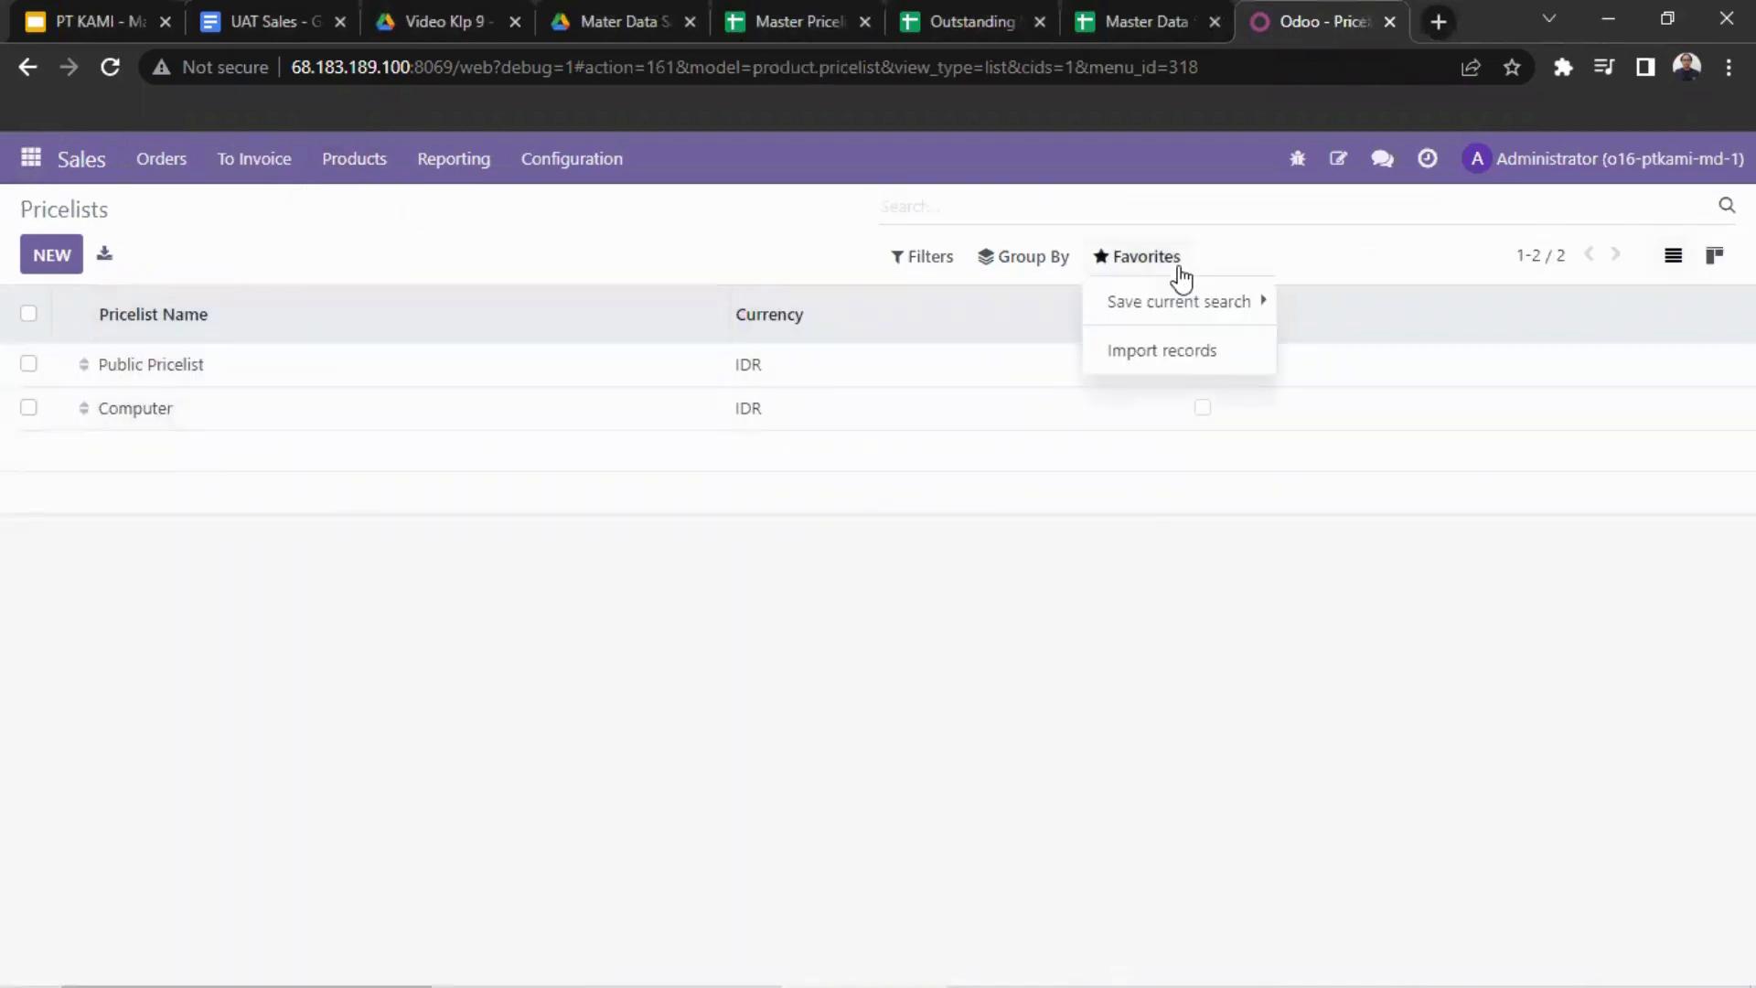
{"action": "left_click", "coordinate": [1167, 353]}
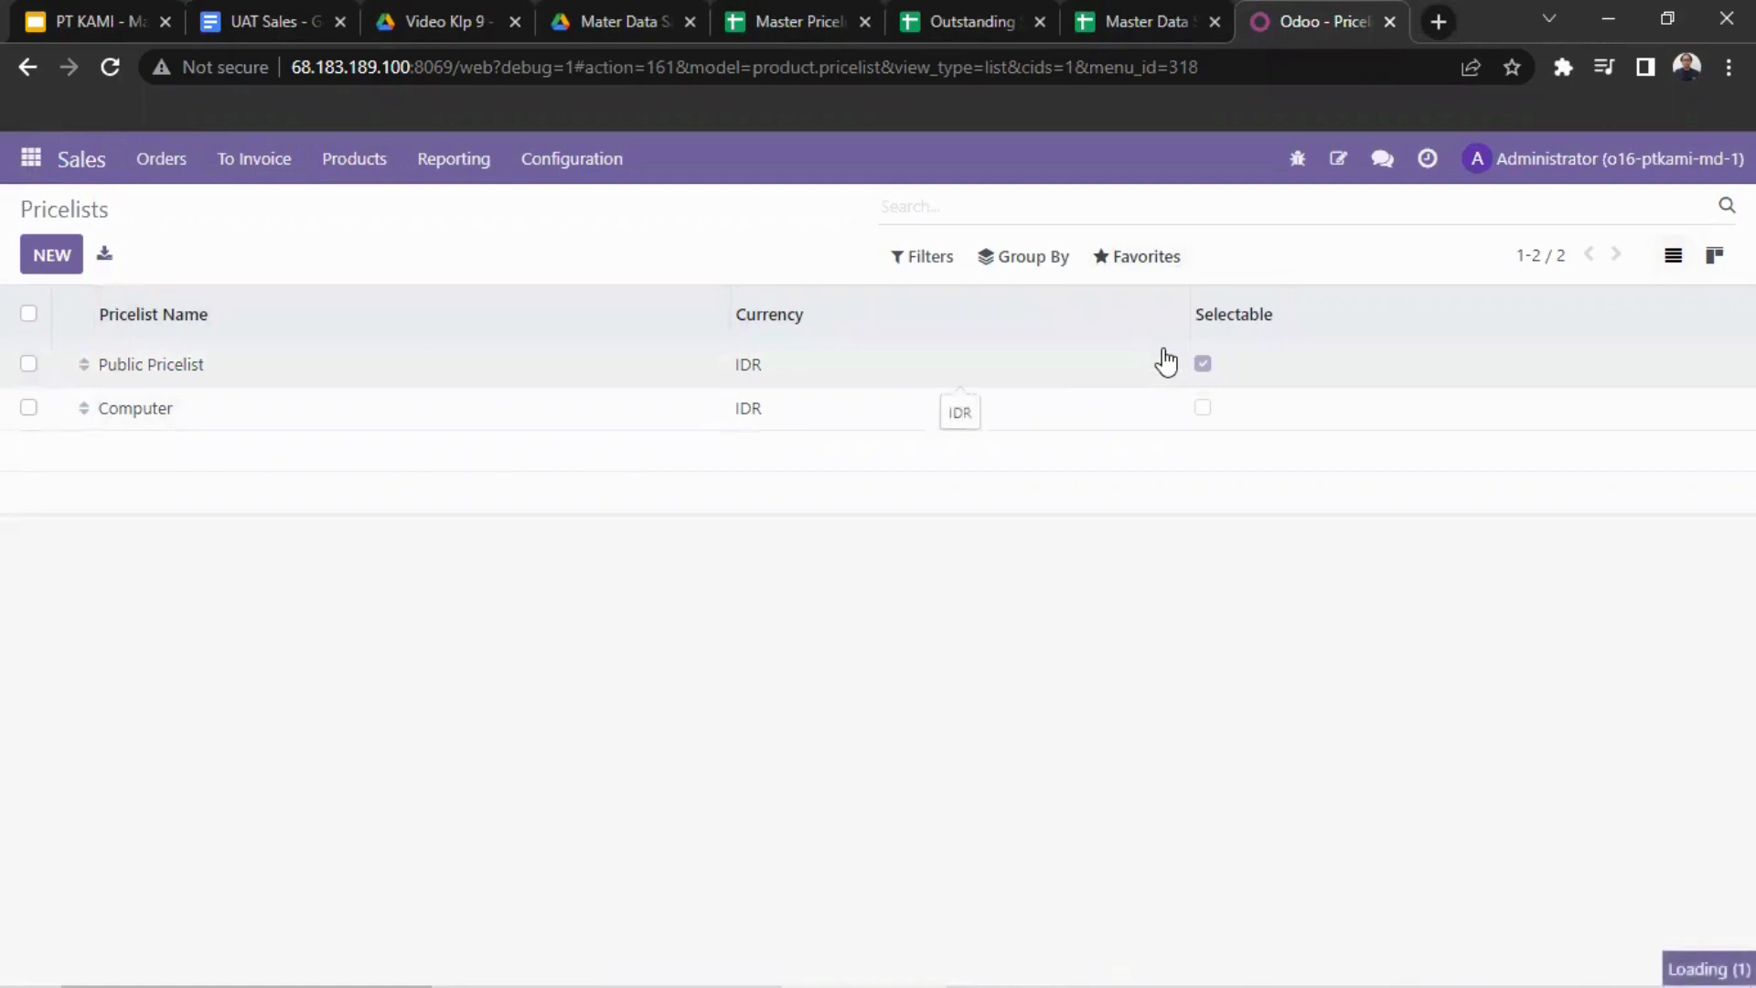
{"action": "left_click", "coordinate": [104, 272]}
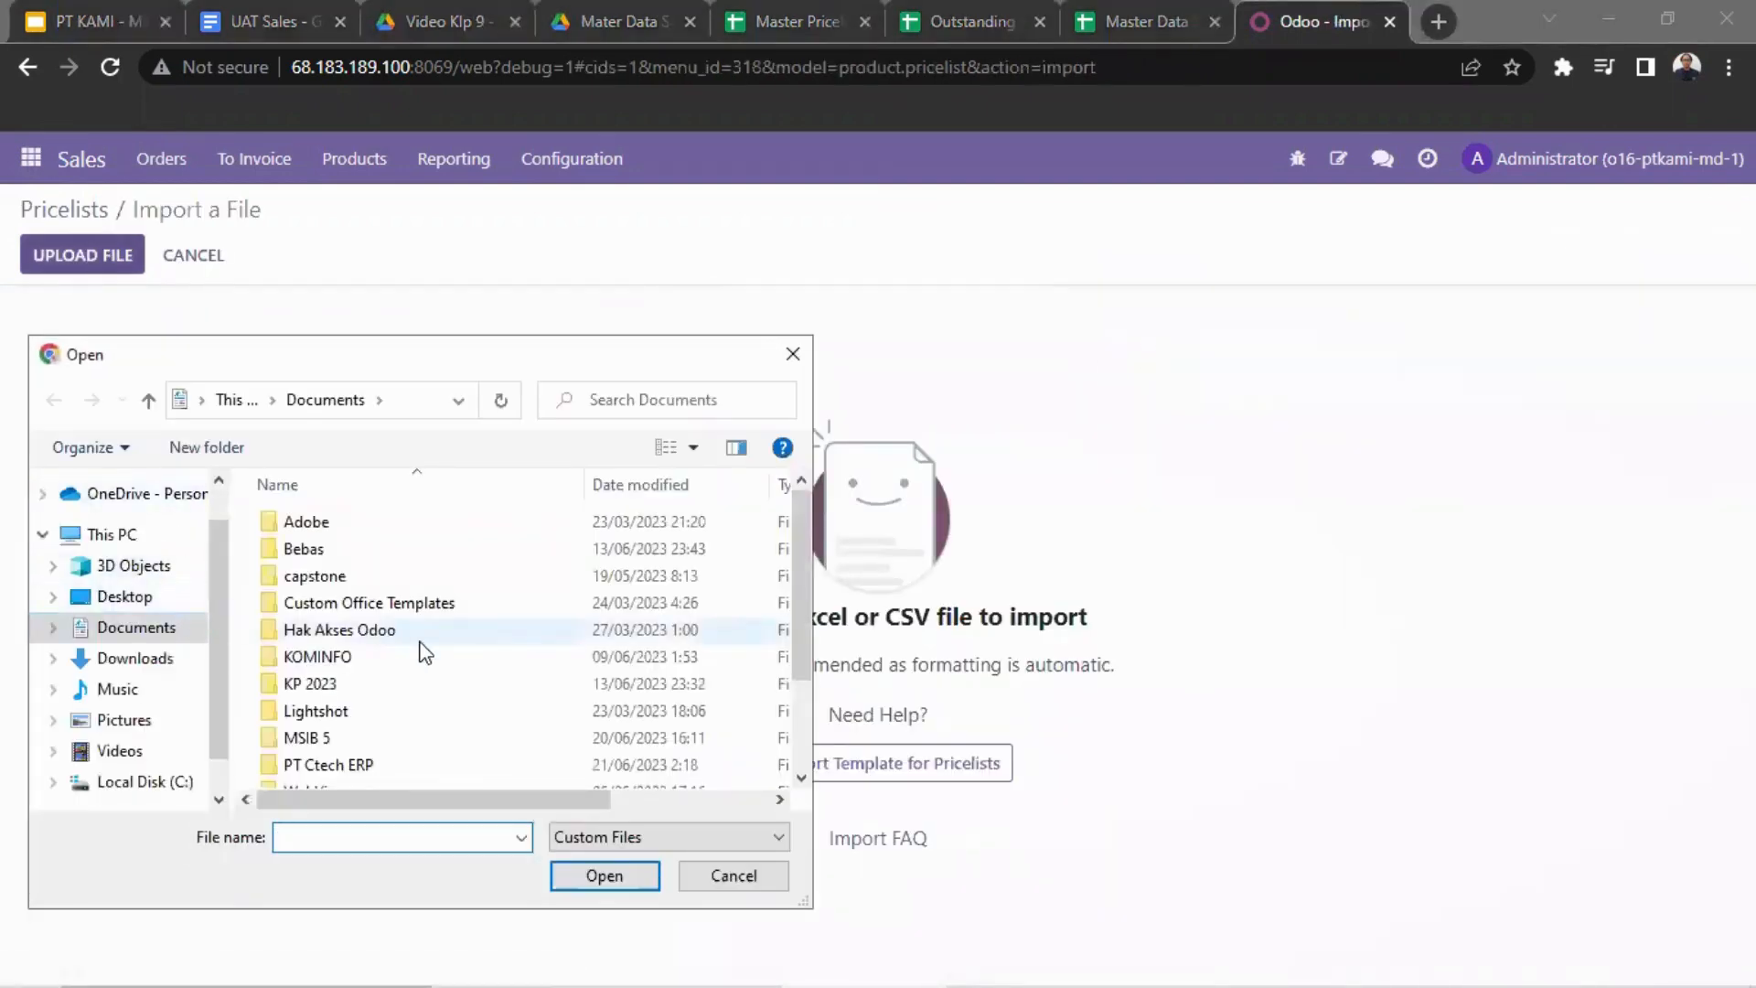
{"action": "scroll", "coordinate": [416, 686], "scroll_direction": "down", "scroll_amount": 2}
{"action": "left_click", "coordinate": [412, 747]}
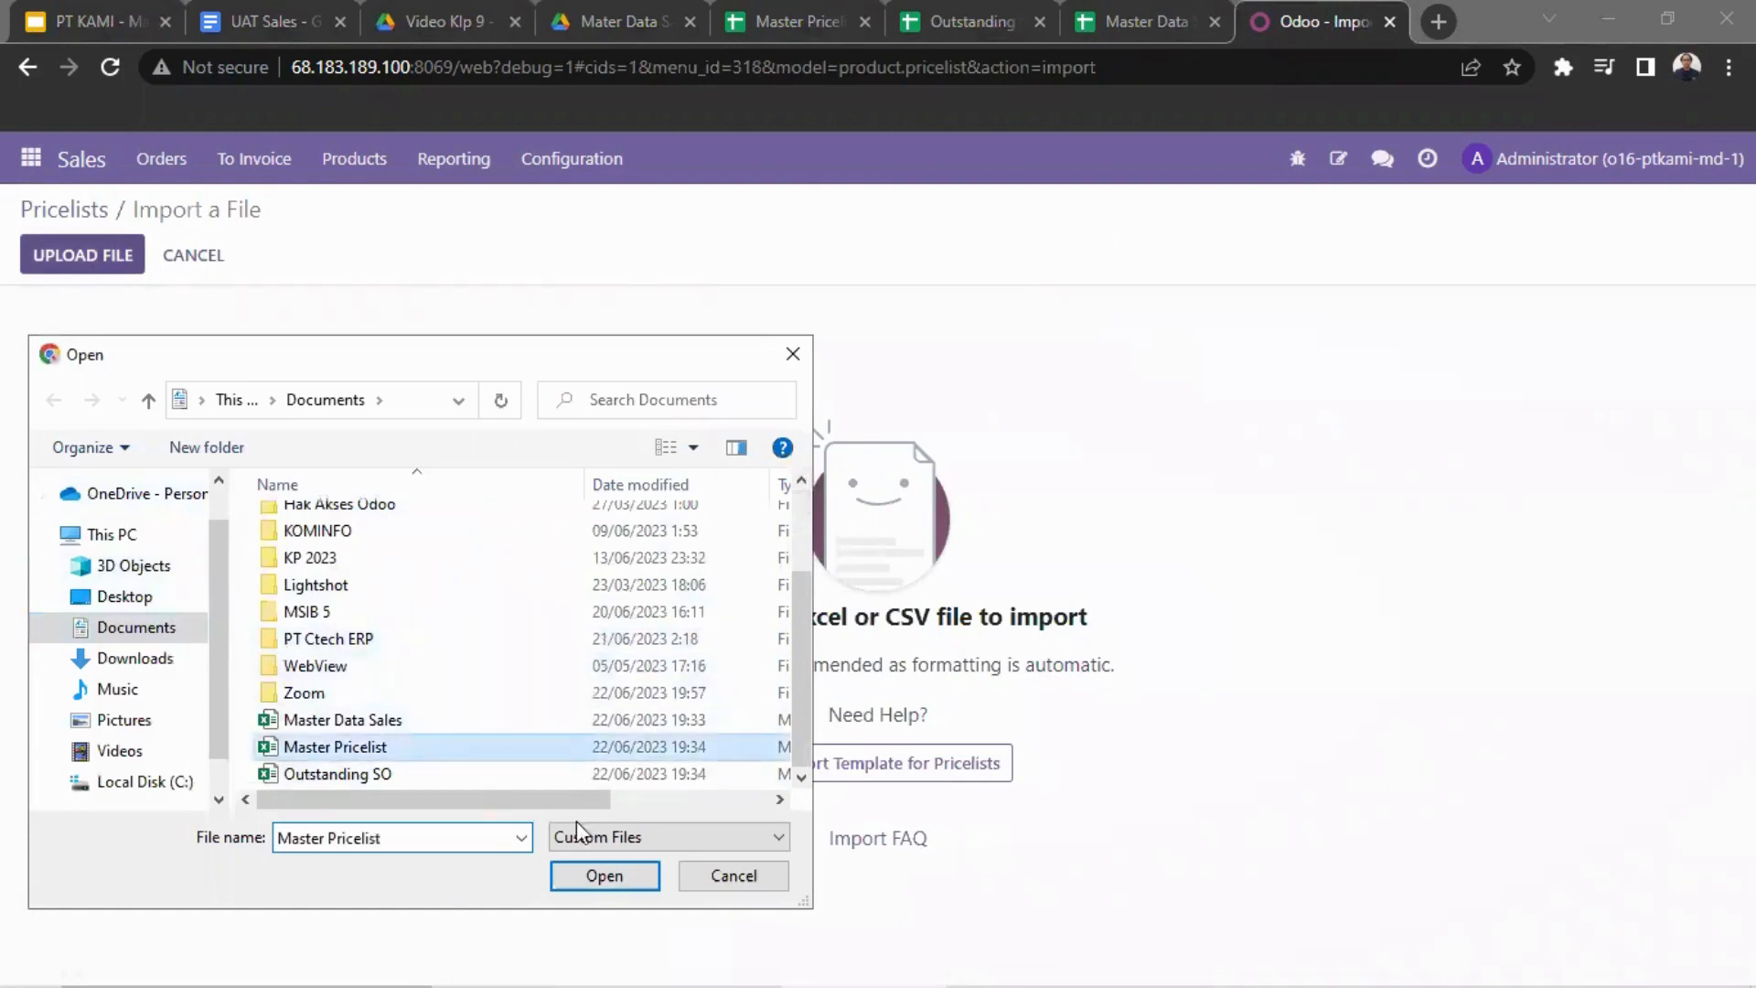
{"action": "left_click", "coordinate": [605, 875]}
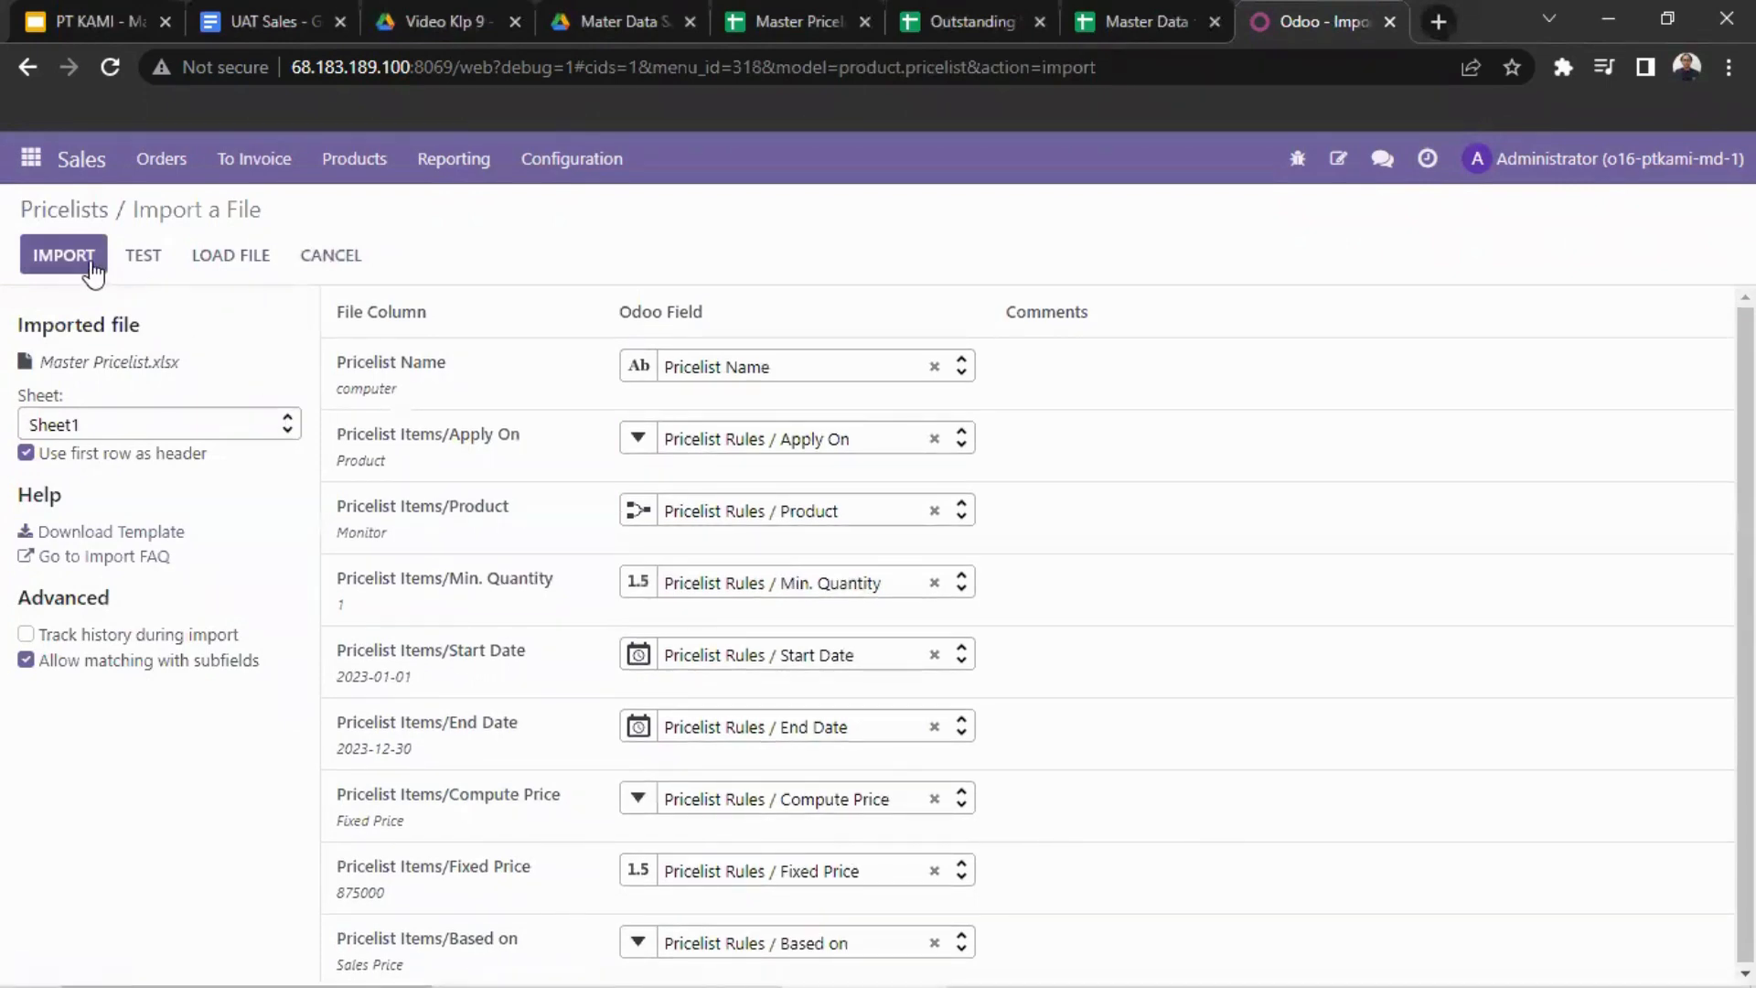
- Leave the import for the Pricelists list and review the price rules of the Computer pricelist from start to end
{"action": "left_click", "coordinate": [40, 169]}
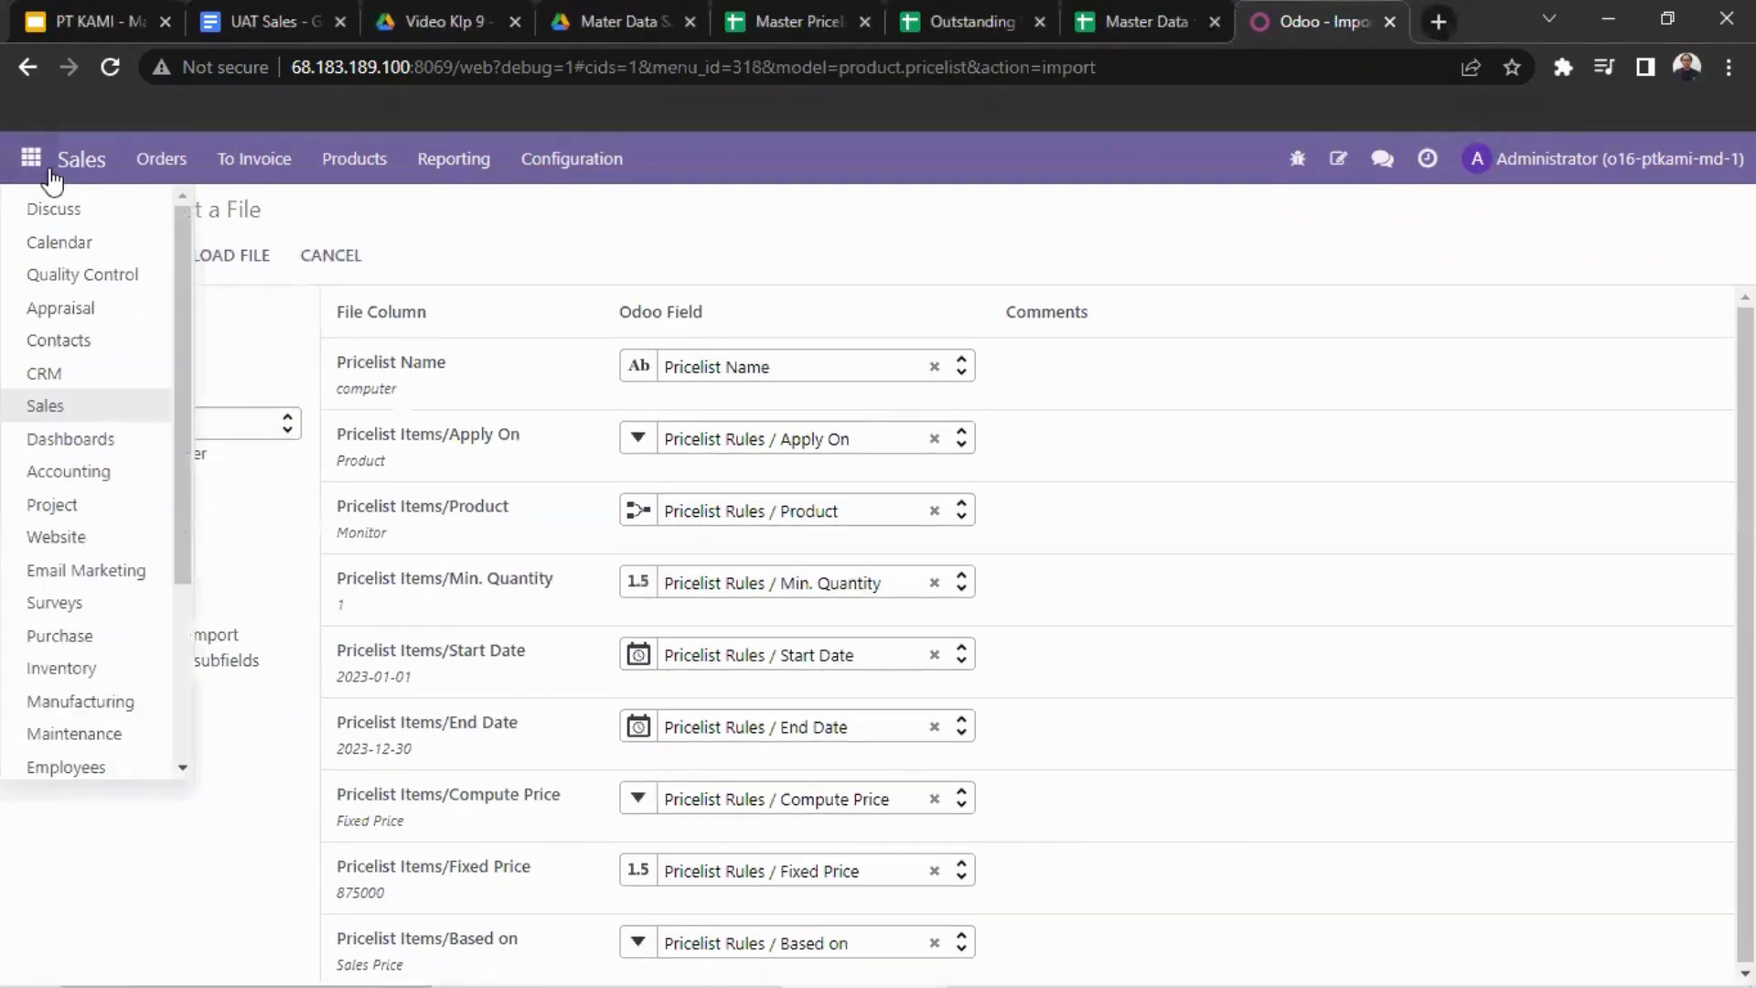
{"action": "left_click", "coordinate": [34, 78]}
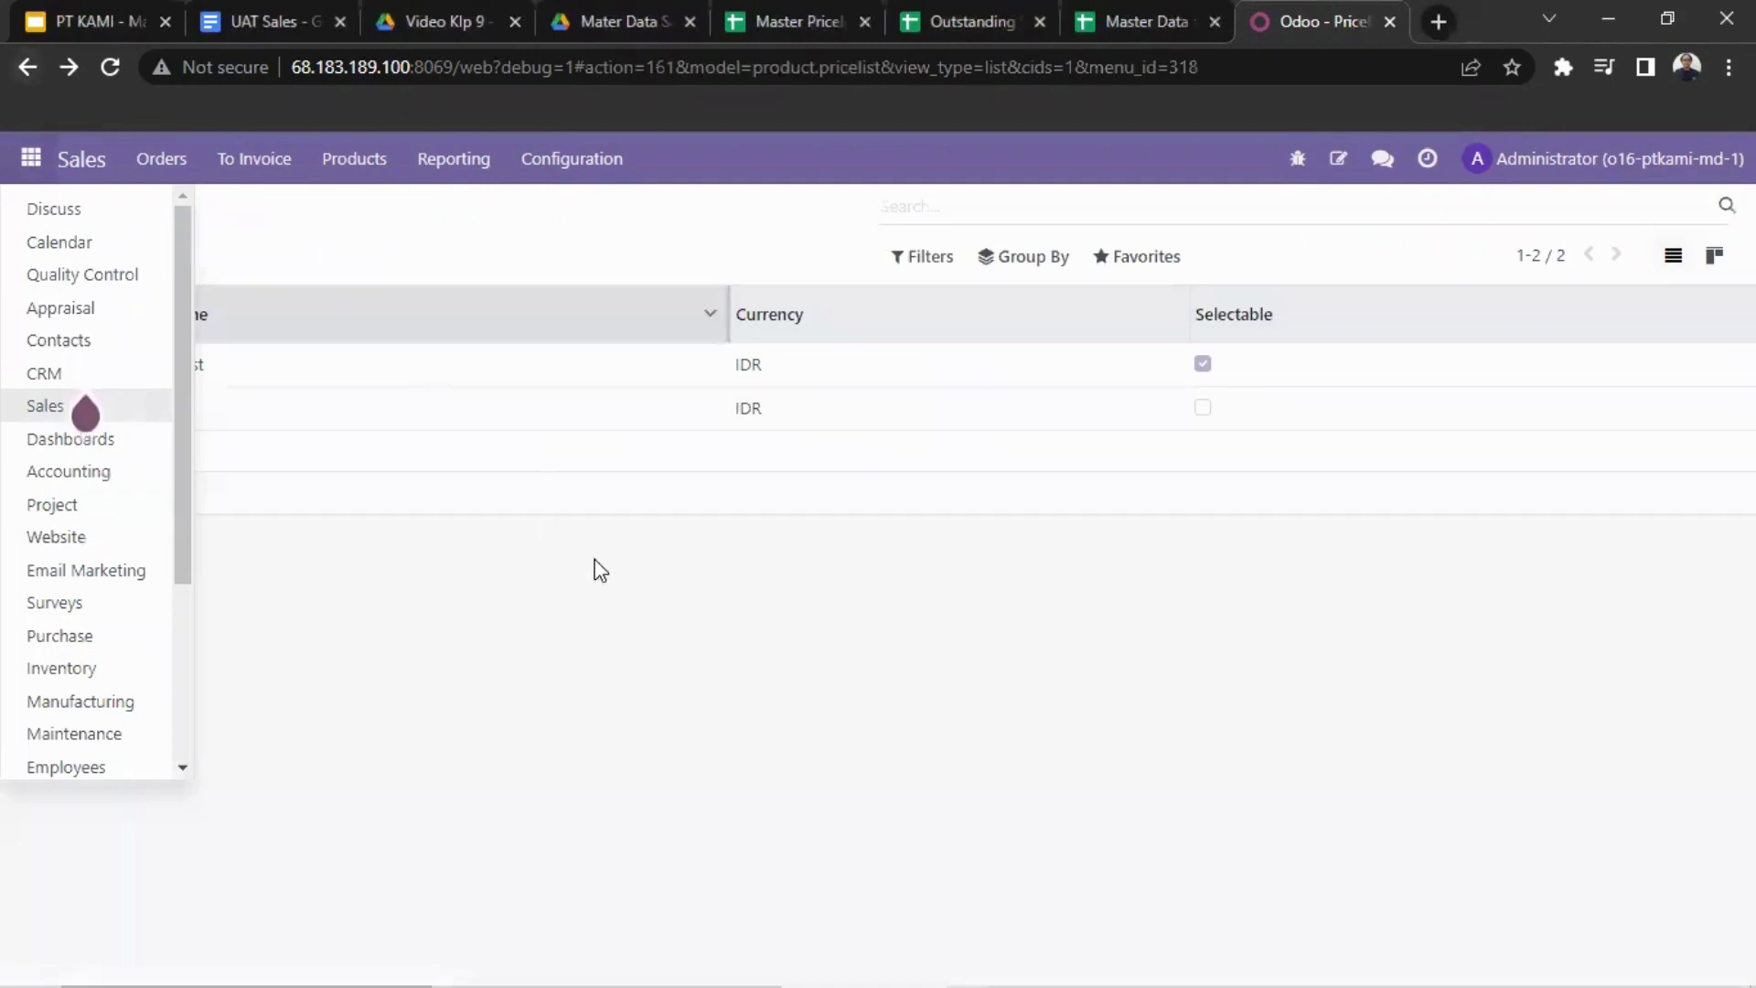
{"action": "left_click", "coordinate": [490, 433]}
{"action": "left_click", "coordinate": [482, 423]}
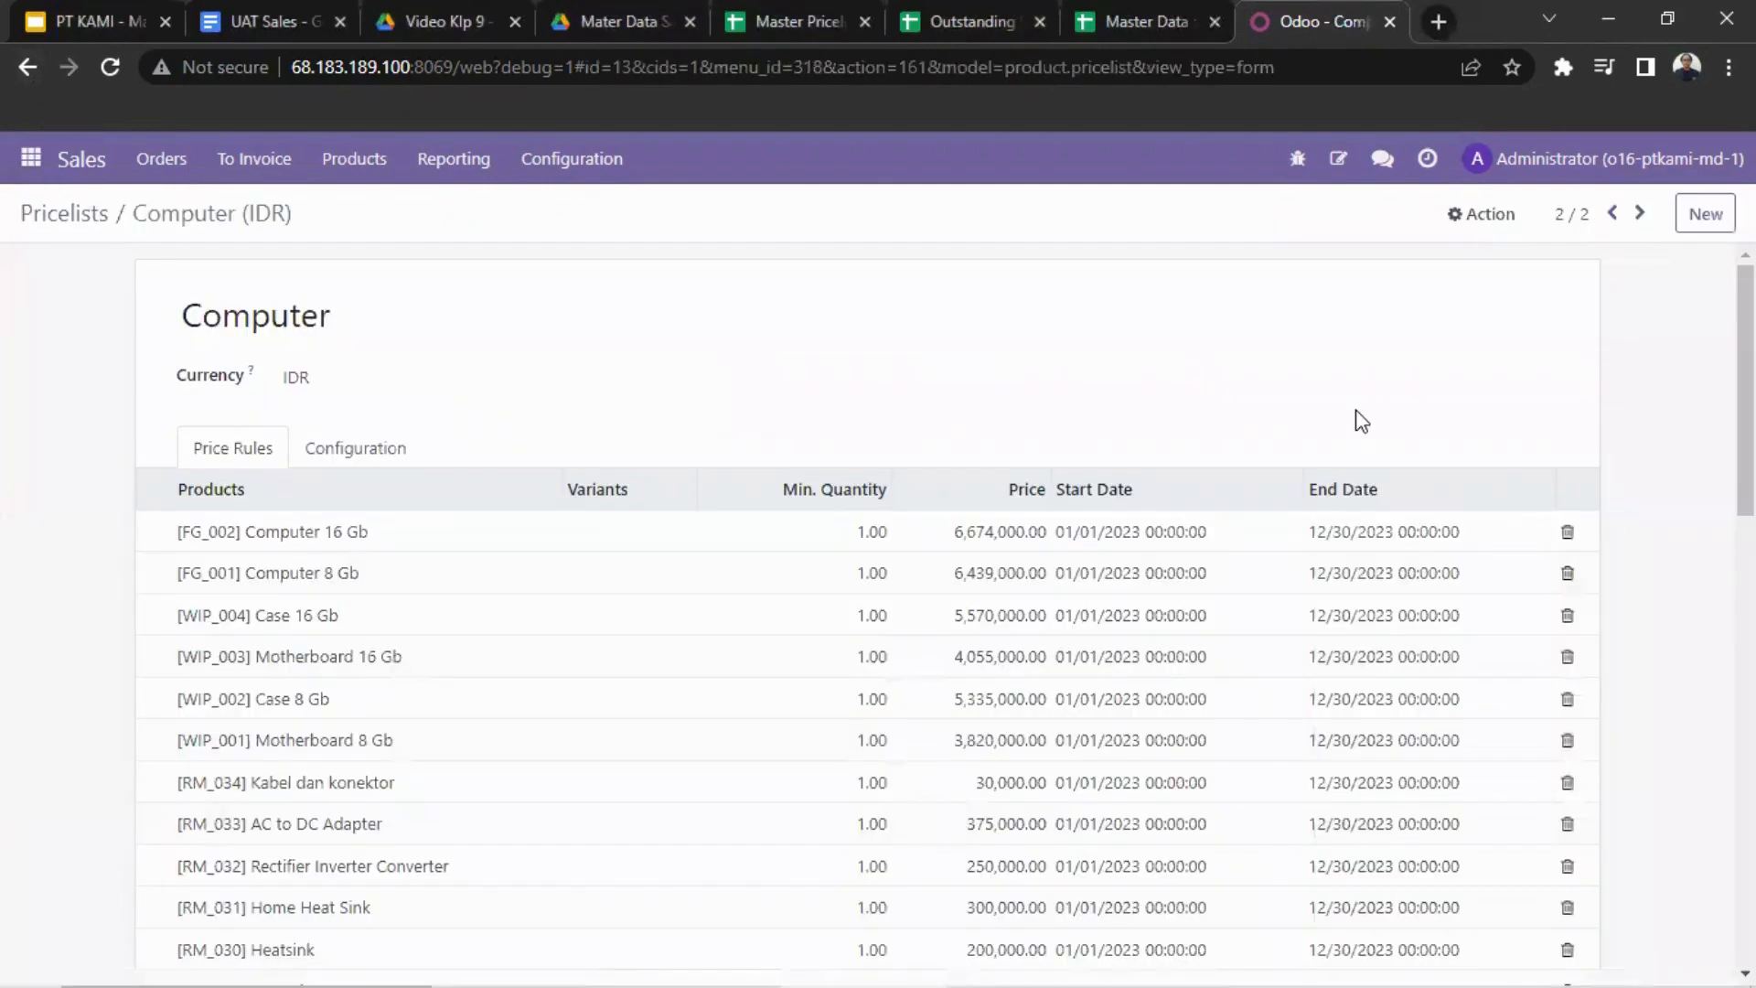
{"action": "scroll", "coordinate": [1356, 416], "scroll_direction": "down", "scroll_amount": 14}
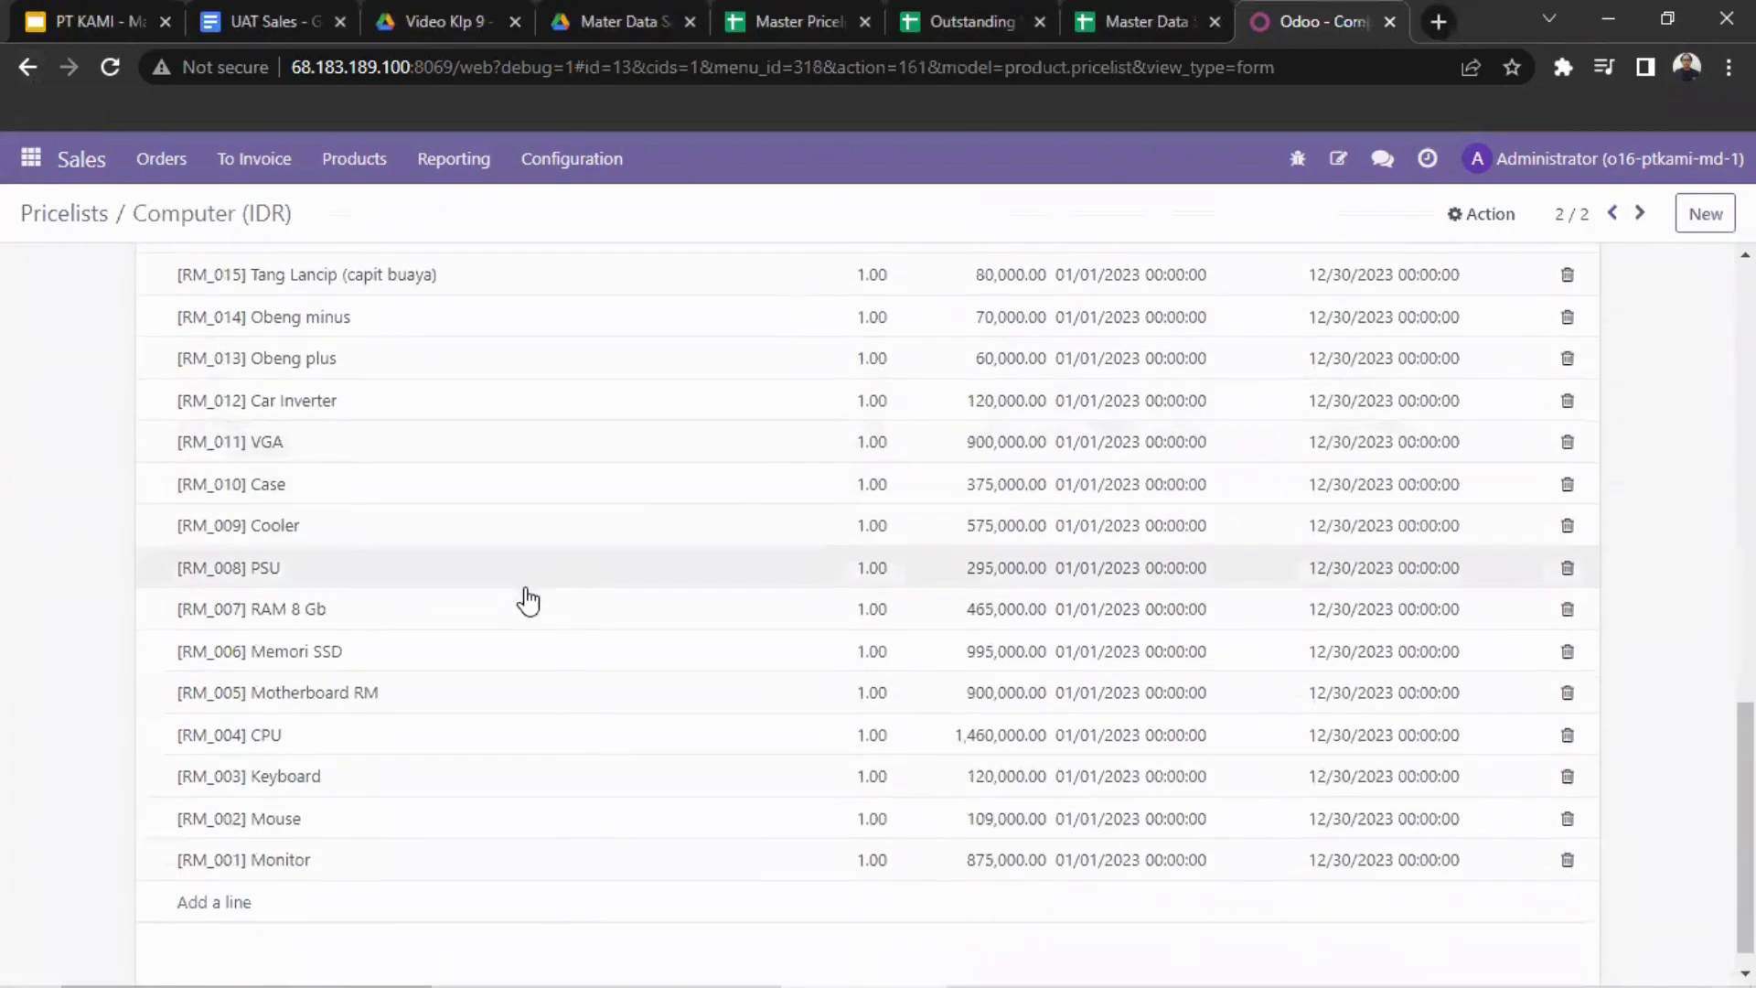
{"action": "scroll", "coordinate": [445, 837], "scroll_direction": "up", "scroll_amount": 10}
{"action": "scroll", "coordinate": [445, 837], "scroll_direction": "up", "scroll_amount": 4}
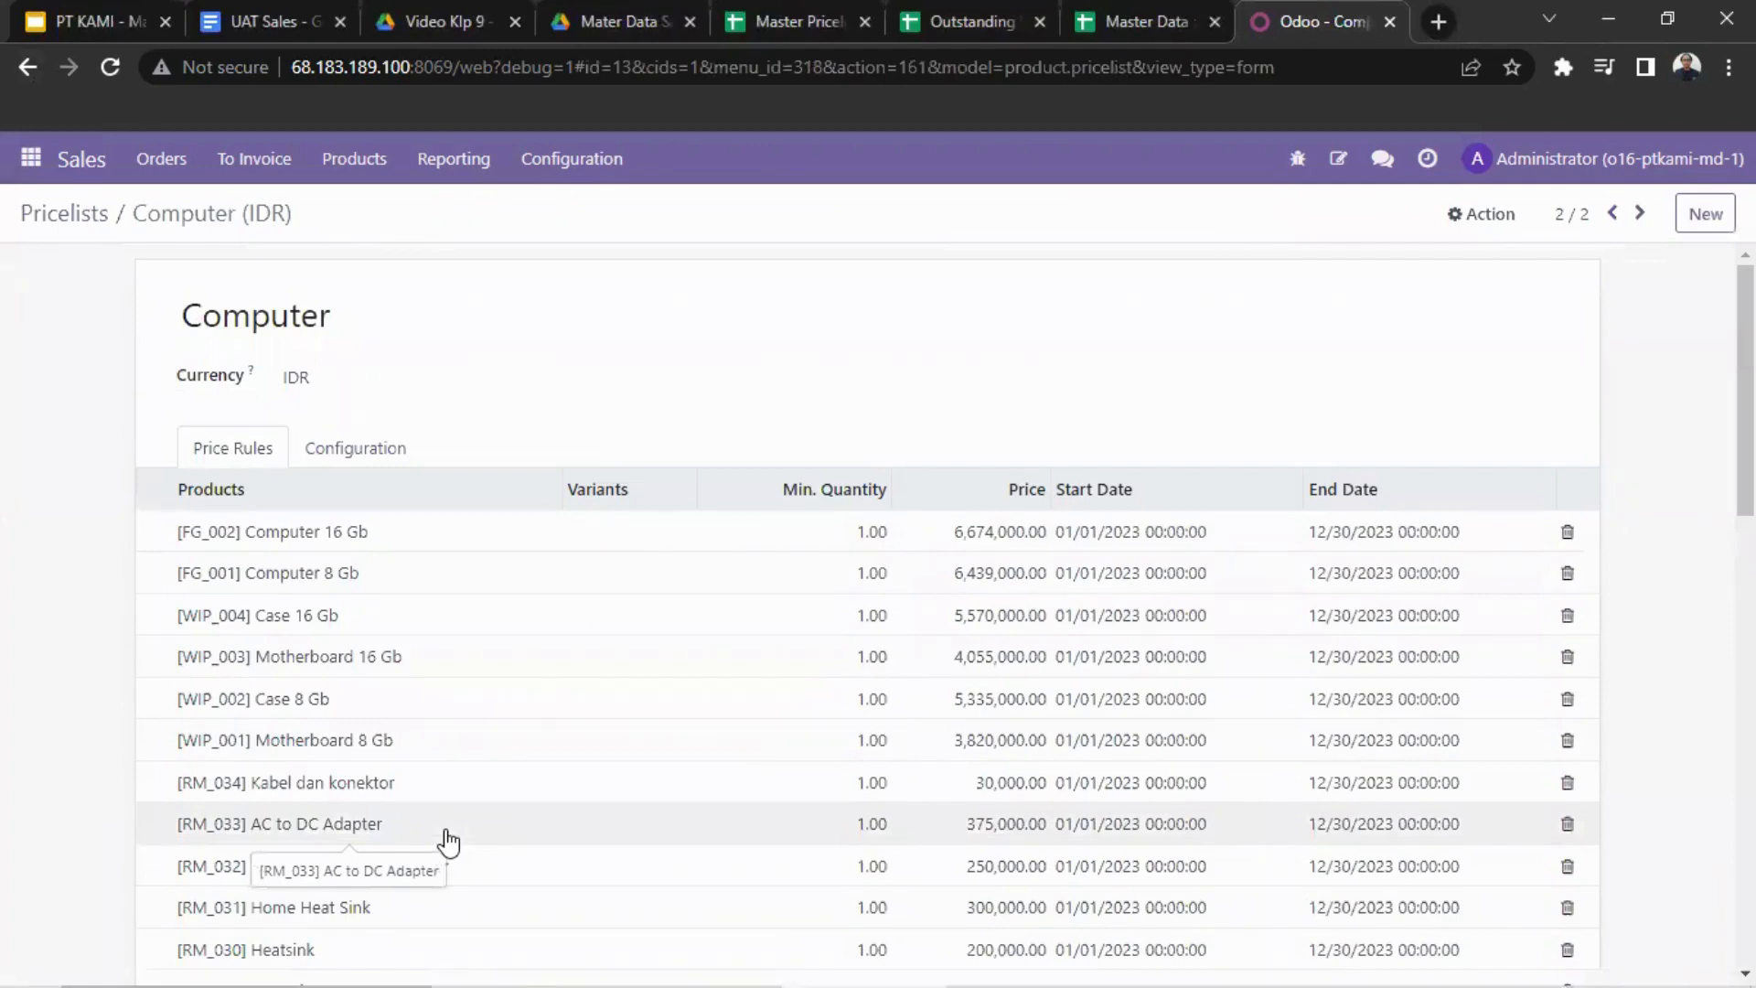
{"action": "scroll", "coordinate": [449, 841], "scroll_direction": "down", "scroll_amount": 12}
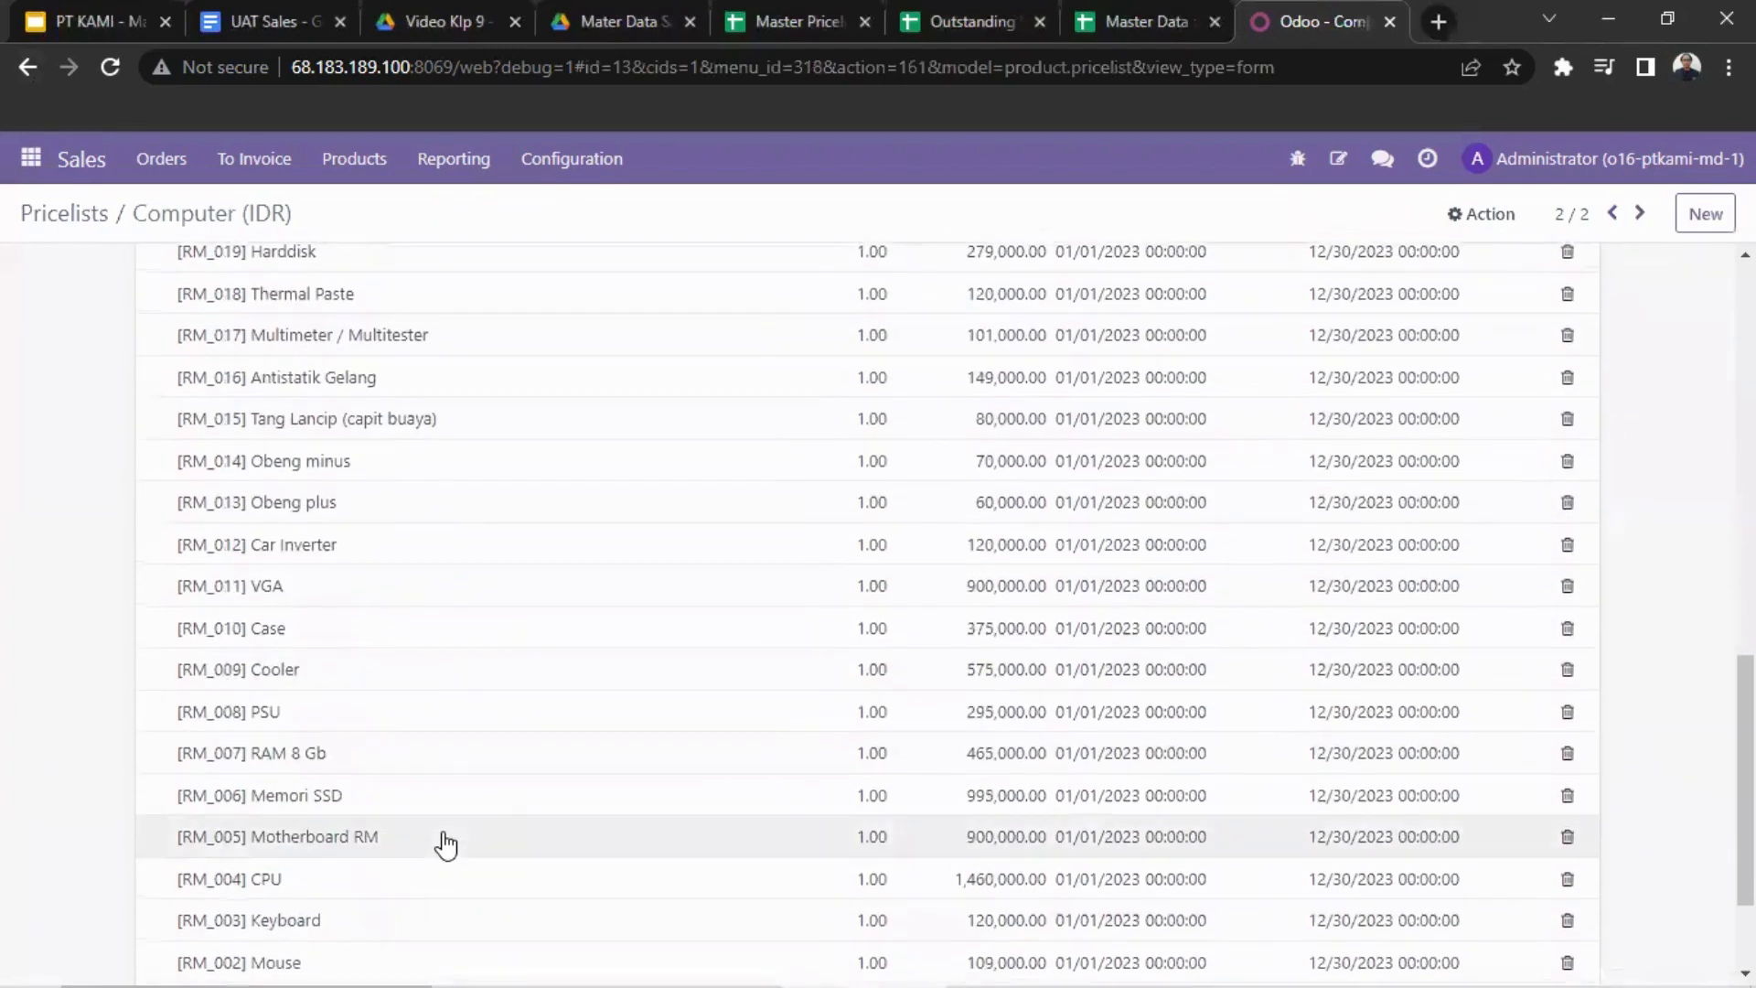
{"action": "scroll", "coordinate": [446, 838], "scroll_direction": "up", "scroll_amount": 14}
{"action": "scroll", "coordinate": [446, 838], "scroll_direction": "up", "scroll_amount": 2}
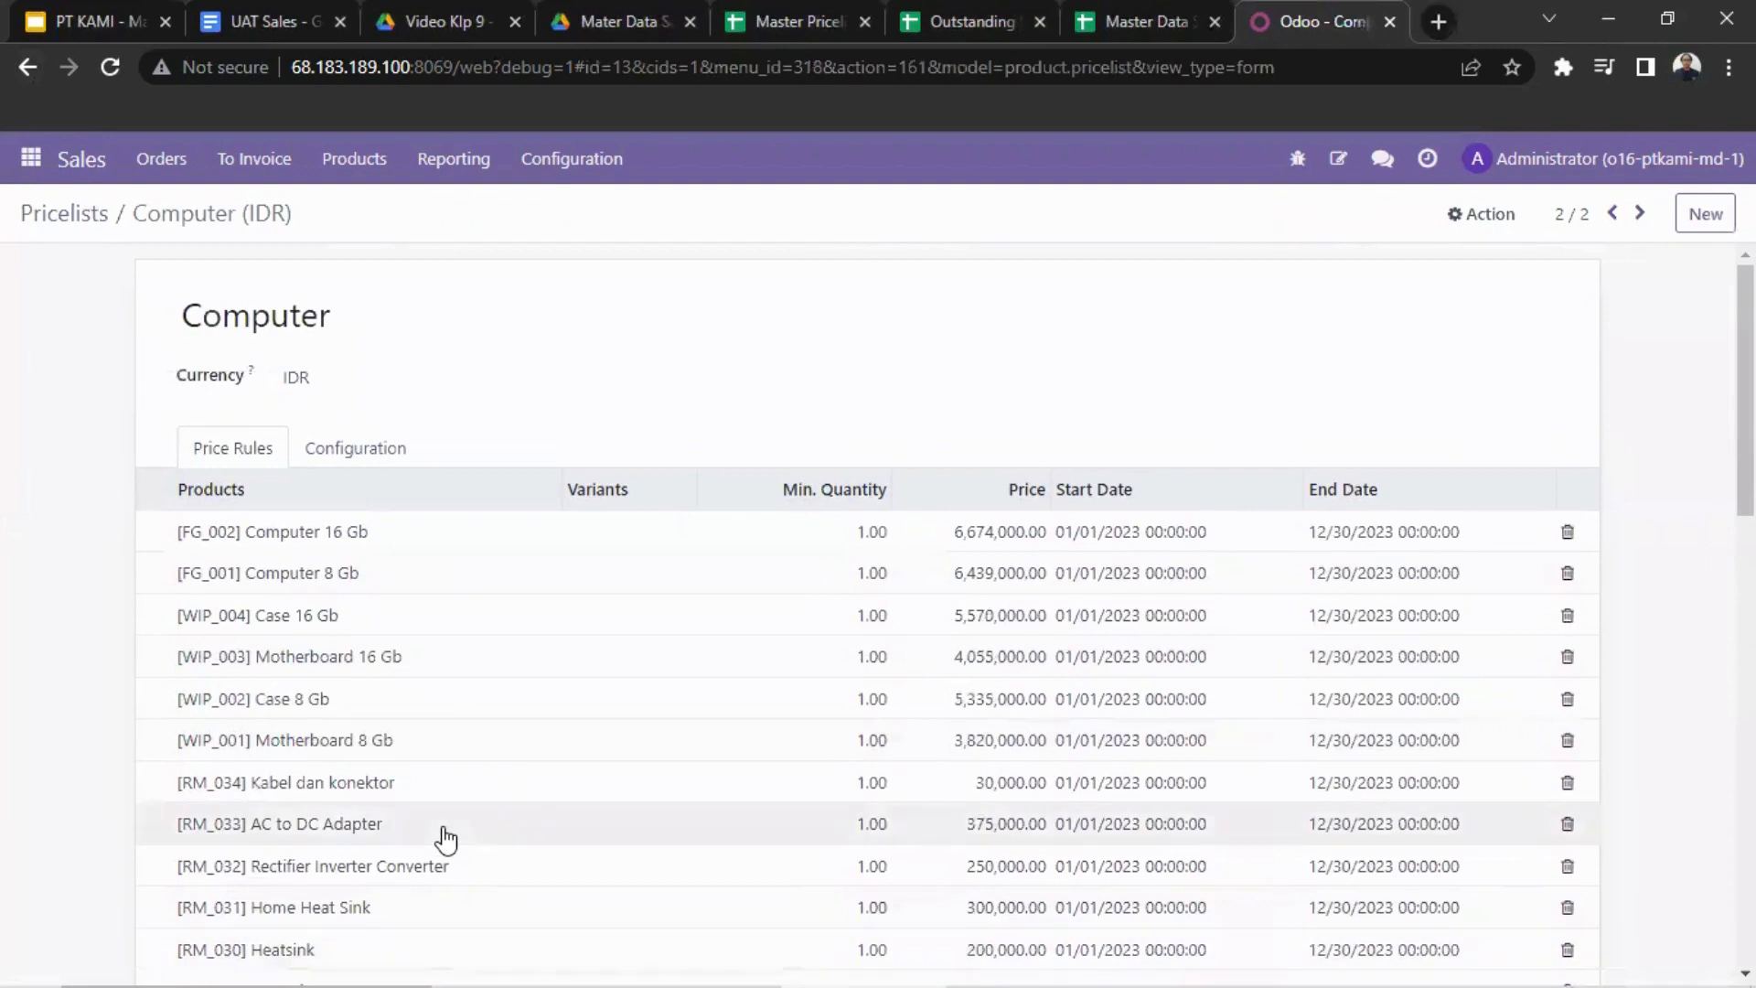
- Switch to Odoo and open the Departments overview in the Employees module
{"action": "mouse_move", "coordinate": [1209, 3]}
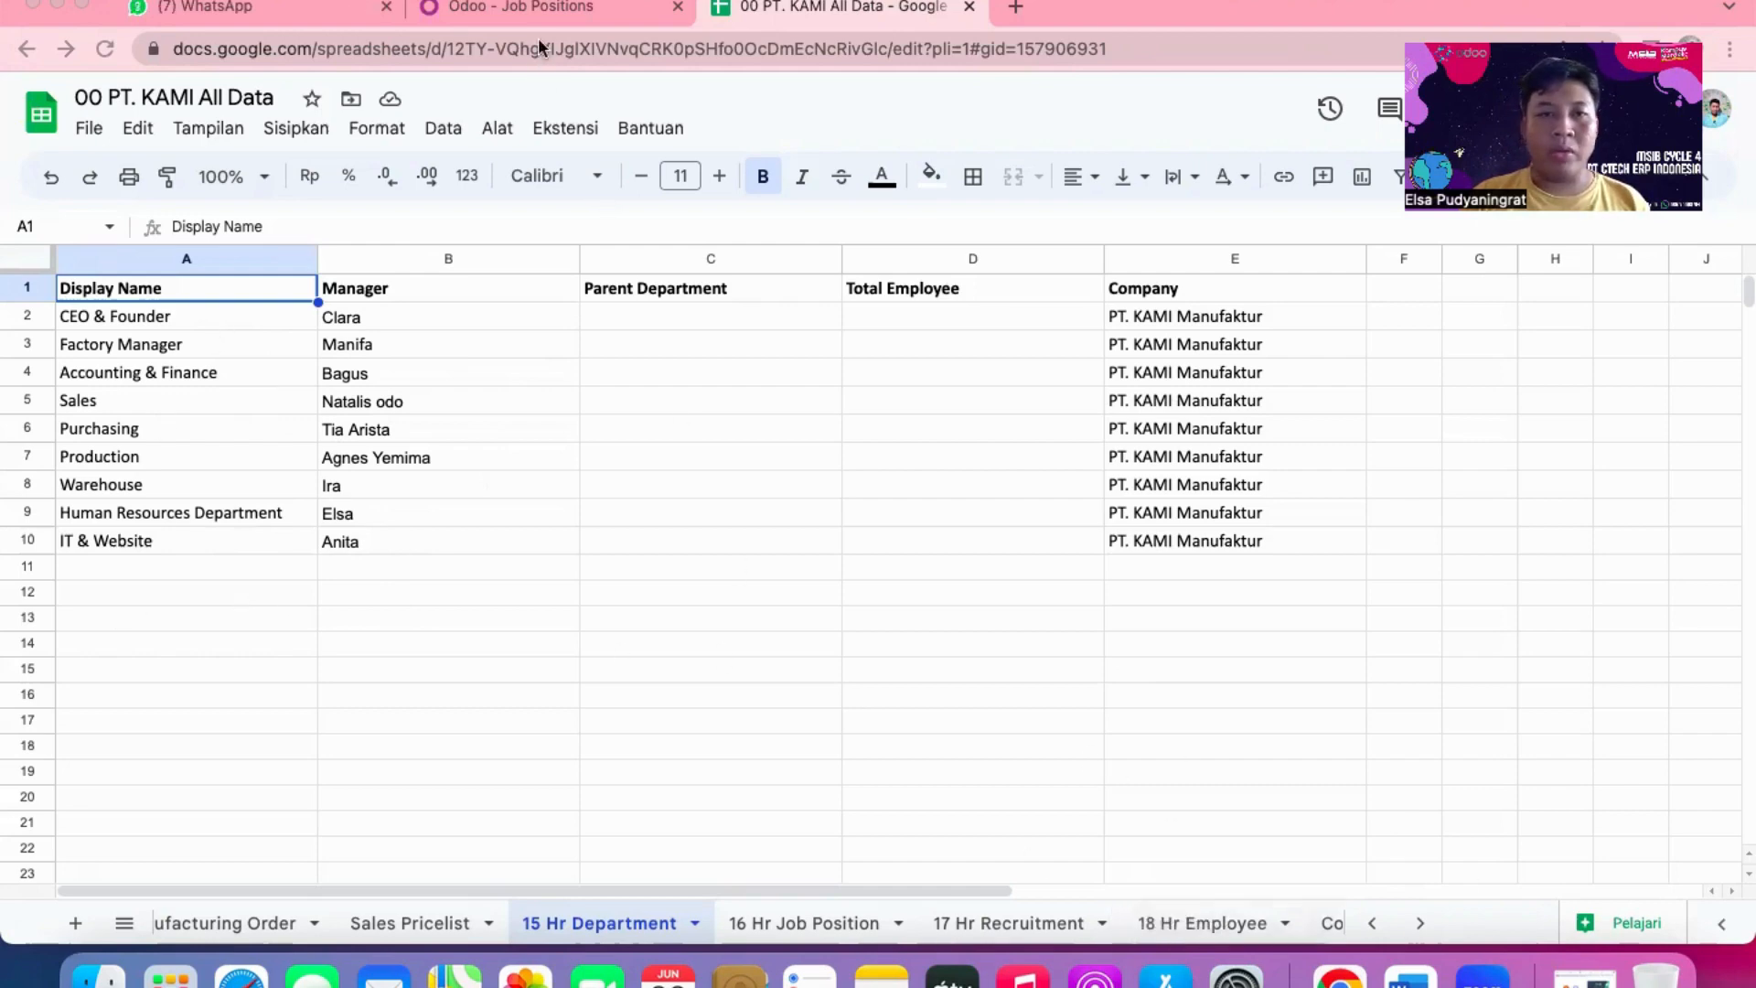
{"action": "left_click", "coordinate": [551, 11]}
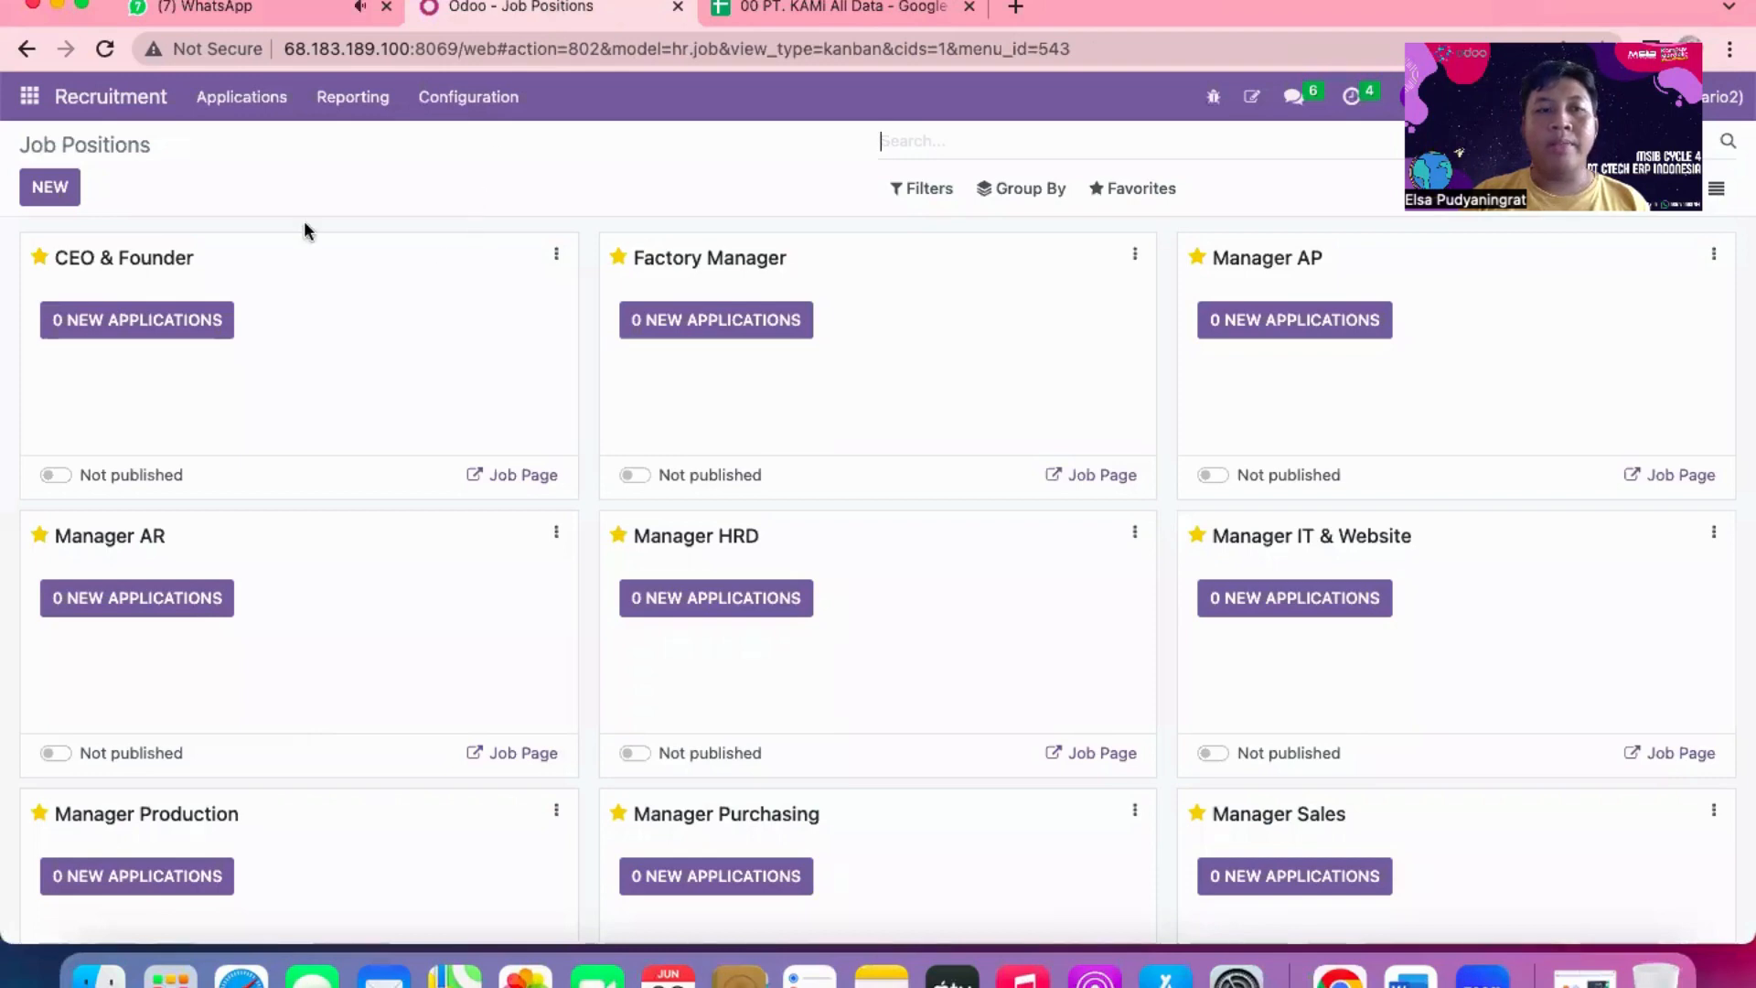
{"action": "left_click", "coordinate": [30, 97]}
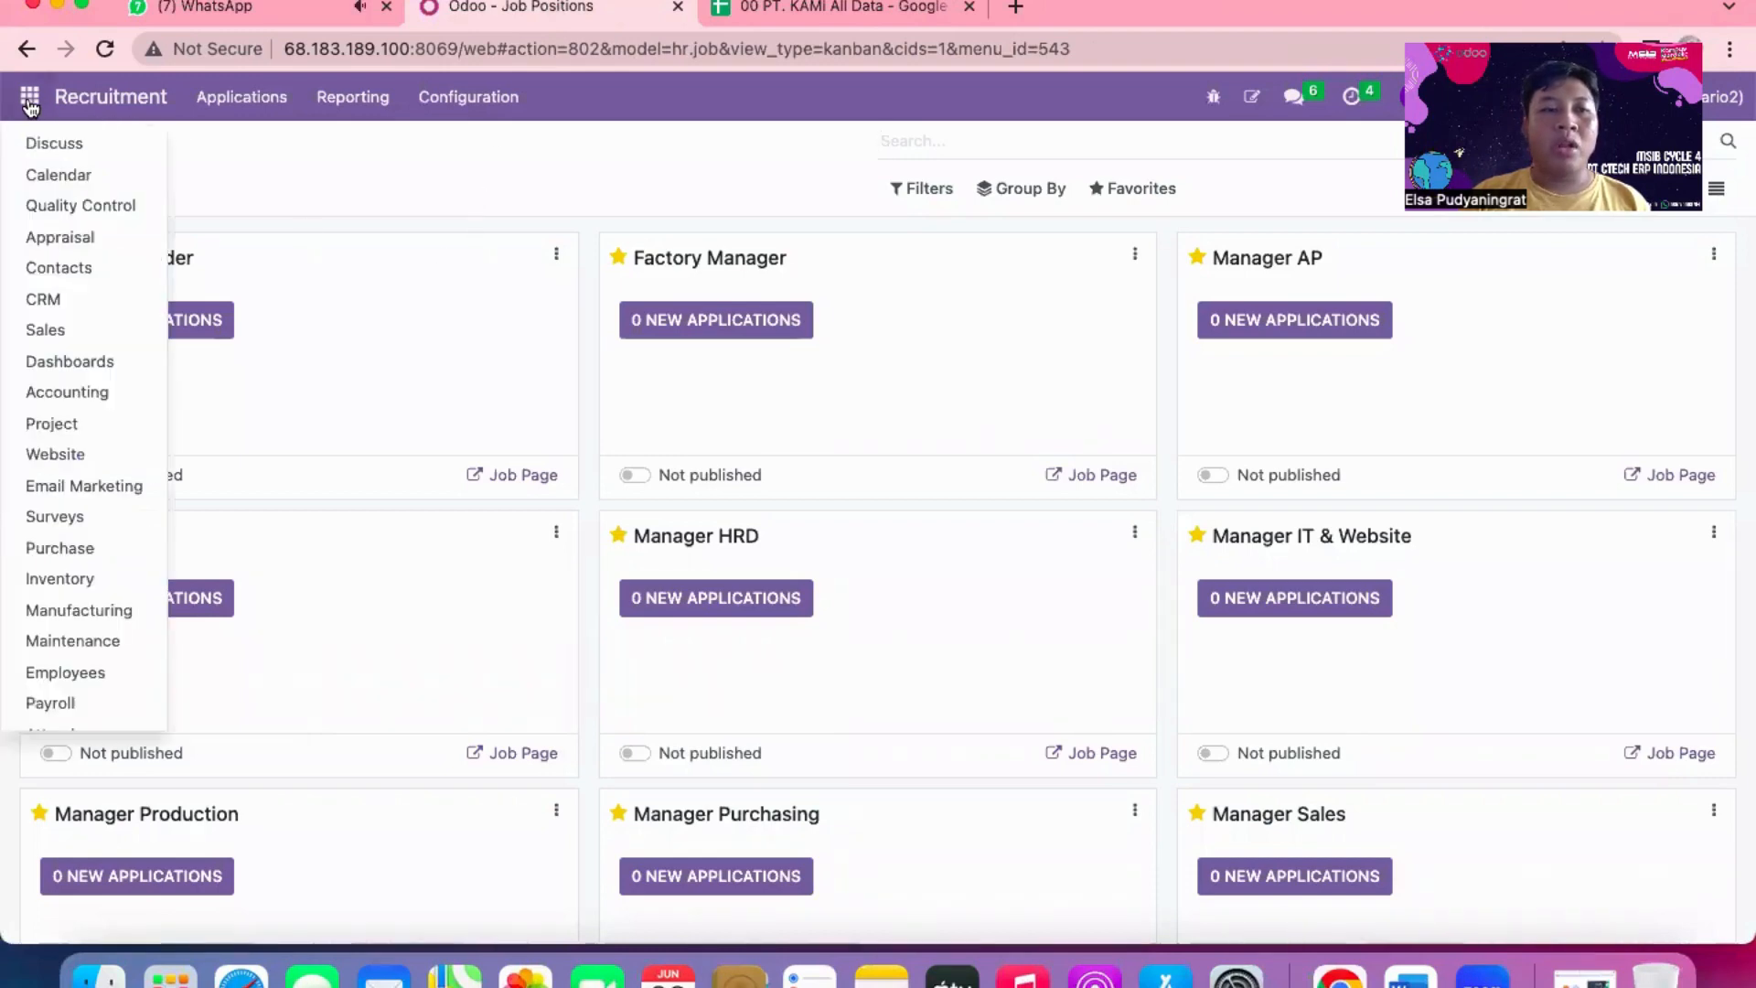
{"action": "left_click", "coordinate": [309, 157]}
{"action": "left_click", "coordinate": [30, 101]}
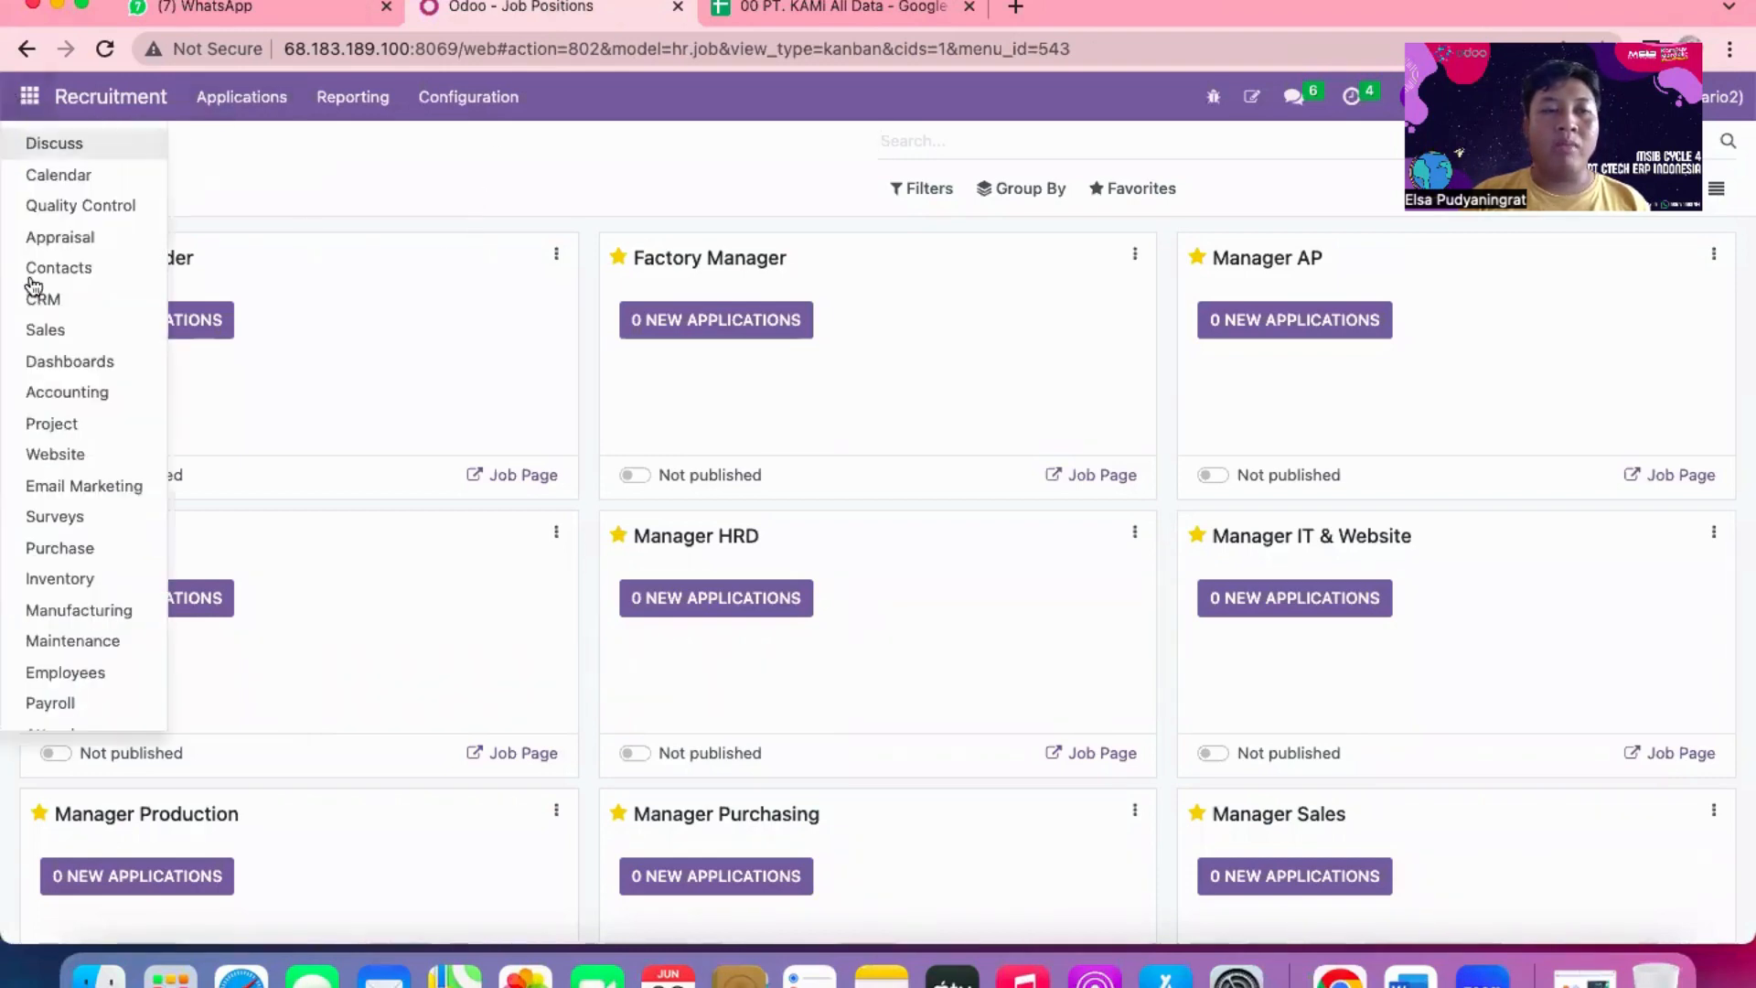
{"action": "scroll", "coordinate": [34, 348], "scroll_direction": "down", "scroll_amount": 5}
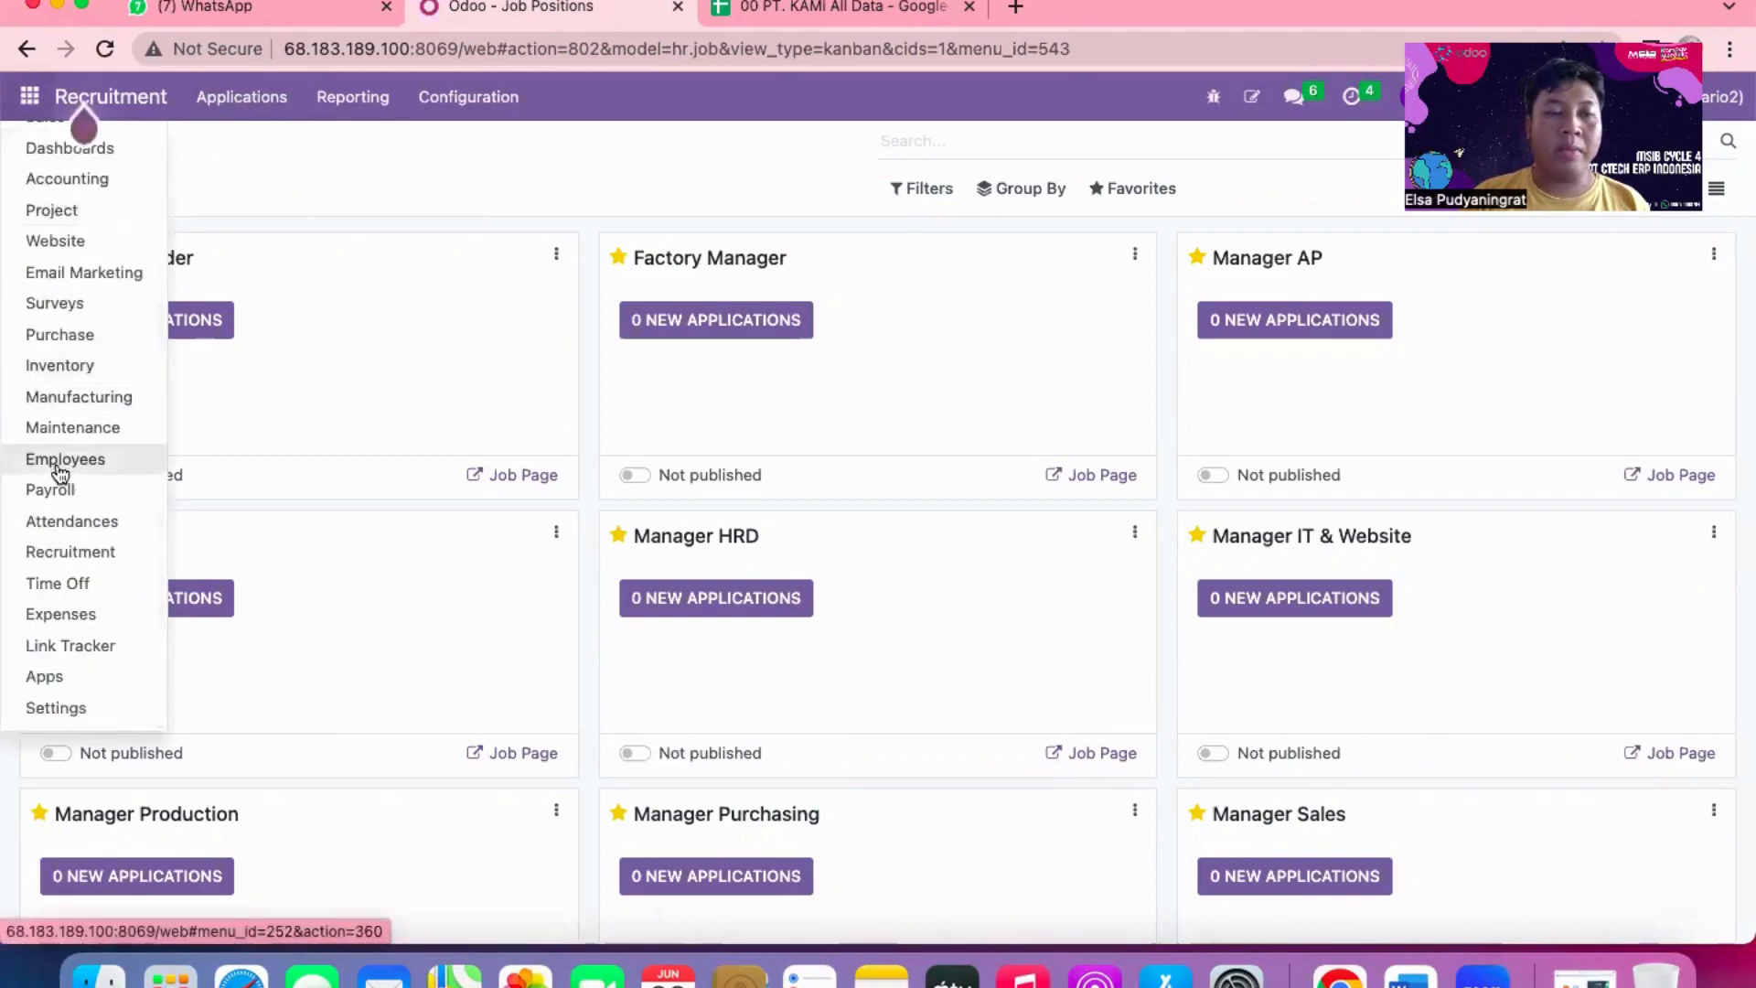
{"action": "left_click", "coordinate": [59, 461]}
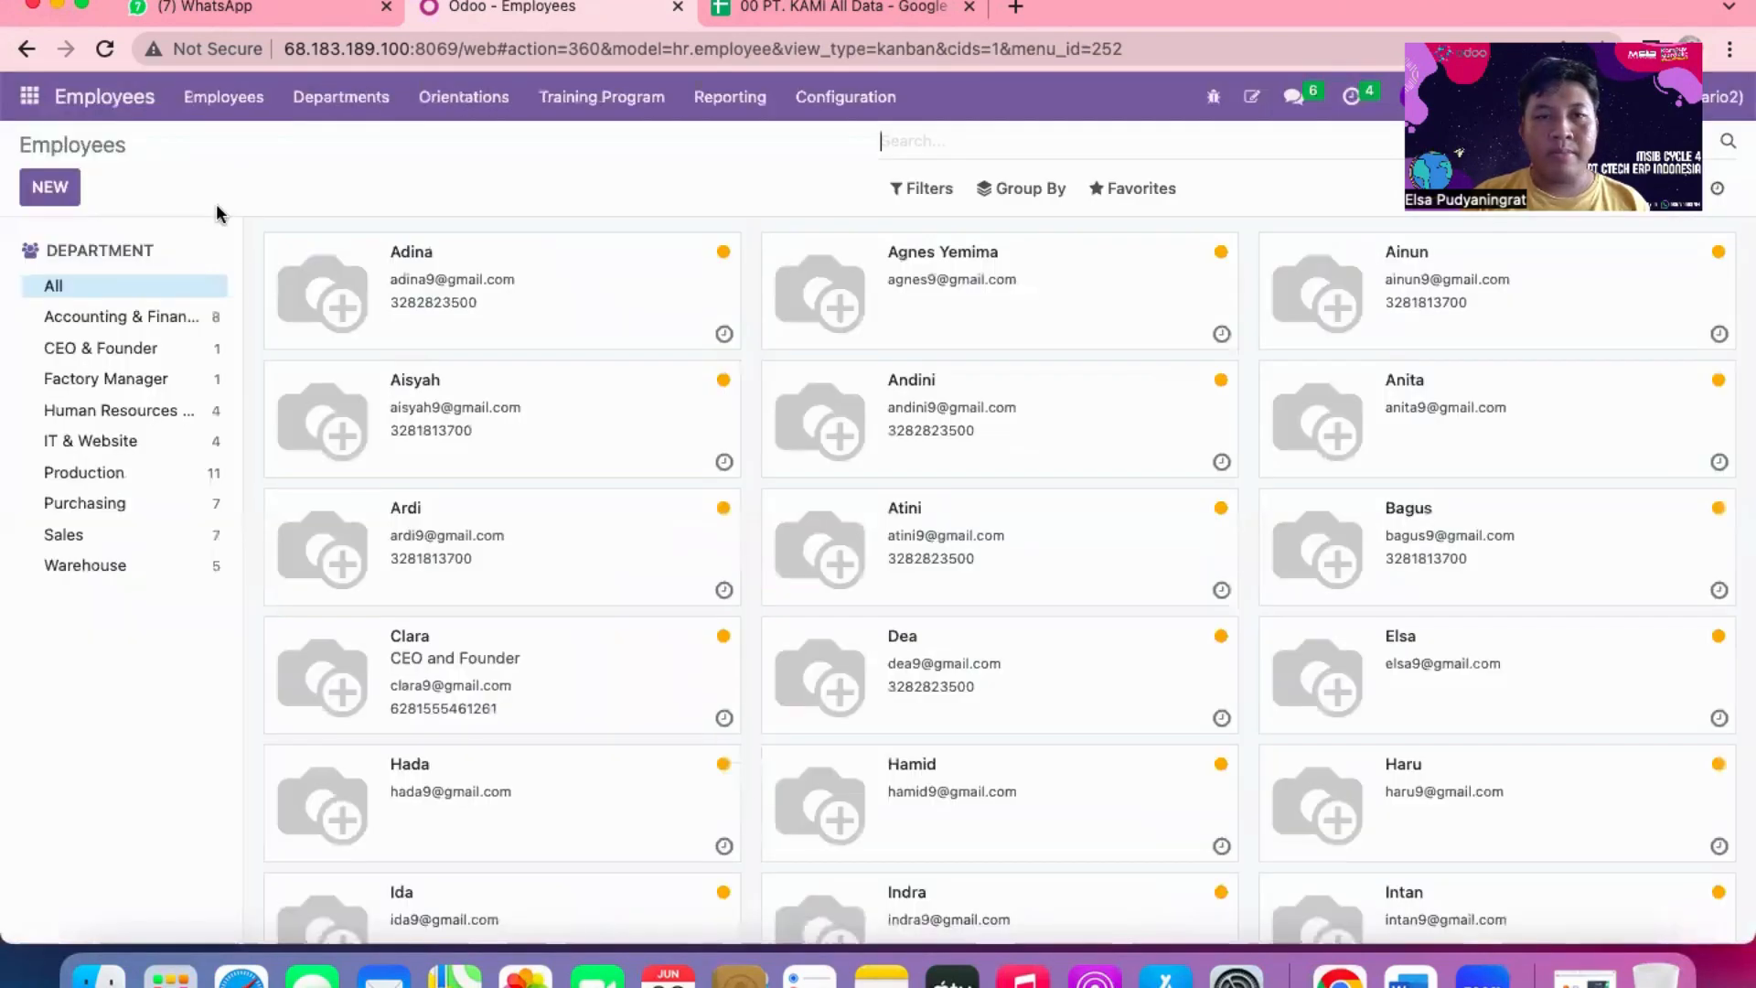
{"action": "left_click", "coordinate": [331, 103]}
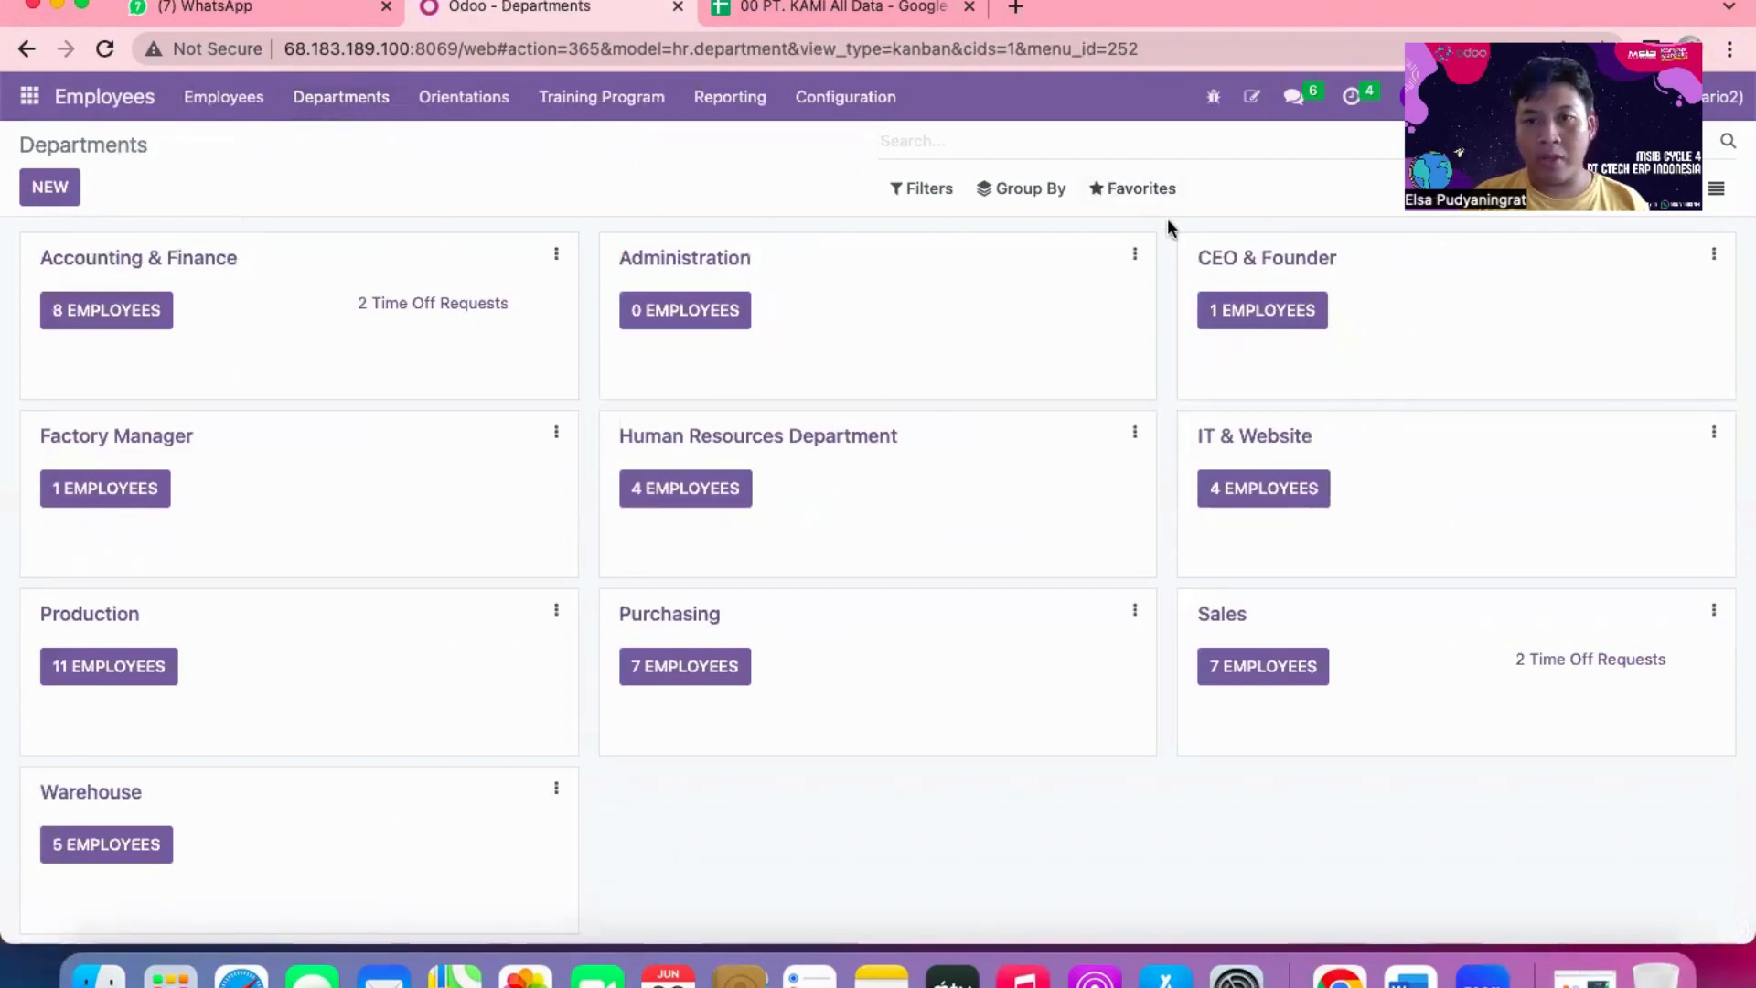
- Start a department record import, open and dismiss its file selection, and return to the Departments overview
{"action": "left_click", "coordinate": [1141, 196]}
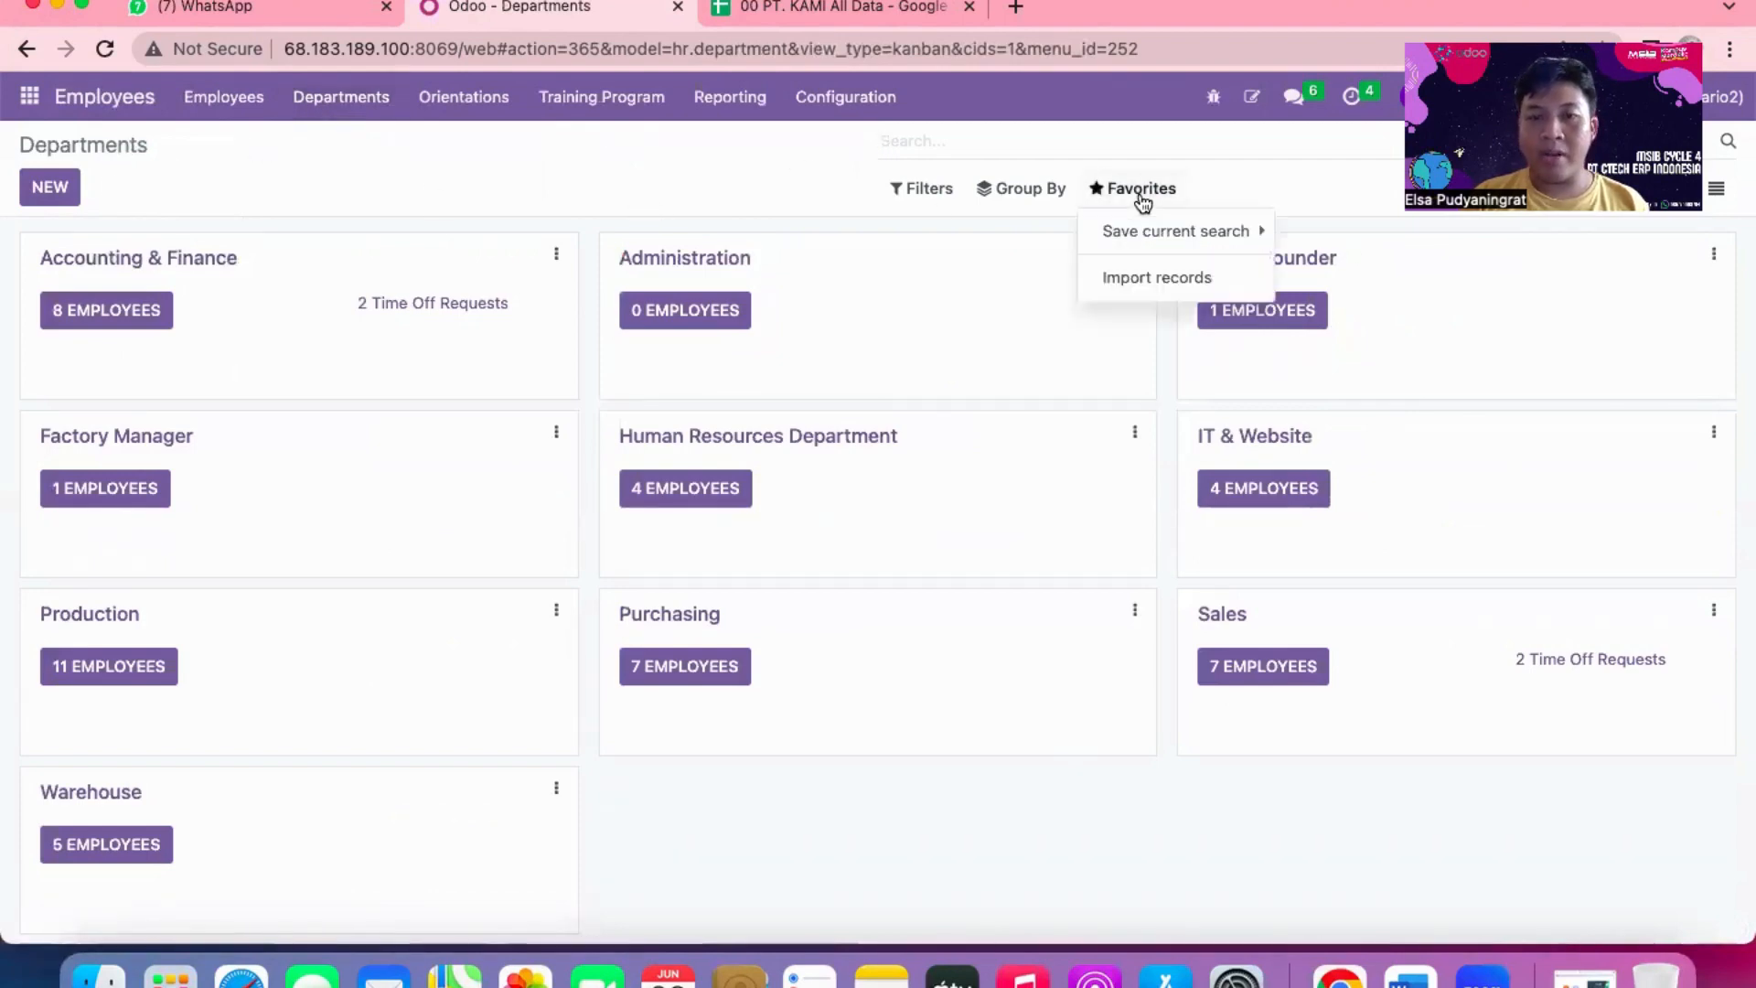
{"action": "left_click", "coordinate": [1160, 277]}
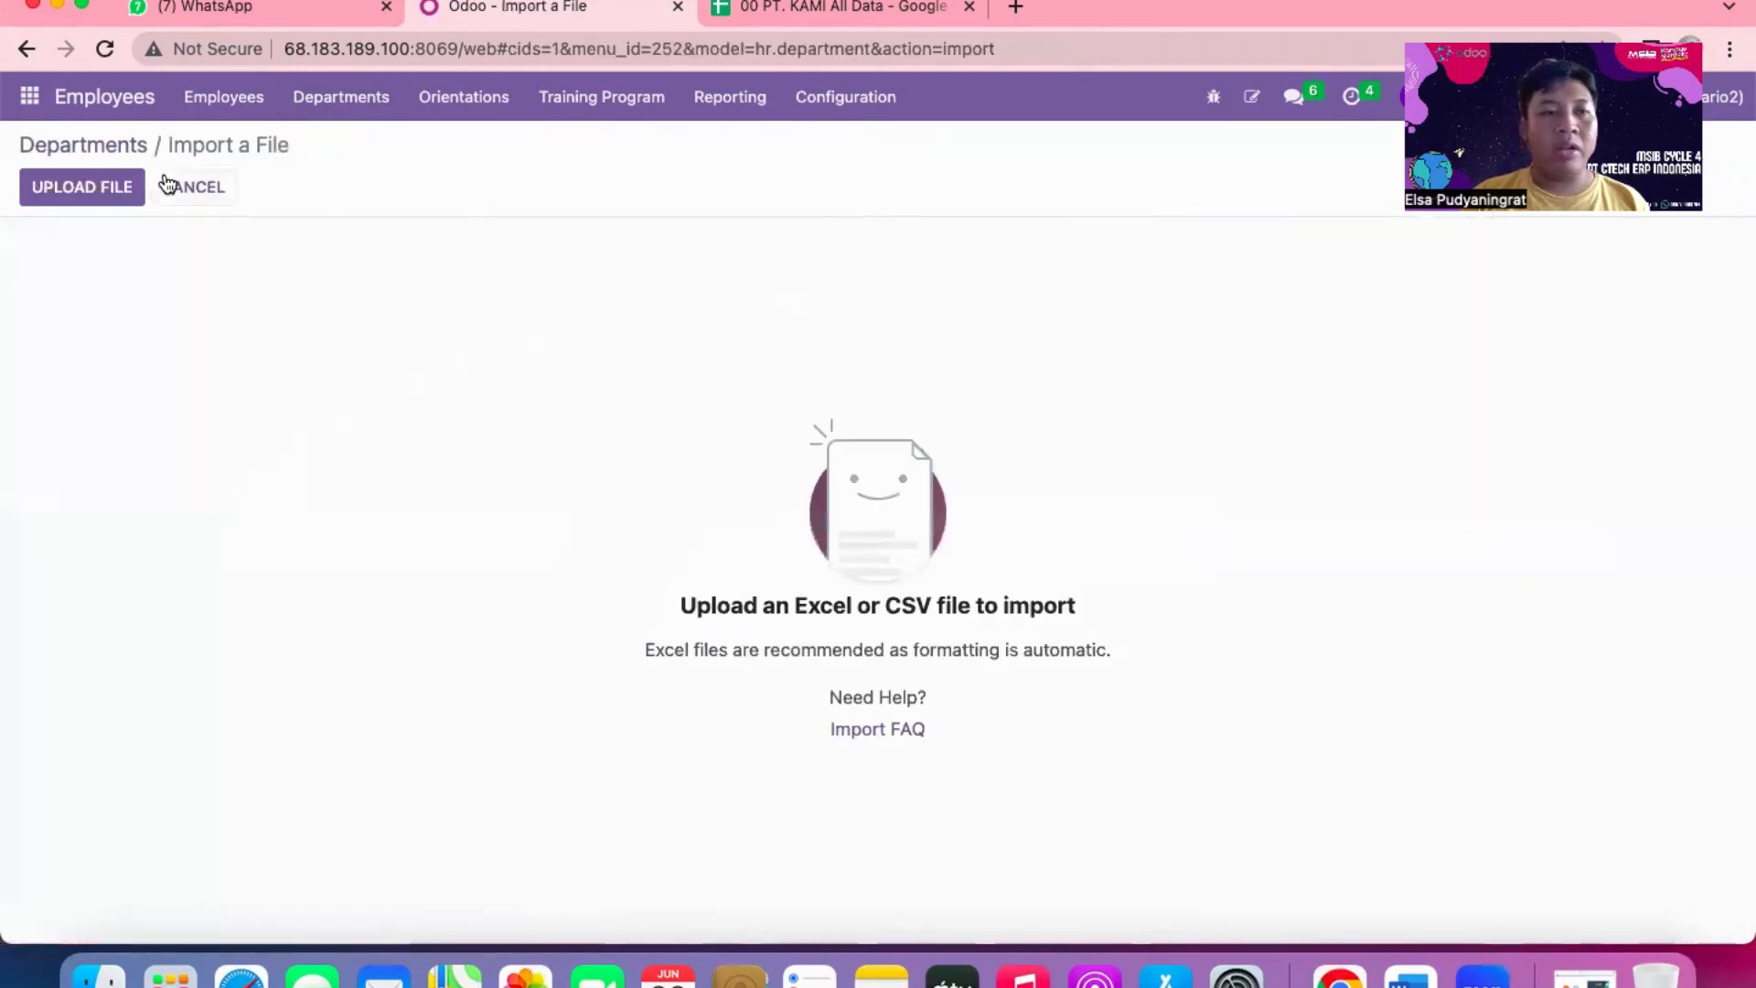
{"action": "left_click", "coordinate": [110, 188]}
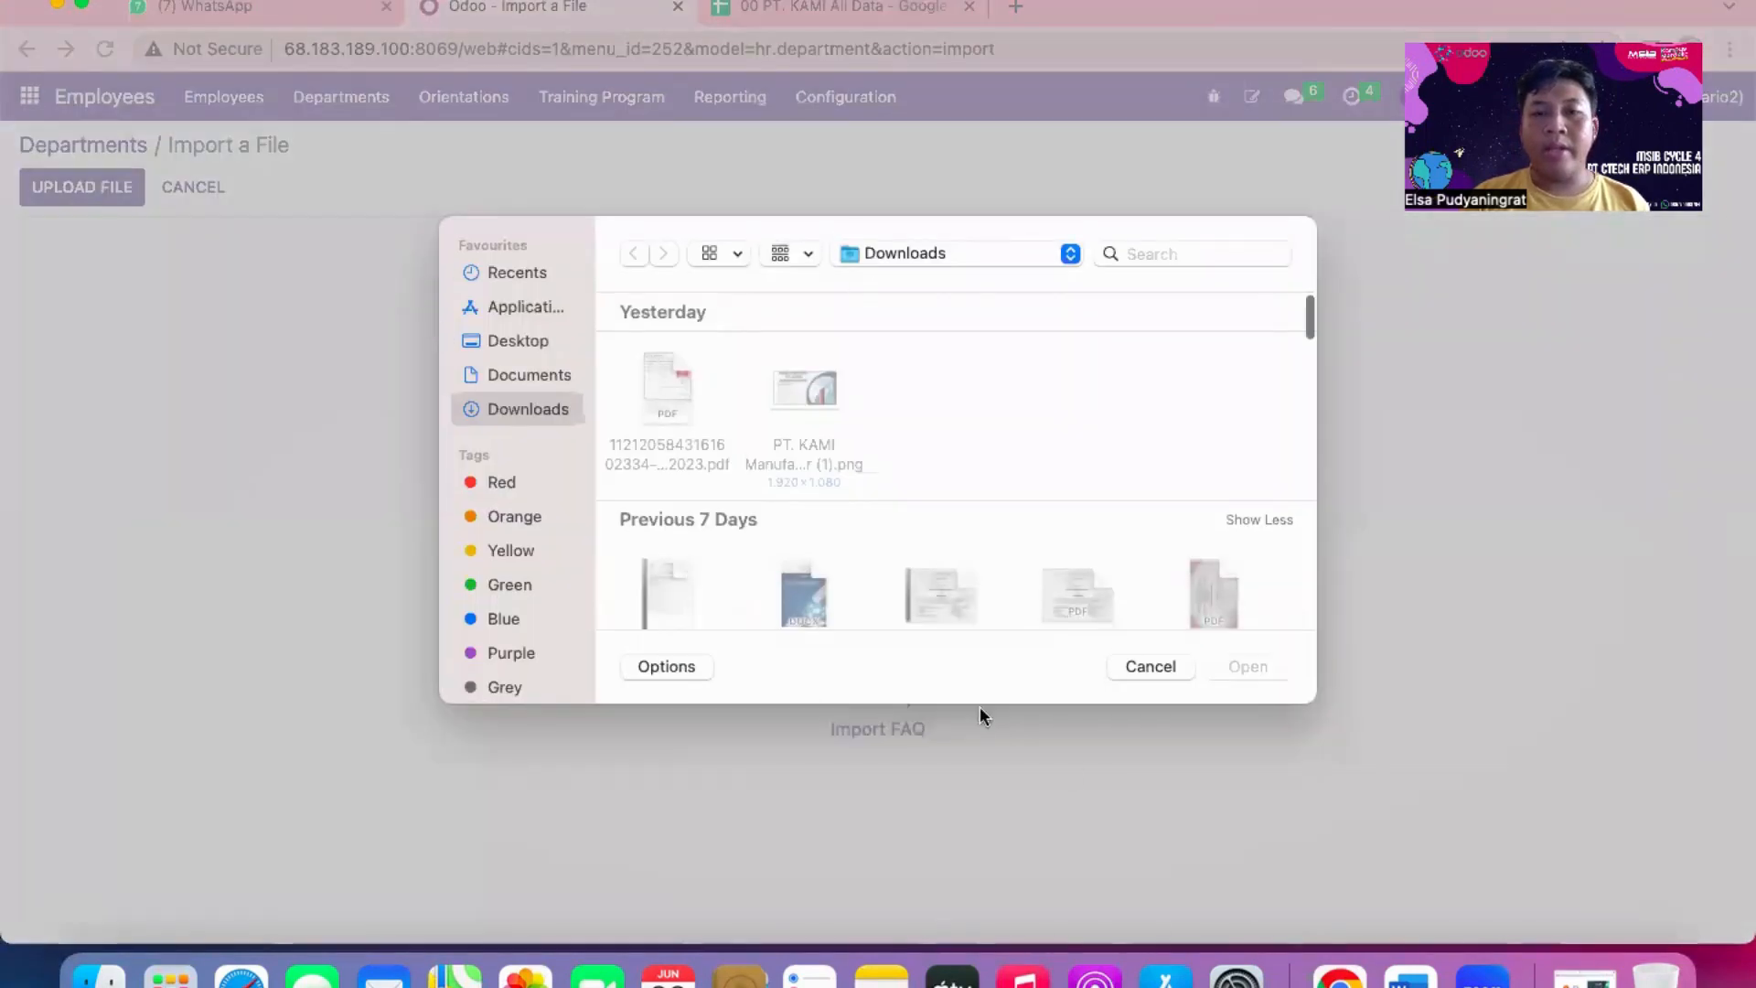
{"action": "left_click", "coordinate": [1172, 664]}
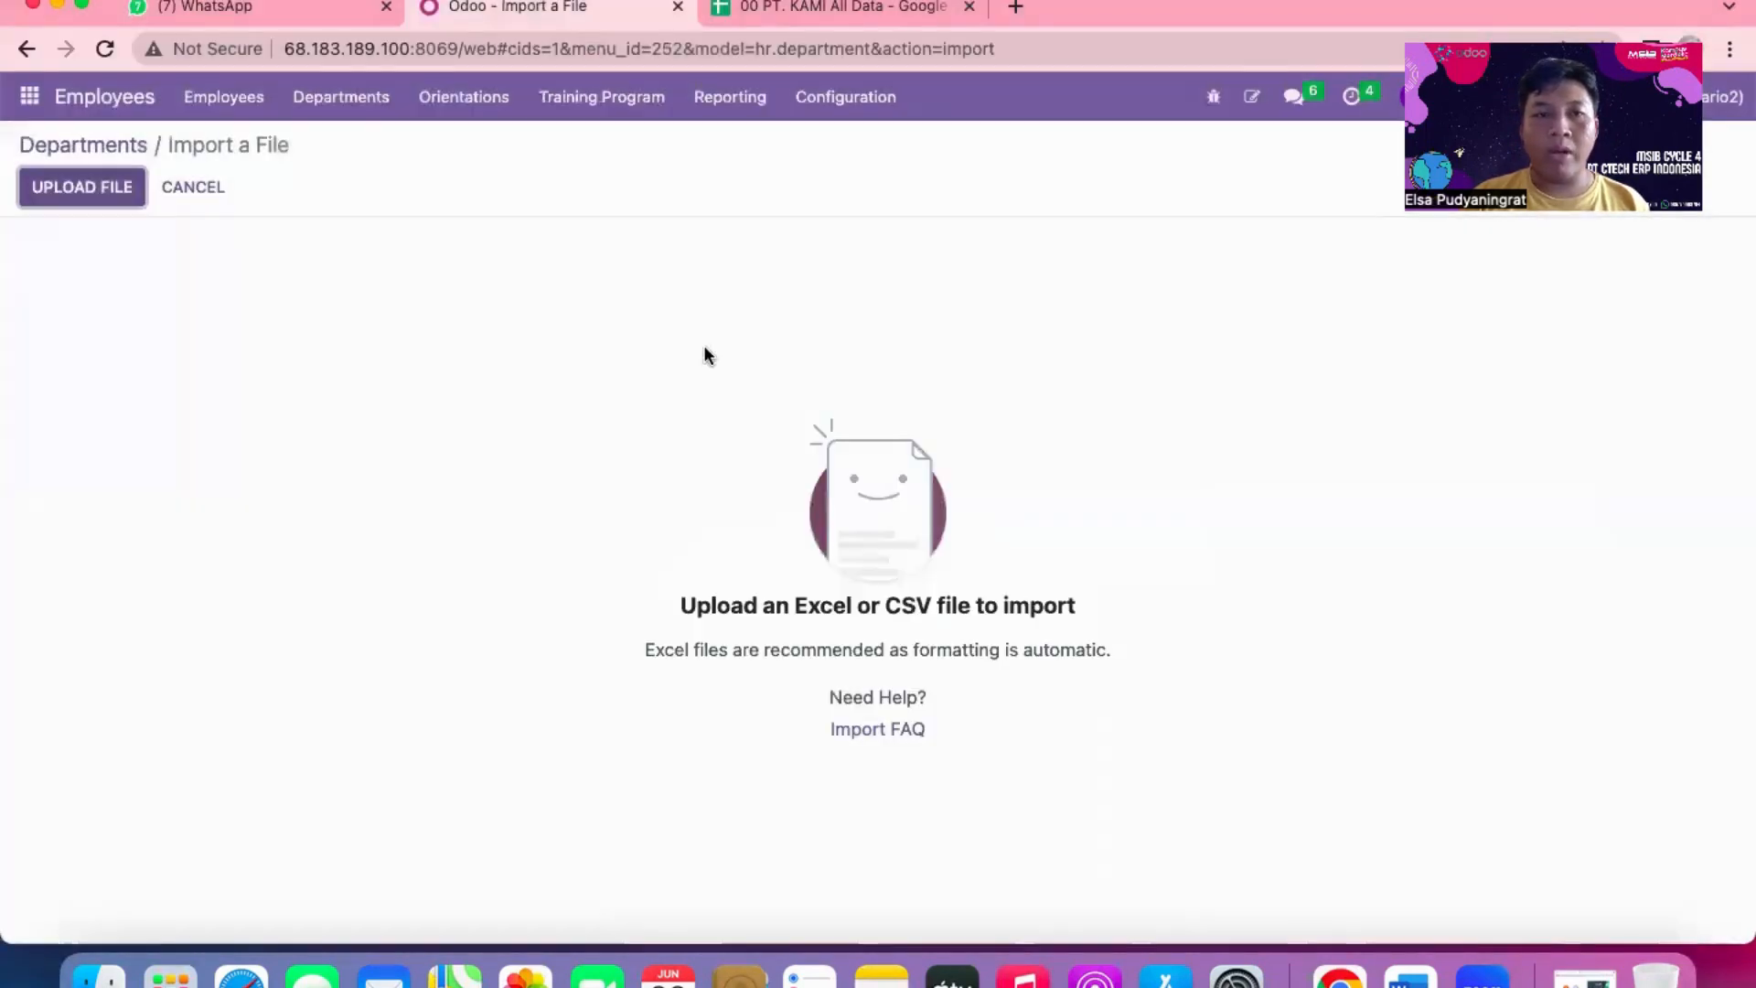
{"action": "left_click", "coordinate": [298, 99]}
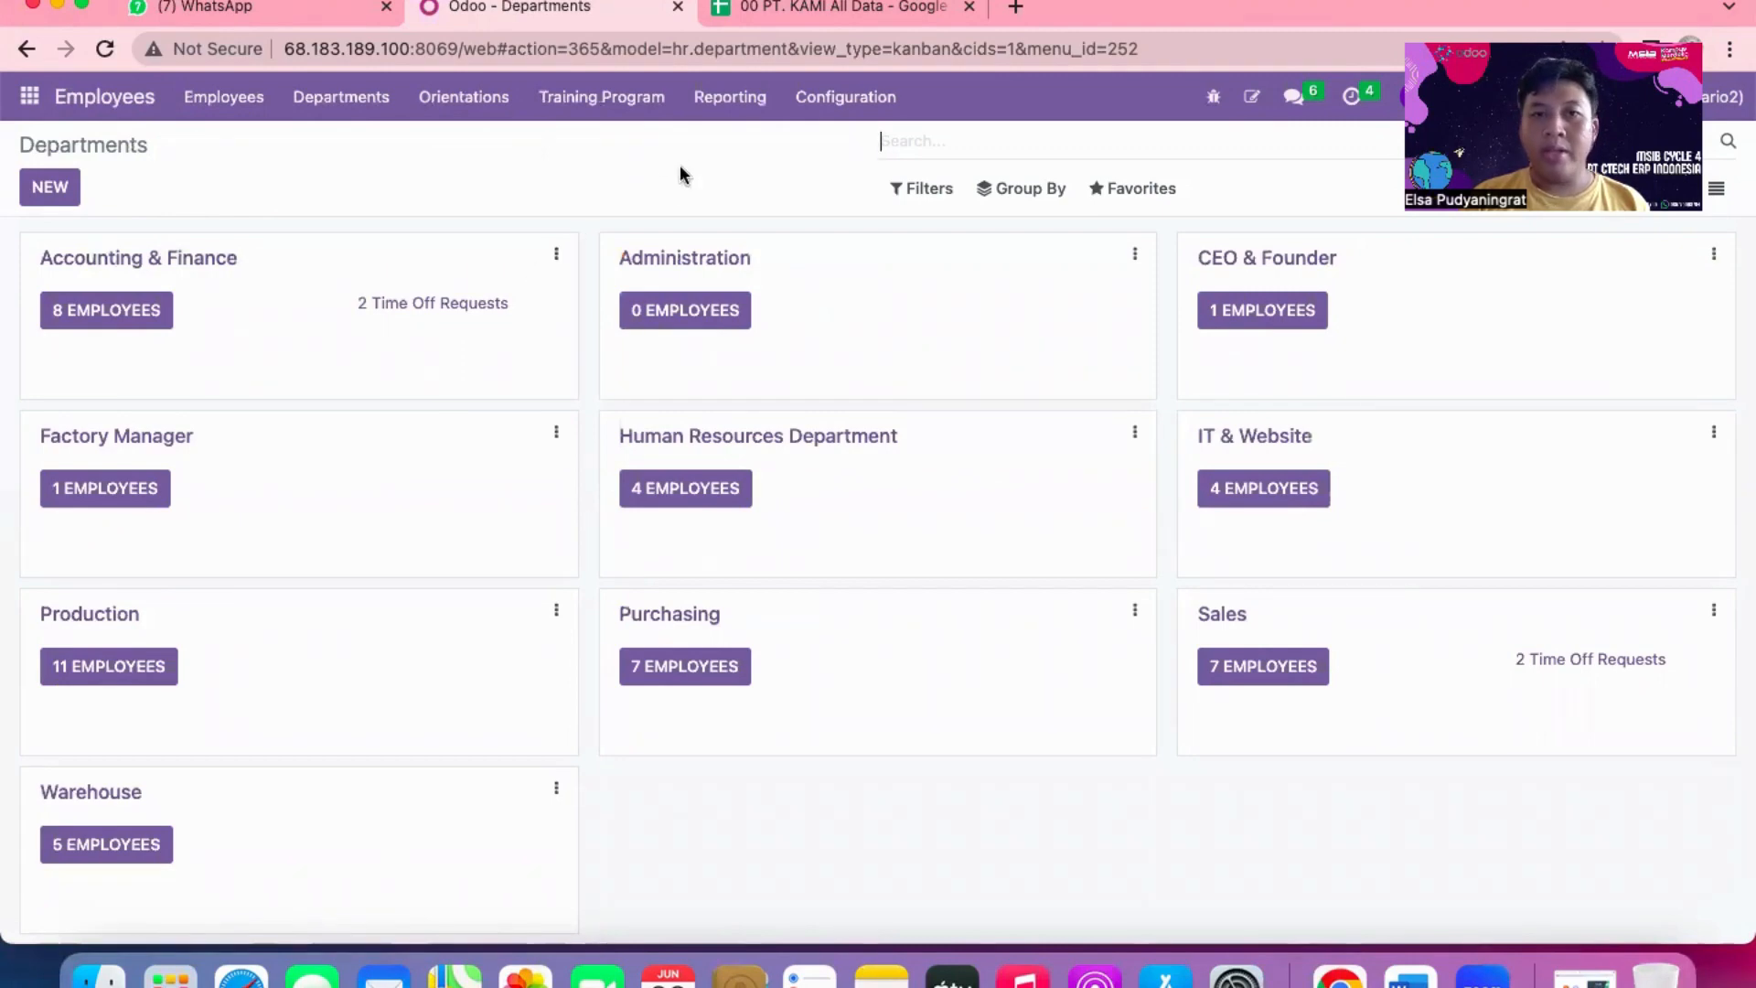
- Switch to the 00 PT. KAMI All Data spreadsheet and review all columns of the 16 Hr Job Position sheet, from Alias to Company
{"action": "left_click", "coordinate": [849, 25]}
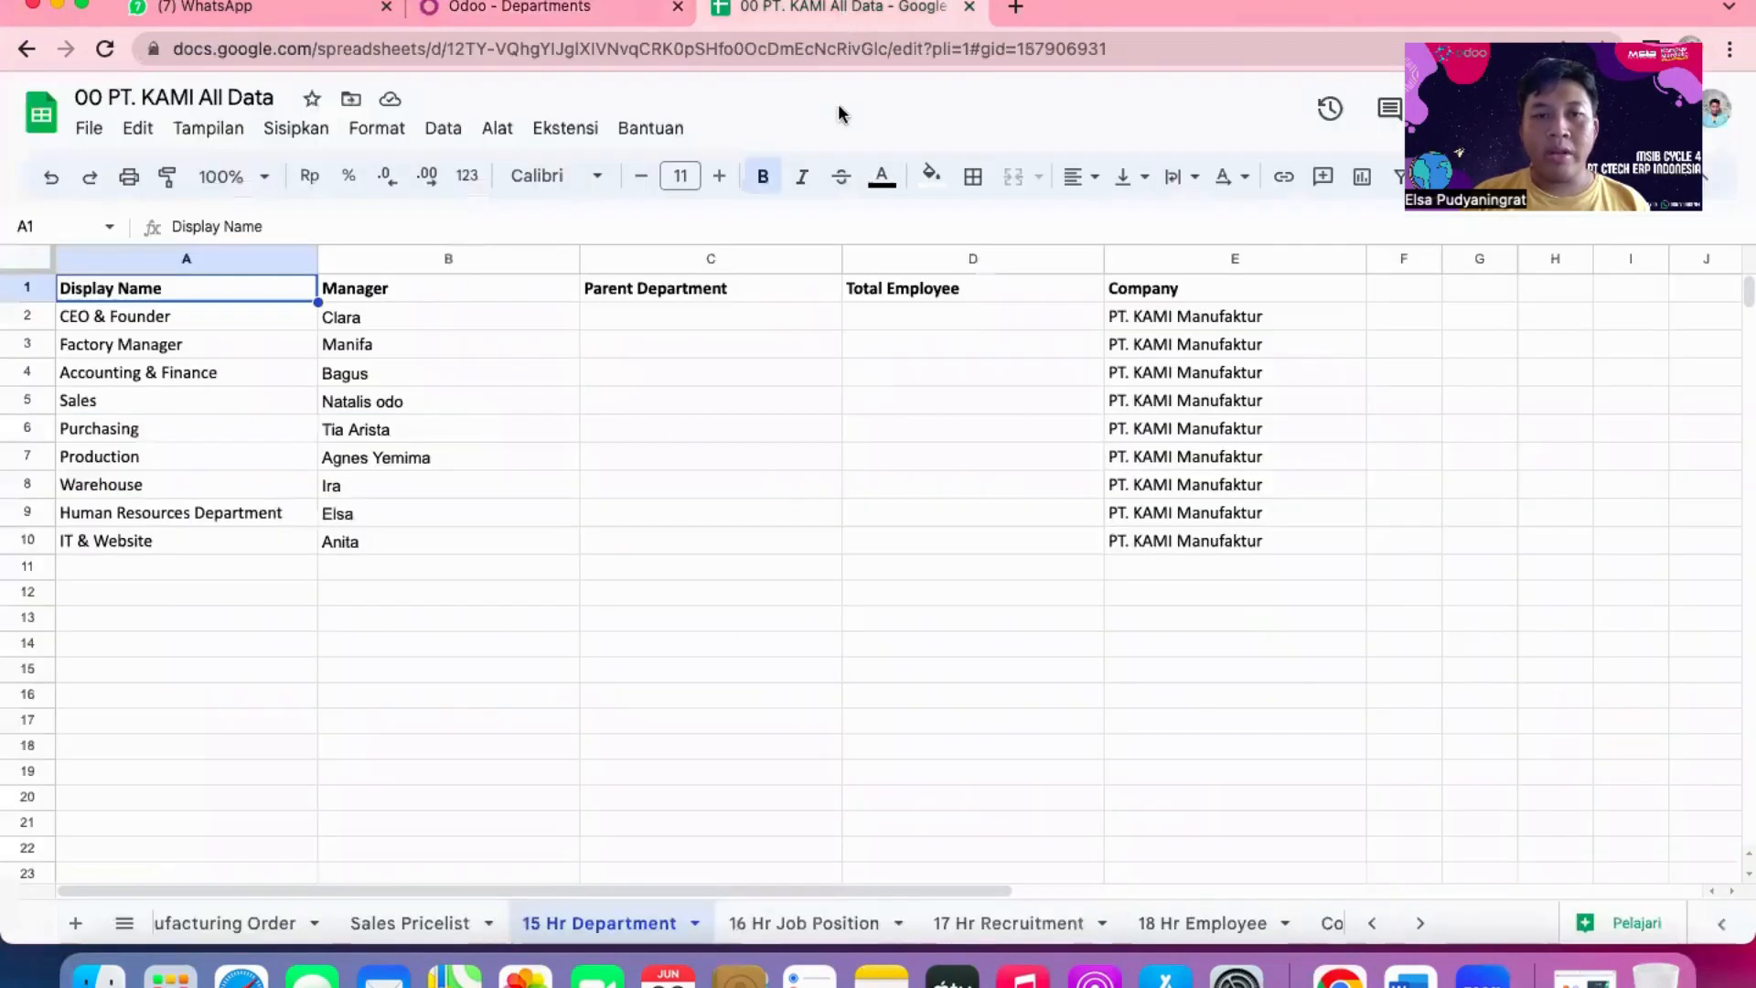
{"action": "left_click", "coordinate": [765, 913]}
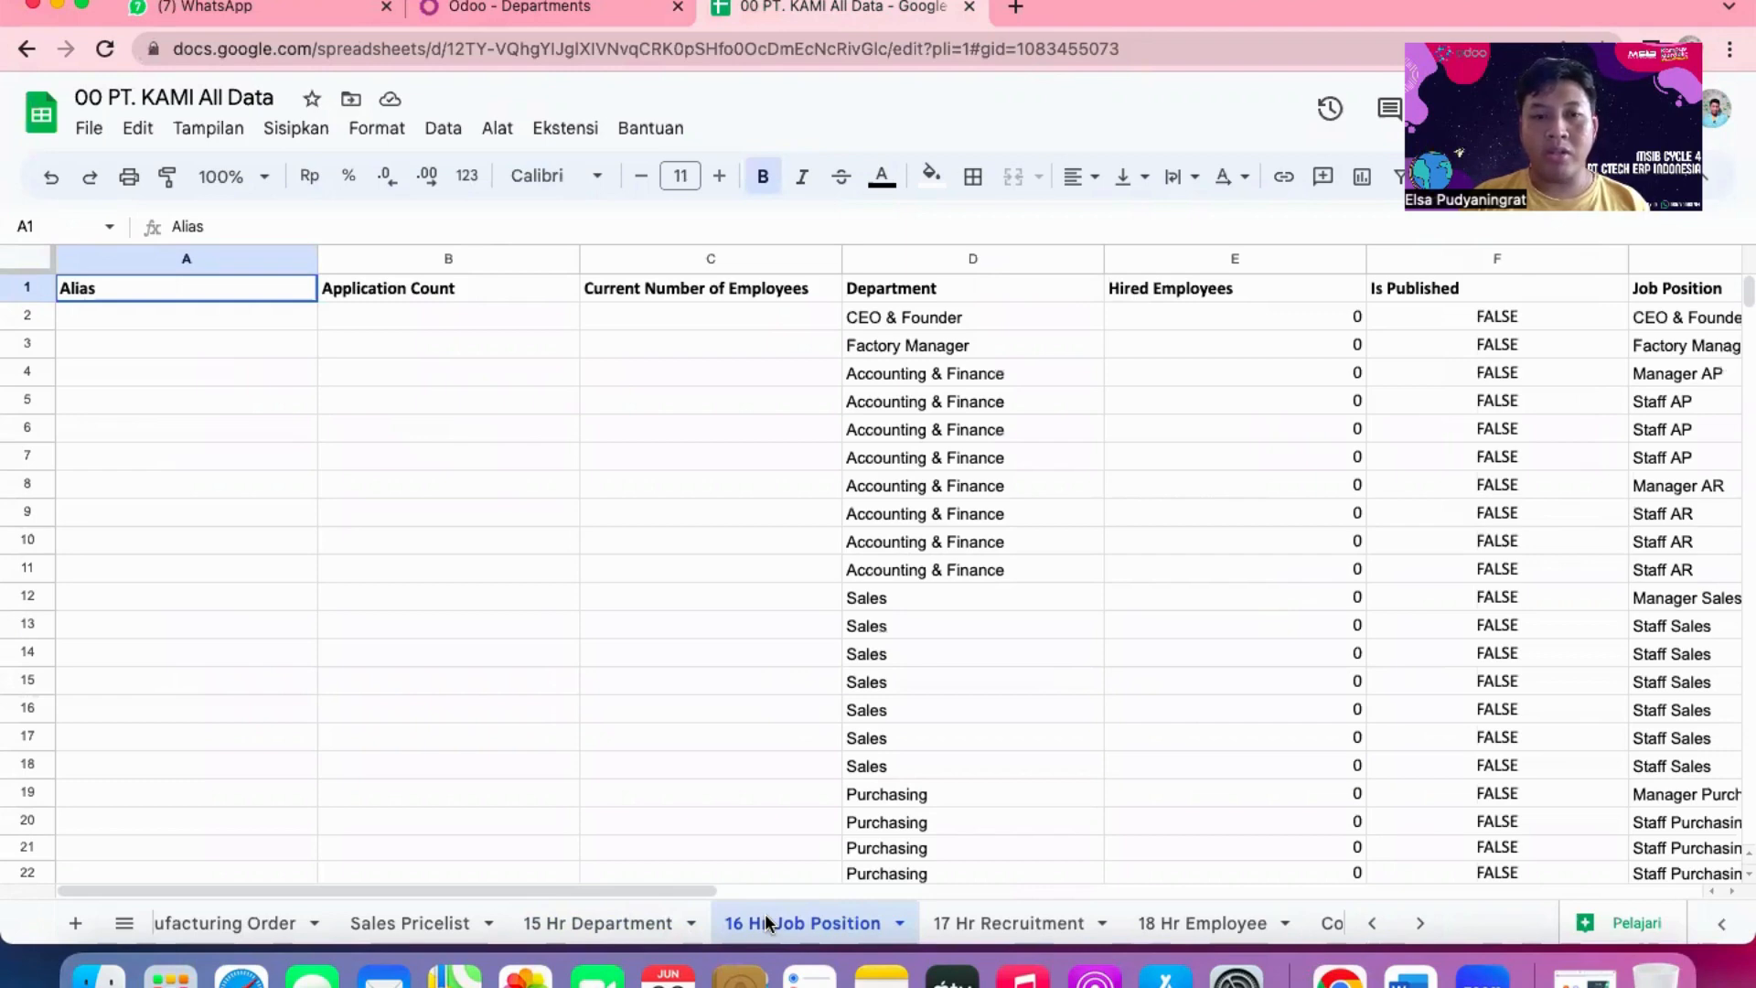
{"action": "scroll", "coordinate": [964, 761], "scroll_direction": "down", "scroll_amount": 2}
{"action": "scroll", "coordinate": [964, 761], "scroll_direction": "up", "scroll_amount": 2}
{"action": "scroll", "coordinate": [964, 760], "scroll_direction": "right", "scroll_amount": 3}
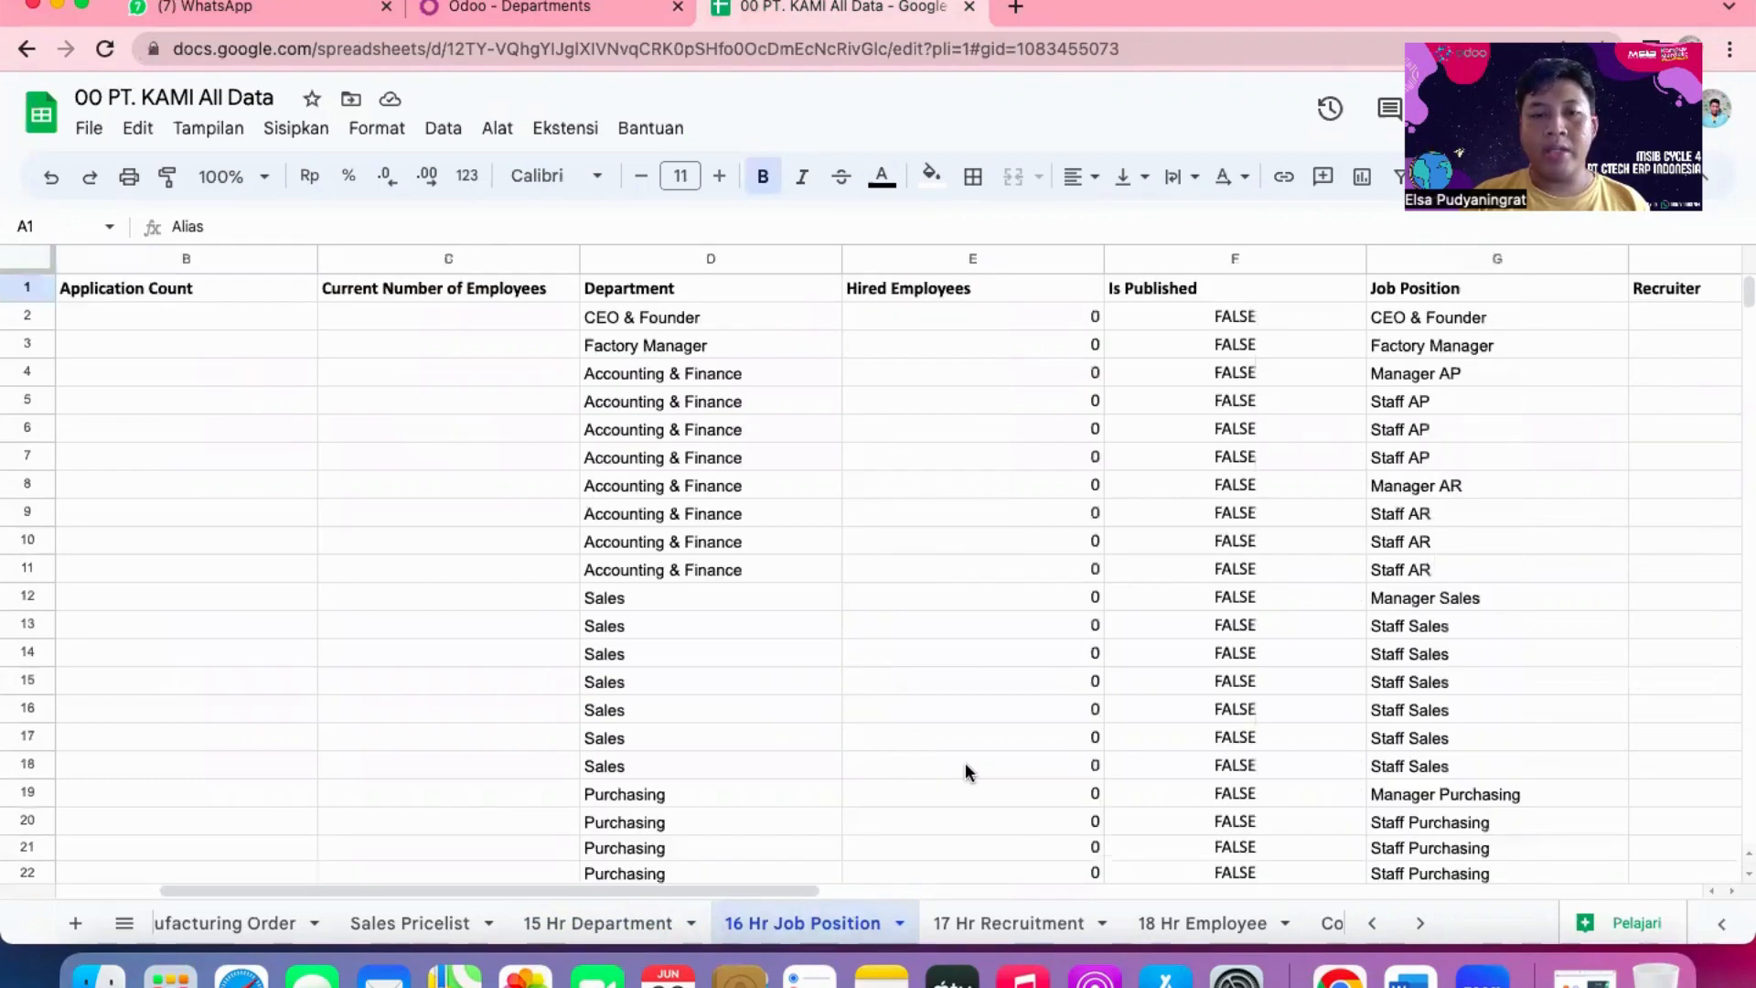
{"action": "scroll", "coordinate": [965, 768], "scroll_direction": "right", "scroll_amount": 4}
{"action": "scroll", "coordinate": [966, 768], "scroll_direction": "left", "scroll_amount": 5}
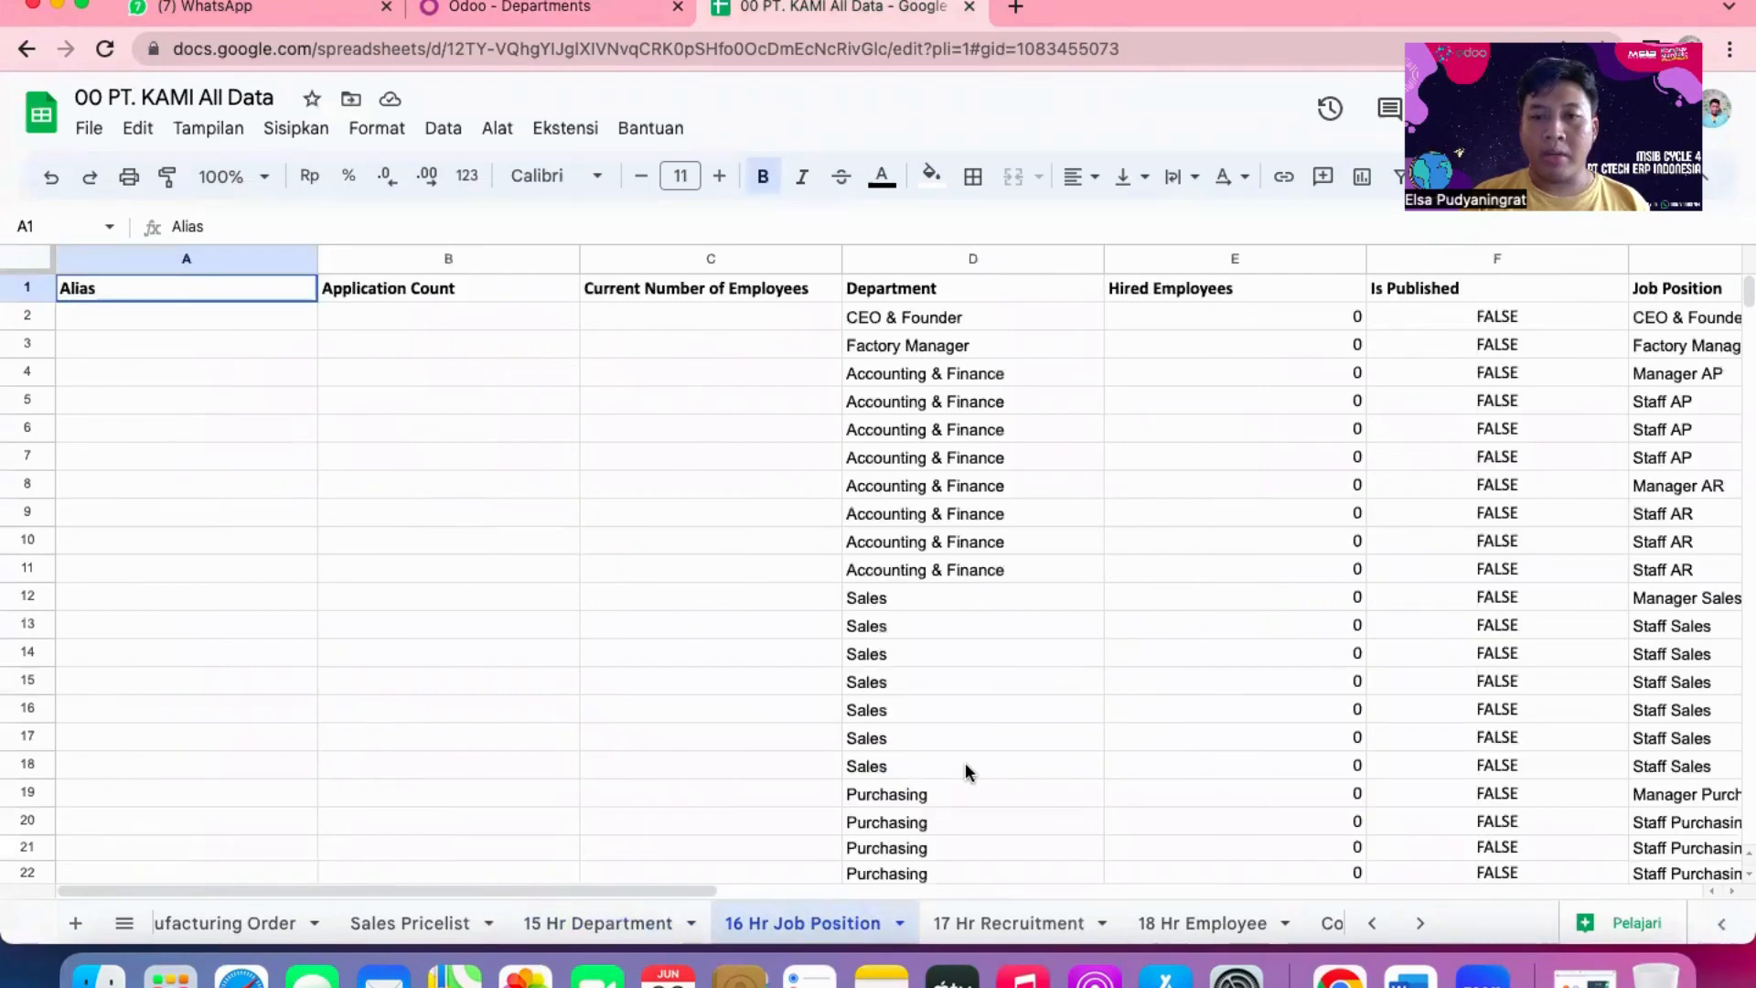
{"action": "scroll", "coordinate": [967, 771], "scroll_direction": "right", "scroll_amount": 1}
{"action": "scroll", "coordinate": [967, 771], "scroll_direction": "right", "scroll_amount": 2}
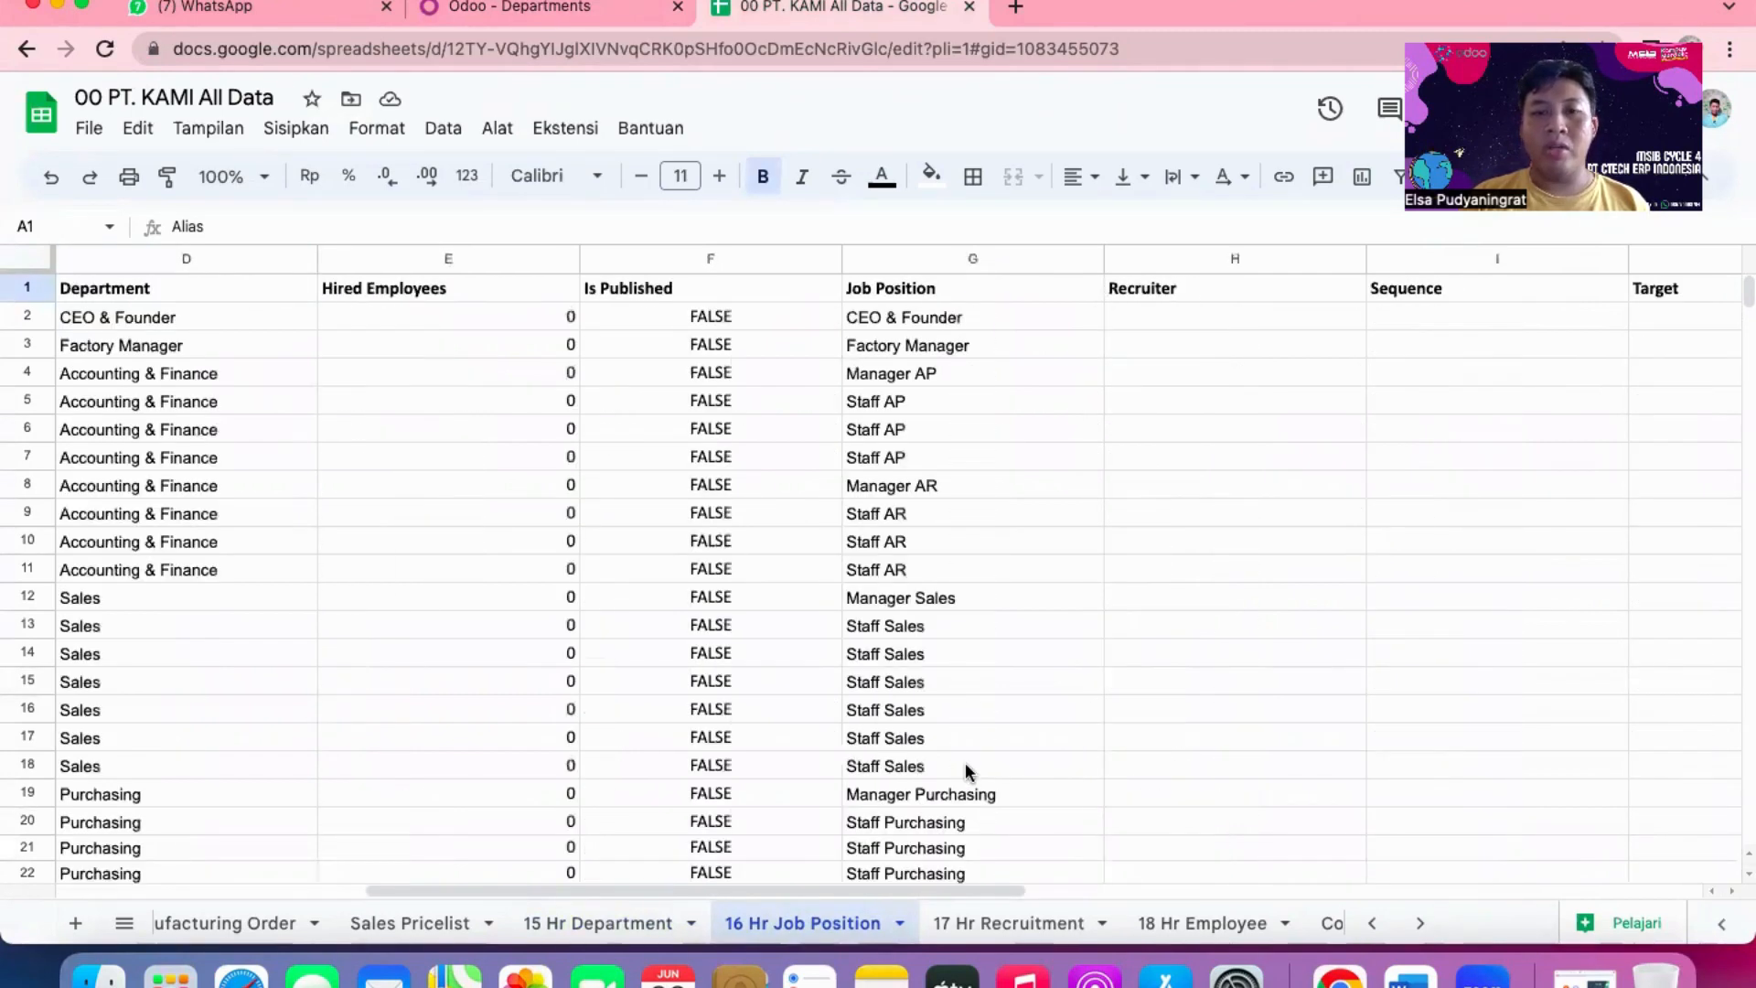
{"action": "scroll", "coordinate": [968, 771], "scroll_direction": "right", "scroll_amount": 1}
{"action": "scroll", "coordinate": [965, 765], "scroll_direction": "right", "scroll_amount": 1}
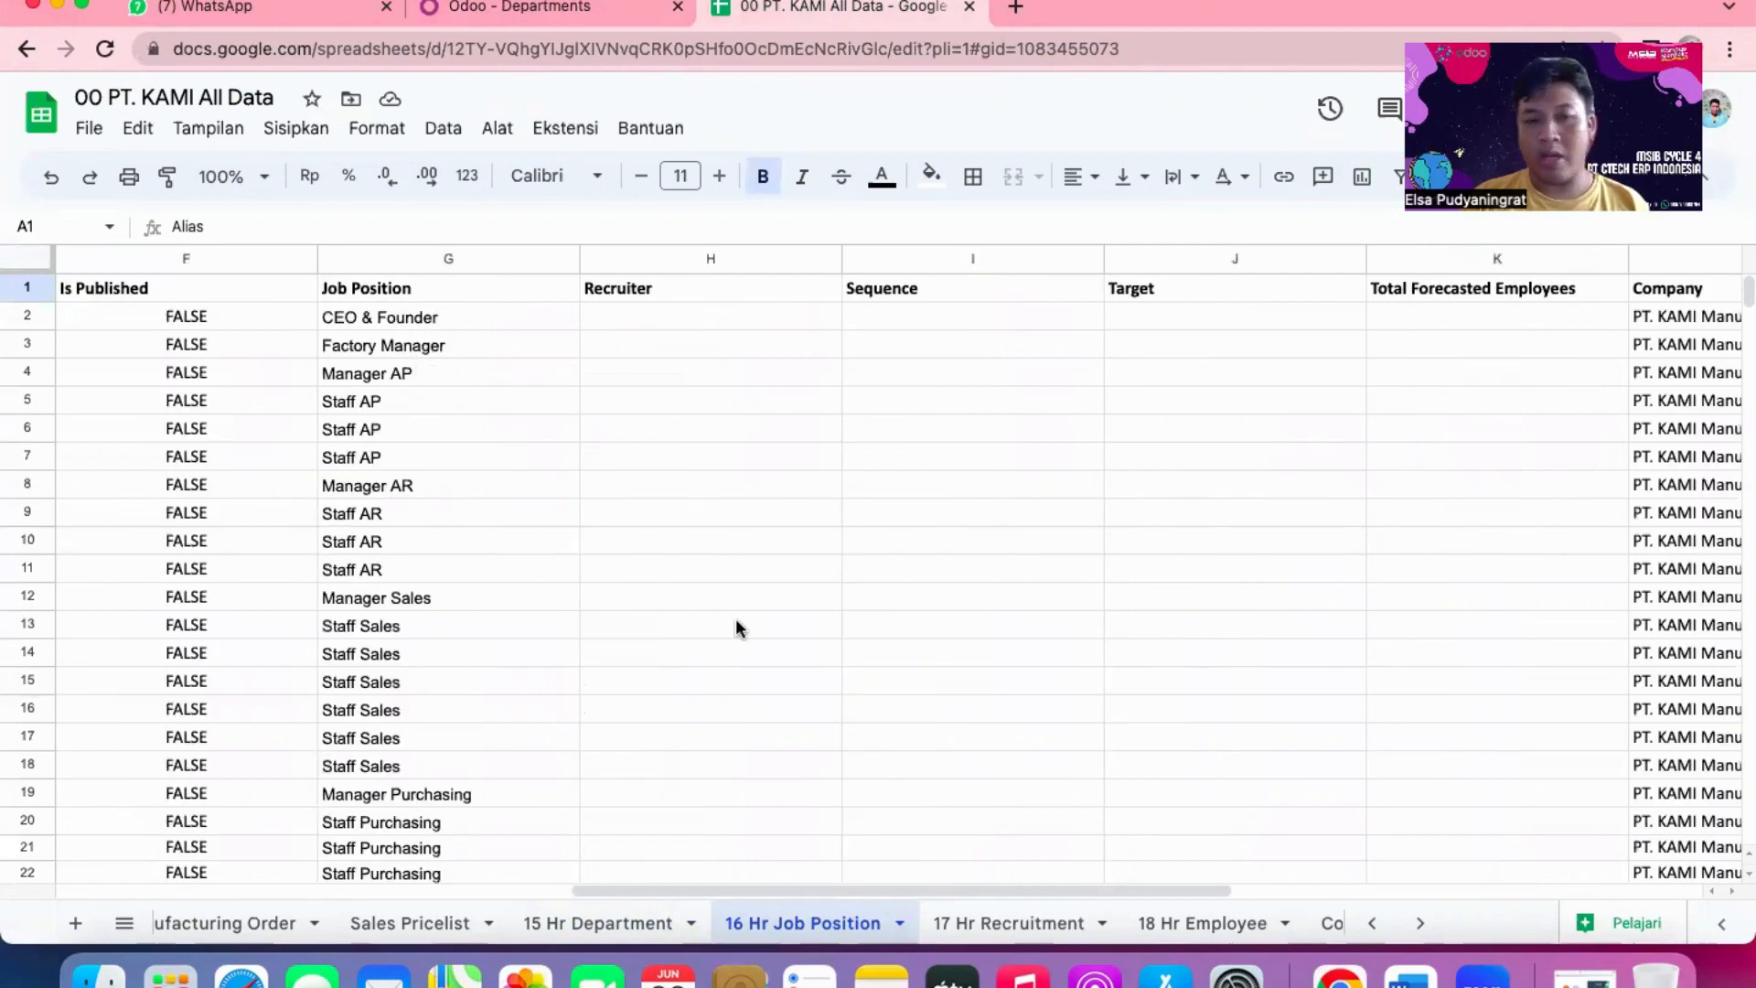
{"action": "scroll", "coordinate": [736, 618], "scroll_direction": "right", "scroll_amount": 5}
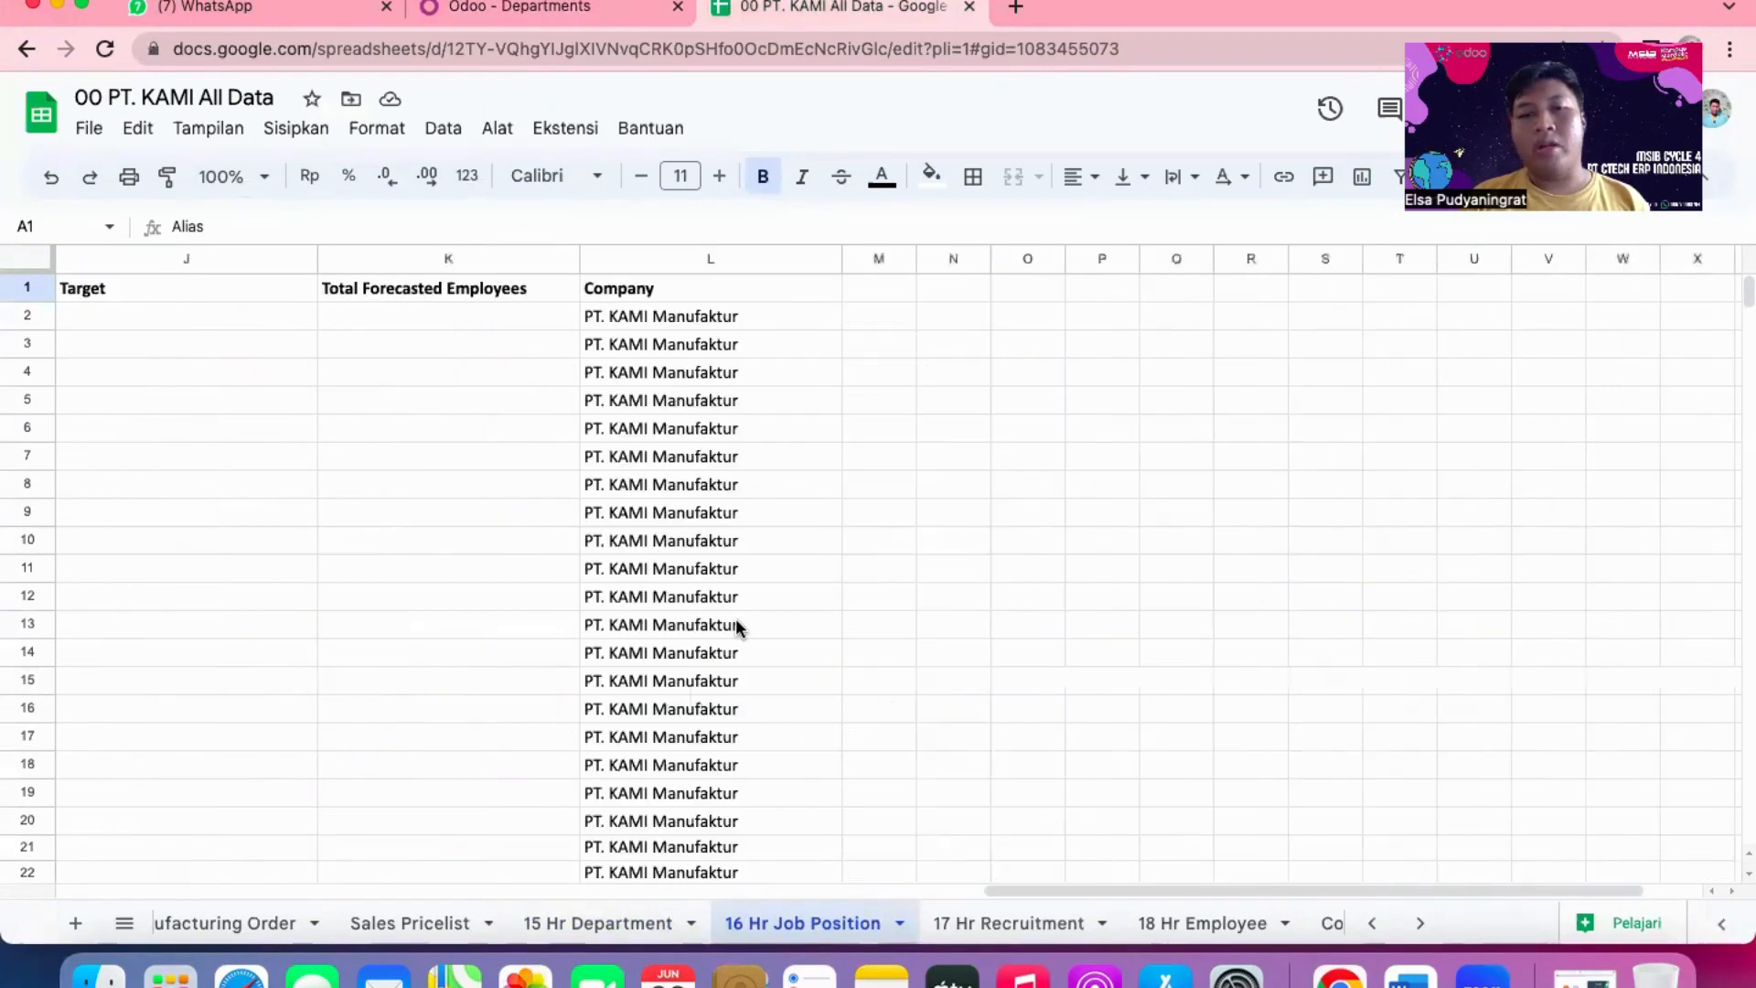
{"action": "scroll", "coordinate": [736, 618], "scroll_direction": "left", "scroll_amount": 10}
{"action": "scroll", "coordinate": [735, 618], "scroll_direction": "right", "scroll_amount": 10}
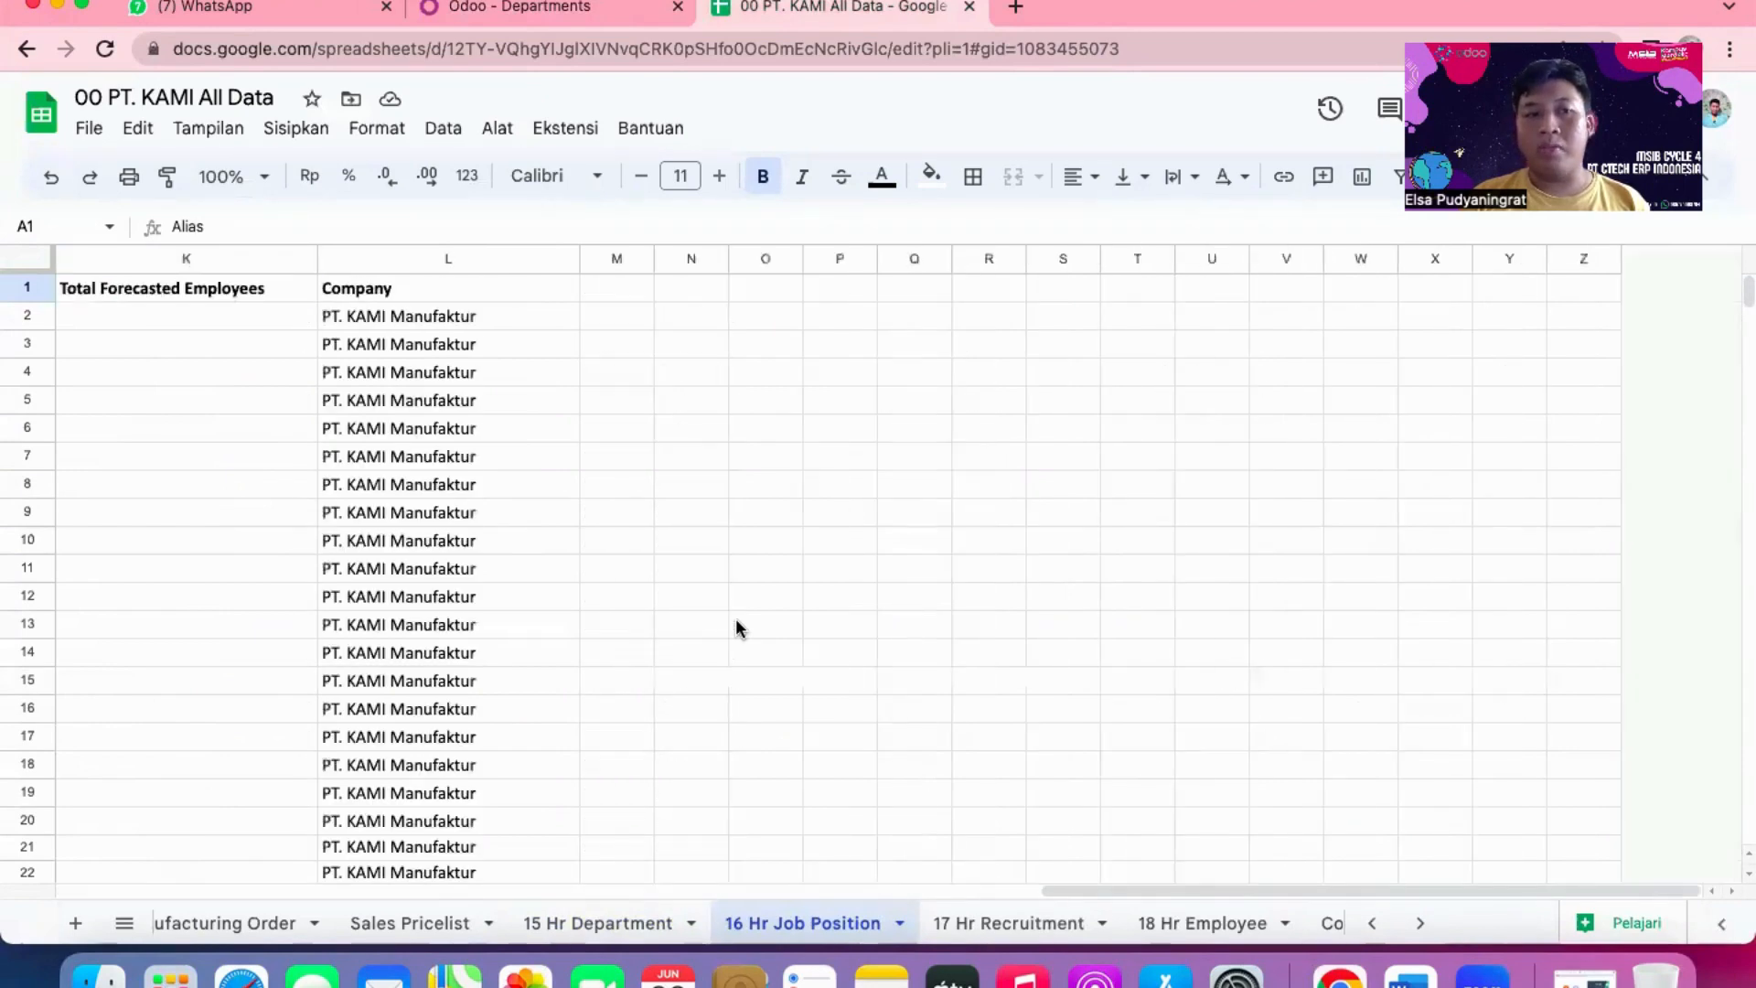
{"action": "scroll", "coordinate": [736, 618], "scroll_direction": "left", "scroll_amount": 10}
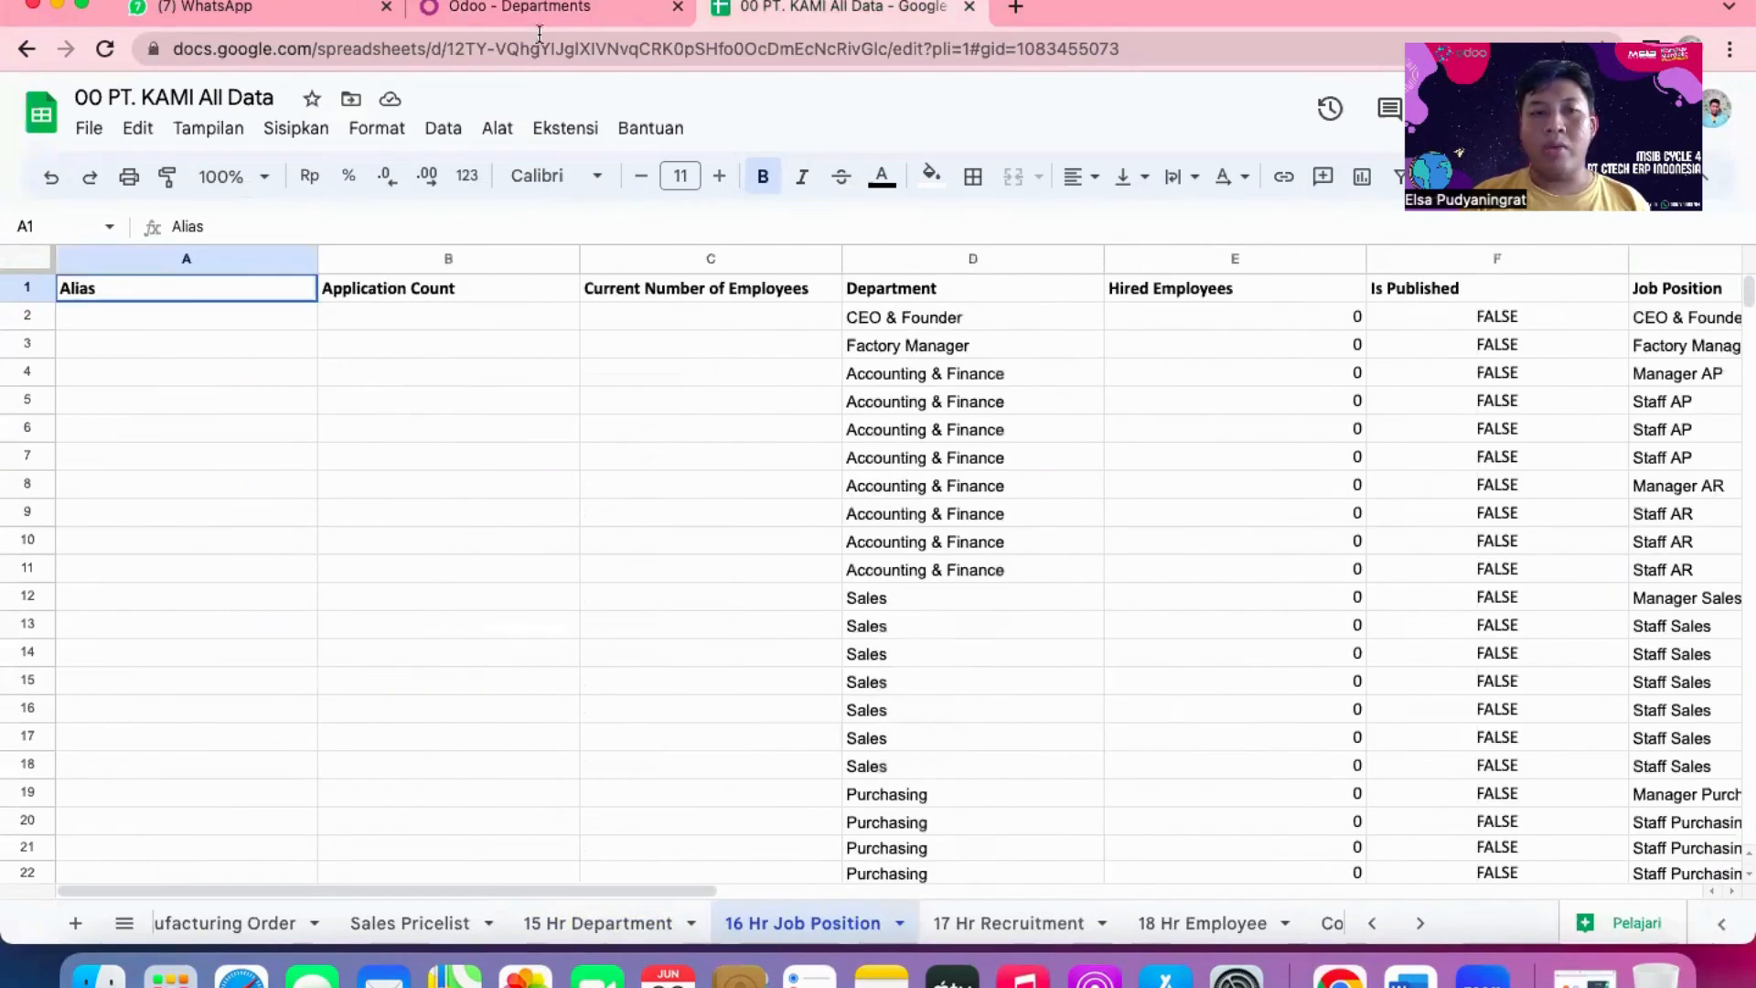
- Switch to Odoo and open the Job Positions overview in the Recruitment module
{"action": "left_click", "coordinate": [533, 7]}
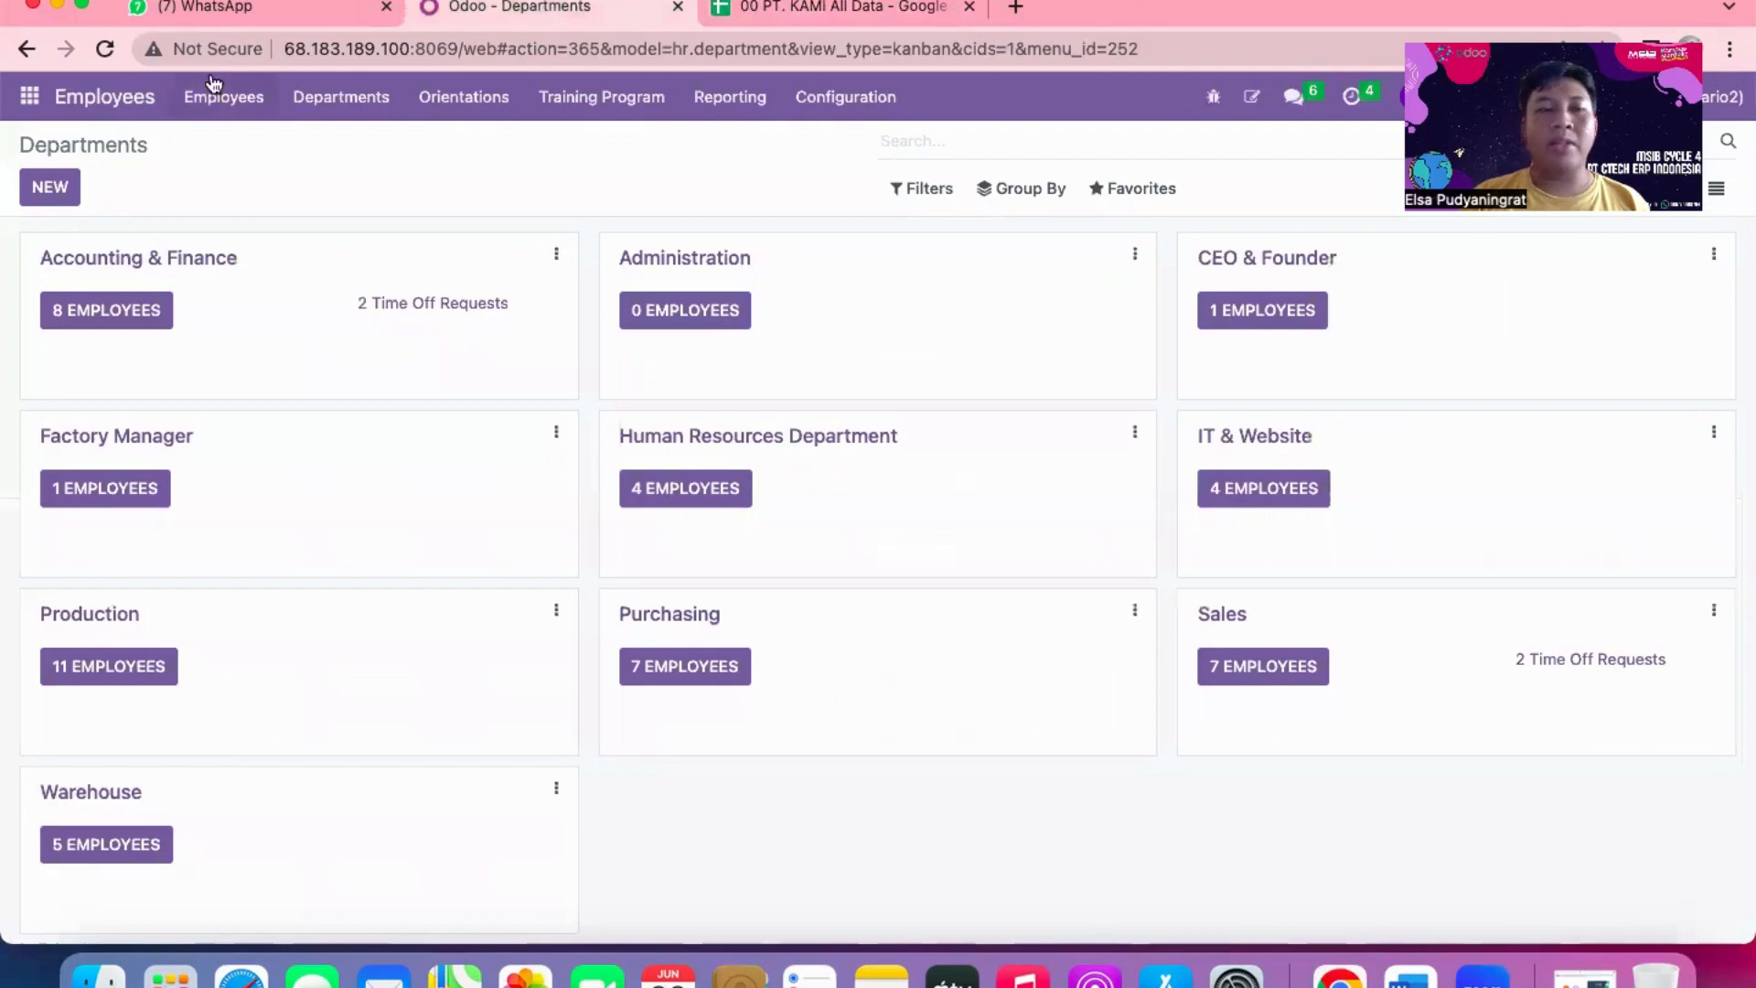
{"action": "left_click", "coordinate": [45, 99]}
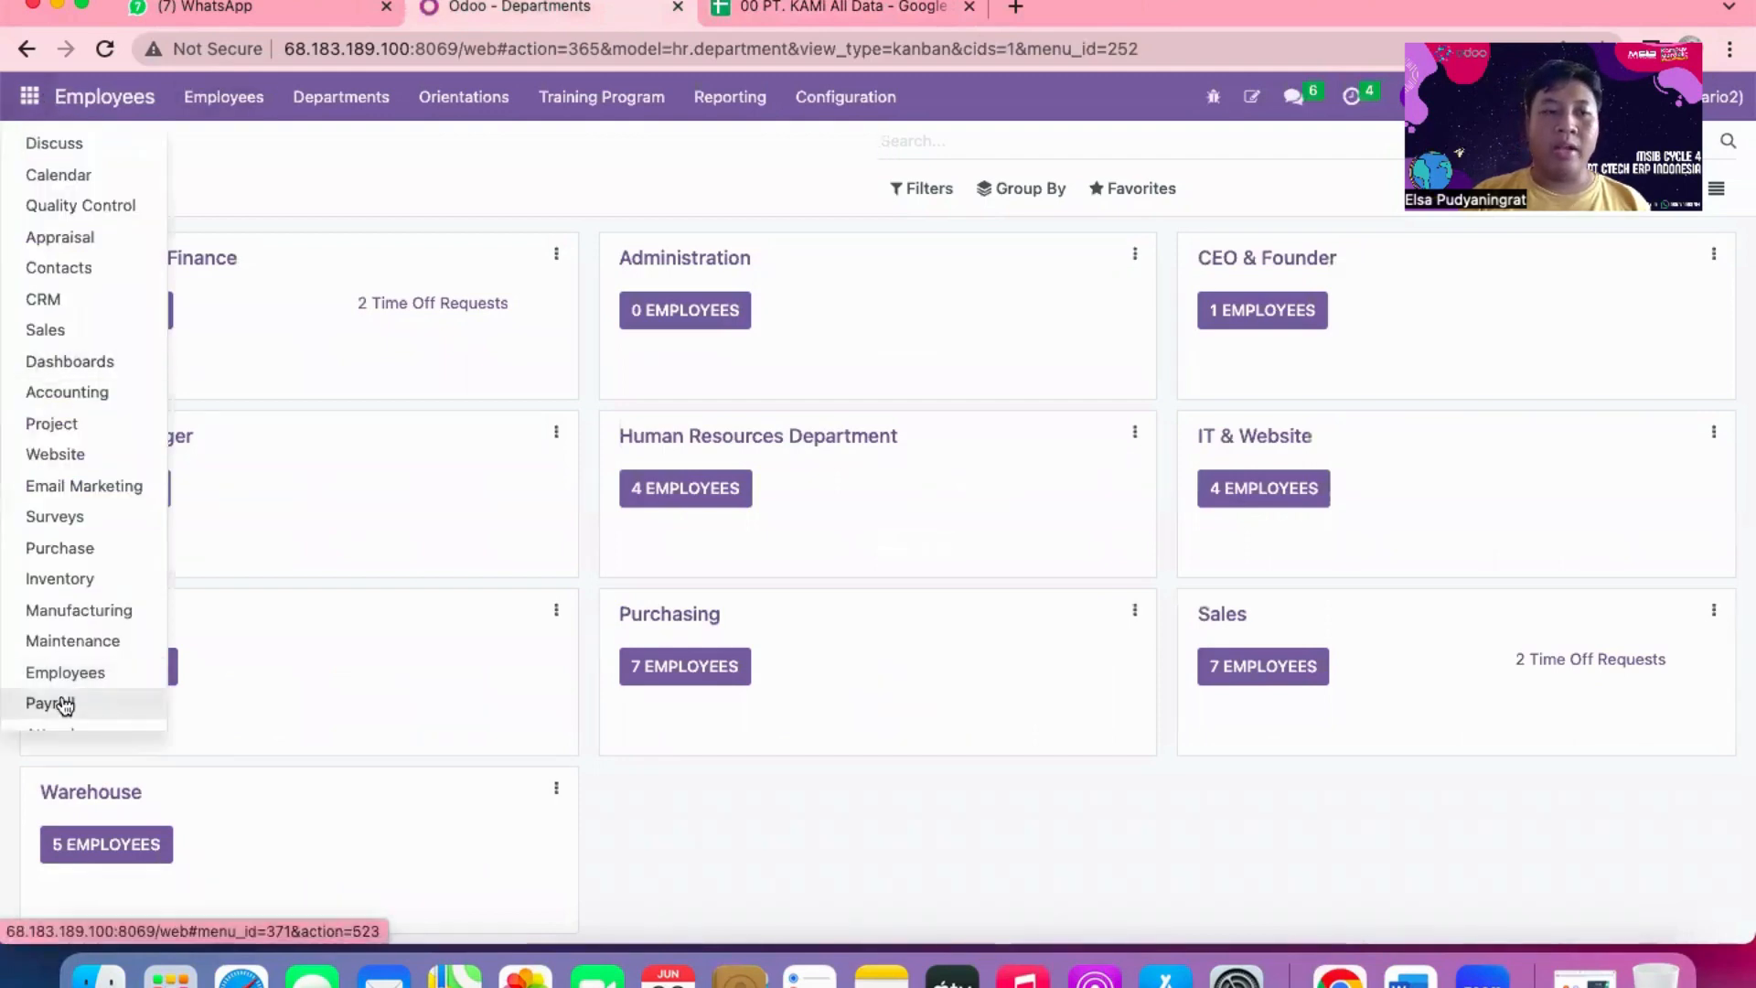
{"action": "scroll", "coordinate": [63, 706], "scroll_direction": "down", "scroll_amount": 3}
{"action": "left_click", "coordinate": [73, 553]}
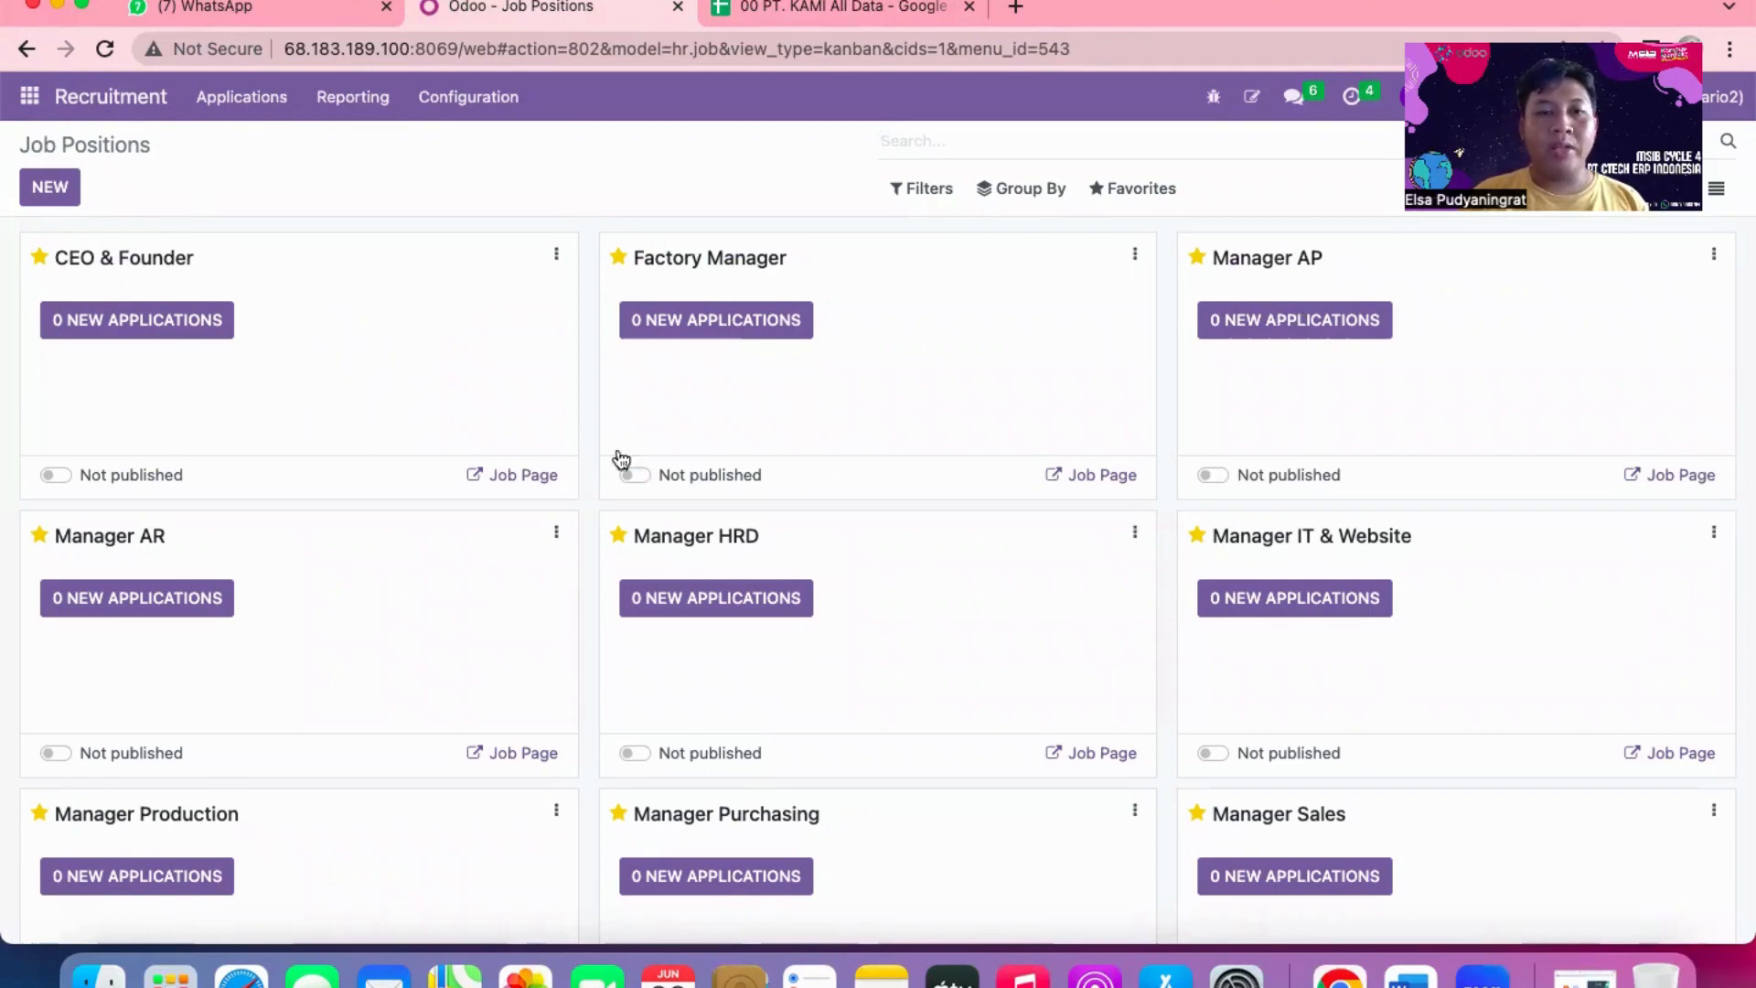
- Review all job position cards in the Recruitment overview, from CEO & Founder to Staff Accounting
{"action": "scroll", "coordinate": [306, 560], "scroll_direction": "down", "scroll_amount": 20}
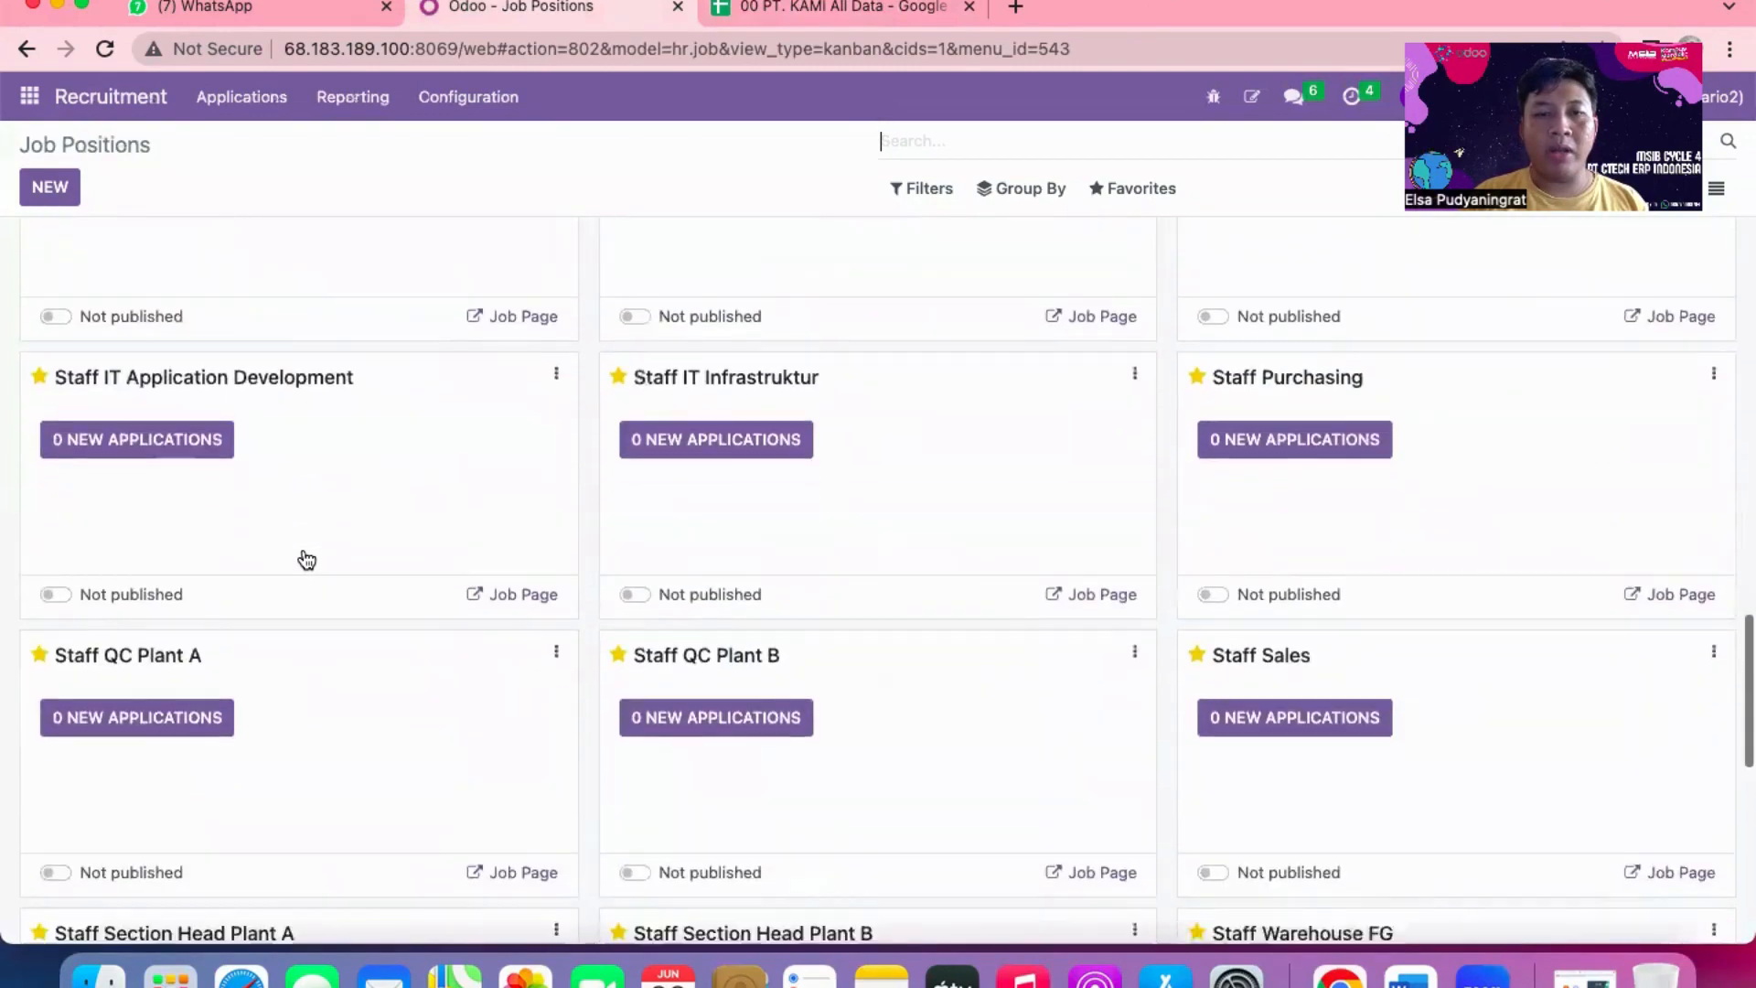
{"action": "scroll", "coordinate": [306, 560], "scroll_direction": "up", "scroll_amount": 15}
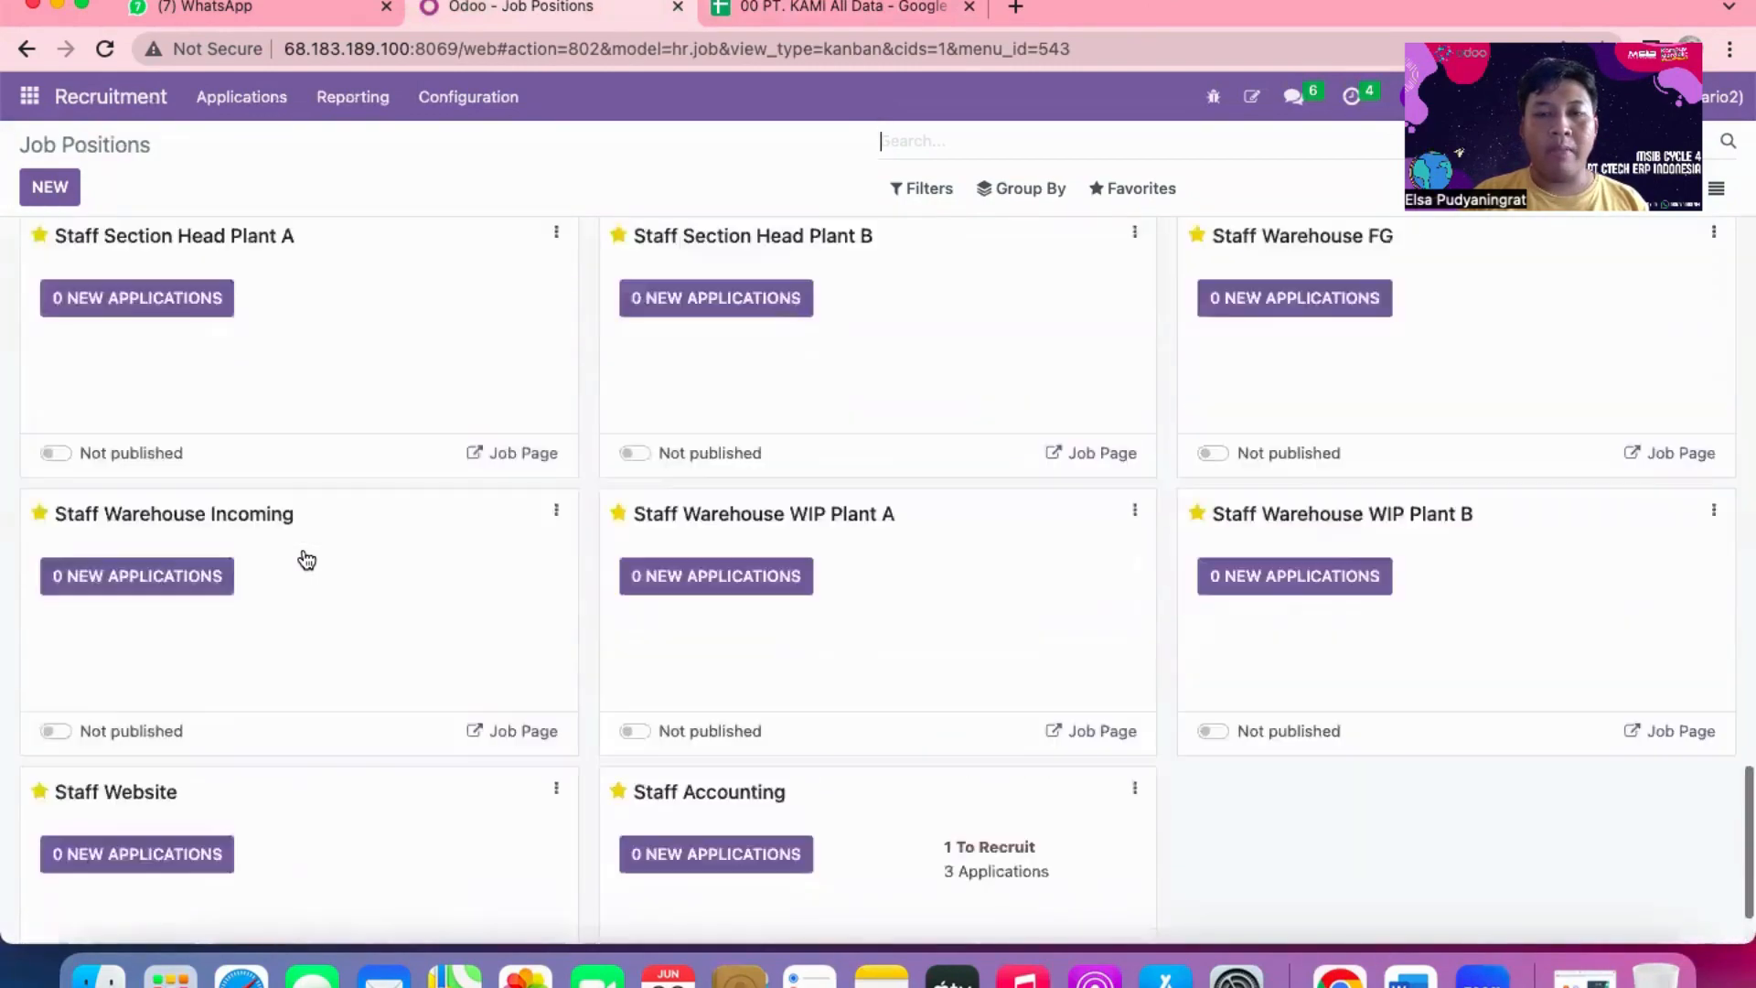
{"action": "scroll", "coordinate": [307, 560], "scroll_direction": "up", "scroll_amount": 2}
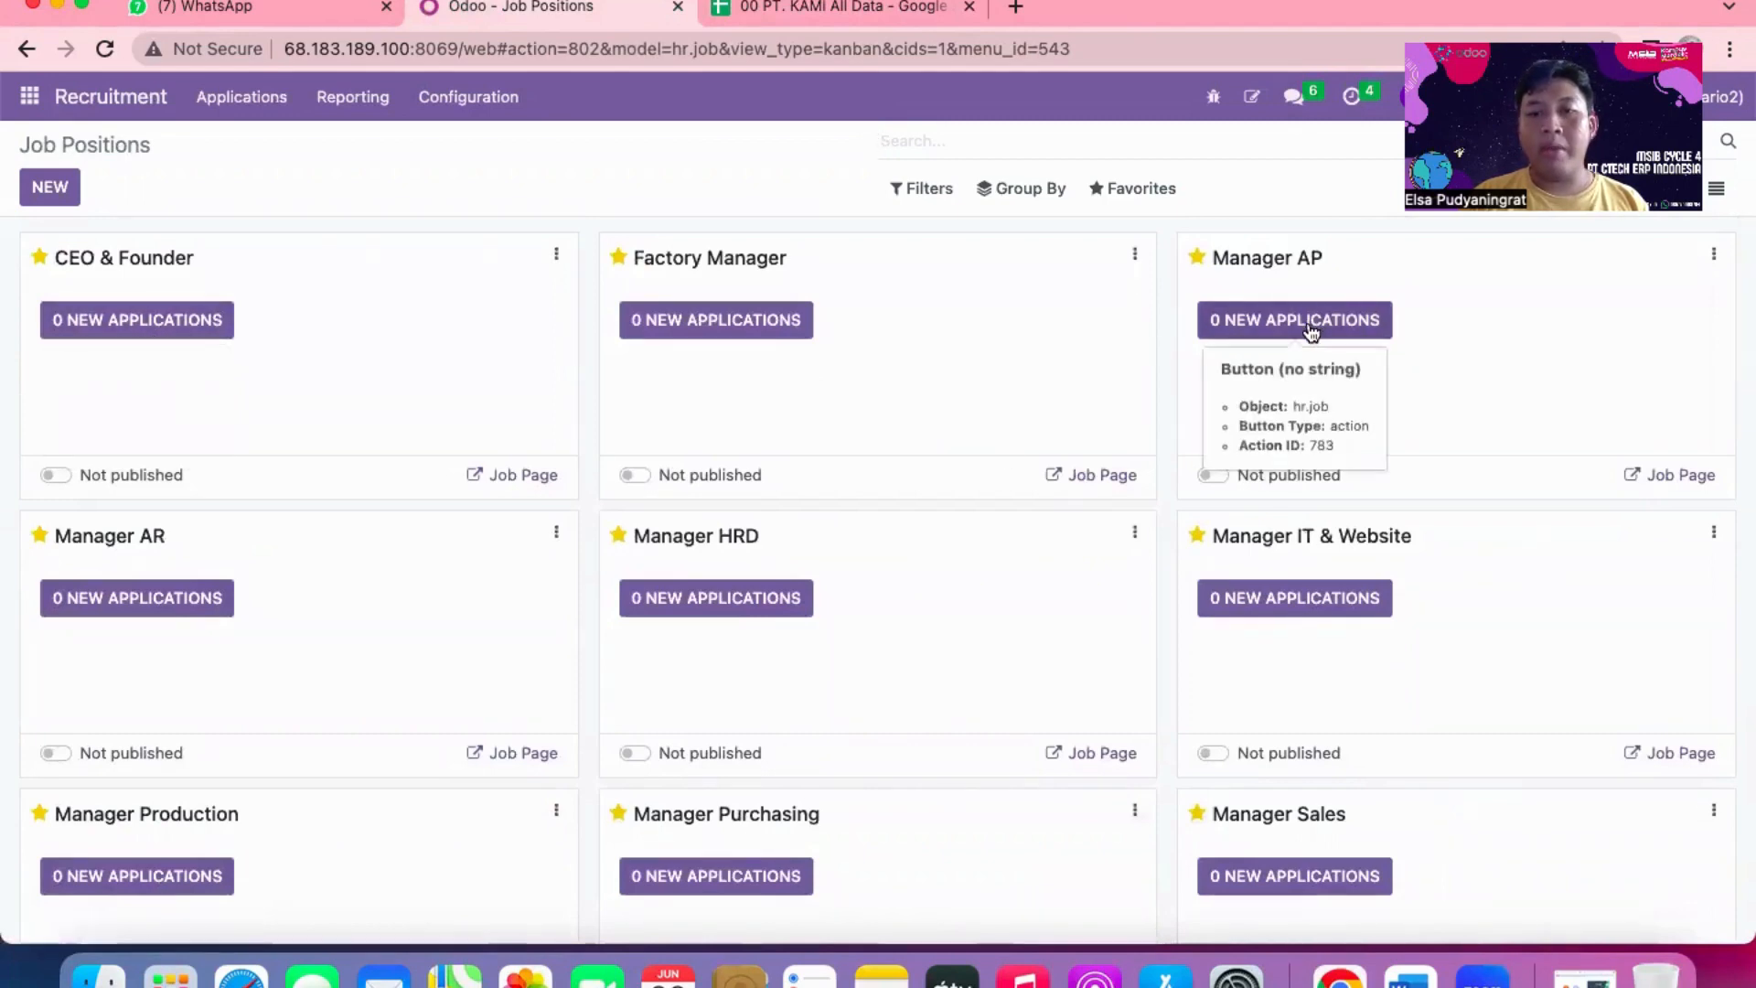
{"action": "scroll", "coordinate": [1313, 332], "scroll_direction": "down", "scroll_amount": 6}
{"action": "scroll", "coordinate": [1312, 332], "scroll_direction": "down", "scroll_amount": 5}
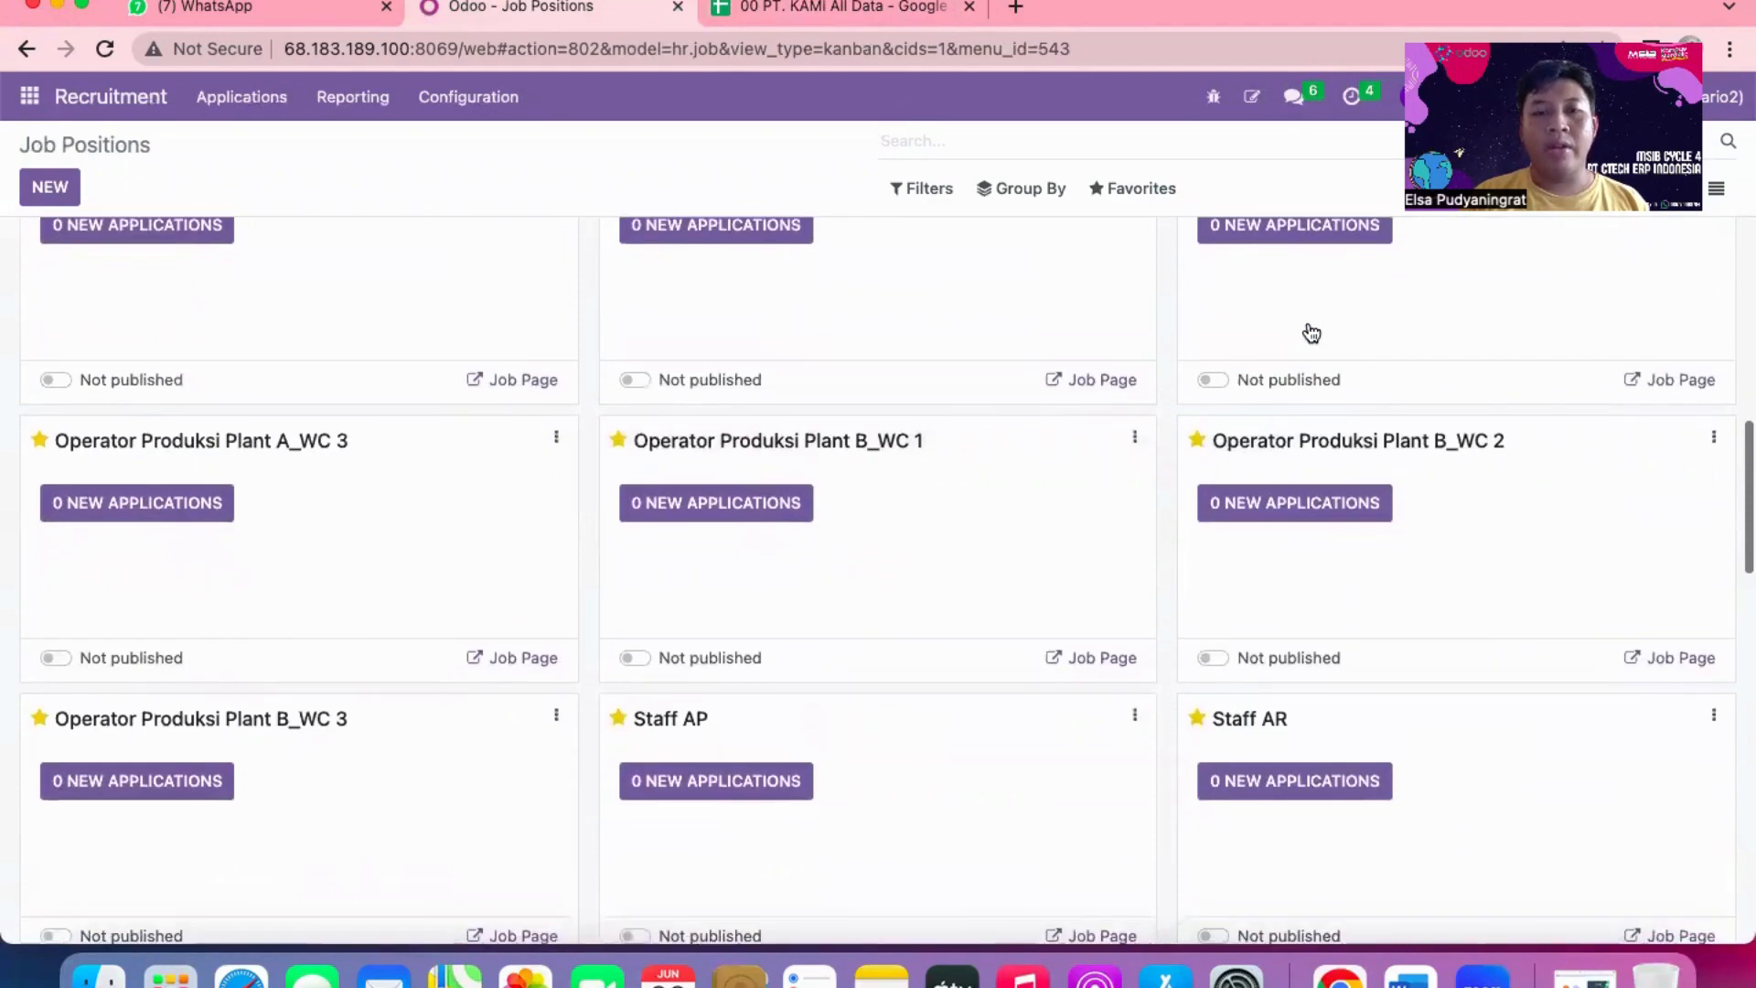
{"action": "scroll", "coordinate": [1311, 329], "scroll_direction": "down", "scroll_amount": 8}
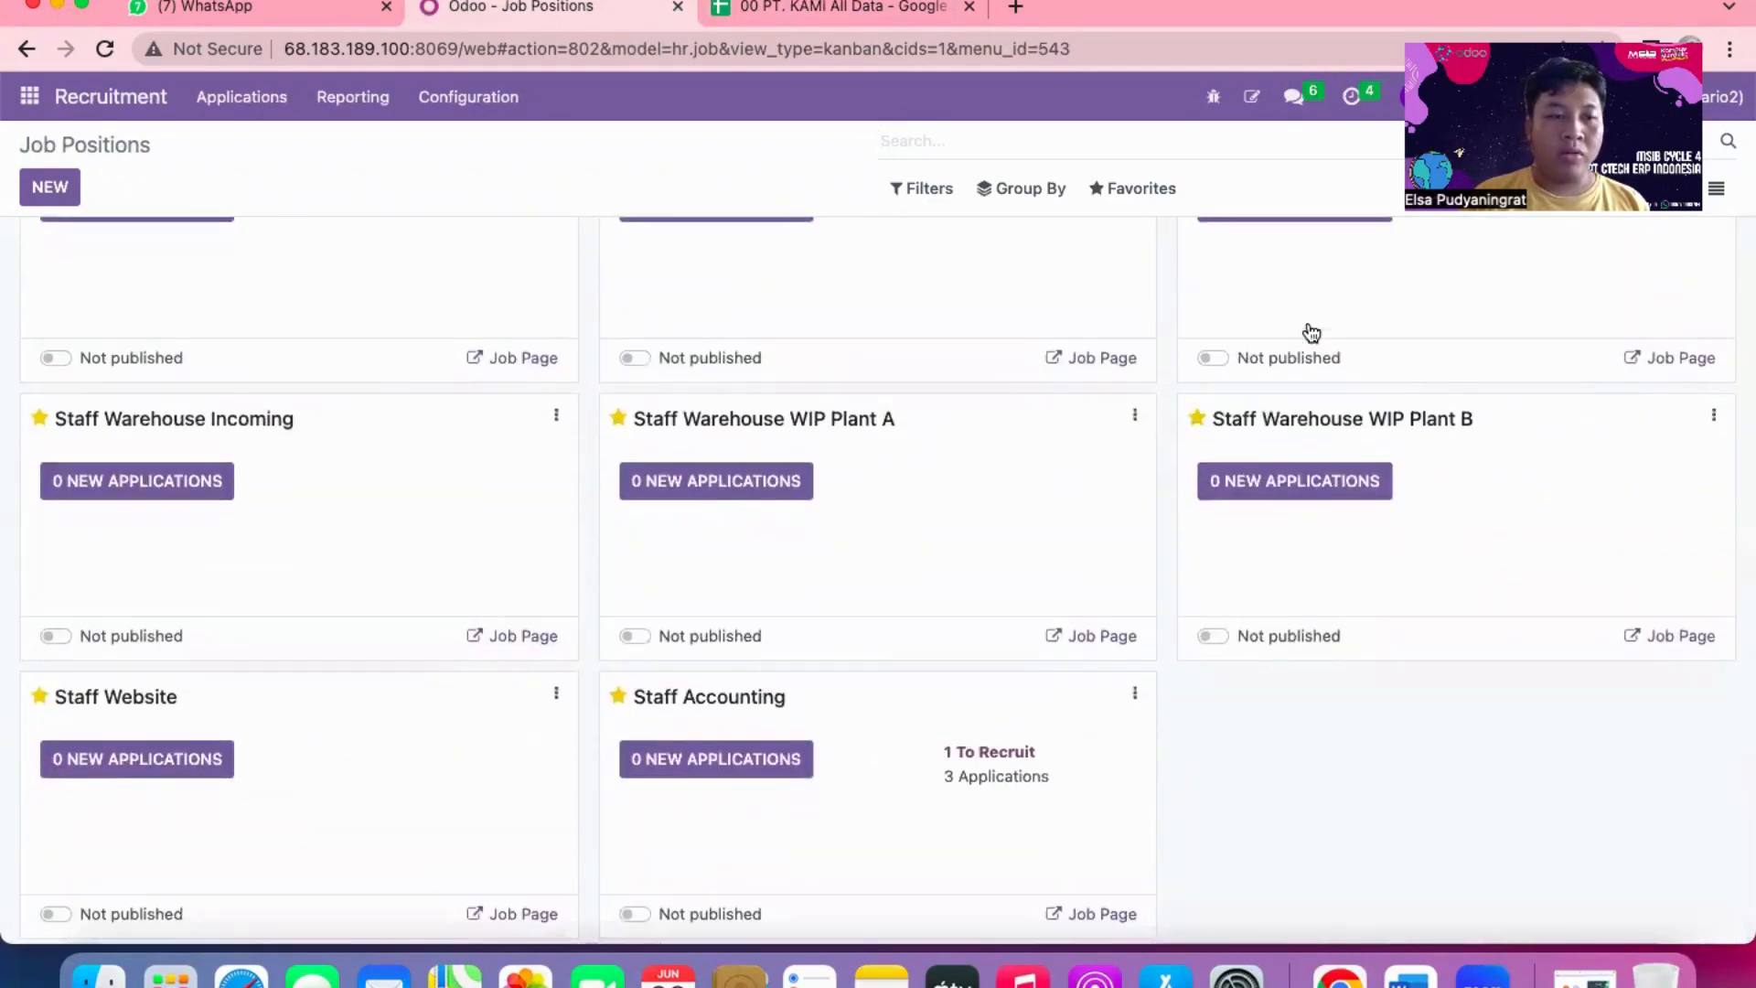
{"action": "scroll", "coordinate": [789, 615], "scroll_direction": "up", "scroll_amount": 6}
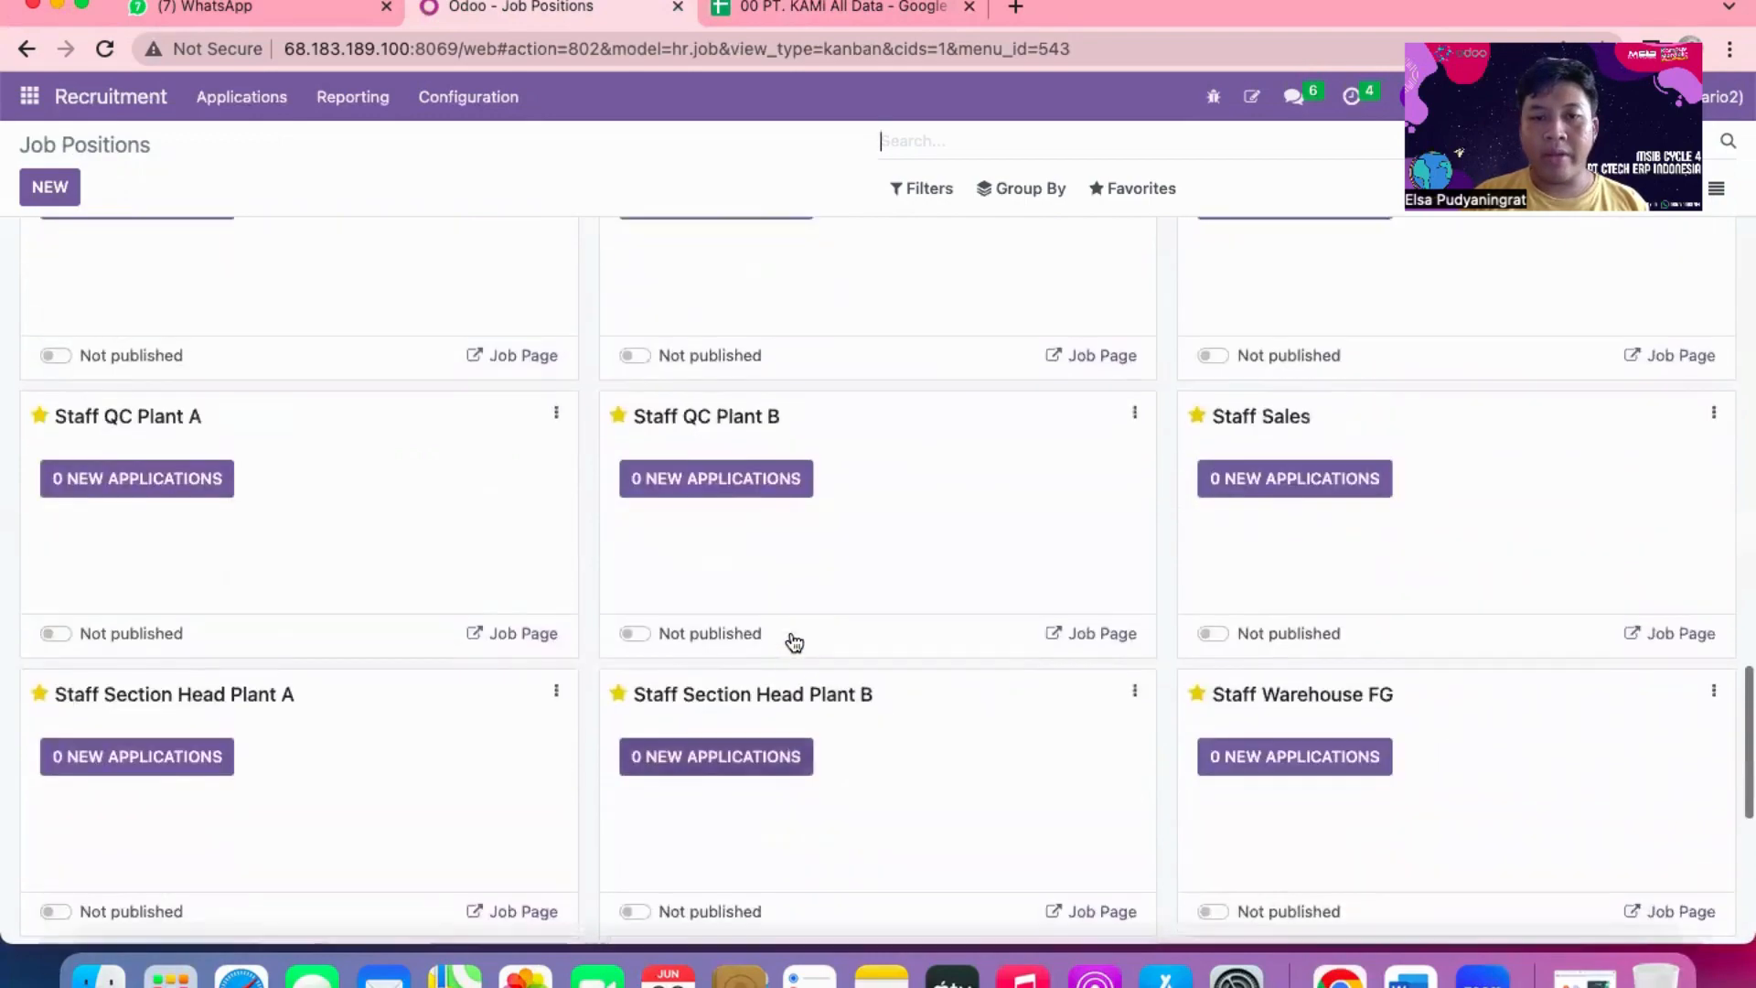
{"action": "scroll", "coordinate": [785, 589], "scroll_direction": "up", "scroll_amount": 5}
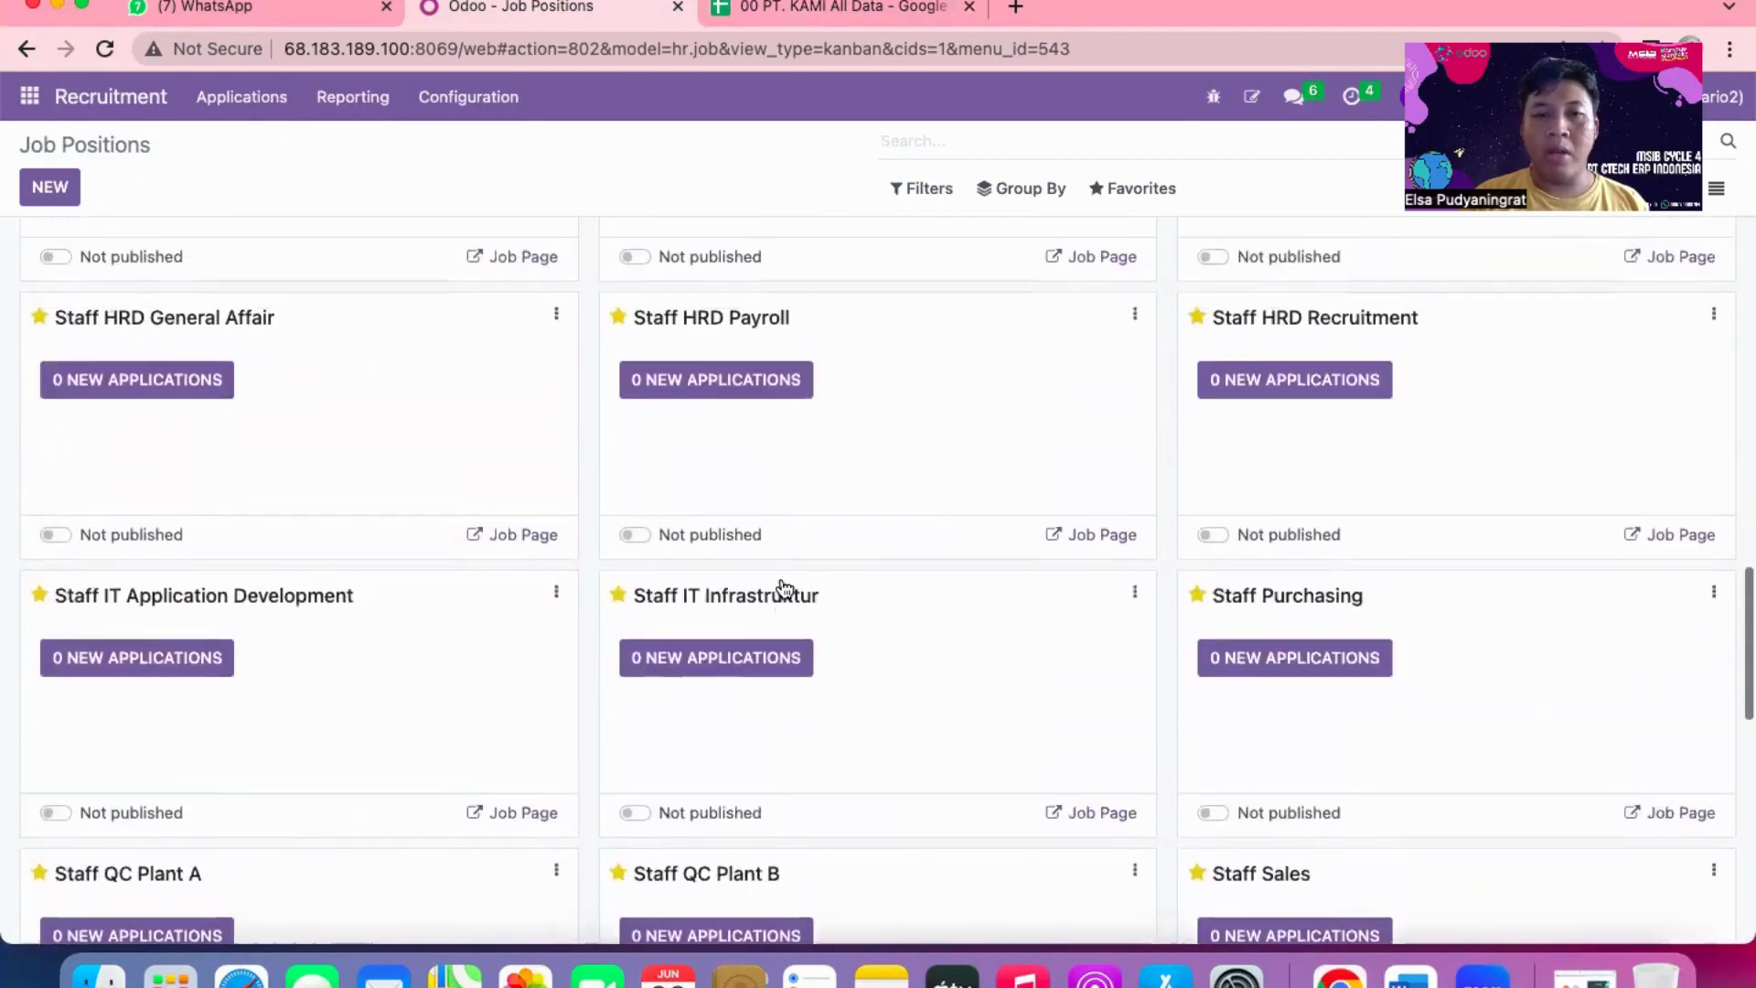
{"action": "scroll", "coordinate": [785, 589], "scroll_direction": "up", "scroll_amount": 3}
{"action": "scroll", "coordinate": [784, 589], "scroll_direction": "up", "scroll_amount": 12}
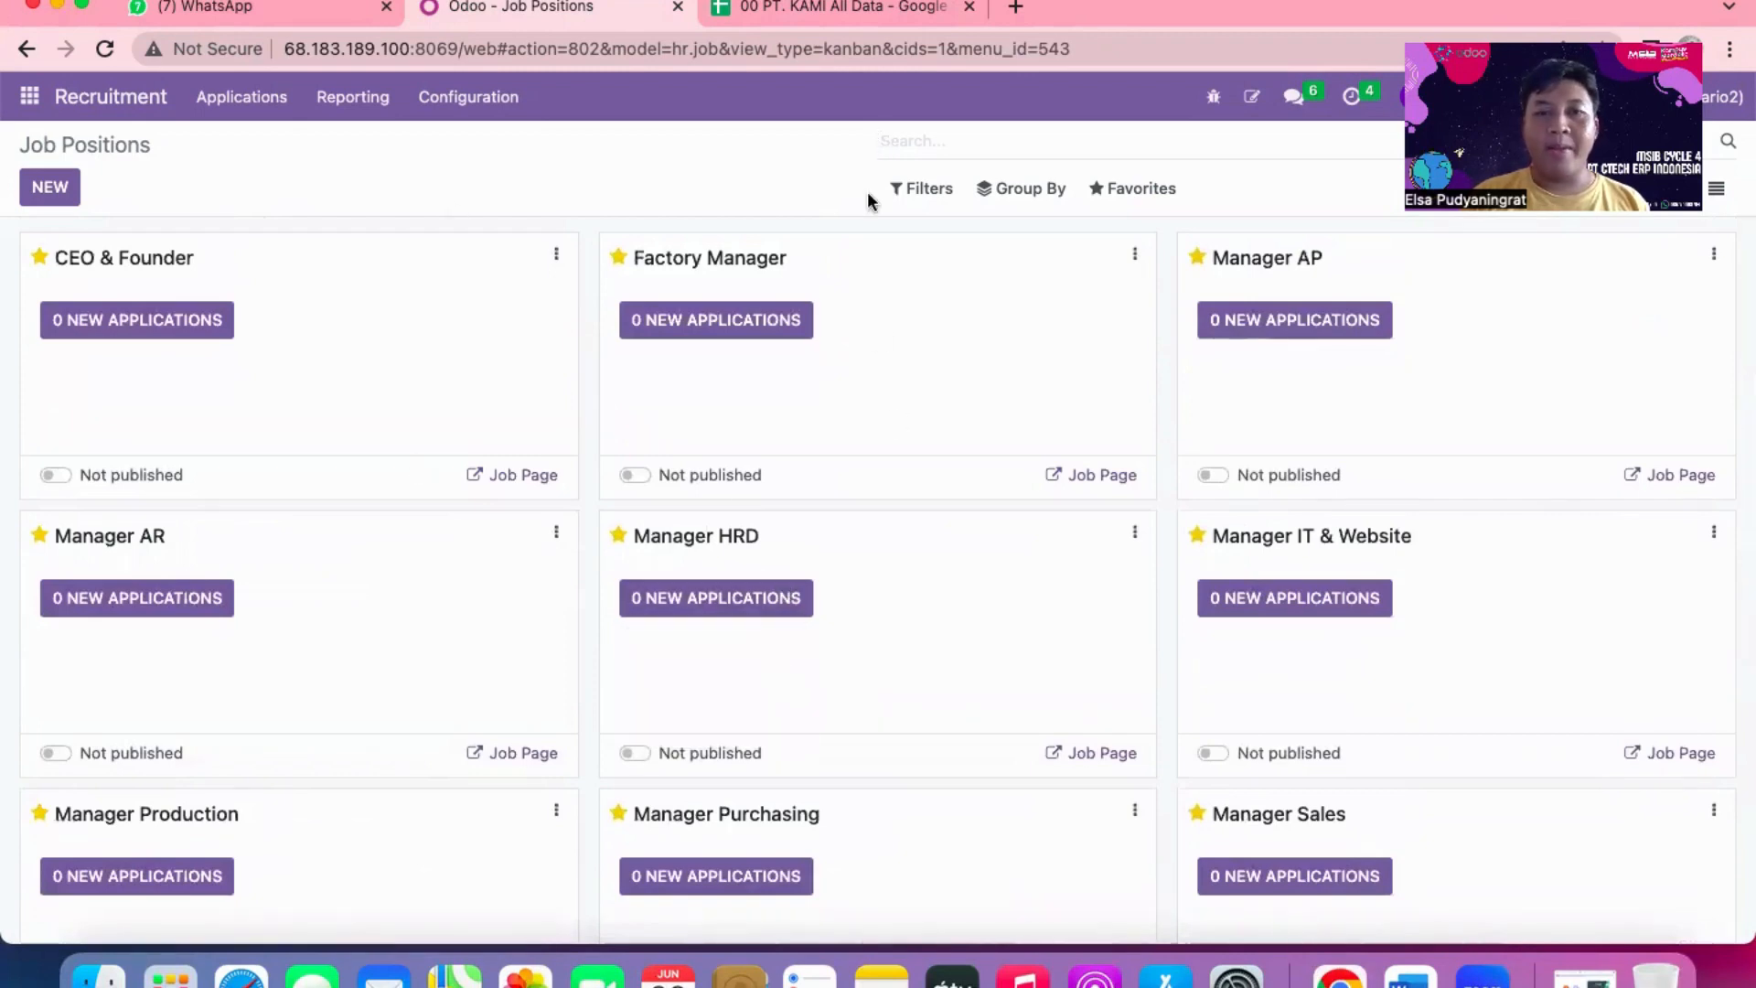
- Switch to the 00 PT. KAMI All Data spreadsheet and review the 17 Hr Recruitment sheet's columns from Name to Subject / Application
{"action": "left_click", "coordinate": [841, 9]}
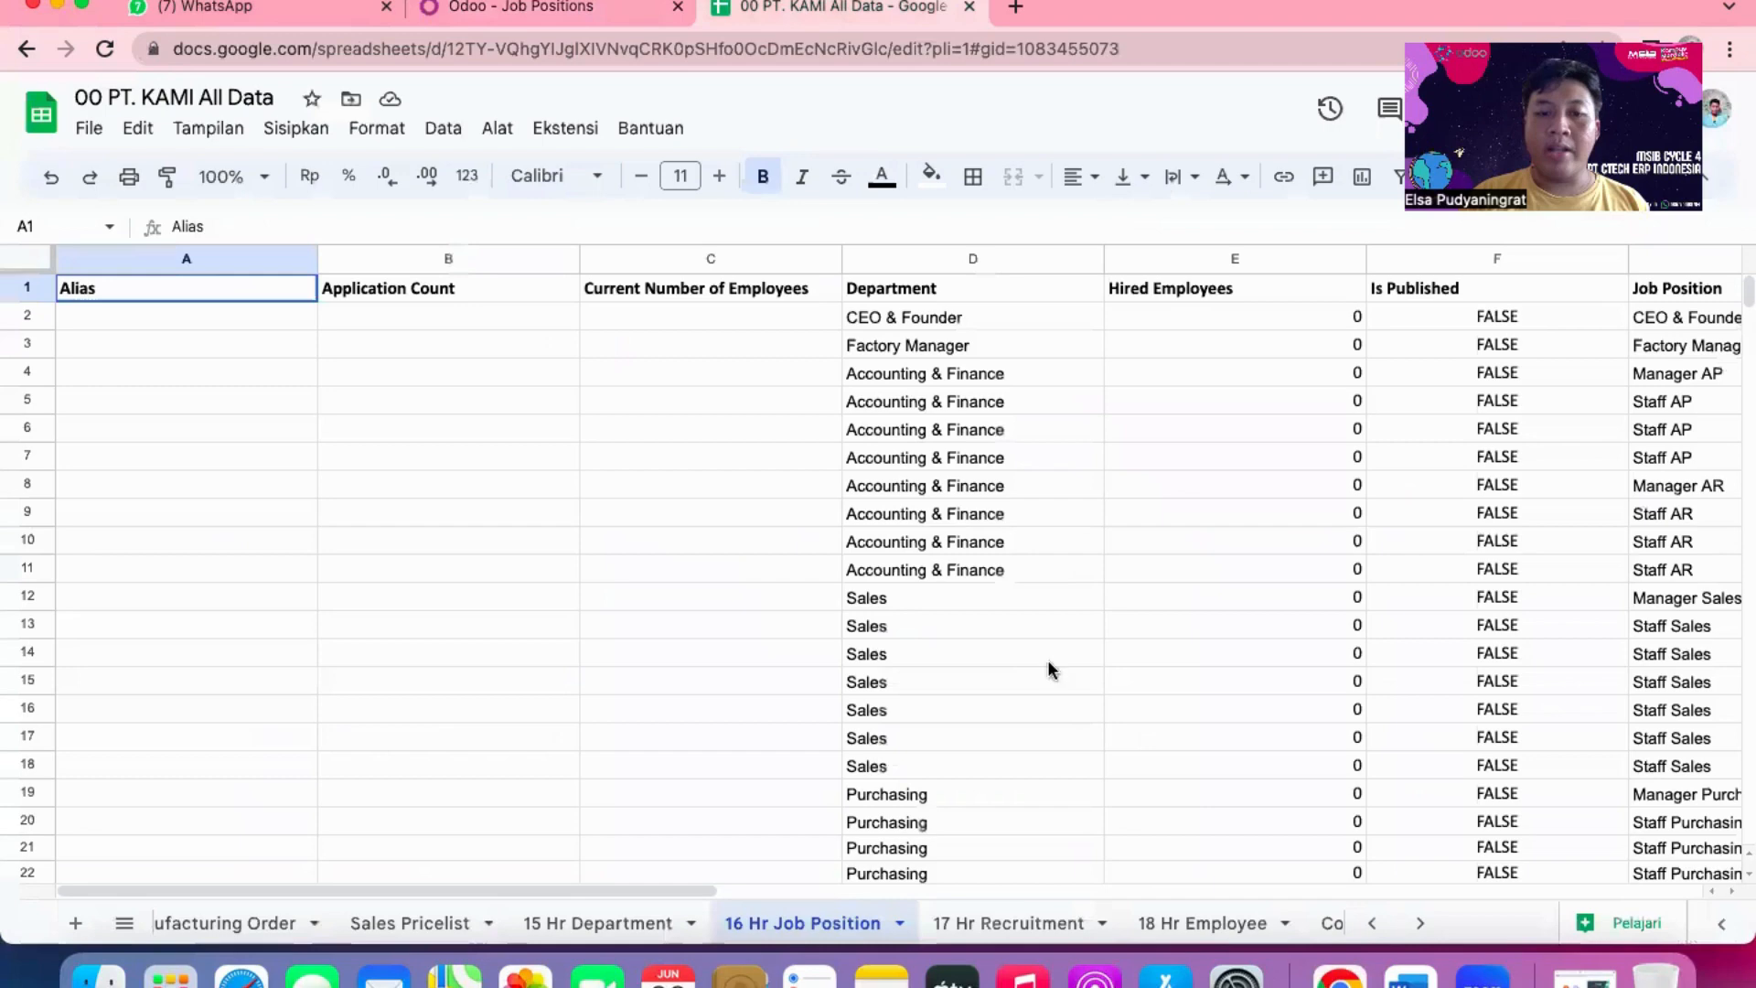
{"action": "left_click", "coordinate": [1017, 924]}
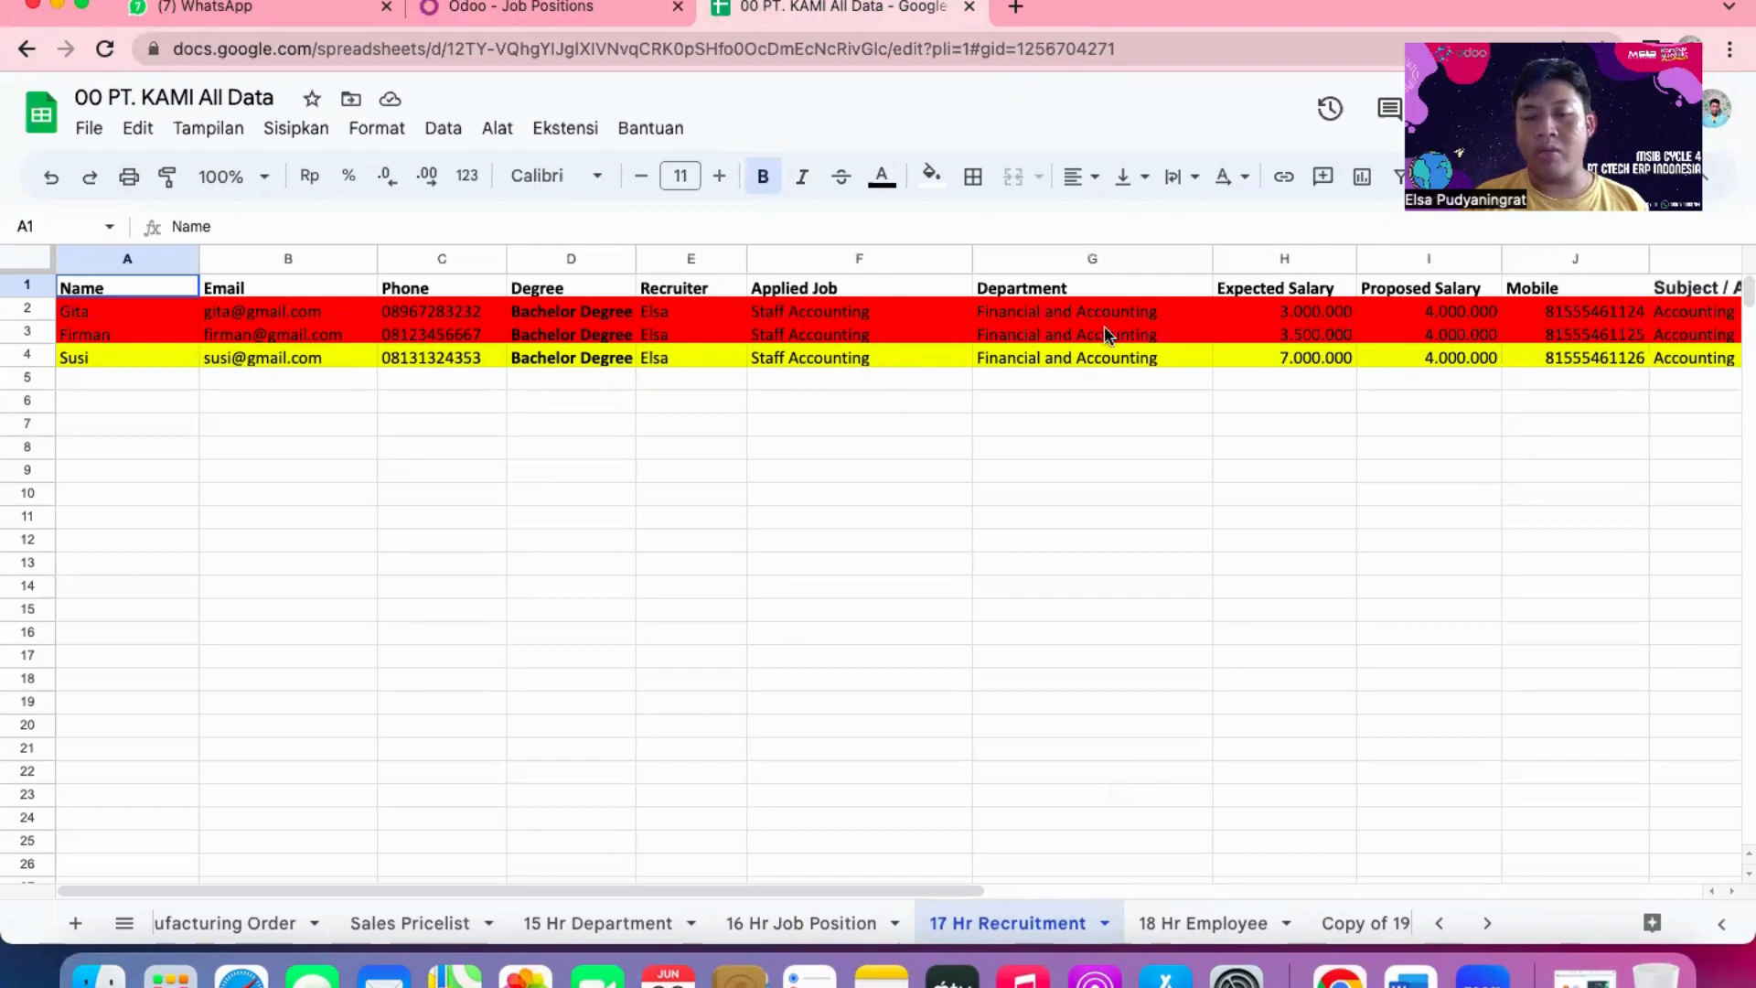
{"action": "scroll", "coordinate": [1107, 334], "scroll_direction": "right", "scroll_amount": 2}
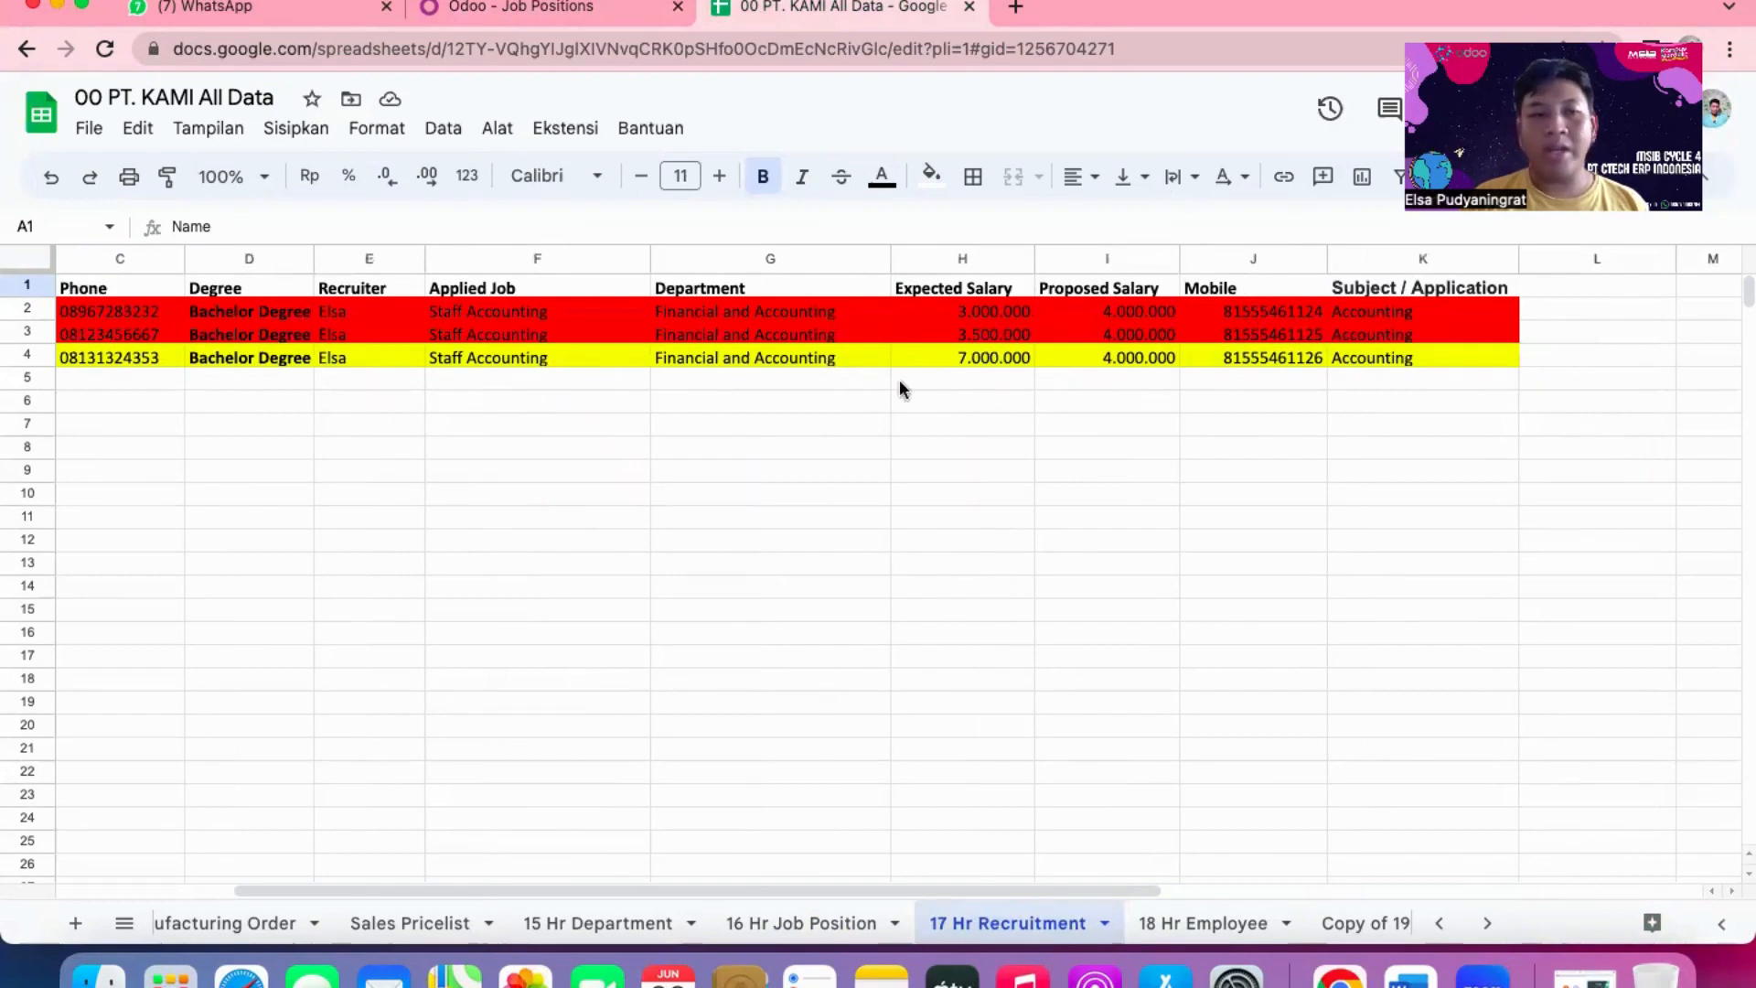
{"action": "scroll", "coordinate": [850, 380], "scroll_direction": "left", "scroll_amount": 5}
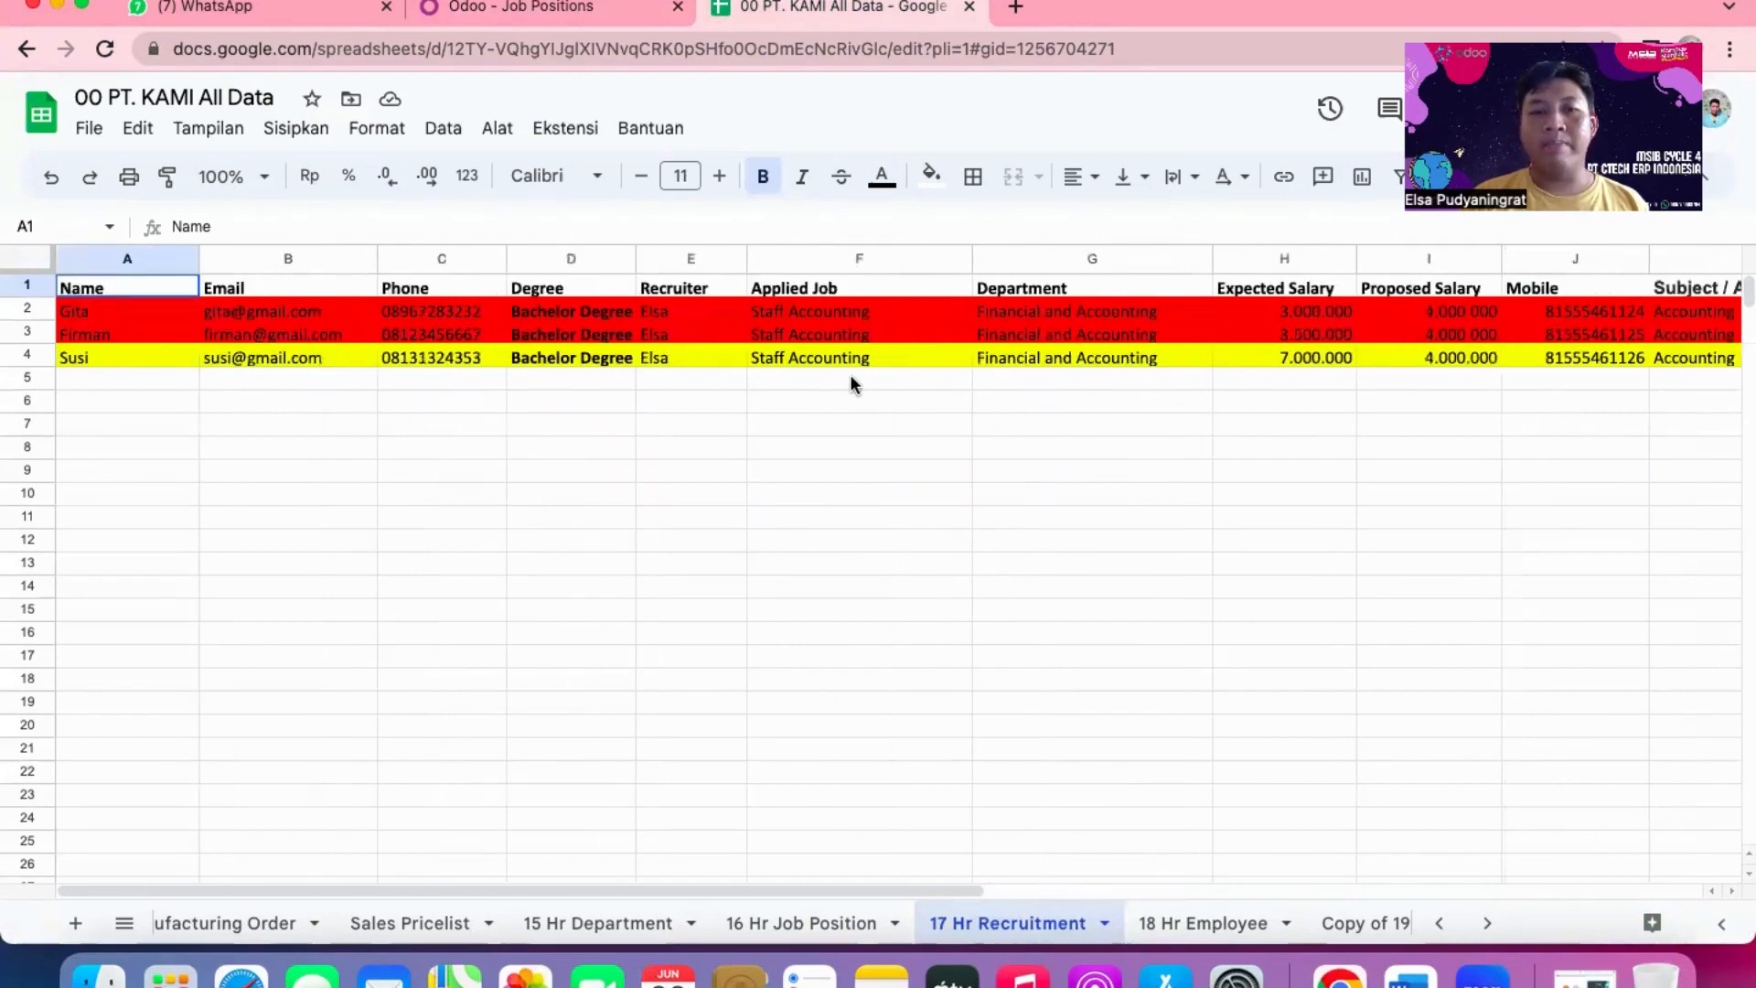
{"action": "scroll", "coordinate": [850, 380], "scroll_direction": "right", "scroll_amount": 5}
{"action": "scroll", "coordinate": [851, 380], "scroll_direction": "left", "scroll_amount": 5}
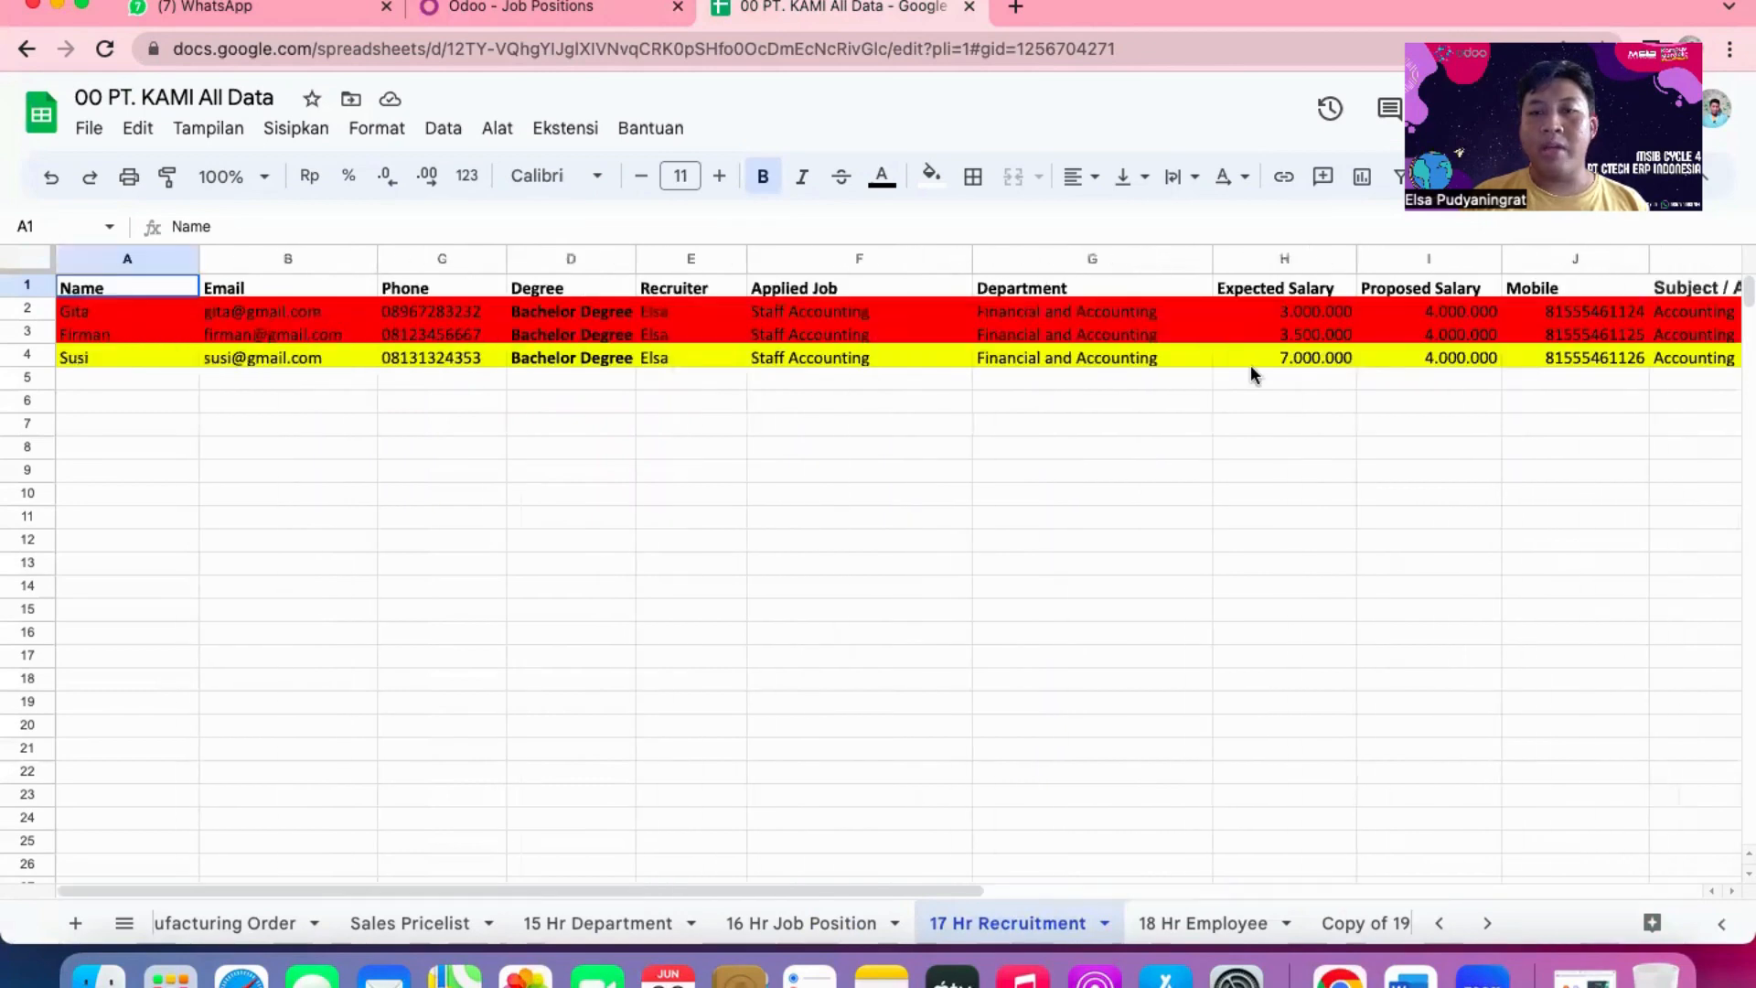
{"action": "scroll", "coordinate": [1250, 364], "scroll_direction": "right", "scroll_amount": 5}
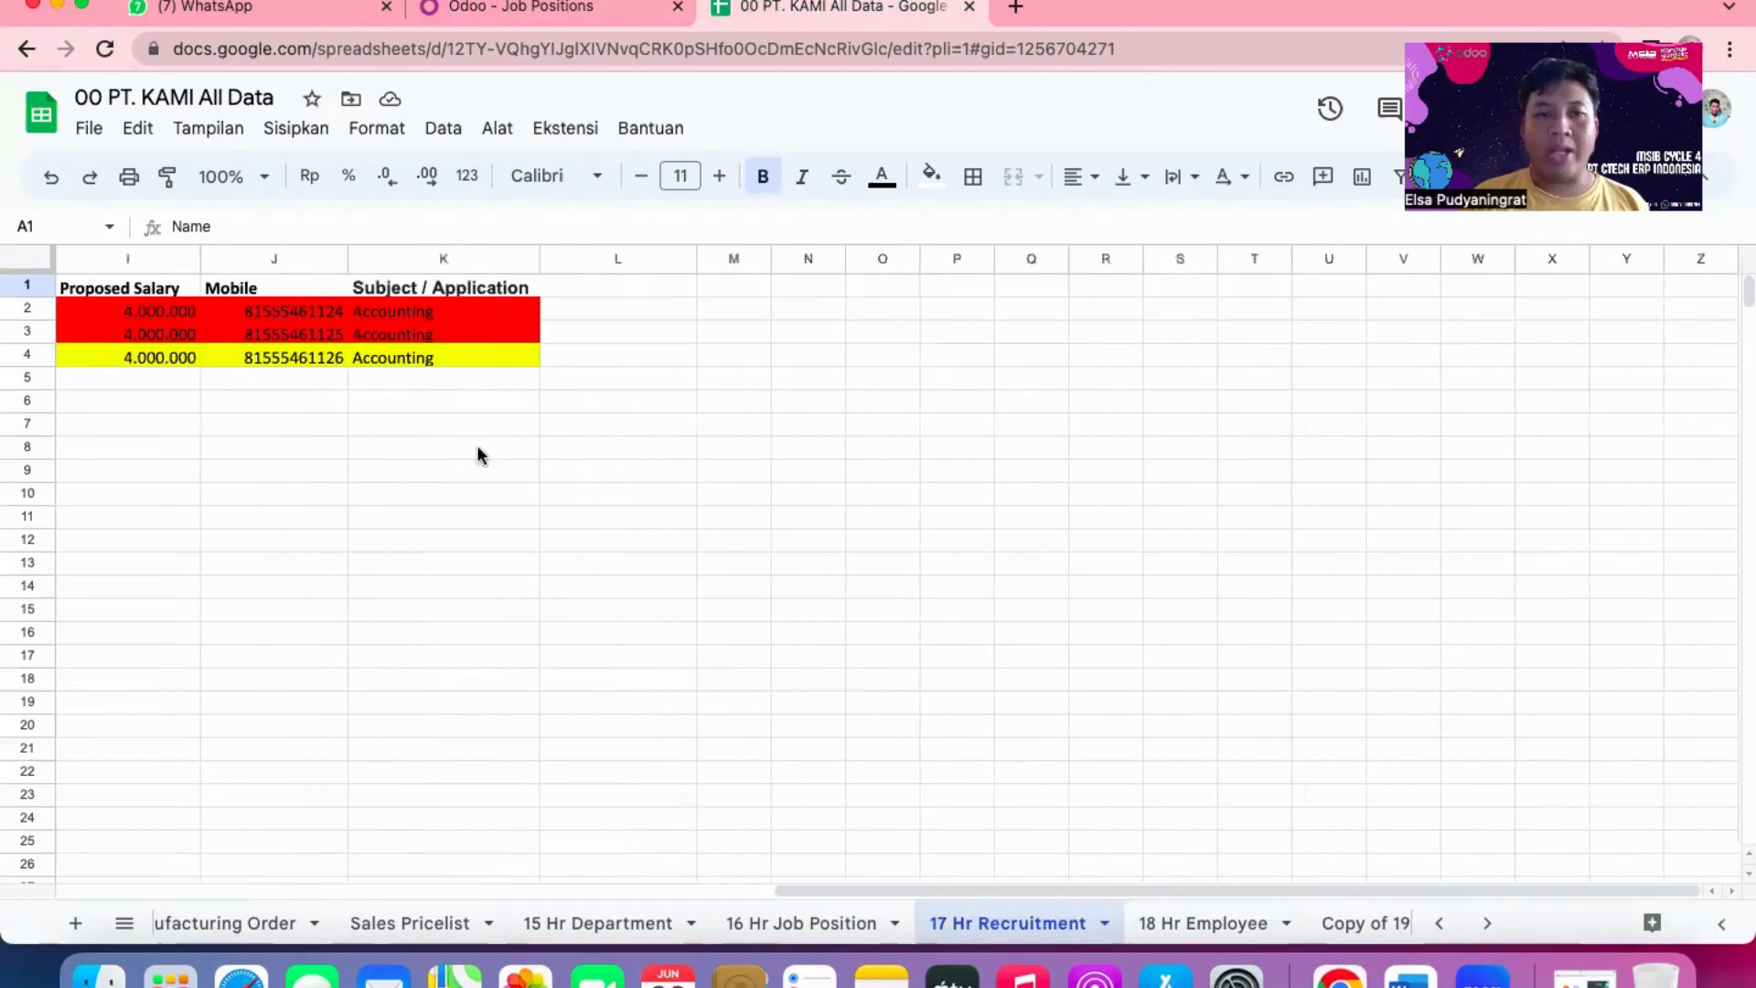
{"action": "scroll", "coordinate": [477, 453], "scroll_direction": "left", "scroll_amount": 5}
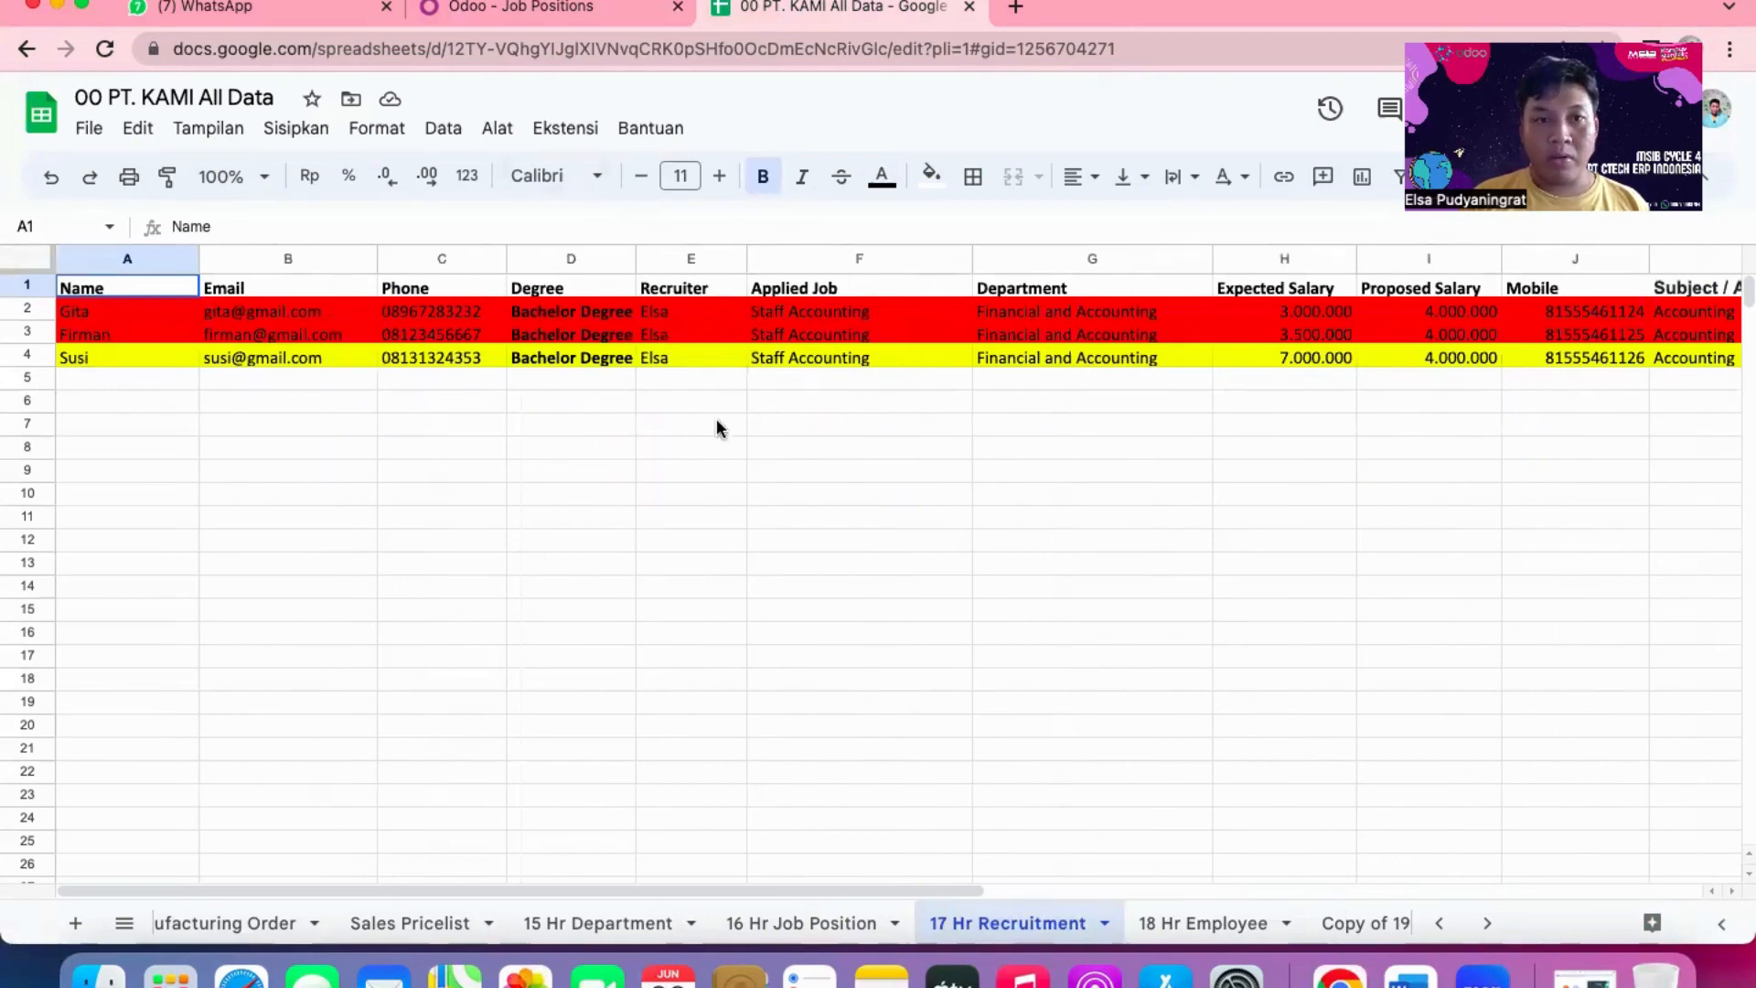
- Switch to Odoo and display all recruitment applications as a kanban board grouped by stage
{"action": "left_click", "coordinate": [525, 11]}
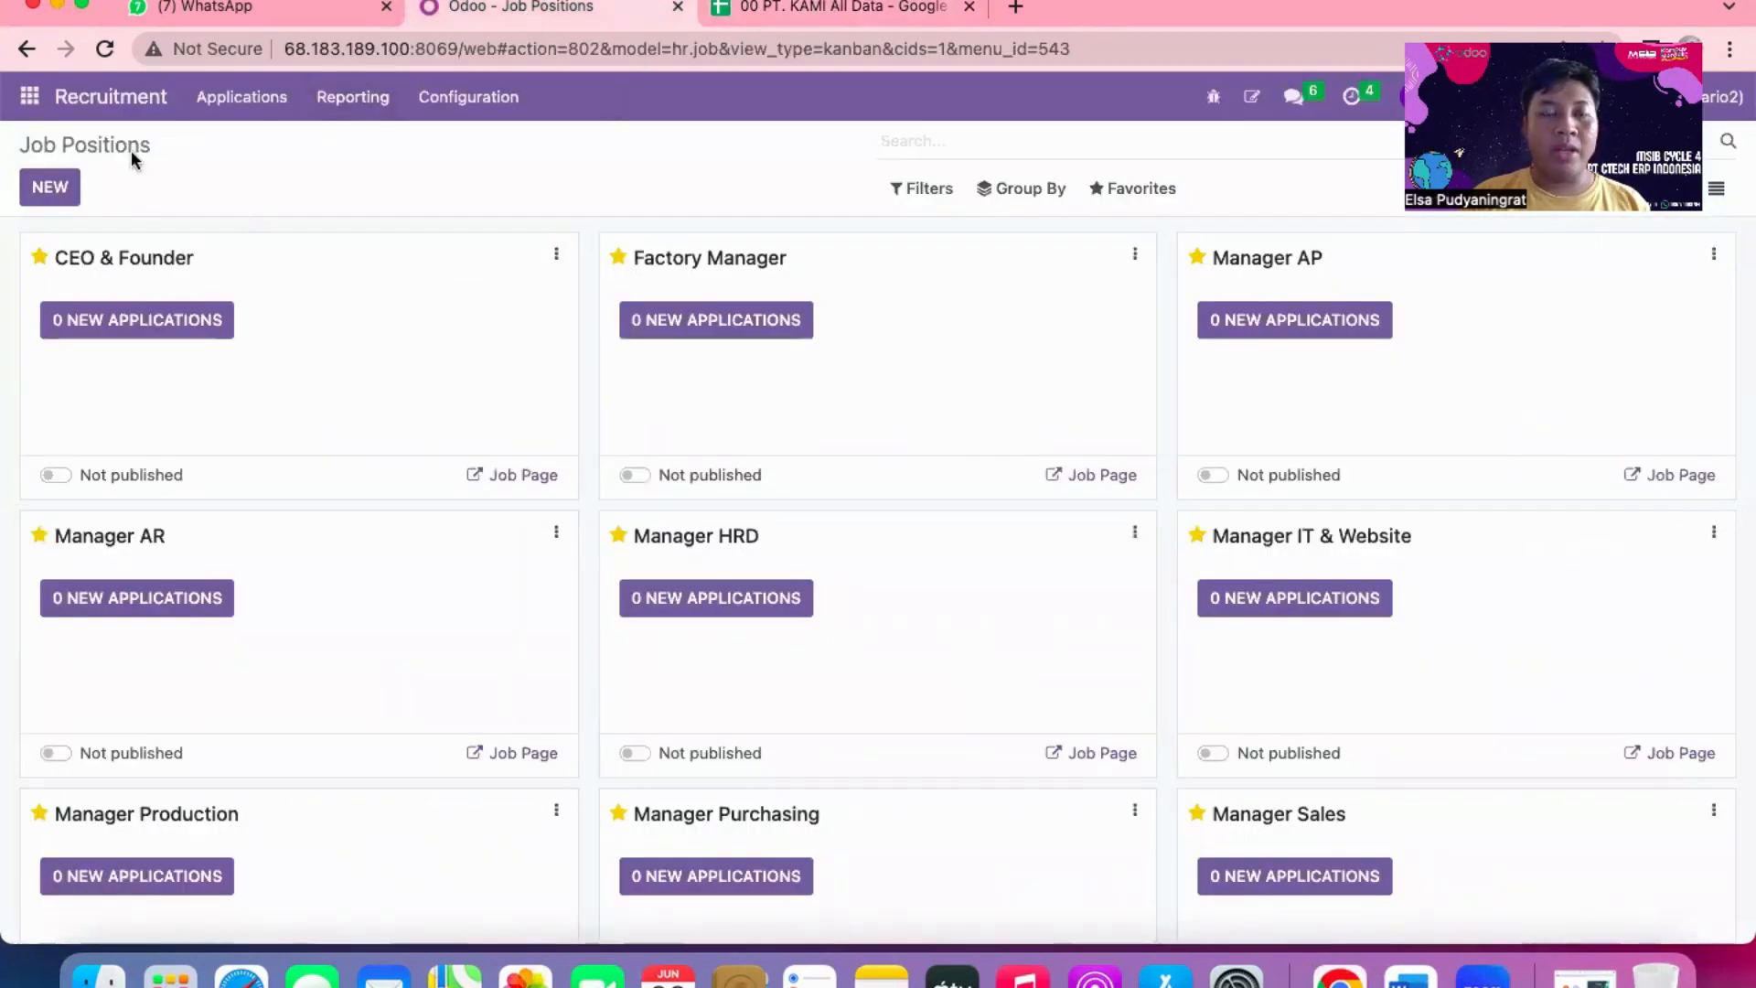
{"action": "left_click", "coordinate": [245, 106]}
{"action": "left_click", "coordinate": [253, 176]}
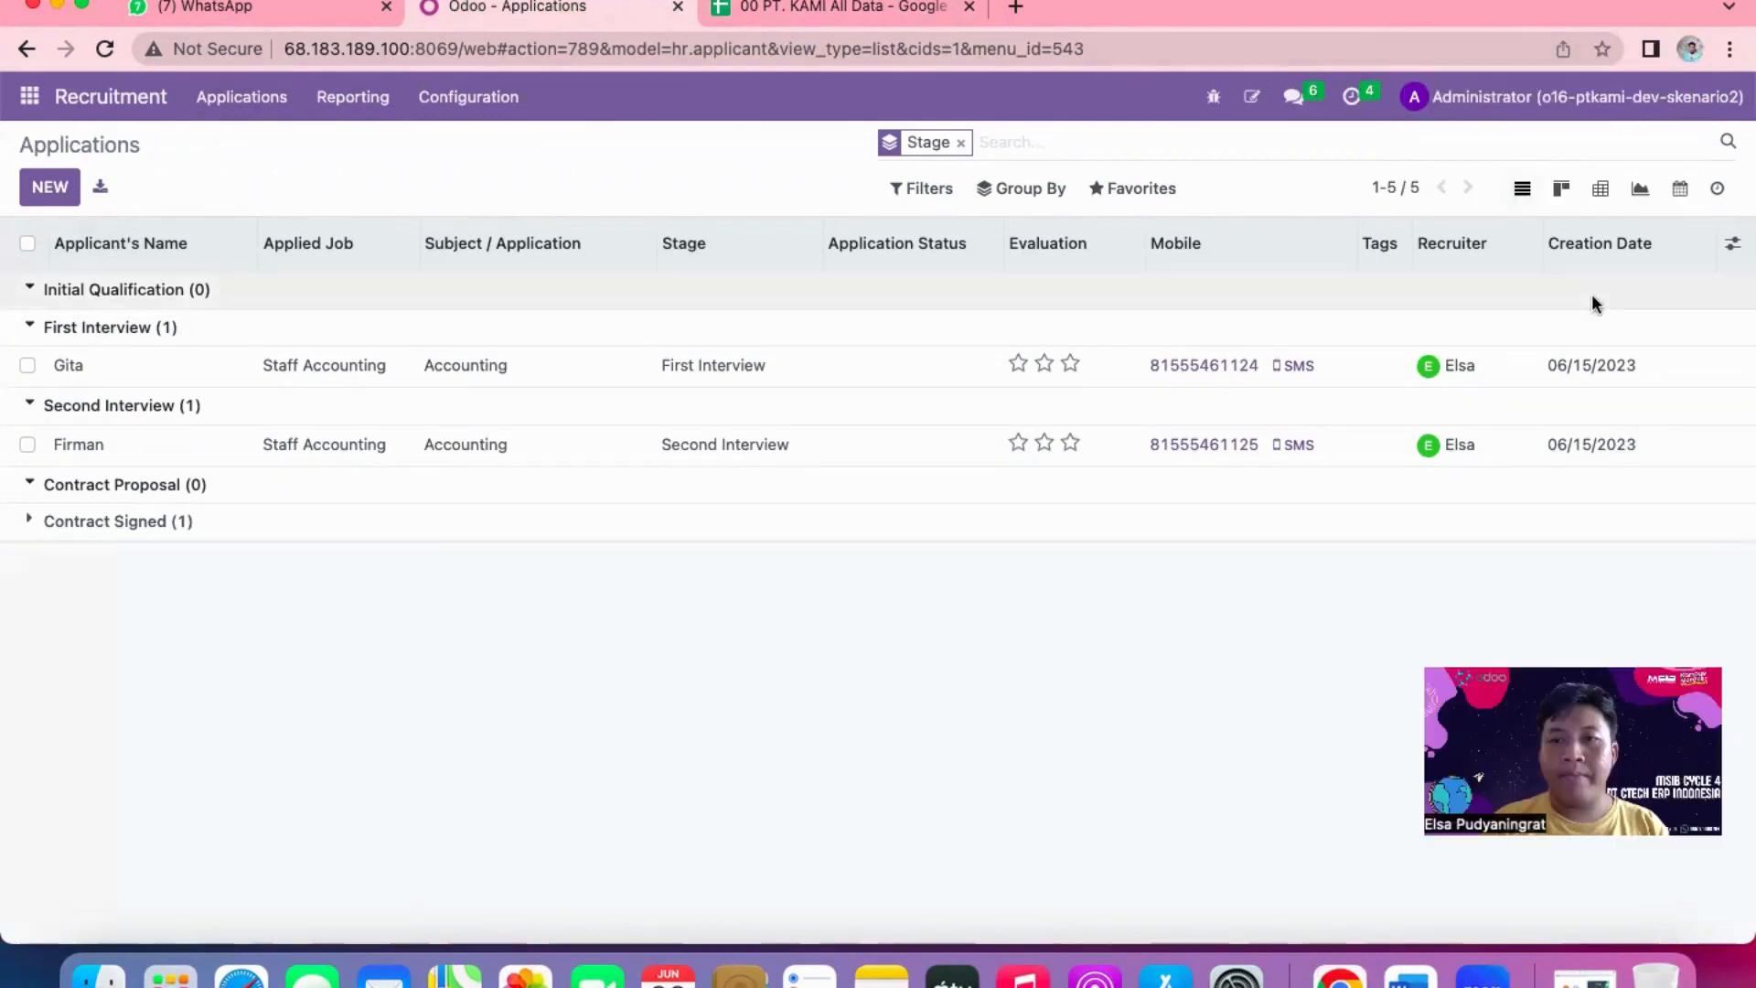
{"action": "left_click", "coordinate": [1562, 189]}
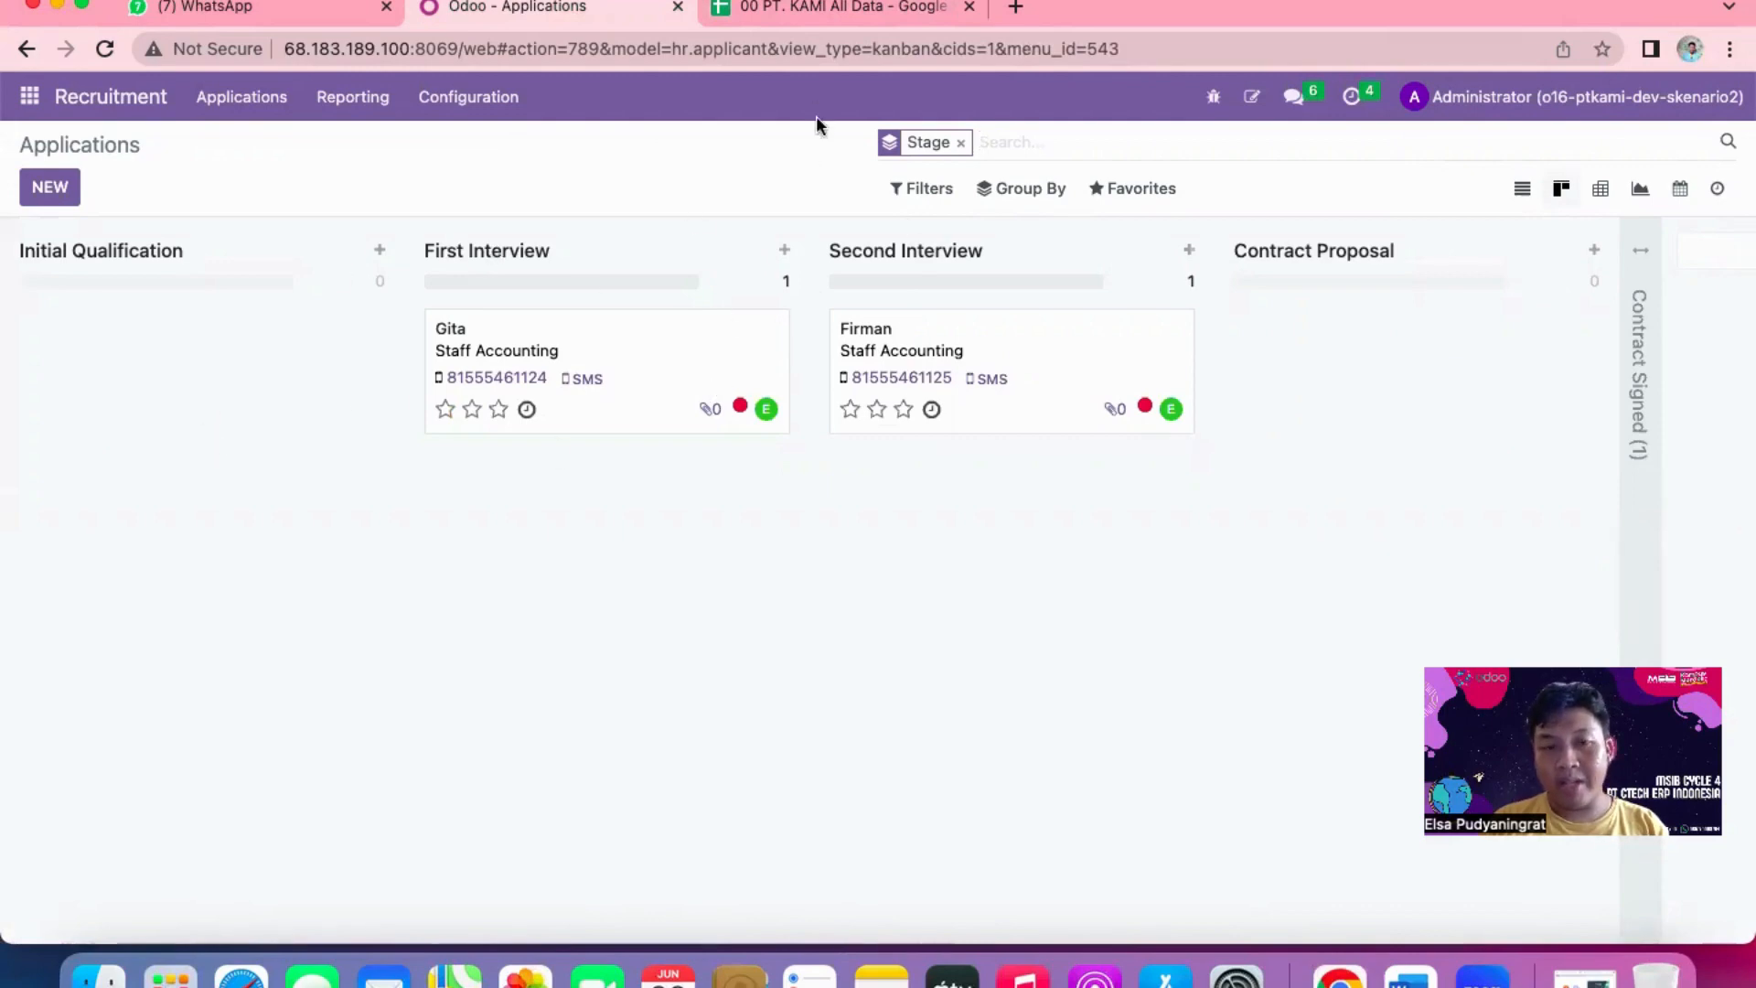
- Move both Staff Accounting applicants to Initial Qualification, and return them to their original First Interview and Second Interview stages
{"action": "left_click_drag", "start_coordinate": [663, 359], "coordinate": [249, 366]}
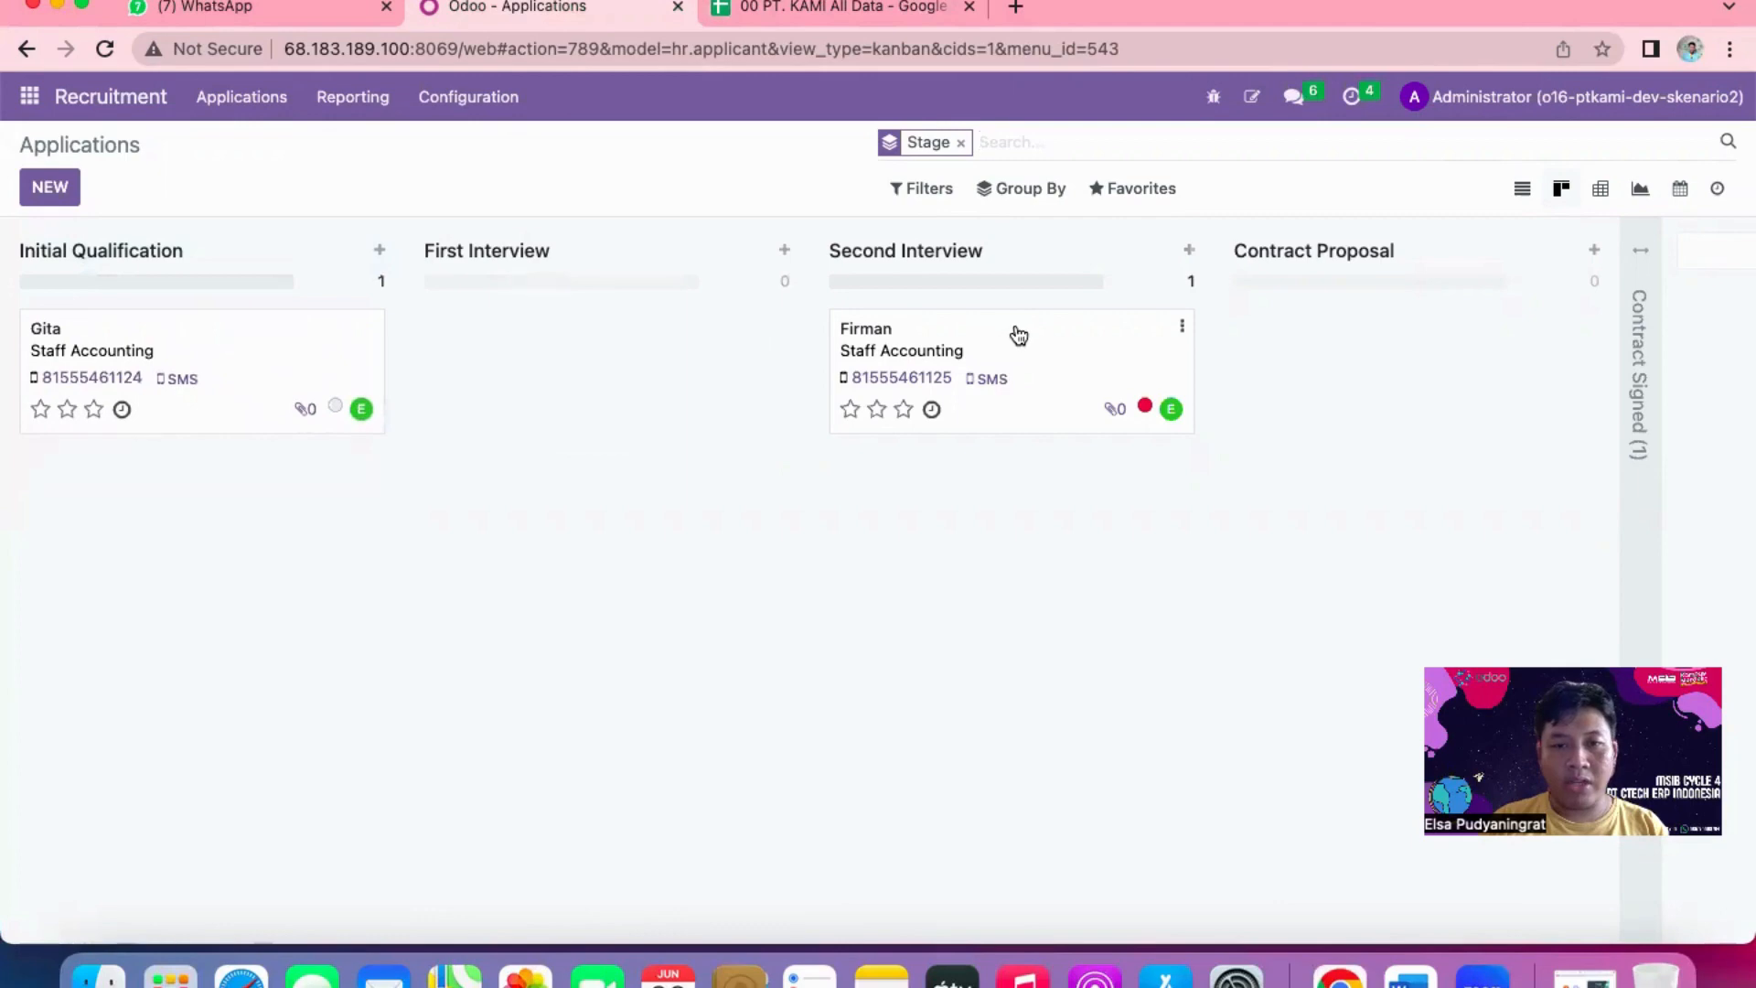
{"action": "left_click_drag", "start_coordinate": [1016, 333], "coordinate": [94, 502]}
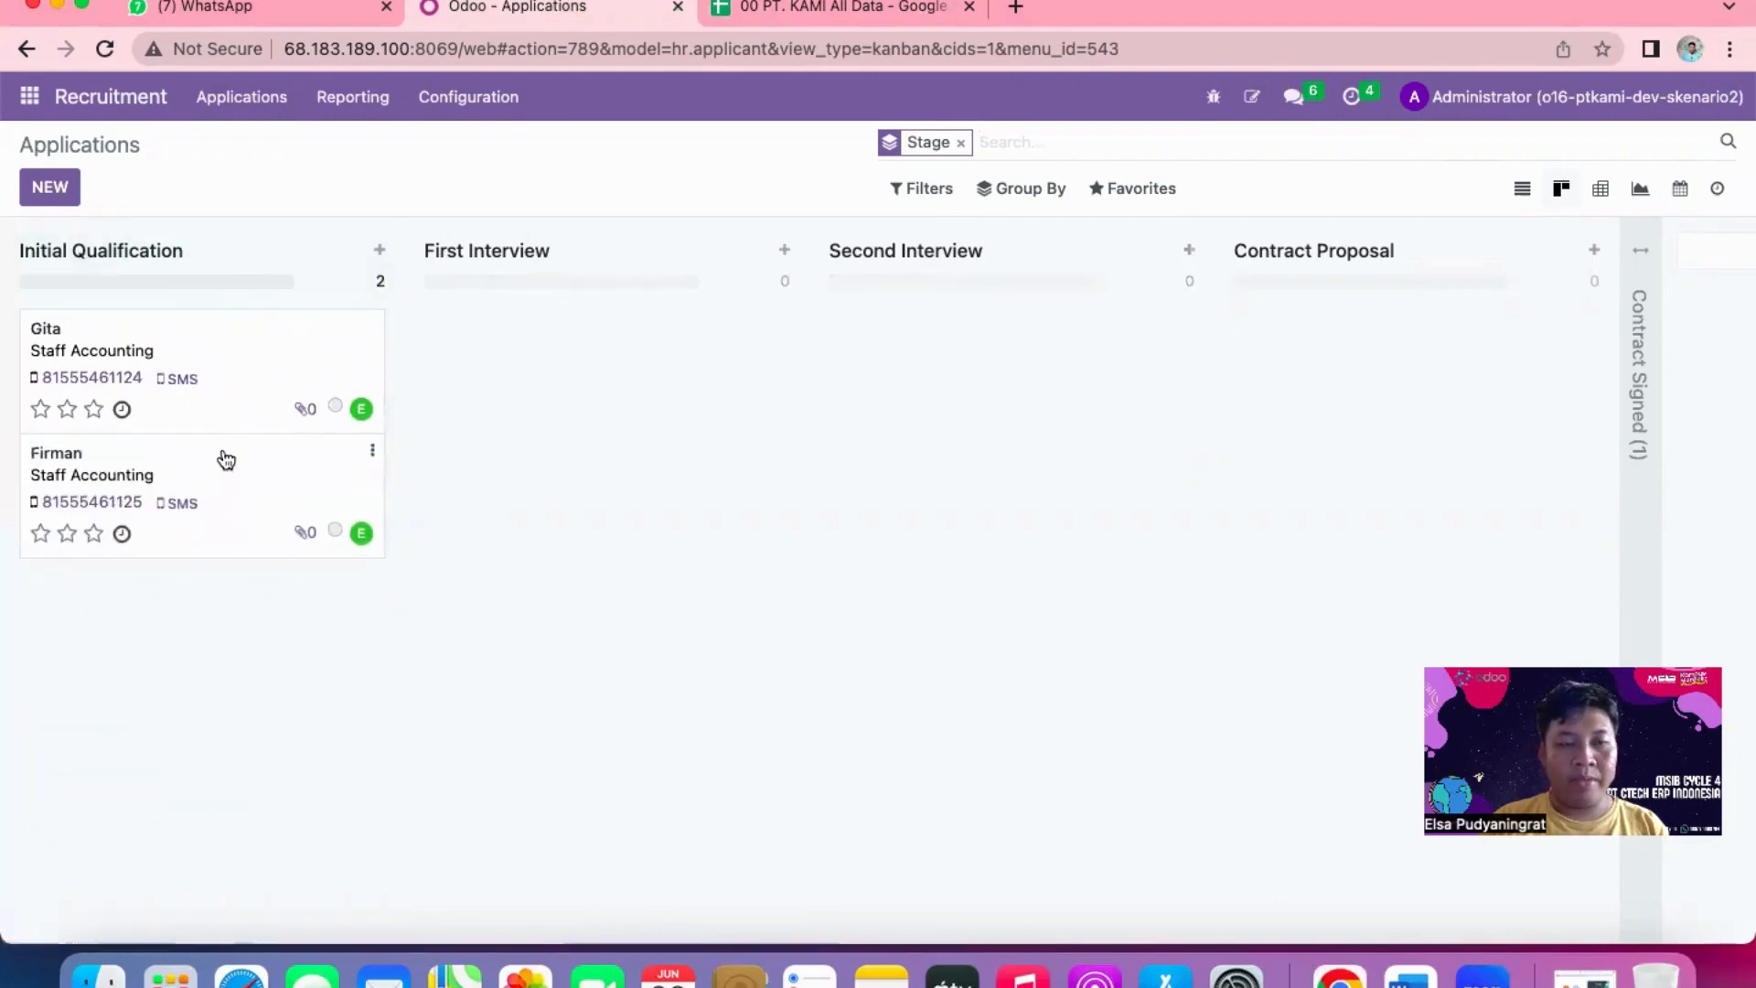
{"action": "left_click_drag", "start_coordinate": [228, 455], "coordinate": [983, 318]}
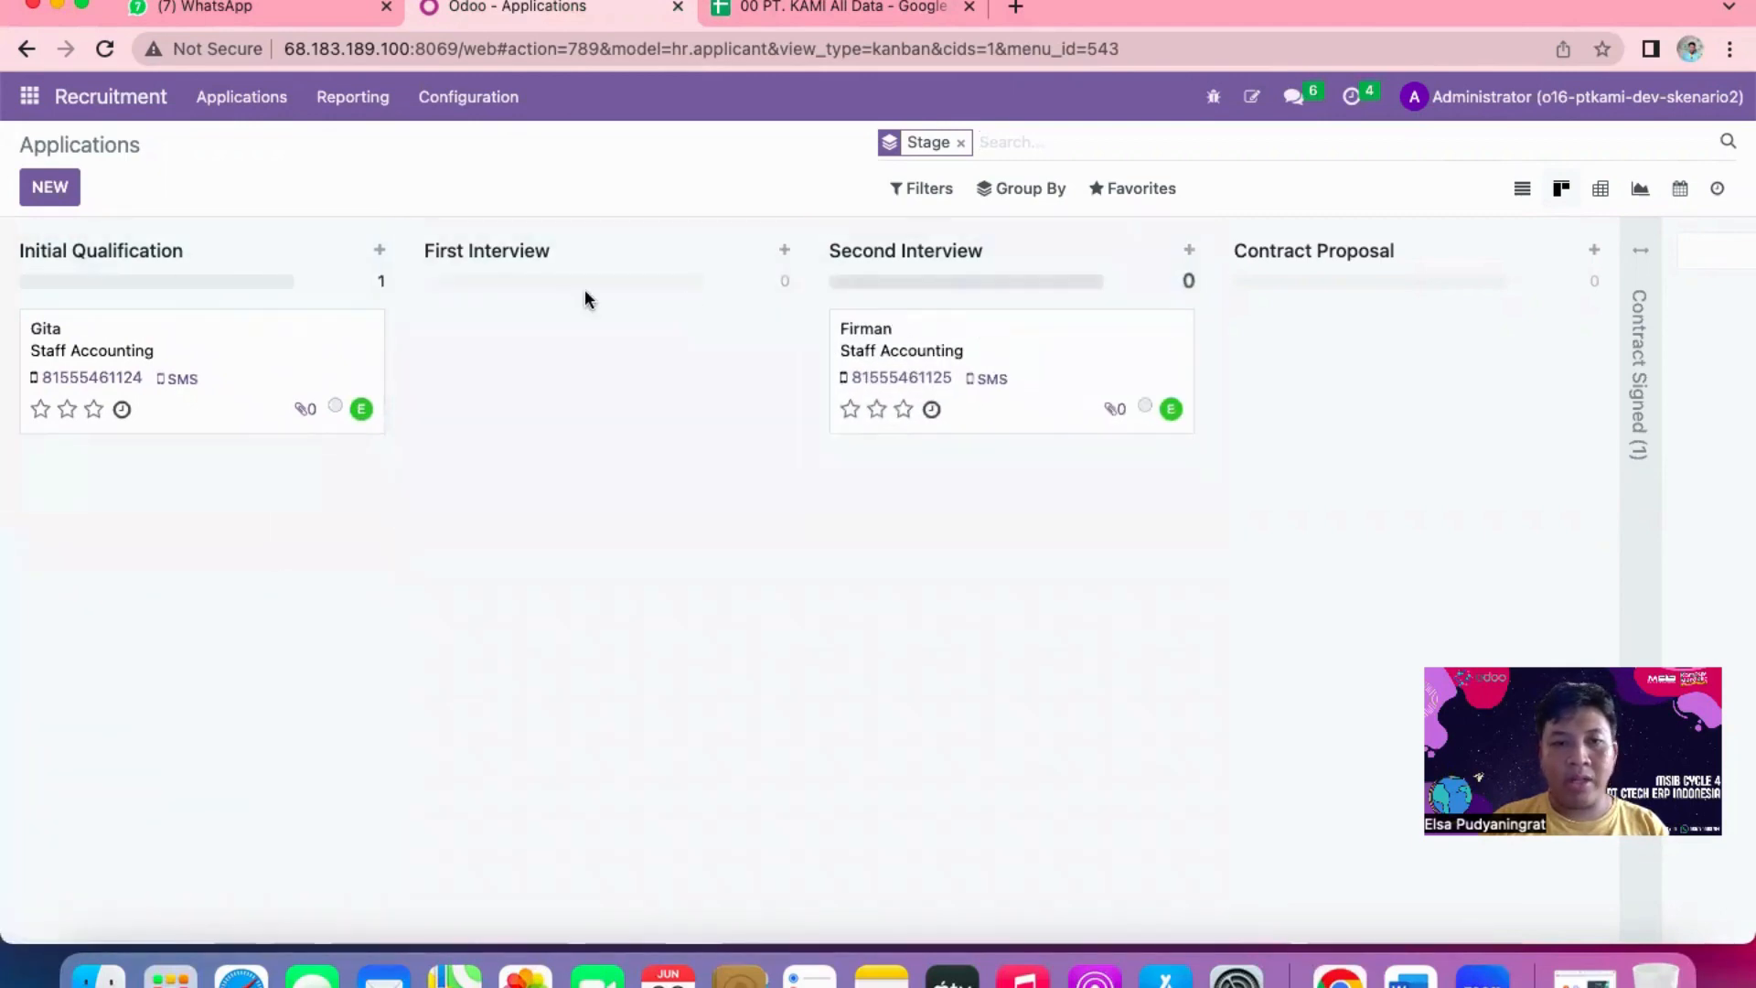
{"action": "left_click_drag", "start_coordinate": [294, 344], "coordinate": [722, 340]}
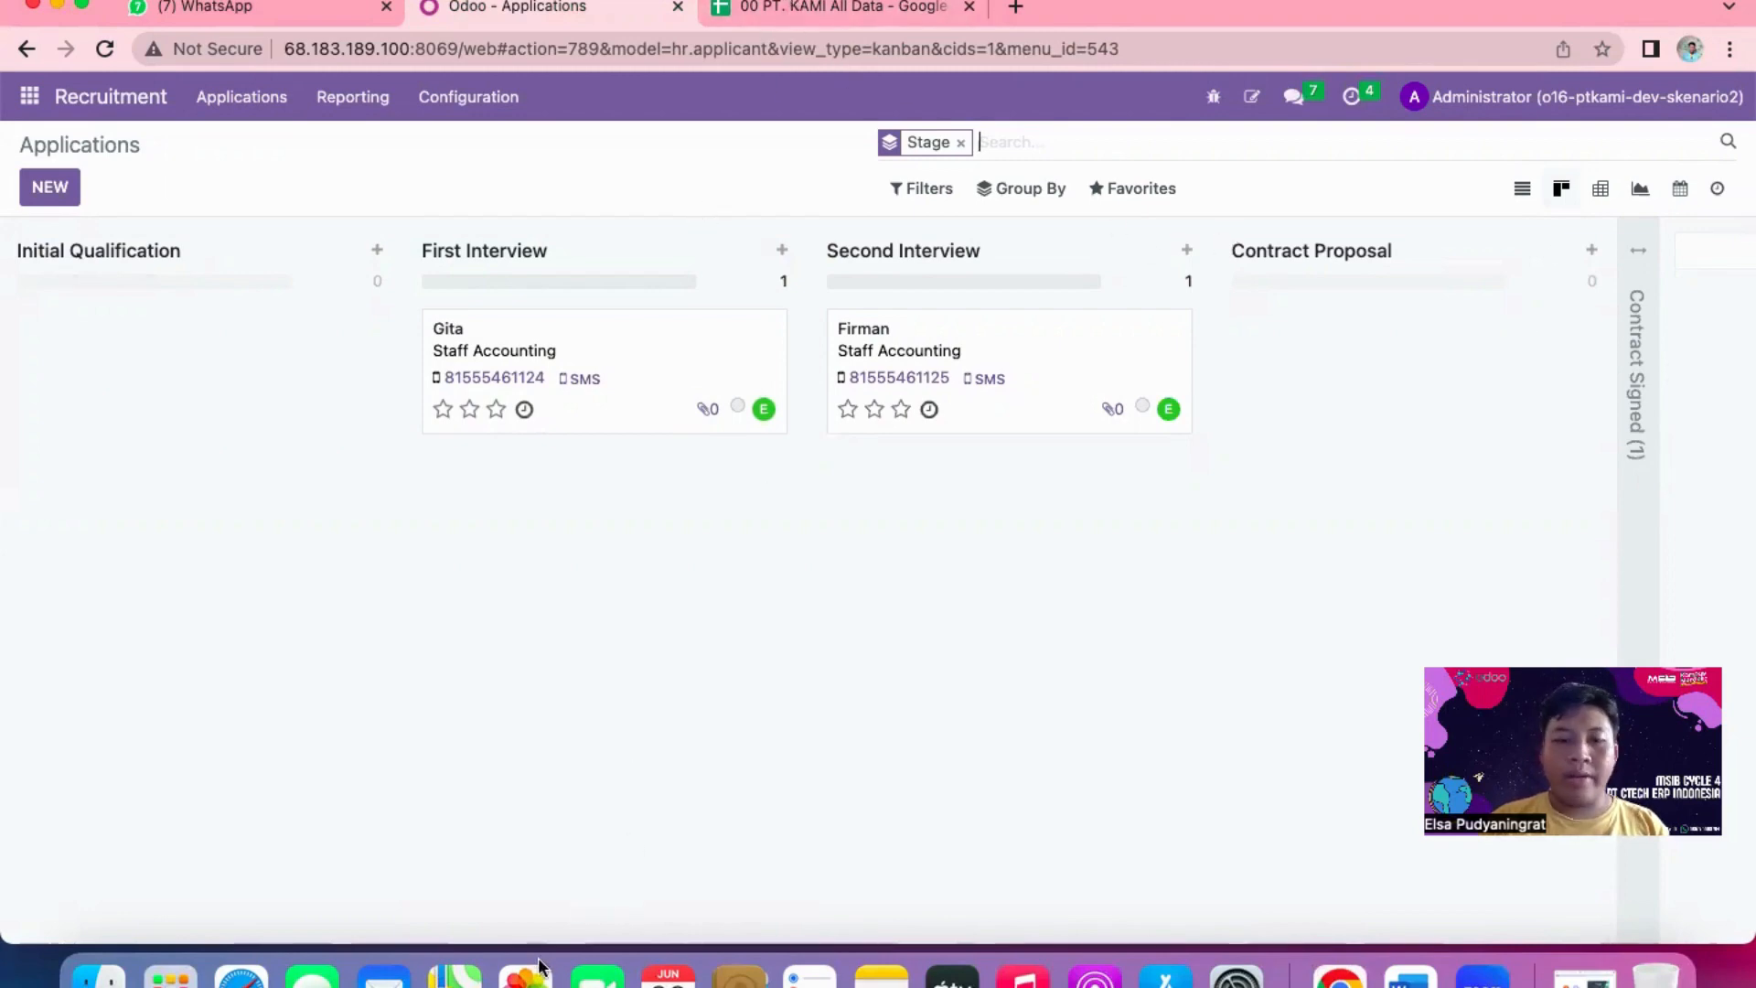
- Switch to the 00 PT. KAMI All Data spreadsheet and review the 18 Hr Employee sheet's columns from External ID to Company
{"action": "left_click", "coordinate": [792, 8]}
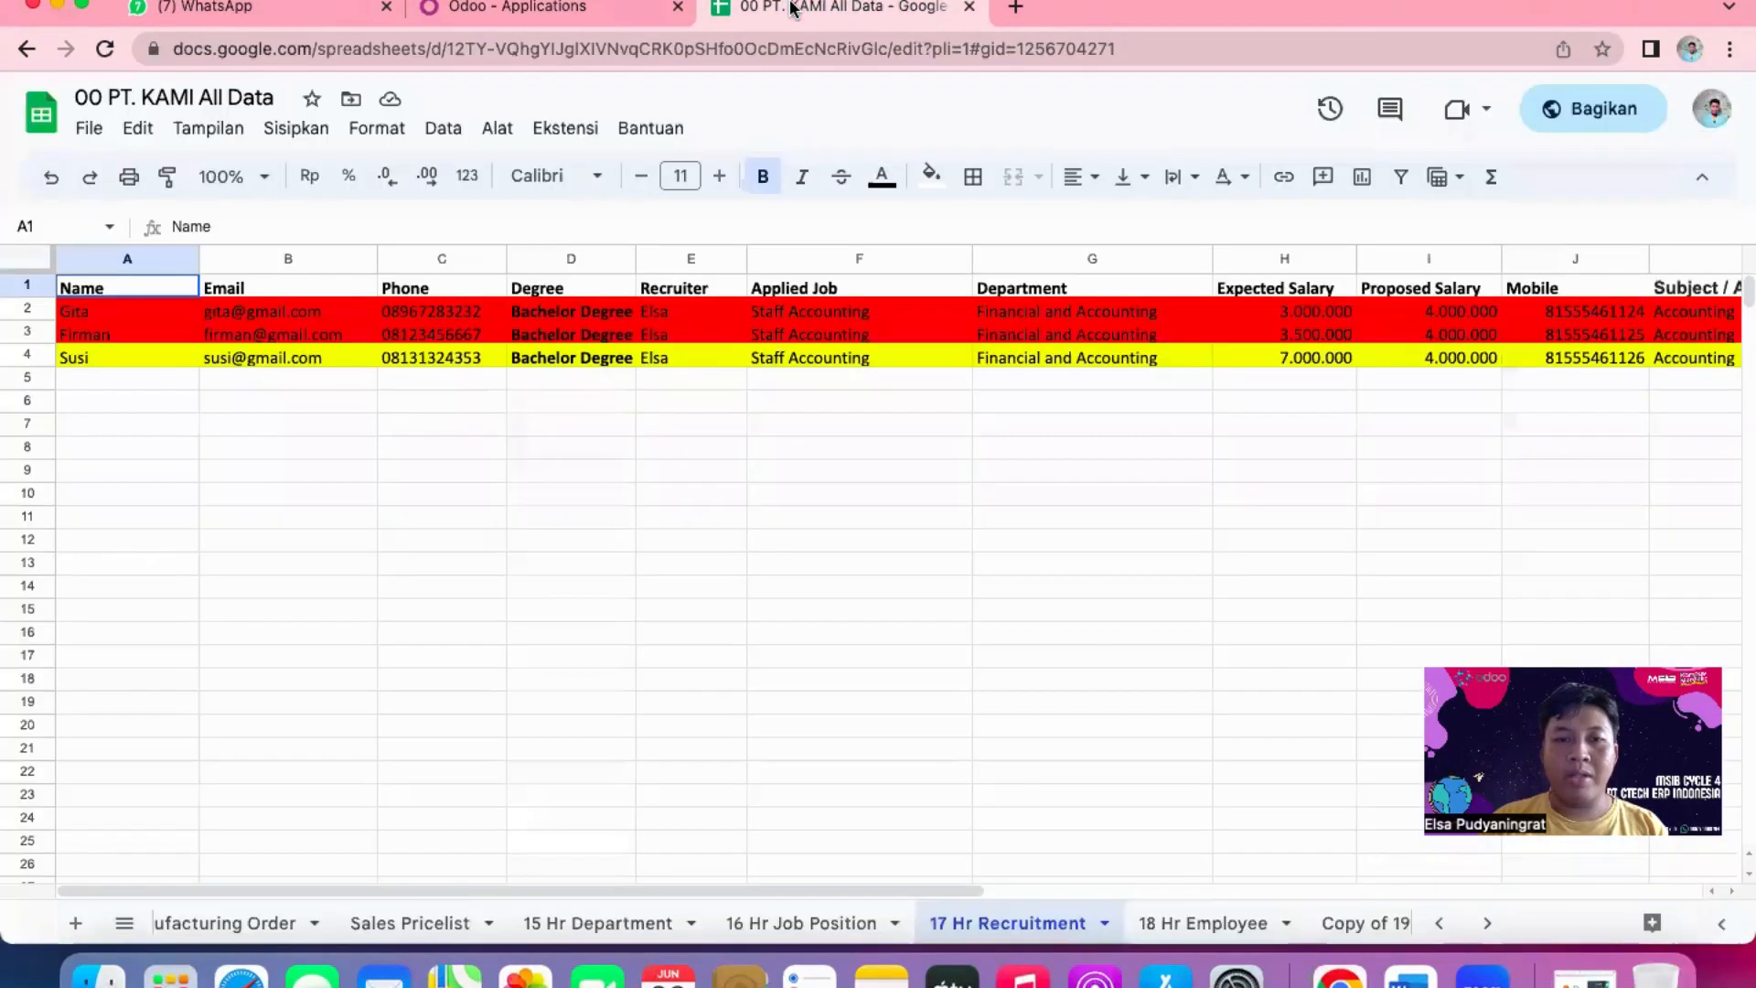
{"action": "left_click", "coordinate": [1202, 940]}
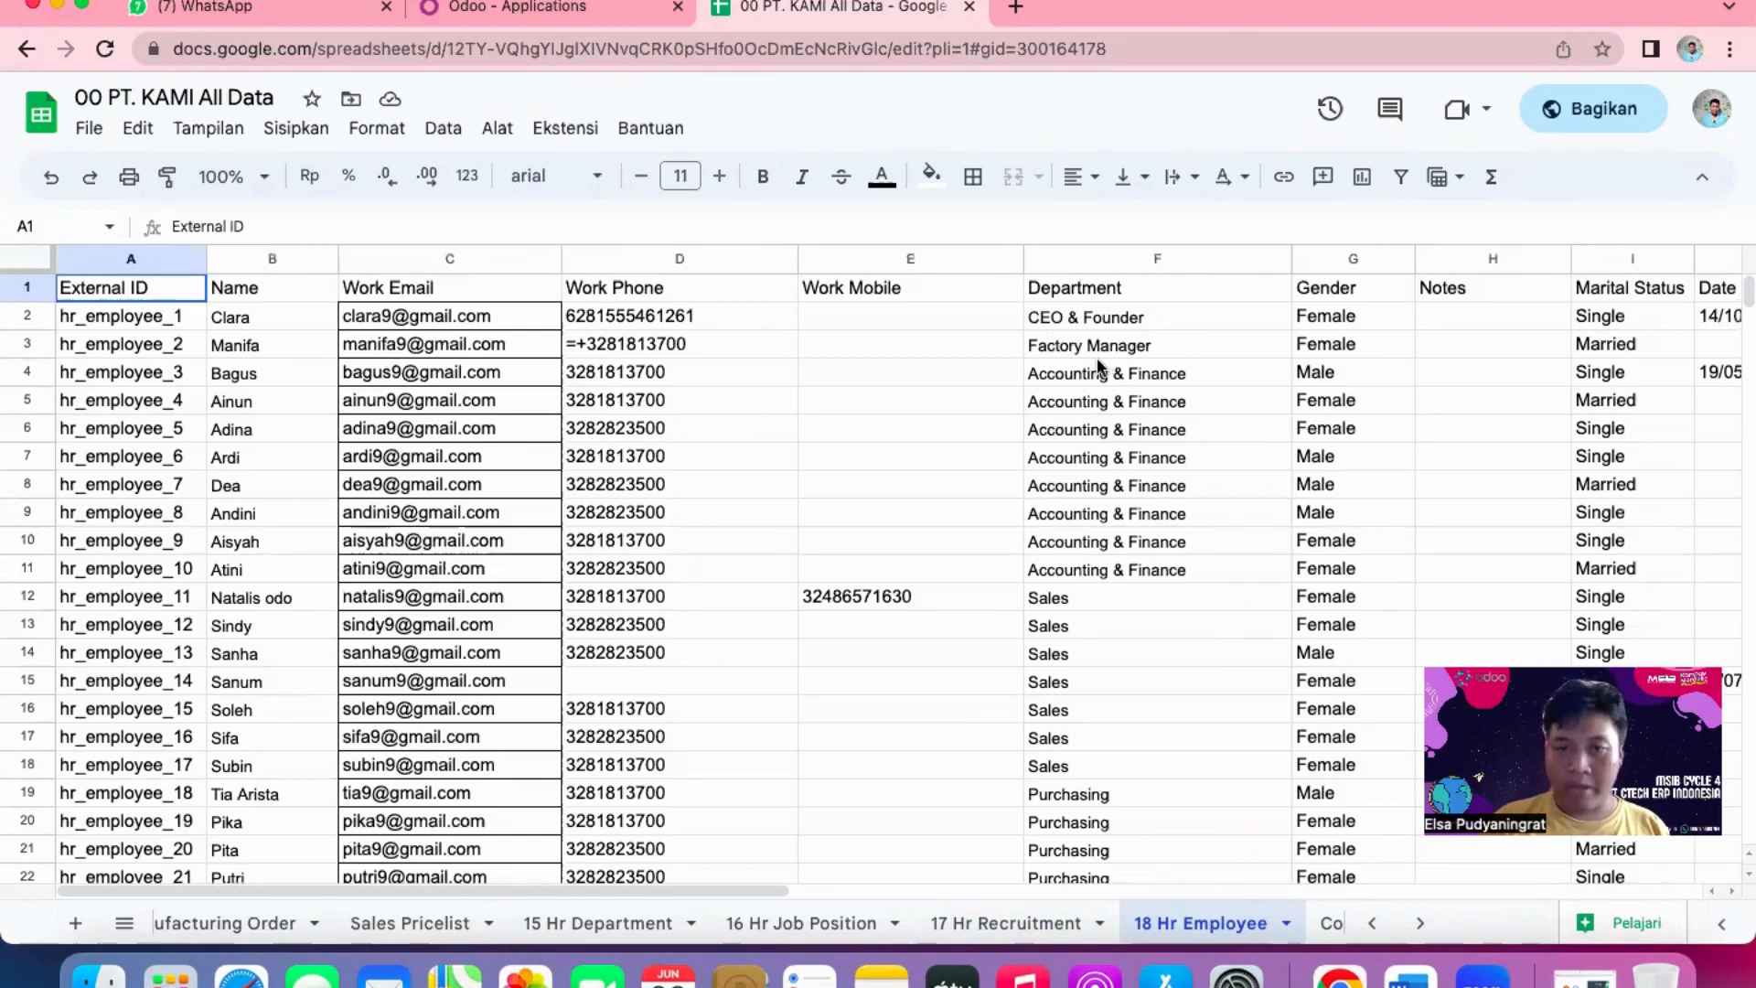
{"action": "scroll", "coordinate": [1098, 366], "scroll_direction": "right", "scroll_amount": 2}
{"action": "scroll", "coordinate": [1098, 366], "scroll_direction": "right", "scroll_amount": 2}
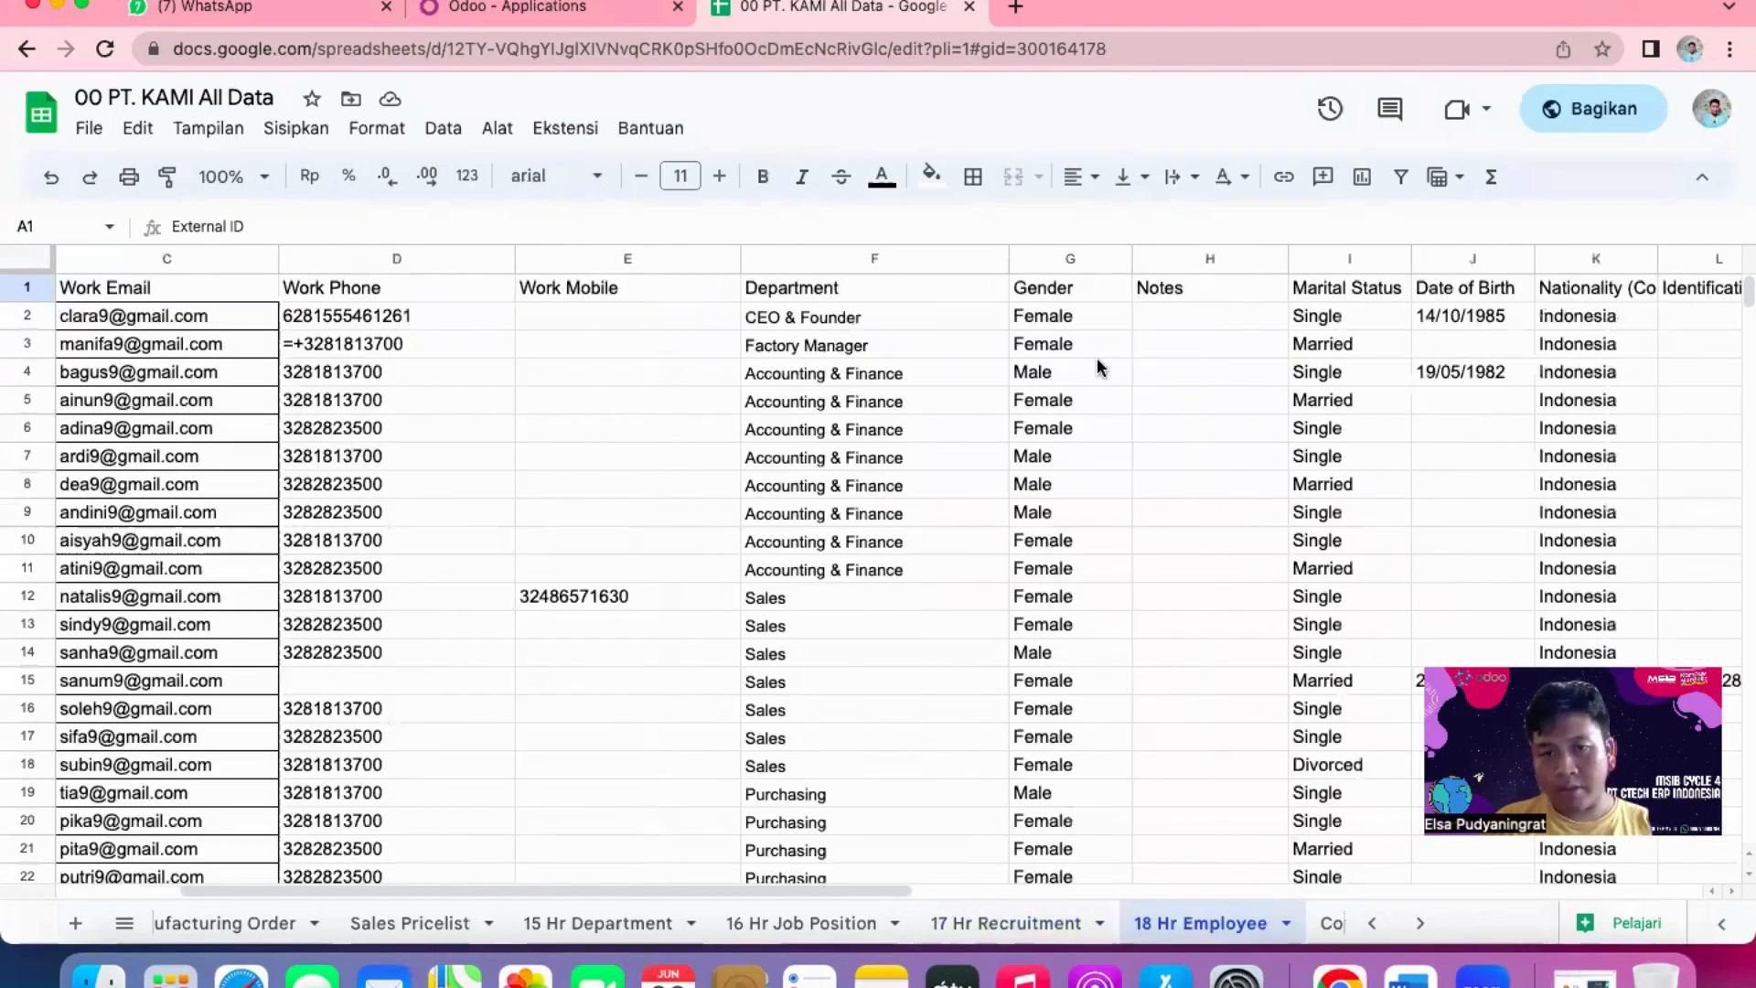
{"action": "scroll", "coordinate": [1096, 364], "scroll_direction": "right", "scroll_amount": 2}
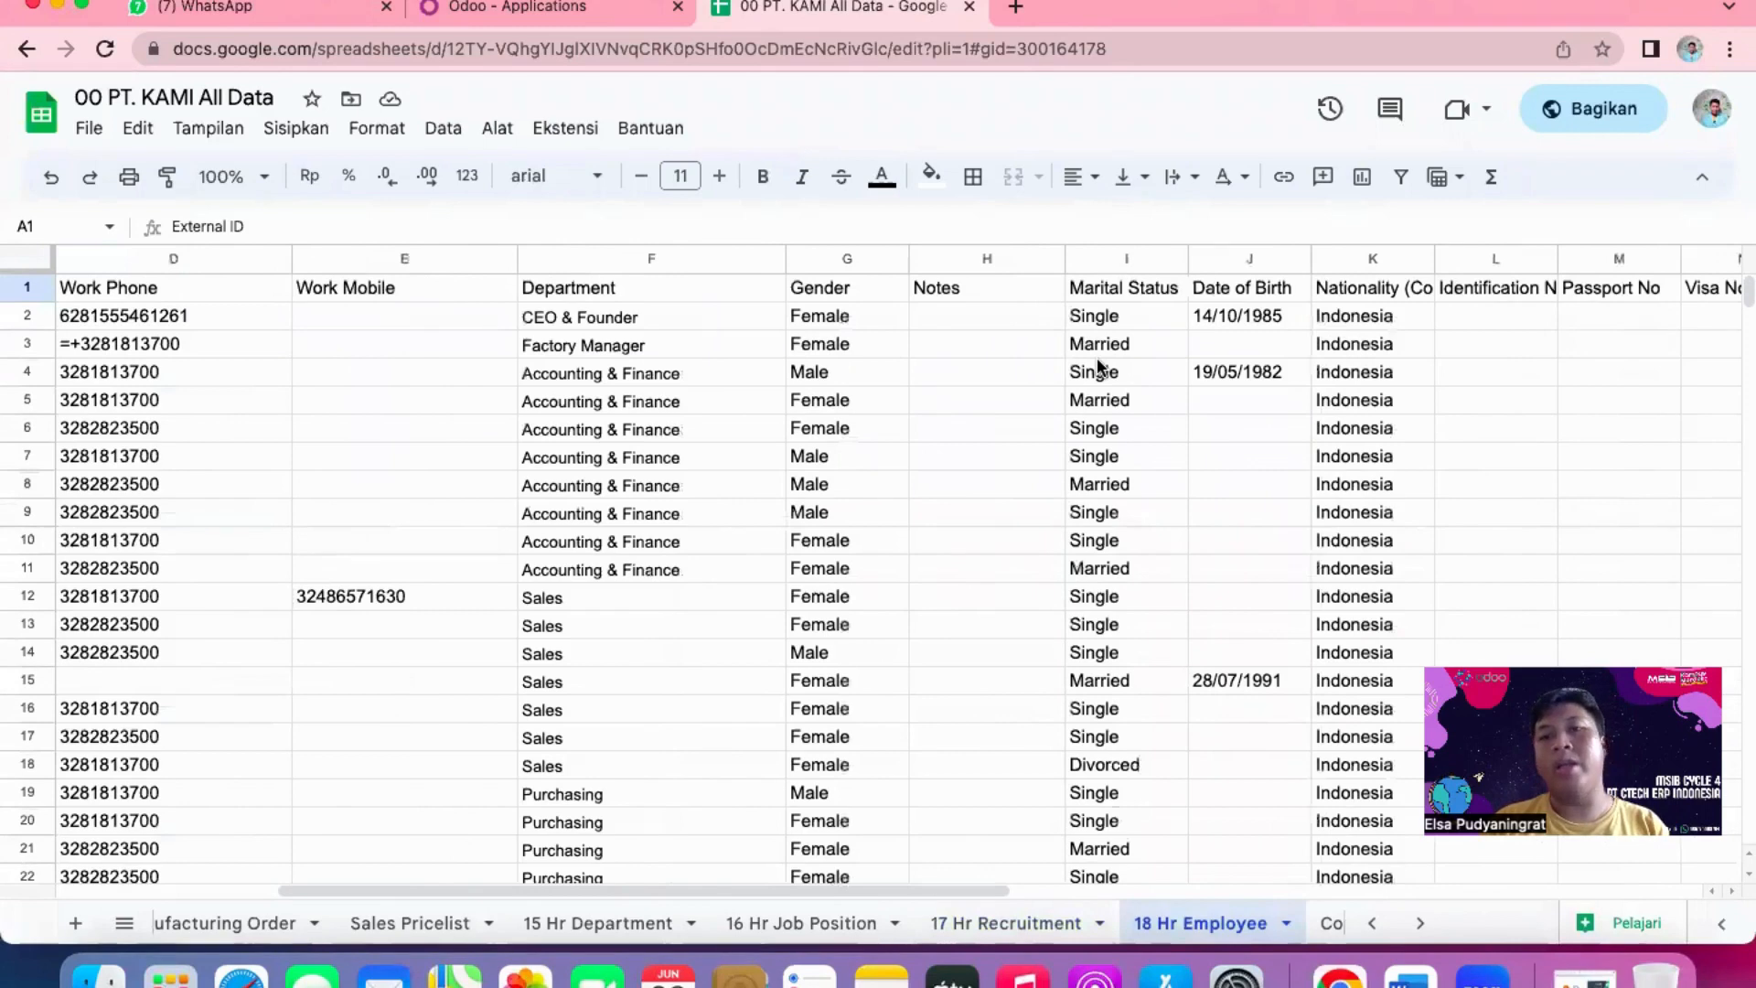
{"action": "scroll", "coordinate": [1096, 366], "scroll_direction": "right", "scroll_amount": 2}
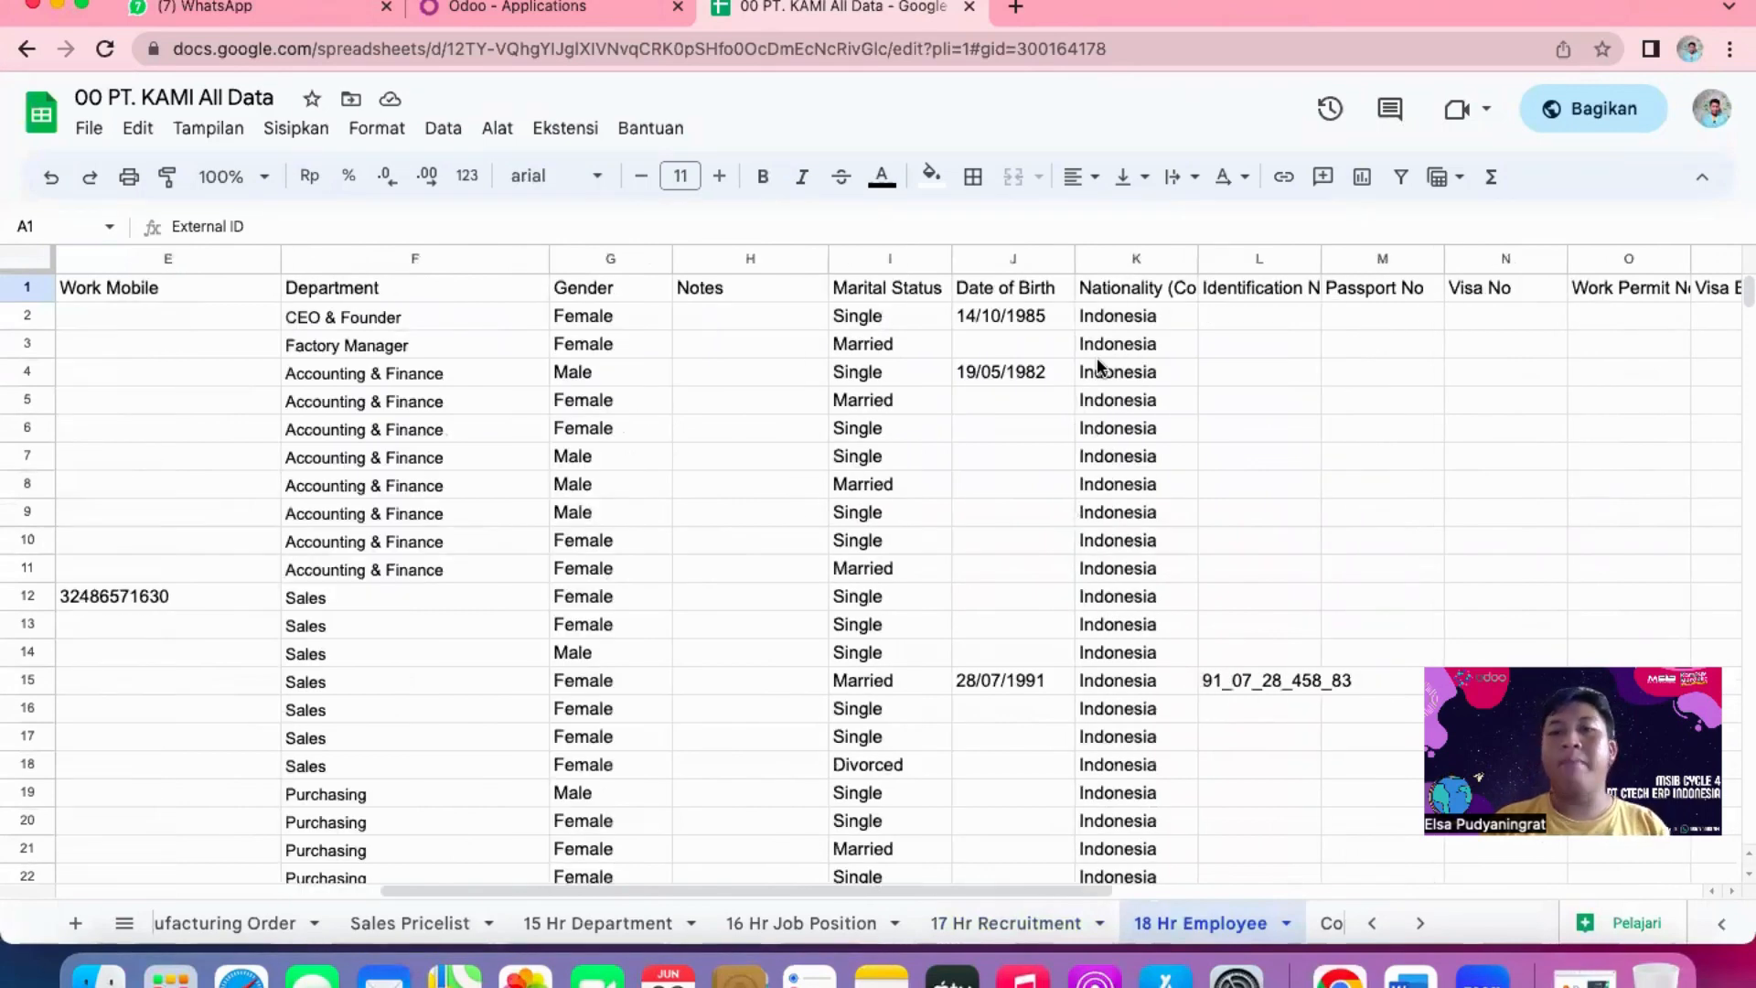
{"action": "scroll", "coordinate": [1097, 366], "scroll_direction": "right", "scroll_amount": 6}
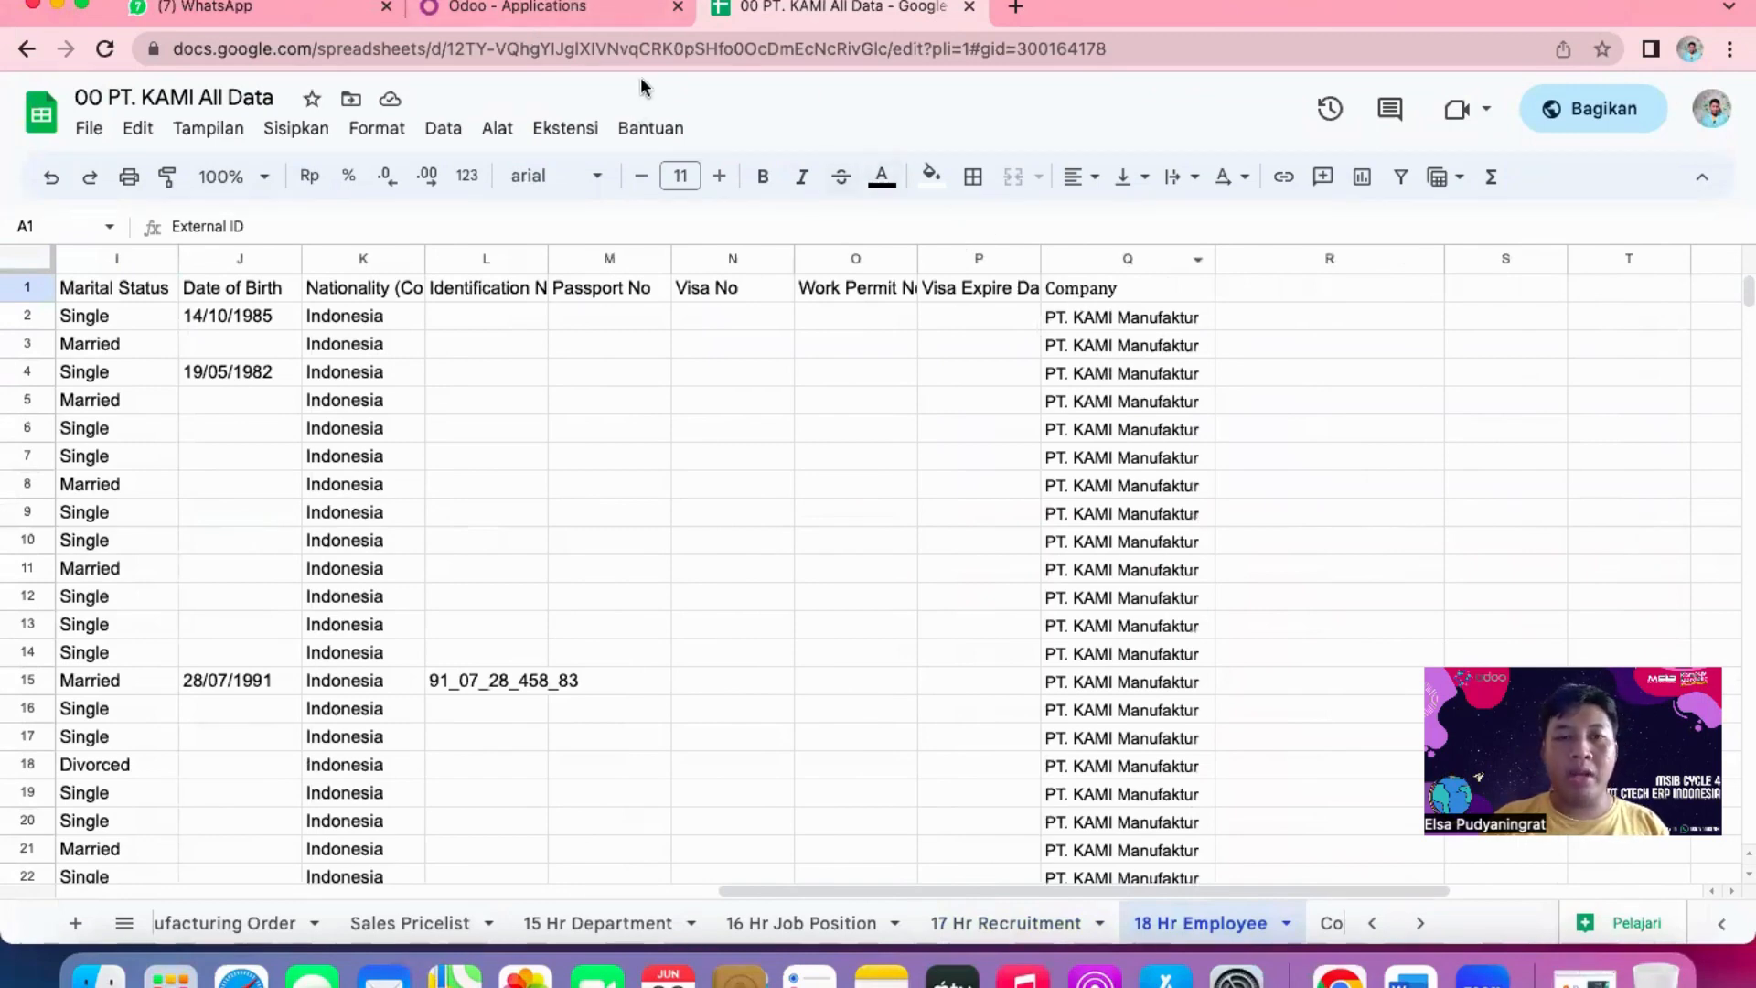
- Switch to Odoo, open the Employees module and review the employee cards of all departments down to the end
{"action": "left_click", "coordinate": [509, 13]}
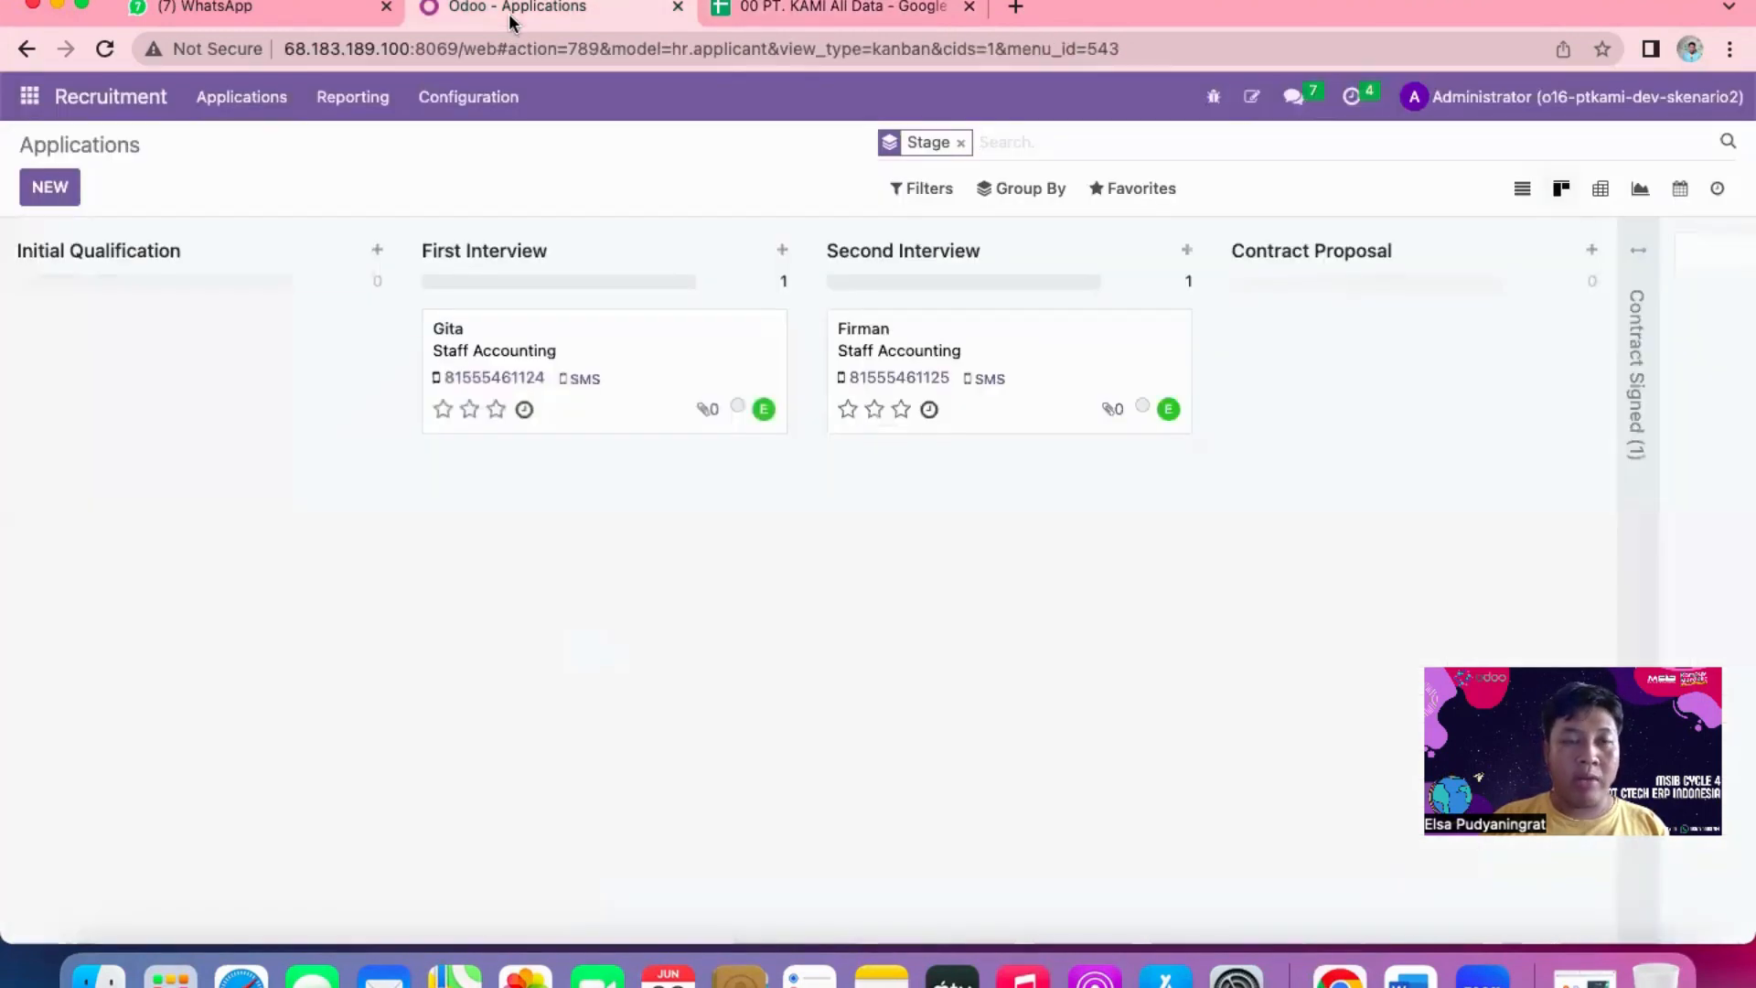
{"action": "left_click", "coordinate": [29, 95]}
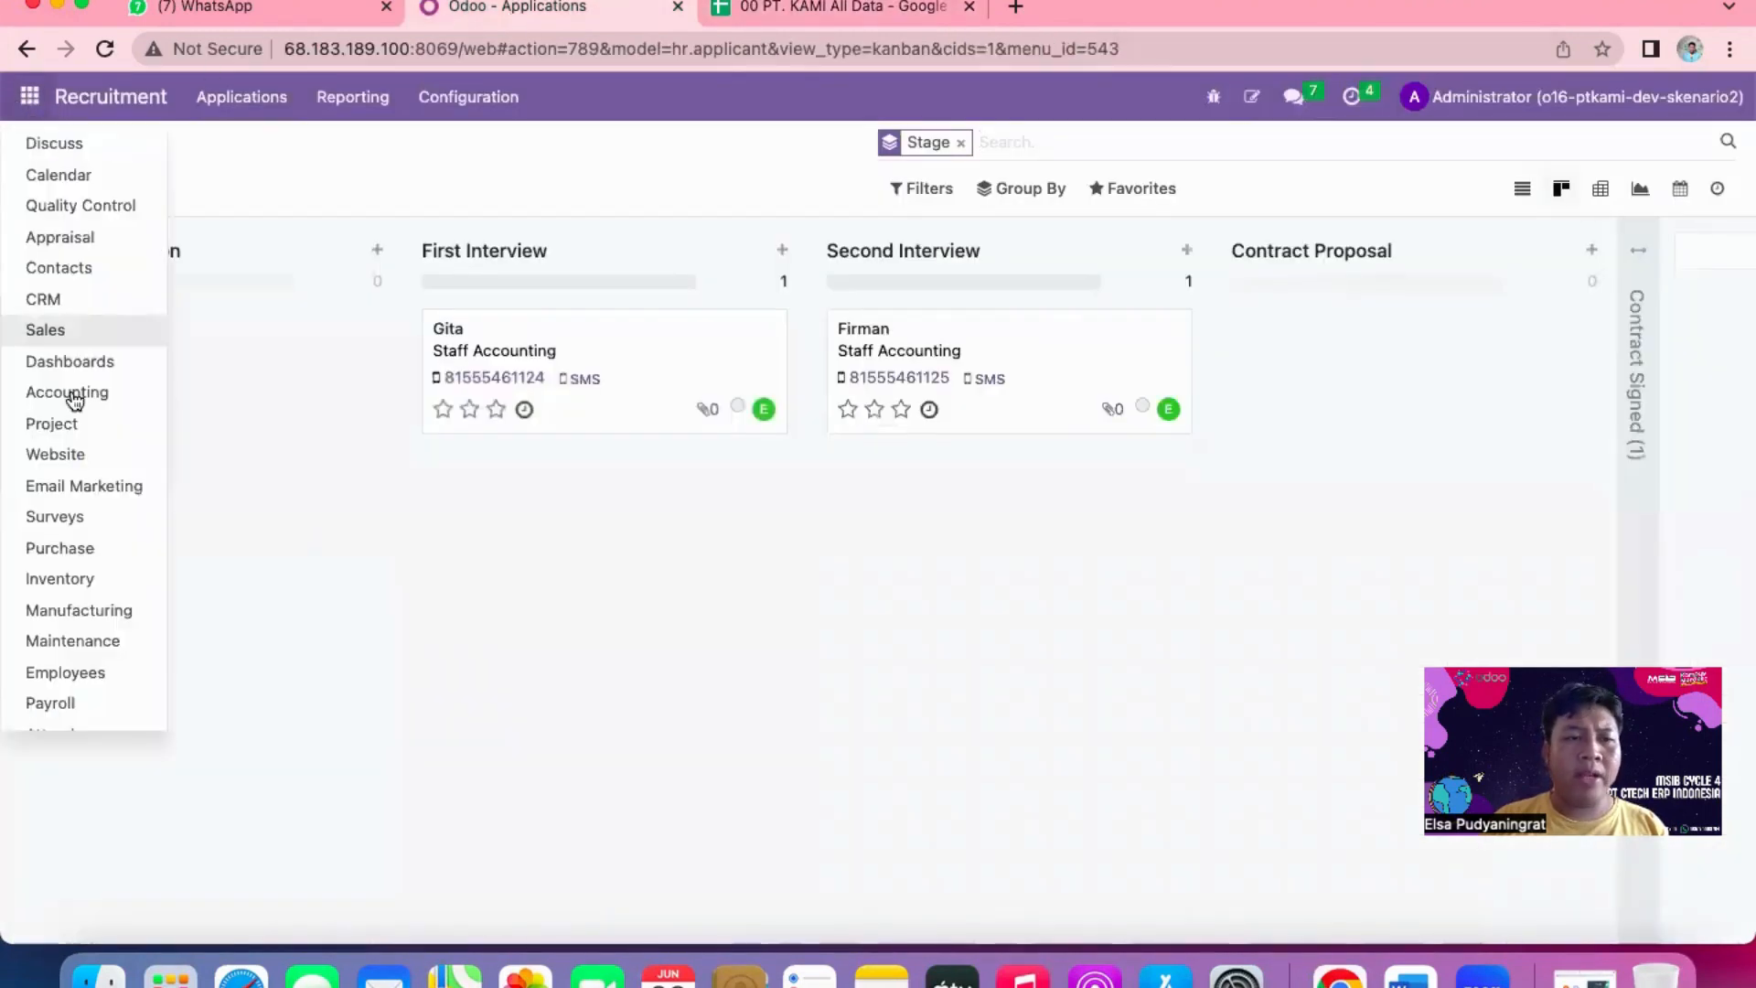
{"action": "scroll", "coordinate": [71, 396], "scroll_direction": "down", "scroll_amount": 5}
{"action": "left_click", "coordinate": [69, 464]}
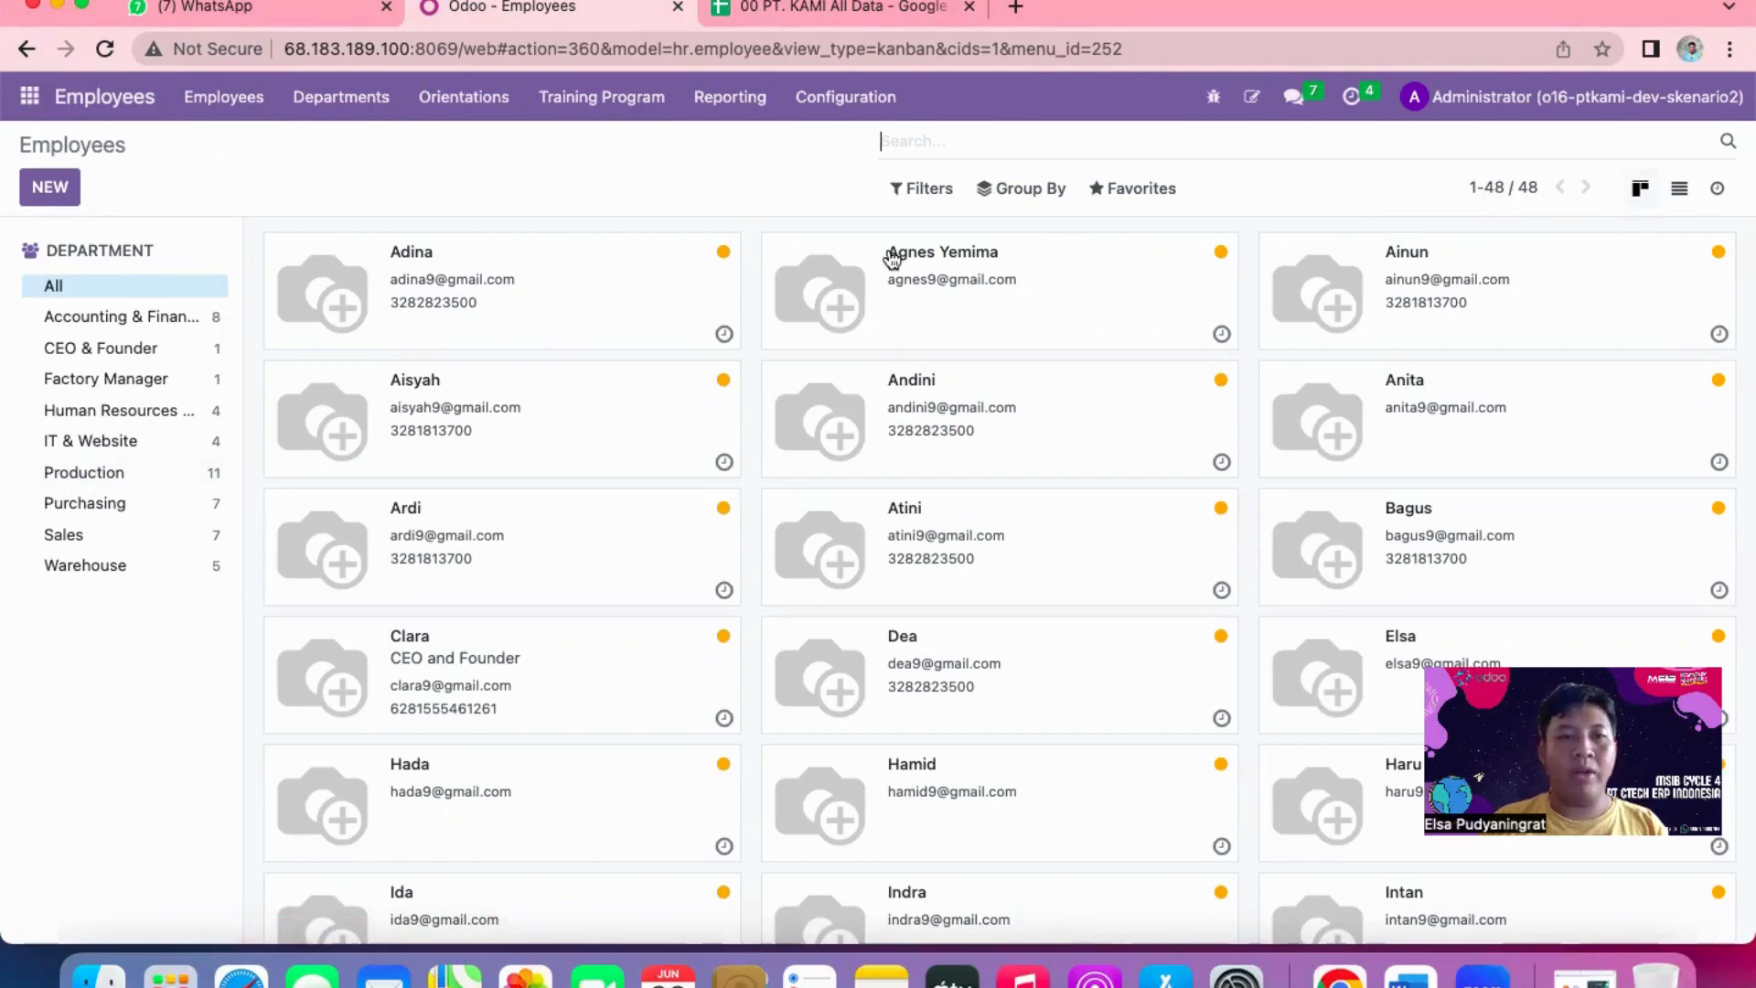
{"action": "scroll", "coordinate": [651, 312], "scroll_direction": "down", "scroll_amount": 15}
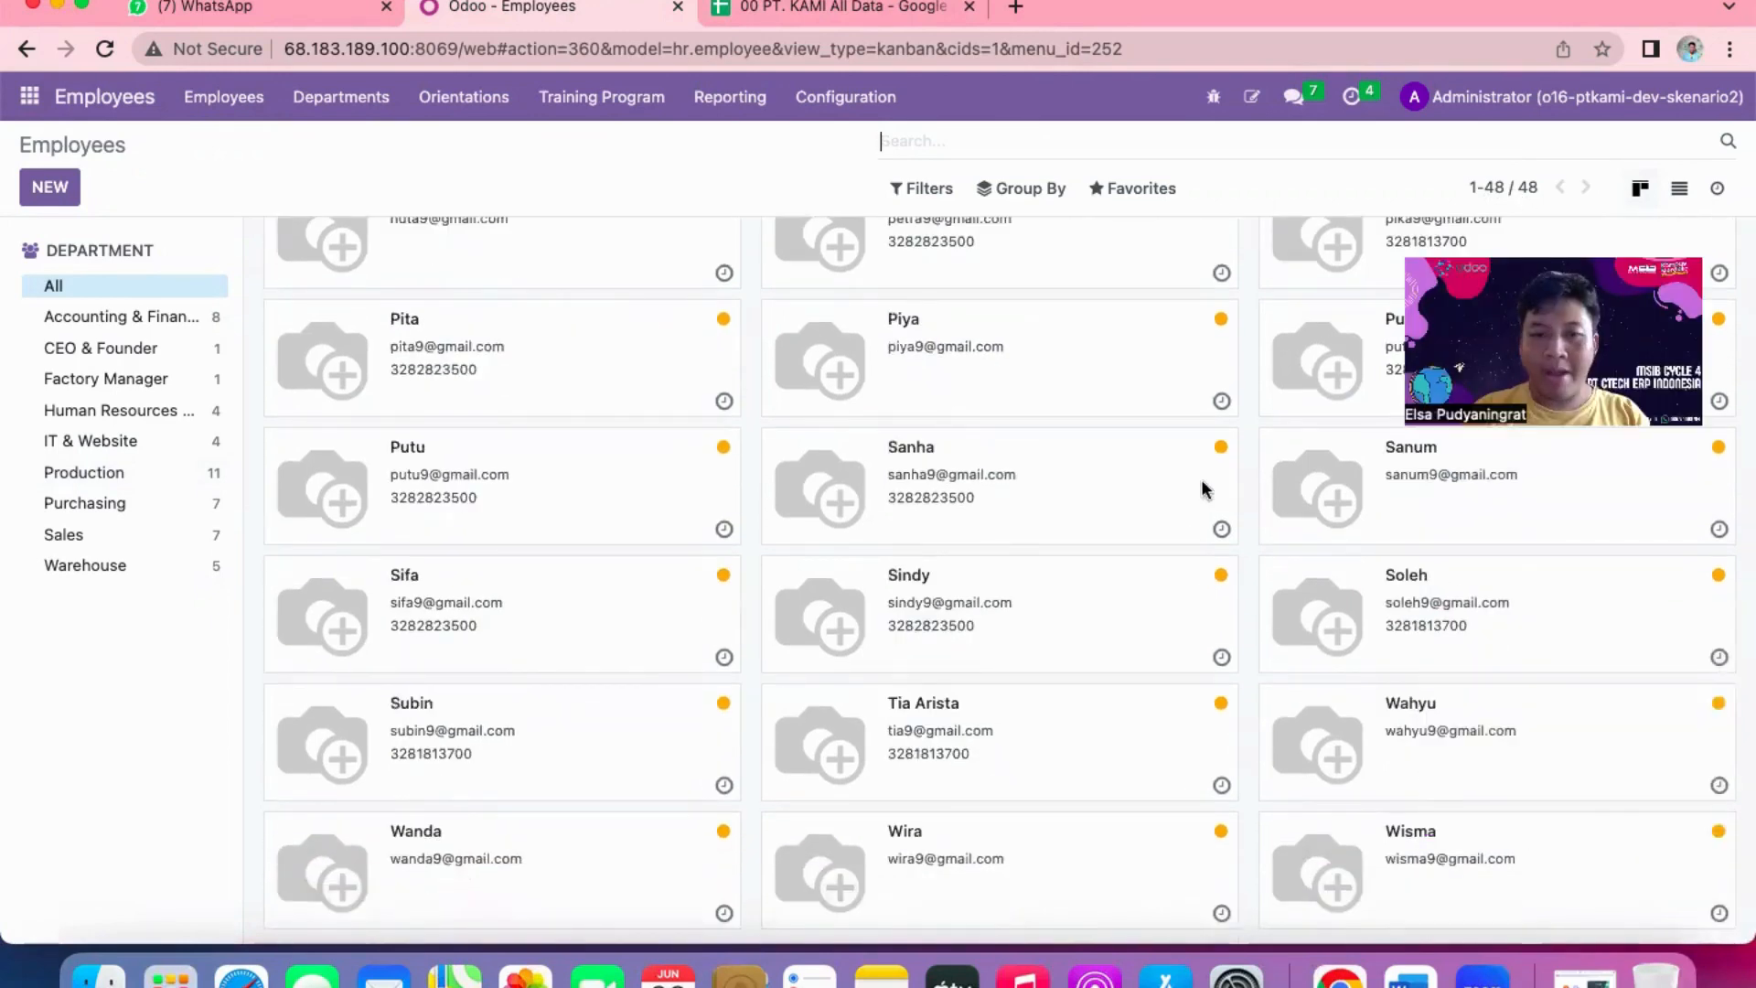
- Switch to the 00 PT. KAMI All Data spreadsheet and review the Copy of 19 Hr Contract History sheet's columns from External ID to Status
{"action": "scroll", "coordinate": [1008, 543], "scroll_direction": "up", "scroll_amount": 15}
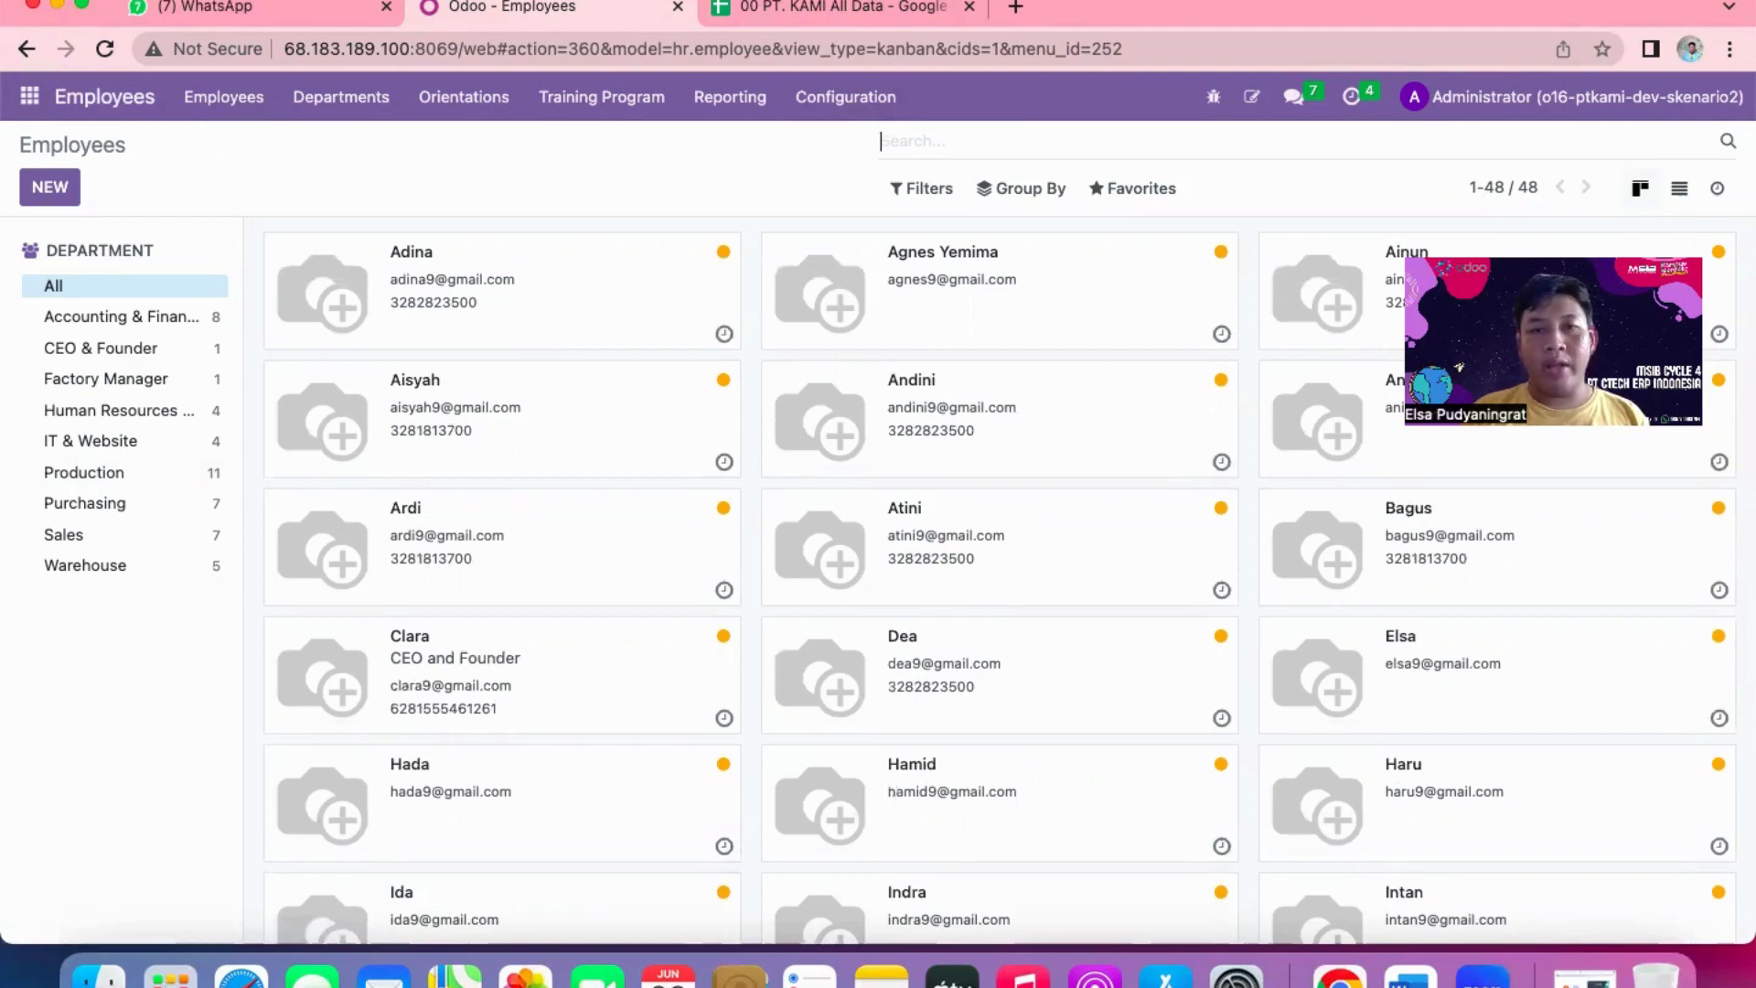
{"action": "left_click", "coordinate": [841, 9]}
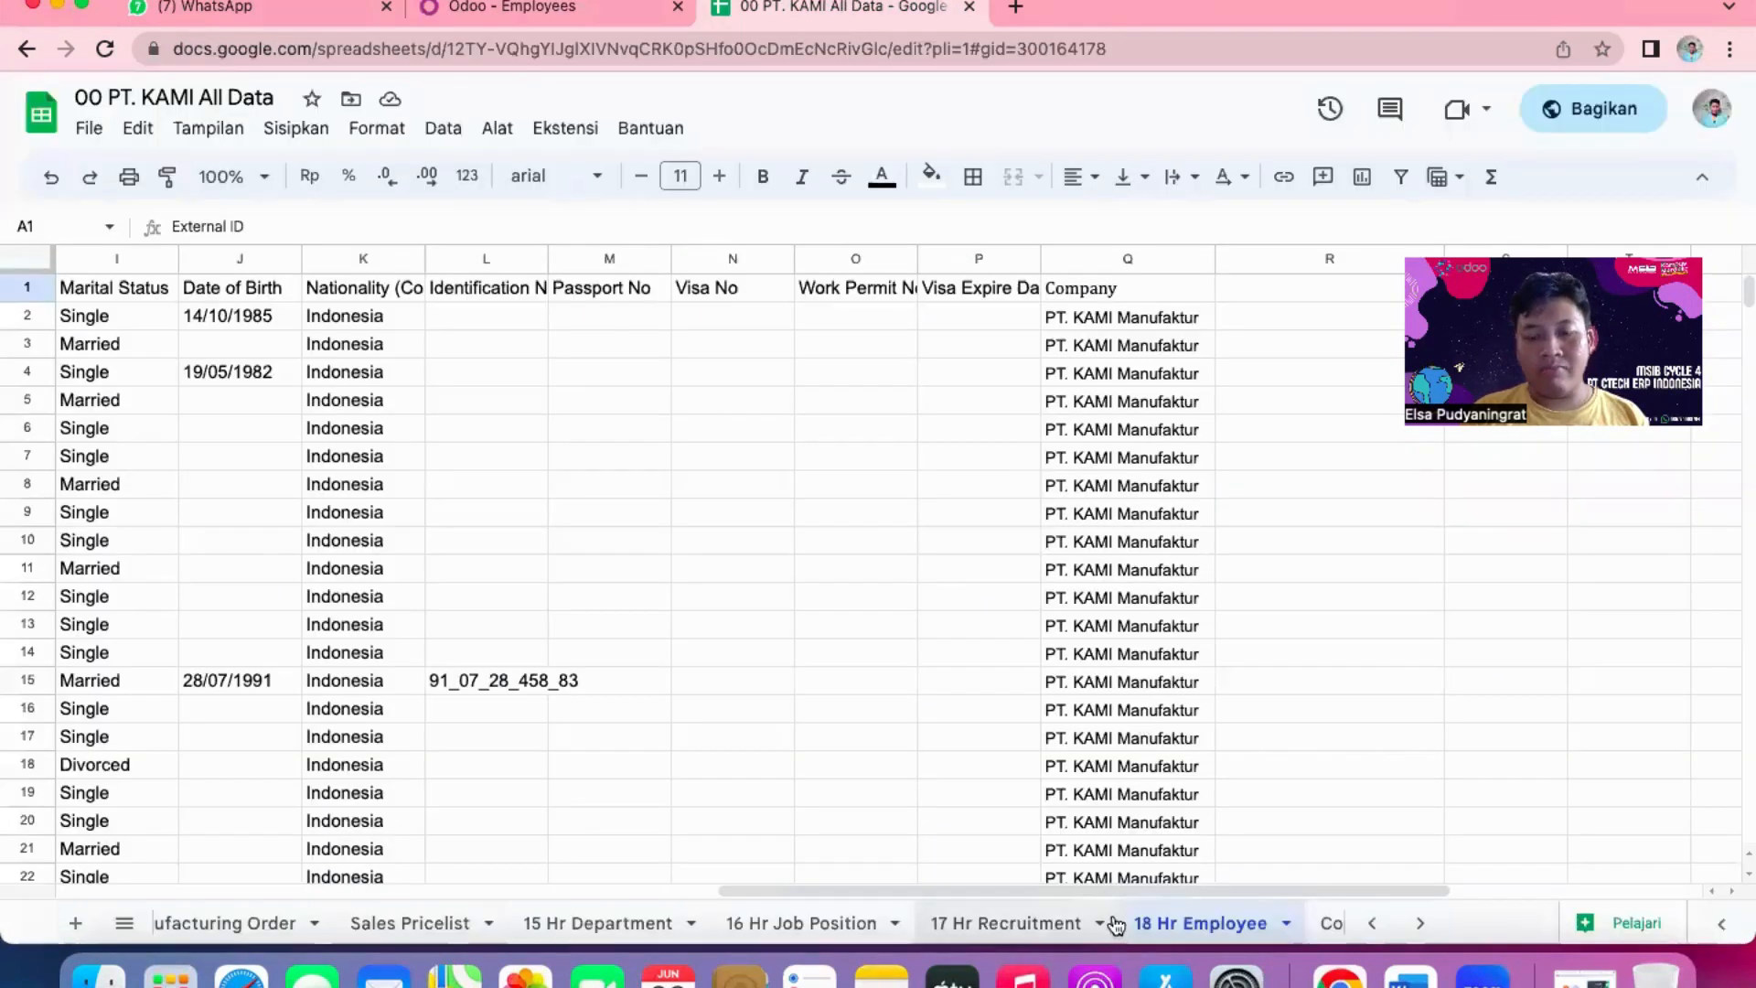
{"action": "scroll", "coordinate": [1116, 924], "scroll_direction": "right", "scroll_amount": 3}
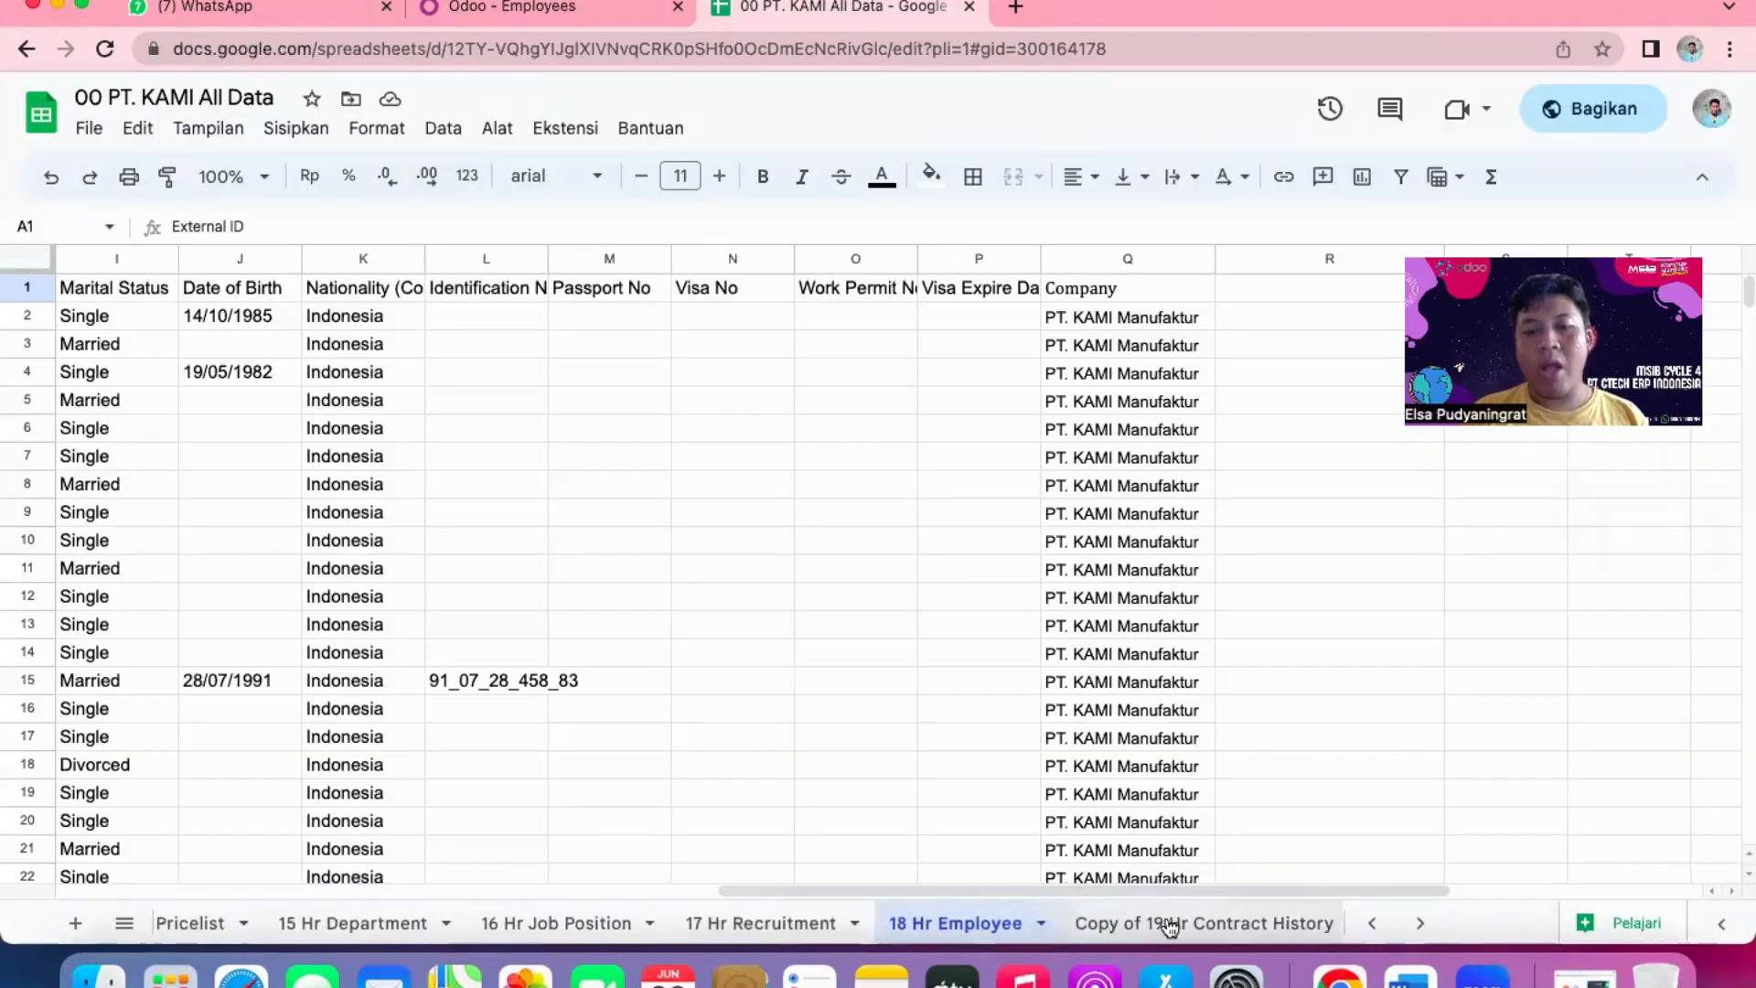
{"action": "left_click", "coordinate": [1196, 924]}
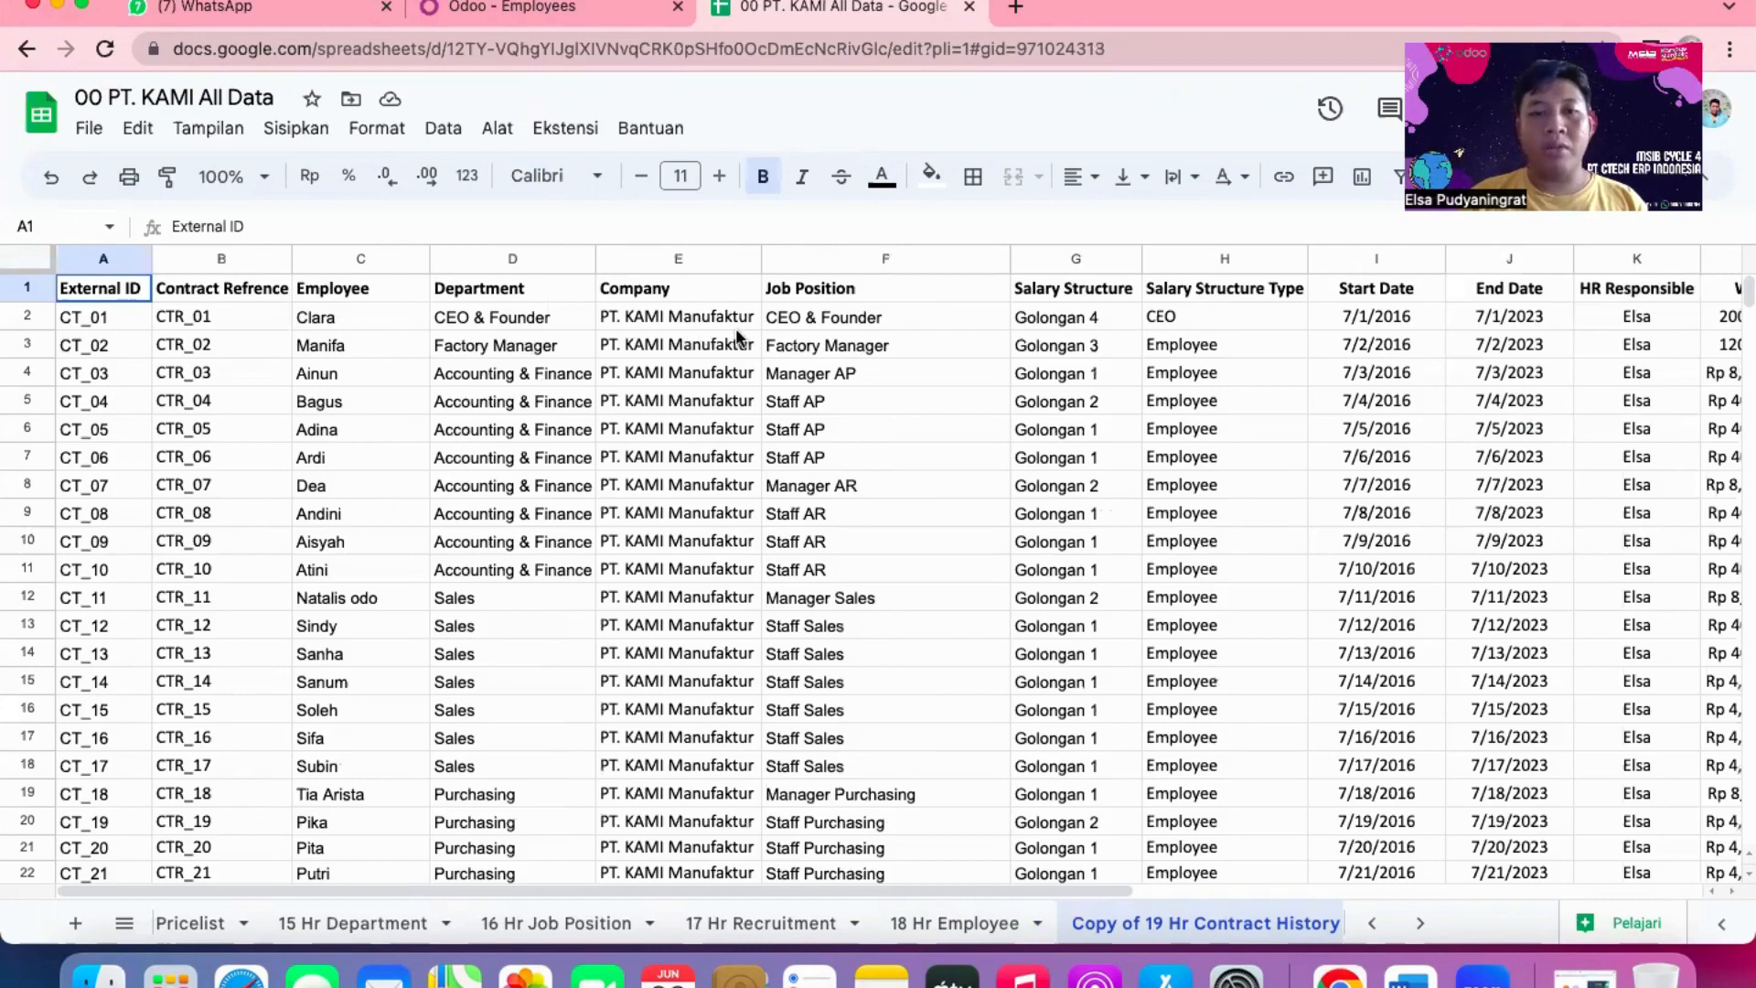
{"action": "scroll", "coordinate": [1050, 378], "scroll_direction": "right", "scroll_amount": 5}
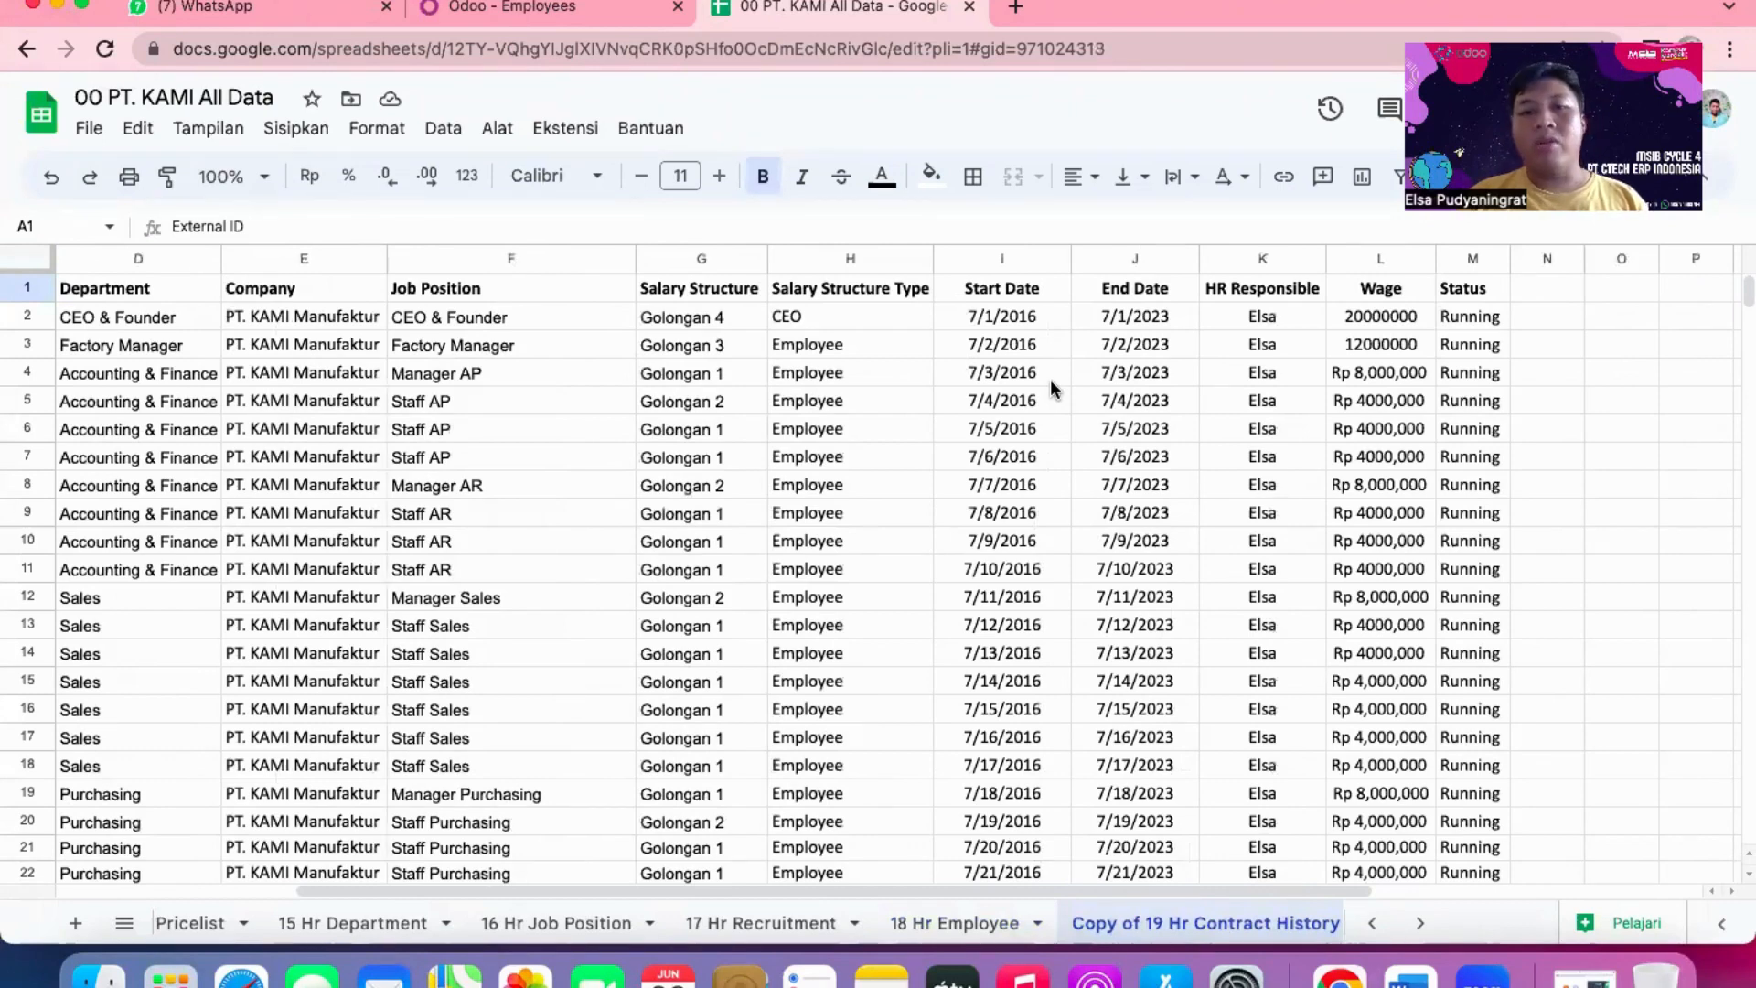
{"action": "scroll", "coordinate": [1050, 386], "scroll_direction": "right", "scroll_amount": 2}
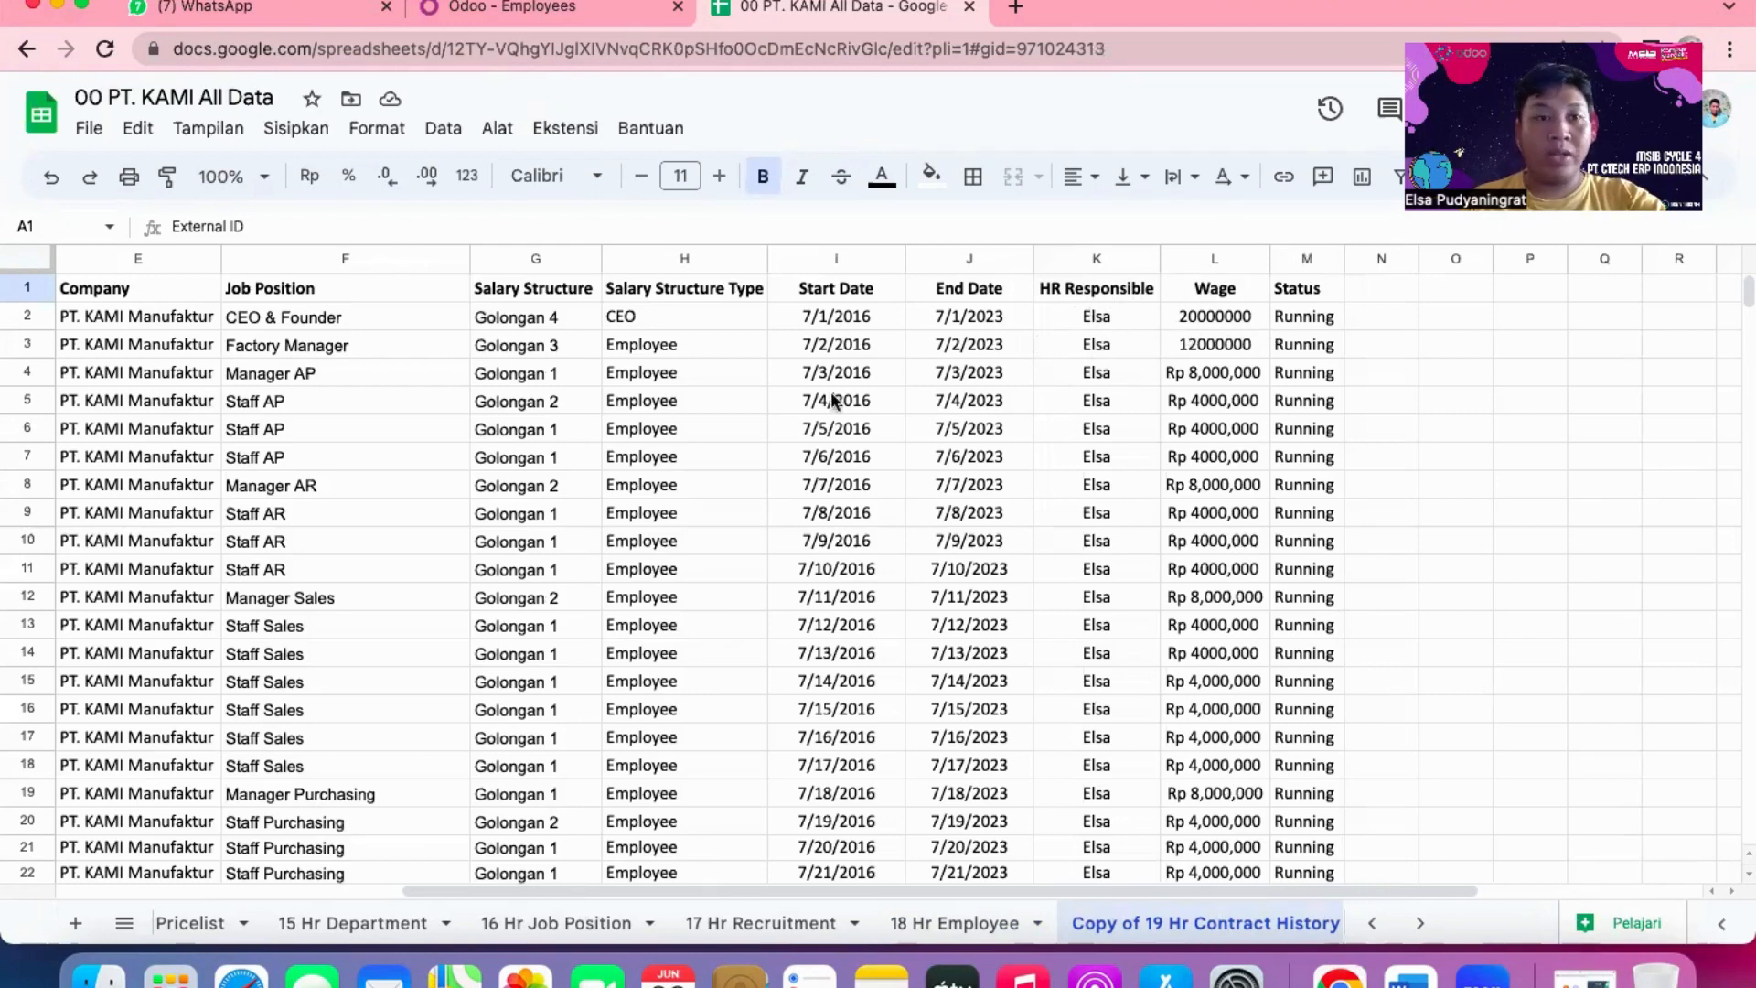
- Switch to Odoo, open the employee contract history and review all contracts in the Running group down to the end
{"action": "left_click", "coordinate": [540, 8]}
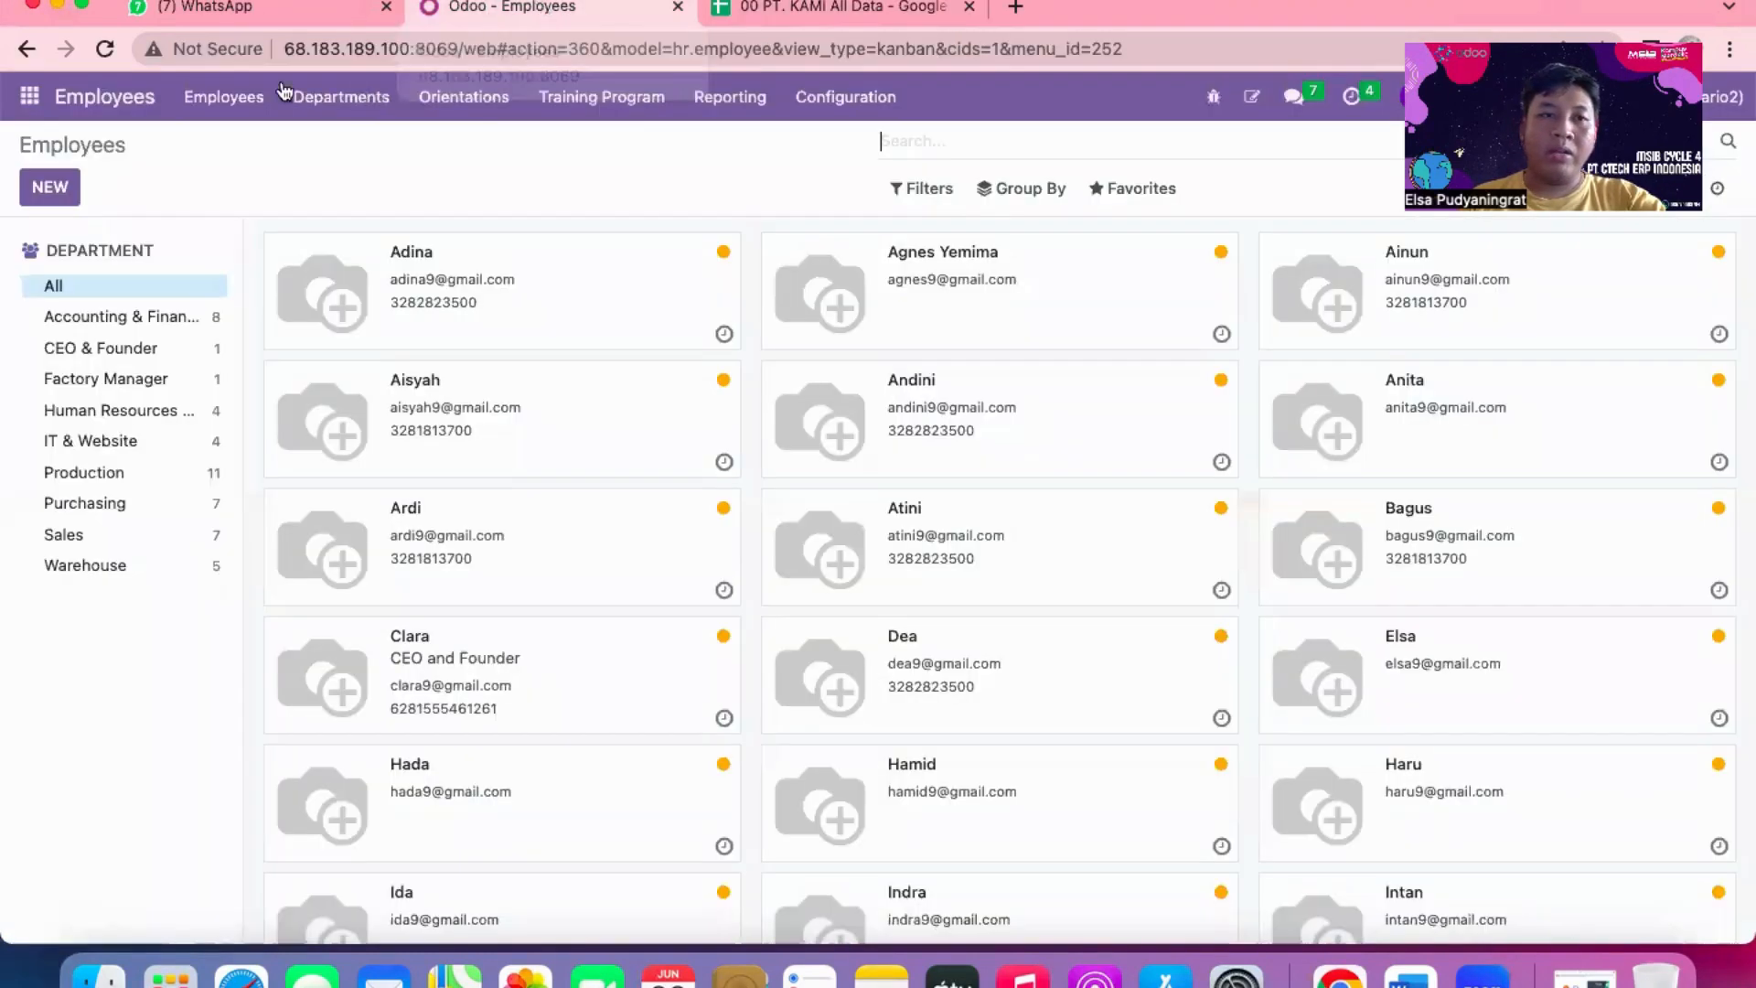
{"action": "left_click", "coordinate": [247, 105]}
{"action": "left_click", "coordinate": [238, 174]}
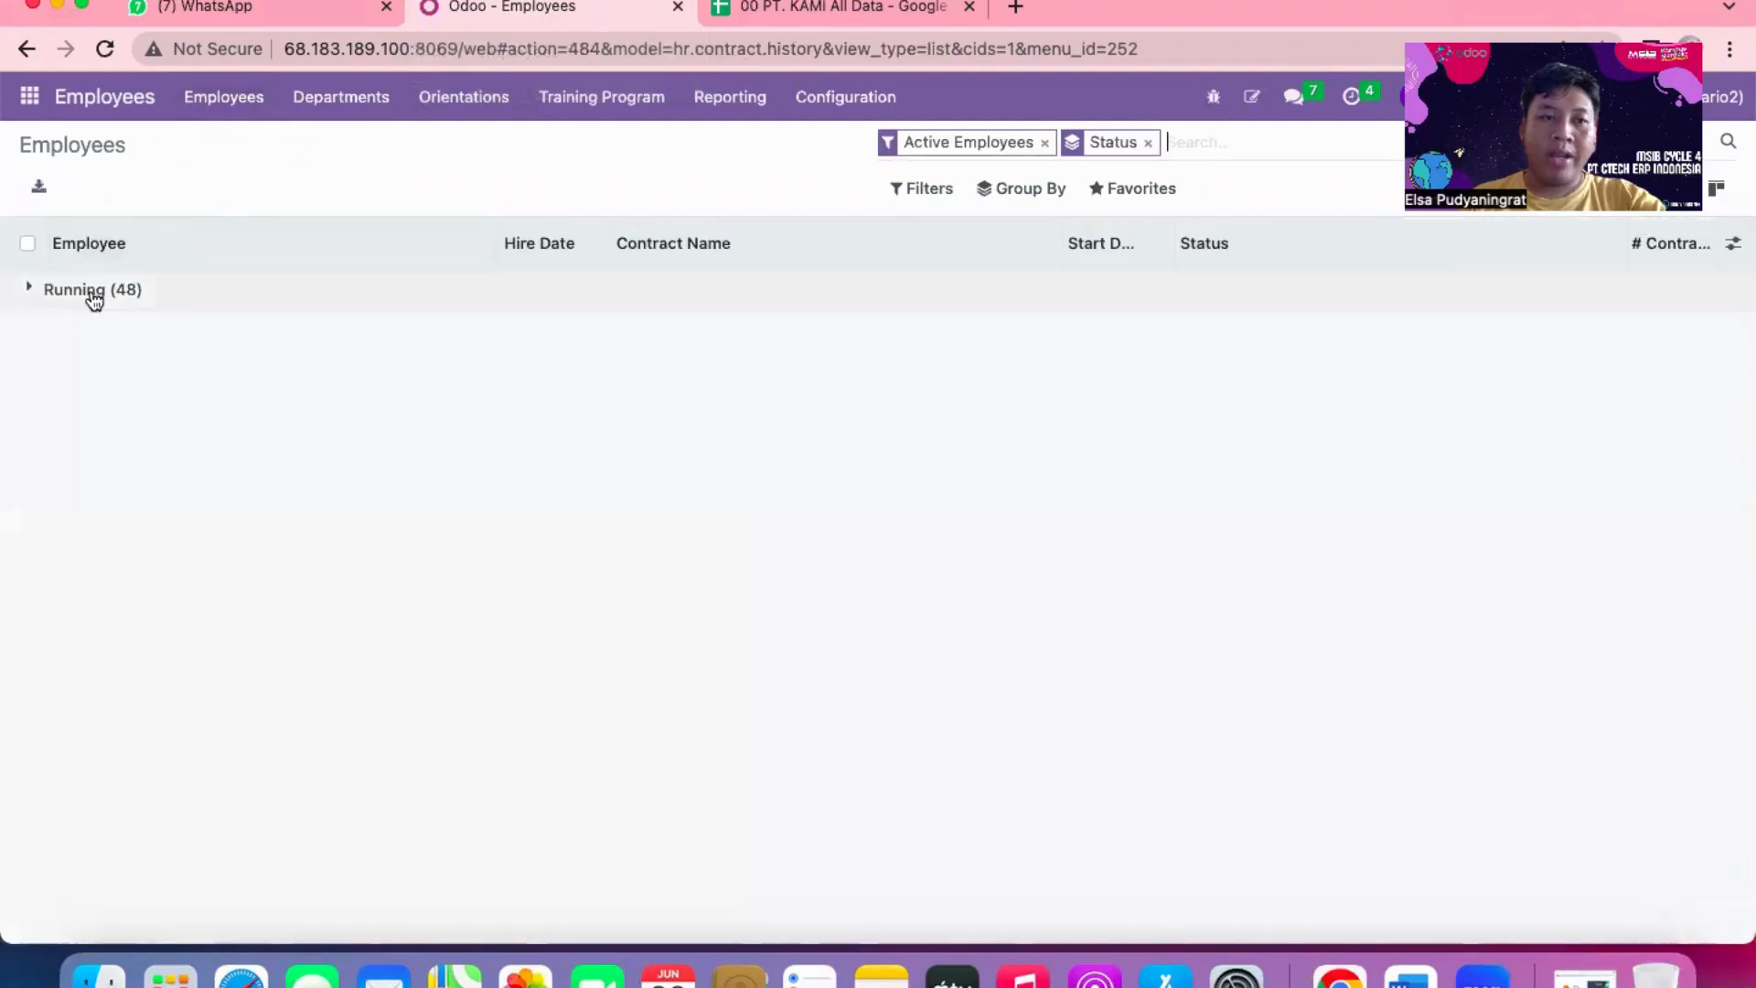
{"action": "left_click", "coordinate": [94, 300]}
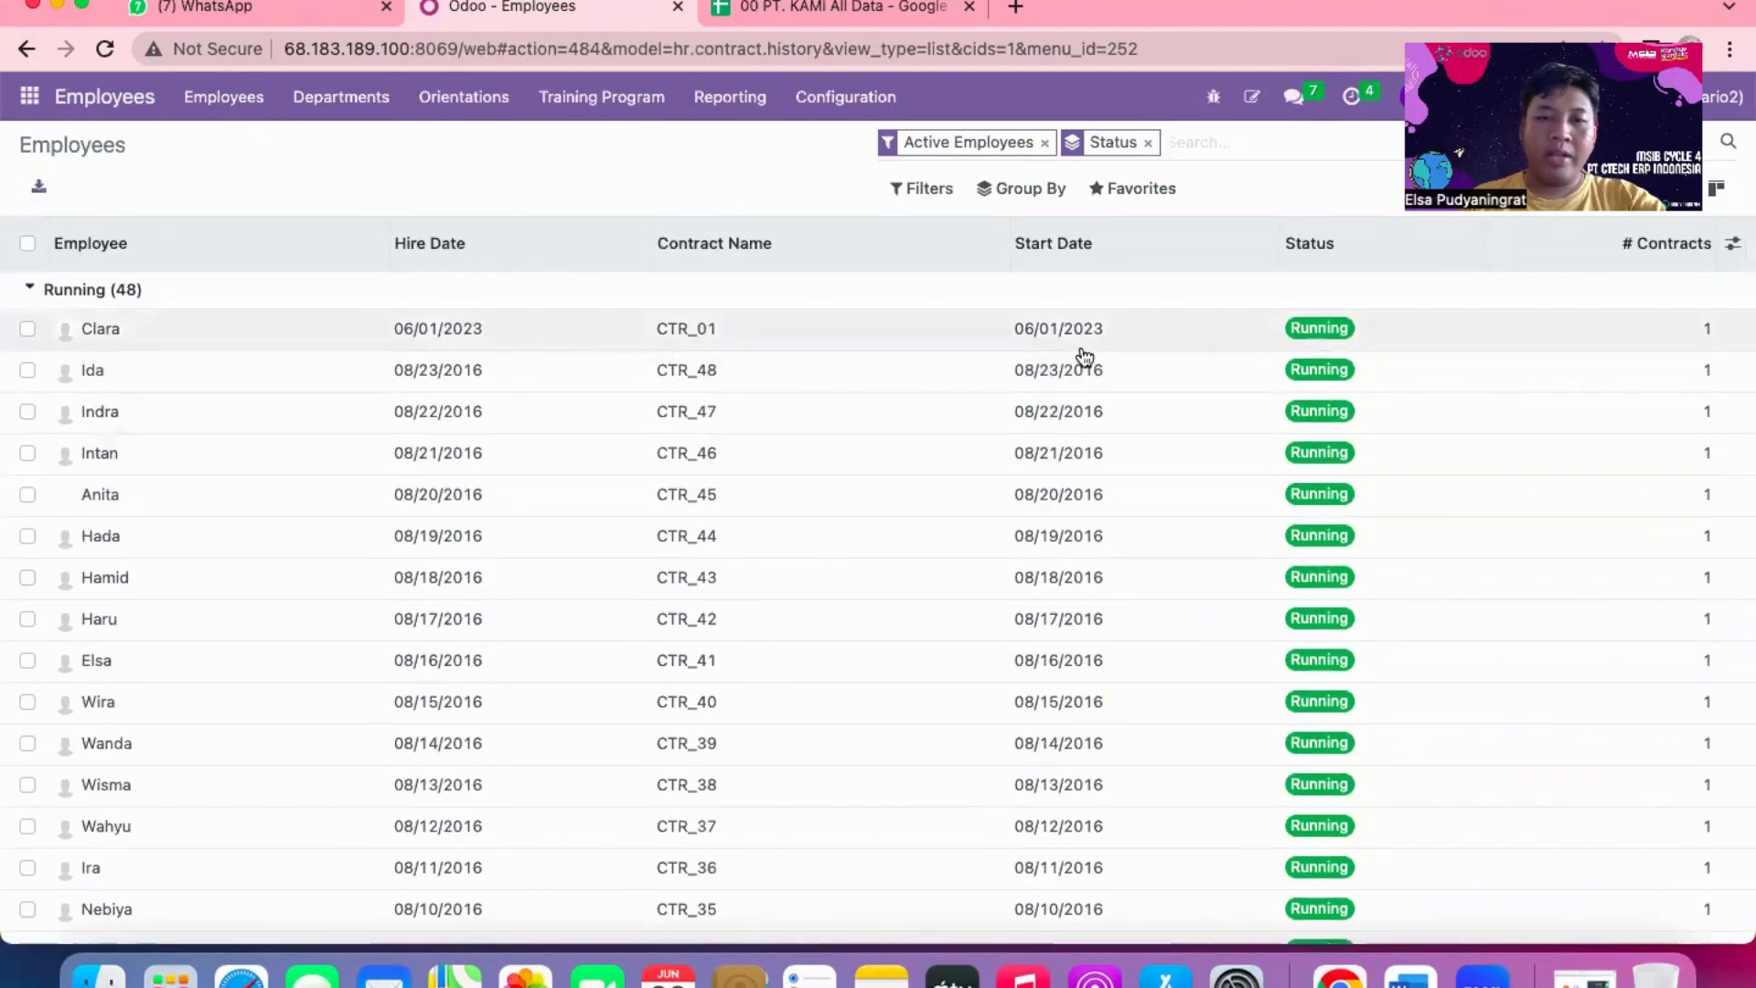
{"action": "scroll", "coordinate": [658, 581], "scroll_direction": "down", "scroll_amount": 1}
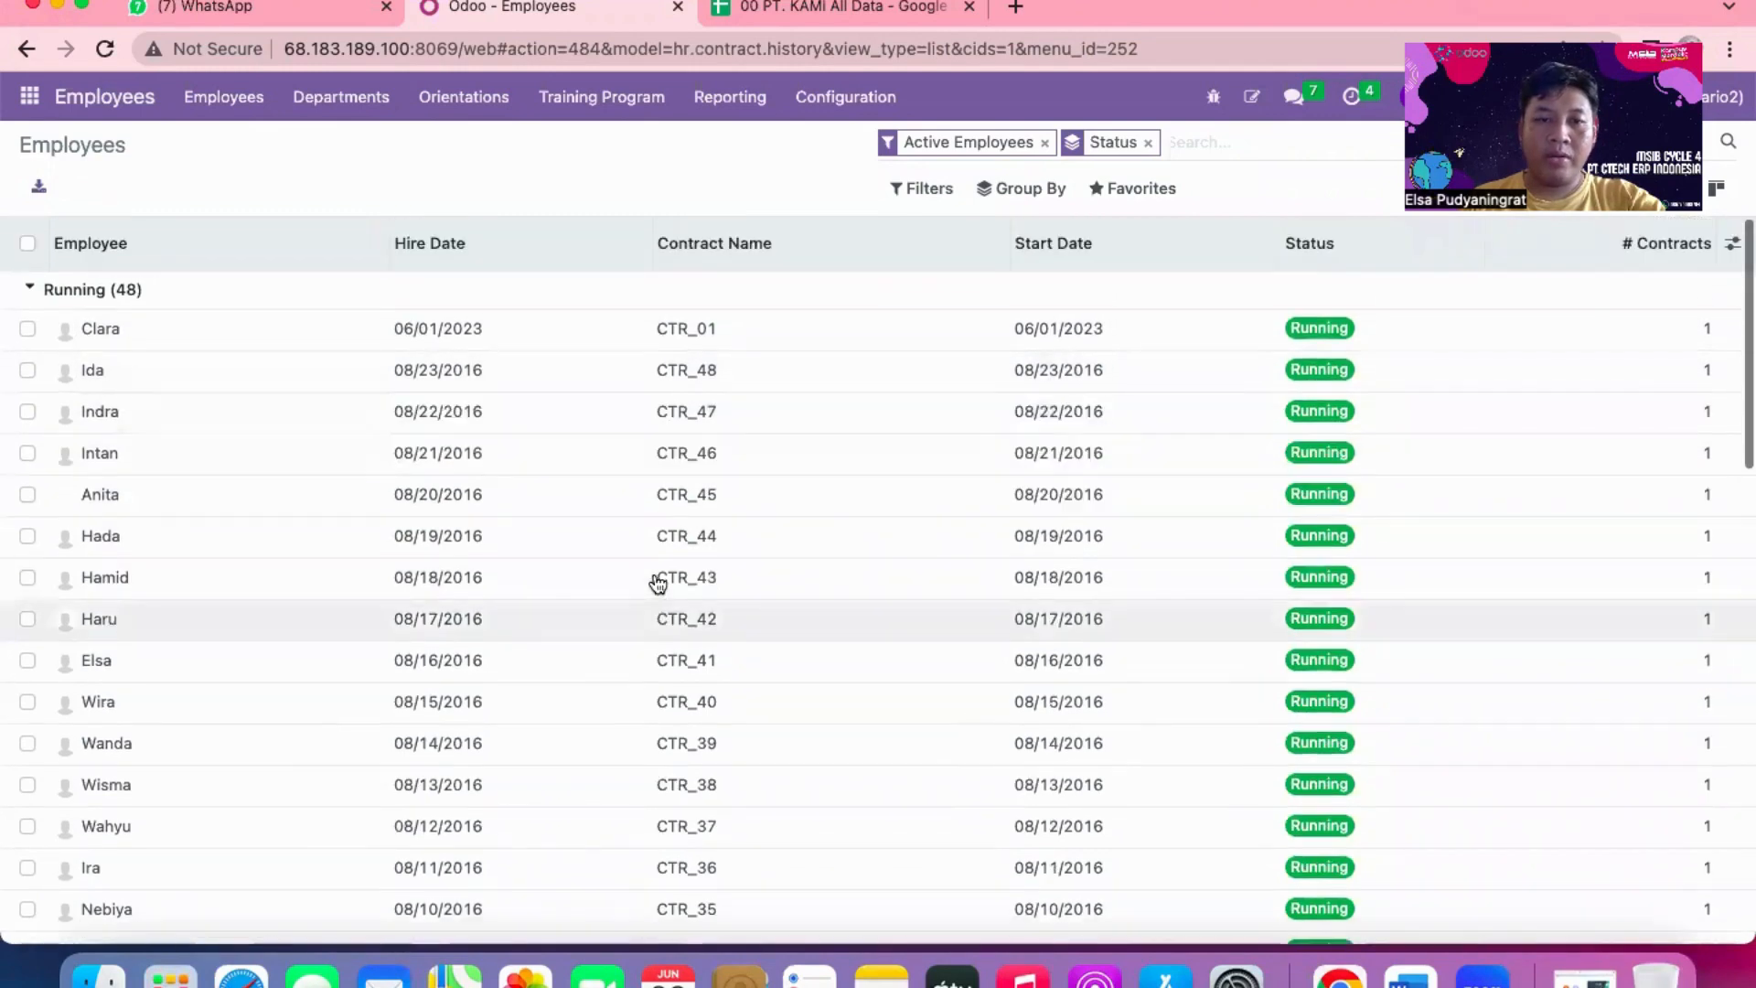
{"action": "scroll", "coordinate": [658, 581], "scroll_direction": "down", "scroll_amount": 10}
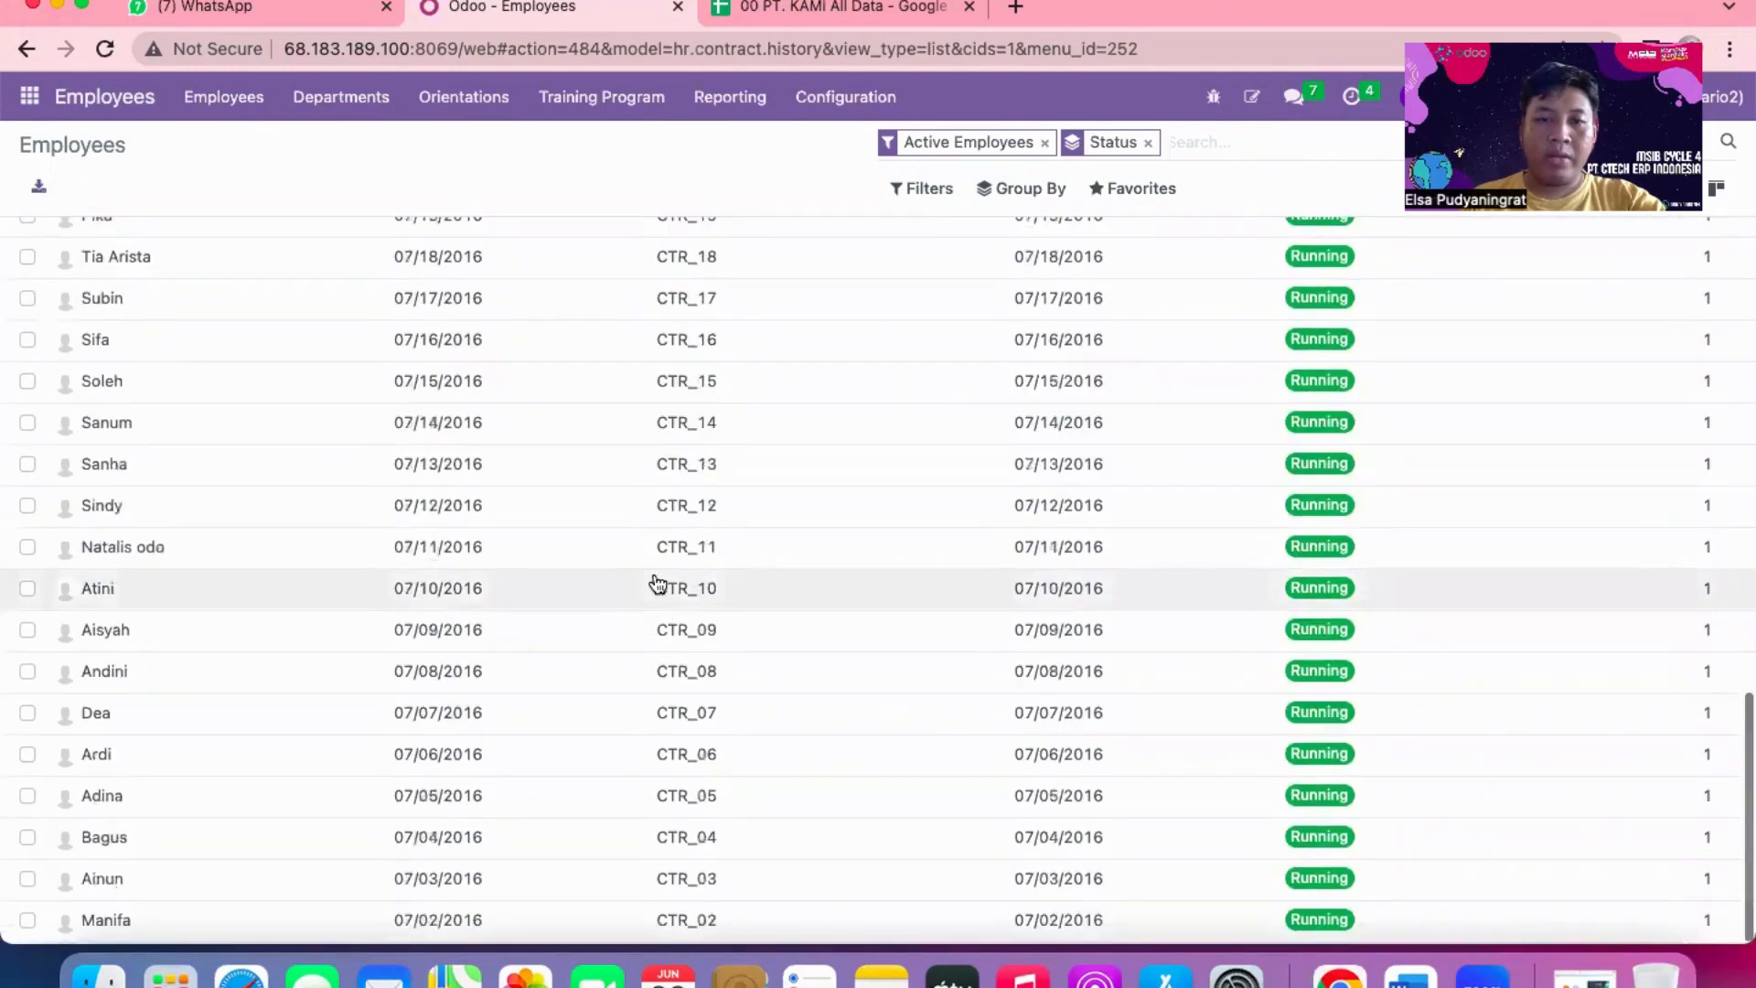
{"action": "scroll", "coordinate": [657, 582], "scroll_direction": "up", "scroll_amount": 10}
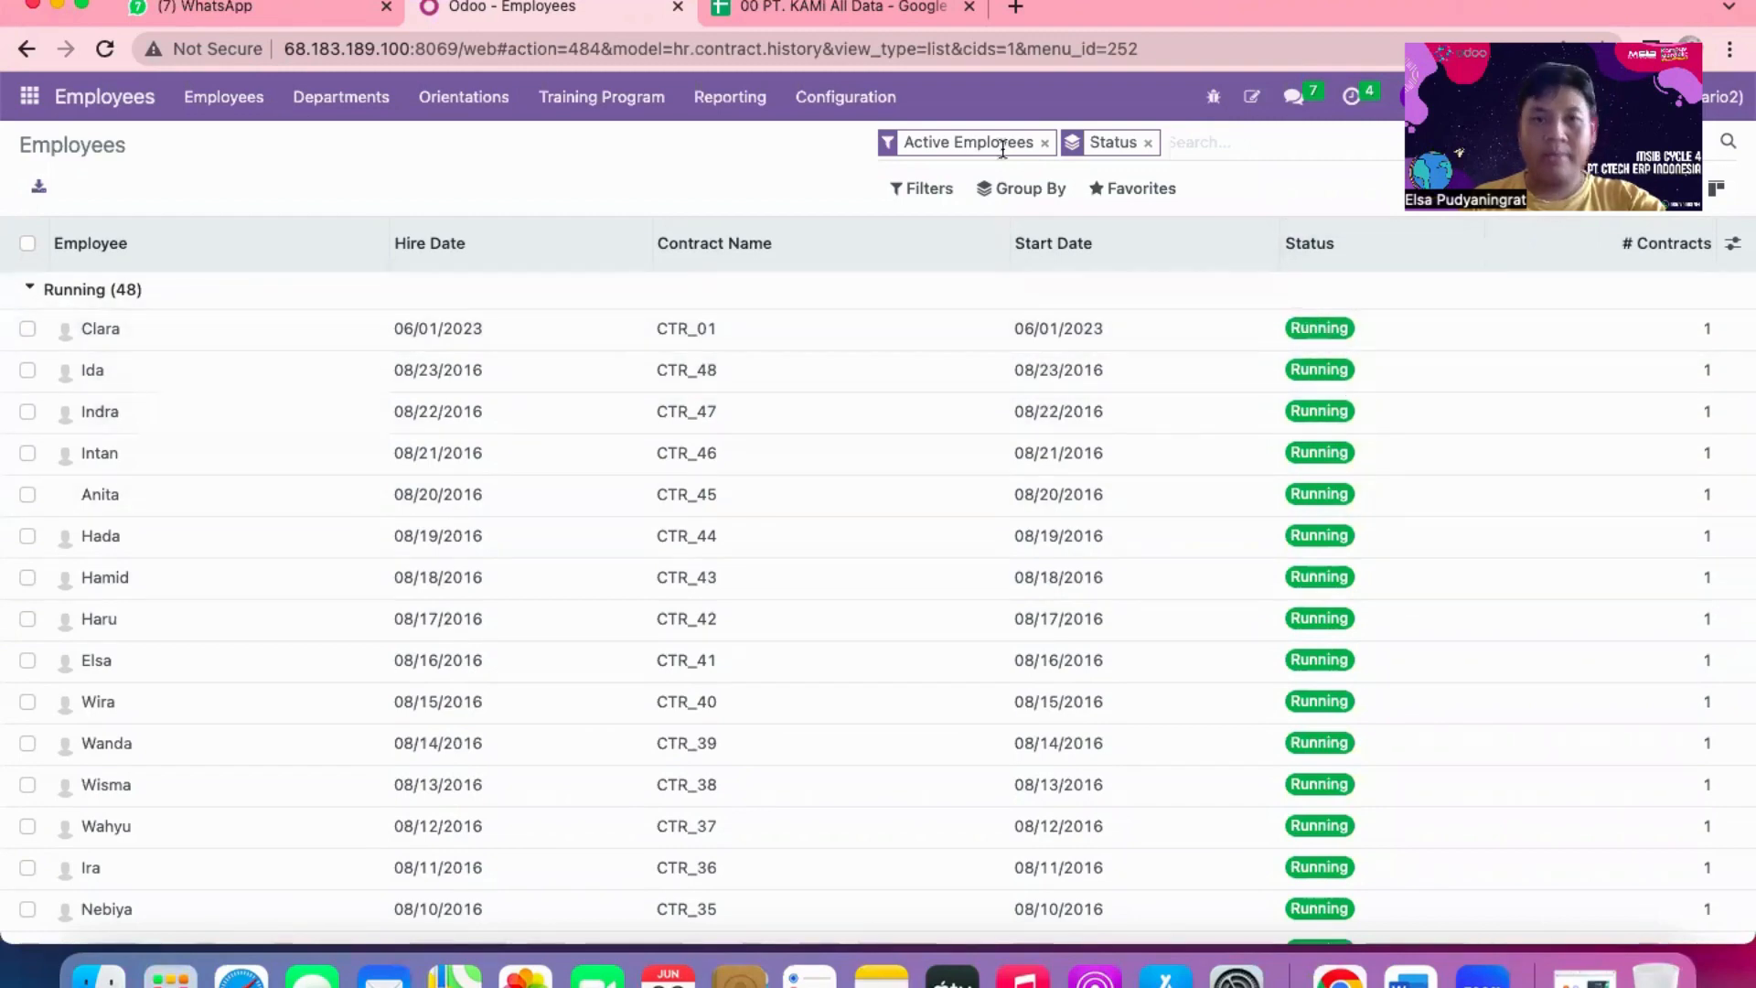
- Switch to the 00 PT. KAMI All Data spreadsheet and review the 20 Hr Training sheet
{"action": "left_click", "coordinate": [860, 9]}
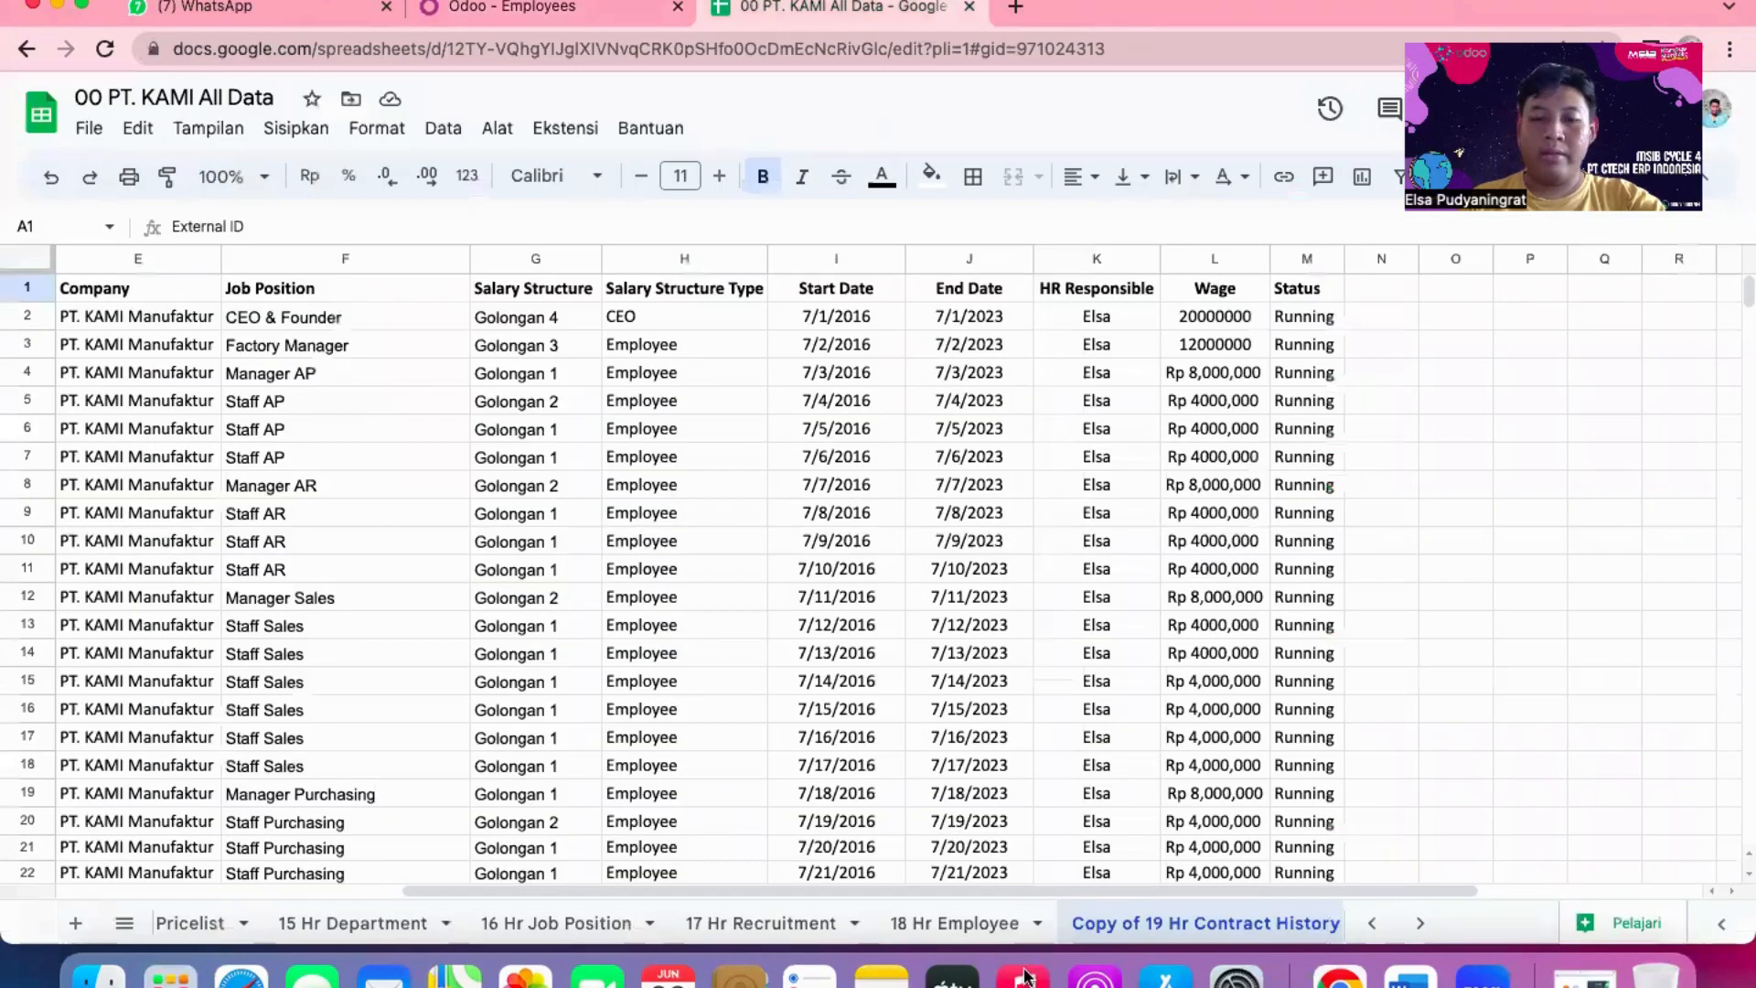
{"action": "scroll", "coordinate": [1091, 924], "scroll_direction": "right", "scroll_amount": 4}
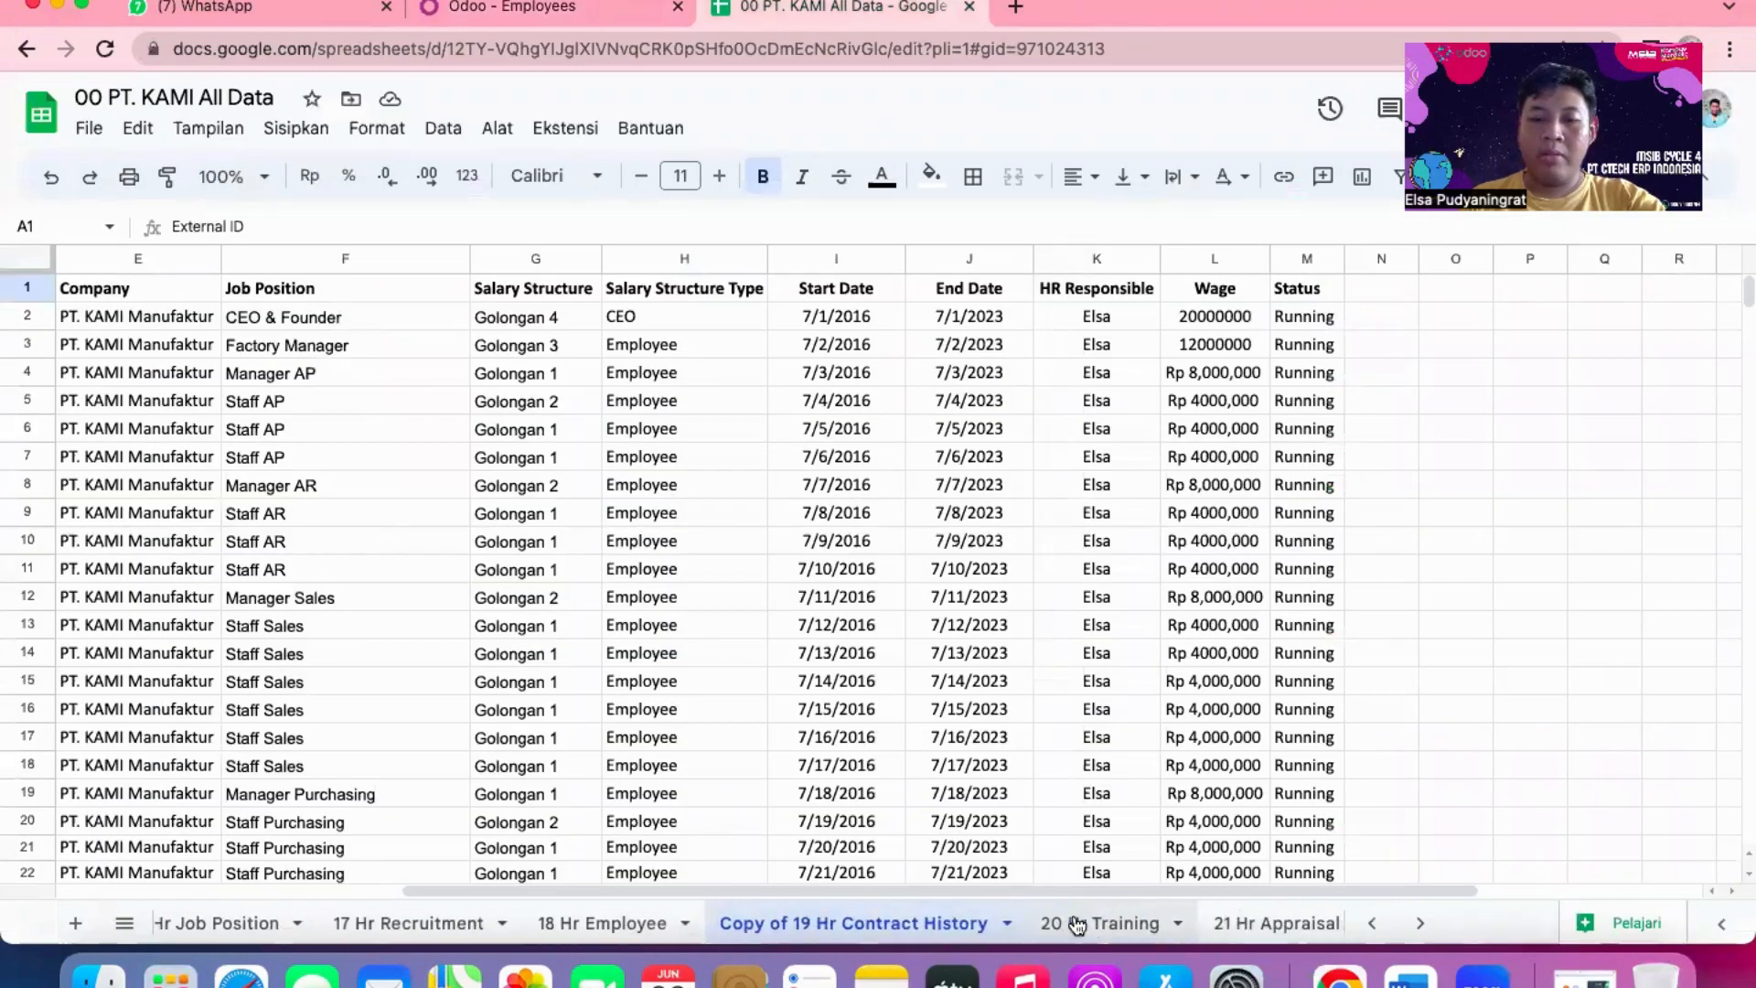
{"action": "left_click", "coordinate": [1091, 924]}
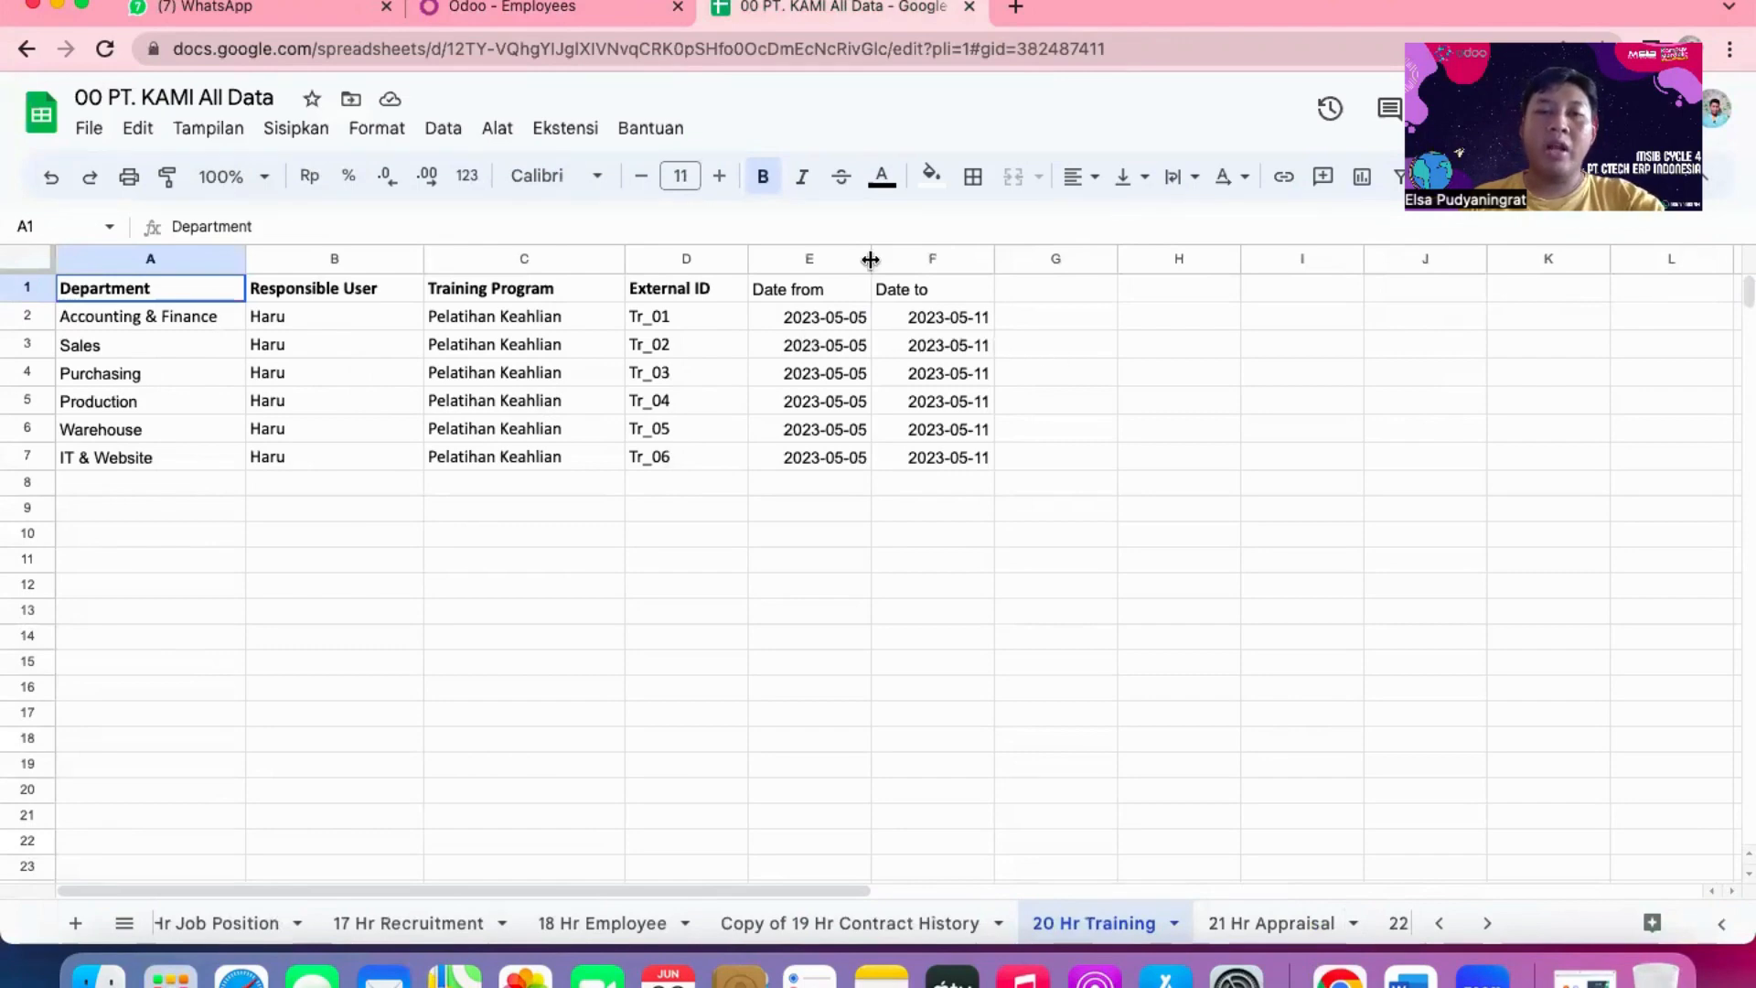
- Switch to Odoo, examine the Pelatihan Keahlian Accounting record in the employee training programs, and return to the list
{"action": "left_click", "coordinate": [538, 8]}
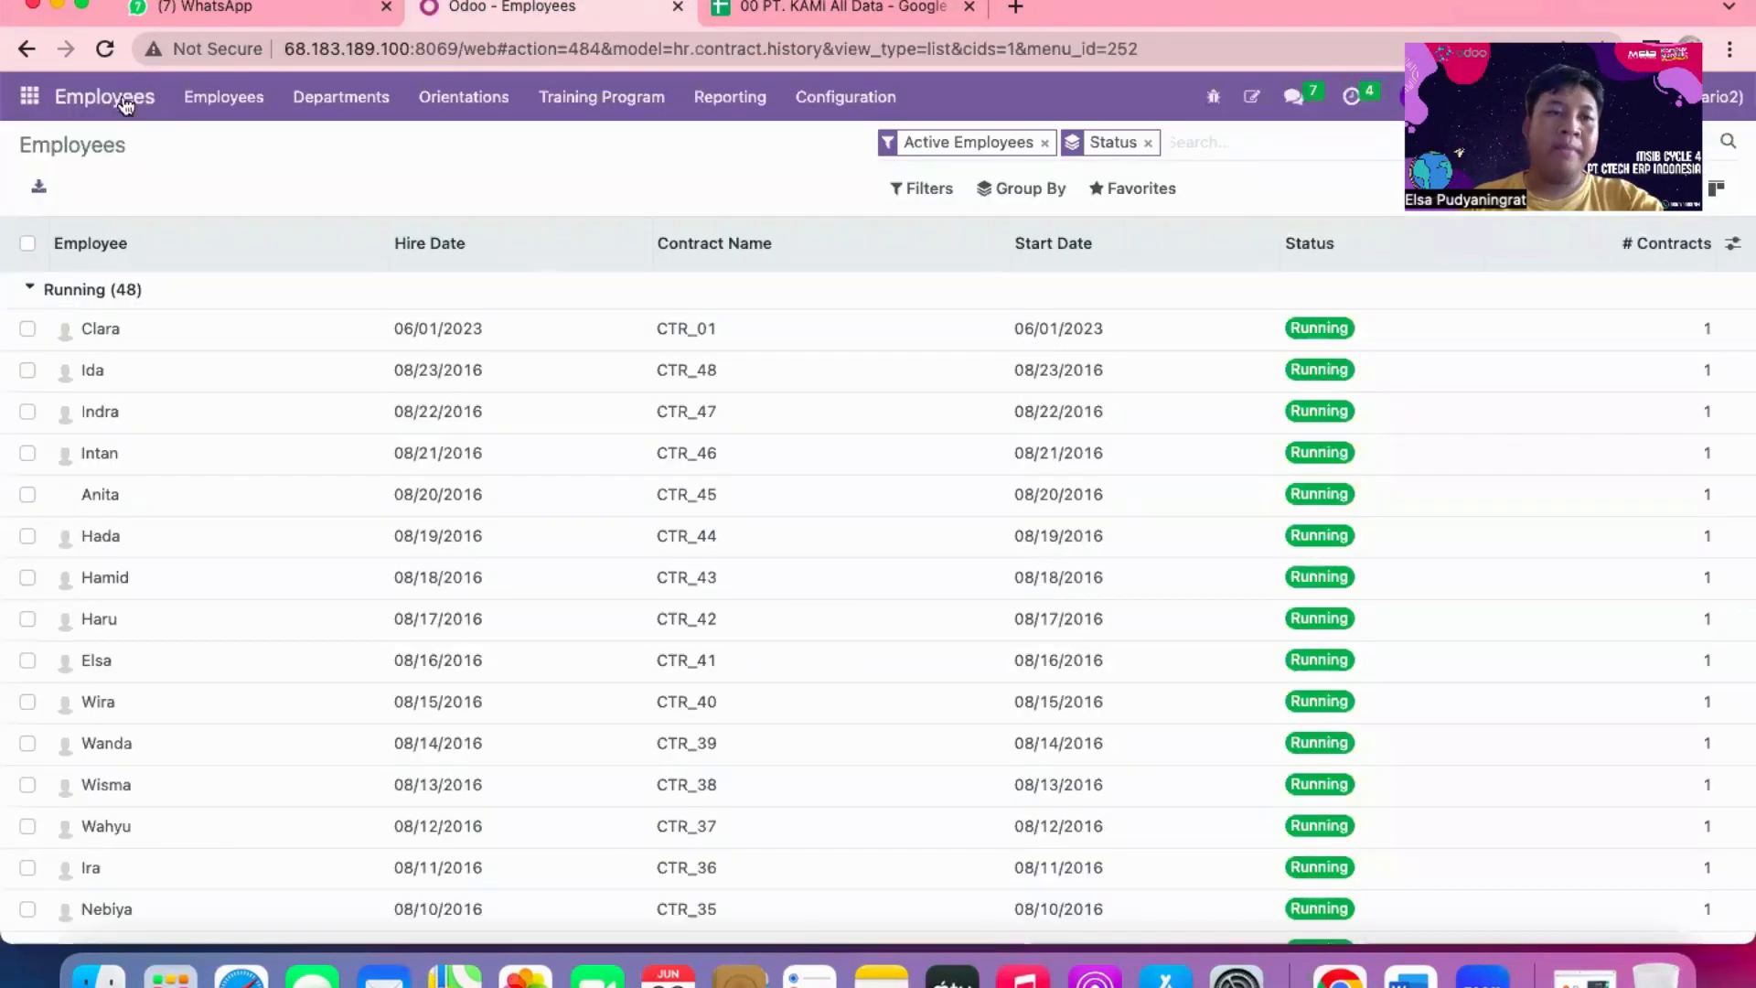
{"action": "left_click", "coordinate": [570, 98]}
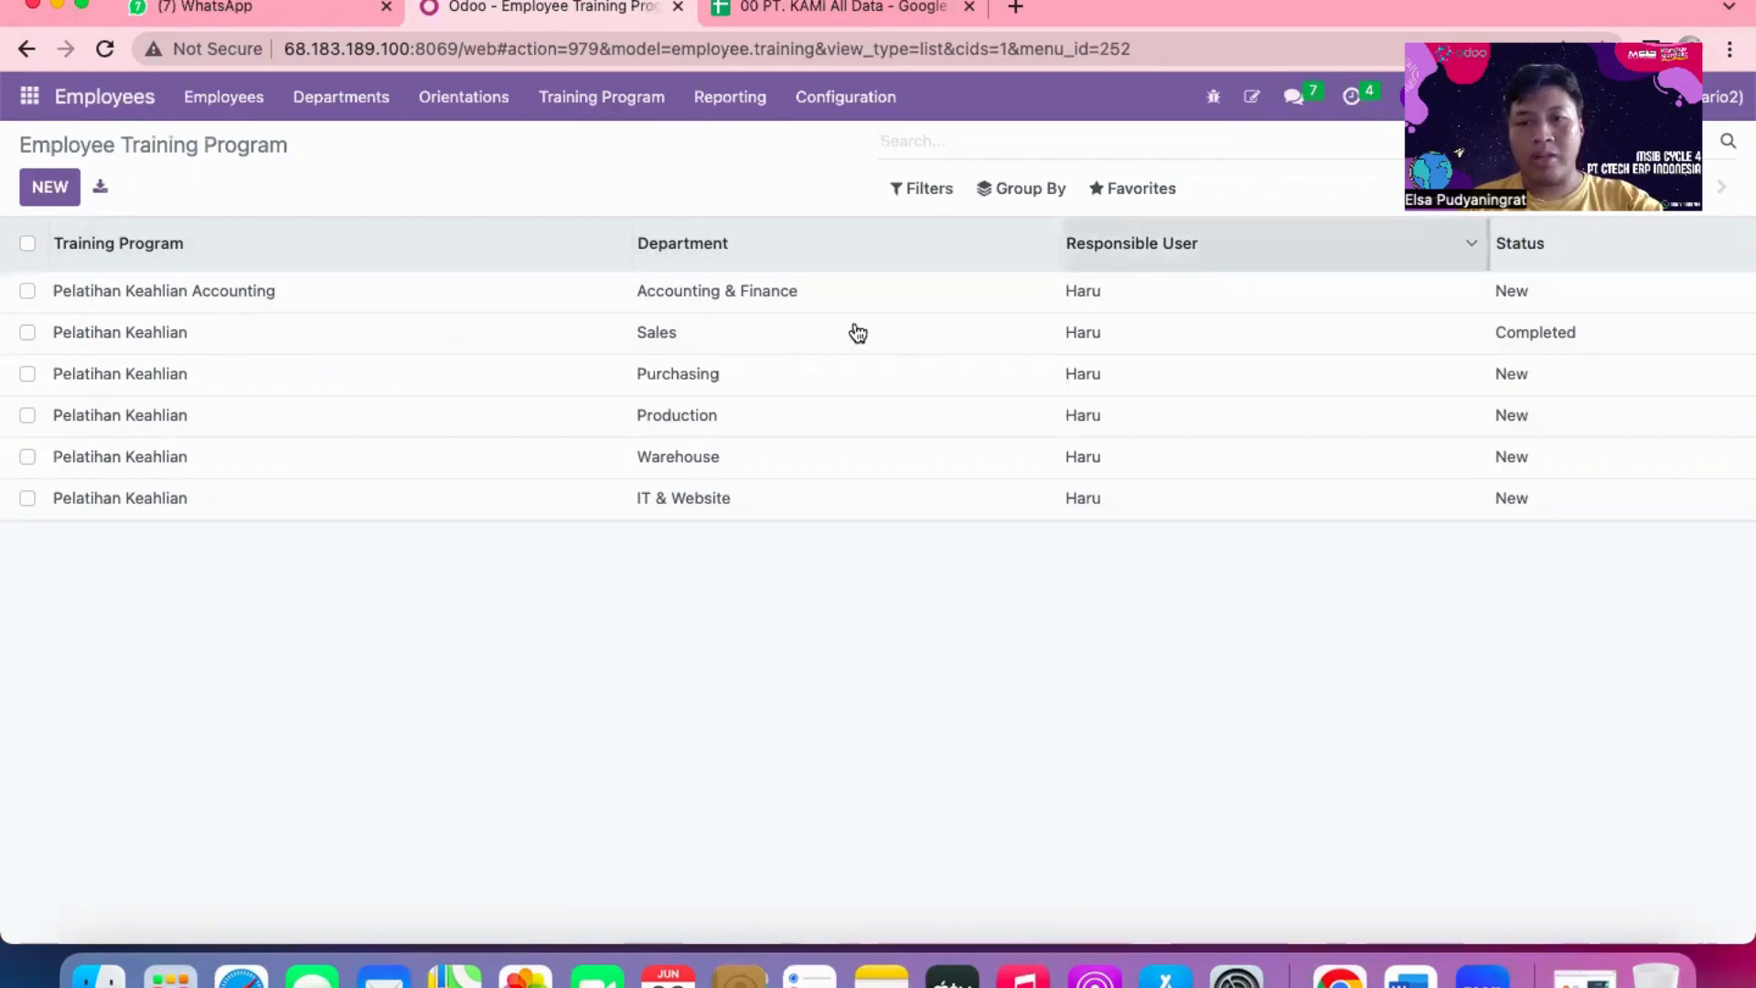
{"action": "left_click", "coordinate": [671, 293]}
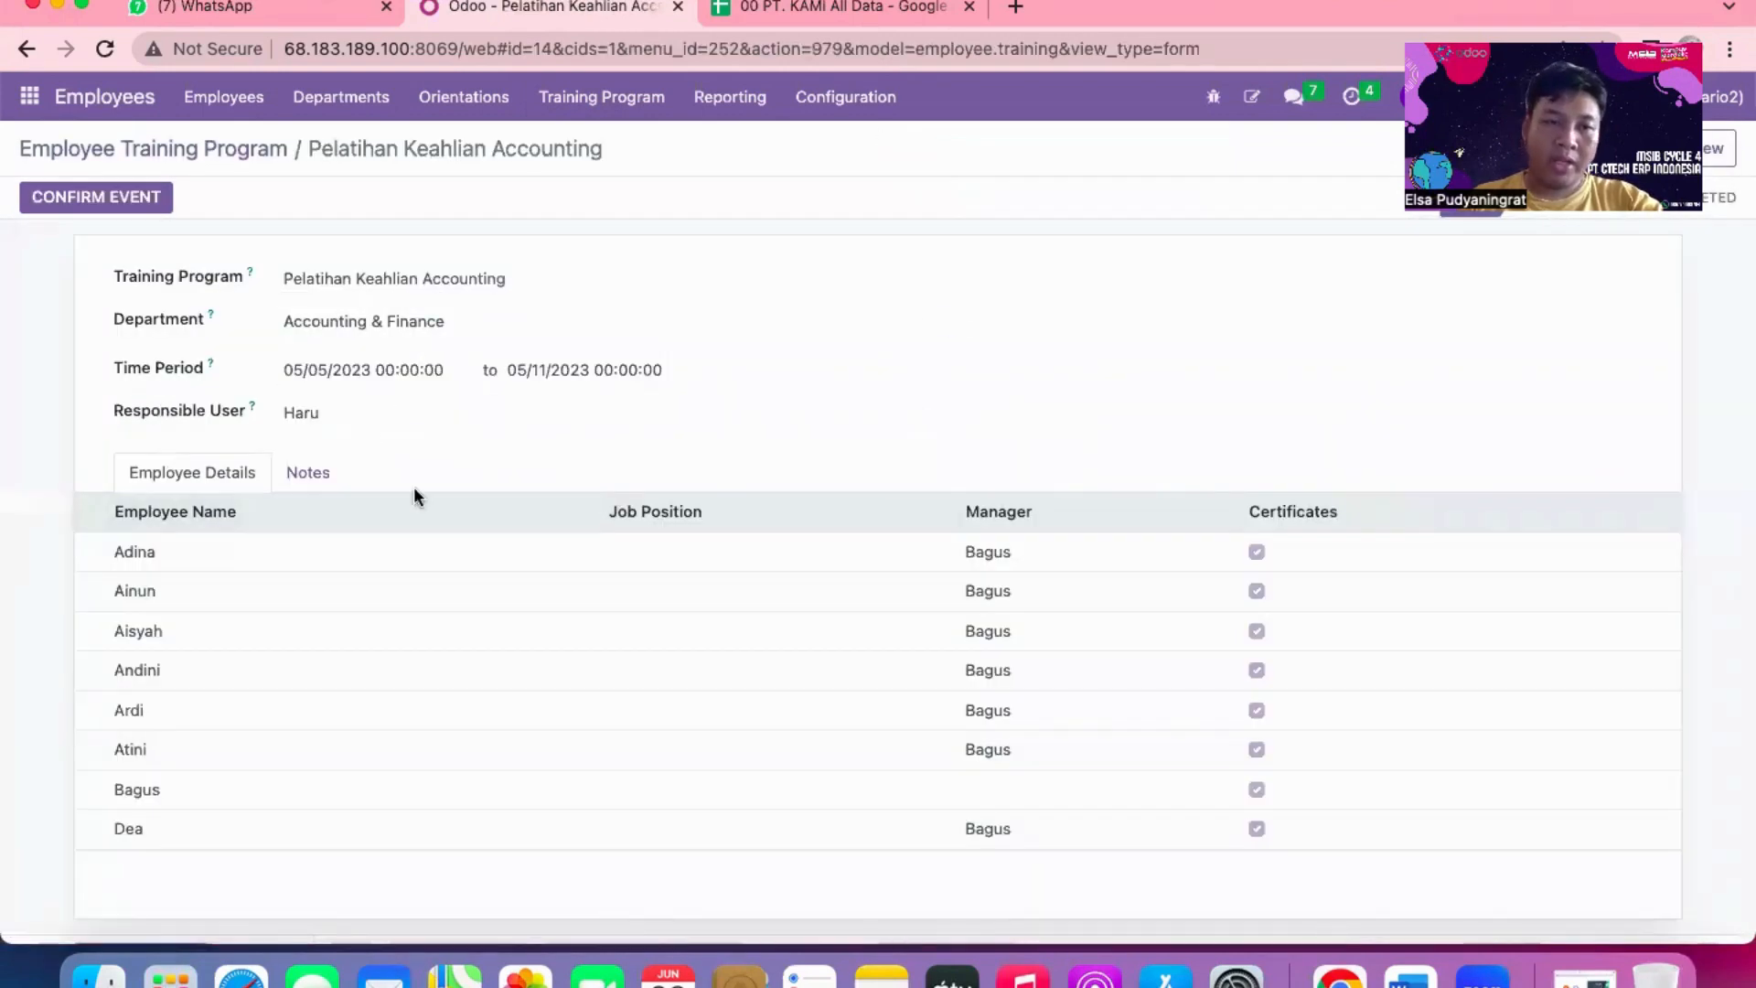
{"action": "left_click", "coordinate": [27, 46]}
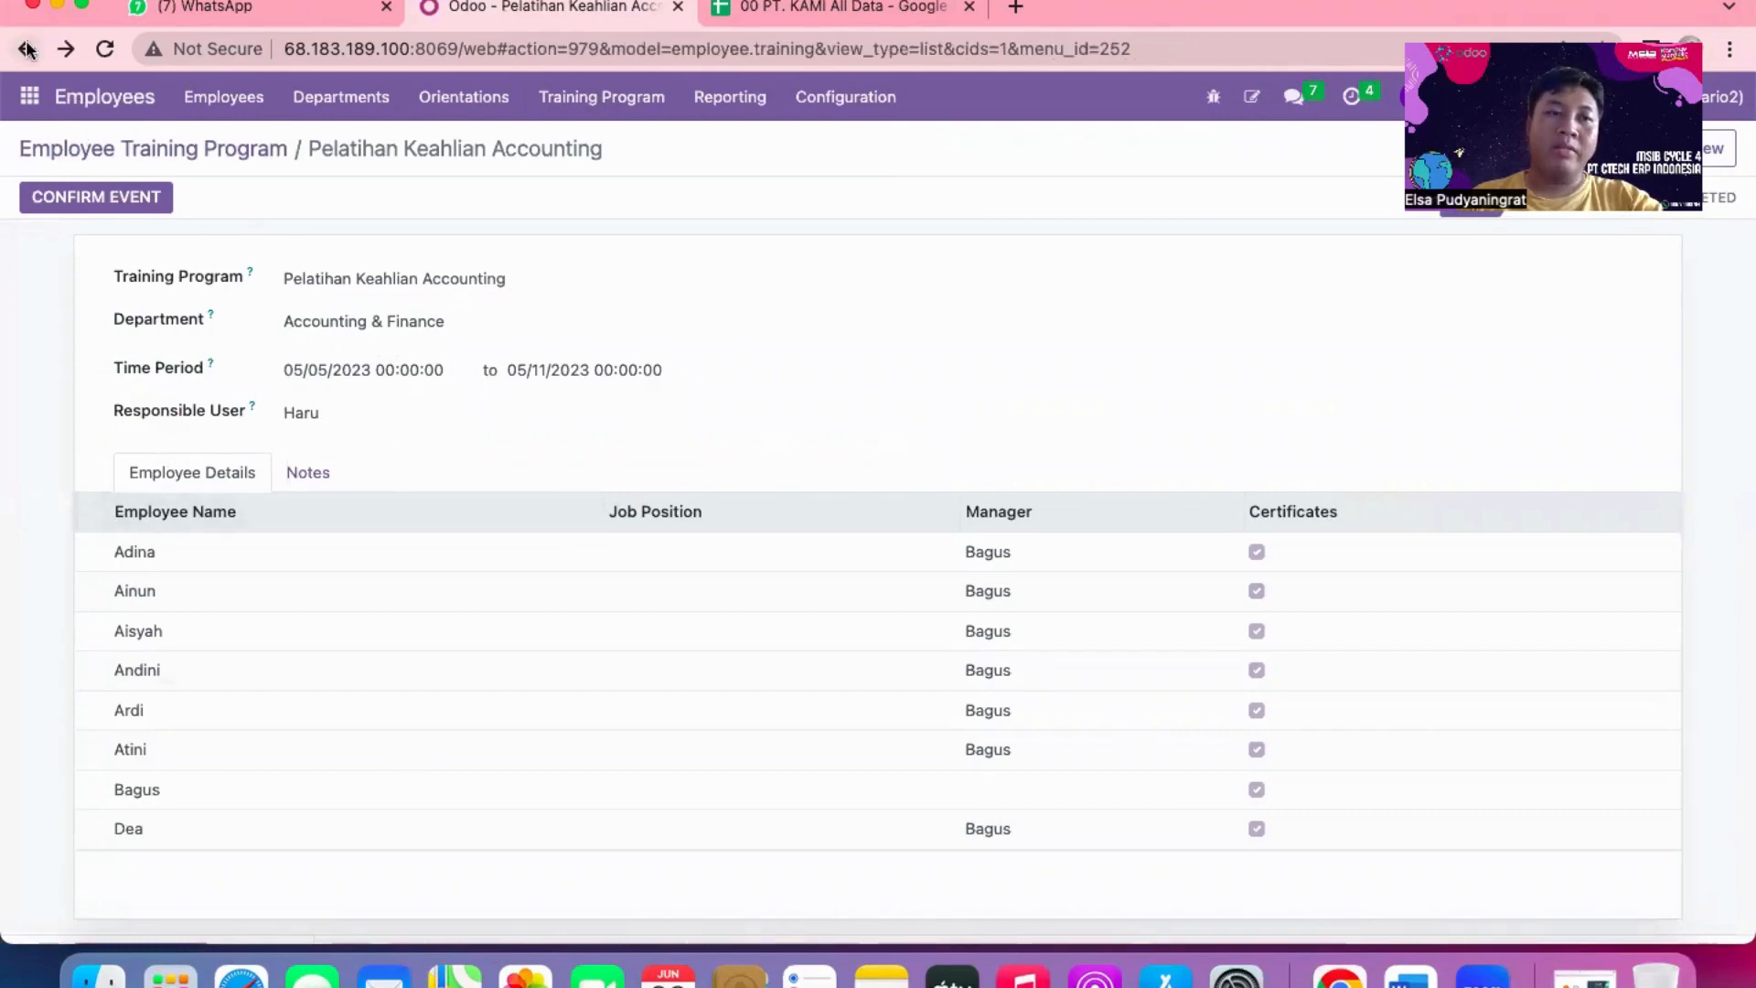
- Switch to the 00 PT. KAMI All Data spreadsheet and review the rows of the 21 Hr Appraisal sheet
{"action": "left_click", "coordinate": [770, 15]}
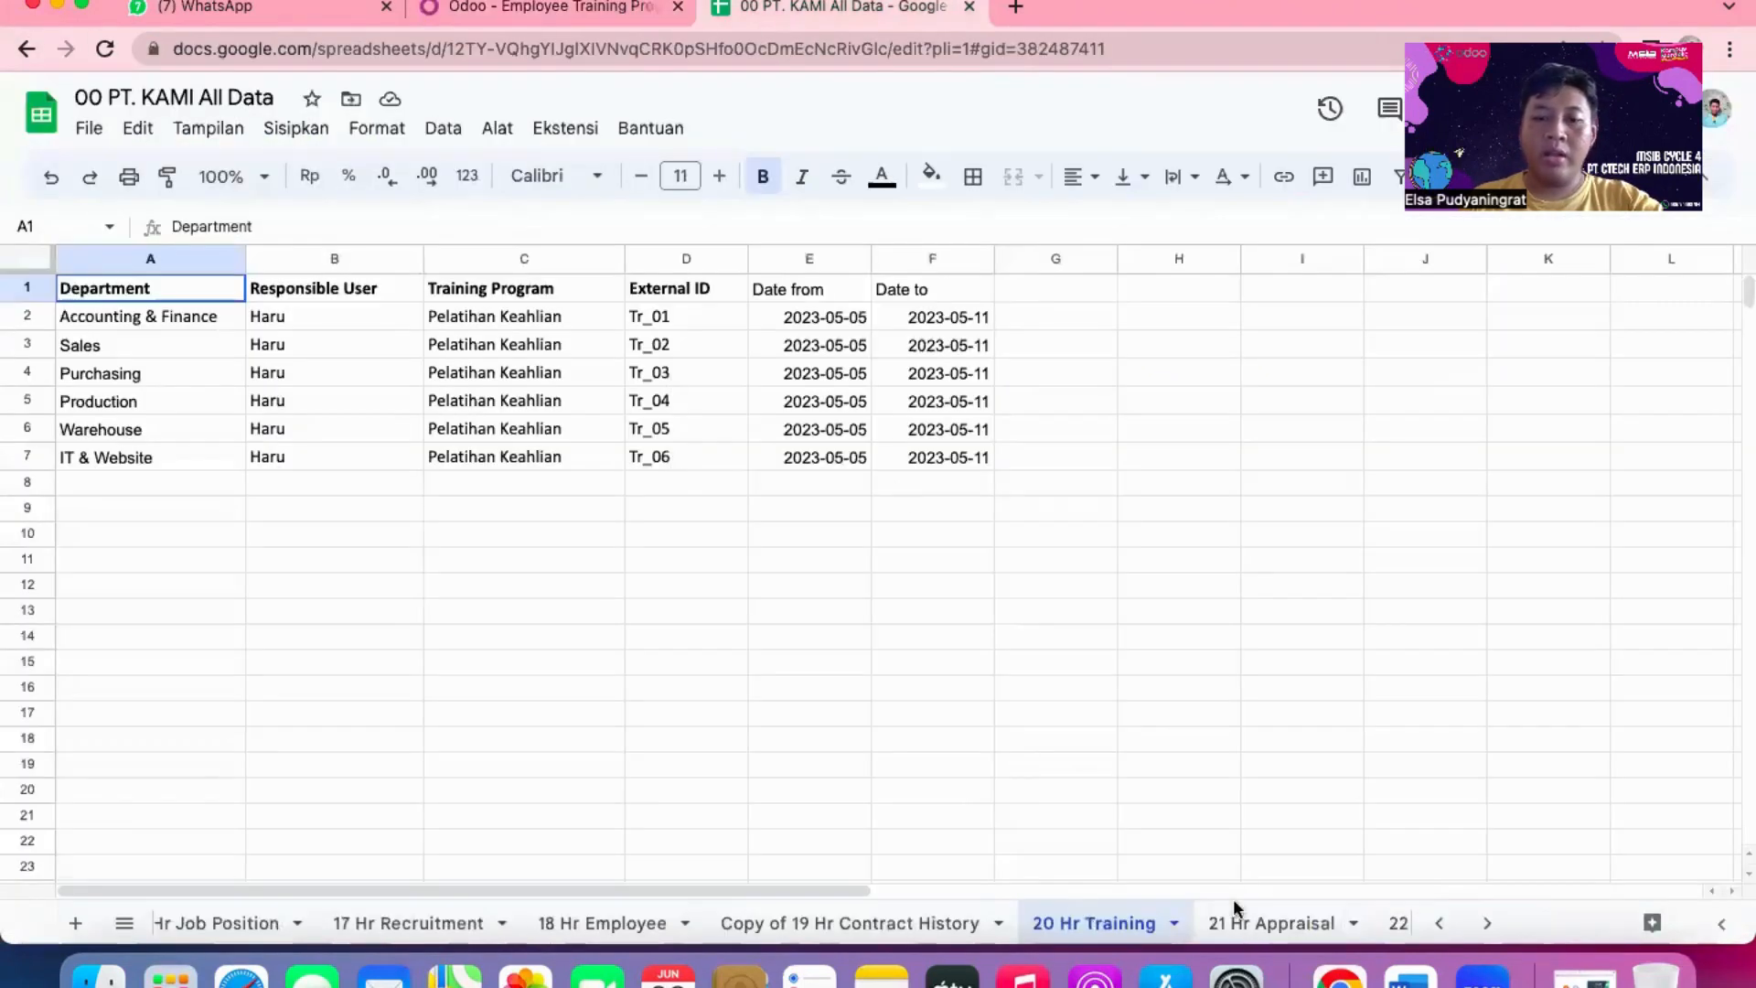
{"action": "left_click", "coordinate": [1266, 920]}
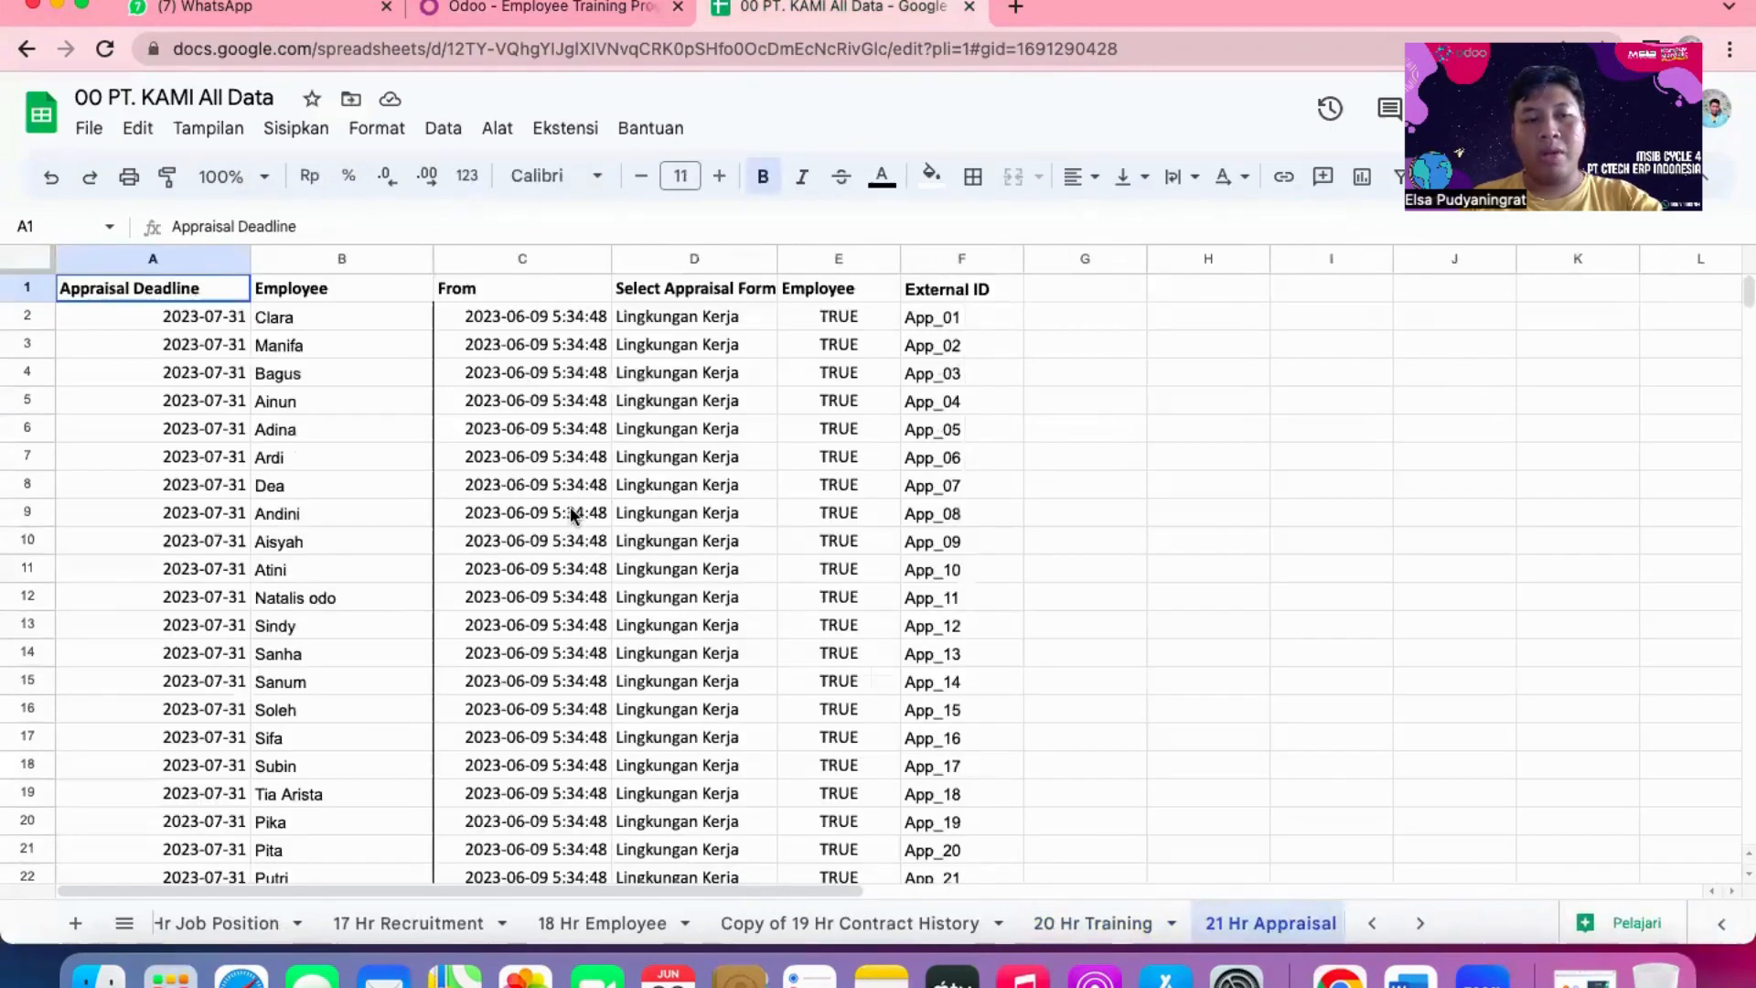
{"action": "scroll", "coordinate": [571, 515], "scroll_direction": "down", "scroll_amount": 15}
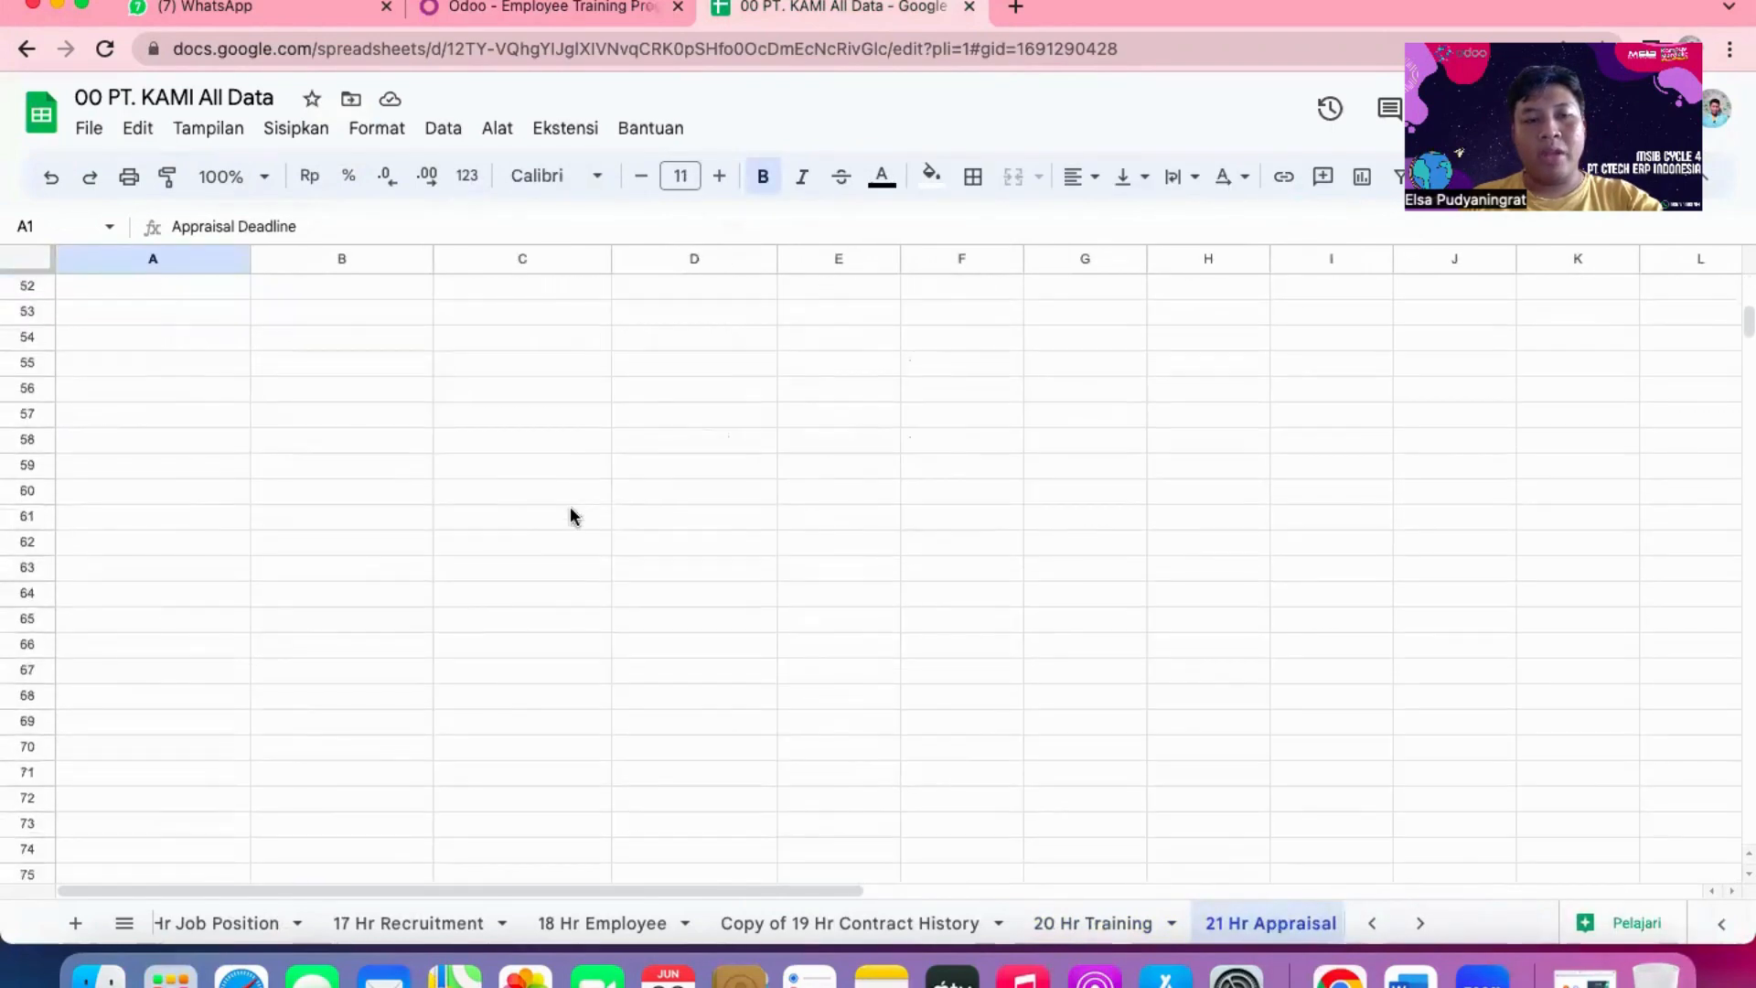
{"action": "scroll", "coordinate": [571, 515], "scroll_direction": "up", "scroll_amount": 15}
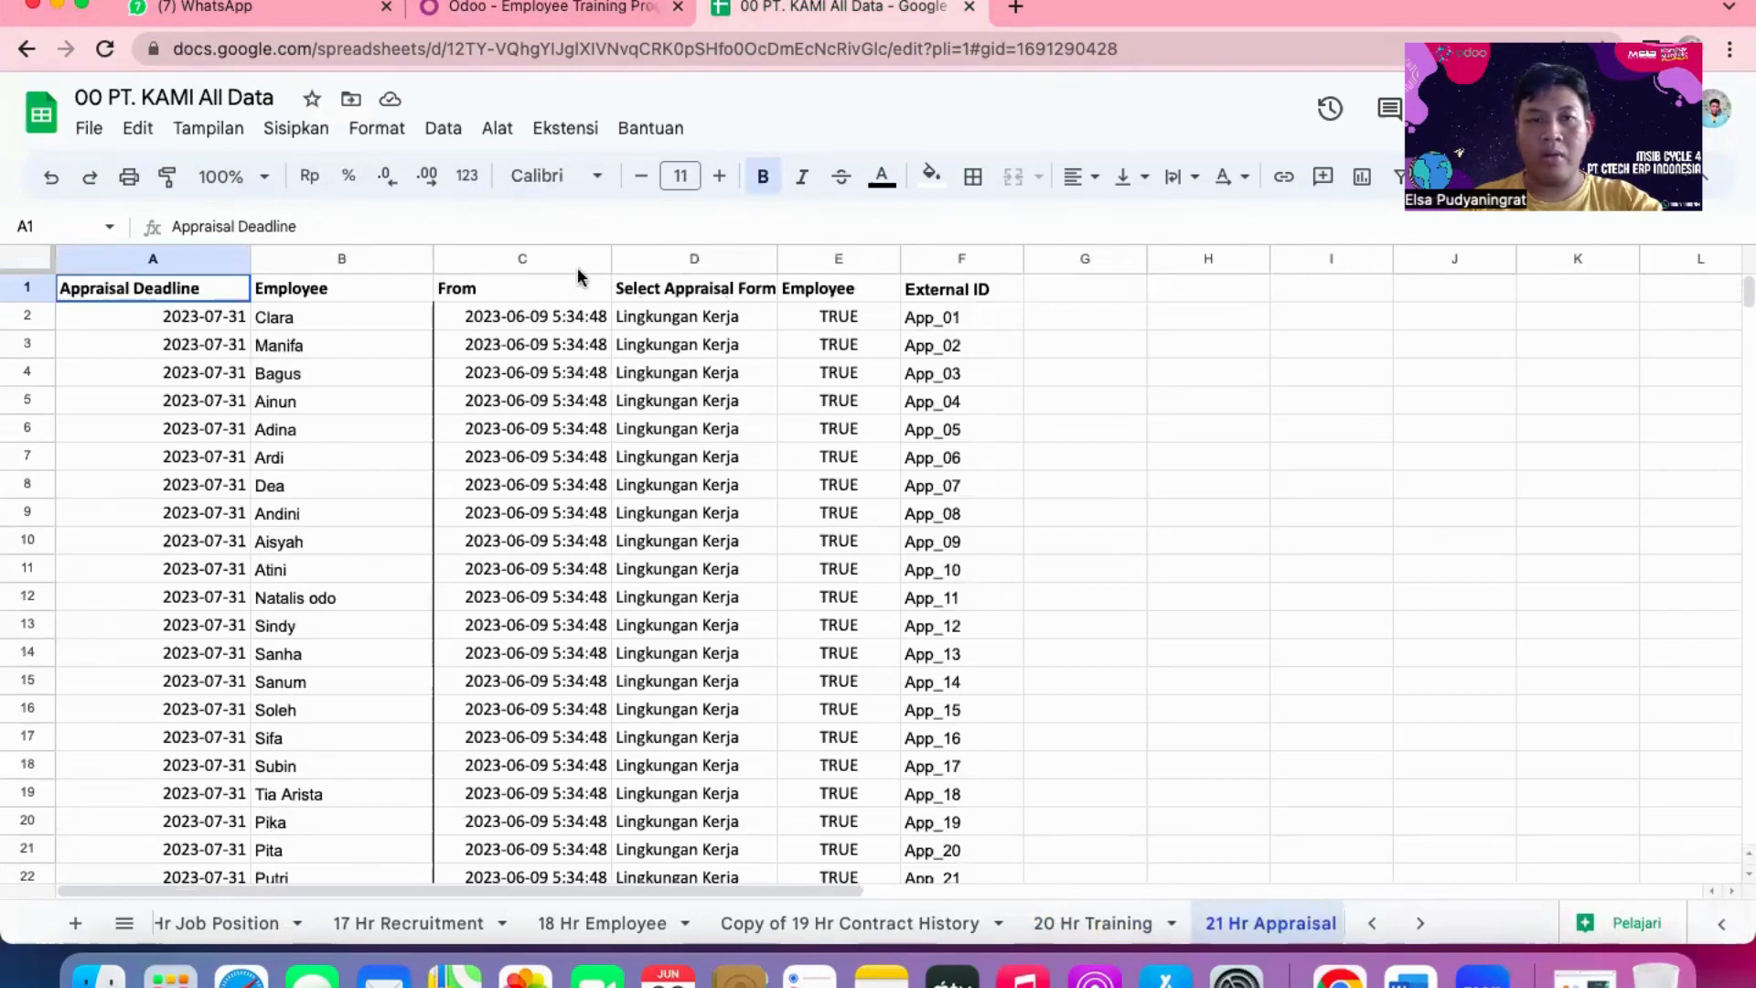
- Switch to Odoo's Appraisal module and inspect the Sent Mail appraisal and its linked Lingkungan Kerja survey questions
{"action": "left_click", "coordinate": [540, 7]}
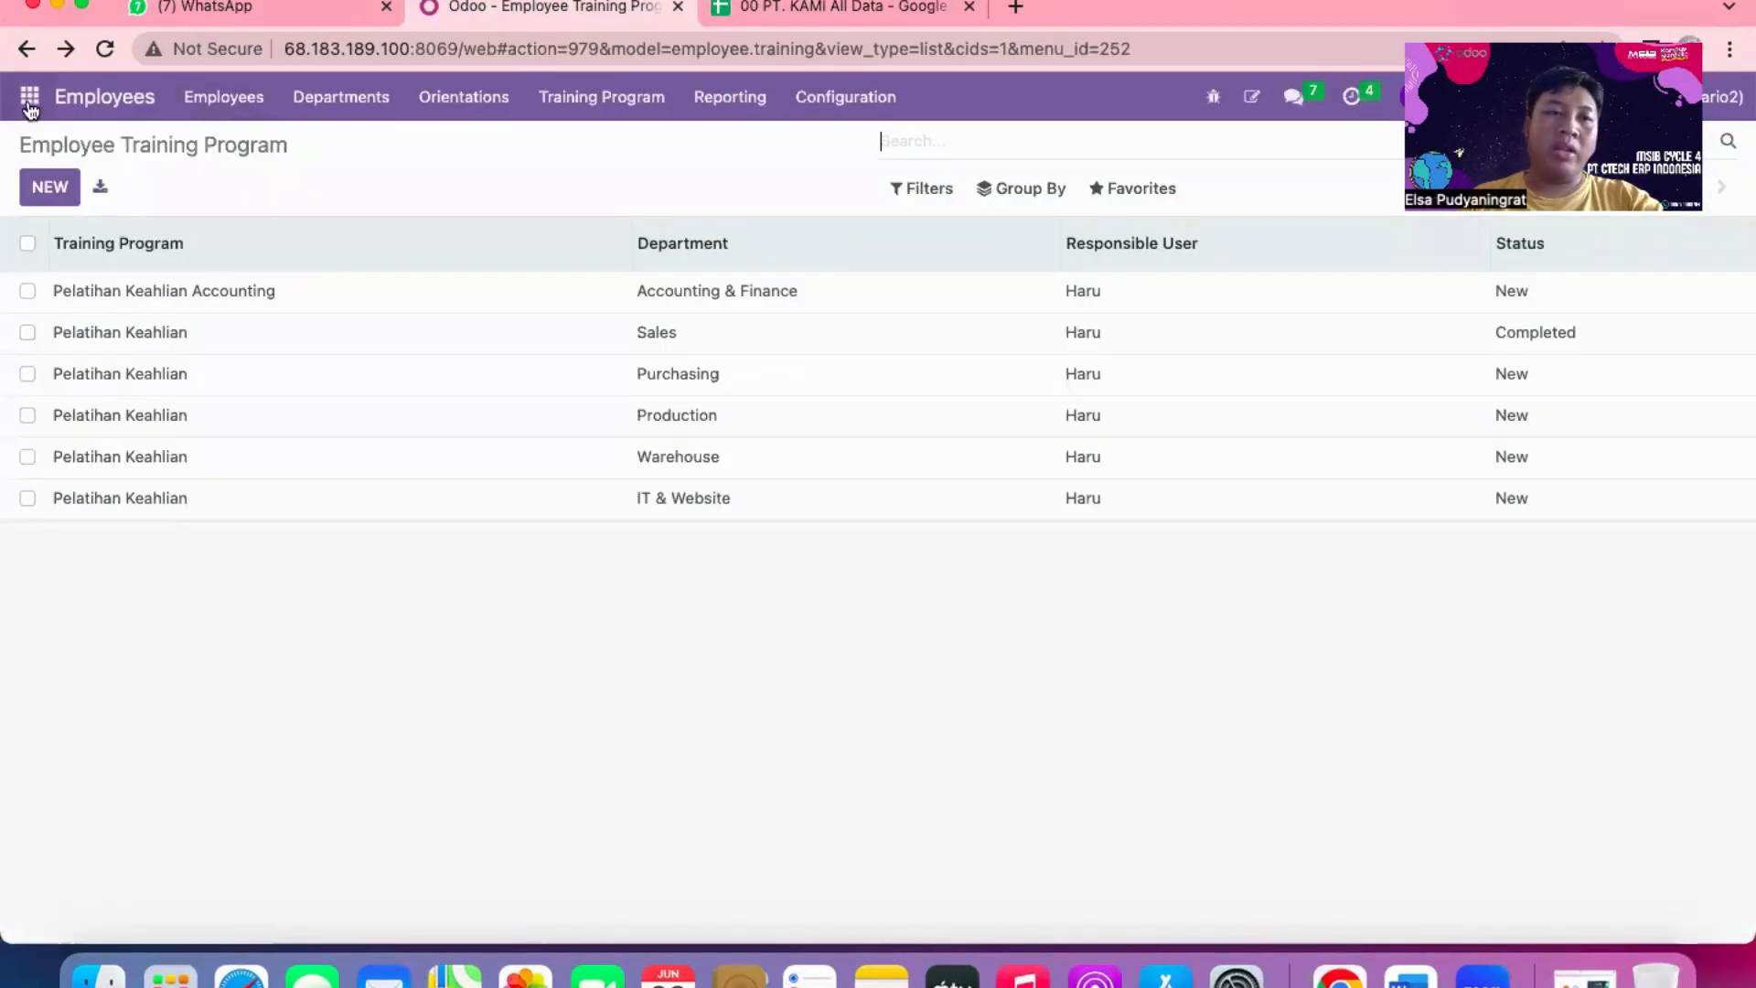
{"action": "left_click", "coordinate": [30, 100]}
{"action": "left_click", "coordinate": [47, 236]}
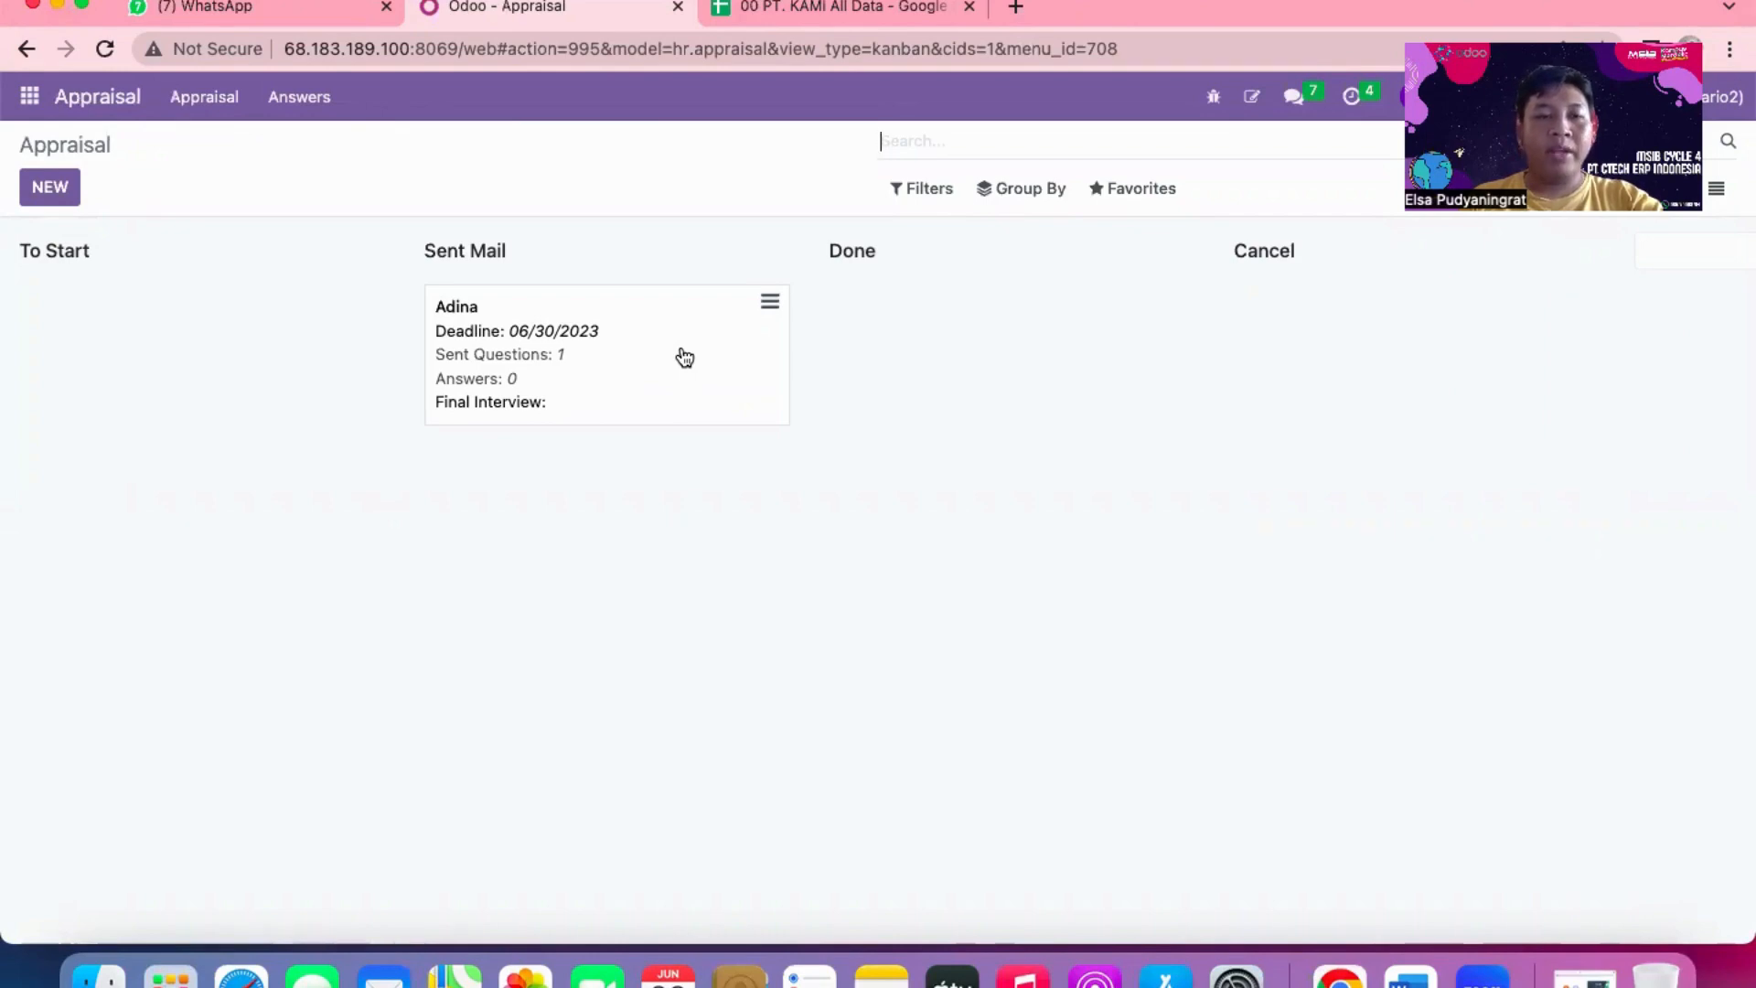
{"action": "left_click", "coordinate": [684, 357]}
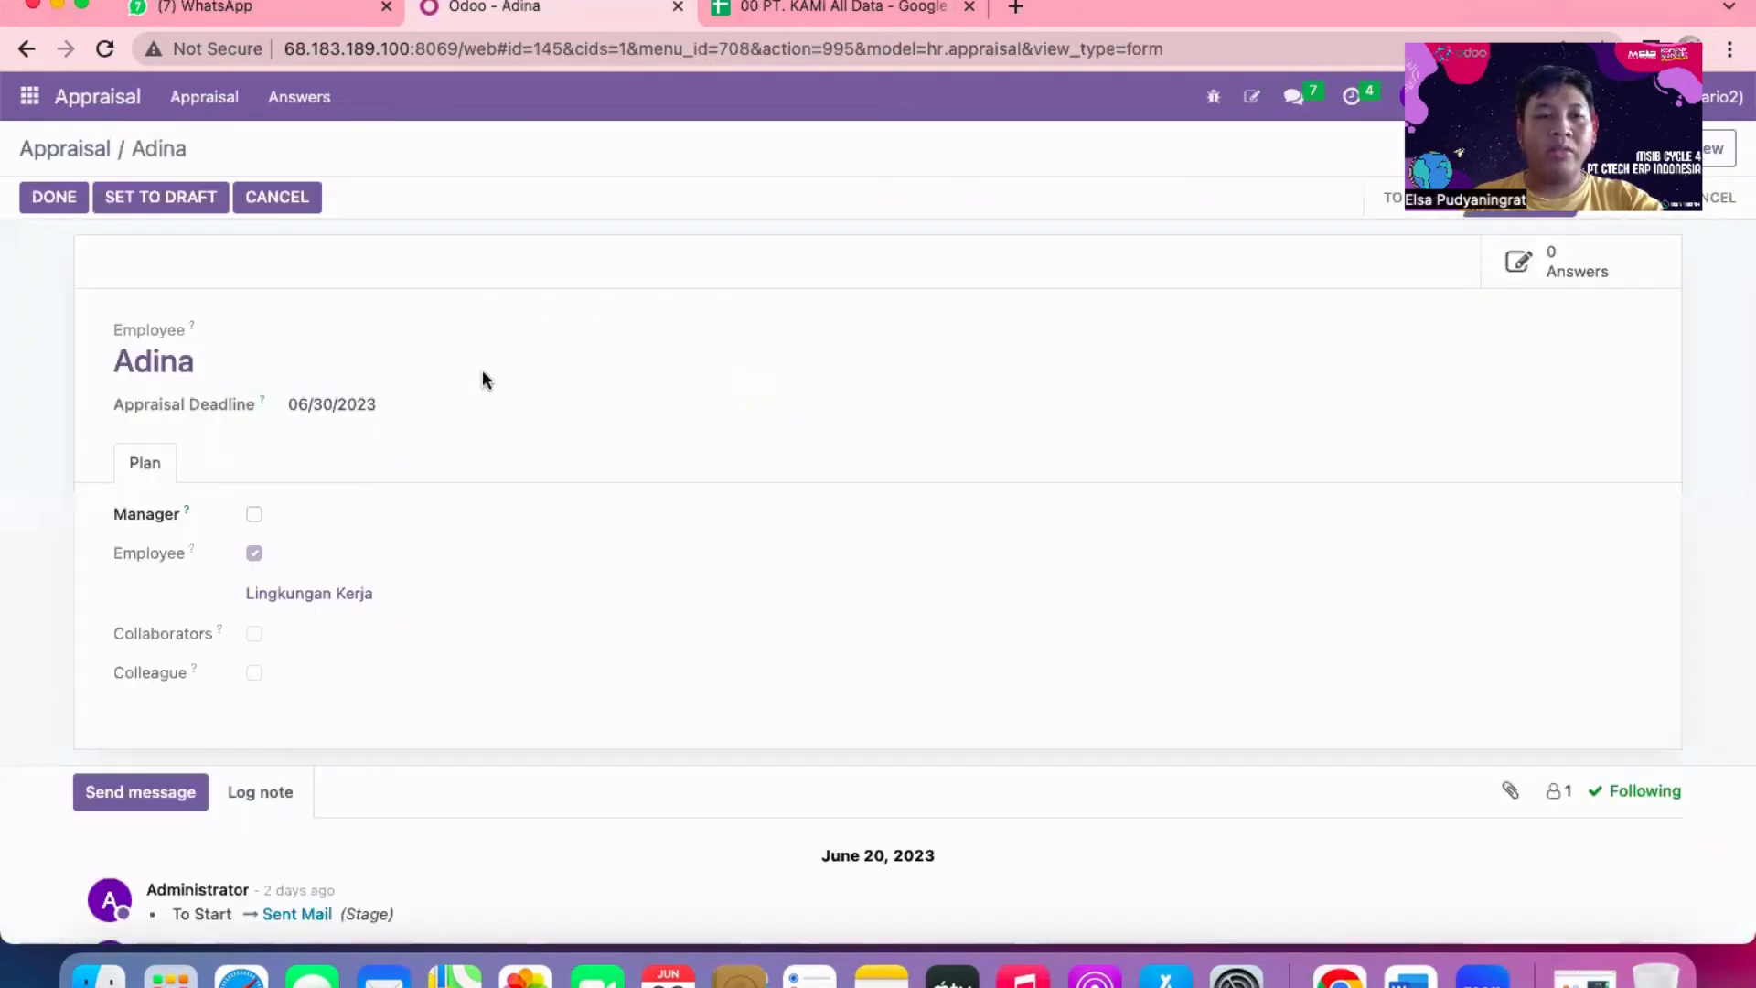
{"action": "left_click", "coordinate": [333, 600]}
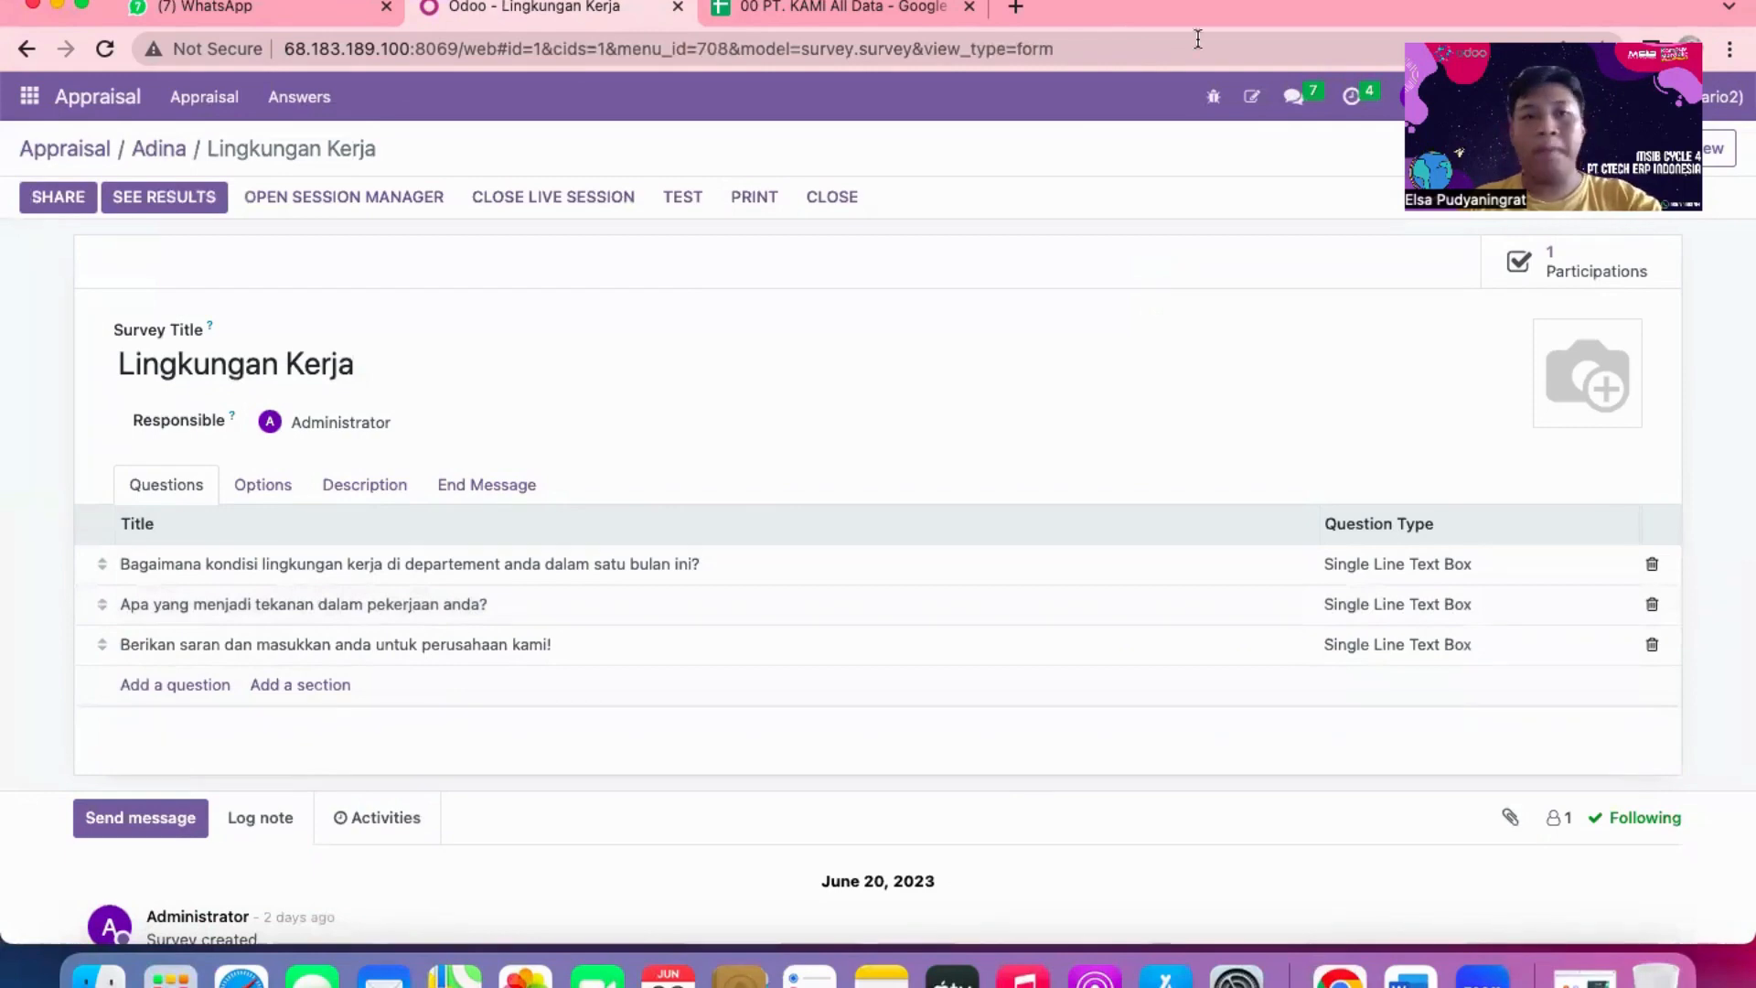
- Switch to the 00 PT. KAMI All Data spreadsheet and display the 22 Hr Attendance sheet's employee check-in and check-out data
{"action": "left_click", "coordinate": [823, 9]}
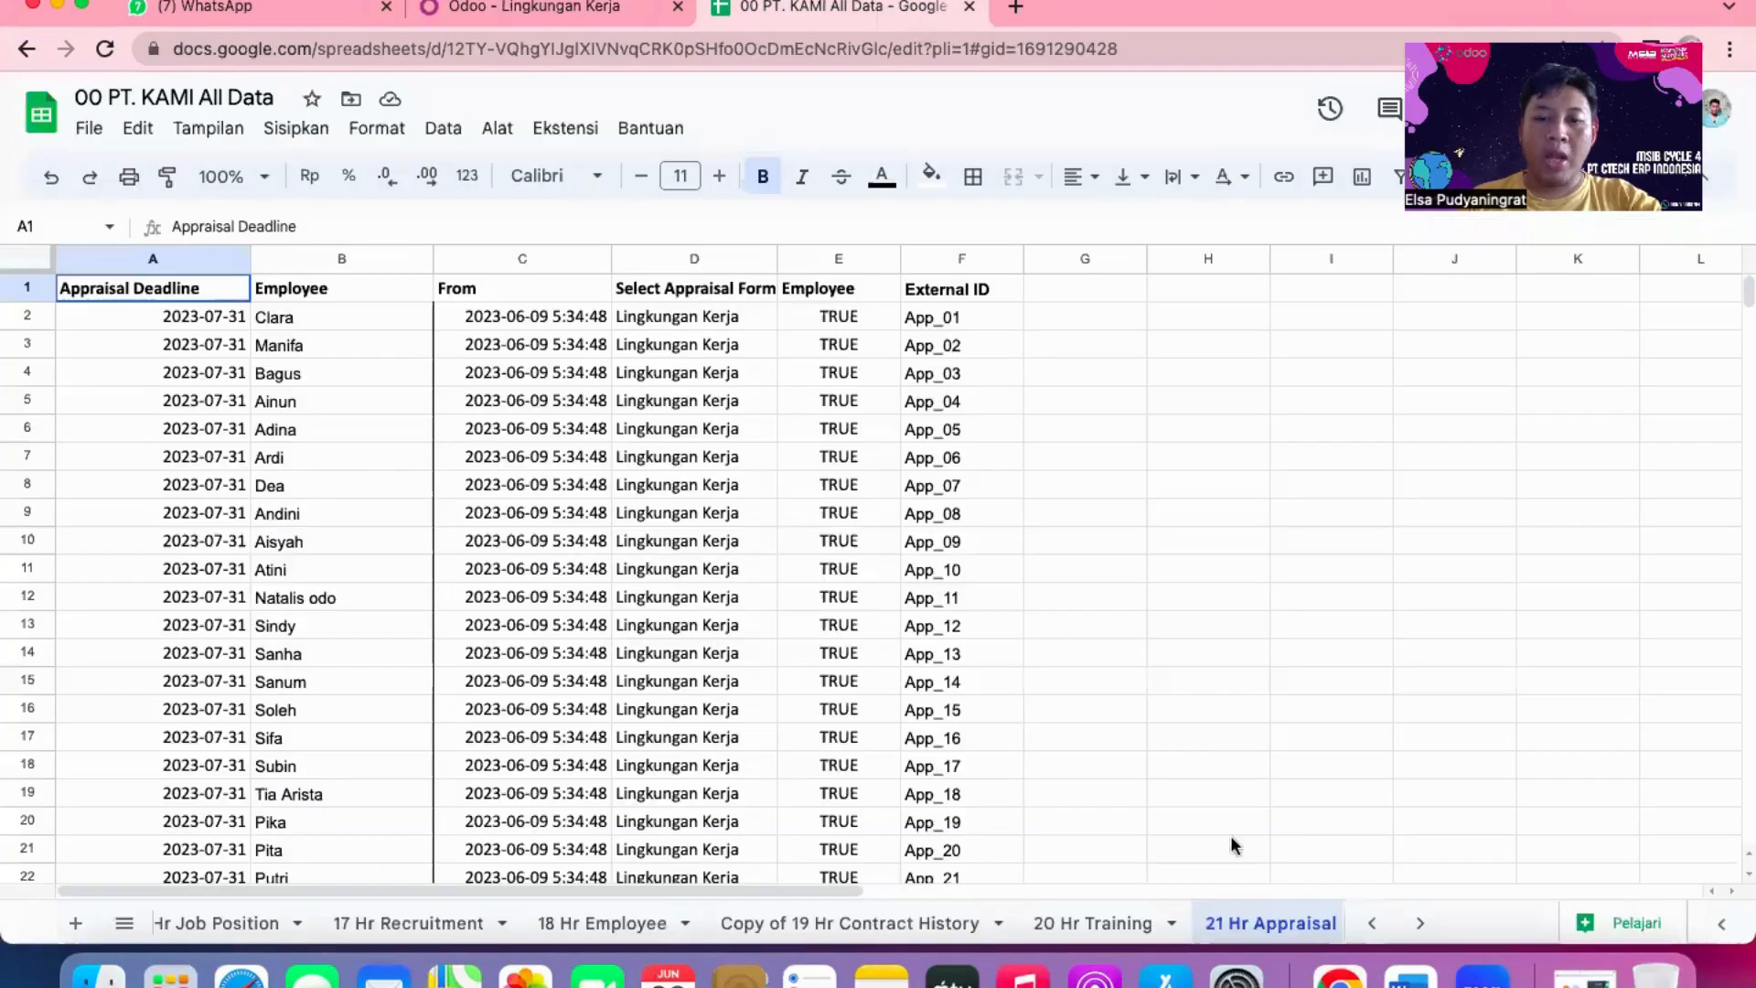
{"action": "scroll", "coordinate": [1176, 937], "scroll_direction": "right", "scroll_amount": 3}
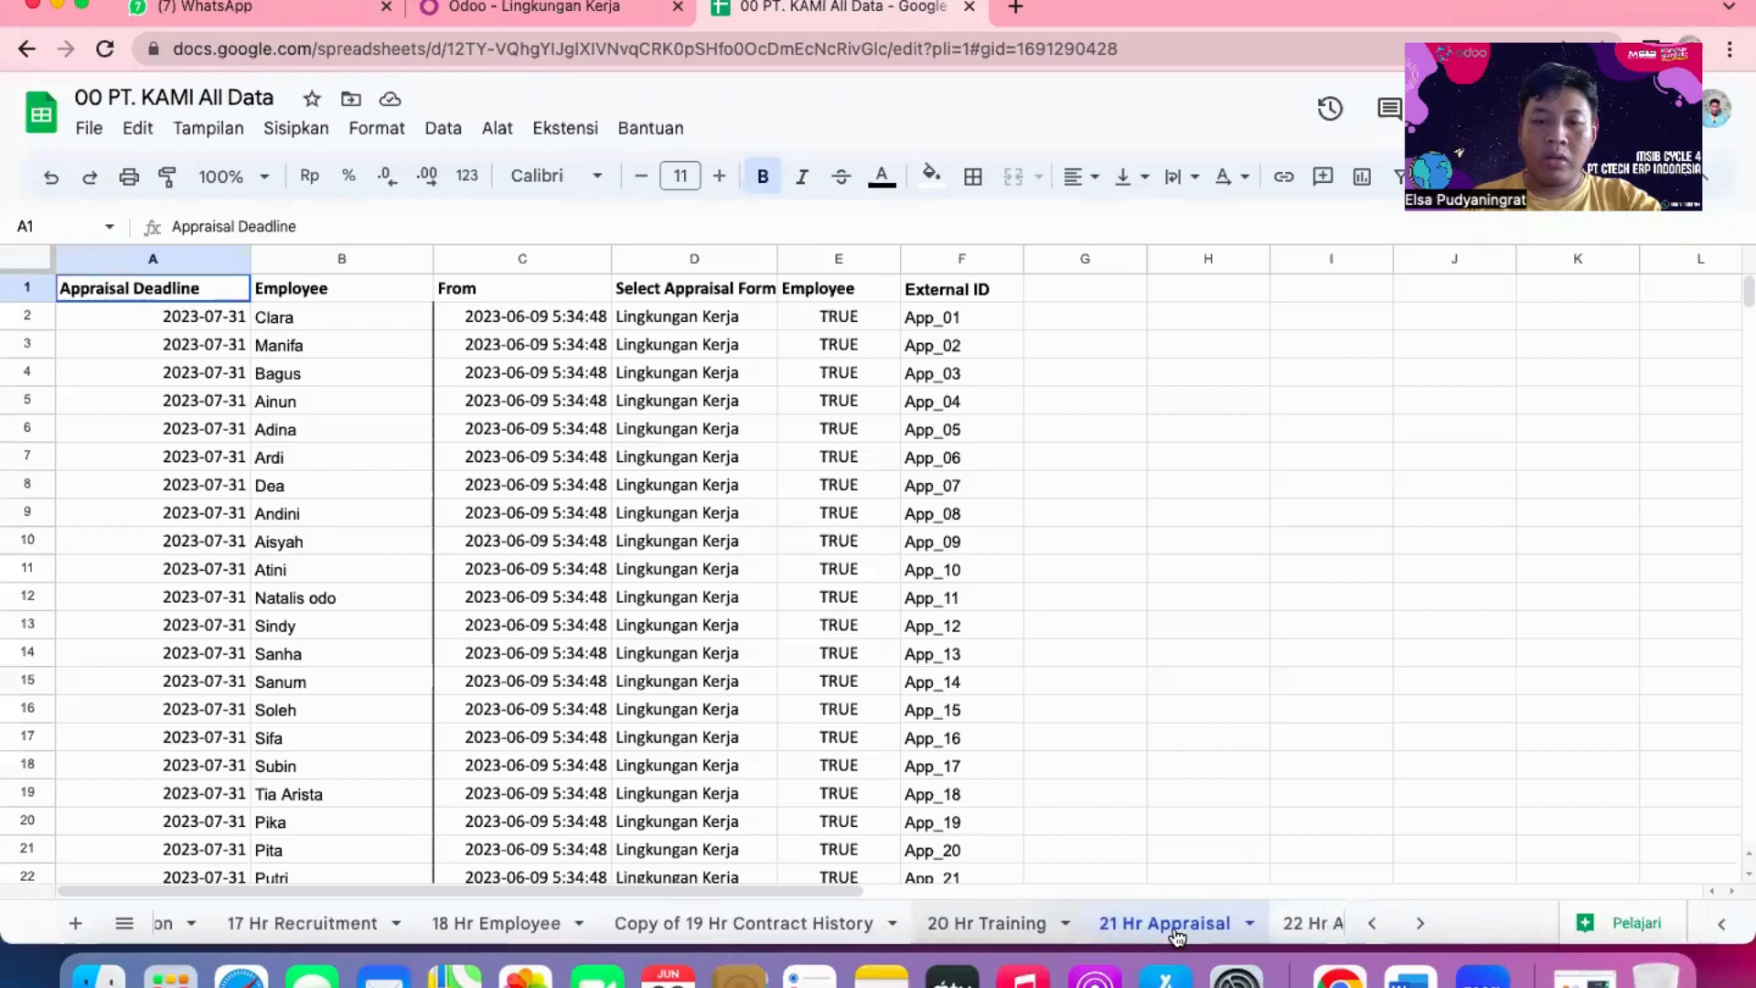
{"action": "left_click", "coordinate": [1180, 936]}
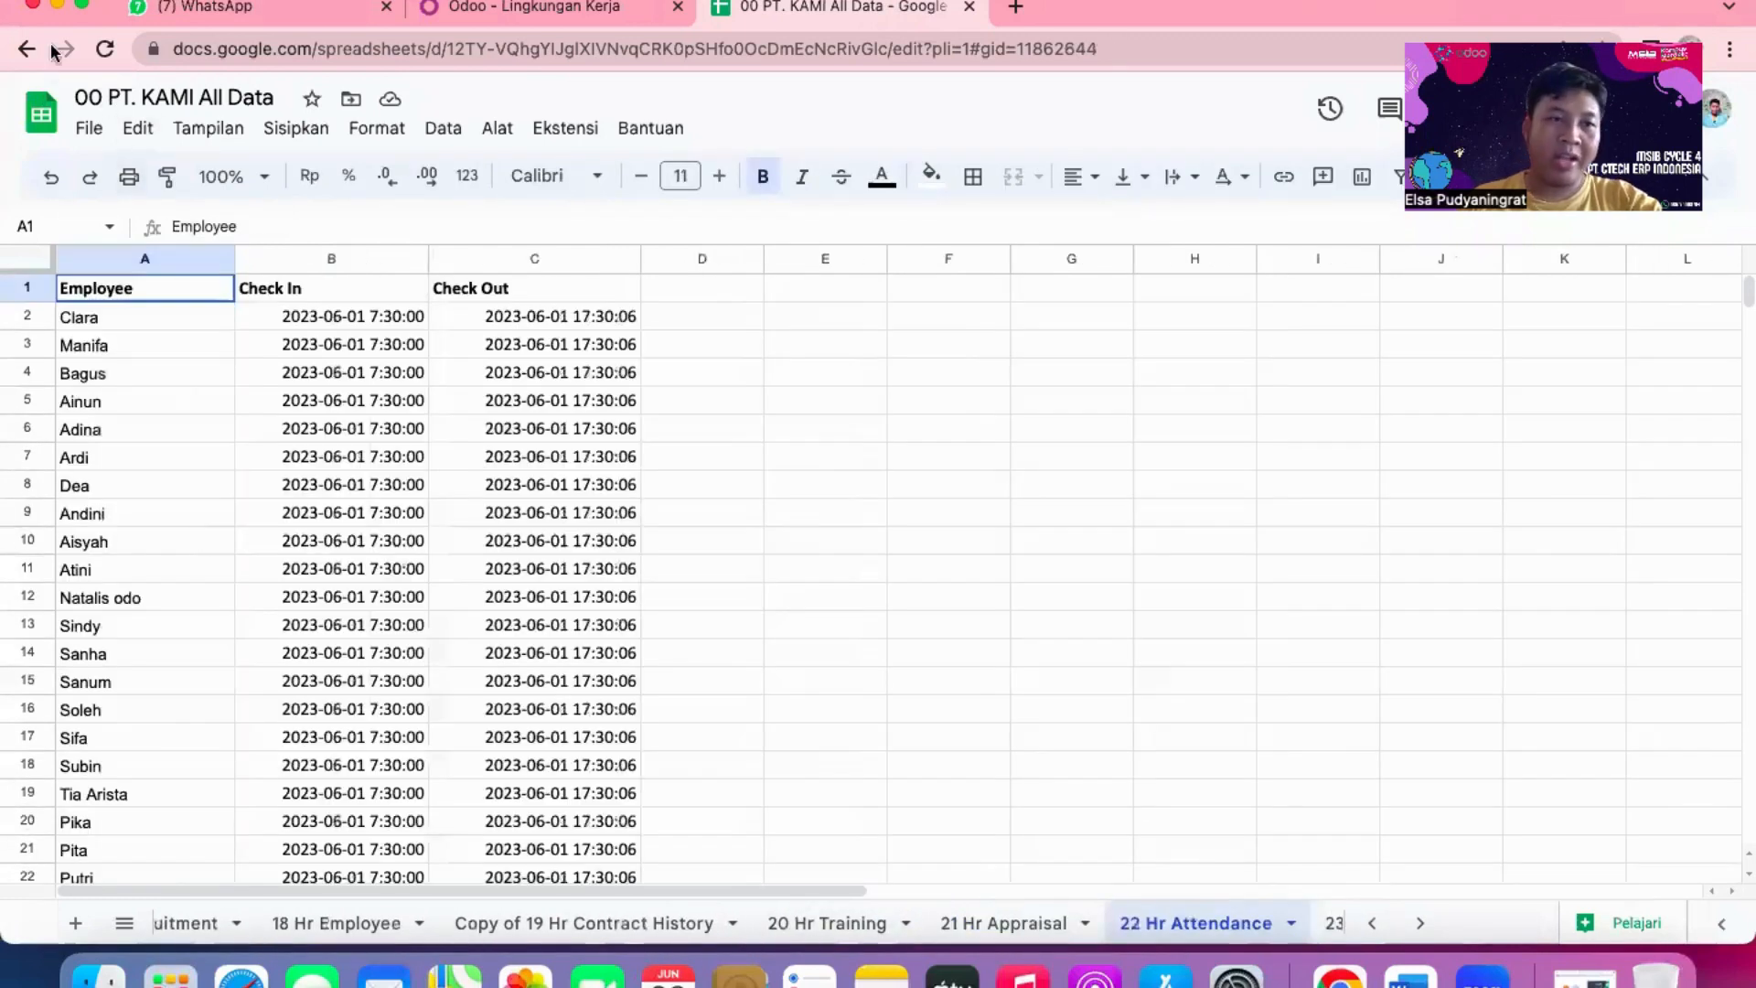
- Switch to Odoo and open the Attendances module's attendance list to review the imported employee check-in and check-out records
{"action": "left_click", "coordinate": [509, 9]}
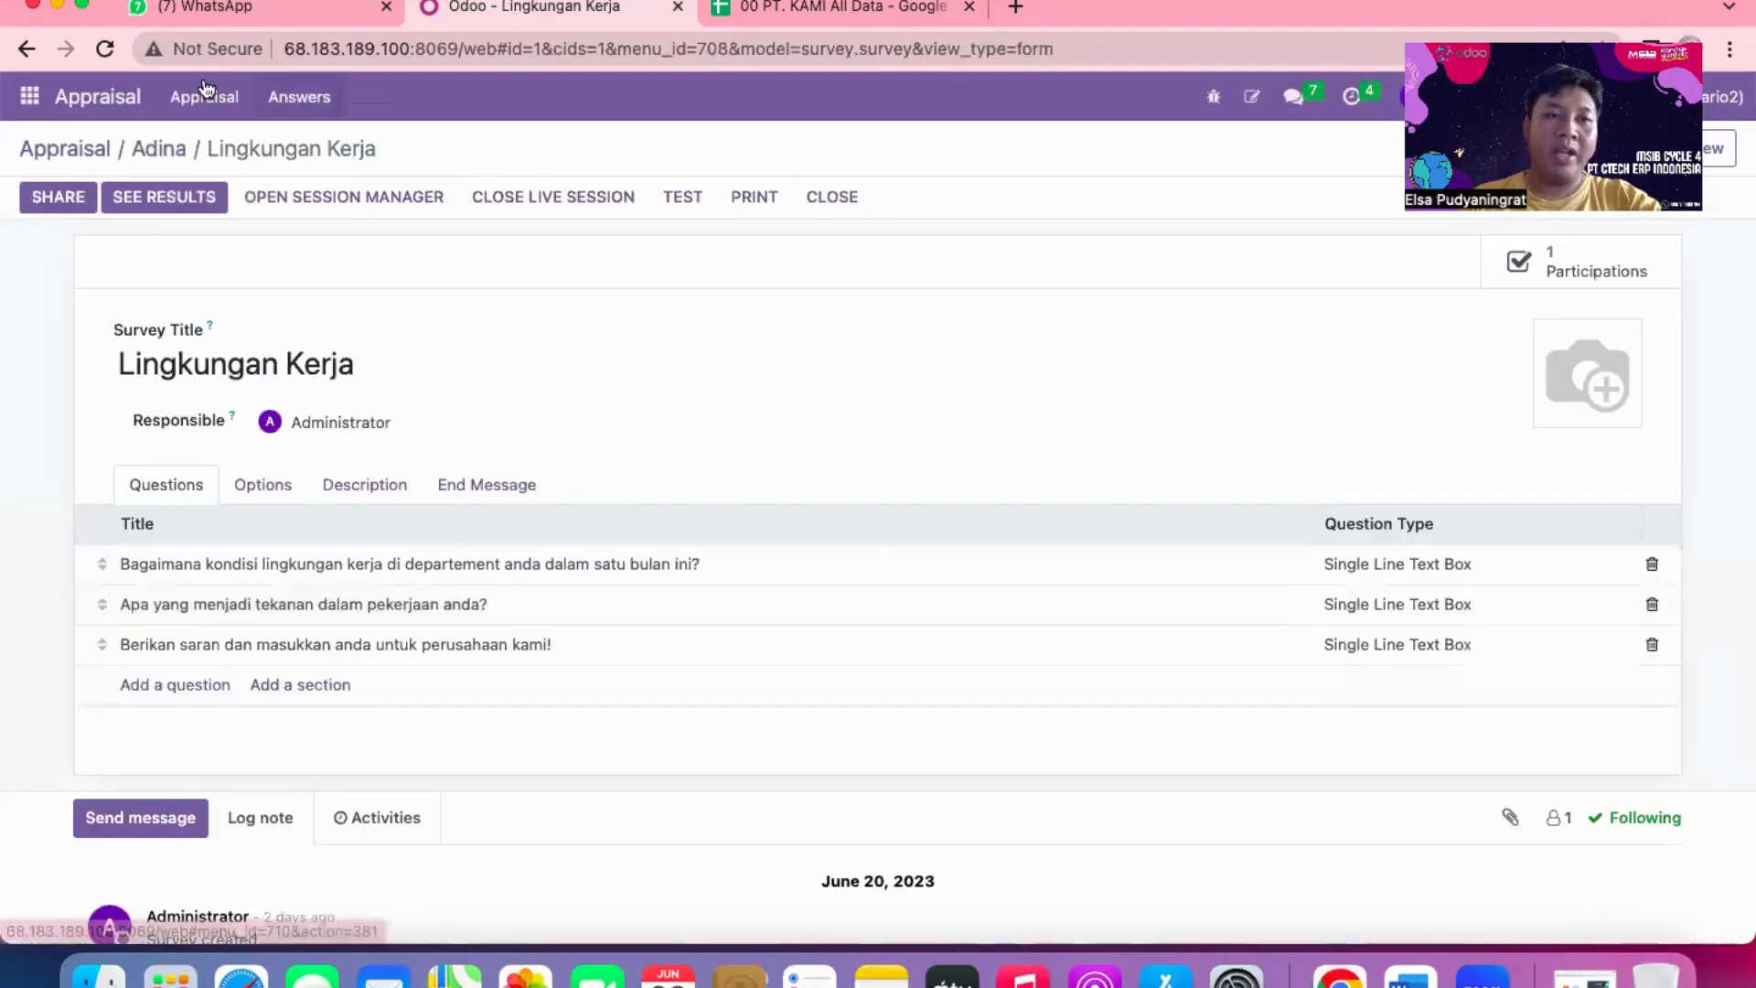
{"action": "left_click", "coordinate": [29, 95]}
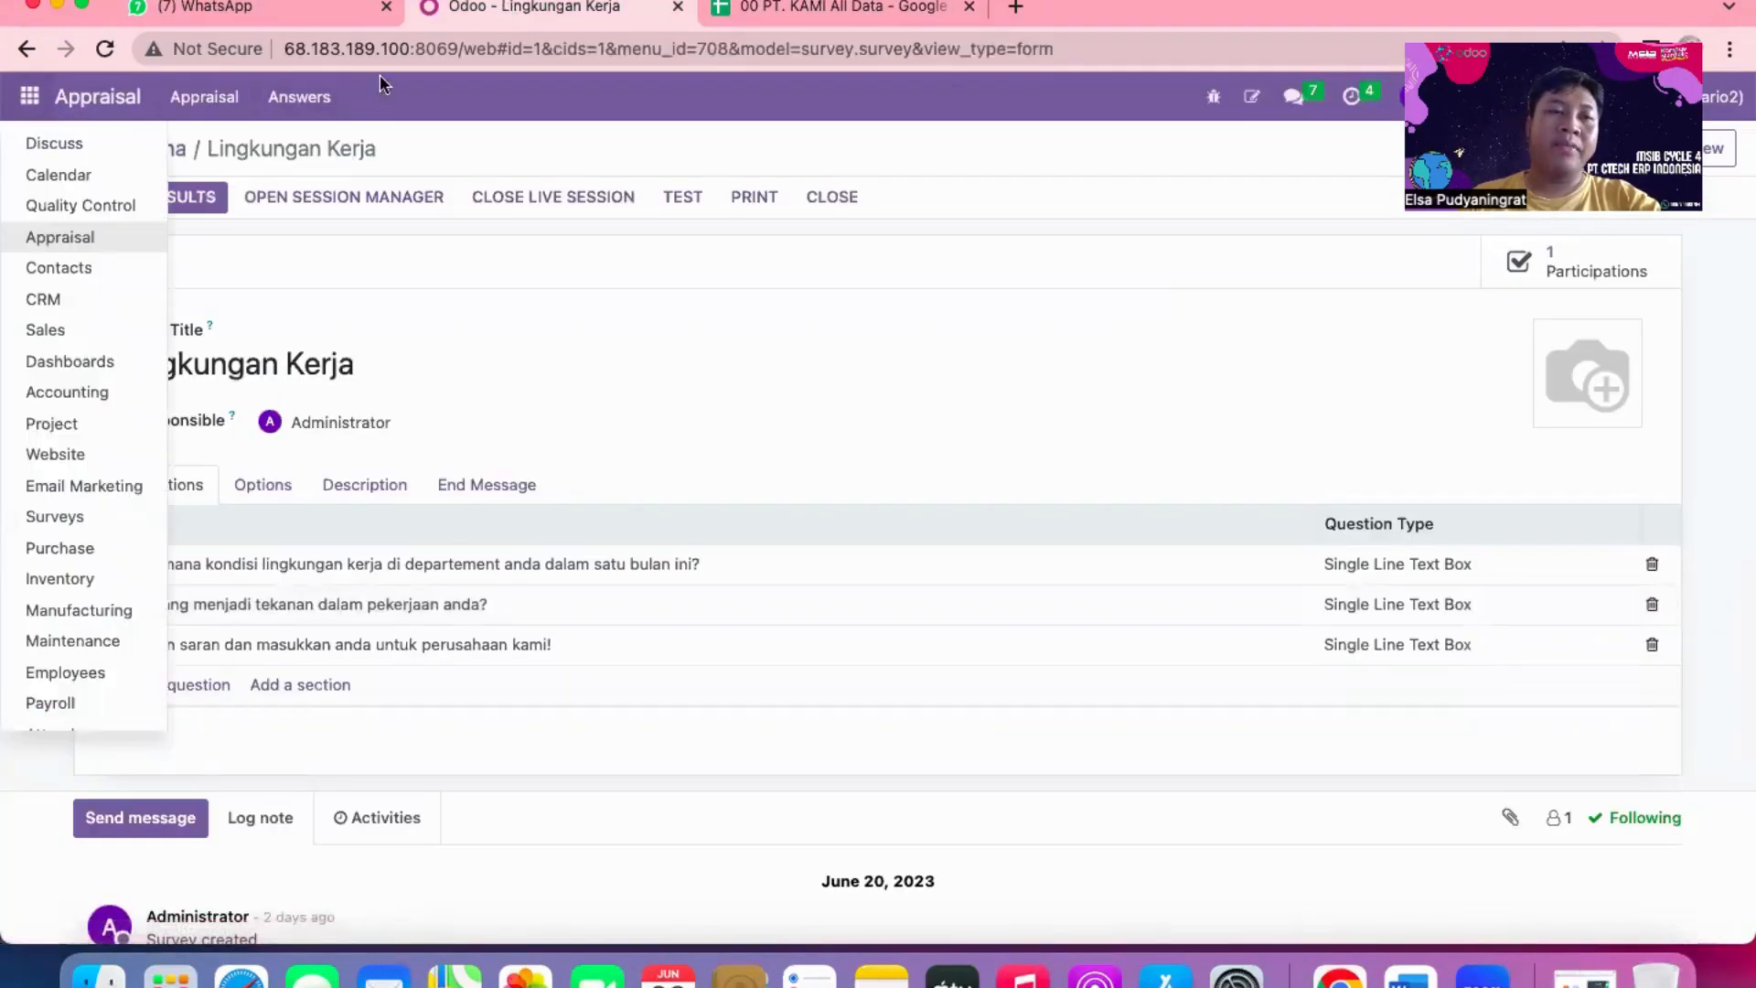
{"action": "left_click", "coordinate": [847, 7]}
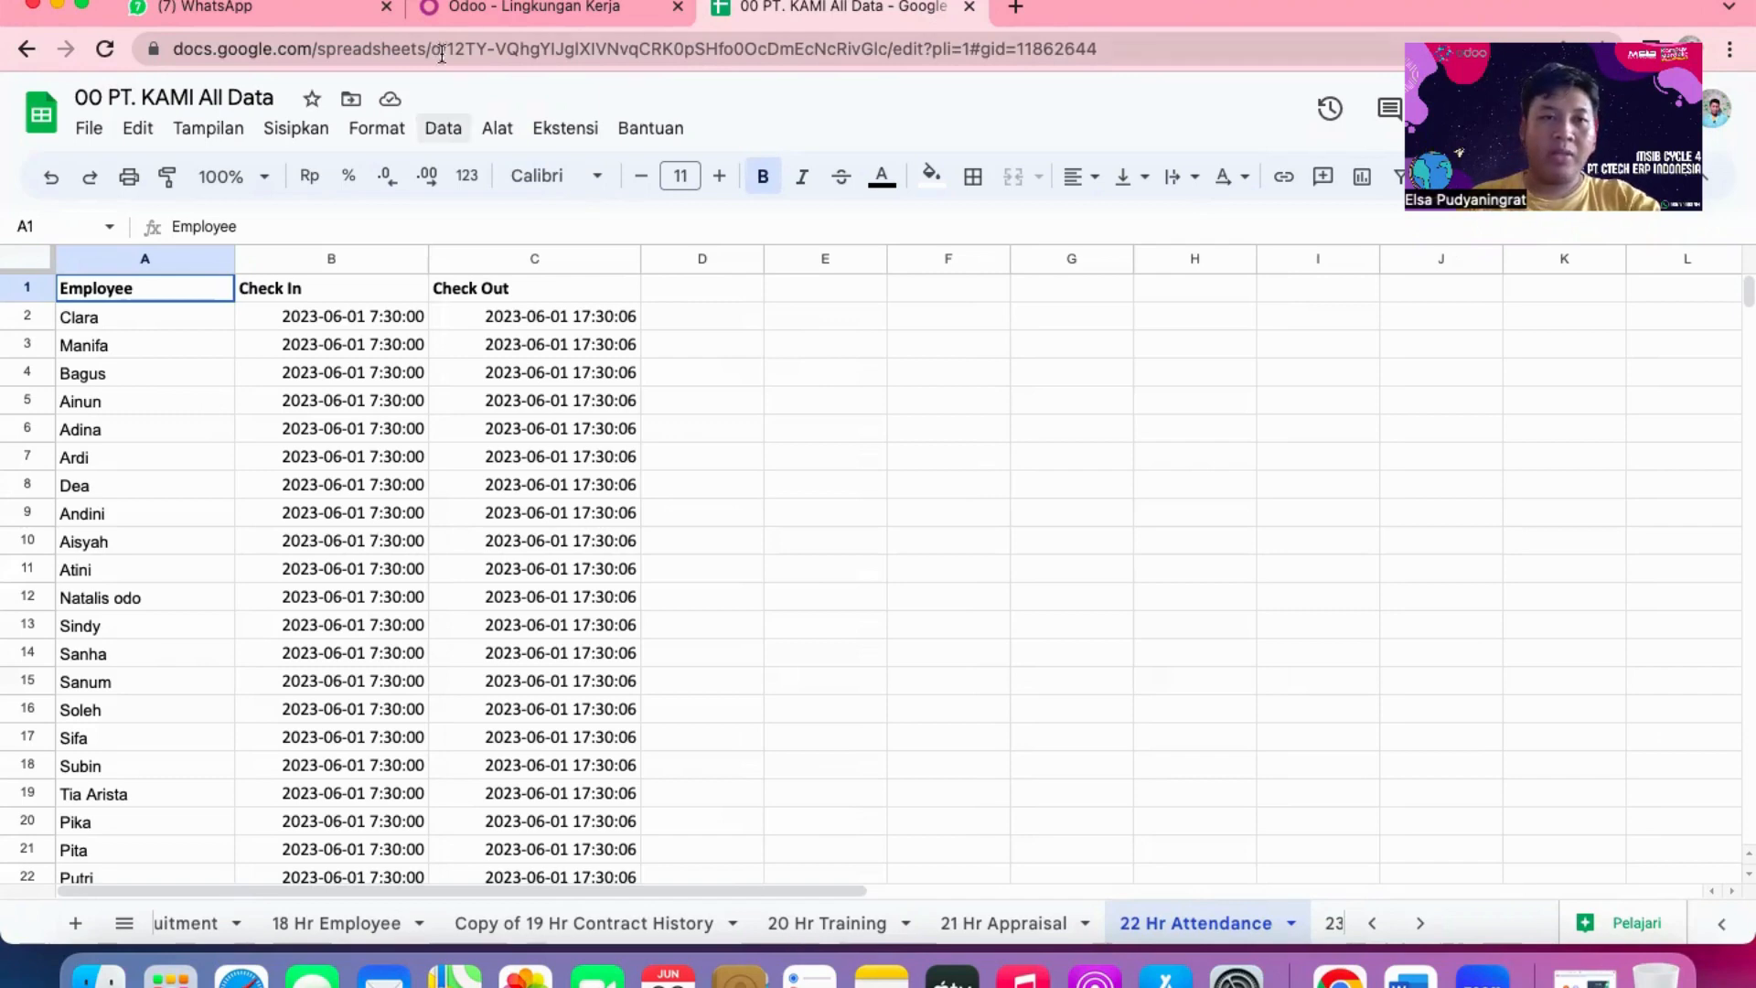
{"action": "left_click", "coordinate": [485, 12]}
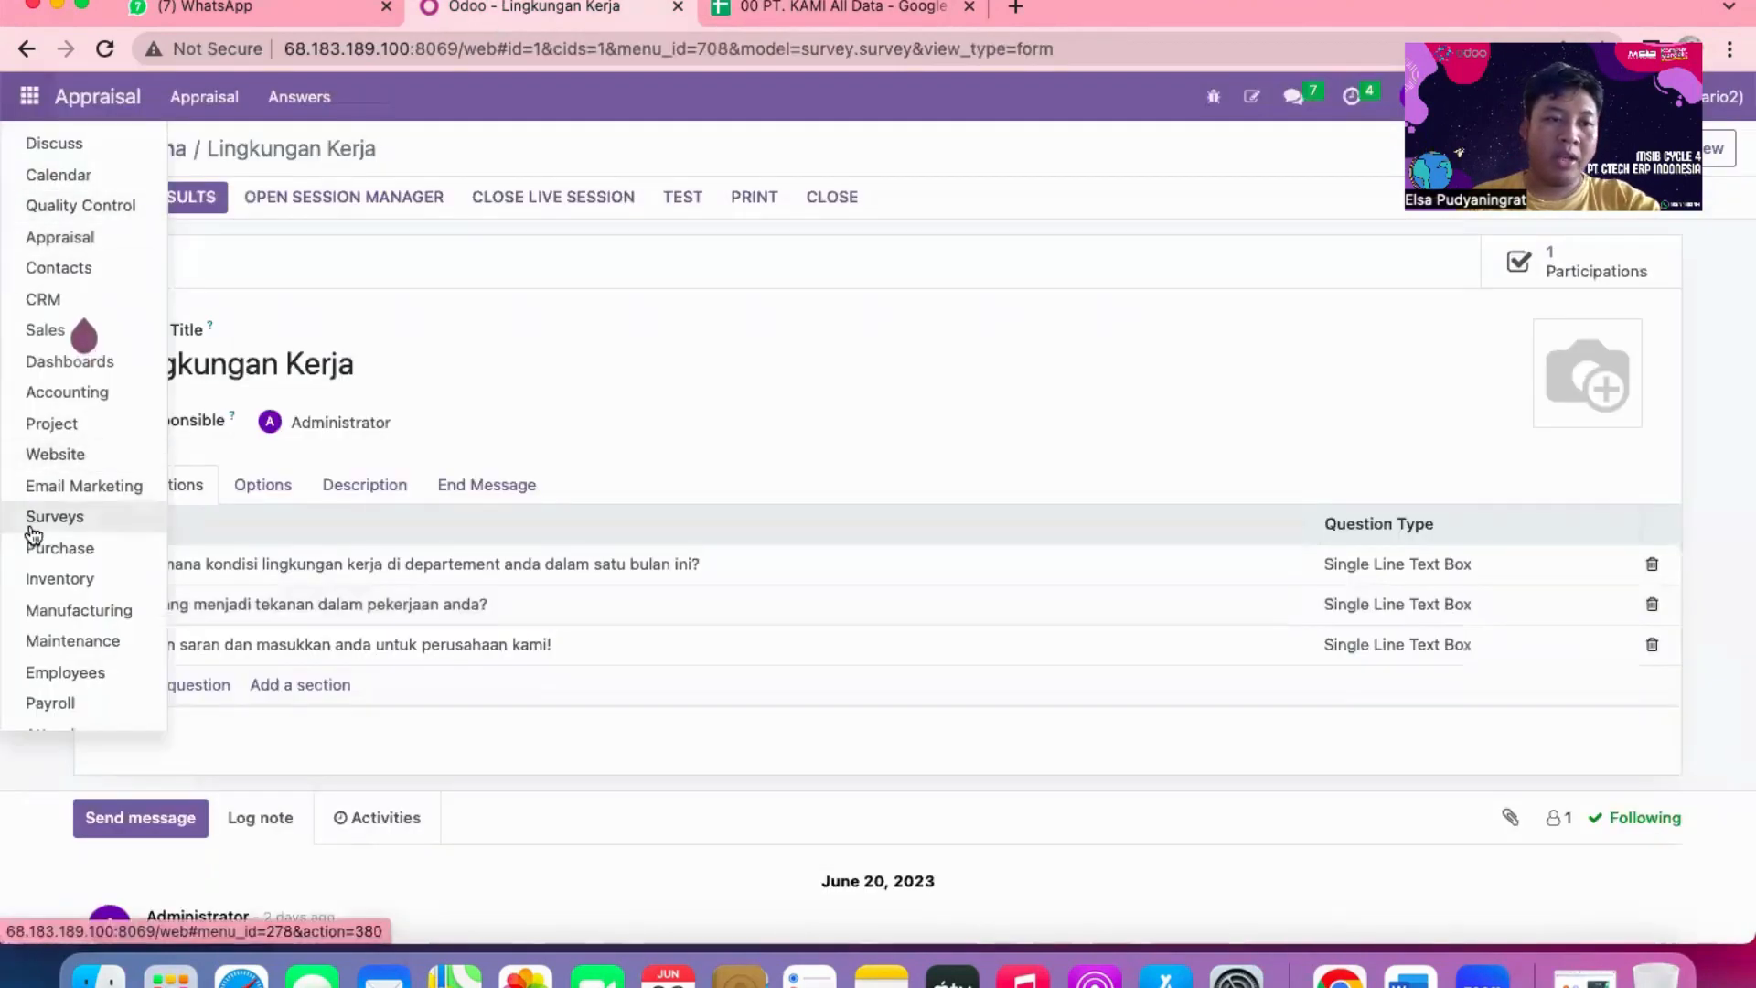
{"action": "scroll", "coordinate": [33, 535], "scroll_direction": "down", "scroll_amount": 3}
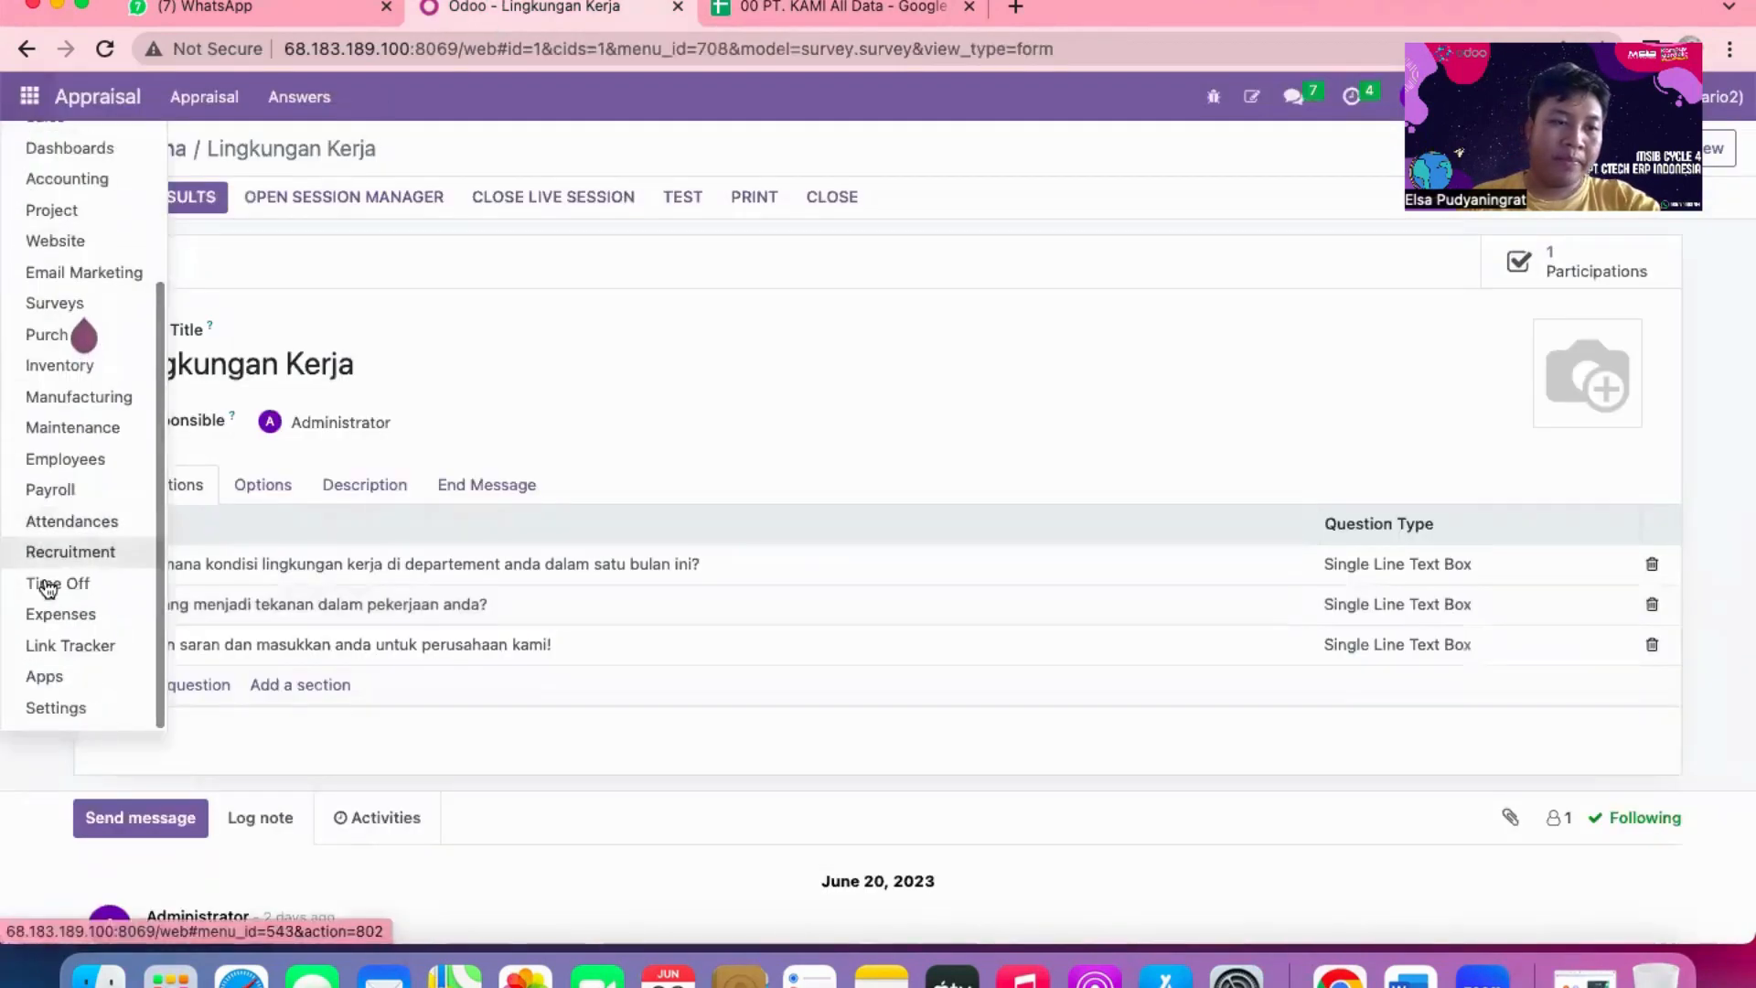
{"action": "left_click", "coordinate": [66, 518]}
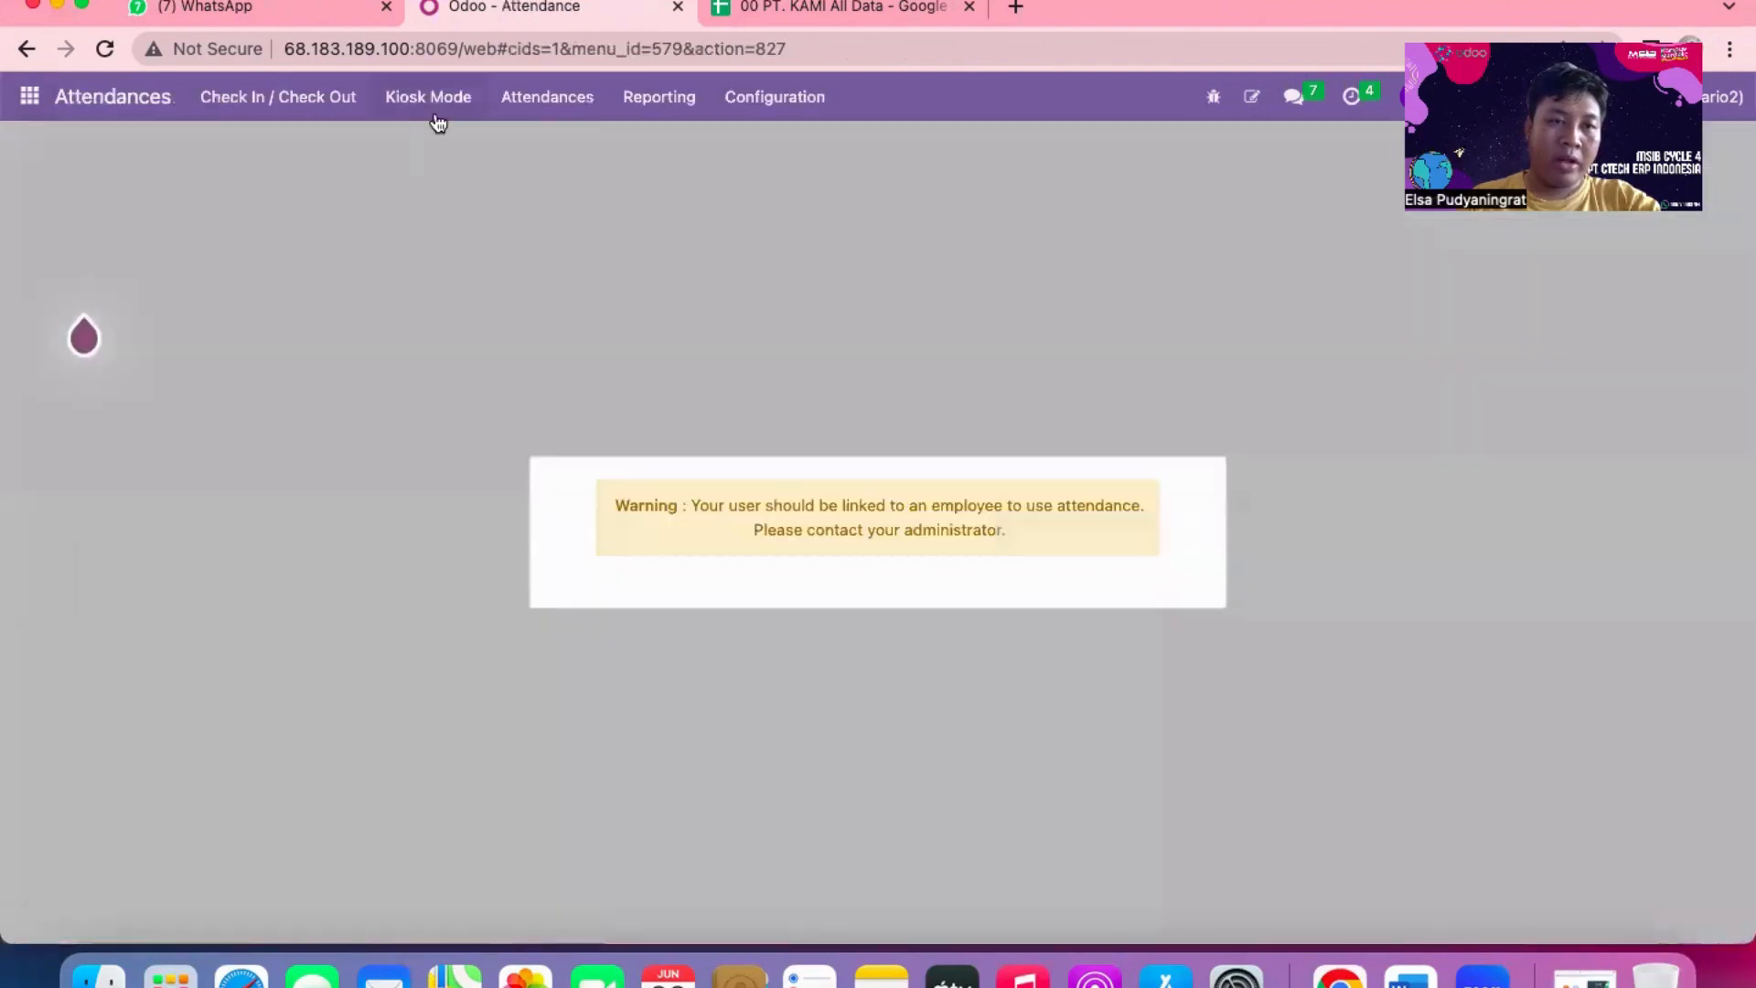
{"action": "left_click", "coordinate": [585, 93]}
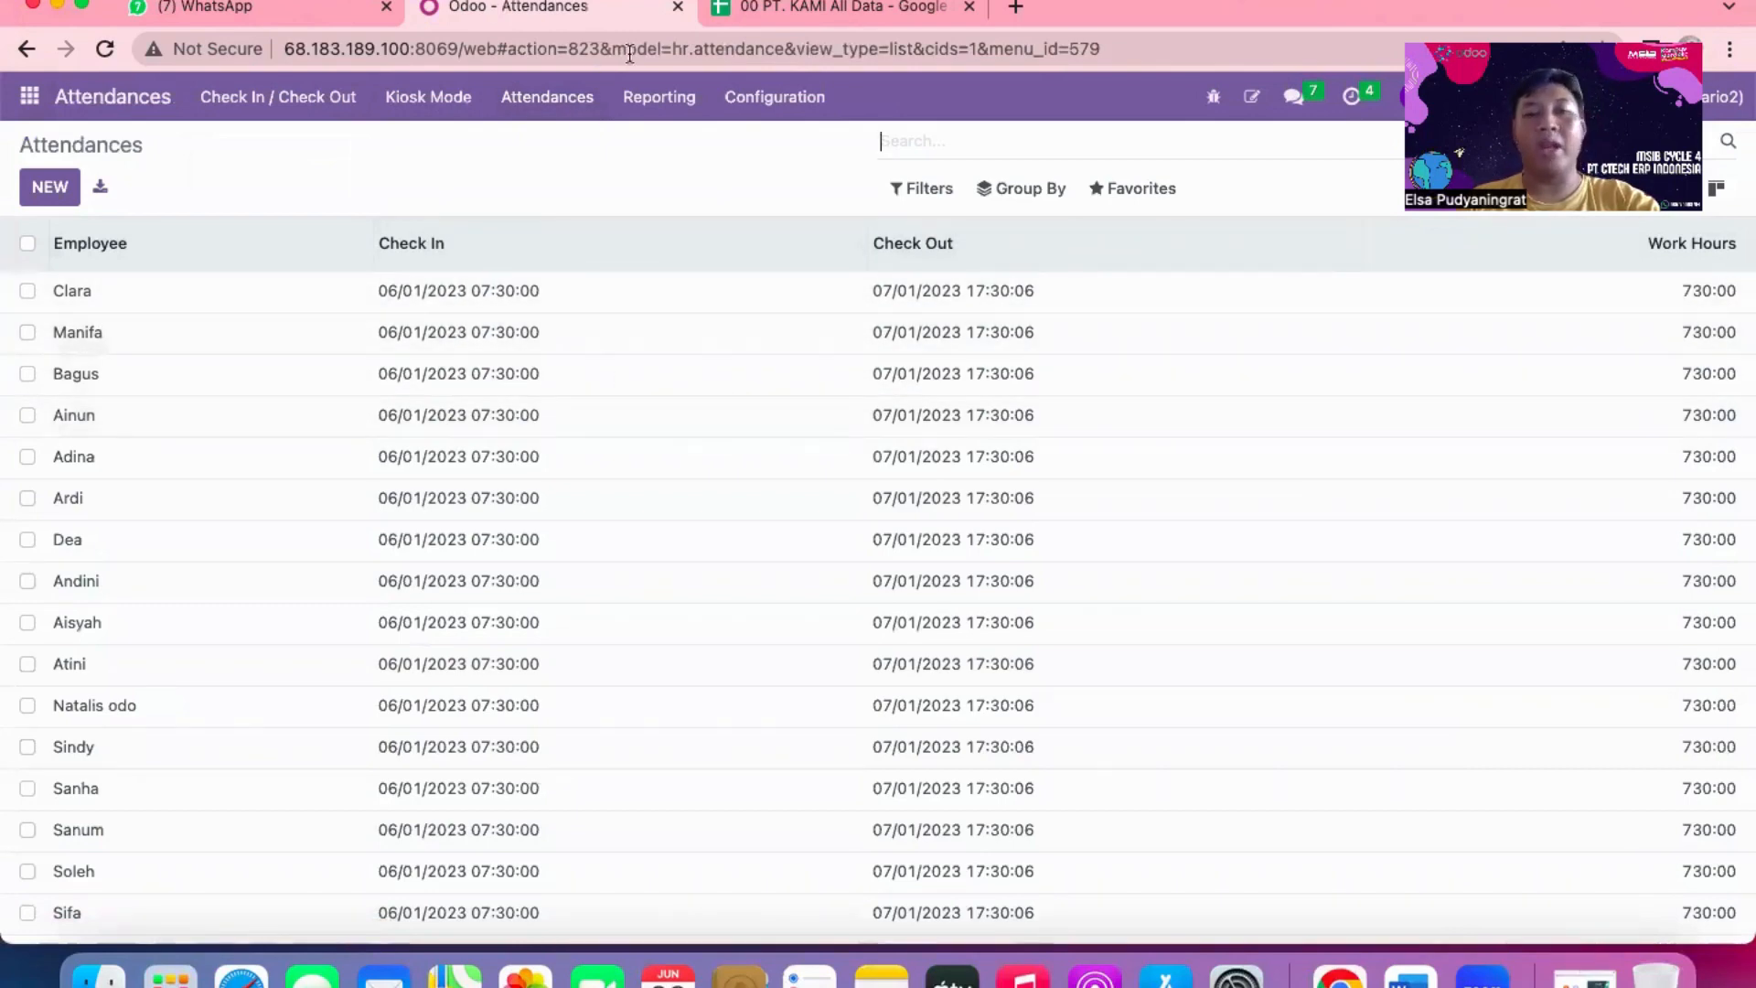
- Switch to the 00 PT. KAMI All Data spreadsheet and display the 23 Time off sheet's leave data
{"action": "left_click", "coordinate": [814, 4]}
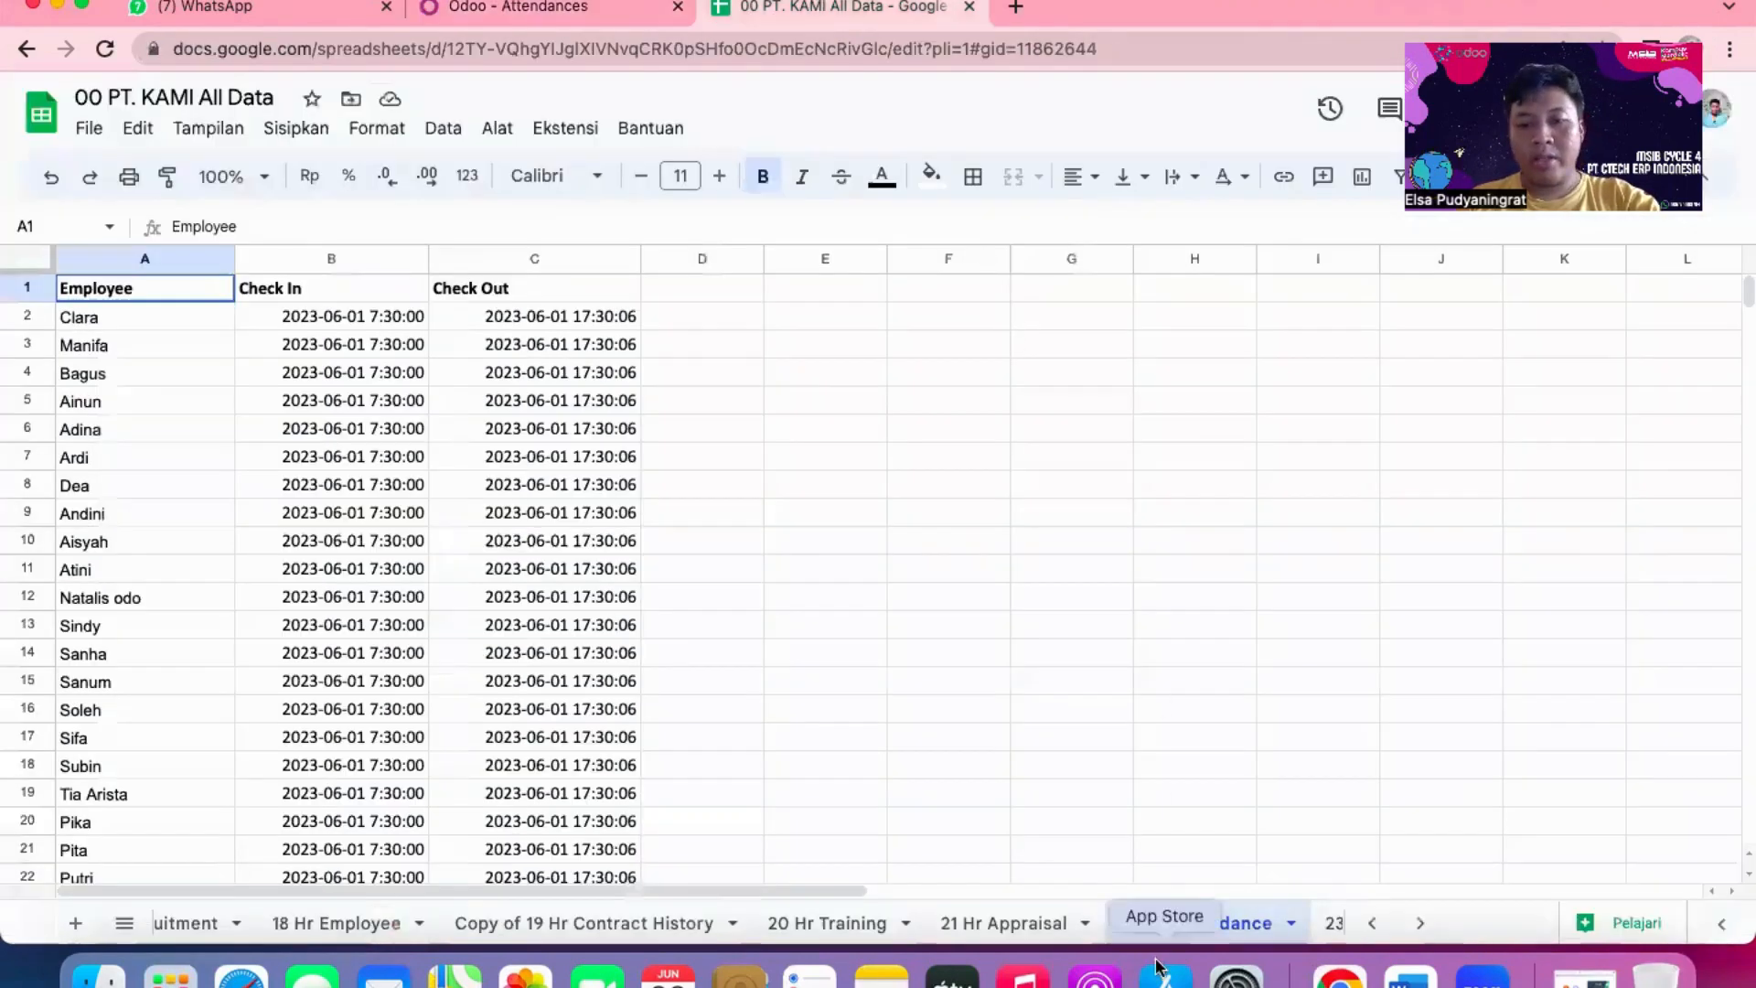
{"action": "scroll", "coordinate": [1171, 918], "scroll_direction": "right", "scroll_amount": 3}
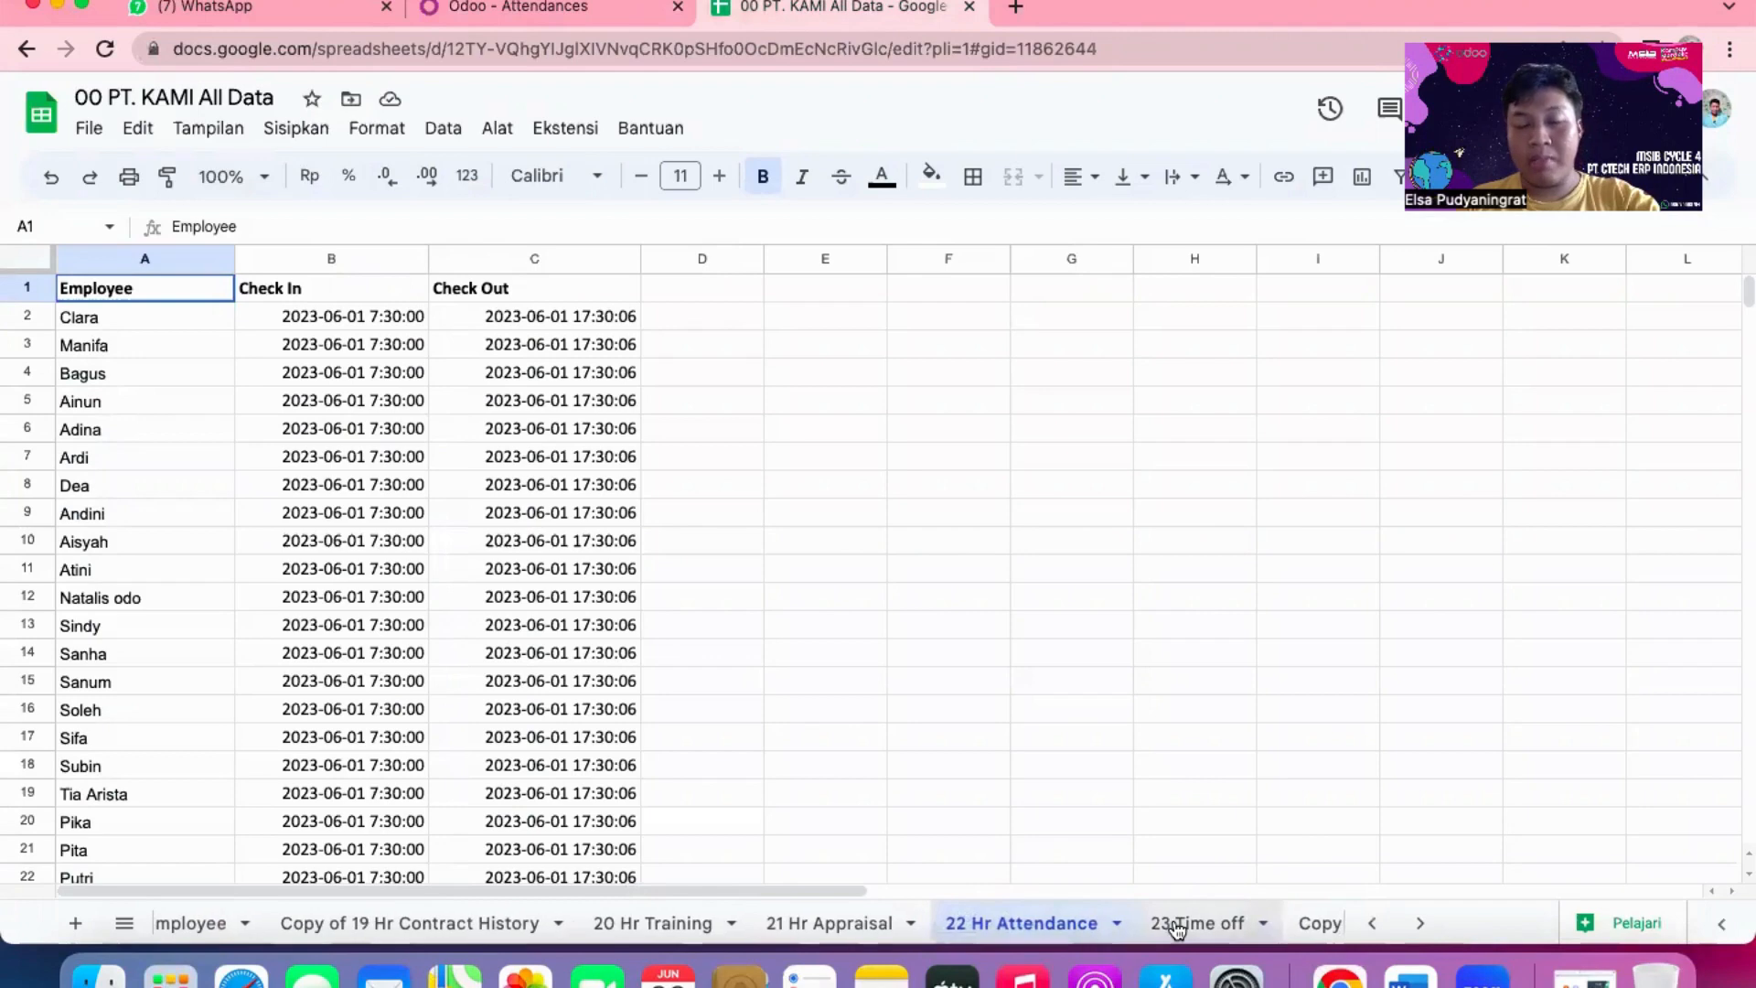
{"action": "scroll", "coordinate": [1168, 929], "scroll_direction": "right", "scroll_amount": 2}
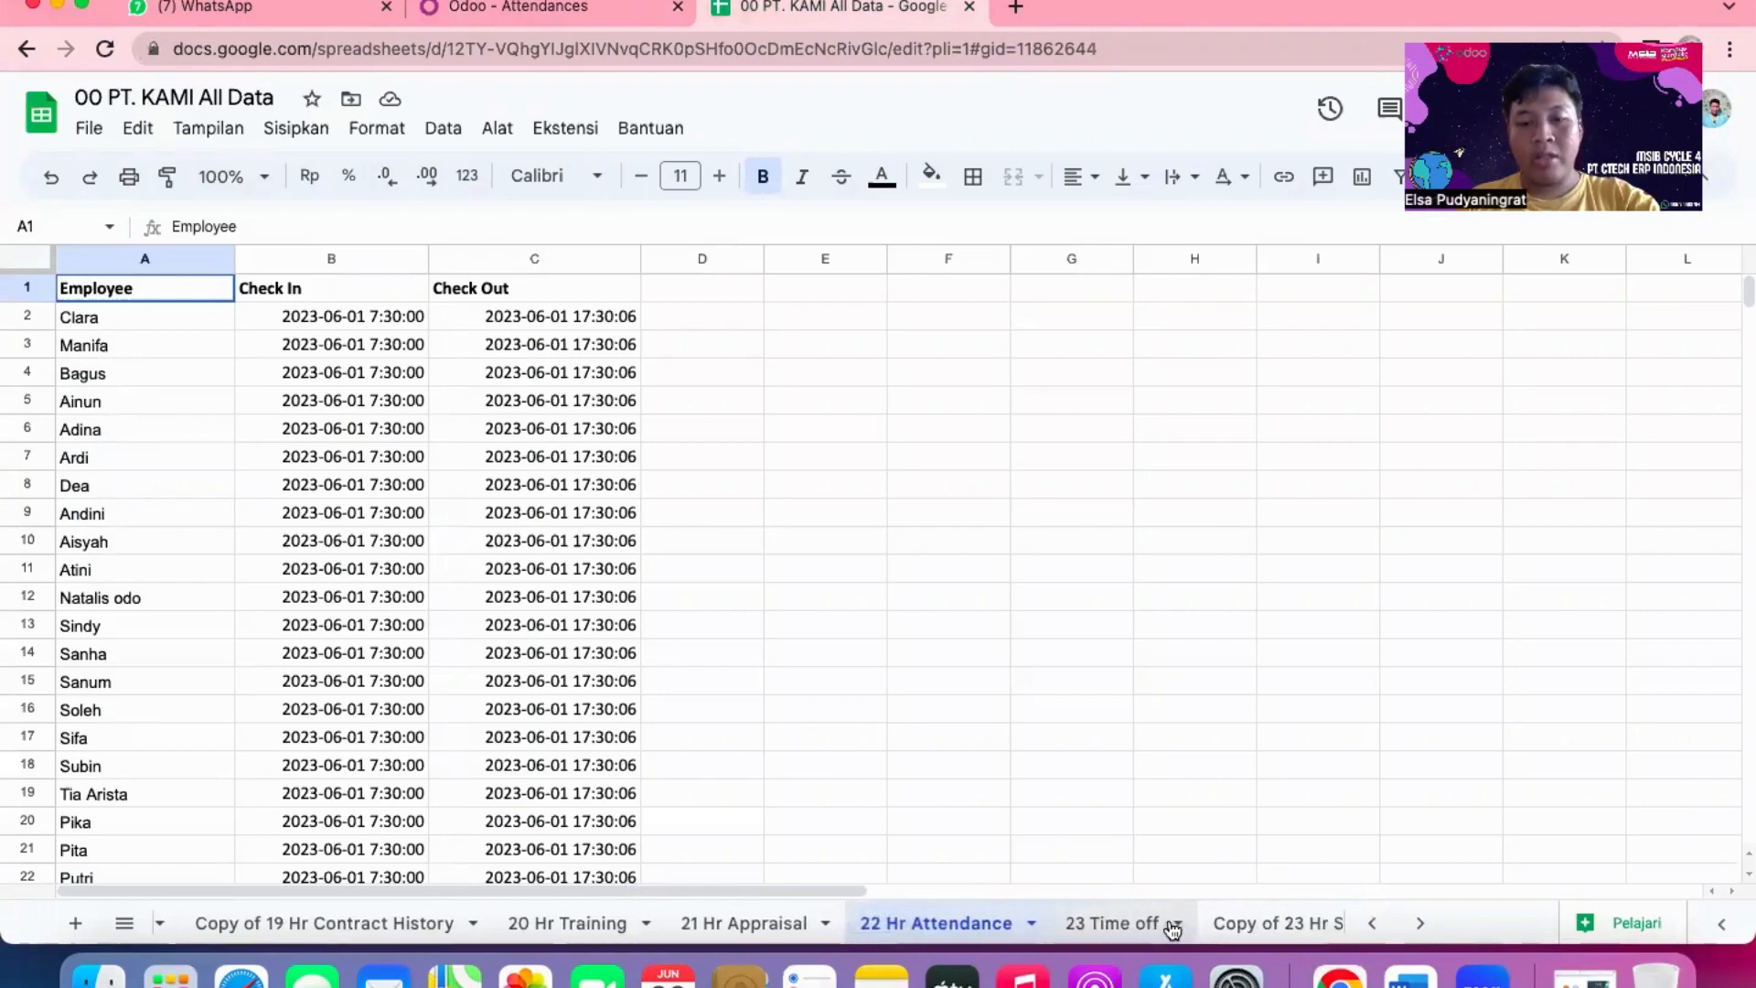
{"action": "left_click", "coordinate": [1119, 923]}
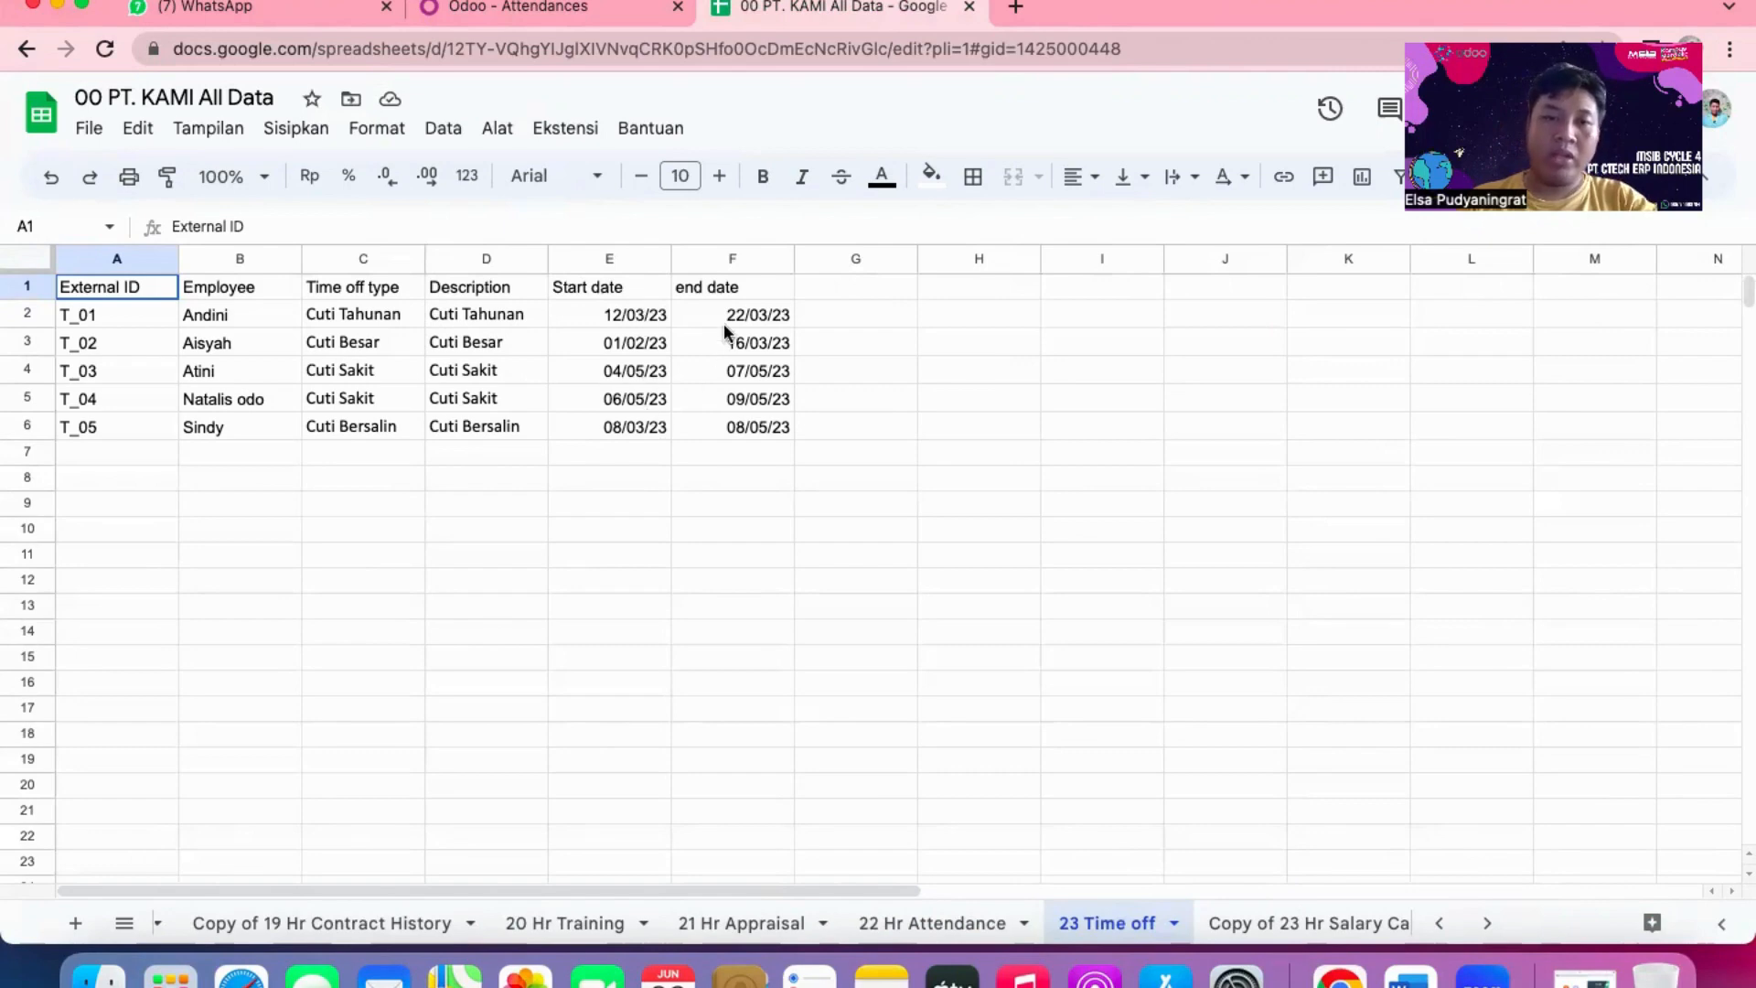
- Switch to Odoo's Time Off module and review the time off approvals, keeping only the To Approve filter
{"action": "left_click", "coordinate": [588, 6]}
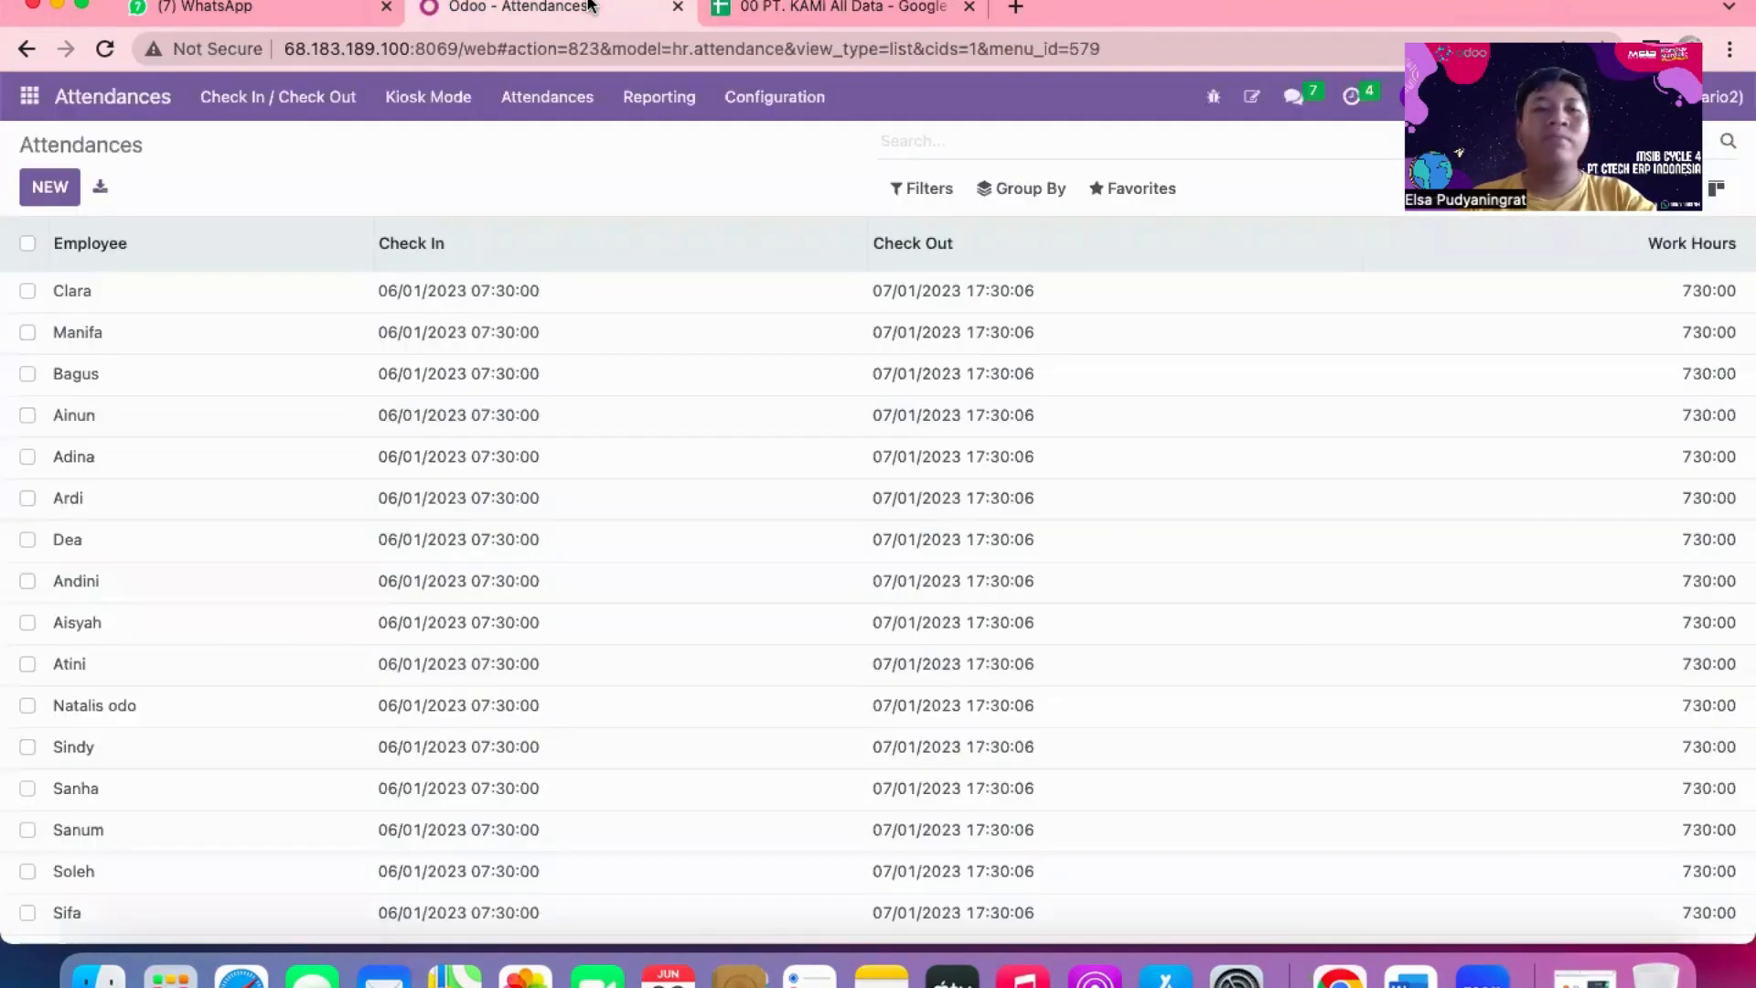
{"action": "left_click", "coordinate": [29, 95]}
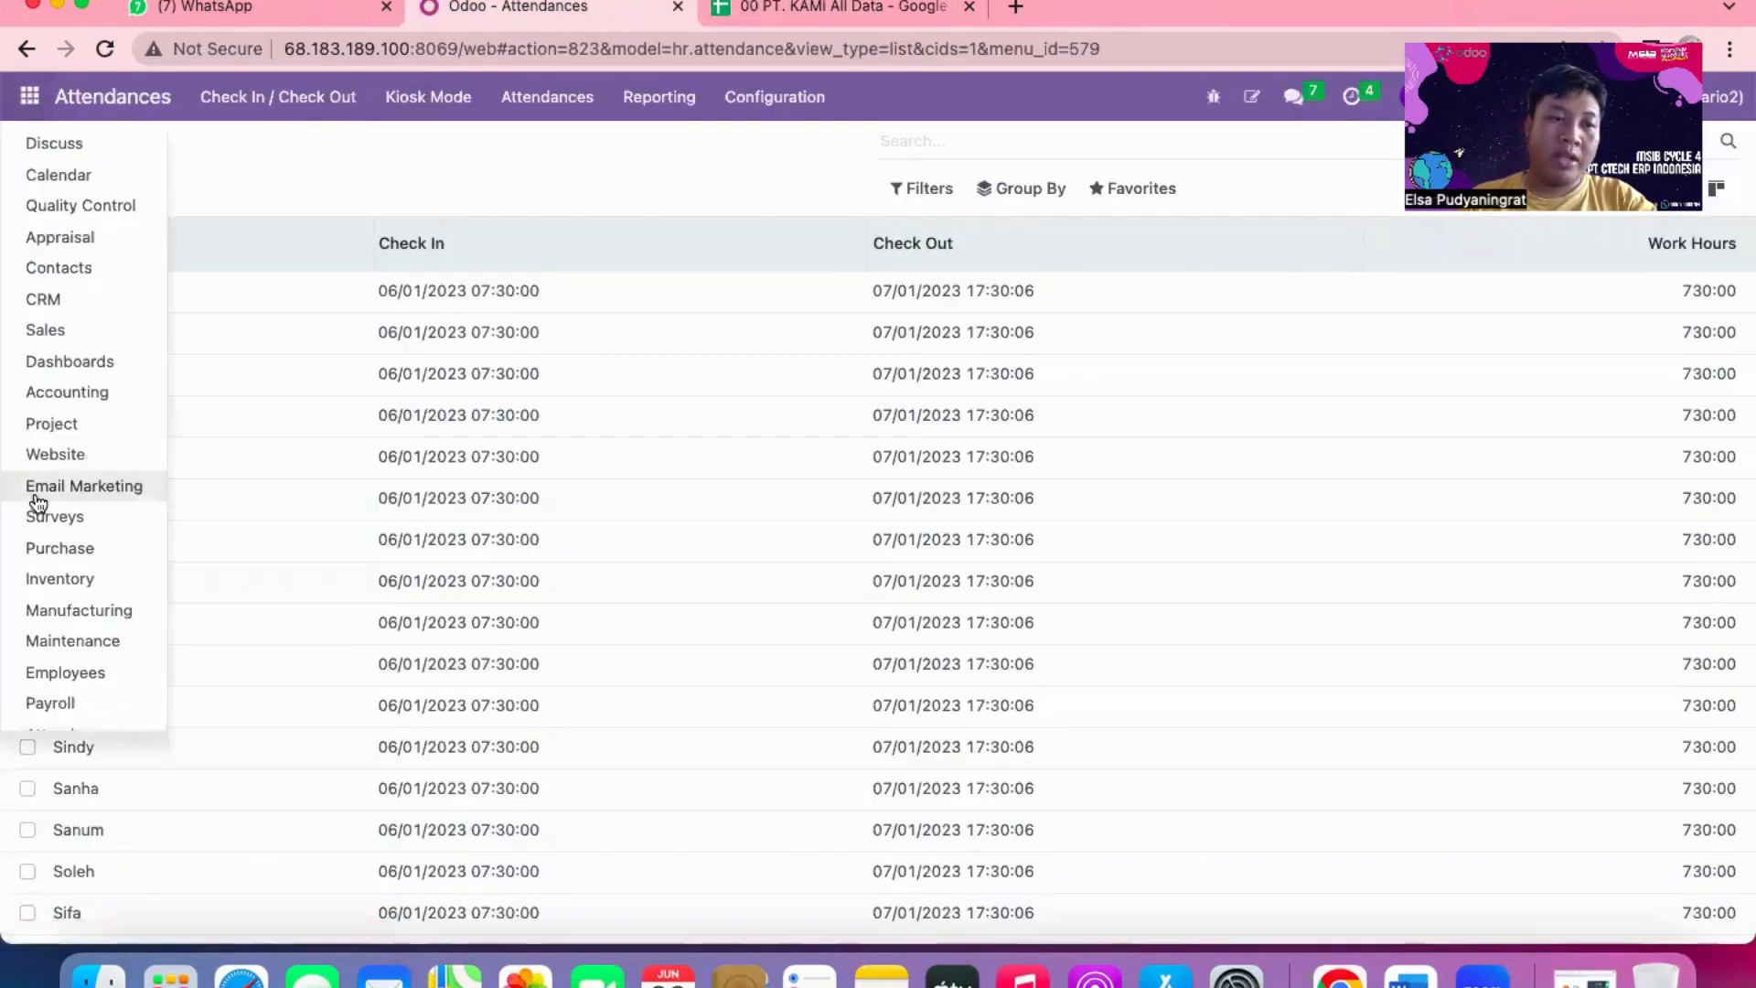
{"action": "scroll", "coordinate": [40, 526], "scroll_direction": "down", "scroll_amount": 3}
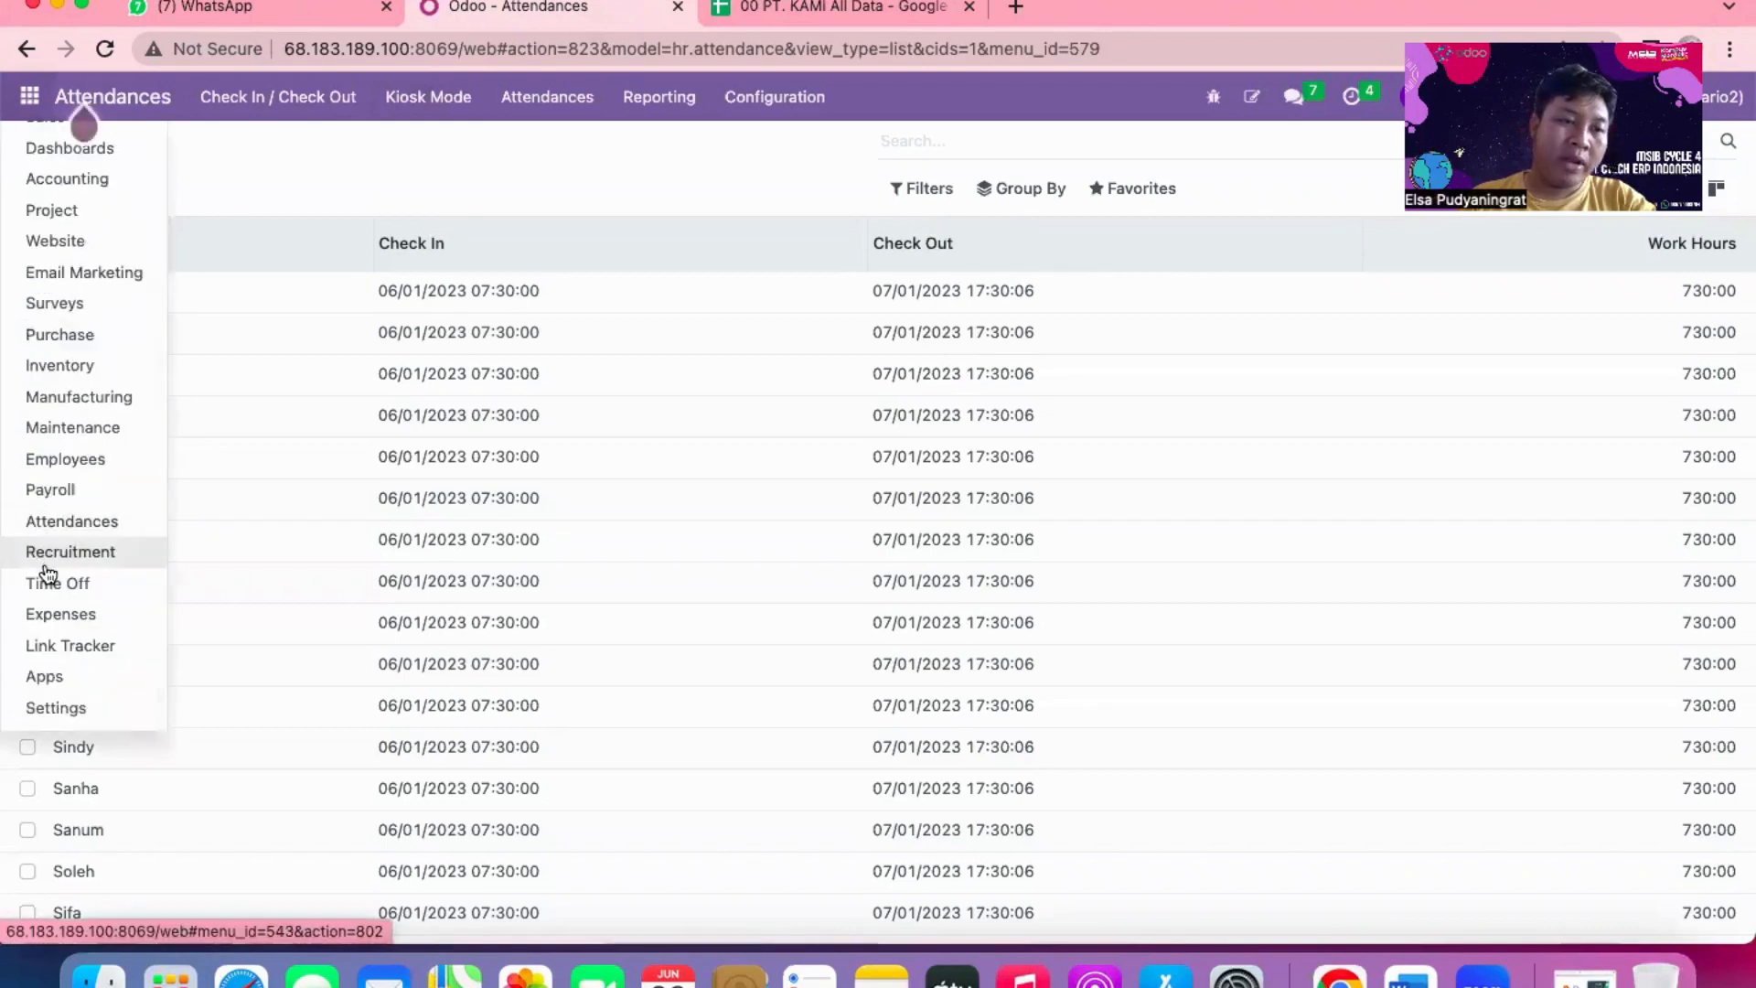
{"action": "left_click", "coordinate": [48, 585]}
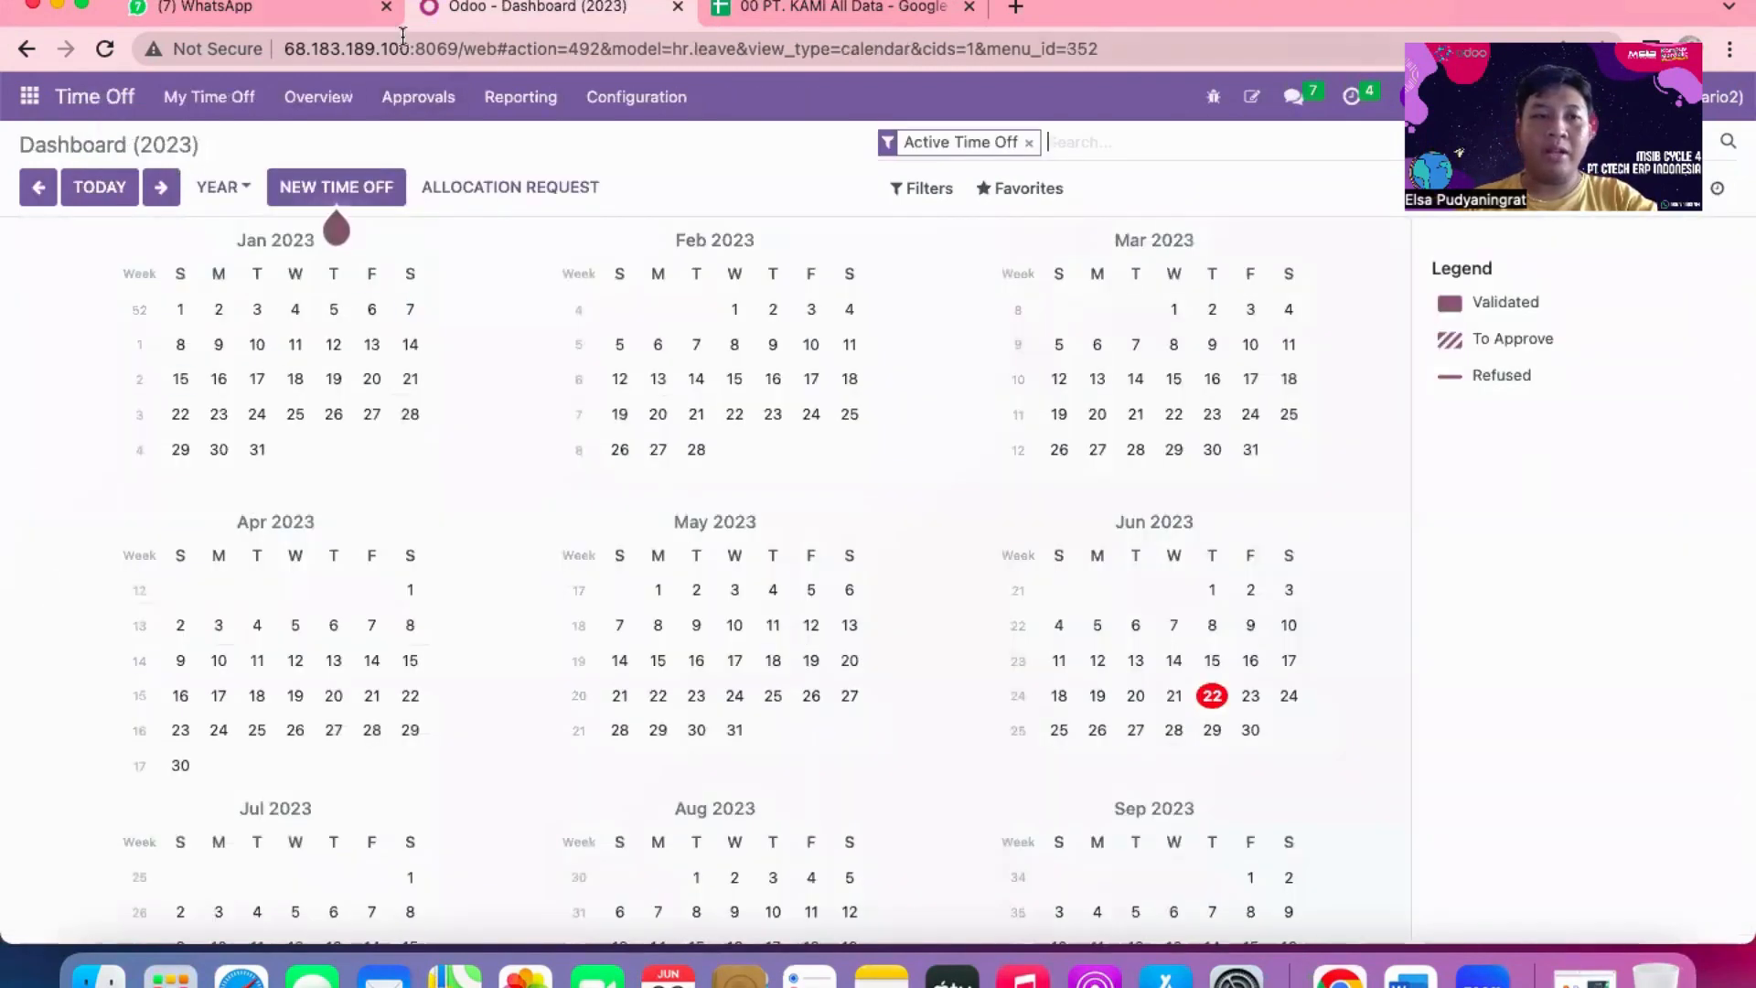
{"action": "left_click", "coordinate": [382, 96]}
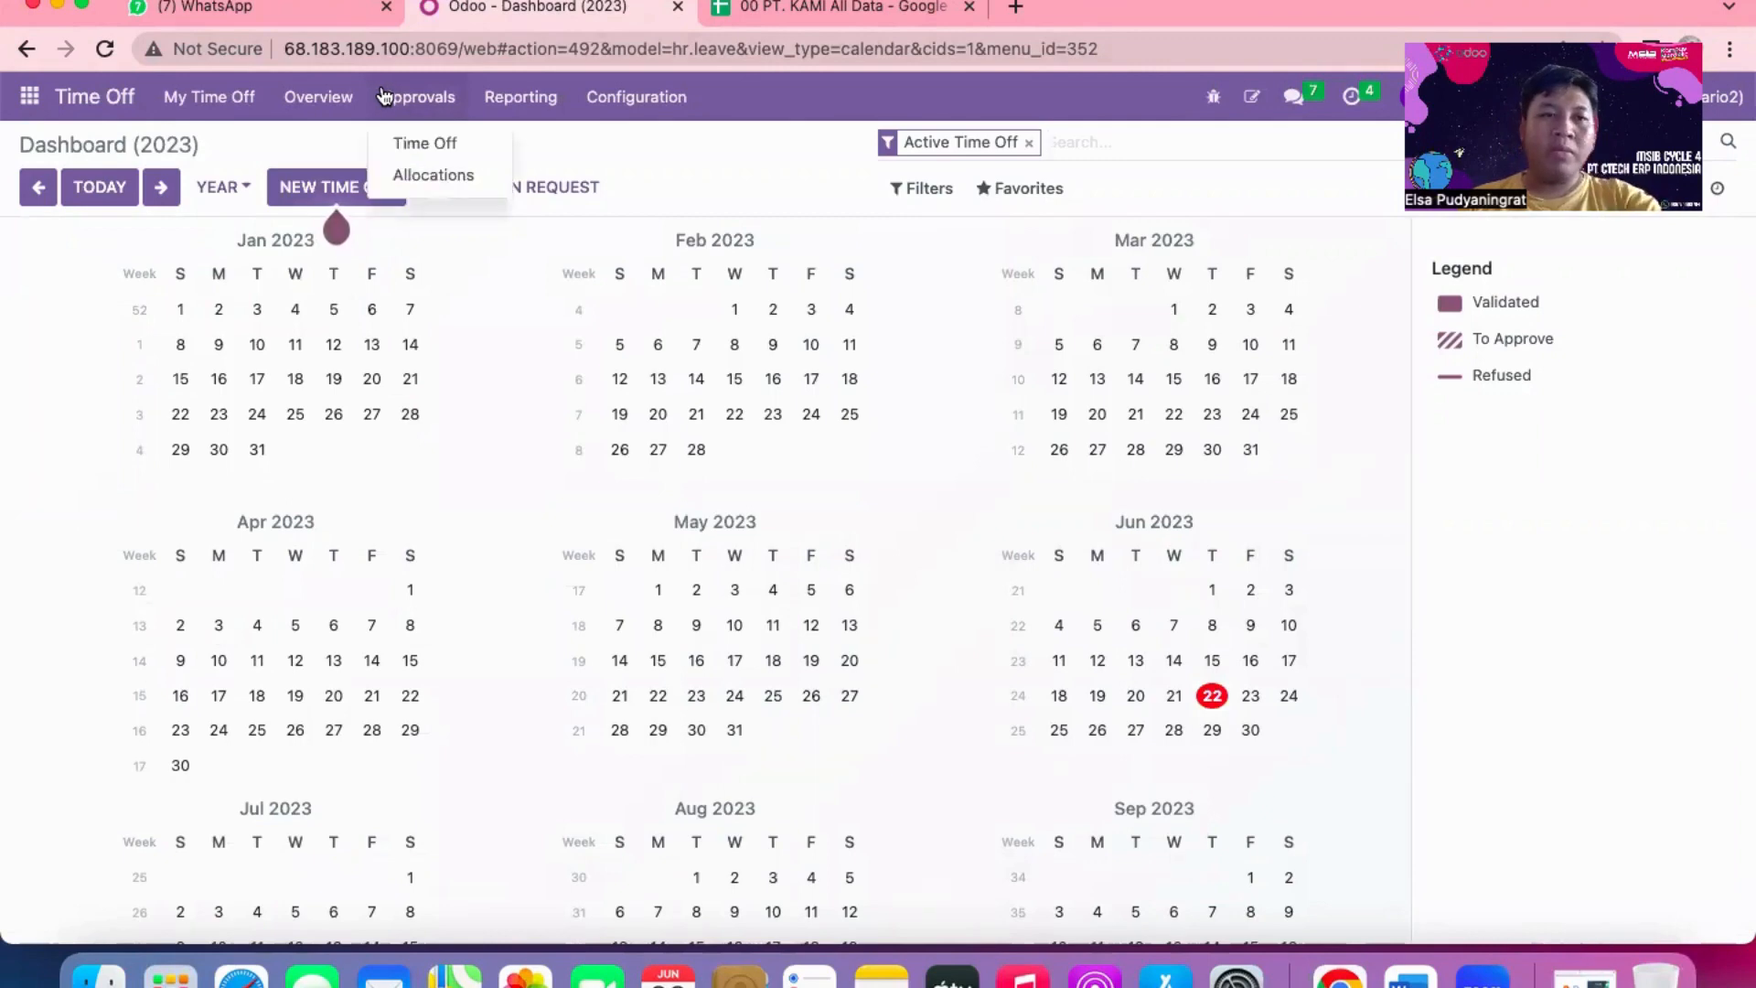
{"action": "left_click", "coordinate": [399, 137]}
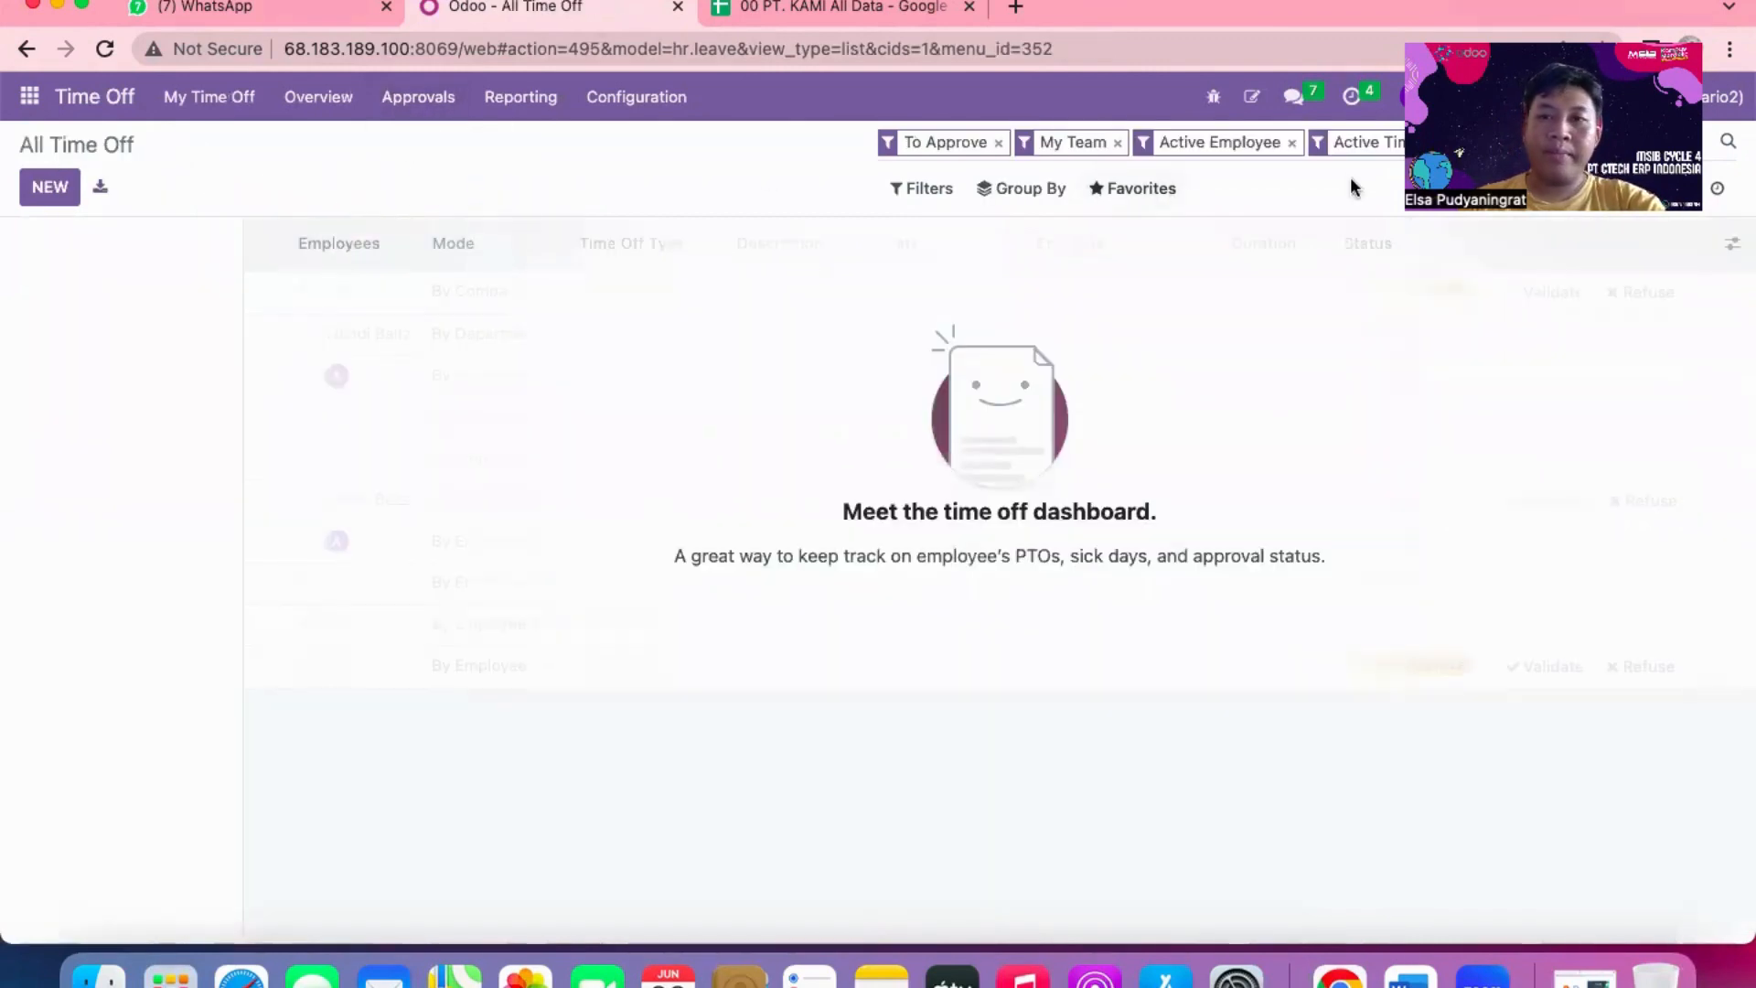
{"action": "left_click", "coordinate": [1291, 144]}
{"action": "left_click", "coordinate": [1286, 144]}
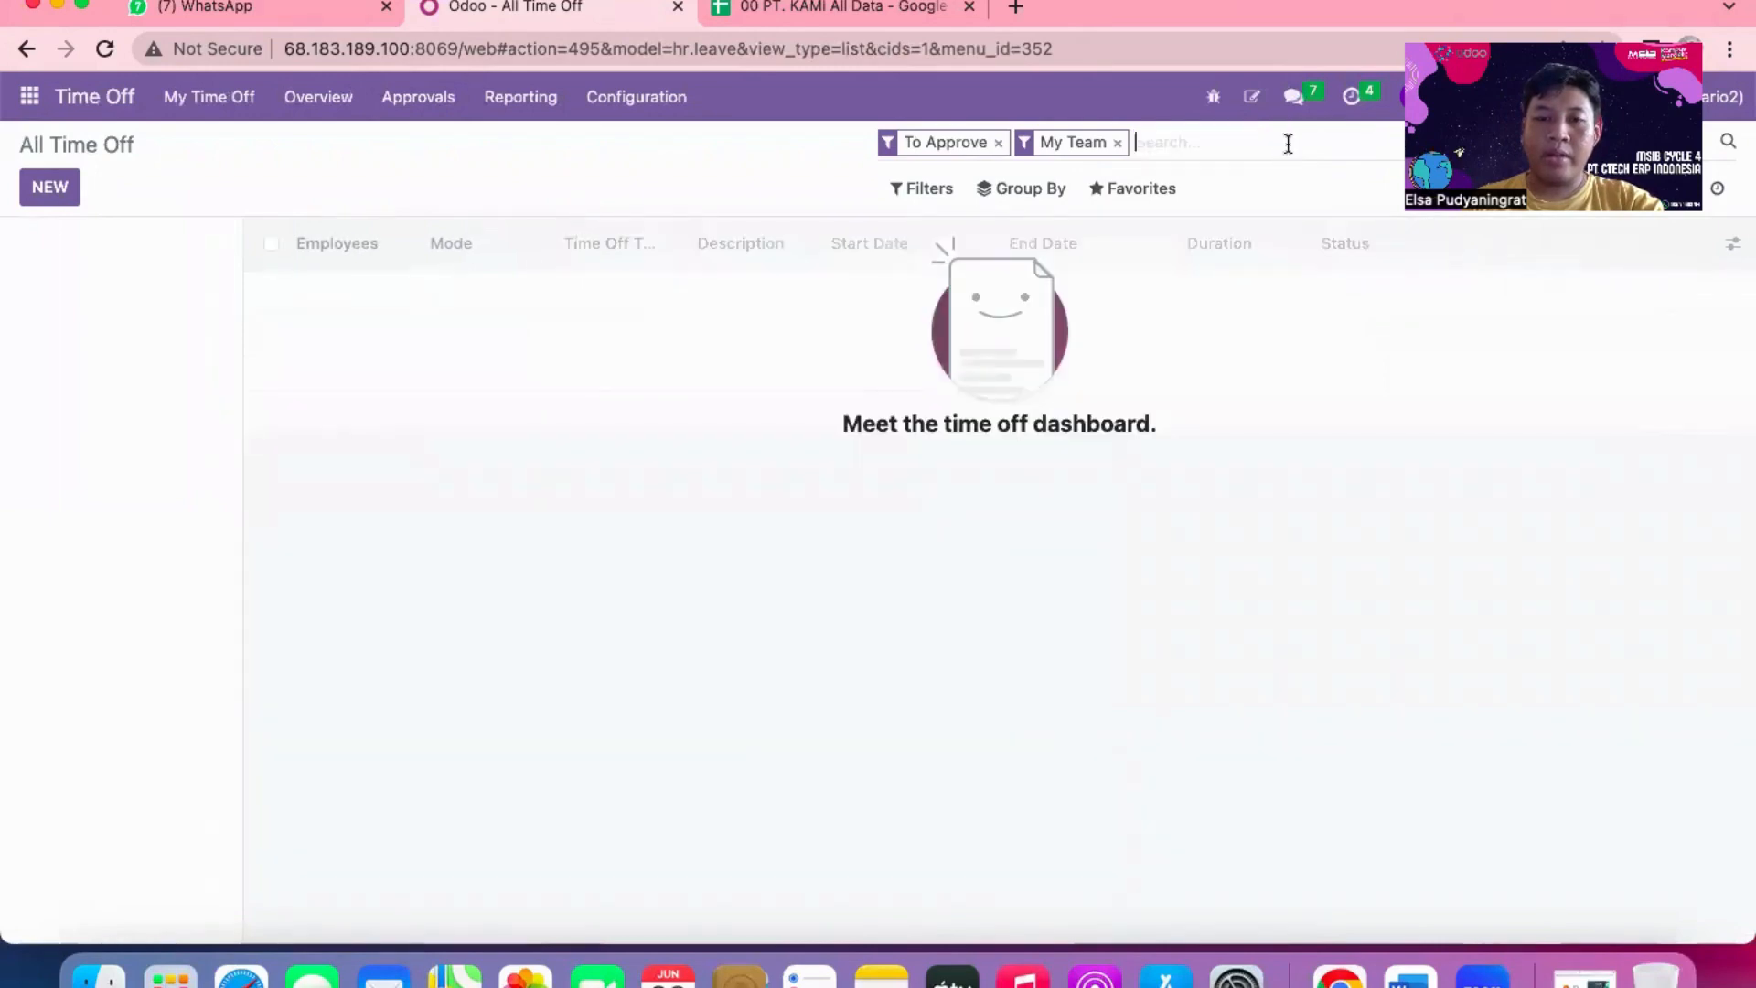
{"action": "left_click", "coordinate": [1118, 143]}
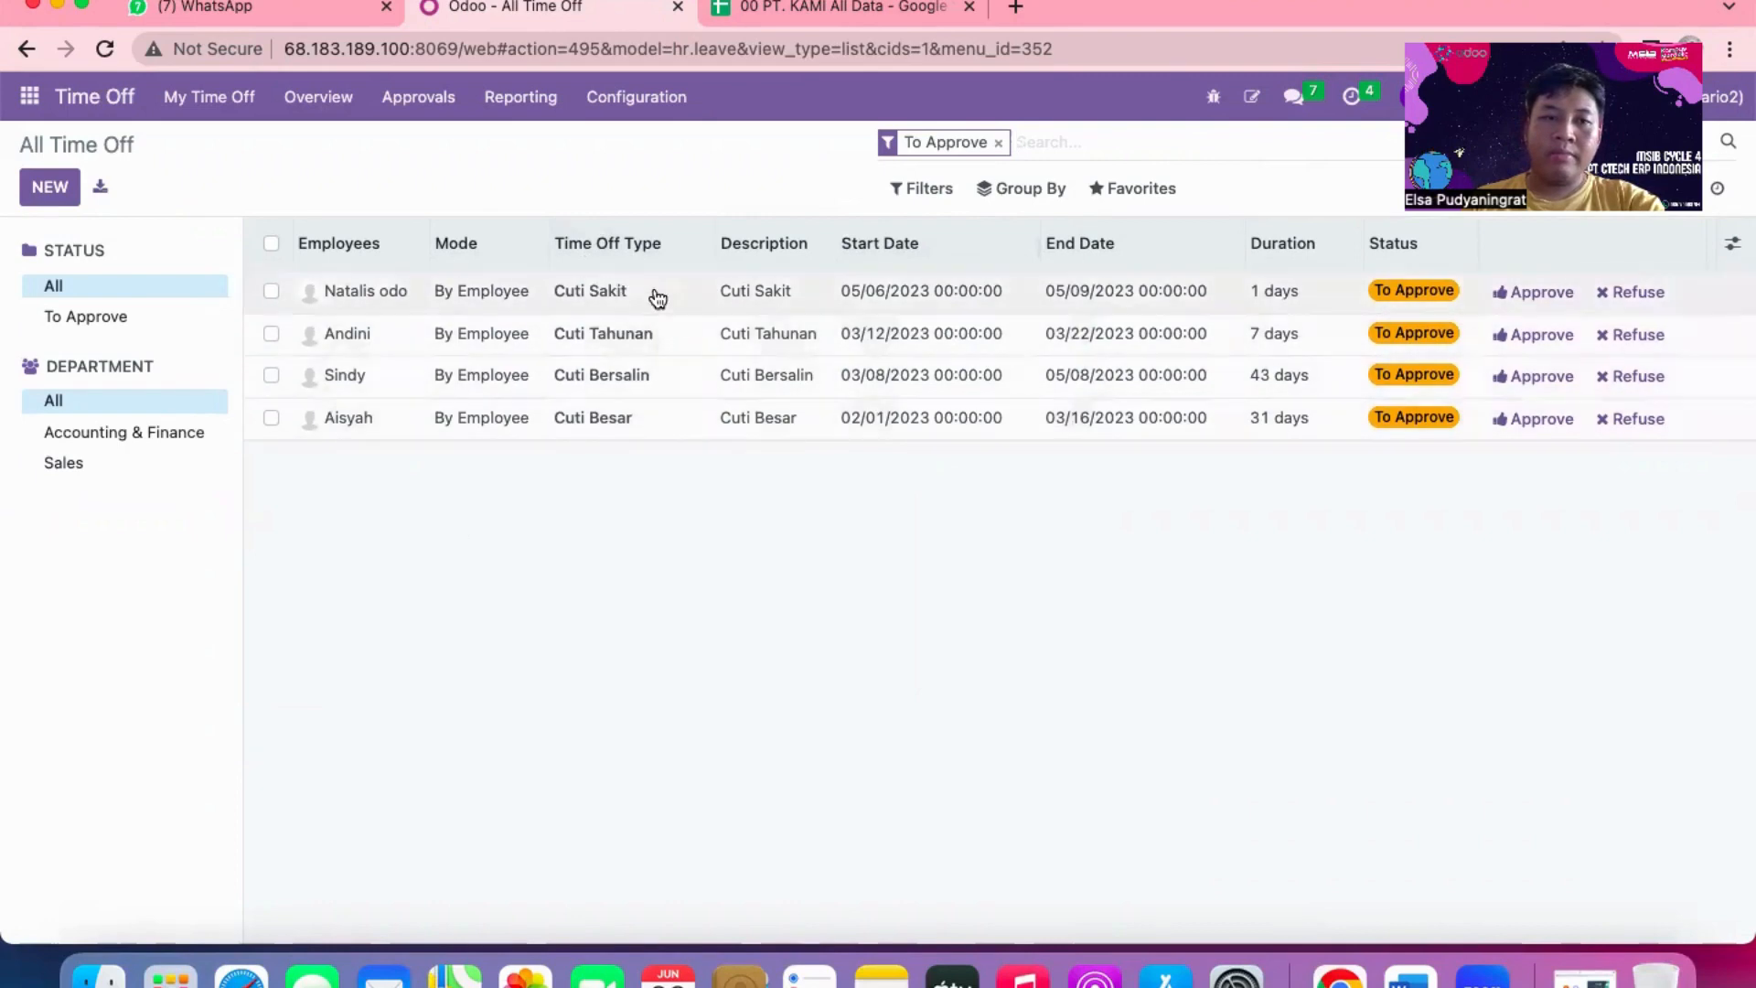
- Open the time off Allocations awaiting approval, remove the Active Employee and My Team filters, and review the list
{"action": "left_click", "coordinate": [446, 112]}
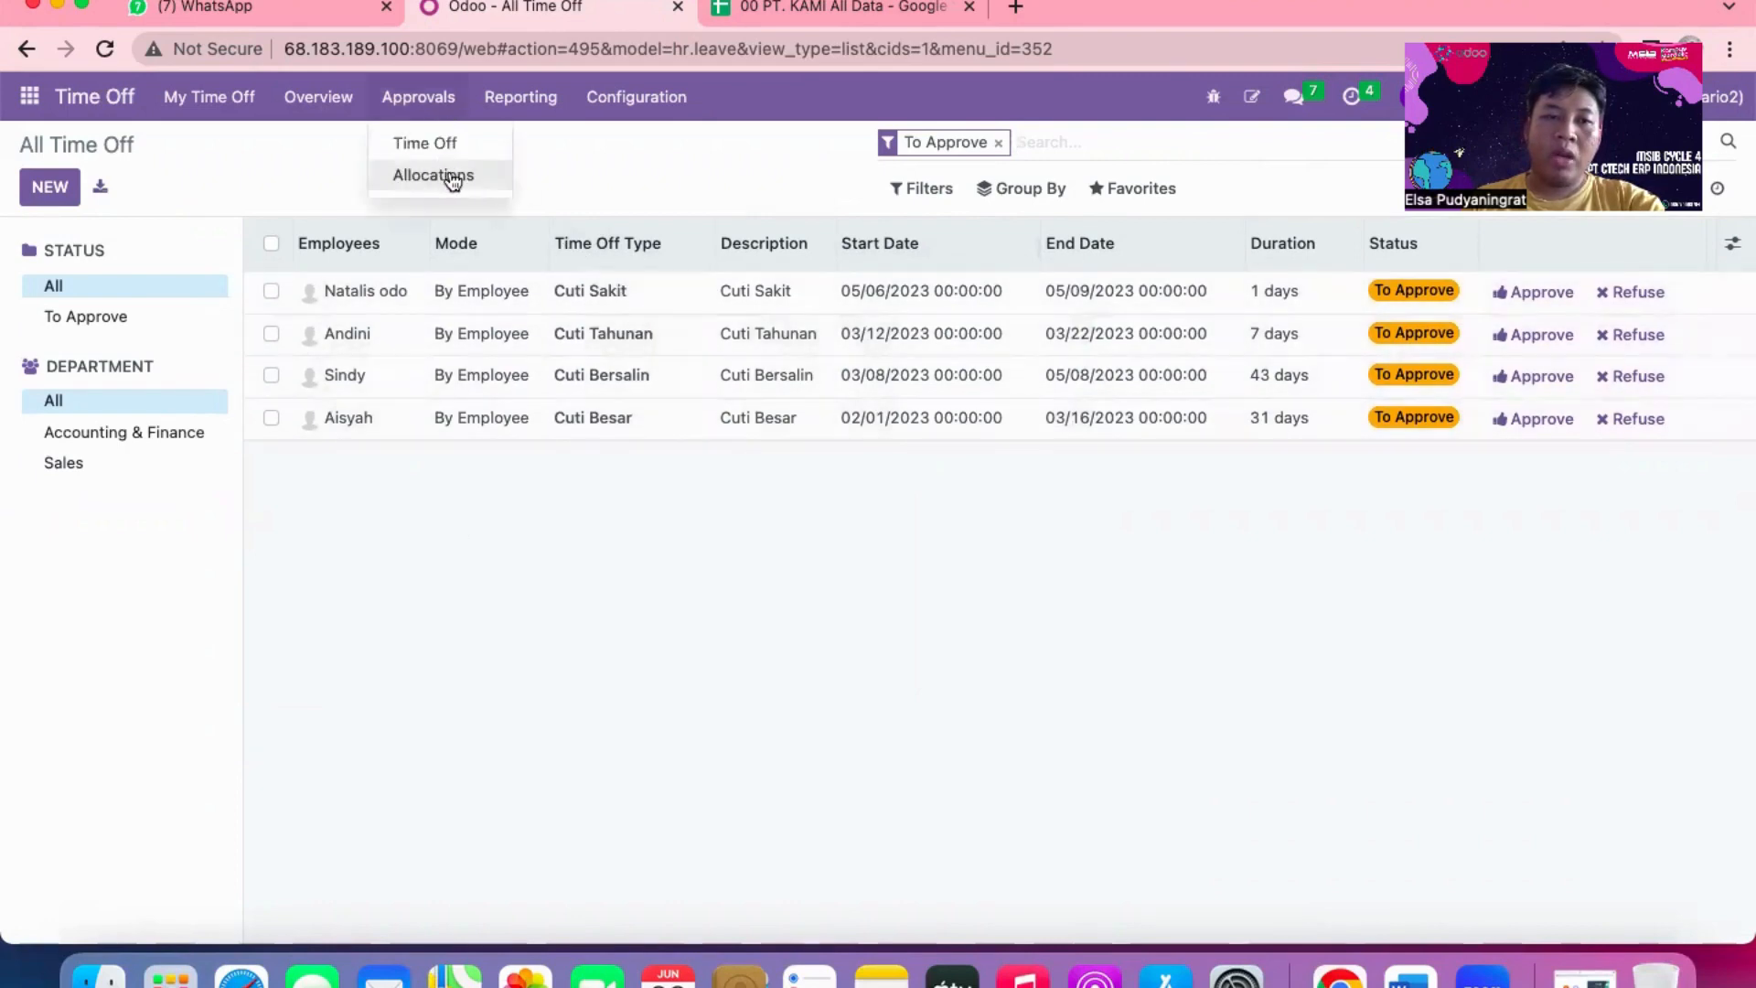
{"action": "left_click", "coordinate": [447, 174]}
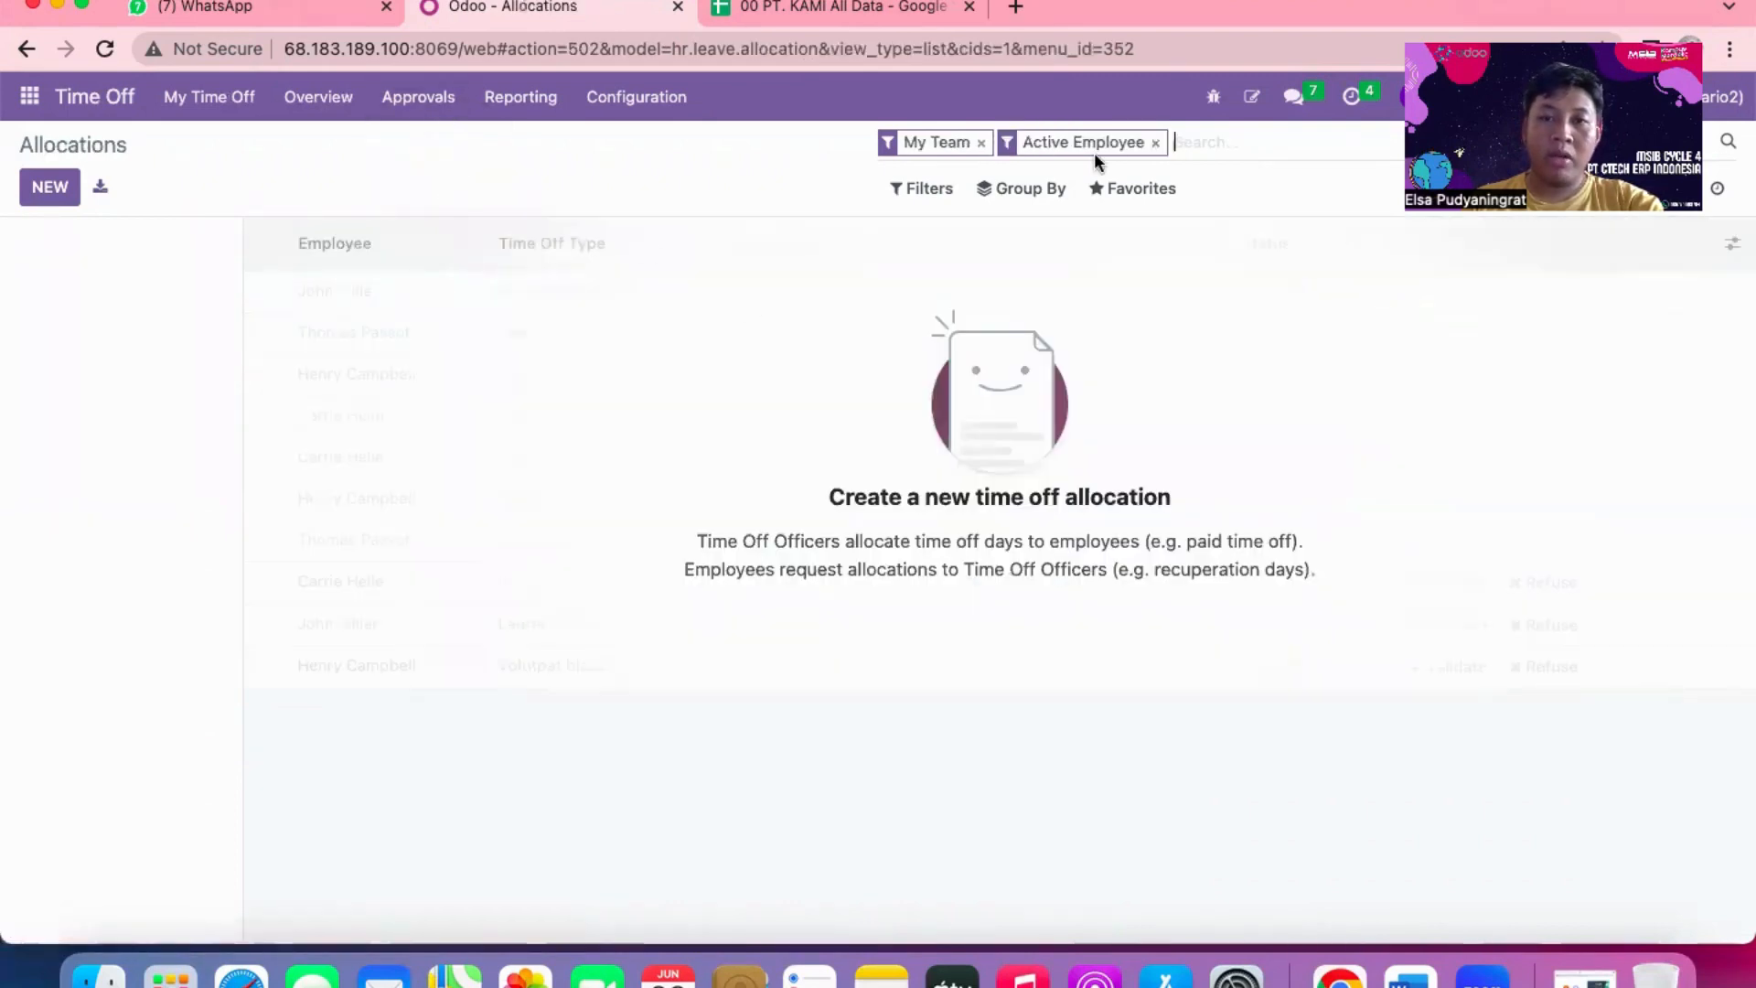
{"action": "left_click", "coordinate": [1158, 145]}
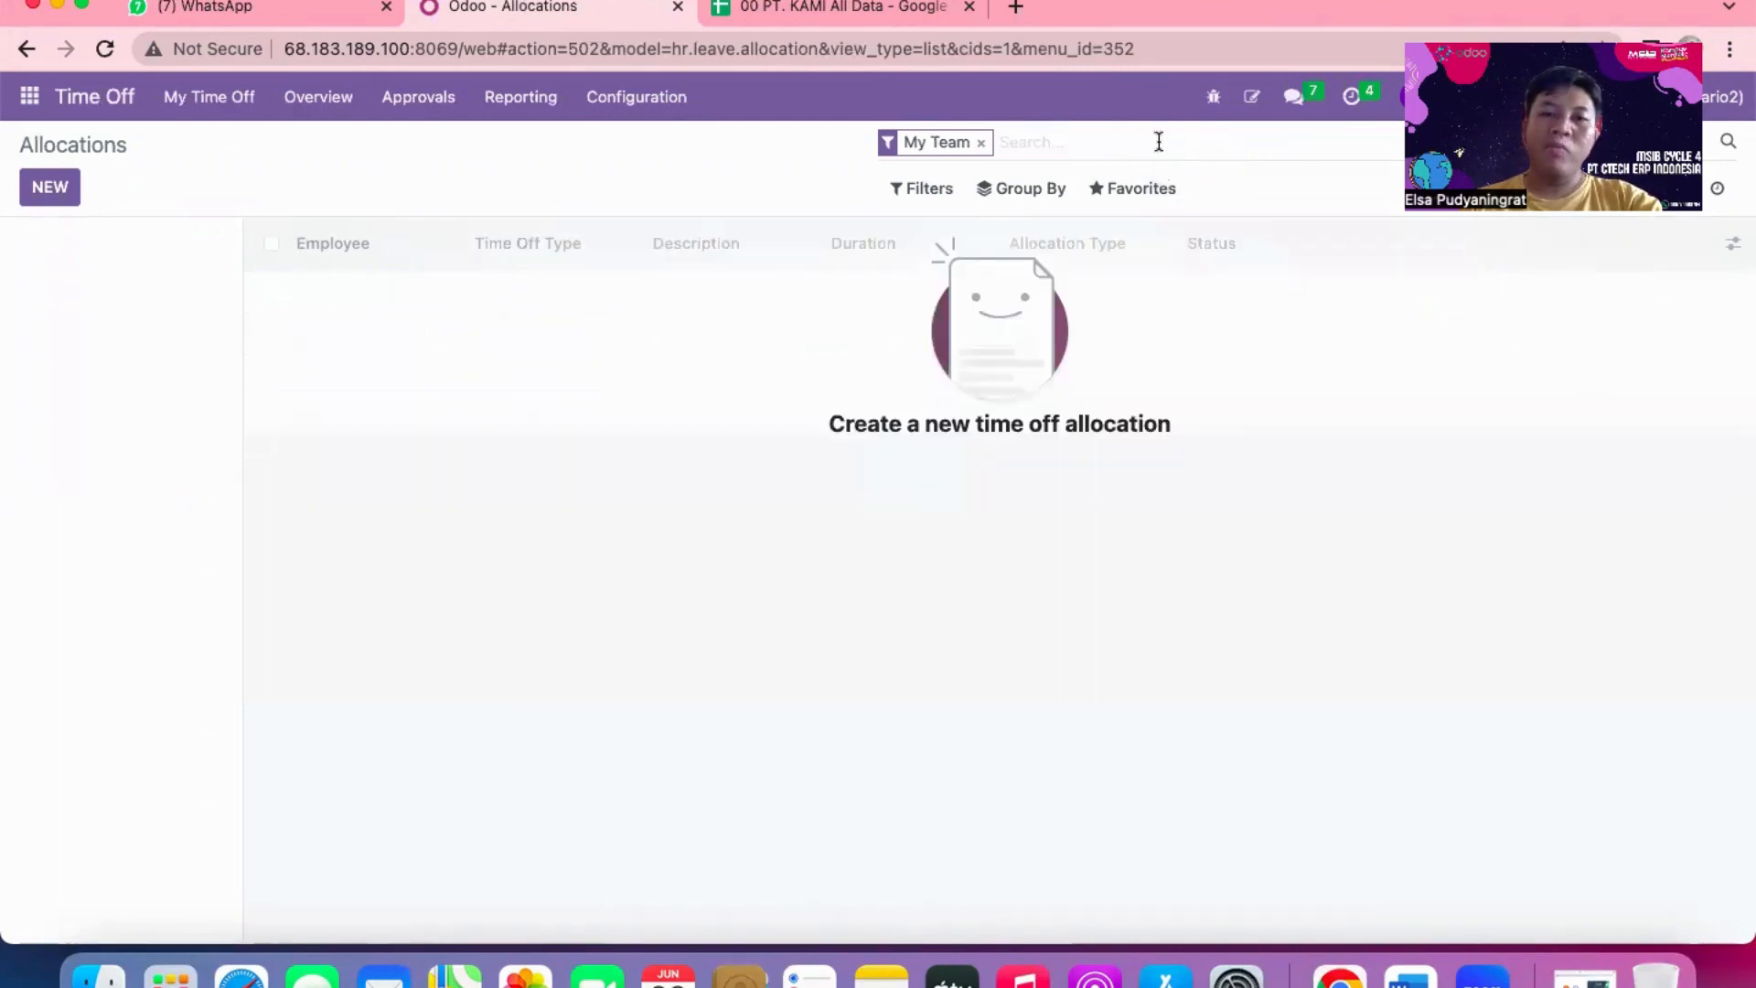
{"action": "left_click", "coordinate": [982, 145]}
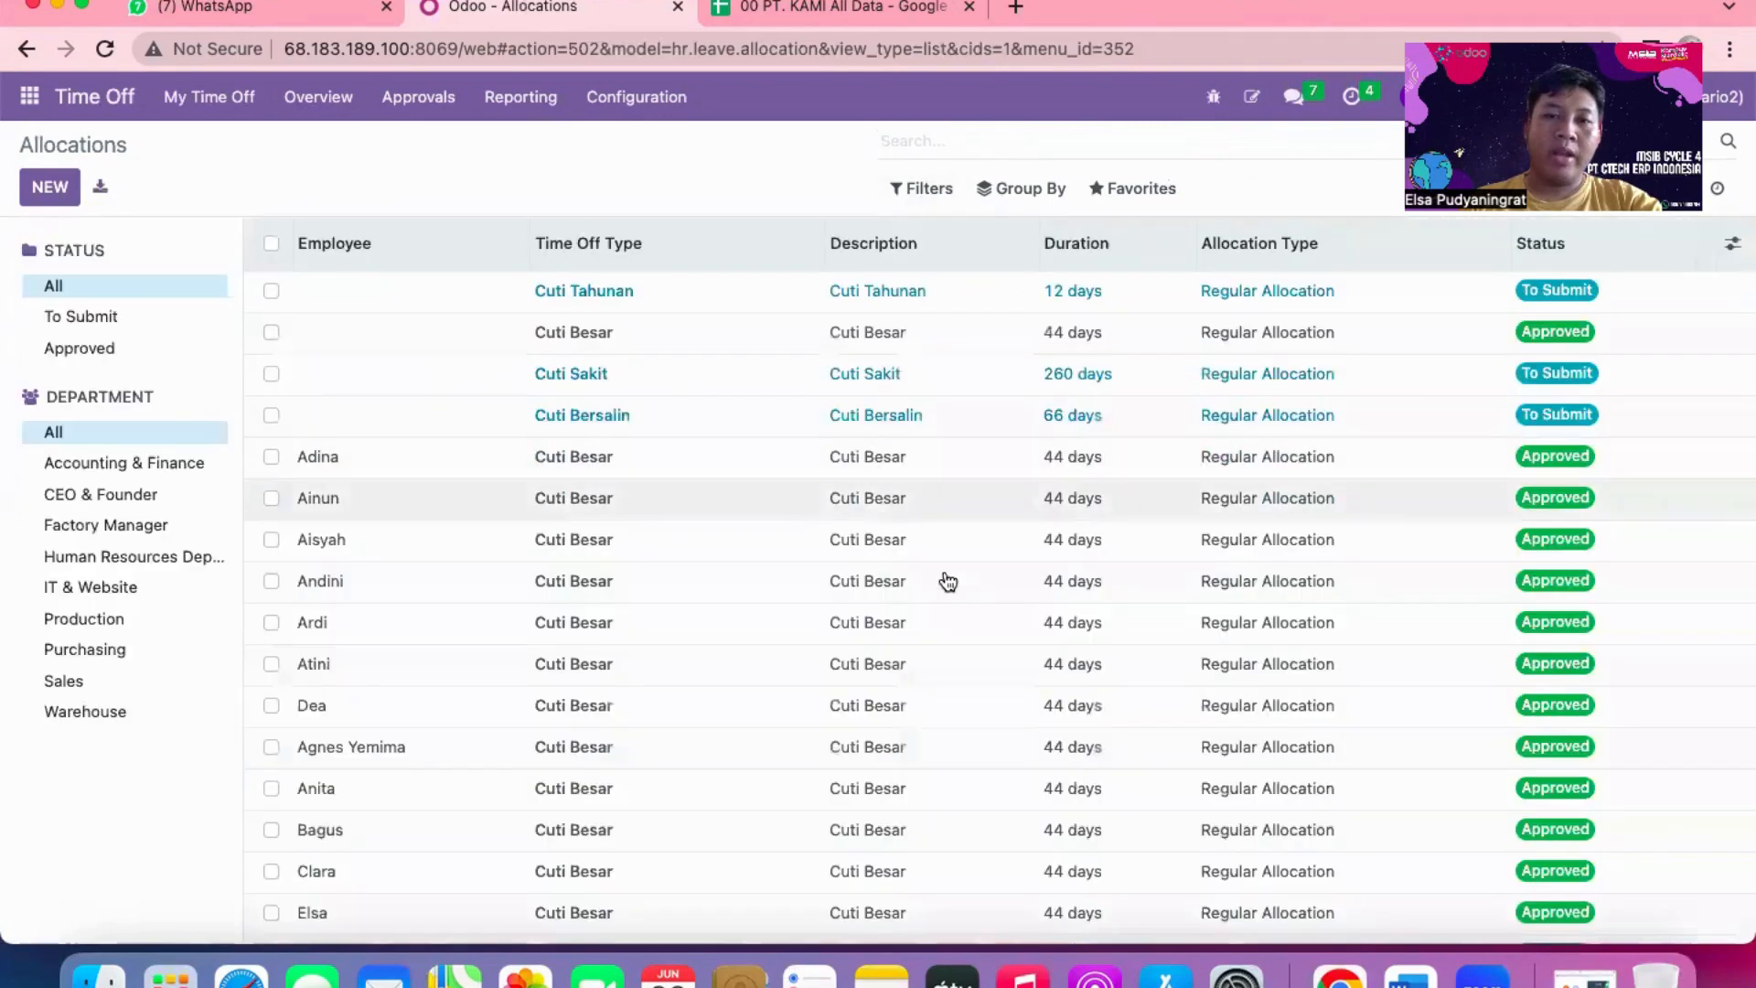
{"action": "scroll", "coordinate": [948, 582], "scroll_direction": "down", "scroll_amount": 10}
{"action": "scroll", "coordinate": [947, 581], "scroll_direction": "up", "scroll_amount": 5}
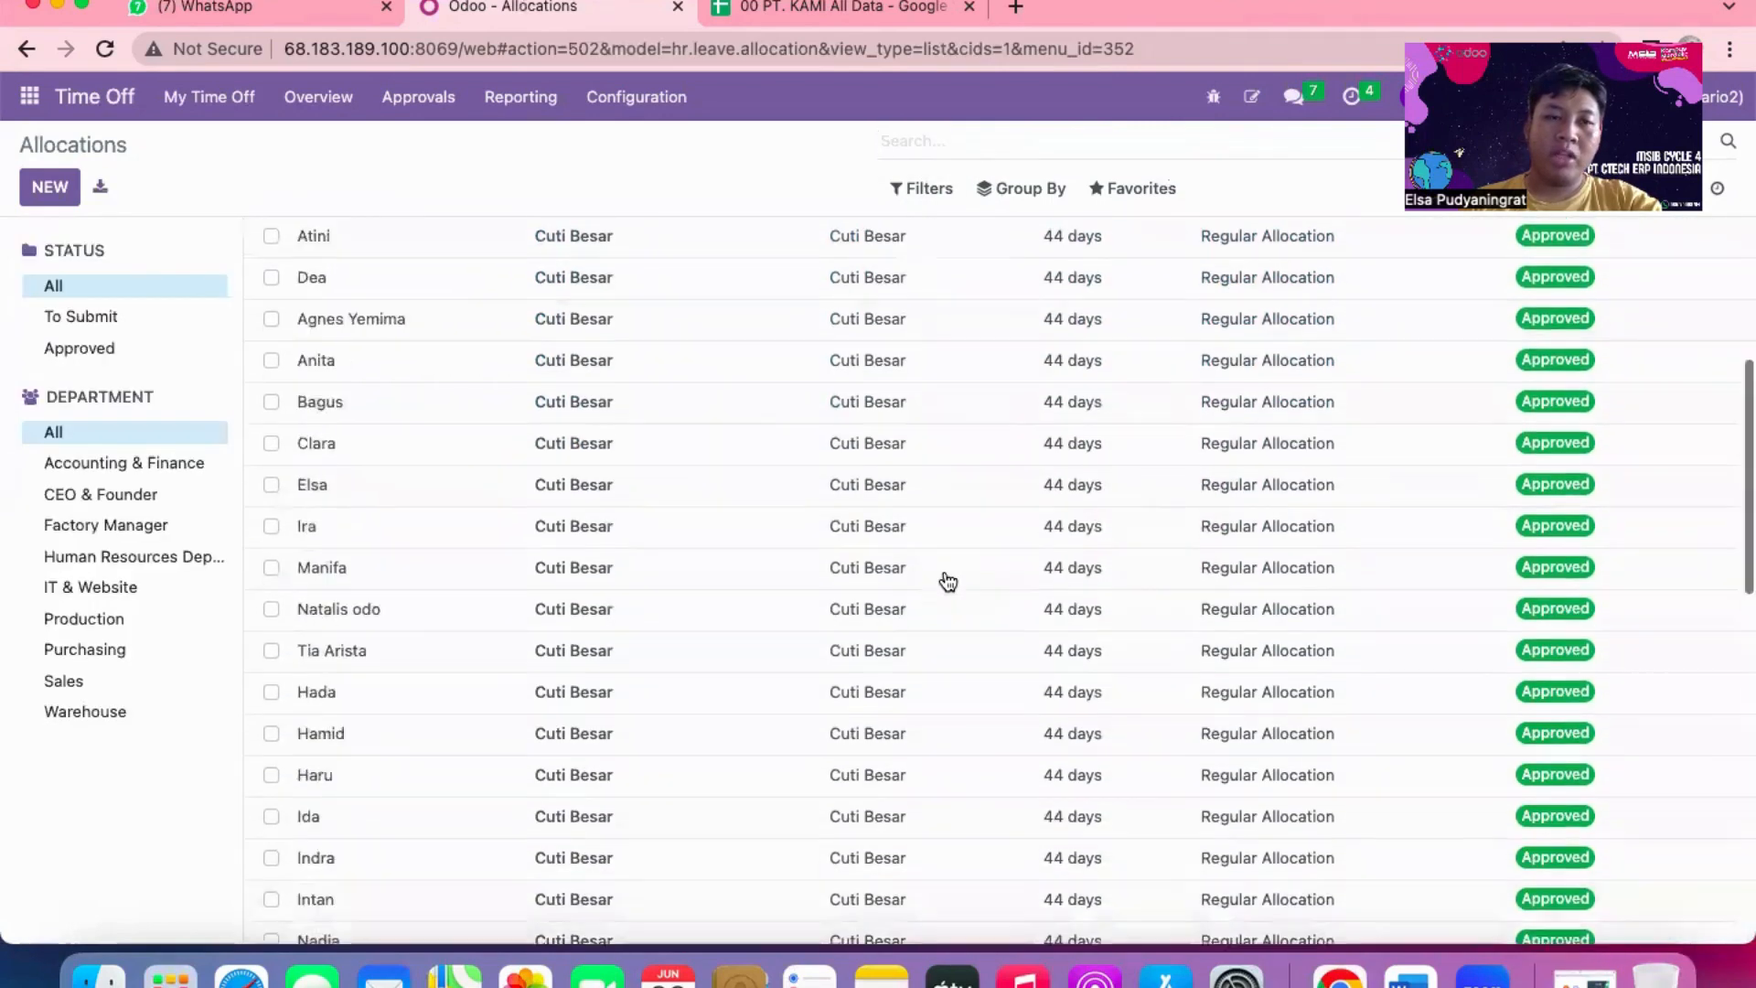
{"action": "scroll", "coordinate": [947, 581], "scroll_direction": "up", "scroll_amount": 5}
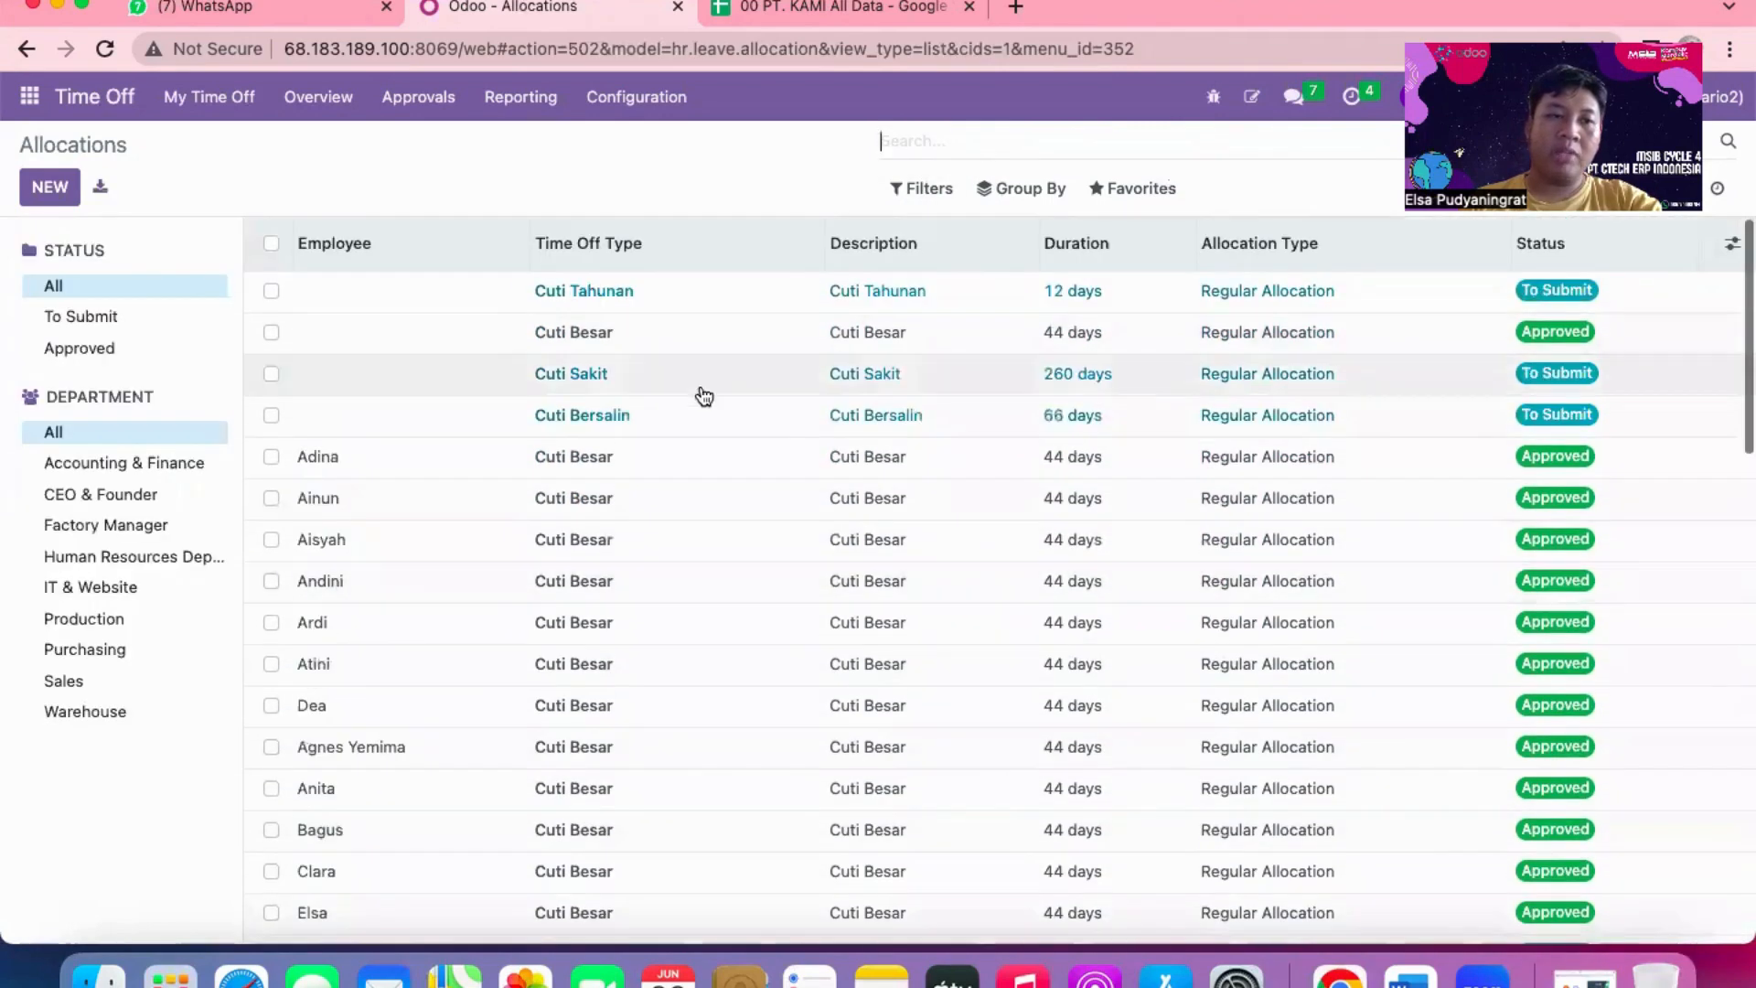
- Switch to the 00 PT. KAMI All Data spreadsheet and display the Copy of 23 Hr Salary Category sheet
{"action": "left_click", "coordinate": [33, 95]}
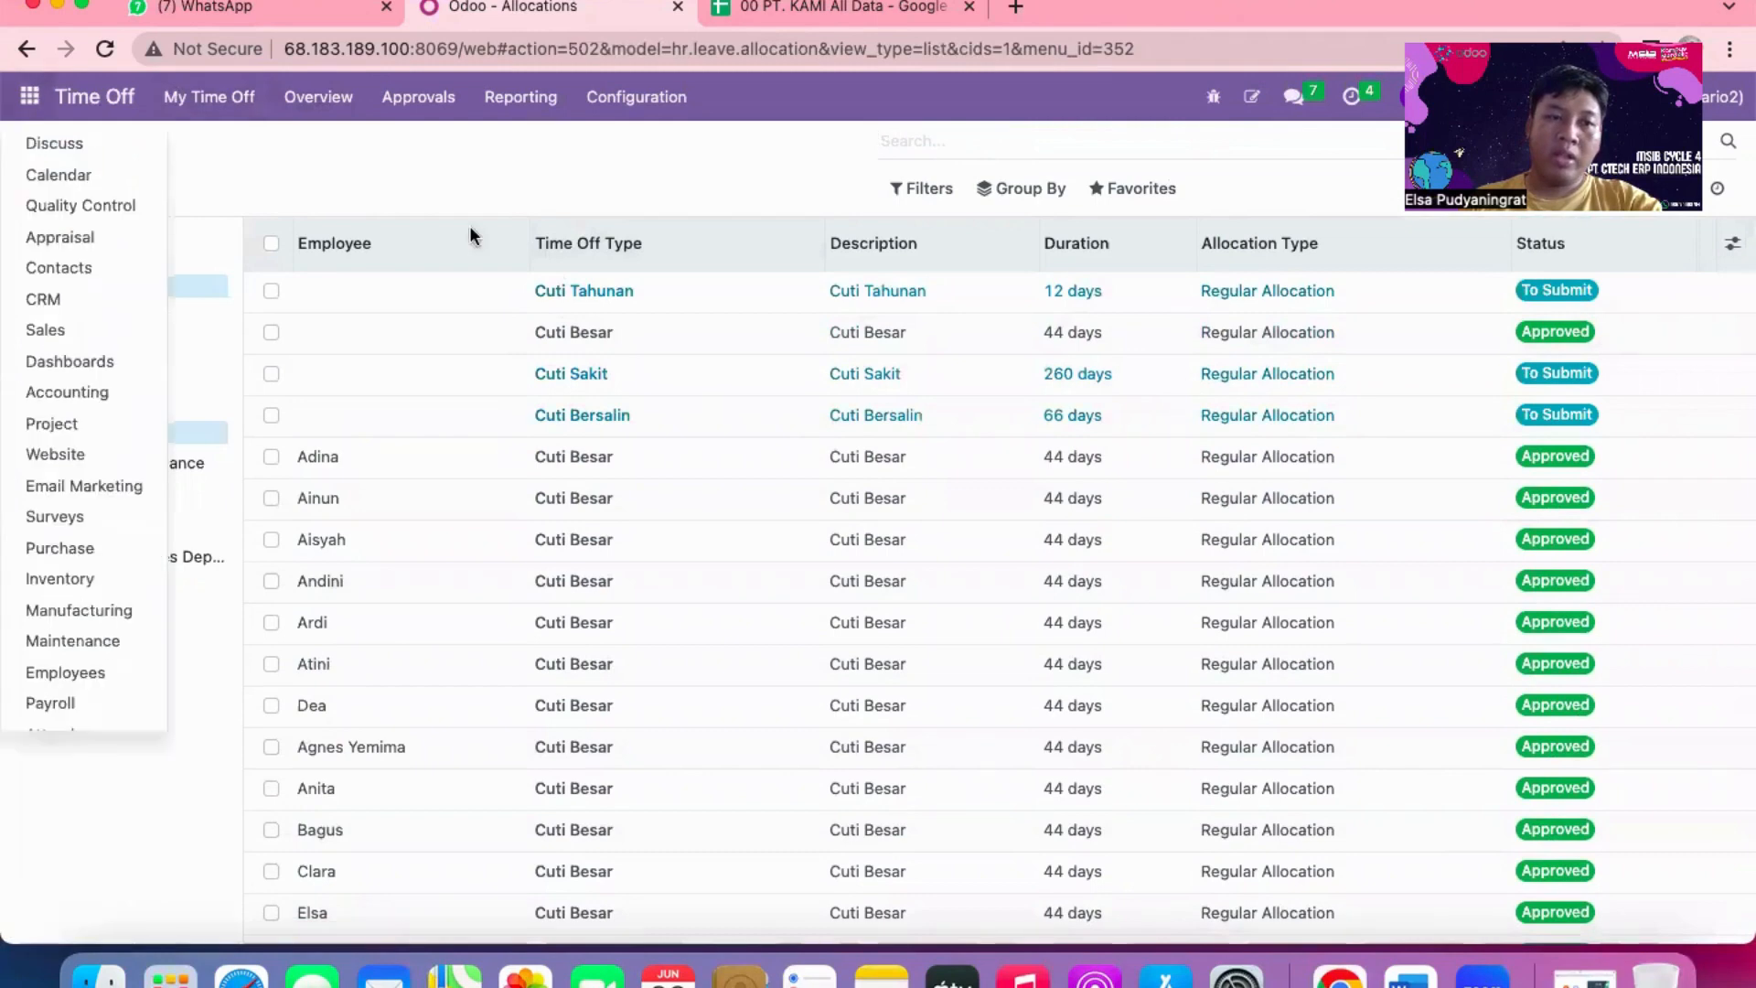
{"action": "left_click", "coordinate": [805, 13]}
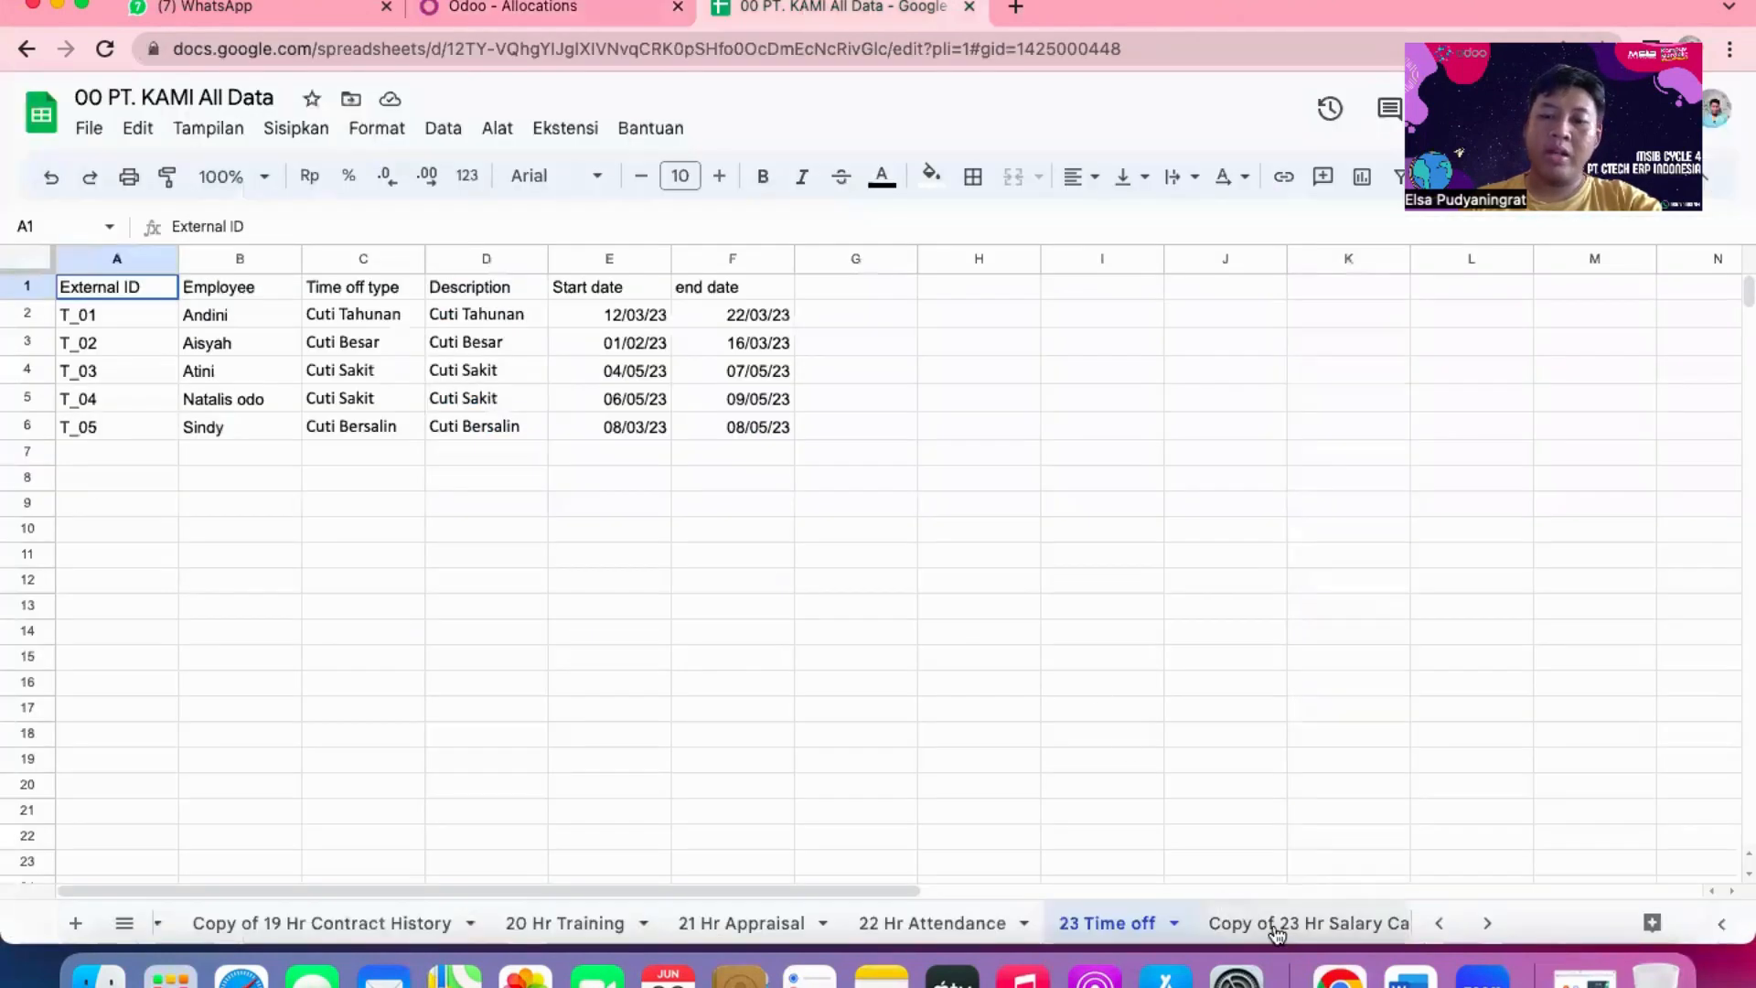
{"action": "scroll", "coordinate": [1278, 931], "scroll_direction": "right", "scroll_amount": 5}
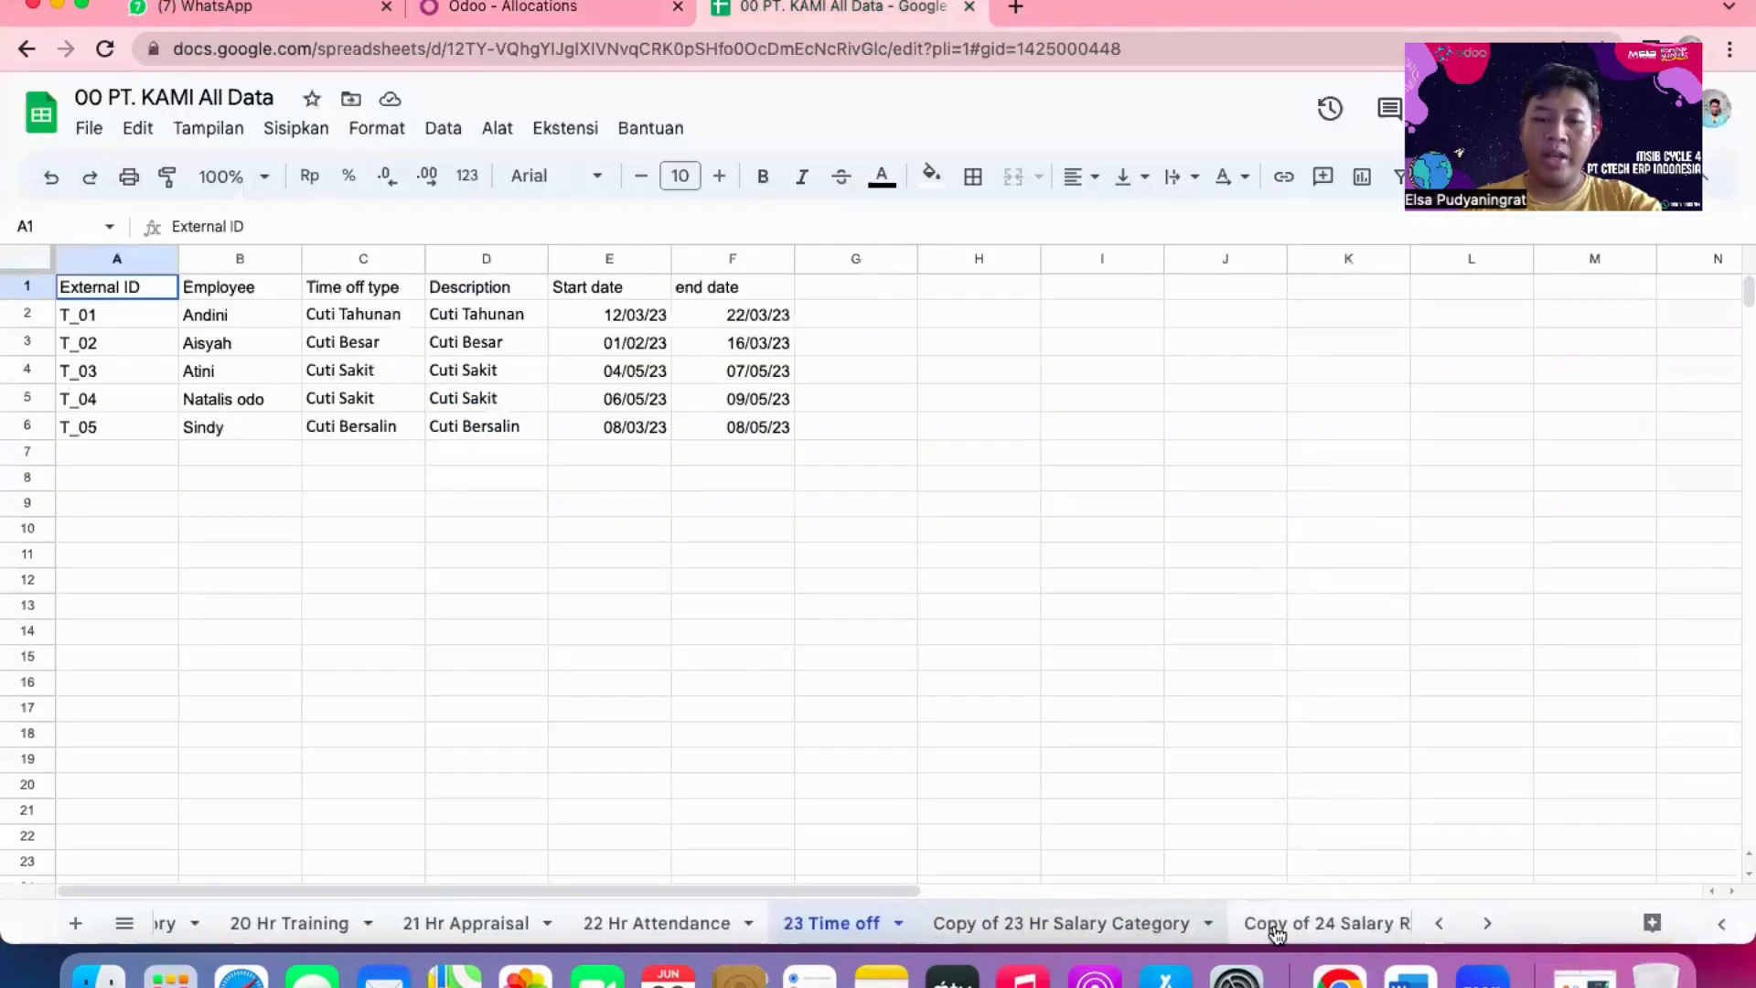
{"action": "left_click", "coordinate": [1102, 928]}
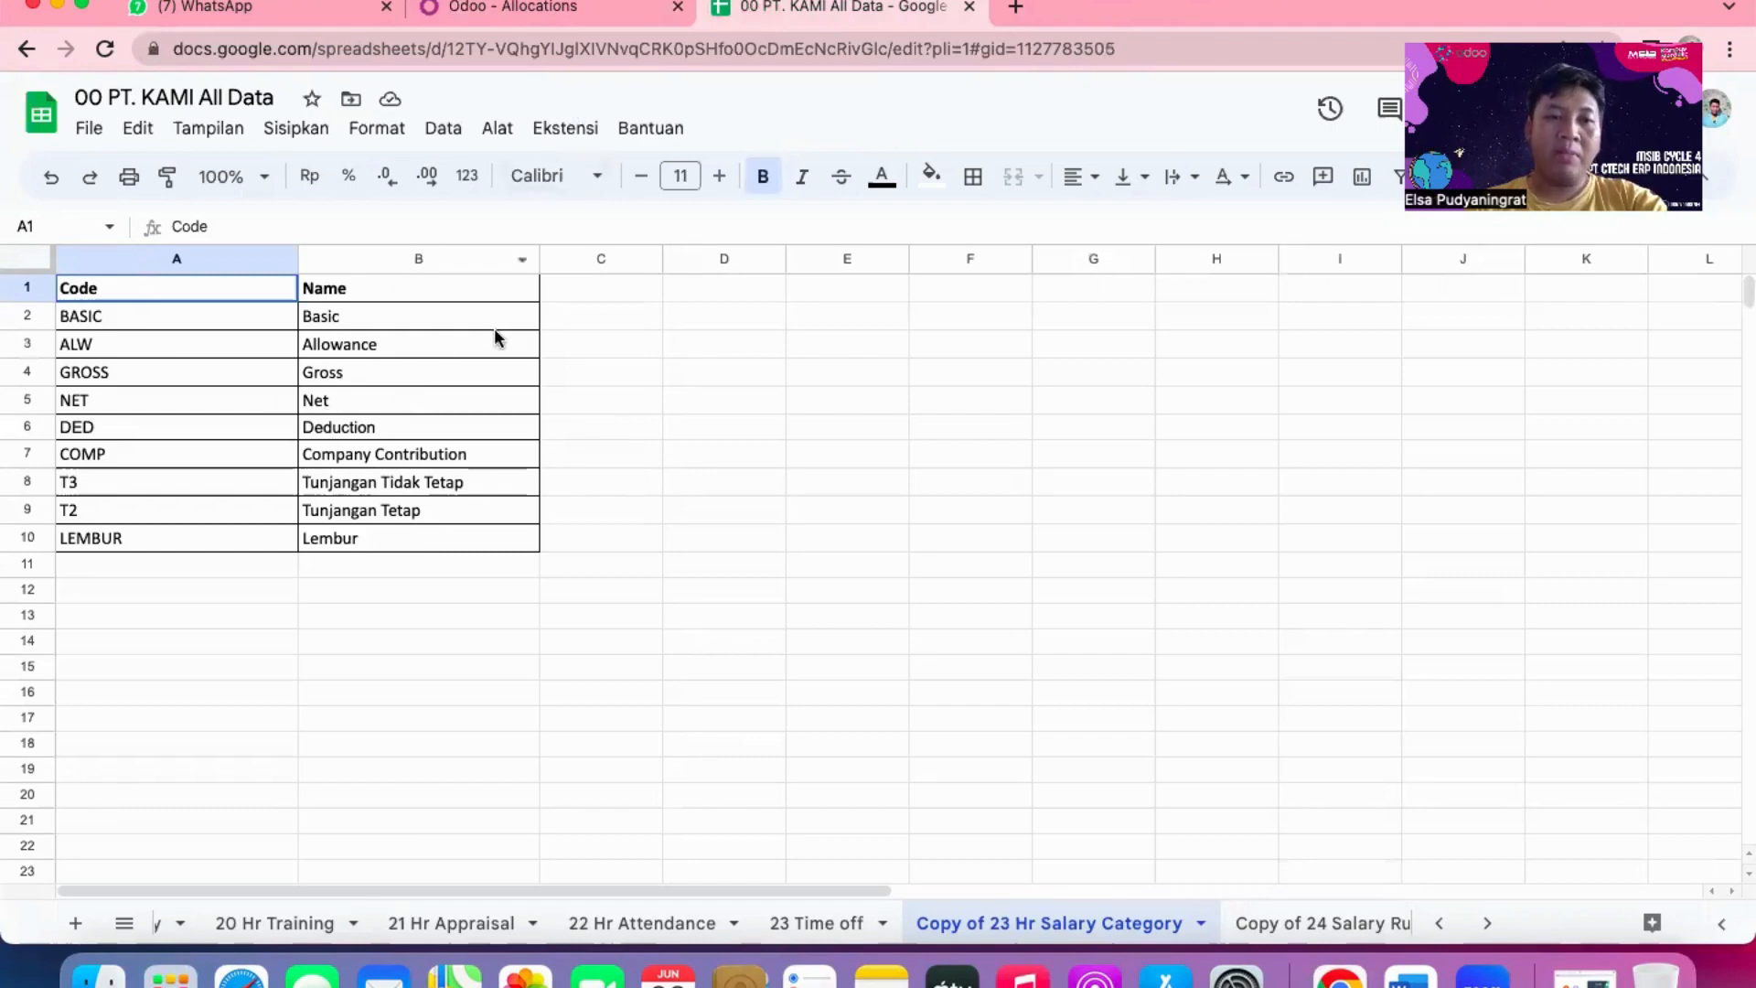
- Switch to Odoo's Payroll module and open the Salary Structures list from its configuration
{"action": "left_click", "coordinate": [487, 3]}
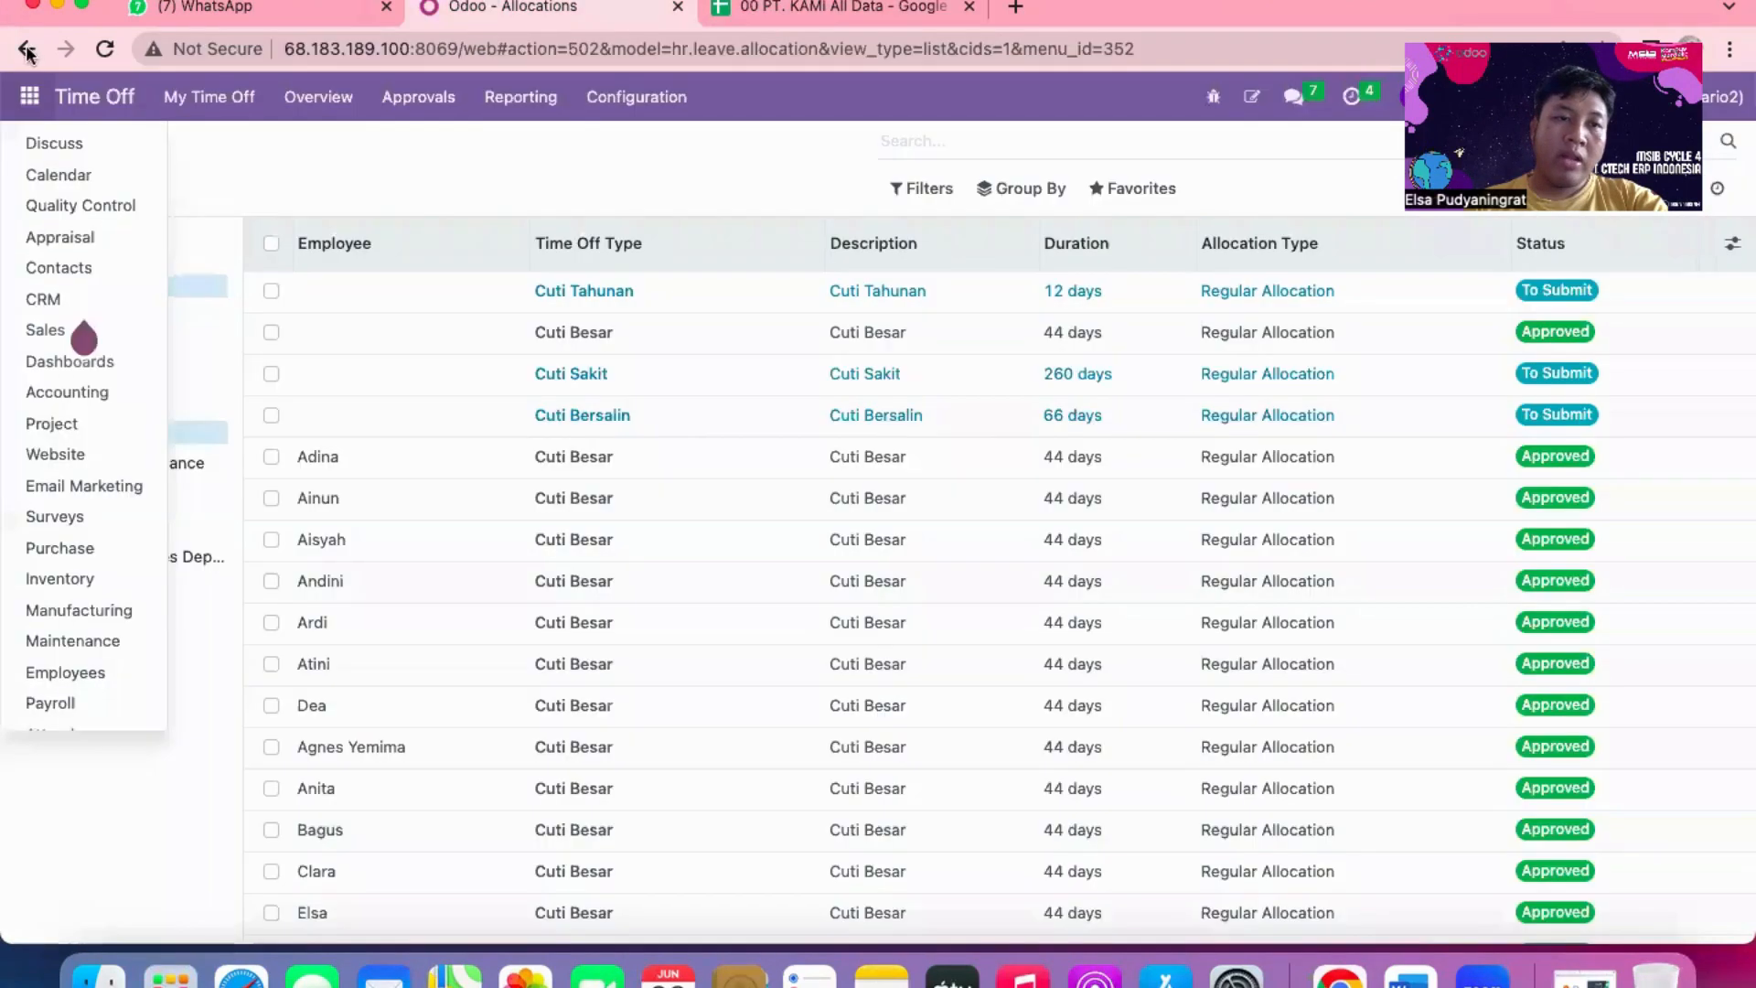
{"action": "left_click", "coordinate": [32, 107]}
{"action": "left_click", "coordinate": [33, 107]}
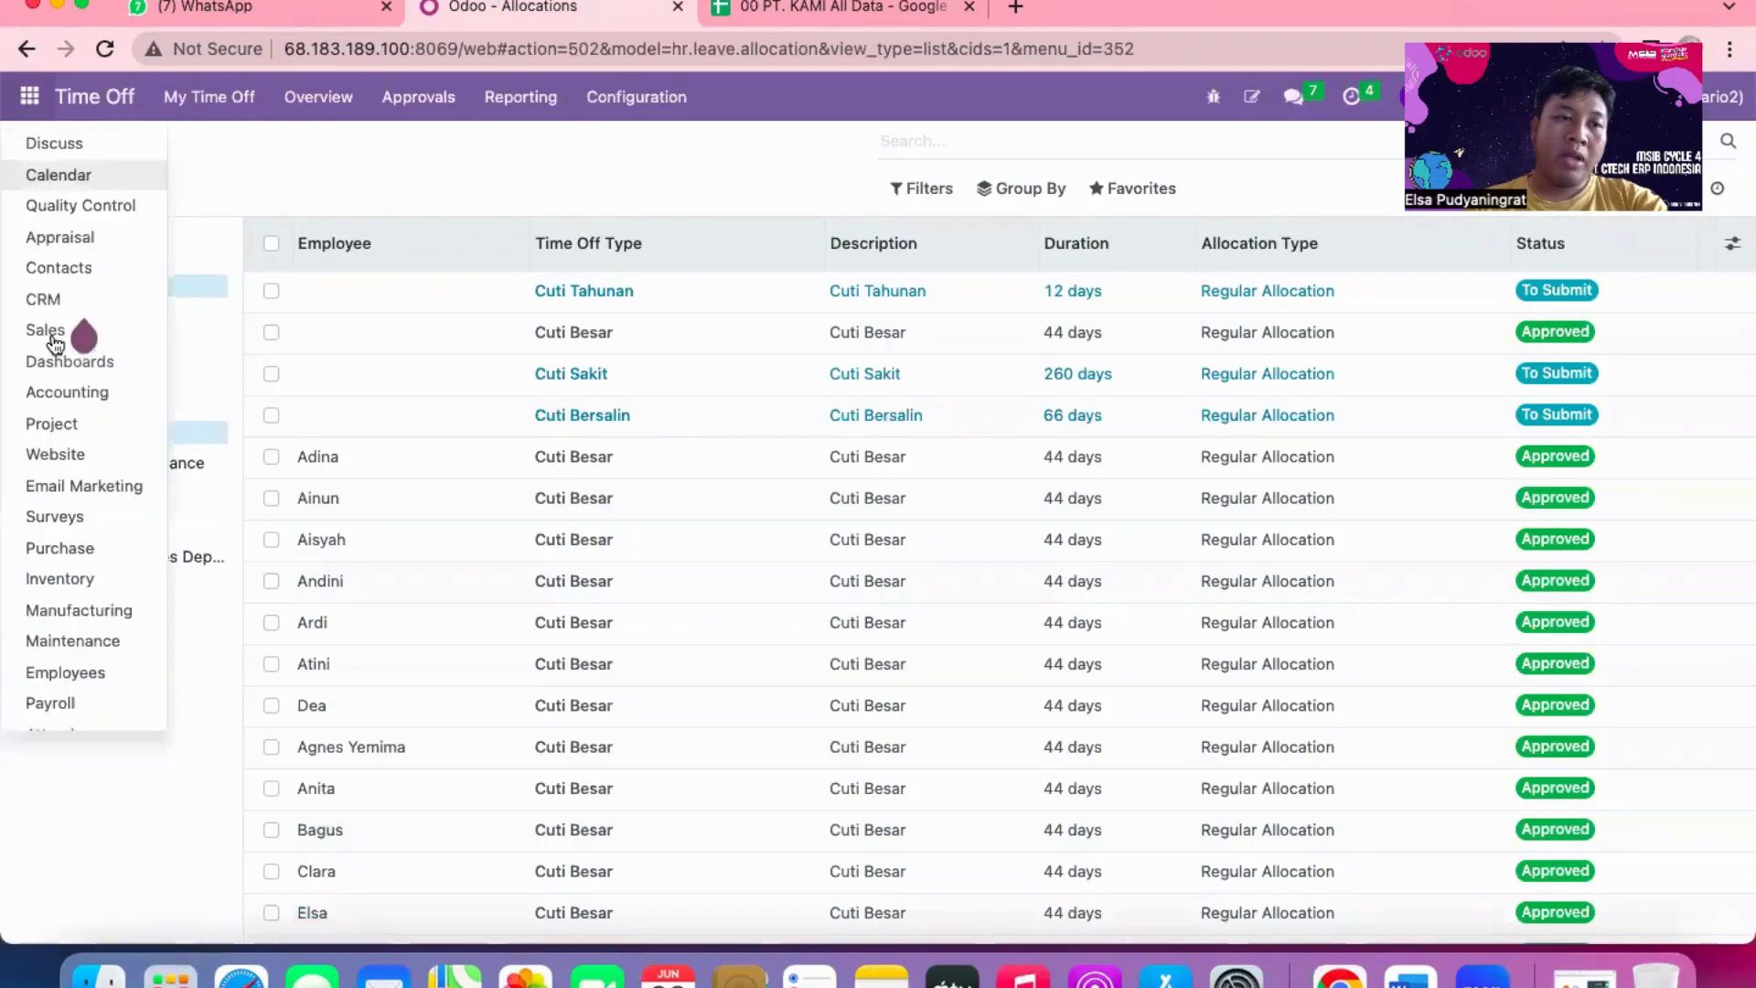
{"action": "scroll", "coordinate": [59, 275], "scroll_direction": "down", "scroll_amount": 3}
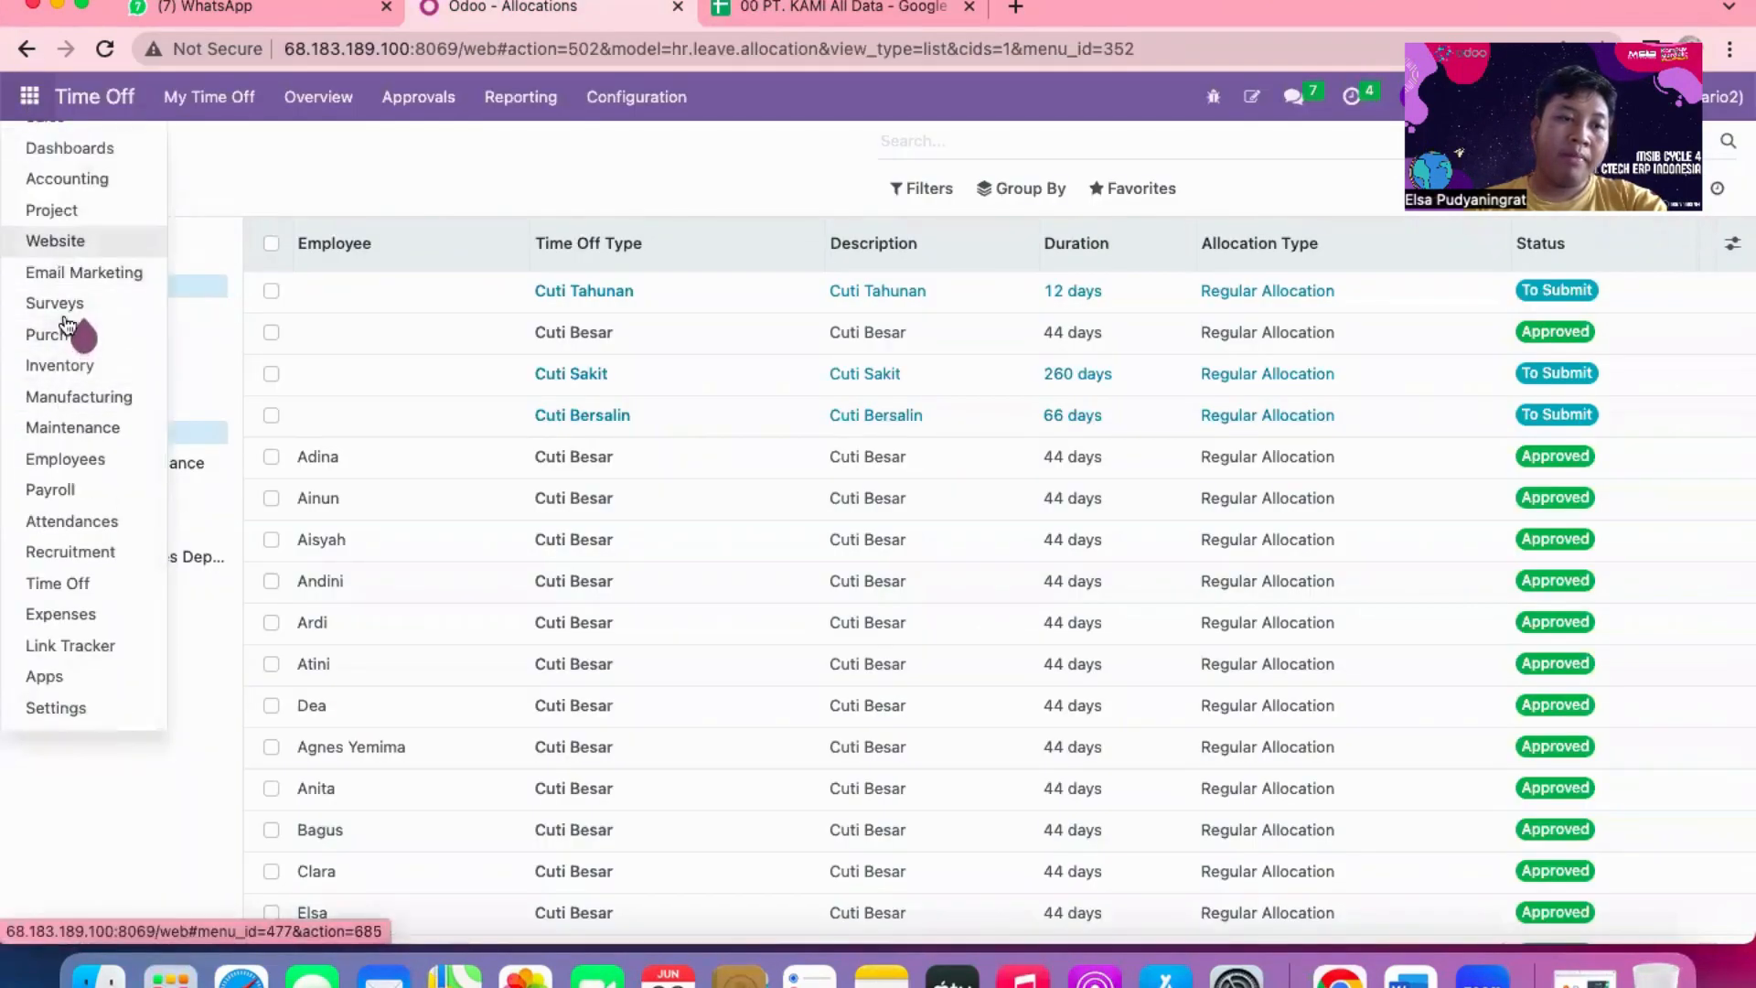
{"action": "left_click", "coordinate": [62, 491]}
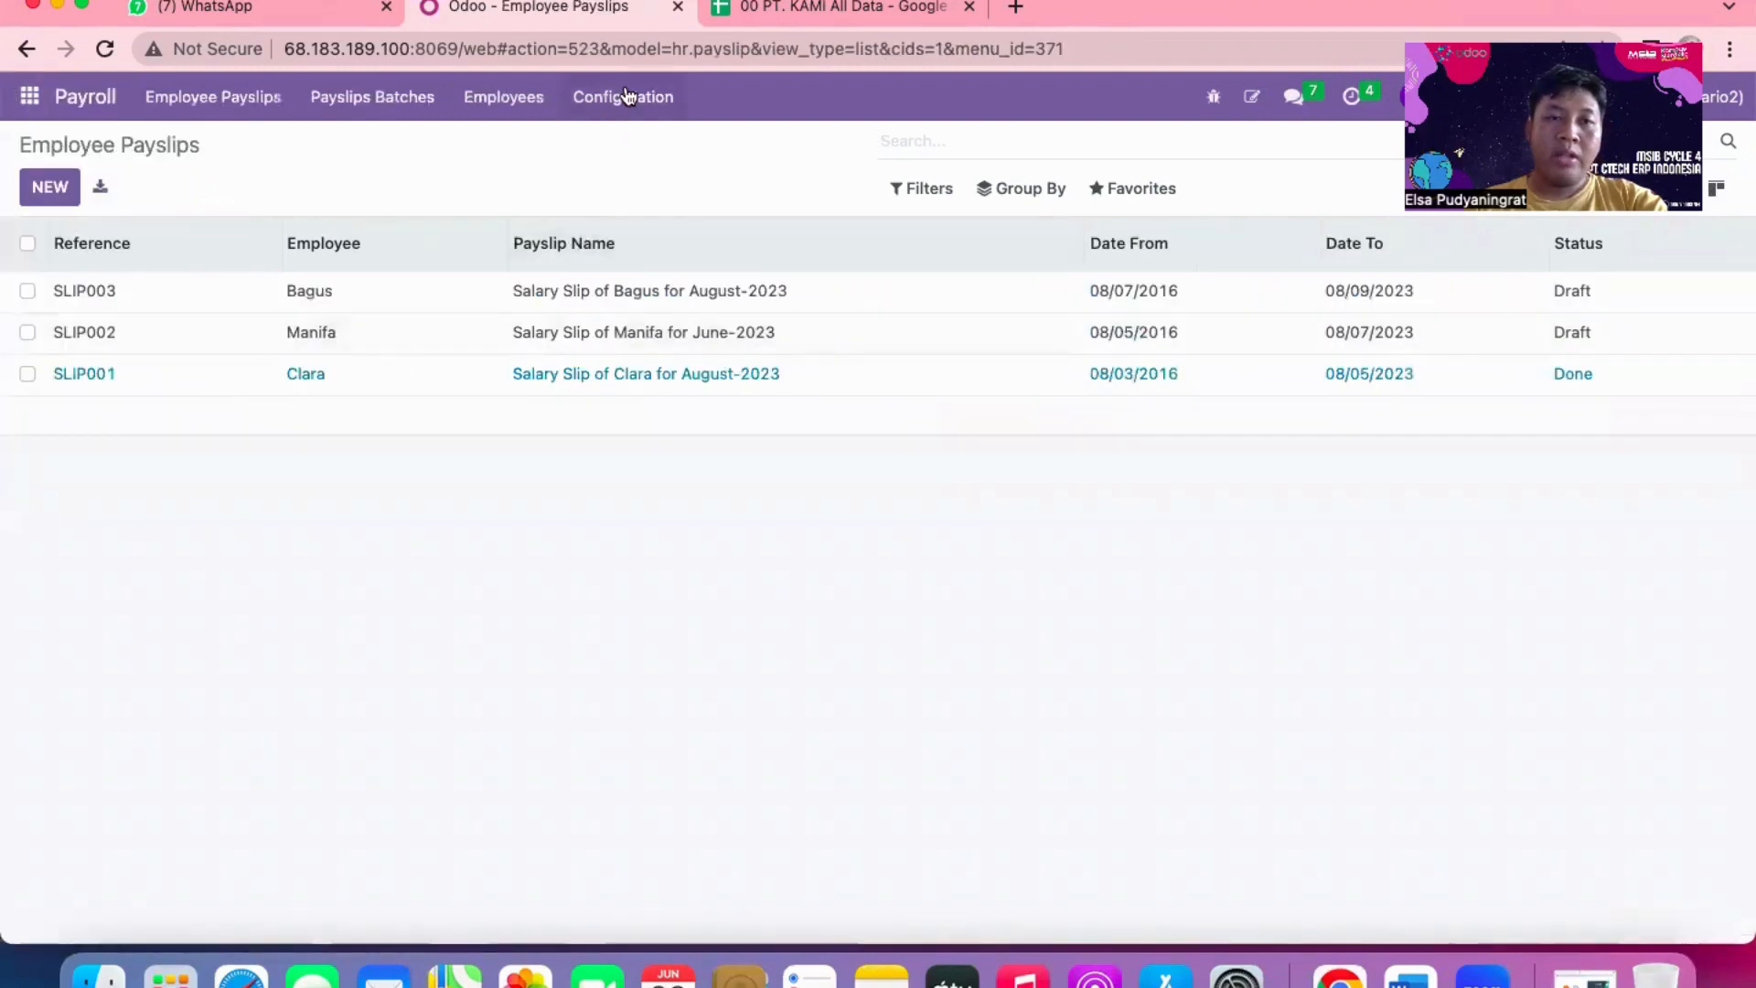
{"action": "left_click", "coordinate": [626, 97]}
{"action": "left_click", "coordinate": [668, 177]}
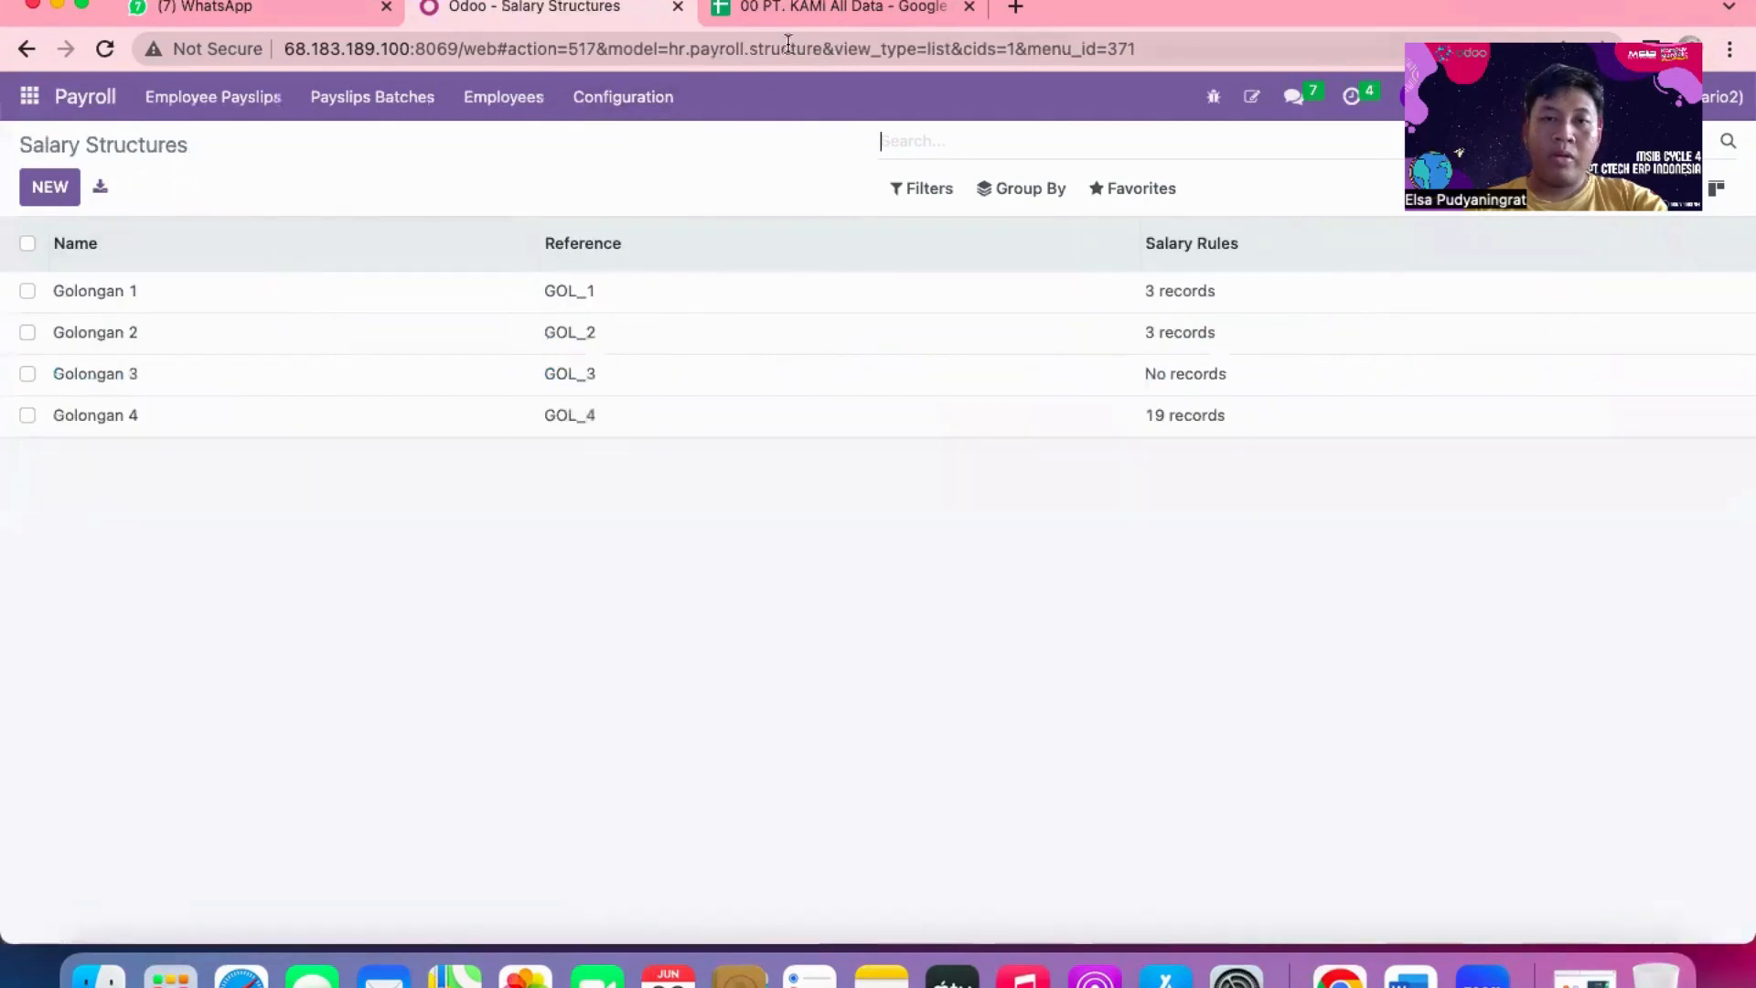
- Check the Copy of 23 Hr Salary Category sheet in the spreadsheet and open Payroll's Salary Rule Categories list in Odoo for comparison
{"action": "left_click", "coordinate": [779, 8]}
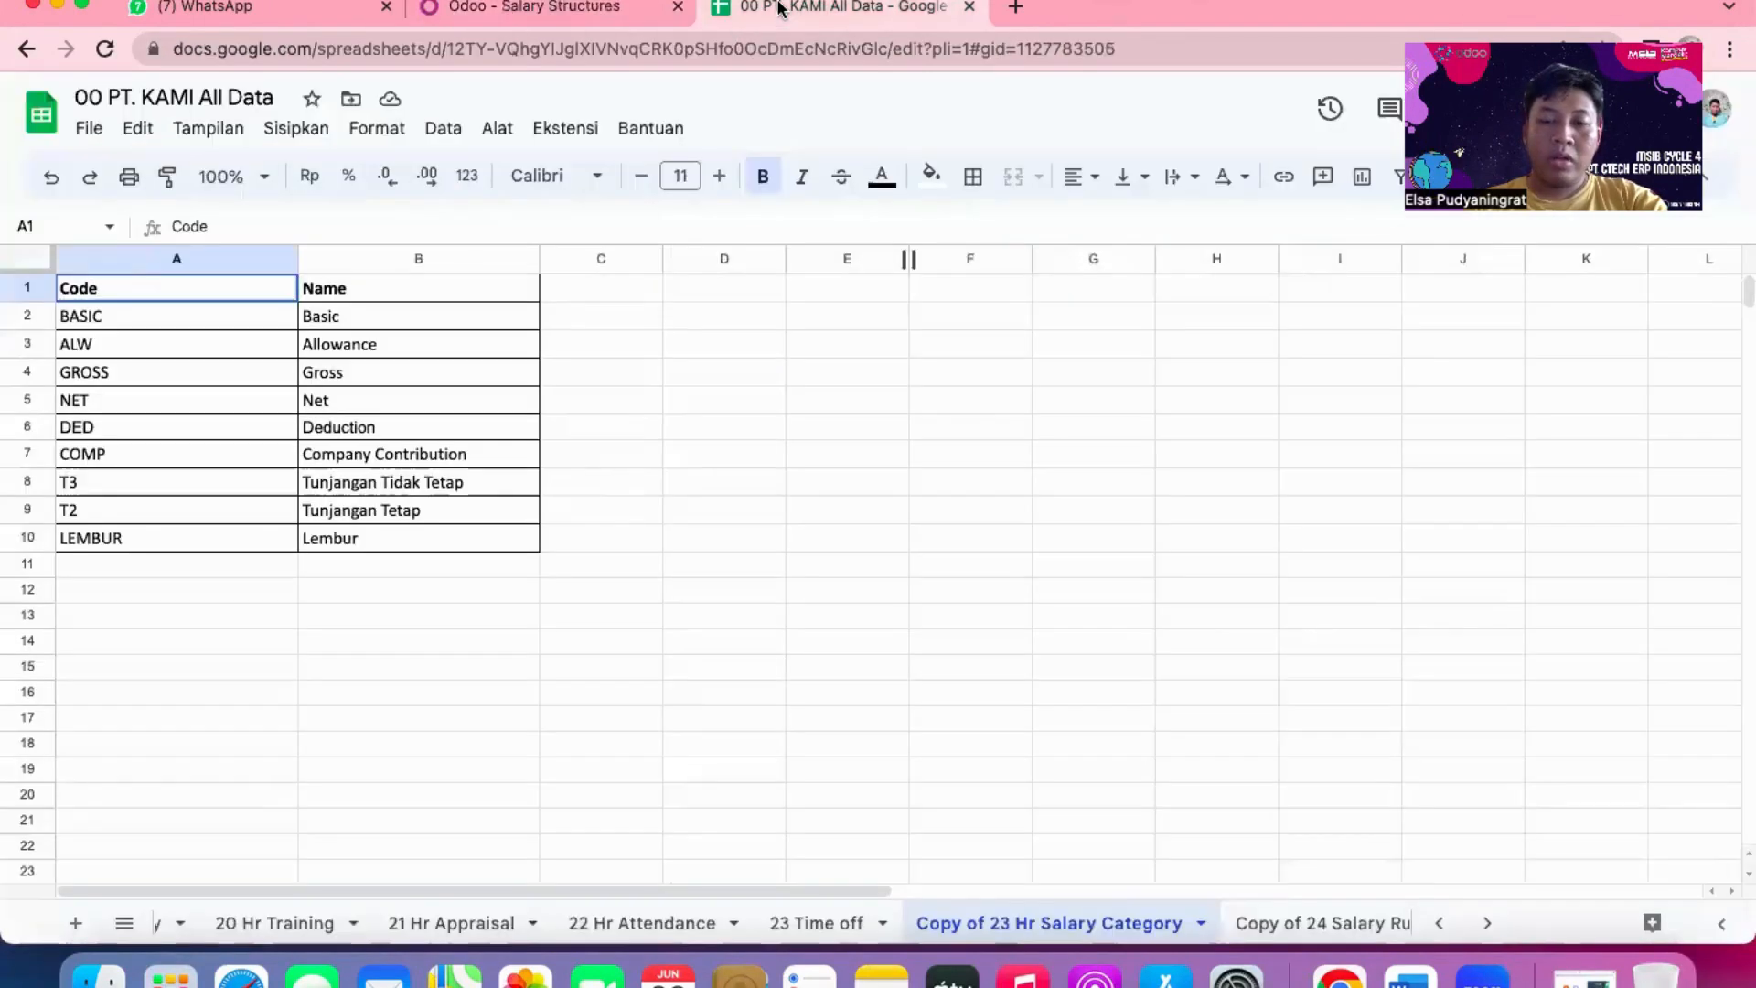
{"action": "left_click", "coordinate": [564, 7]}
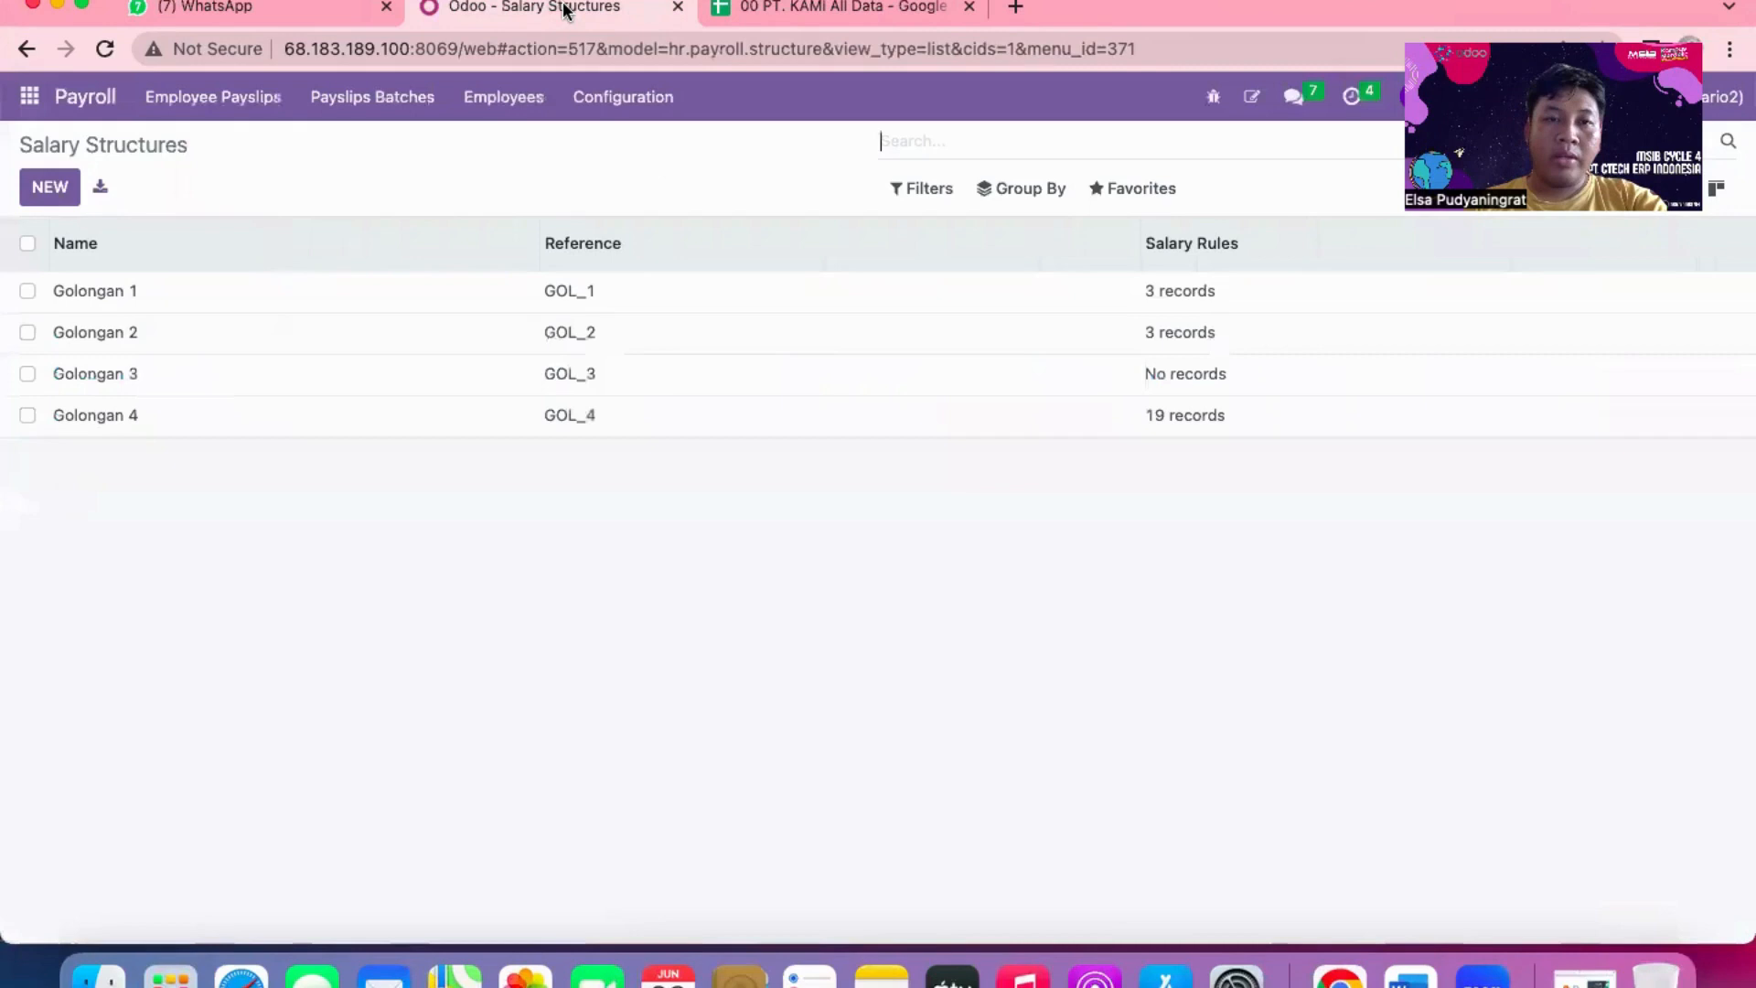
{"action": "left_click", "coordinate": [604, 99]}
{"action": "left_click", "coordinate": [608, 178]}
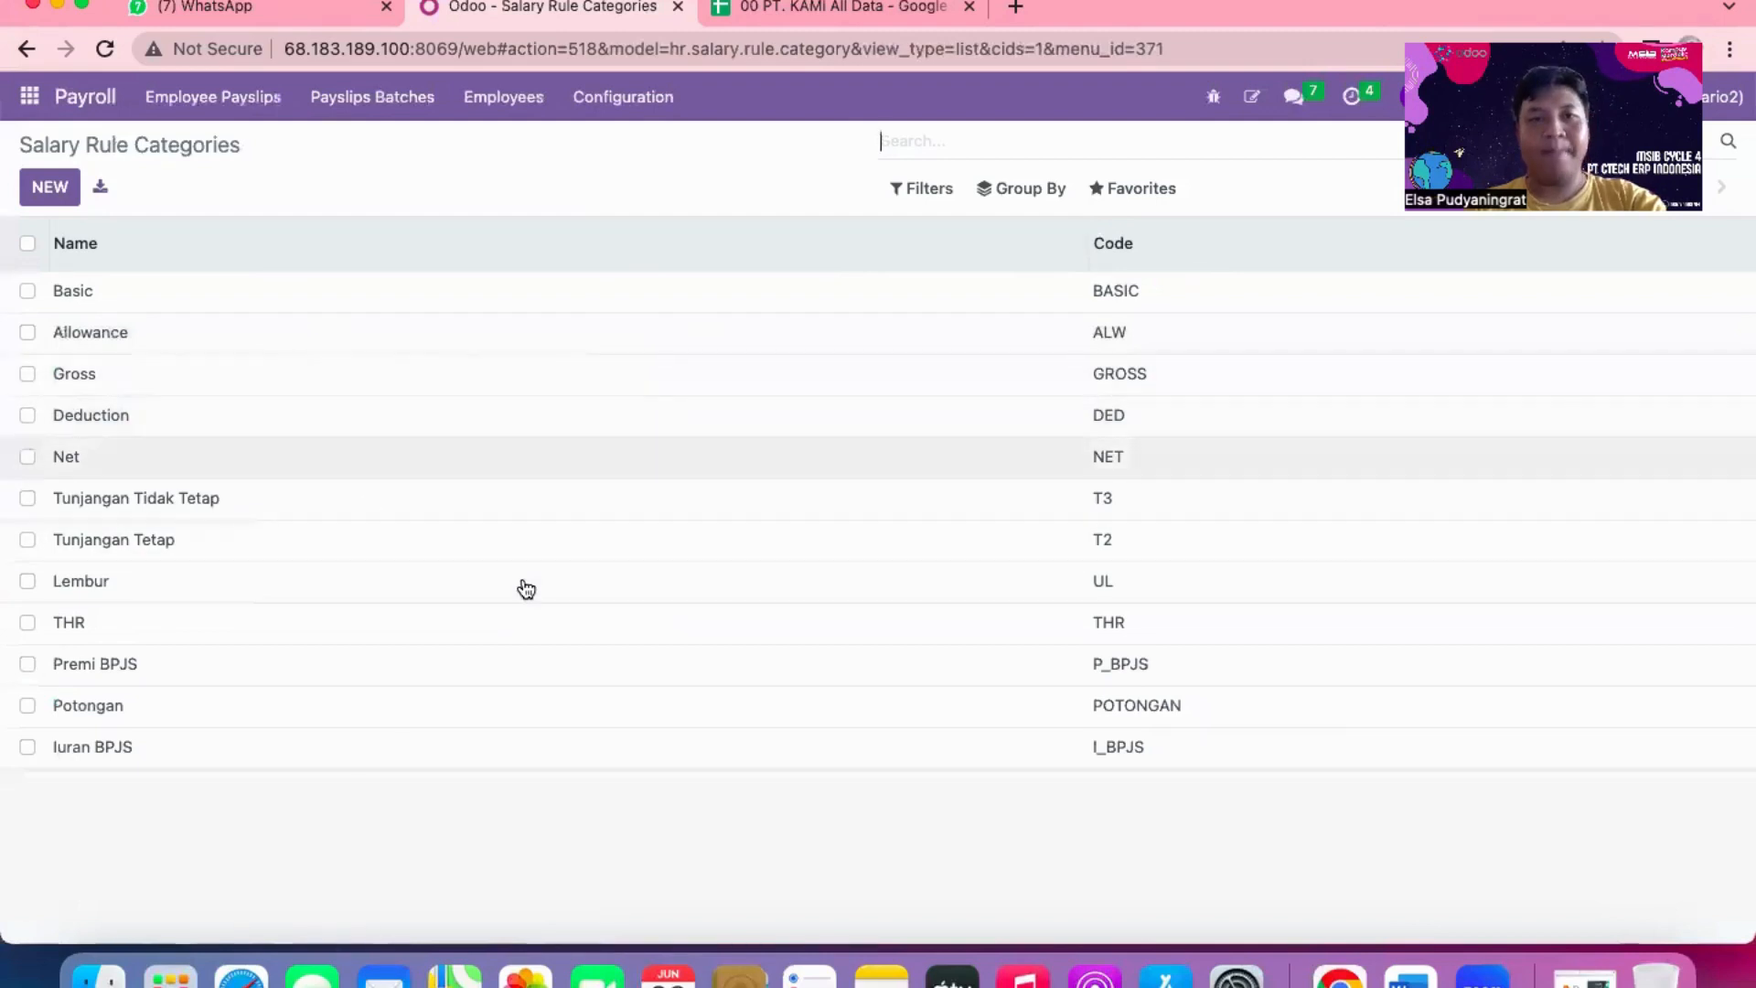
- Reopen the Salary Structures list and display the spreadsheet's Copy of 24 Hr Salary Structure sheet for comparison
{"action": "left_click", "coordinate": [621, 99]}
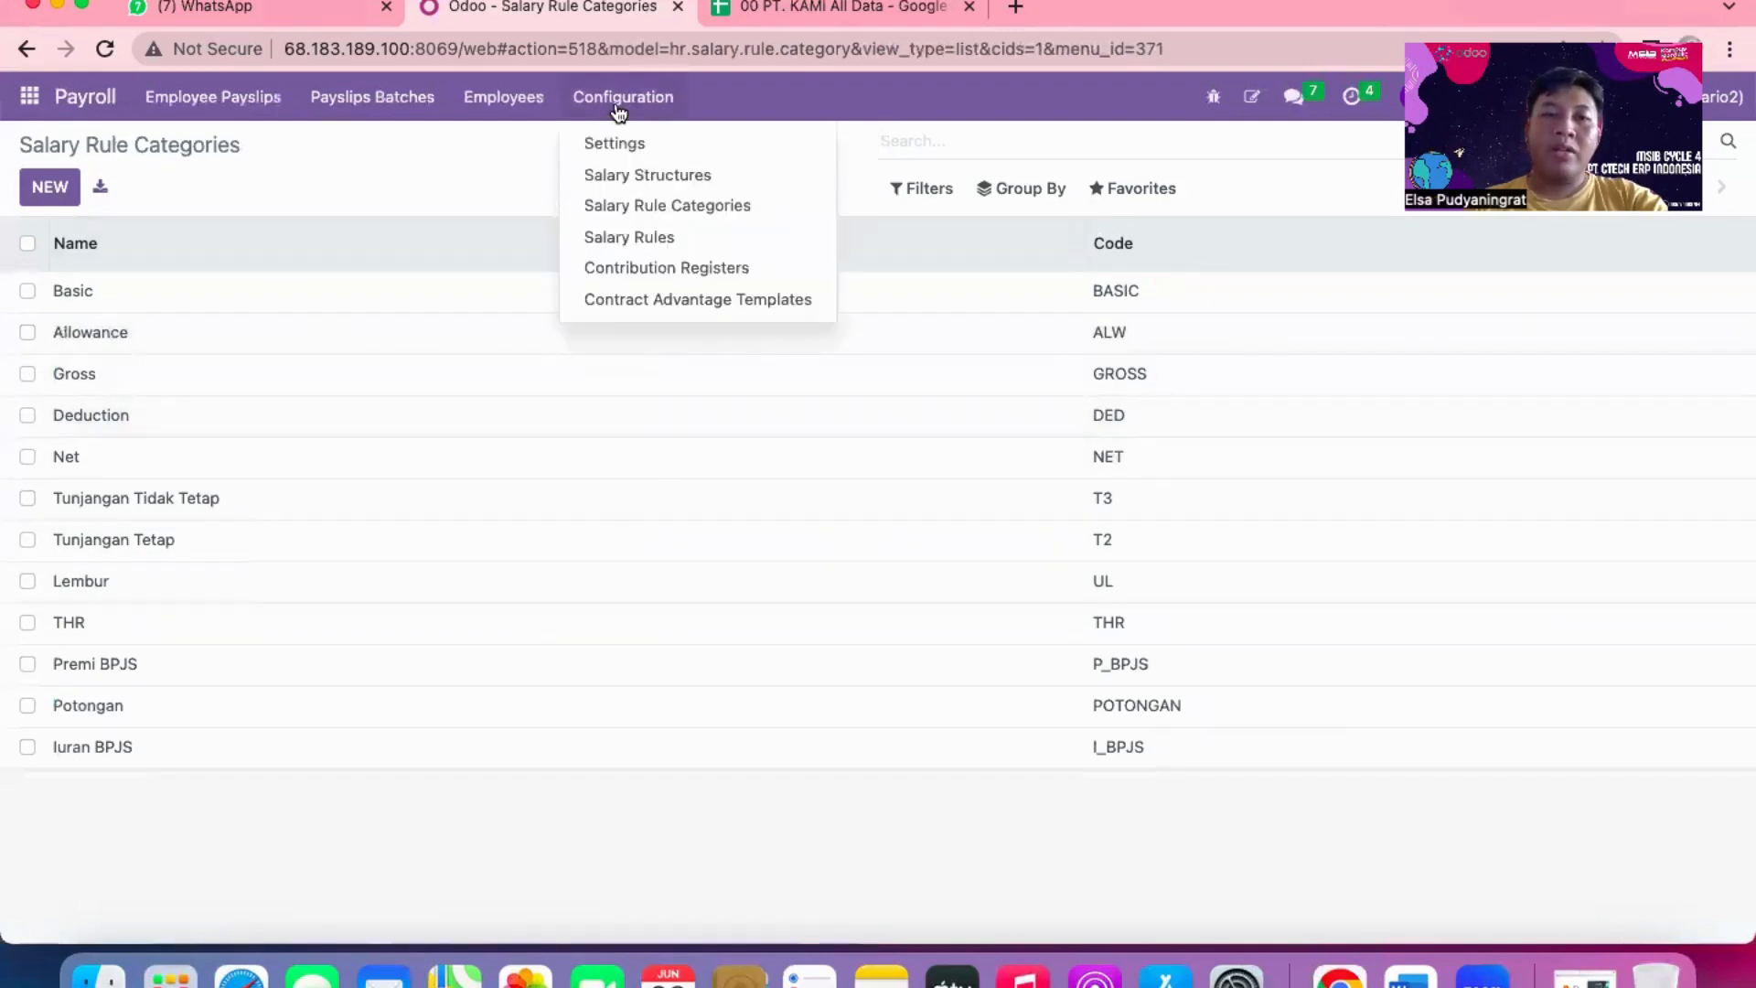
{"action": "left_click", "coordinate": [638, 175]}
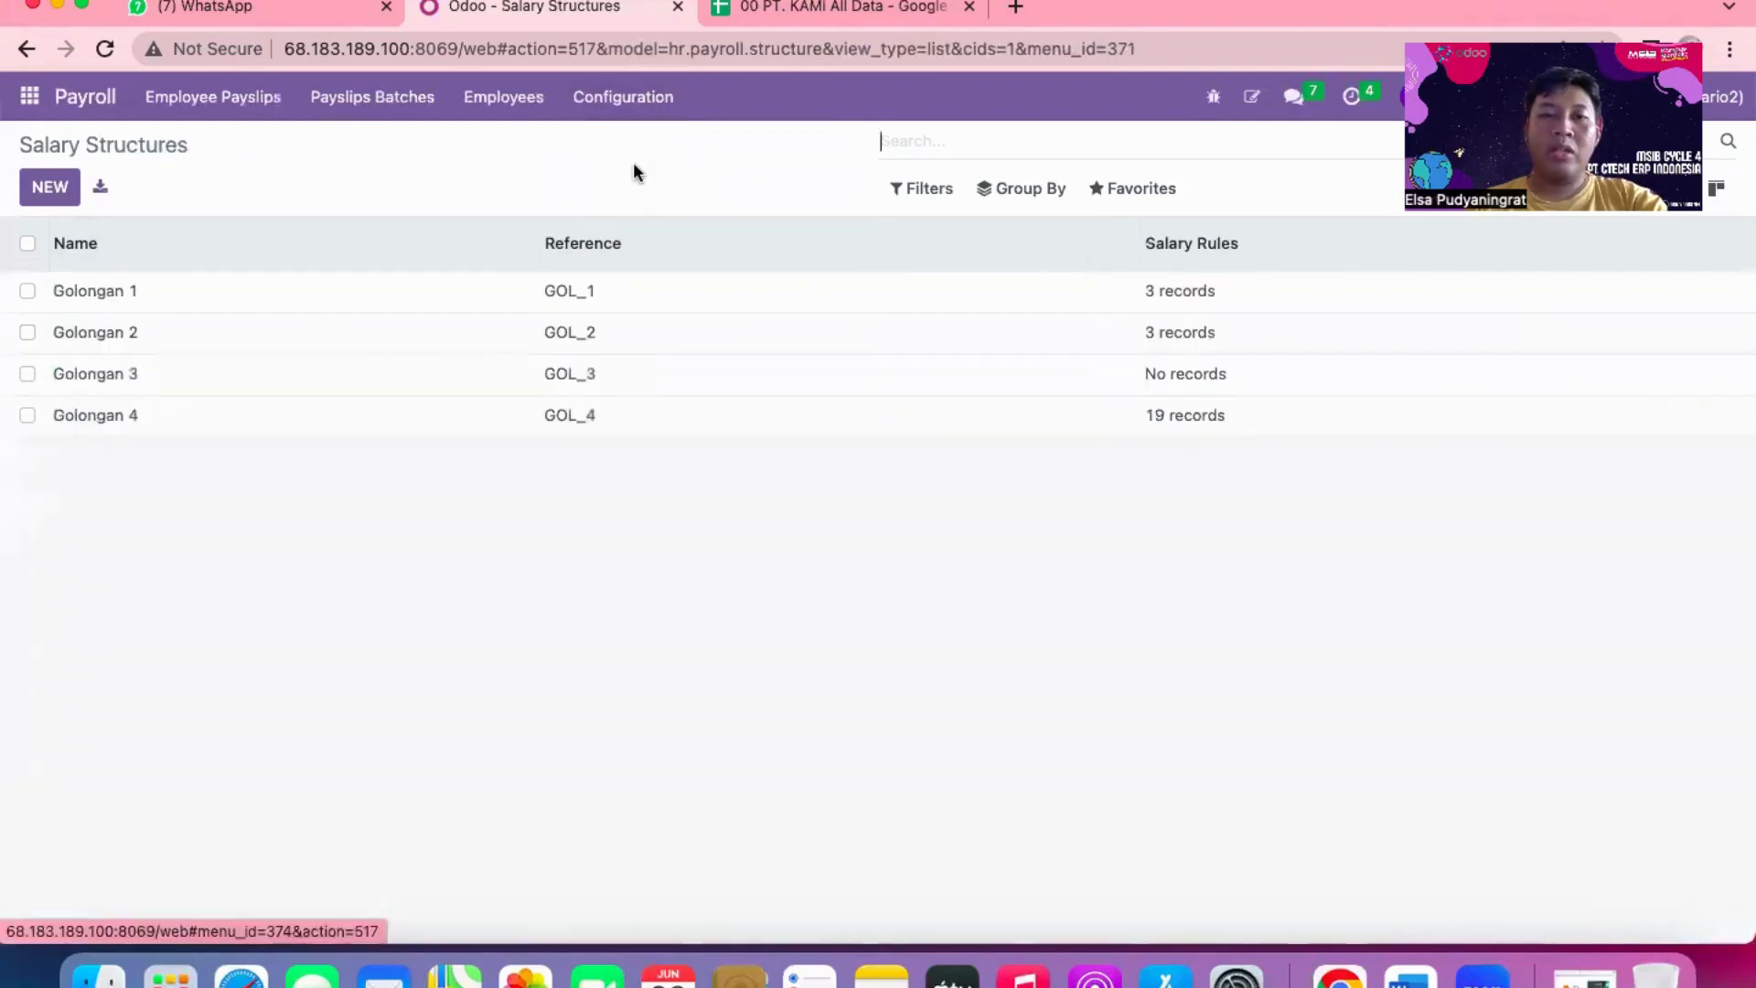
{"action": "left_click", "coordinate": [832, 6]}
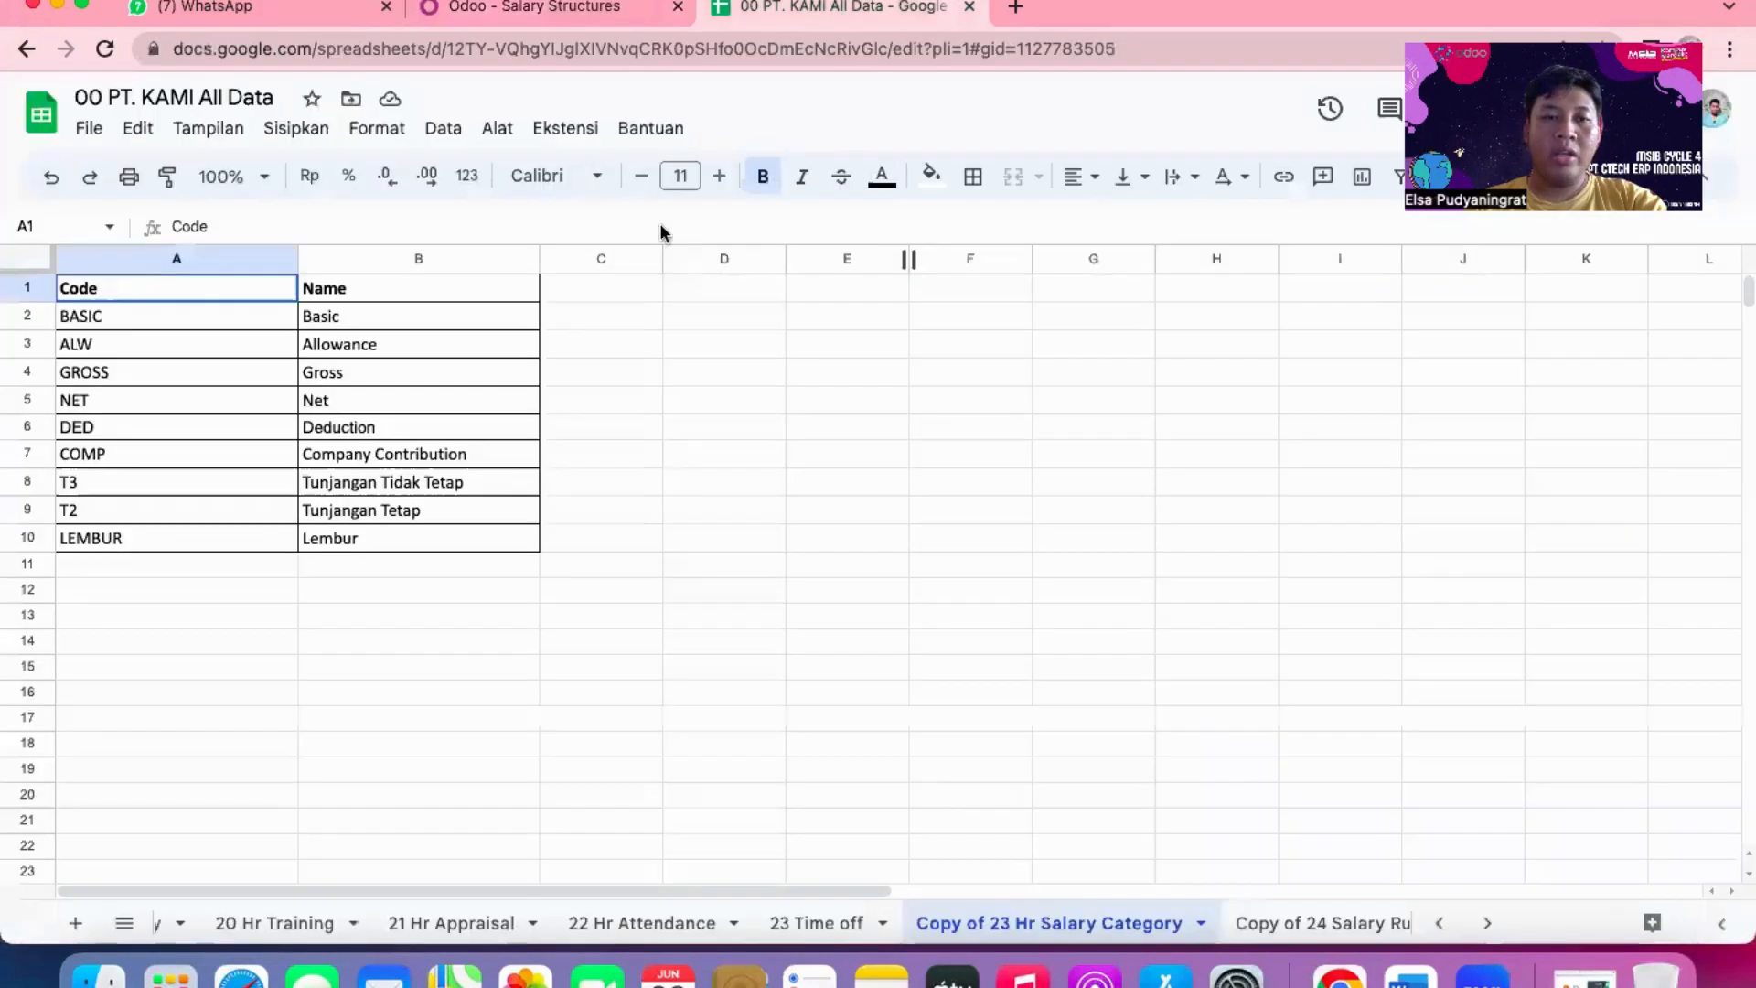
{"action": "scroll", "coordinate": [1322, 922], "scroll_direction": "right", "scroll_amount": 5}
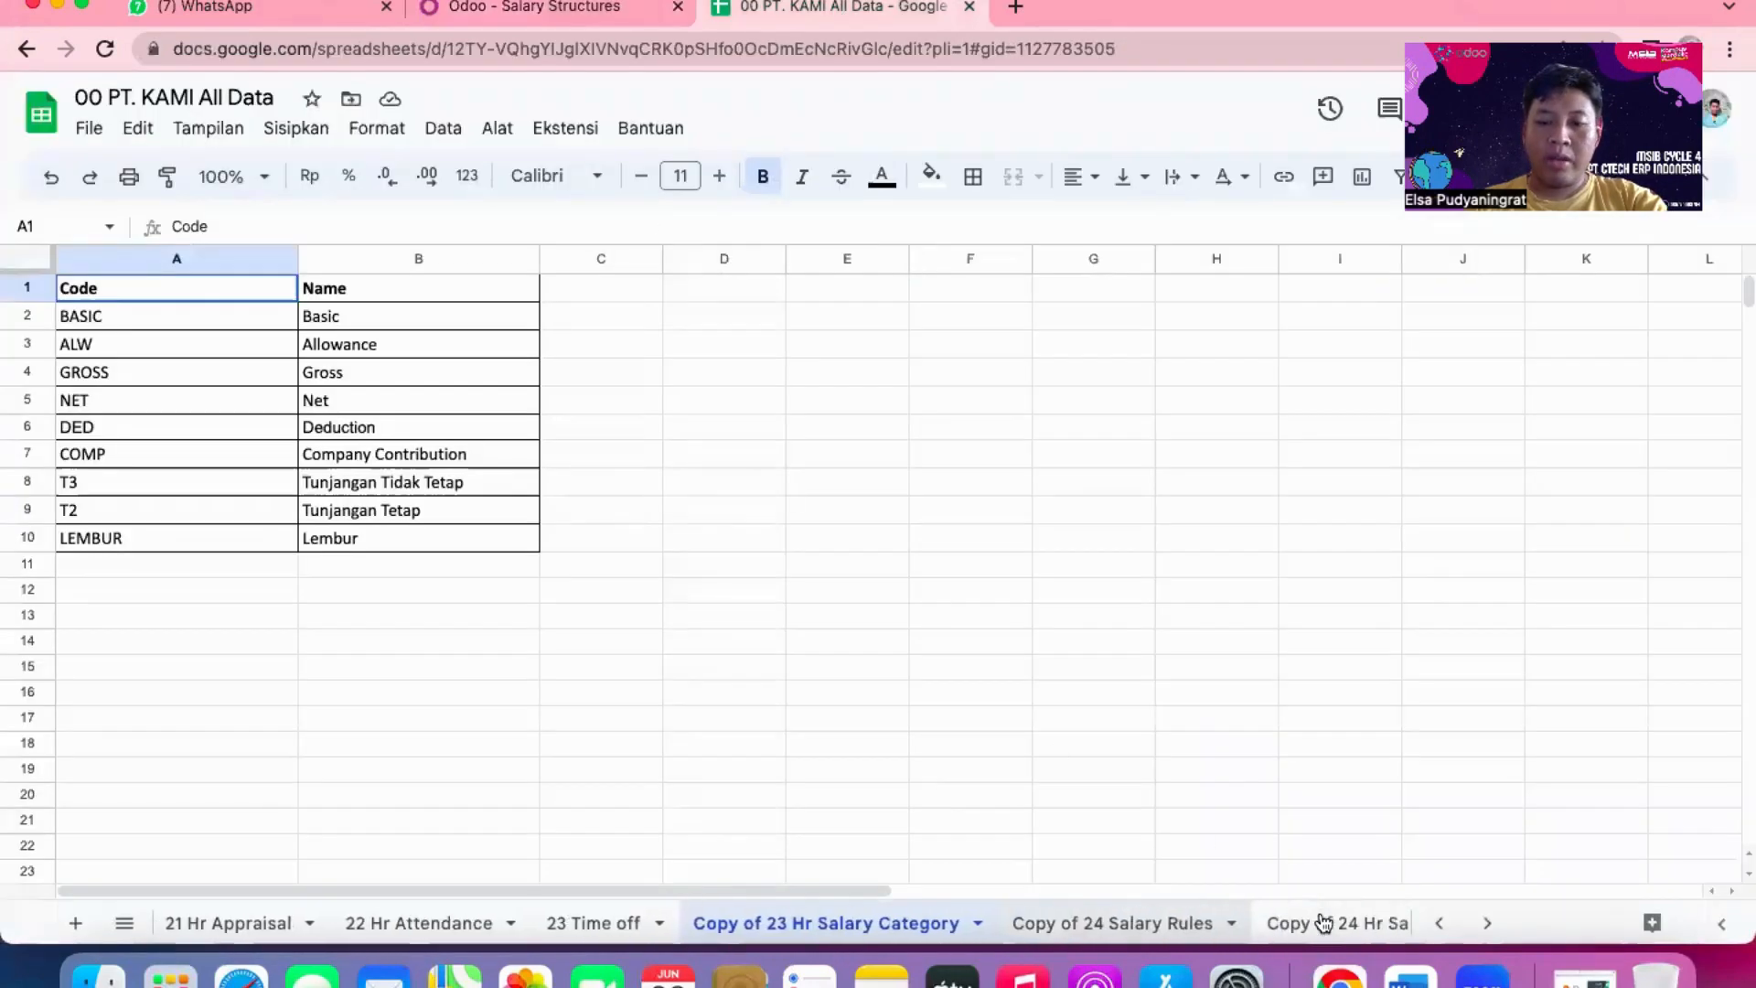
{"action": "left_click", "coordinate": [1297, 923]}
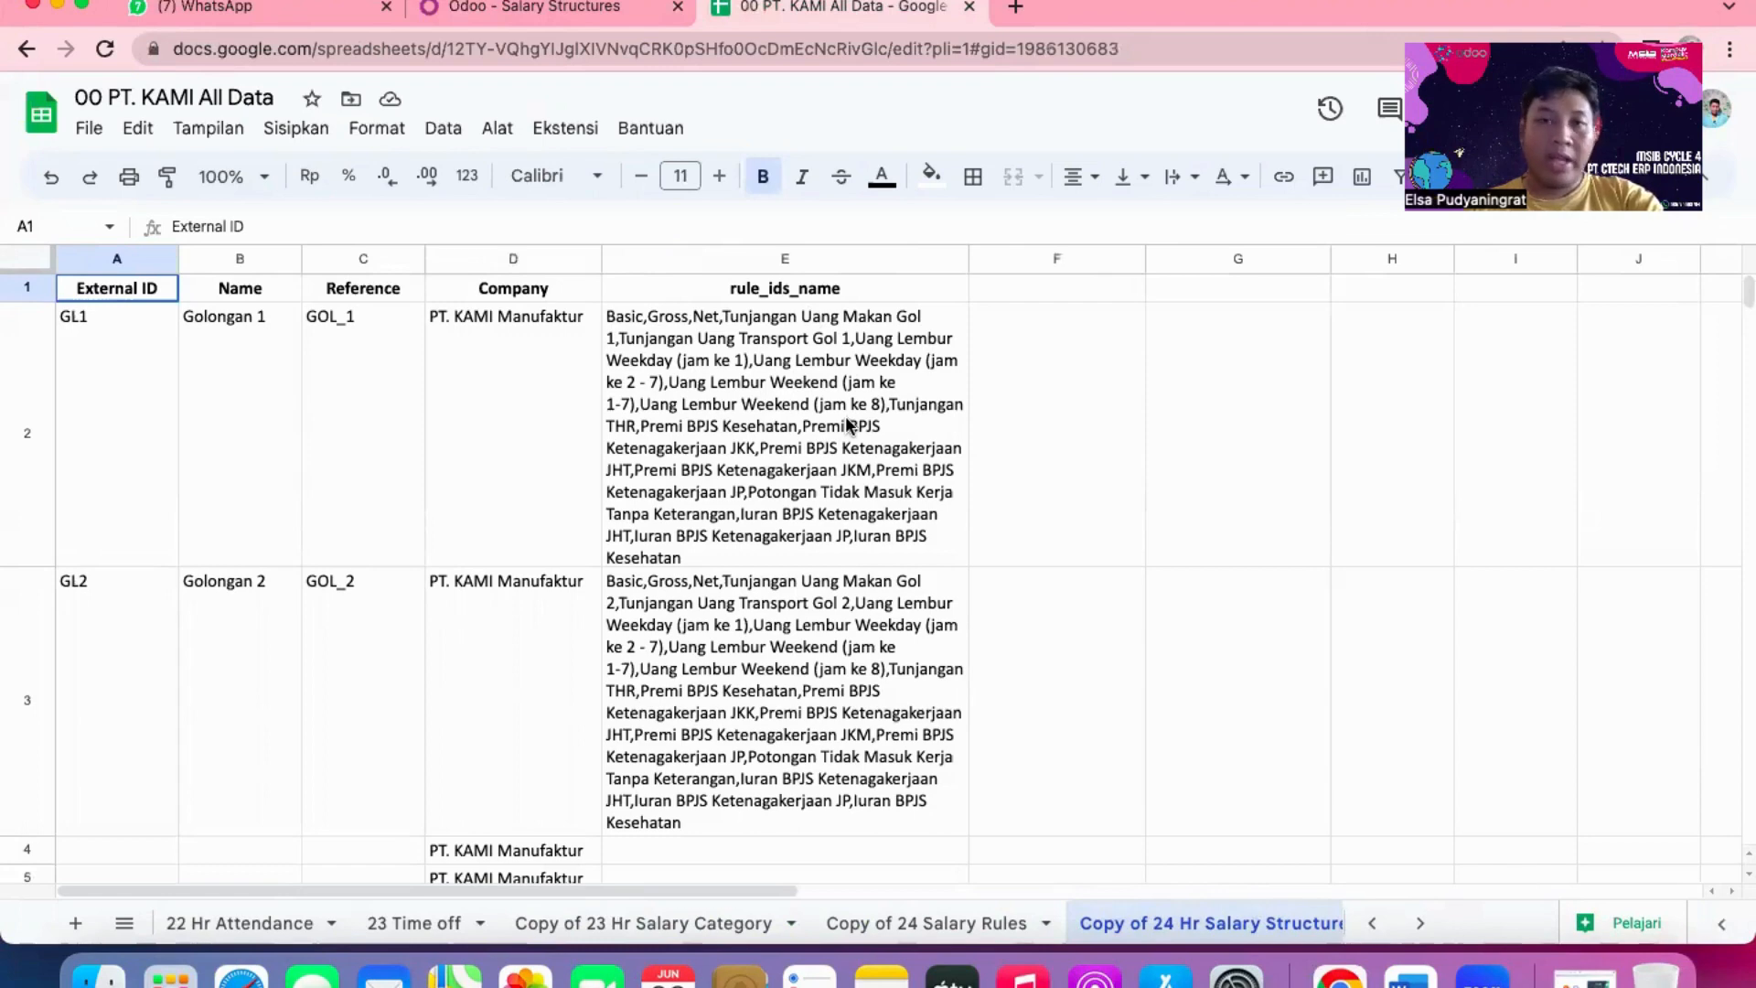
- Open the Golongan 1 salary structure in Odoo to review its rules, and go to Payroll's Salary Rules list
{"action": "left_click", "coordinate": [556, 9]}
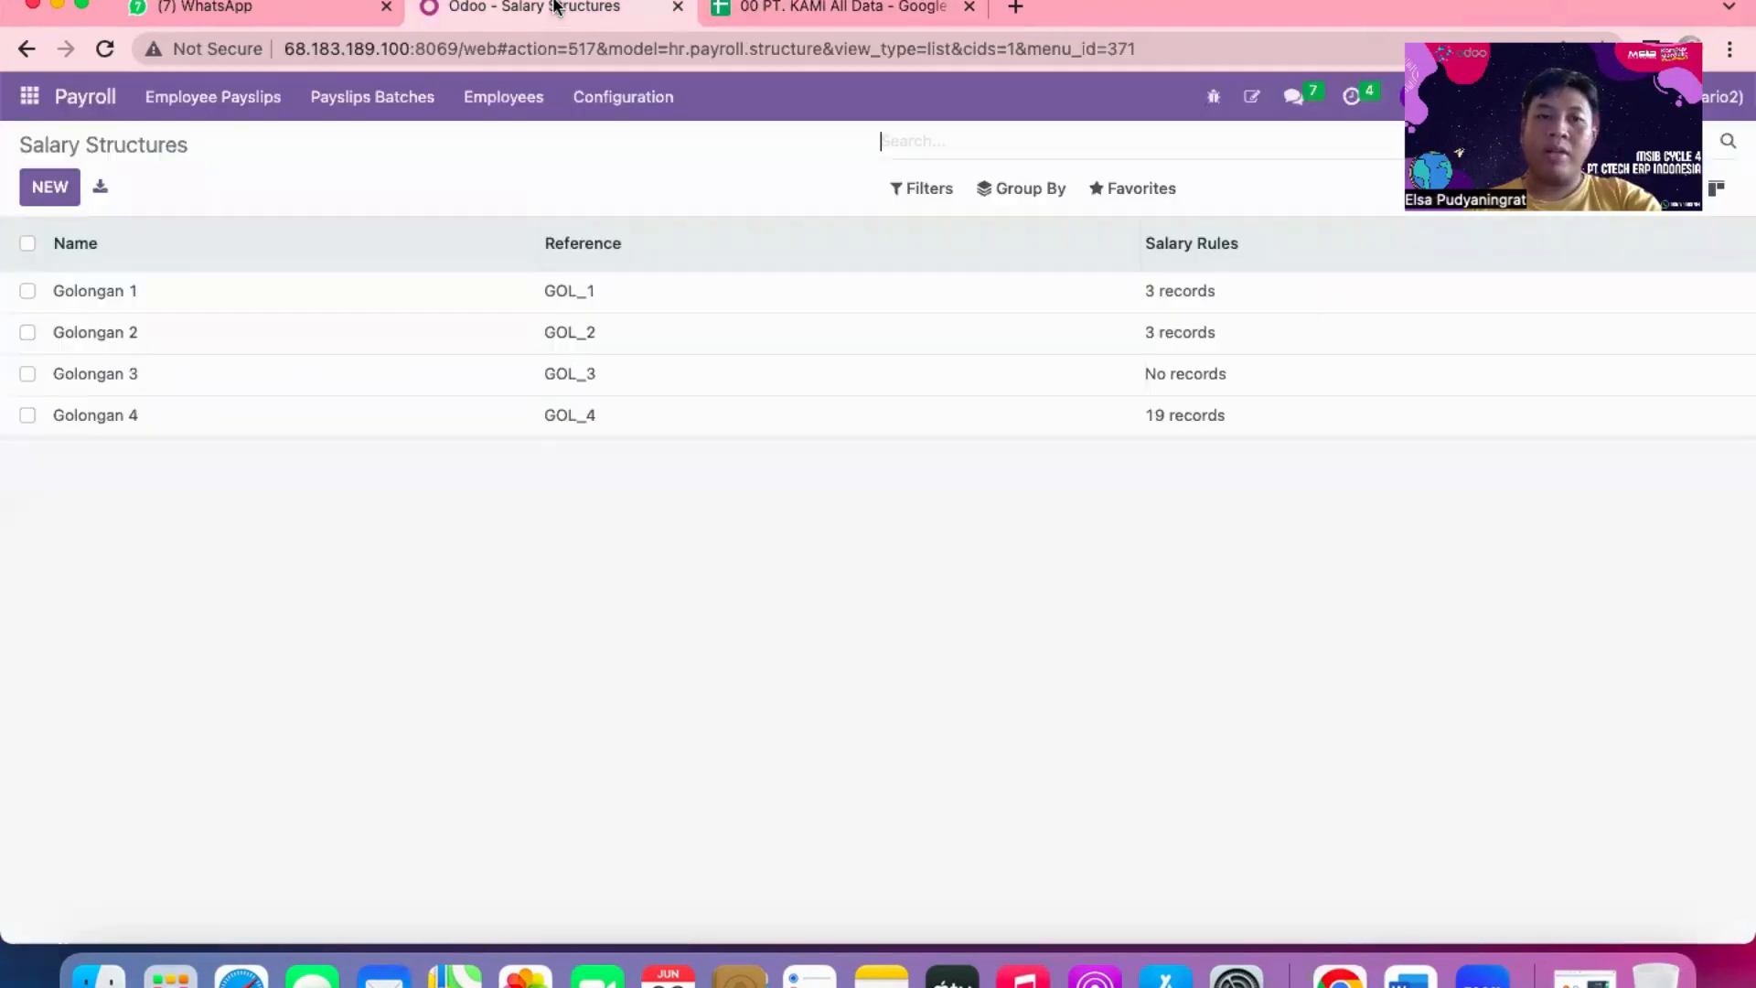
{"action": "left_click", "coordinate": [553, 293]}
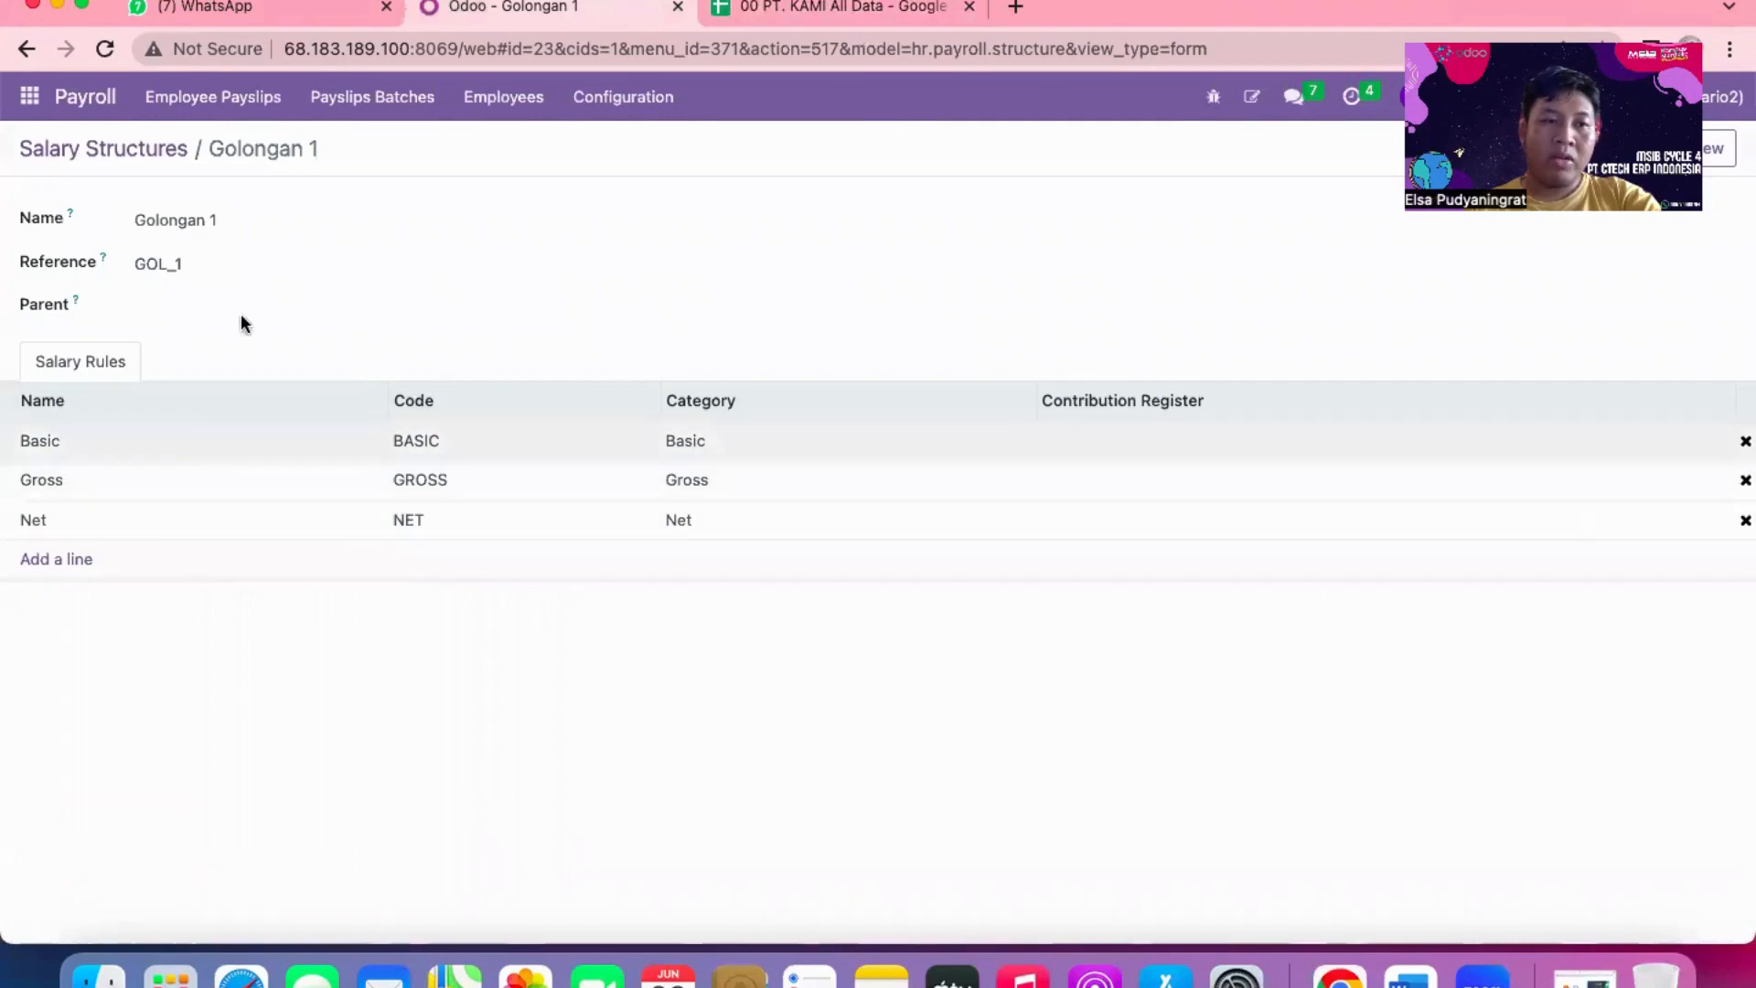
{"action": "left_click", "coordinate": [567, 99]}
{"action": "left_click", "coordinate": [616, 240]}
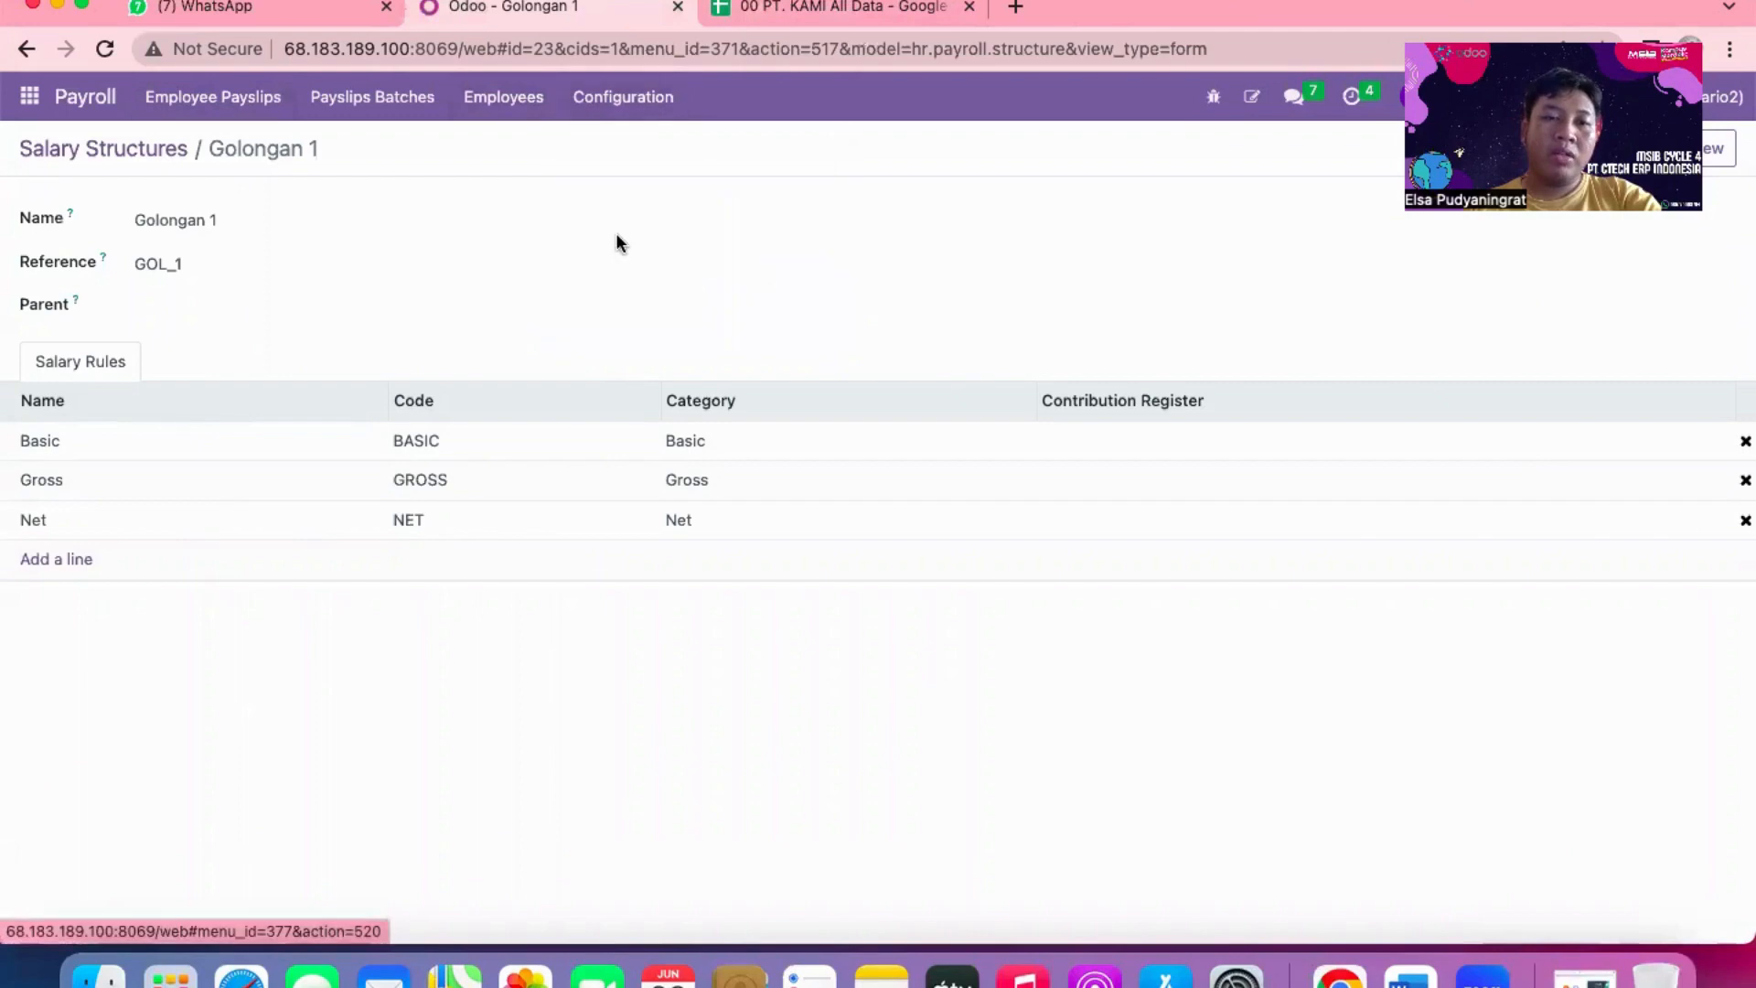
- Display the spreadsheet's Copy of 24 Salary Rules sheet and examine its columns from External ID through Python Code, Percentage, Debit and Credit
{"action": "left_click", "coordinate": [841, 11]}
{"action": "left_click", "coordinate": [956, 923]}
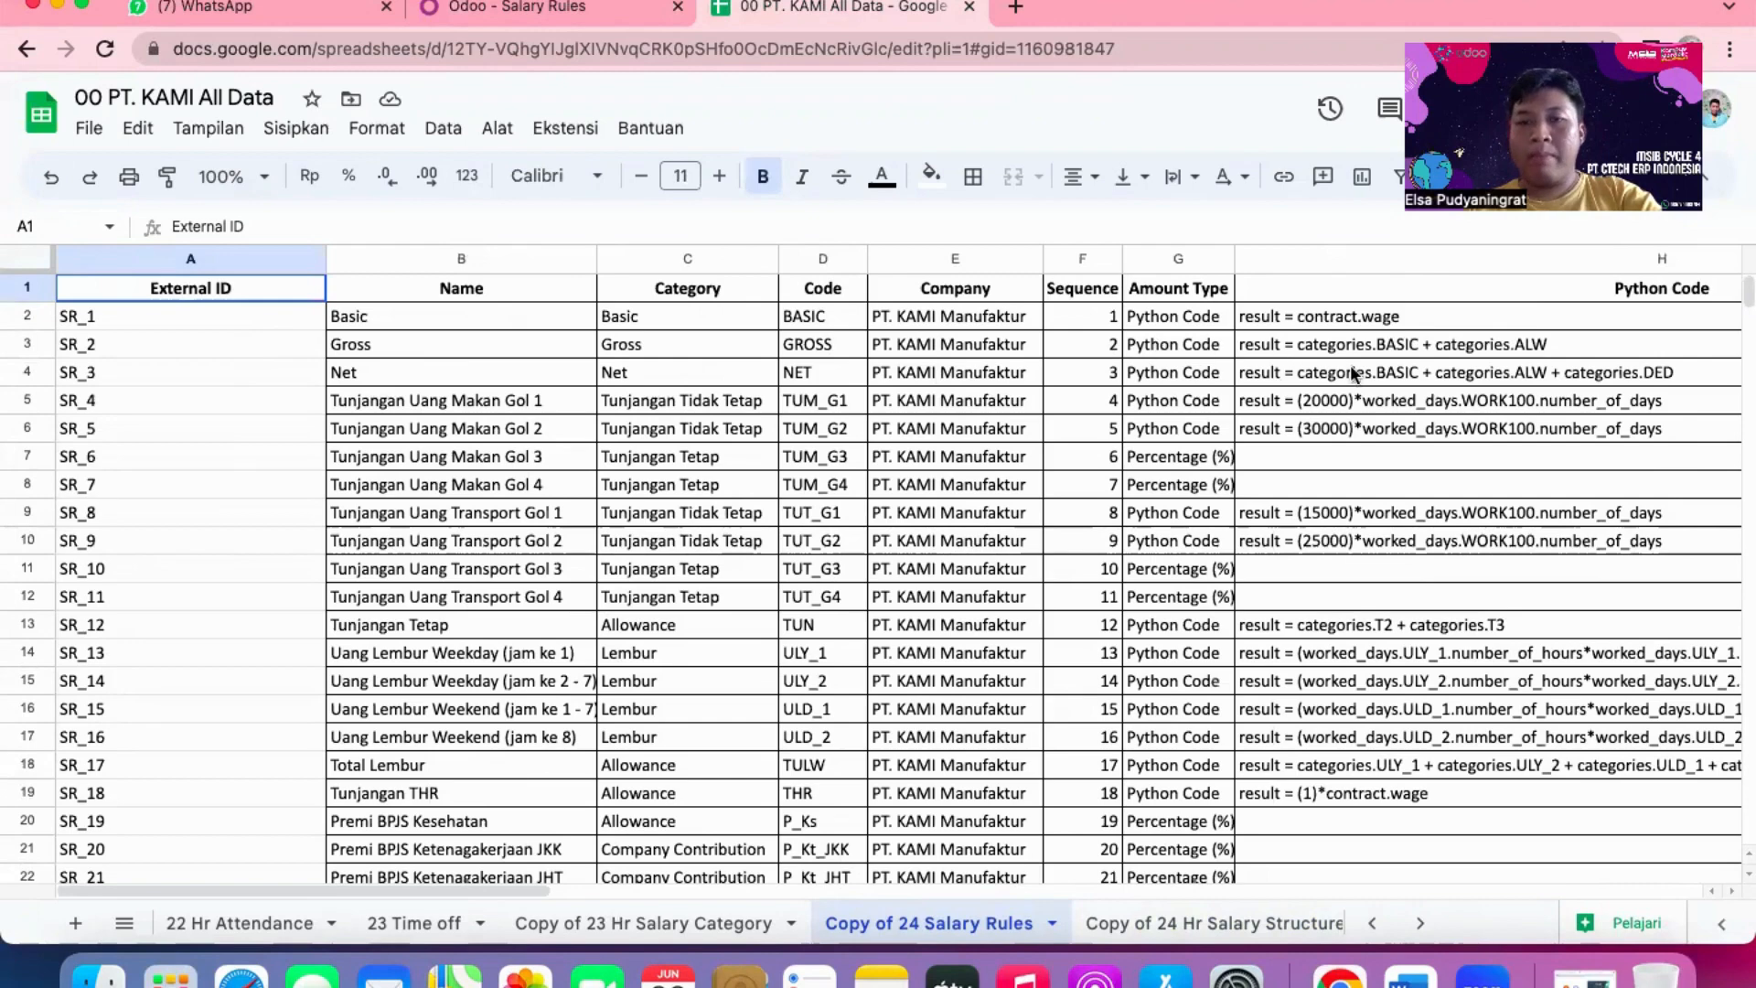
{"action": "scroll", "coordinate": [1441, 441], "scroll_direction": "right", "scroll_amount": 5}
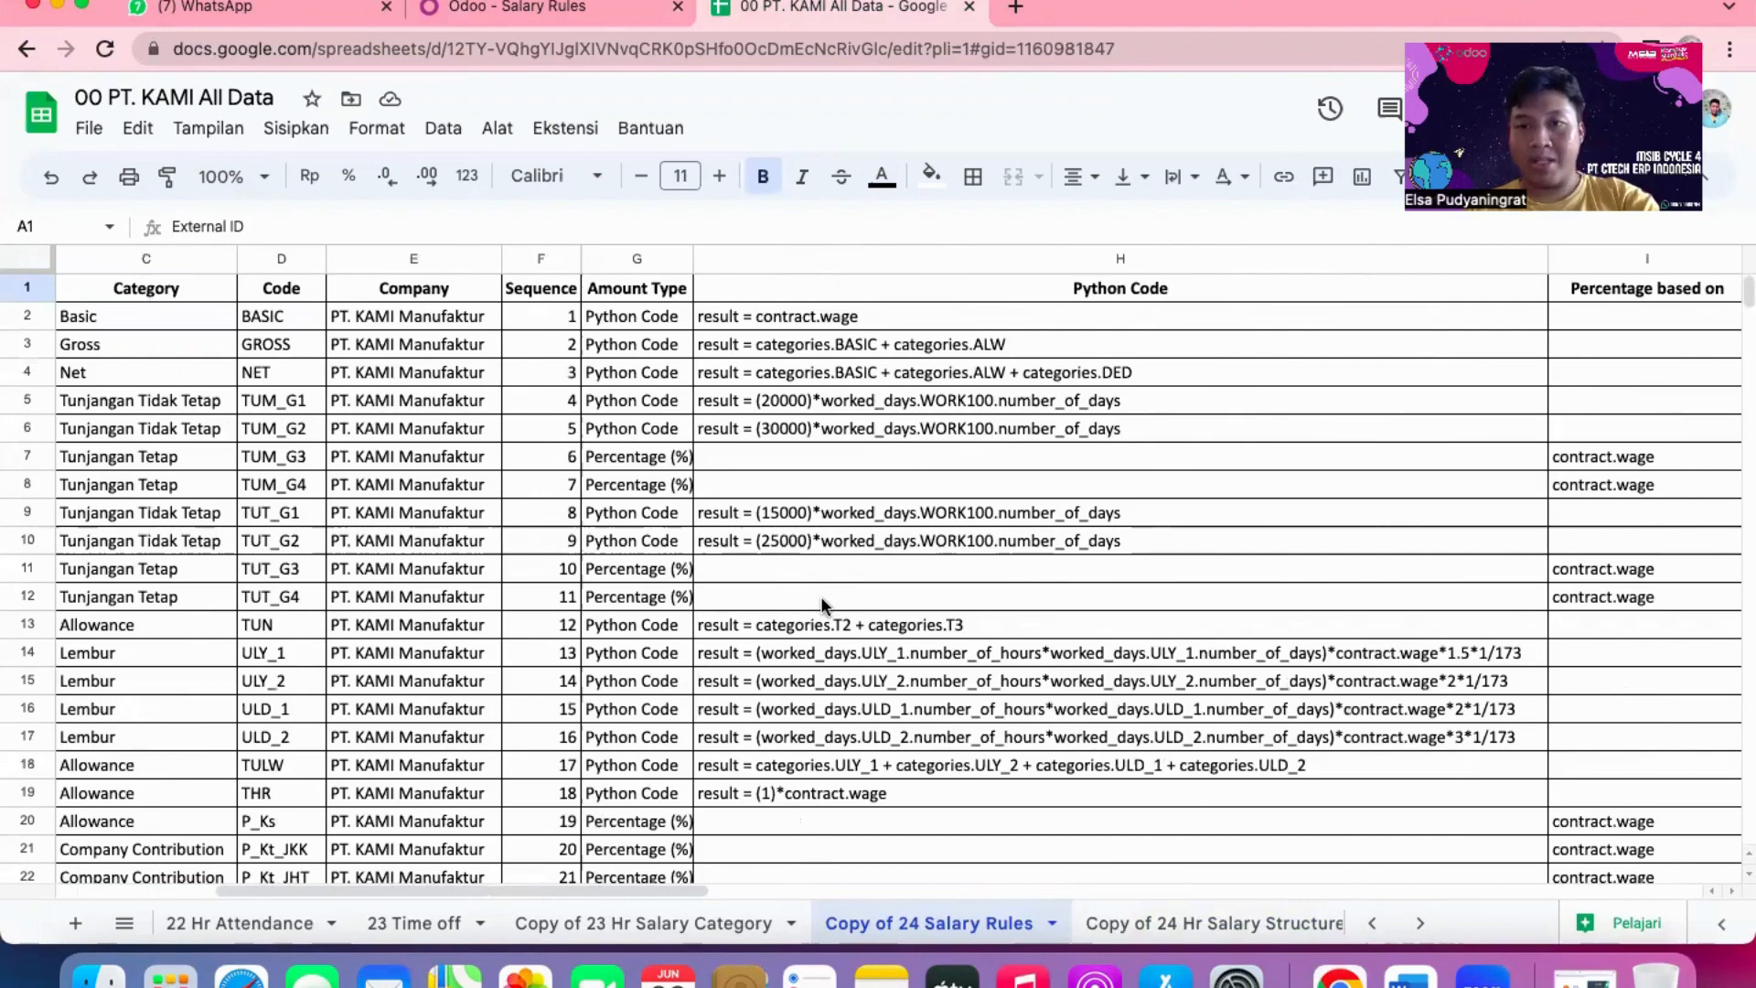
{"action": "scroll", "coordinate": [889, 596], "scroll_direction": "right", "scroll_amount": 10}
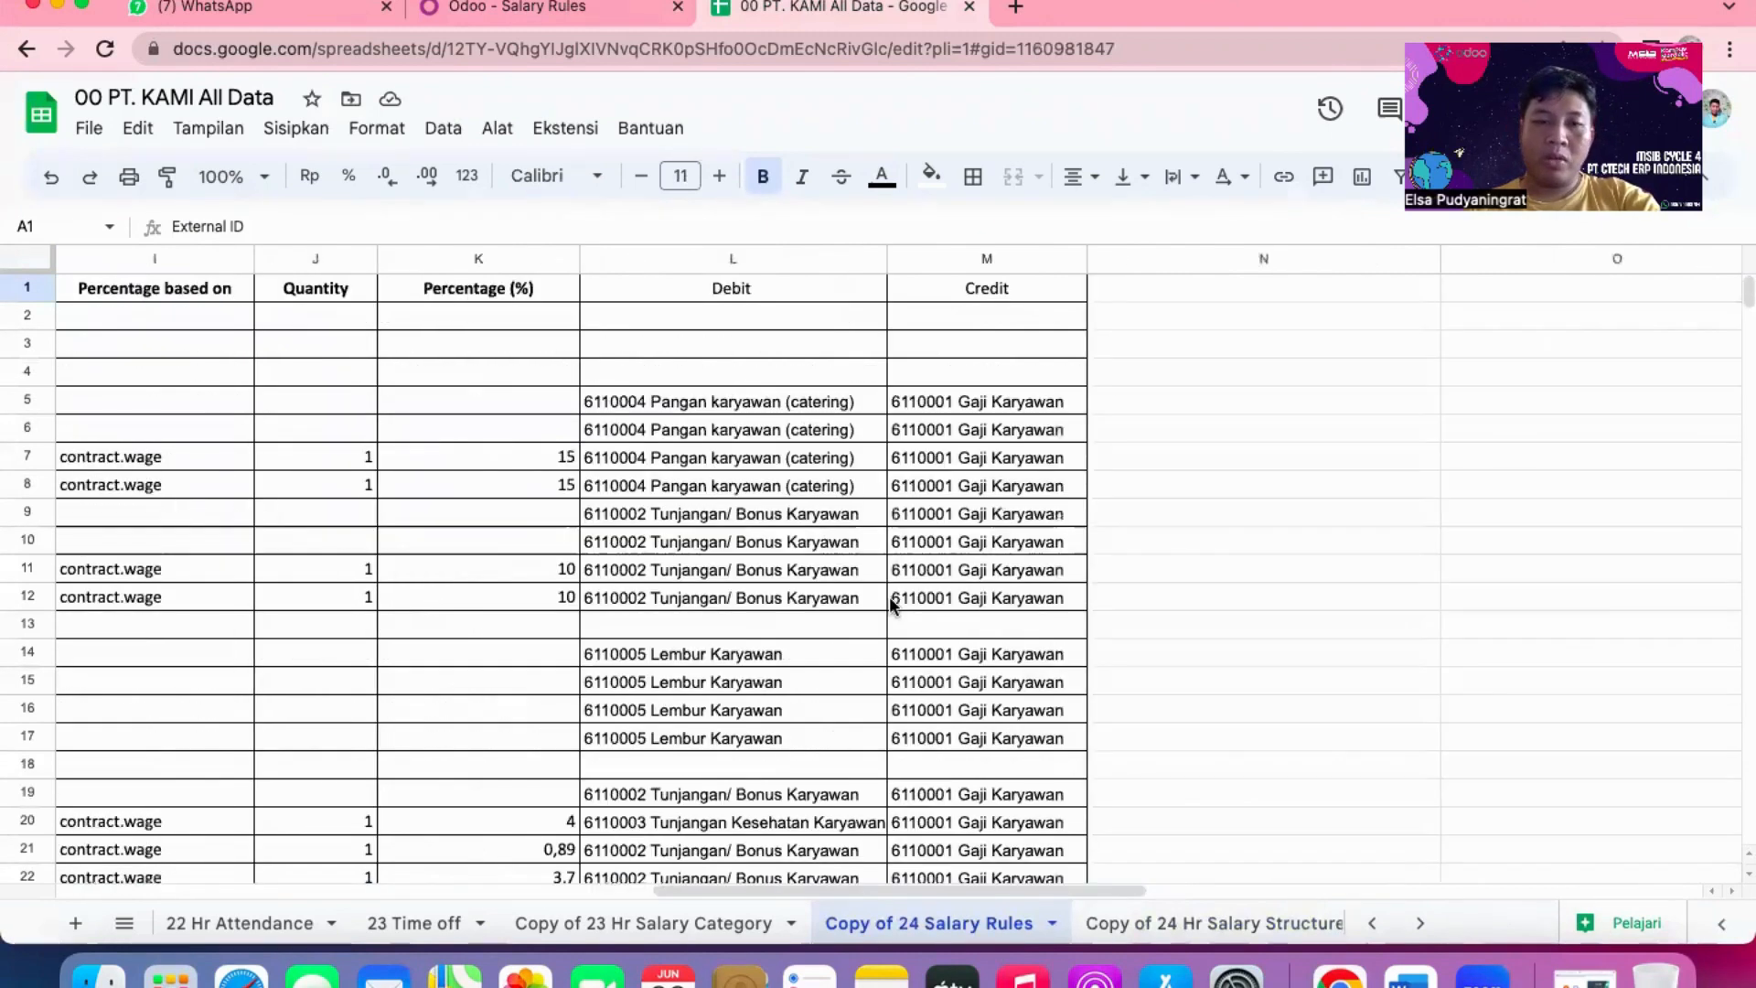
{"action": "scroll", "coordinate": [465, 624], "scroll_direction": "left", "scroll_amount": 10}
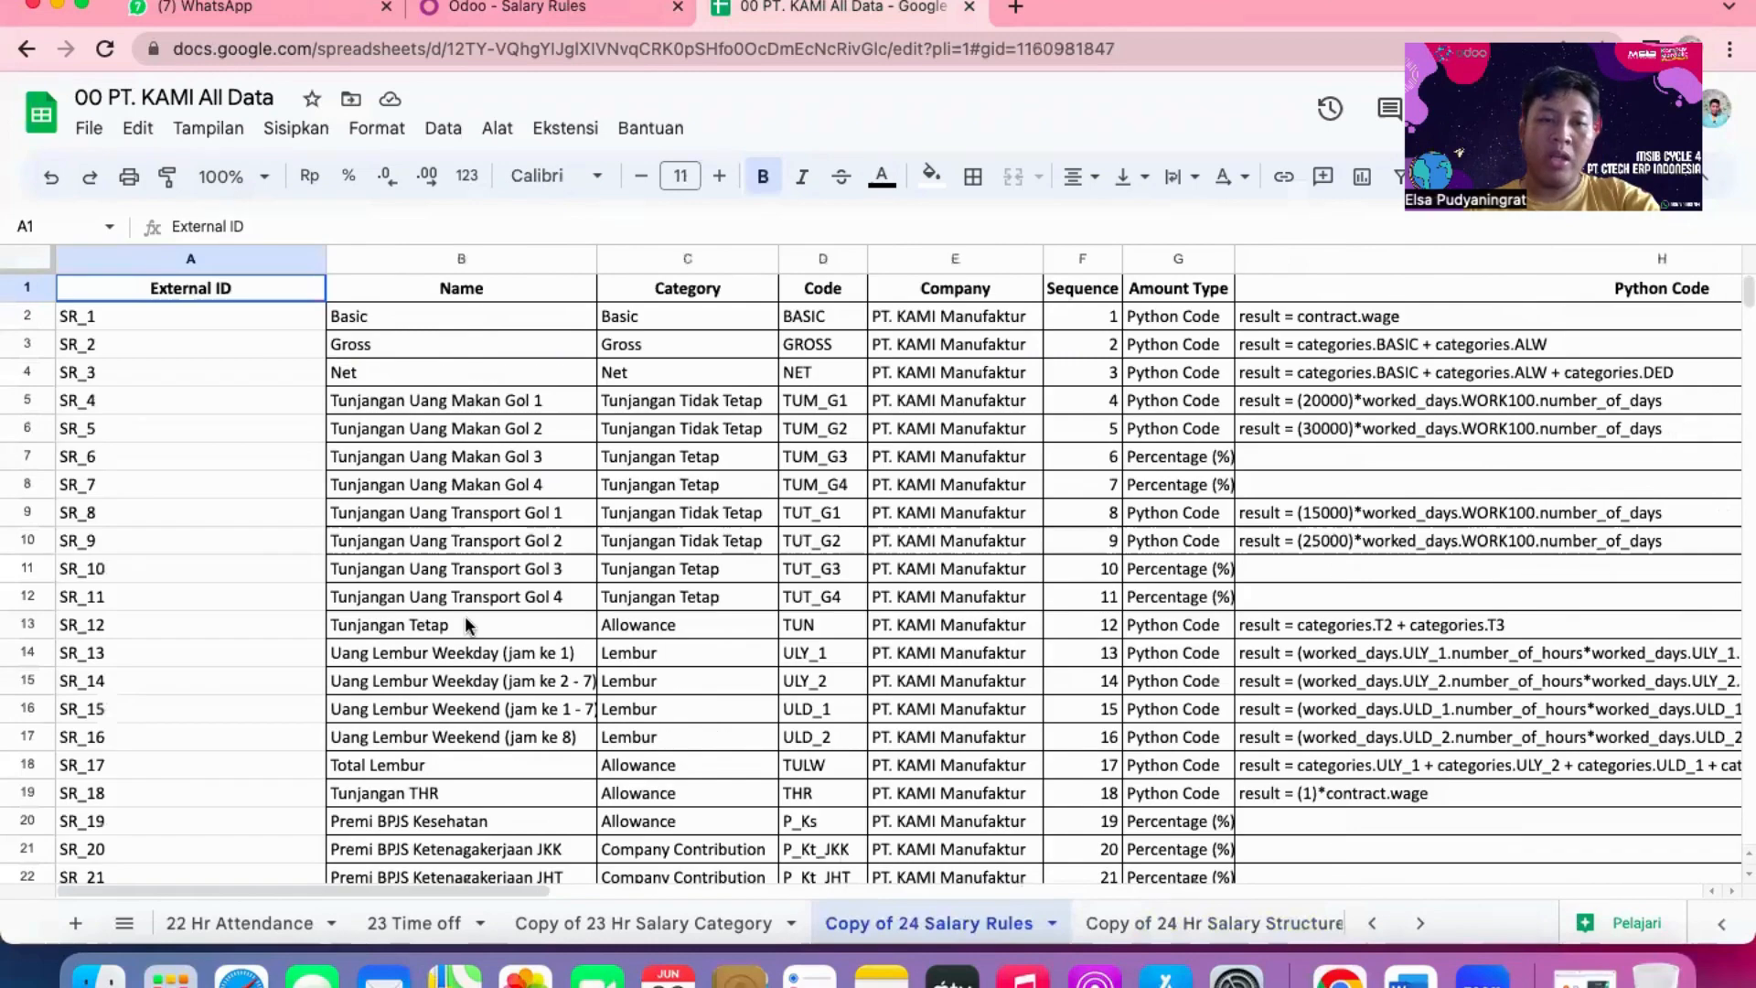
{"action": "scroll", "coordinate": [465, 616], "scroll_direction": "right", "scroll_amount": 10}
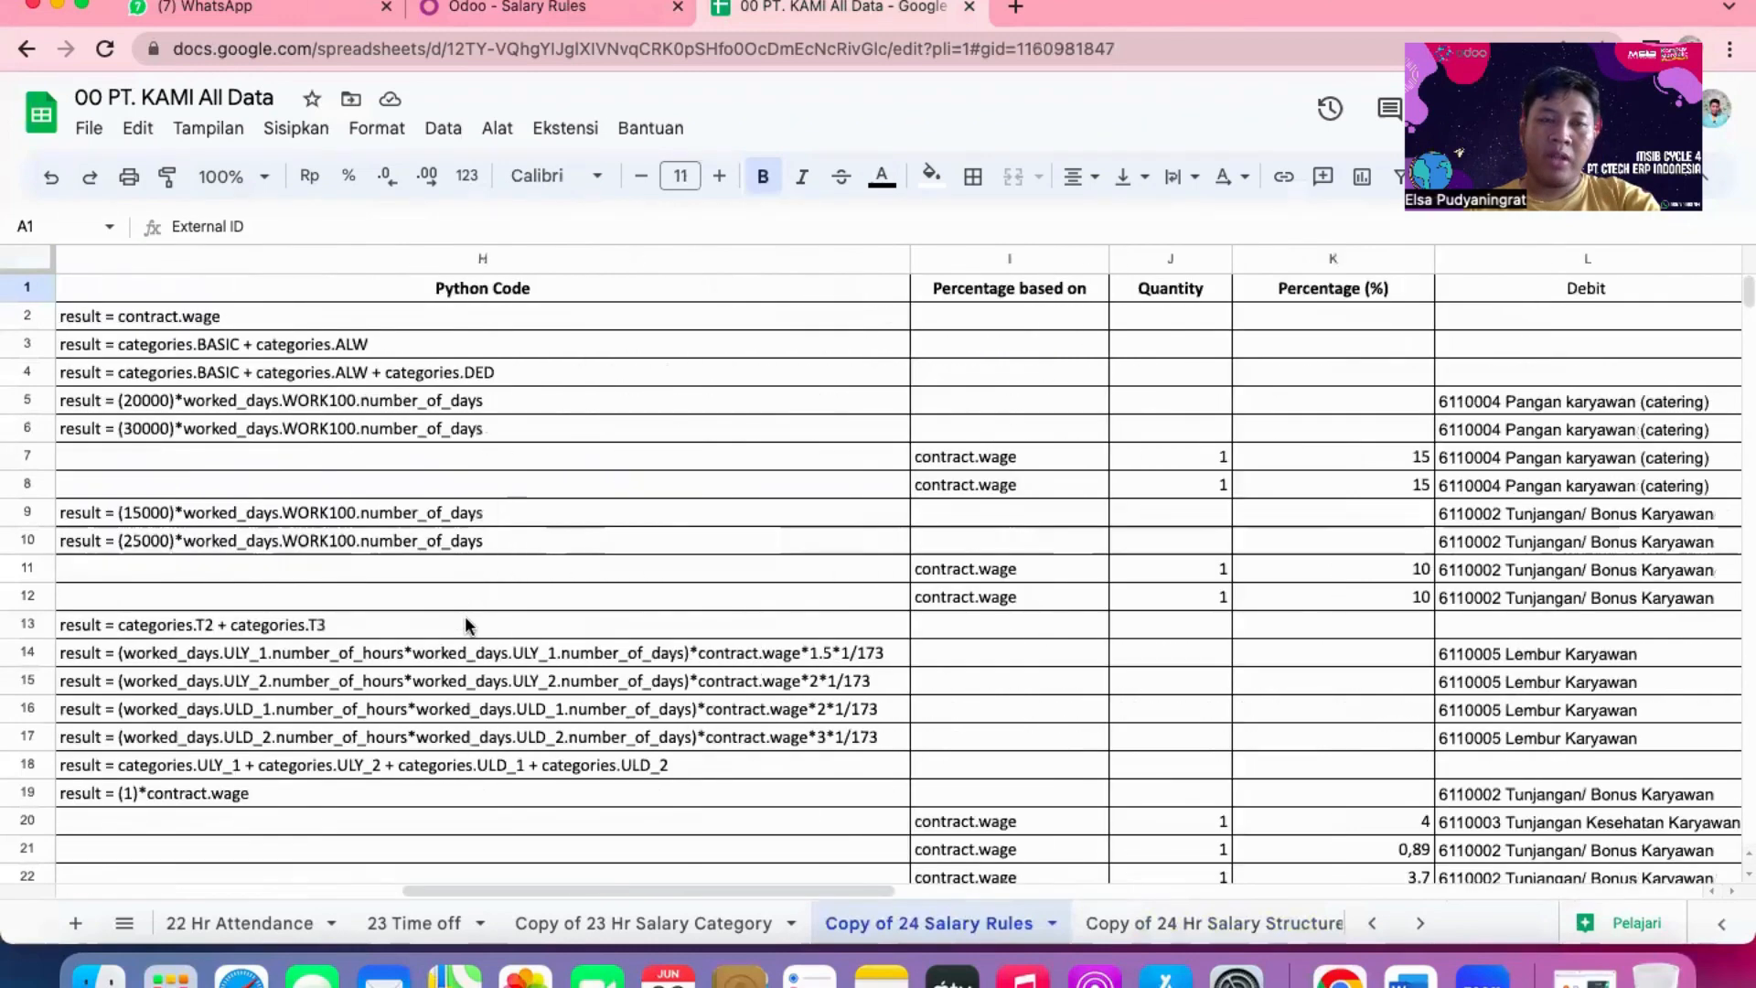
{"action": "scroll", "coordinate": [465, 617], "scroll_direction": "right", "scroll_amount": 5}
{"action": "scroll", "coordinate": [465, 616], "scroll_direction": "left", "scroll_amount": 10}
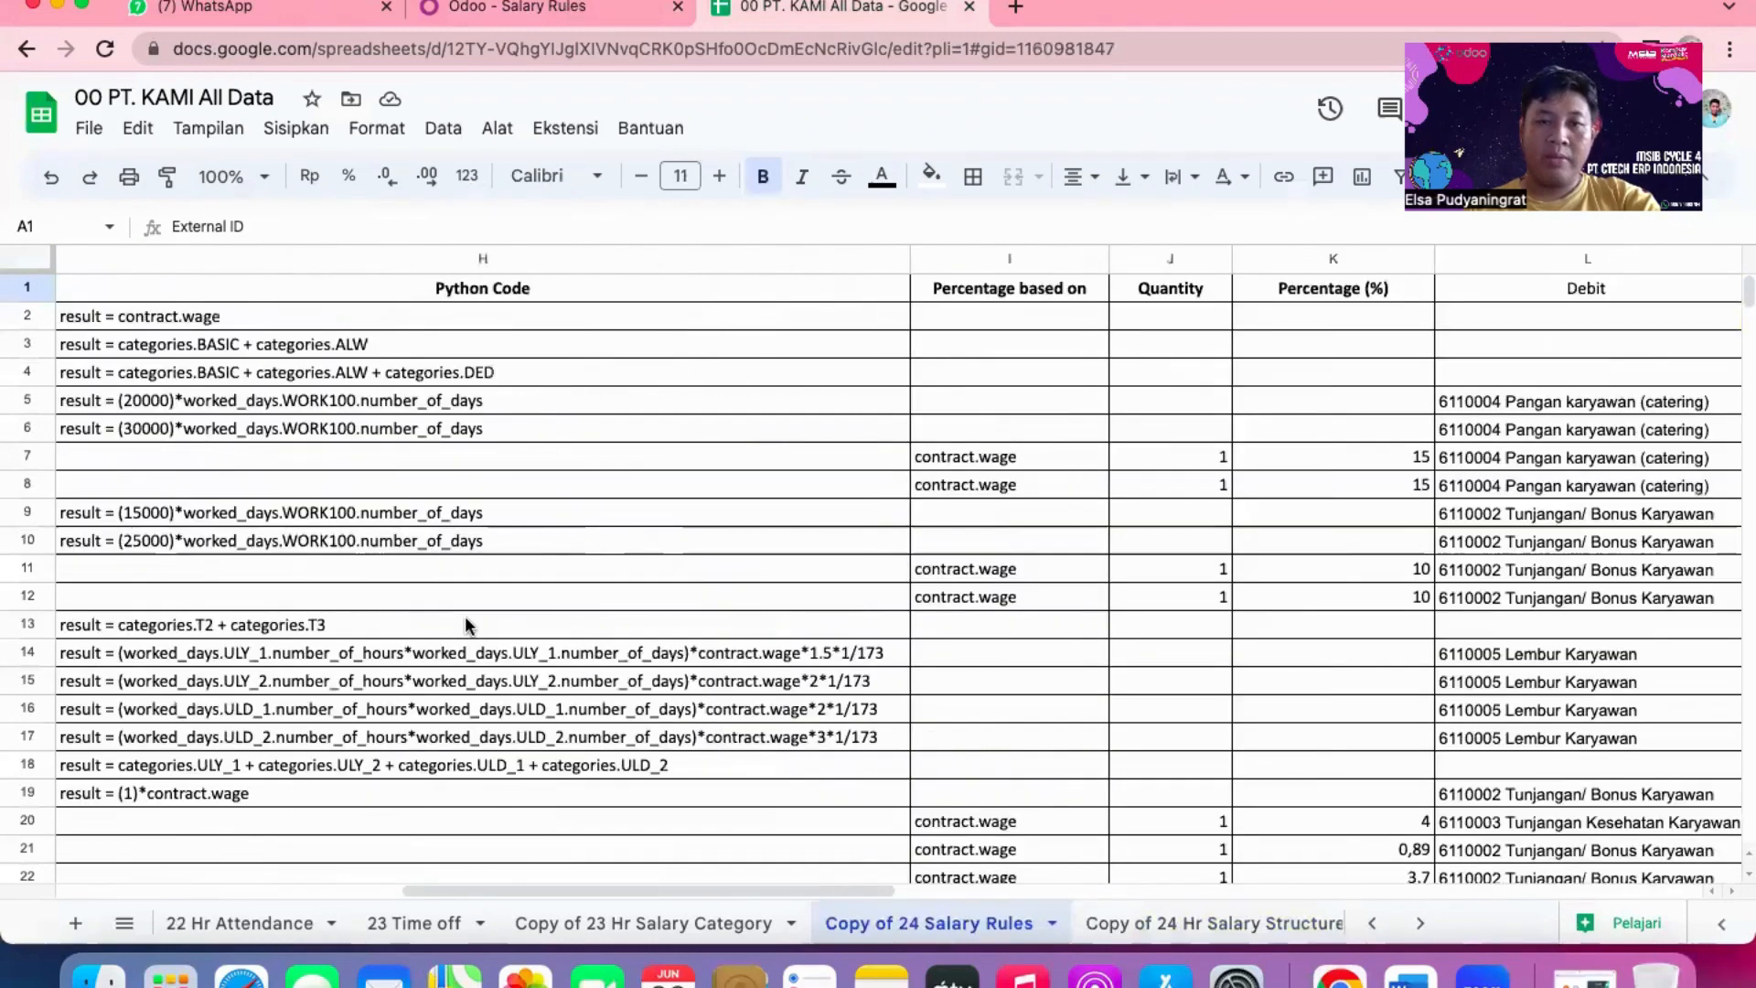
{"action": "scroll", "coordinate": [465, 626], "scroll_direction": "right", "scroll_amount": 3}
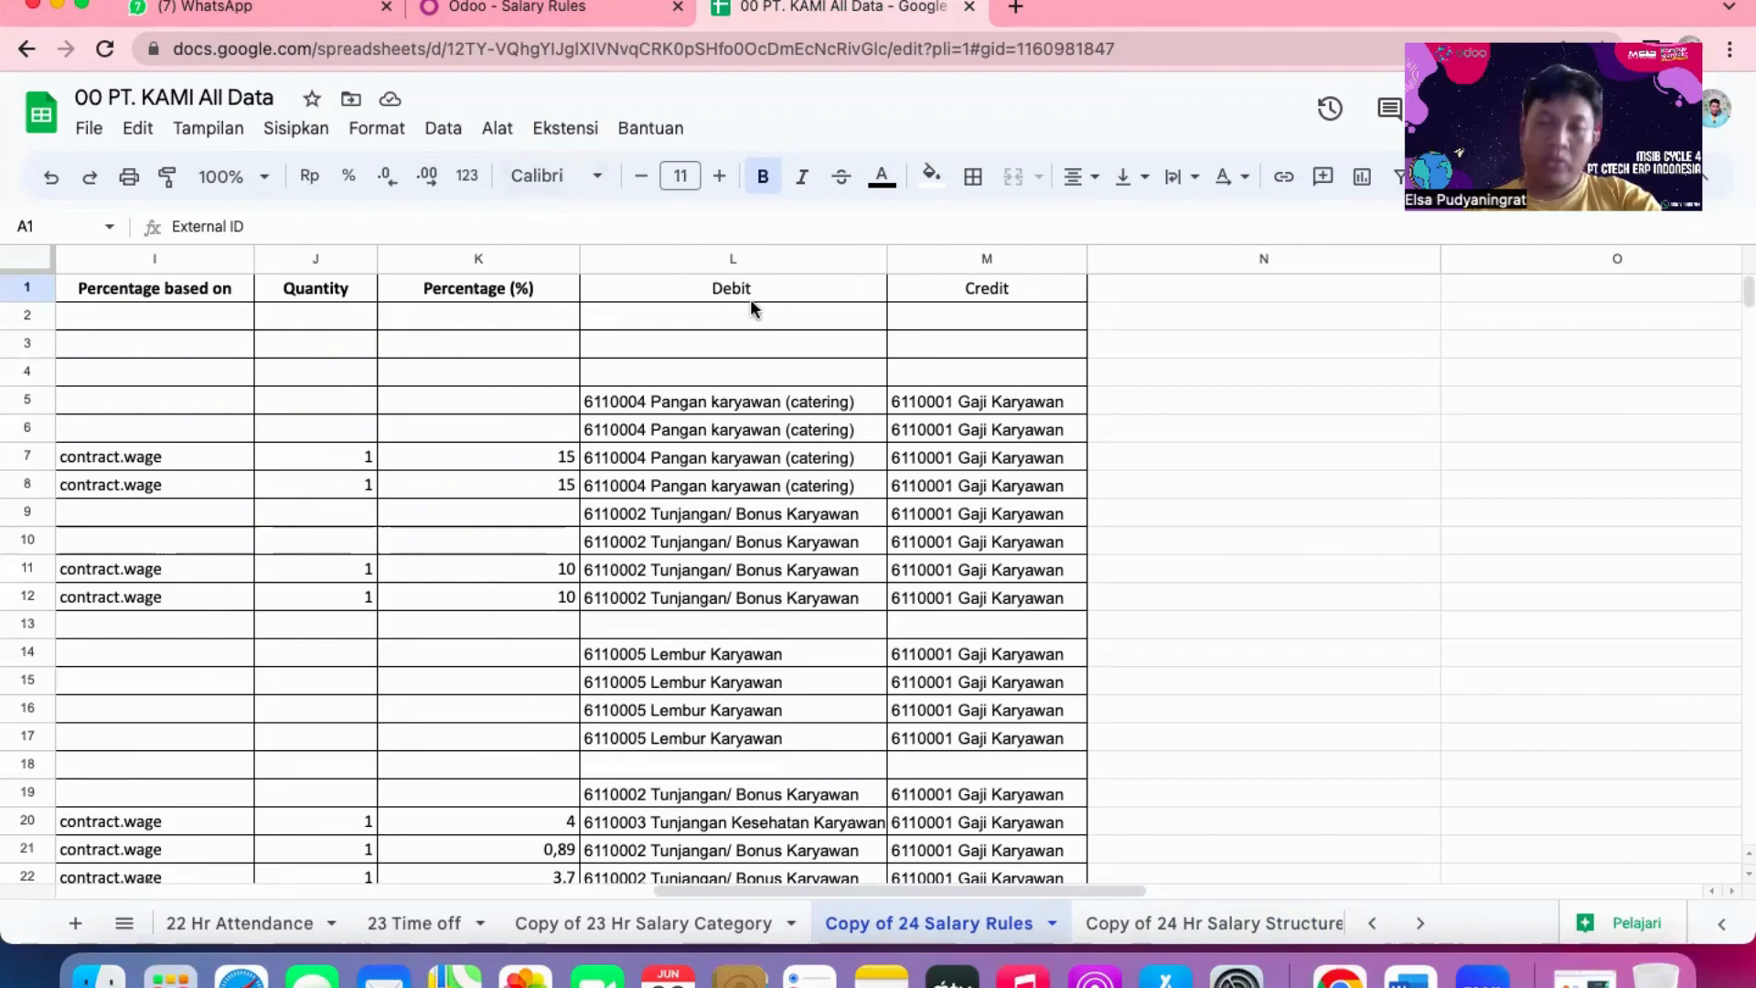
{"action": "scroll", "coordinate": [919, 483], "scroll_direction": "left", "scroll_amount": 10}
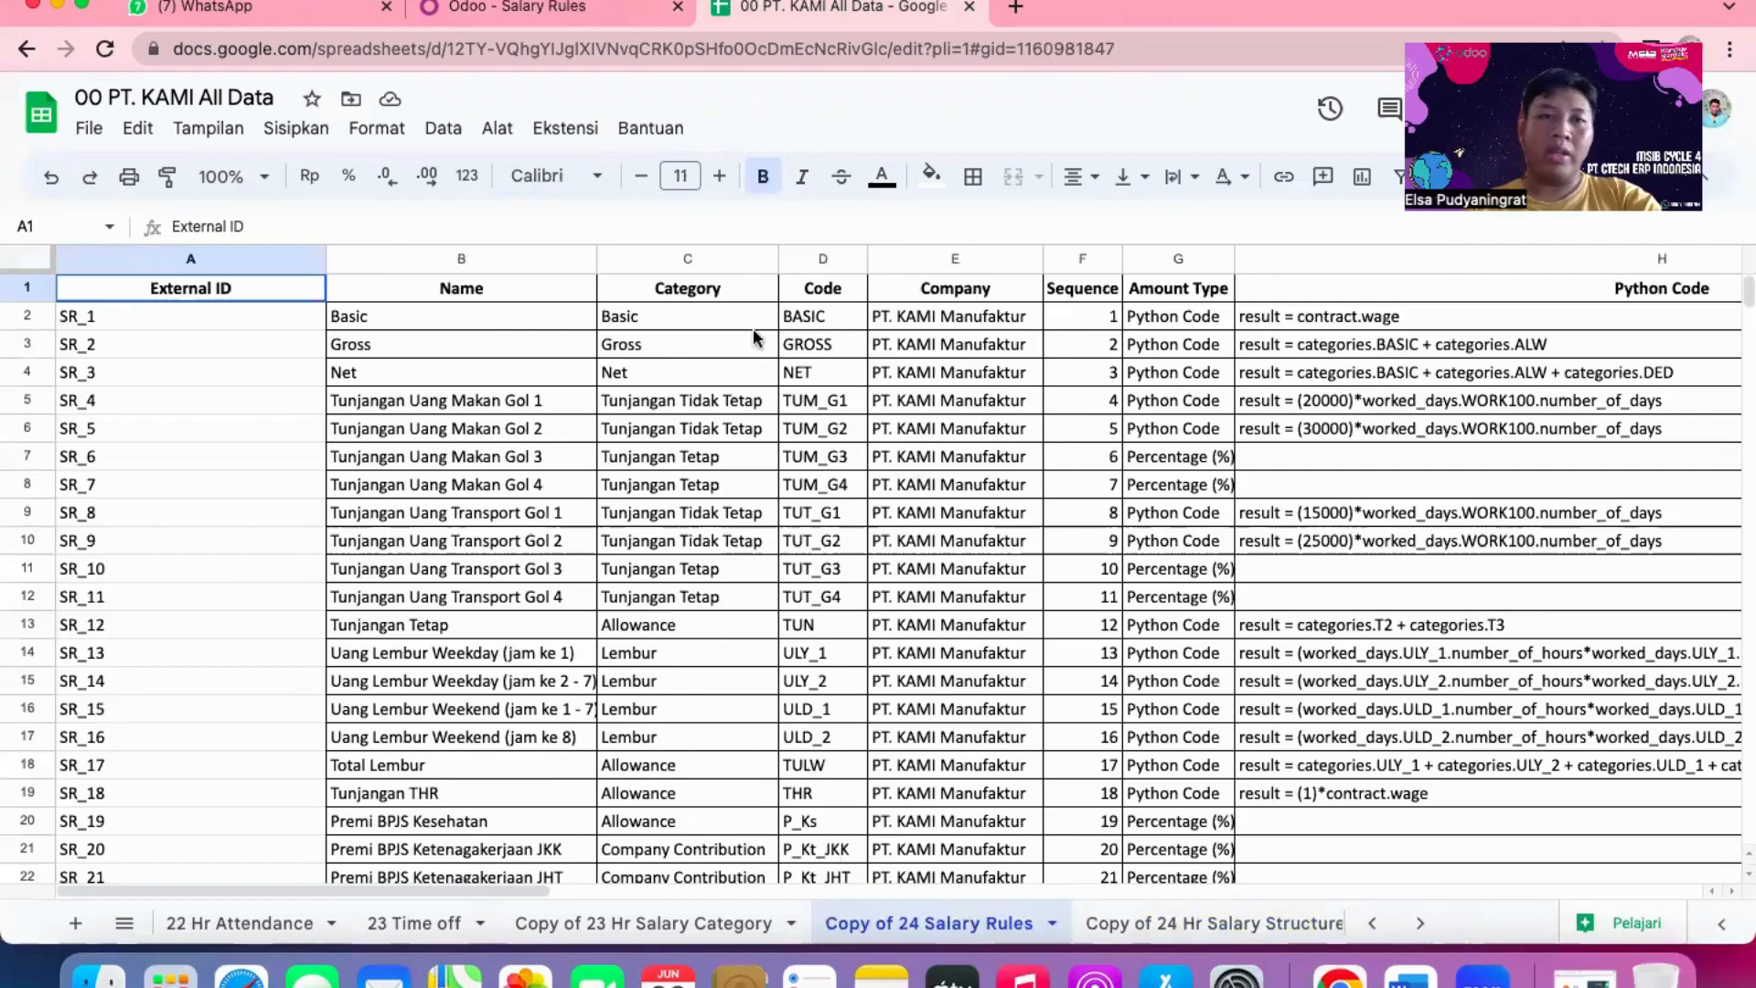
- Switch to Odoo to review the Salary Rules list, and open the Employee Payslips list
{"action": "left_click", "coordinate": [559, 13]}
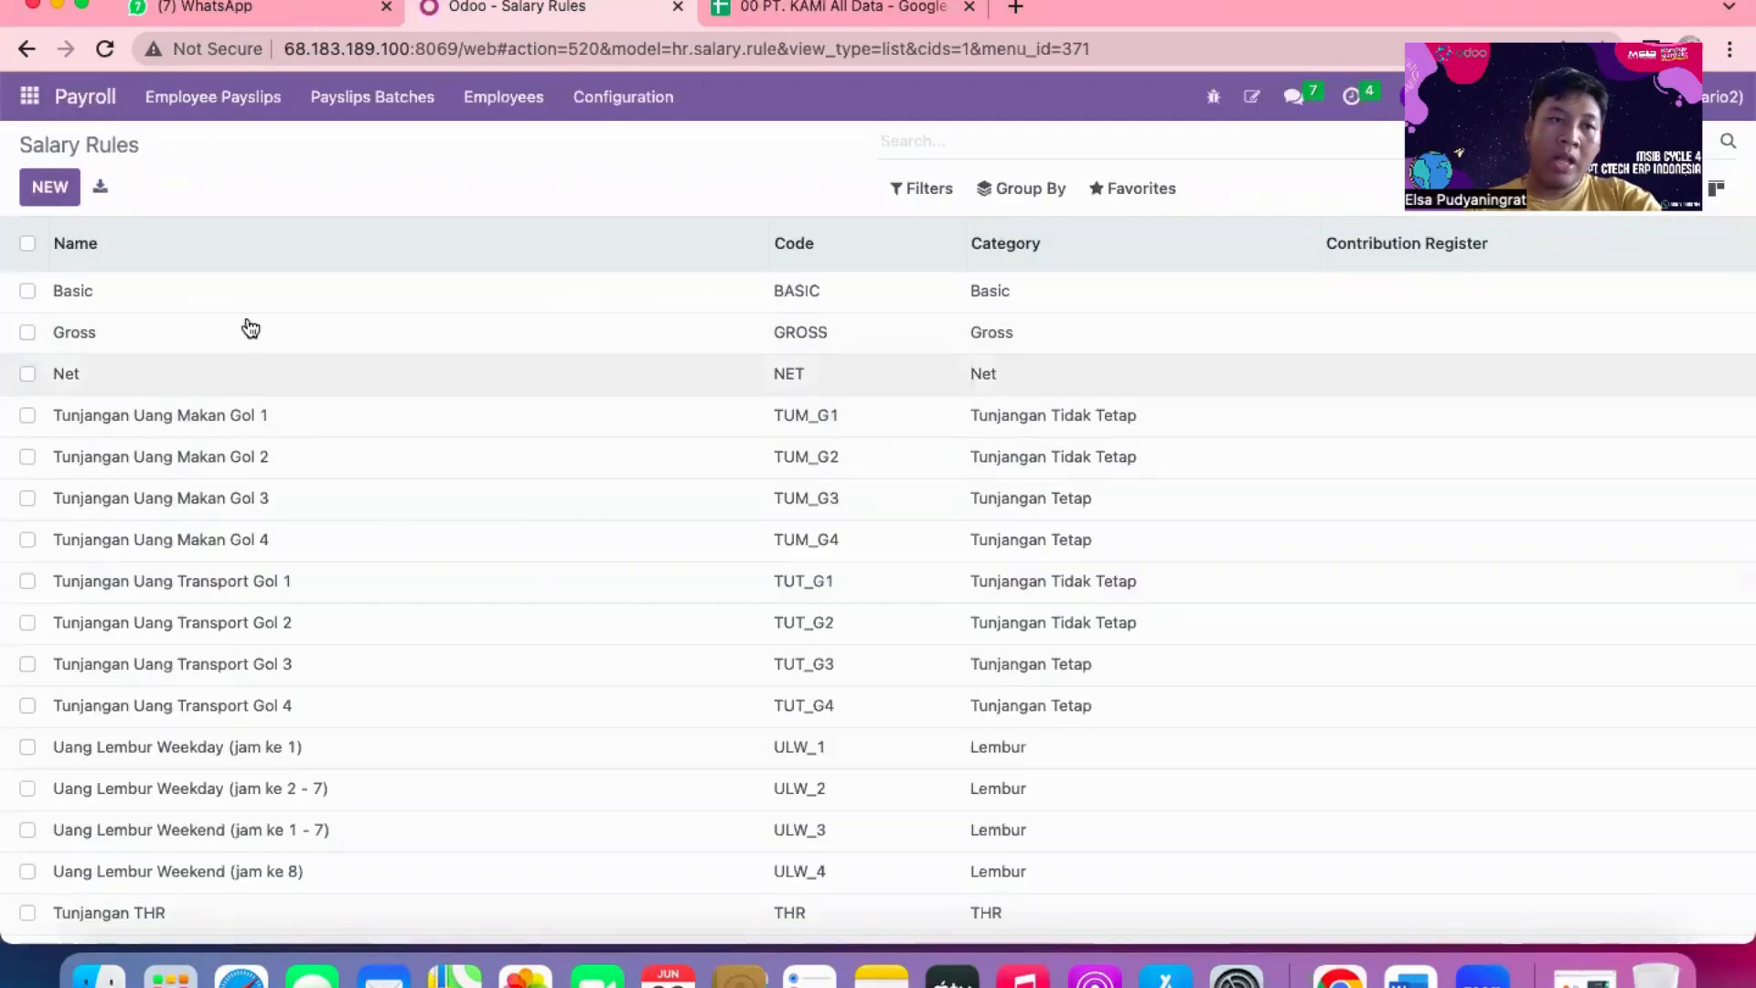
{"action": "left_click", "coordinate": [651, 97]}
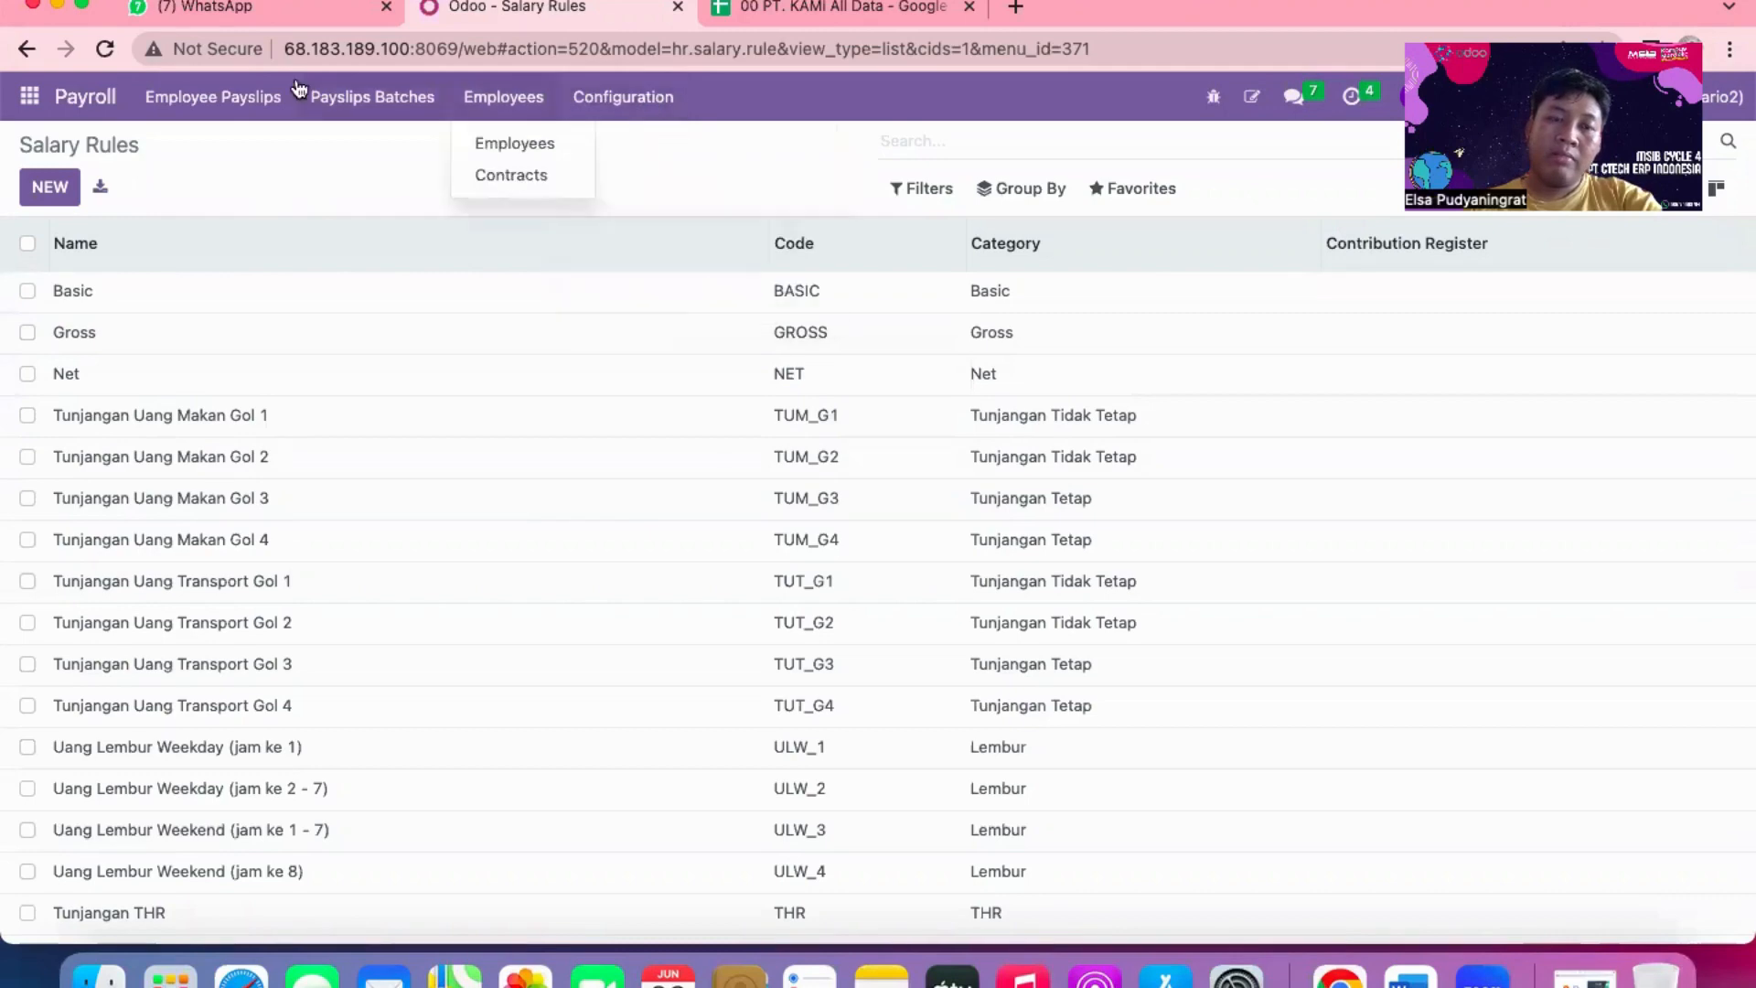
{"action": "left_click", "coordinate": [252, 107]}
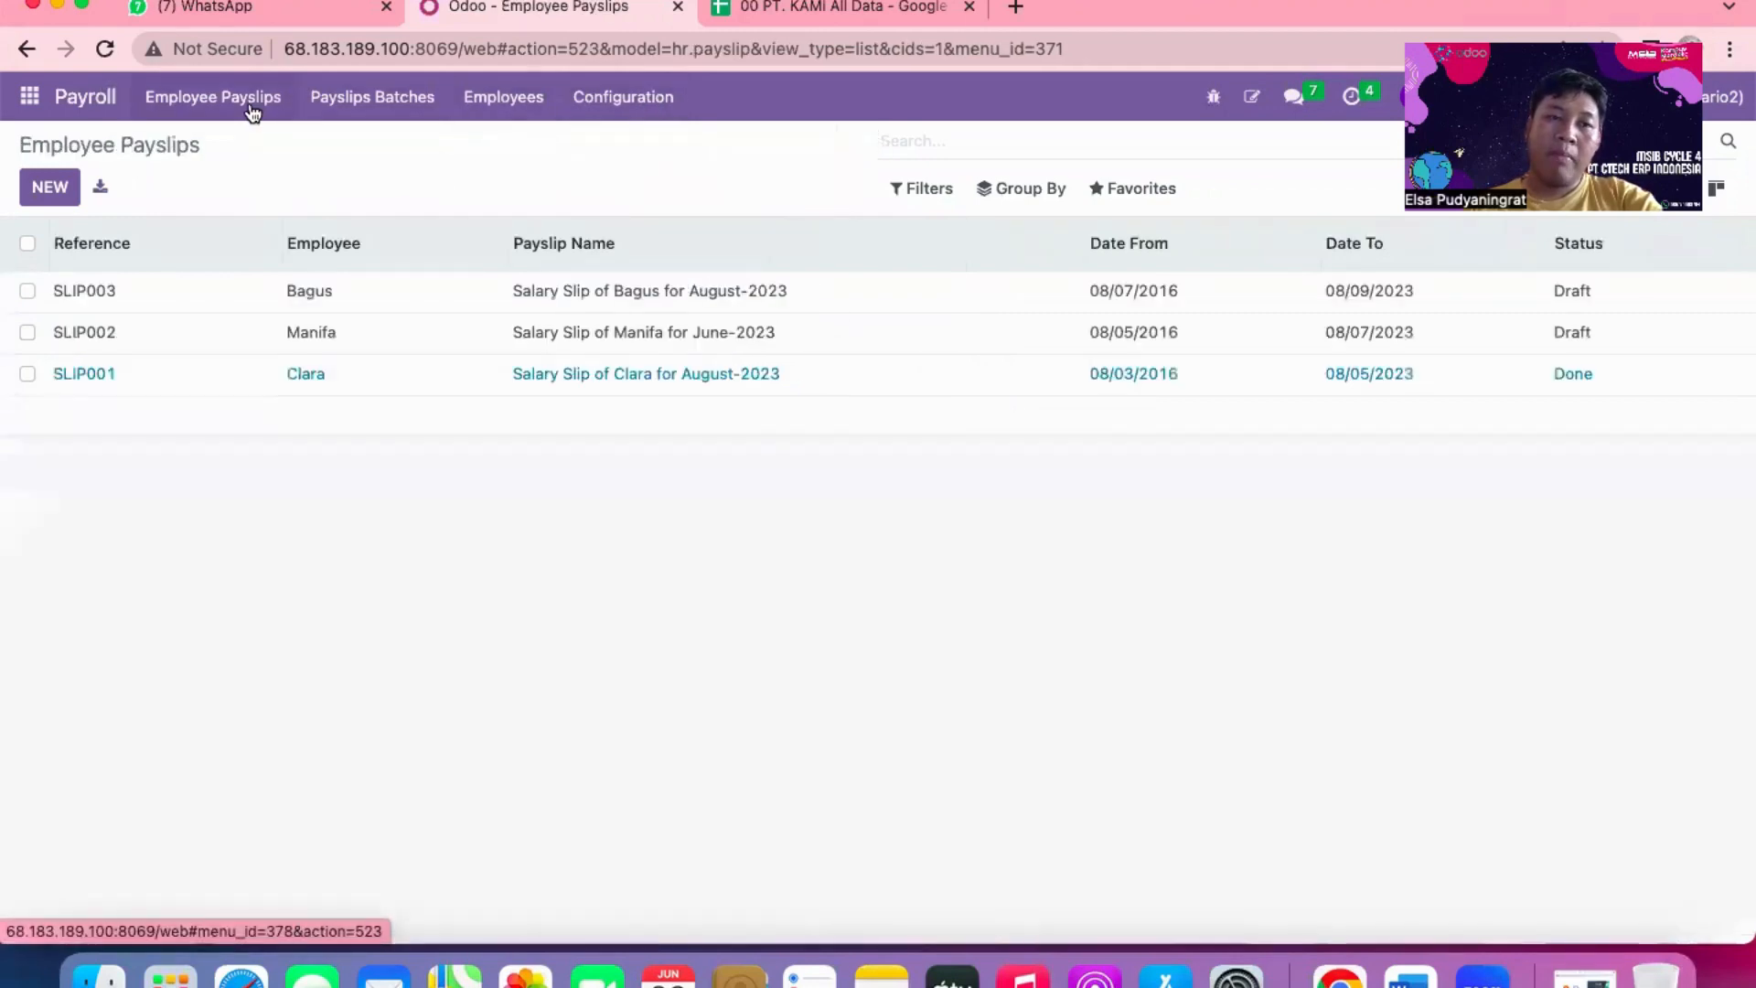
- Switch to the spreadsheet's 25 Hr PAYSLIP sheet and review its columns through the worked days details
{"action": "left_click", "coordinate": [814, 11]}
{"action": "scroll", "coordinate": [1202, 923], "scroll_direction": "right", "scroll_amount": 3}
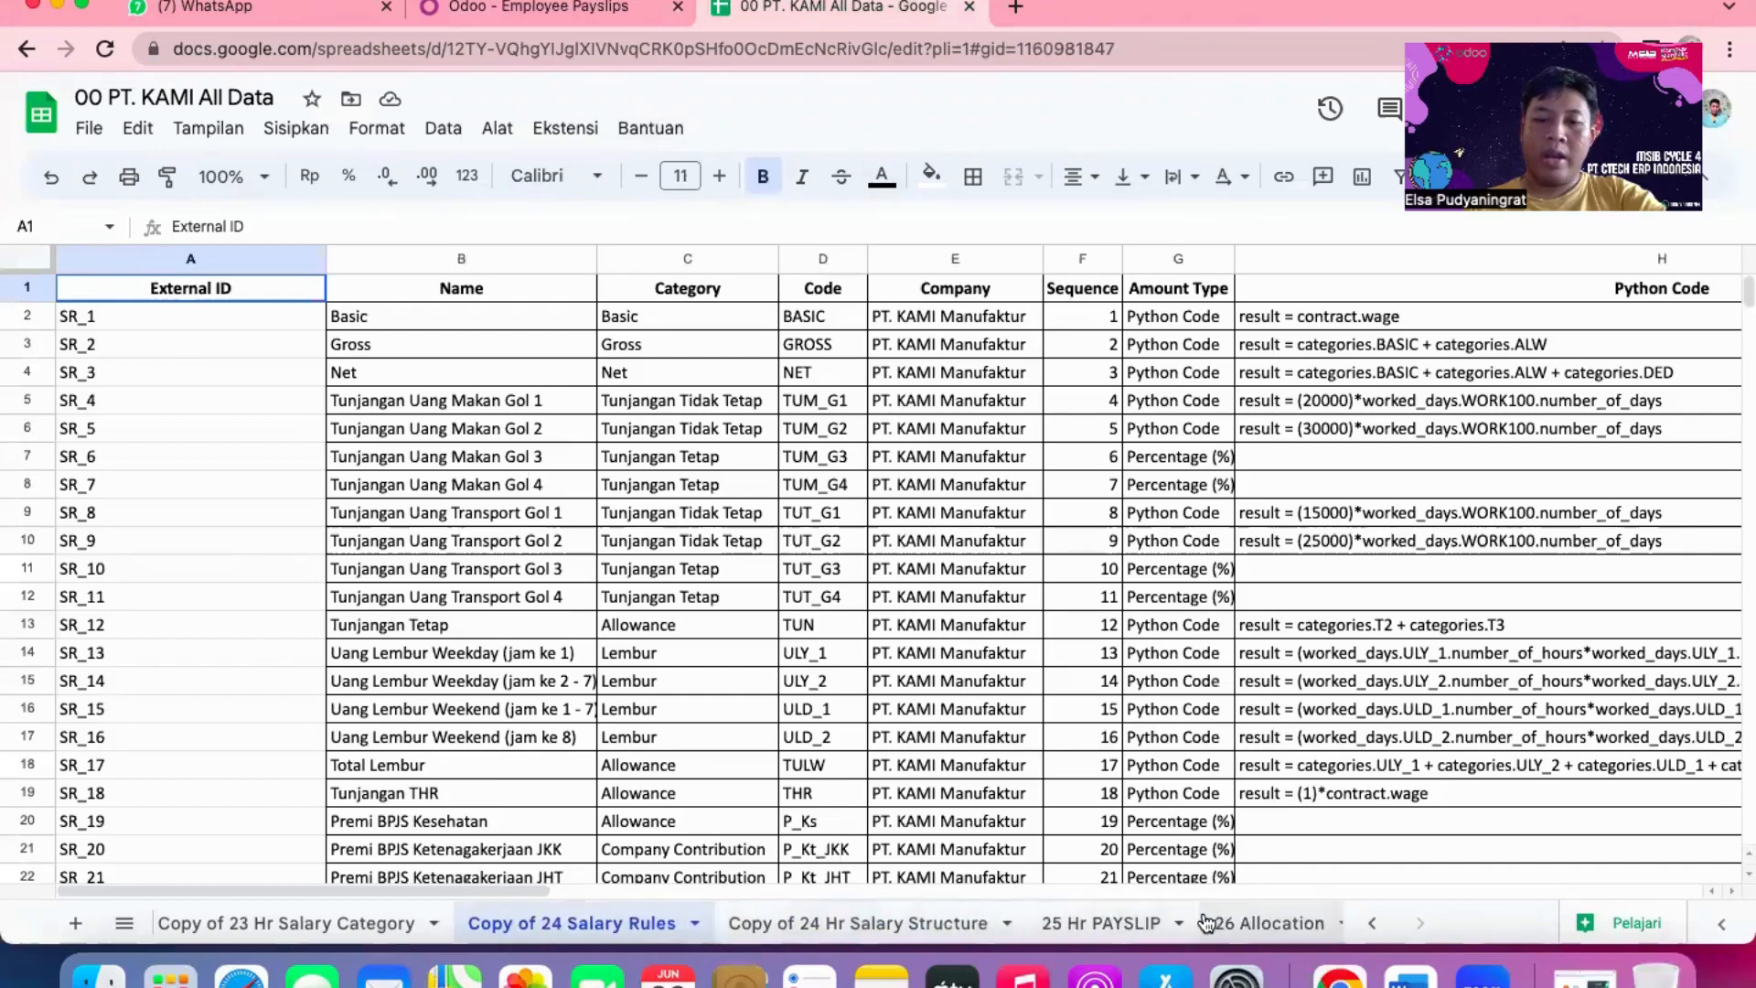
{"action": "left_click", "coordinate": [1091, 935]}
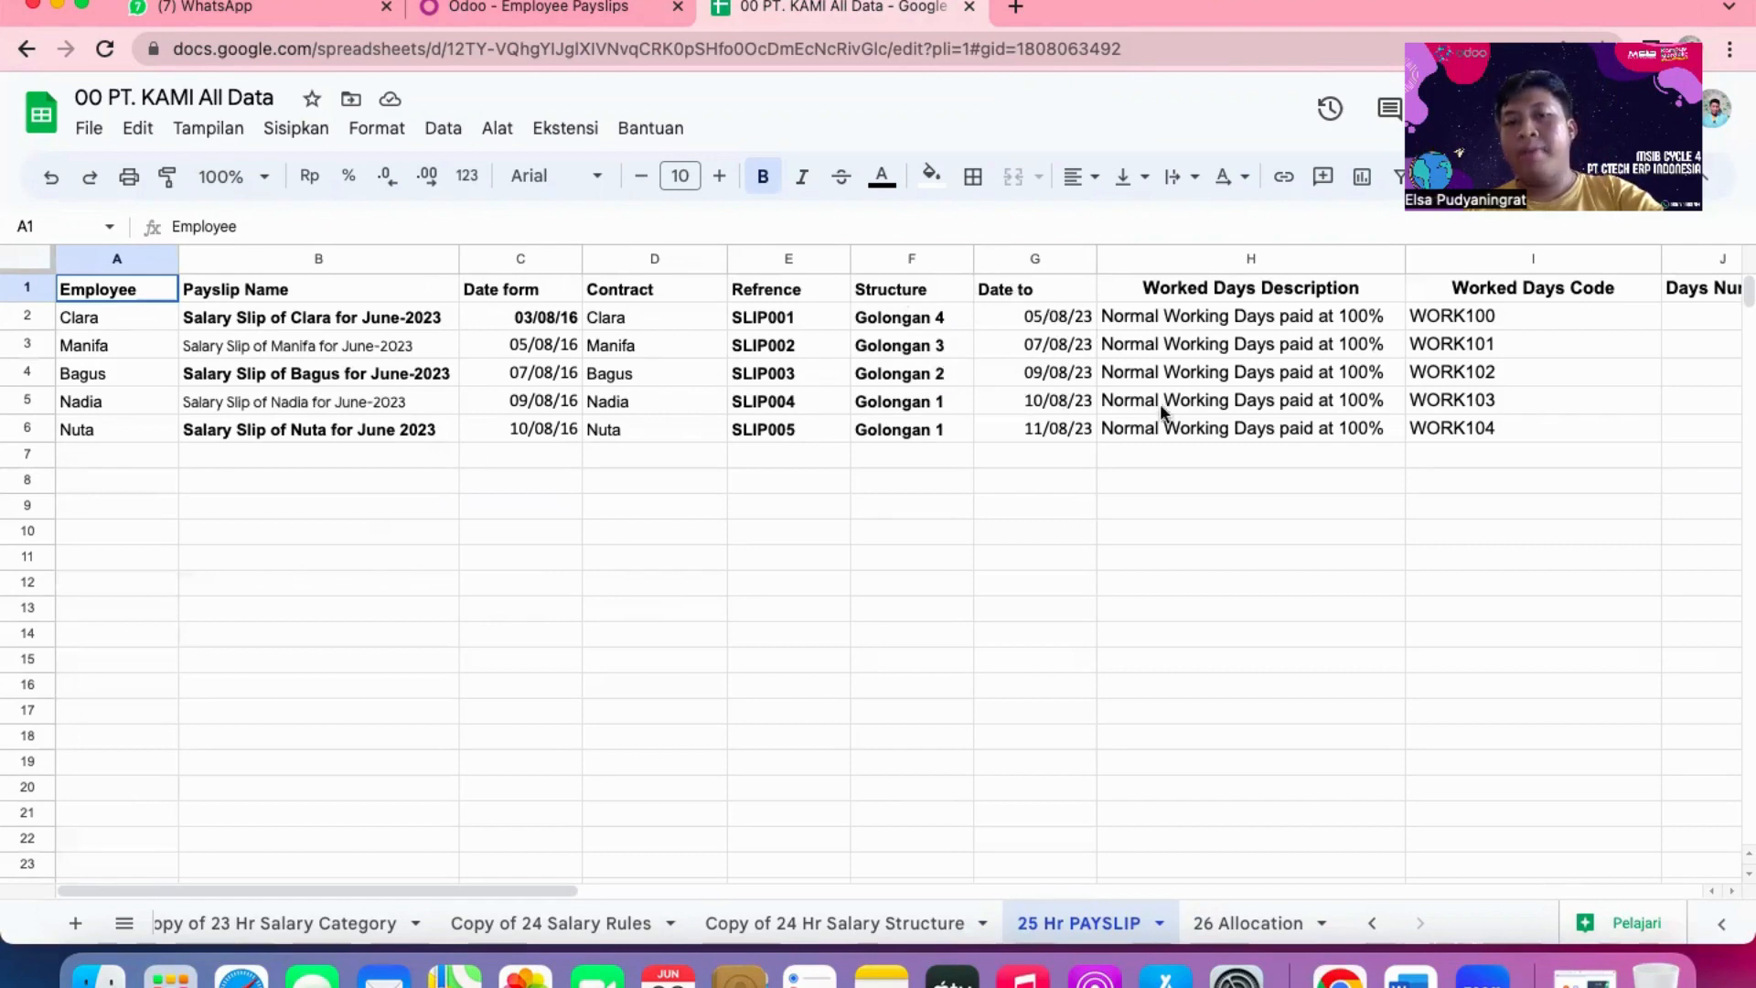
{"action": "scroll", "coordinate": [1281, 403], "scroll_direction": "right", "scroll_amount": 1}
{"action": "scroll", "coordinate": [1280, 403], "scroll_direction": "right", "scroll_amount": 1}
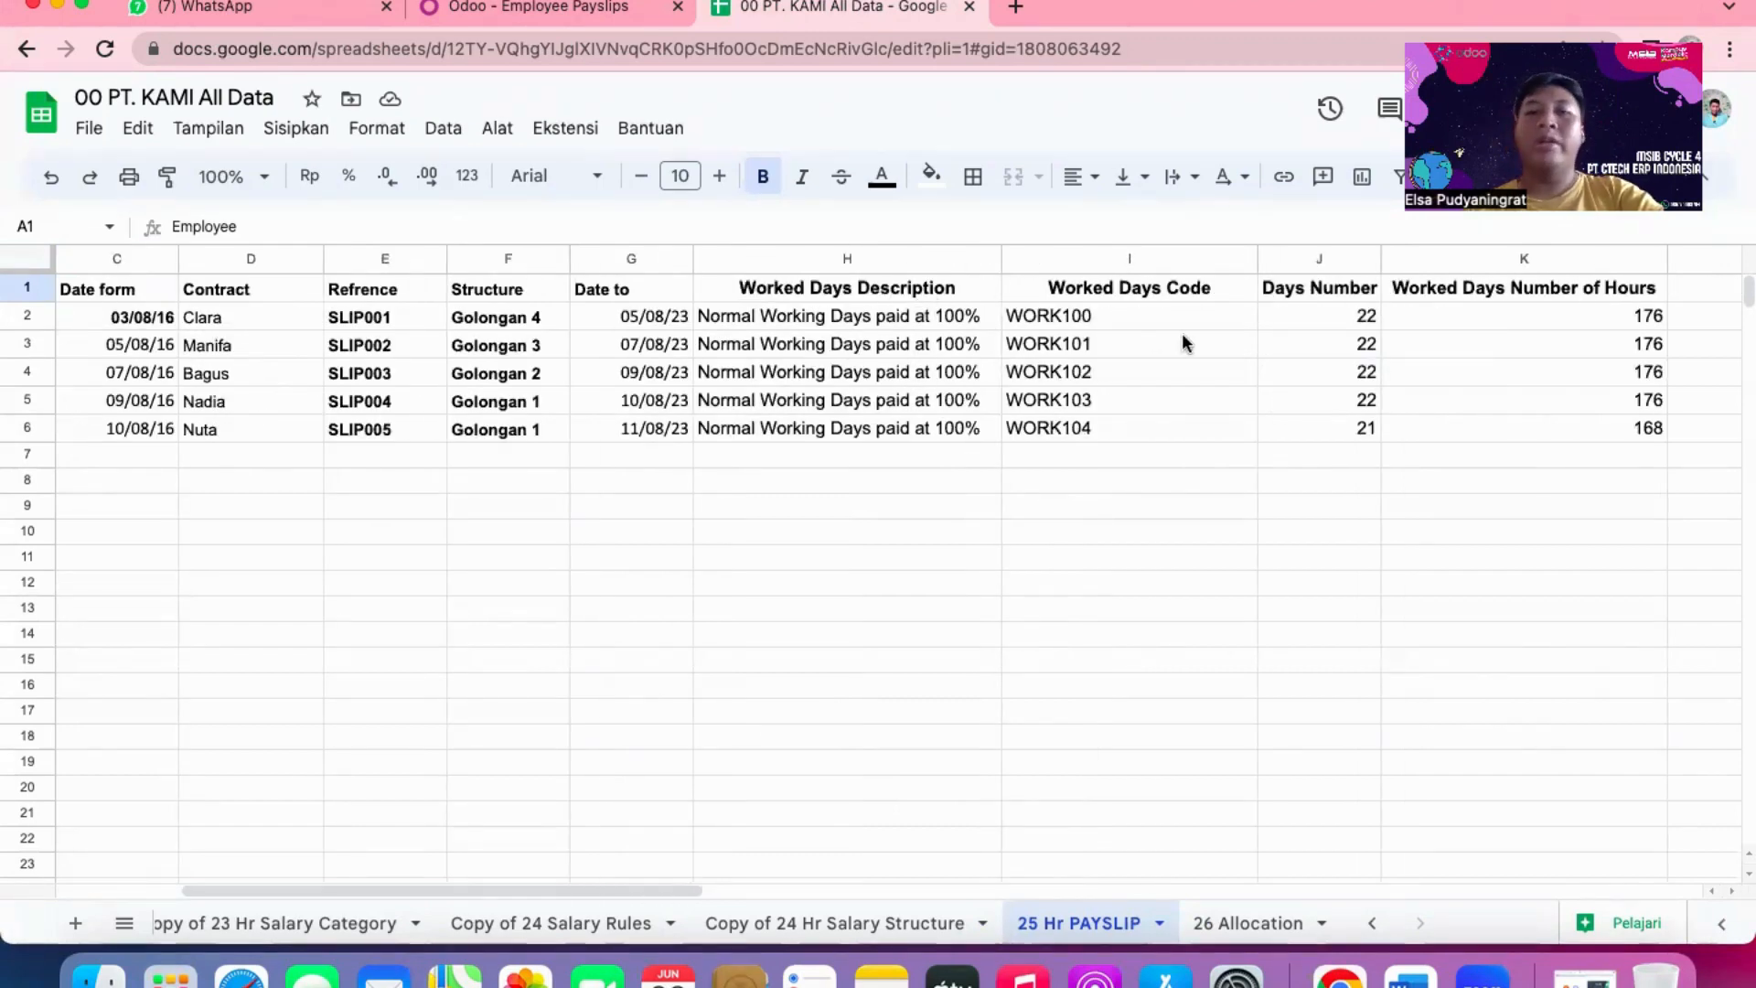
{"action": "scroll", "coordinate": [1181, 344], "scroll_direction": "right", "scroll_amount": 1}
{"action": "scroll", "coordinate": [1215, 331], "scroll_direction": "right", "scroll_amount": 1}
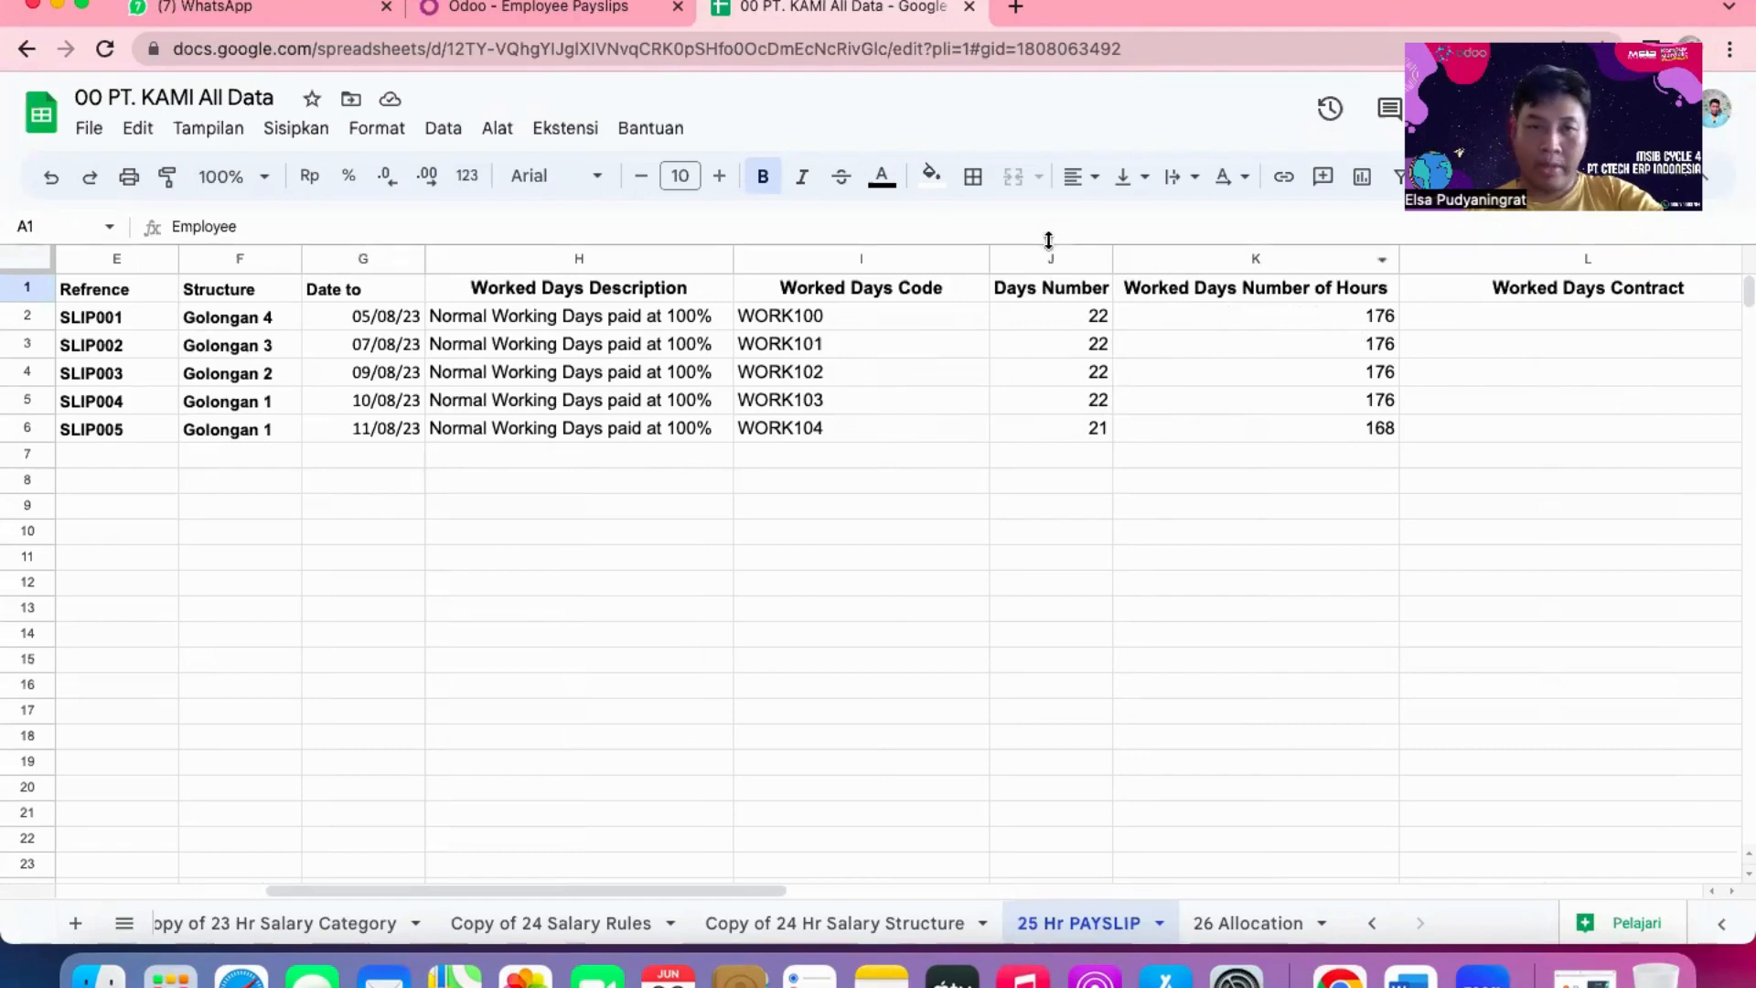
- Open the payslip with status Done in Odoo and review its worked days and salary computation lines
{"action": "left_click", "coordinate": [547, 11]}
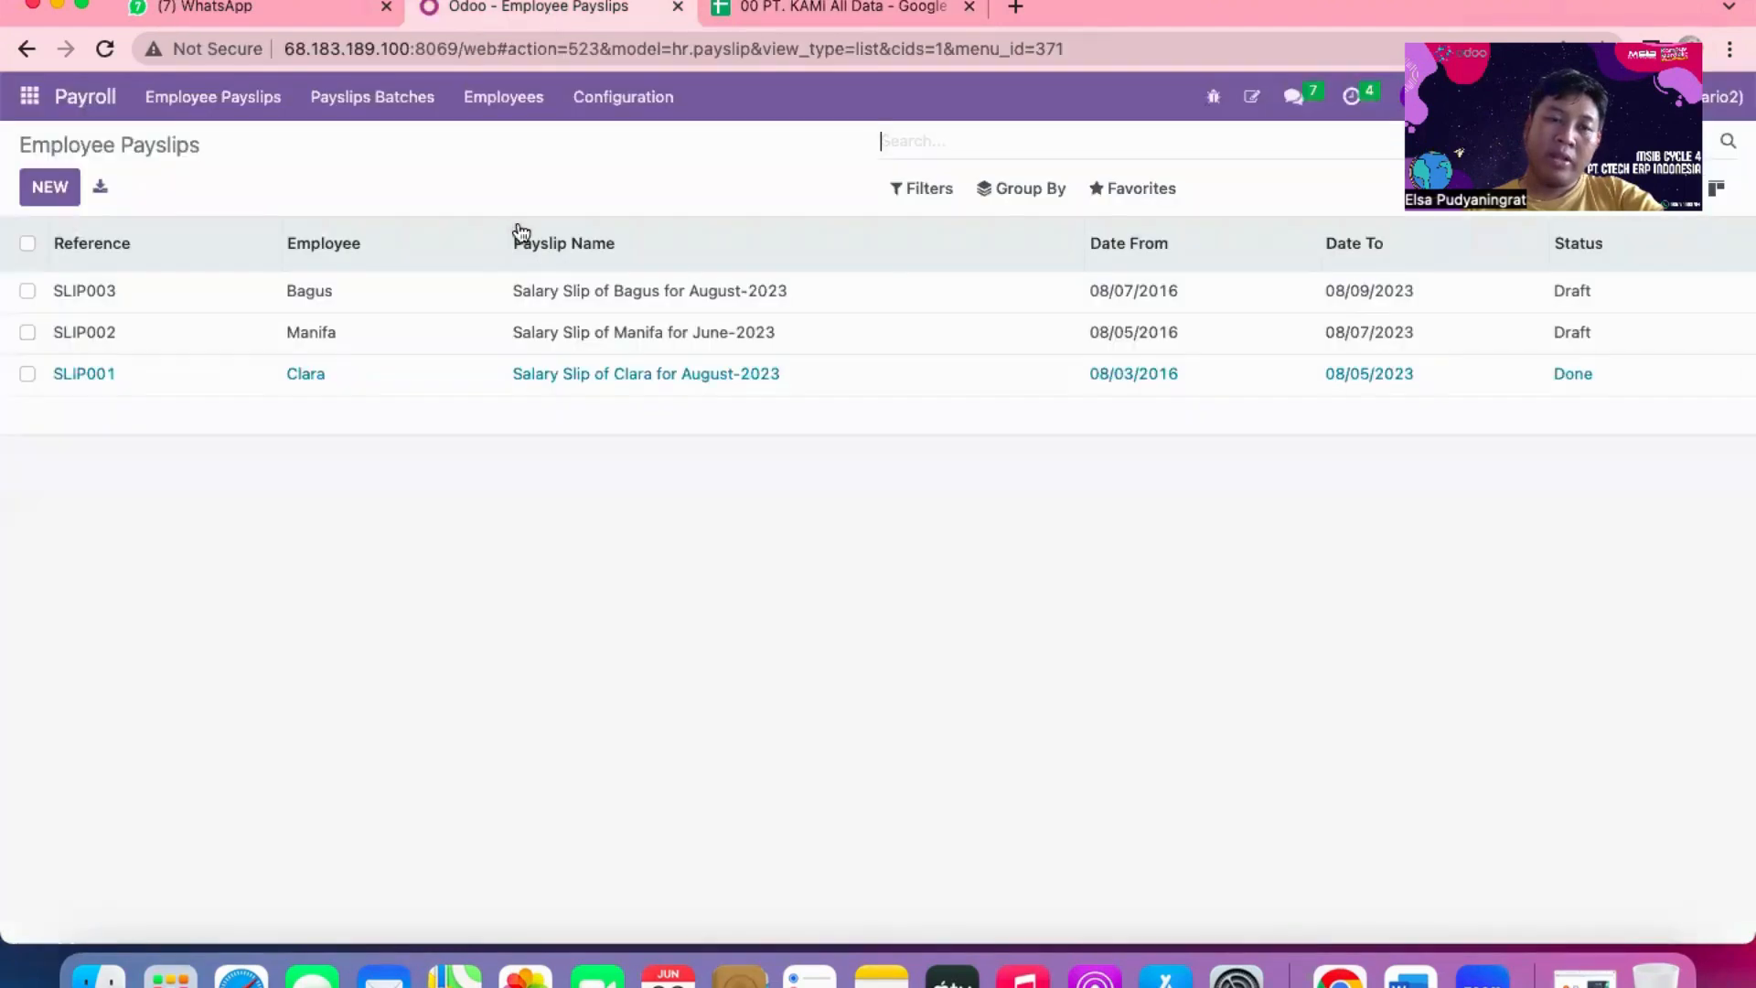
{"action": "left_click", "coordinate": [449, 375]}
{"action": "scroll", "coordinate": [296, 458], "scroll_direction": "down", "scroll_amount": 1}
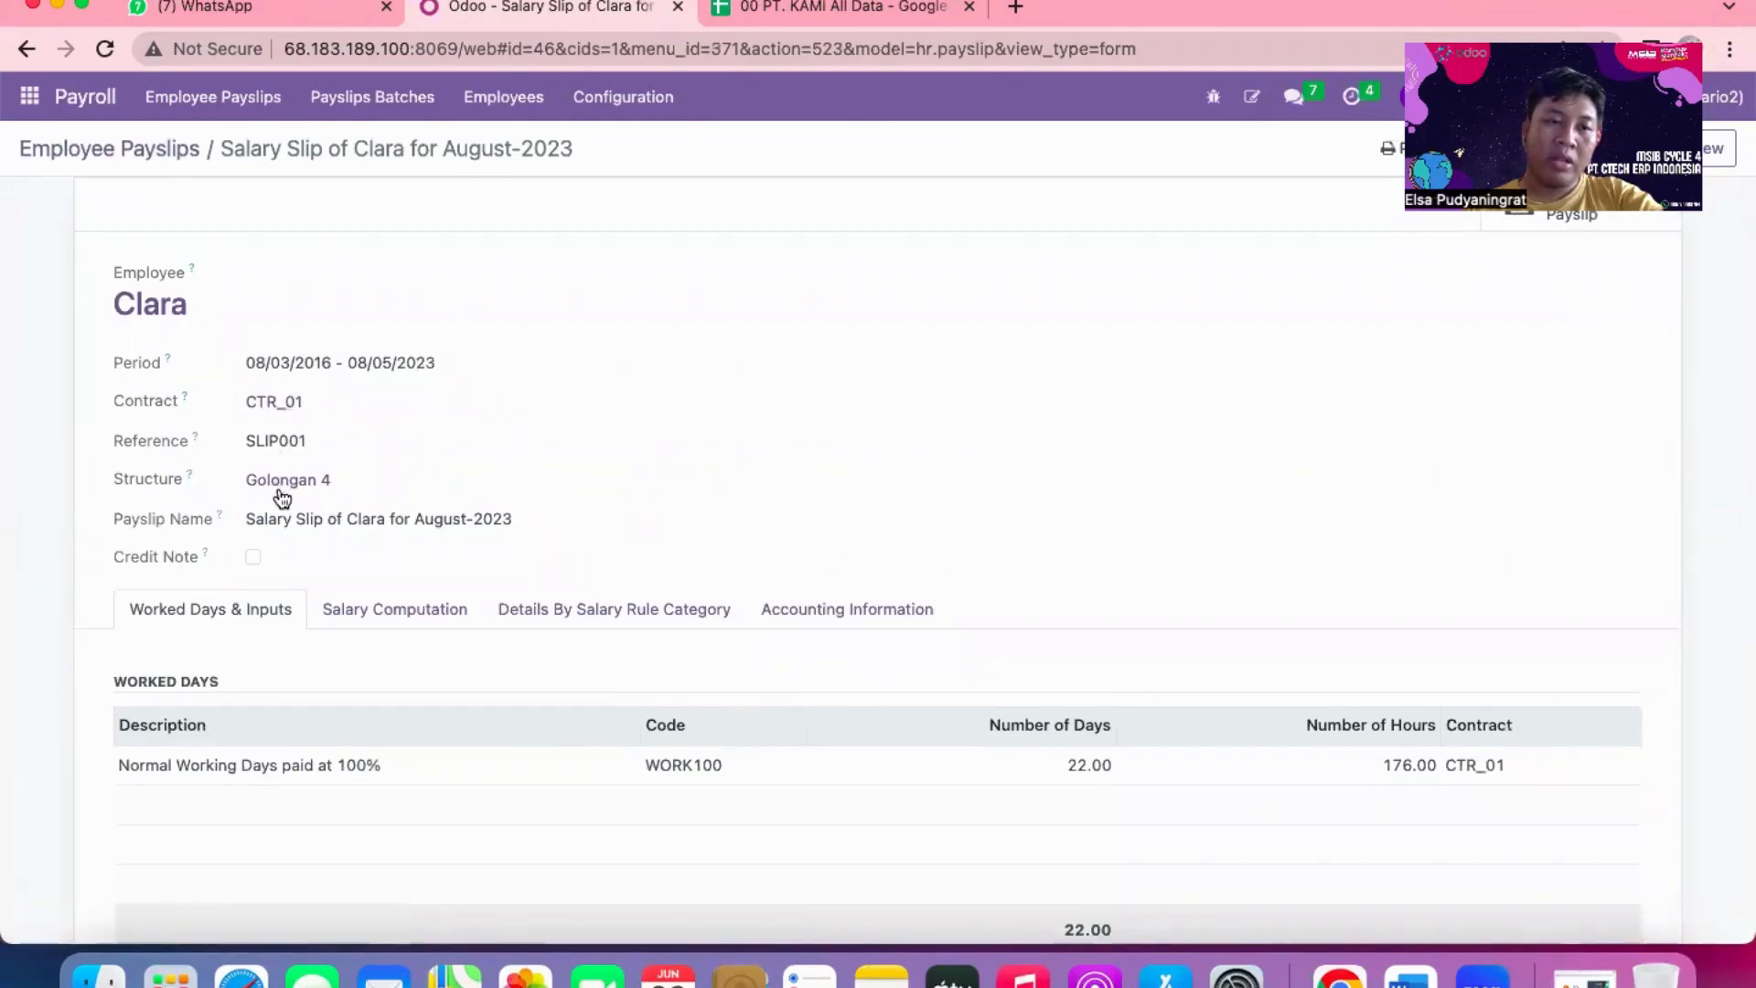
{"action": "scroll", "coordinate": [278, 498], "scroll_direction": "down", "scroll_amount": 1}
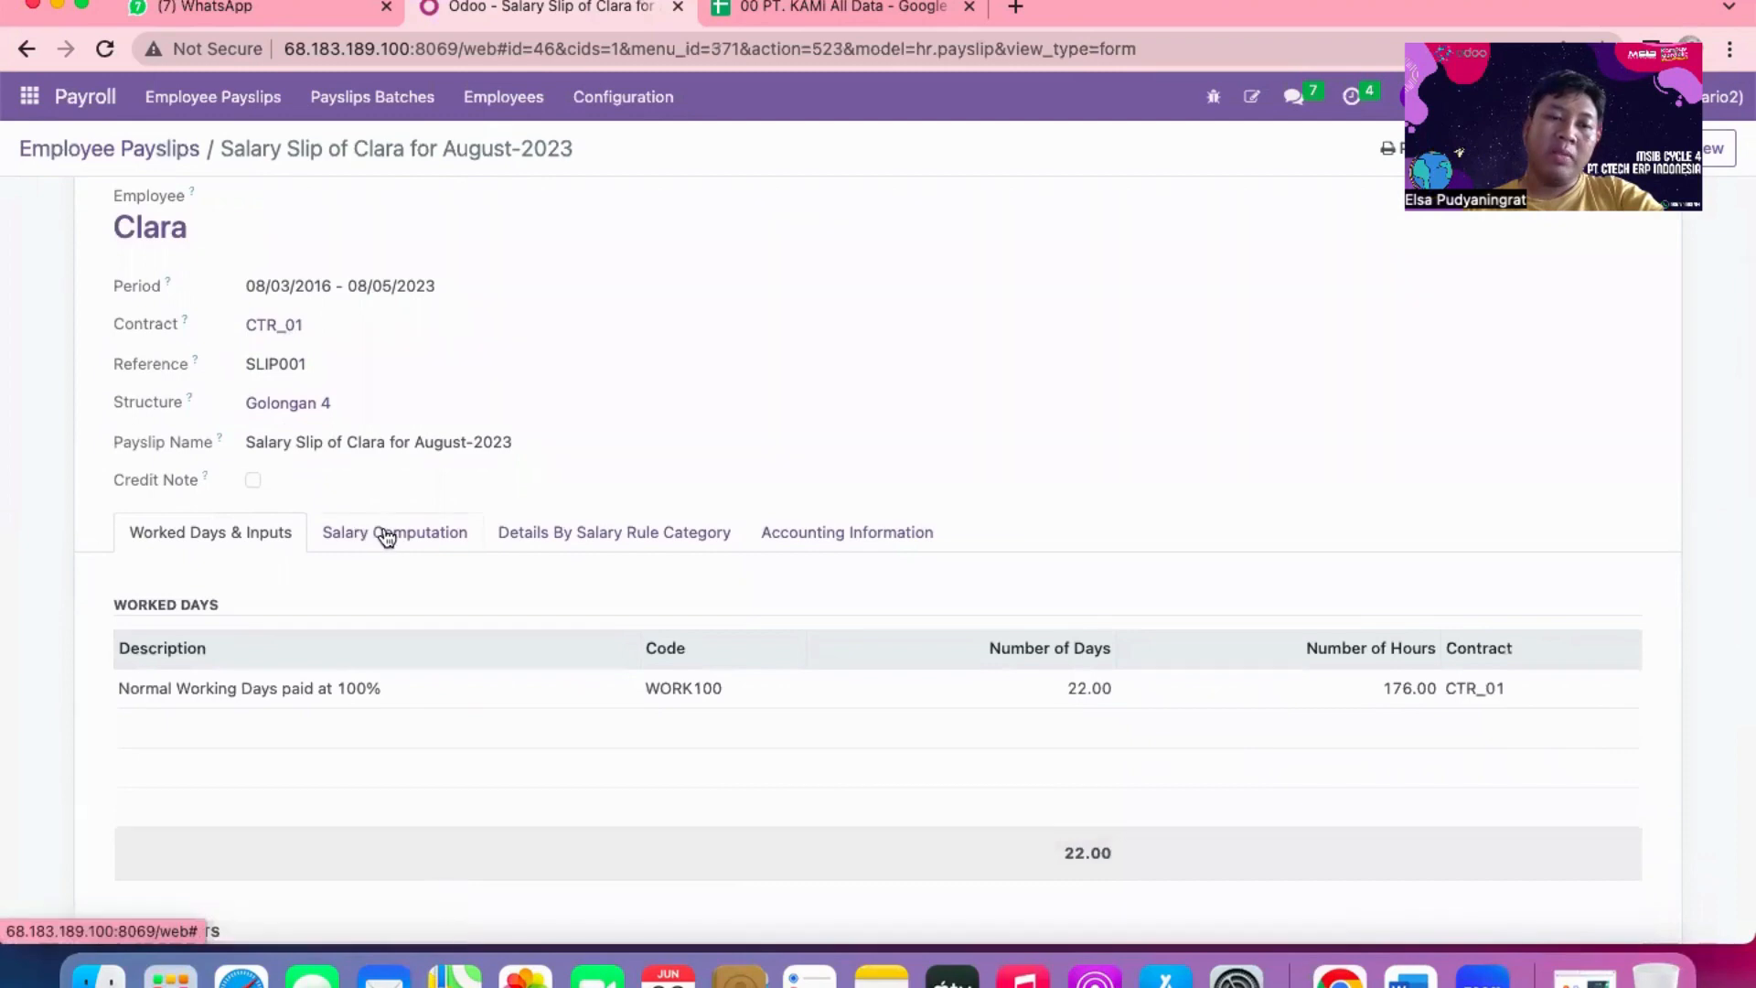
{"action": "left_click", "coordinate": [387, 537]}
{"action": "scroll", "coordinate": [387, 537], "scroll_direction": "down", "scroll_amount": 8}
{"action": "scroll", "coordinate": [386, 536], "scroll_direction": "up", "scroll_amount": 10}
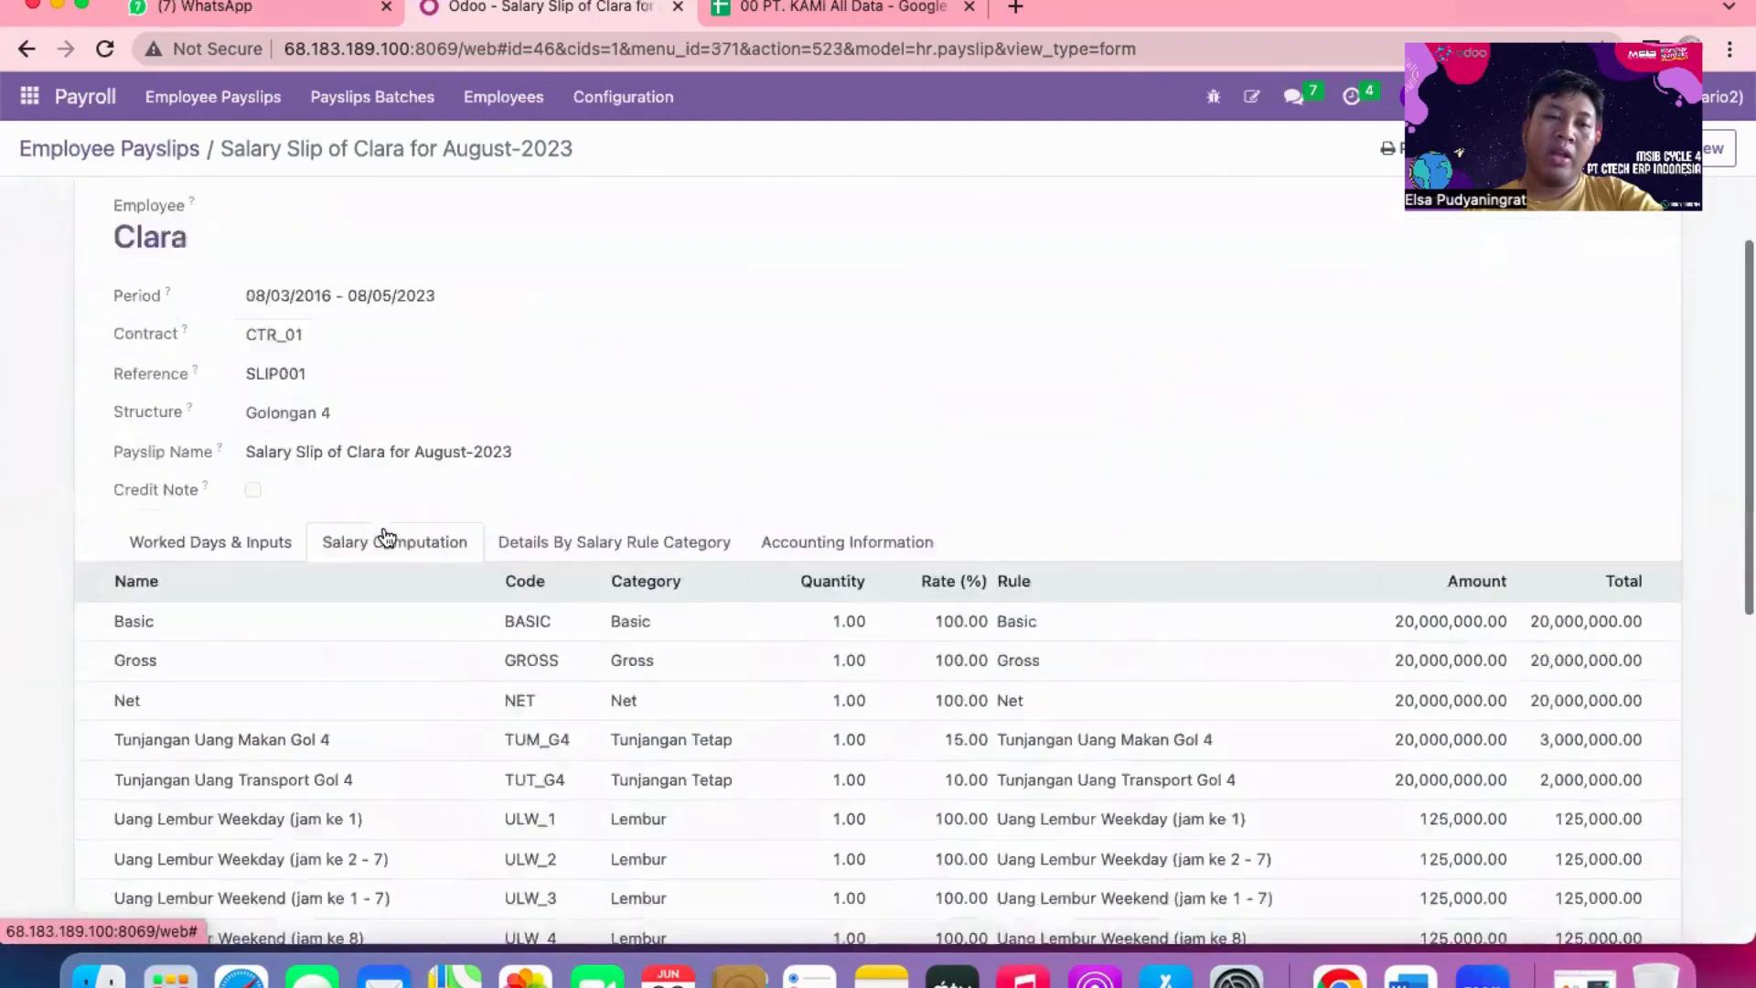
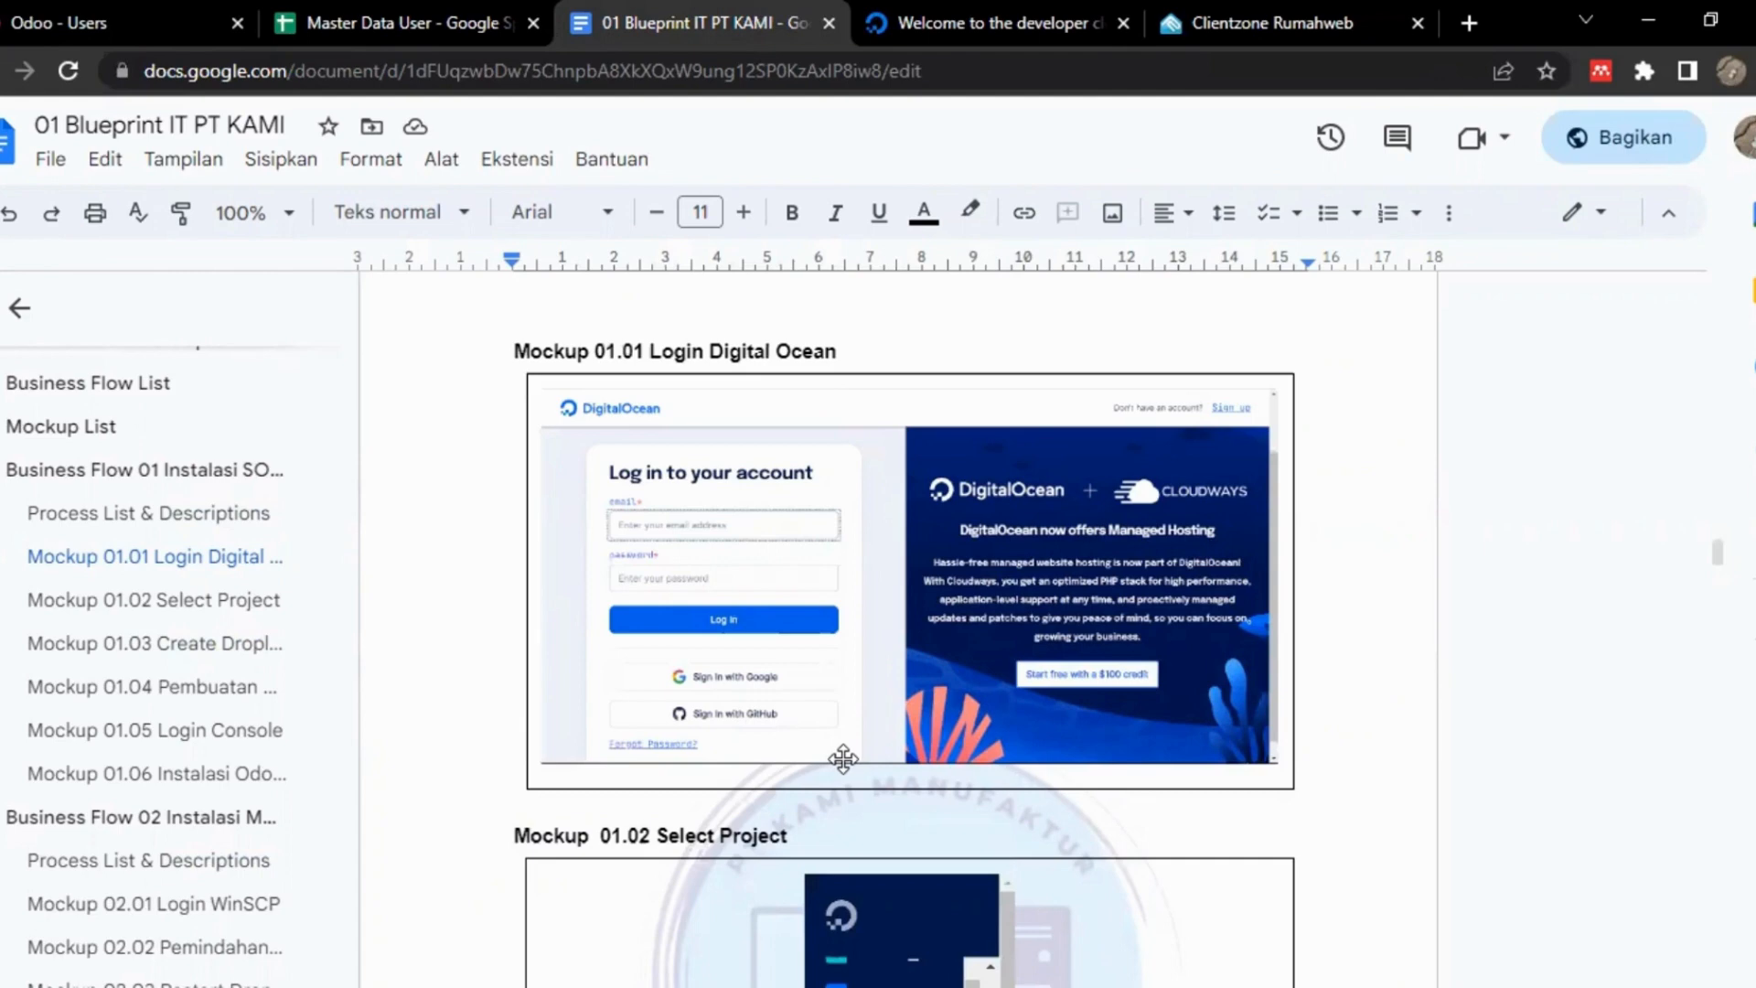
- View the DigitalOcean website, return to the 01 Blueprint IT PT KAMI document and review the mockups from 01.01 Login Digital Ocean to 01.04 Pembuatan Droplets
{"action": "left_click", "coordinate": [973, 15]}
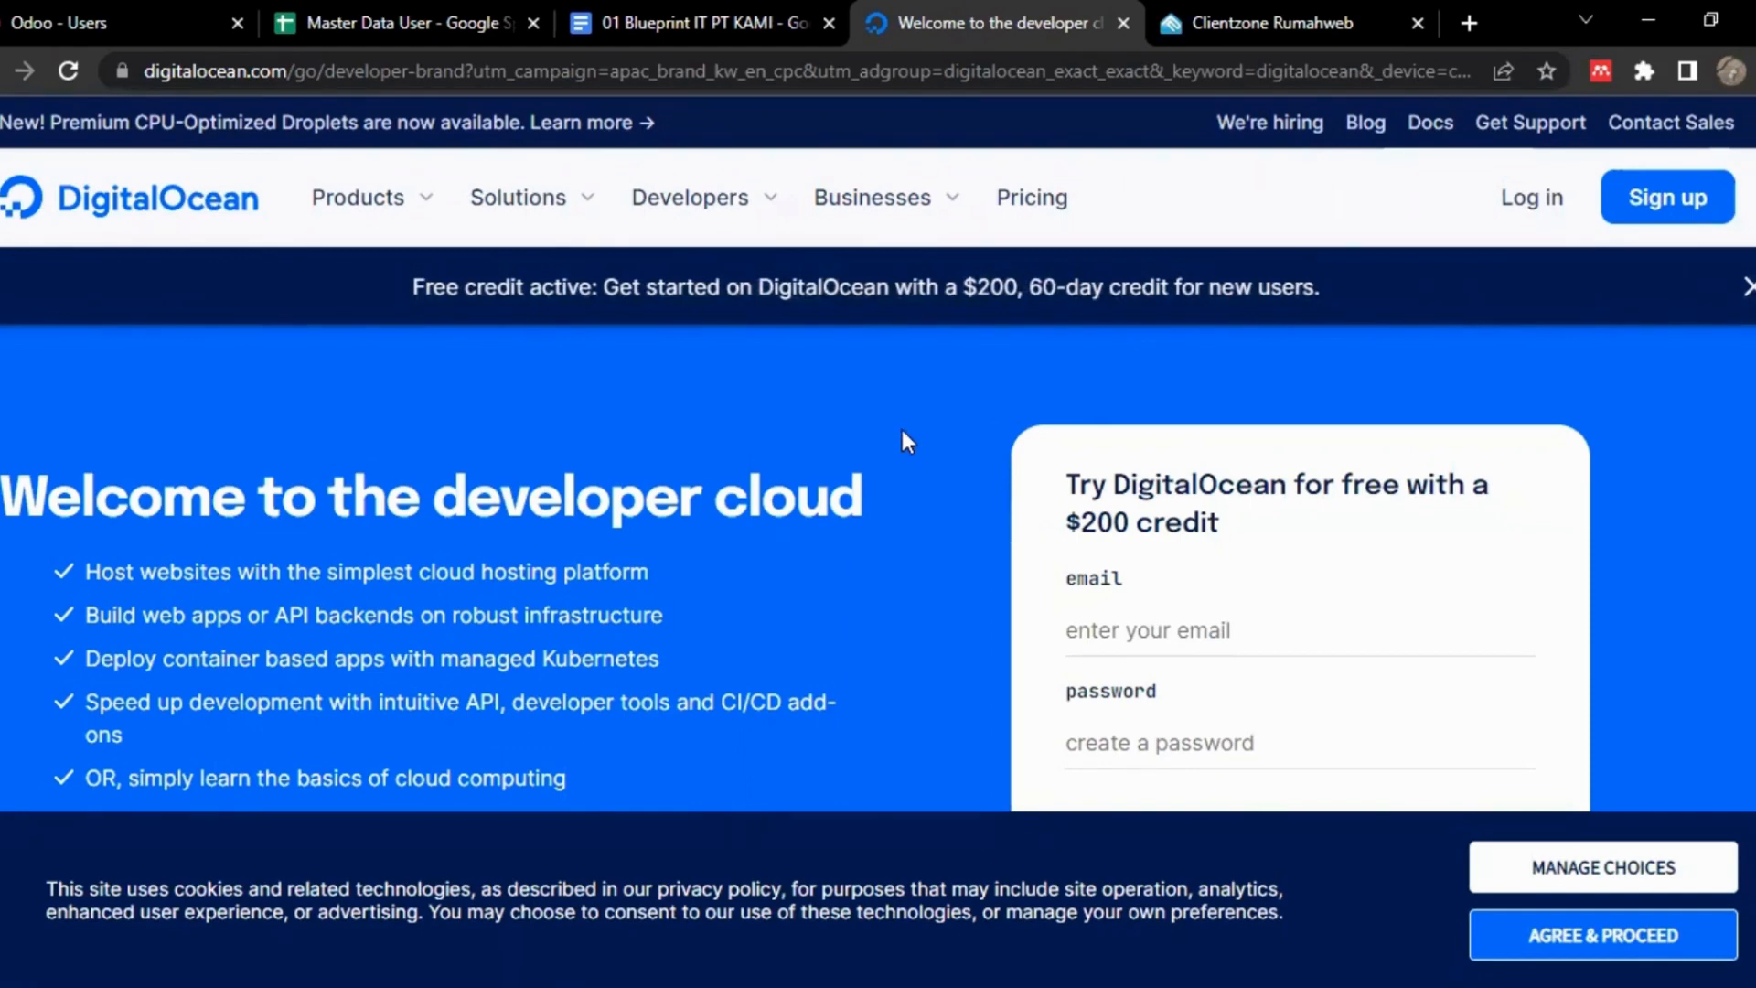
{"action": "left_click", "coordinate": [622, 19]}
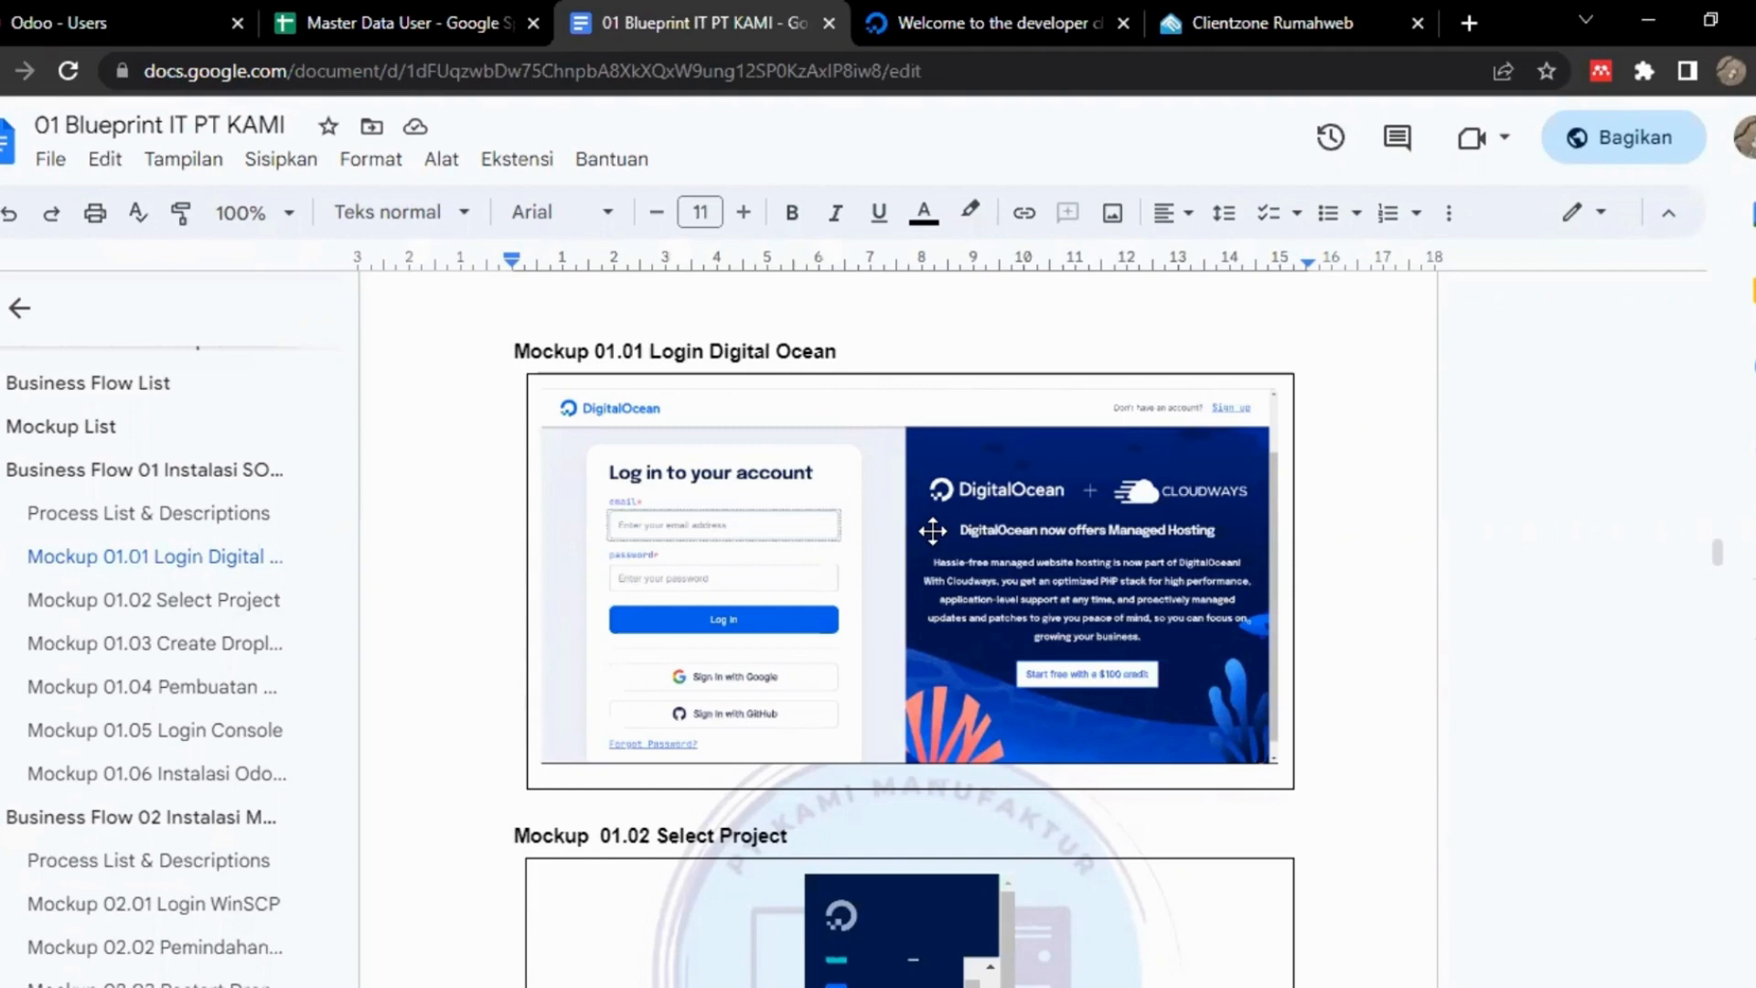
{"action": "scroll", "coordinate": [932, 530], "scroll_direction": "down", "scroll_amount": 5}
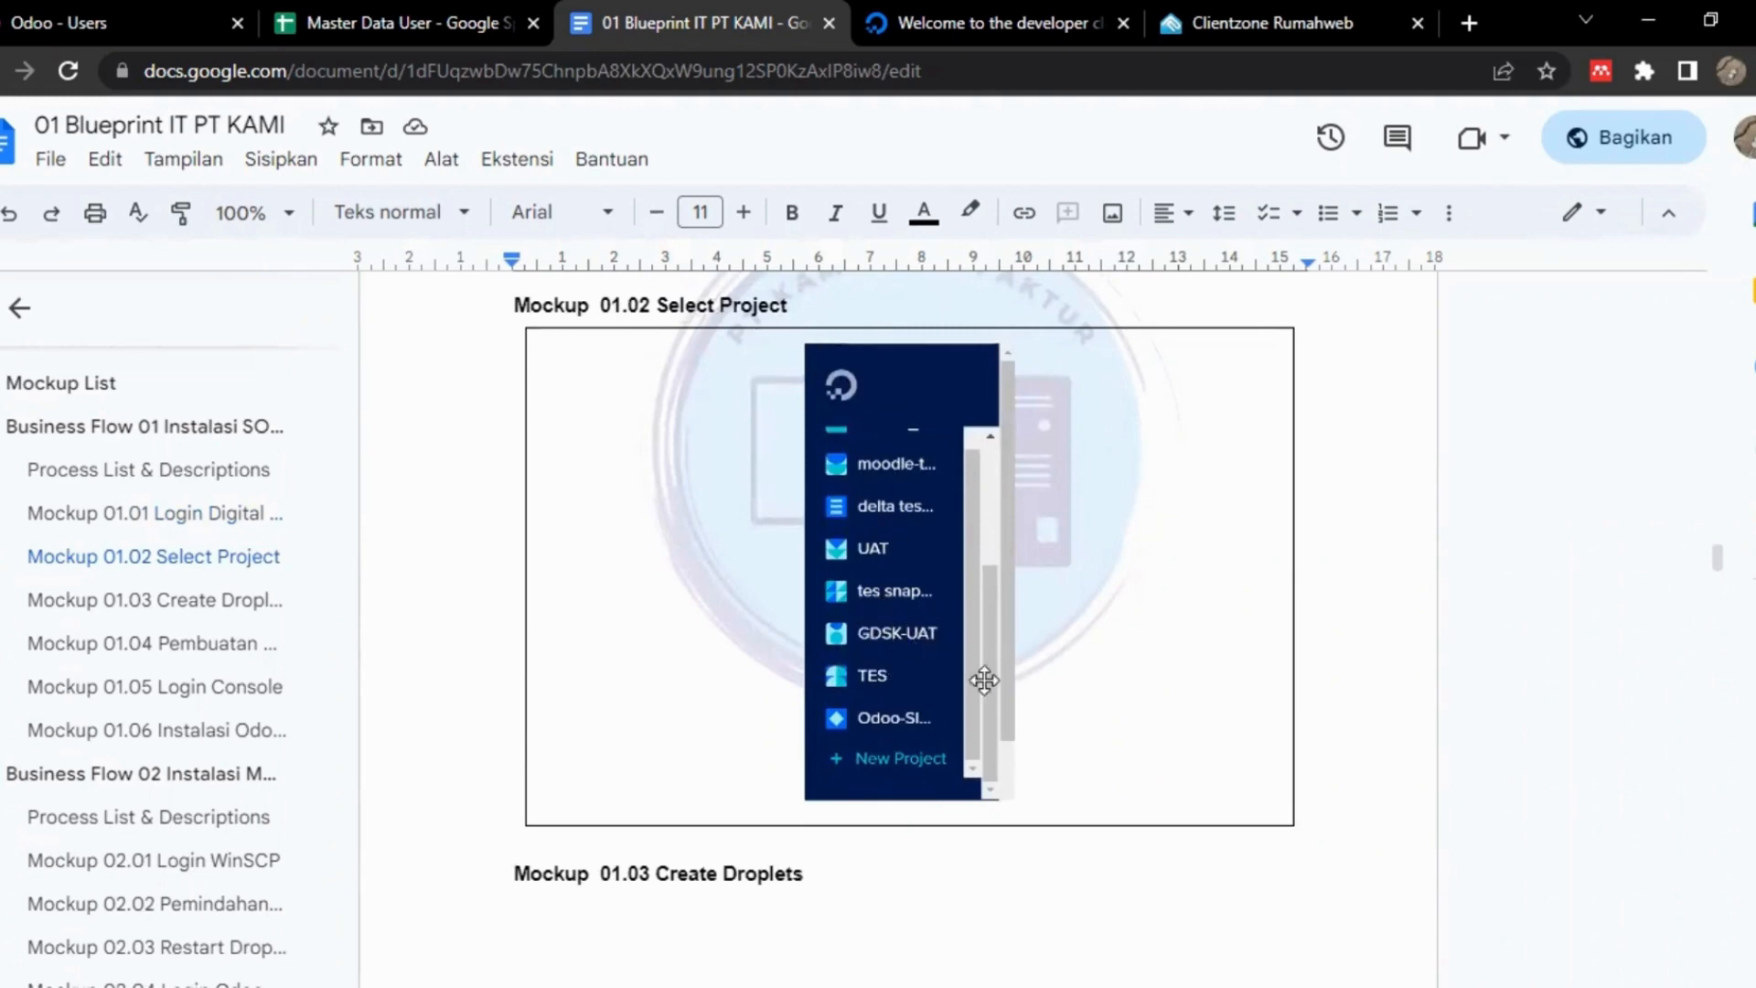
{"action": "scroll", "coordinate": [982, 679], "scroll_direction": "down", "scroll_amount": 9}
{"action": "scroll", "coordinate": [982, 683], "scroll_direction": "down", "scroll_amount": 1}
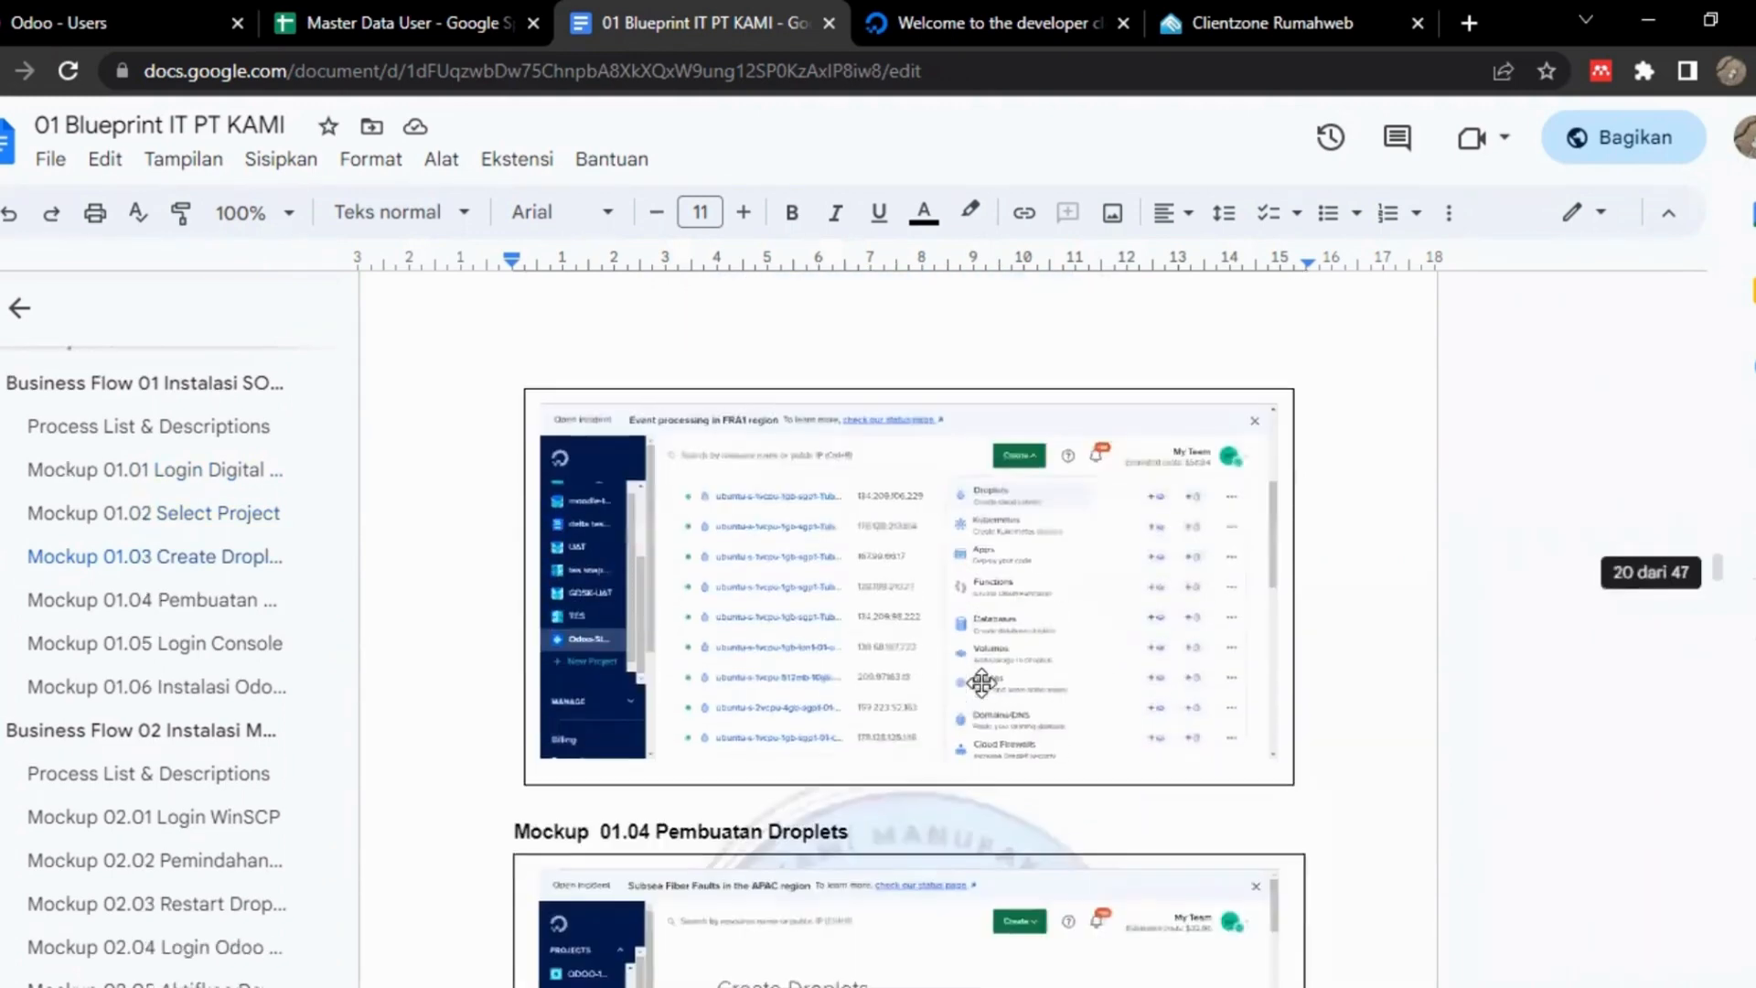
- Review the Mockup 01.04 Pembuatan Droplets images from region and datacenter through image choice, droplet size and pricing plans
{"action": "scroll", "coordinate": [981, 683], "scroll_direction": "up", "scroll_amount": 4}
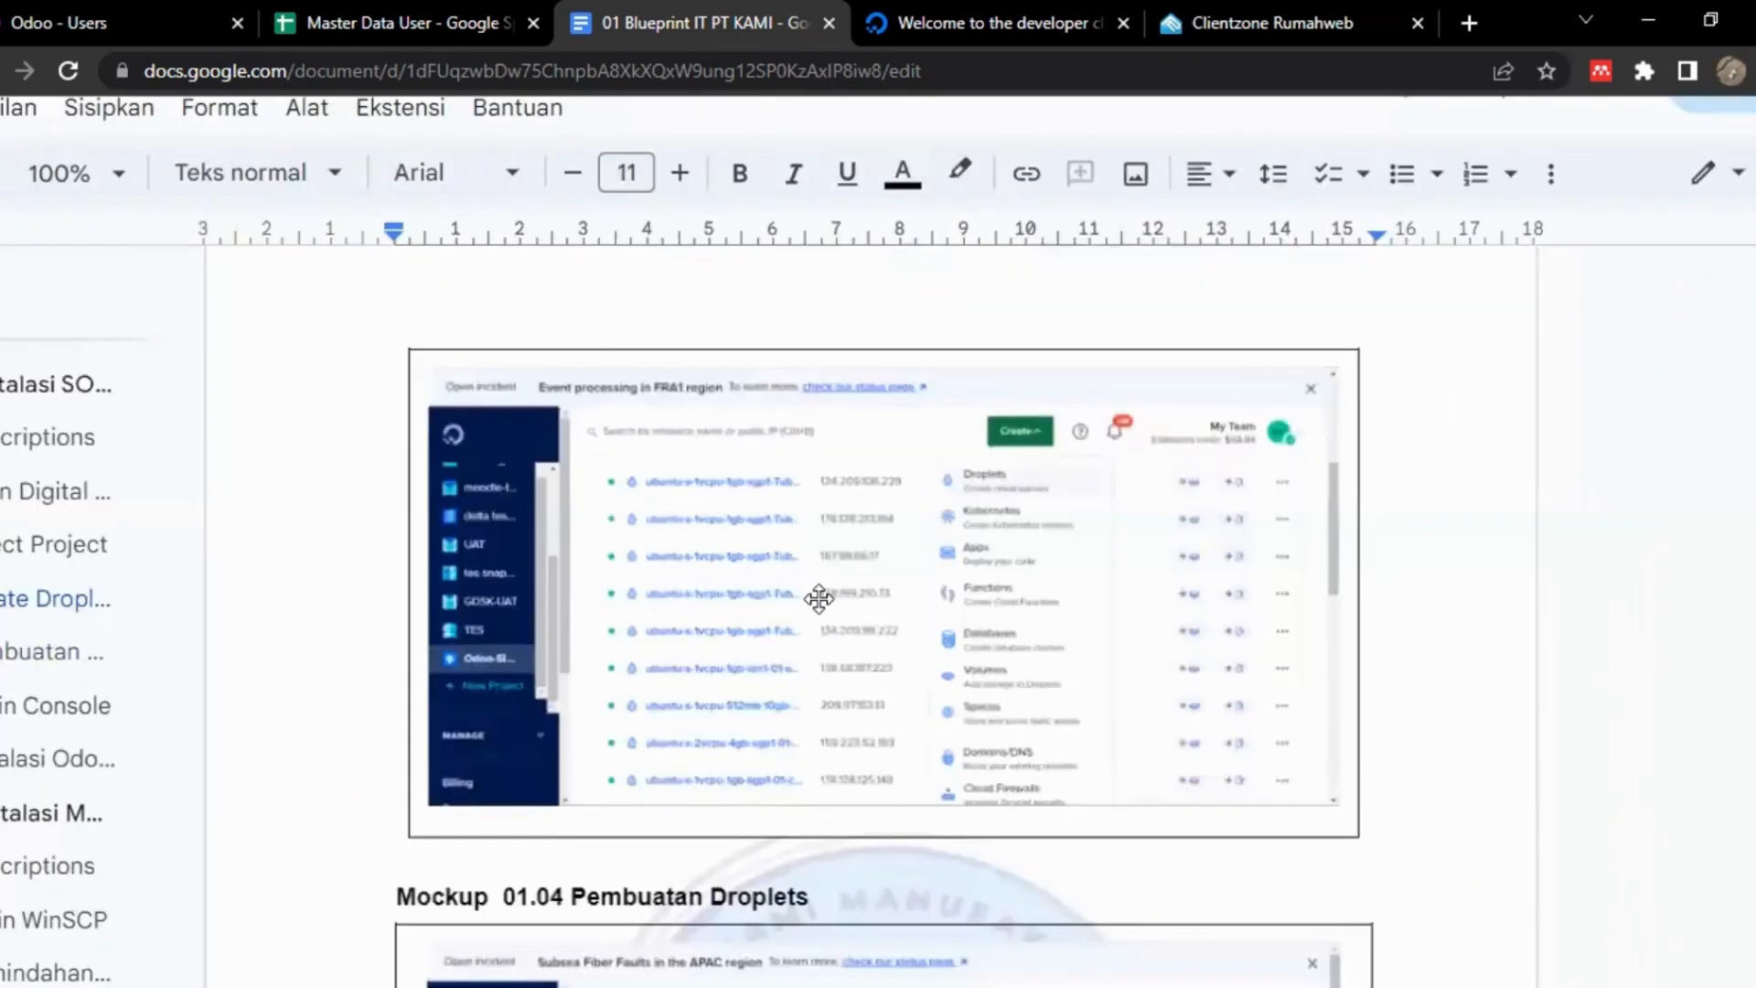
{"action": "scroll", "coordinate": [788, 394], "scroll_direction": "down", "scroll_amount": 5}
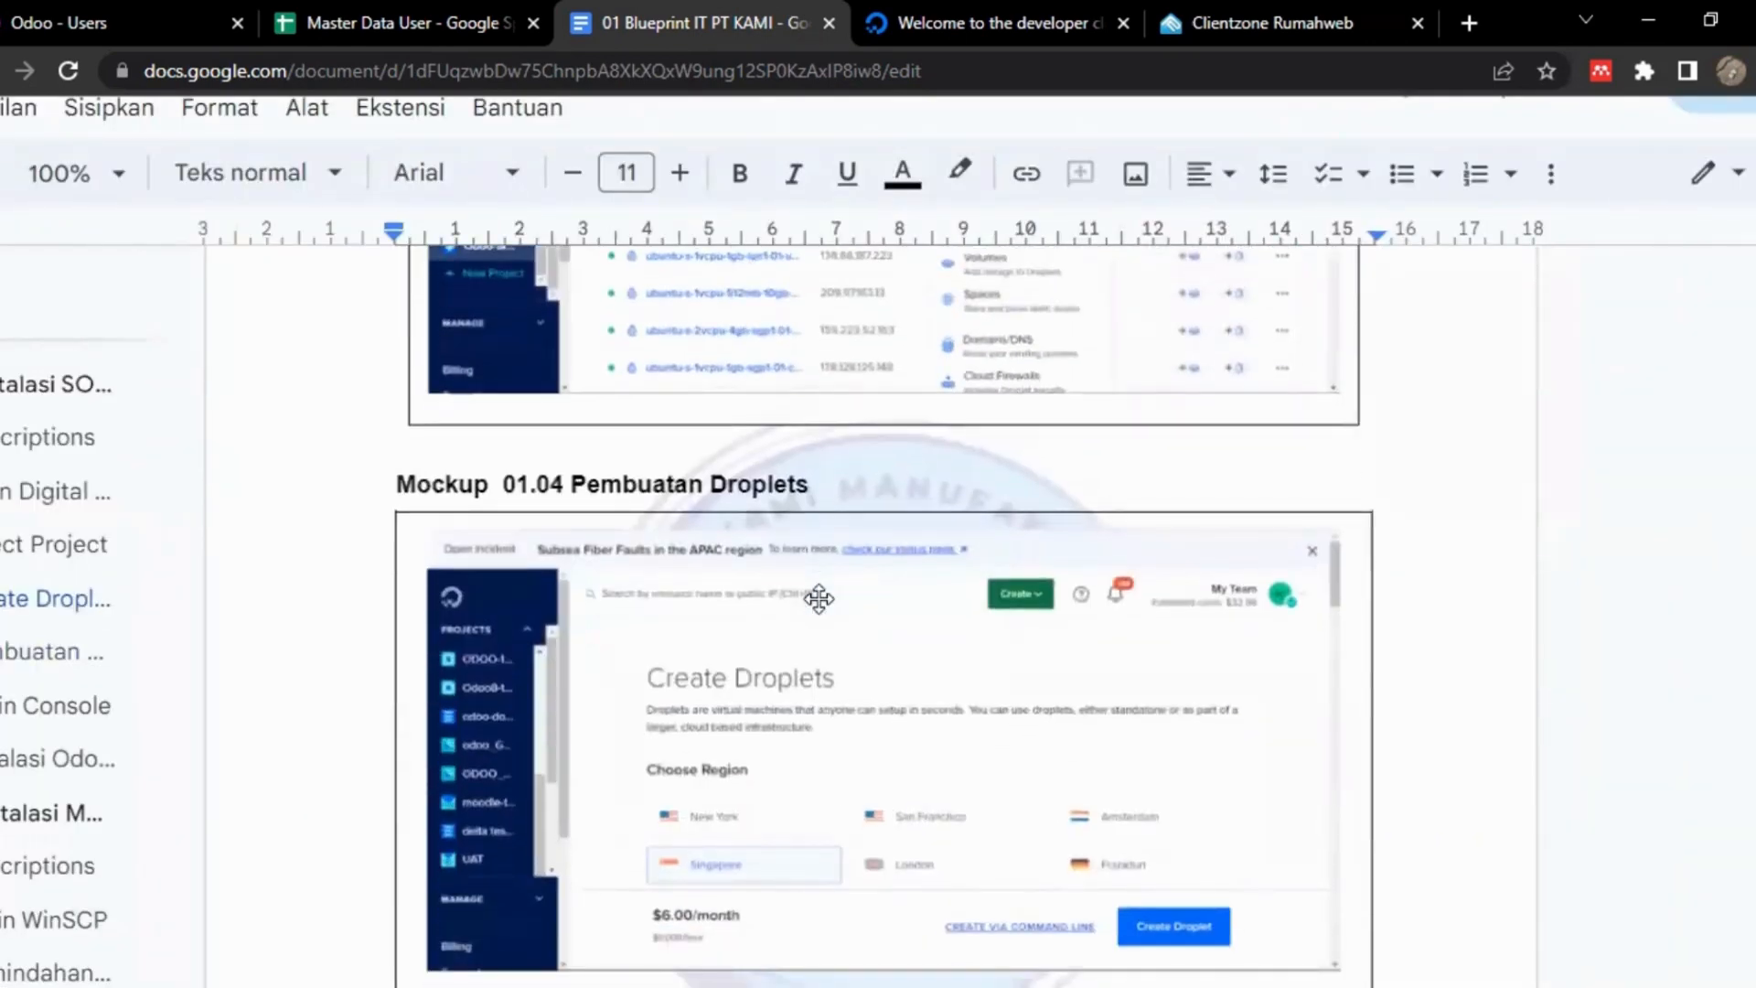
{"action": "scroll", "coordinate": [819, 599], "scroll_direction": "down", "scroll_amount": 3}
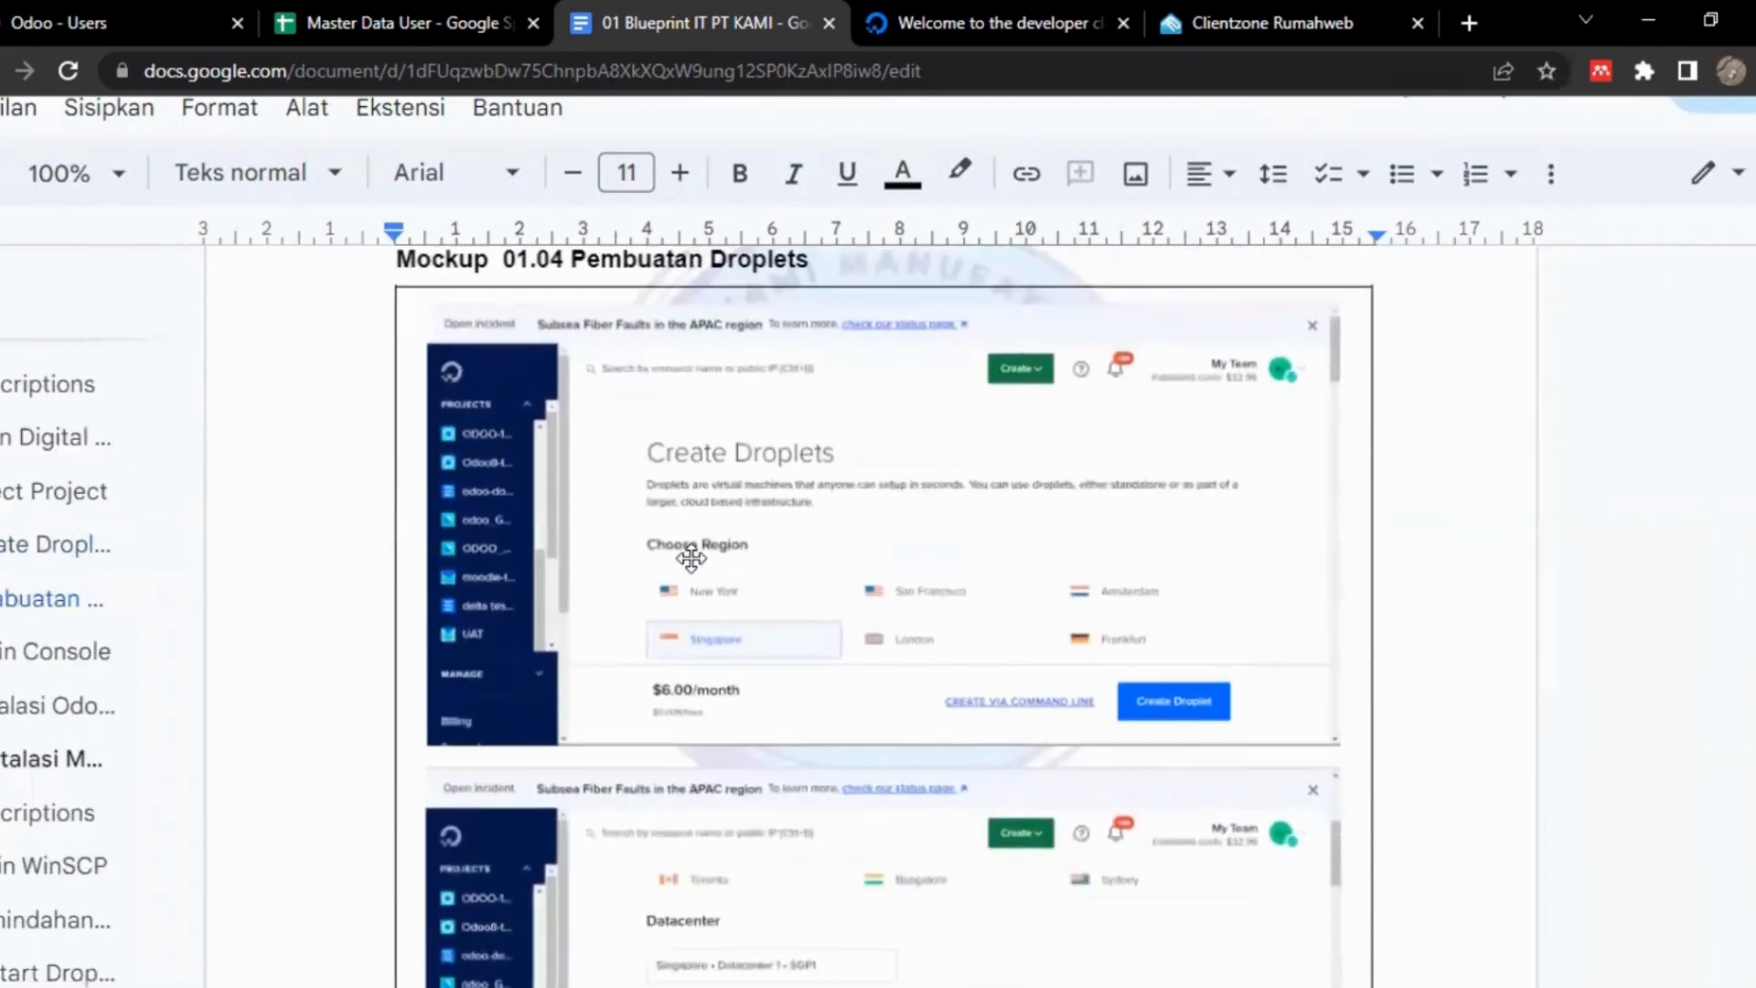
{"action": "scroll", "coordinate": [850, 680], "scroll_direction": "down", "scroll_amount": 5}
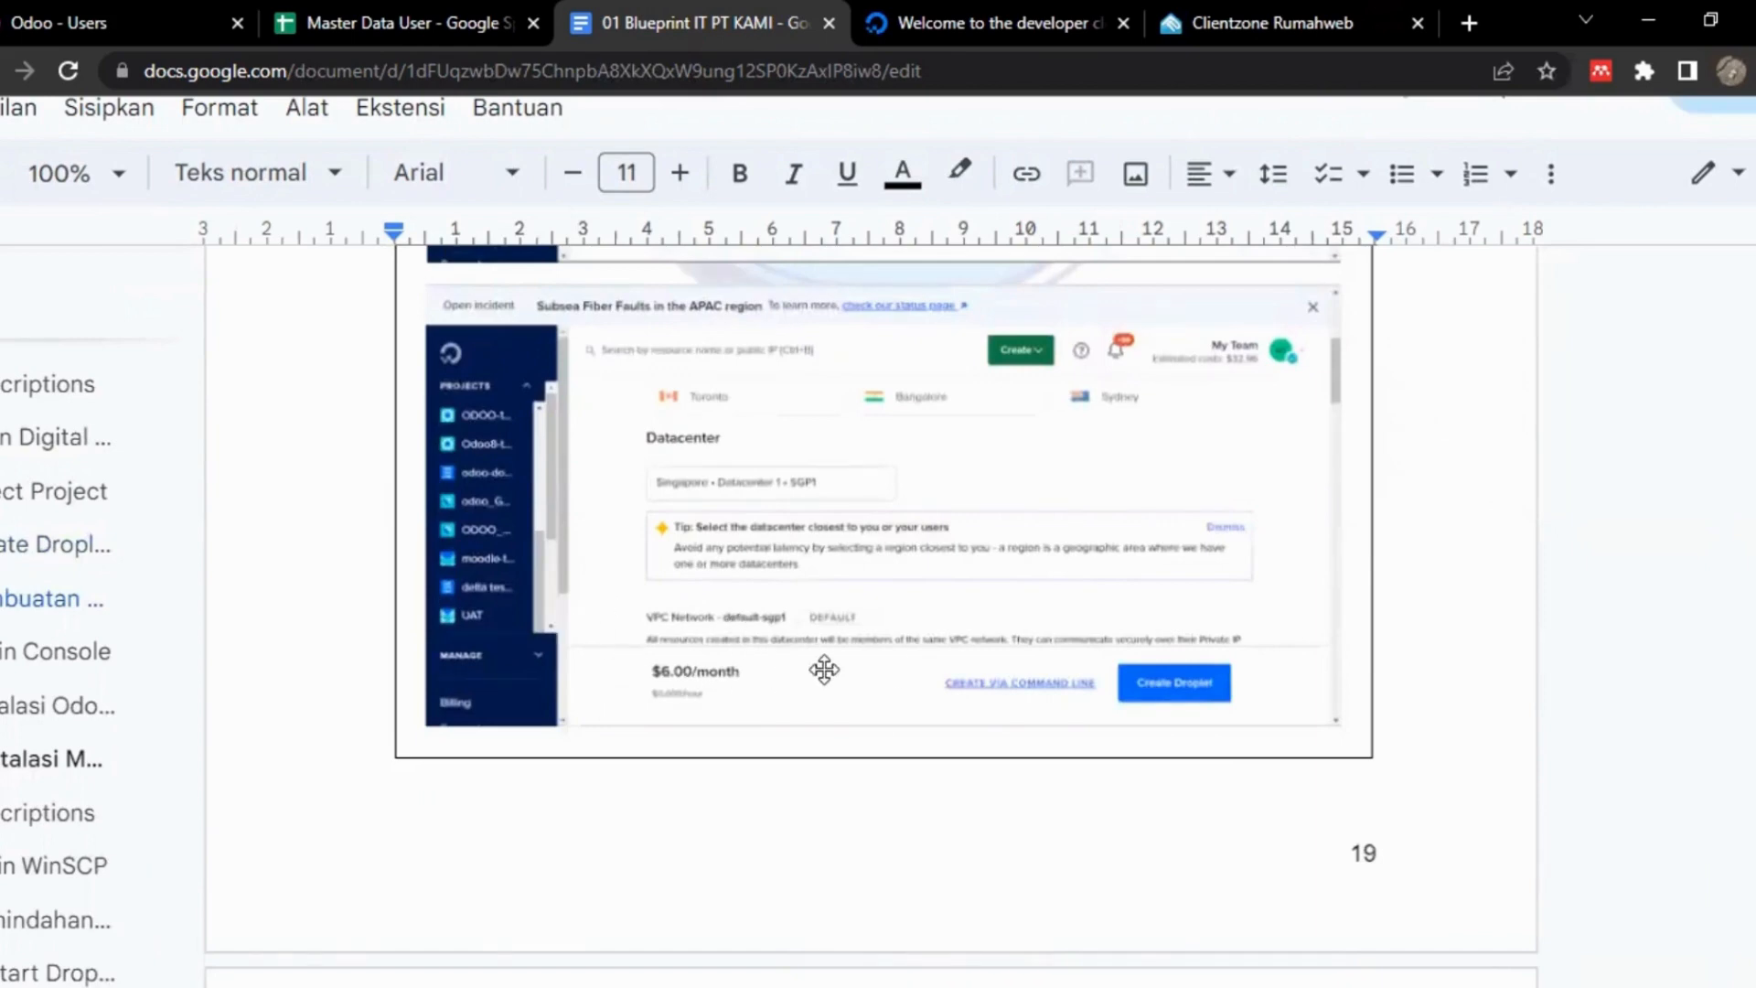
{"action": "scroll", "coordinate": [810, 671], "scroll_direction": "down", "scroll_amount": 8}
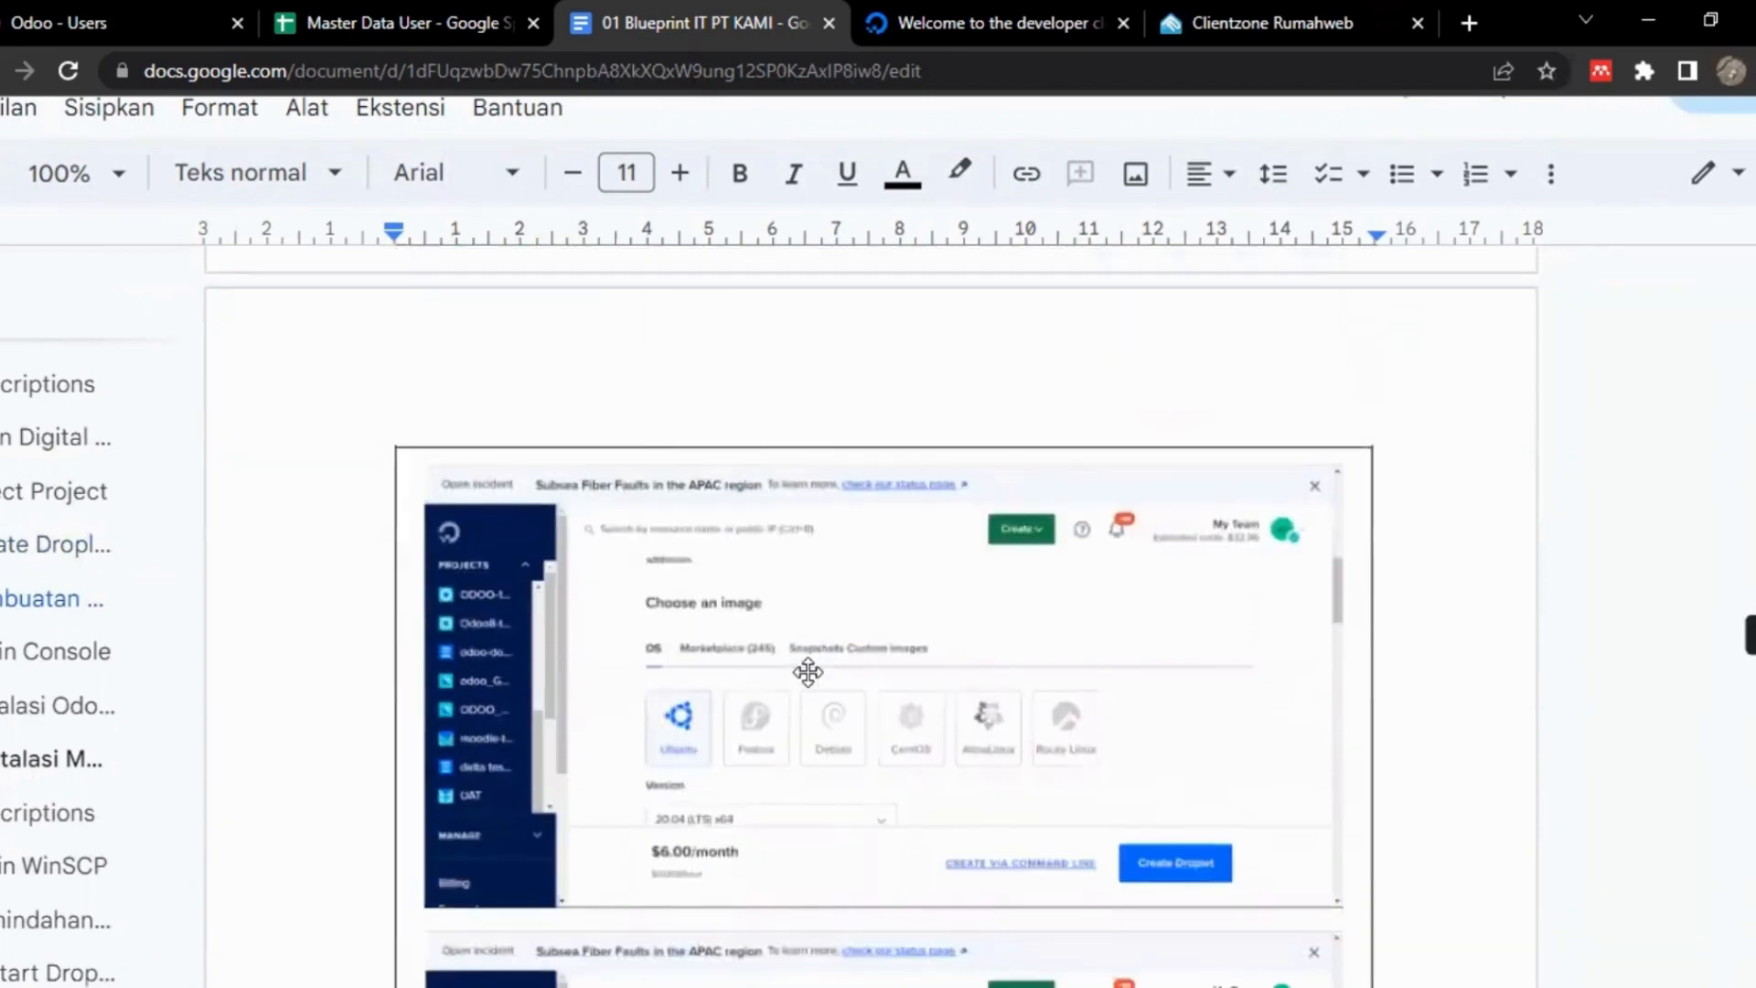
{"action": "scroll", "coordinate": [737, 596], "scroll_direction": "down", "scroll_amount": 1}
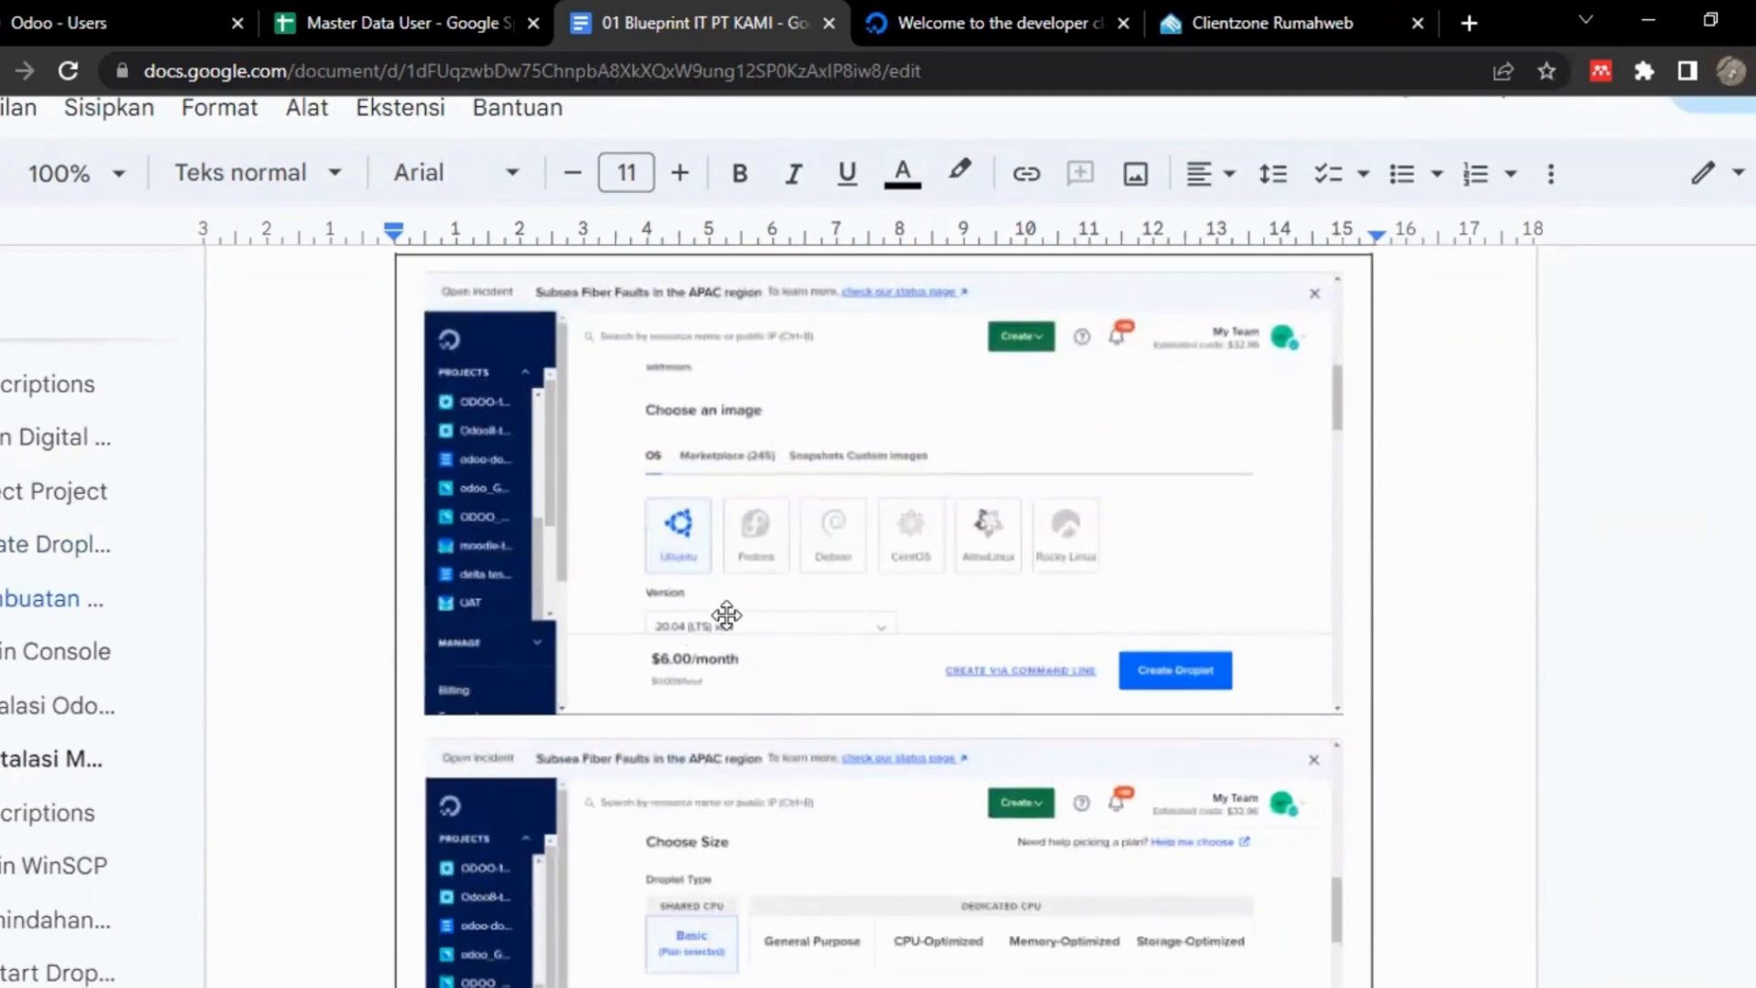
{"action": "scroll", "coordinate": [727, 619], "scroll_direction": "down", "scroll_amount": 3}
{"action": "scroll", "coordinate": [727, 618], "scroll_direction": "down", "scroll_amount": 2}
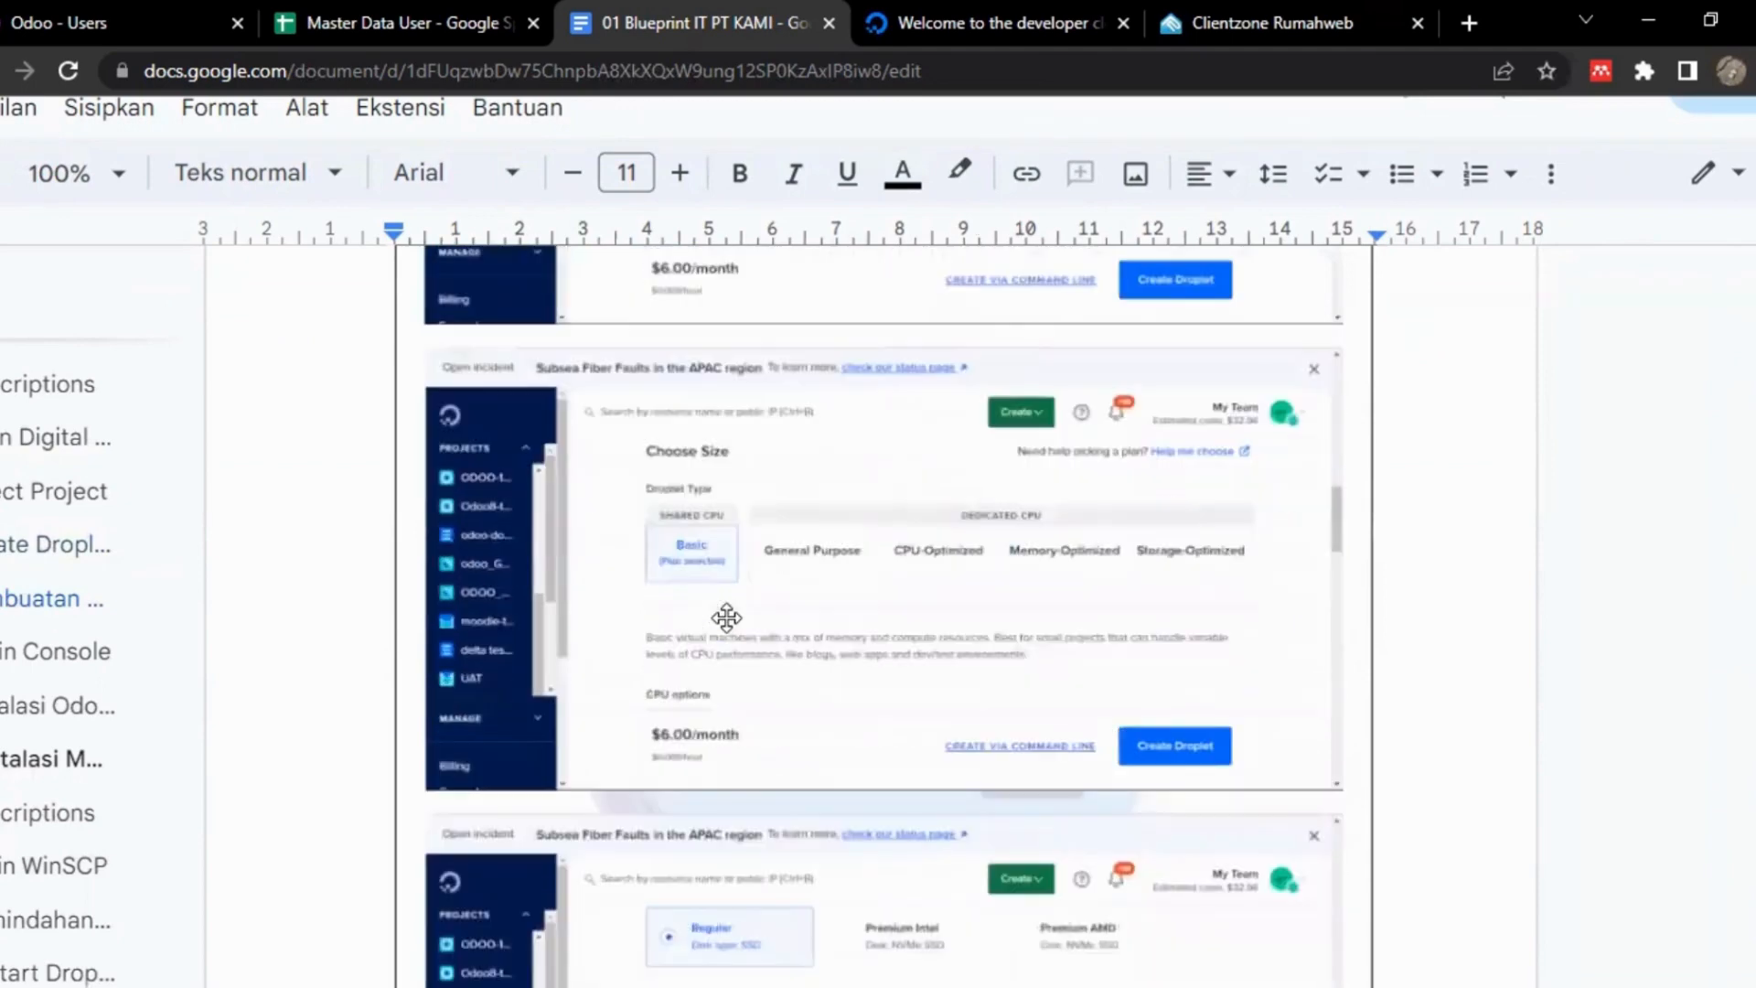
{"action": "scroll", "coordinate": [726, 616], "scroll_direction": "down", "scroll_amount": 1}
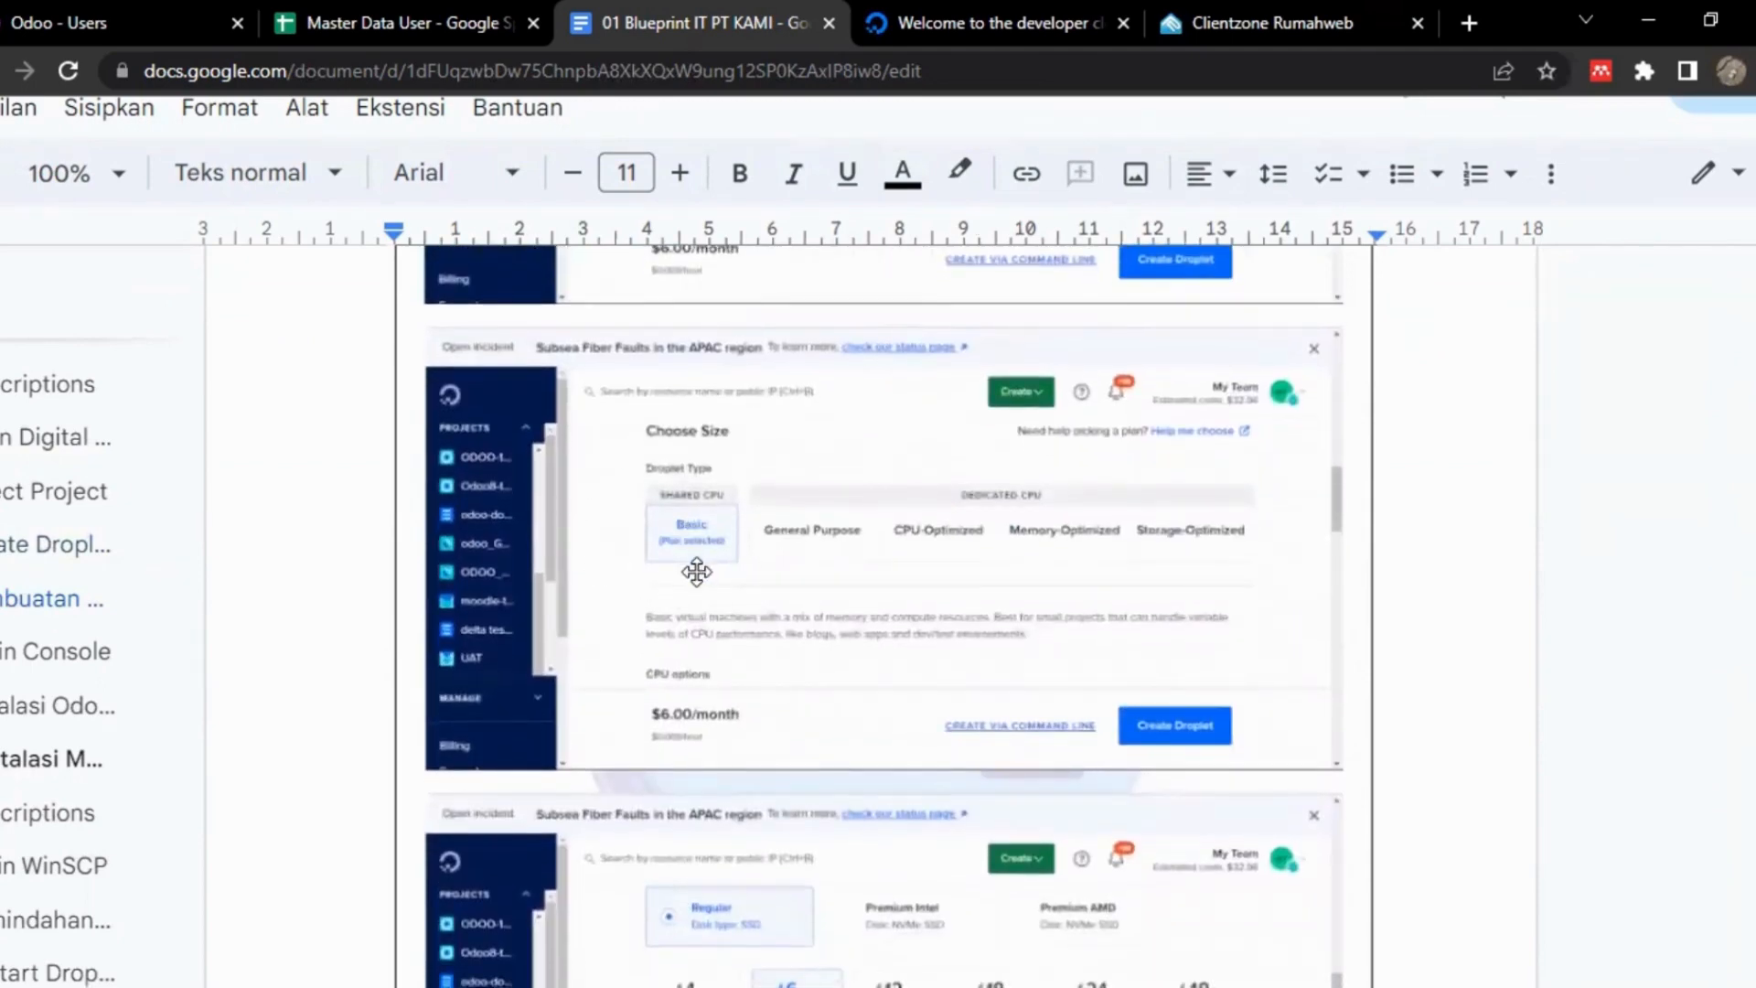
{"action": "scroll", "coordinate": [696, 571], "scroll_direction": "down", "scroll_amount": 5}
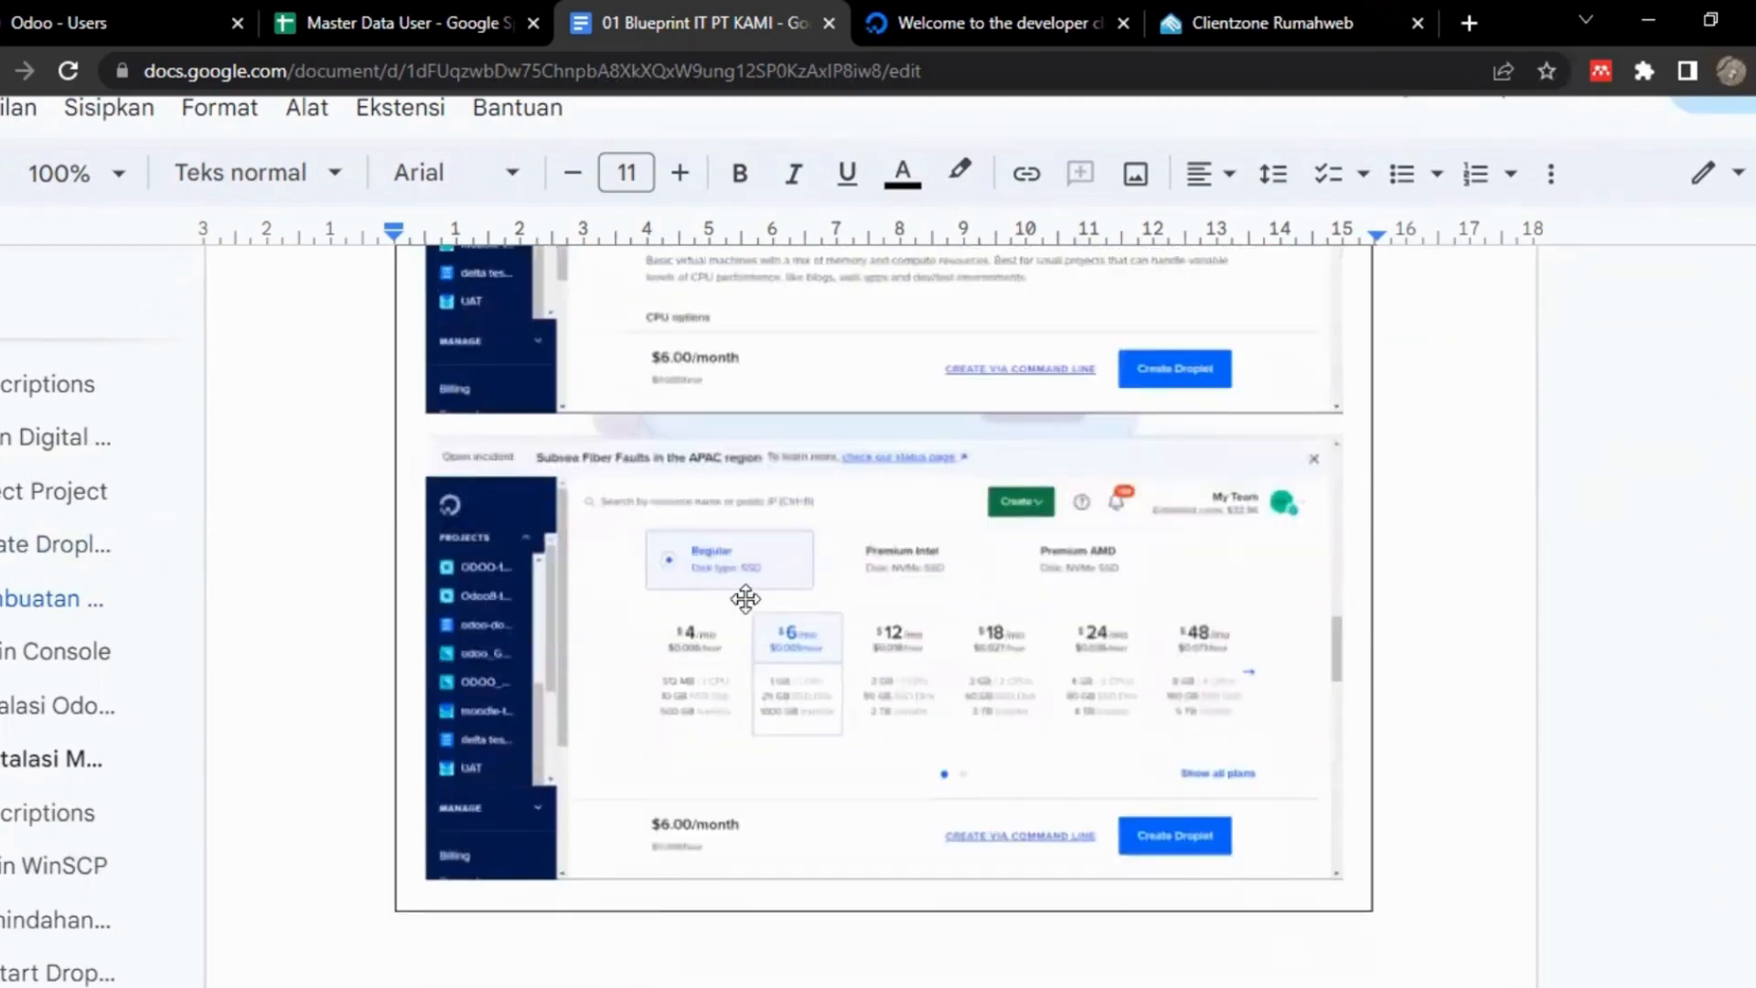
{"action": "scroll", "coordinate": [801, 720], "scroll_direction": "up", "scroll_amount": 5}
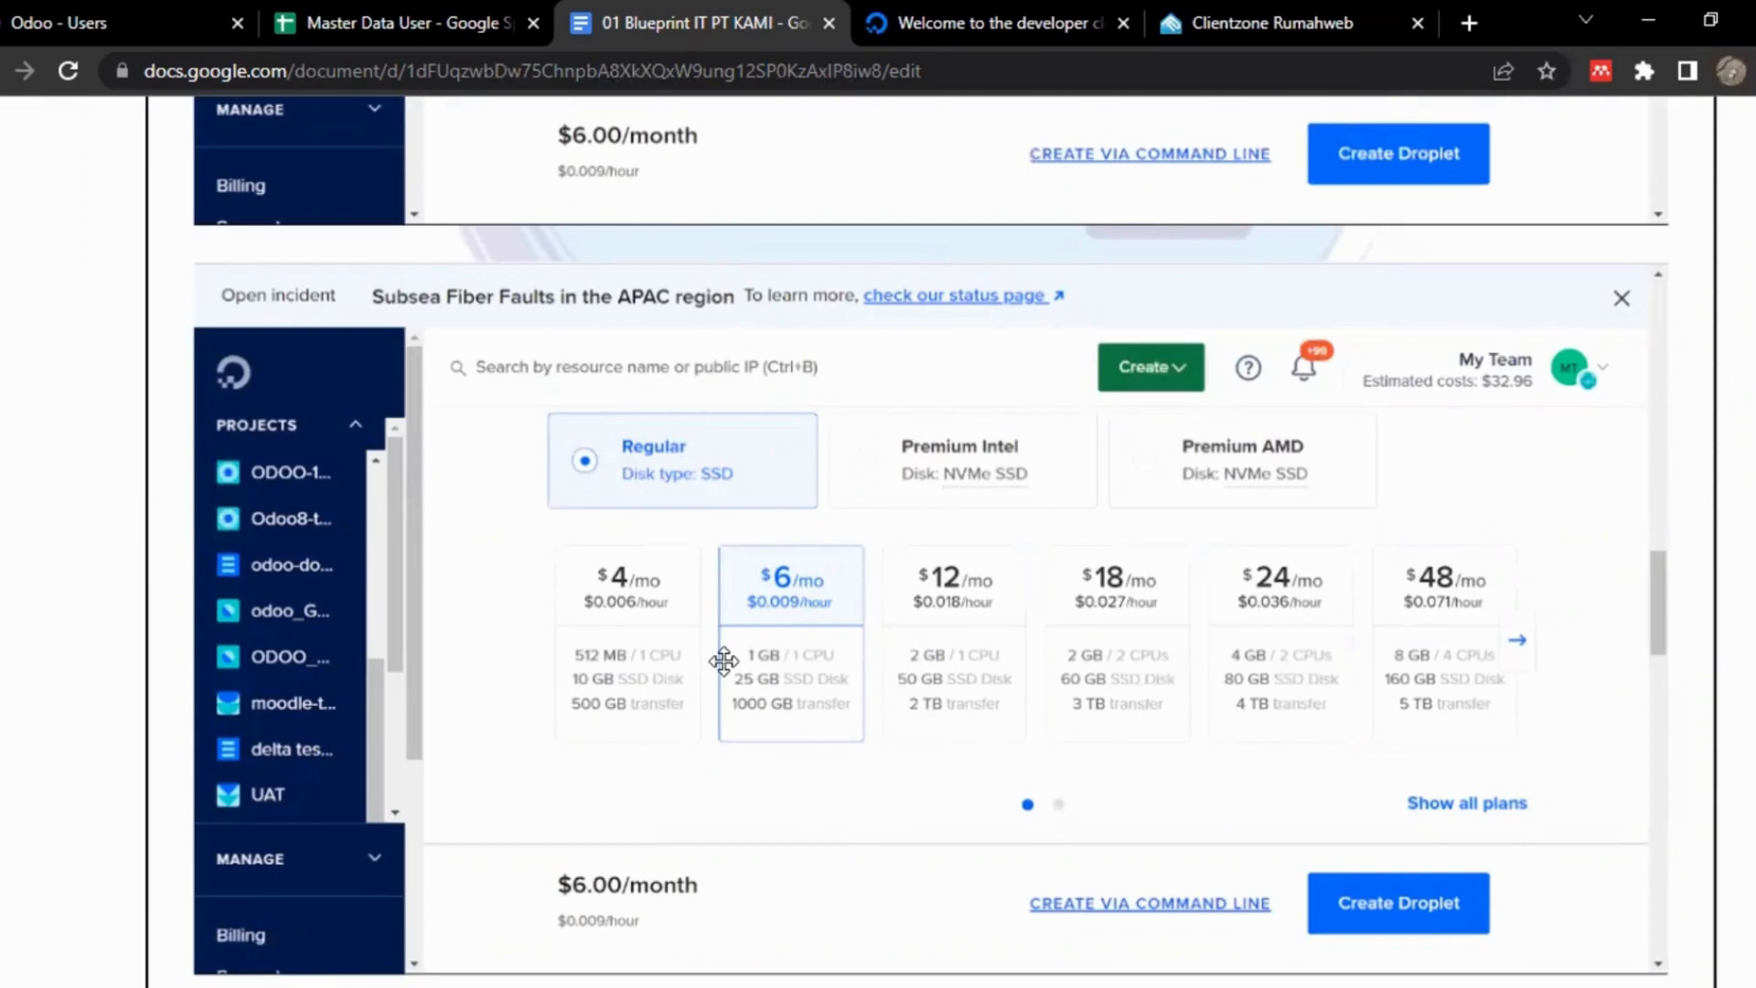
- Review the remaining Mockup 01.04 images covering additional storage, authentication method, root password and Finalize Details
{"action": "scroll", "coordinate": [723, 659], "scroll_direction": "down", "scroll_amount": 5}
{"action": "scroll", "coordinate": [722, 658], "scroll_direction": "down", "scroll_amount": 5}
{"action": "scroll", "coordinate": [722, 660], "scroll_direction": "down", "scroll_amount": 3}
{"action": "scroll", "coordinate": [724, 661], "scroll_direction": "up", "scroll_amount": 5}
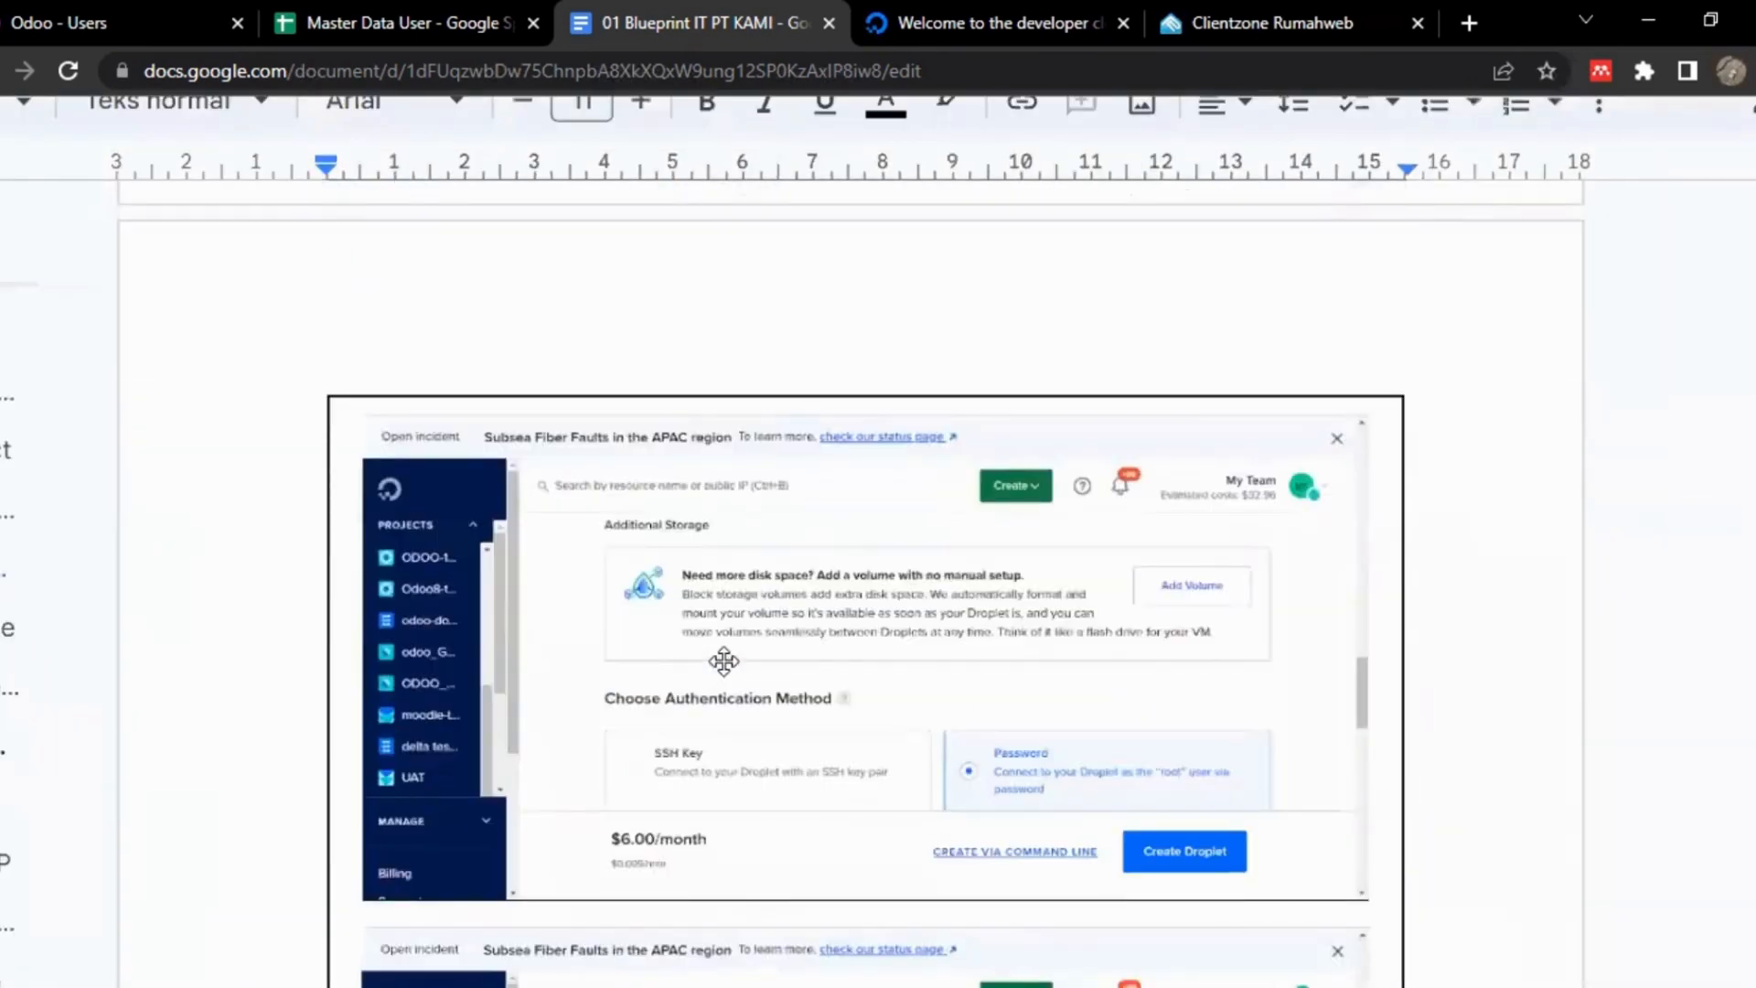
{"action": "scroll", "coordinate": [724, 660], "scroll_direction": "down", "scroll_amount": 2}
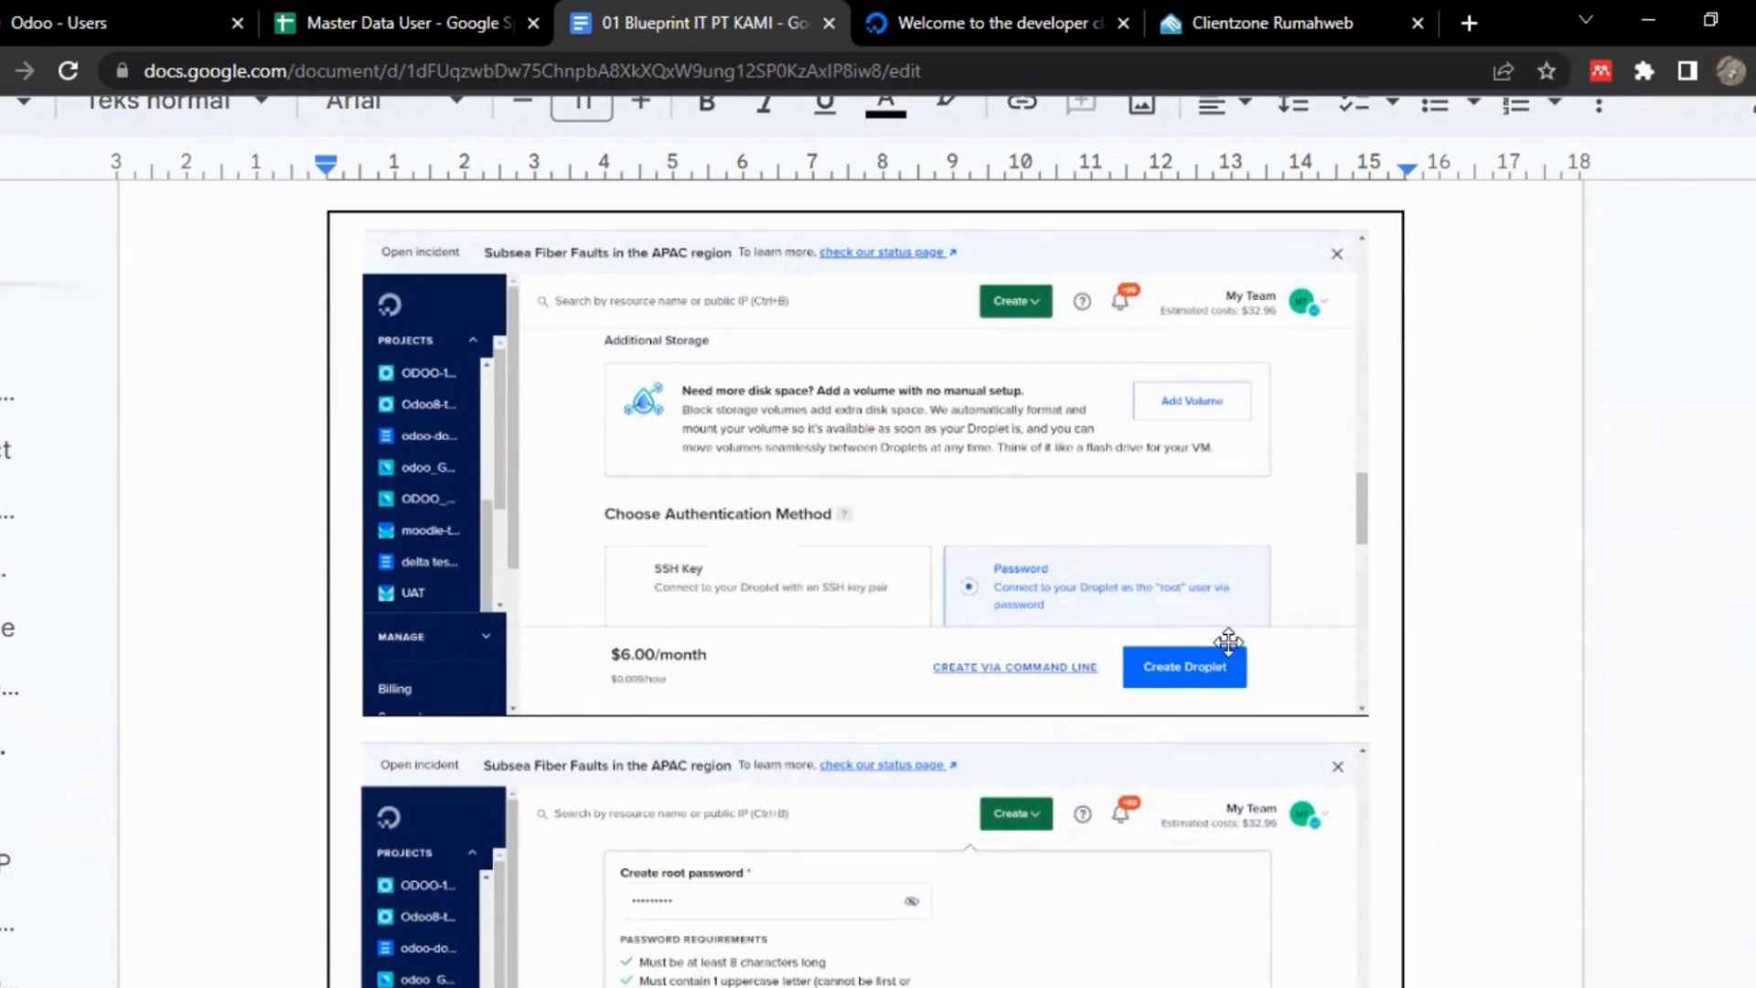
{"action": "scroll", "coordinate": [1105, 540], "scroll_direction": "down", "scroll_amount": 5}
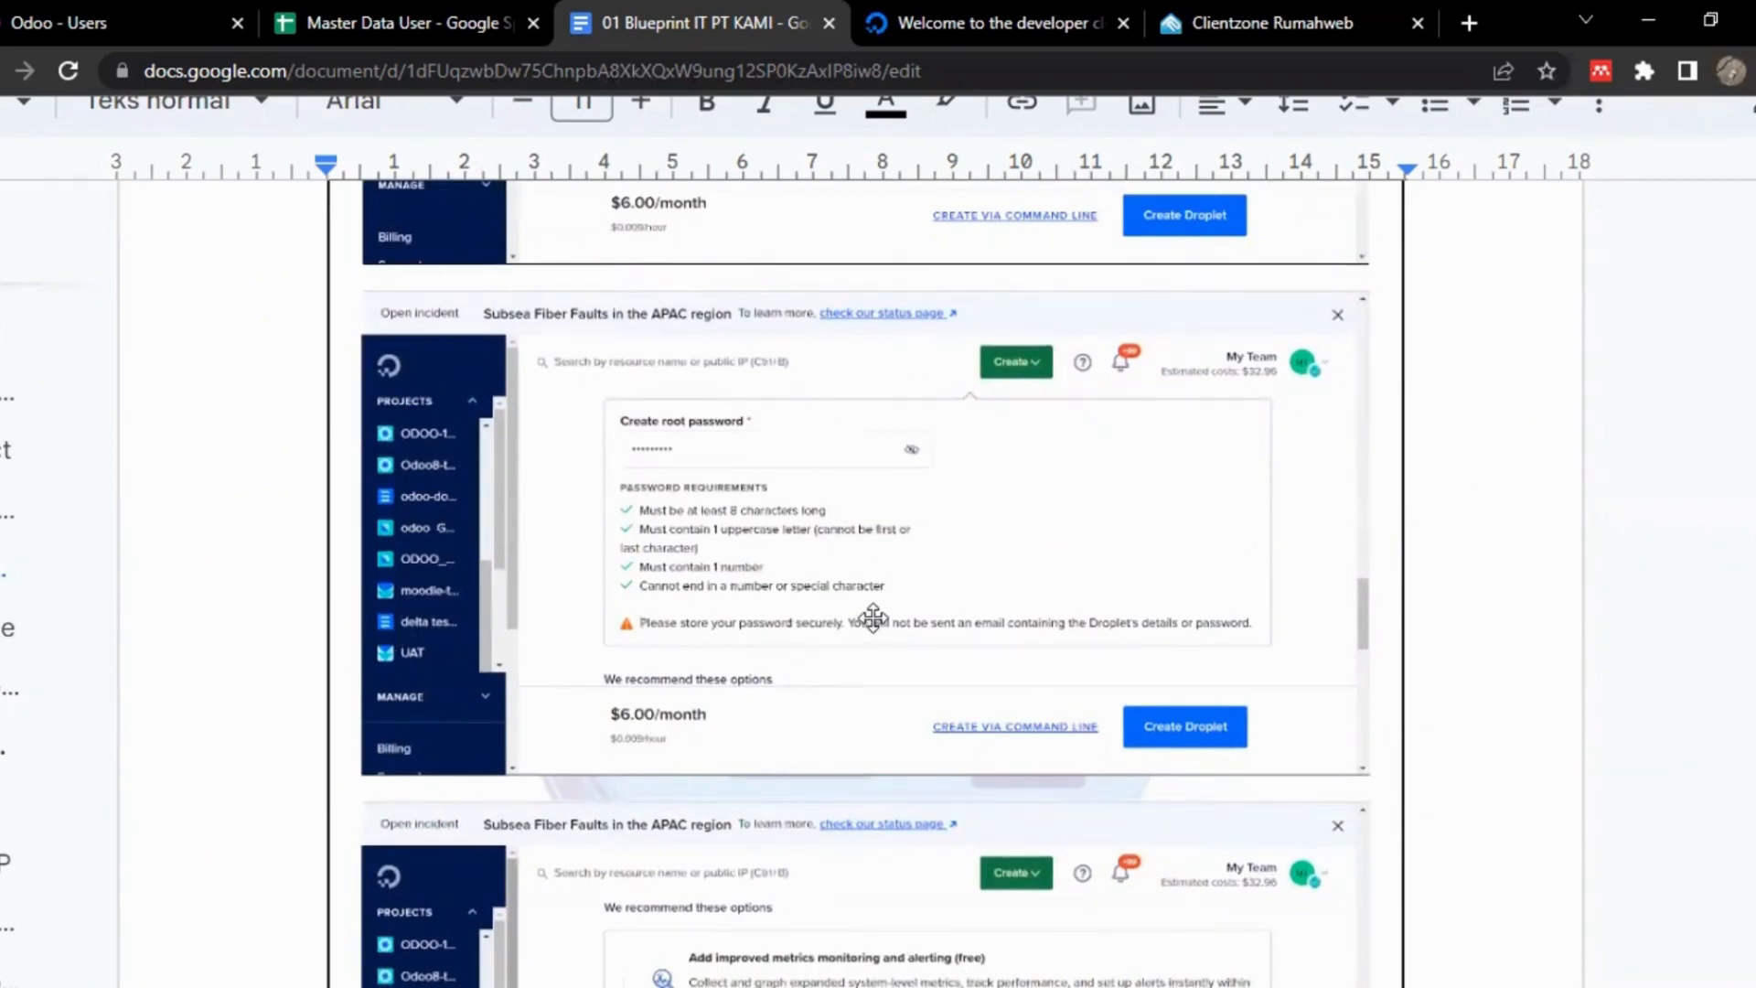
{"action": "scroll", "coordinate": [713, 540], "scroll_direction": "up", "scroll_amount": 1}
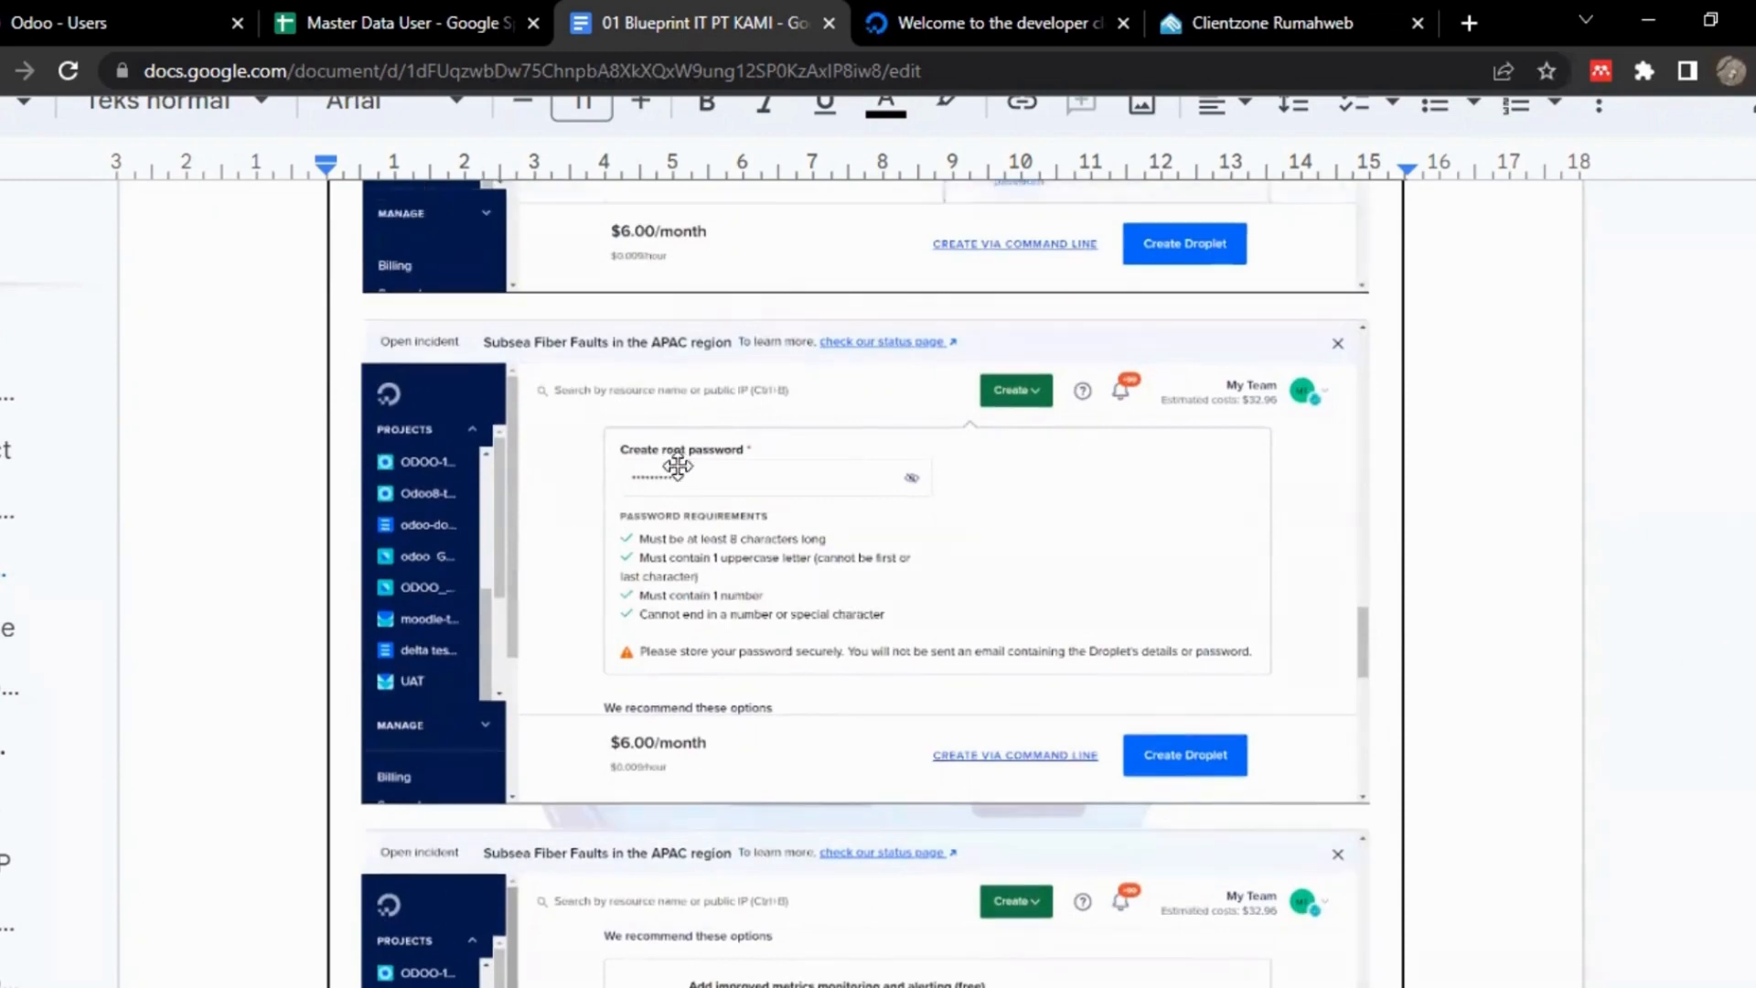
{"action": "scroll", "coordinate": [708, 474], "scroll_direction": "down", "scroll_amount": 10}
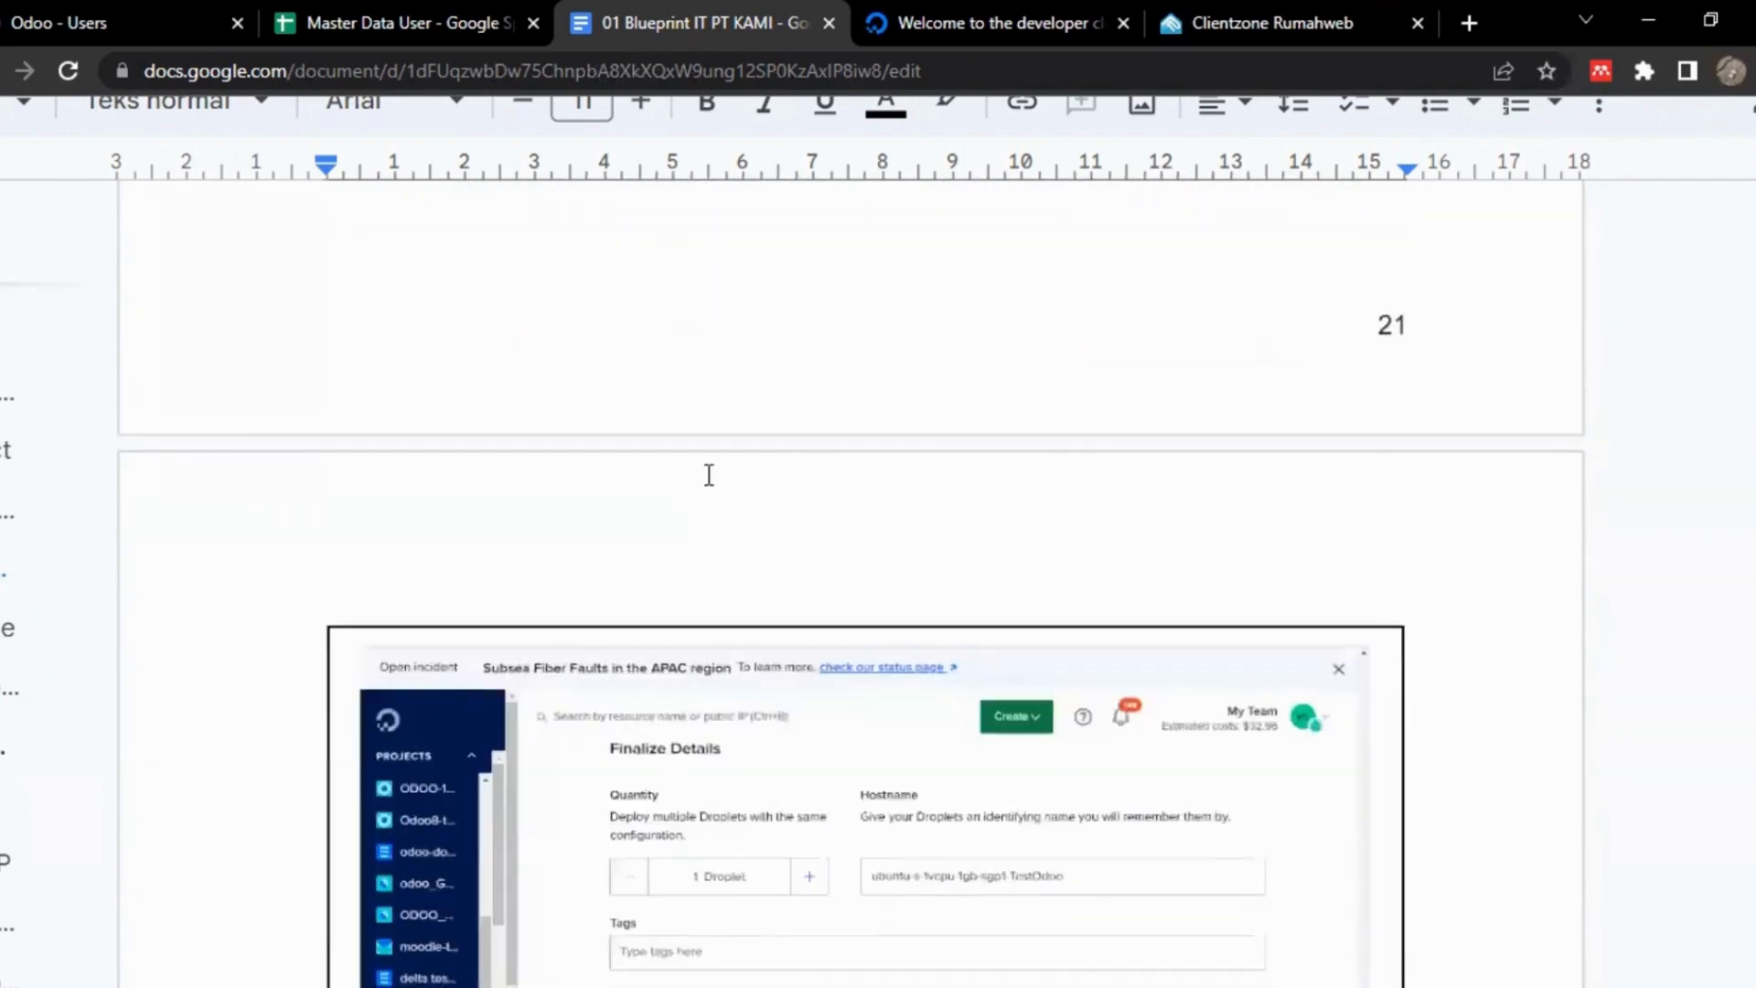
{"action": "scroll", "coordinate": [709, 474], "scroll_direction": "down", "scroll_amount": 4}
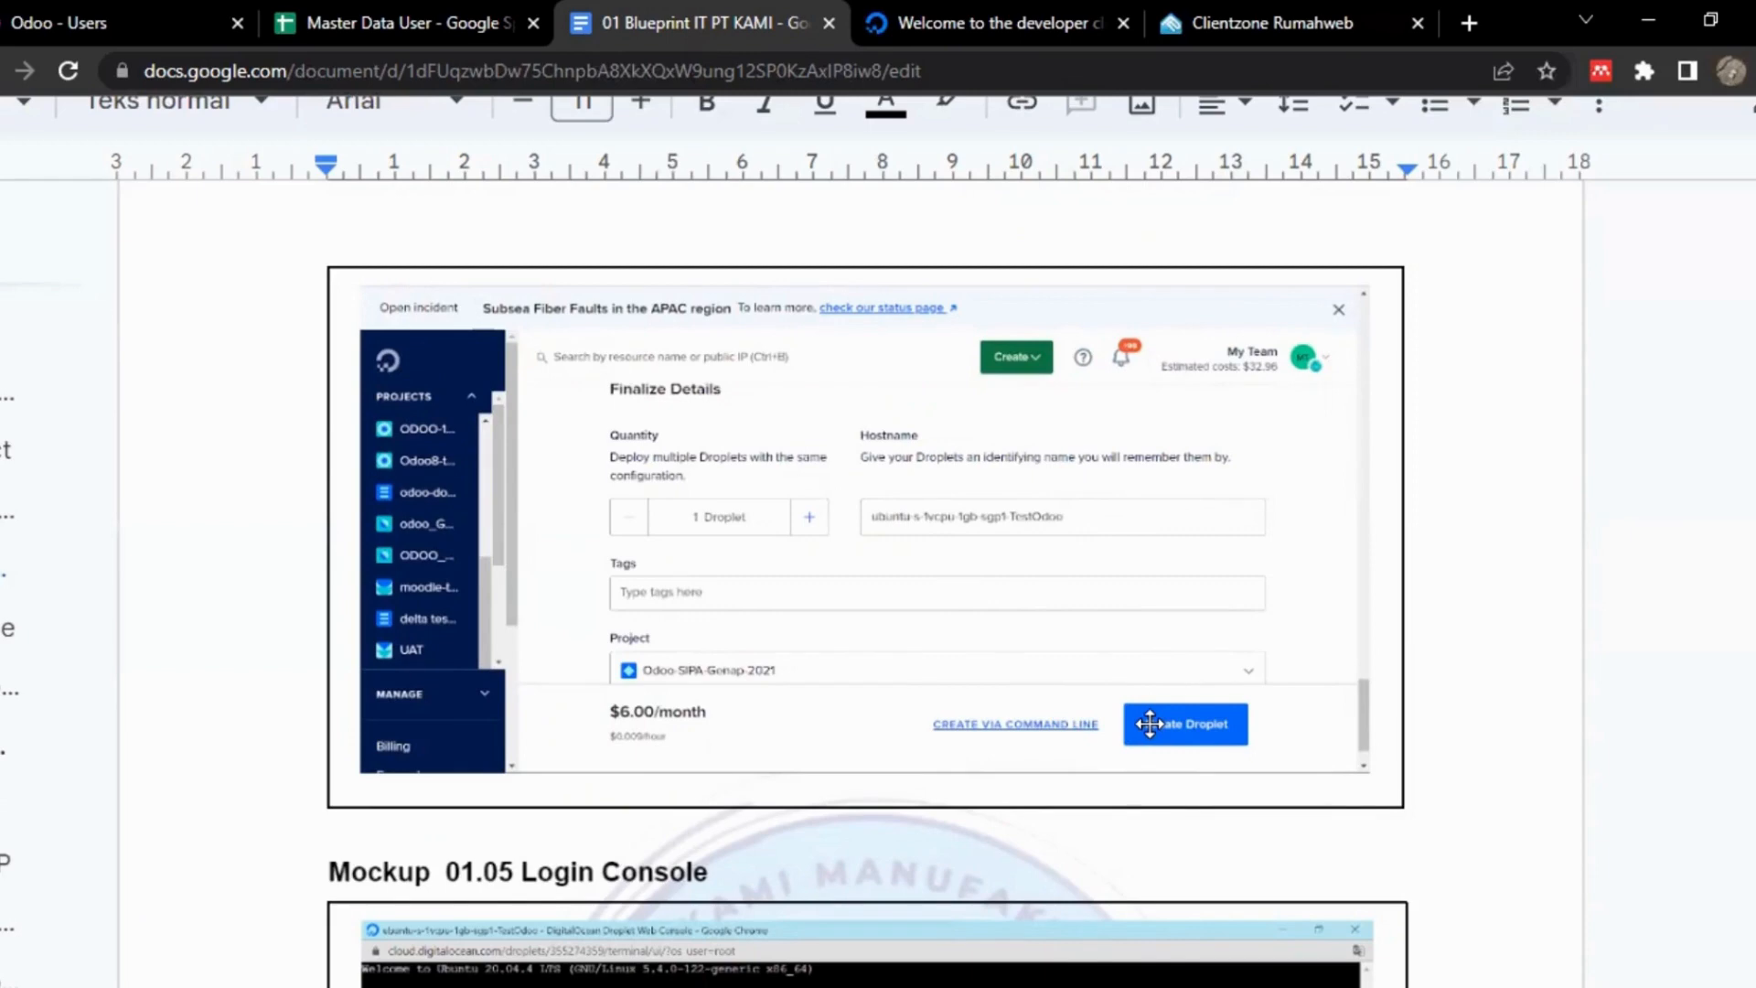
- Review Mockup 01.05 Login Console and Mockup 01.06 Instalasi Odoo Via Console in the blueprint
{"action": "scroll", "coordinate": [1150, 723], "scroll_direction": "down", "scroll_amount": 5}
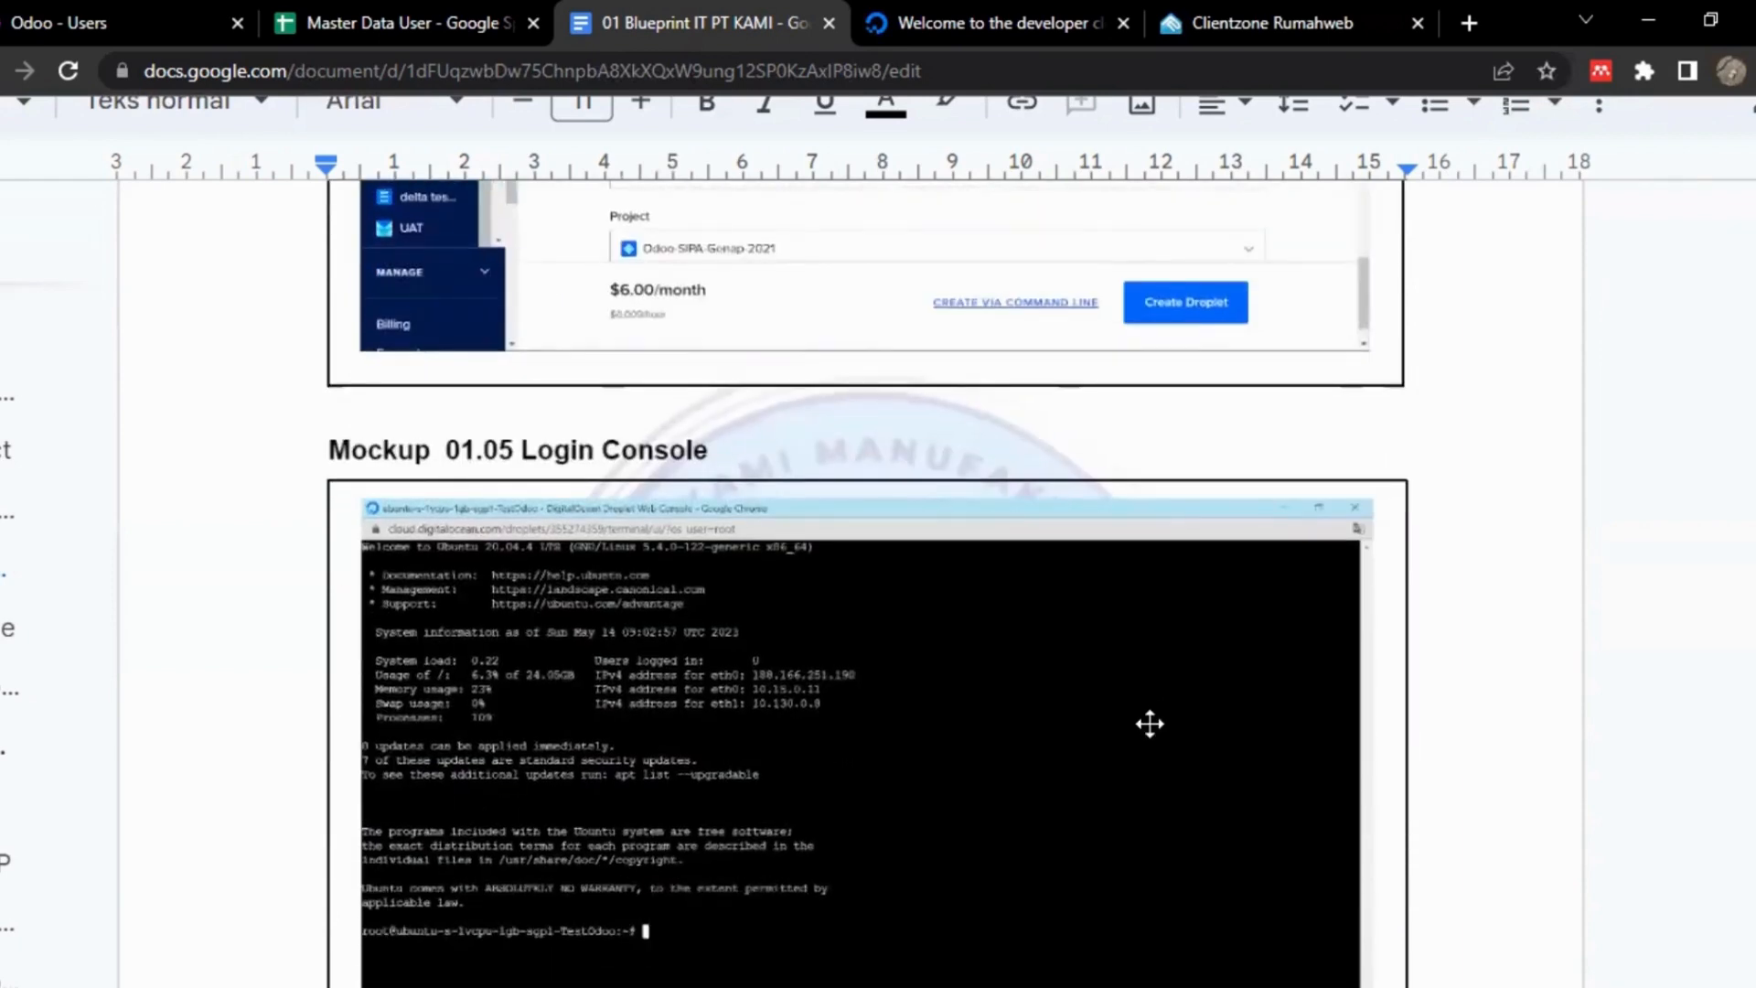
{"action": "scroll", "coordinate": [1150, 723], "scroll_direction": "down", "scroll_amount": 1}
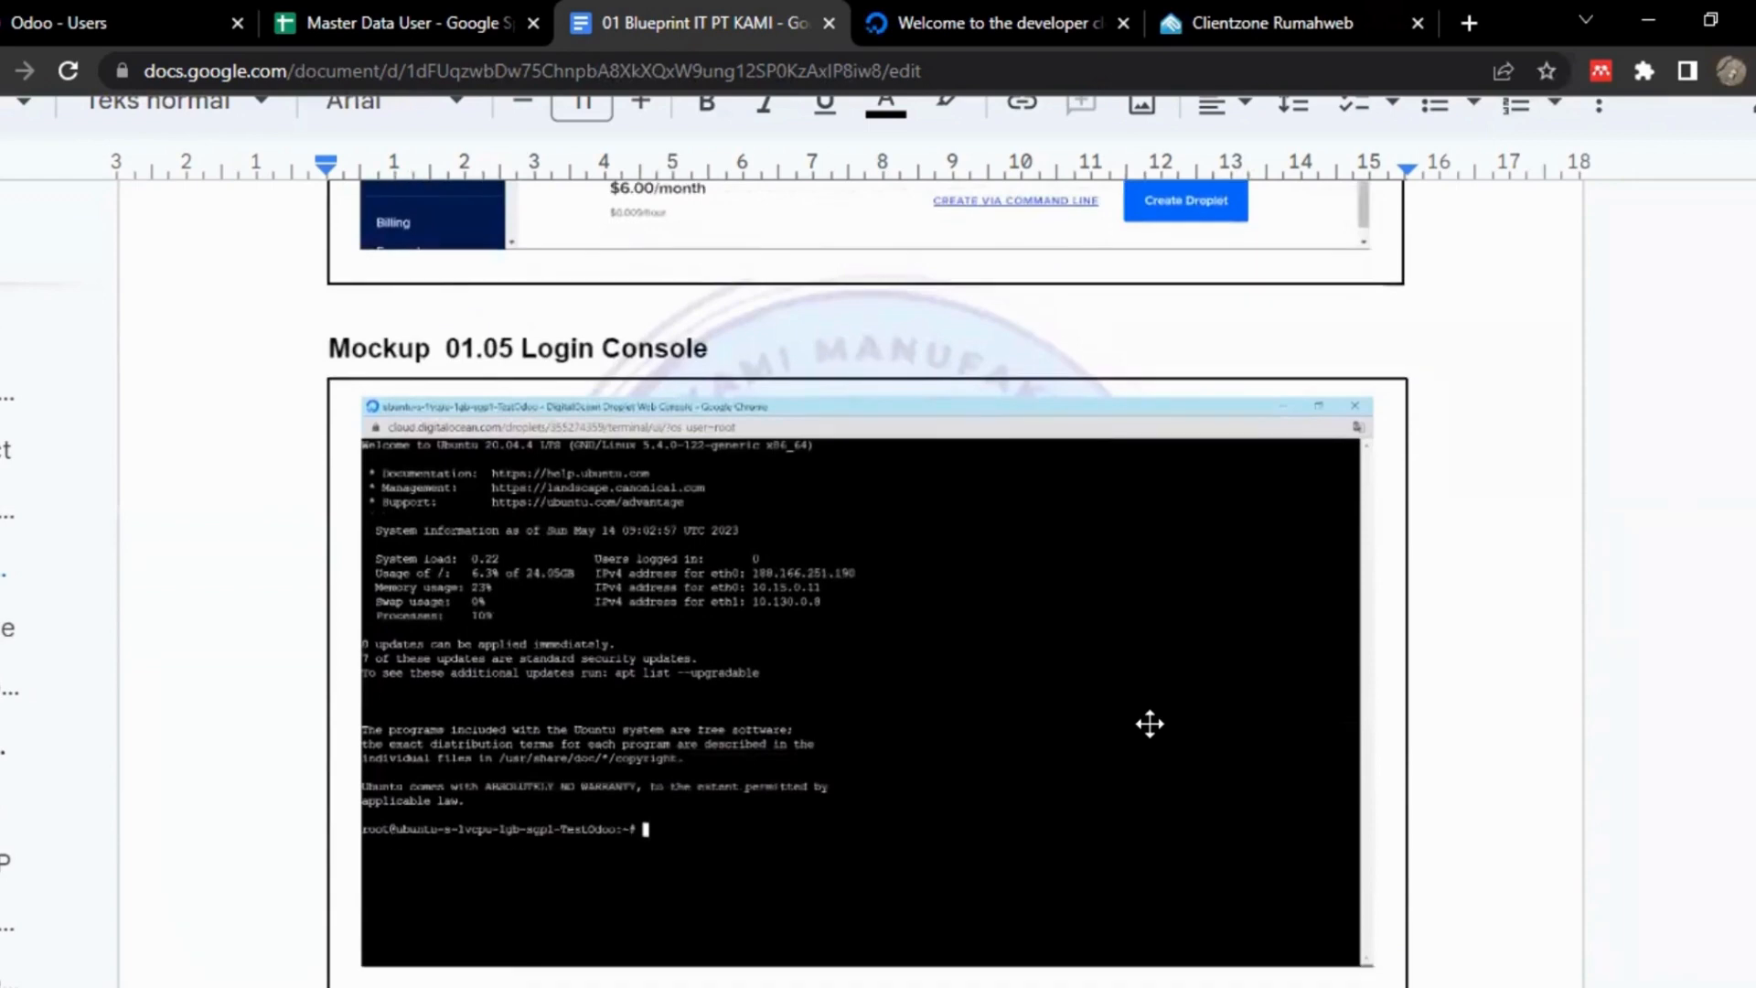
{"action": "scroll", "coordinate": [1150, 723], "scroll_direction": "down", "scroll_amount": 1}
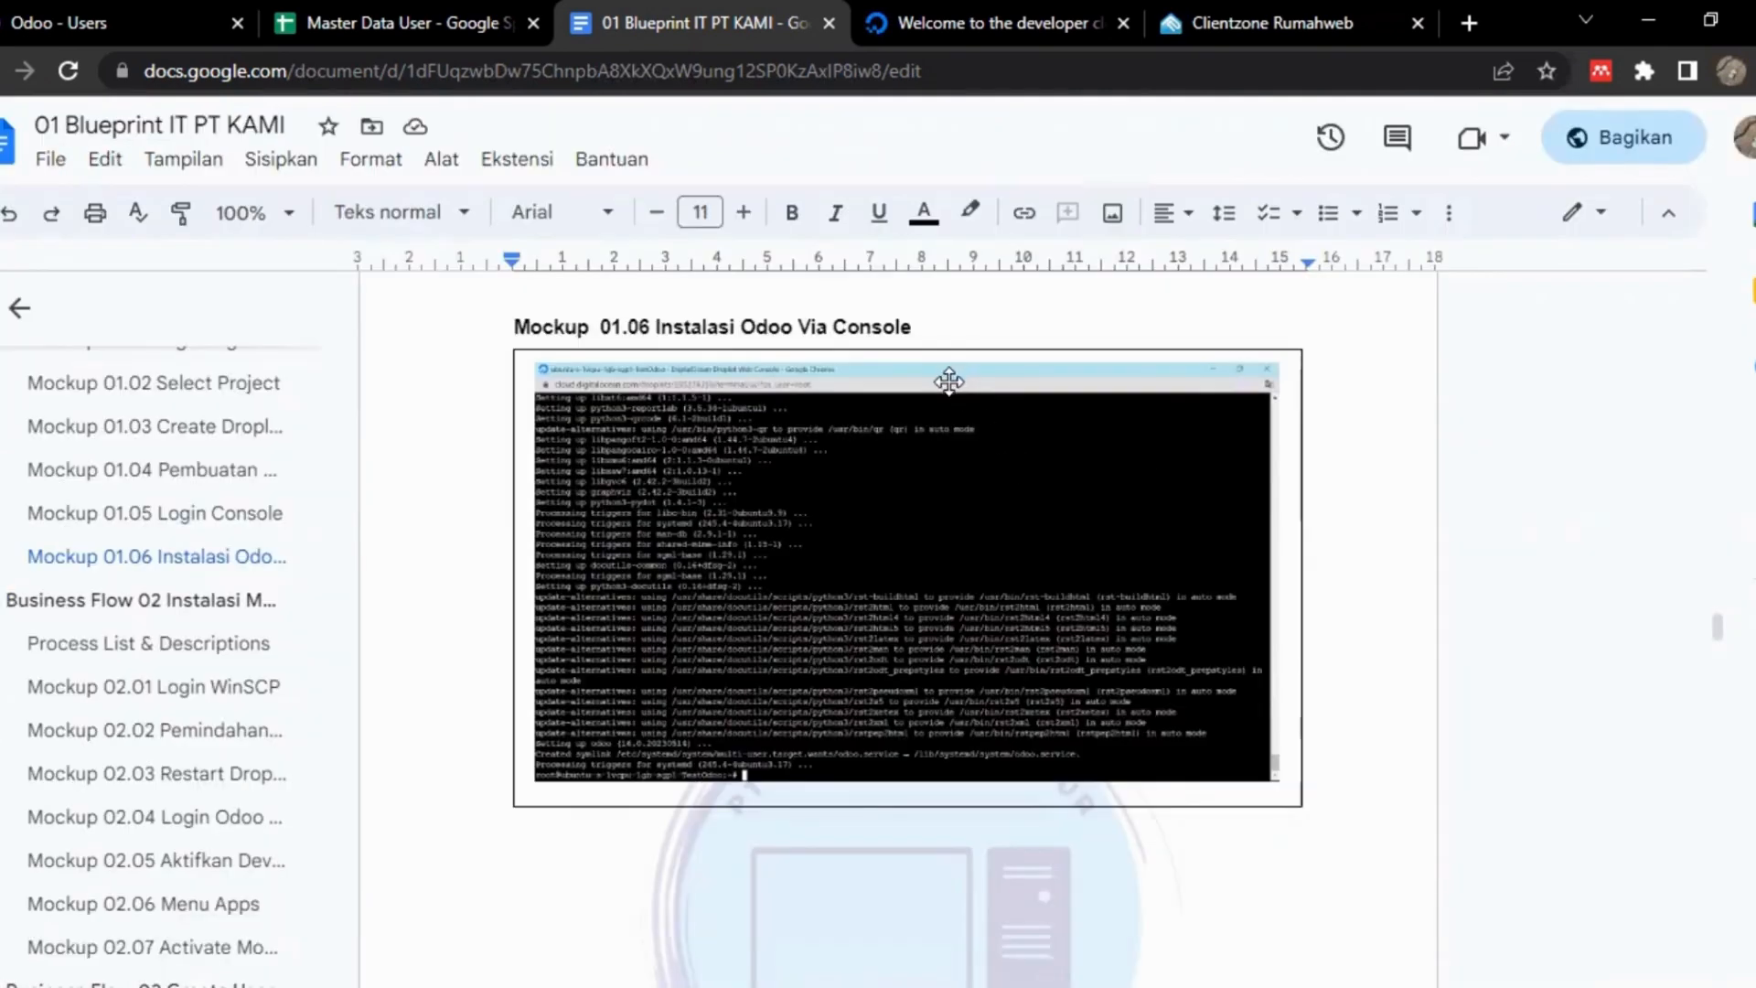
- Switch to the Rumahweb Clientzone, view the Domain Lock dialog of kmi-ctech-erp.my.id and close it
{"action": "left_click", "coordinate": [1209, 11]}
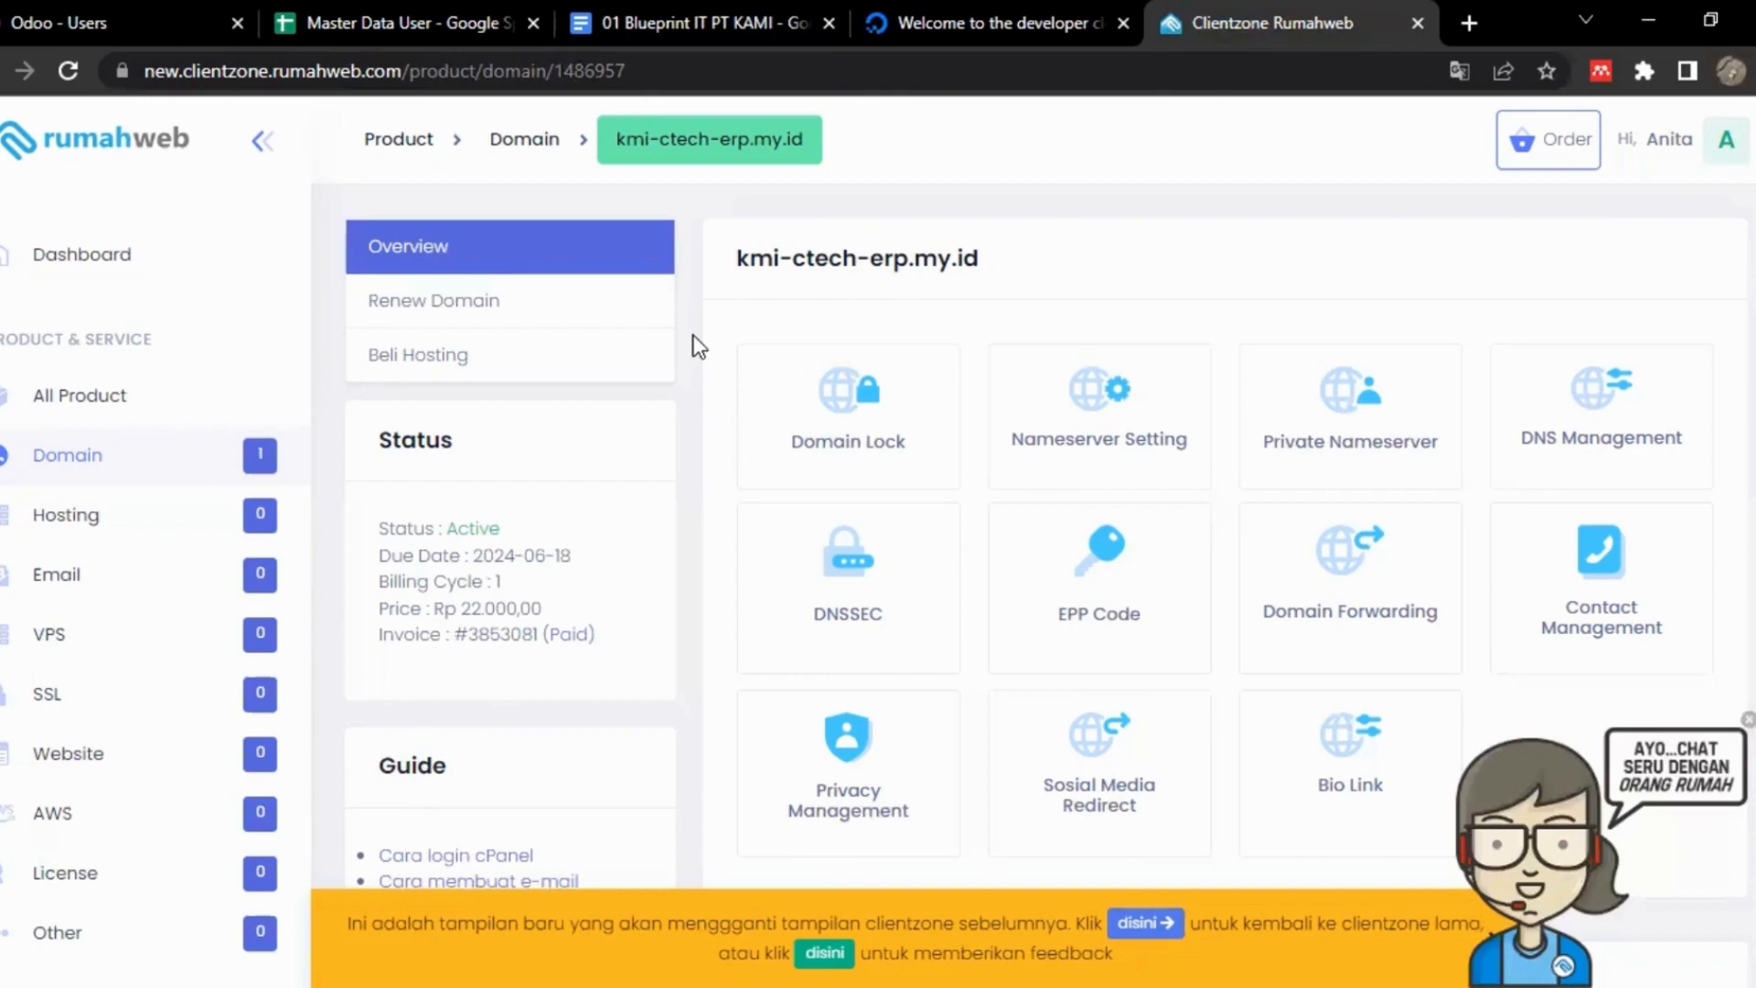
{"action": "left_click", "coordinate": [857, 448]}
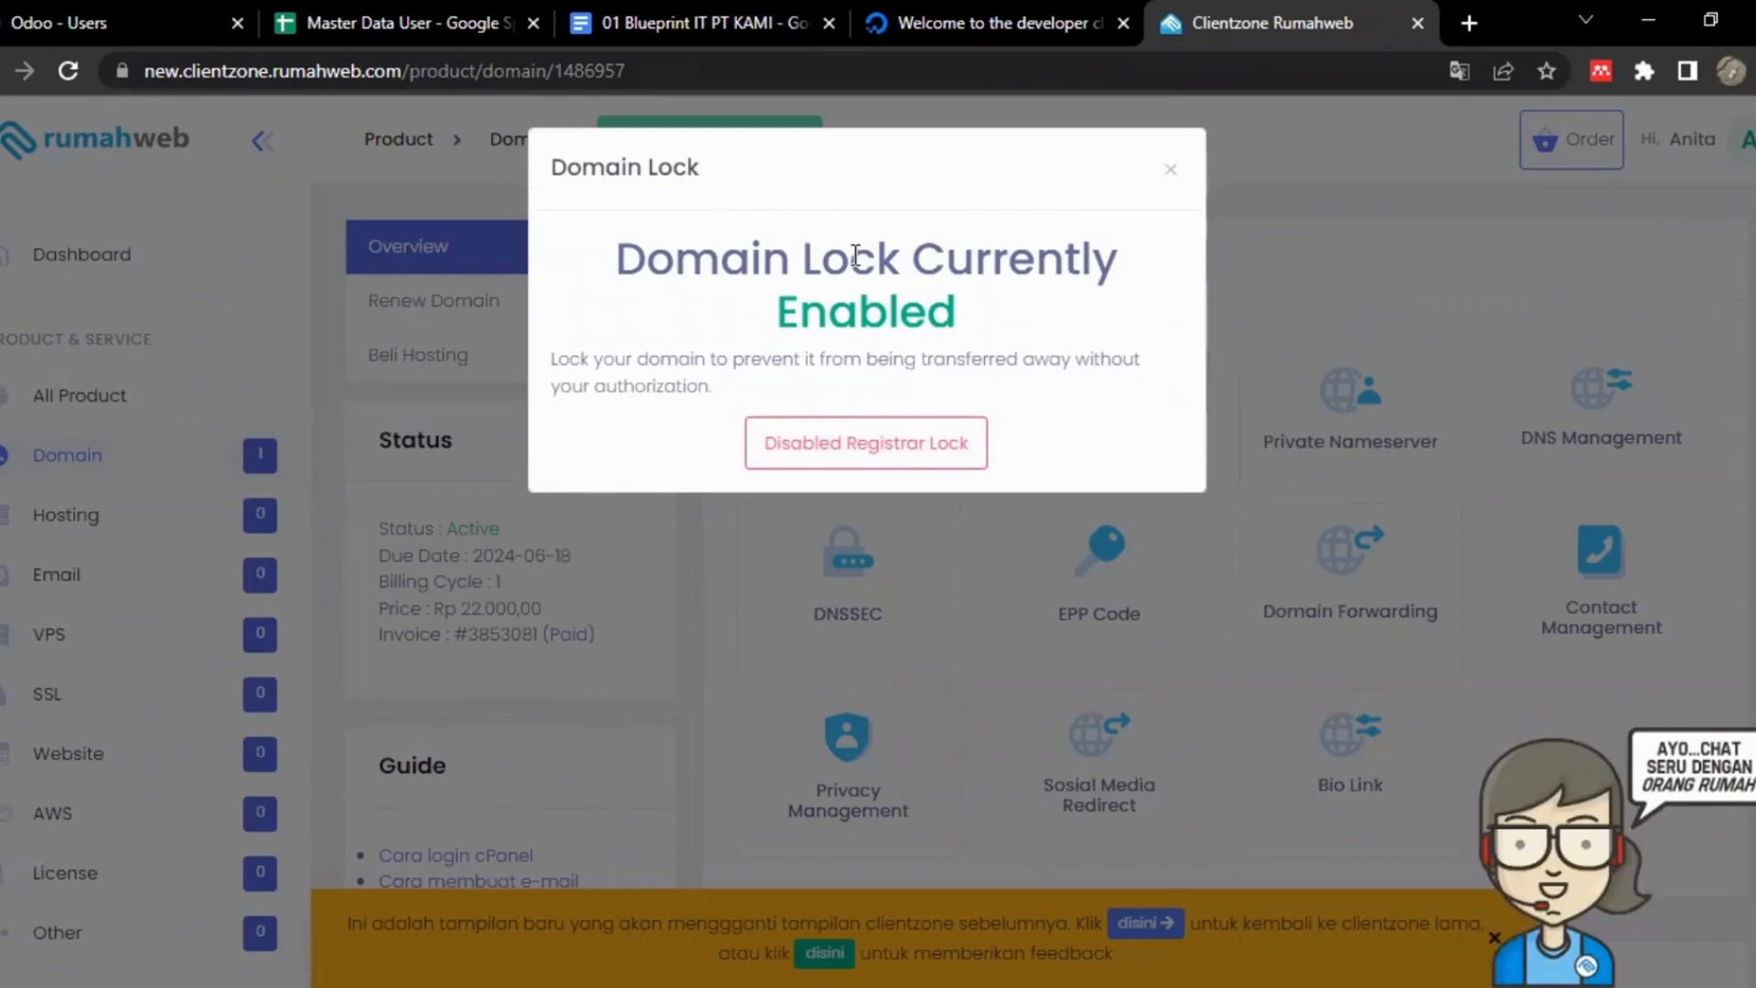
{"action": "triple_click", "coordinate": [1322, 228]}
{"action": "left_click", "coordinate": [1323, 230]}
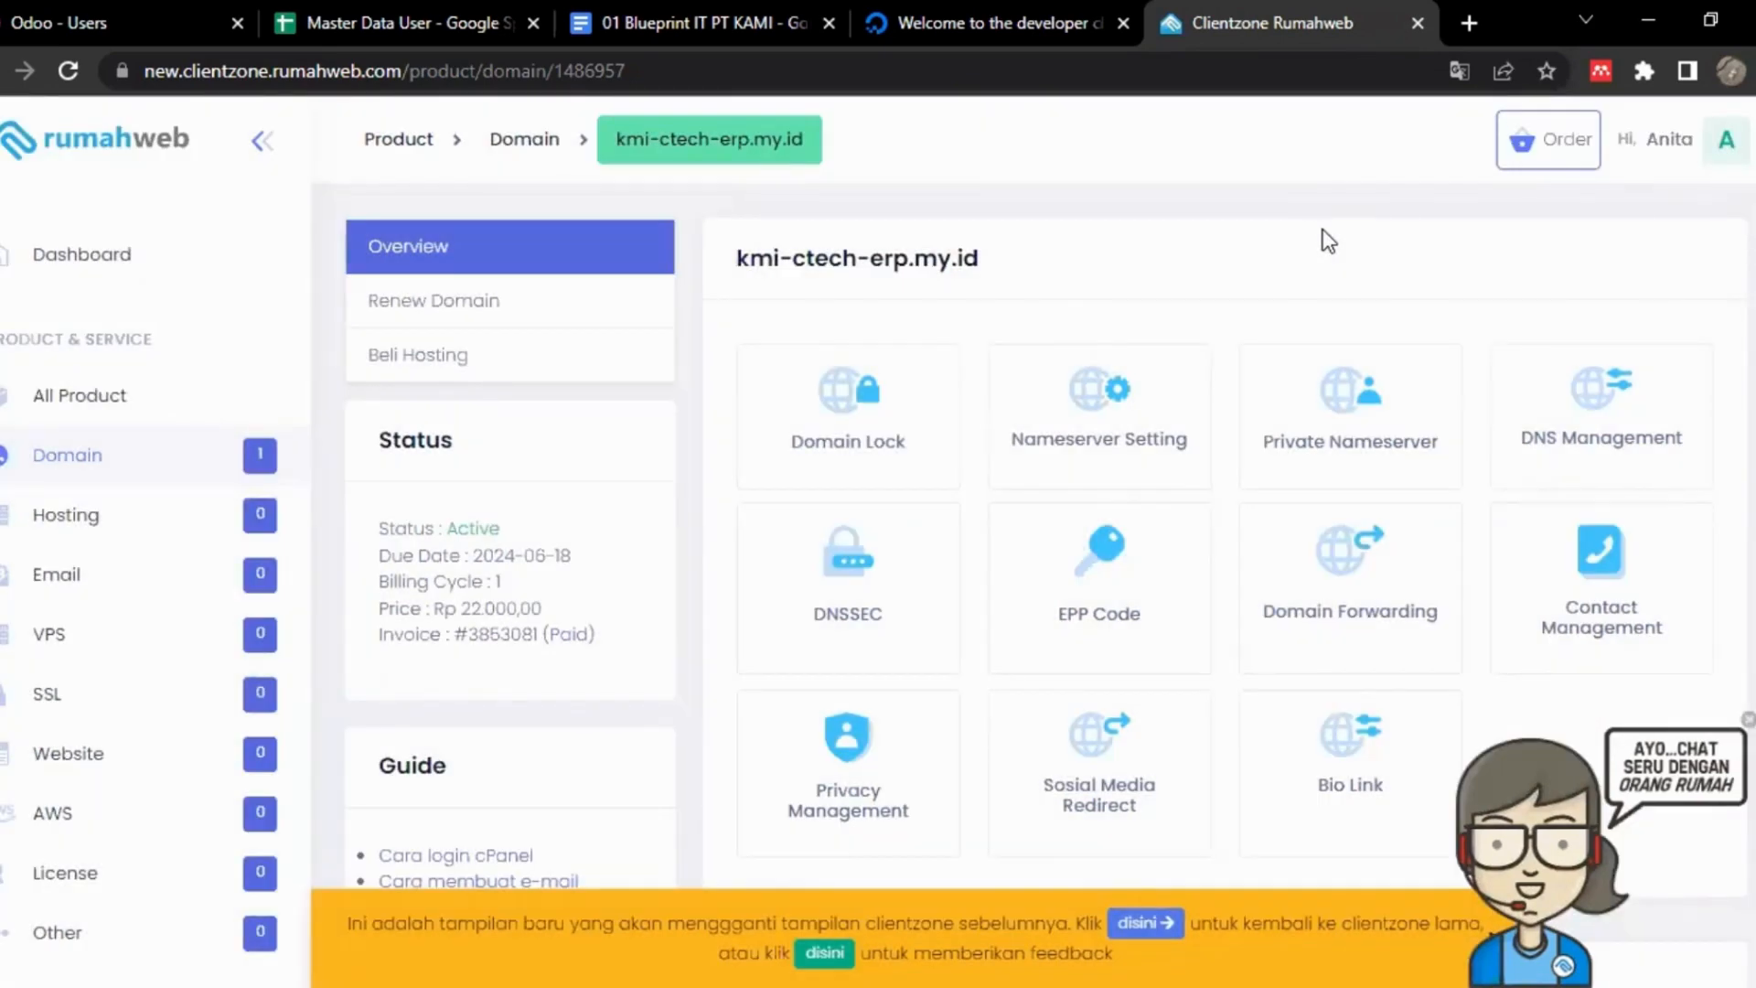
- Open DNS Management for the domain, view the A record's modification form and return to the record list
{"action": "left_click", "coordinate": [1651, 403]}
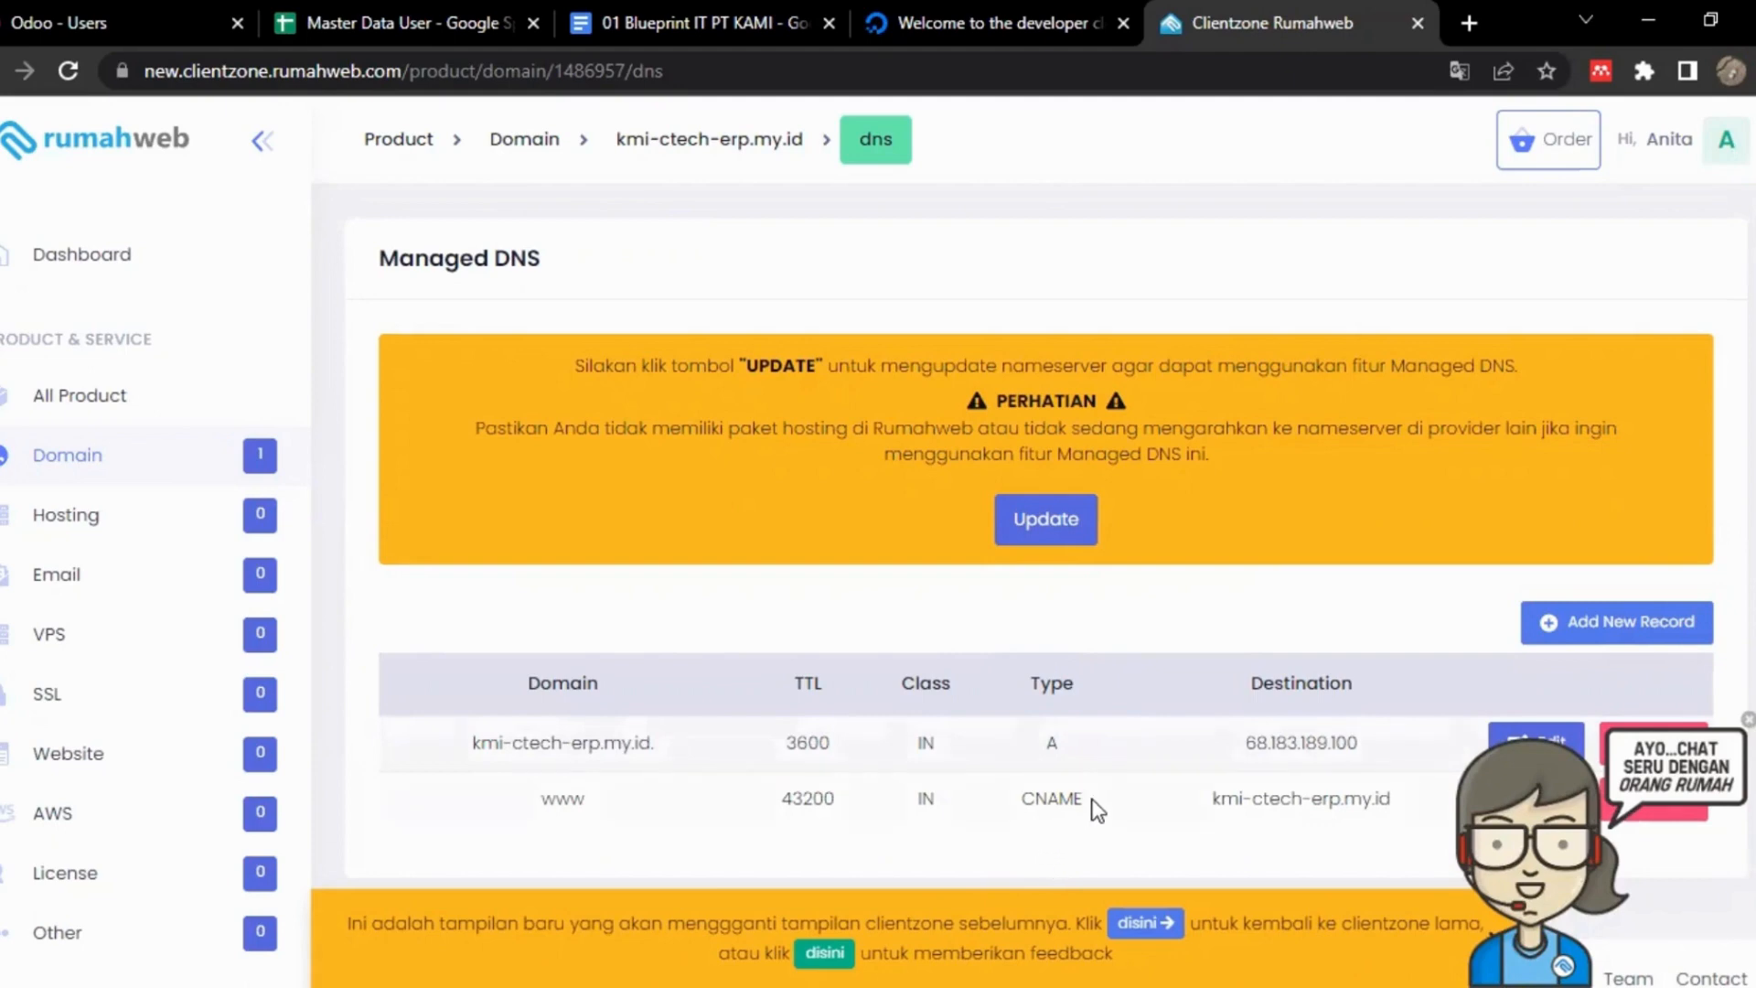
{"action": "left_click", "coordinate": [1533, 712]}
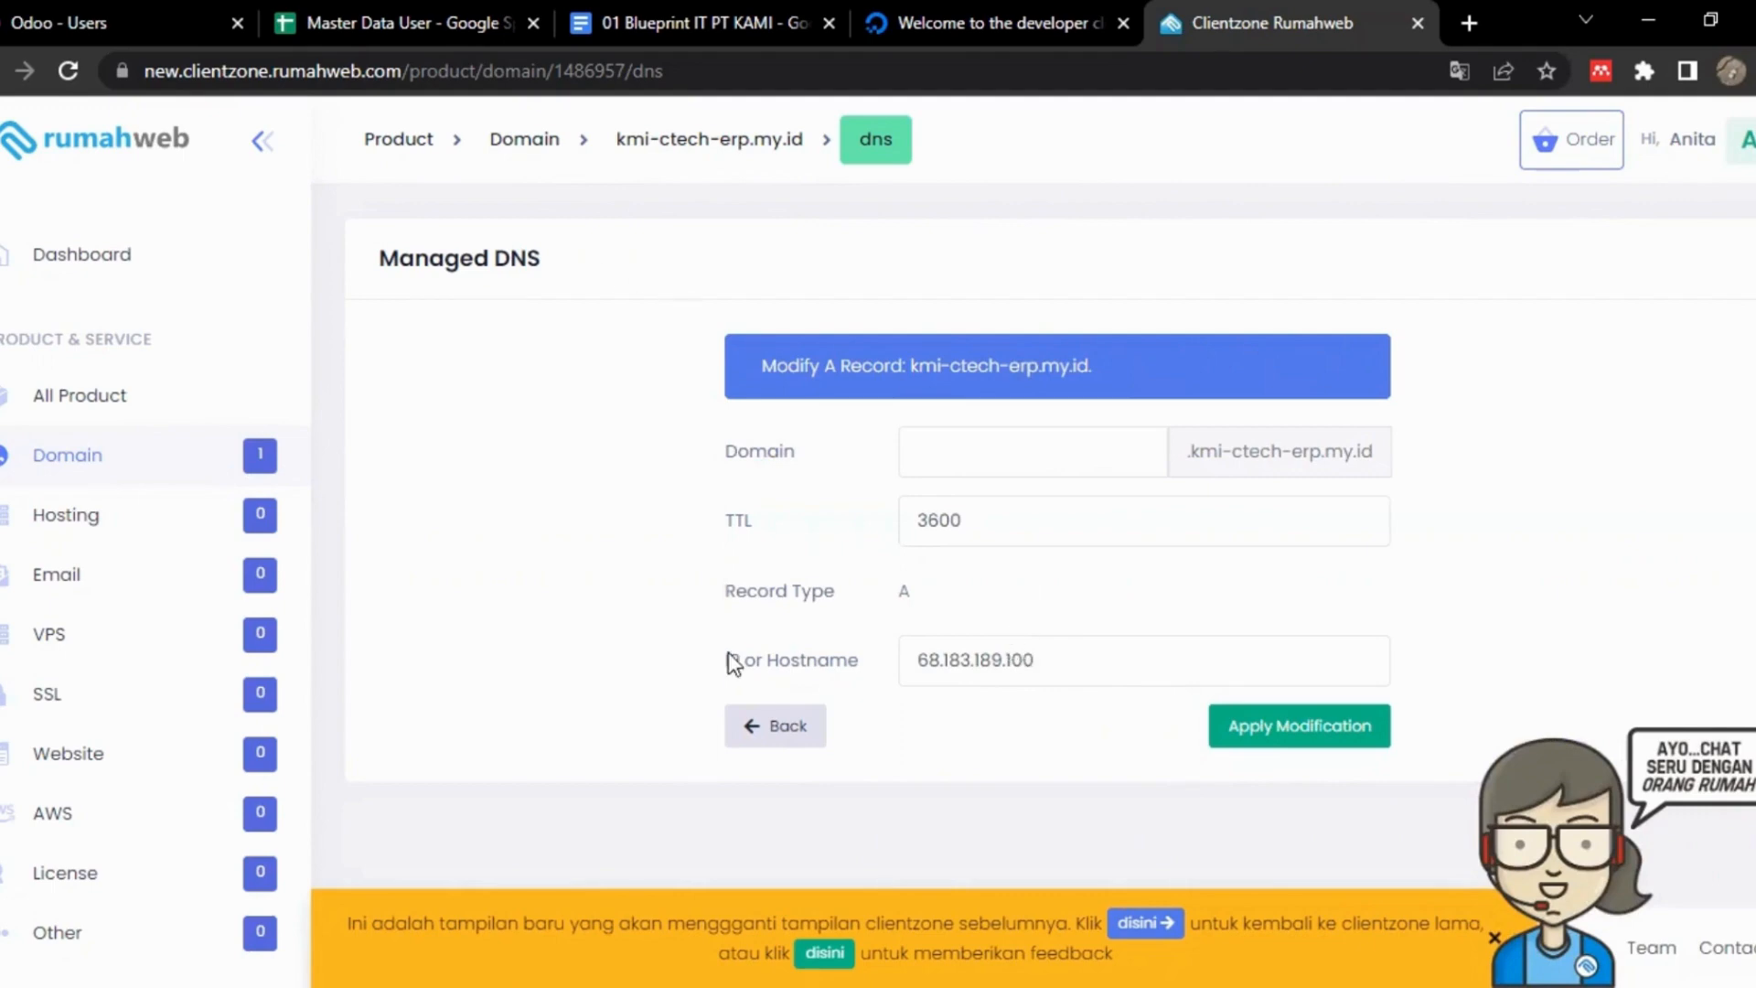
{"action": "left_click", "coordinate": [752, 729]}
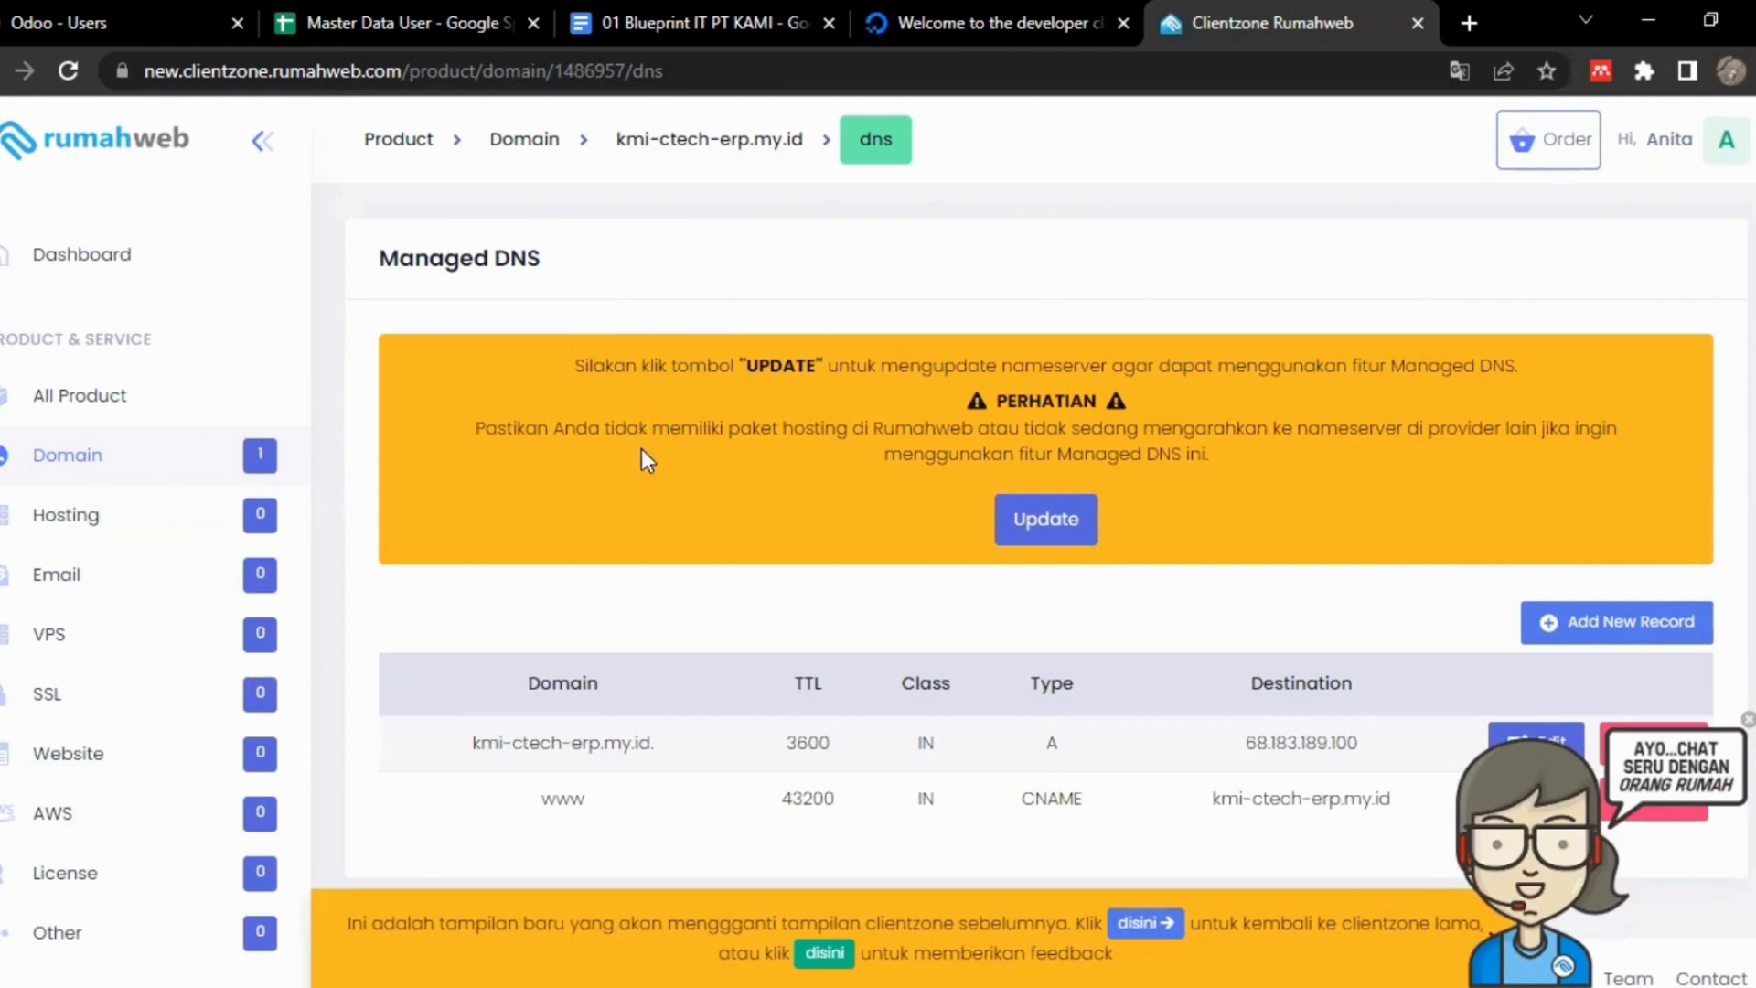
- Switch to the Odoo login page and highlight the kmi-ctech-erp.my.id:8069/web part of its address
{"action": "key", "text": "alt+Tab"}
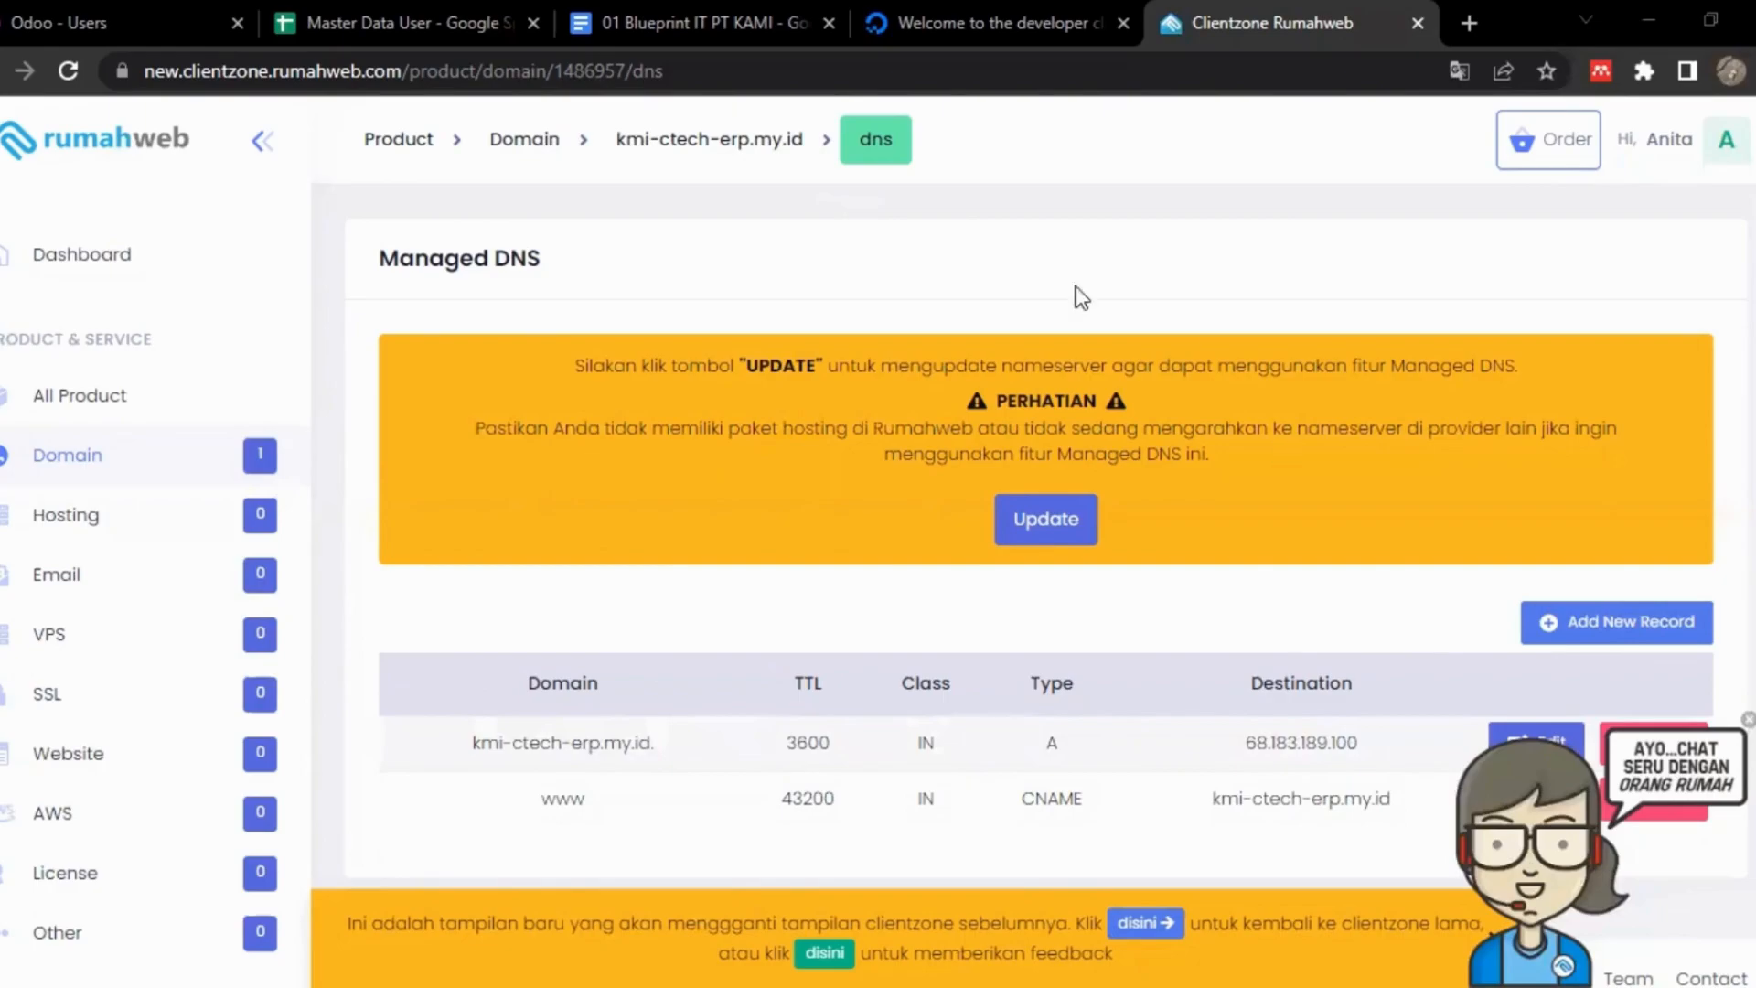
{"action": "key", "text": "alt+Tab"}
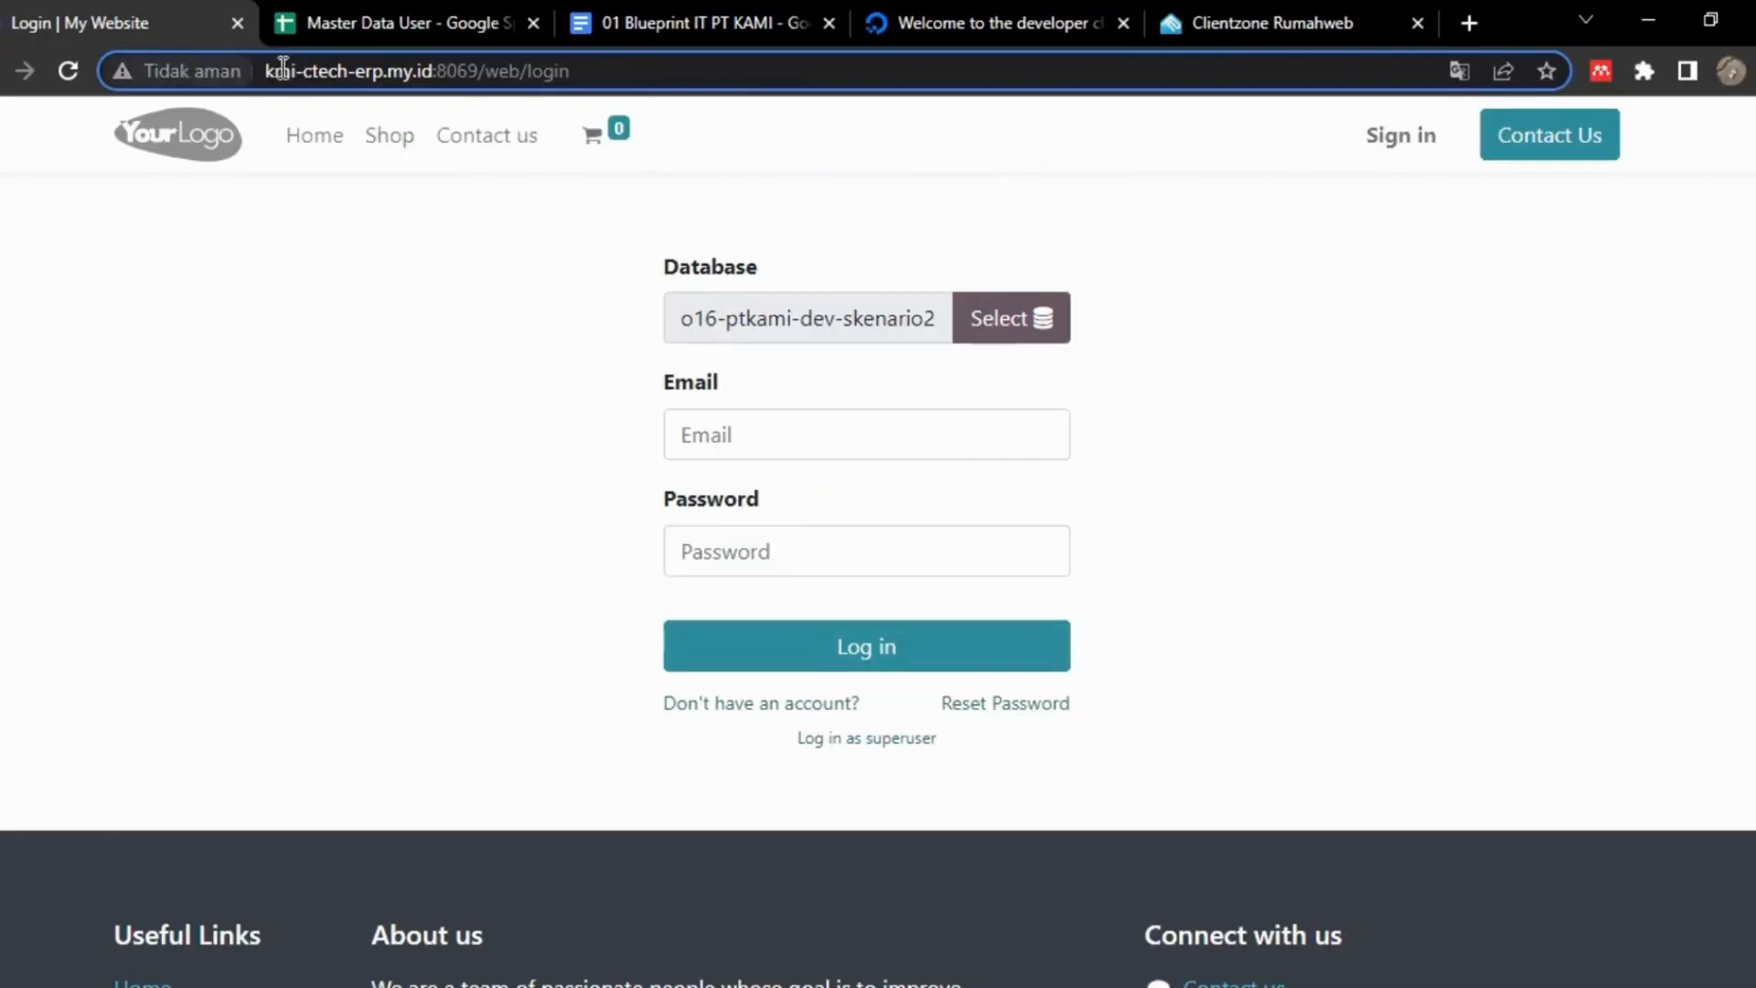
{"action": "left_click_drag", "start_coordinate": [265, 71], "coordinate": [516, 90]}
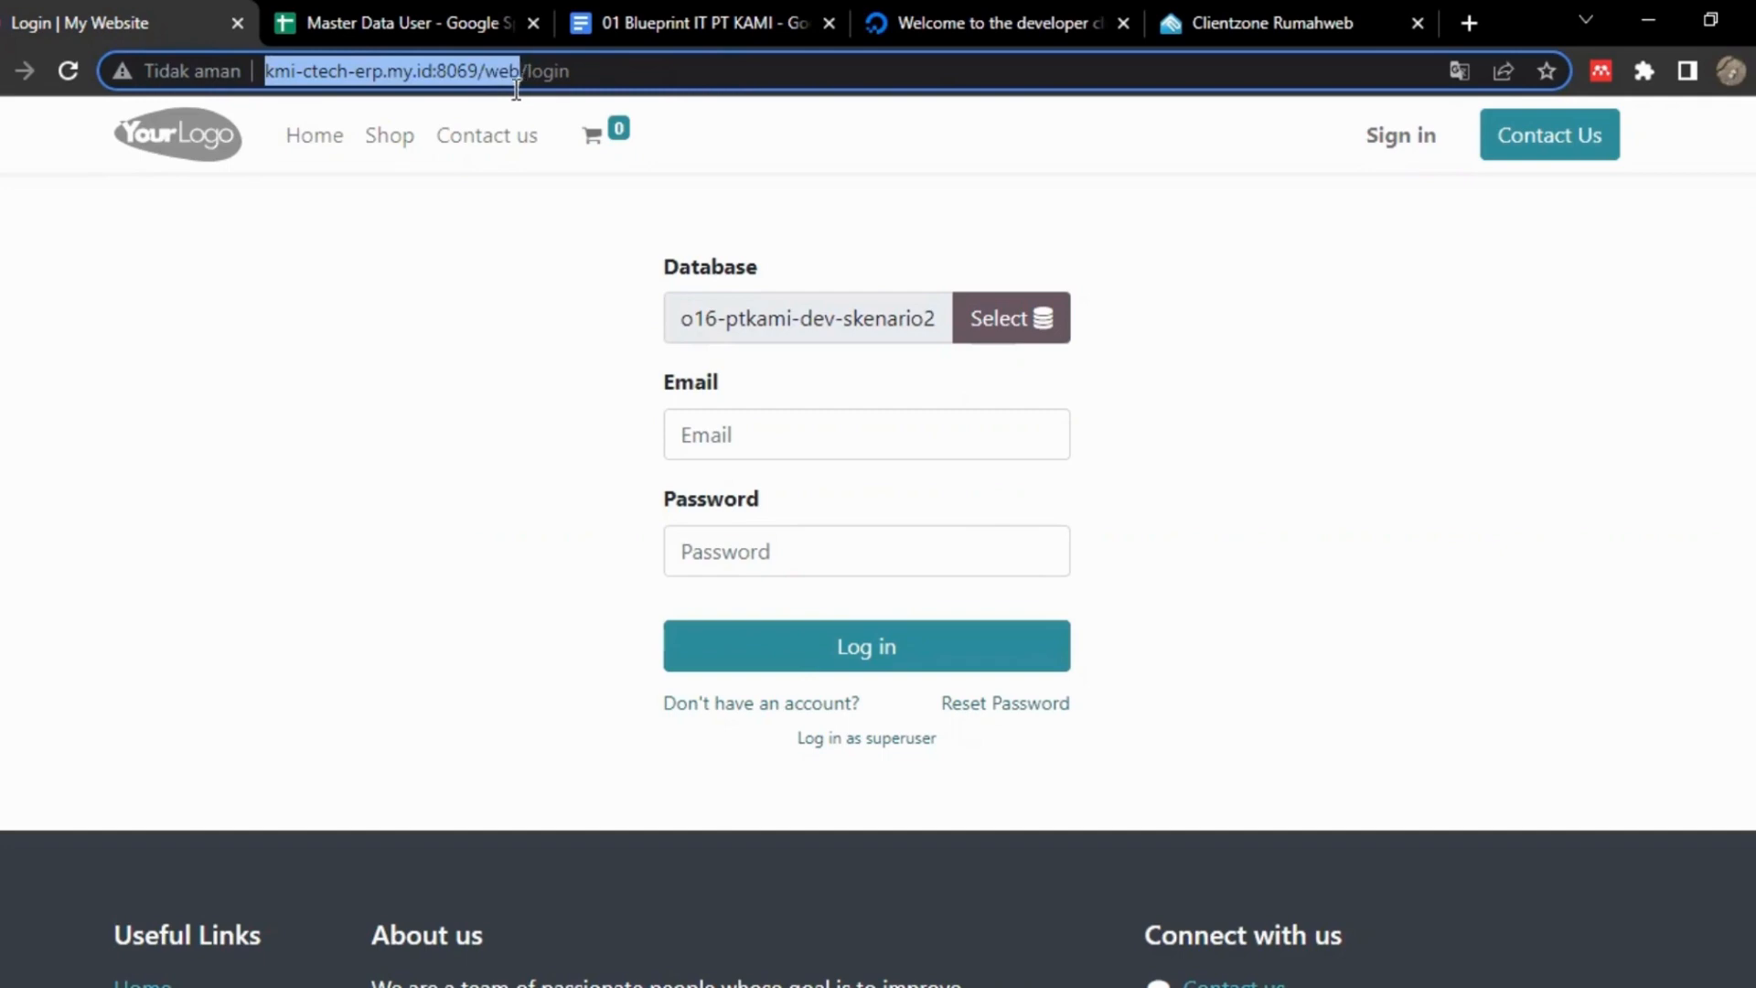
{"action": "left_click", "coordinate": [382, 424]}
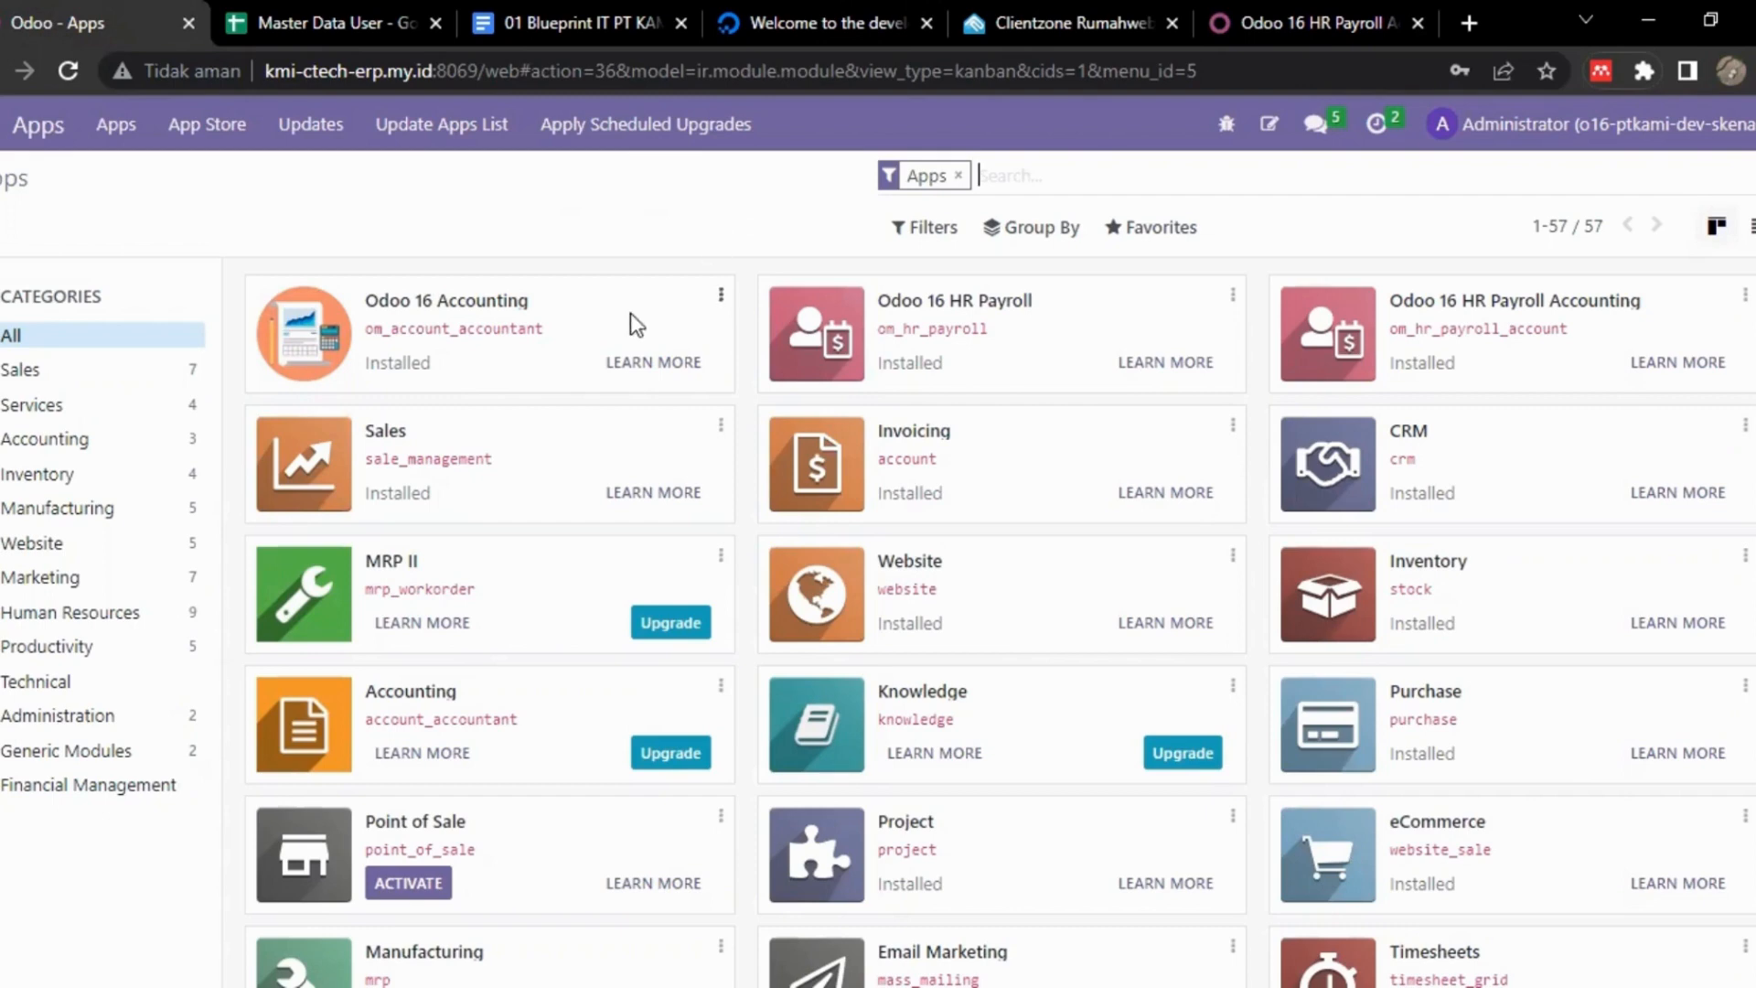
- Review the modules in Odoo's Apps list and view the Odoo 16 HR Payroll Accounting page in the Odoo app store
{"action": "scroll", "coordinate": [631, 320], "scroll_direction": "down", "scroll_amount": 4}
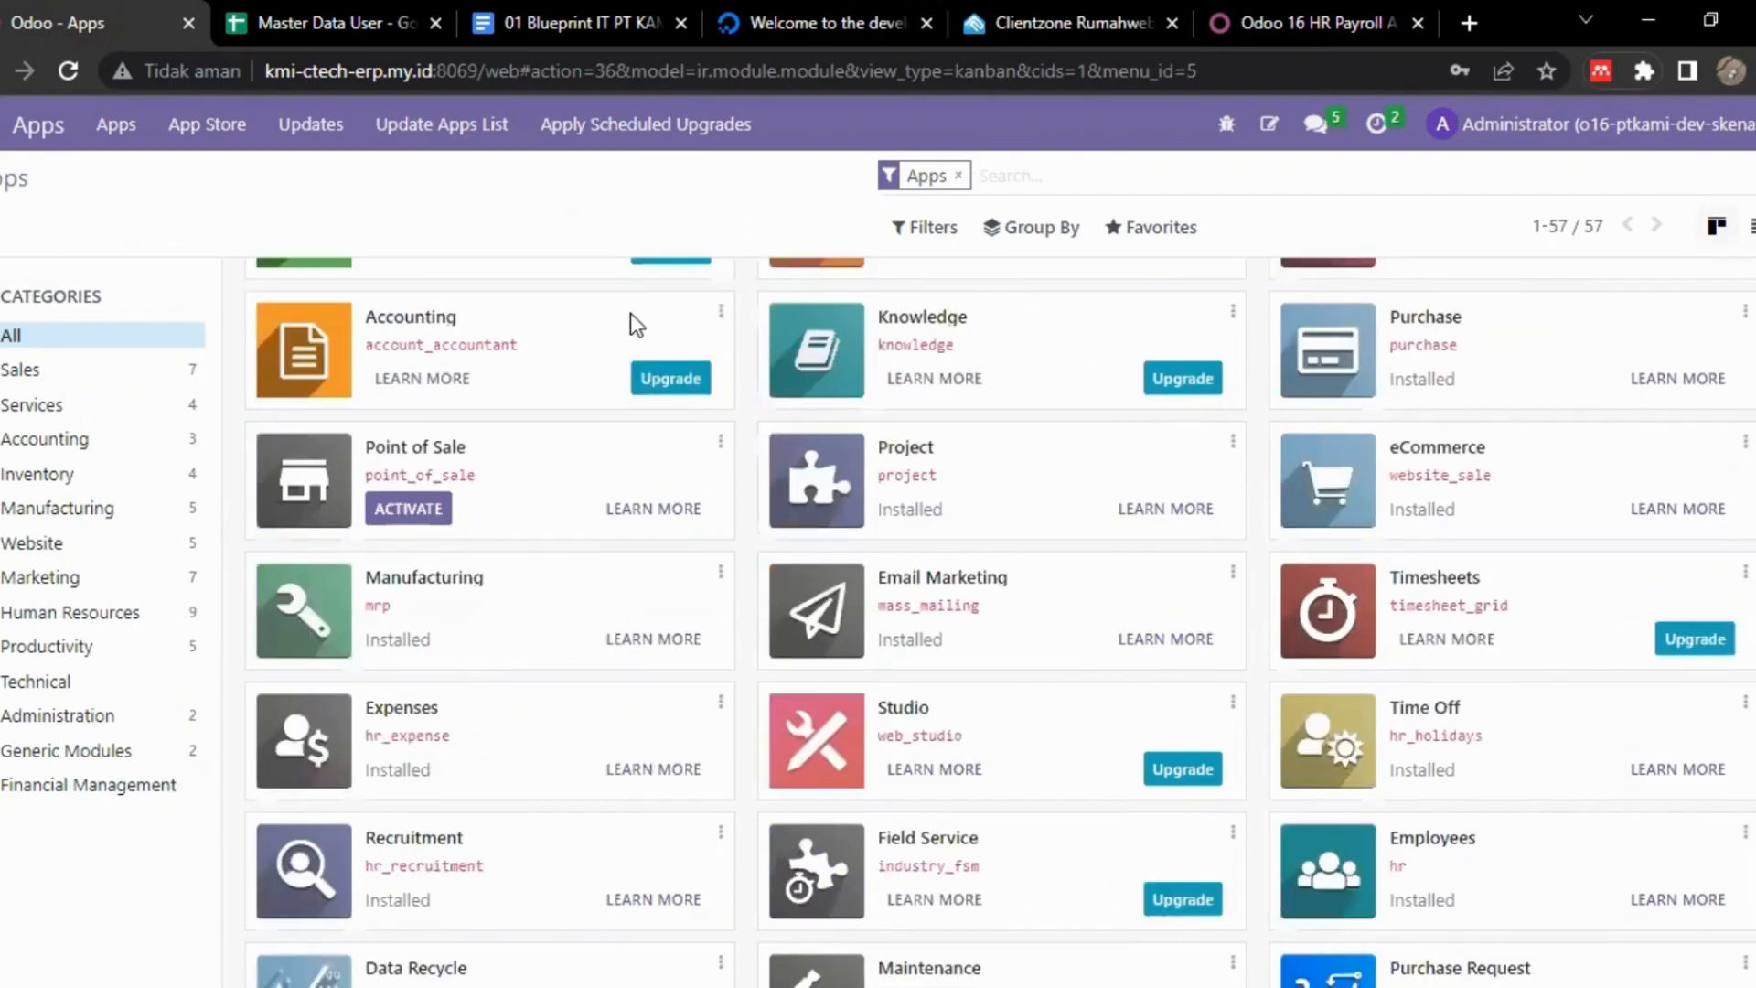
{"action": "scroll", "coordinate": [629, 313], "scroll_direction": "down", "scroll_amount": 1}
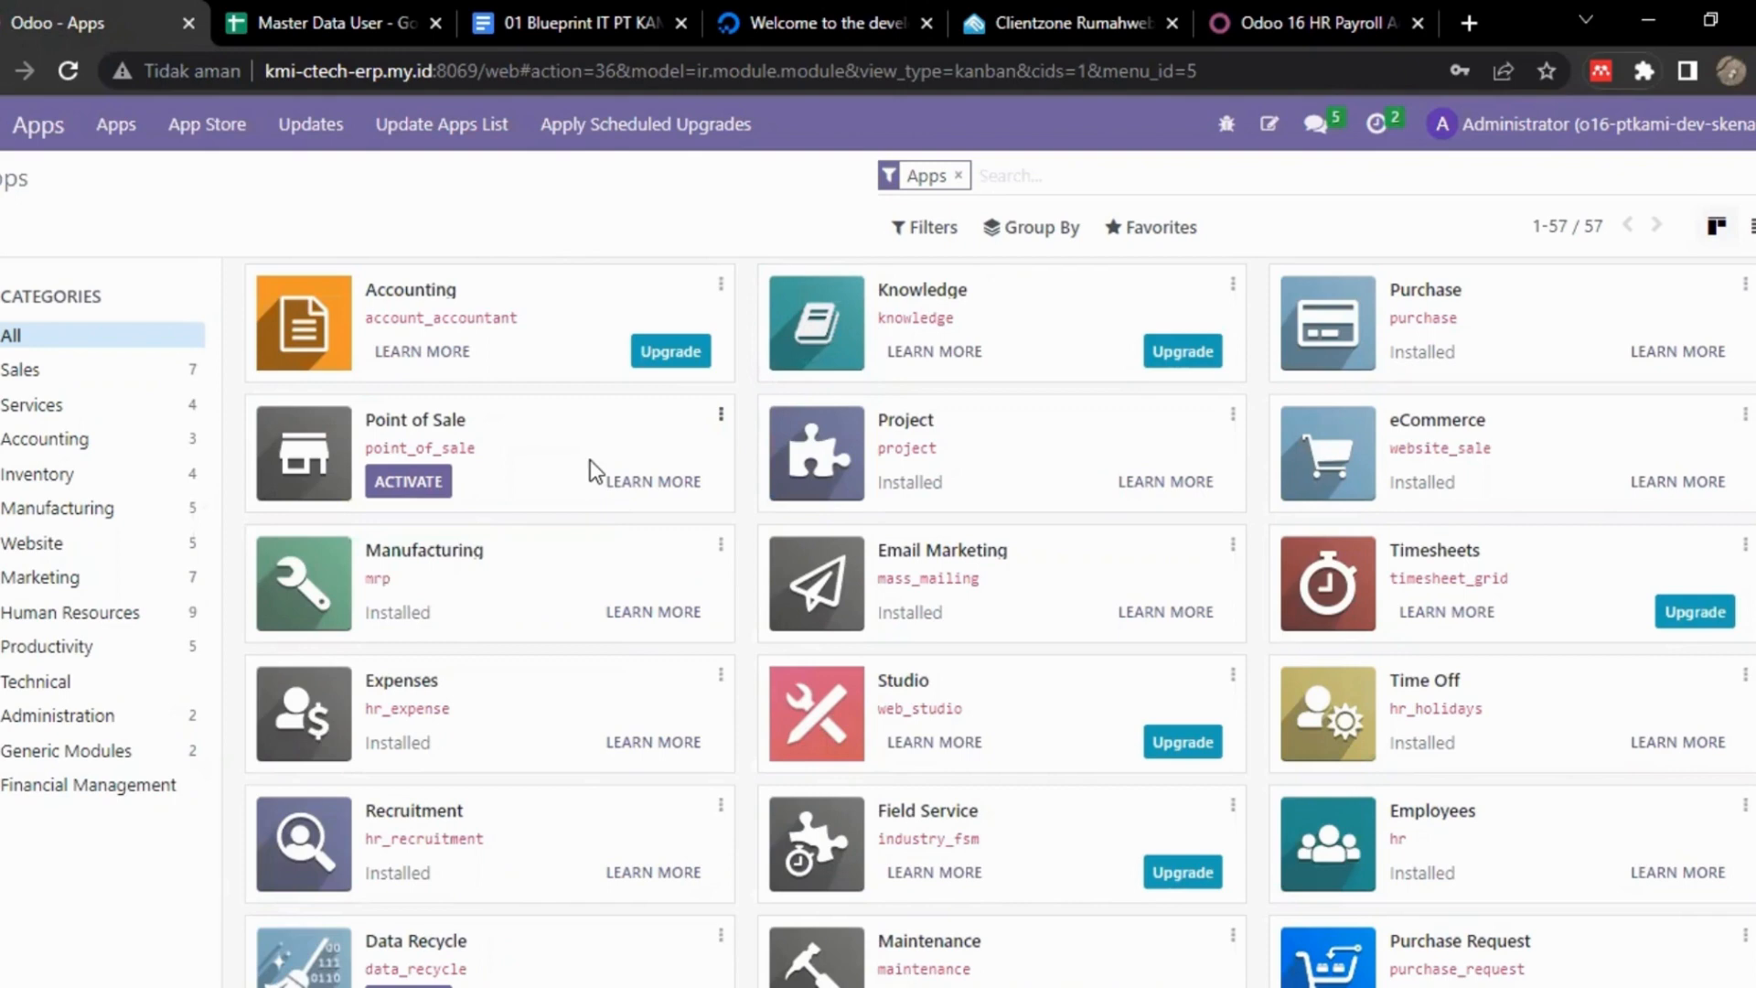
{"action": "left_click", "coordinate": [1287, 3]}
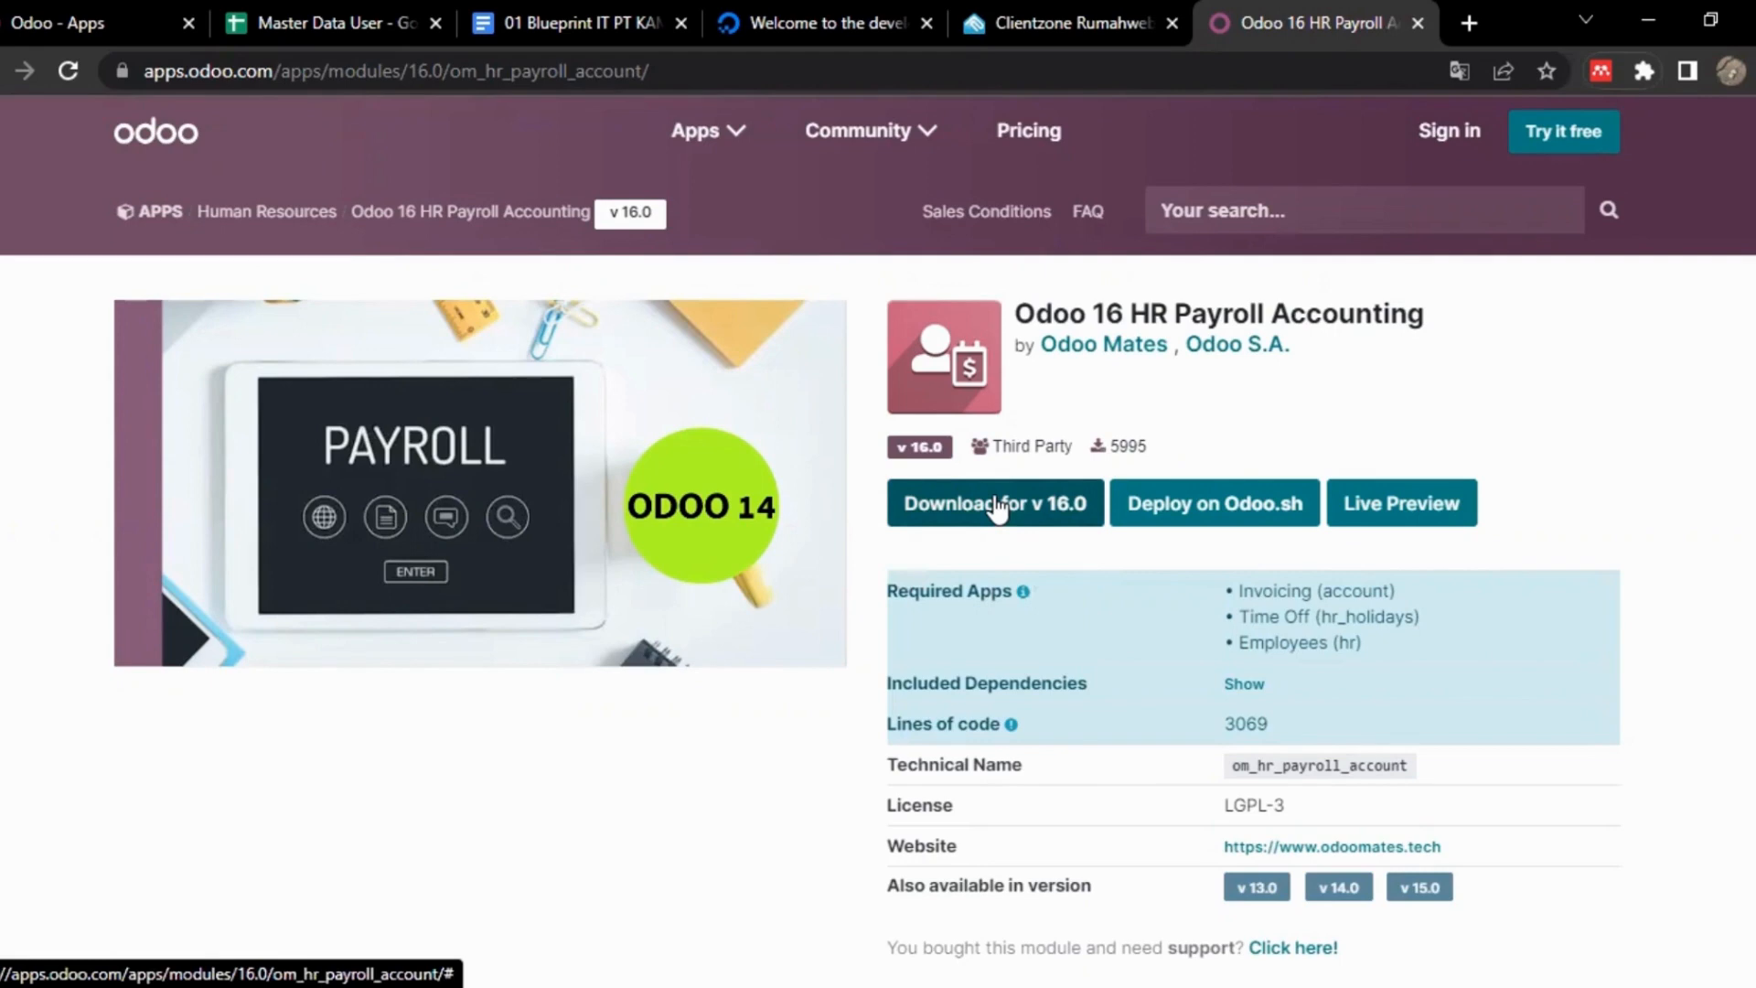
- Return to the 01 Blueprint IT PT KAMI document and examine Mockup 02.01 Login WinSCP up close
{"action": "left_click", "coordinate": [624, 20]}
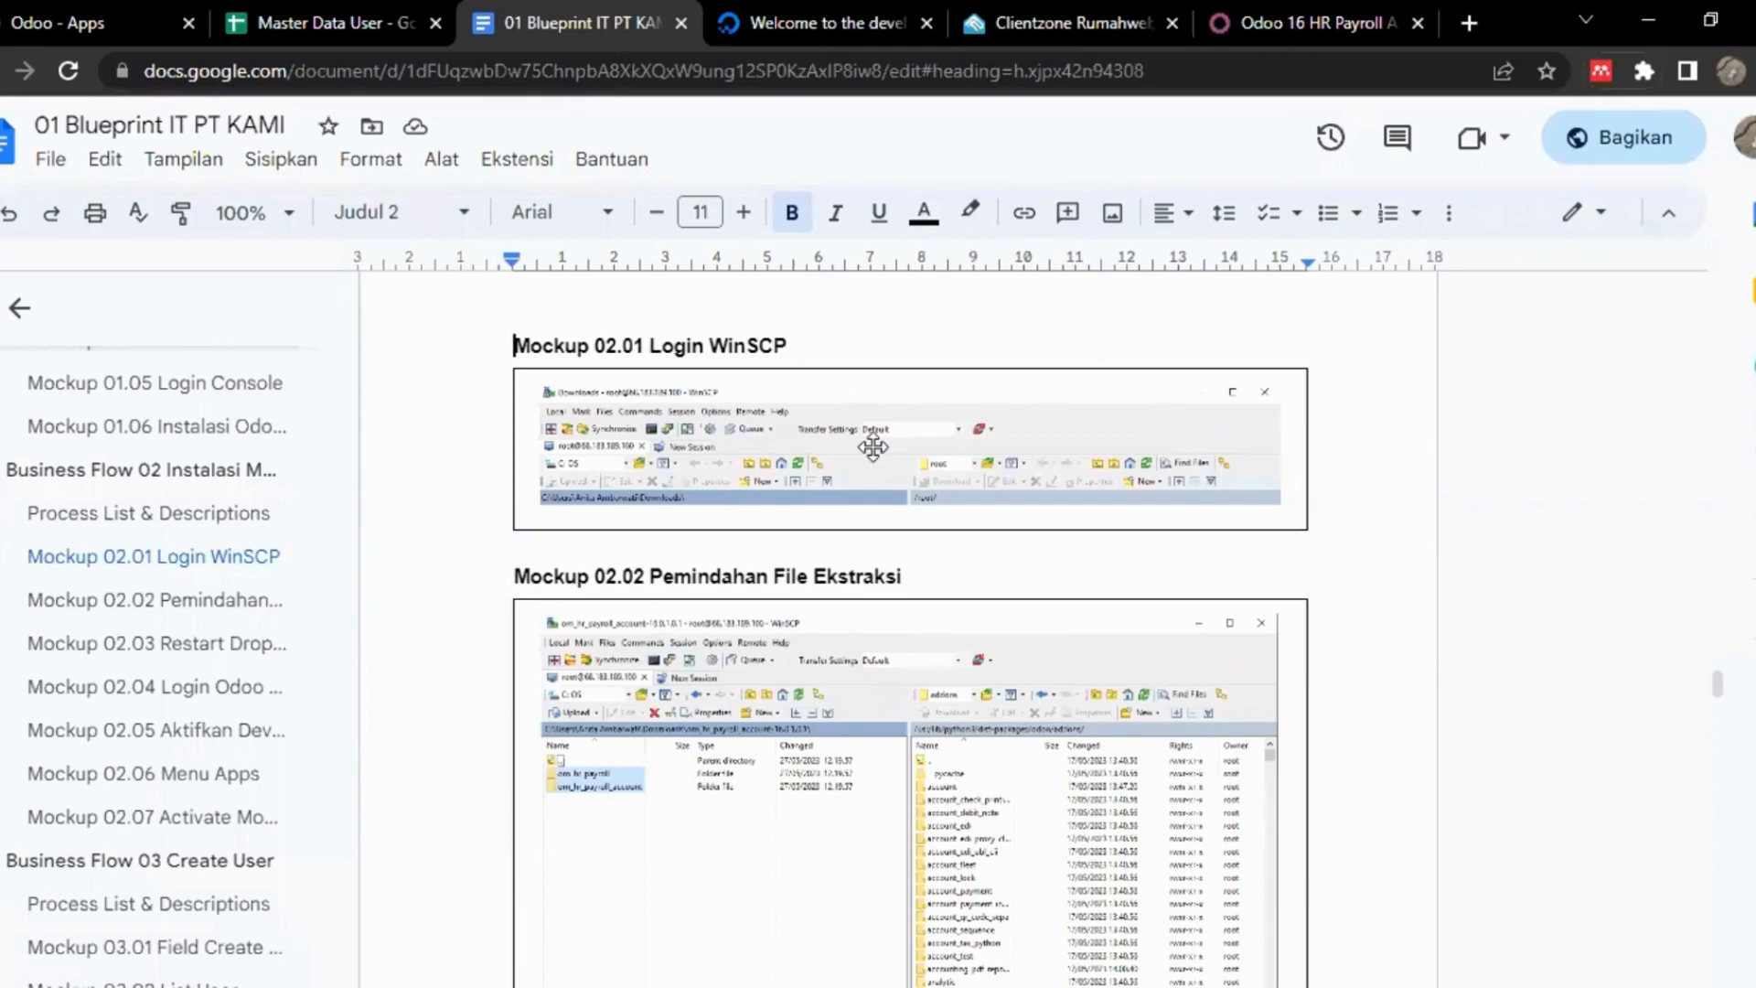
{"action": "scroll", "coordinate": [873, 447], "scroll_direction": "up", "scroll_amount": 5, "text": "ctrl"}
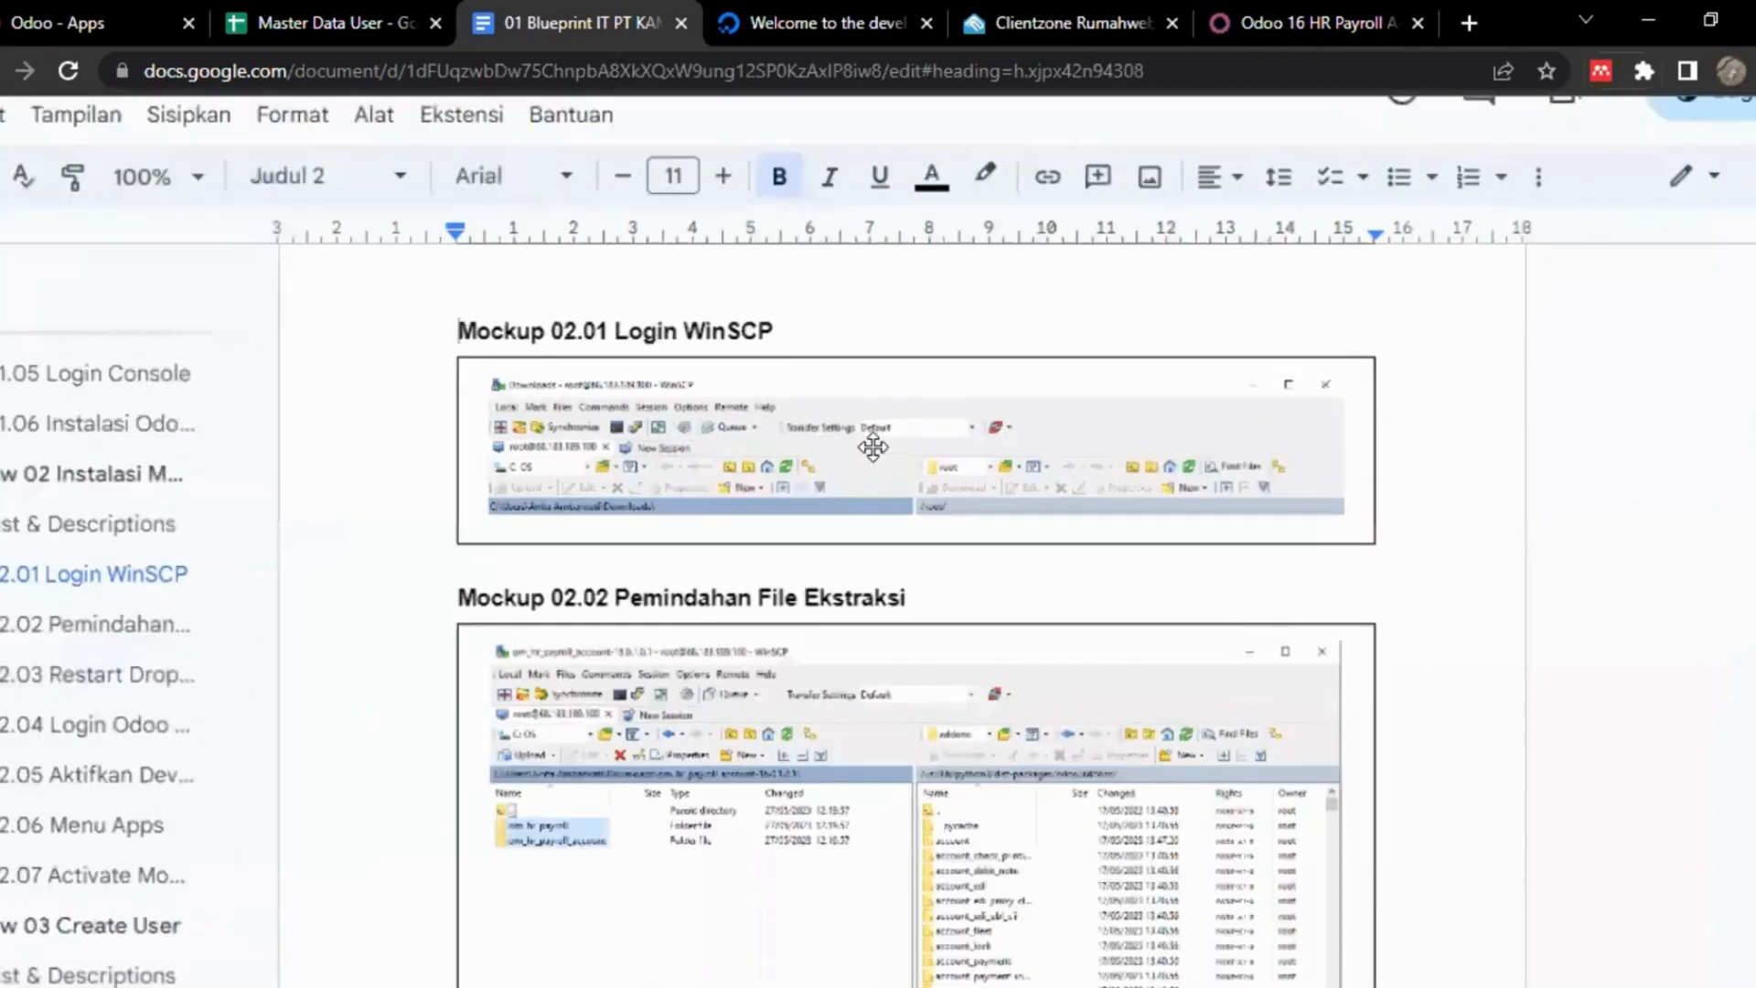
{"action": "scroll", "coordinate": [873, 446], "scroll_direction": "right", "scroll_amount": 2}
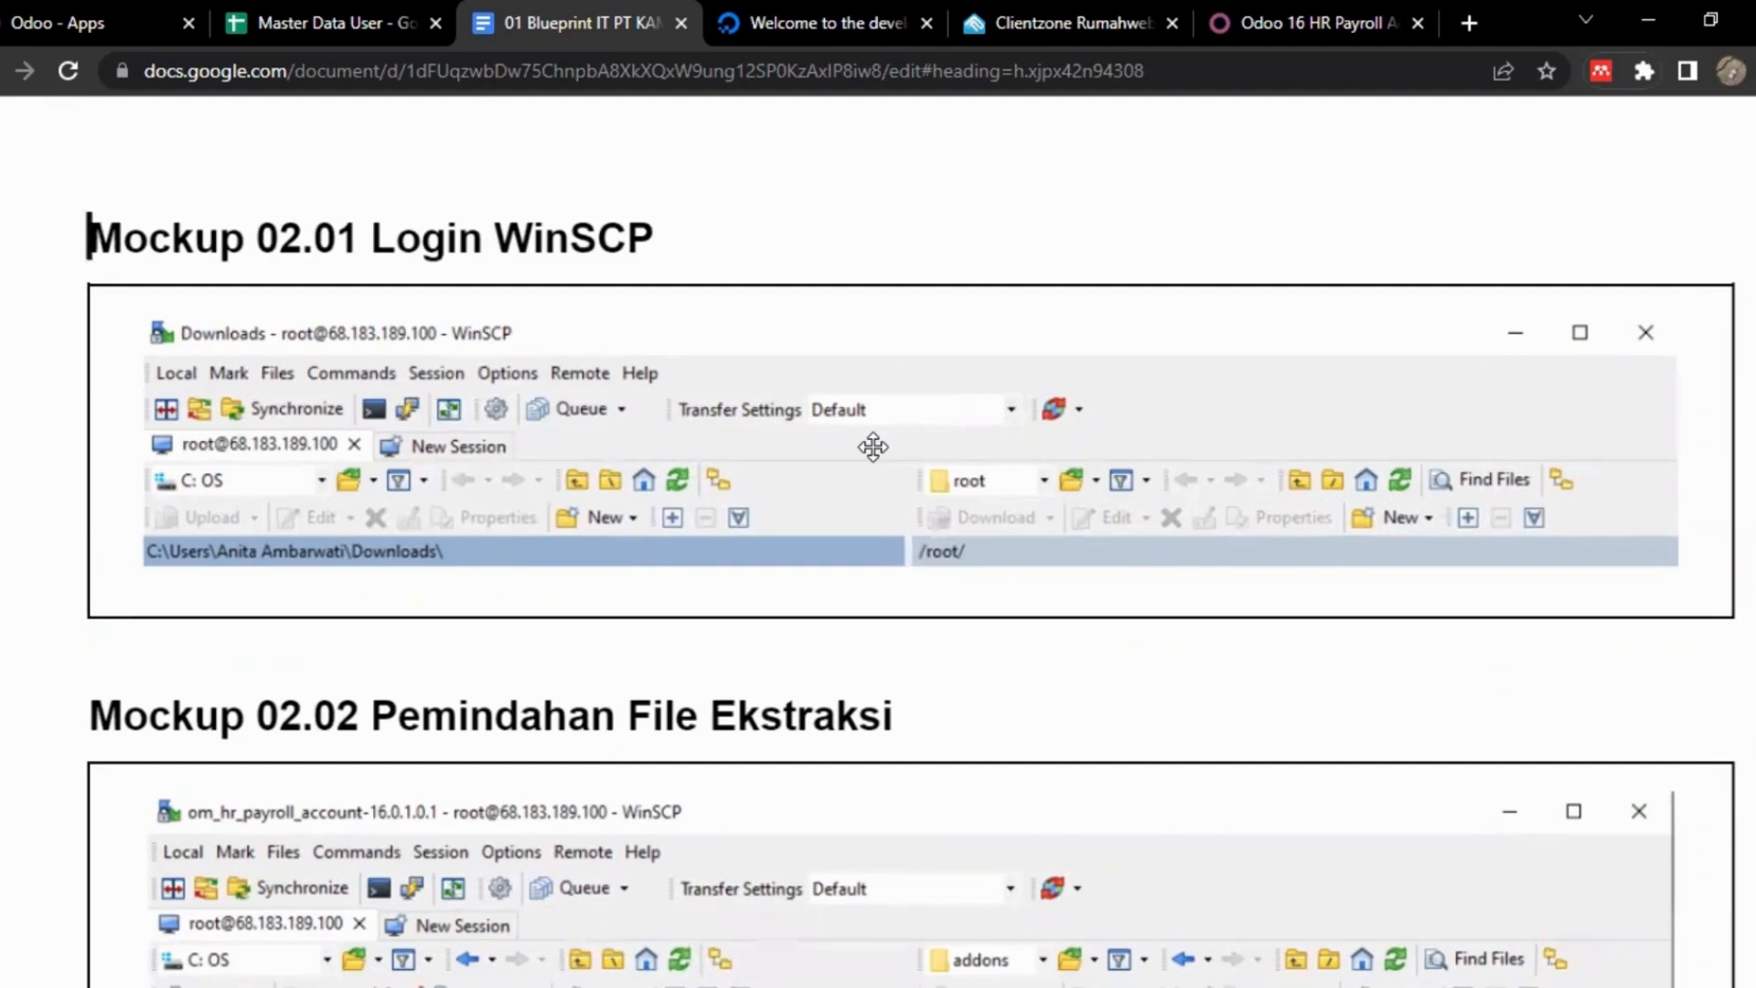
- Examine Mockup 02.02 Pemindahan File Ekstraksi and Mockup 02.03 Restart Droplets in the blueprint document
{"action": "scroll", "coordinate": [873, 446], "scroll_direction": "down", "scroll_amount": 7}
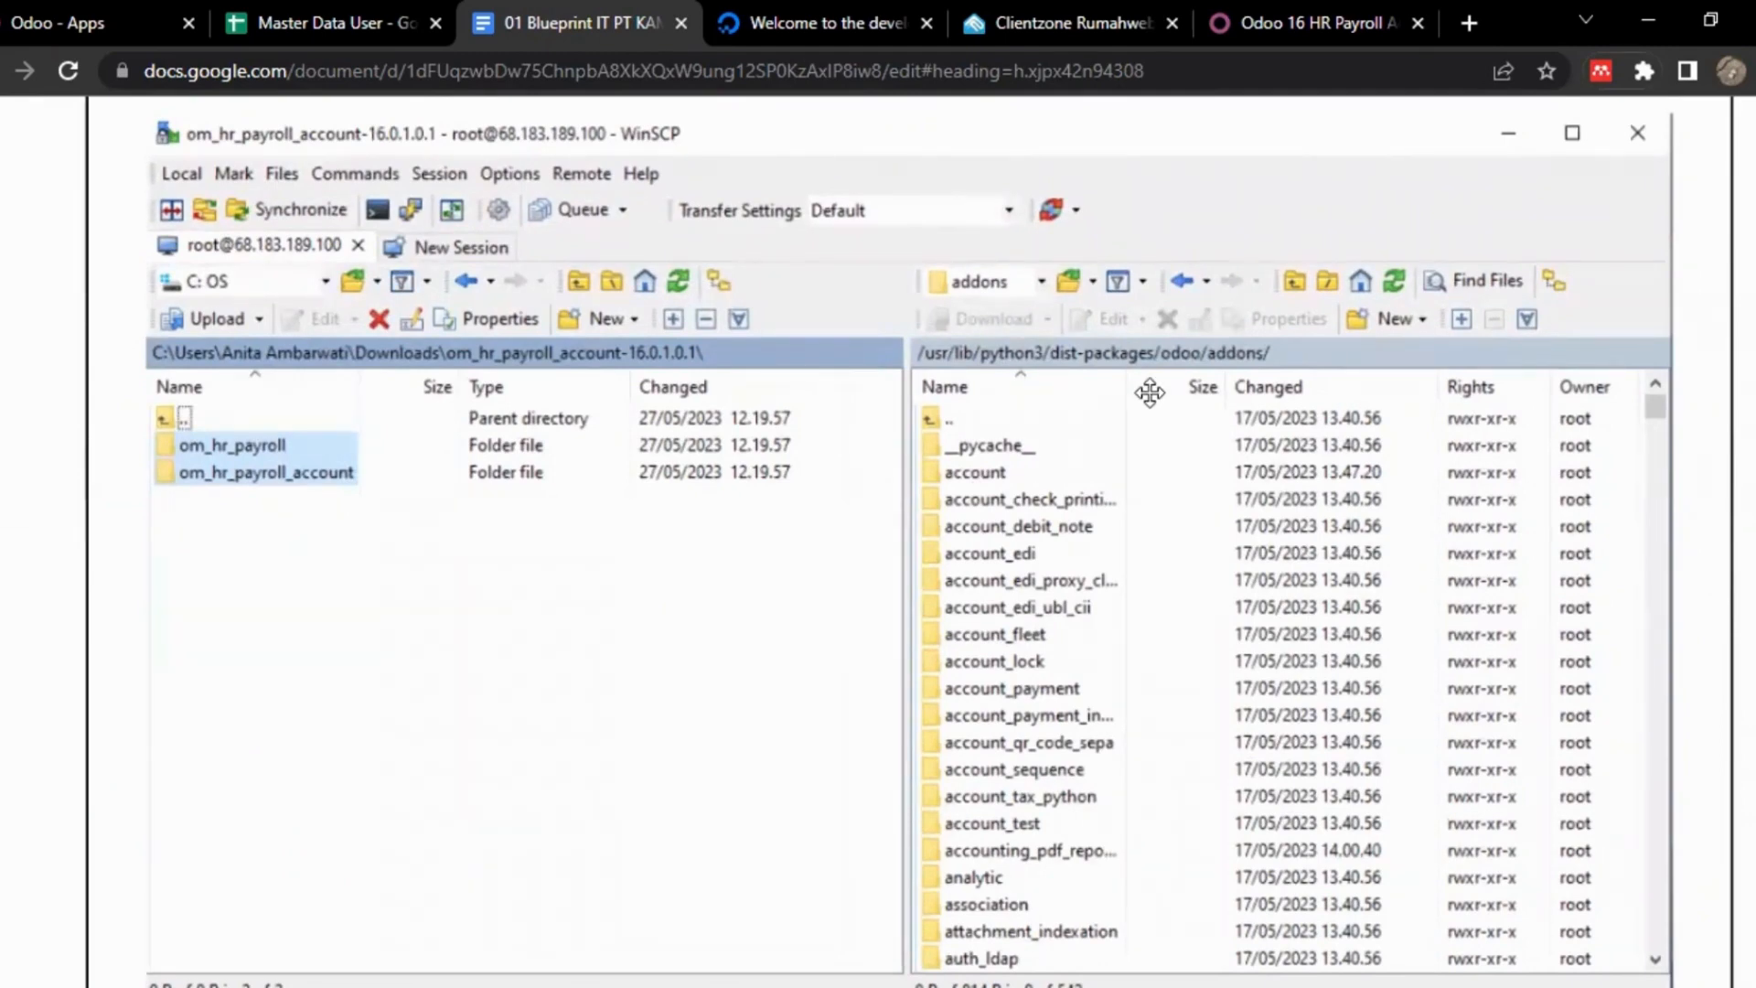
{"action": "scroll", "coordinate": [773, 567], "scroll_direction": "up", "scroll_amount": 1}
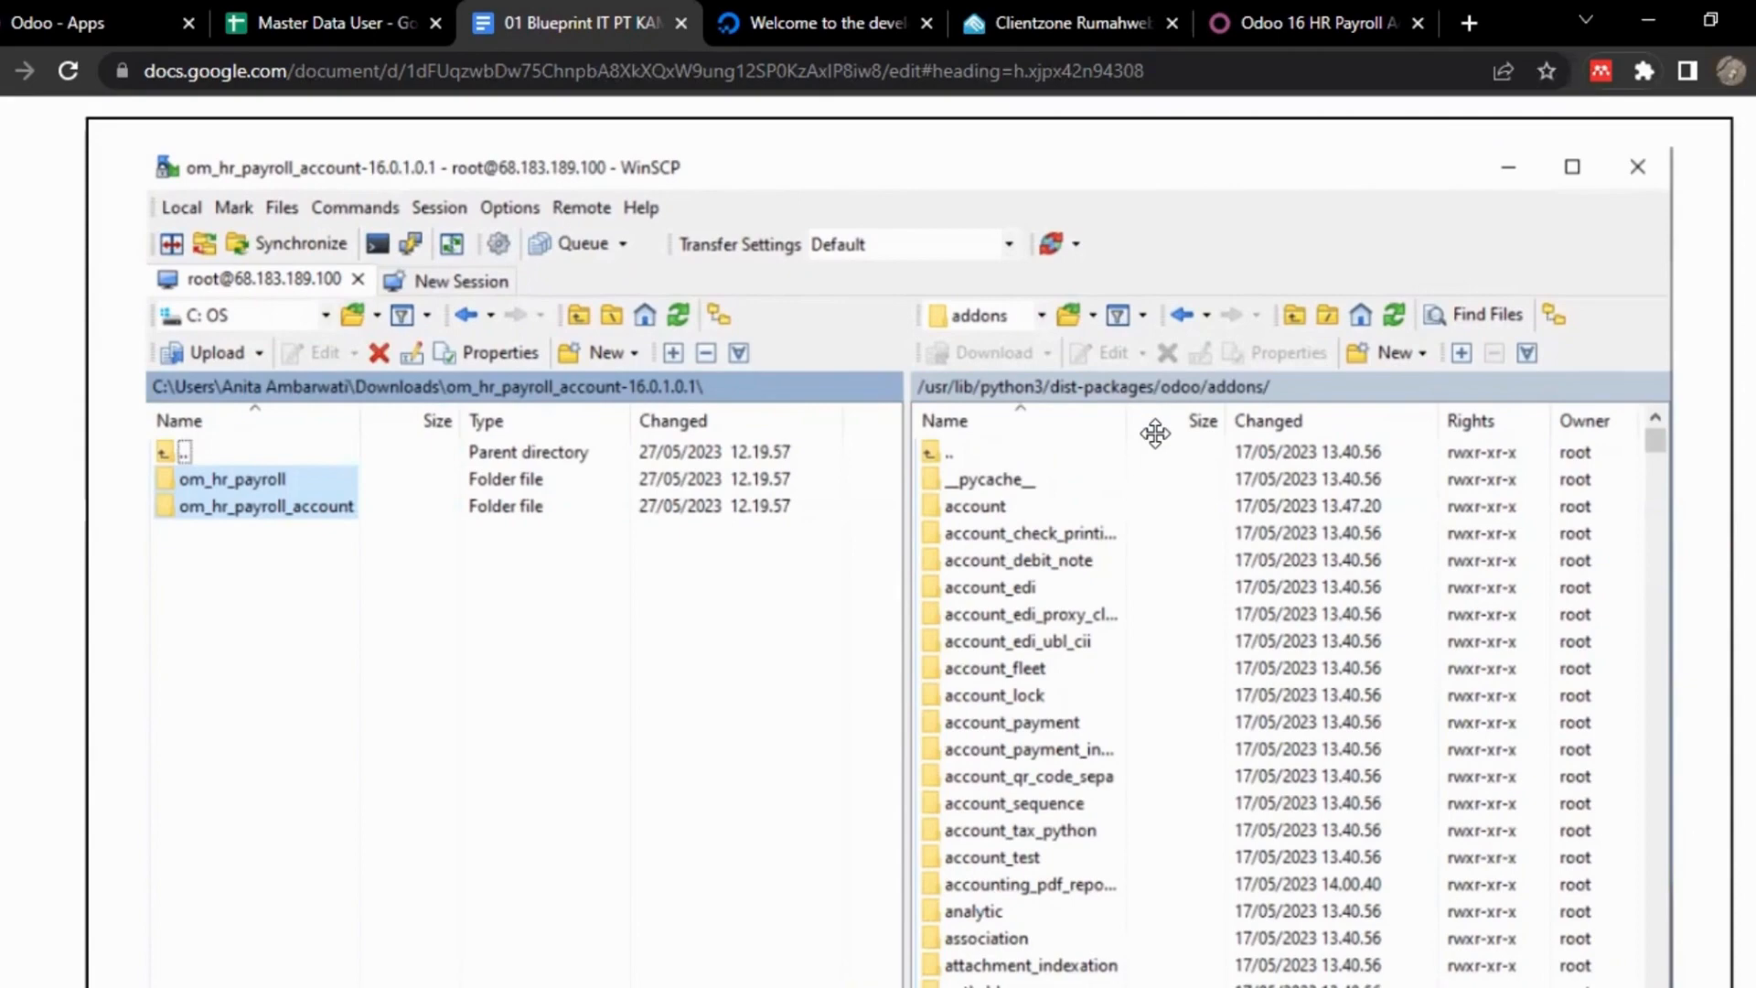
{"action": "scroll", "coordinate": [1155, 433], "scroll_direction": "down", "scroll_amount": 10}
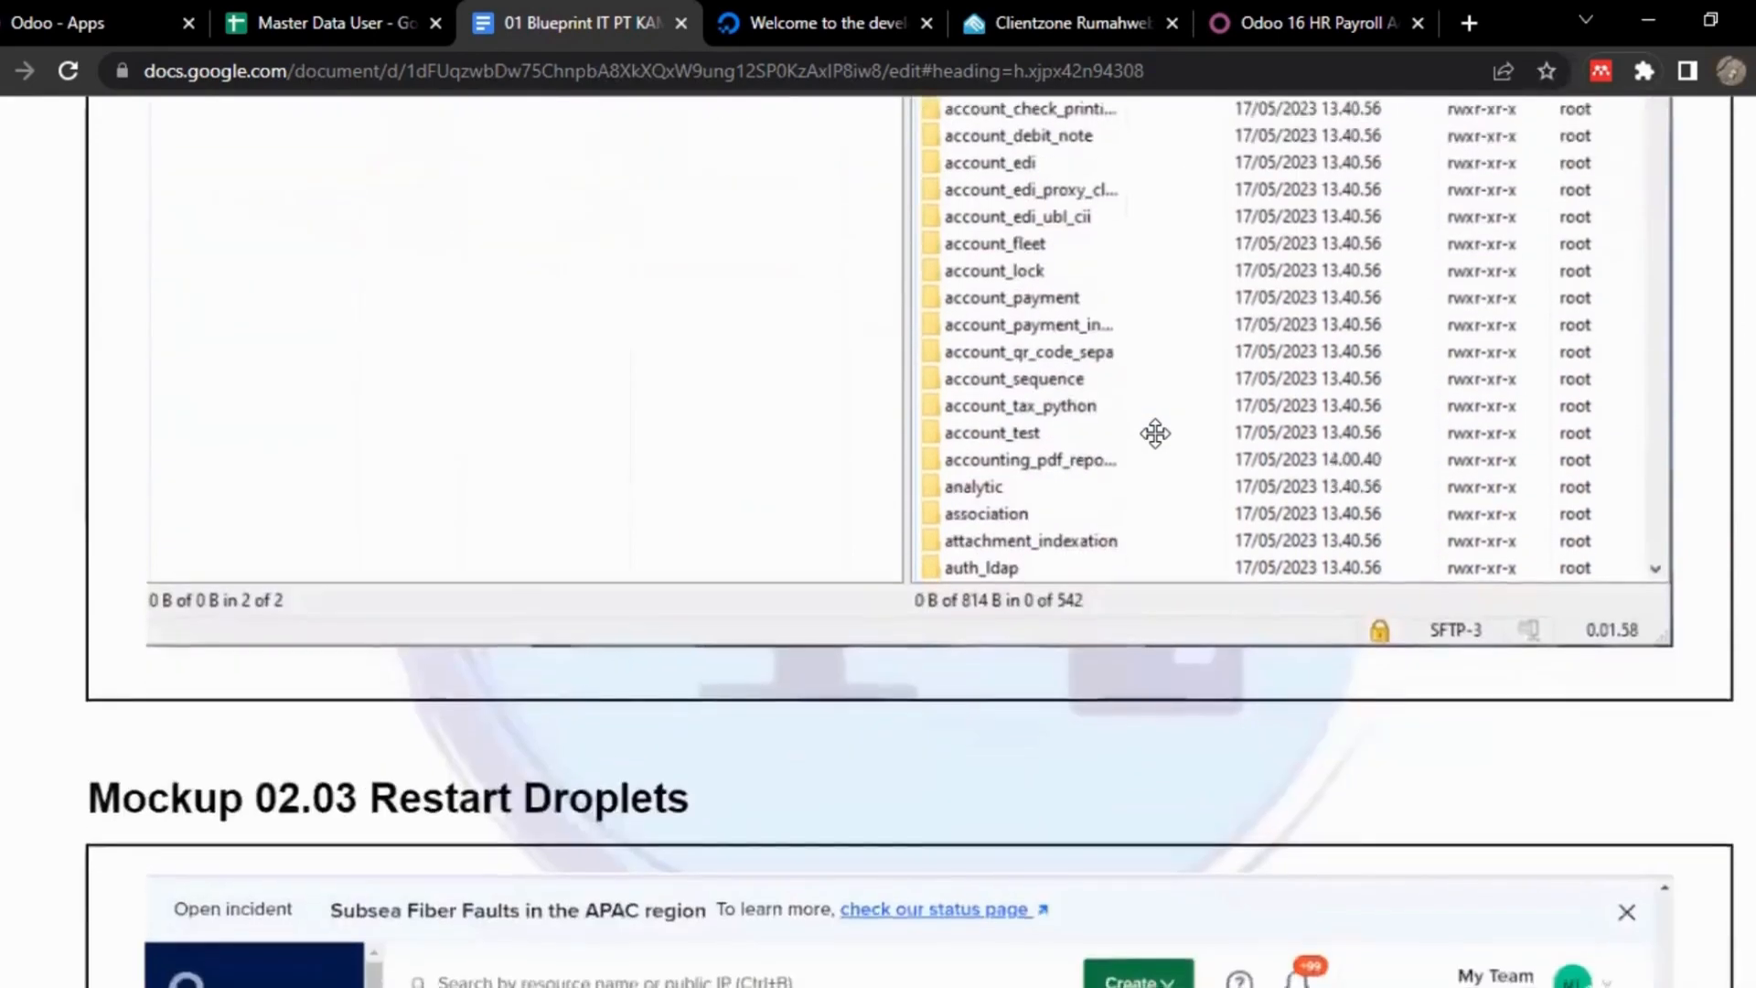
{"action": "scroll", "coordinate": [1156, 432], "scroll_direction": "down", "scroll_amount": 3}
{"action": "scroll", "coordinate": [1155, 433], "scroll_direction": "up", "scroll_amount": 1}
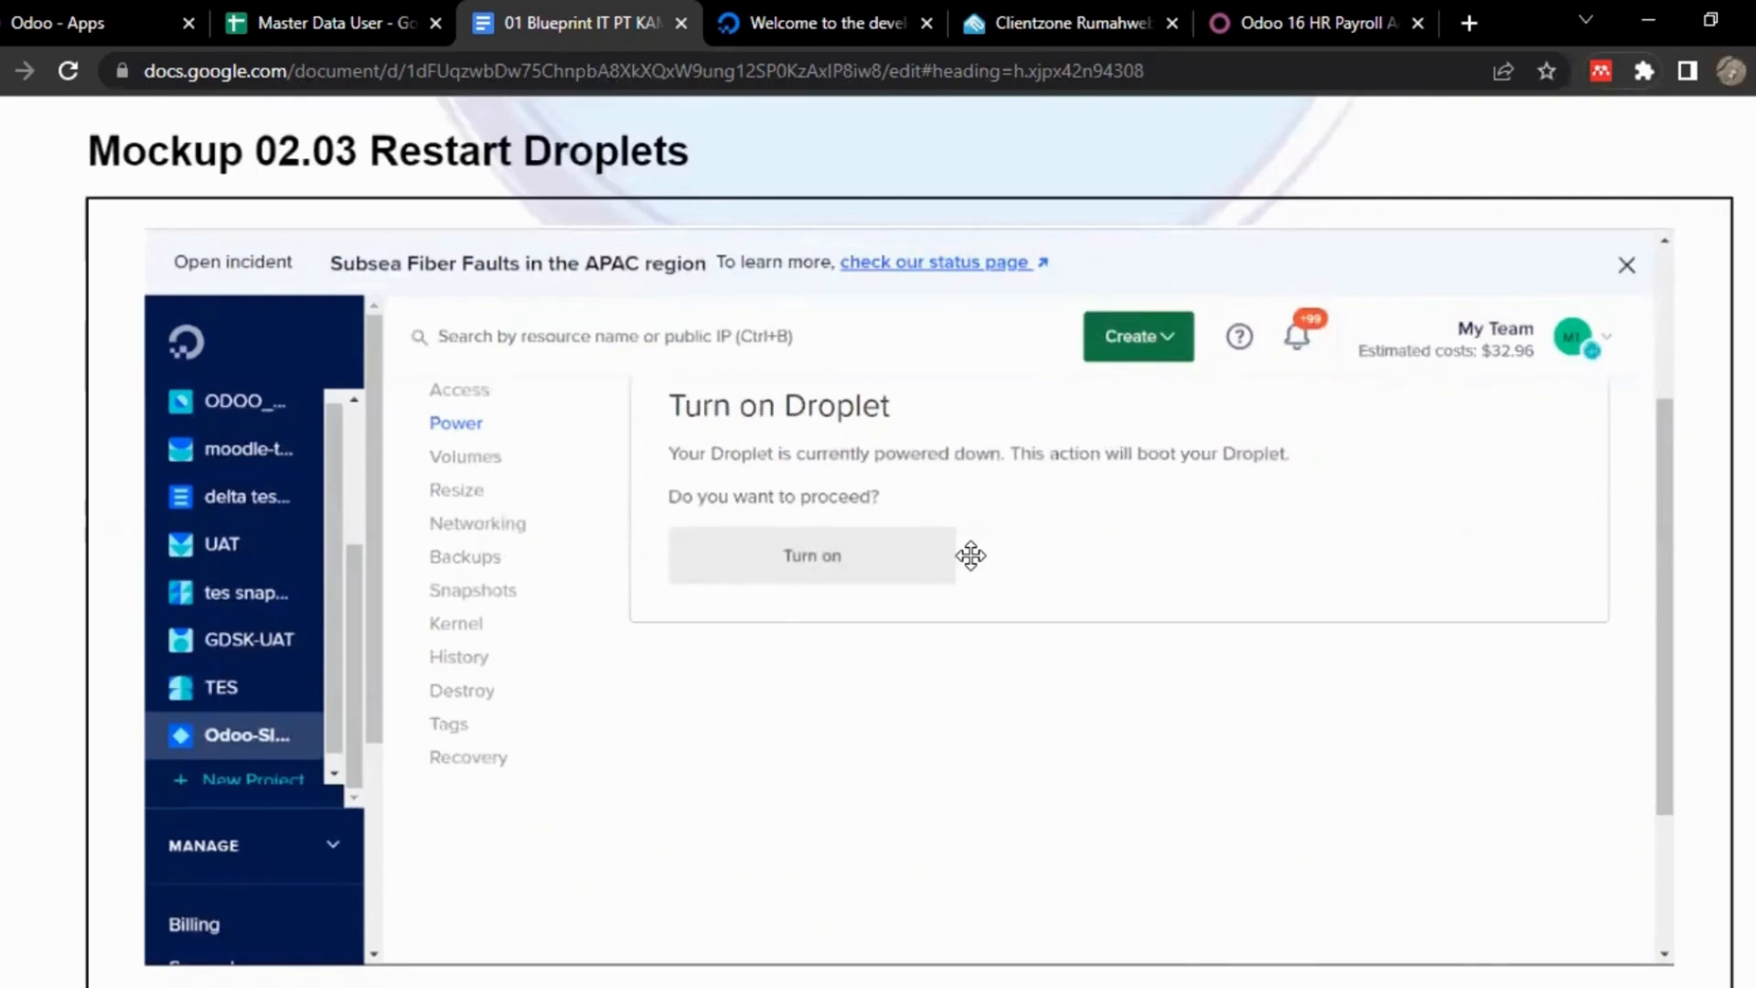
- Review the mockups from 02.04 Login Odoo SOD through 02.06 Menu Apps, examining the HR Payroll modules in the Apps mockup
{"action": "scroll", "coordinate": [971, 556], "scroll_direction": "down", "scroll_amount": 17}
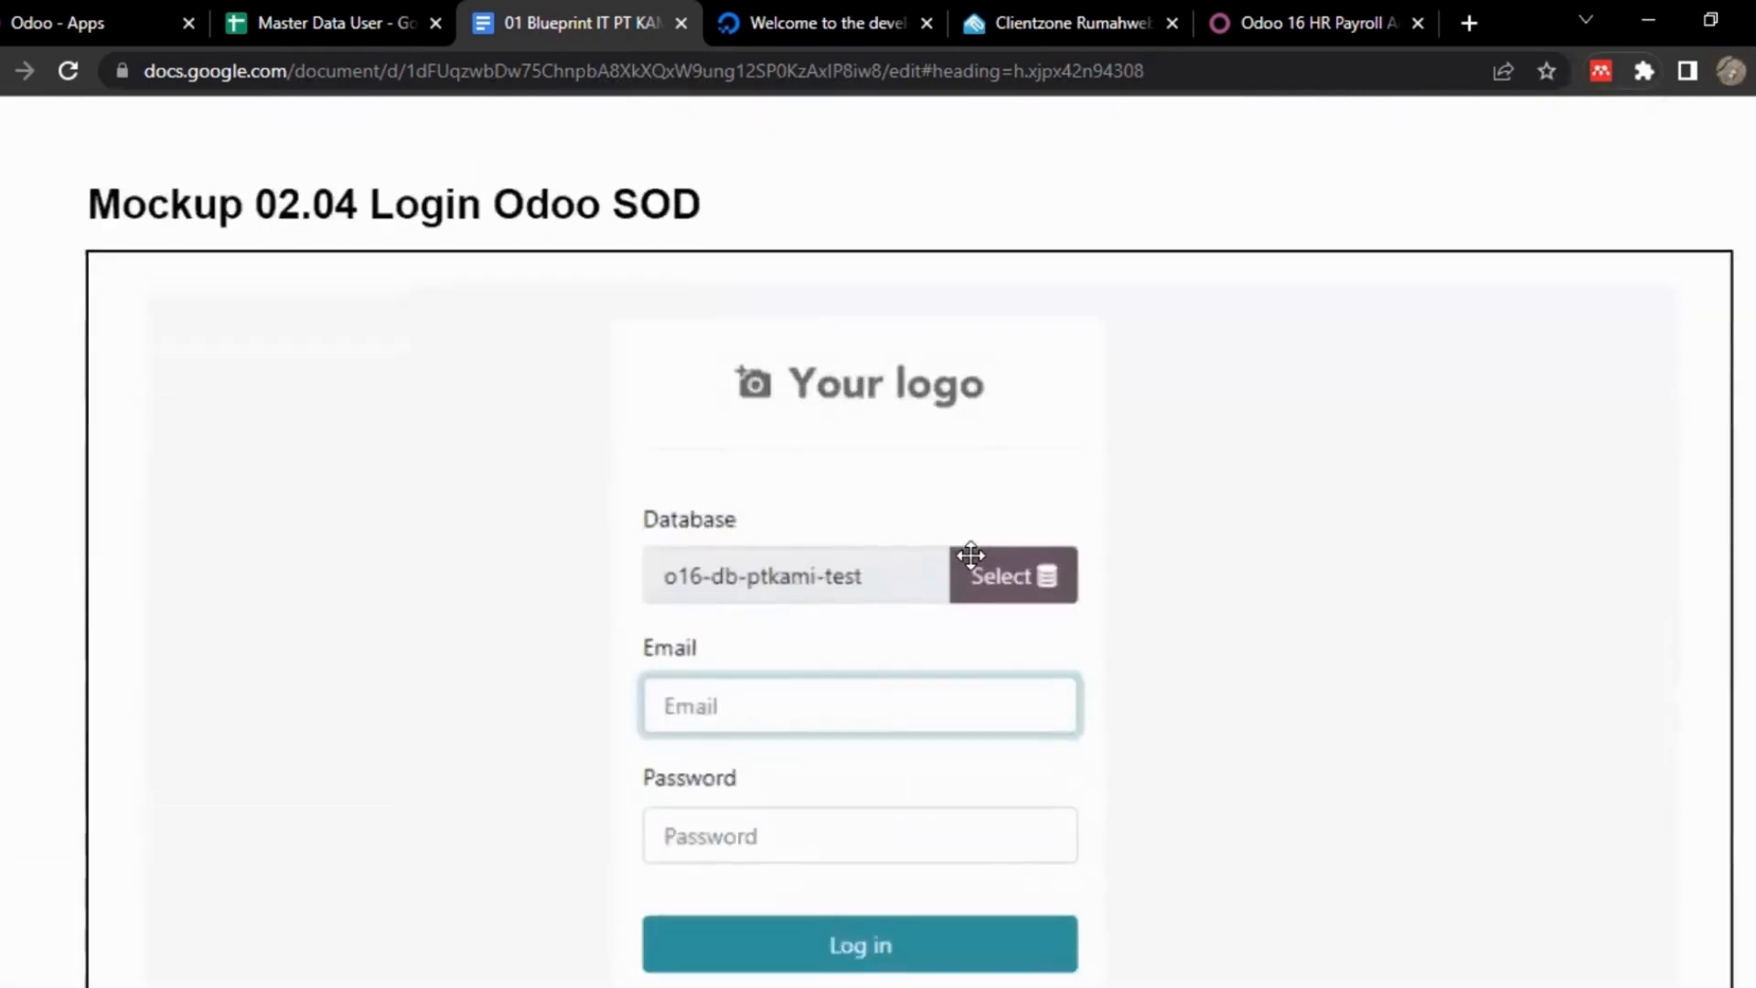
{"action": "scroll", "coordinate": [971, 556], "scroll_direction": "down", "scroll_amount": 10}
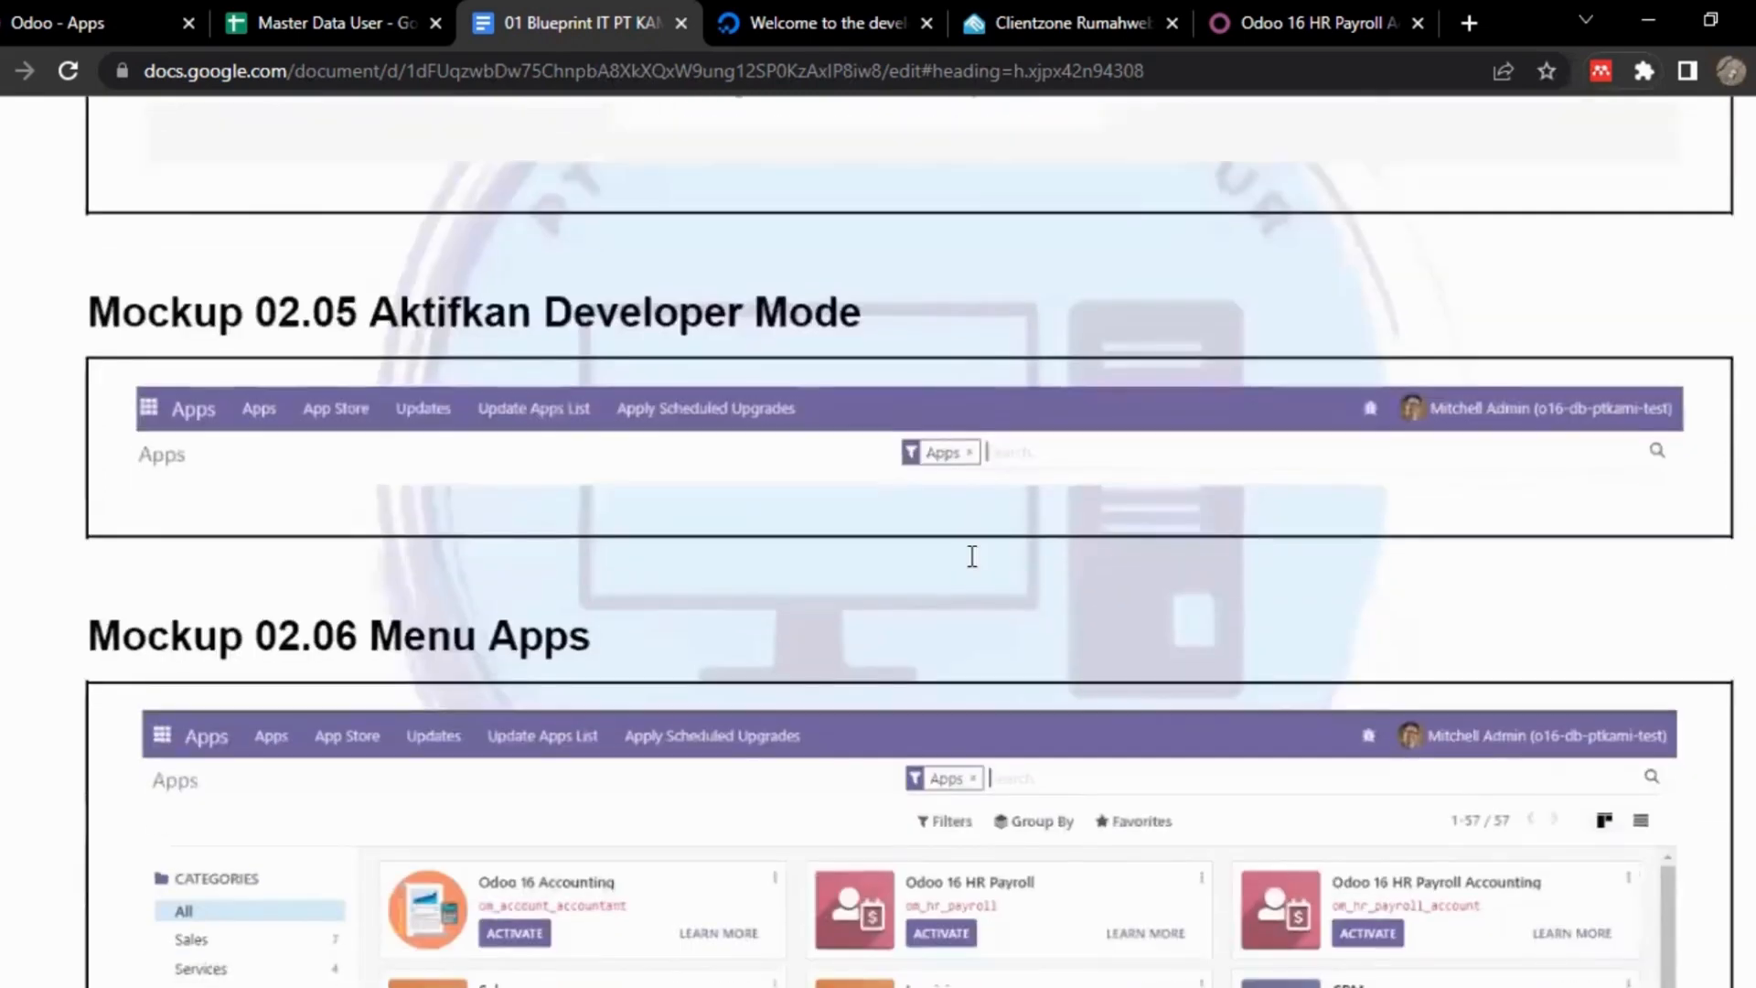
{"action": "scroll", "coordinate": [1046, 454], "scroll_direction": "down", "scroll_amount": 5}
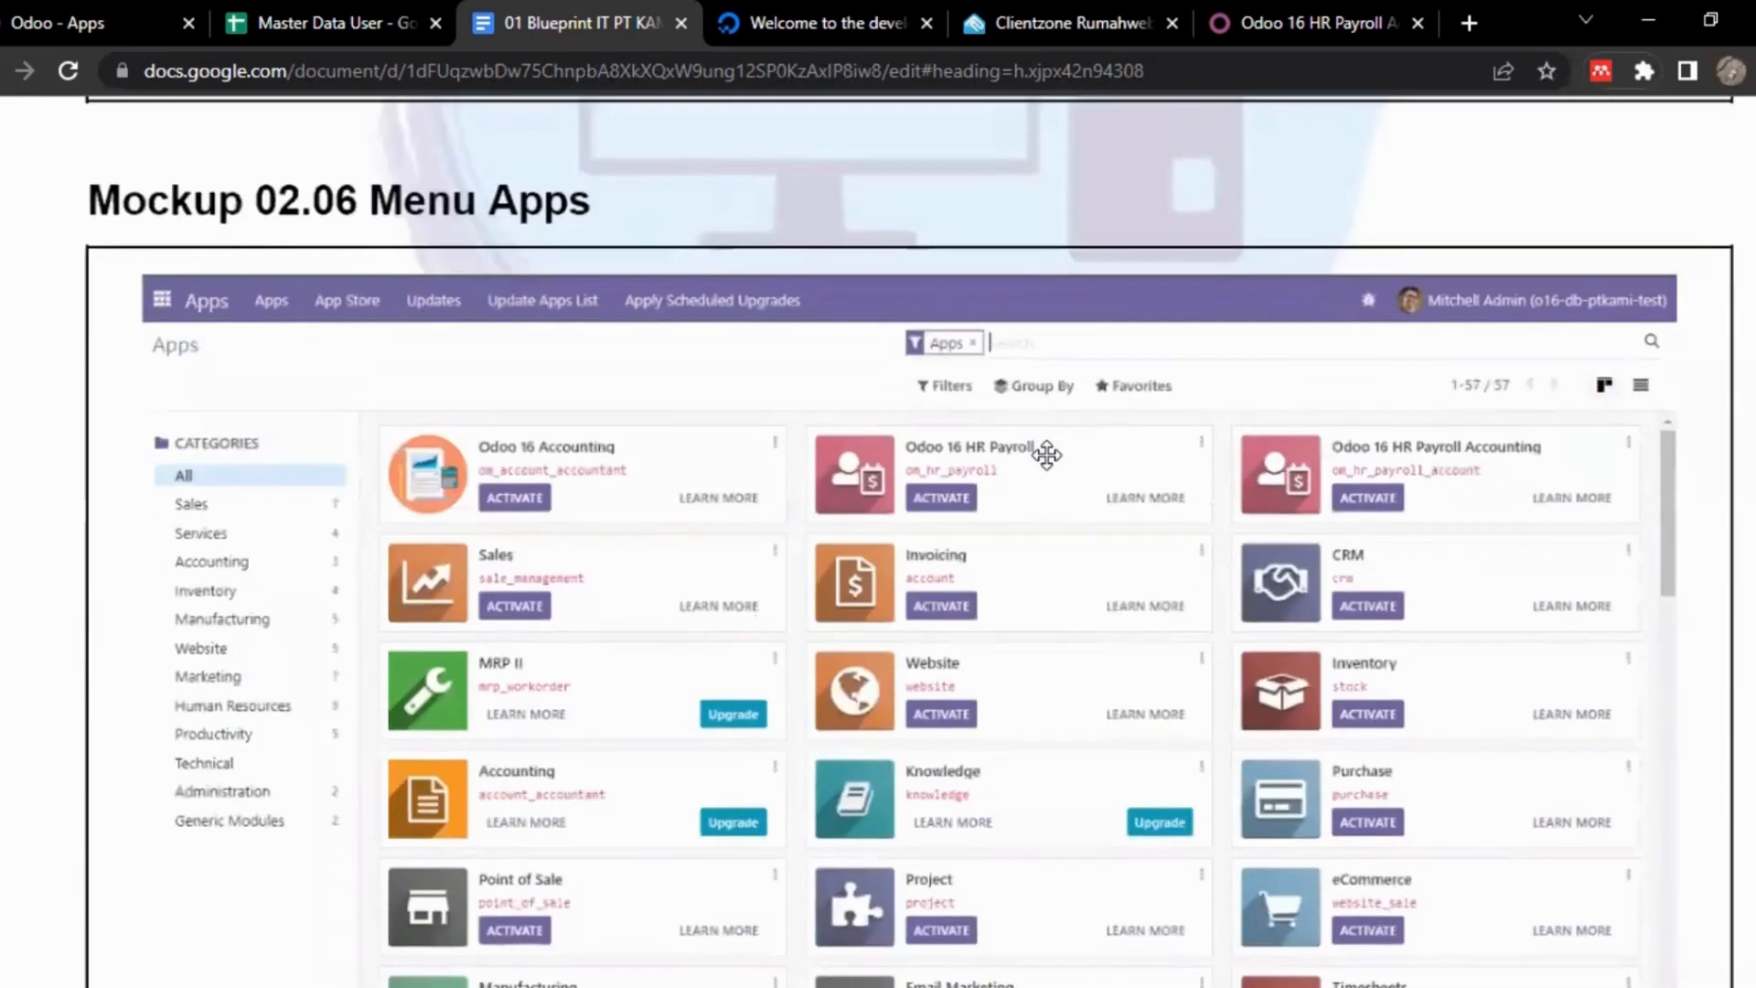
{"action": "scroll", "coordinate": [1046, 454], "scroll_direction": "down", "scroll_amount": 1}
{"action": "scroll", "coordinate": [1047, 455], "scroll_direction": "up", "scroll_amount": 1}
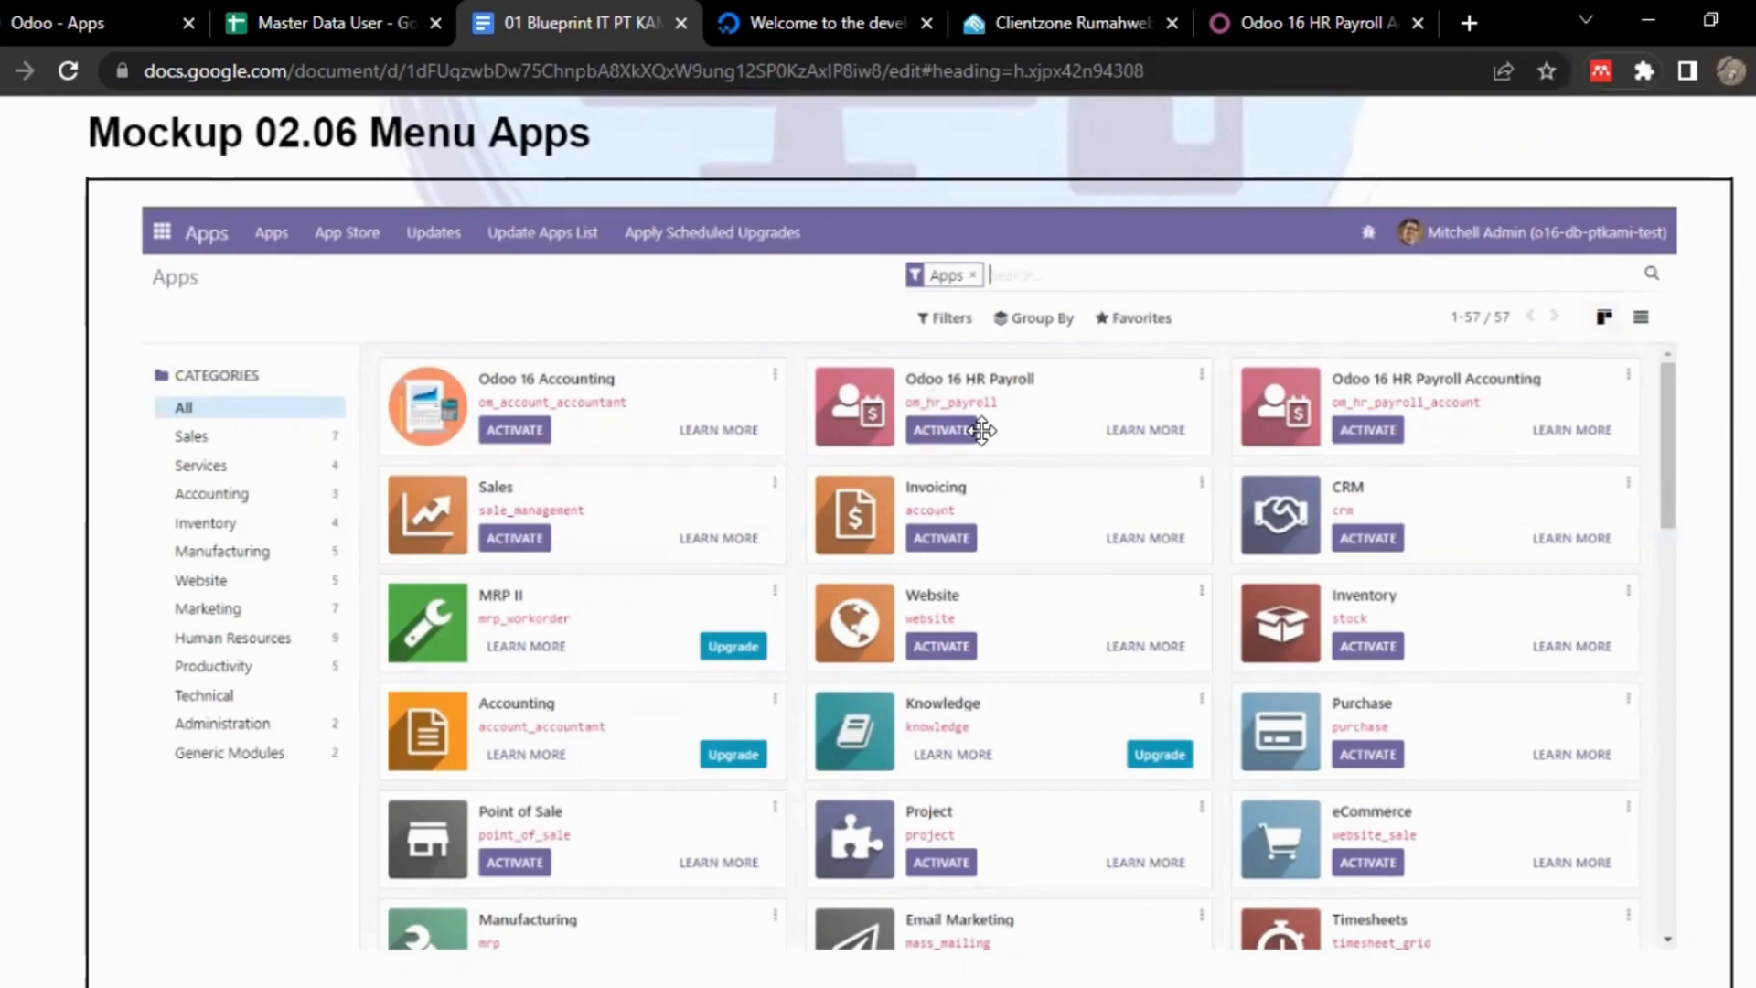
{"action": "scroll", "coordinate": [981, 431], "scroll_direction": "down", "scroll_amount": 5}
{"action": "scroll", "coordinate": [982, 431], "scroll_direction": "down", "scroll_amount": 5}
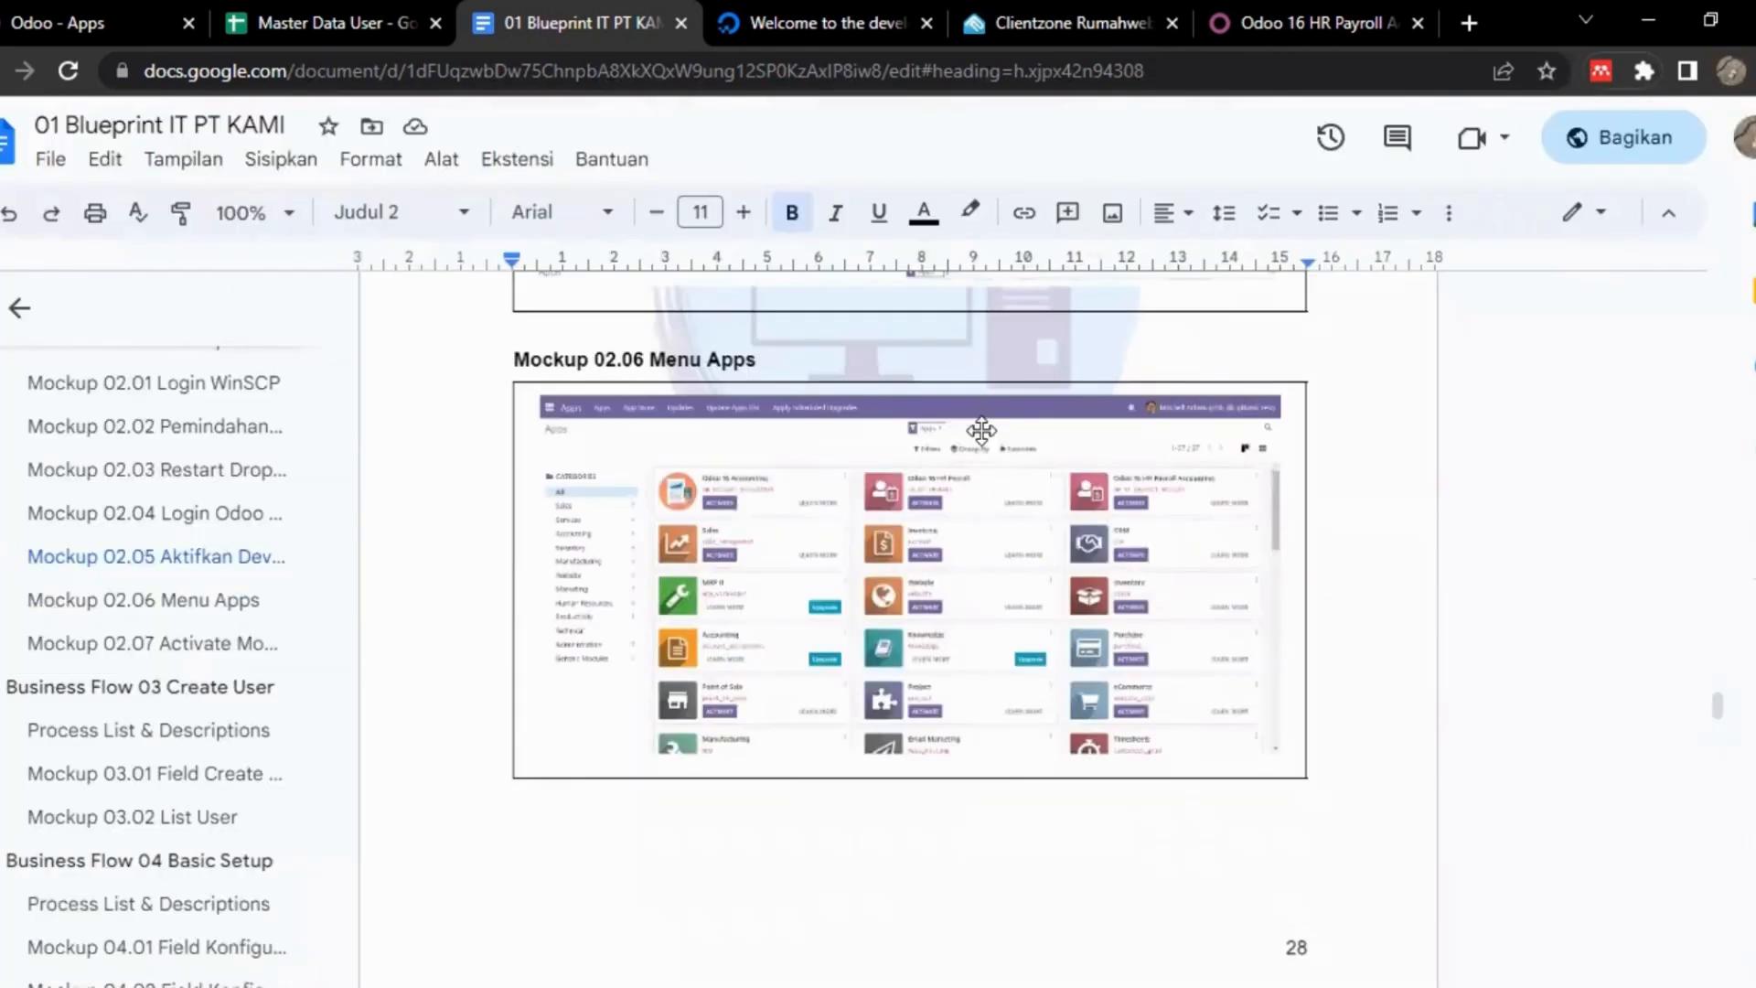